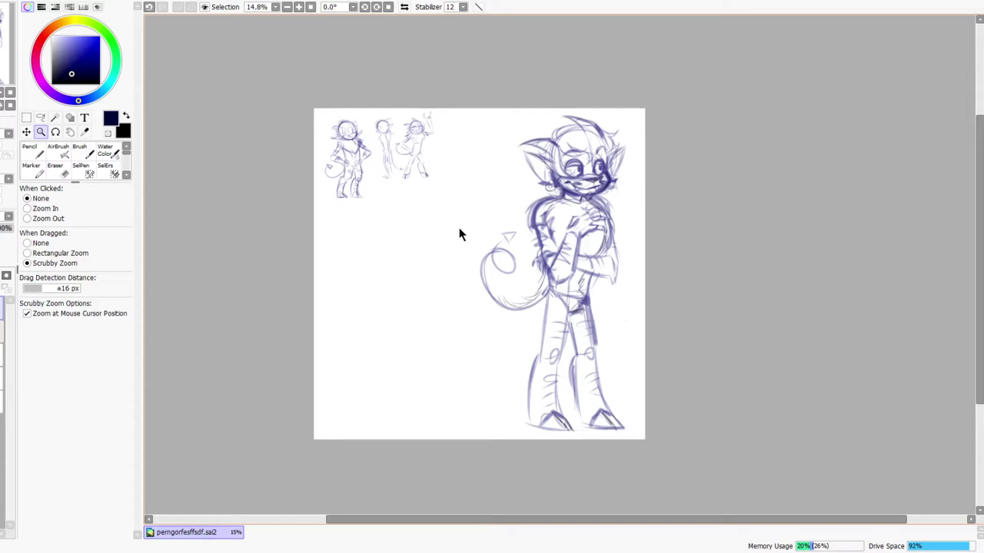
pyautogui.moveTo(516, 274)
pyautogui.mouseDown()
pyautogui.moveTo(529, 265)
pyautogui.moveTo(512, 287)
pyautogui.mouseUp()
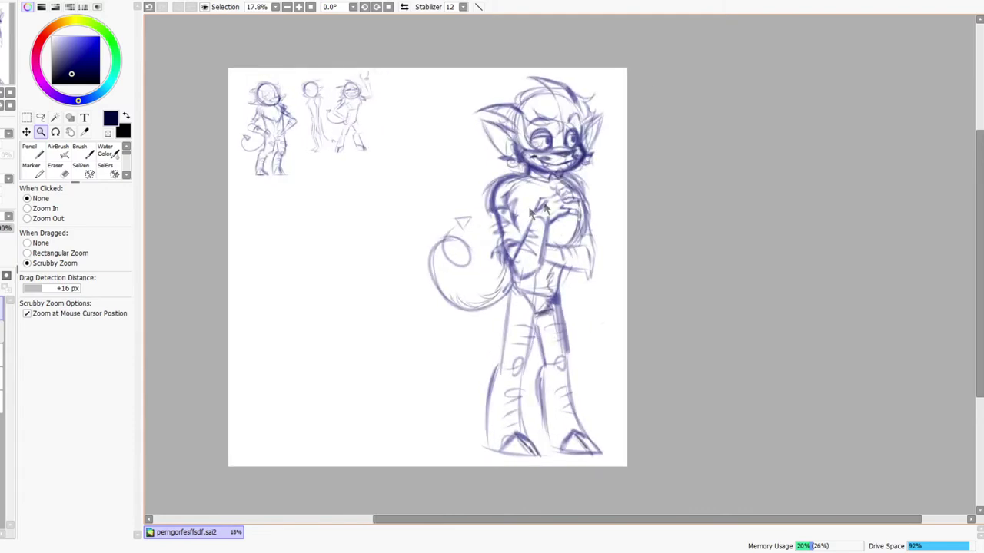
pyautogui.moveTo(563, 206)
pyautogui.mouseDown()
pyautogui.moveTo(603, 208)
pyautogui.moveTo(567, 217)
pyautogui.mouseUp()
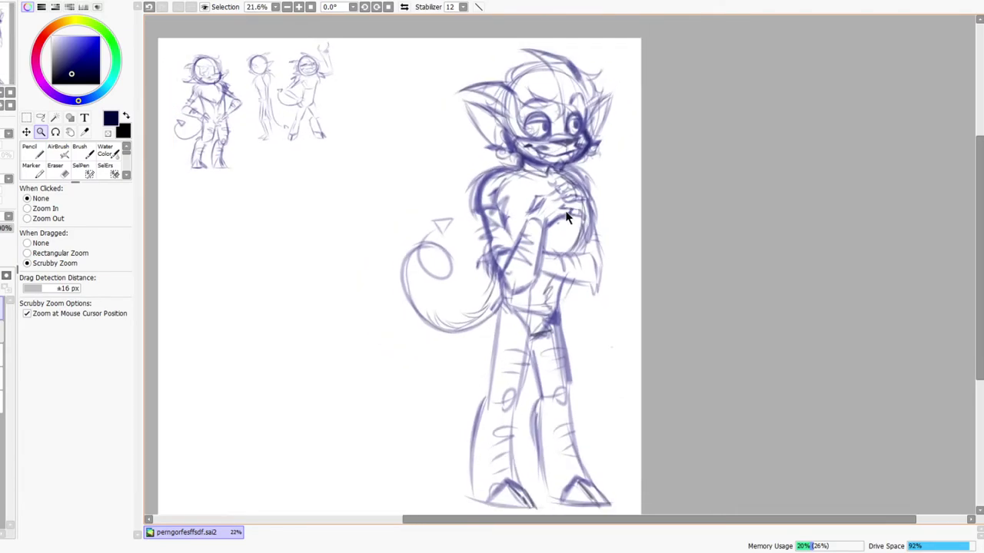
pyautogui.scroll(-1, 569, 222)
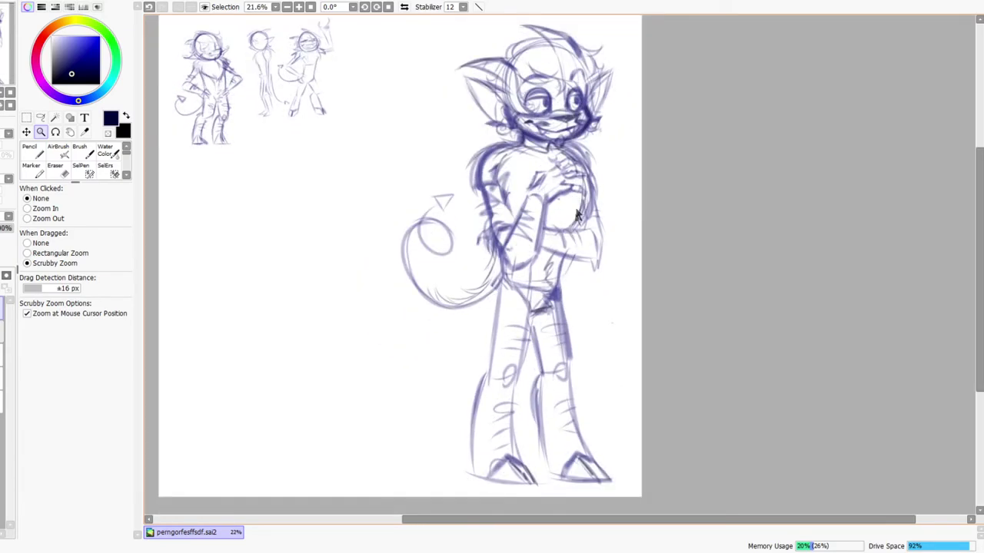
pyautogui.moveTo(556, 126)
pyautogui.mouseDown()
pyautogui.moveTo(574, 117)
pyautogui.moveTo(542, 122)
pyautogui.moveTo(566, 125)
pyautogui.mouseUp()
pyautogui.moveTo(564, 170); pyautogui.dragTo(558, 218)
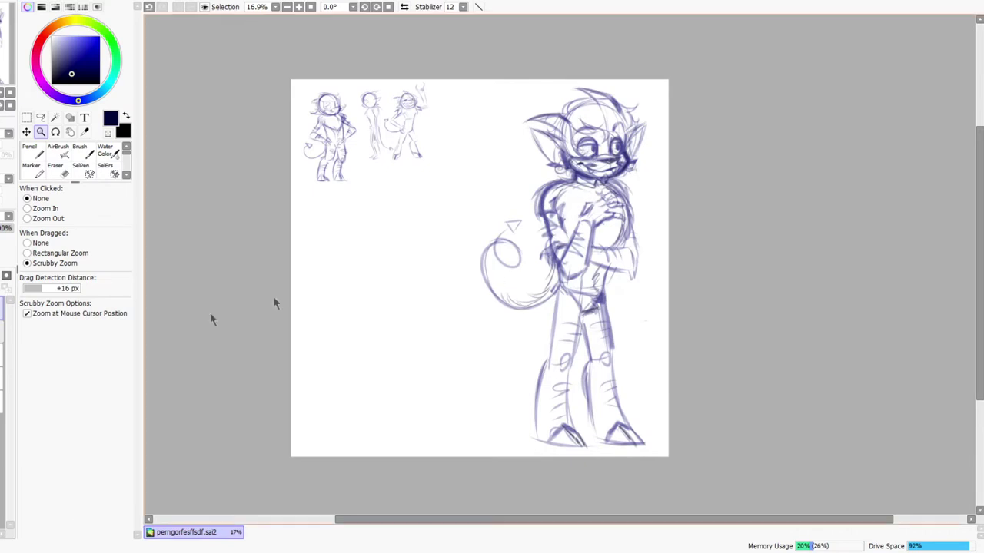
# Lower the layer opacity of the large full-body character sketch to 23%
pyautogui.click(2, 378)
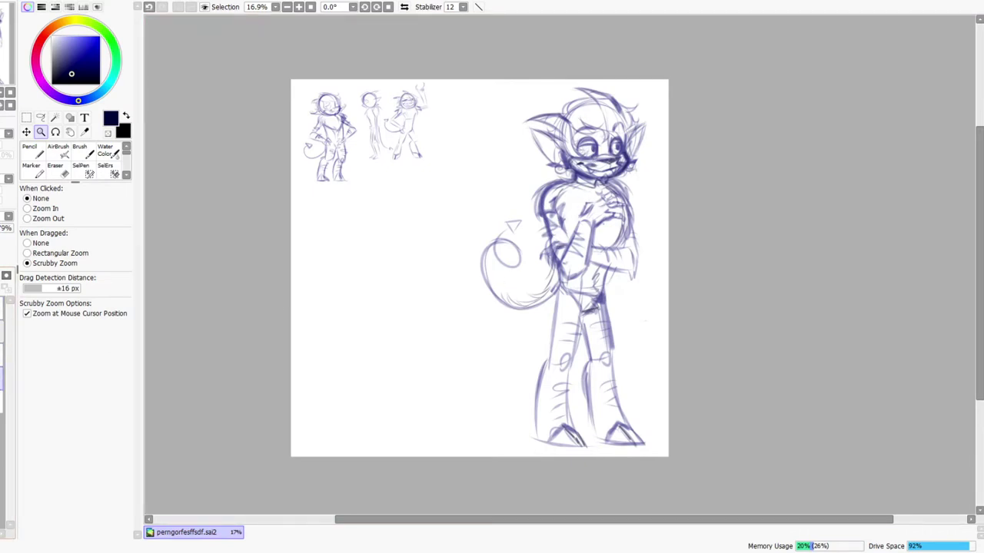
pyautogui.moveTo(5, 228); pyautogui.dragTo(0, 228)
pyautogui.click(2, 356)
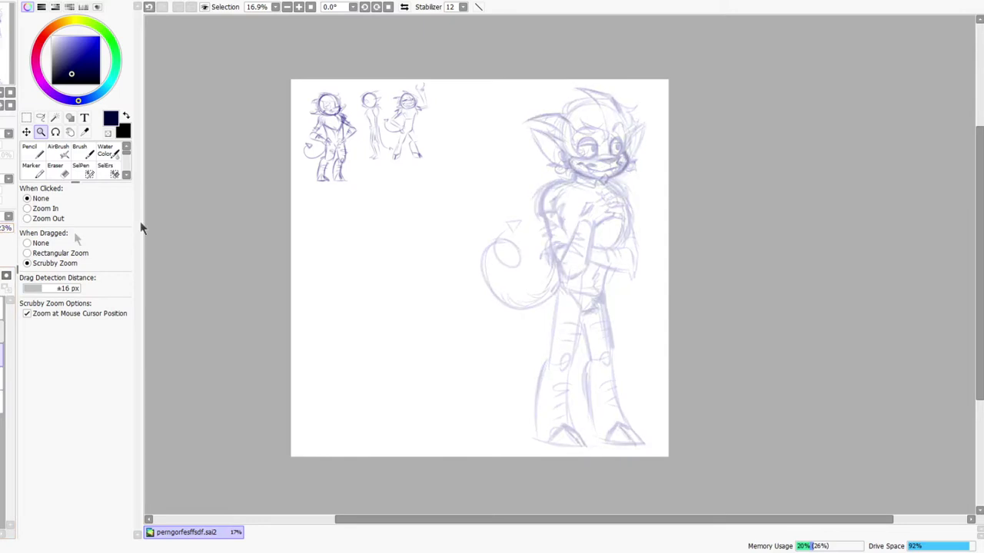
# Set up the Pencil for inking the head, with black as the colour and a density of 95
pyautogui.scroll(4, 604, 99)
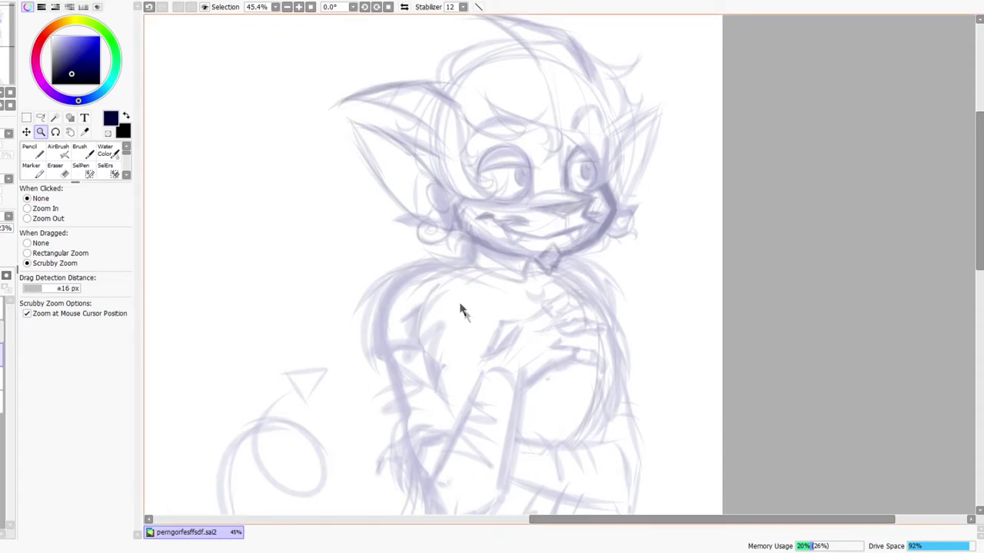
pyautogui.scroll(2, 453, 156)
pyautogui.moveTo(469, 151); pyautogui.dragTo(462, 202)
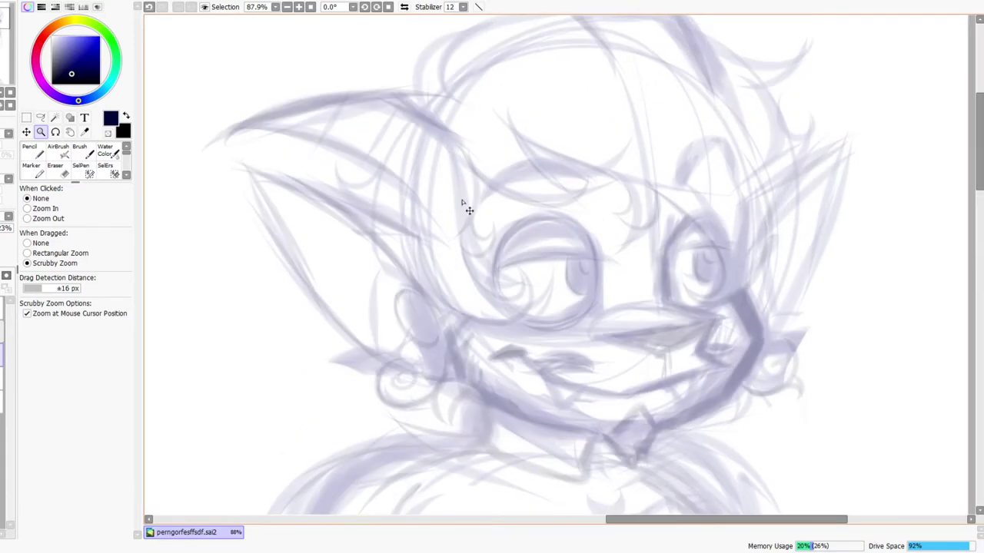
pyautogui.click(31, 150)
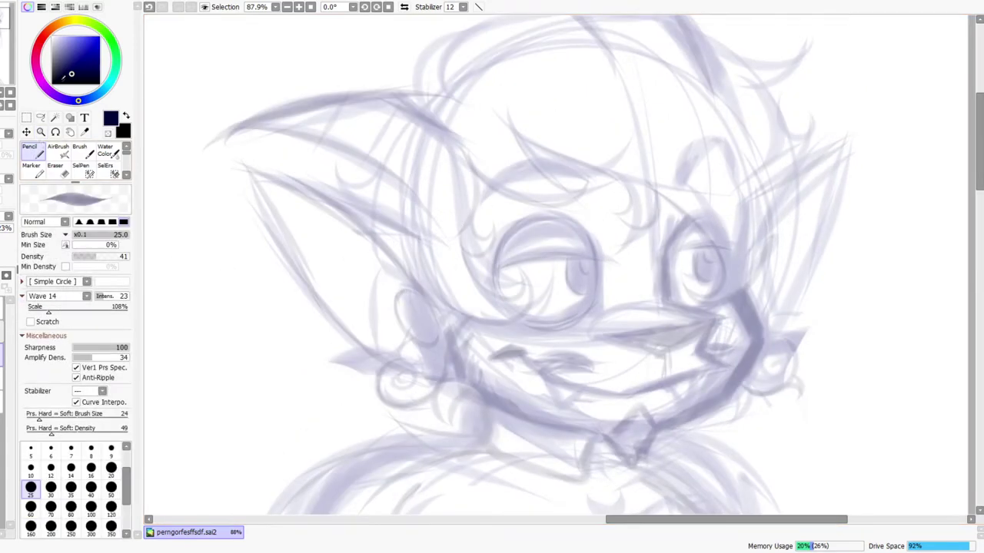
pyautogui.click(125, 258)
# Try two Pencil test strokes around the larger ear, undoing each one
pyautogui.moveTo(276, 347)
pyautogui.mouseDown()
pyautogui.moveTo(378, 220)
pyautogui.moveTo(333, 364)
pyautogui.mouseUp()
pyautogui.hotkey('ctrl', 'z')
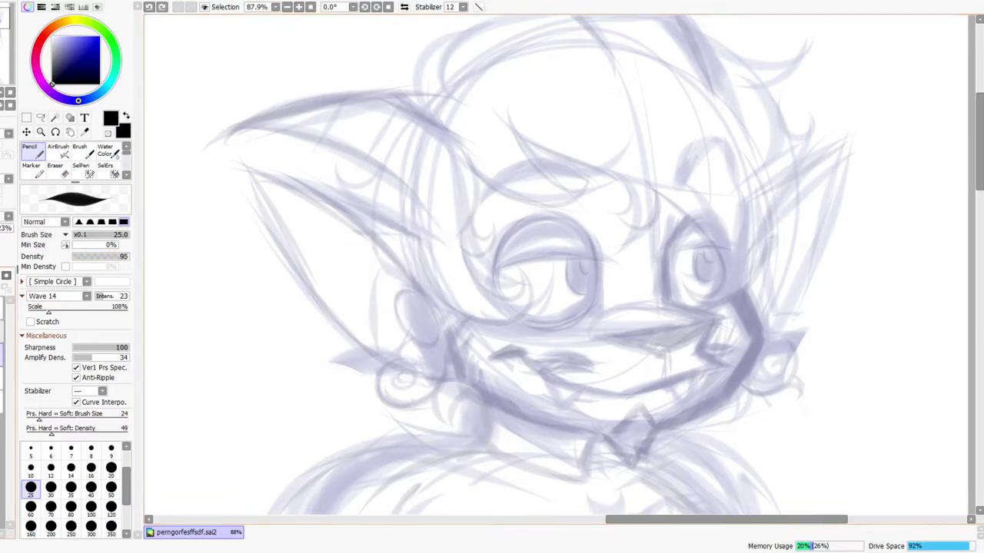
pyautogui.moveTo(226, 314)
pyautogui.mouseDown()
pyautogui.moveTo(328, 239)
pyautogui.moveTo(401, 229)
pyautogui.mouseUp()
pyautogui.hotkey('ctrl', 'z')
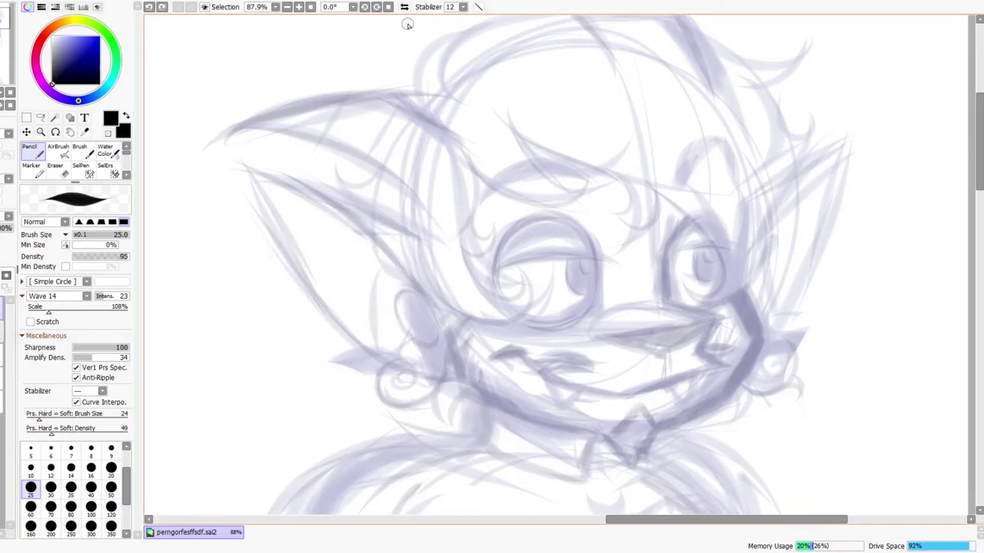
# Mirror the canvas view and examine the head sketch from the hair tuft down to the shoulders
pyautogui.click(404, 6)
pyautogui.click(404, 7)
pyautogui.moveTo(598, 279); pyautogui.dragTo(528, 367)
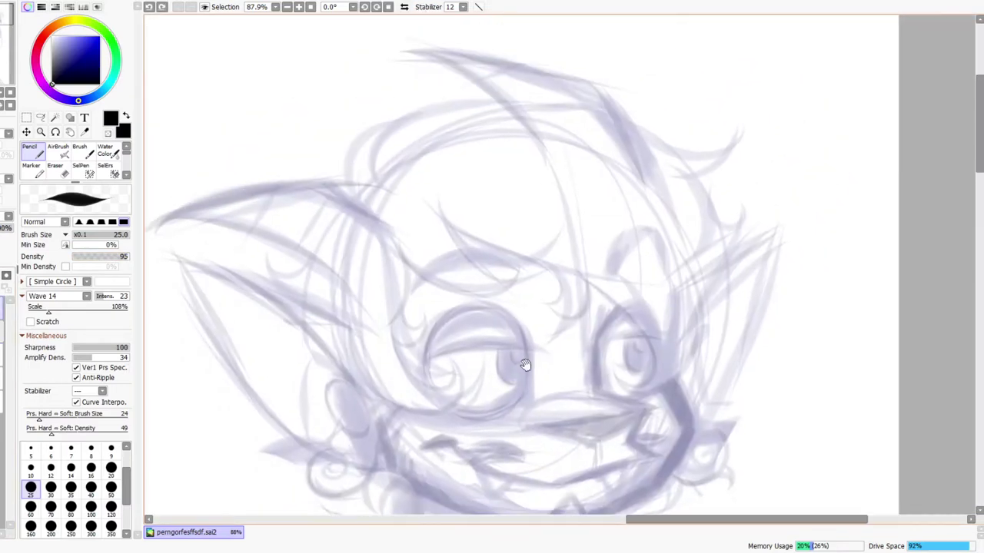
pyautogui.click(405, 9)
pyautogui.moveTo(531, 225); pyautogui.dragTo(465, 277)
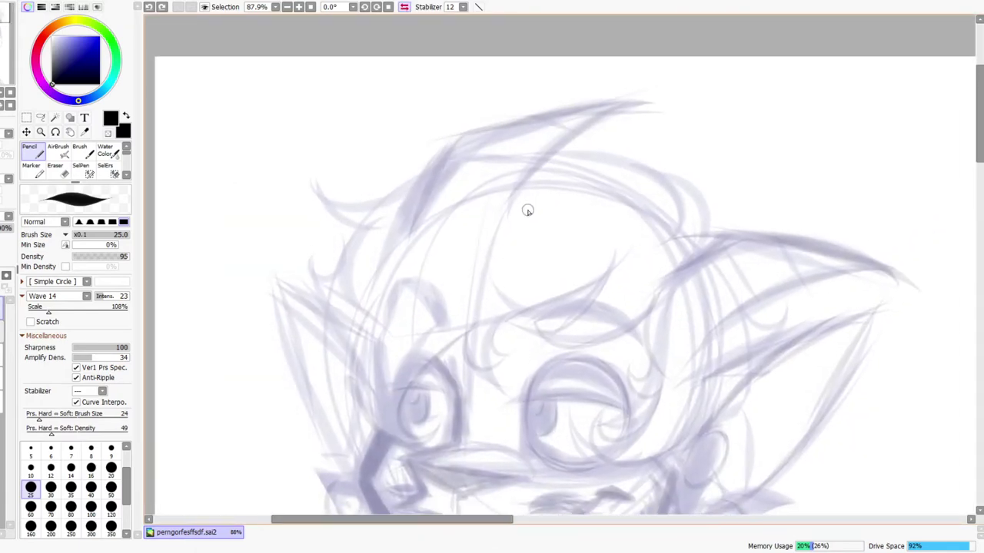
pyautogui.hotkey('ctrl', 'space')
pyautogui.moveTo(505, 202)
pyautogui.mouseDown()
pyautogui.moveTo(528, 183)
pyautogui.moveTo(537, 198)
pyautogui.mouseUp()
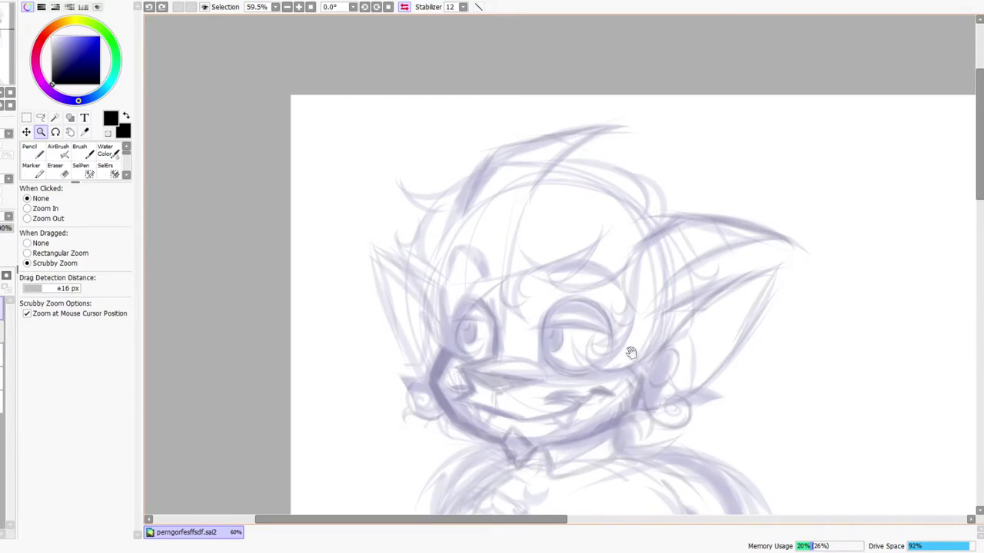
pyautogui.moveTo(608, 319); pyautogui.dragTo(598, 279)
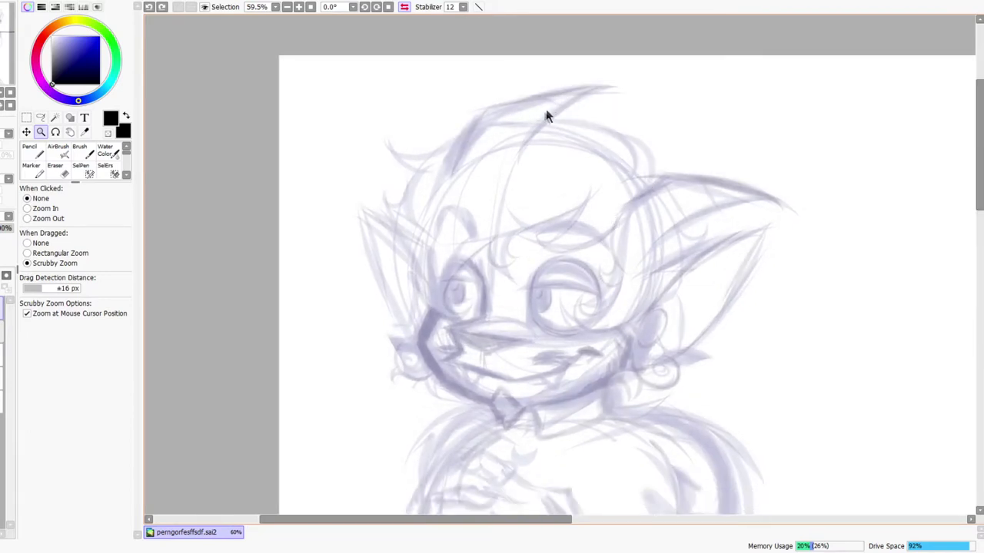
pyautogui.moveTo(590, 266); pyautogui.dragTo(548, 197)
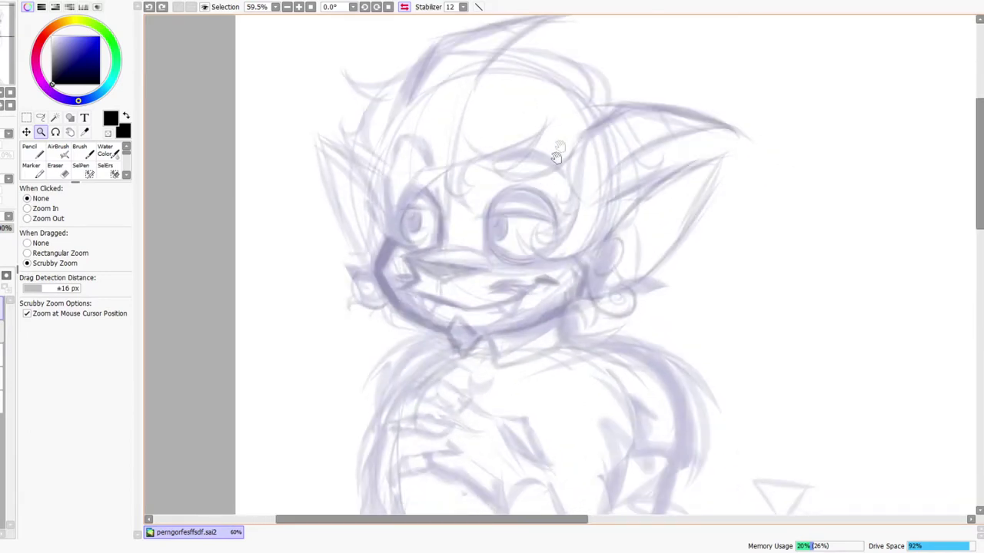
pyautogui.moveTo(587, 234)
pyautogui.mouseDown()
pyautogui.moveTo(582, 227)
pyautogui.moveTo(582, 276)
pyautogui.mouseUp()
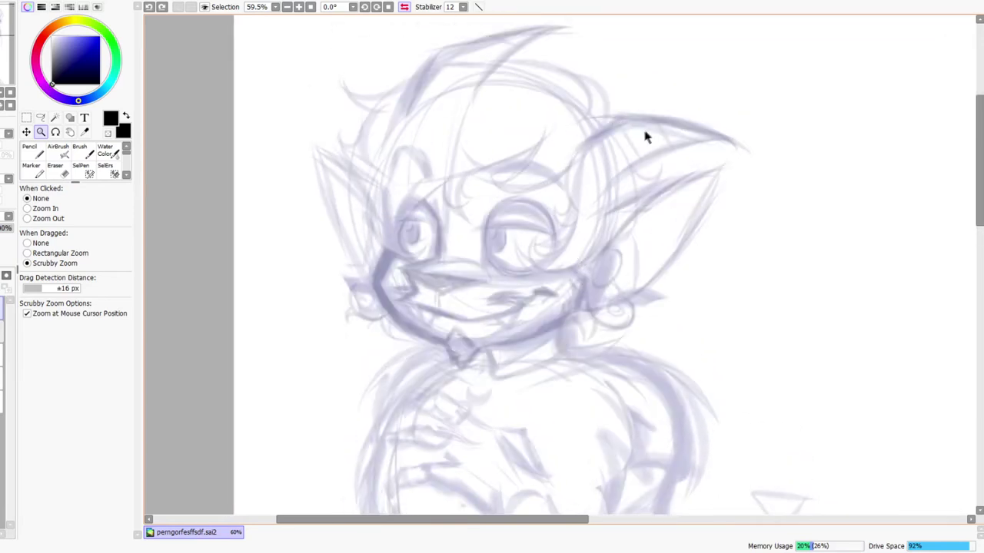
pyautogui.scroll(2, 479, 92)
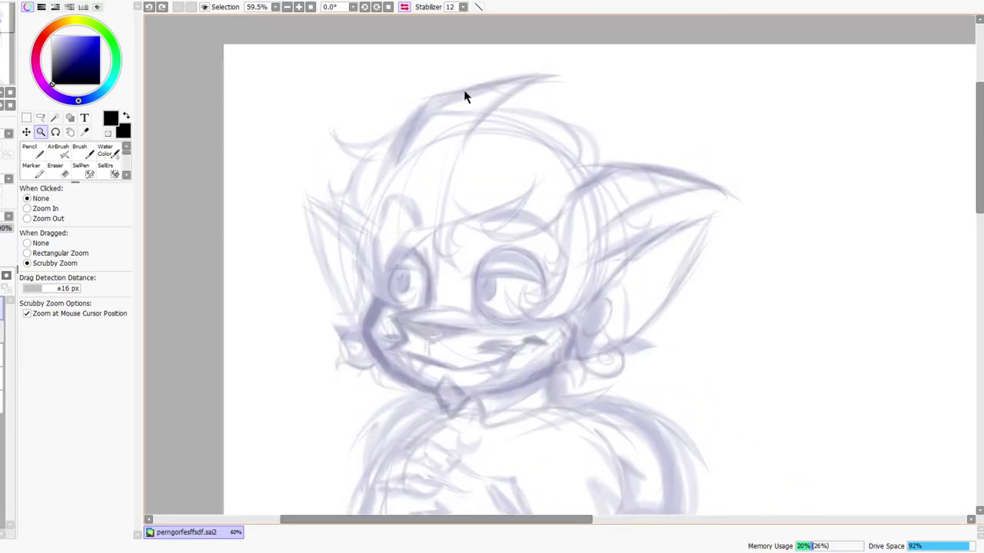
pyautogui.moveTo(491, 98); pyautogui.dragTo(515, 164)
pyautogui.moveTo(532, 200); pyautogui.dragTo(534, 249)
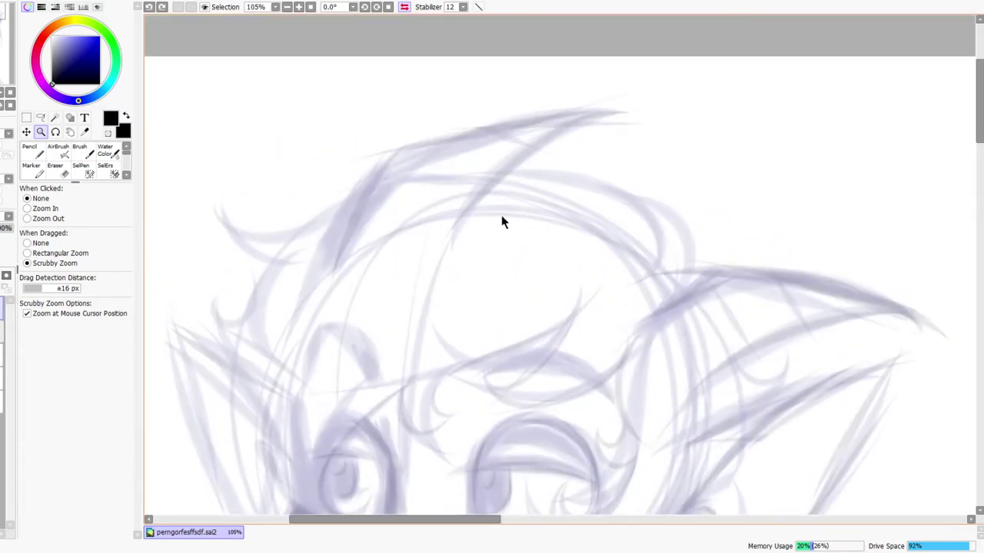
# Try to ink the inner curve of the pointed hair tuft on top of the head
pyautogui.press('n')
pyautogui.moveTo(452, 230); pyautogui.dragTo(645, 97)
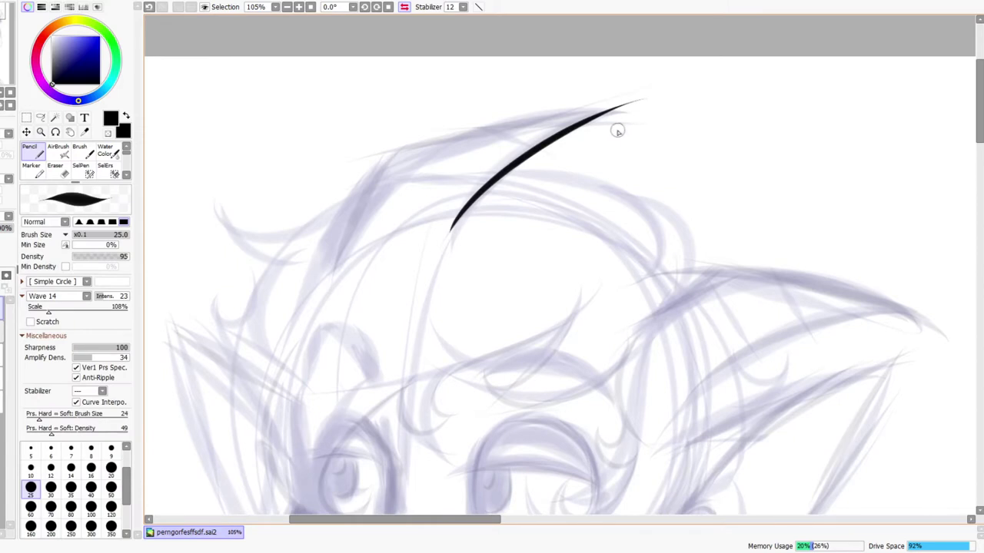
pyautogui.hotkey('ctrl', 'z')
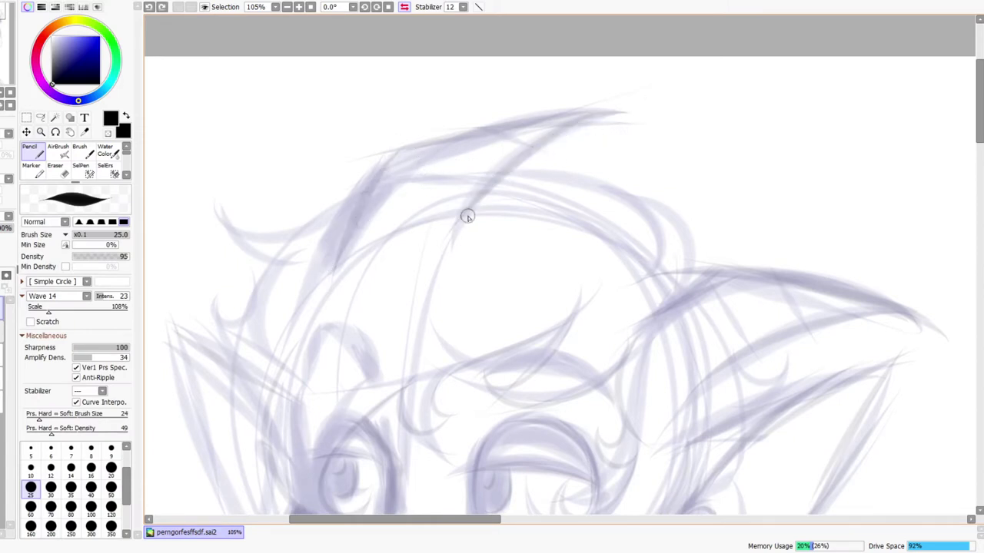
pyautogui.moveTo(461, 233)
pyautogui.mouseDown()
pyautogui.moveTo(492, 157)
pyautogui.moveTo(651, 125)
pyautogui.mouseUp()
pyautogui.hotkey('ctrl', 'z')
# With the brush size raised to 35, try inking the narrower eye's inner edge and a slanted line along the nose
pyautogui.moveTo(667, 415)
pyautogui.mouseDown()
pyautogui.moveTo(663, 274)
pyautogui.moveTo(685, 185)
pyautogui.mouseUp()
pyautogui.press(']')
pyautogui.press(']')
pyautogui.moveTo(419, 250)
pyautogui.mouseDown()
pyautogui.moveTo(425, 275)
pyautogui.moveTo(414, 263)
pyautogui.moveTo(448, 318)
pyautogui.mouseUp()
pyautogui.hotkey('ctrl', 'space')
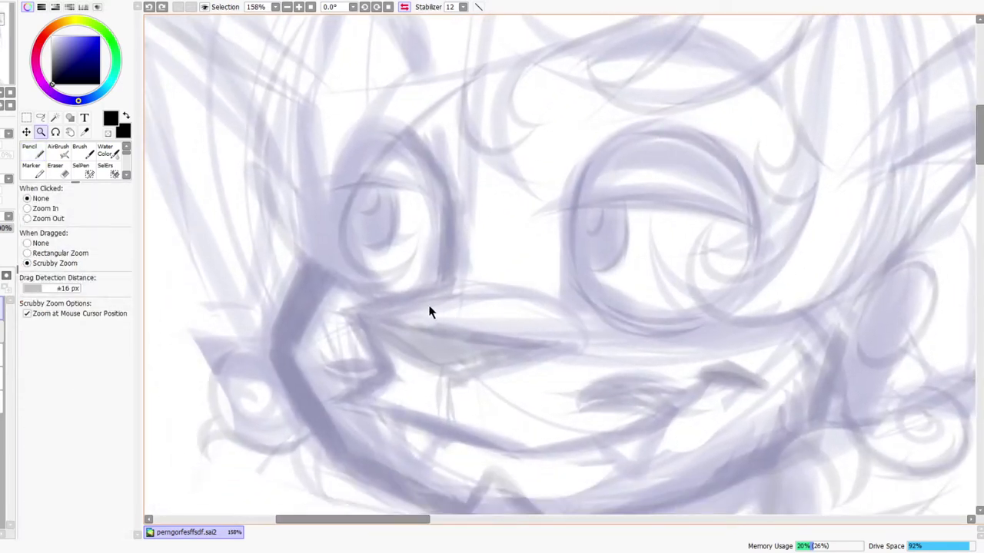
pyautogui.moveTo(419, 145)
pyautogui.mouseDown()
pyautogui.moveTo(428, 321)
pyautogui.moveTo(430, 280)
pyautogui.mouseUp()
pyautogui.hotkey('ctrl', 'z')
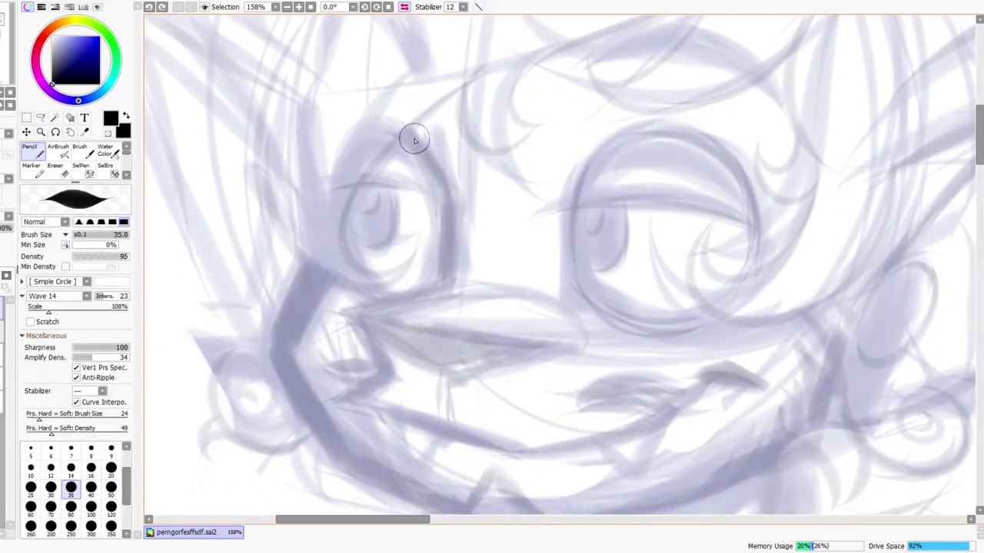
pyautogui.moveTo(414, 140); pyautogui.dragTo(439, 352)
pyautogui.hotkey('ctrl', 'z')
pyautogui.moveTo(406, 141); pyautogui.dragTo(443, 352)
pyautogui.hotkey('ctrl', 'z')
pyautogui.moveTo(325, 309); pyautogui.dragTo(588, 367)
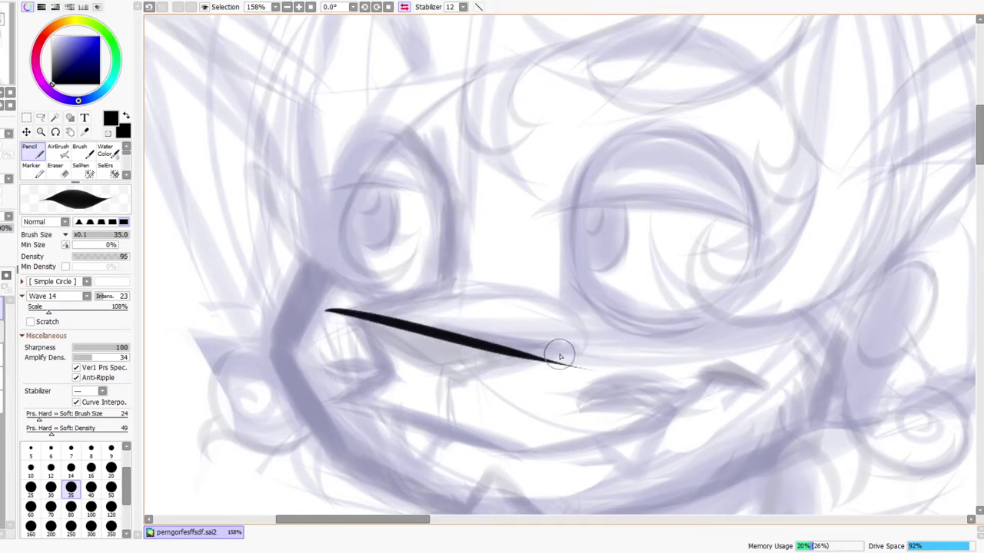
pyautogui.hotkey('ctrl', 'z')
# Return the canvas to its unmirrored view and set the brush size to 30 for the hair outline above the ear
pyautogui.click(404, 6)
pyautogui.moveTo(625, 413); pyautogui.dragTo(548, 363)
pyautogui.moveTo(620, 305); pyautogui.dragTo(531, 362)
pyautogui.moveTo(607, 270); pyautogui.dragTo(594, 224)
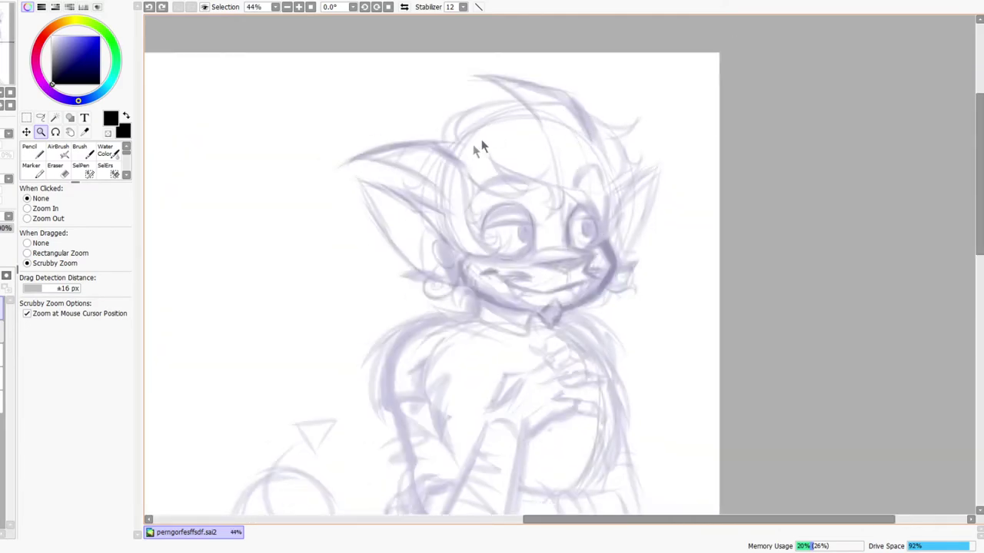
pyautogui.moveTo(468, 121); pyautogui.dragTo(494, 100)
pyautogui.moveTo(429, 239); pyautogui.dragTo(389, 285)
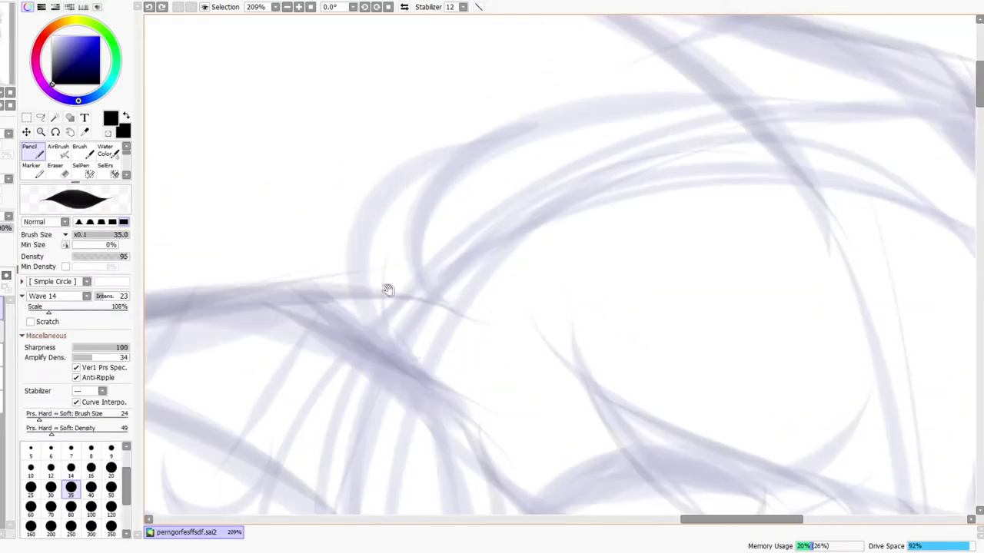
pyautogui.moveTo(405, 378); pyautogui.dragTo(573, 115)
pyautogui.hotkey('ctrl', 'space')
pyautogui.moveTo(550, 201)
pyautogui.mouseDown()
pyautogui.moveTo(487, 256)
pyautogui.moveTo(554, 202)
pyautogui.moveTo(582, 158)
pyautogui.moveTo(458, 224)
pyautogui.moveTo(428, 288)
pyautogui.mouseUp()
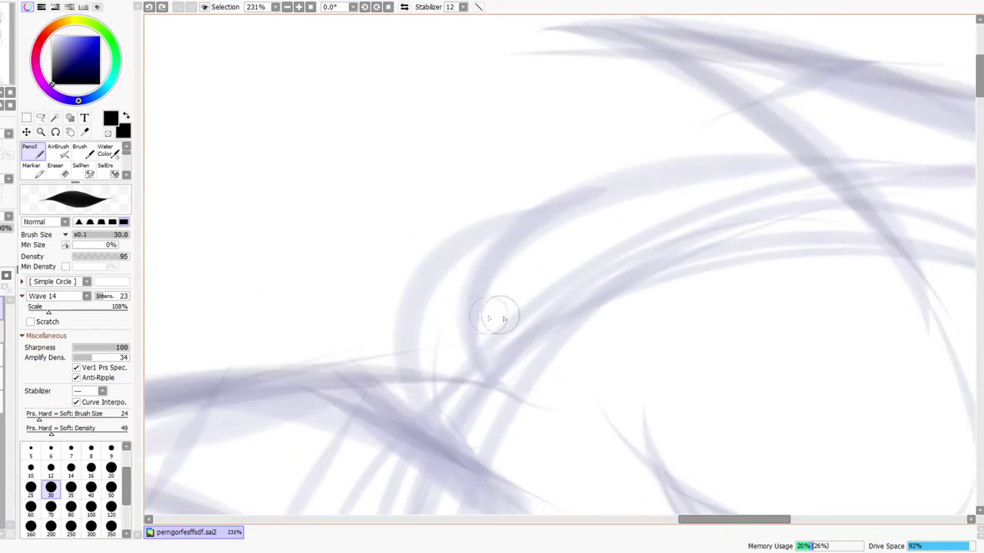
# Try repeated single strokes for the curved hair outline from the ear's base over the crown, undoing each one
pyautogui.moveTo(503, 395)
pyautogui.mouseDown()
pyautogui.moveTo(533, 226)
pyautogui.moveTo(811, 211)
pyautogui.mouseUp()
pyautogui.hotkey('ctrl', 'z')
pyautogui.moveTo(520, 407)
pyautogui.mouseDown()
pyautogui.moveTo(727, 142)
pyautogui.moveTo(896, 169)
pyautogui.mouseUp()
pyautogui.moveTo(738, 290); pyautogui.dragTo(683, 319)
pyautogui.hotkey('ctrl', 'z')
pyautogui.hotkey('ctrl', 'z')
pyautogui.moveTo(468, 432)
pyautogui.mouseDown()
pyautogui.moveTo(591, 215)
pyautogui.moveTo(918, 220)
pyautogui.mouseUp()
pyautogui.hotkey('ctrl', 'z')
pyautogui.moveTo(457, 428); pyautogui.dragTo(792, 219)
pyautogui.hotkey('ctrl', 'z')
pyautogui.moveTo(492, 437); pyautogui.dragTo(867, 244)
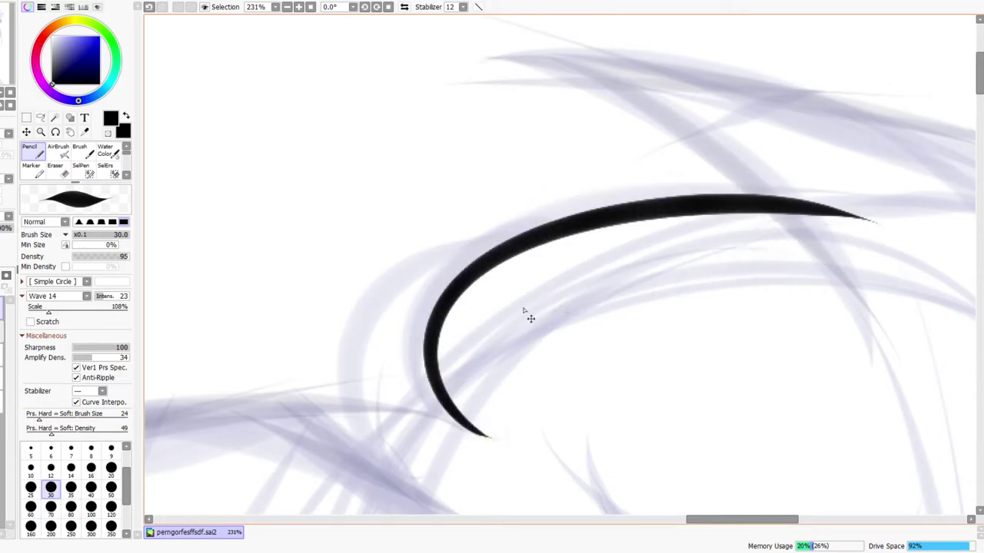
pyautogui.hotkey('ctrl', 'z')
pyautogui.moveTo(479, 438); pyautogui.dragTo(891, 237)
pyautogui.hotkey('ctrl', 'z')
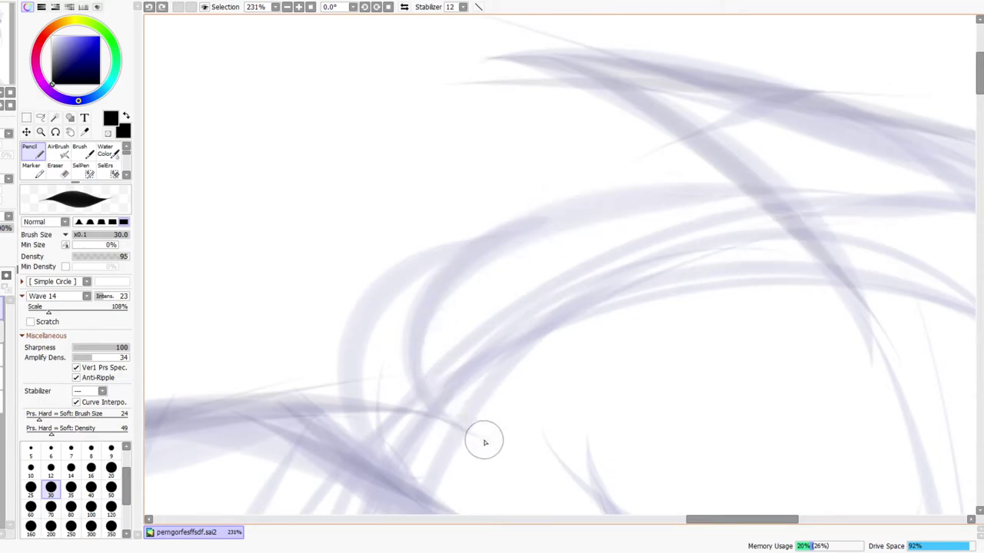
pyautogui.moveTo(480, 438); pyautogui.dragTo(881, 211)
pyautogui.hotkey('ctrl', 'z')
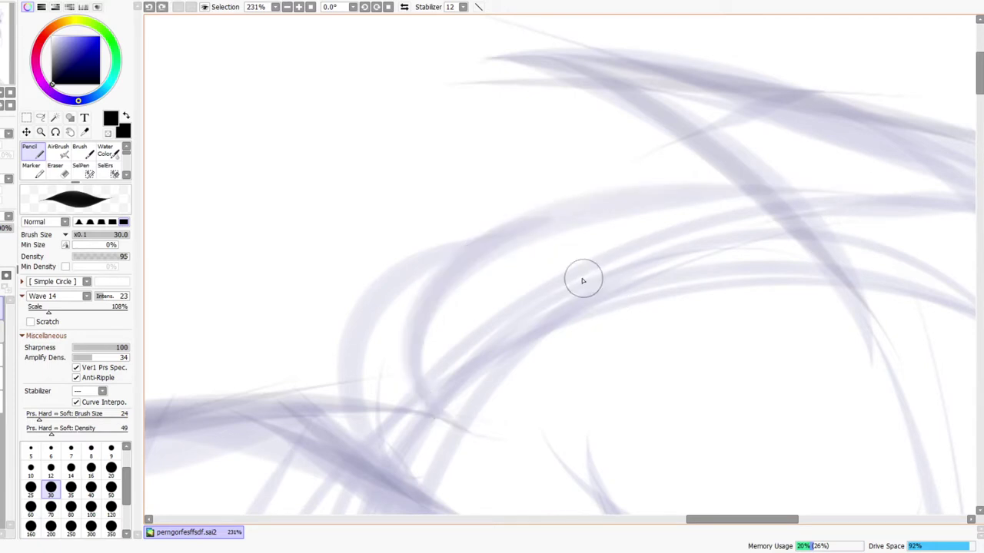
pyautogui.moveTo(467, 432); pyautogui.dragTo(788, 206)
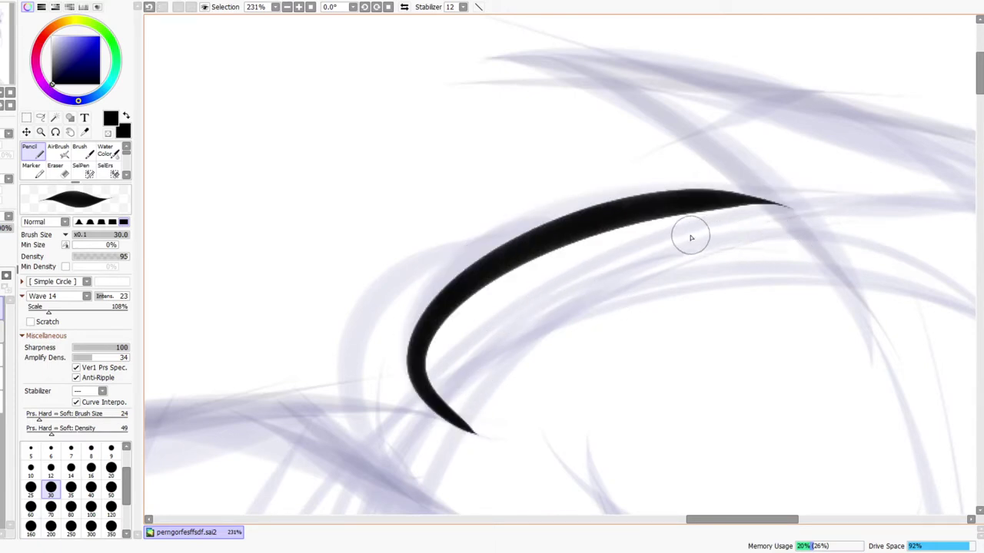
pyautogui.hotkey('ctrl', 'z')
pyautogui.moveTo(484, 439)
pyautogui.mouseDown()
pyautogui.moveTo(766, 183)
pyautogui.moveTo(859, 188)
pyautogui.mouseUp()
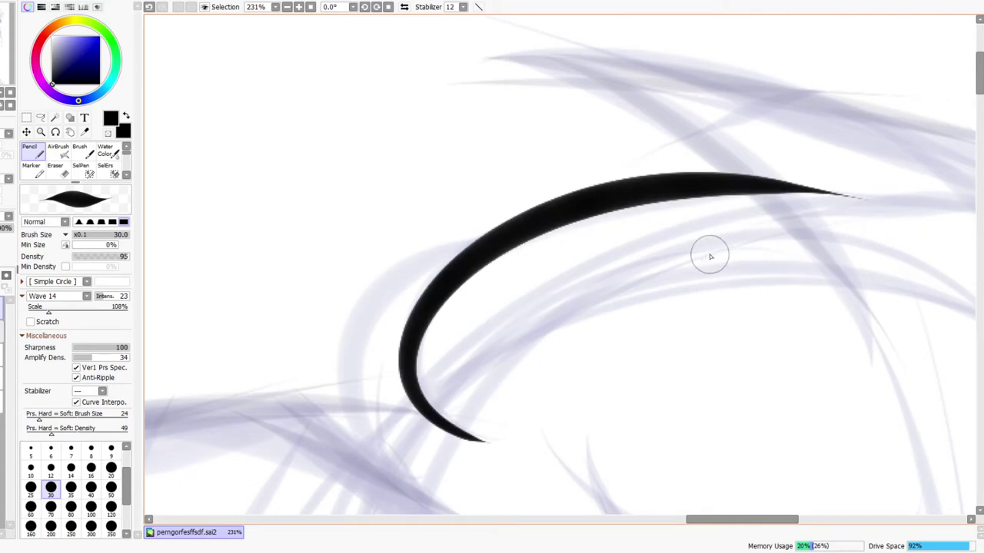
pyautogui.hotkey('ctrl', 'z')
pyautogui.moveTo(466, 435); pyautogui.dragTo(761, 214)
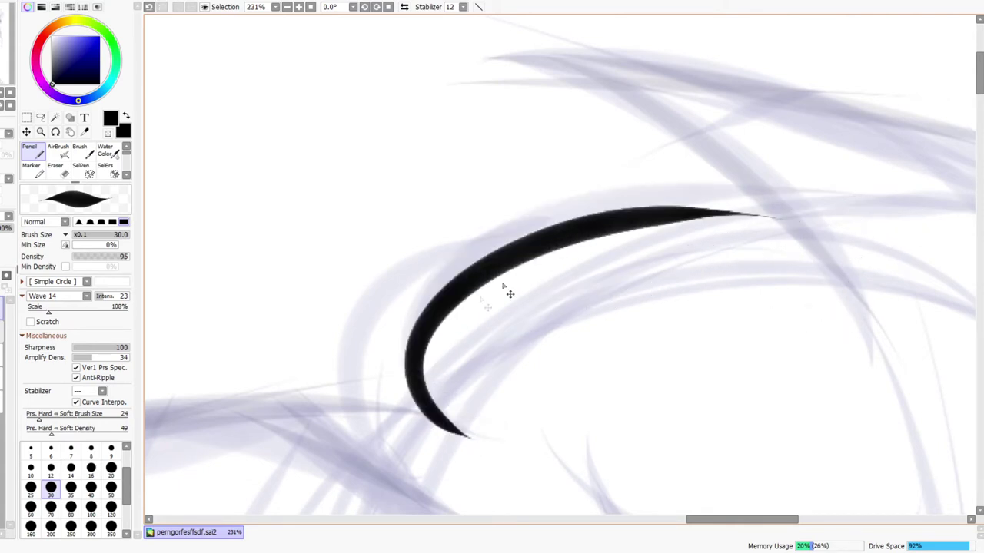
pyautogui.hotkey('ctrl', 'z')
# Ink the curved hair outline from the ear's base over the crown and extend its tapered tip with overlapping strokes in mirrored view
pyautogui.moveTo(459, 429)
pyautogui.mouseDown()
pyautogui.moveTo(500, 226)
pyautogui.moveTo(827, 219)
pyautogui.mouseUp()
pyautogui.moveTo(793, 301); pyautogui.dragTo(477, 303)
pyautogui.click(404, 7)
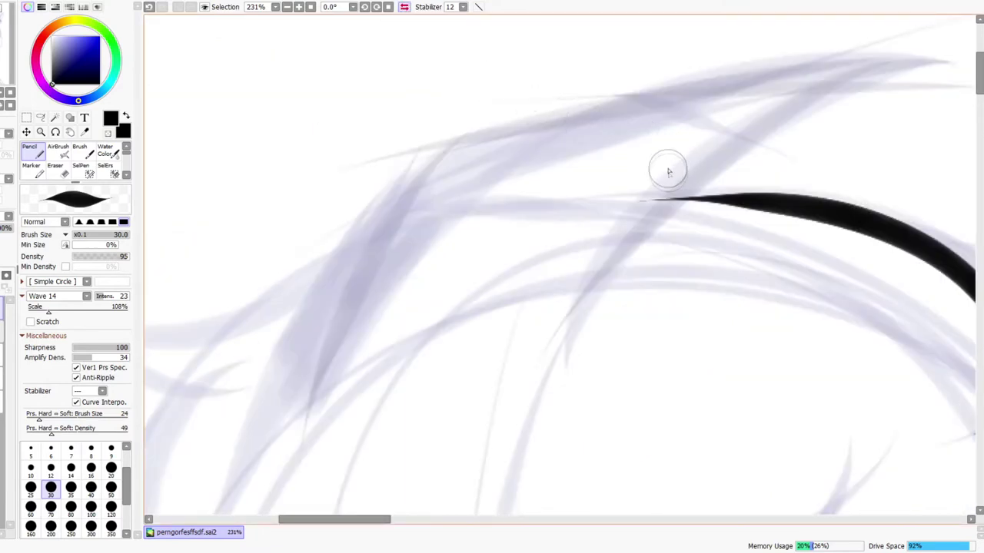
pyautogui.moveTo(619, 206); pyautogui.dragTo(800, 184)
pyautogui.hotkey('ctrl', 'z')
pyautogui.moveTo(599, 202)
pyautogui.mouseDown()
pyautogui.moveTo(804, 187)
pyautogui.moveTo(768, 190)
pyautogui.moveTo(792, 192)
pyautogui.moveTo(844, 227)
pyautogui.mouseUp()
pyautogui.moveTo(632, 211)
pyautogui.mouseDown()
pyautogui.moveTo(664, 203)
pyautogui.moveTo(852, 222)
pyautogui.mouseUp()
pyautogui.moveTo(670, 203); pyautogui.dragTo(845, 222)
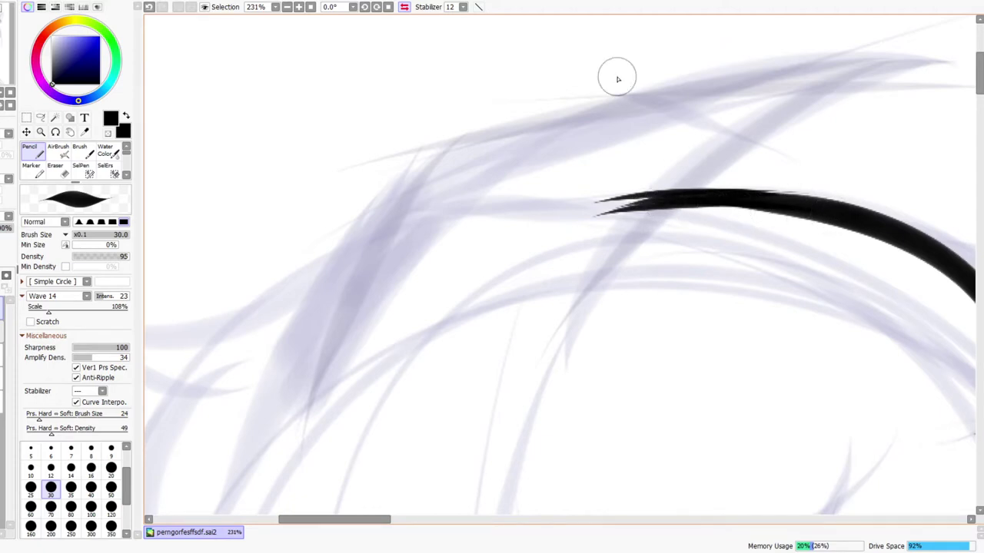
# Unmirror the canvas and erase the rough upper edge of the crown's hair outline with a size 25 eraser
pyautogui.click(405, 7)
pyautogui.press('e')
pyautogui.press('[')
pyautogui.press('[')
pyautogui.press('[')
pyautogui.press('[')
pyautogui.press('[')
pyautogui.press('[')
pyautogui.press('[')
pyautogui.press('[')
pyautogui.press('[')
pyautogui.press('[')
pyautogui.press('[')
pyautogui.moveTo(314, 191); pyautogui.dragTo(405, 180)
pyautogui.hotkey('ctrl', 'z')
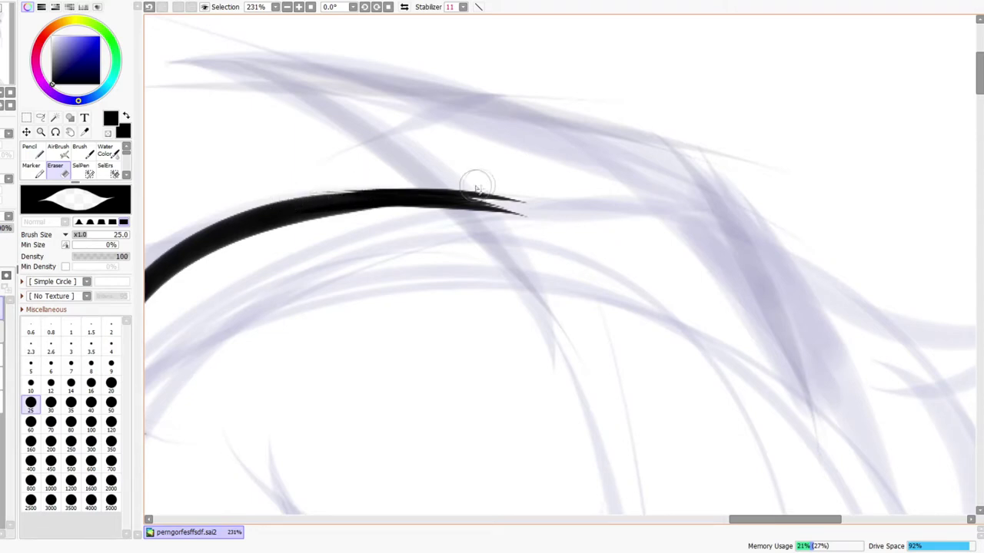
pyautogui.moveTo(308, 198); pyautogui.dragTo(418, 186)
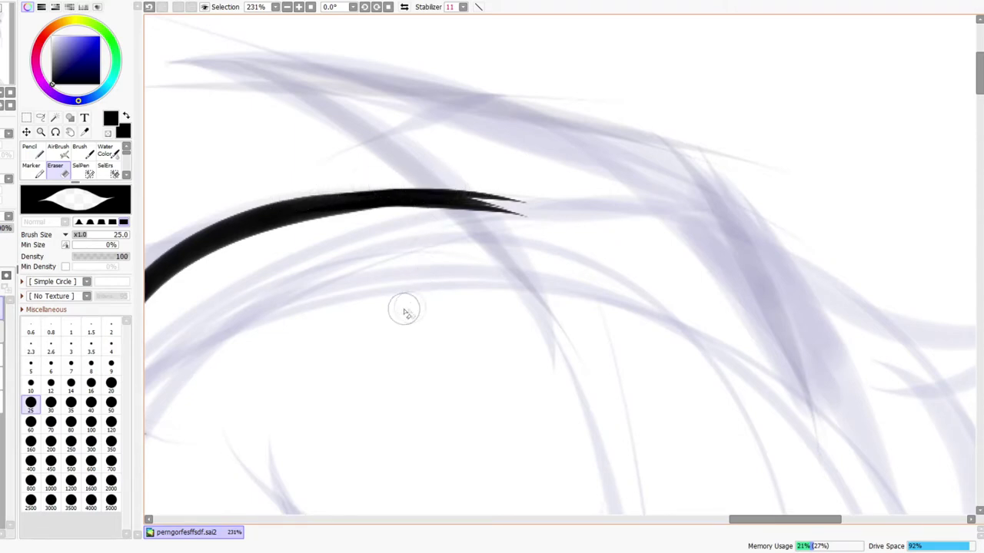
pyautogui.moveTo(410, 308); pyautogui.dragTo(524, 322)
# Rotate the canvas to -33.8° and try extending the hair outline from its split tip with the pencil
pyautogui.click(364, 8)
pyautogui.press('Delete')
pyautogui.press('n')
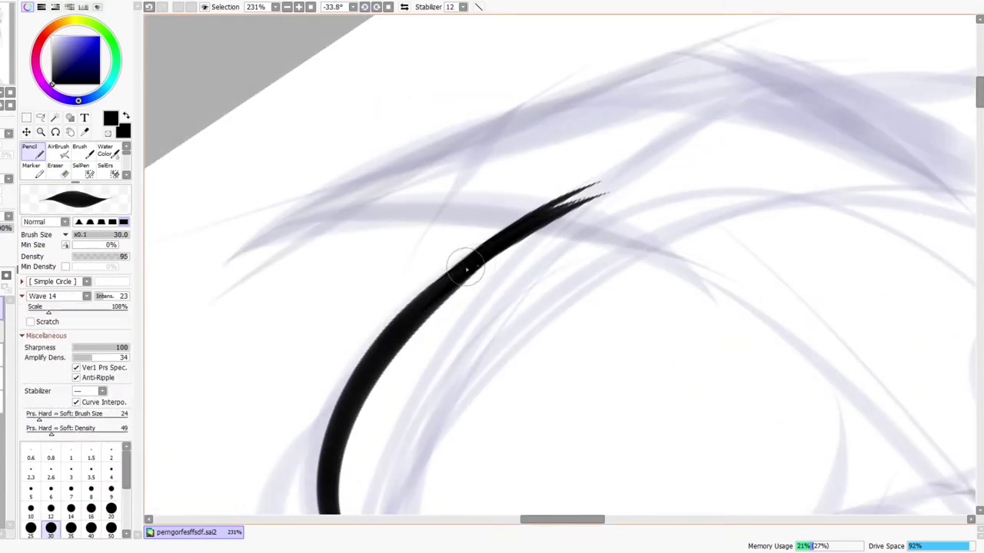
pyautogui.moveTo(426, 312); pyautogui.dragTo(606, 194)
pyautogui.moveTo(563, 250); pyautogui.dragTo(384, 363)
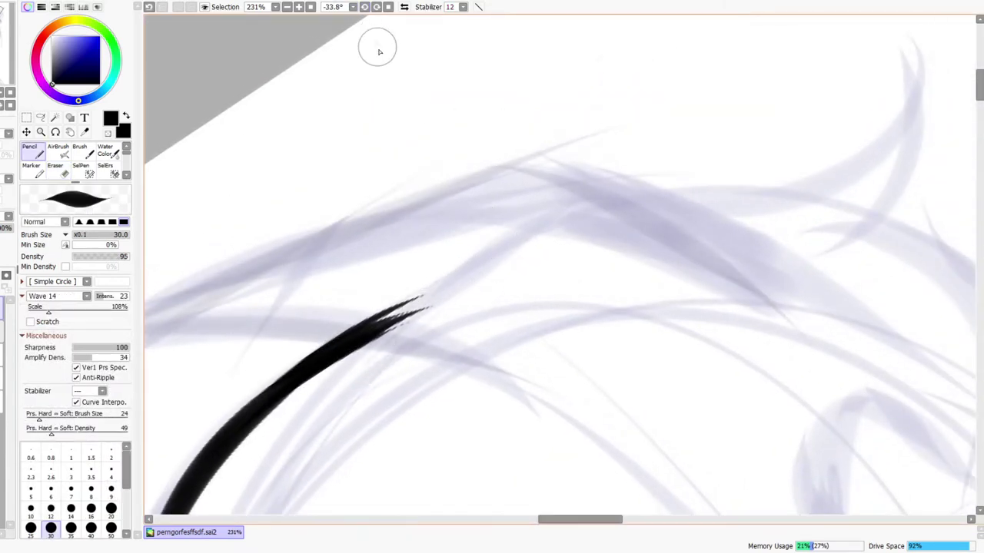
pyautogui.moveTo(606, 376); pyautogui.dragTo(359, 418)
pyautogui.moveTo(377, 288)
pyautogui.mouseDown()
pyautogui.moveTo(546, 262)
pyautogui.moveTo(715, 139)
pyautogui.moveTo(609, 235)
pyautogui.moveTo(639, 205)
pyautogui.mouseUp()
pyautogui.hotkey('ctrl', 'z')
# Compare the head in mirrored view, try continuing the hair outline over the crown with overlapping strokes, and undo them
pyautogui.click(405, 7)
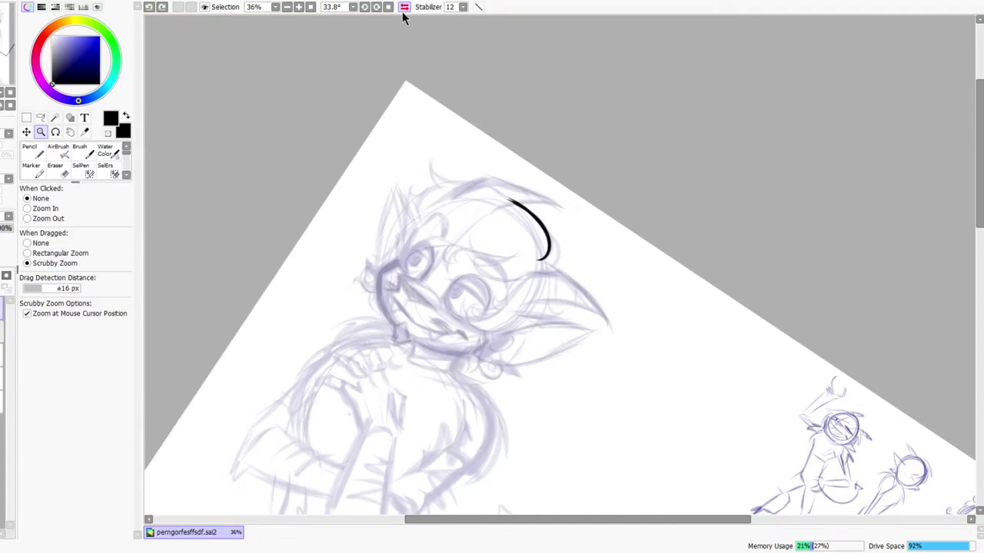
pyautogui.click(402, 8)
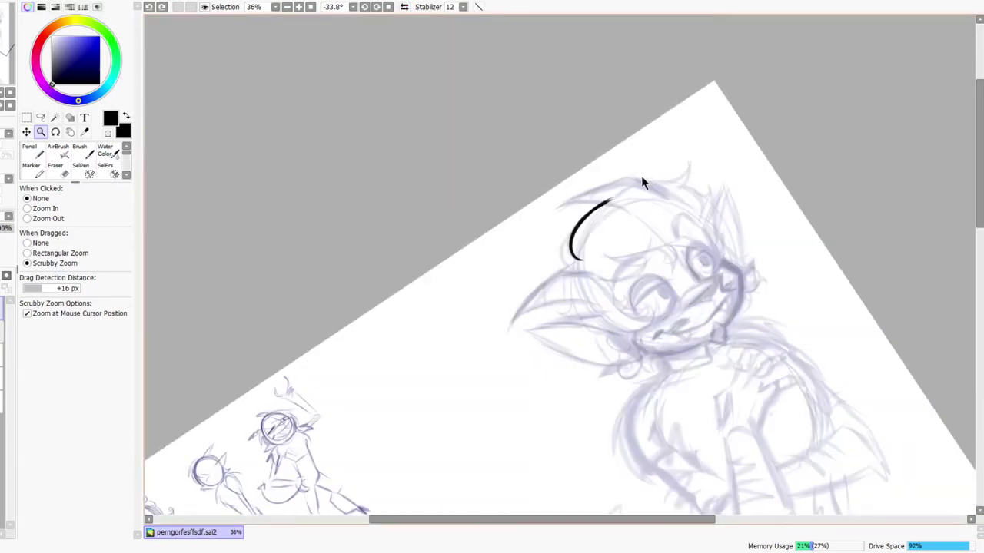
pyautogui.moveTo(642, 178); pyautogui.dragTo(667, 186)
pyautogui.moveTo(661, 262); pyautogui.dragTo(534, 232)
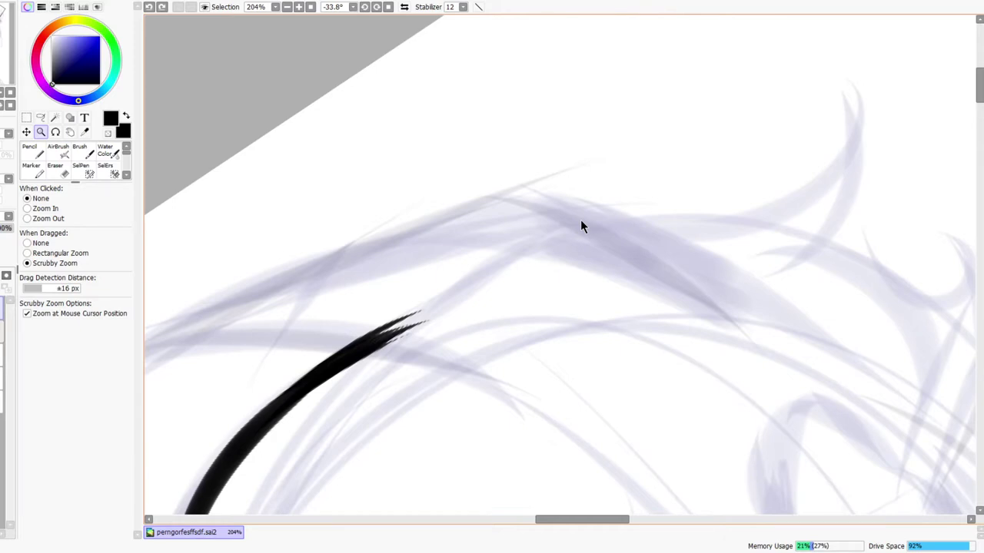
pyautogui.moveTo(450, 260); pyautogui.dragTo(431, 267)
pyautogui.moveTo(355, 352); pyautogui.dragTo(566, 242)
pyautogui.hotkey('ctrl', 'z')
pyautogui.moveTo(346, 359); pyautogui.dragTo(520, 241)
pyautogui.moveTo(372, 351); pyautogui.dragTo(588, 229)
pyautogui.hotkey('ctrl', 'z')
pyautogui.moveTo(359, 355); pyautogui.dragTo(584, 229)
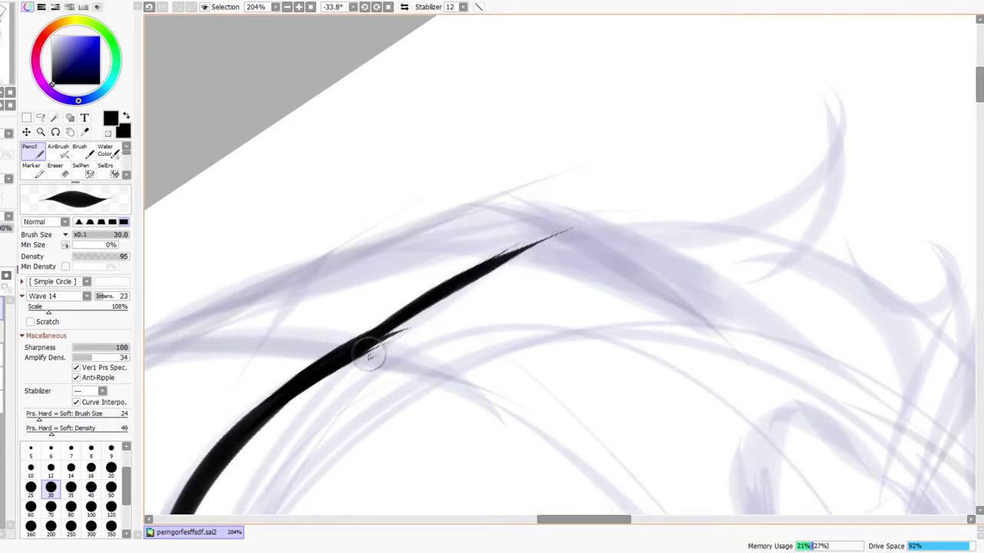
pyautogui.moveTo(372, 354); pyautogui.dragTo(639, 227)
pyautogui.moveTo(416, 314); pyautogui.dragTo(679, 227)
pyautogui.moveTo(512, 263); pyautogui.dragTo(764, 231)
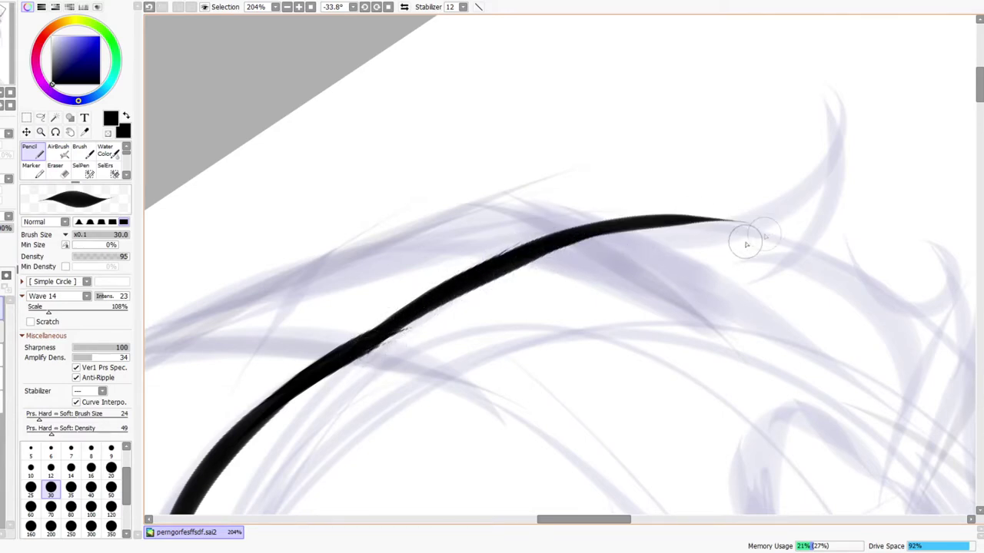
pyautogui.hotkey('ctrl', 'z')
pyautogui.hotkey('ctrl', 'z')
pyautogui.hotkey('ctrl', 'z')
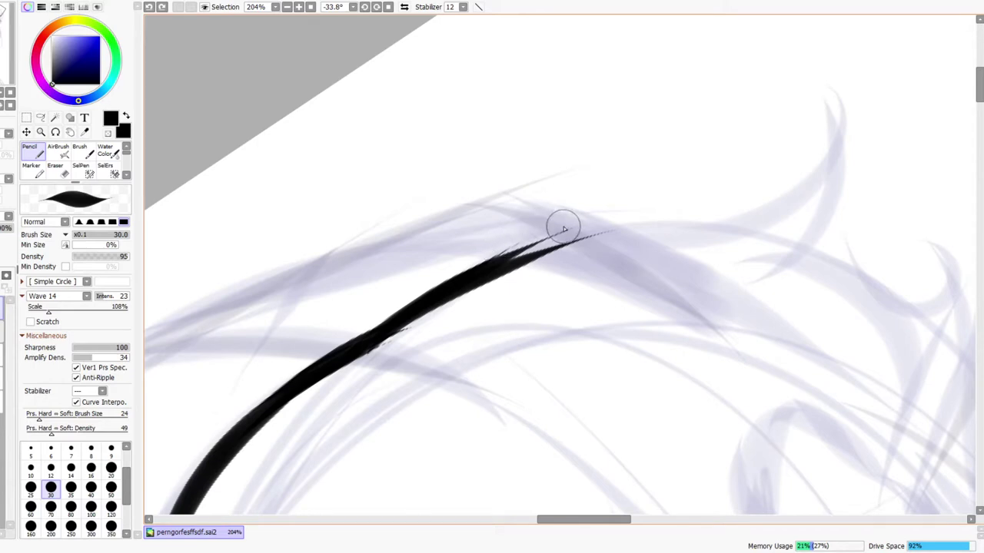
pyautogui.hotkey('ctrl', 'z')
pyautogui.hotkey('ctrl', 'z')
pyautogui.hotkey('ctrl', 'z')
# Rotate the canvas to -56.3° and ink the hair outline onward from its tip into a pointed spike with a short return stroke
pyautogui.moveTo(454, 353)
pyautogui.mouseDown()
pyautogui.moveTo(451, 314)
pyautogui.moveTo(446, 356)
pyautogui.mouseUp()
pyautogui.click(365, 8)
pyautogui.click(365, 8)
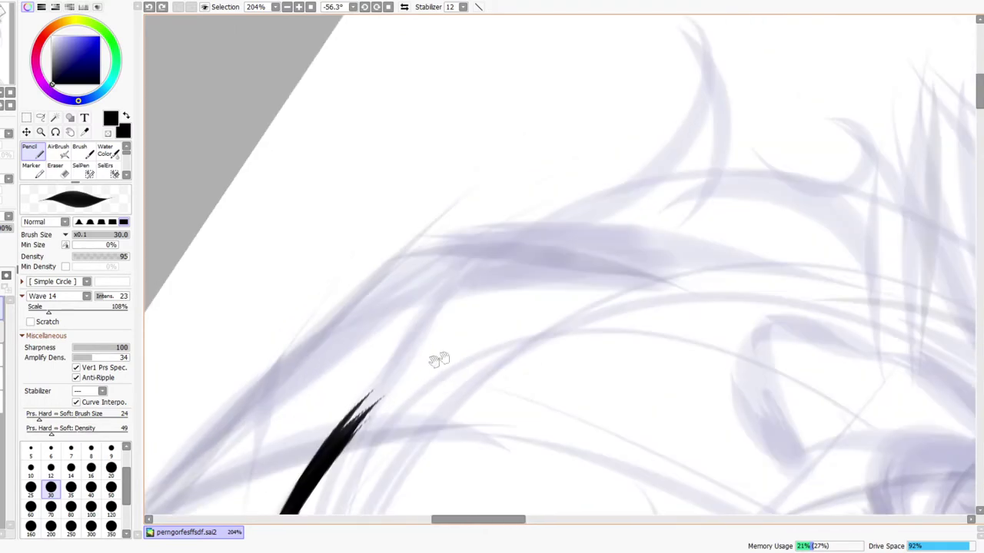
pyautogui.moveTo(332, 444); pyautogui.dragTo(438, 308)
pyautogui.moveTo(350, 435); pyautogui.dragTo(523, 220)
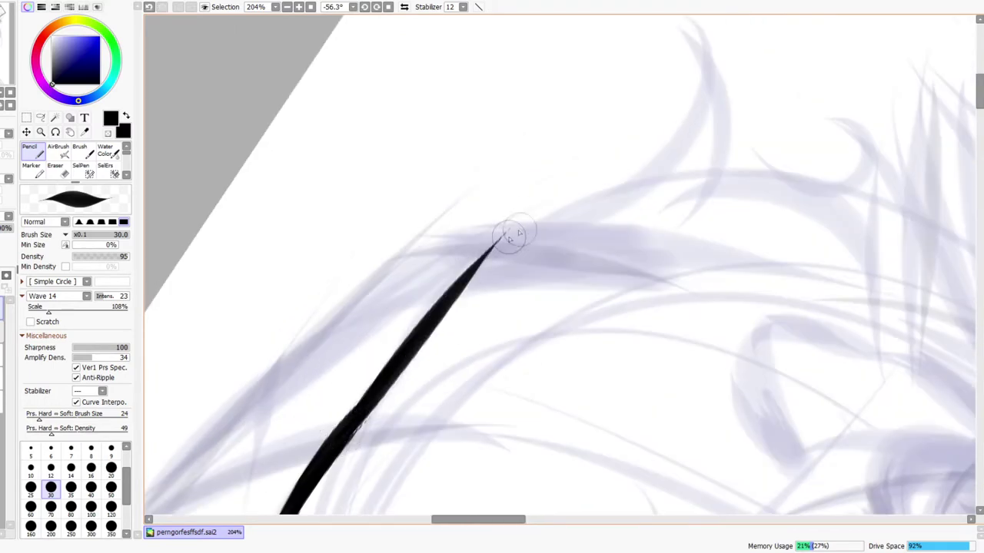
pyautogui.moveTo(400, 357)
pyautogui.mouseDown()
pyautogui.moveTo(417, 331)
pyautogui.moveTo(637, 176)
pyautogui.mouseUp()
pyautogui.moveTo(408, 368); pyautogui.dragTo(635, 187)
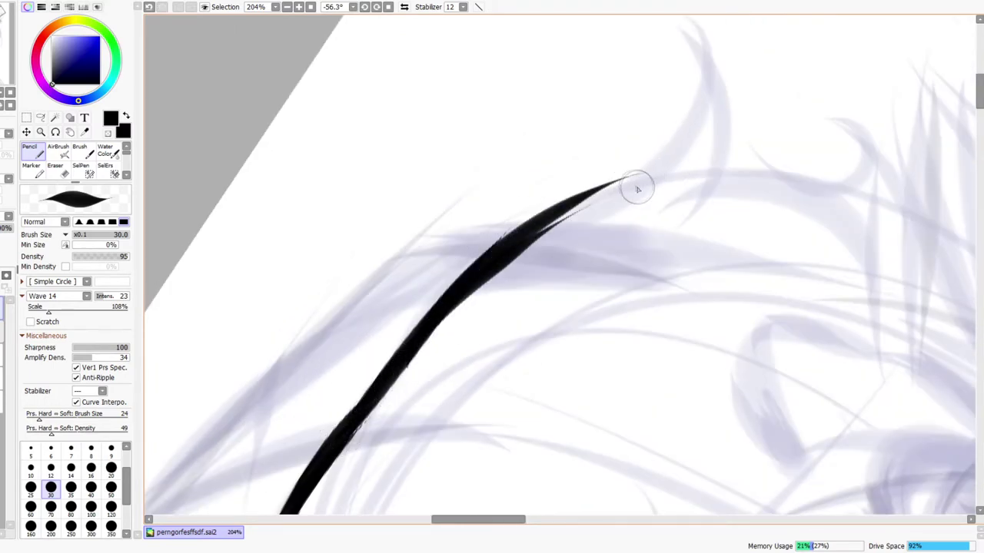
pyautogui.moveTo(545, 240); pyautogui.dragTo(475, 330)
pyautogui.moveTo(544, 283); pyautogui.dragTo(472, 341)
pyautogui.moveTo(544, 294); pyautogui.dragTo(566, 281)
pyautogui.hotkey('ctrl', 'z')
pyautogui.hotkey('ctrl', 'z')
pyautogui.hotkey('ctrl', 'z')
# Retry and ink one curved stroke from the spike's base along the crown toward the next hair tuft
pyautogui.moveTo(331, 395)
pyautogui.mouseDown()
pyautogui.moveTo(457, 149)
pyautogui.moveTo(433, 353)
pyautogui.moveTo(630, 240)
pyautogui.mouseUp()
pyautogui.hotkey('ctrl', 'z')
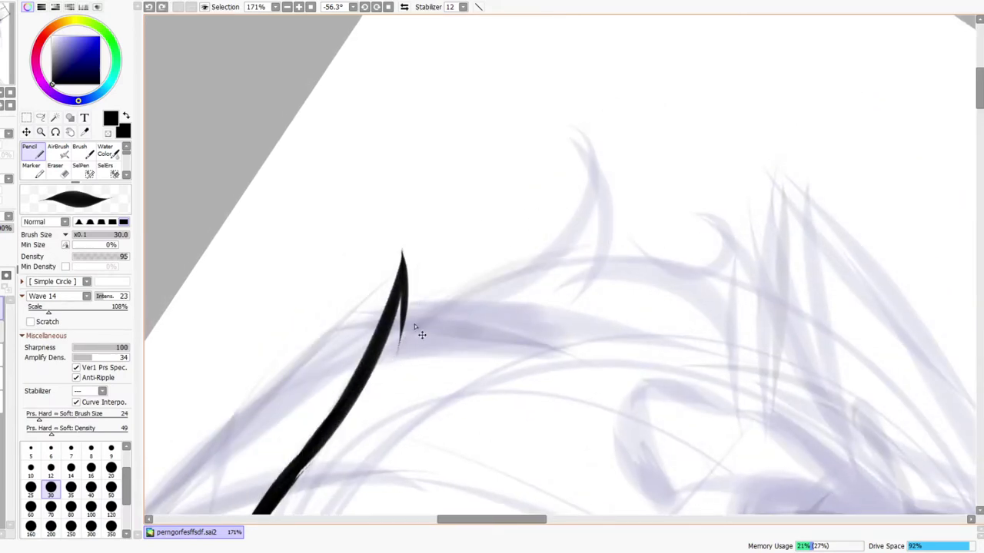
pyautogui.moveTo(395, 375); pyautogui.dragTo(611, 238)
pyautogui.hotkey('ctrl', 'z')
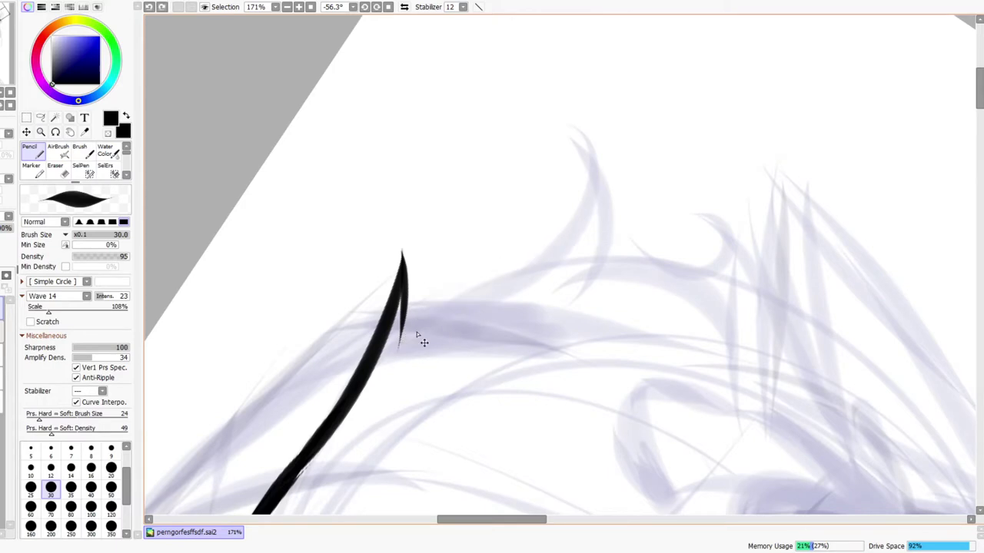
pyautogui.moveTo(395, 375)
pyautogui.mouseDown()
pyautogui.moveTo(587, 245)
pyautogui.moveTo(611, 237)
pyautogui.mouseUp()
pyautogui.hotkey('ctrl', 'z')
pyautogui.moveTo(396, 362); pyautogui.dragTo(611, 240)
# Ink the upswept inner curve of the curled hair tuft up to its pointed tip
pyautogui.moveTo(505, 79); pyautogui.dragTo(459, 159)
pyautogui.moveTo(461, 358)
pyautogui.mouseDown()
pyautogui.moveTo(570, 246)
pyautogui.moveTo(552, 206)
pyautogui.mouseUp()
pyautogui.hotkey('ctrl', 'z')
pyautogui.moveTo(464, 354); pyautogui.dragTo(540, 201)
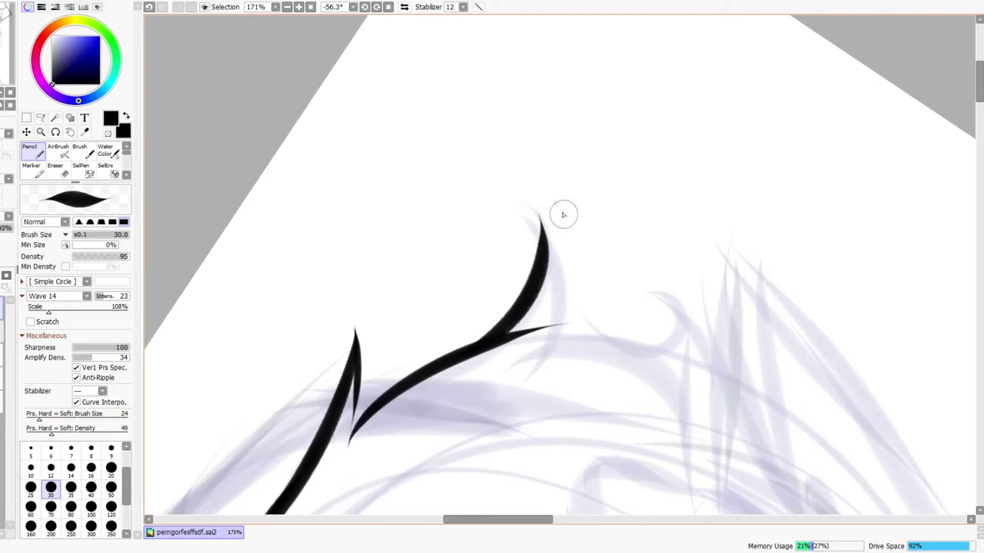
# Mirror the canvas and ink the curled tuft's outer curve so both edges meet at the tip
pyautogui.click(405, 7)
pyautogui.moveTo(559, 307)
pyautogui.mouseDown()
pyautogui.moveTo(441, 252)
pyautogui.moveTo(402, 264)
pyautogui.mouseUp()
pyautogui.moveTo(480, 355); pyautogui.dragTo(503, 97)
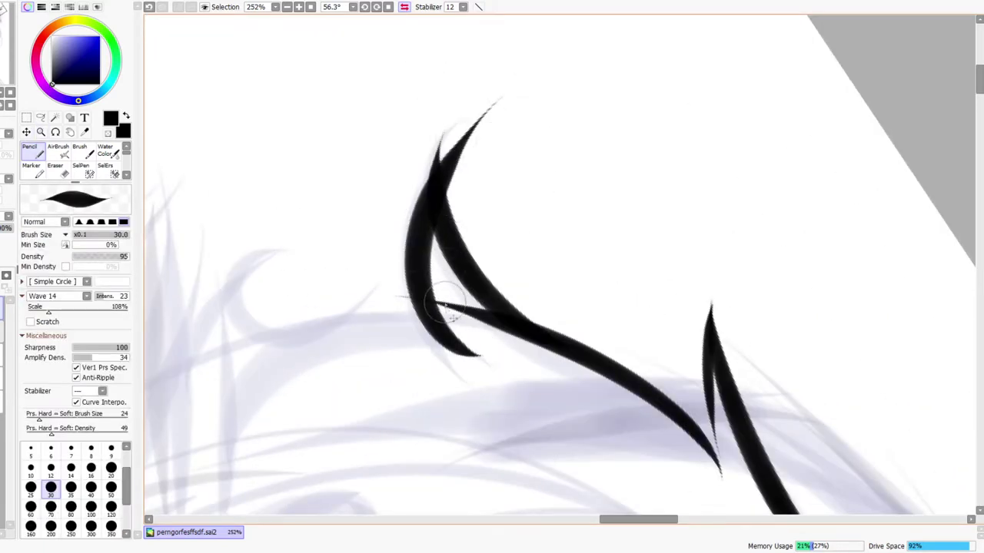
pyautogui.hotkey('ctrl', 'z')
pyautogui.moveTo(482, 365)
pyautogui.mouseDown()
pyautogui.moveTo(499, 108)
pyautogui.moveTo(461, 154)
pyautogui.moveTo(405, 174)
pyautogui.moveTo(422, 138)
pyautogui.moveTo(422, 154)
pyautogui.moveTo(437, 141)
pyautogui.moveTo(408, 192)
pyautogui.mouseUp()
# Refine the curled tuft's pointed tip with short pencil and eraser strokes
pyautogui.press('e')
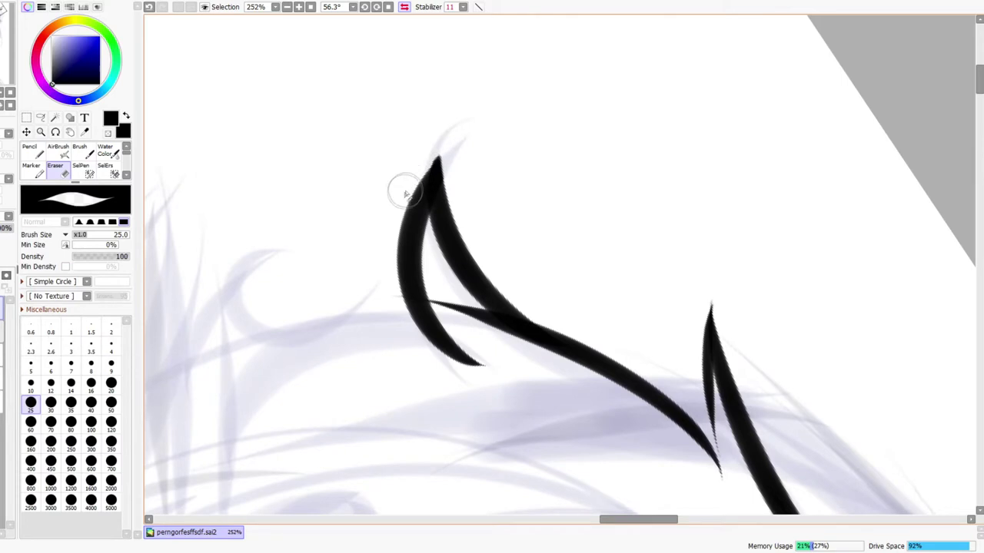
pyautogui.press('n')
pyautogui.moveTo(410, 241)
pyautogui.mouseDown()
pyautogui.moveTo(473, 126)
pyautogui.moveTo(475, 258)
pyautogui.mouseUp()
pyautogui.press('e')
pyautogui.moveTo(458, 141)
pyautogui.mouseDown()
pyautogui.moveTo(468, 118)
pyautogui.moveTo(467, 154)
pyautogui.moveTo(538, 88)
pyautogui.mouseUp()
# Thicken the hair spike's return stroke down to the crown line and erase the overshooting point at their junction
pyautogui.hotkey('ctrl', 'space')
pyautogui.moveTo(456, 167); pyautogui.dragTo(471, 124)
pyautogui.press('space')
pyautogui.moveTo(558, 314); pyautogui.dragTo(394, 190)
pyautogui.moveTo(555, 330); pyautogui.dragTo(383, 216)
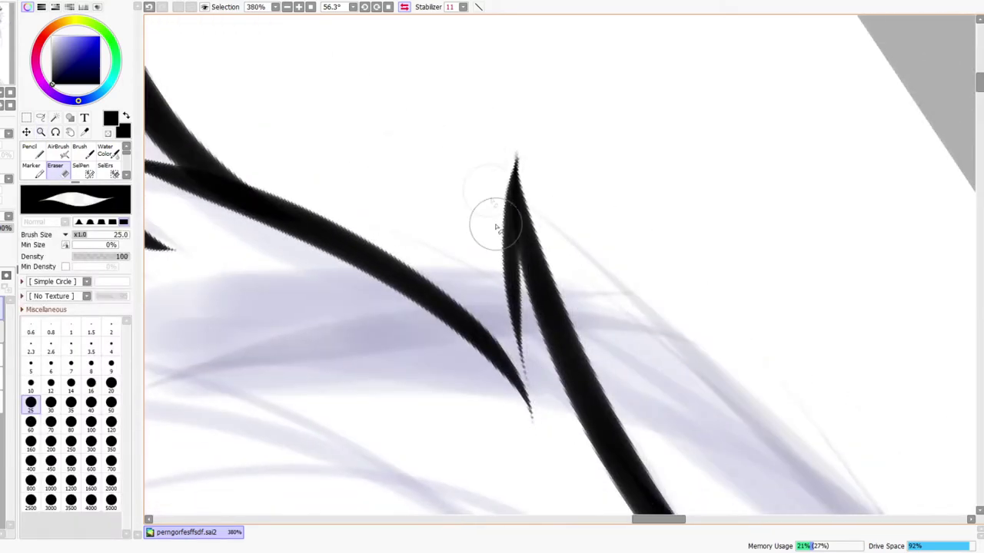
pyautogui.press('n')
pyautogui.moveTo(512, 203); pyautogui.dragTo(592, 508)
pyautogui.moveTo(549, 412); pyautogui.dragTo(456, 292)
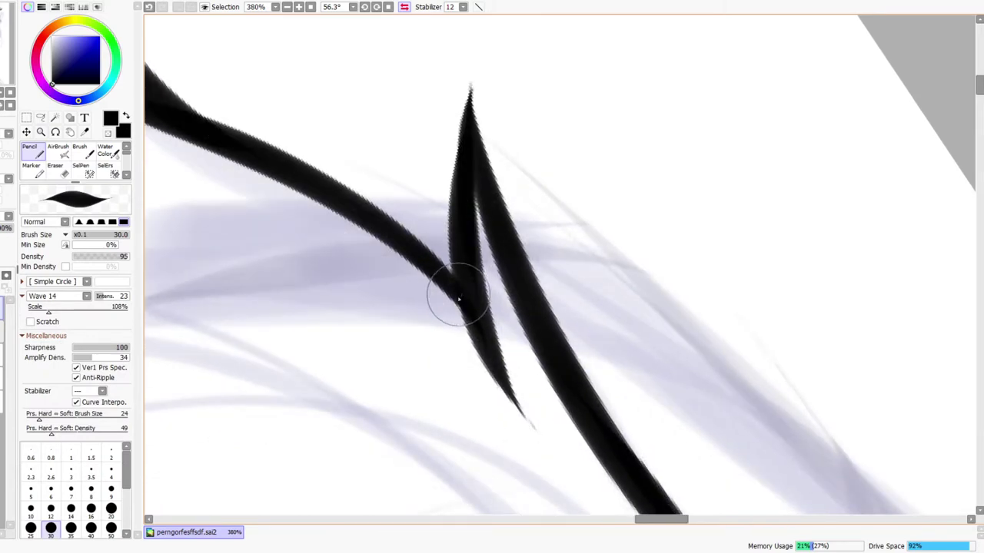
pyautogui.press('e')
pyautogui.moveTo(523, 396)
pyautogui.mouseDown()
pyautogui.moveTo(465, 322)
pyautogui.moveTo(526, 422)
pyautogui.mouseUp()
pyautogui.hotkey('ctrl', 'z')
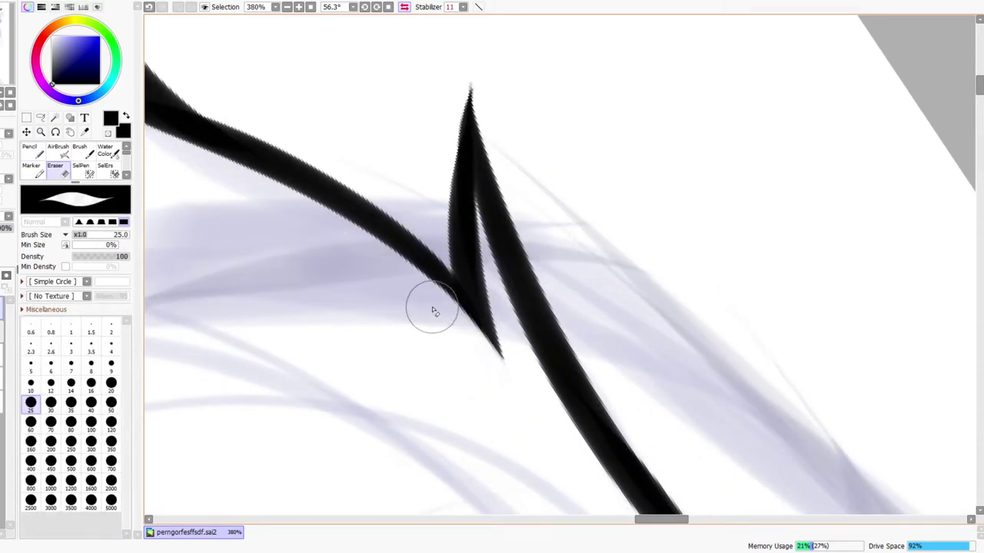
# Unmirror the canvas, erase the stray line inside the curled tuft, and smooth the remaining join with the pencil
pyautogui.hotkey('ctrl', 'space')
pyautogui.moveTo(490, 236); pyautogui.dragTo(482, 217)
pyautogui.moveTo(461, 249); pyautogui.dragTo(456, 220)
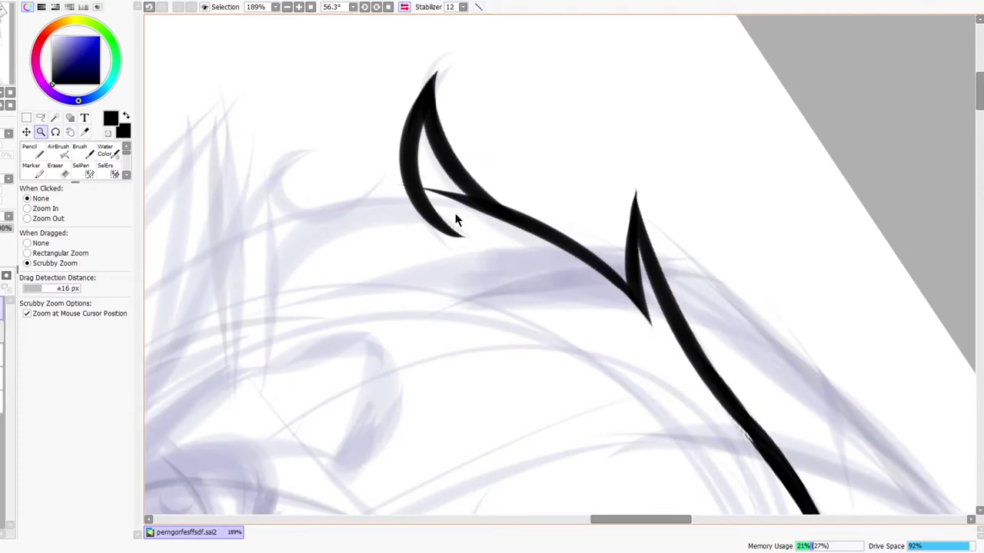
pyautogui.press('e')
pyautogui.click(404, 7)
pyautogui.moveTo(757, 205); pyautogui.dragTo(684, 258)
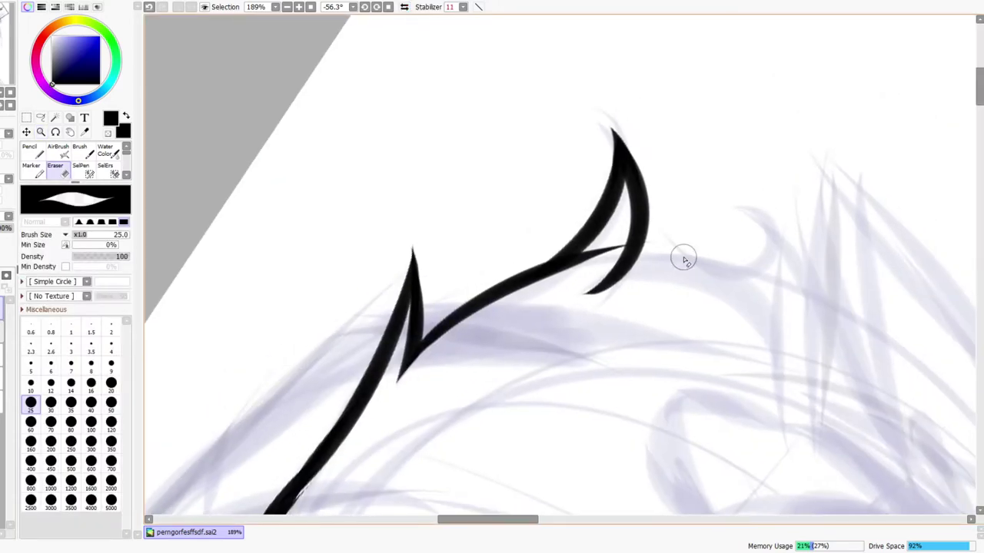
pyautogui.hotkey('ctrl', 'space')
pyautogui.moveTo(659, 225); pyautogui.dragTo(673, 206)
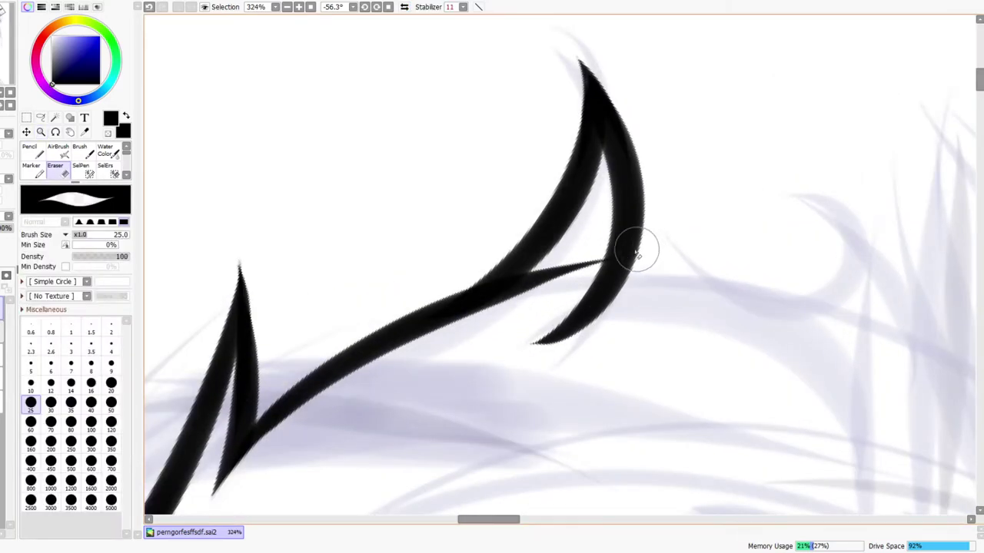
pyautogui.moveTo(490, 326)
pyautogui.mouseDown()
pyautogui.moveTo(545, 274)
pyautogui.moveTo(523, 287)
pyautogui.moveTo(567, 279)
pyautogui.moveTo(594, 257)
pyautogui.mouseUp()
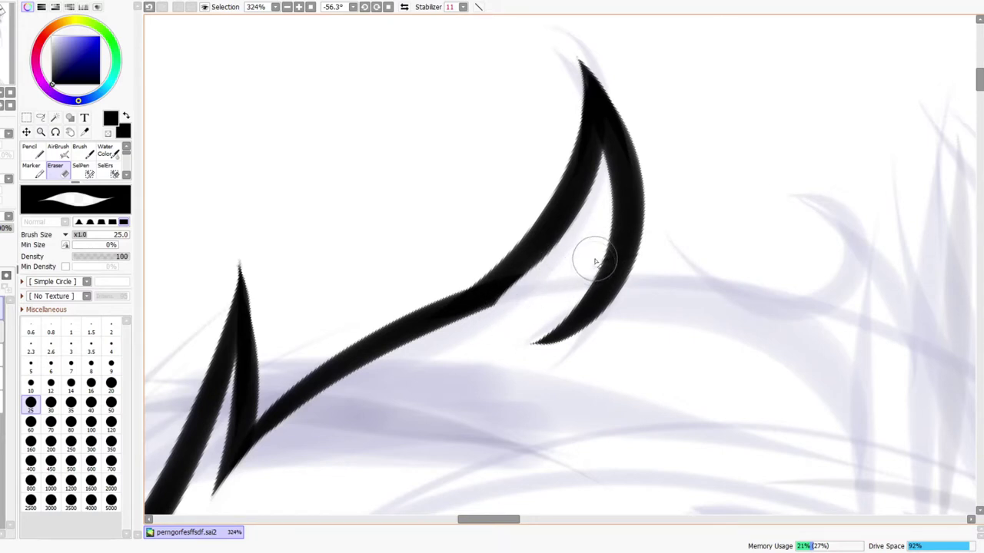
pyautogui.press('n')
pyautogui.moveTo(484, 306)
pyautogui.mouseDown()
pyautogui.moveTo(567, 197)
pyautogui.moveTo(492, 303)
pyautogui.moveTo(559, 221)
pyautogui.moveTo(518, 269)
pyautogui.mouseUp()
# Touch up the rough join in the hair outline below the spike with short pencil strokes
pyautogui.hotkey('ctrl', 'space')
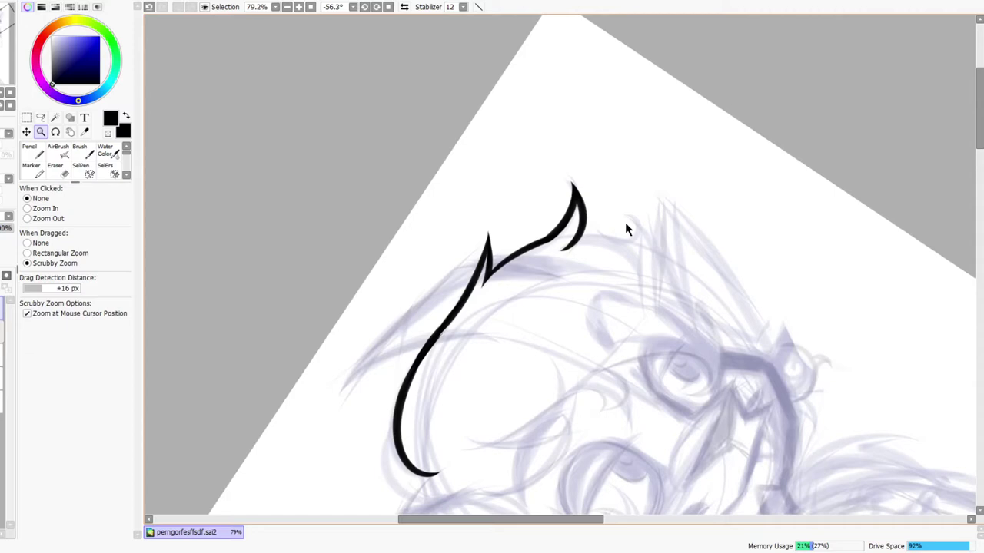
pyautogui.scroll(4, 441, 343)
pyautogui.press('n')
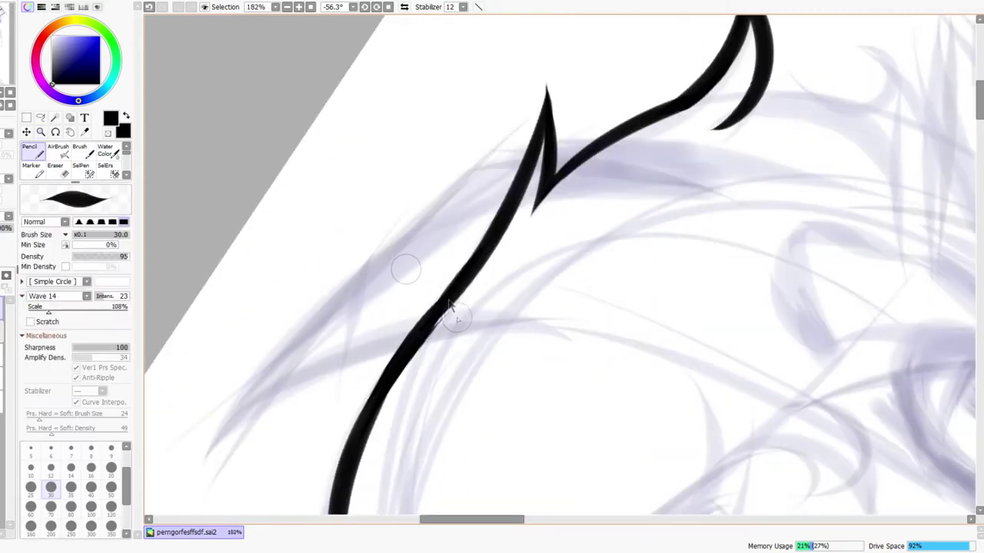
pyautogui.moveTo(432, 332)
pyautogui.mouseDown()
pyautogui.moveTo(442, 316)
pyautogui.moveTo(428, 332)
pyautogui.mouseUp()
pyautogui.hotkey('ctrl', 'z')
pyautogui.moveTo(454, 297); pyautogui.dragTo(442, 319)
# Examine the inked hair outline against the sketch at different magnifications, focusing on the area beside the curled tuft
pyautogui.hotkey('ctrl', 'space')
pyautogui.scroll(-6, 494, 267)
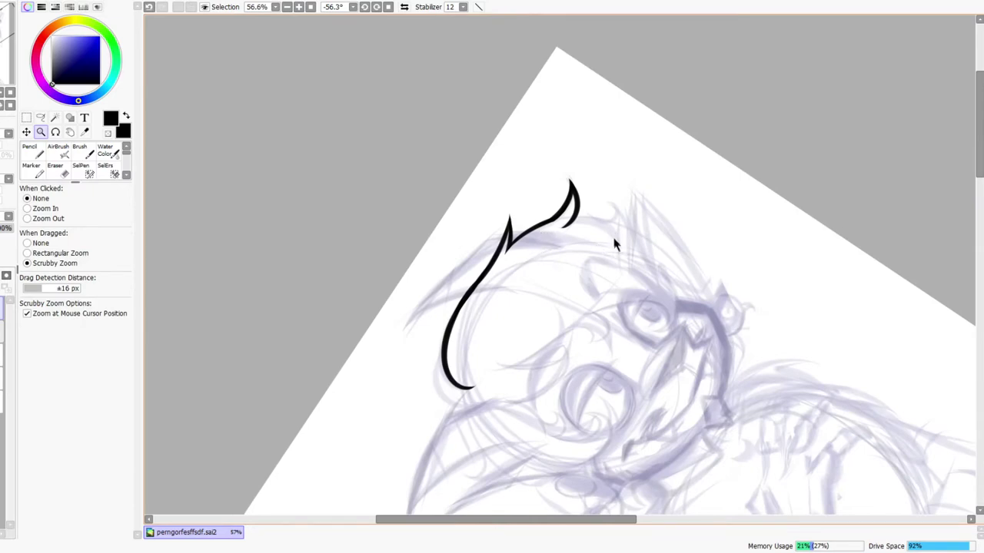
pyautogui.moveTo(681, 230); pyautogui.dragTo(643, 249)
pyautogui.moveTo(688, 201)
pyautogui.mouseDown()
pyautogui.moveTo(614, 272)
pyautogui.moveTo(659, 219)
pyautogui.mouseUp()
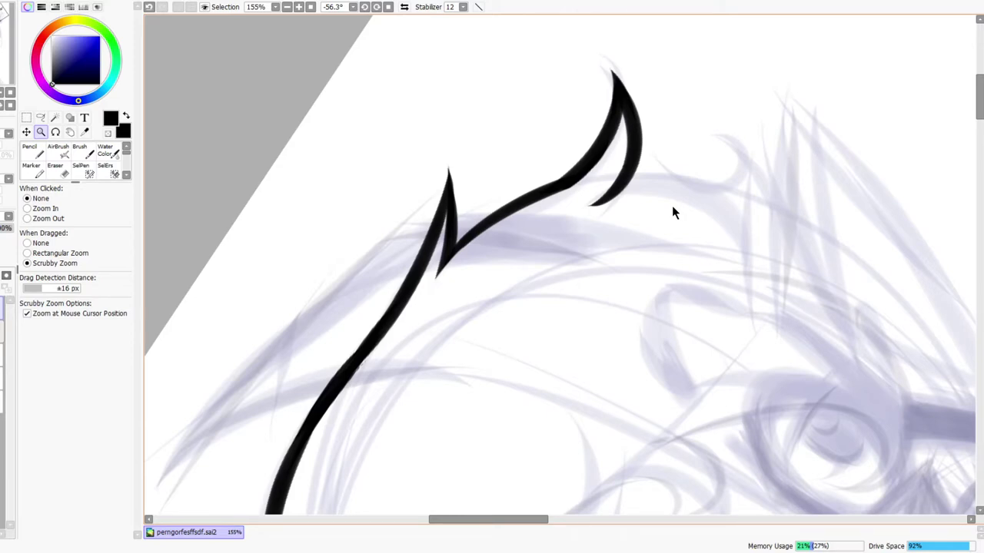
pyautogui.moveTo(672, 206)
pyautogui.mouseDown()
pyautogui.moveTo(633, 216)
pyautogui.moveTo(658, 217)
pyautogui.moveTo(683, 172)
pyautogui.moveTo(694, 330)
pyautogui.moveTo(687, 351)
pyautogui.moveTo(615, 388)
pyautogui.mouseUp()
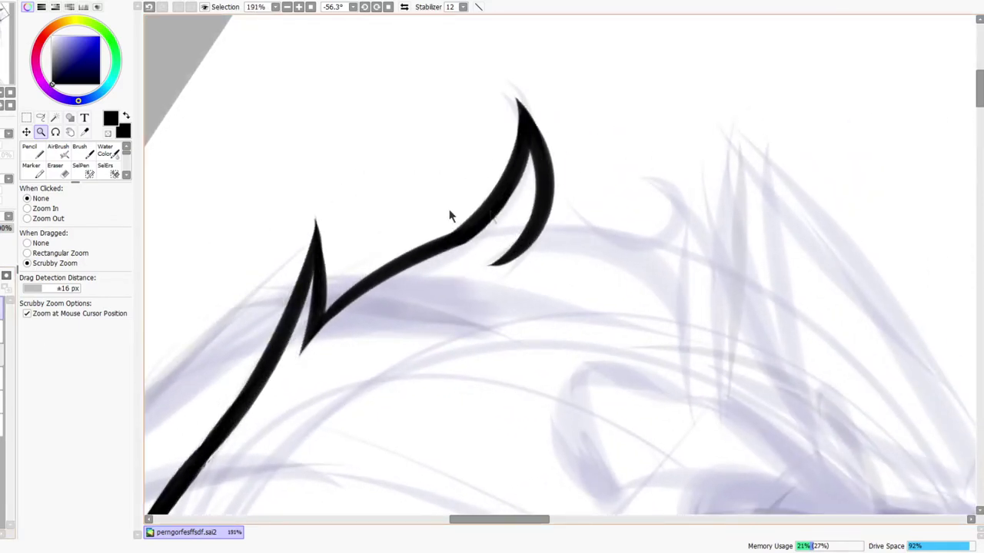
pyautogui.scroll(-5, 451, 208)
pyautogui.scroll(2, 458, 224)
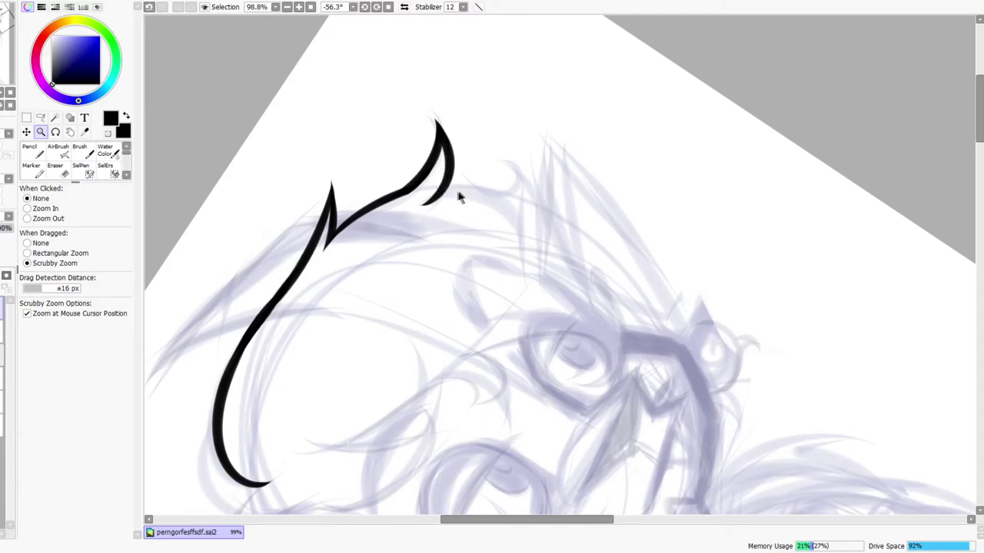
pyautogui.scroll(3, 457, 198)
pyautogui.press('n')
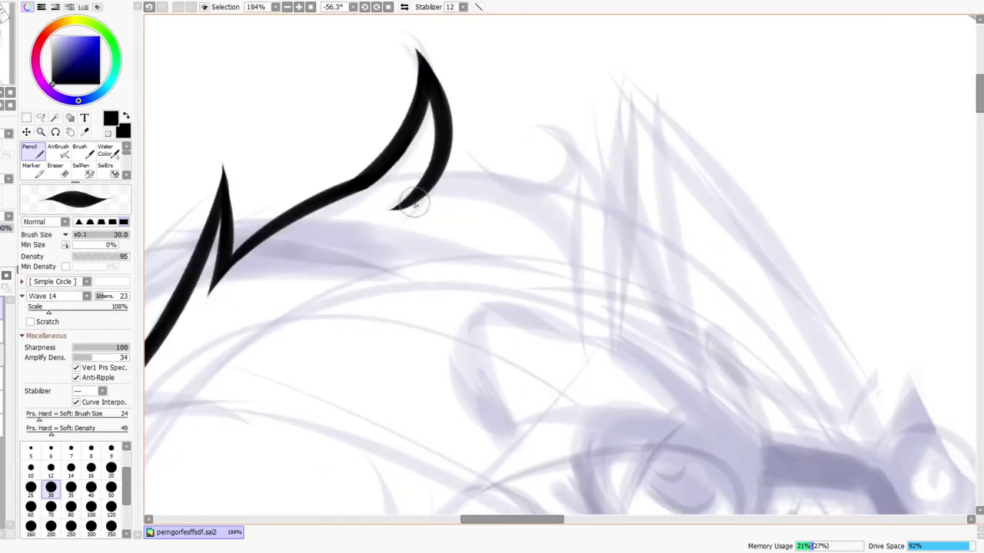
pyautogui.hotkey('ctrl', 'space')
pyautogui.moveTo(431, 202); pyautogui.dragTo(417, 209)
pyautogui.moveTo(412, 245); pyautogui.dragTo(449, 265)
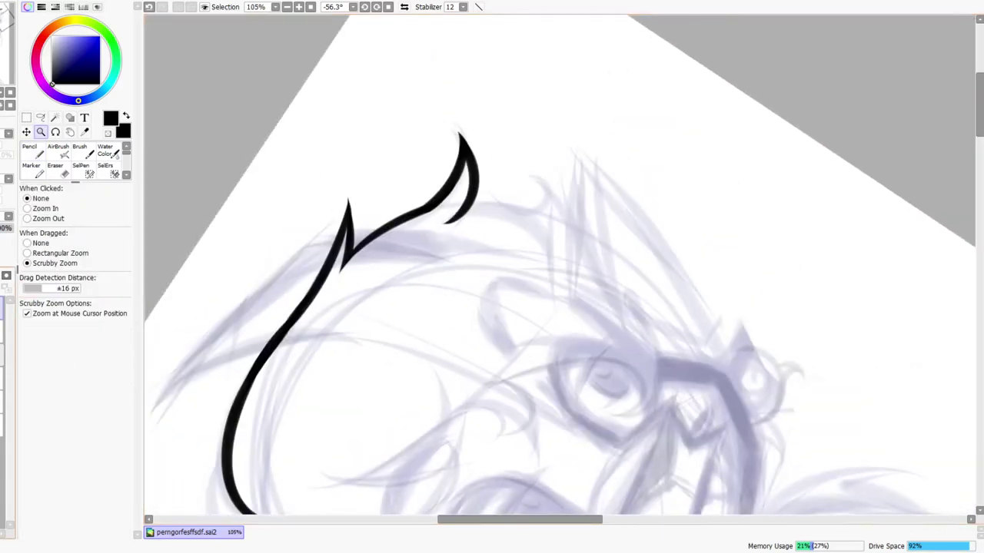
# Ink the curved hair outline from beneath the curled tuft toward the far ear, and reset the canvas rotation to 0°
pyautogui.scroll(3, 484, 193)
pyautogui.press('n')
pyautogui.moveTo(411, 261); pyautogui.dragTo(730, 288)
pyautogui.hotkey('ctrl', 'z')
pyautogui.moveTo(388, 260); pyautogui.dragTo(677, 379)
pyautogui.hotkey('ctrl', 'z')
pyautogui.moveTo(396, 252)
pyautogui.mouseDown()
pyautogui.moveTo(638, 315)
pyautogui.moveTo(661, 357)
pyautogui.mouseUp()
pyautogui.hotkey('ctrl', 'space')
pyautogui.moveTo(709, 321); pyautogui.dragTo(619, 388)
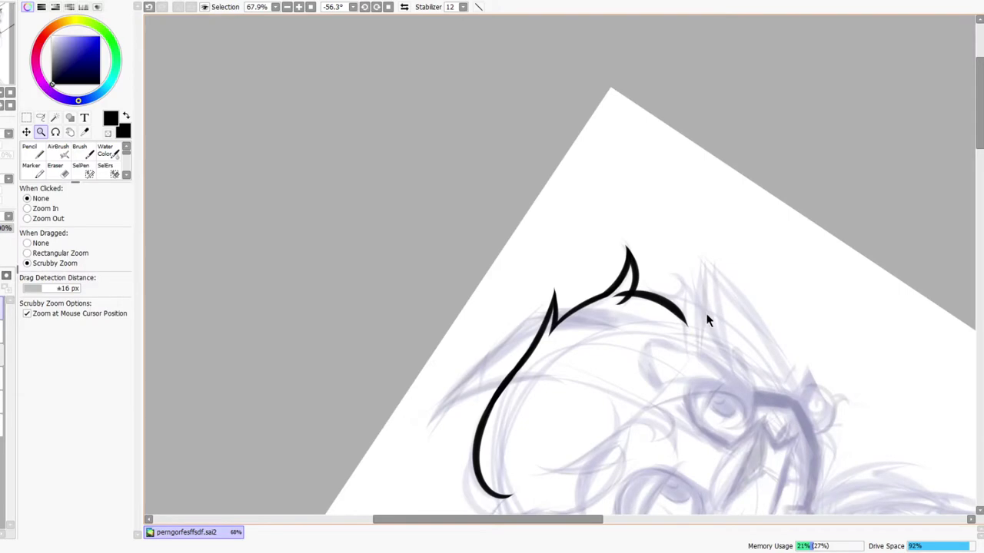
pyautogui.moveTo(730, 417); pyautogui.dragTo(590, 319)
pyautogui.click(388, 7)
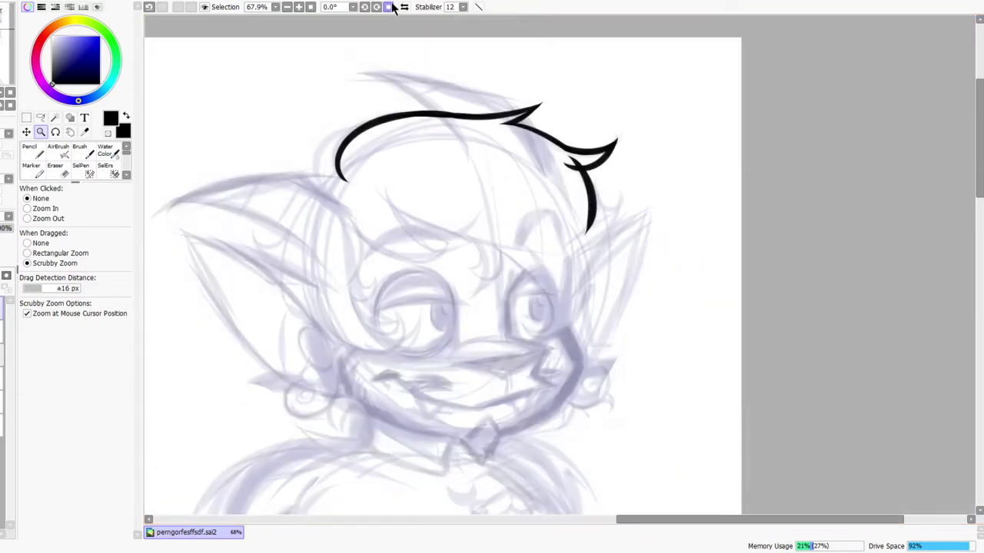
# Undo the last hair curve and re-ink it from beneath the curled tuft down toward the far ear
pyautogui.hotkey('ctrl', 'z')
pyautogui.scroll(4, 650, 189)
pyautogui.press('n')
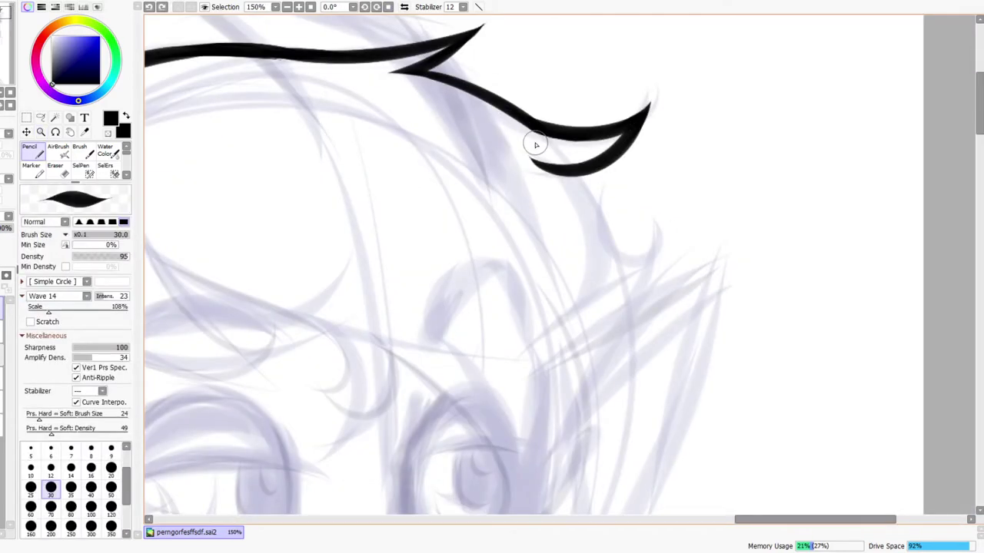
pyautogui.moveTo(534, 145); pyautogui.dragTo(572, 382)
pyautogui.press('z')
pyautogui.scroll(-4, 592, 325)
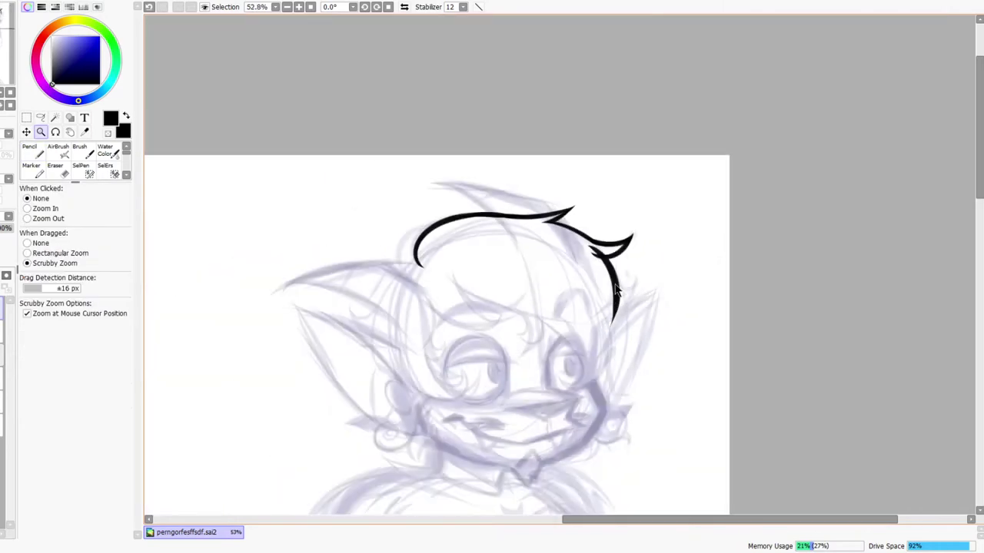
# Clean up the join where the new curve meets the curled tuft with the eraser
pyautogui.moveTo(602, 245); pyautogui.dragTo(628, 235)
pyautogui.press('e')
pyautogui.moveTo(564, 241)
pyautogui.mouseDown()
pyautogui.moveTo(608, 256)
pyautogui.moveTo(567, 255)
pyautogui.mouseUp()
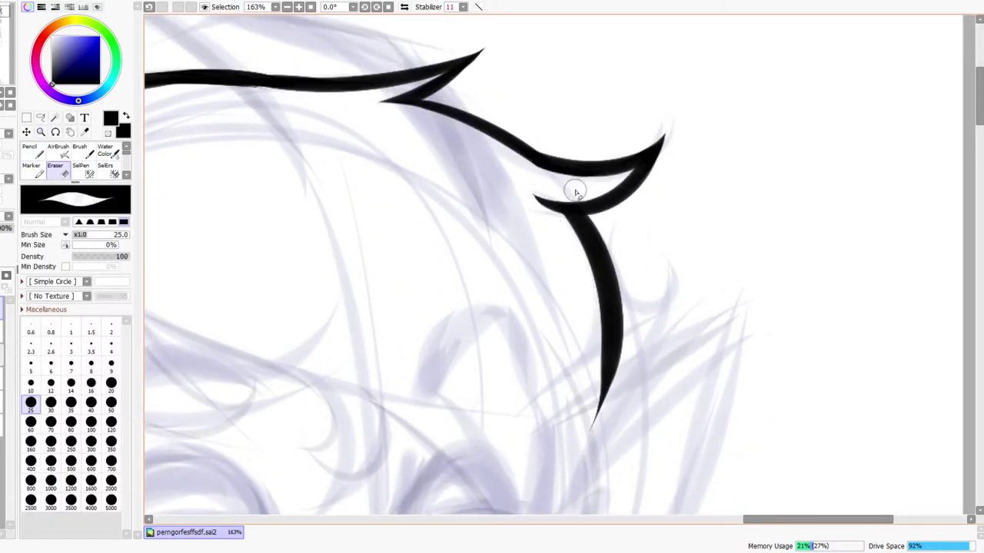
pyautogui.press('z')
pyautogui.scroll(3, 561, 179)
pyautogui.press('n')
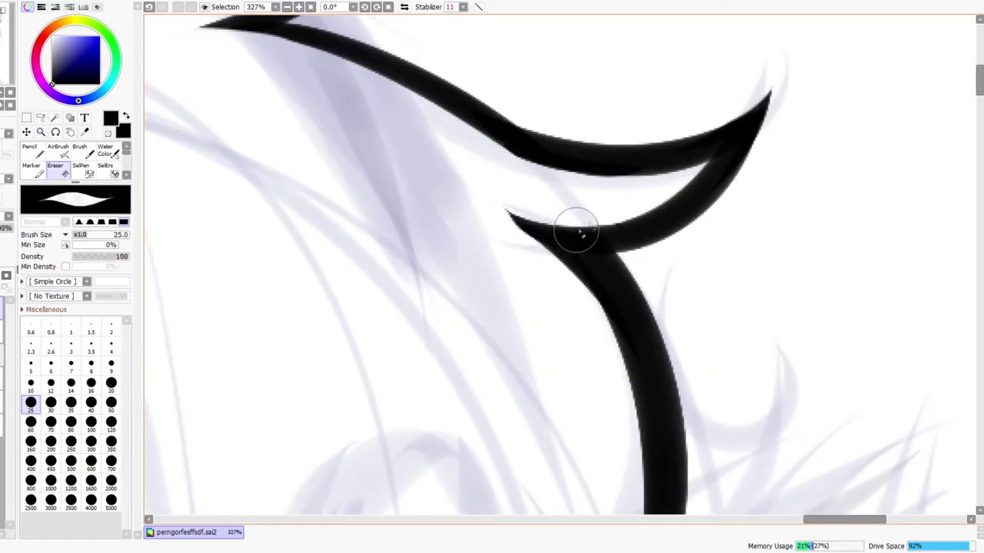
pyautogui.press('z')
pyautogui.scroll(-5, 608, 218)
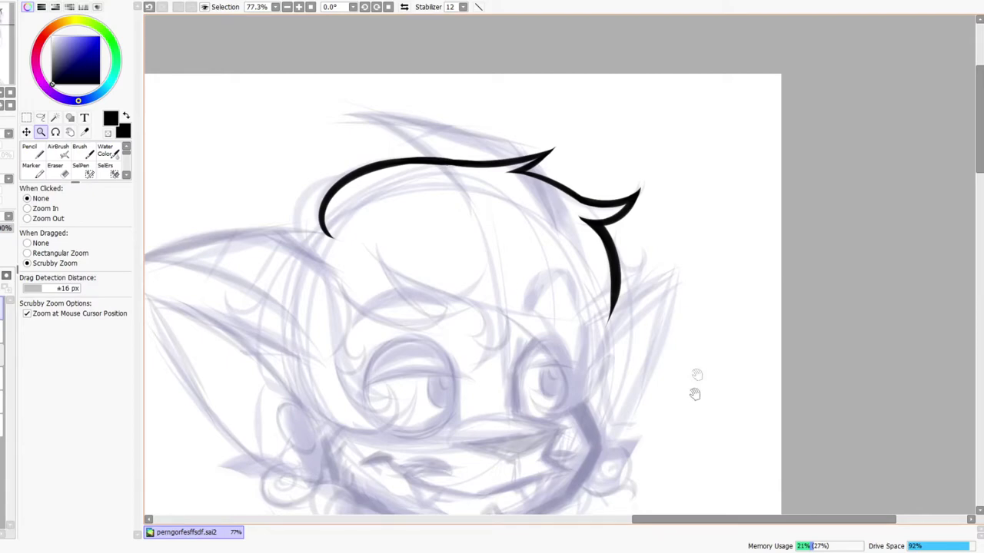
# Trim the inner edge of the new curve toward its lower end with the eraser
pyautogui.scroll(2, 623, 261)
pyautogui.press('e')
pyautogui.moveTo(578, 241); pyautogui.dragTo(590, 326)
pyautogui.press('z')
pyautogui.scroll(-4, 638, 286)
# Examine the inked hair outline in mirrored and normal view at several magnifications, focusing on the new curve
pyautogui.click(404, 7)
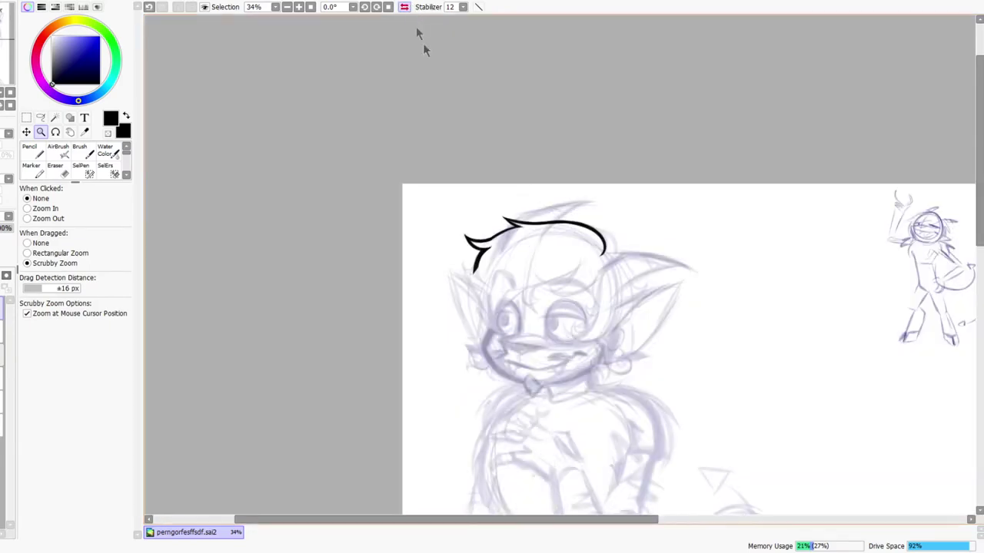
pyautogui.scroll(3, 531, 249)
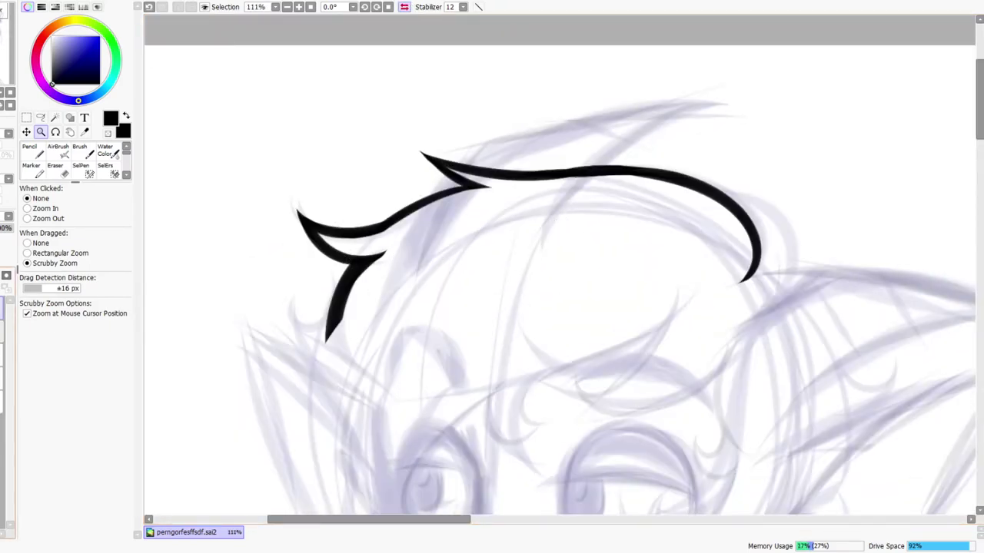
pyautogui.scroll(3, 335, 308)
pyautogui.press('e')
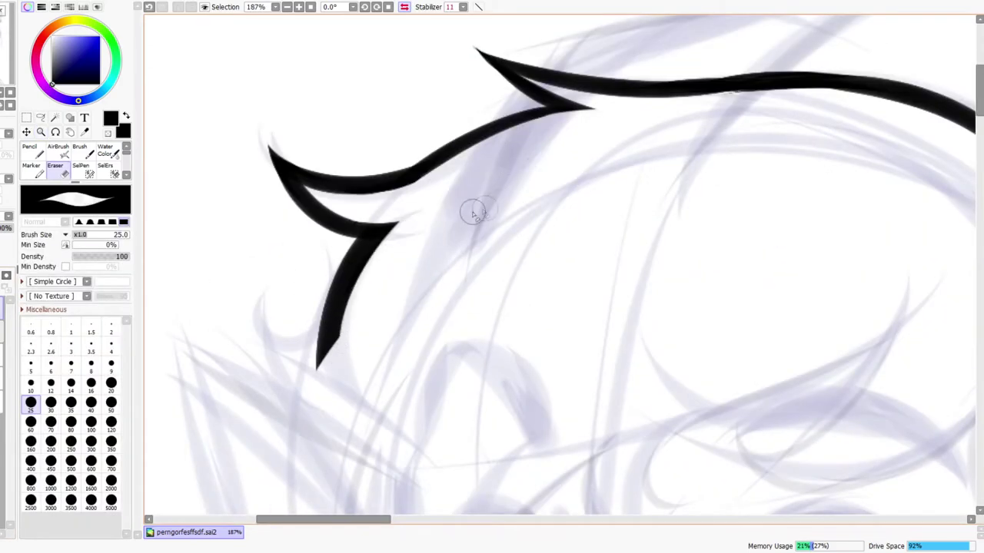
pyautogui.hotkey('ctrl', 'space')
pyautogui.moveTo(472, 211); pyautogui.dragTo(463, 220)
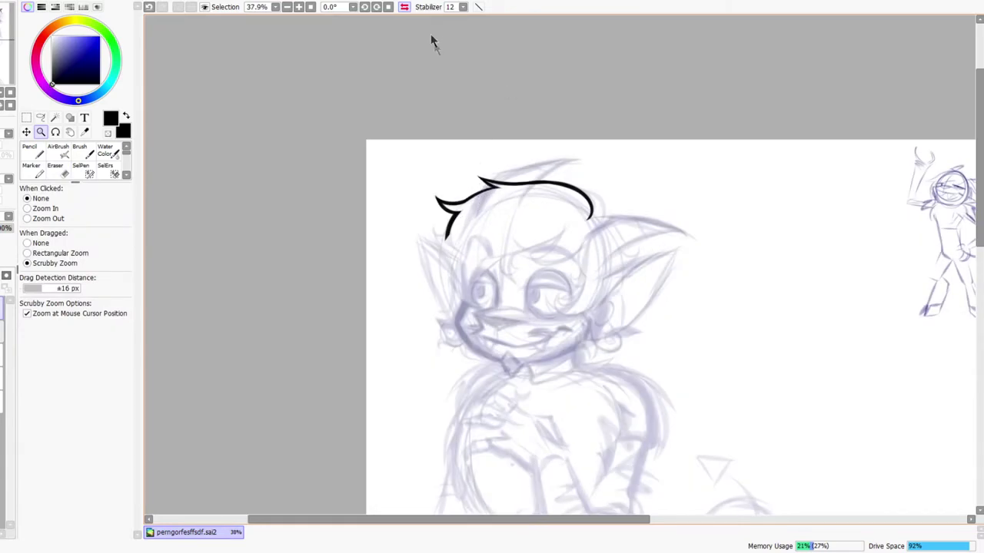
pyautogui.scroll(4, 665, 230)
pyautogui.scroll(1, 677, 157)
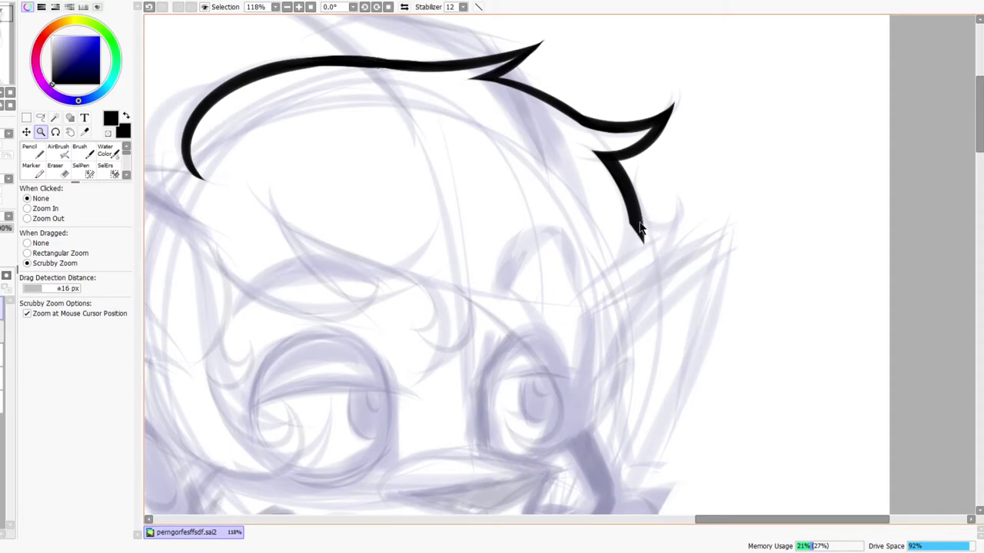
pyautogui.click(404, 7)
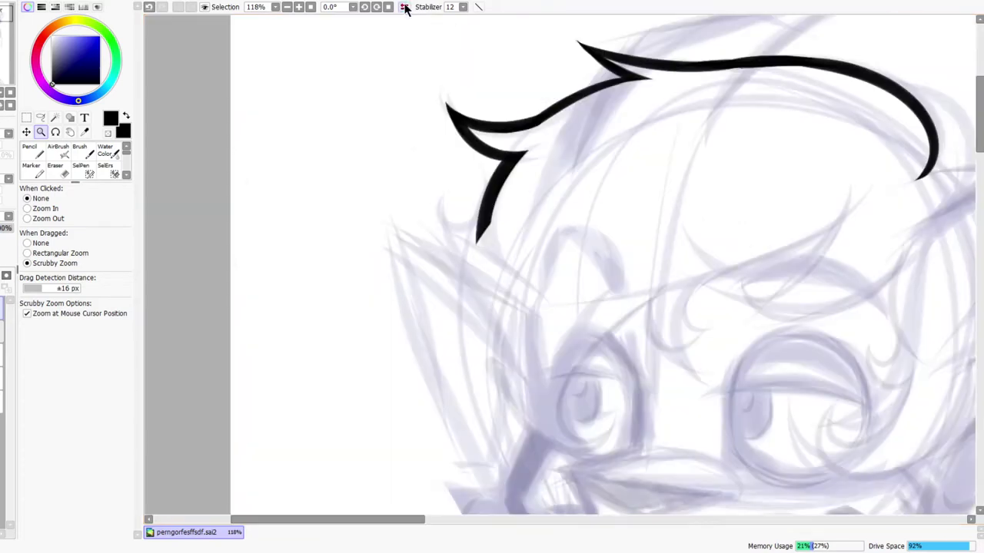
# Try to extend the hair outline from its lower end with a curve sweeping outward over the far ear
pyautogui.moveTo(486, 254); pyautogui.dragTo(497, 226)
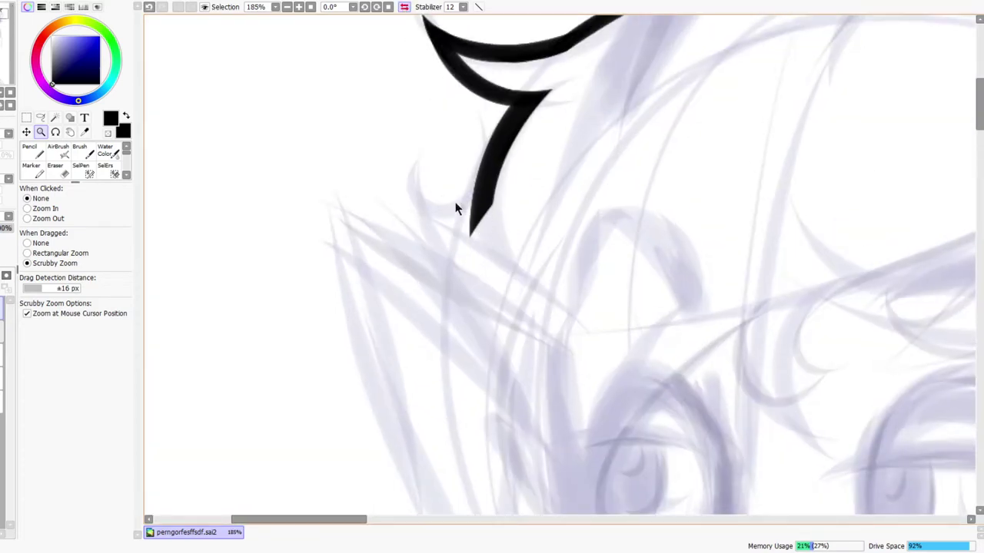
pyautogui.press('n')
pyautogui.moveTo(487, 169); pyautogui.dragTo(392, 350)
pyautogui.hotkey('ctrl', 'z')
pyautogui.moveTo(484, 189)
pyautogui.mouseDown()
pyautogui.moveTo(397, 356)
pyautogui.moveTo(483, 222)
pyautogui.mouseUp()
pyautogui.hotkey('ctrl', 'z')
pyautogui.moveTo(481, 183); pyautogui.dragTo(399, 346)
pyautogui.hotkey('ctrl', 'z')
pyautogui.moveTo(492, 177); pyautogui.dragTo(396, 343)
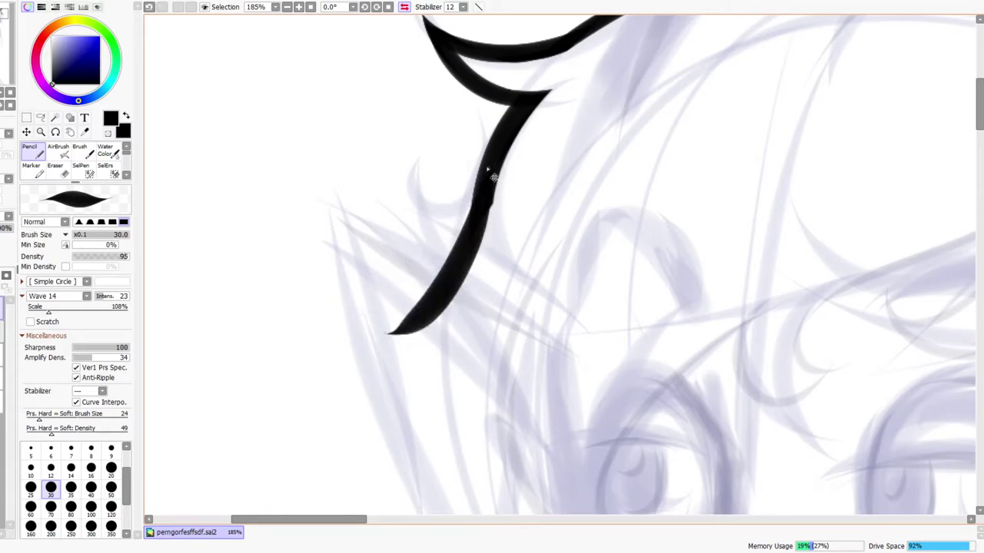
# Select the face sketch layer and adjust its opacity to make its guide lines darker
pyautogui.moveTo(303, 373); pyautogui.dragTo(186, 367)
pyautogui.click(2, 355)
pyautogui.moveTo(0, 229); pyautogui.dragTo(2, 228)
pyautogui.moveTo(387, 345); pyautogui.dragTo(390, 265)
pyautogui.hotkey('ctrl', 'space')
pyautogui.moveTo(416, 204); pyautogui.dragTo(404, 229)
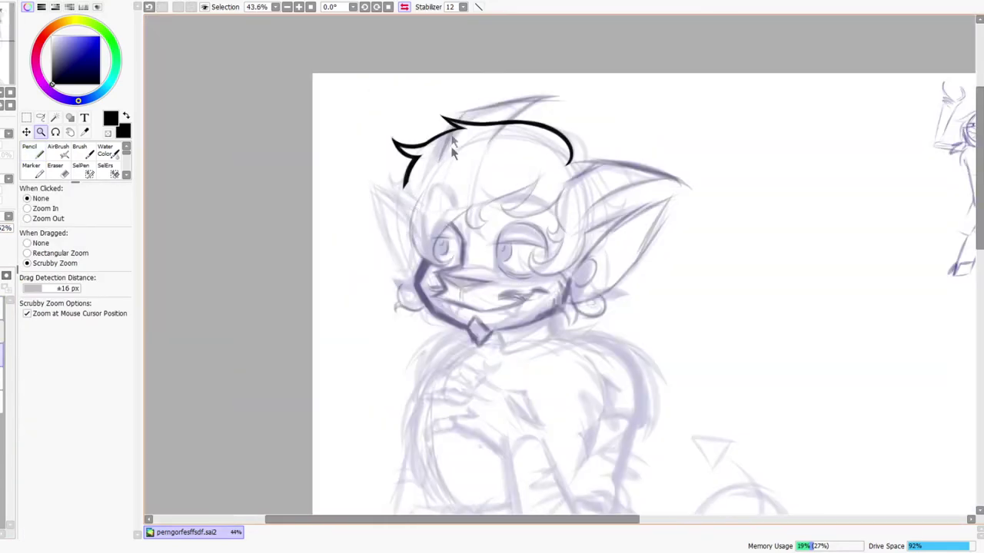
# Unmirror the canvas and ink a hooked curve from the outline's lower end up to a pointed tip by the far ear
pyautogui.click(405, 7)
pyautogui.moveTo(708, 179); pyautogui.dragTo(630, 210)
pyautogui.moveTo(597, 248); pyautogui.dragTo(612, 233)
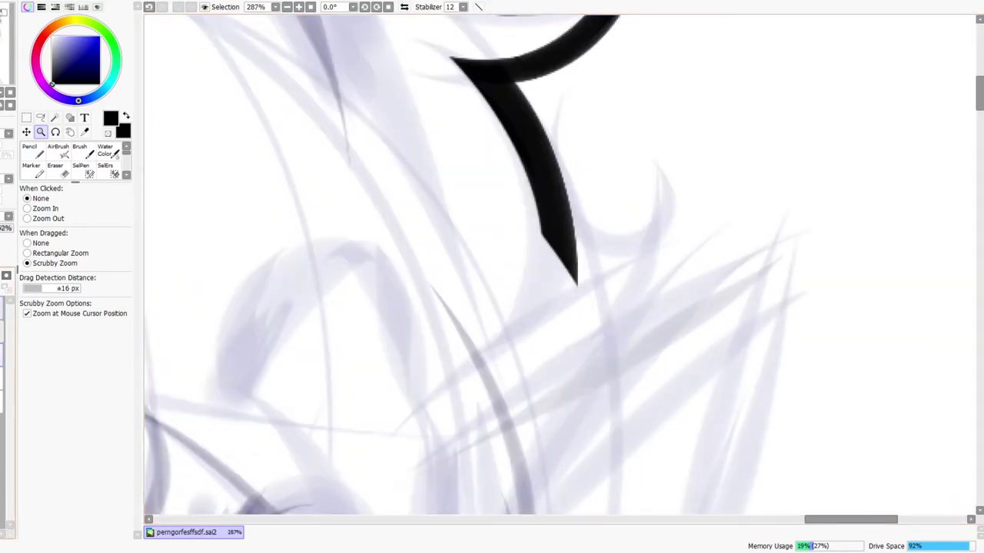
pyautogui.press('n')
pyautogui.moveTo(548, 199); pyautogui.dragTo(659, 202)
pyautogui.hotkey('ctrl', 'z')
pyautogui.moveTo(552, 219)
pyautogui.mouseDown()
pyautogui.moveTo(564, 246)
pyautogui.moveTo(696, 265)
pyautogui.mouseUp()
pyautogui.hotkey('ctrl', 'space')
pyautogui.moveTo(703, 339)
pyautogui.mouseDown()
pyautogui.moveTo(693, 332)
pyautogui.moveTo(721, 239)
pyautogui.mouseUp()
pyautogui.hotkey('ctrl', 'z')
pyautogui.press('n')
pyautogui.moveTo(542, 239)
pyautogui.mouseDown()
pyautogui.moveTo(757, 244)
pyautogui.moveTo(677, 103)
pyautogui.mouseUp()
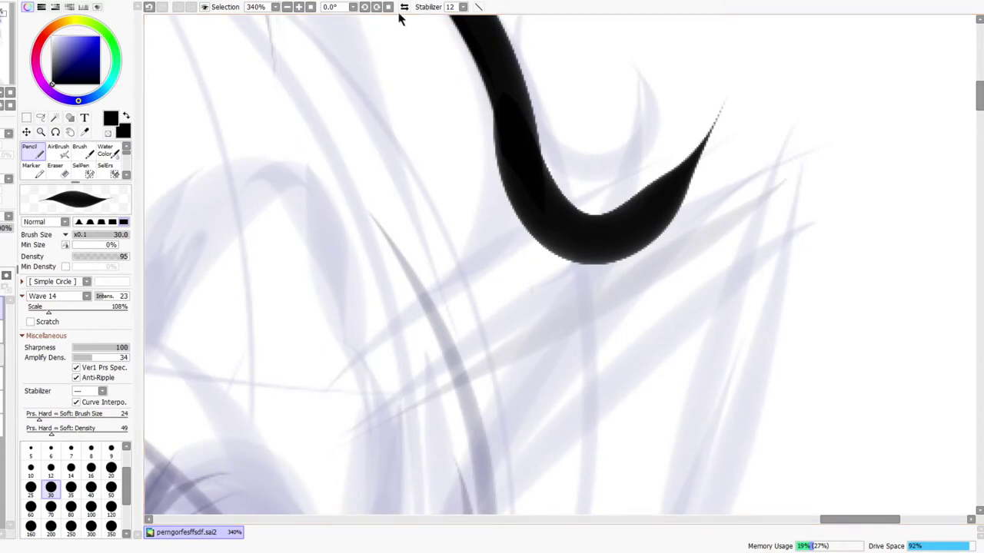
# Mirror the canvas and ink the return stroke of the small tuft from its tip back down toward the head
pyautogui.click(404, 7)
pyautogui.moveTo(455, 299); pyautogui.dragTo(417, 339)
pyautogui.moveTo(409, 142); pyautogui.dragTo(530, 422)
pyautogui.hotkey('ctrl', 'z')
pyautogui.moveTo(418, 165); pyautogui.dragTo(531, 424)
# Erase the overshooting tip and thin the strokes of the small tuft by the far ear
pyautogui.press('e')
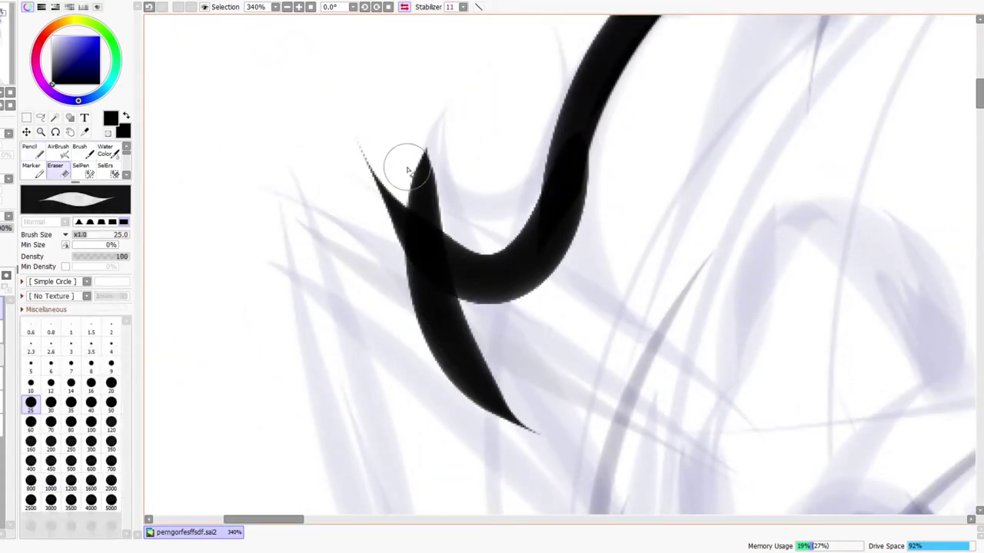
pyautogui.moveTo(394, 199)
pyautogui.mouseDown()
pyautogui.moveTo(392, 275)
pyautogui.moveTo(397, 168)
pyautogui.moveTo(369, 150)
pyautogui.mouseUp()
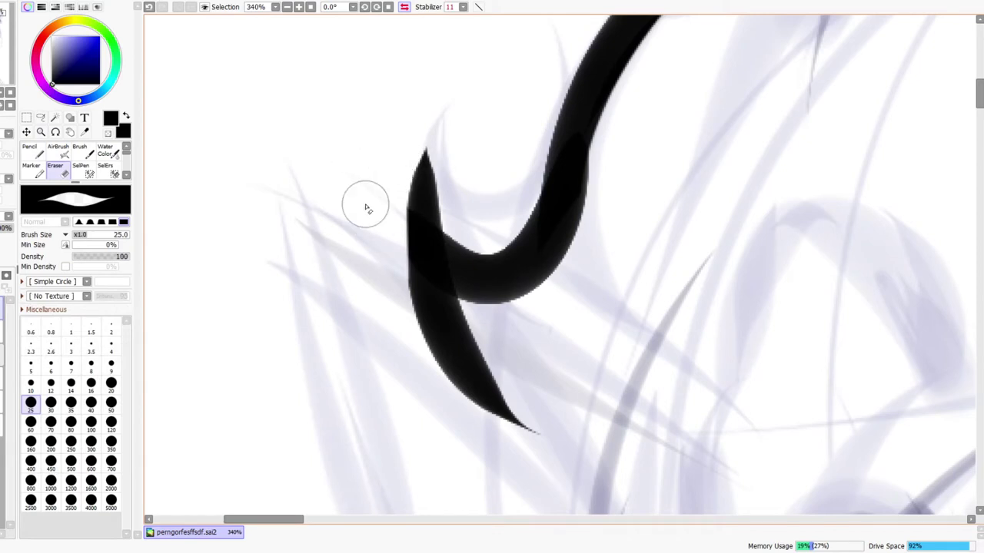
pyautogui.moveTo(431, 140)
pyautogui.mouseDown()
pyautogui.moveTo(418, 178)
pyautogui.moveTo(451, 223)
pyautogui.mouseUp()
pyautogui.moveTo(406, 154); pyautogui.dragTo(505, 189)
pyautogui.moveTo(407, 180); pyautogui.dragTo(596, 82)
pyautogui.hotkey('ctrl', 'space')
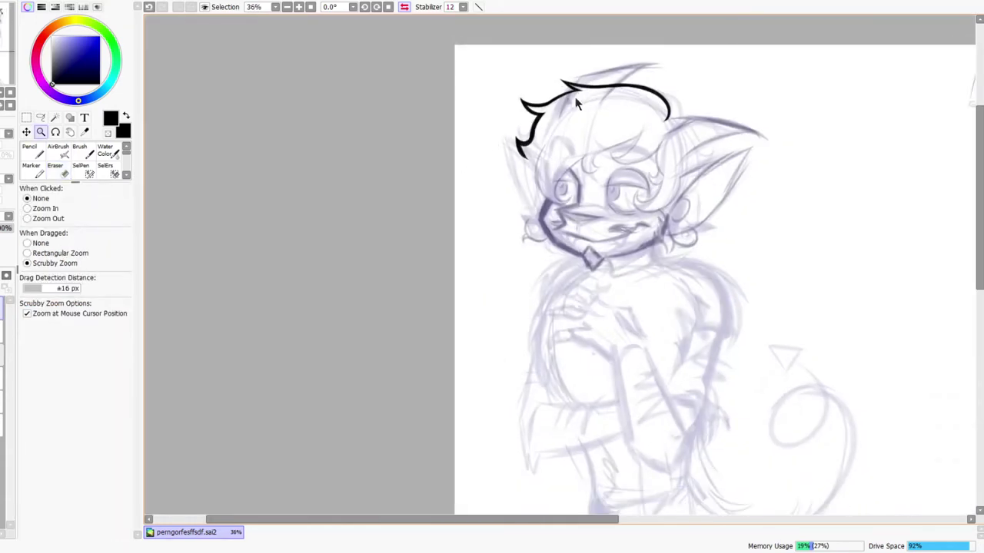
# Unmirror the canvas and trim the return stroke of the small tuft with the eraser
pyautogui.click(407, 7)
pyautogui.moveTo(607, 128); pyautogui.dragTo(636, 88)
pyautogui.moveTo(611, 200); pyautogui.dragTo(623, 185)
pyautogui.moveTo(546, 251); pyautogui.dragTo(609, 187)
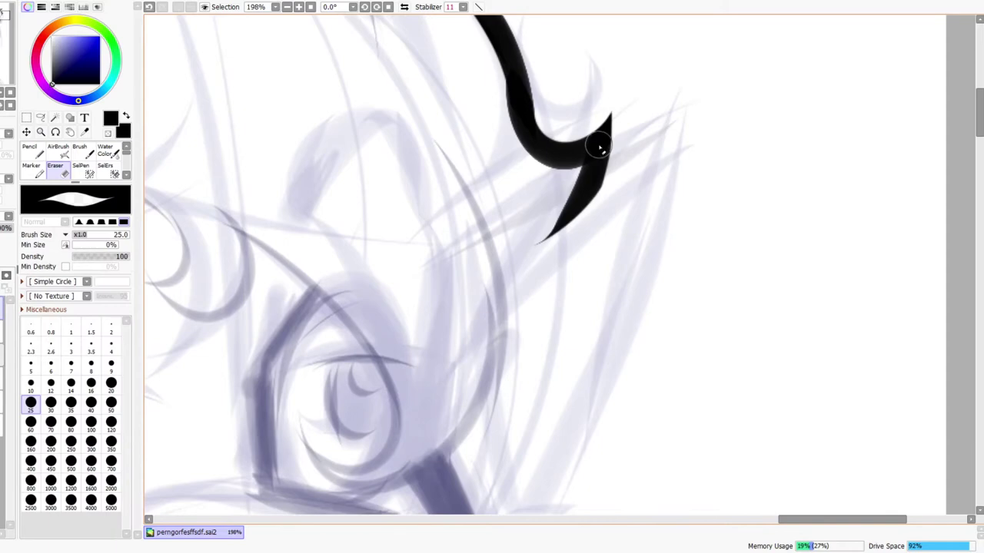
# Examine the whole inked hair outline against the sketch in normal and mirrored view
pyautogui.hotkey('ctrl', 'space')
pyautogui.moveTo(669, 144)
pyautogui.mouseDown()
pyautogui.moveTo(640, 160)
pyautogui.moveTo(602, 209)
pyautogui.mouseUp()
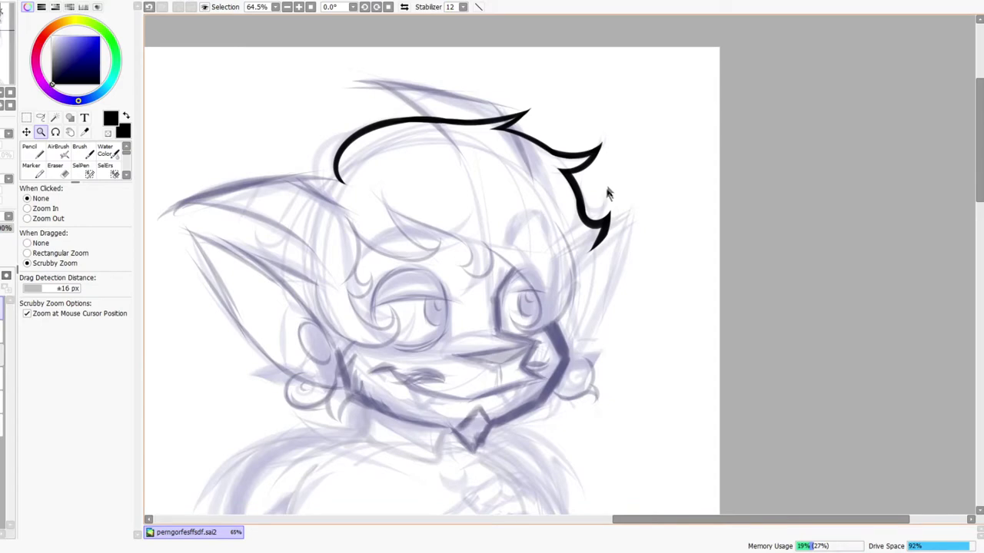
pyautogui.scroll(3, 594, 253)
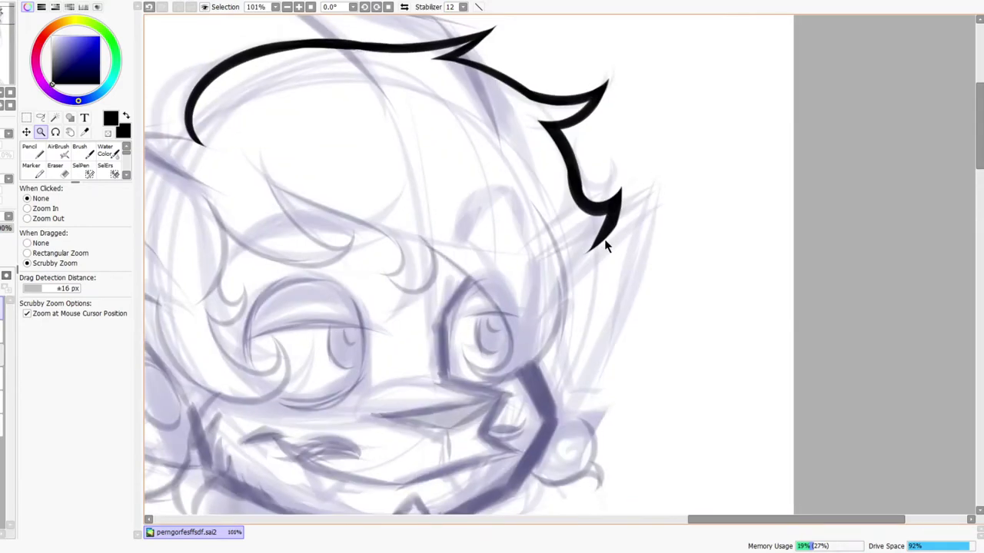
pyautogui.moveTo(592, 286)
pyautogui.mouseDown()
pyautogui.moveTo(619, 308)
pyautogui.moveTo(649, 294)
pyautogui.mouseUp()
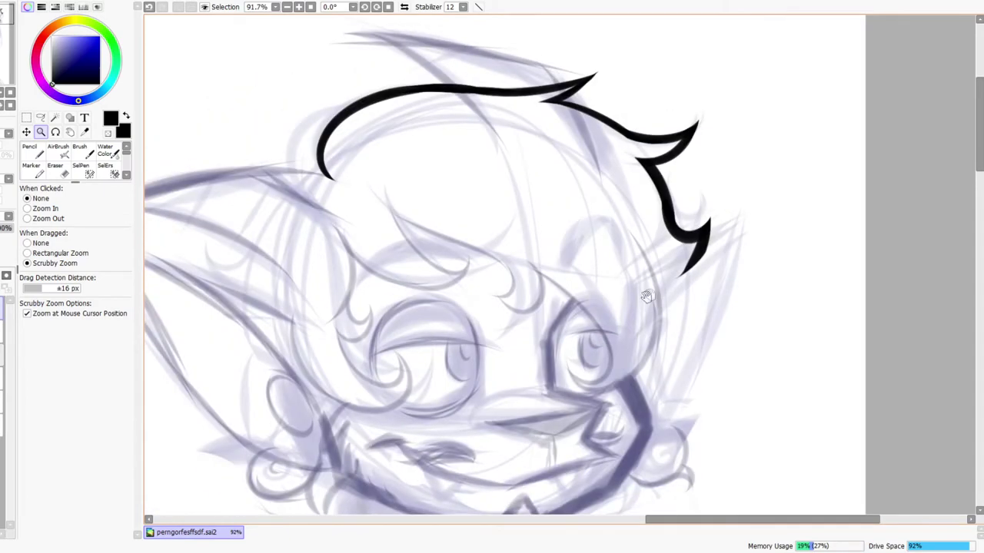
pyautogui.click(404, 6)
pyautogui.moveTo(777, 174); pyautogui.dragTo(652, 249)
pyautogui.scroll(-4, 652, 249)
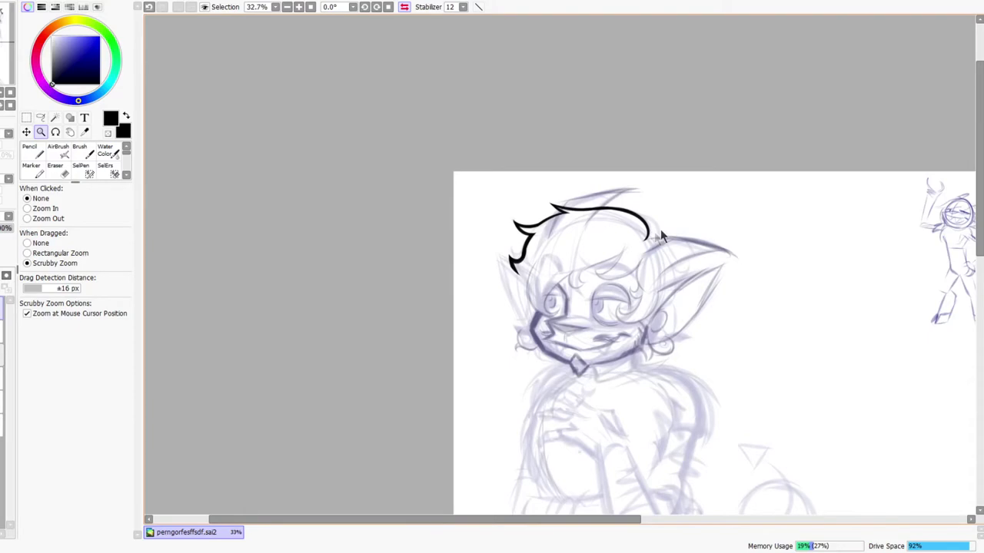
pyautogui.scroll(6, 654, 232)
pyautogui.click(404, 6)
# Try to ink an outer curved strand beside the hair outline's starting end above the near ear
pyautogui.moveTo(531, 230)
pyautogui.mouseDown()
pyautogui.moveTo(474, 311)
pyautogui.moveTo(439, 281)
pyautogui.mouseUp()
pyautogui.press('n')
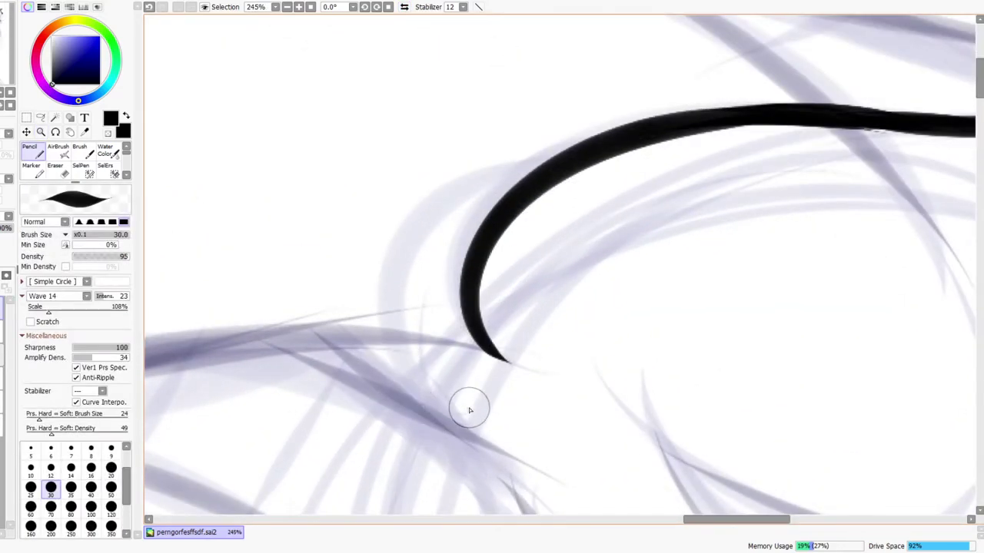
pyautogui.moveTo(468, 406); pyautogui.dragTo(531, 131)
pyautogui.hotkey('ctrl', 'z')
pyautogui.moveTo(489, 400); pyautogui.dragTo(580, 114)
pyautogui.hotkey('ctrl', 'z')
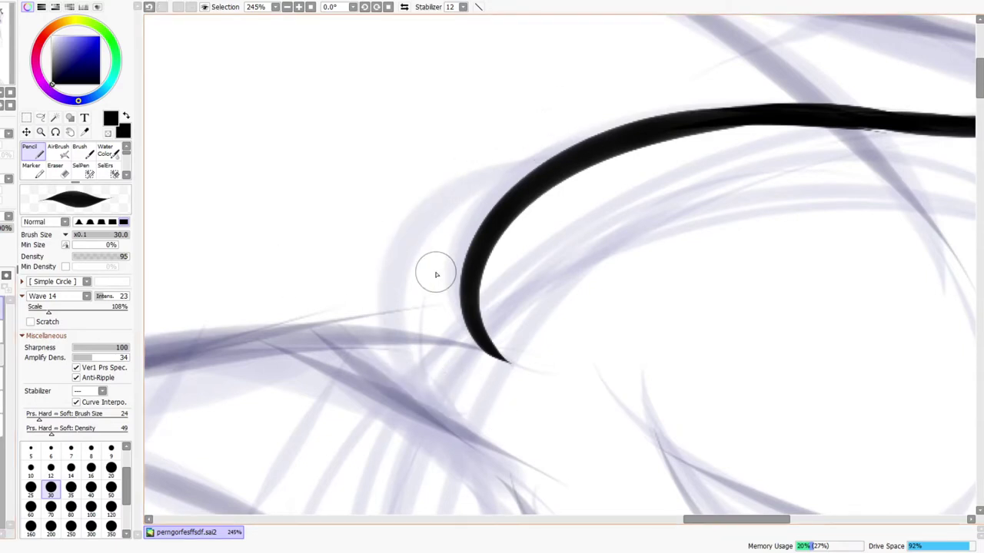
pyautogui.moveTo(476, 392)
pyautogui.mouseDown()
pyautogui.moveTo(422, 384)
pyautogui.moveTo(565, 119)
pyautogui.mouseUp()
pyautogui.hotkey('ctrl', 'z')
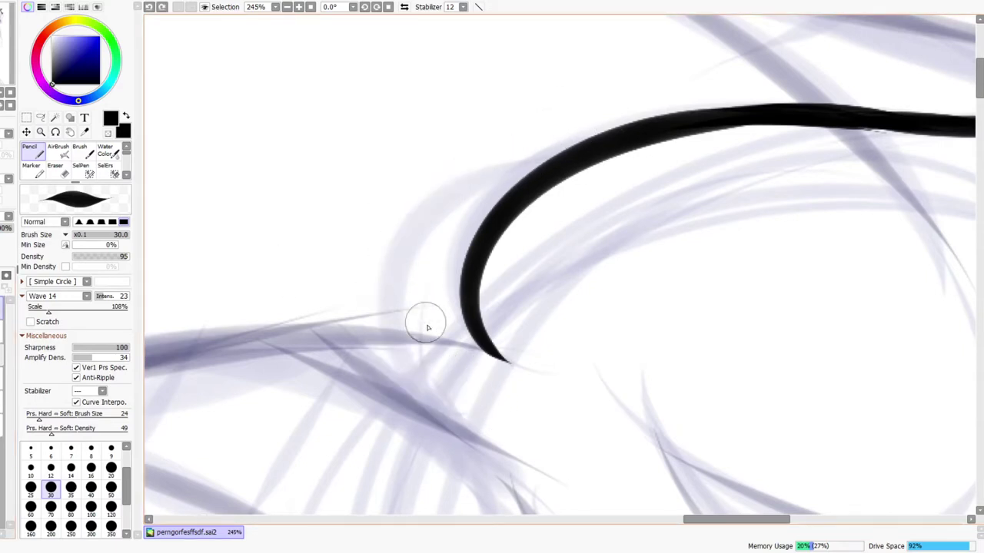
# Rotate the canvas to 22.5° and ink a pointed tuft beside the near ear, with outer and inner curves and a hooked base
pyautogui.click(375, 7)
pyautogui.moveTo(453, 375)
pyautogui.mouseDown()
pyautogui.moveTo(387, 303)
pyautogui.moveTo(545, 115)
pyautogui.mouseUp()
pyautogui.hotkey('ctrl', 'z')
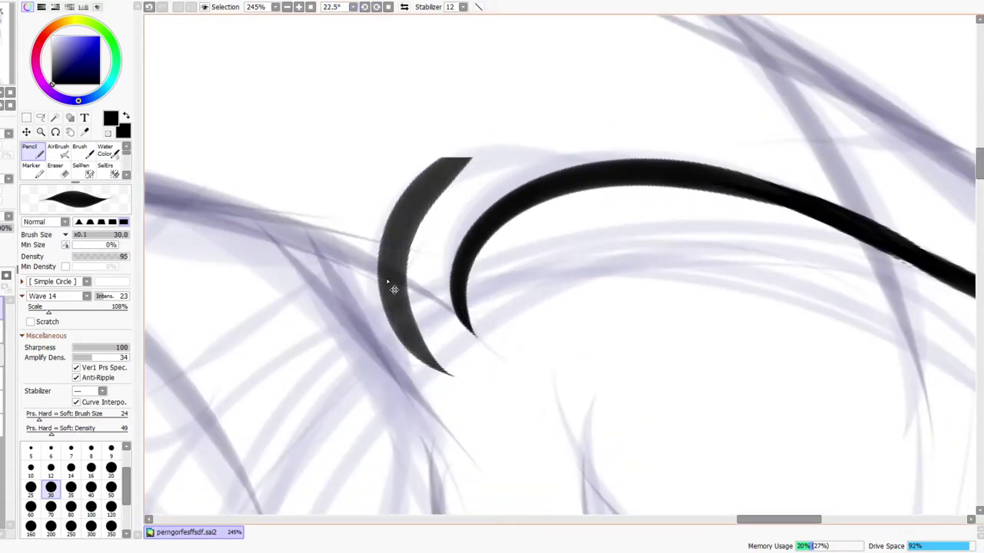
pyautogui.moveTo(452, 375); pyautogui.dragTo(622, 187)
pyautogui.hotkey('ctrl', 'z')
pyautogui.moveTo(438, 367)
pyautogui.mouseDown()
pyautogui.moveTo(398, 330)
pyautogui.moveTo(669, 108)
pyautogui.mouseUp()
pyautogui.hotkey('ctrl', 'z')
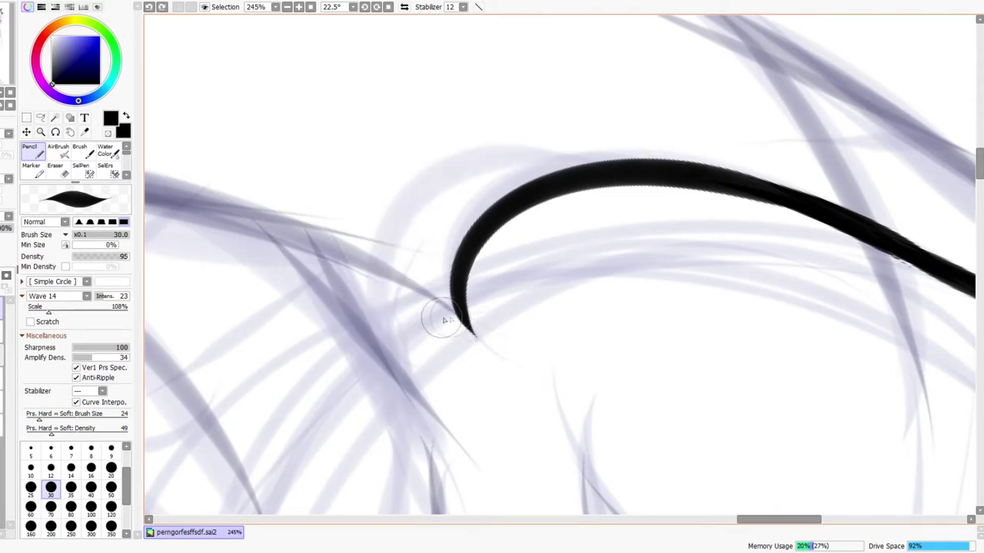
pyautogui.moveTo(458, 355)
pyautogui.mouseDown()
pyautogui.moveTo(382, 228)
pyautogui.moveTo(613, 141)
pyautogui.mouseUp()
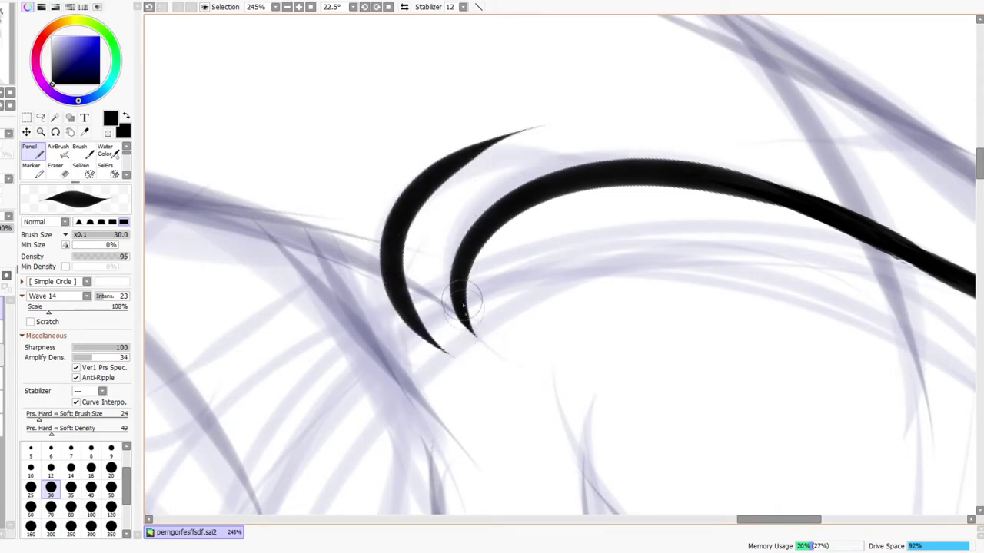
pyautogui.moveTo(464, 351); pyautogui.dragTo(602, 128)
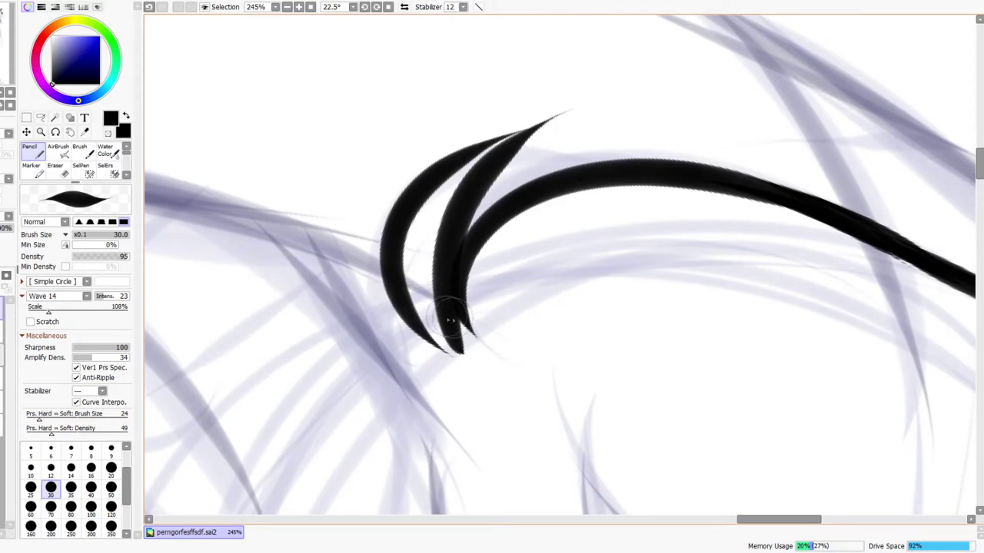
pyautogui.moveTo(444, 306)
pyautogui.mouseDown()
pyautogui.moveTo(496, 375)
pyautogui.moveTo(525, 369)
pyautogui.mouseUp()
# Trim the lower ends of the new tuft and the inner edge of its hooked base with the eraser
pyautogui.press('e')
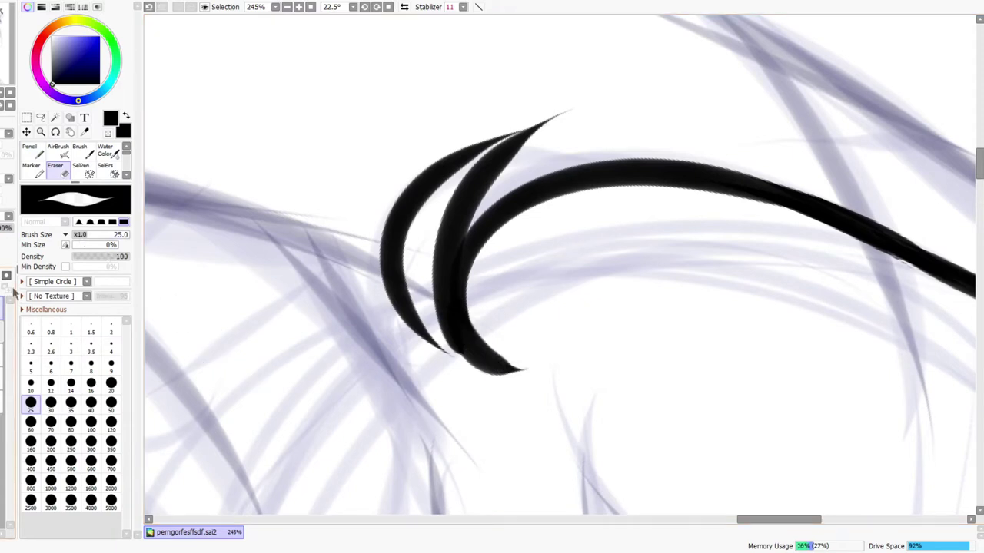
pyautogui.moveTo(472, 289); pyautogui.dragTo(533, 373)
pyautogui.moveTo(434, 353); pyautogui.dragTo(547, 370)
pyautogui.moveTo(431, 350); pyautogui.dragTo(552, 366)
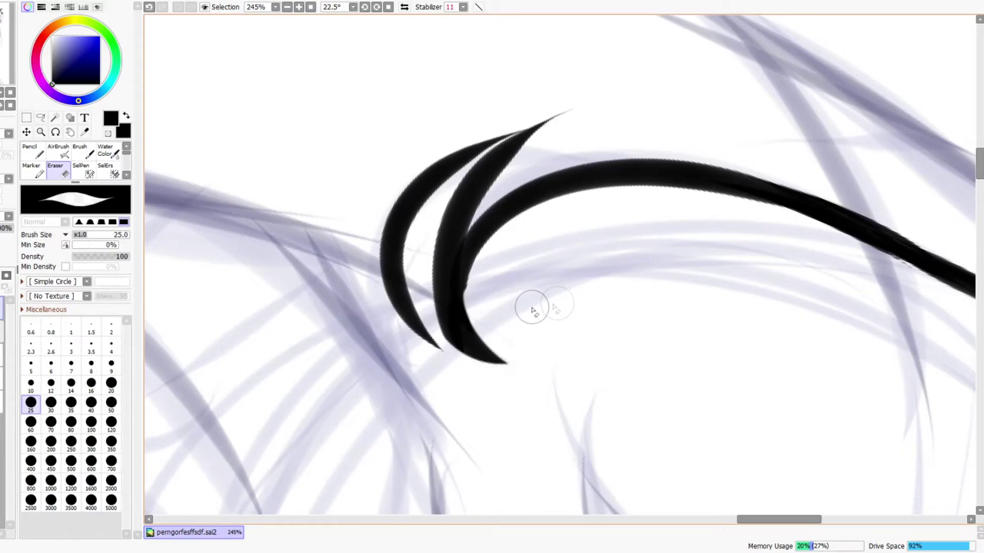
pyautogui.moveTo(485, 249); pyautogui.dragTo(578, 412)
# Re-ink the upper edge of the near-ear tuft with a pencil stroke running out to its pointed tip
pyautogui.hotkey('ctrl', 'space')
pyautogui.moveTo(543, 301)
pyautogui.mouseDown()
pyautogui.moveTo(582, 254)
pyautogui.moveTo(574, 241)
pyautogui.moveTo(538, 263)
pyautogui.moveTo(566, 241)
pyautogui.moveTo(538, 298)
pyautogui.mouseUp()
pyautogui.moveTo(378, 369); pyautogui.dragTo(744, 211)
pyautogui.hotkey('ctrl', 'z')
pyautogui.moveTo(376, 400); pyautogui.dragTo(651, 223)
pyautogui.hotkey('ctrl', 'z')
pyautogui.moveTo(376, 380); pyautogui.dragTo(707, 158)
pyautogui.hotkey('ctrl', 'z')
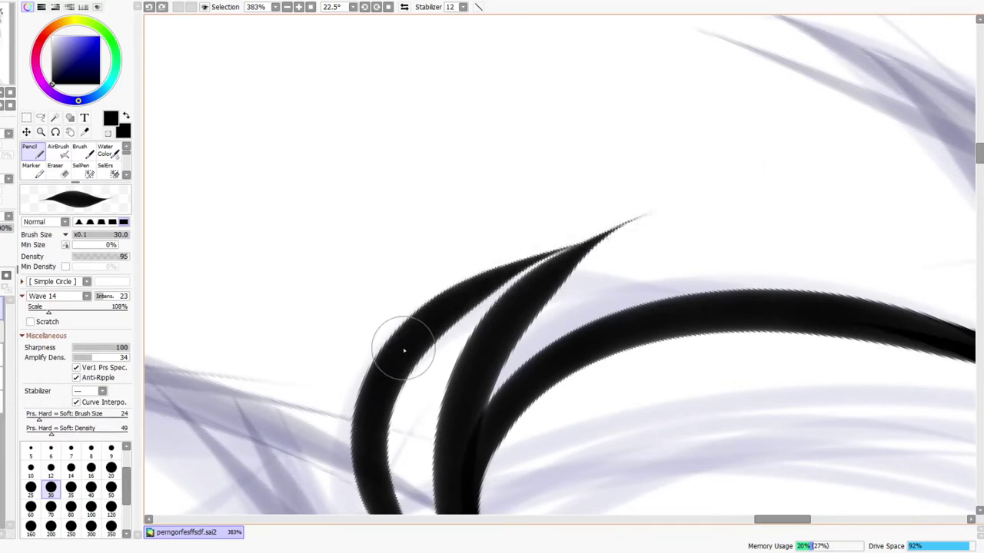
pyautogui.moveTo(402, 346); pyautogui.dragTo(687, 226)
pyautogui.moveTo(581, 239); pyautogui.dragTo(532, 279)
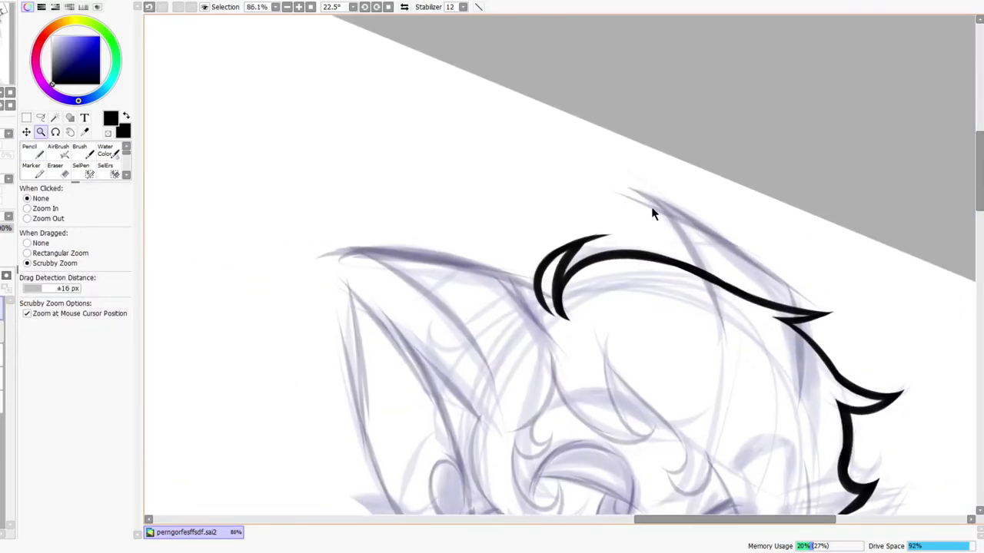
# Erase the tip of the near-ear tuft to a sharp point and reset the canvas rotation to 0°
pyautogui.moveTo(621, 231); pyautogui.dragTo(662, 211)
pyautogui.press('e')
pyautogui.moveTo(415, 365)
pyautogui.mouseDown()
pyautogui.moveTo(503, 260)
pyautogui.moveTo(582, 217)
pyautogui.mouseUp()
pyautogui.moveTo(492, 277); pyautogui.dragTo(592, 227)
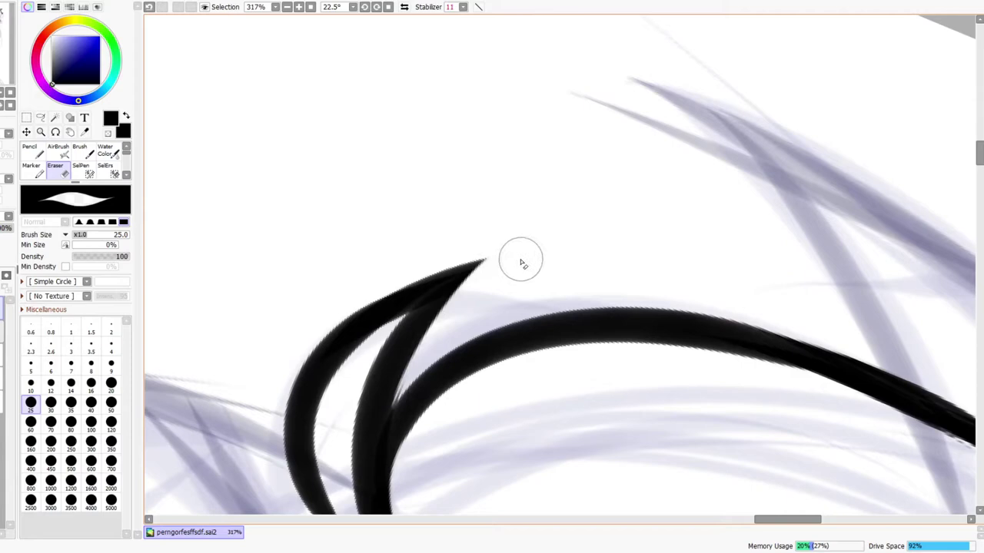
pyautogui.hotkey('ctrl', 'space')
pyautogui.moveTo(521, 261); pyautogui.dragTo(501, 291)
pyautogui.click(388, 7)
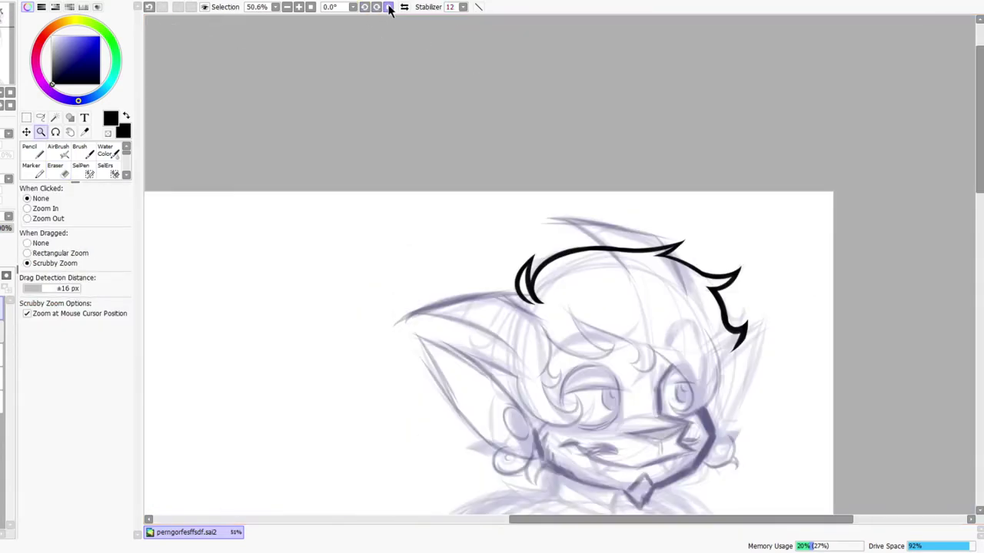
# Flip the canvas view horizontally and ink a short curved strand running from the base of the near-ear tuft toward the ear
pyautogui.moveTo(649, 461); pyautogui.dragTo(583, 413)
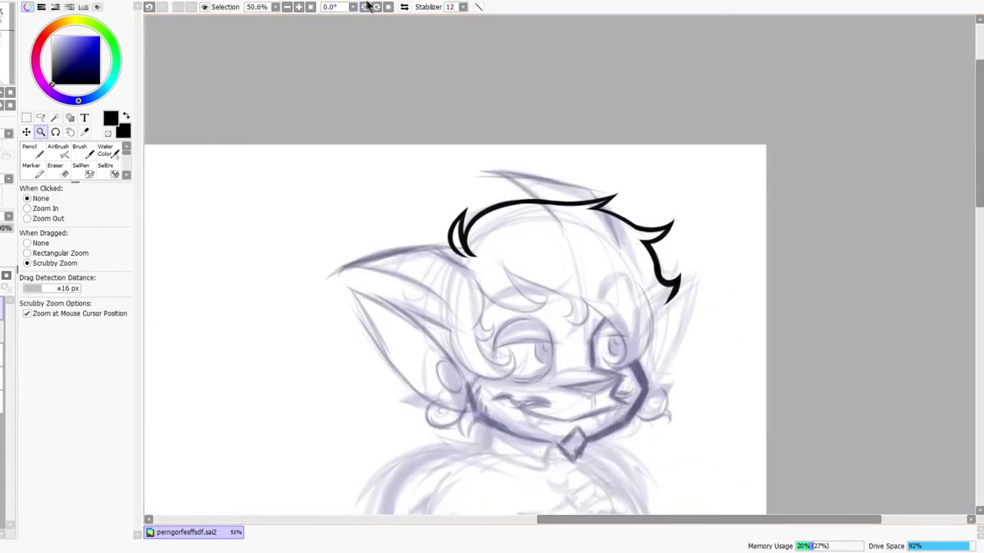
pyautogui.click(405, 7)
pyautogui.scroll(3, 667, 256)
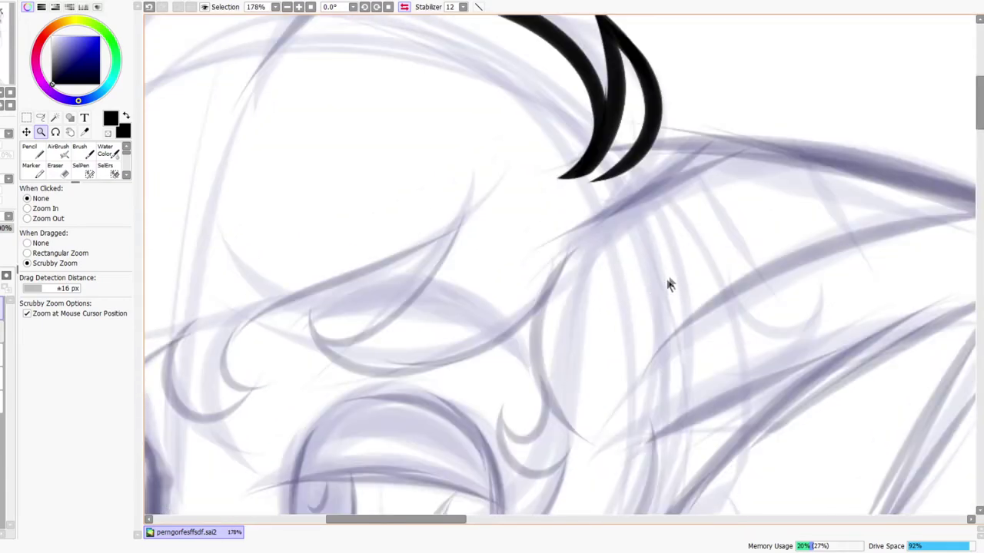
pyautogui.scroll(-3, 673, 176)
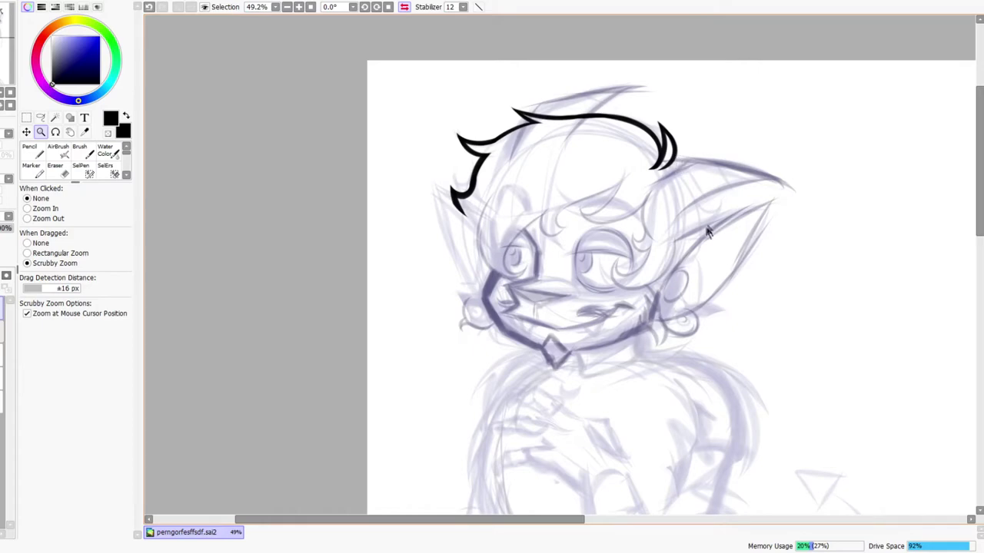
pyautogui.scroll(3, 707, 214)
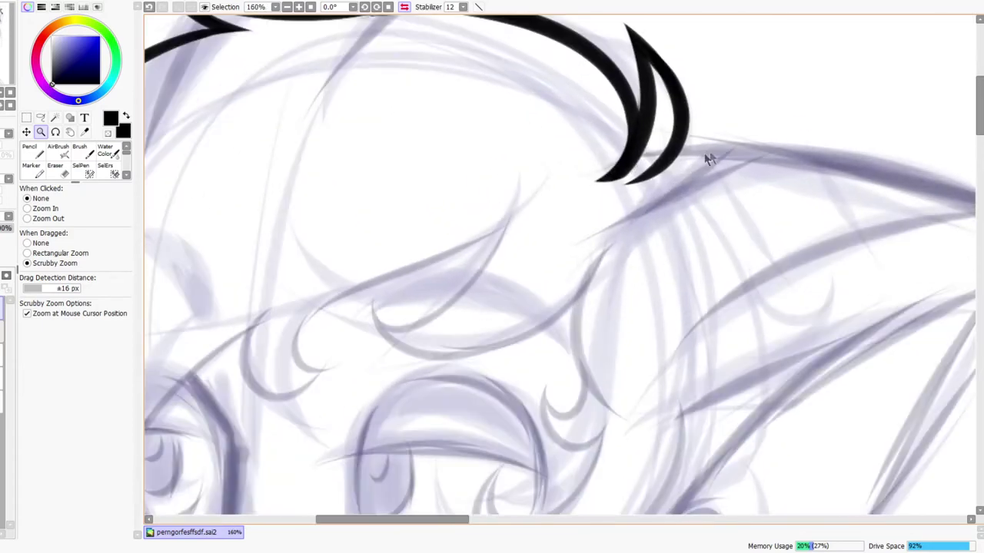
pyautogui.press('n')
pyautogui.moveTo(623, 181)
pyautogui.mouseDown()
pyautogui.moveTo(716, 180)
pyautogui.moveTo(727, 229)
pyautogui.mouseUp()
pyautogui.moveTo(712, 281); pyautogui.dragTo(637, 303)
pyautogui.hotkey('ctrl', 'z')
pyautogui.moveTo(558, 206); pyautogui.dragTo(659, 241)
pyautogui.hotkey('ctrl', 'z')
pyautogui.moveTo(551, 204); pyautogui.dragTo(631, 257)
pyautogui.moveTo(582, 195); pyautogui.dragTo(643, 245)
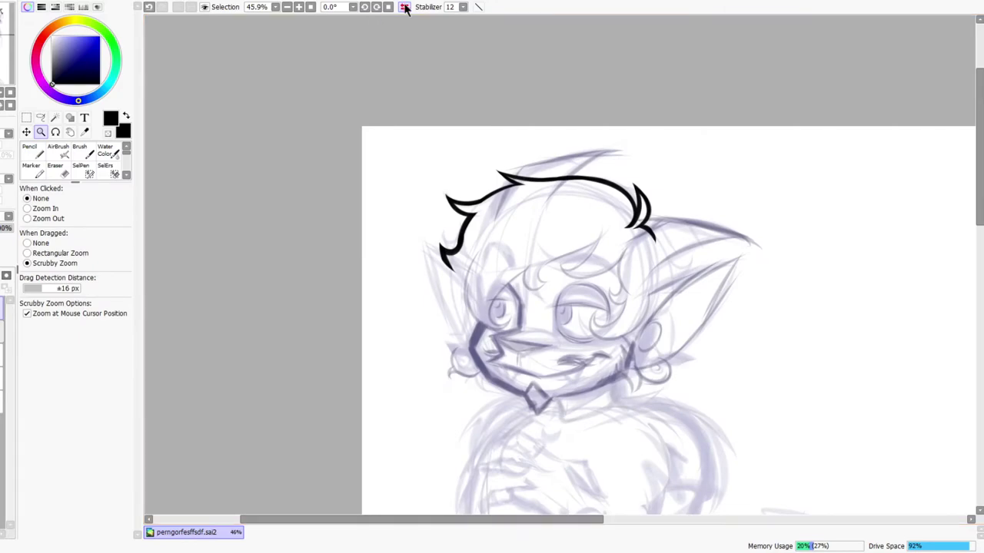
# Unflip the view and ink a fur tuft inside the near ear, with a U-shaped upper curve and a lower curve meeting at a point
pyautogui.click(405, 8)
pyautogui.moveTo(438, 248)
pyautogui.mouseDown()
pyautogui.moveTo(468, 278)
pyautogui.moveTo(433, 257)
pyautogui.moveTo(368, 246)
pyautogui.mouseUp()
pyautogui.press('n')
pyautogui.hotkey('ctrl', 'z')
pyautogui.hotkey('ctrl', 'z')
pyautogui.hotkey('ctrl', 'y')
pyautogui.hotkey('ctrl', 'z')
pyautogui.hotkey('ctrl', 'y')
pyautogui.hotkey('ctrl', 'z')
pyautogui.moveTo(476, 218)
pyautogui.mouseDown()
pyautogui.moveTo(343, 340)
pyautogui.moveTo(342, 254)
pyautogui.moveTo(498, 412)
pyautogui.mouseUp()
pyautogui.hotkey('ctrl', 'z')
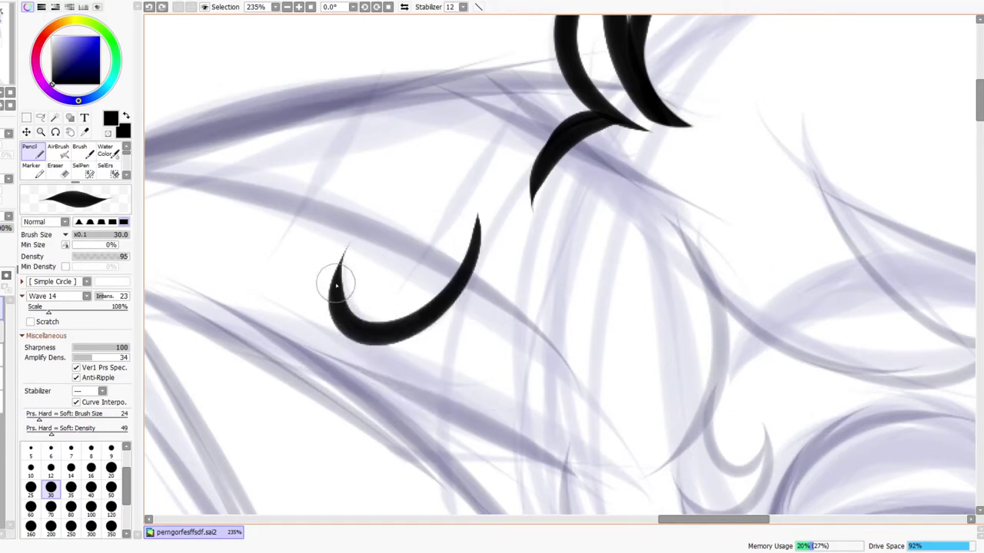
pyautogui.moveTo(335, 283); pyautogui.dragTo(499, 409)
# Sharpen the pointed tip of the inner-ear tuft and trim the end of its lower curve with the eraser
pyautogui.hotkey('ctrl', 'space')
pyautogui.moveTo(513, 309); pyautogui.dragTo(477, 370)
pyautogui.moveTo(528, 325)
pyautogui.mouseDown()
pyautogui.moveTo(549, 318)
pyautogui.moveTo(554, 302)
pyautogui.mouseUp()
pyautogui.press('e')
pyautogui.moveTo(491, 363); pyautogui.dragTo(395, 382)
pyautogui.moveTo(312, 328); pyautogui.dragTo(504, 369)
pyautogui.hotkey('ctrl', 'z')
pyautogui.moveTo(264, 305); pyautogui.dragTo(452, 371)
pyautogui.moveTo(312, 194); pyautogui.dragTo(301, 213)
pyautogui.moveTo(309, 173); pyautogui.dragTo(364, 246)
pyautogui.moveTo(295, 214); pyautogui.dragTo(345, 262)
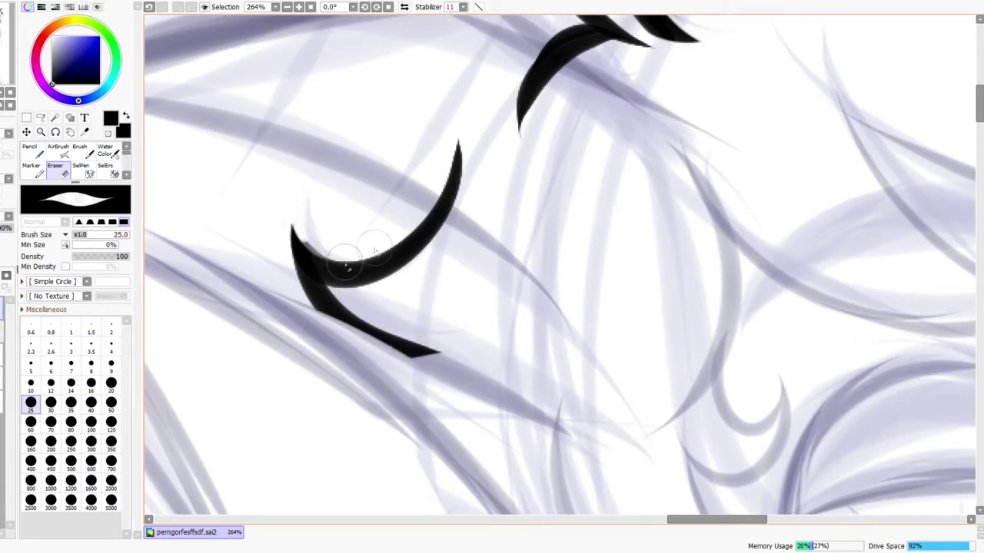
# Trim the upper end of the inner-ear tuft and shorten the strand at the hair tuft's base with the eraser
pyautogui.moveTo(435, 171)
pyautogui.mouseDown()
pyautogui.moveTo(451, 176)
pyautogui.moveTo(455, 147)
pyautogui.moveTo(480, 123)
pyautogui.moveTo(530, 120)
pyautogui.mouseUp()
pyautogui.moveTo(473, 86); pyautogui.dragTo(547, 107)
pyautogui.moveTo(545, 144); pyautogui.dragTo(487, 275)
pyautogui.moveTo(438, 217); pyautogui.dragTo(549, 251)
pyautogui.moveTo(450, 190); pyautogui.dragTo(555, 230)
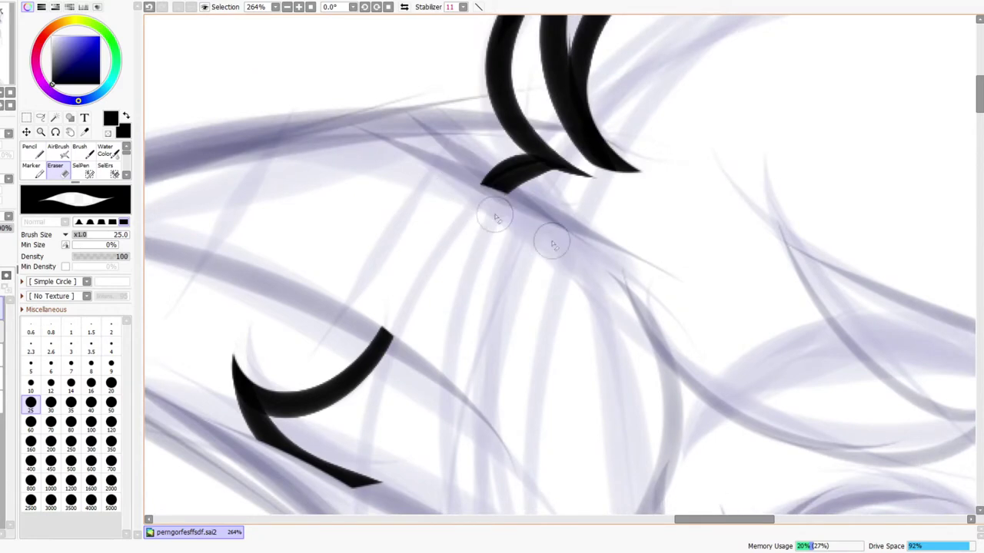
pyautogui.moveTo(462, 189)
pyautogui.mouseDown()
pyautogui.moveTo(562, 222)
pyautogui.moveTo(530, 222)
pyautogui.mouseUp()
# Examine the inked hair outline and inner-ear tuft against the sketch in both normal and mirrored views
pyautogui.hotkey('ctrl', 'space')
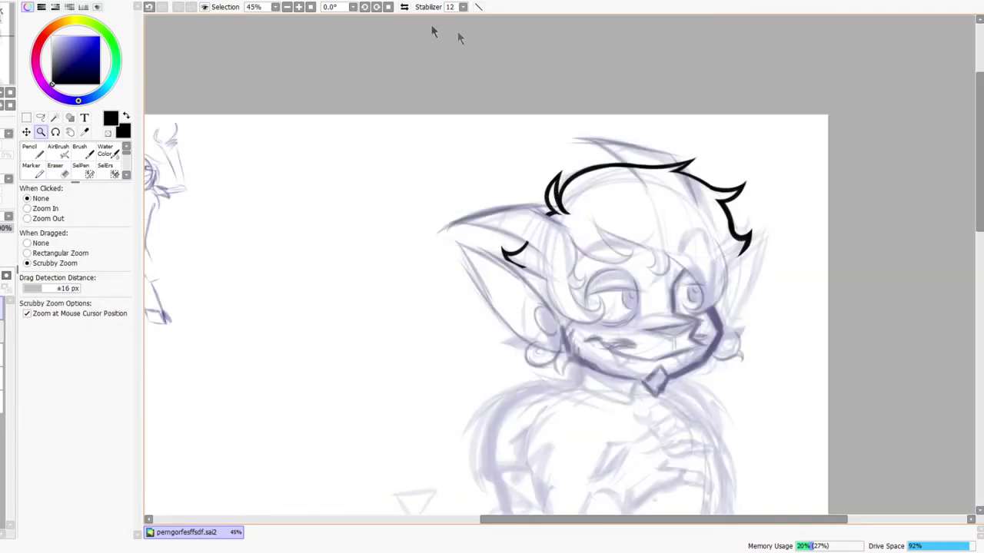
pyautogui.click(405, 7)
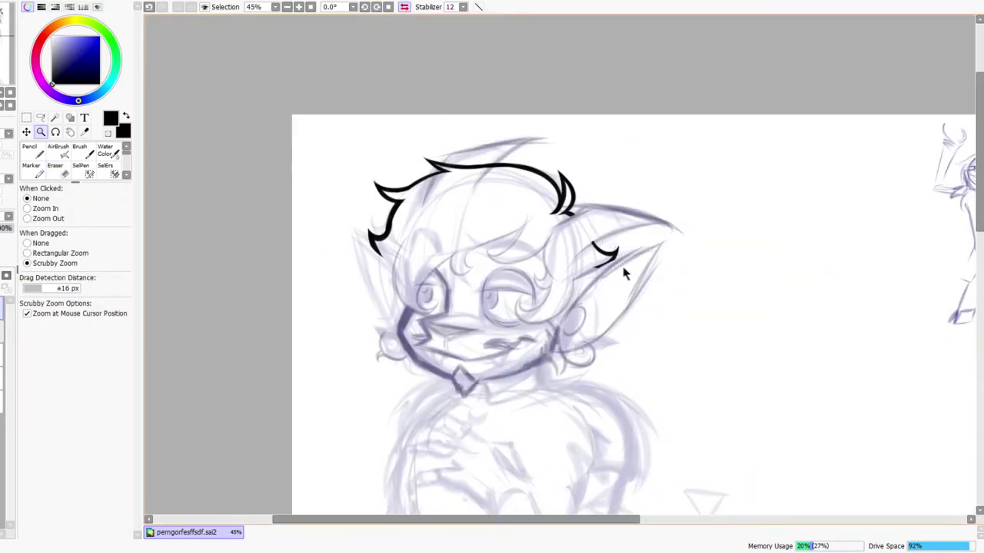
pyautogui.moveTo(621, 258)
pyautogui.mouseDown()
pyautogui.moveTo(611, 279)
pyautogui.moveTo(625, 269)
pyautogui.mouseUp()
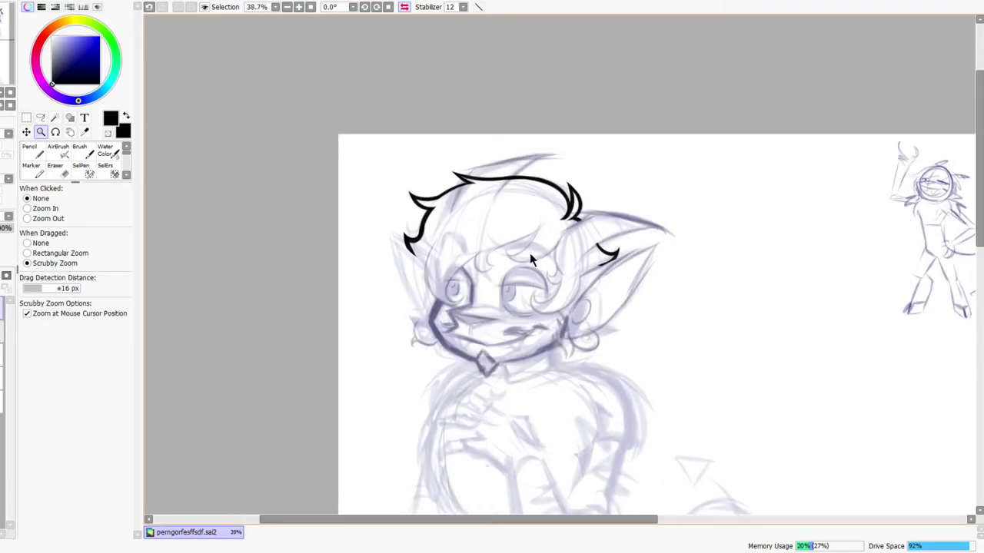
pyautogui.click(405, 7)
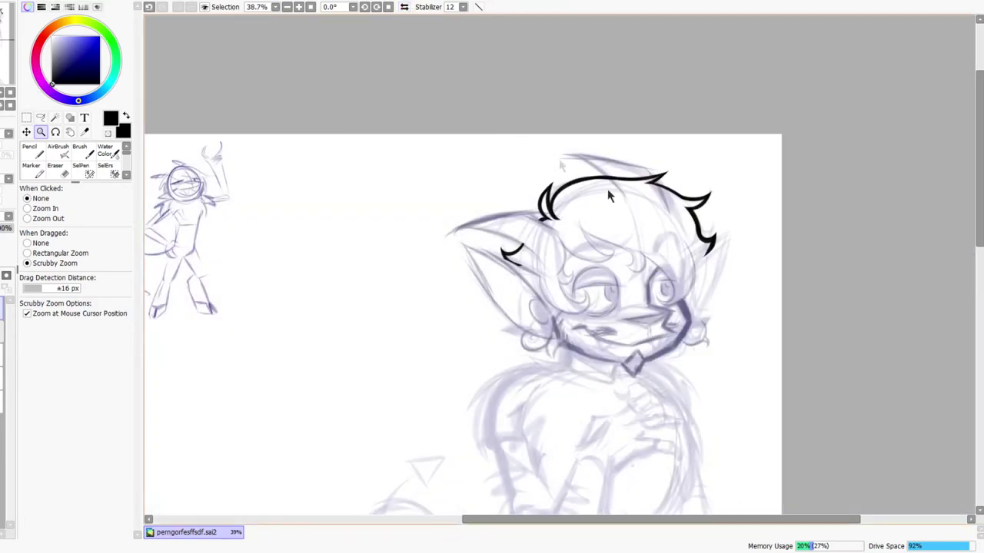
pyautogui.moveTo(708, 251); pyautogui.dragTo(722, 240)
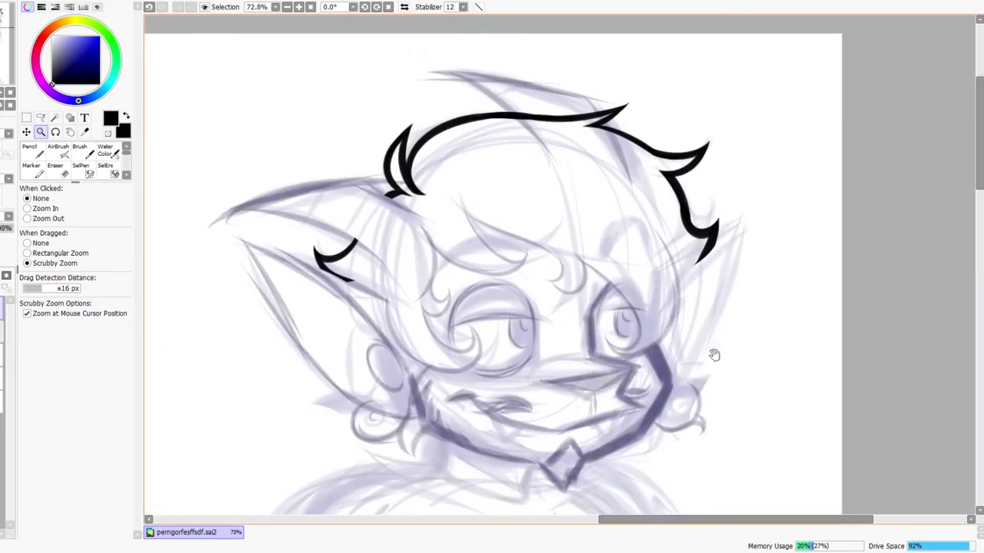
pyautogui.moveTo(714, 354); pyautogui.dragTo(714, 317)
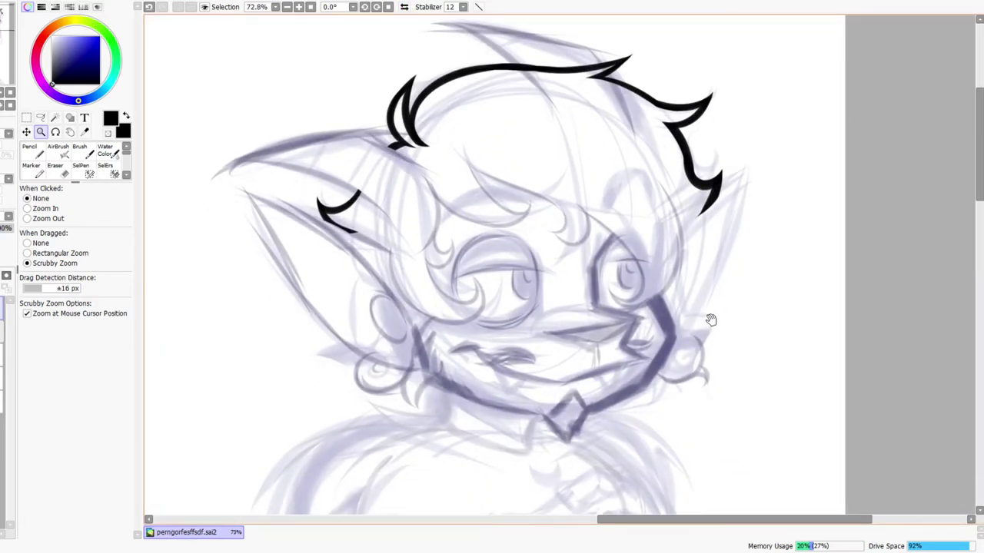
pyautogui.moveTo(730, 255); pyautogui.dragTo(727, 246)
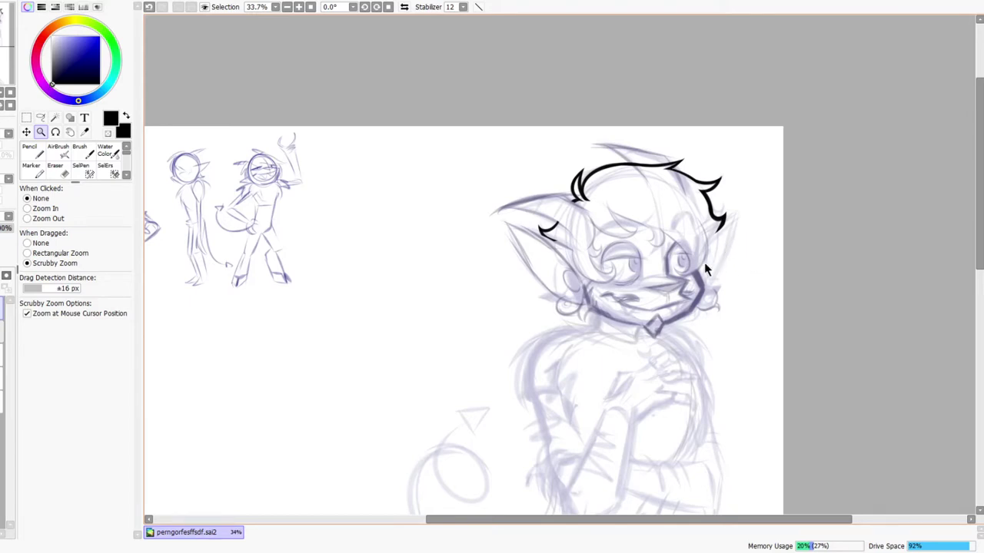
pyautogui.moveTo(715, 248); pyautogui.dragTo(738, 245)
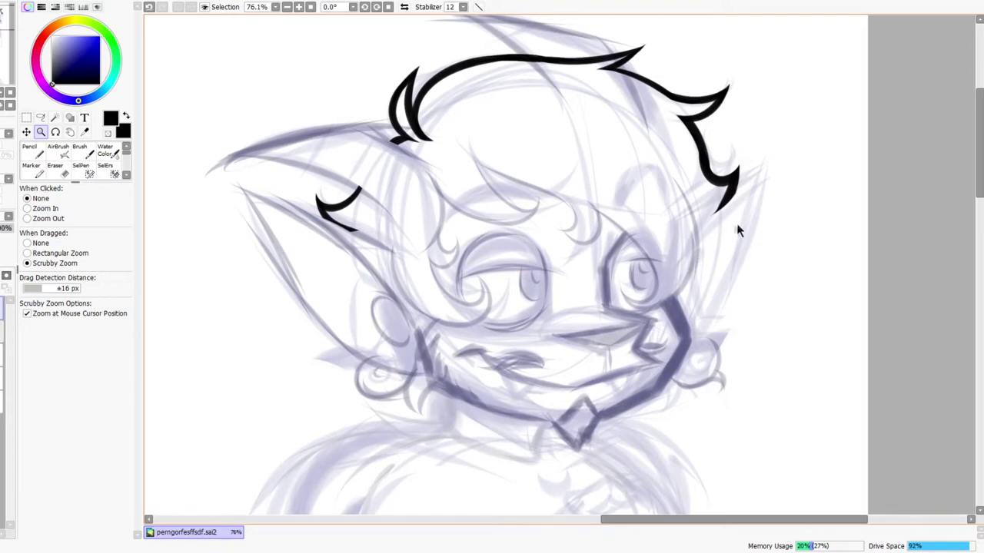
pyautogui.scroll(-2, 736, 225)
pyautogui.click(404, 7)
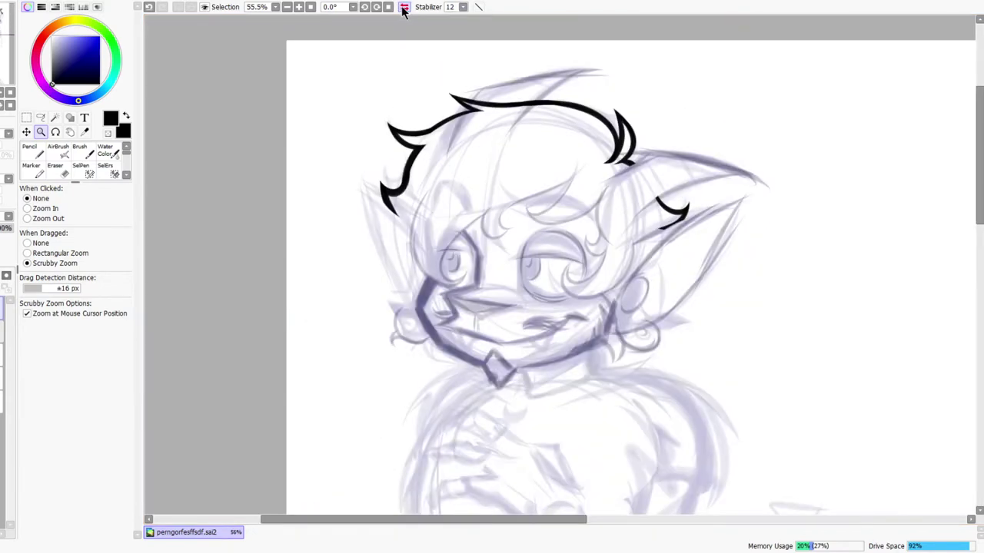
pyautogui.moveTo(601, 341); pyautogui.dragTo(601, 355)
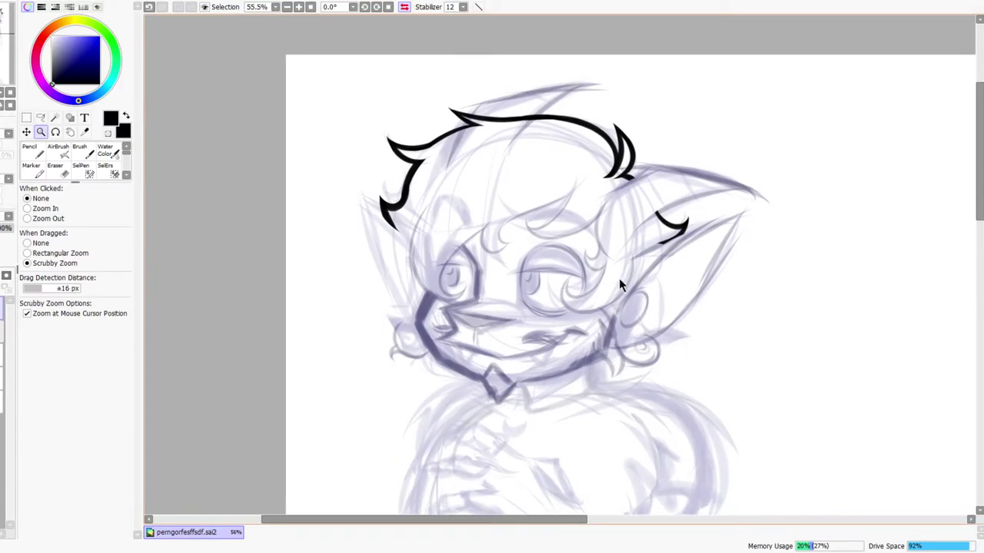
pyautogui.moveTo(645, 286)
pyautogui.mouseDown()
pyautogui.moveTo(618, 303)
pyautogui.moveTo(637, 289)
pyautogui.mouseUp()
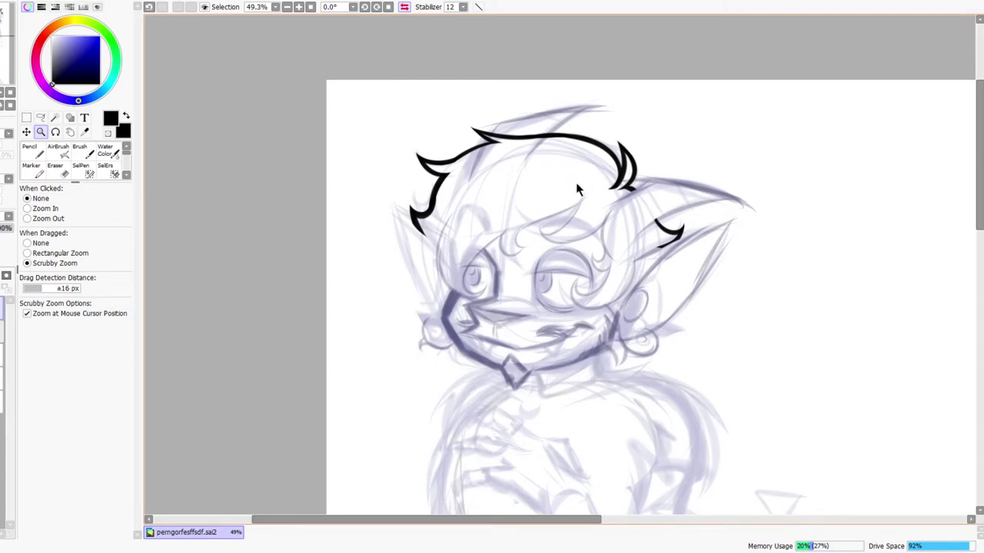
pyautogui.click(404, 7)
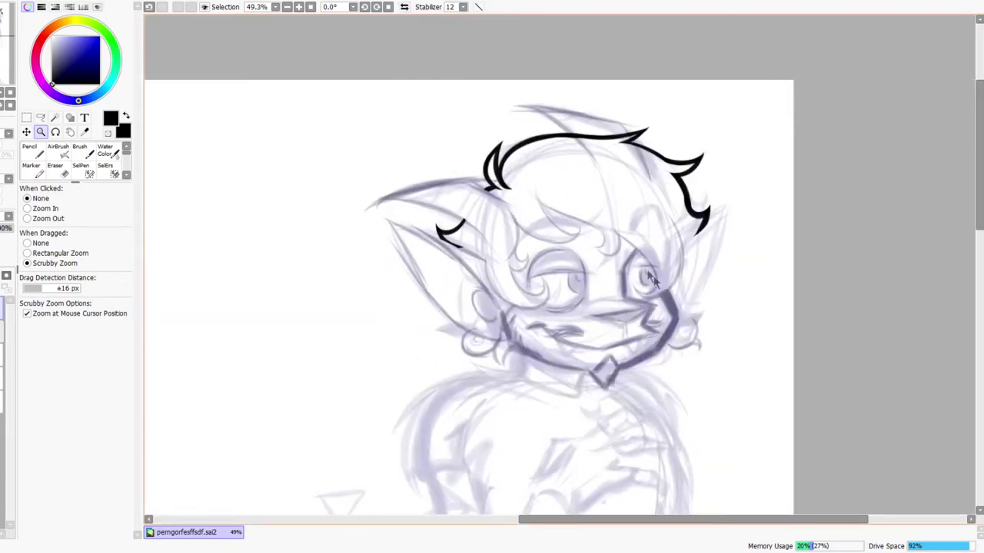
pyautogui.moveTo(650, 275); pyautogui.dragTo(629, 288)
pyautogui.moveTo(630, 239); pyautogui.dragTo(651, 231)
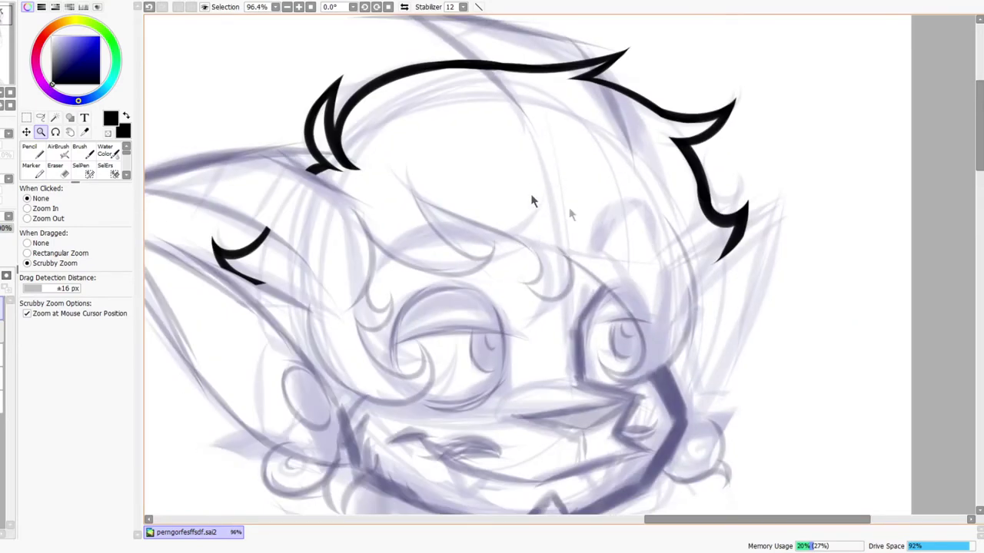
pyautogui.click(404, 7)
pyautogui.moveTo(673, 423); pyautogui.dragTo(423, 408)
pyautogui.moveTo(552, 336); pyautogui.dragTo(606, 355)
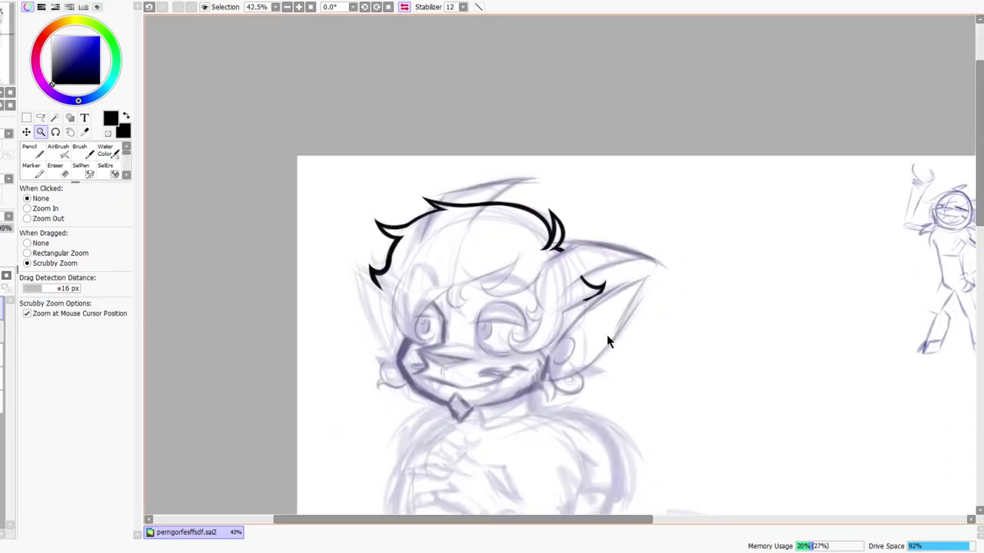
# Ink the long curved line of the side hair lock between the near ear and the near eye with the pencil
pyautogui.moveTo(570, 329)
pyautogui.mouseDown()
pyautogui.moveTo(570, 304)
pyautogui.moveTo(591, 292)
pyautogui.mouseUp()
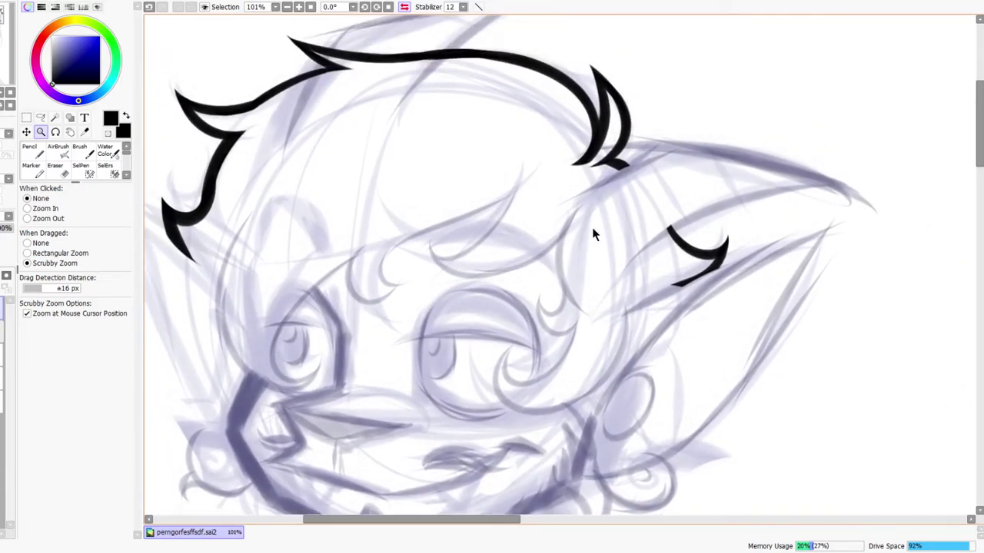
pyautogui.moveTo(592, 227); pyautogui.dragTo(589, 217)
pyautogui.press('n')
pyautogui.moveTo(582, 160); pyautogui.dragTo(651, 442)
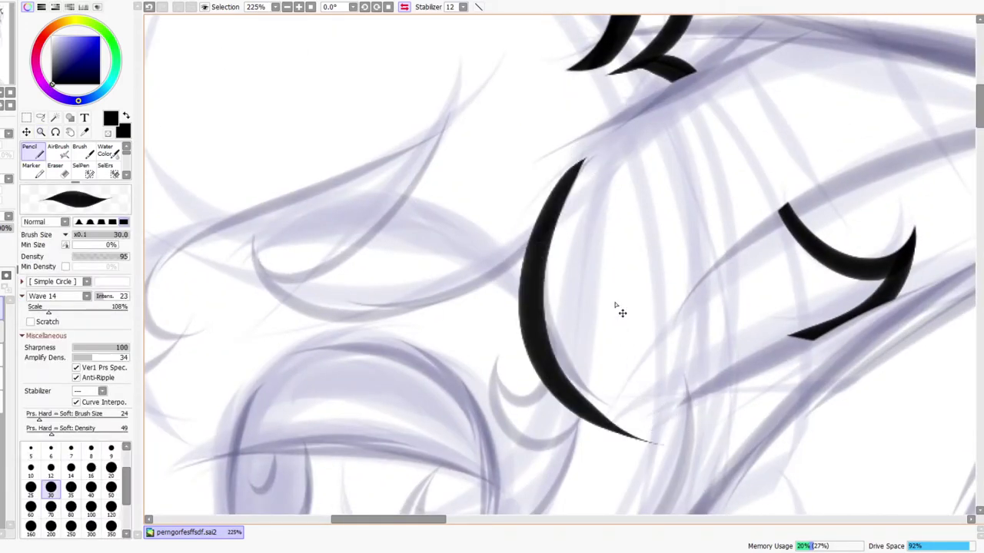
pyautogui.hotkey('ctrl', 'z')
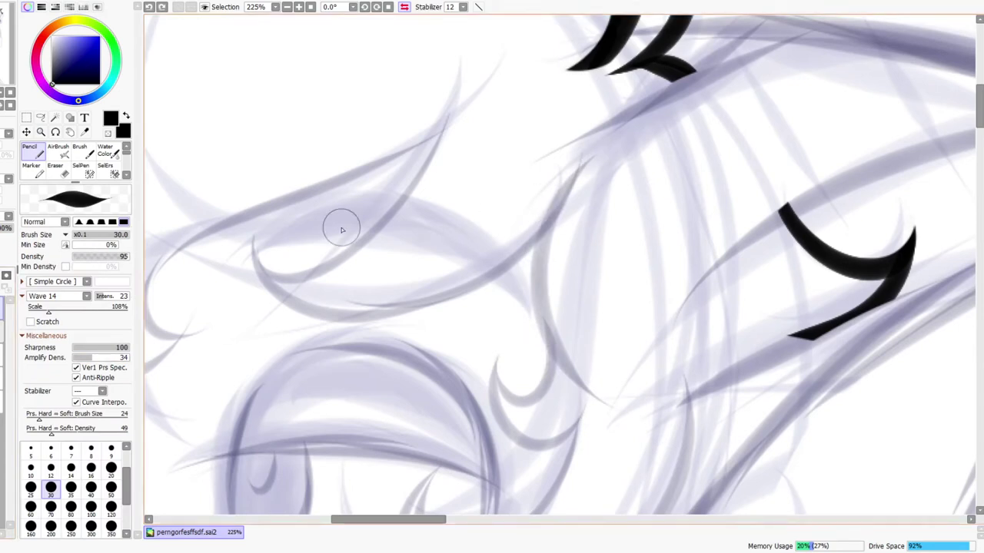
pyautogui.moveTo(589, 155); pyautogui.dragTo(684, 430)
pyautogui.hotkey('ctrl', 'z')
pyautogui.moveTo(589, 154)
pyautogui.mouseDown()
pyautogui.moveTo(529, 296)
pyautogui.moveTo(627, 422)
pyautogui.mouseUp()
# Ink the hooked curl at the lower end of the side lock, with an inner and an outer curve
pyautogui.moveTo(536, 405); pyautogui.dragTo(547, 319)
pyautogui.moveTo(565, 269); pyautogui.dragTo(501, 266)
pyautogui.hotkey('ctrl', 'z')
pyautogui.moveTo(553, 248)
pyautogui.mouseDown()
pyautogui.moveTo(501, 258)
pyautogui.moveTo(604, 327)
pyautogui.mouseUp()
pyautogui.hotkey('ctrl', 'z')
pyautogui.hotkey('ctrl', 'z')
pyautogui.hotkey('ctrl', 'z')
pyautogui.moveTo(503, 262)
pyautogui.mouseDown()
pyautogui.moveTo(576, 370)
pyautogui.moveTo(630, 334)
pyautogui.mouseUp()
# Sharpen the curl's tip and trim the lower ends of the side lock's lines with the eraser
pyautogui.press('e')
pyautogui.moveTo(503, 259)
pyautogui.mouseDown()
pyautogui.moveTo(493, 317)
pyautogui.moveTo(536, 343)
pyautogui.mouseUp()
pyautogui.hotkey('ctrl', 'z')
pyautogui.moveTo(509, 247); pyautogui.dragTo(494, 340)
pyautogui.moveTo(645, 314)
pyautogui.mouseDown()
pyautogui.moveTo(621, 358)
pyautogui.moveTo(639, 345)
pyautogui.moveTo(629, 363)
pyautogui.moveTo(620, 358)
pyautogui.moveTo(596, 378)
pyautogui.mouseUp()
pyautogui.moveTo(576, 232); pyautogui.dragTo(685, 374)
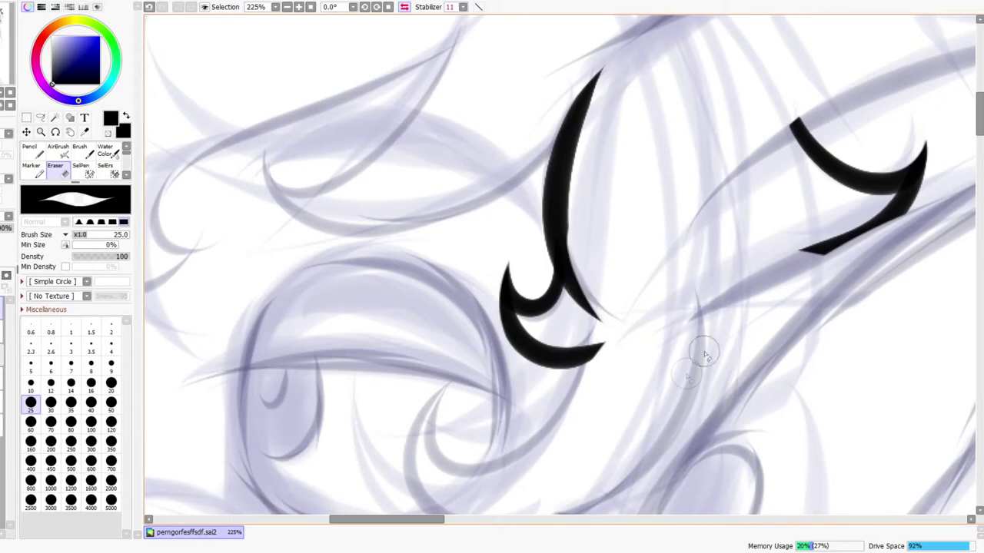
pyautogui.hotkey('ctrl', 'z')
pyautogui.moveTo(631, 341); pyautogui.dragTo(635, 347)
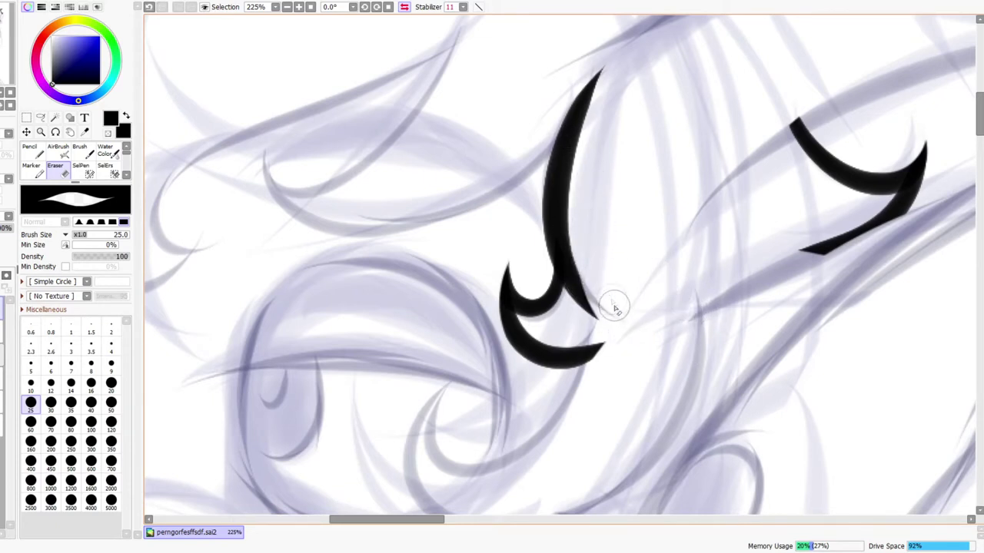
pyautogui.moveTo(569, 221); pyautogui.dragTo(623, 338)
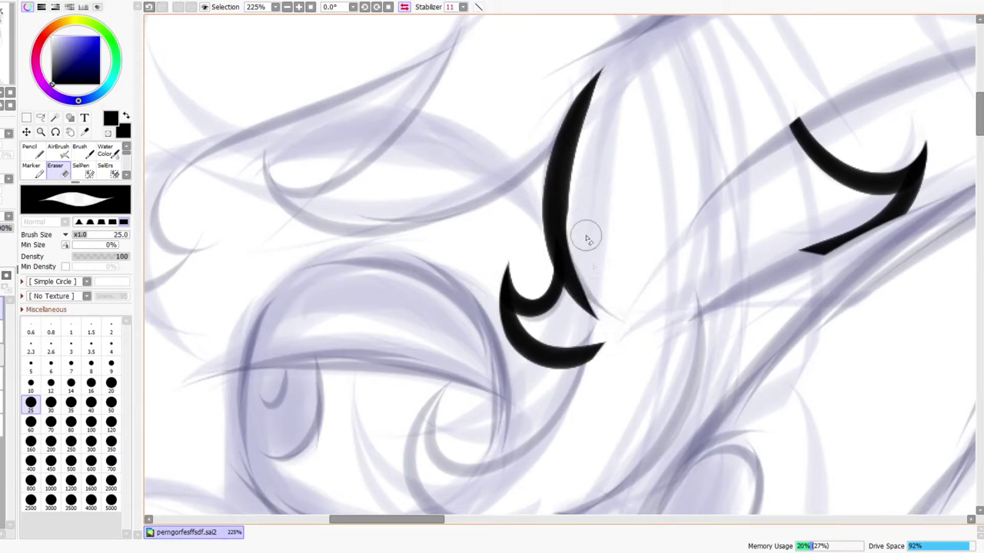
# Unflip the view and examine the new side lock in relation to the whole head at different magnifications
pyautogui.hotkey('ctrl', 'space')
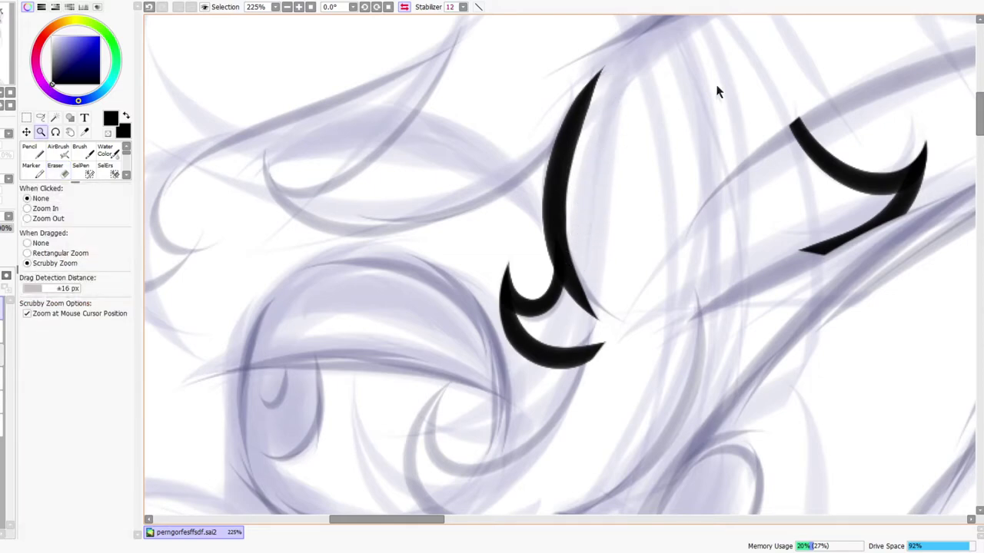
pyautogui.moveTo(716, 90); pyautogui.dragTo(699, 103)
pyautogui.click(405, 7)
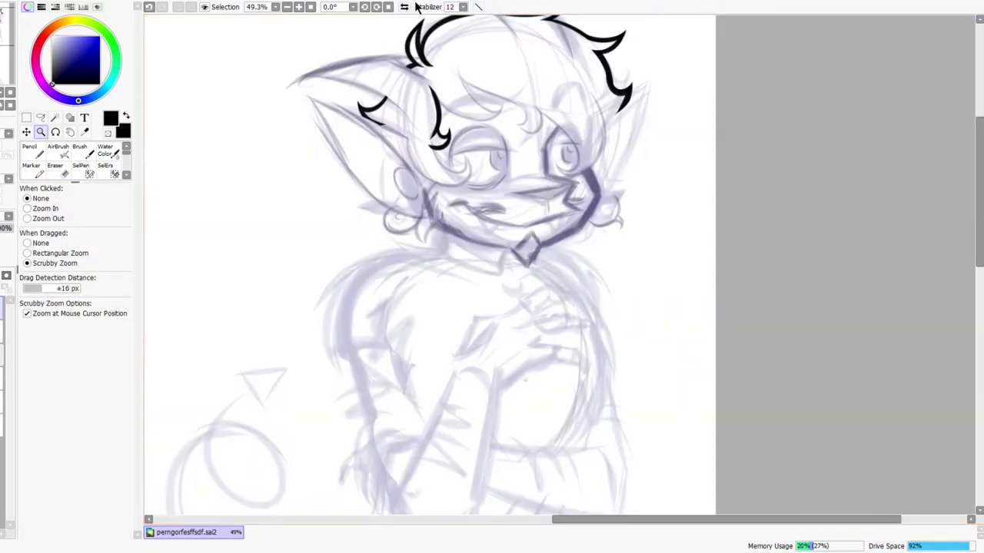
pyautogui.moveTo(453, 119); pyautogui.dragTo(474, 113)
pyautogui.moveTo(460, 155); pyautogui.dragTo(478, 167)
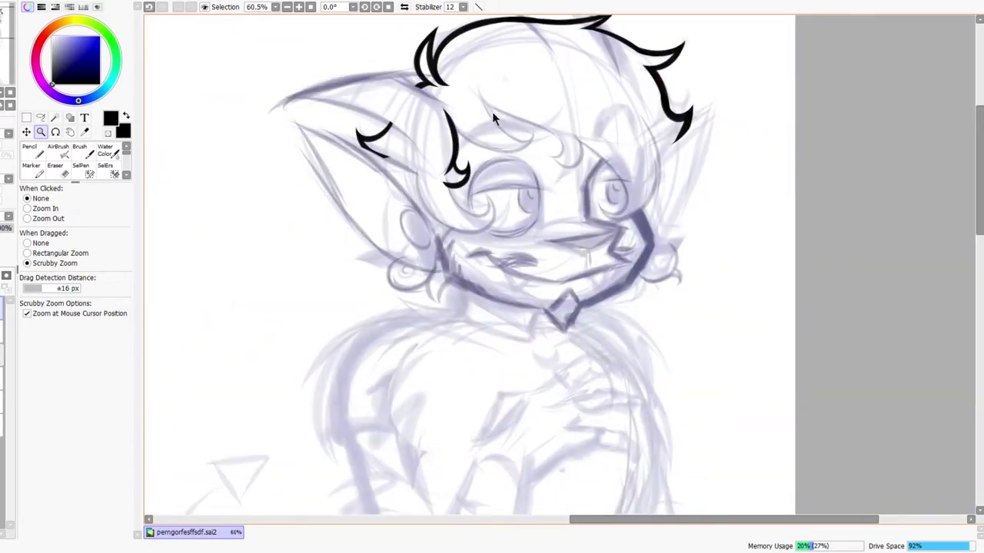
pyautogui.moveTo(448, 84); pyautogui.dragTo(498, 92)
pyautogui.moveTo(520, 159); pyautogui.dragTo(429, 257)
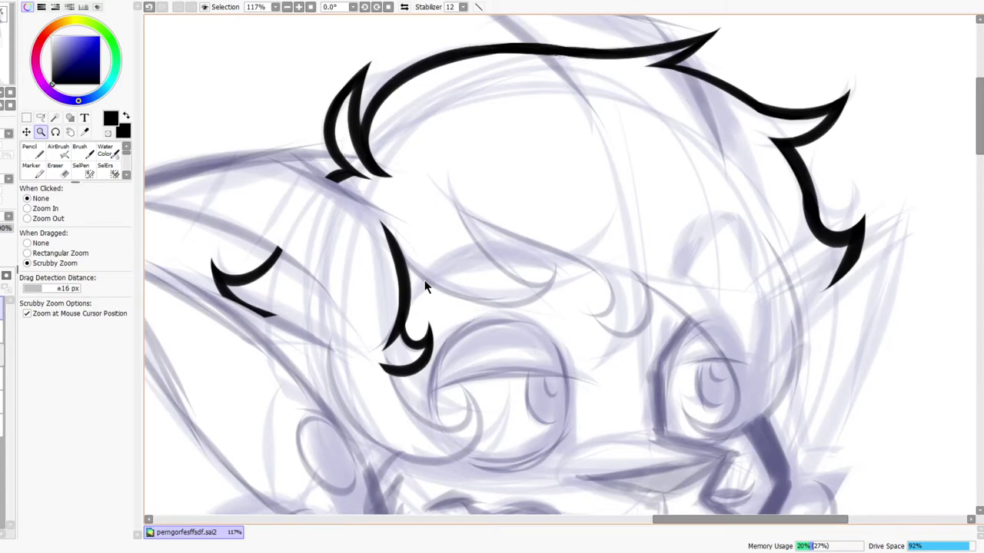
pyautogui.scroll(-2, 475, 244)
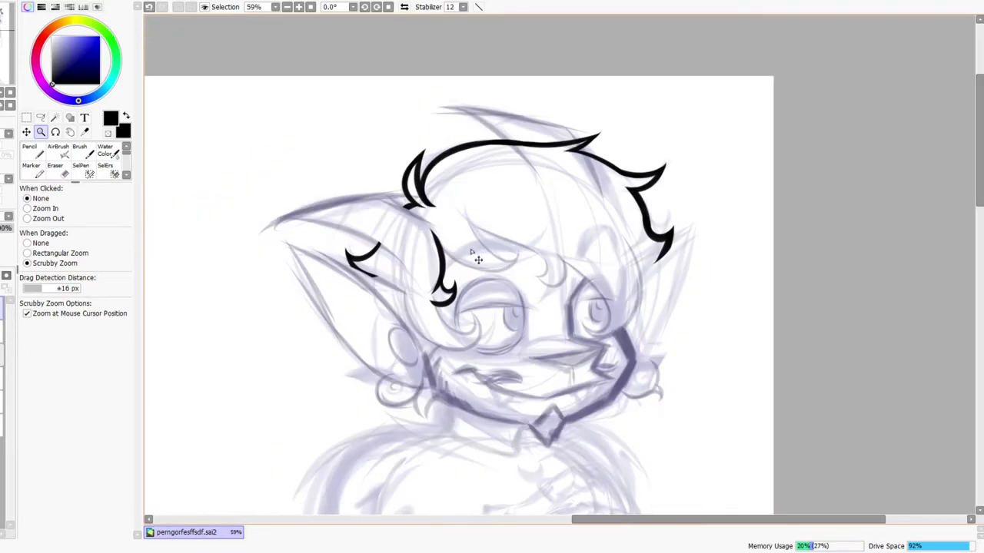
# Ink the long lower curve of the fringe lock from the side lock's top across the forehead with the pencil, canvas rotated 45°
pyautogui.scroll(3, 488, 200)
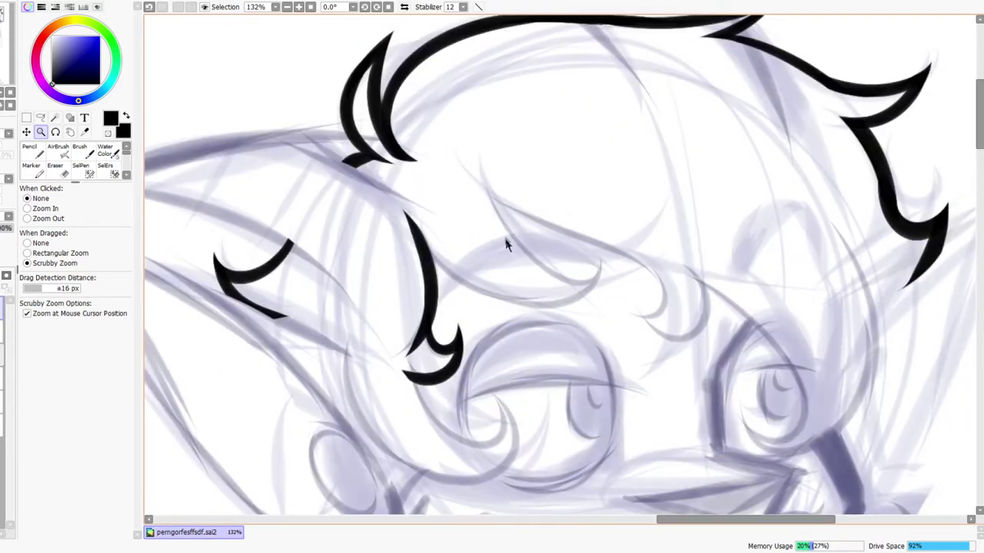
pyautogui.moveTo(539, 336); pyautogui.dragTo(505, 286)
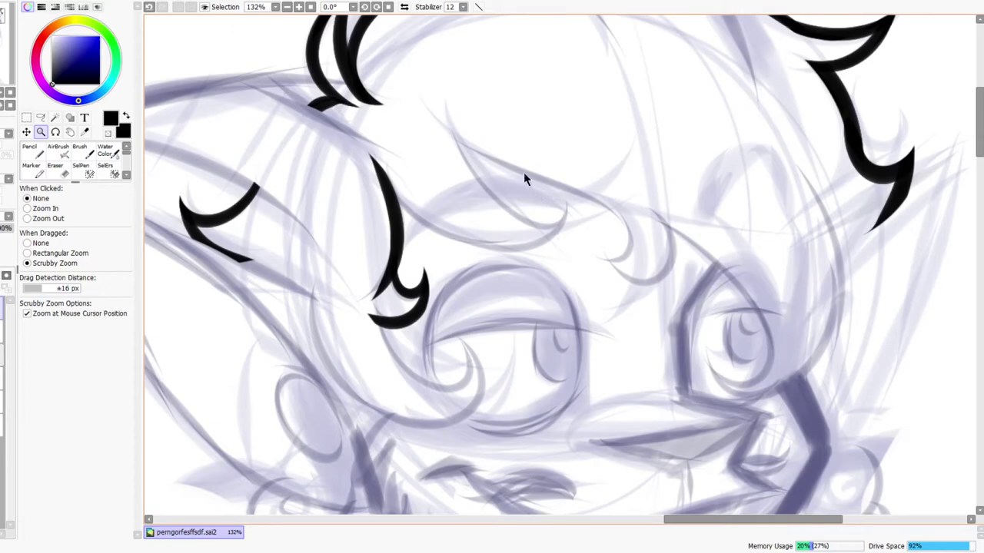
pyautogui.click(405, 7)
pyautogui.click(404, 7)
pyautogui.moveTo(601, 239); pyautogui.dragTo(496, 306)
pyautogui.moveTo(352, 242); pyautogui.dragTo(384, 241)
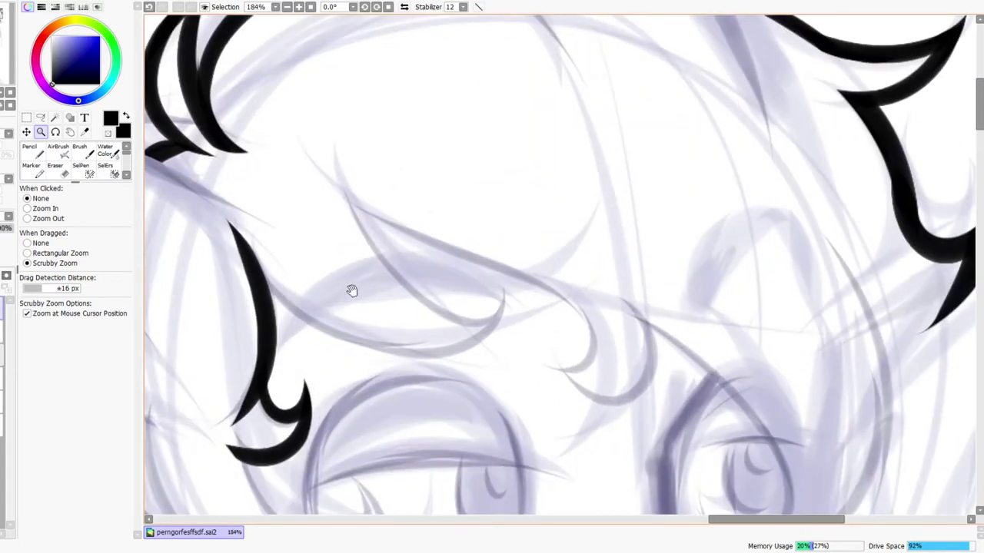
pyautogui.moveTo(351, 291); pyautogui.dragTo(428, 275)
pyautogui.click(377, 8)
pyautogui.click(377, 8)
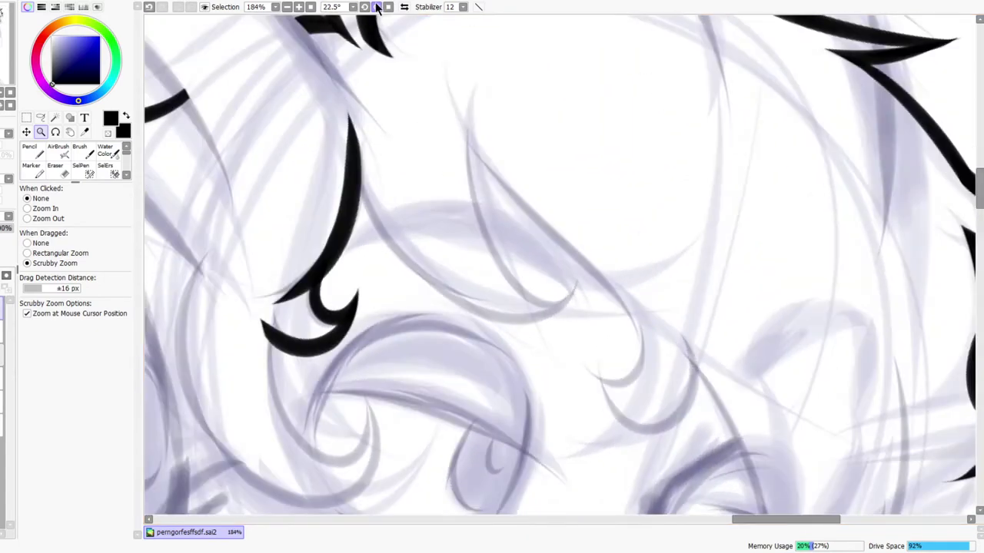
pyautogui.click(377, 8)
pyautogui.moveTo(379, 235); pyautogui.dragTo(388, 316)
pyautogui.press('n')
pyautogui.moveTo(431, 132); pyautogui.dragTo(591, 401)
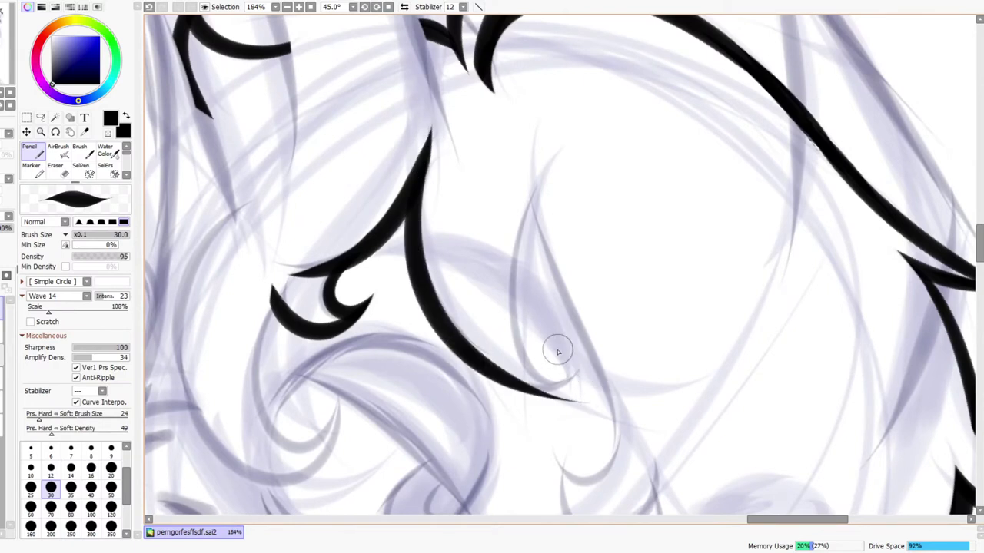
pyautogui.hotkey('ctrl', 'z')
pyautogui.moveTo(426, 159); pyautogui.dragTo(681, 390)
pyautogui.hotkey('ctrl', 'z')
pyautogui.moveTo(424, 163); pyautogui.dragTo(684, 375)
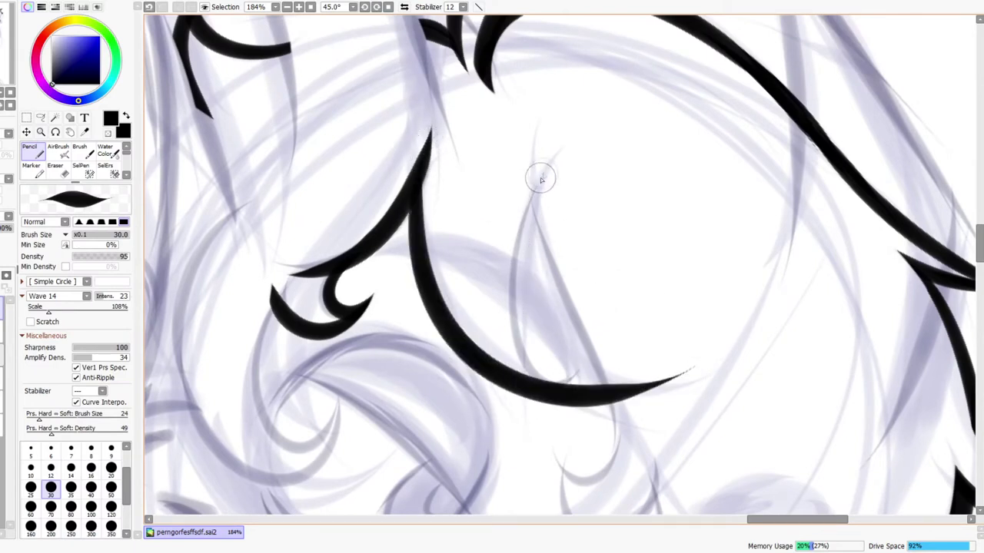
# Ink the second, inner curve of the fringe lock so that it sweeps down into the end of the lower curve
pyautogui.moveTo(538, 174); pyautogui.dragTo(688, 374)
pyautogui.hotkey('ctrl', 'space')
pyautogui.moveTo(591, 248); pyautogui.dragTo(613, 231)
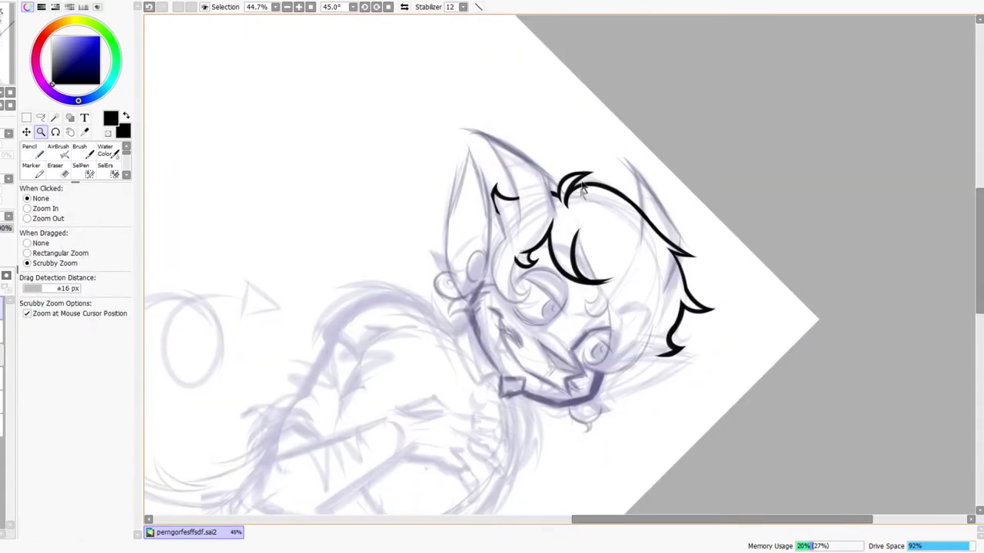
pyautogui.moveTo(586, 185); pyautogui.dragTo(571, 208)
# Clean the side lock's upper tip and trim the fringe curves' shared end into a sharp point with the eraser, checking in mirrored view
pyautogui.press('e')
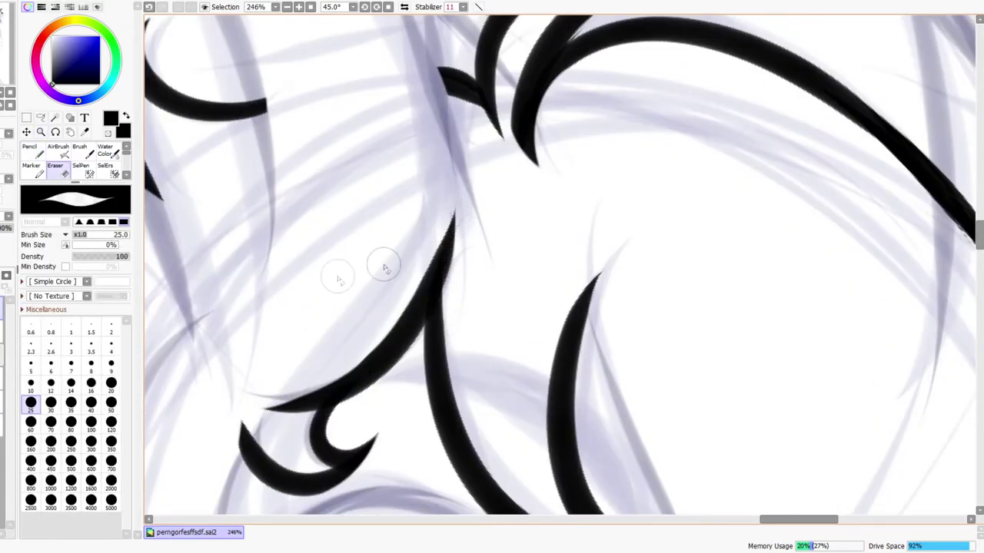
pyautogui.moveTo(450, 191)
pyautogui.mouseDown()
pyautogui.moveTo(452, 283)
pyautogui.moveTo(450, 213)
pyautogui.moveTo(537, 157)
pyautogui.mouseUp()
pyautogui.press('z')
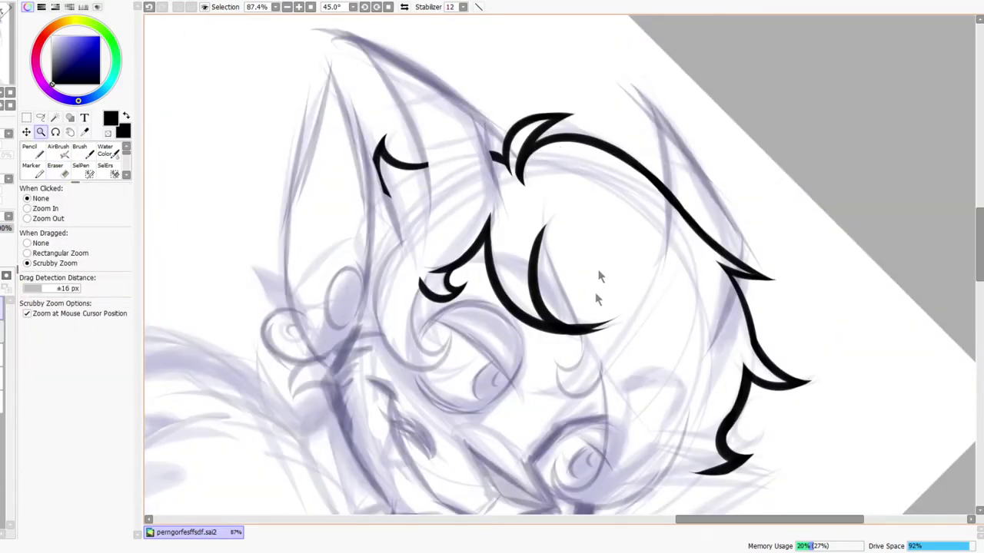
pyautogui.click(405, 12)
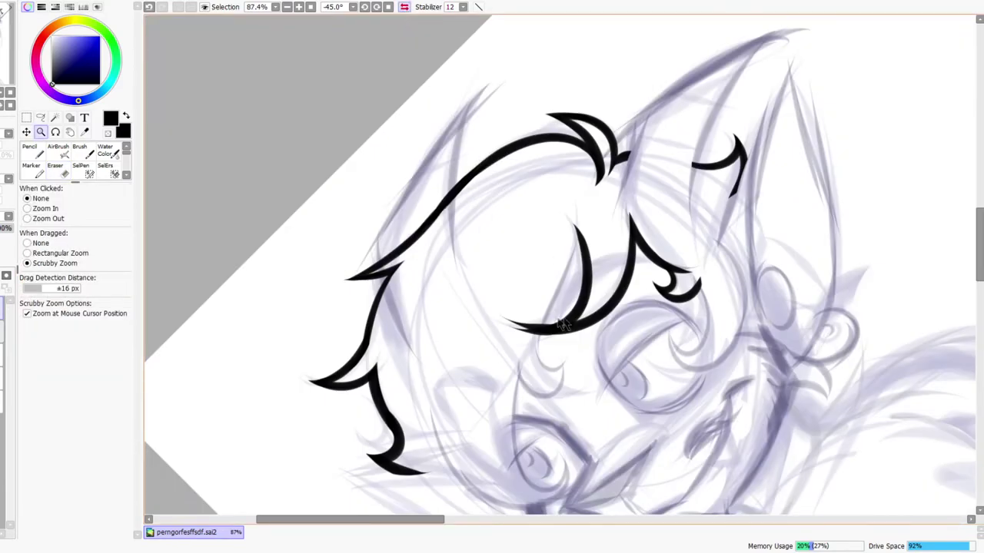
pyautogui.scroll(3, 569, 324)
pyautogui.press('e')
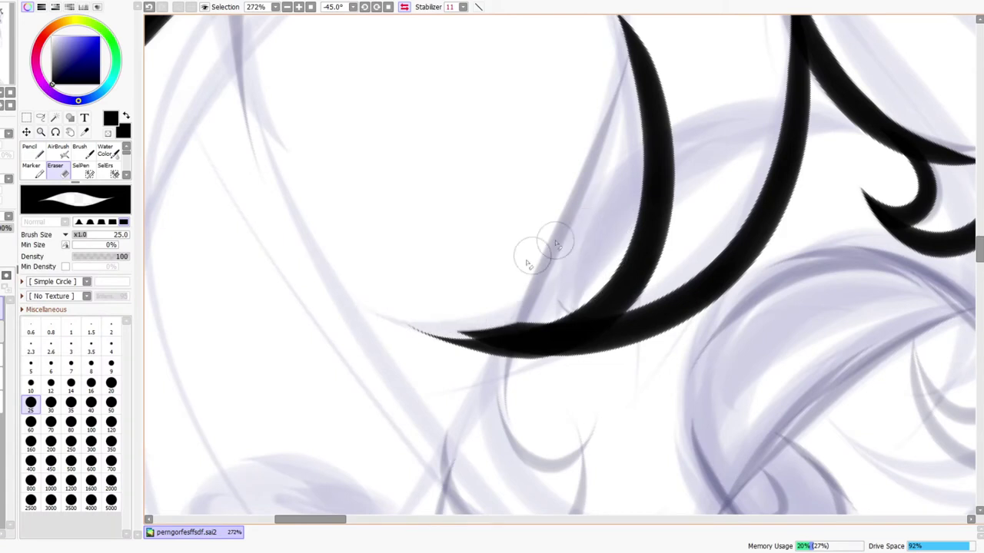
pyautogui.moveTo(411, 323)
pyautogui.mouseDown()
pyautogui.moveTo(615, 251)
pyautogui.moveTo(371, 364)
pyautogui.mouseUp()
pyautogui.hotkey('ctrl', 'z')
pyautogui.moveTo(591, 276); pyautogui.dragTo(391, 354)
pyautogui.moveTo(461, 323)
pyautogui.mouseDown()
pyautogui.moveTo(446, 336)
pyautogui.moveTo(707, 281)
pyautogui.mouseUp()
pyautogui.moveTo(461, 335)
pyautogui.mouseDown()
pyautogui.moveTo(696, 289)
pyautogui.moveTo(497, 329)
pyautogui.moveTo(643, 363)
pyautogui.moveTo(726, 262)
pyautogui.moveTo(563, 276)
pyautogui.moveTo(606, 254)
pyautogui.moveTo(622, 229)
pyautogui.moveTo(449, 318)
pyautogui.mouseUp()
pyautogui.hotkey('ctrl', 'space')
pyautogui.moveTo(634, 259); pyautogui.dragTo(665, 252)
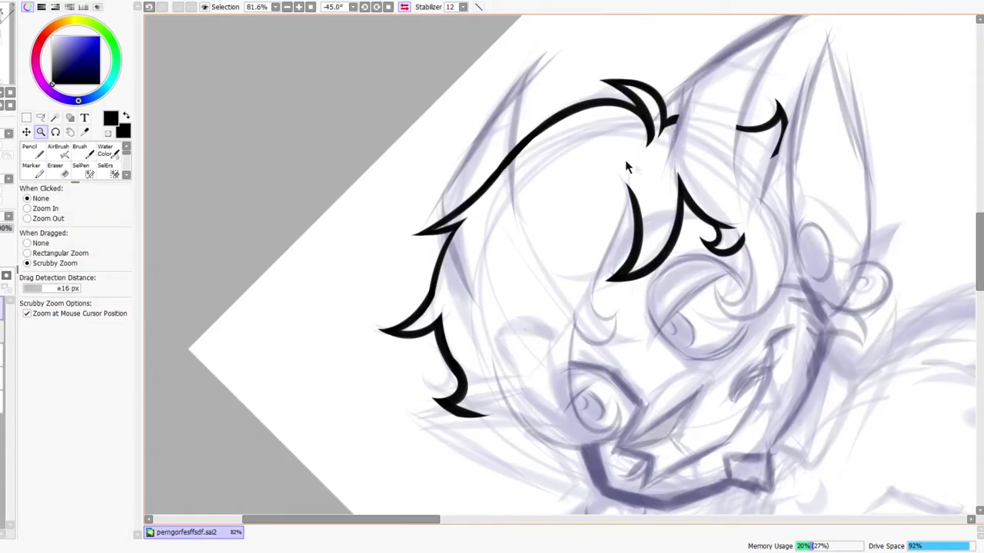
# Unflip the view and ink the upper line of the fringe lock from its top point down past the sharp tip
pyautogui.press('Insert')
pyautogui.moveTo(564, 262); pyautogui.dragTo(552, 218)
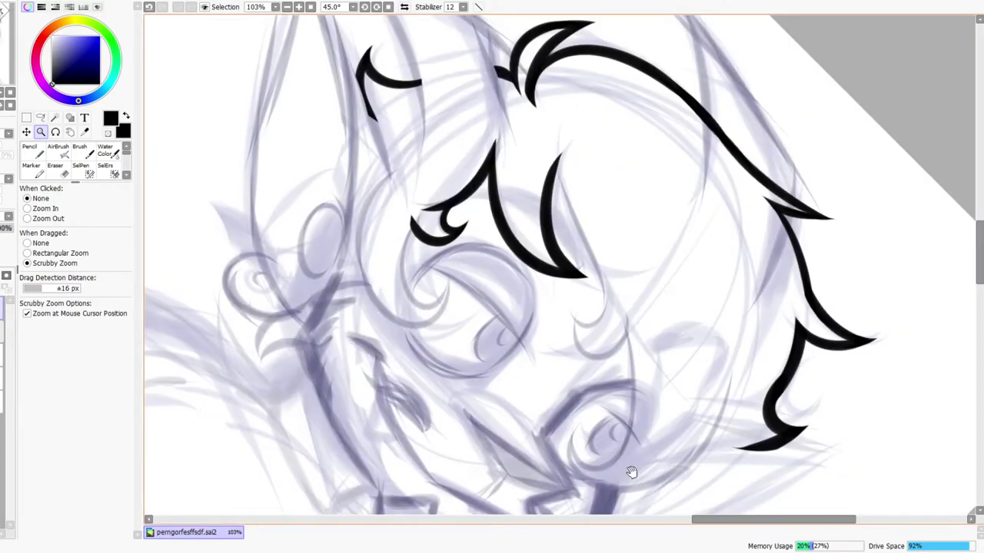
pyautogui.moveTo(587, 332); pyautogui.dragTo(565, 367)
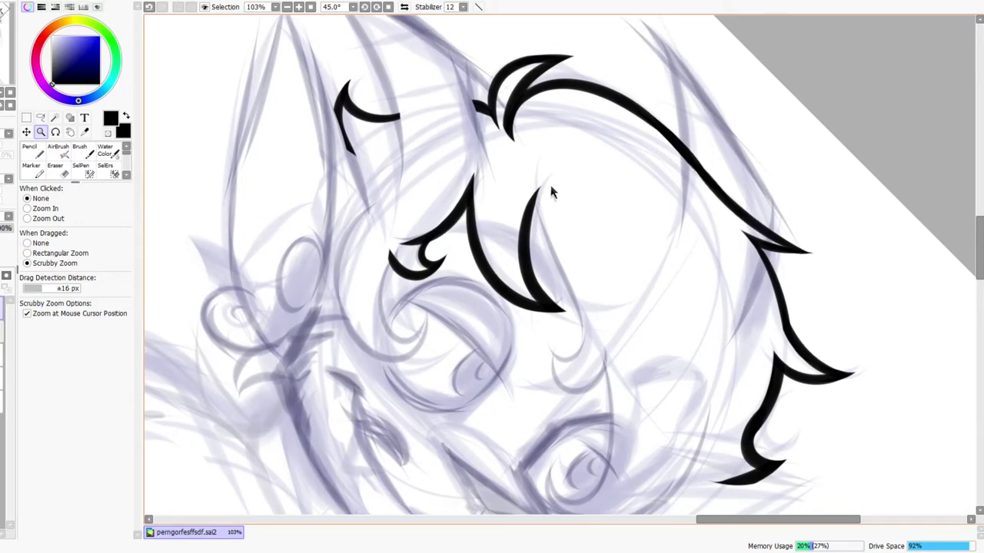
pyautogui.moveTo(547, 193); pyautogui.dragTo(570, 185)
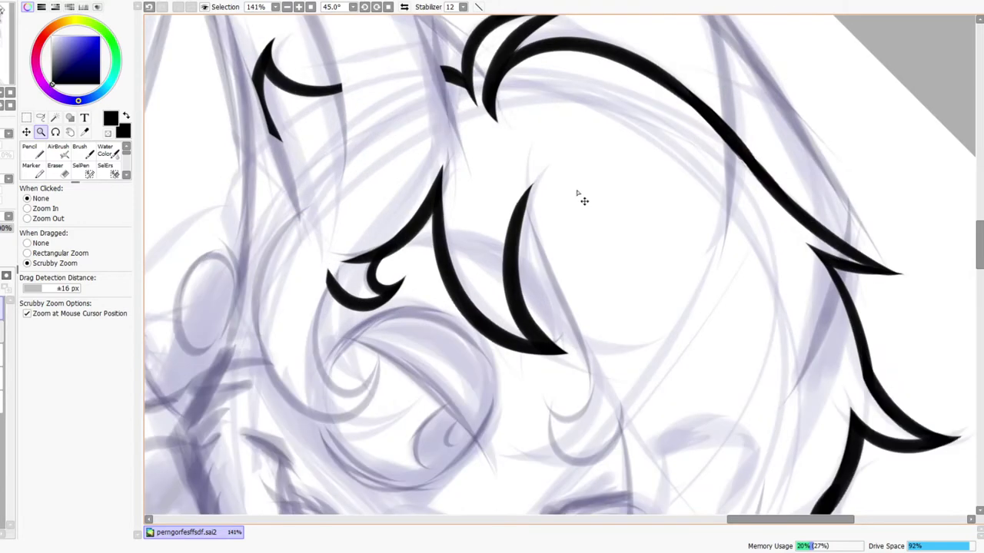
pyautogui.moveTo(608, 434); pyautogui.dragTo(586, 335)
pyautogui.moveTo(600, 246); pyautogui.dragTo(589, 330)
pyautogui.moveTo(537, 187)
pyautogui.mouseDown()
pyautogui.moveTo(544, 178)
pyautogui.moveTo(538, 187)
pyautogui.mouseUp()
pyautogui.moveTo(586, 350)
pyautogui.mouseDown()
pyautogui.moveTo(554, 289)
pyautogui.moveTo(559, 338)
pyautogui.moveTo(563, 331)
pyautogui.mouseUp()
pyautogui.moveTo(492, 183)
pyautogui.mouseDown()
pyautogui.moveTo(492, 167)
pyautogui.moveTo(607, 465)
pyautogui.moveTo(579, 351)
pyautogui.mouseUp()
pyautogui.moveTo(515, 382); pyautogui.dragTo(503, 333)
pyautogui.moveTo(471, 181)
pyautogui.mouseDown()
pyautogui.moveTo(517, 406)
pyautogui.moveTo(419, 403)
pyautogui.mouseUp()
pyautogui.hotkey('ctrl', 'z')
pyautogui.moveTo(485, 203); pyautogui.dragTo(423, 306)
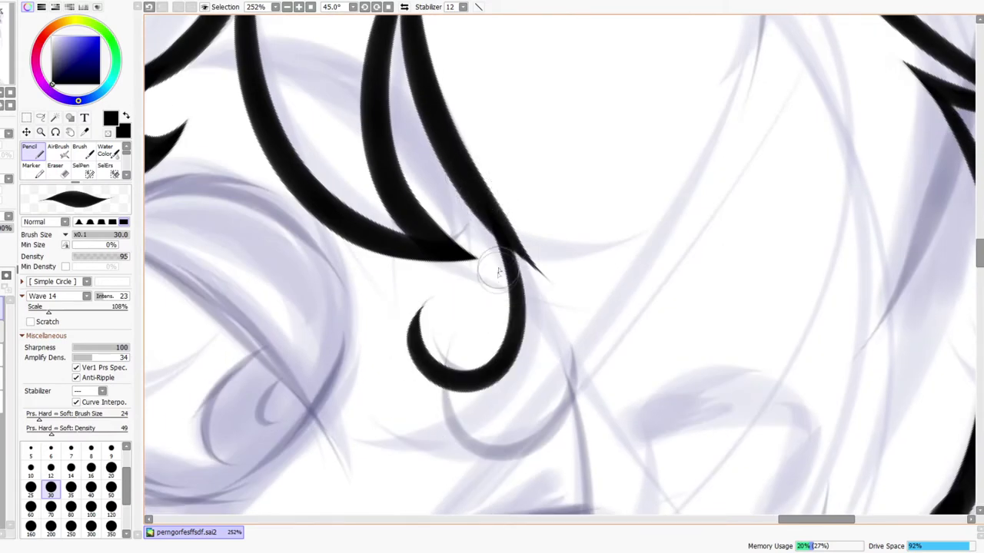
pyautogui.hotkey('ctrl', 'z')
pyautogui.moveTo(487, 208)
pyautogui.mouseDown()
pyautogui.moveTo(418, 374)
pyautogui.moveTo(427, 330)
pyautogui.moveTo(578, 376)
pyautogui.mouseUp()
pyautogui.hotkey('ctrl', 'z')
pyautogui.moveTo(418, 330); pyautogui.dragTo(580, 375)
pyautogui.moveTo(572, 271); pyautogui.dragTo(555, 272)
pyautogui.hotkey('ctrl', 'space')
pyautogui.moveTo(599, 250); pyautogui.dragTo(569, 275)
pyautogui.hotkey('ctrl', 'z')
pyautogui.hotkey('ctrl', 'z')
pyautogui.moveTo(599, 245); pyautogui.dragTo(619, 213)
pyautogui.moveTo(496, 274); pyautogui.dragTo(532, 267)
pyautogui.moveTo(542, 357); pyautogui.dragTo(543, 287)
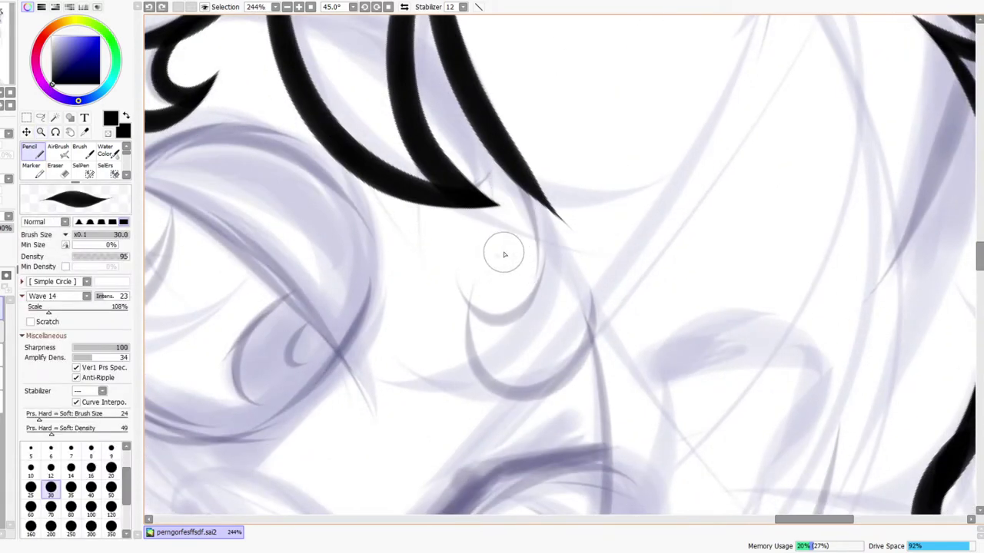
# Ink the inner hooked curve of the fringe curl, starting from the lower end of the lock's upper line
pyautogui.moveTo(516, 153); pyautogui.dragTo(419, 357)
pyautogui.hotkey('ctrl', 'z')
pyautogui.moveTo(538, 198)
pyautogui.mouseDown()
pyautogui.moveTo(538, 244)
pyautogui.moveTo(450, 246)
pyautogui.moveTo(621, 232)
pyautogui.moveTo(547, 284)
pyautogui.mouseUp()
pyautogui.hotkey('ctrl', 'space')
pyautogui.hotkey('ctrl', 'z')
pyautogui.moveTo(594, 238); pyautogui.dragTo(645, 170)
pyautogui.moveTo(647, 327)
pyautogui.mouseDown()
pyautogui.moveTo(479, 378)
pyautogui.moveTo(470, 294)
pyautogui.mouseUp()
# Ink the outer curve of the fringe curl around the inner hook and check its shape in mirrored view
pyautogui.moveTo(370, 233); pyautogui.dragTo(621, 261)
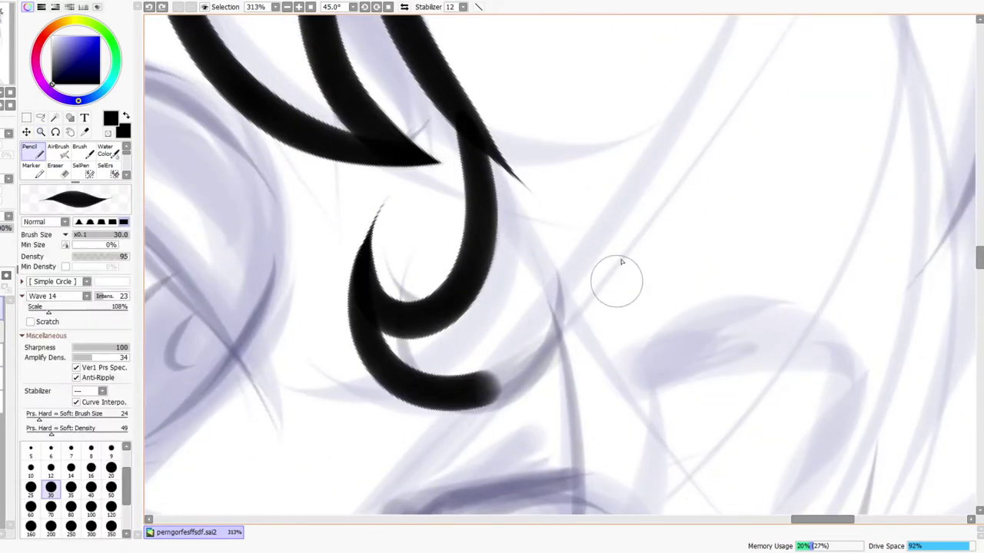
pyautogui.hotkey('ctrl', 'z')
pyautogui.moveTo(352, 230)
pyautogui.mouseDown()
pyautogui.moveTo(391, 395)
pyautogui.moveTo(536, 199)
pyautogui.mouseUp()
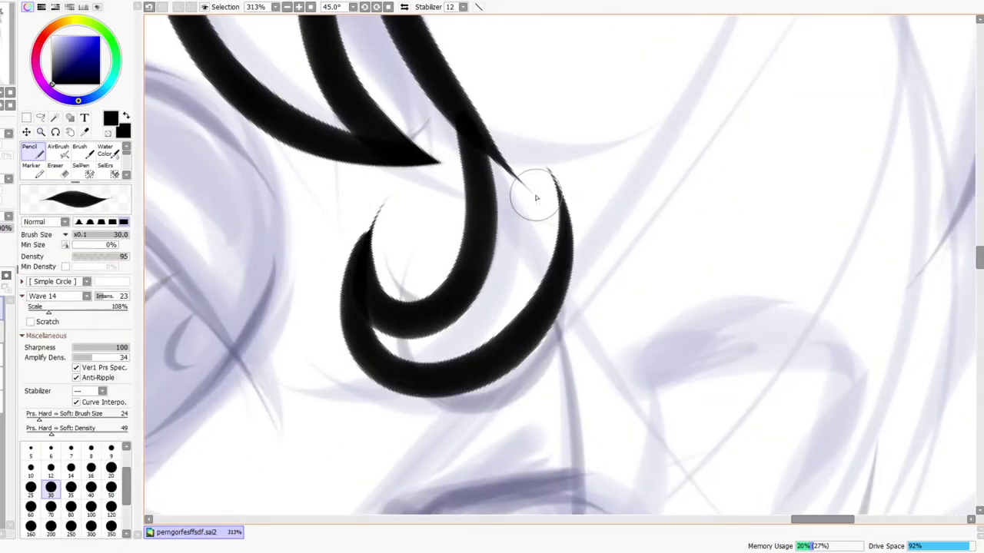
pyautogui.hotkey('ctrl', 'z')
pyautogui.moveTo(353, 231)
pyautogui.mouseDown()
pyautogui.moveTo(533, 336)
pyautogui.moveTo(538, 198)
pyautogui.moveTo(577, 182)
pyautogui.mouseUp()
pyautogui.press('h')
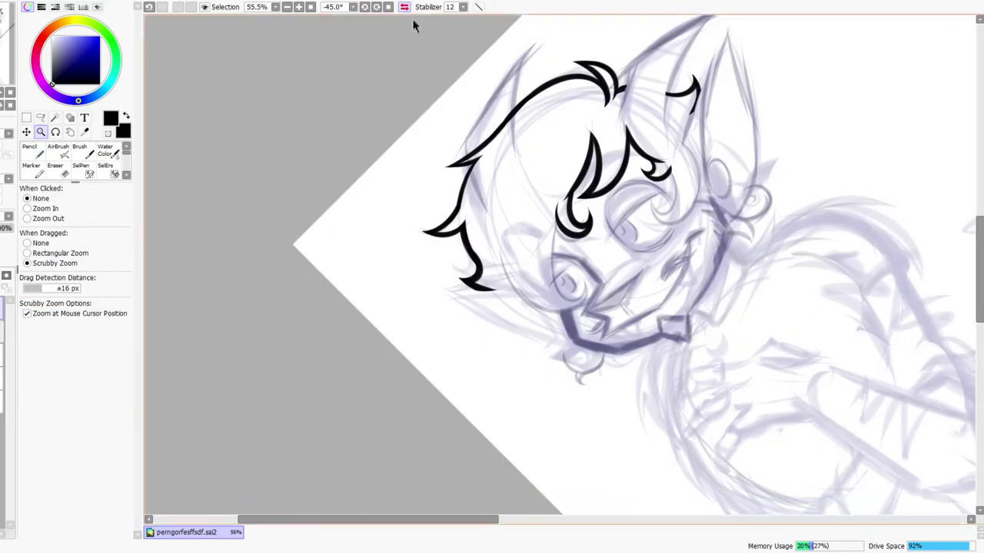
pyautogui.press('h')
# Sharpen the fringe curl's hooked tip and smooth its outer edge with the eraser
pyautogui.moveTo(552, 178); pyautogui.dragTo(570, 214)
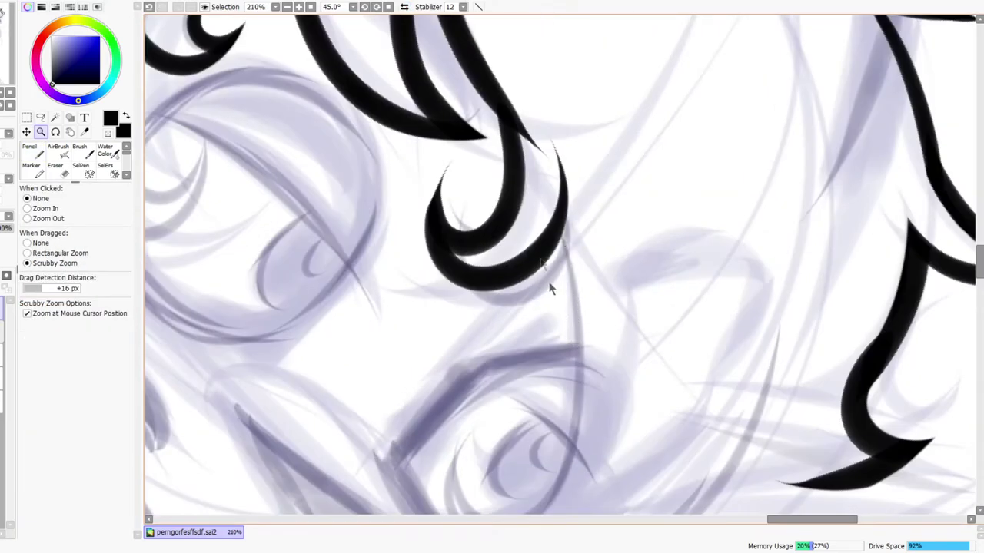
pyautogui.moveTo(469, 183); pyautogui.dragTo(500, 185)
pyautogui.press('e')
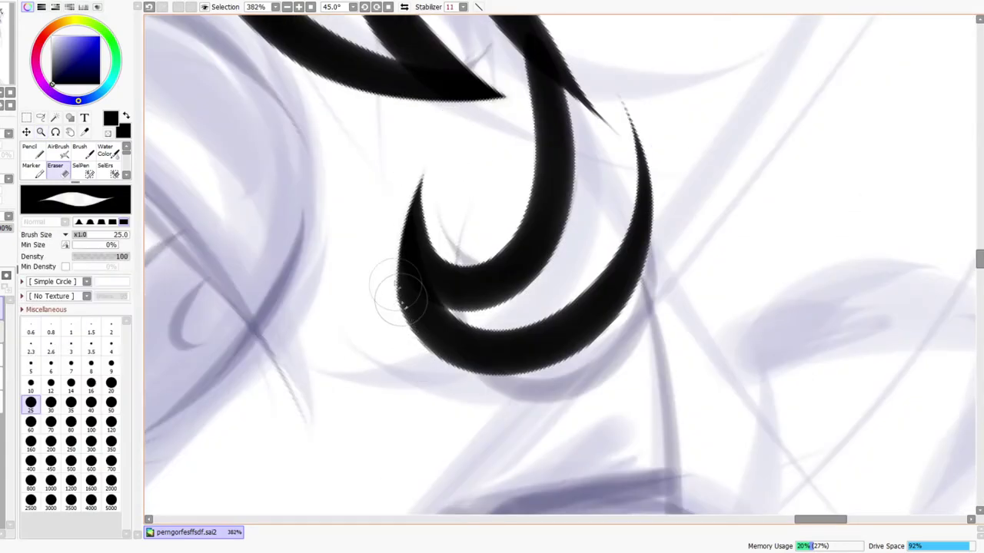
pyautogui.hotkey('ctrl', 'space')
pyautogui.moveTo(452, 202); pyautogui.dragTo(433, 223)
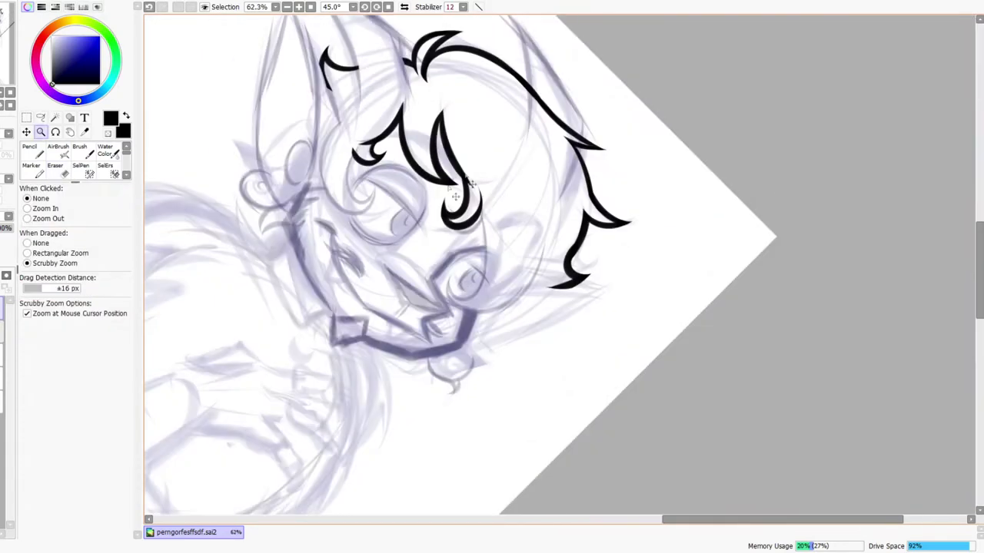
# Reset the canvas rotation and examine the inked fringe lock and curl against the whole head, both mirrored and unmirrored
pyautogui.moveTo(463, 174); pyautogui.dragTo(482, 148)
pyautogui.click(389, 7)
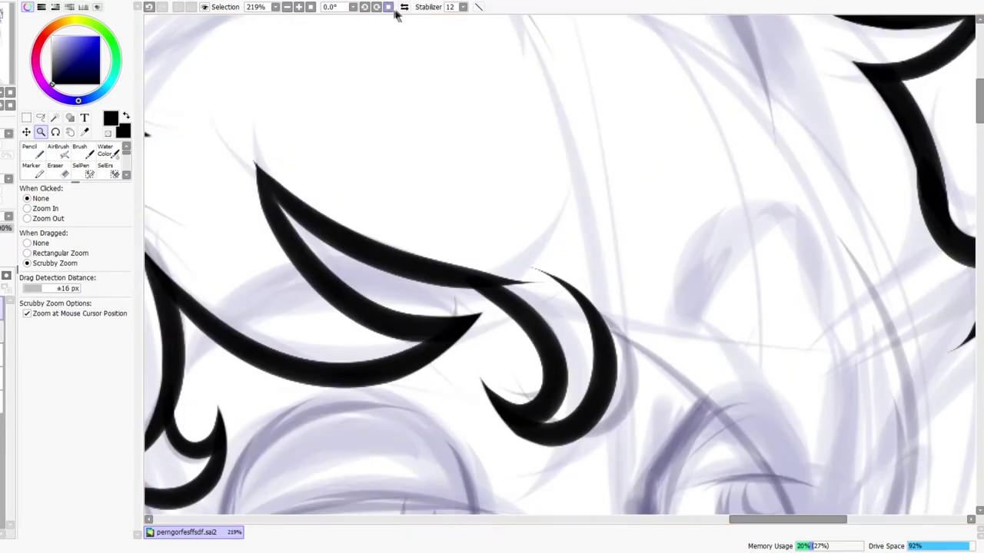
pyautogui.moveTo(630, 303); pyautogui.dragTo(616, 321)
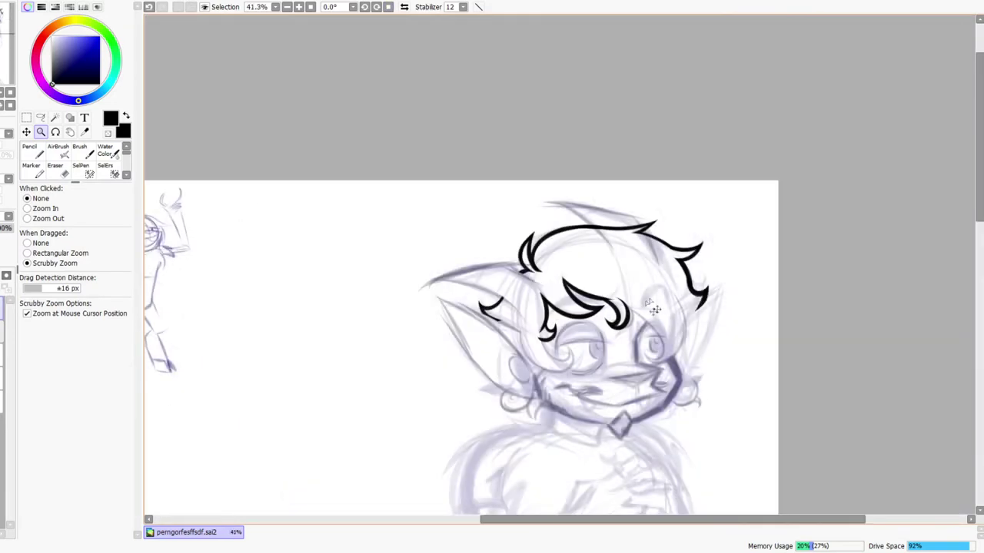
pyautogui.click(404, 7)
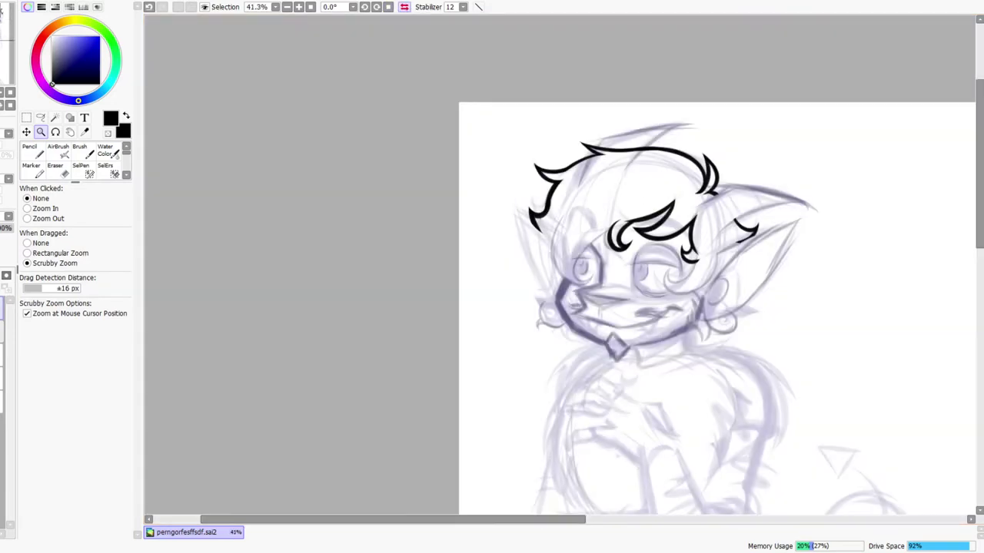
pyautogui.moveTo(616, 197); pyautogui.dragTo(577, 176)
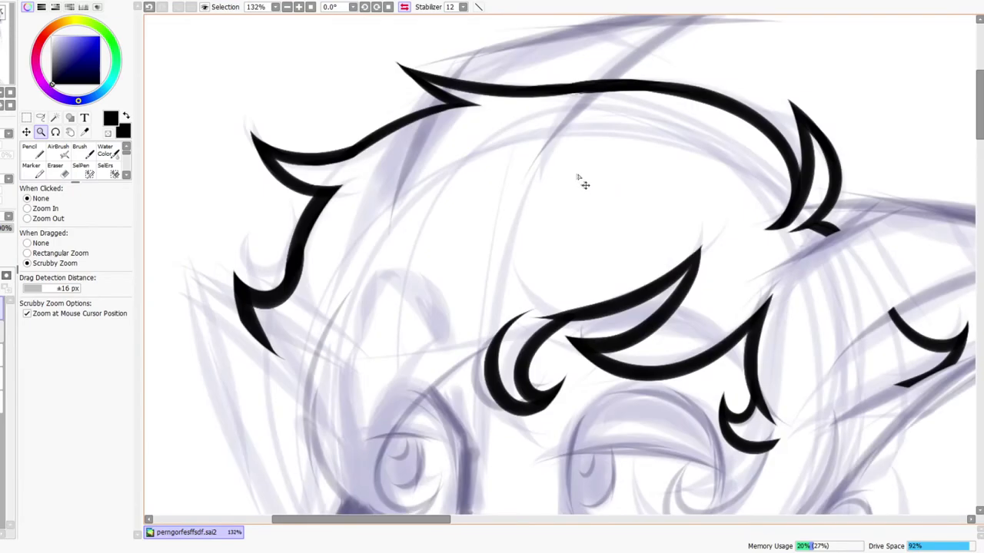
pyautogui.moveTo(611, 376); pyautogui.dragTo(589, 269)
pyautogui.moveTo(520, 275); pyautogui.dragTo(560, 218)
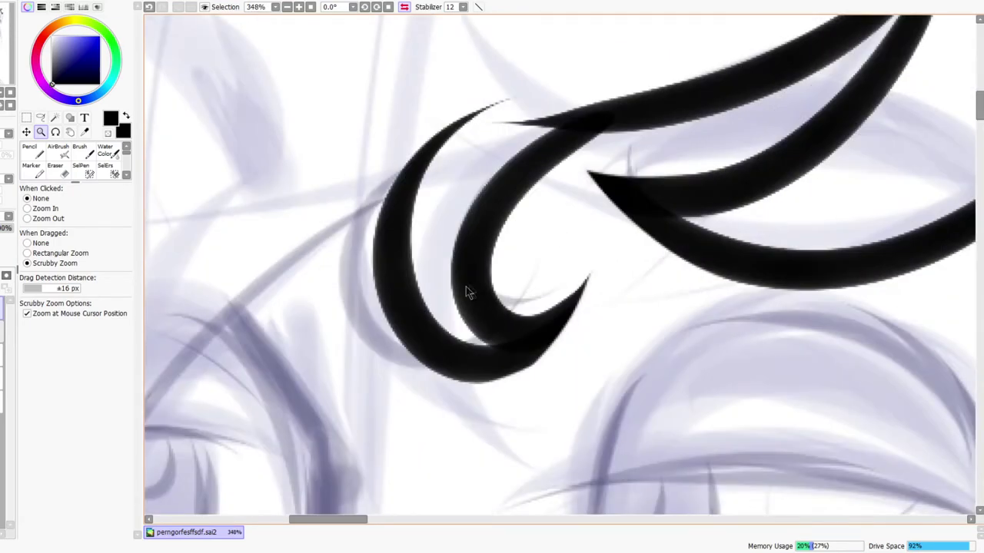
pyautogui.scroll(-6, 496, 294)
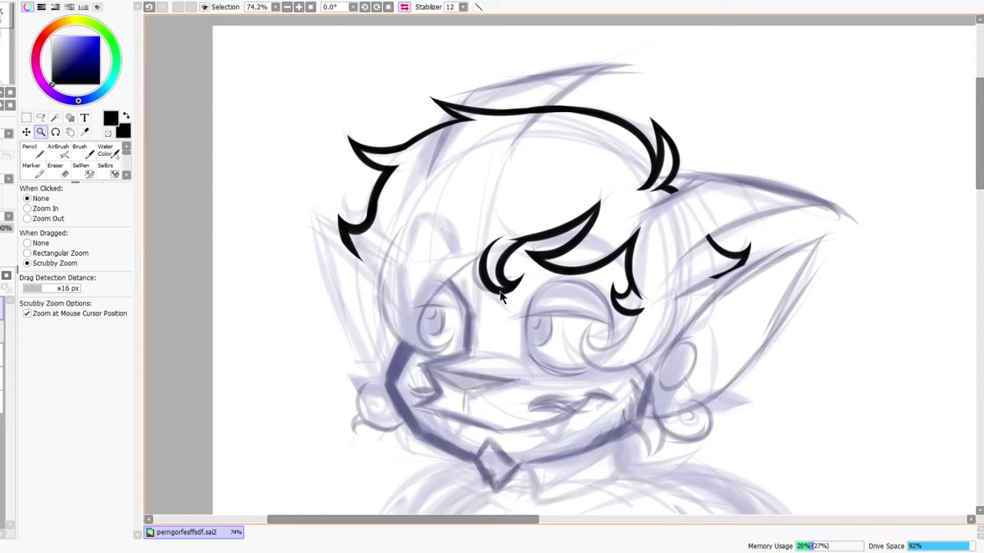
pyautogui.scroll(-3, 530, 262)
pyautogui.scroll(2, 507, 278)
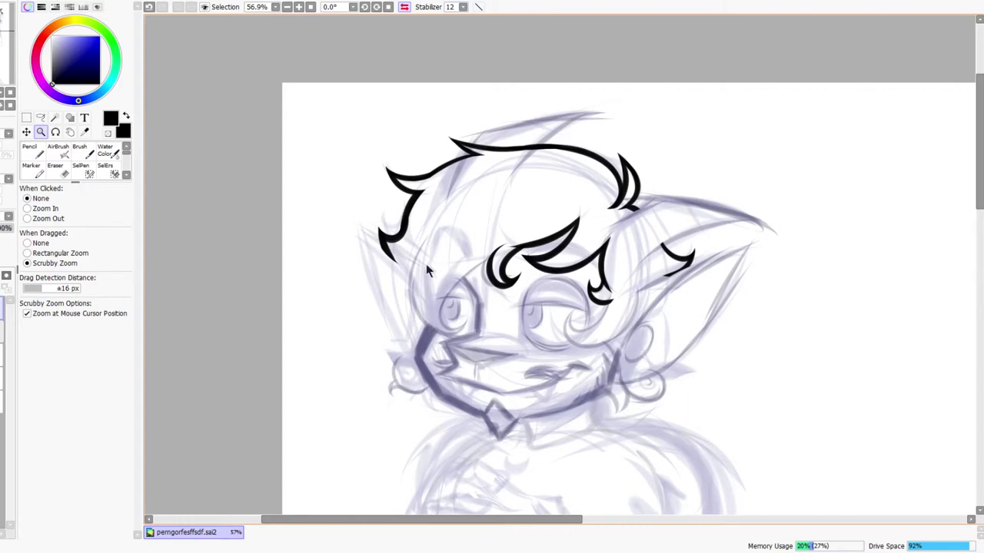
pyautogui.scroll(2, 461, 362)
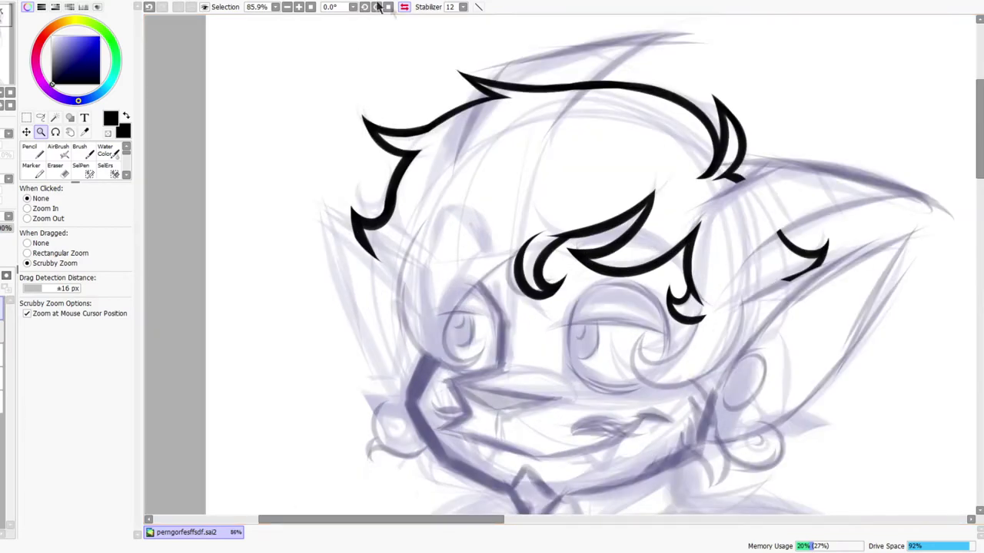
pyautogui.click(404, 7)
pyautogui.moveTo(667, 432); pyautogui.dragTo(578, 380)
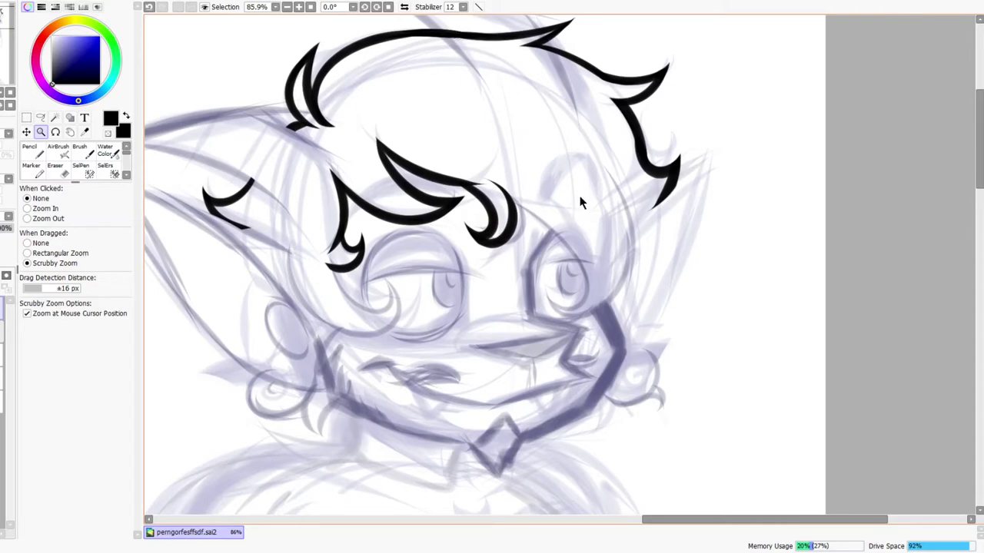
pyautogui.scroll(-5, 464, 68)
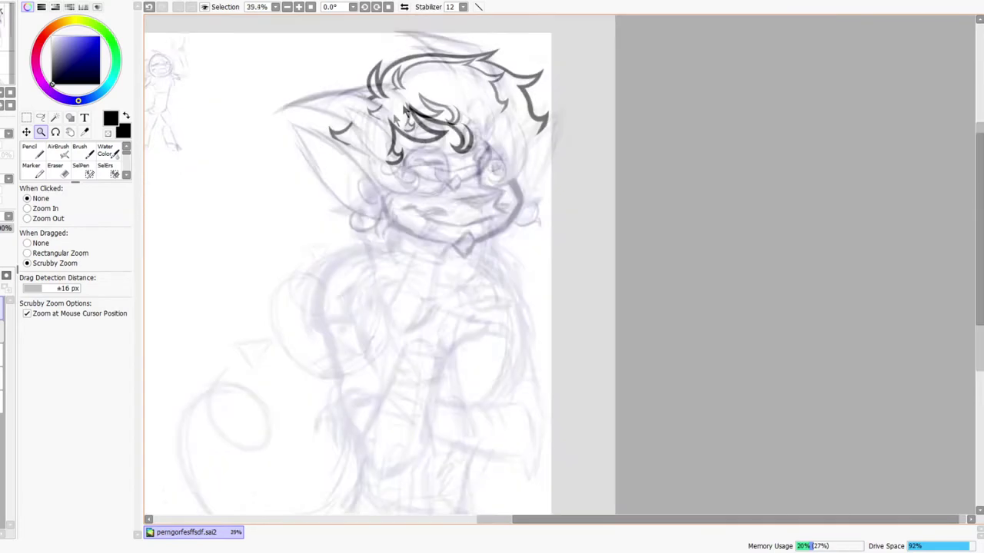
pyautogui.scroll(6, 472, 108)
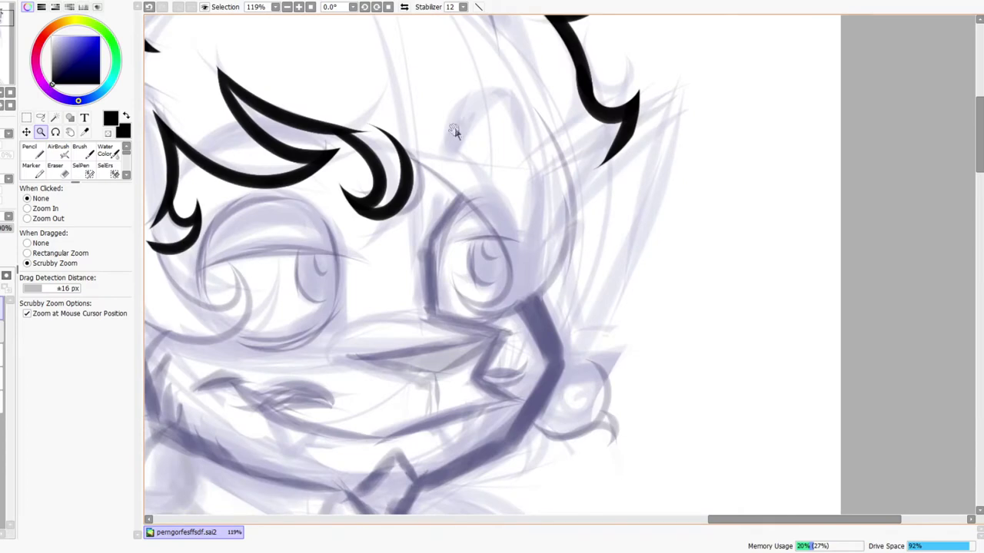
pyautogui.moveTo(464, 121); pyautogui.dragTo(459, 151)
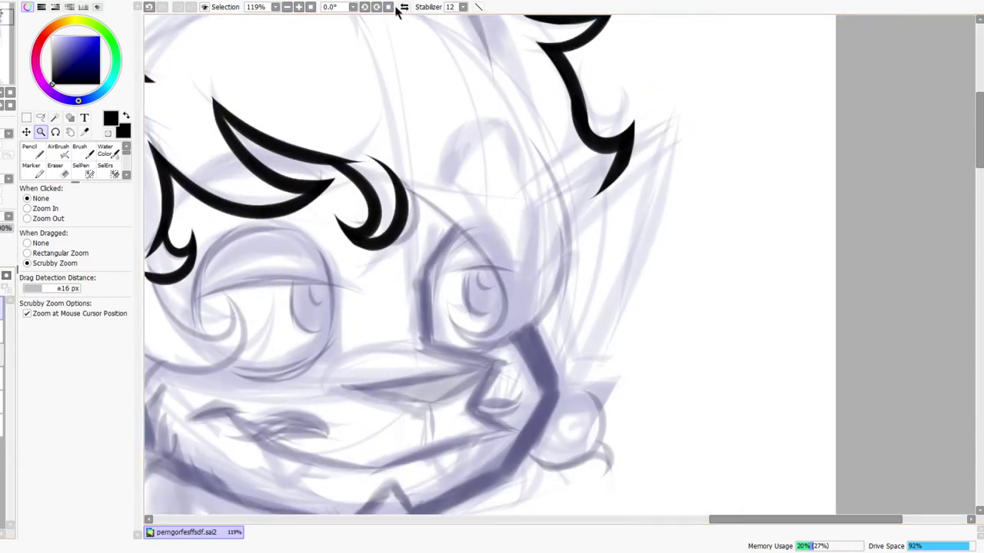
# Mirror the view and try to ink the long outer curve of the large fringe lock falling over the far eye
pyautogui.click(403, 8)
pyautogui.moveTo(573, 435); pyautogui.dragTo(406, 481)
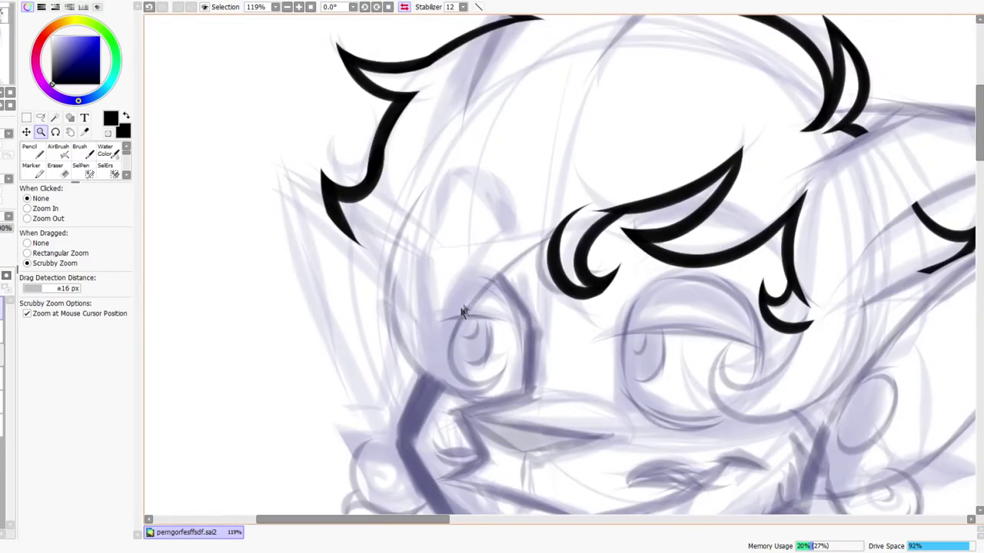
pyautogui.moveTo(411, 252)
pyautogui.mouseDown()
pyautogui.moveTo(422, 230)
pyautogui.moveTo(411, 174)
pyautogui.mouseUp()
pyautogui.moveTo(439, 142)
pyautogui.mouseDown()
pyautogui.moveTo(348, 328)
pyautogui.moveTo(544, 491)
pyautogui.mouseUp()
pyautogui.hotkey('ctrl', 'z')
pyautogui.moveTo(450, 133)
pyautogui.mouseDown()
pyautogui.moveTo(417, 461)
pyautogui.moveTo(603, 488)
pyautogui.mouseUp()
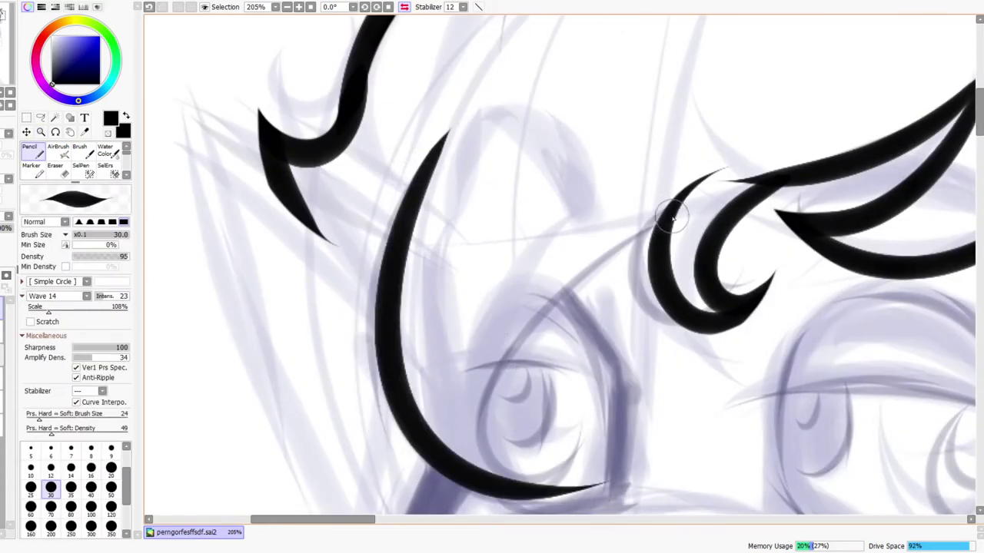
pyautogui.hotkey('ctrl', 'z')
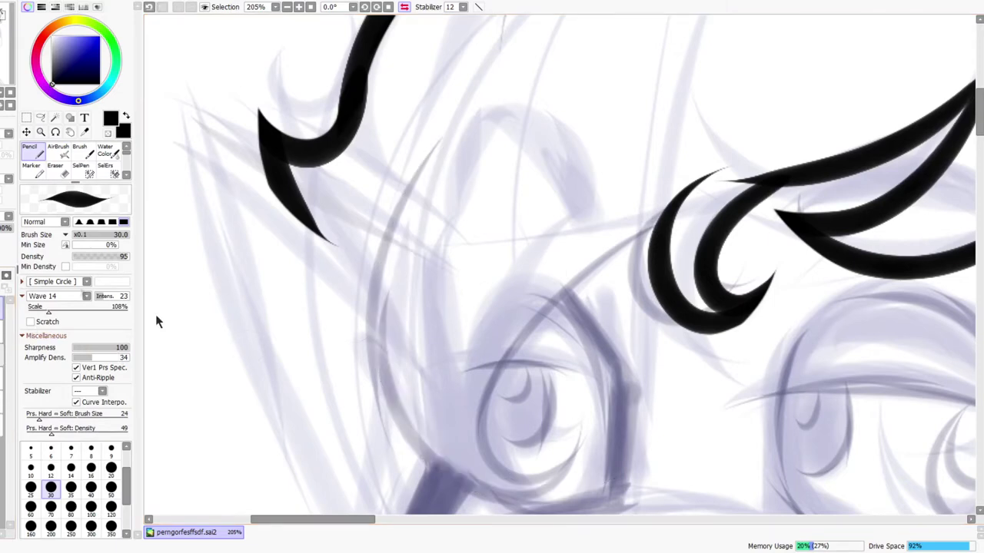
pyautogui.moveTo(416, 200); pyautogui.dragTo(356, 177)
pyautogui.moveTo(396, 103); pyautogui.dragTo(569, 392)
pyautogui.hotkey('ctrl', 'z')
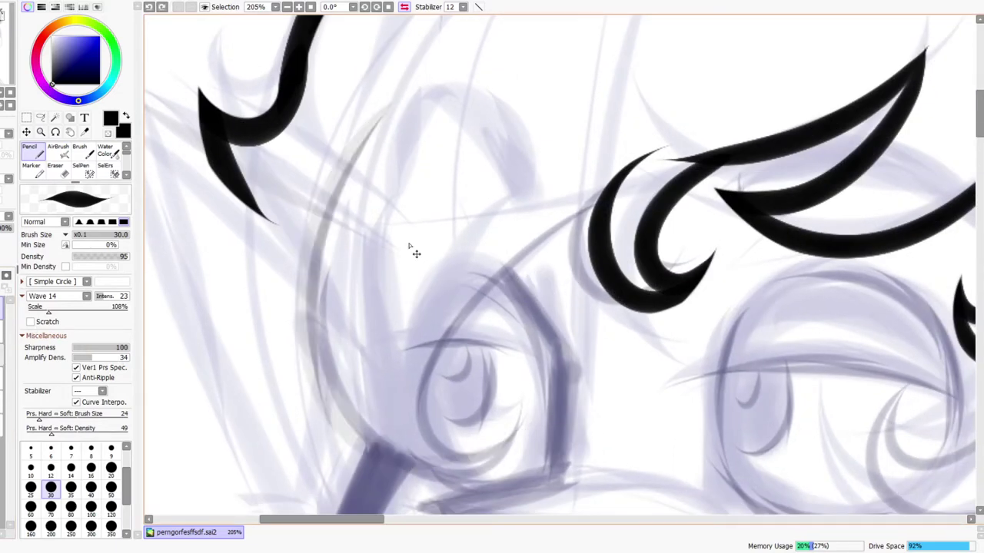
# Try to ink the large lock's outer curve with an upturned end, plus the inner line running from the fringe curl
pyautogui.moveTo(391, 105); pyautogui.dragTo(569, 392)
pyautogui.moveTo(617, 186)
pyautogui.mouseDown()
pyautogui.moveTo(524, 255)
pyautogui.moveTo(629, 322)
pyautogui.moveTo(559, 348)
pyautogui.mouseUp()
pyautogui.hotkey('ctrl', 'z')
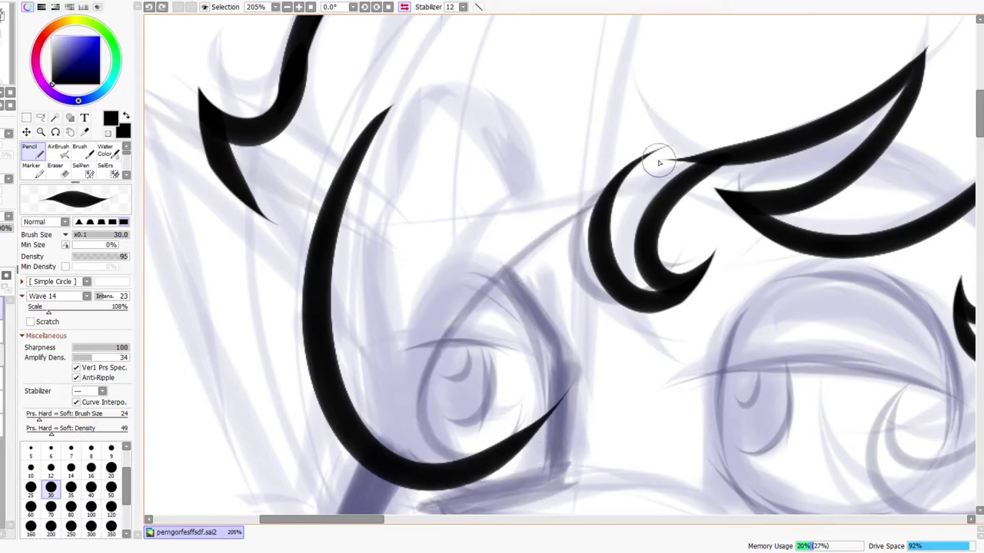
pyautogui.moveTo(686, 167); pyautogui.dragTo(630, 376)
pyautogui.moveTo(577, 342); pyautogui.dragTo(684, 282)
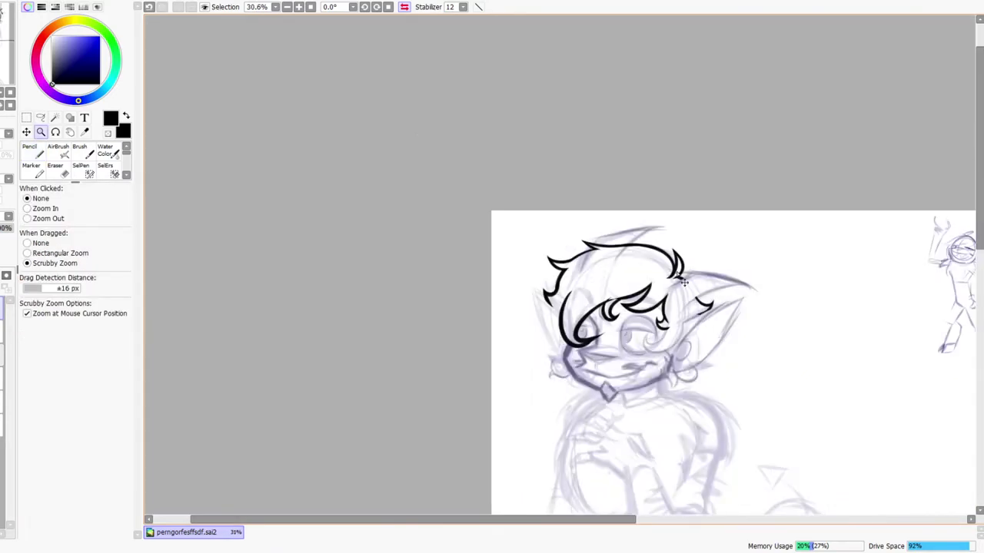
pyautogui.hotkey('ctrl', 'z')
pyautogui.moveTo(567, 271); pyautogui.dragTo(625, 259)
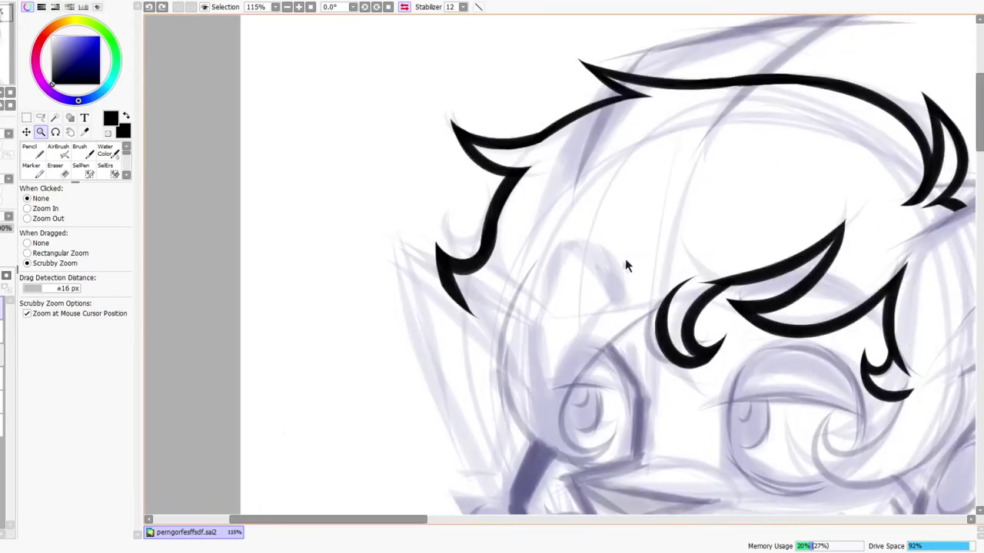
# Ink the large lock's long outer curve from the temple down around beneath the far eye and view it unmirrored
pyautogui.moveTo(575, 444); pyautogui.dragTo(519, 348)
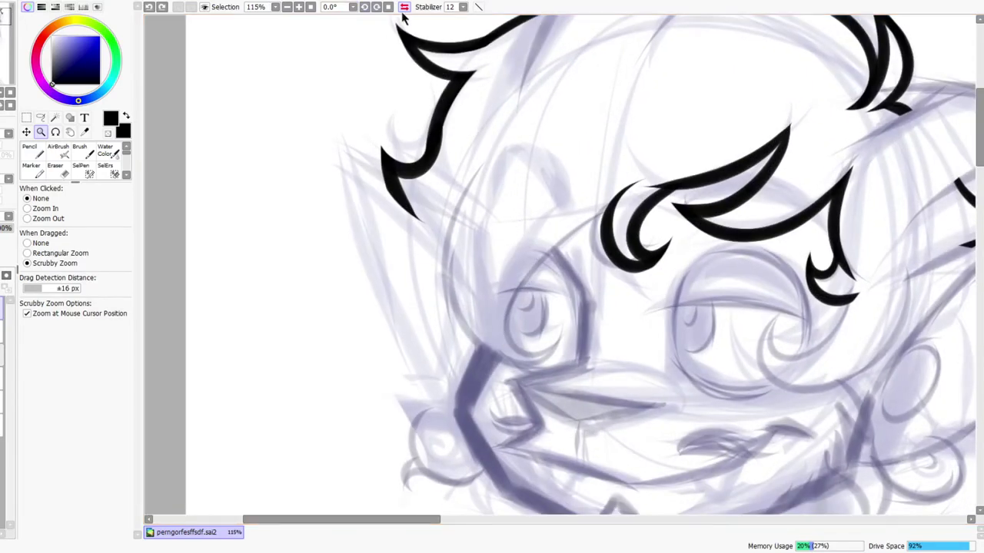
pyautogui.click(404, 7)
pyautogui.click(404, 7)
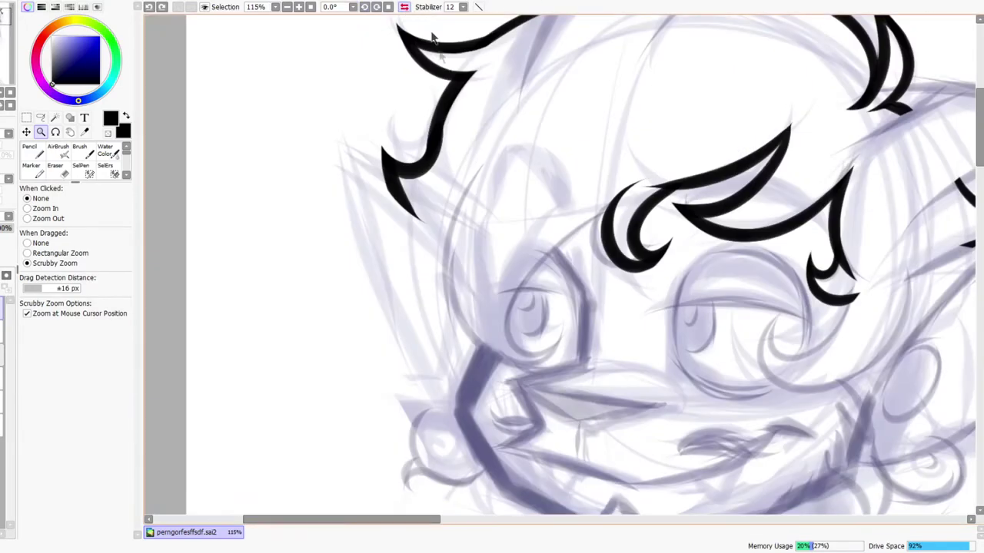
pyautogui.moveTo(549, 362); pyautogui.dragTo(520, 418)
pyautogui.scroll(3, 445, 281)
pyautogui.press('n')
pyautogui.moveTo(482, 171)
pyautogui.mouseDown()
pyautogui.moveTo(446, 231)
pyautogui.moveTo(644, 482)
pyautogui.mouseUp()
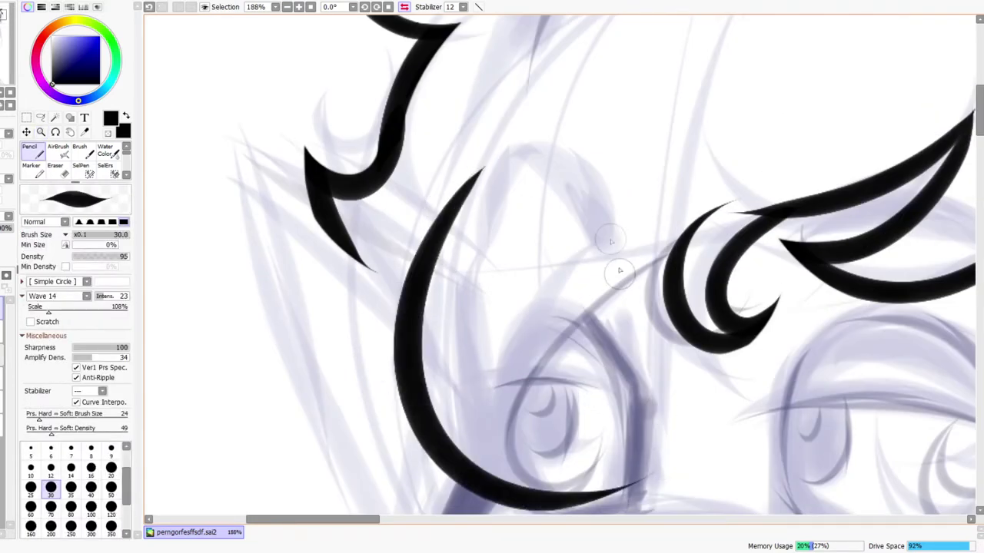
pyautogui.click(404, 7)
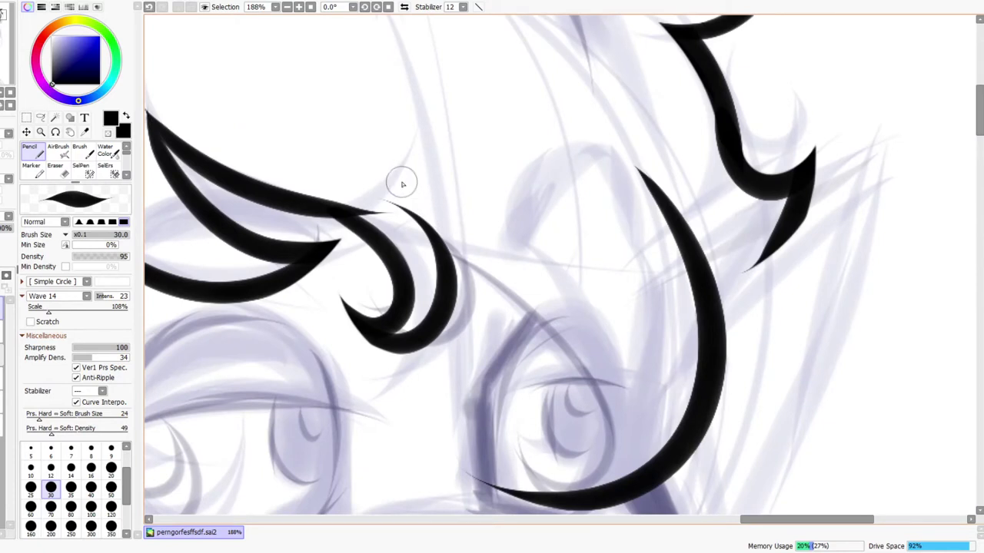
# Ink the large lock's inner line from the fringe curl towards the outer curve and add the hooked curl around the far eye
pyautogui.moveTo(403, 186); pyautogui.dragTo(687, 366)
pyautogui.moveTo(568, 338)
pyautogui.mouseDown()
pyautogui.moveTo(588, 498)
pyautogui.moveTo(557, 487)
pyautogui.mouseUp()
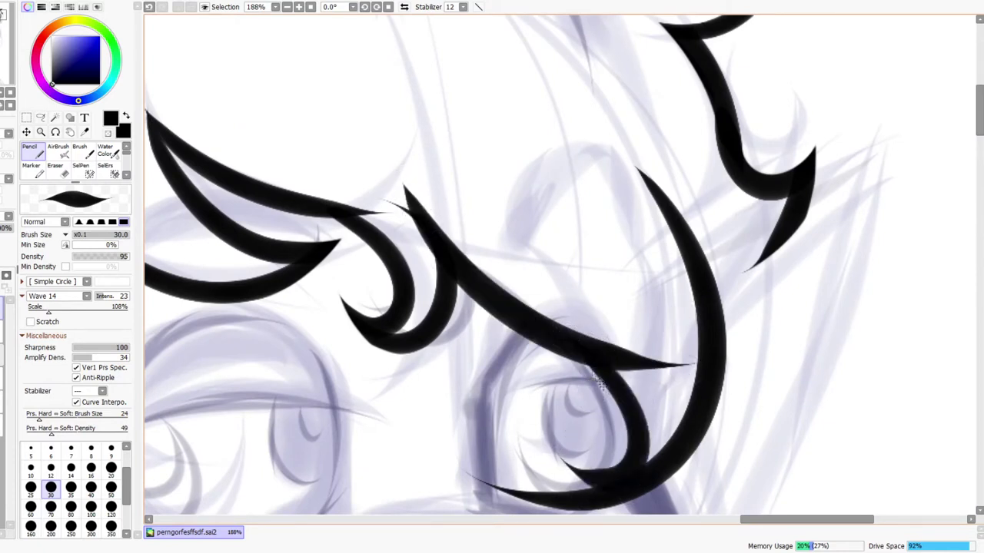
pyautogui.hotkey('ctrl', 'z')
pyautogui.moveTo(591, 365)
pyautogui.mouseDown()
pyautogui.moveTo(577, 397)
pyautogui.moveTo(547, 416)
pyautogui.moveTo(541, 393)
pyautogui.moveTo(650, 372)
pyautogui.mouseUp()
pyautogui.hotkey('ctrl', 'z')
pyautogui.moveTo(532, 408); pyautogui.dragTo(675, 402)
pyautogui.hotkey('ctrl', 'z')
pyautogui.moveTo(531, 416)
pyautogui.mouseDown()
pyautogui.moveTo(671, 412)
pyautogui.moveTo(615, 452)
pyautogui.mouseUp()
pyautogui.hotkey('ctrl', 'space')
pyautogui.moveTo(700, 433)
pyautogui.mouseDown()
pyautogui.moveTo(626, 326)
pyautogui.moveTo(590, 314)
pyautogui.moveTo(643, 288)
pyautogui.mouseUp()
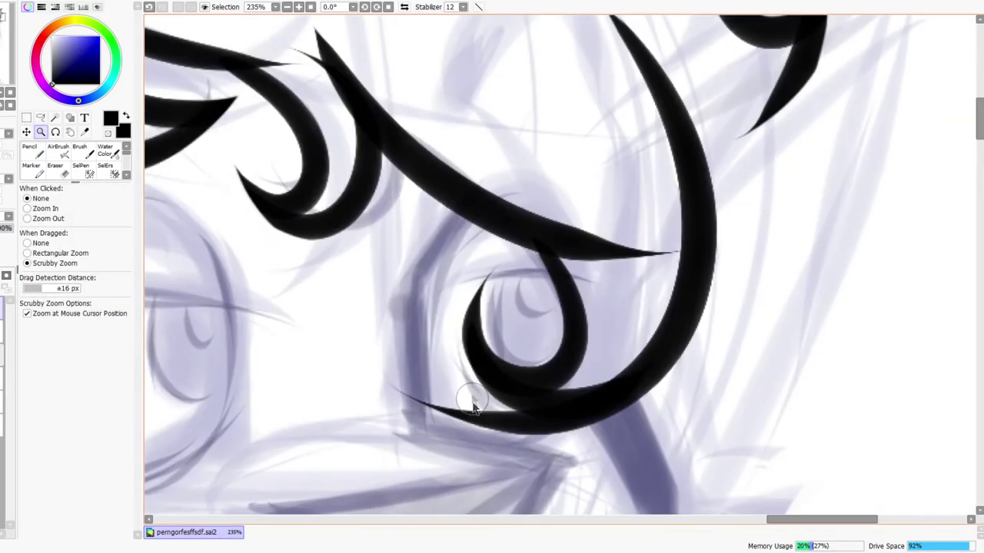
# Erase the outer curve's overshooting tail beneath the hook and smooth the lock's lower edge, working in both view orientations
pyautogui.press('e')
pyautogui.moveTo(391, 388); pyautogui.dragTo(530, 426)
pyautogui.moveTo(443, 392); pyautogui.dragTo(596, 431)
pyautogui.moveTo(531, 415); pyautogui.dragTo(694, 353)
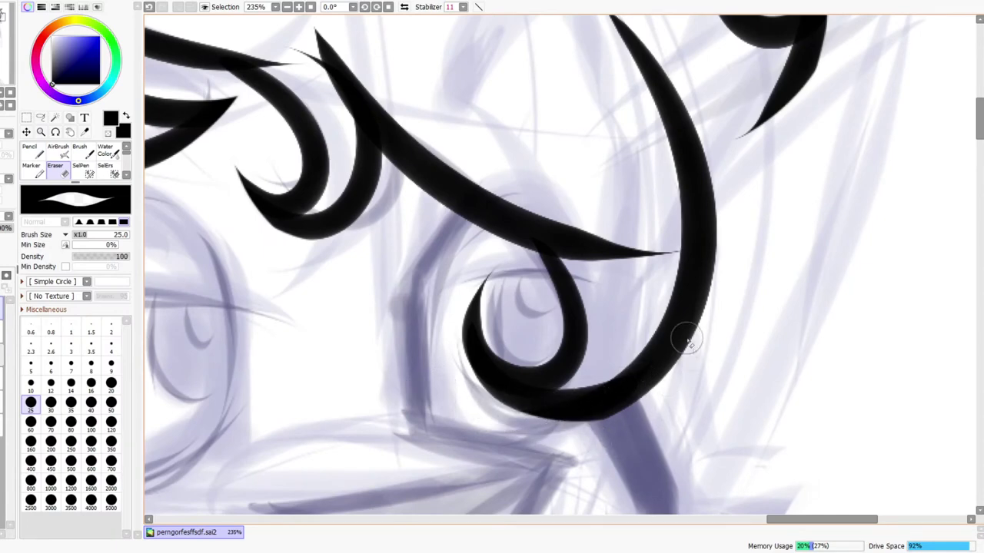
pyautogui.moveTo(514, 410); pyautogui.dragTo(670, 368)
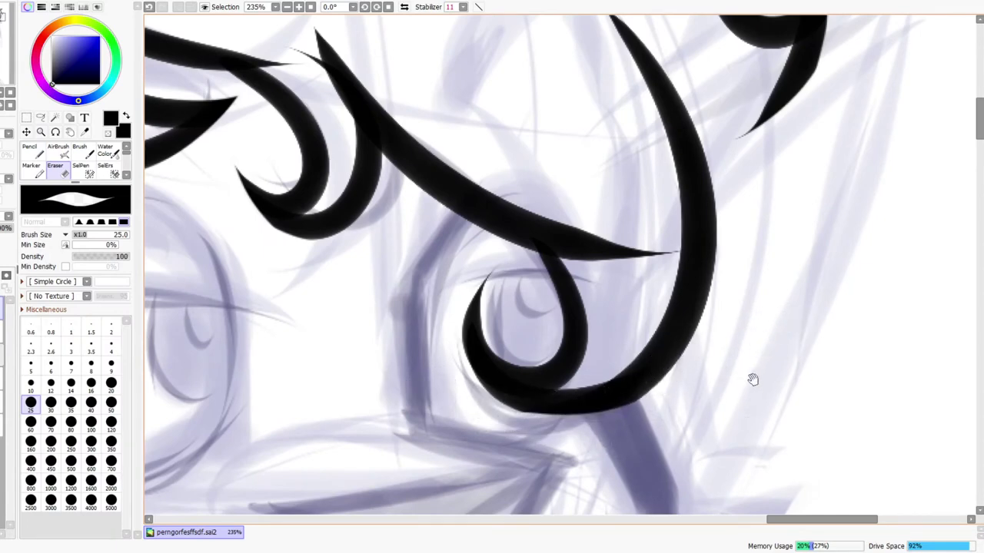
pyautogui.moveTo(752, 380); pyautogui.dragTo(749, 280)
pyautogui.click(404, 7)
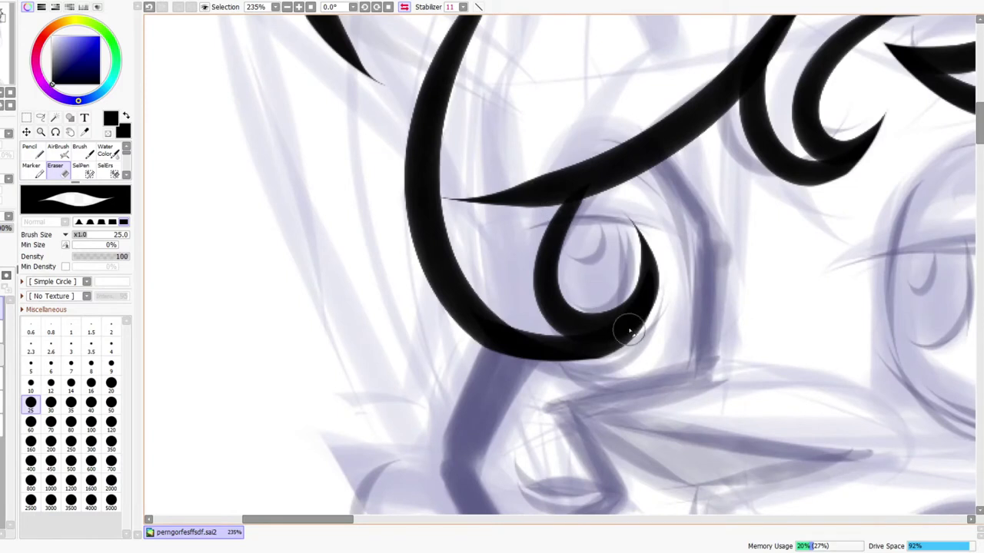
pyautogui.moveTo(626, 318); pyautogui.dragTo(561, 390)
pyautogui.moveTo(505, 348)
pyautogui.mouseDown()
pyautogui.moveTo(580, 391)
pyautogui.moveTo(580, 282)
pyautogui.moveTo(580, 334)
pyautogui.moveTo(542, 384)
pyautogui.moveTo(586, 326)
pyautogui.mouseUp()
# Refine the edges of the lock's inner line with the eraser and remove its overshooting tip at the fringe curl
pyautogui.moveTo(377, 269); pyautogui.dragTo(583, 186)
pyautogui.moveTo(411, 278)
pyautogui.mouseDown()
pyautogui.moveTo(548, 223)
pyautogui.moveTo(577, 185)
pyautogui.mouseUp()
pyautogui.moveTo(626, 233); pyautogui.dragTo(533, 374)
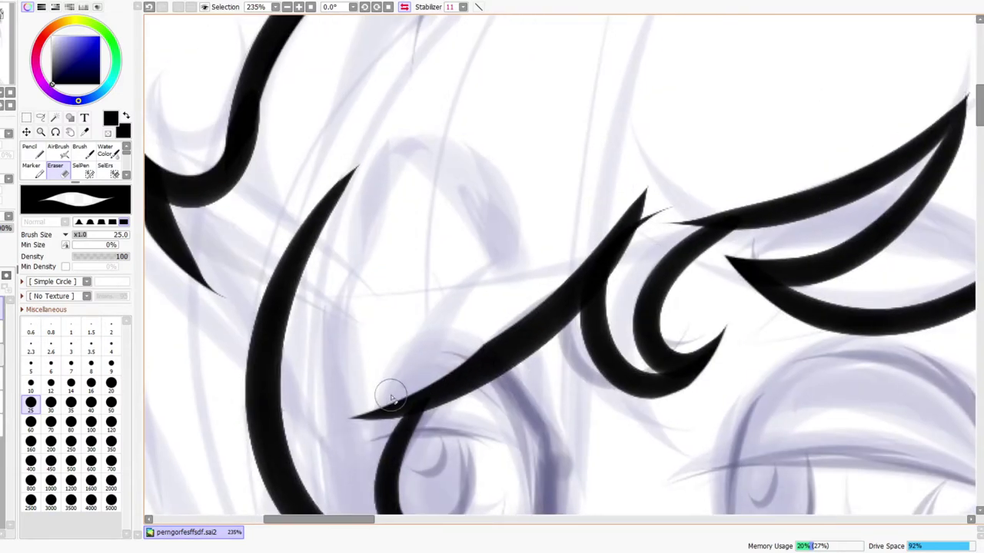
pyautogui.moveTo(478, 341); pyautogui.dragTo(562, 256)
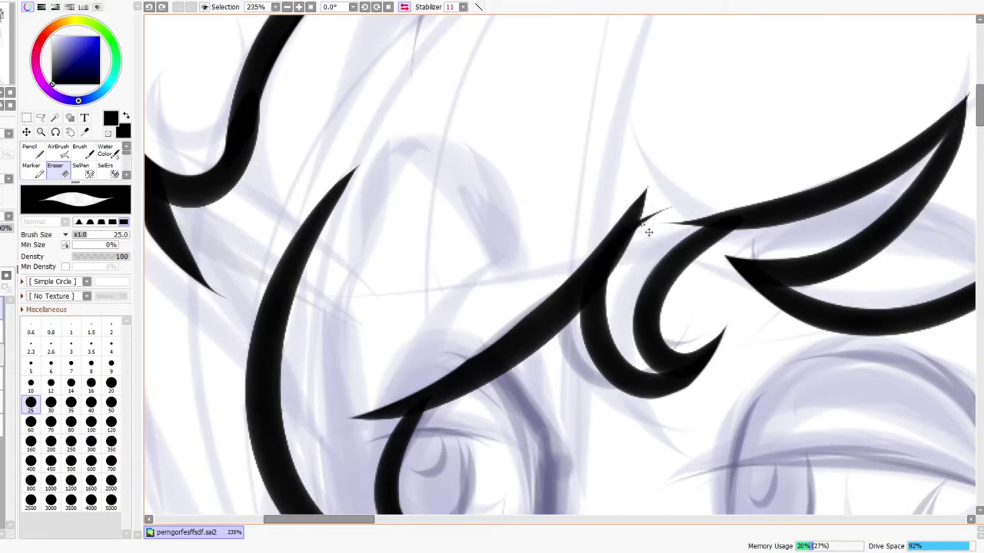
pyautogui.moveTo(544, 291)
pyautogui.mouseDown()
pyautogui.moveTo(667, 195)
pyautogui.moveTo(630, 222)
pyautogui.moveTo(618, 294)
pyautogui.moveTo(688, 193)
pyautogui.moveTo(661, 213)
pyautogui.moveTo(627, 209)
pyautogui.mouseUp()
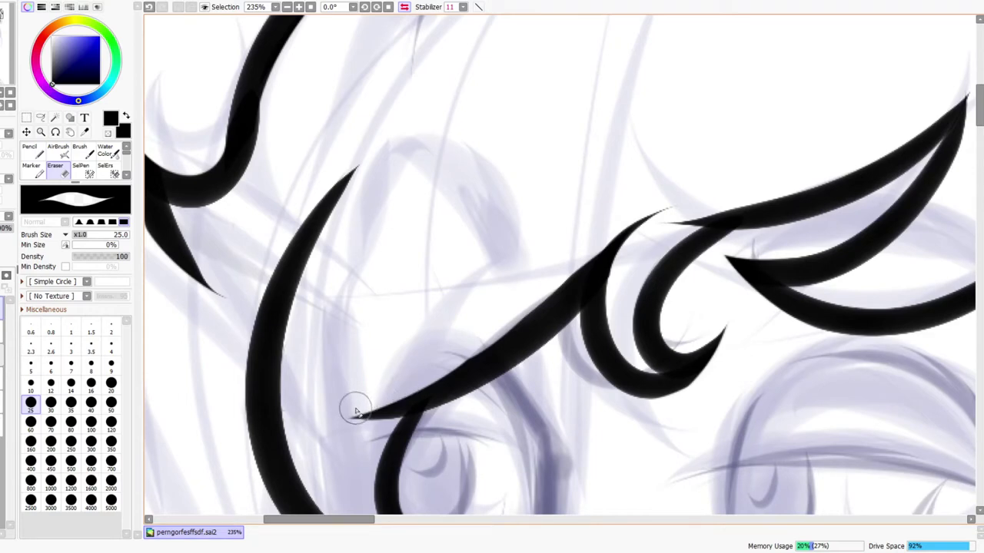
pyautogui.moveTo(358, 409); pyautogui.dragTo(695, 181)
pyautogui.hotkey('ctrl', 'z')
pyautogui.moveTo(367, 415)
pyautogui.mouseDown()
pyautogui.moveTo(578, 288)
pyautogui.moveTo(610, 228)
pyautogui.mouseUp()
pyautogui.hotkey('ctrl', 'z')
# Examine the inked fringe against the head and the whole figure at several zoom levels, both mirrored and unmirrored
pyautogui.press('z')
pyautogui.moveTo(523, 282); pyautogui.dragTo(430, 283)
pyautogui.moveTo(599, 398); pyautogui.dragTo(560, 298)
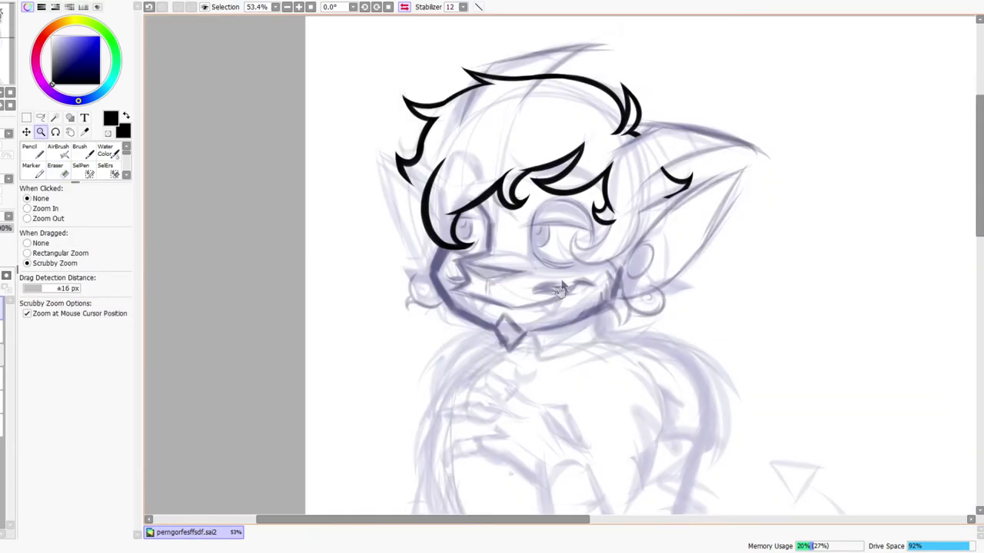
pyautogui.click(405, 10)
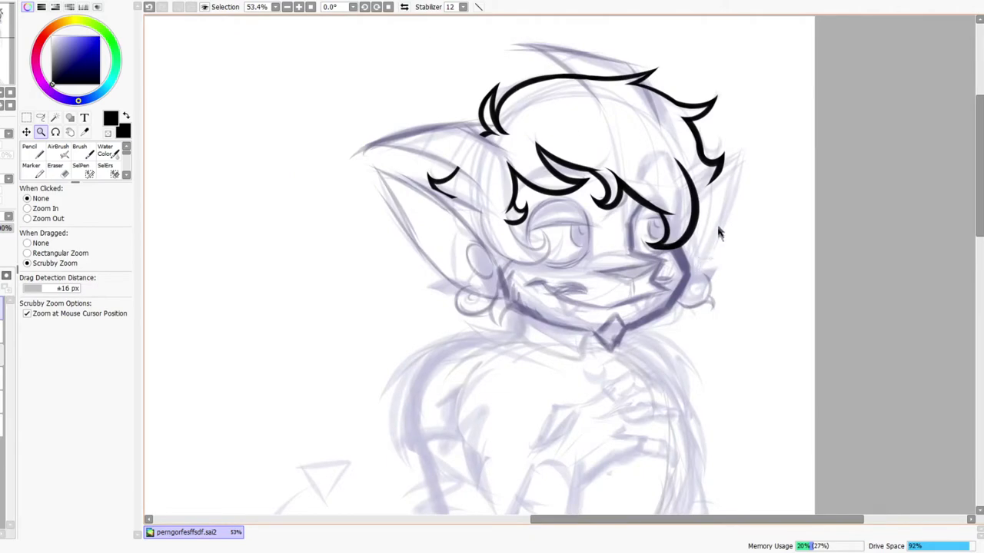
pyautogui.moveTo(740, 302); pyautogui.dragTo(716, 301)
pyautogui.moveTo(710, 222); pyautogui.dragTo(683, 248)
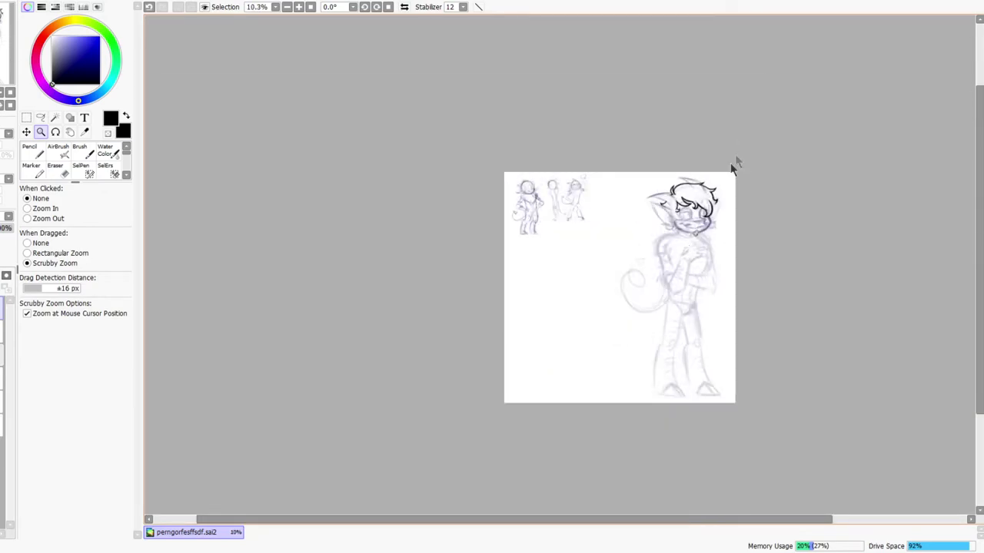
pyautogui.scroll(6, 713, 219)
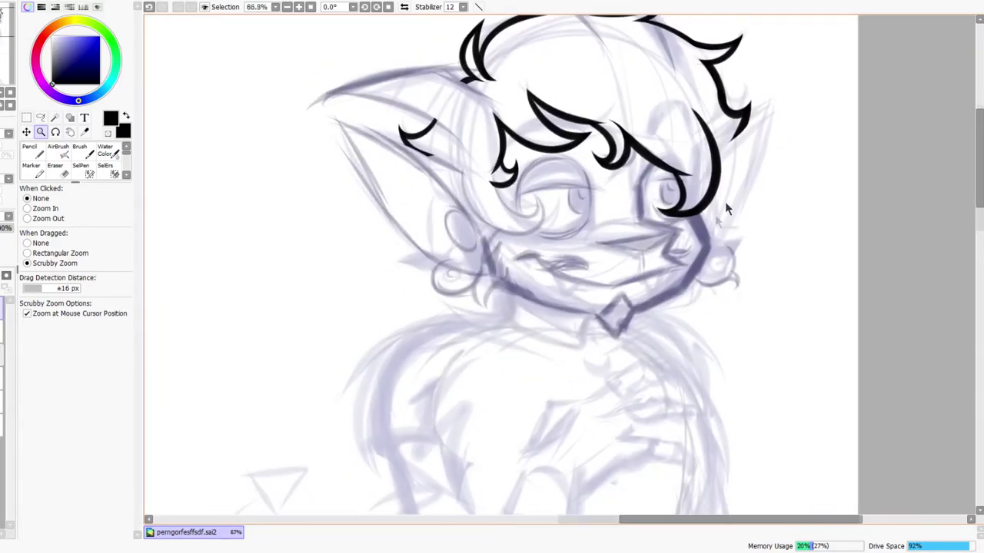
pyautogui.scroll(2, 715, 222)
pyautogui.scroll(1, 703, 187)
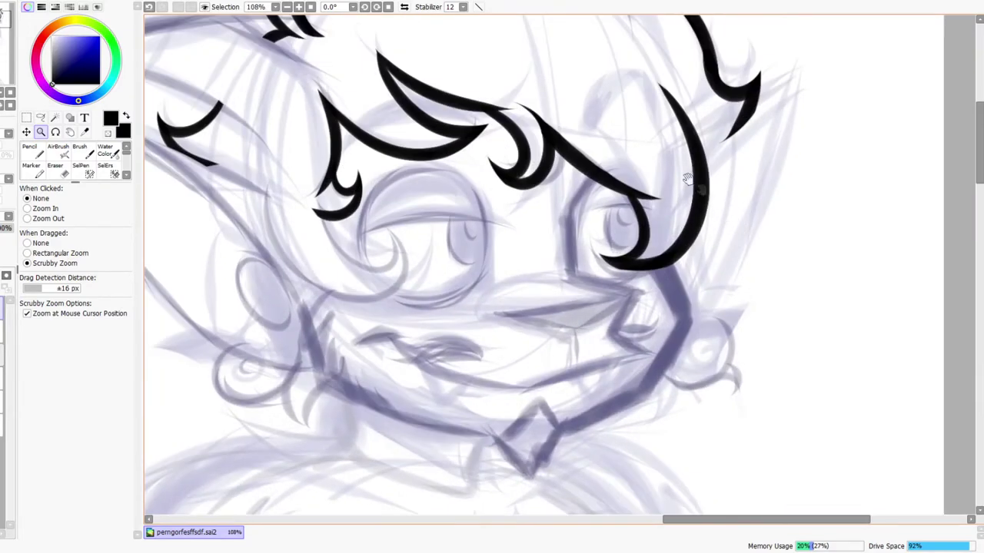
pyautogui.moveTo(687, 178); pyautogui.dragTo(778, 246)
pyautogui.scroll(-4, 753, 200)
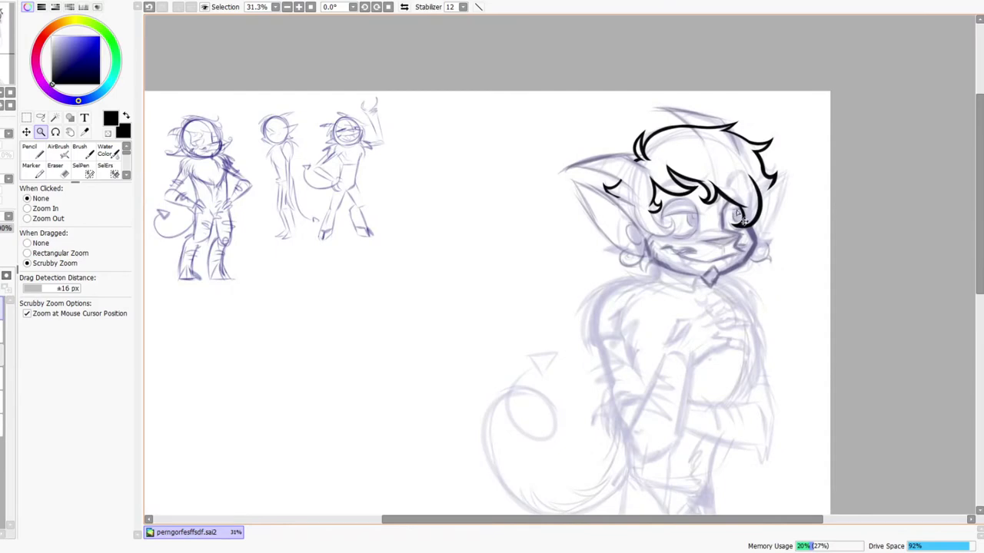
pyautogui.scroll(2, 754, 336)
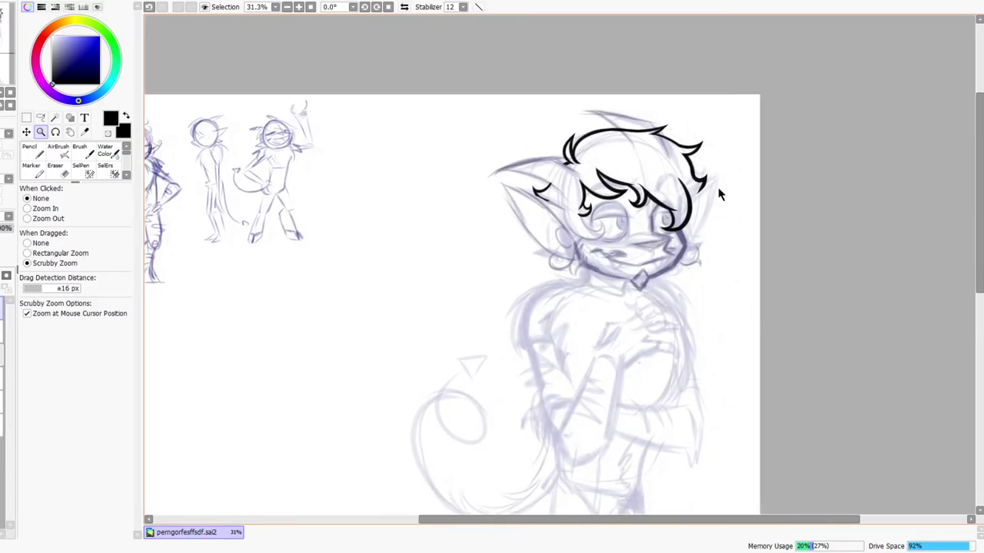
pyautogui.scroll(1, 719, 192)
pyautogui.click(405, 8)
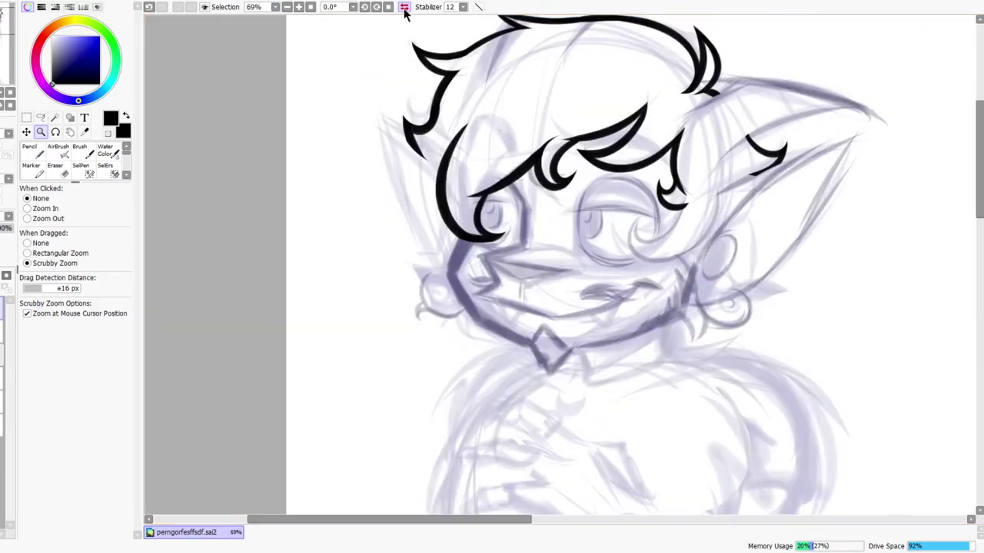
pyautogui.moveTo(479, 223); pyautogui.dragTo(415, 276)
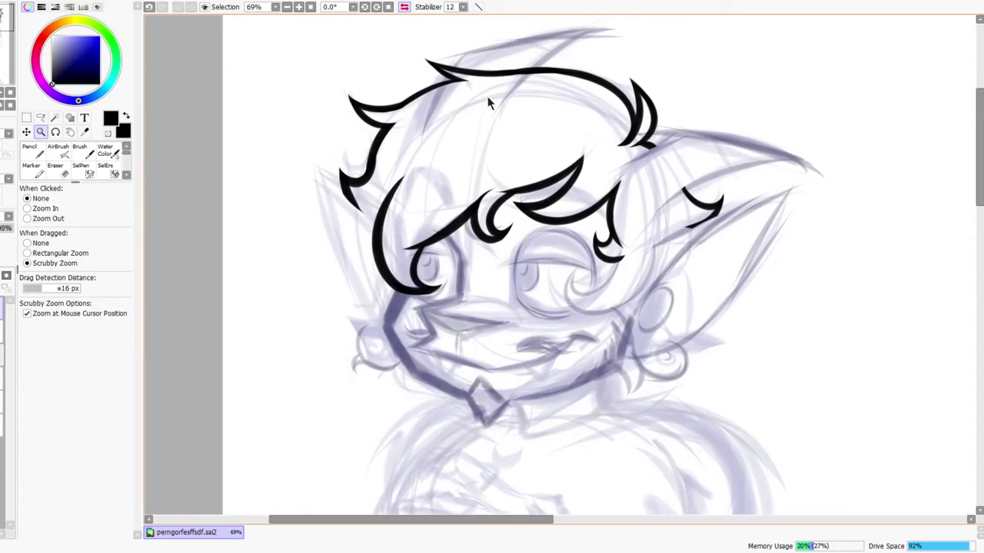
pyautogui.press('h')
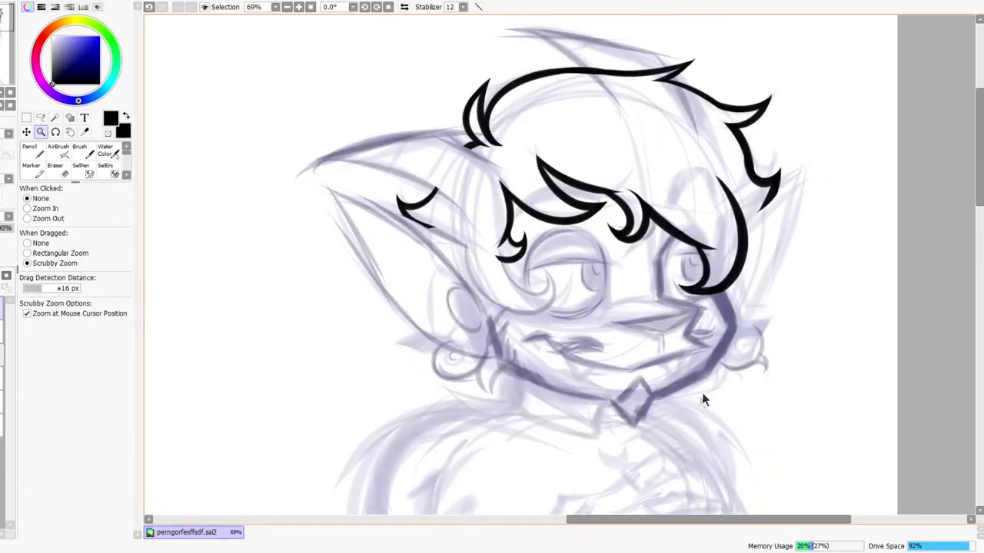
pyautogui.moveTo(735, 466); pyautogui.dragTo(709, 415)
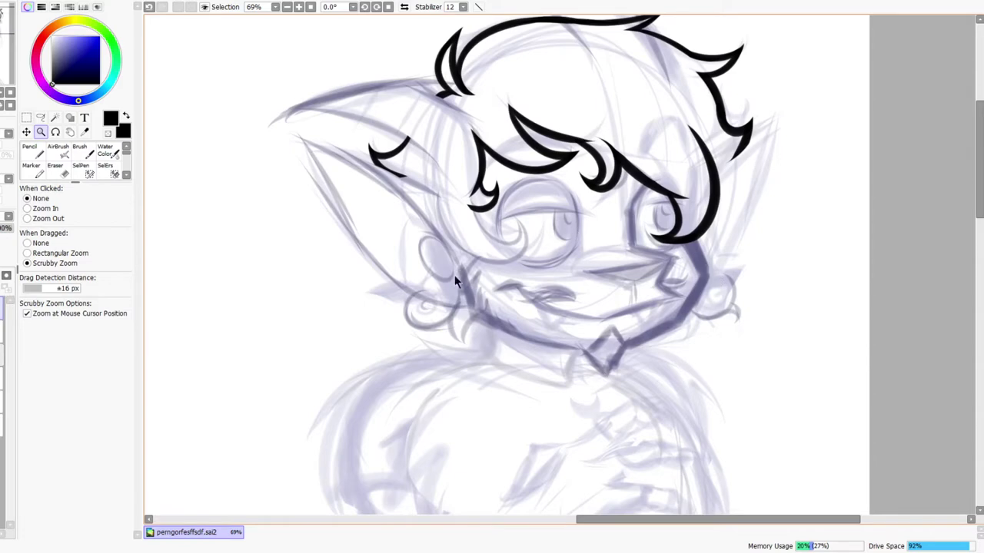
pyautogui.click(405, 7)
pyautogui.click(404, 7)
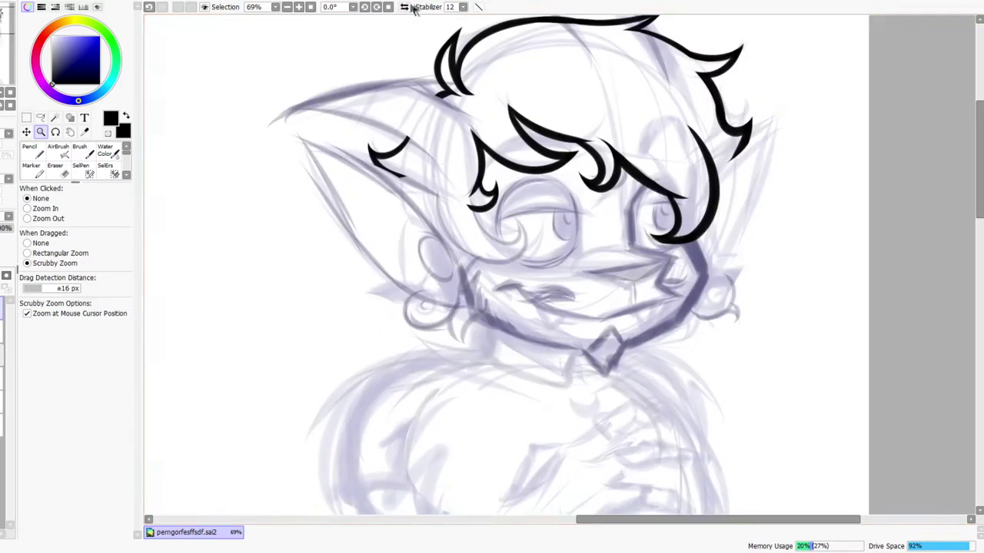
# Ink the outer curve of the hair tuft at the jaw corner, sweeping from below the ear down to a point
pyautogui.moveTo(536, 375); pyautogui.dragTo(455, 262)
pyautogui.moveTo(529, 232); pyautogui.dragTo(649, 214)
pyautogui.moveTo(520, 188); pyautogui.dragTo(638, 333)
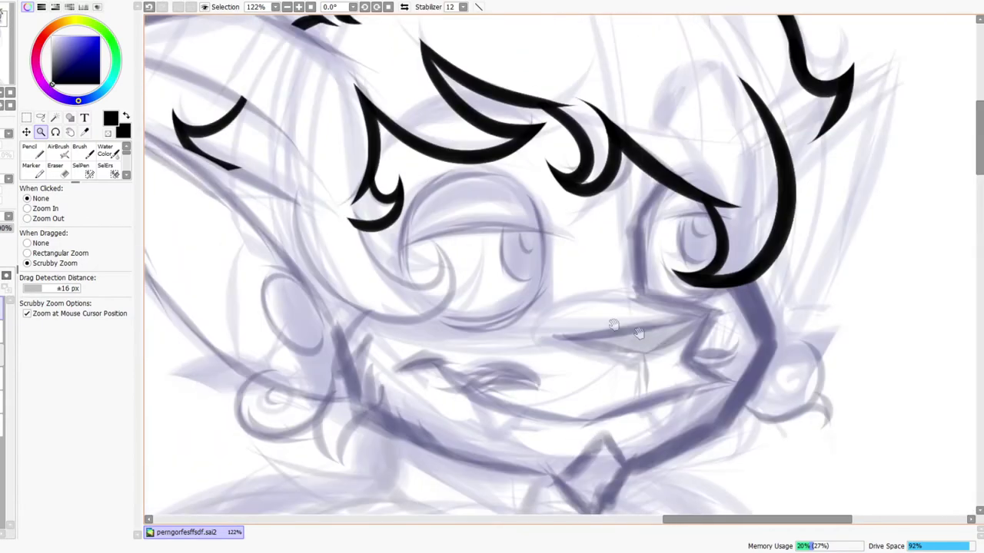
pyautogui.moveTo(448, 390); pyautogui.dragTo(419, 308)
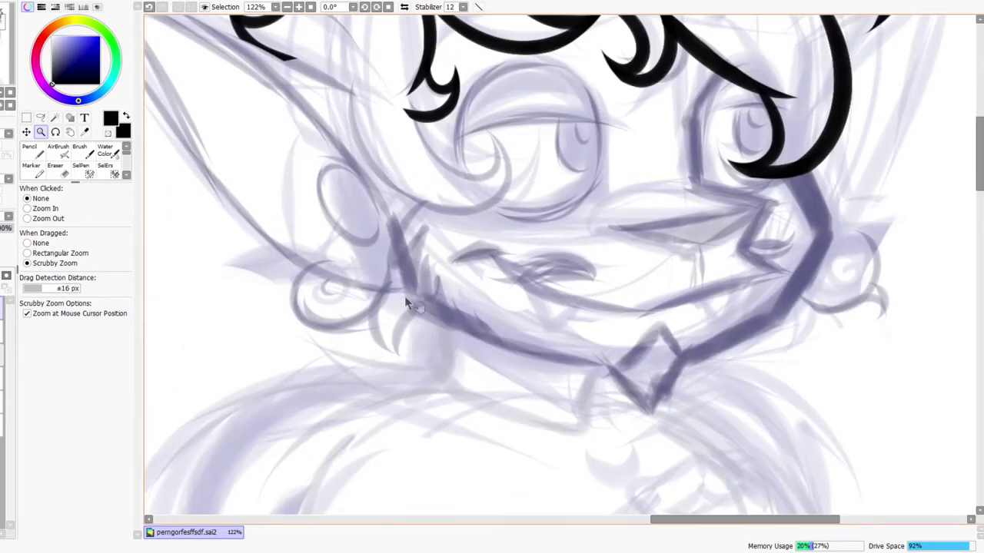
pyautogui.moveTo(358, 307); pyautogui.dragTo(427, 263)
pyautogui.moveTo(452, 212)
pyautogui.mouseDown()
pyautogui.moveTo(403, 448)
pyautogui.moveTo(499, 512)
pyautogui.mouseUp()
pyautogui.hotkey('ctrl', 'z')
pyautogui.moveTo(460, 200); pyautogui.dragTo(538, 484)
pyautogui.hotkey('ctrl', 'z')
pyautogui.moveTo(455, 183)
pyautogui.mouseDown()
pyautogui.moveTo(384, 374)
pyautogui.moveTo(549, 478)
pyautogui.mouseUp()
# Ink the jaw tuft's inner curve to meet the outer one at the tip and erase both lines' excess upper ends
pyautogui.moveTo(495, 498)
pyautogui.mouseDown()
pyautogui.moveTo(453, 376)
pyautogui.moveTo(648, 246)
pyautogui.mouseUp()
pyautogui.hotkey('ctrl', 'z')
pyautogui.moveTo(541, 489)
pyautogui.mouseDown()
pyautogui.moveTo(450, 403)
pyautogui.moveTo(624, 237)
pyautogui.moveTo(635, 249)
pyautogui.moveTo(654, 236)
pyautogui.mouseUp()
pyautogui.press('e')
pyautogui.moveTo(459, 240)
pyautogui.mouseDown()
pyautogui.moveTo(524, 248)
pyautogui.moveTo(513, 229)
pyautogui.mouseUp()
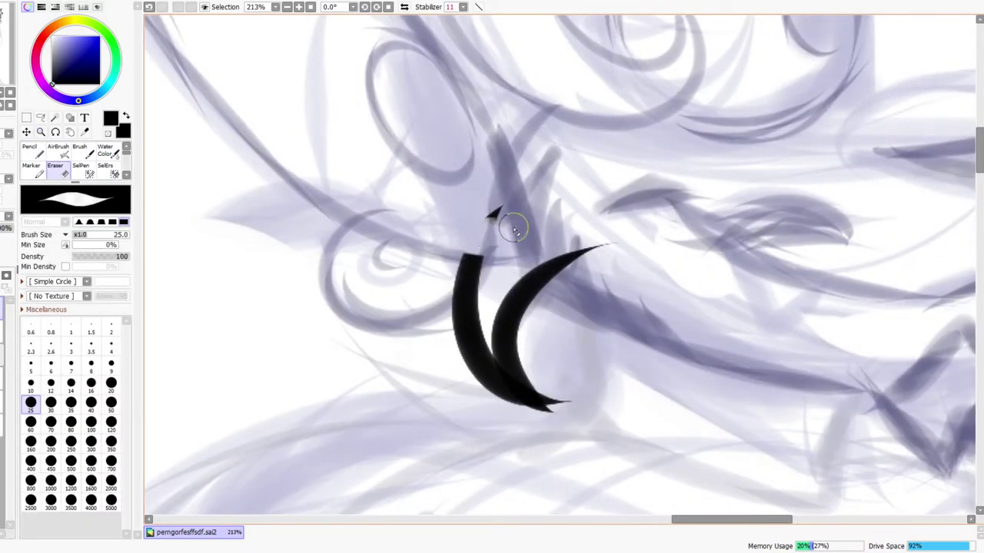
pyautogui.moveTo(595, 273); pyautogui.dragTo(552, 263)
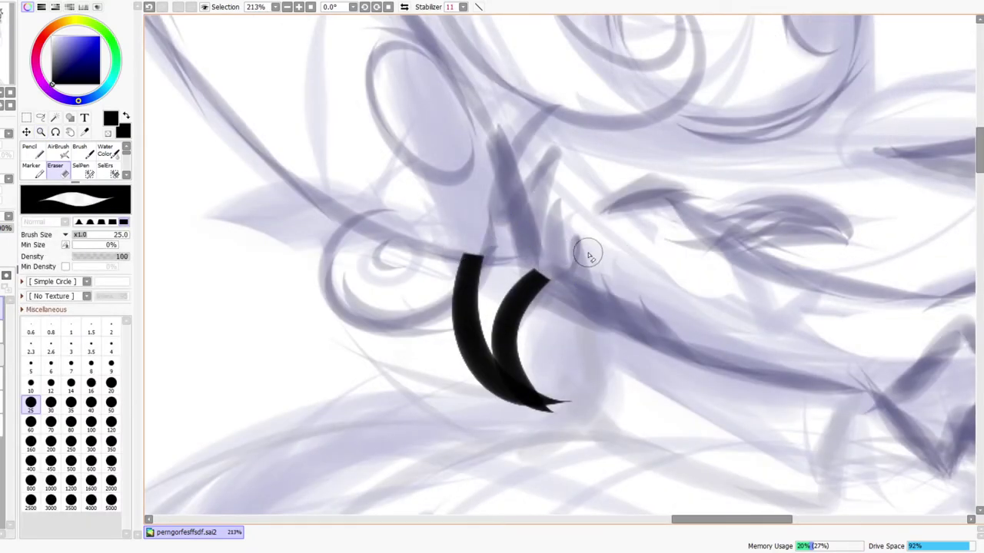
# Erase along the jaw tuft's inner edge and trim its overlapping ends into a single sharp point
pyautogui.moveTo(559, 280); pyautogui.dragTo(584, 411)
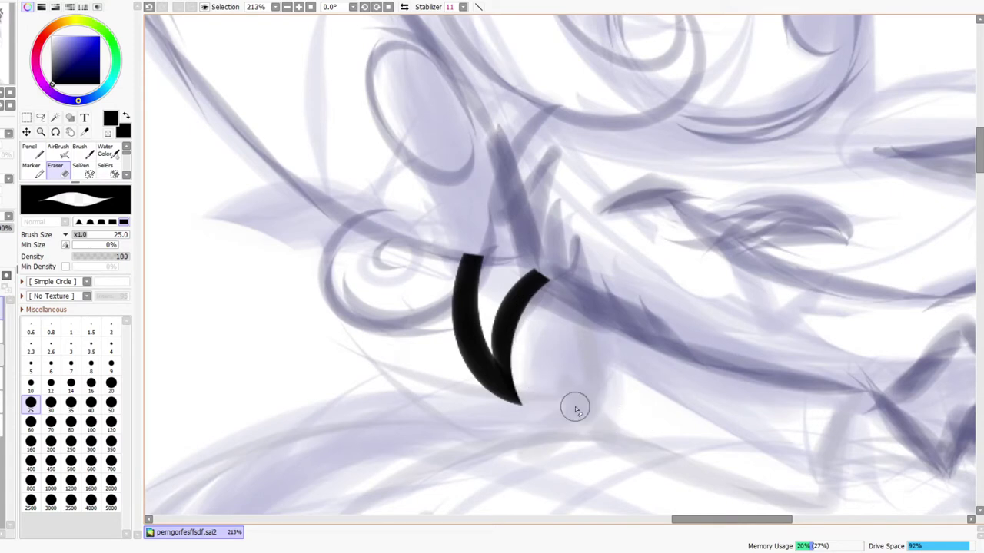
pyautogui.press('z')
pyautogui.moveTo(581, 313); pyautogui.dragTo(561, 321)
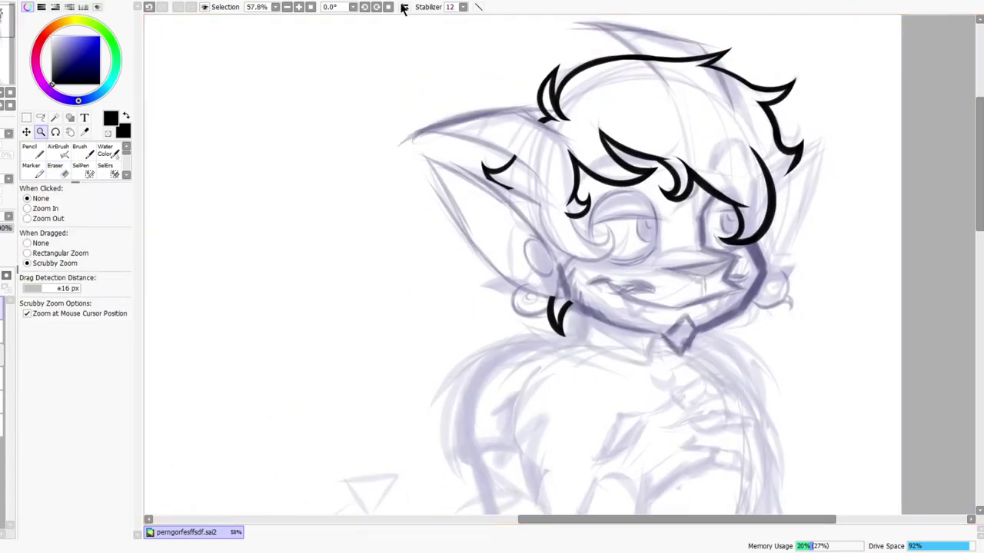
# Ink the spiral curl beneath the large ear, with its outer curve joining the jaw tuft and a smaller spiral inside
pyautogui.press('h')
pyautogui.moveTo(569, 299); pyautogui.dragTo(593, 273)
pyautogui.press('n')
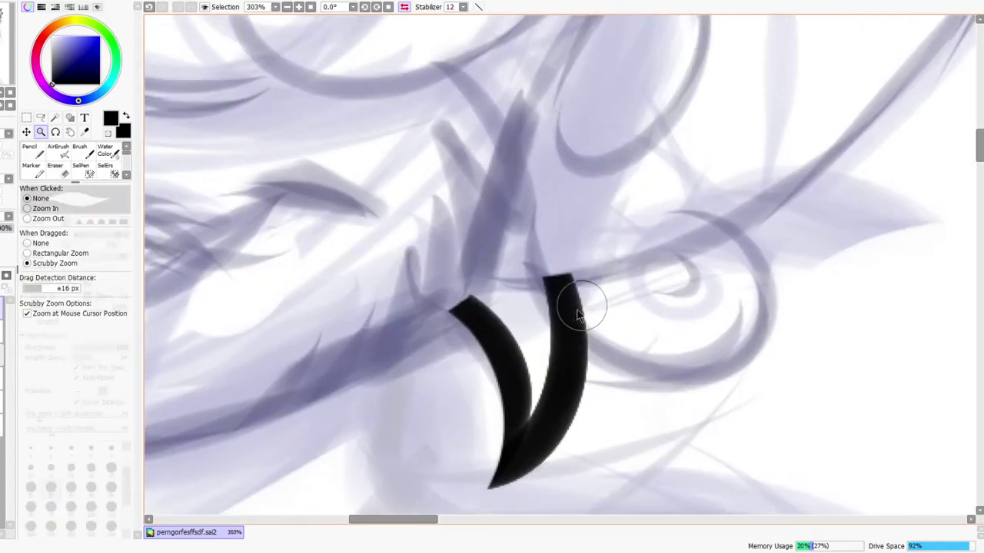
pyautogui.moveTo(585, 344); pyautogui.dragTo(751, 232)
pyautogui.hotkey('ctrl', 'z')
pyautogui.moveTo(578, 362); pyautogui.dragTo(698, 259)
pyautogui.hotkey('ctrl', 'z')
pyautogui.moveTo(582, 355); pyautogui.dragTo(669, 241)
pyautogui.hotkey('ctrl', 'z')
pyautogui.moveTo(580, 355)
pyautogui.mouseDown()
pyautogui.moveTo(680, 211)
pyautogui.moveTo(687, 325)
pyautogui.moveTo(688, 280)
pyautogui.mouseUp()
pyautogui.hotkey('ctrl', 'z')
pyautogui.moveTo(671, 229); pyautogui.dragTo(671, 269)
pyautogui.hotkey('ctrl', 'space')
pyautogui.scroll(-5, 715, 244)
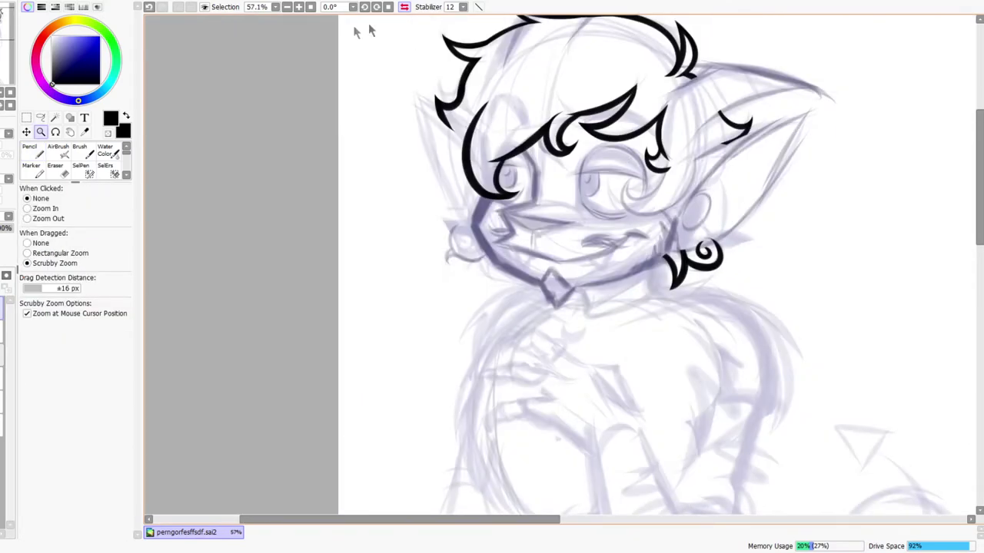
# Erase the rough upper end of the curl's outer curve so that it tapers cleanly
pyautogui.click(405, 7)
pyautogui.moveTo(420, 220); pyautogui.dragTo(485, 206)
pyautogui.press('e')
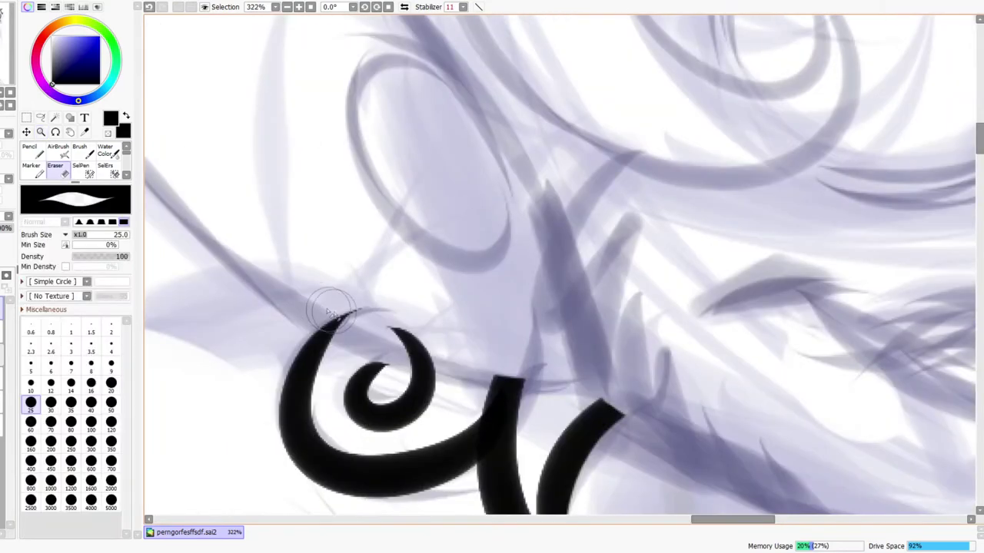
pyautogui.hotkey('ctrl', 'space')
pyautogui.scroll(-6, 455, 275)
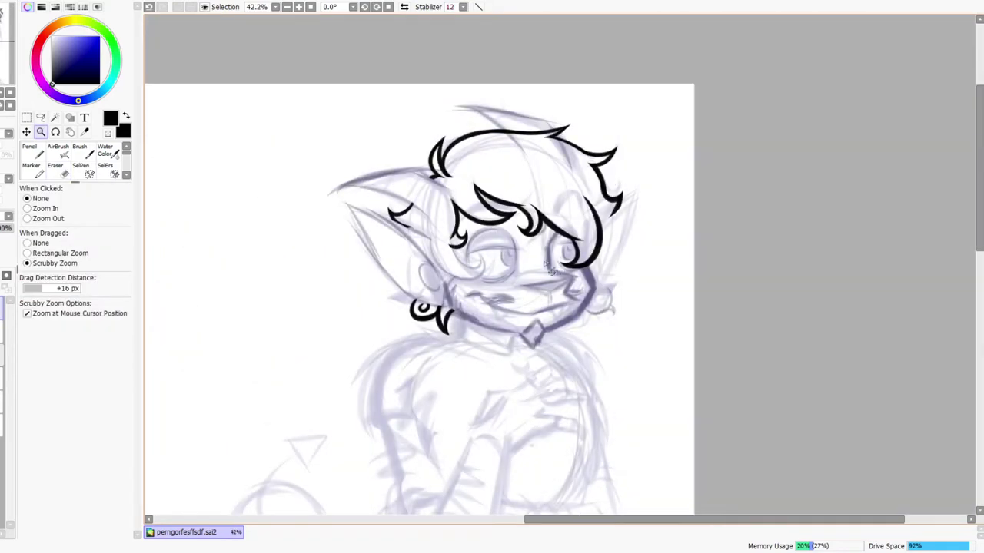
# Ink the small tuft at the far jaw corner with two curves that meet in a downward point
pyautogui.scroll(6, 601, 326)
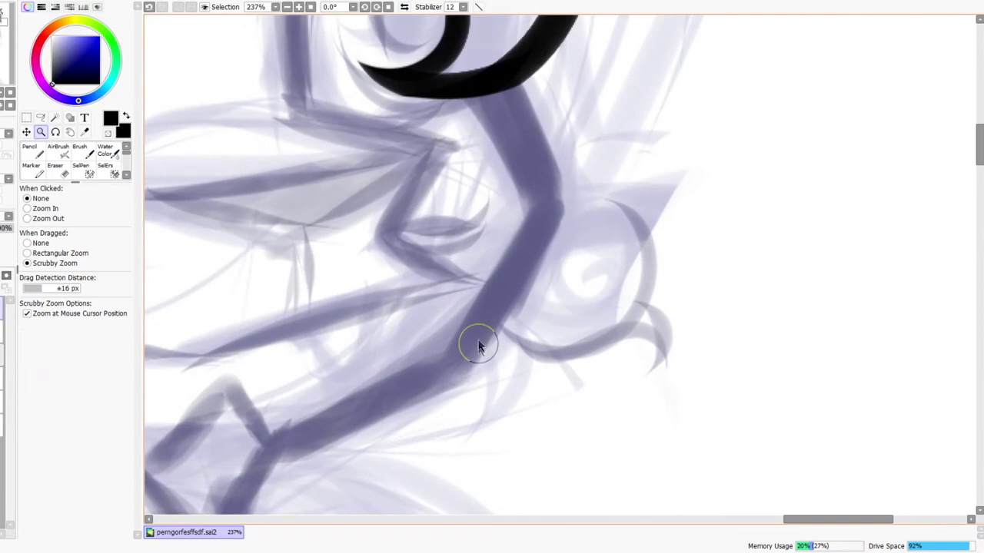
pyautogui.press('n')
pyautogui.moveTo(472, 316); pyautogui.dragTo(465, 432)
pyautogui.hotkey('ctrl', 'z')
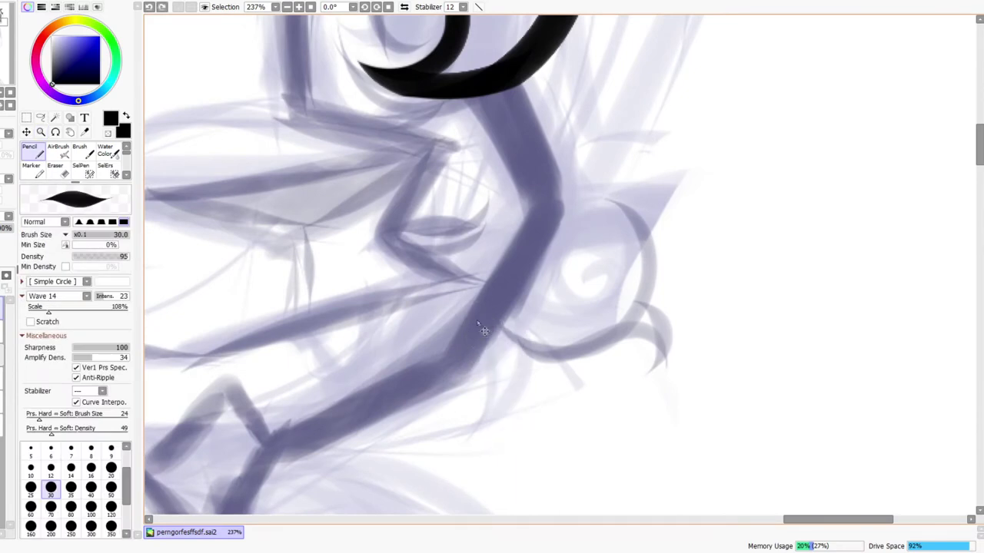
pyautogui.moveTo(470, 313); pyautogui.dragTo(450, 444)
pyautogui.hotkey('ctrl', 'z')
pyautogui.moveTo(459, 322); pyautogui.dragTo(483, 438)
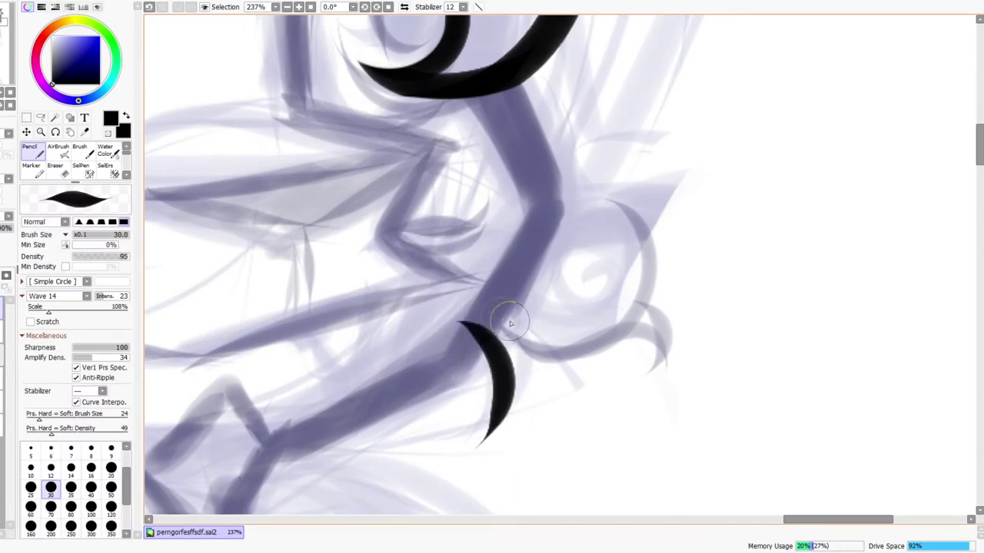
pyautogui.moveTo(501, 320); pyautogui.dragTo(496, 418)
# Ink the lower line of the far-side curl, running from the tuft outward to a short hooked tip
pyautogui.moveTo(501, 309); pyautogui.dragTo(643, 291)
pyautogui.hotkey('ctrl', 'z')
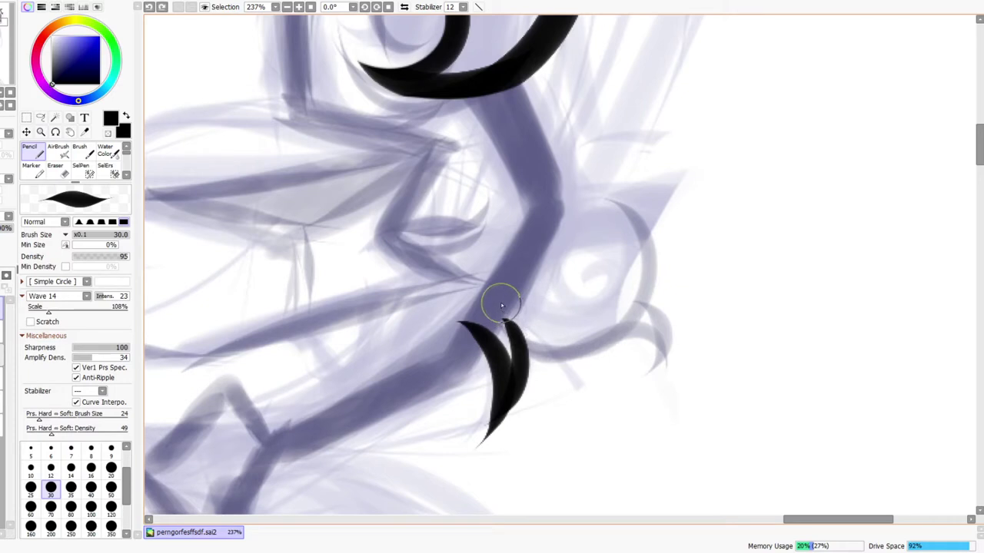
pyautogui.moveTo(501, 305); pyautogui.dragTo(638, 295)
pyautogui.moveTo(619, 329); pyautogui.dragTo(653, 378)
pyautogui.moveTo(644, 303); pyautogui.dragTo(657, 366)
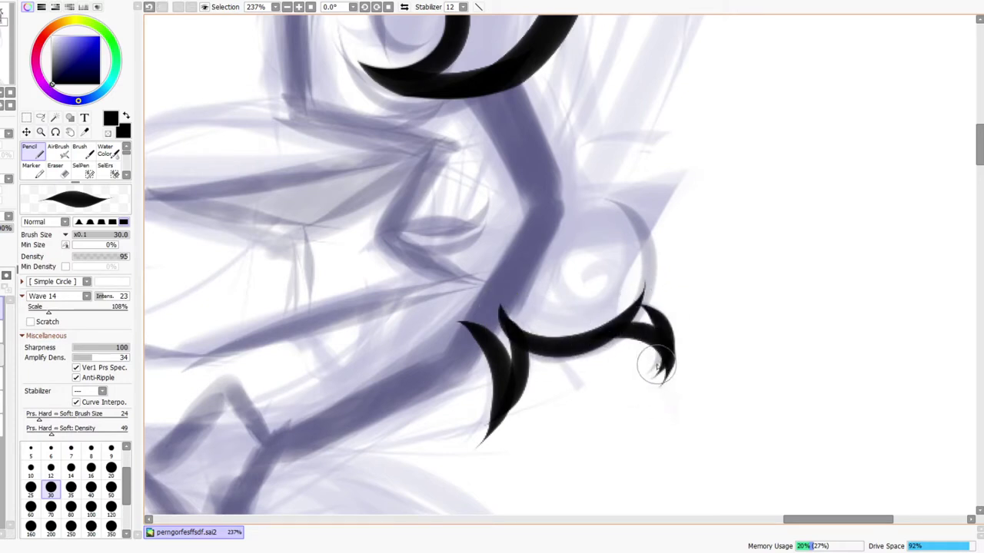
pyautogui.hotkey('ctrl', 'z')
pyautogui.hotkey('ctrl', 'z')
pyautogui.moveTo(646, 309); pyautogui.dragTo(695, 337)
pyautogui.hotkey('ctrl', 'z')
pyautogui.moveTo(613, 336)
pyautogui.mouseDown()
pyautogui.moveTo(671, 339)
pyautogui.moveTo(670, 365)
pyautogui.mouseUp()
pyautogui.moveTo(616, 309); pyautogui.dragTo(671, 358)
# Erase along the underside of the far-side curl's lower line and thin the outer edge of its hooked tip
pyautogui.hotkey('ctrl', 'space')
pyautogui.moveTo(683, 320); pyautogui.dragTo(669, 252)
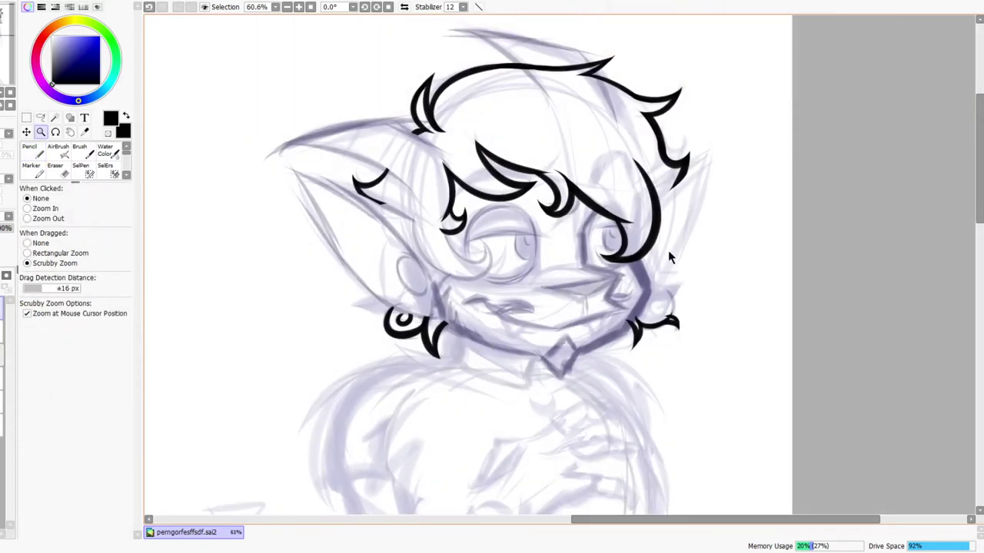
pyautogui.click(405, 7)
pyautogui.moveTo(449, 319); pyautogui.dragTo(459, 350)
pyautogui.press('e')
pyautogui.moveTo(400, 383)
pyautogui.mouseDown()
pyautogui.moveTo(476, 338)
pyautogui.moveTo(552, 390)
pyautogui.mouseUp()
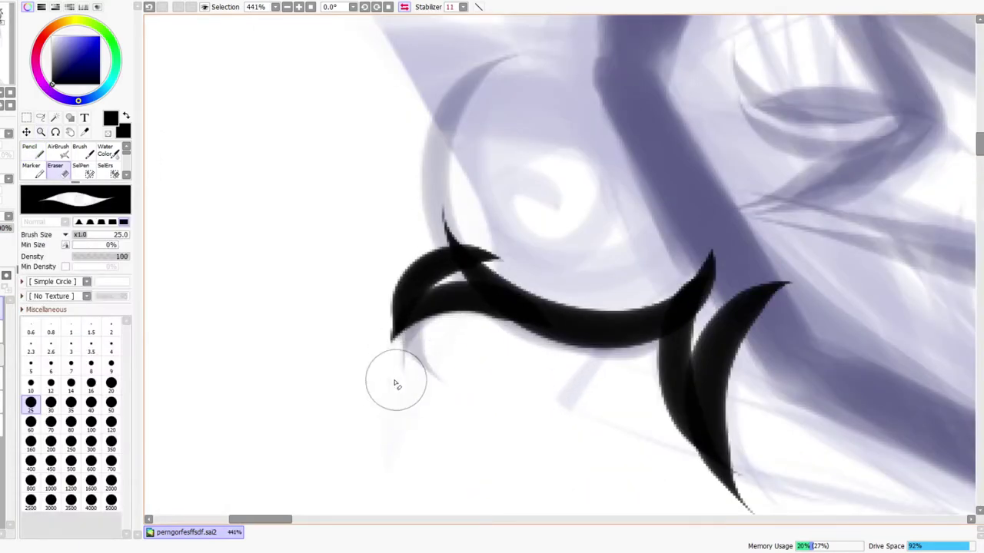
pyautogui.moveTo(396, 380); pyautogui.dragTo(555, 386)
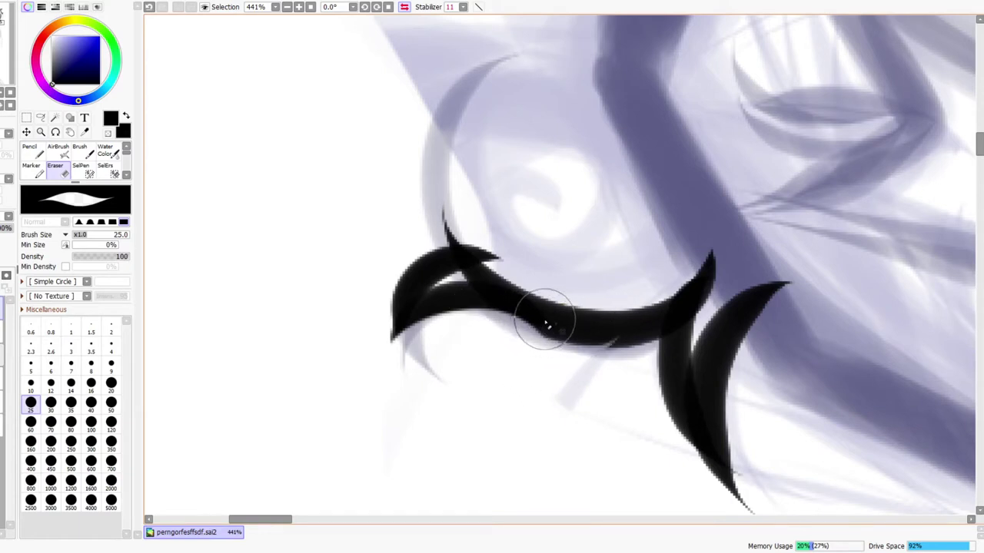
pyautogui.moveTo(517, 314); pyautogui.dragTo(642, 356)
pyautogui.moveTo(377, 336); pyautogui.dragTo(463, 247)
pyautogui.hotkey('ctrl', 'z')
pyautogui.moveTo(399, 365); pyautogui.dragTo(459, 235)
pyautogui.moveTo(386, 276); pyautogui.dragTo(512, 237)
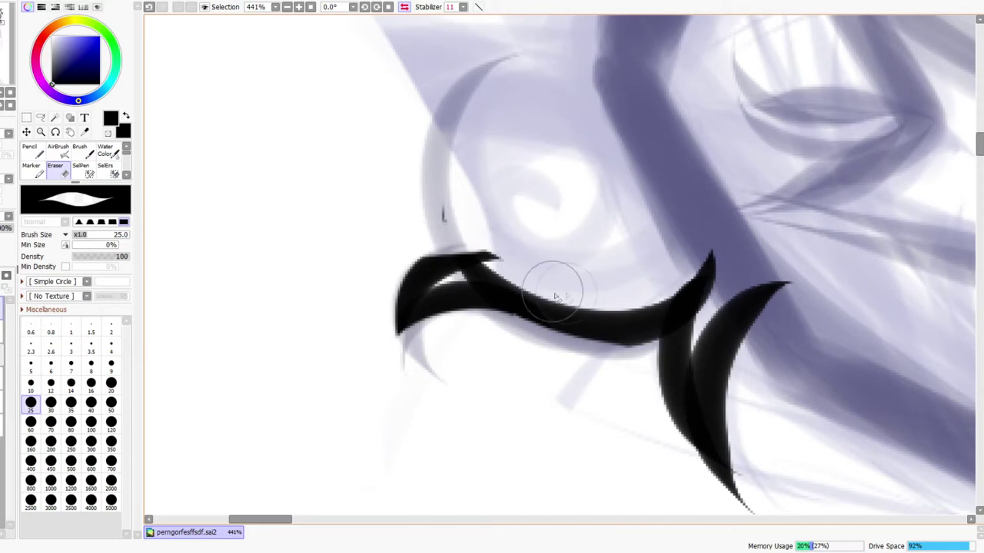
# Erase the overshooting line where the hooked tip meets the far-side curl's lower line and clear the stray mark above
pyautogui.hotkey('ctrl', 'z')
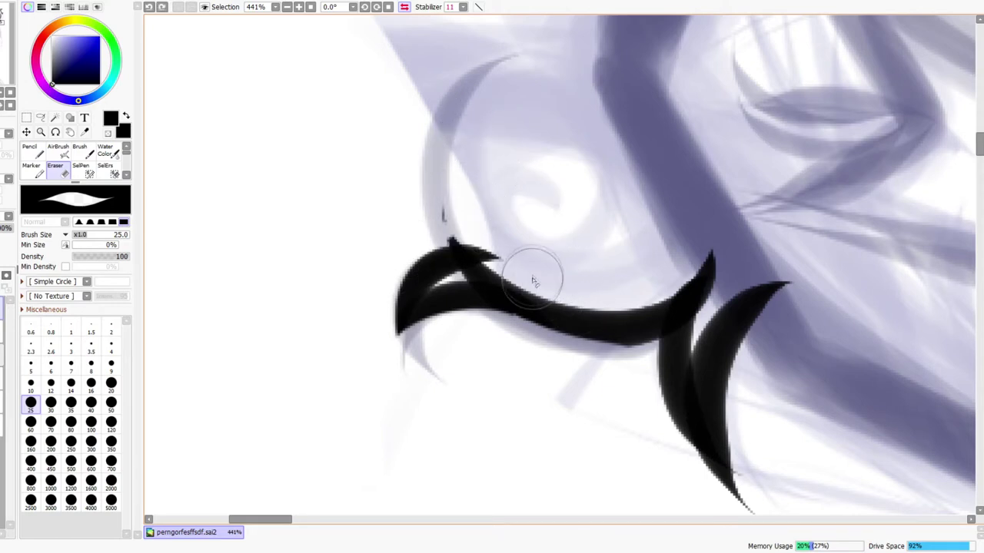
pyautogui.moveTo(460, 276)
pyautogui.mouseDown()
pyautogui.moveTo(519, 260)
pyautogui.moveTo(419, 301)
pyautogui.moveTo(527, 254)
pyautogui.moveTo(553, 274)
pyautogui.moveTo(451, 283)
pyautogui.moveTo(494, 261)
pyautogui.moveTo(453, 281)
pyautogui.moveTo(558, 292)
pyautogui.mouseUp()
pyautogui.hotkey('ctrl', 'z')
pyautogui.moveTo(465, 284); pyautogui.dragTo(614, 305)
pyautogui.hotkey('ctrl', 'z')
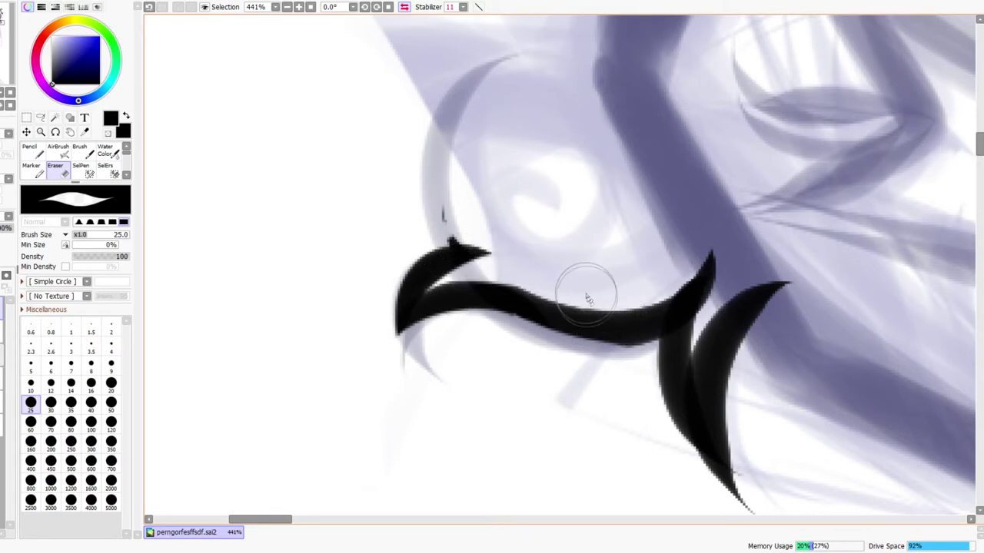
pyautogui.moveTo(451, 231); pyautogui.dragTo(446, 220)
# Shorten the far jaw tuft's upper tip and thin its edges and lower point with the eraser, checking it in mirrored view
pyautogui.moveTo(504, 189)
pyautogui.mouseDown()
pyautogui.moveTo(474, 210)
pyautogui.moveTo(422, 11)
pyautogui.mouseUp()
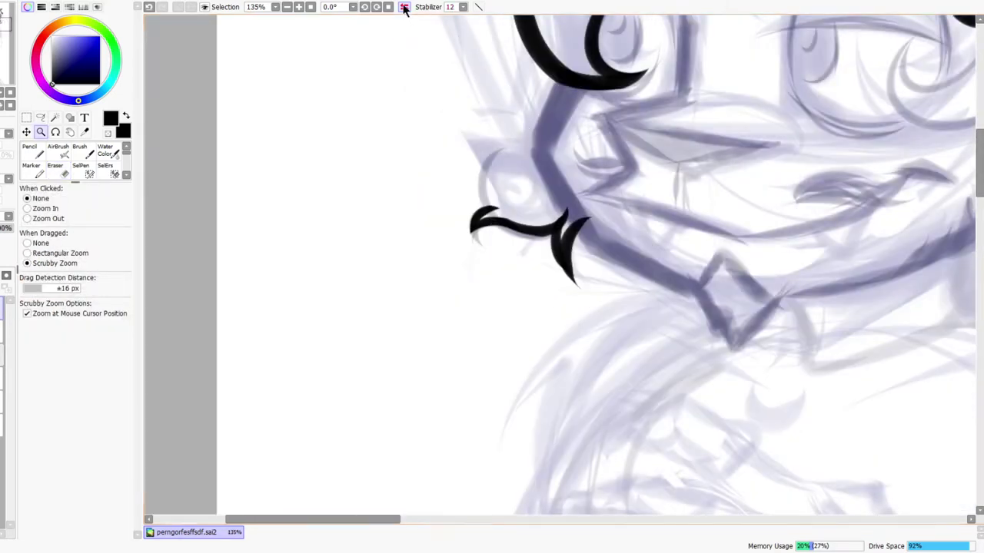
pyautogui.click(405, 7)
pyautogui.moveTo(607, 332); pyautogui.dragTo(556, 441)
pyautogui.moveTo(540, 329); pyautogui.dragTo(545, 278)
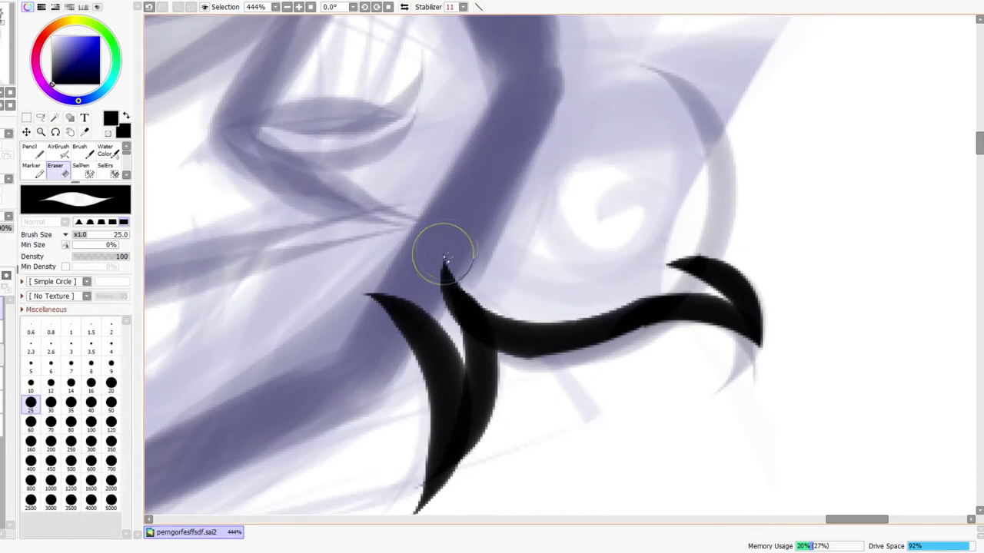
pyautogui.moveTo(446, 251); pyautogui.dragTo(576, 277)
pyautogui.moveTo(474, 469); pyautogui.dragTo(518, 375)
pyautogui.moveTo(428, 441); pyautogui.dragTo(536, 371)
pyautogui.moveTo(591, 342); pyautogui.dragTo(593, 336)
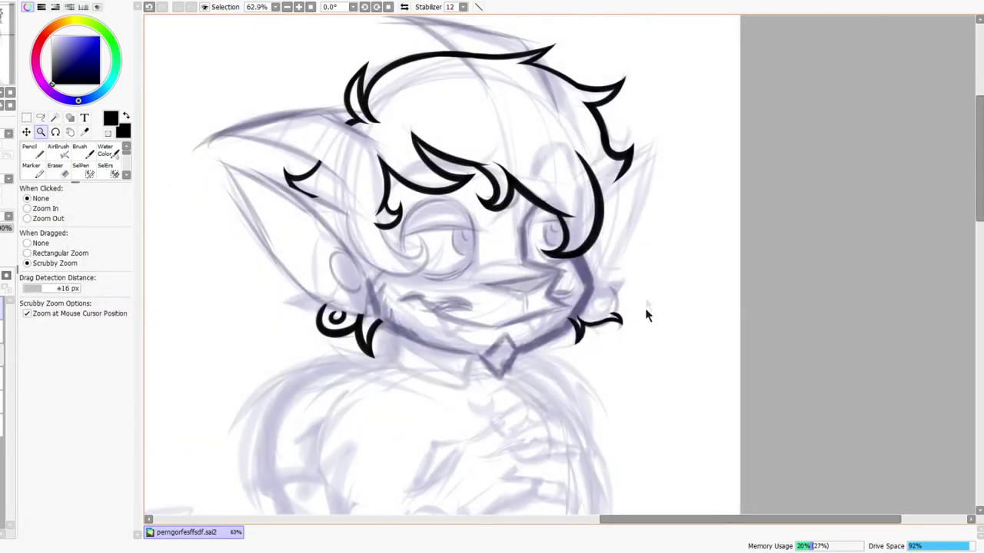
pyautogui.click(404, 7)
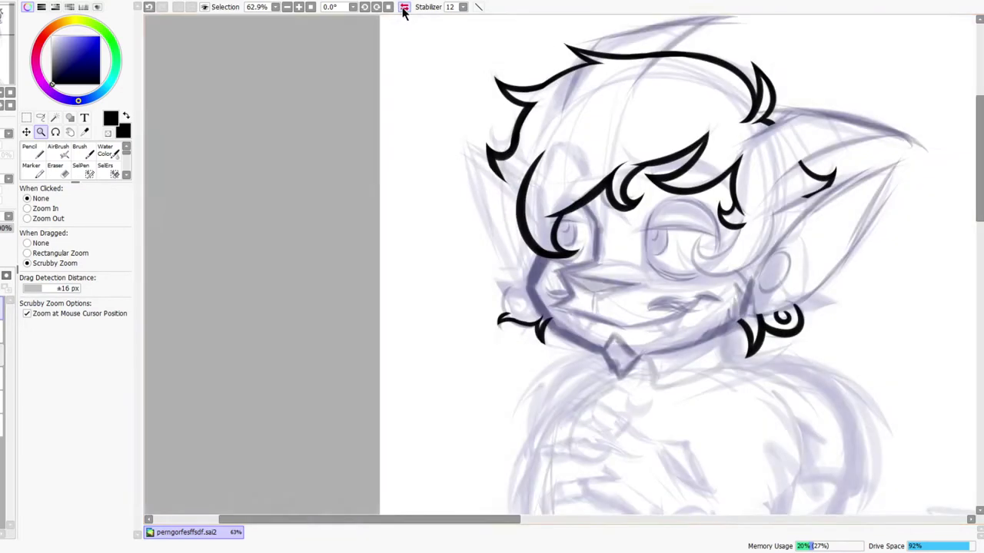
pyautogui.scroll(6, 494, 263)
pyautogui.press('e')
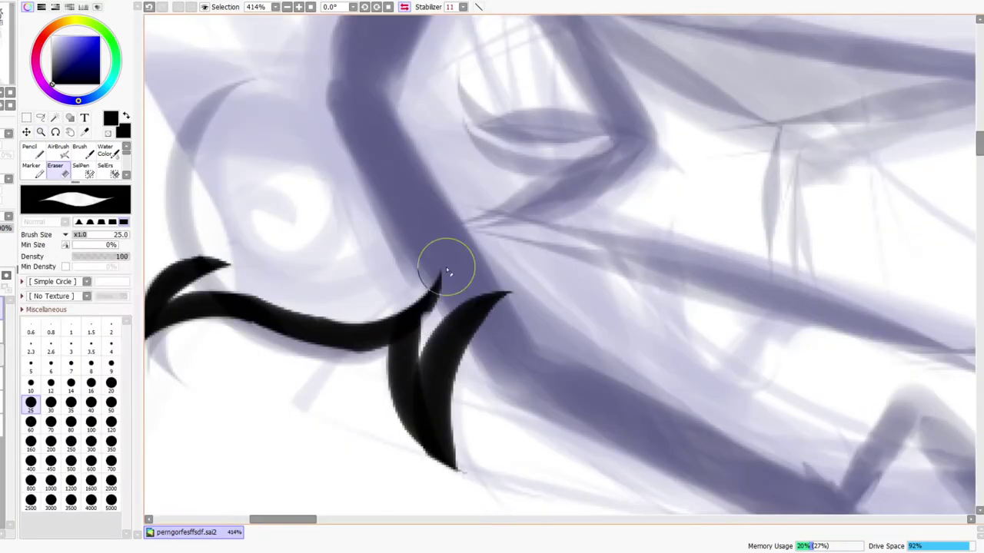
pyautogui.hotkey('ctrl', 'space')
pyautogui.moveTo(417, 246); pyautogui.dragTo(463, 244)
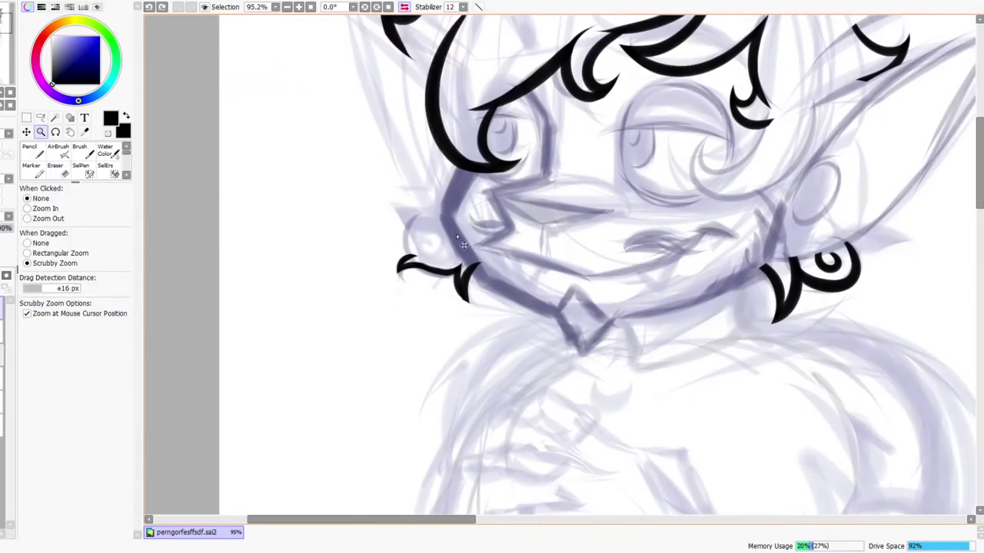
# Ink the small inner spiral of the far-side curl above its lower line
pyautogui.click(404, 7)
pyautogui.moveTo(467, 235)
pyautogui.mouseDown()
pyautogui.moveTo(622, 309)
pyautogui.moveTo(706, 278)
pyautogui.moveTo(550, 281)
pyautogui.mouseUp()
pyautogui.press('n')
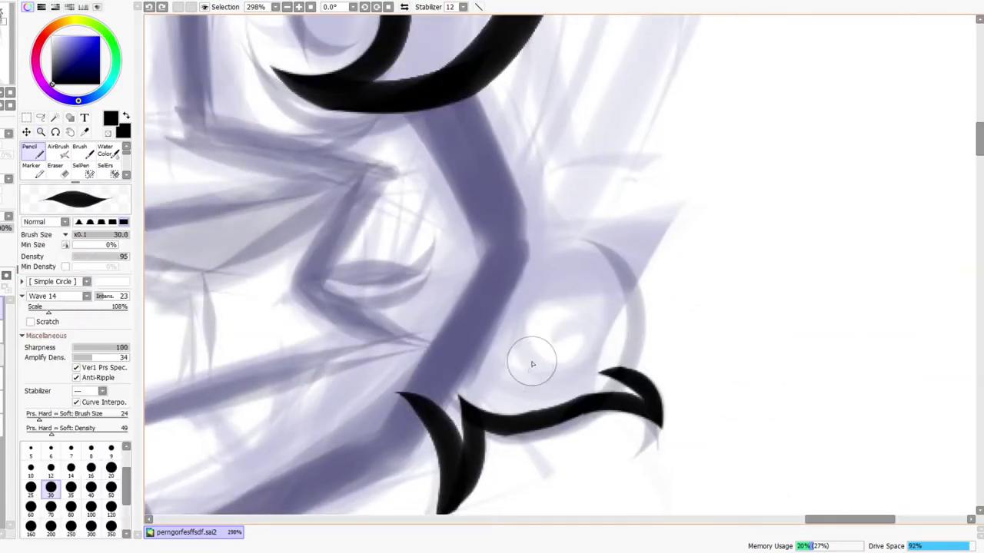
pyautogui.moveTo(501, 360); pyautogui.dragTo(539, 270)
pyautogui.hotkey('ctrl', 'z')
pyautogui.moveTo(502, 356)
pyautogui.mouseDown()
pyautogui.moveTo(538, 269)
pyautogui.moveTo(551, 284)
pyautogui.mouseUp()
pyautogui.moveTo(567, 299); pyautogui.dragTo(547, 332)
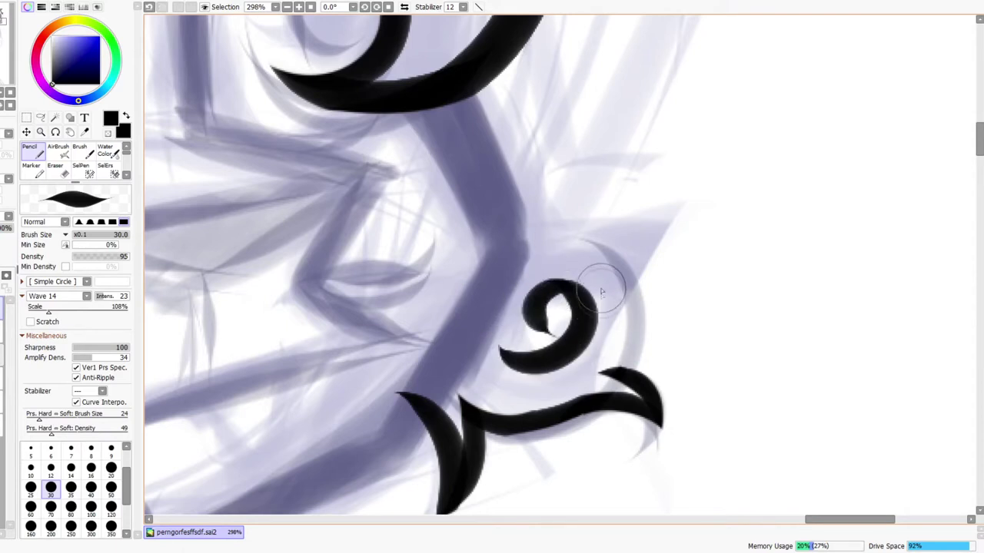
# Ink the far-side curl's outer curve around the spiral down to the hooked tip
pyautogui.moveTo(597, 231)
pyautogui.mouseDown()
pyautogui.moveTo(638, 338)
pyautogui.moveTo(588, 388)
pyautogui.mouseUp()
pyautogui.hotkey('ctrl', 'z')
pyautogui.moveTo(590, 230); pyautogui.dragTo(587, 387)
pyautogui.hotkey('ctrl', 'space')
pyautogui.moveTo(661, 299)
pyautogui.mouseDown()
pyautogui.moveTo(642, 327)
pyautogui.moveTo(707, 262)
pyautogui.moveTo(751, 247)
pyautogui.mouseUp()
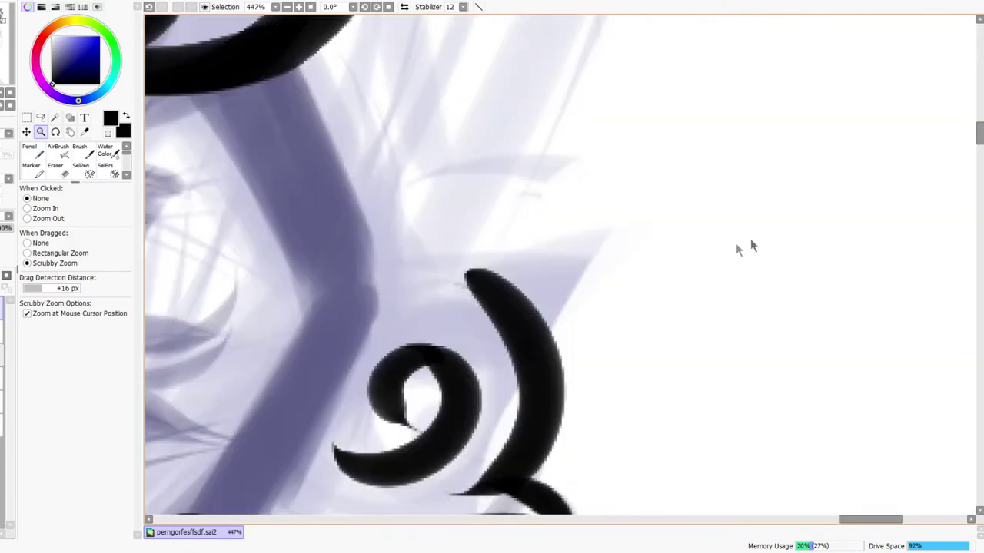
# Erase the inner spiral's excess tip into a clean taper and thin the inner edge of the outer curve
pyautogui.press('e')
pyautogui.moveTo(408, 433); pyautogui.dragTo(420, 383)
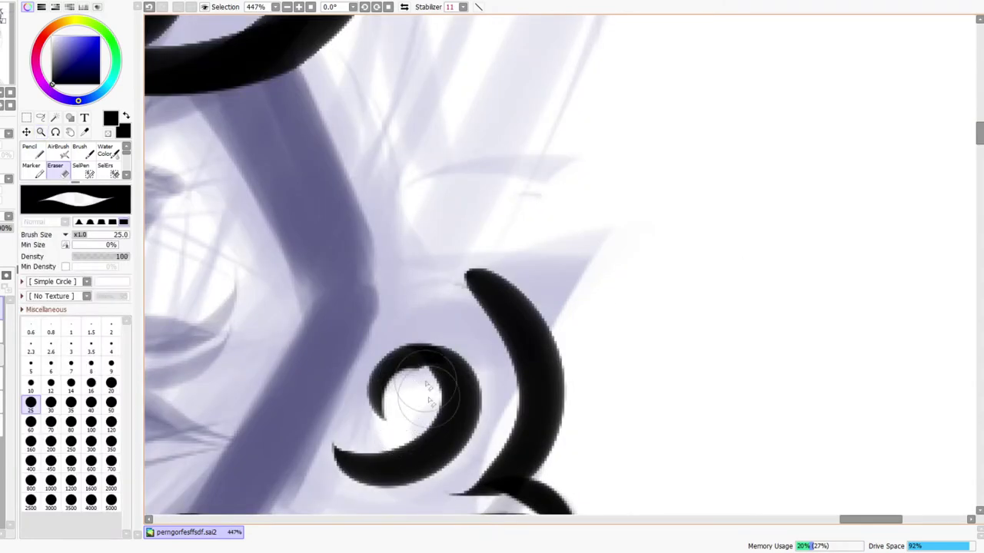
pyautogui.press('space')
pyautogui.moveTo(538, 418); pyautogui.dragTo(575, 242)
pyautogui.moveTo(485, 336); pyautogui.dragTo(567, 350)
pyautogui.moveTo(500, 313); pyautogui.dragTo(576, 351)
pyautogui.moveTo(488, 311); pyautogui.dragTo(585, 341)
# Examine both inked jaw curls against the head and the whole figure at several zoom levels, unmirrored and mirrored
pyautogui.hotkey('ctrl', 'space')
pyautogui.moveTo(592, 297); pyautogui.dragTo(589, 291)
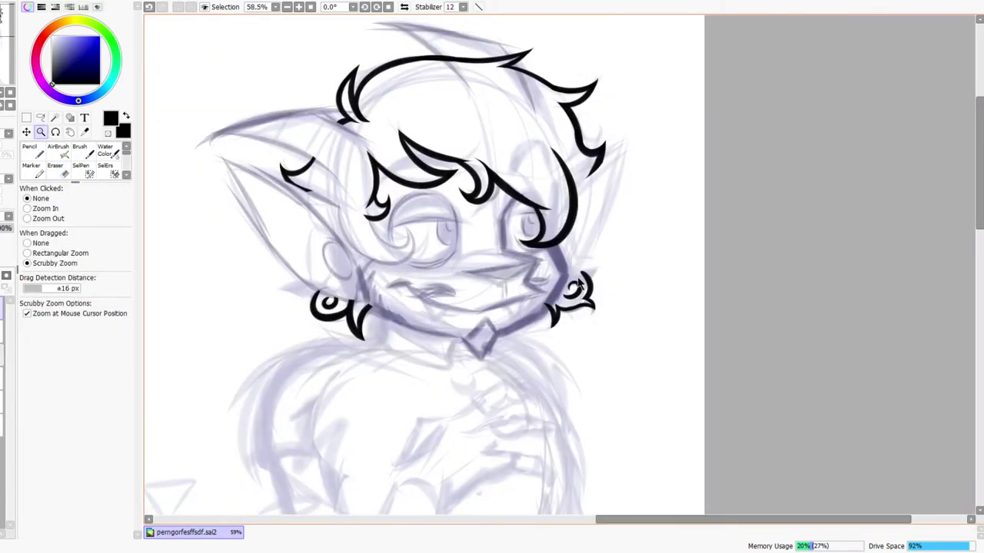
pyautogui.moveTo(482, 158); pyautogui.dragTo(500, 185)
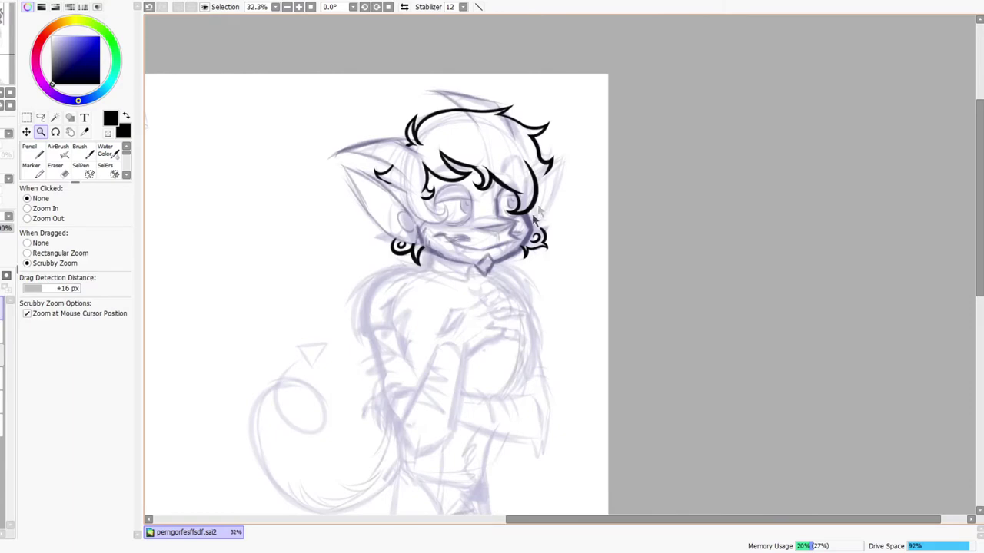
pyautogui.moveTo(526, 260); pyautogui.dragTo(594, 137)
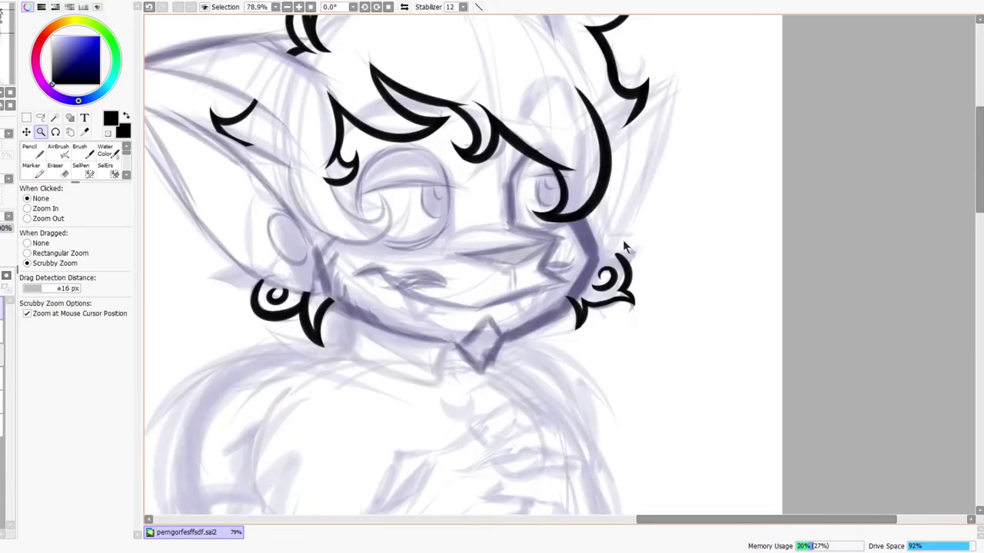
pyautogui.moveTo(606, 220); pyautogui.dragTo(603, 250)
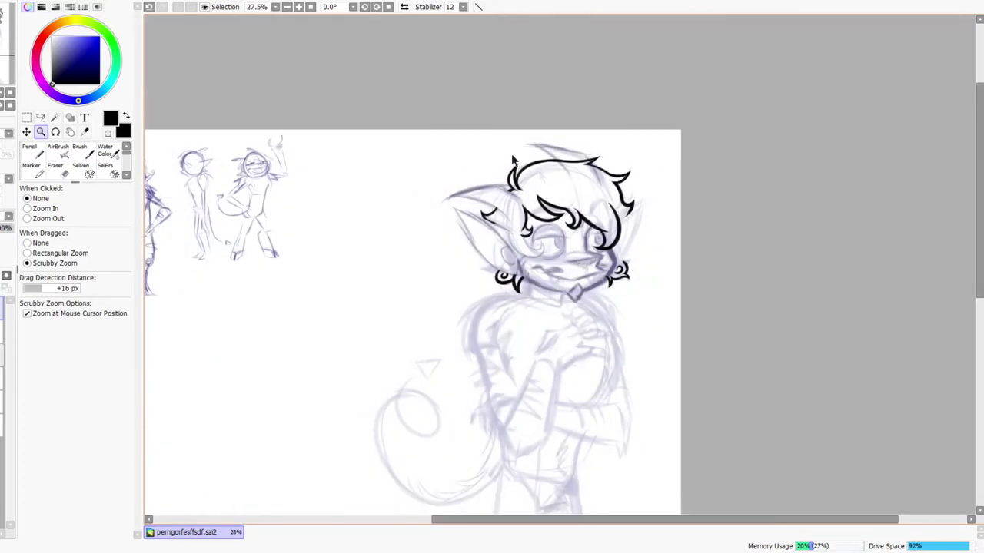
pyautogui.click(404, 7)
pyautogui.moveTo(506, 254); pyautogui.dragTo(516, 173)
# Extend the upper end of the far-side curl's outer curve toward the cheek and trim its inner edge
pyautogui.moveTo(444, 332); pyautogui.dragTo(492, 297)
pyautogui.press('e')
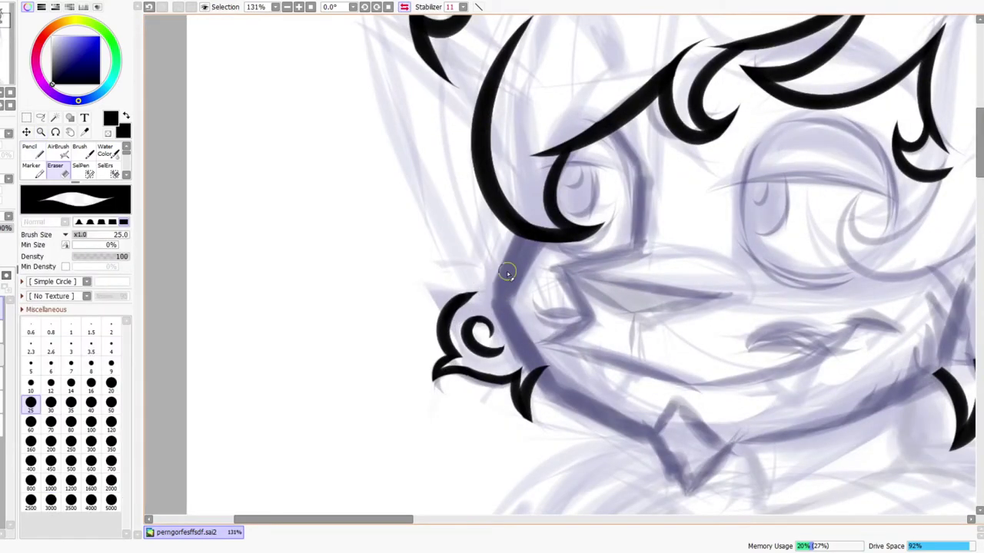
pyautogui.scroll(3, 483, 284)
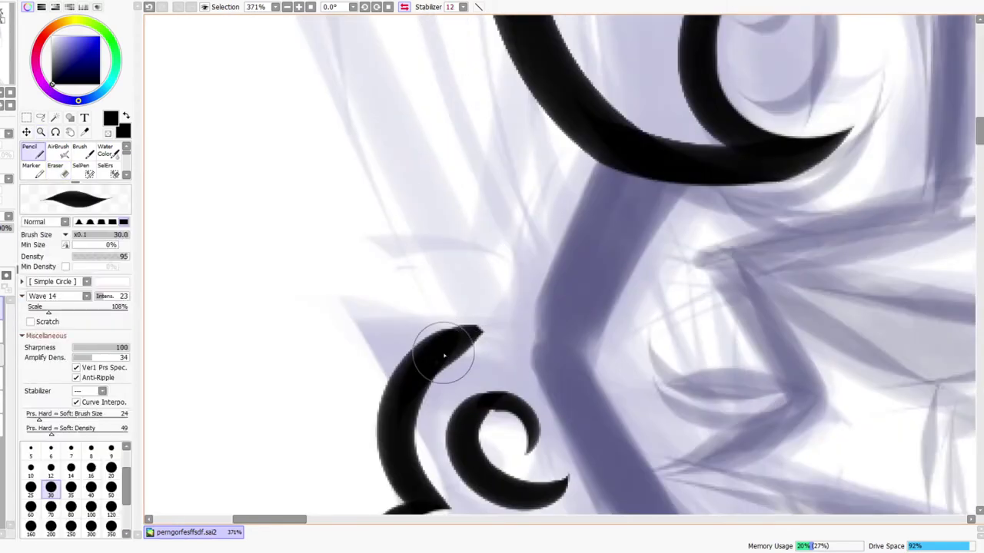
pyautogui.moveTo(510, 310); pyautogui.dragTo(494, 278)
pyautogui.moveTo(440, 397)
pyautogui.mouseDown()
pyautogui.moveTo(462, 363)
pyautogui.moveTo(595, 364)
pyautogui.mouseUp()
pyautogui.hotkey('ctrl', 'z')
pyautogui.moveTo(433, 402); pyautogui.dragTo(554, 353)
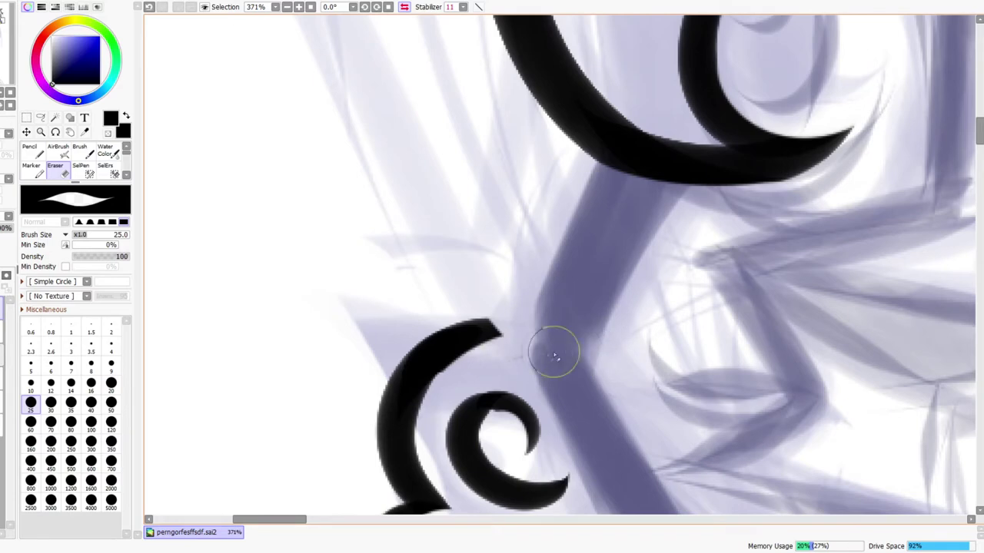
# Smooth the inner edge of the far-side curl's extended outer curve and check it against the whole head
pyautogui.hotkey('ctrl', 'space')
pyautogui.moveTo(433, 392); pyautogui.dragTo(559, 320)
pyautogui.moveTo(582, 283); pyautogui.dragTo(526, 329)
pyautogui.moveTo(664, 268); pyautogui.dragTo(684, 252)
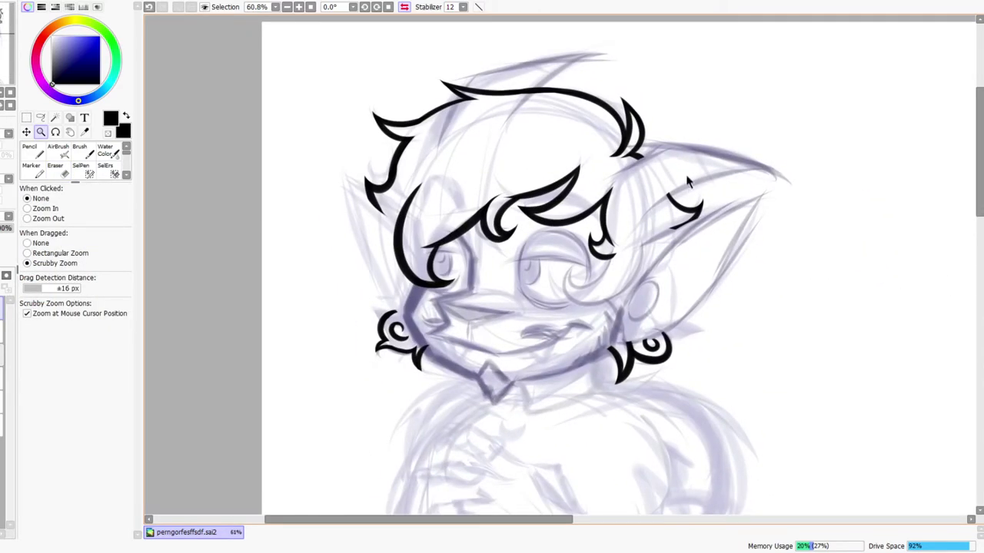
# Examine the sketched hair lock beside the near eye against the head and whole figure, mirrored and unmirrored
pyautogui.click(1, 402)
pyautogui.click(0, 401)
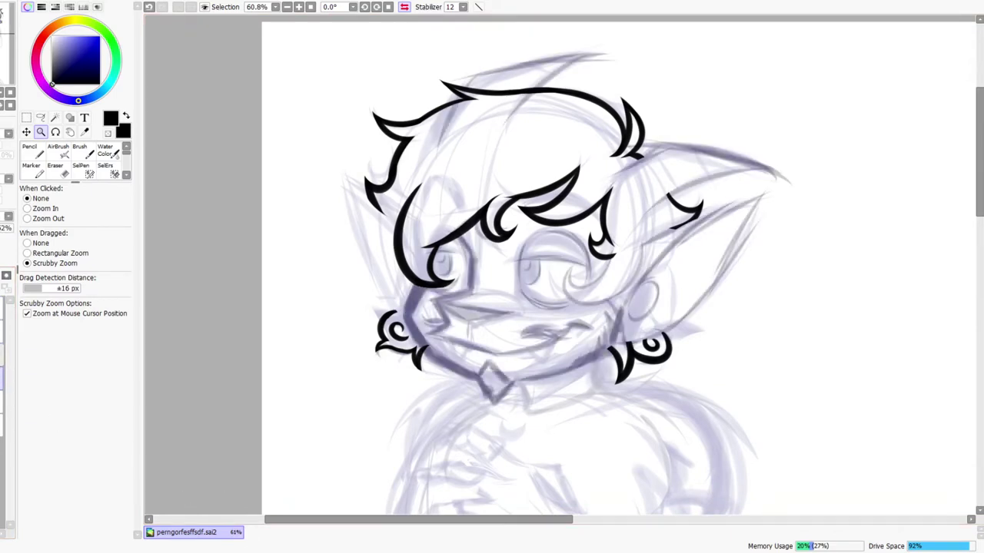
pyautogui.moveTo(605, 275); pyautogui.dragTo(615, 263)
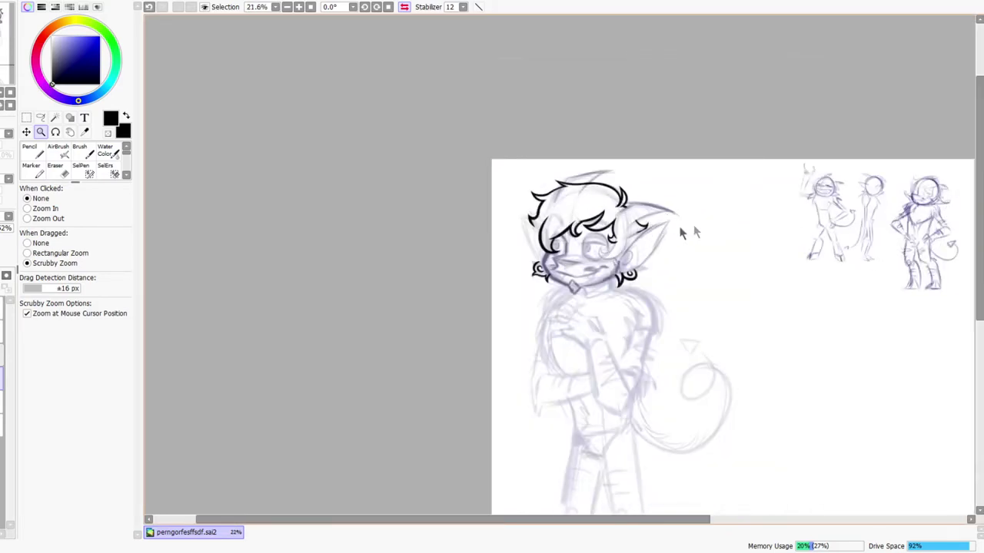
pyautogui.moveTo(699, 232); pyautogui.dragTo(694, 196)
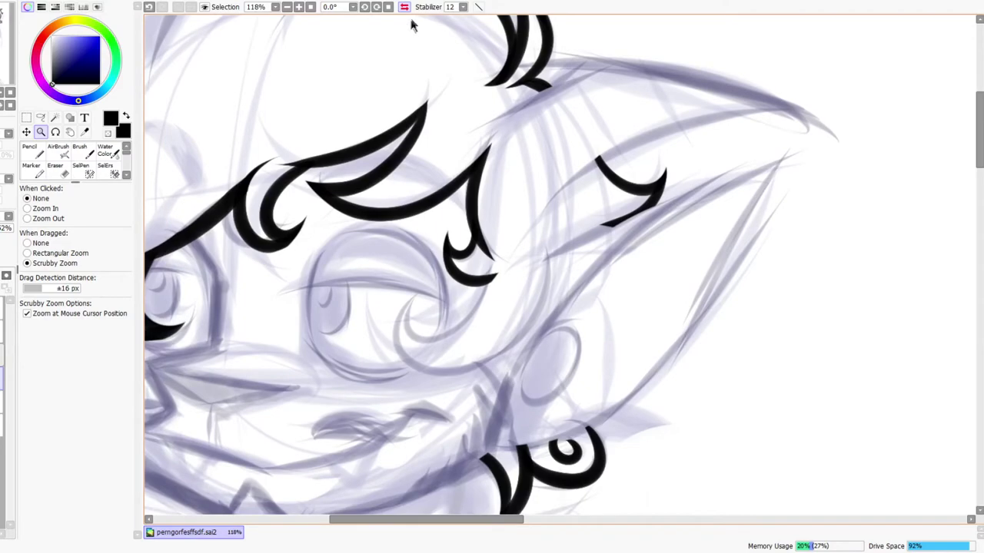
pyautogui.click(404, 6)
pyautogui.moveTo(637, 391); pyautogui.dragTo(481, 429)
pyautogui.moveTo(471, 295); pyautogui.dragTo(464, 299)
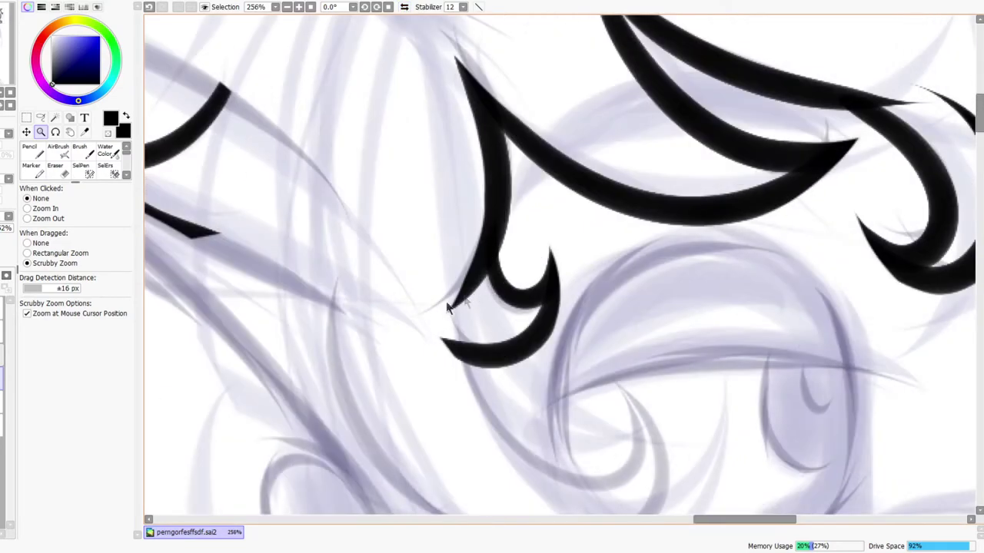
# Try inking the long outer strand of the side lock, sweeping from beside the ear down under the near eye
pyautogui.press('n')
pyautogui.moveTo(464, 441); pyautogui.dragTo(408, 269)
pyautogui.moveTo(276, 92); pyautogui.dragTo(597, 226)
pyautogui.hotkey('ctrl', 'z')
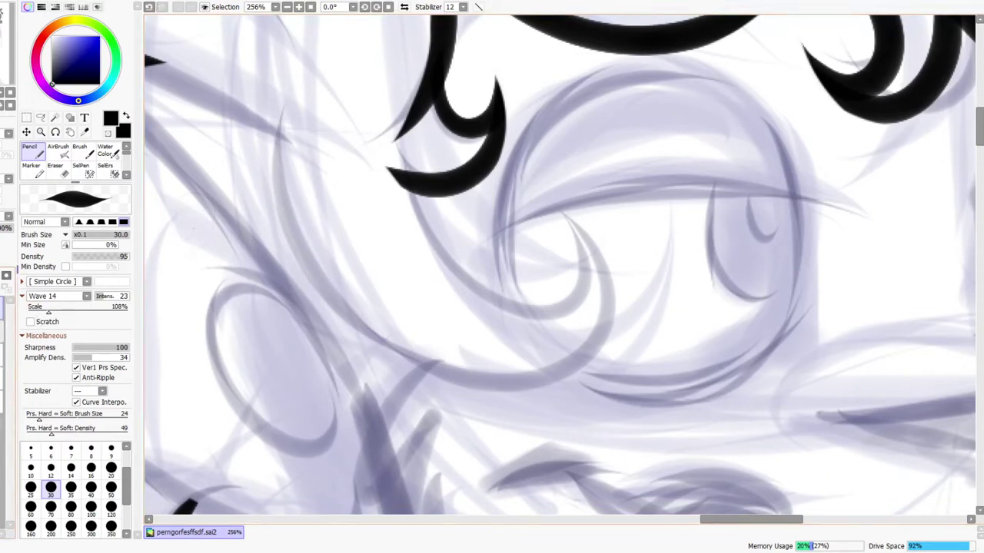
pyautogui.moveTo(265, 100)
pyautogui.mouseDown()
pyautogui.moveTo(617, 233)
pyautogui.moveTo(615, 254)
pyautogui.moveTo(391, 349)
pyautogui.moveTo(530, 231)
pyautogui.mouseUp()
pyautogui.hotkey('ctrl', 'z')
pyautogui.hotkey('ctrl', 'z')
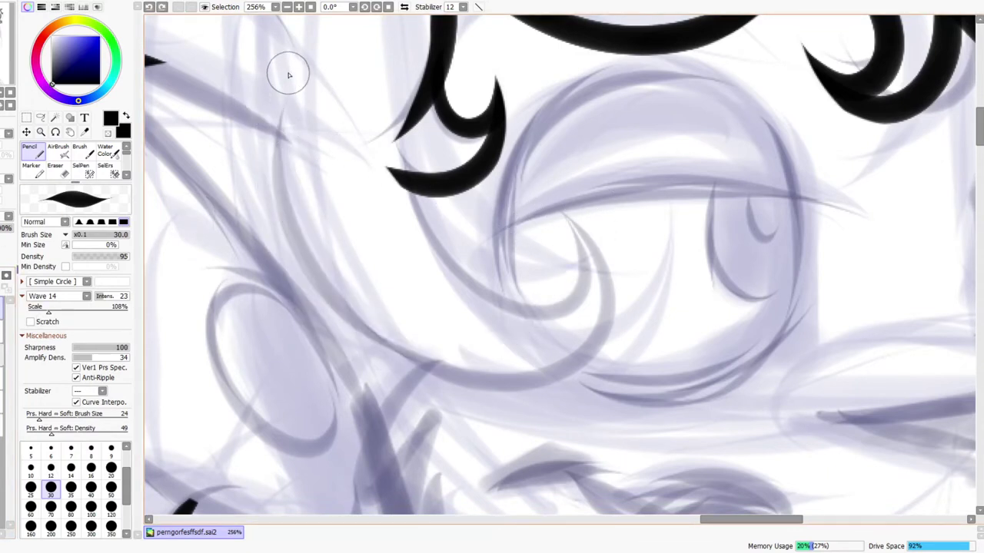
# Try inking the side lock as an outer curve with a shorter hooked inner curve below the small curl
pyautogui.moveTo(289, 74); pyautogui.dragTo(603, 210)
pyautogui.moveTo(382, 120)
pyautogui.mouseDown()
pyautogui.moveTo(440, 266)
pyautogui.moveTo(687, 169)
pyautogui.mouseUp()
pyautogui.hotkey('ctrl', 'z')
pyautogui.moveTo(373, 112); pyautogui.dragTo(546, 203)
pyautogui.hotkey('ctrl', 'z')
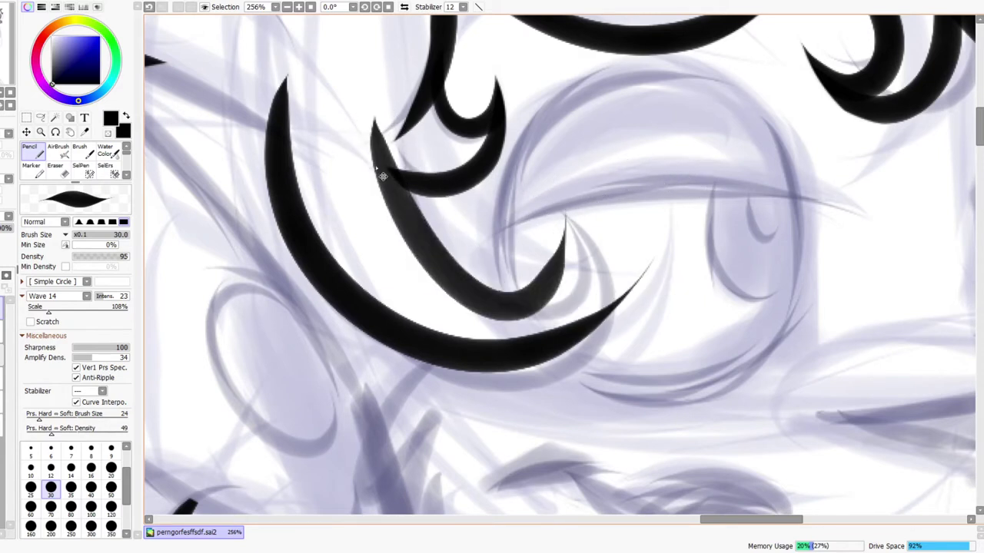
pyautogui.hotkey('ctrl', 'z')
# Ink two nested curved strands from the temple to under the near eye and check them against the figure
pyautogui.moveTo(287, 66)
pyautogui.mouseDown()
pyautogui.moveTo(279, 187)
pyautogui.moveTo(584, 203)
pyautogui.moveTo(588, 234)
pyautogui.mouseUp()
pyautogui.moveTo(380, 138); pyautogui.dragTo(648, 193)
pyautogui.hotkey('ctrl', 'z')
pyautogui.moveTo(384, 102)
pyautogui.mouseDown()
pyautogui.moveTo(406, 222)
pyautogui.moveTo(644, 206)
pyautogui.mouseUp()
pyautogui.hotkey('ctrl', 'z')
pyautogui.moveTo(374, 108); pyautogui.dragTo(665, 223)
pyautogui.hotkey('ctrl', 'space')
pyautogui.moveTo(666, 184); pyautogui.dragTo(660, 197)
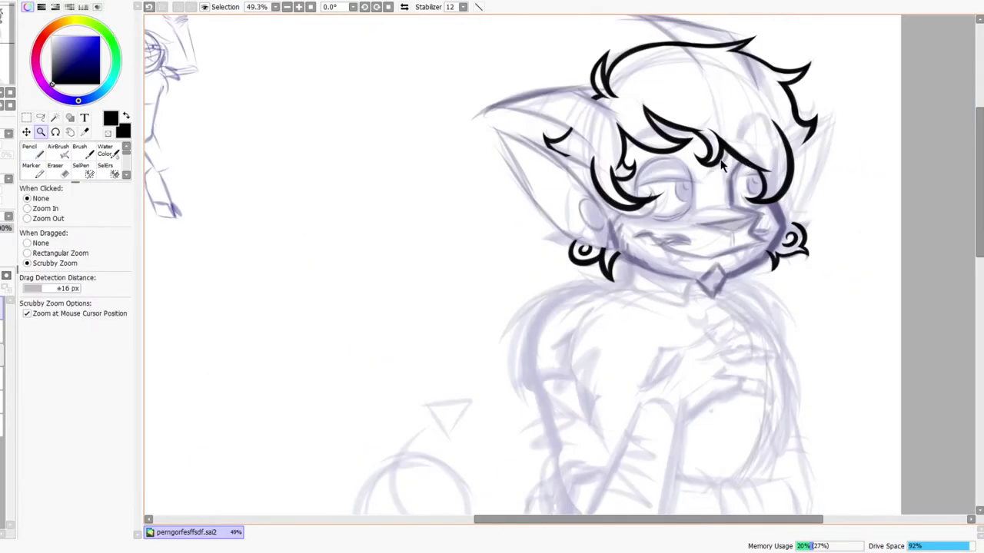
pyautogui.moveTo(596, 154); pyautogui.dragTo(631, 171)
pyautogui.click(404, 7)
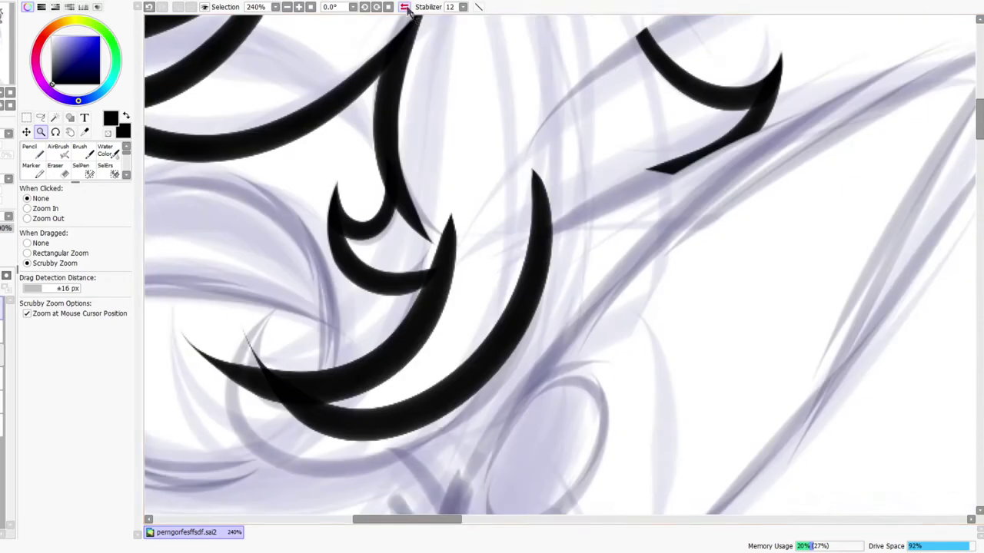
# Try trimming the upper ends and the overlapping lower tips of the two nested strands with the eraser
pyautogui.press('e')
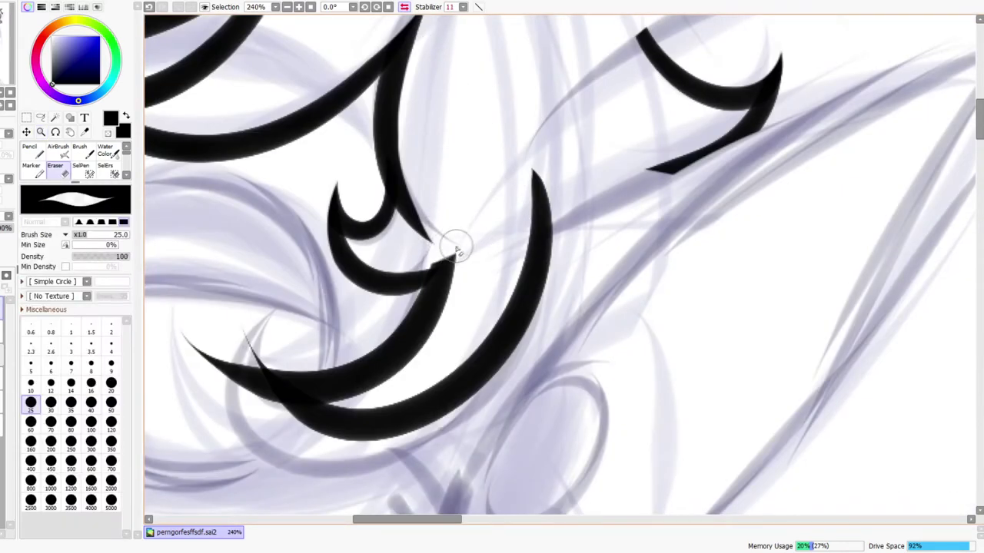
pyautogui.moveTo(442, 252); pyautogui.dragTo(455, 245)
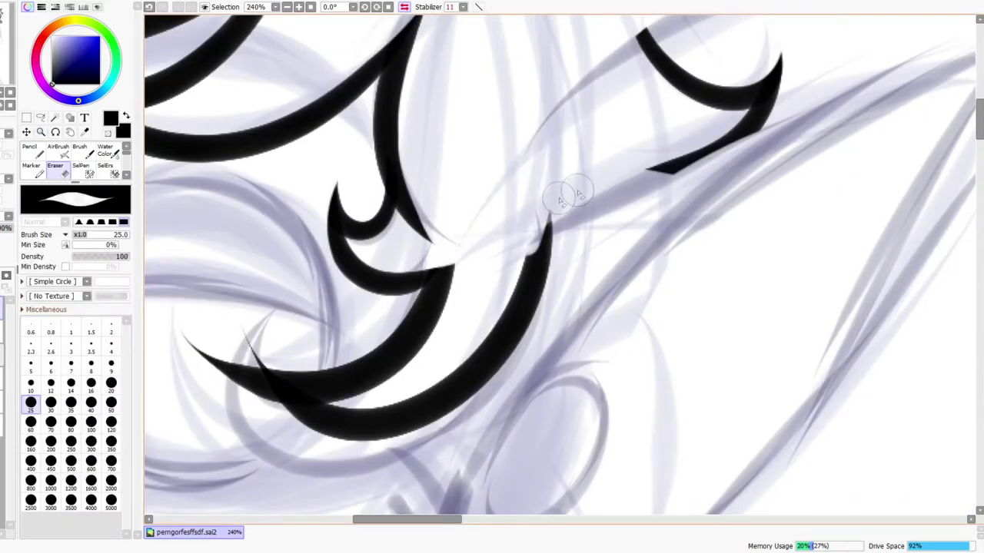
pyautogui.moveTo(531, 217)
pyautogui.mouseDown()
pyautogui.moveTo(538, 209)
pyautogui.moveTo(509, 226)
pyautogui.moveTo(544, 160)
pyautogui.mouseUp()
pyautogui.press('z')
pyautogui.moveTo(590, 196); pyautogui.dragTo(573, 193)
pyautogui.moveTo(540, 239); pyautogui.dragTo(604, 205)
pyautogui.press('e')
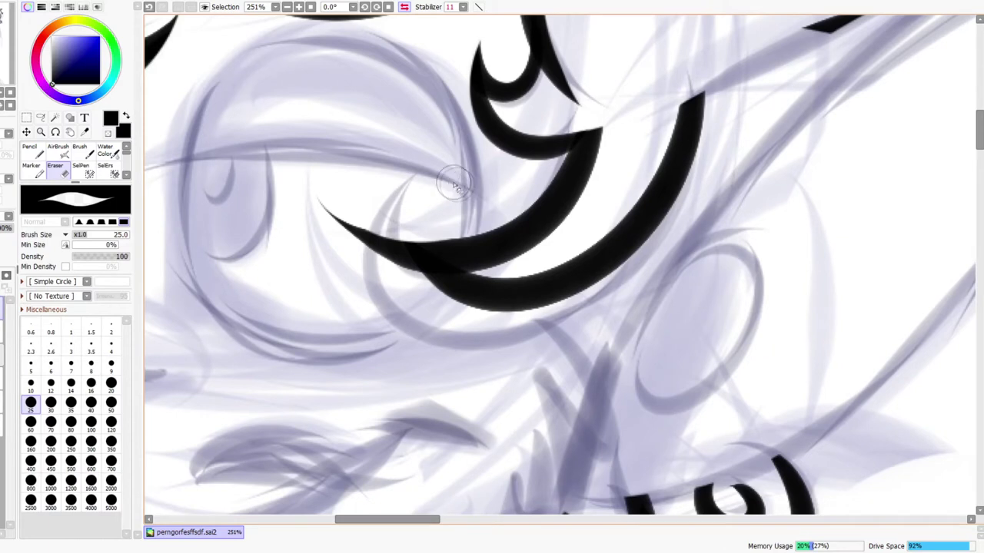
pyautogui.moveTo(332, 195); pyautogui.dragTo(427, 239)
pyautogui.hotkey('ctrl', 'z')
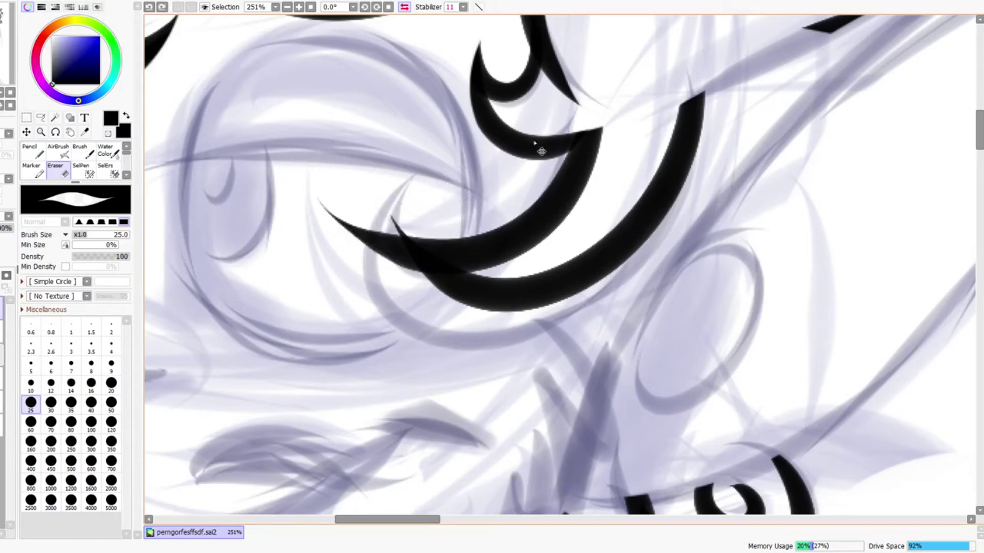
pyautogui.hotkey('ctrl', 'z')
# Enlarge the eraser to 80 and remove both nested strands beside the near eye
pyautogui.moveTo(539, 190); pyautogui.dragTo(595, 151)
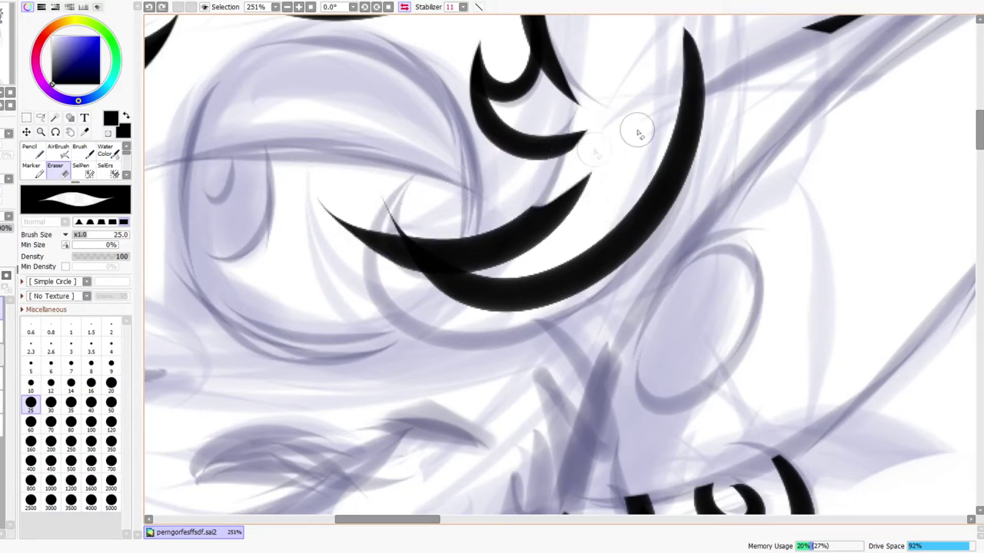
pyautogui.moveTo(461, 244); pyautogui.dragTo(630, 181)
pyautogui.press(']')
pyautogui.press(']')
pyautogui.press(']')
pyautogui.press(']')
pyautogui.press(']')
pyautogui.press(']')
pyautogui.press(']')
pyautogui.moveTo(336, 229)
pyautogui.mouseDown()
pyautogui.moveTo(520, 288)
pyautogui.moveTo(564, 260)
pyautogui.mouseUp()
pyautogui.moveTo(644, 140)
pyautogui.mouseDown()
pyautogui.moveTo(681, 156)
pyautogui.moveTo(666, 294)
pyautogui.mouseUp()
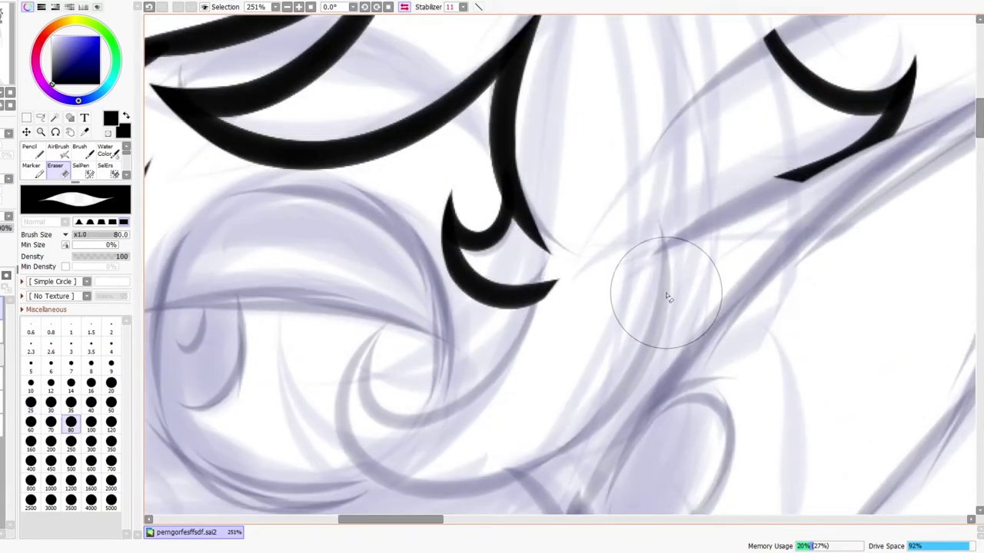
# Ink a tapered stroke running down from the small curl at the temple, with a small hooked tuft branching toward the eye
pyautogui.click(403, 8)
pyautogui.moveTo(613, 372); pyautogui.dragTo(462, 328)
pyautogui.moveTo(484, 203)
pyautogui.mouseDown()
pyautogui.moveTo(439, 224)
pyautogui.moveTo(508, 235)
pyautogui.moveTo(494, 236)
pyautogui.mouseUp()
pyautogui.scroll(4, 496, 188)
pyautogui.moveTo(562, 348); pyautogui.dragTo(507, 351)
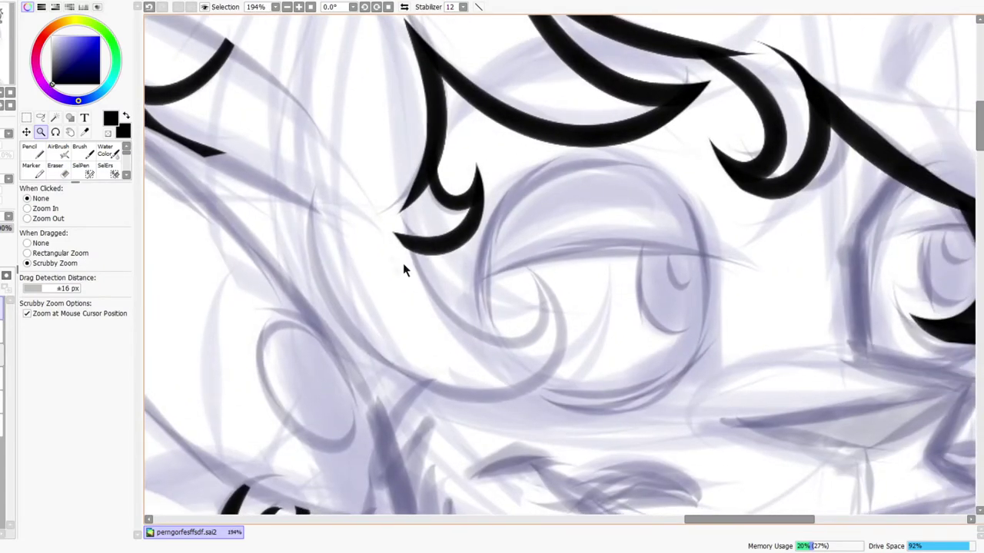
pyautogui.moveTo(380, 217); pyautogui.dragTo(458, 367)
pyautogui.hotkey('ctrl', 'z')
pyautogui.moveTo(375, 208); pyautogui.dragTo(457, 367)
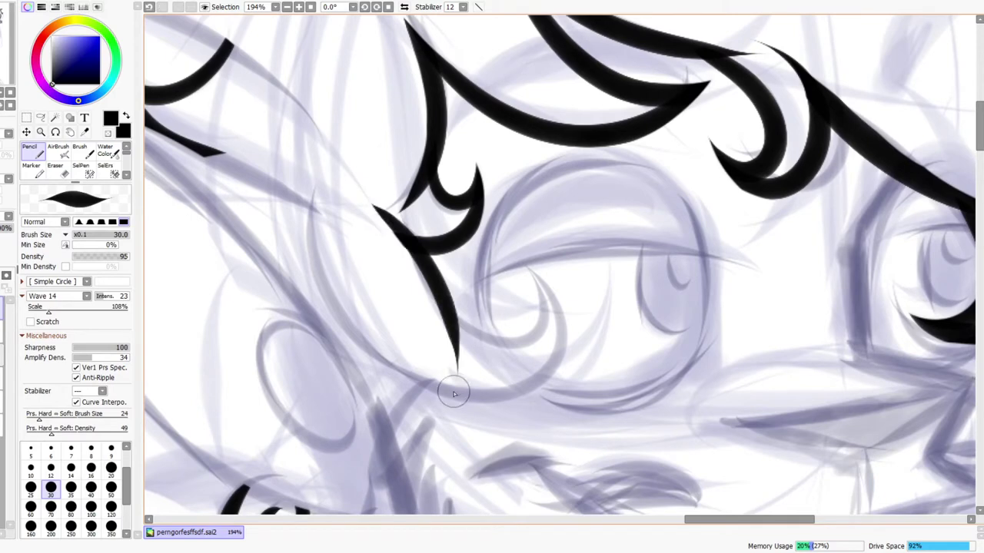
pyautogui.moveTo(433, 283); pyautogui.dragTo(538, 331)
pyautogui.hotkey('ctrl', 'z')
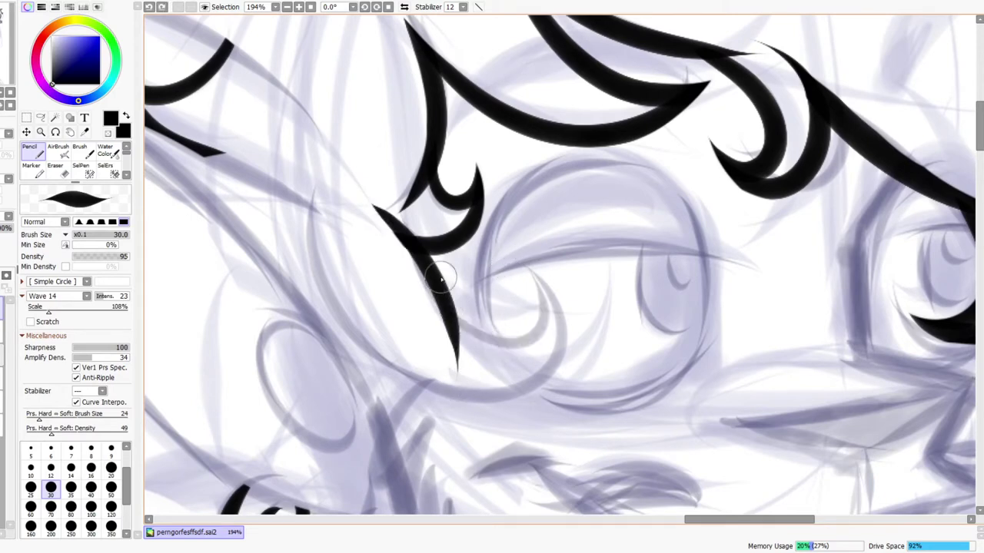
pyautogui.moveTo(430, 265); pyautogui.dragTo(512, 295)
# Try adding another curved stroke from the tip of the hooked tuft toward the cheek
pyautogui.click(404, 8)
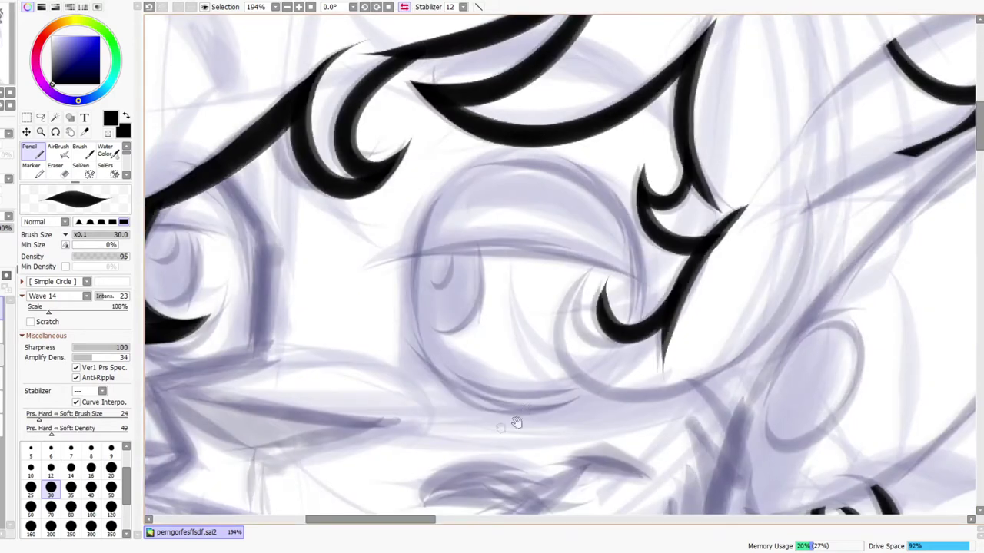
pyautogui.moveTo(518, 422); pyautogui.dragTo(269, 417)
pyautogui.moveTo(359, 266); pyautogui.dragTo(492, 313)
pyautogui.hotkey('ctrl', 'z')
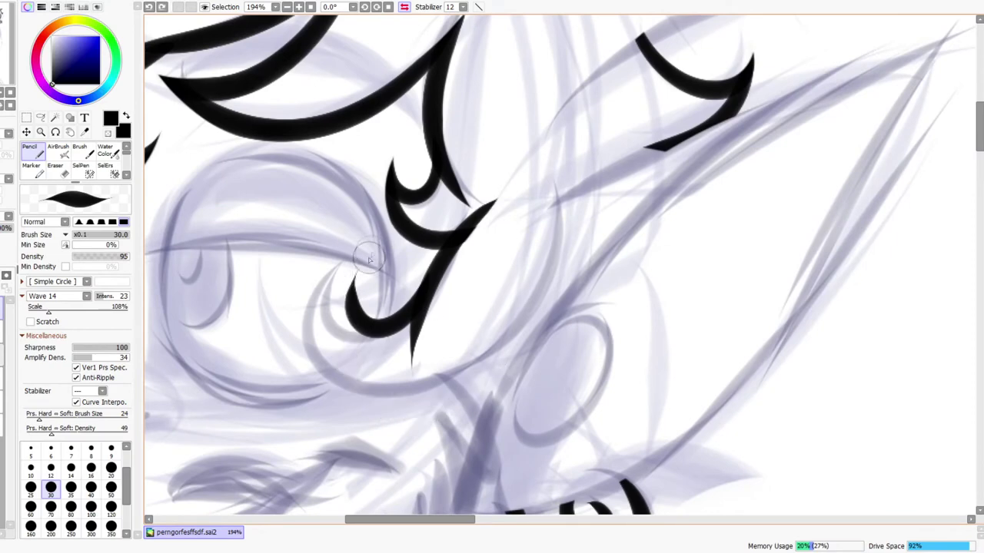
pyautogui.moveTo(366, 255); pyautogui.dragTo(501, 275)
pyautogui.hotkey('ctrl', 'z')
# Examine the new hooked tuft against the head and whole figure, mirrored and unmirrored
pyautogui.hotkey('ctrl', 'space')
pyautogui.moveTo(563, 138); pyautogui.dragTo(561, 140)
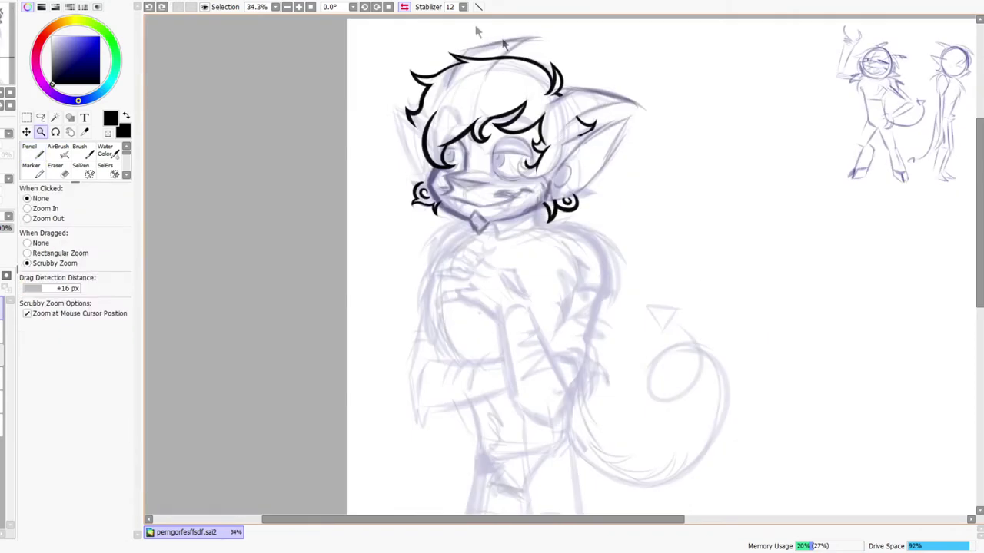
pyautogui.click(405, 7)
pyautogui.moveTo(600, 151); pyautogui.dragTo(439, 247)
pyautogui.click(405, 7)
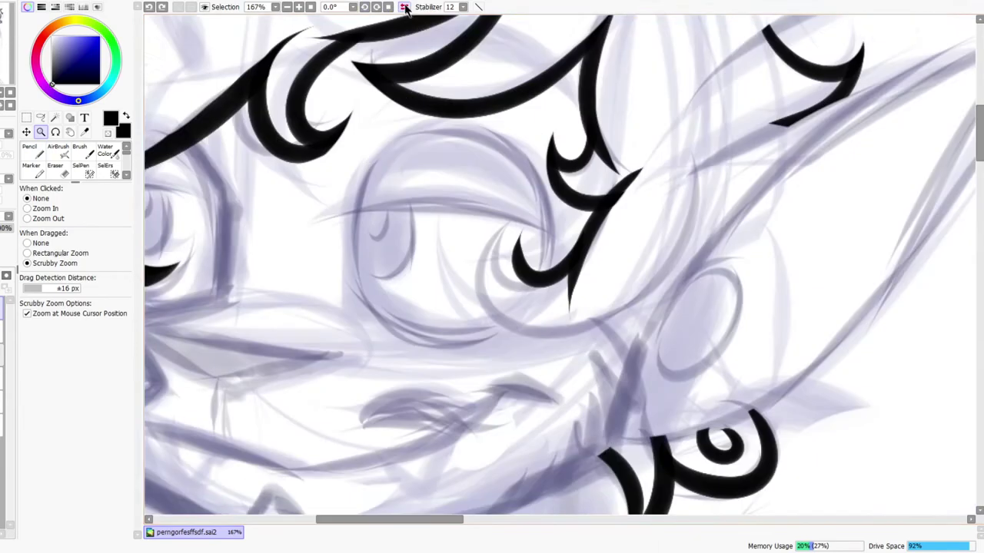
pyautogui.moveTo(703, 183); pyautogui.dragTo(681, 198)
pyautogui.moveTo(736, 157); pyautogui.dragTo(730, 171)
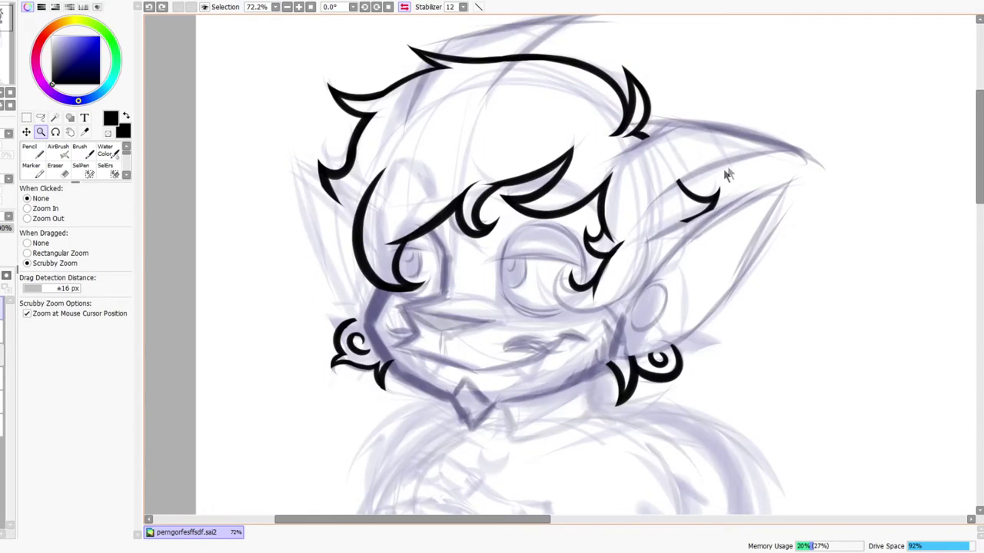
# Try erasing the outer edge where the tapered stroke crosses the small curl
pyautogui.moveTo(653, 239); pyautogui.dragTo(626, 240)
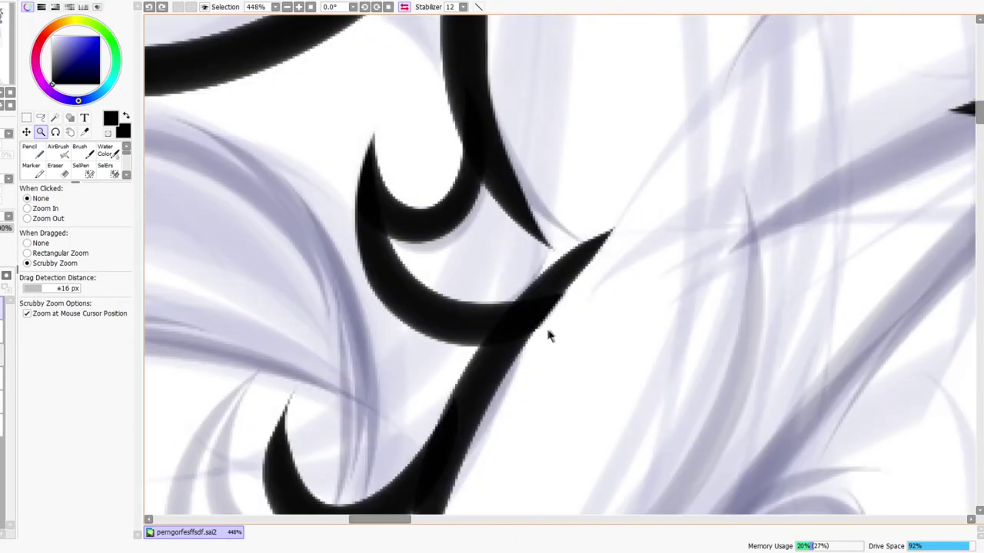
pyautogui.press('e')
pyautogui.moveTo(559, 303)
pyautogui.mouseDown()
pyautogui.moveTo(633, 244)
pyautogui.moveTo(665, 274)
pyautogui.moveTo(639, 302)
pyautogui.moveTo(602, 294)
pyautogui.moveTo(632, 286)
pyautogui.mouseUp()
pyautogui.hotkey('ctrl', 'z')
# Check the balance of the inked fringe, side tufts and jaw curls at several zoom levels in both canvas orientations
pyautogui.hotkey('ctrl', 'space')
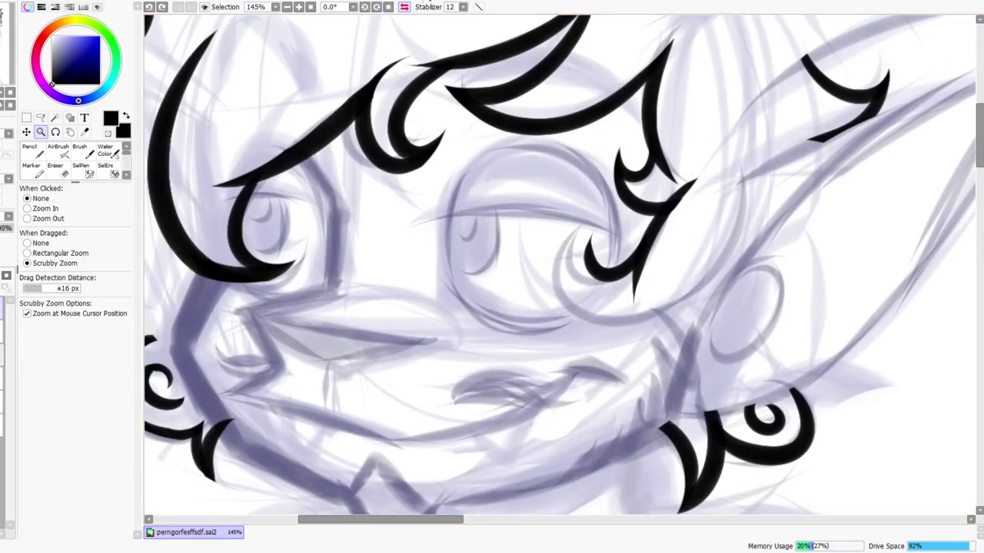
pyautogui.press('h')
pyautogui.moveTo(565, 174); pyautogui.dragTo(547, 248)
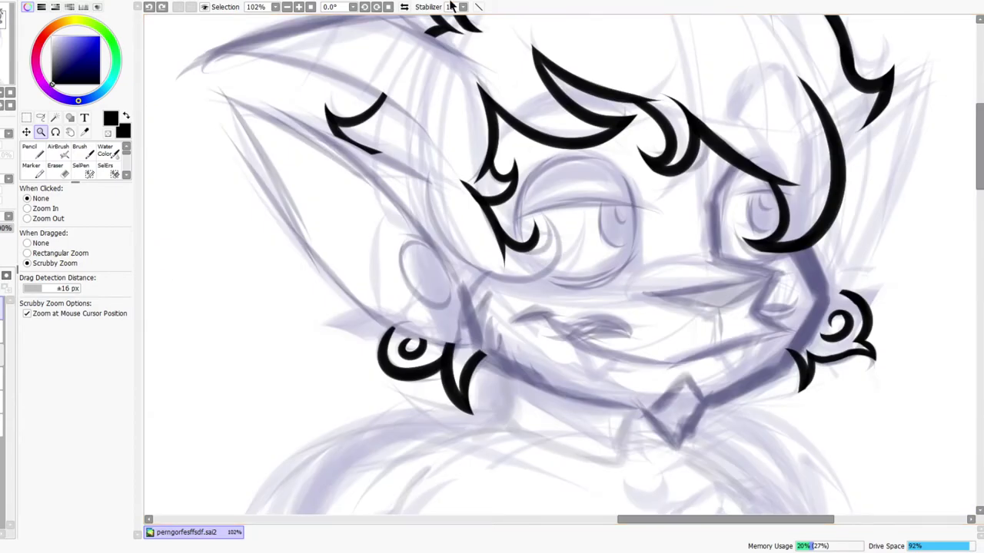
pyautogui.click(406, 6)
pyautogui.scroll(-5, 505, 153)
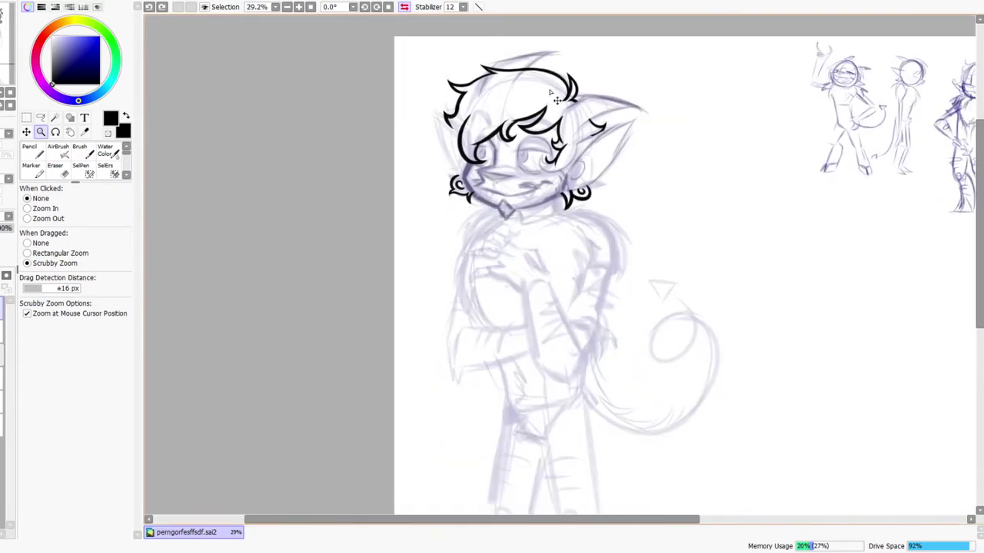
pyautogui.scroll(3, 562, 127)
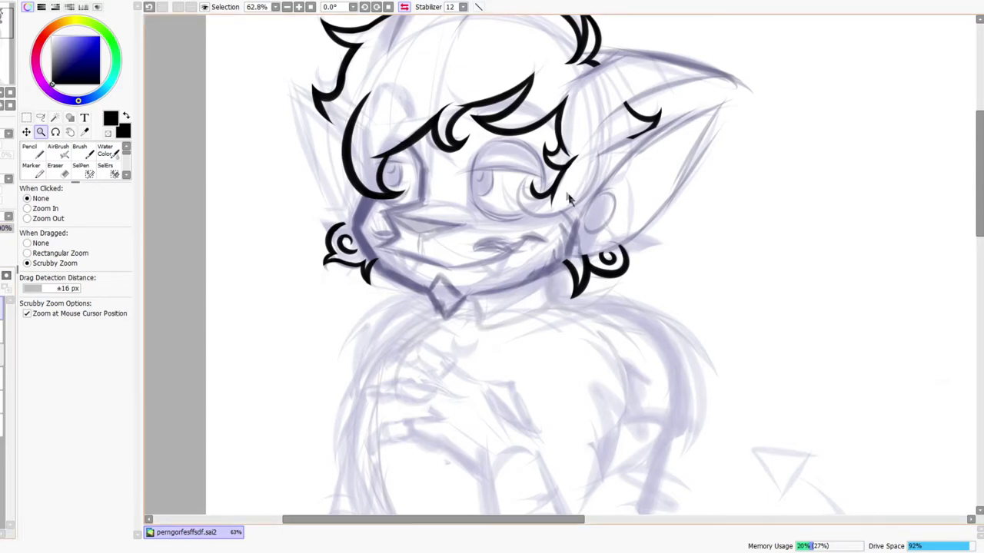
pyautogui.moveTo(572, 201); pyautogui.dragTo(585, 175)
pyautogui.moveTo(497, 165); pyautogui.dragTo(504, 159)
# Try inking the side lock's long outer curve from the ear base to beneath the near eye
pyautogui.click(404, 7)
pyautogui.moveTo(568, 255); pyautogui.dragTo(512, 295)
pyautogui.moveTo(329, 87)
pyautogui.mouseDown()
pyautogui.moveTo(406, 153)
pyautogui.moveTo(421, 383)
pyautogui.mouseUp()
pyautogui.hotkey('ctrl', 'z')
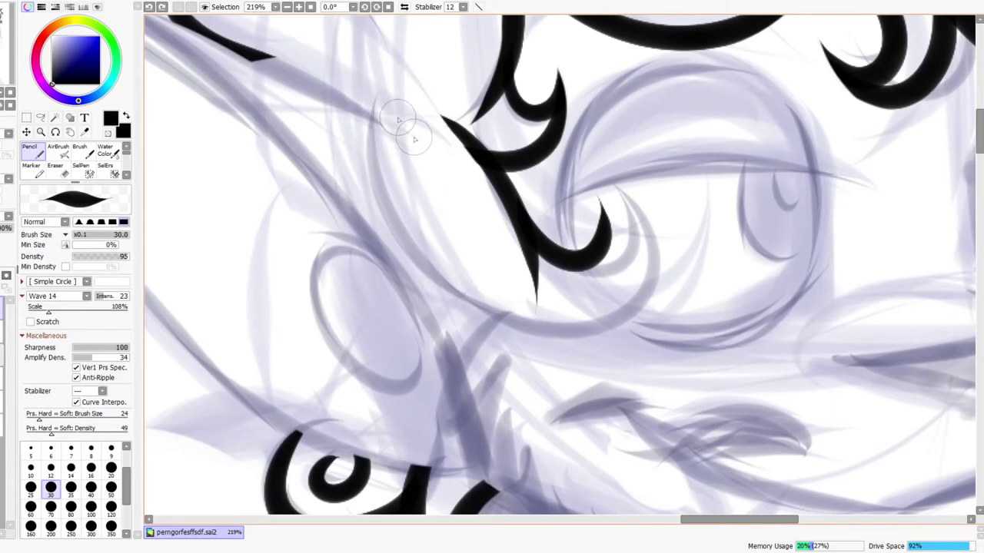
pyautogui.moveTo(349, 87); pyautogui.dragTo(727, 331)
pyautogui.hotkey('ctrl', 'z')
pyautogui.moveTo(349, 84); pyautogui.dragTo(671, 324)
pyautogui.hotkey('ctrl', 'z')
# Try inking the outer curve with its lower end hooked back up around the small tuft's tip
pyautogui.moveTo(370, 83); pyautogui.dragTo(582, 230)
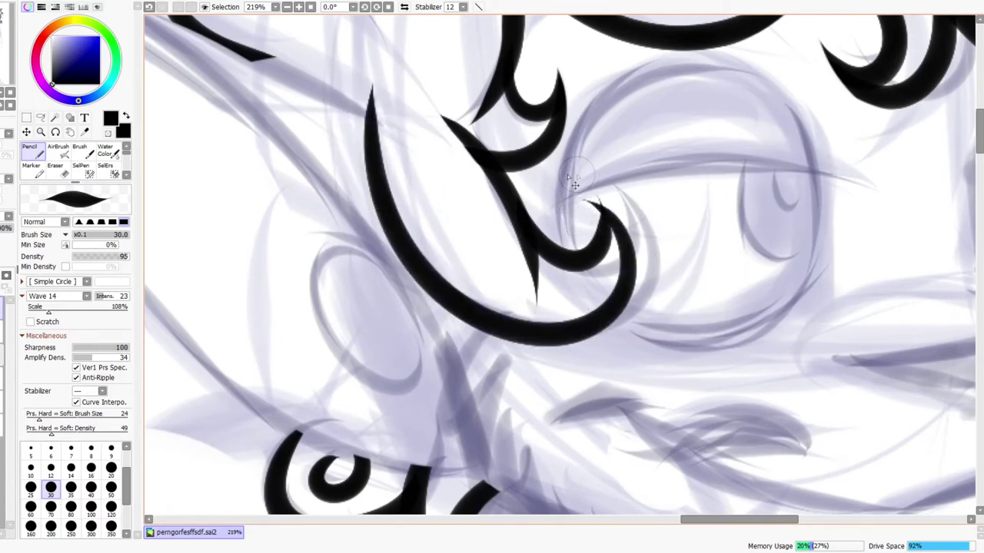
pyautogui.hotkey('ctrl', 'z')
pyautogui.moveTo(371, 87)
pyautogui.mouseDown()
pyautogui.moveTo(617, 165)
pyautogui.moveTo(609, 172)
pyautogui.mouseUp()
pyautogui.hotkey('ctrl', 'z')
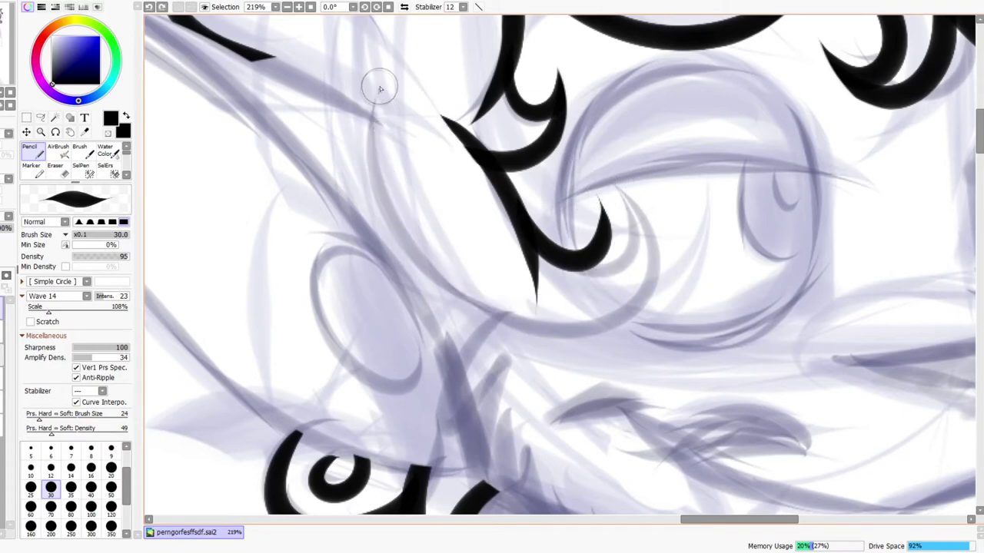
# Try a shorter outer curve that tapers off just below the hooked tuft, checking it with the canvas flipped
pyautogui.moveTo(379, 91); pyautogui.dragTo(605, 262)
pyautogui.click(405, 7)
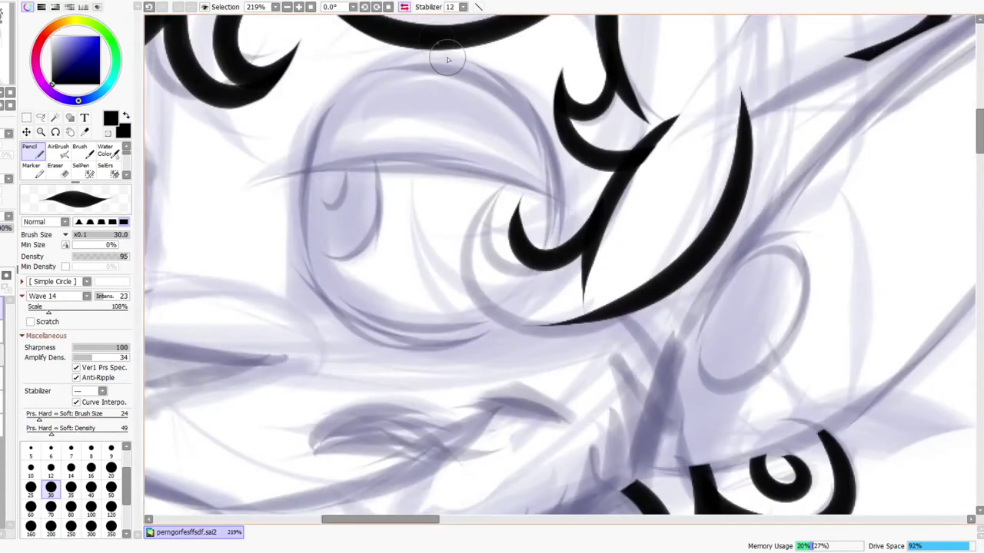
pyautogui.hotkey('ctrl', 'space')
pyautogui.hotkey('ctrl', 'z')
# Try inking two short overlapping curved strokes at the near ear's base, above the sketched oval
pyautogui.moveTo(634, 217)
pyautogui.mouseDown()
pyautogui.moveTo(681, 197)
pyautogui.moveTo(674, 193)
pyautogui.mouseUp()
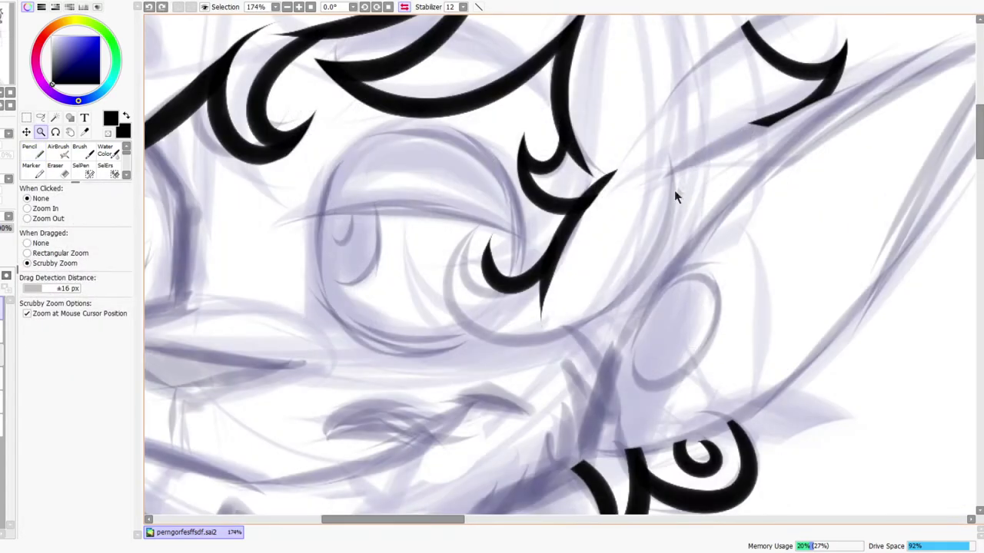
pyautogui.press('n')
pyautogui.moveTo(725, 136); pyautogui.dragTo(715, 271)
pyautogui.moveTo(647, 189); pyautogui.dragTo(696, 243)
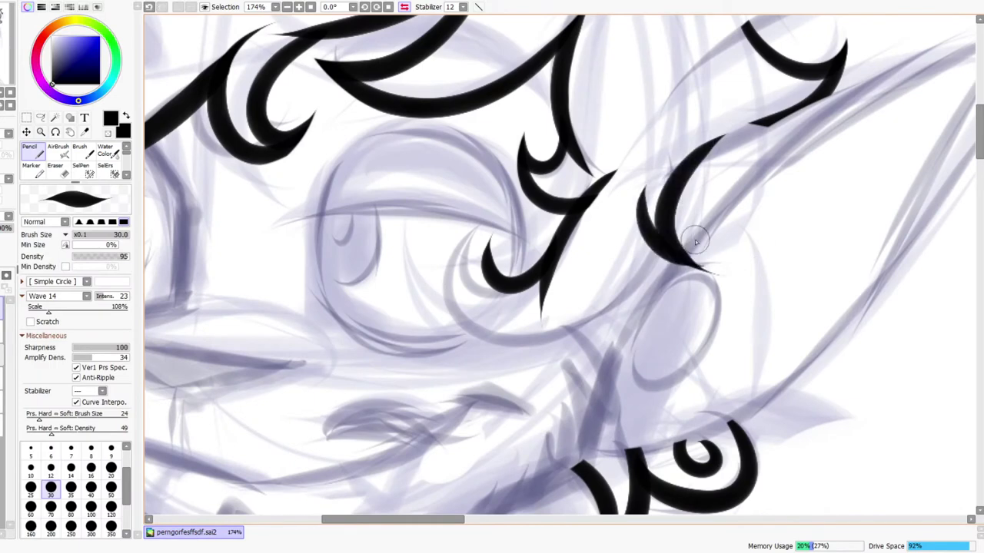
pyautogui.hotkey('ctrl', 'z')
pyautogui.hotkey('ctrl', 'z')
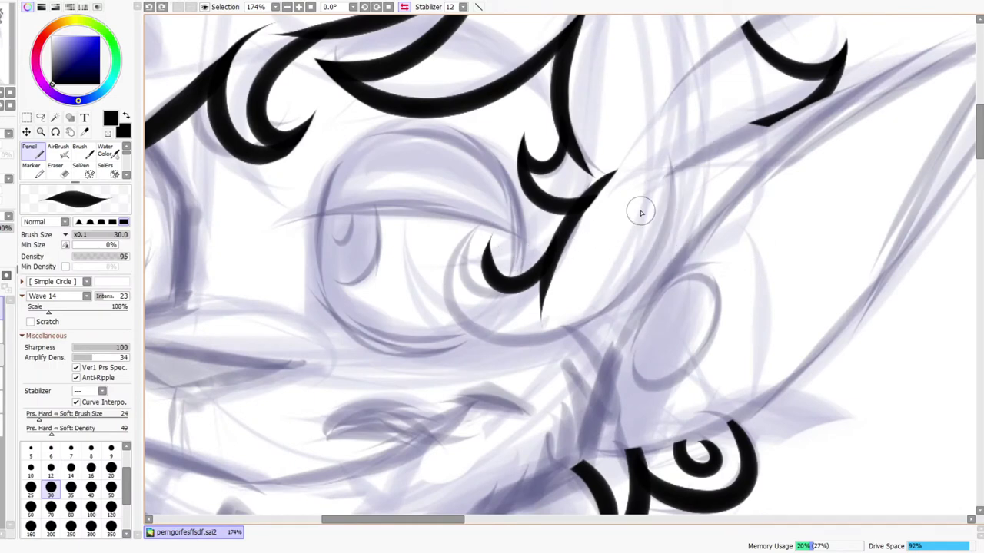
# Ink two curved strokes at the near ear's base, converging into a pointed tuft above the sketched oval
pyautogui.hotkey('ctrl', 'space')
pyautogui.moveTo(644, 216); pyautogui.dragTo(621, 256)
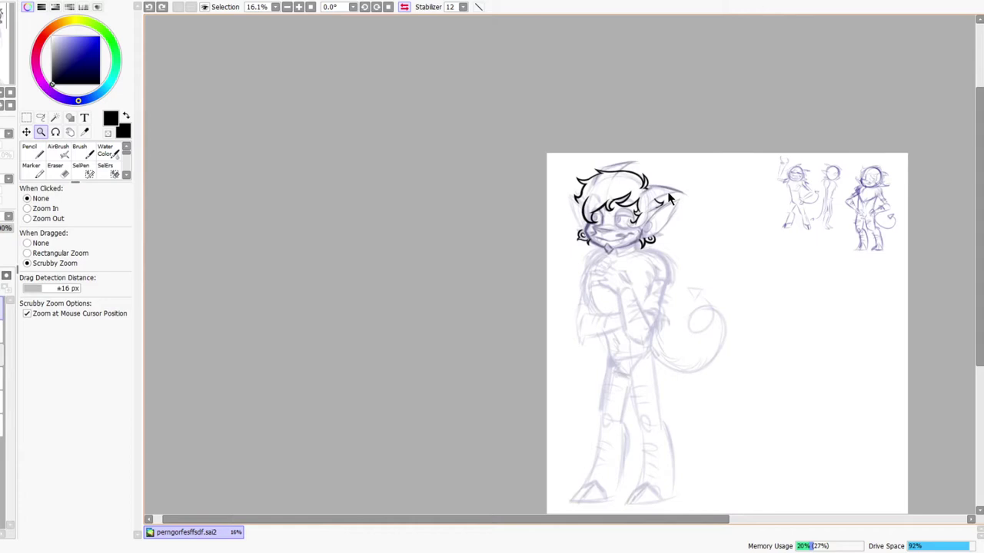
pyautogui.moveTo(653, 209)
pyautogui.mouseDown()
pyautogui.moveTo(678, 189)
pyautogui.moveTo(690, 131)
pyautogui.mouseUp()
pyautogui.press('n')
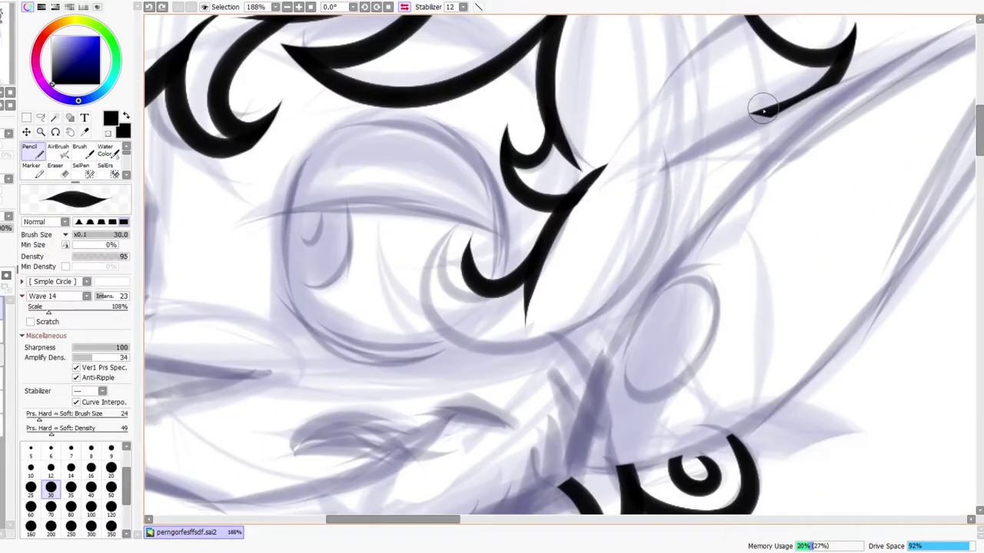
pyautogui.moveTo(776, 104); pyautogui.dragTo(722, 252)
pyautogui.hotkey('ctrl', 'z')
pyautogui.moveTo(772, 110)
pyautogui.mouseDown()
pyautogui.moveTo(728, 137)
pyautogui.moveTo(721, 277)
pyautogui.mouseUp()
pyautogui.moveTo(681, 134); pyautogui.dragTo(739, 274)
pyautogui.hotkey('ctrl', 'z')
pyautogui.moveTo(674, 119); pyautogui.dragTo(753, 274)
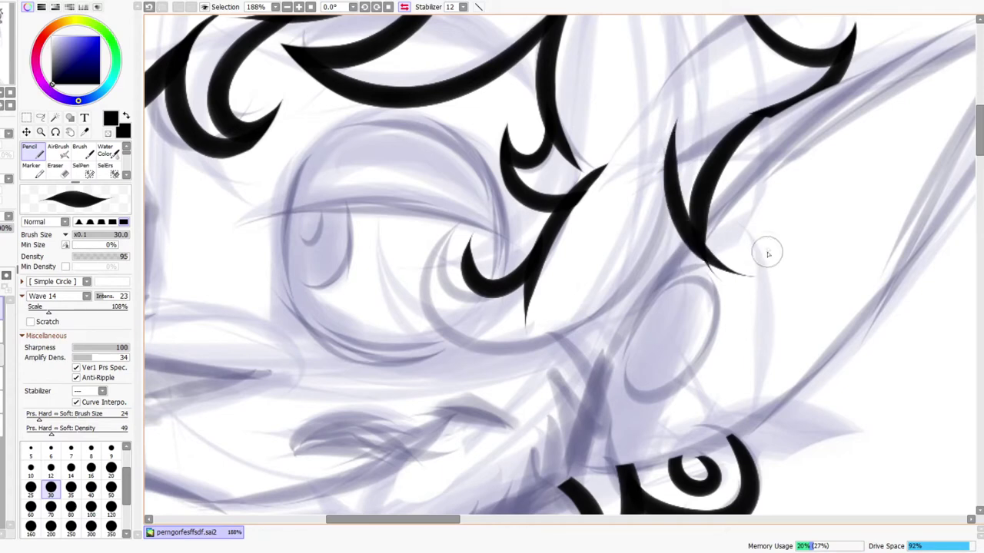
# Redraw the tuft's inner stroke on the flipped canvas and ink the side lock's long outer curve down beneath the near eye
pyautogui.click(404, 8)
pyautogui.hotkey('ctrl', 'z')
pyautogui.moveTo(428, 112)
pyautogui.mouseDown()
pyautogui.moveTo(445, 166)
pyautogui.moveTo(378, 265)
pyautogui.mouseUp()
pyautogui.moveTo(428, 114); pyautogui.dragTo(626, 342)
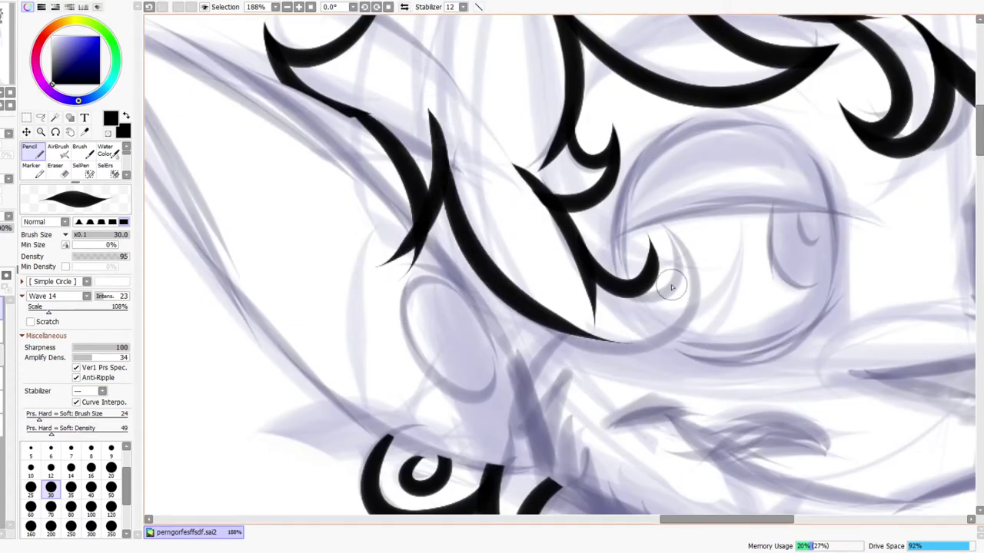
pyautogui.hotkey('ctrl', 'z')
pyautogui.moveTo(428, 114); pyautogui.dragTo(627, 354)
pyautogui.hotkey('ctrl', 'z')
pyautogui.moveTo(428, 114); pyautogui.dragTo(634, 365)
# Ink the lower end of the outer curve hooking back up to the small tuft's tip beside the eye
pyautogui.moveTo(547, 332)
pyautogui.mouseDown()
pyautogui.moveTo(725, 304)
pyautogui.moveTo(702, 242)
pyautogui.mouseUp()
pyautogui.hotkey('ctrl', 'z')
pyautogui.moveTo(530, 309); pyautogui.dragTo(652, 222)
pyautogui.hotkey('ctrl', 'z')
pyautogui.moveTo(538, 323)
pyautogui.mouseDown()
pyautogui.moveTo(657, 230)
pyautogui.moveTo(650, 221)
pyautogui.mouseUp()
pyautogui.press('h')
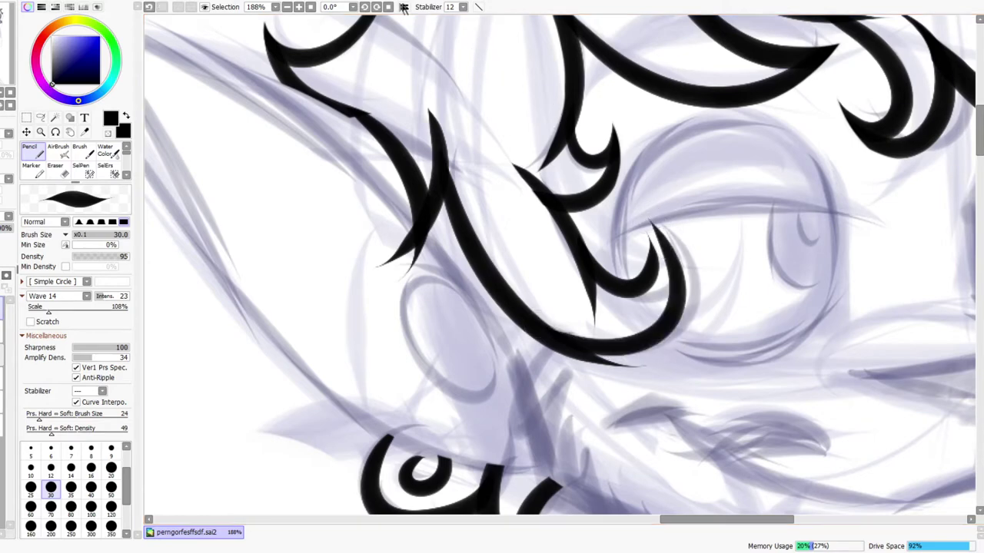
# Retouch the hooked end of the side lock with the Pencil where it meets the small tuft
pyautogui.moveTo(465, 331); pyautogui.dragTo(488, 236)
pyautogui.hotkey('ctrl', 'z')
pyautogui.moveTo(461, 324)
pyautogui.mouseDown()
pyautogui.moveTo(488, 237)
pyautogui.moveTo(482, 268)
pyautogui.moveTo(415, 291)
pyautogui.mouseUp()
pyautogui.moveTo(525, 229); pyautogui.dragTo(626, 215)
pyautogui.moveTo(498, 257); pyautogui.dragTo(536, 247)
# Set the eraser size to 35 and trim the hook's outer edge and the overlapping line ends at its tip
pyautogui.press('e')
pyautogui.moveTo(449, 271); pyautogui.dragTo(457, 326)
pyautogui.press('[')
pyautogui.press('[')
pyautogui.press('[')
pyautogui.press('[')
pyautogui.press('[')
pyautogui.moveTo(417, 295); pyautogui.dragTo(421, 336)
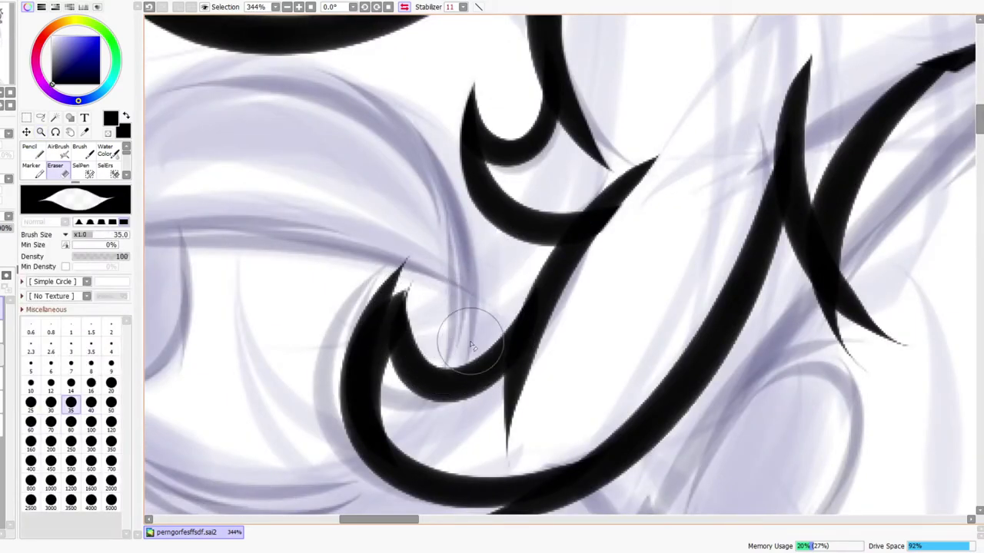
pyautogui.moveTo(394, 459); pyautogui.dragTo(358, 342)
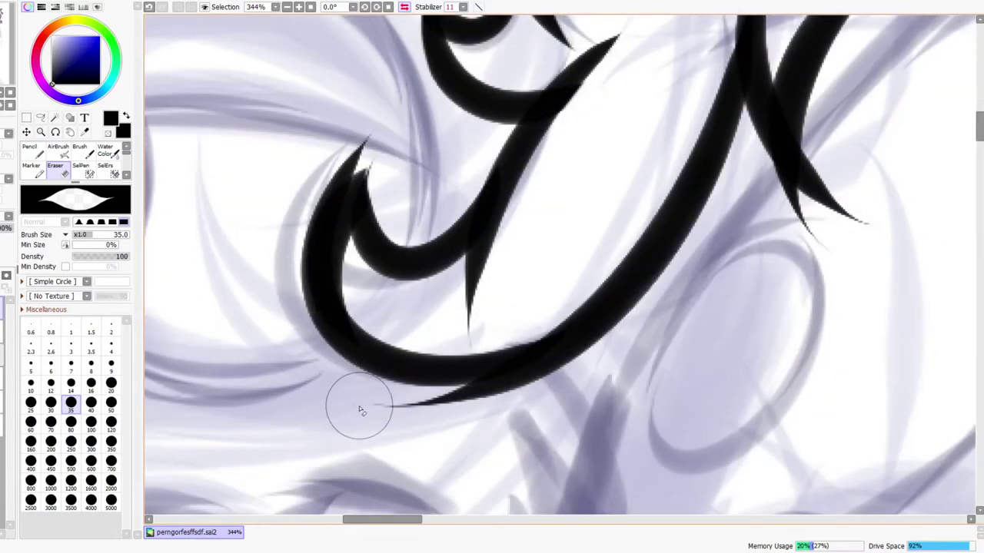
pyautogui.moveTo(289, 280)
pyautogui.mouseDown()
pyautogui.moveTo(392, 124)
pyautogui.moveTo(370, 318)
pyautogui.moveTo(369, 188)
pyautogui.mouseUp()
# Undo the last erasure and re-ink the hook's outer edge tapering up to its tip
pyautogui.press('n')
pyautogui.hotkey('ctrl', 'z')
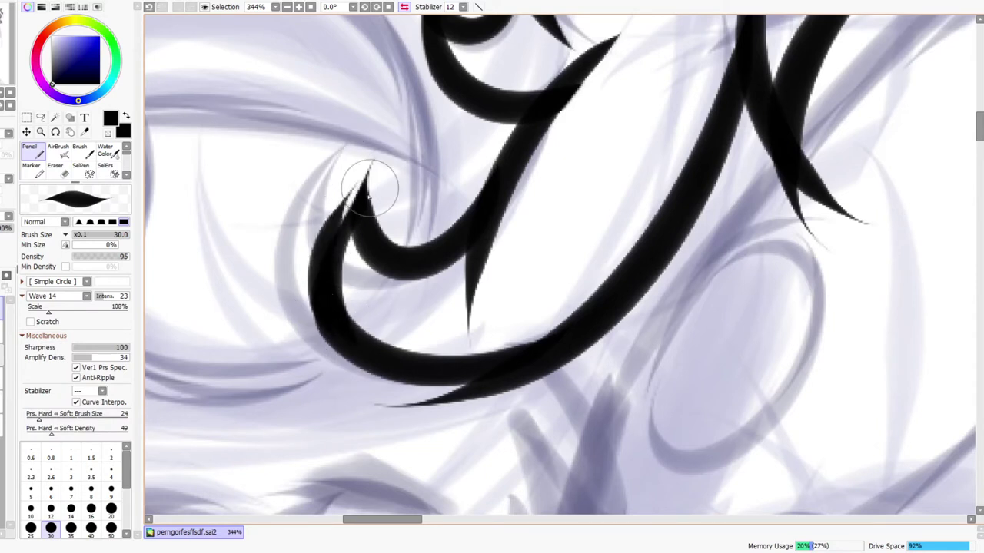
pyautogui.moveTo(340, 328); pyautogui.dragTo(428, 149)
pyautogui.moveTo(337, 350); pyautogui.dragTo(430, 144)
pyautogui.moveTo(329, 328)
pyautogui.mouseDown()
pyautogui.moveTo(432, 148)
pyautogui.moveTo(454, 130)
pyautogui.mouseUp()
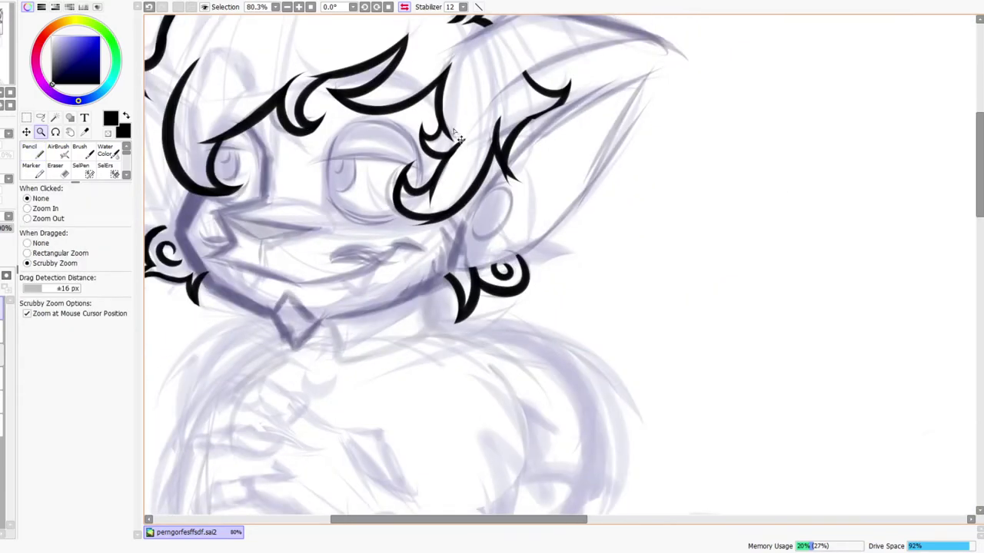
pyautogui.moveTo(406, 165); pyautogui.dragTo(454, 202)
pyautogui.press('e')
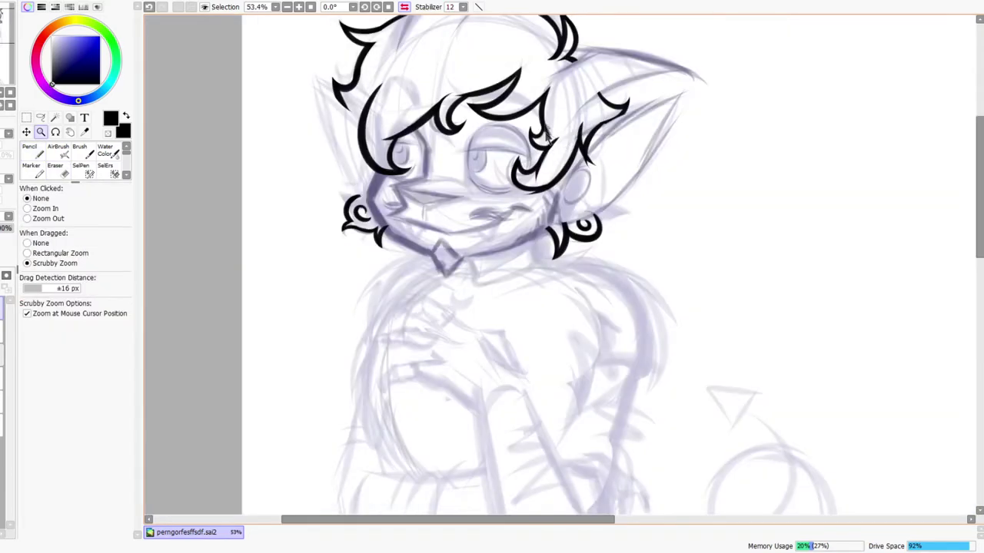
# Clean the underside of the side lock's hooked end with the eraser on the flipped canvas
pyautogui.click(405, 7)
pyautogui.moveTo(589, 179); pyautogui.dragTo(676, 176)
pyautogui.press('e')
pyautogui.moveTo(495, 220); pyautogui.dragTo(703, 202)
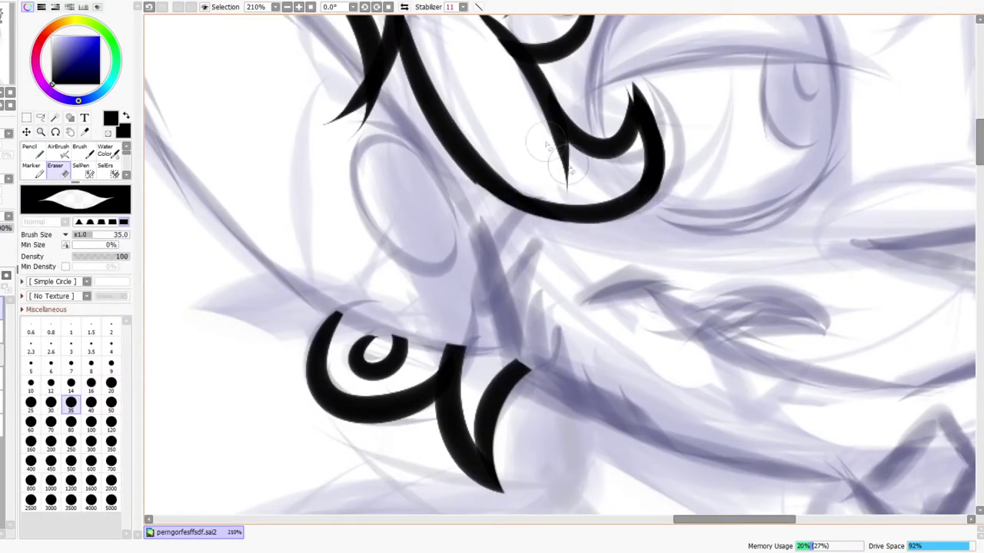
pyautogui.hotkey('ctrl', 'z')
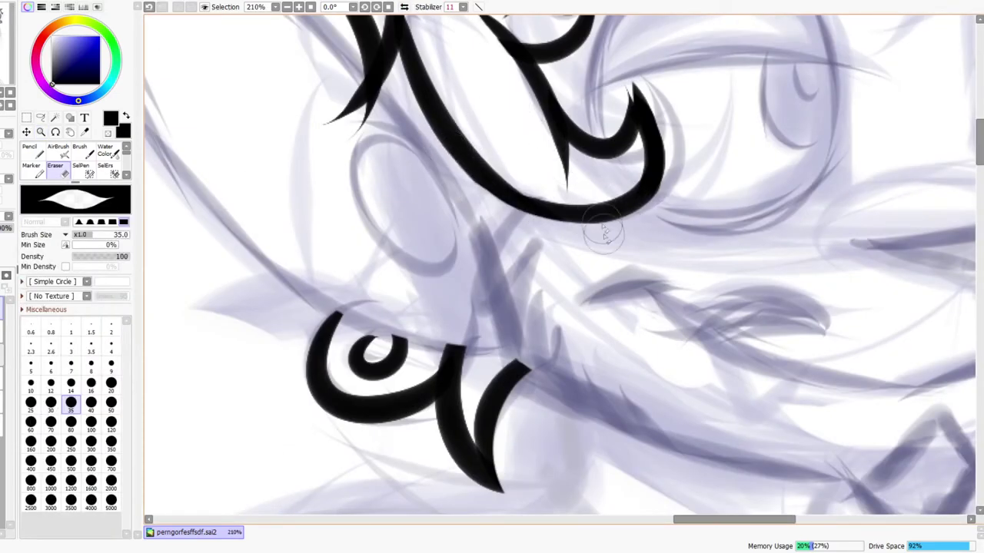
pyautogui.click(602, 244)
# Erase the overshooting stroke ends below the ear-base tuft so it finishes in a single point
pyautogui.press('z')
pyautogui.moveTo(590, 153); pyautogui.dragTo(501, 153)
pyautogui.moveTo(637, 146)
pyautogui.mouseDown()
pyautogui.moveTo(581, 178)
pyautogui.moveTo(479, 207)
pyautogui.moveTo(369, 350)
pyautogui.moveTo(384, 307)
pyautogui.moveTo(450, 259)
pyautogui.moveTo(422, 342)
pyautogui.mouseUp()
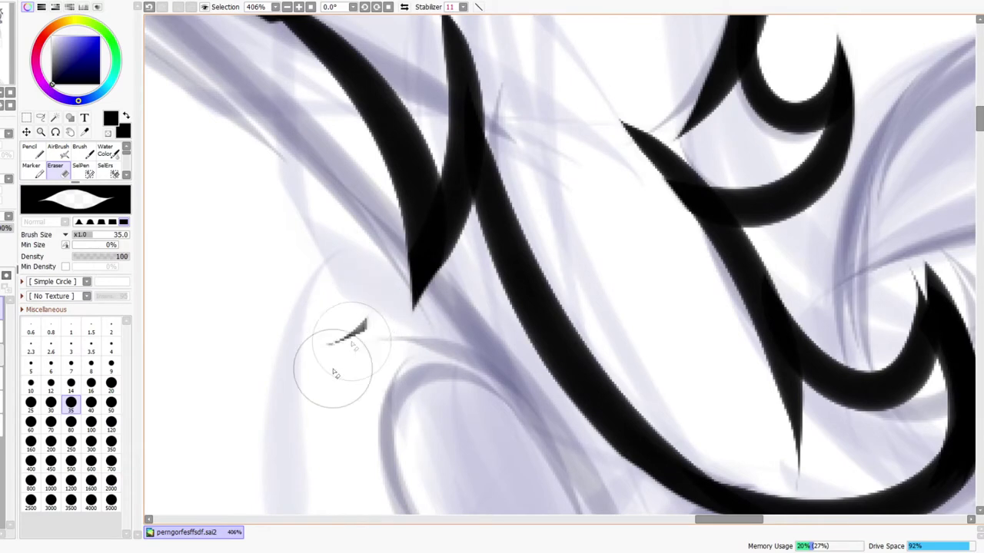
pyautogui.moveTo(354, 340); pyautogui.dragTo(348, 358)
pyautogui.press('z')
pyautogui.moveTo(386, 273); pyautogui.dragTo(414, 248)
pyautogui.moveTo(419, 205); pyautogui.dragTo(434, 195)
# Ink a short stroke smoothing the corner where the ear-base tuft's outer line joins the upper lock
pyautogui.press('n')
pyautogui.moveTo(299, 240); pyautogui.dragTo(367, 287)
pyautogui.hotkey('ctrl', 'z')
pyautogui.moveTo(296, 242)
pyautogui.mouseDown()
pyautogui.moveTo(408, 345)
pyautogui.moveTo(376, 275)
pyautogui.moveTo(341, 246)
pyautogui.moveTo(423, 343)
pyautogui.moveTo(334, 239)
pyautogui.moveTo(417, 300)
pyautogui.mouseUp()
pyautogui.hotkey('ctrl', 'z')
pyautogui.moveTo(357, 252); pyautogui.dragTo(424, 304)
pyautogui.press('z')
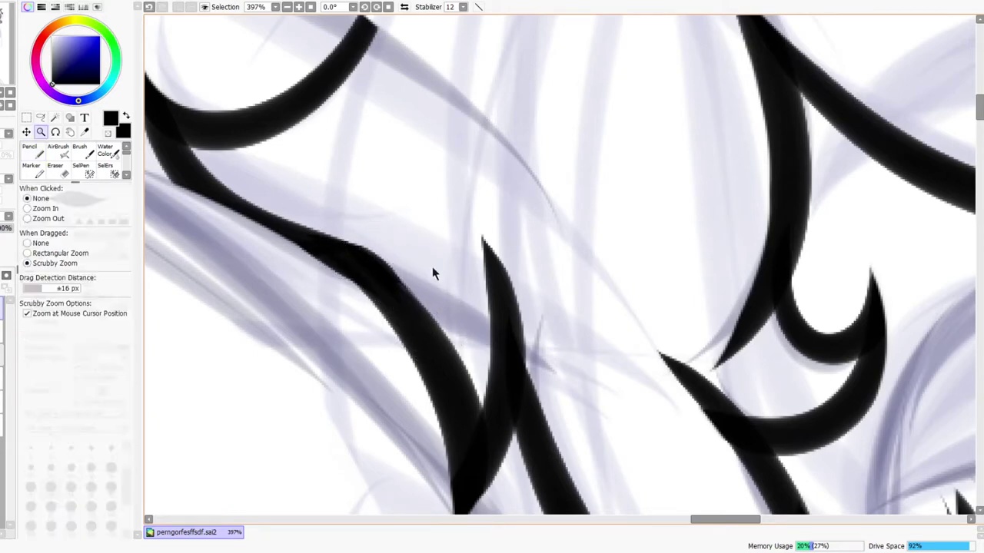
pyautogui.moveTo(432, 267); pyautogui.dragTo(375, 275)
# Restore the canvas orientation and refine the inner notch of the ear-base tuft with the eraser
pyautogui.click(403, 7)
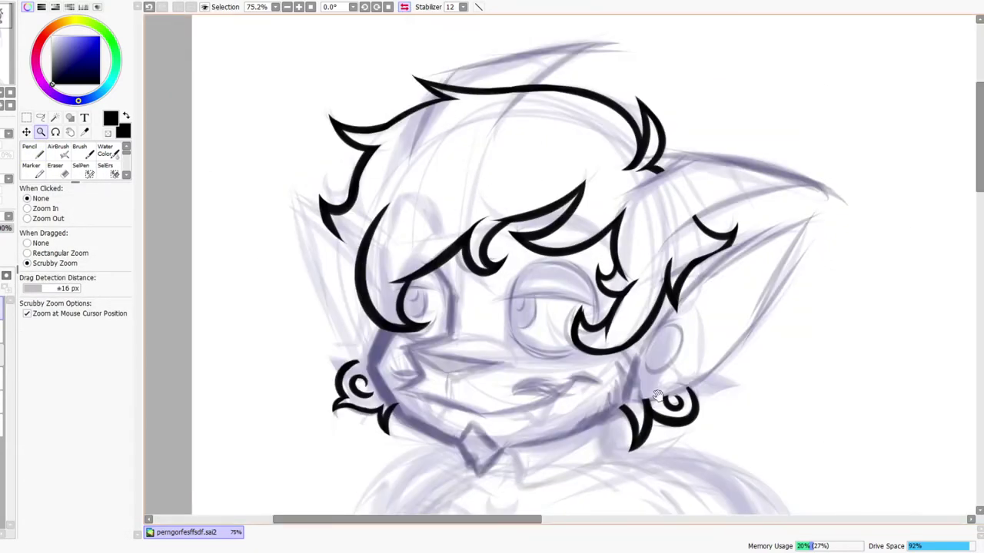
pyautogui.moveTo(656, 391); pyautogui.dragTo(627, 244)
pyautogui.moveTo(681, 84); pyautogui.dragTo(751, 83)
pyautogui.moveTo(455, 403); pyautogui.dragTo(432, 401)
pyautogui.moveTo(459, 398); pyautogui.dragTo(468, 238)
pyautogui.moveTo(438, 231); pyautogui.dragTo(454, 211)
pyautogui.press('e')
pyautogui.moveTo(438, 365); pyautogui.dragTo(475, 139)
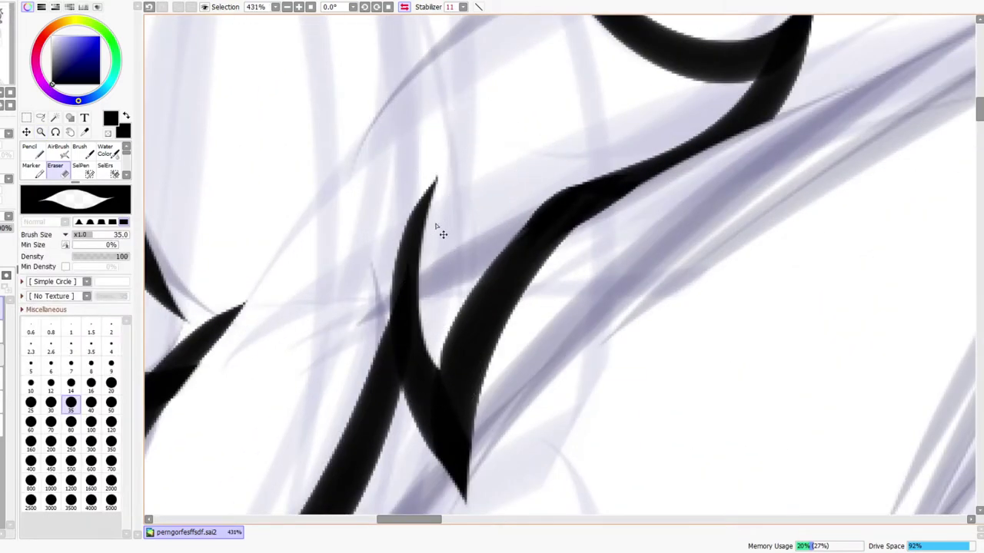
pyautogui.hotkey('ctrl', 'z')
pyautogui.moveTo(432, 337); pyautogui.dragTo(482, 132)
# Thin the outer edge of the ear-base tuft near its lower point with the eraser
pyautogui.hotkey('ctrl', 'space')
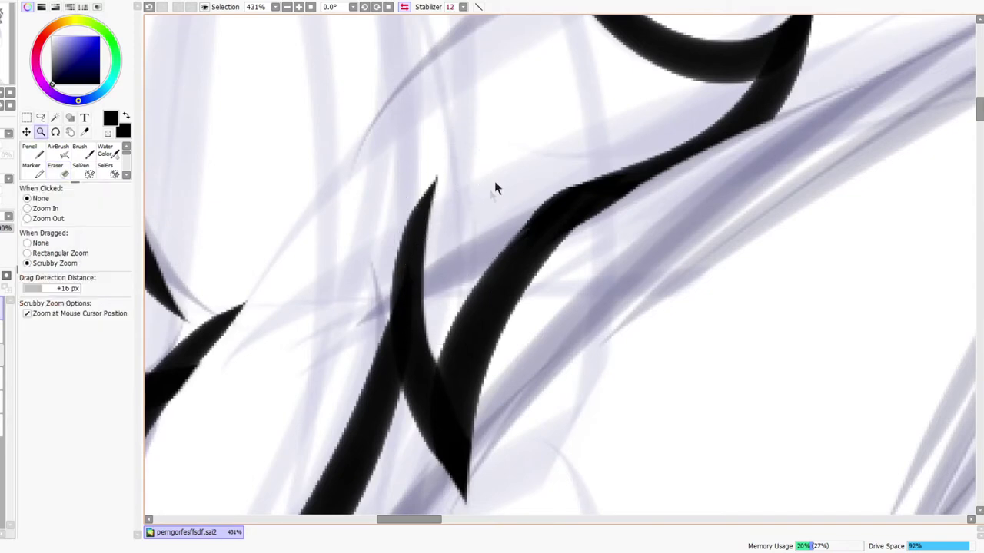
pyautogui.moveTo(475, 199); pyautogui.dragTo(452, 260)
pyautogui.moveTo(504, 191); pyautogui.dragTo(500, 171)
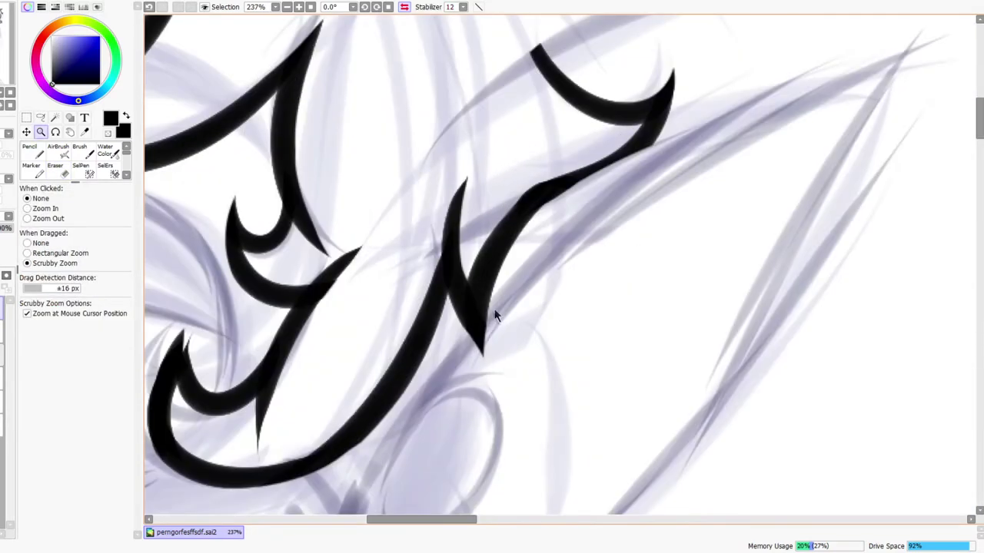
pyautogui.press('n')
pyautogui.press('e')
pyautogui.moveTo(490, 377); pyautogui.dragTo(538, 228)
pyautogui.hotkey('ctrl', 'z')
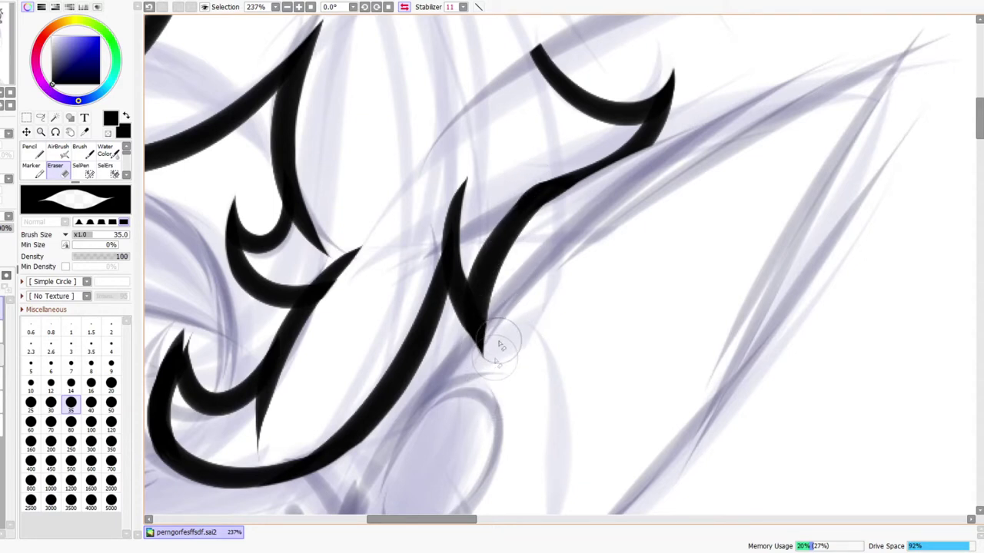
pyautogui.moveTo(496, 364); pyautogui.dragTo(542, 226)
pyautogui.moveTo(478, 374)
pyautogui.mouseDown()
pyautogui.moveTo(523, 236)
pyautogui.moveTo(479, 337)
pyautogui.moveTo(559, 200)
pyautogui.mouseUp()
pyautogui.hotkey('ctrl', 'z')
pyautogui.moveTo(524, 238)
pyautogui.mouseDown()
pyautogui.moveTo(571, 209)
pyautogui.moveTo(572, 228)
pyautogui.mouseUp()
pyautogui.hotkey('ctrl', 'space')
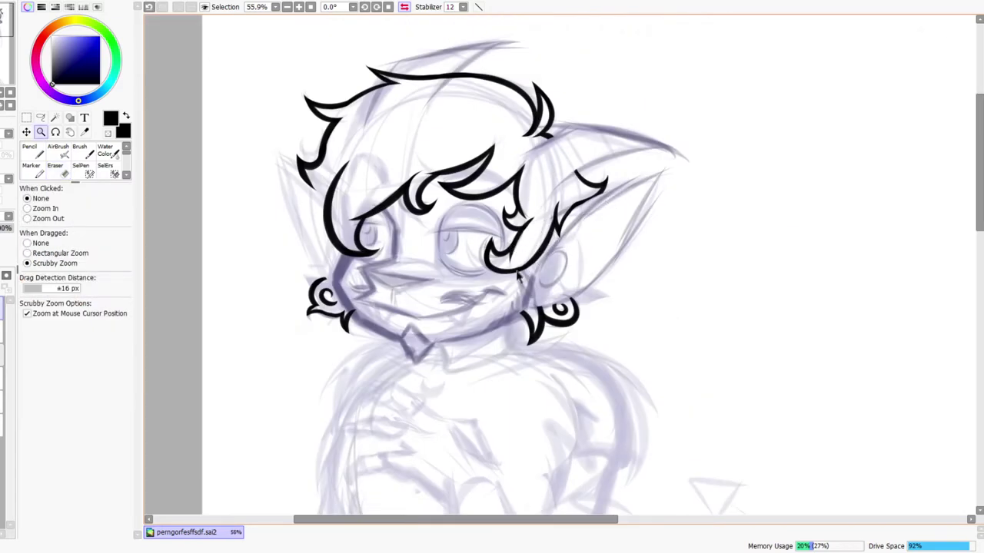
# Touch up the side lock's hooked tip beside the near eye and erase along its inner edge
pyautogui.moveTo(519, 293); pyautogui.dragTo(526, 258)
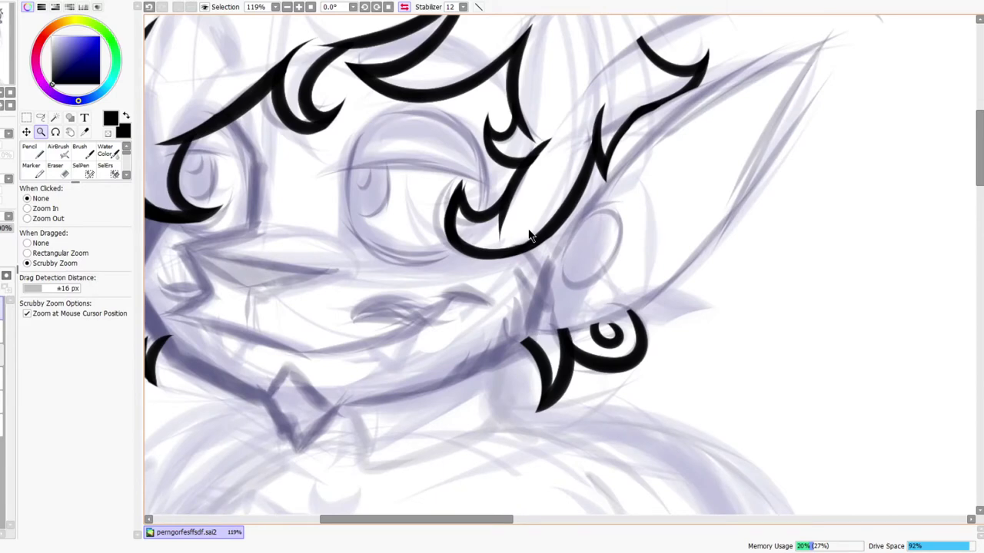
pyautogui.moveTo(562, 216)
pyautogui.mouseDown()
pyautogui.moveTo(589, 217)
pyautogui.moveTo(578, 216)
pyautogui.mouseUp()
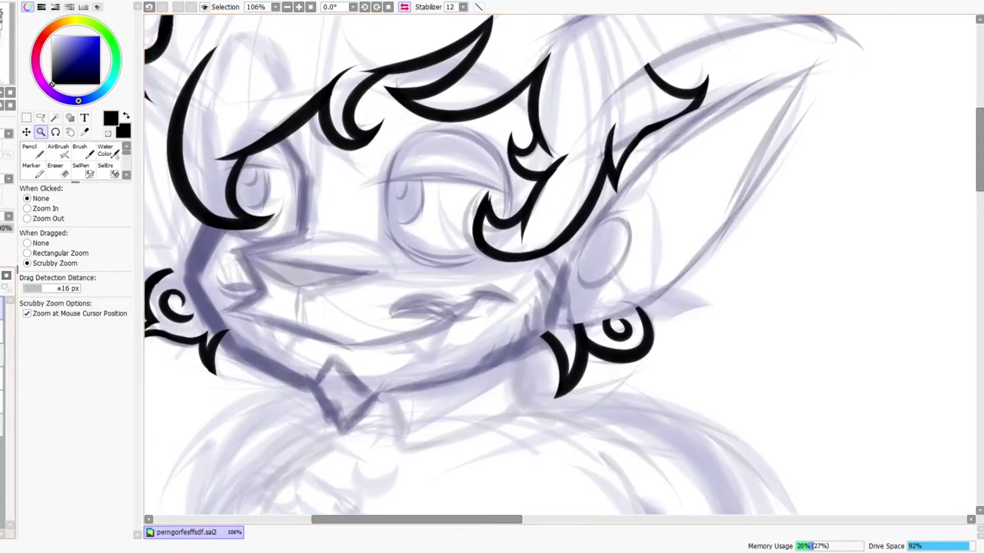
pyautogui.moveTo(497, 185)
pyautogui.mouseDown()
pyautogui.moveTo(513, 181)
pyautogui.moveTo(468, 250)
pyautogui.moveTo(509, 181)
pyautogui.mouseUp()
pyautogui.press('n')
pyautogui.moveTo(463, 257); pyautogui.dragTo(491, 192)
pyautogui.press('e')
pyautogui.moveTo(502, 153); pyautogui.dragTo(511, 282)
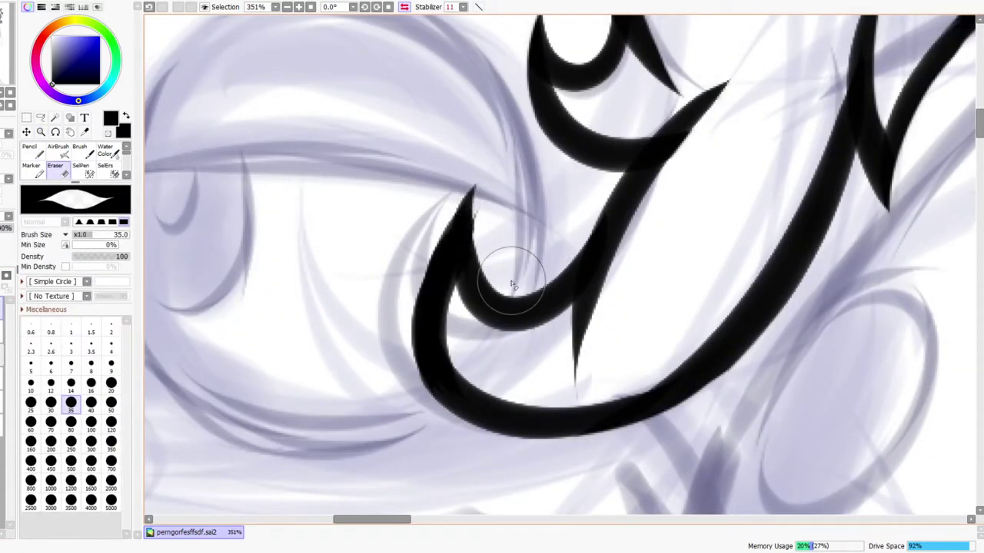
pyautogui.moveTo(430, 229); pyautogui.dragTo(481, 182)
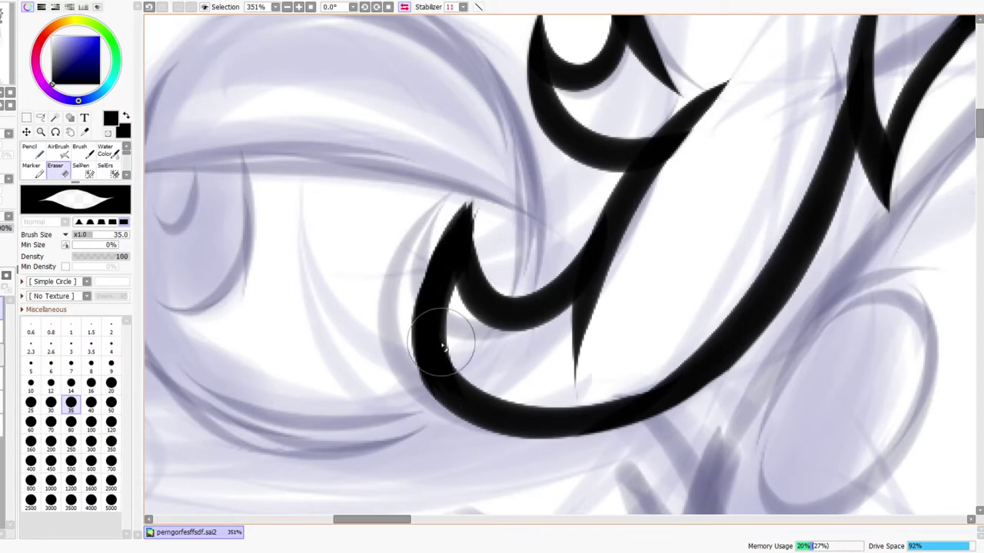
pyautogui.hotkey('ctrl', 'z')
pyautogui.hotkey('ctrl', 'space')
pyautogui.moveTo(523, 149); pyautogui.dragTo(486, 177)
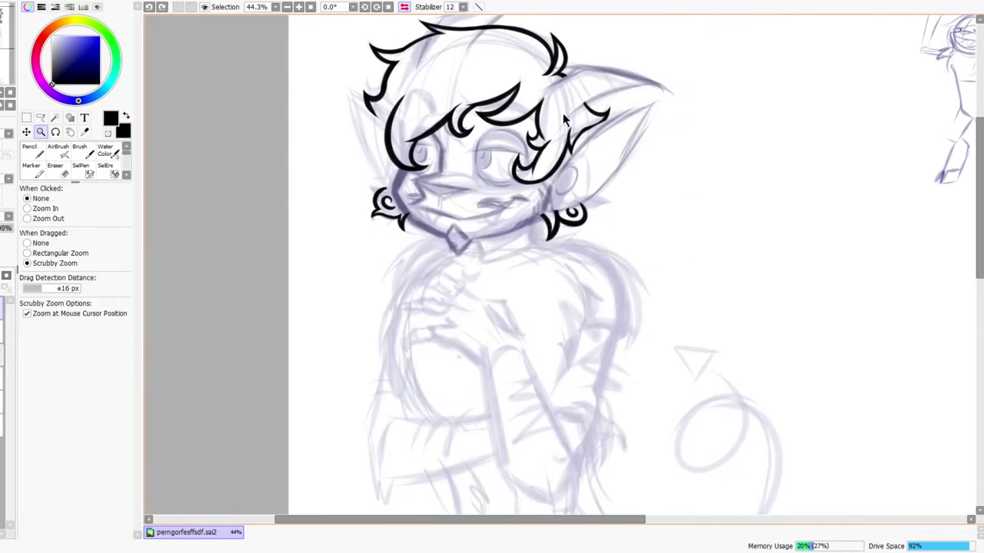
# Flip the canvas and lasso a freeform selection around the side lock's hooked end
pyautogui.click(405, 7)
pyautogui.moveTo(668, 146); pyautogui.dragTo(701, 135)
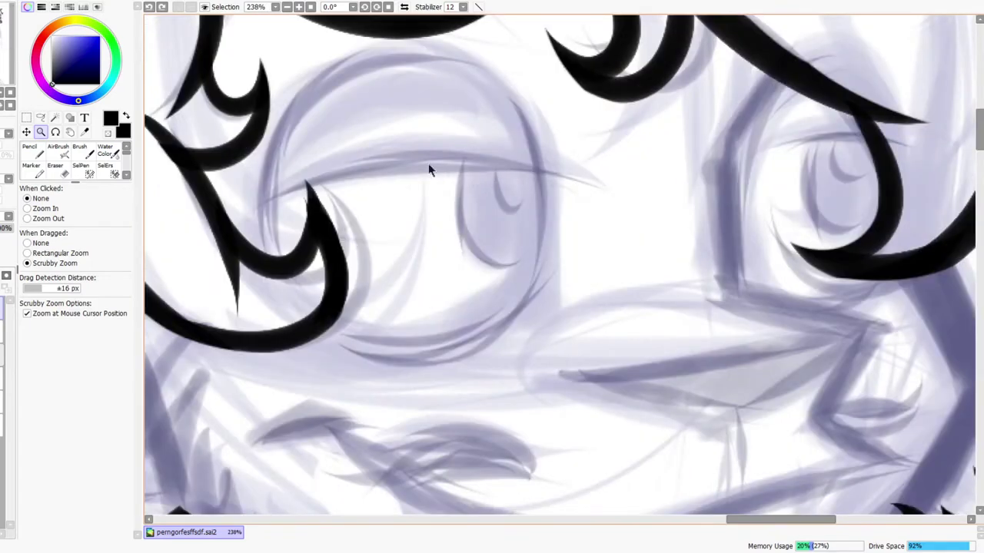
pyautogui.moveTo(428, 165); pyautogui.dragTo(579, 221)
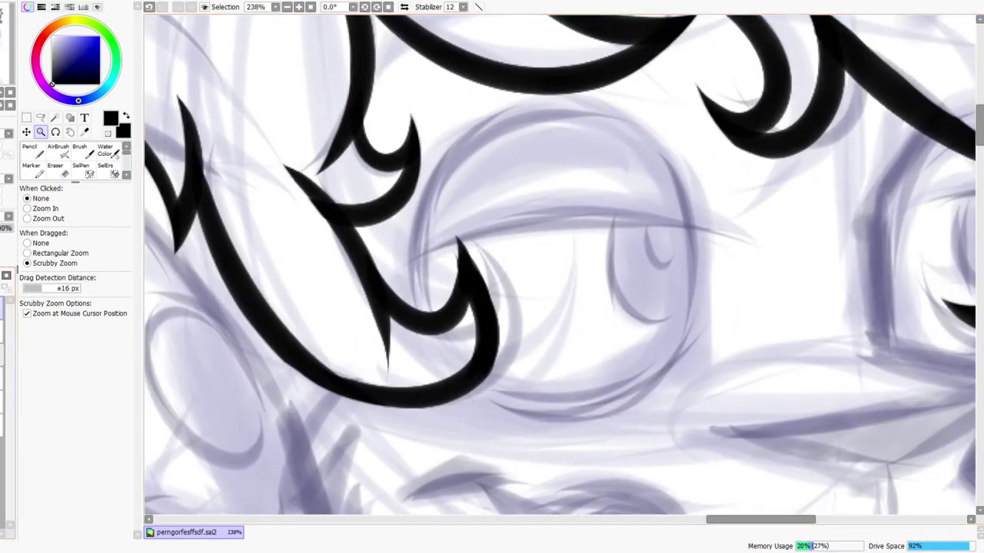
pyautogui.press('l')
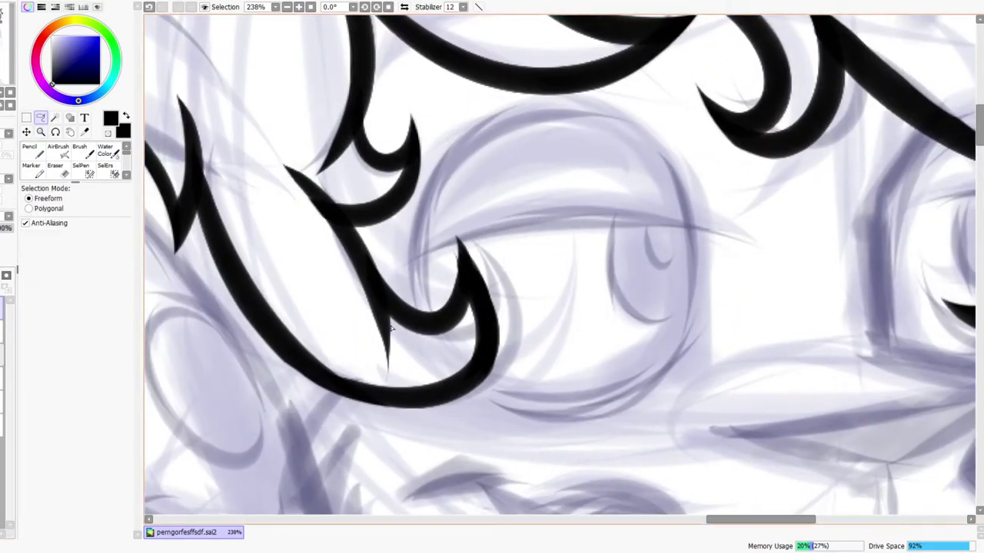
pyautogui.moveTo(367, 450); pyautogui.dragTo(369, 445)
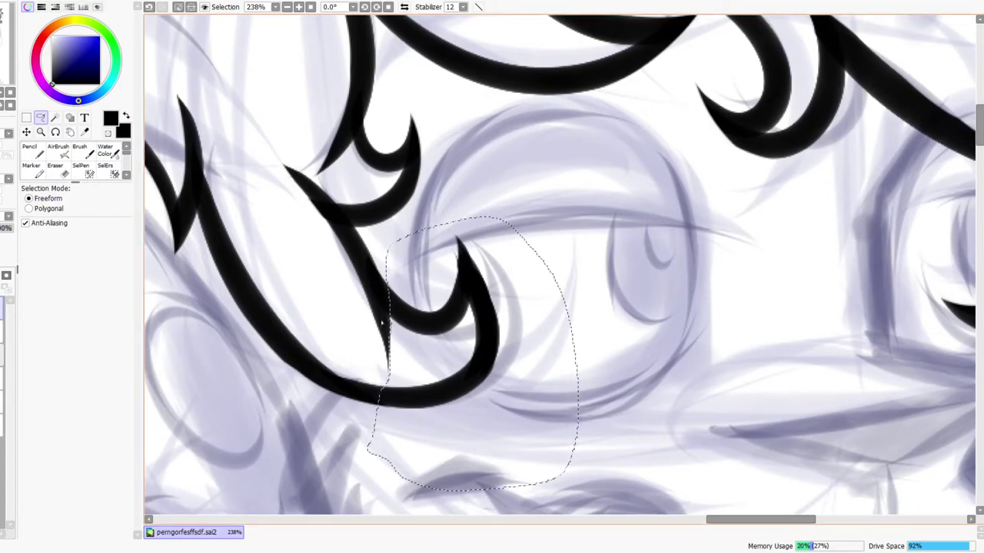
# Transform the selected hook, resizing it narrower and deforming its lower corner inward, then deselect and flip the canvas back
pyautogui.hotkey('ctrl', 't')
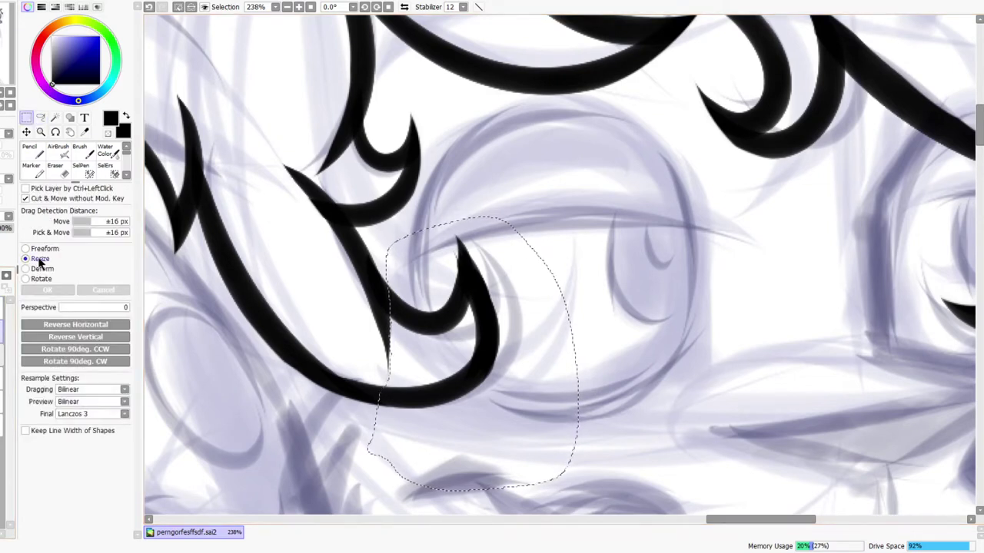
pyautogui.click(43, 261)
pyautogui.moveTo(496, 316); pyautogui.dragTo(472, 316)
pyautogui.click(42, 269)
pyautogui.moveTo(471, 413); pyautogui.dragTo(468, 411)
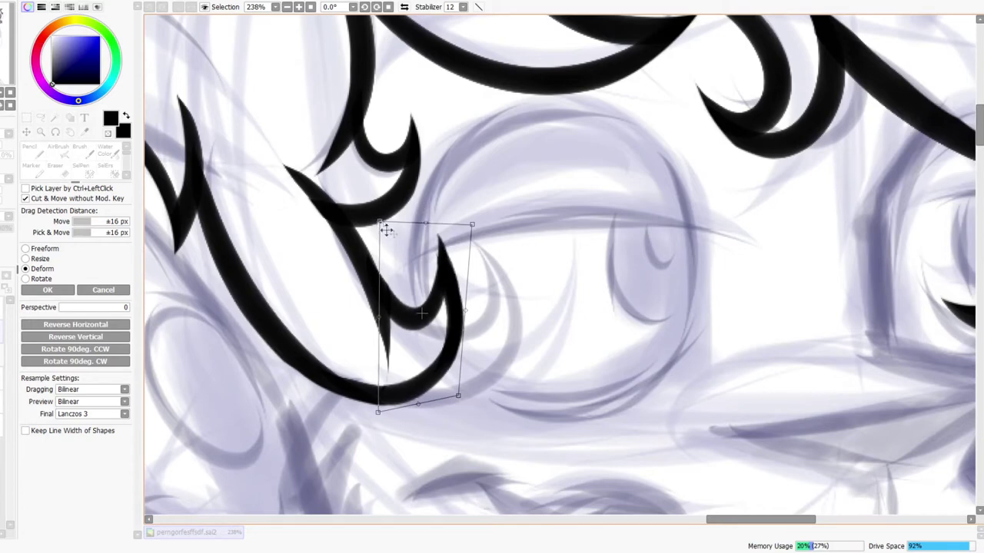
pyautogui.click(48, 290)
pyautogui.hotkey('ctrl', 'd')
pyautogui.hotkey('ctrl', 'space')
pyautogui.moveTo(557, 257); pyautogui.dragTo(586, 253)
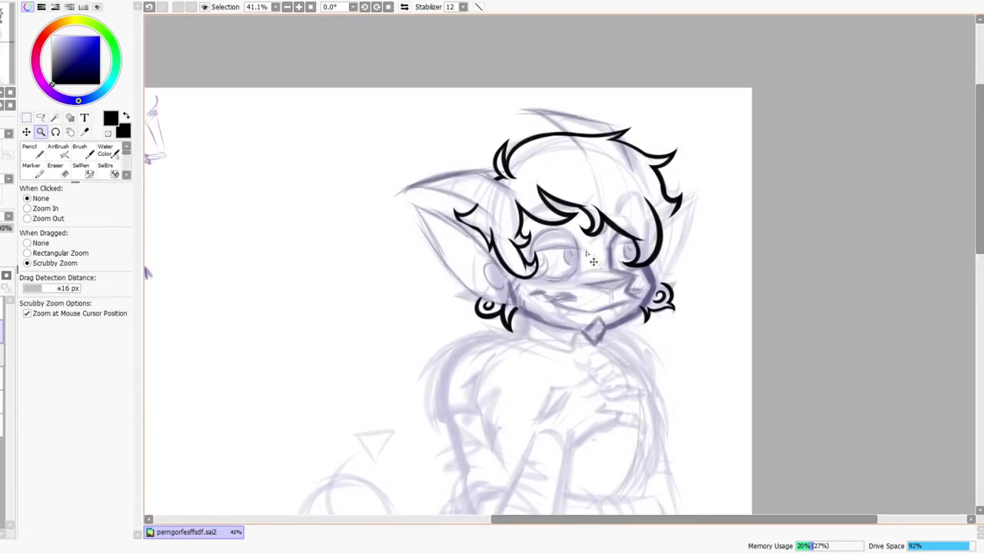
pyautogui.moveTo(603, 388); pyautogui.dragTo(554, 326)
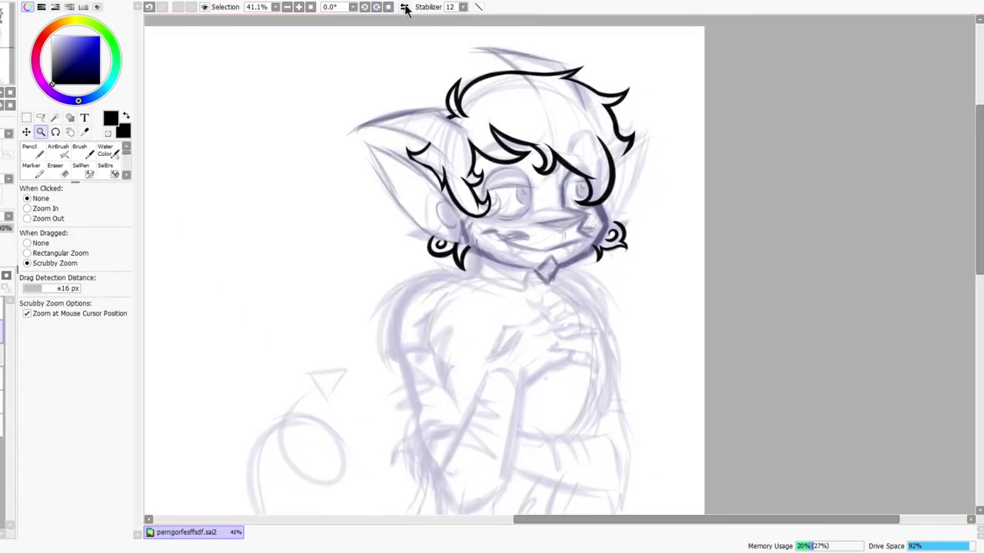
pyautogui.click(405, 8)
# Flip the canvas and trim the inner edge of the side lock beside the near eye with the eraser at size 12
pyautogui.moveTo(744, 216); pyautogui.dragTo(697, 264)
pyautogui.moveTo(628, 227); pyautogui.dragTo(578, 247)
pyautogui.scroll(3, 579, 177)
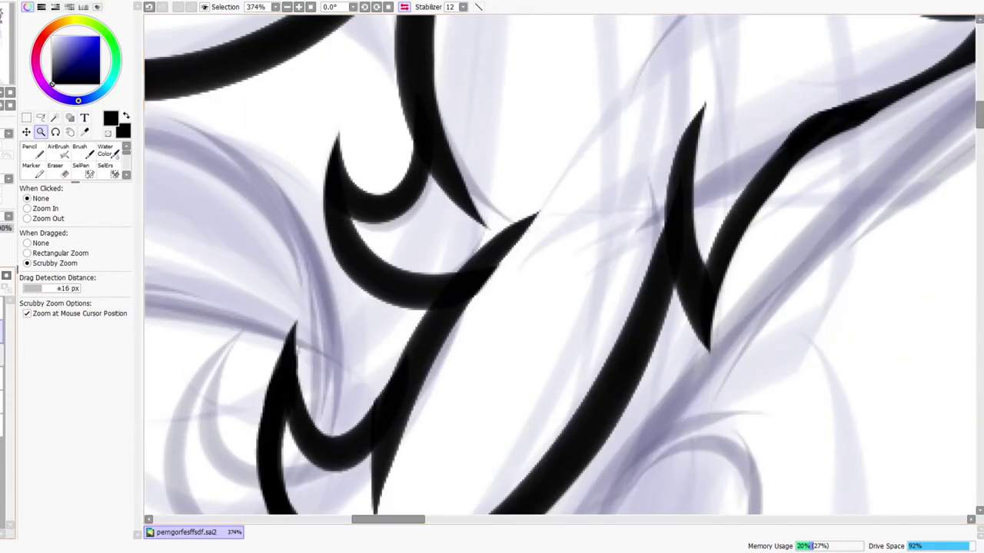
pyautogui.press('e')
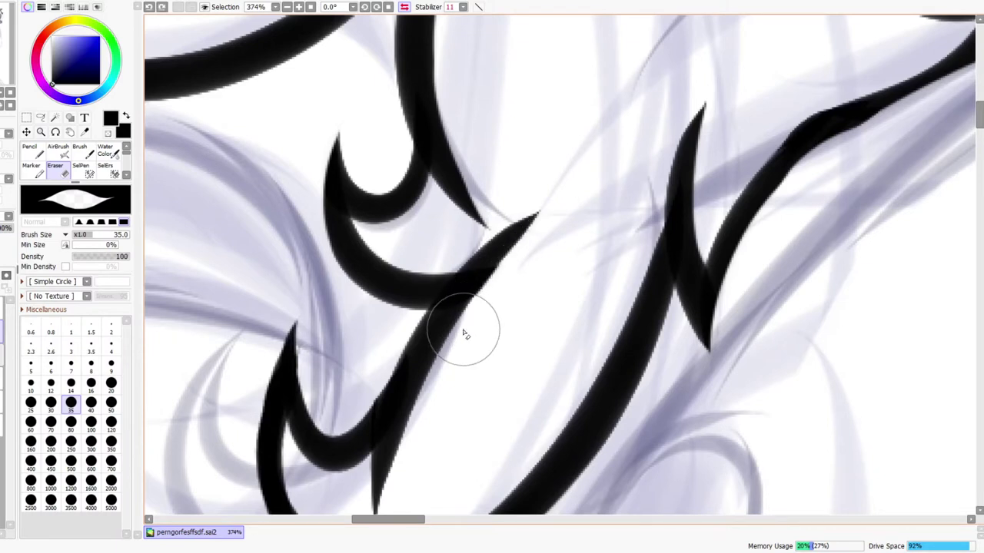
pyautogui.press('[')
pyautogui.press('[')
pyautogui.press('[')
pyautogui.press('[')
pyautogui.press('[')
pyautogui.press('[')
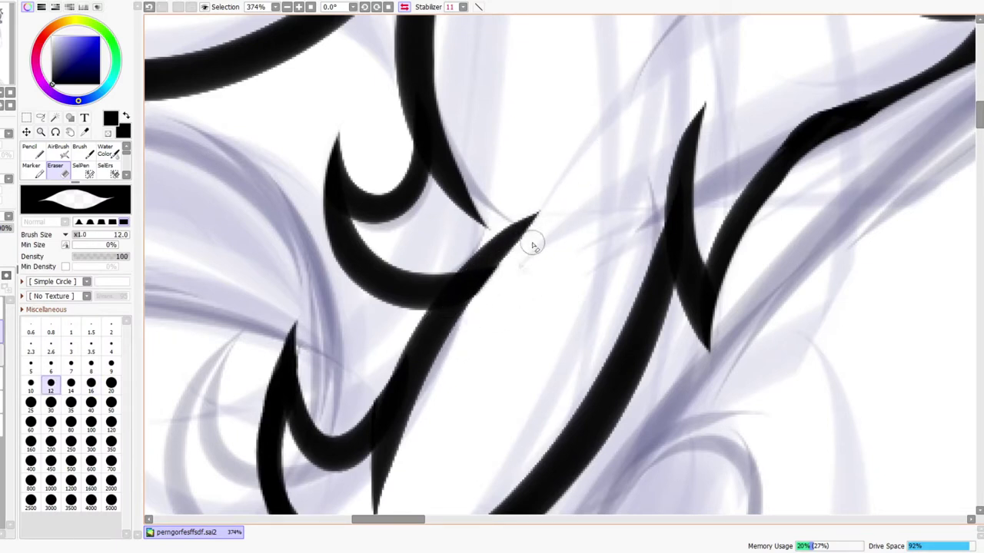
pyautogui.moveTo(462, 325)
pyautogui.mouseDown()
pyautogui.moveTo(540, 217)
pyautogui.moveTo(545, 239)
pyautogui.mouseUp()
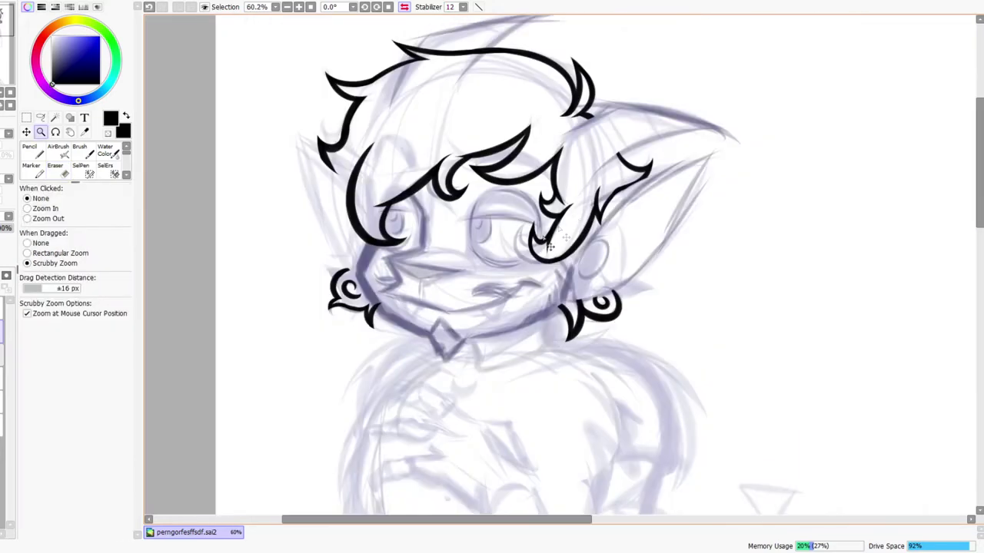
# Examine the inked hair and side lock in normal and mirrored views, from close up and at full-figure scale
pyautogui.moveTo(528, 189); pyautogui.dragTo(508, 213)
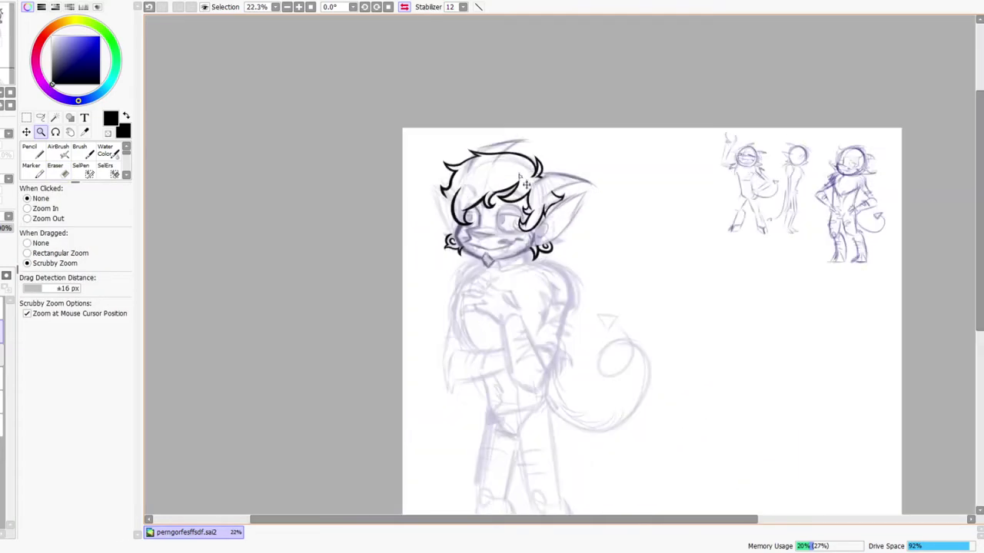
pyautogui.click(404, 8)
pyautogui.moveTo(659, 324); pyautogui.dragTo(582, 379)
pyautogui.moveTo(605, 273); pyautogui.dragTo(626, 255)
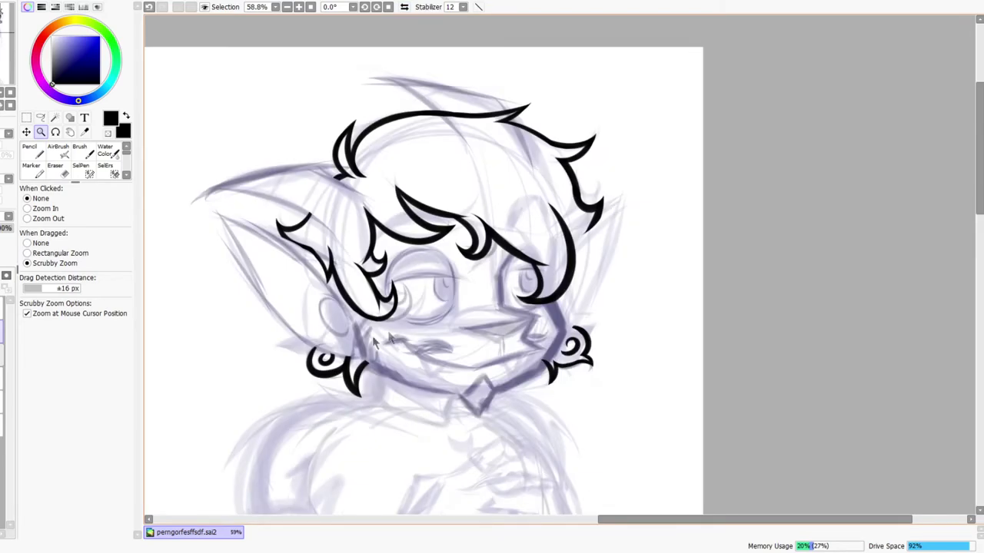
pyautogui.moveTo(397, 377); pyautogui.dragTo(422, 319)
pyautogui.click(404, 7)
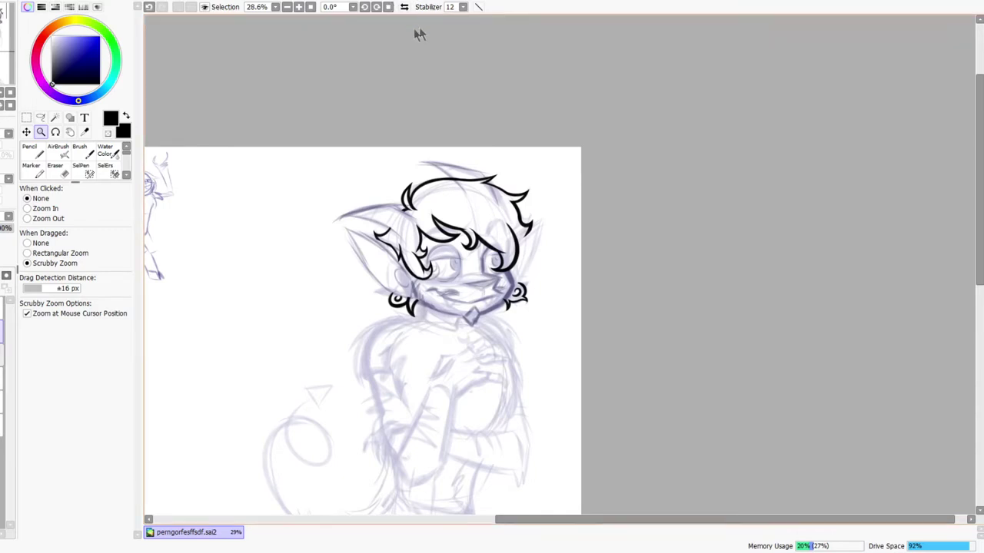
pyautogui.click(405, 7)
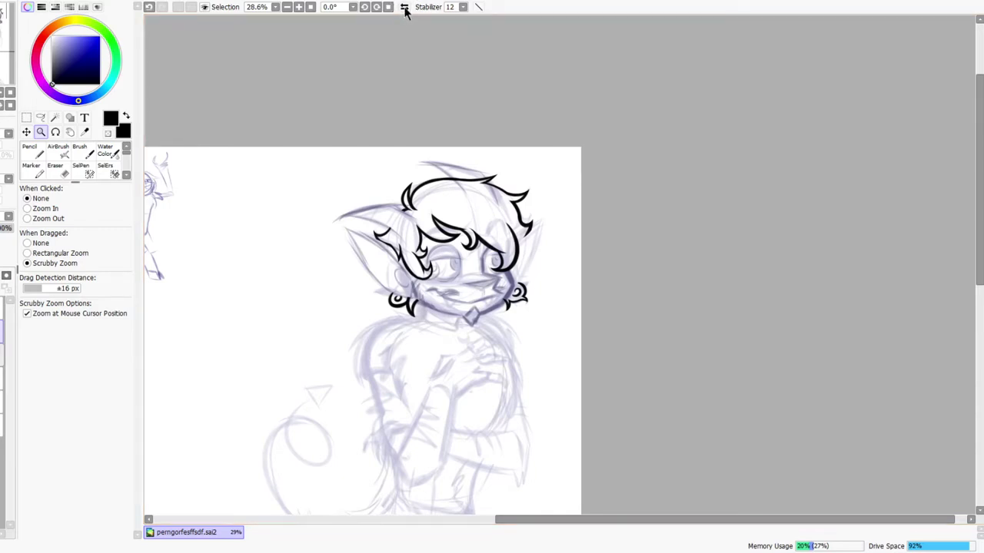
pyautogui.moveTo(489, 230); pyautogui.dragTo(496, 198)
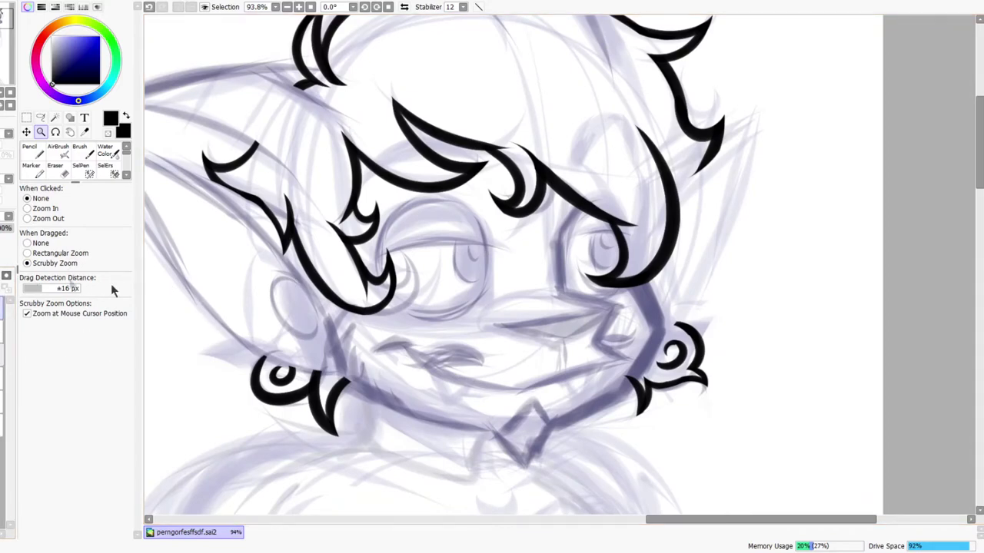
pyautogui.scroll(-4, 517, 284)
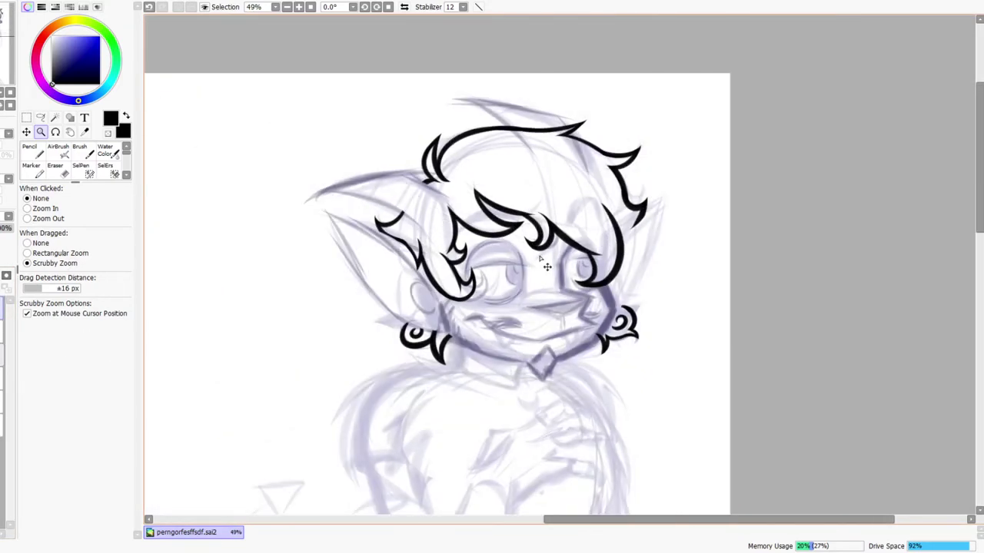
pyautogui.scroll(-5, 593, 238)
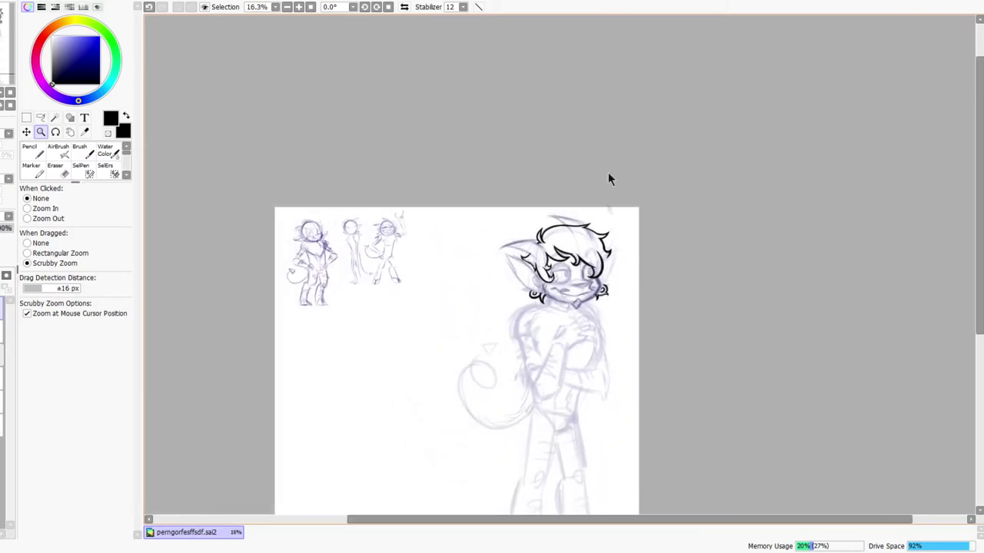
pyautogui.scroll(5, 609, 223)
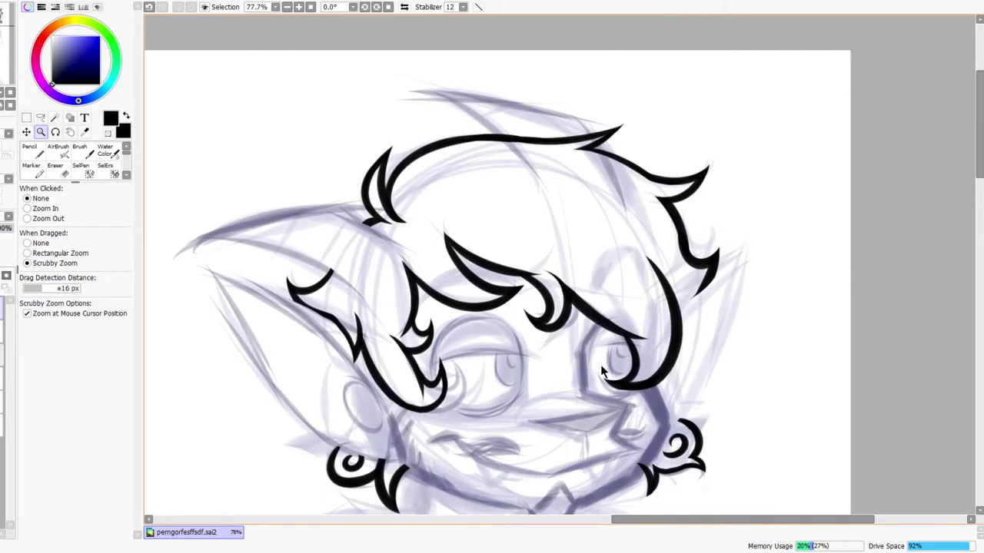
pyautogui.moveTo(601, 282); pyautogui.dragTo(593, 234)
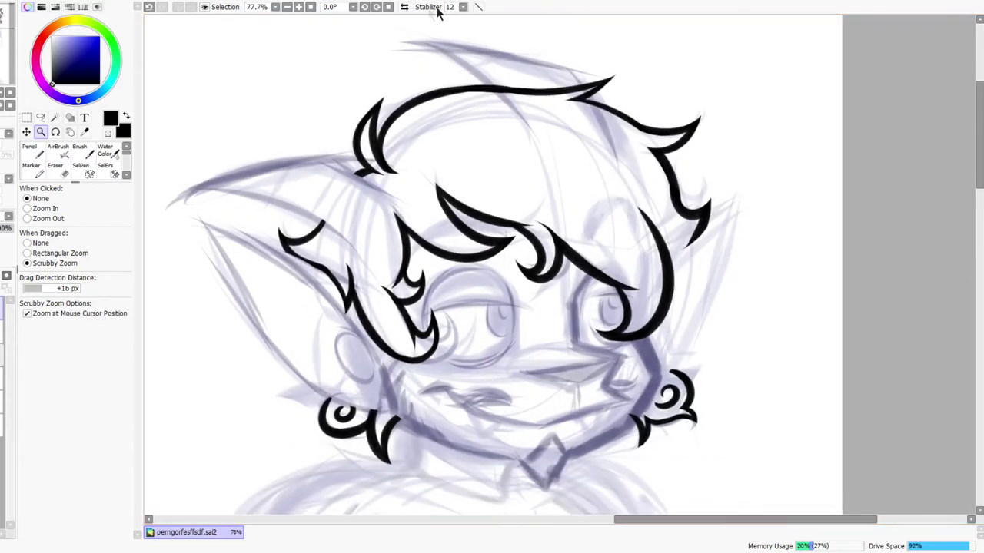
# Flip the canvas and ink the near ear's base line and inner curved line with the Pencil at size 30
pyautogui.click(404, 7)
pyautogui.moveTo(635, 425); pyautogui.dragTo(564, 364)
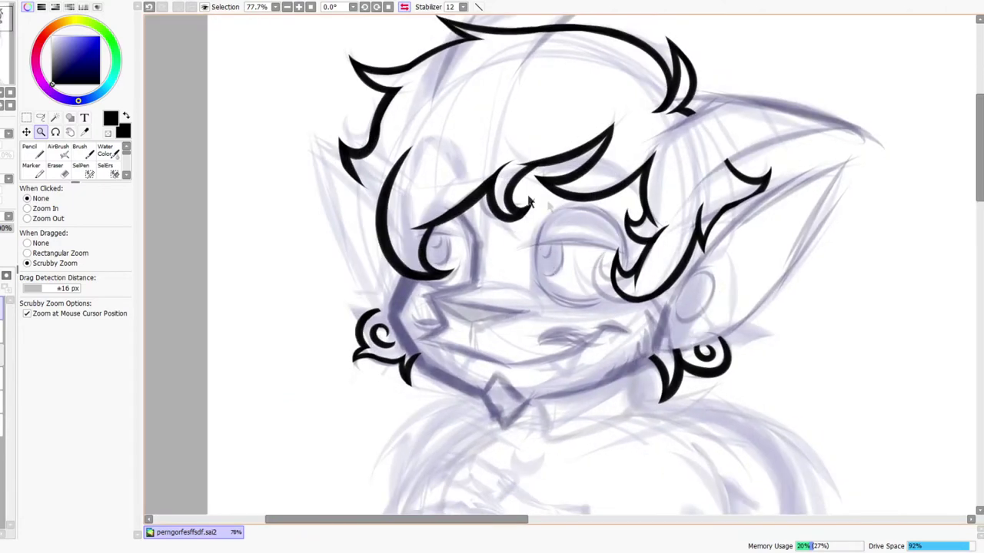
pyautogui.moveTo(649, 277)
pyautogui.mouseDown()
pyautogui.moveTo(624, 267)
pyautogui.moveTo(627, 251)
pyautogui.moveTo(684, 185)
pyautogui.mouseUp()
pyautogui.moveTo(524, 289); pyautogui.dragTo(859, 151)
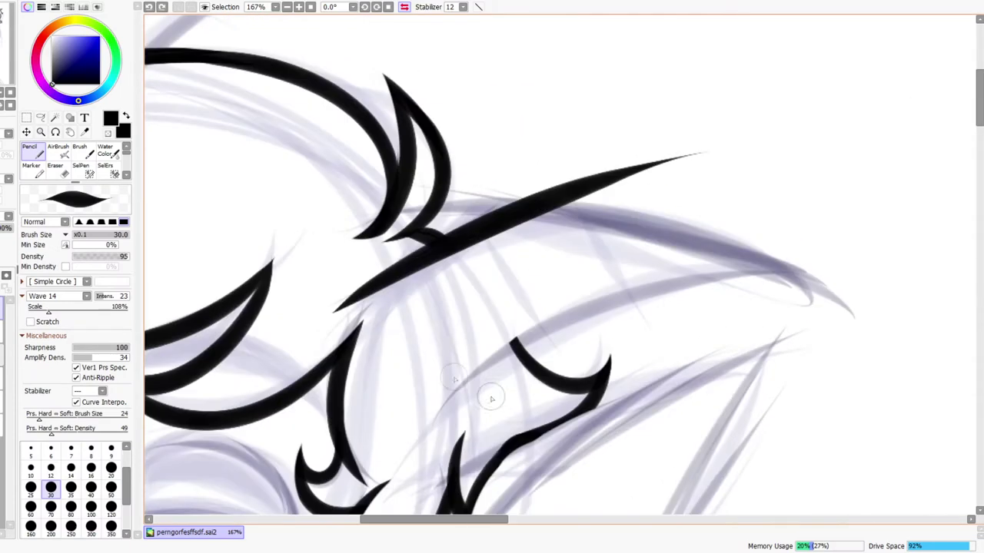
pyautogui.moveTo(650, 392); pyautogui.dragTo(491, 395)
pyautogui.moveTo(423, 419); pyautogui.dragTo(867, 323)
pyautogui.hotkey('ctrl', 'z')
pyautogui.moveTo(430, 419); pyautogui.dragTo(906, 289)
pyautogui.hotkey('ctrl', 'z')
pyautogui.moveTo(429, 418); pyautogui.dragTo(837, 276)
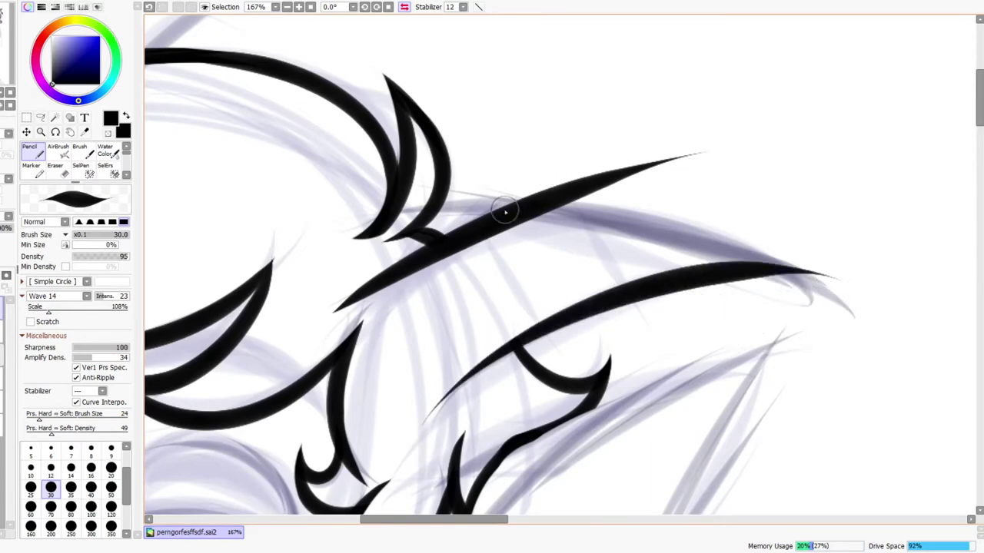
# Flip the canvas back and ink the near ear's long upper edge from its pointed tip toward the hair, redoing the stroke until it fits
pyautogui.click(405, 9)
pyautogui.moveTo(265, 308); pyautogui.dragTo(768, 178)
pyautogui.hotkey('ctrl', 'z')
pyautogui.moveTo(265, 308); pyautogui.dragTo(756, 223)
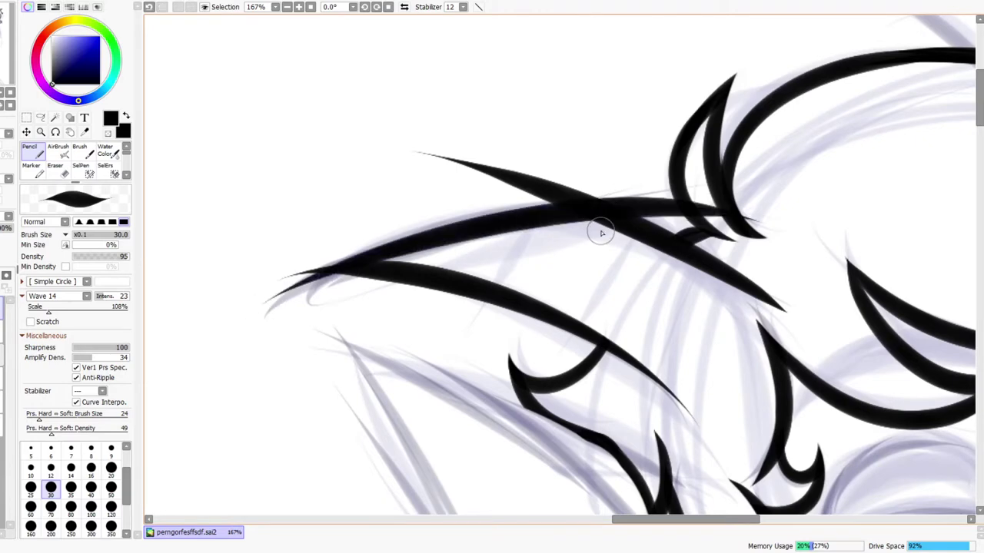
pyautogui.hotkey('ctrl', 'z')
pyautogui.moveTo(253, 316); pyautogui.dragTo(636, 214)
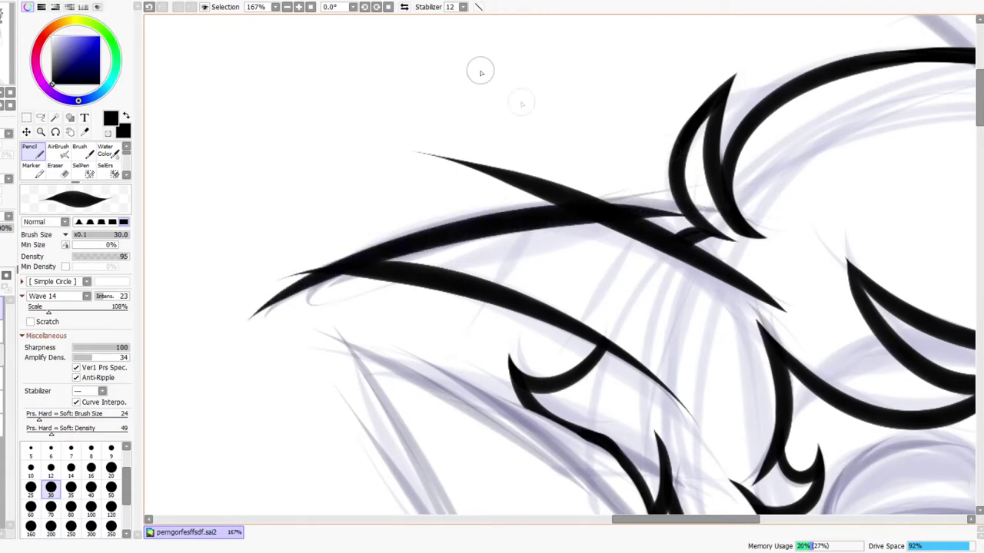
# Flip the canvas and erase the strokes overshooting the near ear's upper corner and tip with the eraser at size 30
pyautogui.press('h')
pyautogui.press('e')
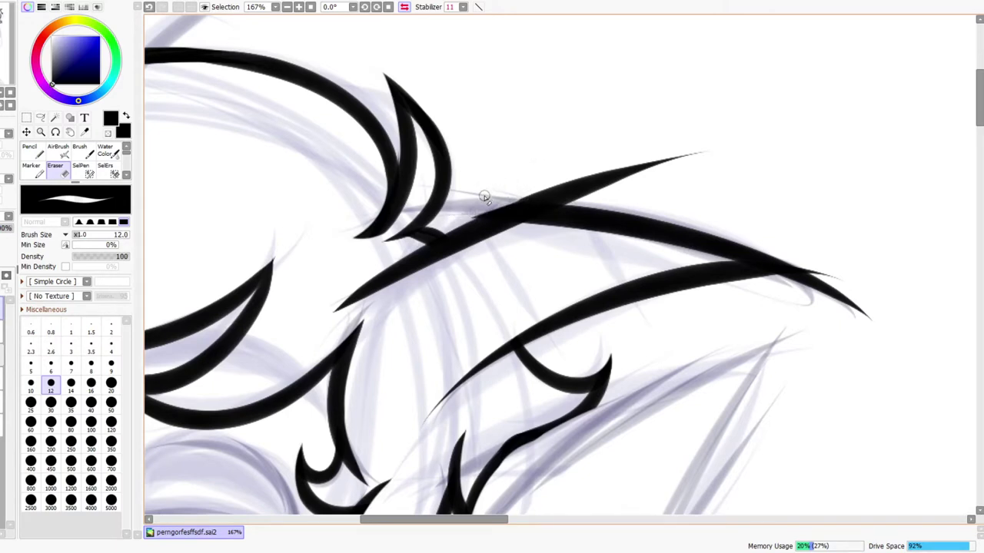
pyautogui.press(']')
pyautogui.press(']')
pyautogui.press(']')
pyautogui.press(']')
pyautogui.press(']')
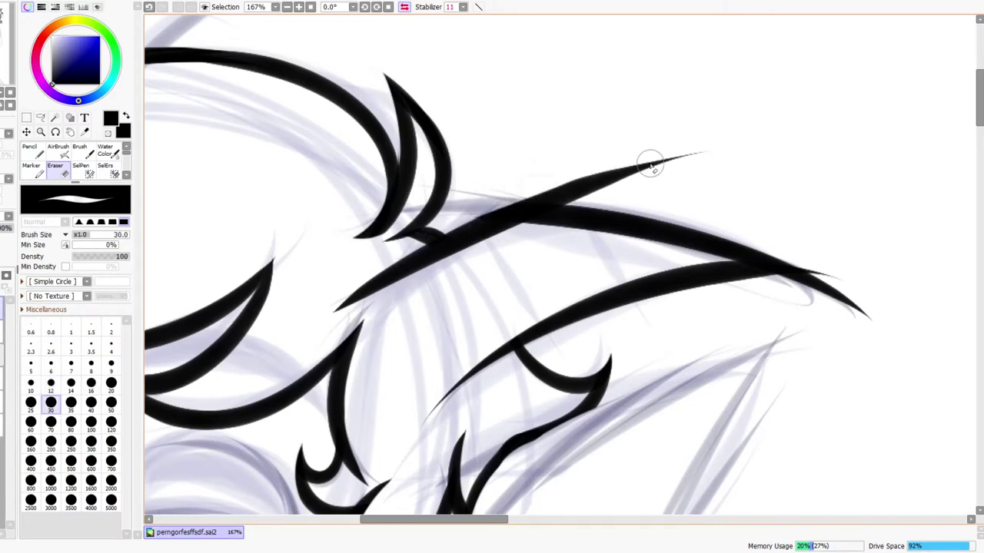
pyautogui.moveTo(493, 204); pyautogui.dragTo(650, 200)
pyautogui.moveTo(482, 203)
pyautogui.mouseDown()
pyautogui.moveTo(668, 204)
pyautogui.moveTo(645, 203)
pyautogui.mouseUp()
pyautogui.moveTo(524, 192)
pyautogui.mouseDown()
pyautogui.moveTo(641, 176)
pyautogui.moveTo(643, 184)
pyautogui.moveTo(699, 147)
pyautogui.mouseUp()
pyautogui.moveTo(734, 284)
pyautogui.mouseDown()
pyautogui.moveTo(672, 303)
pyautogui.moveTo(900, 282)
pyautogui.moveTo(933, 337)
pyautogui.mouseUp()
# Trim the tapered inner ends of the near ear's base line and inner curve with the eraser
pyautogui.scroll(-3, 745, 425)
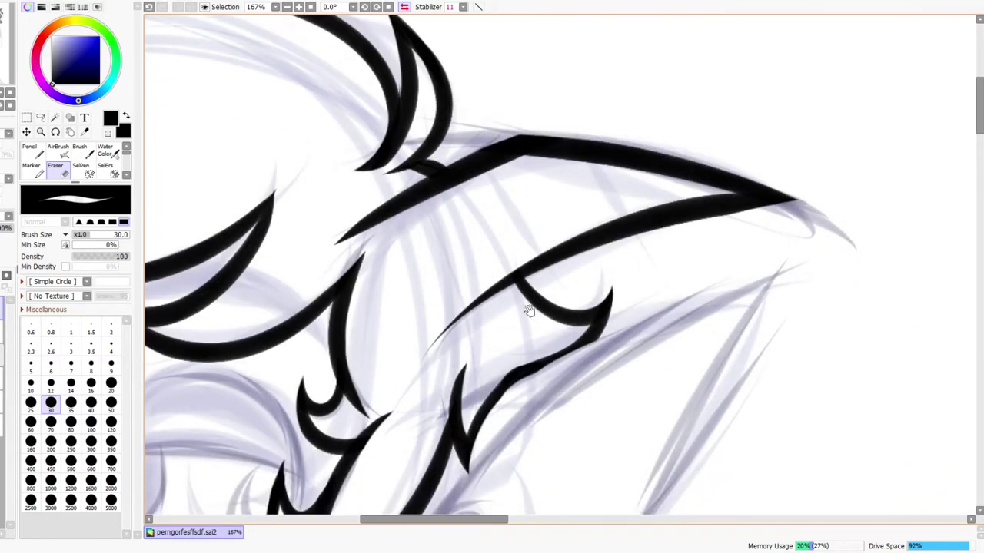
pyautogui.moveTo(510, 308); pyautogui.dragTo(405, 365)
pyautogui.moveTo(405, 365); pyautogui.dragTo(535, 287)
pyautogui.moveTo(343, 243); pyautogui.dragTo(448, 193)
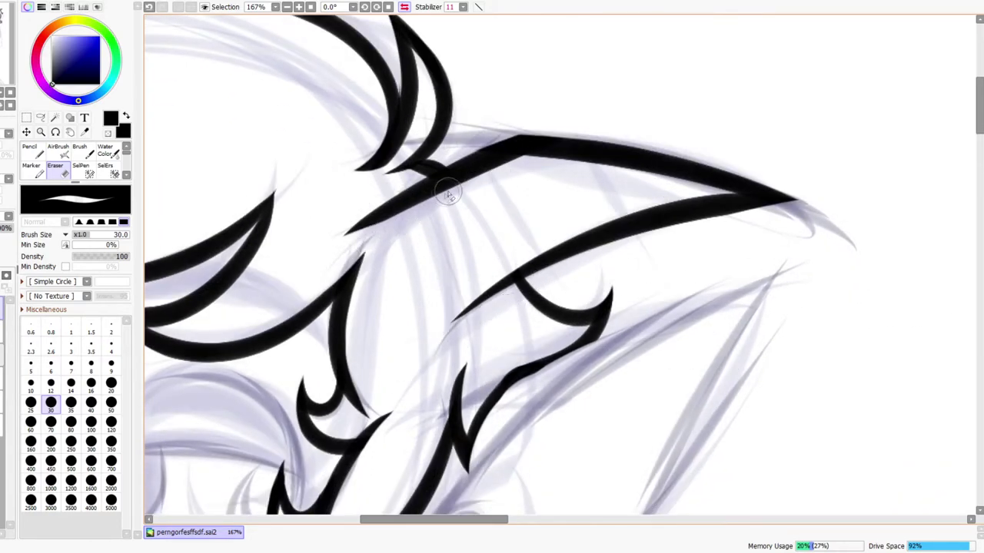
# Ink the front edge of the pointed shape above the crown, crossing the hair outline, with the Pencil
pyautogui.hotkey('ctrl', 'space')
pyautogui.moveTo(520, 175)
pyautogui.mouseDown()
pyautogui.moveTo(472, 207)
pyautogui.moveTo(565, 173)
pyautogui.mouseUp()
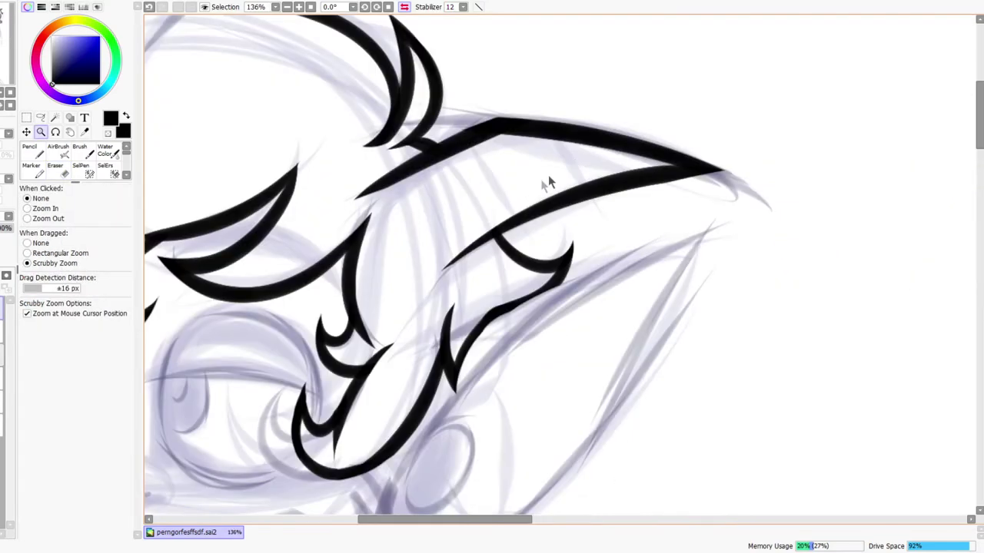
pyautogui.moveTo(443, 140)
pyautogui.mouseDown()
pyautogui.moveTo(561, 275)
pyautogui.moveTo(703, 363)
pyautogui.mouseUp()
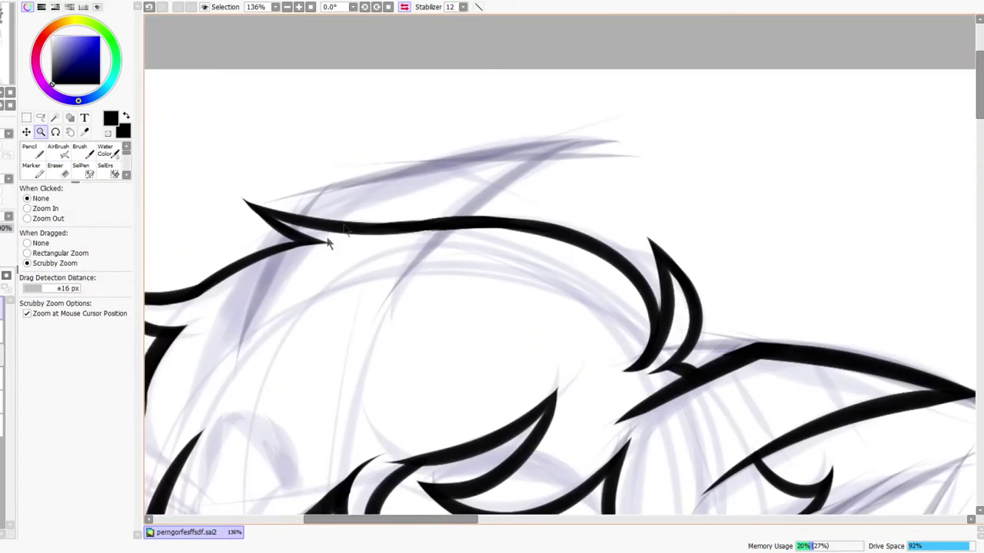
pyautogui.moveTo(311, 257); pyautogui.dragTo(250, 350)
pyautogui.moveTo(329, 241); pyautogui.dragTo(376, 205)
pyautogui.press('n')
pyautogui.moveTo(263, 384); pyautogui.dragTo(478, 93)
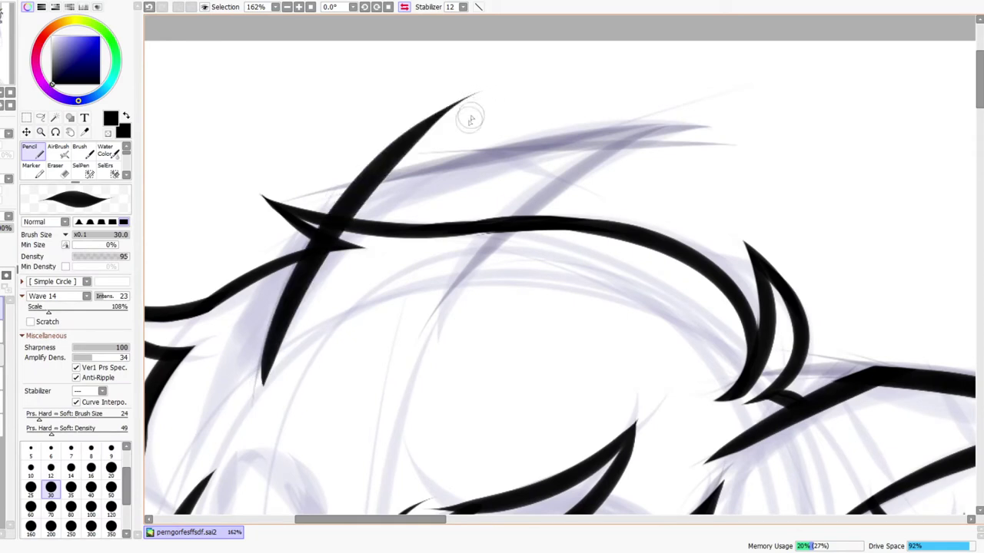
# Ink the rear slanted edge of the pointed shape above the crown, redoing the stroke until it follows the sketch
pyautogui.moveTo(419, 347); pyautogui.dragTo(796, 92)
pyautogui.hotkey('ctrl', 'z')
pyautogui.moveTo(417, 351); pyautogui.dragTo(799, 92)
pyautogui.hotkey('ctrl', 'z')
pyautogui.moveTo(419, 347); pyautogui.dragTo(764, 87)
pyautogui.hotkey('ctrl', 'z')
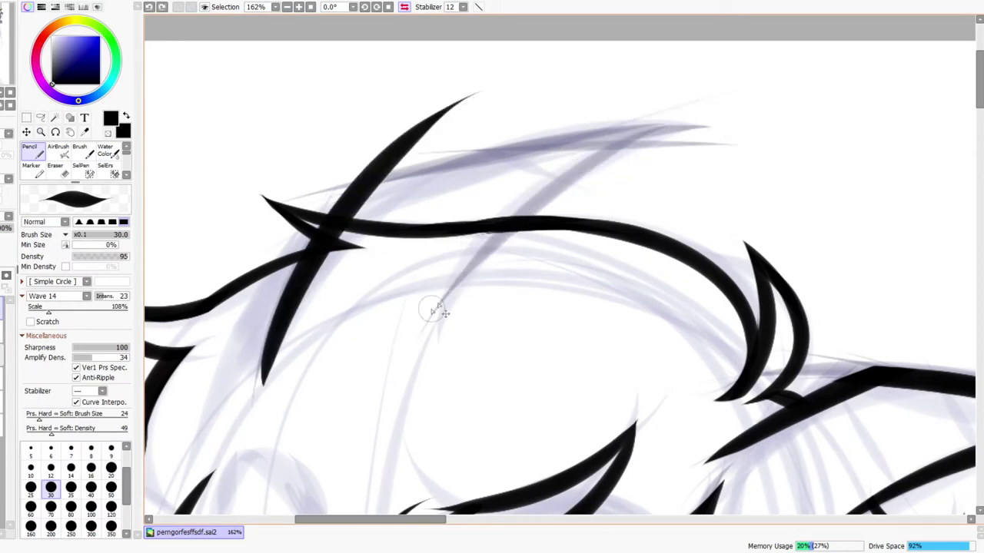
pyautogui.moveTo(422, 334); pyautogui.dragTo(723, 102)
# Close the pointed shape above the crown with a long upper edge stroke, replacing the first attempt
pyautogui.moveTo(326, 201)
pyautogui.mouseDown()
pyautogui.moveTo(439, 158)
pyautogui.moveTo(776, 123)
pyautogui.mouseUp()
pyautogui.hotkey('ctrl', 'z')
pyautogui.moveTo(296, 219); pyautogui.dragTo(774, 110)
# Erase the parts of the pointed shape's strokes that extend below the hair outline
pyautogui.hotkey('ctrl', 'space')
pyautogui.moveTo(670, 155)
pyautogui.mouseDown()
pyautogui.moveTo(627, 168)
pyautogui.moveTo(657, 171)
pyautogui.mouseUp()
pyautogui.press('e')
pyautogui.moveTo(531, 184)
pyautogui.mouseDown()
pyautogui.moveTo(546, 189)
pyautogui.moveTo(507, 224)
pyautogui.mouseUp()
pyautogui.moveTo(711, 190)
pyautogui.mouseDown()
pyautogui.moveTo(696, 189)
pyautogui.moveTo(589, 288)
pyautogui.mouseUp()
pyautogui.press('space')
pyautogui.moveTo(663, 157); pyautogui.dragTo(597, 231)
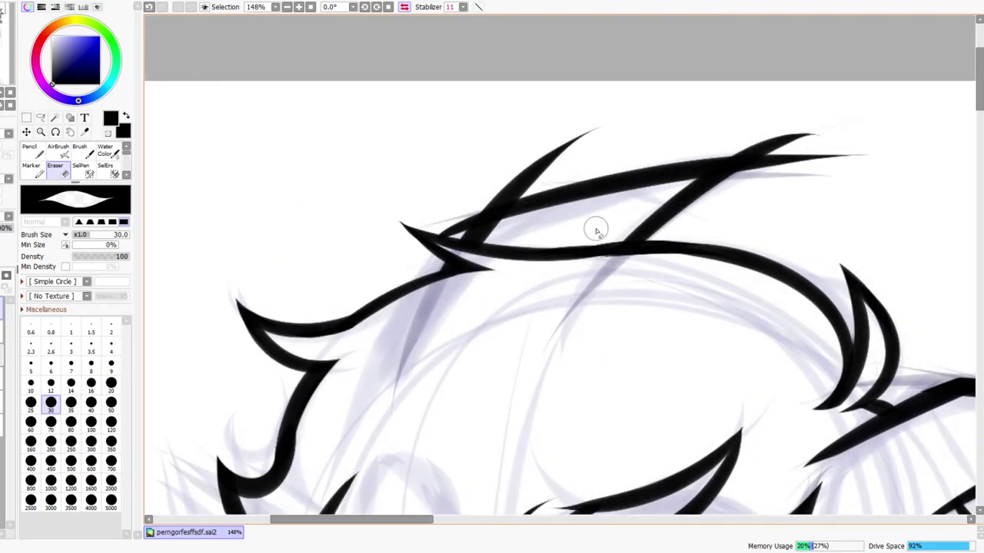
# Erase the strokes overshooting the front corner and tip of the pointed shape above the crown
pyautogui.moveTo(448, 237); pyautogui.dragTo(454, 234)
pyautogui.moveTo(492, 199); pyautogui.dragTo(524, 193)
pyautogui.hotkey('ctrl', 'z')
pyautogui.moveTo(461, 210)
pyautogui.mouseDown()
pyautogui.moveTo(554, 190)
pyautogui.moveTo(546, 182)
pyautogui.moveTo(648, 117)
pyautogui.mouseUp()
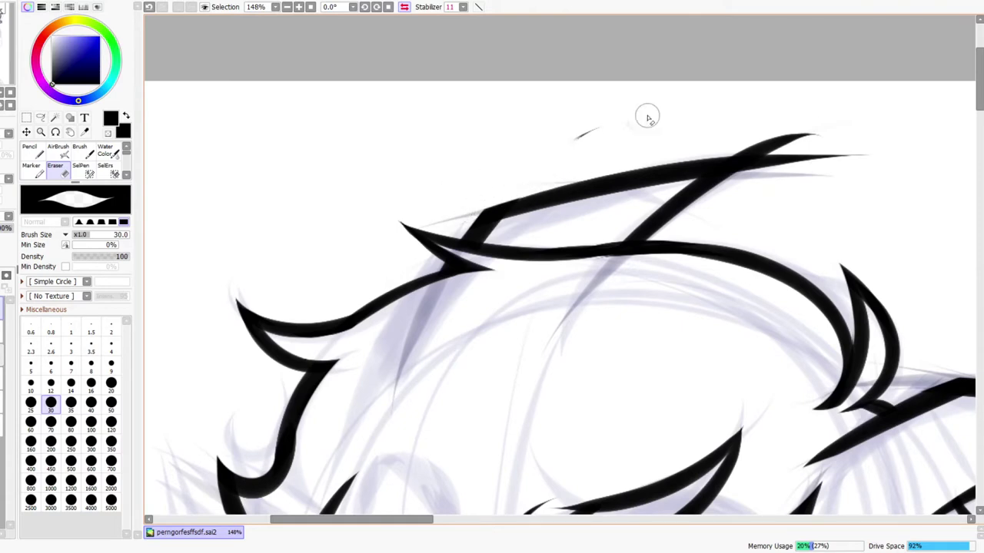
pyautogui.moveTo(708, 147)
pyautogui.mouseDown()
pyautogui.moveTo(801, 149)
pyautogui.moveTo(700, 149)
pyautogui.moveTo(813, 135)
pyautogui.moveTo(767, 170)
pyautogui.moveTo(891, 158)
pyautogui.mouseUp()
pyautogui.hotkey('ctrl', 'z')
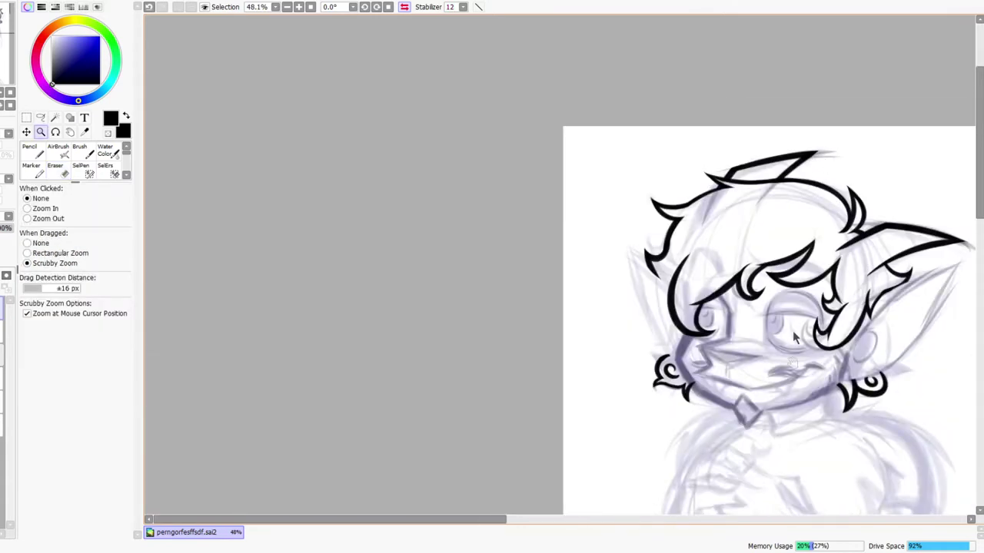
# Examine the inked head against the full-body sketch in mirrored and normal views at several zoom levels
pyautogui.moveTo(795, 336); pyautogui.dragTo(620, 219)
pyautogui.scroll(-4, 744, 91)
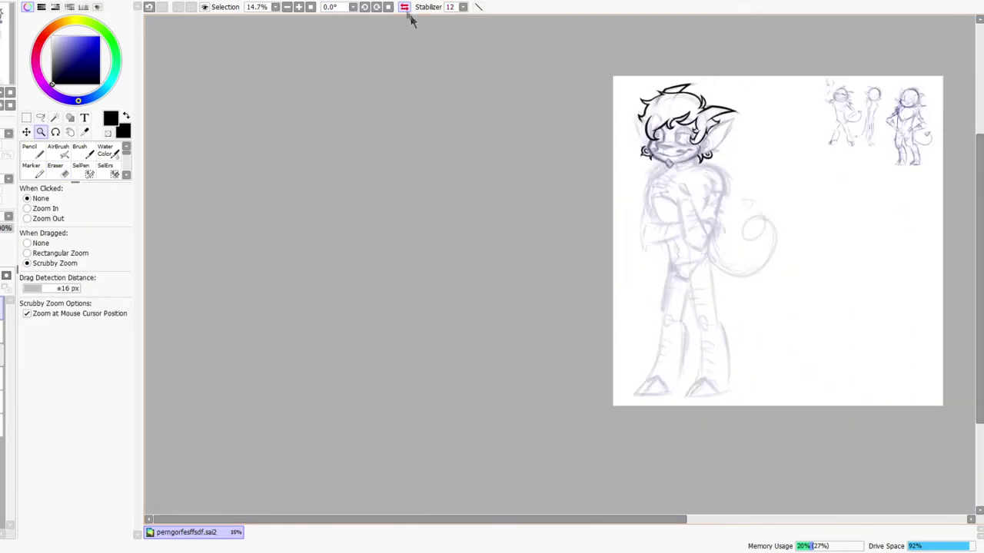
pyautogui.press('h')
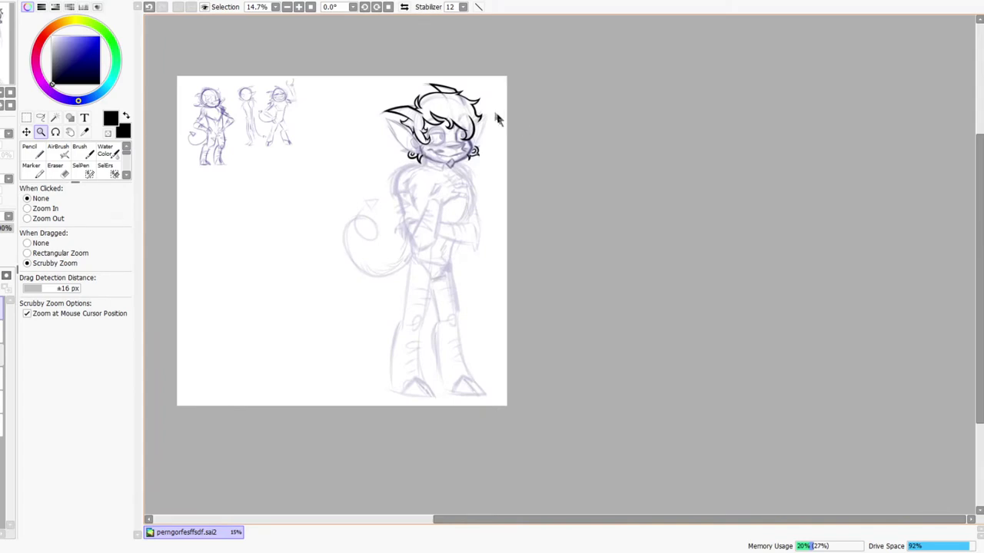
pyautogui.scroll(4, 492, 85)
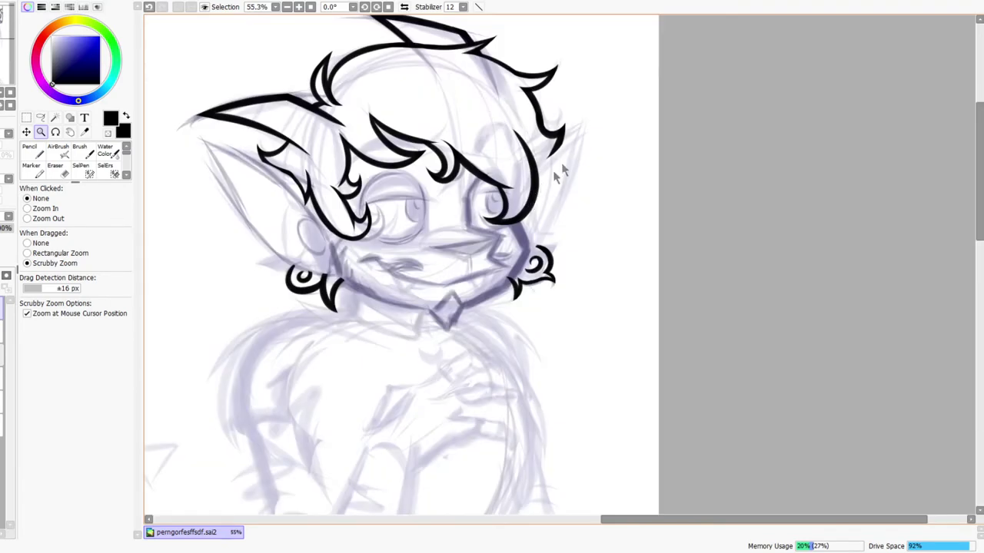
pyautogui.scroll(-3, 555, 178)
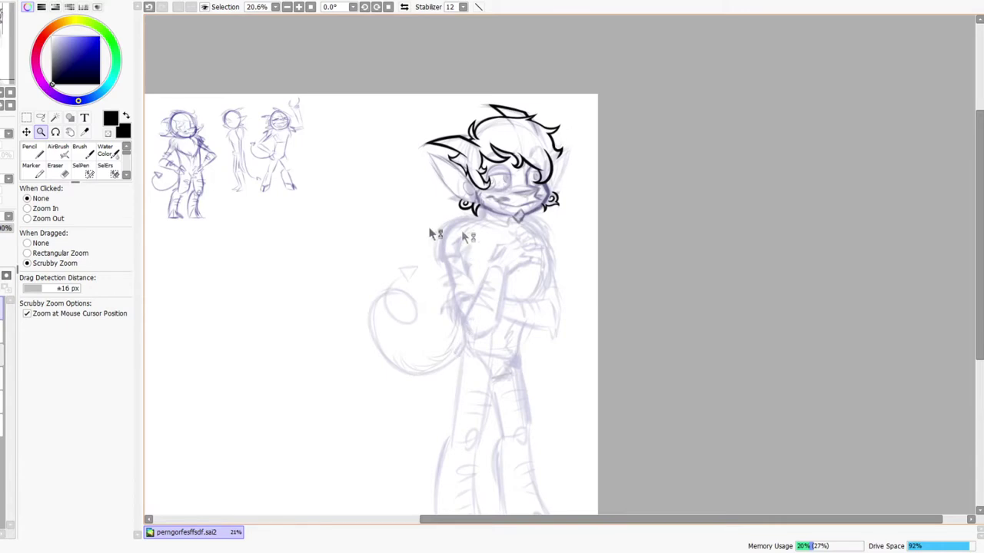
pyautogui.moveTo(493, 162); pyautogui.dragTo(523, 155)
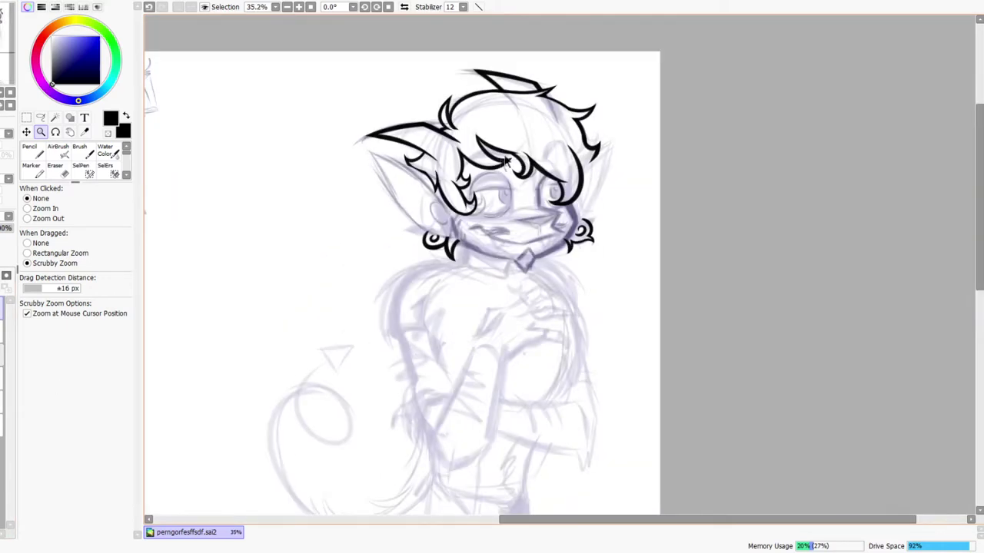
pyautogui.click(404, 7)
pyautogui.click(404, 7)
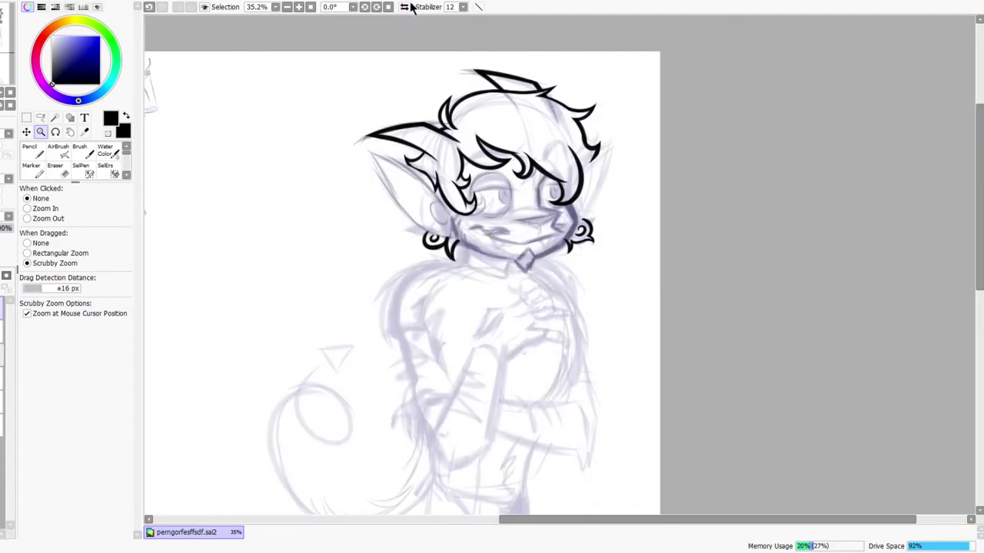
# Ink the near eye's upper eyelid as one long tapered arch, replacing the first attempt
pyautogui.moveTo(501, 211); pyautogui.dragTo(581, 224)
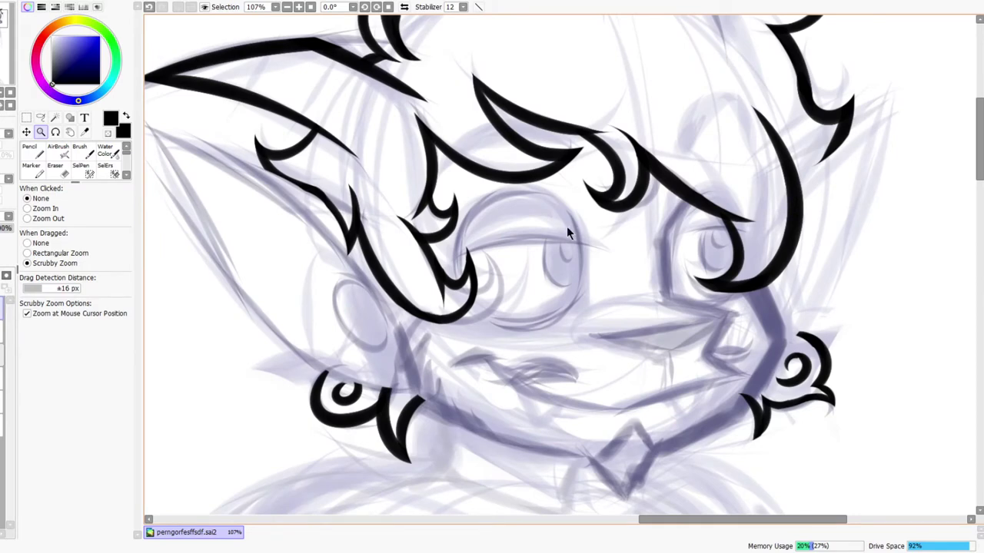
pyautogui.moveTo(686, 238)
pyautogui.mouseDown()
pyautogui.moveTo(701, 235)
pyautogui.moveTo(694, 239)
pyautogui.mouseUp()
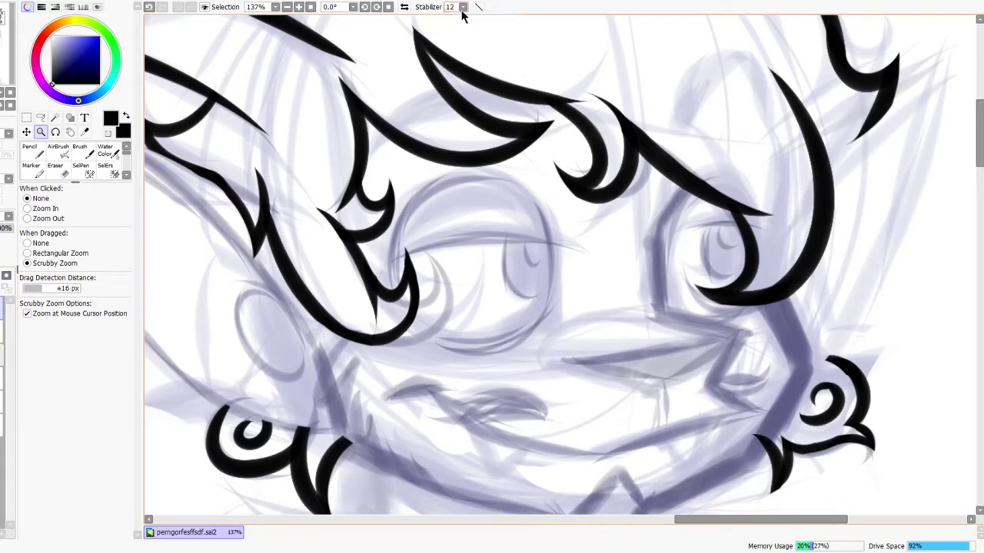
pyautogui.click(404, 7)
pyautogui.click(404, 7)
pyautogui.moveTo(442, 275)
pyautogui.mouseDown()
pyautogui.moveTo(427, 240)
pyautogui.moveTo(384, 272)
pyautogui.moveTo(661, 263)
pyautogui.mouseUp()
pyautogui.press('n')
pyautogui.hotkey('ctrl', 'z')
pyautogui.moveTo(354, 281); pyautogui.dragTo(721, 275)
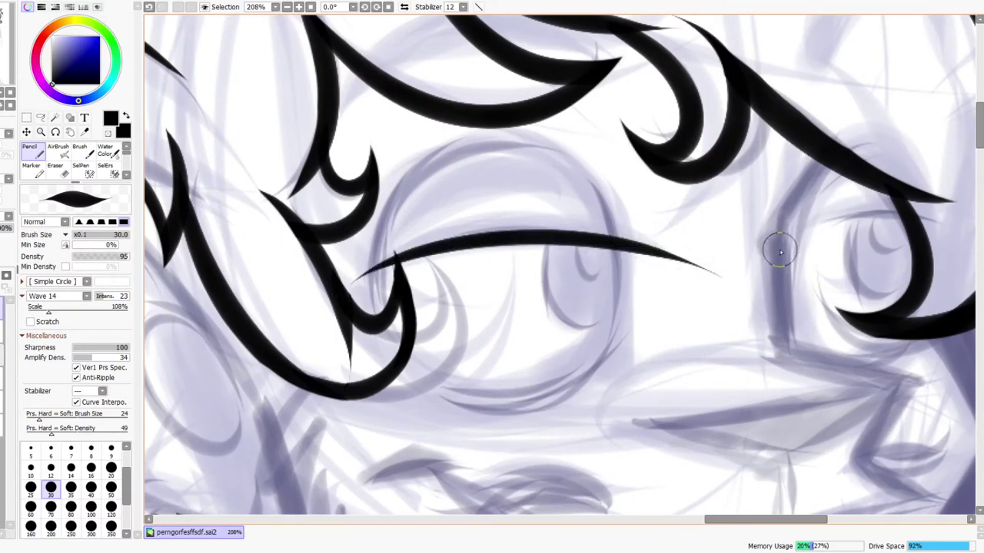
# Ink the far eye's upper eyelid with a short curved stroke under the fringe, replacing the first attempt
pyautogui.moveTo(761, 258); pyautogui.dragTo(963, 224)
pyautogui.hotkey('ctrl', 'z')
pyautogui.moveTo(768, 254)
pyautogui.mouseDown()
pyautogui.moveTo(980, 240)
pyautogui.moveTo(911, 247)
pyautogui.mouseUp()
# Trim both ends of the near eye's upper eyelid line with the Eraser in the mirrored view
pyautogui.hotkey('ctrl', 'space')
pyautogui.moveTo(914, 296); pyautogui.dragTo(421, 23)
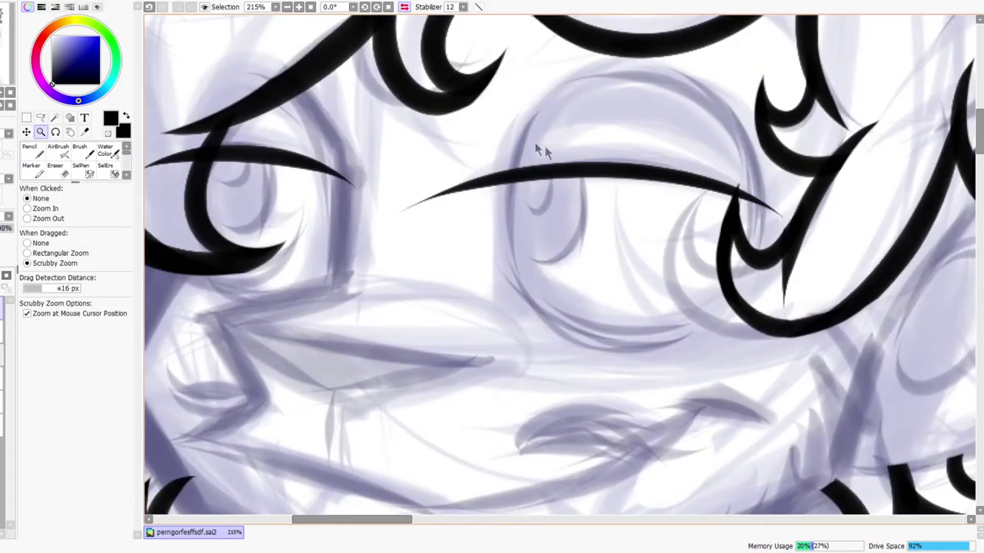
pyautogui.press('e')
pyautogui.moveTo(400, 223); pyautogui.dragTo(564, 145)
pyautogui.moveTo(431, 205)
pyautogui.mouseDown()
pyautogui.moveTo(482, 167)
pyautogui.moveTo(617, 146)
pyautogui.mouseUp()
pyautogui.moveTo(418, 199); pyautogui.dragTo(402, 205)
pyautogui.moveTo(398, 239); pyautogui.dragTo(513, 340)
pyautogui.moveTo(302, 237)
pyautogui.mouseDown()
pyautogui.moveTo(300, 286)
pyautogui.moveTo(277, 306)
pyautogui.moveTo(261, 268)
pyautogui.mouseUp()
pyautogui.hotkey('ctrl', 'space')
pyautogui.moveTo(457, 201); pyautogui.dragTo(385, 224)
pyautogui.moveTo(532, 192); pyautogui.dragTo(565, 175)
pyautogui.press('e')
pyautogui.moveTo(308, 225)
pyautogui.mouseDown()
pyautogui.moveTo(390, 220)
pyautogui.moveTo(314, 224)
pyautogui.moveTo(382, 210)
pyautogui.moveTo(431, 231)
pyautogui.mouseUp()
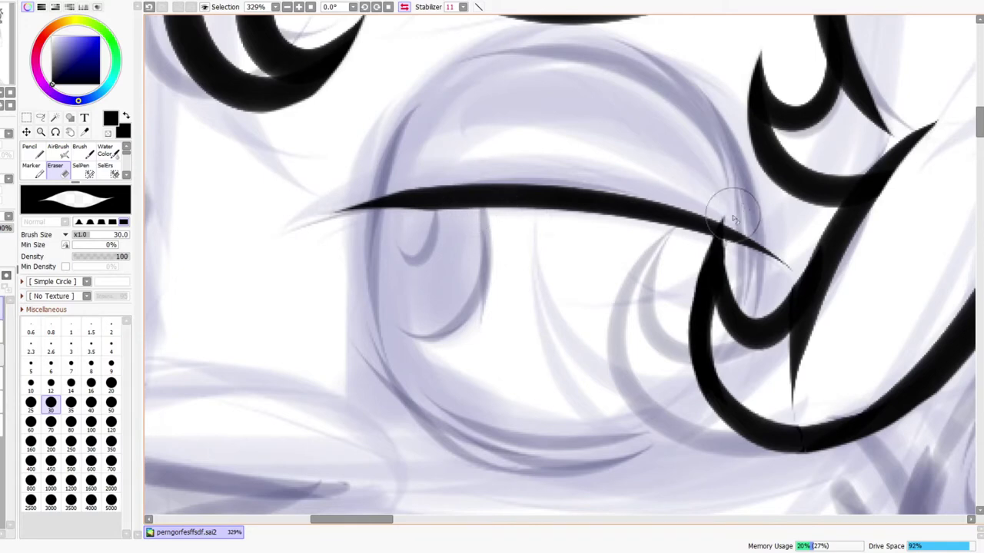
pyautogui.moveTo(776, 234)
pyautogui.mouseDown()
pyautogui.moveTo(792, 262)
pyautogui.moveTo(600, 172)
pyautogui.mouseUp()
# Examine both upper eyelid lines against the face sketch in the normal view at several zoom levels
pyautogui.press('z')
pyautogui.click(405, 7)
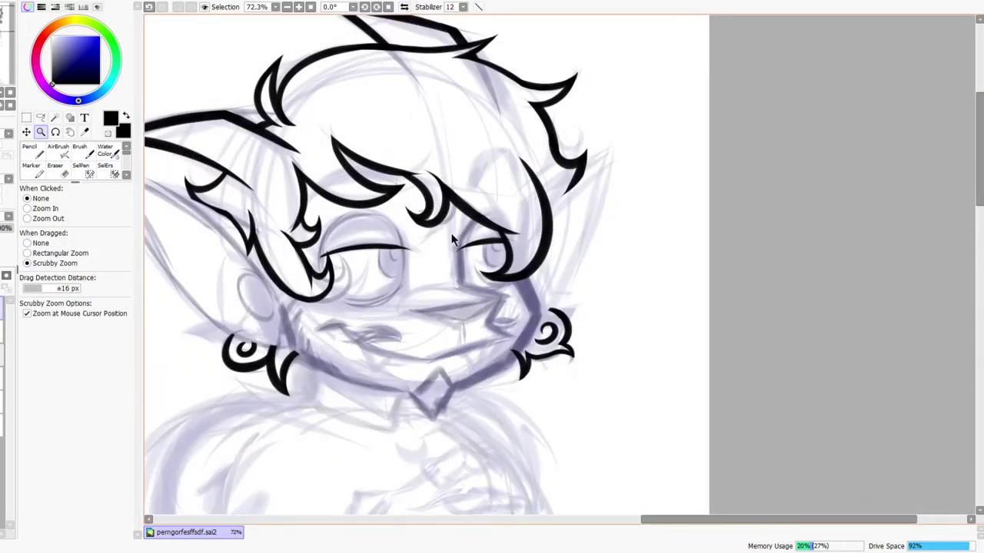
pyautogui.moveTo(368, 248); pyautogui.dragTo(474, 249)
pyautogui.moveTo(584, 233)
pyautogui.mouseDown()
pyautogui.moveTo(556, 235)
pyautogui.moveTo(695, 243)
pyautogui.mouseUp()
pyautogui.press('n')
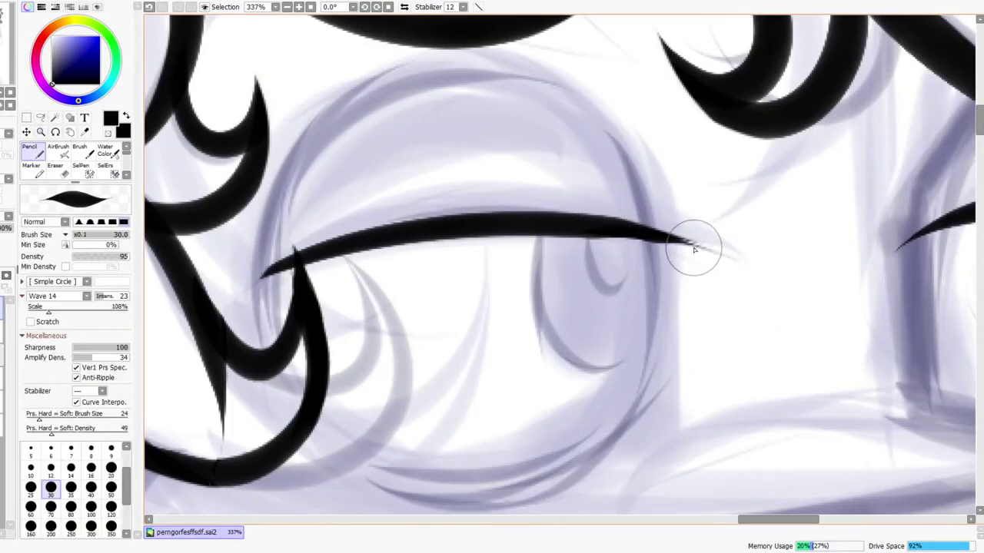
pyautogui.press('e')
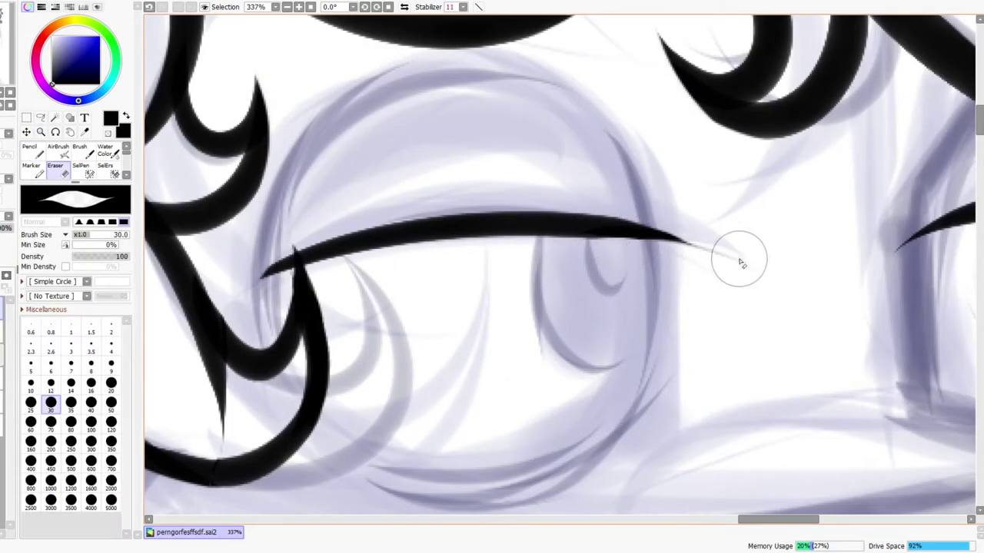
pyautogui.press('z')
pyautogui.moveTo(736, 250); pyautogui.dragTo(722, 244)
pyautogui.moveTo(840, 217); pyautogui.dragTo(820, 220)
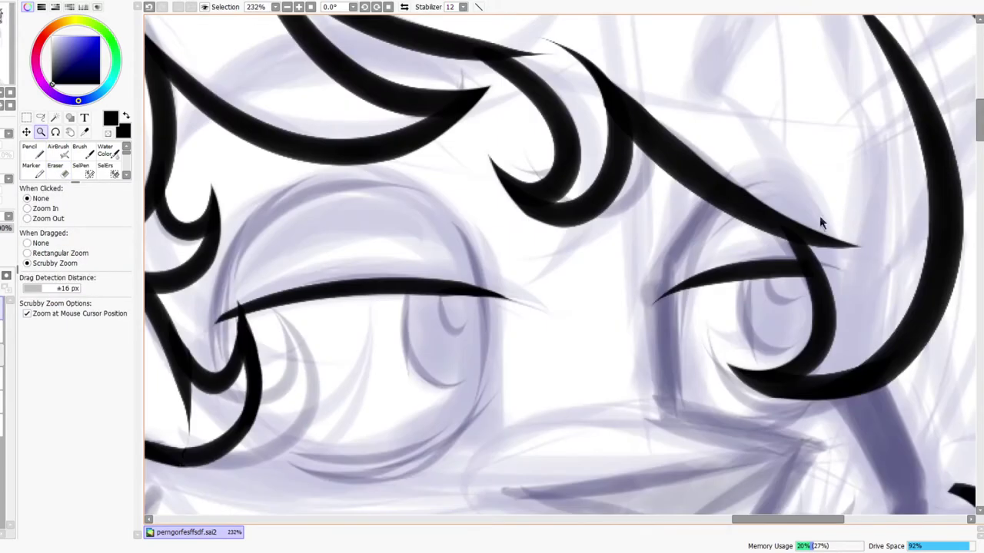
pyautogui.press('e')
pyautogui.press('z')
pyautogui.moveTo(670, 326); pyautogui.dragTo(690, 311)
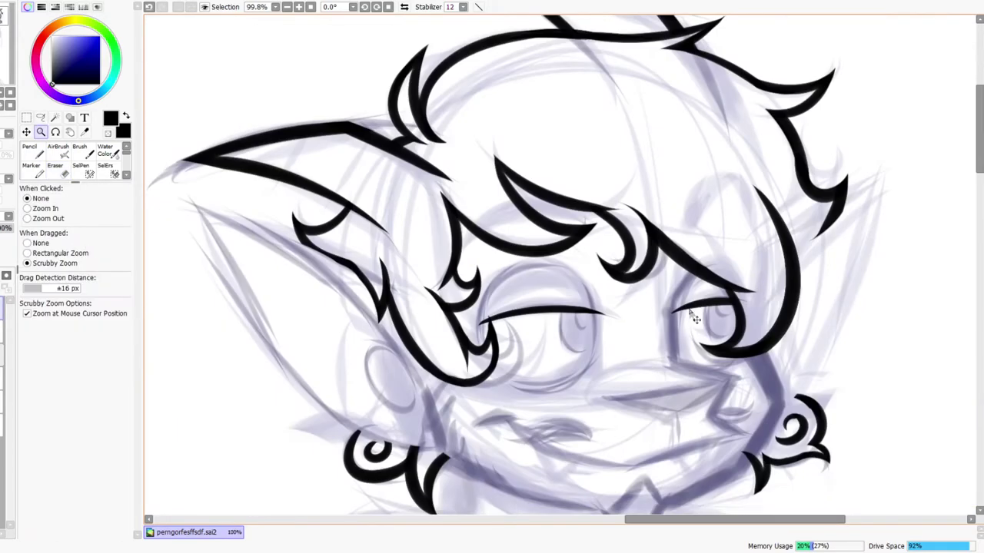
pyautogui.moveTo(709, 405); pyautogui.dragTo(679, 314)
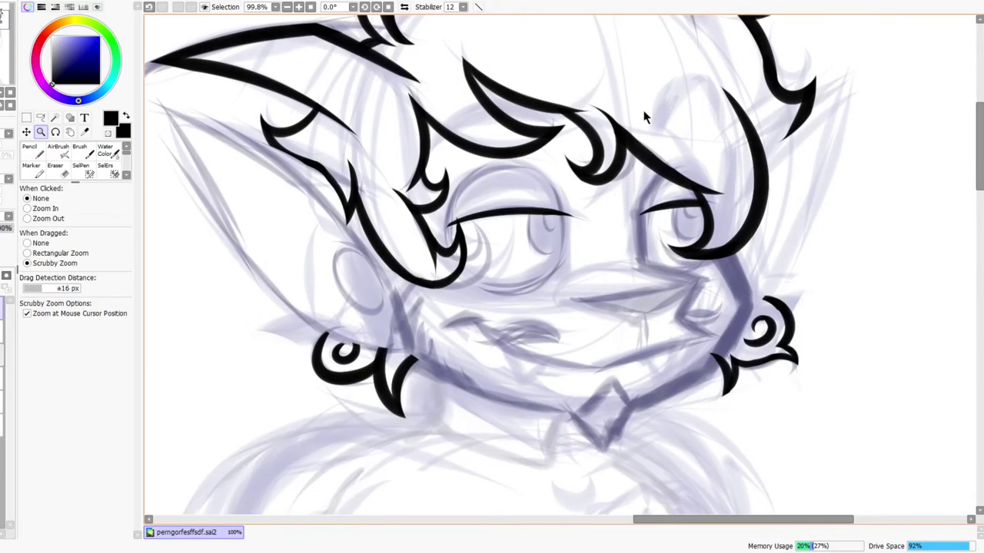
# Lasso the sidelock's curled tip beside the near eye and deform it smaller, away from the eyelid line
pyautogui.click(404, 7)
pyautogui.moveTo(681, 242); pyautogui.dragTo(644, 280)
pyautogui.click(2, 332)
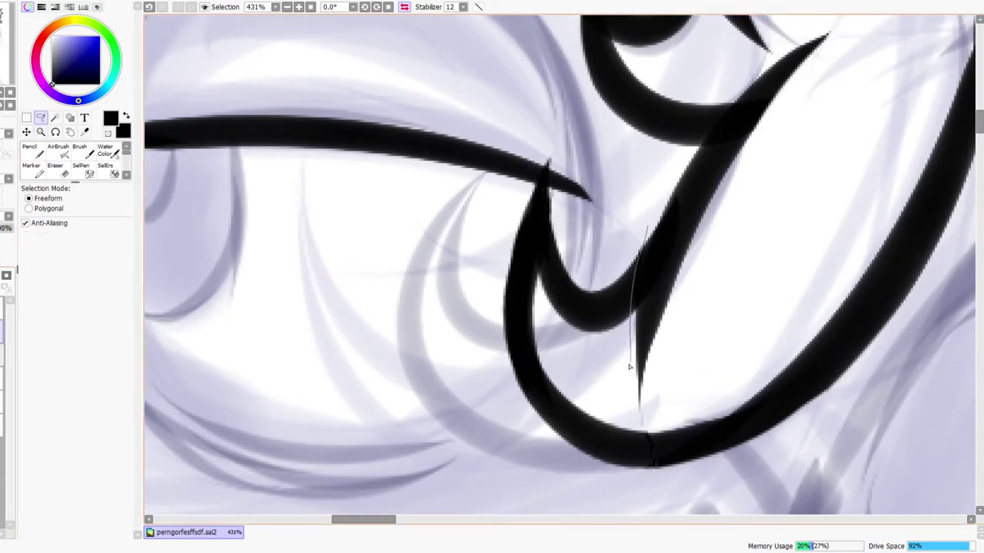
pyautogui.moveTo(624, 390)
pyautogui.mouseDown()
pyautogui.moveTo(544, 512)
pyautogui.moveTo(414, 332)
pyautogui.moveTo(486, 121)
pyautogui.moveTo(562, 129)
pyautogui.mouseUp()
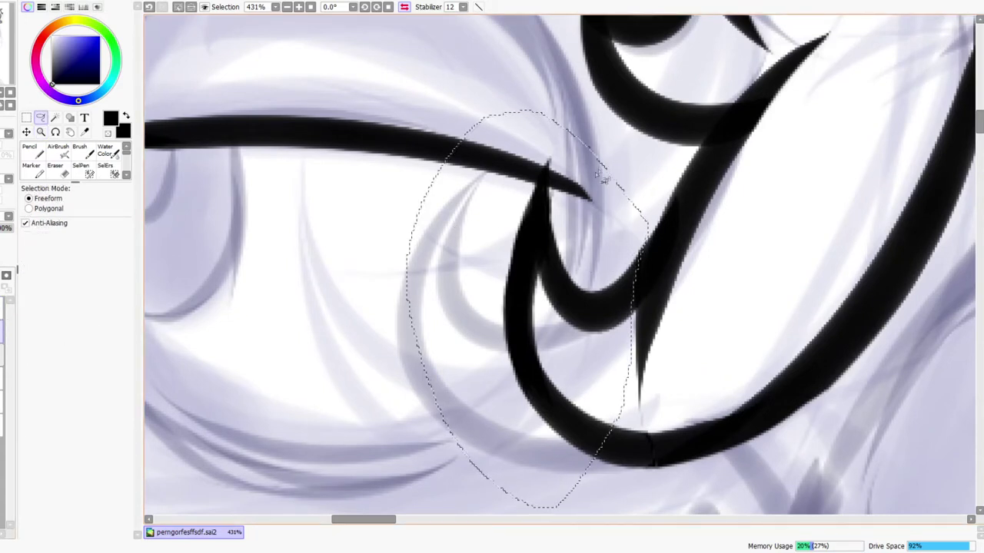
pyautogui.hotkey('ctrl', 't')
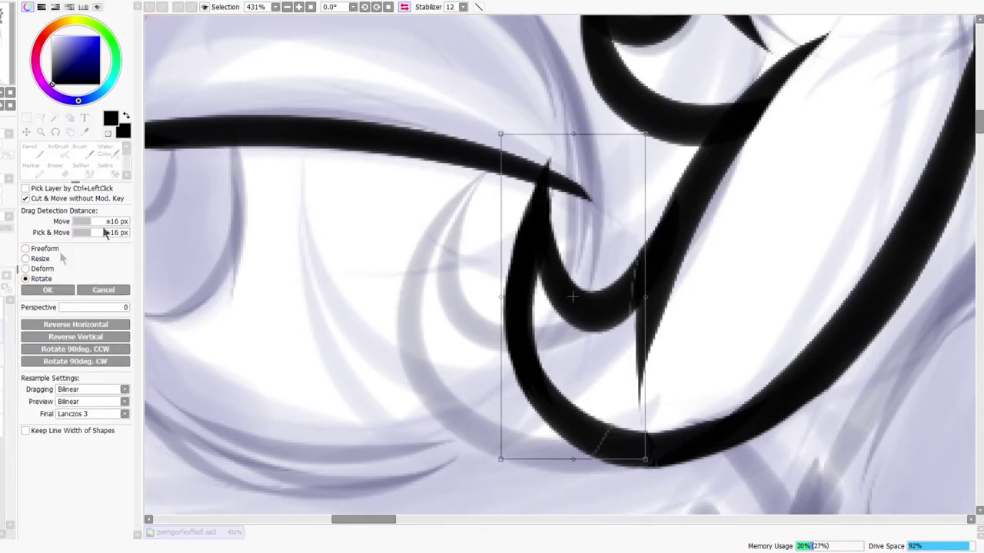
pyautogui.click(40, 268)
pyautogui.moveTo(500, 134); pyautogui.dragTo(526, 220)
pyautogui.moveTo(657, 310); pyautogui.dragTo(661, 286)
pyautogui.click(100, 292)
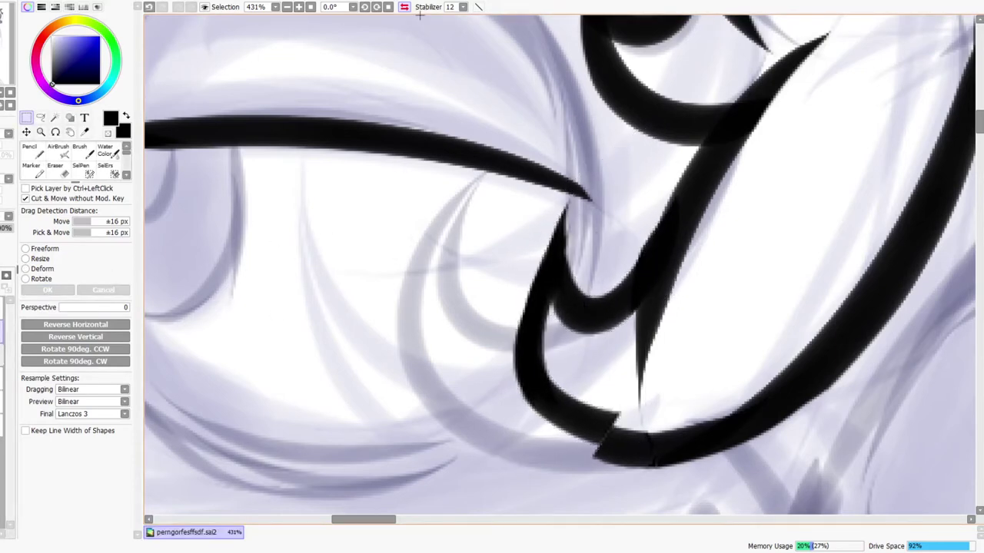
pyautogui.click(403, 7)
pyautogui.press('e')
pyautogui.moveTo(547, 266)
pyautogui.mouseDown()
pyautogui.moveTo(543, 200)
pyautogui.moveTo(515, 285)
pyautogui.moveTo(559, 260)
pyautogui.moveTo(552, 224)
pyautogui.moveTo(629, 212)
pyautogui.mouseUp()
pyautogui.hotkey('ctrl', 'space')
pyautogui.moveTo(542, 278); pyautogui.dragTo(597, 205)
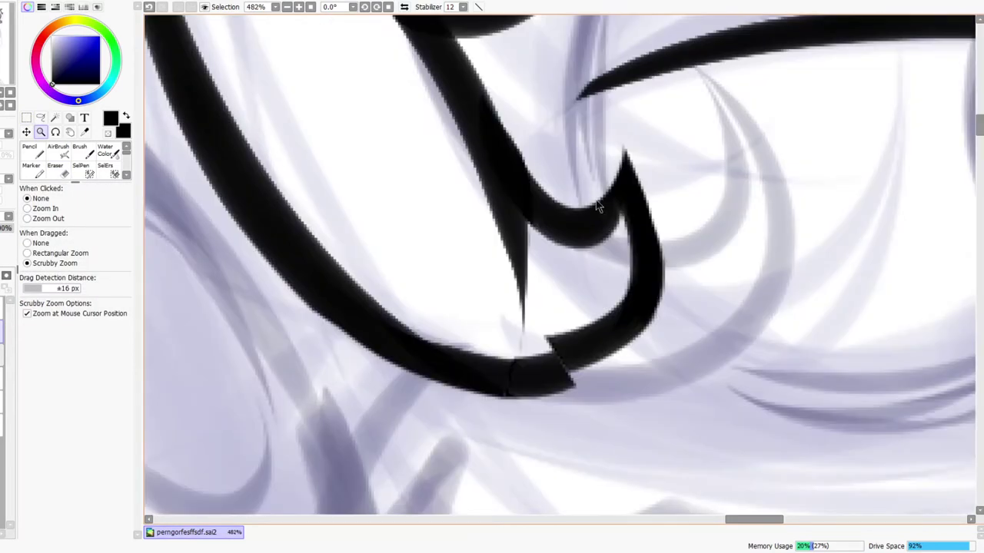
pyautogui.press('n')
pyautogui.moveTo(667, 209); pyautogui.dragTo(644, 231)
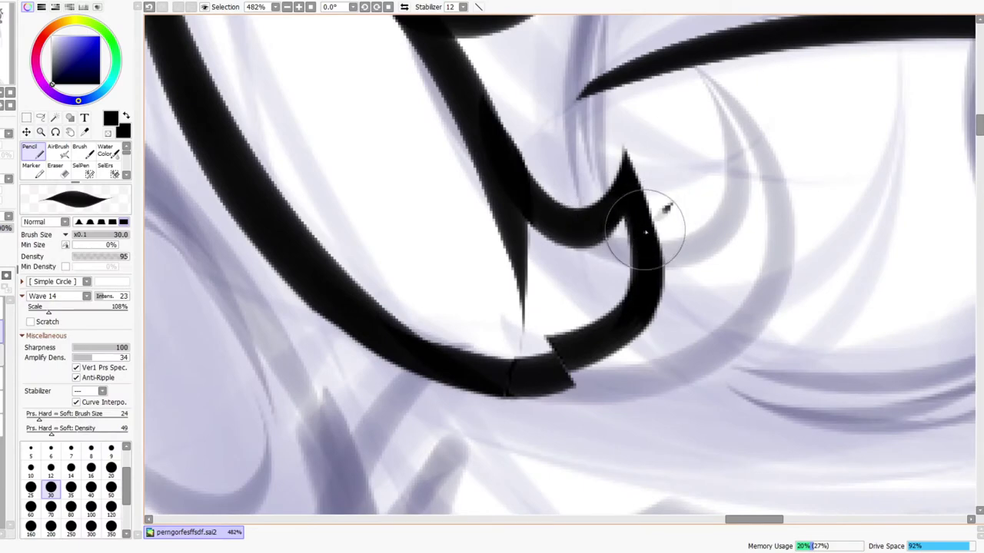
pyautogui.hotkey('ctrl', 'z')
# Redraw the sidelock's end as a rounded hooked curl and bridge the broken lower line with a Pencil stroke
pyautogui.hotkey('ctrl', 'space')
pyautogui.moveTo(713, 185); pyautogui.dragTo(660, 217)
pyautogui.moveTo(751, 186)
pyautogui.mouseDown()
pyautogui.moveTo(599, 268)
pyautogui.moveTo(625, 241)
pyautogui.moveTo(653, 246)
pyautogui.mouseUp()
pyautogui.click(404, 7)
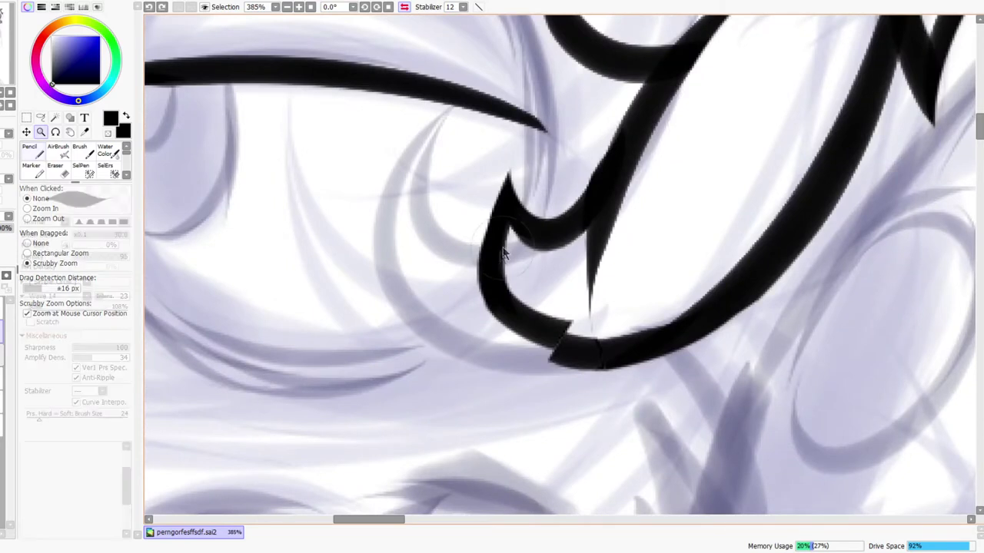
pyautogui.press('n')
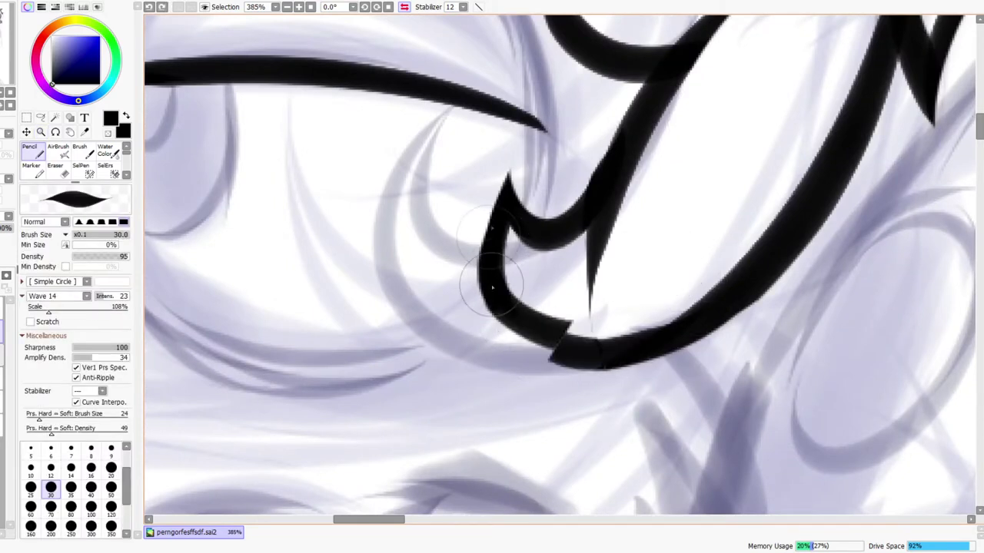
pyautogui.moveTo(514, 307)
pyautogui.mouseDown()
pyautogui.moveTo(486, 237)
pyautogui.moveTo(619, 158)
pyautogui.moveTo(583, 159)
pyautogui.moveTo(590, 150)
pyautogui.moveTo(602, 192)
pyautogui.mouseUp()
pyautogui.moveTo(494, 223)
pyautogui.mouseDown()
pyautogui.moveTo(571, 332)
pyautogui.moveTo(641, 332)
pyautogui.mouseUp()
pyautogui.hotkey('ctrl', 'z')
pyautogui.moveTo(496, 227); pyautogui.dragTo(659, 326)
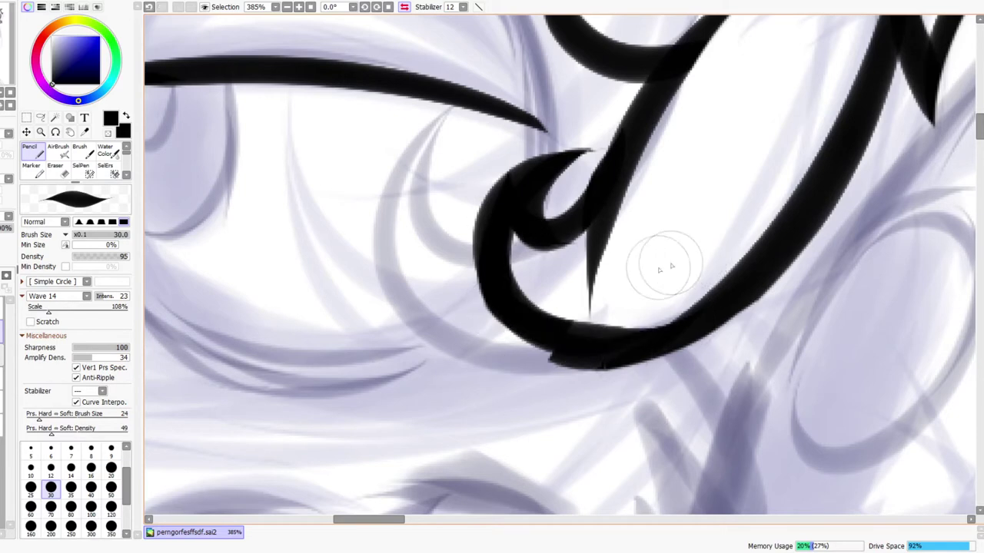
# Erase the overshooting tail and rough edge of the sidelock's inner line above the curl
pyautogui.keyDown('ctrl'); pyautogui.moveTo(668, 260); pyautogui.dragTo(644, 275); pyautogui.keyUp('ctrl')
pyautogui.moveTo(673, 223); pyautogui.dragTo(686, 215)
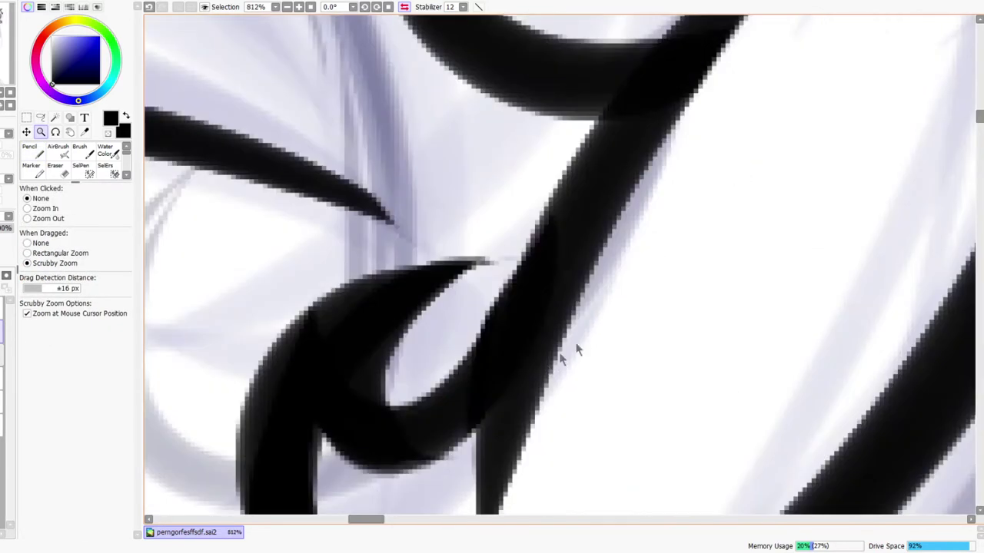
pyautogui.moveTo(559, 352); pyautogui.dragTo(547, 360)
pyautogui.moveTo(603, 378)
pyautogui.mouseDown()
pyautogui.moveTo(518, 370)
pyautogui.moveTo(471, 422)
pyautogui.moveTo(454, 478)
pyautogui.mouseUp()
pyautogui.press('e')
pyautogui.moveTo(515, 343)
pyautogui.mouseDown()
pyautogui.moveTo(485, 388)
pyautogui.moveTo(458, 463)
pyautogui.moveTo(611, 212)
pyautogui.moveTo(493, 345)
pyautogui.moveTo(449, 451)
pyautogui.mouseUp()
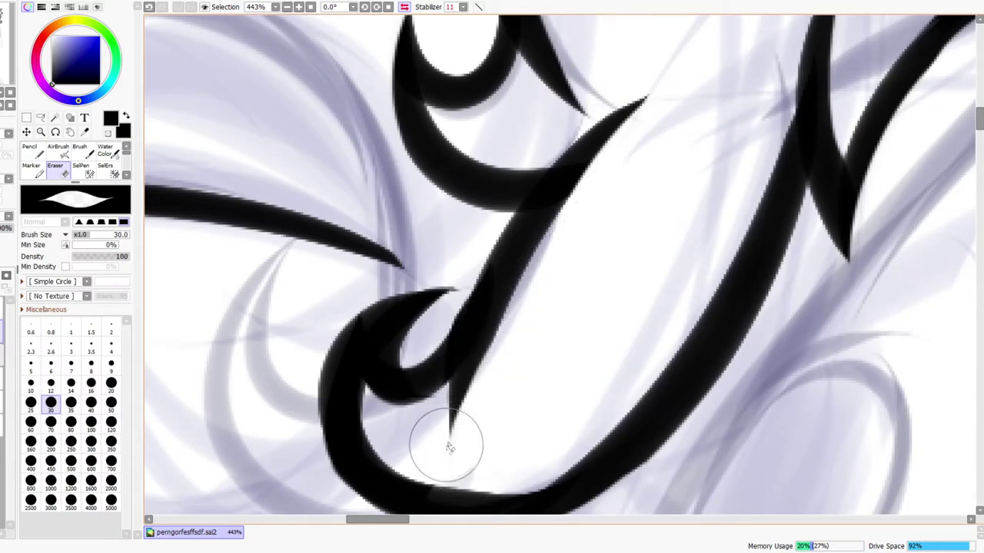
pyautogui.moveTo(579, 222); pyautogui.dragTo(558, 259)
pyautogui.moveTo(631, 127); pyautogui.dragTo(613, 184)
# Smooth the lower outline of the sidelock's curl by erasing the uneven edges at the joined section
pyautogui.hotkey('ctrl', 'space')
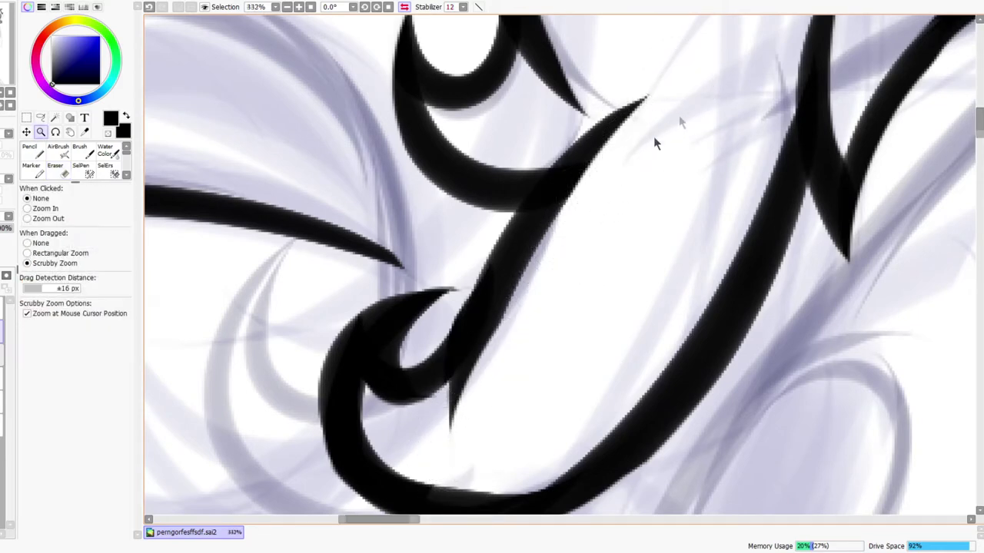
pyautogui.moveTo(677, 118); pyautogui.dragTo(695, 115)
pyautogui.moveTo(621, 158); pyautogui.dragTo(662, 143)
pyautogui.moveTo(725, 218)
pyautogui.mouseDown()
pyautogui.moveTo(684, 257)
pyautogui.moveTo(589, 308)
pyautogui.mouseUp()
pyautogui.moveTo(510, 299); pyautogui.dragTo(531, 295)
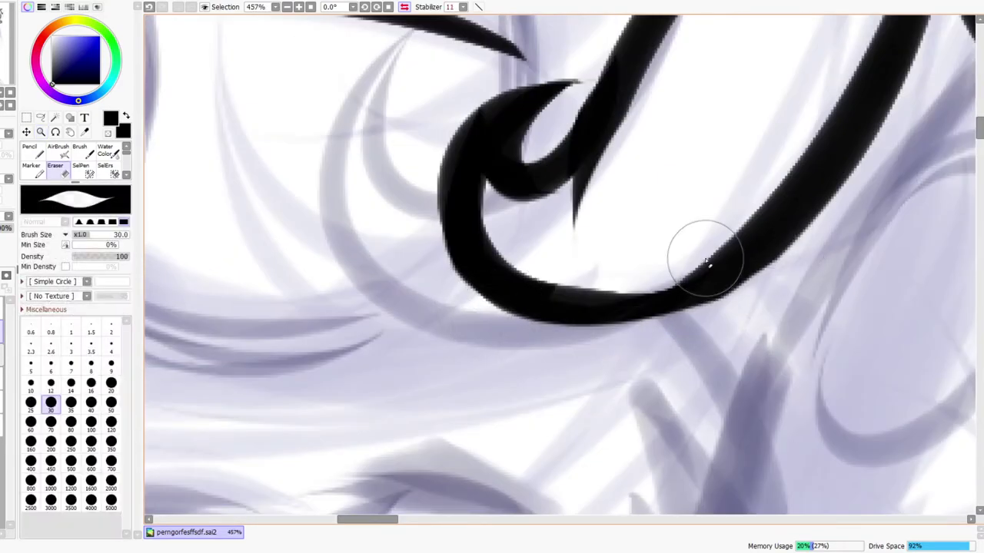
pyautogui.hotkey('ctrl', 'space')
pyautogui.moveTo(853, 208); pyautogui.dragTo(871, 195)
pyautogui.moveTo(807, 287)
pyautogui.mouseDown()
pyautogui.moveTo(592, 238)
pyautogui.moveTo(540, 297)
pyautogui.moveTo(593, 358)
pyautogui.mouseUp()
pyautogui.hotkey('ctrl', 'z')
pyautogui.moveTo(517, 316)
pyautogui.mouseDown()
pyautogui.moveTo(573, 422)
pyautogui.moveTo(538, 264)
pyautogui.moveTo(566, 395)
pyautogui.moveTo(552, 354)
pyautogui.mouseUp()
pyautogui.hotkey('ctrl', 'space')
# Examine the inked eyelids and reshaped sidelock in mirrored and normal views, from the full figure to the near eye
pyautogui.moveTo(601, 302); pyautogui.dragTo(593, 332)
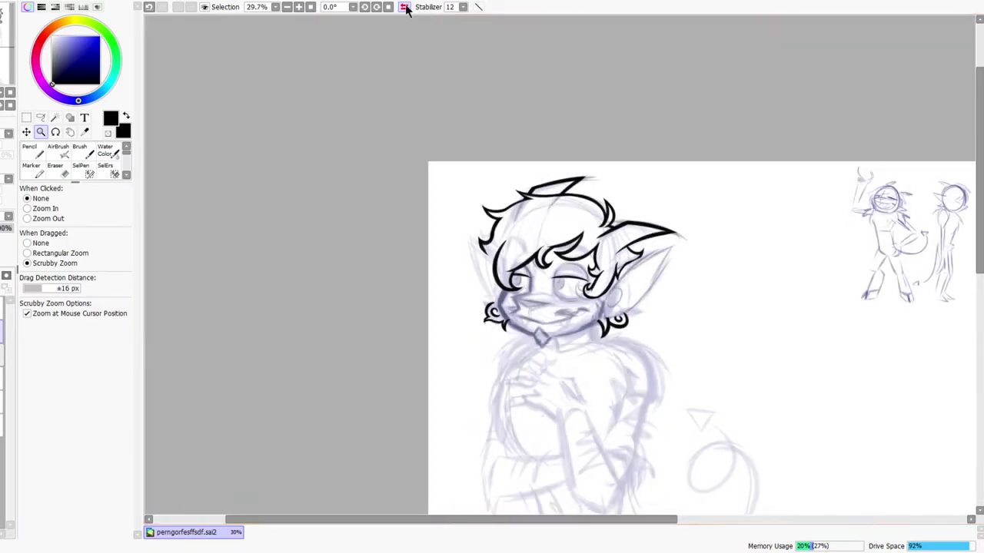
pyautogui.click(403, 7)
pyautogui.moveTo(569, 236); pyautogui.dragTo(597, 234)
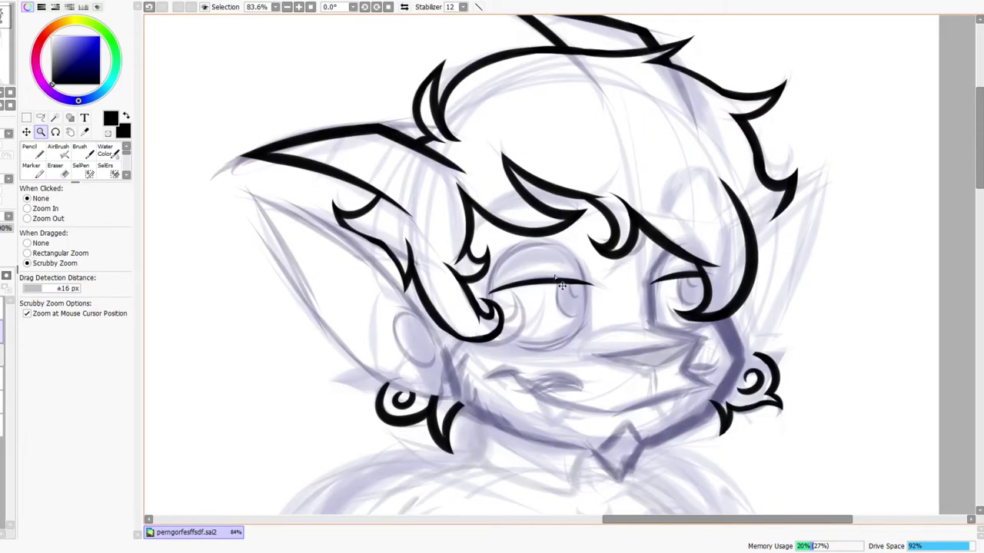
pyautogui.moveTo(575, 330)
pyautogui.mouseDown()
pyautogui.moveTo(561, 288)
pyautogui.moveTo(592, 267)
pyautogui.mouseUp()
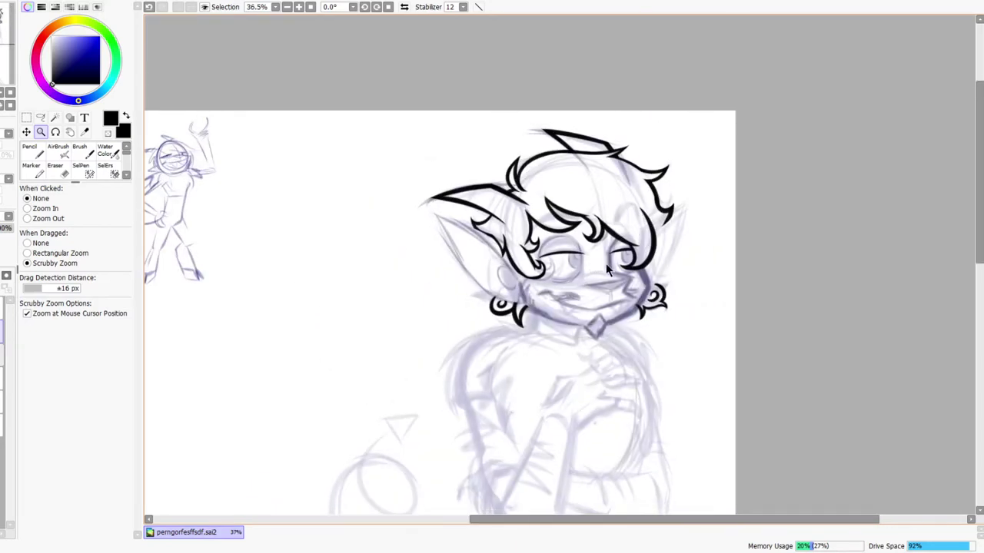
pyautogui.moveTo(632, 267); pyautogui.dragTo(614, 274)
pyautogui.moveTo(660, 225); pyautogui.dragTo(695, 223)
pyautogui.moveTo(601, 268); pyautogui.dragTo(705, 293)
pyautogui.moveTo(681, 250)
pyautogui.mouseDown()
pyautogui.moveTo(678, 233)
pyautogui.moveTo(673, 247)
pyautogui.mouseUp()
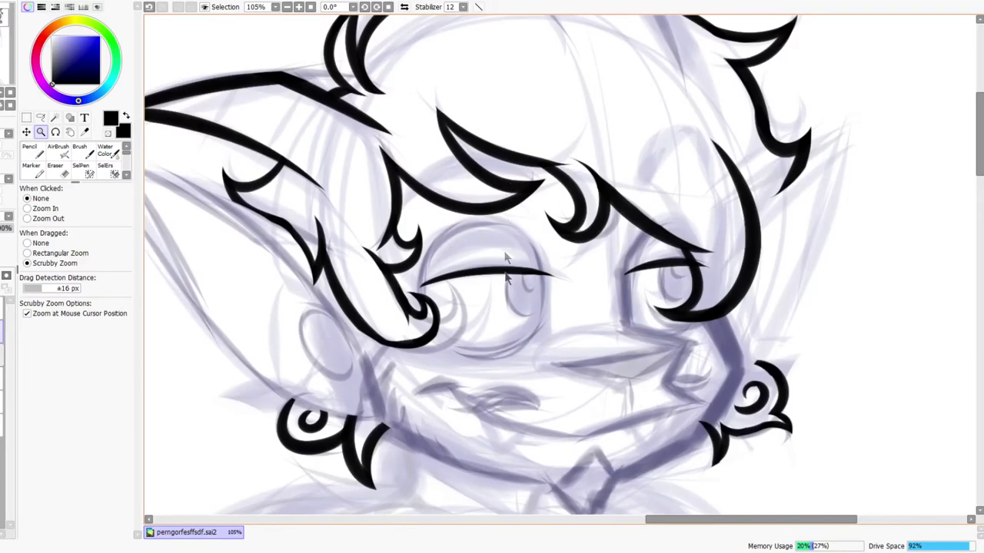
pyautogui.moveTo(507, 259); pyautogui.dragTo(535, 236)
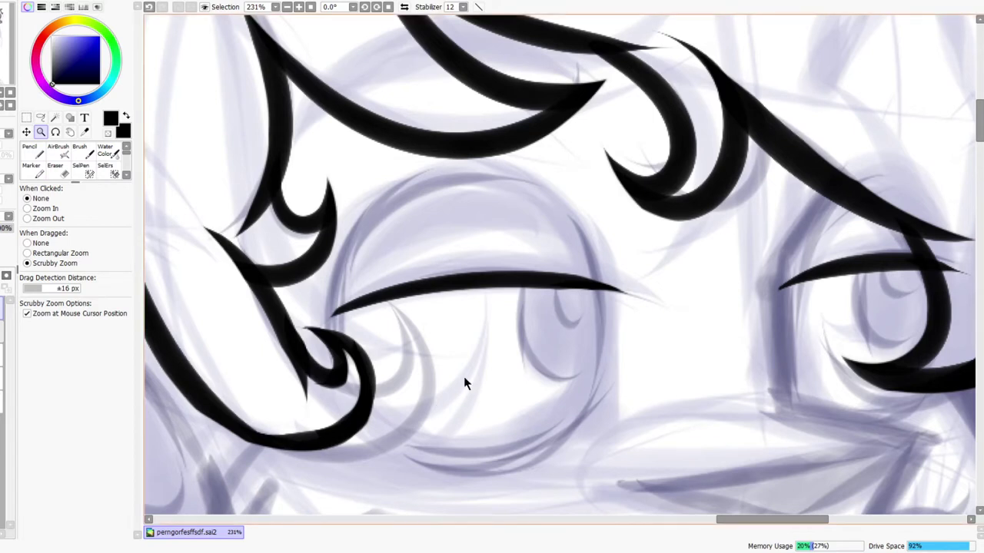
# Handwrite "Perng" in black pencil on the blank canvas beside the main character's head
pyautogui.moveTo(614, 291); pyautogui.dragTo(576, 320)
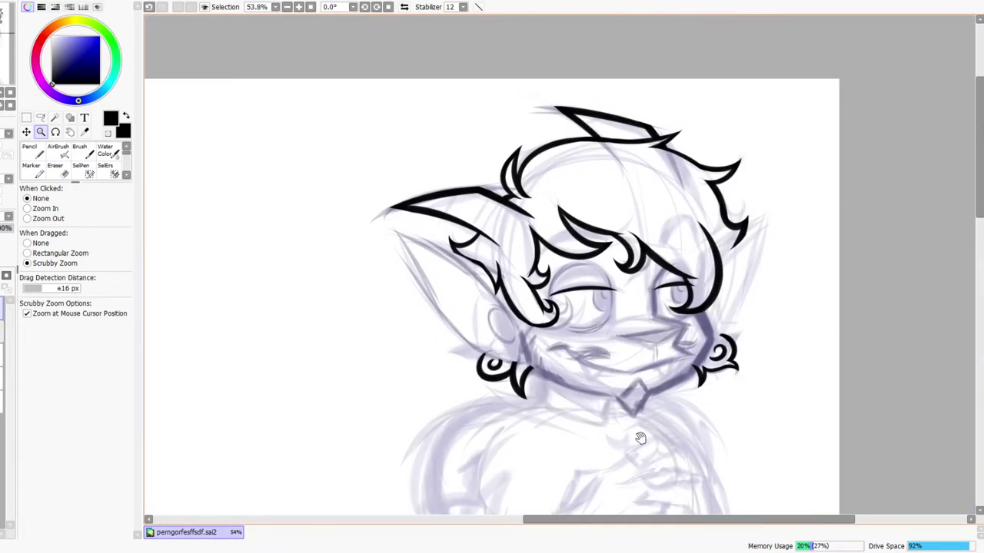
pyautogui.moveTo(637, 434); pyautogui.dragTo(605, 379)
pyautogui.scroll(-3, 680, 245)
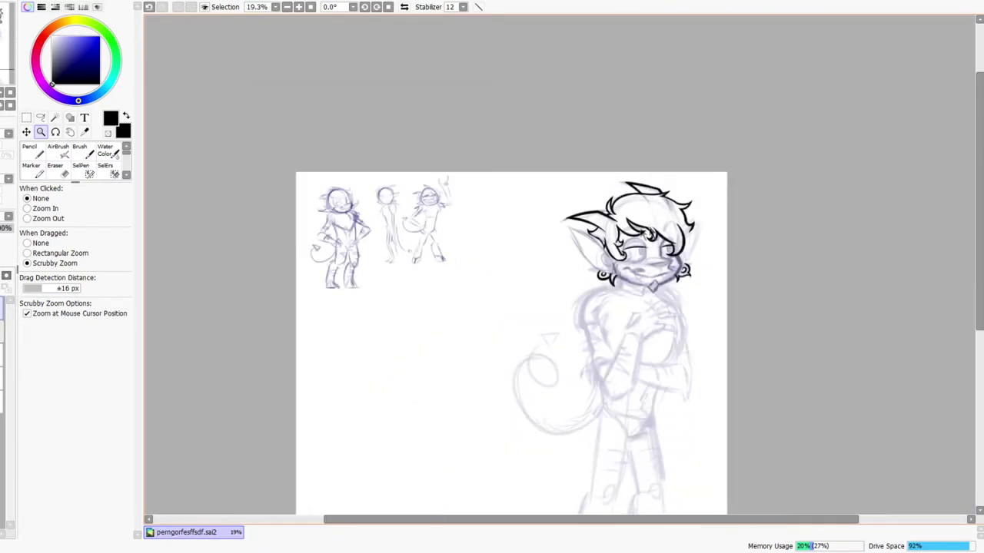
pyautogui.scroll(3, 661, 235)
pyautogui.press('n')
pyautogui.moveTo(336, 163)
pyautogui.mouseDown()
pyautogui.moveTo(344, 205)
pyautogui.moveTo(369, 168)
pyautogui.moveTo(426, 178)
pyautogui.moveTo(432, 204)
pyautogui.mouseUp()
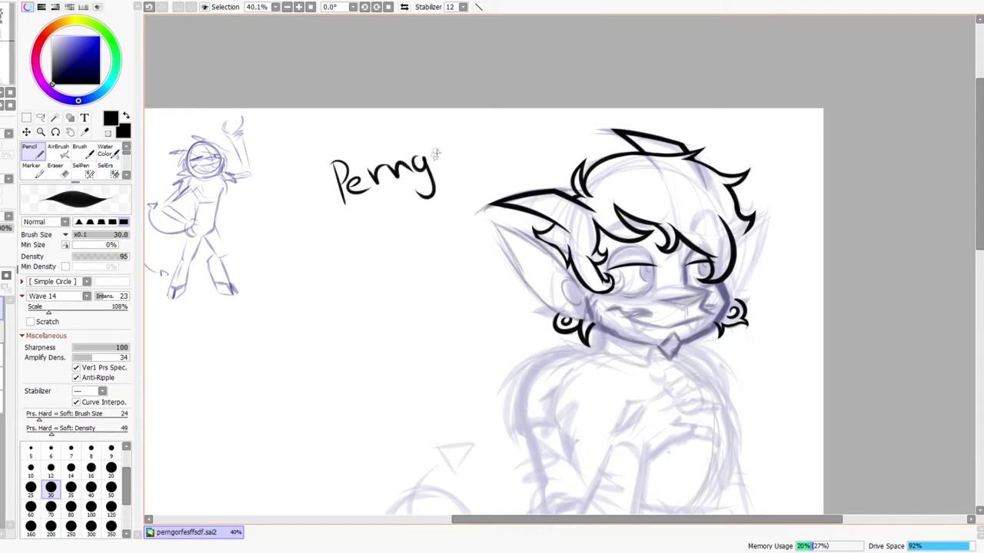
pyautogui.moveTo(467, 155)
pyautogui.mouseDown()
pyautogui.moveTo(478, 133)
pyautogui.moveTo(495, 143)
pyautogui.moveTo(530, 123)
pyautogui.moveTo(472, 136)
pyautogui.moveTo(420, 178)
pyautogui.moveTo(336, 175)
pyautogui.mouseUp()
# Erase the handwritten word beside the character's head with an enlarged eraser
pyautogui.press('e')
pyautogui.press(']')
pyautogui.press(']')
pyautogui.press(']')
pyautogui.press(']')
pyautogui.press(']')
pyautogui.press(']')
pyautogui.press(']')
pyautogui.press(']')
pyautogui.press(']')
pyautogui.press(']')
pyautogui.press(']')
pyautogui.press('space')
pyautogui.moveTo(398, 261); pyautogui.dragTo(330, 218)
# Examine the head's line art in a mirrored view, with and without the underlying sketch, and restore the normal orientation
pyautogui.hotkey('ctrl', 'space')
pyautogui.moveTo(622, 187); pyautogui.dragTo(658, 156)
pyautogui.scroll(5, 659, 158)
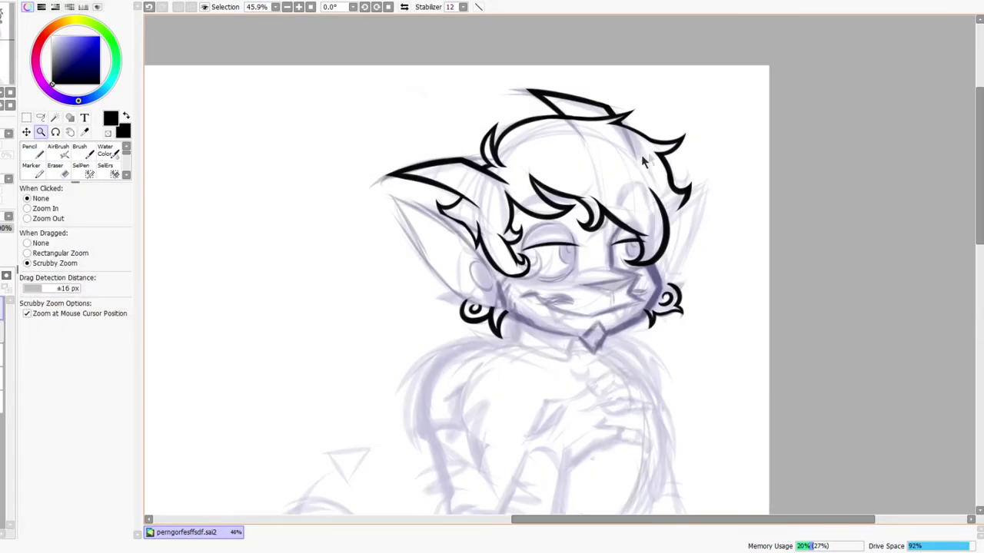
pyautogui.click(405, 8)
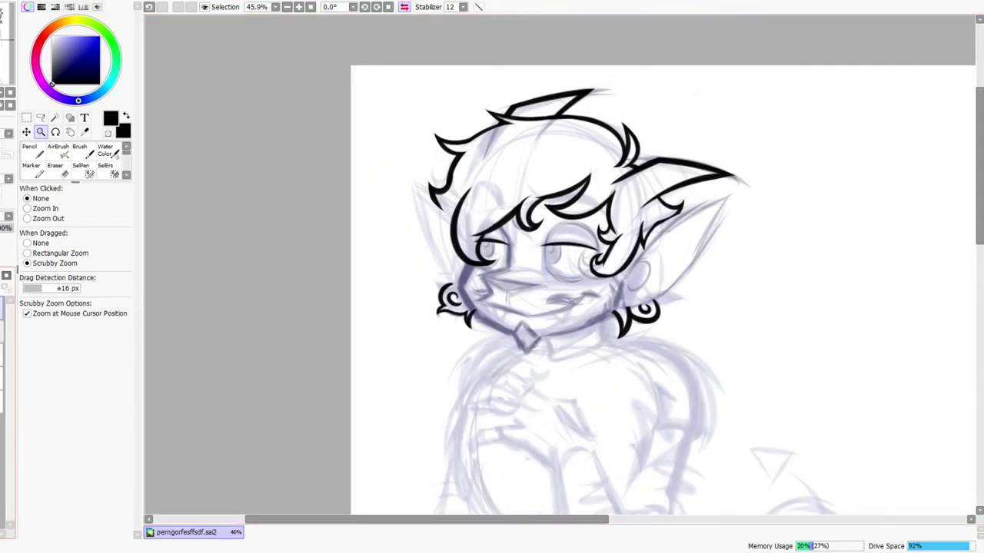
pyautogui.click(1, 378)
pyautogui.hotkey('ctrl', 'z')
pyautogui.click(1, 355)
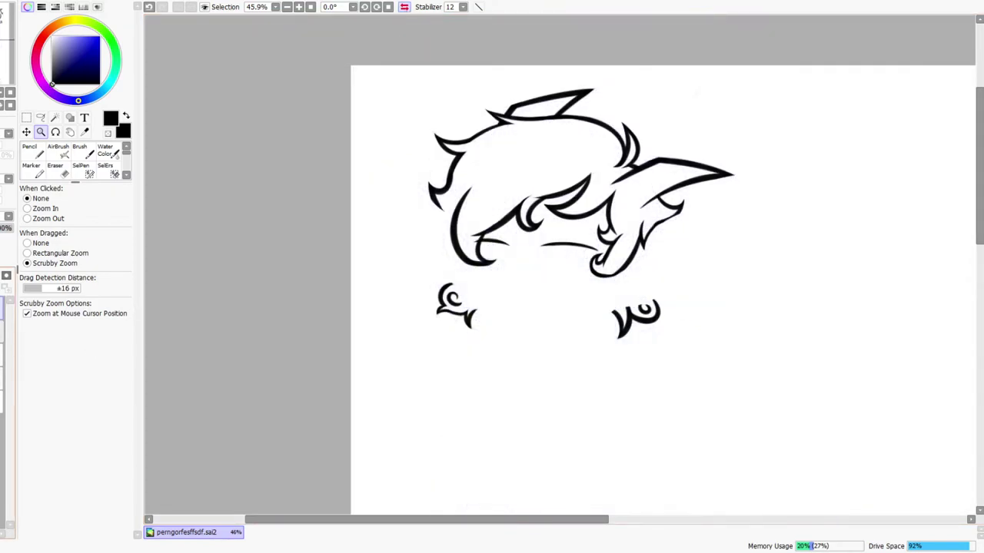
pyautogui.hotkey('ctrl', 'z')
pyautogui.hotkey('ctrl', 'z')
pyautogui.moveTo(647, 370); pyautogui.dragTo(651, 278)
pyautogui.scroll(-6, 665, 300)
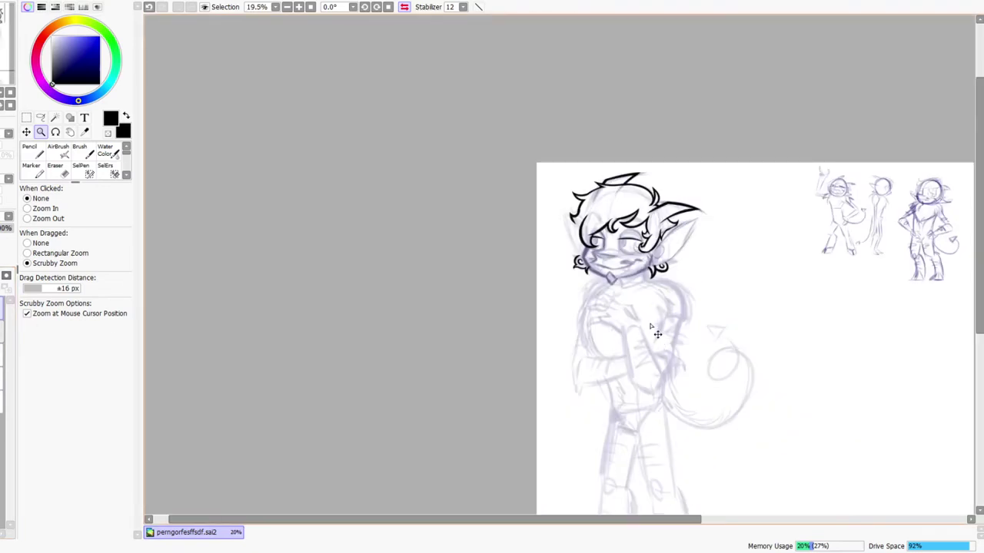
pyautogui.scroll(3, 692, 300)
pyautogui.scroll(-4, 711, 282)
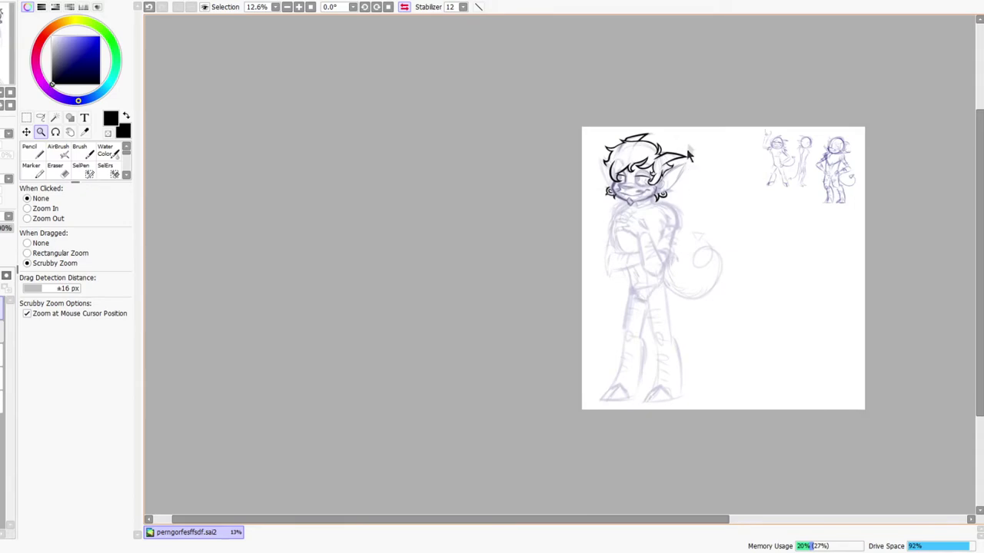
pyautogui.scroll(7, 667, 160)
pyautogui.moveTo(657, 167); pyautogui.dragTo(640, 182)
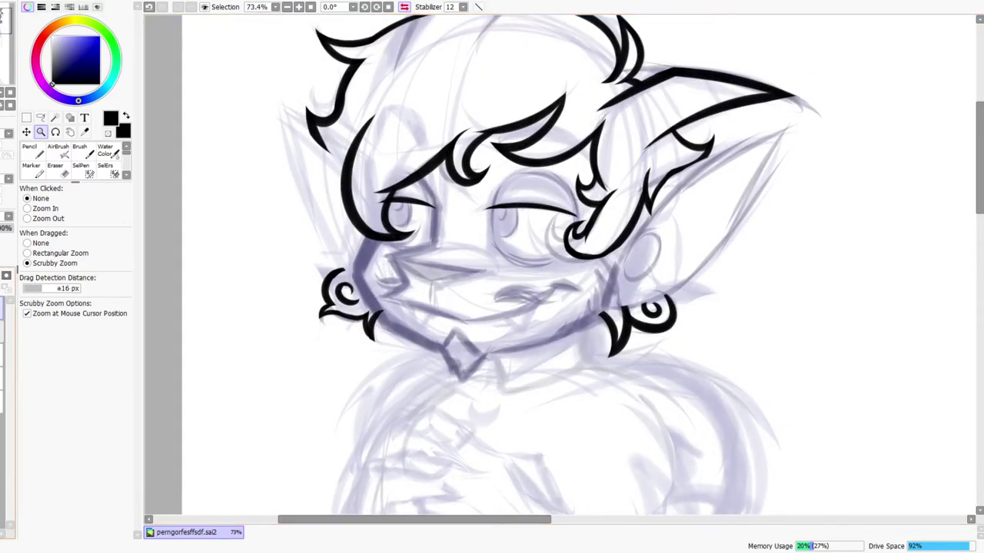
pyautogui.click(403, 7)
# Ink the inner edge of the partly hair-covered eye with tapered strokes, using the Pencil at size 25
pyautogui.moveTo(715, 370); pyautogui.dragTo(665, 186)
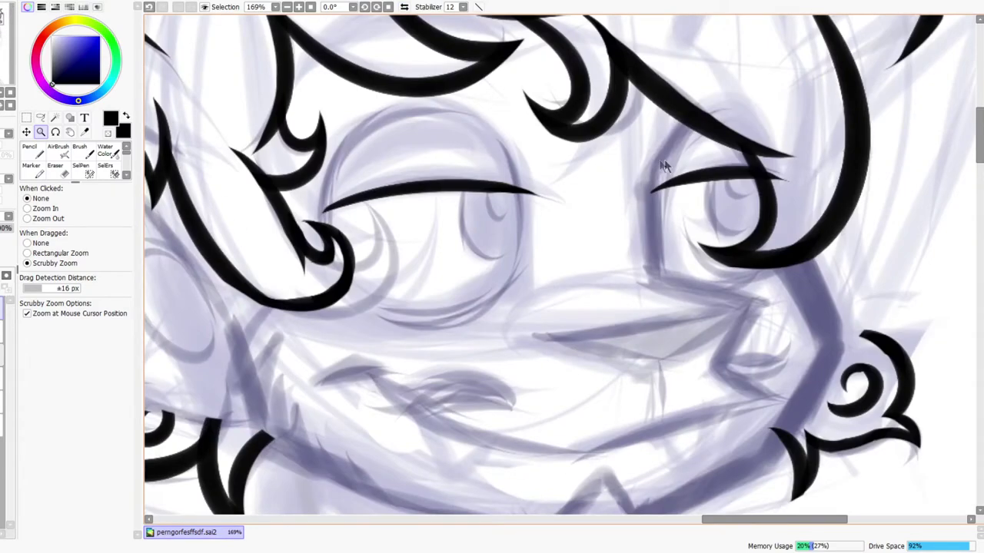
pyautogui.press('n')
pyautogui.moveTo(692, 128); pyautogui.dragTo(637, 227)
pyautogui.click(31, 490)
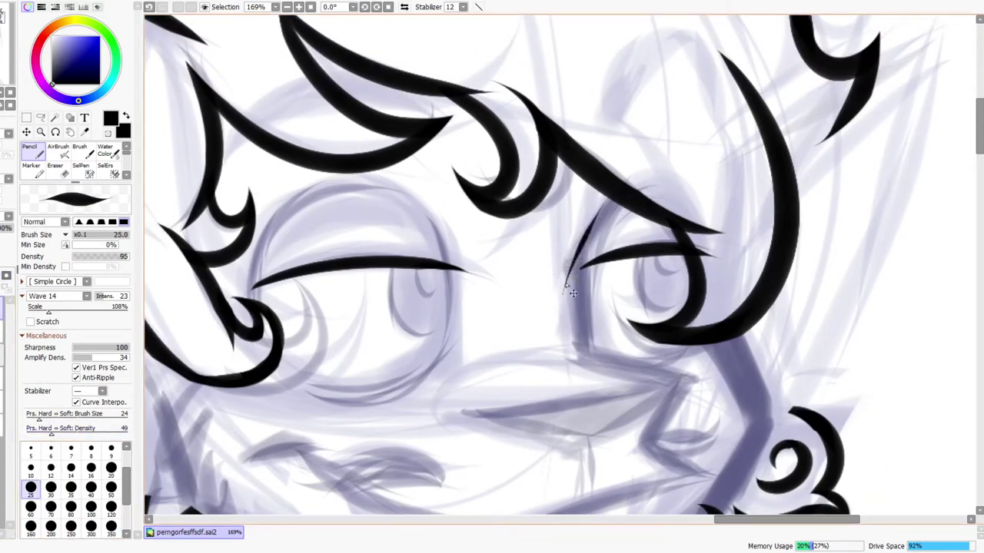
pyautogui.moveTo(558, 287); pyautogui.dragTo(643, 183)
pyautogui.moveTo(587, 231)
pyautogui.mouseDown()
pyautogui.moveTo(582, 331)
pyautogui.moveTo(583, 240)
pyautogui.moveTo(590, 361)
pyautogui.mouseUp()
pyautogui.moveTo(577, 247); pyautogui.dragTo(591, 375)
# Trim the overshooting stroke ends at the hair-covered eye's inner edge with a size 50 eraser
pyautogui.press('e')
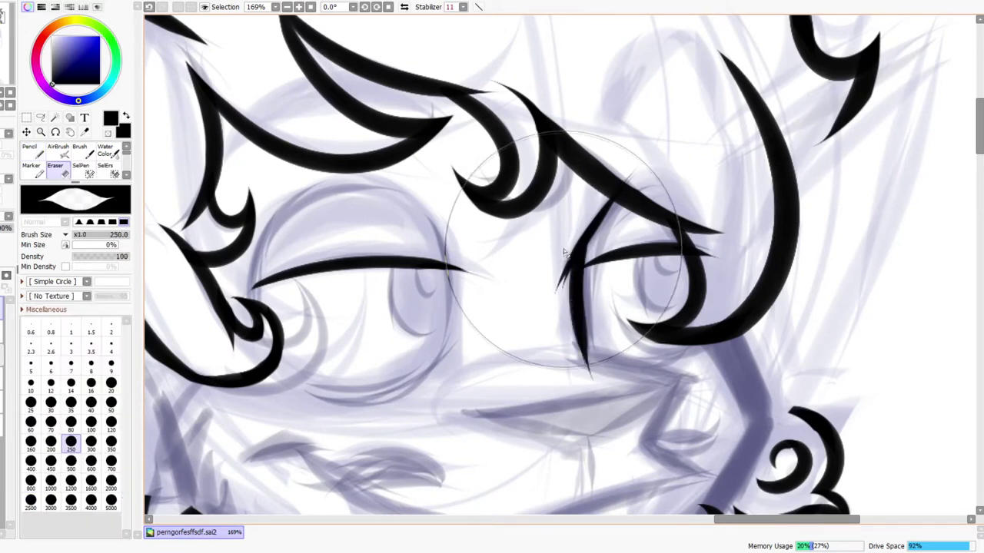
pyautogui.press('[')
pyautogui.press('[')
pyautogui.press('[')
pyautogui.press('[')
pyautogui.press('[')
pyautogui.press('[')
pyautogui.press('[')
pyautogui.press('[')
pyautogui.moveTo(565, 225); pyautogui.dragTo(556, 306)
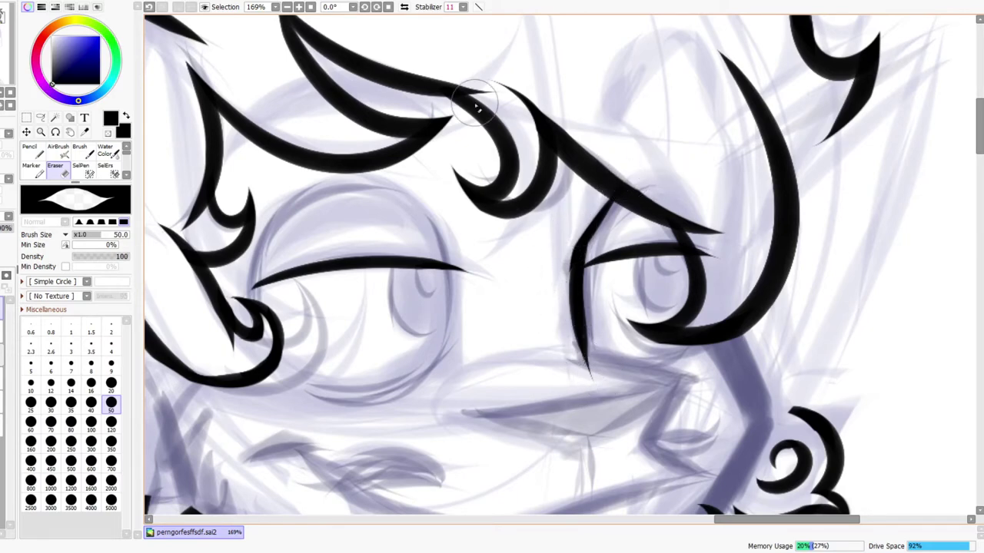
# Mirror the view, ink the line below the hair-covered eye along the top of the muzzle, and erase its overshoot
pyautogui.click(404, 7)
pyautogui.press('n')
pyautogui.moveTo(417, 395)
pyautogui.mouseDown()
pyautogui.moveTo(553, 355)
pyautogui.moveTo(450, 388)
pyautogui.moveTo(502, 362)
pyautogui.moveTo(621, 351)
pyautogui.mouseUp()
pyautogui.moveTo(405, 396); pyautogui.dragTo(559, 347)
pyautogui.moveTo(485, 419); pyautogui.dragTo(471, 362)
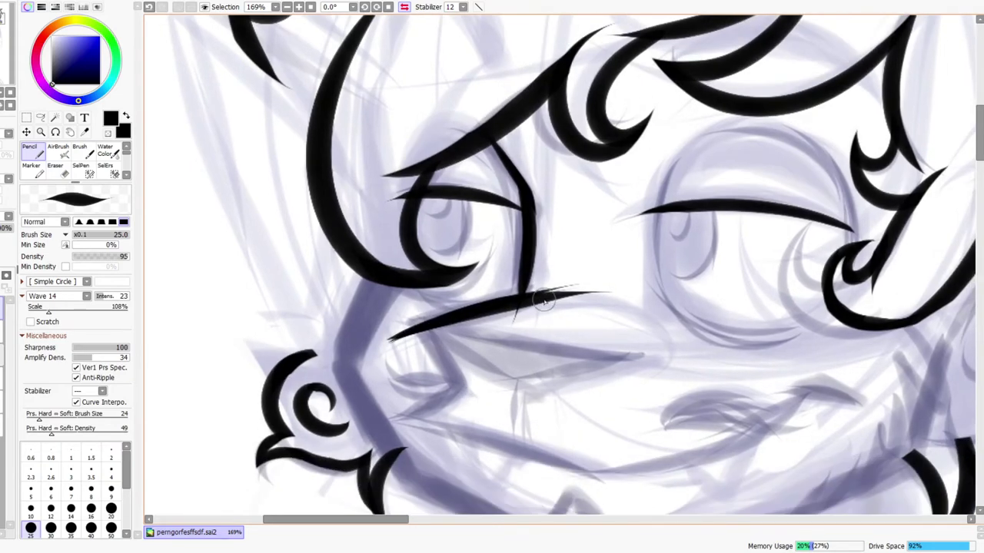
pyautogui.moveTo(562, 296)
pyautogui.mouseDown()
pyautogui.moveTo(590, 277)
pyautogui.moveTo(552, 300)
pyautogui.moveTo(541, 278)
pyautogui.moveTo(527, 303)
pyautogui.moveTo(553, 259)
pyautogui.moveTo(731, 263)
pyautogui.mouseUp()
pyautogui.press('e')
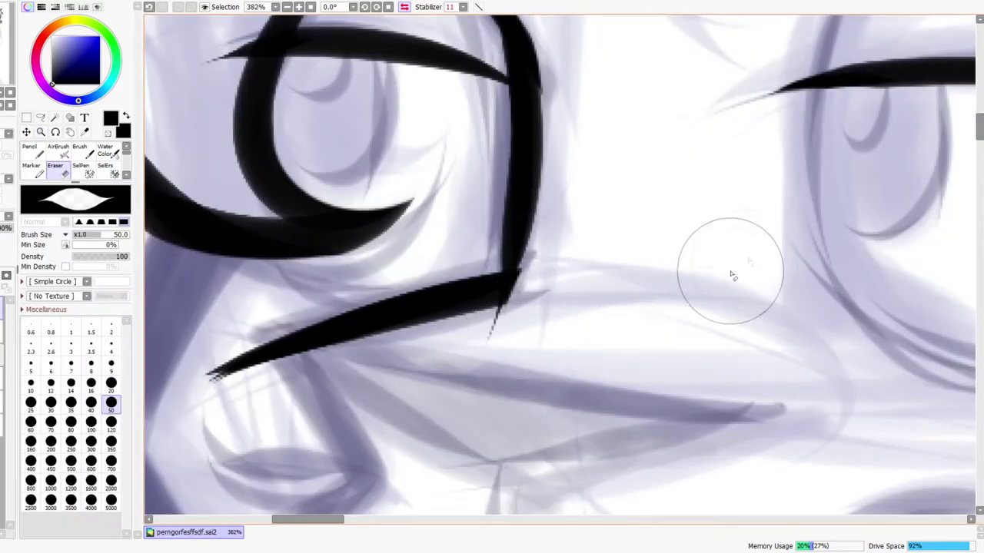
# Reinforce the corner where the eye's inner edge meets the line beneath it, and clean up the stray tips
pyautogui.press('n')
pyautogui.moveTo(533, 160); pyautogui.dragTo(492, 342)
pyautogui.moveTo(520, 191); pyautogui.dragTo(478, 313)
pyautogui.press('e')
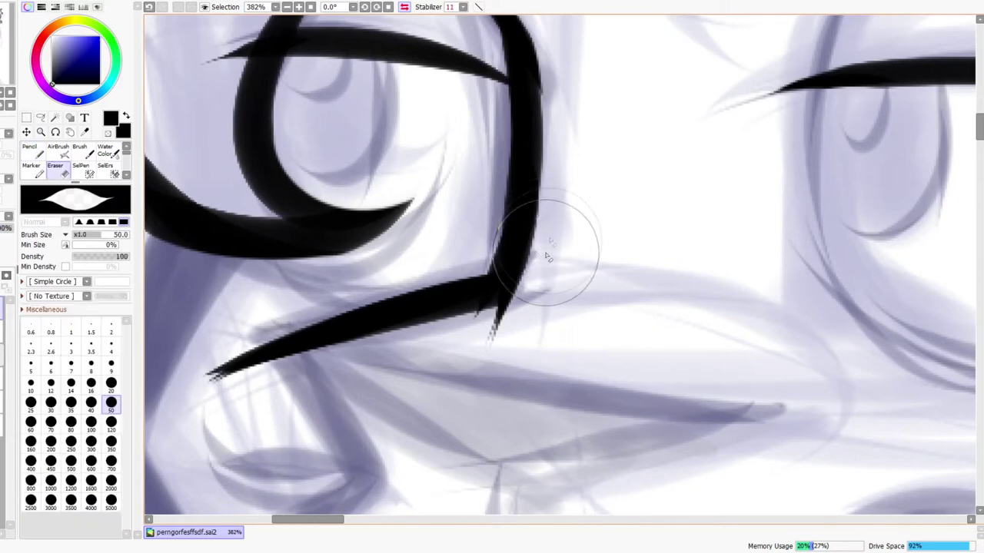
pyautogui.moveTo(560, 247)
pyautogui.mouseDown()
pyautogui.moveTo(639, 193)
pyautogui.moveTo(573, 258)
pyautogui.mouseUp()
pyautogui.moveTo(458, 343); pyautogui.dragTo(439, 353)
pyautogui.hotkey('ctrl', 'space')
pyautogui.scroll(-5, 561, 321)
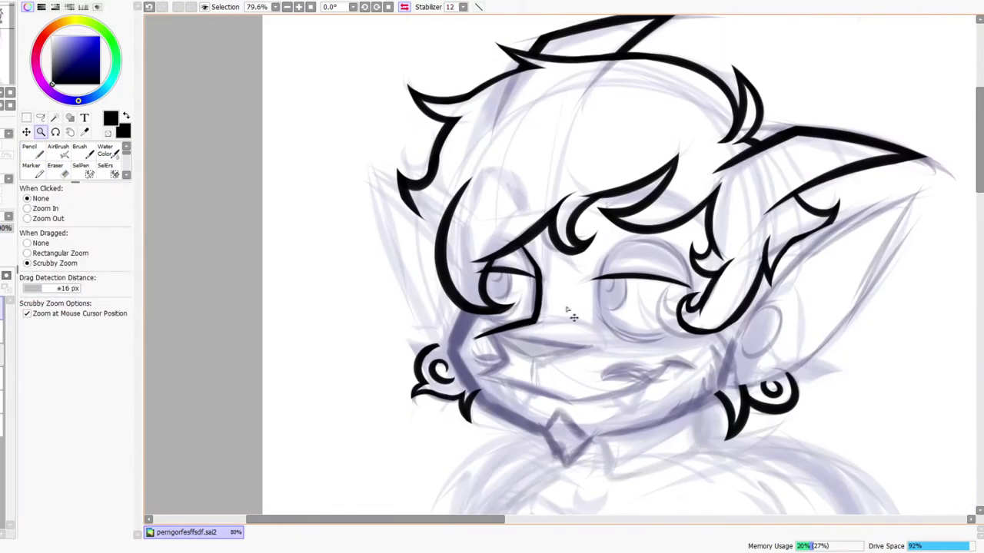
# Ink a diagonal stroke down from the outer end of the line below the eye, and return the view to normal orientation
pyautogui.scroll(4, 525, 369)
pyautogui.press('n')
pyautogui.moveTo(407, 262); pyautogui.dragTo(527, 434)
pyautogui.click(405, 7)
pyautogui.hotkey('ctrl', 'space')
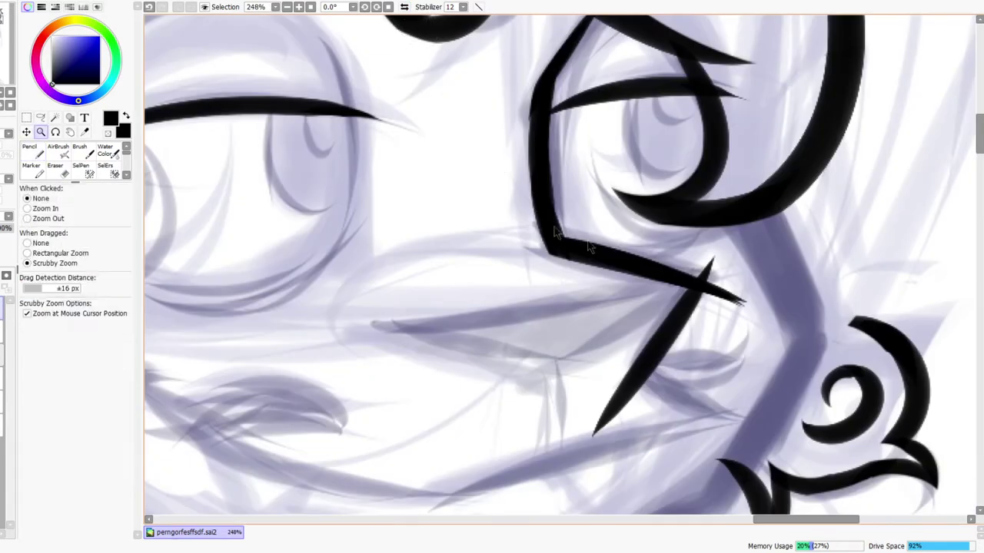
# Examine the main figure's full-body sketch and the small pose sketches, especially the leg and hoof shapes
pyautogui.moveTo(604, 253); pyautogui.dragTo(673, 258)
pyautogui.scroll(-2, 660, 256)
pyautogui.scroll(3, 666, 223)
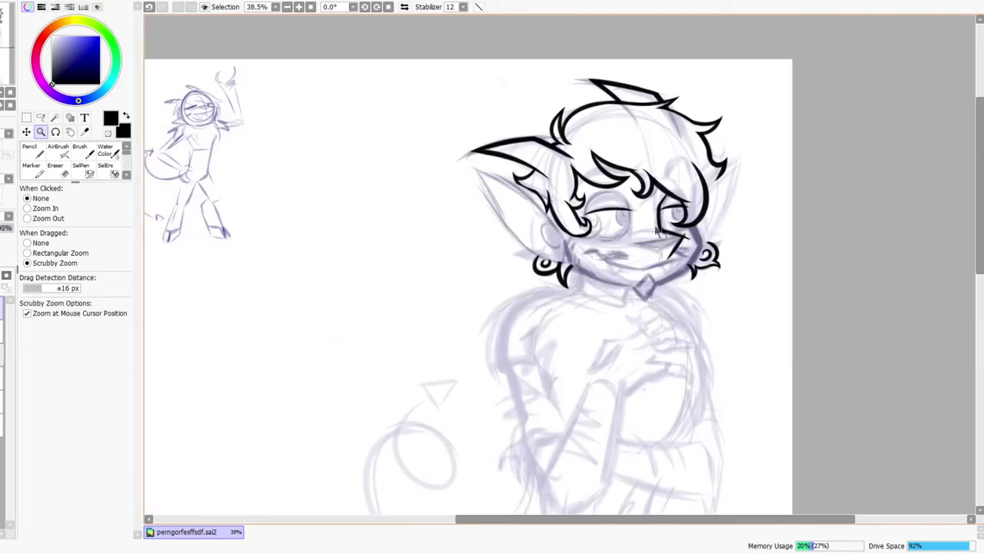
pyautogui.moveTo(659, 416); pyautogui.dragTo(689, 224)
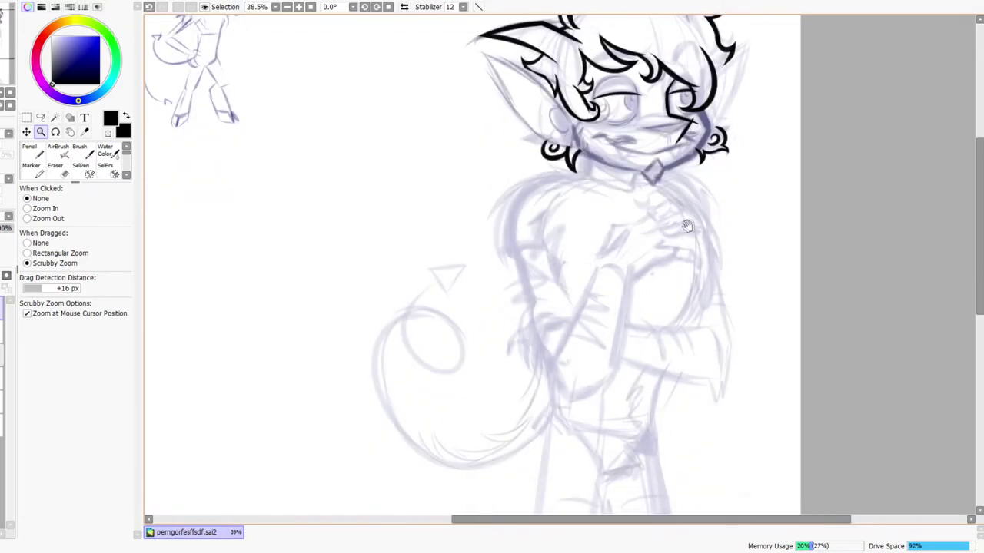
pyautogui.moveTo(709, 416); pyautogui.dragTo(692, 192)
pyautogui.scroll(-5, 637, 211)
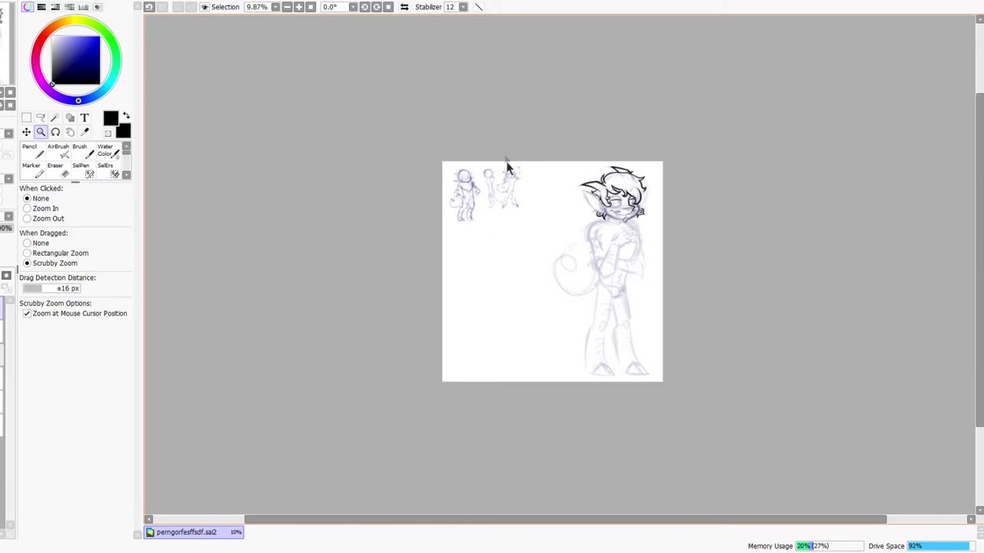
pyautogui.scroll(8, 505, 160)
pyautogui.scroll(-1, 527, 176)
pyautogui.scroll(1, 501, 308)
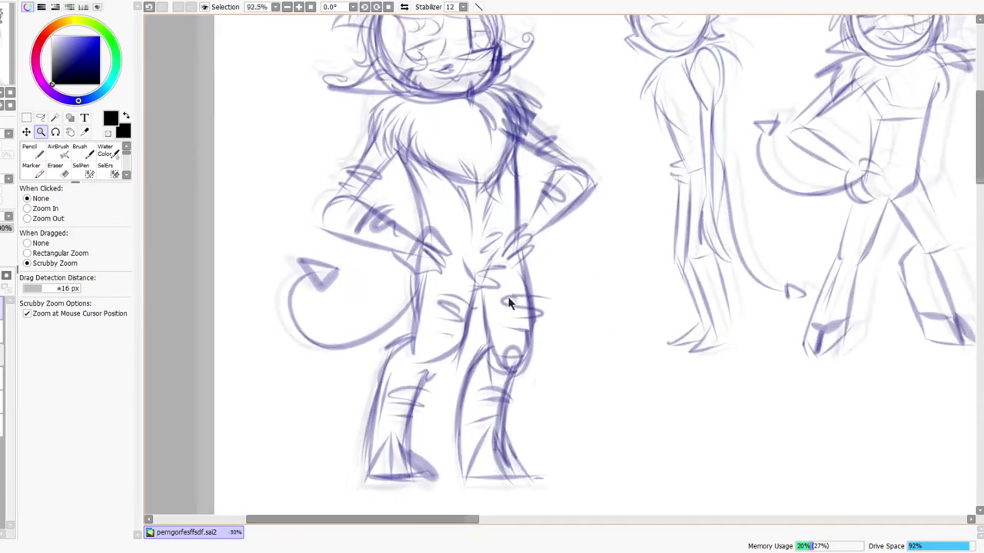
pyautogui.scroll(-1, 508, 302)
pyautogui.scroll(3, 496, 326)
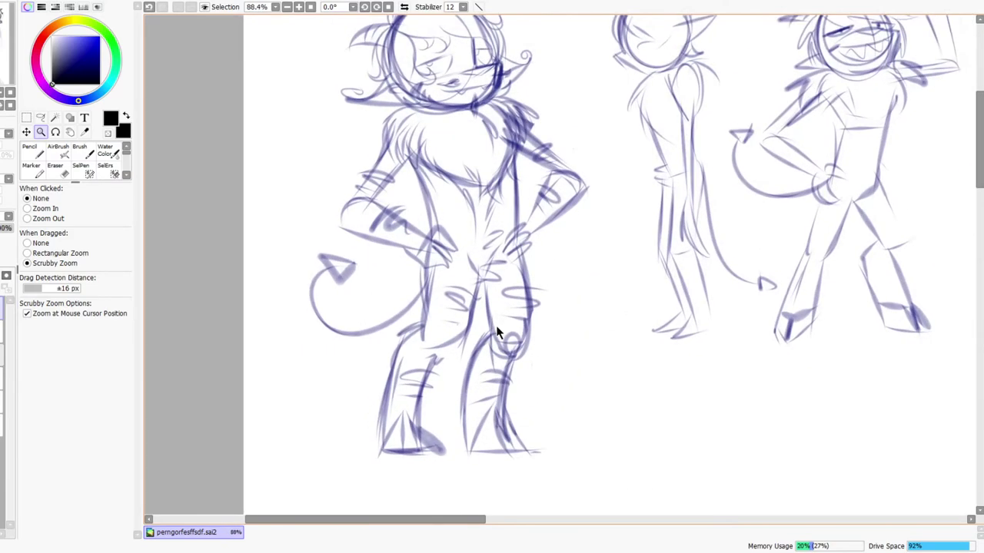
pyautogui.scroll(-6, 513, 301)
pyautogui.scroll(3, 485, 309)
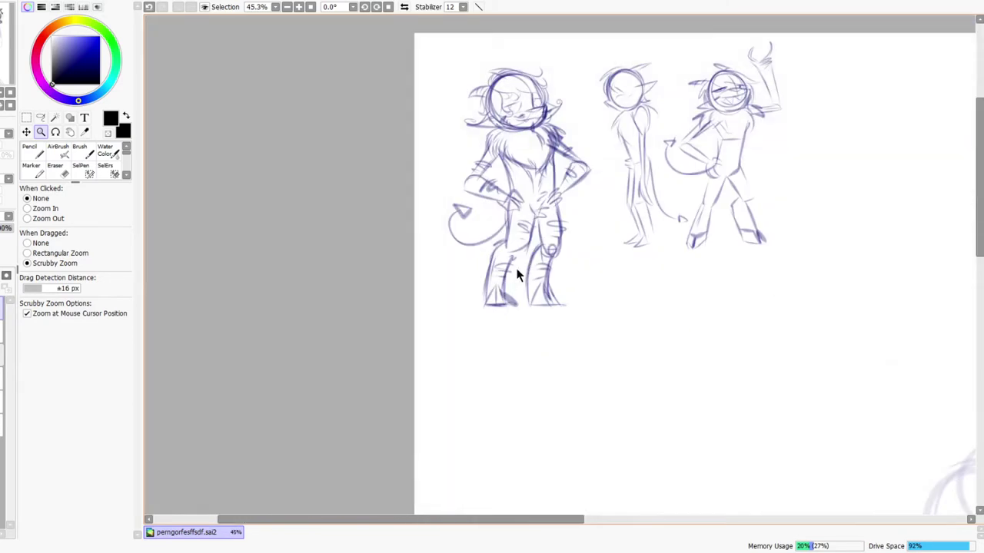
# Compare the small pose sketches with the partly inked main figure's head, arms and torso
pyautogui.moveTo(767, 440); pyautogui.dragTo(243, 352)
pyautogui.moveTo(583, 262); pyautogui.dragTo(520, 331)
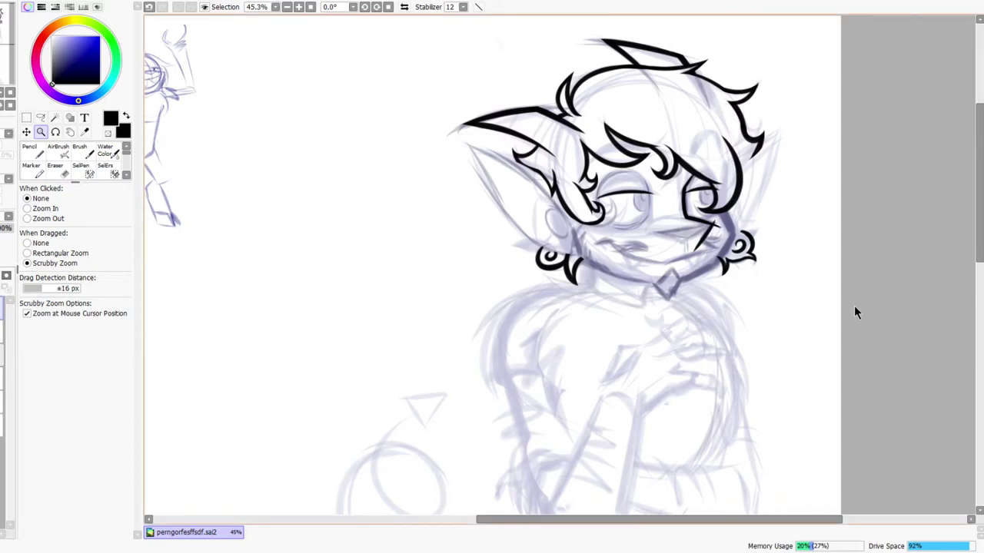
pyautogui.moveTo(151, 248); pyautogui.dragTo(688, 338)
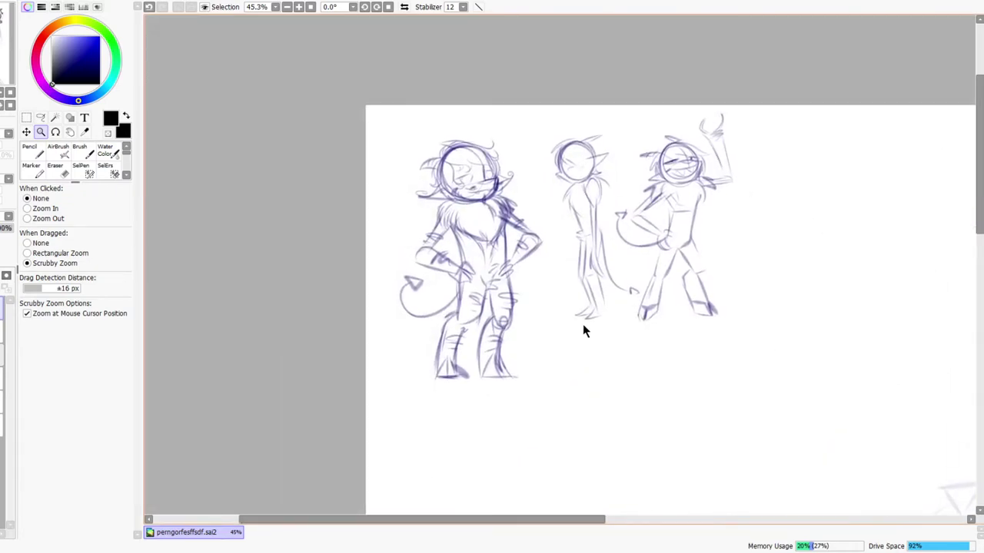
pyautogui.scroll(4, 582, 331)
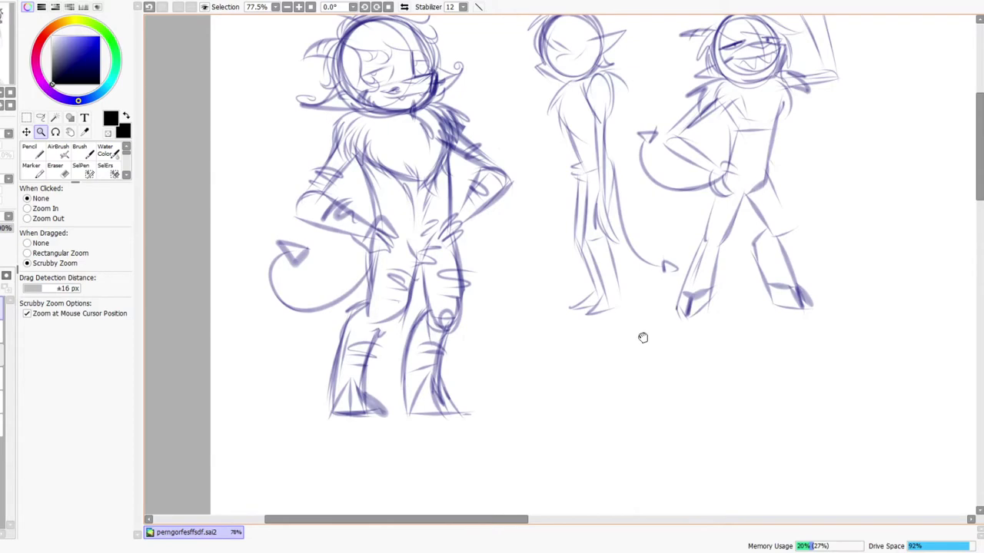
pyautogui.moveTo(643, 337); pyautogui.dragTo(592, 330)
pyautogui.moveTo(385, 281); pyautogui.dragTo(342, 310)
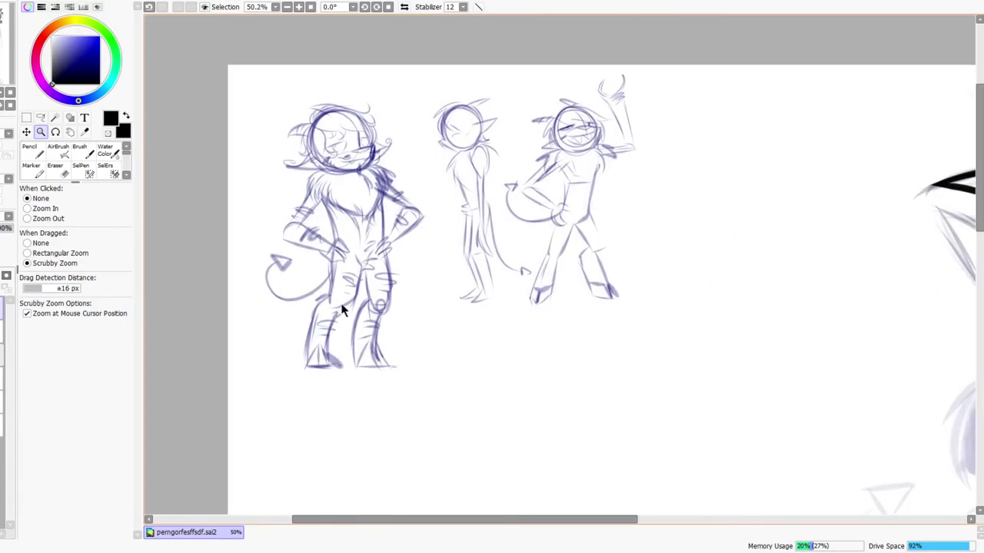
pyautogui.moveTo(346, 266)
pyautogui.mouseDown()
pyautogui.moveTo(377, 259)
pyautogui.moveTo(364, 271)
pyautogui.mouseUp()
pyautogui.moveTo(582, 306)
pyautogui.mouseDown()
pyautogui.moveTo(536, 340)
pyautogui.moveTo(384, 243)
pyautogui.mouseUp()
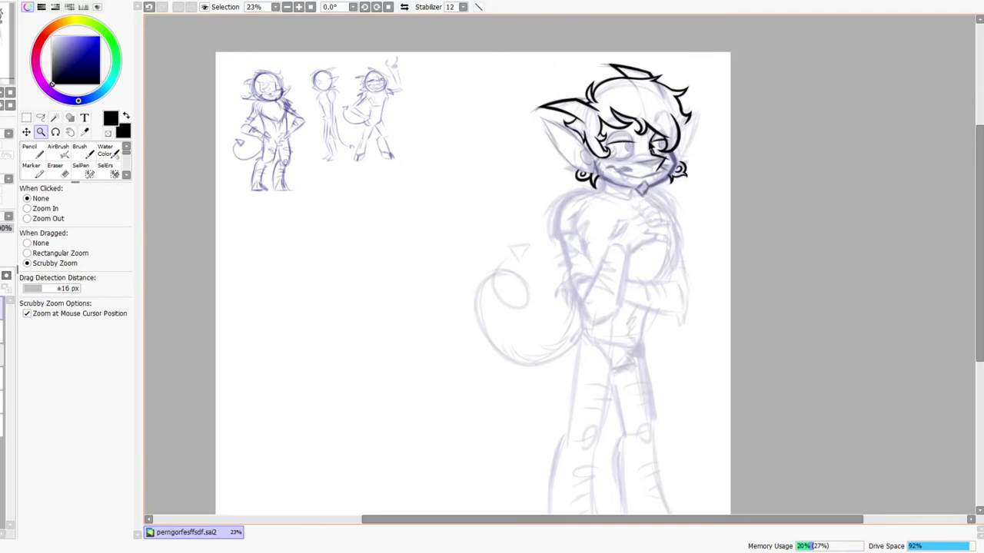
pyautogui.scroll(-3, 689, 207)
pyautogui.scroll(4, 685, 212)
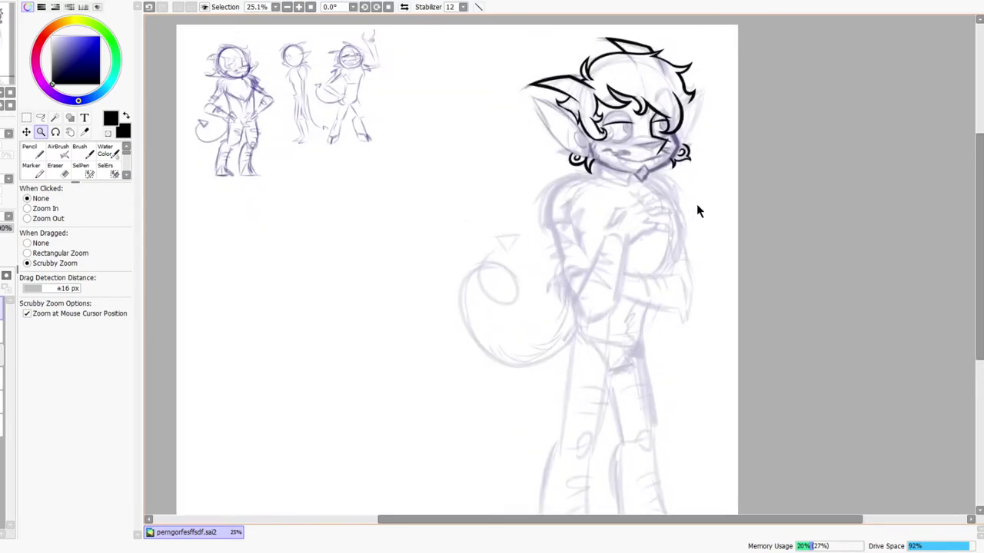
pyautogui.scroll(4, 270, 114)
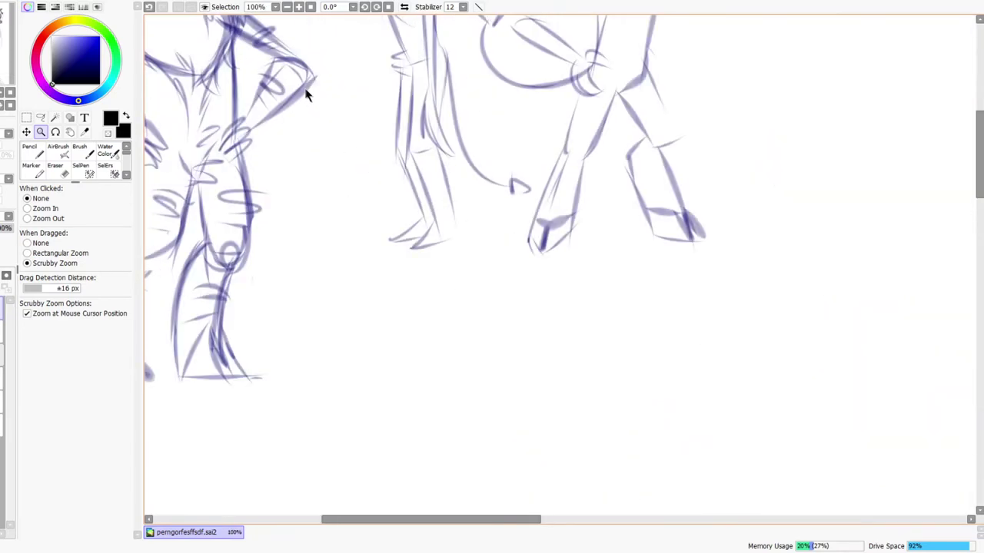
pyautogui.scroll(-6, 505, 259)
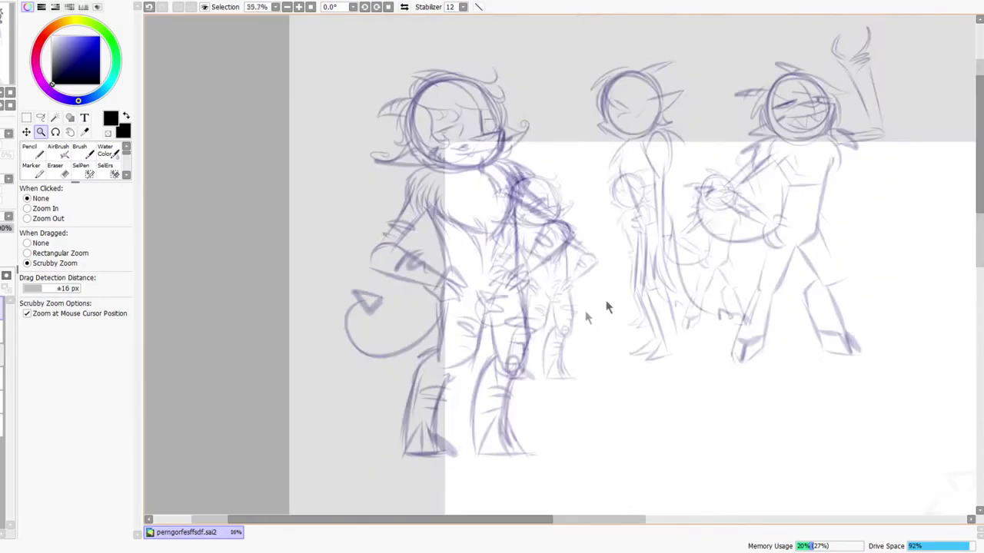
pyautogui.scroll(3, 496, 222)
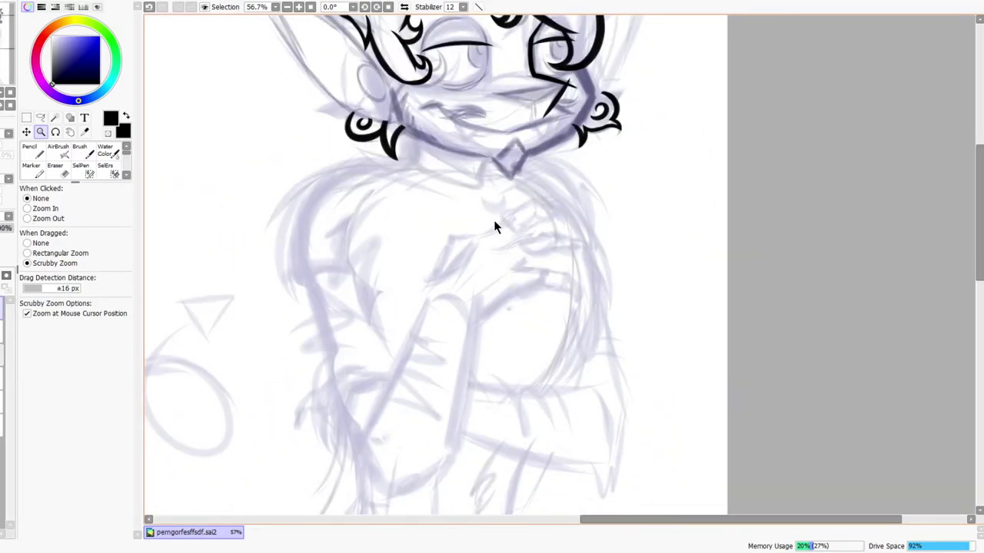
pyautogui.moveTo(524, 235); pyautogui.dragTo(493, 323)
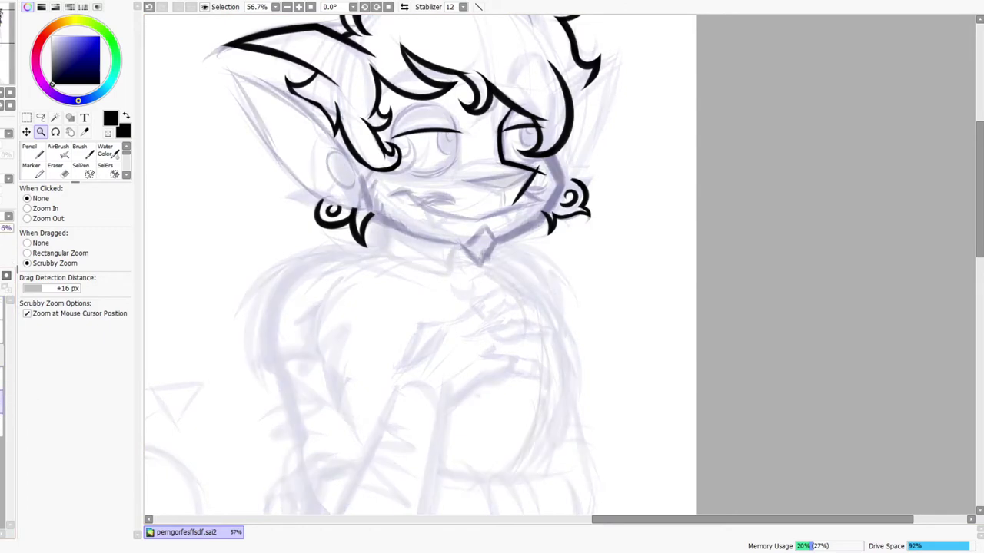
pyautogui.moveTo(506, 288); pyautogui.dragTo(476, 251)
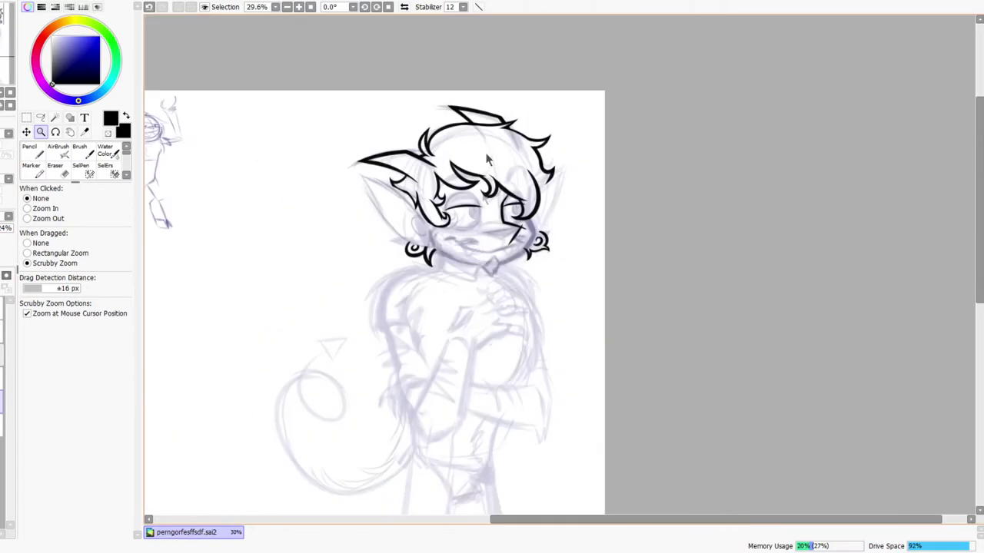
# Erase the stray tips where the line below the eye meets the diagonal stroke, and trim the diagonal's lower end
pyautogui.click(404, 7)
pyautogui.moveTo(613, 342); pyautogui.dragTo(419, 332)
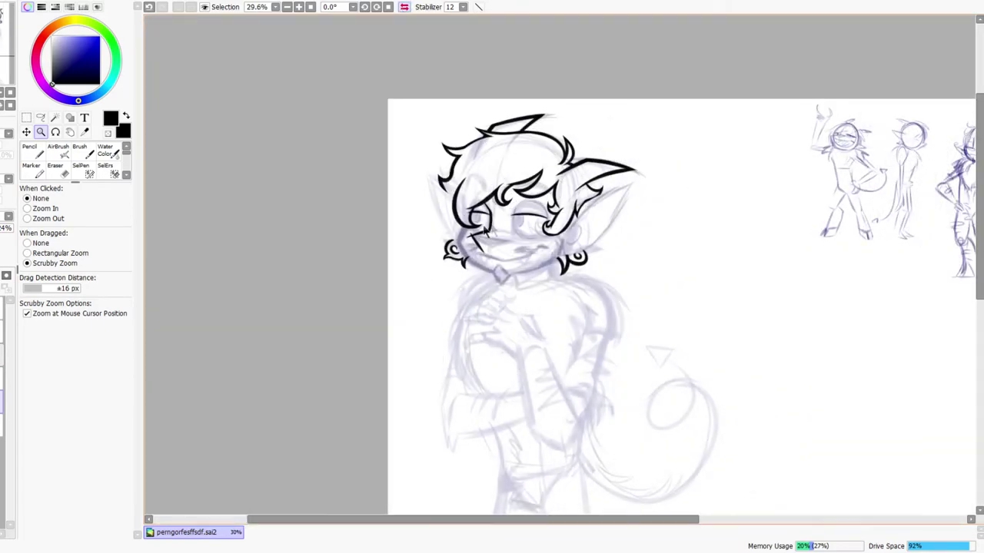
pyautogui.moveTo(471, 231); pyautogui.dragTo(501, 206)
pyautogui.press('e')
pyautogui.moveTo(457, 257)
pyautogui.mouseDown()
pyautogui.moveTo(477, 242)
pyautogui.moveTo(463, 264)
pyautogui.mouseUp()
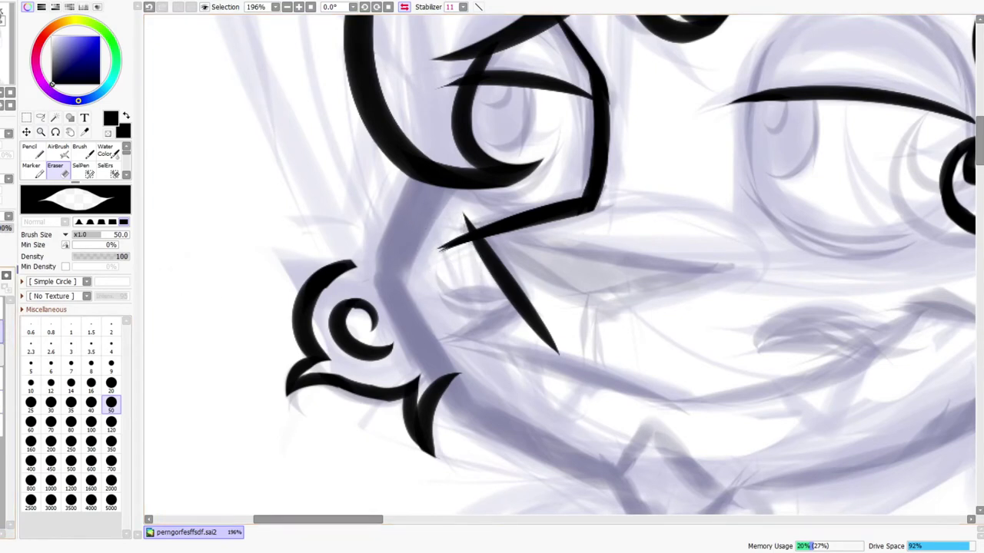
pyautogui.moveTo(407, 219)
pyautogui.mouseDown()
pyautogui.moveTo(450, 248)
pyautogui.moveTo(450, 226)
pyautogui.moveTo(468, 254)
pyautogui.mouseUp()
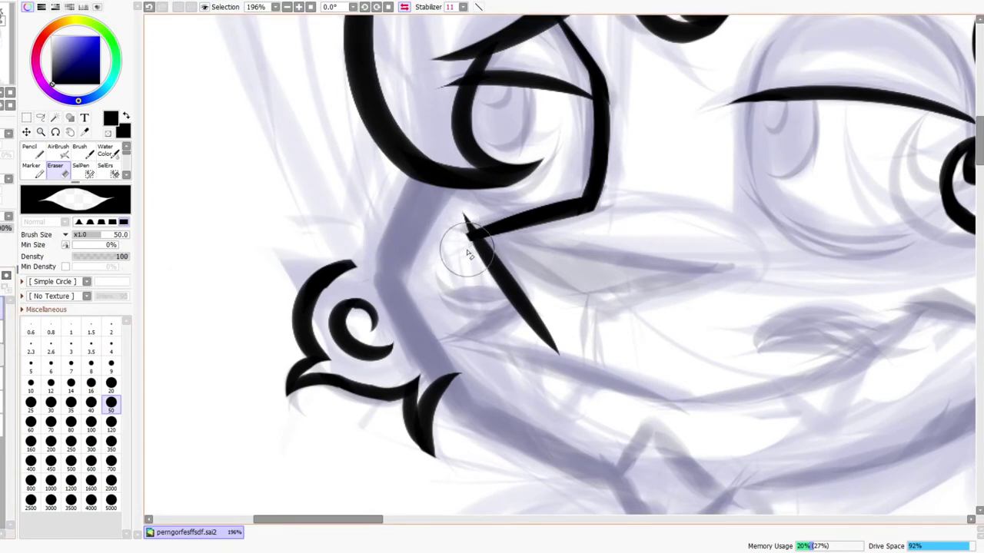
pyautogui.moveTo(457, 220)
pyautogui.mouseDown()
pyautogui.moveTo(471, 249)
pyautogui.moveTo(479, 234)
pyautogui.moveTo(457, 226)
pyautogui.mouseUp()
pyautogui.moveTo(501, 201)
pyautogui.mouseDown()
pyautogui.moveTo(452, 239)
pyautogui.moveTo(568, 175)
pyautogui.mouseUp()
pyautogui.click(404, 7)
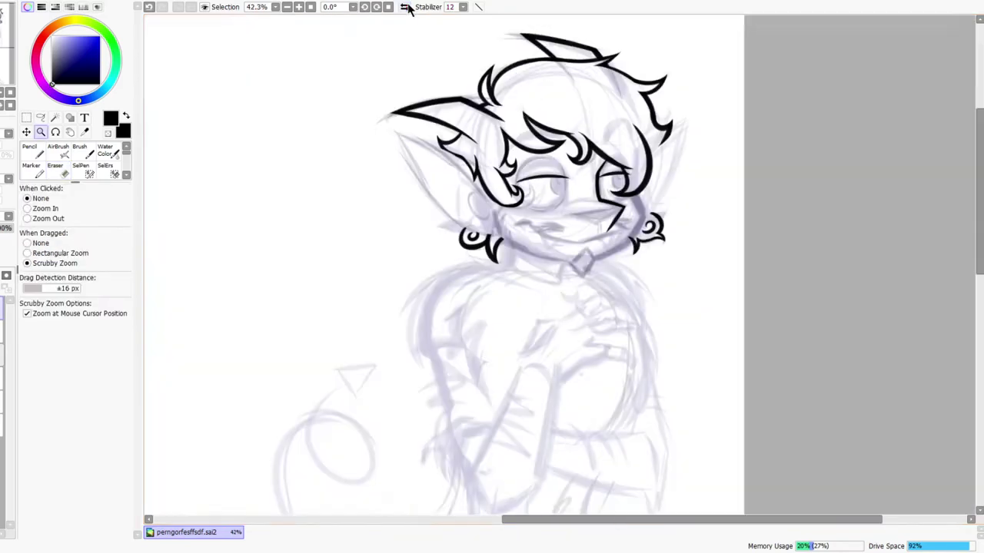
pyautogui.moveTo(547, 295); pyautogui.dragTo(569, 295)
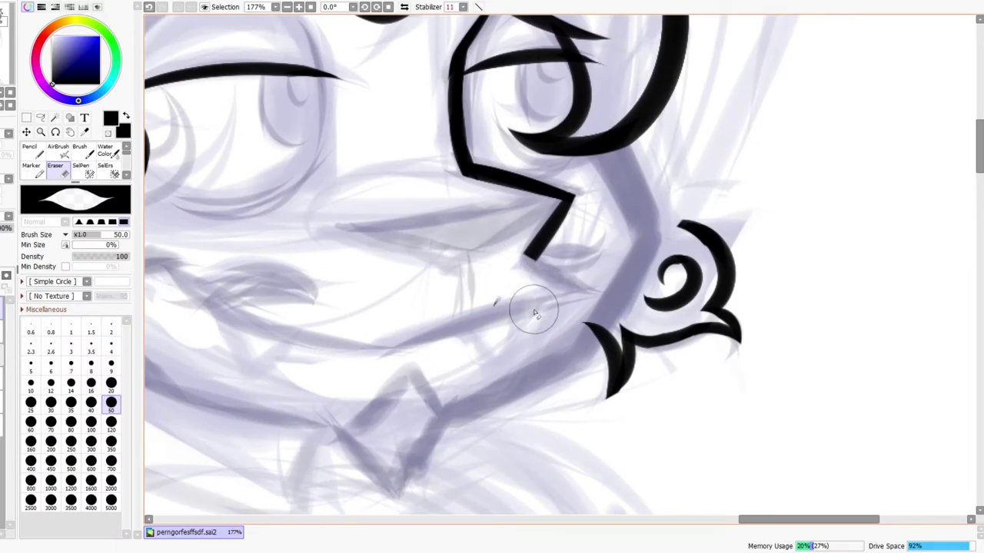
# Ink a short curved stroke from the diagonal's lower end out toward the cheek, redrawing it until it fits the sketch
pyautogui.press('h')
pyautogui.press('z')
pyautogui.moveTo(627, 250)
pyautogui.mouseDown()
pyautogui.moveTo(632, 280)
pyautogui.moveTo(651, 224)
pyautogui.mouseUp()
pyautogui.press('n')
pyautogui.moveTo(568, 204); pyautogui.dragTo(435, 285)
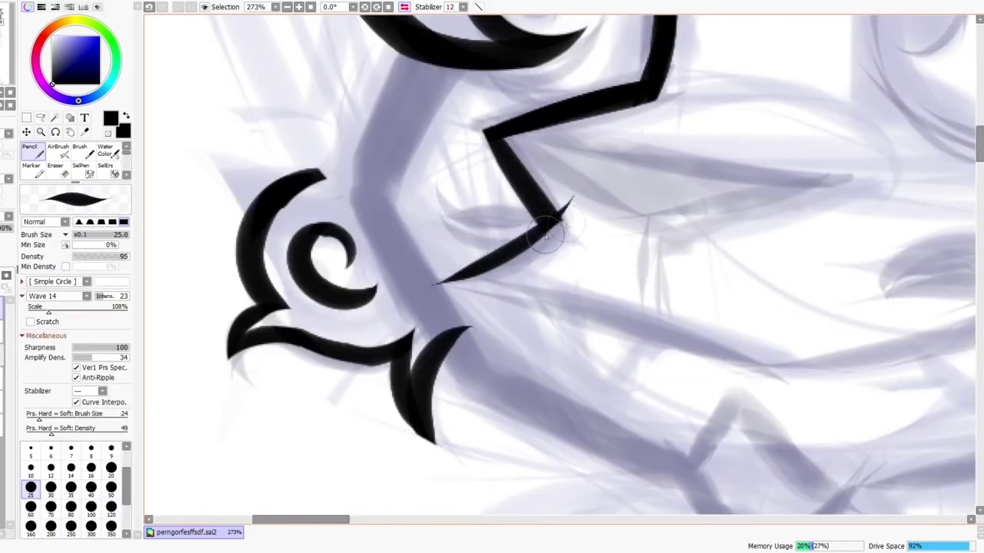
pyautogui.hotkey('ctrl', 'z')
pyautogui.moveTo(590, 204); pyautogui.dragTo(409, 295)
pyautogui.hotkey('ctrl', 'z')
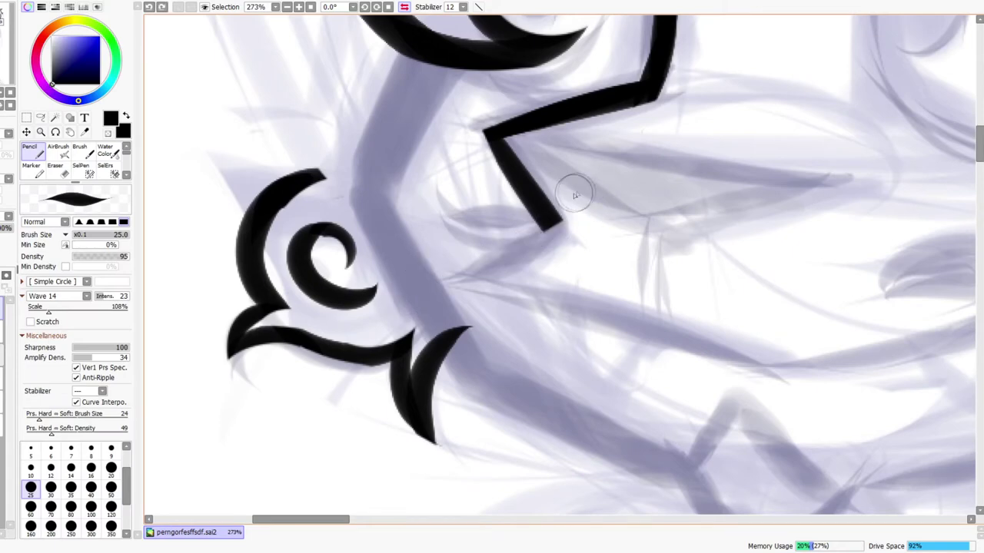
pyautogui.moveTo(573, 198); pyautogui.dragTo(387, 298)
# Ink the front part of the mouth line, sweeping from above the chin out across the short stroke's outer end
pyautogui.click(407, 7)
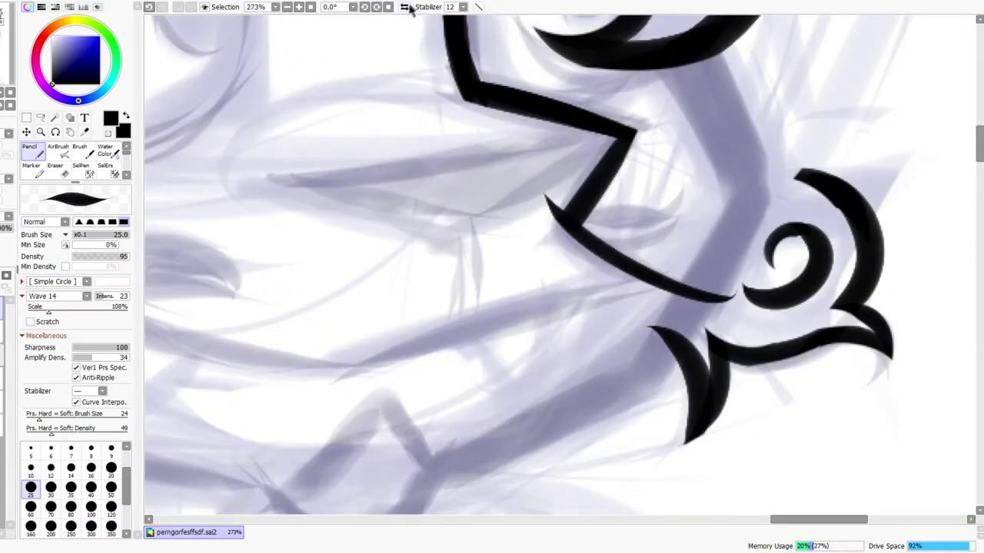
pyautogui.moveTo(466, 341)
pyautogui.mouseDown()
pyautogui.moveTo(558, 330)
pyautogui.moveTo(868, 219)
pyautogui.mouseUp()
pyautogui.hotkey('ctrl', 'z')
pyautogui.moveTo(466, 352)
pyautogui.mouseDown()
pyautogui.moveTo(837, 229)
pyautogui.moveTo(857, 244)
pyautogui.mouseUp()
# Erase the overshoot at the corner between the diagonal and the short stroke beneath it
pyautogui.hotkey('ctrl', 'space')
pyautogui.moveTo(811, 151)
pyautogui.mouseDown()
pyautogui.moveTo(801, 172)
pyautogui.moveTo(500, 323)
pyautogui.mouseUp()
pyautogui.press('e')
pyautogui.moveTo(393, 403); pyautogui.dragTo(425, 377)
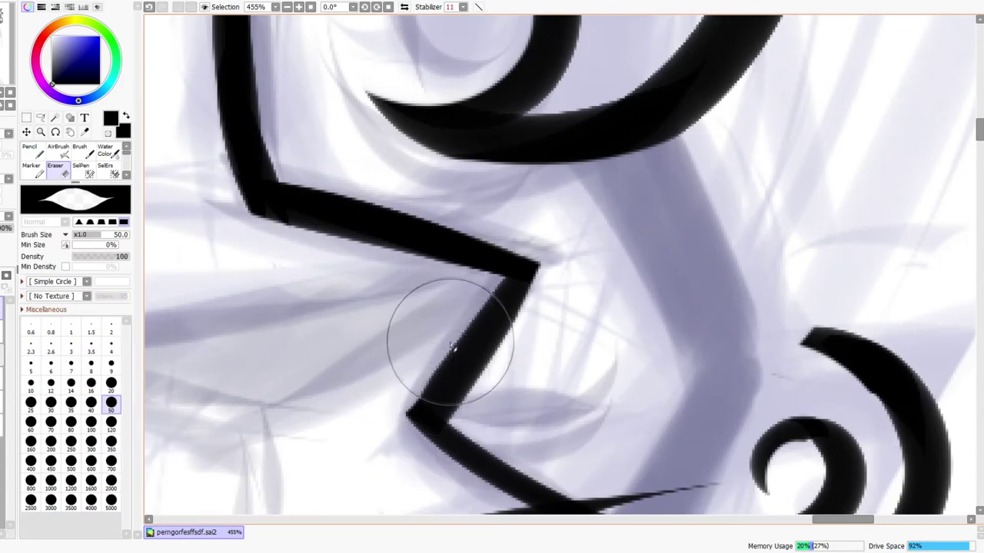
pyautogui.moveTo(451, 345); pyautogui.dragTo(565, 309)
pyautogui.moveTo(498, 389); pyautogui.dragTo(516, 333)
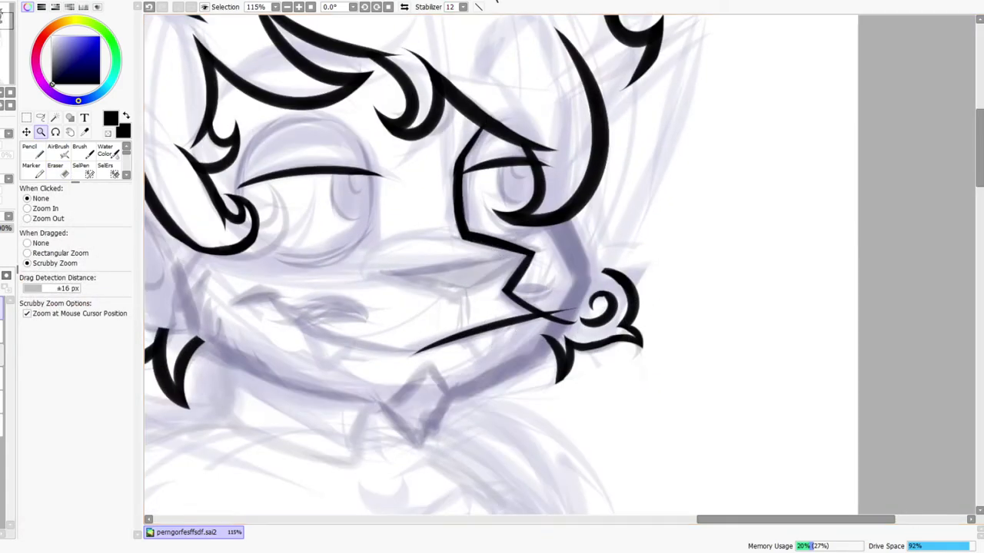
# Mirror the view and erase the crossing tails where the short stroke meets the mouth line
pyautogui.click(405, 6)
pyautogui.moveTo(567, 292); pyautogui.dragTo(599, 273)
pyautogui.press('e')
pyautogui.moveTo(482, 344)
pyautogui.mouseDown()
pyautogui.moveTo(544, 349)
pyautogui.moveTo(607, 329)
pyautogui.moveTo(571, 355)
pyautogui.moveTo(654, 306)
pyautogui.mouseUp()
pyautogui.moveTo(567, 364); pyautogui.dragTo(583, 358)
pyautogui.moveTo(681, 406); pyautogui.dragTo(510, 359)
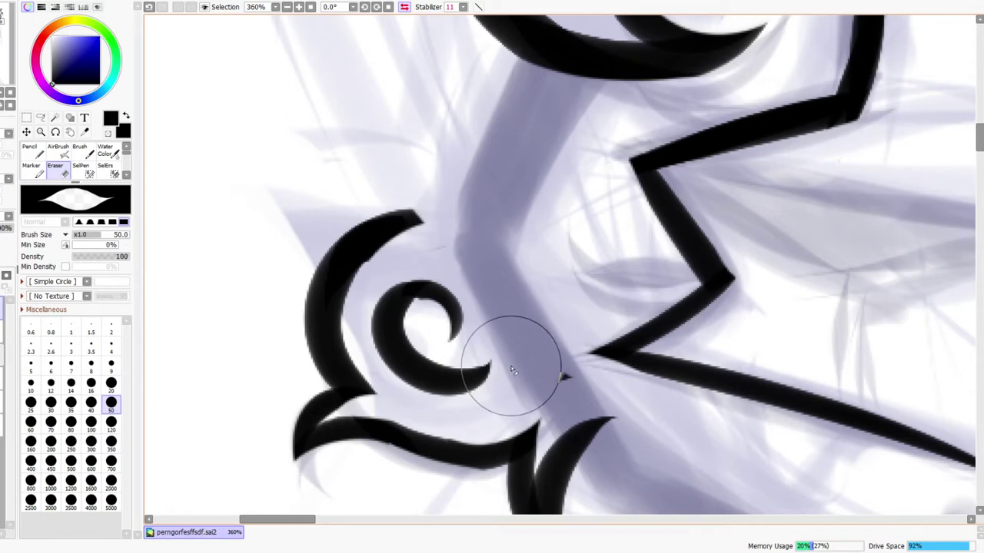
pyautogui.hotkey('ctrl', 'space')
pyautogui.moveTo(642, 319); pyautogui.dragTo(665, 291)
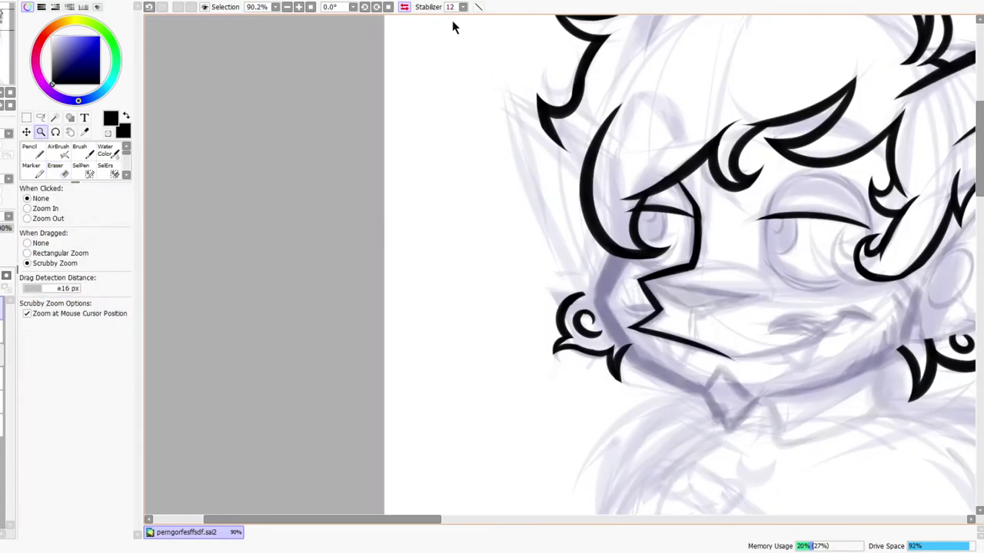
# Fill in the front corner of the mouth with the pencil and clean up its pointed tip with the eraser
pyautogui.click(405, 8)
pyautogui.moveTo(467, 332); pyautogui.dragTo(600, 333)
pyautogui.moveTo(432, 339)
pyautogui.mouseDown()
pyautogui.moveTo(509, 329)
pyautogui.moveTo(522, 338)
pyautogui.mouseUp()
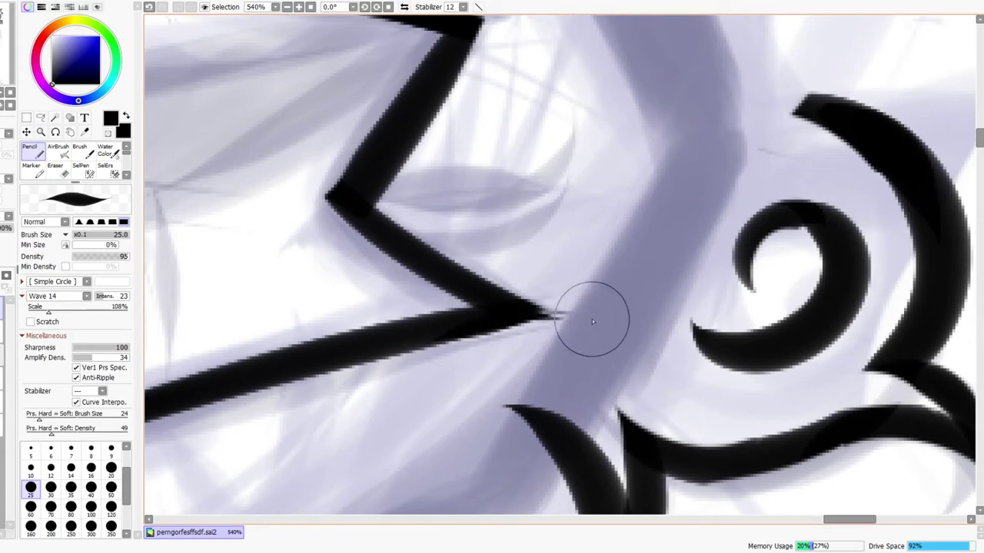
pyautogui.press('e')
pyautogui.moveTo(501, 272); pyautogui.dragTo(629, 319)
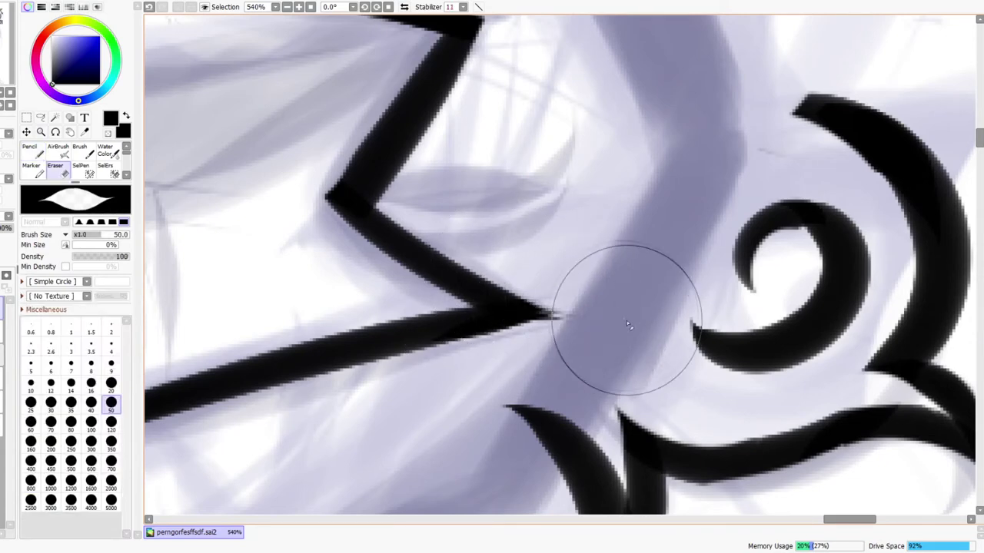
pyautogui.moveTo(524, 328)
pyautogui.mouseDown()
pyautogui.moveTo(621, 309)
pyautogui.moveTo(661, 182)
pyautogui.moveTo(629, 328)
pyautogui.moveTo(716, 211)
pyautogui.mouseUp()
# Extend the mouth line past the chin with a curved stroke following the bottom of the smile
pyautogui.click(406, 7)
pyautogui.click(406, 7)
pyautogui.moveTo(575, 250); pyautogui.dragTo(623, 246)
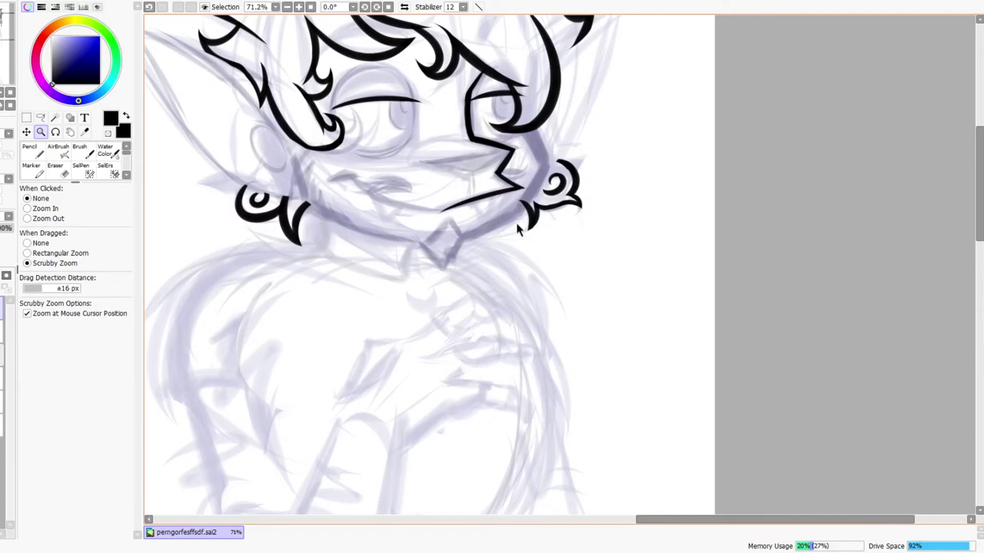
pyautogui.press('h')
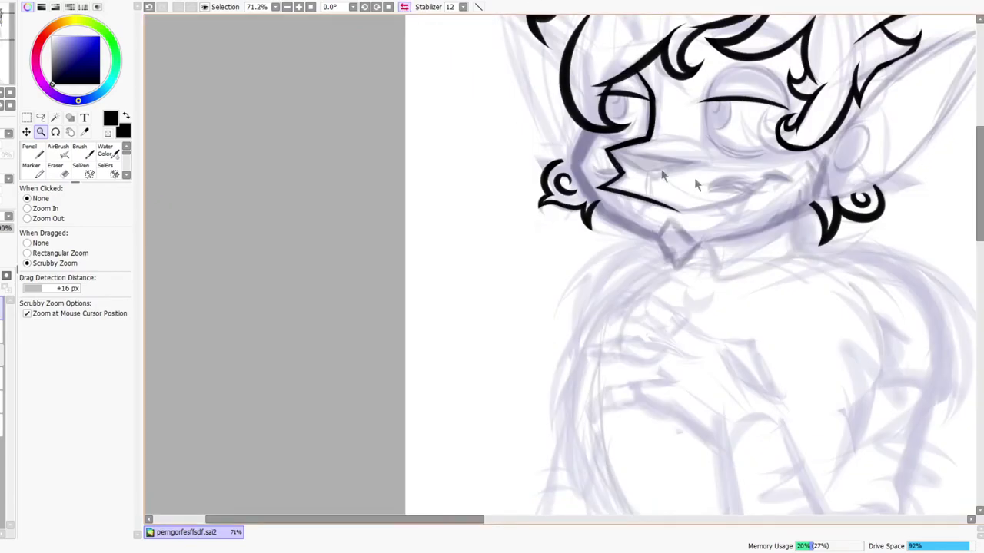
pyautogui.scroll(5, 682, 274)
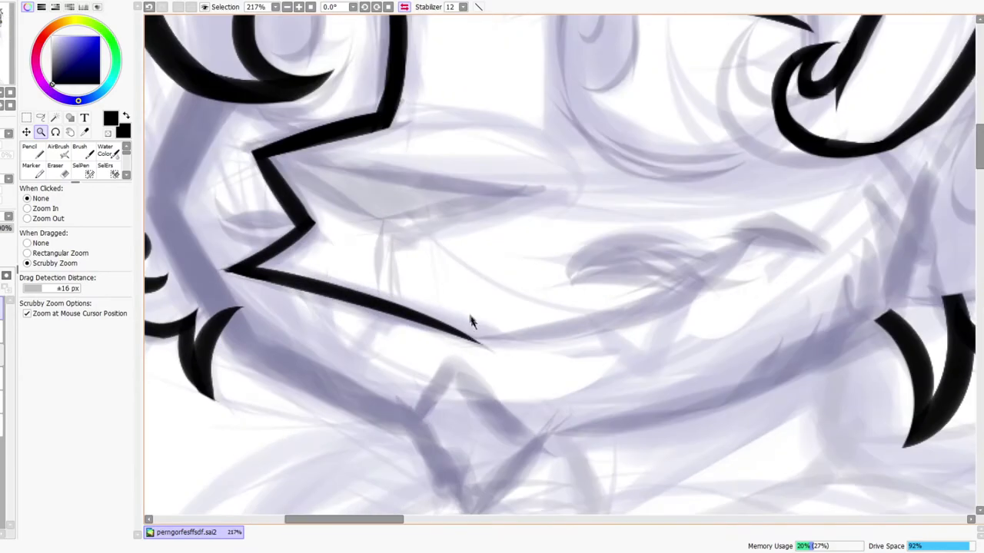
pyautogui.press('n')
pyautogui.moveTo(438, 322); pyautogui.dragTo(673, 295)
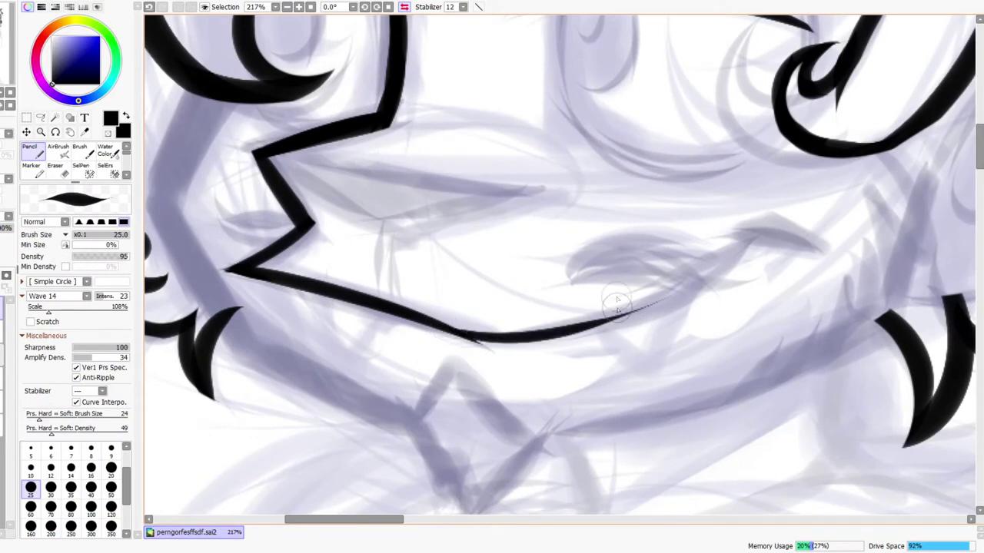
# Carry the smile curve up to the far mouth corner, undoing and redrawing strokes until the line is smooth
pyautogui.moveTo(525, 345); pyautogui.dragTo(738, 221)
pyautogui.moveTo(568, 335); pyautogui.dragTo(746, 235)
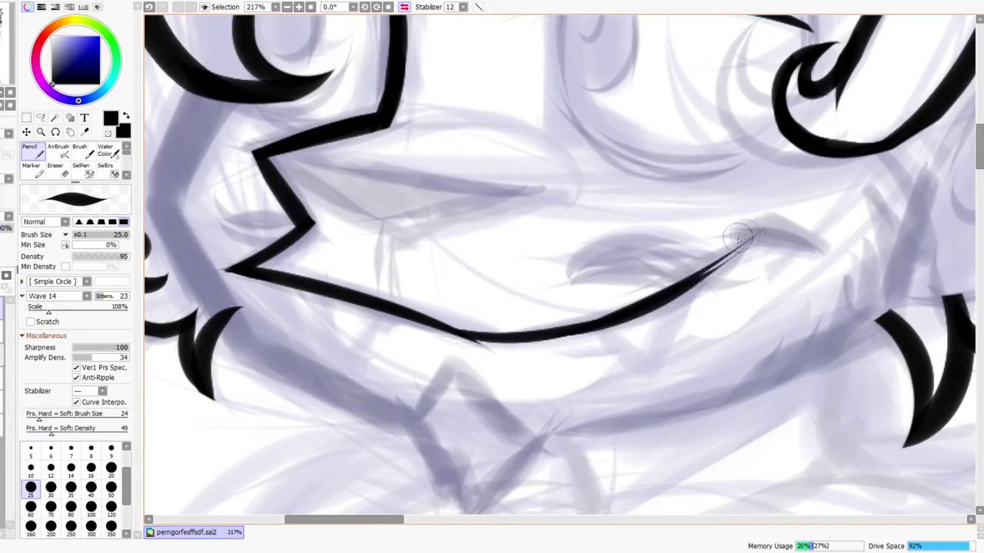
pyautogui.hotkey('ctrl', 'z')
pyautogui.moveTo(570, 332); pyautogui.dragTo(716, 256)
pyautogui.moveTo(618, 315); pyautogui.dragTo(739, 240)
pyautogui.hotkey('ctrl', 'z')
pyautogui.hotkey('ctrl', 'z')
pyautogui.moveTo(568, 335); pyautogui.dragTo(726, 247)
pyautogui.hotkey('ctrl', 'z')
pyautogui.moveTo(565, 334); pyautogui.dragTo(736, 244)
pyautogui.moveTo(582, 332)
pyautogui.mouseDown()
pyautogui.moveTo(729, 261)
pyautogui.moveTo(742, 233)
pyautogui.mouseUp()
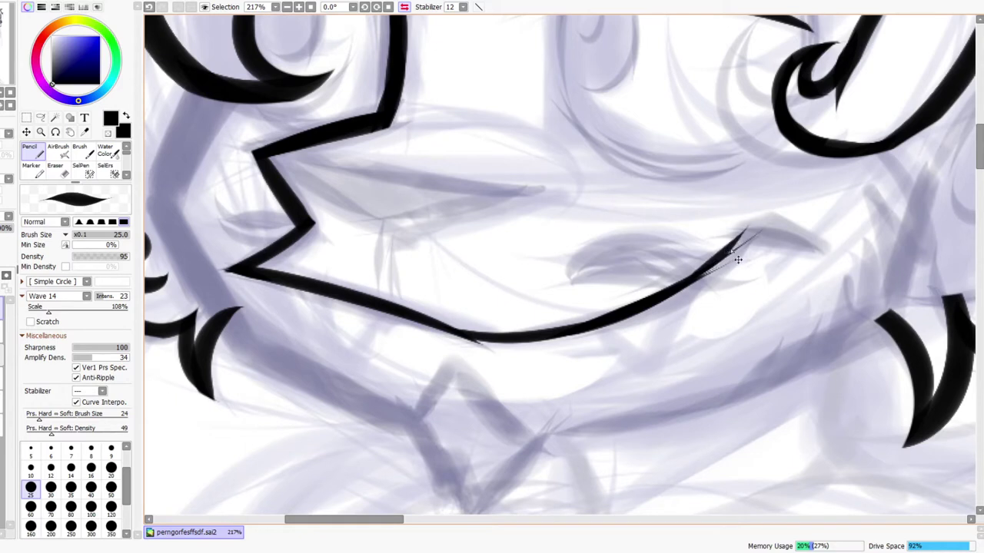
pyautogui.hotkey('ctrl', 'z')
pyautogui.moveTo(694, 279); pyautogui.dragTo(758, 234)
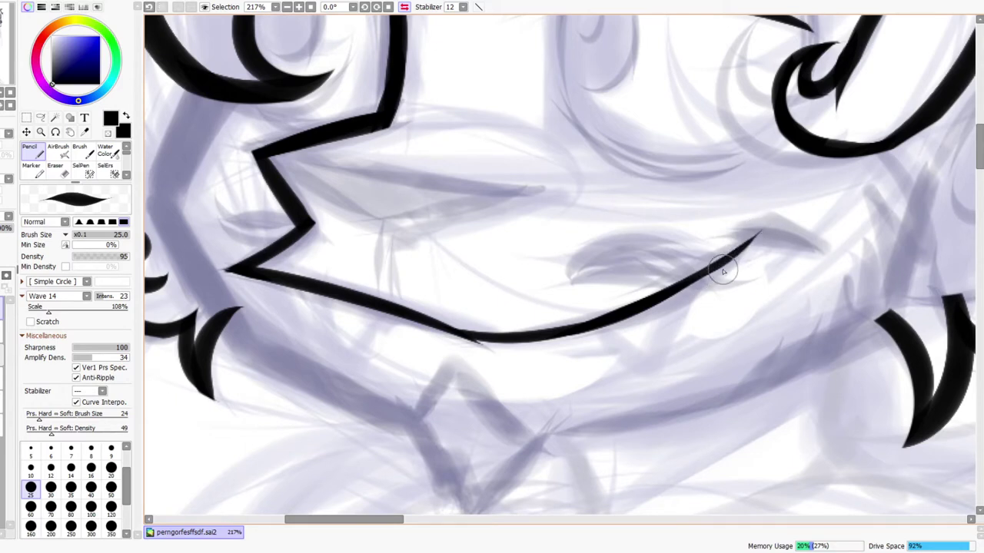
# Thin the mouth line's upper end and shave off the bump under the joint of its two curves
pyautogui.press('e')
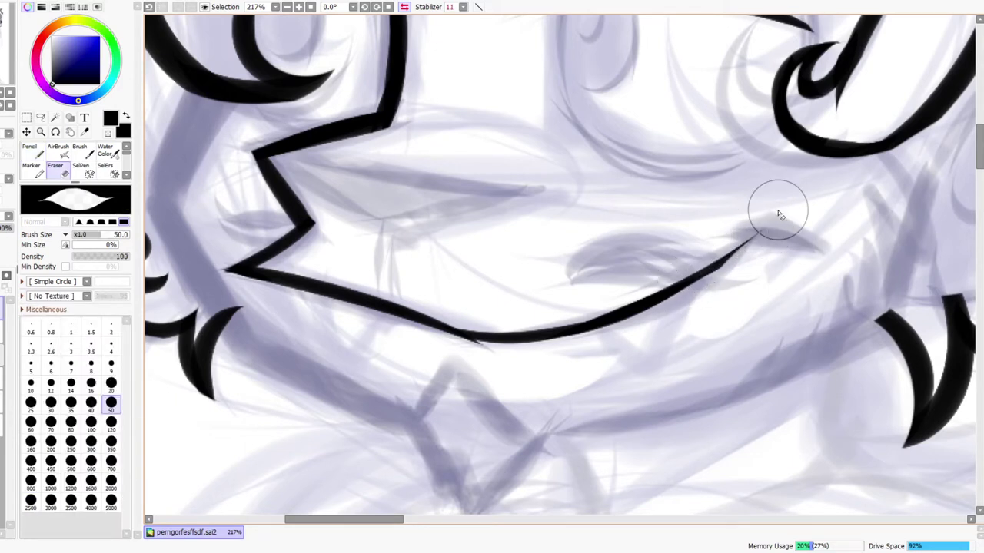
pyautogui.press('n')
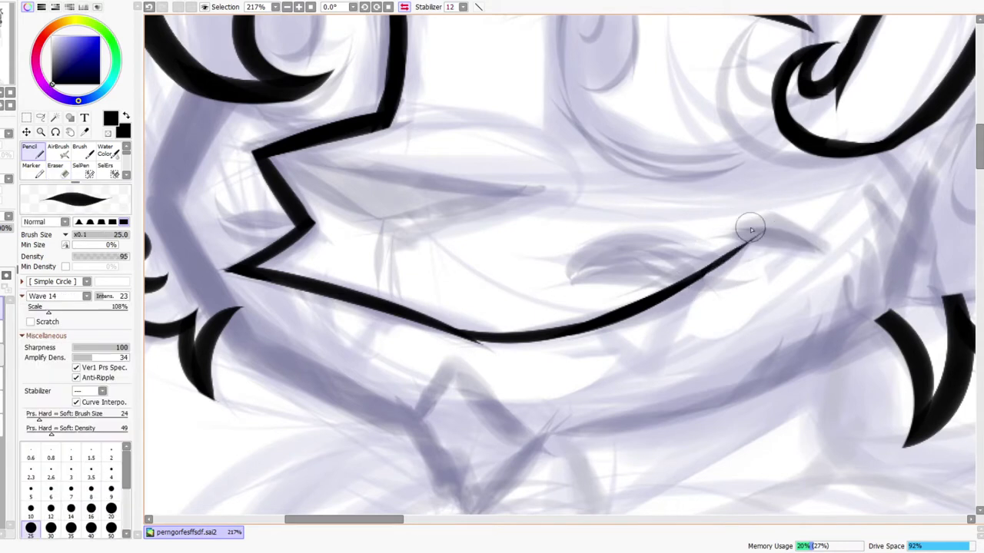
pyautogui.press('e')
pyautogui.moveTo(433, 341); pyautogui.dragTo(581, 327)
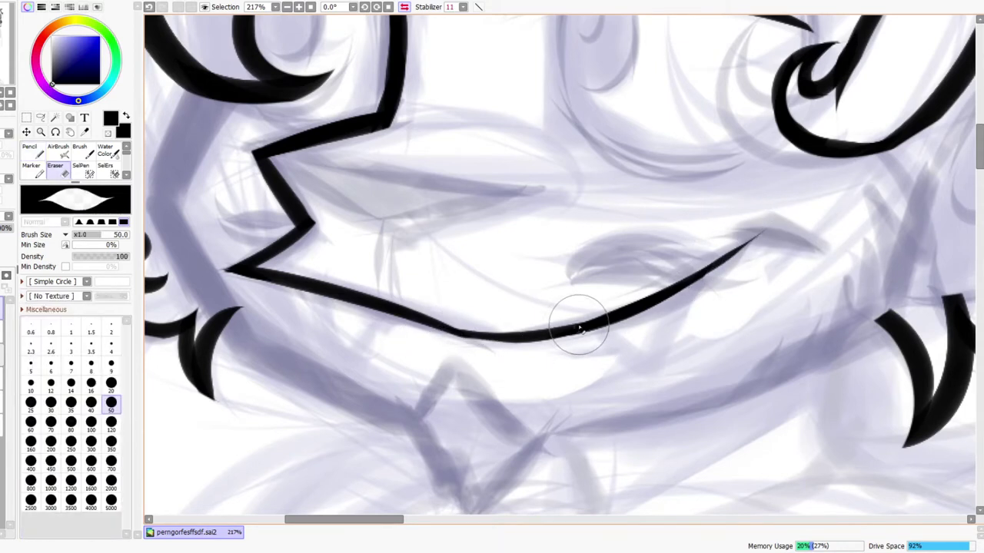
# Smooth the joint at the bottom of the smile with a pencil stroke along its inner edge, redrawing as needed
pyautogui.press('n')
pyautogui.moveTo(426, 317); pyautogui.dragTo(678, 310)
pyautogui.hotkey('ctrl', 'z')
pyautogui.moveTo(420, 316); pyautogui.dragTo(621, 299)
pyautogui.hotkey('ctrl', 'z')
pyautogui.hotkey('ctrl', 'z')
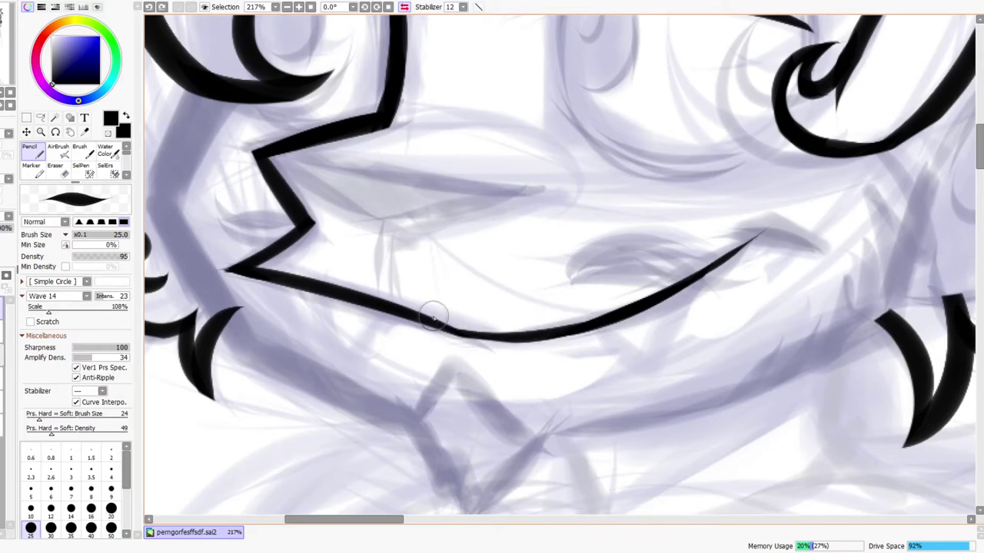
pyautogui.moveTo(435, 319); pyautogui.dragTo(540, 334)
pyautogui.hotkey('ctrl', 'z')
pyautogui.moveTo(421, 316); pyautogui.dragTo(536, 335)
# Return the view to normal orientation and ink a short arched stroke capping the far corner of the smile
pyautogui.hotkey('ctrl', 'space')
pyautogui.moveTo(588, 289); pyautogui.dragTo(662, 229)
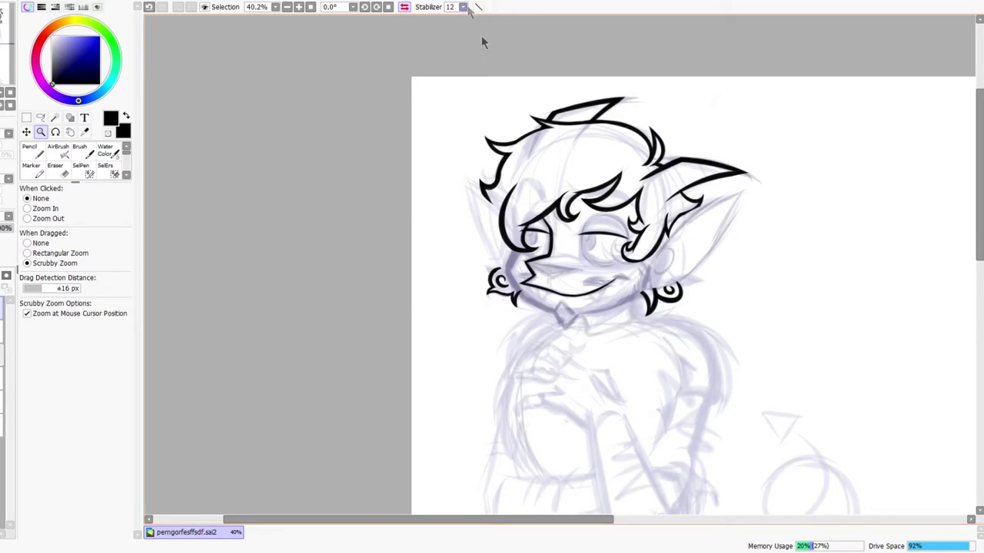
pyautogui.click(404, 7)
pyautogui.moveTo(504, 277); pyautogui.dragTo(532, 255)
pyautogui.moveTo(435, 291); pyautogui.dragTo(561, 275)
# Examine the inked face and smile in both normal and mirrored orientation, close up and from a distance
pyautogui.hotkey('ctrl', 'space')
pyautogui.moveTo(593, 240); pyautogui.dragTo(721, 206)
pyautogui.moveTo(701, 331); pyautogui.dragTo(598, 337)
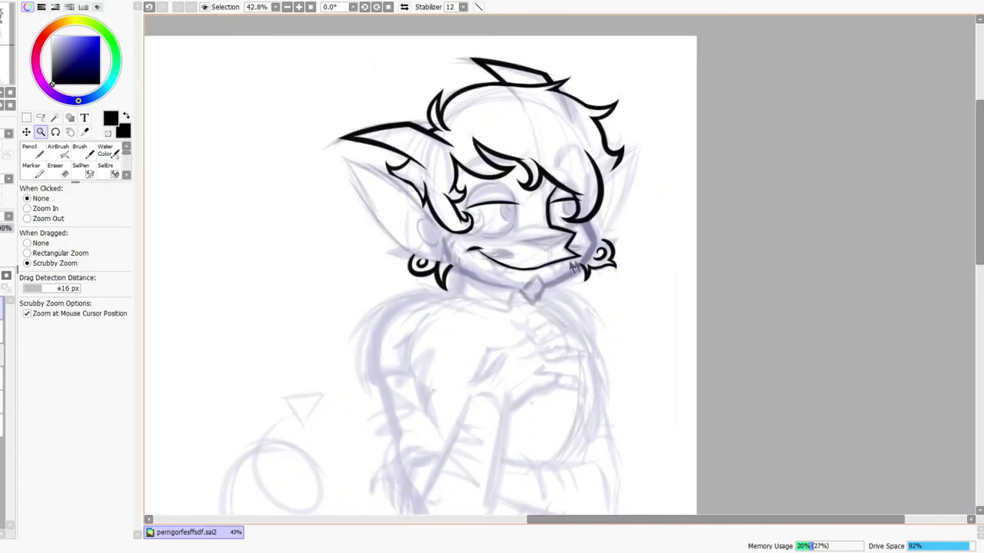
pyautogui.moveTo(604, 237); pyautogui.dragTo(570, 269)
pyautogui.moveTo(619, 215); pyautogui.dragTo(622, 194)
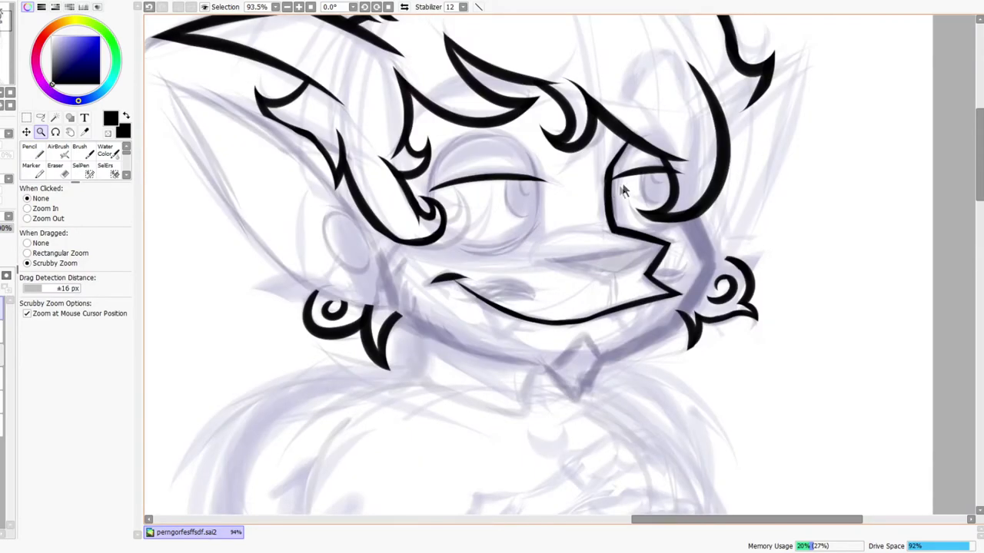
pyautogui.click(404, 7)
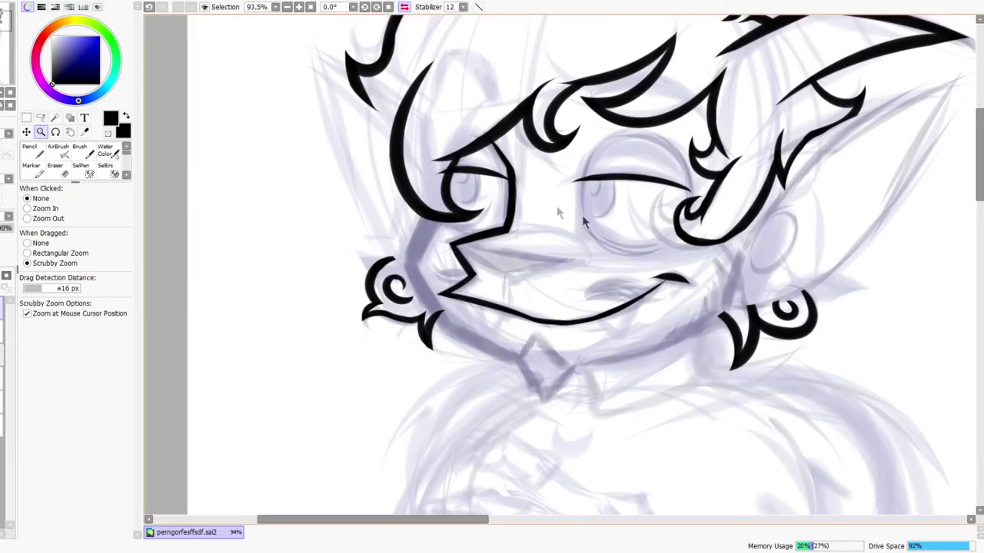
pyautogui.moveTo(646, 180); pyautogui.dragTo(642, 183)
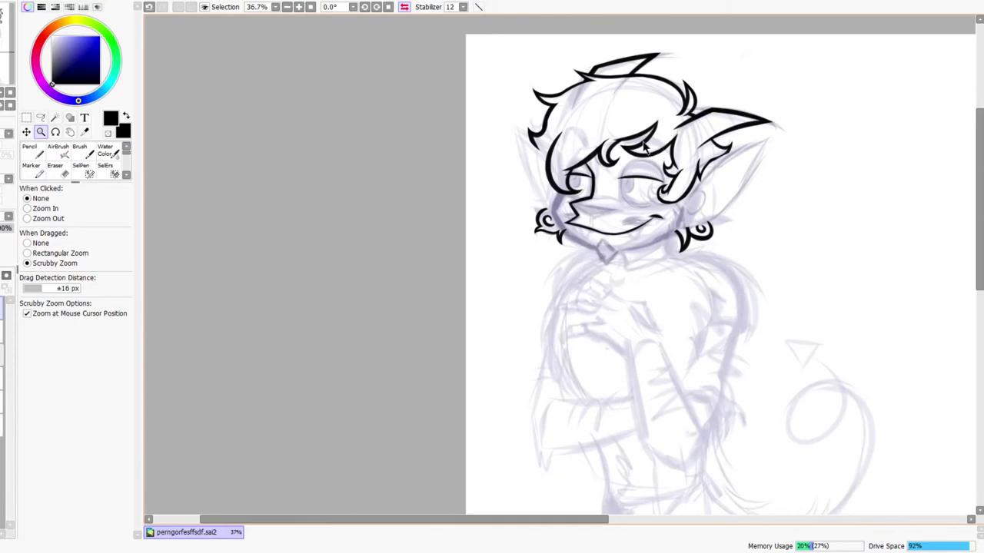
pyautogui.moveTo(608, 184); pyautogui.dragTo(629, 159)
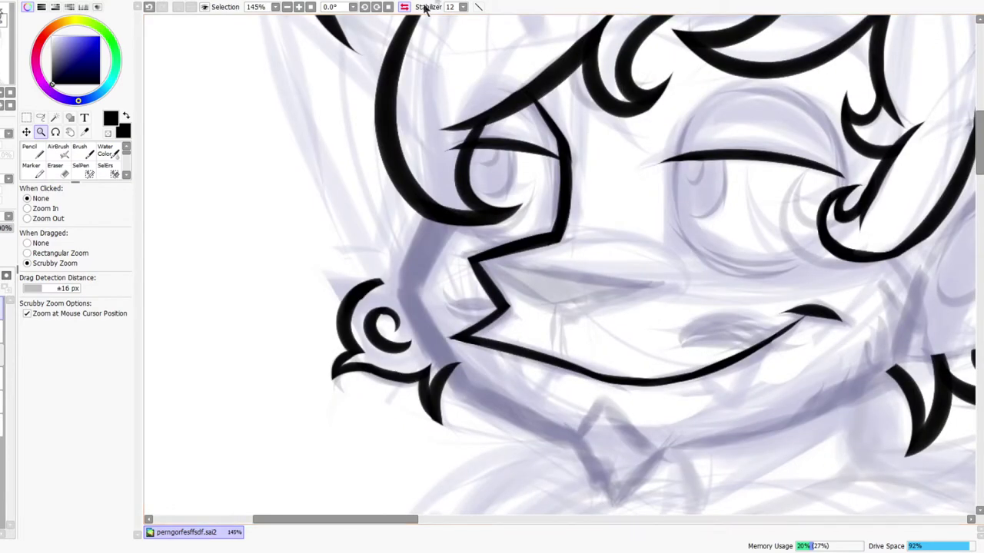
pyautogui.click(405, 7)
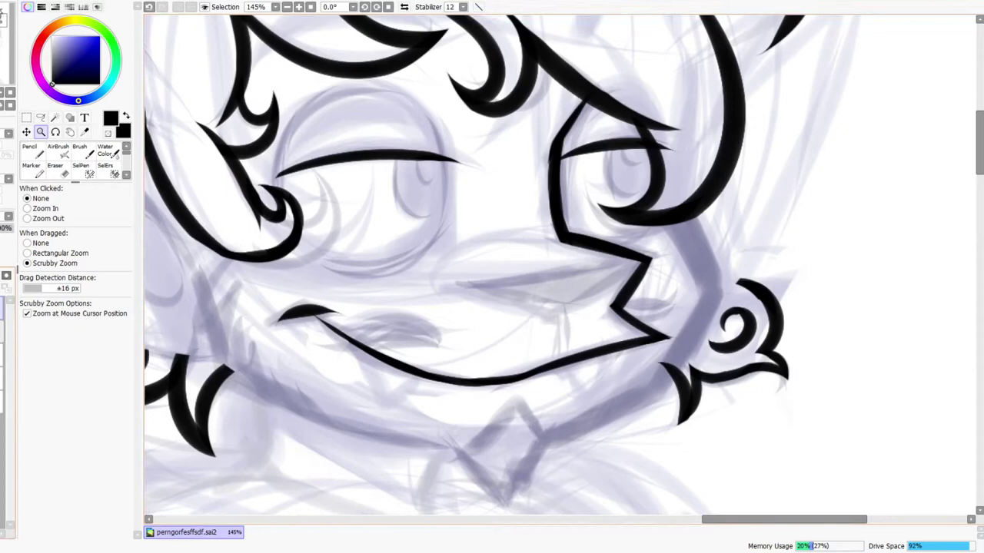
pyautogui.moveTo(540, 288); pyautogui.dragTo(575, 292)
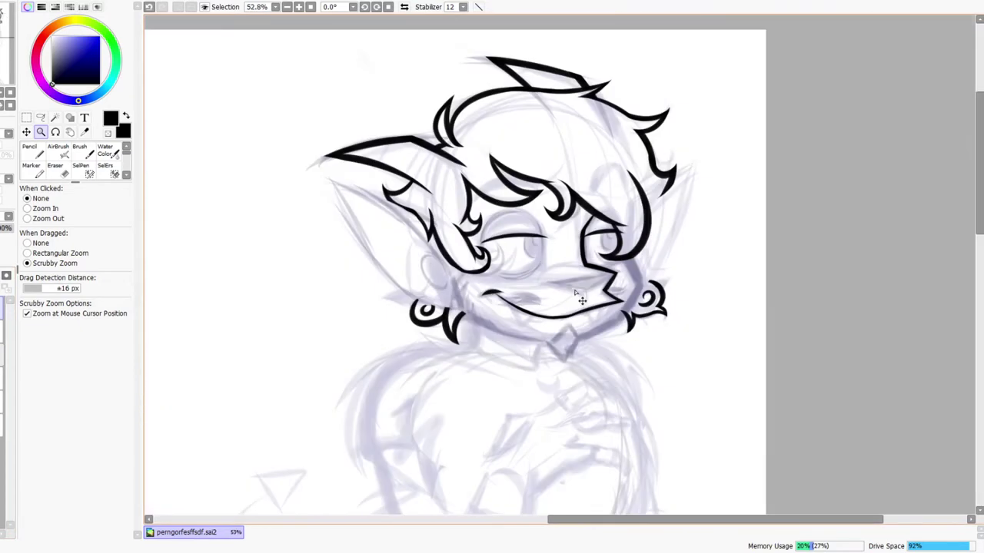
# Ink a long tapered line along the upper edge of the grey wedge on the muzzle, running out through the front corner
pyautogui.scroll(5, 583, 281)
pyautogui.press('n')
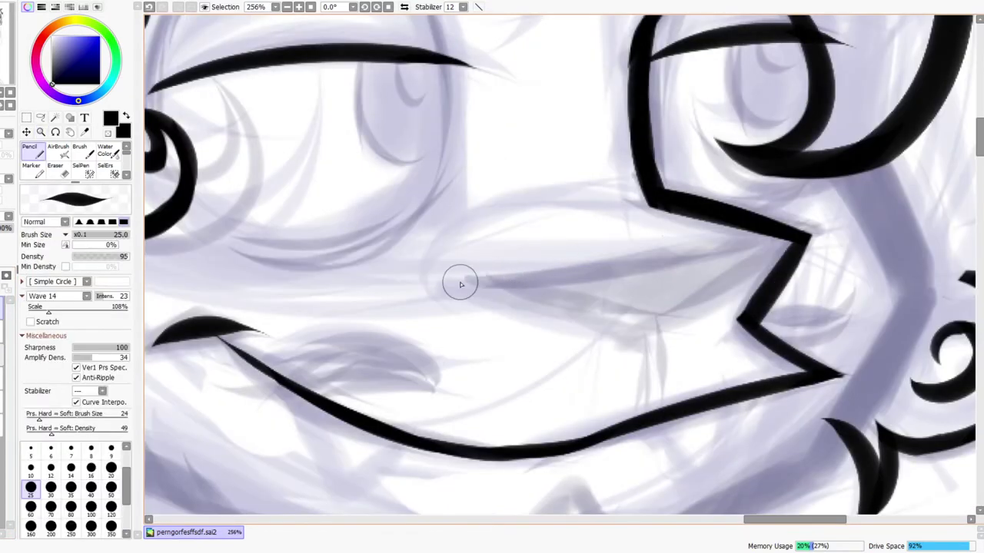
pyautogui.moveTo(458, 282); pyautogui.dragTo(876, 215)
pyautogui.hotkey('ctrl', 'z')
pyautogui.moveTo(423, 276)
pyautogui.mouseDown()
pyautogui.moveTo(740, 248)
pyautogui.moveTo(905, 207)
pyautogui.mouseUp()
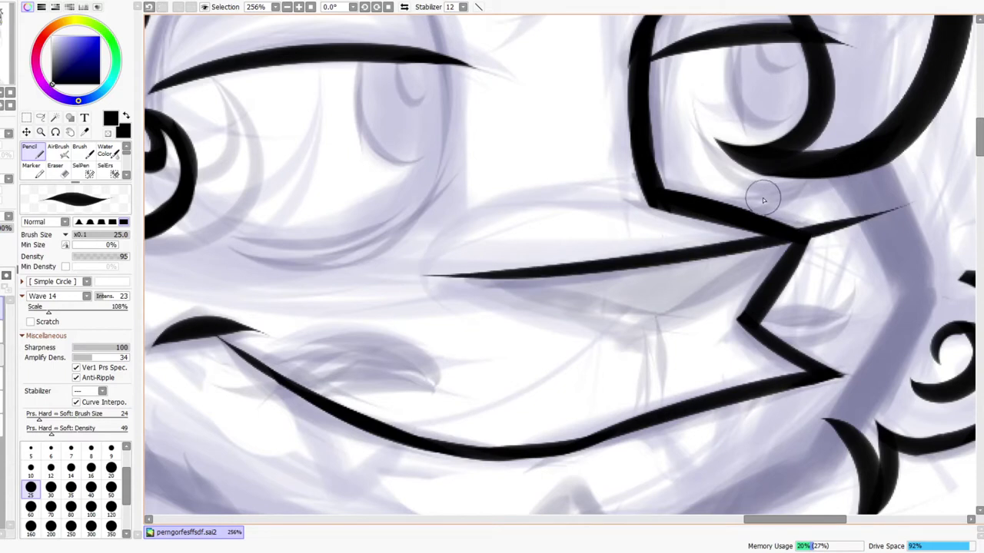
# Ink a tapered line along the lower rear edge of the grey nose wedge, extending past its bottom corner and redrawing once
pyautogui.moveTo(430, 271); pyautogui.dragTo(723, 362)
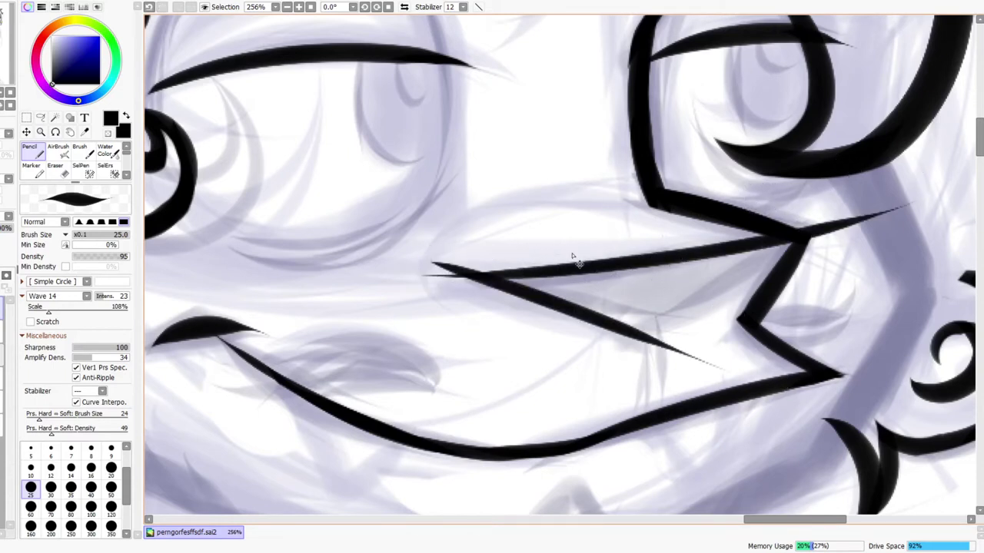
pyautogui.hotkey('ctrl', 'z')
pyautogui.moveTo(435, 265); pyautogui.dragTo(728, 355)
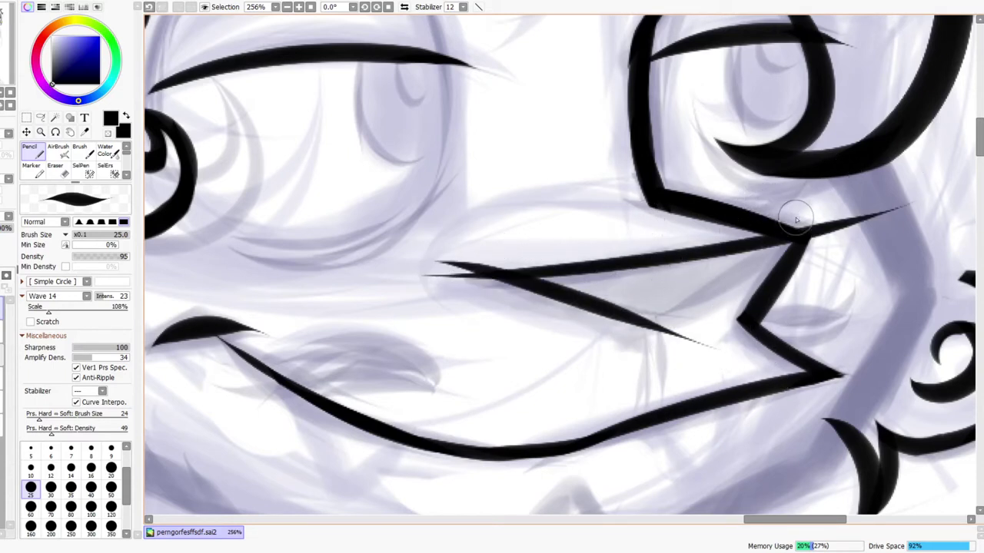
# Ink the wedge's lower front edge between the front corner and the bottom corner, redrawing in normal and mirrored orientation until it fits
pyautogui.moveTo(823, 213); pyautogui.dragTo(576, 387)
pyautogui.hotkey('ctrl', 'z')
pyautogui.moveTo(836, 202); pyautogui.dragTo(538, 366)
pyautogui.hotkey('ctrl', 'z')
pyautogui.moveTo(599, 354); pyautogui.dragTo(813, 229)
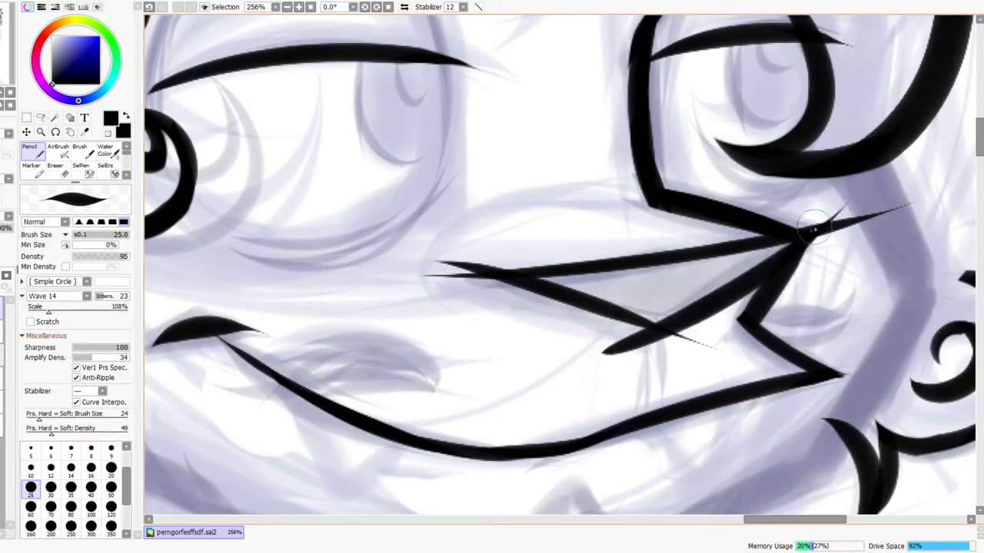
pyautogui.hotkey('ctrl', 'z')
pyautogui.moveTo(607, 344)
pyautogui.mouseDown()
pyautogui.moveTo(737, 282)
pyautogui.moveTo(812, 203)
pyautogui.mouseUp()
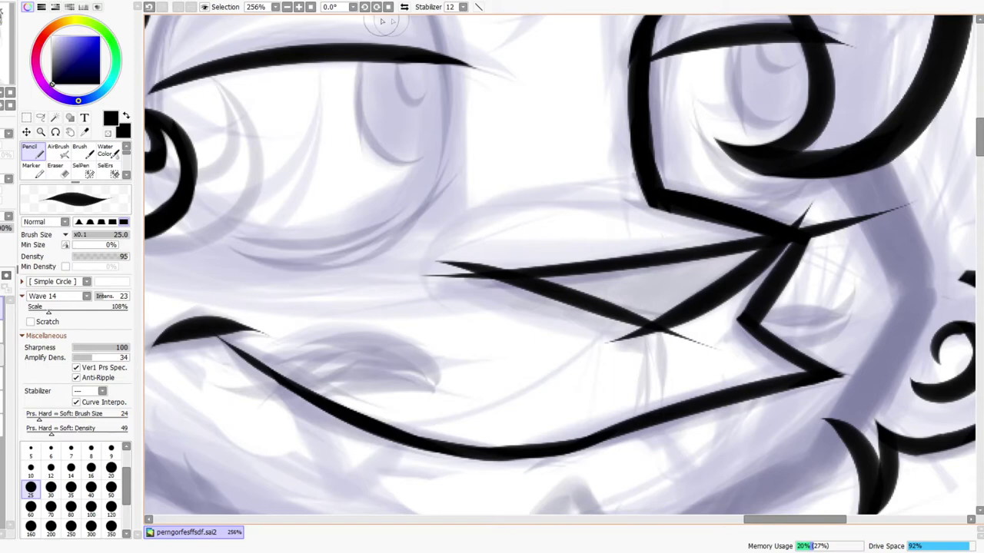
pyautogui.click(405, 7)
pyautogui.hotkey('ctrl', 'z')
pyautogui.moveTo(306, 206); pyautogui.dragTo(575, 342)
pyautogui.hotkey('ctrl', 'z')
pyautogui.moveTo(308, 209); pyautogui.dragTo(549, 351)
# Erase the line end that overshoots the front corner of the muzzle
pyautogui.hotkey('ctrl', 'space')
pyautogui.moveTo(609, 269); pyautogui.dragTo(655, 259)
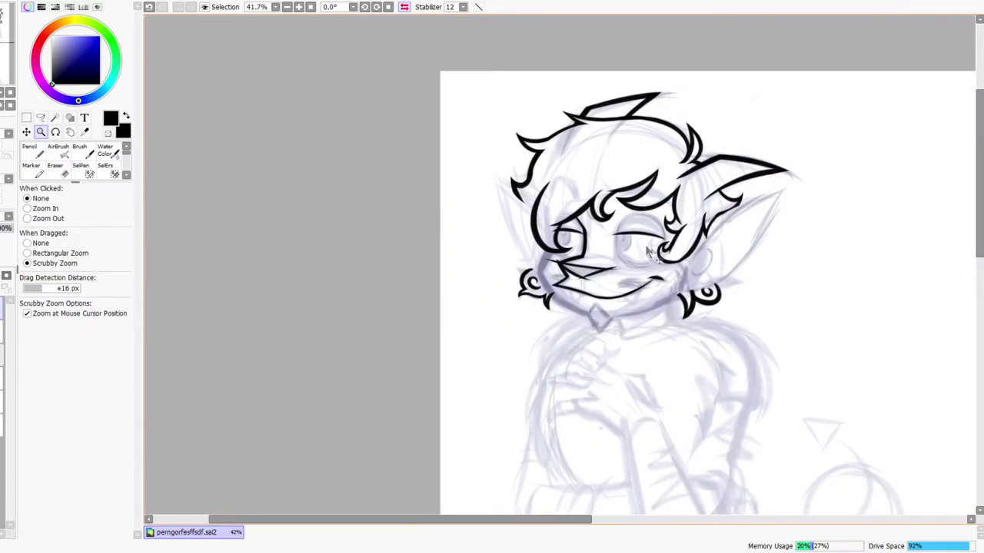
pyautogui.moveTo(593, 261); pyautogui.dragTo(608, 246)
pyautogui.press('e')
pyautogui.moveTo(380, 249)
pyautogui.mouseDown()
pyautogui.moveTo(415, 235)
pyautogui.moveTo(390, 251)
pyautogui.moveTo(378, 282)
pyautogui.moveTo(399, 309)
pyautogui.mouseUp()
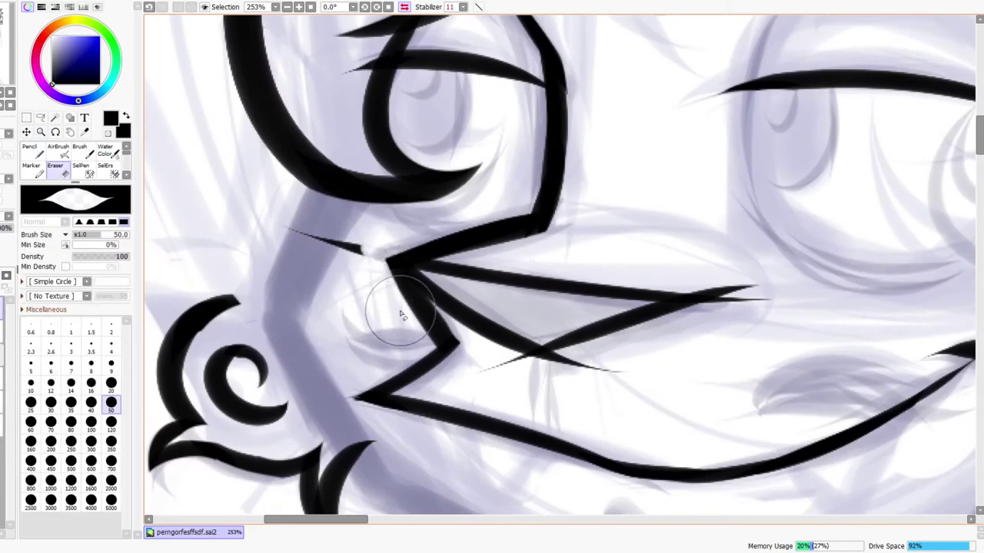
pyautogui.moveTo(385, 259); pyautogui.dragTo(335, 252)
# Thicken the front end of the wedge's upper edge with a pencil stroke and return the view to normal orientation
pyautogui.hotkey('ctrl', 'space')
pyautogui.moveTo(528, 215)
pyautogui.mouseDown()
pyautogui.moveTo(550, 228)
pyautogui.moveTo(613, 203)
pyautogui.moveTo(574, 209)
pyautogui.moveTo(581, 237)
pyautogui.mouseUp()
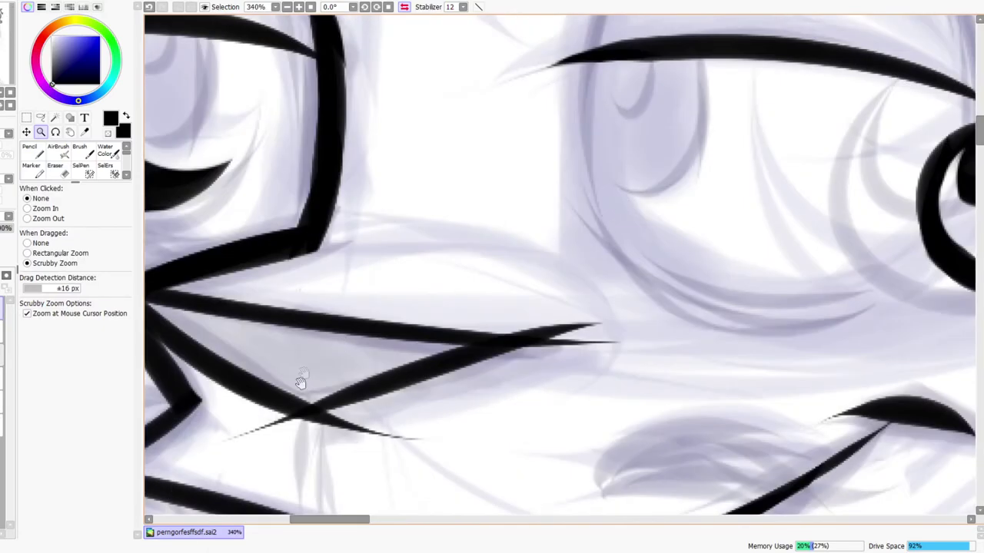
pyautogui.moveTo(304, 374); pyautogui.dragTo(487, 366)
pyautogui.press('n')
pyautogui.moveTo(314, 296); pyautogui.dragTo(455, 302)
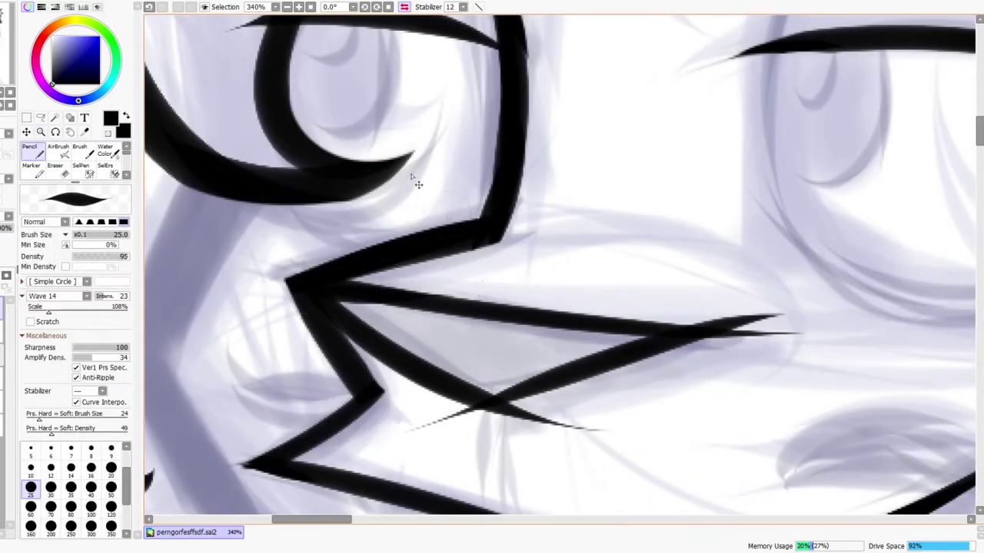
pyautogui.click(402, 7)
# Erase the overshooting line ends at the wedge's bottom corner and rear tip, leaving clean points
pyautogui.press('e')
pyautogui.moveTo(368, 310)
pyautogui.mouseDown()
pyautogui.moveTo(435, 320)
pyautogui.moveTo(353, 317)
pyautogui.moveTo(413, 318)
pyautogui.moveTo(311, 329)
pyautogui.moveTo(397, 300)
pyautogui.moveTo(336, 326)
pyautogui.moveTo(351, 337)
pyautogui.moveTo(358, 320)
pyautogui.mouseUp()
pyautogui.hotkey('ctrl', 'z')
pyautogui.hotkey('ctrl', 'space')
pyautogui.moveTo(557, 238); pyautogui.dragTo(526, 251)
pyautogui.moveTo(603, 266)
pyautogui.mouseDown()
pyautogui.moveTo(644, 251)
pyautogui.moveTo(608, 274)
pyautogui.moveTo(617, 261)
pyautogui.moveTo(671, 267)
pyautogui.moveTo(472, 300)
pyautogui.mouseUp()
pyautogui.press('e')
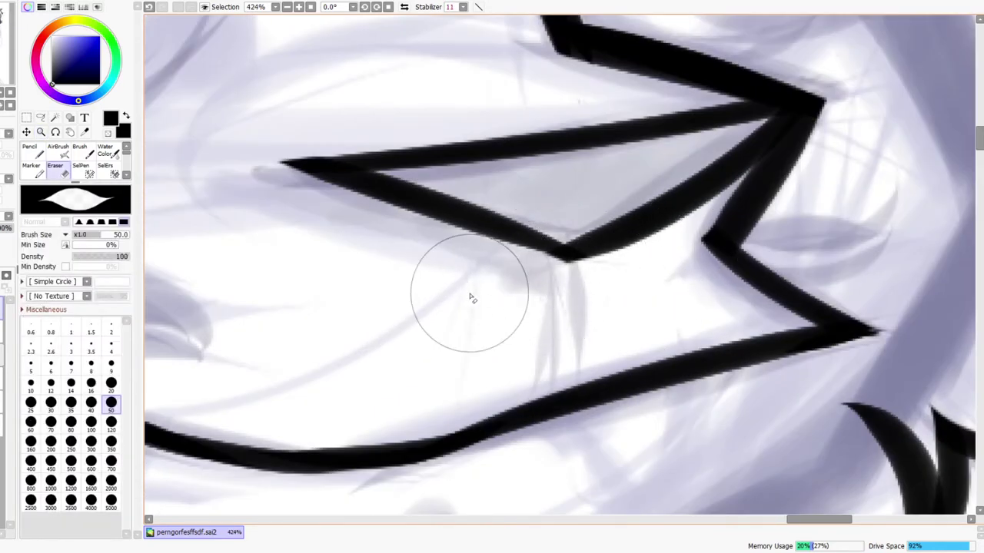
# Mirror the view and thicken the wedge's lower rear edge from the bottom corner to the rear tip with pencil strokes
pyautogui.press('z')
pyautogui.moveTo(595, 246); pyautogui.dragTo(589, 251)
pyautogui.click(405, 7)
pyautogui.moveTo(570, 210); pyautogui.dragTo(615, 194)
pyautogui.moveTo(455, 369); pyautogui.dragTo(435, 381)
pyautogui.moveTo(447, 422)
pyautogui.mouseDown()
pyautogui.moveTo(487, 402)
pyautogui.moveTo(490, 382)
pyautogui.mouseUp()
pyautogui.press('n')
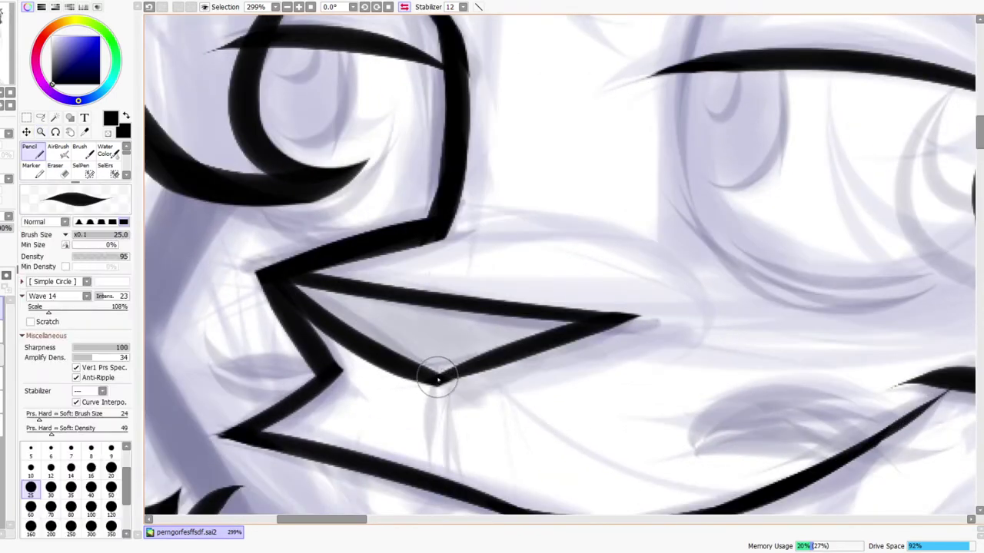
pyautogui.hotkey('ctrl', 'z')
pyautogui.moveTo(429, 376)
pyautogui.mouseDown()
pyautogui.moveTo(608, 319)
pyautogui.moveTo(582, 330)
pyautogui.mouseUp()
pyautogui.press('z')
pyautogui.scroll(6, 577, 324)
pyautogui.scroll(-3, 435, 452)
pyautogui.press('n')
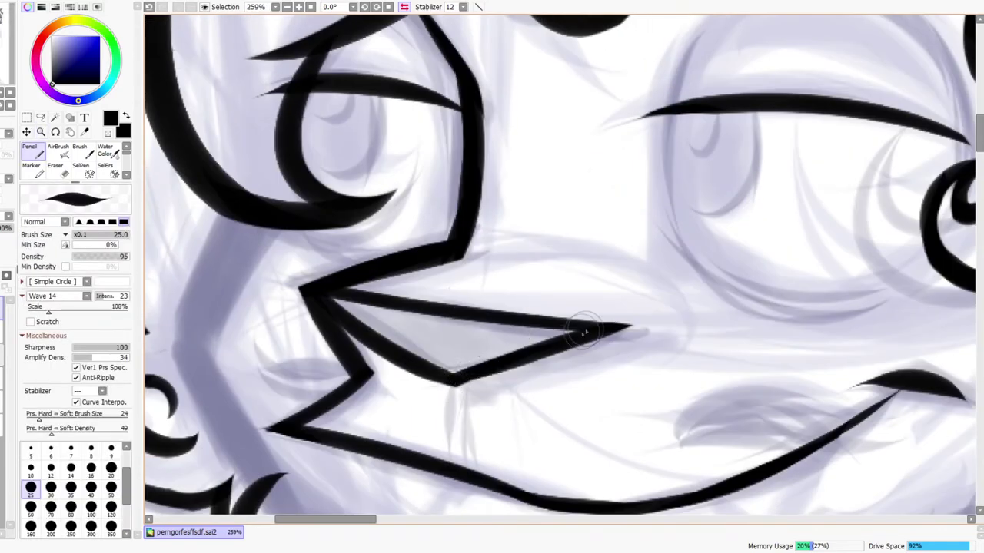
pyautogui.moveTo(451, 382); pyautogui.dragTo(619, 321)
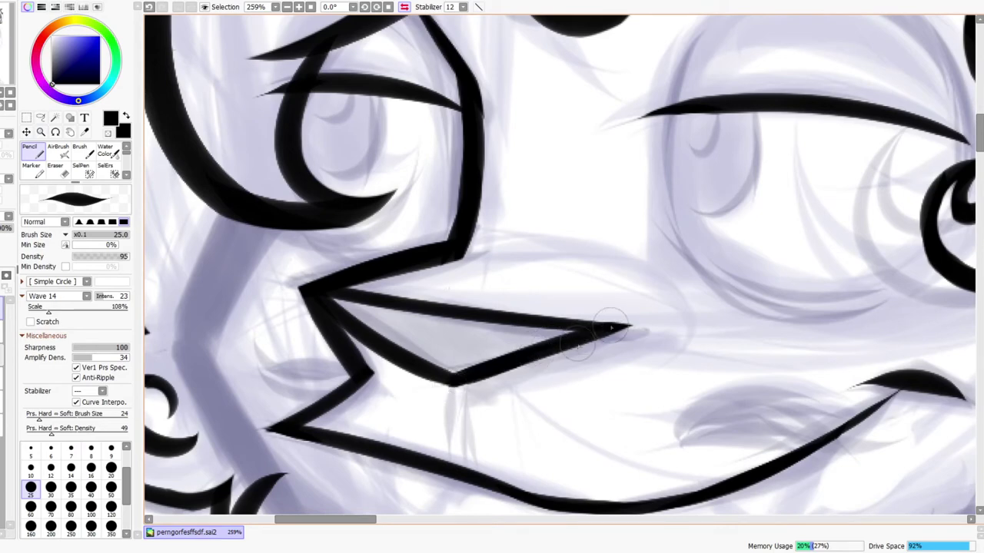
pyautogui.press('z')
pyautogui.scroll(3, 500, 382)
pyautogui.press('e')
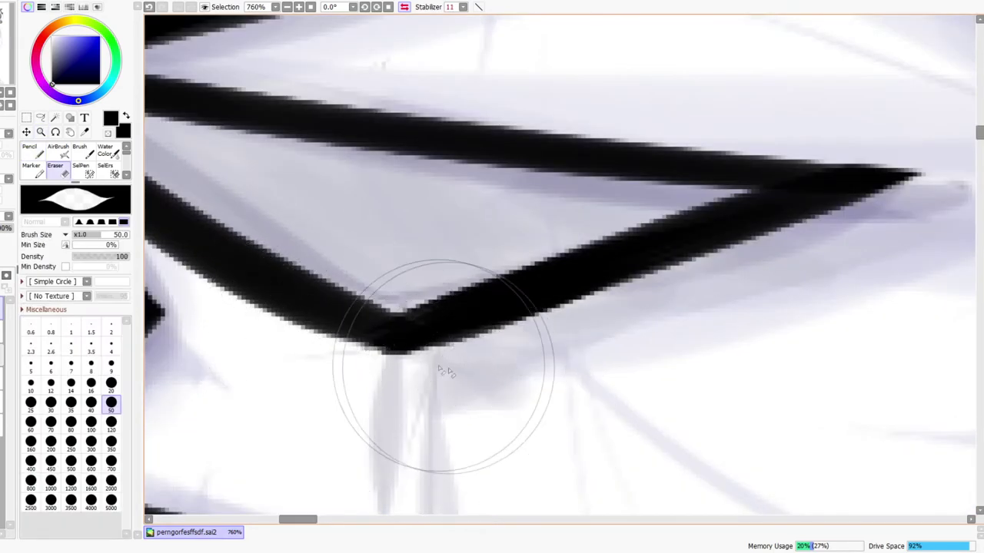
# Examine the inked nose and face in mirrored and normal orientation, from the full figure to close-up
pyautogui.scroll(-8, 476, 361)
pyautogui.press('z')
pyautogui.moveTo(530, 470); pyautogui.dragTo(521, 368)
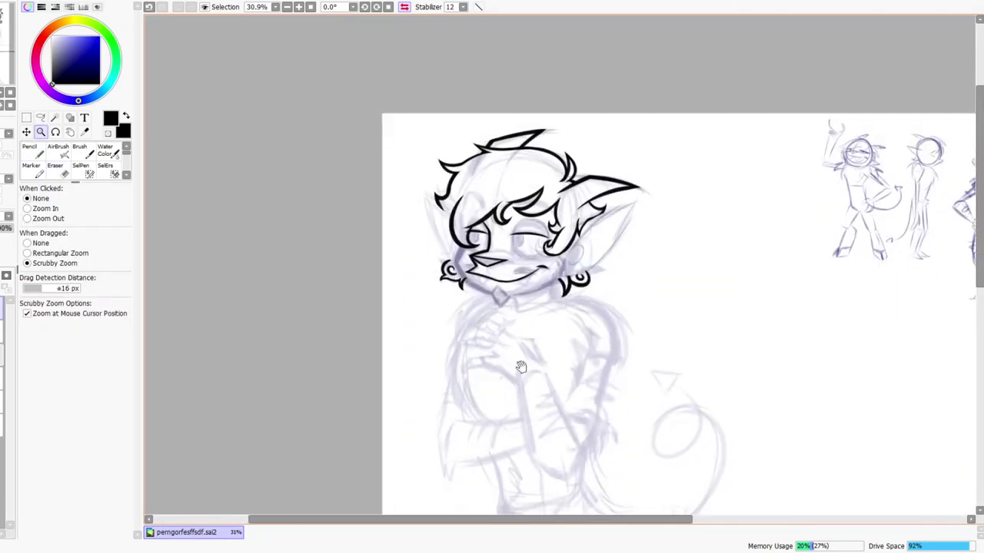
pyautogui.scroll(2, 518, 212)
pyautogui.click(405, 7)
pyautogui.scroll(-4, 702, 364)
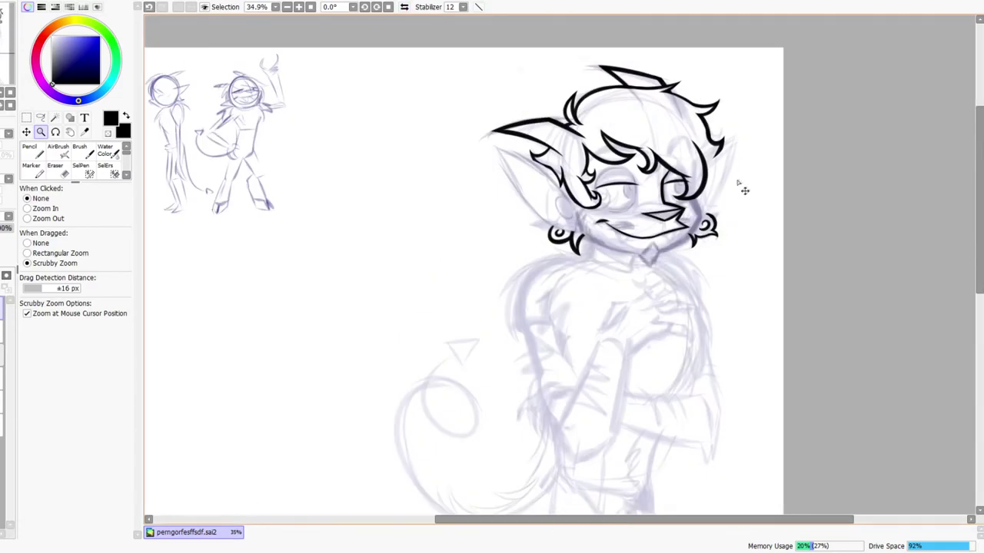
pyautogui.scroll(3, 792, 174)
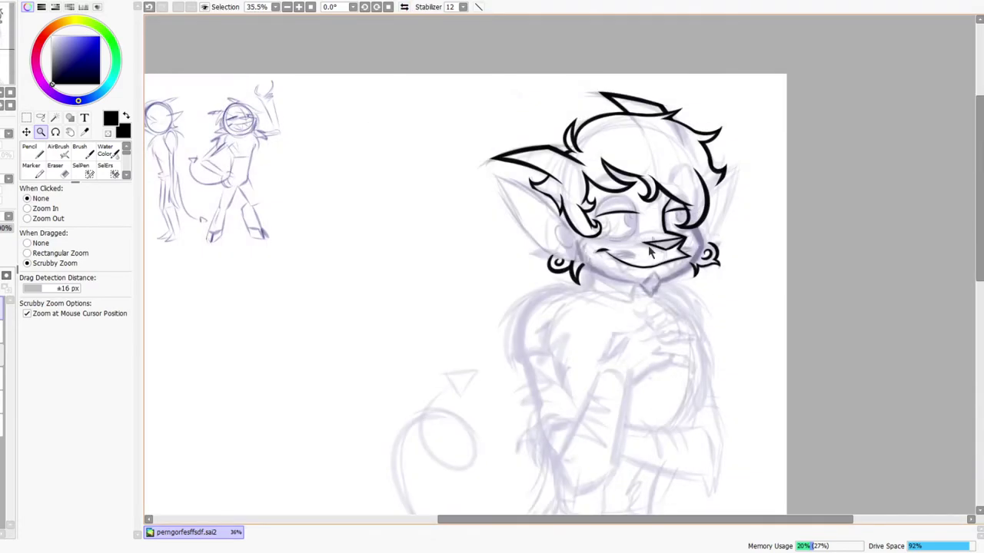
pyautogui.scroll(4, 654, 240)
pyautogui.scroll(-8, 677, 234)
pyautogui.scroll(3, 673, 265)
pyautogui.moveTo(669, 228); pyautogui.dragTo(651, 363)
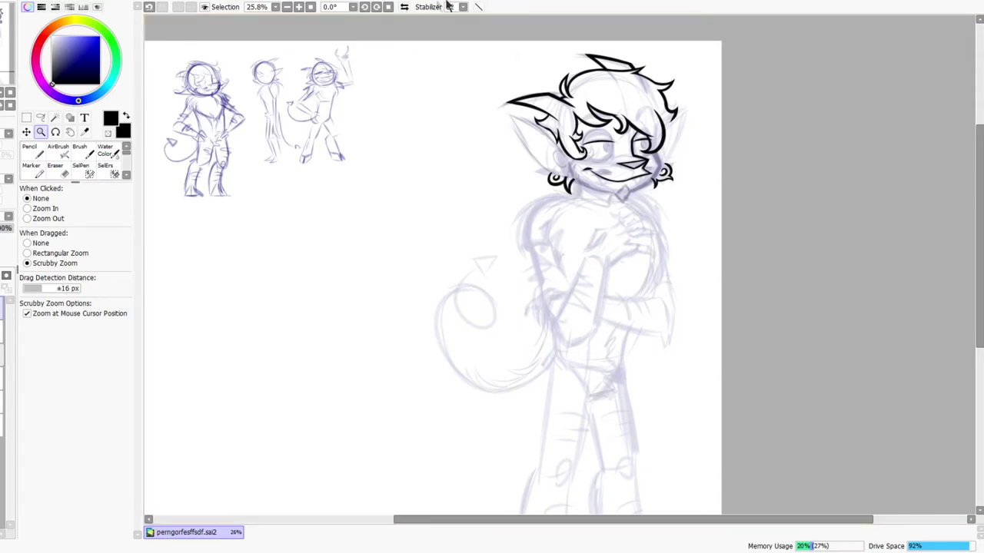
pyautogui.click(405, 7)
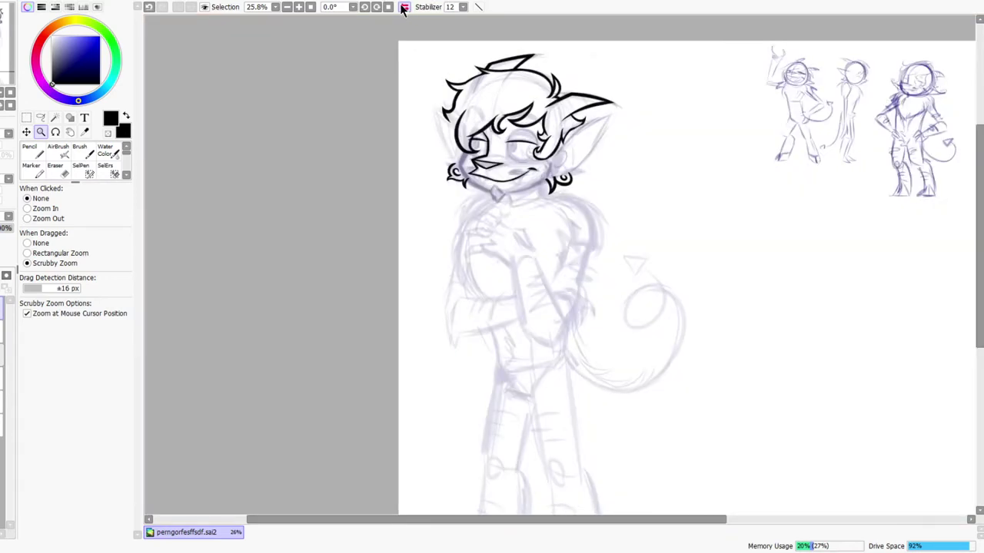
pyautogui.click(404, 8)
pyautogui.click(406, 8)
pyautogui.scroll(4, 608, 111)
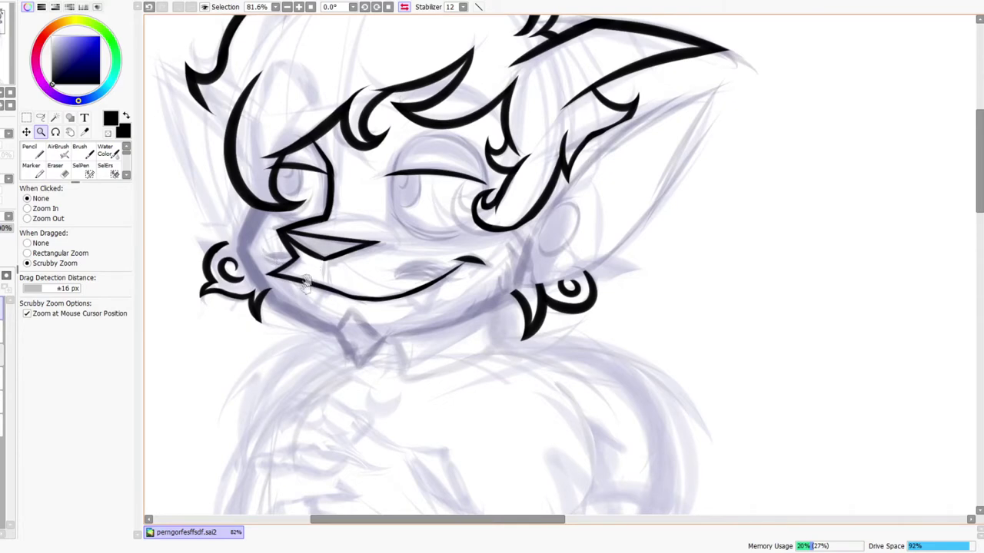
pyautogui.moveTo(306, 280); pyautogui.dragTo(361, 355)
pyautogui.scroll(2, 357, 230)
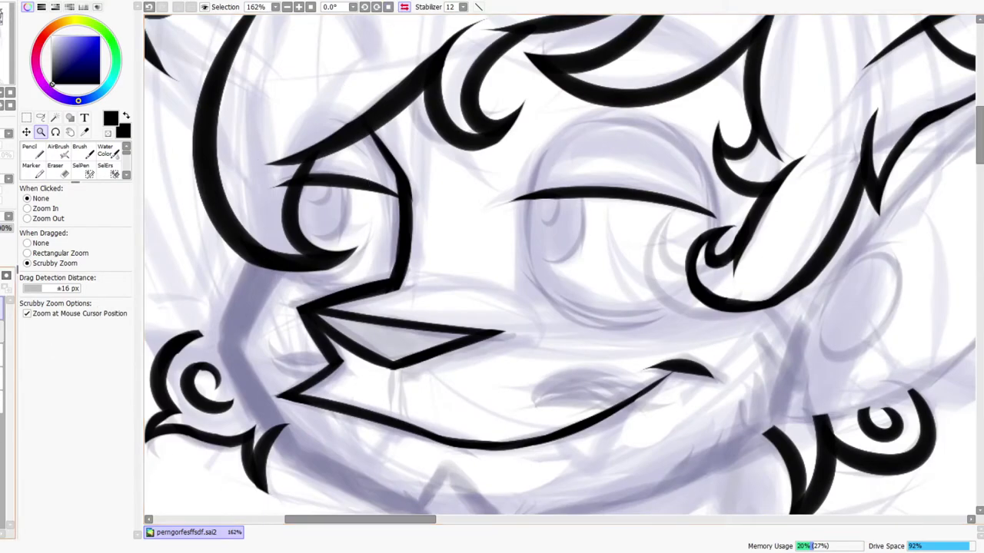
pyautogui.scroll(-1, 378, 31)
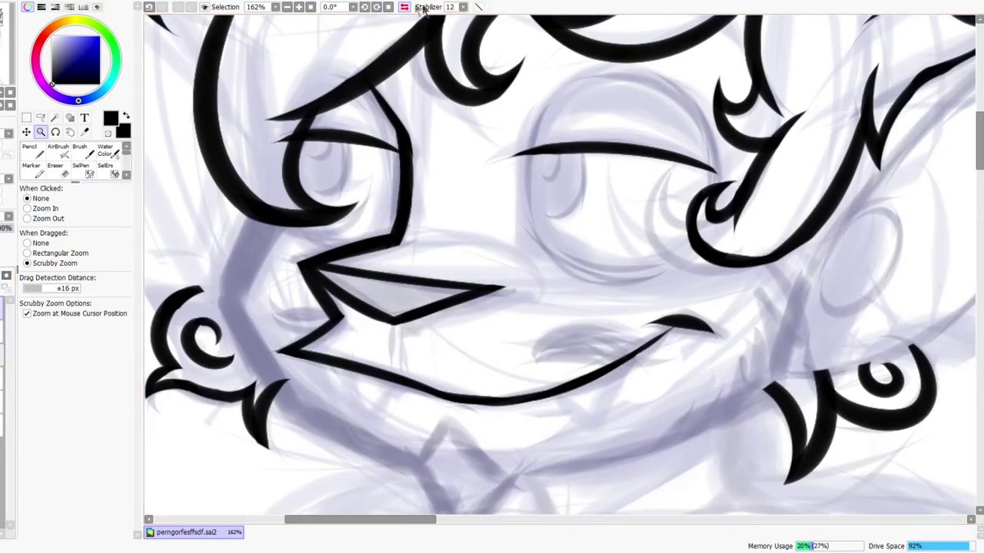
pyautogui.click(405, 6)
pyautogui.scroll(-5, 689, 342)
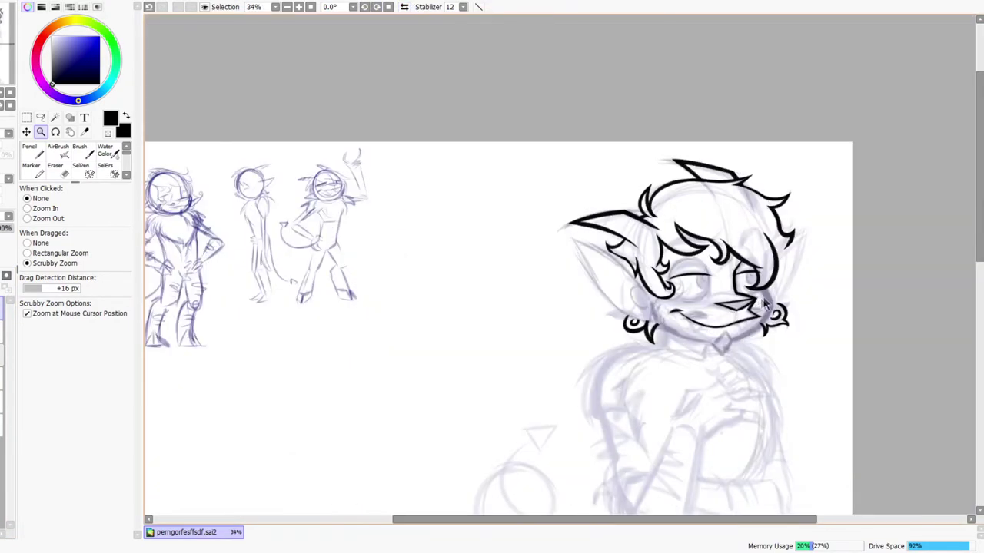
pyautogui.moveTo(801, 453); pyautogui.dragTo(722, 227)
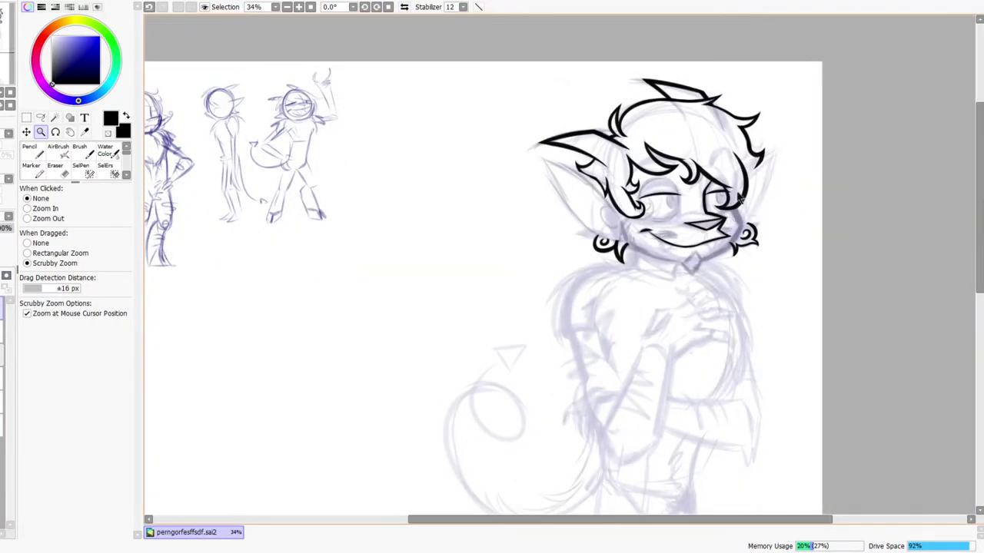
pyautogui.scroll(-4, 739, 197)
pyautogui.scroll(5, 756, 203)
pyautogui.scroll(-3, 788, 181)
pyautogui.moveTo(759, 336); pyautogui.dragTo(672, 203)
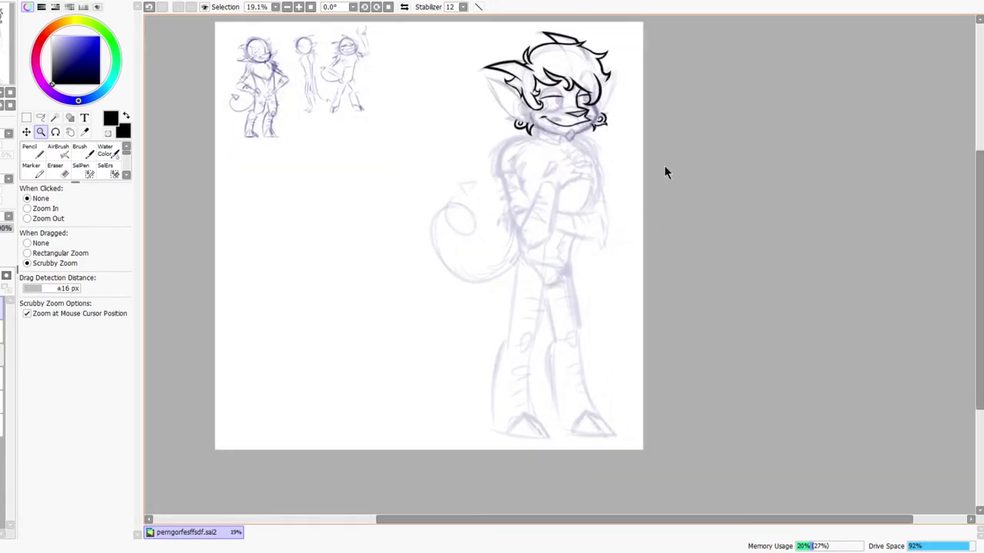
pyautogui.scroll(2, 667, 164)
pyautogui.scroll(-1, 666, 164)
pyautogui.moveTo(662, 166); pyautogui.dragTo(646, 265)
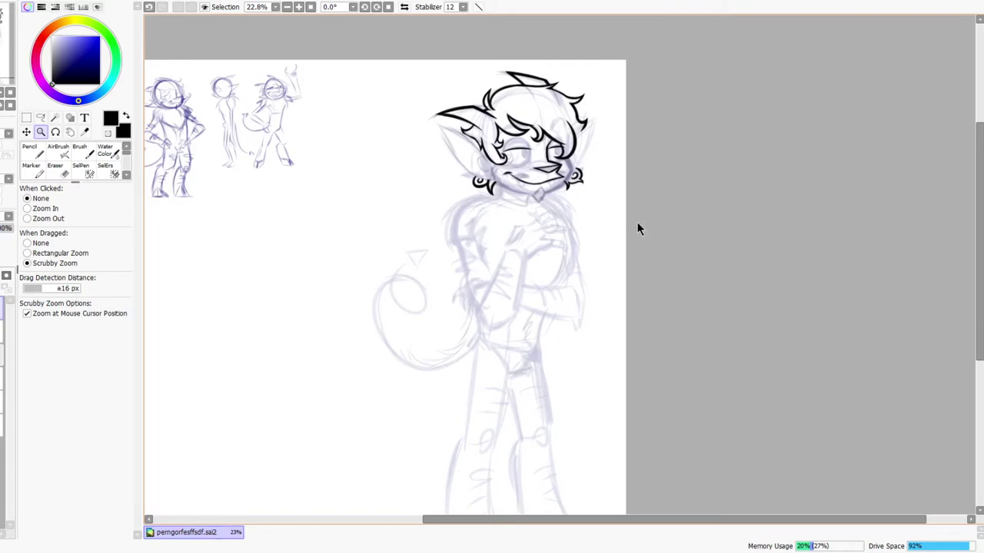
pyautogui.moveTo(545, 108); pyautogui.dragTo(544, 220)
pyautogui.moveTo(540, 275); pyautogui.dragTo(545, 216)
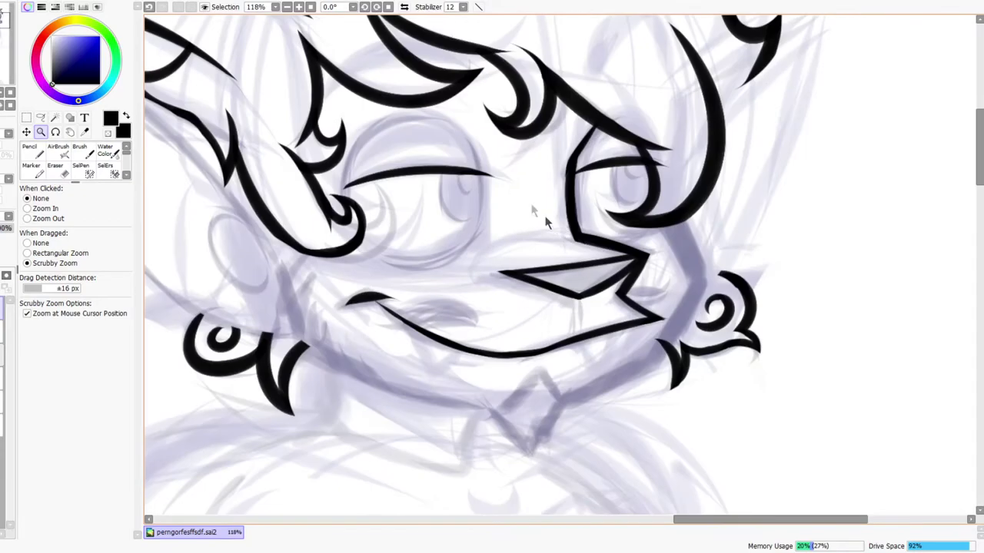
pyautogui.click(404, 7)
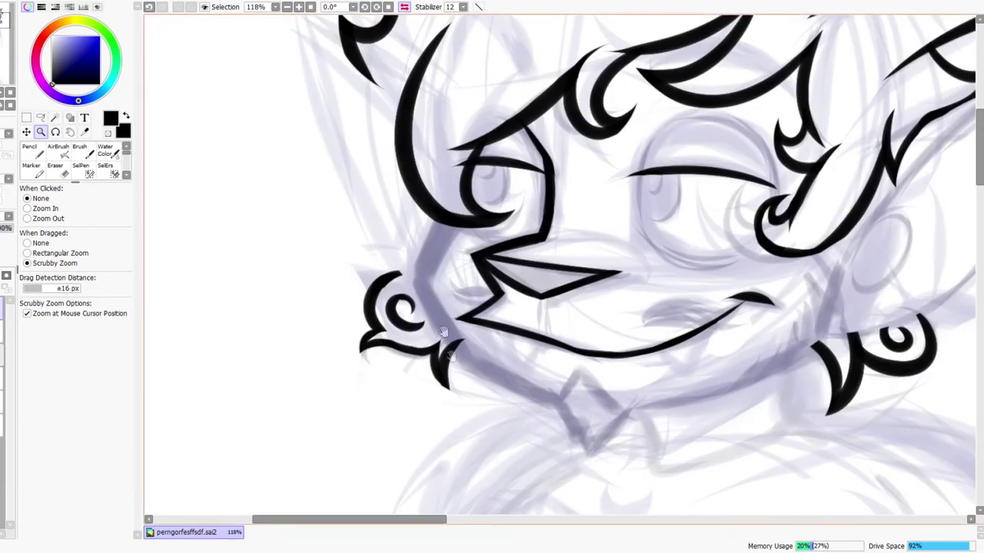
# Ink a curved line under the far eye running into the base of the muzzle bridge, redrawing it once
pyautogui.scroll(4, 450, 225)
pyautogui.press('n')
pyautogui.moveTo(358, 268); pyautogui.dragTo(508, 279)
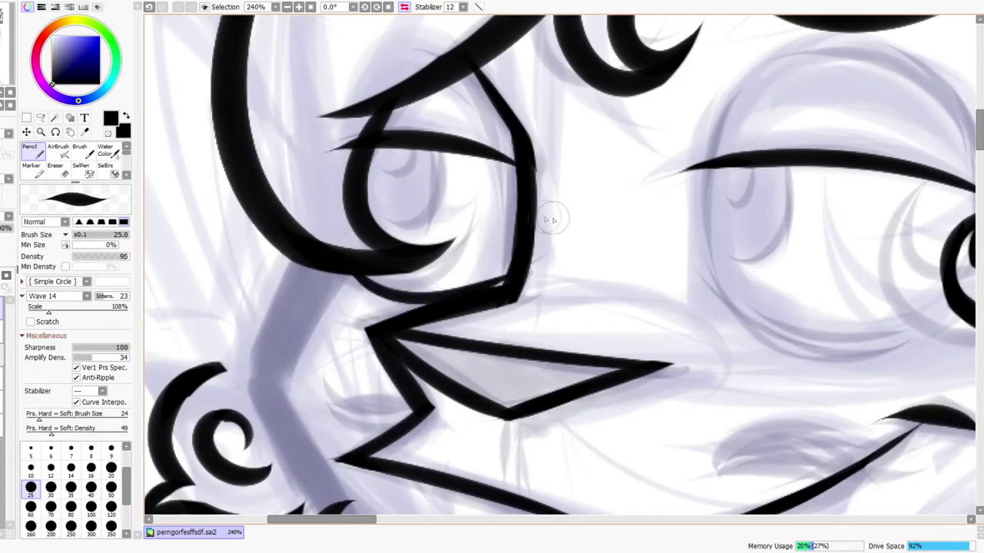
pyautogui.hotkey('ctrl', 'z')
pyautogui.moveTo(358, 261); pyautogui.dragTo(510, 271)
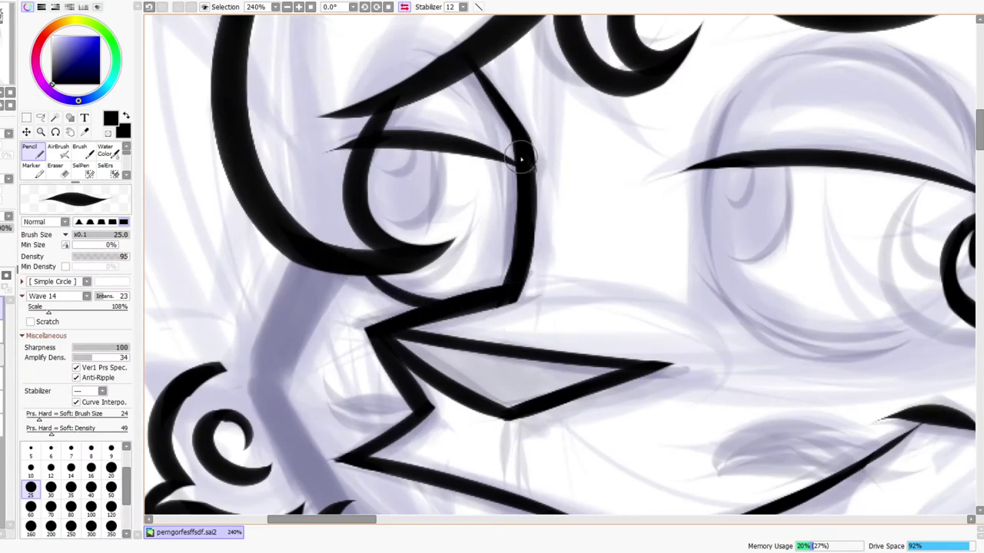
pyautogui.moveTo(519, 236); pyautogui.dragTo(489, 288)
# Return the view to normal orientation and retouch the bridge line beside the far eye with pencil strokes, undoing poor attempts
pyautogui.click(404, 7)
pyautogui.moveTo(428, 127); pyautogui.dragTo(618, 351)
pyautogui.moveTo(552, 207); pyautogui.dragTo(577, 326)
pyautogui.hotkey('ctrl', 'z')
pyautogui.moveTo(547, 238); pyautogui.dragTo(588, 335)
pyautogui.moveTo(546, 264)
pyautogui.mouseDown()
pyautogui.moveTo(586, 337)
pyautogui.moveTo(558, 319)
pyautogui.moveTo(600, 340)
pyautogui.moveTo(691, 329)
pyautogui.moveTo(712, 307)
pyautogui.mouseUp()
pyautogui.hotkey('ctrl', 'z')
# Examine the inked head close up and from a distance, including the line art alone without the rough sketch
pyautogui.hotkey('ctrl', 'space')
pyautogui.moveTo(705, 326); pyautogui.dragTo(675, 349)
pyautogui.scroll(5, 521, 279)
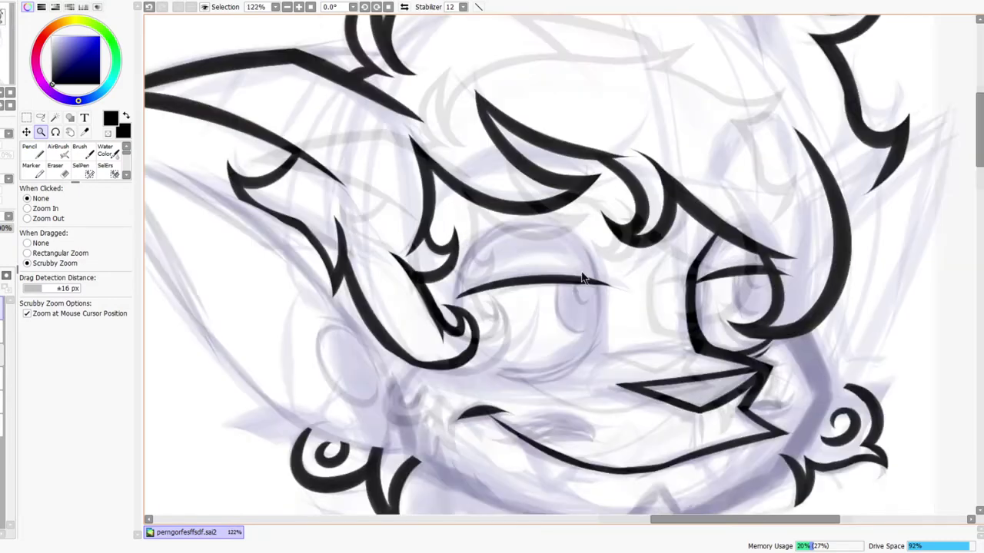
pyautogui.scroll(-10, 538, 308)
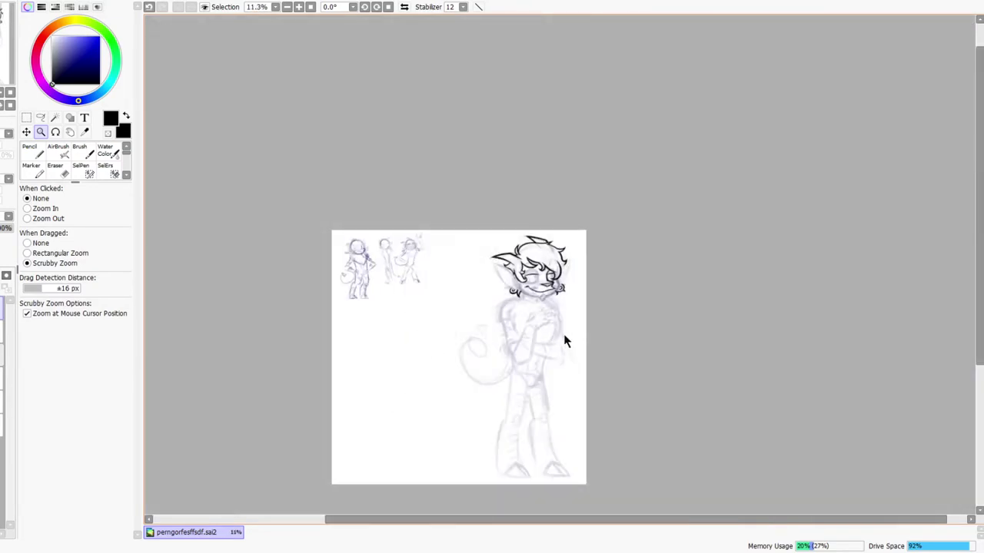
pyautogui.scroll(2, 564, 333)
pyautogui.scroll(2, 564, 260)
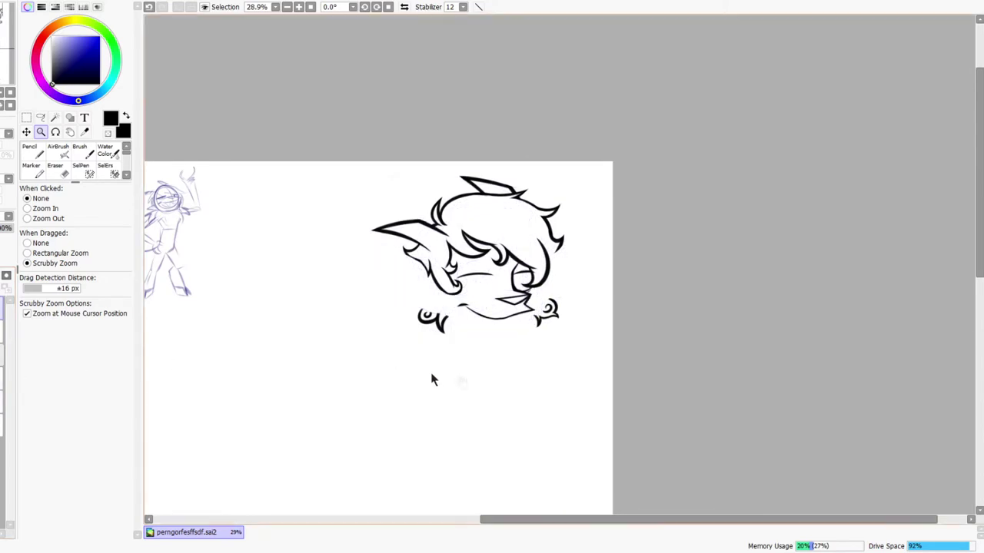
pyautogui.moveTo(483, 385); pyautogui.dragTo(527, 248)
pyautogui.scroll(-3, 525, 242)
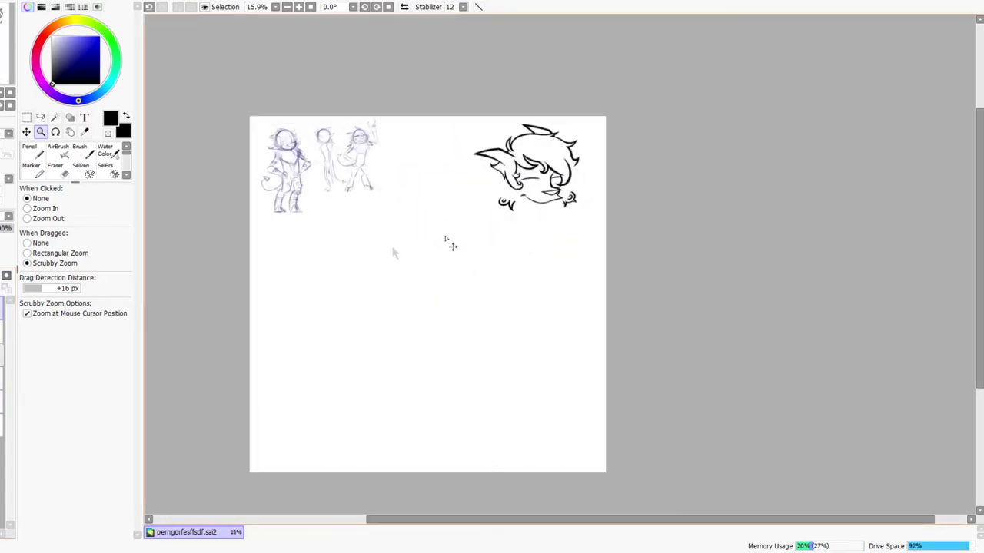
# Show the rough character sketch beneath the line art again and select its layer
pyautogui.click(2, 378)
pyautogui.click(0, 378)
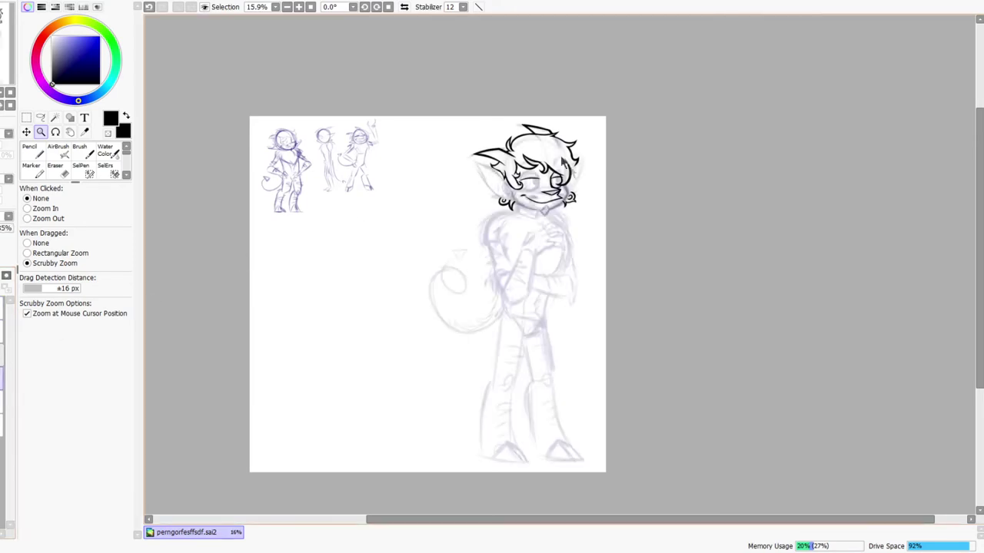
pyautogui.scroll(4, 583, 188)
pyautogui.scroll(-5, 568, 202)
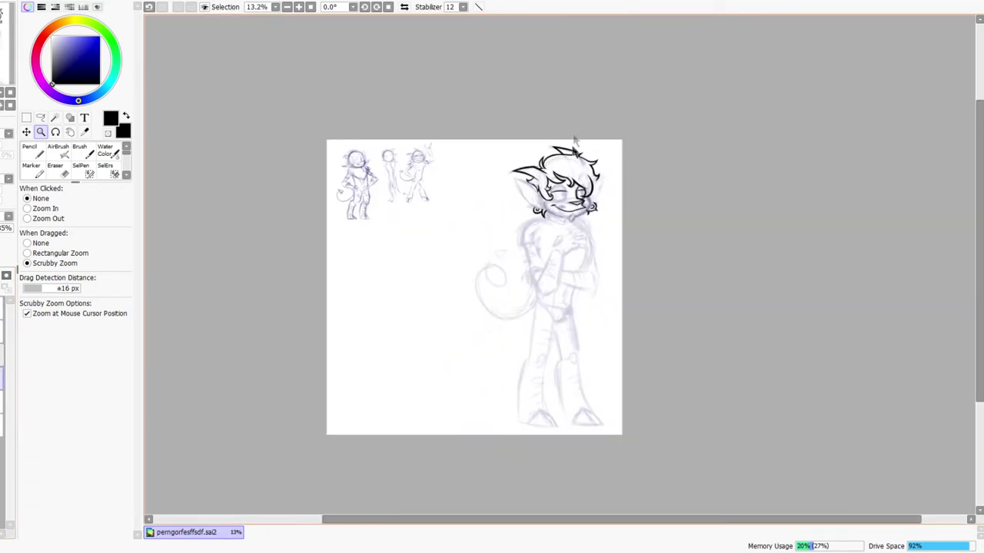
# Ink the inner side of the near eye's outline with a curved pencil stroke on the mirrored canvas, redrawing it once
pyautogui.scroll(3, 579, 182)
pyautogui.click(405, 7)
pyautogui.click(405, 7)
pyautogui.scroll(3, 630, 135)
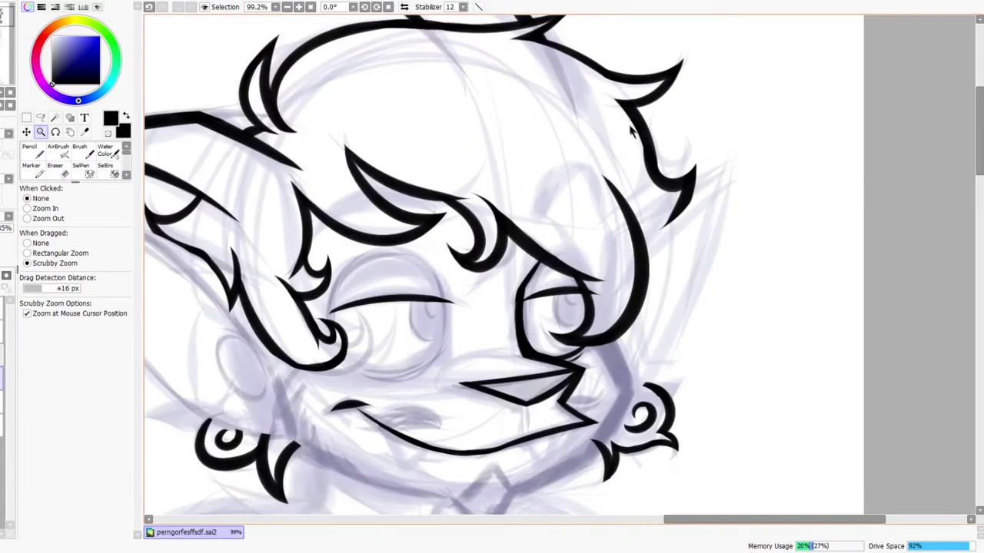
pyautogui.moveTo(543, 259); pyautogui.dragTo(618, 198)
pyautogui.moveTo(577, 239); pyautogui.dragTo(609, 208)
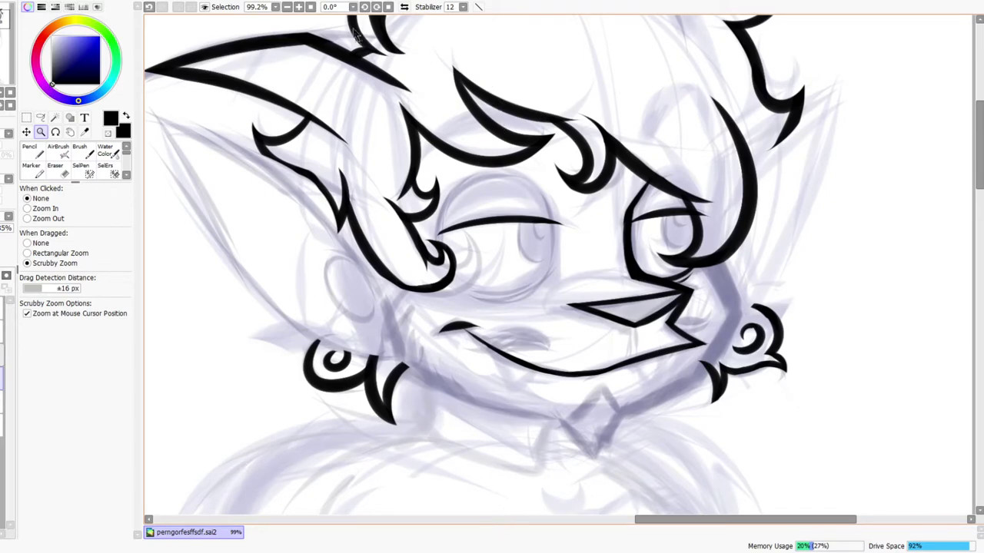
pyautogui.click(404, 7)
pyautogui.moveTo(494, 252); pyautogui.dragTo(354, 285)
pyautogui.moveTo(426, 278); pyautogui.dragTo(442, 252)
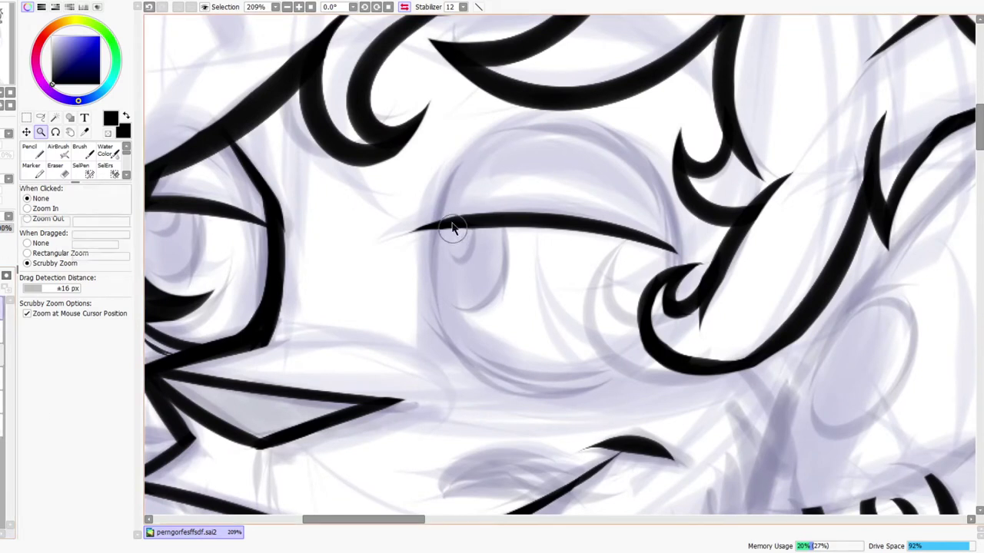
pyautogui.press('n')
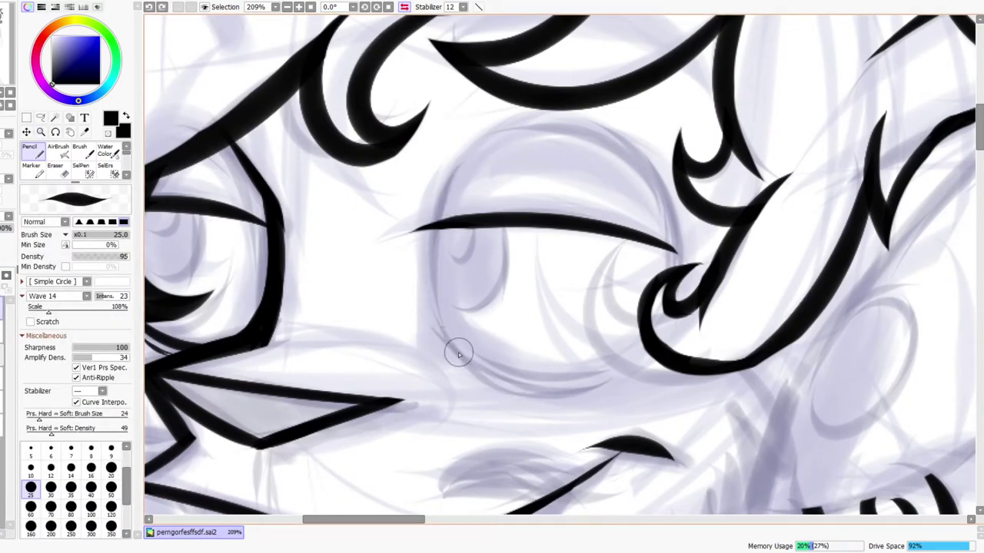
pyautogui.moveTo(461, 358); pyautogui.dragTo(485, 144)
pyautogui.hotkey('ctrl', 'z')
pyautogui.moveTo(453, 349); pyautogui.dragTo(488, 144)
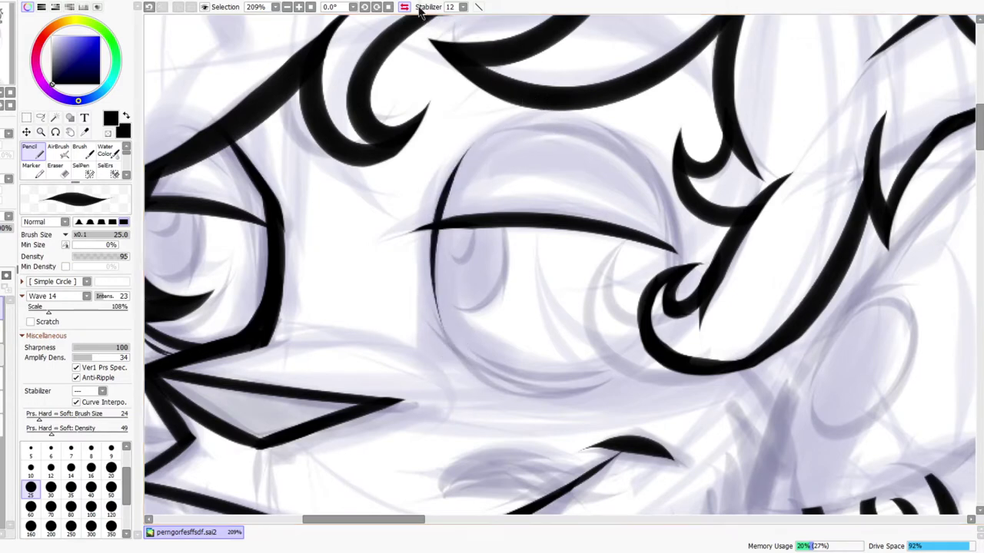
# Return the canvas to normal orientation and ink the near eye's outer side and top arch, redrawing the arch until it follows the sketch
pyautogui.click(404, 7)
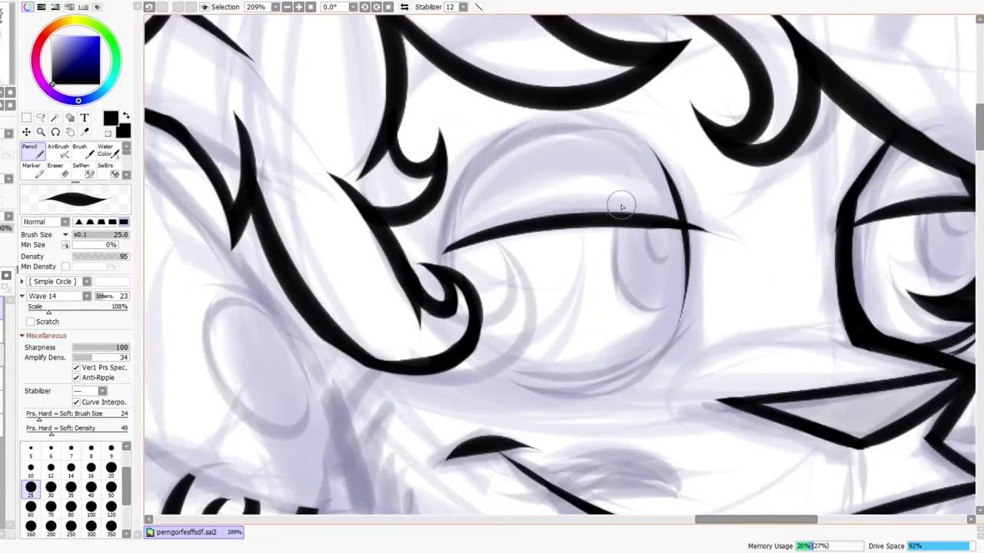
pyautogui.moveTo(621, 206); pyautogui.dragTo(543, 424)
pyautogui.moveTo(599, 489); pyautogui.dragTo(542, 291)
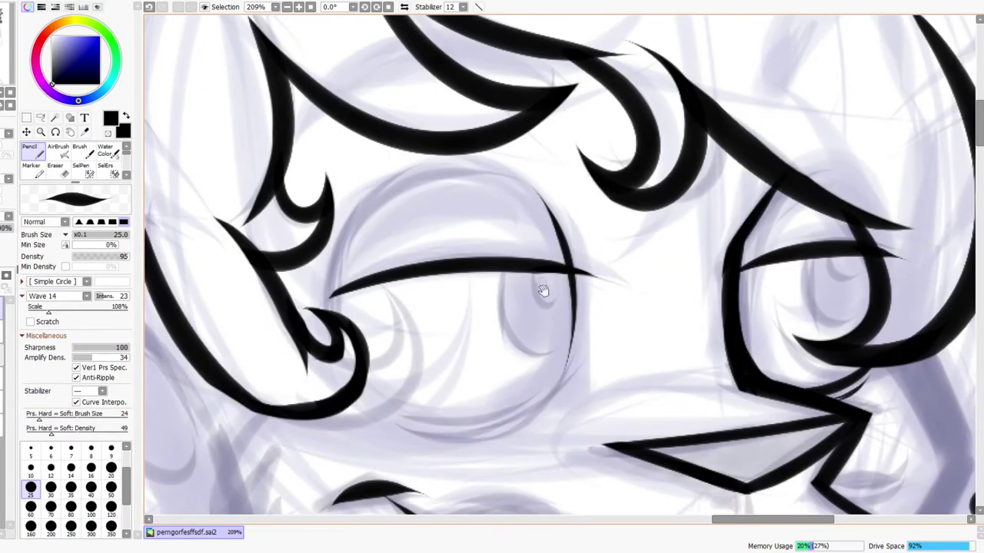
pyautogui.moveTo(326, 323)
pyautogui.mouseDown()
pyautogui.moveTo(376, 202)
pyautogui.moveTo(560, 189)
pyautogui.mouseUp()
pyautogui.hotkey('ctrl', 'z')
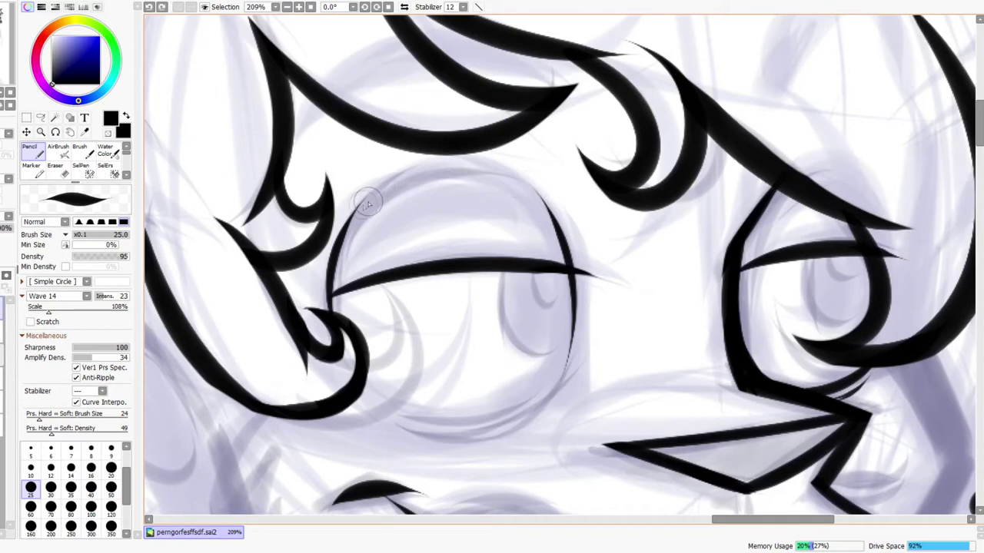
pyautogui.moveTo(351, 219); pyautogui.dragTo(546, 209)
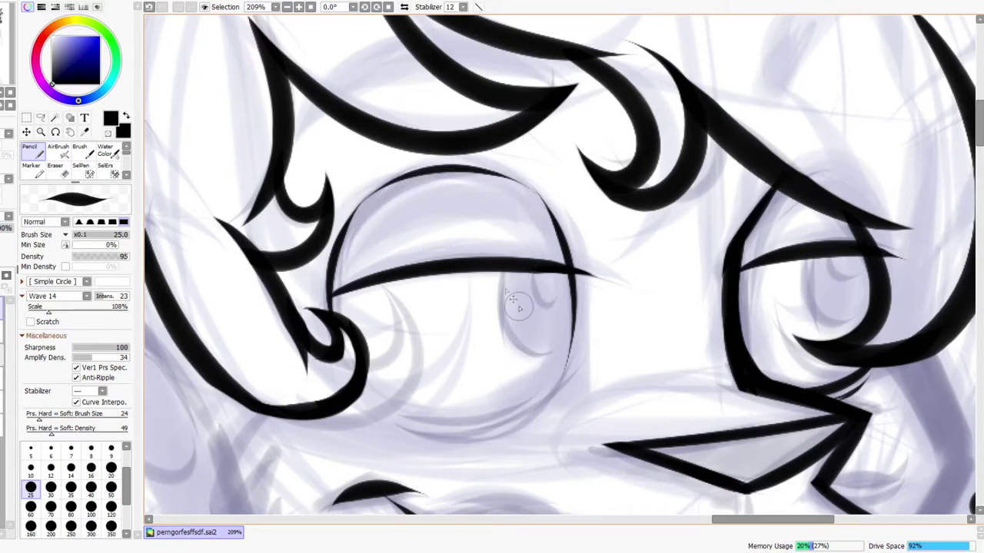
pyautogui.hotkey('ctrl', 'z')
pyautogui.moveTo(351, 222); pyautogui.dragTo(531, 190)
pyautogui.hotkey('ctrl', 'z')
pyautogui.moveTo(348, 221); pyautogui.dragTo(529, 194)
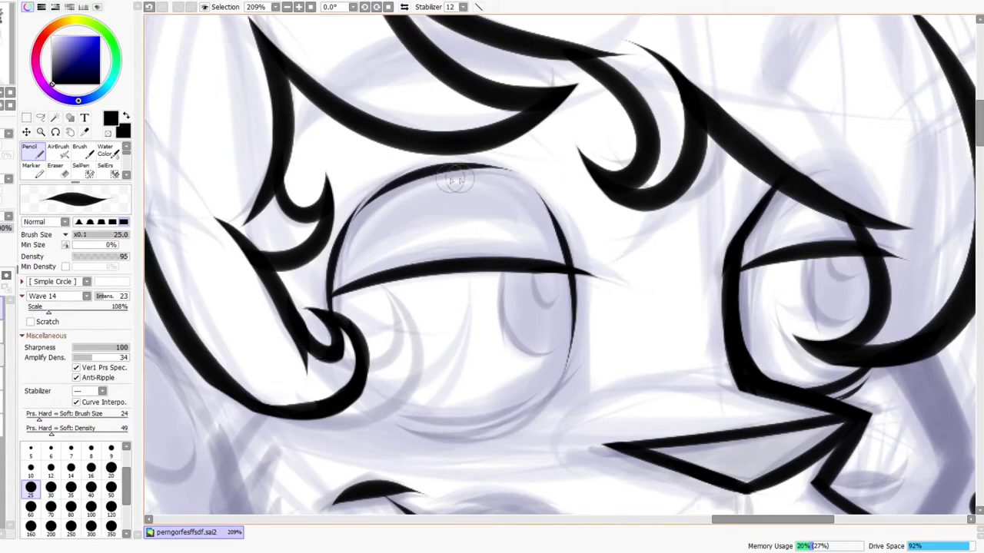
pyautogui.hotkey('ctrl', 'z')
pyautogui.moveTo(348, 223)
pyautogui.mouseDown()
pyautogui.moveTo(485, 164)
pyautogui.moveTo(517, 201)
pyautogui.mouseUp()
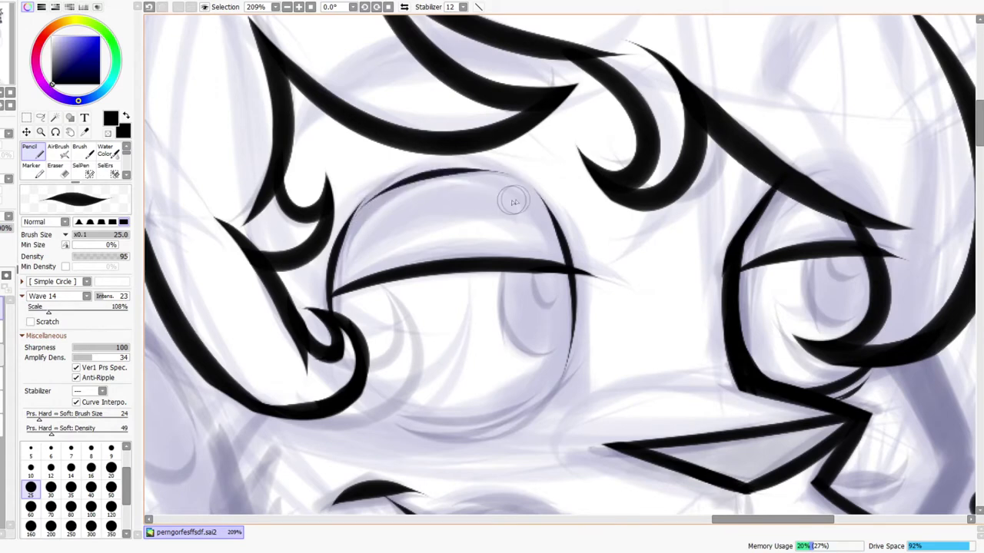
# Ink a short tapered crease line just above the near eye's upper lid
pyautogui.hotkey('ctrl', 'space')
pyautogui.moveTo(551, 229); pyautogui.dragTo(582, 192)
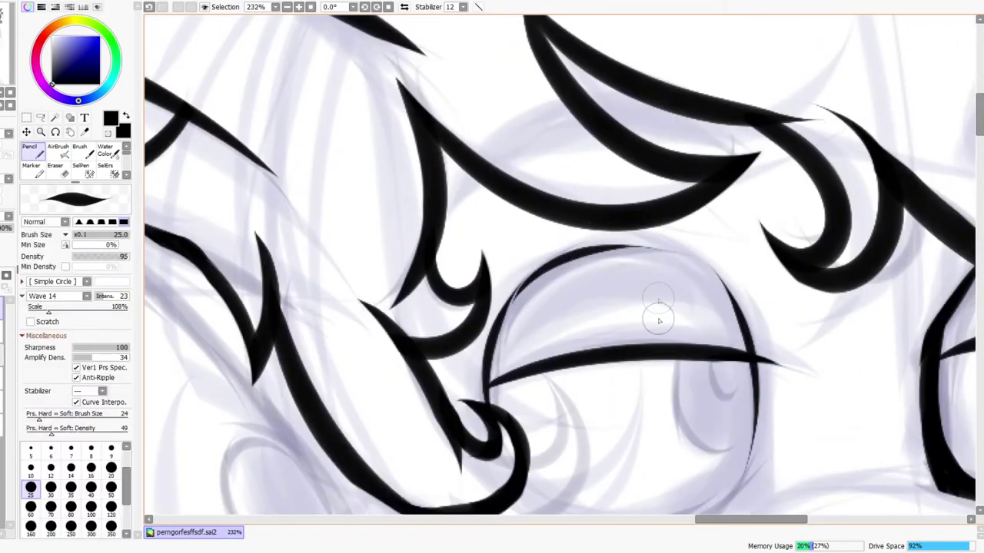
pyautogui.moveTo(659, 301); pyautogui.dragTo(617, 198)
pyautogui.hotkey('ctrl', 'space')
pyautogui.moveTo(703, 217); pyautogui.dragTo(681, 223)
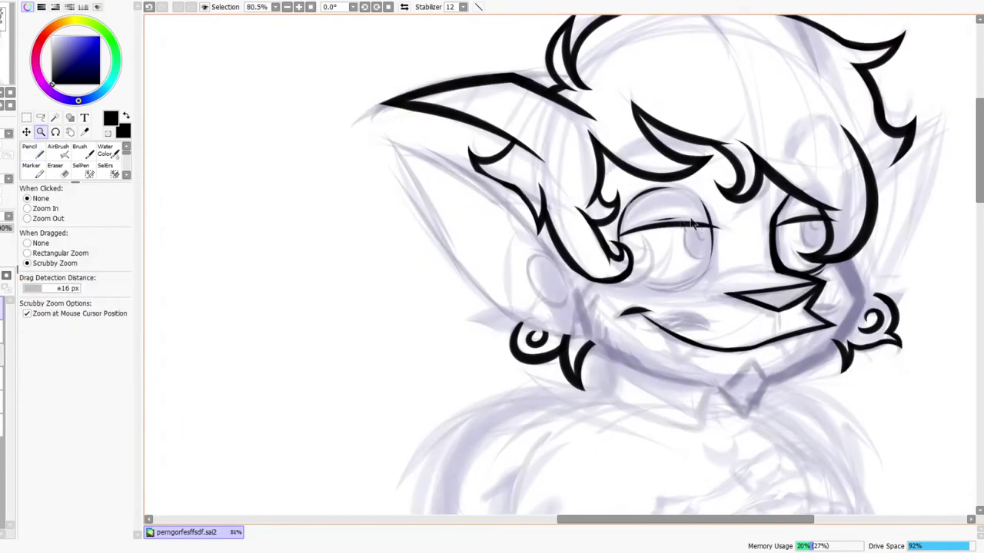
# Mirror the canvas and ink the lower curve of the near eye, undoing and redrawing until it follows the sketch
pyautogui.moveTo(750, 207); pyautogui.dragTo(767, 202)
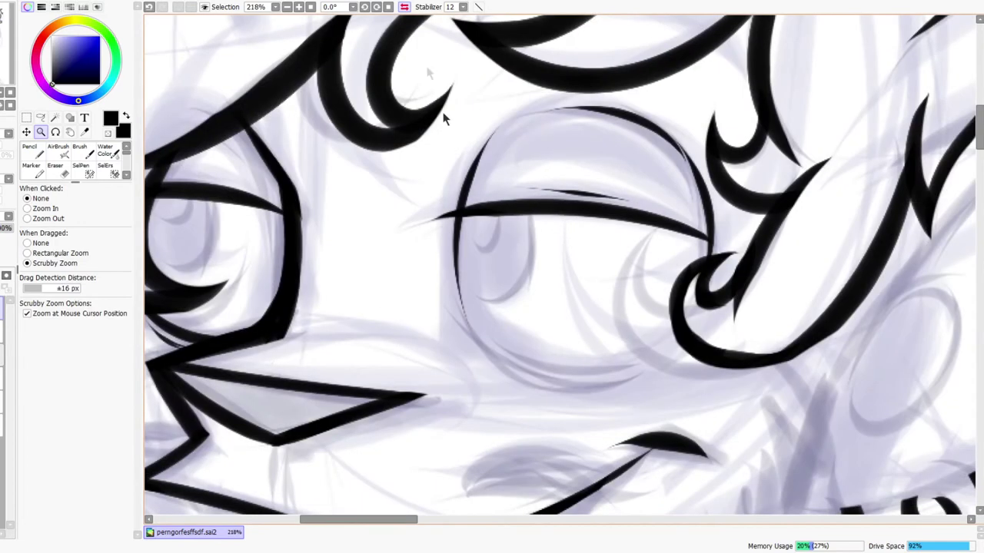
pyautogui.moveTo(513, 322); pyautogui.dragTo(510, 301)
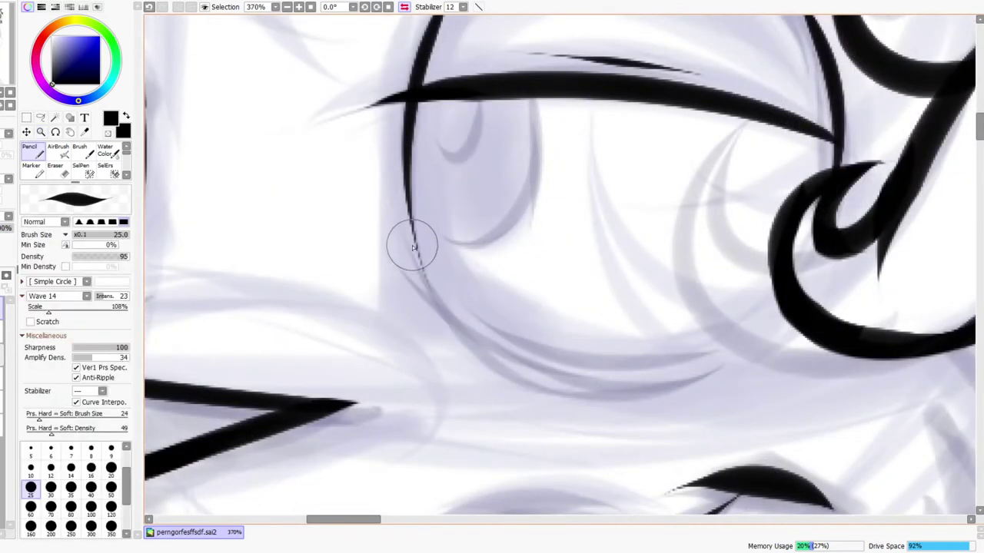
pyautogui.moveTo(415, 231); pyautogui.dragTo(777, 332)
pyautogui.hotkey('ctrl', 'z')
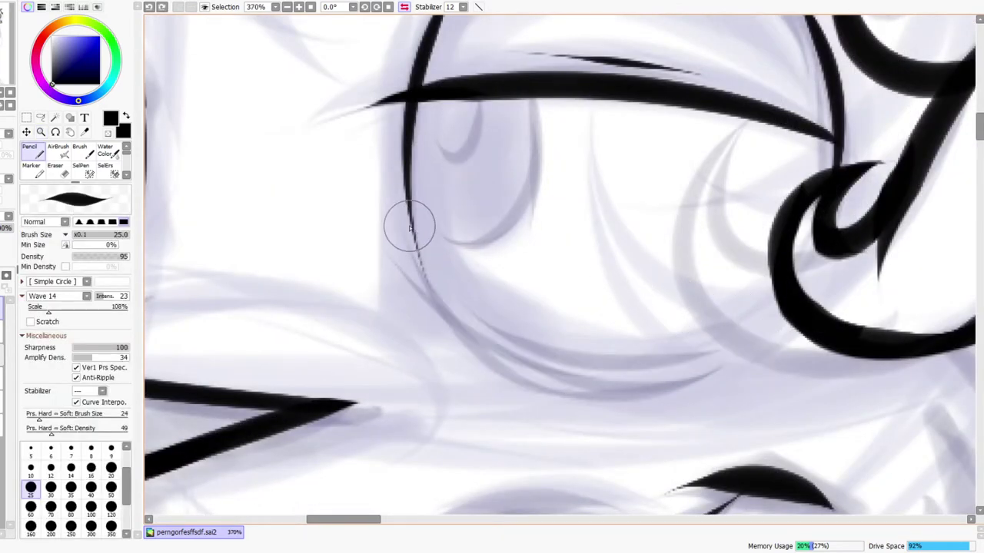
pyautogui.moveTo(408, 222); pyautogui.dragTo(686, 333)
pyautogui.hotkey('ctrl', 'z')
pyautogui.moveTo(410, 193); pyautogui.dragTo(730, 323)
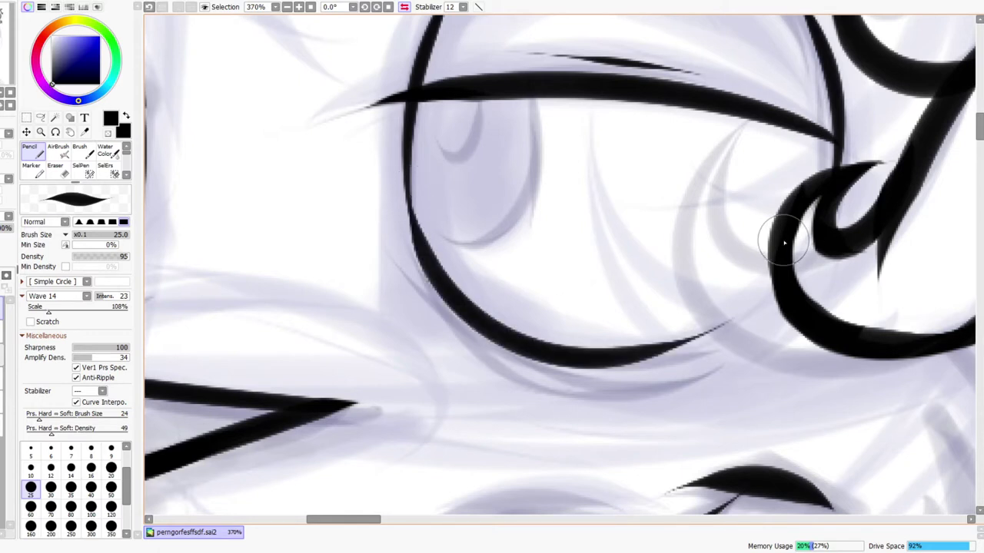
pyautogui.hotkey('ctrl', 'z')
pyautogui.moveTo(413, 230); pyautogui.dragTo(773, 279)
pyautogui.hotkey('ctrl', 'z')
pyautogui.moveTo(428, 266)
pyautogui.mouseDown()
pyautogui.moveTo(484, 340)
pyautogui.moveTo(772, 306)
pyautogui.mouseUp()
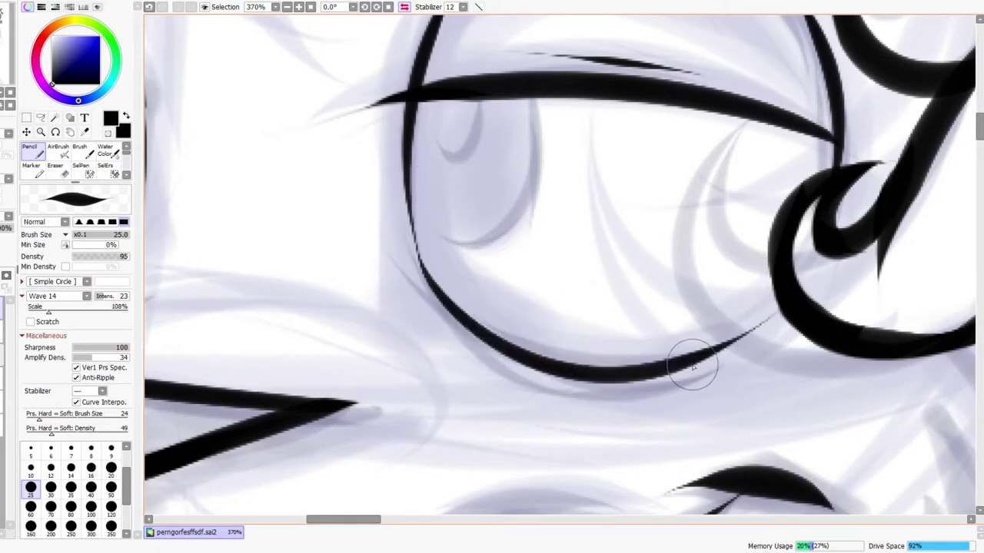
# Join the near eye's lower curve to the hair curl with a pencil stroke, redrawing it as needed, and erase the overshoot inside the curl
pyautogui.hotkey('ctrl', 'space')
pyautogui.moveTo(814, 273); pyautogui.dragTo(773, 303)
pyautogui.hotkey('ctrl', 'z')
pyautogui.moveTo(842, 261); pyautogui.dragTo(865, 244)
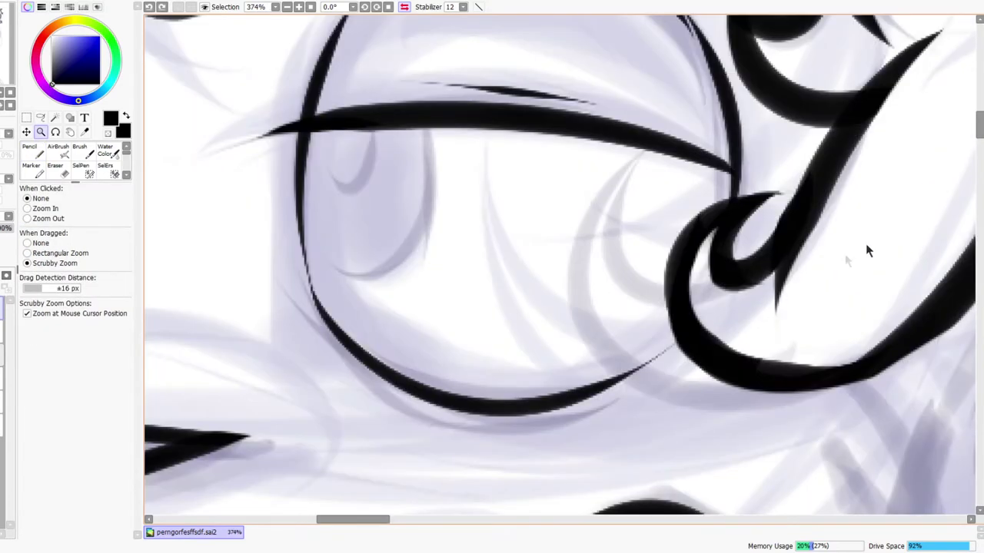
pyautogui.moveTo(697, 301); pyautogui.dragTo(638, 347)
pyautogui.hotkey('ctrl', 'z')
pyautogui.moveTo(699, 294); pyautogui.dragTo(626, 372)
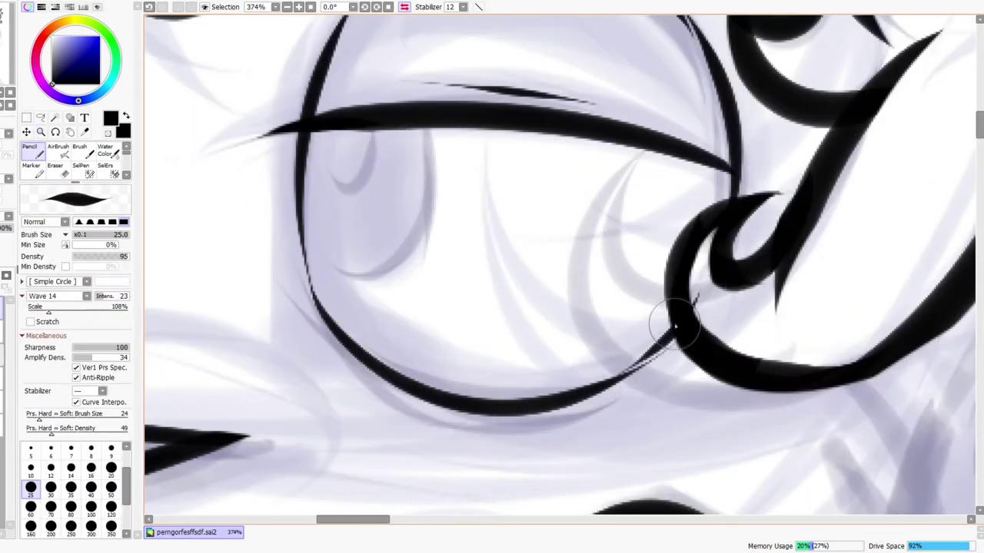
pyautogui.hotkey('ctrl', 'z')
pyautogui.moveTo(701, 304); pyautogui.dragTo(628, 383)
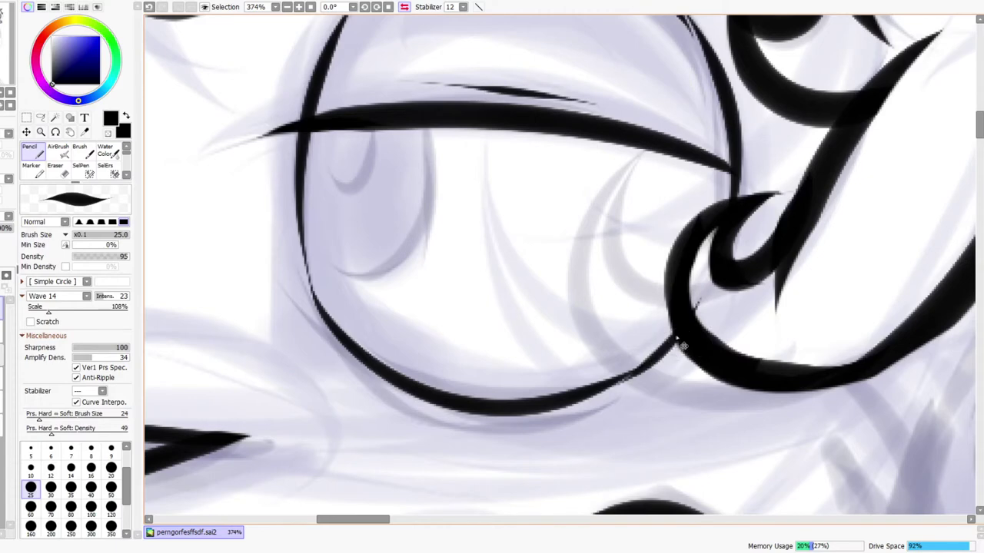
pyautogui.hotkey('ctrl', 'z')
pyautogui.moveTo(714, 296); pyautogui.dragTo(633, 371)
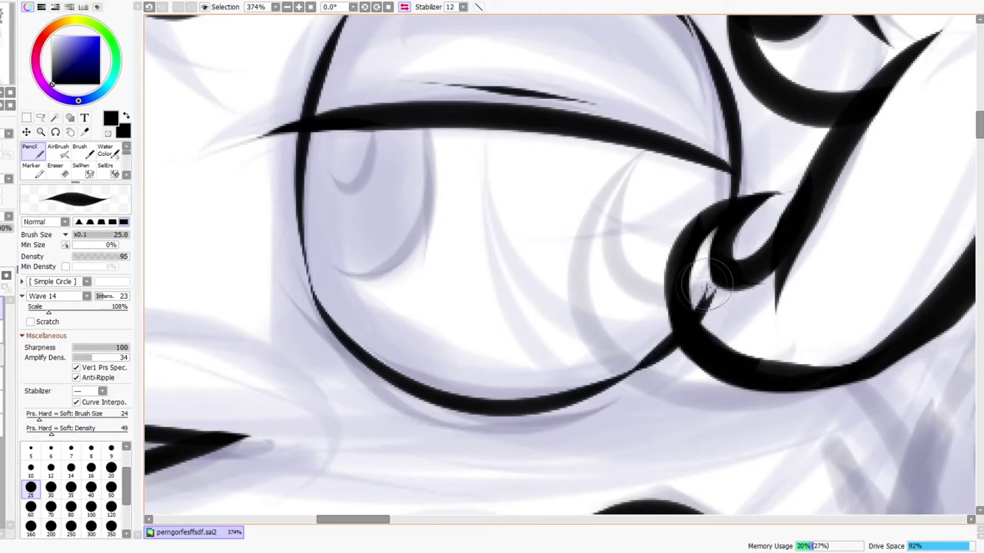
pyautogui.press('e')
pyautogui.moveTo(704, 286)
pyautogui.mouseDown()
pyautogui.moveTo(715, 293)
pyautogui.moveTo(710, 315)
pyautogui.mouseUp()
# Return the canvas to normal orientation and thicken the bottom of the near eye's outline with another pencil stroke
pyautogui.hotkey('ctrl', 'space')
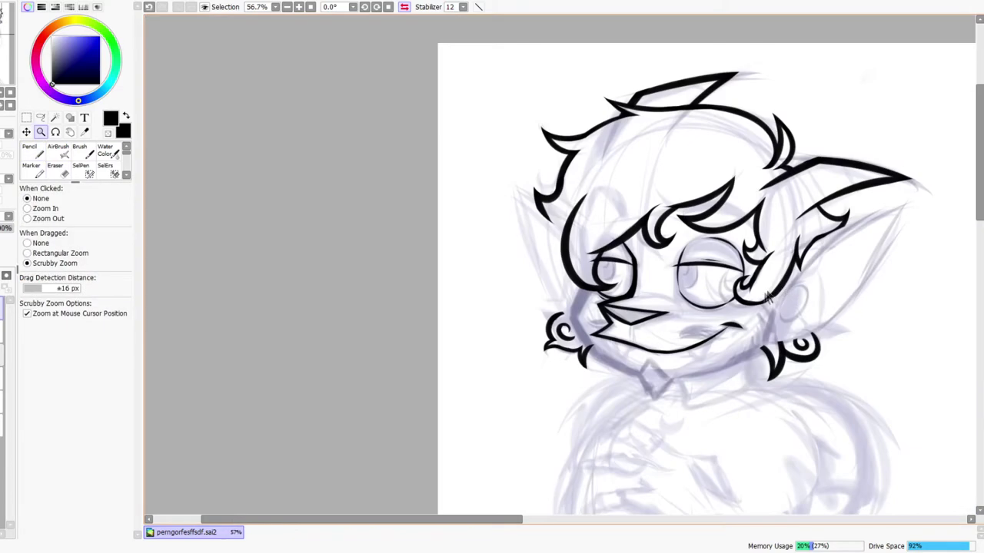
pyautogui.click(404, 7)
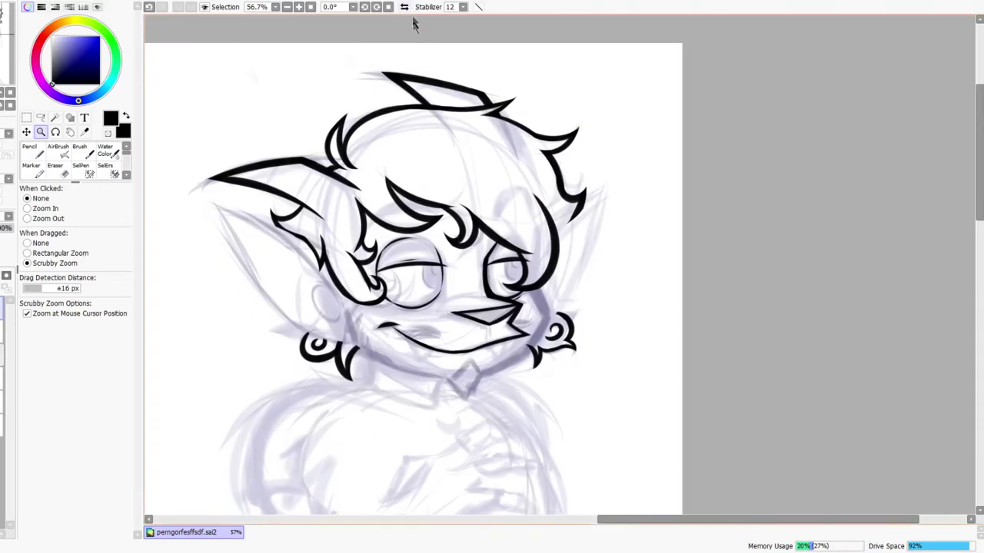
pyautogui.moveTo(412, 303)
pyautogui.mouseDown()
pyautogui.moveTo(413, 281)
pyautogui.moveTo(406, 300)
pyautogui.mouseUp()
pyautogui.press('n')
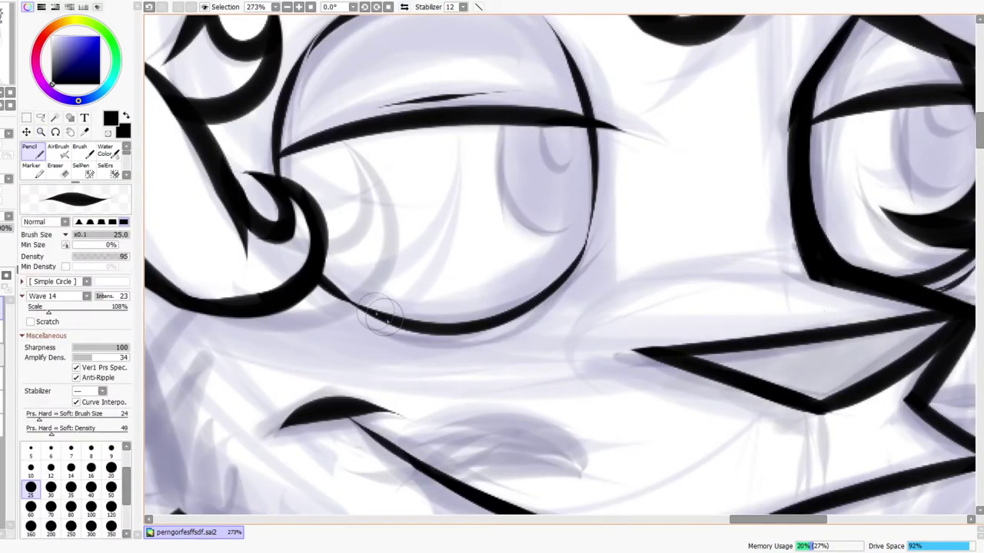
pyautogui.moveTo(369, 334)
pyautogui.mouseDown()
pyautogui.moveTo(556, 299)
pyautogui.moveTo(544, 343)
pyautogui.mouseUp()
# Examine the inked face from a distance and compare its mirrored and normal views
pyautogui.hotkey('ctrl', 'space')
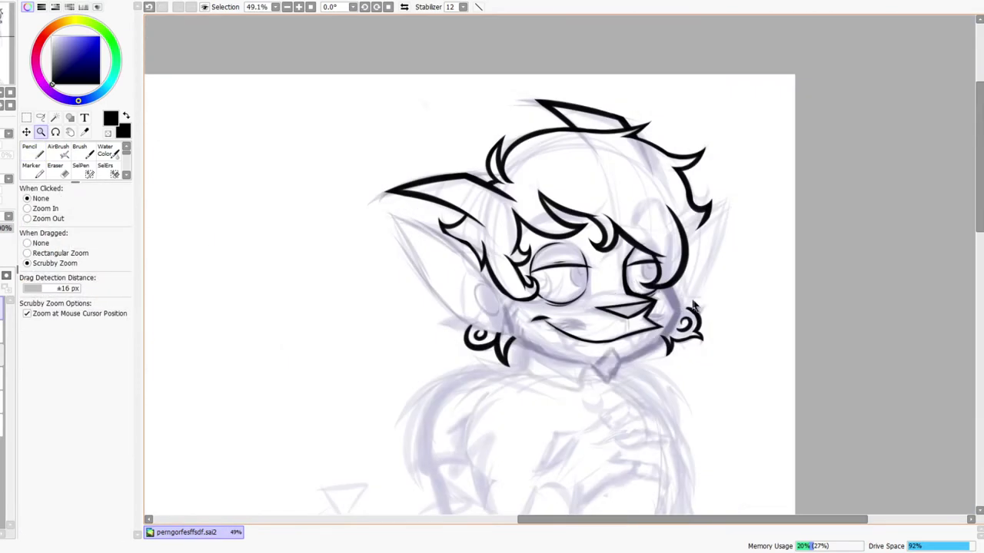
pyautogui.moveTo(649, 302); pyautogui.dragTo(641, 302)
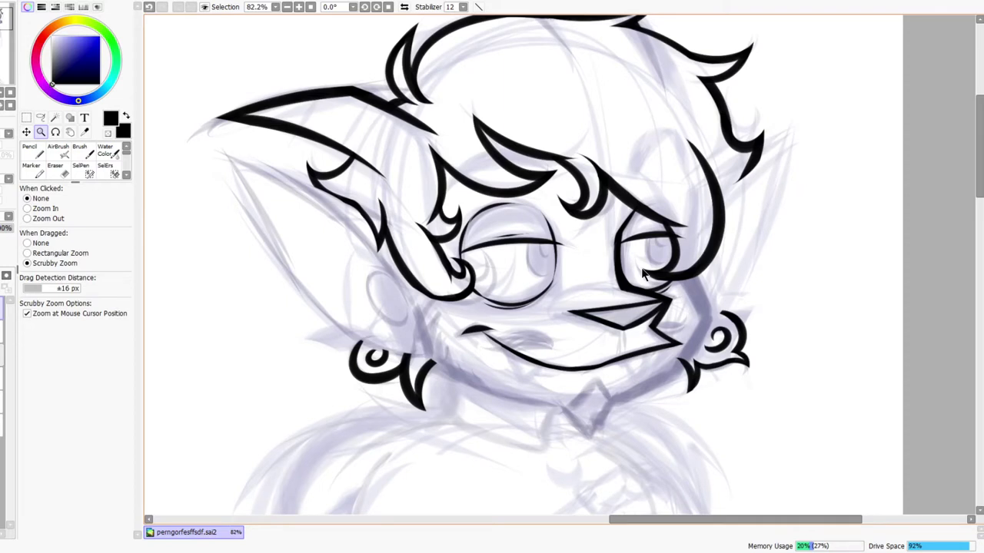
pyautogui.click(403, 9)
pyautogui.click(404, 8)
pyautogui.moveTo(688, 269); pyautogui.dragTo(678, 299)
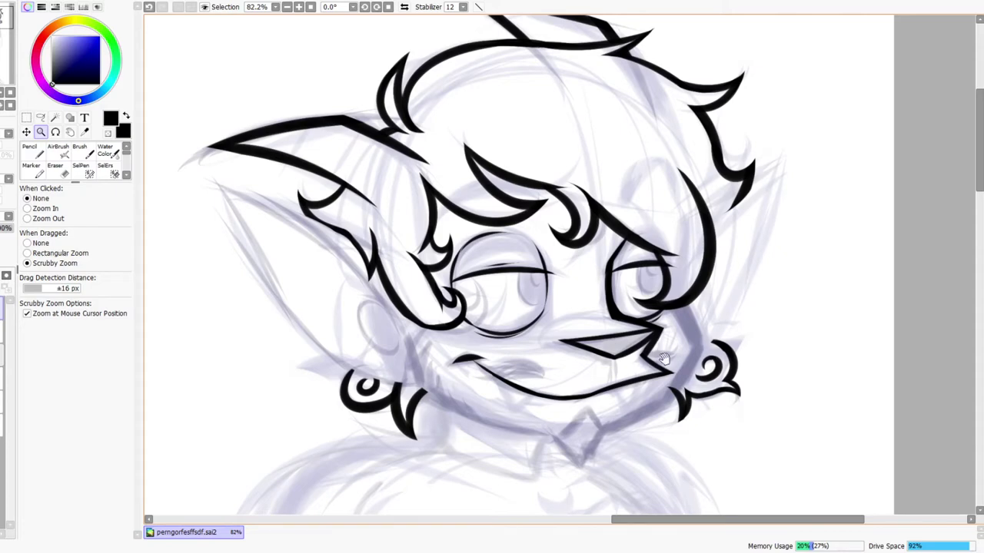
pyautogui.click(403, 9)
pyautogui.click(404, 9)
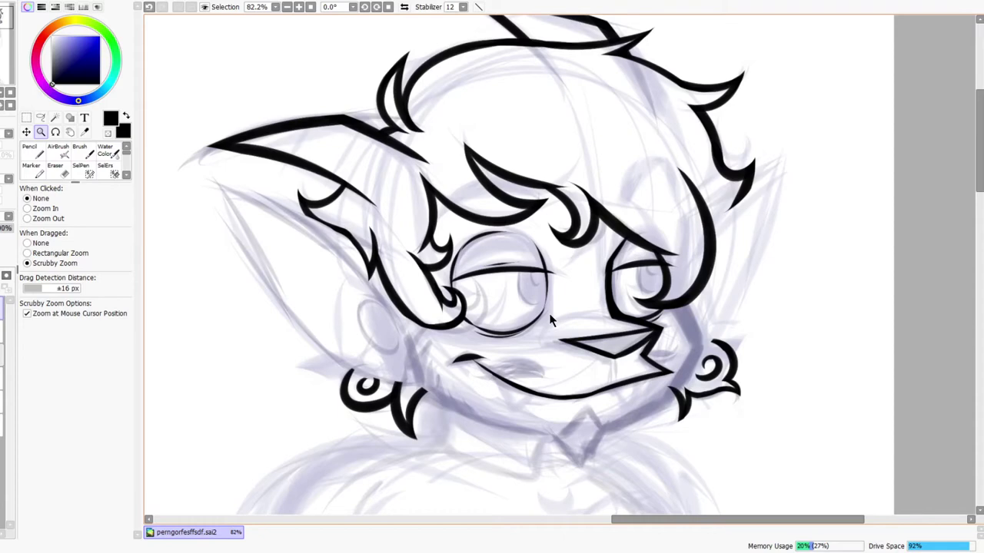
# Ink the short inner end lines of the far and near eyebrows across the hair strands
pyautogui.moveTo(650, 178)
pyautogui.mouseDown()
pyautogui.moveTo(630, 167)
pyautogui.moveTo(632, 283)
pyautogui.mouseUp()
pyautogui.press('n')
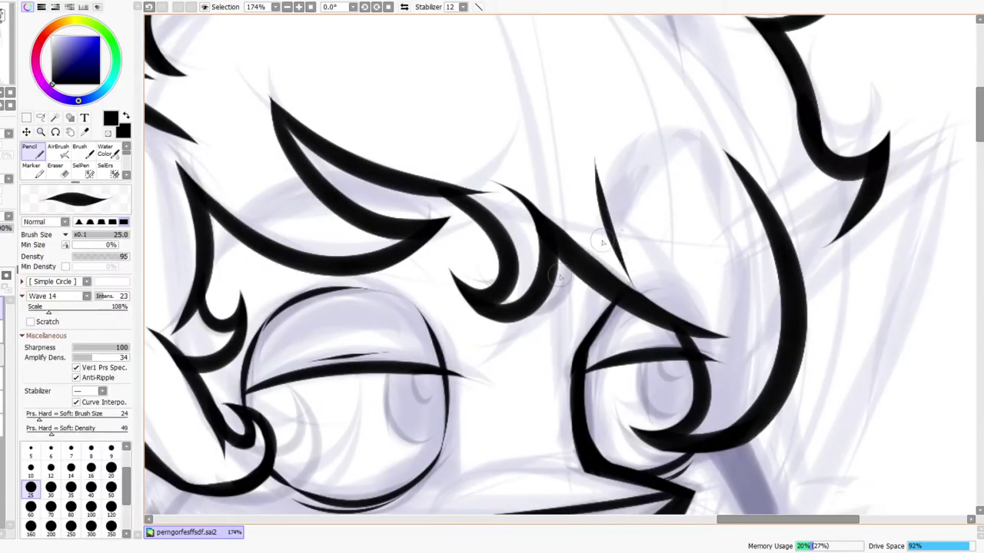
pyautogui.moveTo(440, 329); pyautogui.dragTo(531, 331)
pyautogui.moveTo(518, 151); pyautogui.dragTo(497, 275)
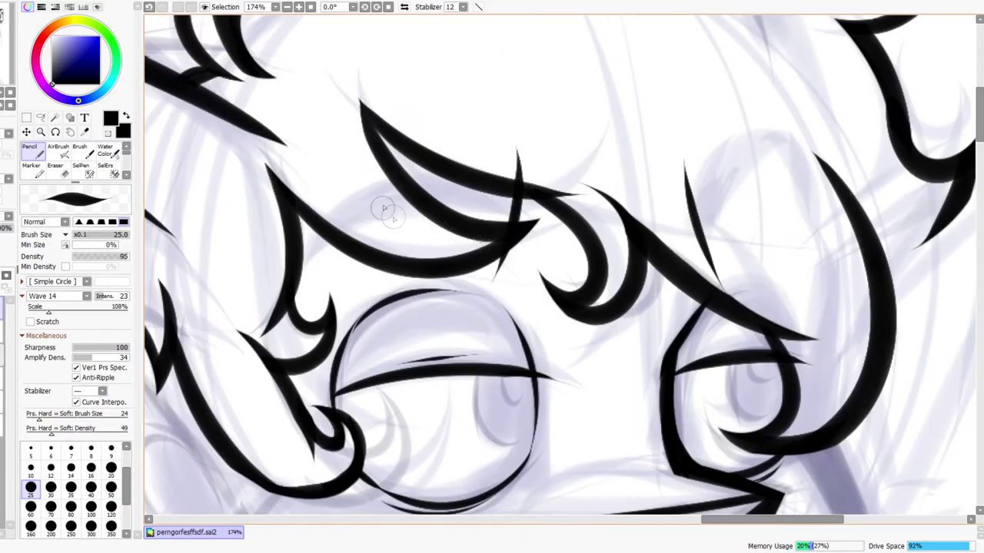
# Ink the lower and upper curves of the near eyebrow over the hair, undoing and redrawing poor strokes
pyautogui.moveTo(341, 238); pyautogui.dragTo(514, 198)
pyautogui.hotkey('ctrl', 'z')
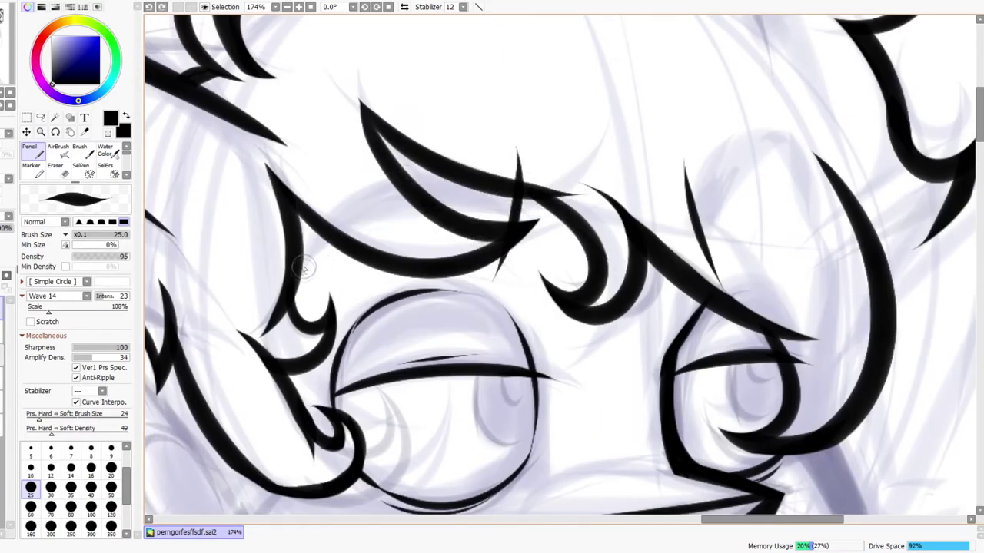
pyautogui.moveTo(303, 271); pyautogui.dragTo(538, 221)
pyautogui.hotkey('ctrl', 'z')
pyautogui.moveTo(306, 266); pyautogui.dragTo(538, 221)
pyautogui.moveTo(303, 274)
pyautogui.mouseDown()
pyautogui.moveTo(460, 157)
pyautogui.moveTo(548, 165)
pyautogui.mouseUp()
pyautogui.hotkey('ctrl', 'z')
pyautogui.moveTo(306, 267); pyautogui.dragTo(471, 189)
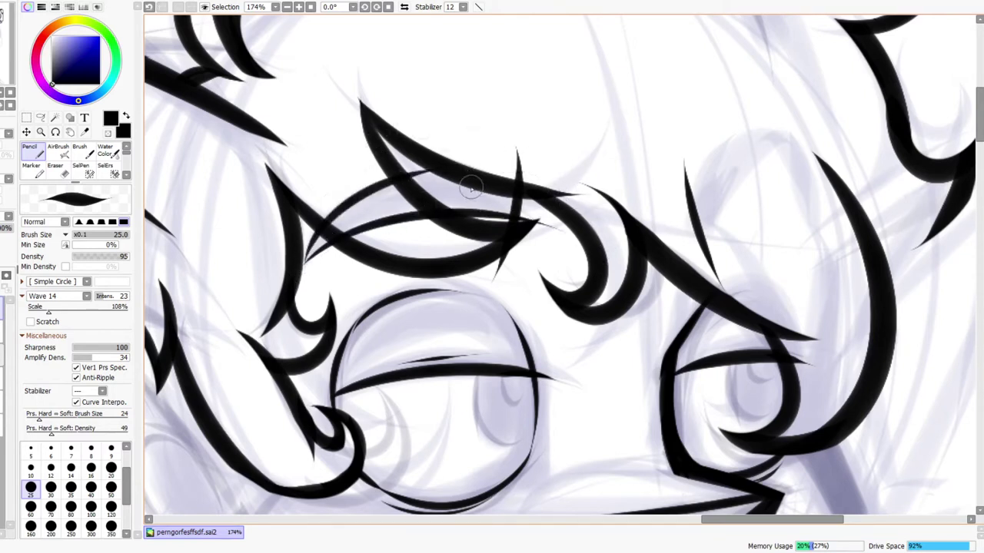
# Erase the overshooting tips of the near eyebrow's inner end line above and below the hair strand
pyautogui.press('e')
pyautogui.moveTo(514, 162); pyautogui.dragTo(514, 158)
pyautogui.moveTo(532, 214)
pyautogui.mouseDown()
pyautogui.moveTo(529, 225)
pyautogui.moveTo(546, 222)
pyautogui.moveTo(500, 226)
pyautogui.moveTo(503, 275)
pyautogui.moveTo(498, 256)
pyautogui.mouseUp()
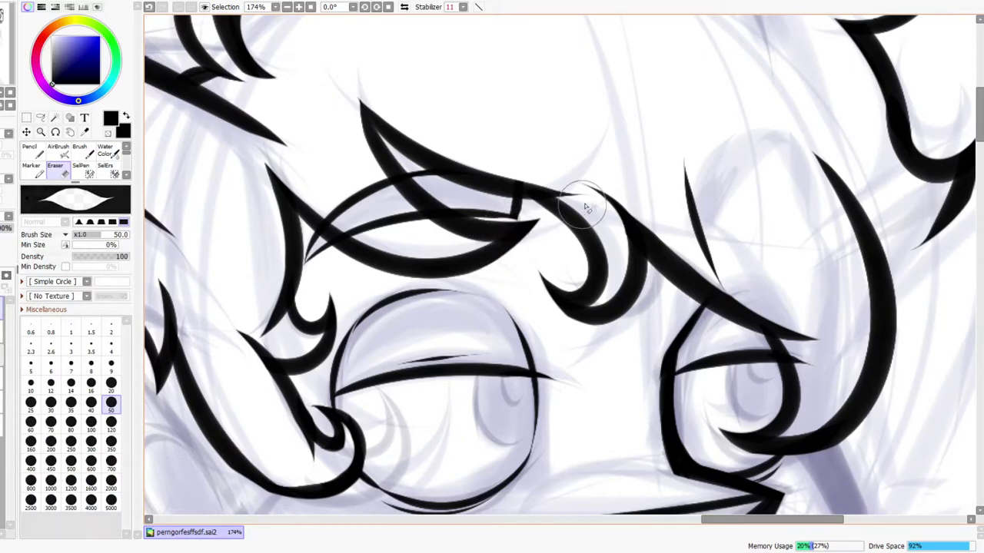
pyautogui.hotkey('ctrl', 'space')
pyautogui.moveTo(583, 214); pyautogui.dragTo(557, 219)
pyautogui.moveTo(681, 197); pyautogui.dragTo(686, 165)
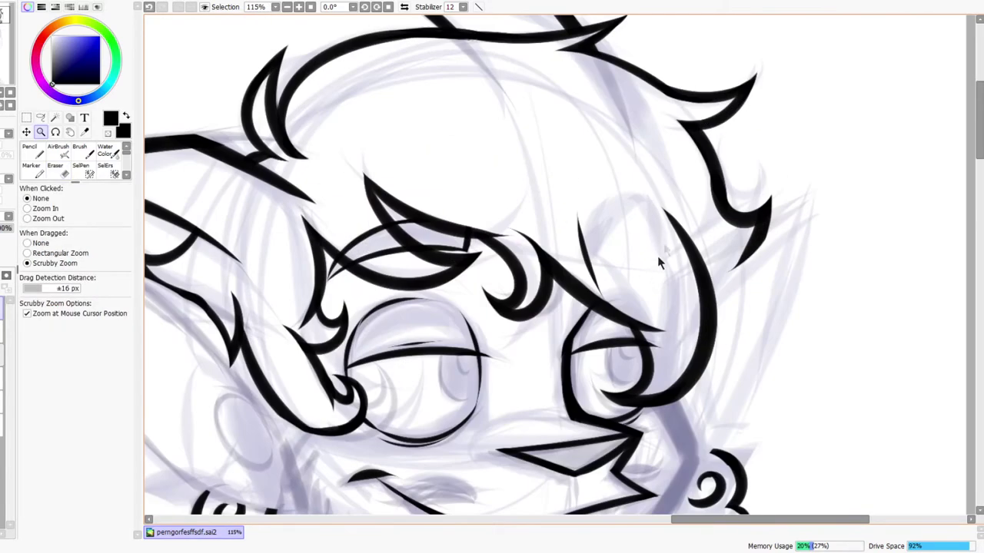
# Ink the inner half of the far eyebrow's upper arch from its end line, undoing and redrawing poor strokes
pyautogui.moveTo(627, 211); pyautogui.dragTo(635, 202)
pyautogui.press('n')
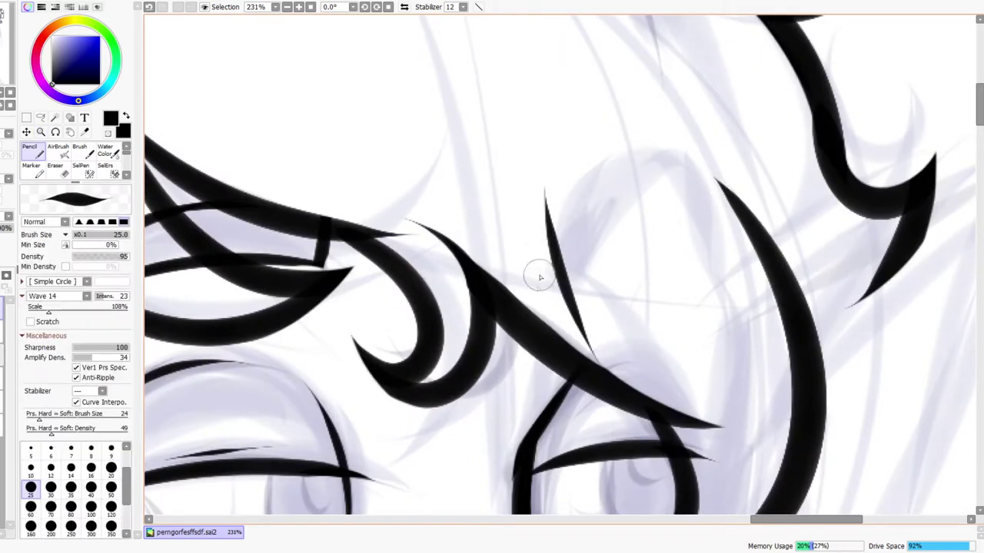
pyautogui.moveTo(547, 303); pyautogui.dragTo(676, 146)
pyautogui.hotkey('ctrl', 'z')
pyautogui.moveTo(542, 285); pyautogui.dragTo(689, 174)
pyautogui.hotkey('ctrl', 'z')
pyautogui.moveTo(545, 275); pyautogui.dragTo(678, 171)
# Ink the outer half of the far eyebrow's upper arch in mirrored view, redrawing until the curve runs smoothly to its outer tip
pyautogui.click(404, 7)
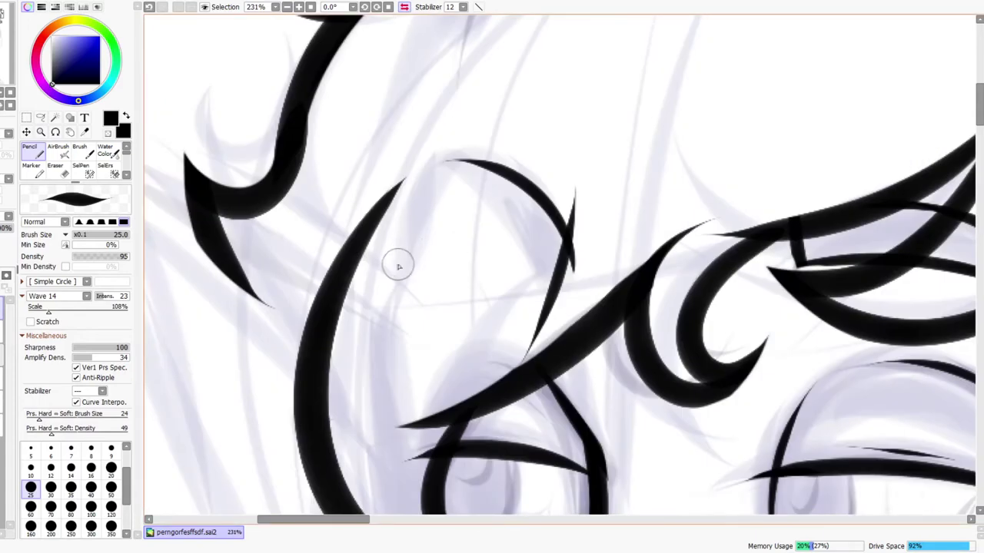
pyautogui.moveTo(404, 298)
pyautogui.mouseDown()
pyautogui.moveTo(440, 168)
pyautogui.moveTo(460, 160)
pyautogui.mouseUp()
pyautogui.hotkey('ctrl', 'z')
pyautogui.moveTo(406, 298); pyautogui.dragTo(455, 163)
pyautogui.moveTo(404, 249)
pyautogui.mouseDown()
pyautogui.moveTo(416, 189)
pyautogui.moveTo(472, 162)
pyautogui.mouseUp()
pyautogui.hotkey('ctrl', 'z')
pyautogui.moveTo(402, 240)
pyautogui.mouseDown()
pyautogui.moveTo(491, 199)
pyautogui.moveTo(487, 175)
pyautogui.mouseUp()
pyautogui.hotkey('ctrl', 'z')
pyautogui.moveTo(403, 235)
pyautogui.mouseDown()
pyautogui.moveTo(431, 169)
pyautogui.moveTo(494, 203)
pyautogui.moveTo(487, 179)
pyautogui.mouseUp()
pyautogui.hotkey('ctrl', 'z')
pyautogui.moveTo(407, 226); pyautogui.dragTo(487, 167)
pyautogui.hotkey('ctrl', 'z')
pyautogui.moveTo(407, 235)
pyautogui.mouseDown()
pyautogui.moveTo(424, 171)
pyautogui.moveTo(486, 183)
pyautogui.mouseUp()
pyautogui.click(404, 7)
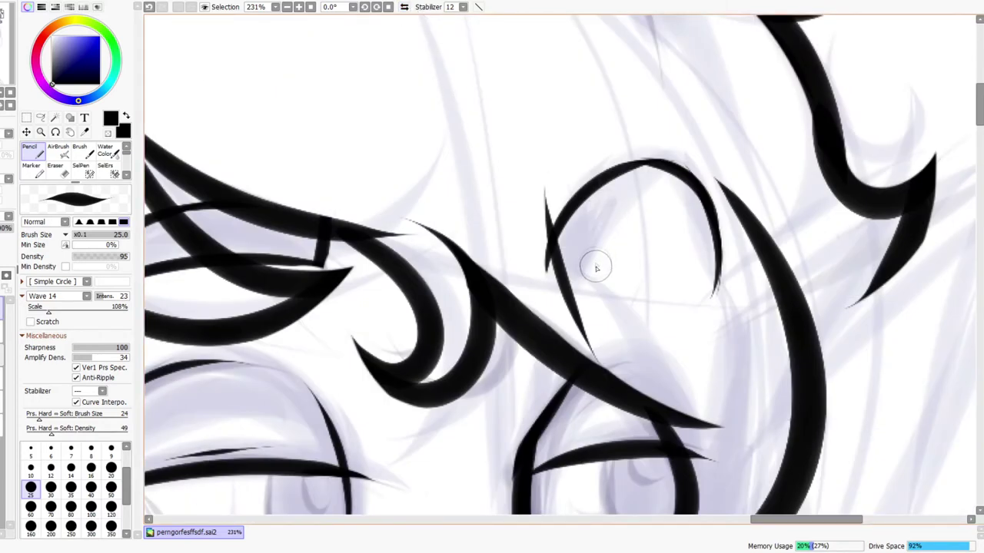
# Examine the inked face and both eyebrows from a distance and up close
pyautogui.scroll(-3, 604, 307)
pyautogui.hotkey('ctrl', 'space')
pyautogui.moveTo(614, 155); pyautogui.dragTo(610, 208)
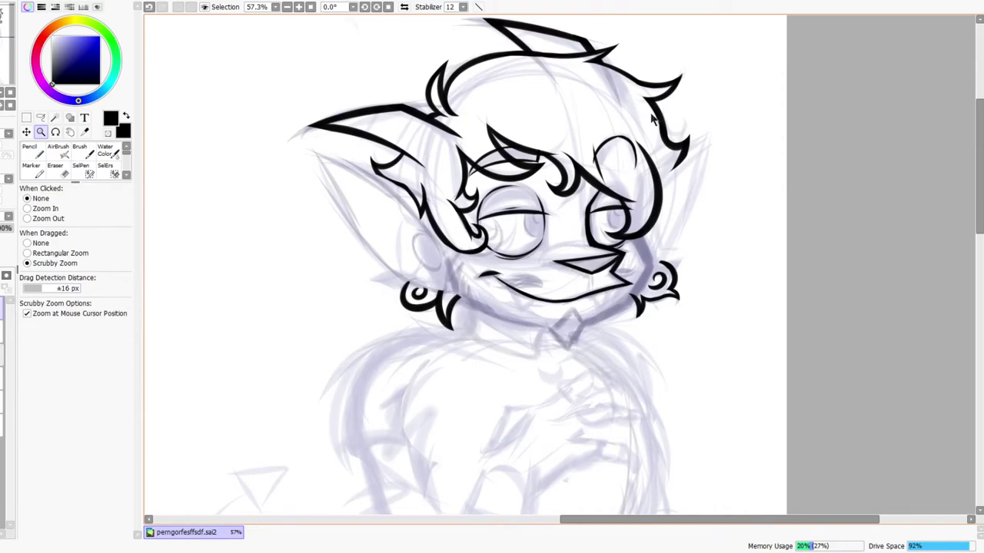
pyautogui.moveTo(603, 103); pyautogui.dragTo(617, 106)
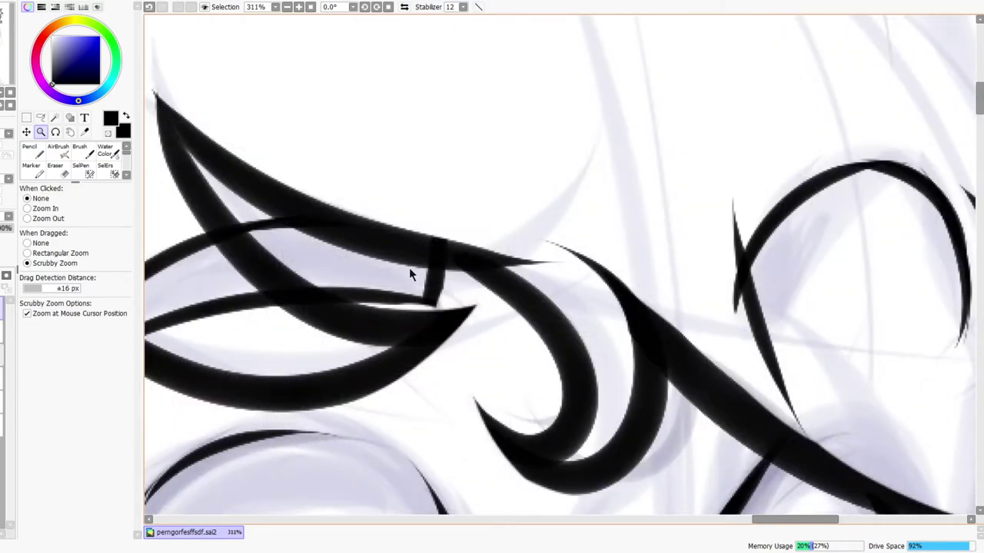
pyautogui.press('e')
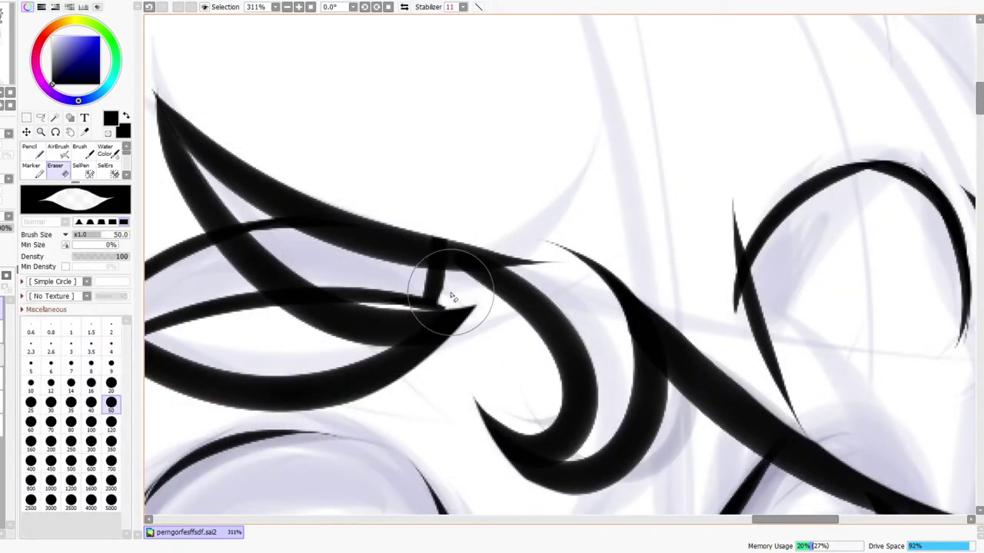
pyautogui.hotkey('ctrl', 'space')
pyautogui.moveTo(501, 265); pyautogui.dragTo(503, 257)
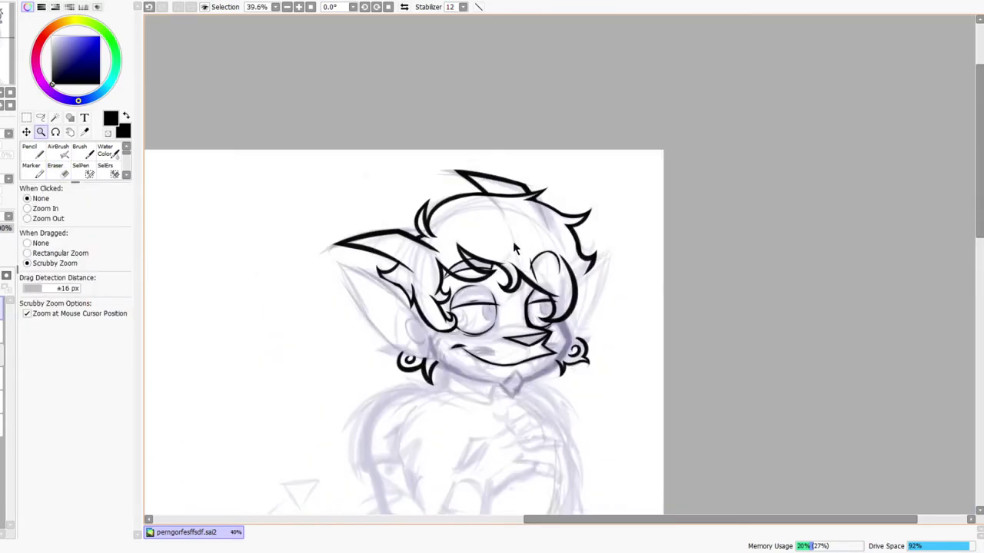
pyautogui.moveTo(565, 322); pyautogui.dragTo(543, 282)
pyautogui.moveTo(523, 236); pyautogui.dragTo(538, 213)
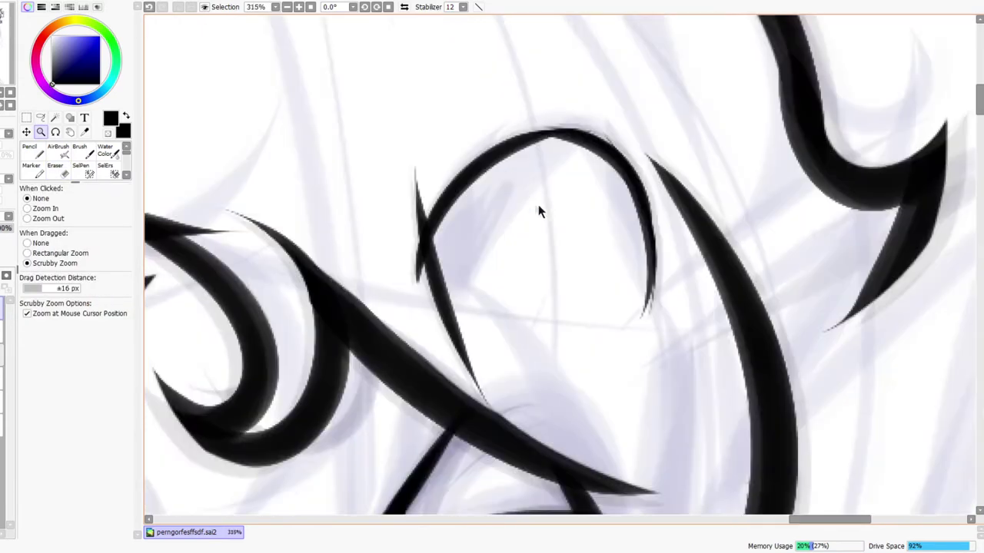
# Ink the inner half of the far eyebrow's lower curve up from its end line, undoing and redrawing poor strokes
pyautogui.press('n')
pyautogui.moveTo(434, 348); pyautogui.dragTo(610, 146)
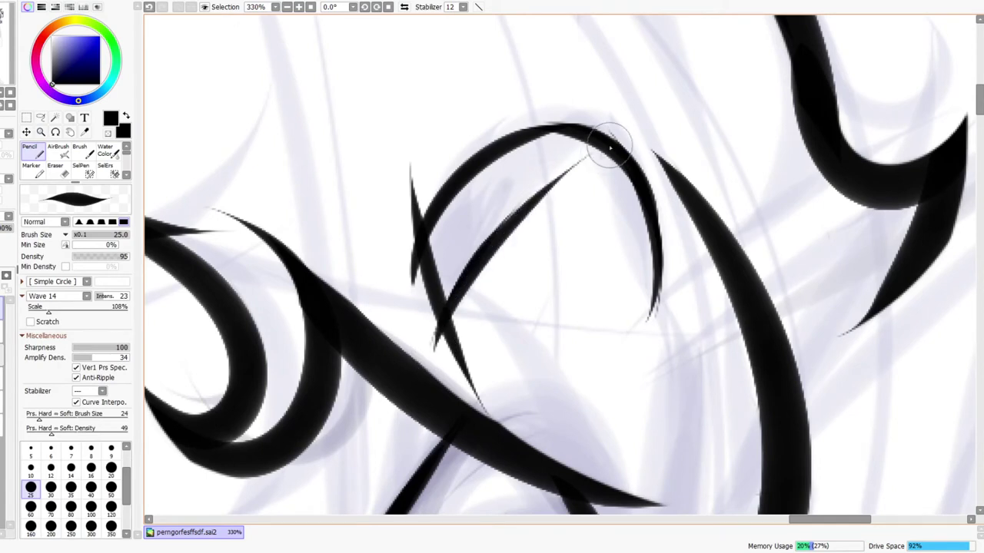
pyautogui.hotkey('ctrl', 'z')
pyautogui.moveTo(425, 346); pyautogui.dragTo(542, 170)
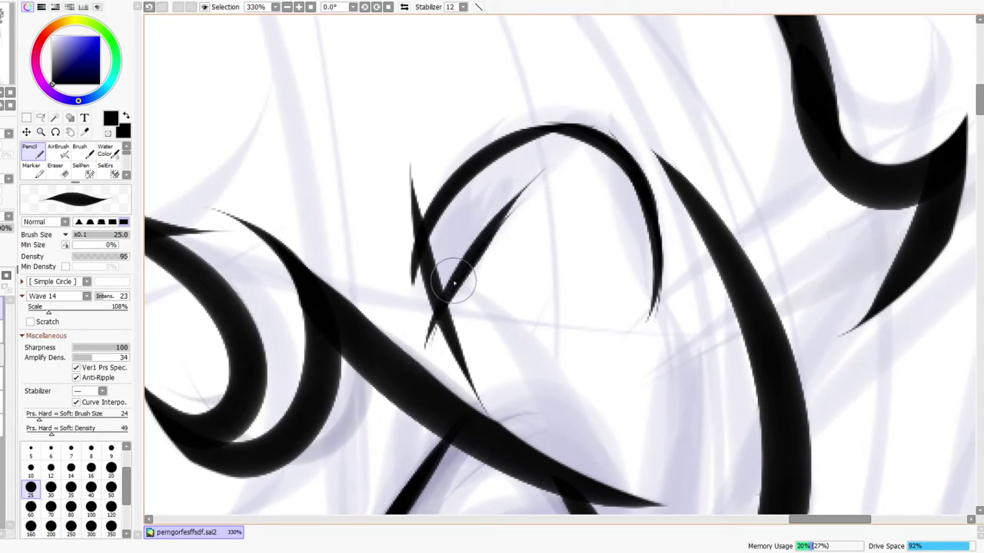
pyautogui.hotkey('ctrl', 'z')
pyautogui.moveTo(428, 339); pyautogui.dragTo(559, 180)
pyautogui.moveTo(437, 320); pyautogui.dragTo(585, 166)
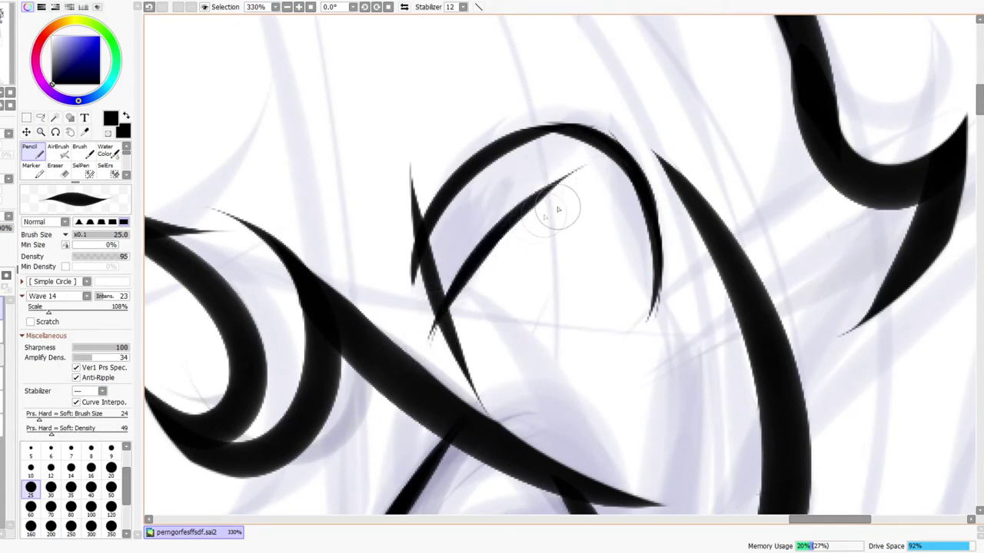
# Ink the outer half of the far eyebrow's lower curve so it meets the upper arch, using the mirrored view to redraw it
pyautogui.moveTo(515, 216); pyautogui.dragTo(628, 258)
pyautogui.click(404, 7)
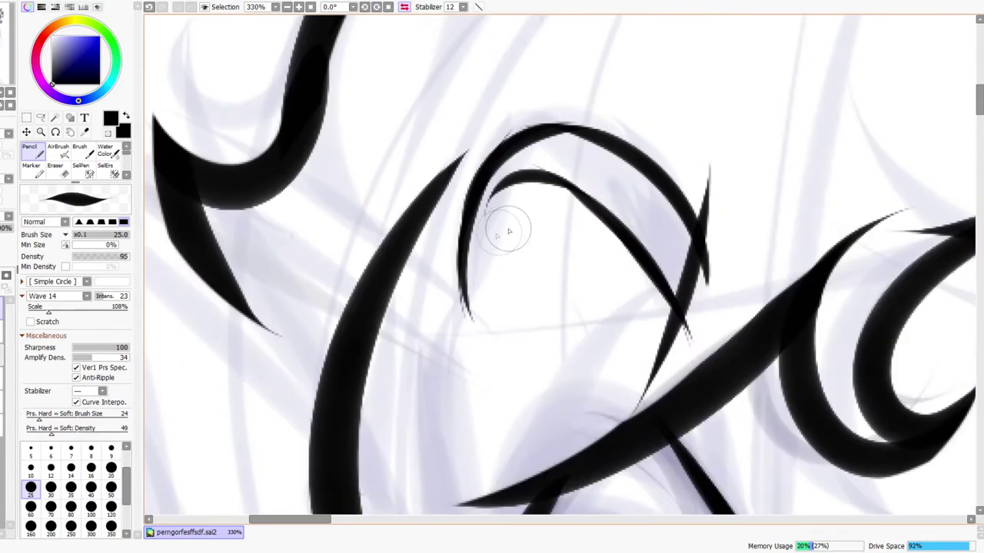
pyautogui.moveTo(471, 321)
pyautogui.mouseDown()
pyautogui.moveTo(504, 194)
pyautogui.moveTo(548, 160)
pyautogui.mouseUp()
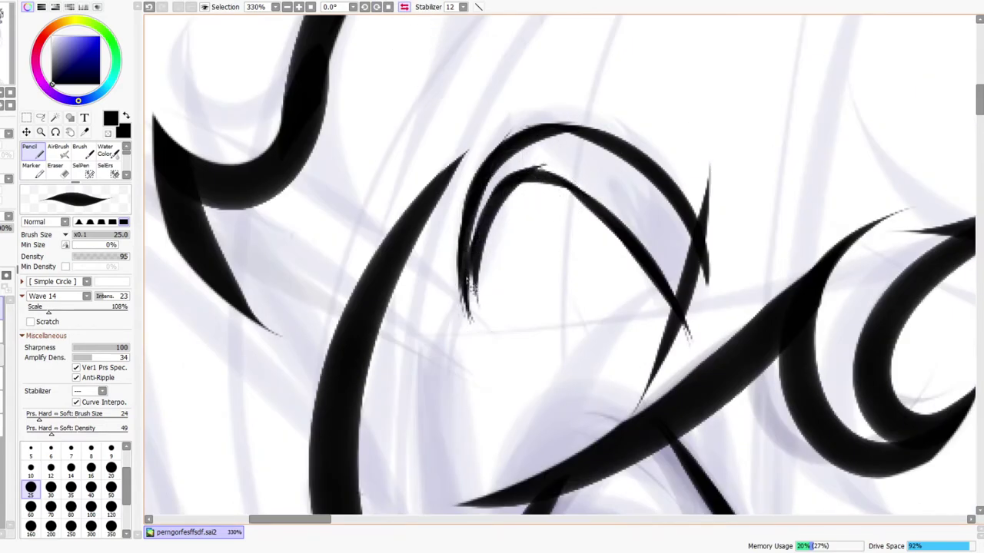
pyautogui.hotkey('ctrl', 'z')
pyautogui.moveTo(463, 315)
pyautogui.mouseDown()
pyautogui.moveTo(481, 223)
pyautogui.moveTo(554, 211)
pyautogui.moveTo(644, 278)
pyautogui.mouseUp()
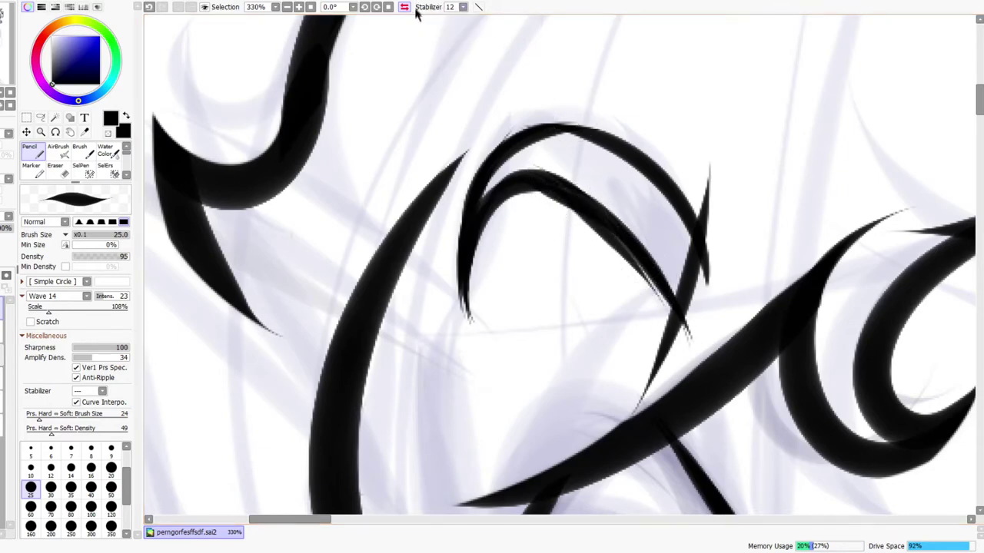
pyautogui.click(404, 7)
# Erase the overshooting line tips above, beside and below the far eyebrow's inner end
pyautogui.hotkey('ctrl', 'space')
pyautogui.moveTo(616, 181); pyautogui.dragTo(645, 158)
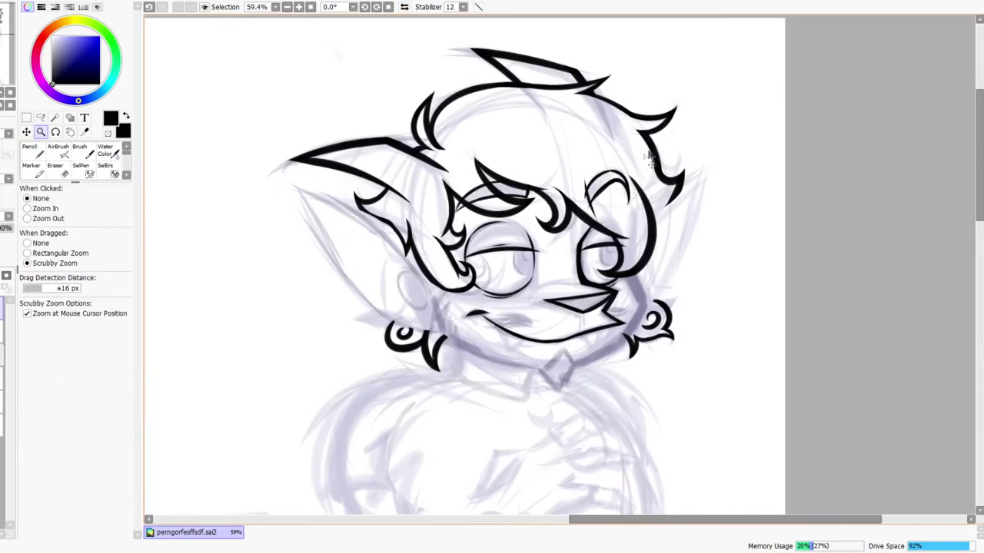
pyautogui.scroll(8, 635, 157)
pyautogui.press('e')
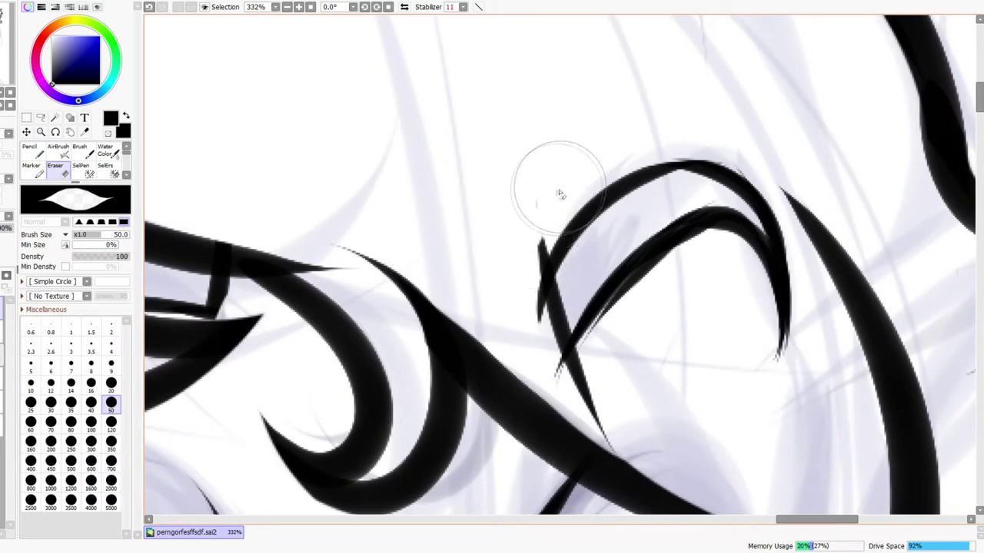
pyautogui.hotkey('ctrl', 'z')
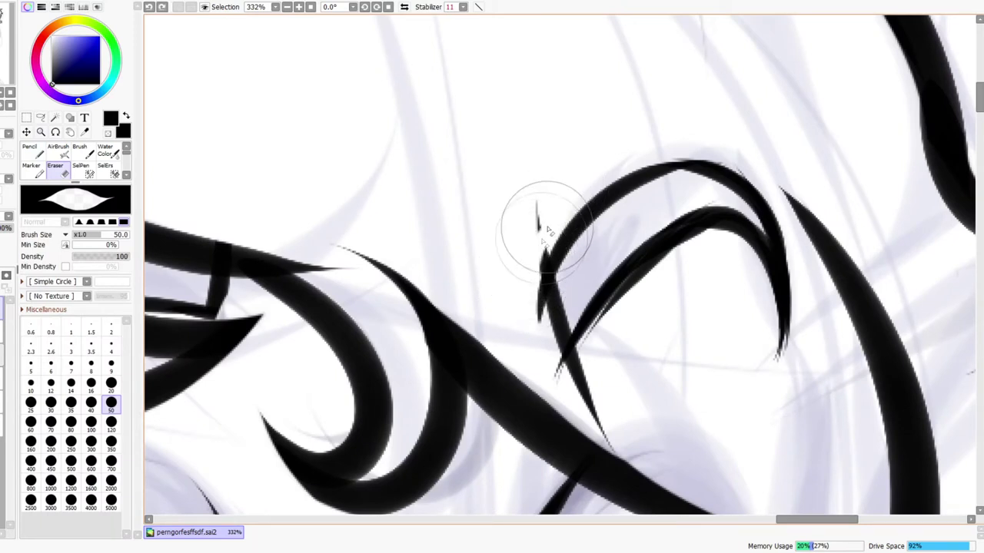
pyautogui.moveTo(531, 220); pyautogui.dragTo(527, 237)
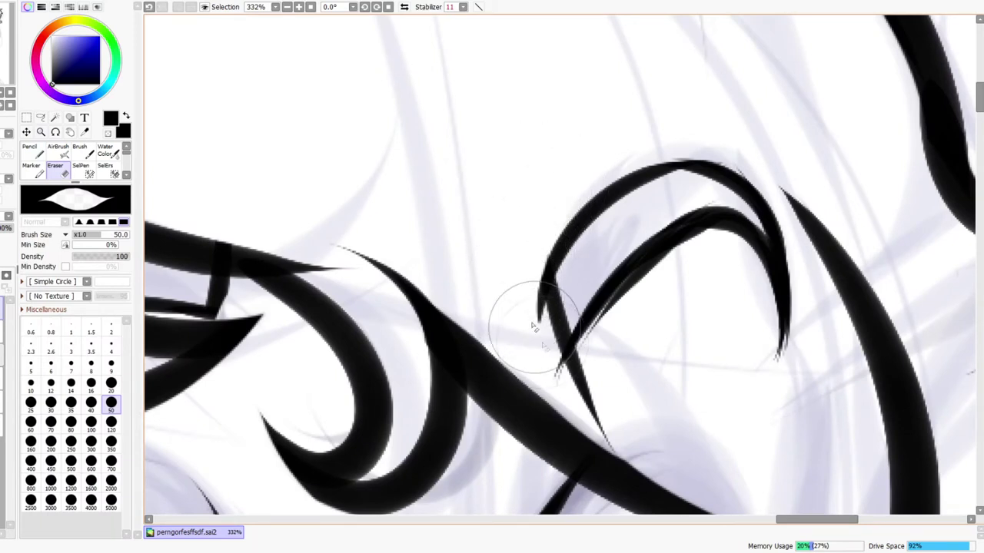
pyautogui.moveTo(535, 329); pyautogui.dragTo(519, 279)
pyautogui.moveTo(578, 377)
pyautogui.mouseDown()
pyautogui.moveTo(596, 355)
pyautogui.moveTo(606, 422)
pyautogui.mouseUp()
# Check the far eyebrow in mirrored view and erase the excess ink between its two curves near the outer end
pyautogui.hotkey('ctrl', 'space')
pyautogui.moveTo(666, 364); pyautogui.dragTo(615, 365)
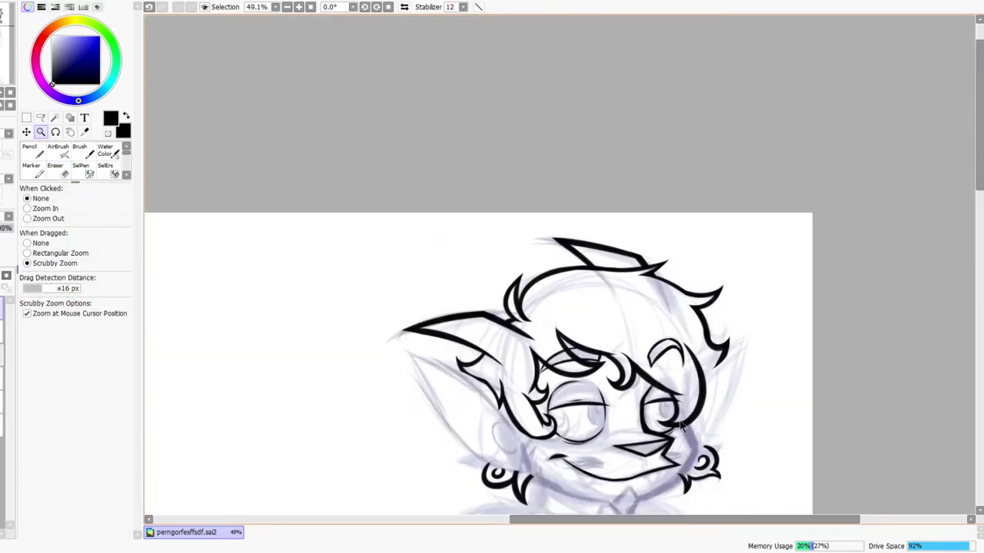
pyautogui.moveTo(680, 427); pyautogui.dragTo(585, 276)
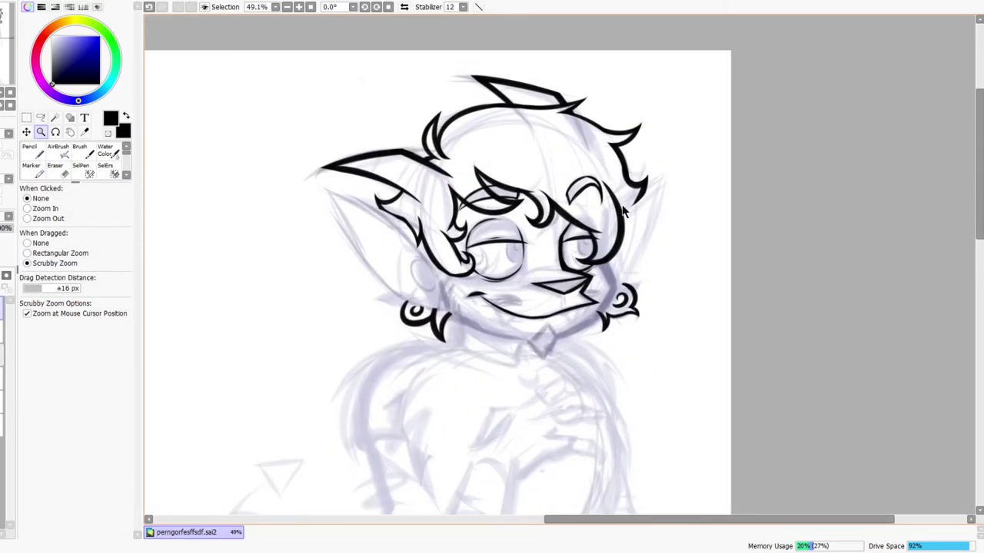
pyautogui.click(405, 7)
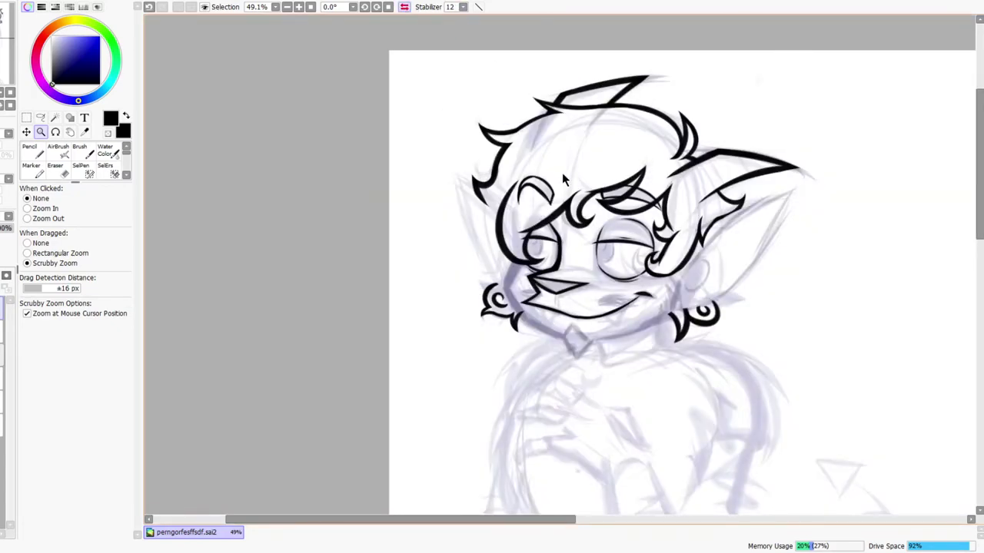
pyautogui.moveTo(541, 183); pyautogui.dragTo(530, 154)
pyautogui.press('e')
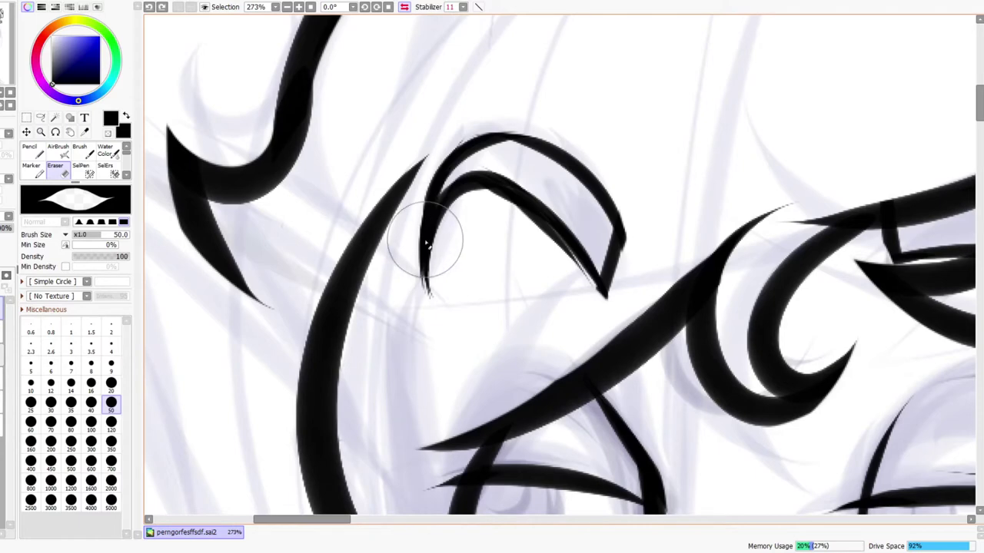
pyautogui.press('n')
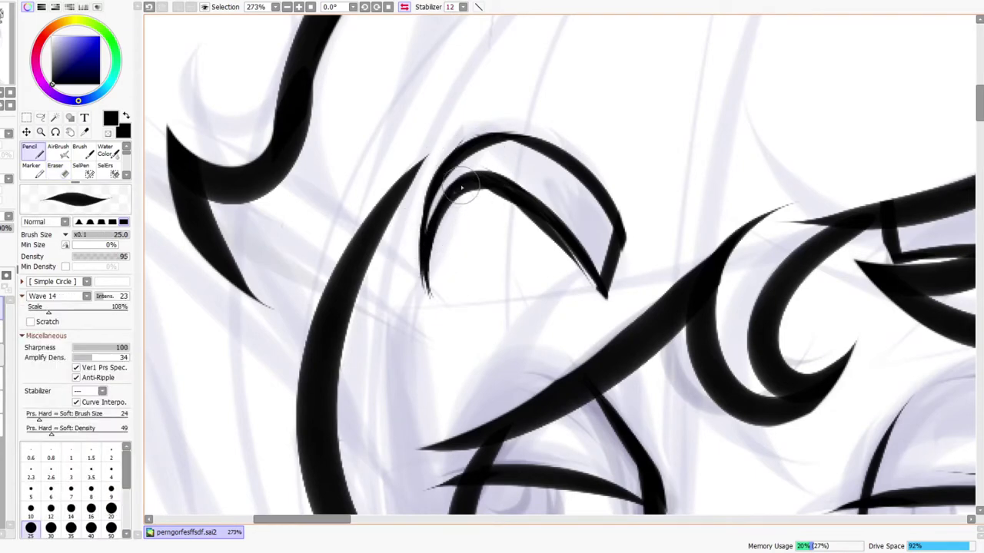
pyautogui.moveTo(523, 145); pyautogui.dragTo(476, 174)
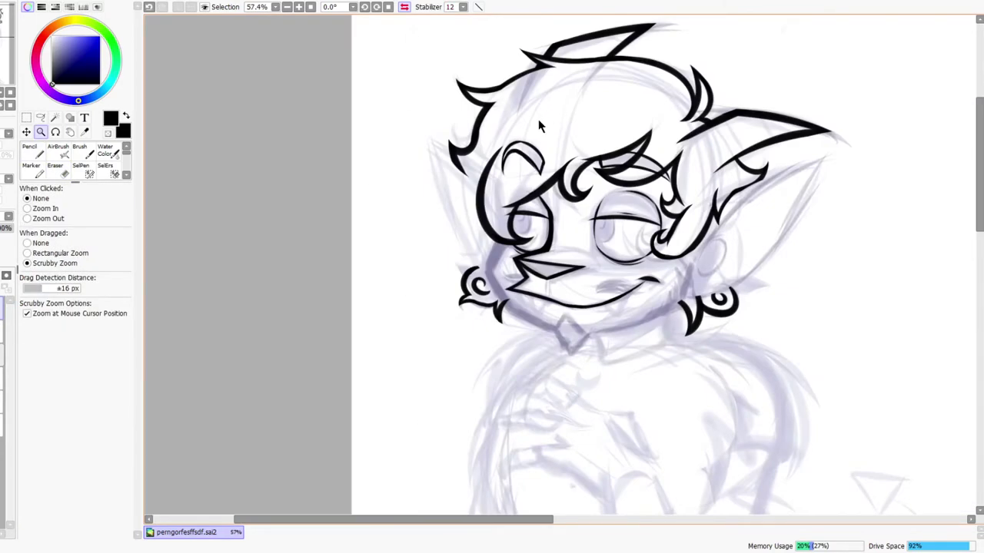
# Erase the rough underside and stray tips of the far eyebrow's outer end in normal view
pyautogui.moveTo(530, 134); pyautogui.dragTo(476, 131)
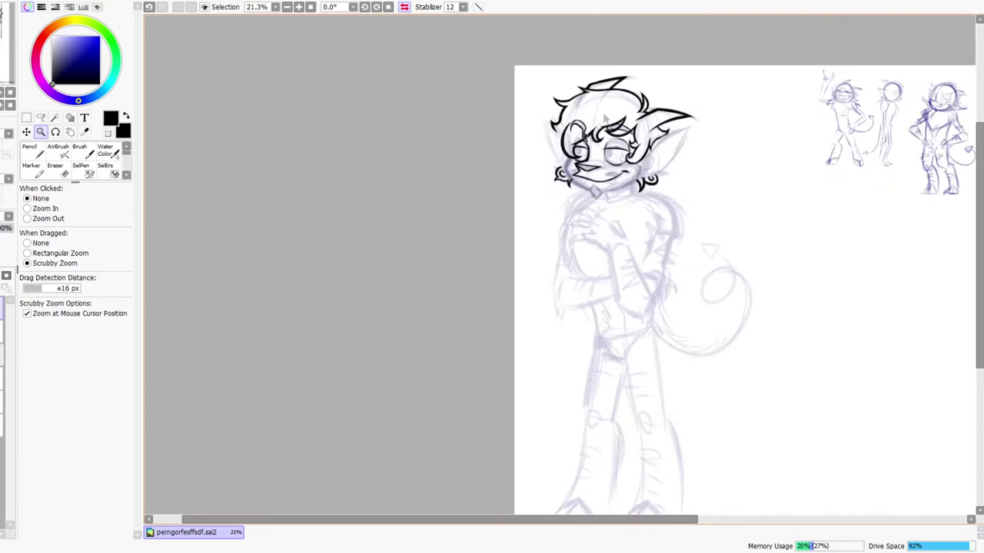
pyautogui.click(406, 7)
pyautogui.scroll(6, 529, 195)
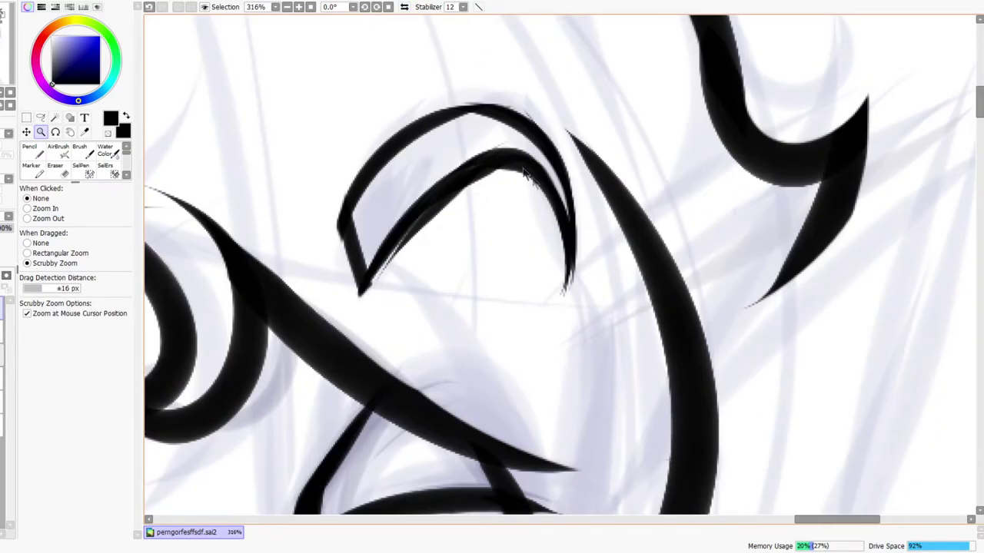
pyautogui.press('e')
pyautogui.moveTo(520, 172); pyautogui.dragTo(571, 344)
pyautogui.hotkey('ctrl', 'z')
pyautogui.moveTo(508, 180); pyautogui.dragTo(568, 339)
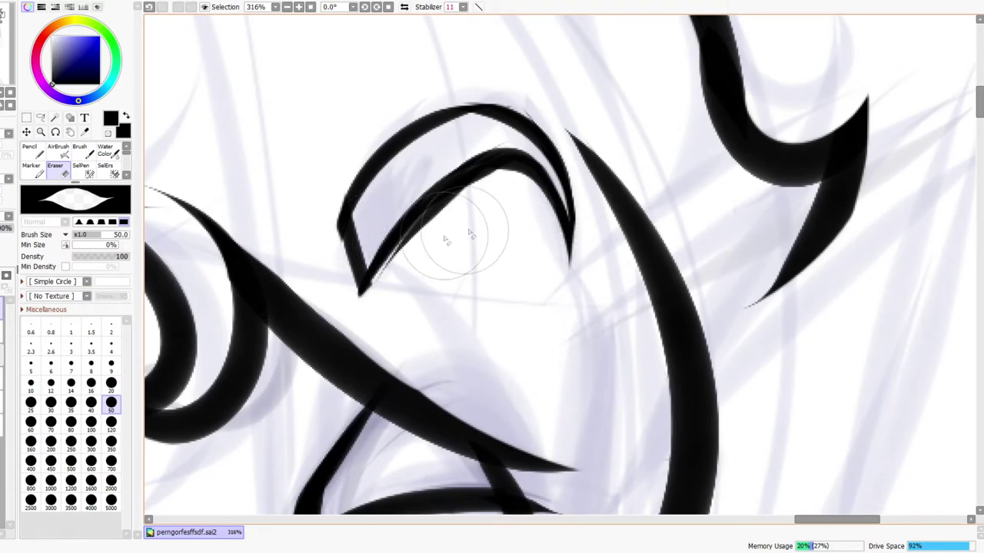
pyautogui.moveTo(510, 196); pyautogui.dragTo(512, 115)
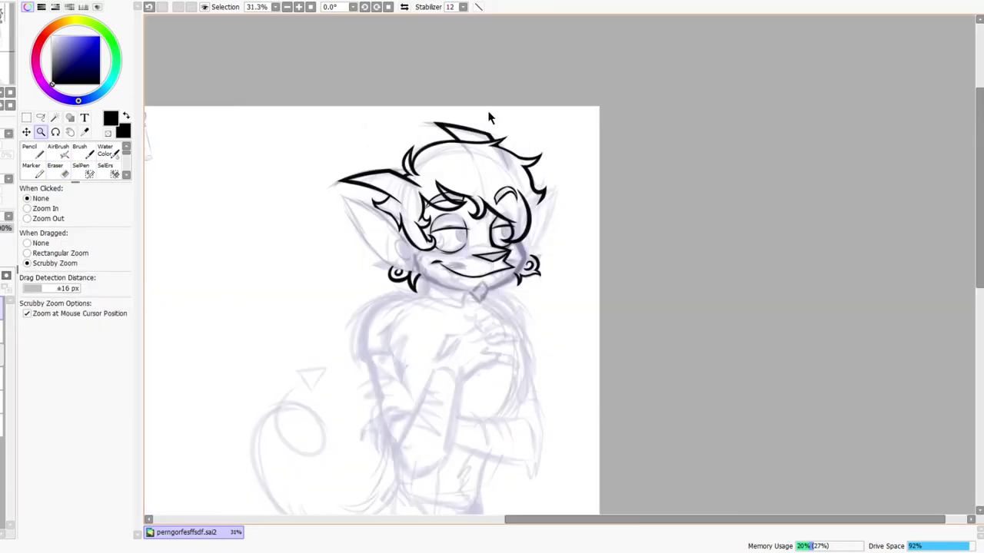
# Reinforce the inner half of the far eyebrow's lower curve and erase the excess ink along its upper edge
pyautogui.scroll(6, 536, 153)
pyautogui.press('n')
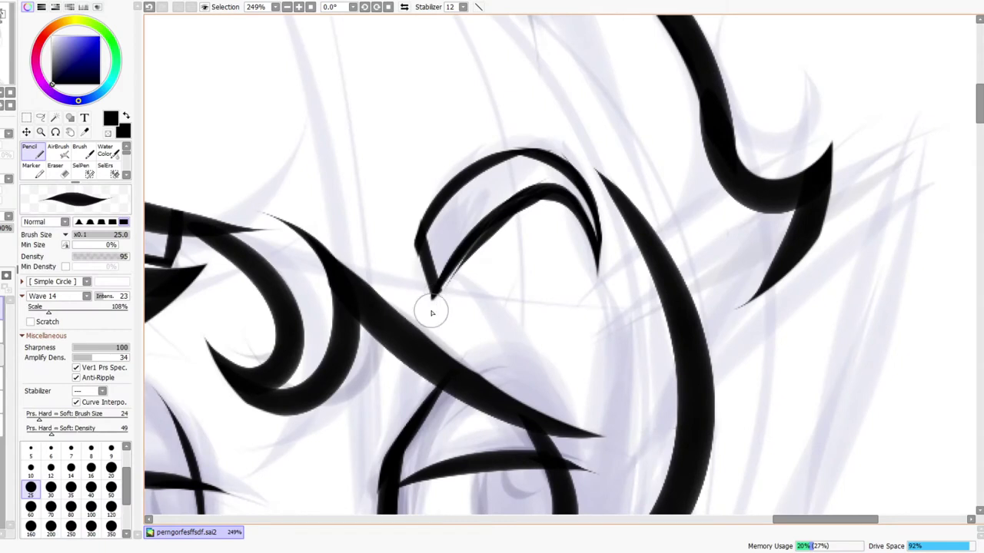
pyautogui.moveTo(431, 309); pyautogui.dragTo(543, 199)
pyautogui.press('e')
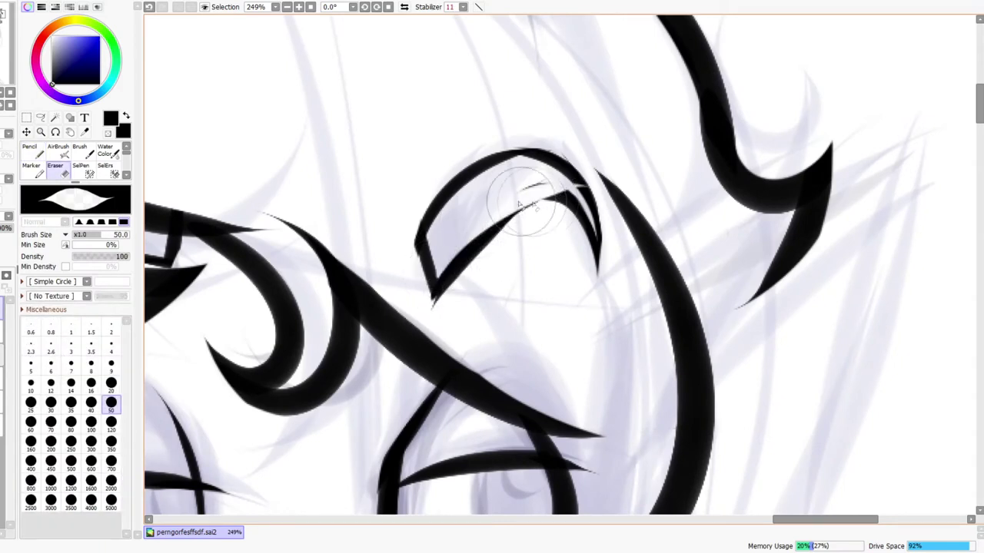
pyautogui.moveTo(440, 277); pyautogui.dragTo(569, 226)
pyautogui.hotkey('ctrl', 'z')
pyautogui.moveTo(442, 269); pyautogui.dragTo(571, 213)
pyautogui.moveTo(506, 201)
pyautogui.mouseDown()
pyautogui.moveTo(567, 198)
pyautogui.moveTo(575, 212)
pyautogui.mouseUp()
pyautogui.moveTo(532, 187); pyautogui.dragTo(581, 231)
# Thicken the outer side of the far eyebrow's curves in mirrored view and clean up the stray ink around the arch
pyautogui.click(405, 7)
pyautogui.hotkey('ctrl', 'space')
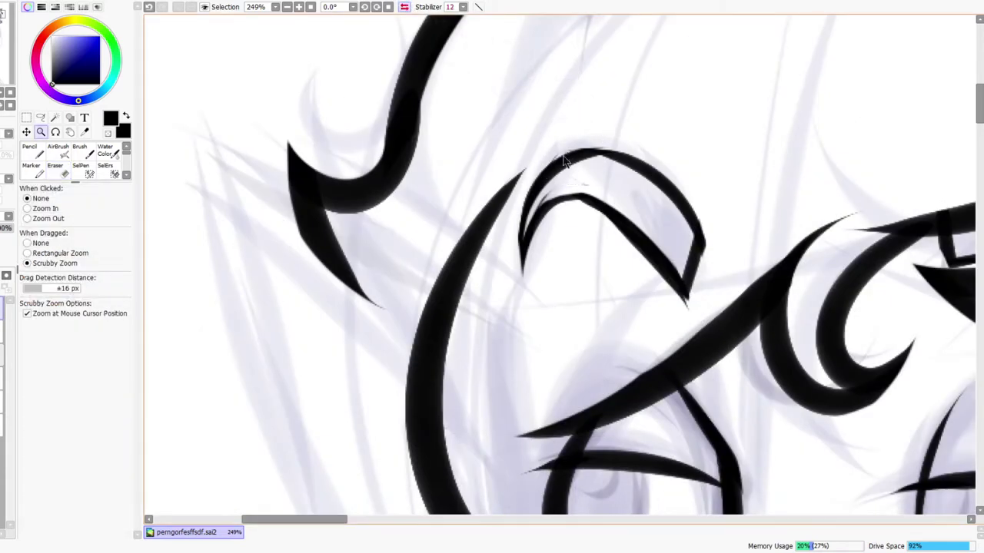
pyautogui.moveTo(565, 157); pyautogui.dragTo(615, 161)
pyautogui.press('n')
pyautogui.moveTo(507, 309)
pyautogui.mouseDown()
pyautogui.moveTo(659, 285)
pyautogui.moveTo(542, 296)
pyautogui.moveTo(702, 325)
pyautogui.moveTo(511, 277)
pyautogui.moveTo(651, 219)
pyautogui.mouseUp()
pyautogui.press('e')
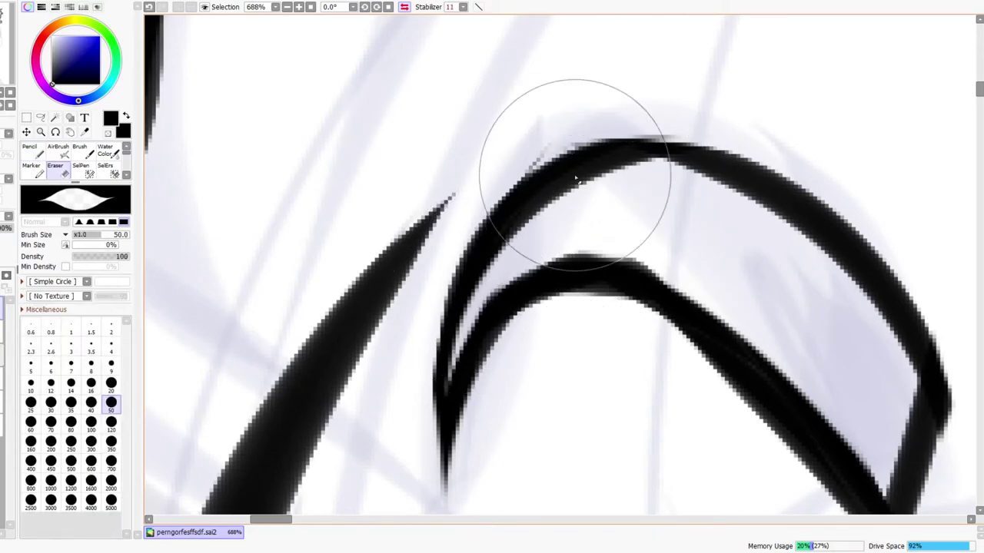
pyautogui.press('n')
pyautogui.moveTo(501, 196)
pyautogui.mouseDown()
pyautogui.moveTo(542, 146)
pyautogui.moveTo(495, 182)
pyautogui.mouseUp()
pyautogui.press('e')
# Thicken the lower curve of the far eyebrow from its arch toward the outer end in mirrored view
pyautogui.hotkey('ctrl', 'space')
pyautogui.moveTo(623, 113); pyautogui.dragTo(678, 127)
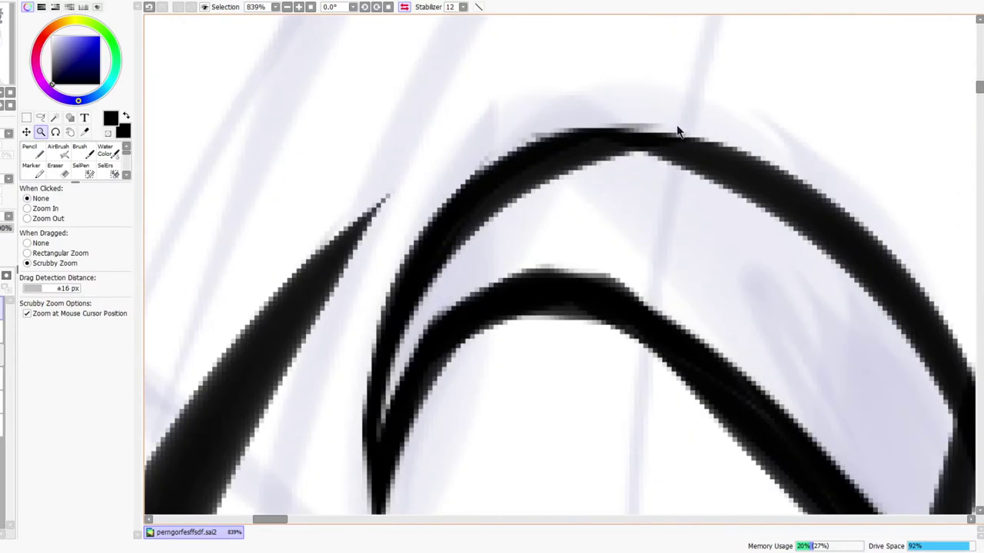
pyautogui.press('n')
pyautogui.moveTo(446, 344); pyautogui.dragTo(707, 378)
pyautogui.moveTo(577, 285); pyautogui.dragTo(764, 402)
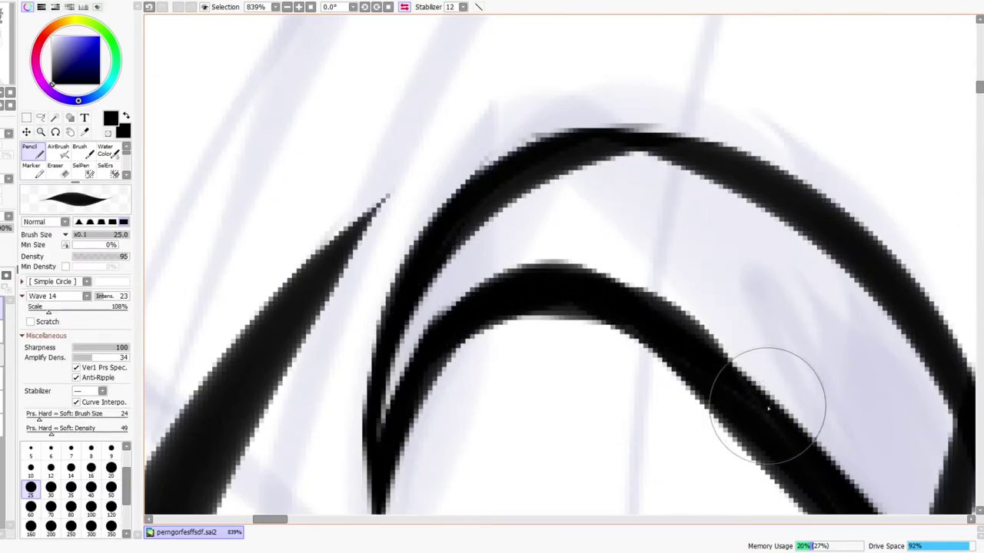
pyautogui.hotkey('ctrl', 'space')
pyautogui.scroll(-5, 788, 339)
pyautogui.scroll(5, 799, 442)
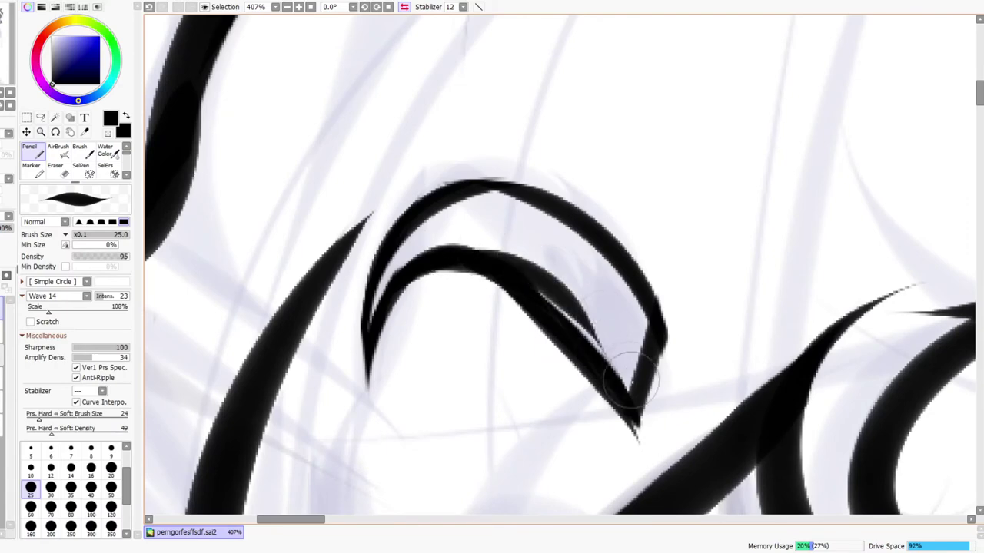
# Fill out the outer stretch of the far eyebrow's lower curve in normal view and erase the excess ink along its underside
pyautogui.click(403, 6)
pyautogui.moveTo(487, 414)
pyautogui.mouseDown()
pyautogui.moveTo(582, 302)
pyautogui.moveTo(659, 250)
pyautogui.mouseUp()
pyautogui.moveTo(517, 342); pyautogui.dragTo(662, 251)
pyautogui.press('e')
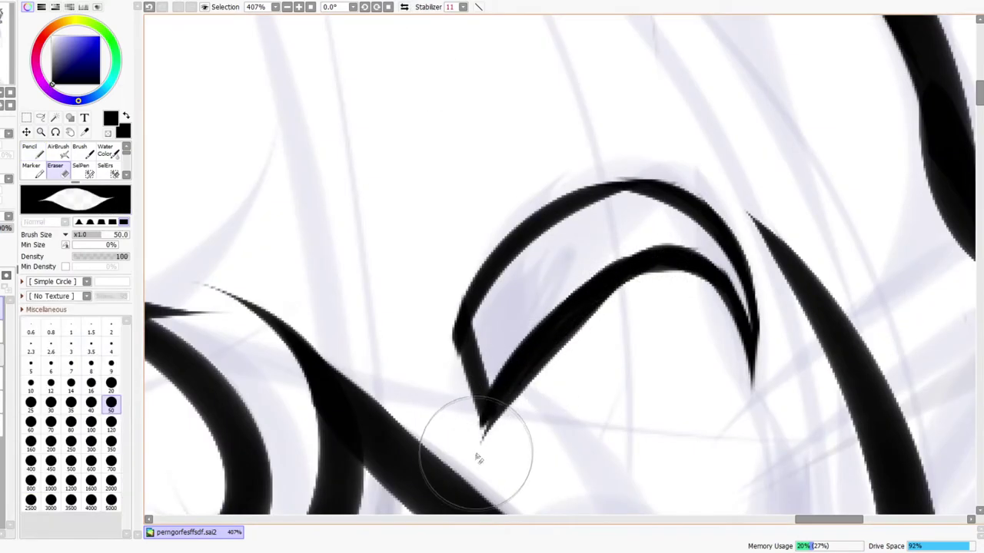
pyautogui.moveTo(524, 391); pyautogui.dragTo(685, 262)
pyautogui.hotkey('ctrl', 'space')
pyautogui.moveTo(719, 433); pyautogui.dragTo(694, 279)
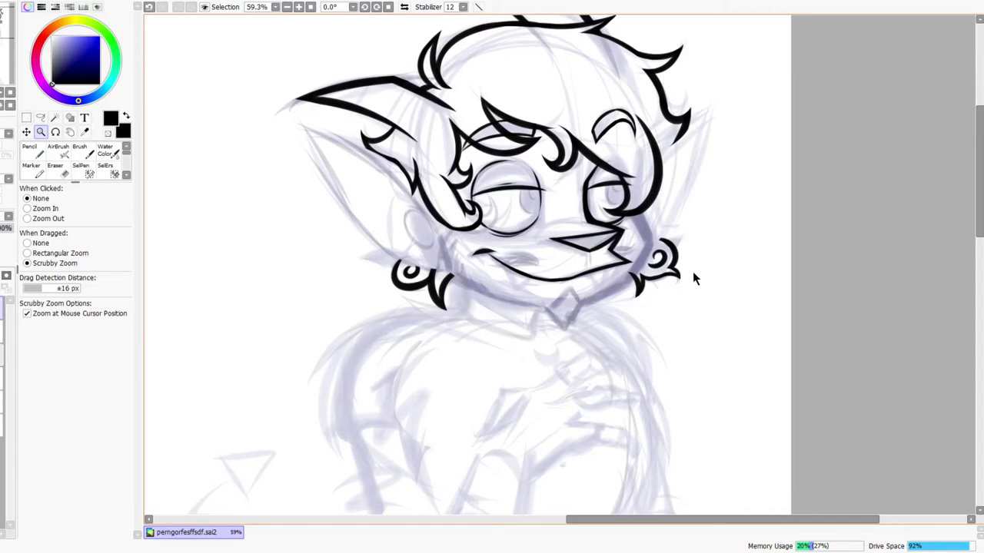
pyautogui.moveTo(634, 178); pyautogui.dragTo(581, 198)
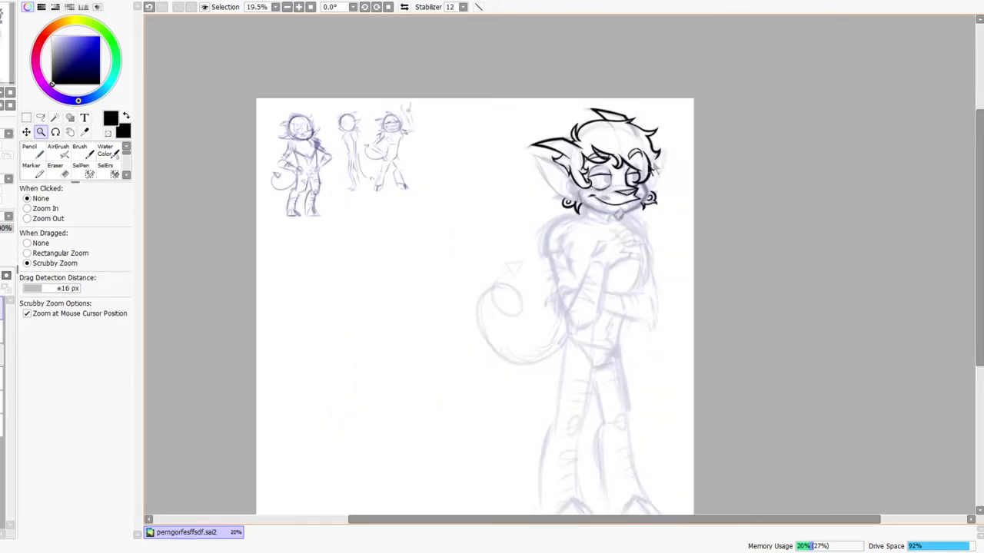
pyautogui.moveTo(662, 168); pyautogui.dragTo(700, 150)
# Ink the near eye's iris in mirrored view as a rounded outline hanging from the upper eyelid
pyautogui.click(404, 7)
pyautogui.scroll(5, 655, 144)
pyautogui.moveTo(598, 173); pyautogui.dragTo(672, 234)
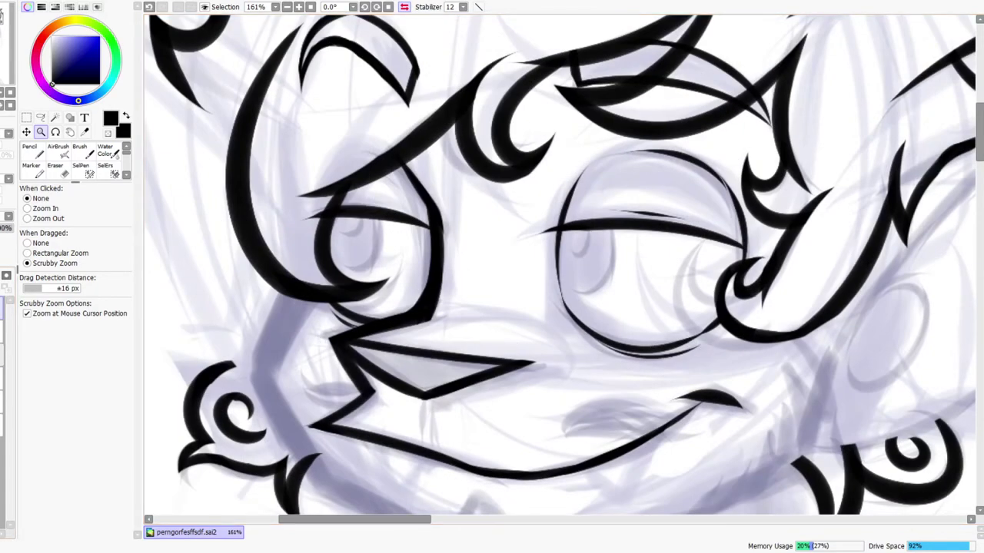
pyautogui.scroll(3, 607, 216)
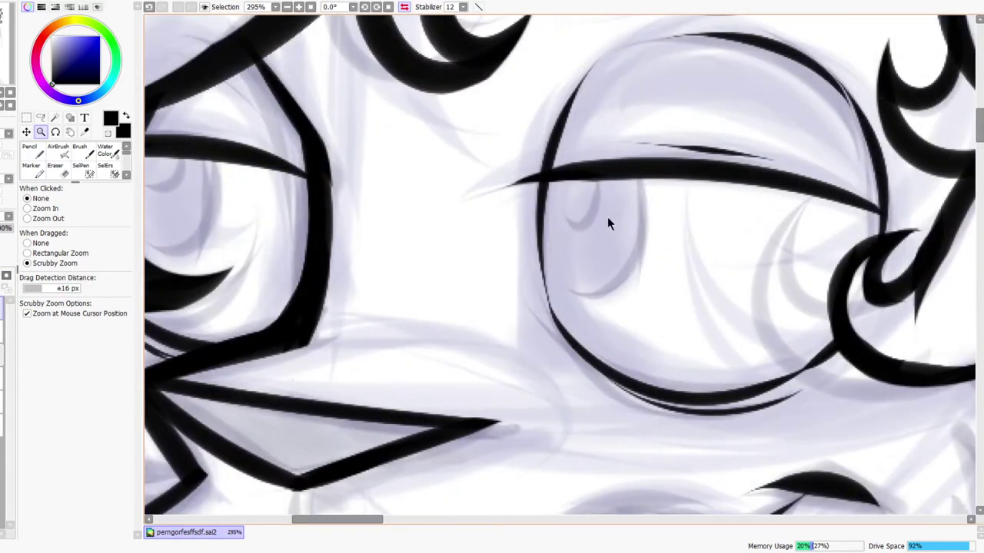
pyautogui.press('n')
pyautogui.moveTo(537, 222)
pyautogui.mouseDown()
pyautogui.moveTo(643, 185)
pyautogui.moveTo(634, 245)
pyautogui.mouseUp()
pyautogui.moveTo(644, 181); pyautogui.dragTo(642, 271)
pyautogui.hotkey('ctrl', 'z')
pyautogui.moveTo(643, 177); pyautogui.dragTo(636, 240)
pyautogui.hotkey('ctrl', 'z')
pyautogui.moveTo(643, 175); pyautogui.dragTo(636, 250)
pyautogui.moveTo(641, 181); pyautogui.dragTo(638, 231)
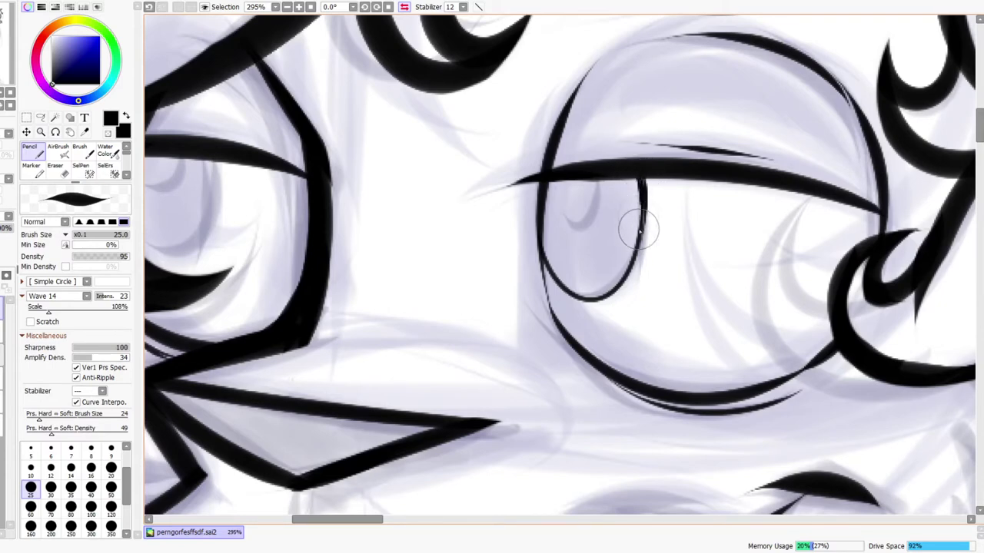
# Thicken the outer side and bottom of the near eye's iris outline in normal view
pyautogui.press('z')
pyautogui.moveTo(662, 179); pyautogui.dragTo(666, 128)
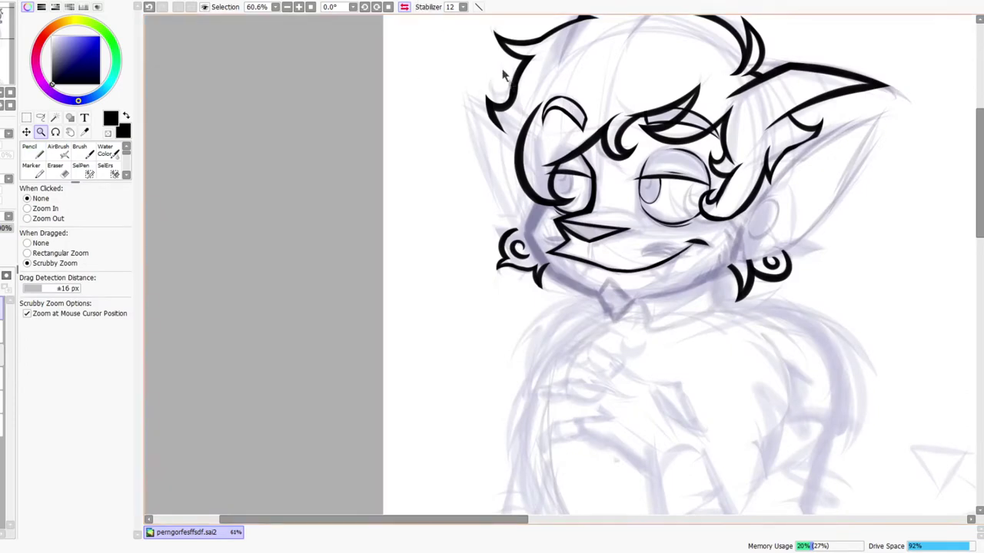
pyautogui.click(403, 7)
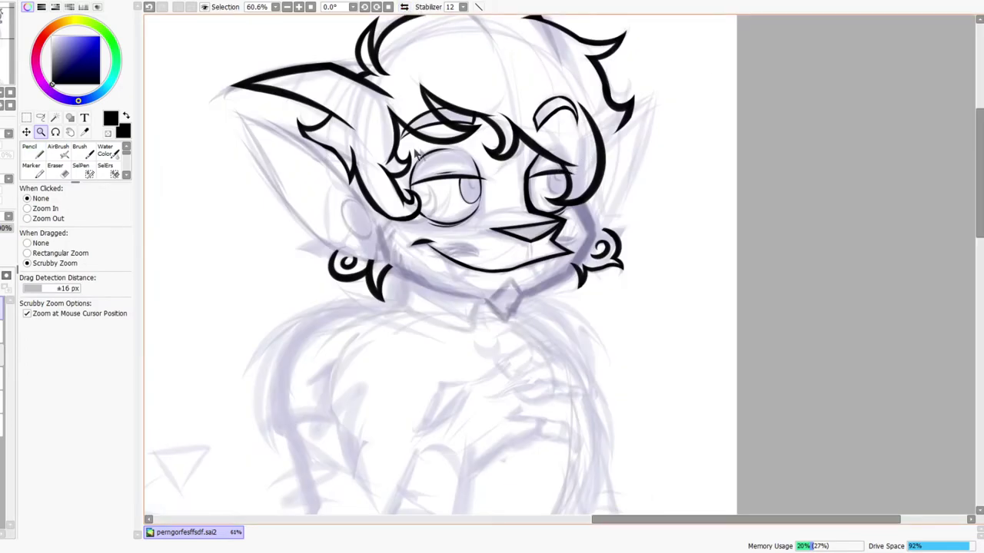
pyautogui.moveTo(419, 154); pyautogui.dragTo(510, 118)
pyautogui.press('n')
pyautogui.moveTo(439, 209); pyautogui.dragTo(507, 361)
pyautogui.moveTo(437, 258); pyautogui.dragTo(544, 340)
pyautogui.hotkey('ctrl', 'z')
pyautogui.hotkey('ctrl', 'z')
pyautogui.moveTo(435, 199); pyautogui.dragTo(498, 354)
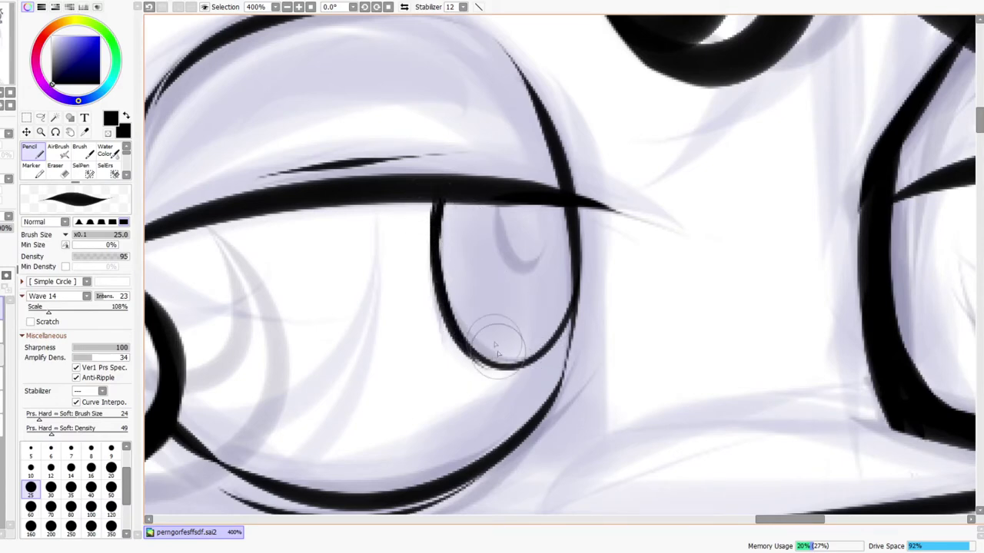
pyautogui.moveTo(458, 301); pyautogui.dragTo(543, 326)
pyautogui.hotkey('ctrl', 'z')
pyautogui.moveTo(466, 341)
pyautogui.mouseDown()
pyautogui.moveTo(526, 376)
pyautogui.moveTo(541, 335)
pyautogui.mouseUp()
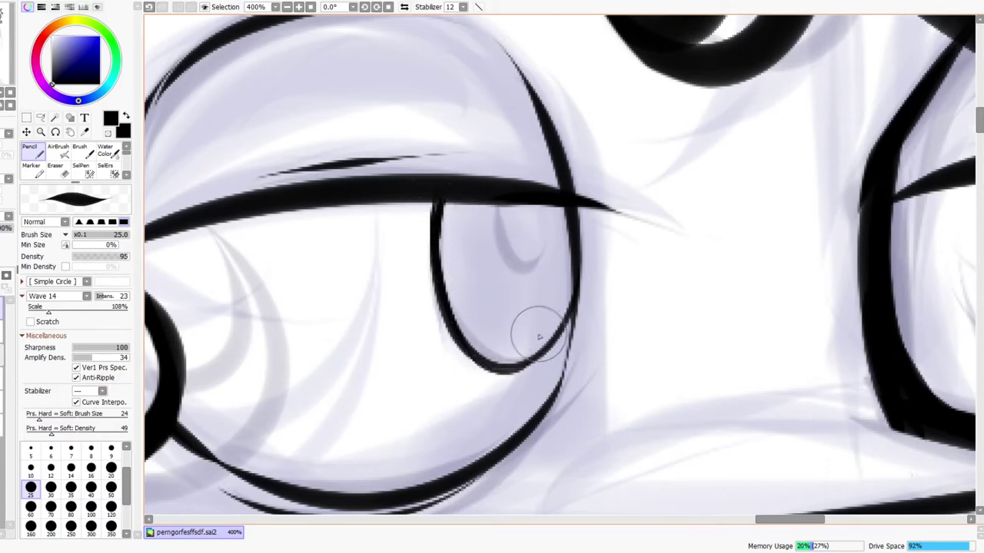
# Ink the far eye's iris as a rounded outline between the upper eyelid and the hair lock beside the eye
pyautogui.press('z')
pyautogui.moveTo(591, 311); pyautogui.dragTo(526, 319)
pyautogui.moveTo(727, 298)
pyautogui.mouseDown()
pyautogui.moveTo(683, 156)
pyautogui.moveTo(680, 163)
pyautogui.moveTo(718, 157)
pyautogui.mouseUp()
pyautogui.press('n')
pyautogui.moveTo(616, 122); pyautogui.dragTo(680, 257)
pyautogui.hotkey('ctrl', 'z')
pyautogui.moveTo(613, 127)
pyautogui.mouseDown()
pyautogui.moveTo(657, 254)
pyautogui.moveTo(708, 223)
pyautogui.mouseUp()
pyautogui.hotkey('ctrl', 'z')
pyautogui.moveTo(616, 134); pyautogui.dragTo(721, 160)
pyautogui.hotkey('ctrl', 'z')
pyautogui.moveTo(620, 131)
pyautogui.mouseDown()
pyautogui.moveTo(666, 275)
pyautogui.moveTo(731, 169)
pyautogui.mouseUp()
pyautogui.hotkey('ctrl', 'z')
pyautogui.moveTo(617, 132)
pyautogui.mouseDown()
pyautogui.moveTo(733, 201)
pyautogui.moveTo(724, 160)
pyautogui.mouseUp()
pyautogui.moveTo(657, 254); pyautogui.dragTo(720, 181)
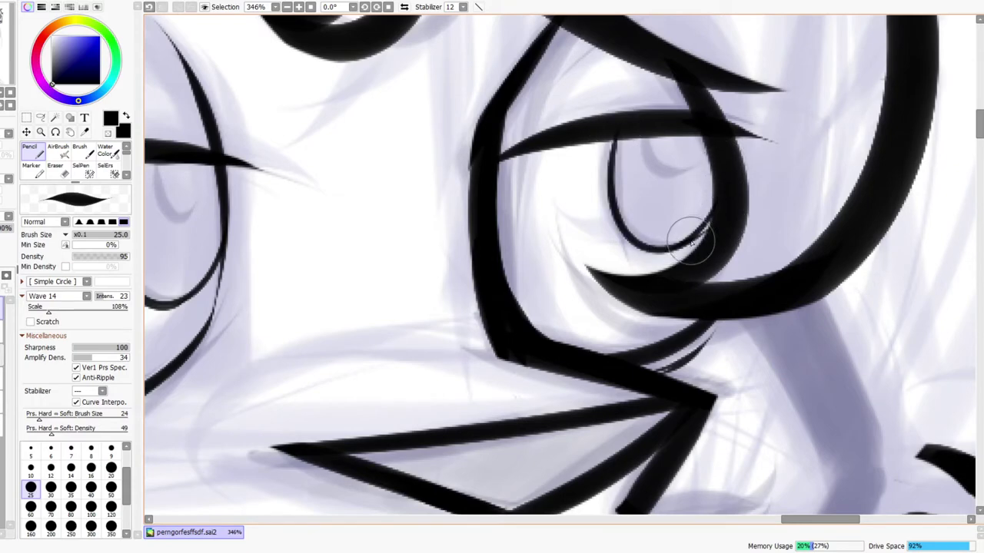
pyautogui.hotkey('ctrl', 'space')
pyautogui.moveTo(720, 223); pyautogui.dragTo(753, 186)
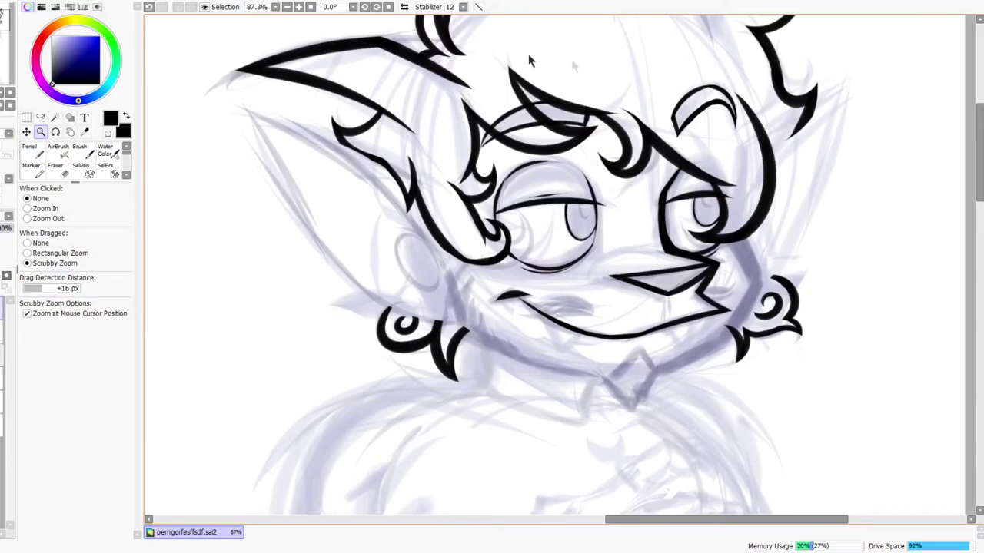
# Lasso the far eye's iris in mirrored view, deform it into a longer, slightly slanted shape, and apply the transformation
pyautogui.click(406, 7)
pyautogui.moveTo(432, 208); pyautogui.dragTo(462, 201)
pyautogui.click(2, 308)
pyautogui.click(1, 309)
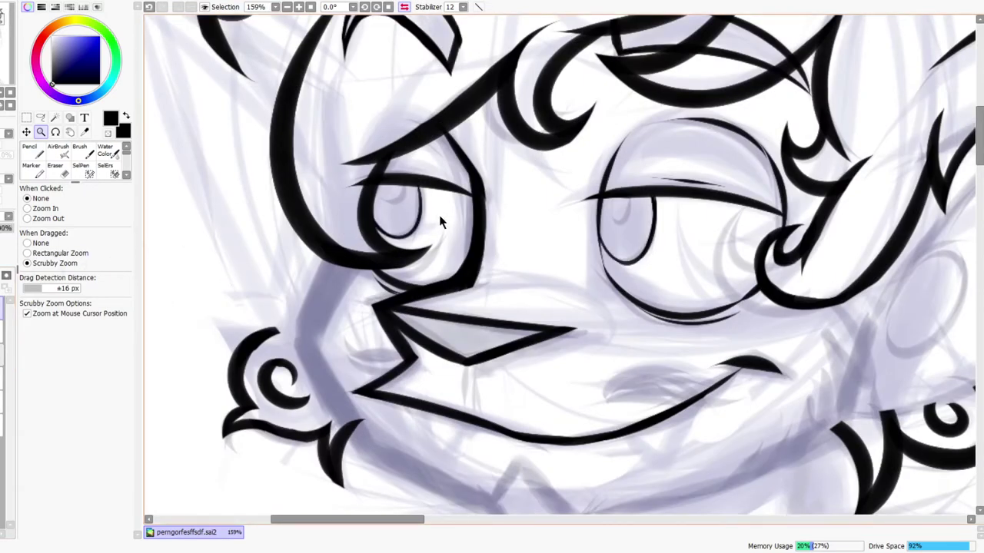
pyautogui.moveTo(440, 218); pyautogui.dragTo(453, 219)
pyautogui.click(41, 117)
pyautogui.moveTo(434, 173)
pyautogui.mouseDown()
pyautogui.moveTo(368, 296)
pyautogui.moveTo(266, 148)
pyautogui.moveTo(436, 146)
pyautogui.mouseUp()
pyautogui.hotkey('ctrl', 't')
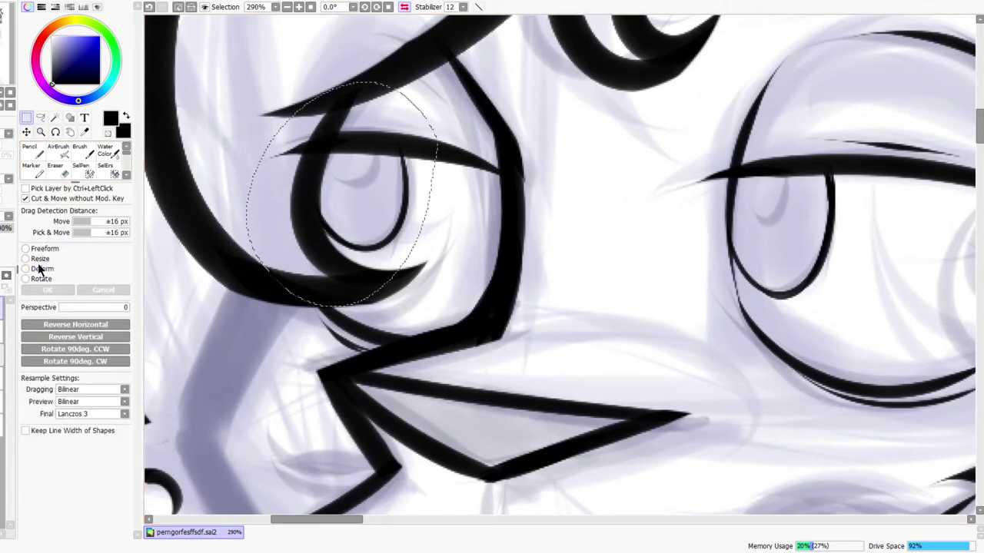
pyautogui.moveTo(370, 255); pyautogui.dragTo(343, 269)
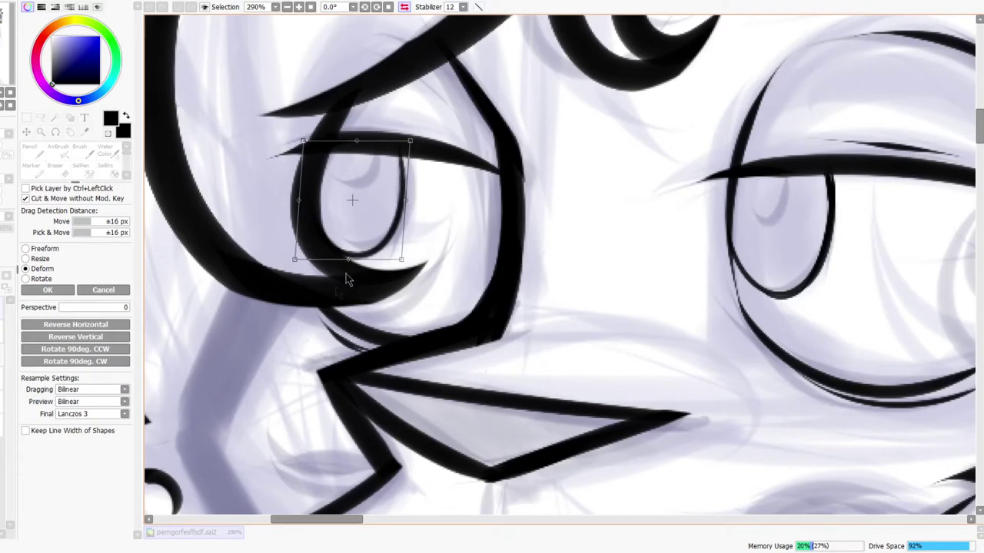
pyautogui.click(52, 291)
pyautogui.hotkey('ctrl', 'd')
pyautogui.hotkey('ctrl', 'space')
pyautogui.moveTo(516, 224); pyautogui.dragTo(482, 217)
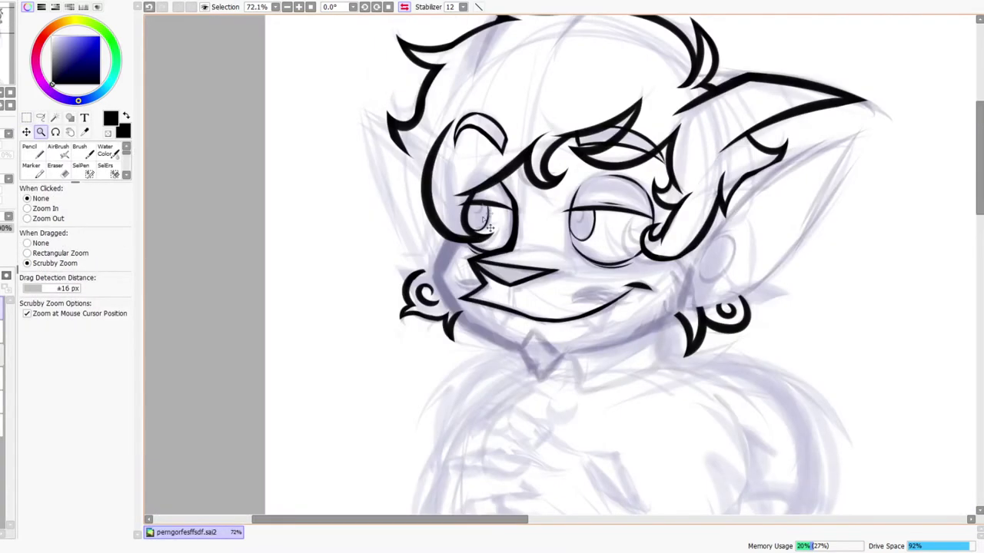
pyautogui.click(404, 7)
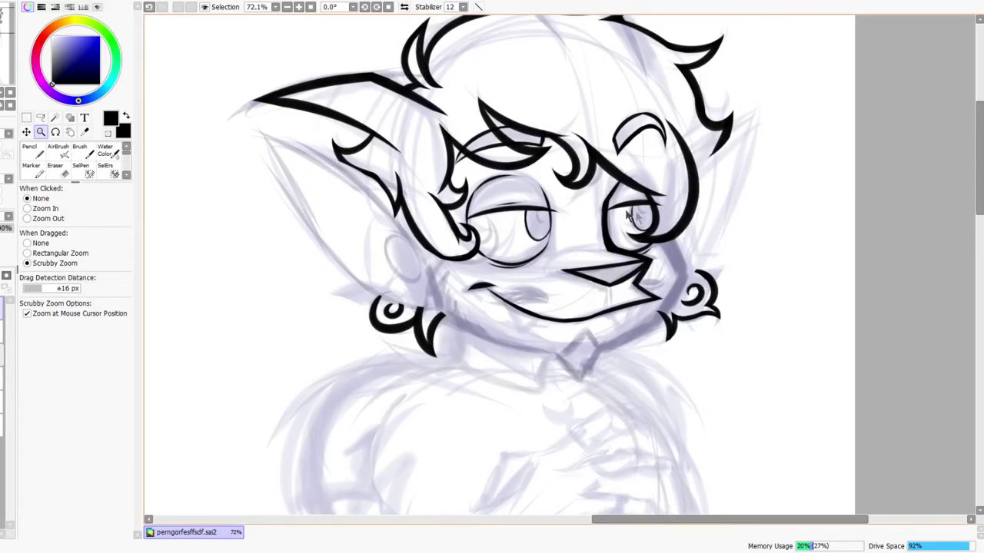
pyautogui.moveTo(649, 229); pyautogui.dragTo(681, 201)
pyautogui.click(25, 120)
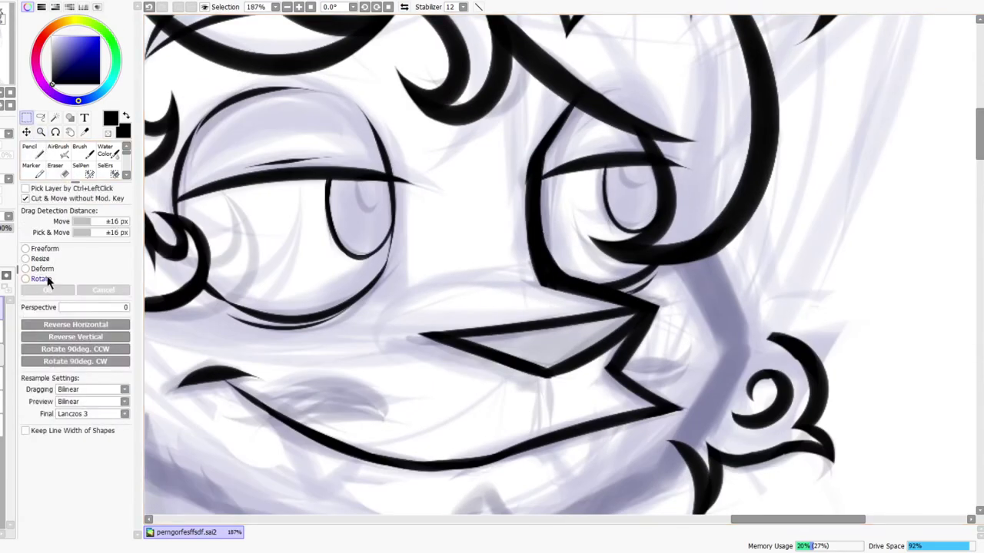
pyautogui.click(42, 269)
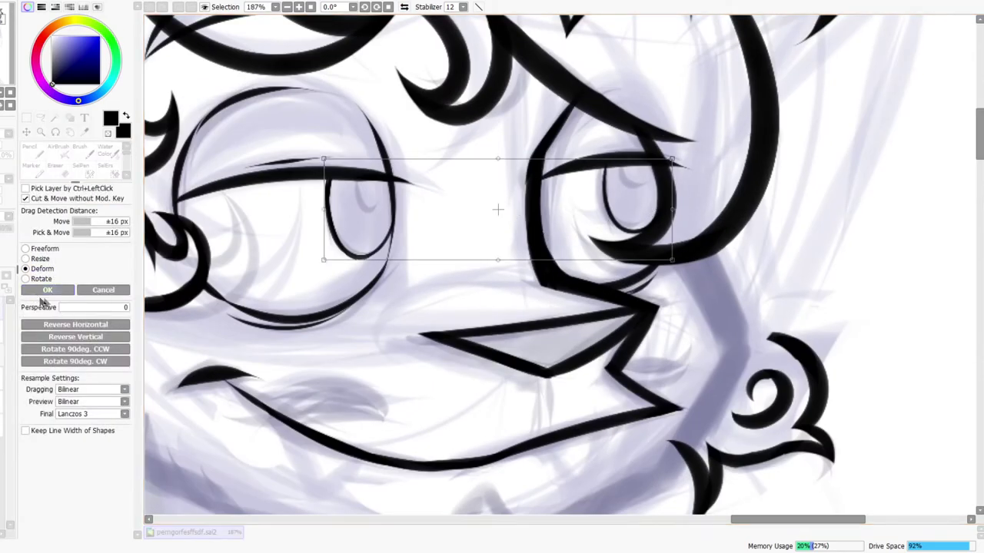
pyautogui.click(39, 292)
# Select the far eye's iris in normal view, deform its lower end slightly, apply the change and deselect
pyautogui.moveTo(555, 122); pyautogui.dragTo(697, 296)
pyautogui.click(42, 269)
pyautogui.moveTo(652, 246); pyautogui.dragTo(646, 255)
pyautogui.click(46, 292)
pyautogui.hotkey('ctrl', 'd')
pyautogui.hotkey('ctrl', 'space')
pyautogui.moveTo(710, 155); pyautogui.dragTo(782, 141)
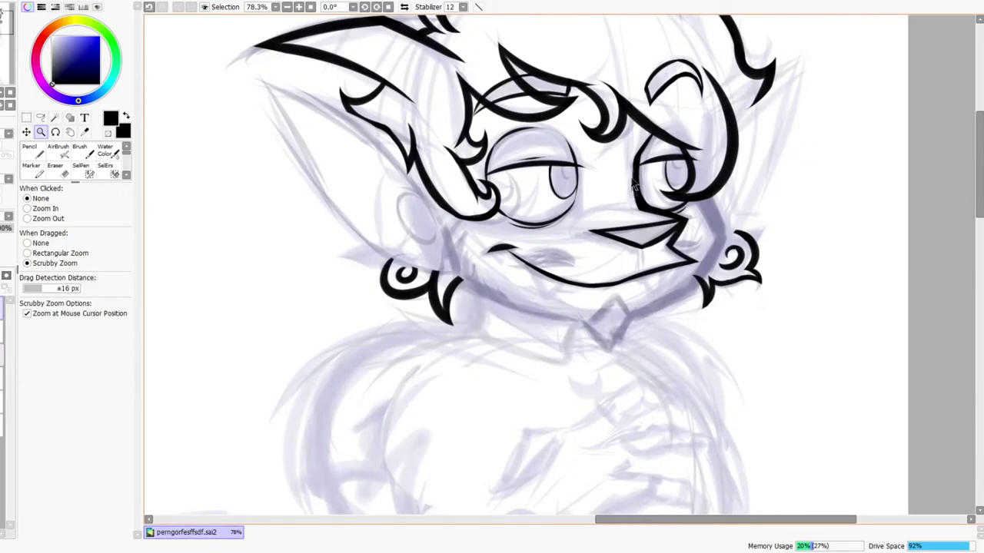
# Try to ink a U-shaped pupil under the eyelid in the near eye's iris, following the sketch
pyautogui.press('h')
pyautogui.press('h')
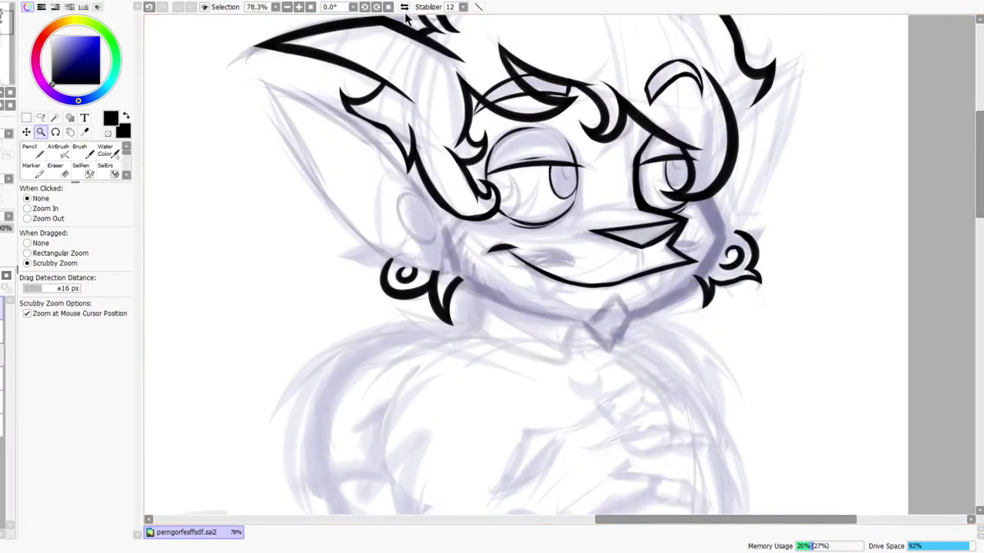
pyautogui.moveTo(577, 160); pyautogui.dragTo(612, 131)
pyautogui.moveTo(557, 181)
pyautogui.mouseDown()
pyautogui.moveTo(517, 177)
pyautogui.moveTo(510, 223)
pyautogui.moveTo(595, 171)
pyautogui.mouseUp()
pyautogui.hotkey('ctrl', 'z')
pyautogui.moveTo(507, 162); pyautogui.dragTo(592, 155)
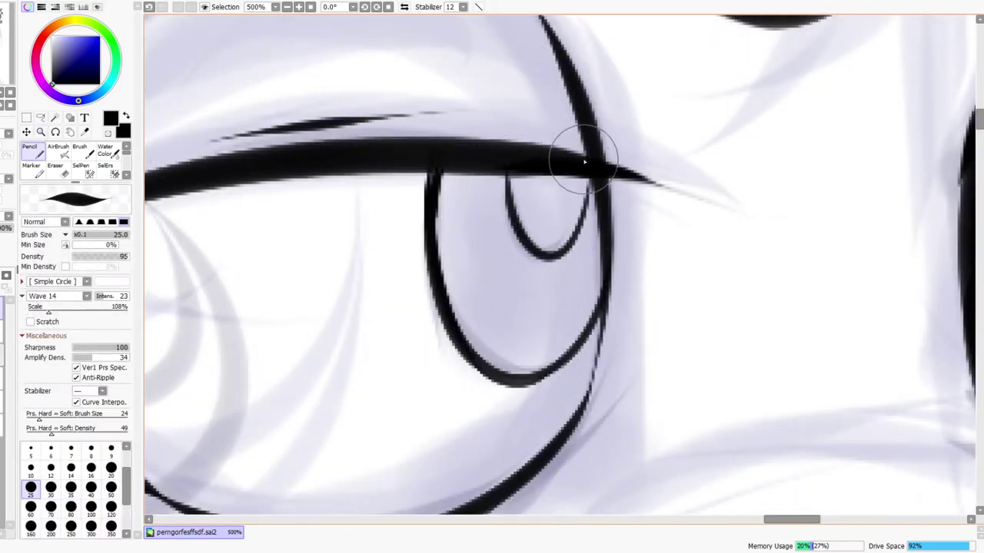
pyautogui.hotkey('ctrl', 'space')
pyautogui.moveTo(712, 186); pyautogui.dragTo(645, 236)
pyautogui.hotkey('ctrl', 'z')
# Ink a small, thick U-shaped pupil in the near eye's iris, tucked under the eyelid against the inner eye outline
pyautogui.moveTo(786, 157); pyautogui.dragTo(846, 107)
pyautogui.moveTo(467, 255); pyautogui.dragTo(464, 320)
pyautogui.moveTo(422, 275); pyautogui.dragTo(517, 246)
pyautogui.moveTo(406, 249); pyautogui.dragTo(430, 213)
pyautogui.moveTo(384, 266)
pyautogui.mouseDown()
pyautogui.moveTo(393, 322)
pyautogui.moveTo(460, 269)
pyautogui.mouseUp()
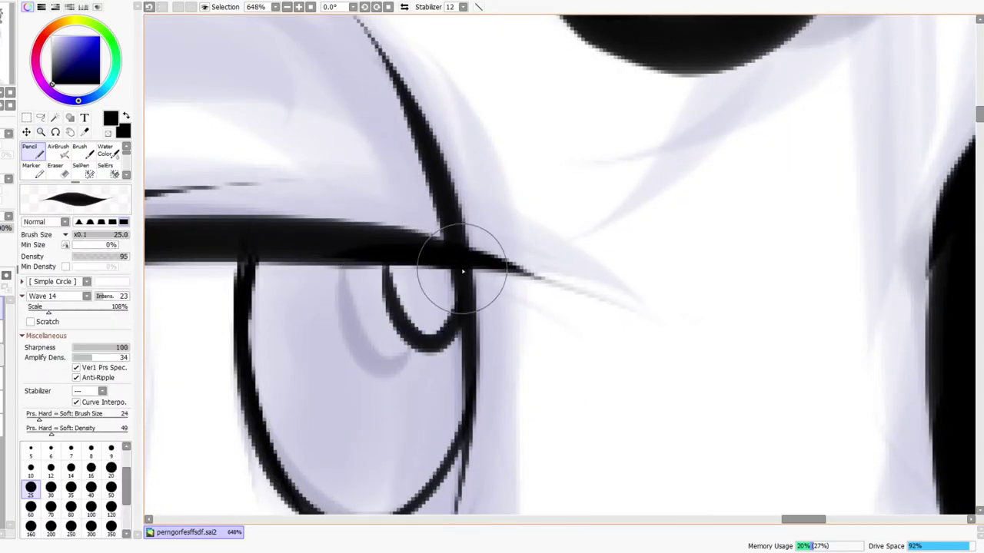
pyautogui.hotkey('ctrl', 'z')
pyautogui.moveTo(382, 263)
pyautogui.mouseDown()
pyautogui.moveTo(430, 377)
pyautogui.moveTo(472, 273)
pyautogui.moveTo(440, 327)
pyautogui.mouseUp()
pyautogui.hotkey('ctrl', 'space')
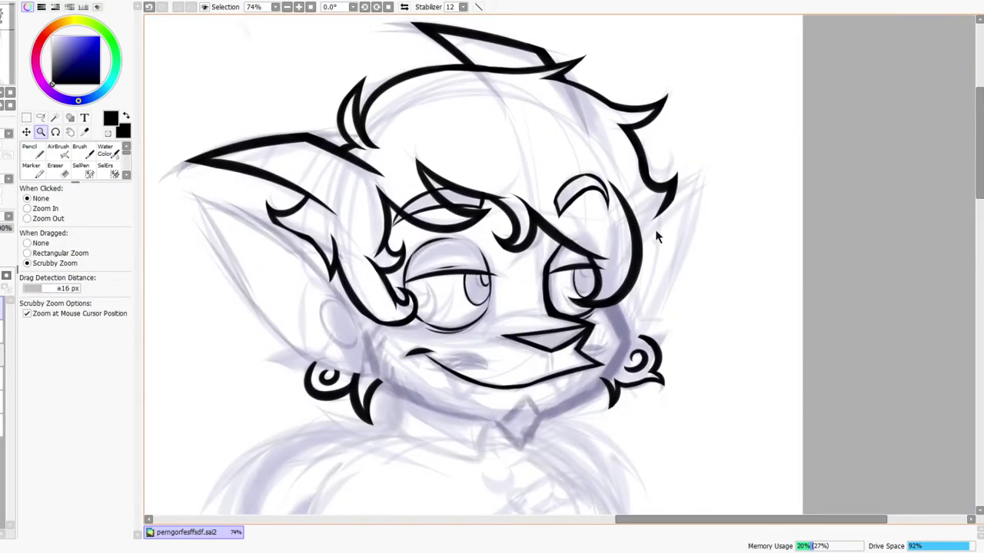
# Ink a matching small pupil under the eyelid in the far eye's iris
pyautogui.moveTo(589, 274); pyautogui.dragTo(645, 188)
pyautogui.moveTo(578, 265)
pyautogui.mouseDown()
pyautogui.moveTo(584, 293)
pyautogui.moveTo(642, 285)
pyautogui.mouseUp()
pyautogui.hotkey('ctrl', 'space')
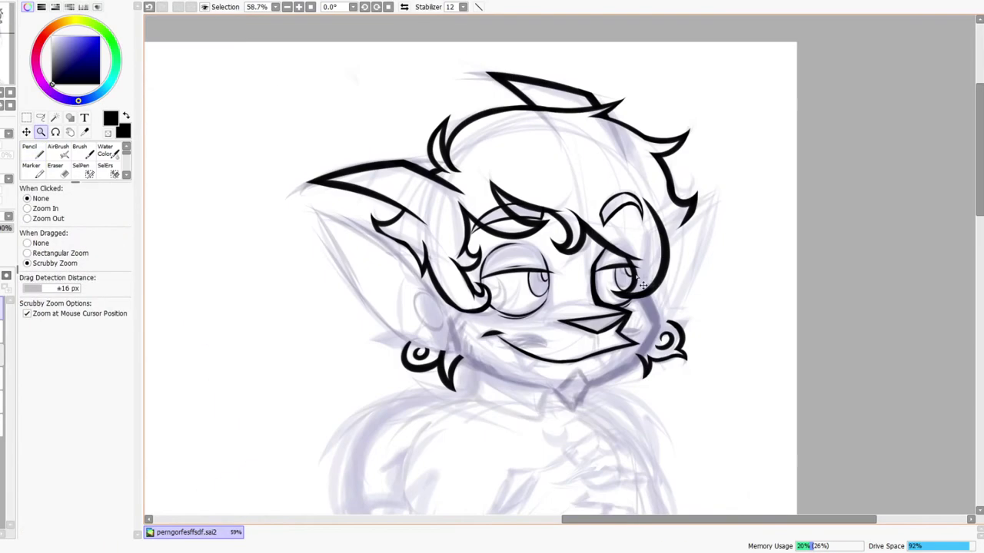
# Check the inked face and its eye direction from a distance in both normal and mirrored view
pyautogui.scroll(-3, 654, 271)
pyautogui.moveTo(651, 367); pyautogui.dragTo(654, 339)
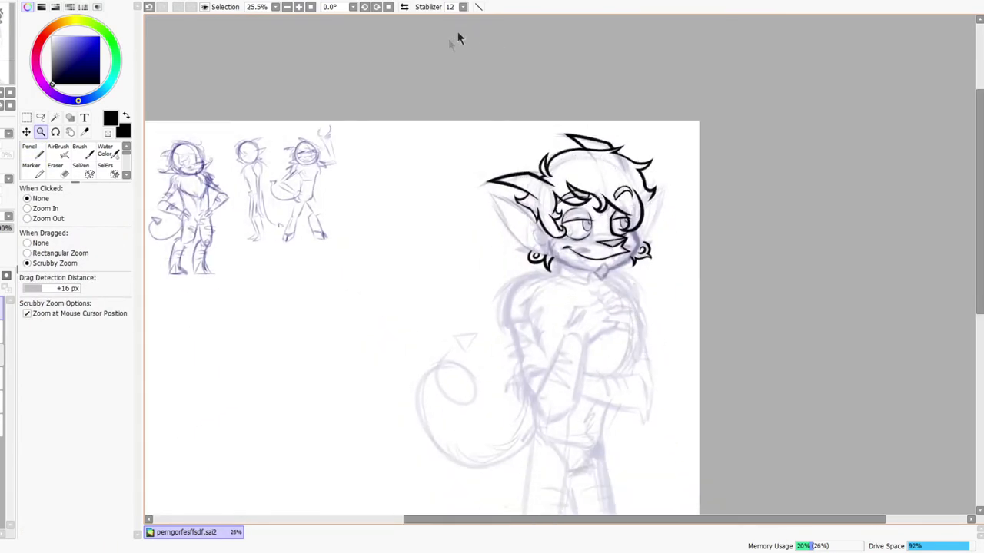
pyautogui.click(403, 6)
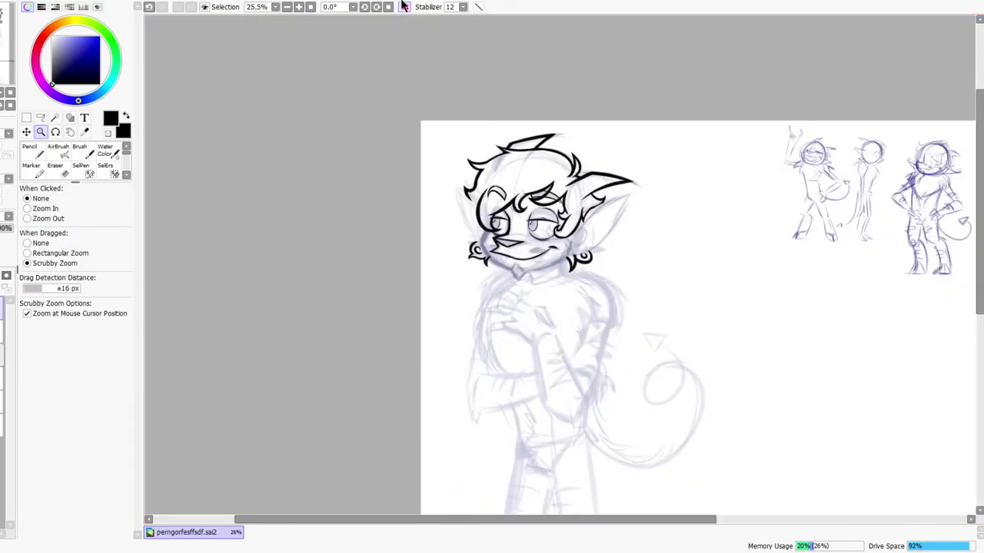
pyautogui.click(403, 7)
pyautogui.scroll(3, 640, 244)
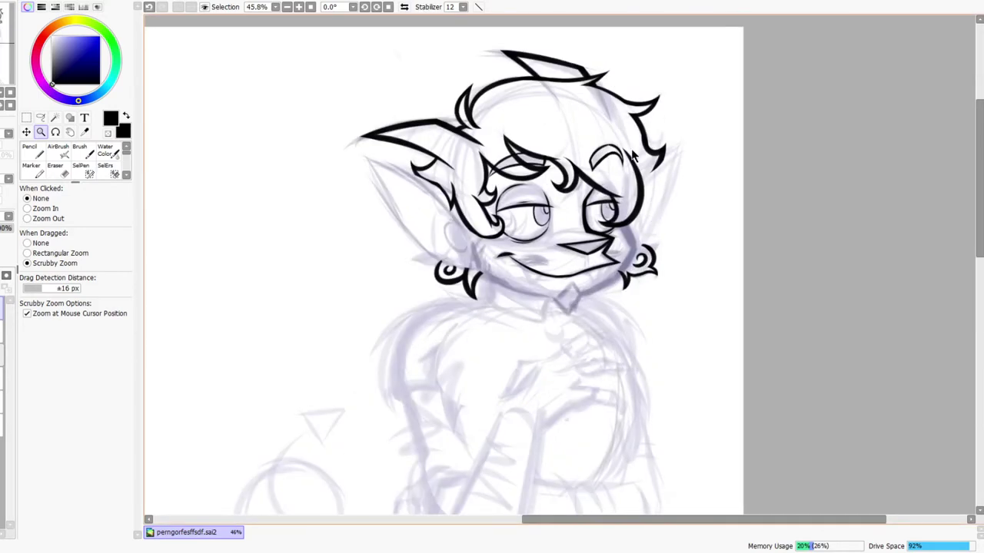
pyautogui.click(404, 7)
pyautogui.scroll(3, 498, 250)
pyautogui.scroll(-3, 652, 277)
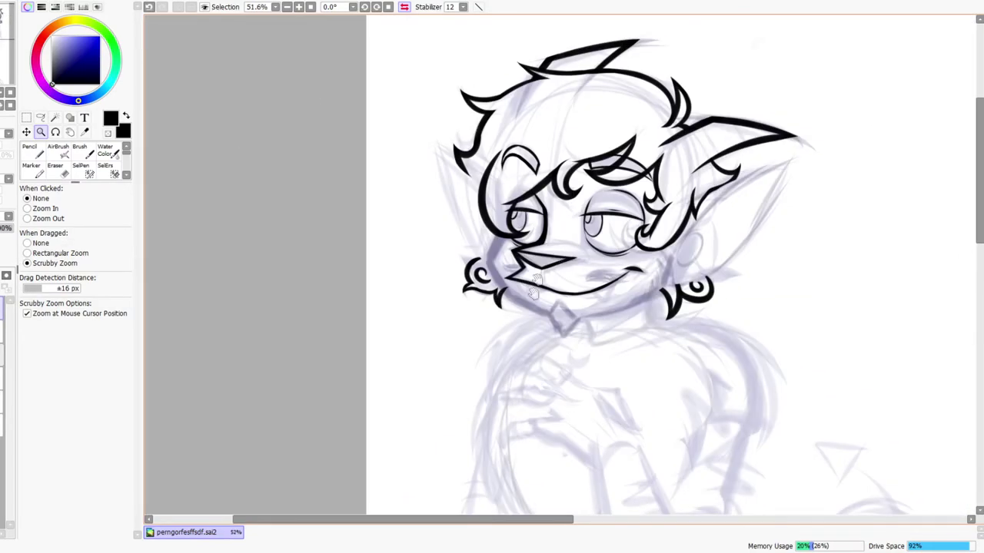
# Extend the inner end of the far cheek's spiral curl with a small tapered hook in mirrored view
pyautogui.scroll(3, 548, 280)
pyautogui.scroll(3, 433, 327)
pyautogui.press('n')
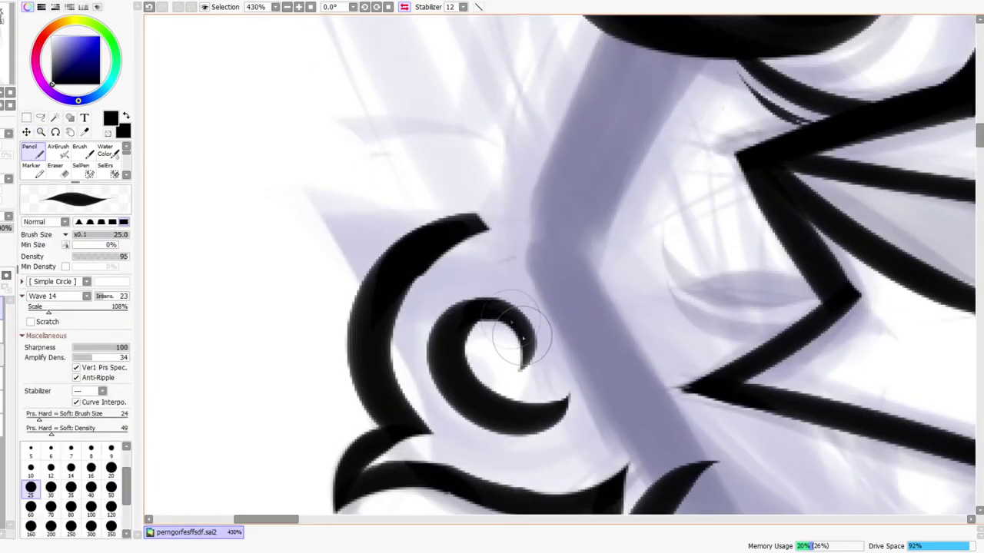
pyautogui.moveTo(508, 317); pyautogui.dragTo(487, 344)
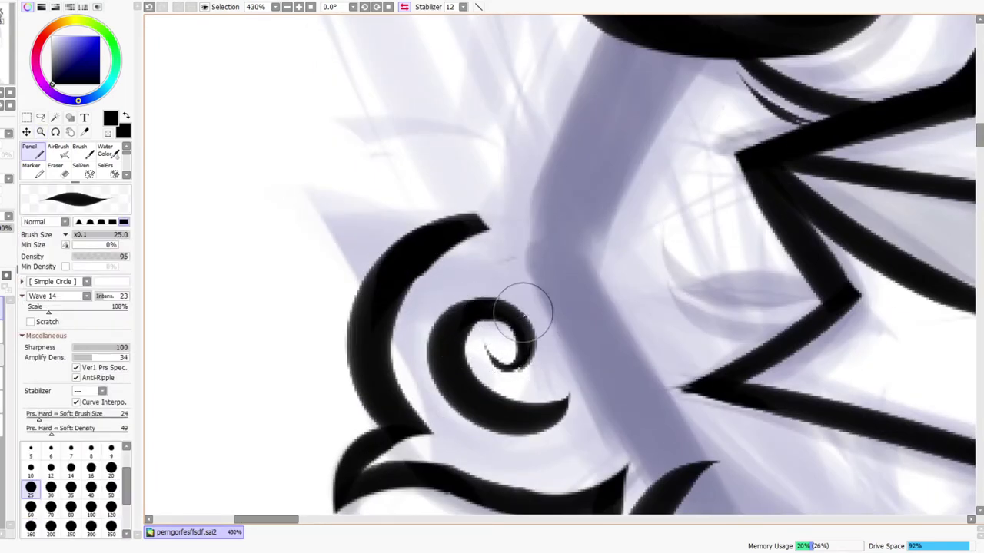
pyautogui.hotkey('ctrl', 'space')
pyautogui.moveTo(549, 299); pyautogui.dragTo(516, 301)
pyautogui.moveTo(761, 450); pyautogui.dragTo(603, 419)
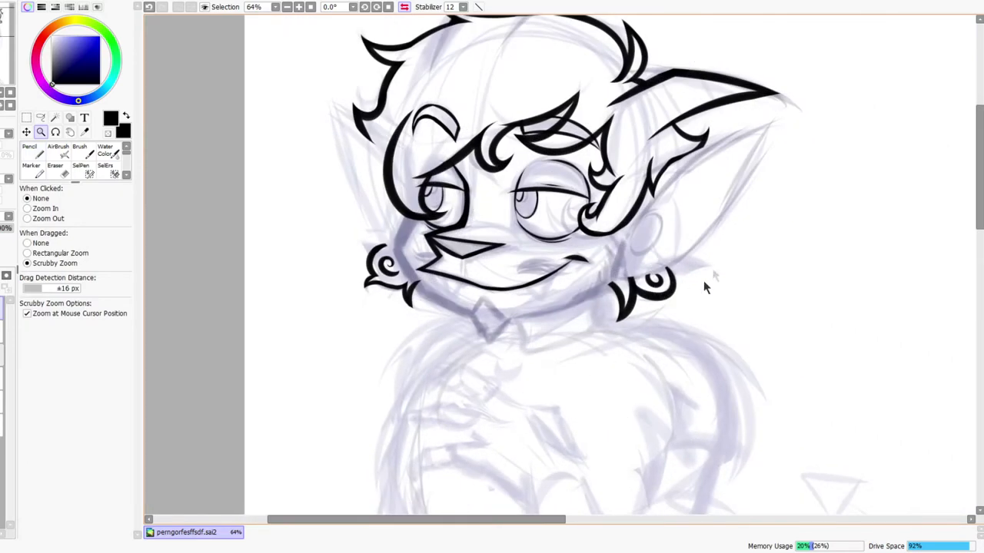
# Check the inked face, curls and eyes from several distances in both mirrored and normal view
pyautogui.moveTo(673, 282); pyautogui.dragTo(688, 255)
pyautogui.moveTo(600, 292)
pyautogui.mouseDown()
pyautogui.moveTo(614, 286)
pyautogui.moveTo(624, 298)
pyautogui.moveTo(633, 283)
pyautogui.moveTo(604, 270)
pyautogui.moveTo(635, 311)
pyautogui.mouseUp()
pyautogui.moveTo(641, 276); pyautogui.dragTo(603, 266)
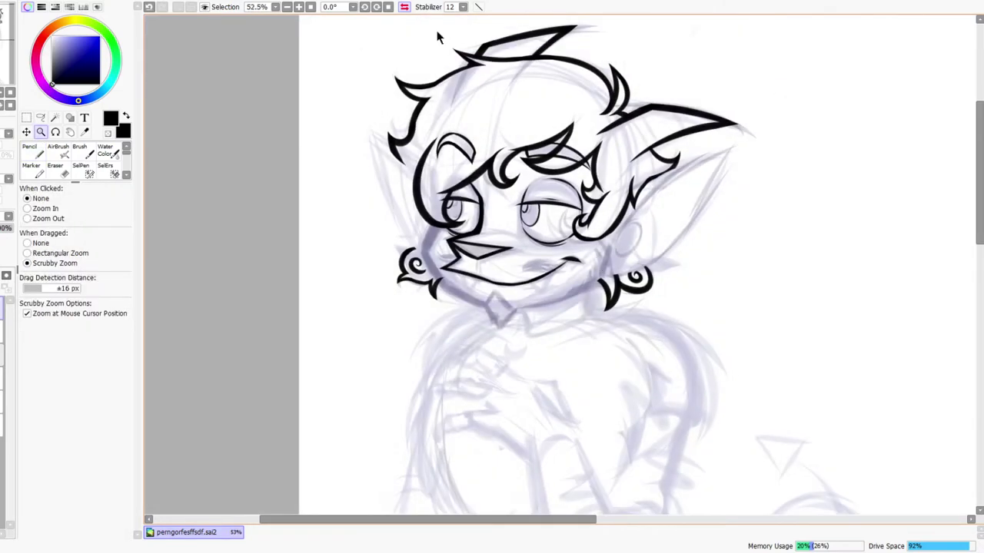
pyautogui.moveTo(691, 244); pyautogui.dragTo(780, 201)
pyautogui.moveTo(609, 271); pyautogui.dragTo(721, 297)
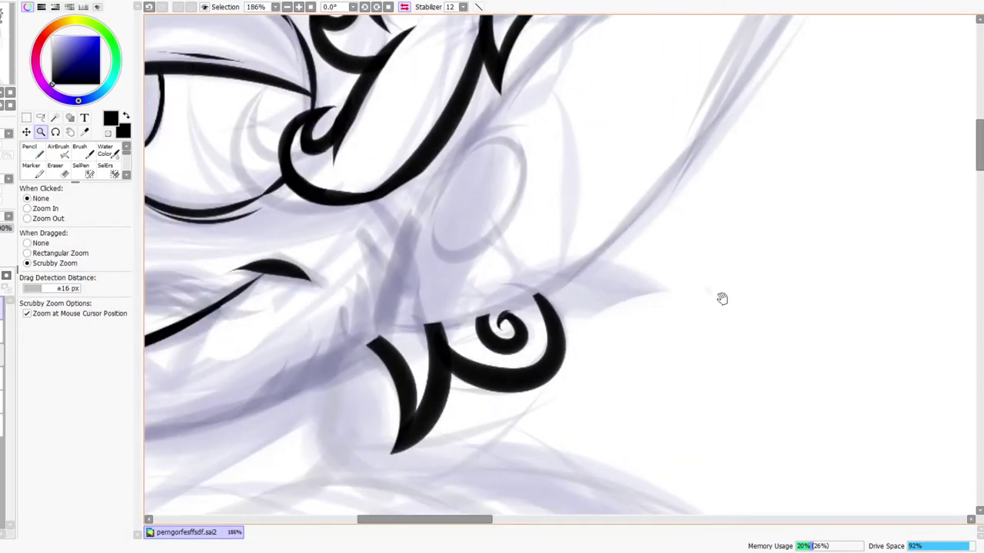
pyautogui.moveTo(499, 293); pyautogui.dragTo(532, 289)
pyautogui.moveTo(586, 256); pyautogui.dragTo(513, 263)
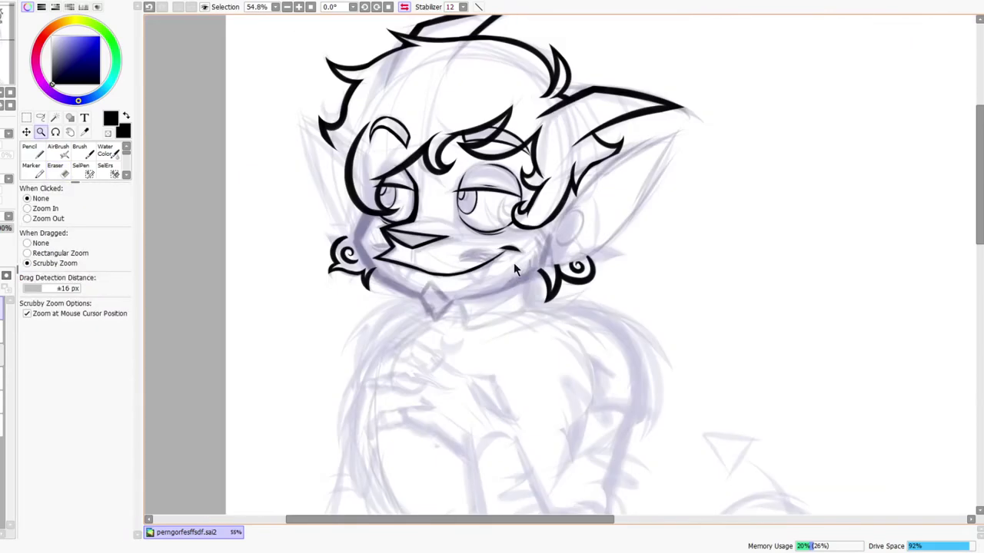
pyautogui.press('h')
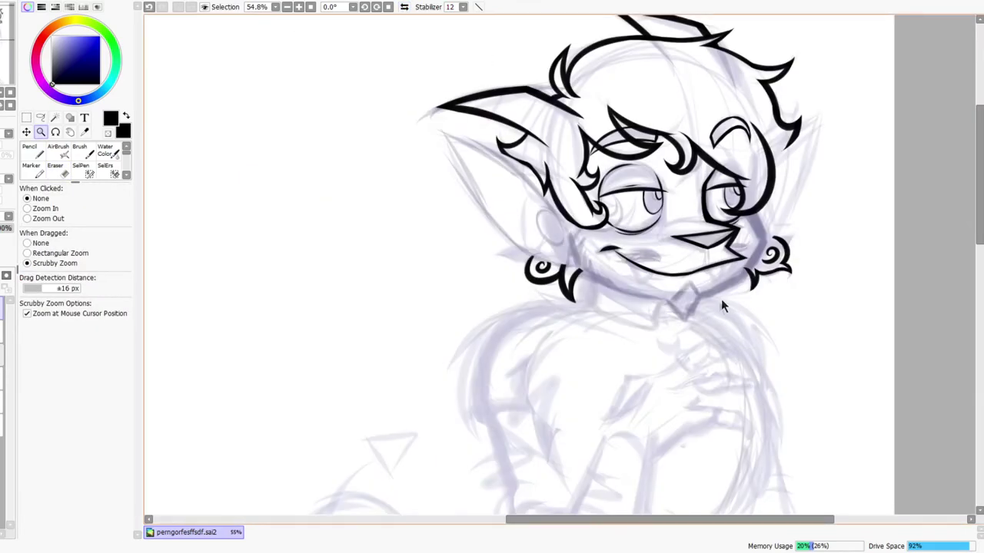
pyautogui.moveTo(721, 306); pyautogui.dragTo(642, 349)
pyautogui.moveTo(708, 218); pyautogui.dragTo(708, 192)
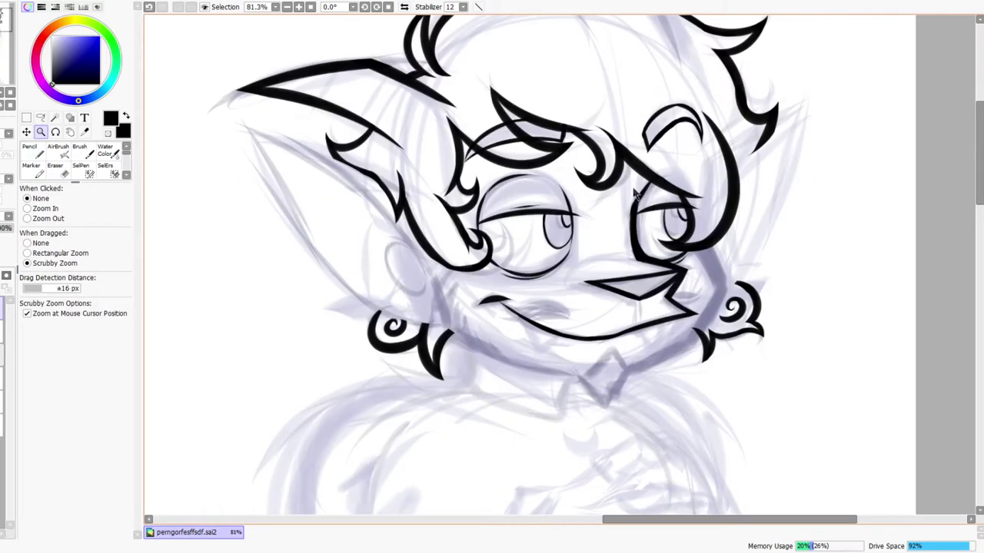
pyautogui.moveTo(690, 244); pyautogui.dragTo(705, 215)
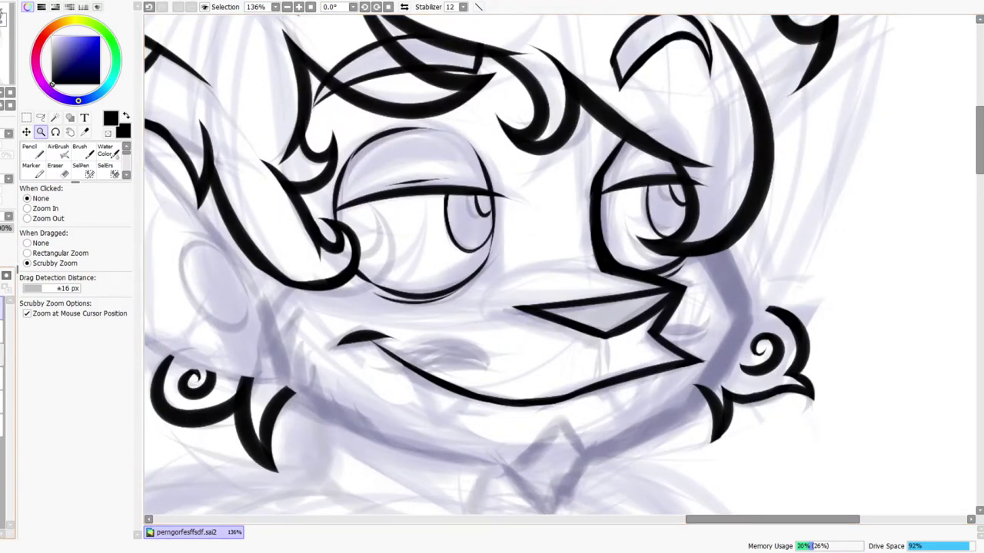
pyautogui.moveTo(486, 261); pyautogui.dragTo(492, 290)
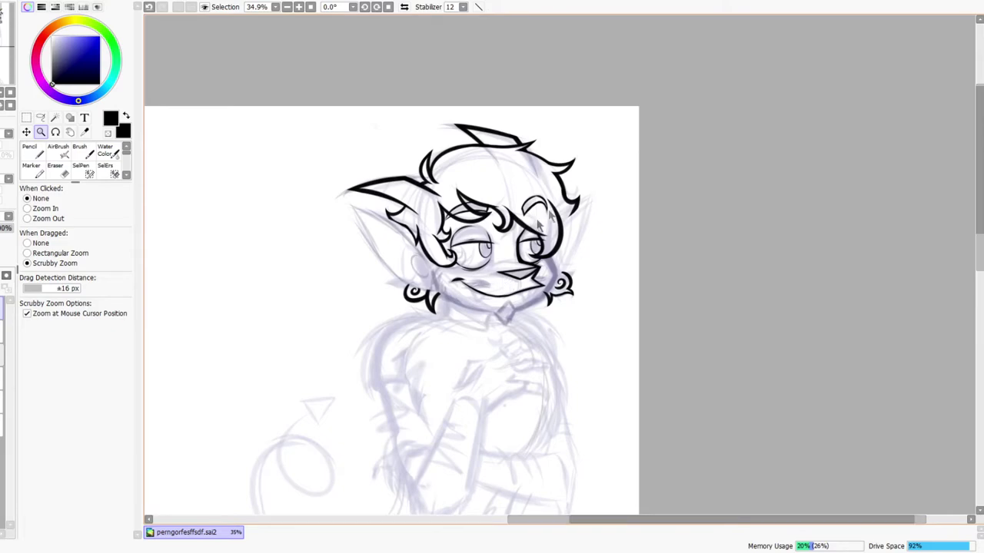
pyautogui.moveTo(537, 223); pyautogui.dragTo(550, 221)
pyautogui.moveTo(609, 201); pyautogui.dragTo(515, 192)
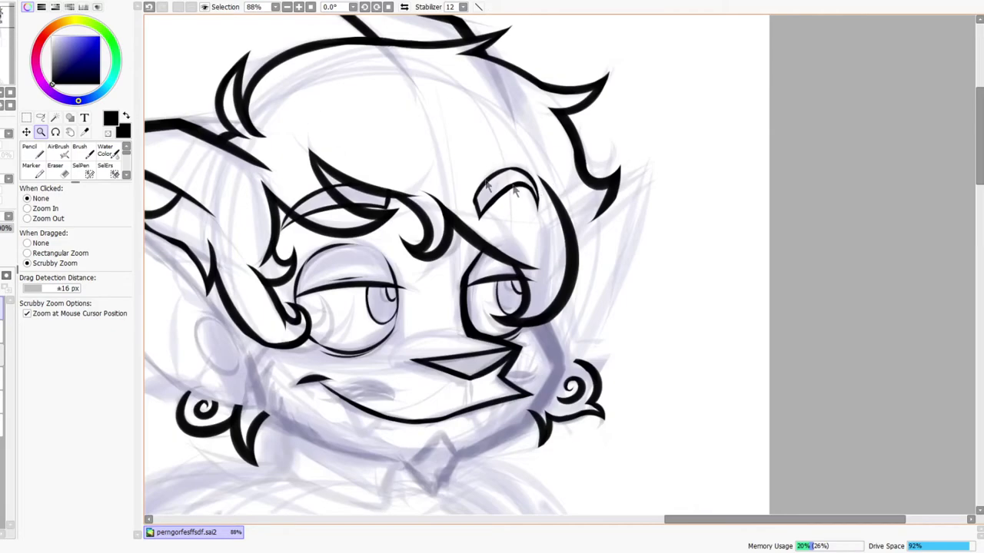
# In mirrored view, ink the far cheek edge down from the hair curl and the far jawline to the chin with the size 25 Pencil
pyautogui.click(405, 8)
pyautogui.moveTo(677, 475); pyautogui.dragTo(587, 401)
pyautogui.moveTo(501, 274); pyautogui.dragTo(506, 253)
pyautogui.press('n')
pyautogui.moveTo(492, 181)
pyautogui.mouseDown()
pyautogui.moveTo(460, 277)
pyautogui.moveTo(396, 377)
pyautogui.mouseUp()
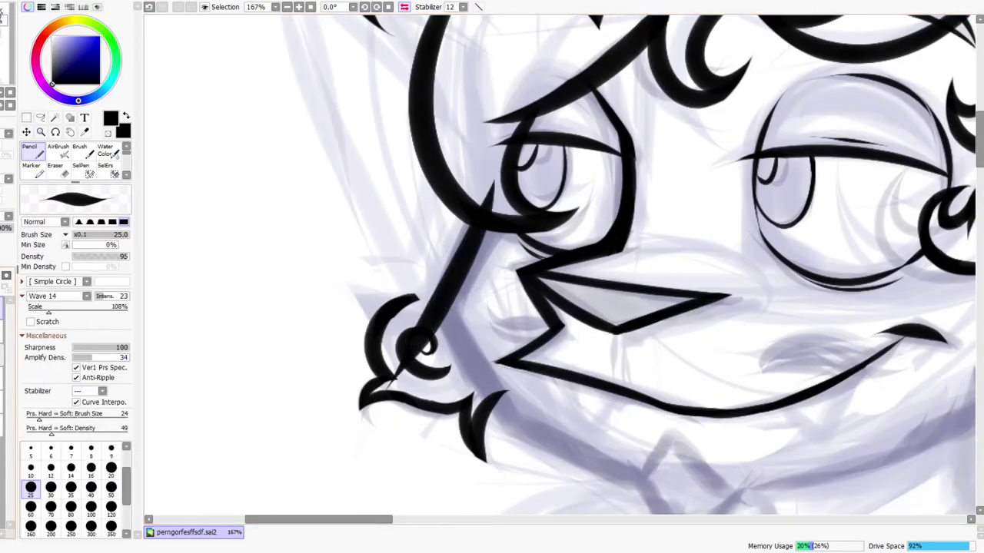
pyautogui.moveTo(413, 269); pyautogui.dragTo(552, 508)
pyautogui.hotkey('ctrl', 'z')
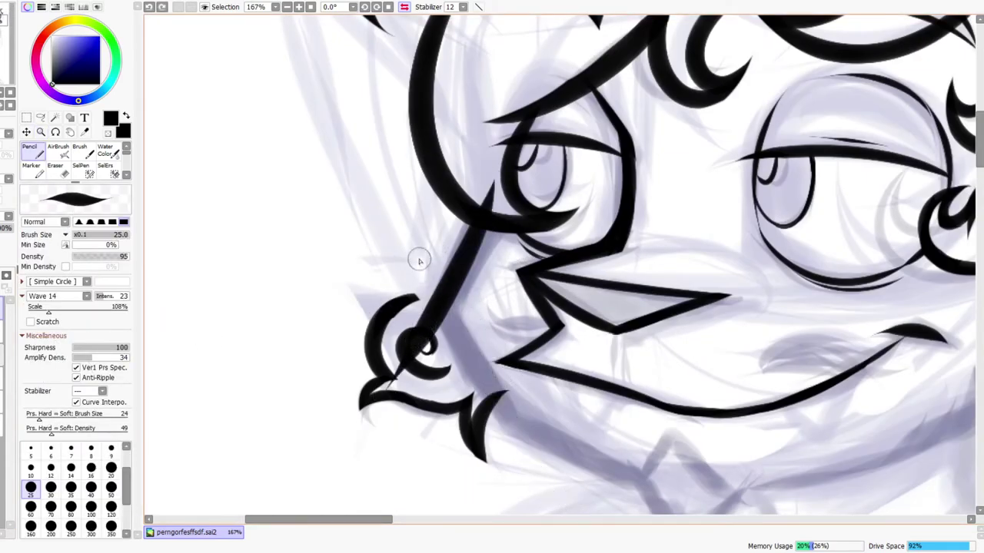
pyautogui.moveTo(419, 260); pyautogui.dragTo(590, 479)
pyautogui.moveTo(526, 415)
pyautogui.mouseDown()
pyautogui.moveTo(615, 472)
pyautogui.moveTo(718, 494)
pyautogui.mouseUp()
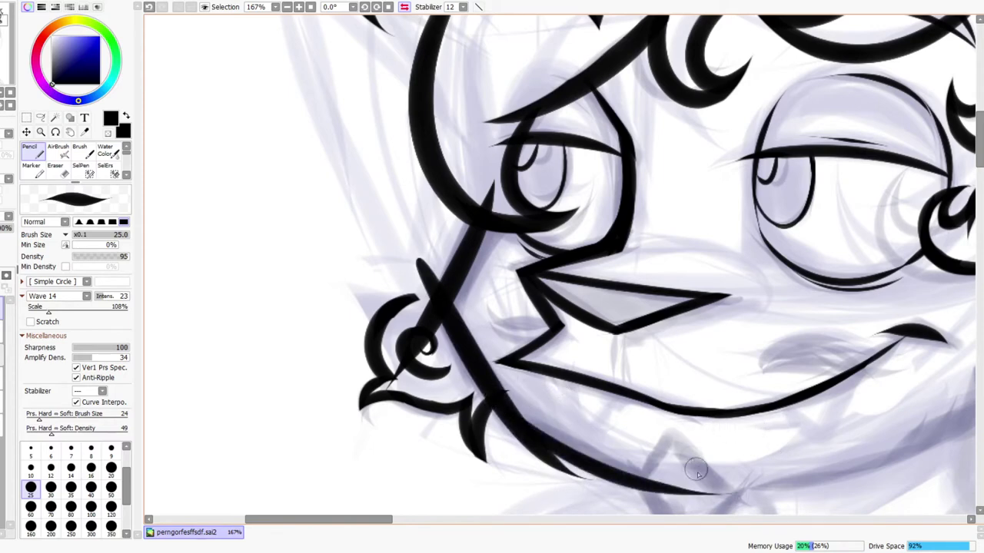
# Ink the near jawline from the chin past the cheek tuft, curving it up to a tapered end below the ear
pyautogui.moveTo(672, 433); pyautogui.dragTo(463, 339)
pyautogui.moveTo(530, 401)
pyautogui.mouseDown()
pyautogui.moveTo(791, 307)
pyautogui.moveTo(739, 340)
pyautogui.mouseUp()
pyautogui.press('h')
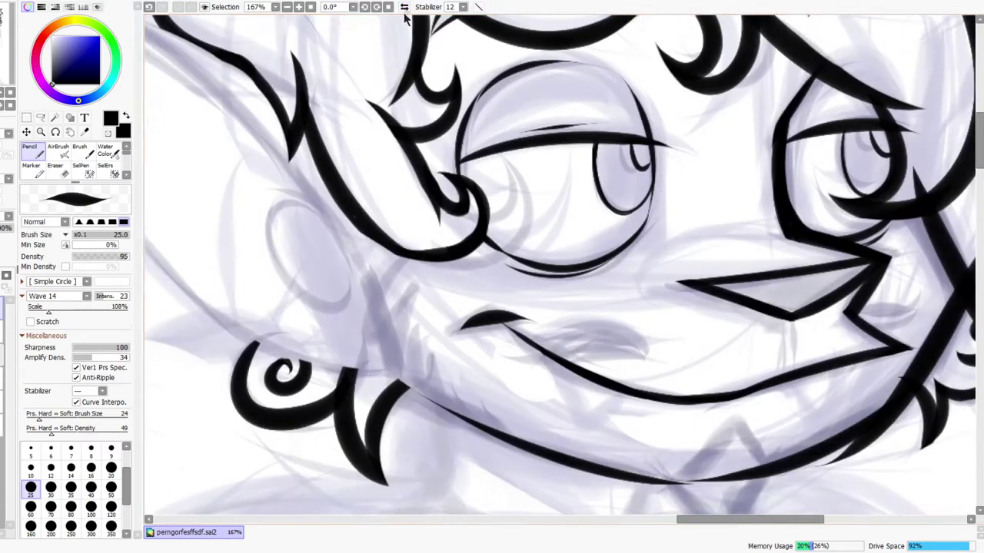
pyautogui.moveTo(360, 269); pyautogui.dragTo(526, 397)
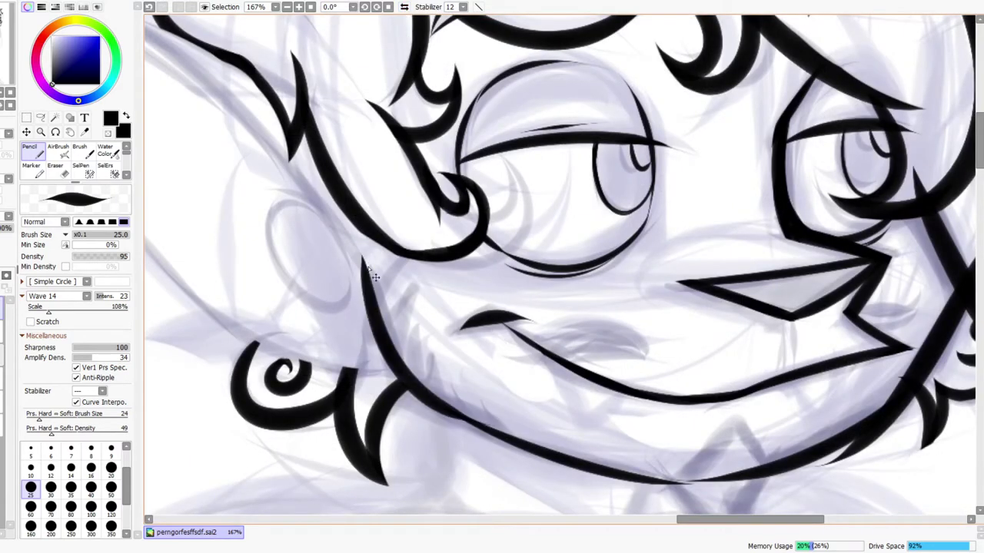
pyautogui.hotkey('ctrl', 'z')
pyautogui.moveTo(364, 259); pyautogui.dragTo(546, 442)
pyautogui.hotkey('ctrl', 'z')
pyautogui.moveTo(367, 259); pyautogui.dragTo(550, 433)
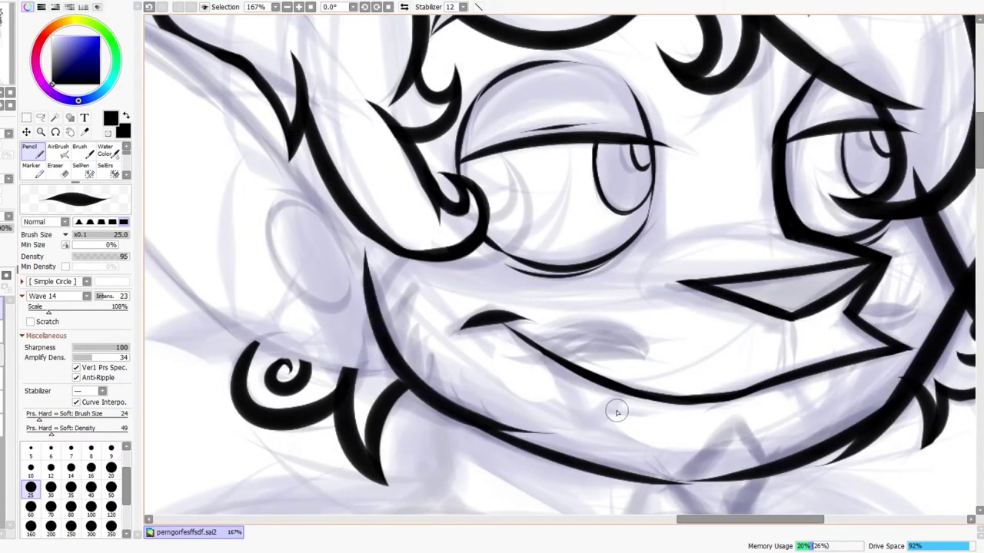
pyautogui.press('h')
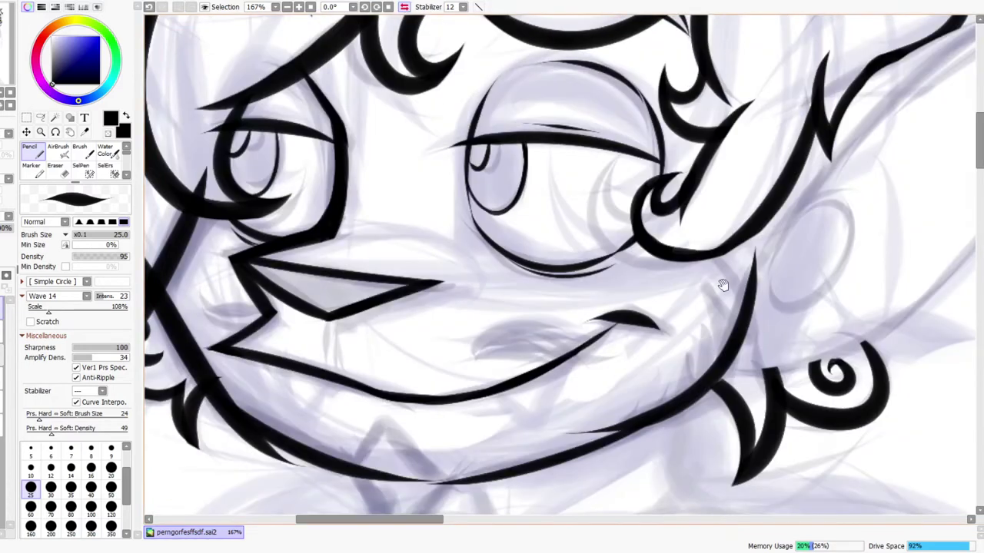
# Join the two jaw strokes at the chin with a tapered overlapping line
pyautogui.scroll(-2, 649, 308)
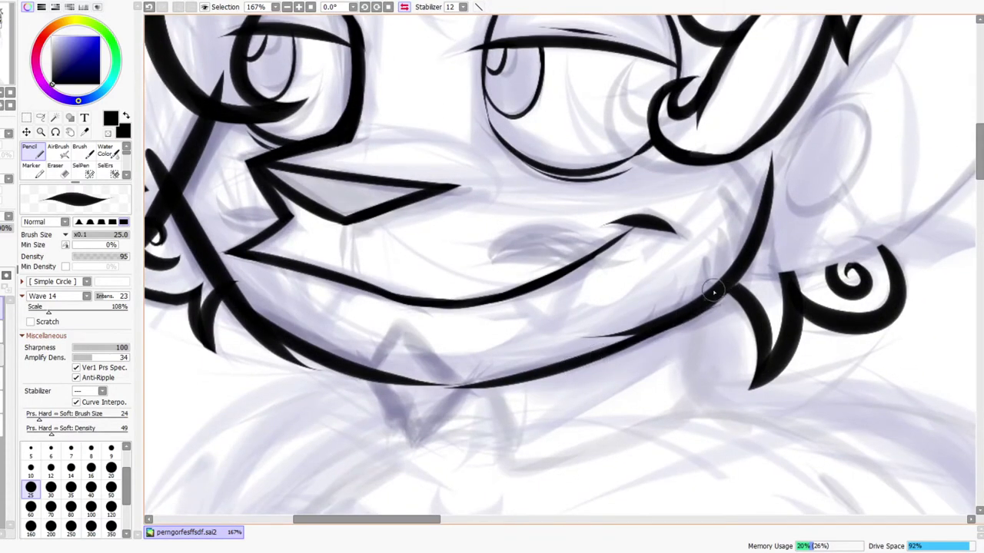
pyautogui.moveTo(366, 378); pyautogui.dragTo(593, 377)
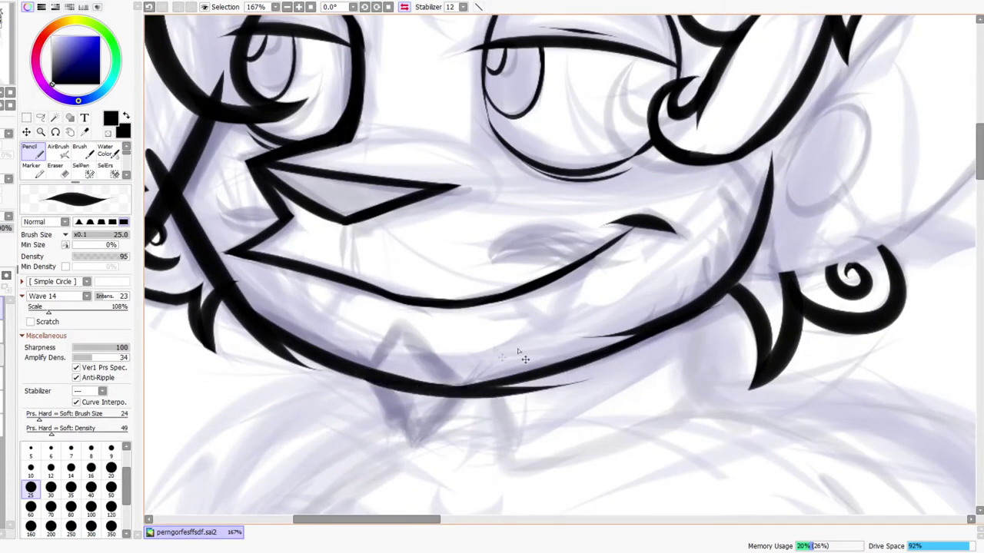
pyautogui.hotkey('ctrl', 'z')
pyautogui.moveTo(400, 380); pyautogui.dragTo(644, 327)
pyautogui.hotkey('ctrl', 'z')
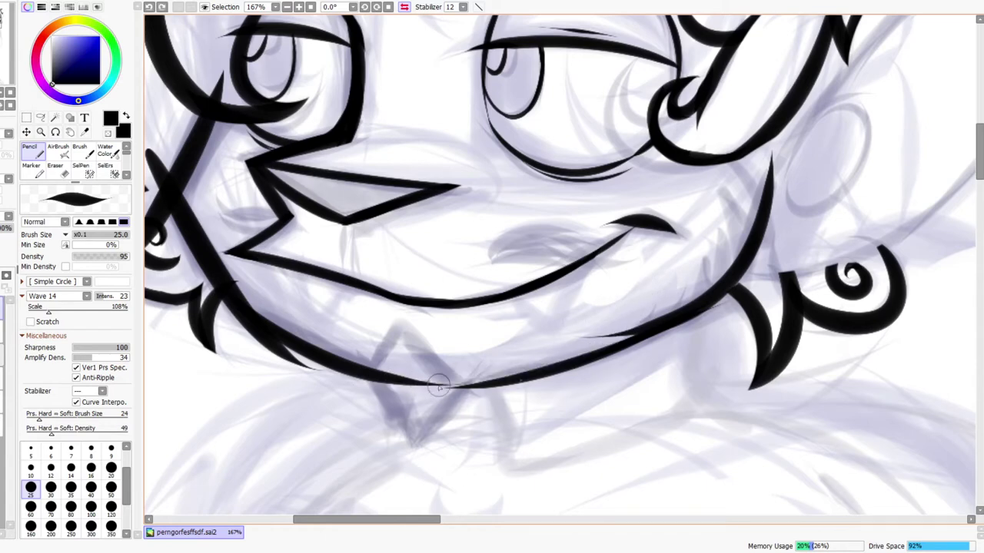
pyautogui.moveTo(420, 383); pyautogui.dragTo(569, 363)
pyautogui.hotkey('ctrl', 'space')
pyautogui.moveTo(700, 308); pyautogui.dragTo(816, 229)
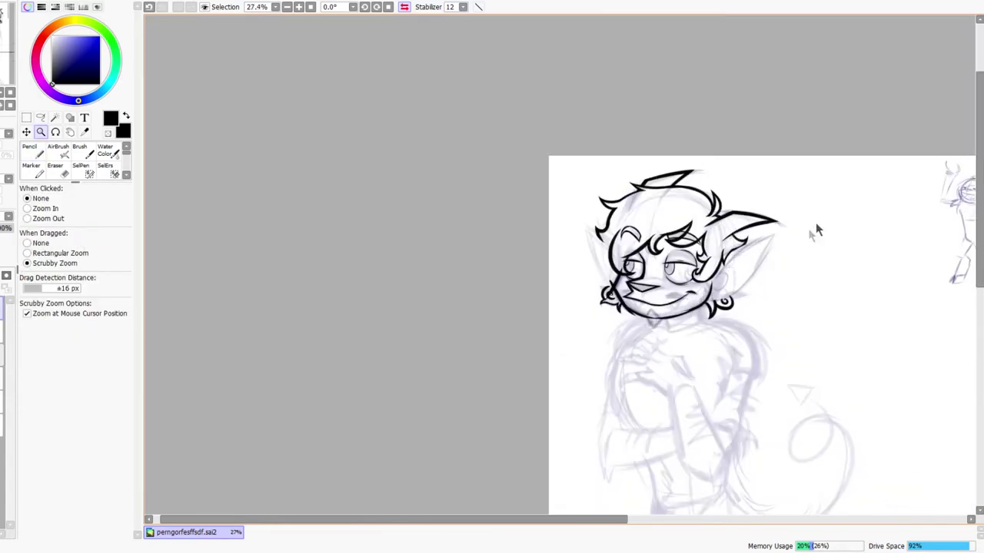
# Erase the far cheek line's tip where it overshoots the hair curl beside the eye
pyautogui.moveTo(676, 267)
pyautogui.mouseDown()
pyautogui.moveTo(588, 315)
pyautogui.moveTo(487, 310)
pyautogui.mouseUp()
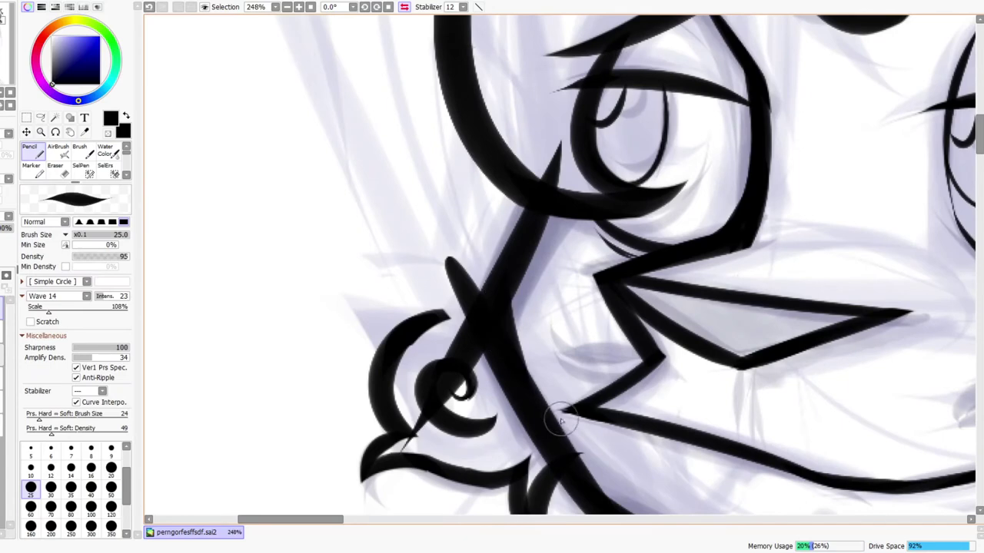
pyautogui.press('e')
pyautogui.moveTo(545, 173)
pyautogui.mouseDown()
pyautogui.moveTo(564, 166)
pyautogui.moveTo(555, 148)
pyautogui.moveTo(634, 147)
pyautogui.moveTo(514, 222)
pyautogui.mouseUp()
pyautogui.hotkey('ctrl', 'space')
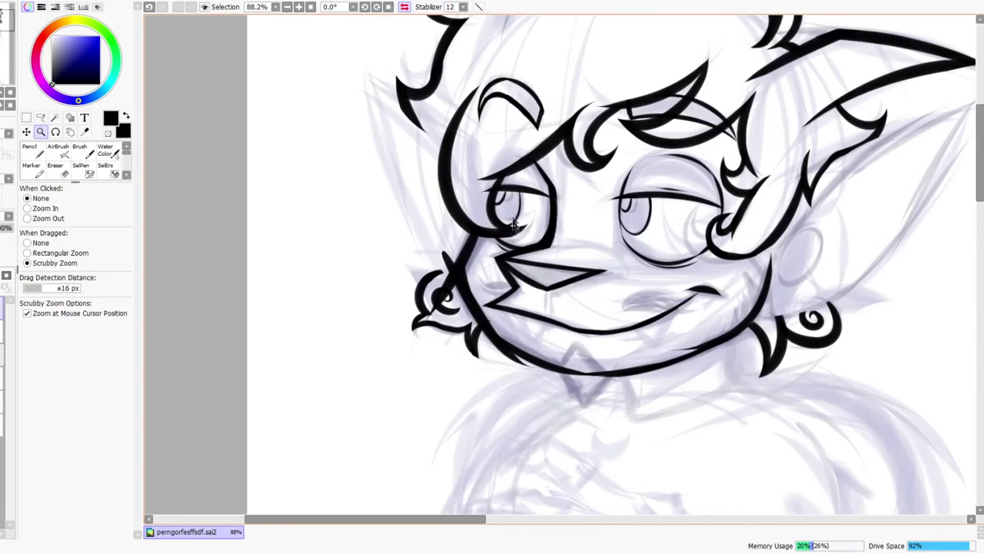
pyautogui.moveTo(757, 267); pyautogui.dragTo(774, 237)
# Thicken the upper end of the near jawline below the ear with a curved stroke in normal view
pyautogui.click(404, 7)
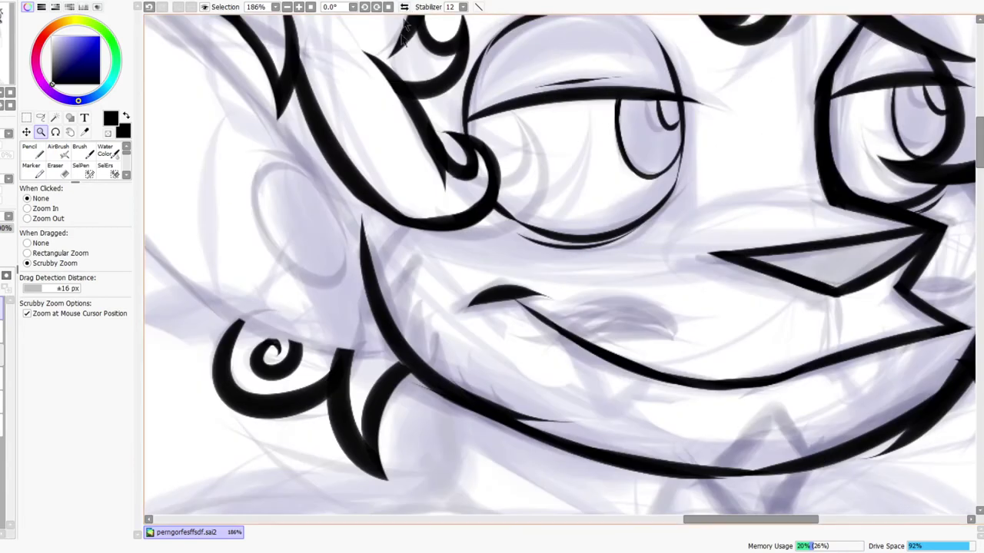
pyautogui.press('n')
pyautogui.moveTo(358, 223); pyautogui.dragTo(427, 388)
pyautogui.hotkey('ctrl', 'z')
pyautogui.moveTo(358, 222); pyautogui.dragTo(442, 390)
pyautogui.click(404, 7)
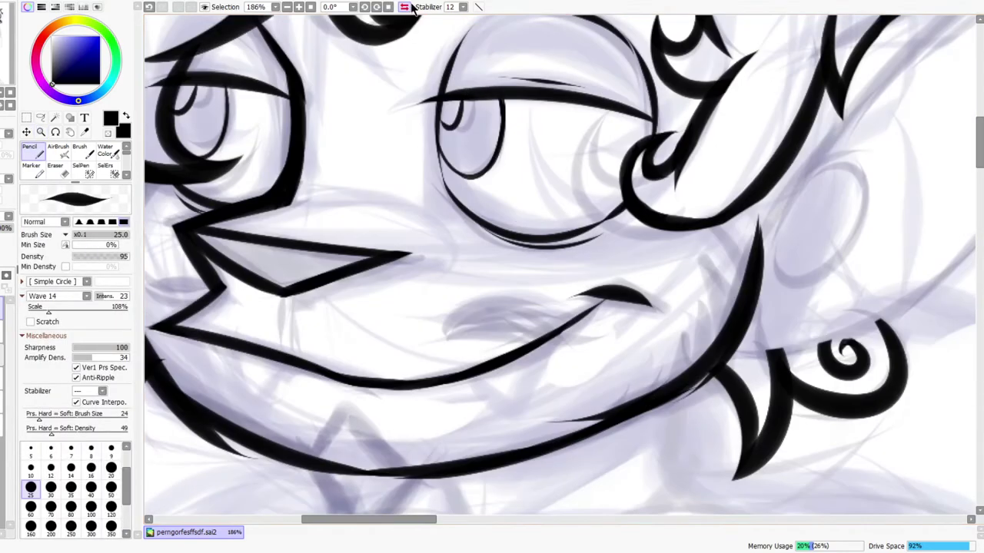
# Thicken the underside of the near jawline between the chin and the cheek tuft in mirrored view
pyautogui.scroll(-3, 714, 439)
pyautogui.moveTo(446, 360); pyautogui.dragTo(624, 309)
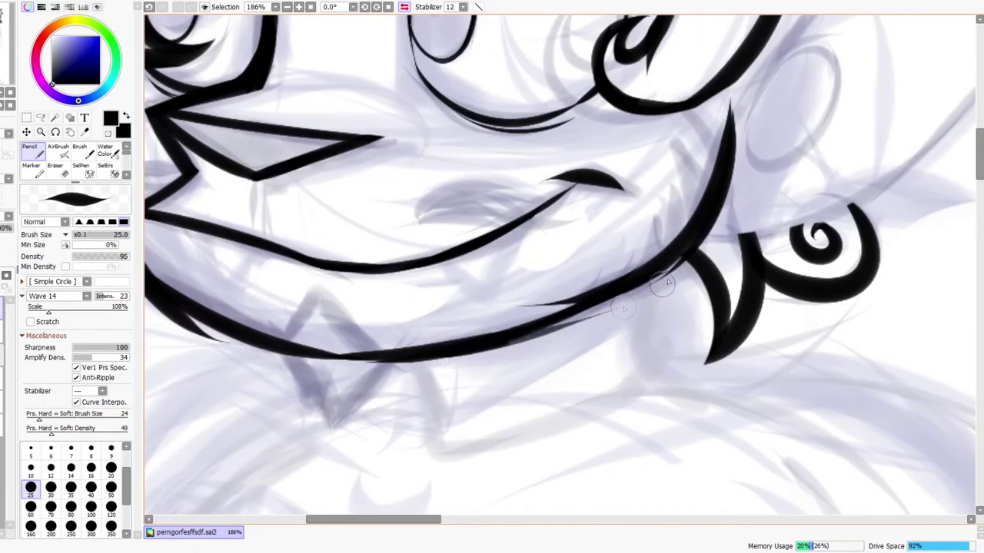
pyautogui.hotkey('ctrl', 'z')
pyautogui.moveTo(481, 345); pyautogui.dragTo(721, 240)
pyautogui.hotkey('ctrl', 'z')
pyautogui.moveTo(499, 342); pyautogui.dragTo(717, 240)
pyautogui.moveTo(526, 330); pyautogui.dragTo(686, 250)
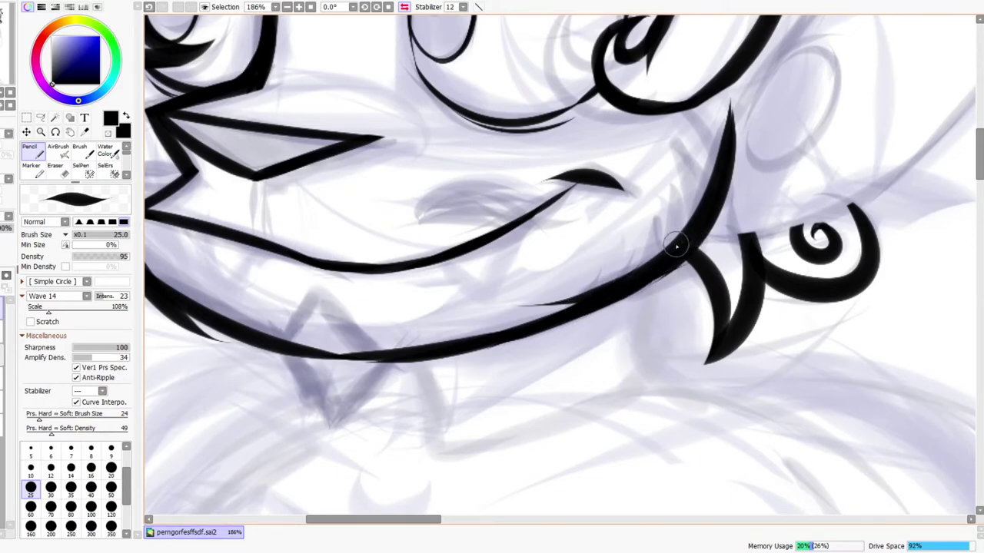
# Examine the finished jawline and overall face shape from a distance
pyautogui.hotkey('ctrl', 'space')
pyautogui.moveTo(703, 249); pyautogui.dragTo(614, 308)
pyautogui.moveTo(718, 222); pyautogui.dragTo(815, 177)
pyautogui.moveTo(650, 326); pyautogui.dragTo(712, 293)
pyautogui.hotkey('ctrl', 'space')
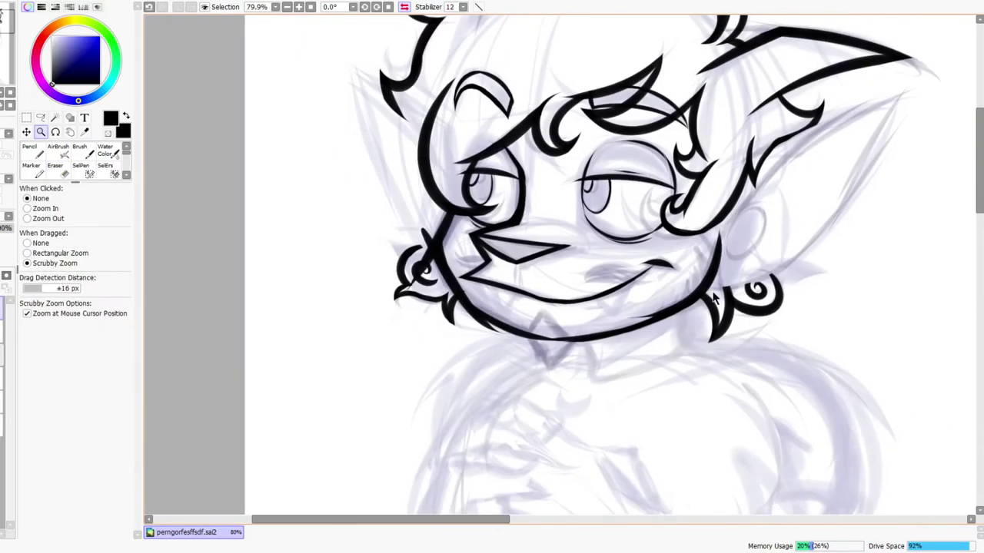
pyautogui.moveTo(744, 241); pyautogui.dragTo(688, 383)
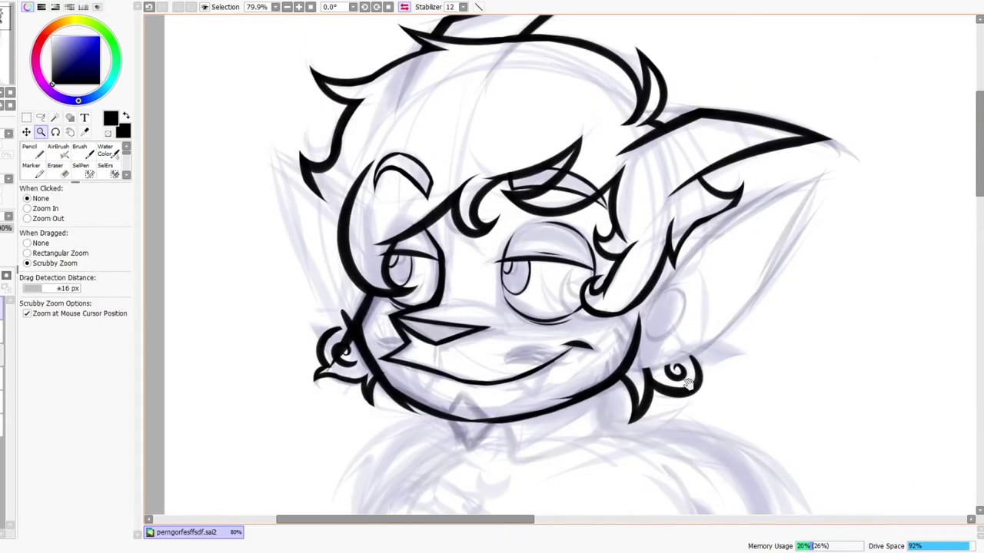
pyautogui.moveTo(619, 347); pyautogui.dragTo(620, 330)
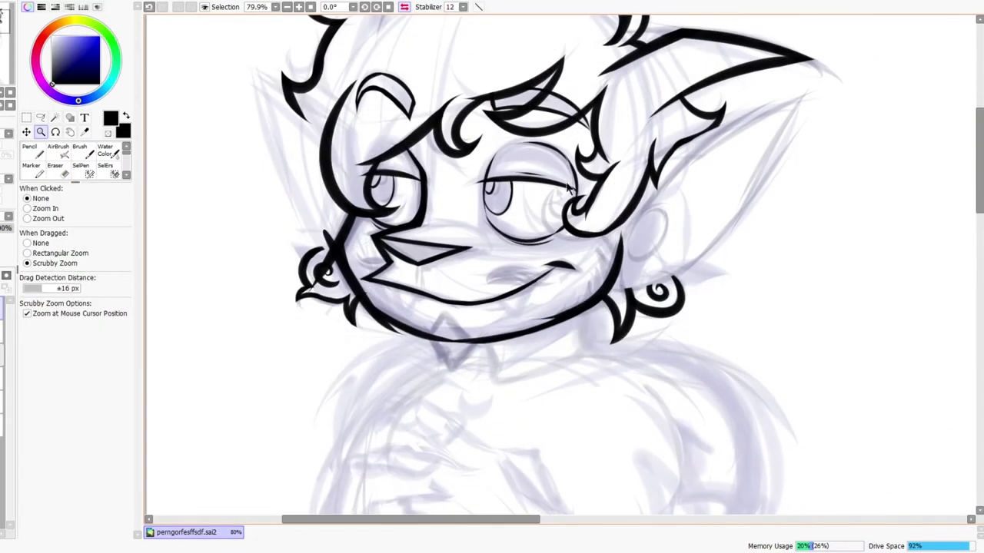
# Erase the crossing cheek and jaw line ends that overshoot into the far spiral curl and below the jaw
pyautogui.moveTo(335, 209); pyautogui.dragTo(356, 185)
pyautogui.moveTo(355, 219); pyautogui.dragTo(303, 307)
pyautogui.moveTo(321, 265)
pyautogui.mouseDown()
pyautogui.moveTo(343, 455)
pyautogui.moveTo(309, 321)
pyautogui.moveTo(269, 434)
pyautogui.mouseUp()
pyautogui.moveTo(316, 481)
pyautogui.mouseDown()
pyautogui.moveTo(292, 373)
pyautogui.moveTo(294, 315)
pyautogui.mouseUp()
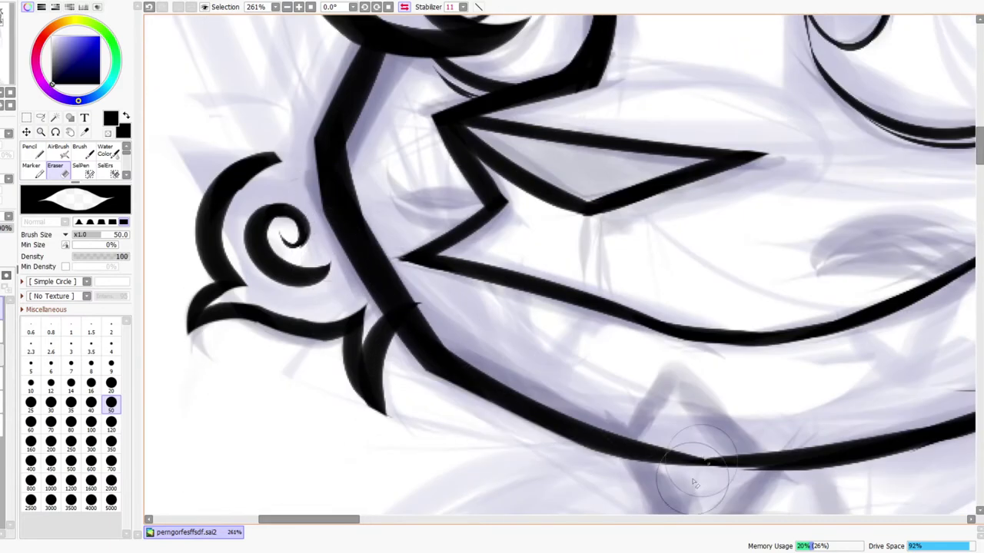
# Erase the jawline inside the sketched chin diamond and clean the stray stroke ends along the near jaw
pyautogui.moveTo(655, 431)
pyautogui.mouseDown()
pyautogui.moveTo(497, 282)
pyautogui.moveTo(514, 329)
pyautogui.moveTo(538, 350)
pyautogui.moveTo(573, 306)
pyautogui.mouseUp()
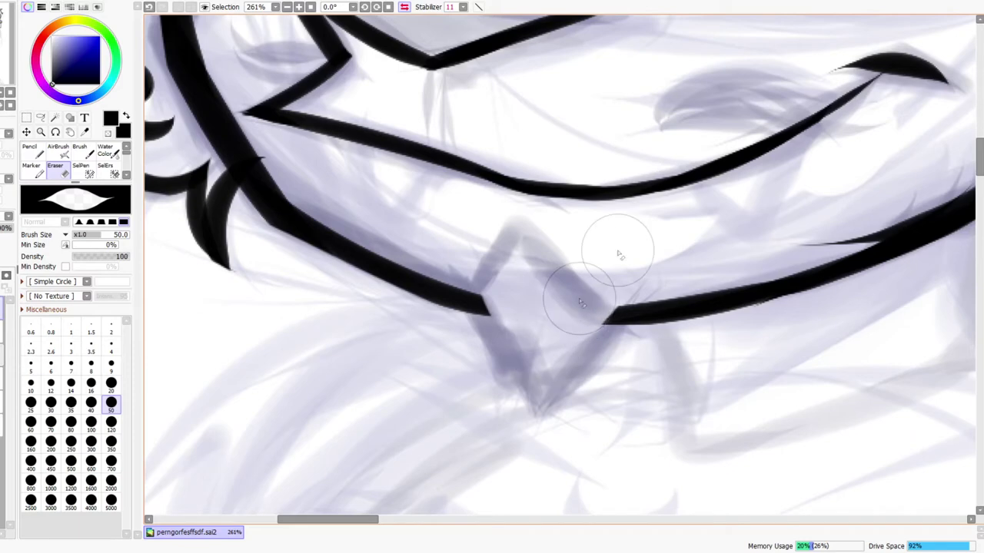
pyautogui.moveTo(637, 229); pyautogui.dragTo(734, 188)
pyautogui.moveTo(659, 234); pyautogui.dragTo(563, 296)
pyautogui.moveTo(492, 323); pyautogui.dragTo(676, 299)
pyautogui.hotkey('ctrl', 'z')
pyautogui.moveTo(482, 326); pyautogui.dragTo(723, 265)
pyautogui.moveTo(705, 282)
pyautogui.mouseDown()
pyautogui.moveTo(502, 398)
pyautogui.moveTo(641, 317)
pyautogui.mouseUp()
pyautogui.moveTo(505, 385); pyautogui.dragTo(685, 261)
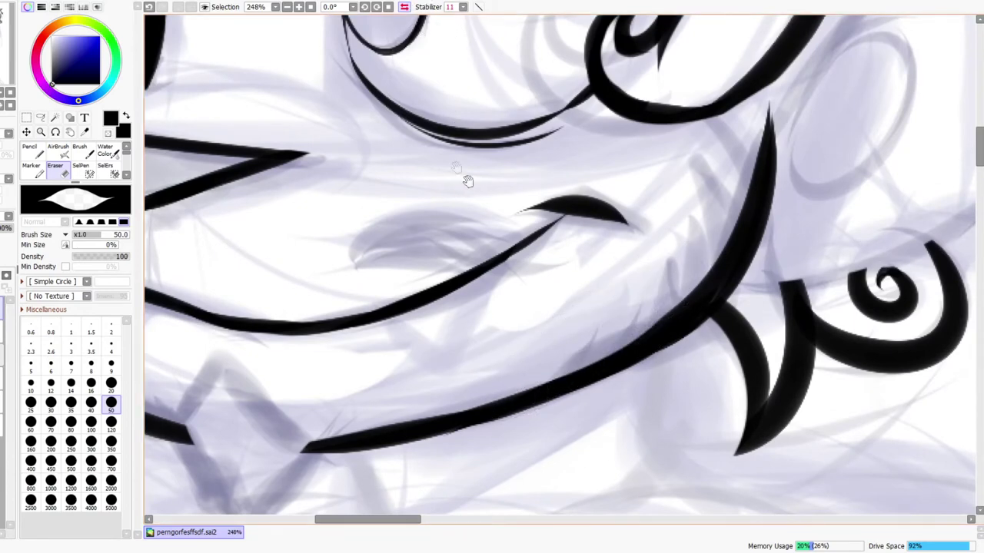
# Smooth the angular bend of the far cheek contour with short pencil strokes after checking the face in mirrored view
pyautogui.moveTo(456, 164); pyautogui.dragTo(528, 244)
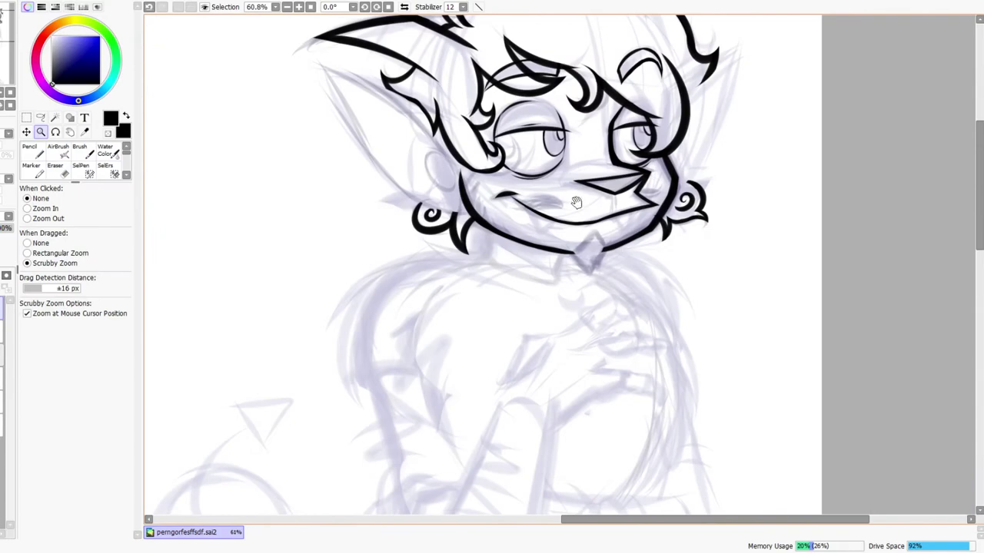
pyautogui.moveTo(577, 202); pyautogui.dragTo(520, 262)
pyautogui.moveTo(618, 225); pyautogui.dragTo(648, 201)
pyautogui.moveTo(635, 265); pyautogui.dragTo(640, 234)
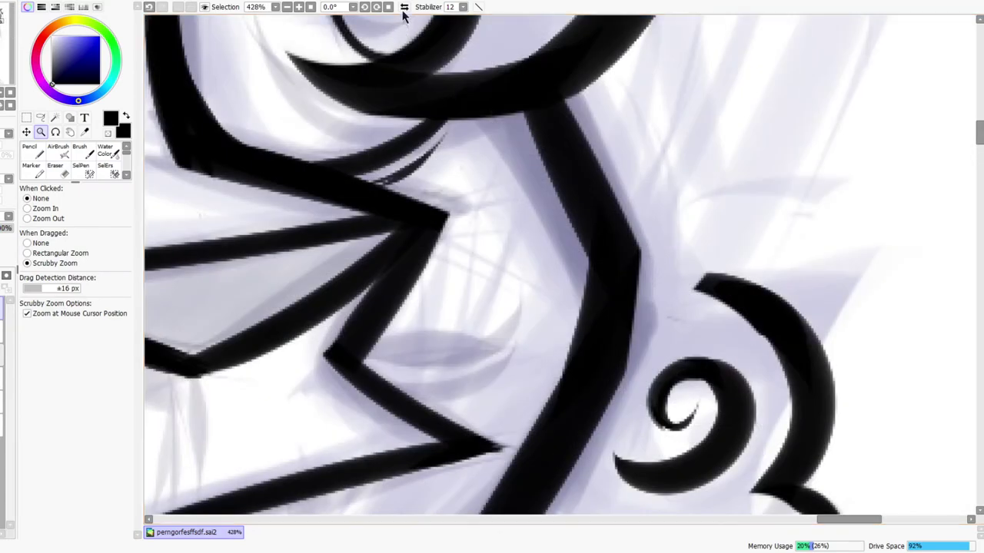
pyautogui.click(405, 8)
pyautogui.press('n')
pyautogui.moveTo(490, 263); pyautogui.dragTo(490, 336)
pyautogui.hotkey('ctrl', 'z')
pyautogui.hotkey('ctrl', 'z')
pyautogui.moveTo(501, 236); pyautogui.dragTo(490, 313)
pyautogui.moveTo(479, 246)
pyautogui.mouseDown()
pyautogui.moveTo(512, 376)
pyautogui.moveTo(459, 289)
pyautogui.mouseUp()
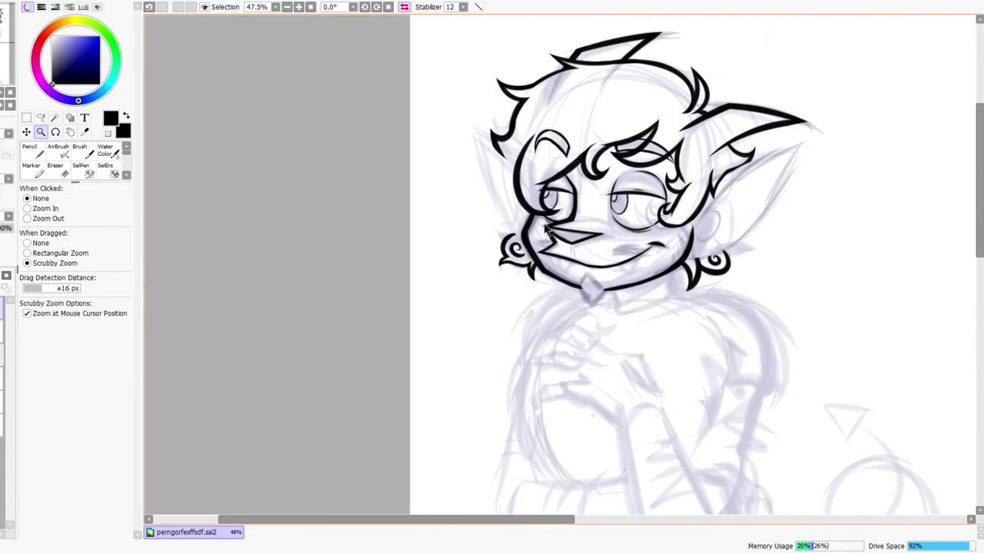
# Smooth and thicken the inner edge of the far cheek contour beside the spiral curl with pencil strokes
pyautogui.moveTo(619, 338); pyautogui.dragTo(536, 414)
pyautogui.moveTo(492, 304); pyautogui.dragTo(484, 224)
pyautogui.press('e')
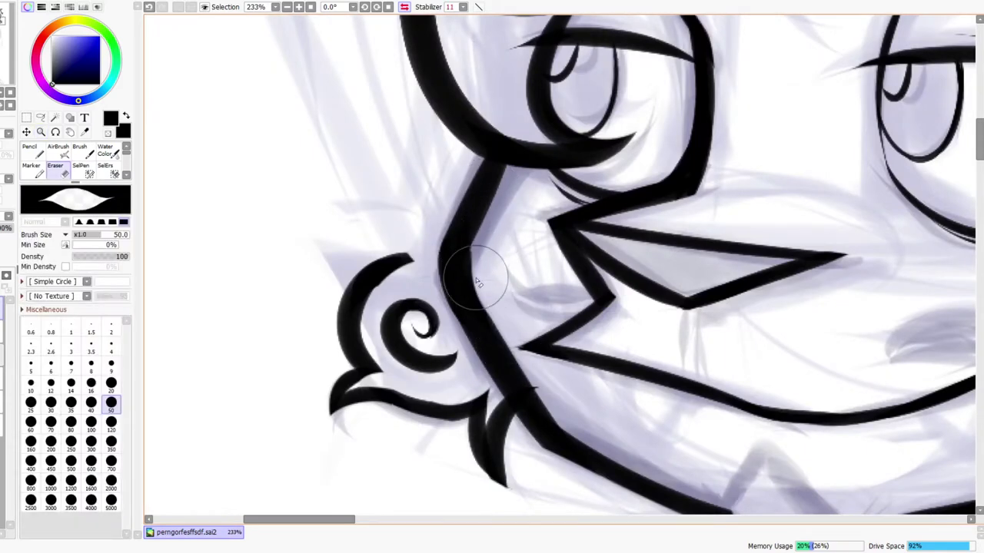
pyautogui.press('n')
pyautogui.moveTo(471, 248); pyautogui.dragTo(496, 335)
pyautogui.hotkey('ctrl', 'z')
pyautogui.moveTo(466, 229); pyautogui.dragTo(520, 382)
pyautogui.moveTo(463, 251); pyautogui.dragTo(538, 398)
pyautogui.hotkey('ctrl', 'space')
pyautogui.moveTo(588, 280); pyautogui.dragTo(491, 302)
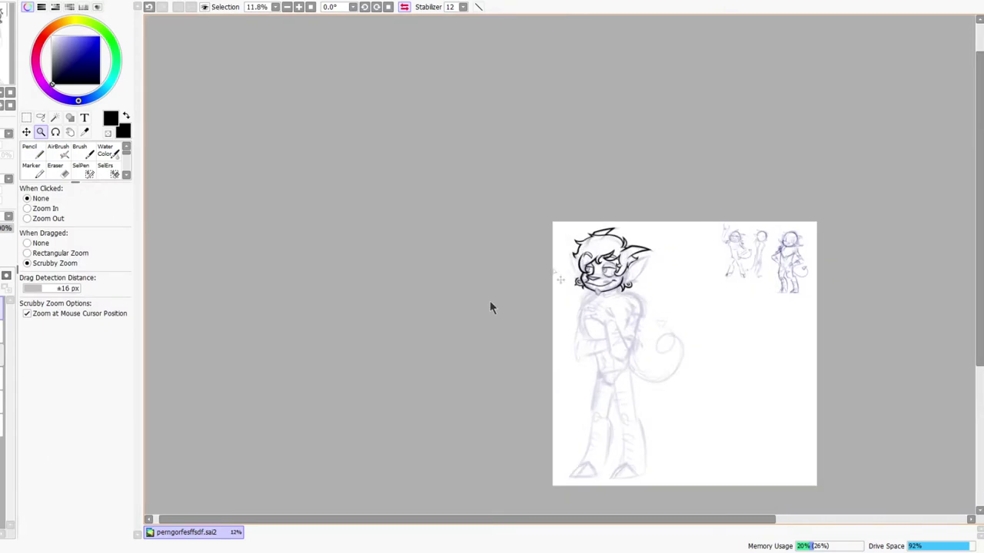
# Examine the cheek and jaw contours from a distance and up close in the flipped view
pyautogui.moveTo(591, 284); pyautogui.dragTo(626, 276)
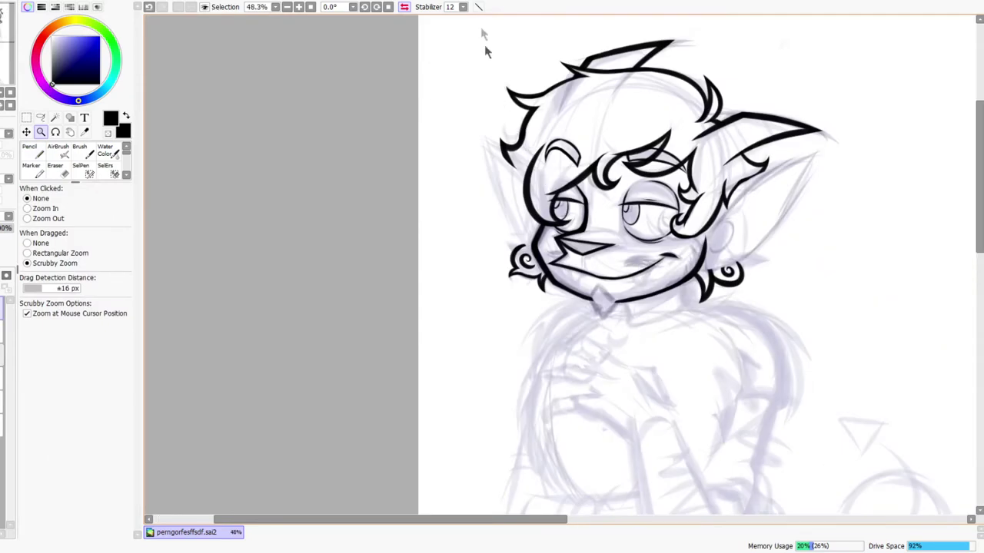
pyautogui.click(404, 7)
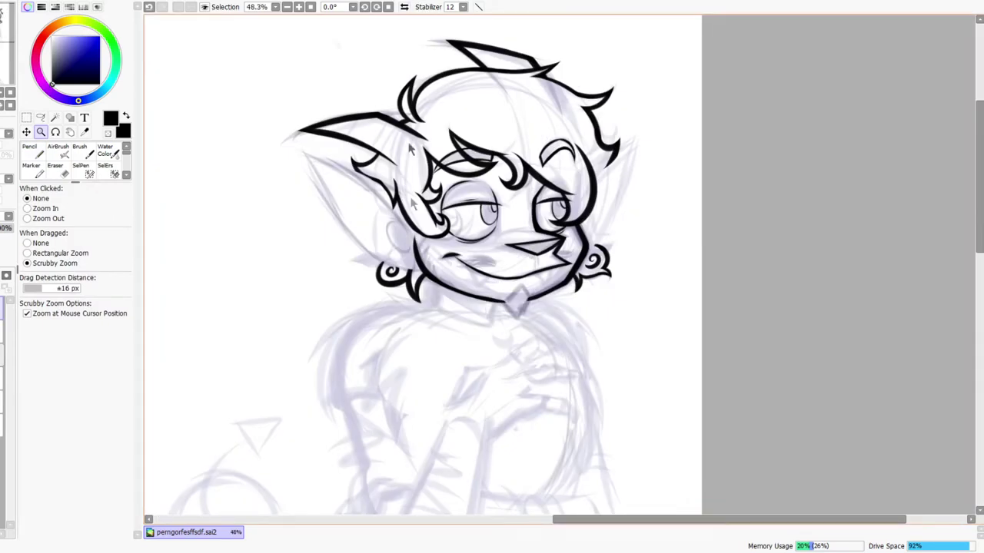
pyautogui.moveTo(464, 297); pyautogui.dragTo(432, 329)
pyautogui.moveTo(479, 304); pyautogui.dragTo(500, 312)
pyautogui.moveTo(621, 213); pyautogui.dragTo(626, 215)
pyautogui.press('e')
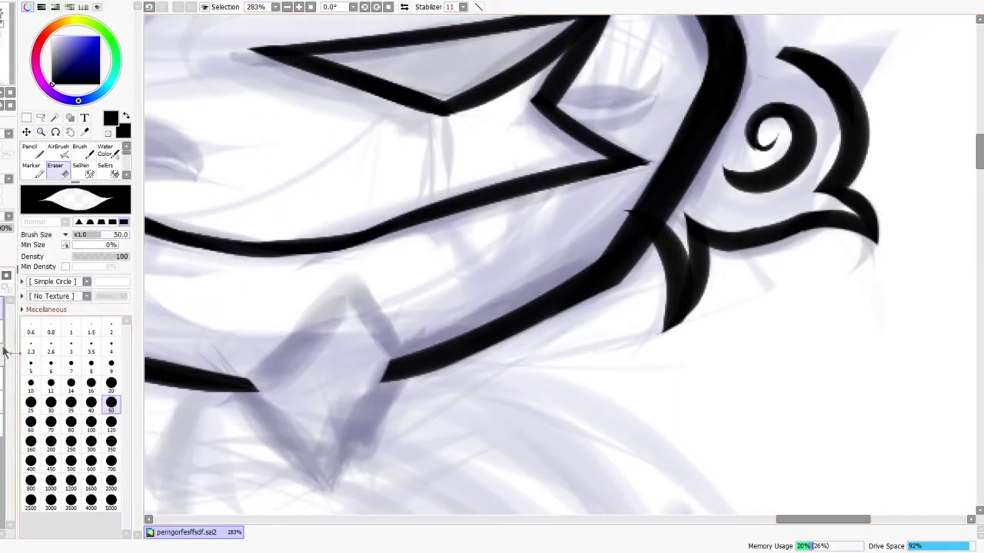
pyautogui.hotkey('ctrl', 'space')
pyautogui.moveTo(638, 197); pyautogui.dragTo(617, 180)
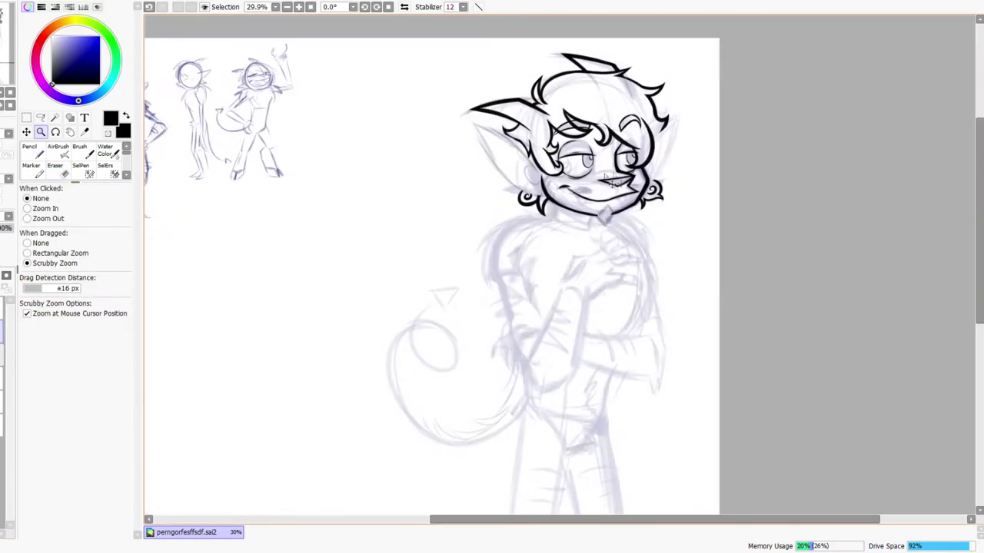
# Thicken the near jawline between the chin diamond and the cheek tuft with overlapping pencil strokes
pyautogui.moveTo(687, 136); pyautogui.dragTo(667, 236)
pyautogui.moveTo(683, 352)
pyautogui.mouseDown()
pyautogui.moveTo(664, 333)
pyautogui.moveTo(648, 286)
pyautogui.mouseUp()
pyautogui.click(405, 7)
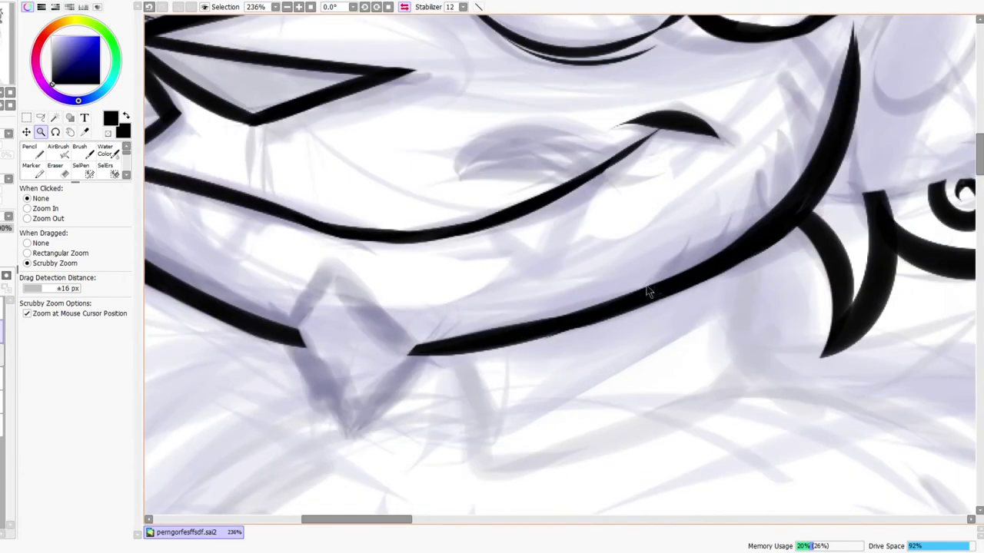
pyautogui.press('n')
pyautogui.moveTo(465, 339); pyautogui.dragTo(764, 209)
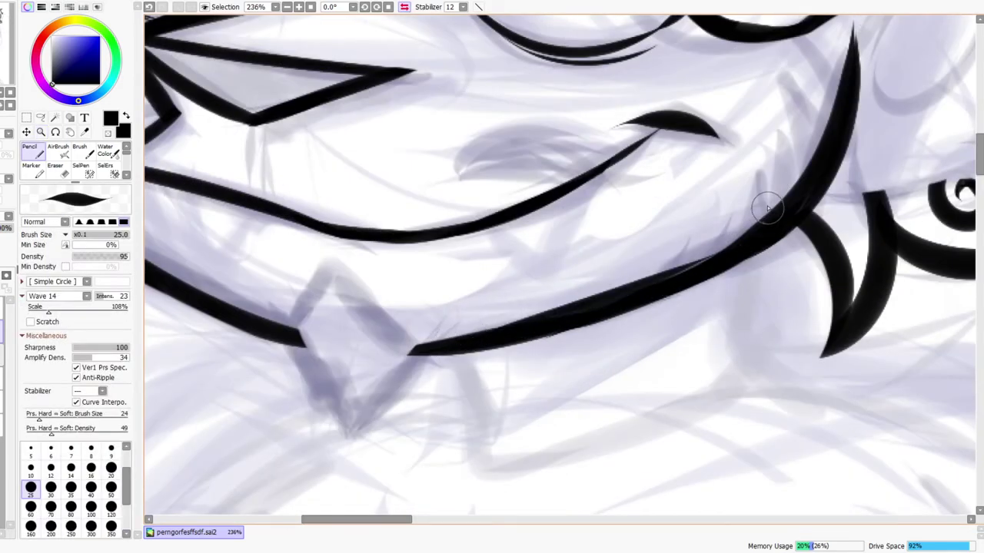
pyautogui.moveTo(582, 305); pyautogui.dragTo(770, 216)
pyautogui.moveTo(644, 281)
pyautogui.mouseDown()
pyautogui.moveTo(728, 248)
pyautogui.moveTo(821, 187)
pyautogui.moveTo(764, 210)
pyautogui.mouseUp()
pyautogui.moveTo(816, 176); pyautogui.dragTo(697, 252)
pyautogui.moveTo(651, 279); pyautogui.dragTo(664, 245)
pyautogui.moveTo(603, 295); pyautogui.dragTo(571, 231)
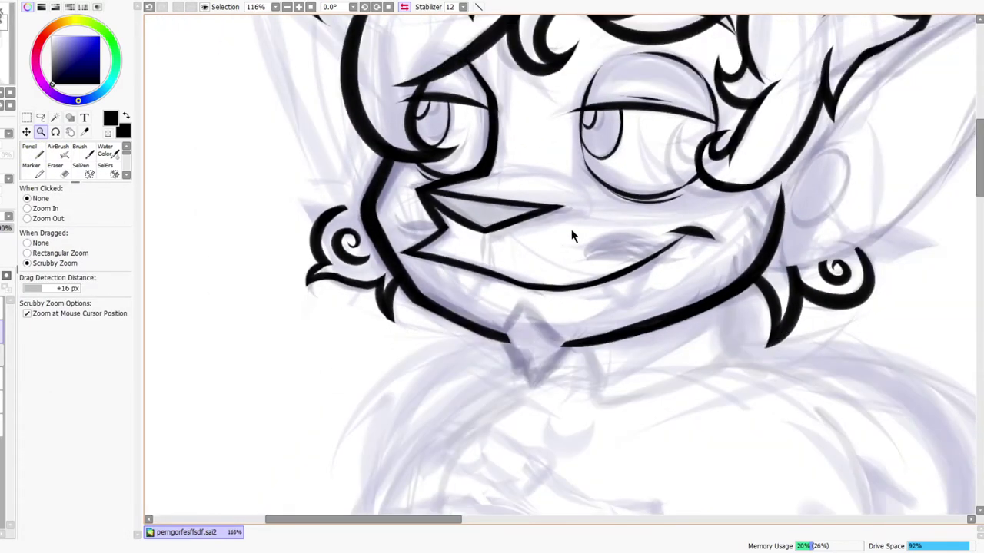
# Hide the rough body sketch and compare the head's line art in both view orientations
pyautogui.moveTo(495, 184)
pyautogui.mouseDown()
pyautogui.moveTo(582, 201)
pyautogui.moveTo(522, 303)
pyautogui.moveTo(495, 321)
pyautogui.moveTo(511, 321)
pyautogui.mouseUp()
pyautogui.moveTo(504, 259); pyautogui.dragTo(513, 259)
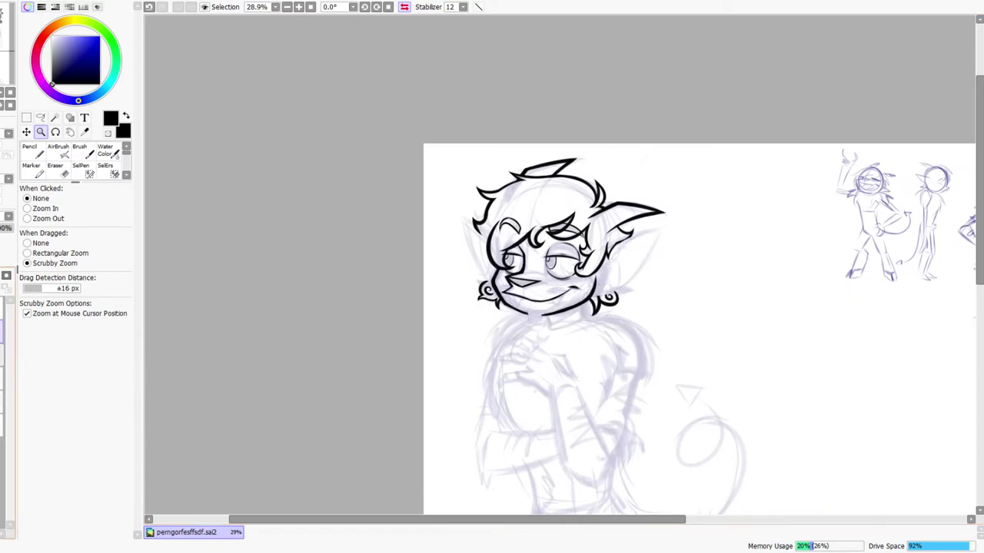
pyautogui.click(3, 355)
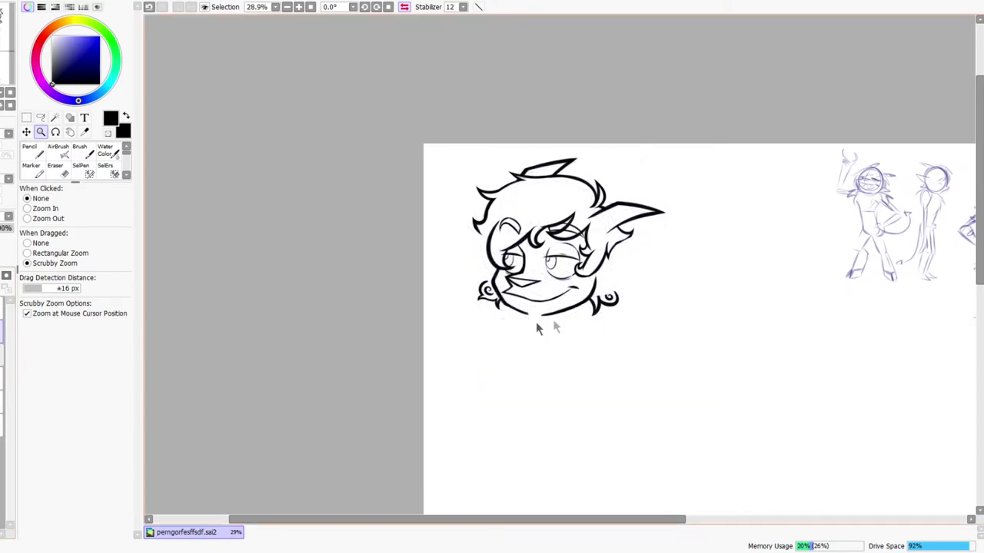
pyautogui.moveTo(551, 320); pyautogui.dragTo(560, 324)
pyautogui.scroll(9, 563, 285)
pyautogui.click(403, 7)
# Thicken the outer side of the near eye's outline with a curved pencil stroke
pyautogui.scroll(-3, 555, 253)
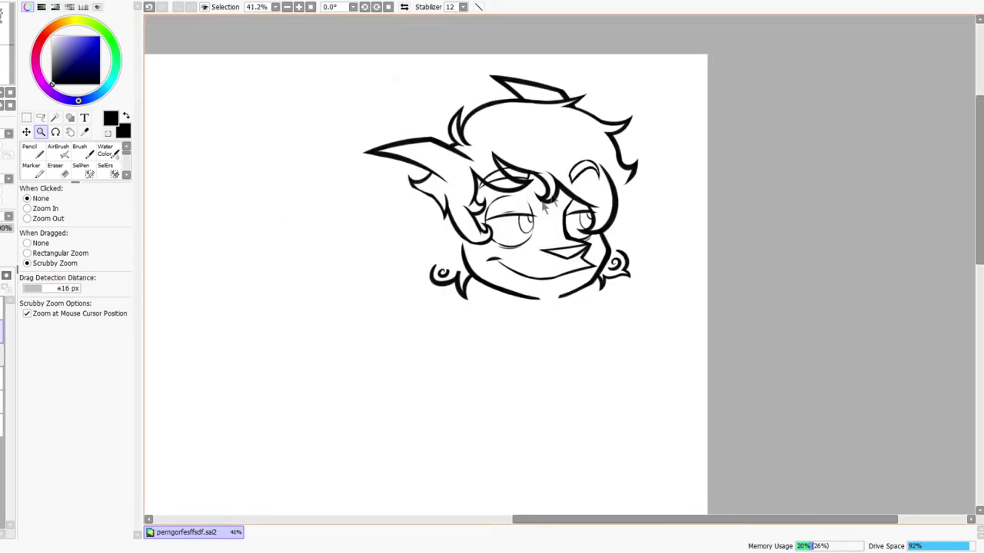
pyautogui.scroll(6, 542, 209)
pyautogui.scroll(6, 436, 252)
pyautogui.press('n')
pyautogui.moveTo(404, 298)
pyautogui.mouseDown()
pyautogui.moveTo(398, 223)
pyautogui.moveTo(417, 149)
pyautogui.mouseUp()
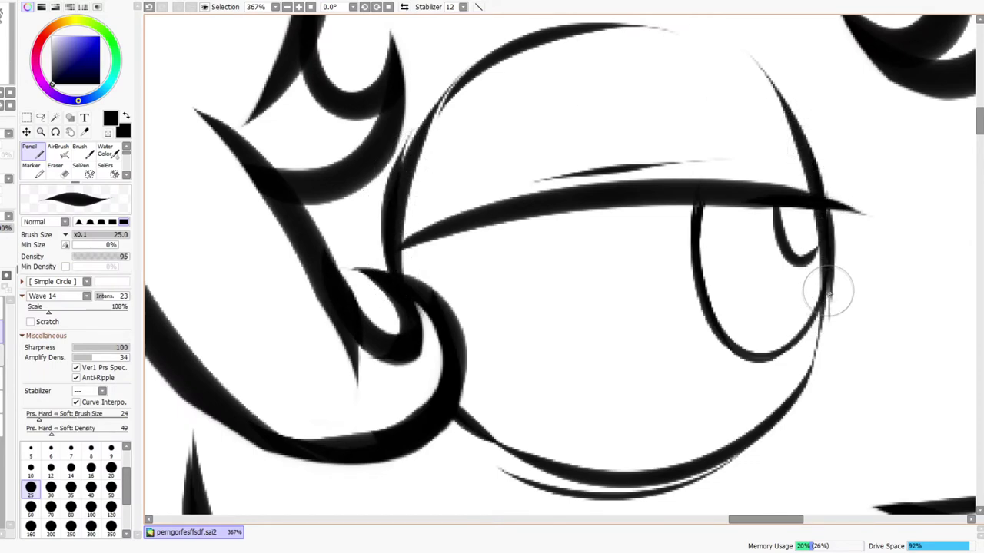
pyautogui.scroll(-12, 826, 323)
# Show the rough sketches again and examine the head and chin area against the full figure
pyautogui.moveTo(861, 425); pyautogui.dragTo(677, 352)
pyautogui.moveTo(701, 174); pyautogui.dragTo(727, 155)
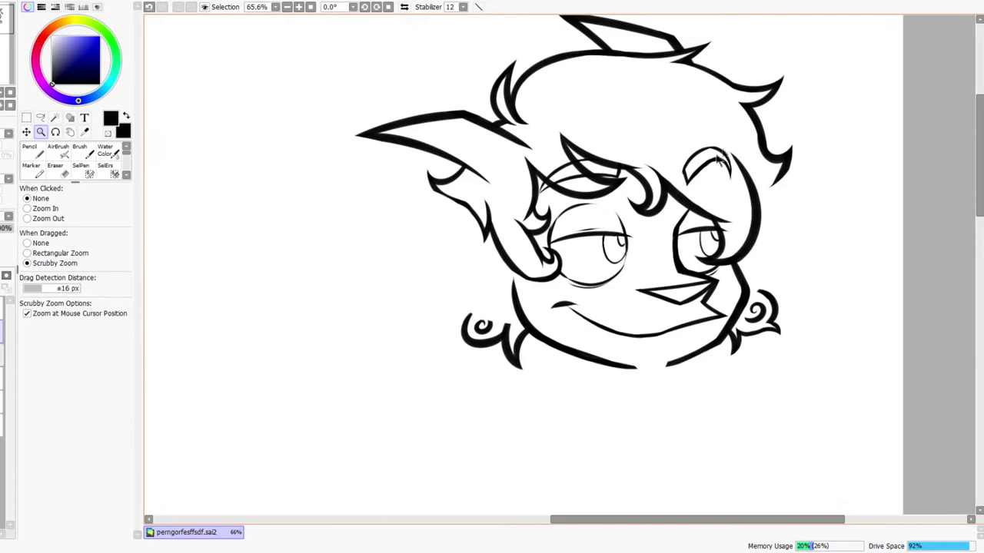
pyautogui.click(404, 8)
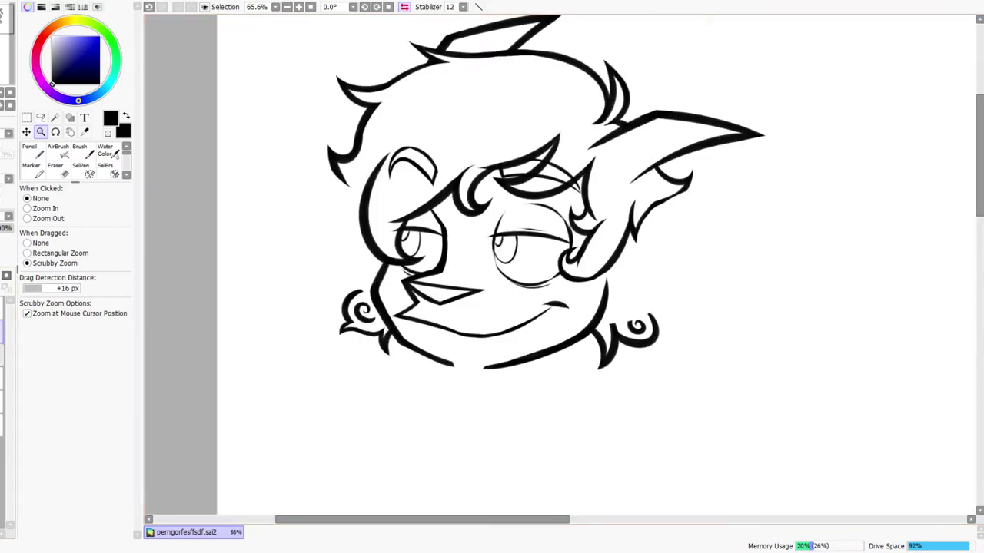
pyautogui.click(3, 355)
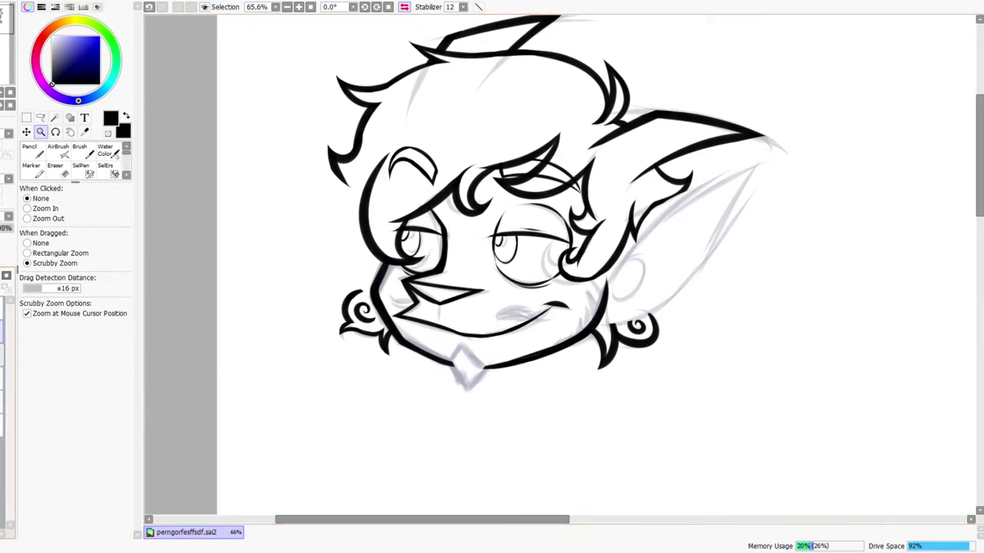
pyautogui.click(3, 379)
pyautogui.moveTo(582, 292); pyautogui.dragTo(546, 314)
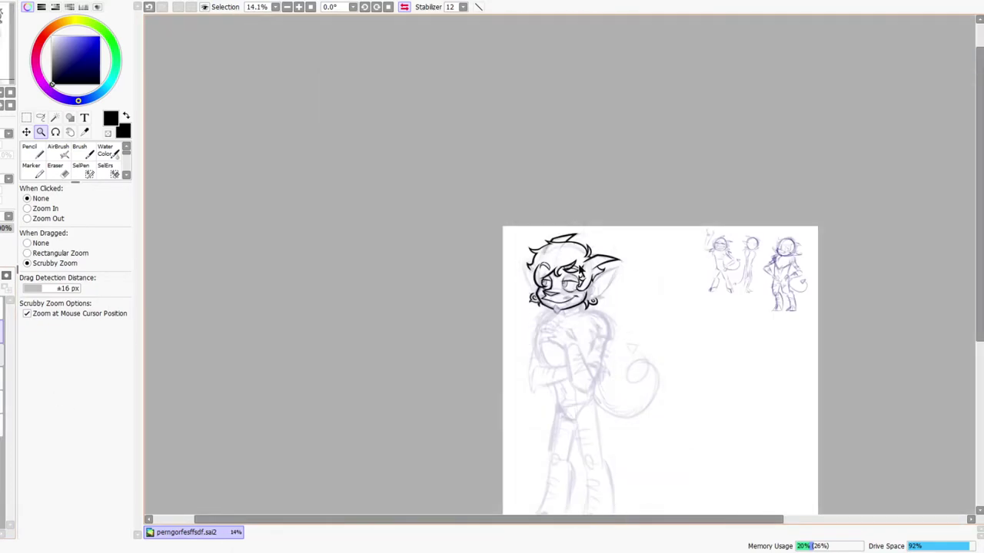
pyautogui.scroll(5, 512, 287)
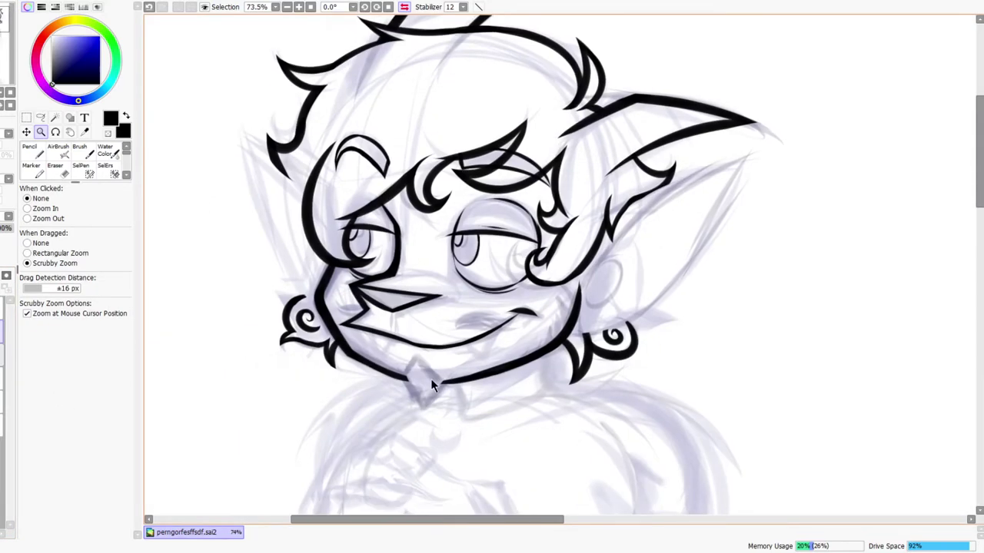
pyautogui.scroll(-5, 431, 379)
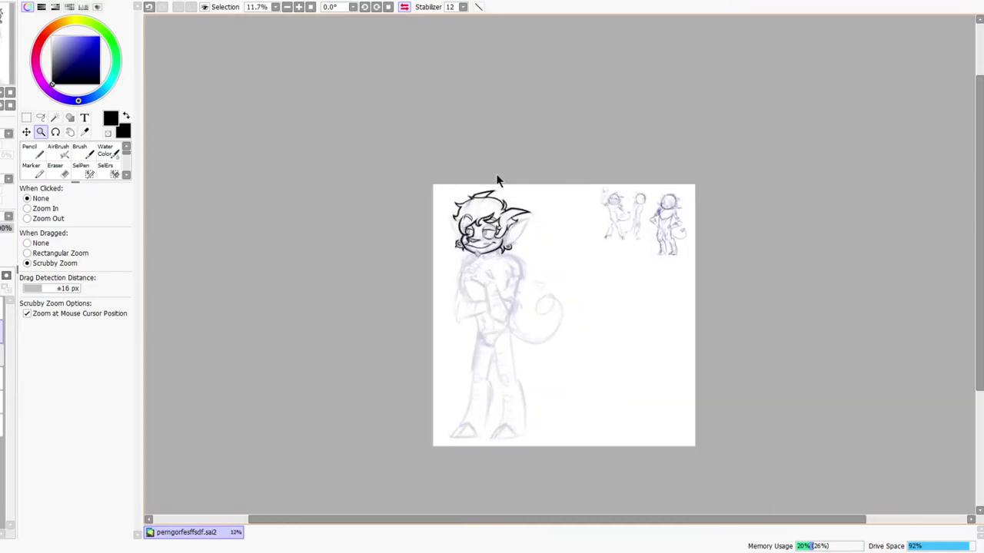
pyautogui.scroll(6, 480, 254)
pyautogui.scroll(-3, 513, 329)
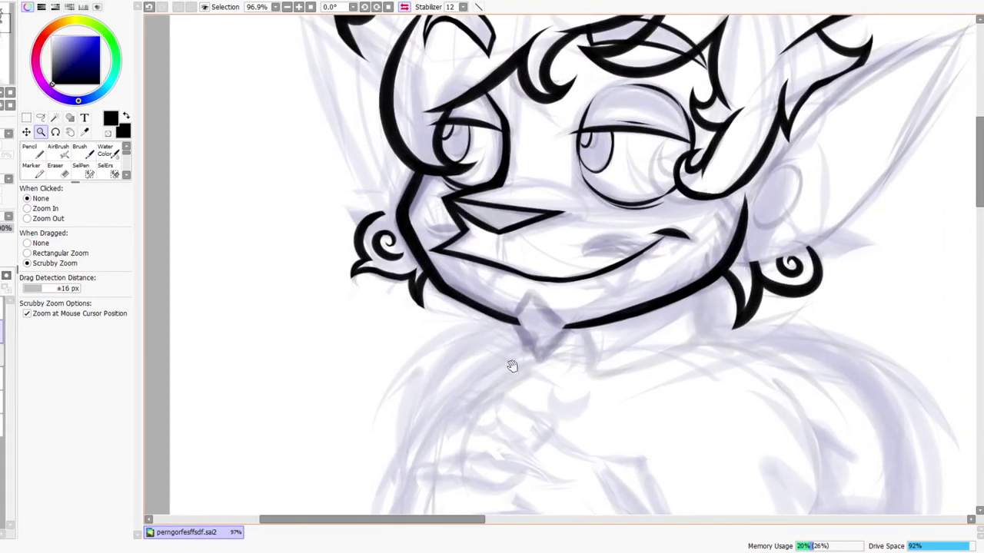
pyautogui.scroll(5, 538, 330)
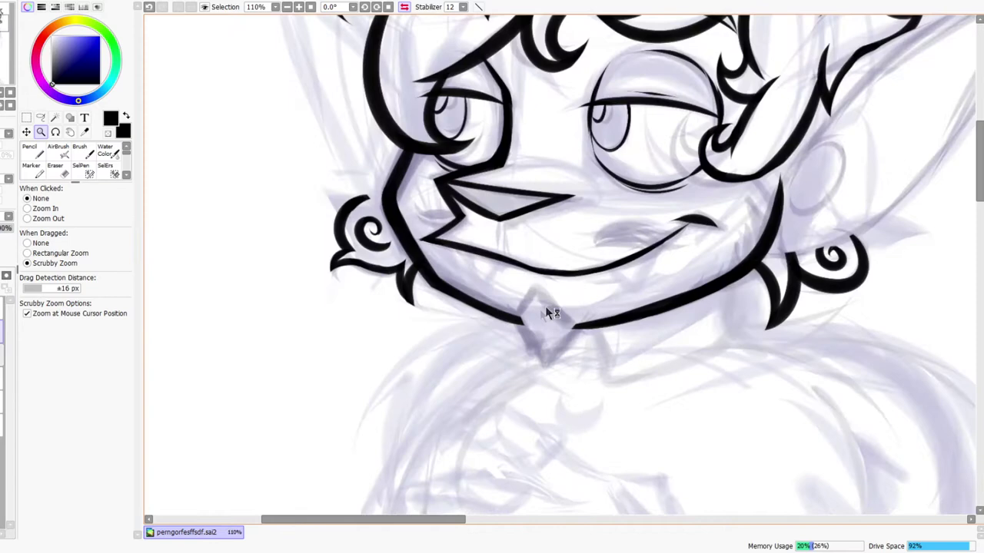
# Ink a pointed goatee below the chin diamond with two tapered side strokes and a central spike
pyautogui.press('n')
pyautogui.moveTo(494, 321); pyautogui.dragTo(592, 488)
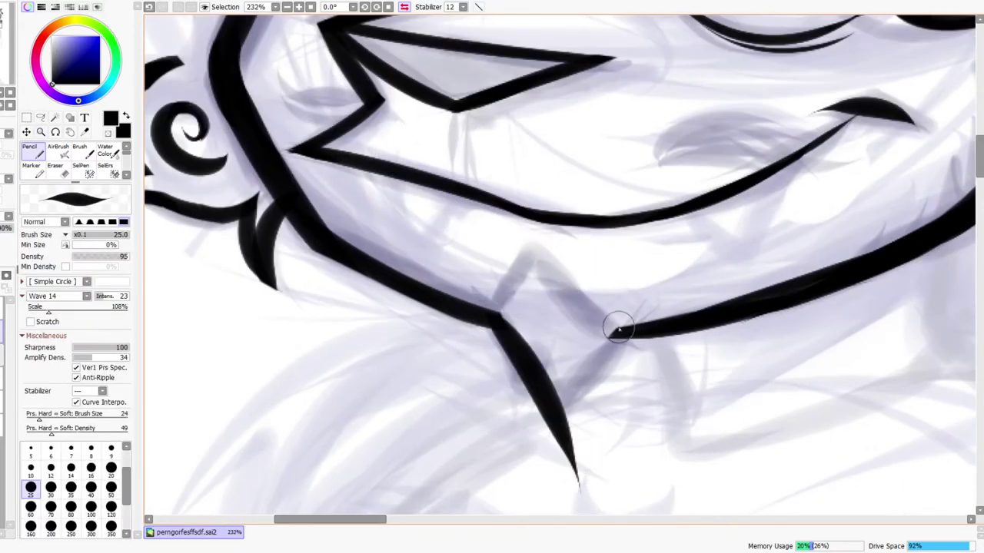
pyautogui.hotkey('ctrl', 'z')
pyautogui.moveTo(486, 314); pyautogui.dragTo(550, 492)
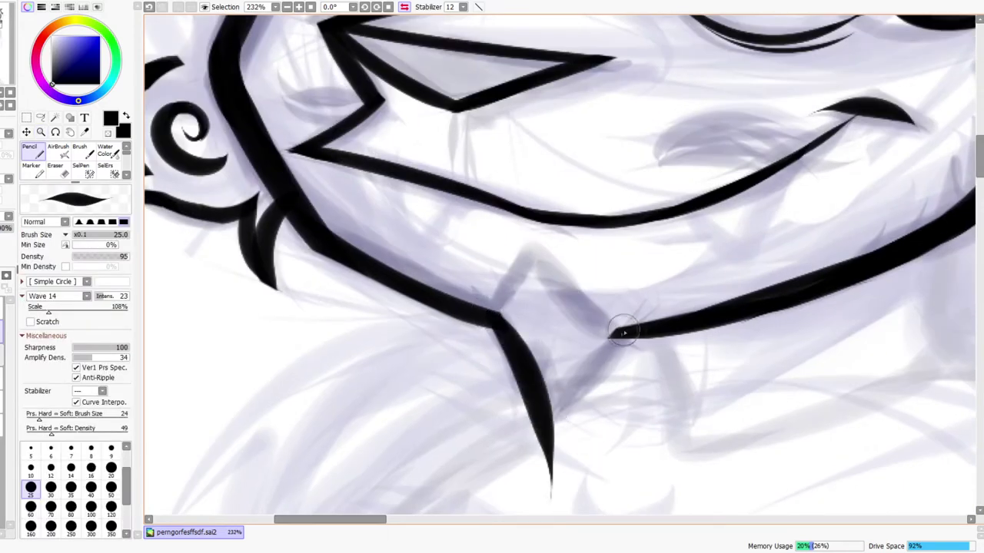
pyautogui.hotkey('ctrl', 'z')
pyautogui.moveTo(476, 314); pyautogui.dragTo(540, 471)
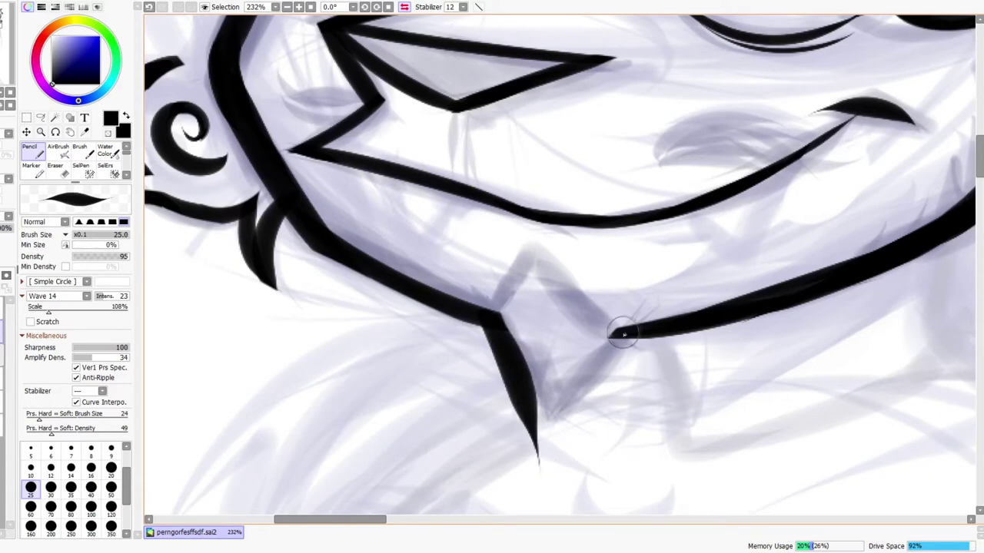
pyautogui.moveTo(617, 332); pyautogui.dragTo(546, 478)
pyautogui.moveTo(523, 415); pyautogui.dragTo(528, 339)
pyautogui.hotkey('ctrl', 'z')
pyautogui.moveTo(531, 419)
pyautogui.mouseDown()
pyautogui.moveTo(540, 340)
pyautogui.moveTo(592, 515)
pyautogui.mouseUp()
pyautogui.hotkey('ctrl', 'space')
pyautogui.moveTo(624, 405); pyautogui.dragTo(646, 390)
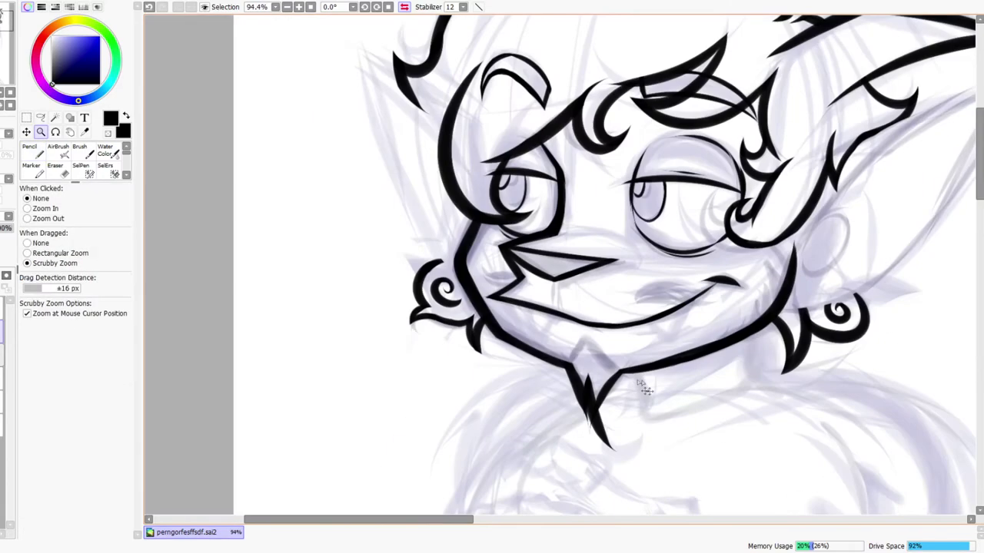
# Erase the goatee's overshooting tip and stray marks, and redefine the inner edge of its central spike
pyautogui.moveTo(621, 430); pyautogui.dragTo(596, 369)
pyautogui.press('e')
pyautogui.press('space')
pyautogui.moveTo(567, 499); pyautogui.dragTo(555, 370)
pyautogui.moveTo(554, 258)
pyautogui.mouseDown()
pyautogui.moveTo(523, 357)
pyautogui.moveTo(520, 342)
pyautogui.moveTo(577, 292)
pyautogui.moveTo(509, 241)
pyautogui.moveTo(549, 362)
pyautogui.moveTo(488, 110)
pyautogui.moveTo(510, 77)
pyautogui.moveTo(528, 248)
pyautogui.mouseUp()
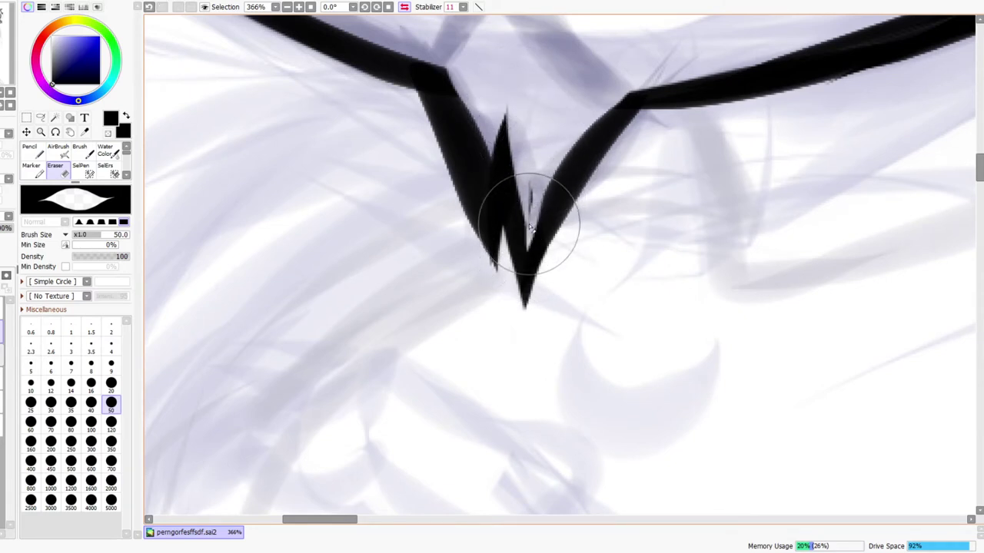
pyautogui.press('b')
pyautogui.hotkey('ctrl', 'z')
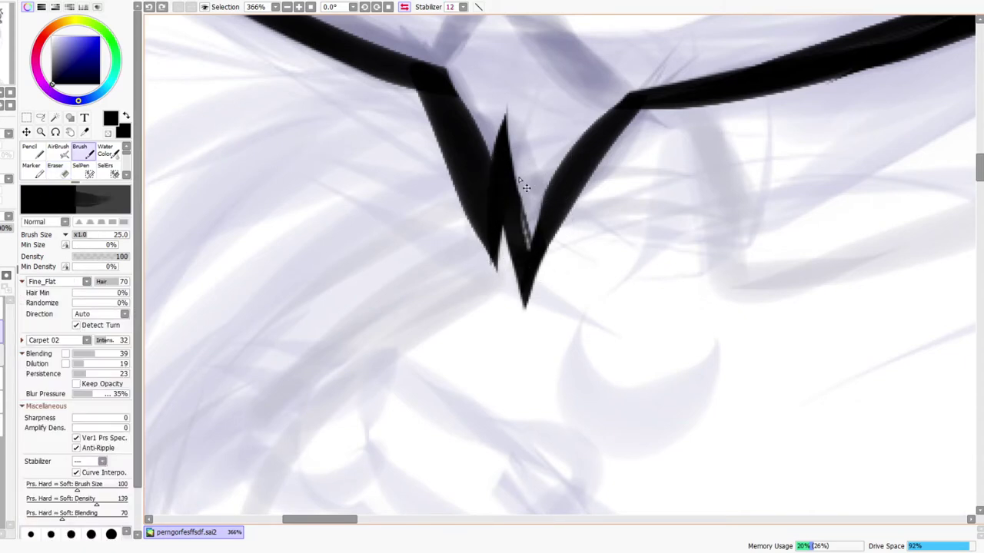
pyautogui.press('n')
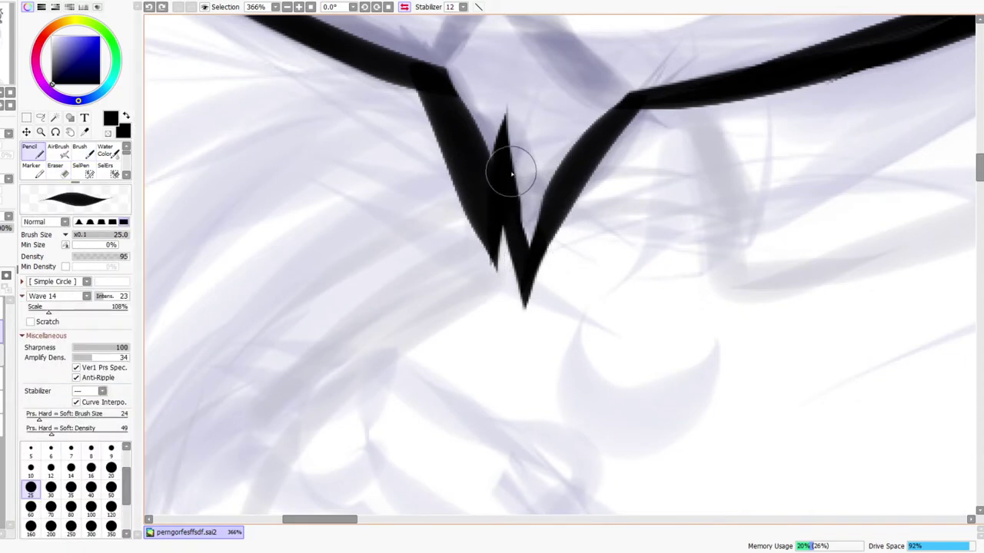
pyautogui.moveTo(526, 252); pyautogui.dragTo(564, 180)
# Flip the view and fill out the goatee's side strokes and lower point with short pencil strokes
pyautogui.hotkey('ctrl', 'space')
pyautogui.moveTo(579, 174)
pyautogui.mouseDown()
pyautogui.moveTo(621, 172)
pyautogui.moveTo(530, 218)
pyautogui.mouseUp()
pyautogui.click(404, 7)
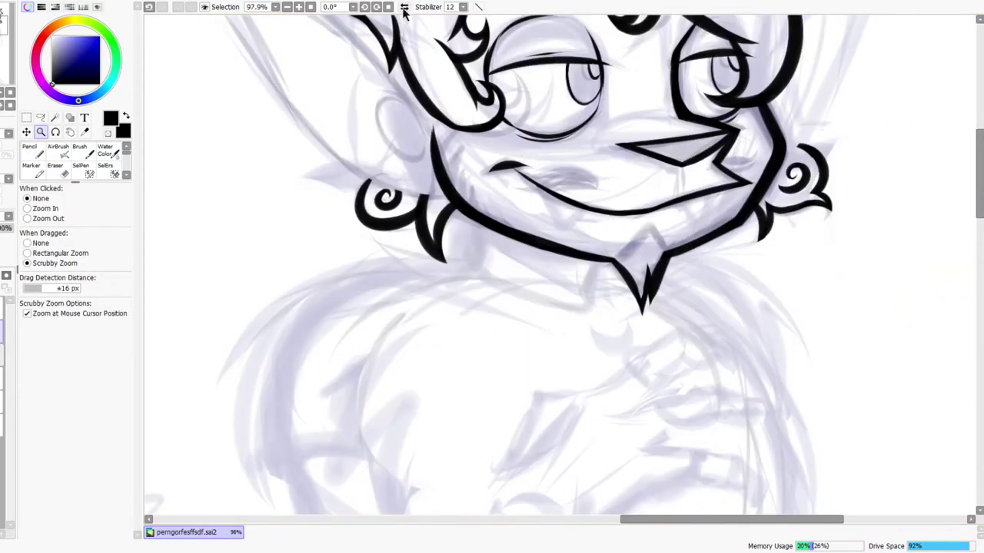
pyautogui.moveTo(675, 264); pyautogui.dragTo(753, 266)
pyautogui.press('n')
pyautogui.moveTo(553, 332); pyautogui.dragTo(543, 383)
pyautogui.moveTo(570, 330); pyautogui.dragTo(541, 369)
pyautogui.moveTo(505, 301); pyautogui.dragTo(551, 406)
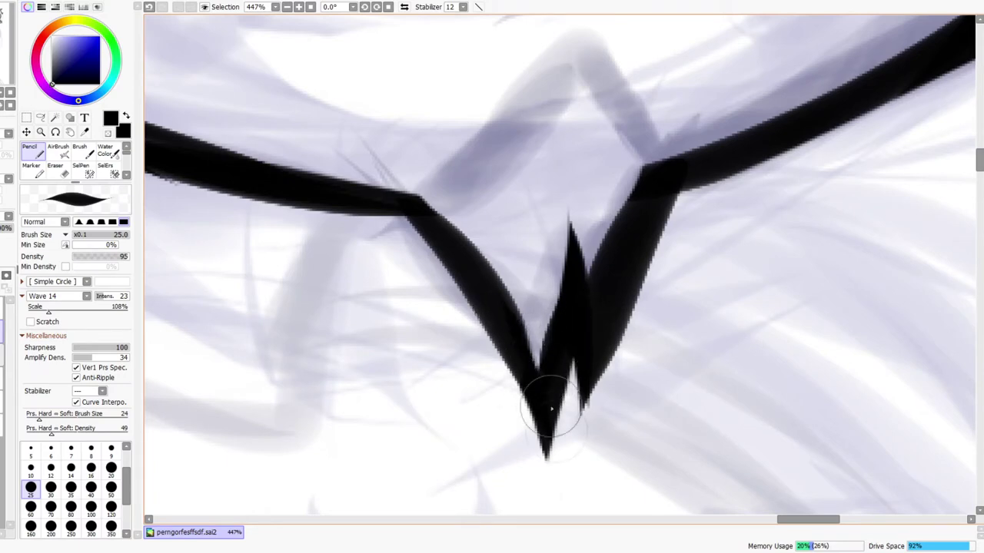
# Examine the head with its goatee in both view orientations, briefly hiding the rough body sketch
pyautogui.hotkey('ctrl', 'space')
pyautogui.moveTo(593, 282)
pyautogui.mouseDown()
pyautogui.moveTo(577, 315)
pyautogui.moveTo(614, 323)
pyautogui.mouseUp()
pyautogui.scroll(3, 614, 322)
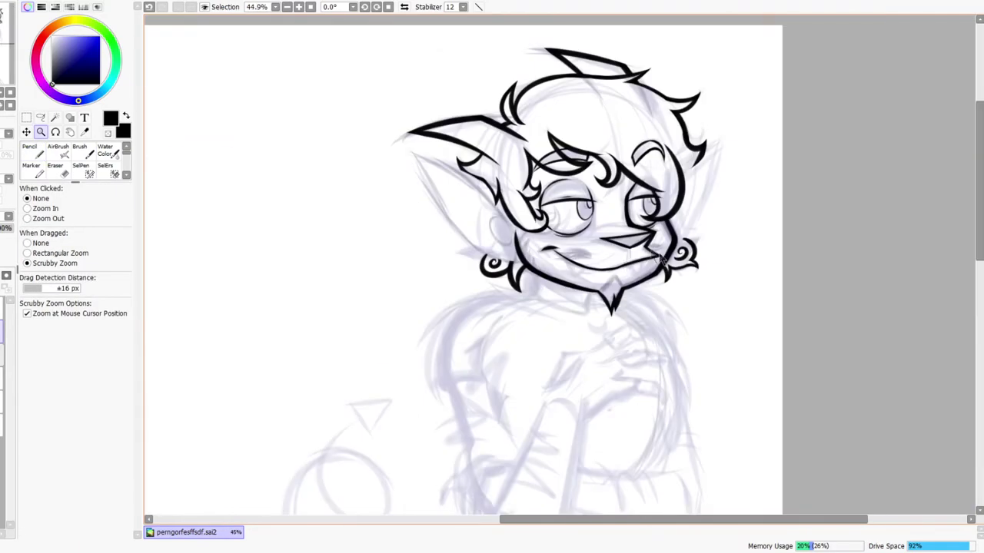
pyautogui.click(2, 401)
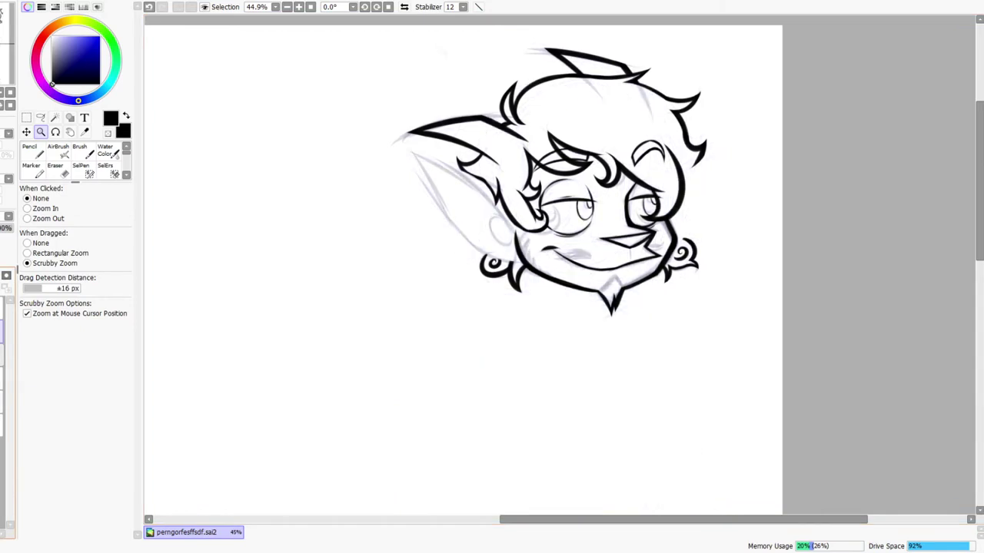
pyautogui.hotkey('ctrl', 'z')
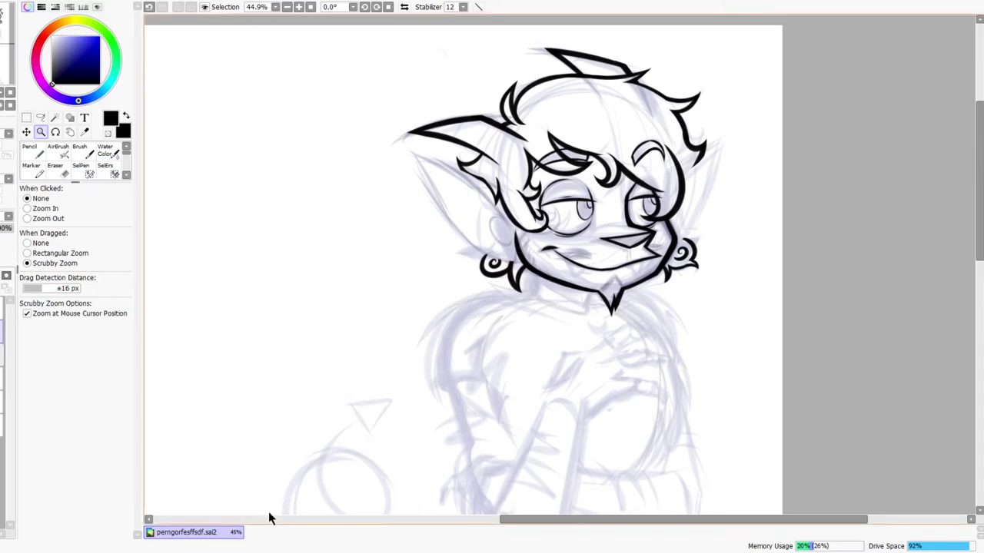
pyautogui.moveTo(560, 230)
pyautogui.mouseDown()
pyautogui.moveTo(701, 202)
pyautogui.moveTo(586, 279)
pyautogui.mouseUp()
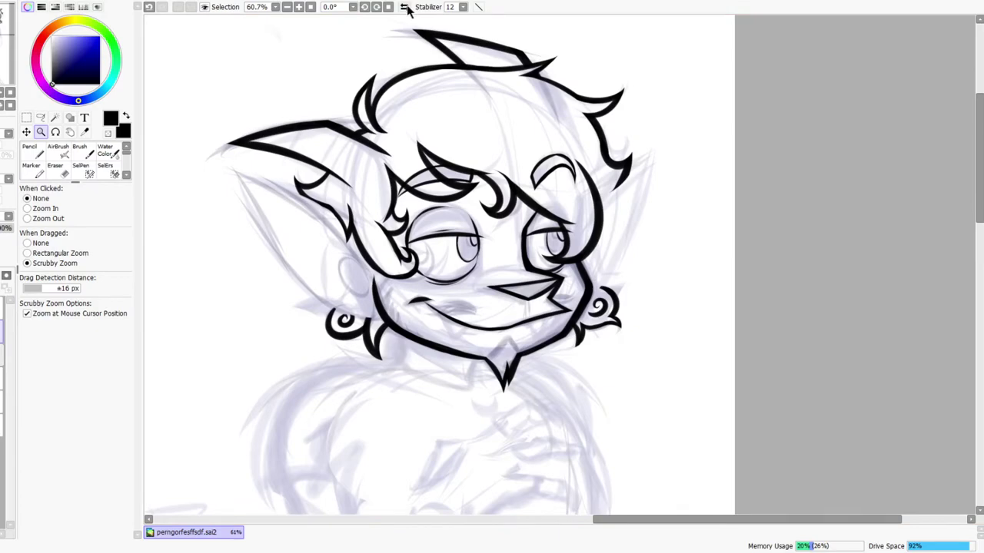
pyautogui.click(405, 8)
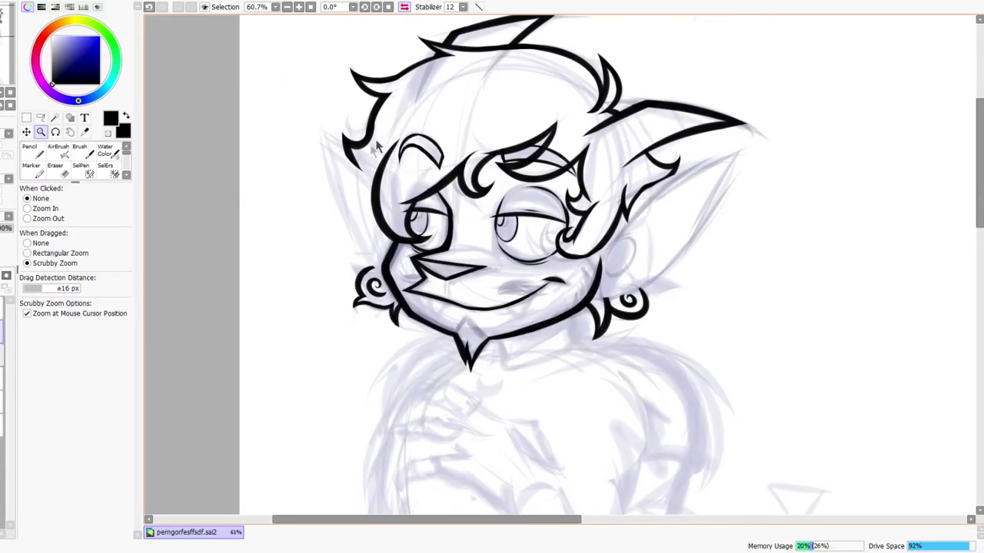
pyautogui.scroll(3, 377, 147)
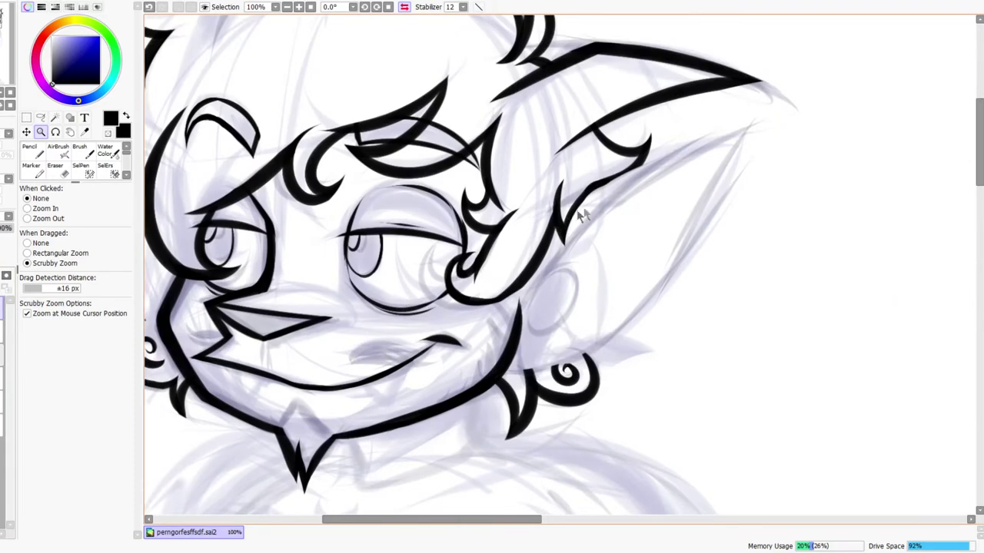
pyautogui.press('n')
pyautogui.moveTo(567, 209); pyautogui.dragTo(730, 141)
pyautogui.hotkey('ctrl', 'z')
pyautogui.moveTo(567, 216); pyautogui.dragTo(859, 116)
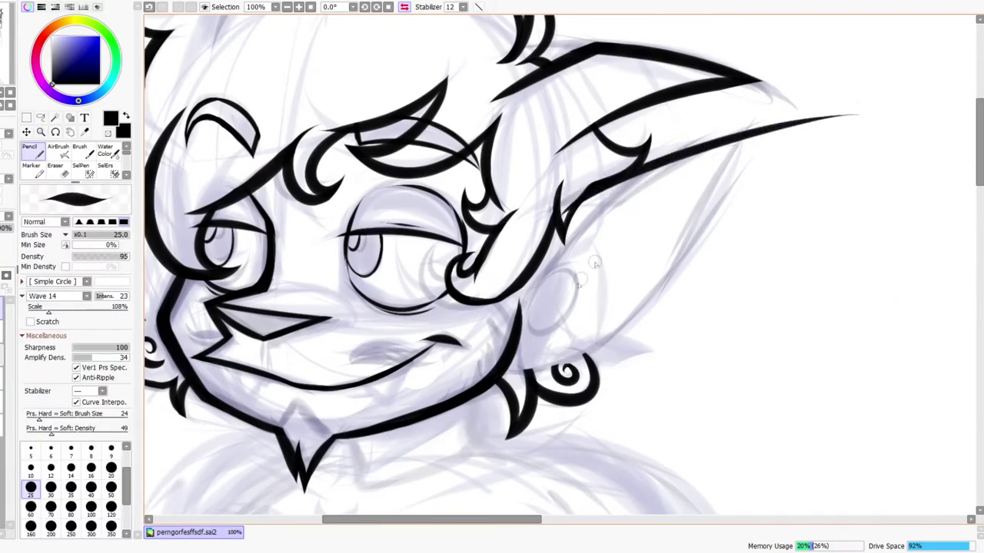
pyautogui.click(404, 7)
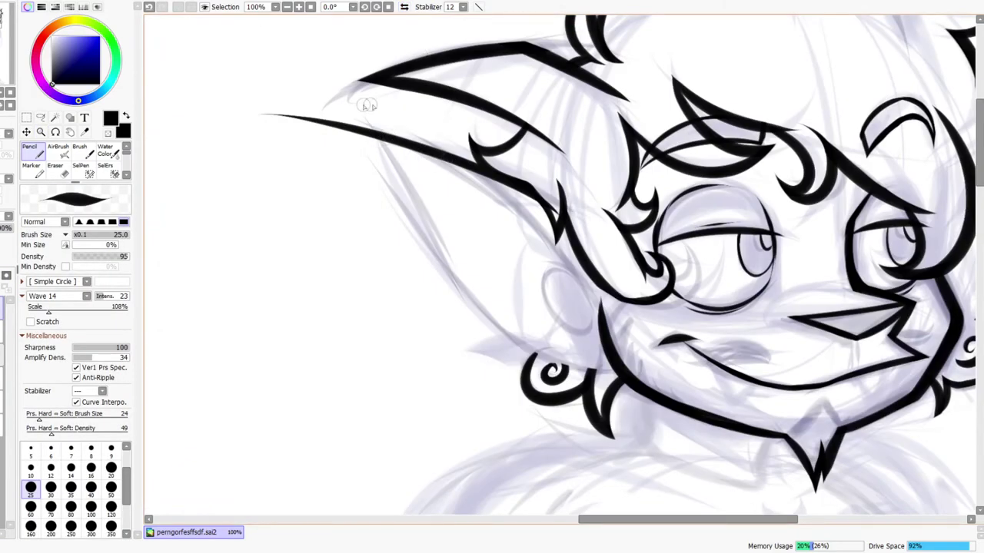
pyautogui.moveTo(390, 157); pyautogui.dragTo(601, 364)
pyautogui.hotkey('ctrl', 'z')
pyautogui.moveTo(358, 109)
pyautogui.mouseDown()
pyautogui.moveTo(518, 309)
pyautogui.moveTo(575, 340)
pyautogui.mouseUp()
pyautogui.hotkey('ctrl', 'z')
# Set the pencil size to 30 and ink the upper edge of the large ear's lower point, running outward from the inner fur tufts
pyautogui.click(50, 486)
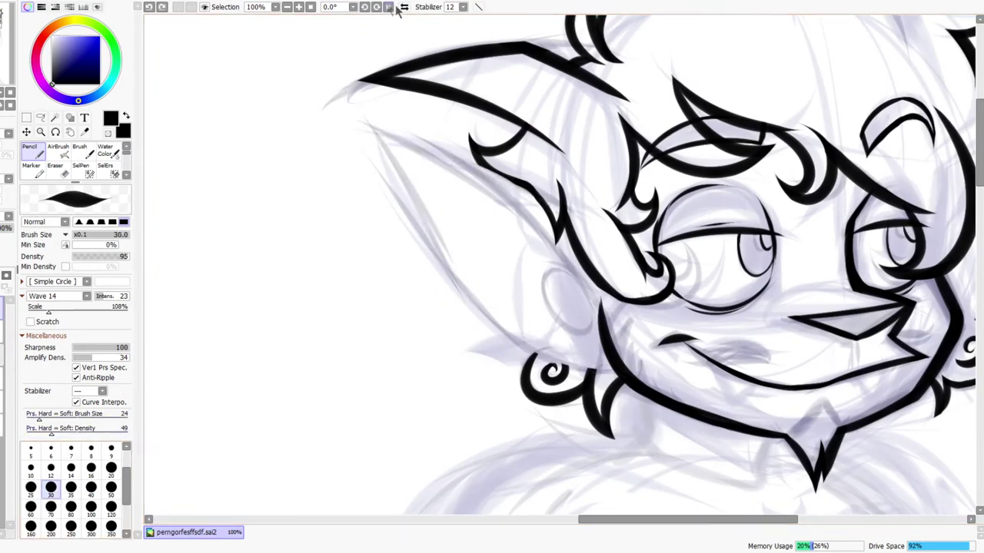
pyautogui.click(403, 7)
pyautogui.moveTo(615, 196)
pyautogui.mouseDown()
pyautogui.moveTo(544, 225)
pyautogui.moveTo(800, 136)
pyautogui.mouseUp()
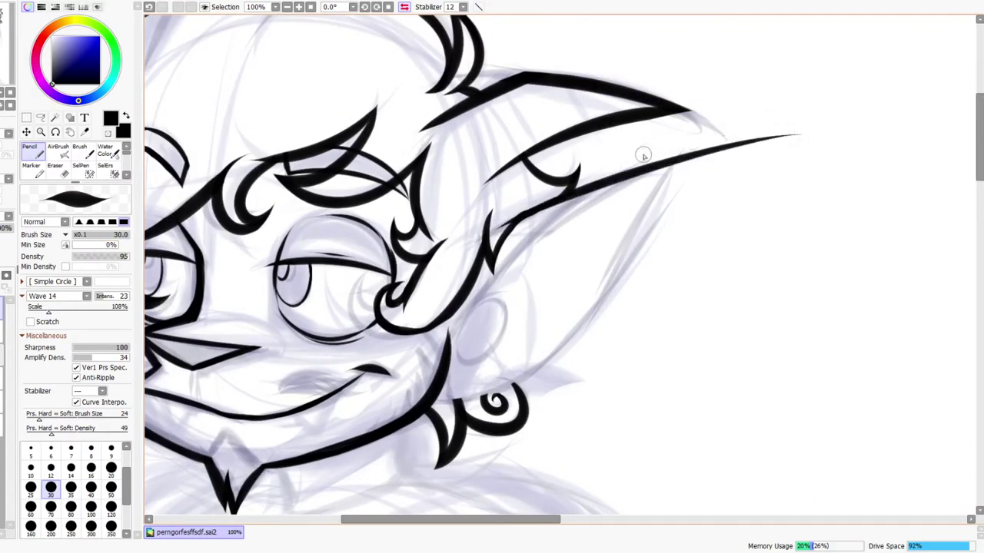
# Flip the view and ink the ear's outer edge as one long curve from the lower tip down past the jaw
pyautogui.click(405, 7)
pyautogui.moveTo(434, 141); pyautogui.dragTo(641, 384)
pyautogui.hotkey('ctrl', 'z')
pyautogui.moveTo(425, 139); pyautogui.dragTo(638, 377)
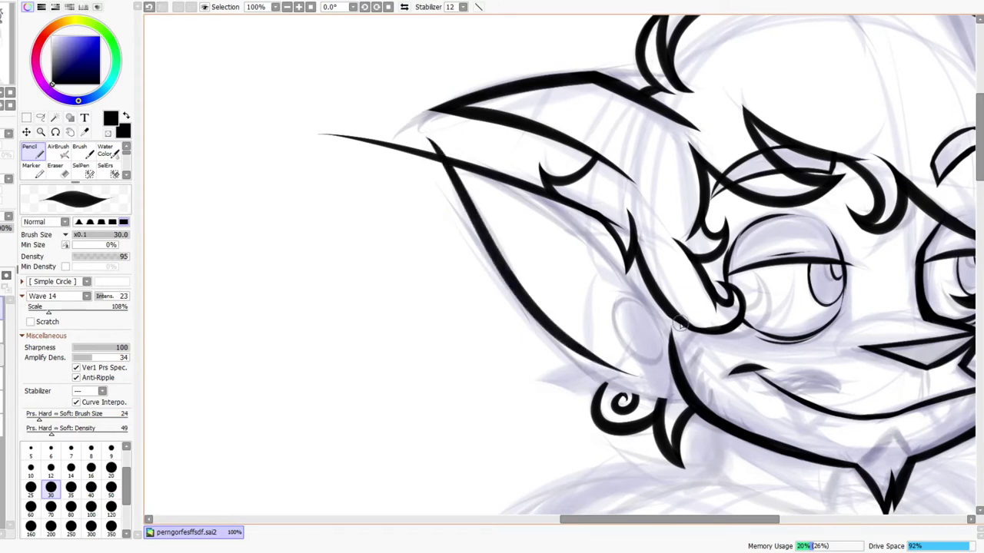
pyautogui.hotkey('ctrl', 'z')
pyautogui.moveTo(437, 142); pyautogui.dragTo(767, 323)
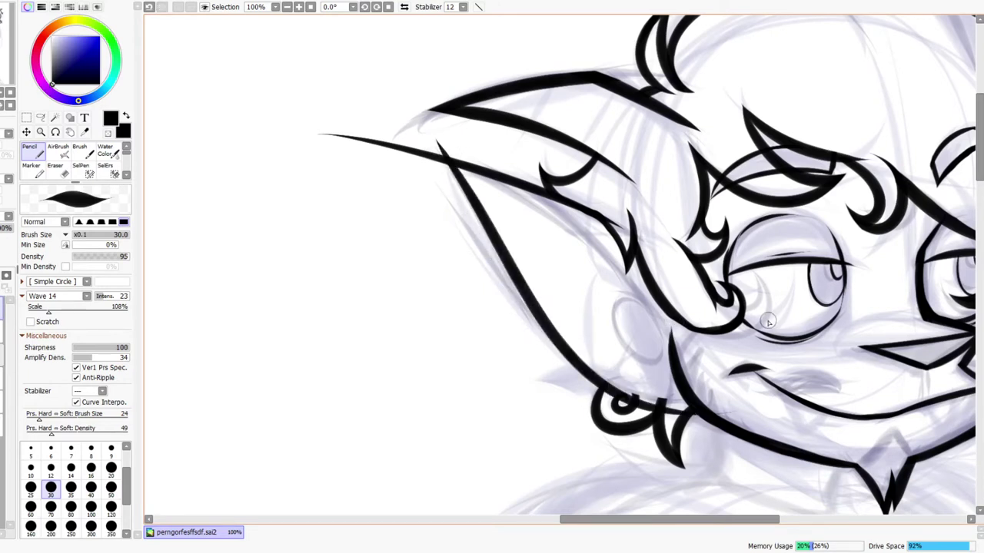
pyautogui.hotkey('ctrl', 'z')
pyautogui.moveTo(433, 143)
pyautogui.mouseDown()
pyautogui.moveTo(757, 397)
pyautogui.moveTo(713, 399)
pyautogui.moveTo(617, 335)
pyautogui.mouseUp()
# Erase the end of the ear's outer edge that overshoots the jaw line into the cheek
pyautogui.moveTo(495, 301); pyautogui.dragTo(424, 266)
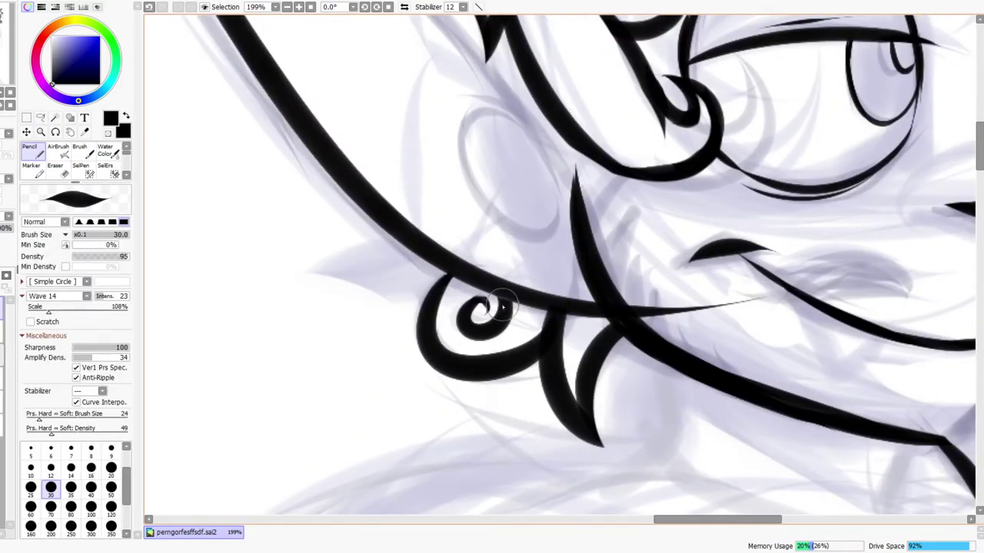
pyautogui.moveTo(581, 319); pyautogui.dragTo(626, 359)
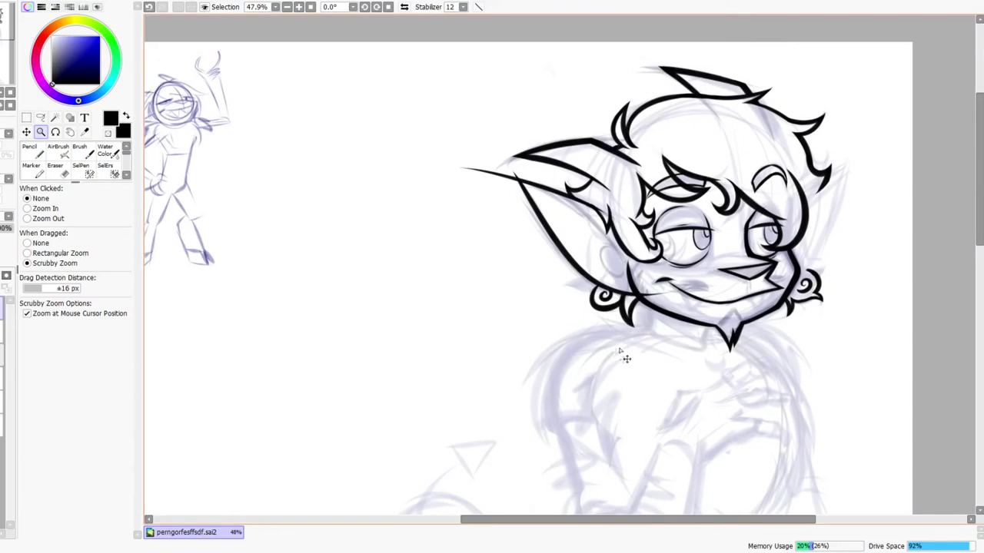
pyautogui.moveTo(676, 275); pyautogui.dragTo(715, 240)
pyautogui.press('w')
pyautogui.press('e')
pyautogui.moveTo(550, 339); pyautogui.dragTo(632, 346)
pyautogui.moveTo(675, 280); pyautogui.dragTo(644, 373)
pyautogui.moveTo(461, 319); pyautogui.dragTo(705, 420)
# Erase the overshooting line ends at the ear's lower tip so its two edges meet in a clean point
pyautogui.moveTo(361, 242); pyautogui.dragTo(531, 404)
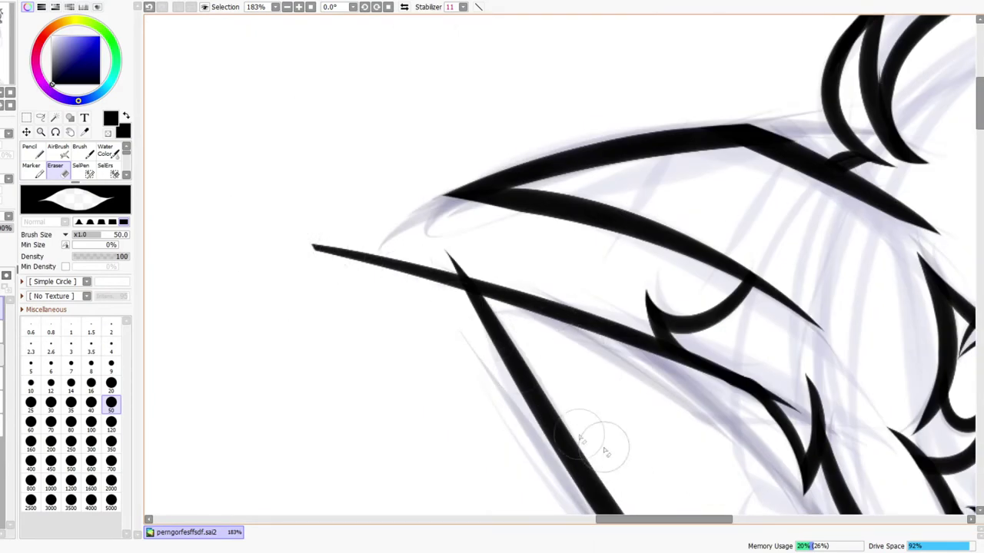
pyautogui.moveTo(300, 234)
pyautogui.mouseDown()
pyautogui.moveTo(389, 312)
pyautogui.moveTo(450, 330)
pyautogui.mouseUp()
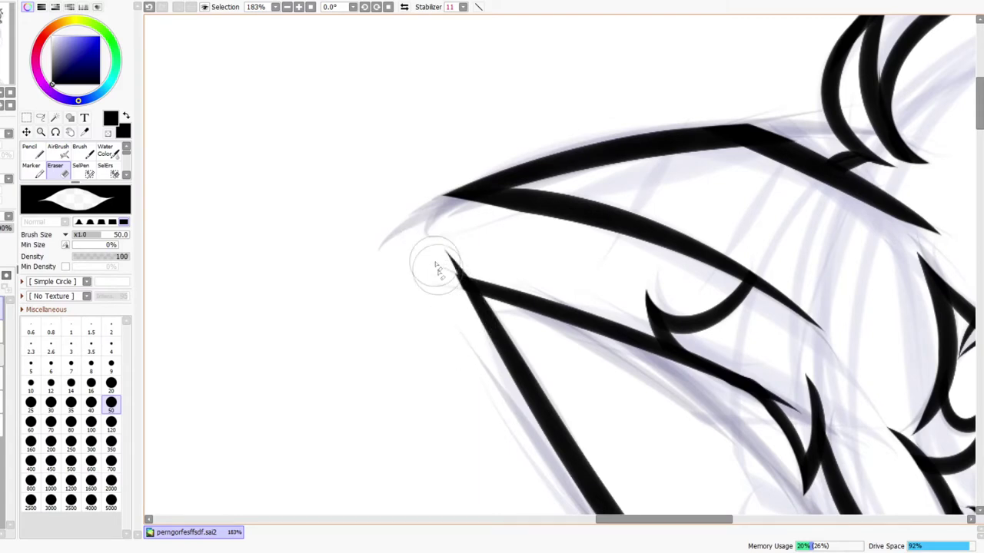
pyautogui.click(404, 7)
pyautogui.moveTo(605, 423); pyautogui.dragTo(555, 323)
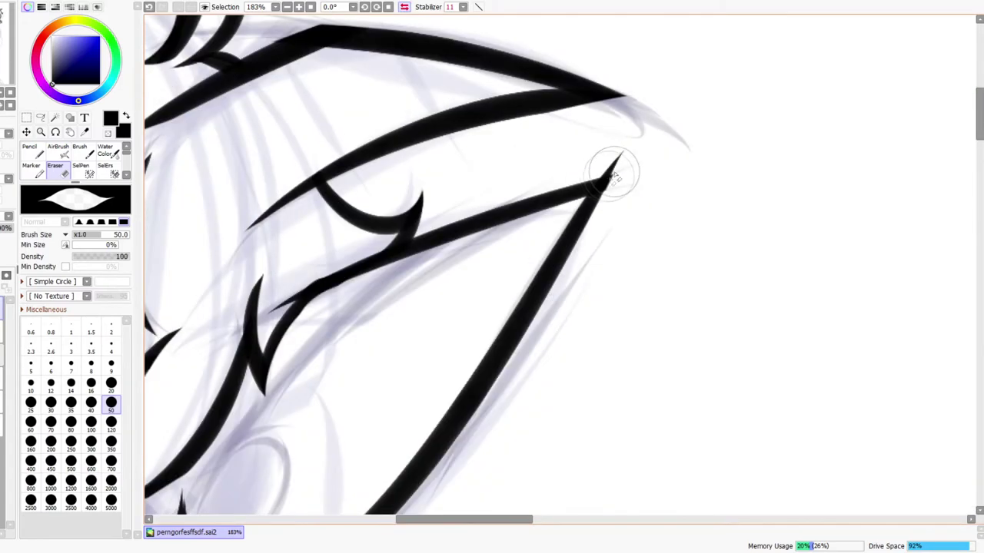
pyautogui.moveTo(592, 174); pyautogui.dragTo(621, 165)
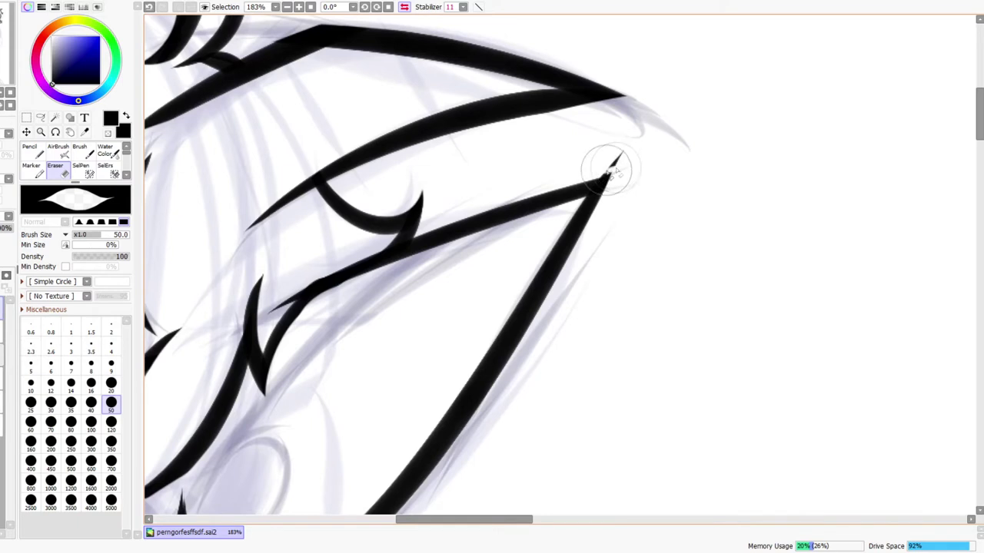
pyautogui.hotkey('ctrl', 'z')
pyautogui.press('n')
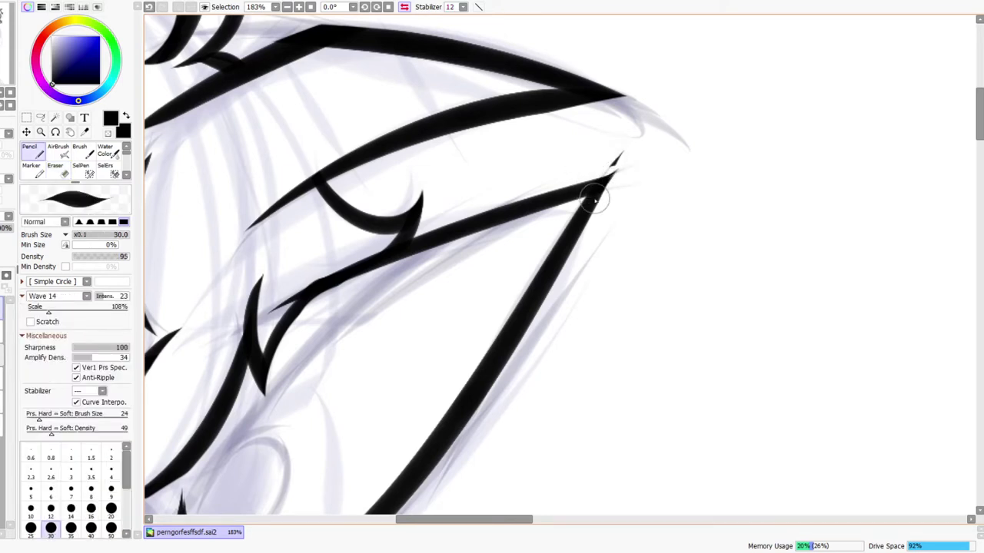
pyautogui.press('e')
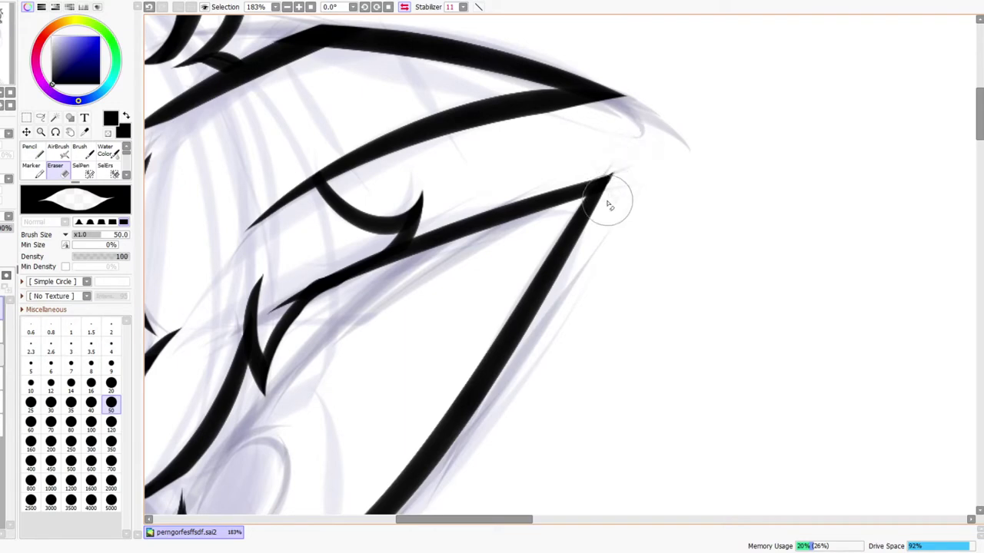
pyautogui.hotkey('ctrl', 'space')
pyautogui.moveTo(650, 156); pyautogui.dragTo(656, 175)
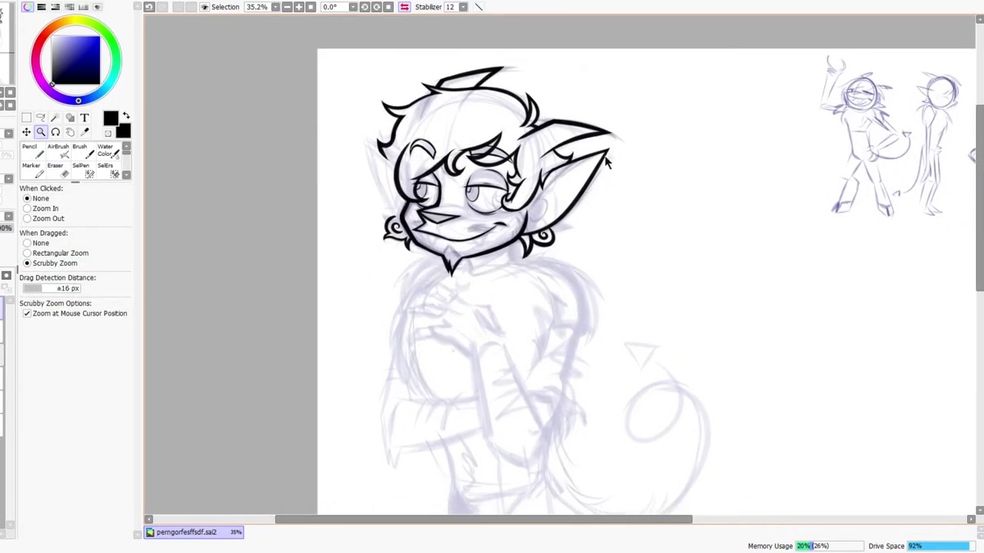
pyautogui.scroll(8, 607, 163)
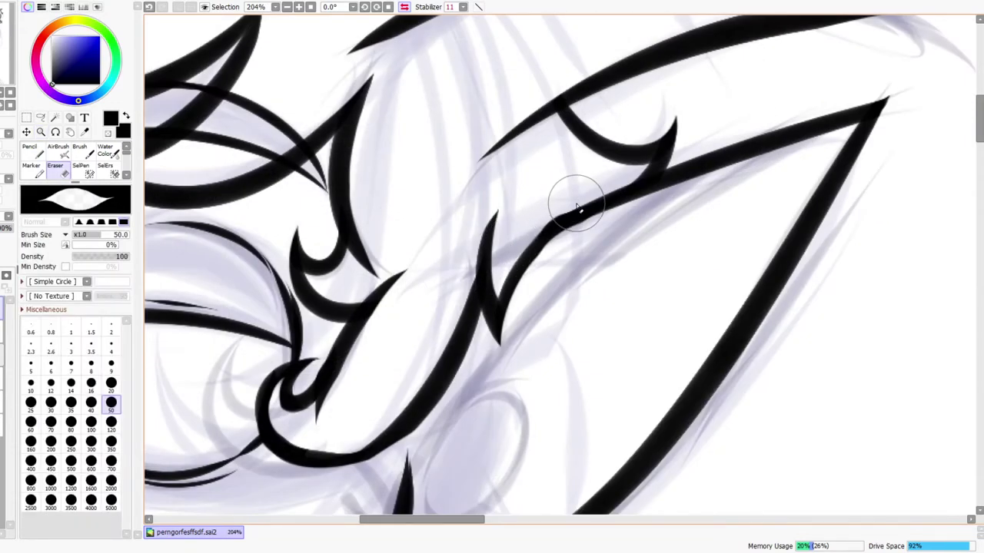
pyautogui.scroll(-5, 580, 185)
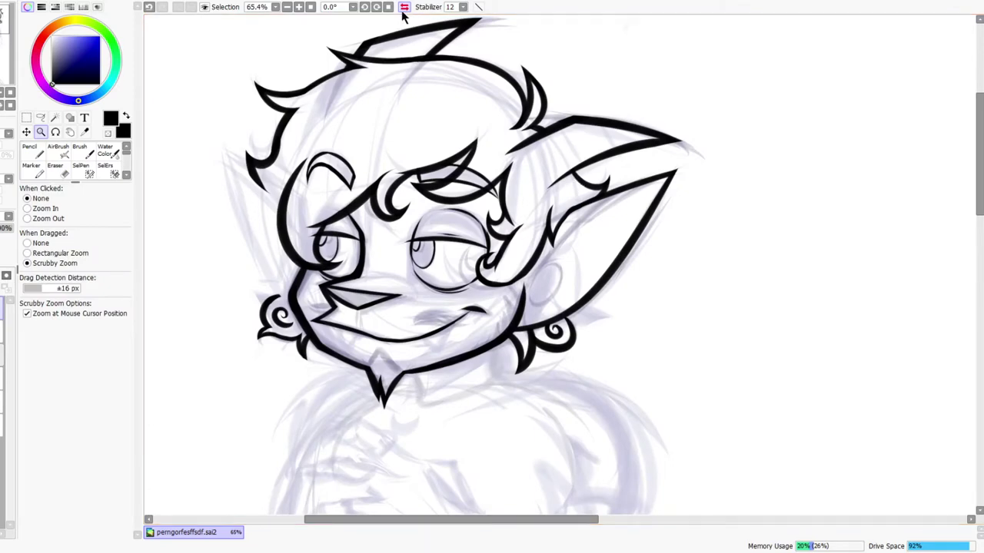
pyautogui.click(404, 7)
pyautogui.scroll(3, 599, 326)
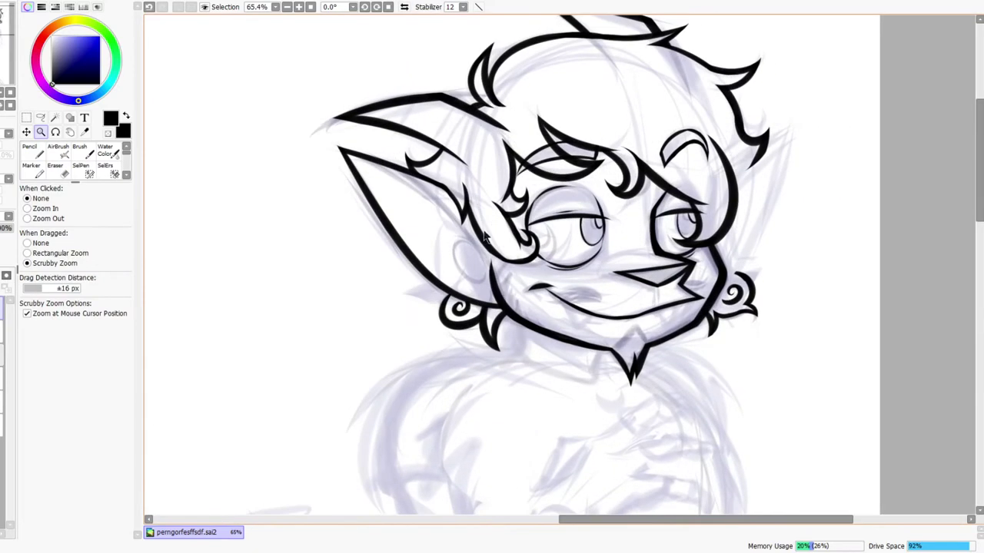
pyautogui.hotkey('ctrl', 'z')
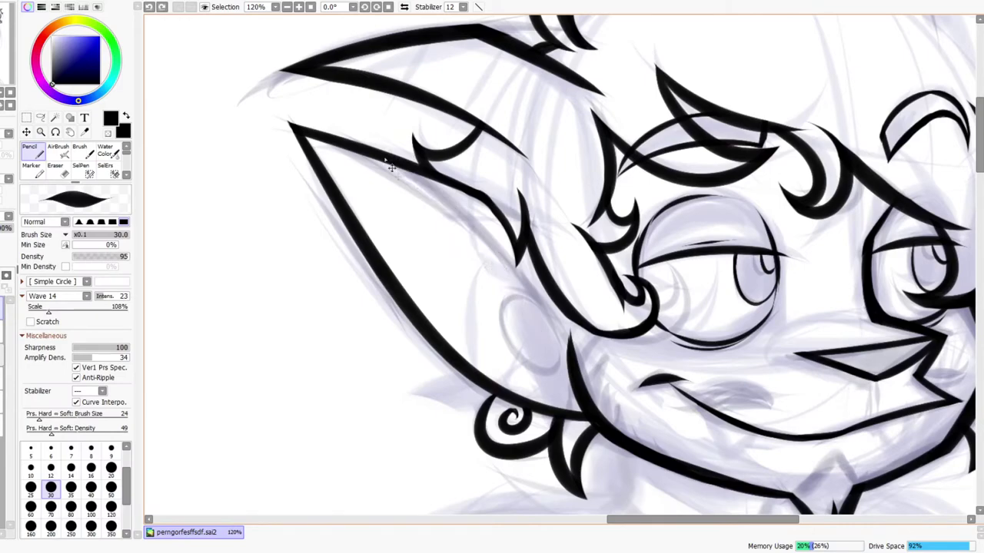
pyautogui.moveTo(356, 154); pyautogui.dragTo(547, 340)
pyautogui.hotkey('ctrl', 'z')
pyautogui.moveTo(361, 147); pyautogui.dragTo(532, 311)
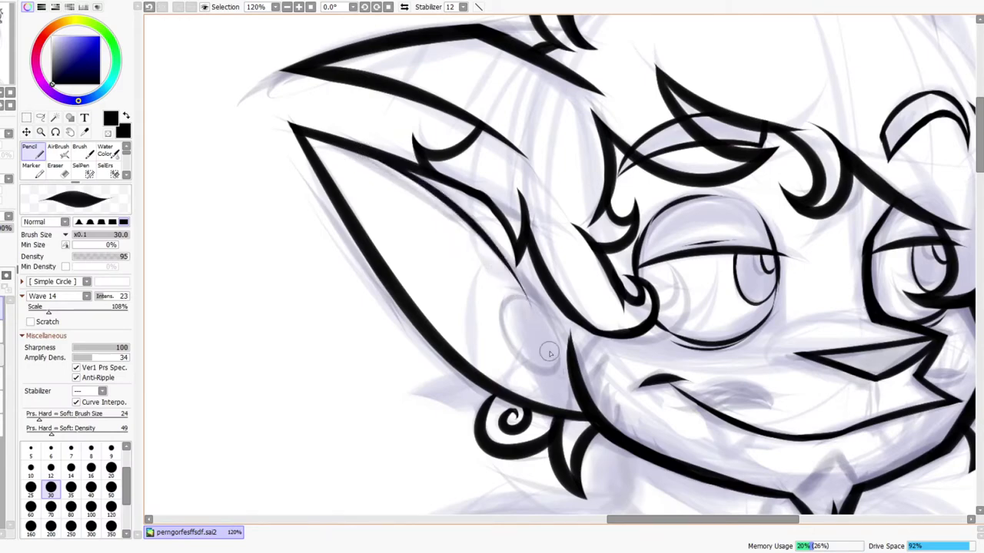
pyautogui.hotkey('ctrl', 'z')
# Flip the view and ink a thin inner fold line from the ear's upper edge down past the fur tuft, redoing it until it follows the sketch
pyautogui.click(405, 7)
pyautogui.moveTo(653, 372); pyautogui.dragTo(595, 324)
pyautogui.hotkey('ctrl', 'space')
pyautogui.moveTo(573, 215); pyautogui.dragTo(628, 199)
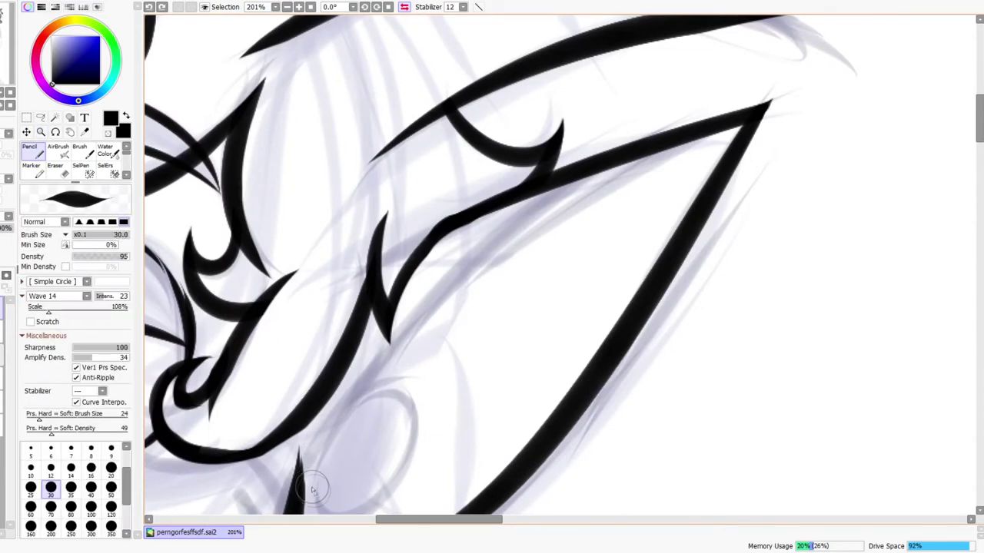
pyautogui.hotkey('ctrl', 'z')
pyautogui.moveTo(307, 507); pyautogui.dragTo(692, 132)
pyautogui.hotkey('ctrl', 'z')
pyautogui.moveTo(315, 469)
pyautogui.mouseDown()
pyautogui.moveTo(485, 248)
pyautogui.moveTo(675, 160)
pyautogui.mouseUp()
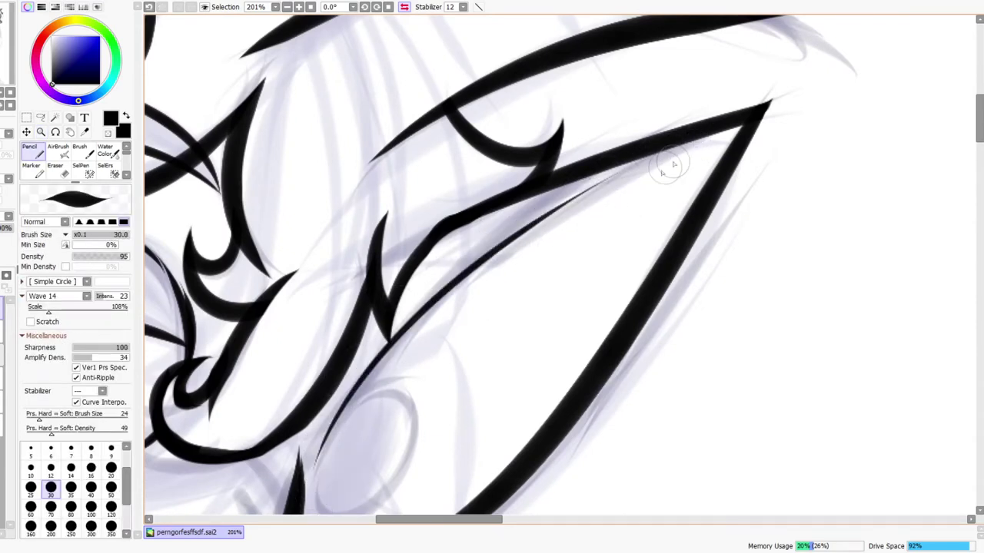
pyautogui.hotkey('ctrl', 'z')
pyautogui.moveTo(315, 482); pyautogui.dragTo(598, 185)
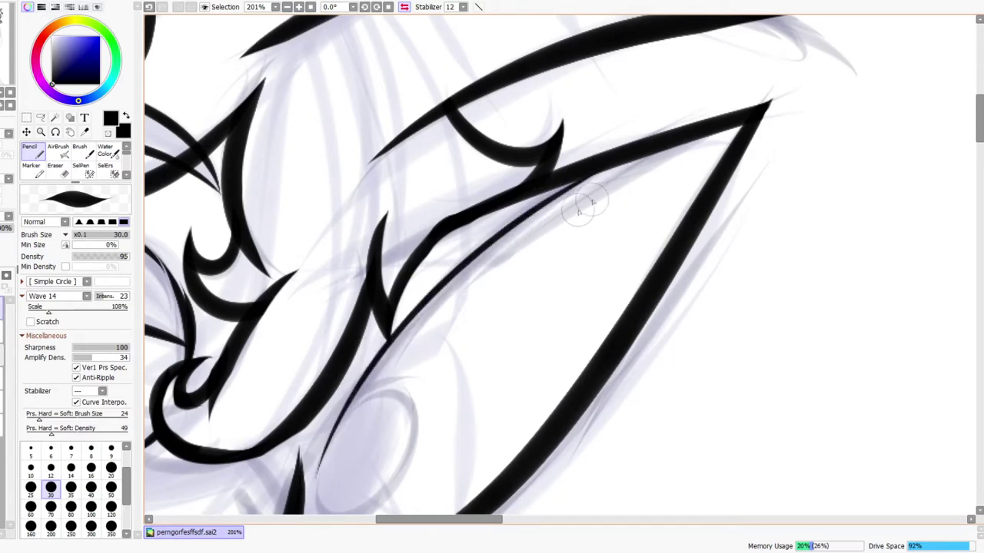
pyautogui.hotkey('ctrl', 'z')
pyautogui.moveTo(317, 463); pyautogui.dragTo(619, 191)
pyautogui.hotkey('ctrl', 'z')
pyautogui.moveTo(314, 461); pyautogui.dragTo(523, 223)
pyautogui.hotkey('ctrl', 'z')
pyautogui.moveTo(315, 462)
pyautogui.mouseDown()
pyautogui.moveTo(419, 303)
pyautogui.moveTo(496, 231)
pyautogui.moveTo(569, 191)
pyautogui.mouseUp()
pyautogui.moveTo(407, 319); pyautogui.dragTo(646, 145)
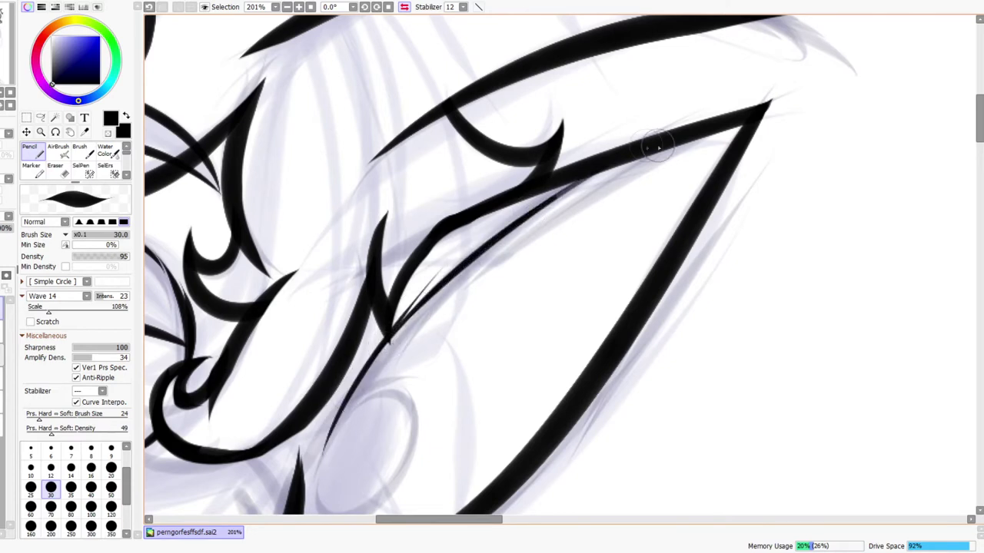
# Erase the stray stroke end beside the fur tuft and reinforce the inner fold line there with the pencil
pyautogui.press('e')
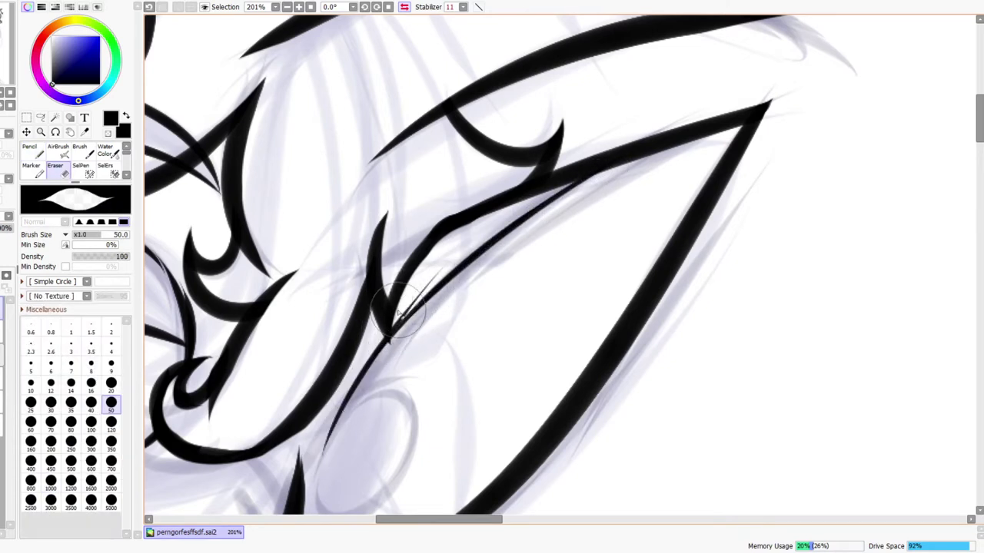
pyautogui.moveTo(401, 312)
pyautogui.mouseDown()
pyautogui.moveTo(426, 278)
pyautogui.moveTo(440, 286)
pyautogui.mouseUp()
pyautogui.press('n')
pyautogui.moveTo(377, 352)
pyautogui.mouseDown()
pyautogui.moveTo(496, 239)
pyautogui.moveTo(491, 266)
pyautogui.moveTo(455, 292)
pyautogui.moveTo(422, 279)
pyautogui.mouseUp()
# Ink the small rounded shape inside the ear's base as a thin curve starting from the inner fold line
pyautogui.hotkey('ctrl', 'space')
pyautogui.moveTo(428, 332); pyautogui.dragTo(419, 423)
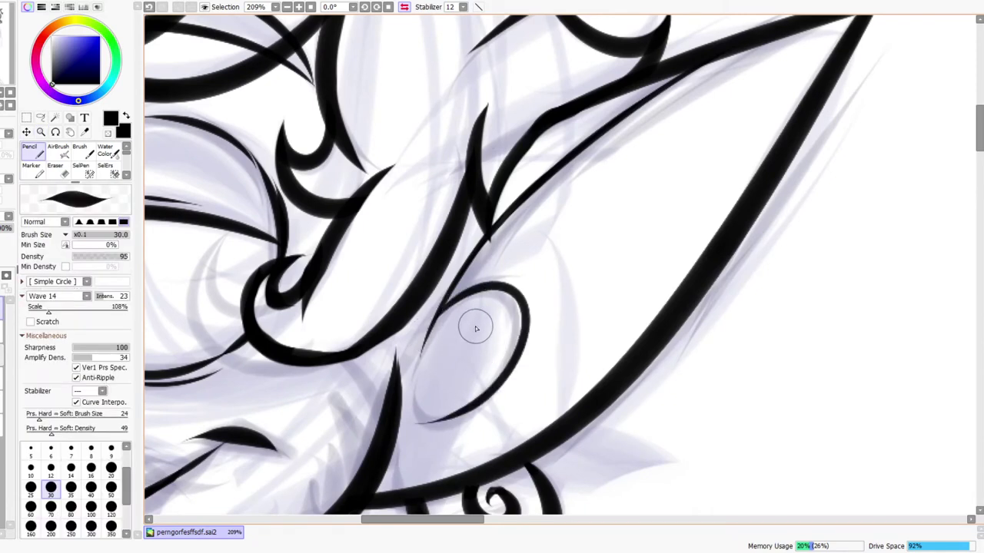
pyautogui.hotkey('ctrl', 'z')
pyautogui.moveTo(424, 339)
pyautogui.mouseDown()
pyautogui.moveTo(469, 424)
pyautogui.moveTo(402, 430)
pyautogui.mouseUp()
pyautogui.hotkey('ctrl', 'z')
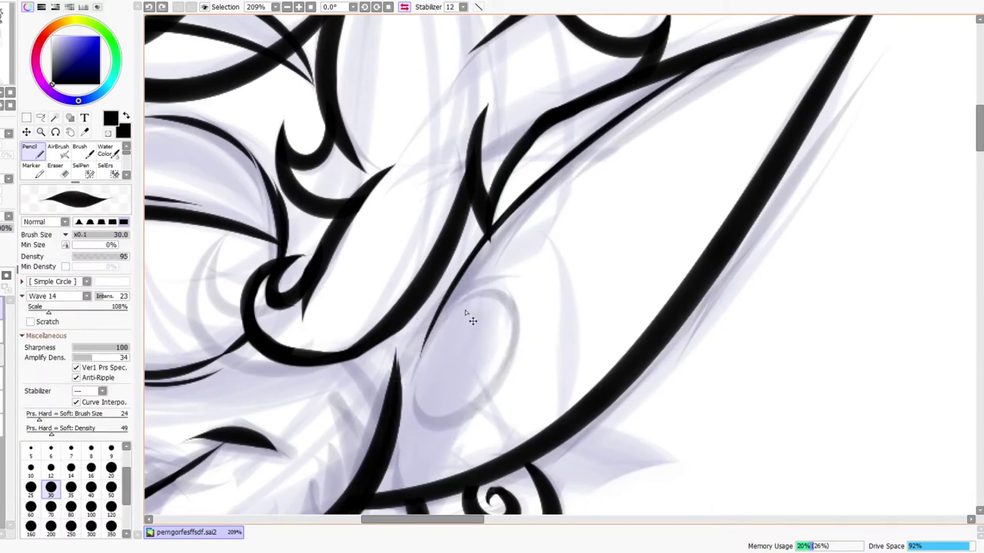
pyautogui.moveTo(425, 342); pyautogui.dragTo(435, 410)
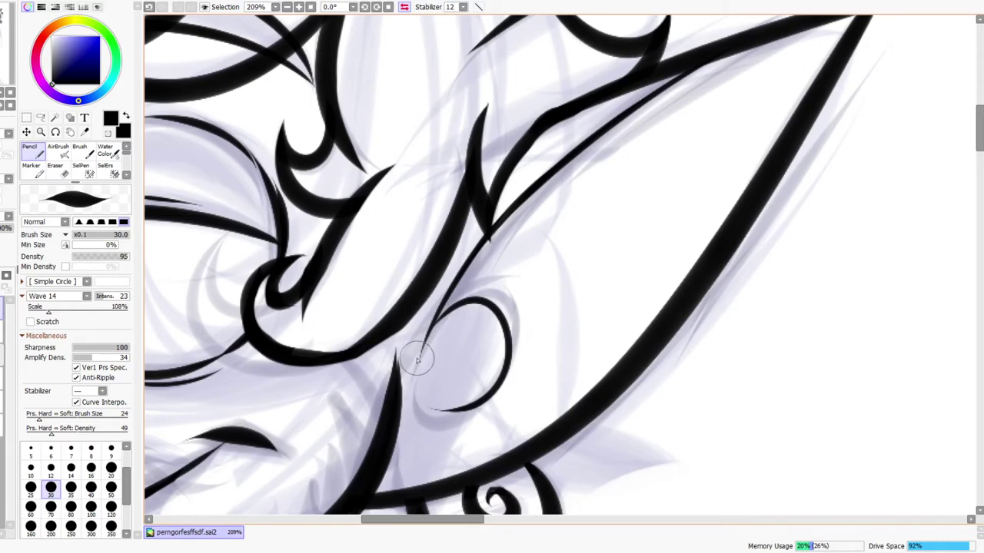
pyautogui.moveTo(406, 402); pyautogui.dragTo(508, 324)
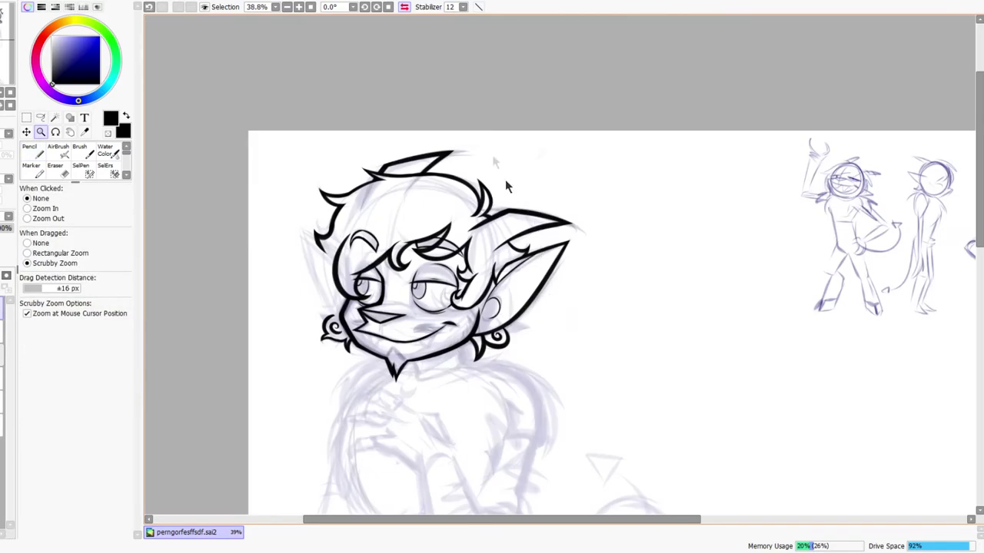
# Examine the head with its inked large ear in both view orientations, from the full figure to the sketched far ear
pyautogui.click(404, 7)
pyautogui.moveTo(726, 351); pyautogui.dragTo(613, 265)
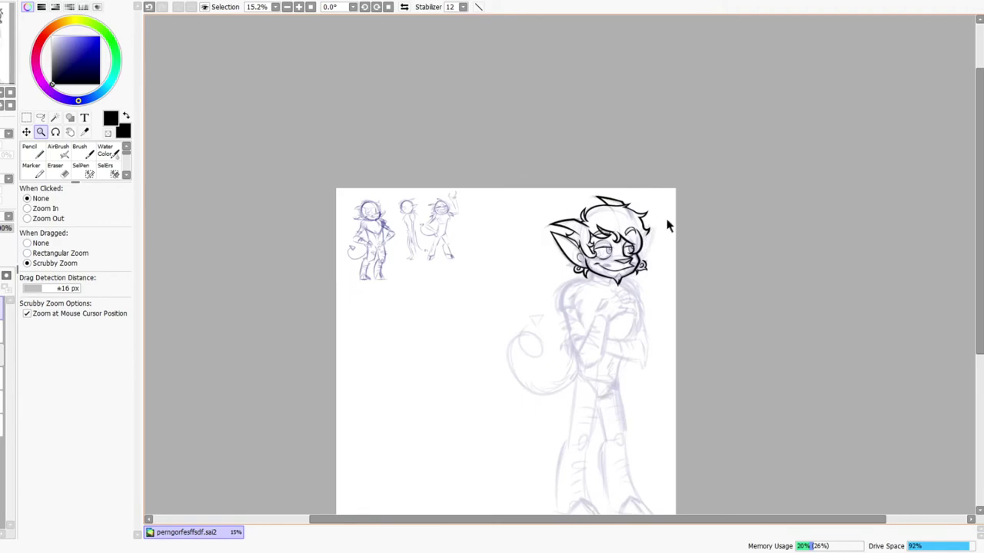
pyautogui.moveTo(666, 226)
pyautogui.mouseDown()
pyautogui.moveTo(684, 204)
pyautogui.moveTo(666, 204)
pyautogui.moveTo(667, 220)
pyautogui.mouseUp()
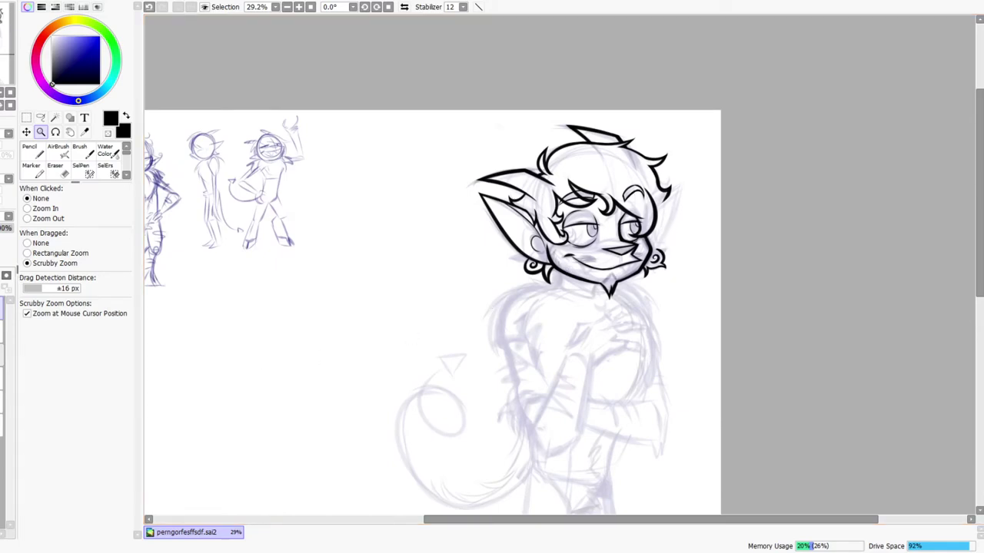
pyautogui.moveTo(677, 279); pyautogui.dragTo(572, 298)
pyautogui.moveTo(573, 214); pyautogui.dragTo(582, 211)
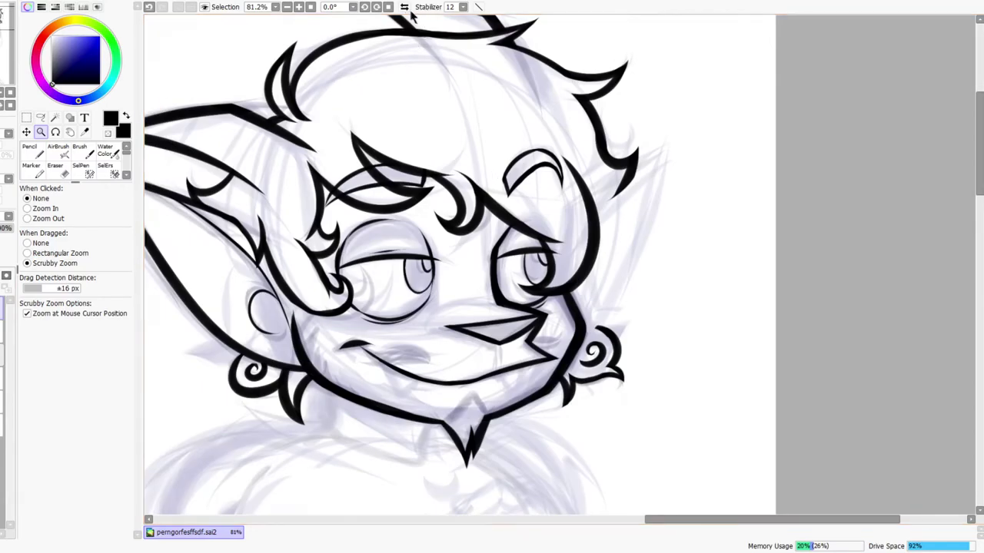
pyautogui.click(404, 7)
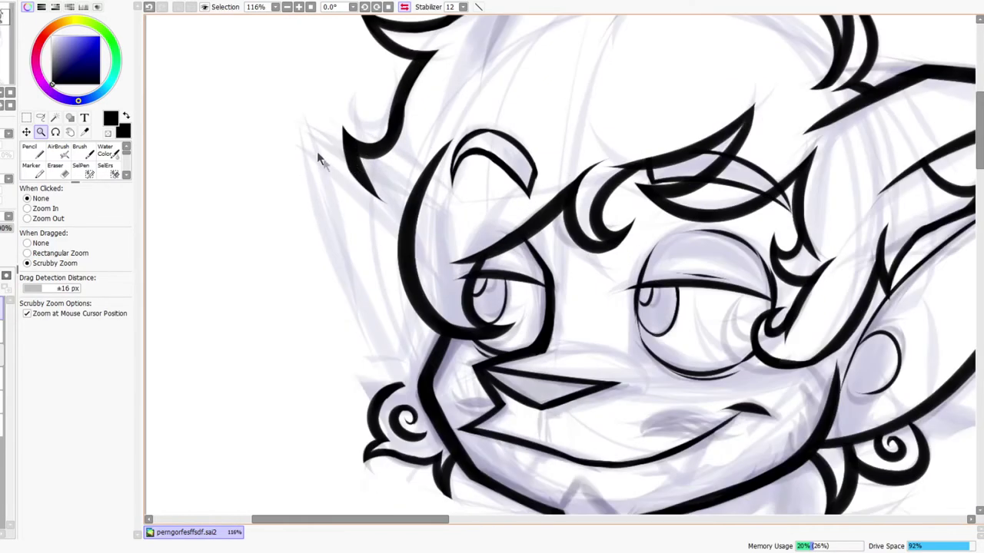
pyautogui.press('n')
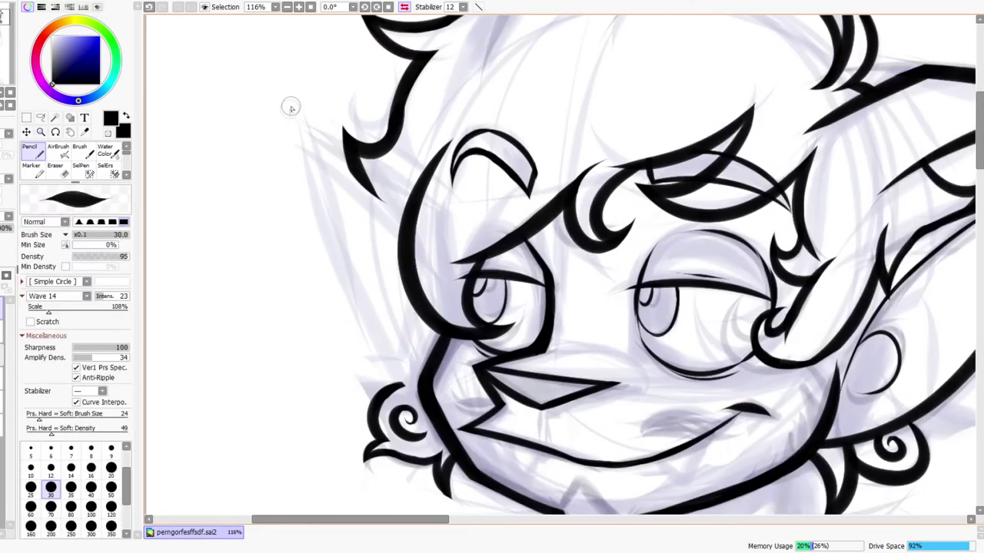
# Ink the far ear's outer edge as one long tapered stroke from the ear tip down to the jaw beside the curl
pyautogui.moveTo(290, 112); pyautogui.dragTo(487, 396)
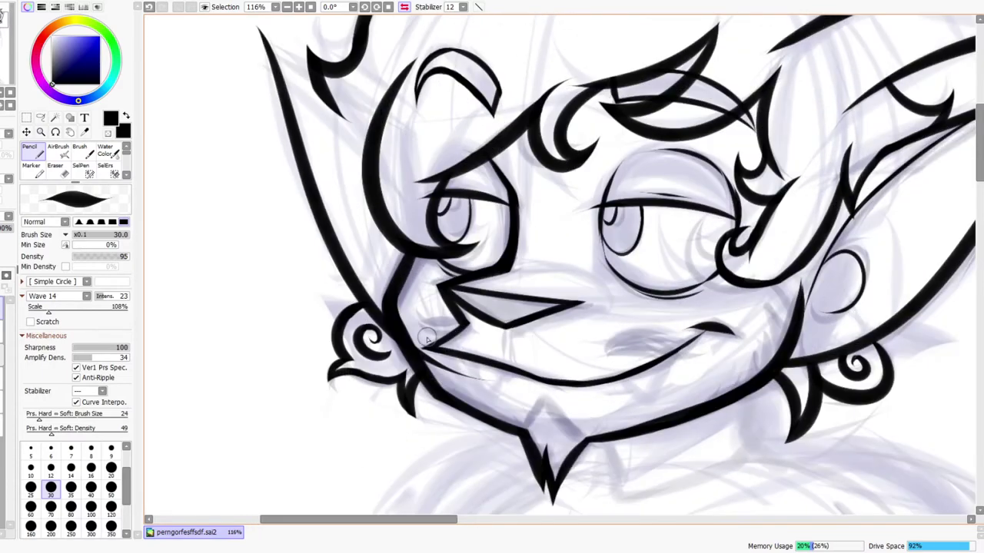
pyautogui.press('e')
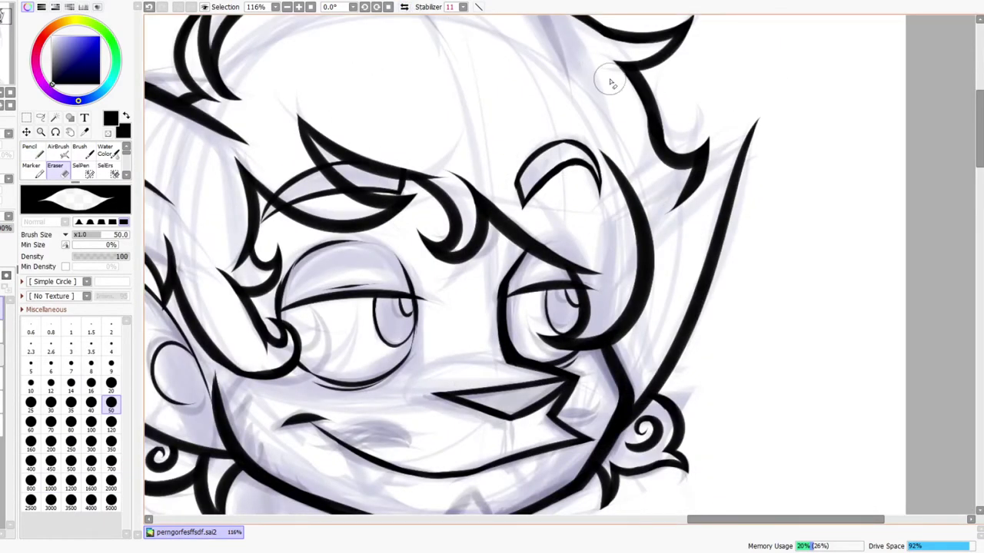
# Try to ink the far ear's upper edge from the hair tuft out to the tip, reinforcing the outer edge near it
pyautogui.press('n')
pyautogui.moveTo(674, 186); pyautogui.dragTo(827, 57)
pyautogui.hotkey('ctrl', 'z')
pyautogui.moveTo(670, 187)
pyautogui.mouseDown()
pyautogui.moveTo(791, 58)
pyautogui.moveTo(735, 178)
pyautogui.mouseUp()
pyautogui.moveTo(770, 90)
pyautogui.mouseDown()
pyautogui.moveTo(730, 202)
pyautogui.moveTo(736, 224)
pyautogui.mouseUp()
pyautogui.hotkey('ctrl', 'space')
pyautogui.moveTo(791, 103)
pyautogui.mouseDown()
pyautogui.moveTo(815, 84)
pyautogui.moveTo(732, 196)
pyautogui.moveTo(668, 236)
pyautogui.mouseUp()
pyautogui.moveTo(669, 348); pyautogui.dragTo(710, 115)
pyautogui.moveTo(490, 224); pyautogui.dragTo(559, 246)
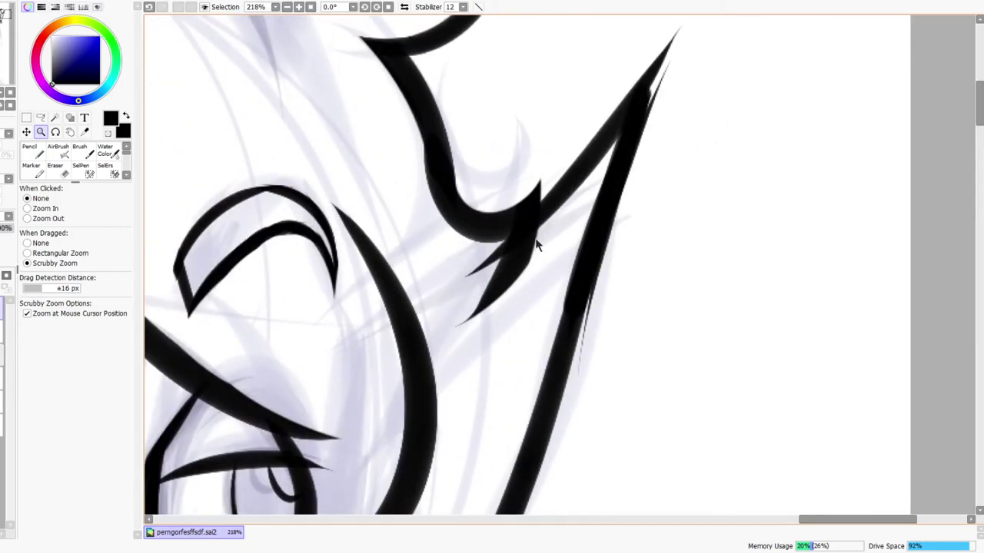
# Try to extend the far ear's upper edge inward past the hair tuft towards the curved forelock
pyautogui.scroll(-3, 502, 287)
pyautogui.scroll(3, 513, 269)
pyautogui.moveTo(407, 338); pyautogui.dragTo(546, 240)
pyautogui.hotkey('ctrl', 'z')
pyautogui.moveTo(398, 343); pyautogui.dragTo(524, 257)
pyautogui.moveTo(424, 323); pyautogui.dragTo(563, 229)
pyautogui.moveTo(437, 305); pyautogui.dragTo(594, 162)
pyautogui.scroll(-3, 611, 193)
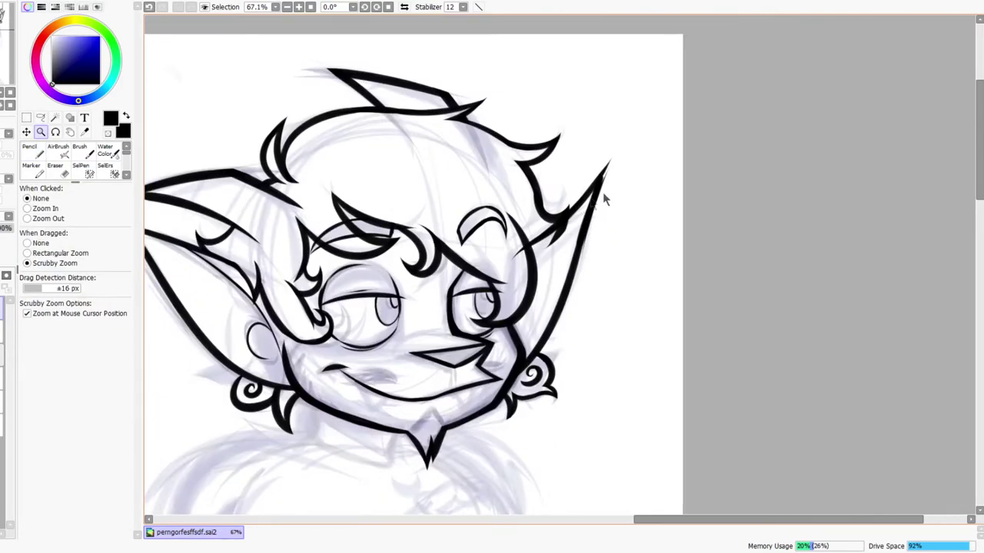
# Erase the far ear's rough upper edge around the tip and the hair tuft, with the view flipped to finish
pyautogui.scroll(3, 571, 232)
pyautogui.press('e')
pyautogui.moveTo(593, 208)
pyautogui.mouseDown()
pyautogui.moveTo(557, 243)
pyautogui.moveTo(608, 226)
pyautogui.moveTo(644, 108)
pyautogui.moveTo(553, 213)
pyautogui.moveTo(698, 60)
pyautogui.mouseUp()
pyautogui.hotkey('ctrl', 'z')
pyautogui.moveTo(657, 218); pyautogui.dragTo(711, 79)
pyautogui.click(403, 8)
pyautogui.moveTo(465, 208); pyautogui.dragTo(427, 322)
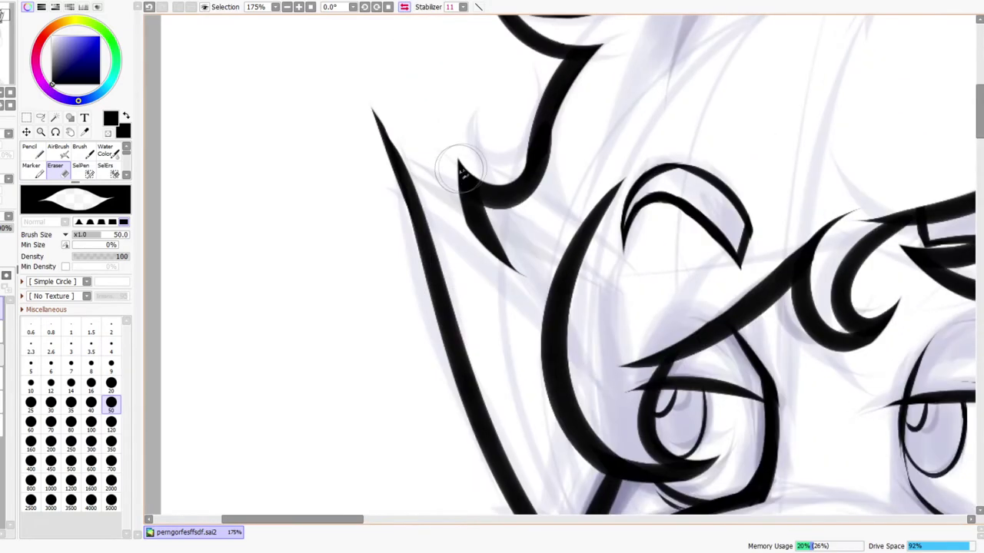
# Ink the far ear's upper edge as one straight stroke behind the hair tuft and erase the part crossing the forelock
pyautogui.press('n')
pyautogui.moveTo(359, 141); pyautogui.dragTo(666, 347)
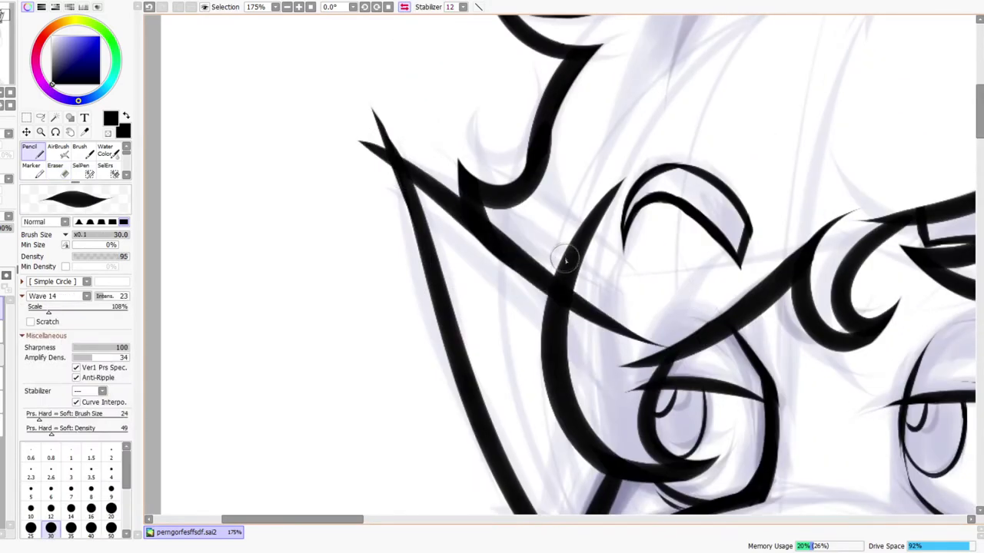
pyautogui.press('e')
pyautogui.moveTo(586, 296)
pyautogui.mouseDown()
pyautogui.moveTo(582, 326)
pyautogui.moveTo(611, 345)
pyautogui.moveTo(719, 342)
pyautogui.mouseUp()
# Flip the view and refine the far ear's tip into a sharp point with small pencil strokes, erasing the overshooting ends
pyautogui.press('h')
pyautogui.press('n')
pyautogui.moveTo(707, 173); pyautogui.dragTo(696, 262)
pyautogui.press('e')
pyautogui.moveTo(732, 162)
pyautogui.mouseDown()
pyautogui.moveTo(747, 149)
pyautogui.moveTo(749, 101)
pyautogui.moveTo(716, 246)
pyautogui.moveTo(728, 225)
pyautogui.mouseUp()
pyautogui.moveTo(730, 145); pyautogui.dragTo(714, 161)
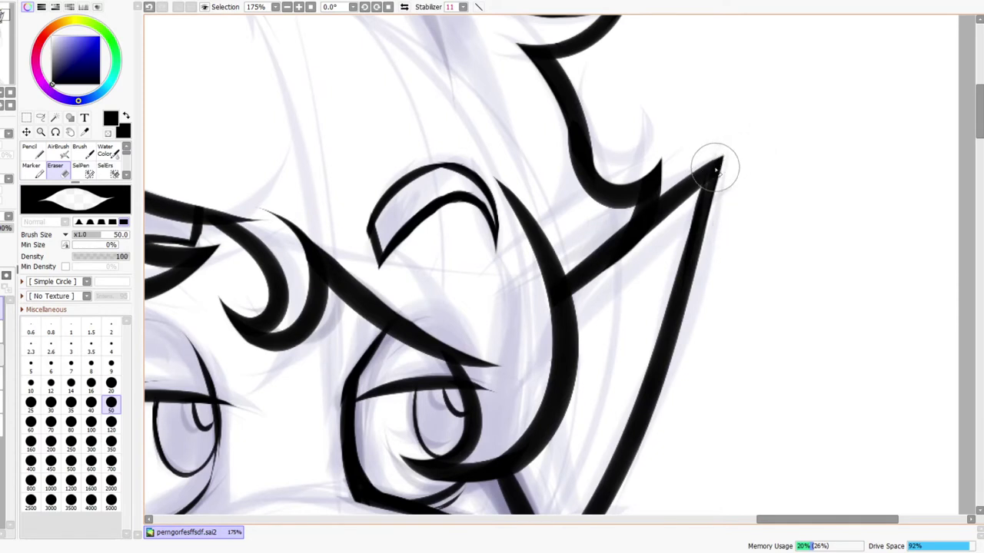
pyautogui.press('n')
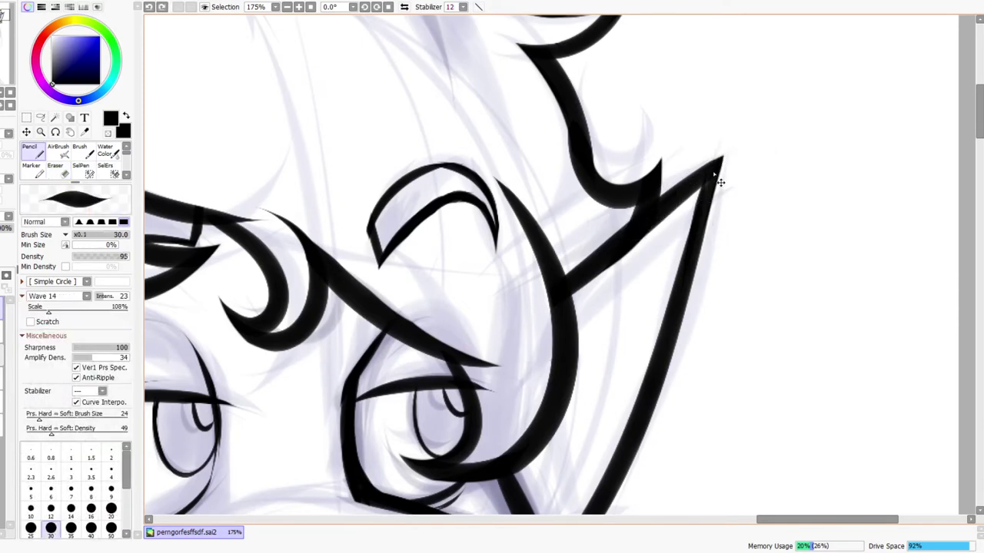
pyautogui.moveTo(665, 192); pyautogui.dragTo(699, 176)
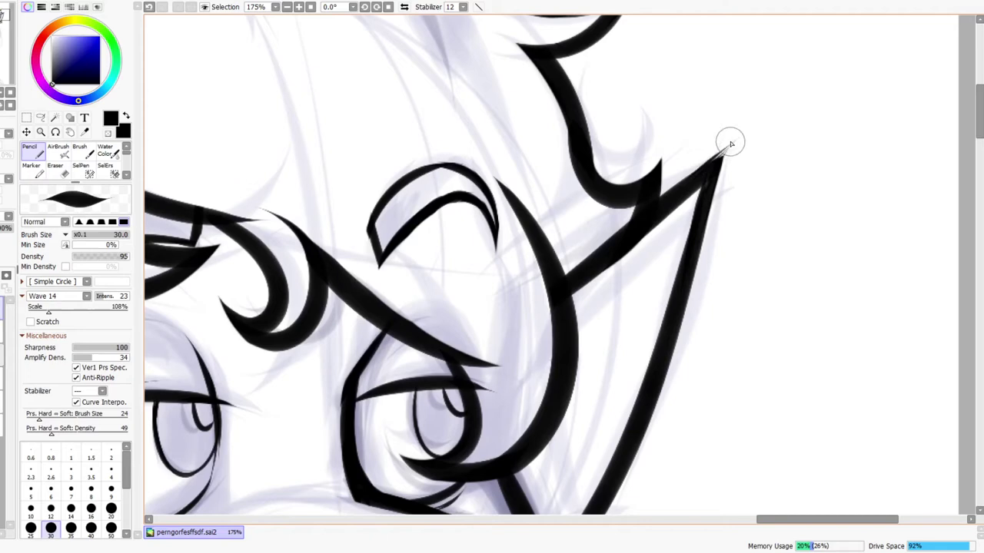
pyautogui.press('e')
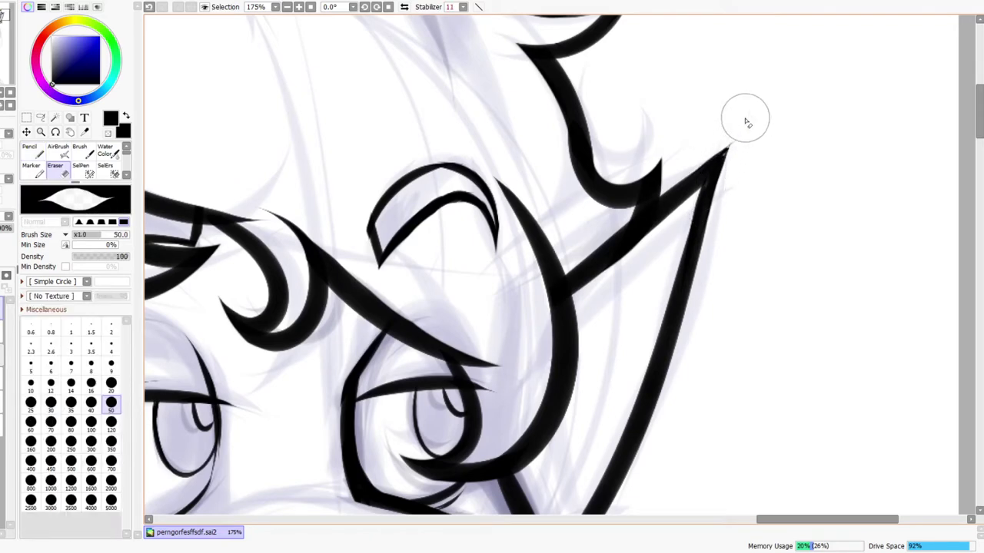
pyautogui.moveTo(731, 134); pyautogui.dragTo(731, 206)
pyautogui.hotkey('ctrl', 'space')
pyautogui.moveTo(751, 163); pyautogui.dragTo(684, 163)
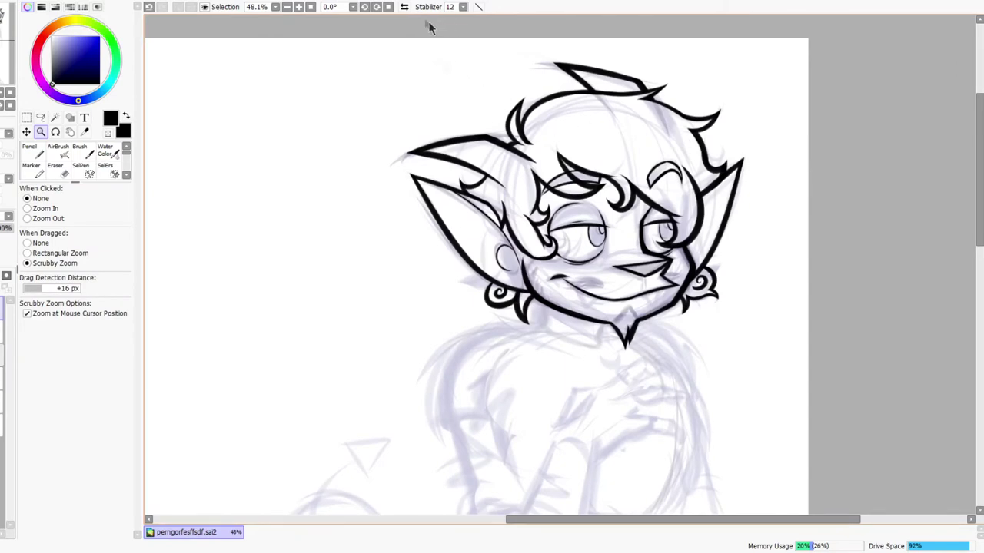
# Ink a thin inner fold line in the far ear from the forelock up to the ear's upper edge
pyautogui.press('h')
pyautogui.moveTo(516, 271); pyautogui.dragTo(405, 60)
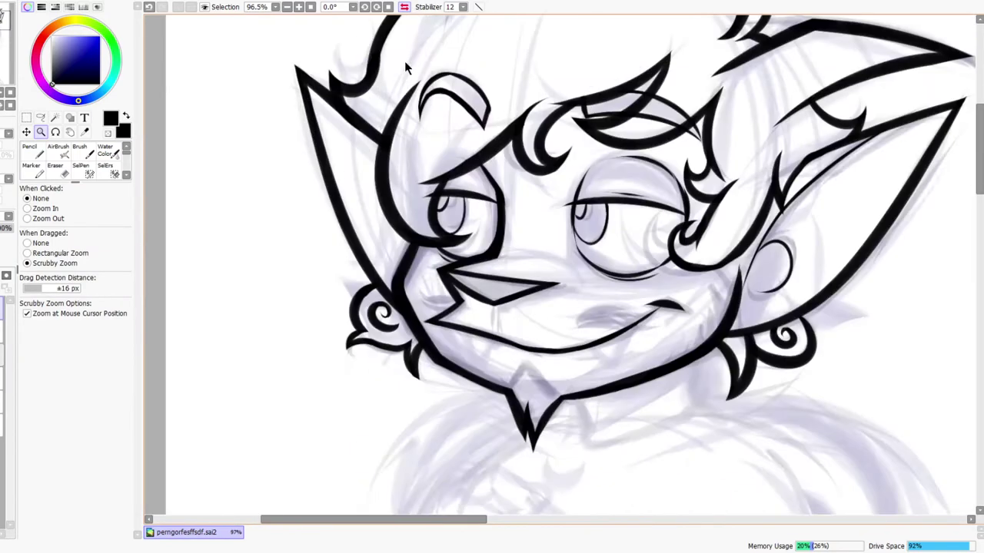
pyautogui.click(404, 8)
pyautogui.moveTo(702, 183)
pyautogui.mouseDown()
pyautogui.moveTo(628, 246)
pyautogui.moveTo(696, 219)
pyautogui.moveTo(711, 196)
pyautogui.mouseUp()
pyautogui.press('n')
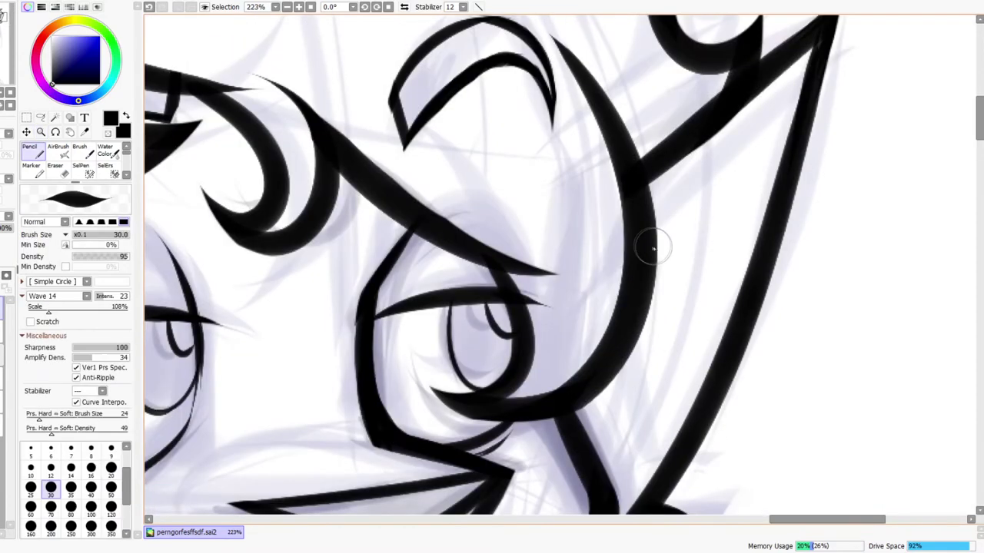
pyautogui.moveTo(643, 283)
pyautogui.mouseDown()
pyautogui.moveTo(701, 151)
pyautogui.moveTo(739, 103)
pyautogui.mouseUp()
pyautogui.hotkey('ctrl', 'space')
pyautogui.moveTo(703, 280)
pyautogui.mouseDown()
pyautogui.moveTo(672, 305)
pyautogui.moveTo(721, 275)
pyautogui.mouseUp()
# Ink the small rounded shape at the far ear's base as a thin curve beside the forelock, redoing the first stroke
pyautogui.moveTo(700, 352)
pyautogui.mouseDown()
pyautogui.moveTo(715, 198)
pyautogui.moveTo(678, 193)
pyautogui.moveTo(662, 259)
pyautogui.mouseUp()
pyautogui.hotkey('ctrl', 'z')
pyautogui.moveTo(668, 203); pyautogui.dragTo(654, 270)
pyautogui.moveTo(725, 220)
pyautogui.mouseDown()
pyautogui.moveTo(717, 227)
pyautogui.moveTo(733, 217)
pyautogui.moveTo(738, 190)
pyautogui.mouseUp()
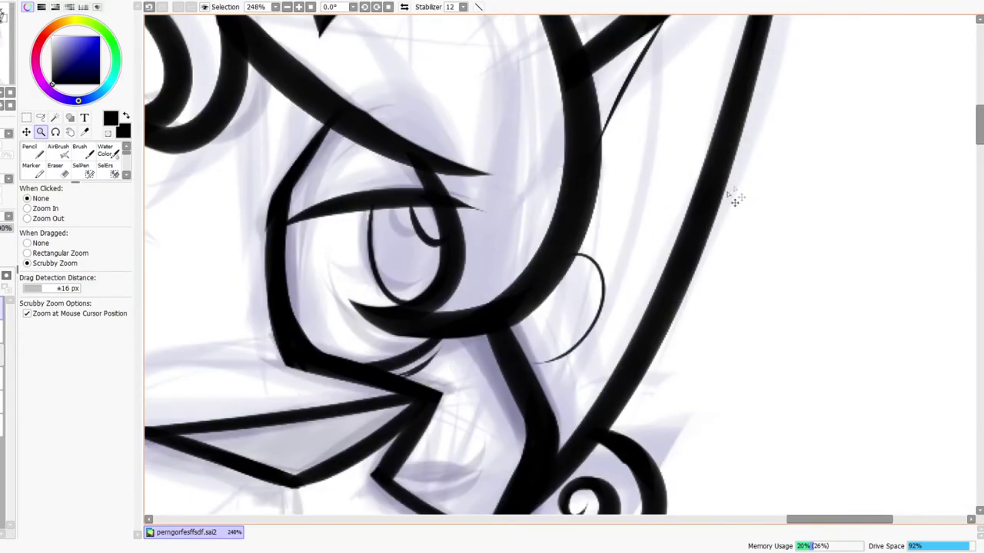
pyautogui.moveTo(570, 234)
pyautogui.mouseDown()
pyautogui.moveTo(578, 330)
pyautogui.moveTo(648, 403)
pyautogui.moveTo(604, 277)
pyautogui.moveTo(618, 222)
pyautogui.moveTo(560, 232)
pyautogui.moveTo(593, 261)
pyautogui.mouseUp()
pyautogui.hotkey('ctrl', 'space')
# Examine the head with both inked ears in both view orientations, along with the sketched upper body
pyautogui.click(405, 7)
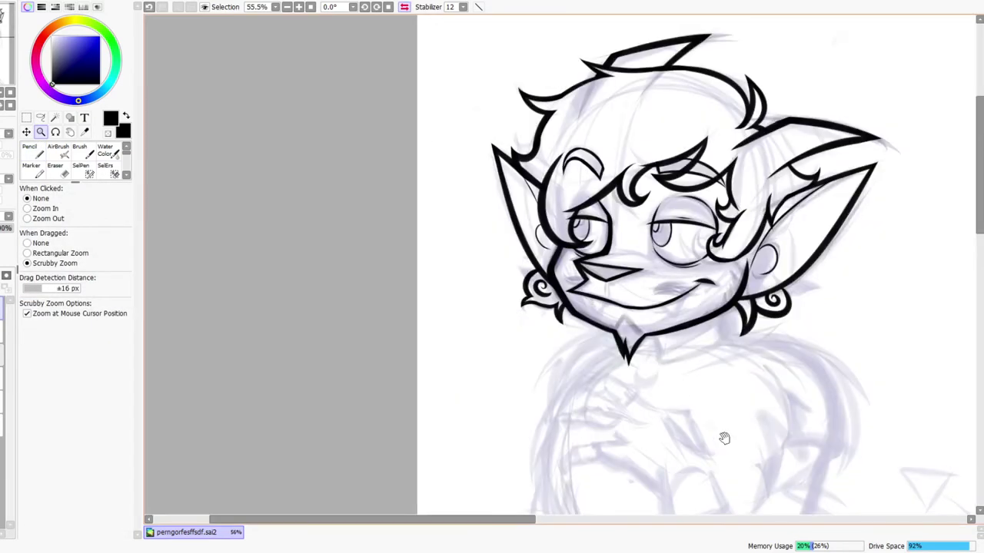
pyautogui.moveTo(725, 438); pyautogui.dragTo(575, 385)
pyautogui.moveTo(558, 249); pyautogui.dragTo(551, 261)
pyautogui.moveTo(570, 213); pyautogui.dragTo(581, 196)
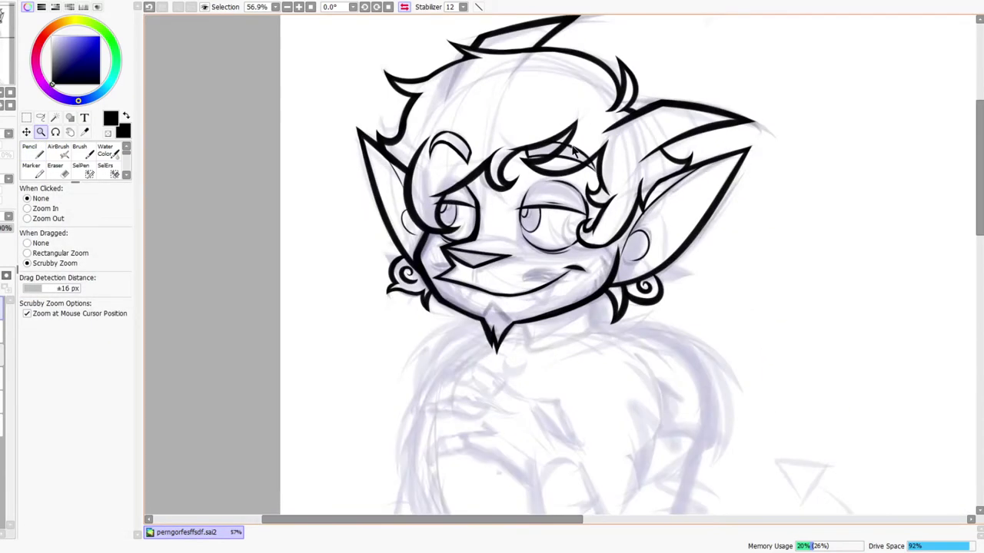
pyautogui.click(405, 7)
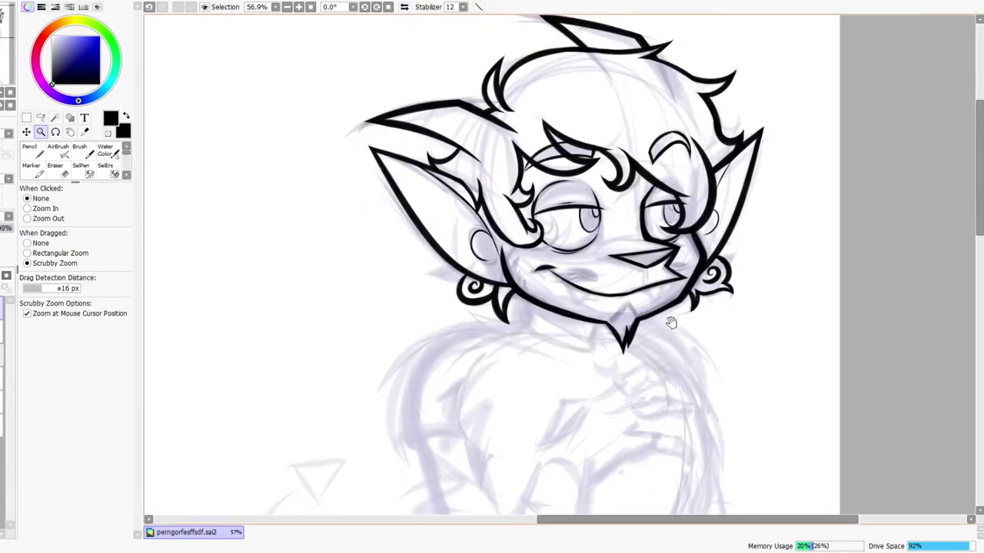
pyautogui.moveTo(671, 323); pyautogui.dragTo(622, 304)
pyautogui.moveTo(644, 259); pyautogui.dragTo(610, 248)
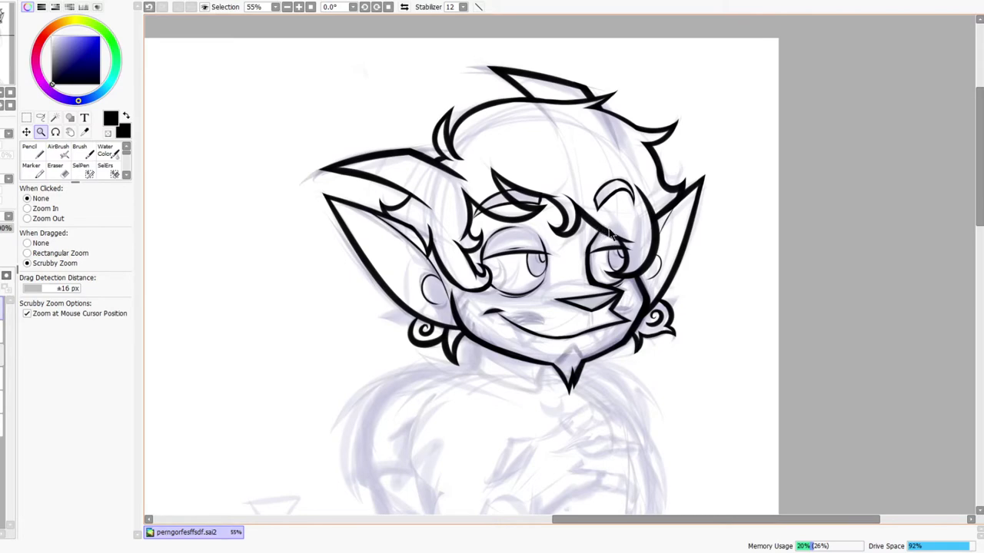
pyautogui.moveTo(631, 432); pyautogui.dragTo(624, 348)
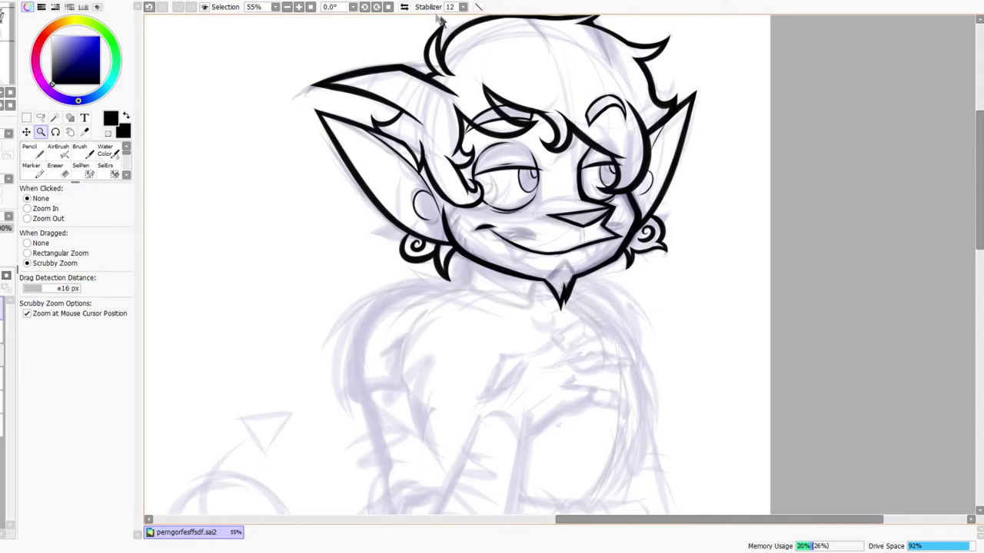
pyautogui.click(405, 7)
pyautogui.click(404, 7)
pyautogui.click(405, 7)
# Ink the neck below the jaw with two short side lines and a curved base line, erasing the overshooting ends
pyautogui.moveTo(618, 267); pyautogui.dragTo(667, 265)
pyautogui.moveTo(541, 275)
pyautogui.mouseDown()
pyautogui.moveTo(569, 332)
pyautogui.moveTo(556, 394)
pyautogui.mouseUp()
pyautogui.hotkey('ctrl', 'z')
pyautogui.moveTo(538, 282); pyautogui.dragTo(560, 378)
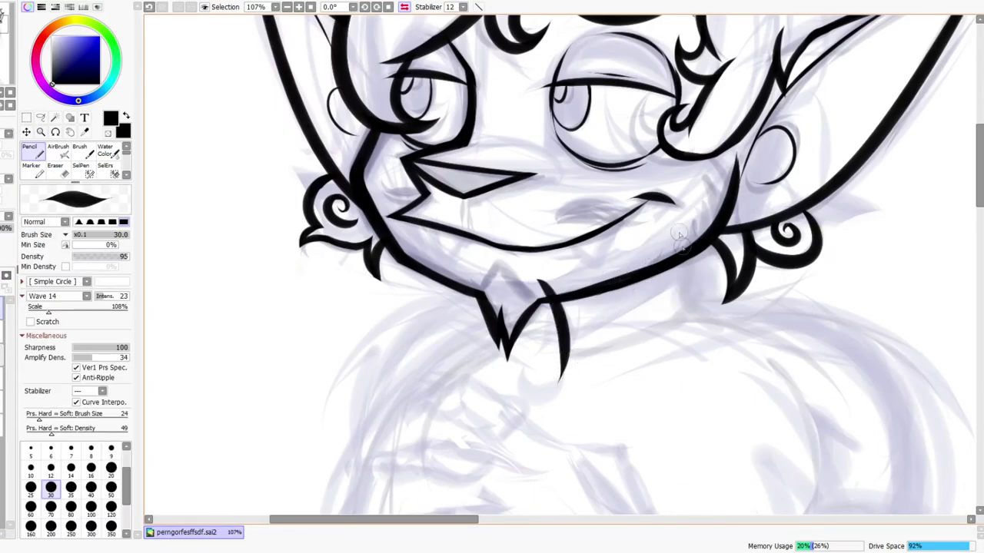
pyautogui.moveTo(691, 230); pyautogui.dragTo(690, 331)
pyautogui.moveTo(544, 358); pyautogui.dragTo(726, 301)
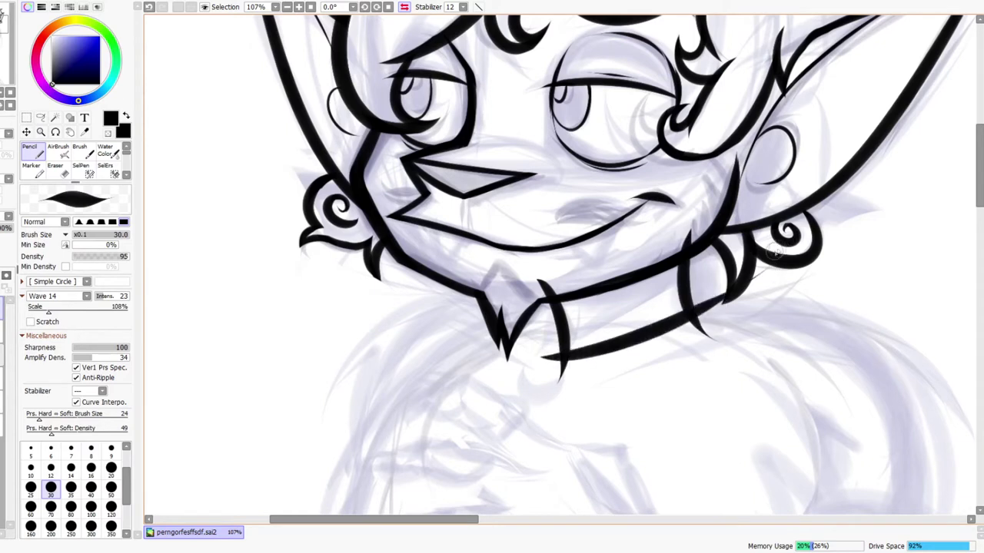
pyautogui.press('e')
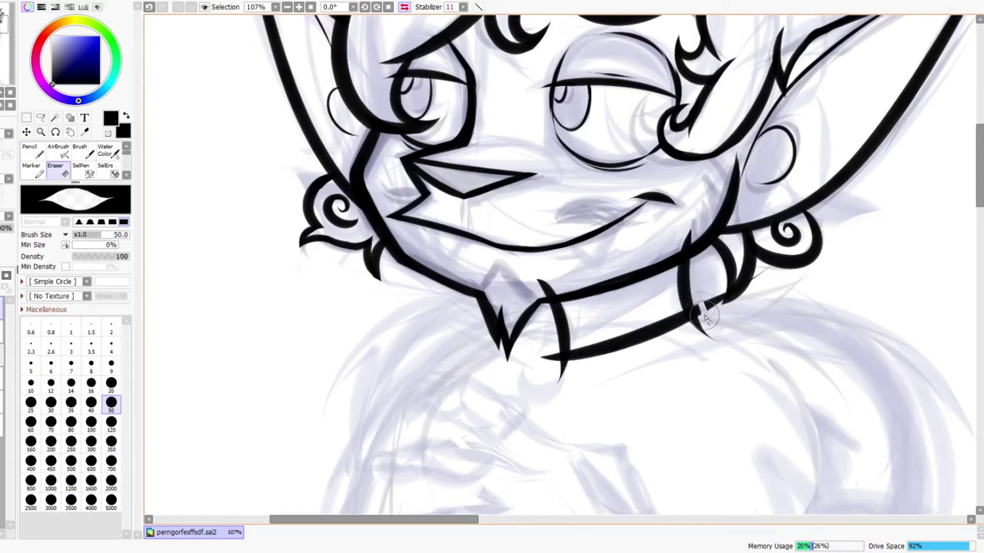
pyautogui.moveTo(699, 303)
pyautogui.mouseDown()
pyautogui.moveTo(710, 324)
pyautogui.moveTo(736, 296)
pyautogui.mouseUp()
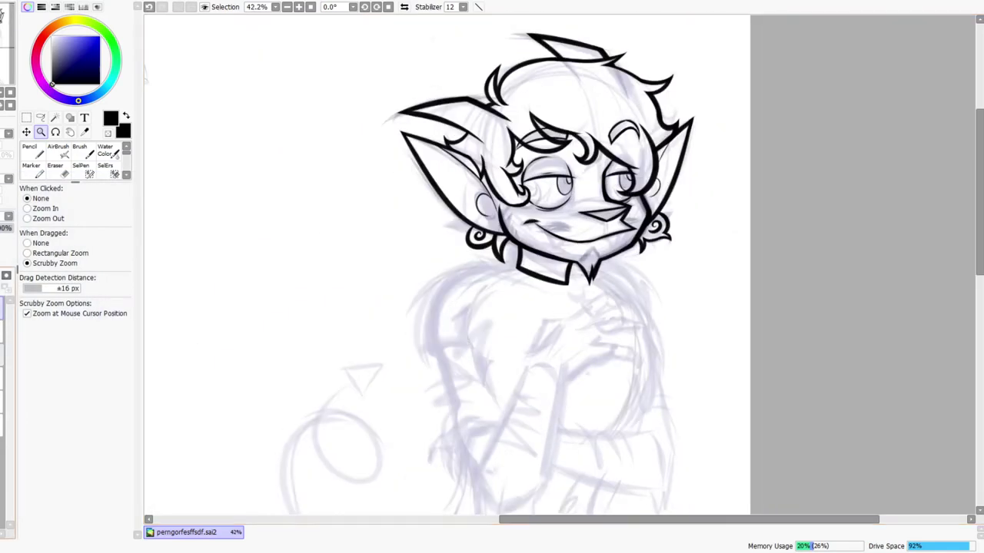
# Examine the inked head and neck against the sketched full figure in both view orientations
pyautogui.moveTo(470, 427); pyautogui.dragTo(354, 344)
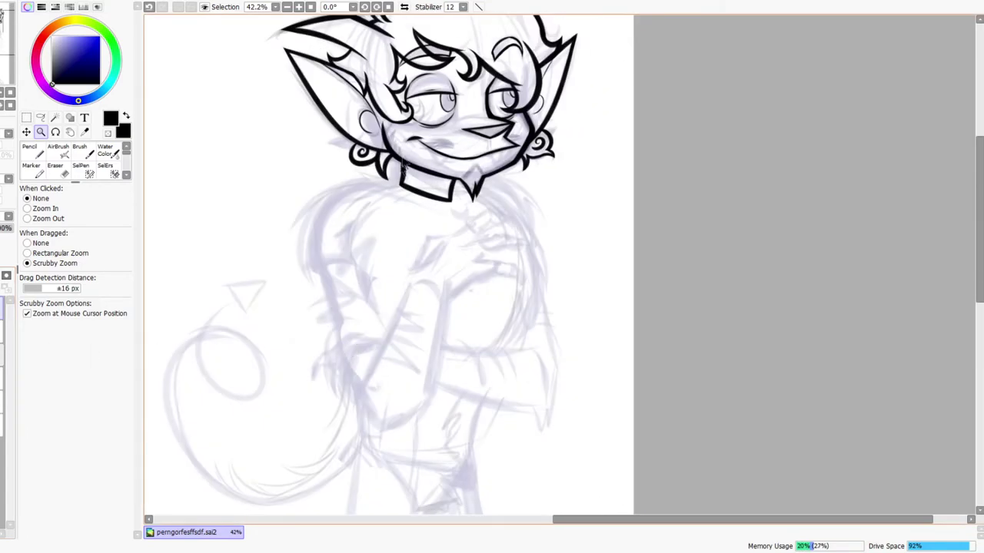
pyautogui.click(404, 7)
pyautogui.click(404, 7)
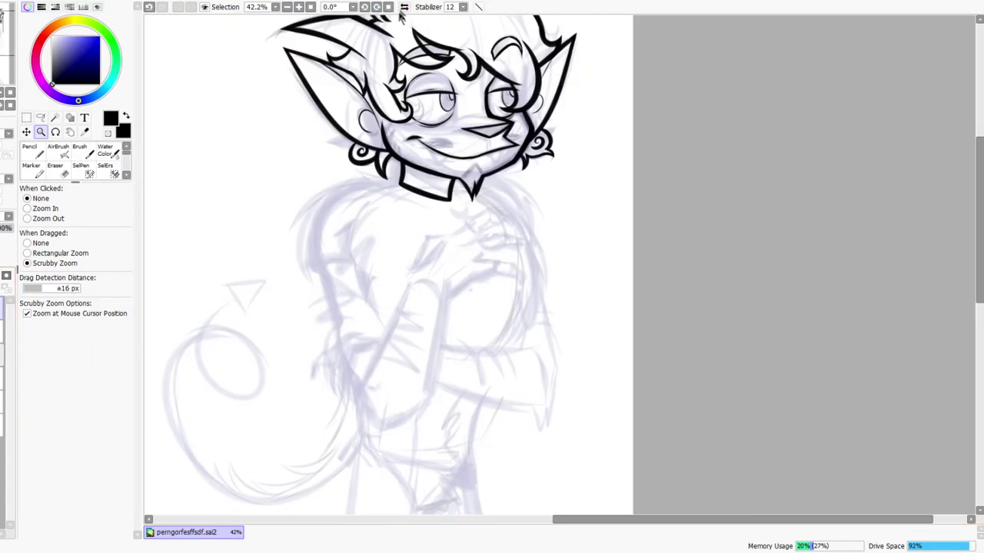
pyautogui.moveTo(405, 292); pyautogui.dragTo(475, 318)
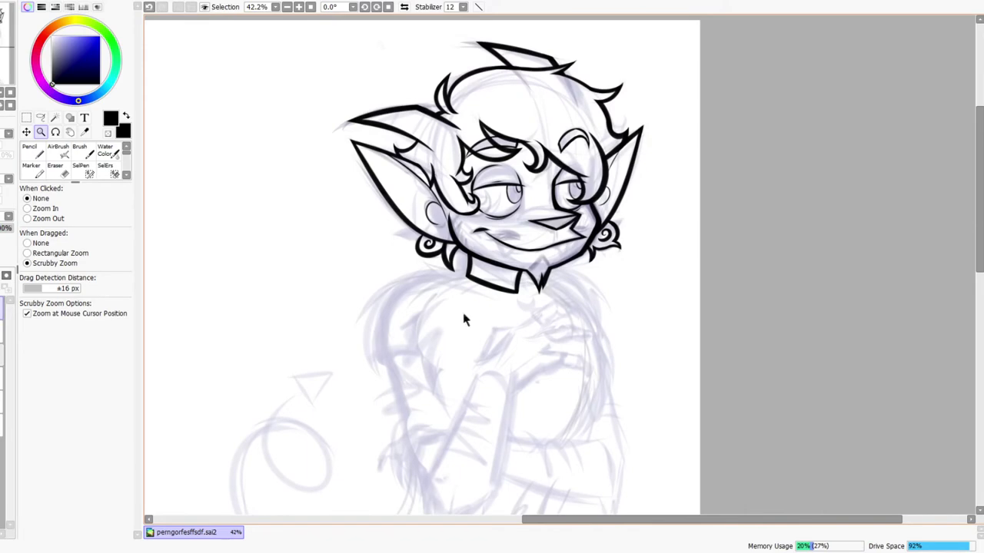
pyautogui.click(405, 8)
pyautogui.click(404, 8)
pyautogui.click(404, 7)
pyautogui.click(404, 7)
pyautogui.scroll(-2, 414, 307)
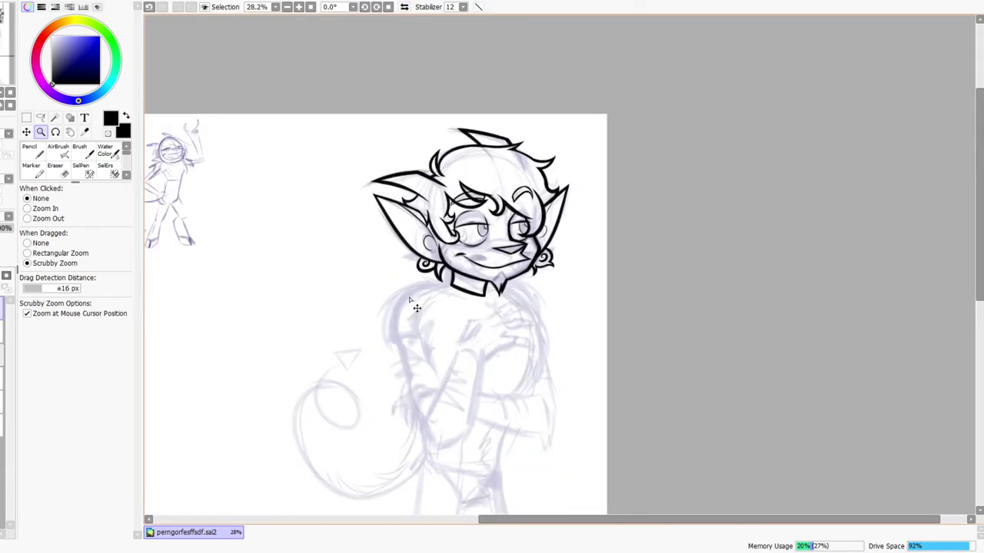
pyautogui.moveTo(520, 428); pyautogui.dragTo(553, 382)
pyautogui.scroll(-2, 520, 235)
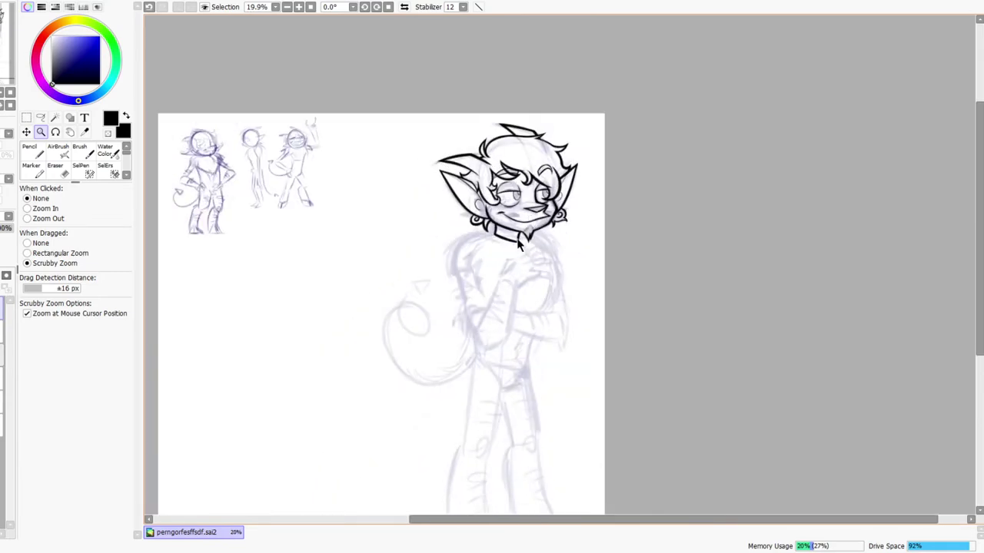
pyautogui.click(404, 7)
pyautogui.click(405, 7)
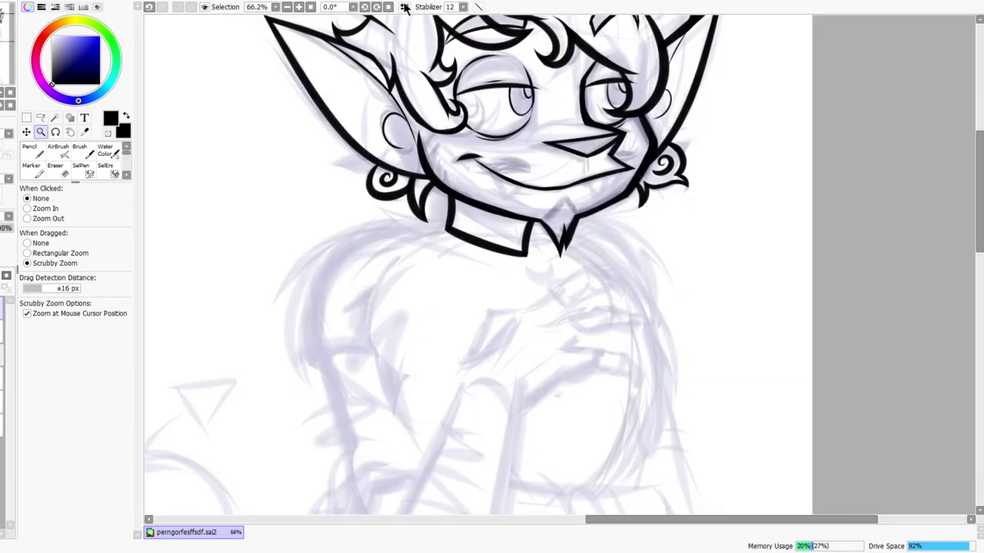
pyautogui.moveTo(511, 227); pyautogui.dragTo(566, 301)
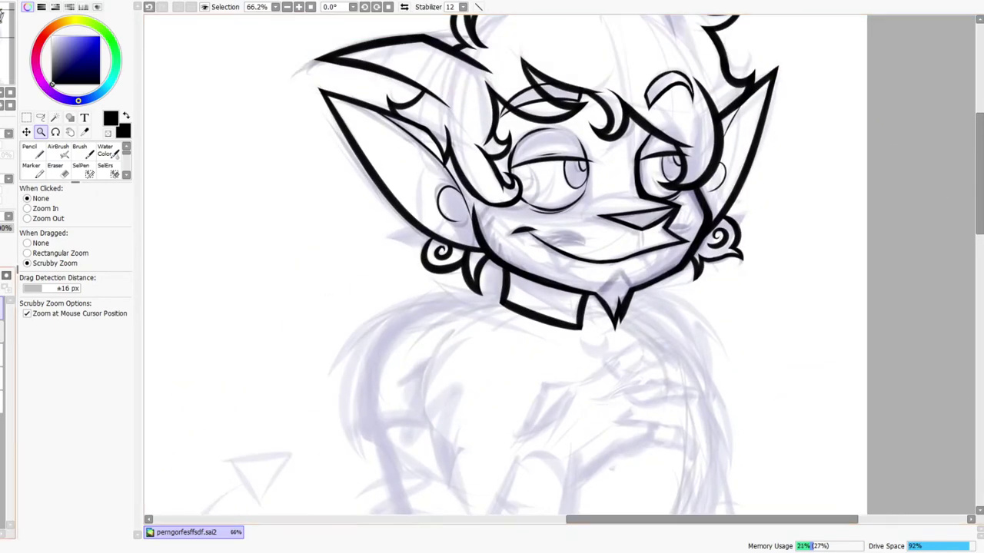
pyautogui.click(405, 8)
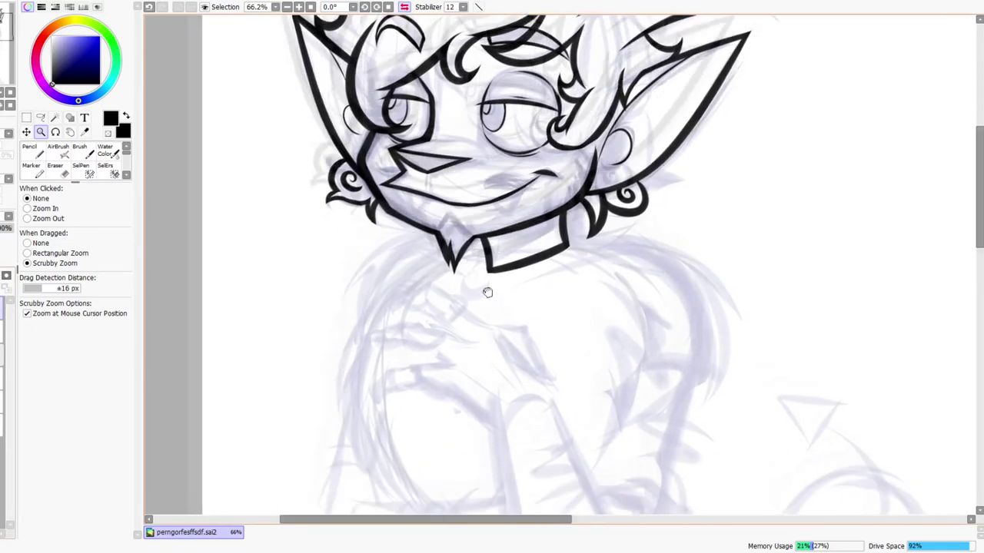
# Ink a pointed fur tuft behind the neck with a long upper stroke and a shorter curved lower stroke
pyautogui.moveTo(488, 293); pyautogui.dragTo(469, 268)
pyautogui.moveTo(591, 203); pyautogui.dragTo(516, 215)
pyautogui.press('n')
pyautogui.moveTo(444, 213); pyautogui.dragTo(751, 152)
pyautogui.hotkey('ctrl', 'z')
pyautogui.moveTo(453, 213); pyautogui.dragTo(727, 149)
pyautogui.hotkey('ctrl', 'z')
pyautogui.moveTo(435, 219); pyautogui.dragTo(719, 164)
pyautogui.moveTo(653, 175); pyautogui.dragTo(531, 257)
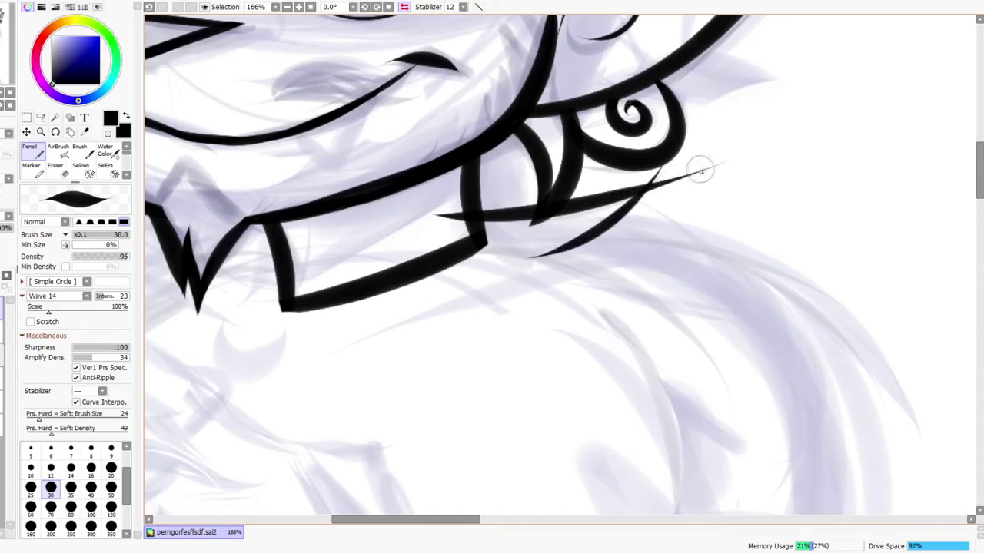
# Erase the overshooting line ends at the new fur tuft's tip and inside the neck
pyautogui.press('e')
pyautogui.moveTo(670, 167)
pyautogui.mouseDown()
pyautogui.moveTo(666, 205)
pyautogui.moveTo(714, 171)
pyautogui.mouseUp()
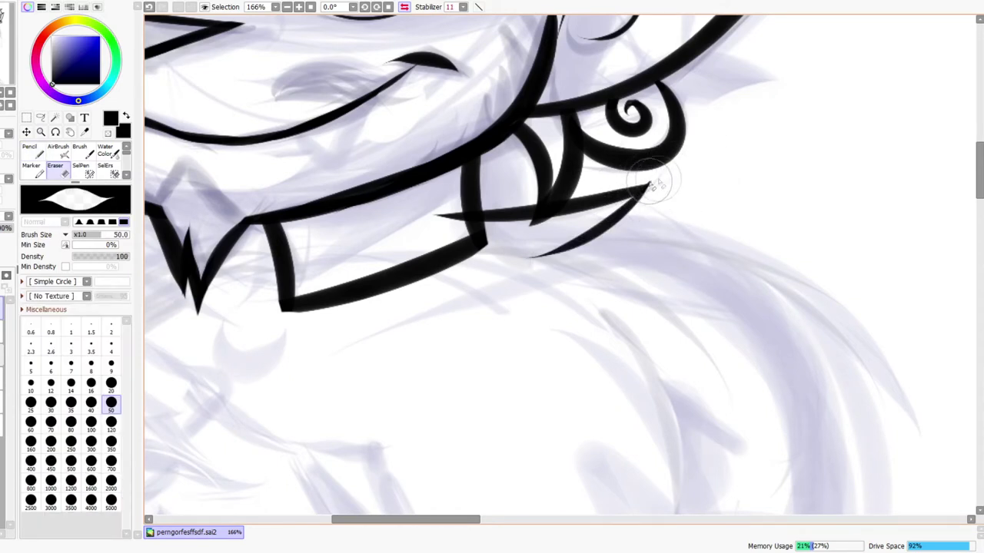
pyautogui.moveTo(434, 219)
pyautogui.mouseDown()
pyautogui.moveTo(456, 234)
pyautogui.moveTo(497, 217)
pyautogui.mouseUp()
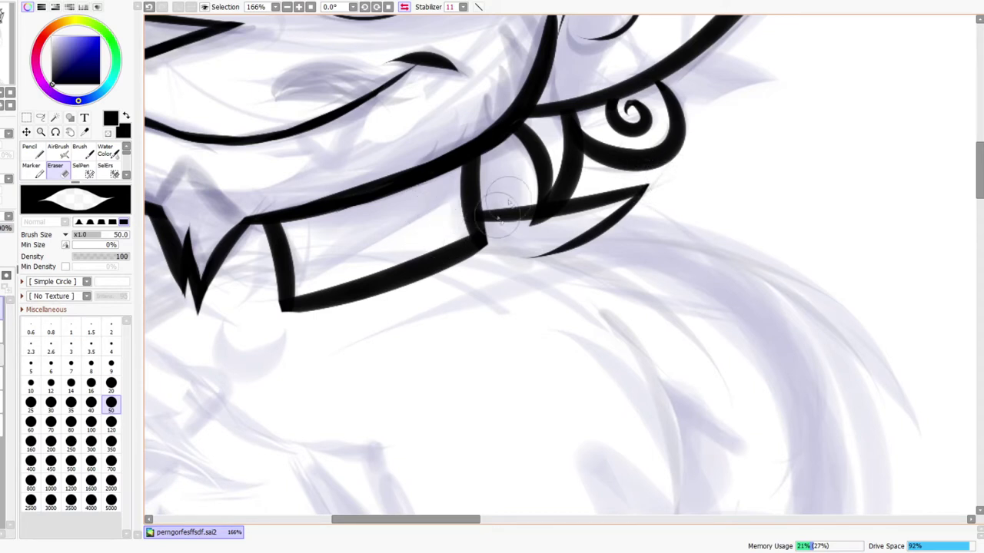
pyautogui.press('n')
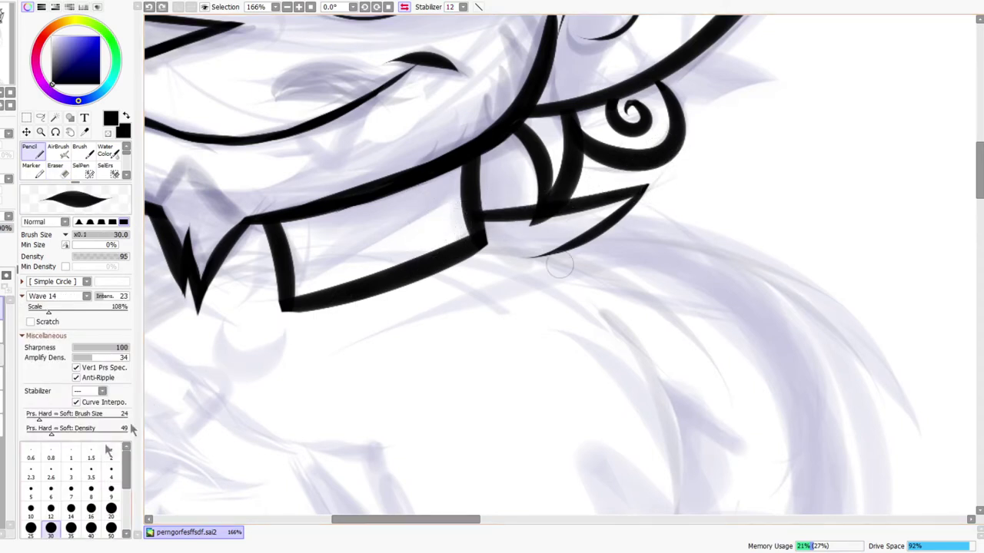
# Redraw the neck tuft's lower curve so it meets the upper stroke at the point, and erase the overshooting tip ends
pyautogui.moveTo(655, 183)
pyautogui.mouseDown()
pyautogui.moveTo(626, 214)
pyautogui.moveTo(529, 264)
pyautogui.moveTo(651, 200)
pyautogui.moveTo(659, 167)
pyautogui.mouseUp()
pyautogui.hotkey('ctrl', 'z')
pyautogui.press('e')
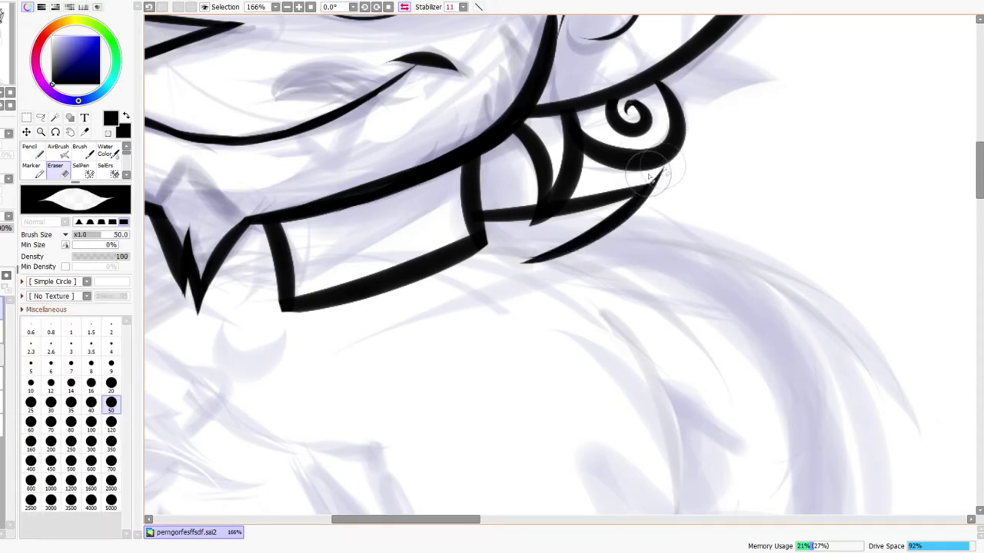
pyautogui.press('n')
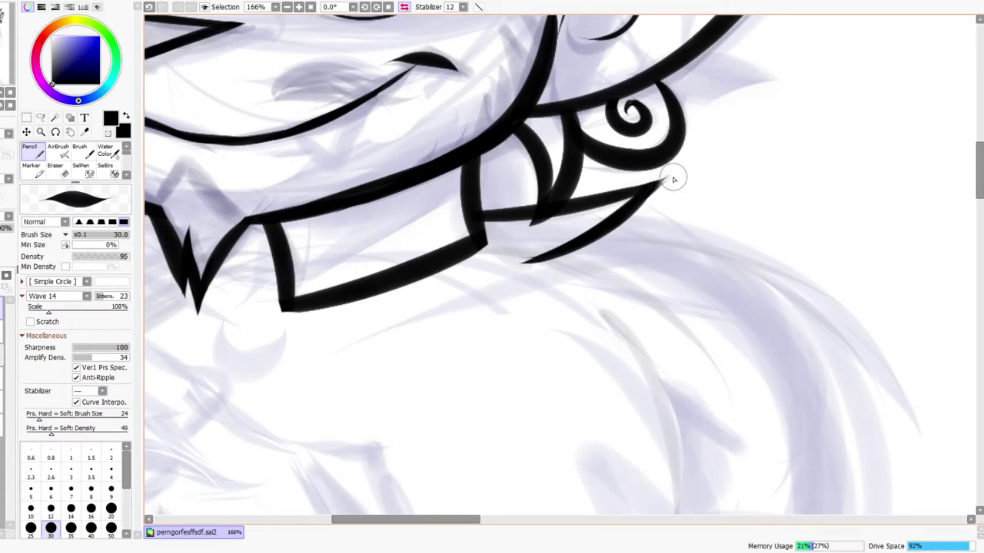
pyautogui.press('e')
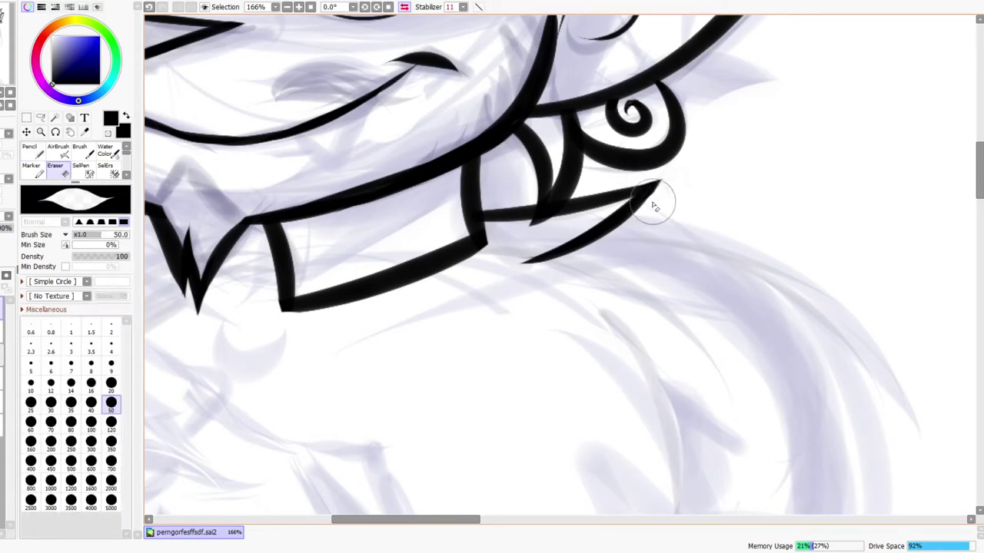
# Flip the view horizontally and ink a long arched line from the neck tuft over the top of the shoulder
pyautogui.hotkey('ctrl', 'space')
pyautogui.moveTo(704, 175); pyautogui.dragTo(682, 165)
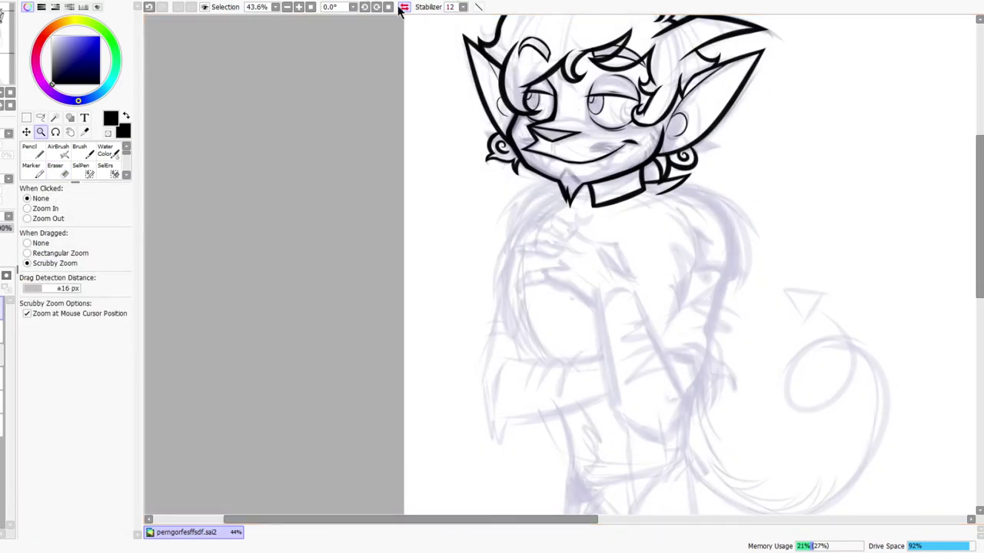
pyautogui.click(402, 7)
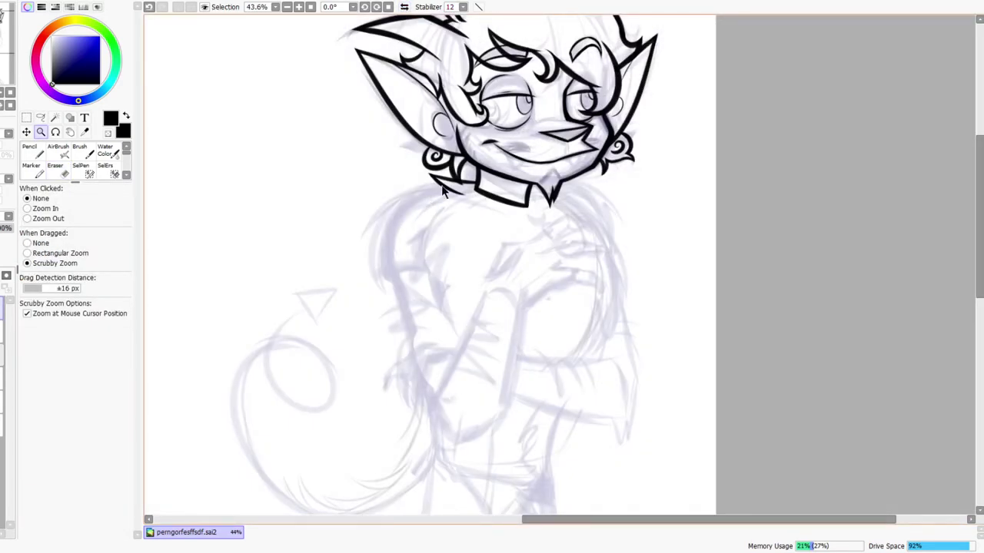
pyautogui.moveTo(412, 180); pyautogui.dragTo(434, 165)
pyautogui.moveTo(582, 163)
pyautogui.mouseDown()
pyautogui.moveTo(295, 376)
pyautogui.moveTo(301, 406)
pyautogui.mouseUp()
pyautogui.hotkey('ctrl', 'z')
pyautogui.moveTo(573, 146); pyautogui.dragTo(325, 337)
pyautogui.hotkey('ctrl', 'z')
pyautogui.moveTo(568, 151); pyautogui.dragTo(361, 354)
pyautogui.hotkey('ctrl', 'z')
pyautogui.moveTo(570, 148)
pyautogui.mouseDown()
pyautogui.moveTo(406, 171)
pyautogui.moveTo(444, 224)
pyautogui.moveTo(441, 190)
pyautogui.moveTo(376, 303)
pyautogui.moveTo(297, 314)
pyautogui.moveTo(429, 224)
pyautogui.moveTo(478, 227)
pyautogui.mouseUp()
pyautogui.hotkey('ctrl', 'z')
pyautogui.moveTo(482, 347); pyautogui.dragTo(477, 262)
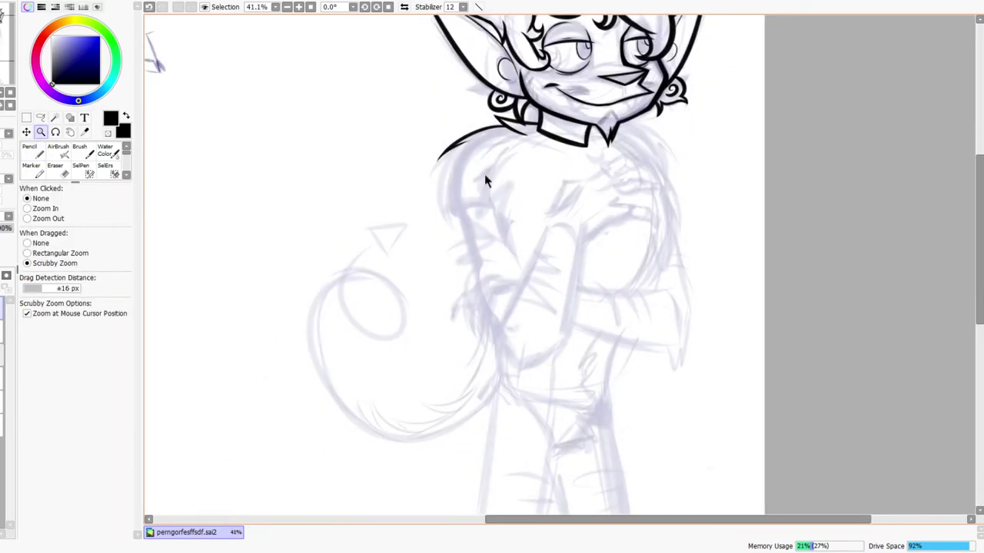
# Ink a short return stroke under the shoulder line's end to form a fur point, and try a curved stroke down the outer shoulder
pyautogui.moveTo(463, 155)
pyautogui.mouseDown()
pyautogui.moveTo(475, 141)
pyautogui.moveTo(446, 391)
pyautogui.mouseUp()
pyautogui.press('n')
pyautogui.hotkey('ctrl', 'z')
pyautogui.moveTo(472, 133)
pyautogui.mouseDown()
pyautogui.moveTo(366, 259)
pyautogui.moveTo(475, 463)
pyautogui.mouseUp()
pyautogui.hotkey('ctrl', 'z')
pyautogui.moveTo(473, 135)
pyautogui.mouseDown()
pyautogui.moveTo(407, 199)
pyautogui.moveTo(439, 404)
pyautogui.mouseUp()
pyautogui.hotkey('ctrl', 'z')
pyautogui.moveTo(468, 139); pyautogui.dragTo(438, 385)
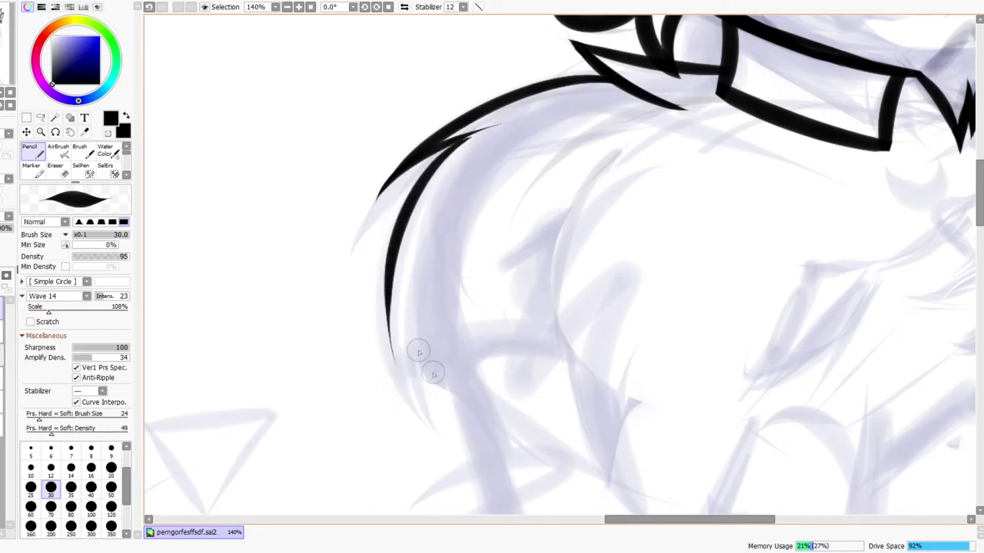
pyautogui.hotkey('ctrl', 'z')
pyautogui.hotkey('ctrl', 'space')
pyautogui.moveTo(496, 137); pyautogui.dragTo(481, 157)
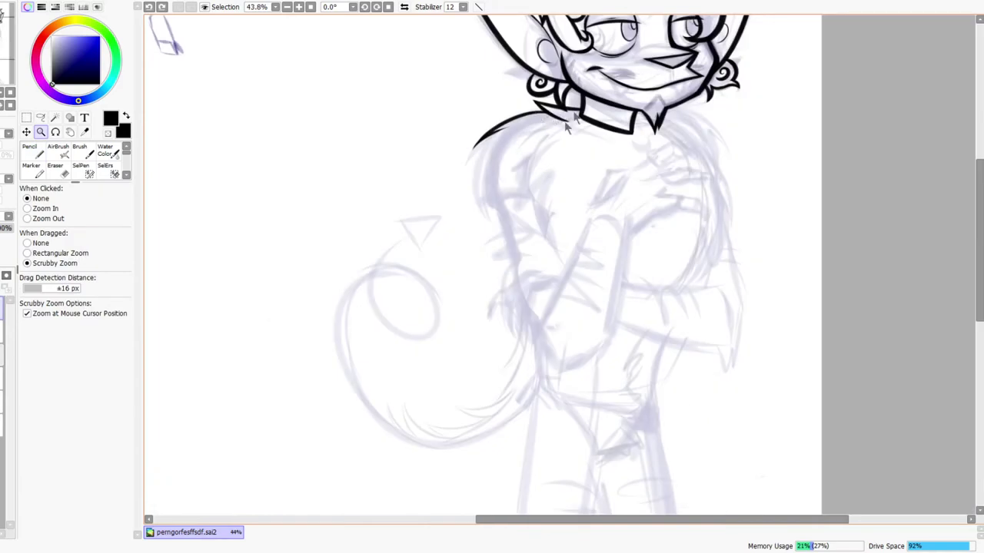
# Erase along the underside of the shoulder's fur point to sharpen its tip and trim the return stroke's tail
pyautogui.moveTo(579, 138); pyautogui.dragTo(539, 212)
pyautogui.moveTo(433, 191); pyautogui.dragTo(519, 244)
pyautogui.press('e')
pyautogui.moveTo(371, 268); pyautogui.dragTo(674, 135)
pyautogui.moveTo(319, 315); pyautogui.dragTo(542, 199)
pyautogui.moveTo(296, 346); pyautogui.dragTo(564, 203)
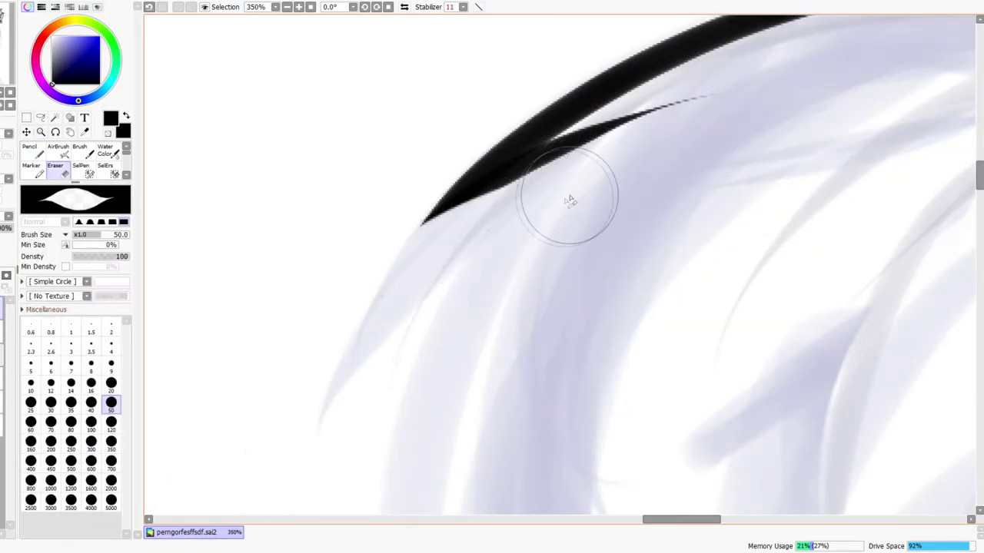
pyautogui.moveTo(321, 306); pyautogui.dragTo(716, 103)
pyautogui.hotkey('ctrl', 'z')
pyautogui.moveTo(536, 209); pyautogui.dragTo(713, 136)
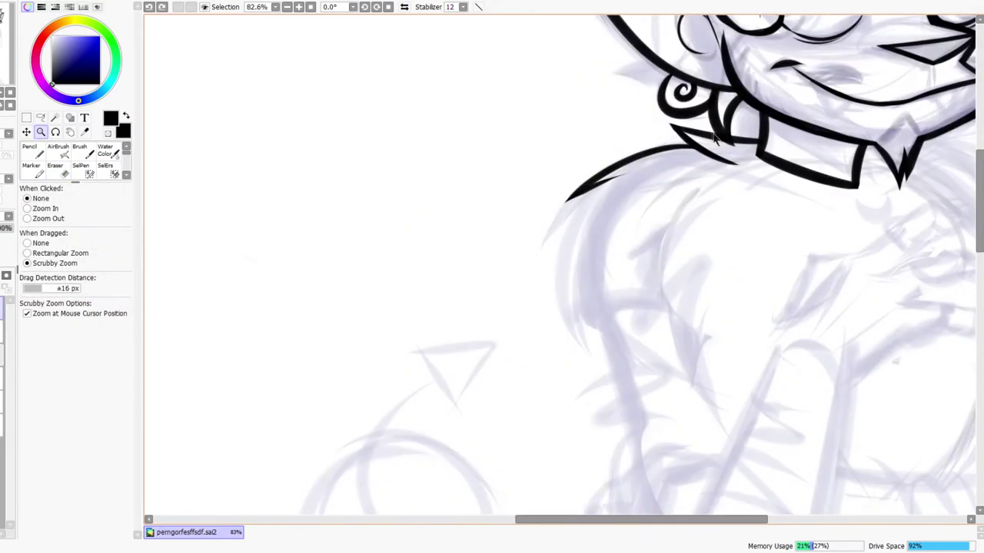
# Erase the end of the neck tuft's lower line where it runs past the shoulder line
pyautogui.moveTo(699, 221)
pyautogui.mouseDown()
pyautogui.moveTo(664, 243)
pyautogui.moveTo(559, 221)
pyautogui.mouseUp()
pyautogui.moveTo(605, 169); pyautogui.dragTo(661, 170)
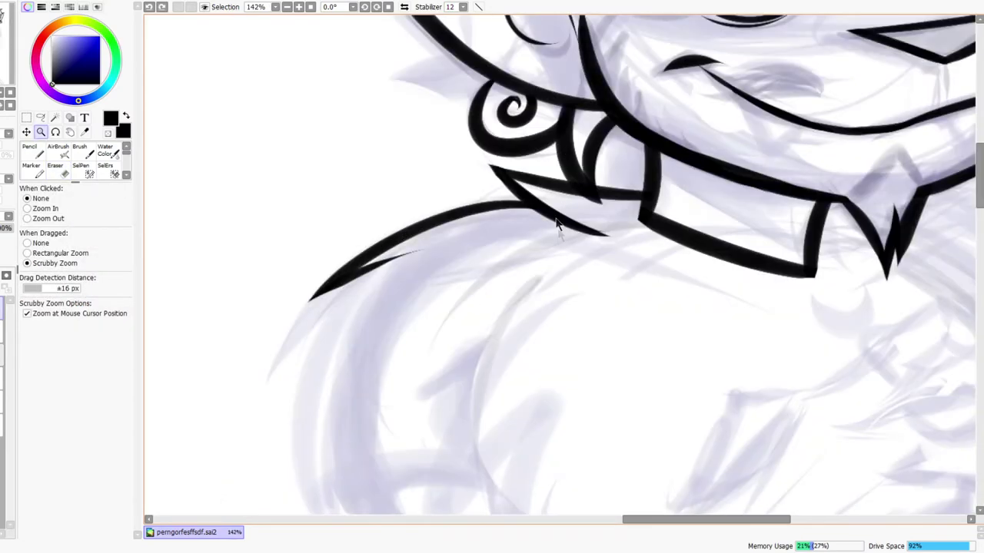
pyautogui.press('e')
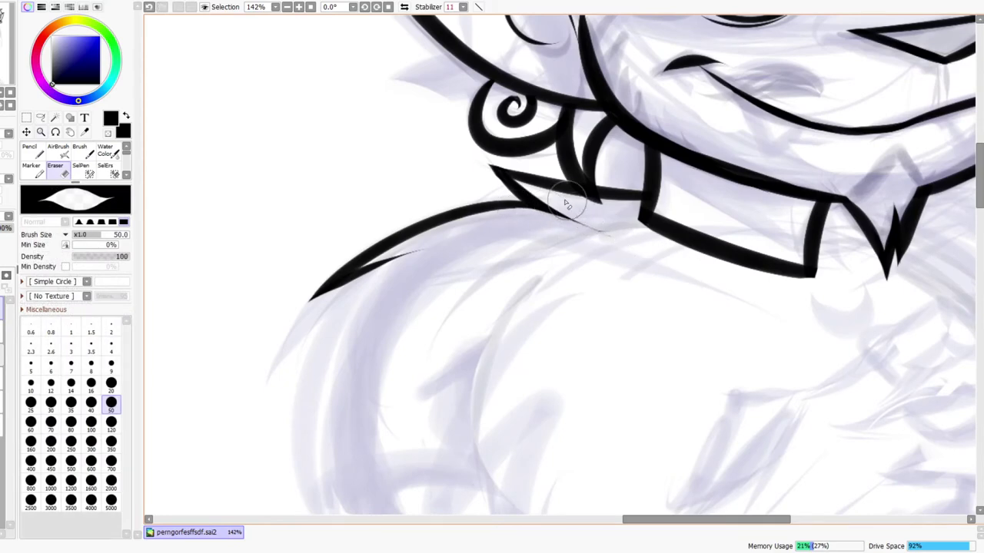
pyautogui.moveTo(641, 253); pyautogui.dragTo(658, 242)
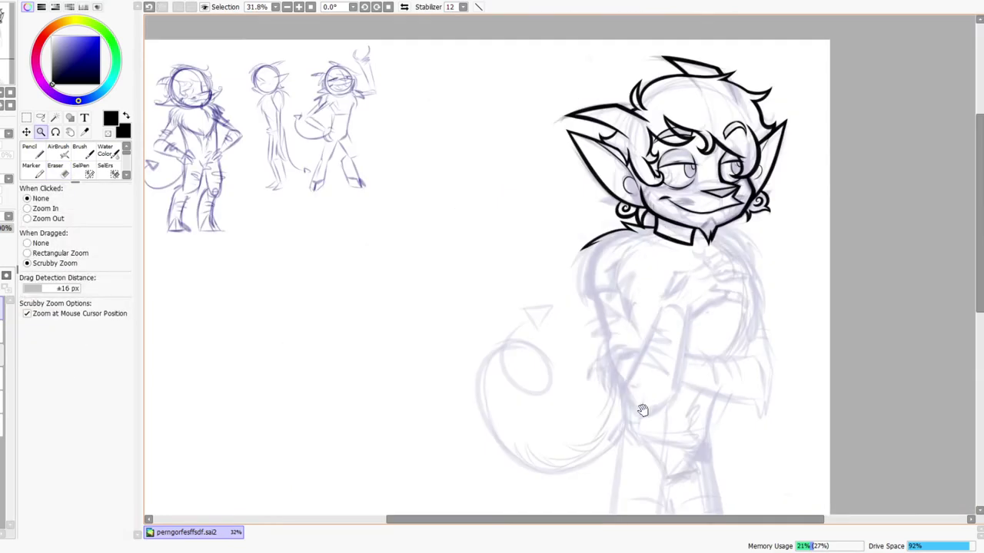
pyautogui.moveTo(654, 411); pyautogui.dragTo(606, 378)
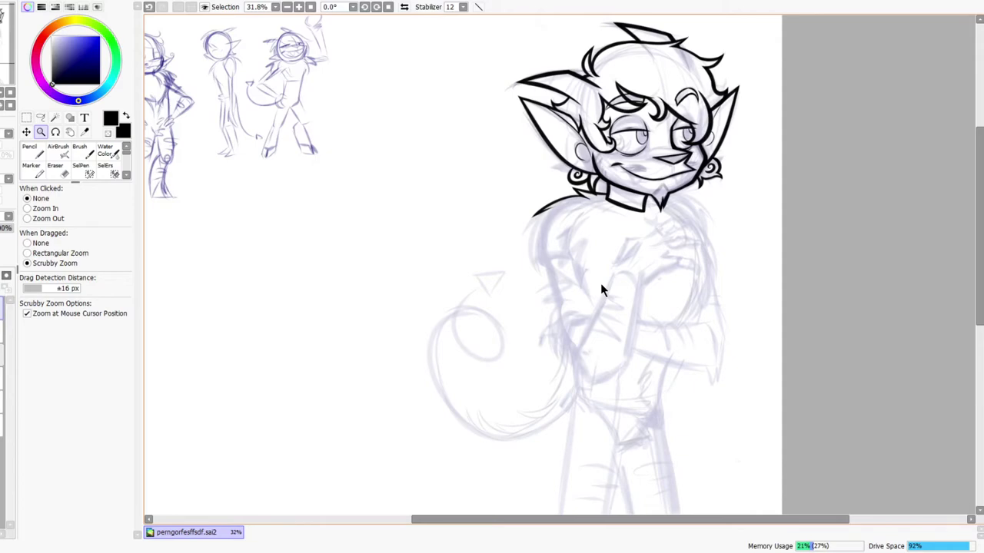
pyautogui.moveTo(600, 283)
pyautogui.mouseDown()
pyautogui.moveTo(534, 314)
pyautogui.moveTo(493, 236)
pyautogui.moveTo(441, 414)
pyautogui.mouseUp()
pyautogui.press('n')
pyautogui.hotkey('ctrl', 'z')
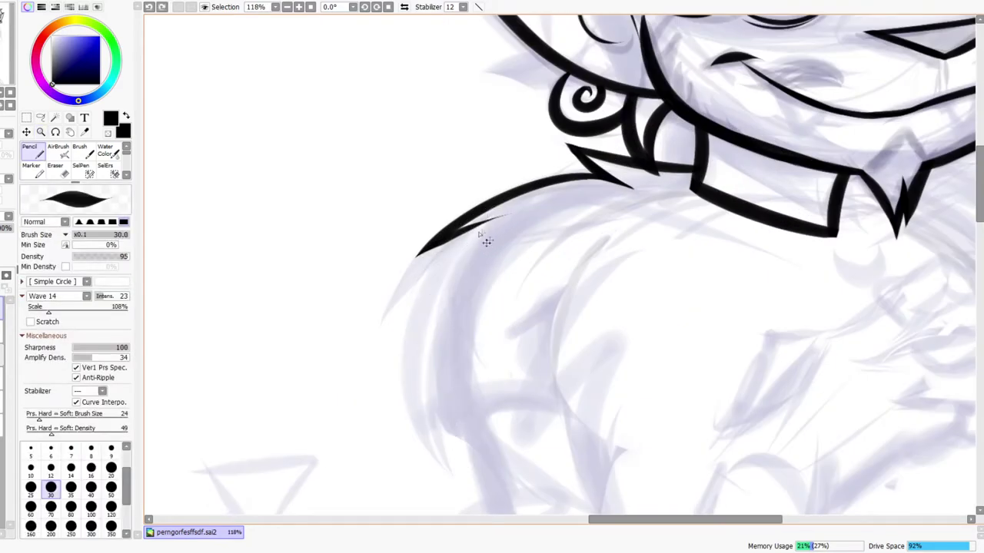
pyautogui.moveTo(509, 214); pyautogui.dragTo(432, 403)
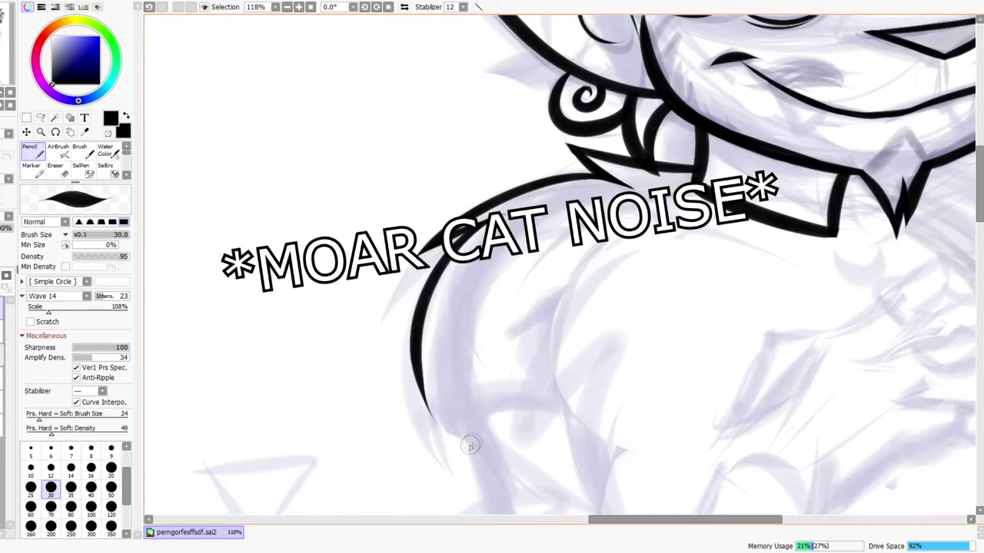
pyautogui.hotkey('ctrl', 'z')
pyautogui.moveTo(509, 216); pyautogui.dragTo(438, 427)
pyautogui.hotkey('ctrl', 'z')
# Examine the inked neck and upper shoulder against the sketch in both view orientations
pyautogui.press('z')
pyautogui.moveTo(474, 93); pyautogui.dragTo(481, 79)
pyautogui.click(406, 8)
pyautogui.click(407, 9)
pyautogui.moveTo(502, 152); pyautogui.dragTo(562, 129)
pyautogui.scroll(-5, 439, 182)
pyautogui.moveTo(498, 141); pyautogui.dragTo(471, 298)
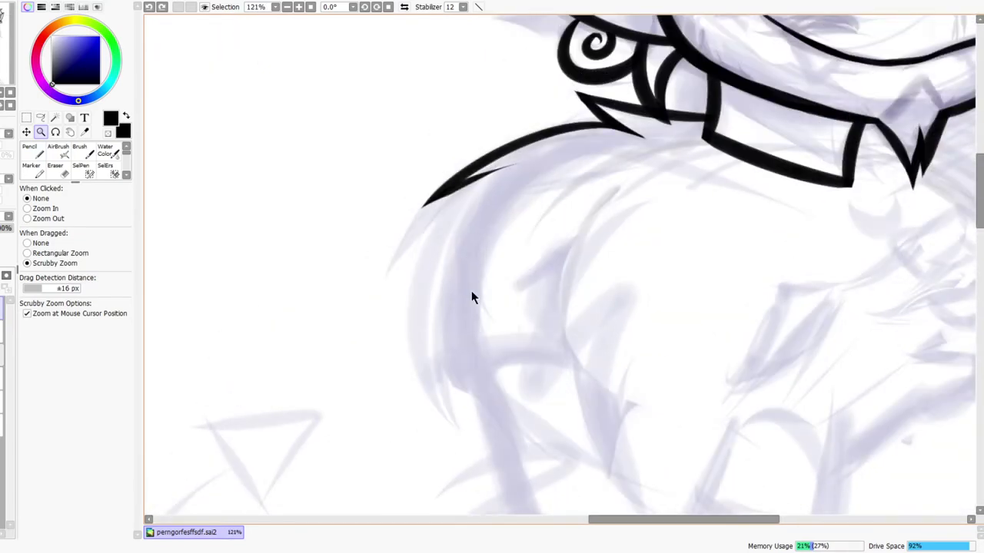
# Ink a thick curve down the outer shoulder and a shorter return stroke from its lower end to form a second fur tuft
pyautogui.moveTo(467, 182)
pyautogui.mouseDown()
pyautogui.moveTo(478, 181)
pyautogui.moveTo(455, 463)
pyautogui.moveTo(479, 272)
pyautogui.mouseUp()
pyautogui.press('n')
pyautogui.hotkey('ctrl', 'z')
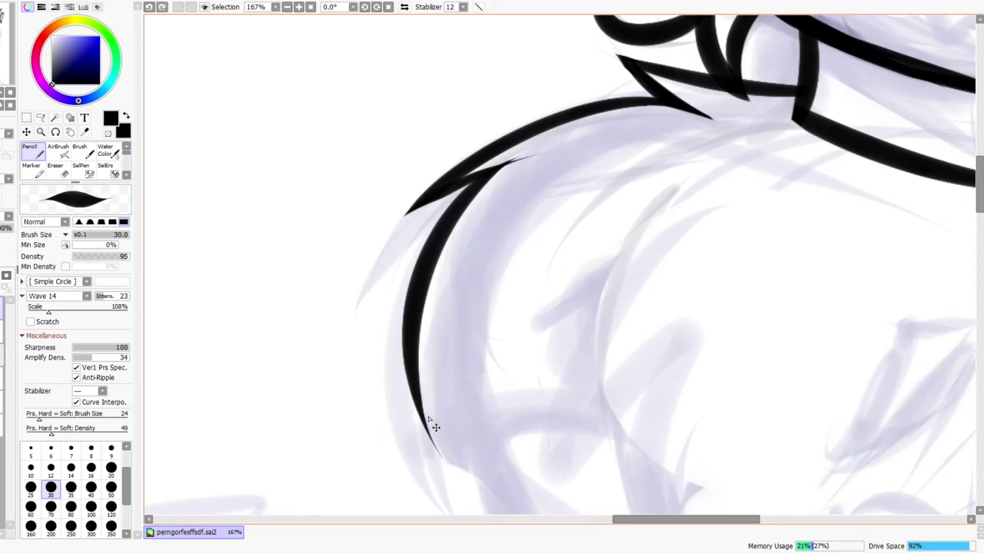
pyautogui.moveTo(439, 454); pyautogui.dragTo(483, 278)
# Erase the overshooting line ends at the top of the second shoulder tuft and sharpen its lower tip
pyautogui.press('e')
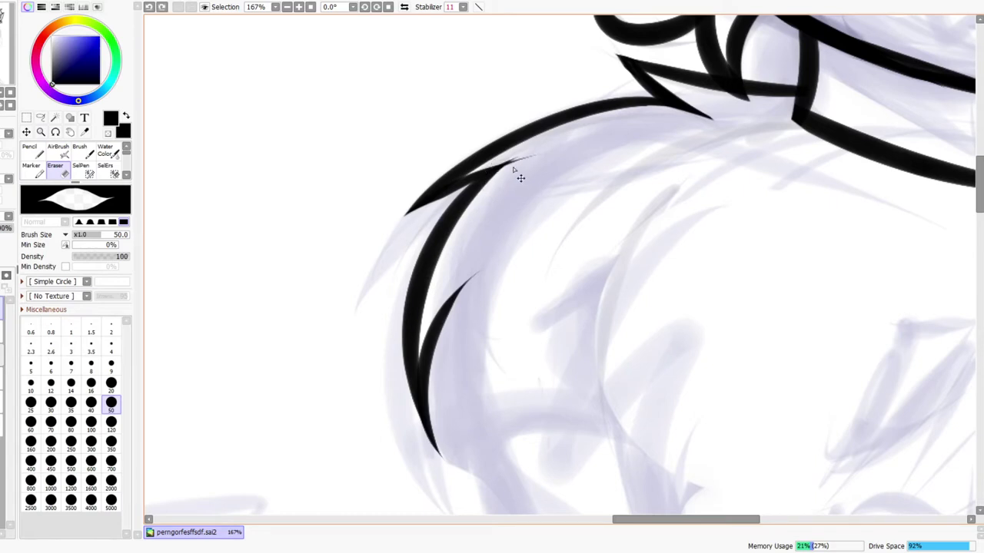
pyautogui.moveTo(536, 155); pyautogui.dragTo(582, 149)
pyautogui.moveTo(576, 146); pyautogui.dragTo(528, 195)
pyautogui.moveTo(545, 252); pyautogui.dragTo(520, 257)
pyautogui.moveTo(542, 183); pyautogui.dragTo(569, 141)
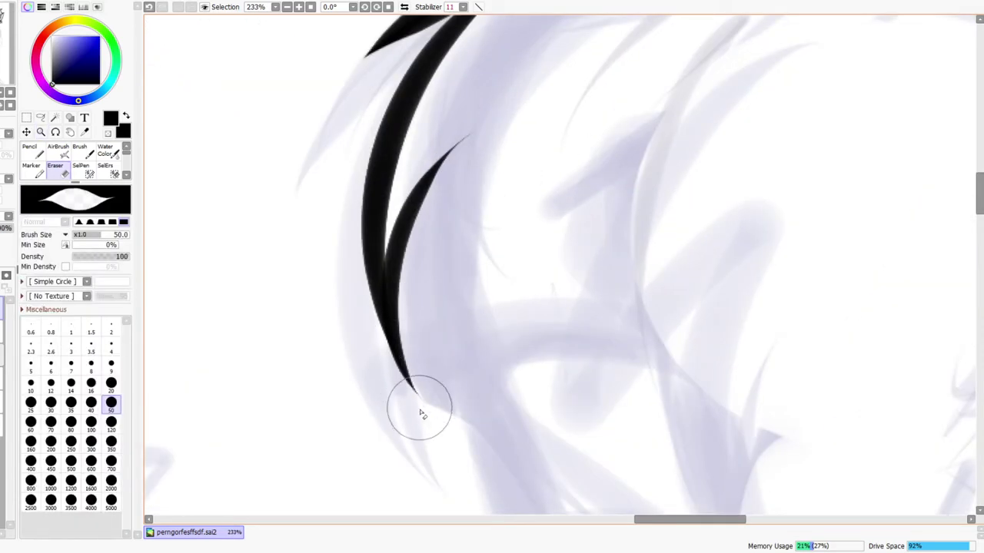
pyautogui.moveTo(416, 399); pyautogui.dragTo(393, 330)
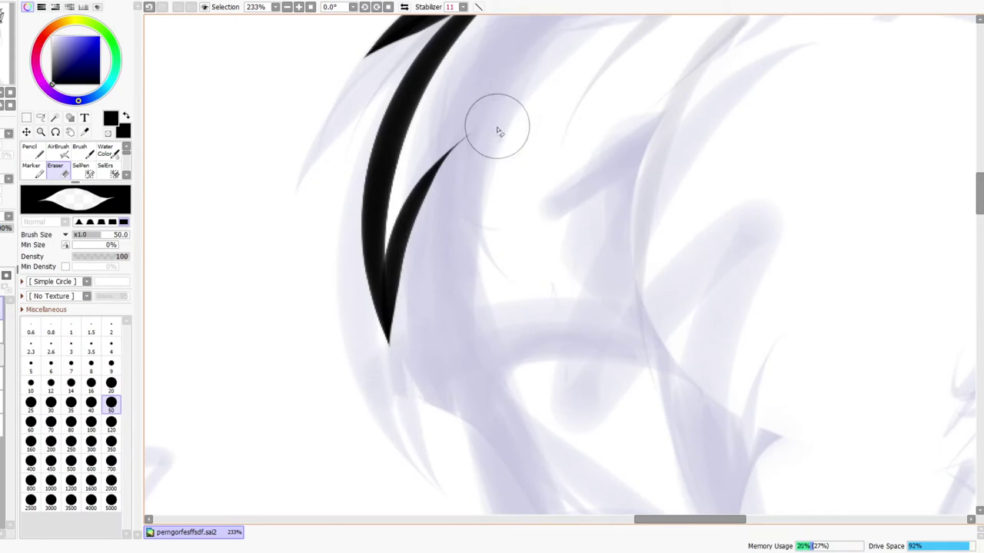
# Examine the two inked shoulder tufts against the full figure sketch in both view orientations
pyautogui.hotkey('ctrl', 'space')
pyautogui.moveTo(496, 130); pyautogui.dragTo(466, 211)
pyautogui.click(405, 7)
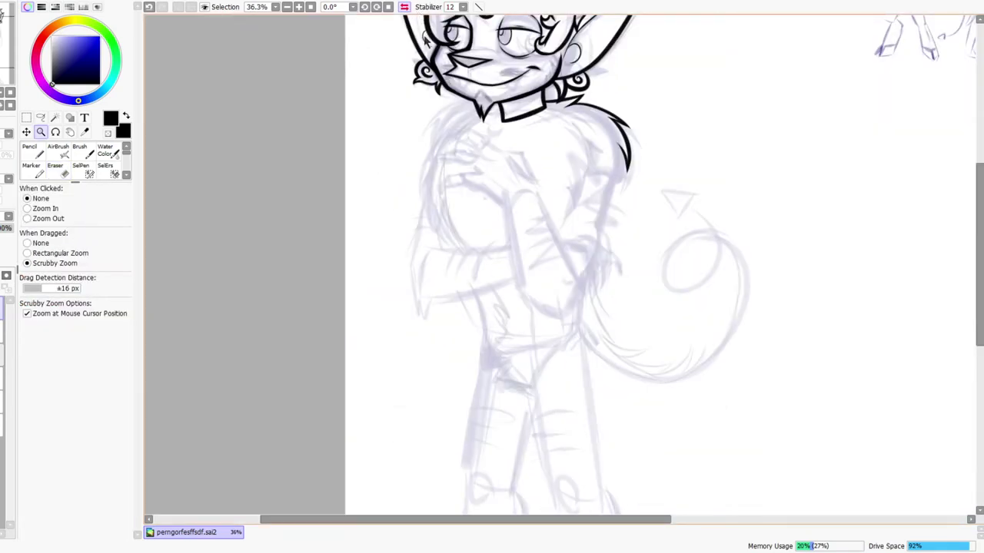
pyautogui.scroll(2, 533, 292)
pyautogui.moveTo(575, 187); pyautogui.dragTo(549, 277)
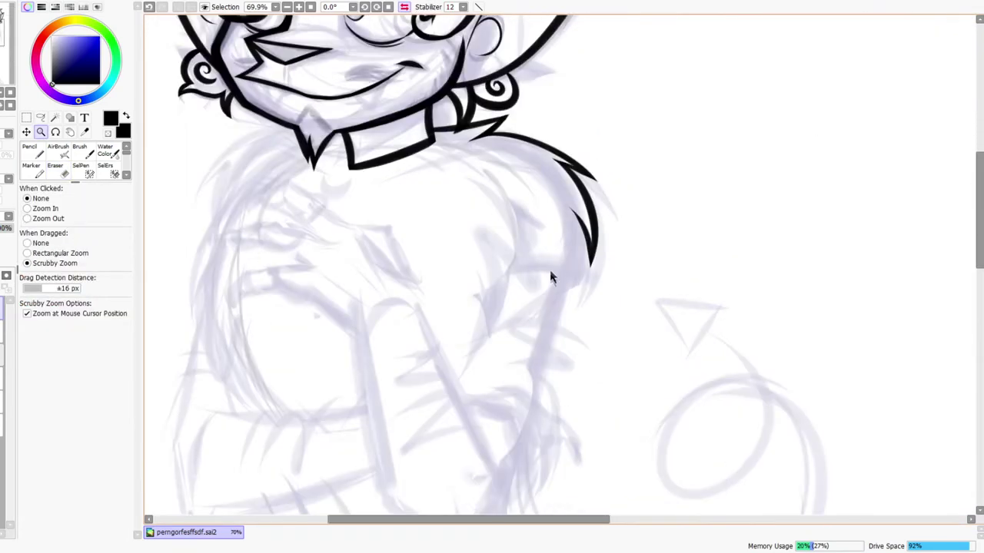
pyautogui.moveTo(554, 311)
pyautogui.mouseDown()
pyautogui.moveTo(576, 259)
pyautogui.moveTo(572, 199)
pyautogui.moveTo(553, 184)
pyautogui.moveTo(631, 391)
pyautogui.mouseUp()
pyautogui.click(404, 7)
# Ink a third fur tuft below the outer shoulder with a long curve and short return stroke, adding another curve toward the upper arm
pyautogui.moveTo(647, 247)
pyautogui.mouseDown()
pyautogui.moveTo(617, 266)
pyautogui.moveTo(673, 278)
pyautogui.mouseUp()
pyautogui.moveTo(708, 332); pyautogui.dragTo(459, 303)
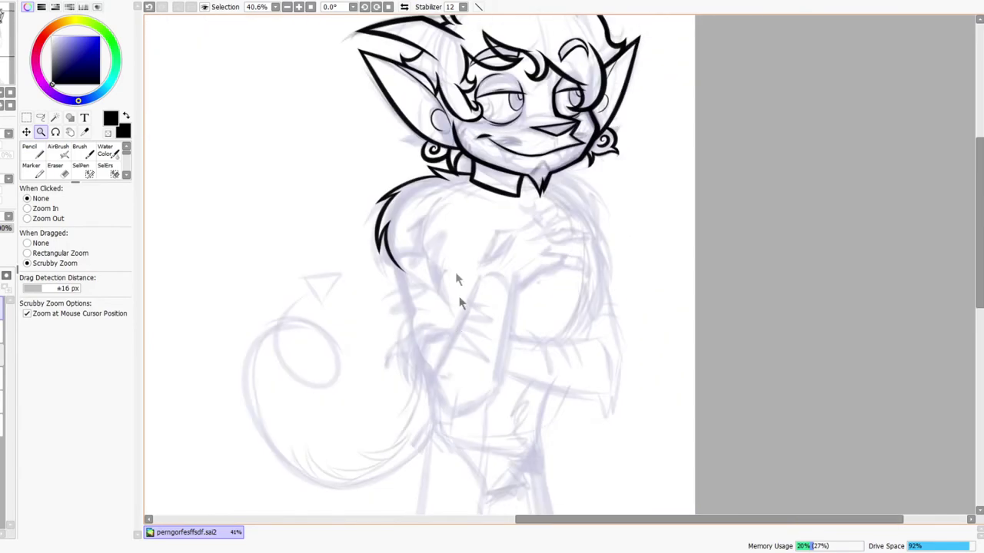
pyautogui.moveTo(425, 211)
pyautogui.mouseDown()
pyautogui.moveTo(397, 248)
pyautogui.moveTo(402, 272)
pyautogui.moveTo(390, 198)
pyautogui.moveTo(538, 307)
pyautogui.mouseUp()
pyautogui.press('n')
pyautogui.hotkey('ctrl', 'z')
pyautogui.moveTo(387, 193); pyautogui.dragTo(505, 312)
pyautogui.hotkey('ctrl', 'z')
pyautogui.moveTo(389, 194); pyautogui.dragTo(498, 327)
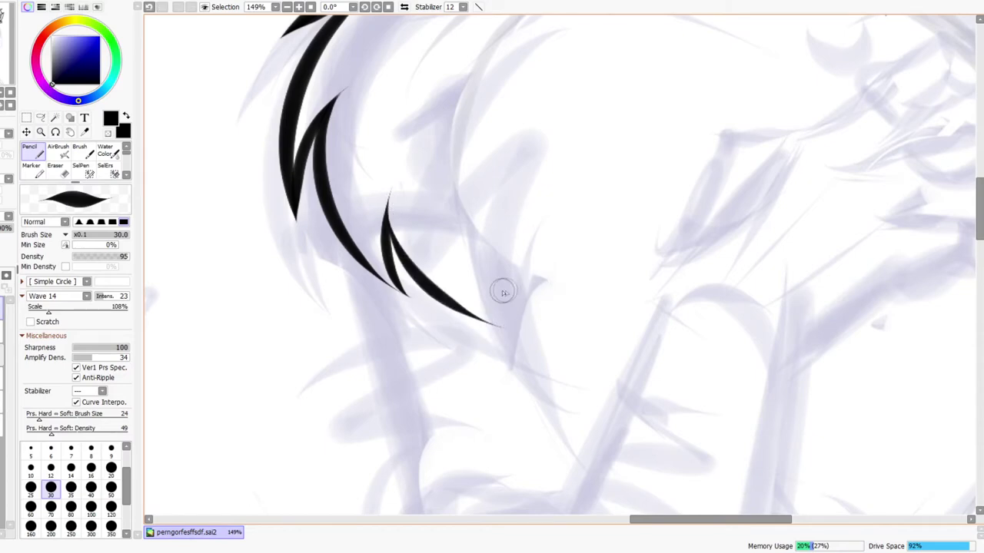
# Check the shape of the shoulder fur with the view mirrored and unmirrored
pyautogui.press('z')
pyautogui.moveTo(514, 277); pyautogui.dragTo(560, 235)
pyautogui.click(405, 8)
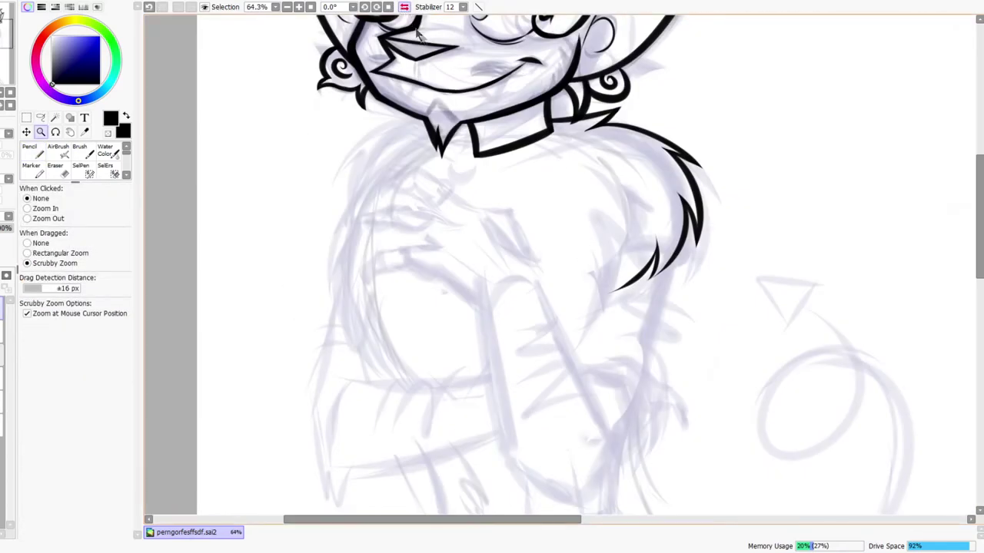
pyautogui.scroll(2, 525, 222)
pyautogui.moveTo(641, 281); pyautogui.dragTo(628, 248)
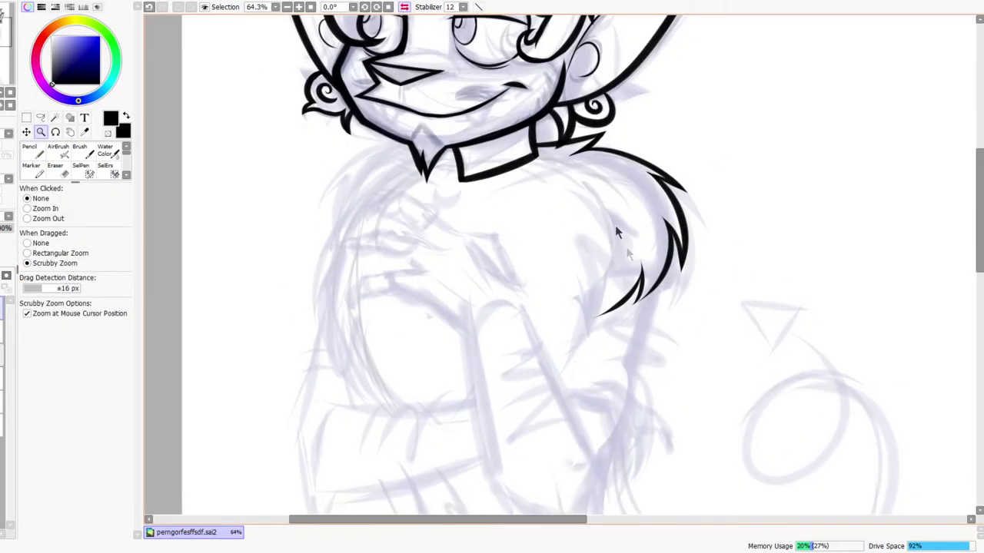
pyautogui.click(404, 7)
pyautogui.moveTo(535, 288); pyautogui.dragTo(588, 228)
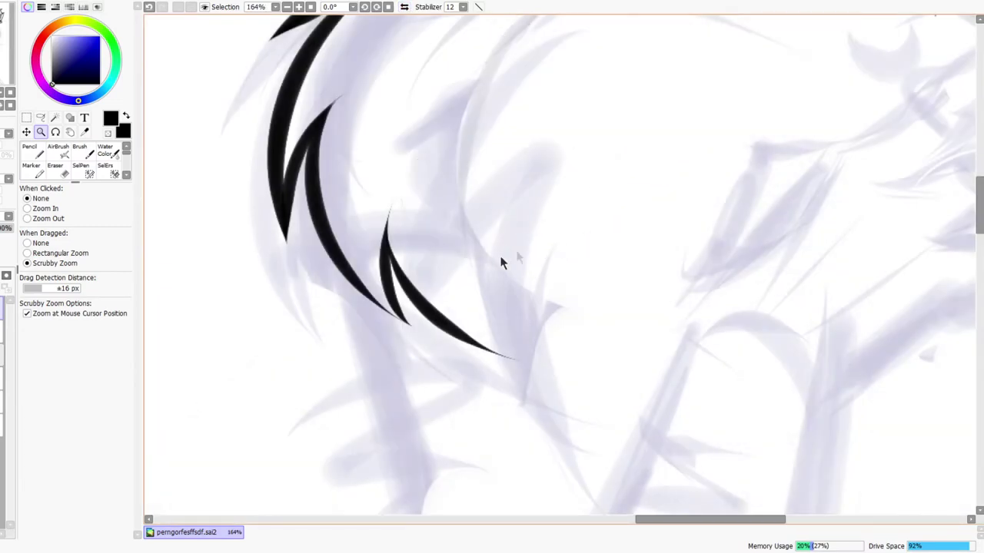
# Ink the pointed lower end of the last shoulder tuft with a thick stroke curving back up its inner side
pyautogui.moveTo(494, 95); pyautogui.dragTo(490, 237)
pyautogui.press('n')
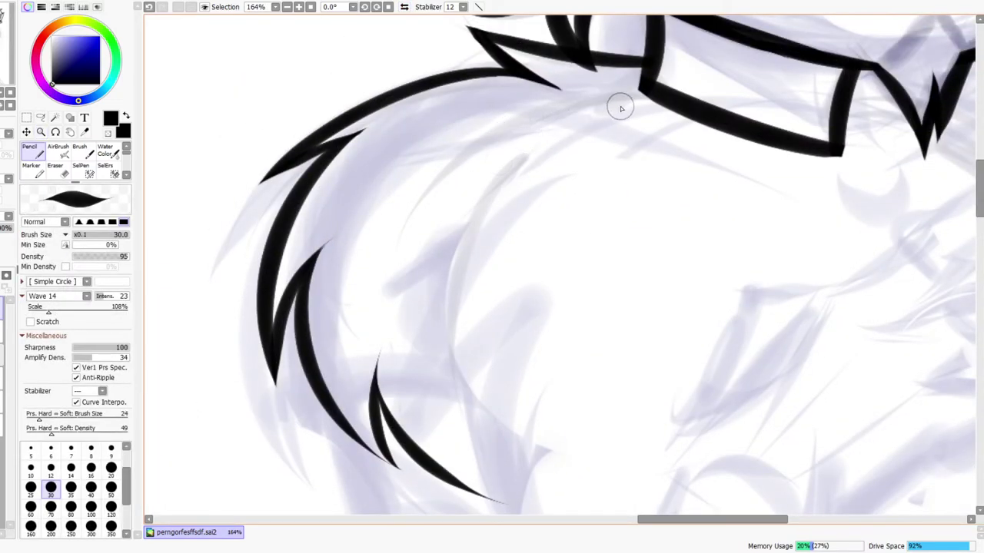
pyautogui.moveTo(615, 109); pyautogui.dragTo(440, 301)
pyautogui.hotkey('ctrl', 'z')
pyautogui.moveTo(500, 483); pyautogui.dragTo(446, 382)
pyautogui.moveTo(399, 427); pyautogui.dragTo(432, 244)
# Erase the leftover curve end that crosses the inner side of the last shoulder tuft
pyautogui.press('e')
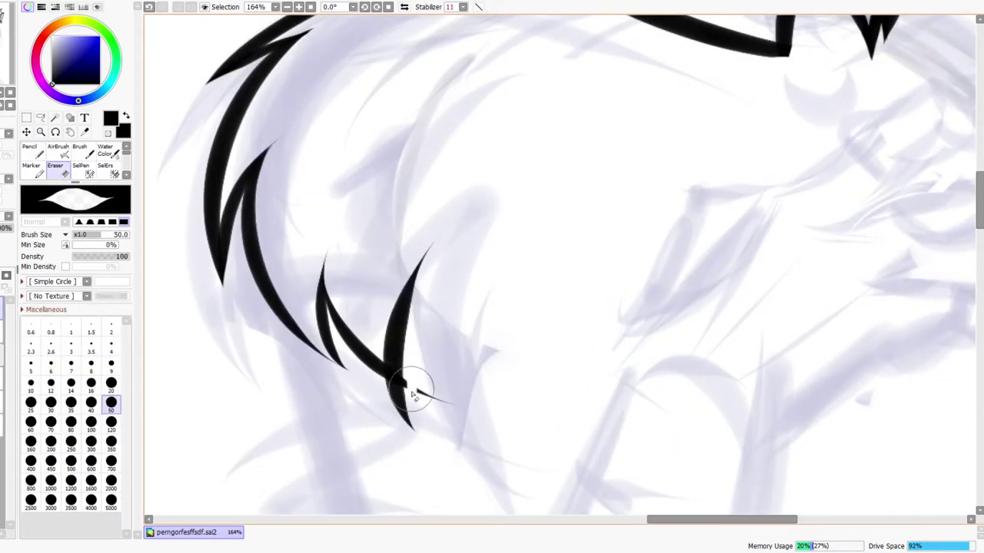
pyautogui.moveTo(413, 384)
pyautogui.mouseDown()
pyautogui.moveTo(435, 400)
pyautogui.moveTo(374, 385)
pyautogui.moveTo(408, 417)
pyautogui.moveTo(390, 400)
pyautogui.mouseUp()
pyautogui.hotkey('ctrl', 'space')
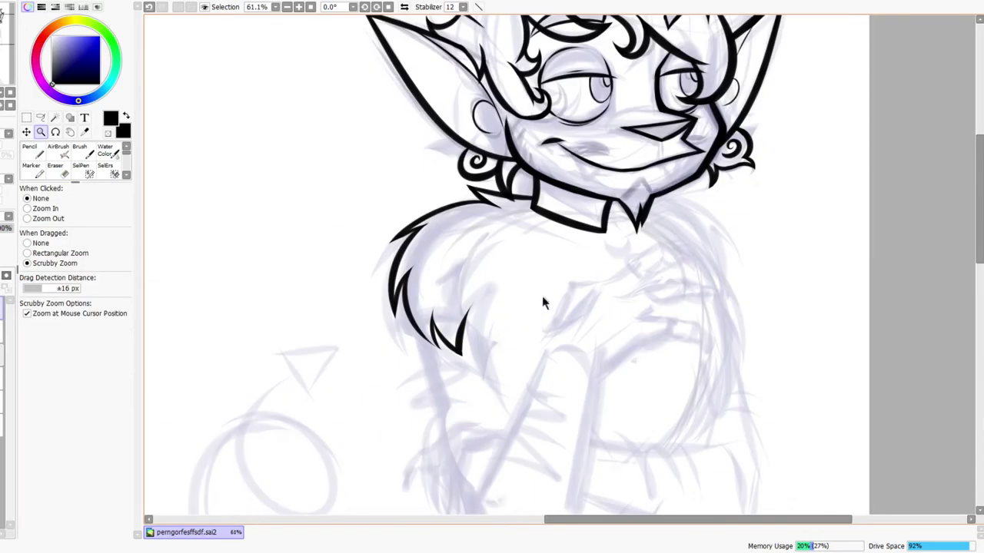
# Clean up the lowest point of the shoulder fur outline with the Eraser at size 50
pyautogui.moveTo(542, 297); pyautogui.dragTo(530, 289)
pyautogui.moveTo(514, 332)
pyautogui.mouseDown()
pyautogui.moveTo(528, 187)
pyautogui.moveTo(478, 342)
pyautogui.mouseUp()
pyautogui.press('e')
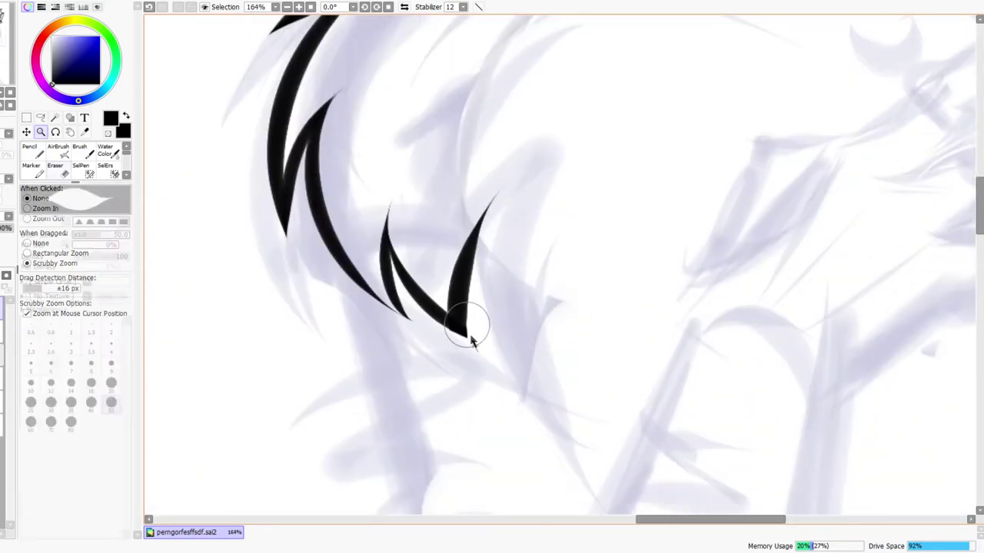
pyautogui.moveTo(502, 238); pyautogui.dragTo(586, 128)
pyautogui.click(405, 7)
pyautogui.click(405, 7)
pyautogui.moveTo(572, 249); pyautogui.dragTo(517, 377)
pyautogui.moveTo(472, 321); pyautogui.dragTo(513, 269)
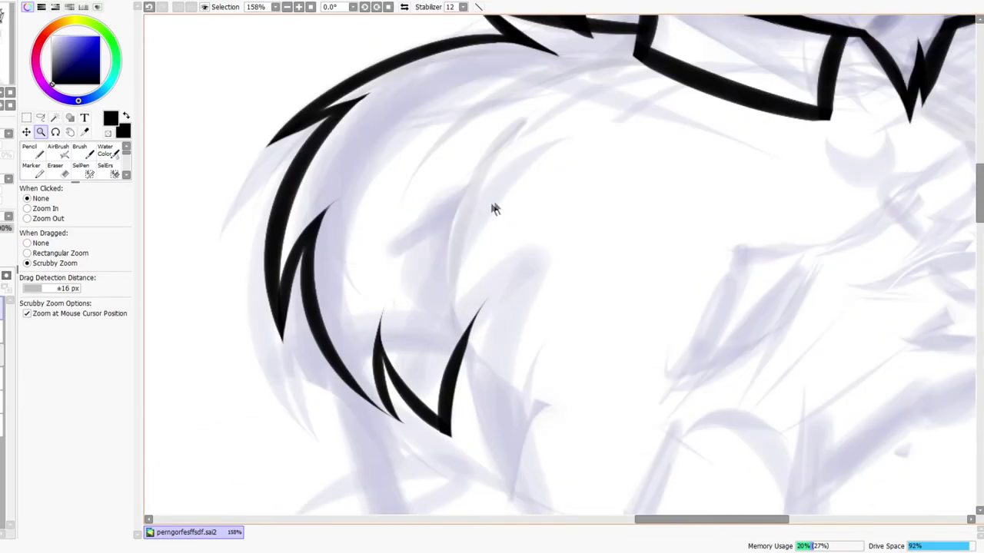
pyautogui.press('e')
pyautogui.moveTo(475, 392)
pyautogui.mouseDown()
pyautogui.moveTo(492, 301)
pyautogui.moveTo(470, 389)
pyautogui.moveTo(491, 302)
pyautogui.mouseUp()
pyautogui.hotkey('ctrl', 'z')
# Check the head and shoulder fur linework in both mirrored and normal view at several zoom levels
pyautogui.hotkey('ctrl', 'space')
pyautogui.moveTo(533, 252); pyautogui.dragTo(530, 278)
pyautogui.click(404, 7)
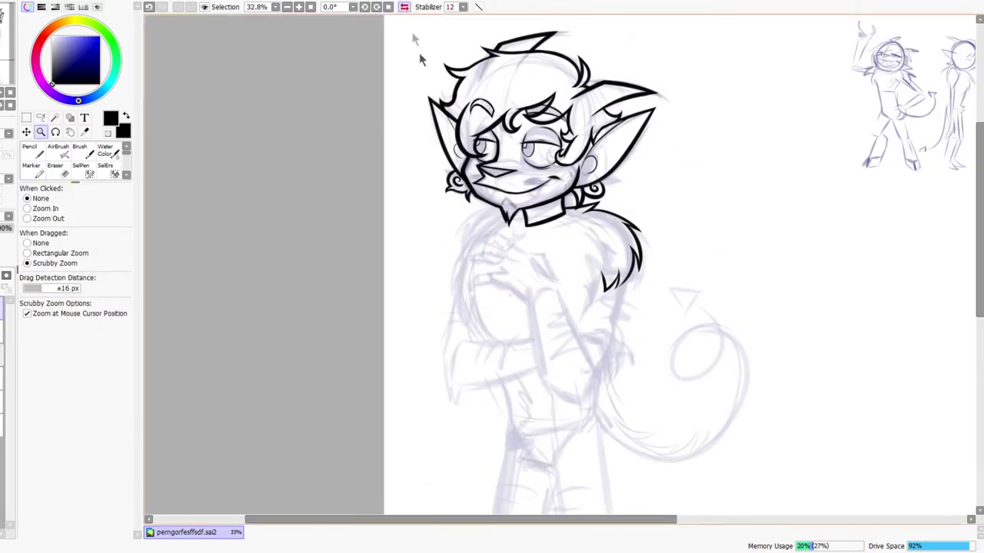
pyautogui.moveTo(619, 321); pyautogui.dragTo(554, 257)
pyautogui.moveTo(523, 150); pyautogui.dragTo(540, 108)
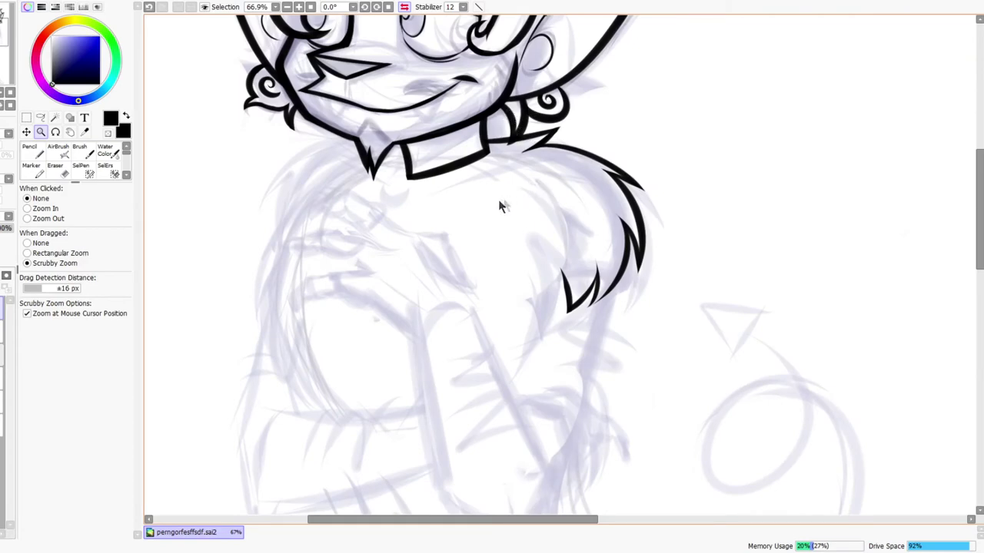
pyautogui.scroll(3, 510, 223)
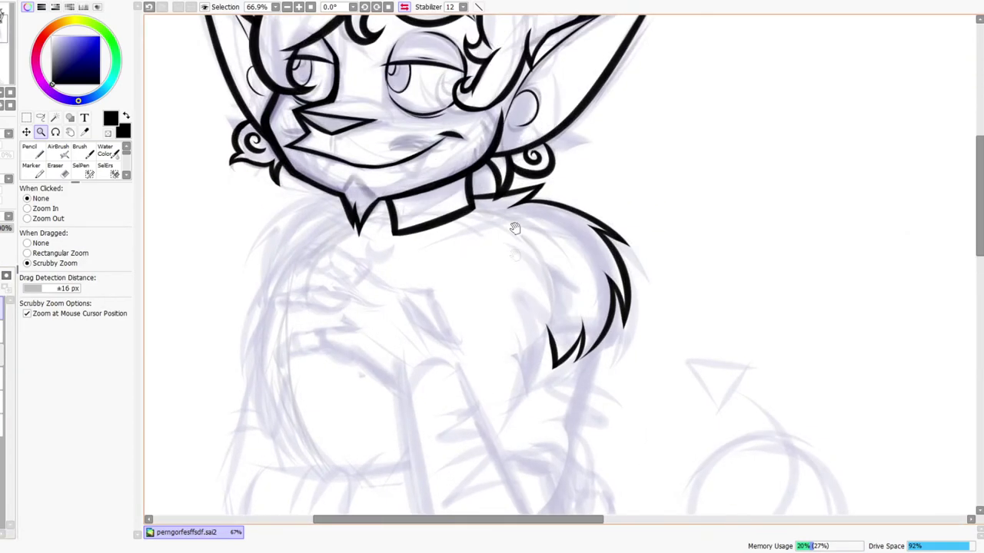
pyautogui.click(405, 7)
pyautogui.moveTo(657, 252); pyautogui.dragTo(717, 175)
pyautogui.moveTo(614, 304)
pyautogui.mouseDown()
pyautogui.moveTo(607, 277)
pyautogui.moveTo(681, 202)
pyautogui.moveTo(662, 223)
pyautogui.moveTo(658, 189)
pyautogui.mouseUp()
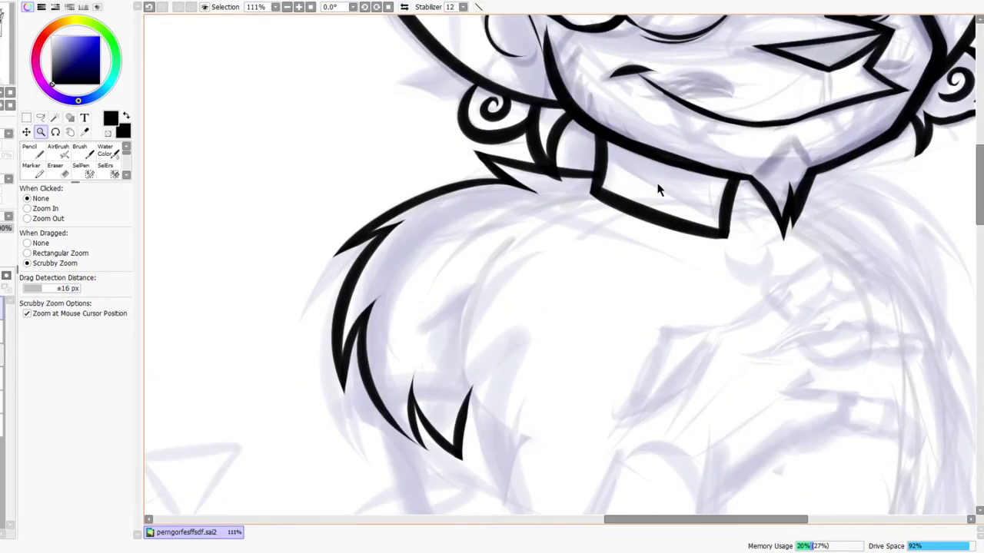
# Draw the first inner fur tuft below the collar with two tapered size 30 Pencil strokes and erase their excess ends
pyautogui.hotkey('ctrl', 'z')
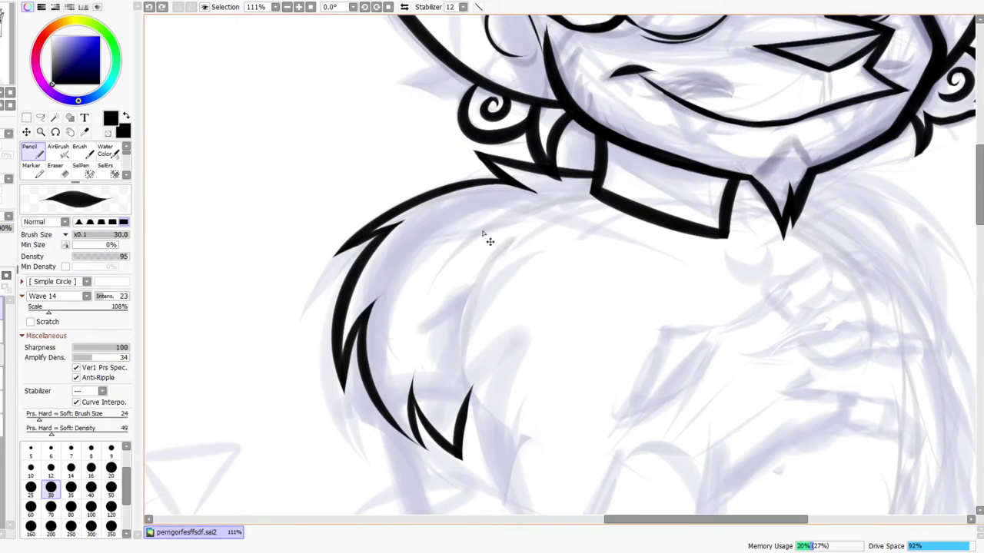
pyautogui.moveTo(435, 238); pyautogui.dragTo(696, 146)
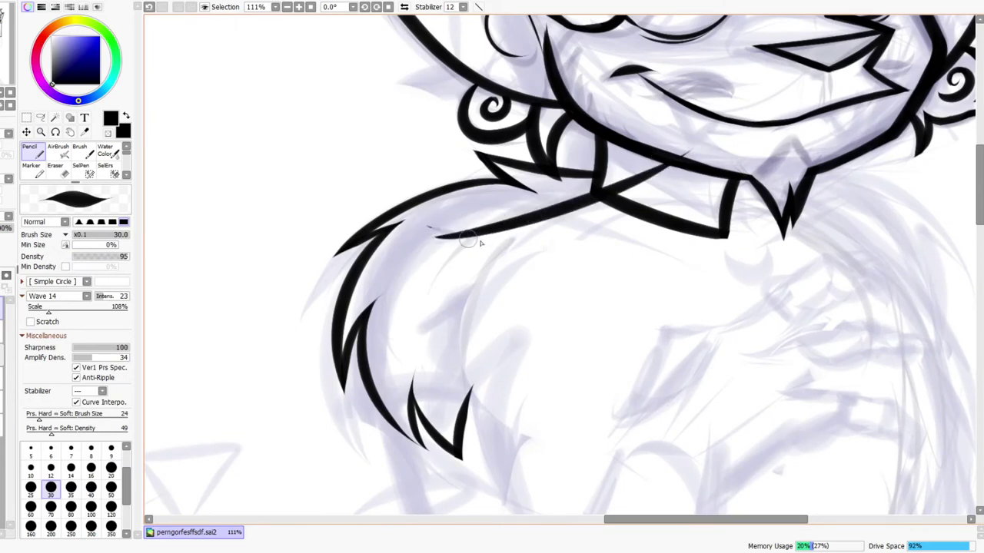
pyautogui.moveTo(432, 231); pyautogui.dragTo(619, 232)
pyautogui.hotkey('ctrl', 'z')
pyautogui.moveTo(437, 224); pyautogui.dragTo(630, 227)
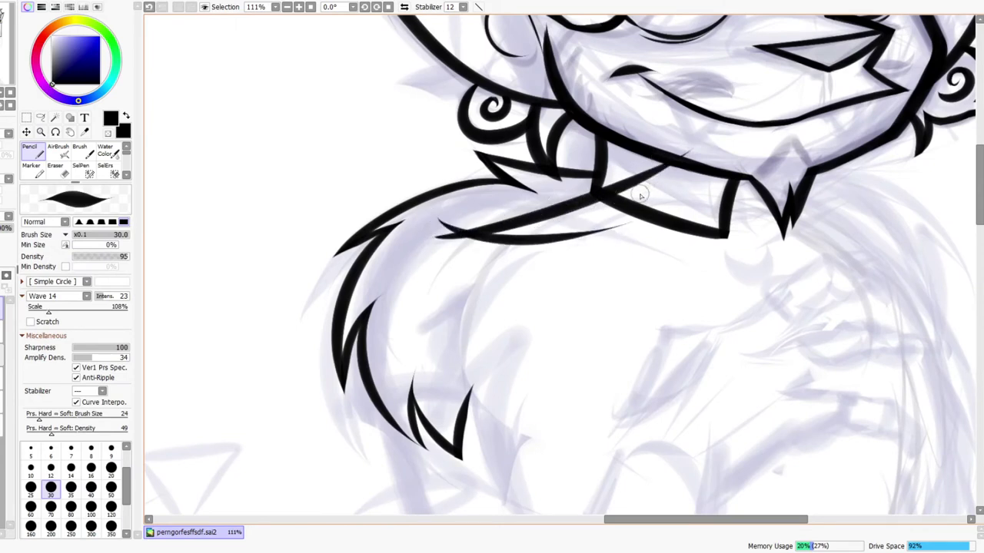
pyautogui.press('e')
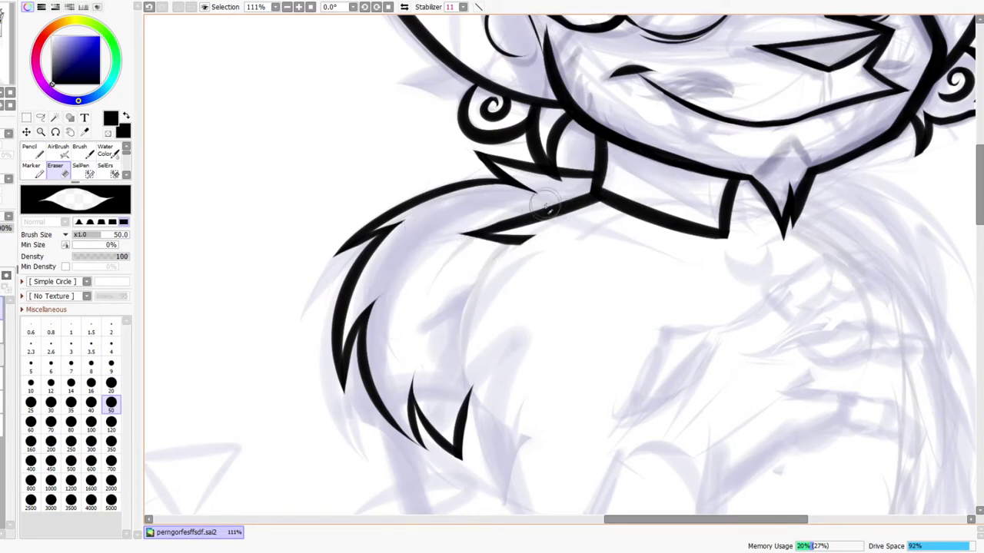
# Add a second tapered stroke between the collar corner and the first inner tuft, and erase its overshoot
pyautogui.press('n')
pyautogui.moveTo(516, 203); pyautogui.dragTo(671, 223)
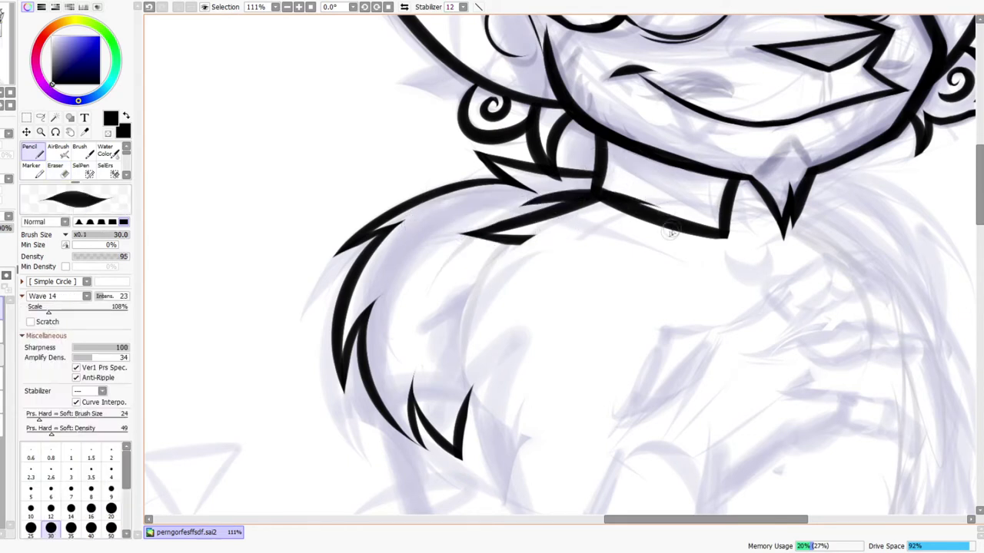
pyautogui.press('e')
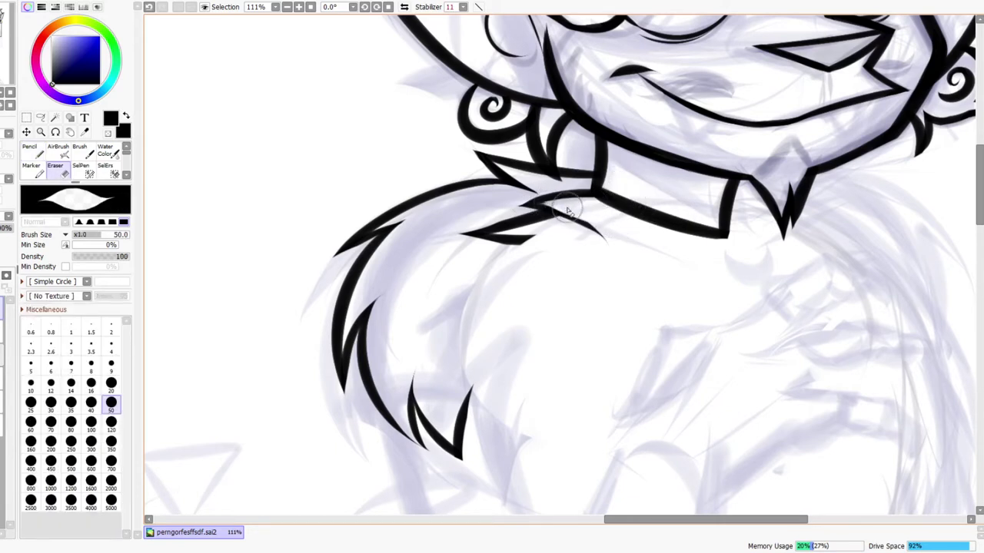
# Extend the point of the small tuft beside the collar with a short Pencil stroke in mirrored view
pyautogui.click(404, 7)
pyautogui.hotkey('ctrl', 'space')
pyautogui.moveTo(591, 213)
pyautogui.mouseDown()
pyautogui.moveTo(548, 197)
pyautogui.moveTo(619, 209)
pyautogui.mouseUp()
pyautogui.press('n')
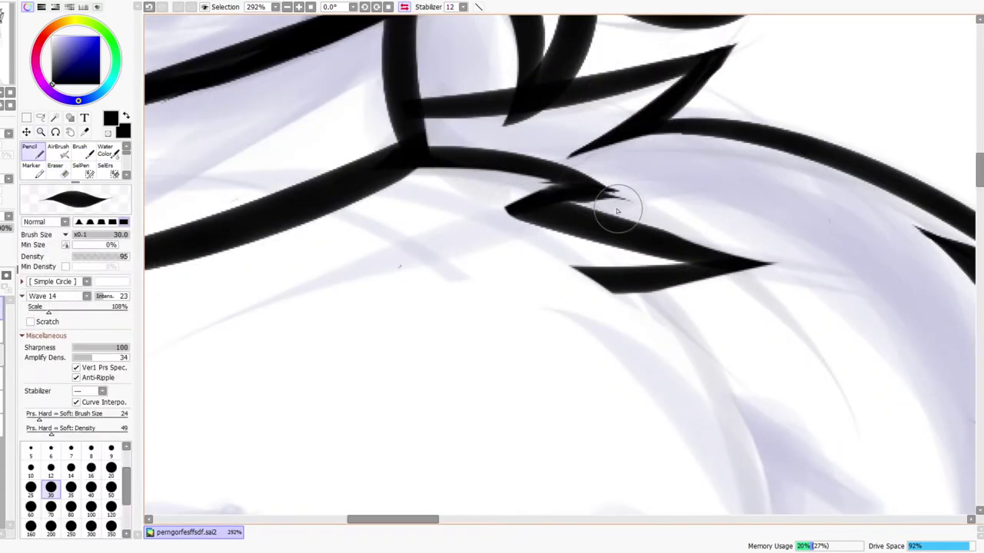
pyautogui.moveTo(547, 174); pyautogui.dragTo(619, 194)
pyautogui.press('h')
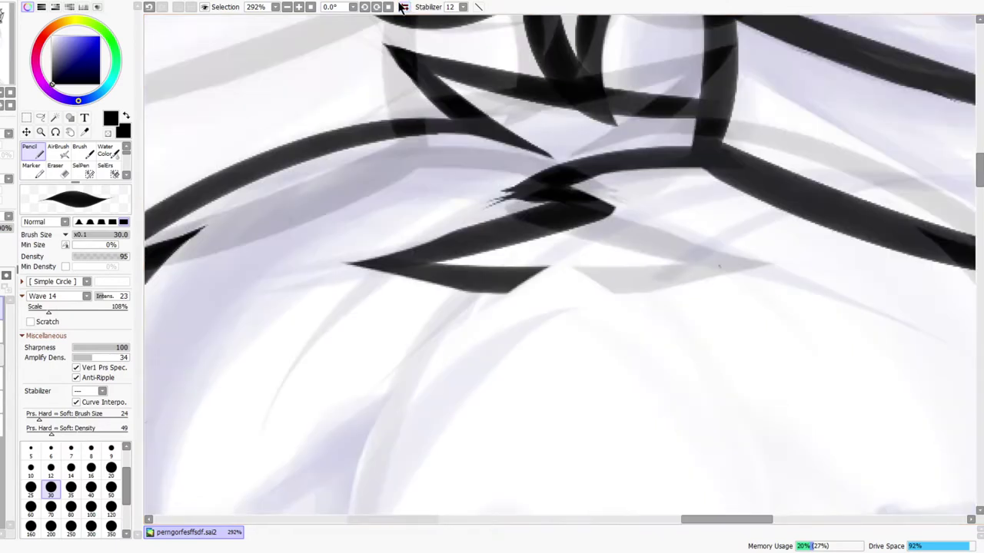
# Erase the frayed ends and uneven edges around the small tuft beside the collar
pyautogui.press('e')
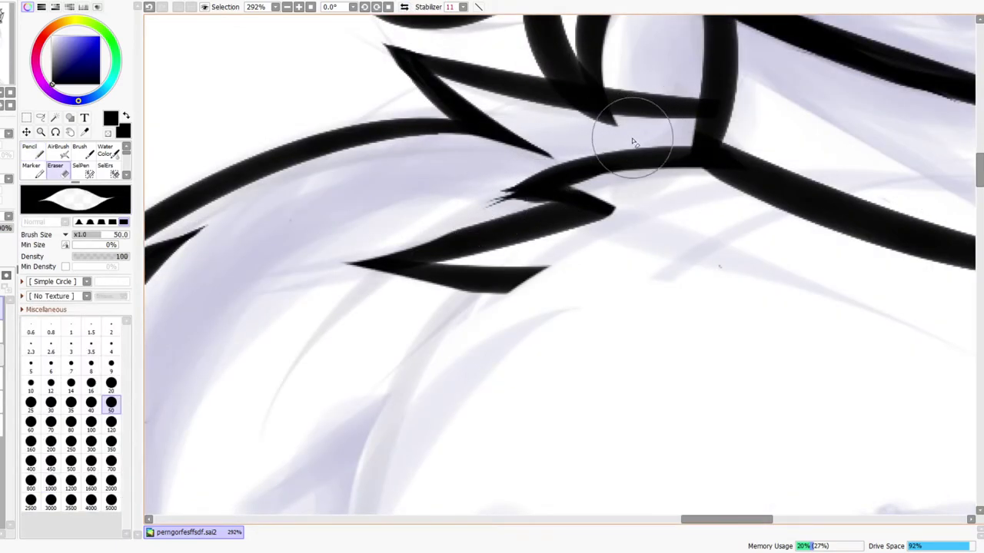
pyautogui.moveTo(487, 202); pyautogui.dragTo(581, 204)
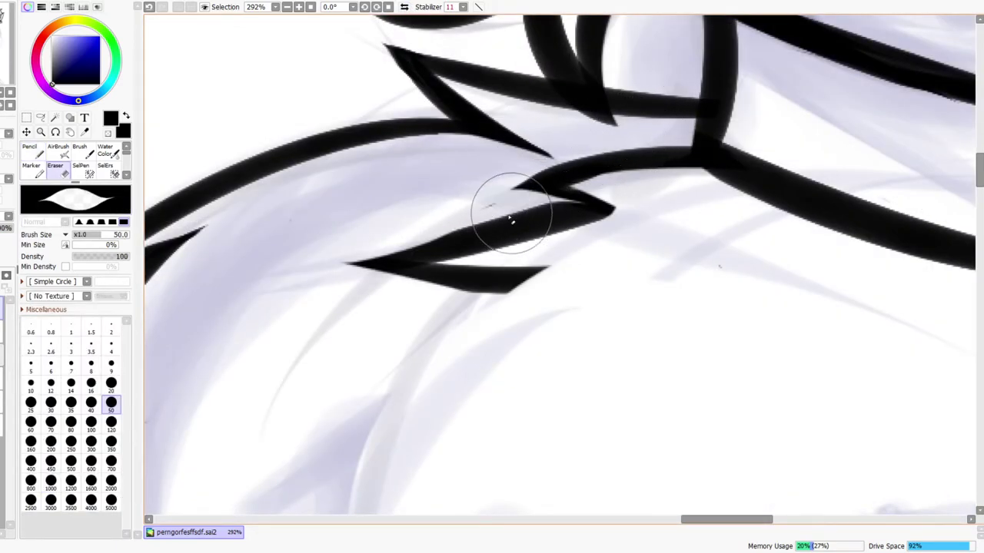
pyautogui.moveTo(490, 205); pyautogui.dragTo(550, 206)
pyautogui.moveTo(422, 238)
pyautogui.mouseDown()
pyautogui.moveTo(588, 198)
pyautogui.moveTo(618, 206)
pyautogui.moveTo(602, 240)
pyautogui.mouseUp()
pyautogui.press('z')
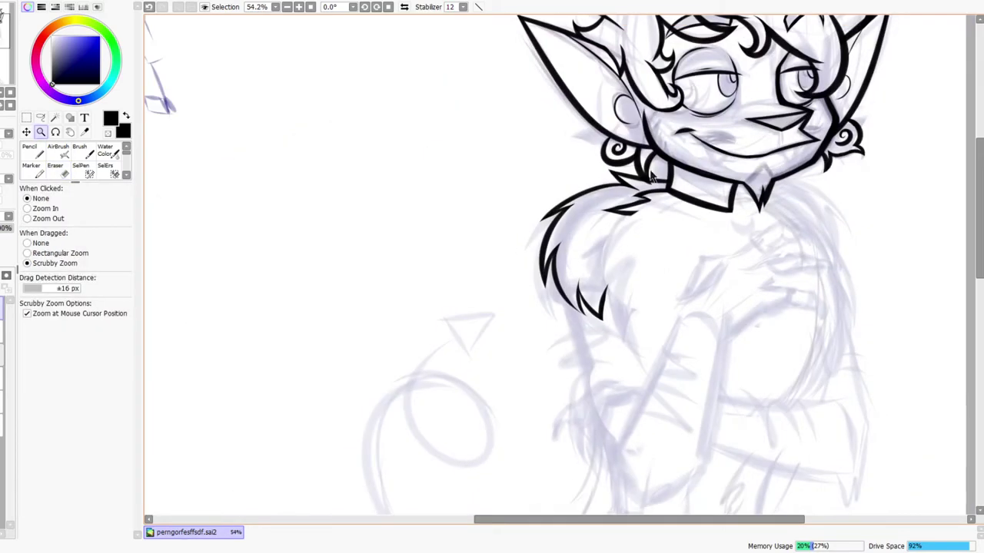
# Redraw the notch between the two inner tufts with a Pencil stroke so it forms a clean point
pyautogui.click(406, 7)
pyautogui.moveTo(490, 196); pyautogui.dragTo(553, 148)
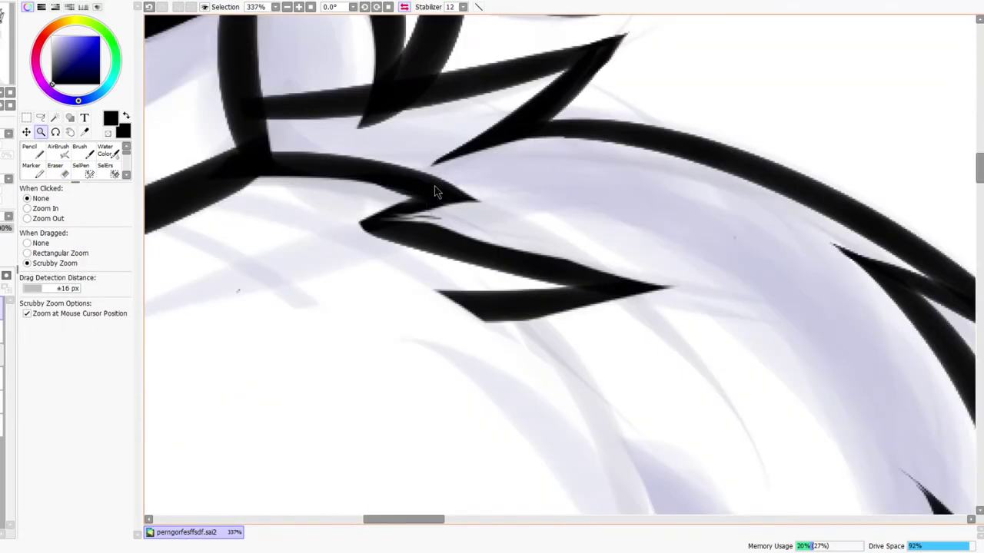
pyautogui.press('n')
pyautogui.moveTo(389, 232); pyautogui.dragTo(510, 219)
pyautogui.hotkey('ctrl', 'z')
pyautogui.moveTo(391, 231); pyautogui.dragTo(520, 213)
pyautogui.press('e')
pyautogui.press('z')
pyautogui.moveTo(520, 162); pyautogui.dragTo(487, 188)
pyautogui.click(405, 7)
pyautogui.moveTo(624, 221); pyautogui.dragTo(547, 260)
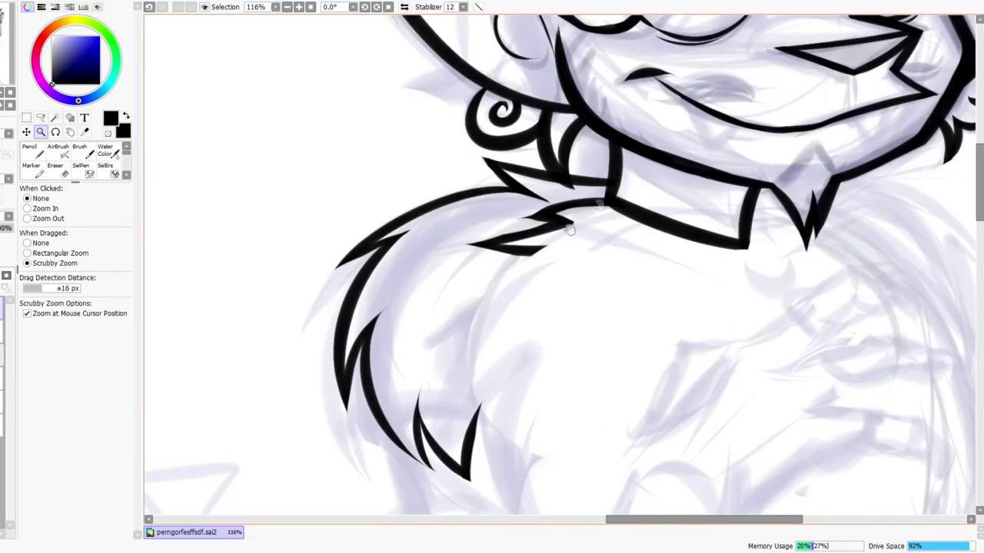
pyautogui.moveTo(560, 193); pyautogui.dragTo(628, 166)
# Touch up the shoulder fur outline with alternating Eraser and Pencil strokes
pyautogui.press('e')
pyautogui.moveTo(345, 310)
pyautogui.mouseDown()
pyautogui.moveTo(531, 333)
pyautogui.moveTo(370, 312)
pyautogui.moveTo(635, 323)
pyautogui.mouseUp()
pyautogui.moveTo(383, 363); pyautogui.dragTo(606, 330)
pyautogui.hotkey('ctrl', 'z')
pyautogui.moveTo(420, 355)
pyautogui.mouseDown()
pyautogui.moveTo(598, 335)
pyautogui.moveTo(572, 322)
pyautogui.moveTo(804, 425)
pyautogui.mouseUp()
pyautogui.press('z')
pyautogui.press('n')
pyautogui.moveTo(502, 328); pyautogui.dragTo(397, 346)
pyautogui.moveTo(525, 295)
pyautogui.mouseDown()
pyautogui.moveTo(631, 345)
pyautogui.moveTo(565, 317)
pyautogui.moveTo(608, 326)
pyautogui.moveTo(565, 361)
pyautogui.mouseUp()
pyautogui.press('e')
pyautogui.press('z')
pyautogui.moveTo(651, 306)
pyautogui.mouseDown()
pyautogui.moveTo(629, 313)
pyautogui.moveTo(697, 365)
pyautogui.mouseUp()
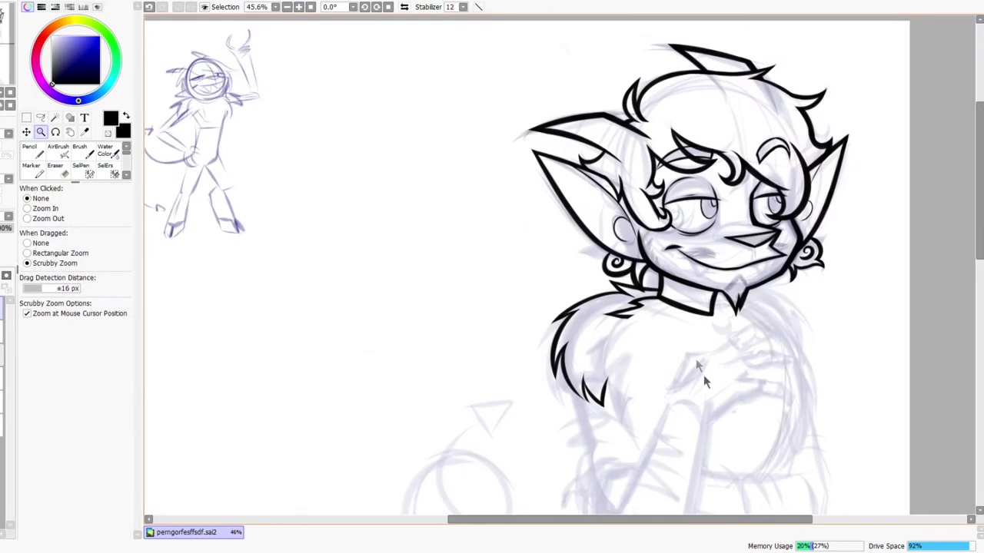
# Draw two thick tapered fur strokes below the inner tufts, curving down the inside of the shoulder fur
pyautogui.moveTo(707, 457)
pyautogui.mouseDown()
pyautogui.moveTo(613, 325)
pyautogui.moveTo(472, 33)
pyautogui.mouseUp()
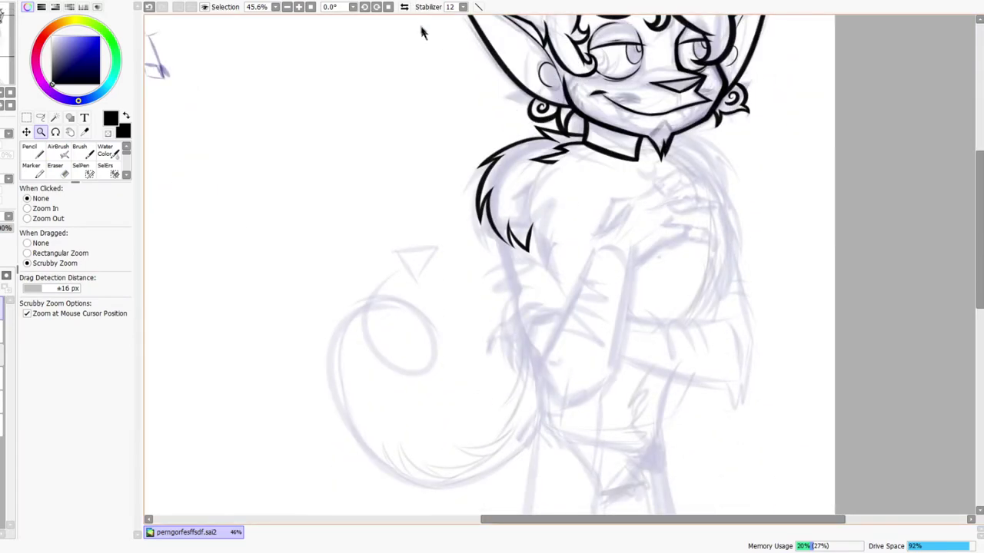
pyautogui.click(403, 7)
pyautogui.moveTo(581, 83); pyautogui.dragTo(578, 164)
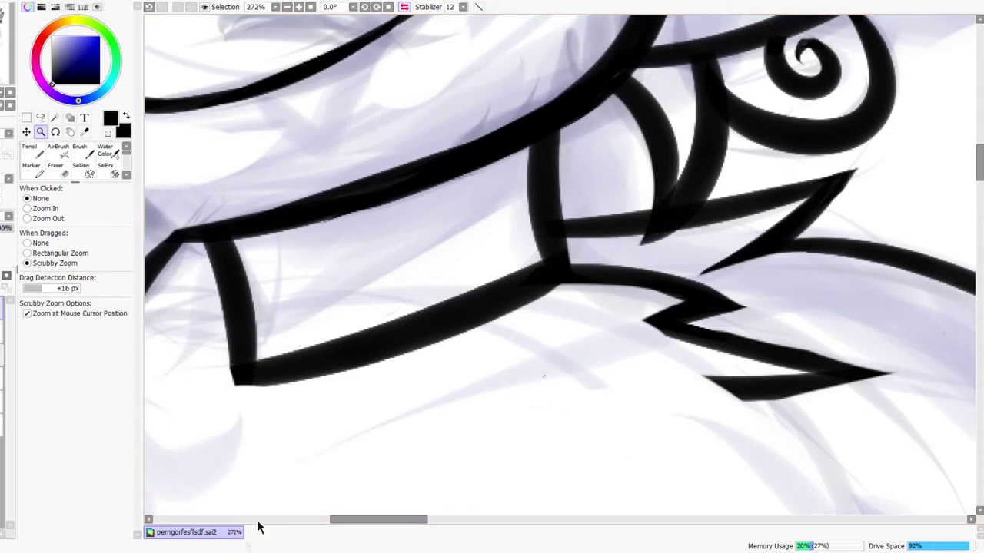
pyautogui.moveTo(680, 482); pyautogui.dragTo(674, 264)
pyautogui.click(404, 8)
pyautogui.moveTo(436, 270); pyautogui.dragTo(417, 225)
pyautogui.press('n')
pyautogui.moveTo(511, 178); pyautogui.dragTo(342, 388)
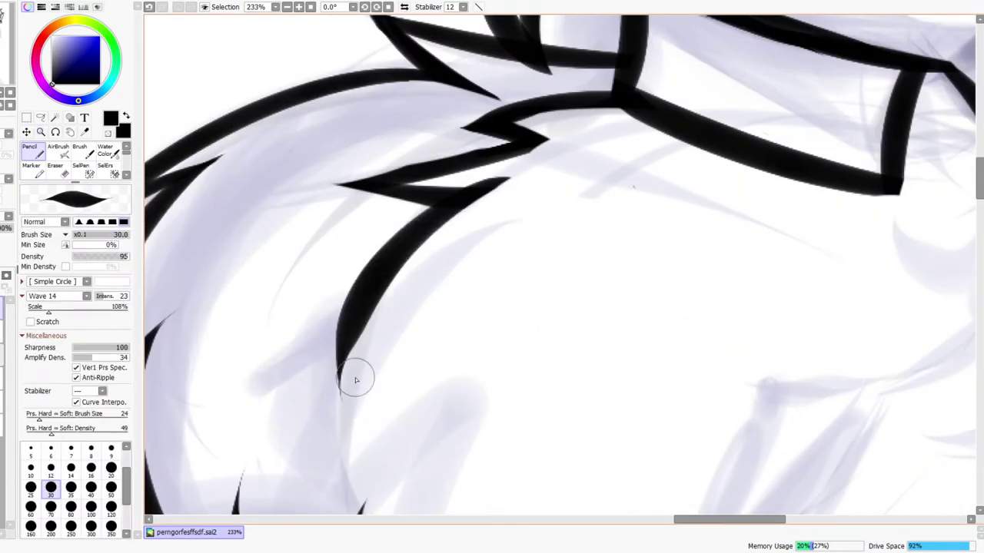
pyautogui.moveTo(311, 359); pyautogui.dragTo(552, 229)
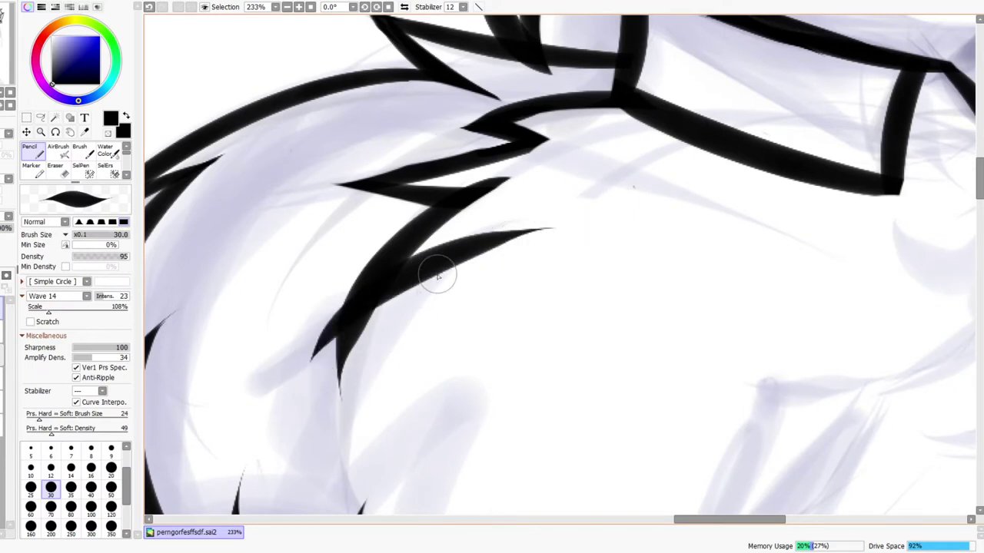
# Erase the overshooting ends where the two new fur strokes meet, leaving a single sharp point
pyautogui.press('e')
pyautogui.moveTo(311, 371); pyautogui.dragTo(408, 313)
pyautogui.moveTo(352, 354); pyautogui.dragTo(357, 371)
pyautogui.moveTo(336, 271); pyautogui.dragTo(310, 330)
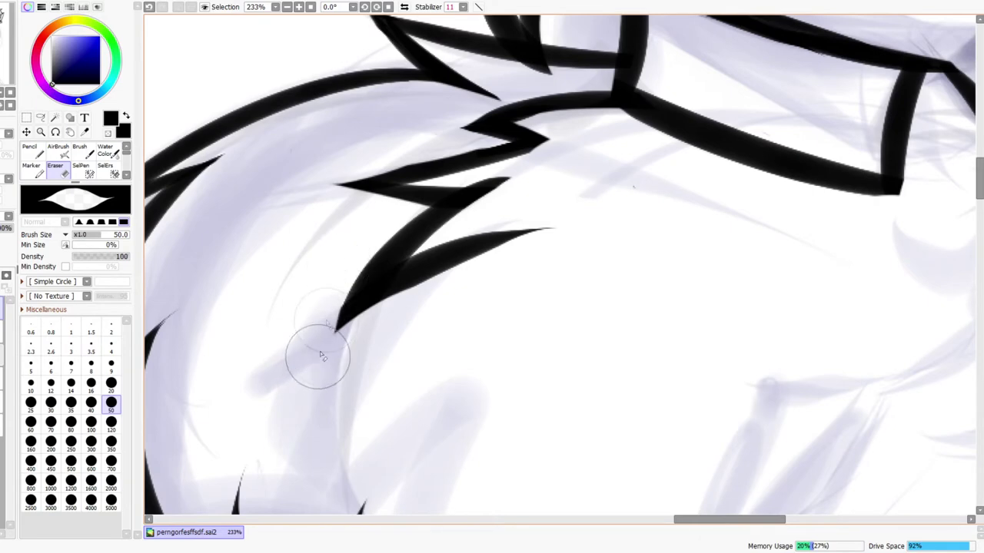
# Extend the inner notch of the tuft beside the collar into a longer point with a Pencil stroke in mirrored view
pyautogui.hotkey('ctrl', 'space')
pyautogui.moveTo(502, 198); pyautogui.dragTo(458, 231)
pyautogui.moveTo(509, 173); pyautogui.dragTo(584, 118)
pyautogui.click(404, 7)
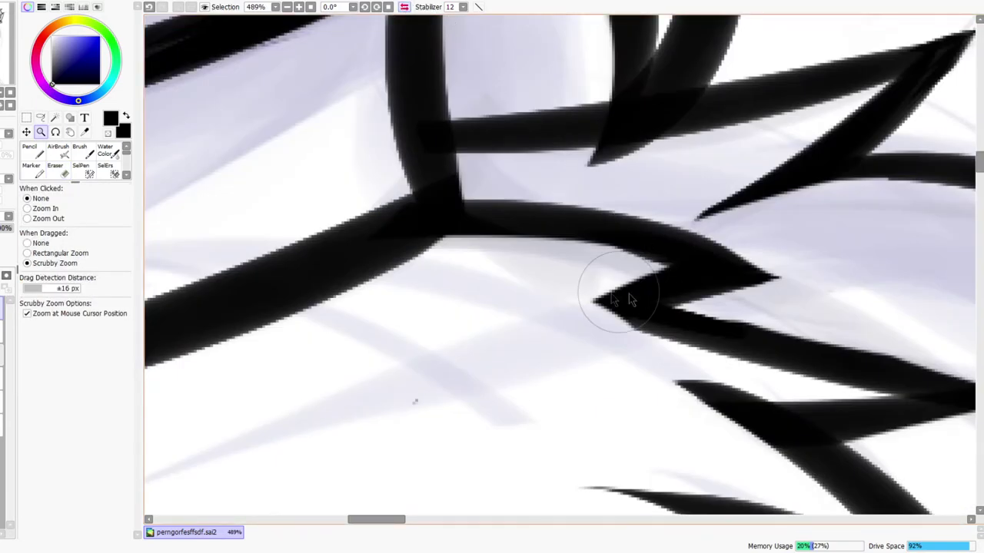
pyautogui.press('n')
pyautogui.moveTo(548, 331)
pyautogui.mouseDown()
pyautogui.moveTo(710, 313)
pyautogui.moveTo(586, 319)
pyautogui.moveTo(642, 308)
pyautogui.mouseUp()
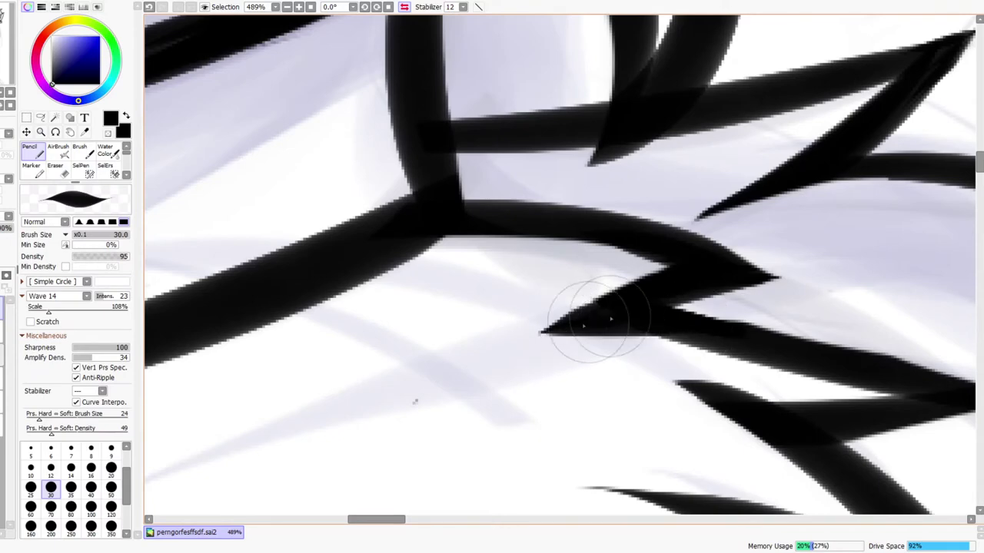
# Draw a long curved stroke down the inner edge of the shoulder fur, redoing it until it flows smoothly
pyautogui.hotkey('ctrl', 'space')
pyautogui.moveTo(695, 274); pyautogui.dragTo(709, 289)
pyautogui.moveTo(702, 375); pyautogui.dragTo(646, 270)
pyautogui.click(407, 7)
pyautogui.moveTo(463, 194)
pyautogui.mouseDown()
pyautogui.moveTo(474, 200)
pyautogui.moveTo(472, 187)
pyautogui.moveTo(417, 345)
pyautogui.mouseUp()
pyautogui.press('n')
pyautogui.hotkey('ctrl', 'z')
pyautogui.moveTo(488, 195); pyautogui.dragTo(464, 368)
pyautogui.hotkey('ctrl', 'z')
pyautogui.moveTo(486, 192)
pyautogui.mouseDown()
pyautogui.moveTo(466, 201)
pyautogui.moveTo(461, 364)
pyautogui.mouseUp()
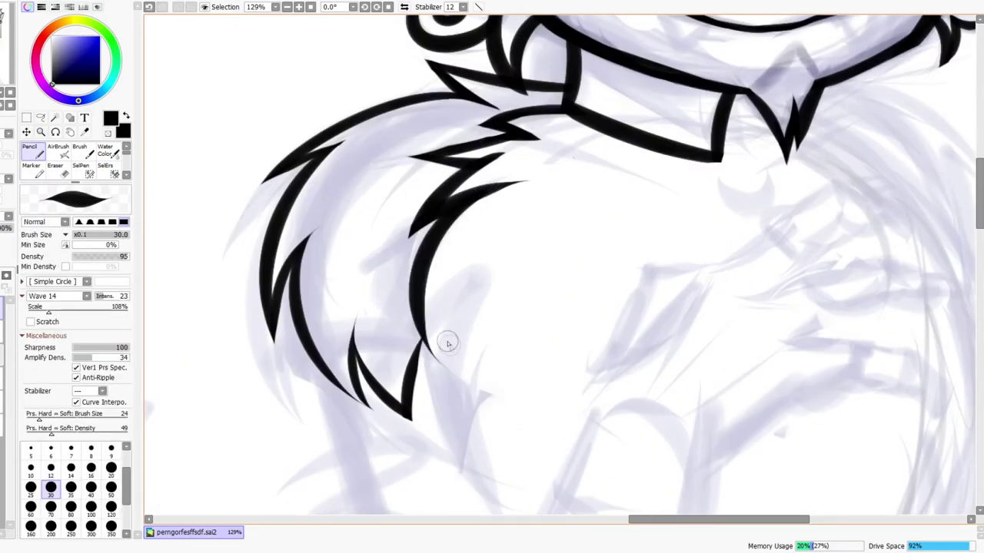
# Draw a tapered fur spike rising from the lower end of the long inner curve
pyautogui.moveTo(470, 255); pyautogui.dragTo(434, 363)
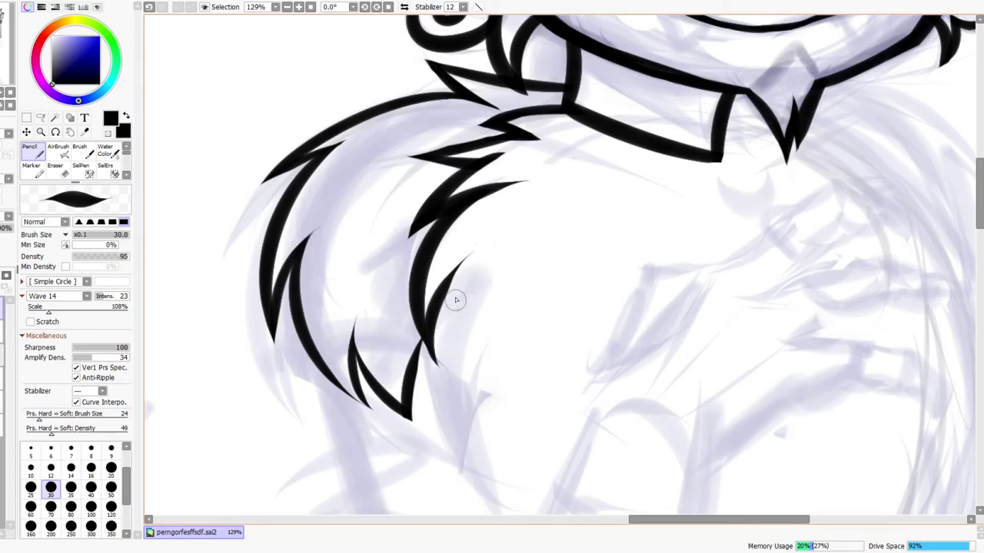
pyautogui.moveTo(484, 415); pyautogui.dragTo(486, 419)
pyautogui.hotkey('ctrl', 'z')
pyautogui.moveTo(472, 255)
pyautogui.mouseDown()
pyautogui.moveTo(444, 334)
pyautogui.moveTo(474, 425)
pyautogui.moveTo(463, 303)
pyautogui.mouseUp()
pyautogui.moveTo(418, 238); pyautogui.dragTo(396, 338)
pyautogui.hotkey('ctrl', 'z')
pyautogui.moveTo(415, 219)
pyautogui.mouseDown()
pyautogui.moveTo(394, 332)
pyautogui.moveTo(442, 224)
pyautogui.moveTo(441, 259)
pyautogui.moveTo(415, 285)
pyautogui.mouseUp()
pyautogui.hotkey('ctrl', 'space')
pyautogui.hotkey('ctrl', 'z')
pyautogui.hotkey('ctrl', 'z')
# Draw the hanging fur tip below the inner curve with tapered Pencil strokes meeting in a point
pyautogui.moveTo(462, 212); pyautogui.dragTo(544, 152)
pyautogui.moveTo(377, 254); pyautogui.dragTo(351, 484)
pyautogui.moveTo(416, 496)
pyautogui.mouseDown()
pyautogui.moveTo(400, 381)
pyautogui.moveTo(466, 200)
pyautogui.mouseUp()
# Check the shape of the inked shoulder fur against the whole figure in mirrored view
pyautogui.hotkey('ctrl', 'space')
pyautogui.moveTo(453, 234); pyautogui.dragTo(459, 261)
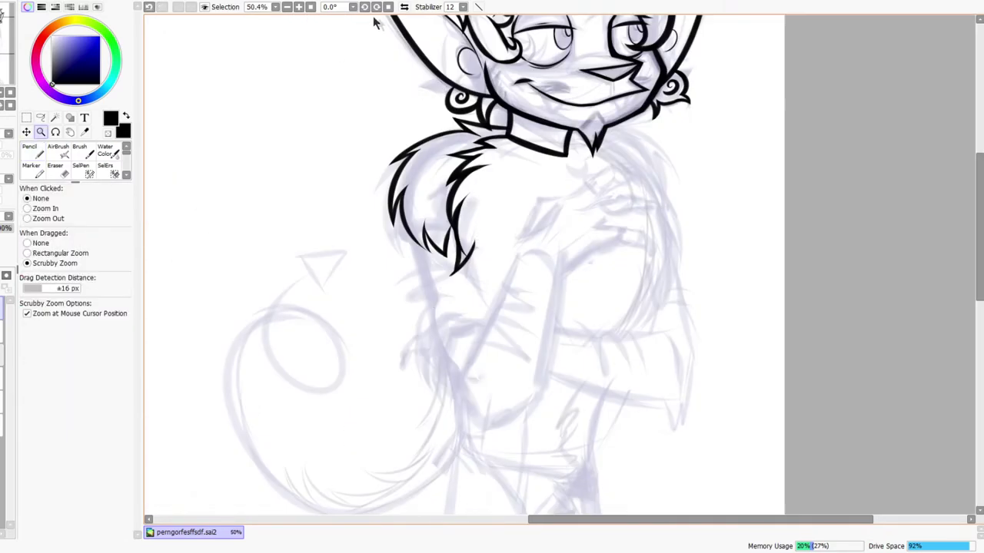
pyautogui.click(405, 6)
pyautogui.moveTo(606, 357); pyautogui.dragTo(525, 398)
pyautogui.moveTo(552, 278); pyautogui.dragTo(580, 254)
pyautogui.moveTo(654, 186)
pyautogui.mouseDown()
pyautogui.moveTo(669, 131)
pyautogui.moveTo(705, 149)
pyautogui.mouseUp()
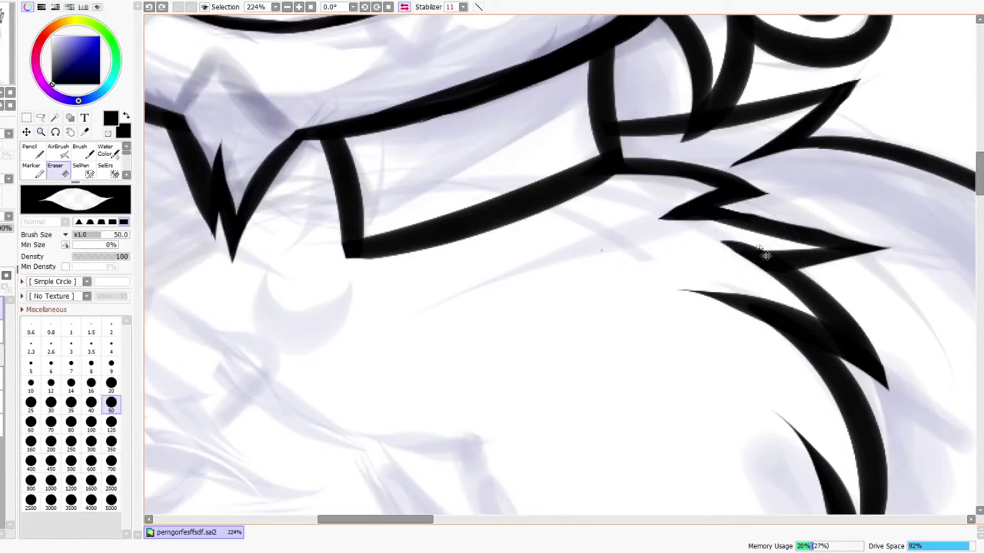
pyautogui.moveTo(764, 252)
pyautogui.mouseDown()
pyautogui.moveTo(758, 260)
pyautogui.moveTo(771, 270)
pyautogui.mouseUp()
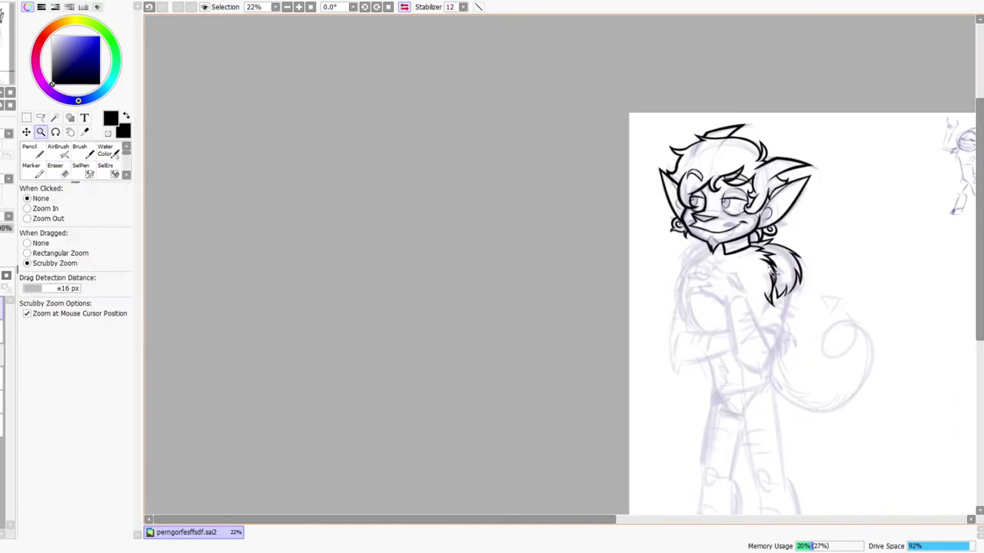
pyautogui.moveTo(750, 403); pyautogui.dragTo(541, 355)
# Erase the stray marks and rough edges along the outer stroke of the hanging fur tip
pyautogui.moveTo(579, 259); pyautogui.dragTo(471, 288)
pyautogui.moveTo(473, 369)
pyautogui.mouseDown()
pyautogui.moveTo(475, 385)
pyautogui.moveTo(484, 381)
pyautogui.mouseUp()
pyautogui.moveTo(485, 342)
pyautogui.mouseDown()
pyautogui.moveTo(487, 393)
pyautogui.moveTo(504, 275)
pyautogui.mouseUp()
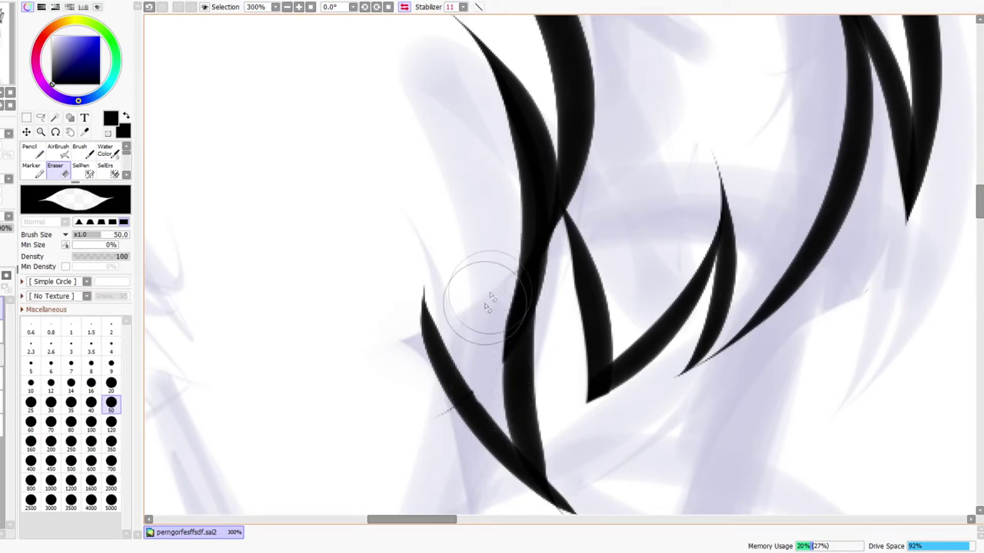
pyautogui.moveTo(424, 286); pyautogui.dragTo(504, 436)
pyautogui.moveTo(410, 380); pyautogui.dragTo(464, 461)
pyautogui.moveTo(460, 398); pyautogui.dragTo(477, 428)
pyautogui.hotkey('ctrl', 'z')
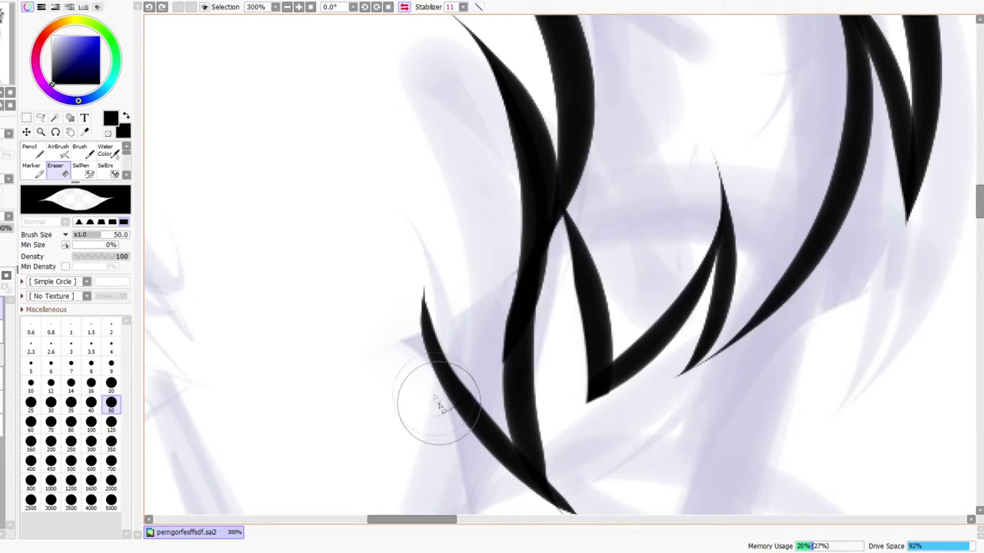
pyautogui.moveTo(453, 364); pyautogui.dragTo(474, 410)
pyautogui.hotkey('ctrl', 'z')
pyautogui.moveTo(519, 362); pyautogui.dragTo(454, 415)
pyautogui.moveTo(560, 453); pyautogui.dragTo(534, 340)
pyautogui.moveTo(489, 275); pyautogui.dragTo(541, 226)
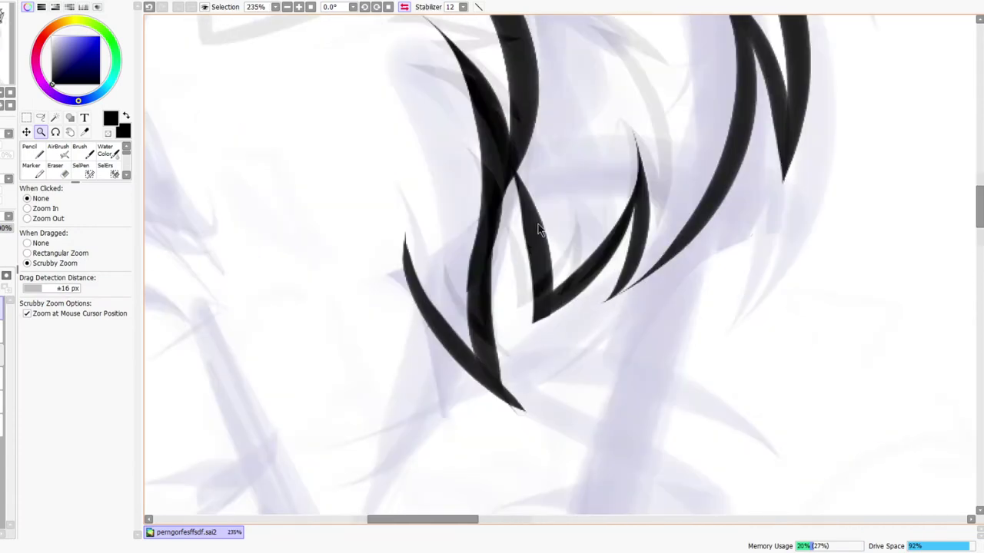
# Trim the lower end of the hanging fur tip and return the canvas to unmirrored view
pyautogui.press('e')
pyautogui.moveTo(524, 449); pyautogui.dragTo(526, 352)
pyautogui.press('z')
pyautogui.moveTo(578, 275); pyautogui.dragTo(473, 292)
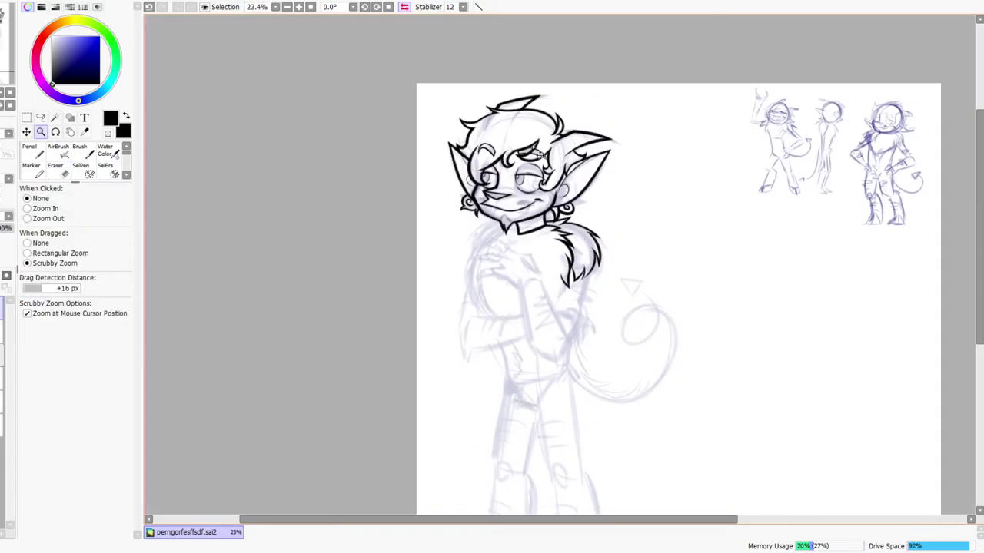
pyautogui.click(404, 7)
# Draw tapered Pencil strokes that close the hanging fur tip into a sharp point
pyautogui.moveTo(555, 276); pyautogui.dragTo(628, 146)
pyautogui.press('n')
pyautogui.moveTo(520, 234)
pyautogui.mouseDown()
pyautogui.moveTo(535, 402)
pyautogui.moveTo(539, 351)
pyautogui.mouseUp()
pyautogui.hotkey('ctrl', 'z')
pyautogui.moveTo(532, 250); pyautogui.dragTo(516, 415)
pyautogui.moveTo(605, 270)
pyautogui.mouseDown()
pyautogui.moveTo(581, 298)
pyautogui.moveTo(597, 246)
pyautogui.moveTo(535, 490)
pyautogui.mouseUp()
# Erase the excess ink around the point and outer end of the hanging fur tip
pyautogui.press('e')
pyautogui.hotkey('ctrl', 'z')
pyautogui.moveTo(561, 280); pyautogui.dragTo(559, 434)
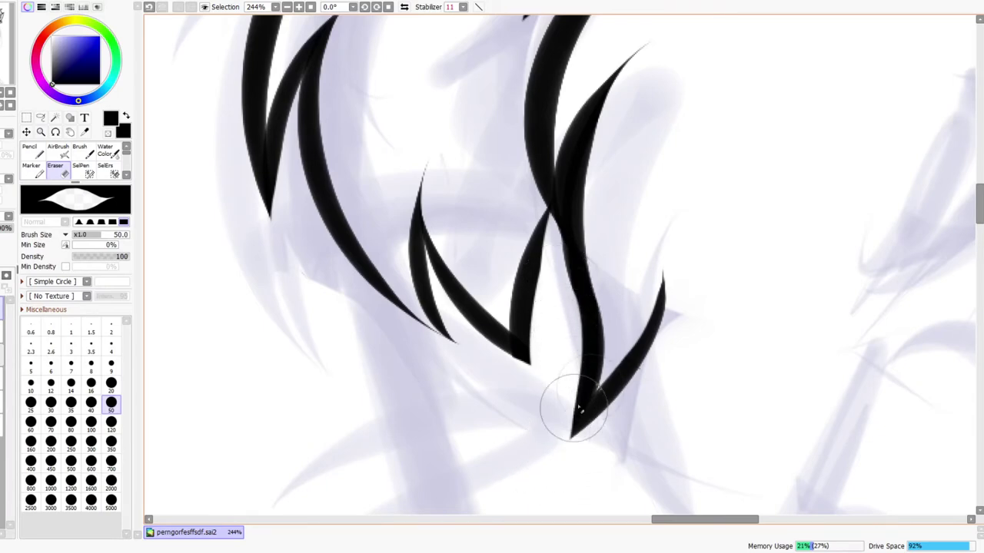
pyautogui.moveTo(660, 309); pyautogui.dragTo(621, 352)
pyautogui.moveTo(742, 299); pyautogui.dragTo(711, 335)
pyautogui.moveTo(725, 422); pyautogui.dragTo(624, 336)
pyautogui.moveTo(566, 240); pyautogui.dragTo(631, 186)
# Draw tapered Pencil strokes descending from the hanging tip's outer stroke to form the lowest fur tuft
pyautogui.press('n')
pyautogui.moveTo(558, 200); pyautogui.dragTo(548, 447)
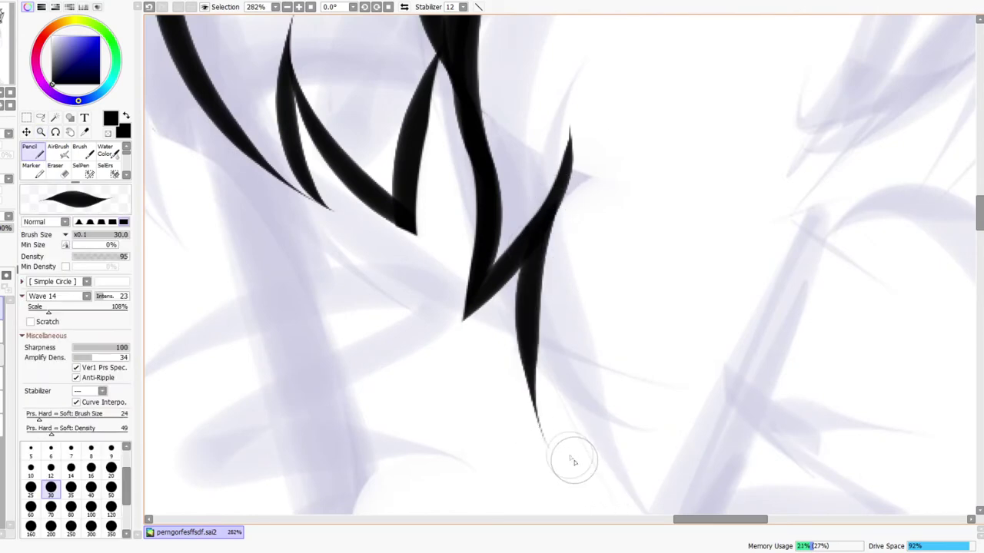
pyautogui.hotkey('ctrl', 'z')
pyautogui.moveTo(563, 196)
pyautogui.mouseDown()
pyautogui.moveTo(550, 230)
pyautogui.moveTo(582, 458)
pyautogui.mouseUp()
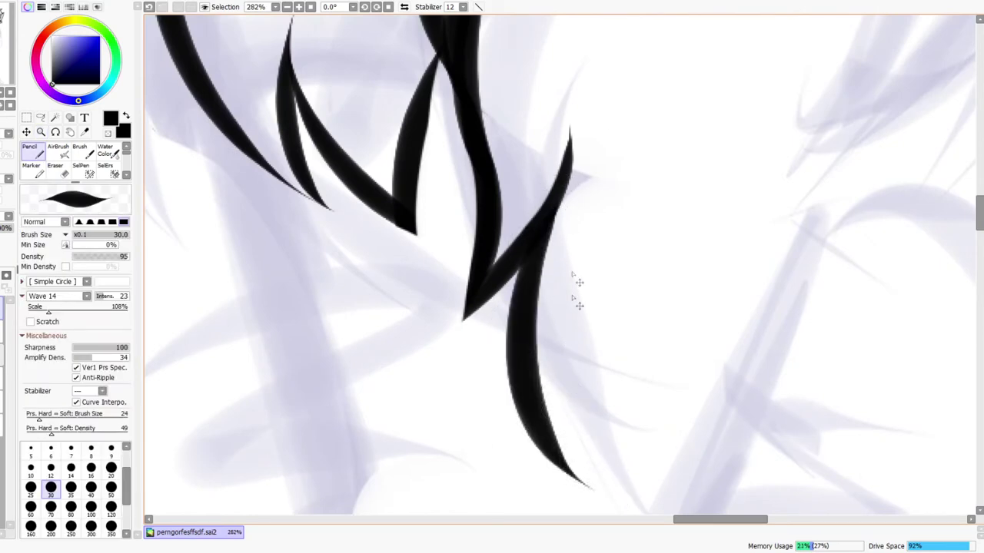
pyautogui.hotkey('ctrl', 'z')
pyautogui.moveTo(556, 223); pyautogui.dragTo(556, 465)
pyautogui.hotkey('ctrl', 'z')
pyautogui.moveTo(555, 226)
pyautogui.mouseDown()
pyautogui.moveTo(541, 457)
pyautogui.moveTo(593, 267)
pyautogui.moveTo(592, 449)
pyautogui.moveTo(664, 489)
pyautogui.mouseUp()
pyautogui.hotkey('ctrl', 'space')
pyautogui.moveTo(678, 313)
pyautogui.mouseDown()
pyautogui.moveTo(639, 350)
pyautogui.moveTo(671, 333)
pyautogui.moveTo(699, 348)
pyautogui.moveTo(518, 277)
pyautogui.moveTo(651, 250)
pyautogui.moveTo(680, 216)
pyautogui.mouseUp()
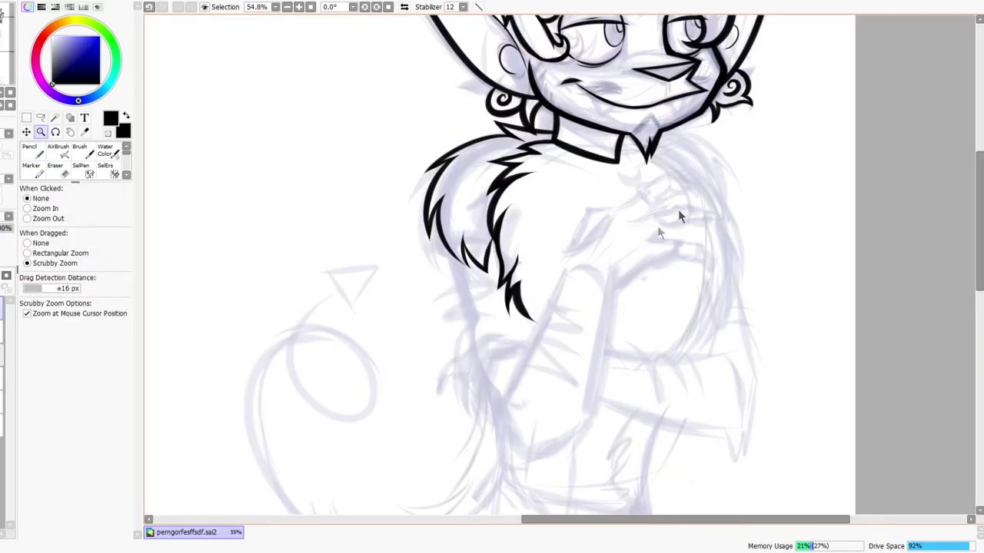
# Mirror the canvas and erase the rough outer edge and overlong ends of the lowest fur tuft
pyautogui.click(403, 7)
pyautogui.moveTo(511, 199)
pyautogui.mouseDown()
pyautogui.moveTo(645, 252)
pyautogui.moveTo(660, 351)
pyautogui.mouseUp()
pyautogui.press('e')
pyautogui.moveTo(699, 468)
pyautogui.mouseDown()
pyautogui.moveTo(670, 351)
pyautogui.moveTo(657, 345)
pyautogui.mouseUp()
pyautogui.moveTo(569, 246); pyautogui.dragTo(565, 437)
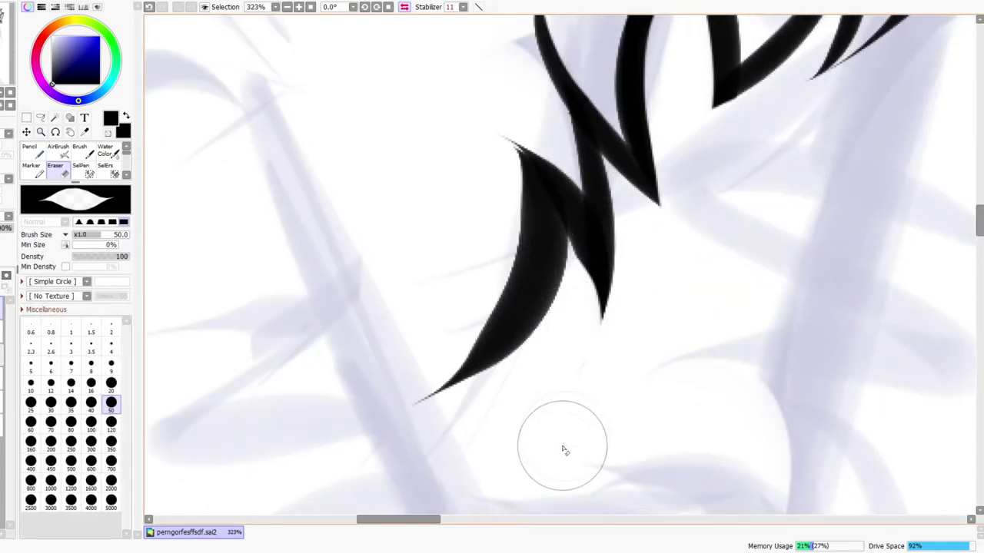
pyautogui.moveTo(496, 113)
pyautogui.mouseDown()
pyautogui.moveTo(502, 210)
pyautogui.moveTo(380, 410)
pyautogui.mouseUp()
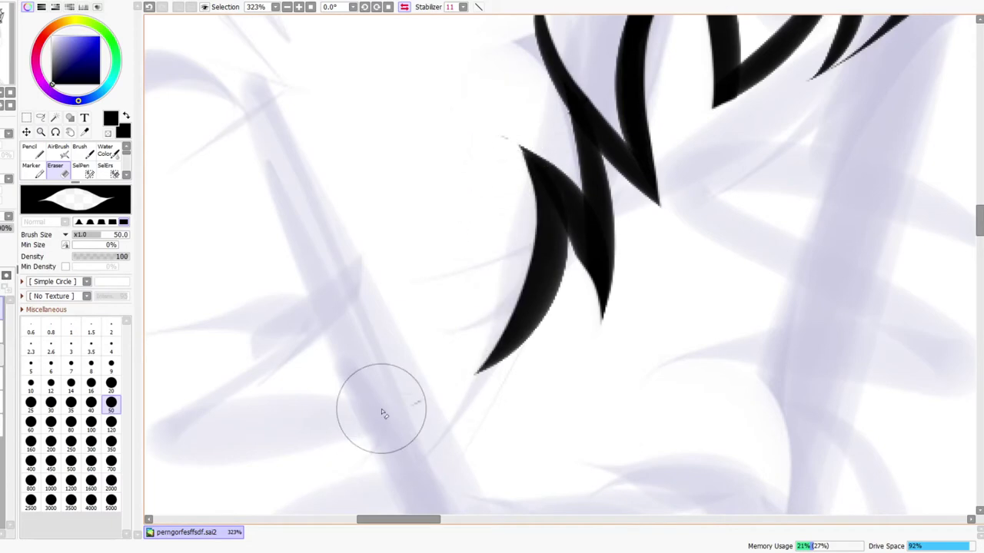
# Check the inked shoulder fur against the whole figure in both unmirrored and mirrored view
pyautogui.press('z')
pyautogui.moveTo(661, 244); pyautogui.dragTo(645, 163)
pyautogui.click(405, 7)
pyautogui.moveTo(574, 285); pyautogui.dragTo(466, 373)
pyautogui.moveTo(585, 139); pyautogui.dragTo(640, 146)
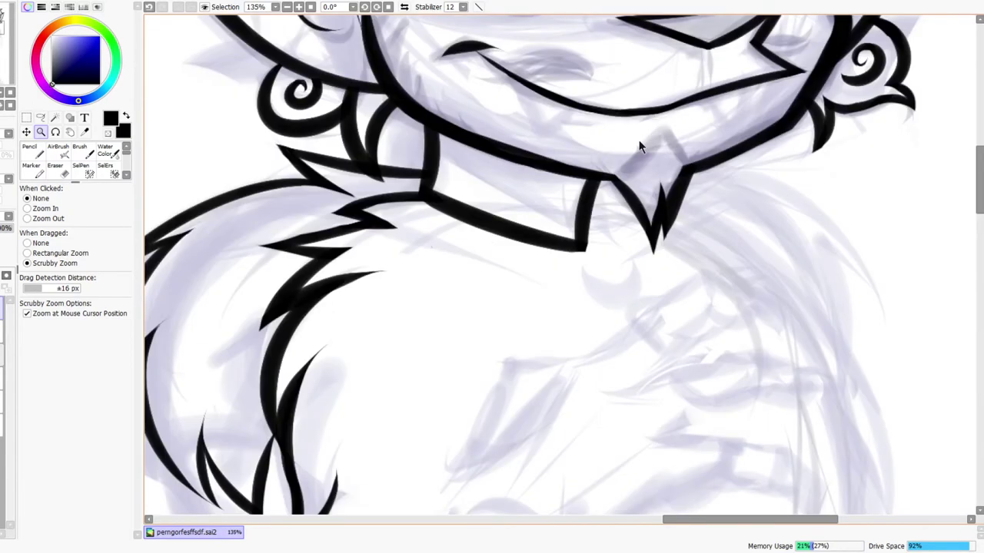
pyautogui.moveTo(715, 250); pyautogui.dragTo(637, 263)
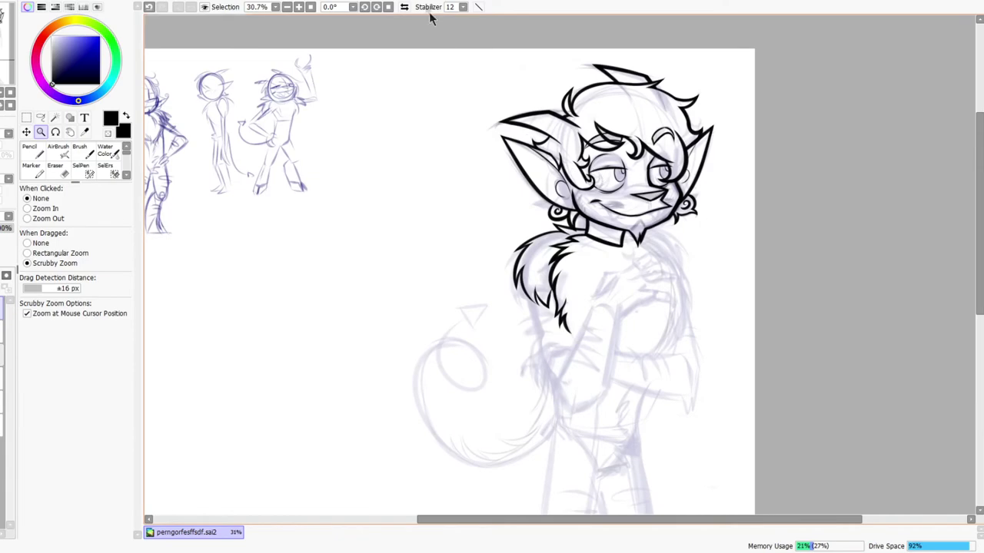
pyautogui.click(404, 8)
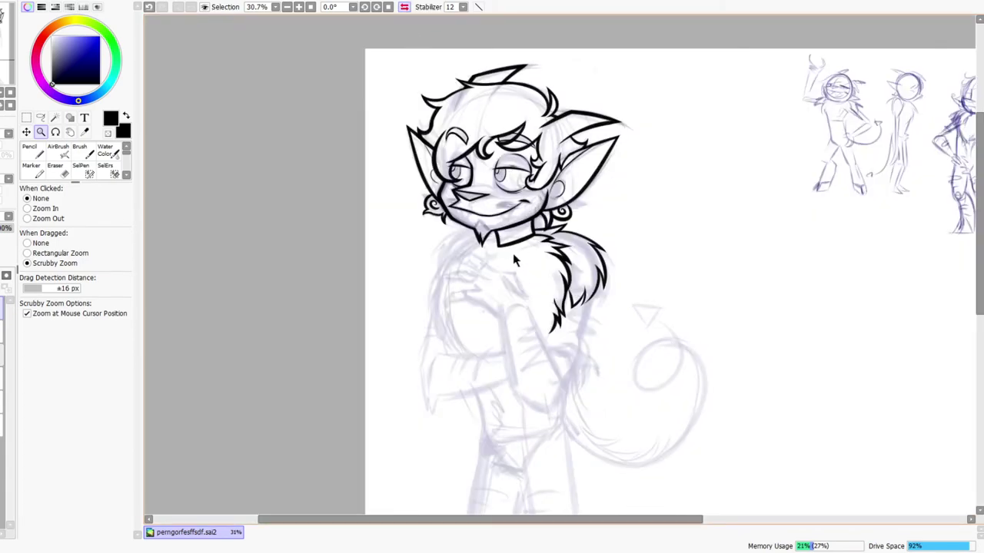
# Draw the fur outline around the opposite shoulder with long curved Pencil strokes and tapered inner spikes
pyautogui.scroll(5, 487, 251)
pyautogui.moveTo(424, 356); pyautogui.dragTo(429, 303)
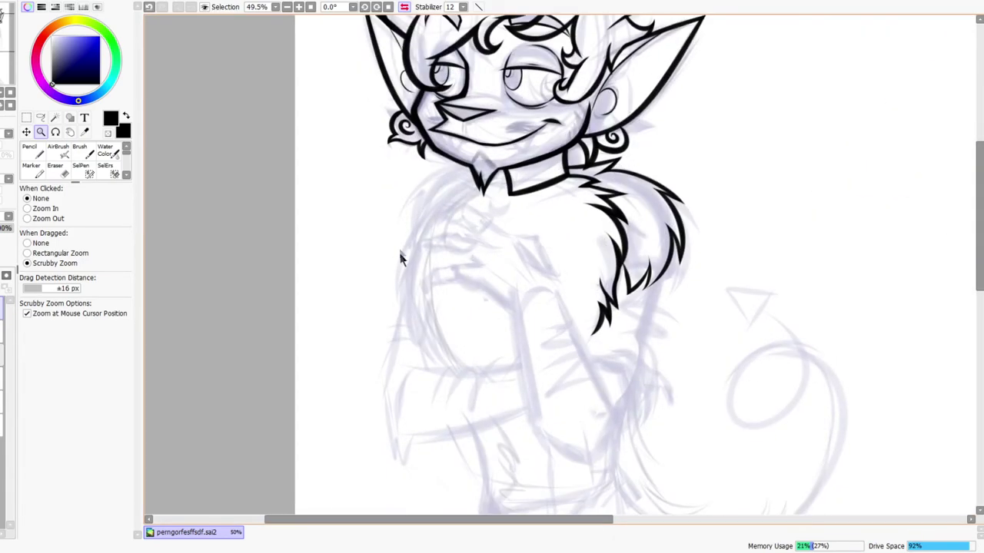
pyautogui.moveTo(400, 259)
pyautogui.mouseDown()
pyautogui.moveTo(415, 225)
pyautogui.moveTo(504, 147)
pyautogui.moveTo(441, 189)
pyautogui.moveTo(396, 440)
pyautogui.moveTo(467, 246)
pyautogui.moveTo(512, 216)
pyautogui.mouseUp()
pyautogui.press('n')
pyautogui.moveTo(455, 263)
pyautogui.mouseDown()
pyautogui.moveTo(408, 431)
pyautogui.moveTo(467, 498)
pyautogui.mouseUp()
pyautogui.moveTo(471, 407); pyautogui.dragTo(435, 248)
pyautogui.hotkey('ctrl', 'z')
pyautogui.moveTo(418, 98)
pyautogui.mouseDown()
pyautogui.moveTo(435, 369)
pyautogui.moveTo(455, 215)
pyautogui.moveTo(562, 467)
pyautogui.mouseUp()
# Unmirror the canvas and clean up the inner spike tips of the opposite shoulder's fur with the Eraser
pyautogui.press('z')
pyautogui.moveTo(558, 339); pyautogui.dragTo(574, 291)
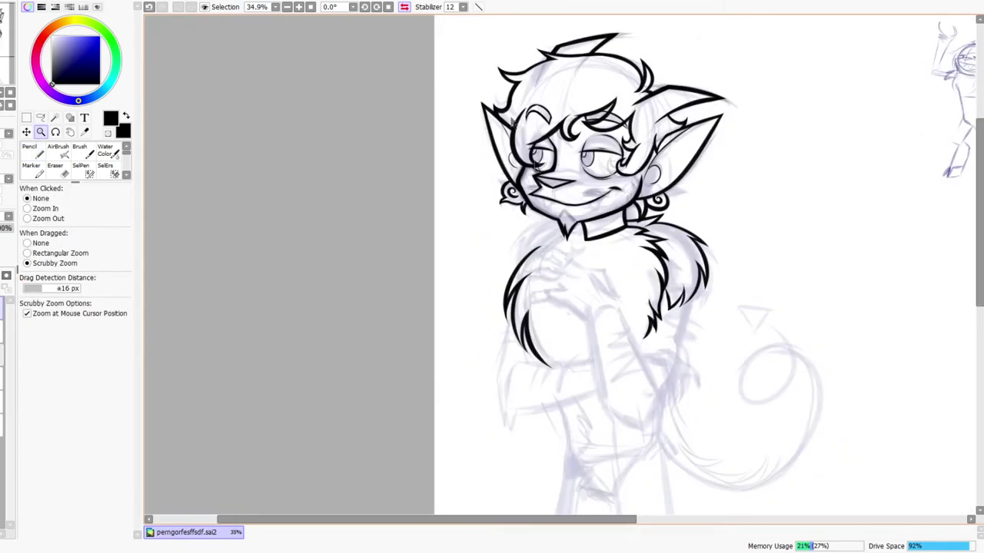
pyautogui.click(403, 7)
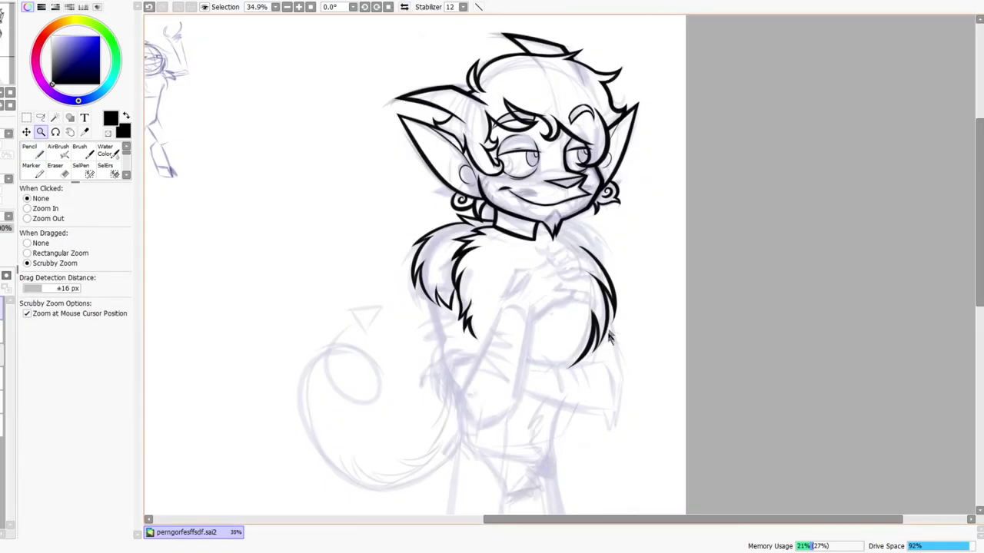
pyautogui.moveTo(573, 309); pyautogui.dragTo(614, 262)
pyautogui.moveTo(613, 202); pyautogui.dragTo(597, 226)
pyautogui.press('e')
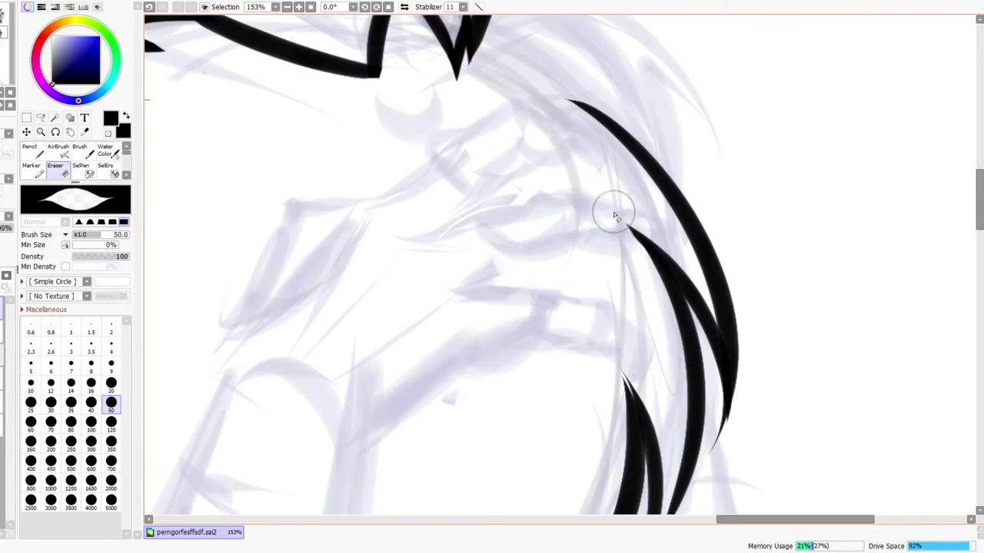
pyautogui.hotkey('ctrl', 'space')
pyautogui.moveTo(694, 217); pyautogui.dragTo(703, 200)
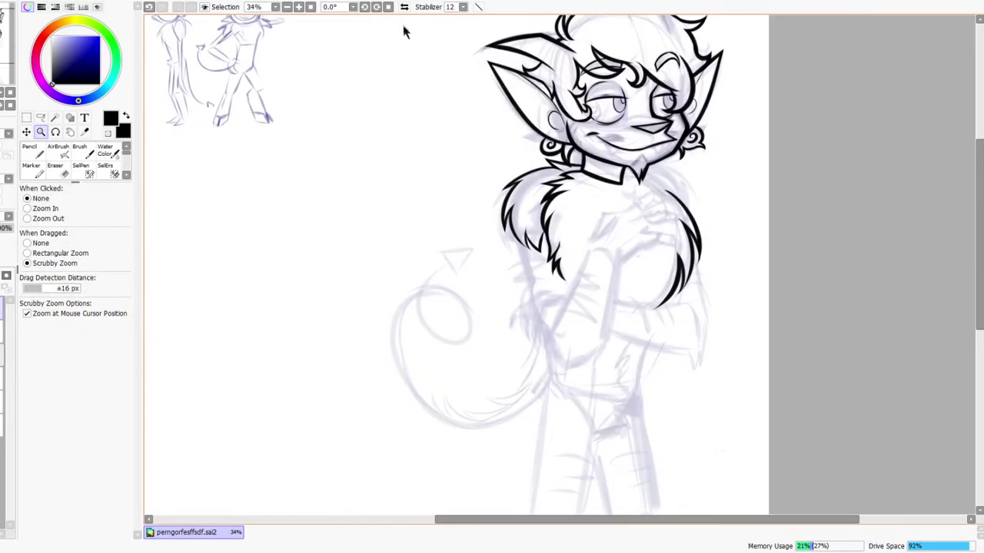
# Mirror the canvas and sharpen the opposite shoulder's fur spikes by erasing their inner edges and overlong tips
pyautogui.click(404, 6)
pyautogui.moveTo(419, 238); pyautogui.dragTo(454, 165)
pyautogui.press('e')
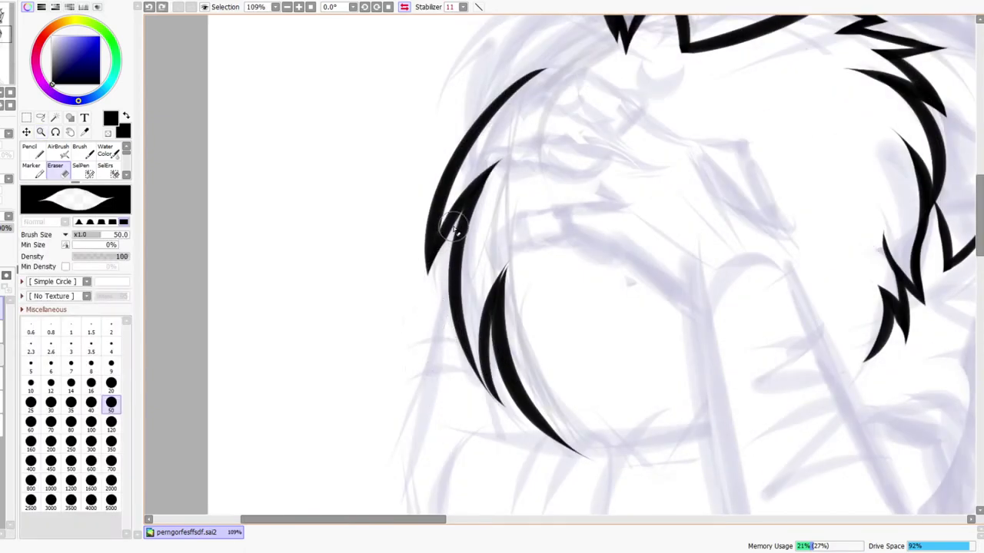
pyautogui.moveTo(527, 444); pyautogui.dragTo(480, 370)
pyautogui.hotkey('ctrl', 'space')
pyautogui.moveTo(505, 168); pyautogui.dragTo(461, 257)
pyautogui.moveTo(494, 195); pyautogui.dragTo(510, 144)
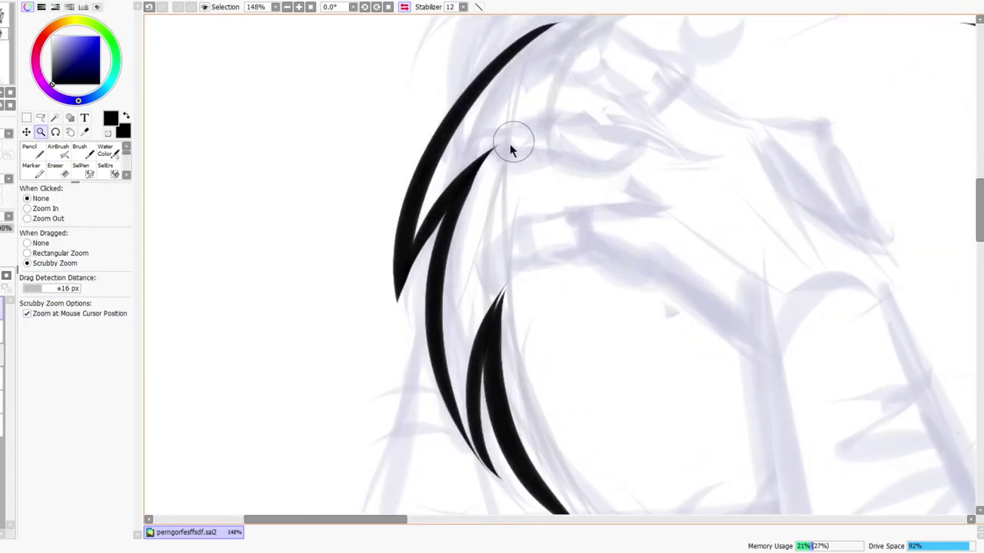
pyautogui.press('e')
pyautogui.moveTo(453, 275); pyautogui.dragTo(495, 184)
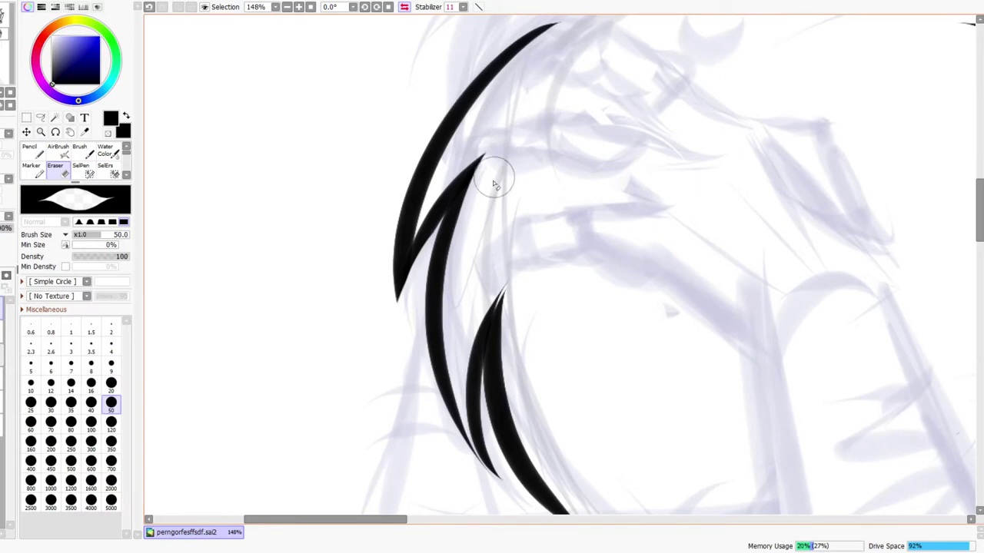
pyautogui.moveTo(530, 374); pyautogui.dragTo(503, 229)
# Draw a tapered stroke extending the opposite shoulder's outer fur curve down past the small inner spike
pyautogui.press('n')
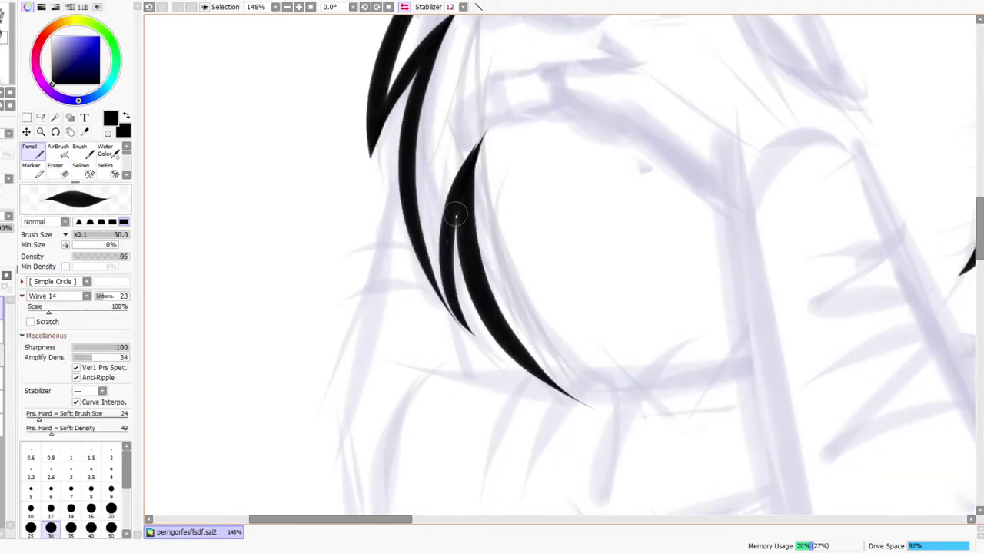
pyautogui.moveTo(411, 190)
pyautogui.mouseDown()
pyautogui.moveTo(490, 357)
pyautogui.moveTo(513, 365)
pyautogui.mouseUp()
pyautogui.hotkey('ctrl', 'z')
pyautogui.moveTo(408, 184); pyautogui.dragTo(527, 387)
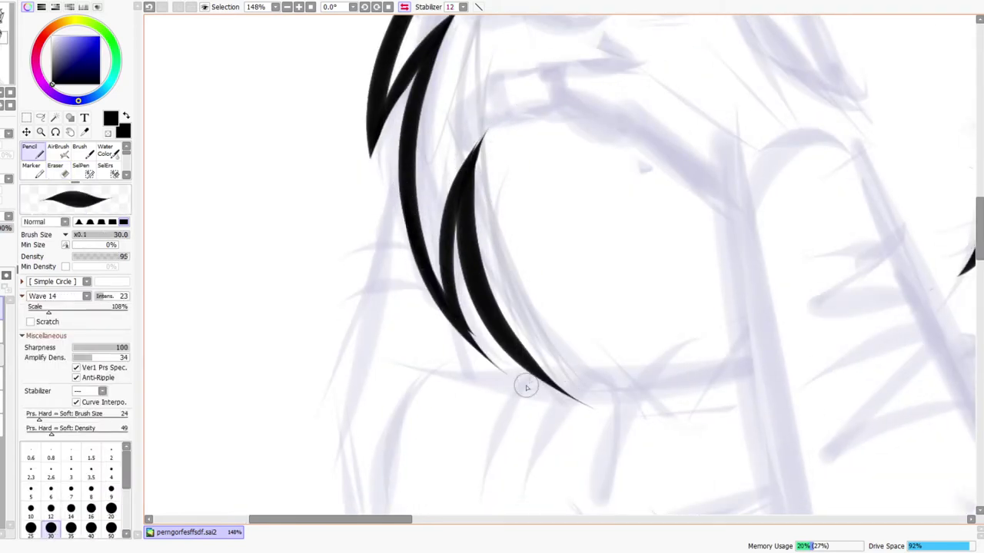
# Erase the rough edges around the lowest spikes of the opposite shoulder's fur
pyautogui.moveTo(451, 310)
pyautogui.mouseDown()
pyautogui.moveTo(474, 168)
pyautogui.moveTo(440, 208)
pyautogui.moveTo(538, 183)
pyautogui.mouseUp()
pyautogui.press('e')
pyautogui.moveTo(520, 456); pyautogui.dragTo(448, 298)
pyautogui.moveTo(353, 158); pyautogui.dragTo(446, 380)
pyautogui.scroll(5, 473, 323)
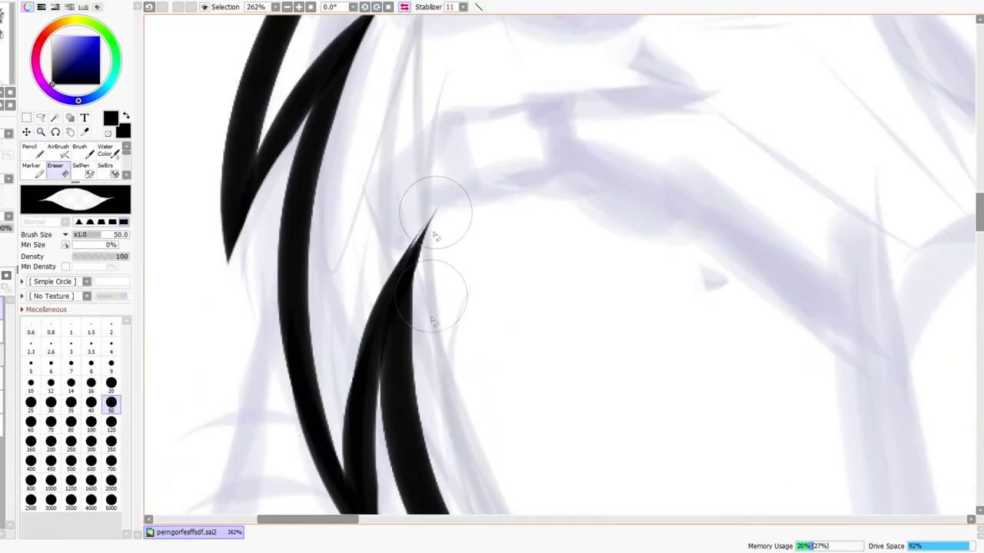
pyautogui.hotkey('ctrl', 'space')
pyautogui.moveTo(514, 227); pyautogui.dragTo(533, 202)
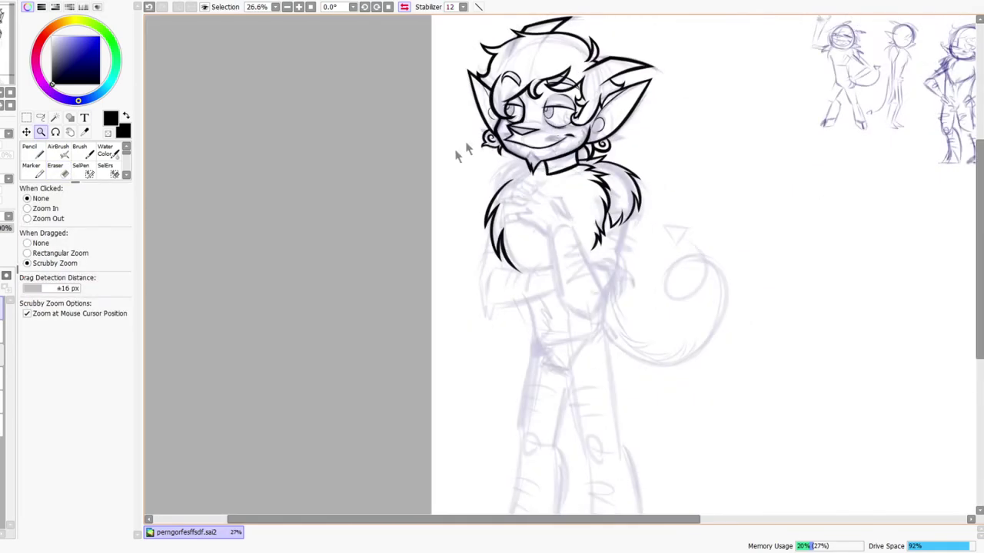
# Draw a curved fur line from the collar past the goatee and a second stroke joining it to the shoulder outline
pyautogui.moveTo(422, 20); pyautogui.dragTo(503, 179)
pyautogui.press('n')
pyautogui.moveTo(376, 187); pyautogui.dragTo(715, 173)
pyautogui.moveTo(538, 240); pyautogui.dragTo(713, 149)
pyautogui.moveTo(582, 236); pyautogui.dragTo(751, 330)
pyautogui.hotkey('ctrl', 'z')
pyautogui.moveTo(580, 244); pyautogui.dragTo(754, 344)
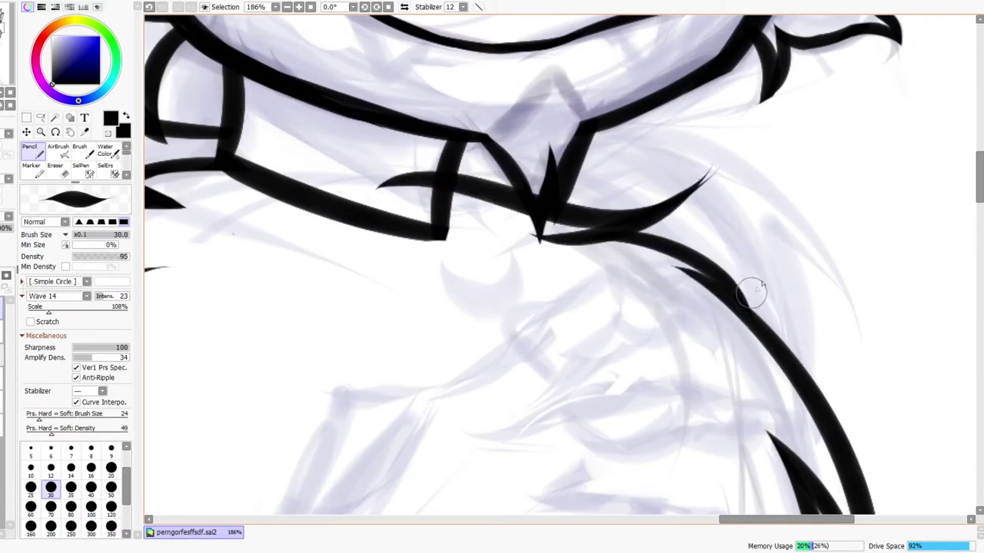
# Erase the ragged outer end of the new collar fur line into a clean, shorter spike
pyautogui.press('z')
pyautogui.moveTo(780, 279); pyautogui.dragTo(711, 284)
pyautogui.moveTo(734, 330); pyautogui.dragTo(656, 243)
pyautogui.moveTo(692, 156); pyautogui.dragTo(757, 142)
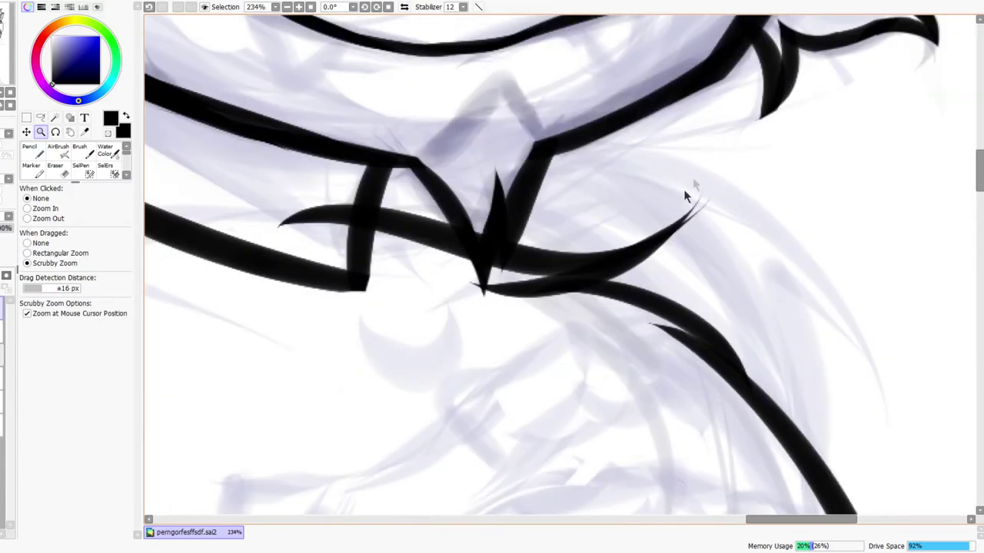
pyautogui.press('e')
pyautogui.moveTo(614, 282); pyautogui.dragTo(723, 174)
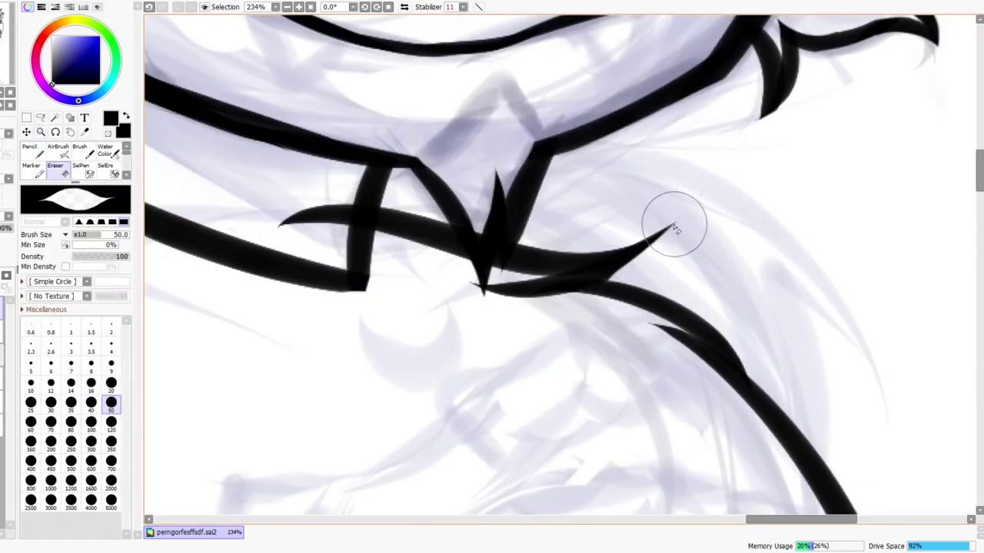
pyautogui.press('z')
pyautogui.scroll(-5, 478, 189)
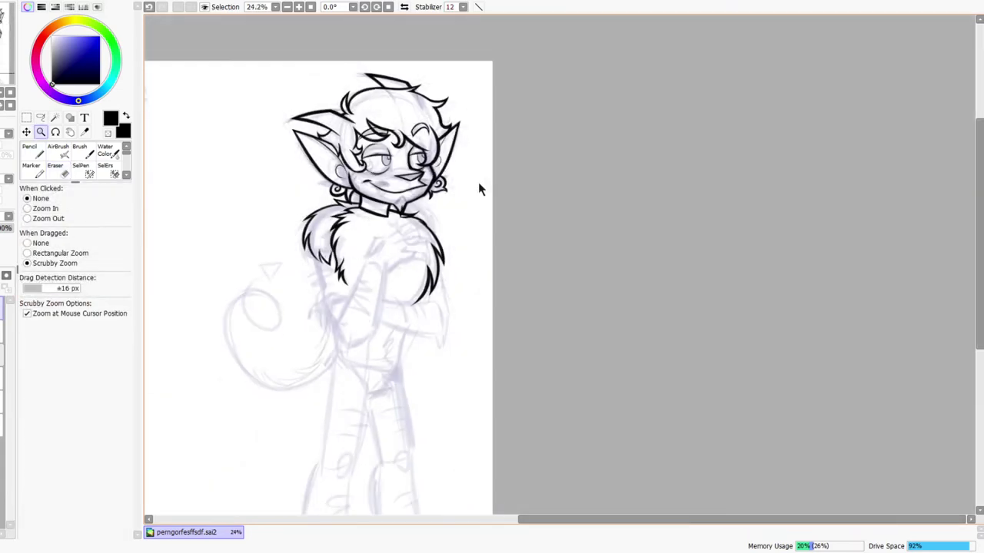
# Erase the collar fur line where it crosses into the collar and tidy its junction with the shoulder curve
pyautogui.scroll(5, 478, 189)
pyautogui.moveTo(281, 354); pyautogui.dragTo(430, 411)
pyautogui.press('e')
pyautogui.moveTo(339, 349)
pyautogui.mouseDown()
pyautogui.moveTo(506, 359)
pyautogui.moveTo(382, 356)
pyautogui.moveTo(394, 373)
pyautogui.moveTo(508, 354)
pyautogui.mouseUp()
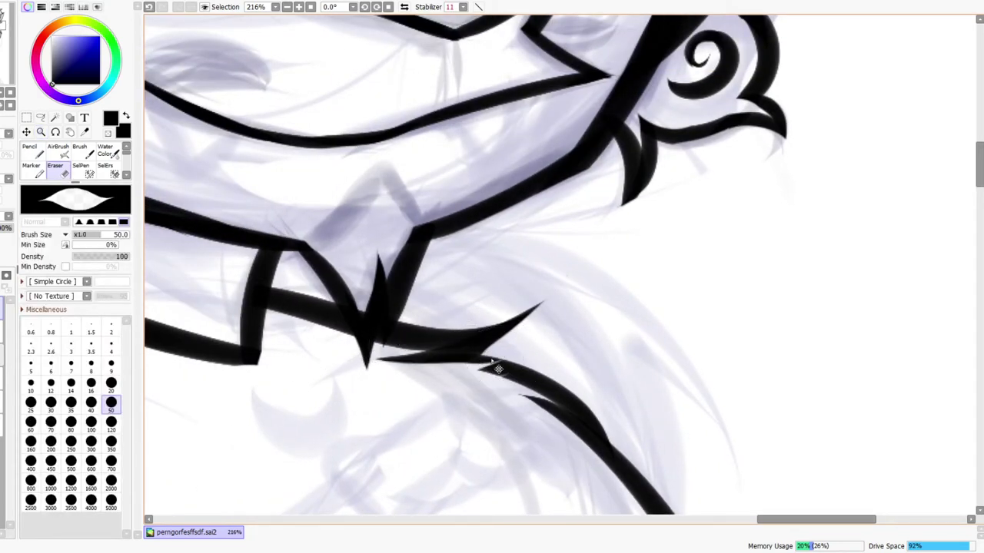
pyautogui.moveTo(377, 369); pyautogui.dragTo(434, 380)
# Check the joined collar and shoulder fur against the whole figure in unmirrored and mirrored view
pyautogui.hotkey('ctrl', 'space')
pyautogui.moveTo(547, 380); pyautogui.dragTo(555, 372)
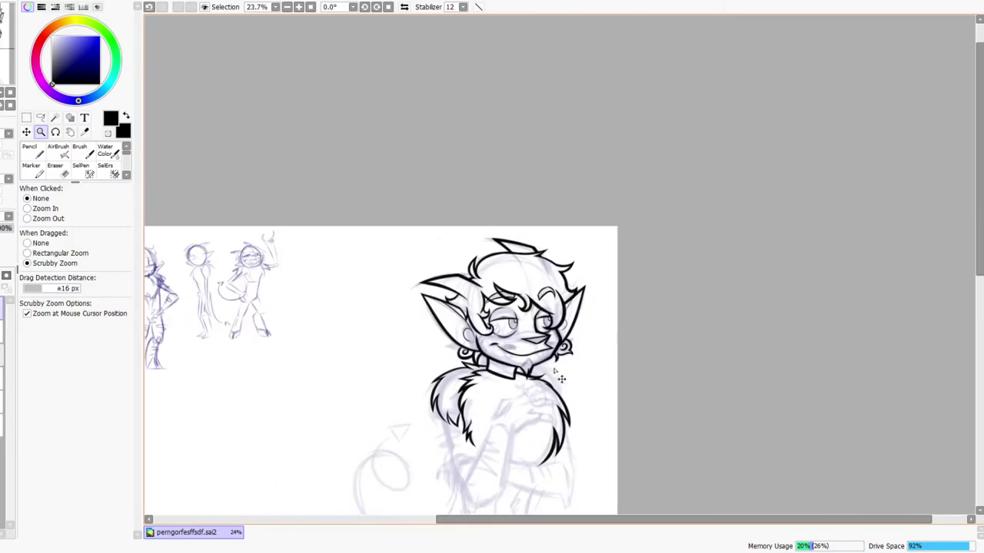
pyautogui.moveTo(590, 303); pyautogui.dragTo(466, 225)
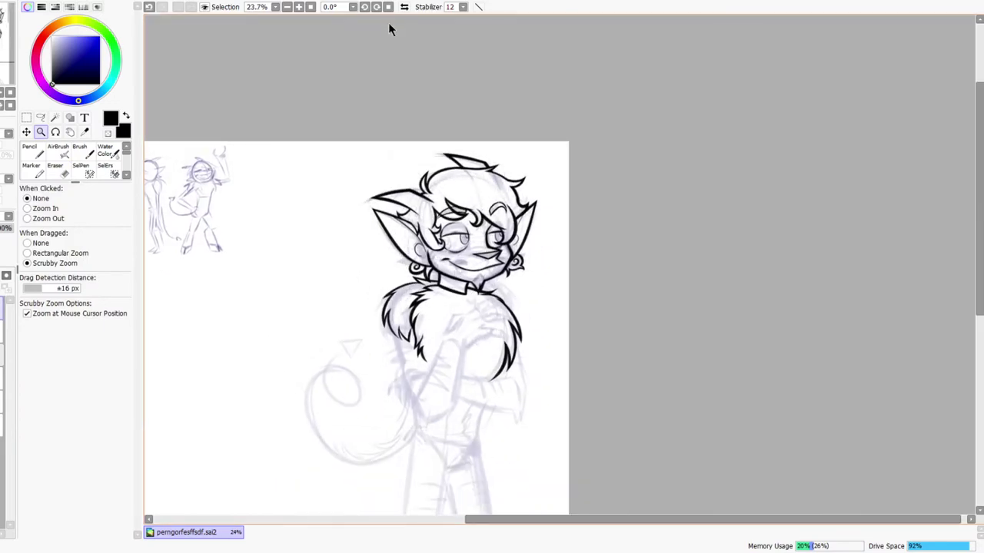
pyautogui.click(405, 7)
pyautogui.moveTo(505, 420); pyautogui.dragTo(505, 378)
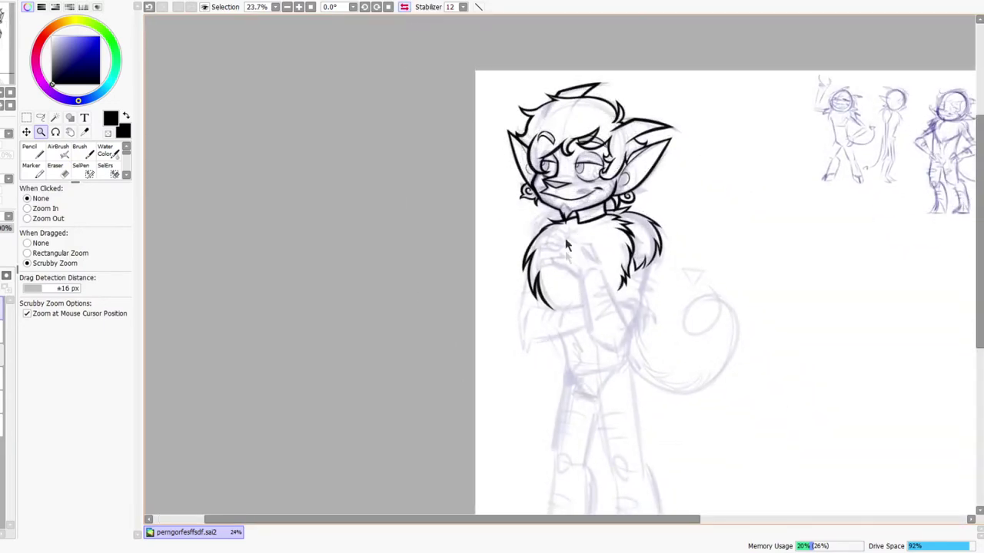
pyautogui.scroll(8, 567, 244)
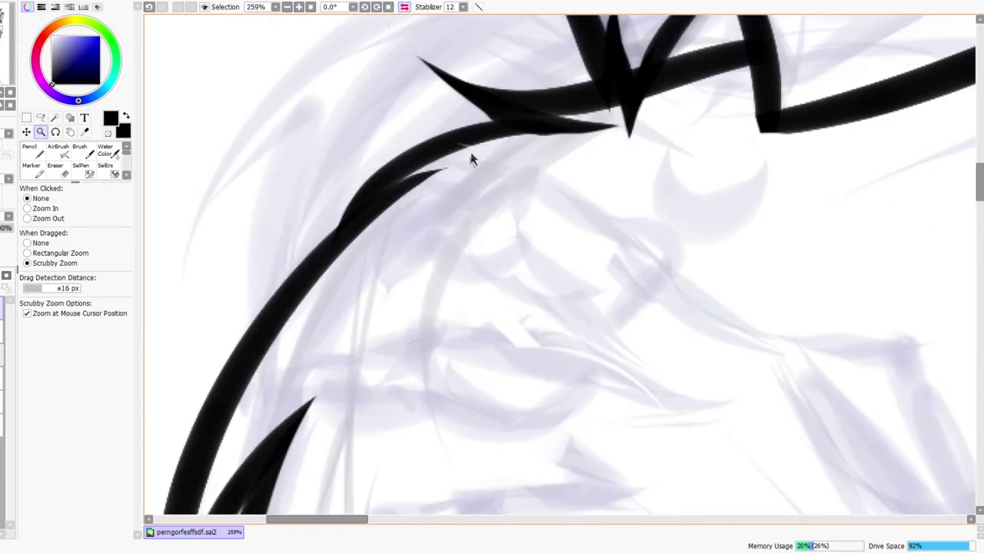
pyautogui.press('n')
pyautogui.moveTo(439, 165); pyautogui.dragTo(674, 161)
pyautogui.hotkey('ctrl', 'z')
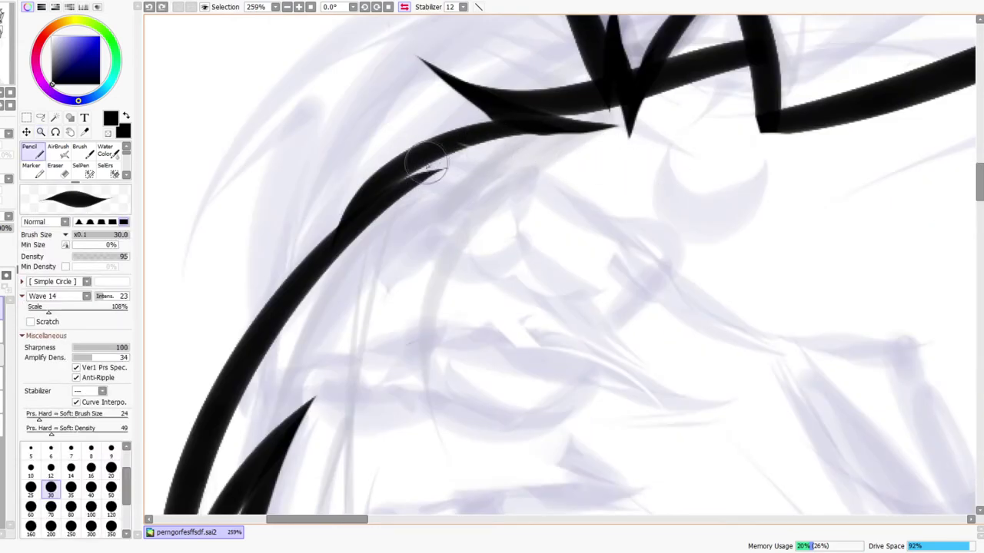
# Clean up the underside of the upper shoulder curve with the Eraser and return the canvas to unmirrored view
pyautogui.press('e')
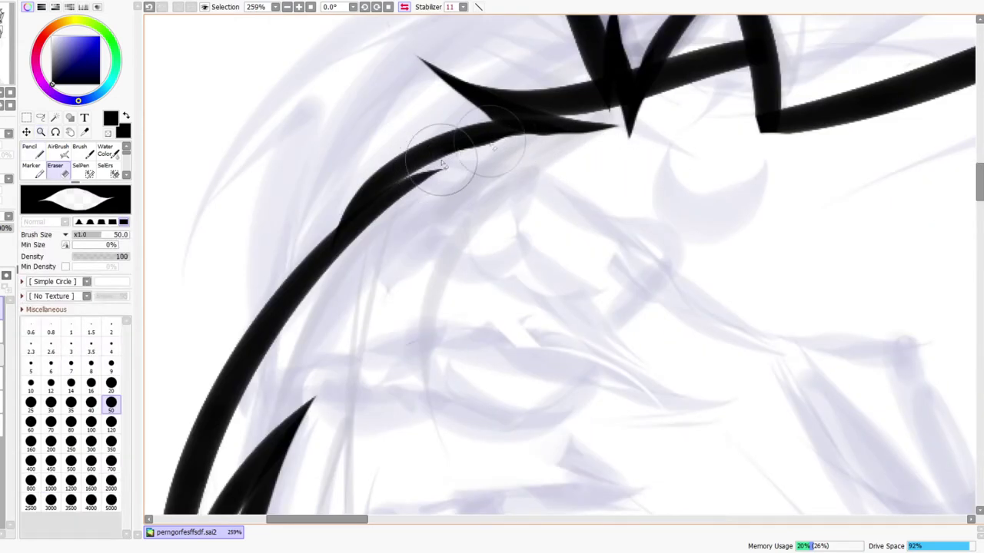
pyautogui.hotkey('ctrl', 'space')
pyautogui.moveTo(631, 140); pyautogui.dragTo(645, 157)
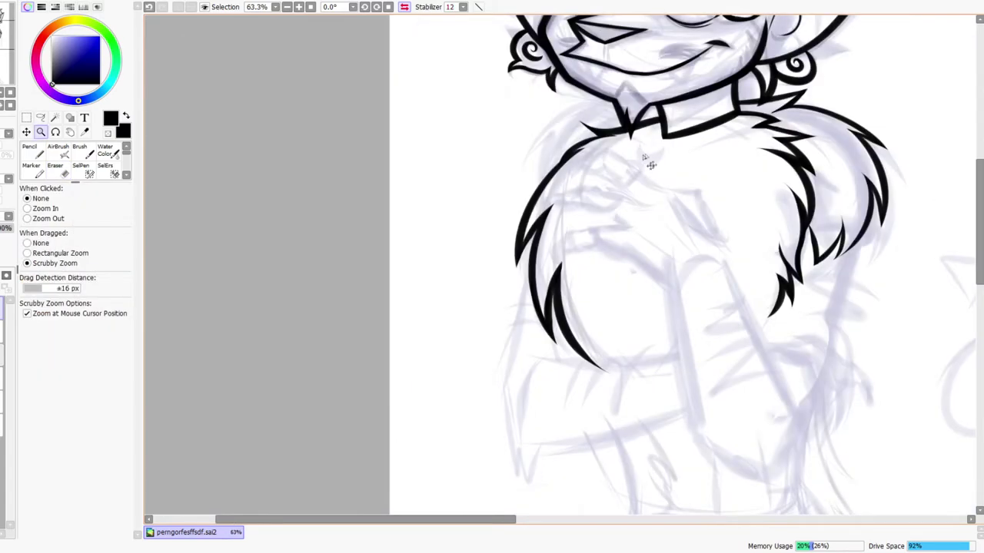
pyautogui.press('h')
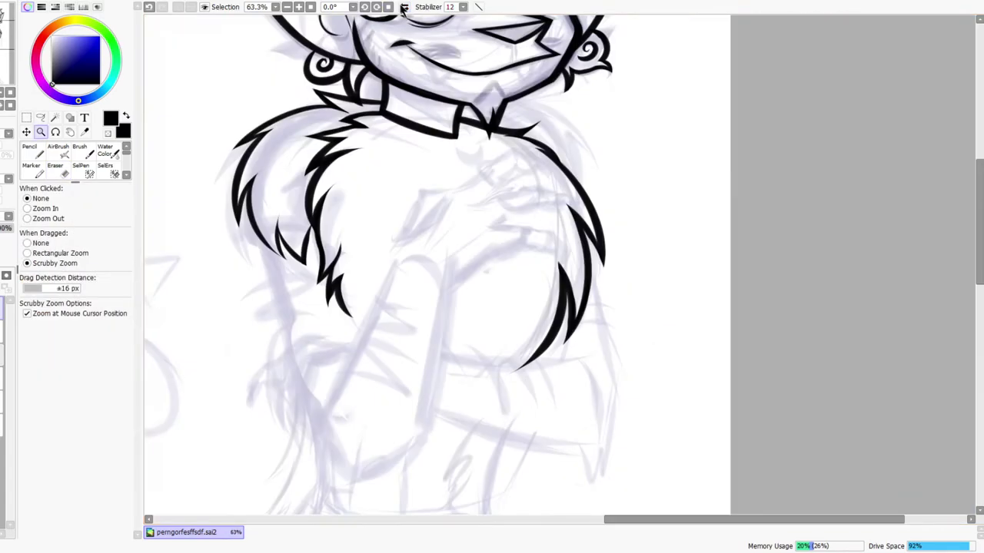
# Ink an inward-pointing spike with the Pencil where the collar fur line meets the shoulder curve beside the beard
pyautogui.moveTo(507, 100); pyautogui.dragTo(526, 84)
pyautogui.press('space')
pyautogui.moveTo(515, 139); pyautogui.dragTo(508, 191)
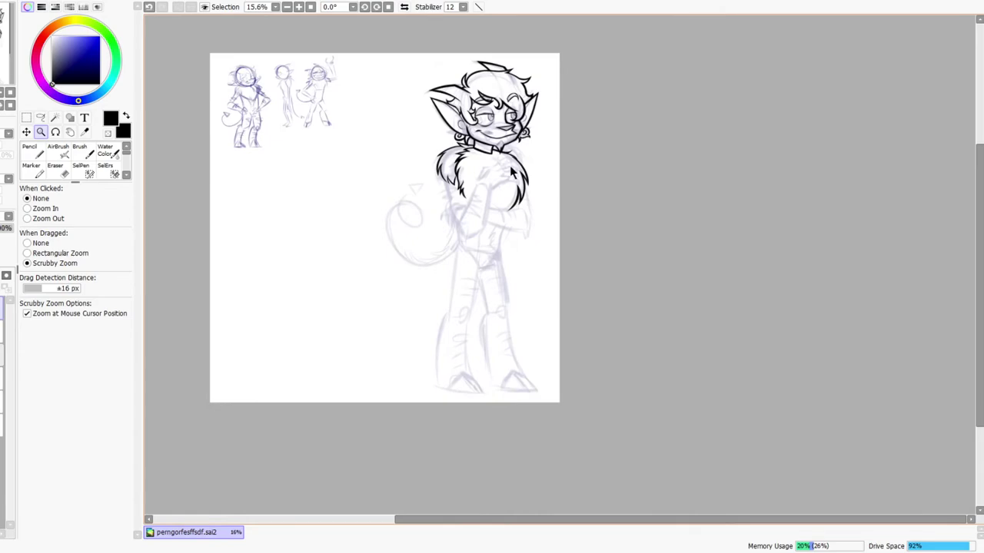
pyautogui.moveTo(503, 144); pyautogui.dragTo(565, 130)
pyautogui.moveTo(515, 223); pyautogui.dragTo(531, 186)
pyautogui.press('n')
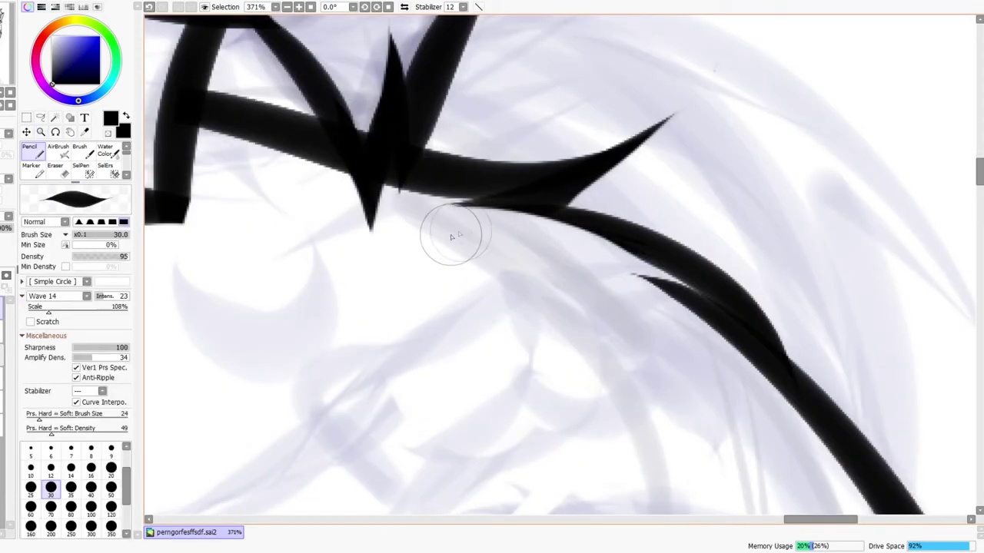
pyautogui.moveTo(434, 234); pyautogui.dragTo(668, 113)
# Erase a notch between the collar fur line and the new inward spike, trimming the spike's upper edge
pyautogui.press('e')
pyautogui.hotkey('ctrl', 'z')
pyautogui.moveTo(417, 202)
pyautogui.mouseDown()
pyautogui.moveTo(494, 204)
pyautogui.moveTo(546, 186)
pyautogui.mouseUp()
pyautogui.hotkey('ctrl', 'z')
pyautogui.moveTo(410, 197); pyautogui.dragTo(550, 185)
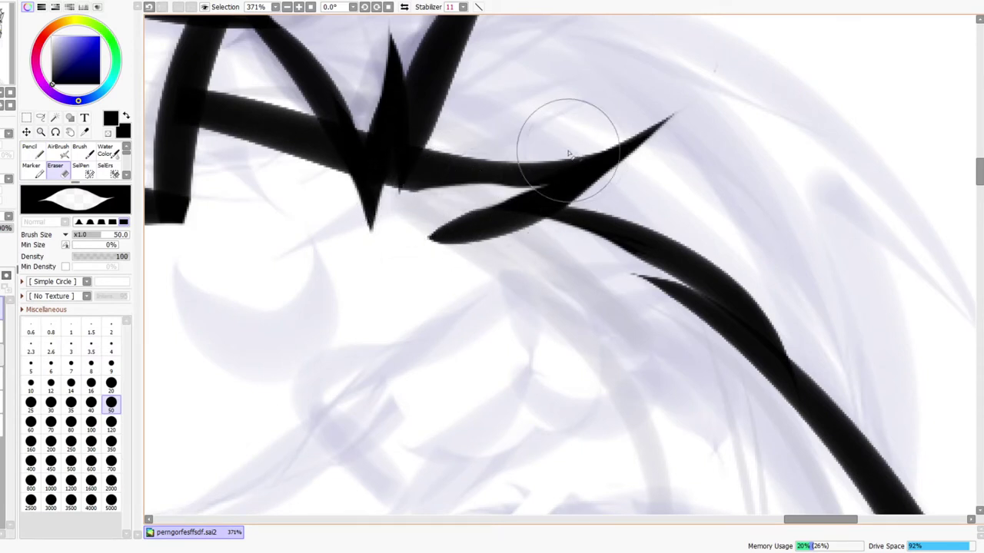
pyautogui.moveTo(414, 230)
pyautogui.mouseDown()
pyautogui.moveTo(535, 189)
pyautogui.moveTo(414, 237)
pyautogui.moveTo(557, 172)
pyautogui.mouseUp()
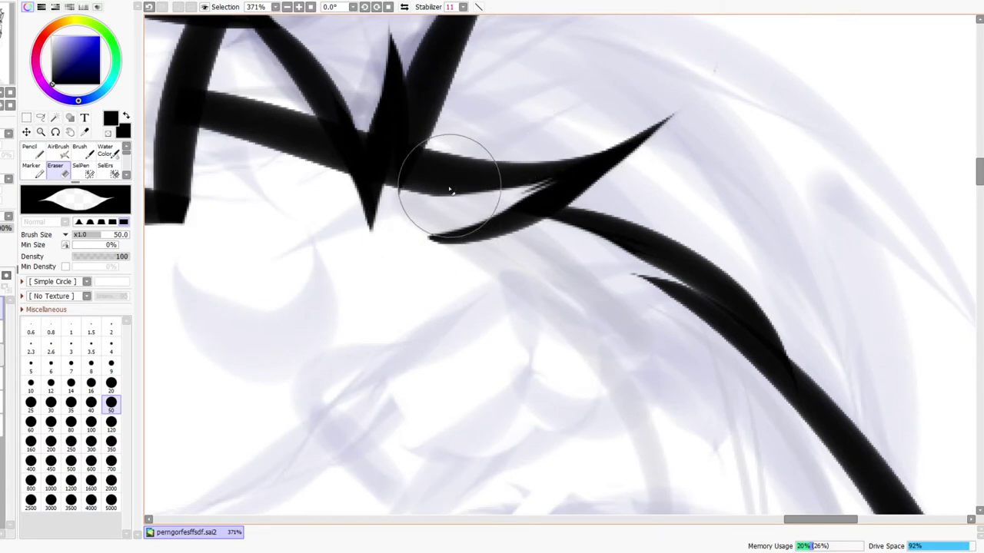
# Thicken the underside of the collar fur line and ink the shoulder curve's start smoothly into the inward spike
pyautogui.press('n')
pyautogui.moveTo(454, 192)
pyautogui.mouseDown()
pyautogui.moveTo(550, 159)
pyautogui.moveTo(439, 185)
pyautogui.moveTo(588, 166)
pyautogui.mouseUp()
pyautogui.hotkey('ctrl', 'z')
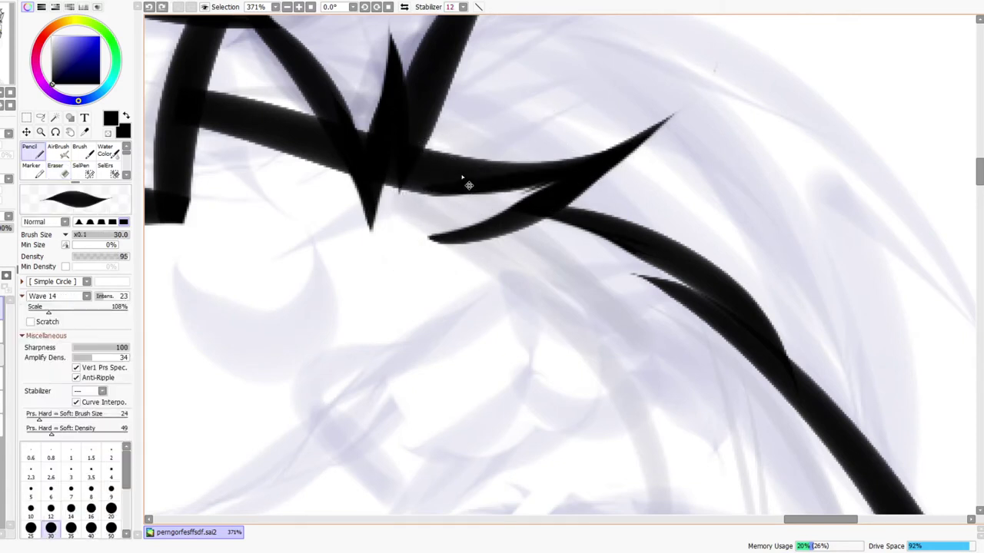
pyautogui.moveTo(415, 186); pyautogui.dragTo(573, 158)
pyautogui.moveTo(438, 178); pyautogui.dragTo(593, 164)
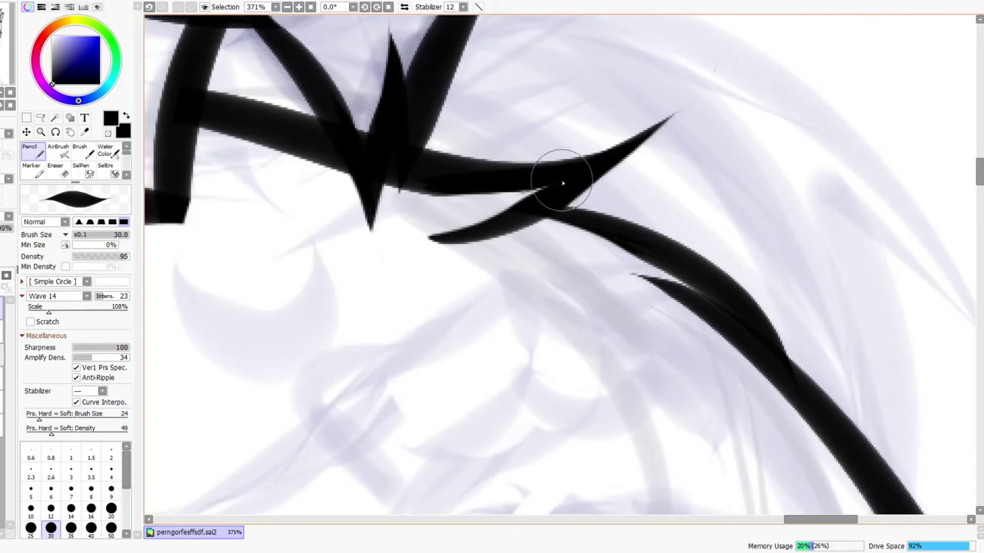
pyautogui.moveTo(457, 243); pyautogui.dragTo(624, 250)
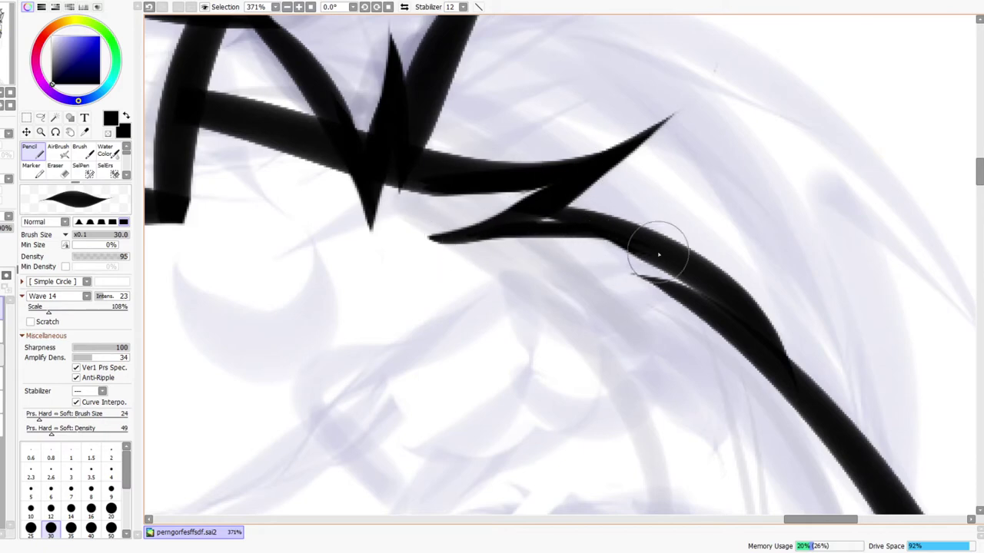
pyautogui.moveTo(568, 225); pyautogui.dragTo(533, 223)
# Check the fur junction in mirrored view and shorten the outer tip of the collar fur spike with the Eraser
pyautogui.hotkey('ctrl', 'space')
pyautogui.moveTo(640, 246); pyautogui.dragTo(627, 228)
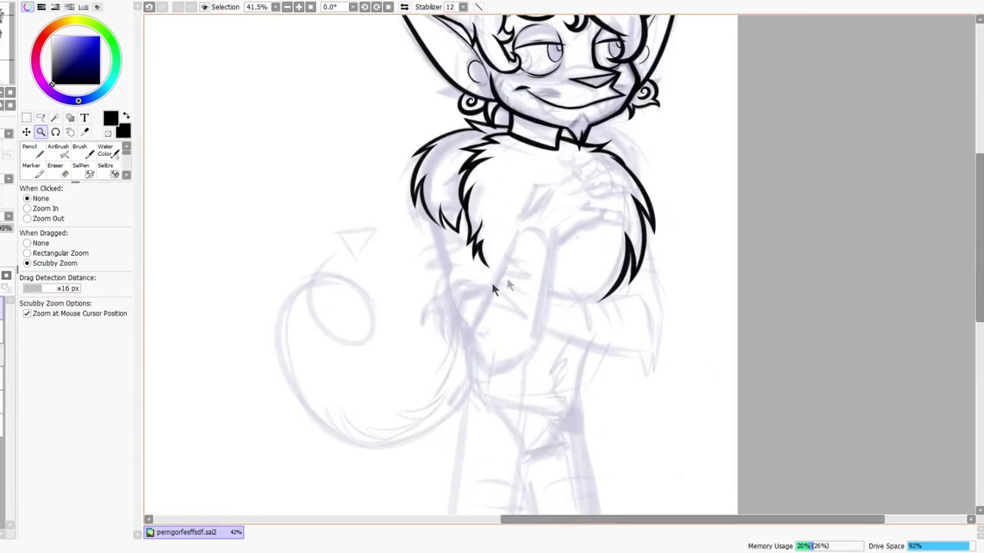
pyautogui.moveTo(528, 273); pyautogui.dragTo(495, 285)
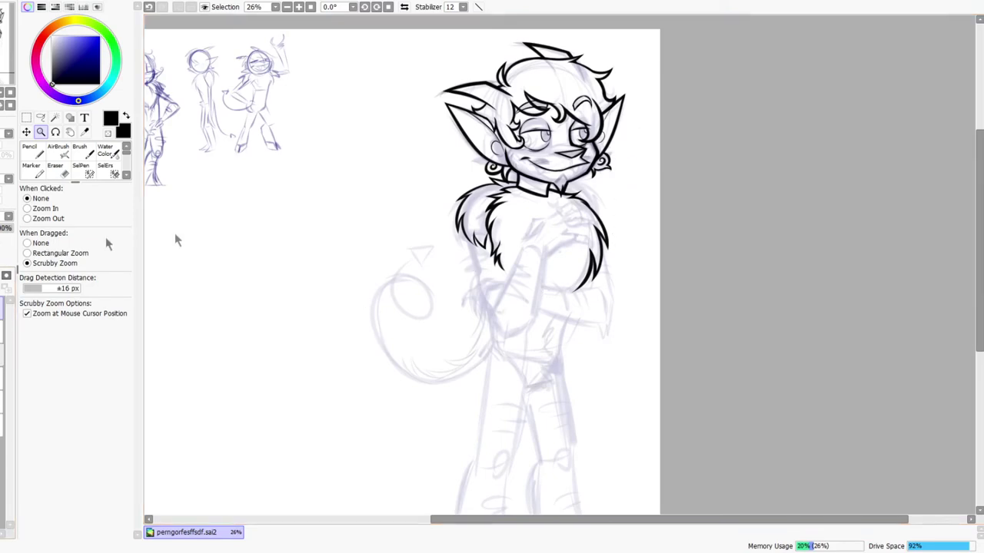
pyautogui.scroll(-1, 624, 216)
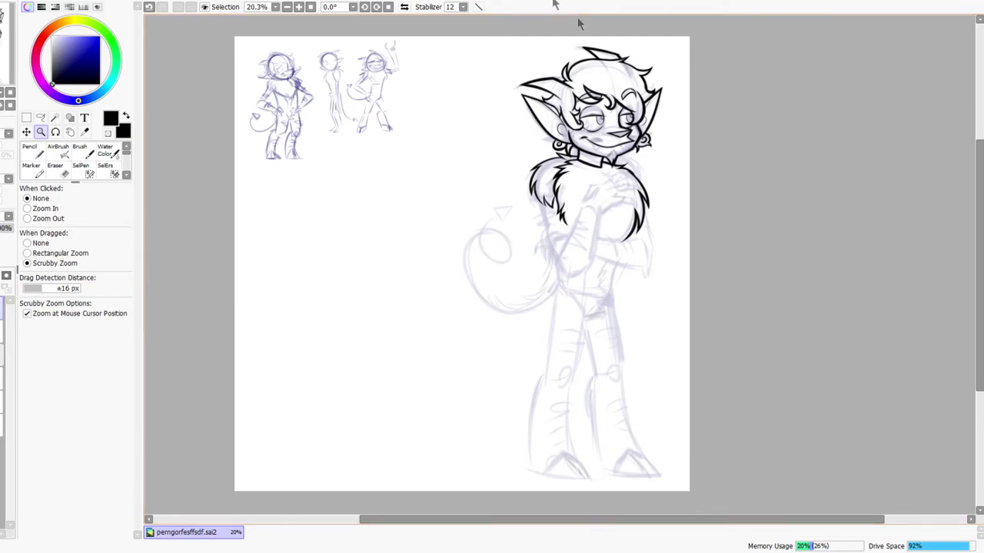
pyautogui.click(404, 8)
pyautogui.moveTo(535, 244); pyautogui.dragTo(527, 271)
pyautogui.moveTo(505, 166); pyautogui.dragTo(551, 117)
pyautogui.moveTo(522, 168); pyautogui.dragTo(475, 199)
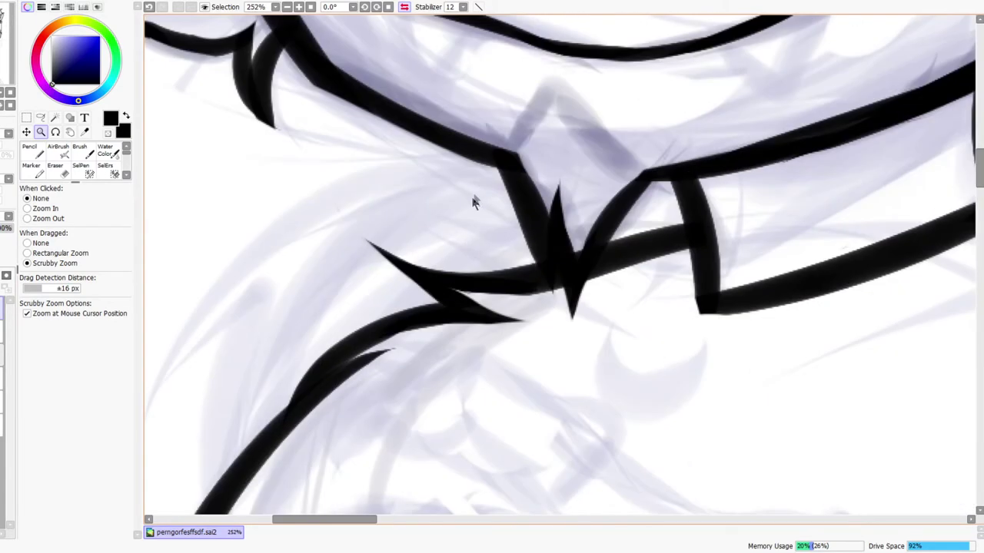
pyautogui.press('e')
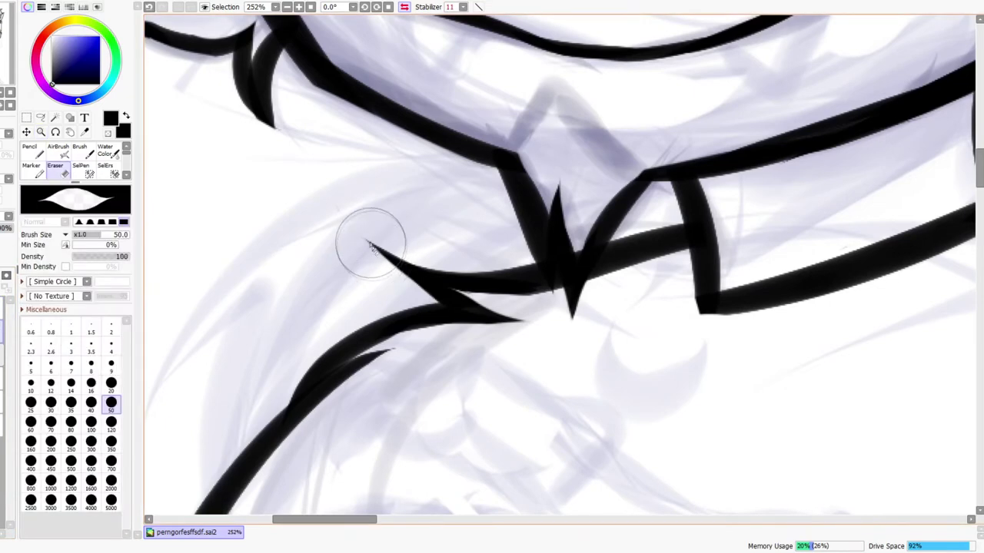
pyautogui.press('h')
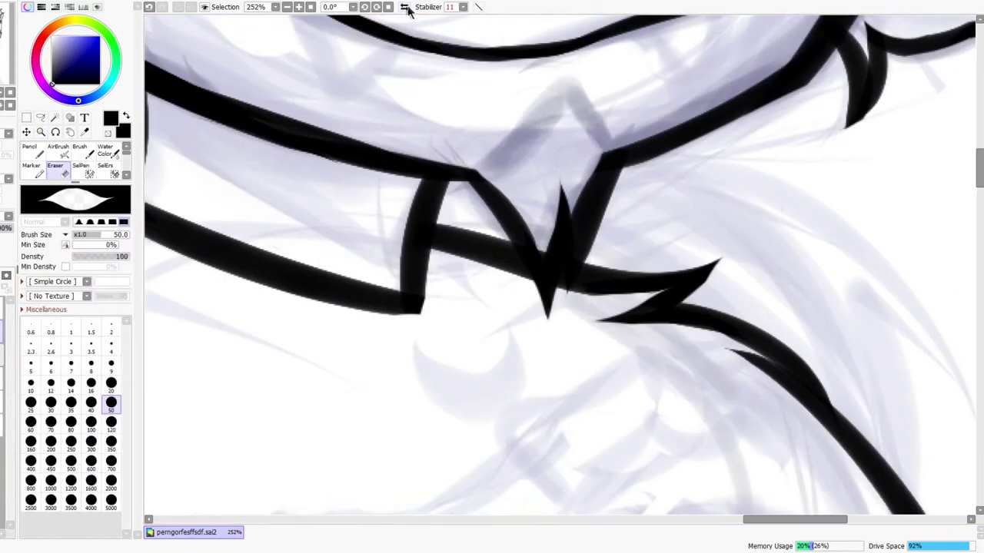
# Examine the shortened collar fur spike against the whole figure, flipping the canvas and back
pyautogui.press('z')
pyautogui.moveTo(742, 237); pyautogui.dragTo(734, 241)
pyautogui.moveTo(709, 395); pyautogui.dragTo(594, 331)
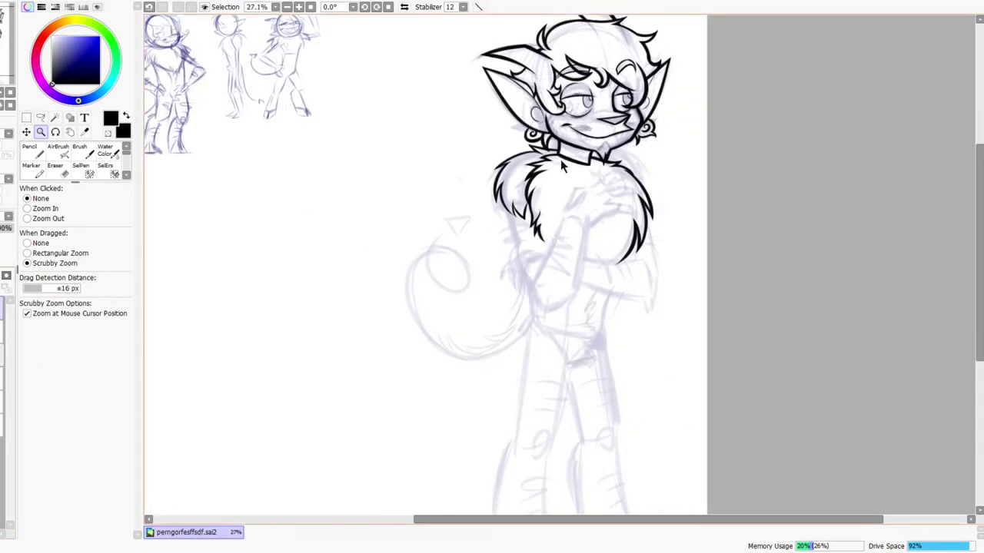
pyautogui.scroll(5, 609, 160)
pyautogui.scroll(-6, 645, 126)
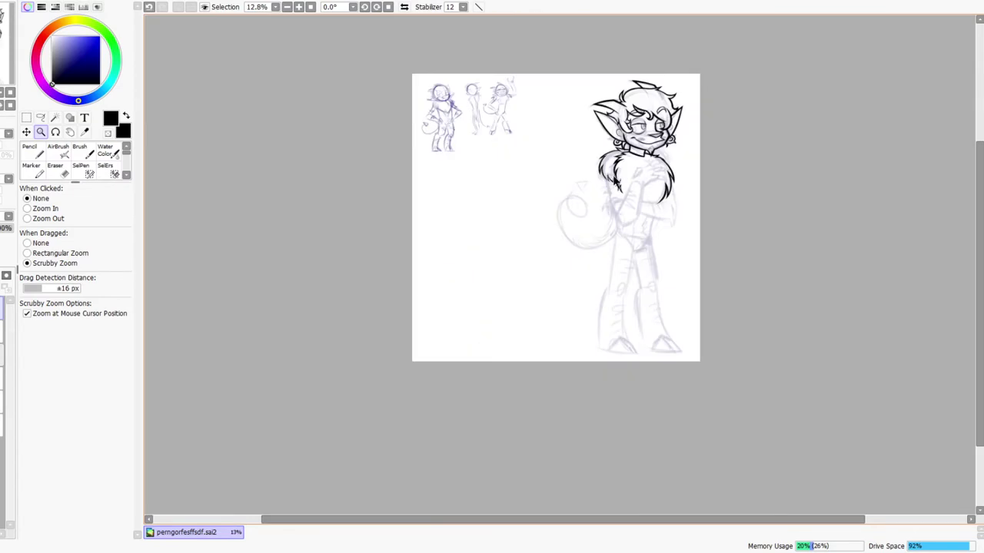
pyautogui.click(404, 6)
pyautogui.click(404, 6)
pyautogui.scroll(8, 646, 142)
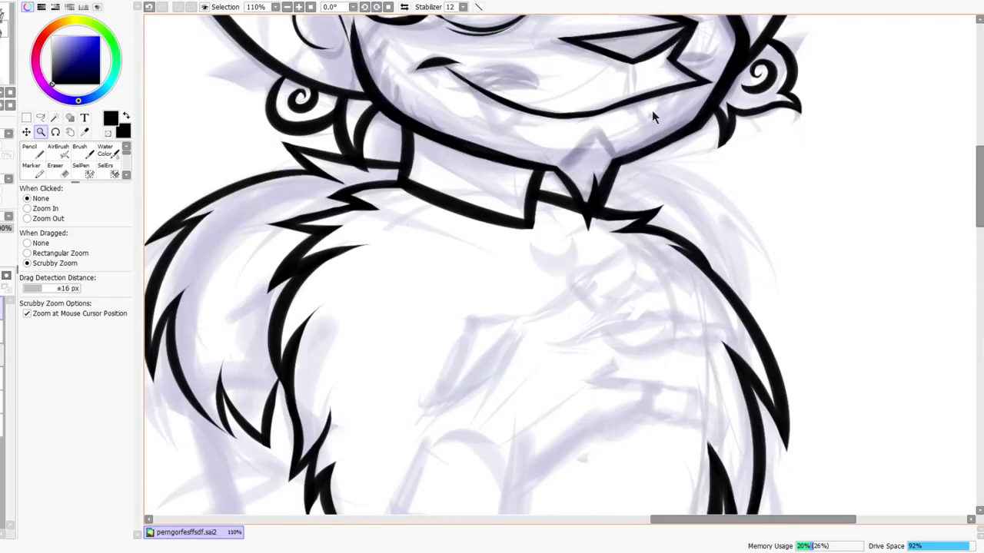
pyautogui.press('n')
pyautogui.moveTo(541, 184); pyautogui.dragTo(773, 143)
pyautogui.hotkey('ctrl', 'z')
pyautogui.moveTo(504, 177); pyautogui.dragTo(721, 156)
pyautogui.hotkey('ctrl', 'z')
pyautogui.moveTo(505, 175)
pyautogui.mouseDown()
pyautogui.moveTo(685, 162)
pyautogui.moveTo(711, 146)
pyautogui.moveTo(710, 154)
pyautogui.mouseUp()
pyautogui.hotkey('ctrl', 'space')
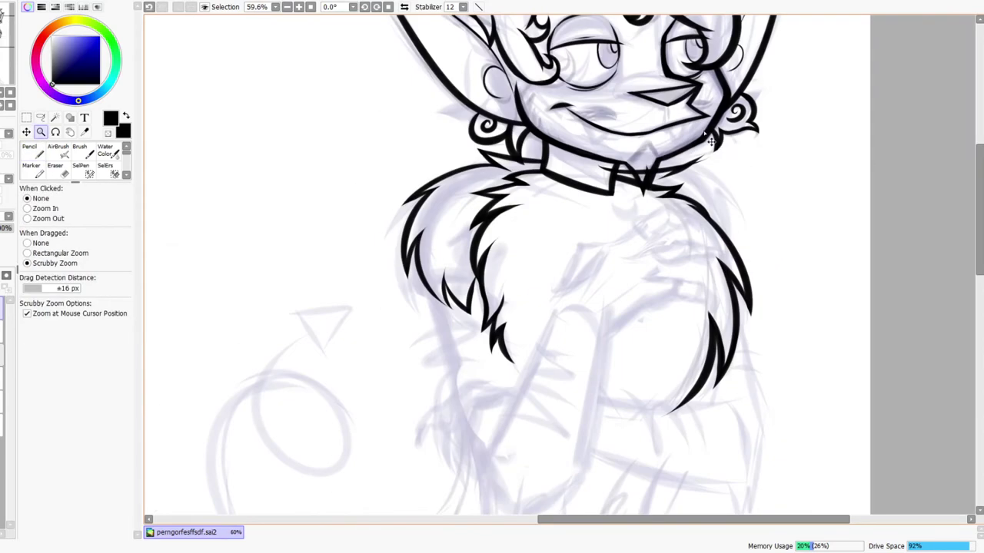
# Examine the space between the jaw and the collar fur at whole-figure and close-up scale
pyautogui.scroll(-3, 705, 182)
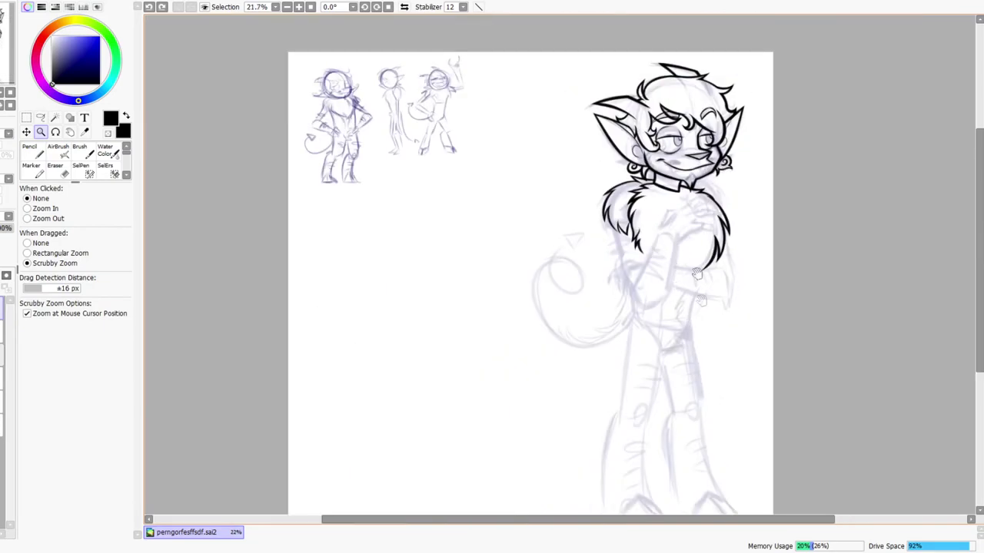
pyautogui.scroll(3, 692, 269)
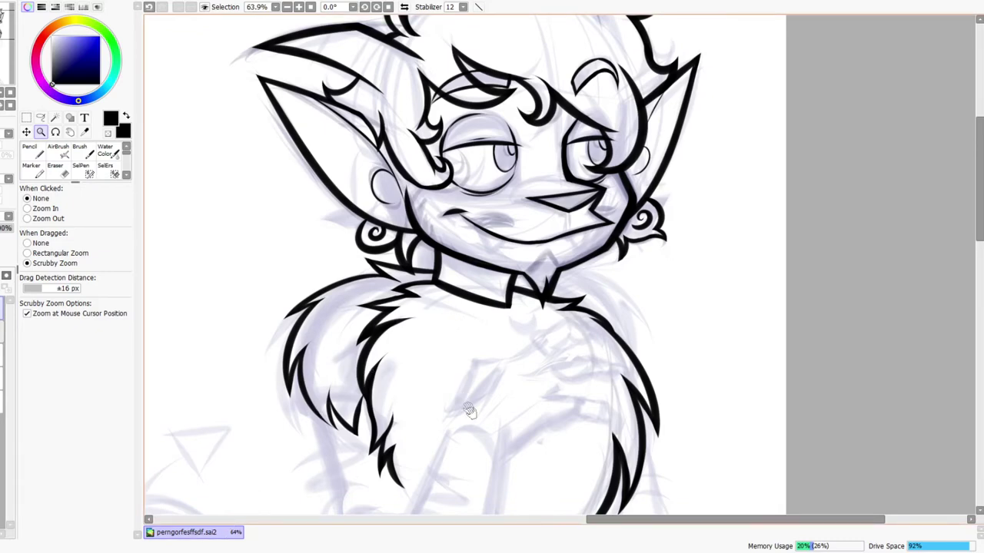
pyautogui.moveTo(465, 405); pyautogui.dragTo(454, 323)
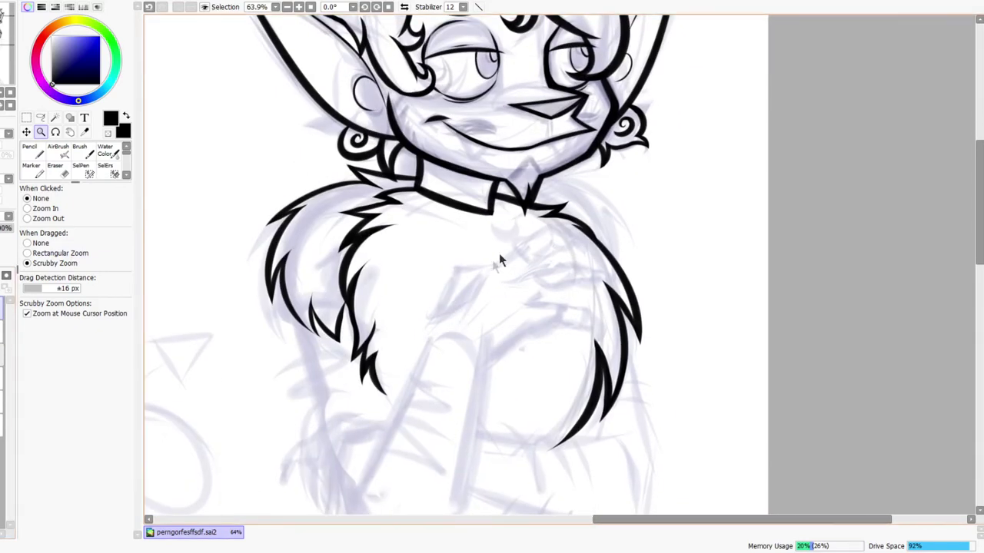
pyautogui.moveTo(494, 260); pyautogui.dragTo(513, 236)
pyautogui.moveTo(514, 332); pyautogui.dragTo(511, 275)
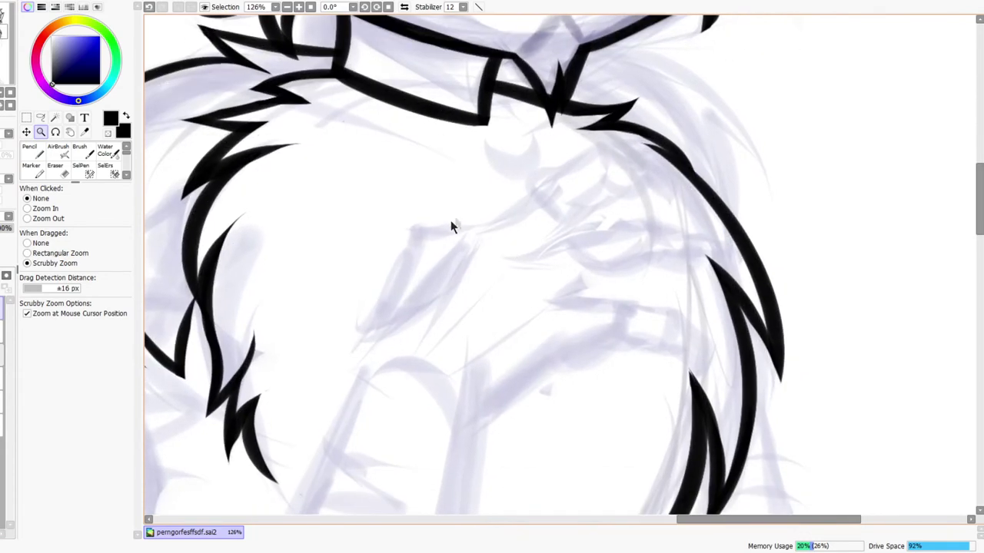
pyautogui.scroll(3, 450, 219)
pyautogui.moveTo(591, 202); pyautogui.dragTo(556, 239)
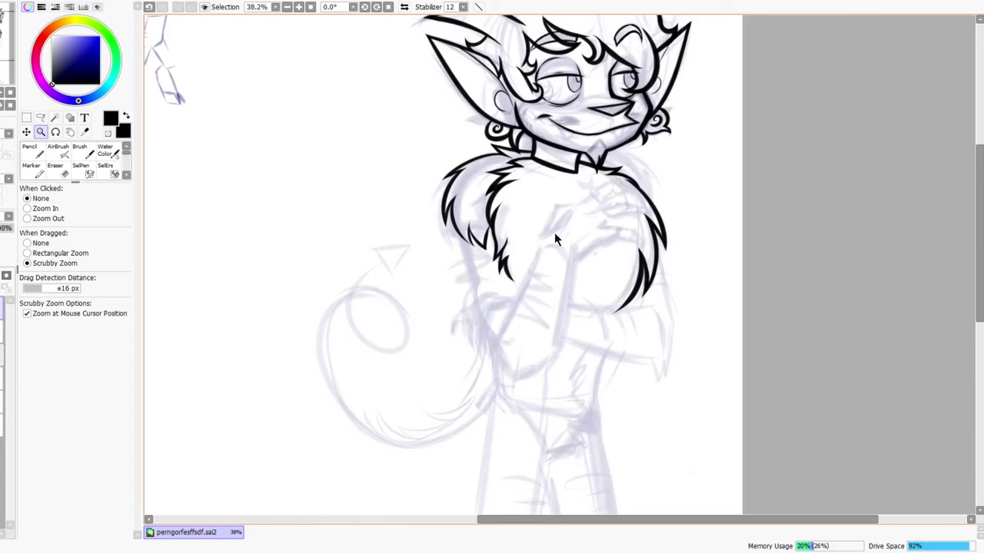
pyautogui.scroll(4, 620, 161)
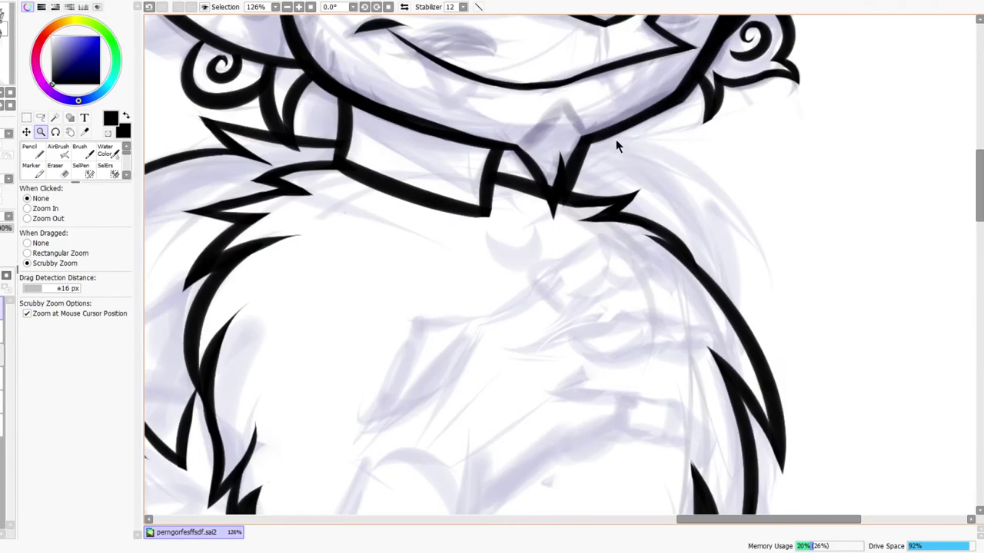
# Ink a pointed fur tuft with the Pencil, running from behind the beard under the jaw toward the far earring
pyautogui.press('n')
pyautogui.moveTo(500, 156); pyautogui.dragTo(731, 125)
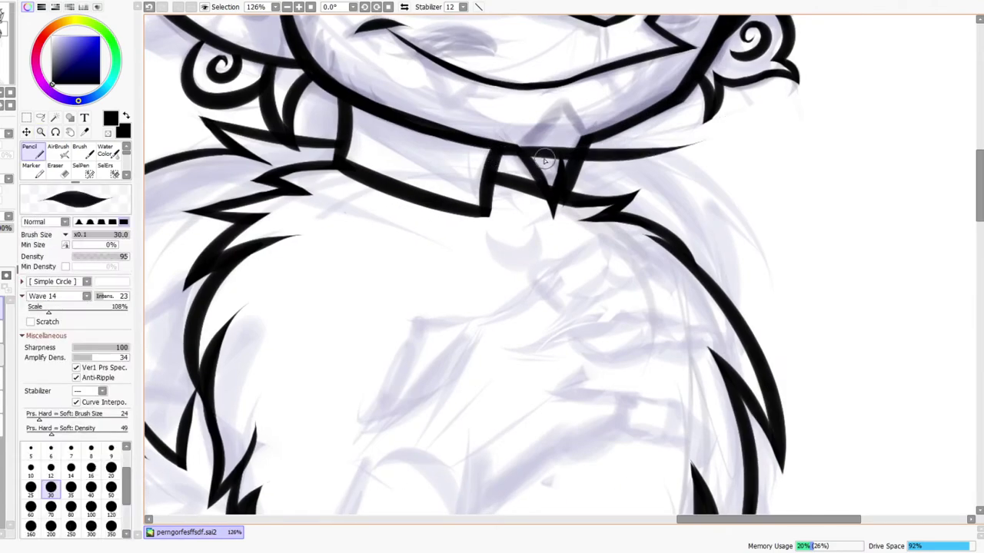
pyautogui.hotkey('ctrl', 'z')
pyautogui.moveTo(516, 146)
pyautogui.mouseDown()
pyautogui.moveTo(684, 131)
pyautogui.moveTo(680, 220)
pyautogui.mouseUp()
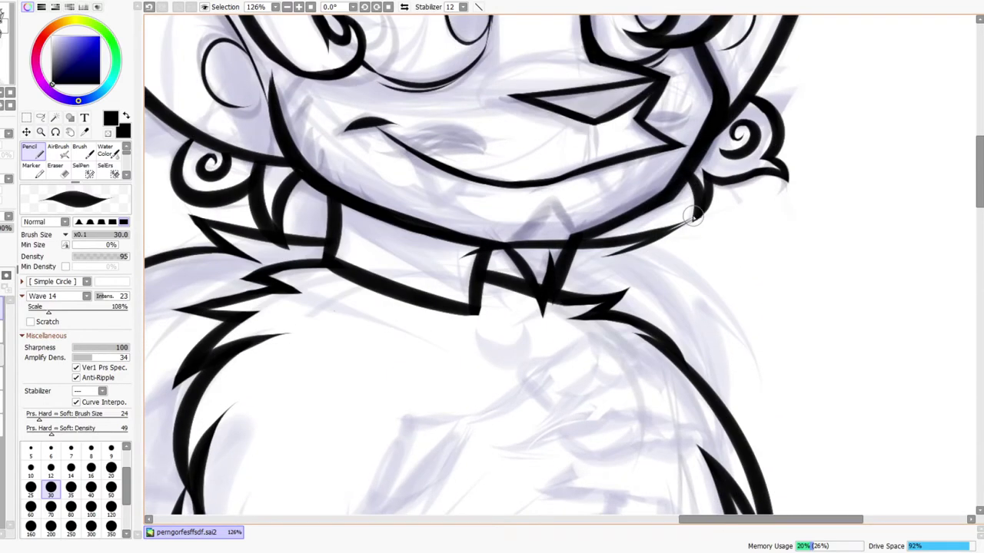
pyautogui.hotkey('ctrl', 'z')
pyautogui.moveTo(591, 257); pyautogui.dragTo(699, 184)
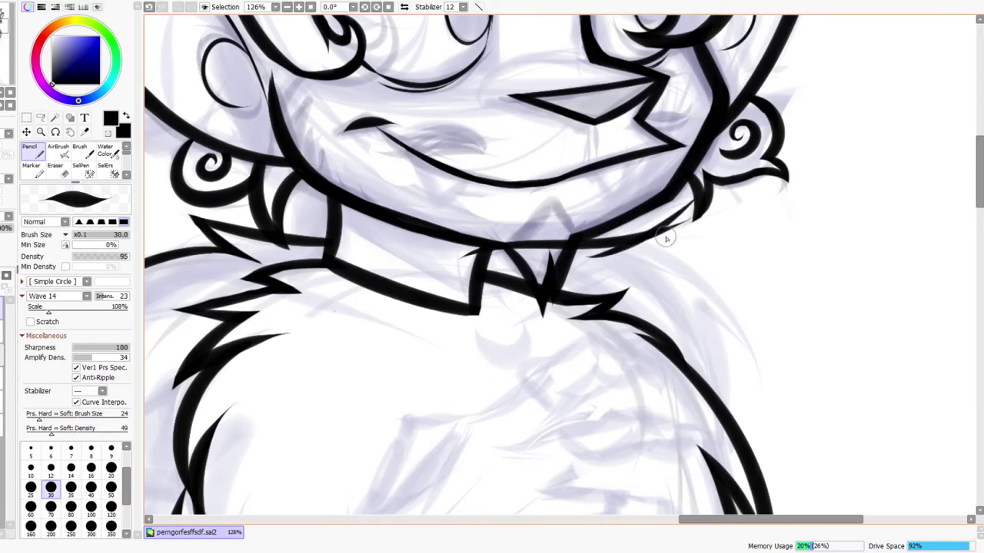
# Erase the long outer end of the under-jaw tuft to leave a short, clean spike
pyautogui.hotkey('ctrl', 'space')
pyautogui.moveTo(666, 238); pyautogui.dragTo(692, 228)
pyautogui.press('e')
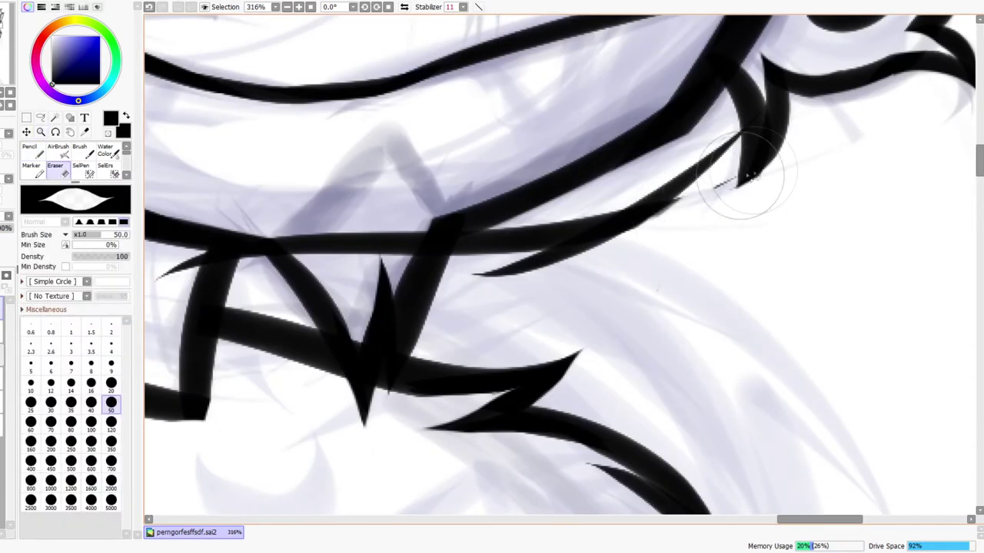
pyautogui.moveTo(736, 166); pyautogui.dragTo(589, 208)
pyautogui.moveTo(674, 176)
pyautogui.mouseDown()
pyautogui.moveTo(742, 141)
pyautogui.moveTo(731, 190)
pyautogui.mouseUp()
pyautogui.hotkey('ctrl', 'space')
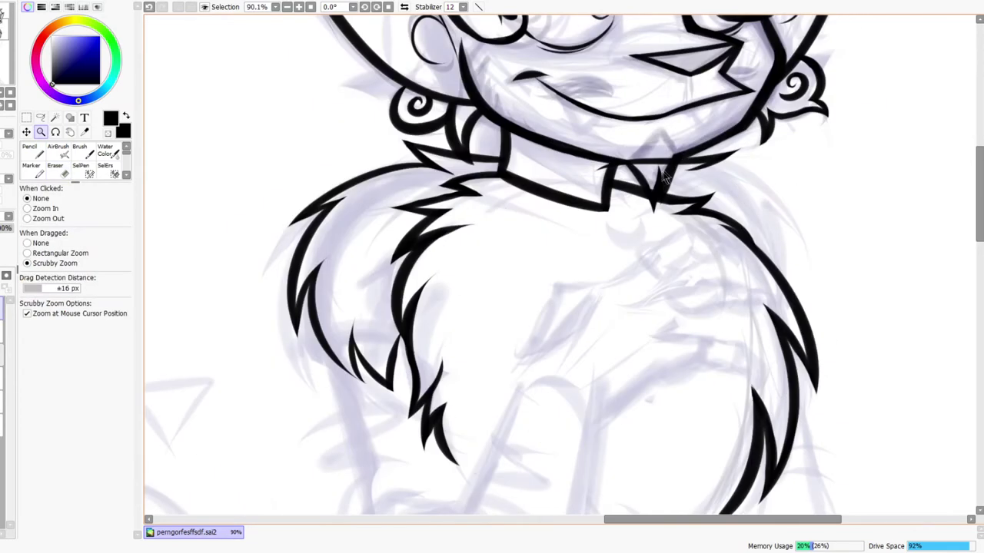
# Erase the tuft stroke where it crosses the beard and overhangs the collar, and check the result in mirrored view
pyautogui.moveTo(666, 178); pyautogui.dragTo(582, 131)
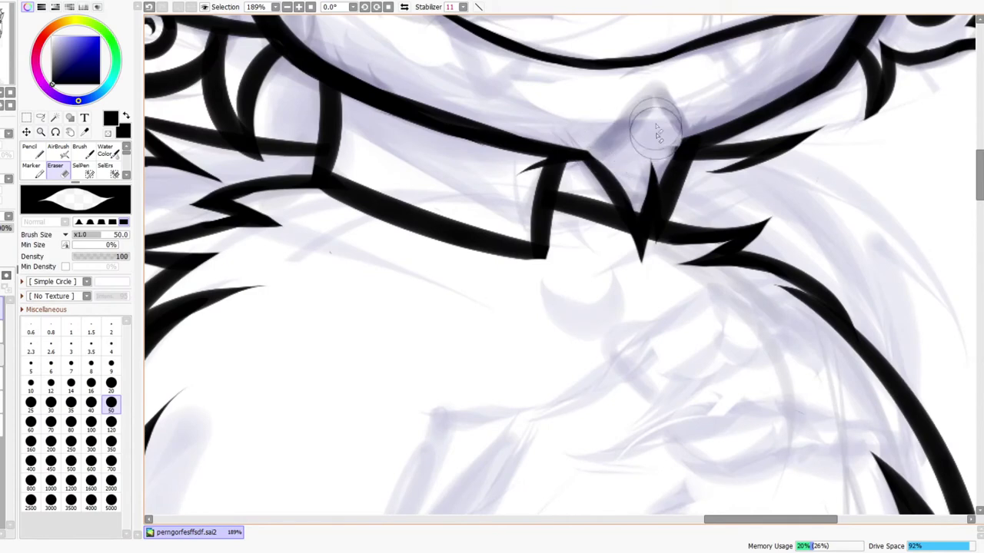
pyautogui.hotkey('ctrl', 'space')
pyautogui.moveTo(551, 163); pyautogui.dragTo(534, 191)
pyautogui.moveTo(666, 127)
pyautogui.mouseDown()
pyautogui.moveTo(628, 184)
pyautogui.moveTo(658, 133)
pyautogui.moveTo(528, 226)
pyautogui.moveTo(608, 114)
pyautogui.mouseUp()
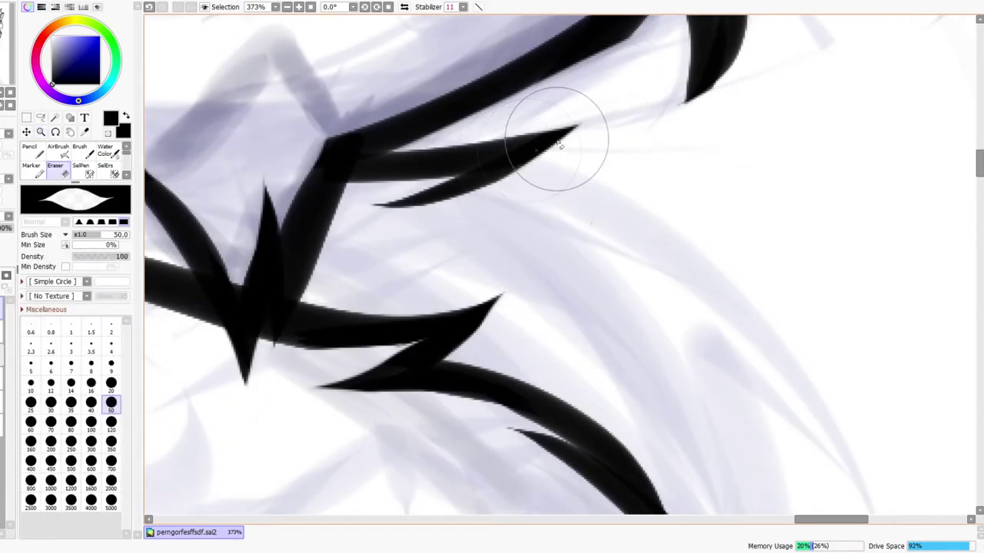
pyautogui.hotkey('ctrl', 'space')
pyautogui.moveTo(536, 151); pyautogui.dragTo(594, 88)
pyautogui.press('h')
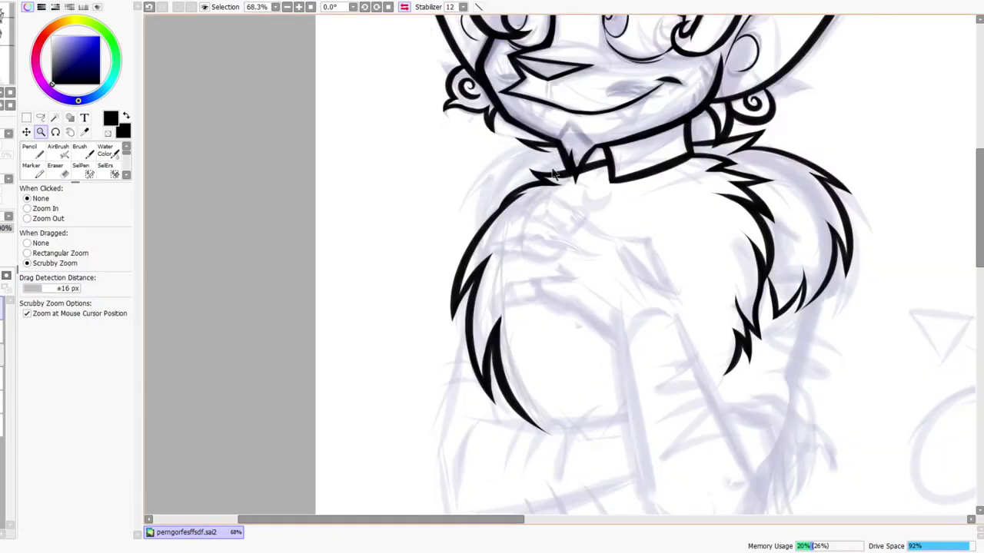
pyautogui.press('h')
pyautogui.moveTo(563, 116)
pyautogui.mouseDown()
pyautogui.moveTo(619, 112)
pyautogui.moveTo(648, 176)
pyautogui.moveTo(795, 231)
pyautogui.mouseUp()
pyautogui.press('n')
pyautogui.hotkey('ctrl', 'z')
pyautogui.moveTo(568, 186); pyautogui.dragTo(817, 288)
pyautogui.click(404, 7)
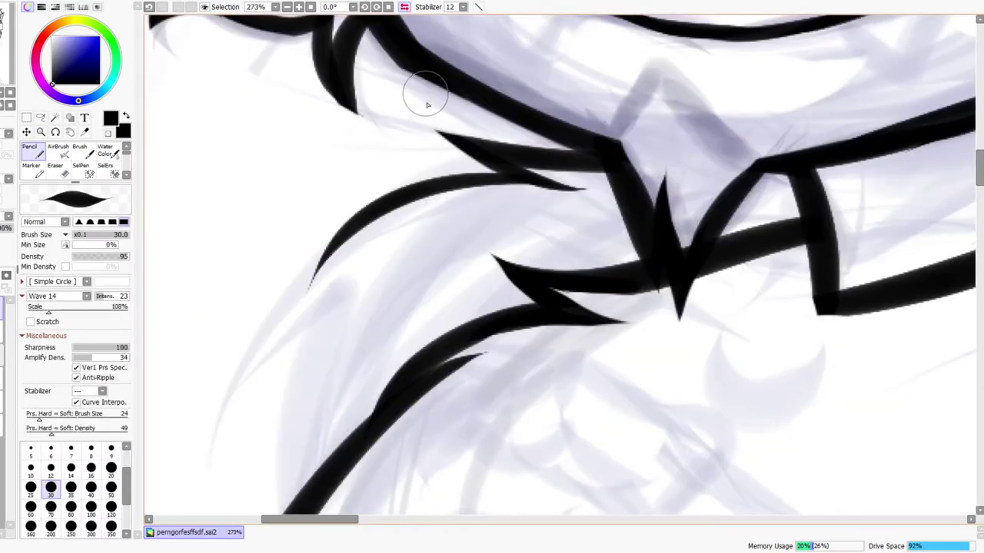
pyautogui.hotkey('ctrl', 'z')
pyautogui.press('h')
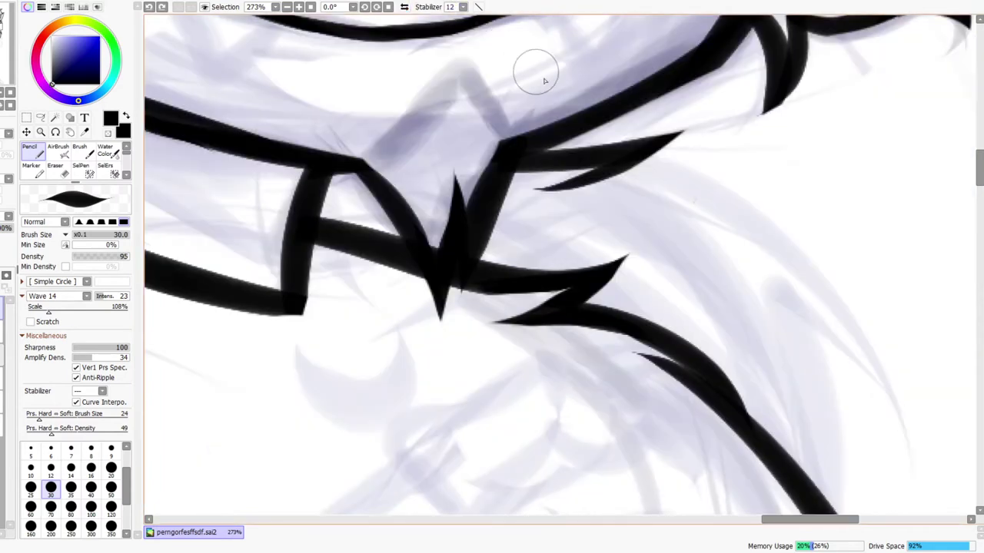
# Ink a tapered fur curve with the Pencil from the under-jaw tuft over the back of the far shoulder, redrawing until it fits
pyautogui.moveTo(547, 188)
pyautogui.mouseDown()
pyautogui.moveTo(808, 228)
pyautogui.moveTo(829, 261)
pyautogui.mouseUp()
pyautogui.hotkey('ctrl', 'z')
pyautogui.moveTo(545, 186); pyautogui.dragTo(853, 285)
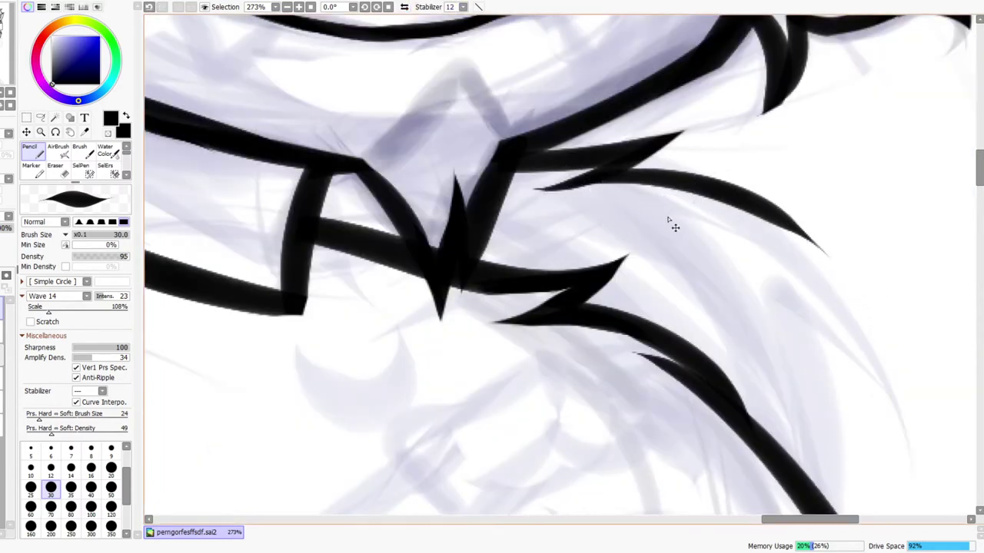
pyautogui.hotkey('ctrl', 'z')
pyautogui.moveTo(594, 179); pyautogui.dragTo(815, 279)
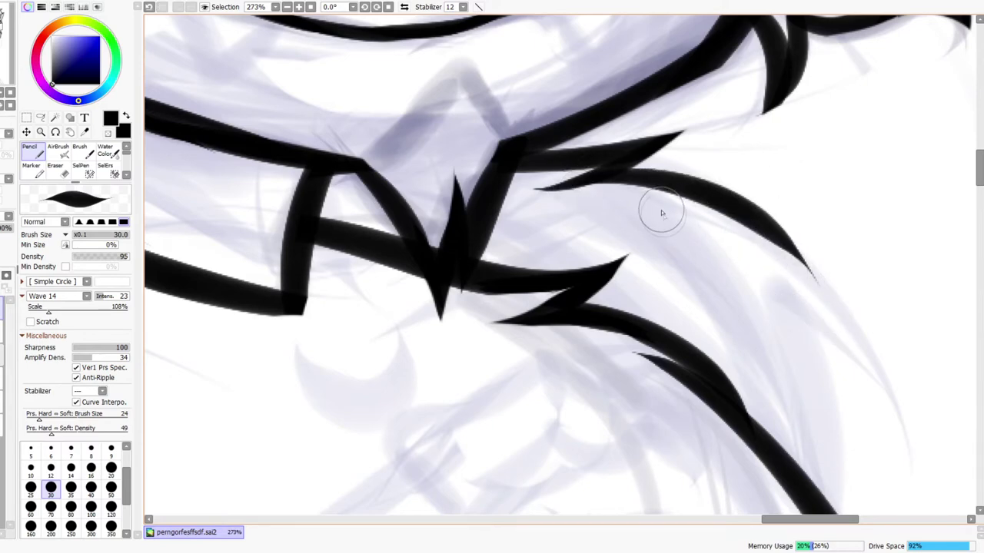
# Ink a fur spike across the end of the far shoulder's back-fur curve and erase its outer end, redoing the cut until it is clean
pyautogui.moveTo(662, 219); pyautogui.dragTo(837, 199)
pyautogui.press('e')
pyautogui.click(404, 7)
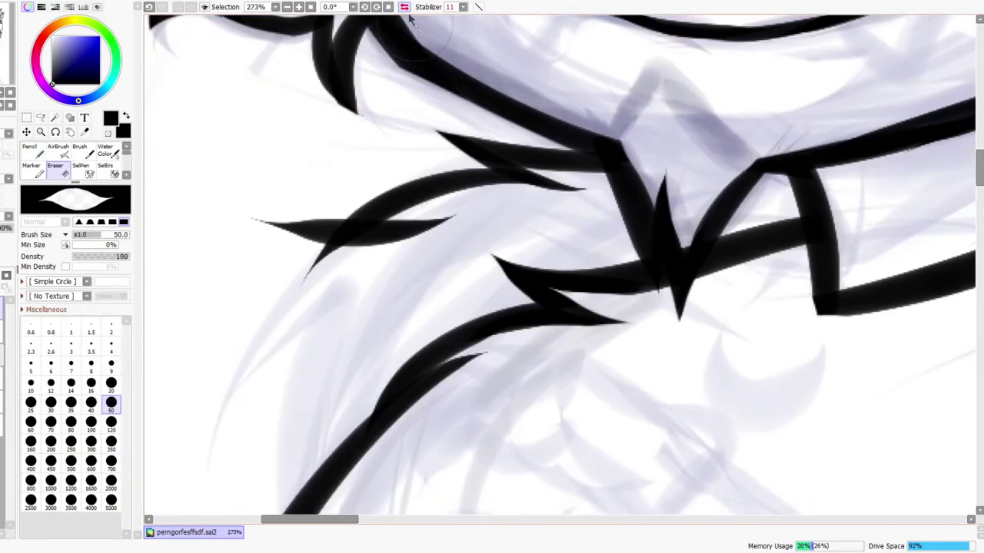
pyautogui.moveTo(282, 223)
pyautogui.mouseDown()
pyautogui.moveTo(283, 200)
pyautogui.moveTo(360, 186)
pyautogui.mouseUp()
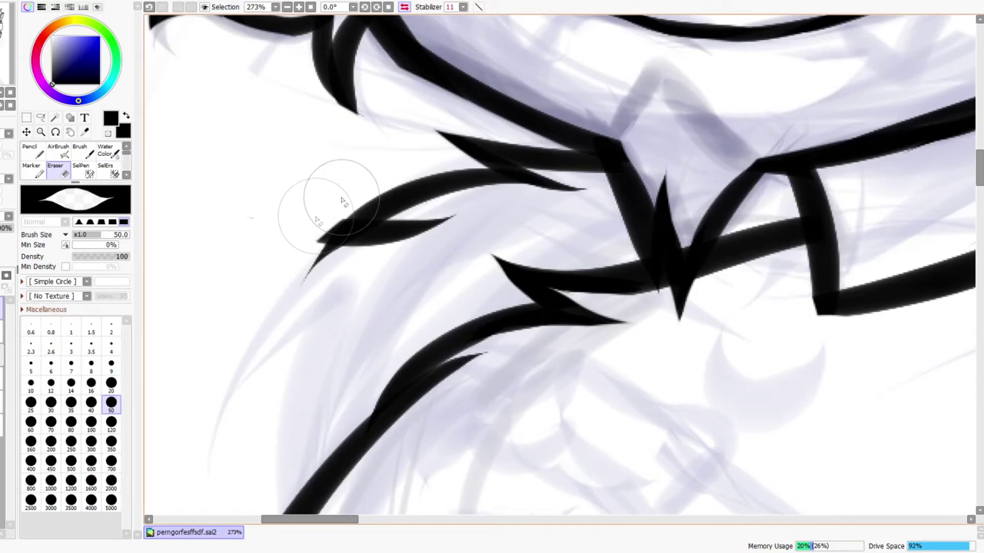
pyautogui.hotkey('ctrl', 'z')
pyautogui.moveTo(326, 206); pyautogui.dragTo(500, 154)
pyautogui.hotkey('ctrl', 'z')
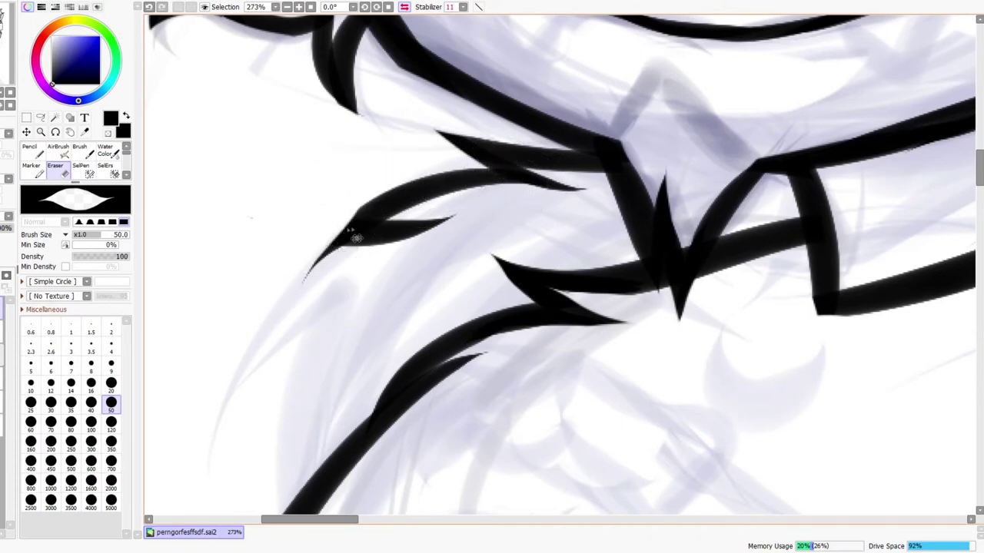
pyautogui.hotkey('ctrl', 'z')
pyautogui.moveTo(346, 223); pyautogui.dragTo(495, 184)
pyautogui.hotkey('ctrl', 'z')
pyautogui.moveTo(346, 221); pyautogui.dragTo(469, 185)
pyautogui.hotkey('ctrl', 'z')
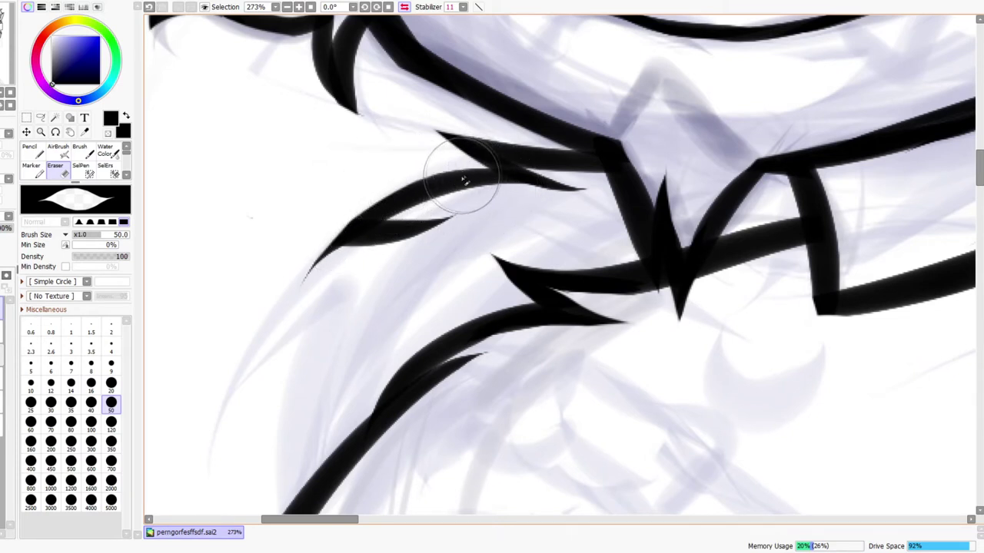
# Erase the leftover tail of the back-fur curve below the new spike and trim the spike's underside
pyautogui.moveTo(317, 245); pyautogui.dragTo(421, 256)
pyautogui.hotkey('ctrl', 'z')
pyautogui.moveTo(314, 239); pyautogui.dragTo(413, 255)
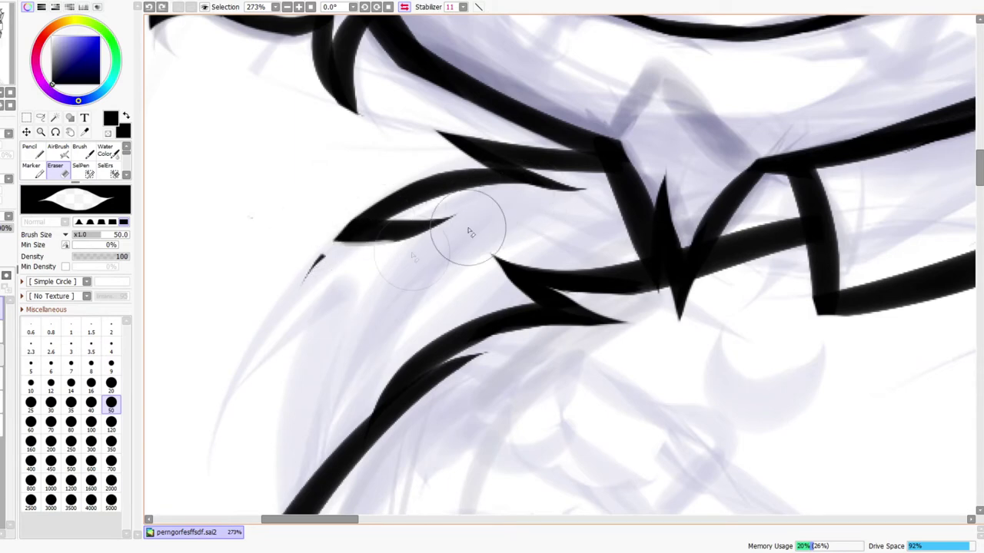
pyautogui.moveTo(322, 248); pyautogui.dragTo(316, 261)
pyautogui.hotkey('ctrl', 'space')
pyautogui.moveTo(418, 225); pyautogui.dragTo(454, 83)
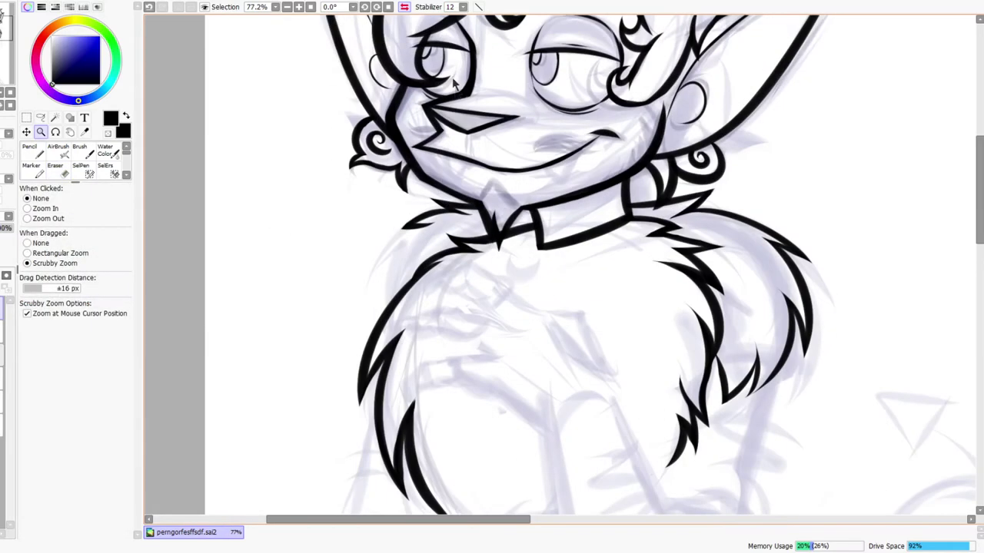
# Ink a second back-fur tuft with the Pencil in unmirrored view: a curve from under the first spike and a spike crossing its end
pyautogui.click(405, 7)
pyautogui.moveTo(698, 250); pyautogui.dragTo(587, 238)
pyautogui.moveTo(626, 291)
pyautogui.mouseDown()
pyautogui.moveTo(604, 184)
pyautogui.moveTo(539, 209)
pyautogui.moveTo(782, 278)
pyautogui.mouseUp()
pyautogui.moveTo(556, 256)
pyautogui.mouseDown()
pyautogui.moveTo(654, 281)
pyautogui.moveTo(845, 217)
pyautogui.mouseUp()
# Erase the outer end of the second tuft's crossing stroke so both lines meet in one sharp point
pyautogui.press('e')
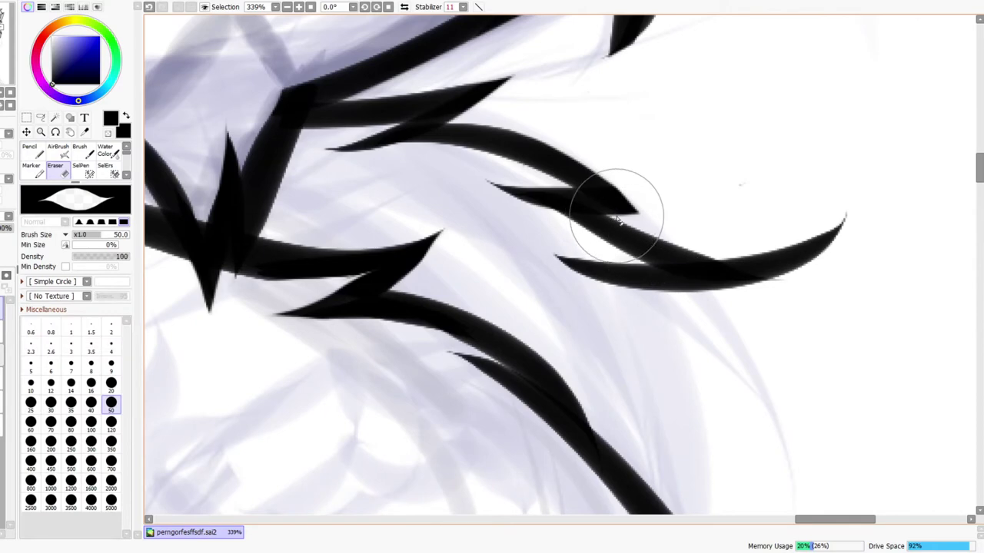
pyautogui.moveTo(618, 219); pyautogui.dragTo(802, 237)
pyautogui.moveTo(725, 237); pyautogui.dragTo(819, 193)
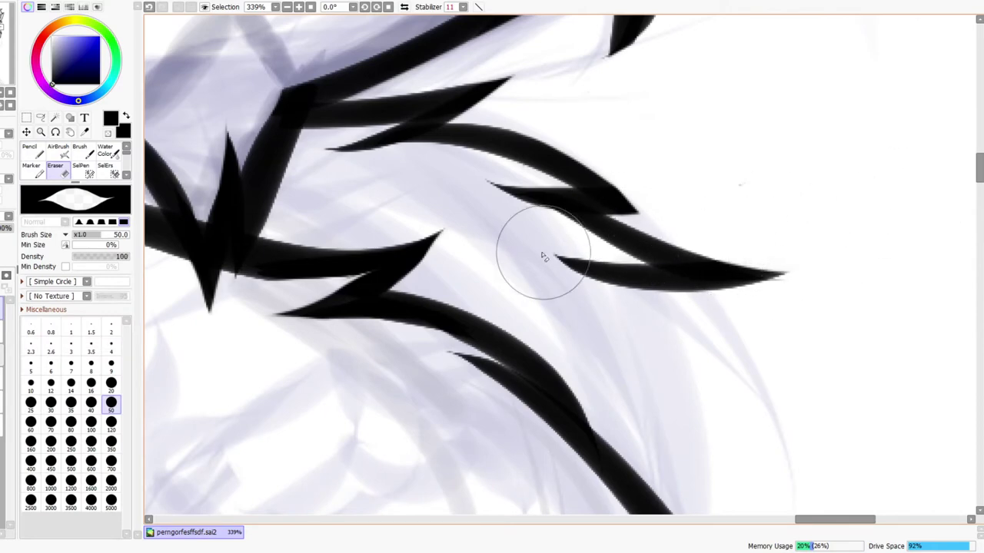
pyautogui.moveTo(567, 289); pyautogui.dragTo(817, 248)
pyautogui.moveTo(720, 183); pyautogui.dragTo(753, 193)
pyautogui.hotkey('ctrl', 'space')
pyautogui.moveTo(807, 164); pyautogui.dragTo(783, 158)
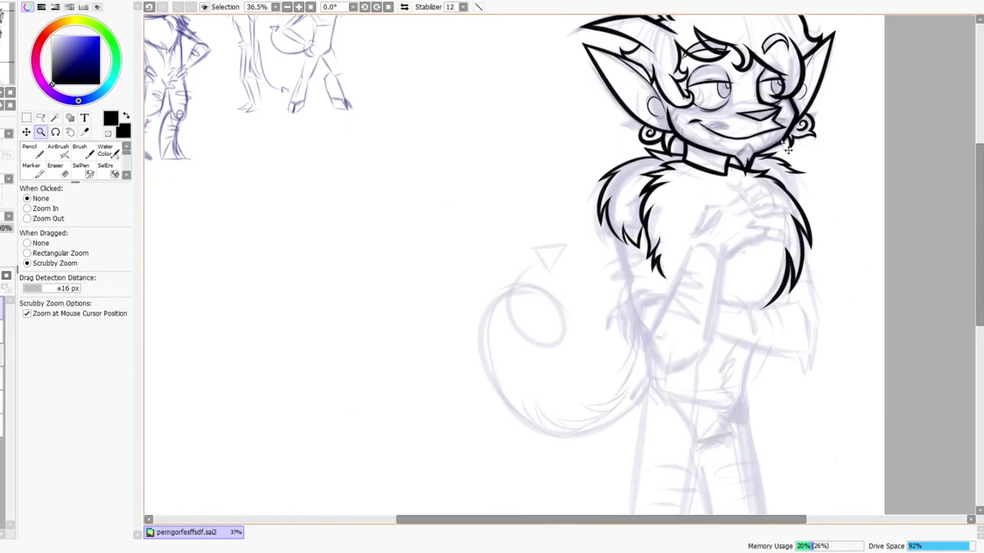
# Clean the outer edge of the second back-fur tuft with the Eraser in mirrored view
pyautogui.click(403, 8)
pyautogui.moveTo(350, 157); pyautogui.dragTo(349, 146)
pyautogui.moveTo(216, 268)
pyautogui.mouseDown()
pyautogui.moveTo(391, 240)
pyautogui.moveTo(459, 211)
pyautogui.mouseUp()
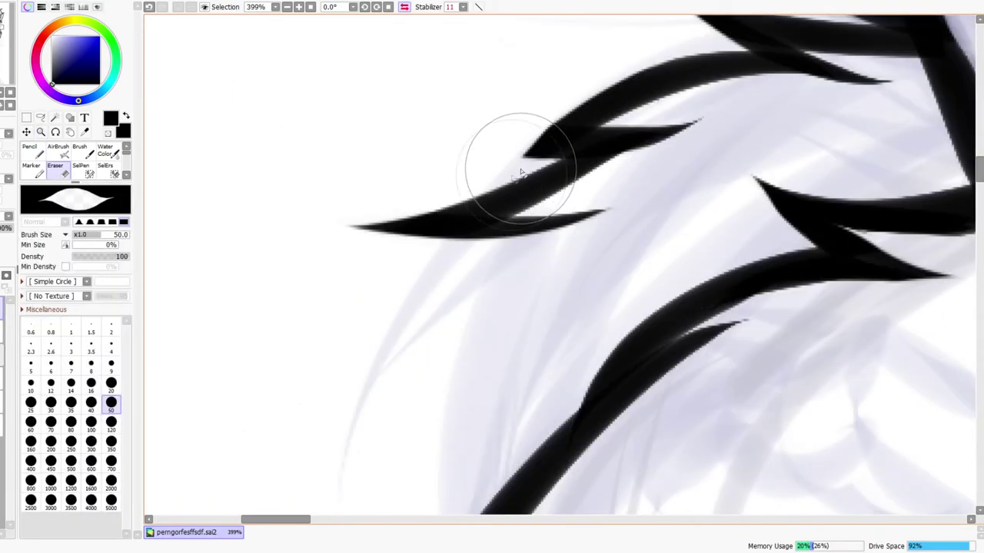
pyautogui.moveTo(472, 158)
pyautogui.mouseDown()
pyautogui.moveTo(308, 233)
pyautogui.moveTo(371, 215)
pyautogui.mouseUp()
# Ink a tapered fur curve with the Pencil from under the second tuft down the far shoulder, redrawing until it fits
pyautogui.hotkey('ctrl', 'space')
pyautogui.moveTo(481, 159)
pyautogui.mouseDown()
pyautogui.moveTo(467, 153)
pyautogui.moveTo(529, 116)
pyautogui.mouseUp()
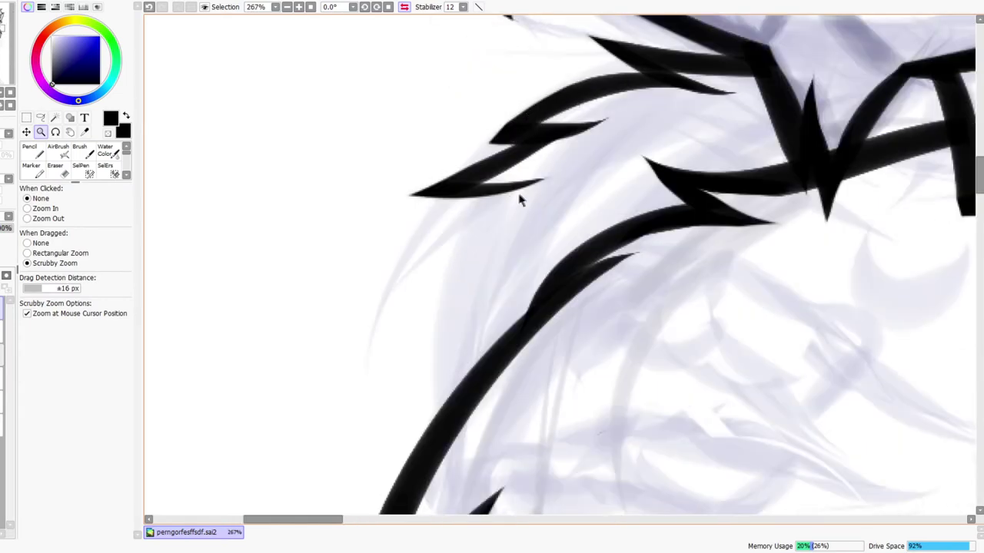
pyautogui.press('n')
pyautogui.moveTo(525, 186); pyautogui.dragTo(395, 382)
pyautogui.hotkey('ctrl', 'z')
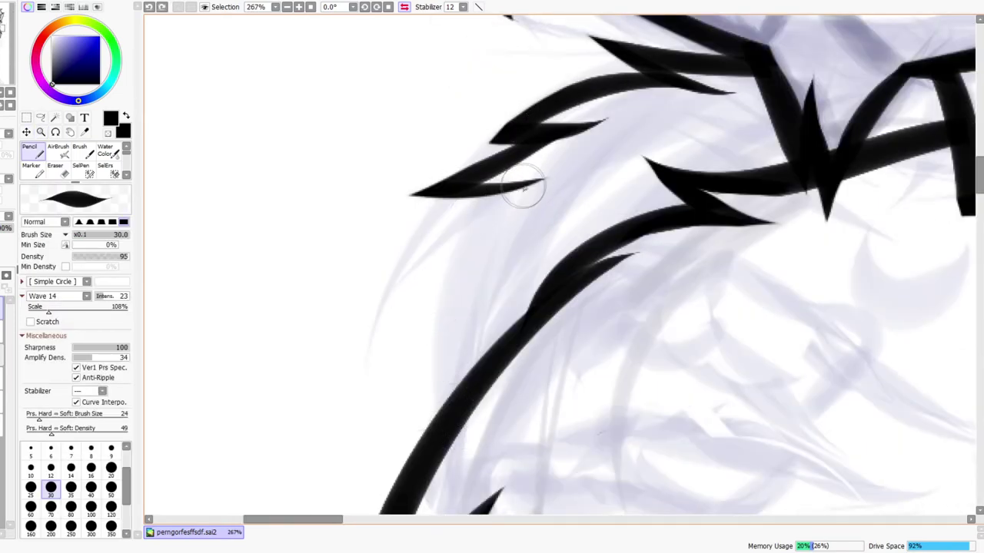
pyautogui.moveTo(526, 187); pyautogui.dragTo(396, 382)
pyautogui.hotkey('ctrl', 'z')
pyautogui.moveTo(508, 194)
pyautogui.mouseDown()
pyautogui.moveTo(439, 237)
pyautogui.moveTo(420, 358)
pyautogui.mouseUp()
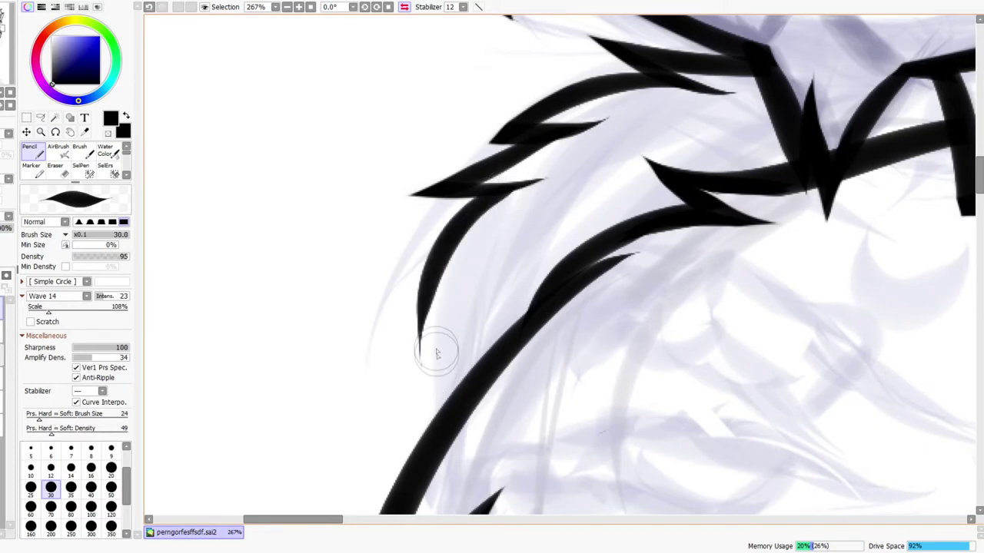
# Ink a spike rising from the lower end of the fur curve and a closing curve down to the front fur outline
pyautogui.moveTo(422, 310); pyautogui.dragTo(542, 221)
pyautogui.hotkey('ctrl', 'z')
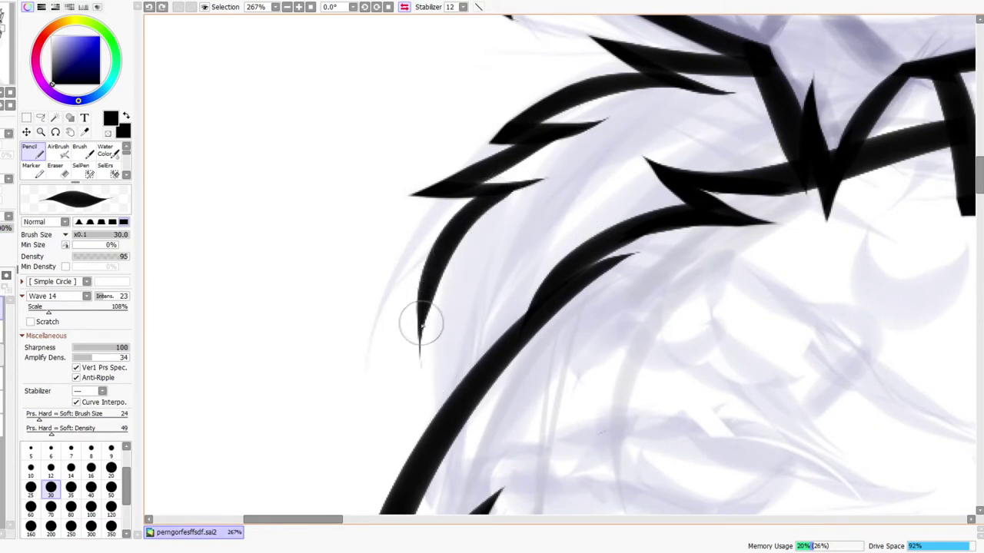
pyautogui.moveTo(420, 317); pyautogui.dragTo(539, 225)
pyautogui.moveTo(489, 247); pyautogui.dragTo(465, 452)
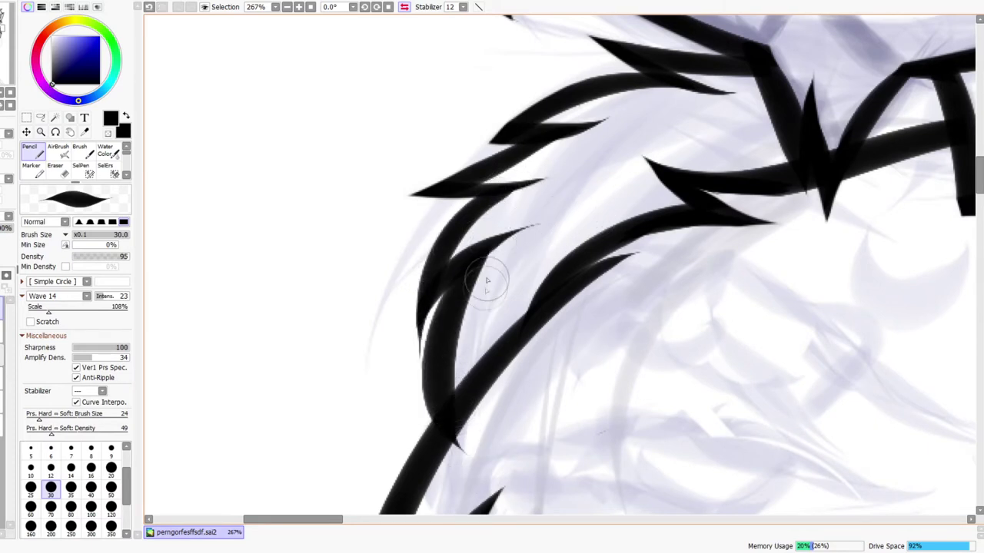
pyautogui.hotkey('ctrl', 'z')
pyautogui.moveTo(484, 253); pyautogui.dragTo(464, 455)
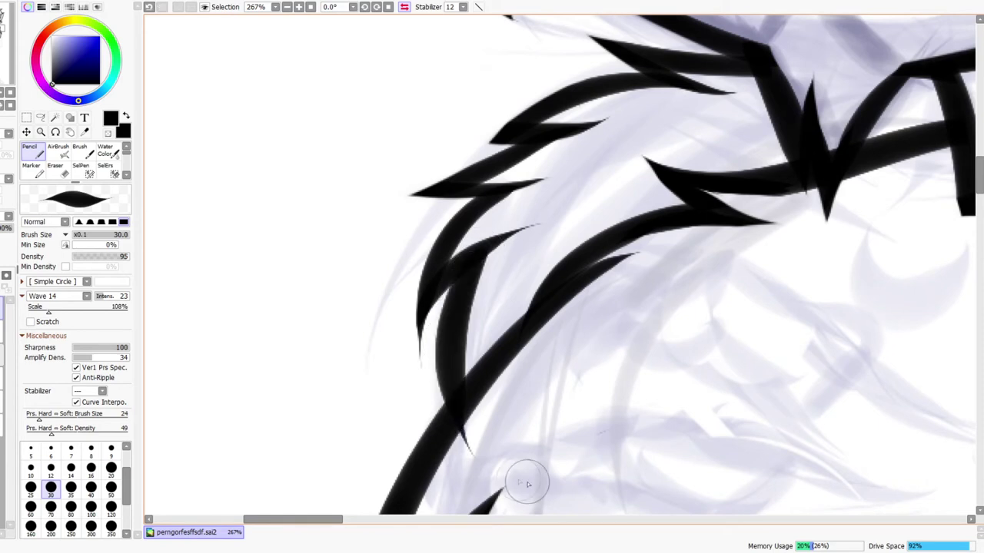
# Erase the thin tip of the third back-fur spike and the tail of the curve beside it
pyautogui.press('e')
pyautogui.moveTo(486, 296)
pyautogui.mouseDown()
pyautogui.moveTo(518, 227)
pyautogui.moveTo(500, 273)
pyautogui.moveTo(505, 240)
pyautogui.moveTo(542, 221)
pyautogui.mouseUp()
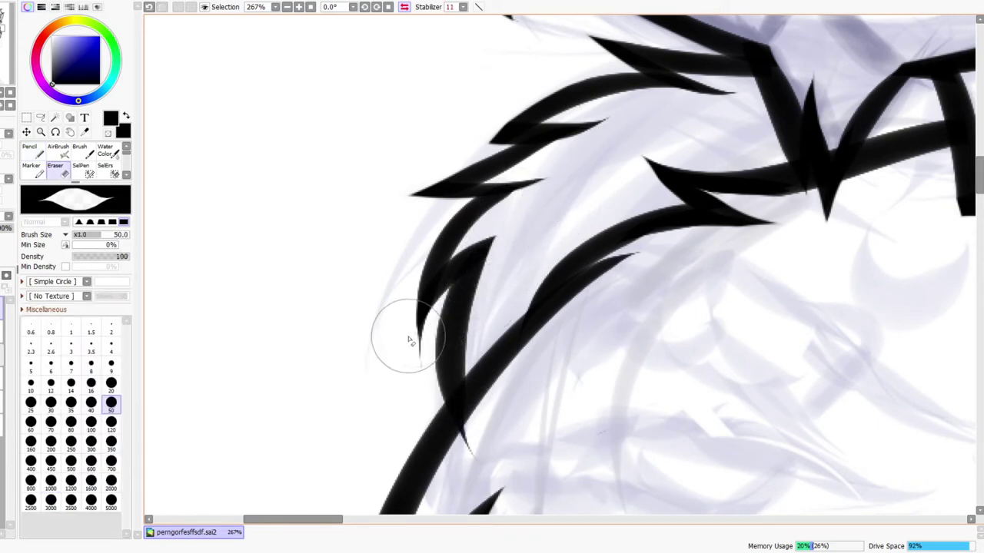
pyautogui.moveTo(421, 330)
pyautogui.mouseDown()
pyautogui.moveTo(416, 396)
pyautogui.moveTo(412, 386)
pyautogui.mouseUp()
pyautogui.hotkey('ctrl', 'space')
pyautogui.moveTo(471, 376)
pyautogui.mouseDown()
pyautogui.moveTo(598, 317)
pyautogui.moveTo(509, 366)
pyautogui.moveTo(514, 390)
pyautogui.mouseUp()
pyautogui.hotkey('ctrl', 'space')
pyautogui.moveTo(604, 297)
pyautogui.mouseDown()
pyautogui.moveTo(566, 321)
pyautogui.moveTo(581, 294)
pyautogui.mouseUp()
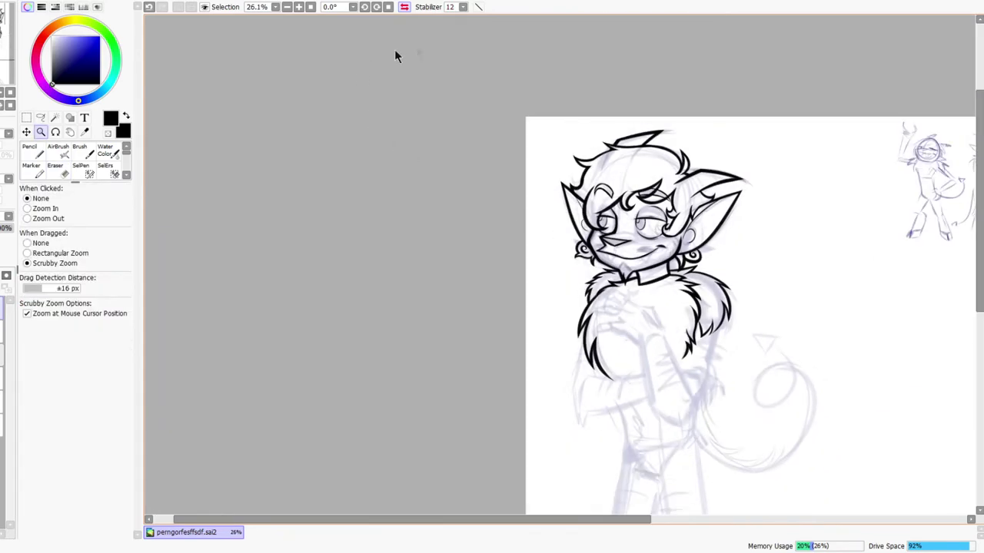
# Examine the inked head and fur collar at several zoom levels in normal and mirrored view
pyautogui.click(404, 7)
pyautogui.moveTo(335, 180); pyautogui.dragTo(440, 263)
pyautogui.moveTo(681, 464); pyautogui.dragTo(671, 398)
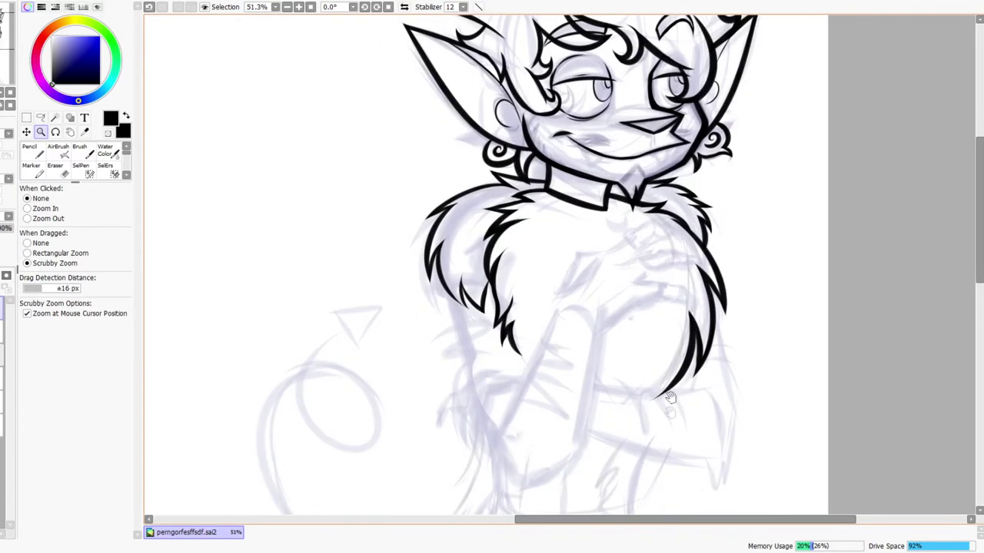
pyautogui.moveTo(704, 500); pyautogui.dragTo(650, 439)
pyautogui.moveTo(673, 365); pyautogui.dragTo(663, 373)
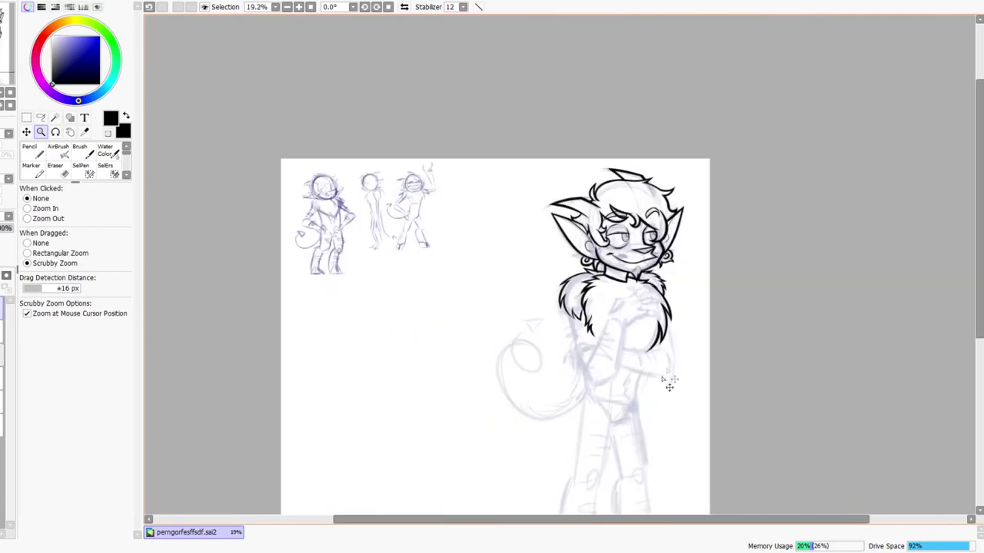
pyautogui.moveTo(651, 445); pyautogui.dragTo(671, 329)
pyautogui.scroll(-2, 728, 261)
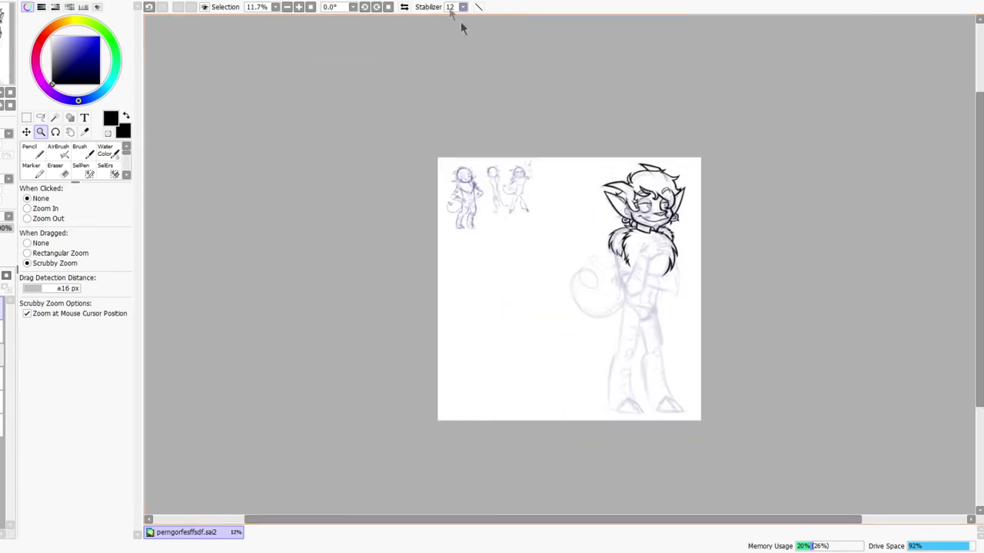
pyautogui.click(405, 6)
pyautogui.click(405, 7)
pyautogui.scroll(2, 674, 119)
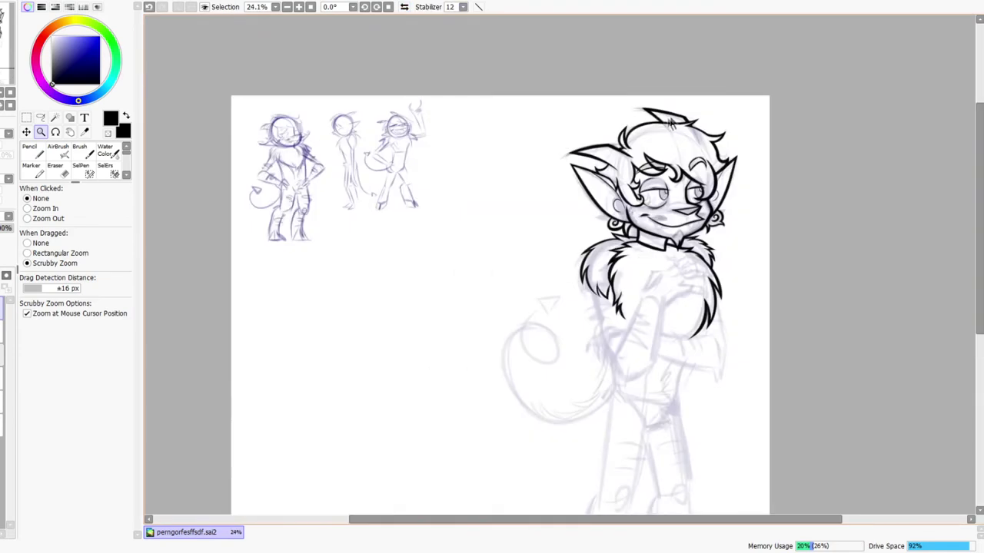
pyautogui.moveTo(681, 183); pyautogui.dragTo(704, 206)
pyautogui.moveTo(713, 375); pyautogui.dragTo(594, 269)
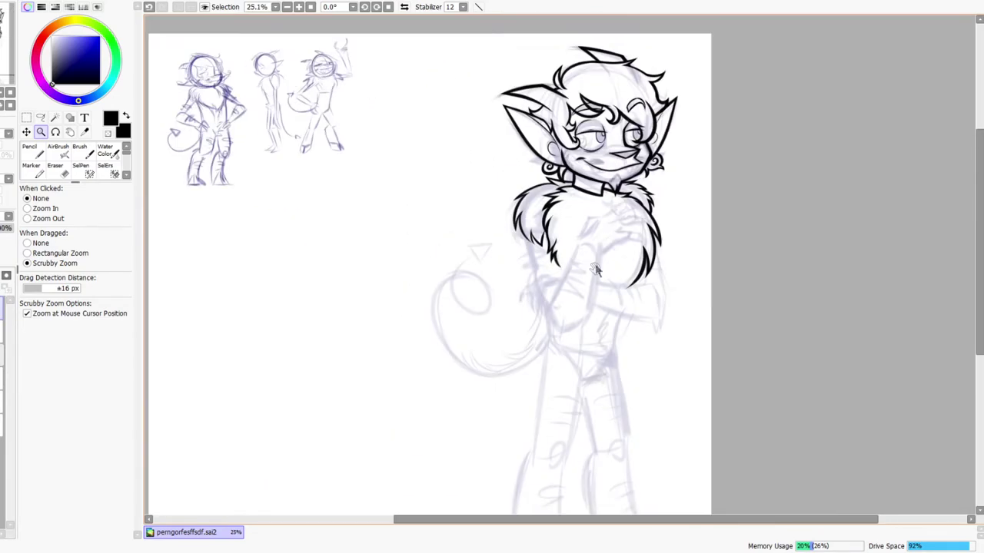
pyautogui.click(404, 7)
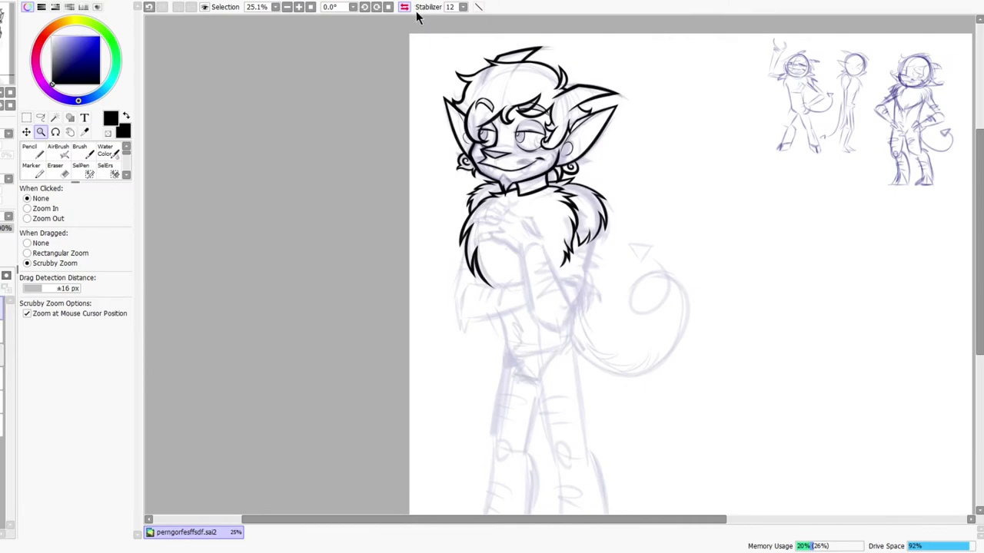
pyautogui.click(405, 7)
pyautogui.scroll(-2, 622, 172)
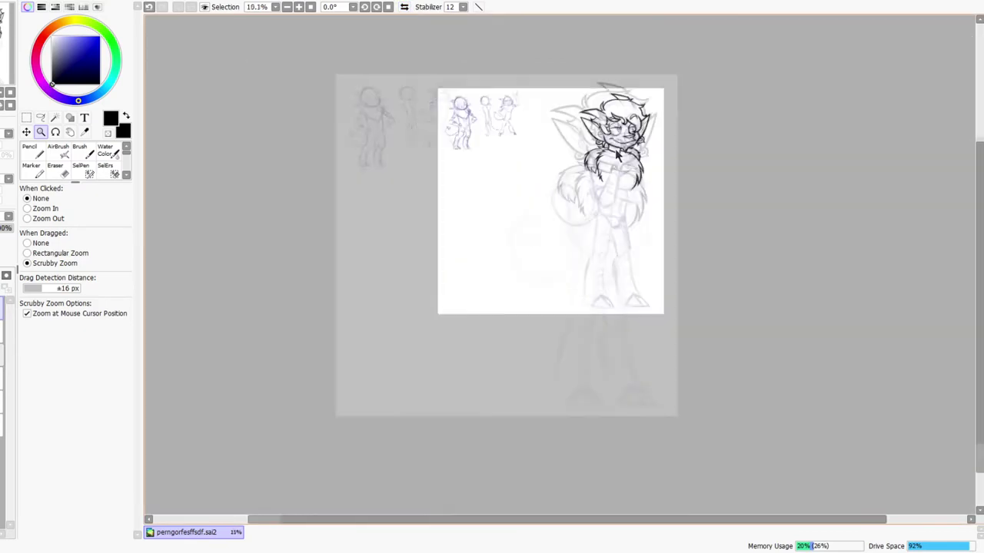
pyautogui.scroll(3, 654, 100)
pyautogui.scroll(-3, 646, 116)
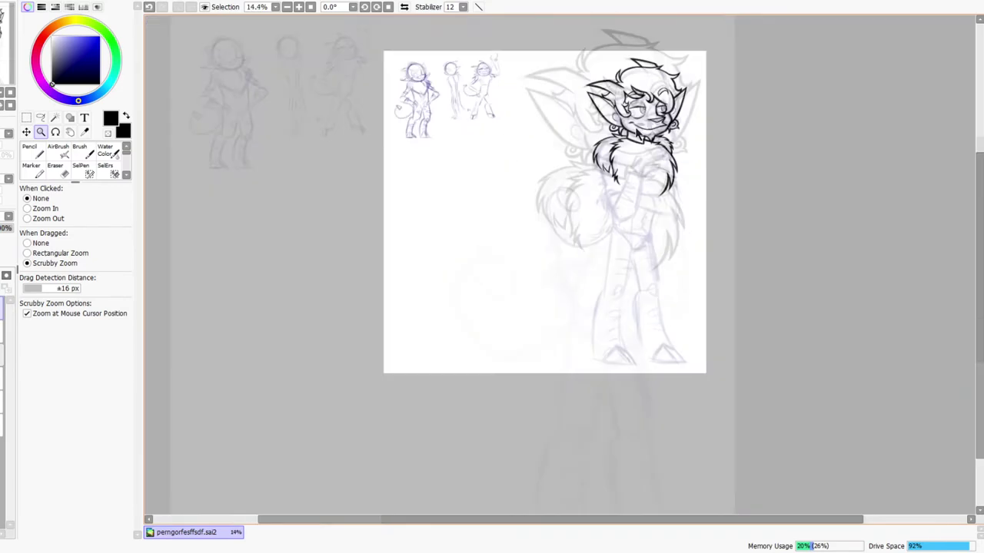
pyautogui.scroll(4, 644, 116)
pyautogui.scroll(2, 639, 113)
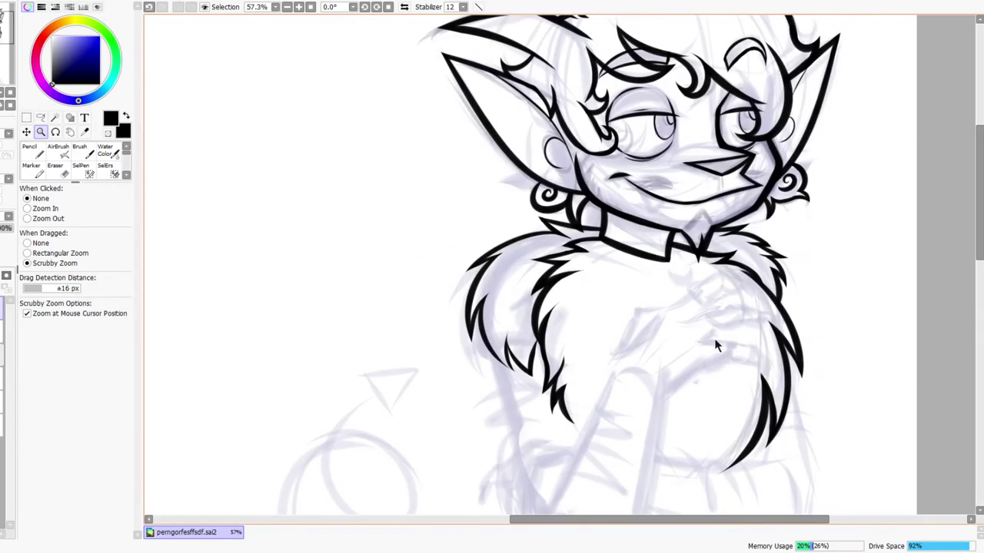
pyautogui.scroll(-4, 738, 444)
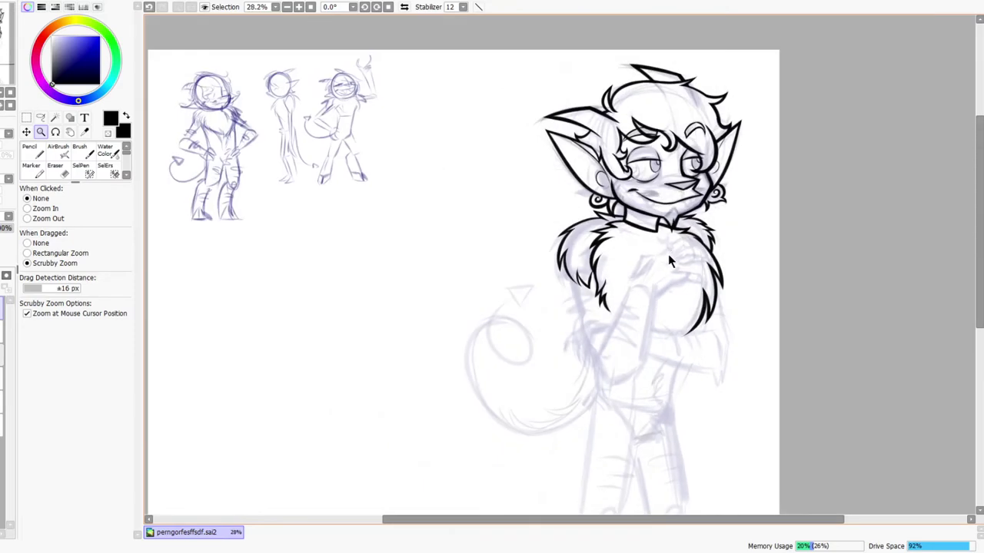
pyautogui.click(404, 8)
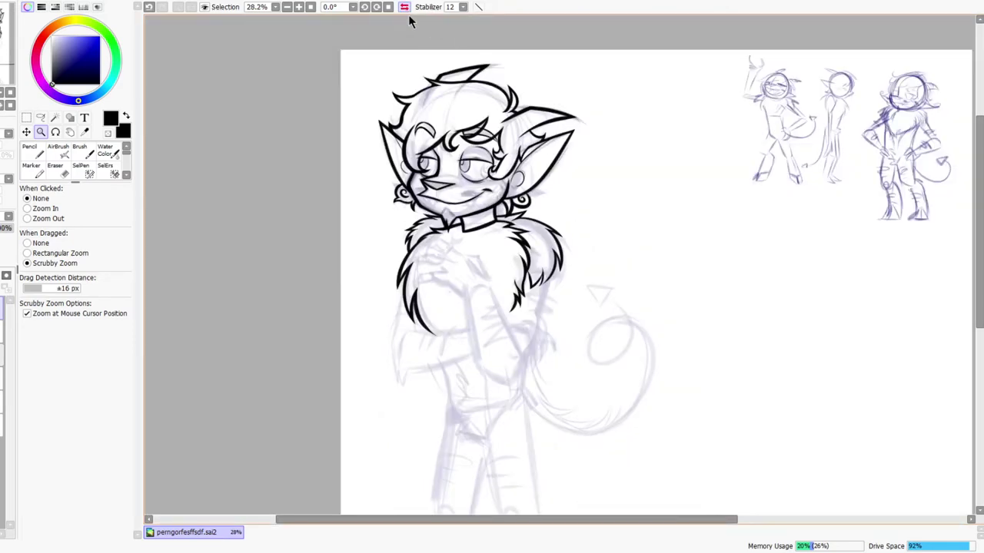
pyautogui.scroll(4, 484, 282)
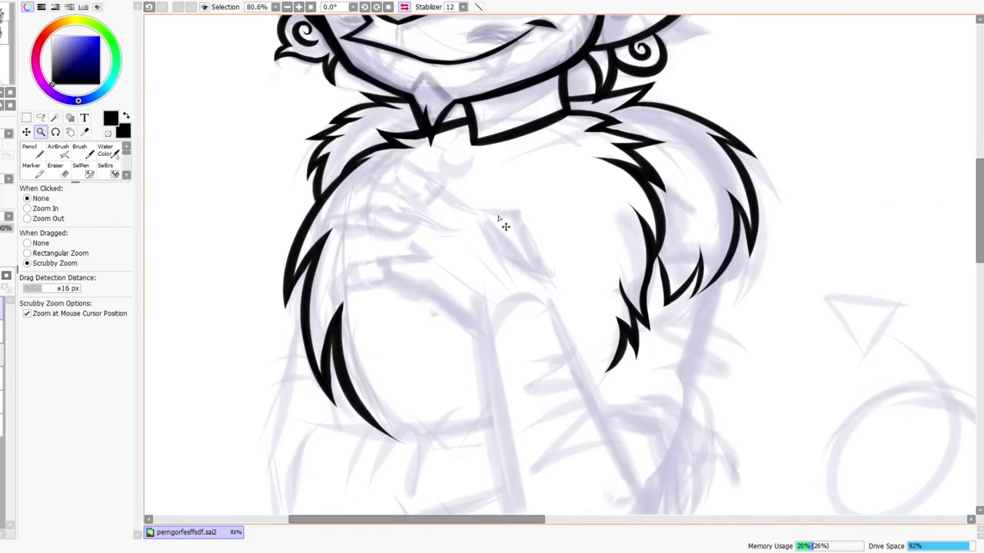
pyautogui.click(404, 8)
pyautogui.moveTo(649, 301); pyautogui.dragTo(536, 362)
pyautogui.moveTo(623, 274); pyautogui.dragTo(603, 289)
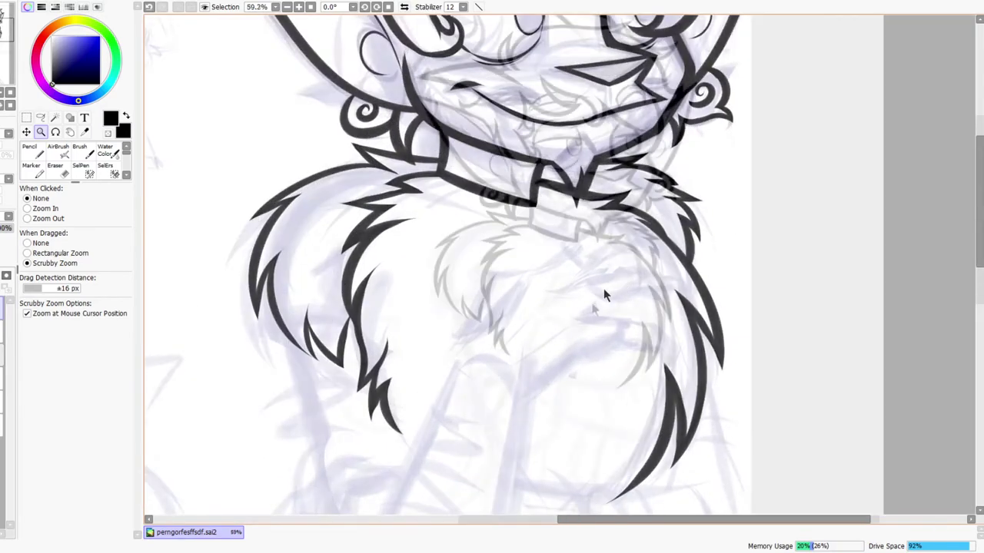
pyautogui.scroll(-6, 604, 292)
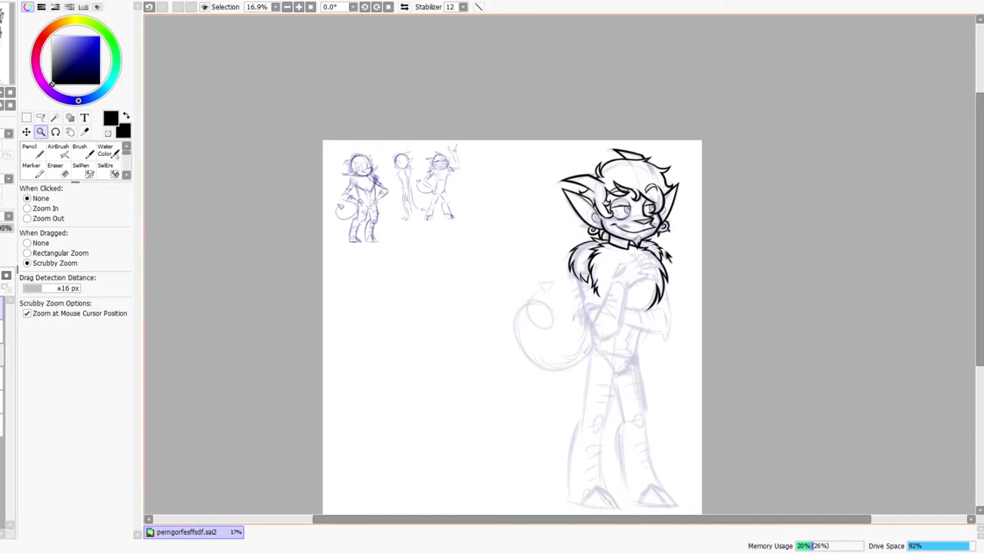
# Ink the two upper edges of the chin beard with the Pencil, meeting in a peak below the mouth
pyautogui.scroll(6, 621, 240)
pyautogui.moveTo(650, 299)
pyautogui.mouseDown()
pyautogui.moveTo(667, 278)
pyautogui.moveTo(648, 263)
pyautogui.mouseUp()
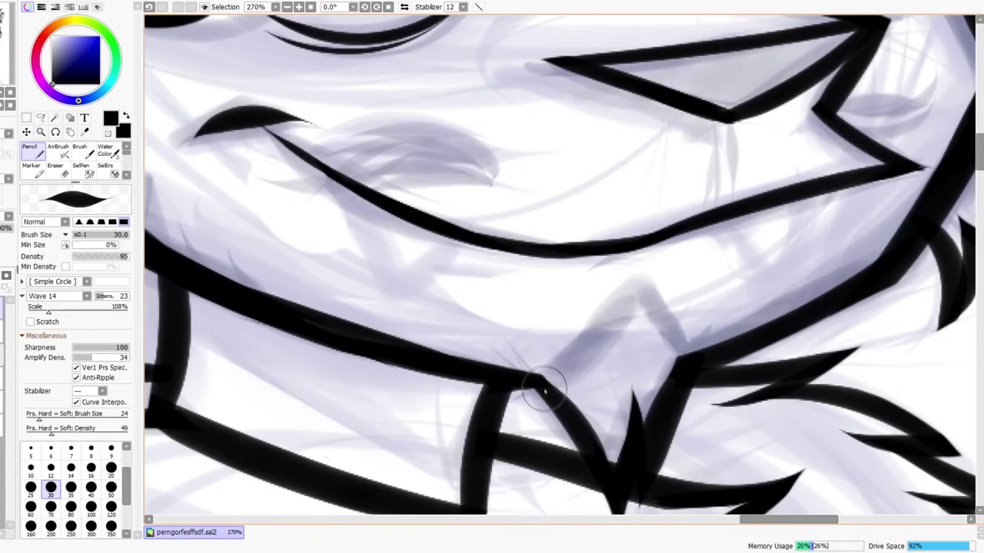
pyautogui.moveTo(547, 392); pyautogui.dragTo(632, 274)
pyautogui.hotkey('ctrl', 'z')
pyautogui.moveTo(541, 379)
pyautogui.mouseDown()
pyautogui.moveTo(649, 246)
pyautogui.moveTo(658, 280)
pyautogui.moveTo(636, 280)
pyautogui.moveTo(641, 272)
pyautogui.moveTo(689, 375)
pyautogui.mouseUp()
# Add short tapered hair strokes inside the chin beard, running from its peak toward the lower tip
pyautogui.moveTo(630, 313); pyautogui.dragTo(605, 369)
pyautogui.hotkey('ctrl', 'z')
pyautogui.moveTo(627, 326); pyautogui.dragTo(604, 408)
pyautogui.moveTo(621, 344); pyautogui.dragTo(611, 430)
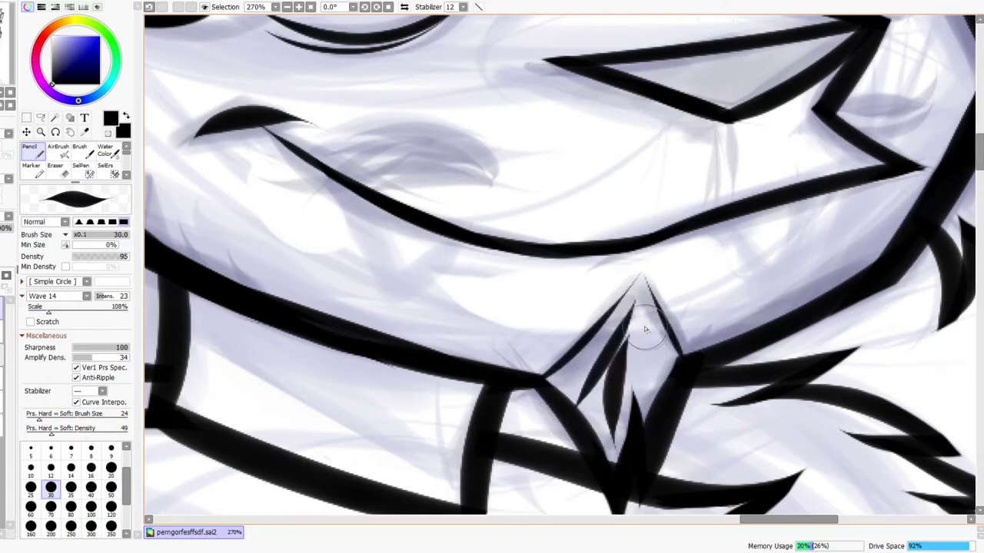
pyautogui.moveTo(648, 331); pyautogui.dragTo(652, 423)
pyautogui.moveTo(664, 382); pyautogui.dragTo(681, 386)
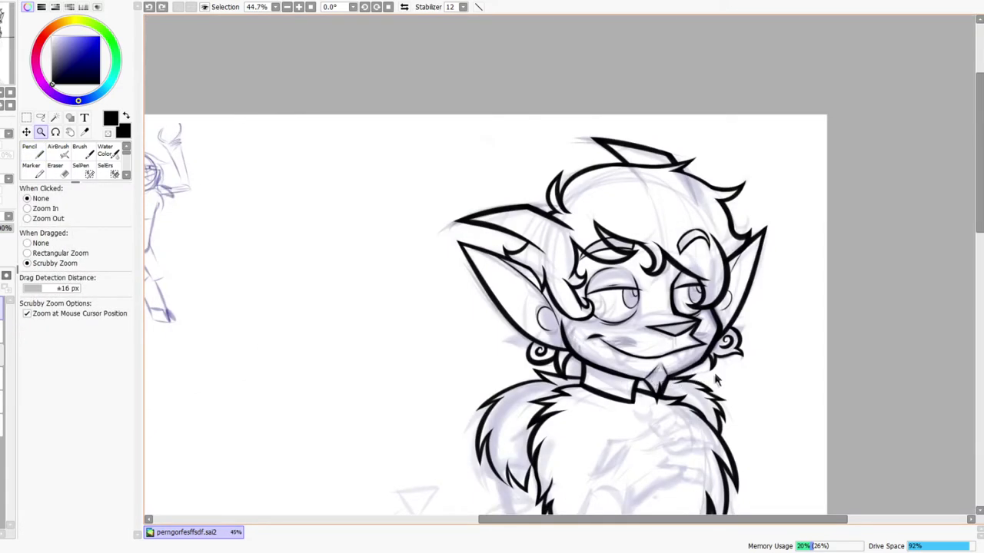
# Examine the inked head and fur collar against the full-body sketch in mirrored and normal view
pyautogui.scroll(-2, 715, 382)
pyautogui.moveTo(700, 444); pyautogui.dragTo(644, 307)
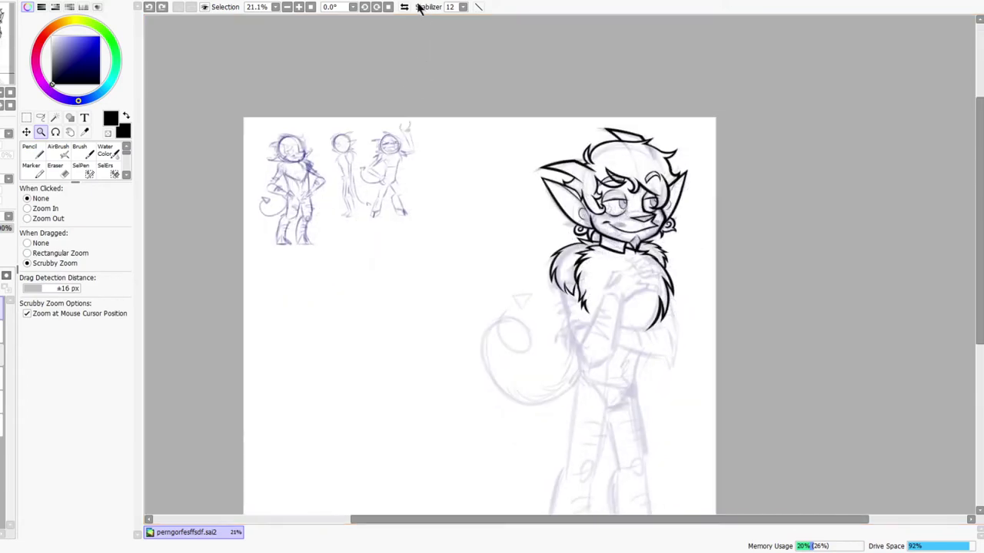
pyautogui.click(404, 7)
pyautogui.scroll(2, 465, 292)
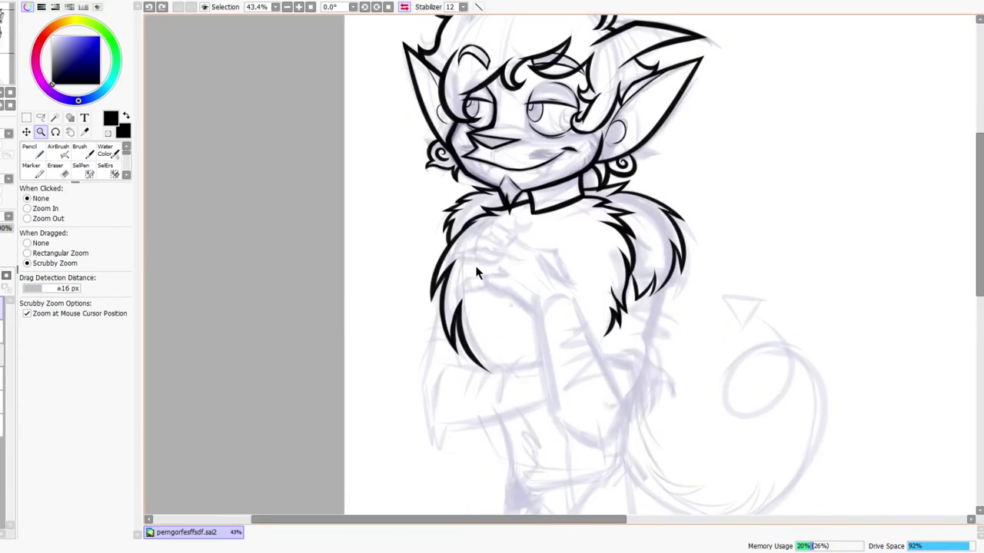
pyautogui.scroll(-3, 475, 281)
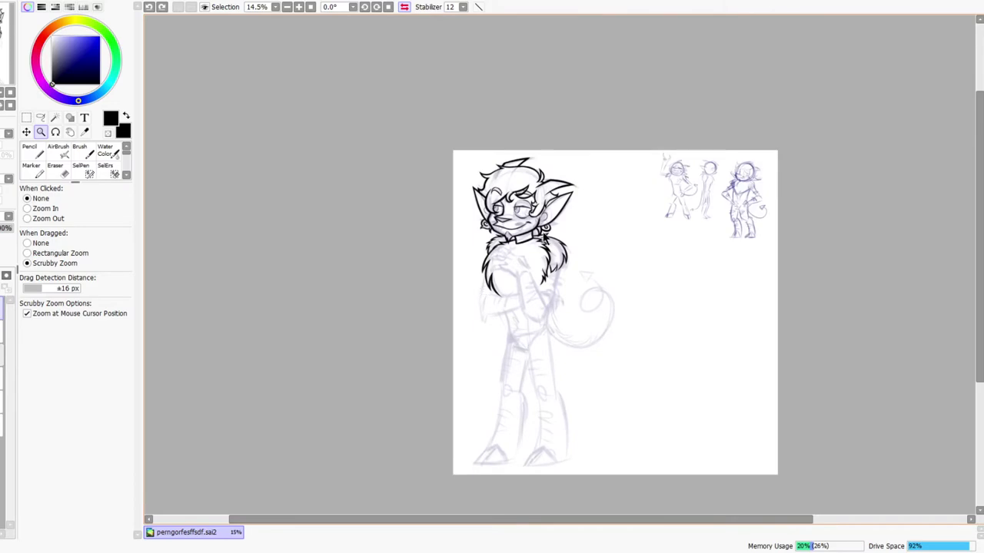
pyautogui.scroll(2, 513, 278)
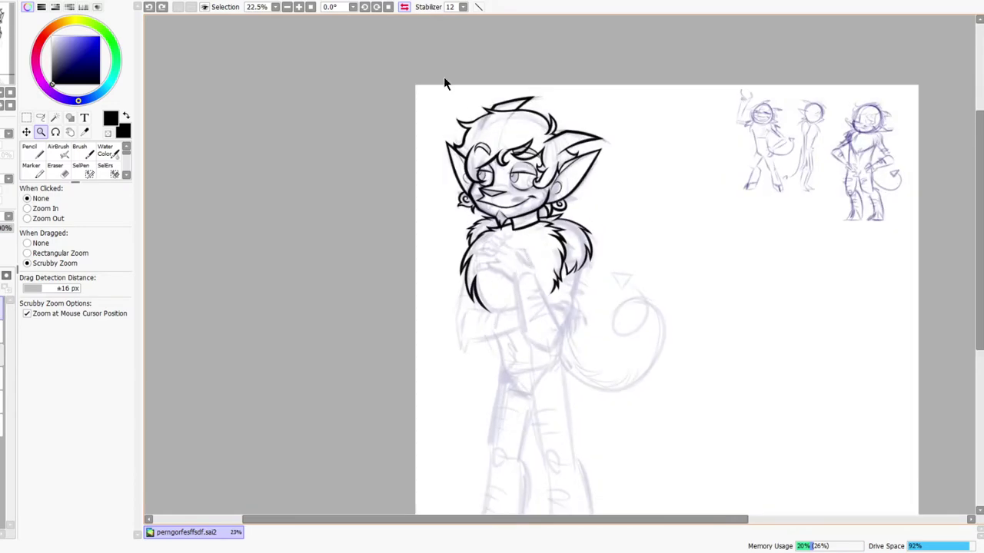
pyautogui.click(404, 6)
pyautogui.scroll(1, 658, 180)
pyautogui.moveTo(658, 180); pyautogui.dragTo(674, 163)
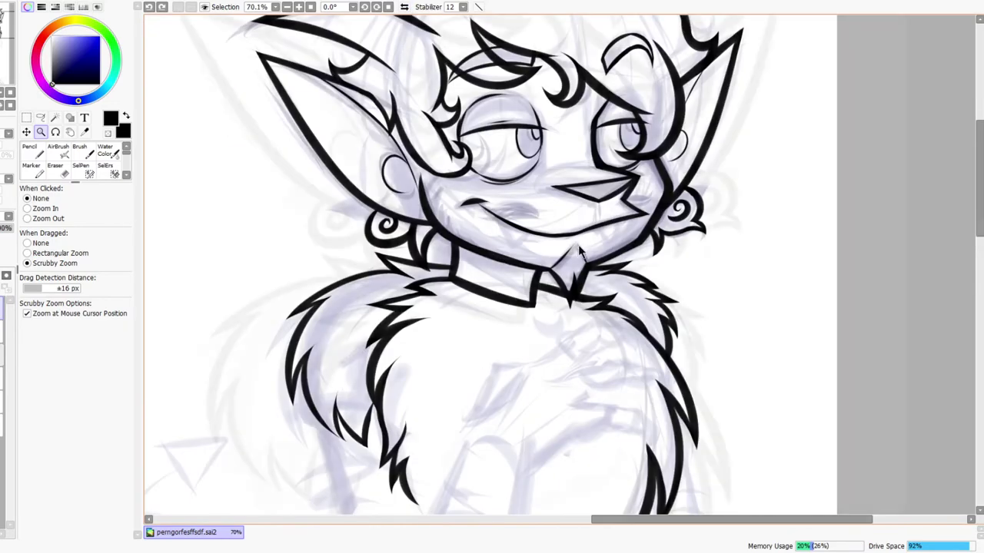
# Thicken the chin beard's upper edge with tapered Pencil strokes, from the jawline up toward its peak
pyautogui.moveTo(576, 246); pyautogui.dragTo(594, 226)
pyautogui.moveTo(528, 277); pyautogui.dragTo(543, 263)
pyautogui.moveTo(472, 364); pyautogui.dragTo(528, 284)
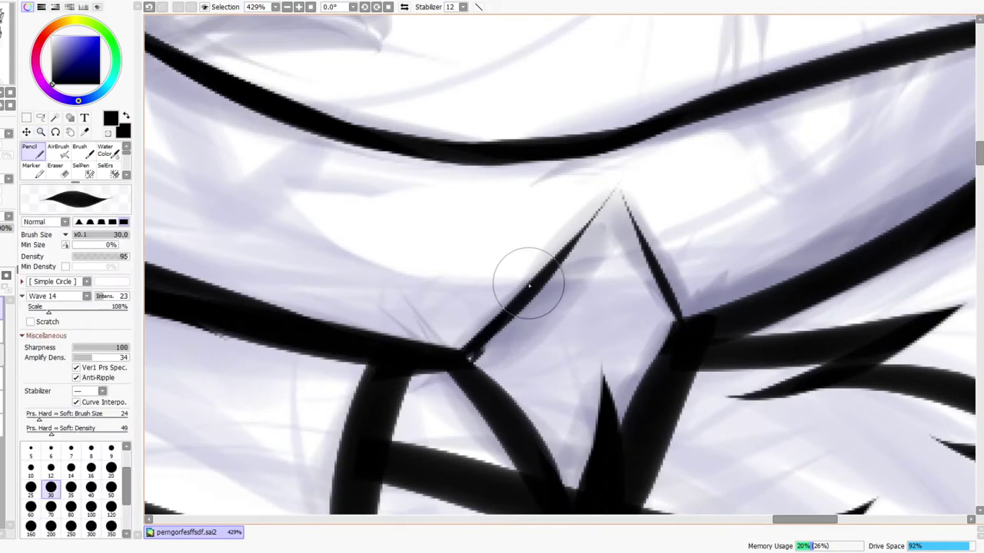
pyautogui.moveTo(485, 362); pyautogui.dragTo(513, 317)
pyautogui.moveTo(465, 379); pyautogui.dragTo(545, 285)
pyautogui.moveTo(475, 365)
pyautogui.mouseDown()
pyautogui.moveTo(520, 308)
pyautogui.moveTo(459, 391)
pyautogui.moveTo(556, 226)
pyautogui.mouseUp()
pyautogui.moveTo(667, 264)
pyautogui.mouseDown()
pyautogui.moveTo(674, 373)
pyautogui.moveTo(677, 341)
pyautogui.moveTo(637, 242)
pyautogui.moveTo(661, 363)
pyautogui.moveTo(666, 315)
pyautogui.mouseUp()
pyautogui.hotkey('ctrl', 'z')
pyautogui.hotkey('ctrl', 'z')
# Examine the whole figure in mirrored view, comparing the inked upper part with the sketched body
pyautogui.hotkey('ctrl', 'space')
pyautogui.moveTo(689, 244); pyautogui.dragTo(734, 208)
pyautogui.click(404, 7)
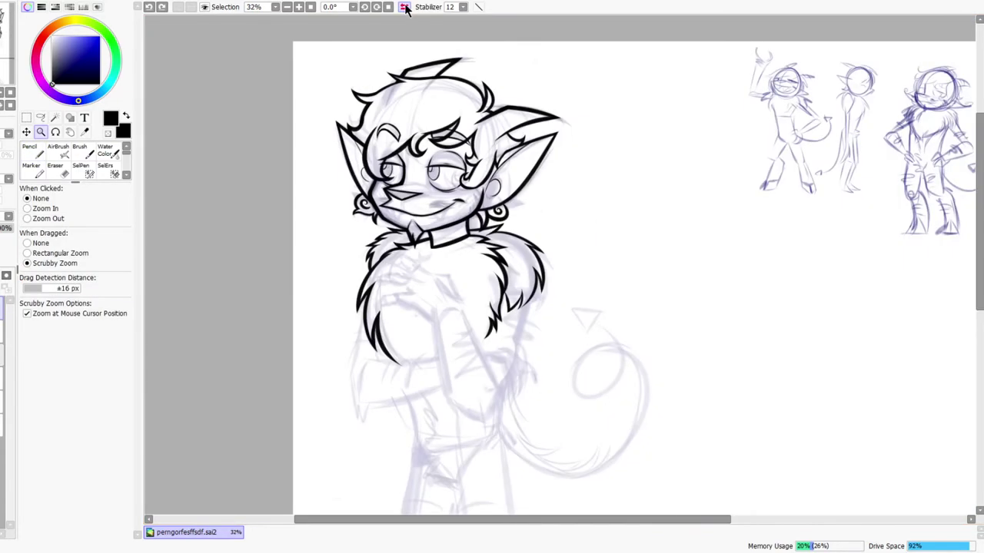
pyautogui.moveTo(413, 236); pyautogui.dragTo(423, 325)
pyautogui.moveTo(465, 271); pyautogui.dragTo(434, 270)
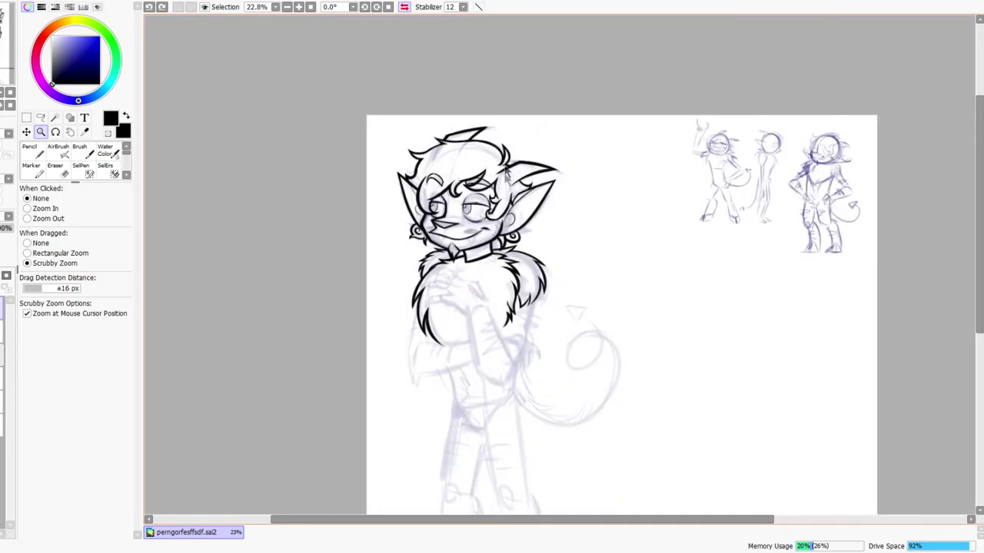
pyautogui.moveTo(456, 368); pyautogui.dragTo(459, 236)
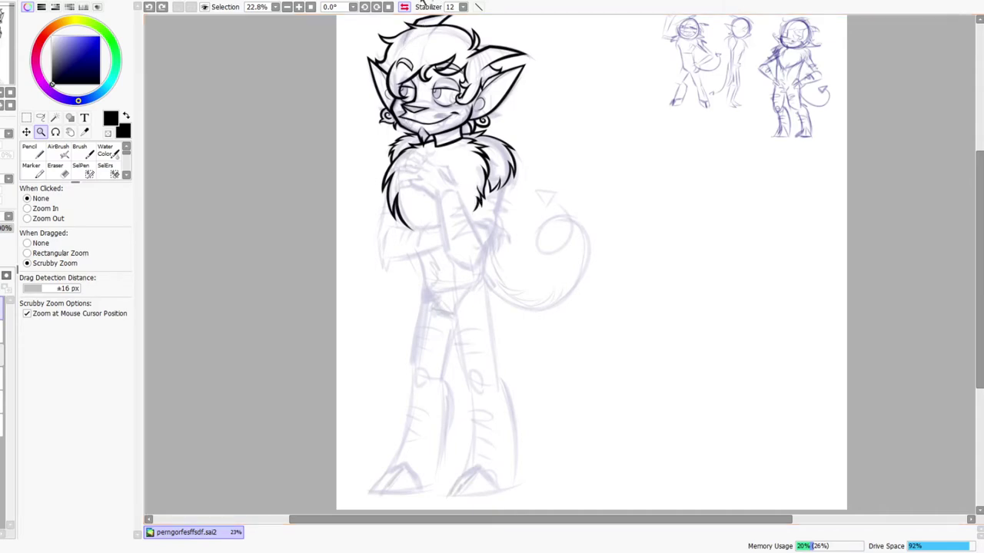
pyautogui.click(404, 7)
# Trim the edge of the fur spike near the chest fur's lower end with the Eraser at size 50
pyautogui.moveTo(673, 162); pyautogui.dragTo(709, 130)
pyautogui.moveTo(736, 301); pyautogui.dragTo(650, 400)
pyautogui.moveTo(564, 274); pyautogui.dragTo(604, 212)
pyautogui.press('e')
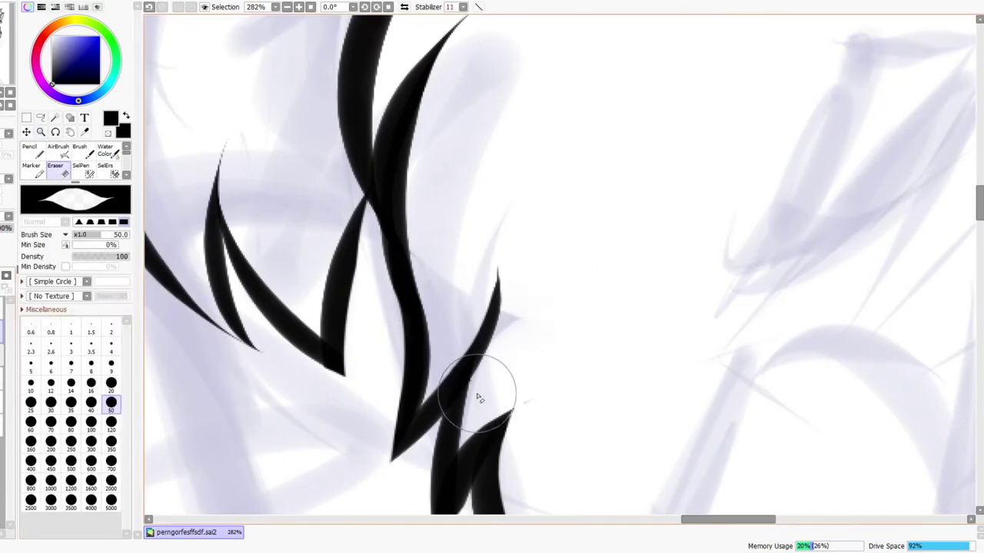
pyautogui.moveTo(467, 409); pyautogui.dragTo(534, 197)
pyautogui.hotkey('ctrl', 'z')
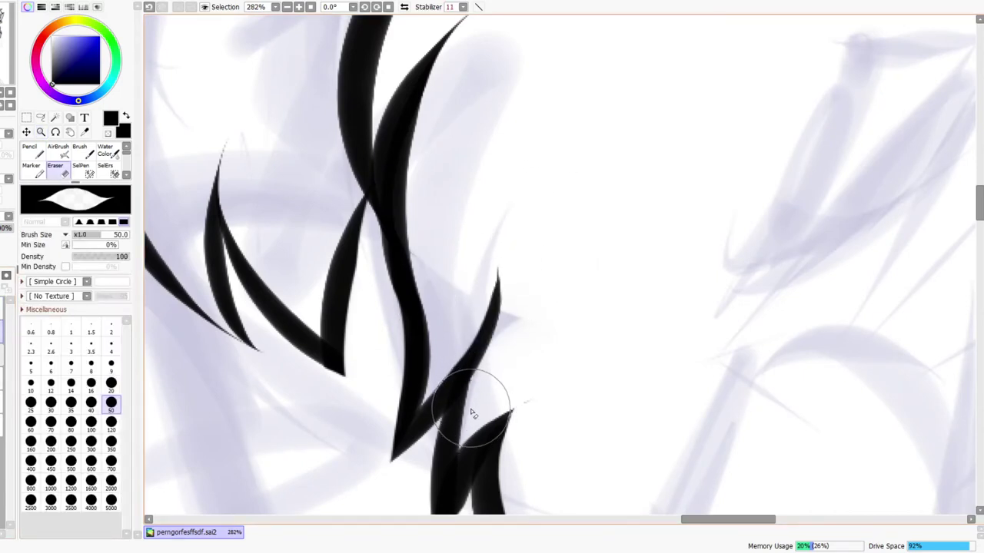
pyautogui.moveTo(470, 409); pyautogui.dragTo(532, 218)
pyautogui.moveTo(491, 344); pyautogui.dragTo(514, 266)
# Examine the inked head, chin beard and fur collar in normal and mirrored view
pyautogui.hotkey('ctrl', 'space')
pyautogui.moveTo(550, 196); pyautogui.dragTo(509, 240)
pyautogui.moveTo(555, 150); pyautogui.dragTo(551, 206)
pyautogui.moveTo(741, 148); pyautogui.dragTo(634, 210)
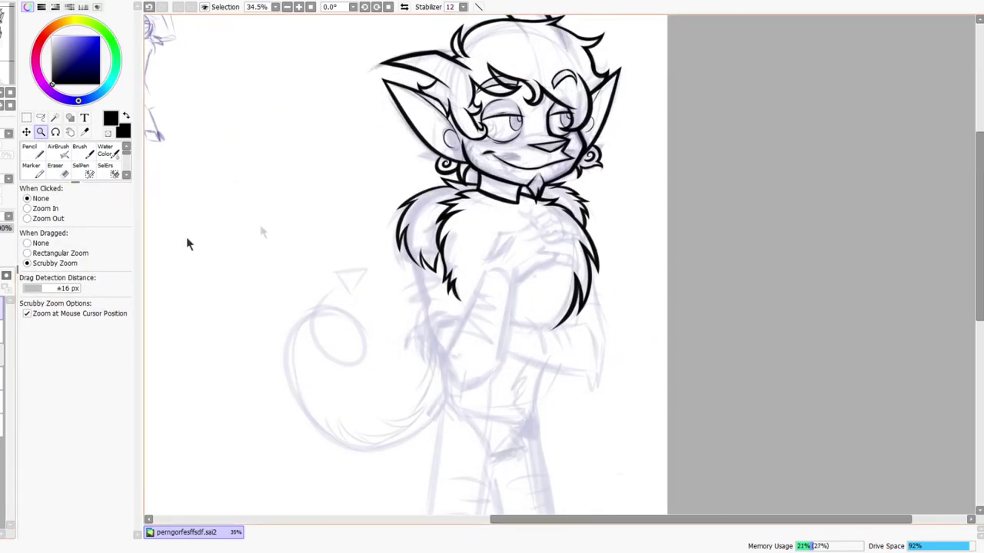
pyautogui.click(405, 7)
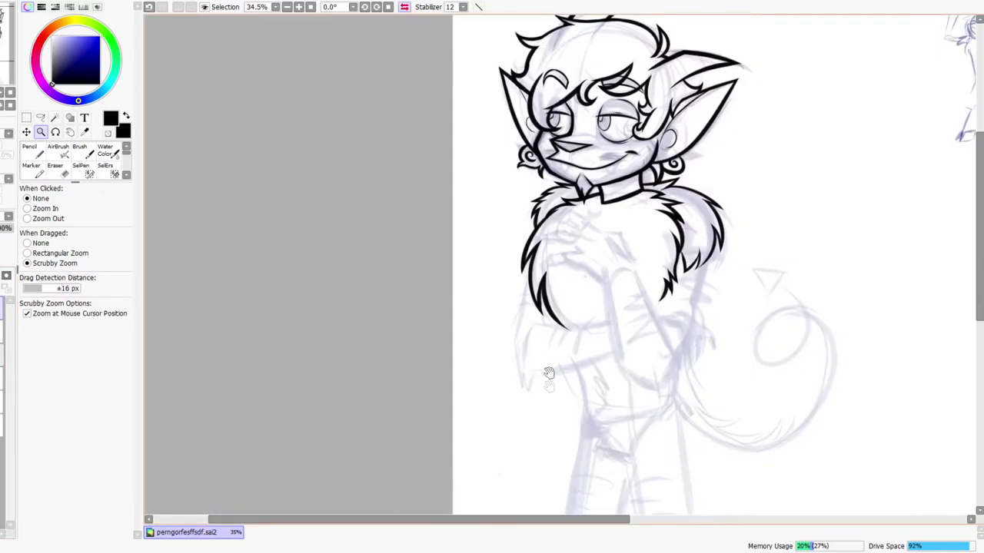
pyautogui.hscroll(4, 548, 373)
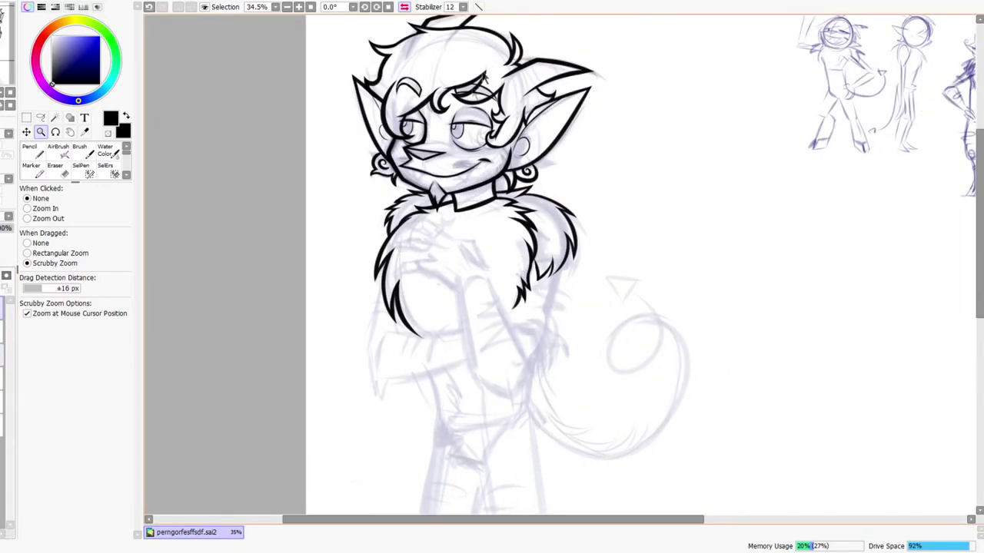
pyautogui.moveTo(492, 65); pyautogui.dragTo(507, 75)
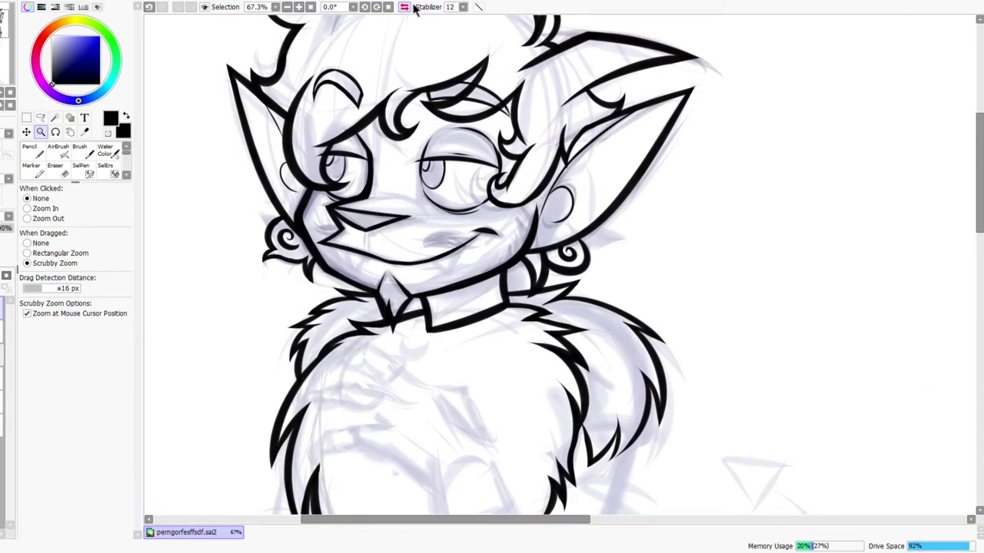
pyautogui.click(406, 8)
pyautogui.moveTo(728, 435); pyautogui.dragTo(618, 231)
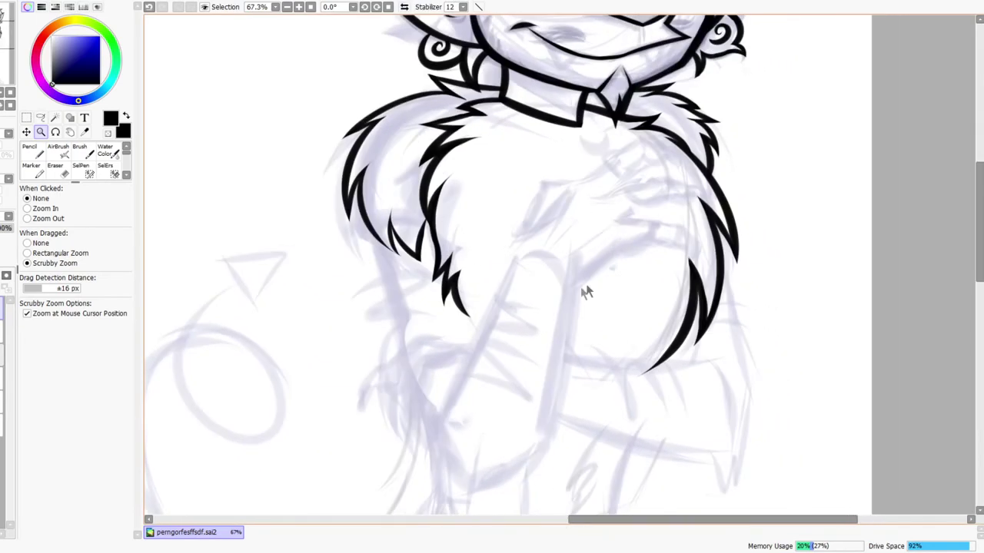
pyautogui.moveTo(468, 378); pyautogui.dragTo(480, 356)
pyautogui.moveTo(448, 471)
pyautogui.mouseDown()
pyautogui.moveTo(417, 402)
pyautogui.moveTo(420, 434)
pyautogui.mouseUp()
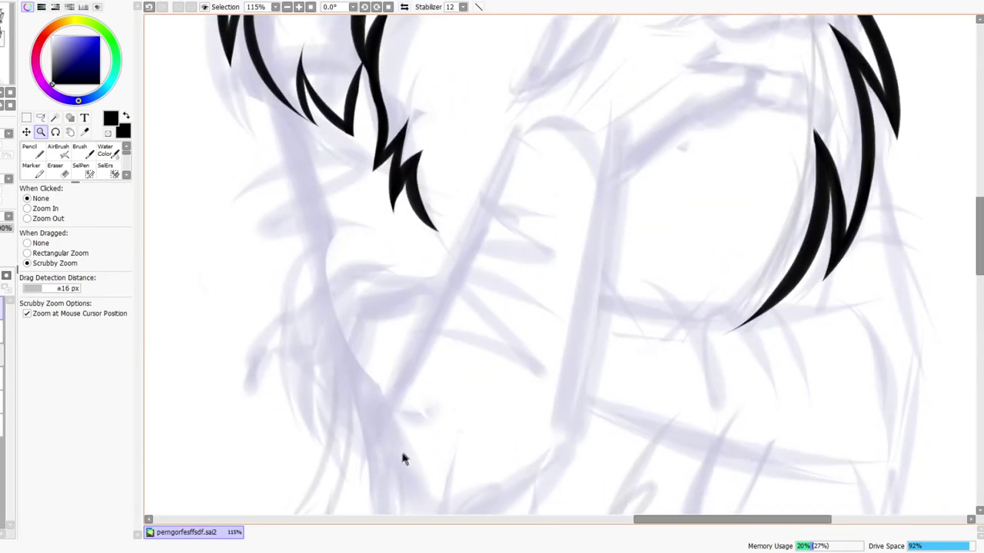
pyautogui.press('n')
pyautogui.moveTo(406, 478); pyautogui.dragTo(419, 374)
pyautogui.hotkey('ctrl', 'z')
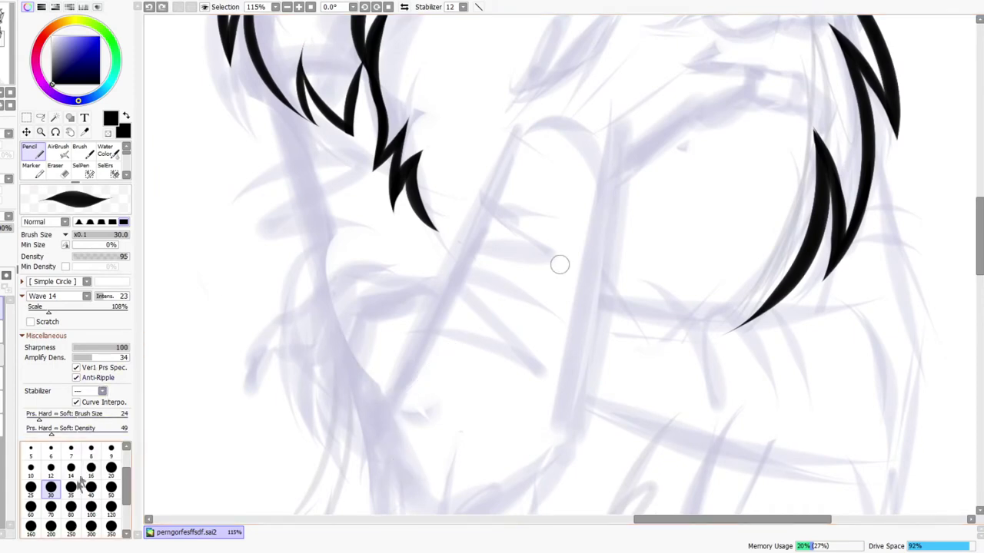
# Ink the slanted outer edge and the top edge of the wedge shape on the chest with the size 30 Pencil
pyautogui.moveTo(544, 275); pyautogui.dragTo(472, 384)
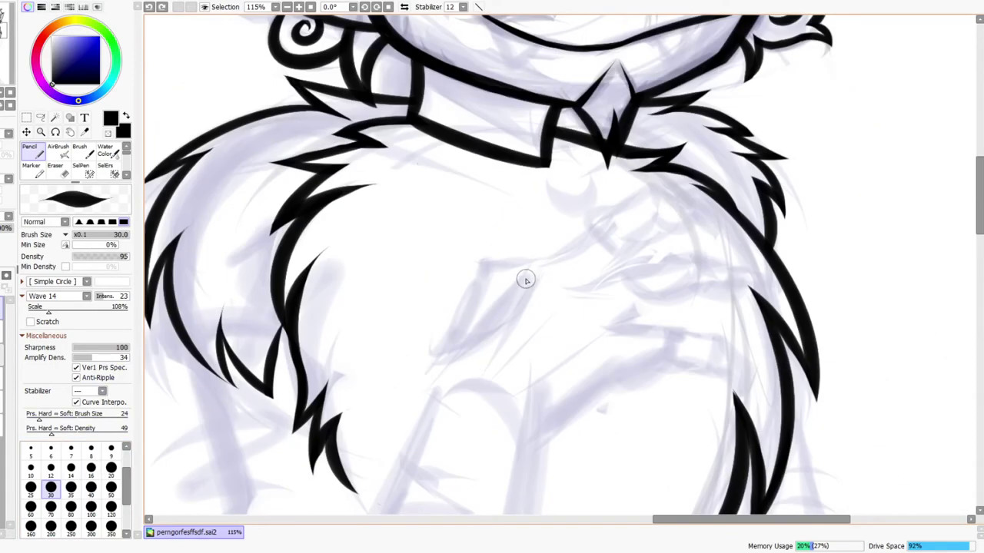
pyautogui.hotkey('ctrl', 'space')
pyautogui.moveTo(536, 275); pyautogui.dragTo(534, 286)
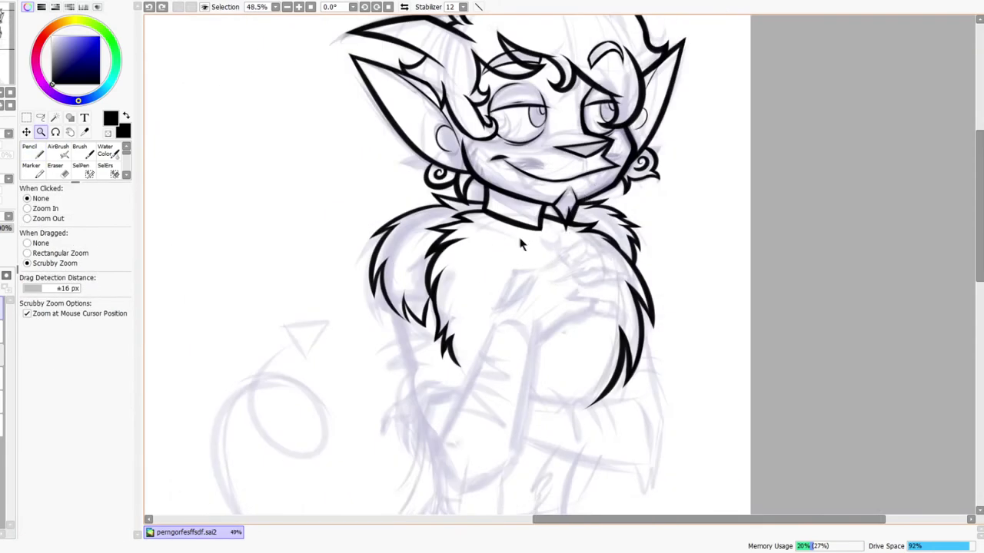
pyautogui.click(404, 7)
pyautogui.click(405, 7)
pyautogui.scroll(3, 578, 260)
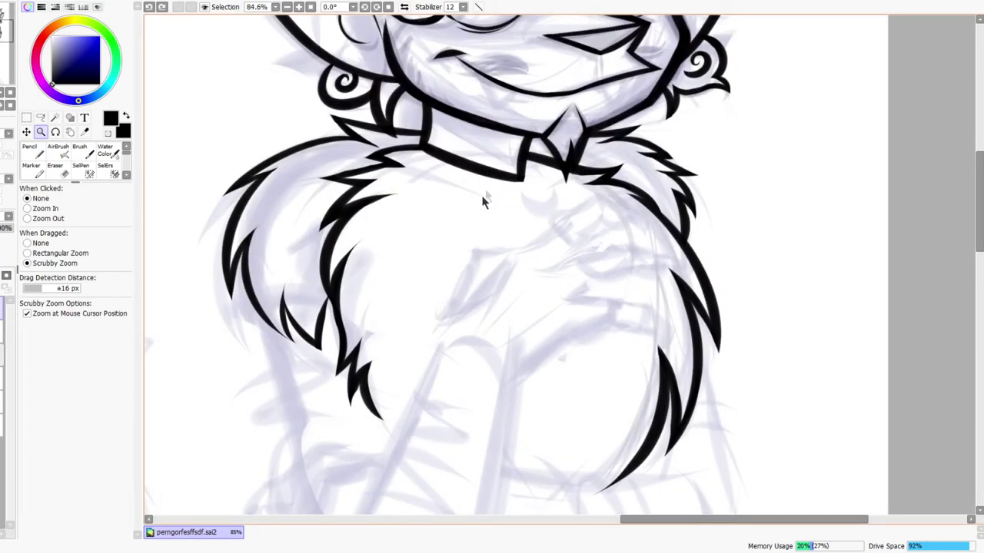
pyautogui.scroll(3, 474, 212)
pyautogui.press('n')
pyautogui.moveTo(399, 384); pyautogui.dragTo(457, 233)
pyautogui.hotkey('ctrl', 'z')
pyautogui.moveTo(462, 291); pyautogui.dragTo(485, 188)
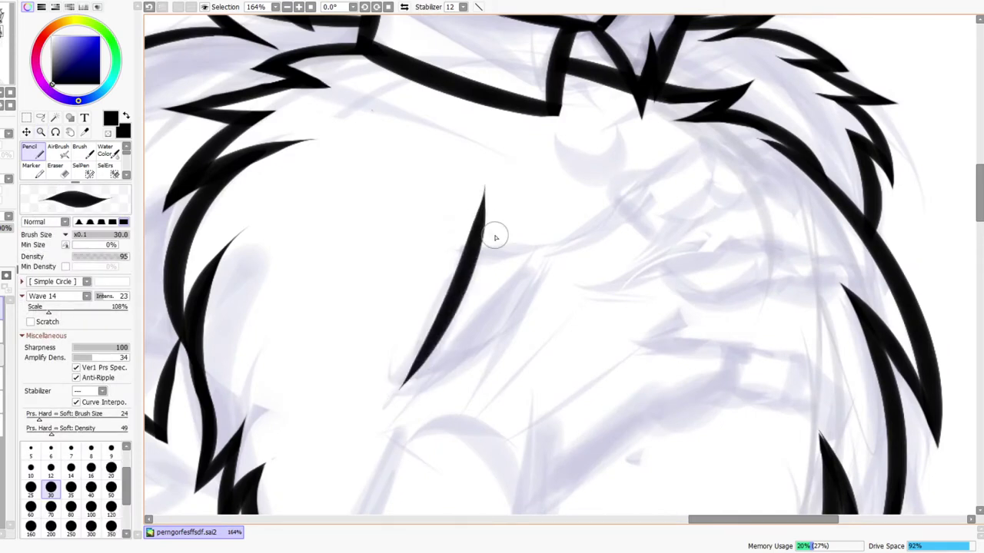
pyautogui.moveTo(440, 251); pyautogui.dragTo(561, 247)
# Erase the overshooting ends where the chest wedge's slanted and top edges cross, leaving a clean corner
pyautogui.press('e')
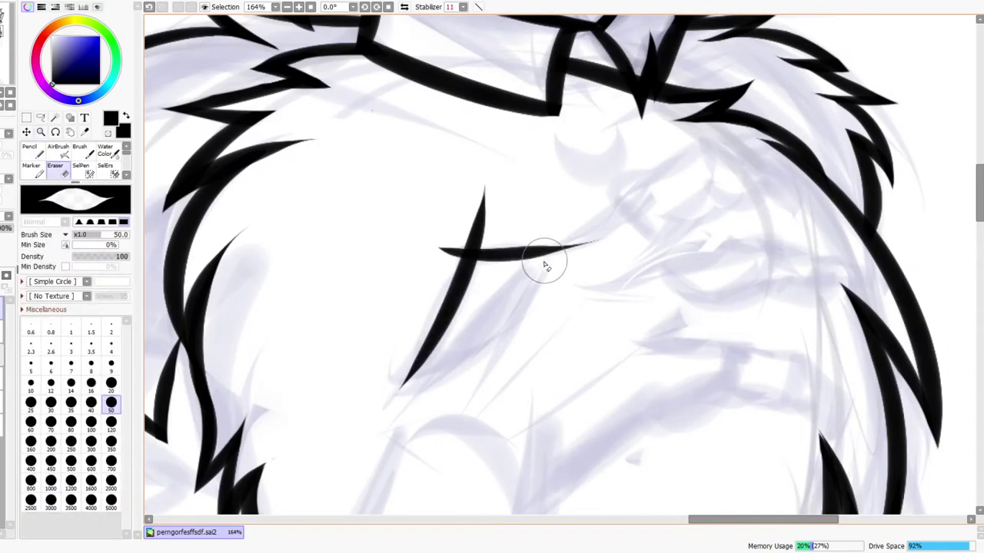
pyautogui.moveTo(492, 214); pyautogui.dragTo(552, 229)
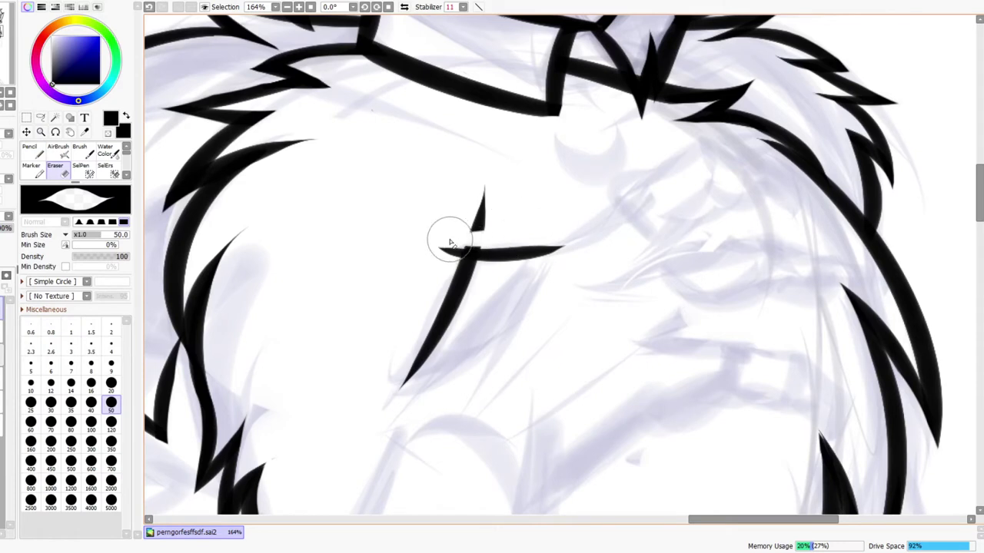
pyautogui.moveTo(466, 241); pyautogui.dragTo(487, 227)
pyautogui.hotkey('ctrl', 'space')
pyautogui.moveTo(526, 214); pyautogui.dragTo(509, 269)
pyautogui.moveTo(610, 262); pyautogui.dragTo(580, 223)
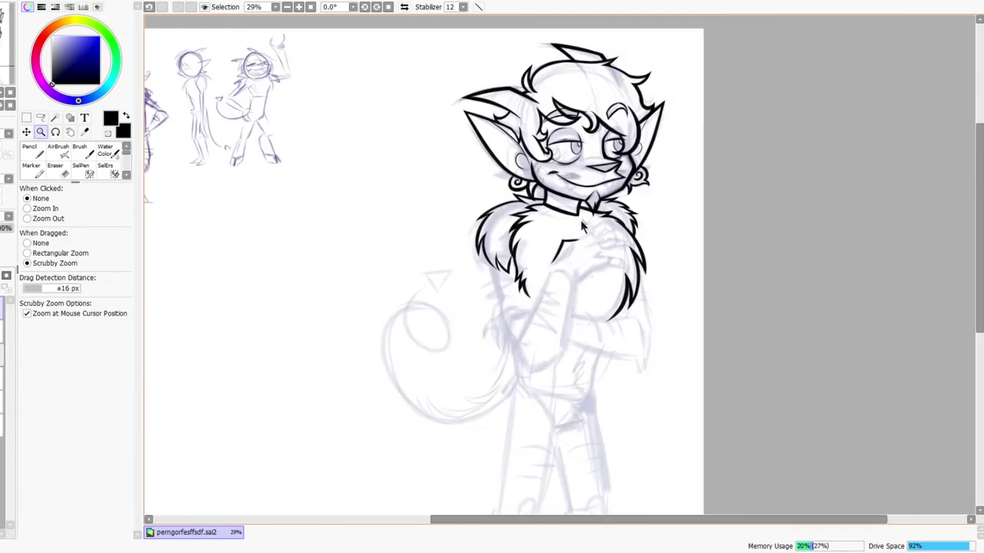
pyautogui.click(404, 7)
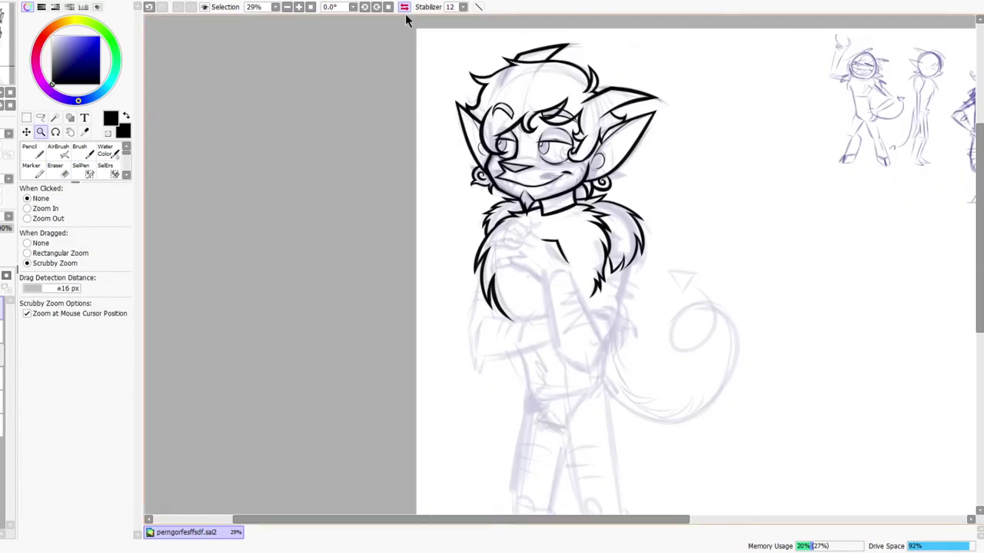
pyautogui.click(404, 7)
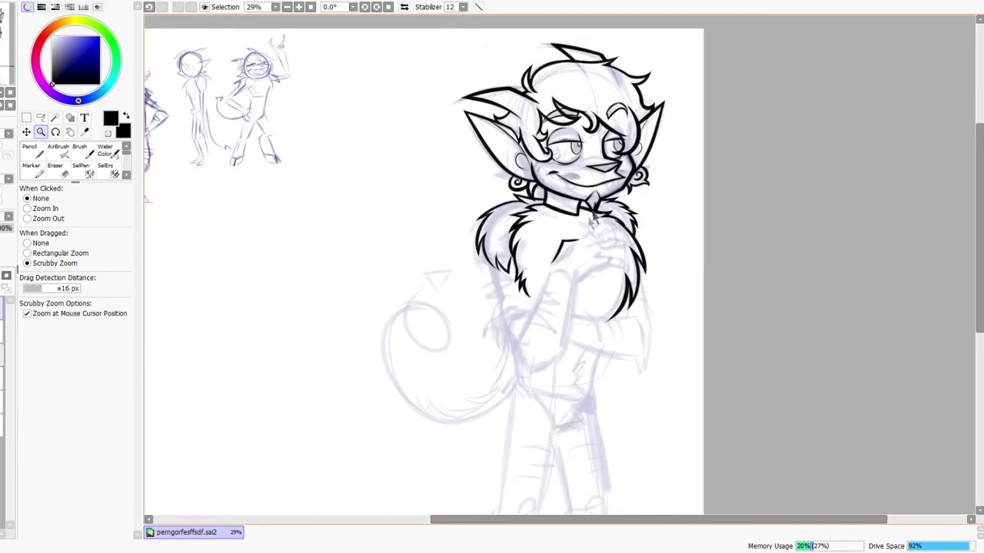
# Ink the wedge's curved lower edge from its bottom point up to the top edge's tip, closing the shape
pyautogui.moveTo(591, 221); pyautogui.dragTo(600, 209)
pyautogui.moveTo(582, 368); pyautogui.dragTo(579, 311)
pyautogui.moveTo(531, 240); pyautogui.dragTo(494, 263)
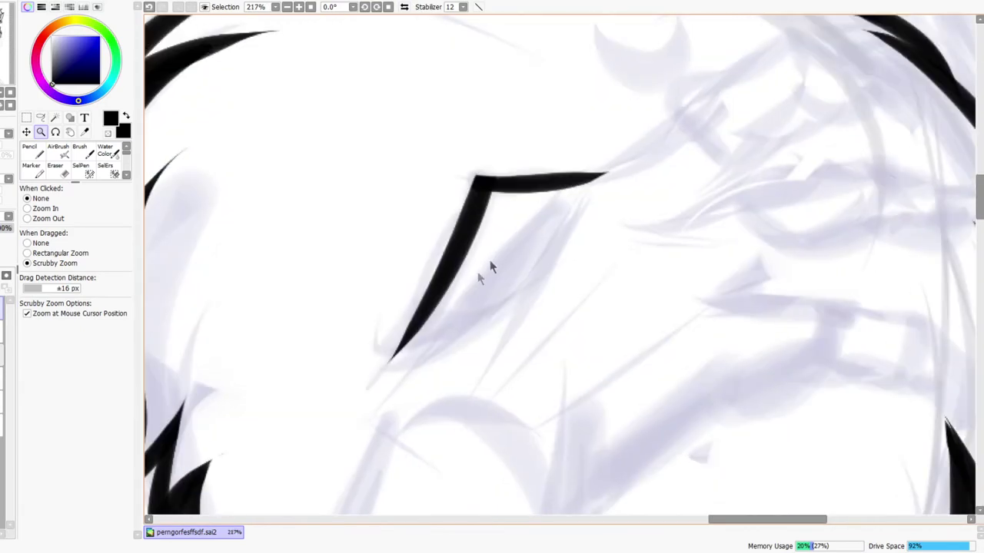
pyautogui.press('n')
pyautogui.moveTo(392, 363)
pyautogui.mouseDown()
pyautogui.moveTo(491, 275)
pyautogui.moveTo(537, 211)
pyautogui.mouseUp()
pyautogui.hotkey('ctrl', 'z')
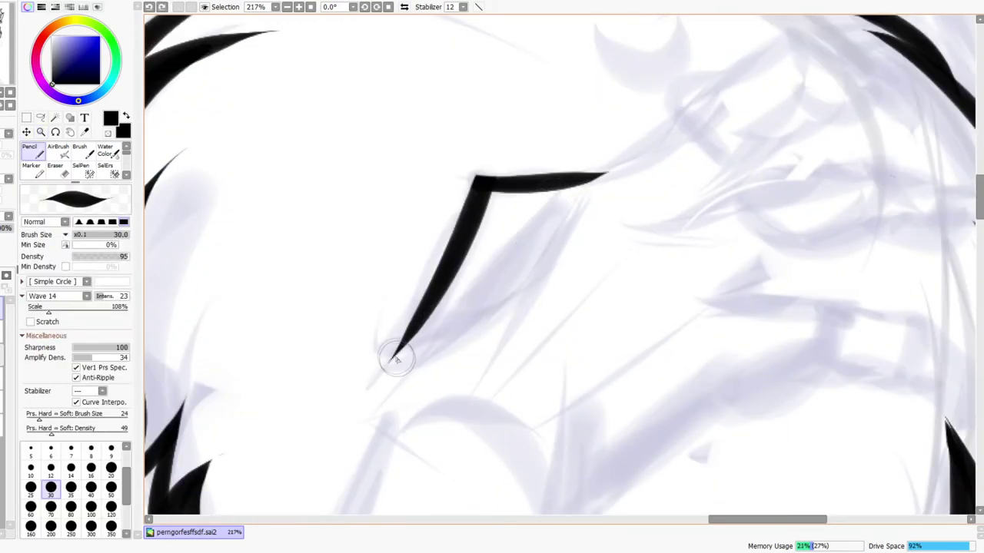
pyautogui.moveTo(395, 358); pyautogui.dragTo(516, 220)
pyautogui.hotkey('ctrl', 'z')
pyautogui.moveTo(392, 362); pyautogui.dragTo(533, 206)
pyautogui.hotkey('ctrl', 'z')
pyautogui.moveTo(394, 359)
pyautogui.mouseDown()
pyautogui.moveTo(438, 338)
pyautogui.moveTo(559, 192)
pyautogui.mouseUp()
pyautogui.moveTo(523, 258); pyautogui.dragTo(581, 185)
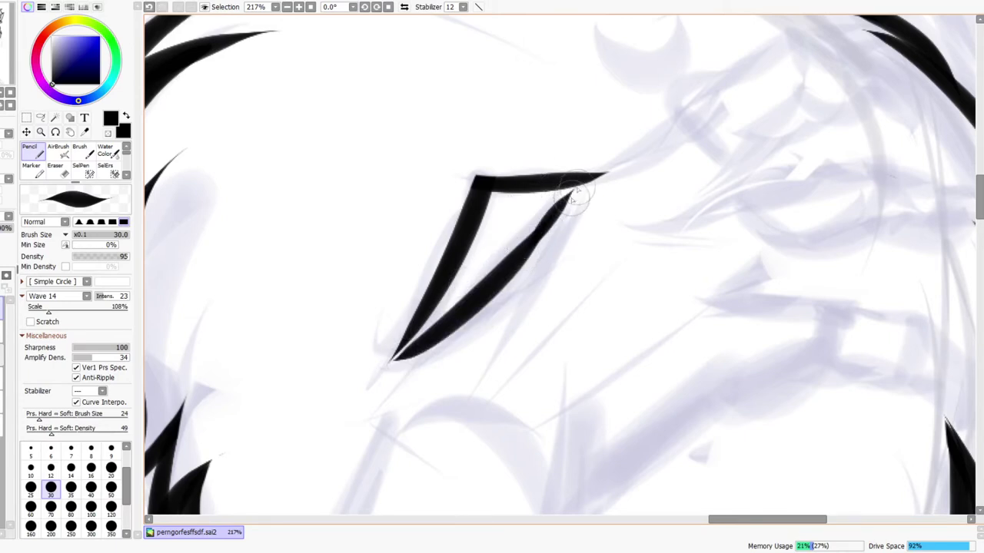
pyautogui.moveTo(544, 213); pyautogui.dragTo(609, 176)
# Clean up the wedge's tip beside the sketched hand with the Eraser
pyautogui.moveTo(559, 215)
pyautogui.mouseDown()
pyautogui.moveTo(618, 171)
pyautogui.moveTo(508, 319)
pyautogui.mouseUp()
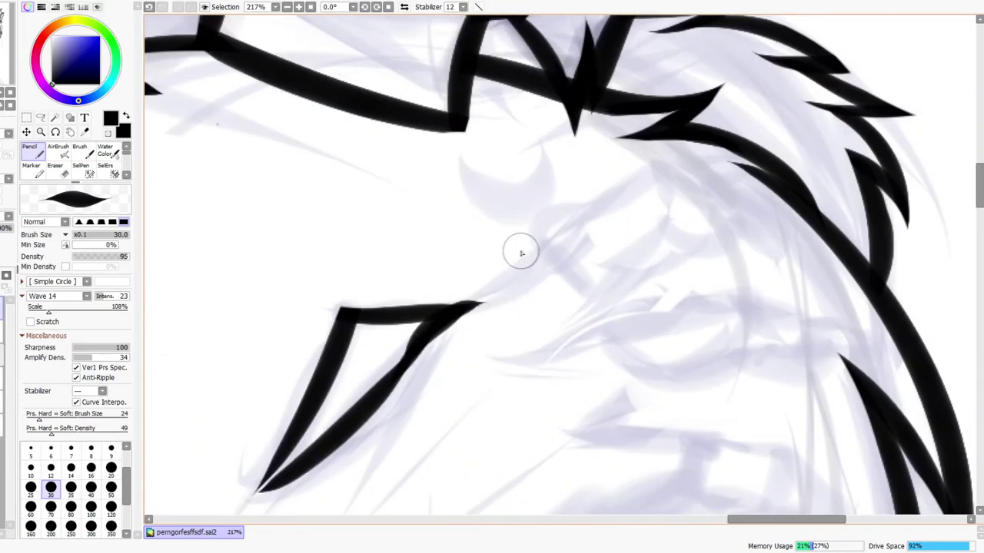
pyautogui.moveTo(581, 213); pyautogui.dragTo(600, 182)
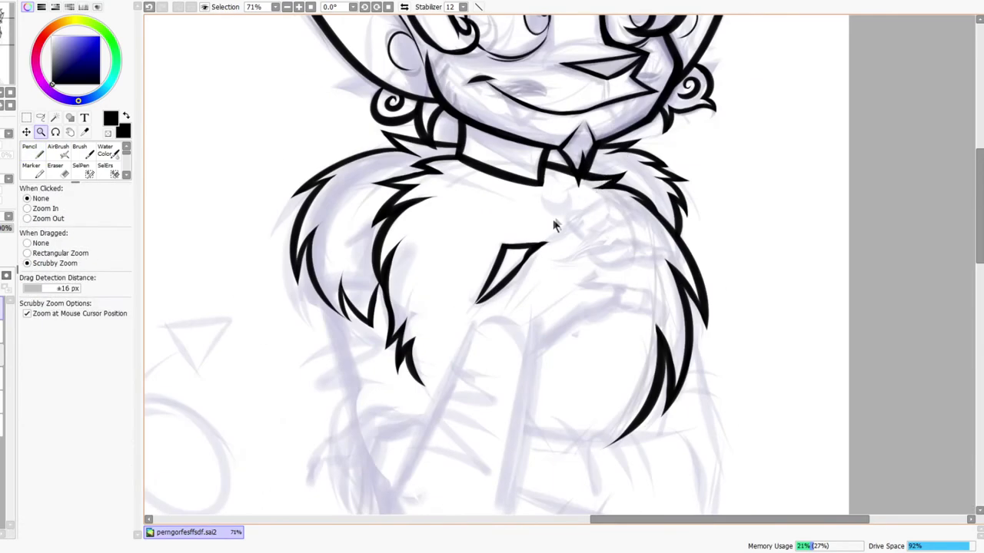
pyautogui.moveTo(555, 219); pyautogui.dragTo(474, 344)
pyautogui.press('e')
pyautogui.moveTo(510, 308)
pyautogui.mouseDown()
pyautogui.moveTo(553, 303)
pyautogui.moveTo(576, 269)
pyautogui.mouseUp()
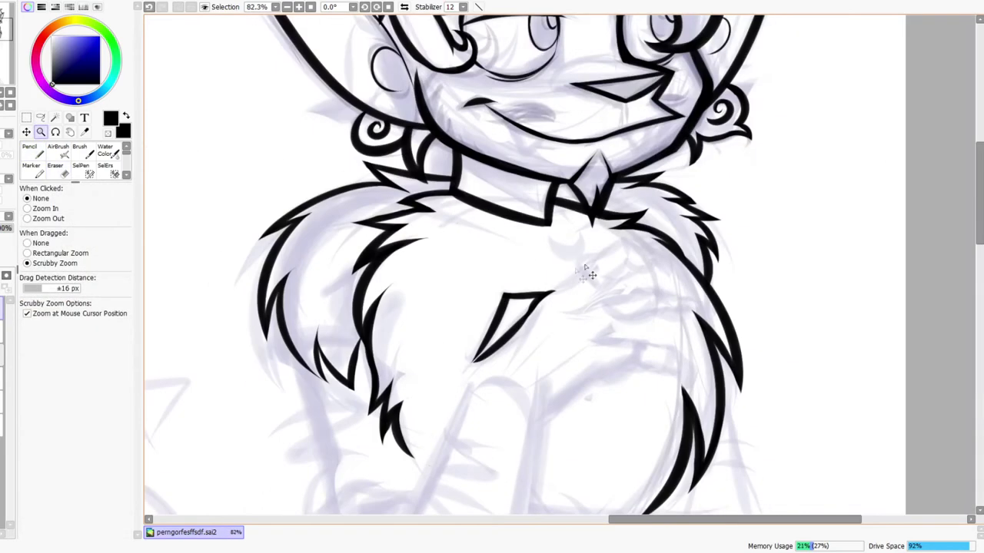
pyautogui.scroll(-3, 583, 249)
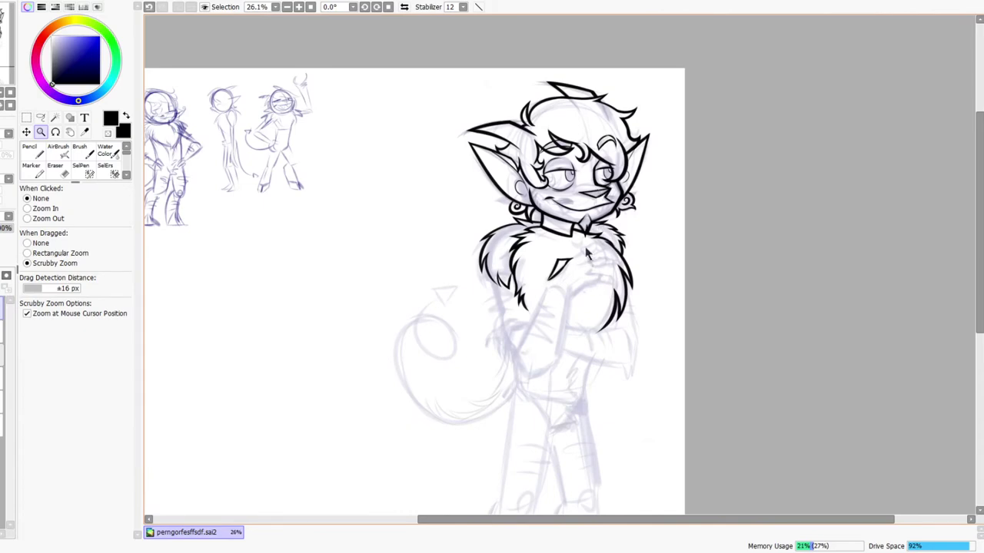
pyautogui.scroll(6, 586, 254)
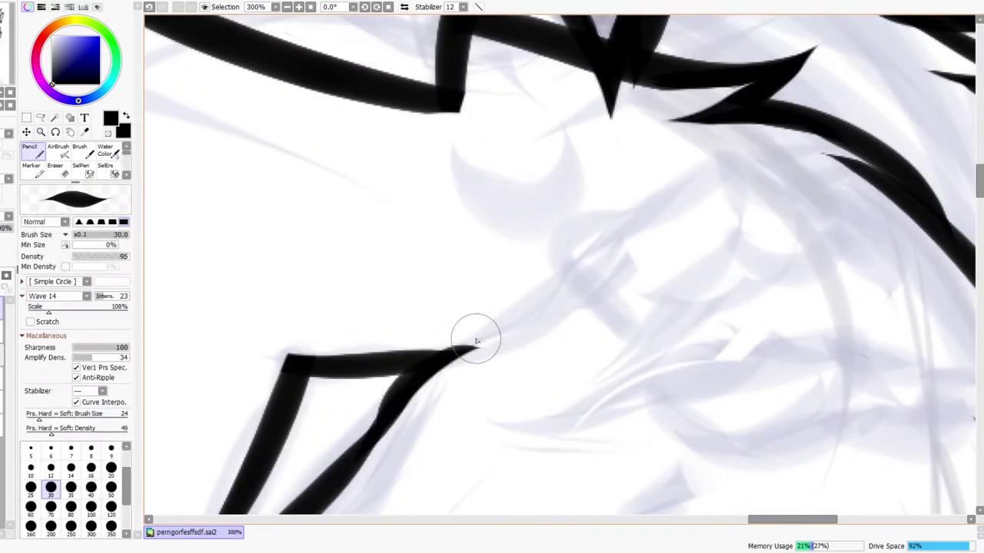
pyautogui.moveTo(459, 351)
pyautogui.mouseDown()
pyautogui.moveTo(555, 286)
pyautogui.moveTo(576, 250)
pyautogui.mouseUp()
pyautogui.hotkey('ctrl', 'z')
pyautogui.moveTo(451, 352); pyautogui.dragTo(639, 204)
pyautogui.hotkey('ctrl', 'z')
pyautogui.moveTo(451, 352)
pyautogui.mouseDown()
pyautogui.moveTo(592, 274)
pyautogui.moveTo(607, 202)
pyautogui.mouseUp()
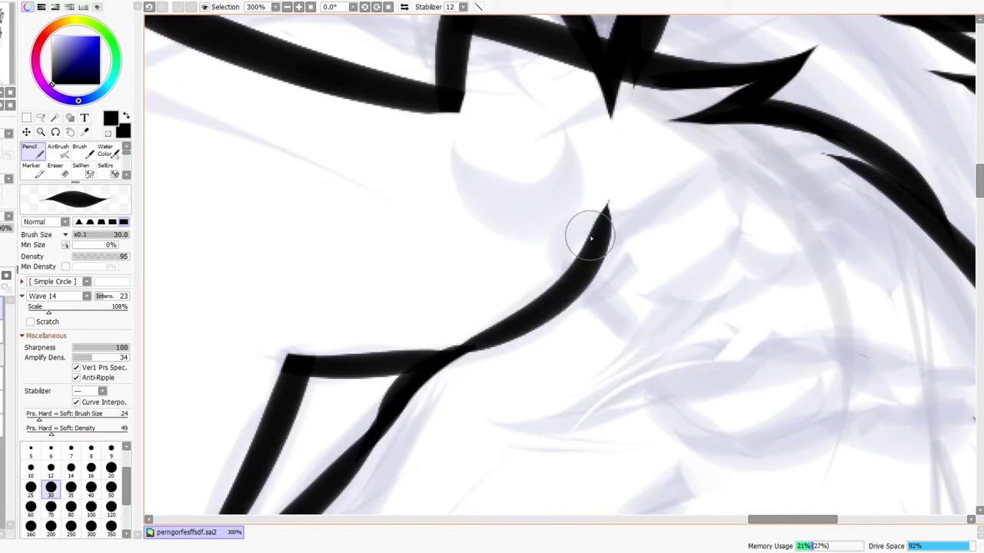
pyautogui.hotkey('ctrl', 'z')
pyautogui.moveTo(488, 334)
pyautogui.mouseDown()
pyautogui.moveTo(523, 313)
pyautogui.moveTo(619, 184)
pyautogui.mouseUp()
pyautogui.hotkey('ctrl', 'z')
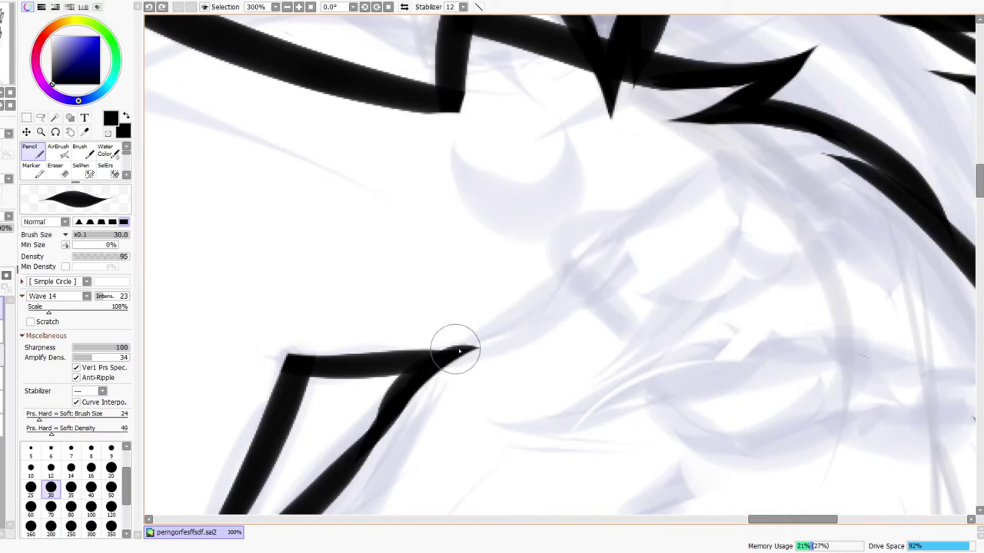
# Ink the hand's upper contour from the chest wedge's tip up to the first finger's bend with two overlapping strokes
pyautogui.moveTo(459, 351); pyautogui.dragTo(642, 179)
pyautogui.moveTo(580, 243); pyautogui.dragTo(799, 139)
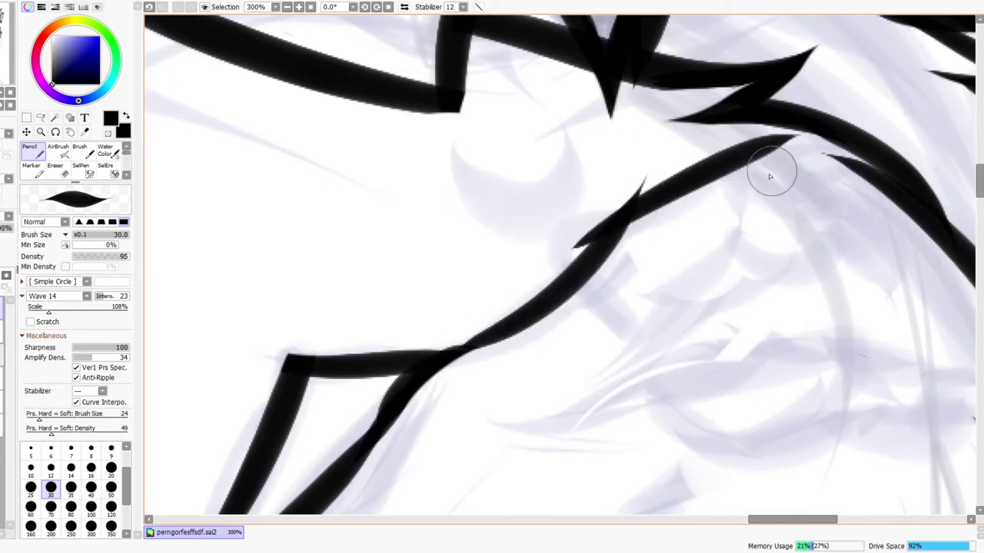
# Ink the first finger's underside as two overlapping strokes running parallel below the hand's upper contour
pyautogui.moveTo(651, 312); pyautogui.dragTo(768, 220)
pyautogui.hotkey('ctrl', 'z')
pyautogui.moveTo(643, 318)
pyautogui.mouseDown()
pyautogui.moveTo(706, 280)
pyautogui.moveTo(767, 208)
pyautogui.mouseUp()
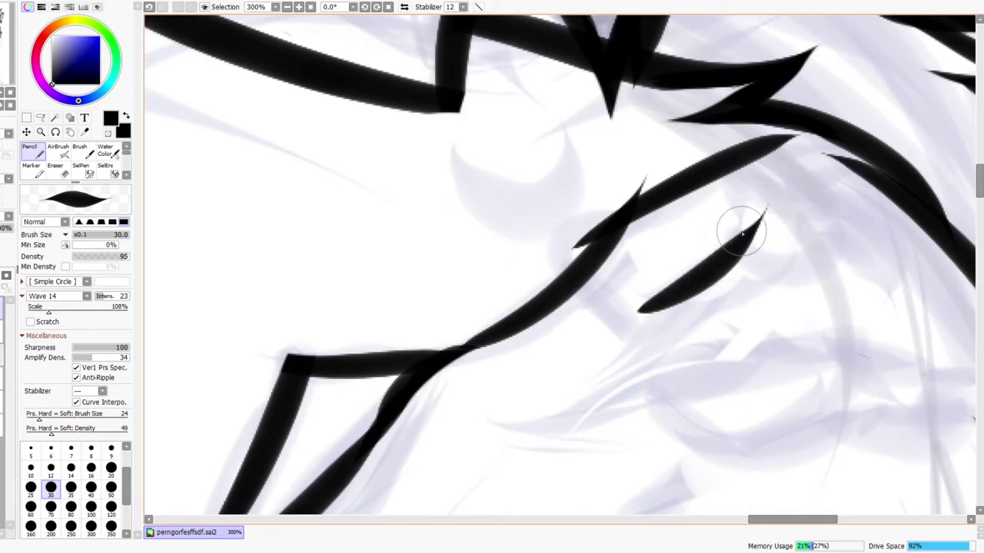
pyautogui.moveTo(685, 248); pyautogui.dragTo(621, 377)
pyautogui.hotkey('ctrl', 'z')
pyautogui.moveTo(682, 249)
pyautogui.mouseDown()
pyautogui.moveTo(643, 365)
pyautogui.moveTo(546, 422)
pyautogui.mouseUp()
pyautogui.moveTo(719, 290); pyautogui.dragTo(672, 315)
pyautogui.moveTo(727, 273); pyautogui.dragTo(772, 246)
# Ink the curve bending down from the upper contour's end and the short lower edge of the fingertip
pyautogui.moveTo(652, 228); pyautogui.dragTo(830, 307)
pyautogui.hotkey('ctrl', 'z')
pyautogui.moveTo(638, 220); pyautogui.dragTo(816, 318)
pyautogui.click(404, 7)
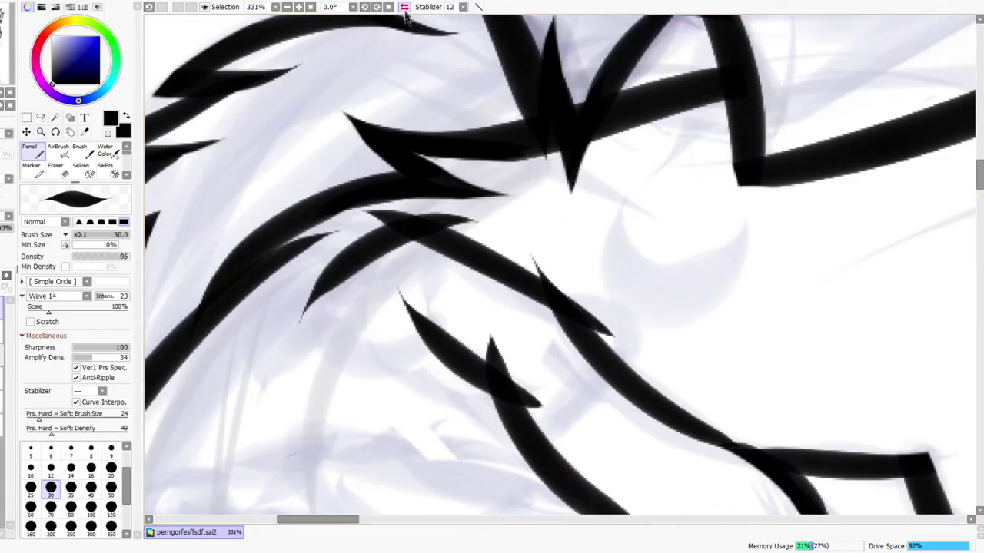
pyautogui.moveTo(313, 336)
pyautogui.mouseDown()
pyautogui.moveTo(472, 302)
pyautogui.moveTo(416, 366)
pyautogui.mouseUp()
# Erase the overshooting stroke ends where the fingertip's lower edge meets the finger's underside
pyautogui.moveTo(515, 307)
pyautogui.mouseDown()
pyautogui.moveTo(528, 269)
pyautogui.moveTo(487, 227)
pyautogui.mouseUp()
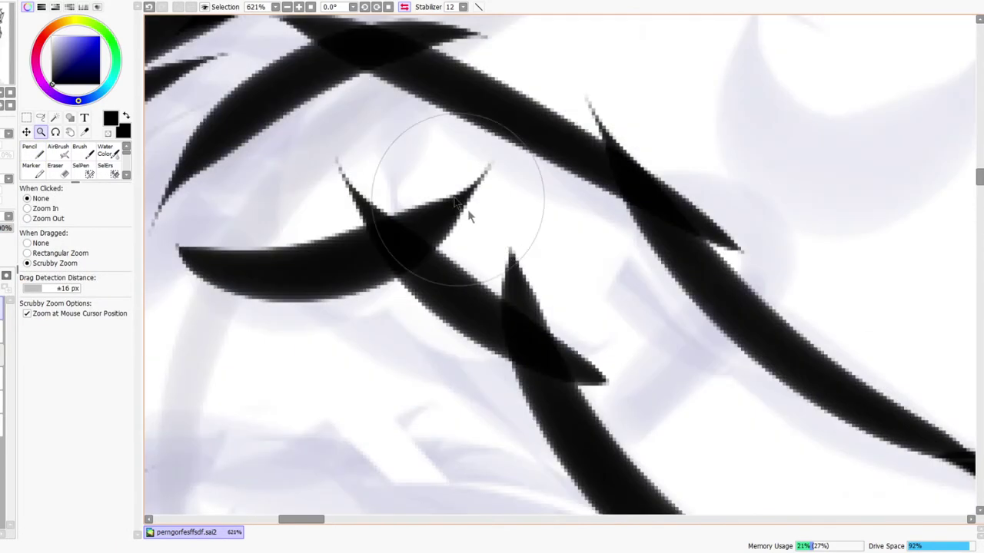
pyautogui.press('e')
pyautogui.hotkey('ctrl', 'z')
pyautogui.moveTo(381, 170); pyautogui.dragTo(604, 322)
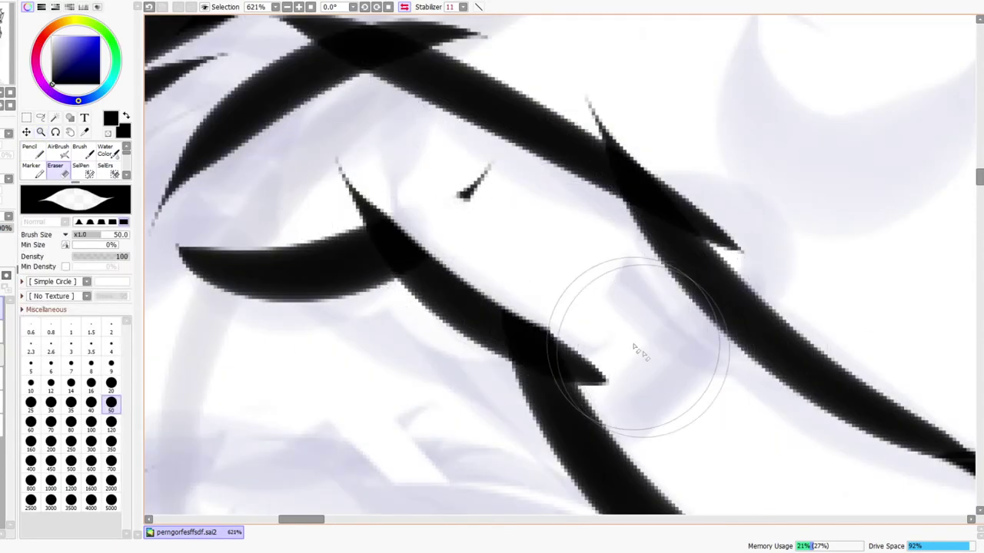
pyautogui.moveTo(460, 196); pyautogui.dragTo(478, 181)
pyautogui.moveTo(419, 165); pyautogui.dragTo(510, 319)
pyautogui.moveTo(425, 340); pyautogui.dragTo(424, 310)
pyautogui.moveTo(510, 276); pyautogui.dragTo(466, 346)
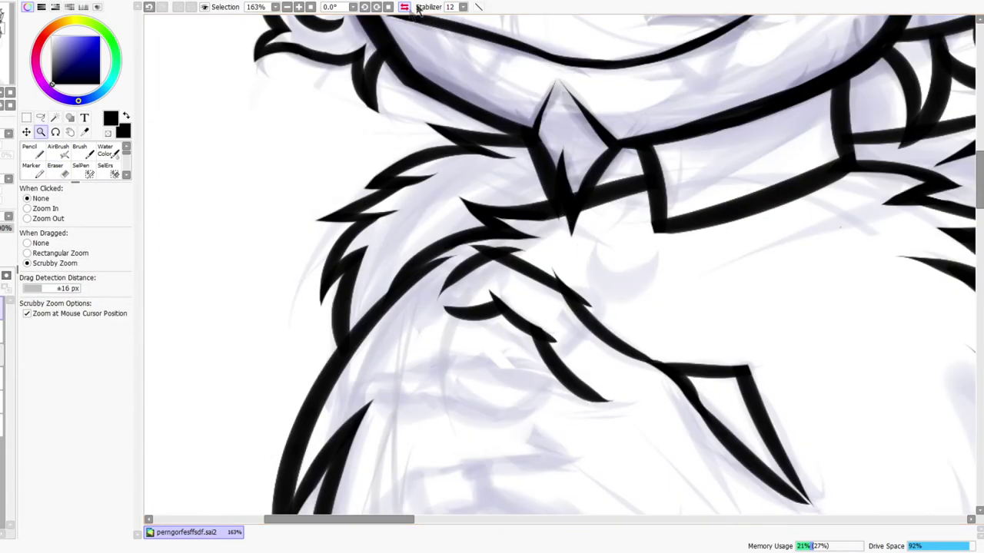
# Erase the overshooting stroke ends along the hand's upper contour, at the finger's bend and the mid-contour joint
pyautogui.click(404, 7)
pyautogui.moveTo(644, 251); pyautogui.dragTo(670, 236)
pyautogui.press('e')
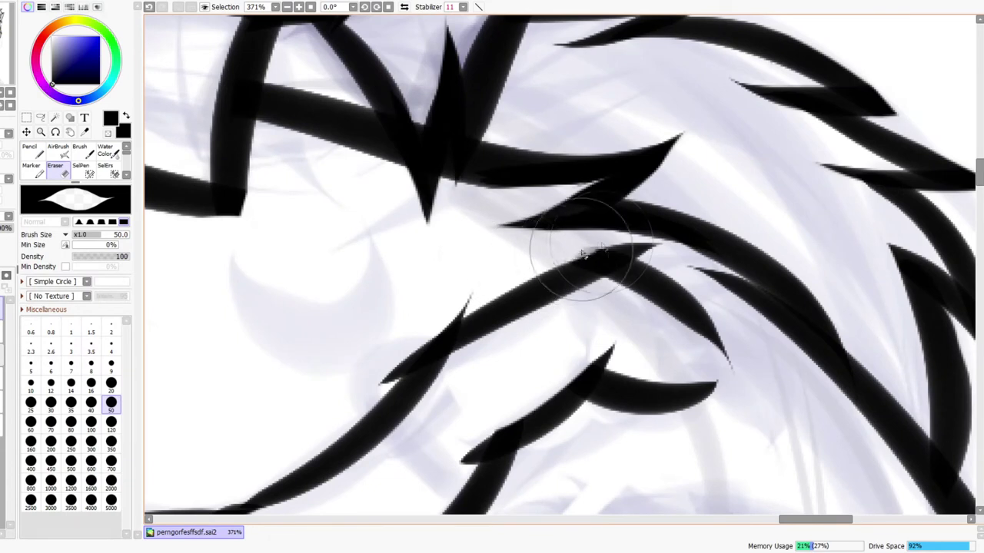
pyautogui.moveTo(699, 262)
pyautogui.mouseDown()
pyautogui.moveTo(609, 246)
pyautogui.moveTo(677, 261)
pyautogui.moveTo(630, 231)
pyautogui.mouseUp()
pyautogui.moveTo(421, 336)
pyautogui.mouseDown()
pyautogui.moveTo(370, 378)
pyautogui.moveTo(389, 377)
pyautogui.moveTo(379, 388)
pyautogui.moveTo(421, 328)
pyautogui.mouseUp()
pyautogui.moveTo(477, 349); pyautogui.dragTo(542, 255)
pyautogui.moveTo(514, 367); pyautogui.dragTo(553, 321)
pyautogui.moveTo(604, 293); pyautogui.dragTo(555, 339)
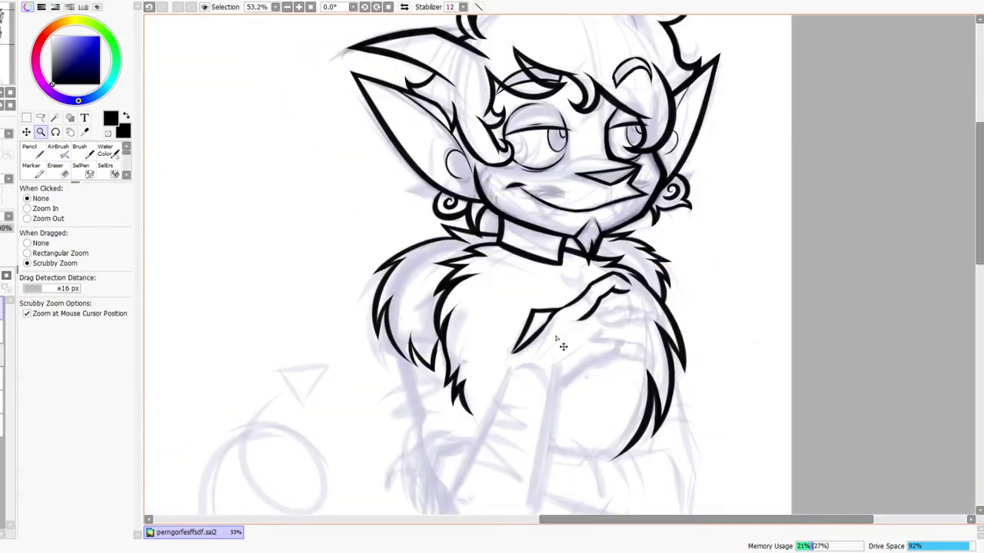
# Ink the curled claw at the first finger's tip with overlapping inner and outer curves
pyautogui.moveTo(645, 305); pyautogui.dragTo(670, 276)
pyautogui.moveTo(679, 242); pyautogui.dragTo(630, 288)
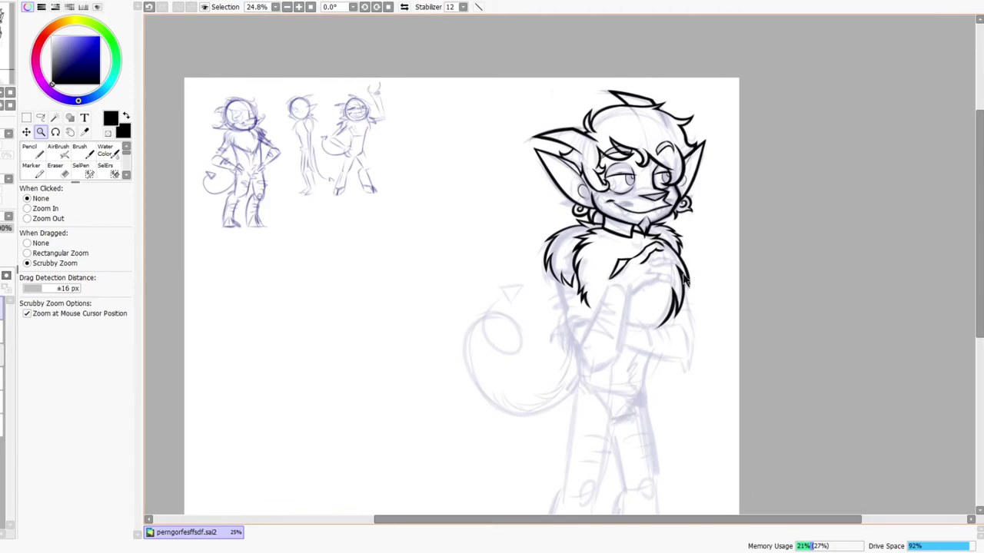
pyautogui.moveTo(655, 251); pyautogui.dragTo(638, 223)
pyautogui.moveTo(564, 248)
pyautogui.mouseDown()
pyautogui.moveTo(622, 259)
pyautogui.moveTo(648, 332)
pyautogui.mouseUp()
pyautogui.hotkey('ctrl', 'z')
pyautogui.moveTo(581, 257)
pyautogui.mouseDown()
pyautogui.moveTo(651, 340)
pyautogui.moveTo(644, 359)
pyautogui.mouseUp()
pyautogui.hotkey('ctrl', 'z')
pyautogui.moveTo(572, 251); pyautogui.dragTo(645, 343)
pyautogui.moveTo(591, 209); pyautogui.dragTo(654, 274)
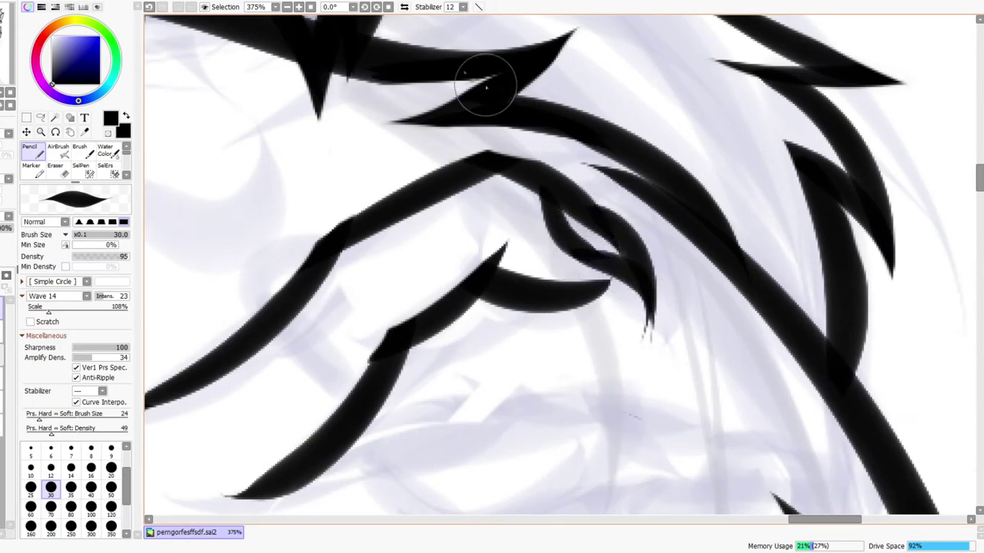
# Reinforce the fingertip's lower edge and join it to the base of the curled claw
pyautogui.click(403, 7)
pyautogui.moveTo(506, 266); pyautogui.dragTo(595, 288)
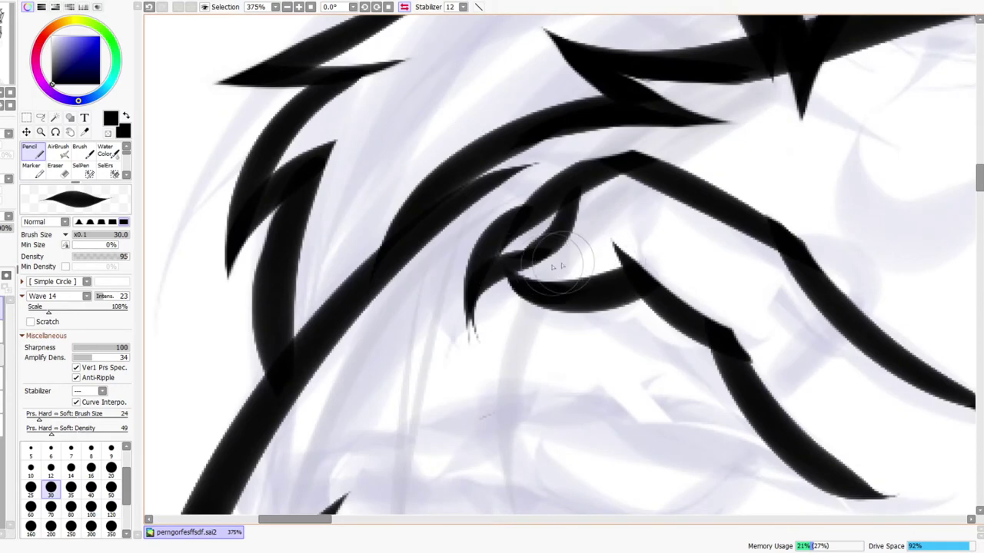
pyautogui.moveTo(512, 269)
pyautogui.mouseDown()
pyautogui.moveTo(584, 282)
pyautogui.moveTo(604, 246)
pyautogui.mouseUp()
pyautogui.moveTo(655, 205); pyautogui.dragTo(703, 157)
pyautogui.moveTo(638, 349); pyautogui.dragTo(652, 277)
pyautogui.click(404, 7)
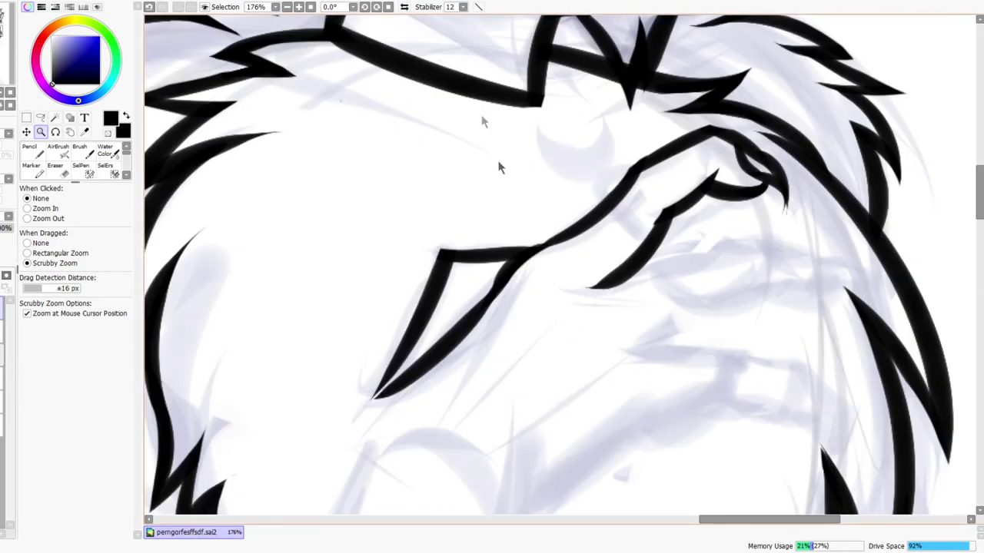
# Ink three thin tapered diagonal lines across the back of the hand beside the chest wedge
pyautogui.press('n')
pyautogui.moveTo(475, 362); pyautogui.dragTo(523, 261)
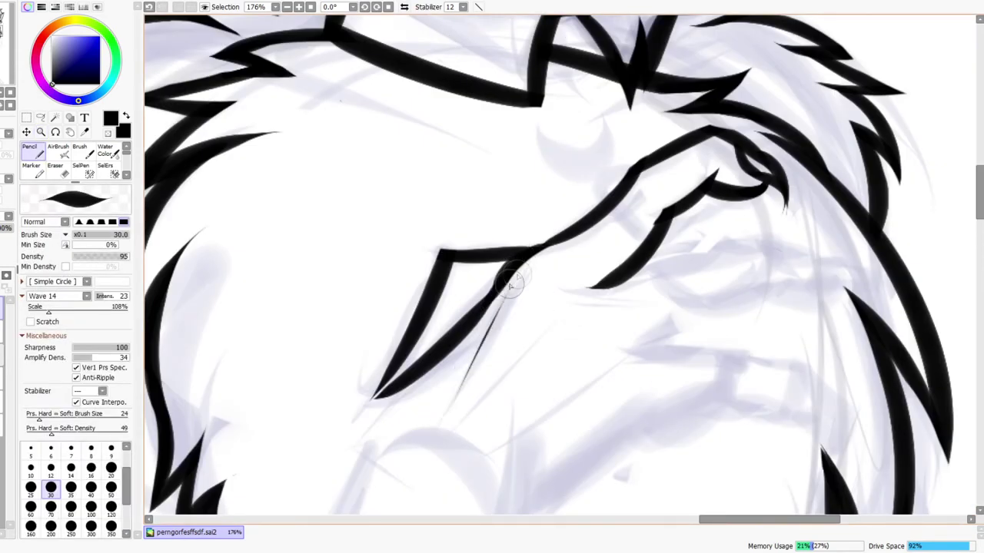
pyautogui.moveTo(459, 421); pyautogui.dragTo(517, 368)
pyautogui.moveTo(489, 315); pyautogui.dragTo(544, 262)
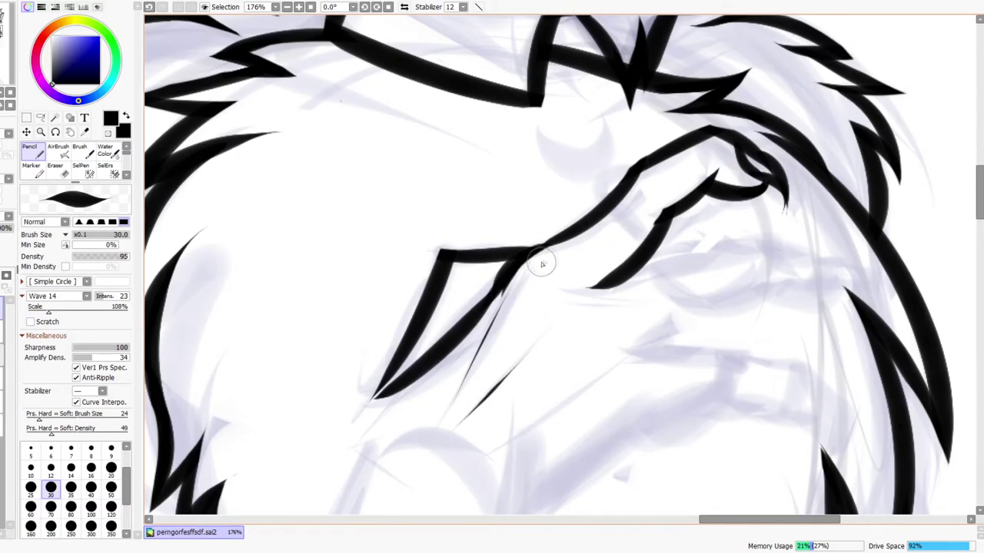
pyautogui.moveTo(583, 390); pyautogui.dragTo(604, 371)
pyautogui.press('z')
pyautogui.moveTo(617, 369); pyautogui.dragTo(592, 388)
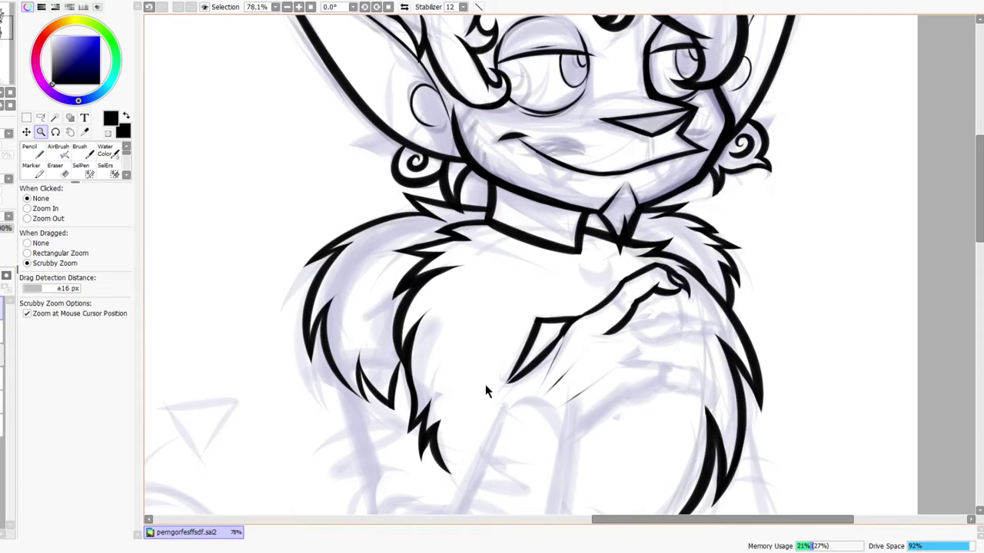
# Erase the small spike where the finger's underside meets the fingertip's lower edge
pyautogui.moveTo(623, 327); pyautogui.dragTo(644, 292)
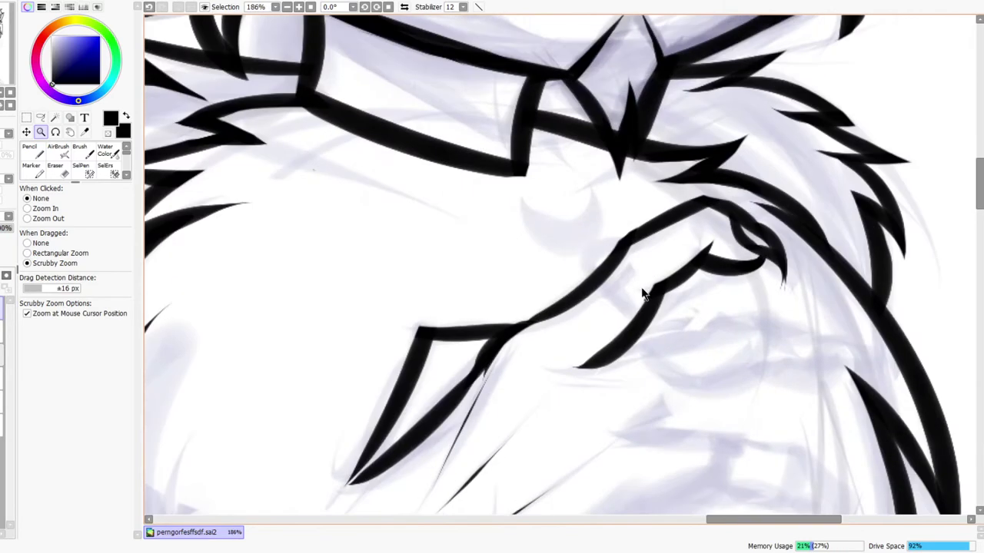
pyautogui.press('e')
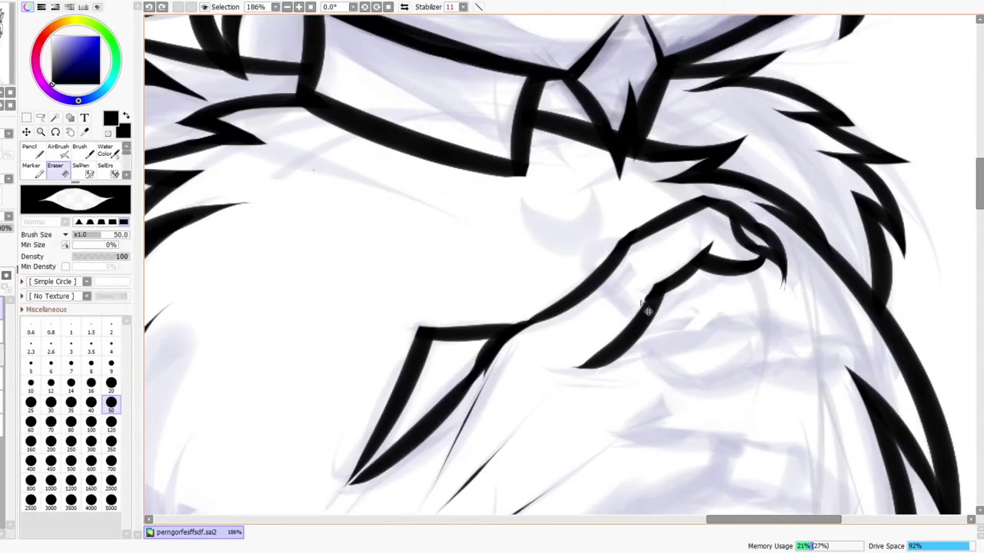
pyautogui.moveTo(645, 289); pyautogui.dragTo(653, 264)
pyautogui.hotkey('ctrl', 'space')
pyautogui.moveTo(737, 233); pyautogui.dragTo(712, 244)
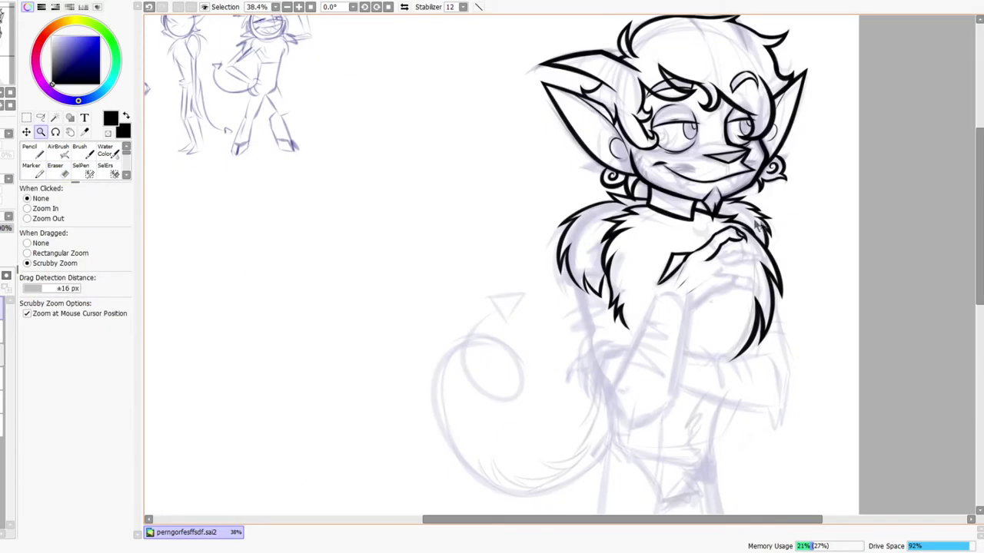
# Ink a tapered stroke branching off the base of the first finger's underside toward the second finger
pyautogui.moveTo(757, 223); pyautogui.dragTo(771, 190)
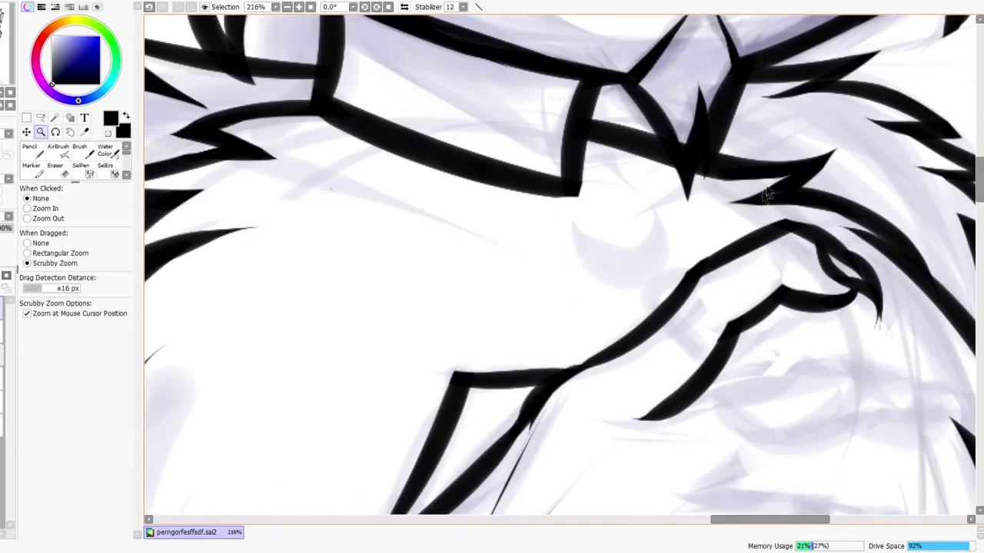
pyautogui.moveTo(764, 388); pyautogui.dragTo(674, 286)
pyautogui.press('n')
pyautogui.moveTo(560, 314); pyautogui.dragTo(707, 259)
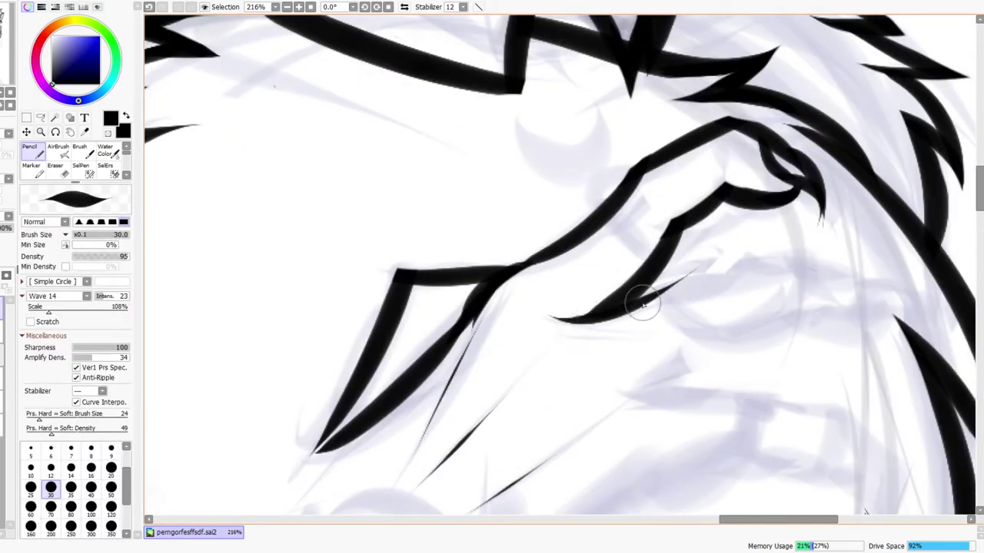
pyautogui.moveTo(626, 313); pyautogui.dragTo(823, 272)
pyautogui.hotkey('ctrl', 'z')
pyautogui.moveTo(628, 317); pyautogui.dragTo(815, 274)
pyautogui.hotkey('ctrl', 'z')
pyautogui.moveTo(639, 309); pyautogui.dragTo(817, 295)
pyautogui.hotkey('ctrl', 'z')
# Thicken and lengthen the branching stroke between the first and second fingers with repeated tapered strokes
pyautogui.moveTo(641, 307); pyautogui.dragTo(690, 272)
pyautogui.moveTo(625, 311); pyautogui.dragTo(688, 269)
pyautogui.moveTo(599, 320); pyautogui.dragTo(697, 265)
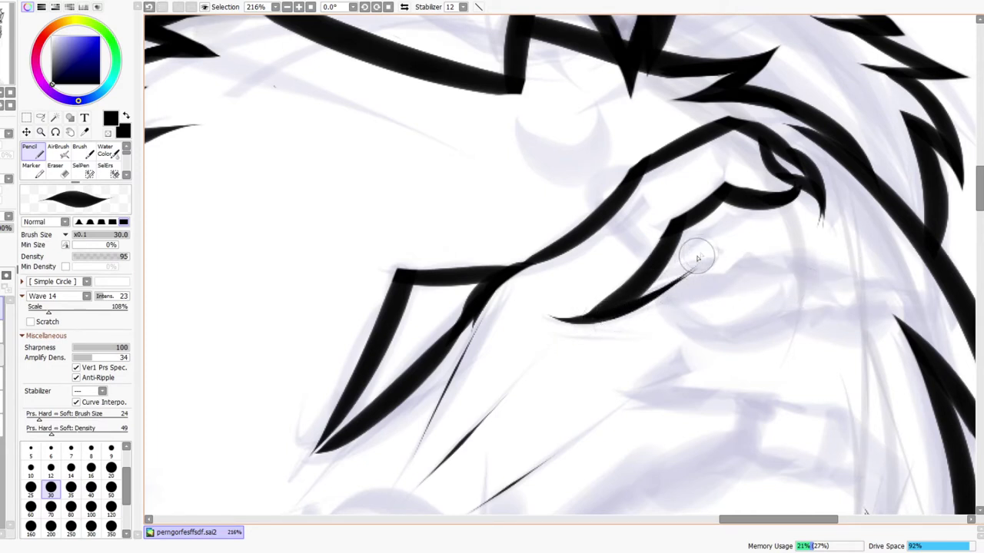
pyautogui.moveTo(590, 320); pyautogui.dragTo(714, 249)
pyautogui.hotkey('ctrl', 'z')
pyautogui.hotkey('ctrl', 'z')
pyautogui.moveTo(574, 320); pyautogui.dragTo(694, 269)
pyautogui.moveTo(638, 313); pyautogui.dragTo(721, 255)
pyautogui.hotkey('ctrl', 'z')
pyautogui.moveTo(620, 316); pyautogui.dragTo(713, 262)
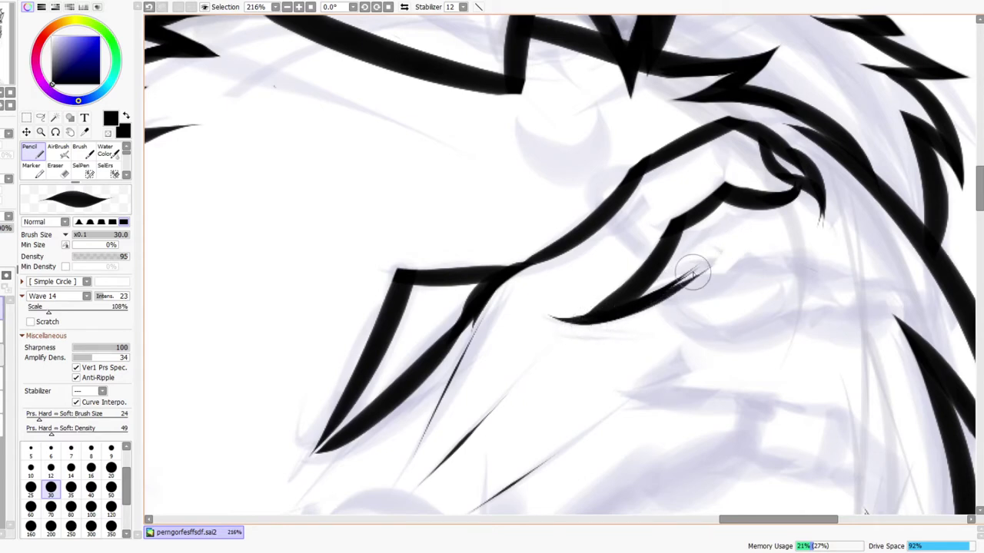
pyautogui.moveTo(661, 295)
pyautogui.mouseDown()
pyautogui.moveTo(726, 243)
pyautogui.moveTo(756, 266)
pyautogui.mouseUp()
# Examine the inked hand in zoomed-out and mirrored views
pyautogui.hotkey('ctrl', 'space')
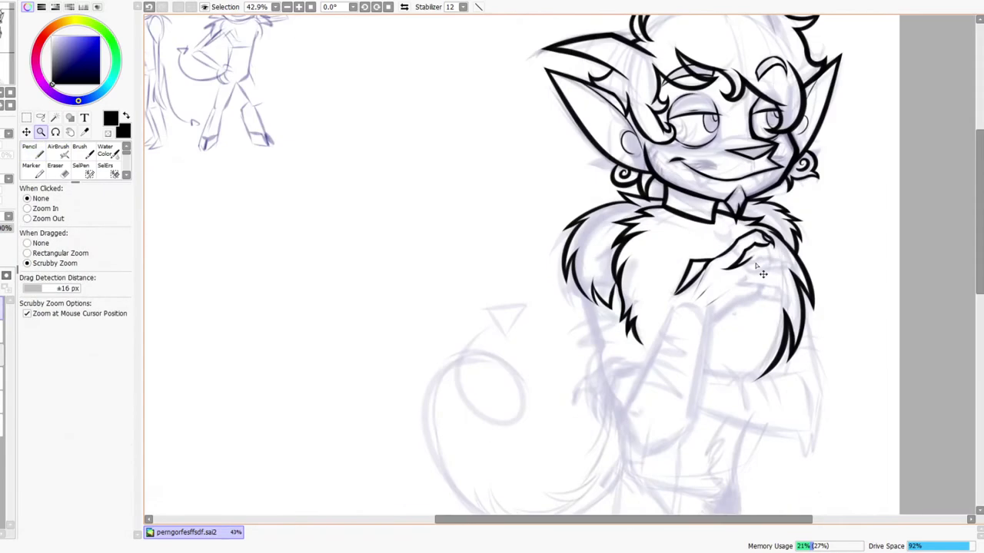
pyautogui.click(404, 7)
pyautogui.moveTo(388, 258); pyautogui.dragTo(443, 270)
pyautogui.moveTo(351, 178); pyautogui.dragTo(435, 242)
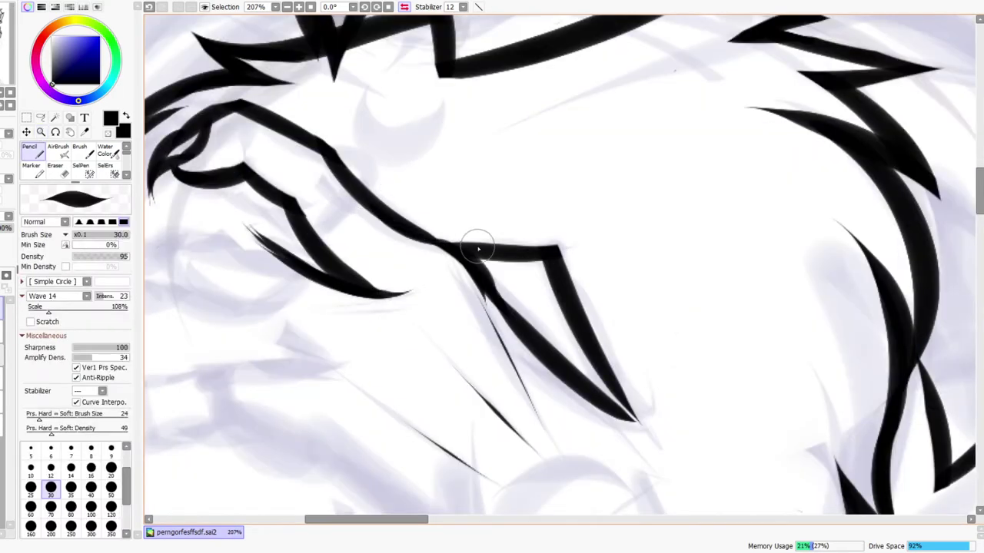
pyautogui.click(403, 7)
pyautogui.moveTo(584, 208); pyautogui.dragTo(228, 179)
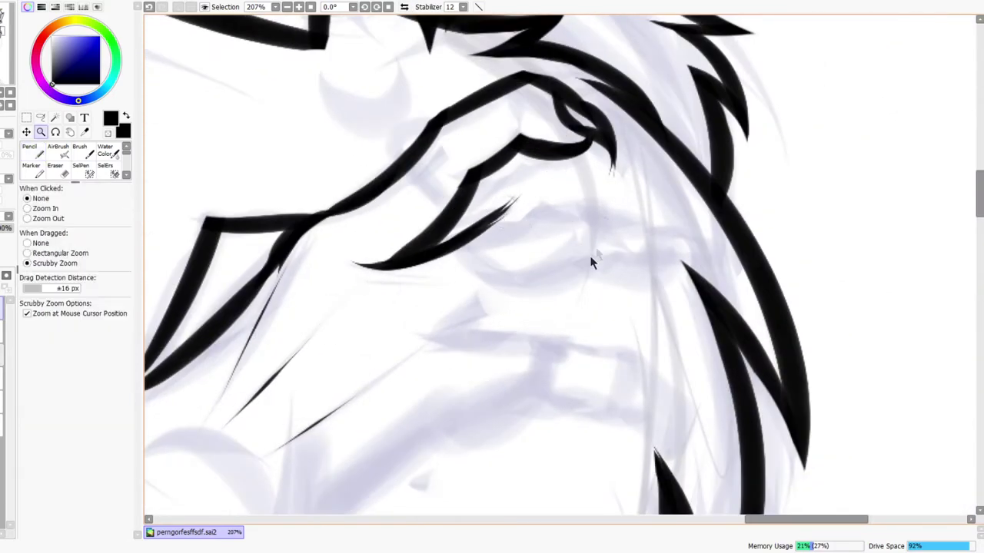
pyautogui.moveTo(590, 259); pyautogui.dragTo(533, 278)
pyautogui.moveTo(578, 250); pyautogui.dragTo(632, 196)
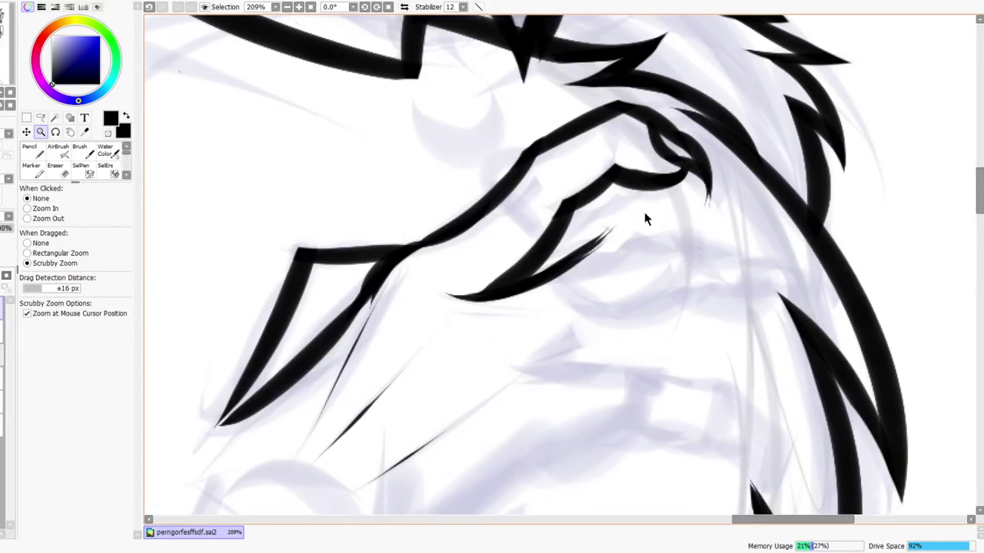
# Ink the second finger's top edge as a long, flatter stroke from the finger gap toward the fur
pyautogui.press('n')
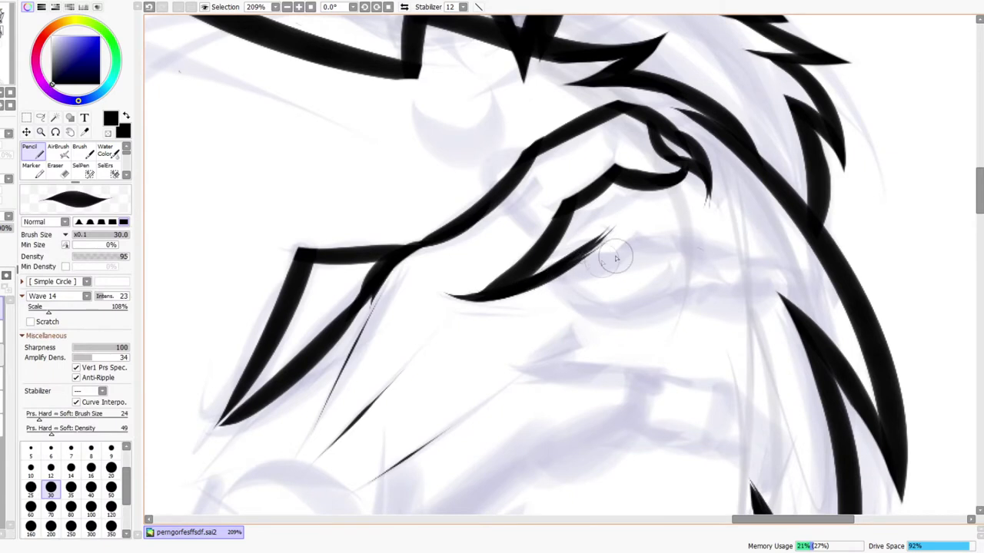
pyautogui.moveTo(539, 283); pyautogui.dragTo(673, 247)
pyautogui.hotkey('ctrl', 'z')
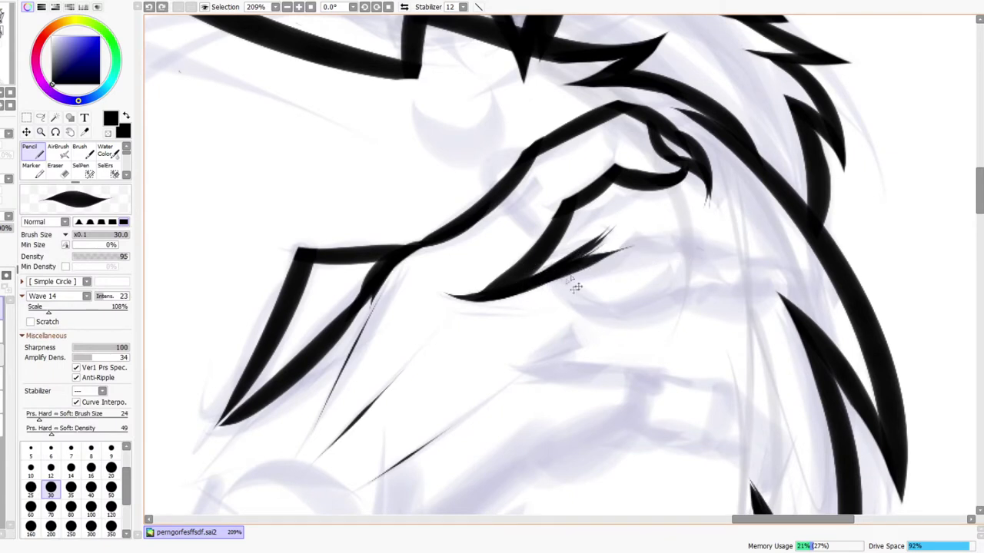
pyautogui.moveTo(549, 284); pyautogui.dragTo(681, 245)
pyautogui.hotkey('ctrl', 'z')
pyautogui.moveTo(545, 281)
pyautogui.mouseDown()
pyautogui.moveTo(625, 249)
pyautogui.moveTo(700, 246)
pyautogui.mouseUp()
pyautogui.hotkey('ctrl', 'z')
pyautogui.moveTo(548, 280); pyautogui.dragTo(694, 247)
# Erase the leftover spikes above the second finger's top edge and touch up the finger gap with the Pencil
pyautogui.press('e')
pyautogui.moveTo(554, 264)
pyautogui.mouseDown()
pyautogui.moveTo(593, 235)
pyautogui.moveTo(540, 274)
pyautogui.mouseUp()
pyautogui.moveTo(624, 243); pyautogui.dragTo(546, 274)
pyautogui.press('n')
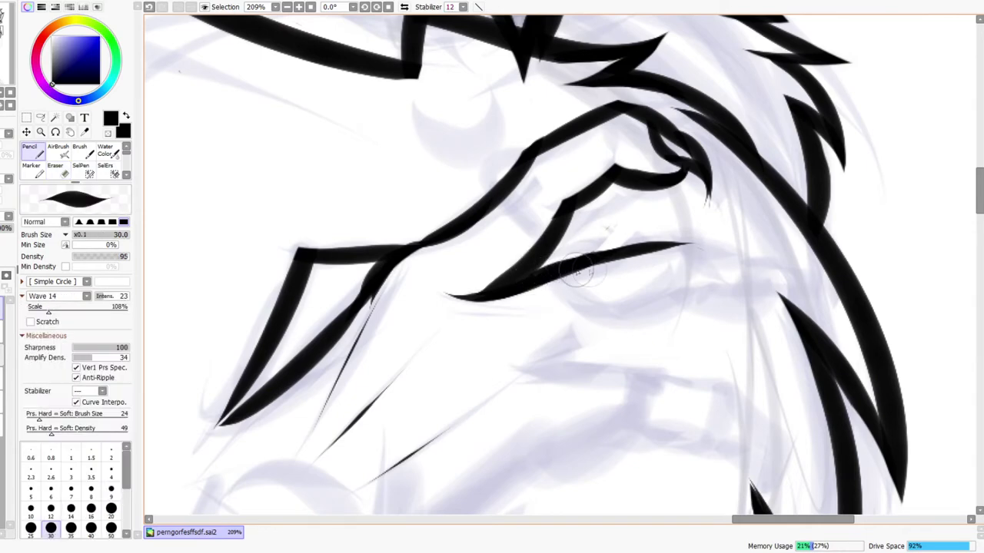
pyautogui.moveTo(544, 274)
pyautogui.mouseDown()
pyautogui.moveTo(624, 247)
pyautogui.moveTo(621, 233)
pyautogui.mouseUp()
# Extend the second finger's top edge with a tapered stroke almost to the fur outline and clean up the joint
pyautogui.hotkey('ctrl', 'space')
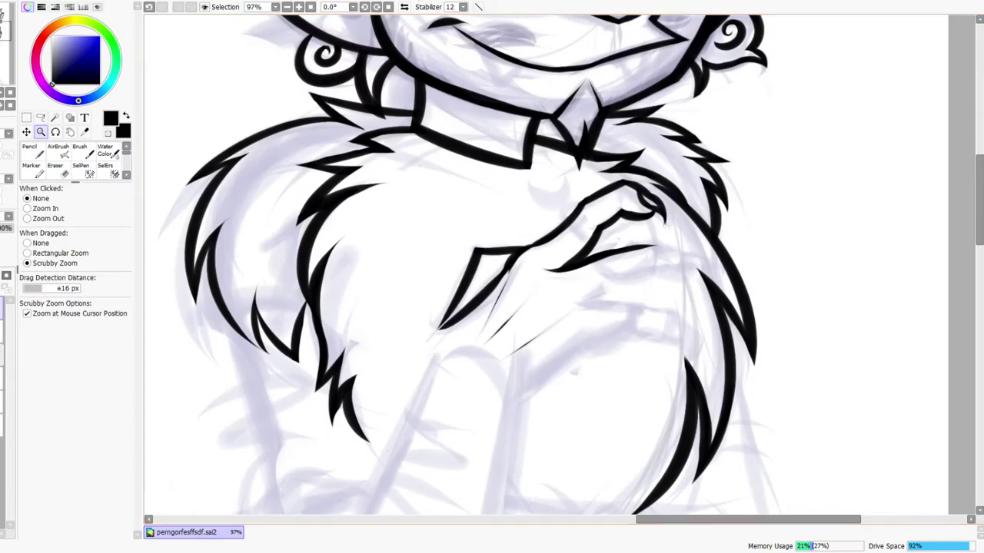
pyautogui.press('h')
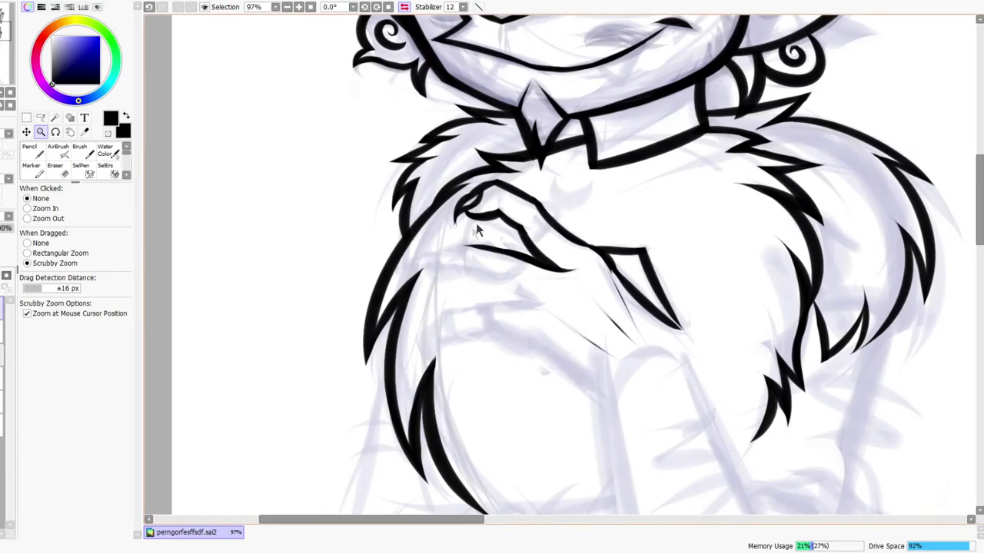
pyautogui.moveTo(473, 228); pyautogui.dragTo(495, 201)
pyautogui.click(406, 7)
pyautogui.press('n')
pyautogui.moveTo(588, 289)
pyautogui.mouseDown()
pyautogui.moveTo(805, 297)
pyautogui.moveTo(655, 282)
pyautogui.moveTo(797, 294)
pyautogui.mouseUp()
pyautogui.hotkey('ctrl', 'z')
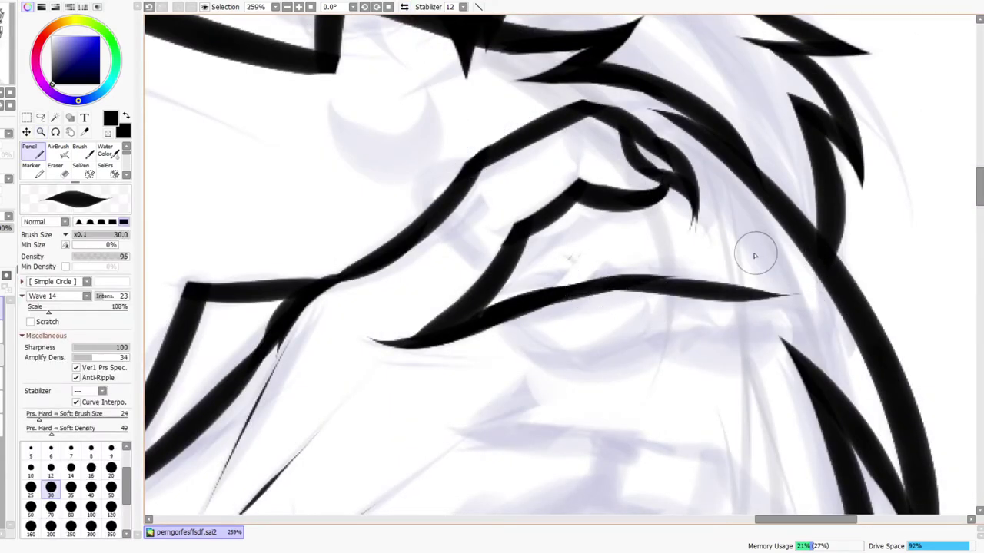
pyautogui.press('e')
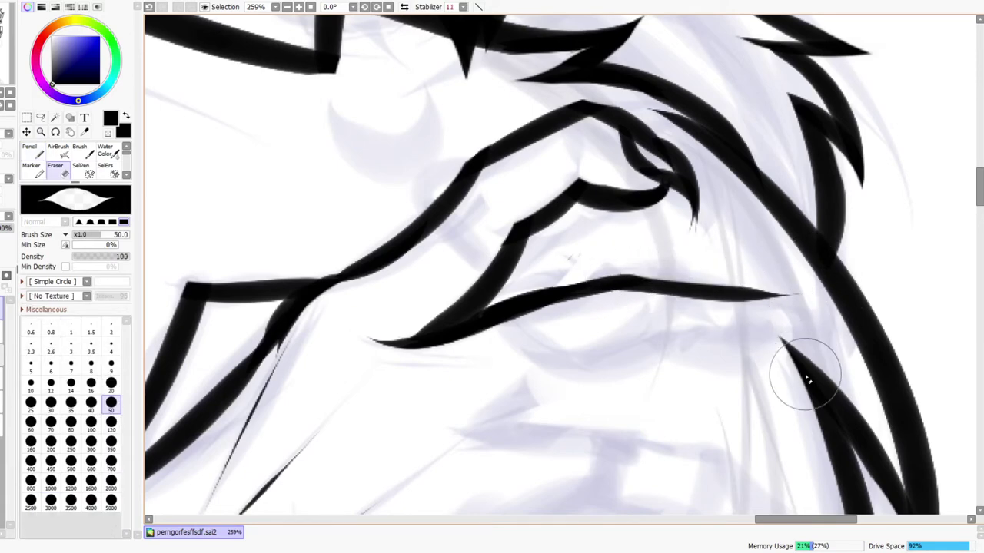
# Ink the second finger's tip as a tapered Pencil stroke curving down from the top edge toward the fur
pyautogui.moveTo(787, 314); pyautogui.dragTo(776, 253)
pyautogui.click(405, 7)
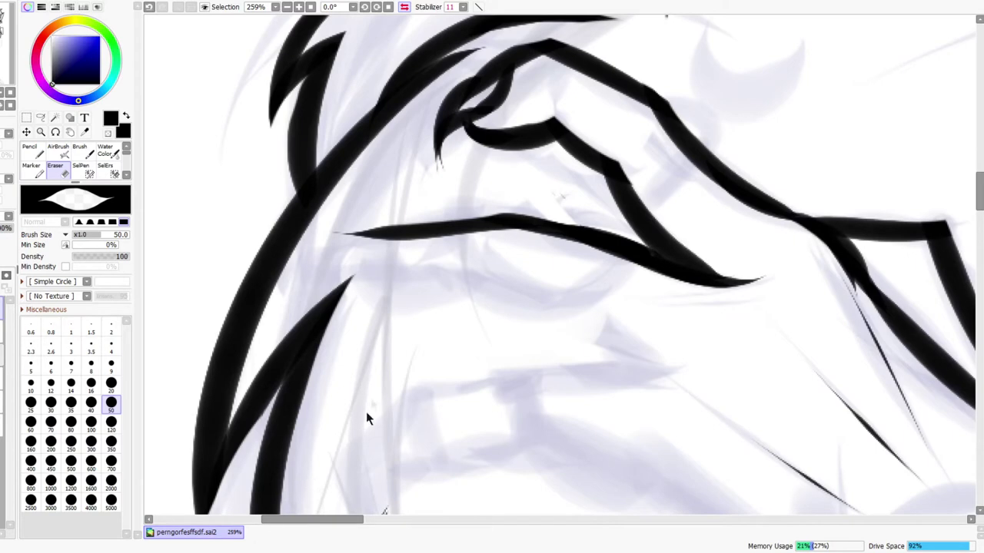
pyautogui.click(405, 7)
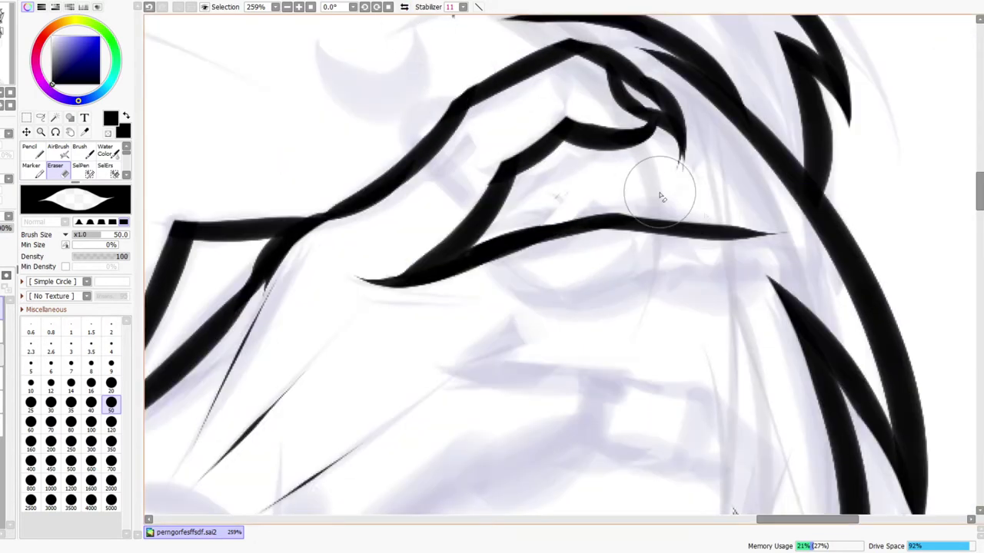
pyautogui.press('n')
pyautogui.moveTo(728, 243); pyautogui.dragTo(821, 289)
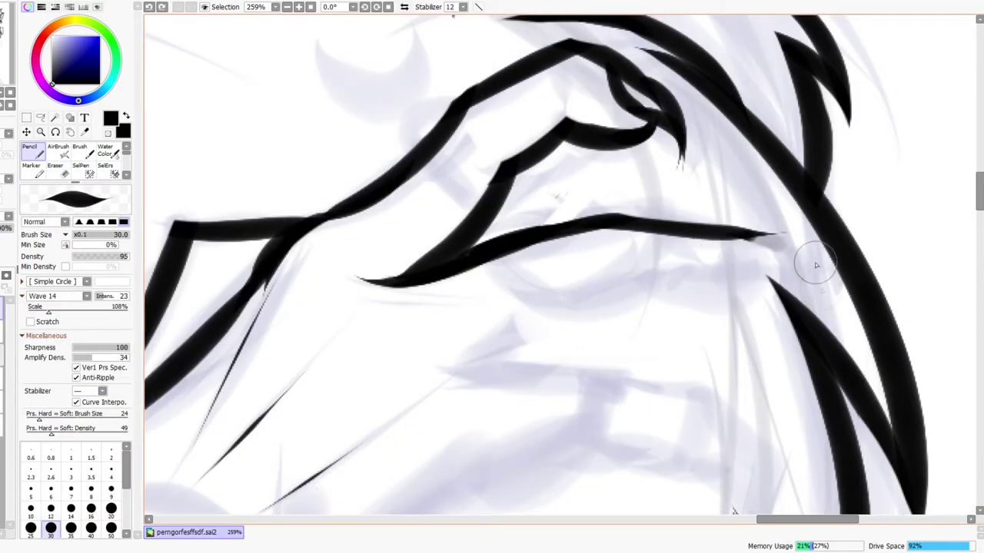
pyautogui.click(404, 6)
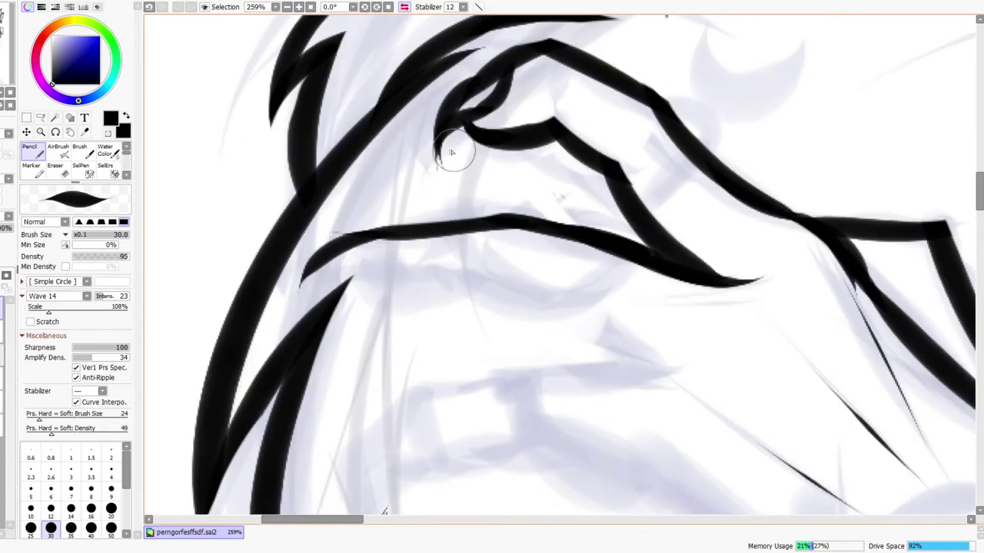
# Erase the stray marks below the first finger's claw with the Eraser at size 20
pyautogui.scroll(2, 451, 152)
pyautogui.press('e')
pyautogui.press('[')
pyautogui.press('[')
pyautogui.press('[')
pyautogui.press('[')
pyautogui.press('[')
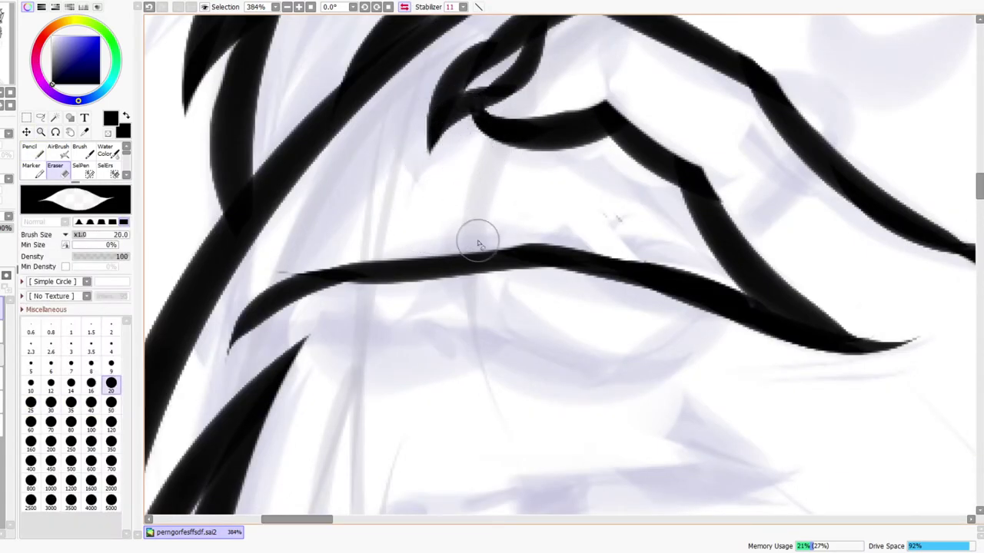
# Try to ink the underside of the second finger's claw with two short curved strokes
pyautogui.hotkey('ctrl', 'space')
pyautogui.moveTo(558, 210); pyautogui.dragTo(521, 250)
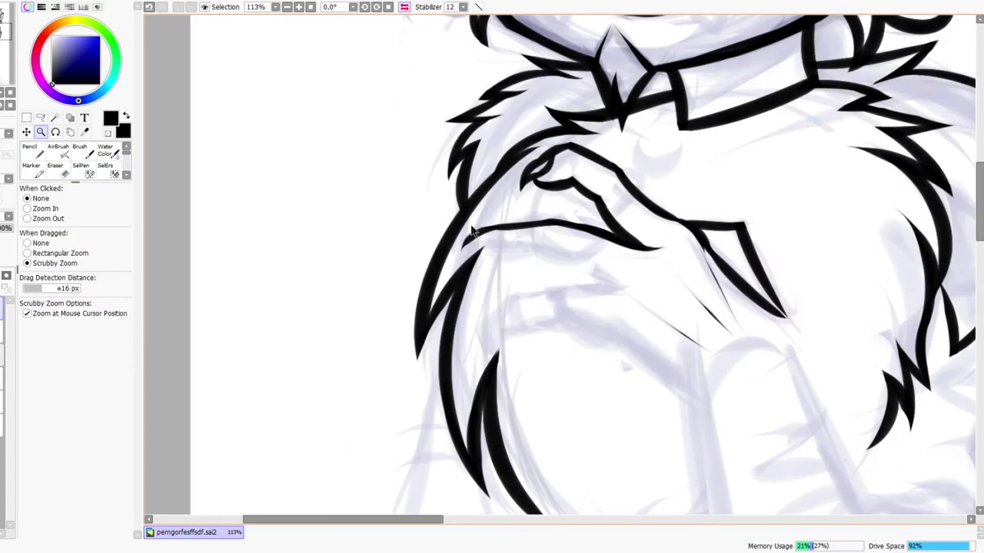
pyautogui.scroll(-8, 544, 160)
pyautogui.scroll(6, 535, 153)
pyautogui.click(412, 6)
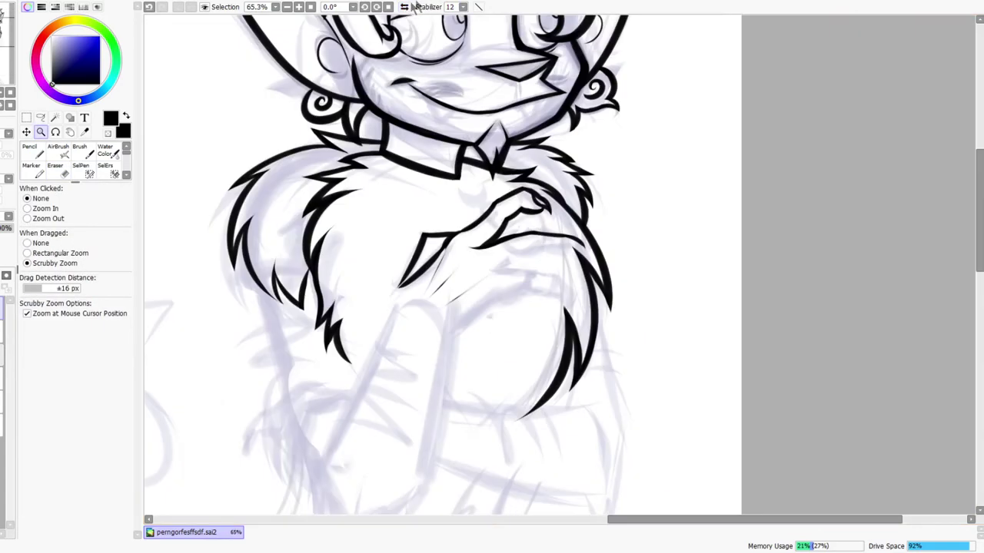
pyautogui.moveTo(587, 233); pyautogui.dragTo(666, 202)
pyautogui.press('n')
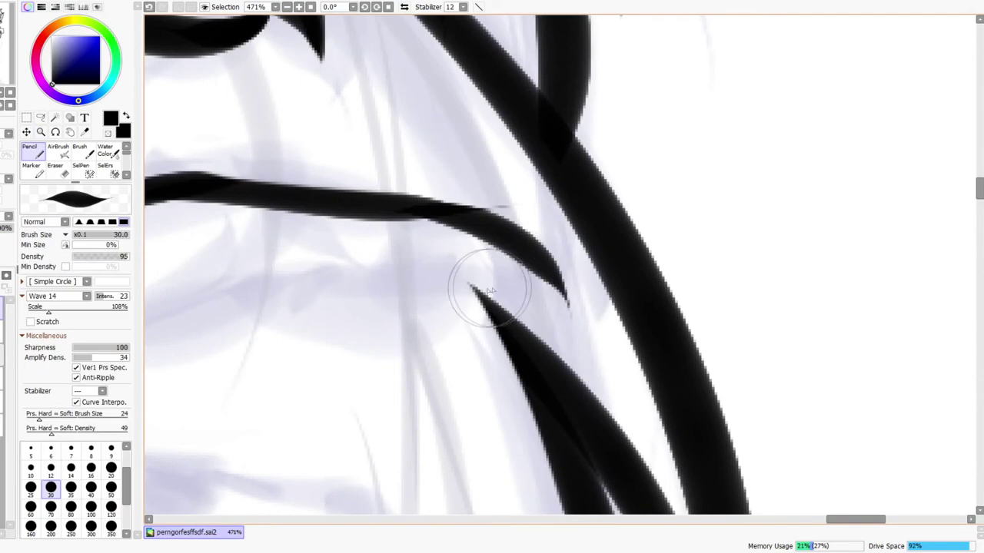
pyautogui.moveTo(459, 290); pyautogui.dragTo(586, 350)
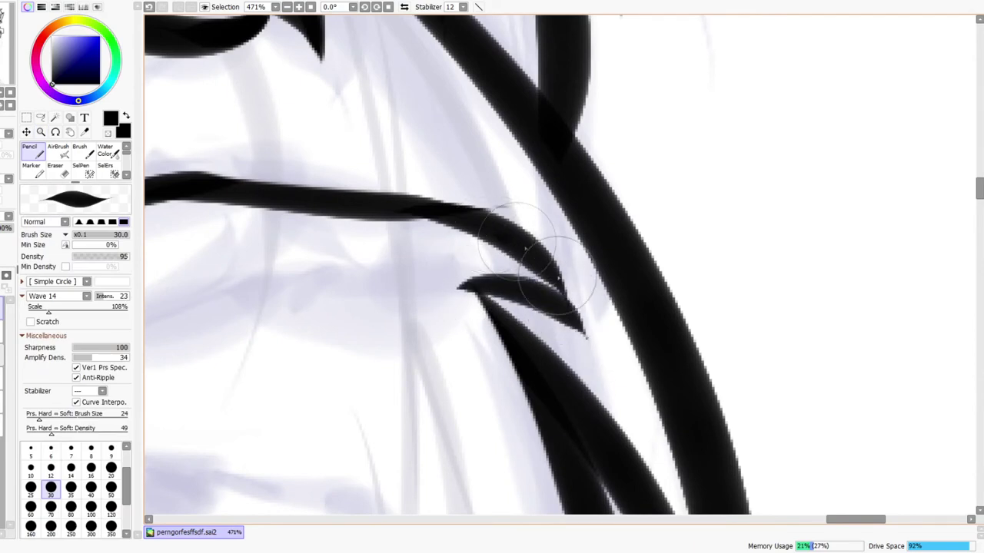
pyautogui.moveTo(522, 239); pyautogui.dragTo(585, 354)
pyautogui.moveTo(334, 307); pyautogui.dragTo(582, 277)
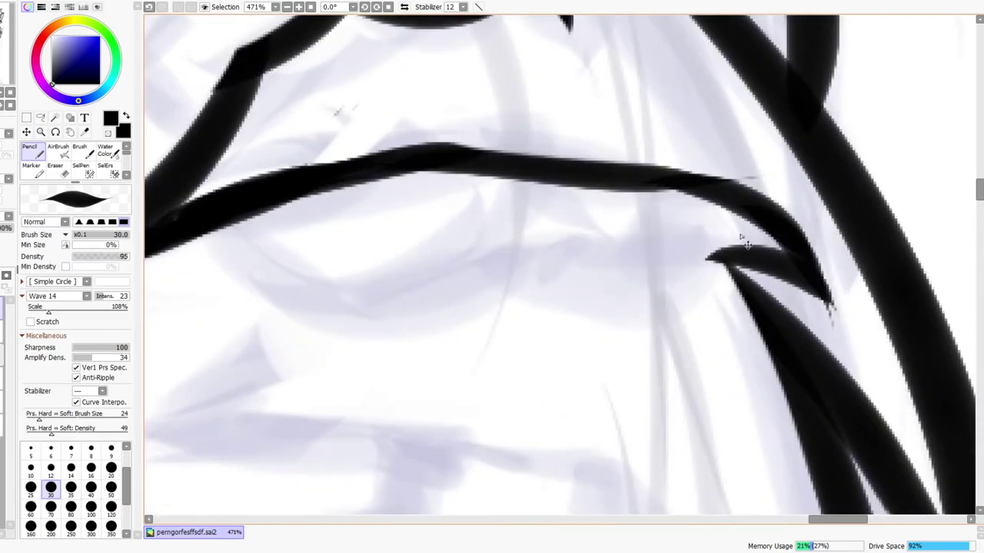
pyautogui.hotkey('ctrl', 'z')
pyautogui.hotkey('ctrl', 'z')
# Ink the underside of the second finger's claw as one short tapered stroke meeting the claw's point
pyautogui.moveTo(696, 252); pyautogui.dragTo(829, 360)
pyautogui.moveTo(733, 214)
pyautogui.mouseDown()
pyautogui.moveTo(789, 248)
pyautogui.moveTo(809, 326)
pyautogui.moveTo(789, 246)
pyautogui.moveTo(750, 208)
pyautogui.moveTo(830, 331)
pyautogui.mouseUp()
pyautogui.hotkey('ctrl', 'z')
# Ink the second finger's fingertip pad as a short, rounded stroke bulging downward behind the claw
pyautogui.moveTo(844, 240); pyautogui.dragTo(819, 206)
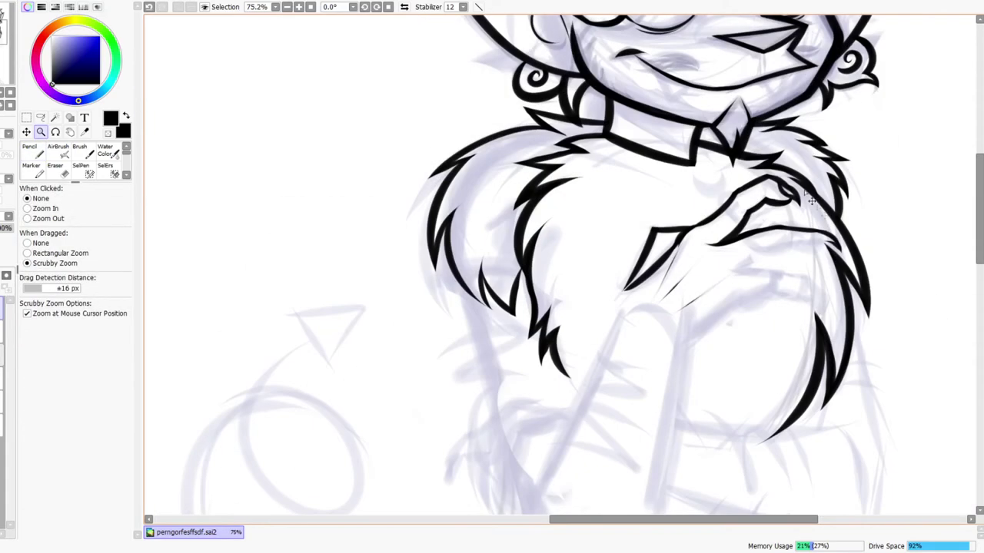
pyautogui.press('h')
pyautogui.scroll(7, 335, 222)
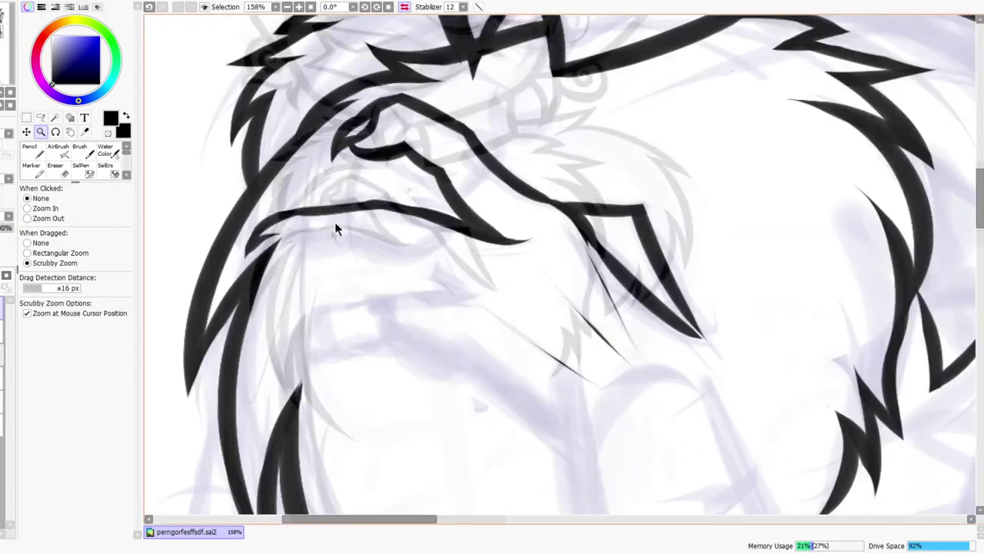
pyautogui.scroll(2, 291, 231)
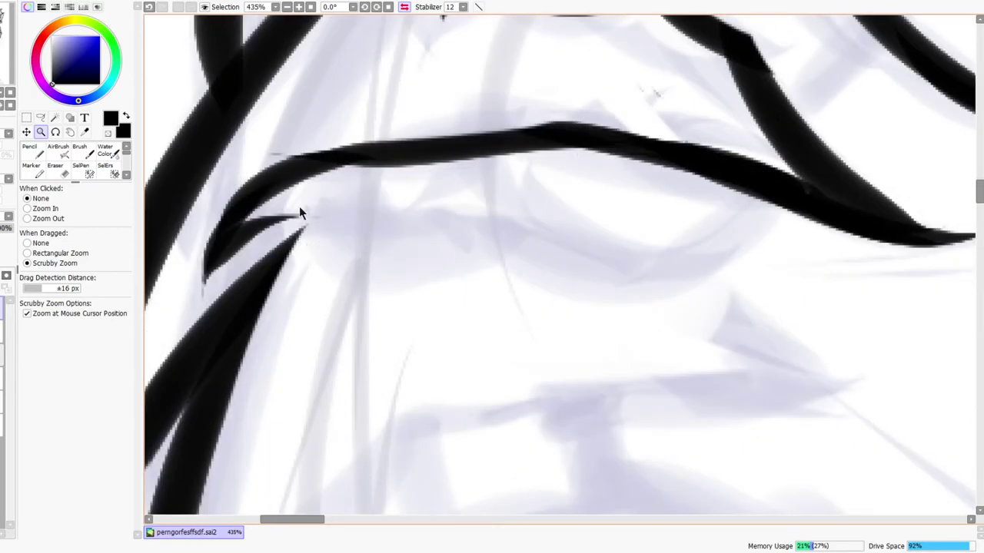
pyautogui.press('n')
pyautogui.moveTo(258, 215); pyautogui.dragTo(362, 249)
pyautogui.hotkey('ctrl', 'z')
pyautogui.moveTo(274, 208); pyautogui.dragTo(433, 193)
pyautogui.hotkey('ctrl', 'z')
pyautogui.moveTo(275, 203)
pyautogui.mouseDown()
pyautogui.moveTo(422, 241)
pyautogui.moveTo(439, 216)
pyautogui.mouseUp()
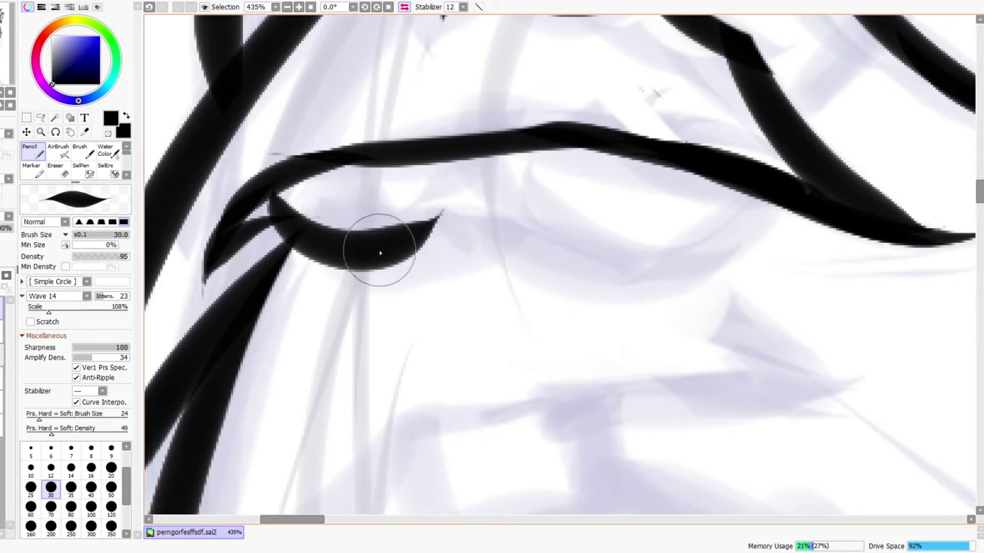
# Extend the second finger's underside from the fingertip pad with a short, nearly flat stroke
pyautogui.moveTo(375, 220); pyautogui.dragTo(534, 243)
pyautogui.hotkey('ctrl', 'z')
pyautogui.moveTo(377, 209); pyautogui.dragTo(589, 214)
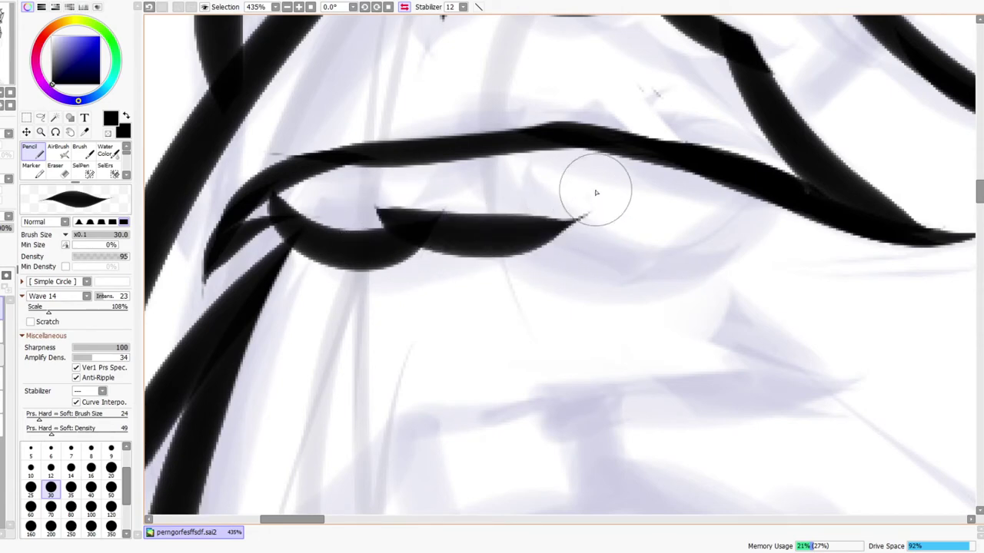
# Try to continue the second finger's underside toward the palm with one downward-sloping stroke
pyautogui.moveTo(500, 204); pyautogui.dragTo(788, 297)
pyautogui.hotkey('ctrl', 'space')
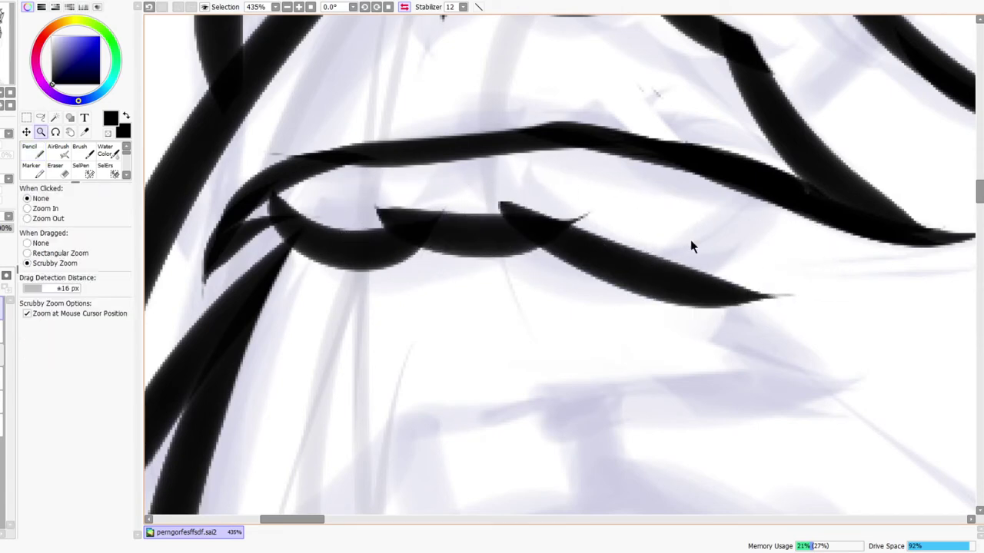
pyautogui.moveTo(690, 240); pyautogui.dragTo(598, 95)
pyautogui.click(405, 7)
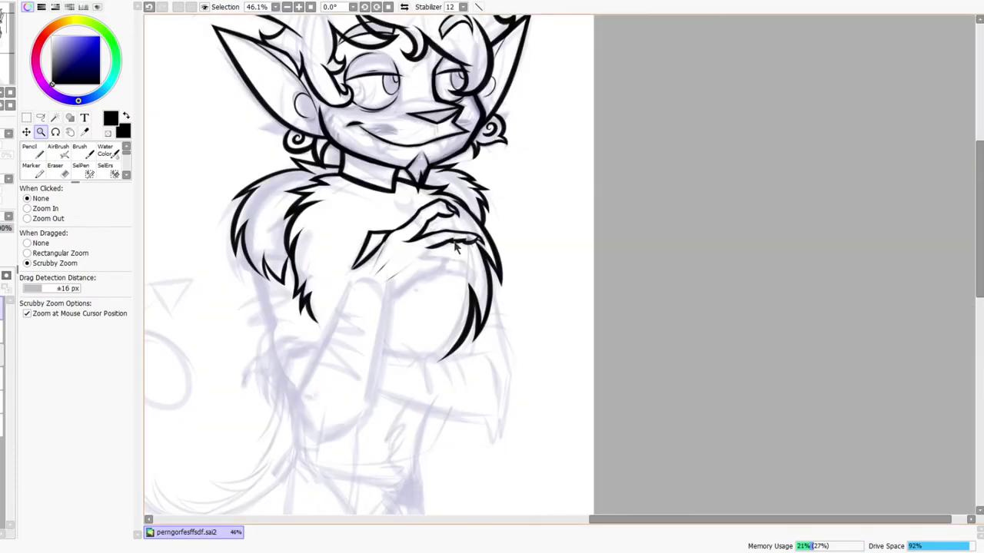
pyautogui.scroll(4, 454, 245)
pyautogui.hotkey('ctrl', 'z')
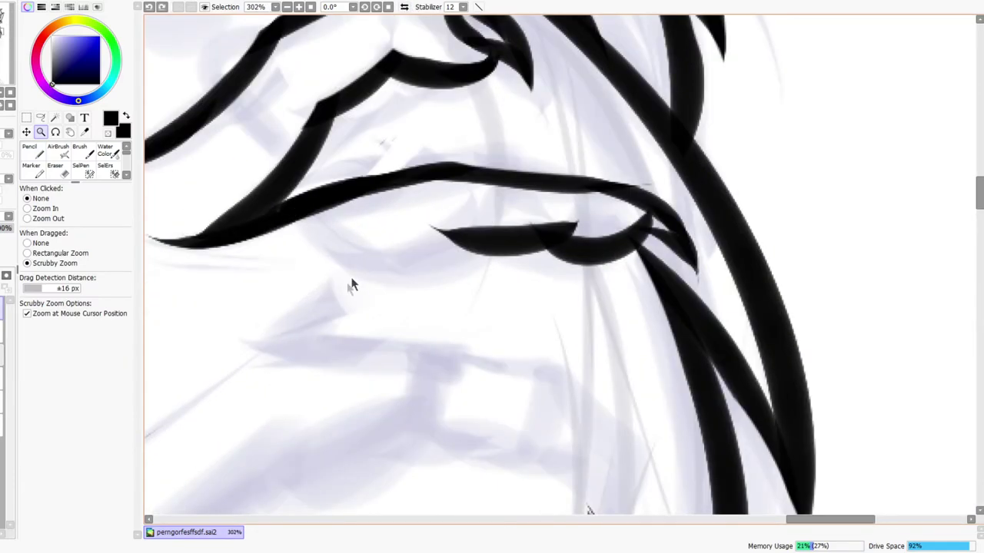
# Ink the rest of the second finger's underside with overlapping strokes from the palm up to the fingertip pad
pyautogui.press('n')
pyautogui.moveTo(286, 302)
pyautogui.mouseDown()
pyautogui.moveTo(409, 258)
pyautogui.moveTo(482, 214)
pyautogui.mouseUp()
pyautogui.moveTo(420, 252)
pyautogui.mouseDown()
pyautogui.moveTo(534, 234)
pyautogui.moveTo(559, 241)
pyautogui.moveTo(624, 165)
pyautogui.mouseUp()
# Examine both inked fingers in zoomed-out, close-up and mirrored views
pyautogui.press('z')
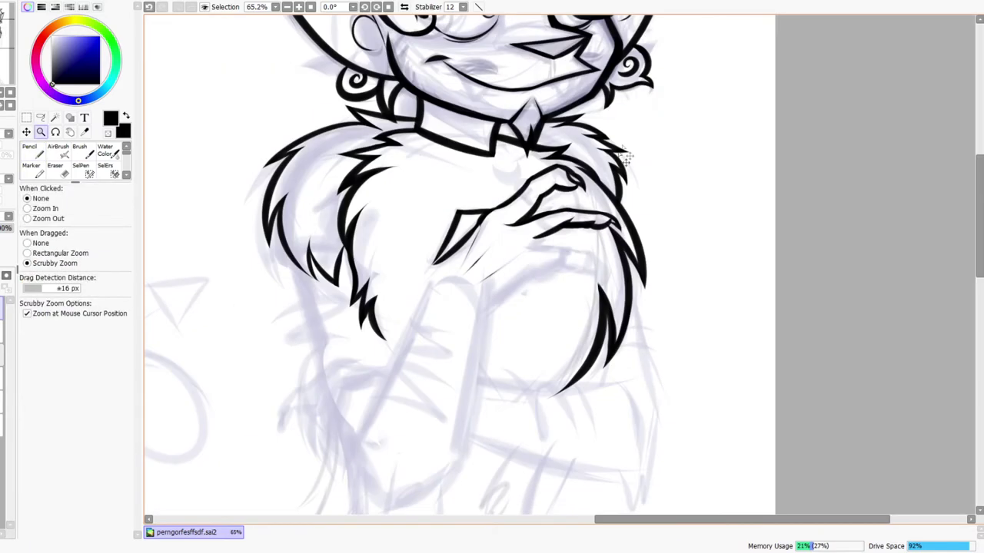
pyautogui.click(404, 8)
pyautogui.scroll(6, 569, 160)
pyautogui.press('n')
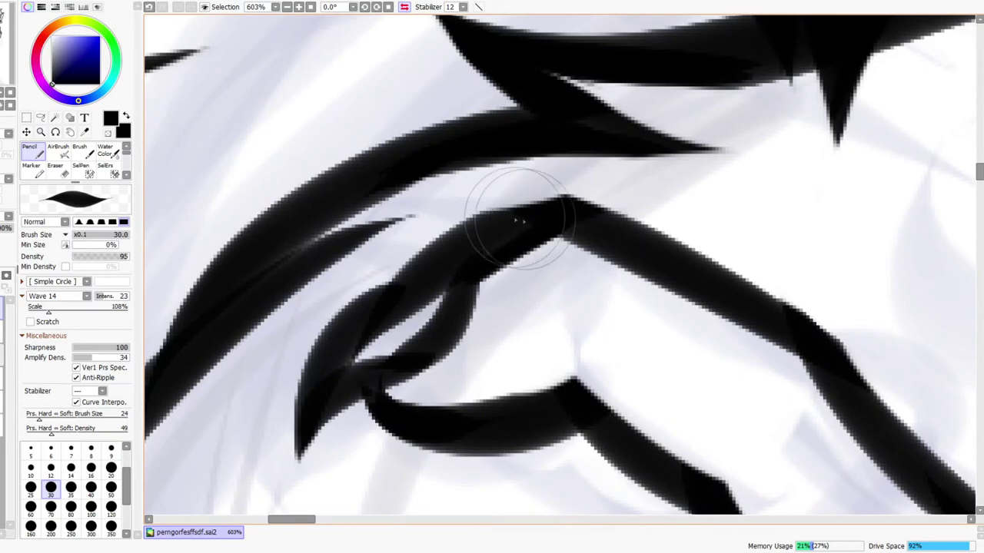
pyautogui.press('z')
pyautogui.scroll(-5, 554, 207)
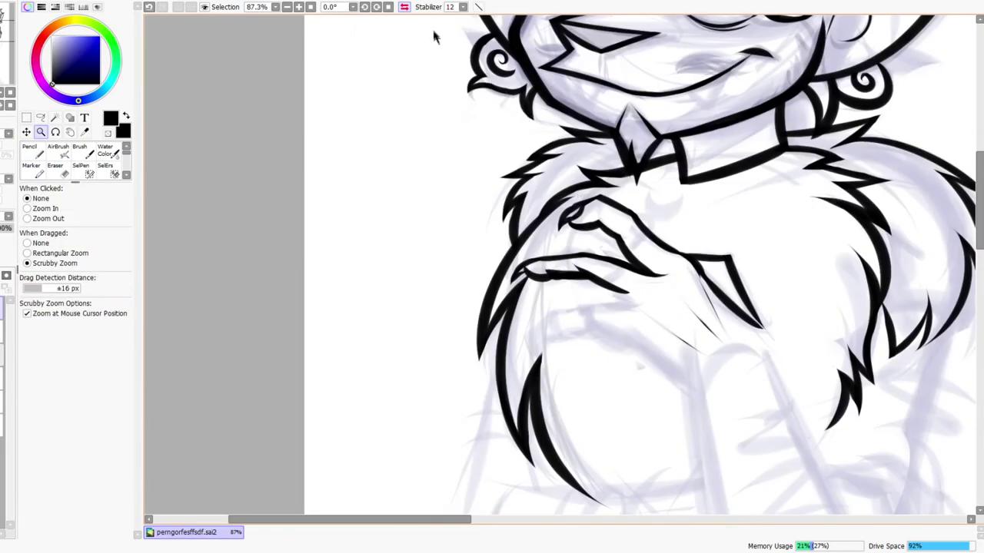
pyautogui.click(406, 8)
pyautogui.moveTo(588, 242); pyautogui.dragTo(549, 246)
pyautogui.moveTo(486, 273); pyautogui.dragTo(461, 270)
# Smooth the second finger's top edge with a Pencil stroke from the knuckle toward the fingertip
pyautogui.press('n')
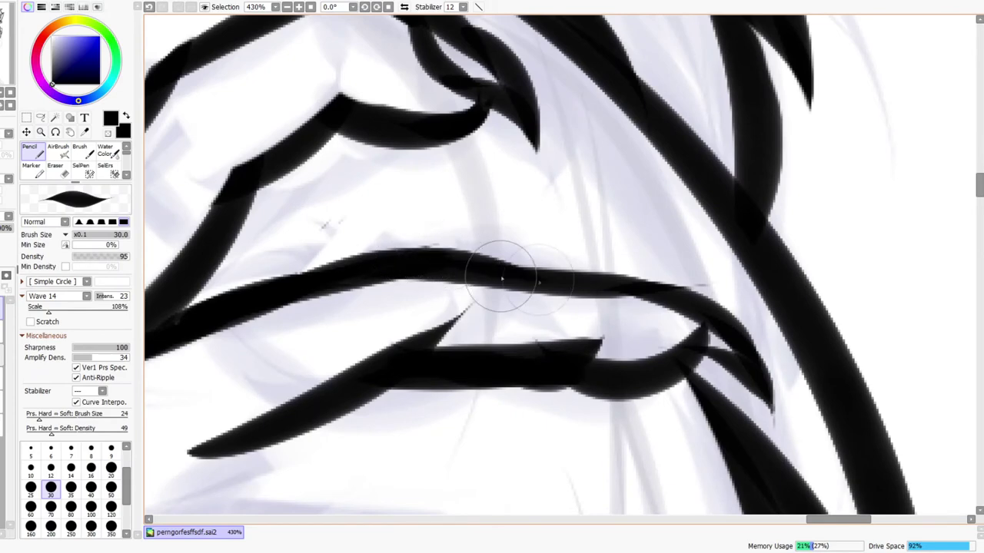
pyautogui.moveTo(419, 255); pyautogui.dragTo(684, 279)
pyautogui.press('z')
pyautogui.scroll(-7, 451, 138)
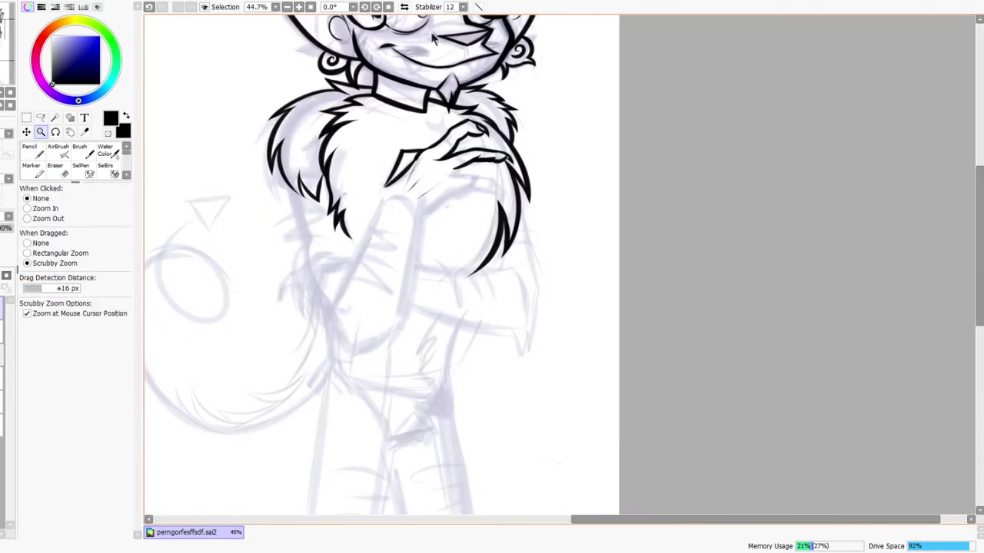
pyautogui.click(403, 7)
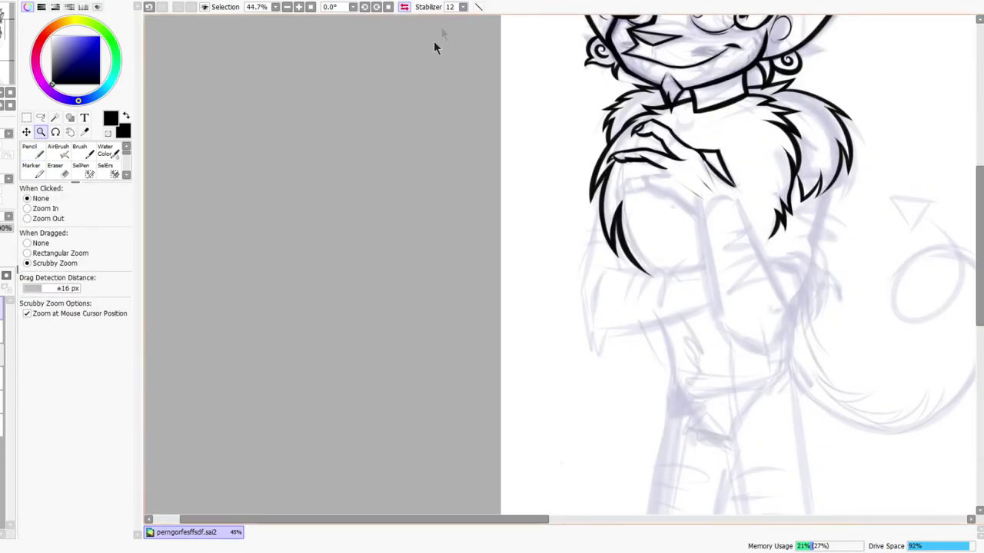
# Erase the spike sticking up from the bend in the second finger's underside
pyautogui.moveTo(644, 152)
pyautogui.mouseDown()
pyautogui.moveTo(608, 231)
pyautogui.moveTo(503, 215)
pyautogui.moveTo(711, 223)
pyautogui.mouseUp()
pyautogui.press('e')
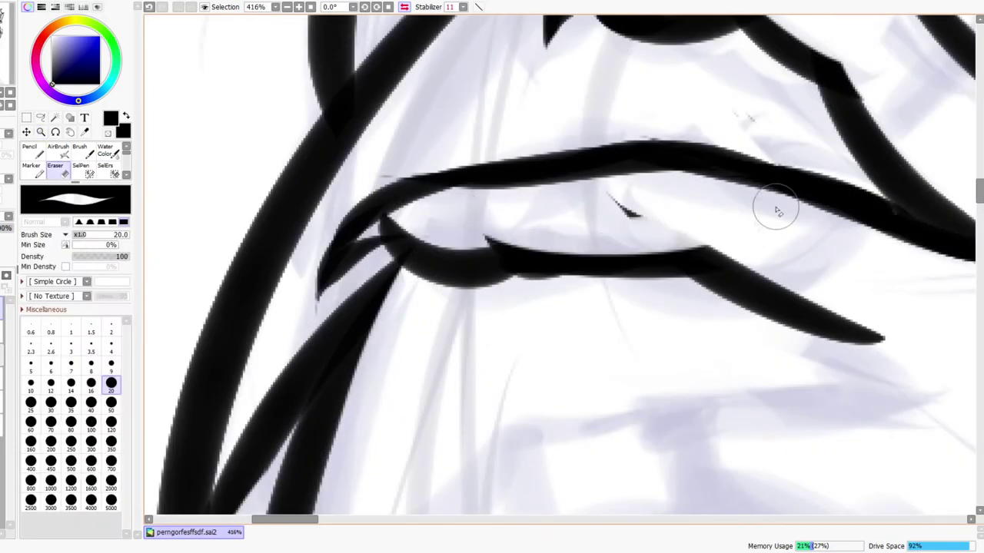
pyautogui.hotkey('ctrl', 'z')
pyautogui.moveTo(483, 222); pyautogui.dragTo(621, 219)
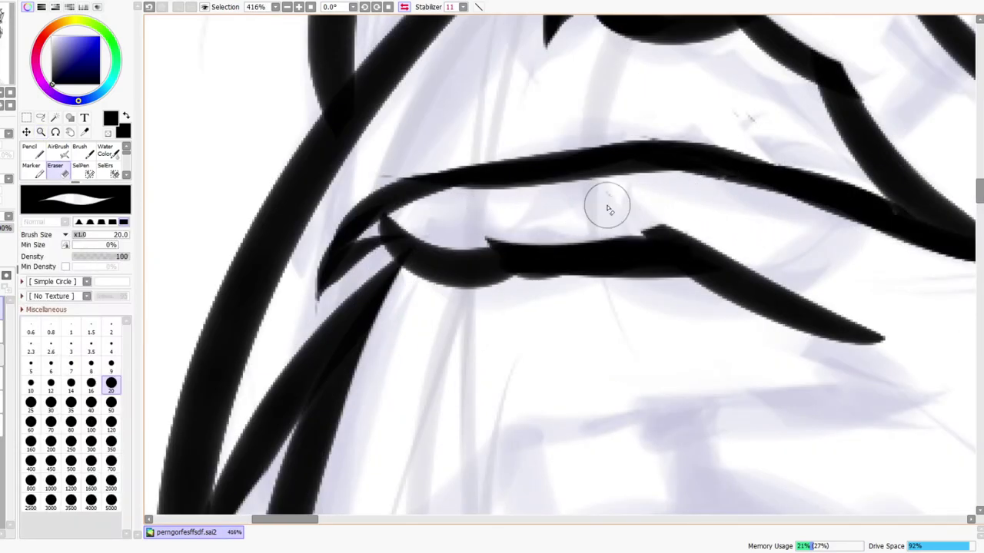
# Ink the nail's base line inside the second fingertip, running from the top edge down to the claw's underside
pyautogui.press('z')
pyautogui.scroll(-5, 684, 254)
pyautogui.hscroll(3, 403, 79)
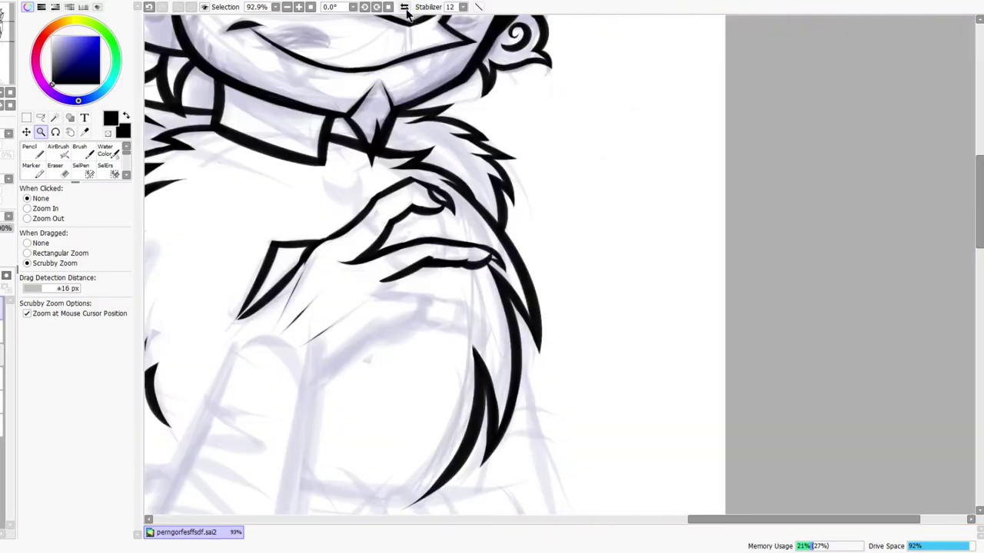
pyautogui.scroll(5, 538, 231)
pyautogui.press('n')
pyautogui.moveTo(422, 240)
pyautogui.mouseDown()
pyautogui.moveTo(431, 287)
pyautogui.moveTo(514, 284)
pyautogui.mouseUp()
pyautogui.moveTo(425, 244); pyautogui.dragTo(513, 285)
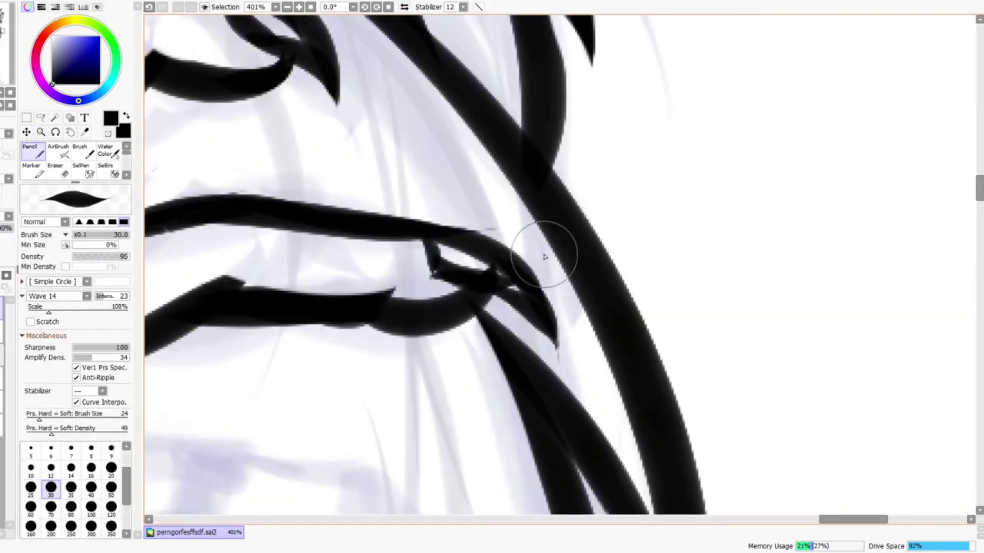
pyautogui.hotkey('ctrl', 'z')
pyautogui.moveTo(436, 274)
pyautogui.mouseDown()
pyautogui.moveTo(498, 284)
pyautogui.moveTo(527, 237)
pyautogui.moveTo(530, 201)
pyautogui.mouseUp()
pyautogui.hotkey('ctrl', 'space')
# Erase inside and below the second finger's claw to open up the nail and thin its outlines
pyautogui.press('e')
pyautogui.moveTo(411, 176)
pyautogui.mouseDown()
pyautogui.moveTo(468, 225)
pyautogui.moveTo(483, 216)
pyautogui.moveTo(433, 213)
pyautogui.moveTo(419, 176)
pyautogui.moveTo(413, 206)
pyautogui.moveTo(467, 236)
pyautogui.mouseUp()
pyautogui.hotkey('ctrl', 'z')
pyautogui.moveTo(524, 208)
pyautogui.mouseDown()
pyautogui.moveTo(585, 242)
pyautogui.moveTo(570, 228)
pyautogui.mouseUp()
pyautogui.moveTo(464, 177); pyautogui.dragTo(659, 331)
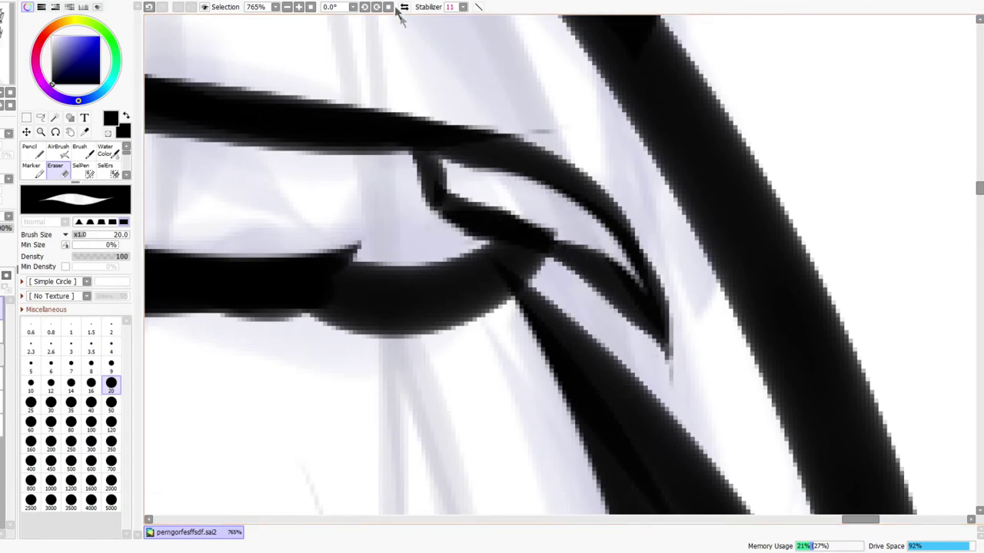
# Redraw the claw's upper outline with a smooth Pencil stroke from its point to the nail's base
pyautogui.click(406, 8)
pyautogui.press('n')
pyautogui.moveTo(466, 329)
pyautogui.mouseDown()
pyautogui.moveTo(484, 296)
pyautogui.moveTo(650, 222)
pyautogui.moveTo(676, 167)
pyautogui.mouseUp()
pyautogui.hotkey('ctrl', 'space')
pyautogui.scroll(5, 673, 162)
pyautogui.press('n')
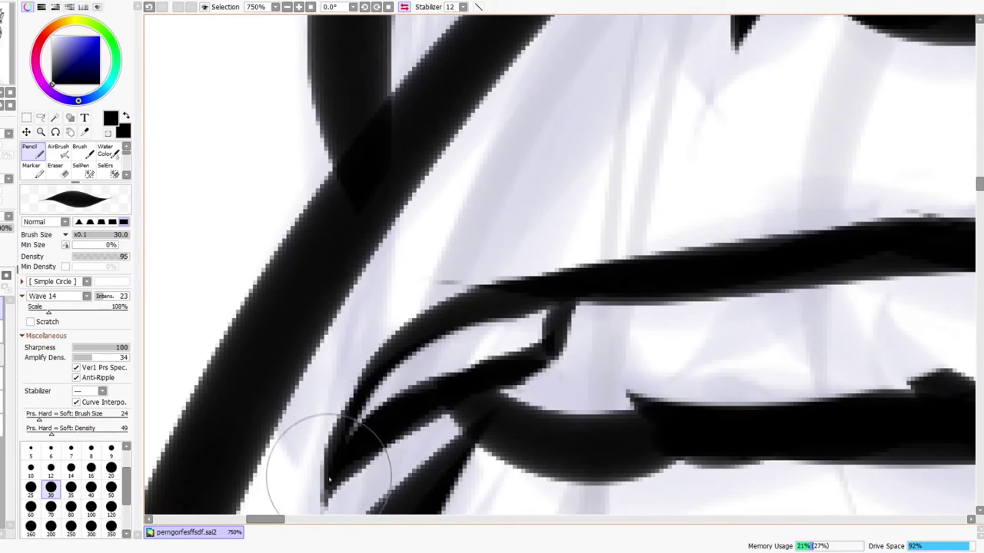
pyautogui.hotkey('ctrl', 'z')
pyautogui.moveTo(337, 458)
pyautogui.mouseDown()
pyautogui.moveTo(494, 306)
pyautogui.moveTo(562, 306)
pyautogui.mouseUp()
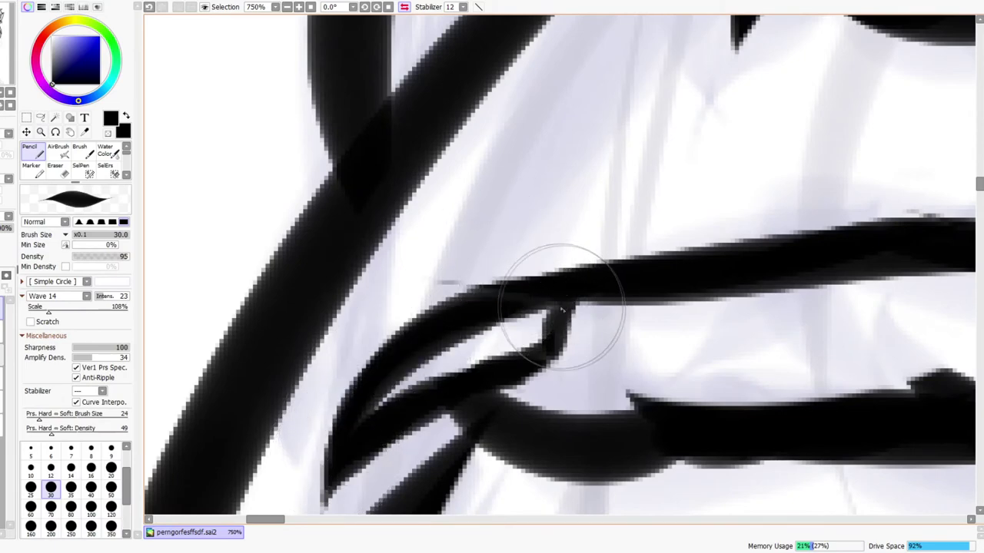
# Touch up the second fingertip's line work with a short Pencil stroke
pyautogui.press('z')
pyautogui.scroll(-6, 501, 248)
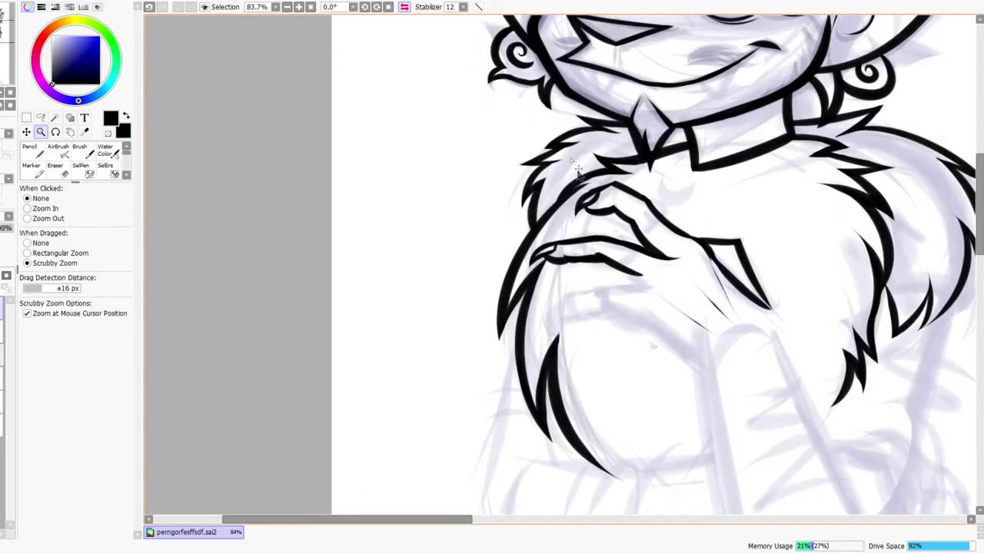
pyautogui.scroll(-2, 577, 165)
pyautogui.scroll(8, 549, 299)
pyautogui.press('n')
pyautogui.moveTo(486, 388); pyautogui.dragTo(504, 359)
# Thicken the lower outline of the second fingertip with a curved Pencil stroke running to the claw's base
pyautogui.press('z')
pyautogui.moveTo(569, 317); pyautogui.dragTo(512, 372)
pyautogui.click(404, 7)
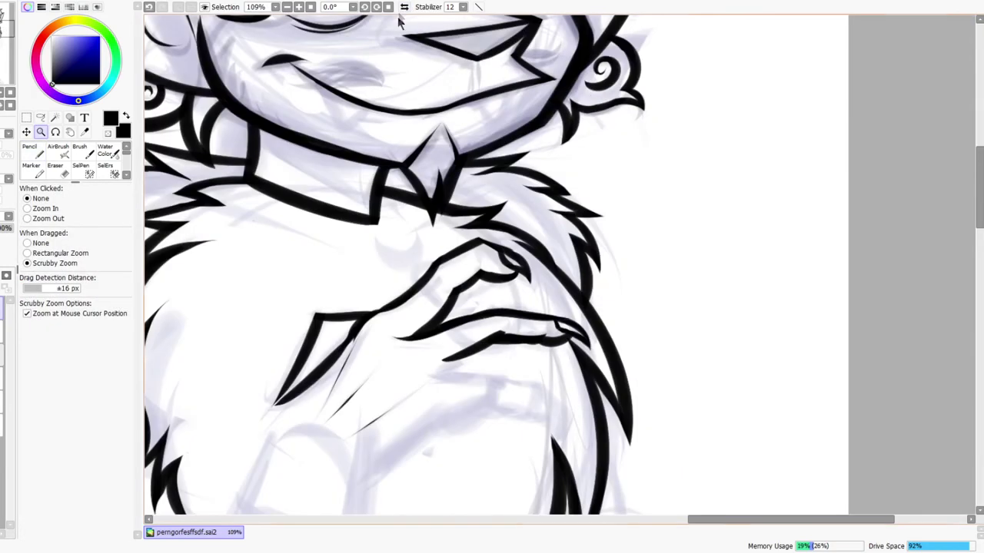
pyautogui.scroll(-4, 508, 342)
pyautogui.moveTo(492, 408); pyautogui.dragTo(522, 328)
pyautogui.scroll(7, 534, 252)
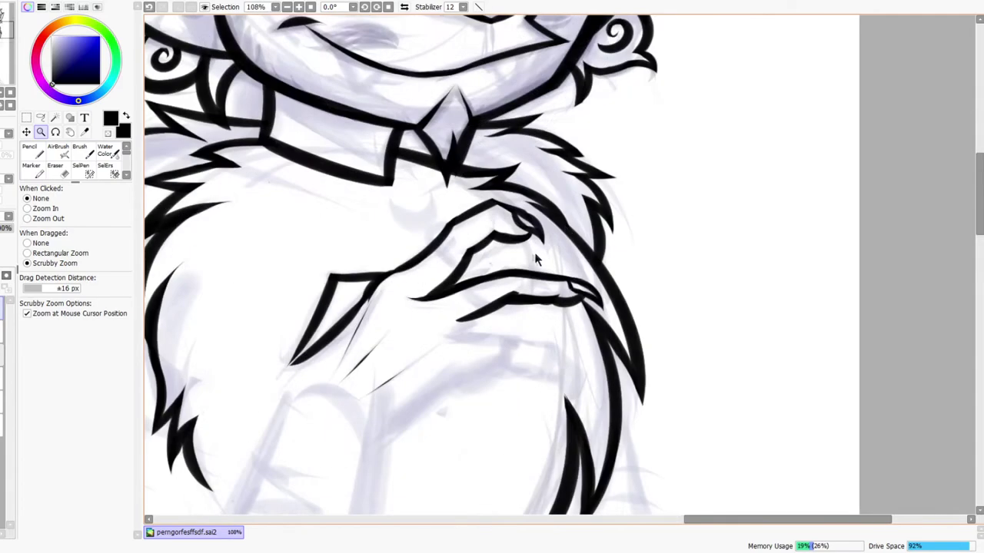
pyautogui.press('e')
pyautogui.press('n')
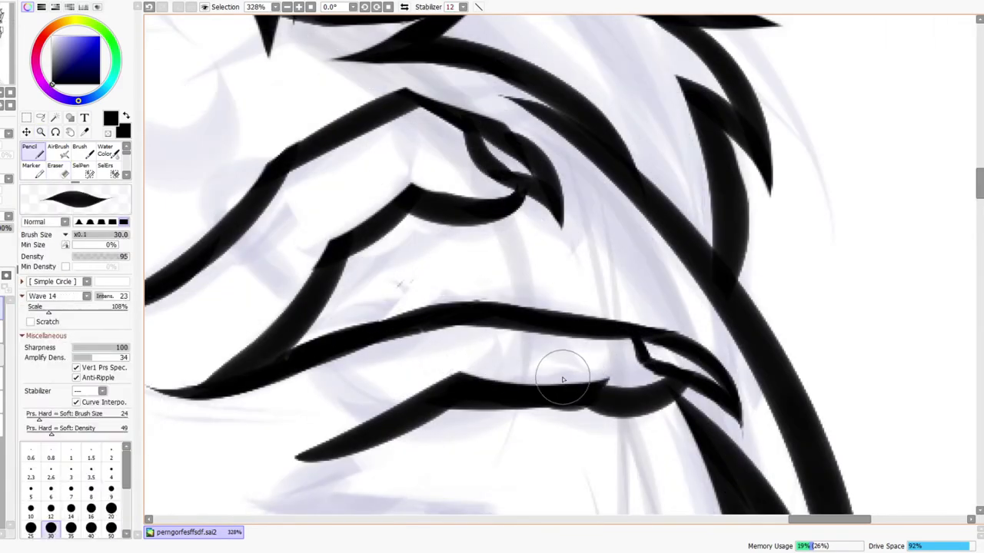
pyautogui.moveTo(570, 397); pyautogui.dragTo(689, 375)
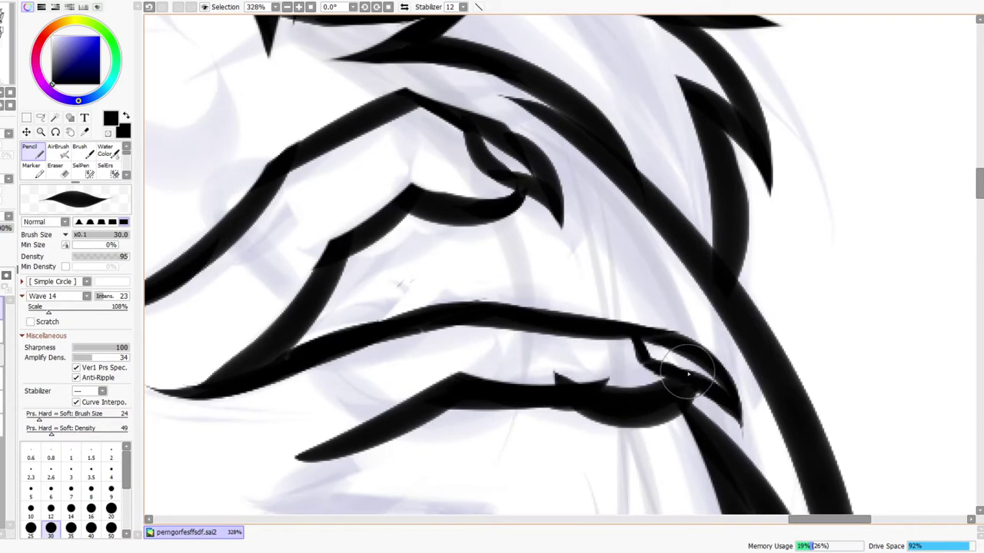
# Erase the spikes along the upper edge of the second finger's lower outline and smooth it with a Pencil stroke
pyautogui.press('e')
pyautogui.moveTo(591, 428); pyautogui.dragTo(685, 399)
pyautogui.hotkey('ctrl', 'z')
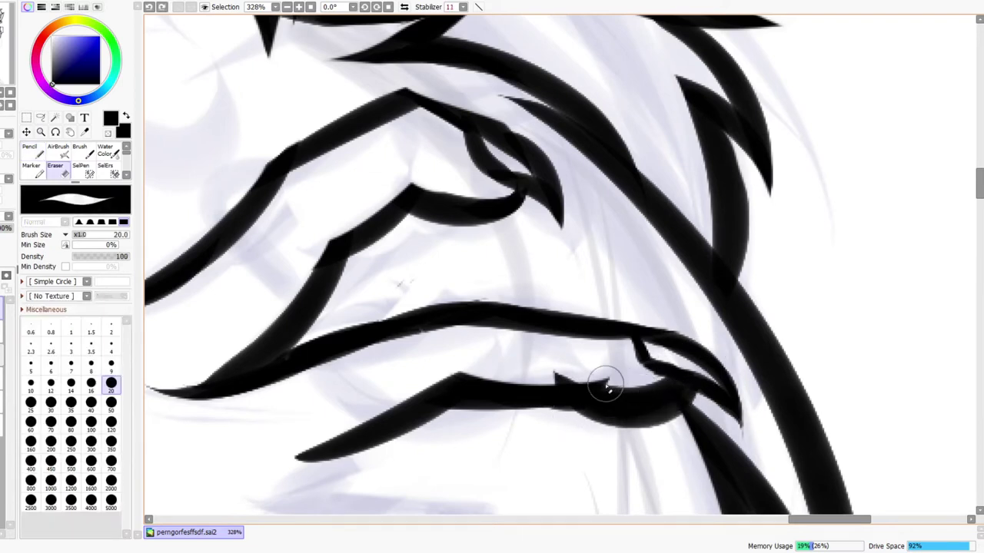
pyautogui.moveTo(592, 375); pyautogui.dragTo(672, 380)
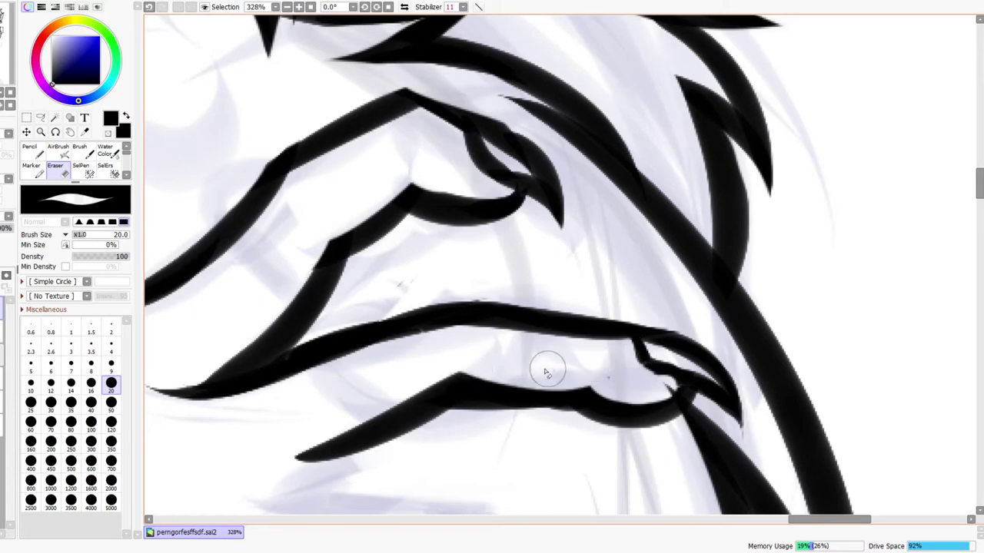
pyautogui.press('n')
pyautogui.moveTo(457, 395)
pyautogui.mouseDown()
pyautogui.moveTo(584, 395)
pyautogui.moveTo(619, 407)
pyautogui.mouseUp()
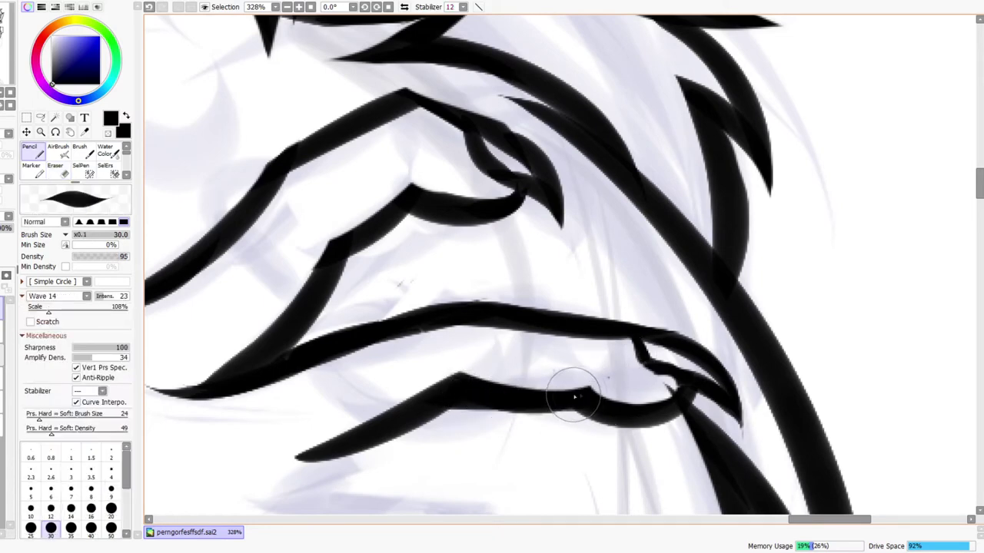
# Ink a slight knuckle bump on the second finger's upper outline behind the nail and erase the excess inside the finger
pyautogui.press('z')
pyautogui.moveTo(656, 369); pyautogui.dragTo(659, 355)
pyautogui.click(405, 7)
pyautogui.moveTo(491, 372); pyautogui.dragTo(473, 335)
pyautogui.press('n')
pyautogui.moveTo(362, 295)
pyautogui.mouseDown()
pyautogui.moveTo(490, 248)
pyautogui.moveTo(440, 256)
pyautogui.moveTo(466, 219)
pyautogui.moveTo(611, 246)
pyautogui.mouseUp()
pyautogui.press('e')
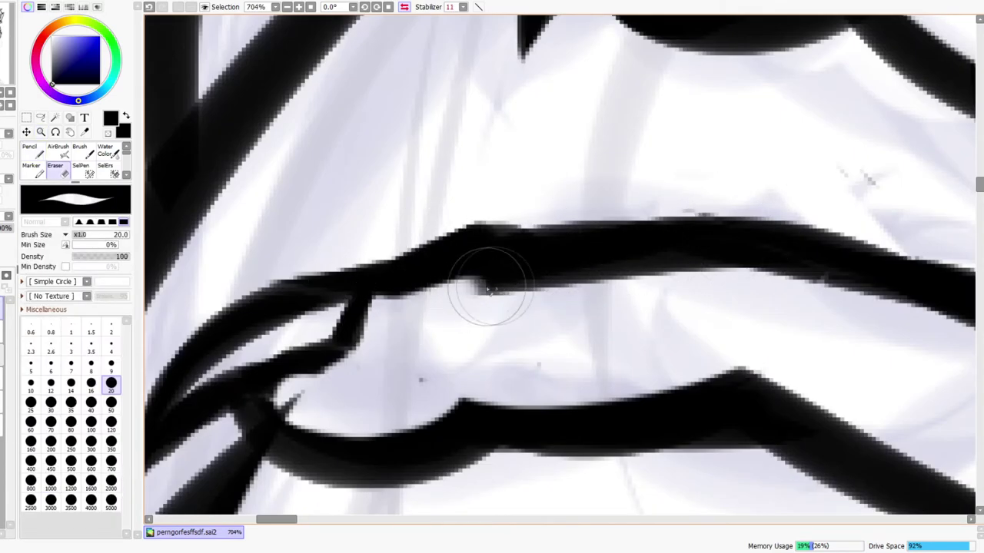
# Erase along the inner edge of the second finger's upper outline to even out its thickness
pyautogui.press('z')
pyautogui.moveTo(791, 296); pyautogui.dragTo(696, 221)
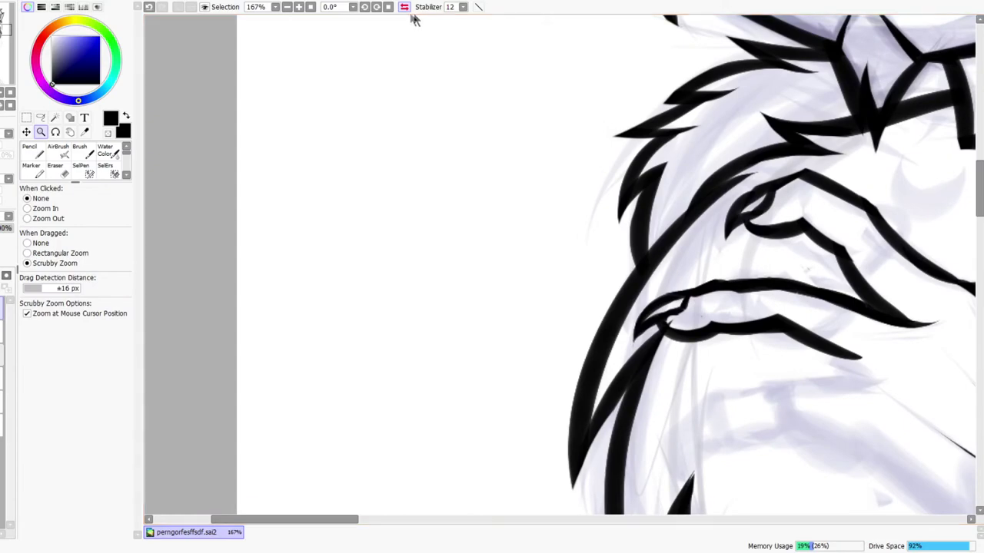
pyautogui.click(405, 7)
pyautogui.moveTo(381, 258); pyautogui.dragTo(402, 314)
pyautogui.moveTo(372, 396); pyautogui.dragTo(642, 388)
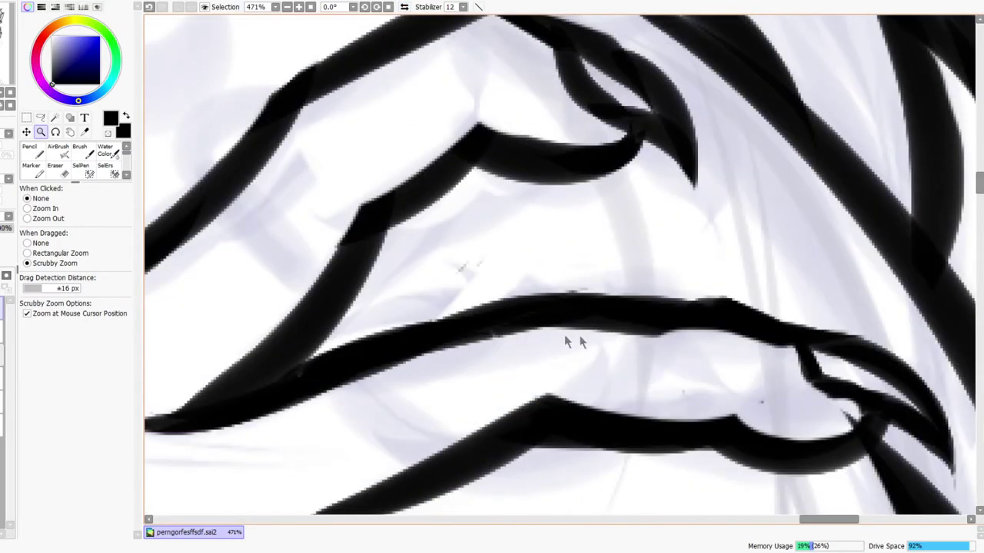
pyautogui.press('b')
pyautogui.press('e')
pyautogui.moveTo(570, 341); pyautogui.dragTo(659, 343)
# Smooth the second finger's lower outline from the knuckle to the fingertip with a Pencil stroke
pyautogui.press('z')
pyautogui.moveTo(723, 354)
pyautogui.mouseDown()
pyautogui.moveTo(716, 364)
pyautogui.moveTo(801, 263)
pyautogui.mouseUp()
pyautogui.moveTo(759, 296); pyautogui.dragTo(681, 429)
pyautogui.press('n')
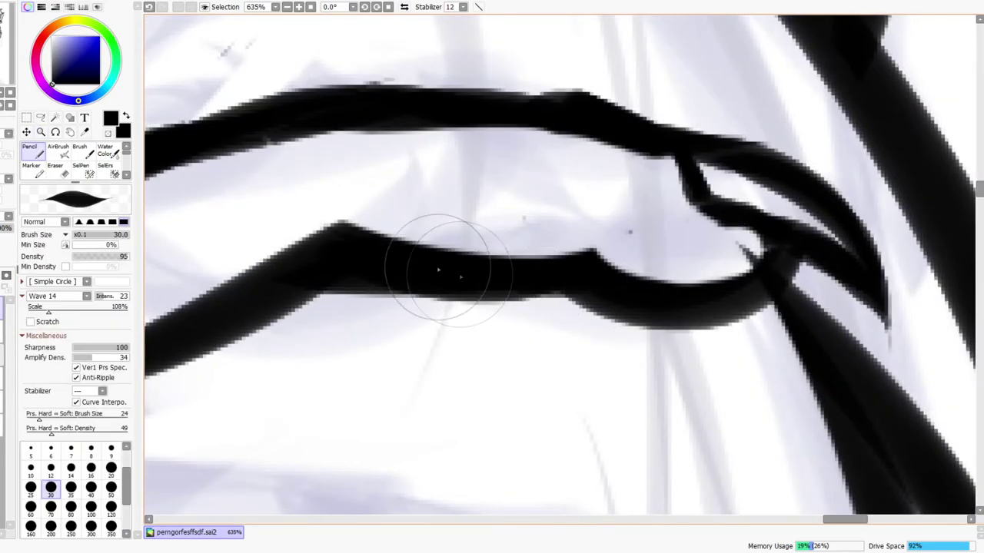
pyautogui.moveTo(412, 250)
pyautogui.mouseDown()
pyautogui.moveTo(582, 259)
pyautogui.moveTo(740, 290)
pyautogui.moveTo(675, 306)
pyautogui.moveTo(767, 266)
pyautogui.mouseUp()
# Clean up the stray point beneath the second finger's claw with the Eraser and firm up the nail's base with the Pencil
pyautogui.press('z')
pyautogui.click(407, 7)
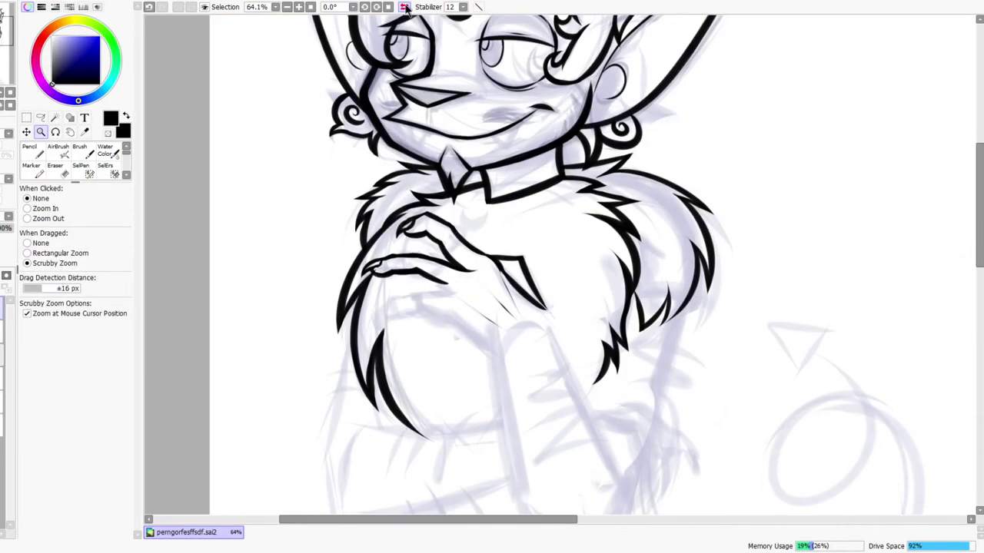
pyautogui.click(406, 7)
pyautogui.moveTo(702, 305); pyautogui.dragTo(586, 286)
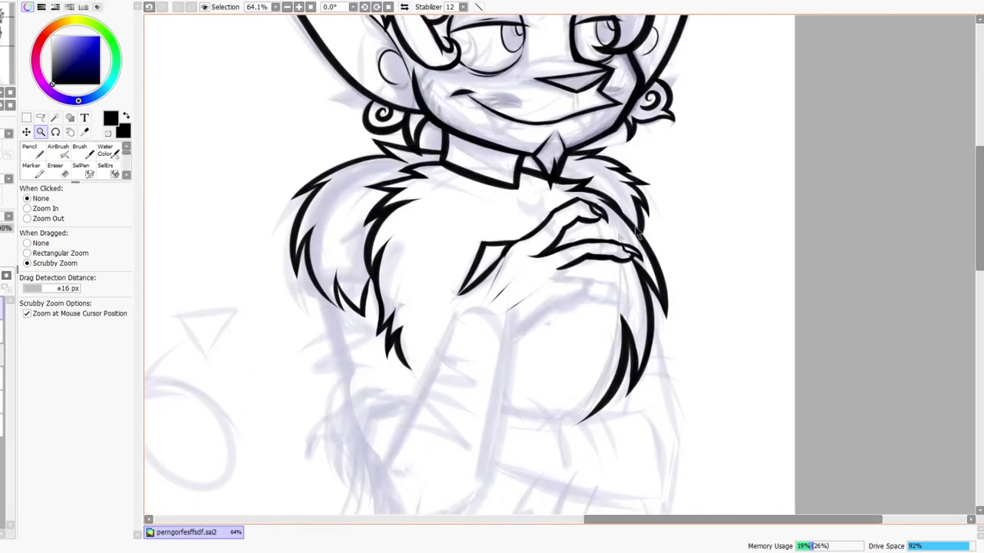
pyautogui.moveTo(620, 240); pyautogui.dragTo(661, 191)
pyautogui.press('e')
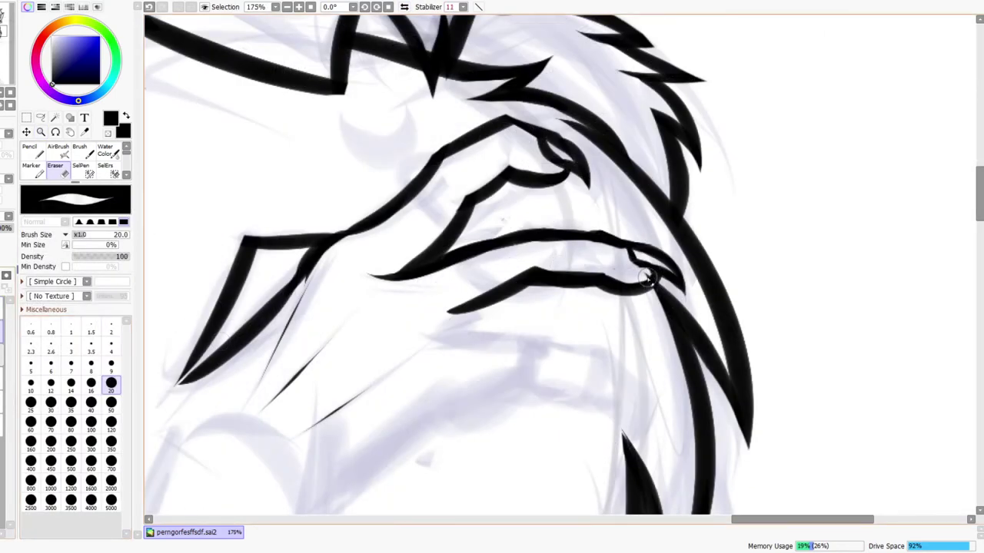
pyautogui.moveTo(657, 280); pyautogui.dragTo(705, 277)
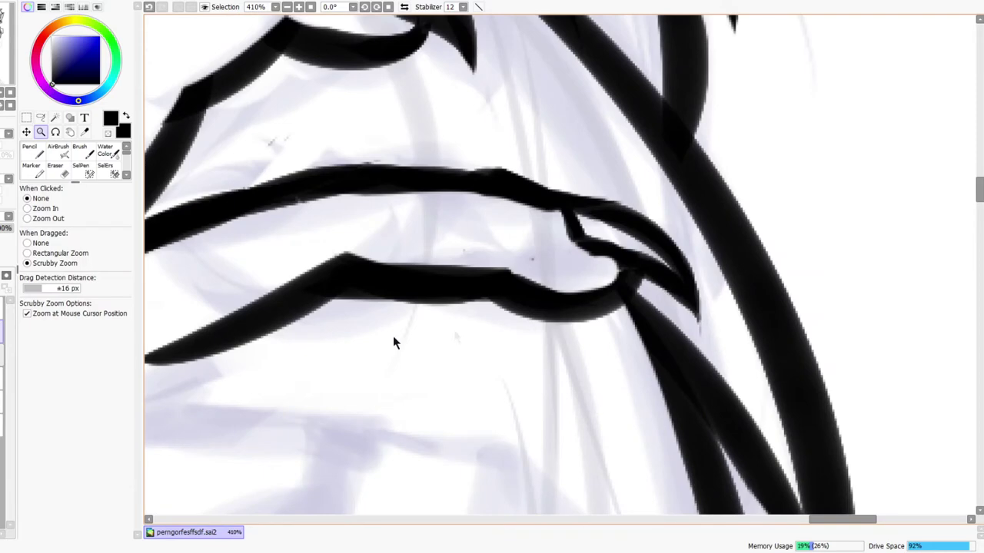
pyautogui.press('n')
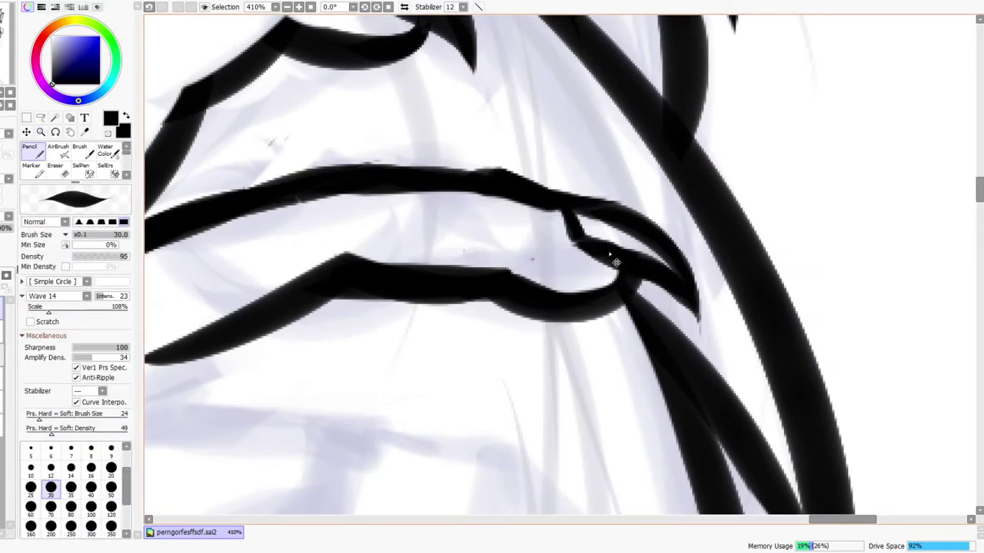
pyautogui.moveTo(578, 246)
pyautogui.mouseDown()
pyautogui.moveTo(626, 259)
pyautogui.moveTo(618, 264)
pyautogui.moveTo(625, 235)
pyautogui.mouseUp()
# Examine the hand's line art against the whole figure, up close and from afar, in normal and mirrored view
pyautogui.hotkey('ctrl', 'space')
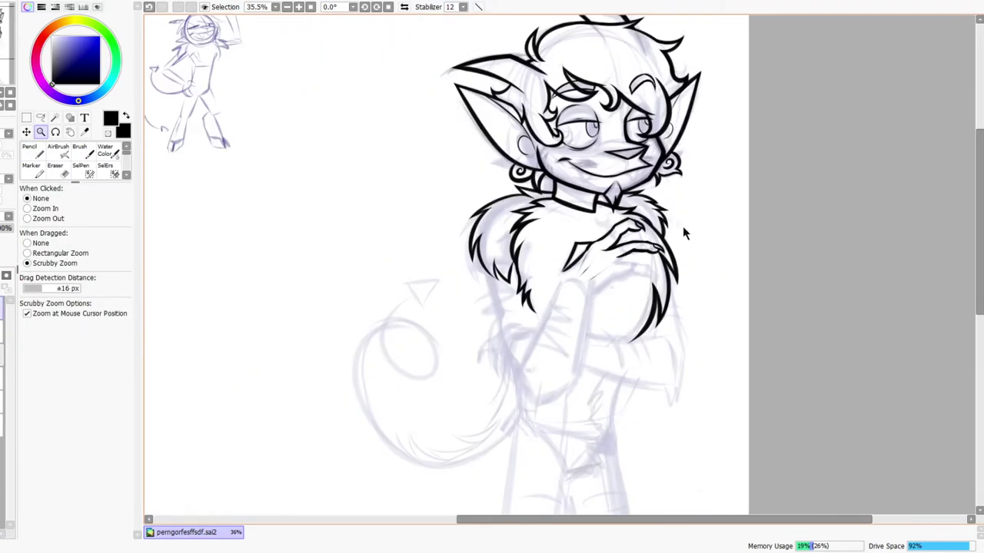
pyautogui.click(404, 6)
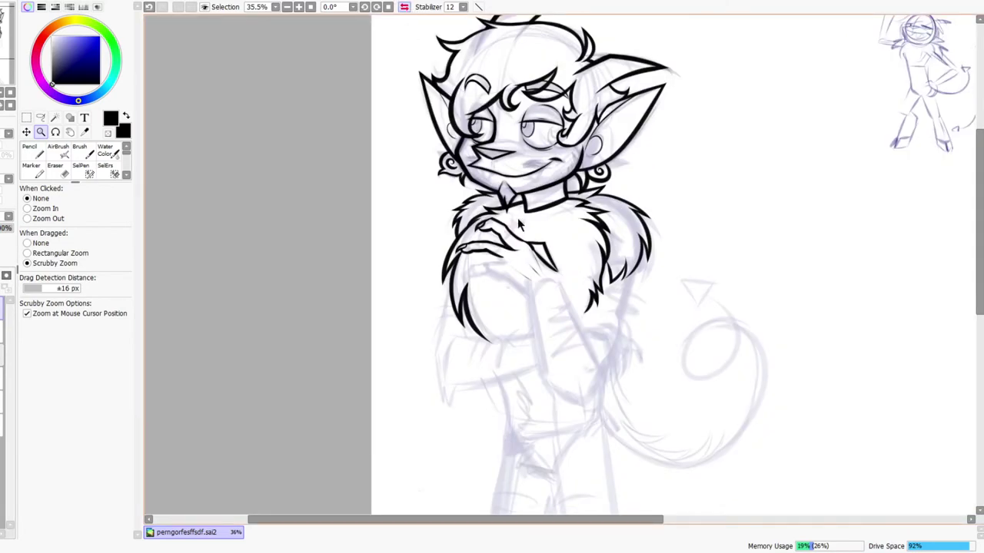
pyautogui.scroll(5, 517, 217)
pyautogui.scroll(3, 398, 333)
pyautogui.press('n')
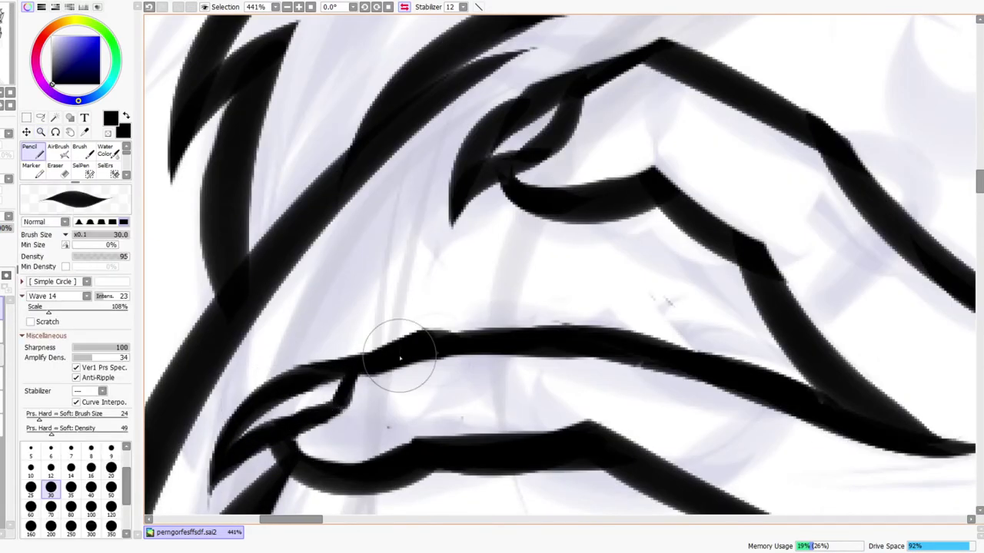
pyautogui.press('z')
pyautogui.scroll(-5, 482, 329)
pyautogui.scroll(-3, 570, 310)
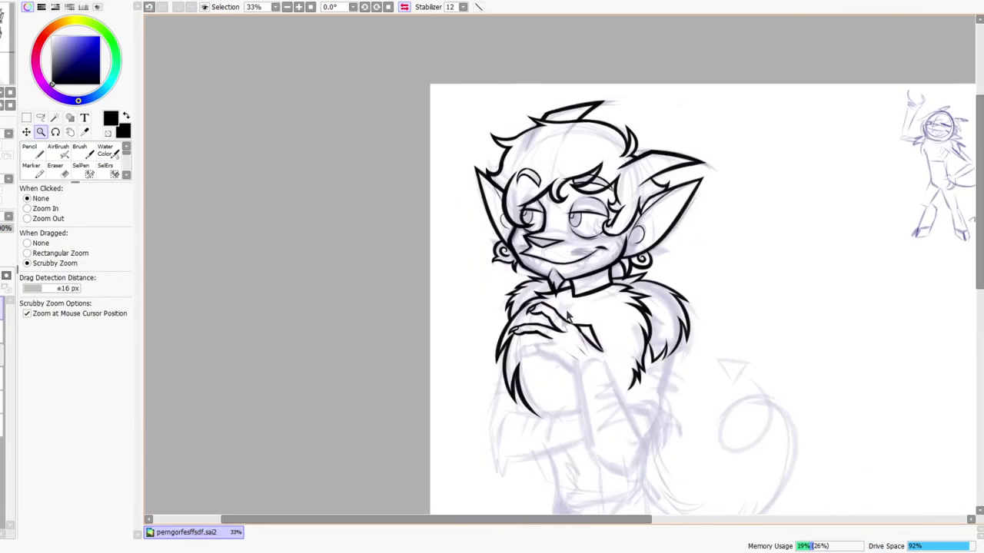
pyautogui.scroll(3, 520, 338)
pyautogui.scroll(-2, 623, 244)
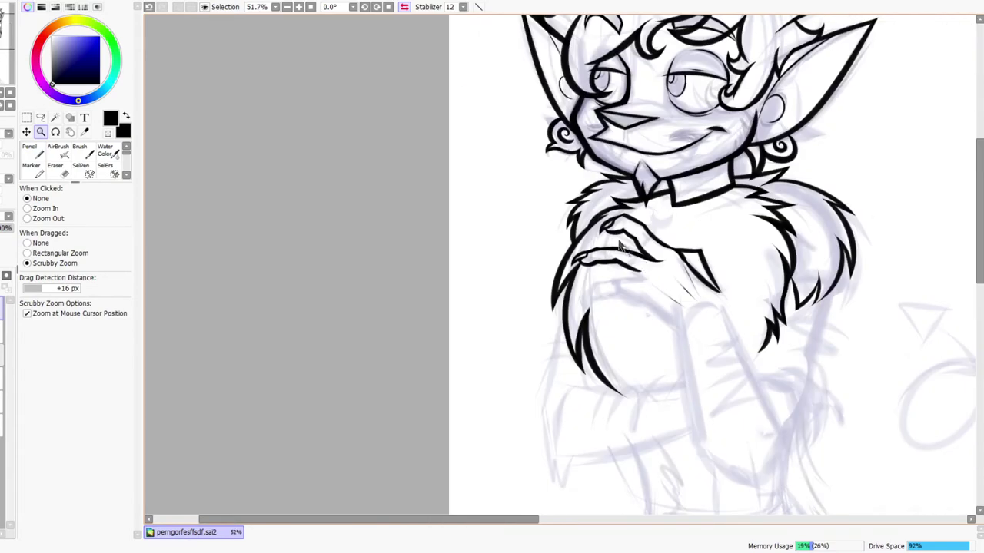
pyautogui.click(404, 6)
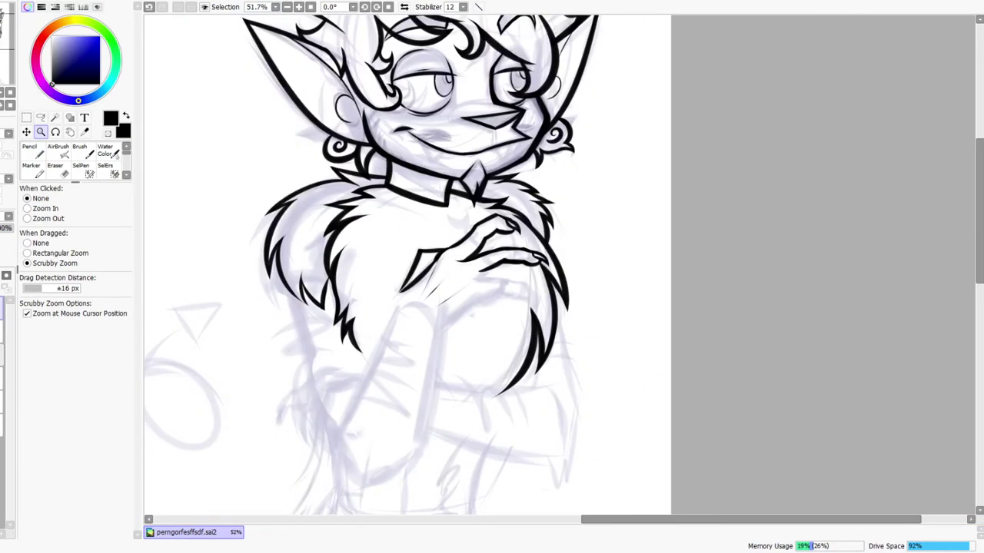
# Extend the lower tip of the angular shape at the hand's edge toward the wrist with tapered Pencil strokes
pyautogui.moveTo(494, 252); pyautogui.dragTo(556, 208)
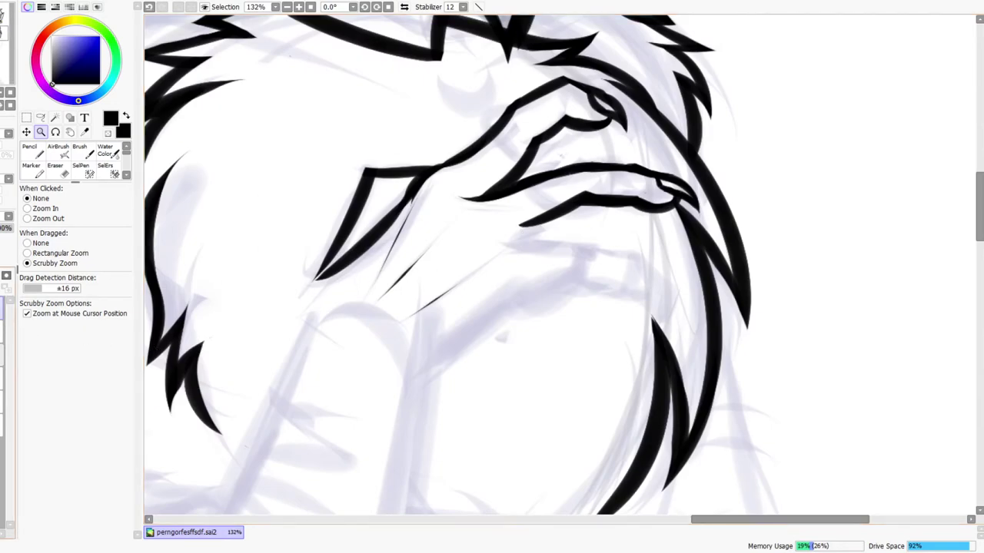
pyautogui.moveTo(308, 299); pyautogui.dragTo(344, 272)
pyautogui.moveTo(312, 368)
pyautogui.mouseDown()
pyautogui.moveTo(348, 236)
pyautogui.moveTo(391, 220)
pyautogui.mouseUp()
pyautogui.moveTo(514, 216)
pyautogui.mouseDown()
pyautogui.moveTo(474, 234)
pyautogui.moveTo(493, 201)
pyautogui.mouseUp()
pyautogui.moveTo(351, 364)
pyautogui.mouseDown()
pyautogui.moveTo(357, 317)
pyautogui.moveTo(441, 252)
pyautogui.mouseUp()
pyautogui.moveTo(365, 299); pyautogui.dragTo(356, 335)
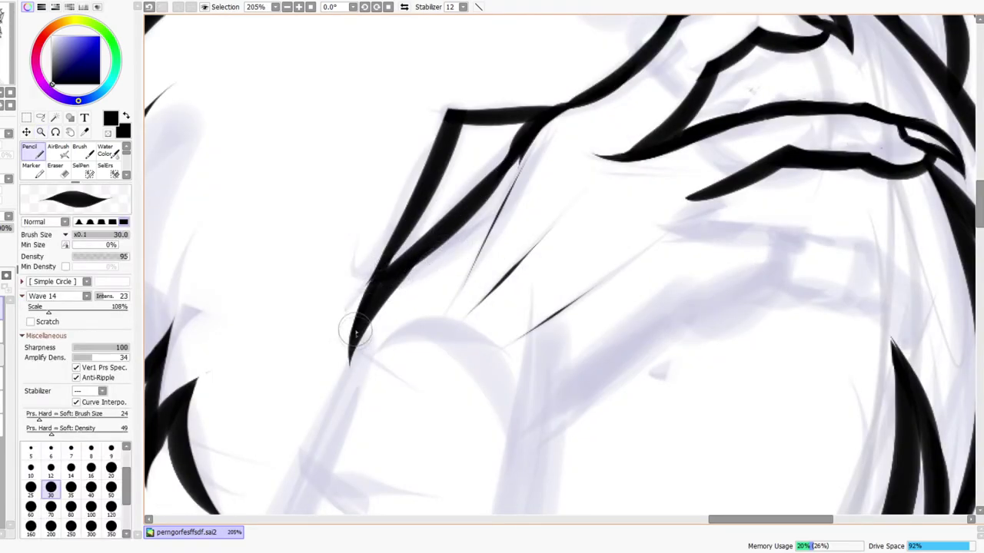
# Ink a short upper contour for the third finger and thicken the second finger's lower line where the two meet
pyautogui.moveTo(476, 217); pyautogui.dragTo(450, 228)
pyautogui.click(404, 7)
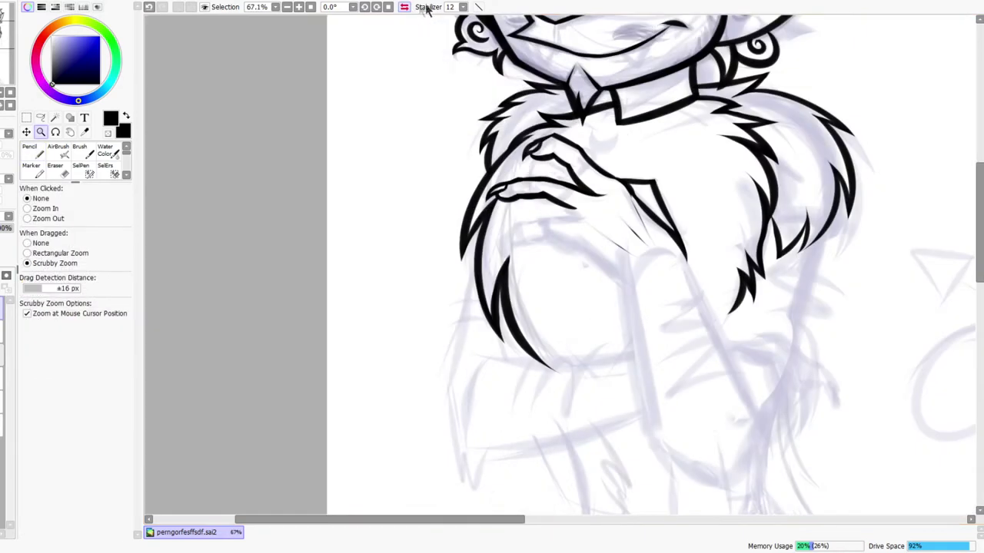
pyautogui.moveTo(582, 229); pyautogui.dragTo(608, 344)
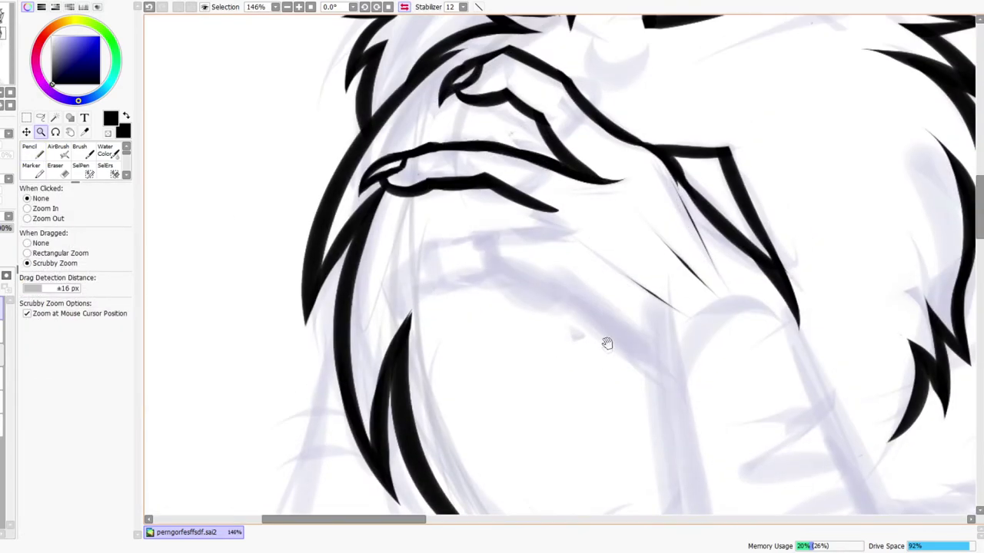
pyautogui.click(405, 6)
pyautogui.moveTo(608, 278); pyautogui.dragTo(555, 325)
pyautogui.click(404, 8)
pyautogui.moveTo(567, 289); pyautogui.dragTo(599, 285)
pyautogui.press('n')
pyautogui.moveTo(497, 308); pyautogui.dragTo(644, 296)
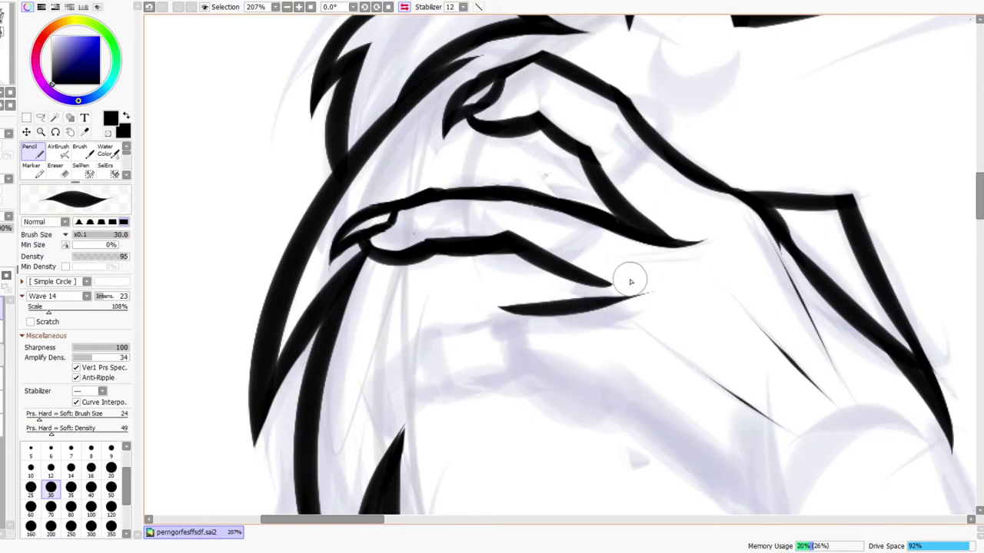
pyautogui.click(404, 7)
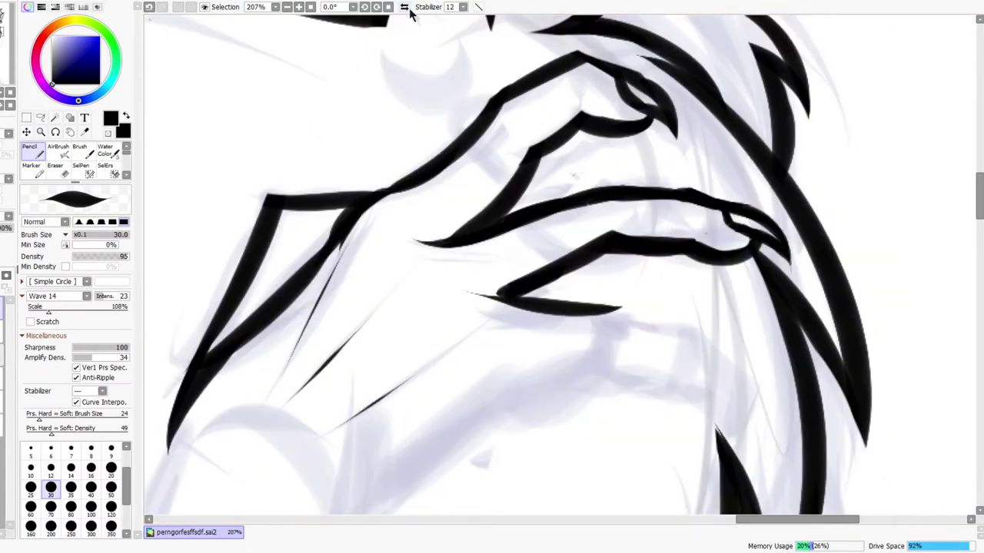
pyautogui.moveTo(532, 294); pyautogui.dragTo(558, 276)
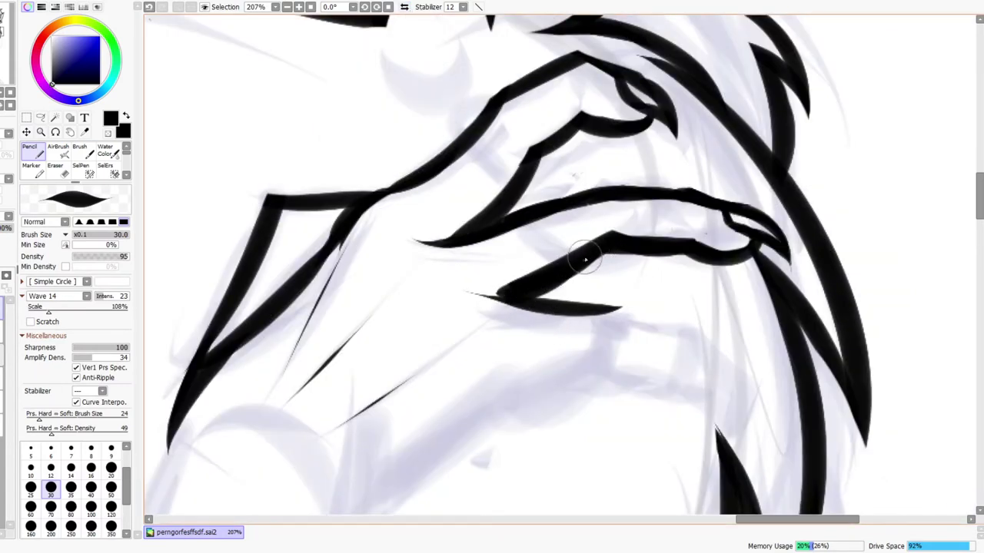
# Examine the hand's pose and proportions against the full figure in normal and mirrored view
pyautogui.press('e')
pyautogui.hotkey('ctrl', 'space')
pyautogui.moveTo(660, 244); pyautogui.dragTo(638, 256)
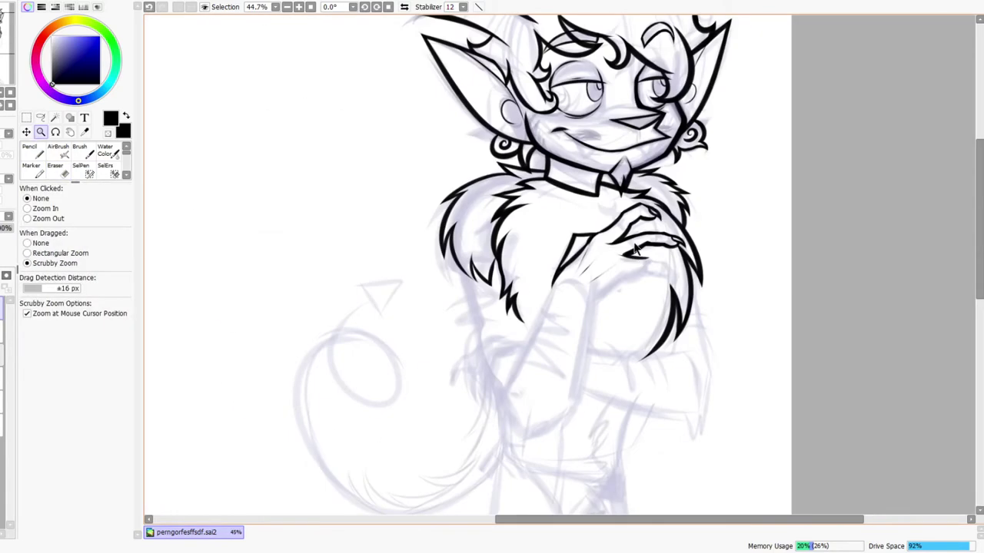
pyautogui.moveTo(727, 239); pyautogui.dragTo(708, 255)
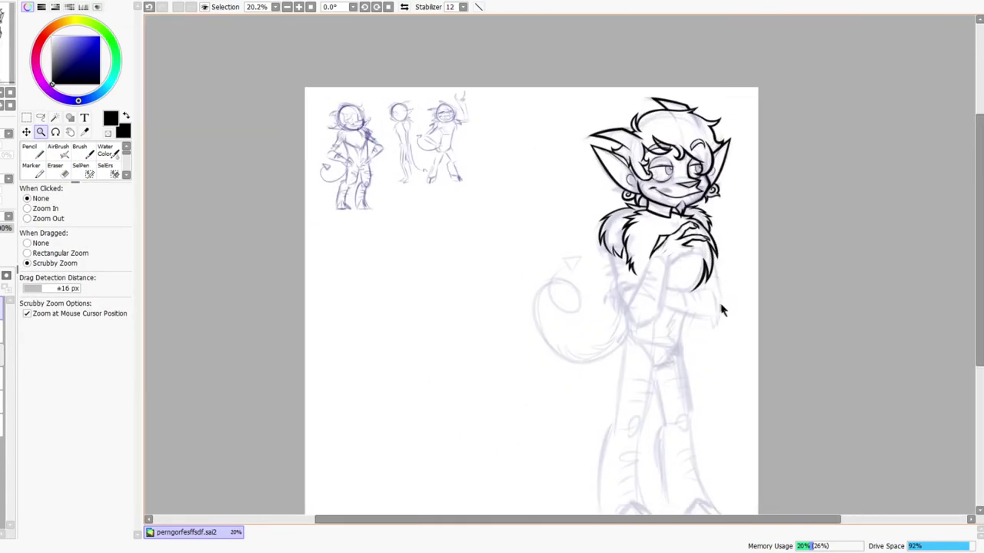
pyautogui.moveTo(682, 287)
pyautogui.mouseDown()
pyautogui.moveTo(707, 233)
pyautogui.moveTo(735, 217)
pyautogui.mouseUp()
pyautogui.moveTo(667, 207); pyautogui.dragTo(681, 196)
pyautogui.press('n')
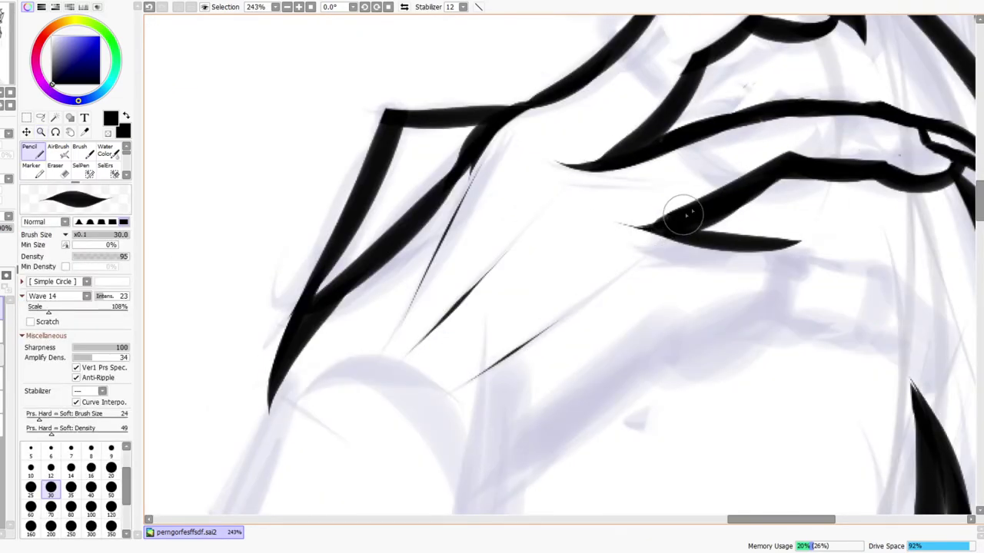
pyautogui.hotkey('ctrl', 'space')
pyautogui.moveTo(705, 197); pyautogui.dragTo(686, 189)
pyautogui.click(405, 8)
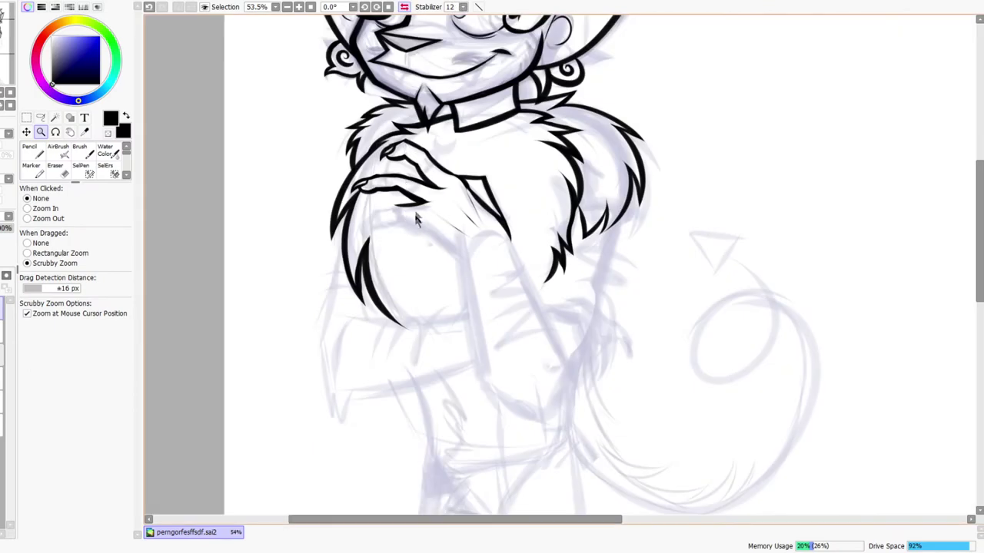
pyautogui.moveTo(433, 259); pyautogui.dragTo(519, 324)
pyautogui.moveTo(466, 260); pyautogui.dragTo(530, 248)
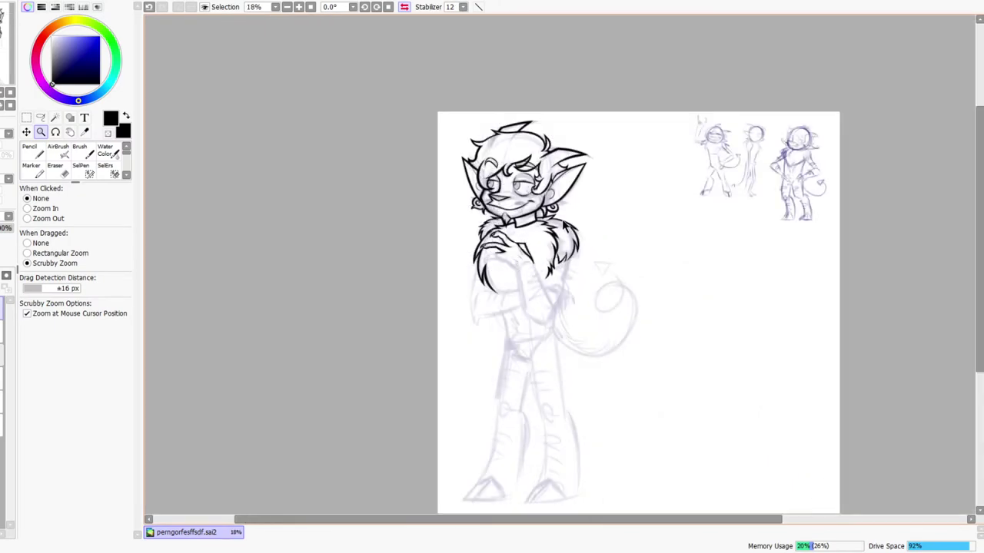
pyautogui.moveTo(499, 239); pyautogui.dragTo(547, 250)
pyautogui.moveTo(549, 301); pyautogui.dragTo(522, 329)
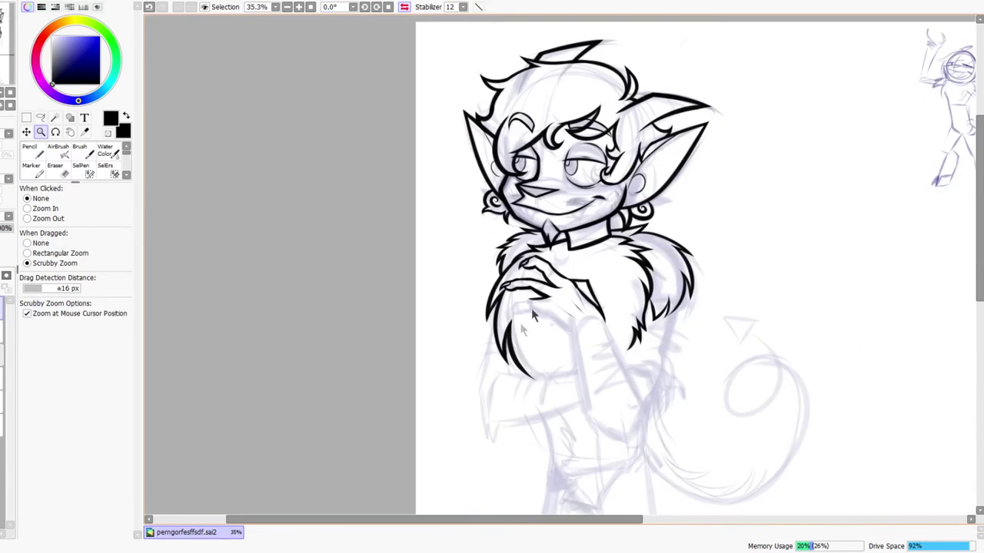
# Ink a short curved lower contour for the third finger with the Pencil and trim its ends with the Eraser
pyautogui.click(405, 7)
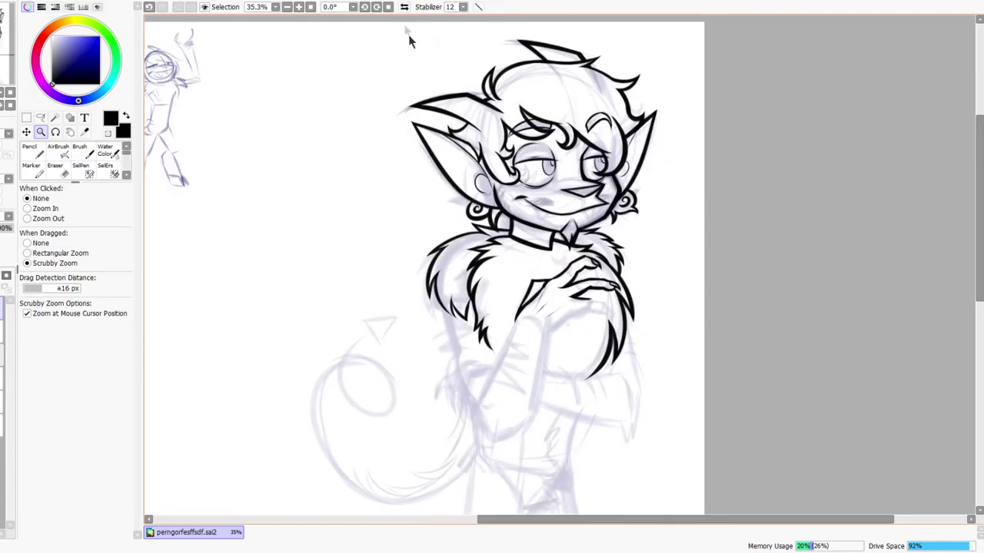
pyautogui.moveTo(592, 321); pyautogui.dragTo(613, 290)
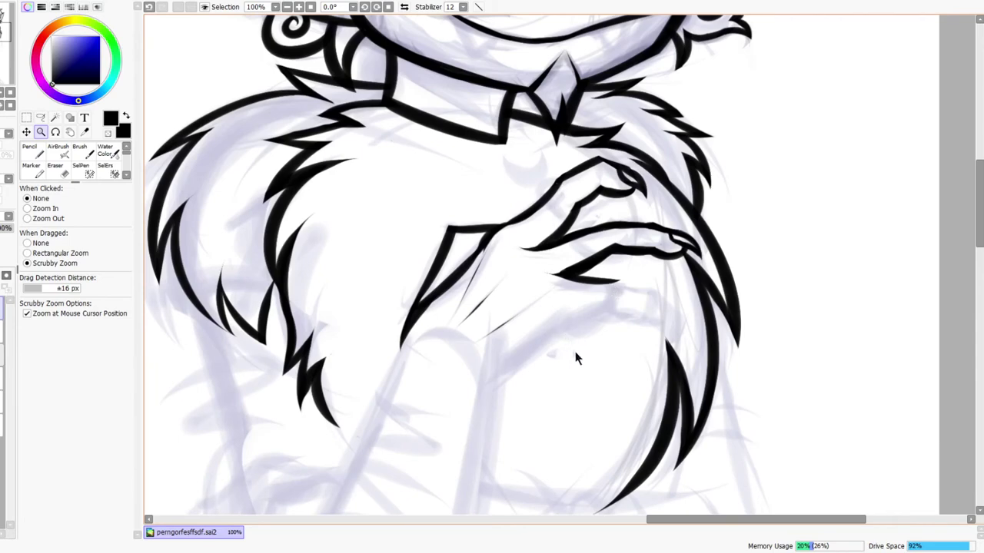
pyautogui.moveTo(575, 351); pyautogui.dragTo(550, 378)
pyautogui.moveTo(580, 335); pyautogui.dragTo(594, 318)
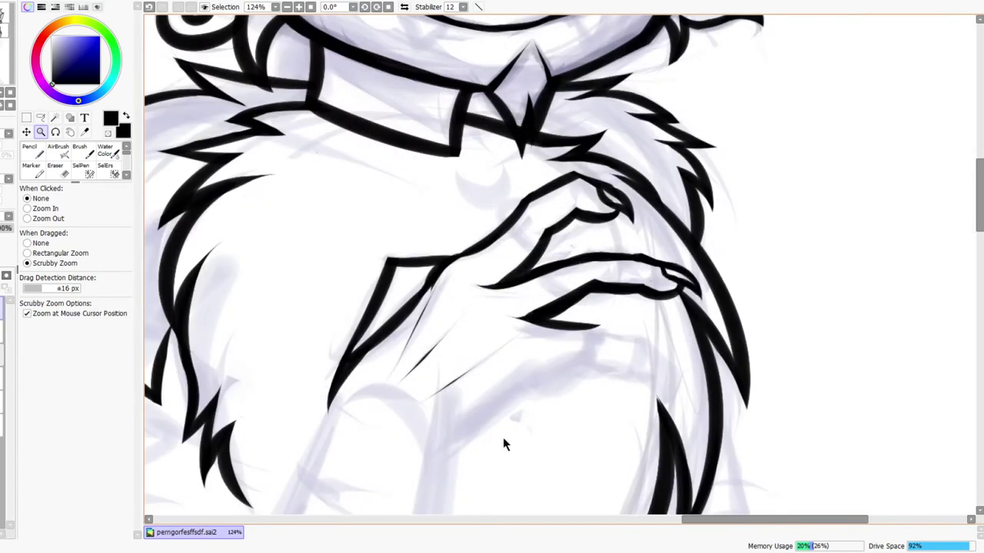
pyautogui.moveTo(551, 452); pyautogui.dragTo(563, 392)
pyautogui.moveTo(528, 307); pyautogui.dragTo(570, 317)
pyautogui.moveTo(508, 320); pyautogui.dragTo(748, 273)
pyautogui.hotkey('ctrl', 'z')
pyautogui.moveTo(499, 308); pyautogui.dragTo(736, 265)
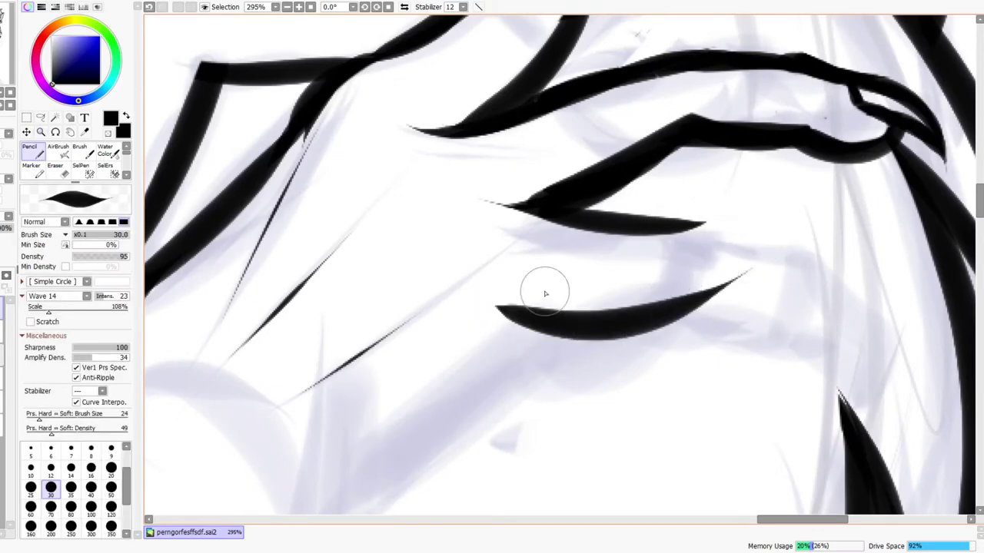
pyautogui.press('e')
pyautogui.moveTo(477, 313); pyautogui.dragTo(487, 348)
pyautogui.moveTo(748, 261); pyautogui.dragTo(721, 294)
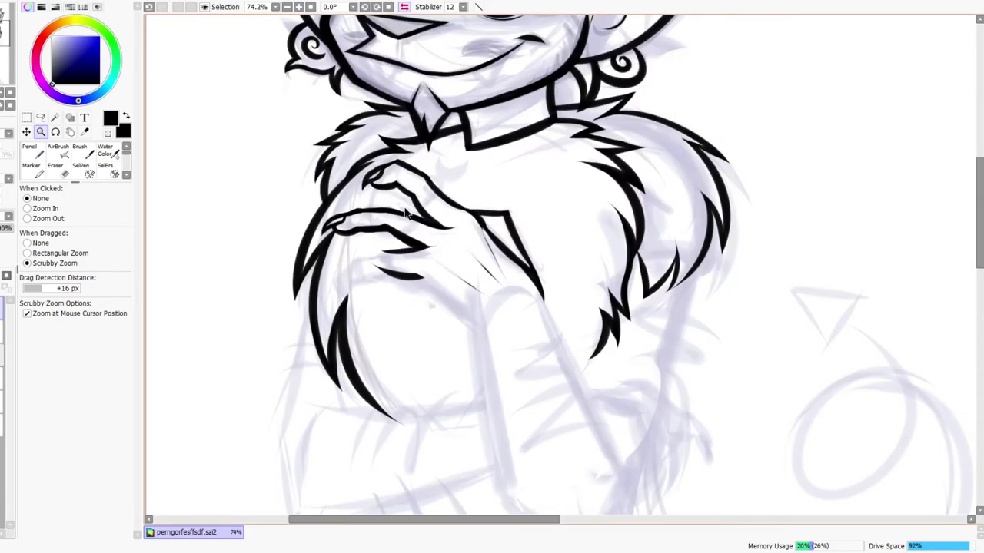
# Extend the third finger's upper and lower contours toward its tip with tapered Pencil strokes and erase the overshoots at the knuckle
pyautogui.moveTo(464, 187); pyautogui.dragTo(438, 239)
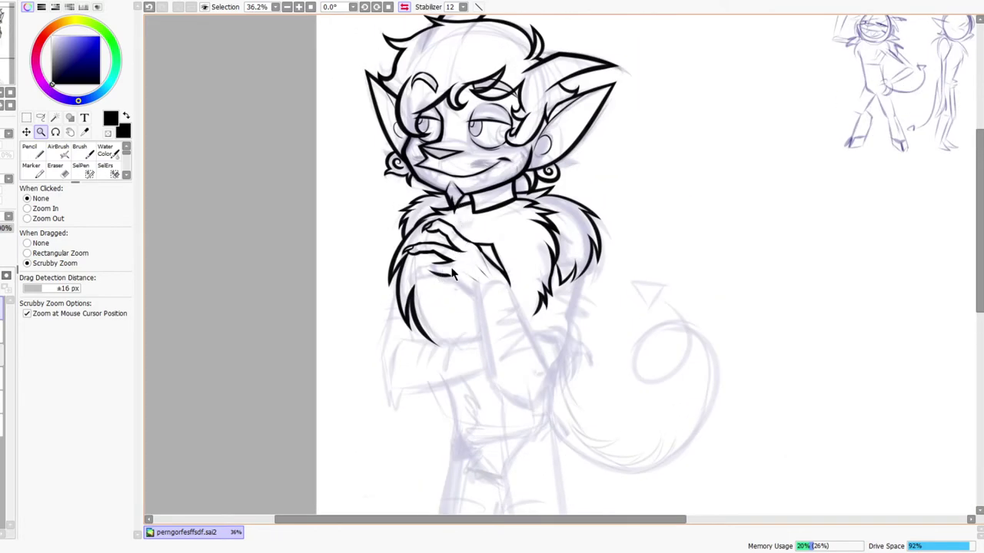
pyautogui.scroll(3, 453, 271)
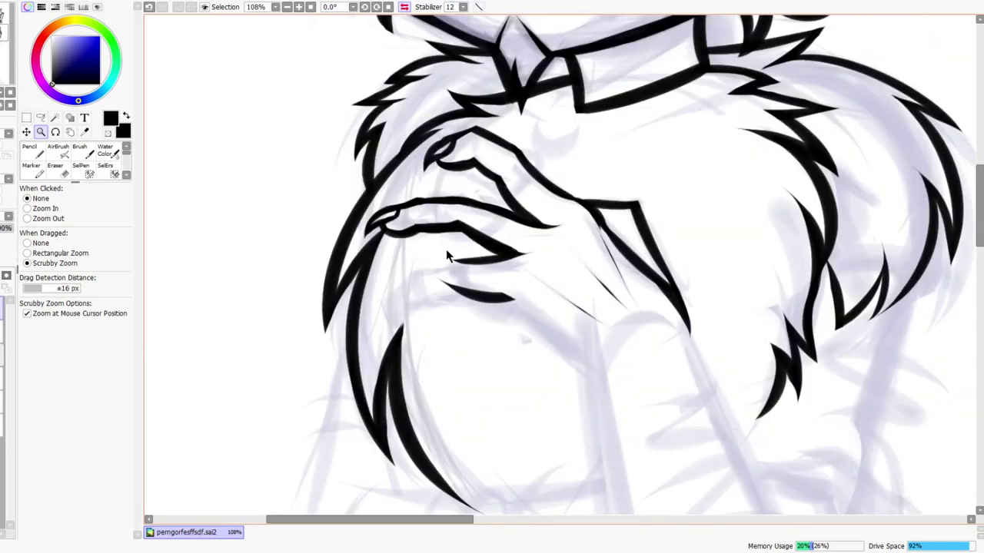
pyautogui.scroll(2, 441, 236)
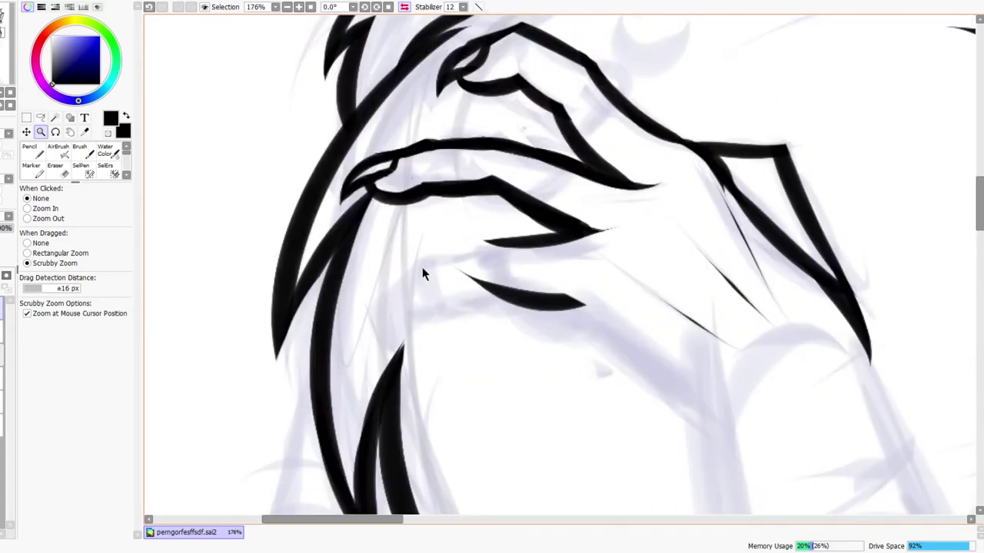
pyautogui.moveTo(408, 260); pyautogui.dragTo(518, 226)
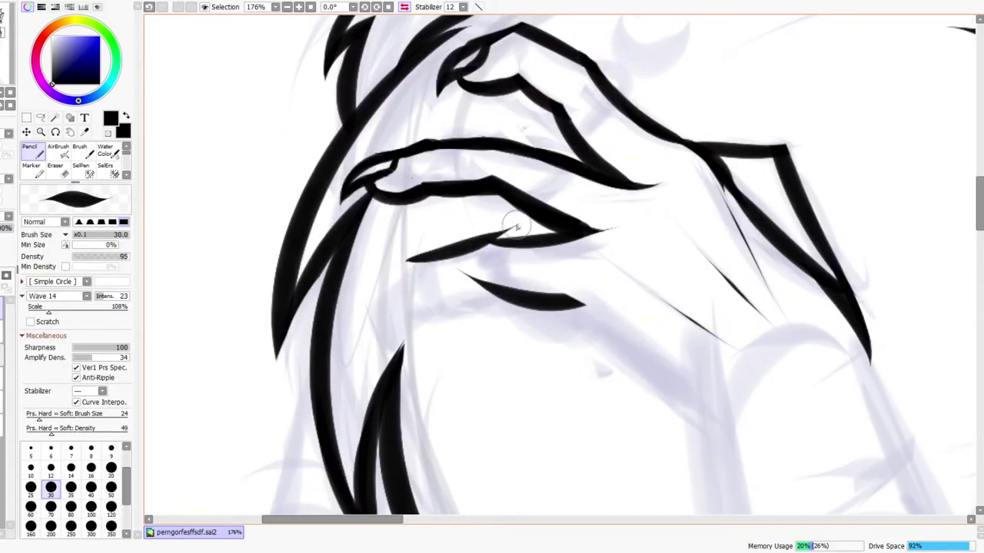
pyautogui.hotkey('ctrl', 'z')
pyautogui.moveTo(400, 263); pyautogui.dragTo(514, 228)
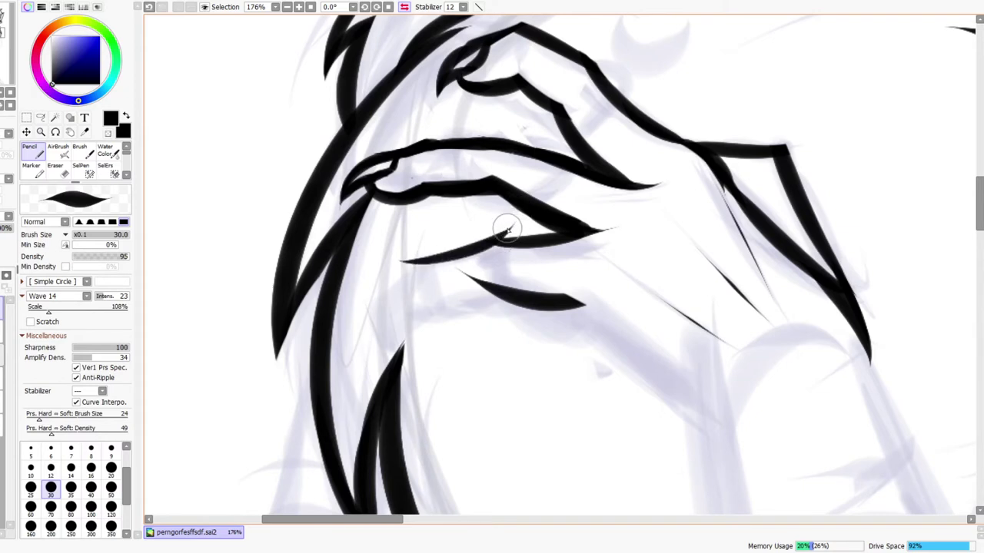
pyautogui.moveTo(412, 305); pyautogui.dragTo(557, 254)
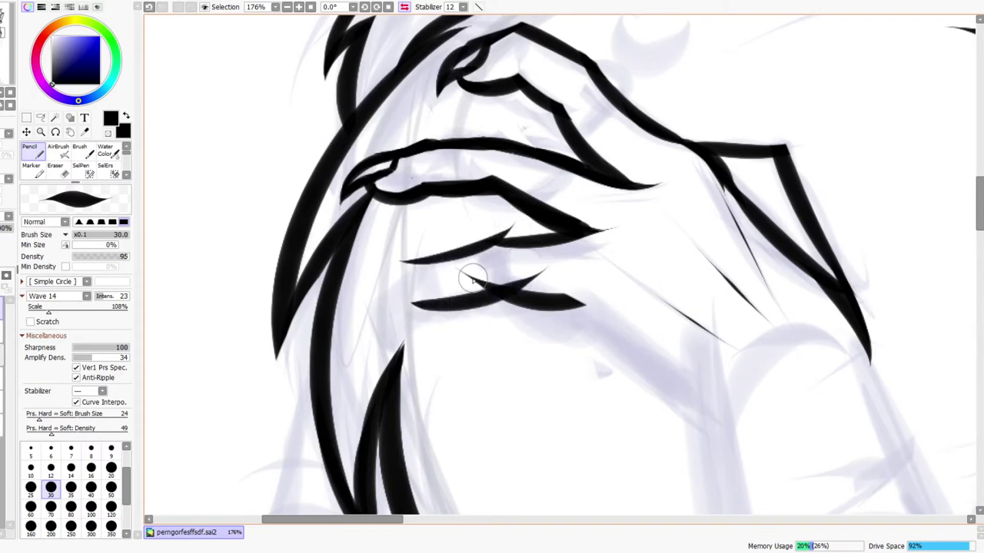
pyautogui.press('e')
pyautogui.moveTo(459, 272)
pyautogui.mouseDown()
pyautogui.moveTo(528, 272)
pyautogui.moveTo(491, 273)
pyautogui.moveTo(611, 275)
pyautogui.moveTo(528, 278)
pyautogui.mouseUp()
pyautogui.moveTo(492, 225)
pyautogui.mouseDown()
pyautogui.moveTo(515, 224)
pyautogui.moveTo(499, 233)
pyautogui.mouseUp()
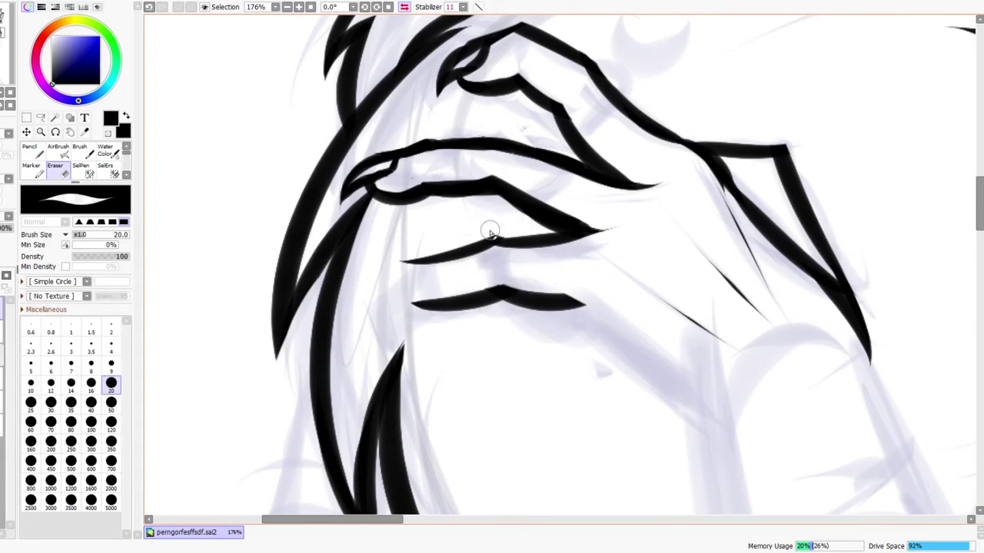
# Ink the third finger's end with a rounded underside stroke and a slanting stroke along its top
pyautogui.press('z')
pyautogui.moveTo(575, 219); pyautogui.dragTo(546, 176)
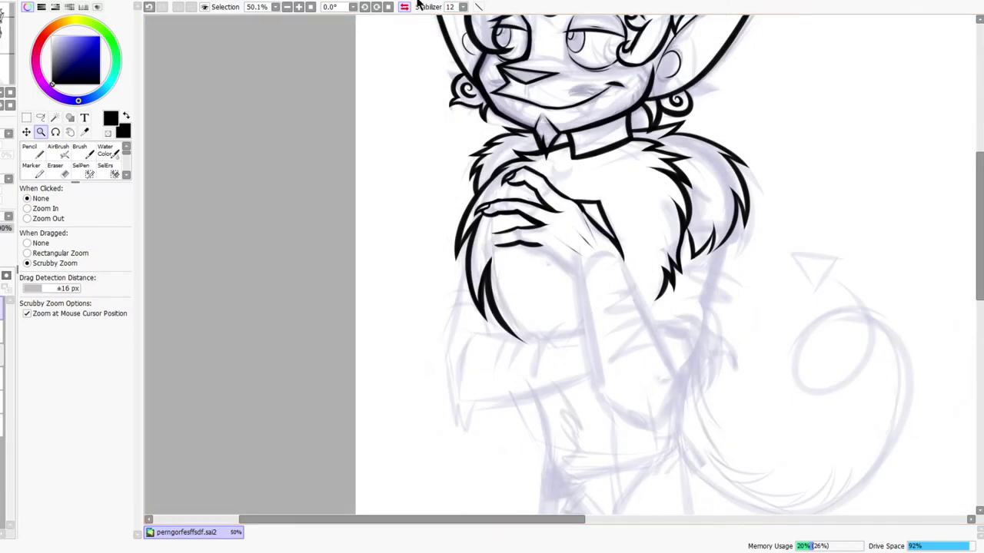
pyautogui.click(404, 6)
pyautogui.moveTo(587, 224); pyautogui.dragTo(653, 223)
pyautogui.moveTo(613, 265)
pyautogui.mouseDown()
pyautogui.moveTo(619, 227)
pyautogui.moveTo(608, 229)
pyautogui.moveTo(652, 298)
pyautogui.mouseUp()
pyautogui.press('n')
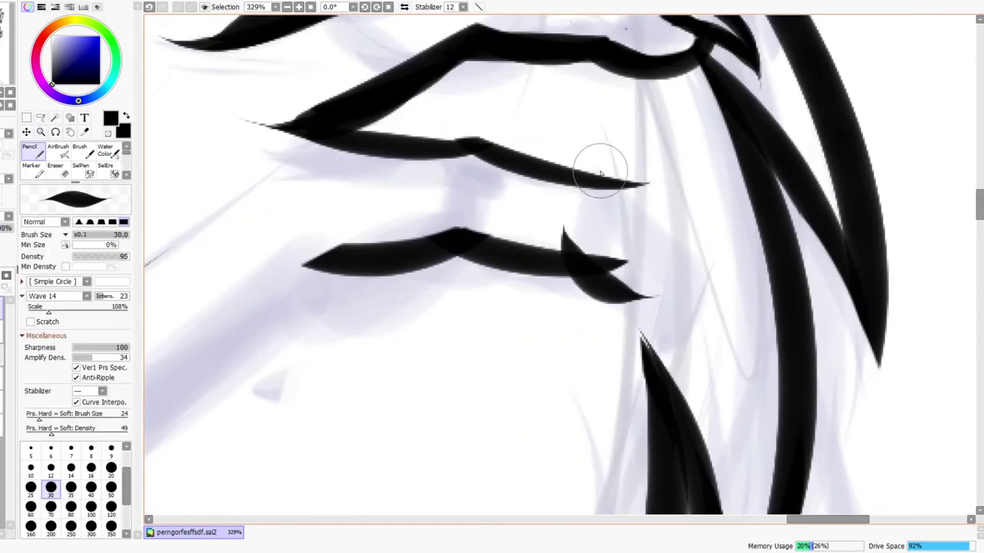
pyautogui.moveTo(597, 162); pyautogui.dragTo(739, 285)
# Ink the pointed claw at the third finger's tip with short tapered Pencil strokes
pyautogui.click(404, 7)
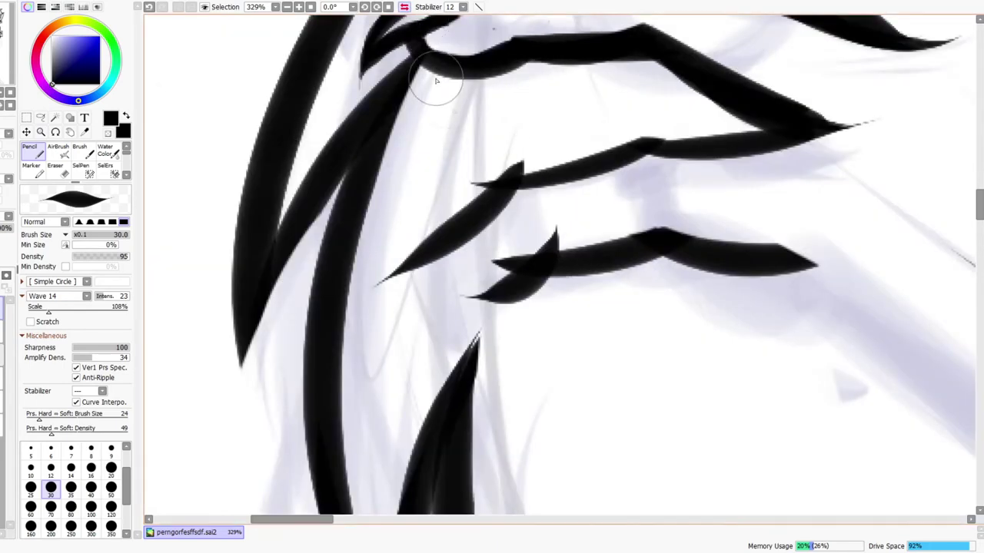
pyautogui.moveTo(429, 244); pyautogui.dragTo(408, 338)
pyautogui.hotkey('ctrl', 'z')
pyautogui.moveTo(424, 257); pyautogui.dragTo(431, 361)
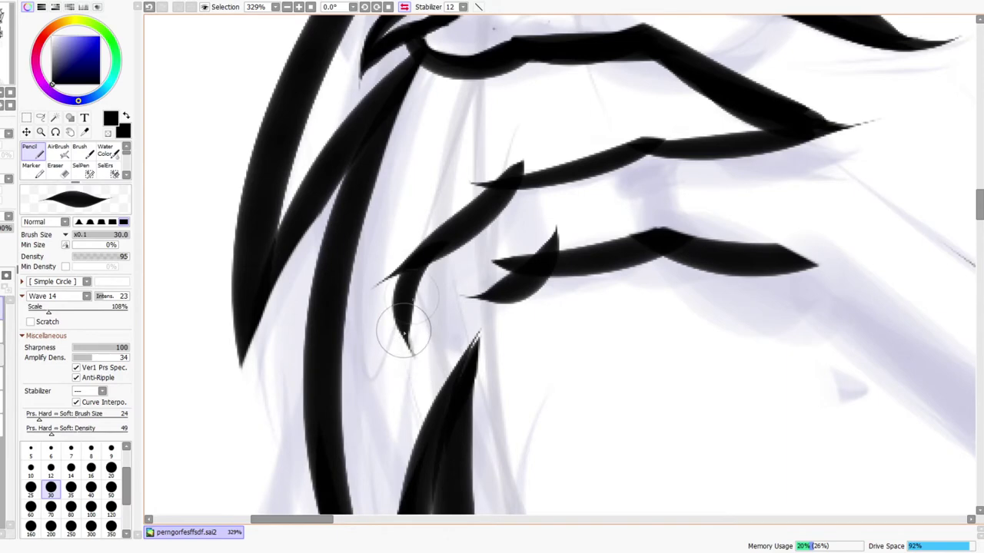
pyautogui.moveTo(430, 290); pyautogui.dragTo(504, 296)
pyautogui.hotkey('ctrl', 'space')
pyautogui.moveTo(430, 292)
pyautogui.mouseDown()
pyautogui.moveTo(542, 265)
pyautogui.moveTo(535, 223)
pyautogui.mouseUp()
pyautogui.moveTo(597, 207); pyautogui.dragTo(612, 141)
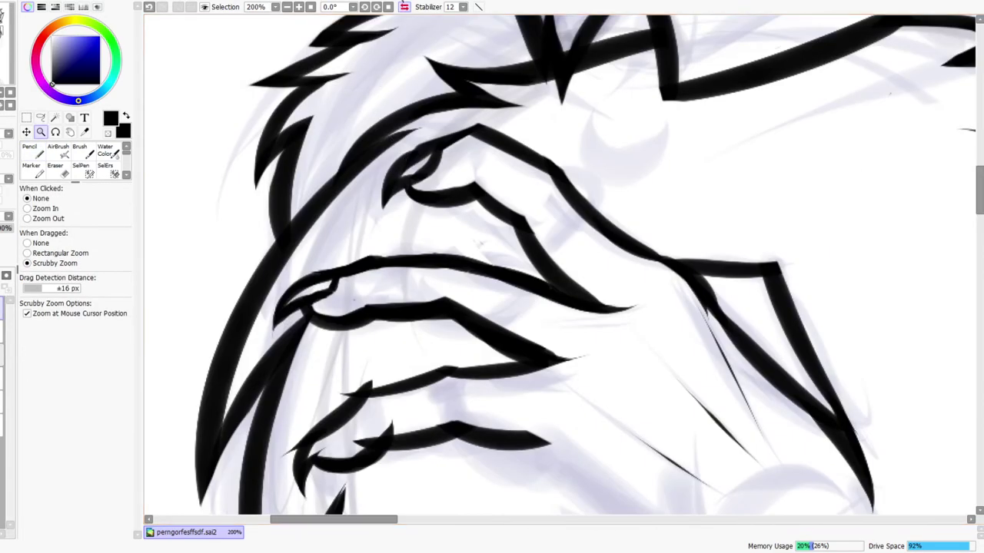
# Check the third finger against the whole figure and ink the base line of its claw
pyautogui.click(404, 6)
pyautogui.moveTo(780, 407)
pyautogui.mouseDown()
pyautogui.moveTo(763, 357)
pyautogui.moveTo(691, 263)
pyautogui.mouseUp()
pyautogui.moveTo(724, 298); pyautogui.dragTo(742, 271)
pyautogui.moveTo(676, 284)
pyautogui.mouseDown()
pyautogui.moveTo(691, 326)
pyautogui.moveTo(744, 339)
pyautogui.moveTo(701, 263)
pyautogui.mouseUp()
pyautogui.hotkey('ctrl', 'space')
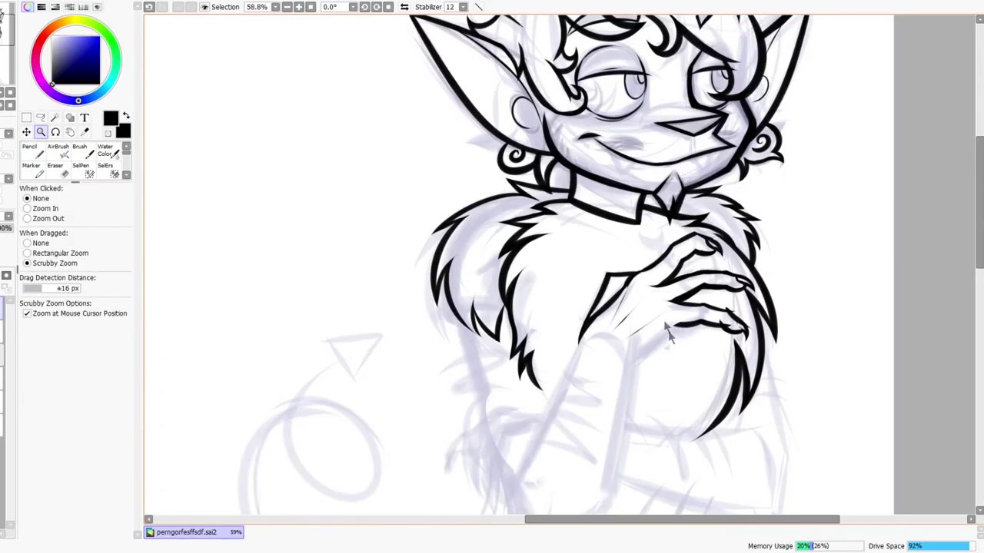
pyautogui.click(404, 6)
pyautogui.moveTo(414, 281); pyautogui.dragTo(492, 281)
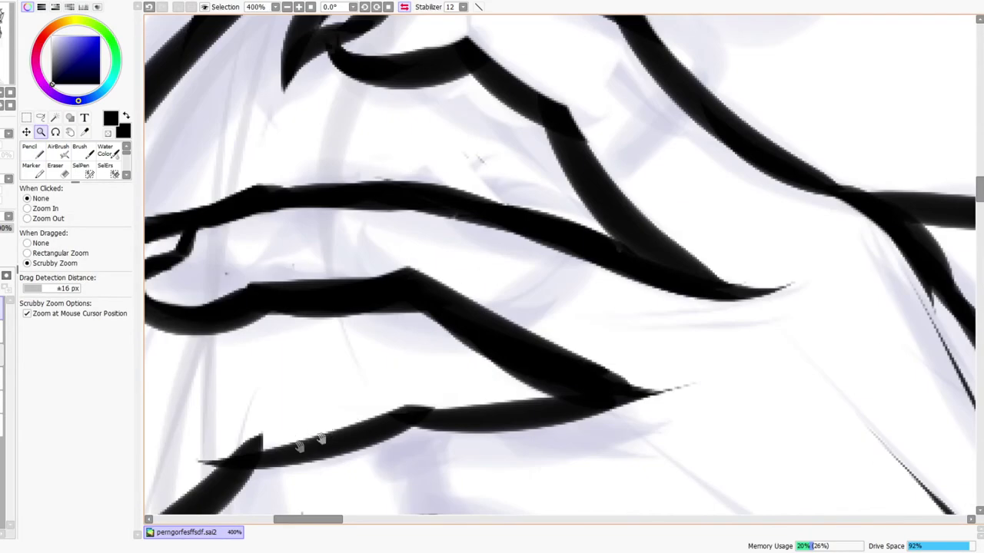
pyautogui.moveTo(297, 446); pyautogui.dragTo(536, 273)
pyautogui.moveTo(503, 375); pyautogui.dragTo(553, 347)
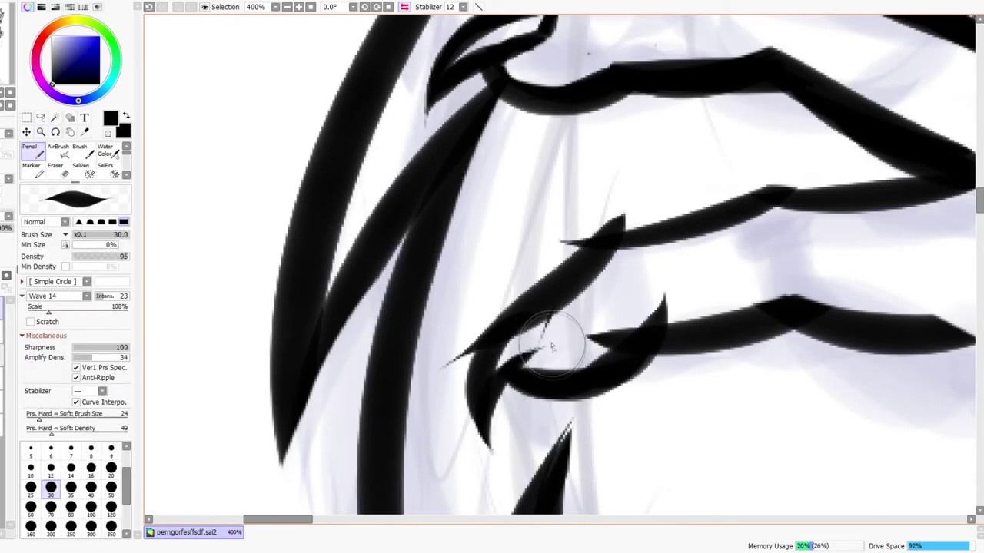
pyautogui.hotkey('ctrl', 'space')
pyautogui.moveTo(593, 284); pyautogui.dragTo(563, 296)
pyautogui.moveTo(651, 257)
pyautogui.mouseDown()
pyautogui.moveTo(612, 256)
pyautogui.moveTo(645, 246)
pyautogui.mouseUp()
# Erase the overshooting stroke ends around the third finger's claw and last joint
pyautogui.press('e')
pyautogui.moveTo(606, 296)
pyautogui.mouseDown()
pyautogui.moveTo(591, 289)
pyautogui.moveTo(576, 308)
pyautogui.moveTo(587, 306)
pyautogui.mouseUp()
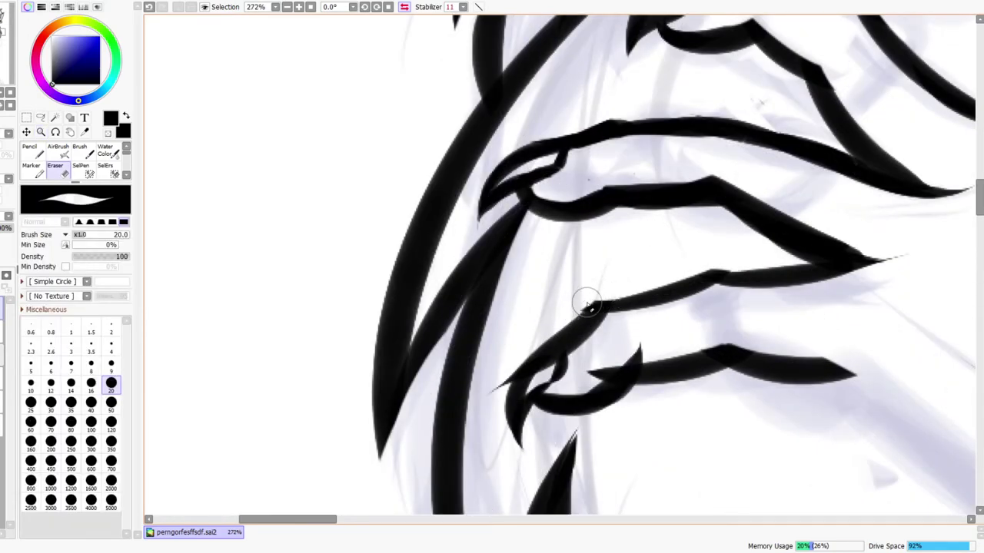
pyautogui.moveTo(520, 345)
pyautogui.mouseDown()
pyautogui.moveTo(487, 398)
pyautogui.moveTo(510, 358)
pyautogui.moveTo(595, 285)
pyautogui.mouseUp()
pyautogui.moveTo(611, 355); pyautogui.dragTo(661, 338)
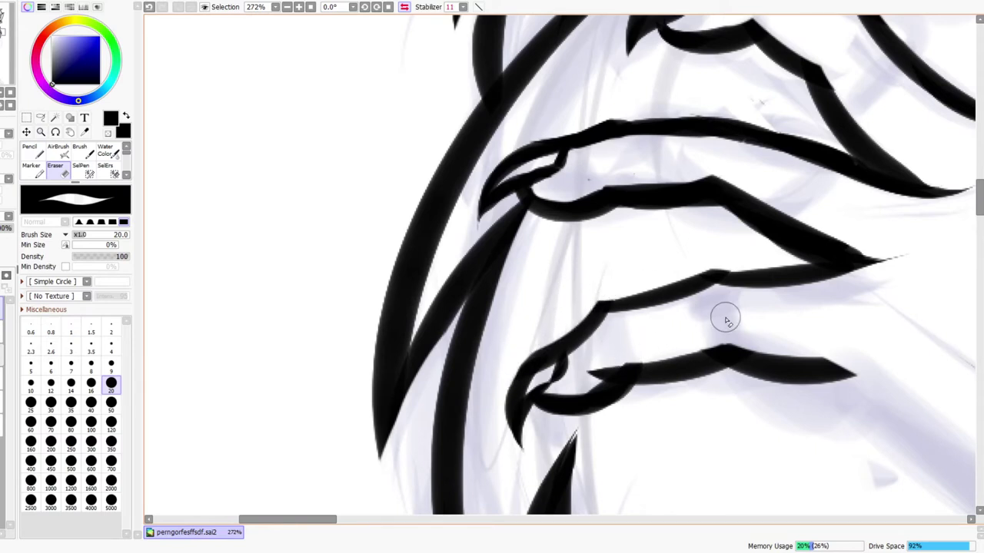
# Thicken the third finger's lower contour up to the knuckle with a Pencil stroke and erase its overshooting end
pyautogui.press('n')
pyautogui.moveTo(615, 359)
pyautogui.mouseDown()
pyautogui.moveTo(699, 357)
pyautogui.moveTo(726, 340)
pyautogui.mouseUp()
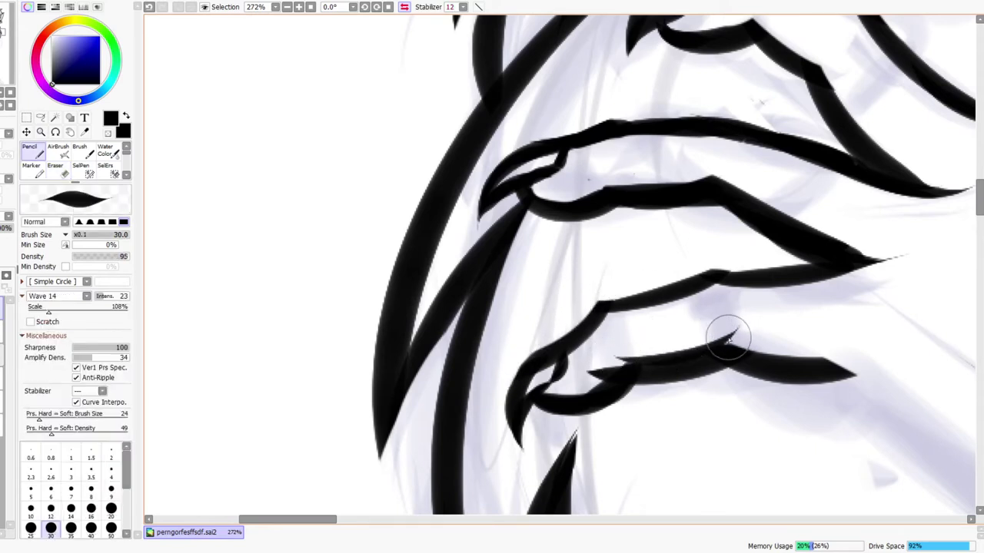
pyautogui.press('e')
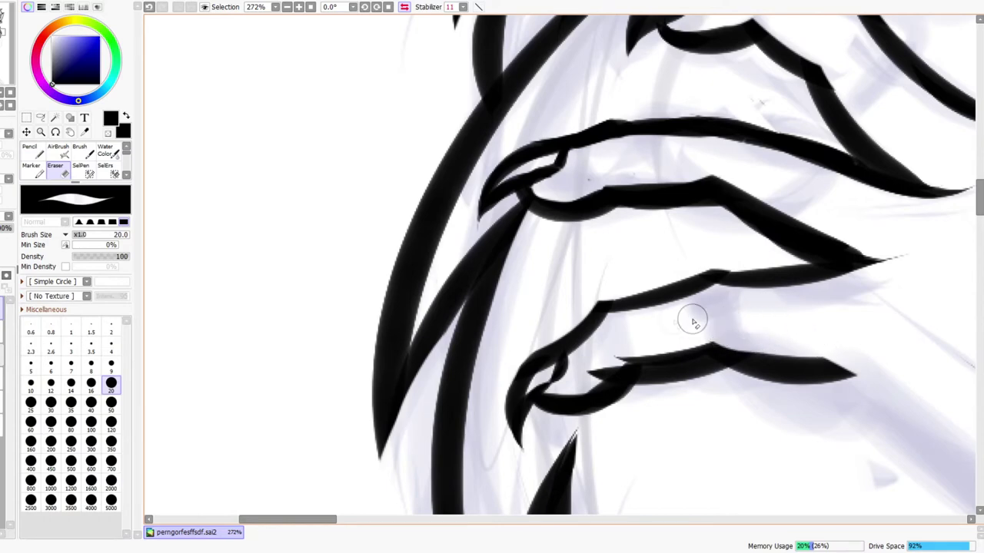
pyautogui.moveTo(587, 371)
pyautogui.mouseDown()
pyautogui.moveTo(636, 333)
pyautogui.moveTo(575, 384)
pyautogui.moveTo(632, 342)
pyautogui.moveTo(593, 369)
pyautogui.mouseUp()
# Ink the hand's lower edge from the third finger's knuckle toward the wrist with the Pencil
pyautogui.hotkey('ctrl', 'space')
pyautogui.moveTo(674, 330)
pyautogui.mouseDown()
pyautogui.moveTo(690, 317)
pyautogui.moveTo(682, 335)
pyautogui.mouseUp()
pyautogui.click(404, 6)
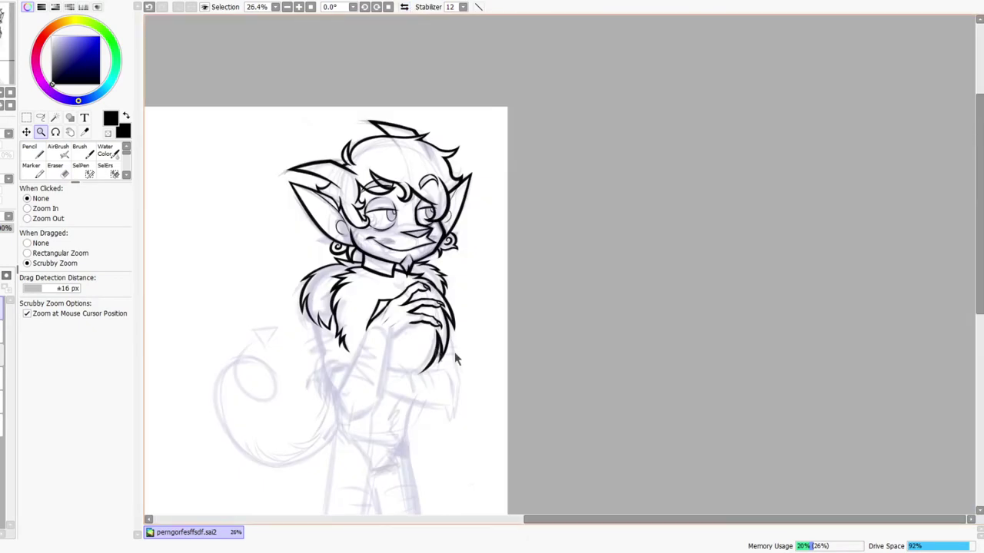
pyautogui.moveTo(455, 355); pyautogui.dragTo(434, 308)
pyautogui.click(404, 7)
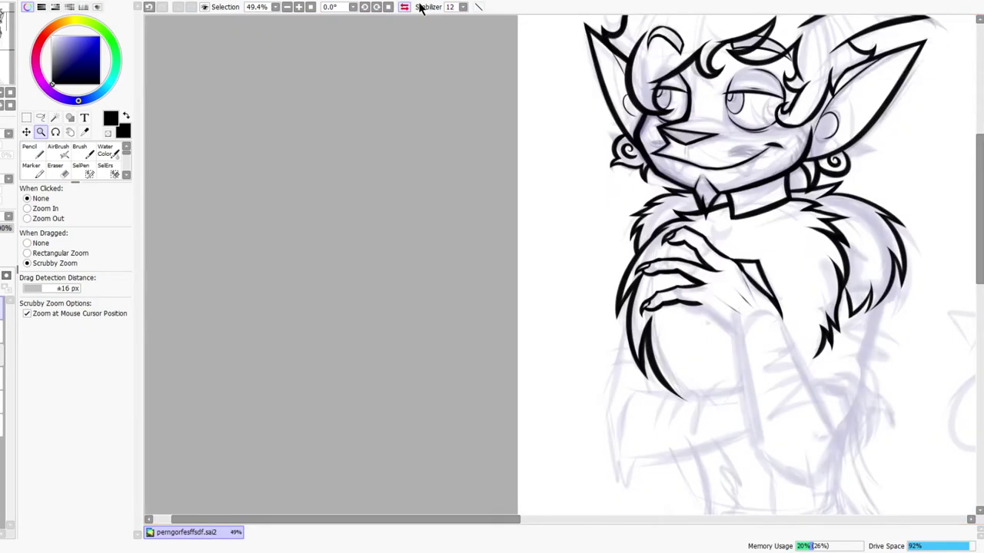
pyautogui.moveTo(690, 422); pyautogui.dragTo(560, 415)
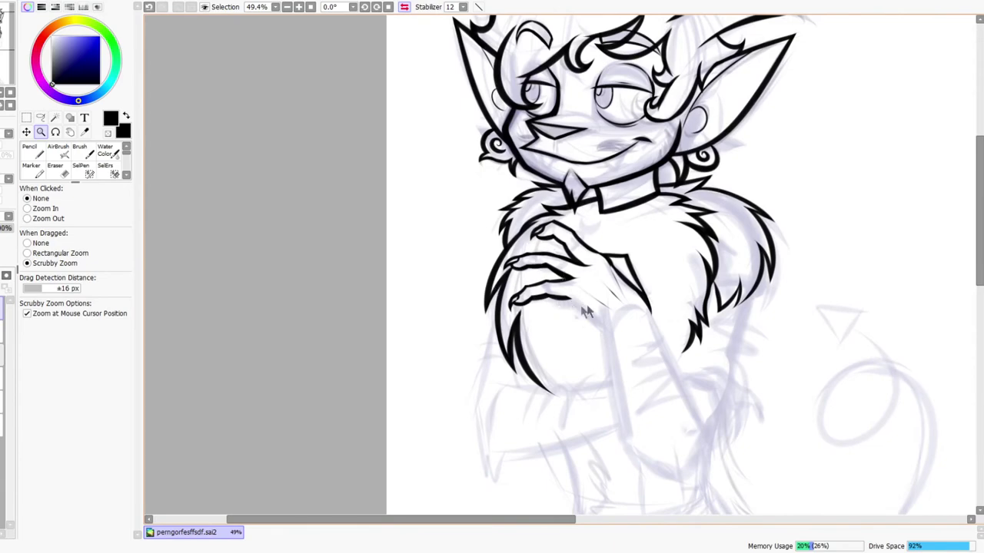
pyautogui.moveTo(581, 305); pyautogui.dragTo(616, 283)
pyautogui.moveTo(524, 270); pyautogui.dragTo(709, 391)
# Examine the hand's fingers and lower edge against the full figure in normal and mirrored view
pyautogui.moveTo(720, 337); pyautogui.dragTo(652, 366)
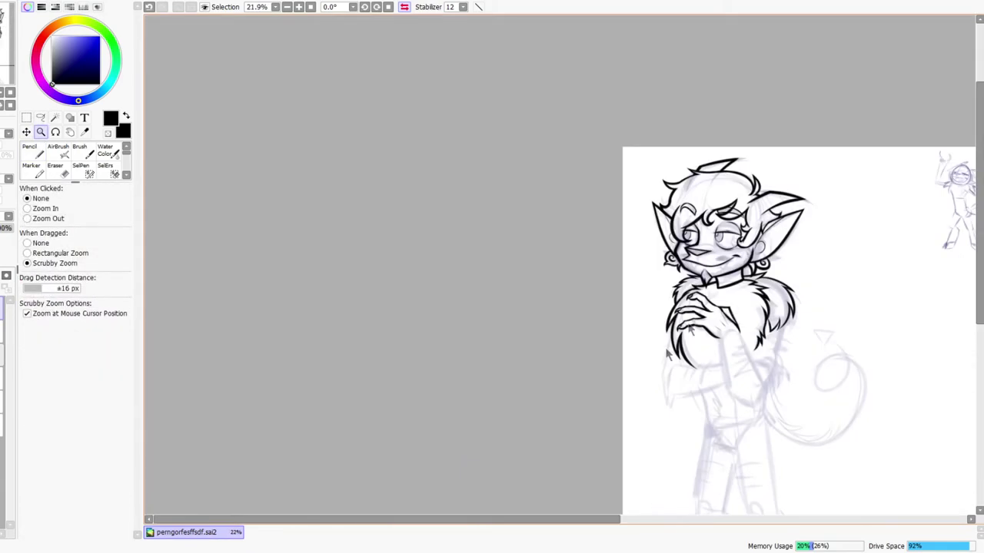
pyautogui.click(404, 7)
pyautogui.moveTo(455, 445); pyautogui.dragTo(505, 236)
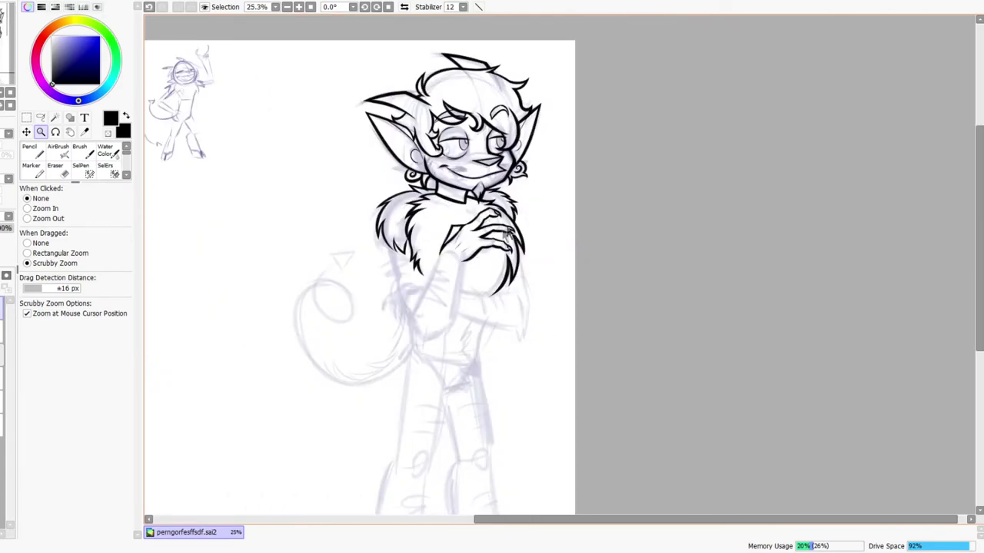
pyautogui.moveTo(525, 179); pyautogui.dragTo(572, 165)
pyautogui.moveTo(485, 339)
pyautogui.mouseDown()
pyautogui.moveTo(499, 304)
pyautogui.moveTo(483, 298)
pyautogui.mouseUp()
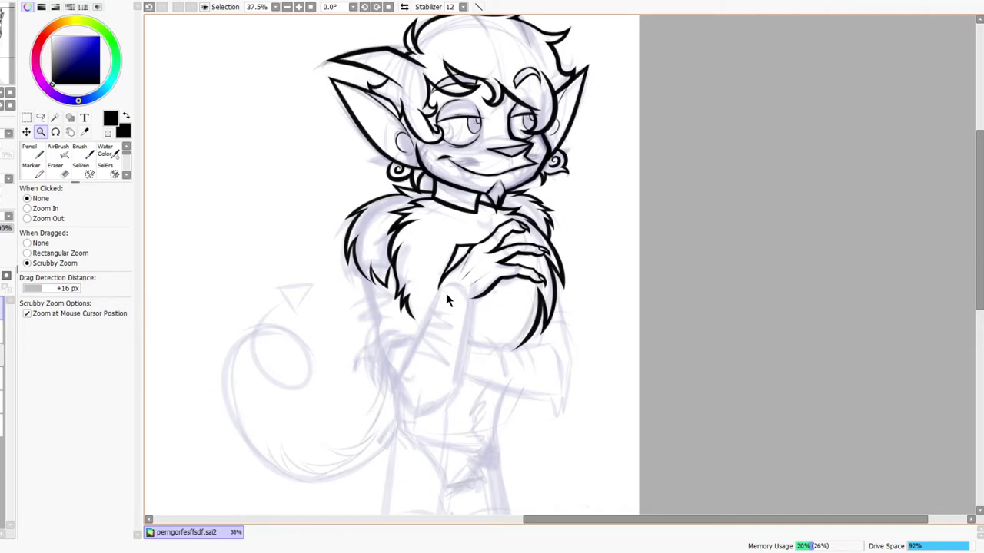
pyautogui.click(405, 7)
pyautogui.click(404, 7)
pyautogui.moveTo(425, 282); pyautogui.dragTo(453, 297)
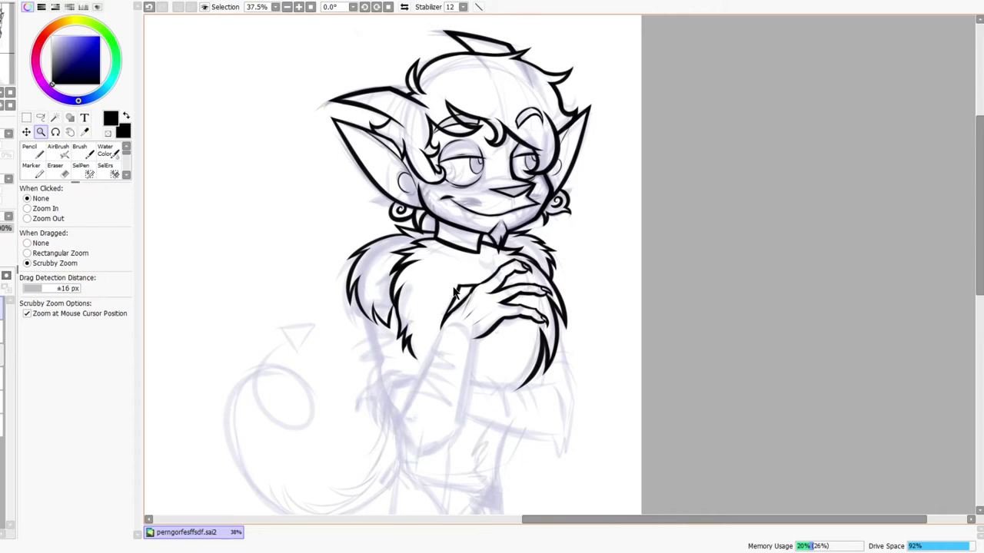
pyautogui.click(404, 7)
pyautogui.click(404, 7)
# Ink the lower part of the raised forearm's outer contour along the sketch with overlapping tapered Pencil strokes
pyautogui.moveTo(457, 372); pyautogui.dragTo(486, 317)
pyautogui.moveTo(454, 392); pyautogui.dragTo(463, 321)
pyautogui.moveTo(366, 396)
pyautogui.mouseDown()
pyautogui.moveTo(371, 385)
pyautogui.moveTo(342, 461)
pyautogui.mouseUp()
pyautogui.scroll(1, 372, 392)
pyautogui.press('n')
pyautogui.moveTo(362, 503); pyautogui.dragTo(384, 397)
pyautogui.moveTo(354, 485); pyautogui.dragTo(372, 396)
pyautogui.moveTo(355, 466); pyautogui.dragTo(407, 350)
pyautogui.moveTo(352, 443)
pyautogui.mouseDown()
pyautogui.moveTo(422, 315)
pyautogui.moveTo(420, 286)
pyautogui.mouseUp()
pyautogui.moveTo(367, 400); pyautogui.dragTo(452, 246)
pyautogui.moveTo(441, 297); pyautogui.dragTo(415, 375)
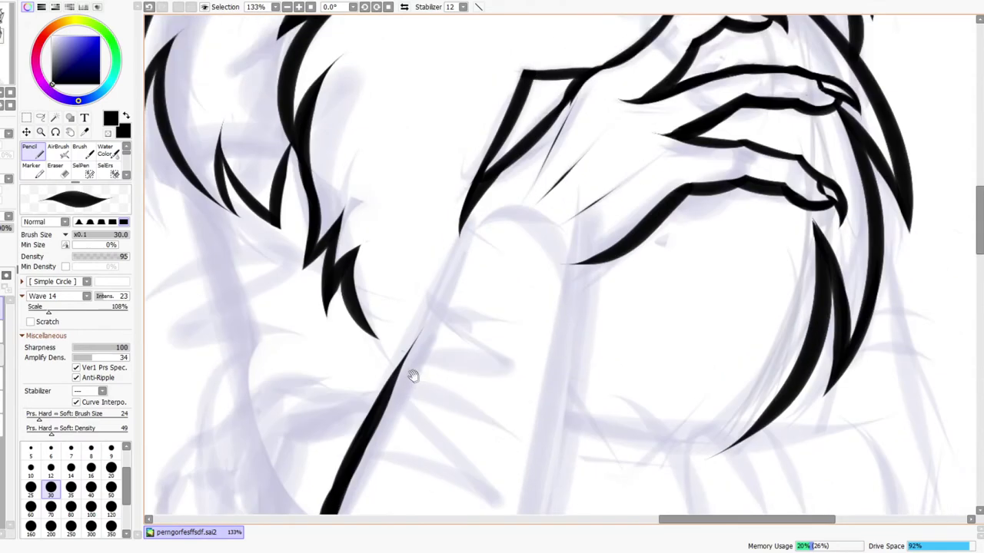
# Extend the forearm's outer contour up to the wrist with Pencil strokes and smooth its edge with the Eraser
pyautogui.moveTo(371, 419); pyautogui.dragTo(435, 287)
pyautogui.moveTo(382, 397); pyautogui.dragTo(459, 223)
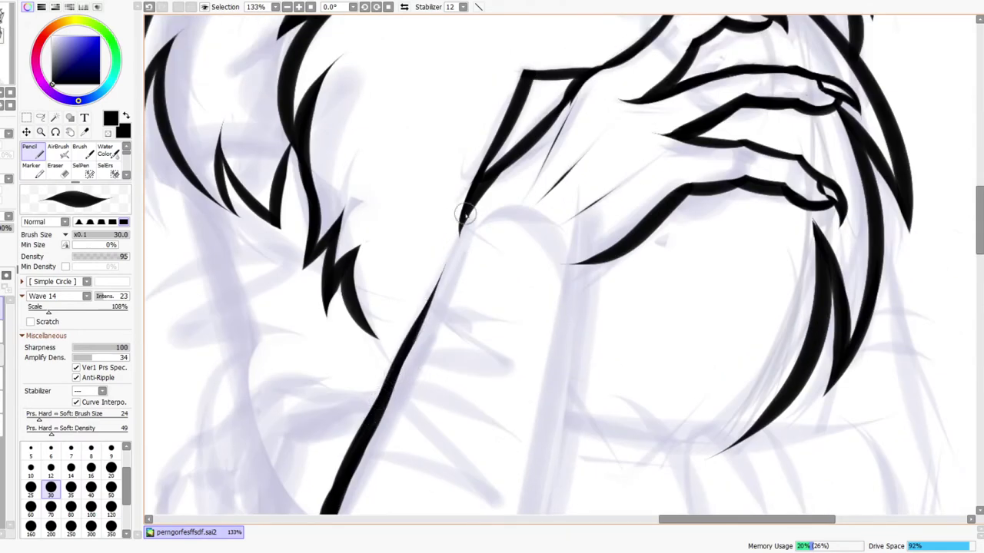
pyautogui.moveTo(424, 308); pyautogui.dragTo(465, 211)
pyautogui.moveTo(423, 310); pyautogui.dragTo(460, 231)
pyautogui.moveTo(399, 360); pyautogui.dragTo(438, 265)
pyautogui.moveTo(376, 422); pyautogui.dragTo(440, 273)
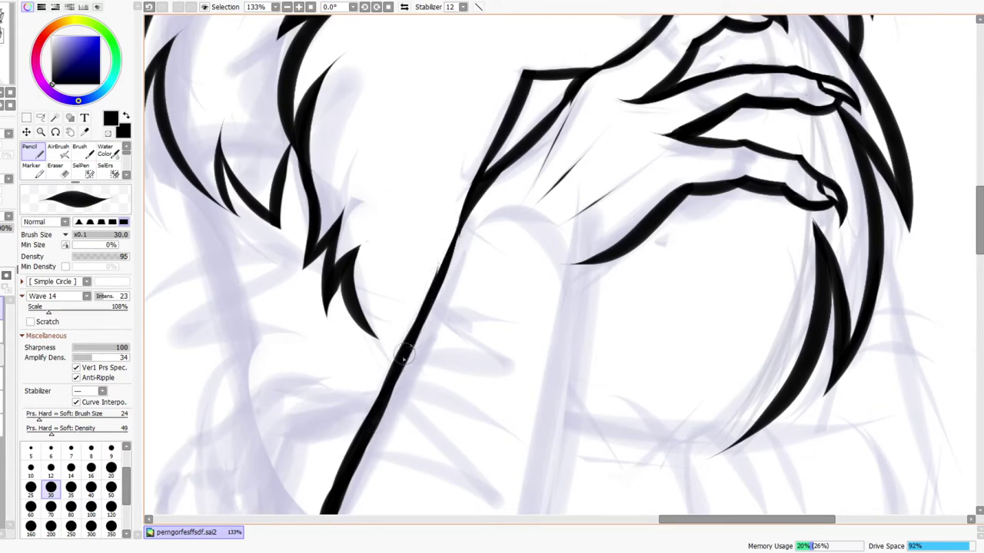
pyautogui.press('e')
pyautogui.moveTo(372, 407); pyautogui.dragTo(445, 259)
pyautogui.moveTo(432, 295); pyautogui.dragTo(443, 252)
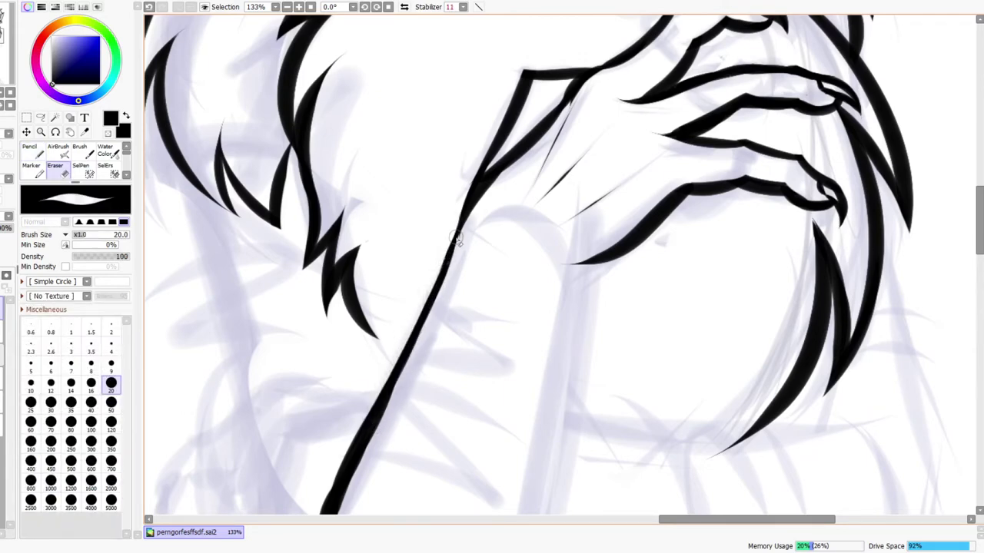
# Examine the raised forearm's outer contour against the full figure in normal and mirrored view
pyautogui.hotkey('ctrl', 'space')
pyautogui.moveTo(485, 217); pyautogui.dragTo(475, 186)
pyautogui.click(404, 6)
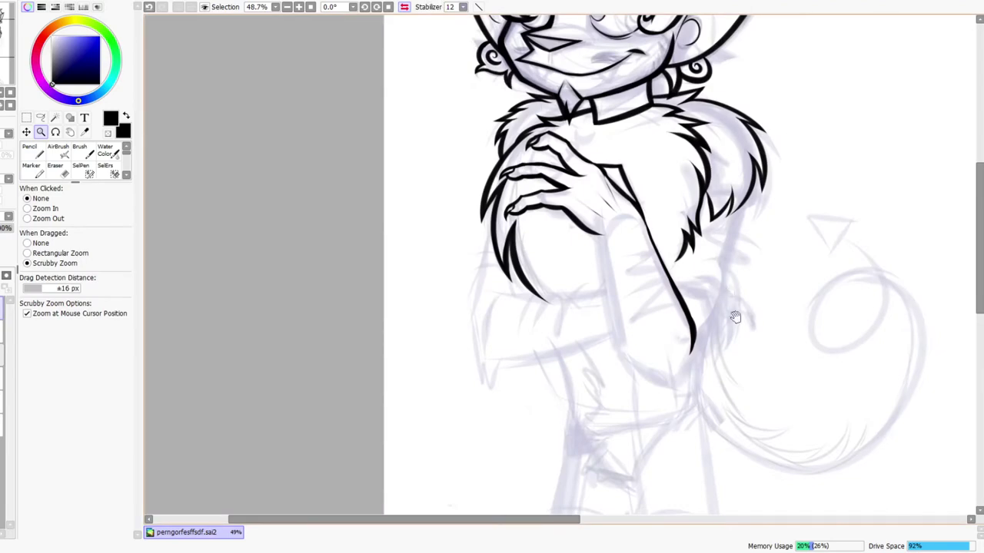
pyautogui.moveTo(735, 316); pyautogui.dragTo(662, 305)
pyautogui.moveTo(528, 213); pyautogui.dragTo(565, 205)
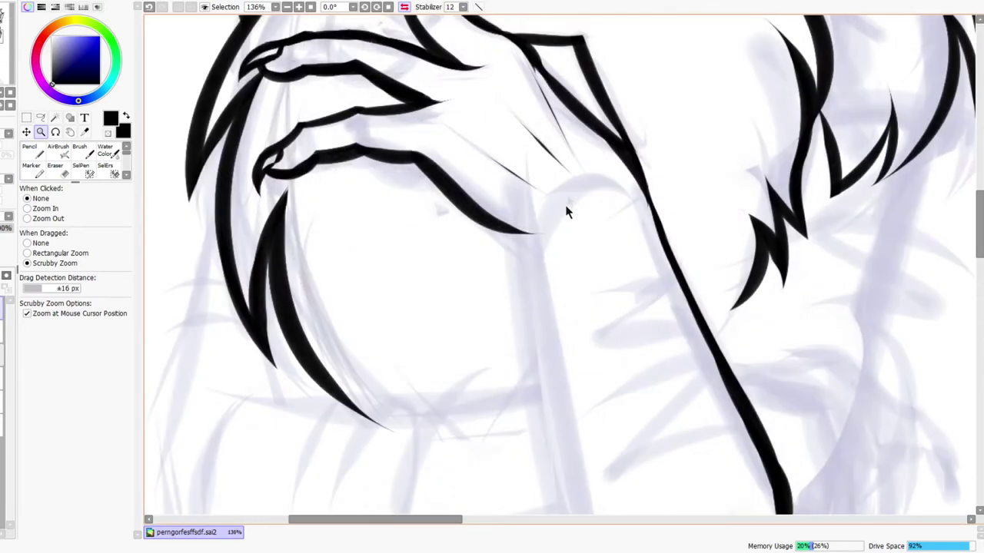
pyautogui.press('n')
pyautogui.moveTo(555, 357); pyautogui.dragTo(520, 268)
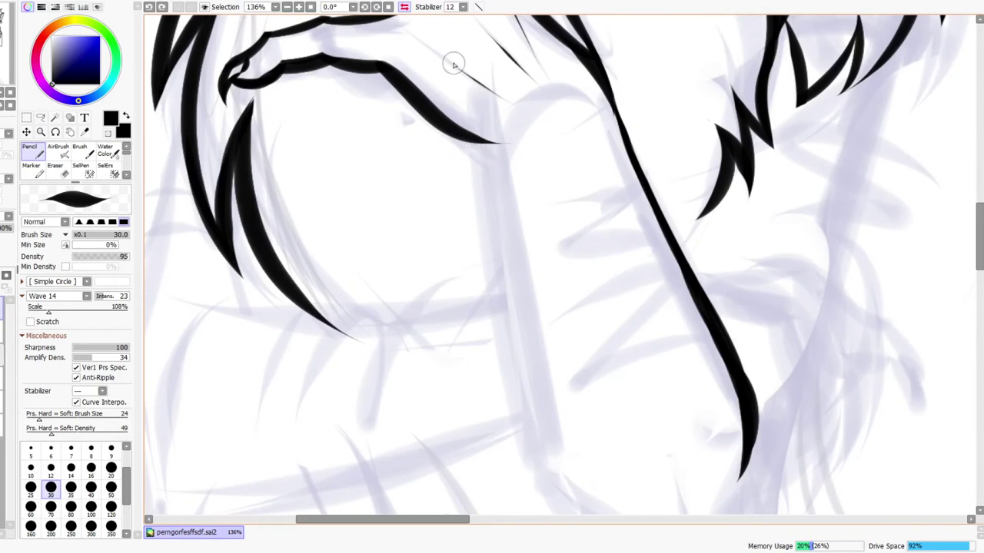
pyautogui.click(404, 7)
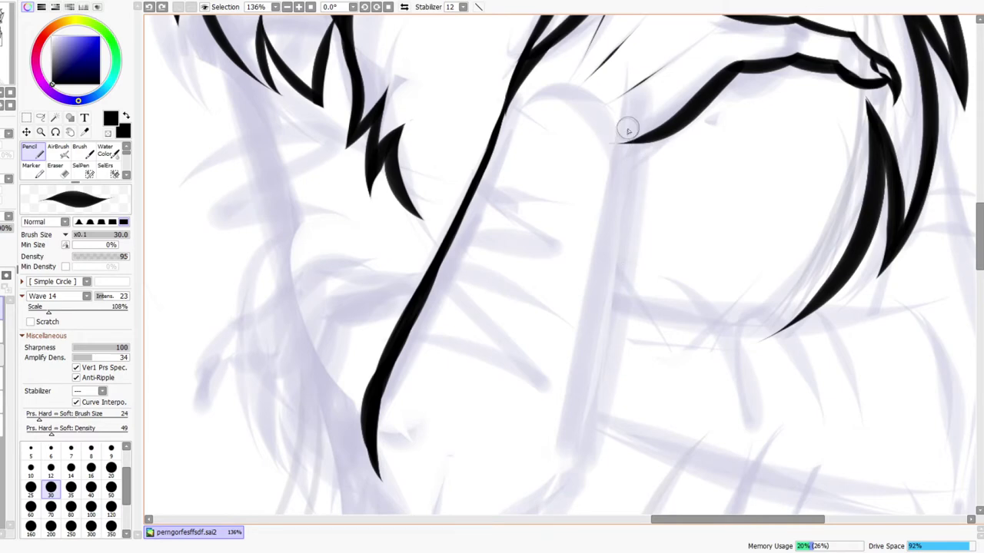
pyautogui.click(405, 7)
pyautogui.hotkey('ctrl', 'space')
pyautogui.moveTo(542, 162); pyautogui.dragTo(542, 173)
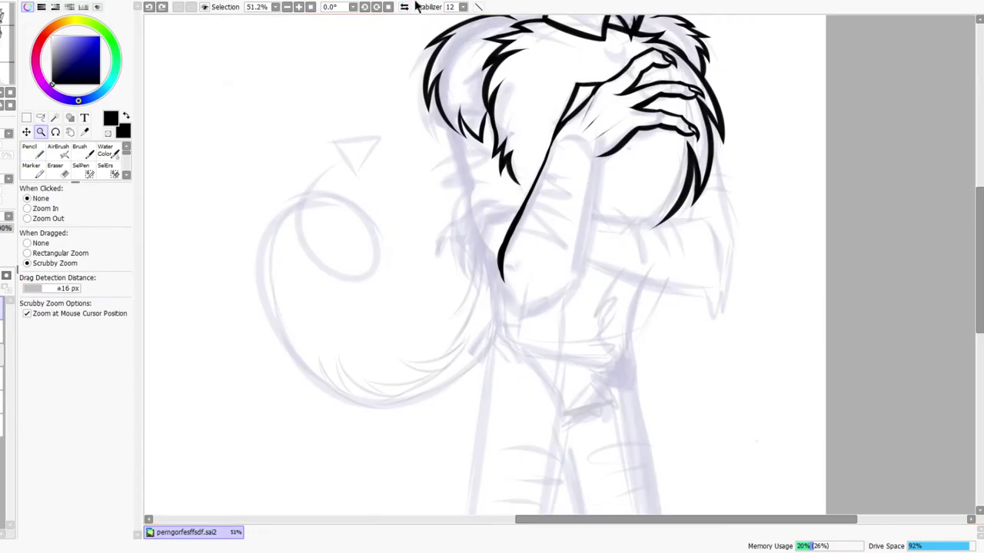
pyautogui.click(404, 7)
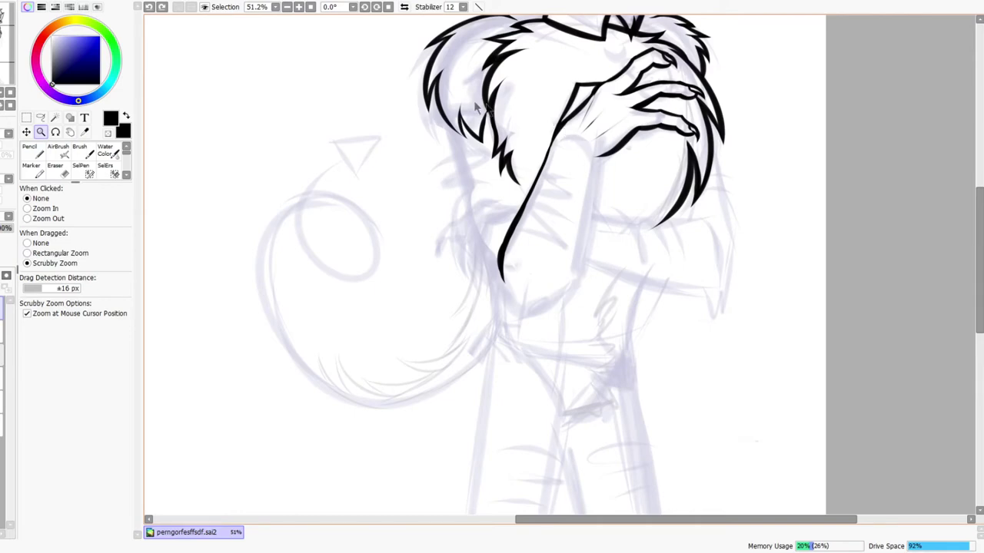
pyautogui.moveTo(556, 196)
pyautogui.mouseDown()
pyautogui.moveTo(638, 143)
pyautogui.moveTo(592, 223)
pyautogui.mouseUp()
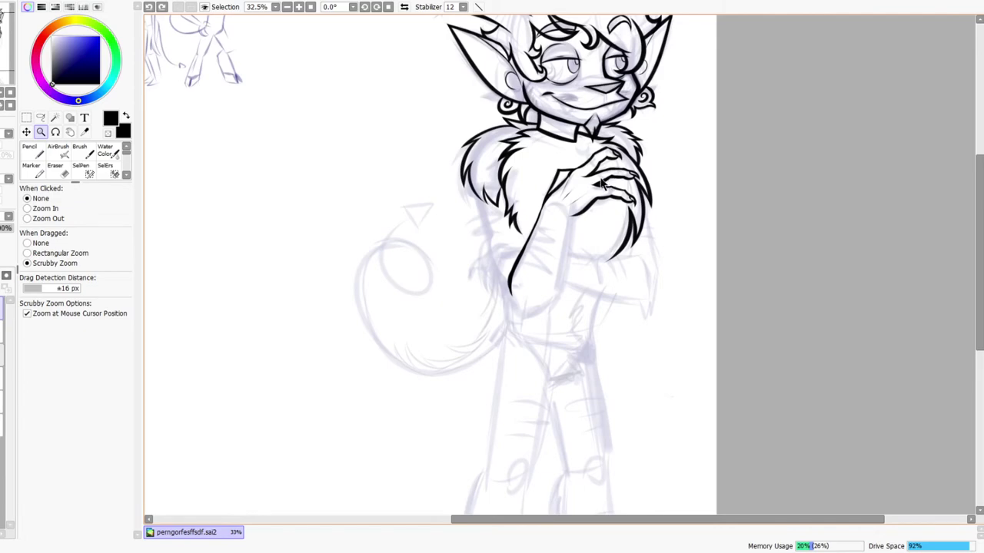
pyautogui.click(405, 7)
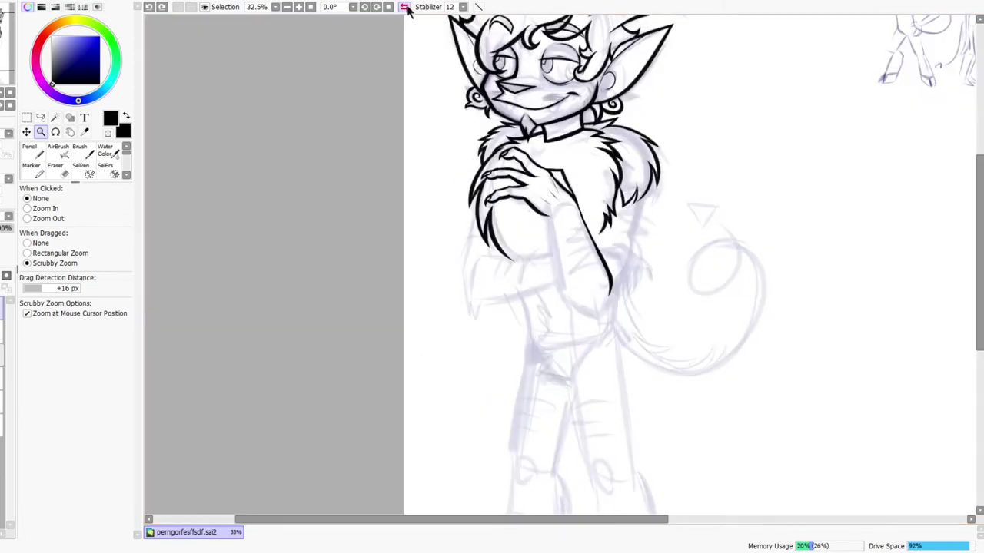
pyautogui.click(406, 9)
pyautogui.moveTo(549, 231); pyautogui.dragTo(586, 174)
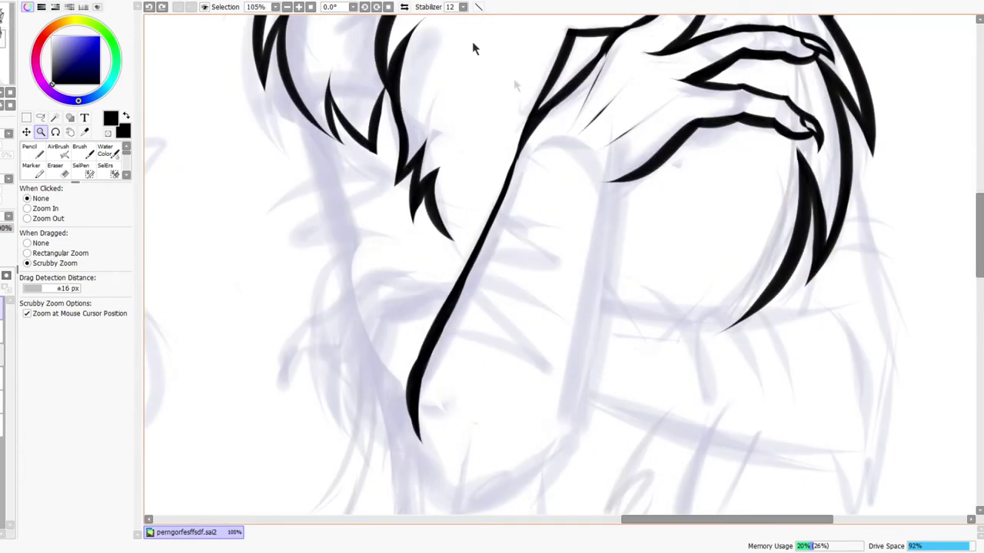
# Ink the forearm's inner contour from the hand's lower edge down toward the elbow with overlapping Pencil strokes in mirrored view
pyautogui.moveTo(521, 287); pyautogui.dragTo(462, 196)
pyautogui.click(405, 7)
pyautogui.moveTo(579, 206)
pyautogui.mouseDown()
pyautogui.moveTo(538, 280)
pyautogui.moveTo(568, 185)
pyautogui.mouseUp()
pyautogui.moveTo(512, 119); pyautogui.dragTo(589, 446)
pyautogui.hotkey('ctrl', 'z')
pyautogui.moveTo(511, 115)
pyautogui.mouseDown()
pyautogui.moveTo(629, 494)
pyautogui.moveTo(625, 390)
pyautogui.mouseUp()
pyautogui.moveTo(525, 292)
pyautogui.mouseDown()
pyautogui.moveTo(540, 367)
pyautogui.moveTo(649, 439)
pyautogui.mouseUp()
pyautogui.moveTo(528, 313); pyautogui.dragTo(673, 456)
pyautogui.moveTo(684, 414)
pyautogui.mouseDown()
pyautogui.moveTo(663, 422)
pyautogui.moveTo(674, 348)
pyautogui.mouseUp()
pyautogui.moveTo(637, 286)
pyautogui.mouseDown()
pyautogui.moveTo(616, 326)
pyautogui.moveTo(597, 323)
pyautogui.moveTo(601, 333)
pyautogui.mouseUp()
# Erase the protruding stroke tip where the forearm's inner contour meets the hand's lower edge and check the whole arm
pyautogui.press('e')
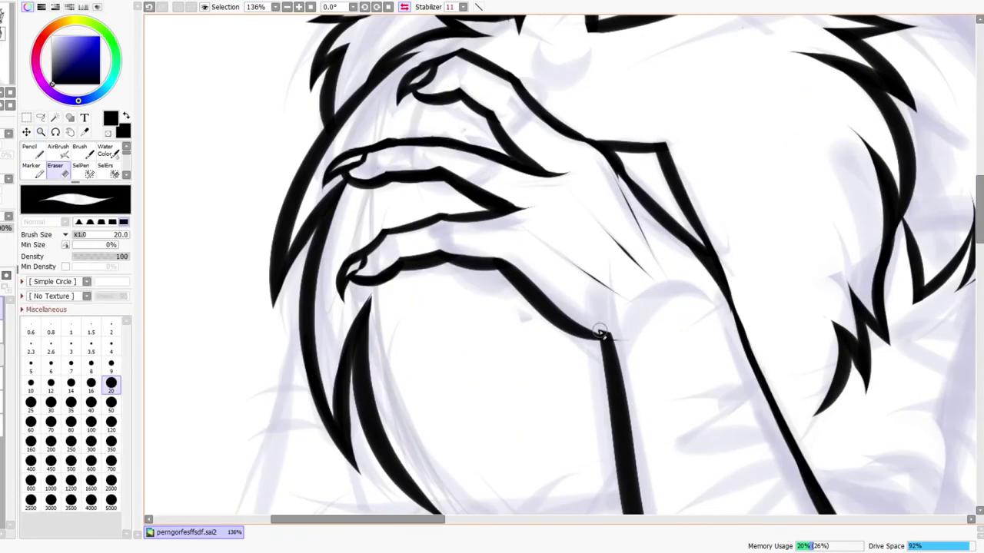
pyautogui.hotkey('ctrl', 'z')
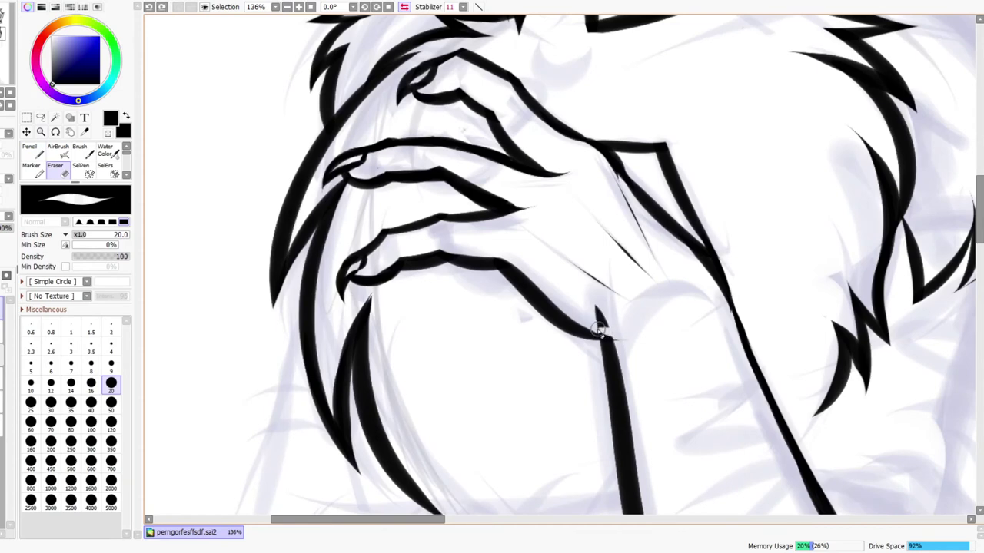
pyautogui.moveTo(597, 310)
pyautogui.mouseDown()
pyautogui.moveTo(624, 333)
pyautogui.moveTo(651, 327)
pyautogui.moveTo(696, 354)
pyautogui.mouseUp()
pyautogui.hotkey('ctrl', 'space')
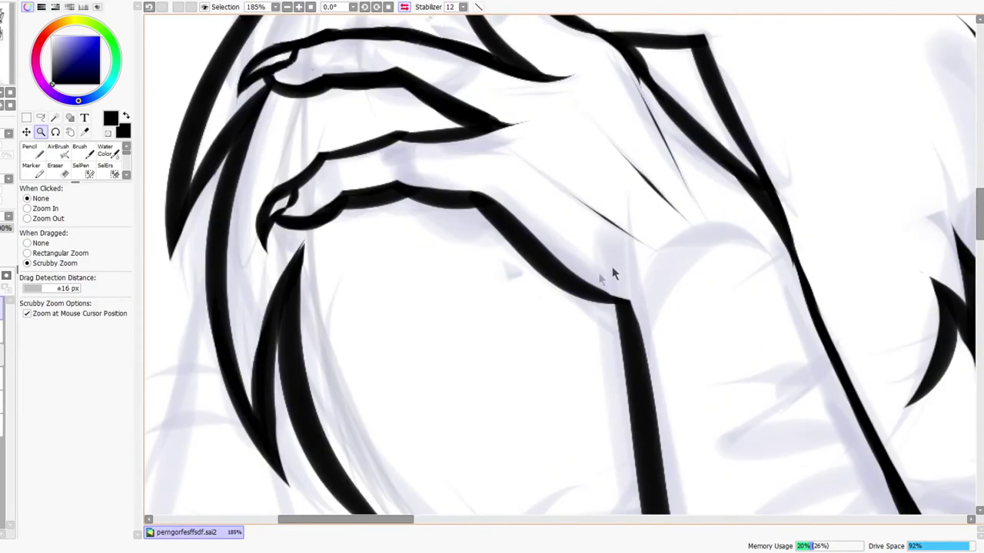
pyautogui.hotkey('ctrl', 'space')
pyautogui.moveTo(619, 293); pyautogui.dragTo(629, 213)
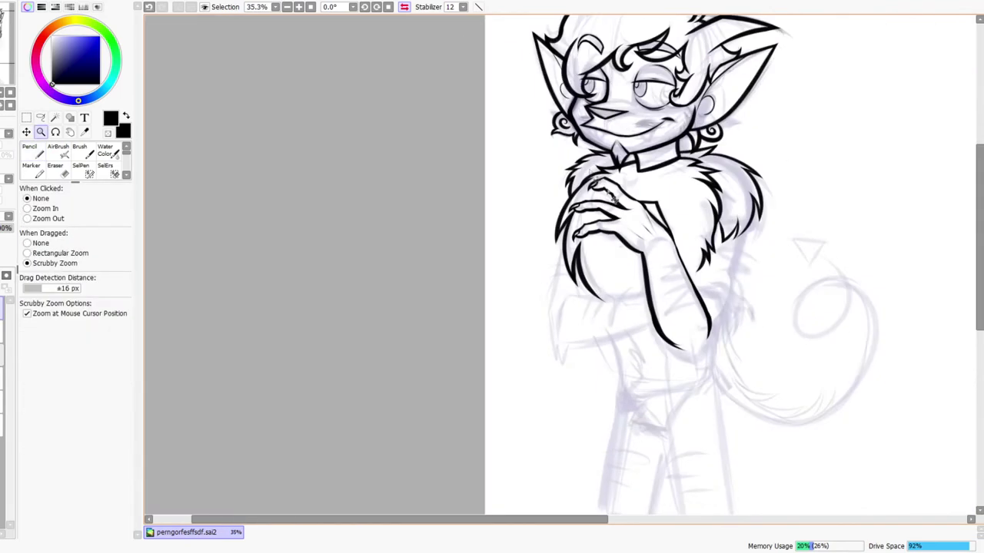
# Extend the inner forearm contour's lower end toward the elbow with the Pencil and trim its underside to a clean taper with the Eraser
pyautogui.click(404, 7)
pyautogui.moveTo(486, 373); pyautogui.dragTo(475, 279)
pyautogui.moveTo(306, 360); pyautogui.dragTo(413, 349)
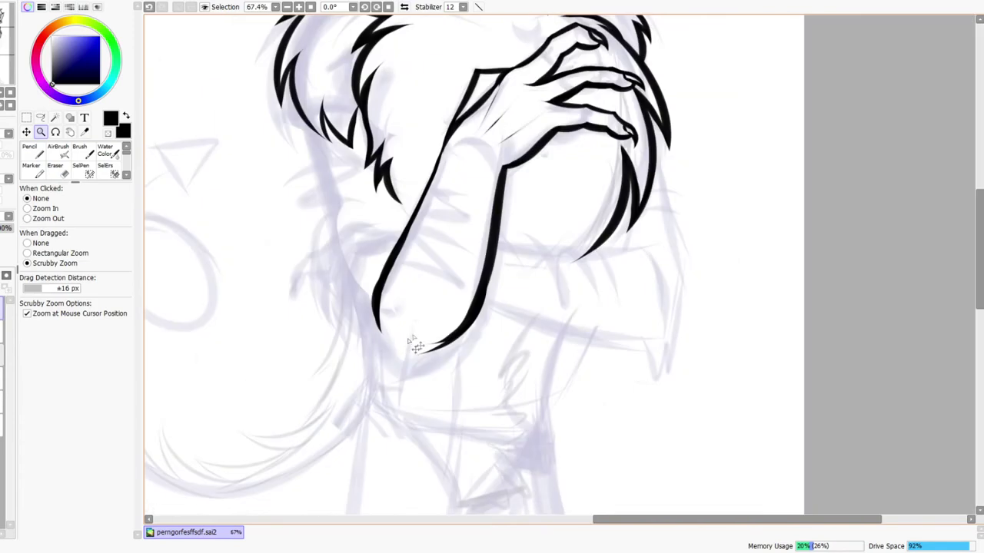
pyautogui.scroll(2, 426, 345)
pyautogui.scroll(2, 442, 335)
pyautogui.press('e')
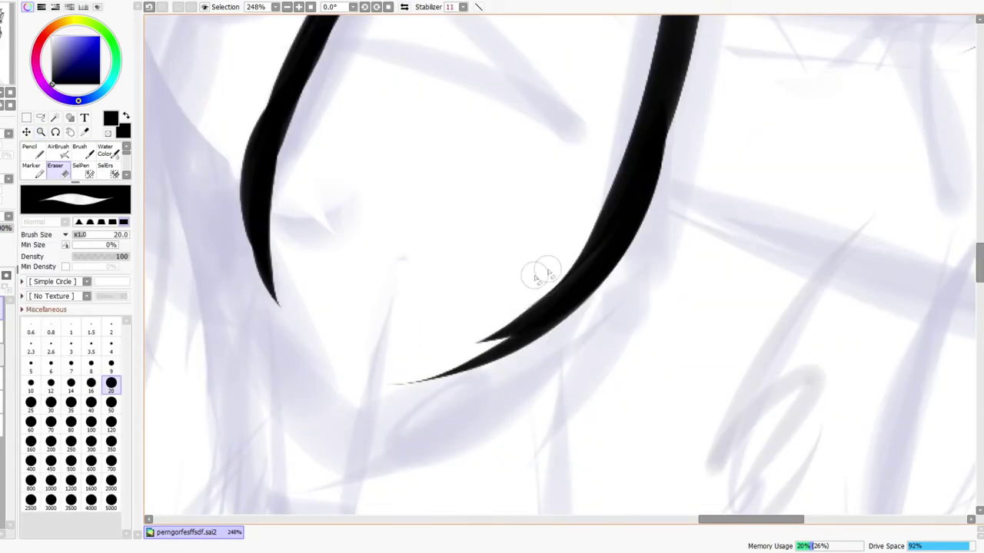
pyautogui.press('n')
pyautogui.moveTo(418, 374); pyautogui.dragTo(553, 299)
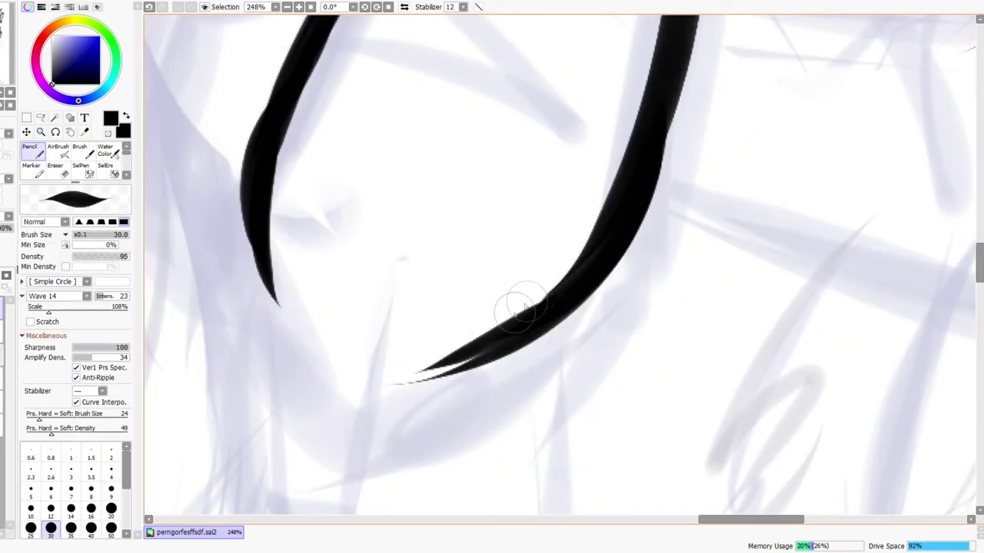
pyautogui.hotkey('ctrl', 'z')
pyautogui.moveTo(411, 371); pyautogui.dragTo(592, 261)
pyautogui.press('e')
pyautogui.moveTo(382, 385); pyautogui.dragTo(582, 309)
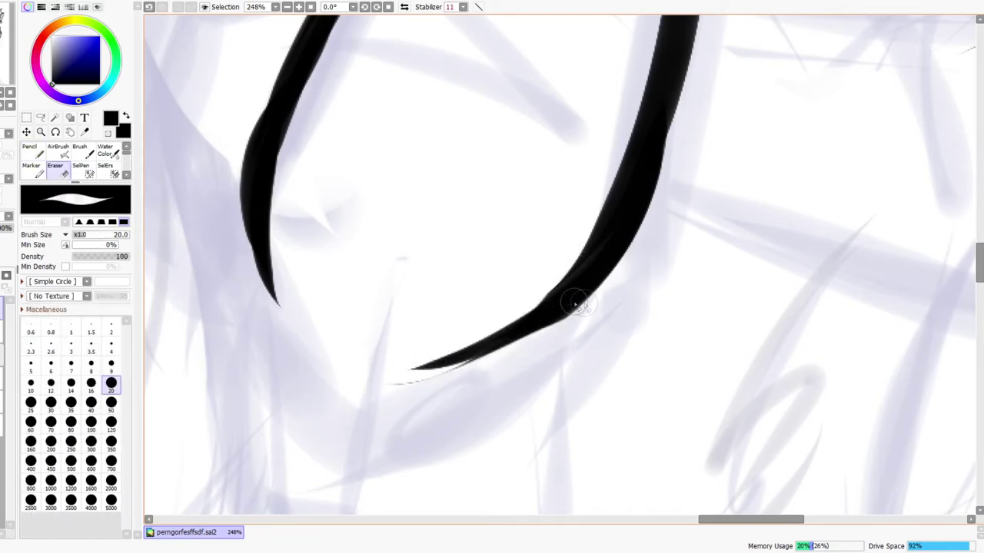
# Examine the hand and both forearm contours up close and against the full figure in normal and mirrored view
pyautogui.hotkey('ctrl', 'space')
pyautogui.scroll(-4, 615, 282)
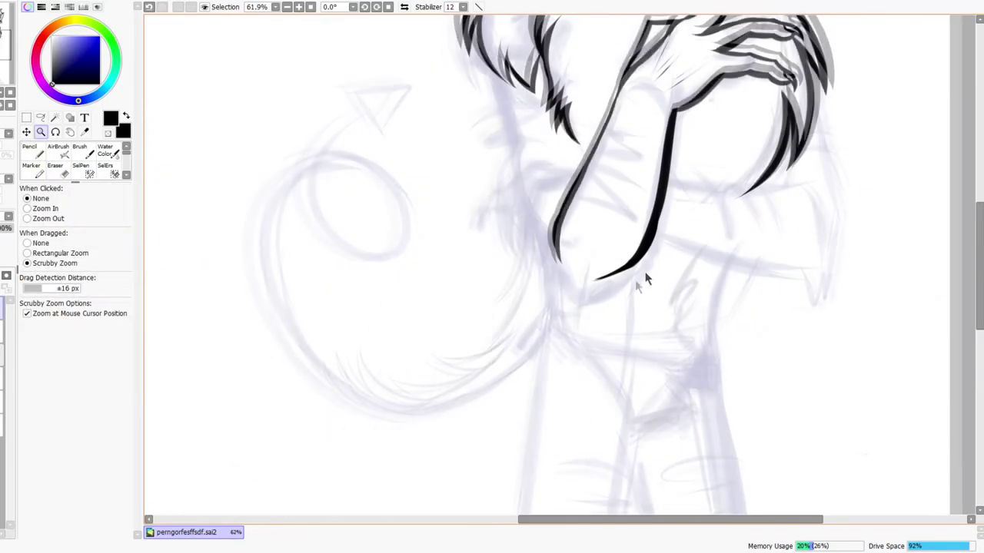
pyautogui.moveTo(674, 248); pyautogui.dragTo(553, 419)
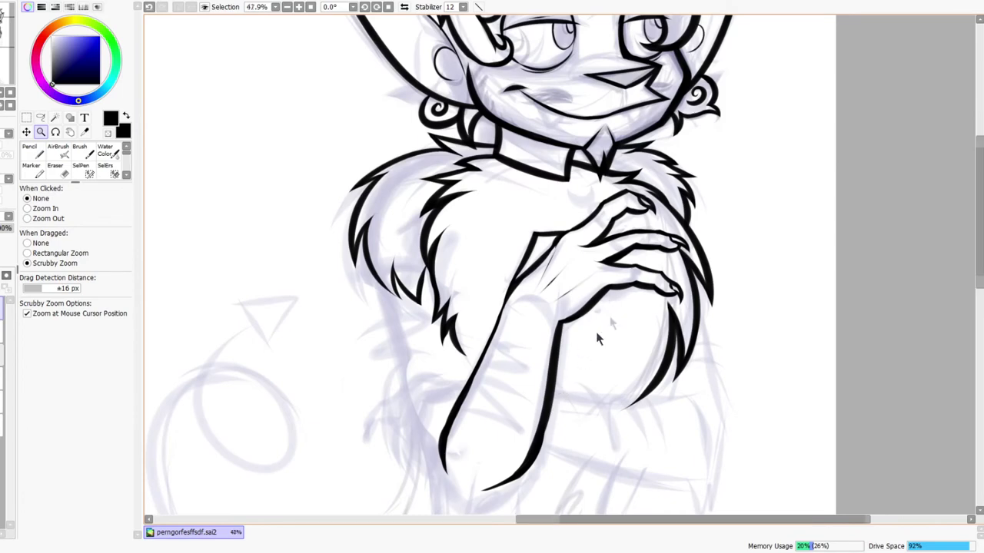
pyautogui.scroll(-3, 610, 316)
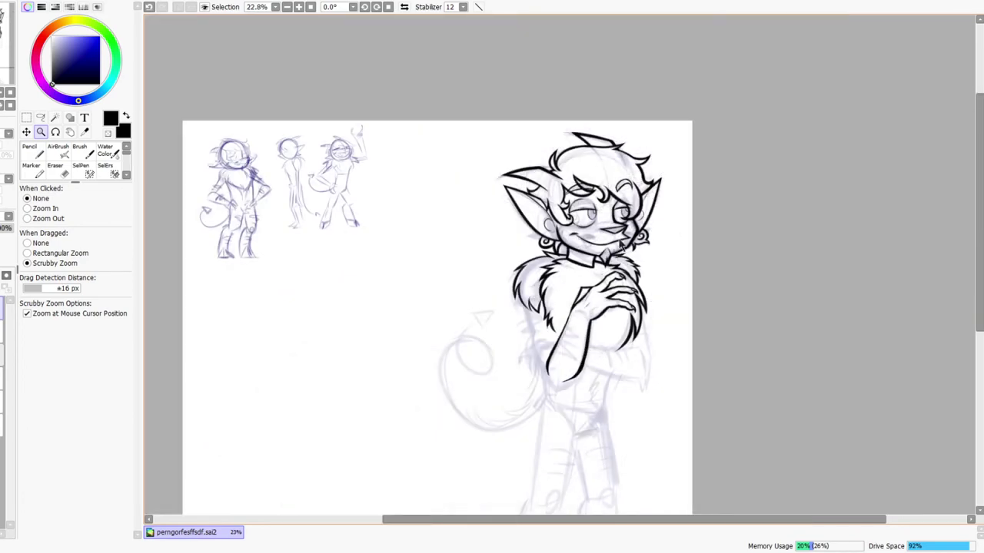
pyautogui.scroll(3, 615, 283)
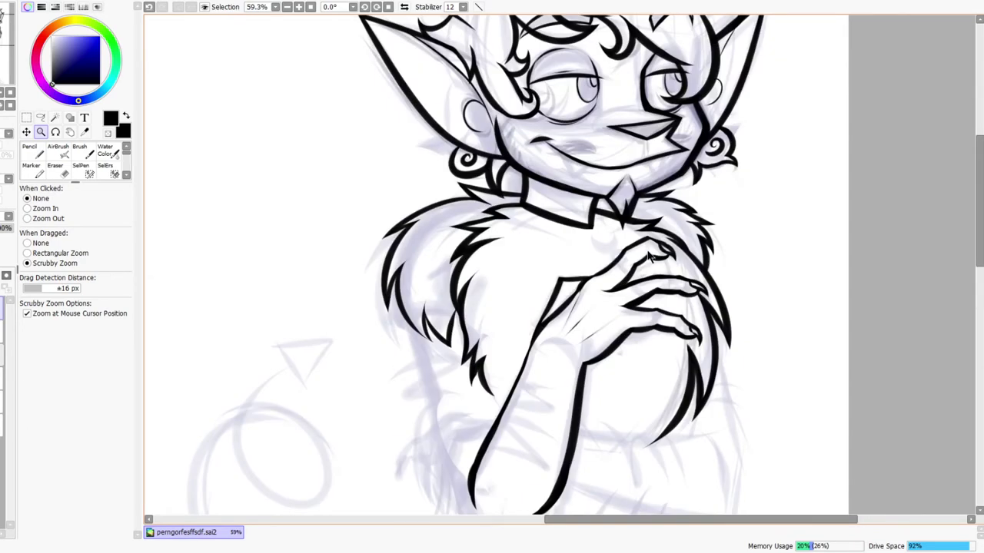
pyautogui.scroll(-3, 642, 264)
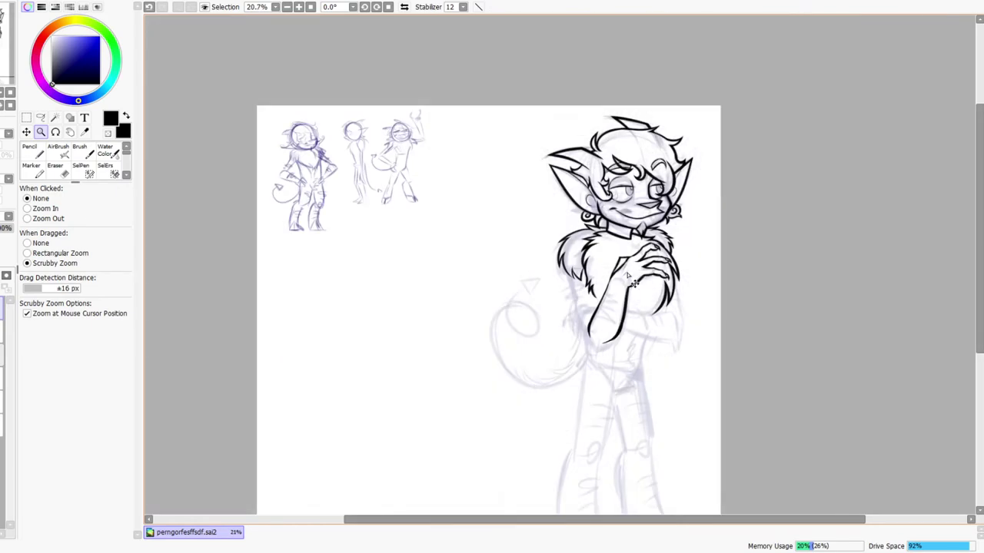
pyautogui.moveTo(632, 282); pyautogui.dragTo(652, 226)
pyautogui.click(406, 8)
pyautogui.click(406, 8)
pyautogui.scroll(4, 692, 198)
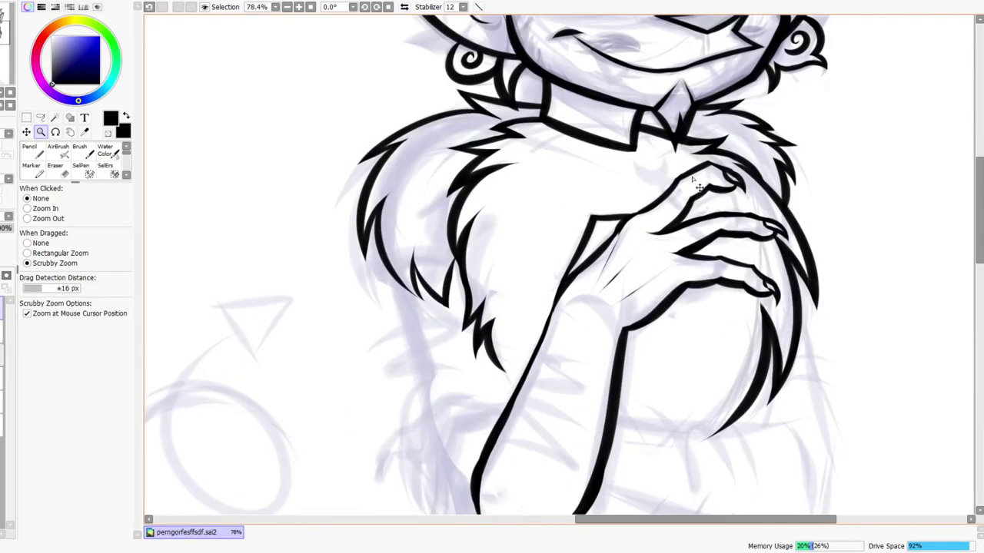
pyautogui.moveTo(652, 218)
pyautogui.mouseDown()
pyautogui.moveTo(693, 193)
pyautogui.moveTo(655, 231)
pyautogui.mouseUp()
pyautogui.moveTo(664, 309); pyautogui.dragTo(597, 240)
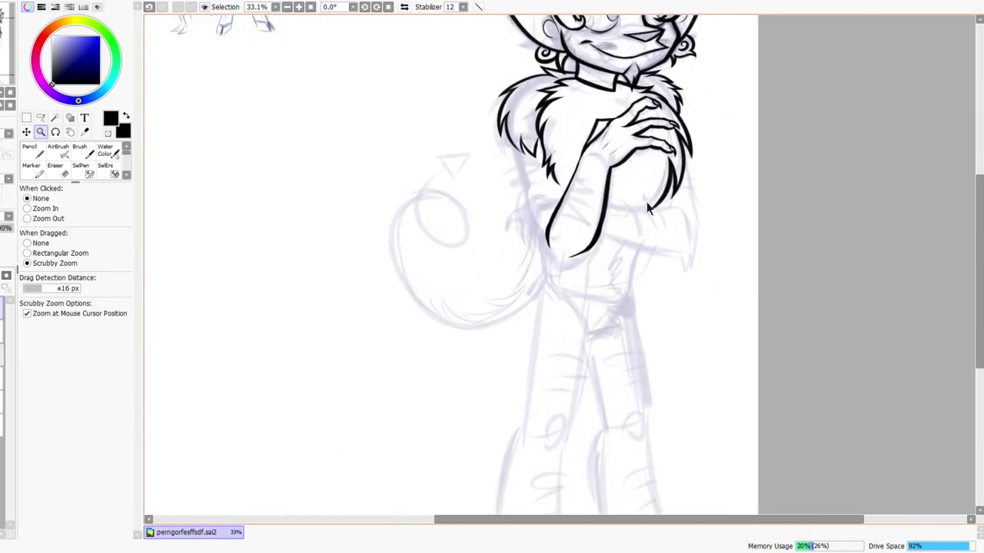
pyautogui.scroll(3, 613, 192)
pyautogui.moveTo(555, 318); pyautogui.dragTo(547, 359)
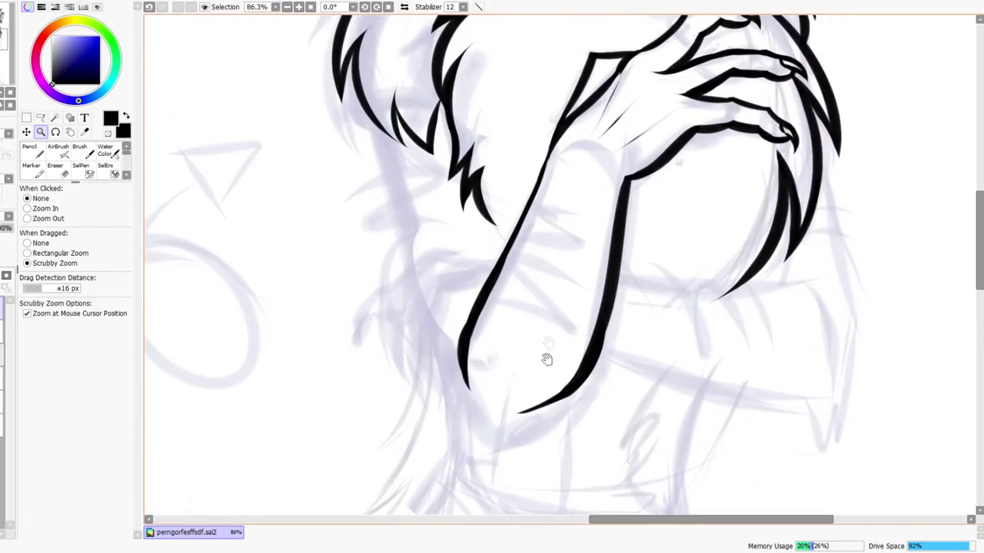
pyautogui.moveTo(643, 188); pyautogui.dragTo(600, 304)
pyautogui.moveTo(607, 195); pyautogui.dragTo(569, 261)
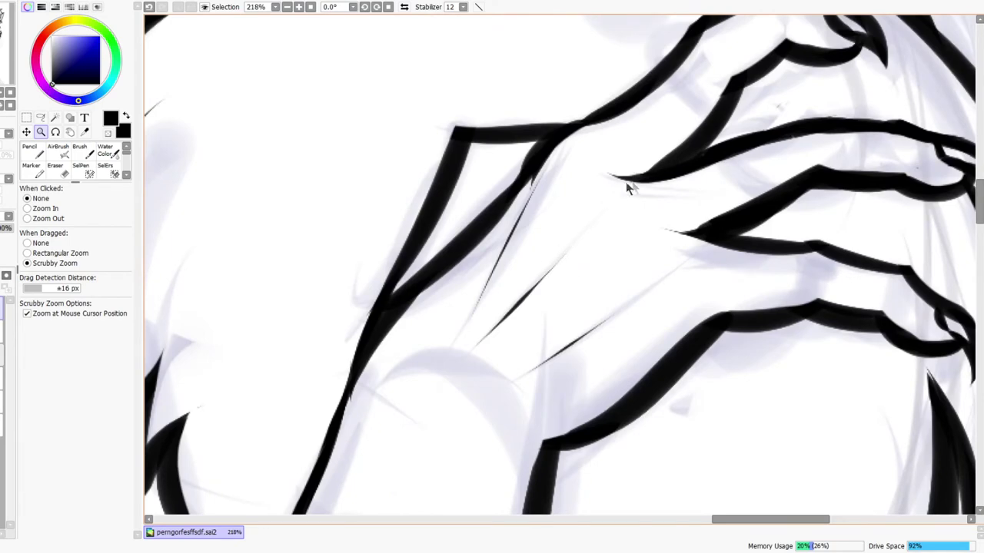
pyautogui.scroll(-4, 629, 189)
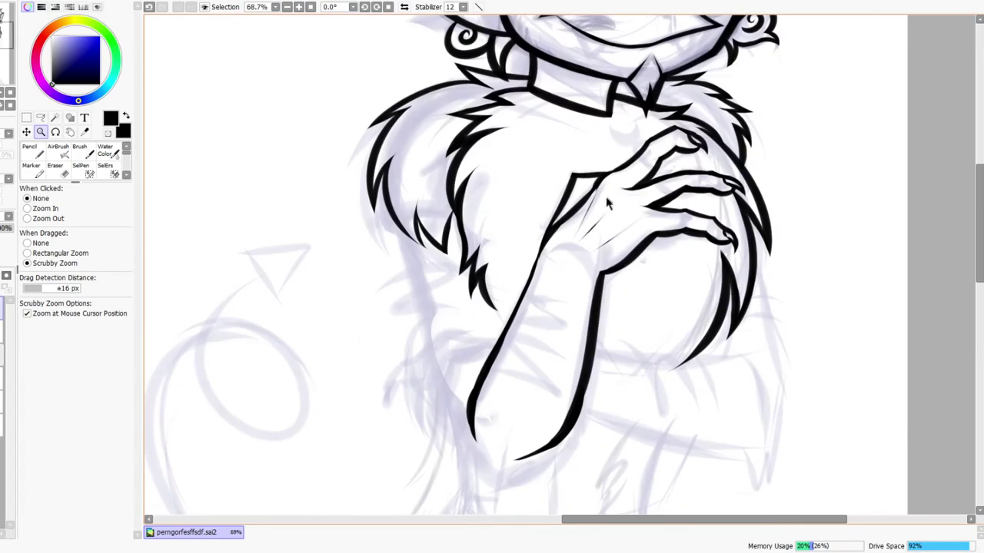
pyautogui.scroll(-3, 602, 207)
# Ink the pointed curve of the elbow with the Pencil, joining it to the forearm's inner contour
pyautogui.scroll(4, 591, 261)
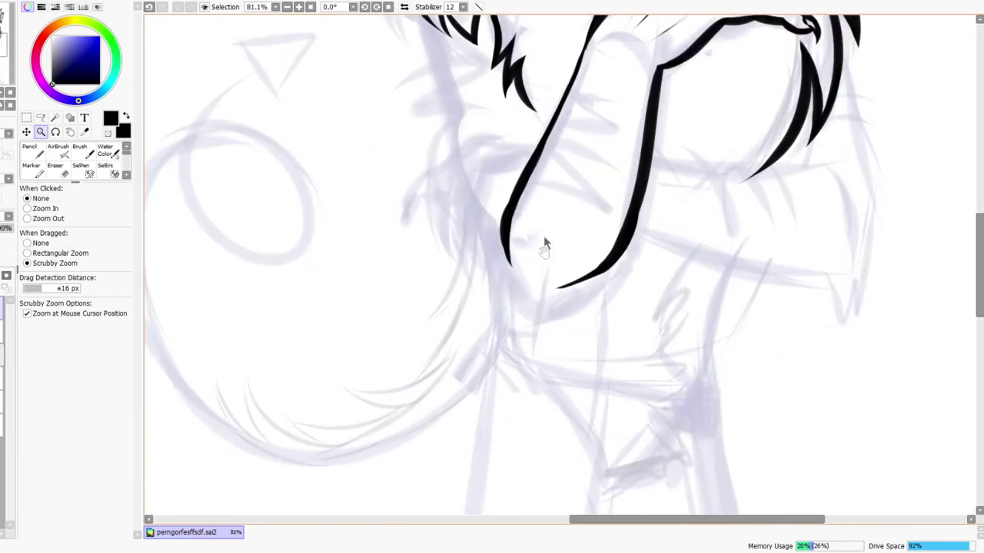
pyautogui.moveTo(553, 269)
pyautogui.mouseDown()
pyautogui.moveTo(544, 307)
pyautogui.moveTo(568, 282)
pyautogui.mouseUp()
pyautogui.moveTo(433, 282)
pyautogui.mouseDown()
pyautogui.moveTo(546, 428)
pyautogui.moveTo(571, 388)
pyautogui.moveTo(640, 363)
pyautogui.mouseUp()
pyautogui.moveTo(539, 409); pyautogui.dragTo(677, 327)
pyautogui.moveTo(567, 396)
pyautogui.mouseDown()
pyautogui.moveTo(733, 307)
pyautogui.moveTo(731, 275)
pyautogui.mouseUp()
# Ink the upper arm's outer contour descending from beneath the fur collar with a tapered Pencil stroke in mirrored view
pyautogui.hotkey('ctrl', 'space')
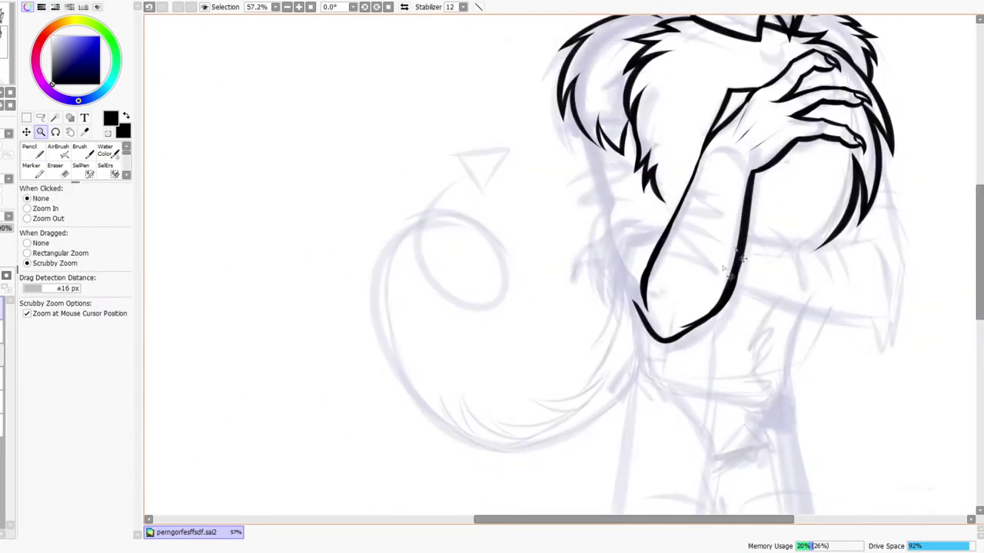
pyautogui.click(405, 7)
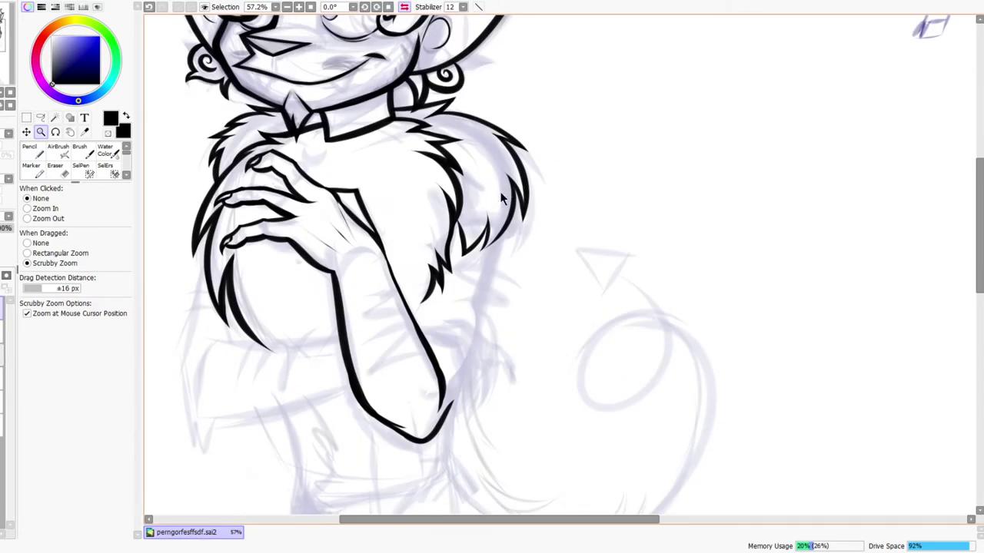
pyautogui.moveTo(516, 192); pyautogui.dragTo(478, 315)
pyautogui.moveTo(536, 228); pyautogui.dragTo(542, 223)
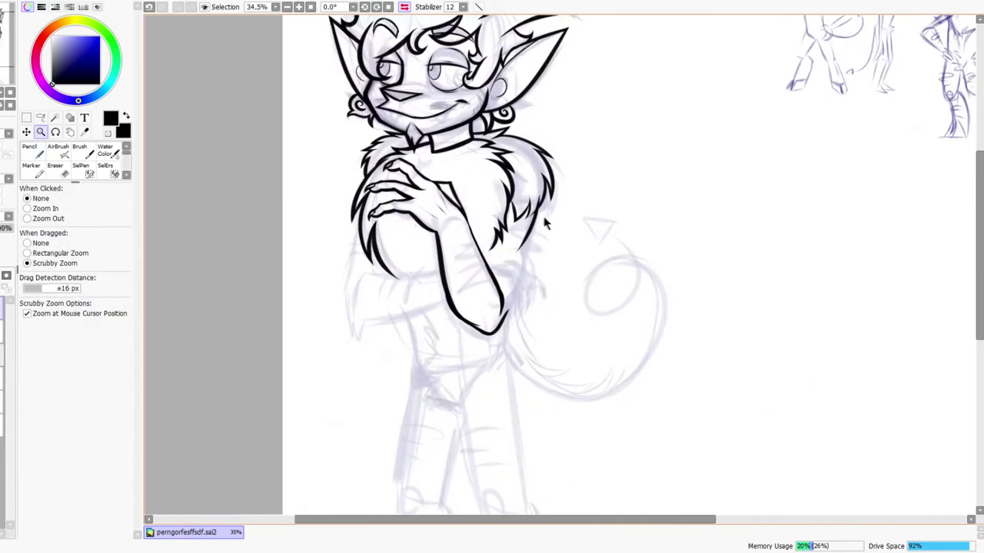
pyautogui.click(405, 7)
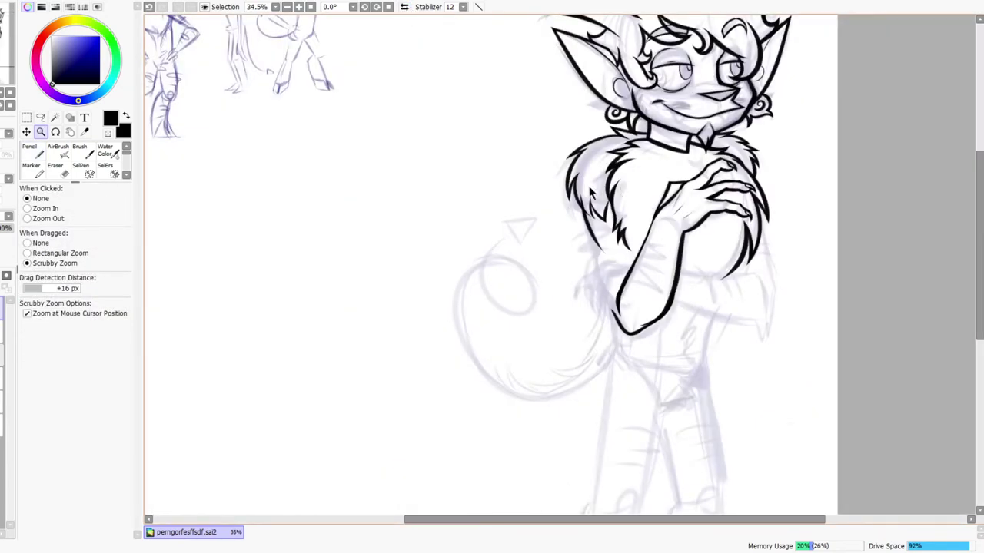
# Clean up the overlap between the upper arm's outer contour and the fur tuft with the Eraser and check it in mirrored view
pyautogui.moveTo(588, 189); pyautogui.dragTo(609, 163)
pyautogui.press('e')
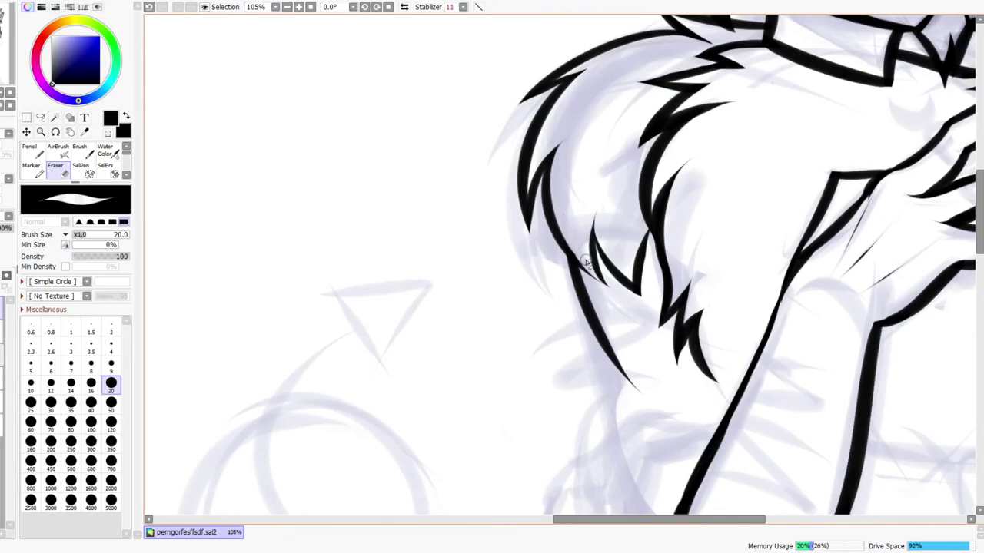
pyautogui.moveTo(592, 265); pyautogui.dragTo(601, 224)
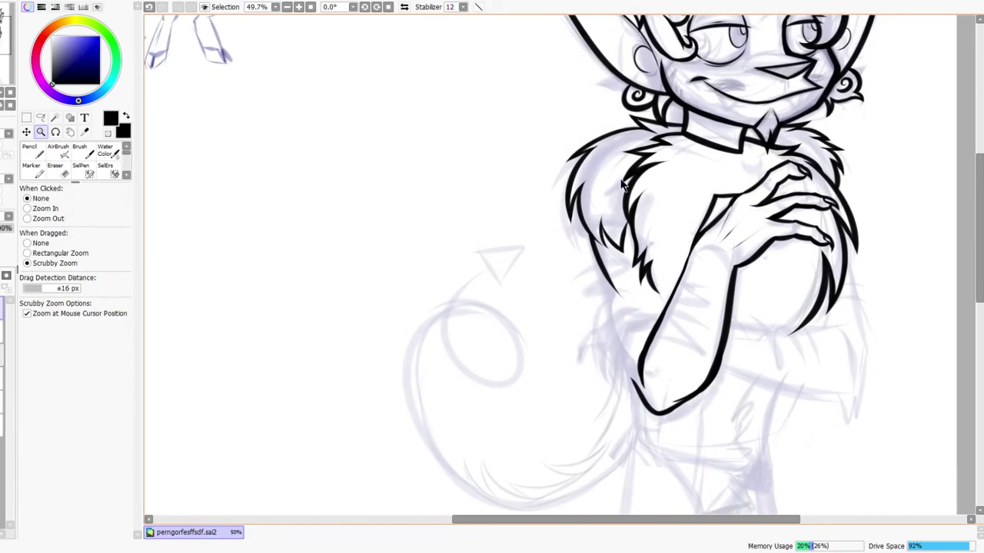
pyautogui.click(404, 6)
pyautogui.click(404, 7)
pyautogui.moveTo(652, 371); pyautogui.dragTo(638, 278)
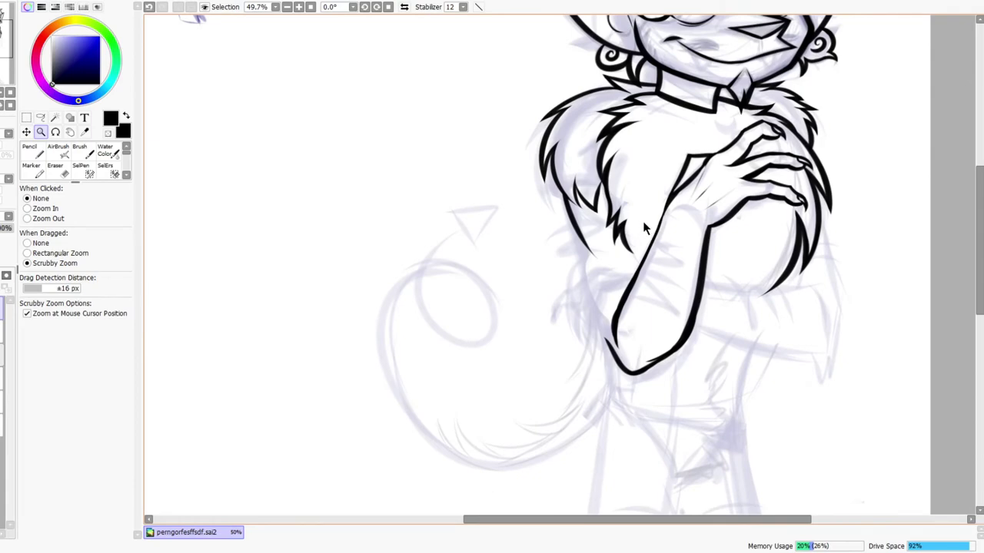
# Redraw the upper arm's outer contour with a tapered Pencil stroke from beneath the fur collar toward the elbow
pyautogui.moveTo(602, 364); pyautogui.dragTo(502, 411)
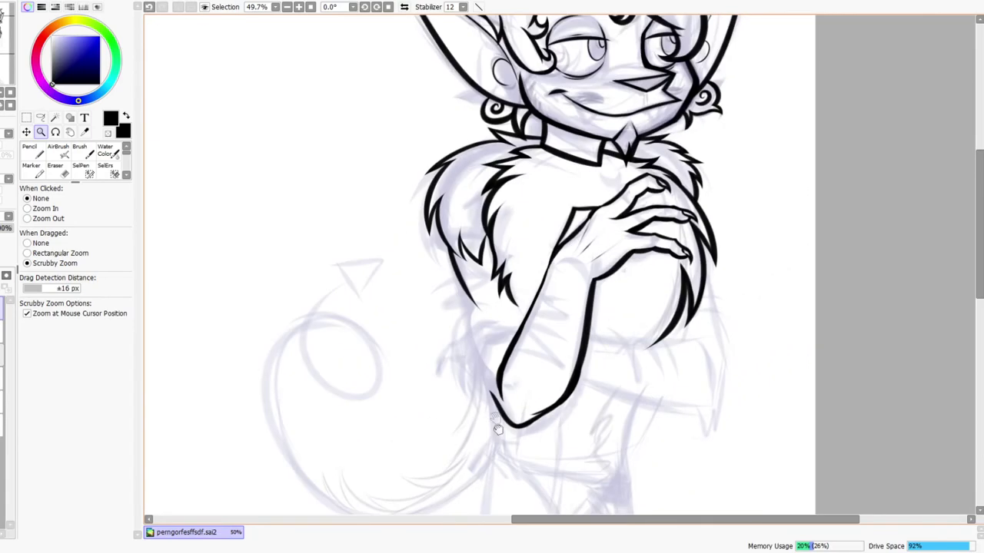
pyautogui.moveTo(602, 281); pyautogui.dragTo(592, 296)
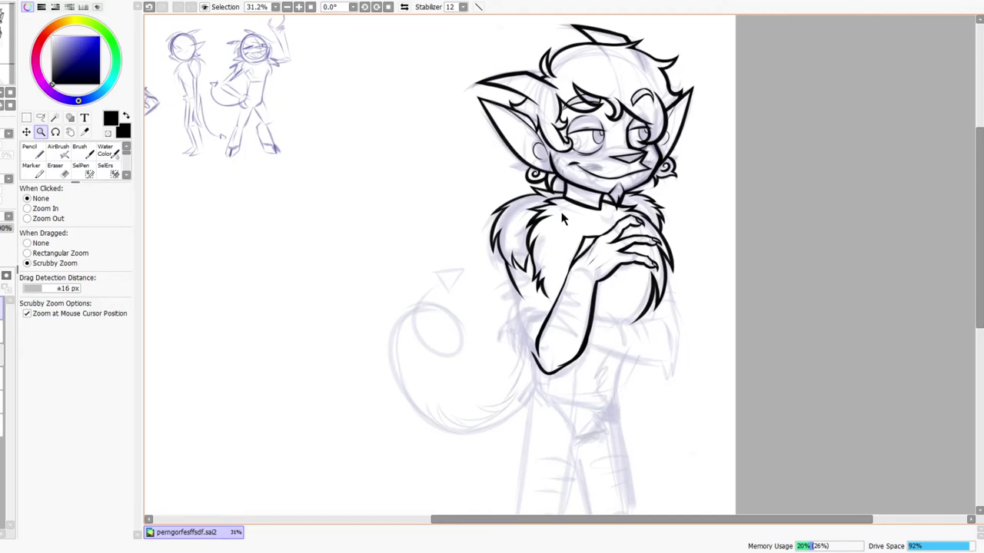
pyautogui.moveTo(552, 335); pyautogui.dragTo(568, 256)
pyautogui.moveTo(454, 174)
pyautogui.mouseDown()
pyautogui.moveTo(454, 163)
pyautogui.moveTo(528, 305)
pyautogui.mouseUp()
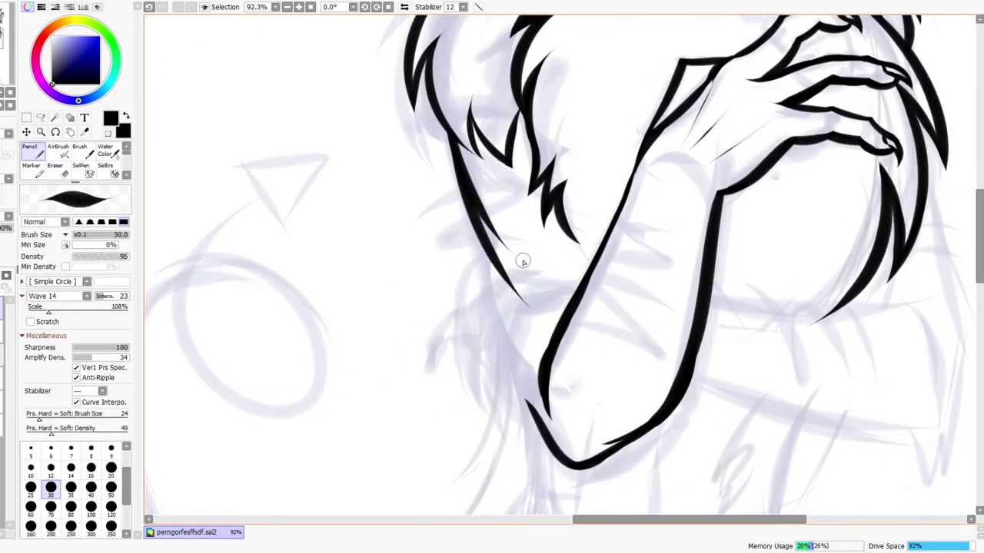
pyautogui.hotkey('ctrl', 'z')
pyautogui.moveTo(450, 136); pyautogui.dragTo(538, 307)
# Smooth the inner edge of the upper arm's outer contour with the Eraser in mirrored view
pyautogui.press('e')
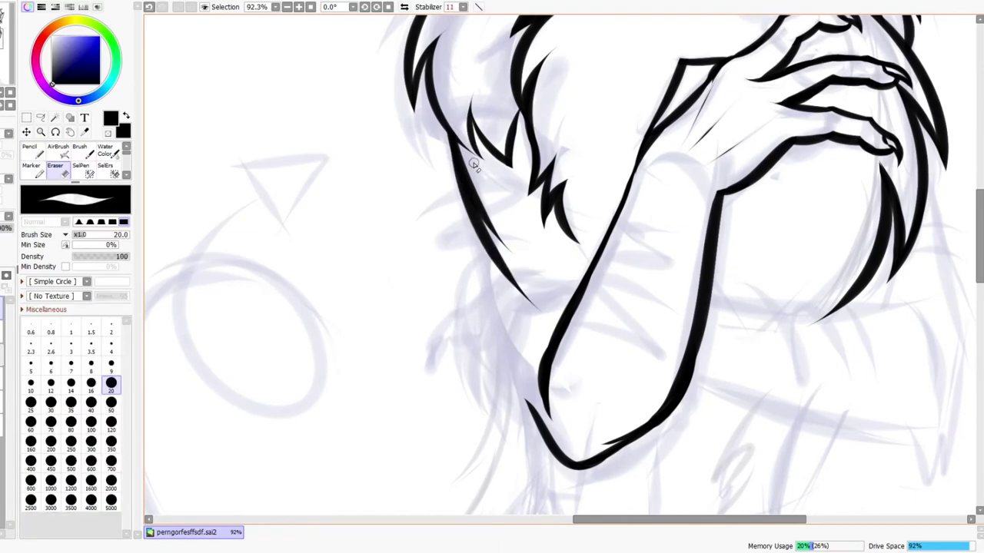
pyautogui.press('h')
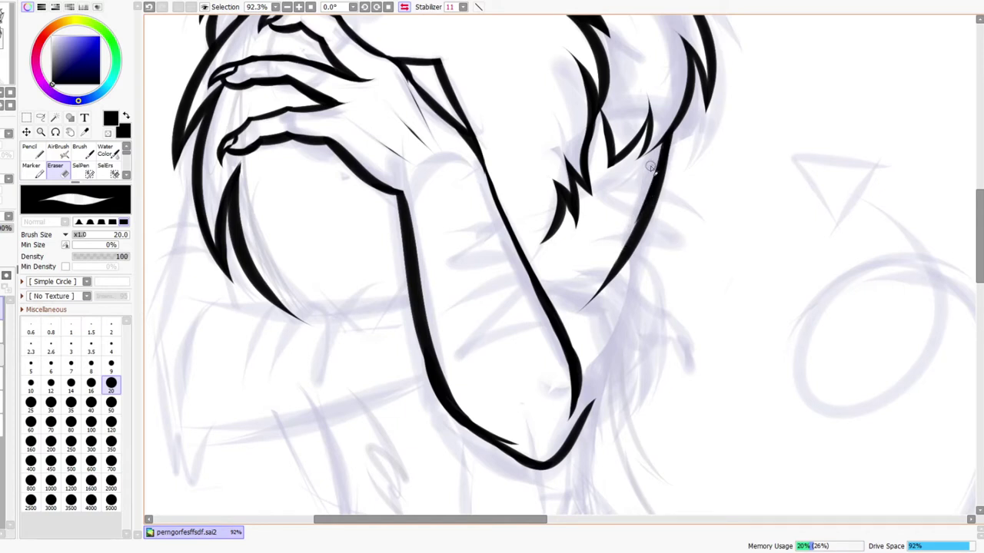
pyautogui.moveTo(641, 219); pyautogui.dragTo(624, 247)
pyautogui.hotkey('ctrl', 'z')
pyautogui.moveTo(651, 171); pyautogui.dragTo(628, 233)
pyautogui.hotkey('ctrl', 'space')
pyautogui.moveTo(699, 196); pyautogui.dragTo(692, 207)
pyautogui.scroll(5, 674, 233)
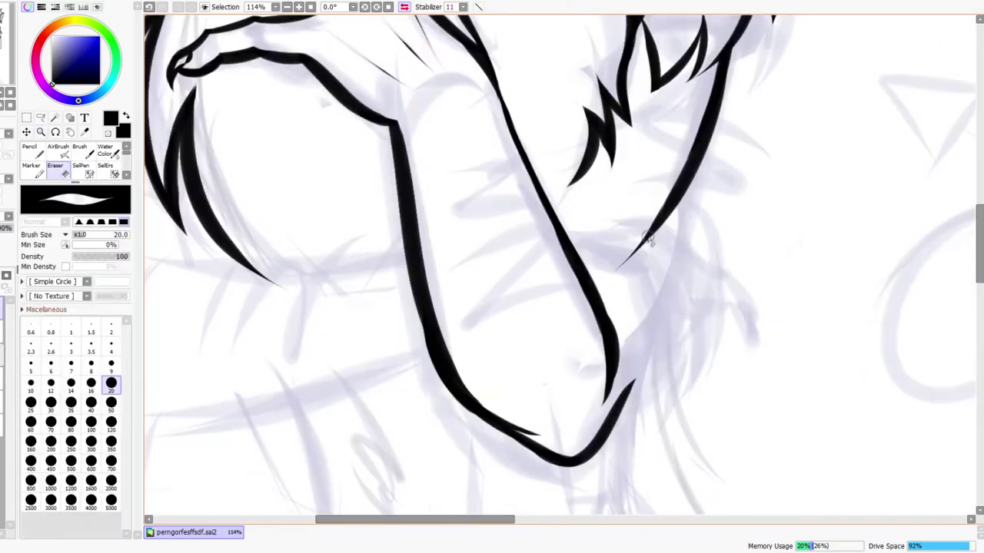
# Return to the normal view and trim the lower tip of the upper arm's contour with the Eraser
pyautogui.scroll(-5, 630, 303)
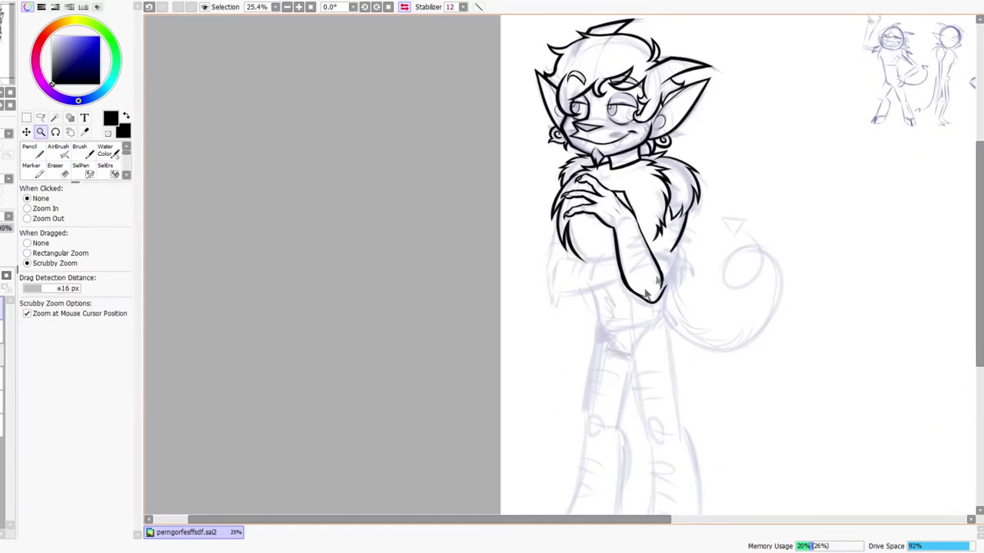
pyautogui.click(404, 6)
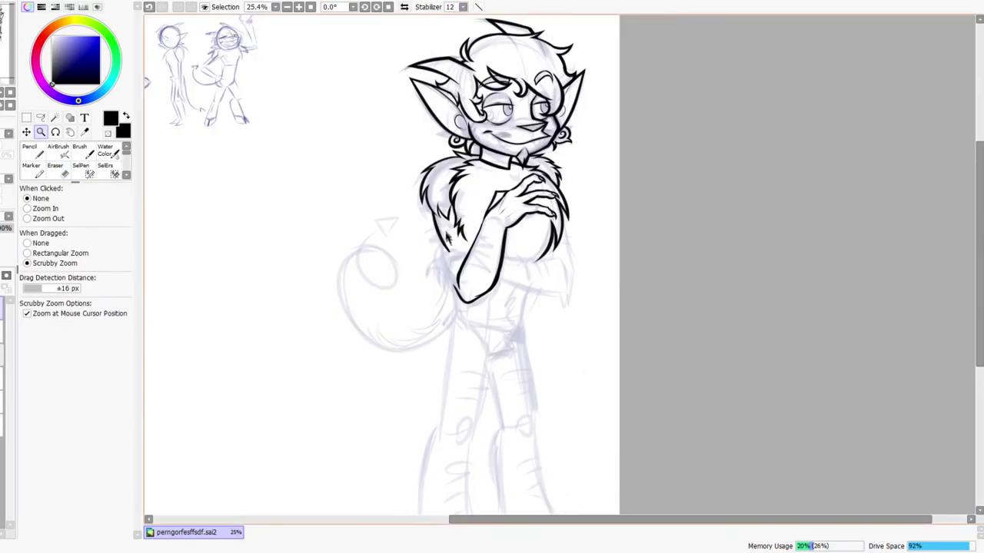
pyautogui.scroll(7, 462, 273)
pyautogui.moveTo(475, 401); pyautogui.dragTo(459, 313)
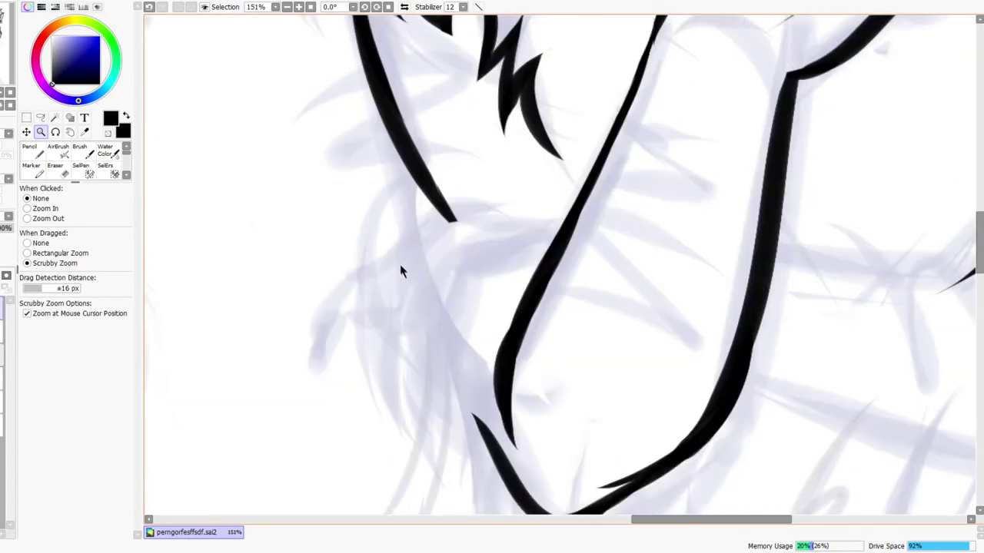
pyautogui.press('e')
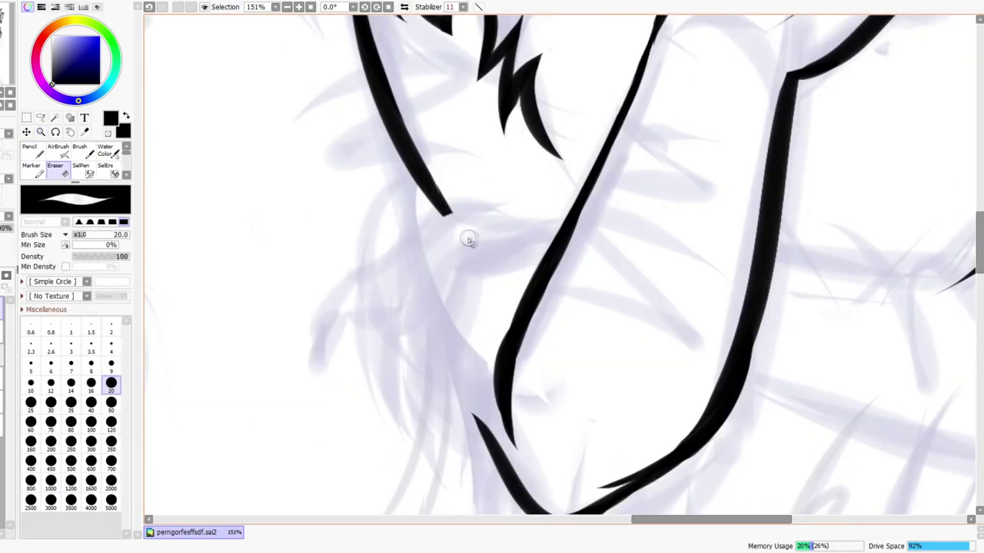
# Ink the upper edge of the other hand across the upper arm's lower end, clean up the junction and check it in mirrored view
pyautogui.press('n')
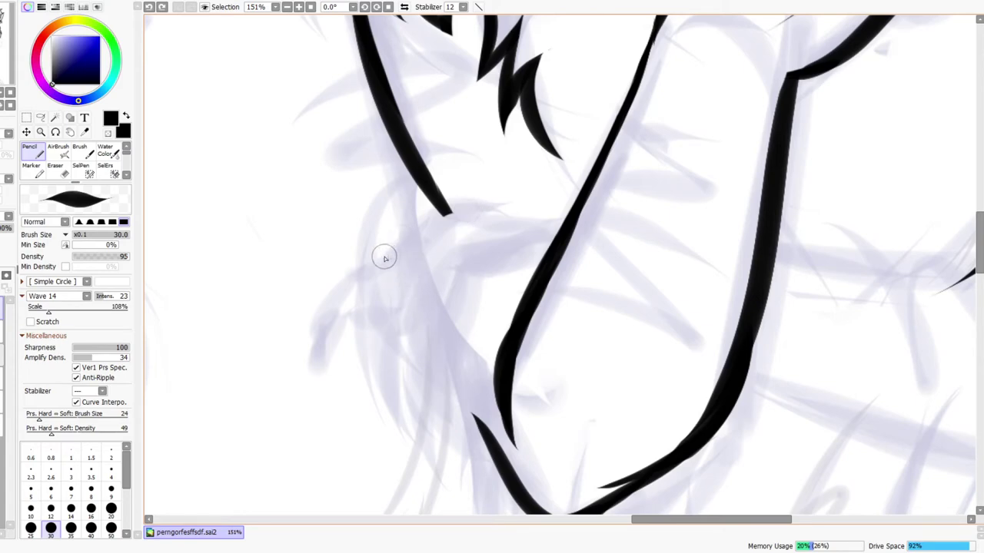
pyautogui.moveTo(374, 264); pyautogui.dragTo(509, 157)
pyautogui.hotkey('ctrl', 'space')
pyautogui.moveTo(487, 205); pyautogui.dragTo(435, 224)
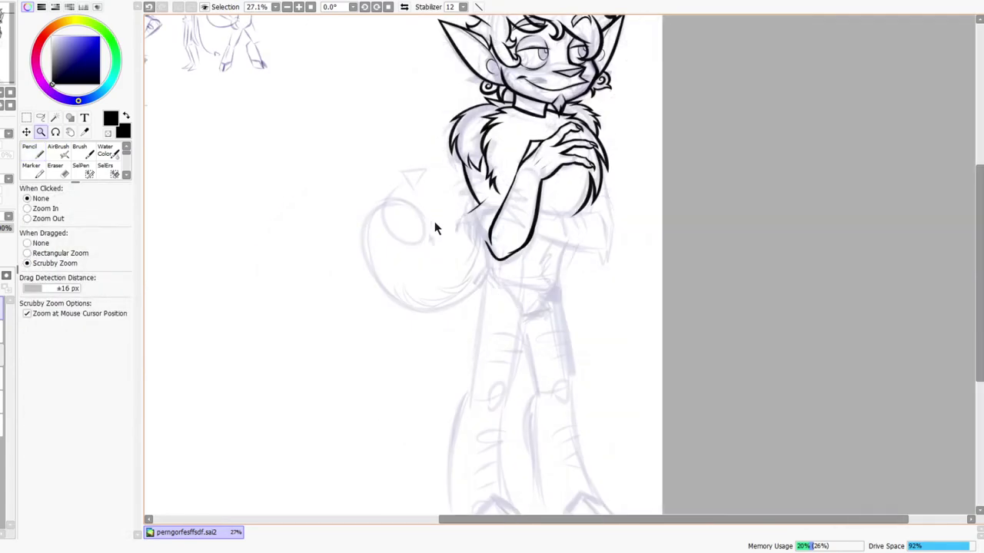
pyautogui.moveTo(492, 184); pyautogui.dragTo(524, 226)
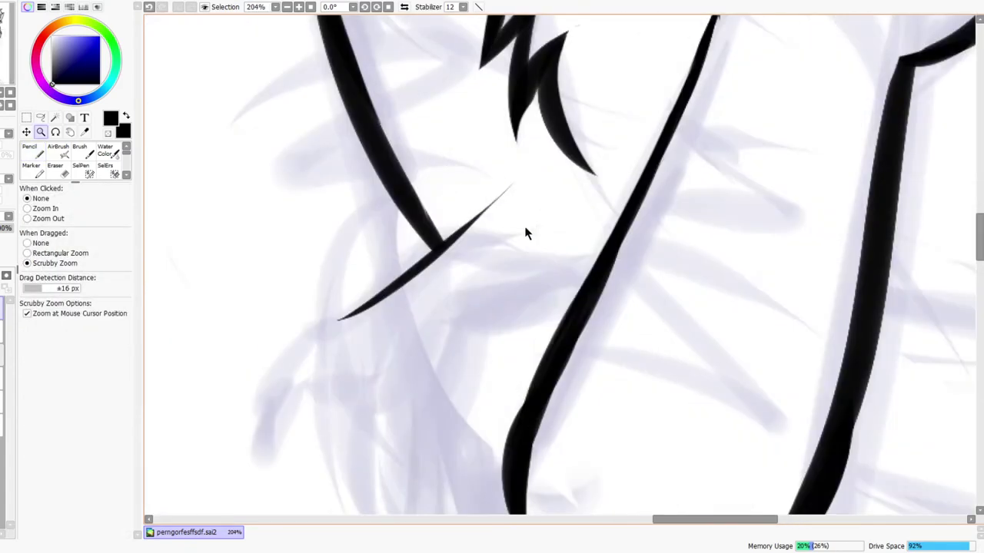
pyautogui.moveTo(450, 246)
pyautogui.mouseDown()
pyautogui.moveTo(493, 257)
pyautogui.moveTo(449, 238)
pyautogui.moveTo(482, 220)
pyautogui.moveTo(494, 234)
pyautogui.mouseUp()
pyautogui.press('e')
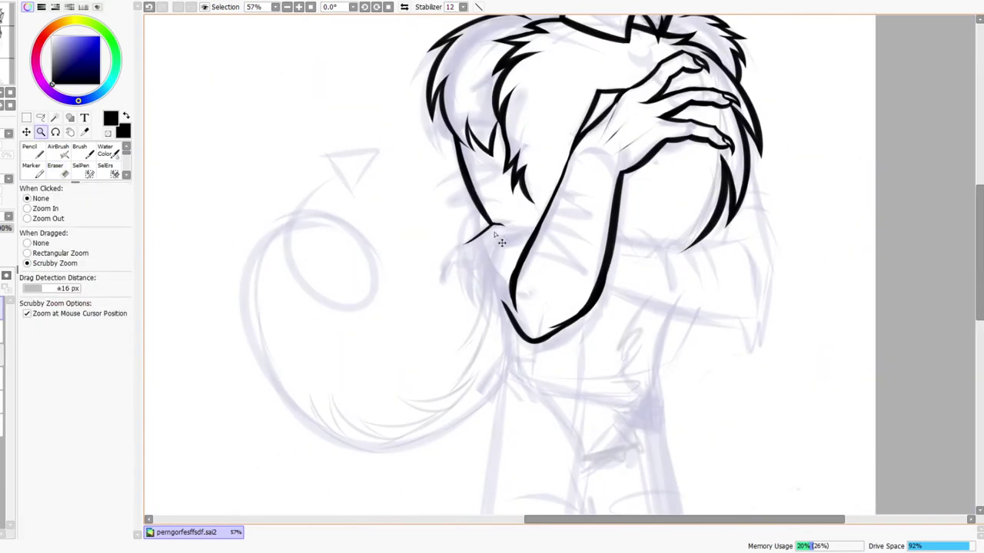
pyautogui.click(404, 7)
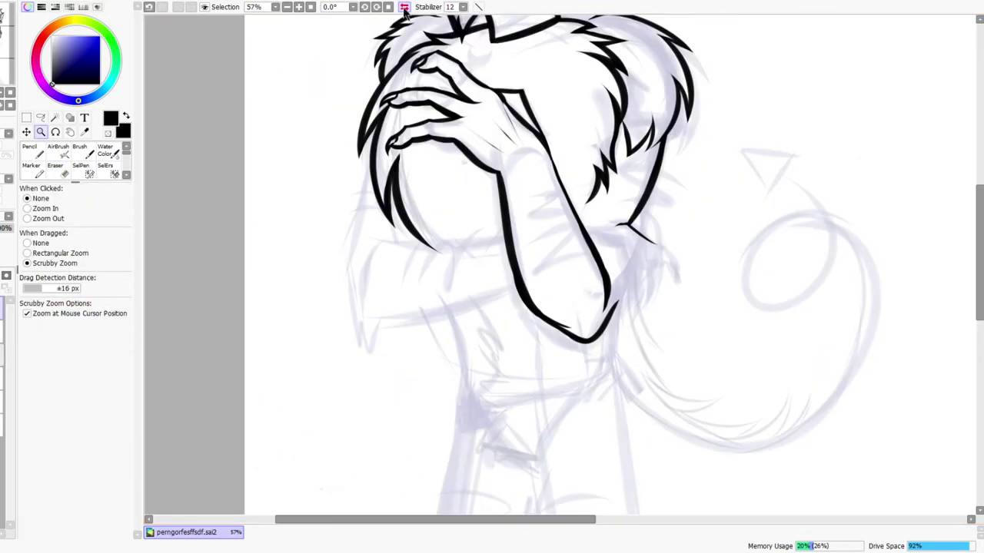
pyautogui.click(404, 6)
pyautogui.moveTo(485, 165); pyautogui.dragTo(507, 243)
# Ink the curved outer contour of the hand's first finger with the Pencil, continuing the hand's upper edge
pyautogui.press('n')
pyautogui.moveTo(452, 261); pyautogui.dragTo(369, 415)
pyautogui.hotkey('ctrl', 'z')
pyautogui.moveTo(467, 259); pyautogui.dragTo(423, 389)
pyautogui.hotkey('ctrl', 'z')
pyautogui.moveTo(448, 277)
pyautogui.mouseDown()
pyautogui.moveTo(341, 406)
pyautogui.moveTo(419, 278)
pyautogui.mouseUp()
pyautogui.hotkey('ctrl', 'z')
pyautogui.moveTo(374, 386); pyautogui.dragTo(445, 266)
pyautogui.moveTo(394, 298); pyautogui.dragTo(486, 257)
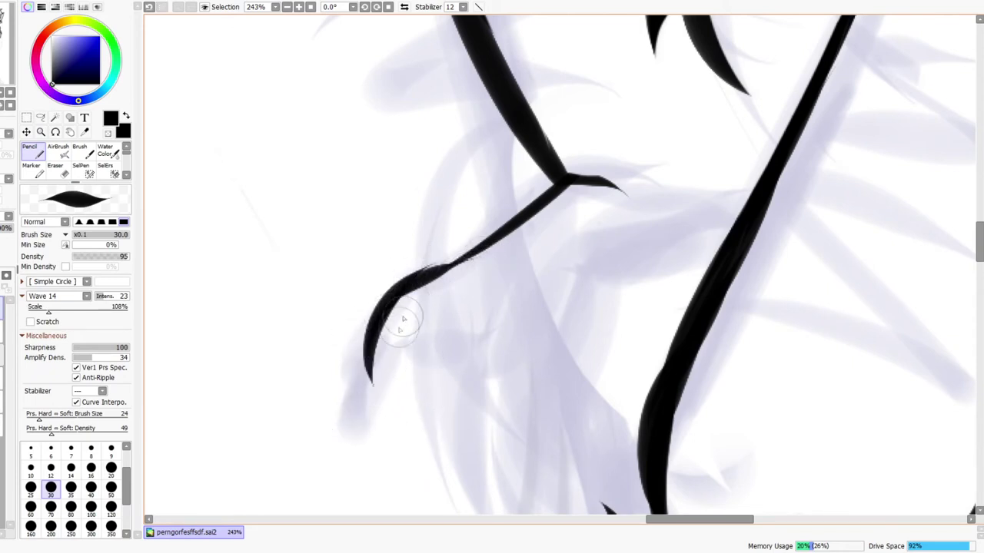
# Ink the inner edge of the finger's pointed claw with a short tapered stroke and check it in mirrored view
pyautogui.moveTo(373, 393); pyautogui.dragTo(453, 302)
pyautogui.hotkey('ctrl', 'z')
pyautogui.moveTo(376, 387)
pyautogui.mouseDown()
pyautogui.moveTo(439, 310)
pyautogui.moveTo(392, 301)
pyautogui.mouseUp()
pyautogui.hotkey('ctrl', 'space')
pyautogui.moveTo(530, 281); pyautogui.dragTo(563, 258)
pyautogui.click(403, 8)
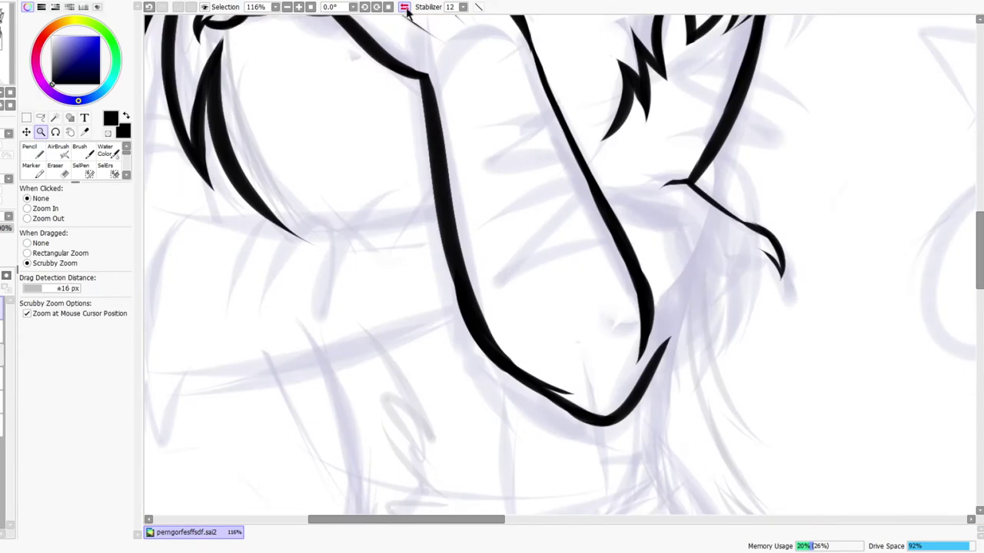
pyautogui.click(405, 8)
pyautogui.moveTo(413, 247); pyautogui.dragTo(408, 240)
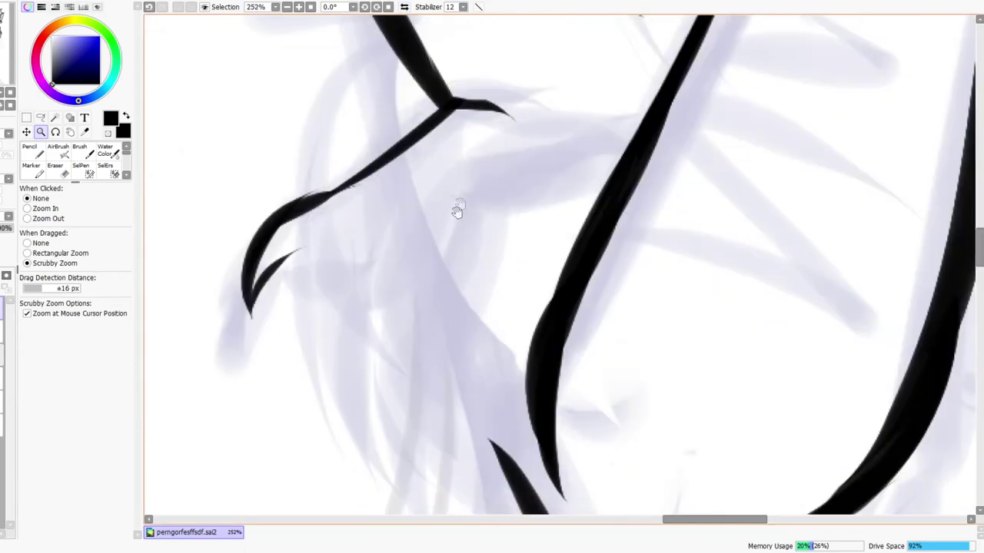
# Ink the short curved underside of the finger behind the claw with the Pencil
pyautogui.moveTo(458, 200); pyautogui.dragTo(470, 237)
pyautogui.press('n')
pyautogui.moveTo(308, 263); pyautogui.dragTo(419, 247)
pyautogui.hotkey('ctrl', 'z')
pyautogui.moveTo(307, 261)
pyautogui.mouseDown()
pyautogui.moveTo(382, 270)
pyautogui.moveTo(403, 248)
pyautogui.moveTo(403, 228)
pyautogui.mouseUp()
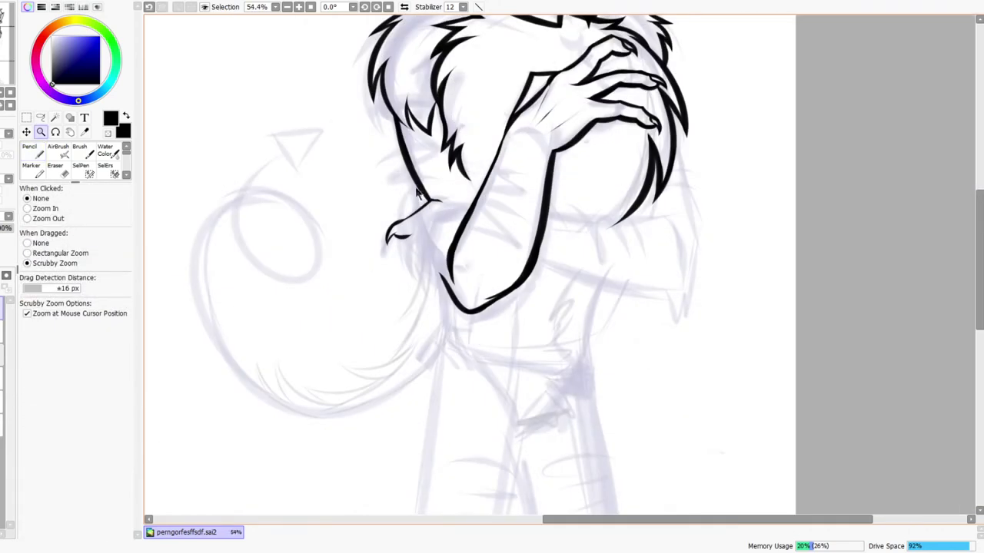
# Trim the end of the finger's underside with the Eraser and compare the hand with the figure in normal and mirrored view
pyautogui.scroll(3, 427, 224)
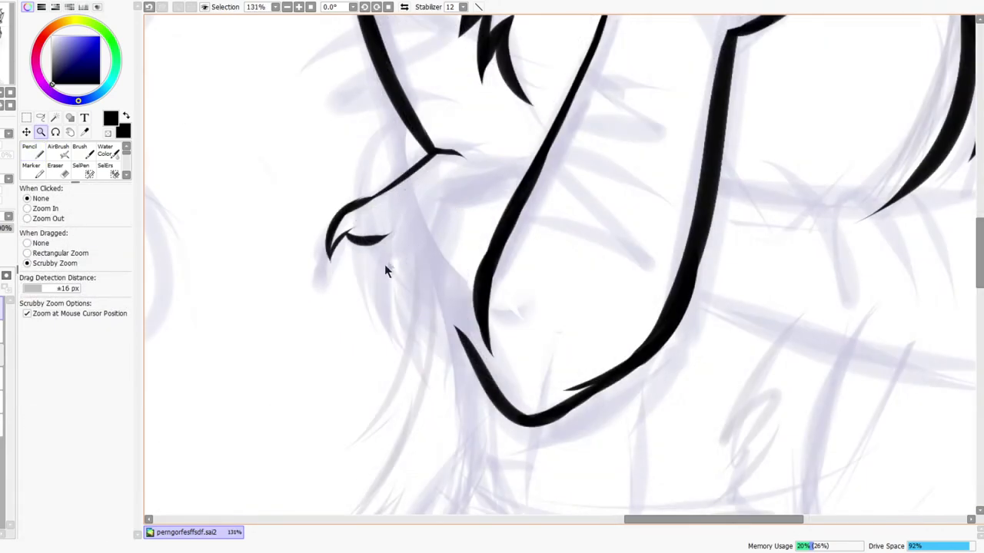
pyautogui.moveTo(386, 271); pyautogui.dragTo(406, 260)
pyautogui.press('e')
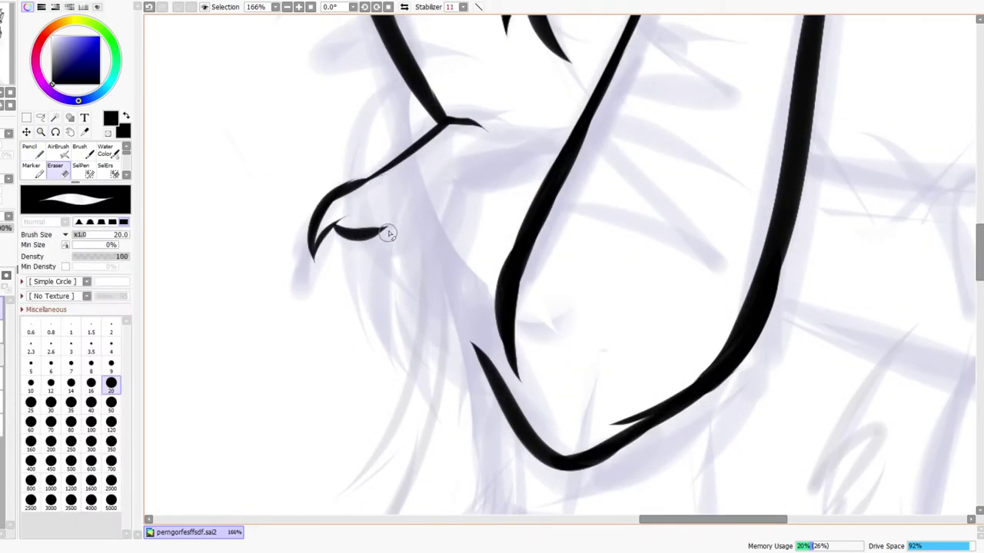
pyautogui.press('z')
pyautogui.scroll(-3, 426, 229)
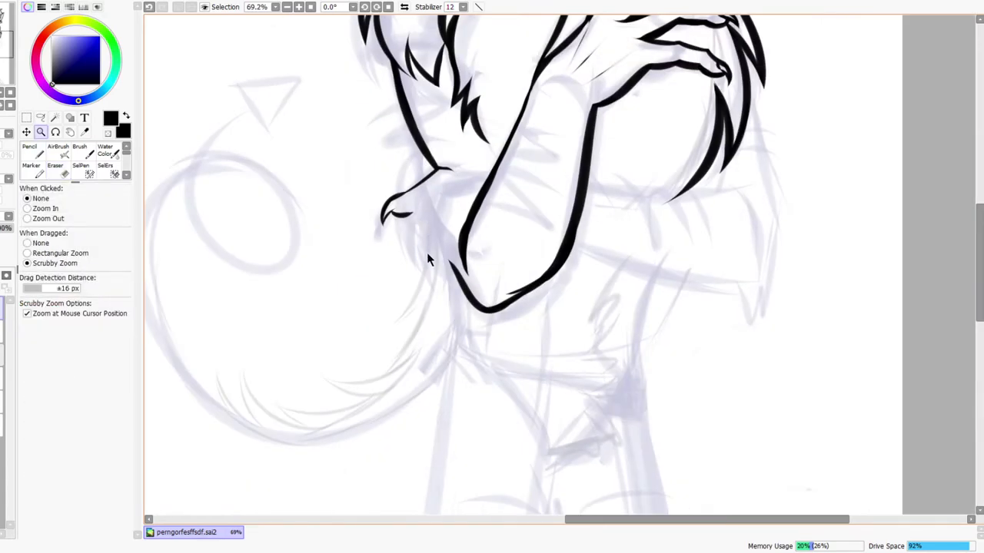
pyautogui.moveTo(428, 255); pyautogui.dragTo(422, 326)
pyautogui.click(405, 7)
pyautogui.click(404, 6)
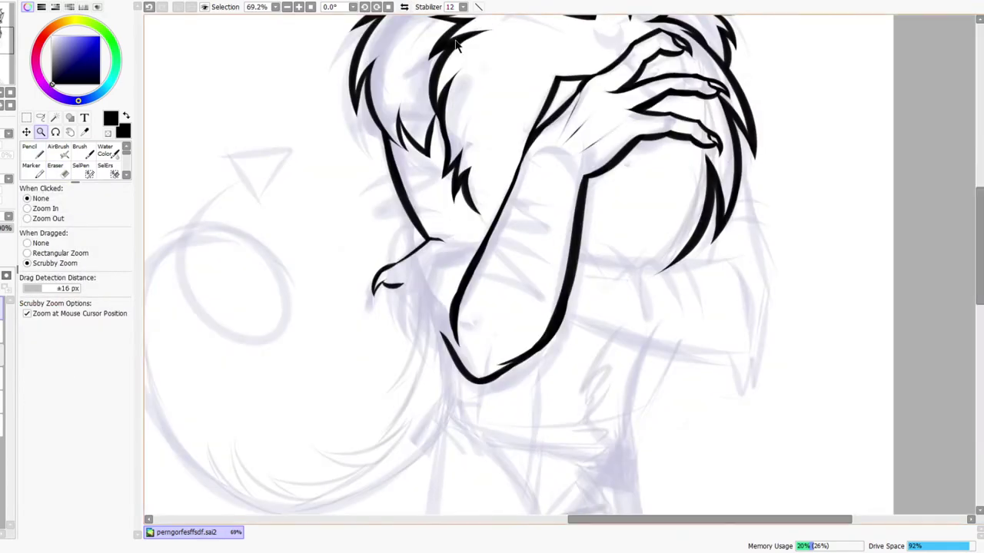
pyautogui.scroll(-3, 570, 162)
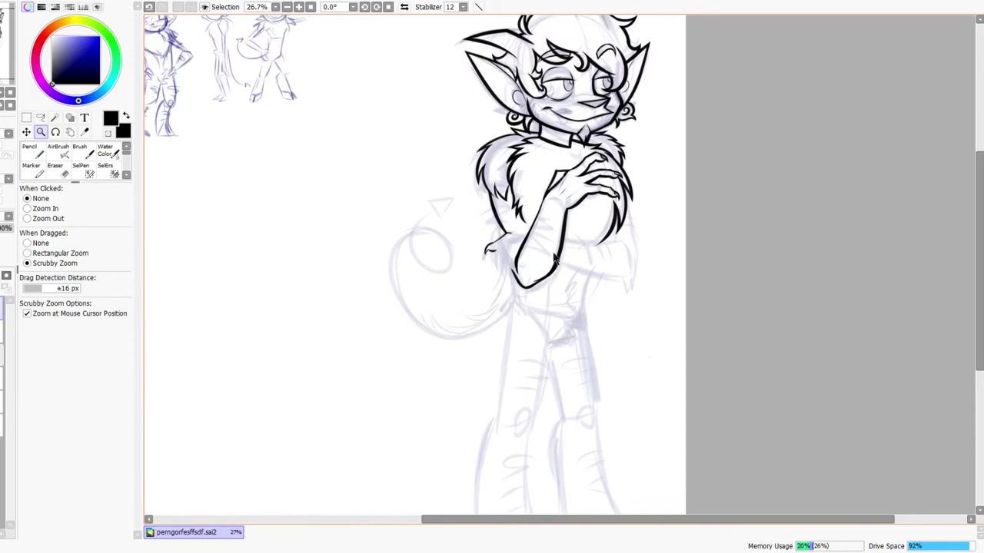
# Ink the finger's lower contour from its underside up over the knuckle and across to the raised forearm
pyautogui.scroll(2, 549, 212)
pyautogui.moveTo(458, 231); pyautogui.dragTo(534, 195)
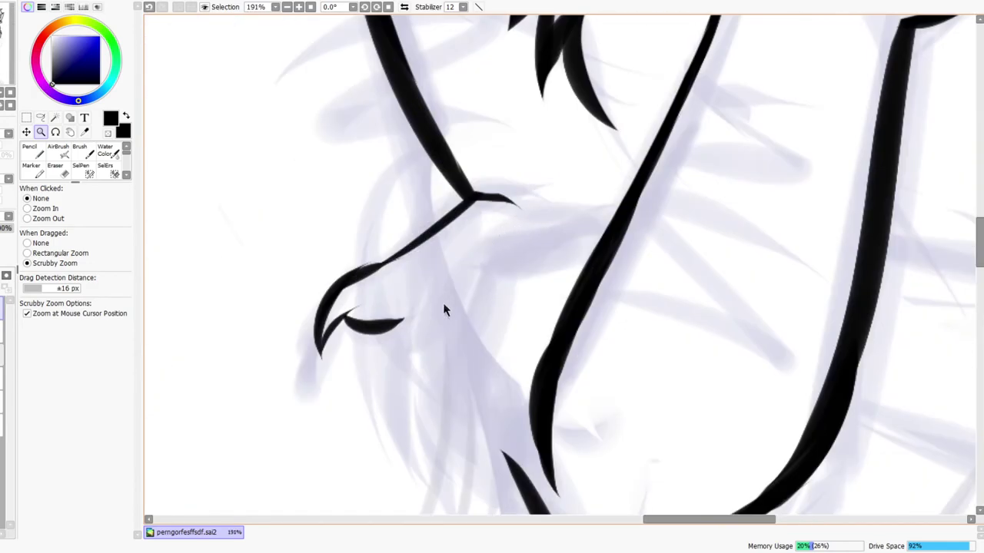
pyautogui.press('n')
pyautogui.moveTo(393, 344)
pyautogui.mouseDown()
pyautogui.moveTo(475, 217)
pyautogui.moveTo(592, 219)
pyautogui.mouseUp()
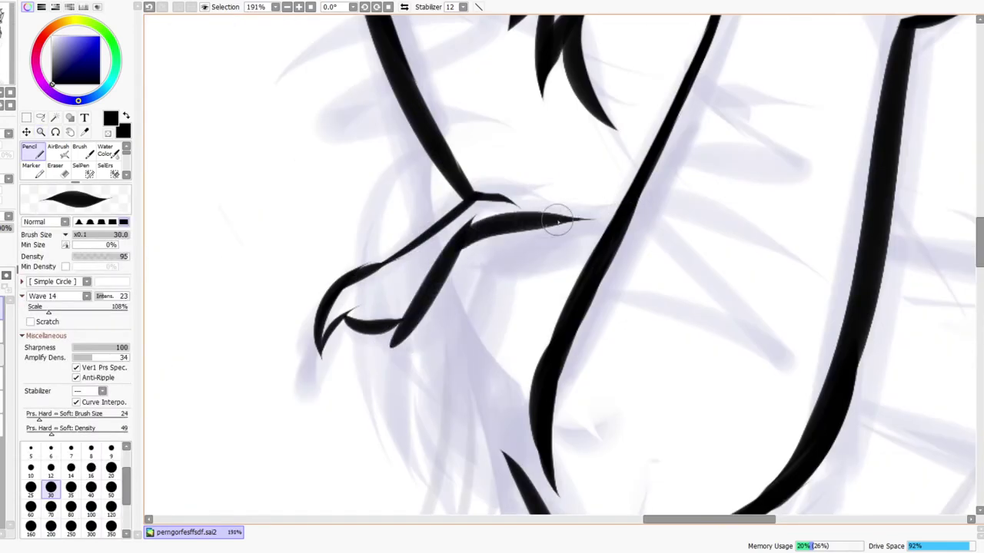
pyautogui.hotkey('ctrl', 'z')
pyautogui.moveTo(470, 229); pyautogui.dragTo(603, 222)
pyautogui.moveTo(492, 230); pyautogui.dragTo(608, 222)
# Ink the hand's upper contour from the upper arm's corner to the raised forearm and view it mirrored
pyautogui.moveTo(478, 198); pyautogui.dragTo(606, 222)
pyautogui.hotkey('ctrl', 'z')
pyautogui.moveTo(478, 198)
pyautogui.mouseDown()
pyautogui.moveTo(608, 221)
pyautogui.moveTo(503, 200)
pyautogui.moveTo(493, 188)
pyautogui.mouseUp()
pyautogui.press('z')
pyautogui.click(406, 8)
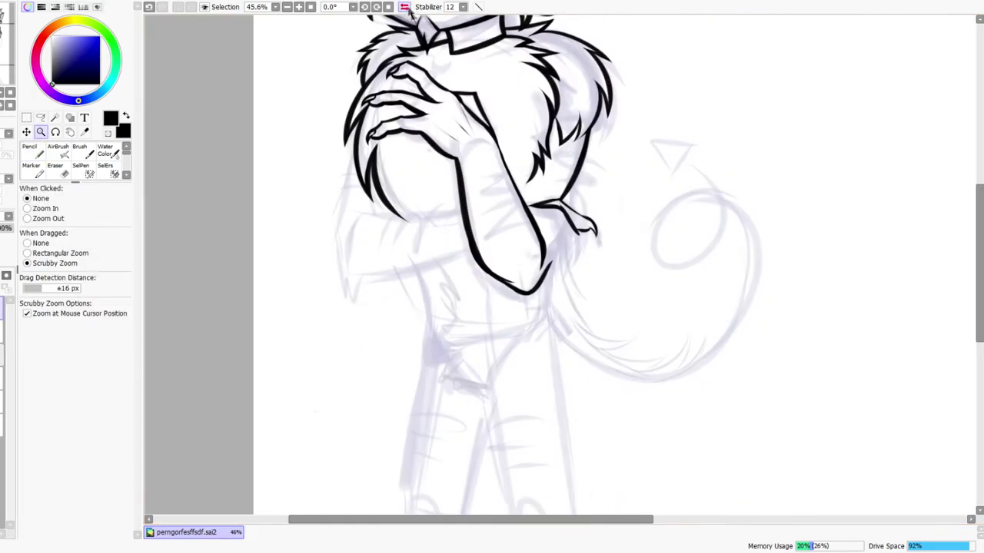
# Refine the two hand contours meeting at the forearm with the Eraser and Pencil in mirrored view
pyautogui.moveTo(546, 208)
pyautogui.mouseDown()
pyautogui.moveTo(608, 179)
pyautogui.moveTo(638, 177)
pyautogui.mouseUp()
pyautogui.press('e')
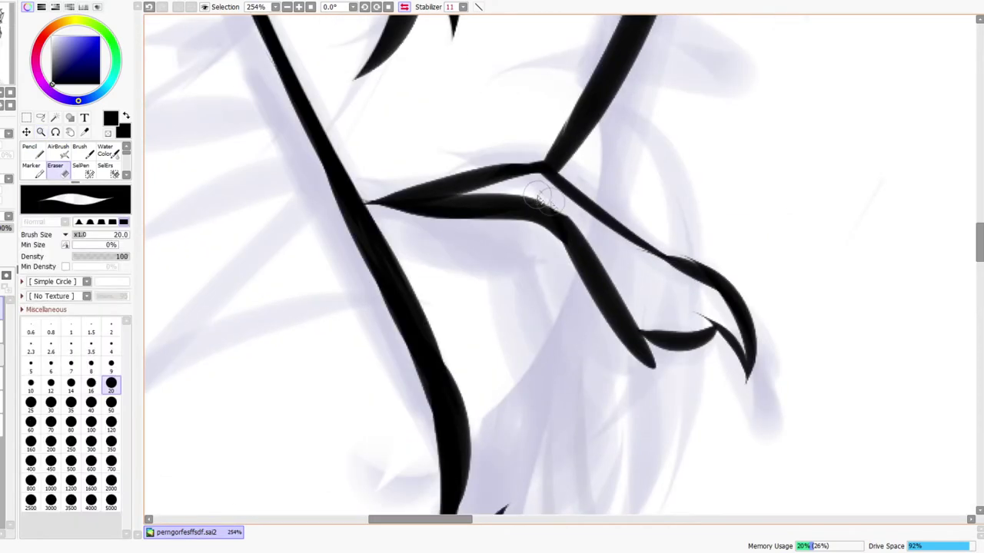
pyautogui.press('n')
pyautogui.moveTo(353, 207)
pyautogui.mouseDown()
pyautogui.moveTo(434, 215)
pyautogui.moveTo(408, 208)
pyautogui.moveTo(487, 186)
pyautogui.moveTo(497, 139)
pyautogui.mouseUp()
pyautogui.press('z')
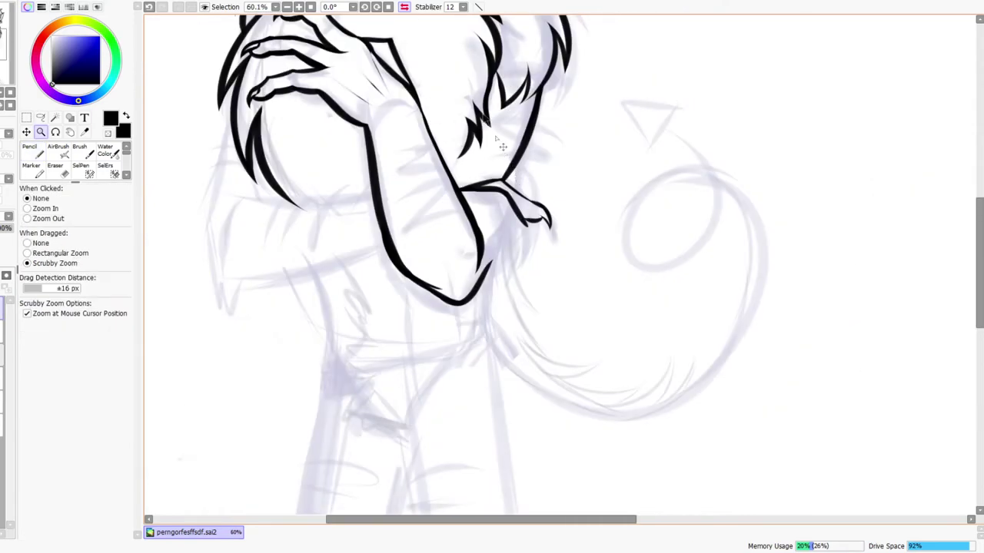
pyautogui.click(404, 8)
pyautogui.moveTo(633, 284); pyautogui.dragTo(547, 295)
# Ink the next finger's outer contour descending from the underside of the first finger with the Pencil
pyautogui.moveTo(519, 223); pyautogui.dragTo(585, 178)
pyautogui.press('n')
pyautogui.moveTo(484, 230); pyautogui.dragTo(527, 363)
pyautogui.hotkey('ctrl', 'z')
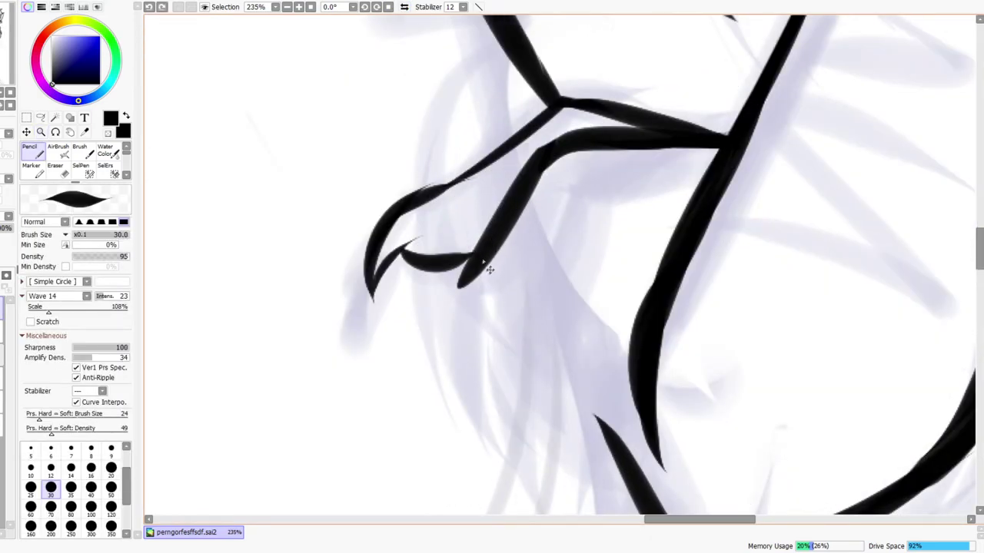
pyautogui.moveTo(487, 253); pyautogui.dragTo(531, 398)
# Erase the overlapping line end below the first finger and touch up the join between both fingers with the Pencil
pyautogui.press('e')
pyautogui.moveTo(465, 265); pyautogui.dragTo(467, 320)
pyautogui.press('n')
pyautogui.moveTo(436, 267)
pyautogui.mouseDown()
pyautogui.moveTo(476, 238)
pyautogui.moveTo(469, 309)
pyautogui.mouseUp()
pyautogui.moveTo(596, 193); pyautogui.dragTo(582, 192)
pyautogui.moveTo(570, 230)
pyautogui.mouseDown()
pyautogui.moveTo(512, 284)
pyautogui.moveTo(544, 176)
pyautogui.moveTo(505, 253)
pyautogui.mouseUp()
pyautogui.press('n')
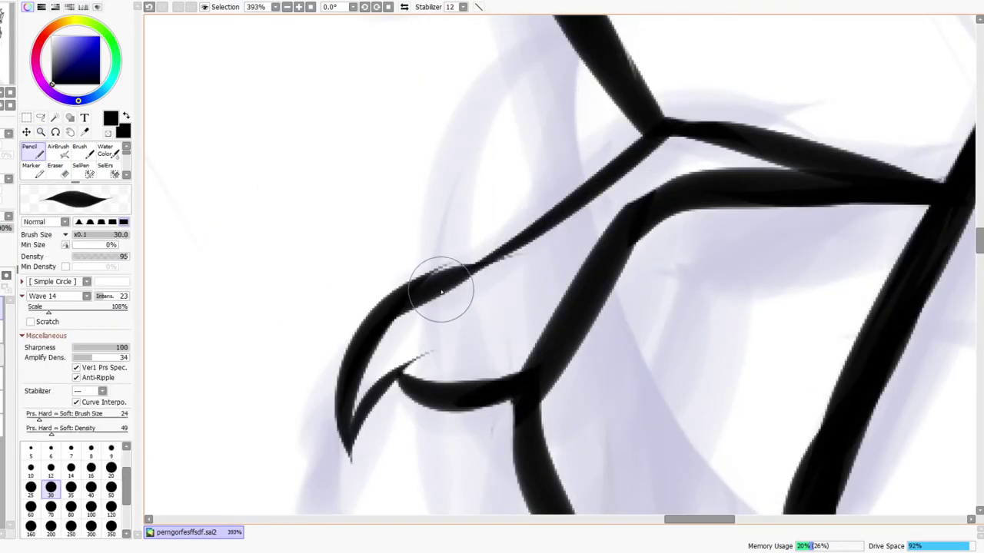
# Ink the gripping hand's upper finger line and the contour of the next finger with the Pencil at size 30
pyautogui.moveTo(465, 278)
pyautogui.mouseDown()
pyautogui.moveTo(663, 126)
pyautogui.moveTo(641, 154)
pyautogui.moveTo(698, 135)
pyautogui.moveTo(735, 154)
pyautogui.moveTo(753, 123)
pyautogui.mouseUp()
pyautogui.press('z')
pyautogui.moveTo(682, 302)
pyautogui.mouseDown()
pyautogui.moveTo(562, 237)
pyautogui.moveTo(523, 399)
pyautogui.mouseUp()
pyautogui.press('n')
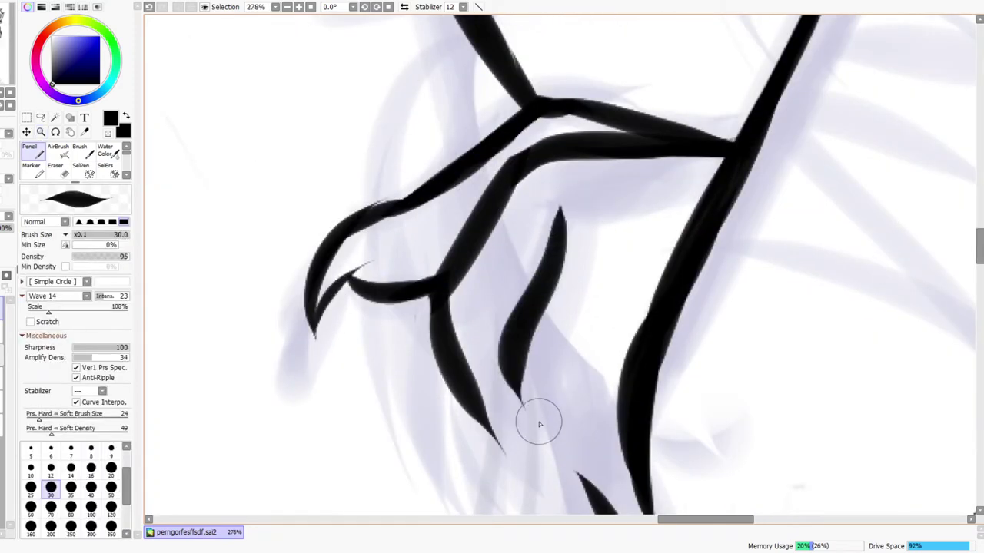
pyautogui.moveTo(518, 351); pyautogui.dragTo(540, 467)
pyautogui.moveTo(553, 263)
pyautogui.mouseDown()
pyautogui.moveTo(629, 199)
pyautogui.moveTo(730, 173)
pyautogui.mouseUp()
pyautogui.moveTo(661, 193); pyautogui.dragTo(730, 165)
# Try to extend the first curled finger's outer line down to its tip
pyautogui.press('z')
pyautogui.moveTo(728, 171); pyautogui.dragTo(695, 194)
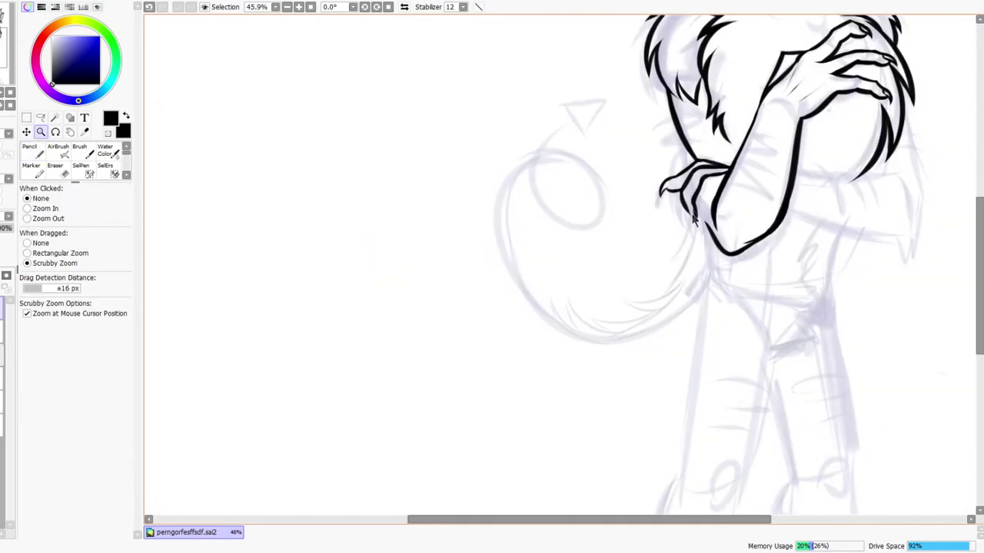
pyautogui.moveTo(688, 253); pyautogui.dragTo(701, 237)
pyautogui.moveTo(720, 336); pyautogui.dragTo(593, 372)
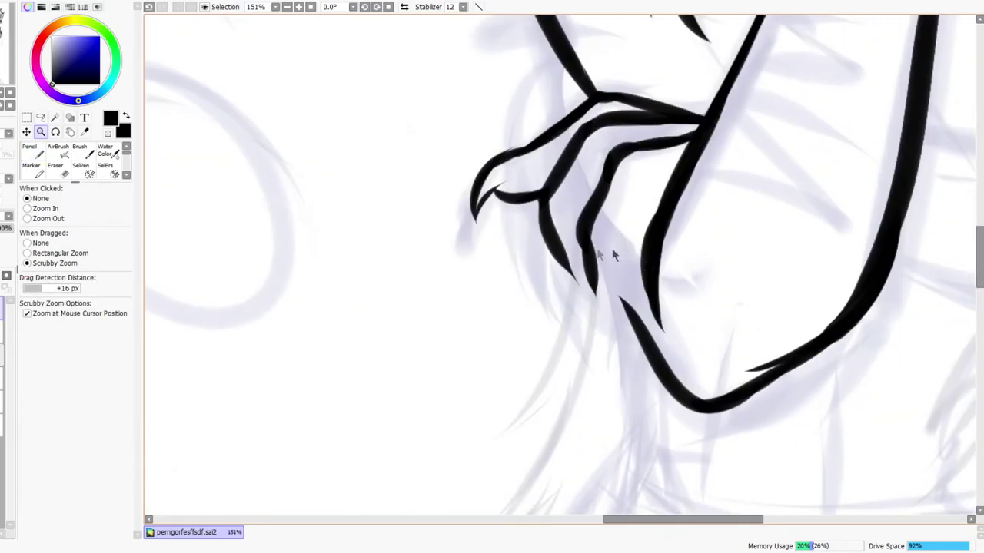
pyautogui.moveTo(612, 251); pyautogui.dragTo(626, 248)
pyautogui.press('n')
pyautogui.moveTo(515, 242); pyautogui.dragTo(582, 395)
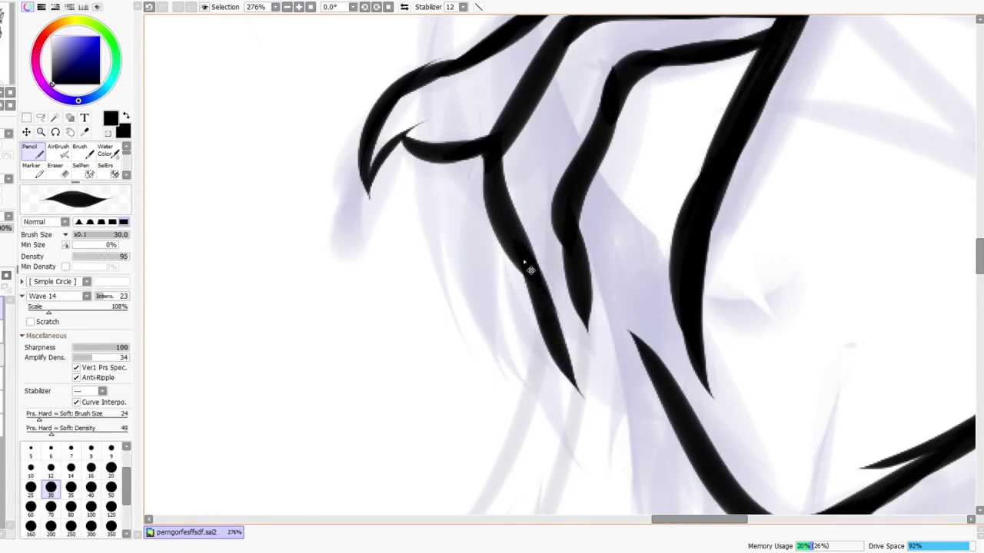
pyautogui.hotkey('ctrl', 'z')
# Check the whole figure's pose, mirroring the canvas view and restoring it
pyautogui.press('z')
pyautogui.moveTo(547, 242); pyautogui.dragTo(483, 283)
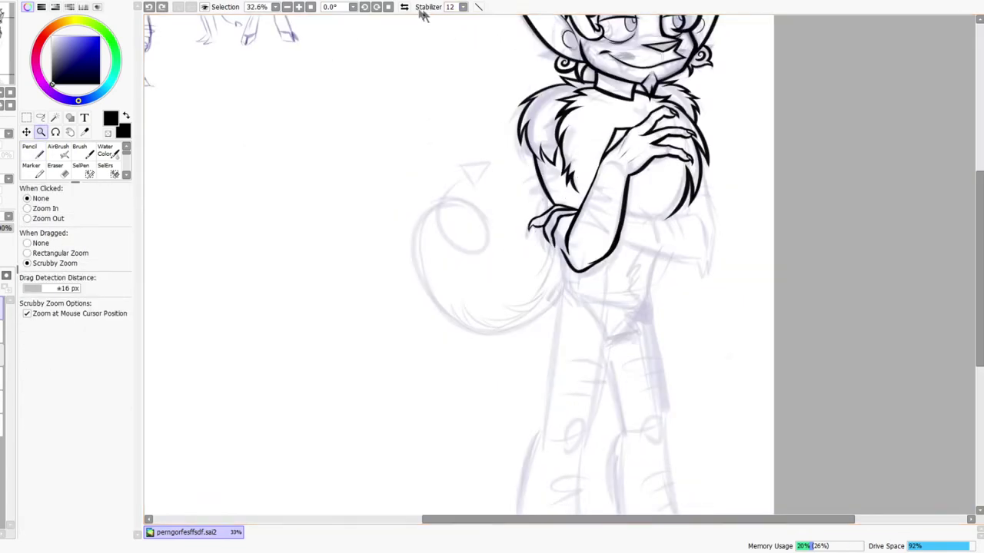
pyautogui.click(404, 7)
pyautogui.click(405, 7)
pyautogui.moveTo(564, 309); pyautogui.dragTo(512, 355)
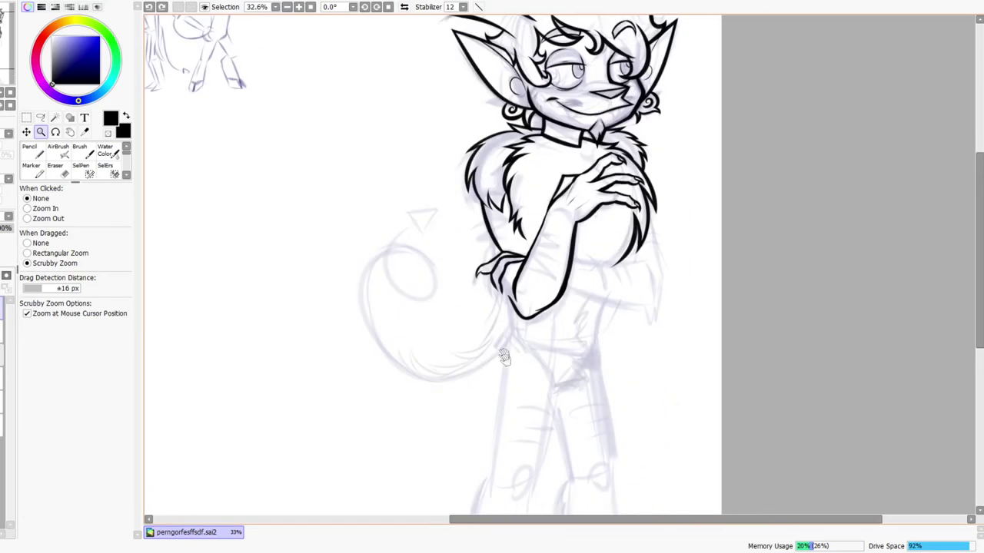
pyautogui.moveTo(562, 194); pyautogui.dragTo(546, 207)
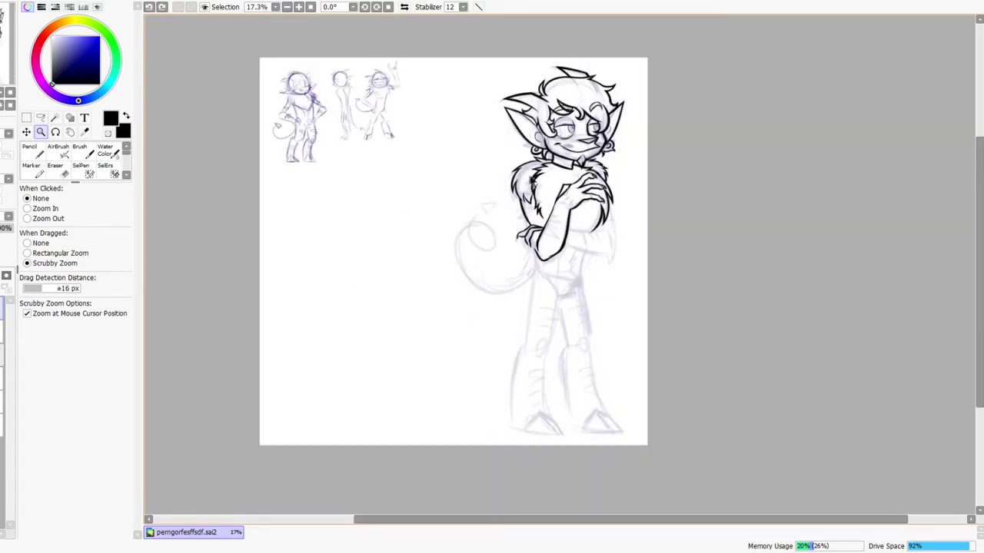
pyautogui.scroll(2, 531, 229)
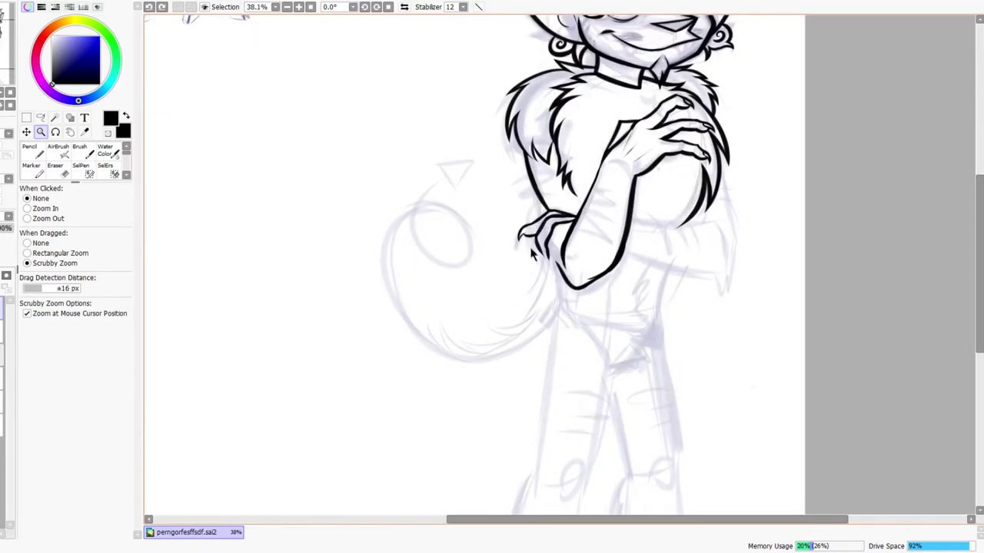
pyautogui.scroll(5, 538, 248)
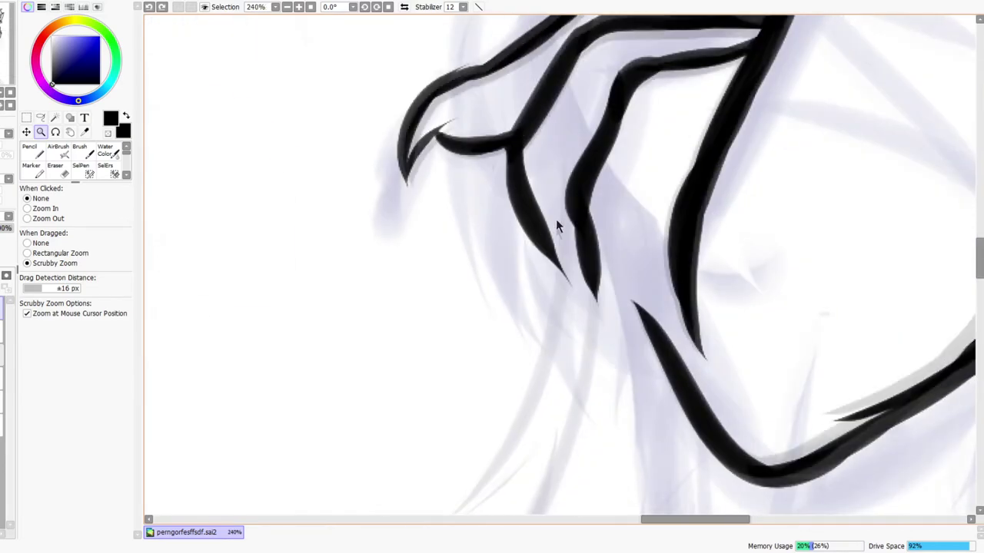
# Extend the first curled finger's outer line to its tip and ink its pointed claw, undoing unsatisfactory strokes
pyautogui.press('n')
pyautogui.hotkey('ctrl', 'z')
pyautogui.moveTo(533, 231); pyautogui.dragTo(597, 360)
pyautogui.hotkey('ctrl', 'z')
pyautogui.moveTo(530, 213); pyautogui.dragTo(610, 347)
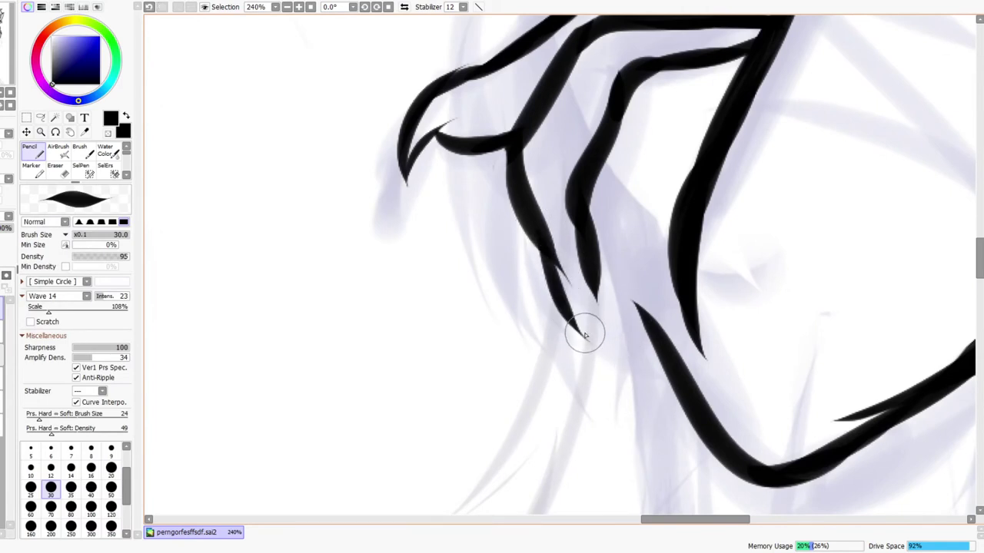
pyautogui.hotkey('ctrl', 'z')
pyautogui.moveTo(549, 253); pyautogui.dragTo(615, 328)
pyautogui.hotkey('ctrl', 'z')
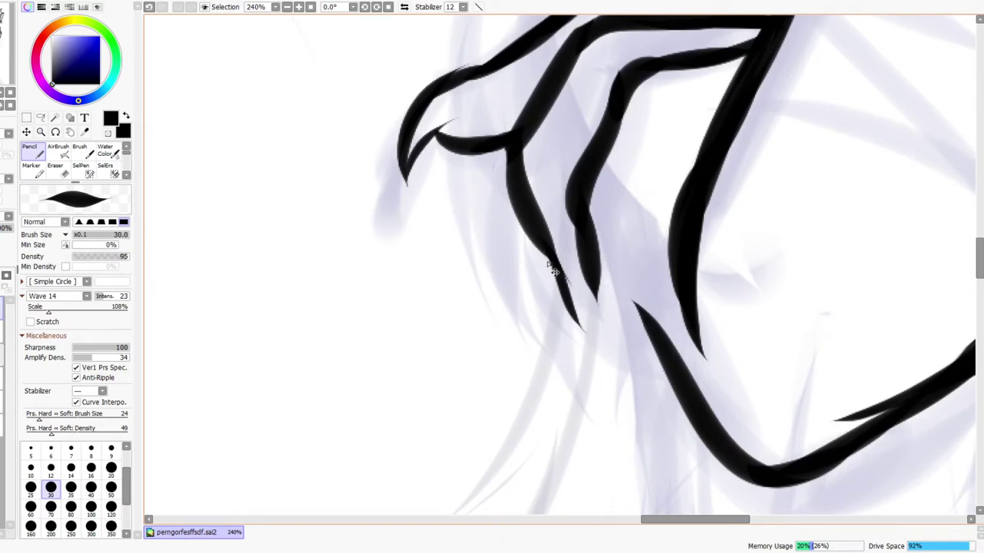
pyautogui.moveTo(537, 230); pyautogui.dragTo(627, 350)
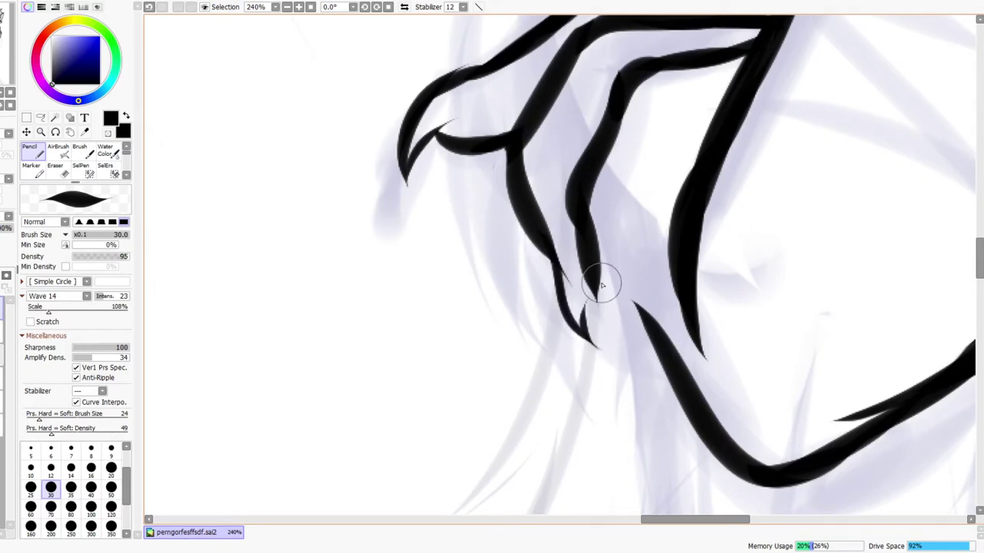
# Ink the second curled finger's tip and claw, plus the short curve joining it to the elbow line
pyautogui.moveTo(589, 259)
pyautogui.mouseDown()
pyautogui.moveTo(619, 361)
pyautogui.moveTo(630, 309)
pyautogui.moveTo(648, 306)
pyautogui.mouseUp()
pyautogui.hotkey('ctrl', 'z')
pyautogui.moveTo(624, 333)
pyautogui.mouseDown()
pyautogui.moveTo(652, 303)
pyautogui.moveTo(635, 291)
pyautogui.moveTo(633, 312)
pyautogui.moveTo(647, 257)
pyautogui.moveTo(646, 288)
pyautogui.moveTo(639, 266)
pyautogui.moveTo(654, 307)
pyautogui.mouseUp()
pyautogui.press('e')
pyautogui.press('n')
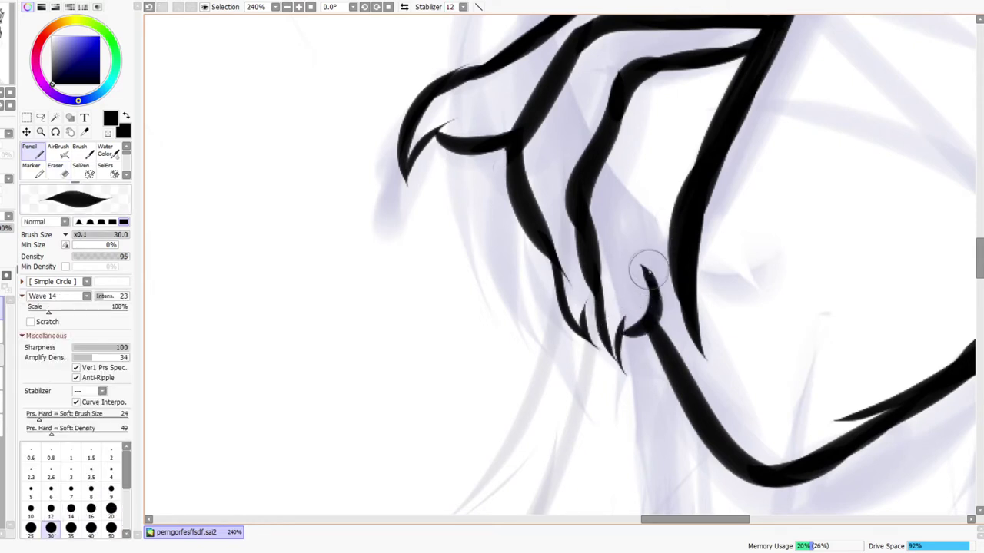
# Ink the gripping hand's inner edge along the raised forearm with thick black strokes down to the fingertips
pyautogui.moveTo(644, 255)
pyautogui.mouseDown()
pyautogui.moveTo(660, 317)
pyautogui.moveTo(689, 154)
pyautogui.moveTo(658, 214)
pyautogui.mouseUp()
pyautogui.hotkey('ctrl', 'z')
pyautogui.moveTo(686, 145); pyautogui.dragTo(648, 232)
pyautogui.moveTo(686, 146)
pyautogui.mouseDown()
pyautogui.moveTo(695, 153)
pyautogui.moveTo(650, 266)
pyautogui.moveTo(663, 288)
pyautogui.mouseUp()
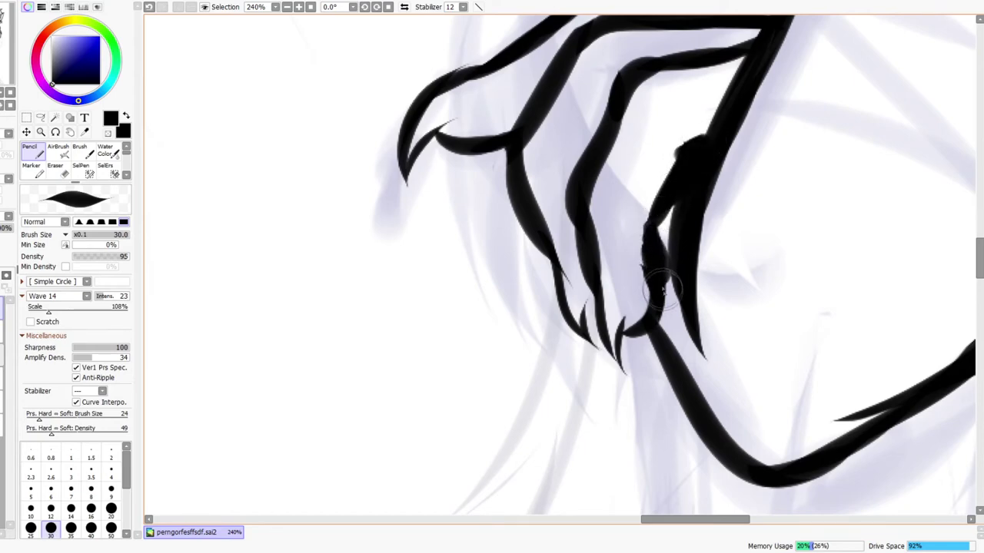
# Mirror the canvas view and examine the inked hand and the whole figure's proportions
pyautogui.hotkey('ctrl', 'space')
pyautogui.moveTo(704, 200); pyautogui.dragTo(672, 259)
pyautogui.click(405, 7)
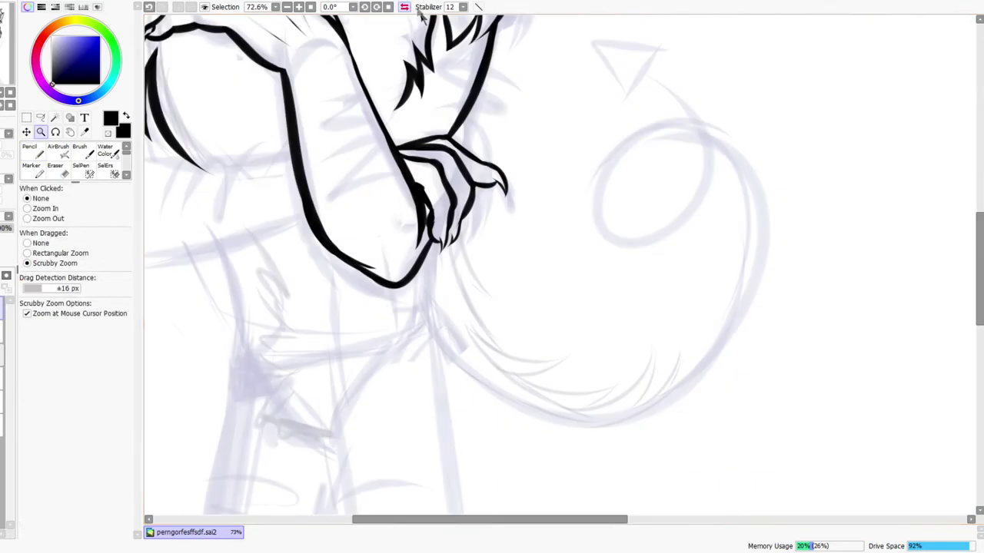
pyautogui.moveTo(426, 200)
pyautogui.mouseDown()
pyautogui.moveTo(457, 157)
pyautogui.moveTo(450, 231)
pyautogui.moveTo(478, 142)
pyautogui.moveTo(488, 195)
pyautogui.mouseUp()
pyautogui.hotkey('ctrl', 'space')
pyautogui.press('e')
pyautogui.moveTo(504, 263)
pyautogui.mouseDown()
pyautogui.moveTo(517, 252)
pyautogui.moveTo(579, 347)
pyautogui.moveTo(555, 442)
pyautogui.moveTo(568, 338)
pyautogui.moveTo(633, 220)
pyautogui.moveTo(604, 240)
pyautogui.mouseUp()
pyautogui.hotkey('ctrl', 'space')
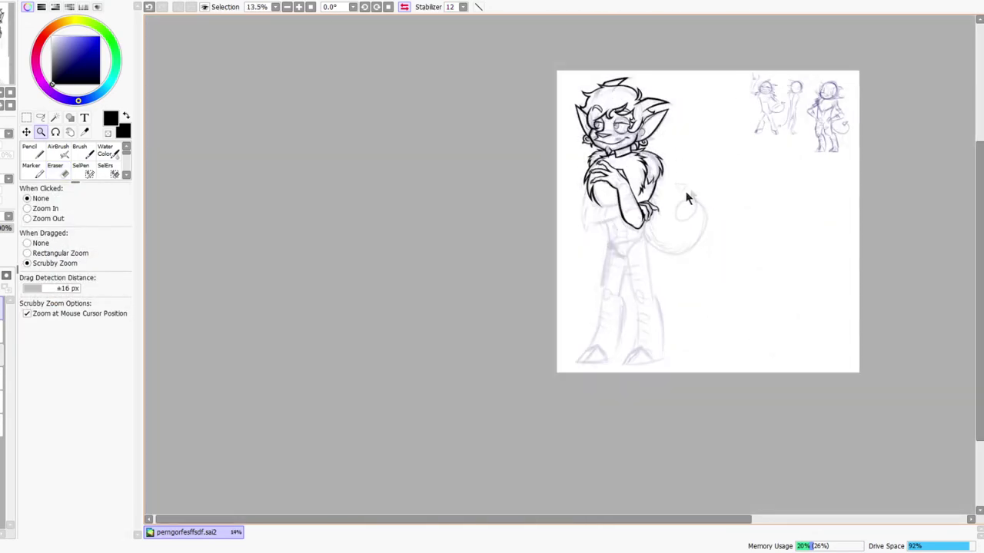
pyautogui.moveTo(670, 195); pyautogui.dragTo(690, 156)
pyautogui.press('space')
pyautogui.moveTo(667, 214); pyautogui.dragTo(647, 306)
pyautogui.moveTo(556, 292); pyautogui.dragTo(578, 257)
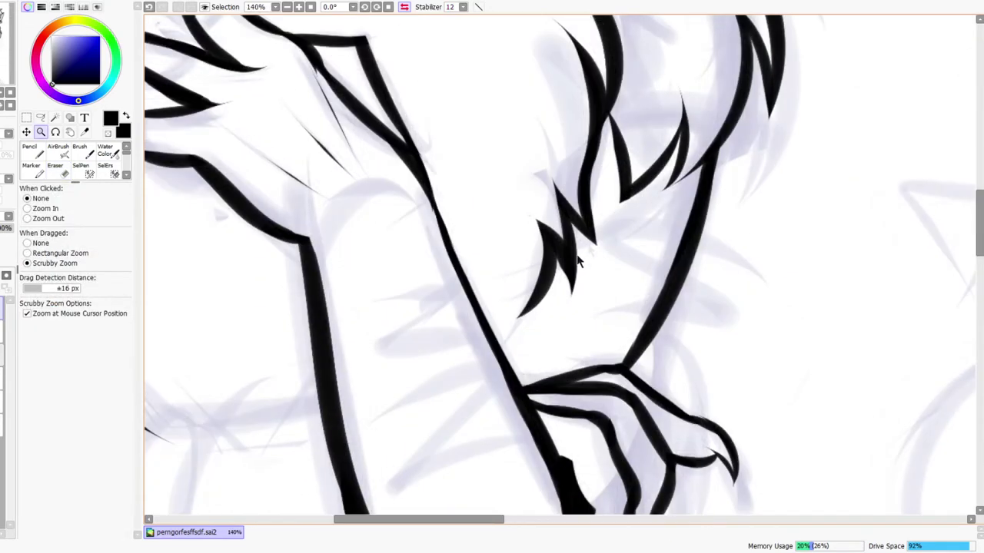
# Ink the curved lower end of the chest fur down to the raised forearm and erase its overshooting tip
pyautogui.press('n')
pyautogui.moveTo(529, 309); pyautogui.dragTo(554, 351)
pyautogui.moveTo(496, 358); pyautogui.dragTo(550, 352)
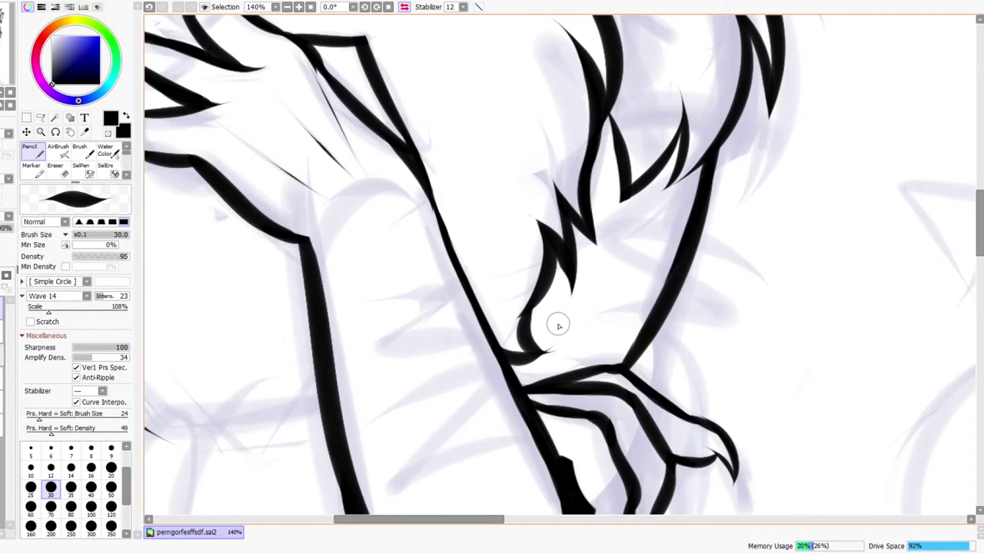
pyautogui.press('e')
pyautogui.moveTo(535, 315); pyautogui.dragTo(546, 359)
pyautogui.hotkey('ctrl', 'z')
pyautogui.press('z')
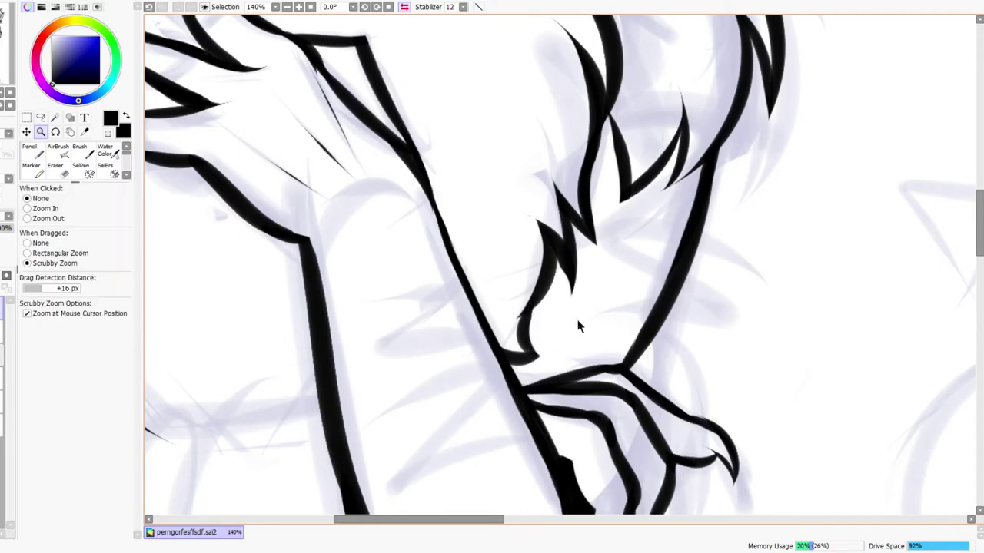
pyautogui.moveTo(577, 318); pyautogui.dragTo(569, 325)
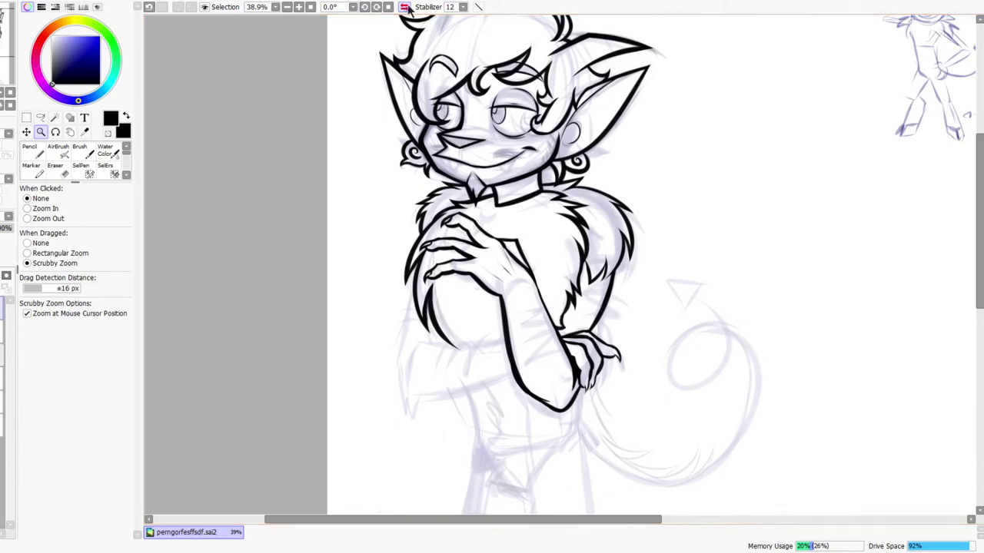
# Return the canvas view to its normal orientation and look over the figure's inked arms and remaining sketch
pyautogui.click(405, 7)
pyautogui.moveTo(685, 402); pyautogui.dragTo(701, 320)
pyautogui.moveTo(597, 257); pyautogui.dragTo(650, 92)
pyautogui.moveTo(574, 465); pyautogui.dragTo(565, 254)
pyautogui.press('n')
pyautogui.moveTo(563, 152)
pyautogui.mouseDown()
pyautogui.moveTo(523, 290)
pyautogui.moveTo(482, 261)
pyautogui.moveTo(589, 327)
pyautogui.moveTo(609, 282)
pyautogui.mouseUp()
pyautogui.moveTo(527, 277)
pyautogui.mouseDown()
pyautogui.moveTo(603, 273)
pyautogui.moveTo(536, 307)
pyautogui.mouseUp()
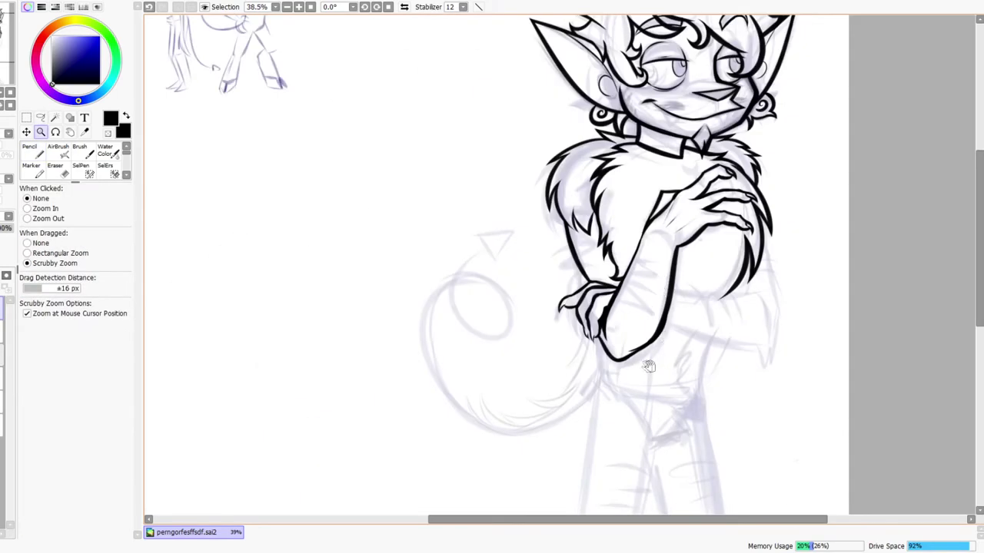
pyautogui.moveTo(653, 367); pyautogui.dragTo(592, 314)
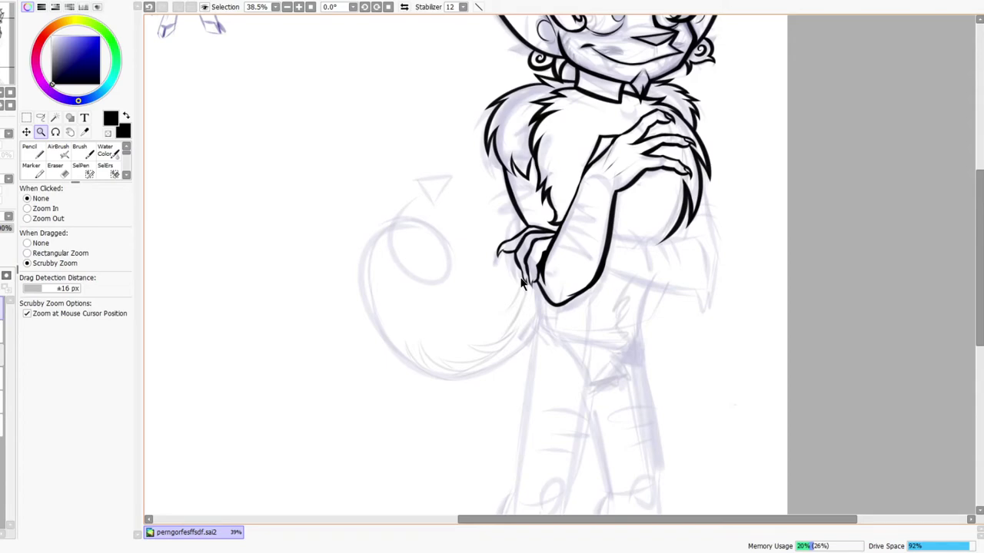
# Ink the short line between the curled fingers' claws and clean up the overlap with the Eraser at size 20
pyautogui.moveTo(531, 270); pyautogui.dragTo(555, 270)
pyautogui.press('n')
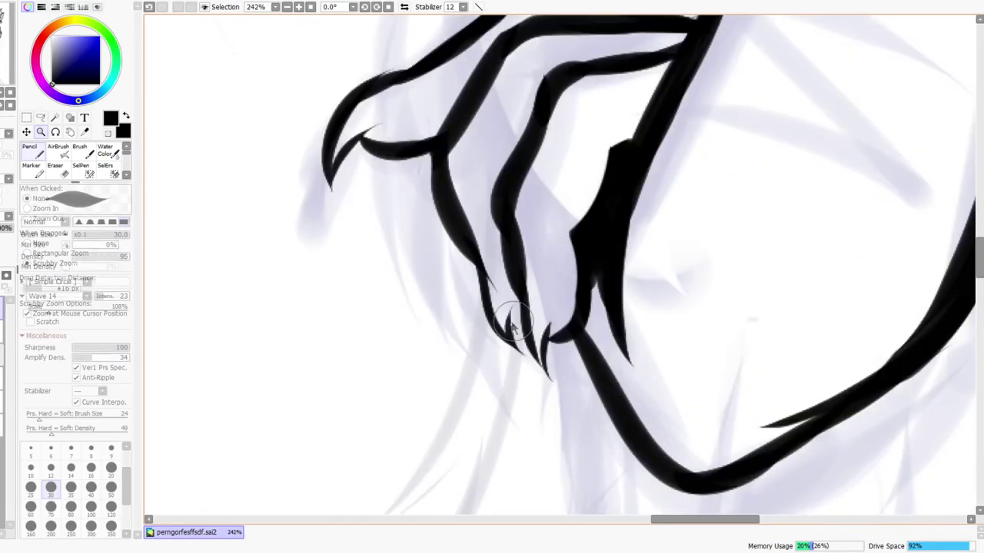
pyautogui.press('e')
pyautogui.moveTo(535, 310); pyautogui.dragTo(533, 322)
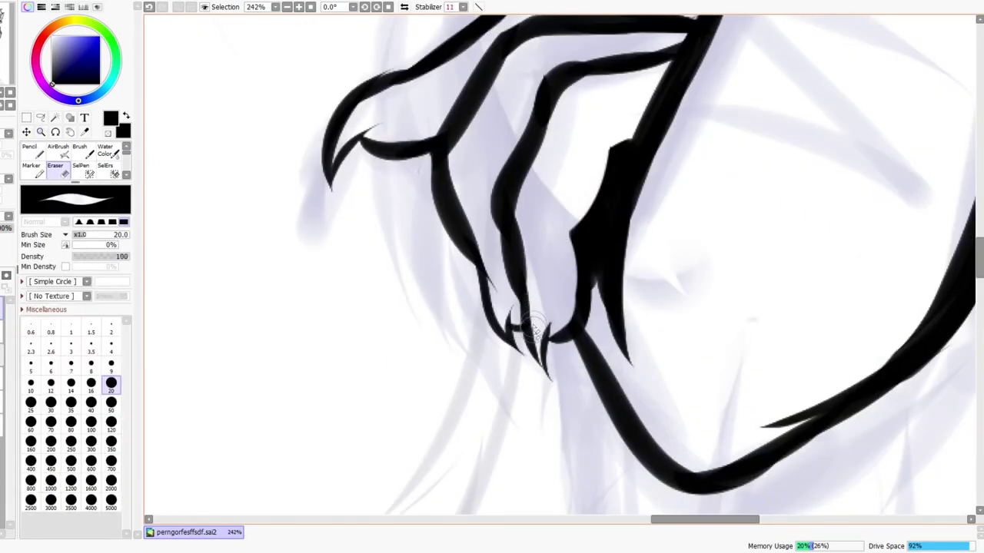
pyautogui.moveTo(553, 272)
pyautogui.mouseDown()
pyautogui.moveTo(559, 279)
pyautogui.moveTo(496, 313)
pyautogui.mouseUp()
pyautogui.moveTo(707, 155); pyautogui.dragTo(586, 309)
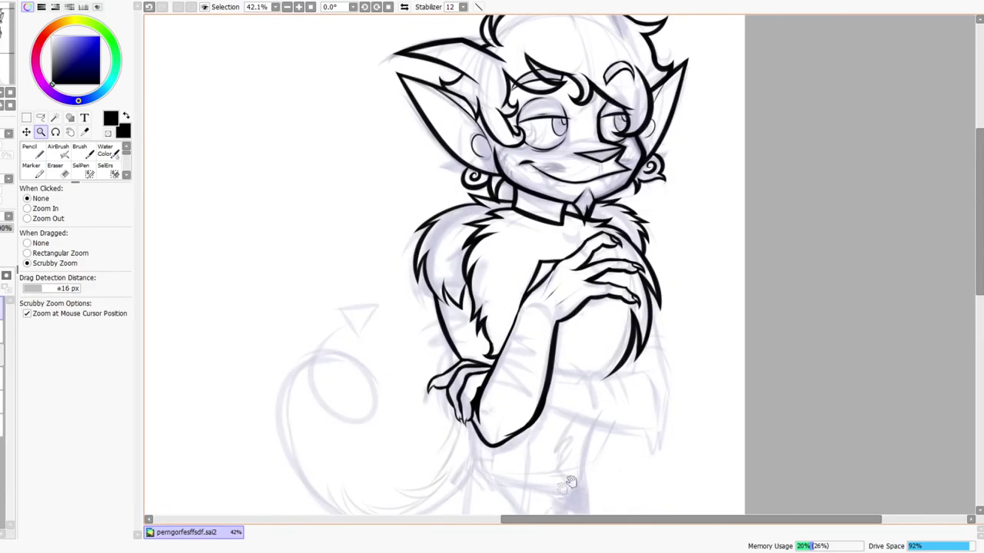
# Mirror the canvas view and ink the short rounded curve of the folded arm's elbow, undoing the longer trial strokes
pyautogui.press('h')
pyautogui.scroll(-3, 562, 355)
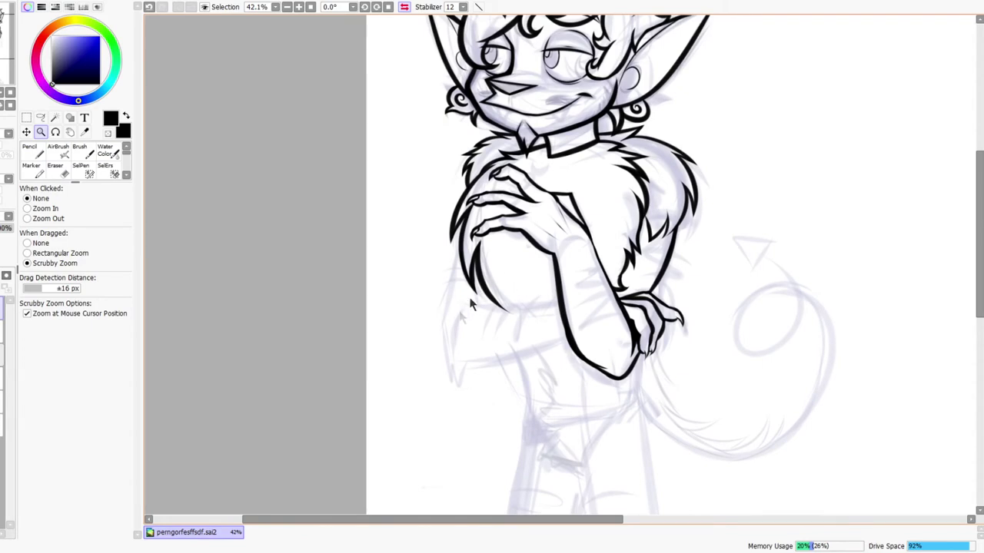
pyautogui.moveTo(461, 317); pyautogui.dragTo(472, 322)
pyautogui.moveTo(431, 366)
pyautogui.mouseDown()
pyautogui.moveTo(496, 301)
pyautogui.moveTo(634, 296)
pyautogui.mouseUp()
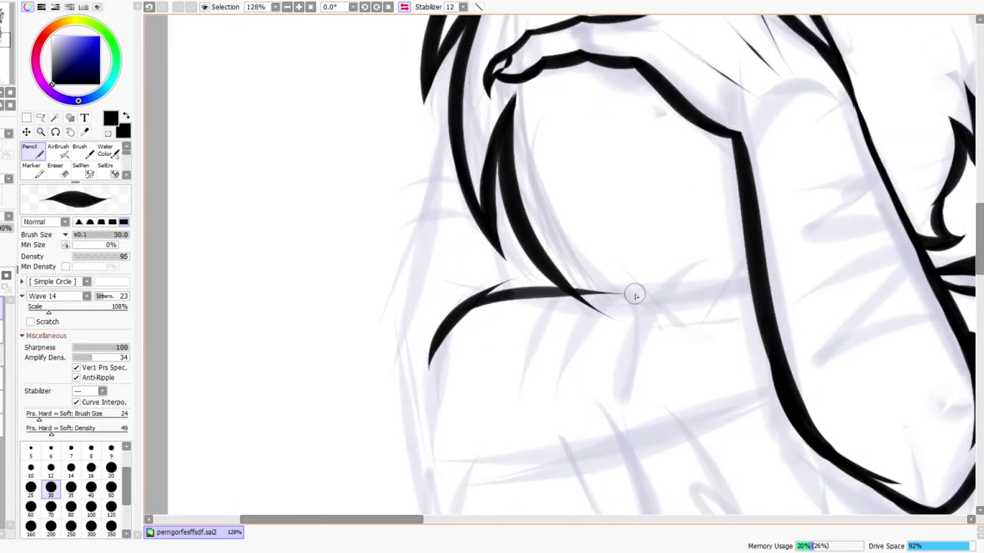
pyautogui.hotkey('ctrl', 'z')
pyautogui.moveTo(479, 299); pyautogui.dragTo(682, 314)
pyautogui.hotkey('ctrl', 'z')
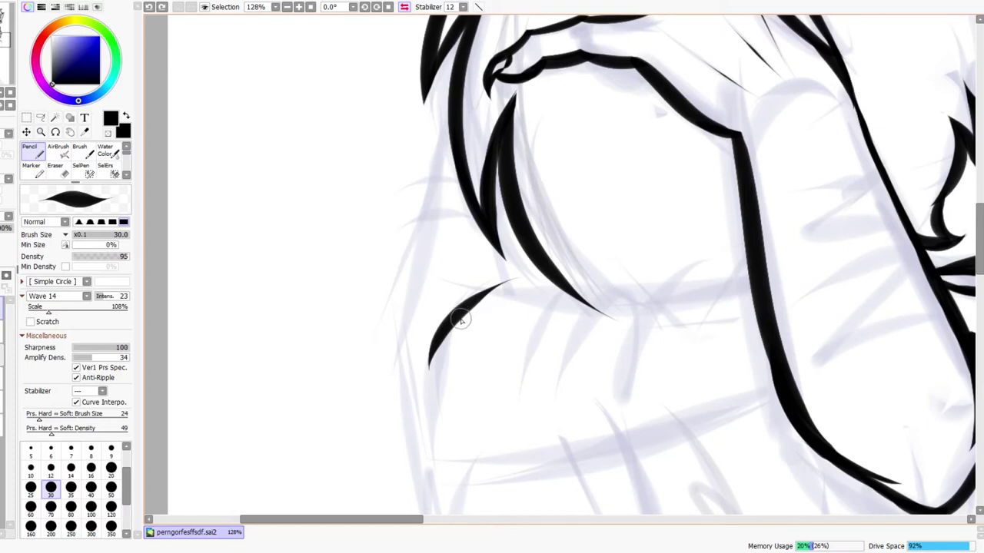
# Extend the folded arm's upper edge beneath the chest fur and across the torso to the raised forearm
pyautogui.moveTo(461, 320); pyautogui.dragTo(605, 287)
pyautogui.moveTo(530, 292); pyautogui.dragTo(817, 261)
pyautogui.hotkey('ctrl', 'z')
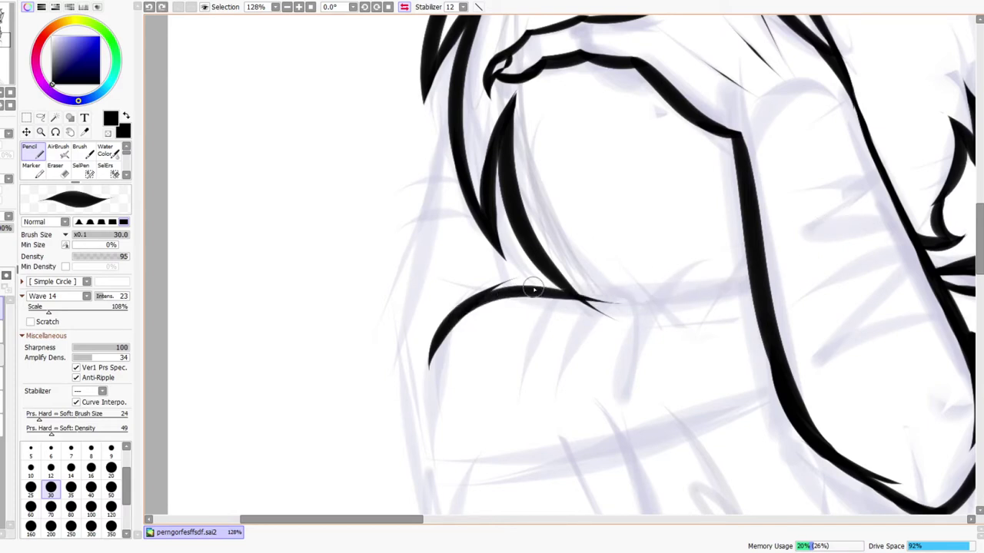
pyautogui.moveTo(527, 292); pyautogui.dragTo(823, 269)
pyautogui.press('e')
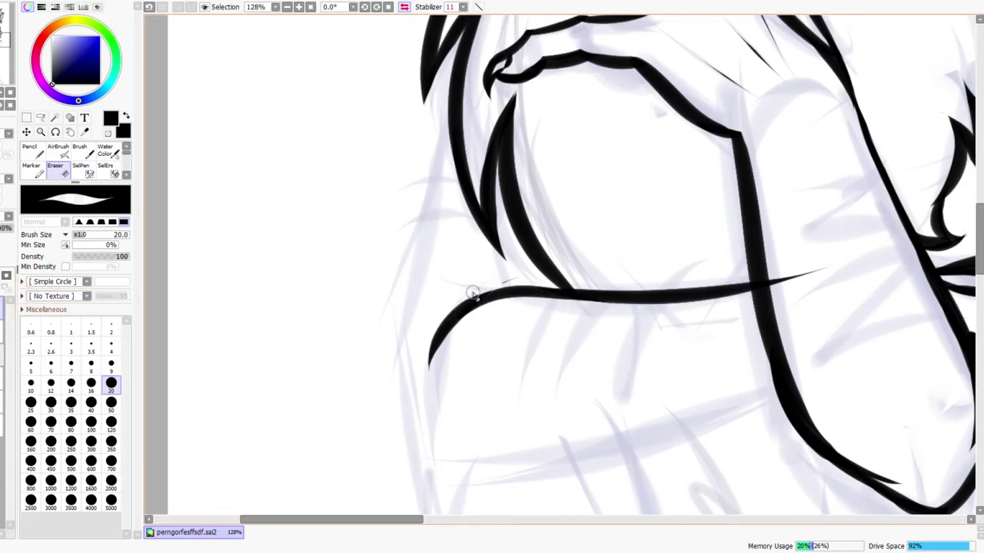
# Restore the canvas view's normal orientation and erase the folded arm line's overshoot inside the raised forearm
pyautogui.hotkey('ctrl', 'space')
pyautogui.moveTo(571, 247); pyautogui.dragTo(590, 171)
pyautogui.click(404, 7)
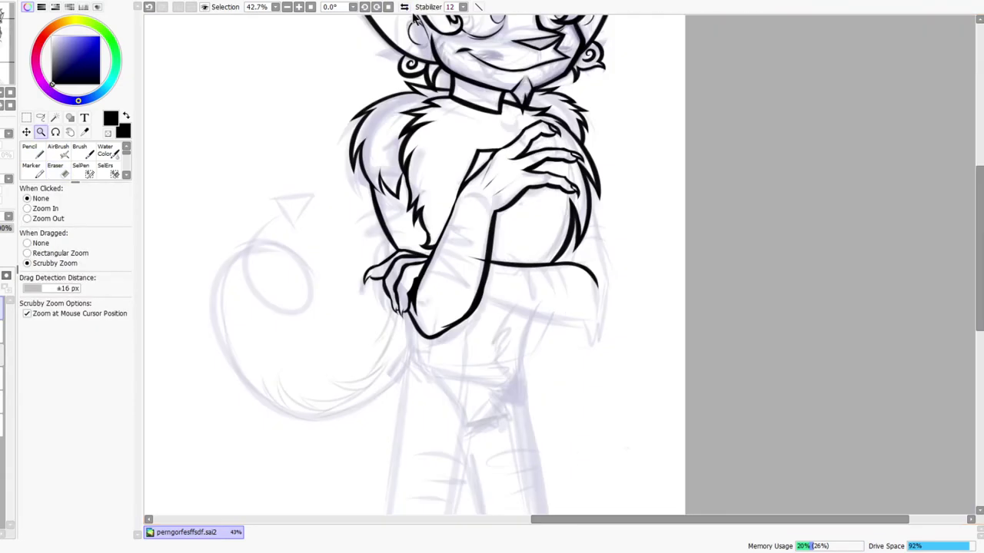
pyautogui.moveTo(652, 284); pyautogui.dragTo(505, 273)
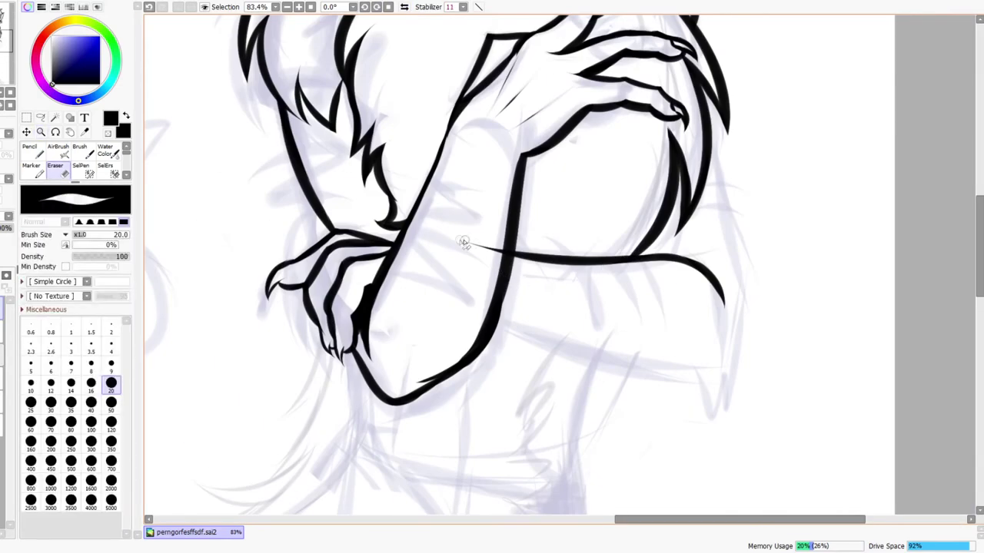
pyautogui.moveTo(470, 245); pyautogui.dragTo(499, 259)
pyautogui.moveTo(509, 244); pyautogui.dragTo(459, 249)
pyautogui.moveTo(627, 298); pyautogui.dragTo(620, 316)
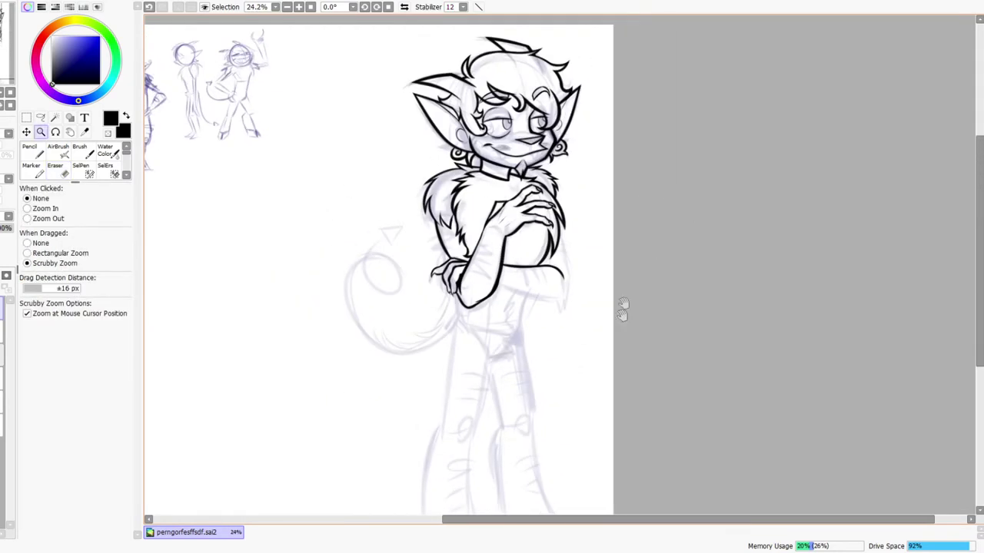
# Mirror the canvas view, ink the upper arm's outer line from the chest fur towards the folded elbow, and restore normal orientation
pyautogui.scroll(6, 575, 225)
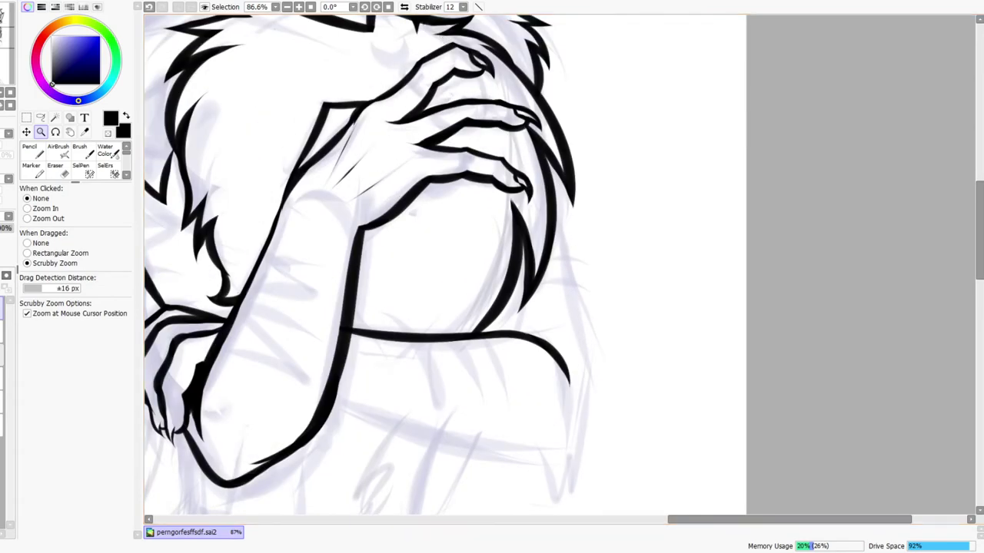
pyautogui.click(404, 8)
pyautogui.moveTo(546, 267); pyautogui.dragTo(555, 252)
pyautogui.moveTo(543, 345); pyautogui.dragTo(529, 251)
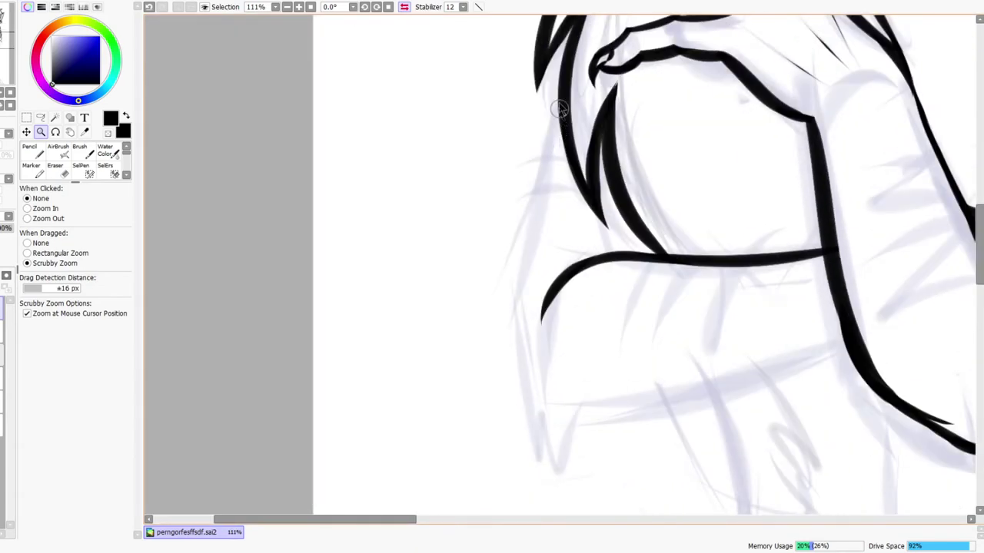
pyautogui.press('n')
pyautogui.moveTo(563, 91); pyautogui.dragTo(538, 332)
pyautogui.hotkey('ctrl', 'z')
pyautogui.moveTo(564, 88)
pyautogui.mouseDown()
pyautogui.moveTo(544, 335)
pyautogui.moveTo(528, 355)
pyautogui.mouseUp()
pyautogui.moveTo(577, 162); pyautogui.dragTo(635, 93)
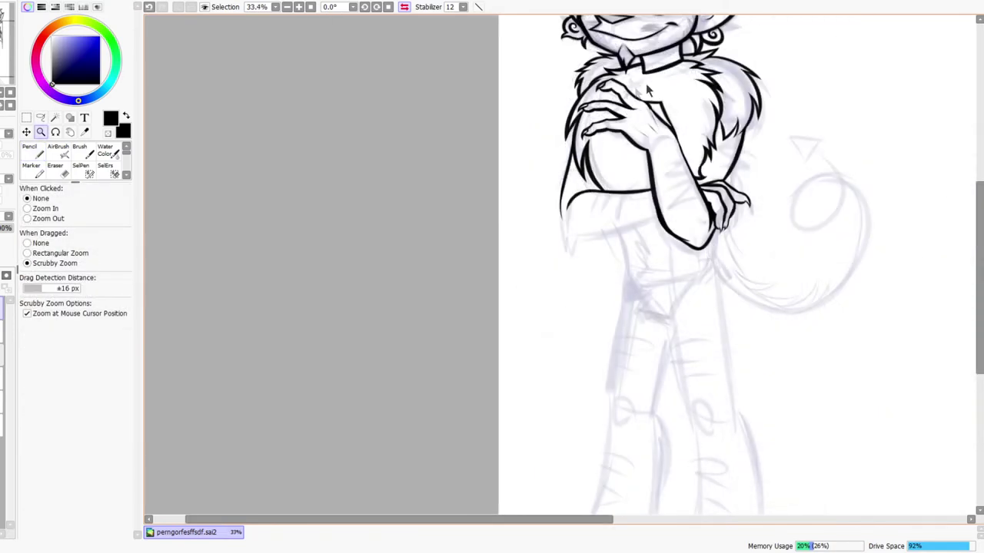
pyautogui.moveTo(594, 267); pyautogui.dragTo(563, 459)
pyautogui.click(404, 6)
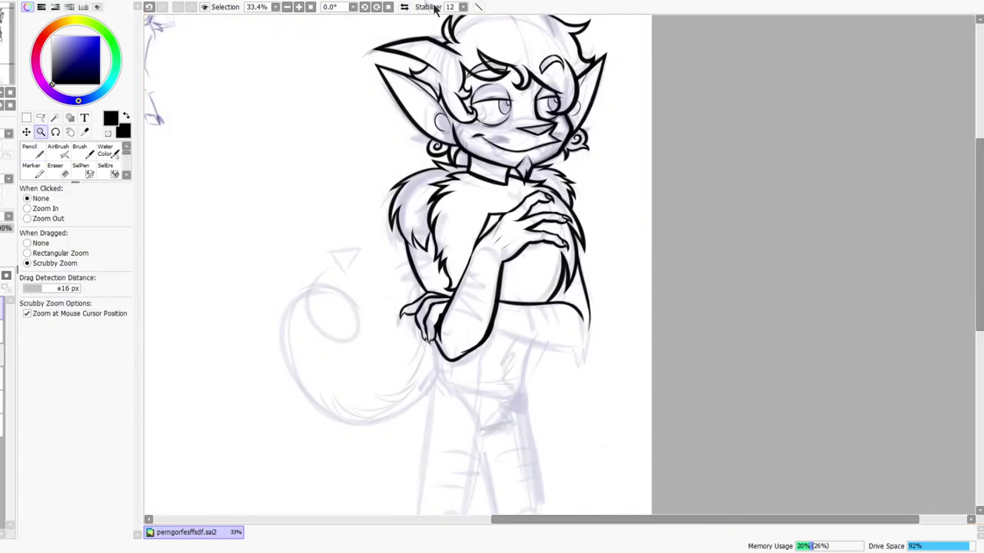
# Extend the upper arm's outer line down past the folded elbow with the Pencil at size 30, undoing the trial strokes
pyautogui.moveTo(582, 387)
pyautogui.mouseDown()
pyautogui.moveTo(584, 260)
pyautogui.moveTo(601, 139)
pyautogui.mouseUp()
pyautogui.moveTo(644, 224)
pyautogui.mouseDown()
pyautogui.moveTo(614, 359)
pyautogui.moveTo(637, 421)
pyautogui.mouseUp()
pyautogui.hotkey('ctrl', 'z')
pyautogui.moveTo(642, 223)
pyautogui.mouseDown()
pyautogui.moveTo(669, 415)
pyautogui.moveTo(639, 369)
pyautogui.moveTo(670, 406)
pyautogui.mouseUp()
pyautogui.hotkey('ctrl', 'z')
# Ink the pointed fur tuft at the tip of the folded elbow, undoing misplaced strokes and reducing the Pencil size to 25
pyautogui.moveTo(515, 359); pyautogui.dragTo(628, 436)
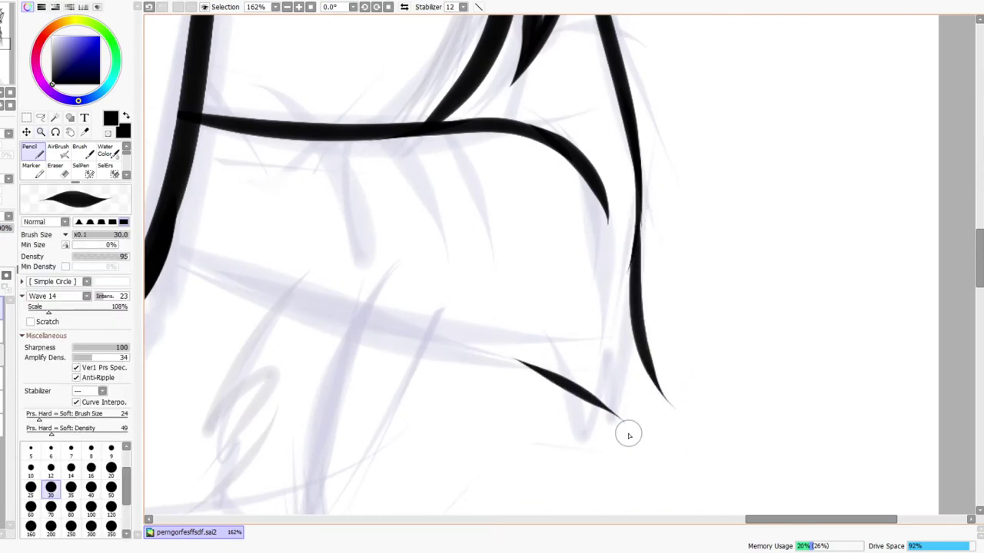
pyautogui.moveTo(607, 399); pyautogui.dragTo(595, 367)
pyautogui.hotkey('ctrl', 'z')
pyautogui.moveTo(626, 425)
pyautogui.mouseDown()
pyautogui.moveTo(600, 356)
pyautogui.moveTo(692, 431)
pyautogui.moveTo(622, 369)
pyautogui.mouseUp()
pyautogui.moveTo(622, 370)
pyautogui.mouseDown()
pyautogui.moveTo(674, 408)
pyautogui.moveTo(695, 408)
pyautogui.moveTo(641, 326)
pyautogui.moveTo(644, 311)
pyautogui.moveTo(716, 414)
pyautogui.mouseUp()
pyautogui.press('[')
pyautogui.hotkey('ctrl', 'z')
pyautogui.moveTo(721, 374); pyautogui.dragTo(705, 332)
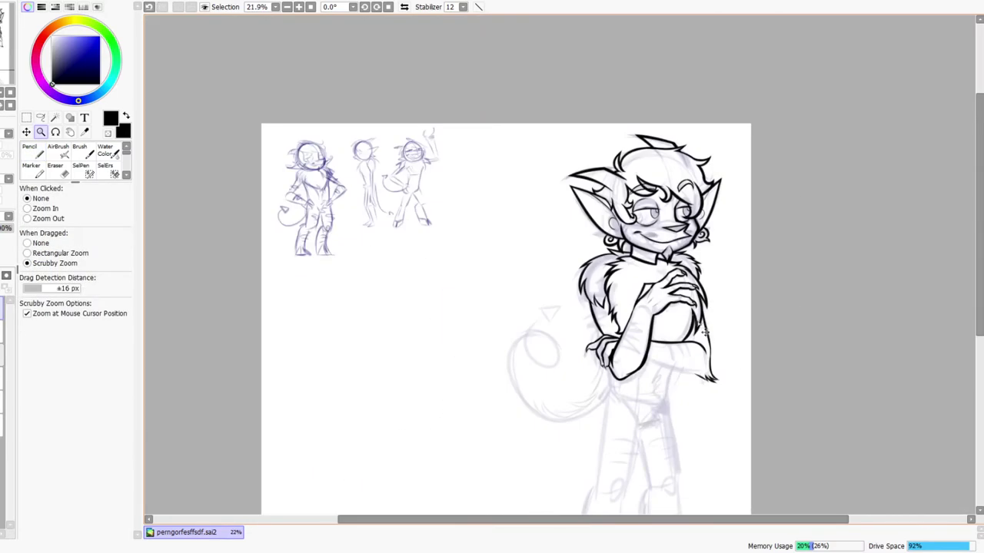
# Mirror the canvas view and ink a small pointed fur tuft beneath the raised forearm's elbow
pyautogui.click(404, 7)
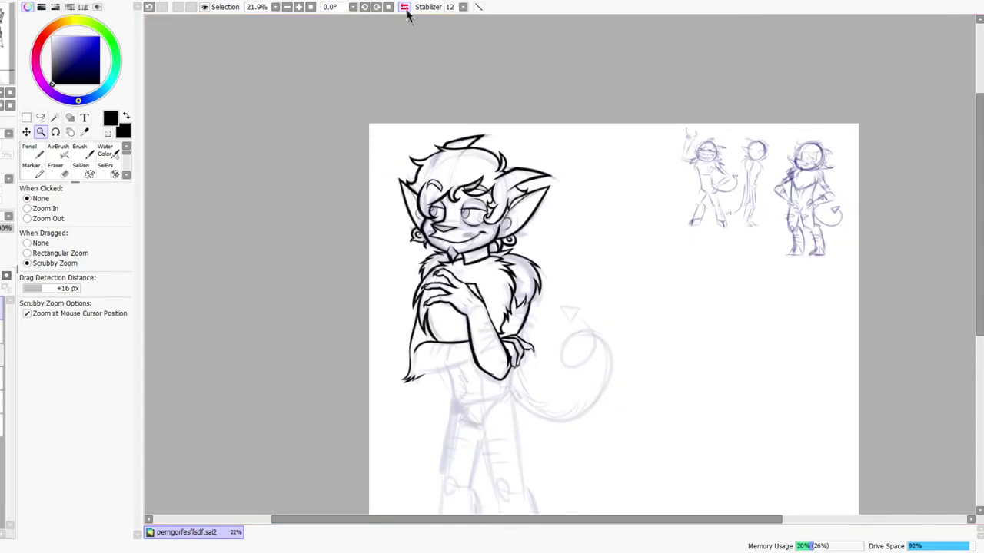
pyautogui.moveTo(493, 423)
pyautogui.mouseDown()
pyautogui.moveTo(588, 307)
pyautogui.moveTo(576, 410)
pyautogui.moveTo(582, 344)
pyautogui.mouseUp()
pyautogui.press('n')
pyautogui.moveTo(624, 269); pyautogui.dragTo(614, 378)
pyautogui.moveTo(583, 332); pyautogui.dragTo(614, 379)
pyautogui.hotkey('ctrl', 'space')
# Ink the folded elbow's inner curve above its fur tuft and start the forearm's lower edge, undoing the misplaced strokes
pyautogui.moveTo(625, 332); pyautogui.dragTo(574, 370)
pyautogui.moveTo(472, 314)
pyautogui.mouseDown()
pyautogui.moveTo(526, 262)
pyautogui.moveTo(482, 365)
pyautogui.moveTo(543, 374)
pyautogui.mouseUp()
pyautogui.press('n')
pyautogui.hotkey('ctrl', 'z')
pyautogui.moveTo(462, 301)
pyautogui.mouseDown()
pyautogui.moveTo(550, 356)
pyautogui.moveTo(624, 354)
pyautogui.mouseUp()
pyautogui.moveTo(522, 365)
pyautogui.mouseDown()
pyautogui.moveTo(597, 364)
pyautogui.moveTo(697, 335)
pyautogui.mouseUp()
pyautogui.moveTo(540, 398)
pyautogui.mouseDown()
pyautogui.moveTo(746, 333)
pyautogui.moveTo(532, 387)
pyautogui.mouseUp()
pyautogui.hotkey('ctrl', 'z')
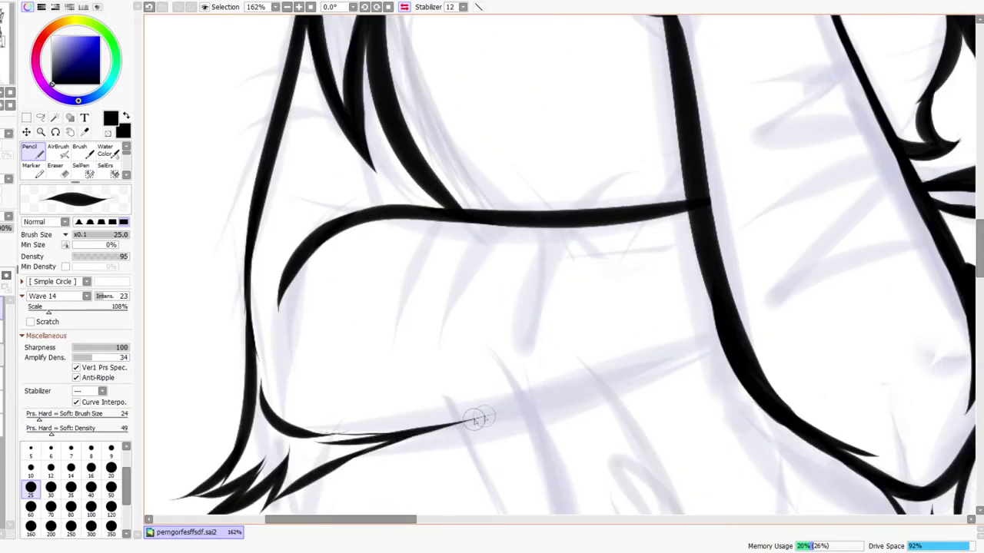
# Extend the folded forearm's lower edge from the elbow fur across the torso to the raised forearm
pyautogui.moveTo(396, 440); pyautogui.dragTo(542, 400)
pyautogui.moveTo(455, 424); pyautogui.dragTo(685, 352)
pyautogui.moveTo(408, 443); pyautogui.dragTo(685, 363)
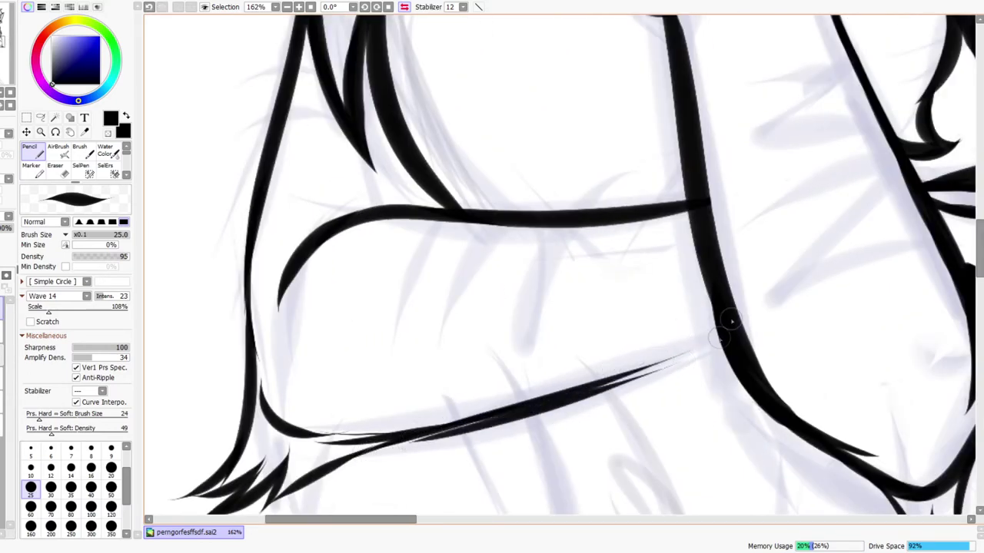
pyautogui.moveTo(590, 387)
pyautogui.mouseDown()
pyautogui.moveTo(722, 343)
pyautogui.moveTo(721, 332)
pyautogui.mouseUp()
pyautogui.hotkey('ctrl', 'space')
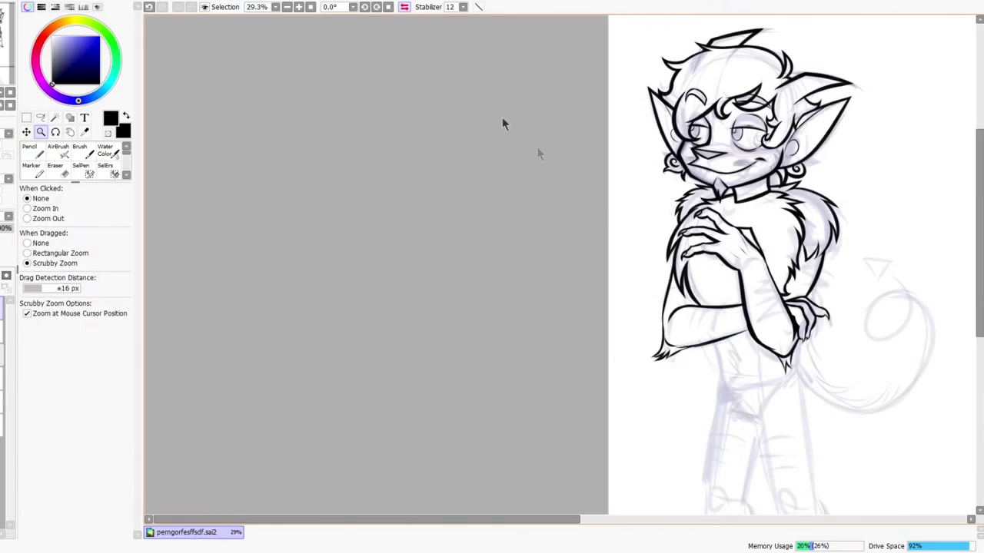
# Restore the view's normal orientation and ink a row of short fur strokes along the folded forearm's upper edge
pyautogui.click(405, 7)
pyautogui.moveTo(336, 316)
pyautogui.mouseDown()
pyautogui.moveTo(364, 334)
pyautogui.moveTo(406, 279)
pyautogui.moveTo(505, 238)
pyautogui.moveTo(516, 245)
pyautogui.mouseUp()
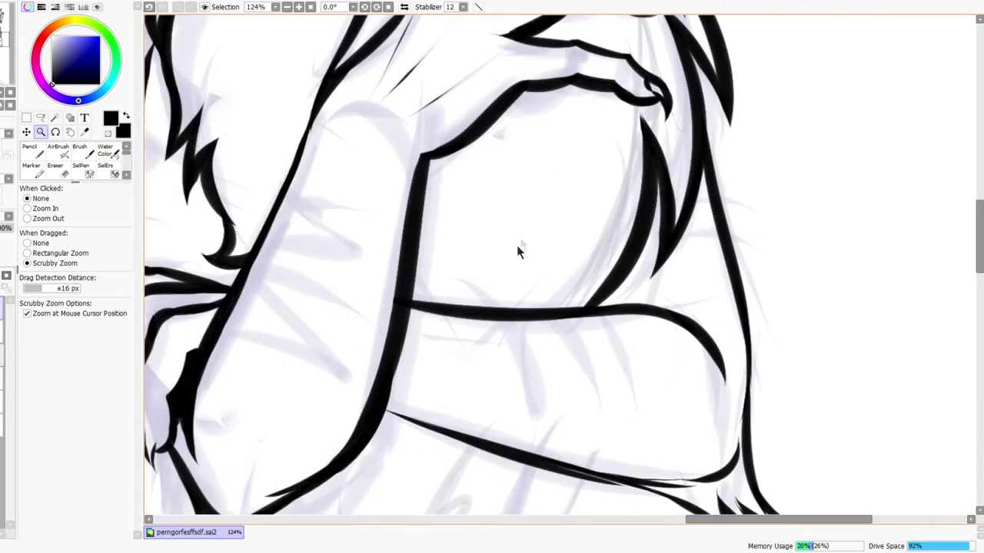
pyautogui.press('n')
pyautogui.moveTo(432, 321); pyautogui.dragTo(452, 355)
pyautogui.moveTo(458, 295); pyautogui.dragTo(481, 360)
pyautogui.moveTo(463, 296); pyautogui.dragTo(501, 367)
pyautogui.moveTo(481, 321); pyautogui.dragTo(496, 352)
pyautogui.moveTo(508, 307)
pyautogui.mouseDown()
pyautogui.moveTo(532, 374)
pyautogui.moveTo(565, 391)
pyautogui.mouseUp()
pyautogui.moveTo(565, 319)
pyautogui.mouseDown()
pyautogui.moveTo(591, 380)
pyautogui.moveTo(615, 377)
pyautogui.mouseUp()
pyautogui.moveTo(603, 315)
pyautogui.mouseDown()
pyautogui.moveTo(618, 369)
pyautogui.moveTo(646, 362)
pyautogui.mouseUp()
pyautogui.moveTo(636, 306); pyautogui.dragTo(659, 358)
pyautogui.moveTo(661, 317); pyautogui.dragTo(676, 366)
pyautogui.hotkey('ctrl', 'space')
pyautogui.moveTo(671, 357)
pyautogui.mouseDown()
pyautogui.moveTo(657, 358)
pyautogui.moveTo(632, 316)
pyautogui.mouseUp()
# Mirror the canvas view and ink short tapered stripe and fur marks along the raised forearm
pyautogui.click(405, 7)
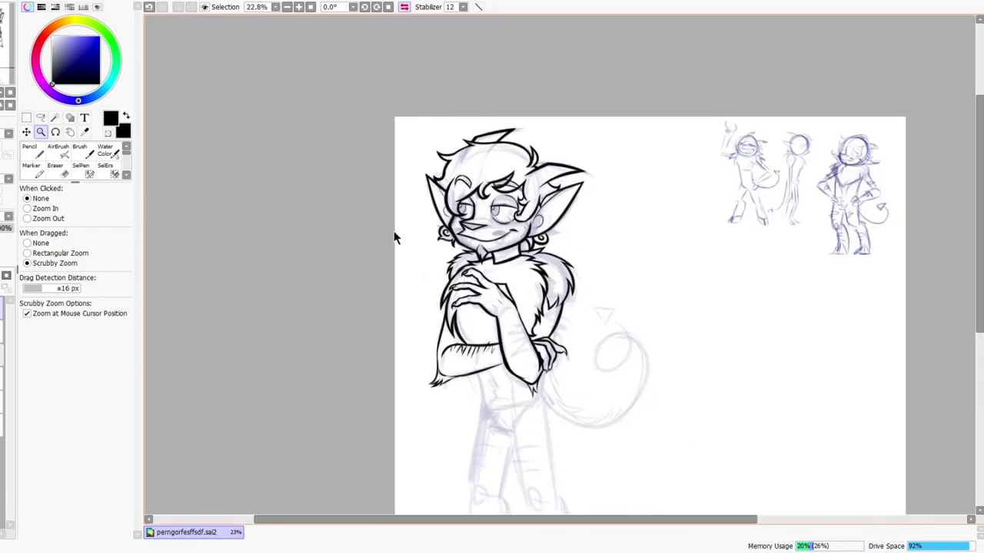
pyautogui.moveTo(538, 315)
pyautogui.mouseDown()
pyautogui.moveTo(593, 313)
pyautogui.moveTo(603, 347)
pyautogui.mouseUp()
pyautogui.press('n')
pyautogui.moveTo(580, 373); pyautogui.dragTo(625, 368)
pyautogui.scroll(-3, 617, 241)
pyautogui.moveTo(551, 318)
pyautogui.mouseDown()
pyautogui.moveTo(653, 304)
pyautogui.moveTo(611, 351)
pyautogui.mouseUp()
pyautogui.moveTo(579, 382); pyautogui.dragTo(666, 366)
pyautogui.moveTo(649, 383); pyautogui.dragTo(653, 405)
pyautogui.press('space')
pyautogui.moveTo(602, 432); pyautogui.dragTo(735, 415)
# Ink short horizontal fur marks across the outer contours of both upper arms
pyautogui.moveTo(355, 240)
pyautogui.mouseDown()
pyautogui.moveTo(270, 221)
pyautogui.moveTo(281, 250)
pyautogui.mouseUp()
pyautogui.moveTo(360, 266); pyautogui.dragTo(322, 283)
pyautogui.moveTo(283, 331); pyautogui.dragTo(326, 328)
pyautogui.press('space')
pyautogui.moveTo(842, 149)
pyautogui.mouseDown()
pyautogui.moveTo(550, 251)
pyautogui.moveTo(665, 276)
pyautogui.mouseUp()
pyautogui.moveTo(570, 299); pyautogui.dragTo(624, 312)
pyautogui.moveTo(568, 355); pyautogui.dragTo(618, 361)
pyautogui.hotkey('ctrl', 'space')
pyautogui.moveTo(632, 284); pyautogui.dragTo(485, 297)
# Restore the view's normal orientation and examine the inked arms and their fur marks against the whole figure
pyautogui.click(404, 8)
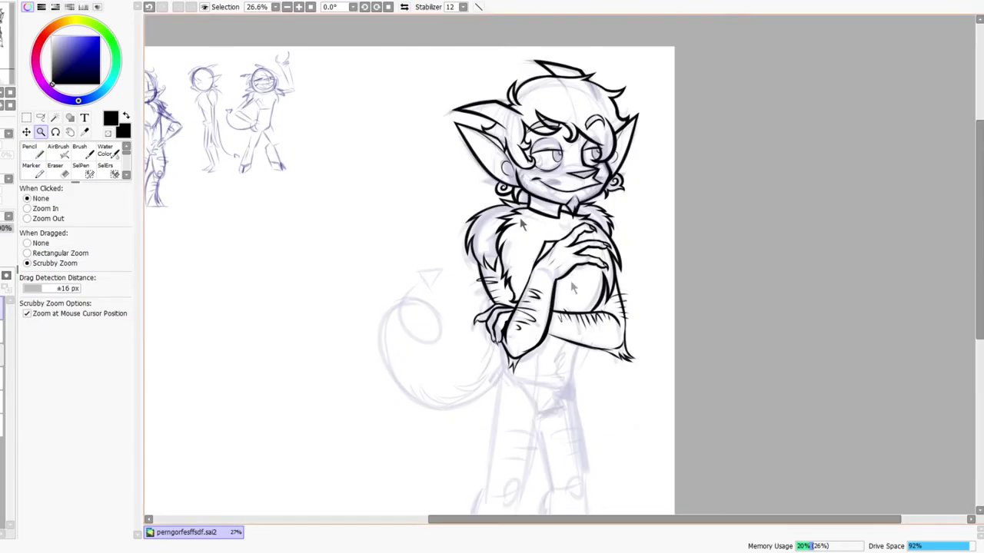
pyautogui.moveTo(616, 297); pyautogui.dragTo(667, 260)
pyautogui.moveTo(618, 237); pyautogui.dragTo(609, 268)
pyautogui.hotkey('ctrl', 'space')
pyautogui.moveTo(683, 248); pyautogui.dragTo(571, 248)
pyautogui.moveTo(692, 242); pyautogui.dragTo(652, 308)
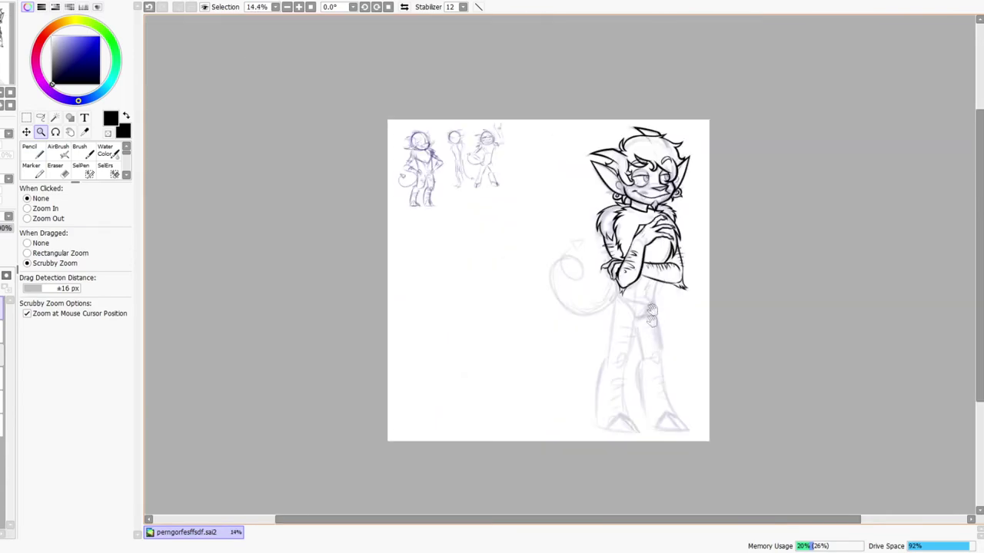
pyautogui.moveTo(630, 240); pyautogui.dragTo(736, 167)
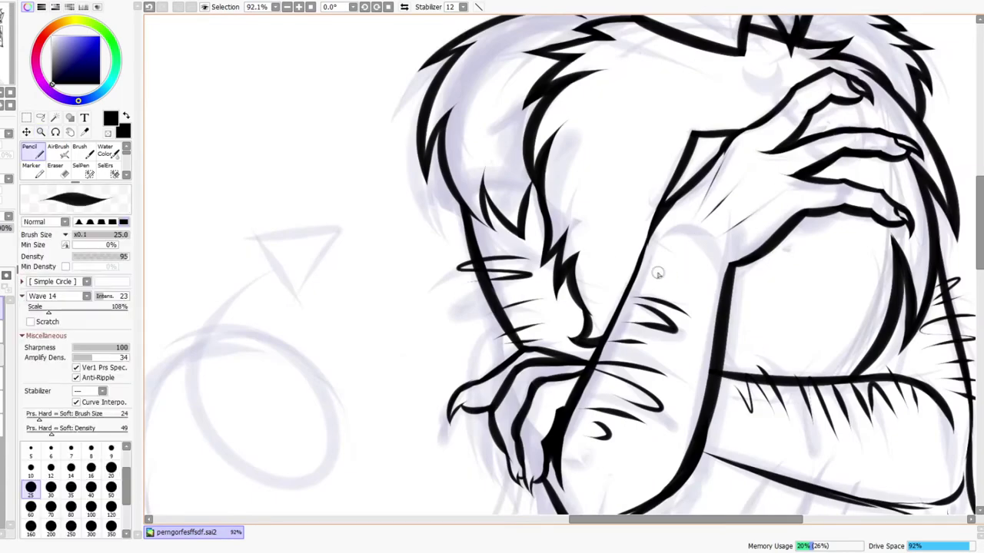
pyautogui.press('z')
pyautogui.moveTo(705, 253); pyautogui.dragTo(713, 289)
pyautogui.moveTo(756, 386); pyautogui.dragTo(622, 303)
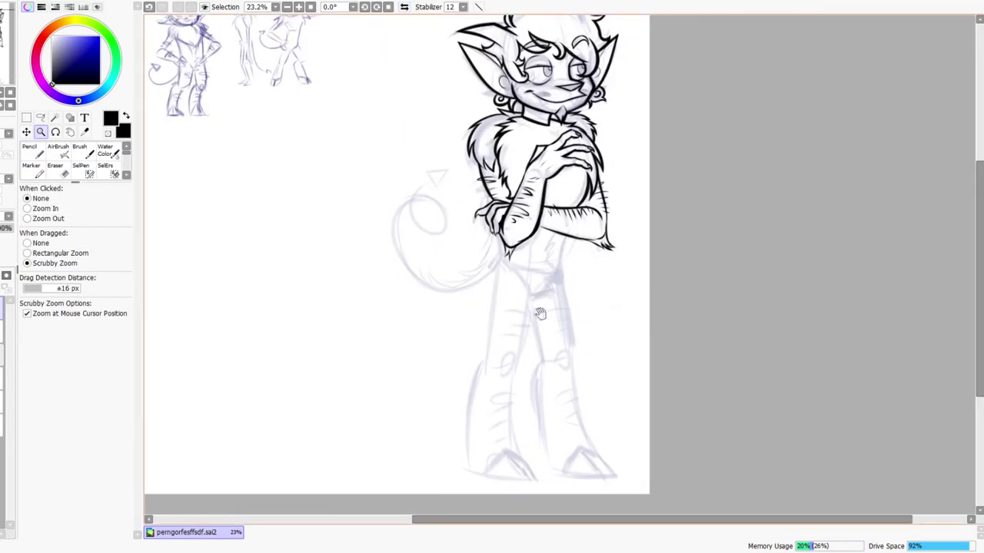
# Ink the torso's curved outer side line from beneath the folded forearm to the hip and set the Pencil size to 30
pyautogui.moveTo(615, 220); pyautogui.dragTo(613, 168)
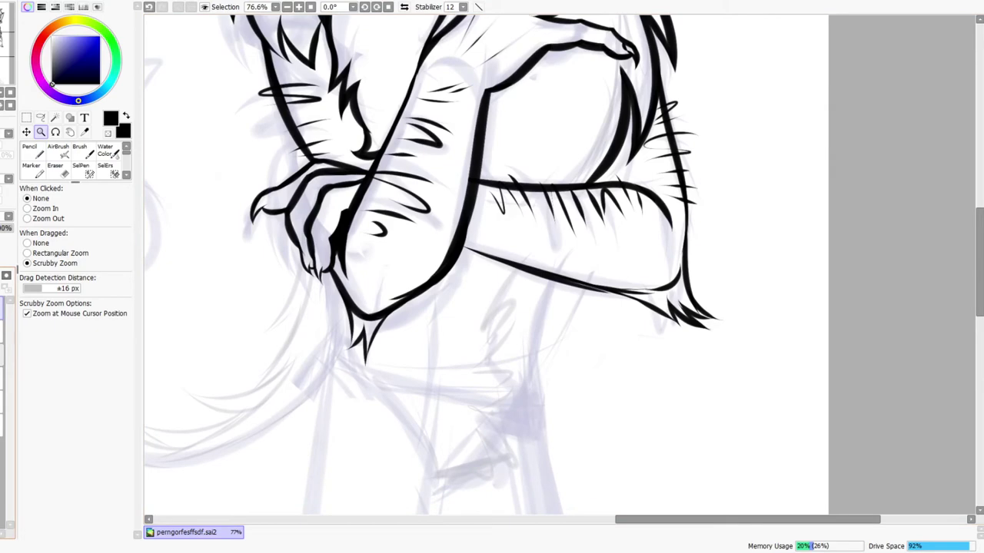
pyautogui.moveTo(528, 219)
pyautogui.mouseDown()
pyautogui.moveTo(543, 251)
pyautogui.moveTo(573, 254)
pyautogui.moveTo(566, 424)
pyautogui.mouseUp()
pyautogui.press('n')
pyautogui.hotkey('ctrl', 'z')
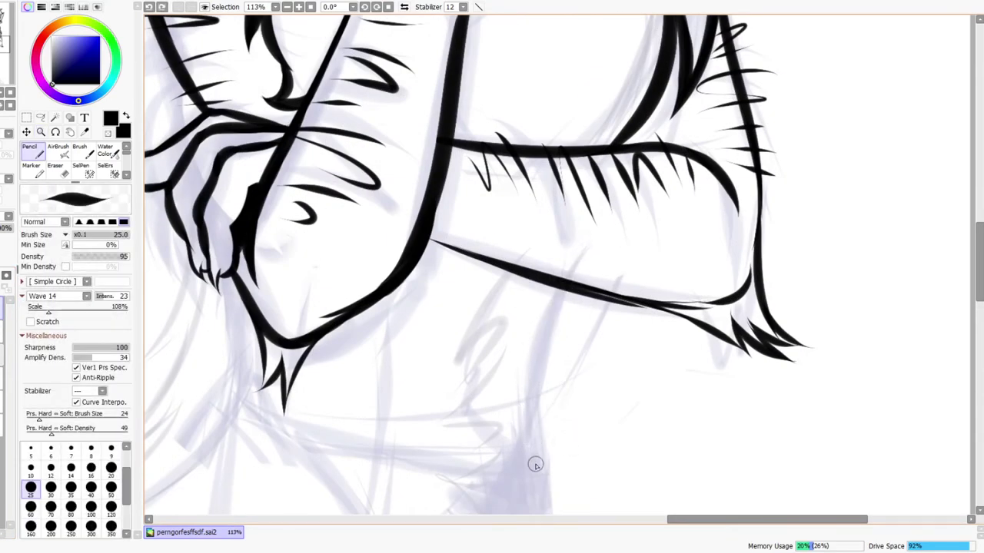
pyautogui.moveTo(538, 466); pyautogui.dragTo(607, 226)
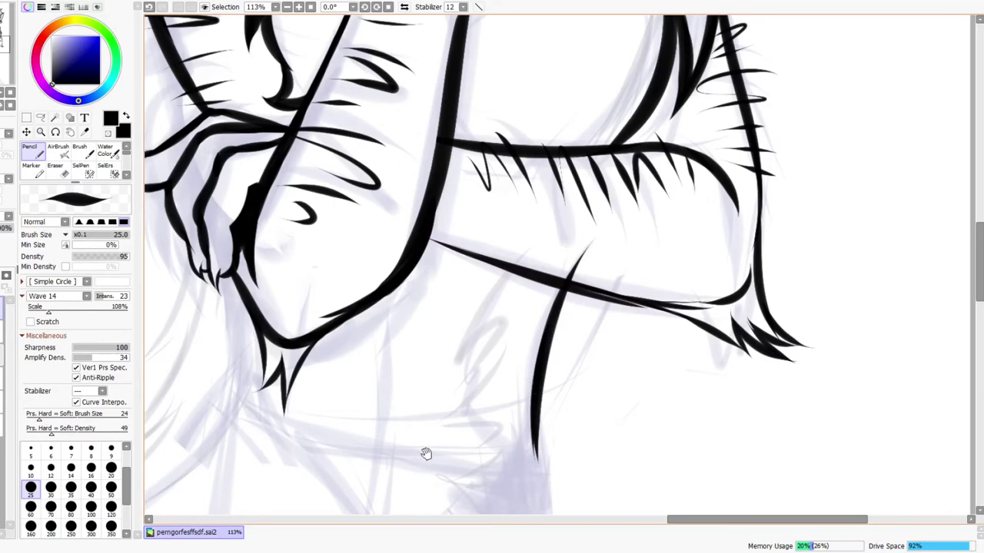
pyautogui.moveTo(425, 455); pyautogui.dragTo(440, 348)
pyautogui.click(54, 485)
pyautogui.moveTo(507, 295); pyautogui.dragTo(502, 287)
# Mirror the canvas view, erase the torso side line's overshoot inside the folded forearm, and restore normal orientation
pyautogui.click(404, 7)
pyautogui.moveTo(499, 327)
pyautogui.mouseDown()
pyautogui.moveTo(576, 197)
pyautogui.moveTo(596, 192)
pyautogui.mouseUp()
pyautogui.press('n')
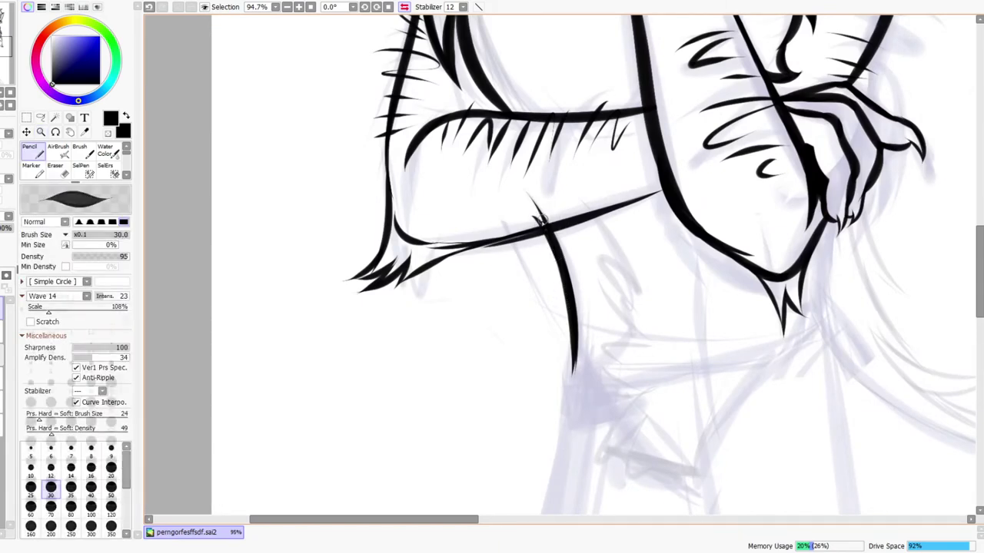
pyautogui.press('e')
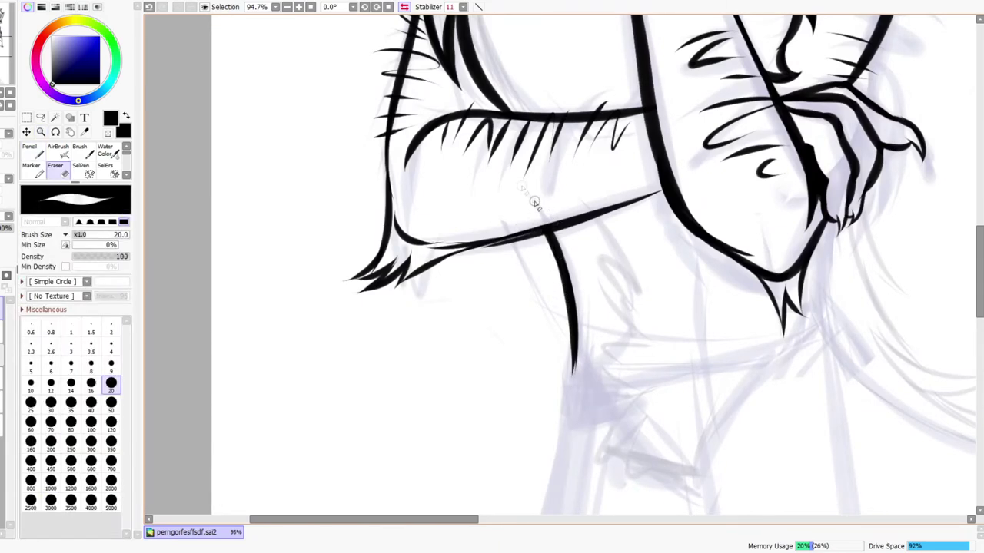
pyautogui.press('z')
pyautogui.moveTo(584, 192); pyautogui.dragTo(587, 192)
pyautogui.press('h')
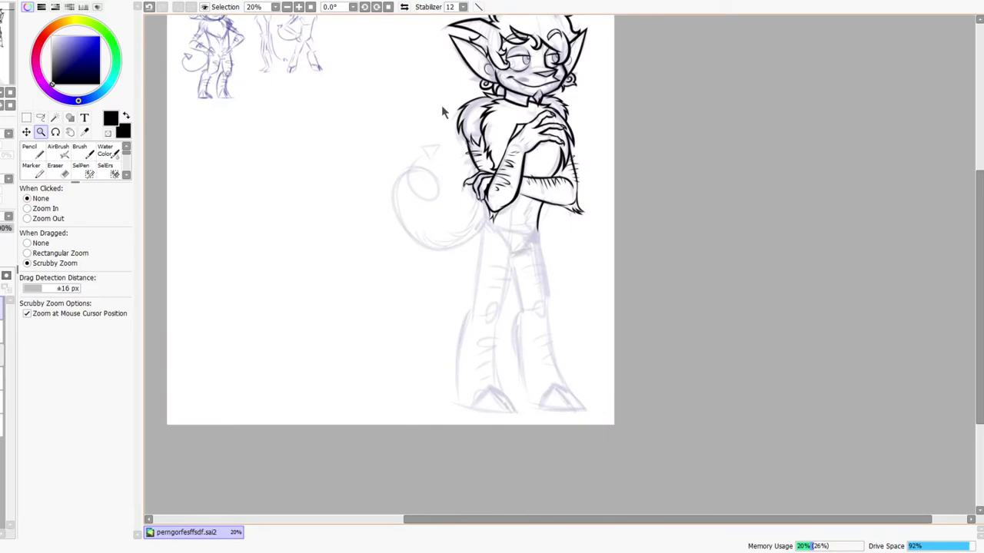
# Ink a curved inner belly line below the folded forearm with the Pencil at size 30, undoing the stroke made with the Brush
pyautogui.moveTo(536, 219); pyautogui.dragTo(597, 182)
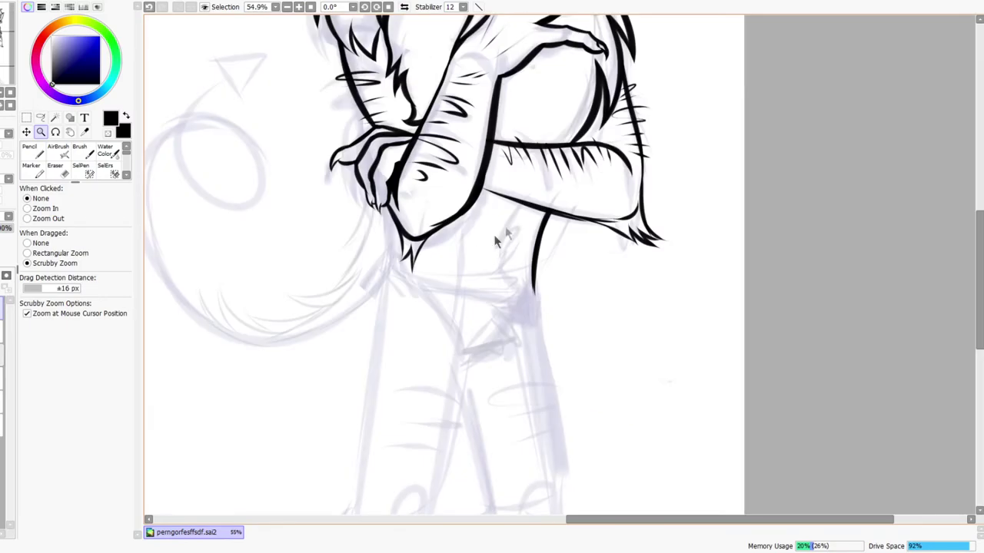
pyautogui.moveTo(488, 240); pyautogui.dragTo(502, 244)
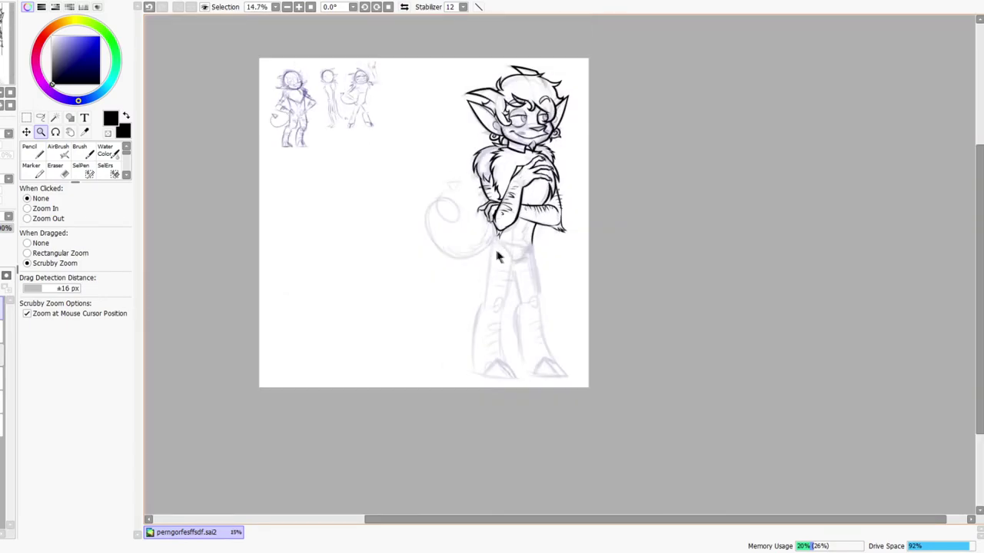
pyautogui.moveTo(534, 236); pyautogui.dragTo(566, 182)
pyautogui.moveTo(517, 234); pyautogui.dragTo(561, 189)
pyautogui.moveTo(623, 139)
pyautogui.mouseDown()
pyautogui.moveTo(541, 264)
pyautogui.moveTo(566, 354)
pyautogui.mouseUp()
pyautogui.hotkey('ctrl', 'z')
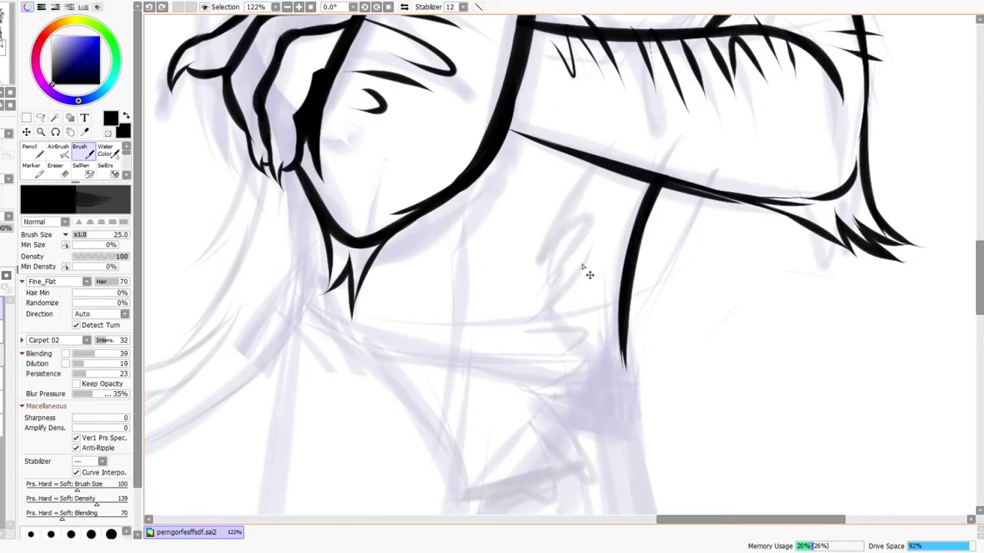
pyautogui.press('n')
pyautogui.moveTo(615, 137); pyautogui.dragTo(568, 355)
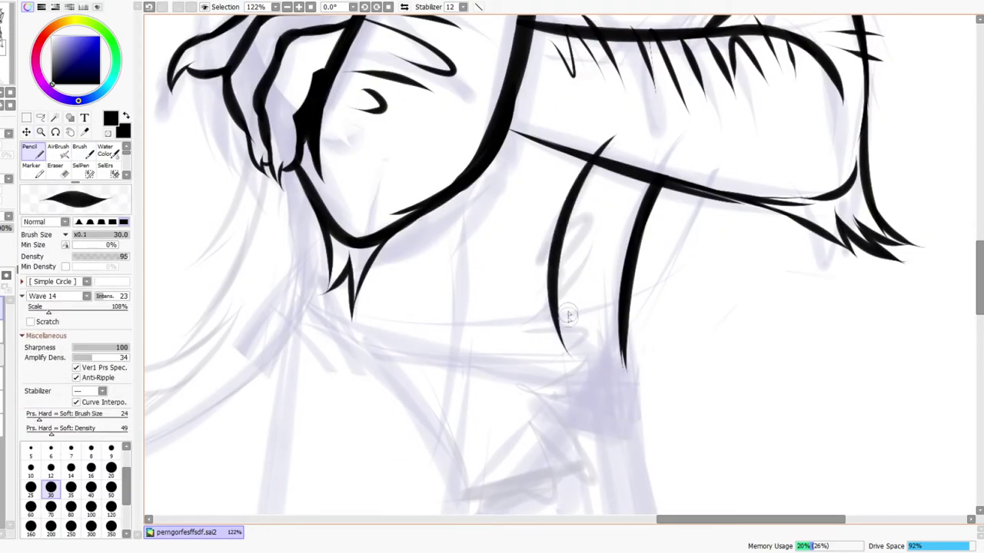
# Mirror the canvas view and ink a second long belly line from beneath the raised elbow down to the hips
pyautogui.hotkey('ctrl', 'space')
pyautogui.moveTo(612, 240); pyautogui.dragTo(596, 330)
pyautogui.click(404, 7)
pyautogui.moveTo(528, 255)
pyautogui.mouseDown()
pyautogui.moveTo(545, 208)
pyautogui.moveTo(561, 196)
pyautogui.mouseUp()
pyautogui.press('n')
pyautogui.moveTo(547, 134); pyautogui.dragTo(538, 369)
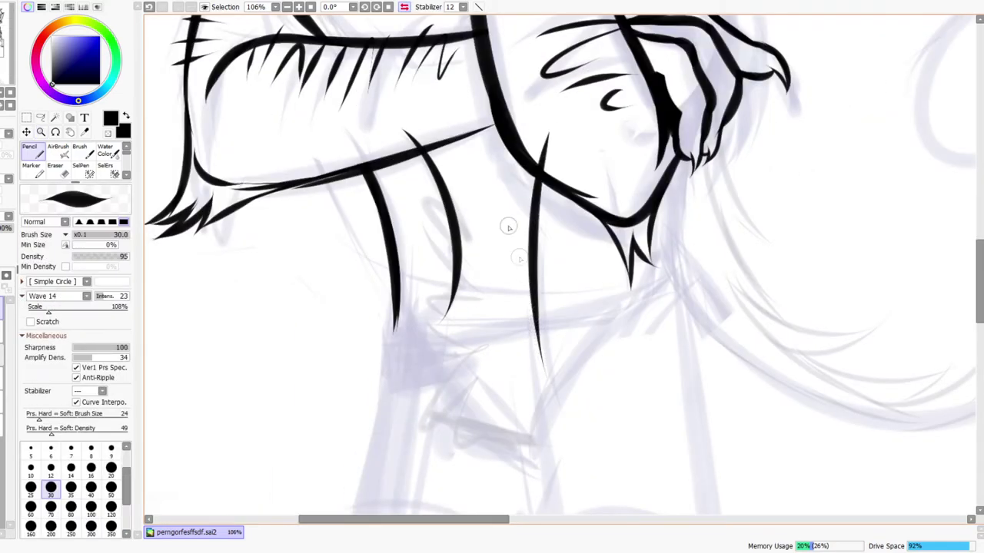
# Erase both belly lines' overshoots inside the forearms with the Eraser at size 20 and restore the view's normal orientation
pyautogui.press('e')
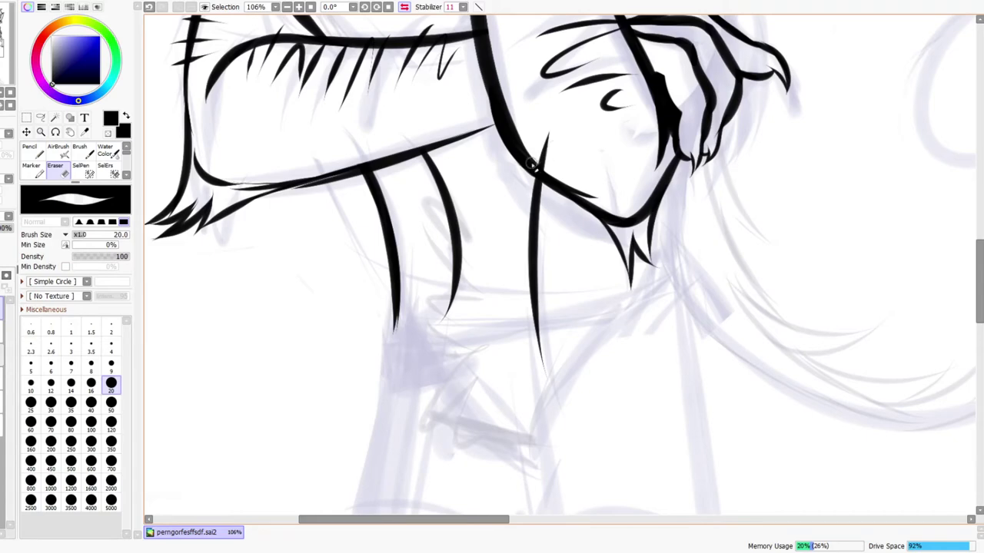
pyautogui.hotkey('ctrl', 'space')
pyautogui.moveTo(549, 160); pyautogui.dragTo(541, 360)
pyautogui.click(404, 7)
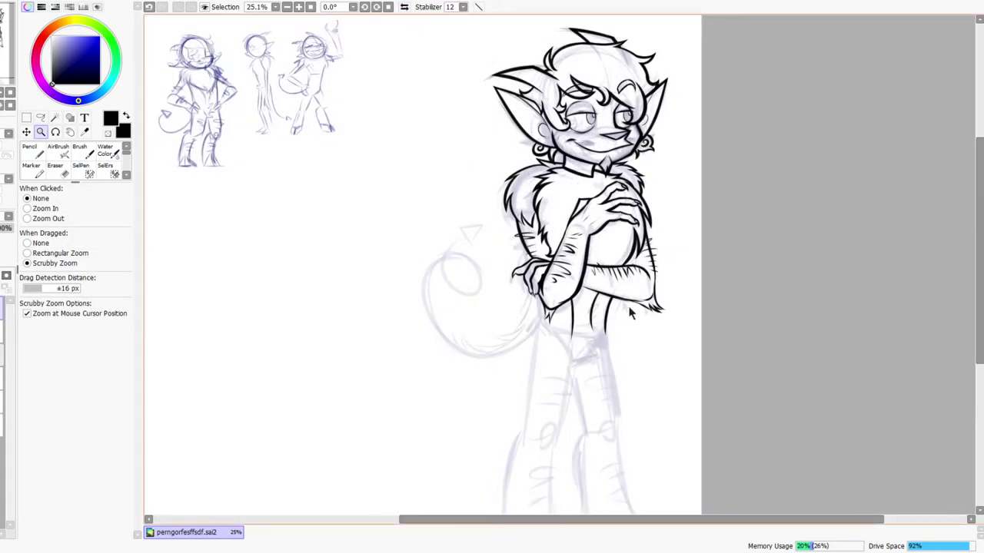
# Mirror the canvas view and extend the inner belly line in a curve to a point at the hip, undoing trial strokes
pyautogui.moveTo(615, 352); pyautogui.dragTo(674, 255)
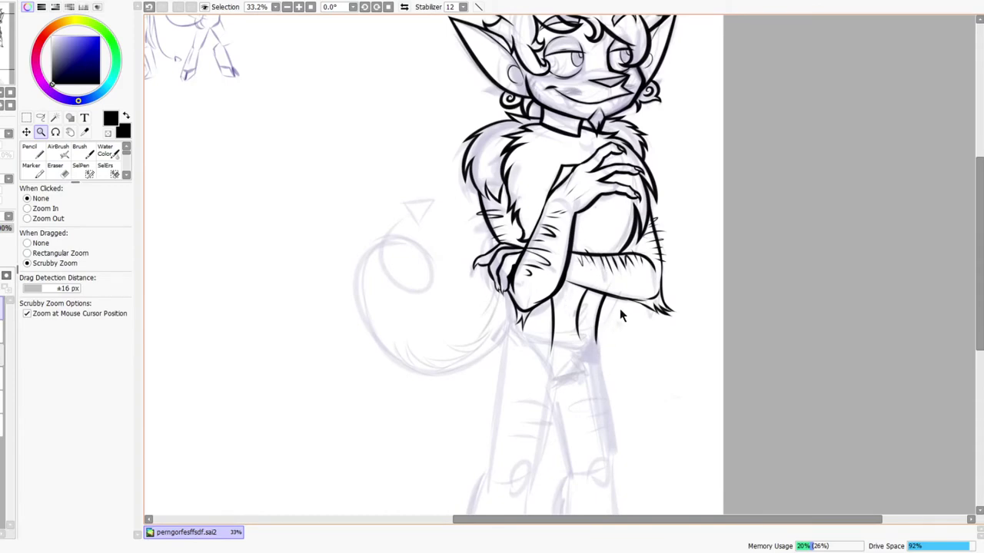
pyautogui.moveTo(670, 250); pyautogui.dragTo(648, 229)
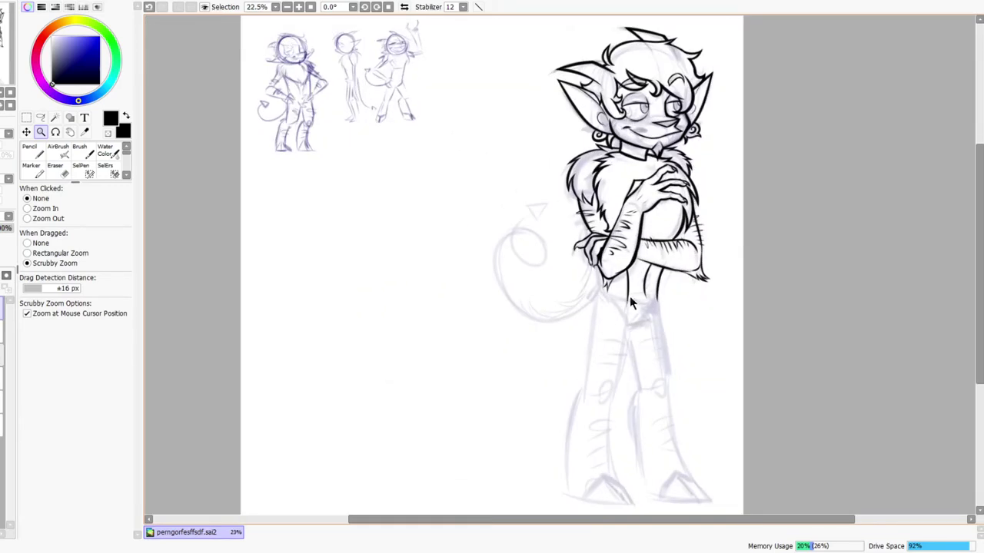
pyautogui.scroll(2, 635, 304)
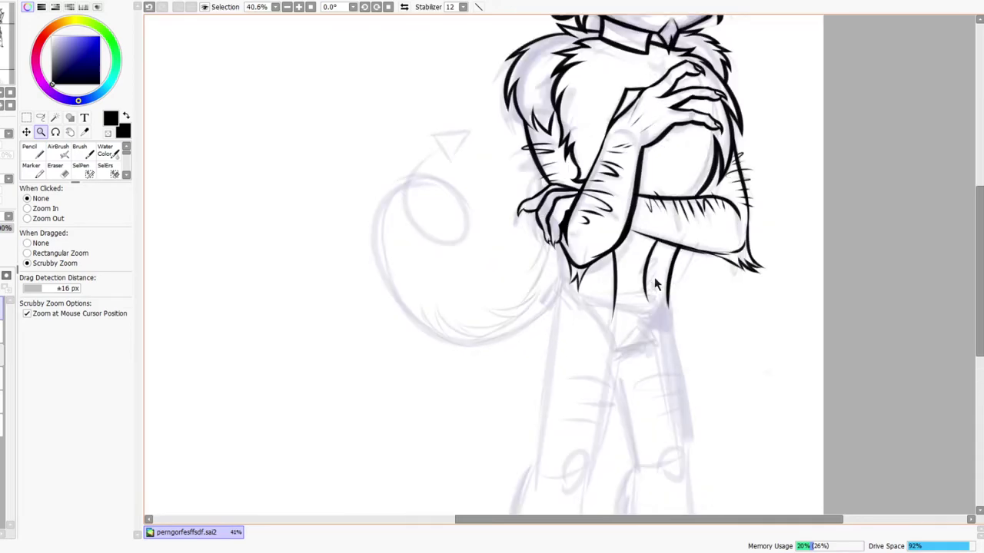
pyautogui.click(404, 7)
pyautogui.moveTo(467, 235); pyautogui.dragTo(547, 211)
pyautogui.press('n')
pyautogui.moveTo(510, 136); pyautogui.dragTo(442, 202)
pyautogui.hotkey('ctrl', 'z')
pyautogui.moveTo(512, 140)
pyautogui.mouseDown()
pyautogui.moveTo(448, 204)
pyautogui.moveTo(535, 198)
pyautogui.mouseUp()
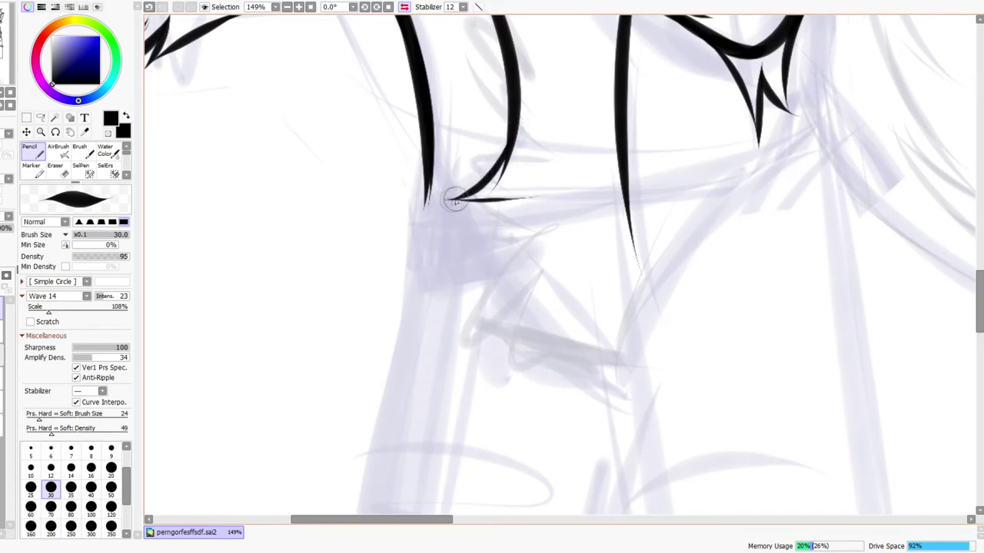
pyautogui.hotkey('ctrl', 'z')
# Ink layered curved fur strokes below the hip point, undoing misplaced ones, and restore the view's normal orientation
pyautogui.moveTo(444, 201)
pyautogui.mouseDown()
pyautogui.moveTo(526, 189)
pyautogui.moveTo(461, 265)
pyautogui.mouseUp()
pyautogui.hotkey('ctrl', 'z')
pyautogui.moveTo(521, 191)
pyautogui.mouseDown()
pyautogui.moveTo(492, 212)
pyautogui.moveTo(471, 287)
pyautogui.moveTo(519, 218)
pyautogui.moveTo(484, 298)
pyautogui.mouseUp()
pyautogui.hotkey('ctrl', 'z')
pyautogui.moveTo(519, 219); pyautogui.dragTo(475, 299)
pyautogui.hotkey('ctrl', 'z')
pyautogui.moveTo(517, 217)
pyautogui.mouseDown()
pyautogui.moveTo(476, 307)
pyautogui.moveTo(536, 253)
pyautogui.mouseUp()
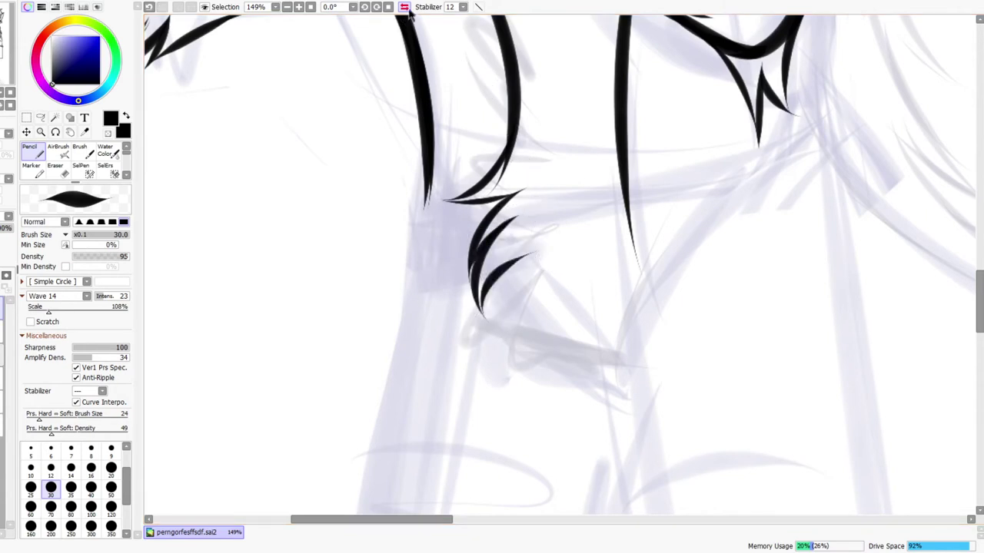
pyautogui.click(405, 8)
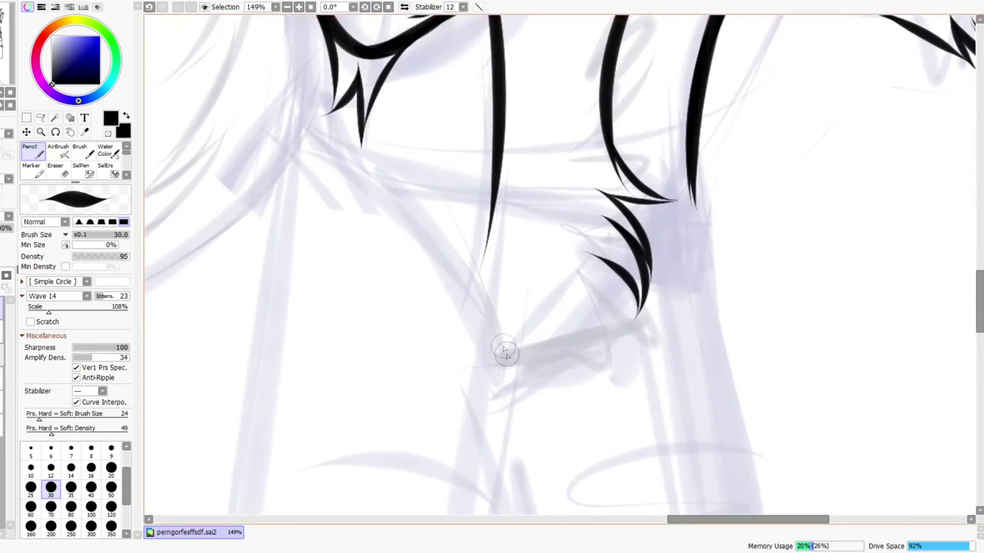
# Ink an angled line from the outer belly line's end down to the crotch corner and a bottom curve toward the hip fur, undoing the misplaced trial
pyautogui.moveTo(477, 285); pyautogui.dragTo(575, 371)
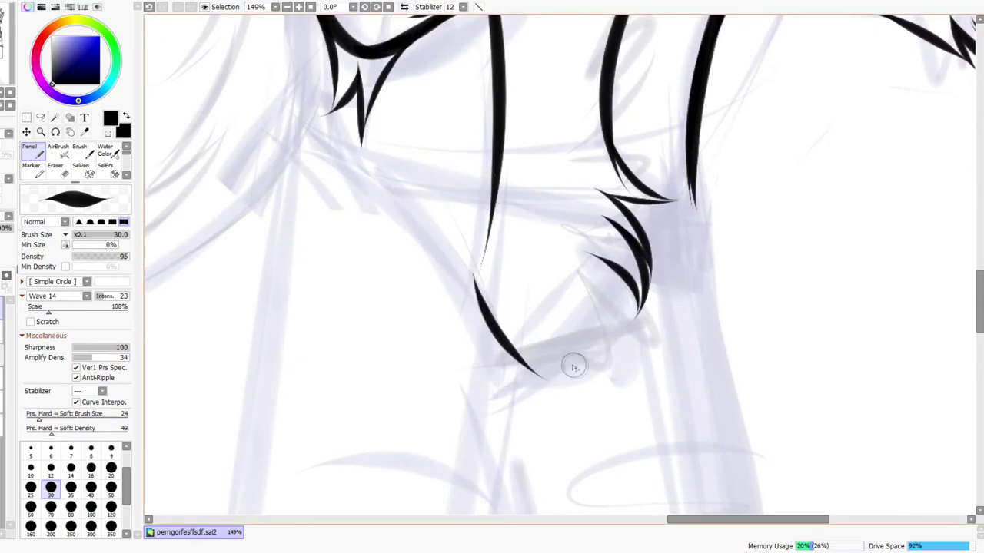
pyautogui.hotkey('ctrl', 'z')
pyautogui.moveTo(476, 283)
pyautogui.mouseDown()
pyautogui.moveTo(515, 373)
pyautogui.moveTo(638, 342)
pyautogui.mouseUp()
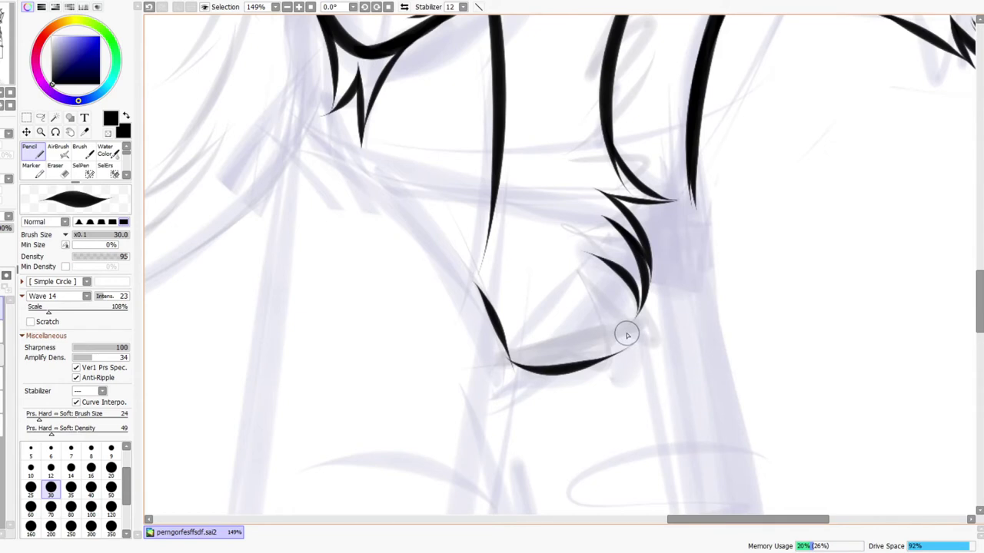
pyautogui.moveTo(577, 331); pyautogui.dragTo(578, 335)
pyautogui.moveTo(461, 278); pyautogui.dragTo(541, 419)
pyautogui.moveTo(474, 286)
pyautogui.mouseDown()
pyautogui.moveTo(488, 264)
pyautogui.moveTo(500, 183)
pyautogui.mouseUp()
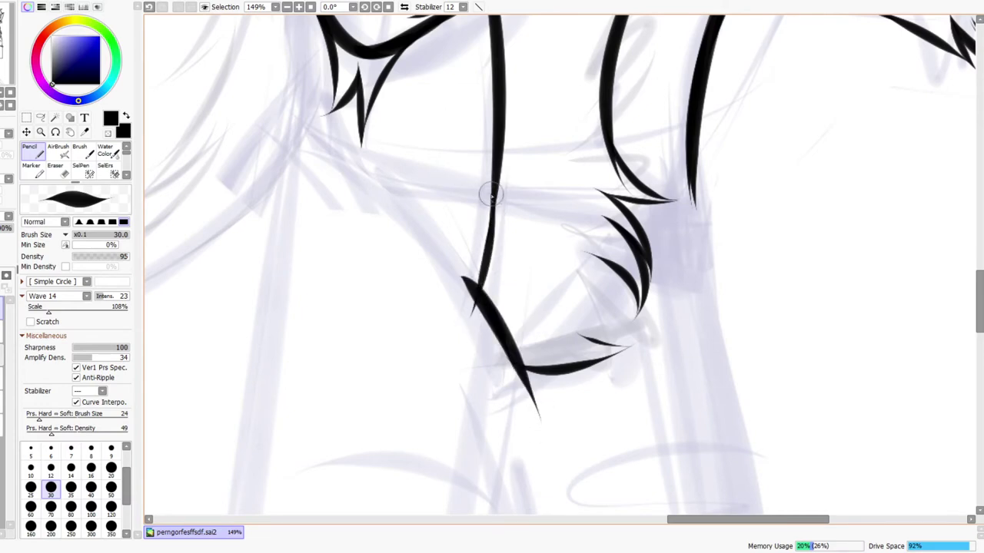
# Erase the angled line's overshoots with the Eraser at size 20, mirror the canvas view and ink the bottom curve through the lower corner
pyautogui.press('e')
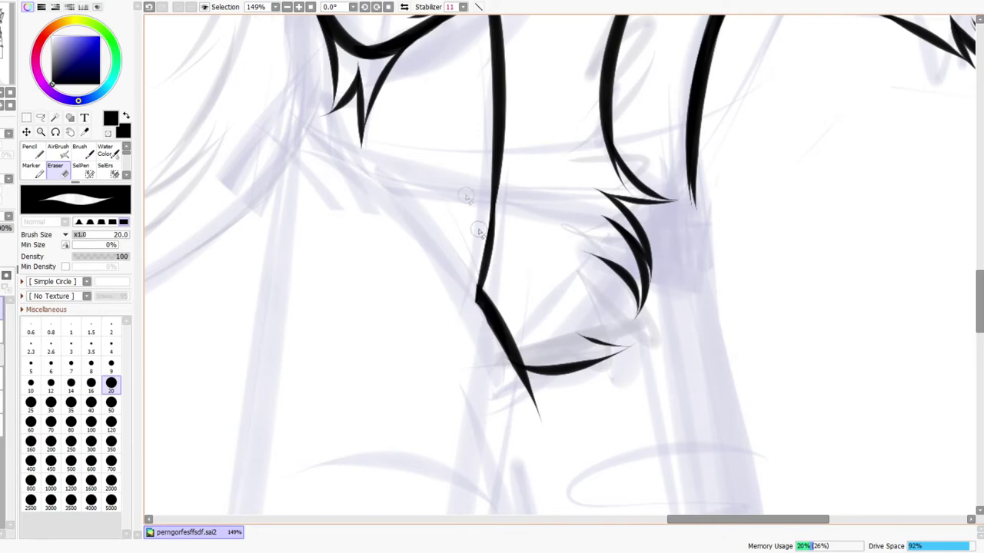
pyautogui.click(404, 7)
pyautogui.moveTo(575, 383)
pyautogui.mouseDown()
pyautogui.moveTo(617, 376)
pyautogui.moveTo(592, 396)
pyautogui.moveTo(616, 374)
pyautogui.mouseUp()
pyautogui.press('n')
pyautogui.moveTo(557, 374); pyautogui.dragTo(654, 323)
pyautogui.hotkey('ctrl', 'z')
pyautogui.moveTo(561, 372)
pyautogui.mouseDown()
pyautogui.moveTo(670, 331)
pyautogui.moveTo(650, 342)
pyautogui.mouseUp()
# Erase the bottom curve's overshoot past the corner and restore the view's normal orientation
pyautogui.hotkey('ctrl', 'space')
pyautogui.moveTo(669, 305); pyautogui.dragTo(707, 270)
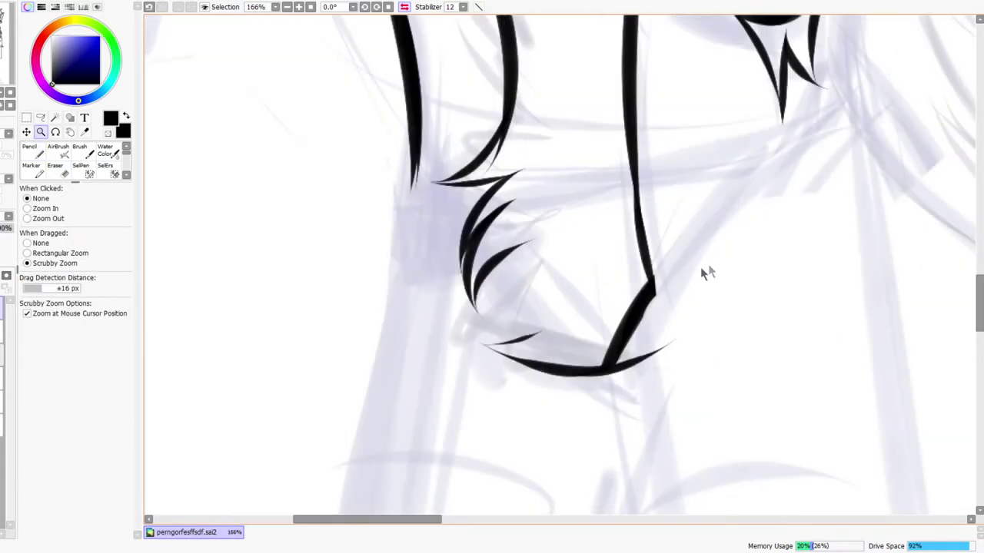
pyautogui.press('e')
pyautogui.moveTo(644, 338); pyautogui.dragTo(664, 316)
pyautogui.press('h')
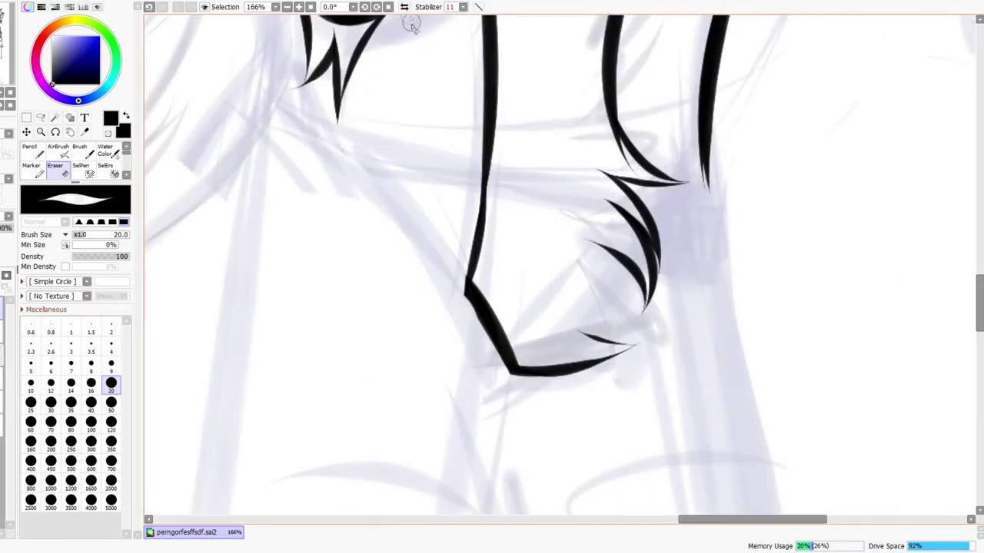
# Ink pointed fur strokes joining the hip fur to the bottom curve, undoing misplaced ones, and erase the overshooting tip
pyautogui.press('n')
pyautogui.moveTo(588, 241)
pyautogui.mouseDown()
pyautogui.moveTo(624, 322)
pyautogui.moveTo(696, 307)
pyautogui.mouseUp()
pyautogui.hotkey('ctrl', 'z')
pyautogui.moveTo(580, 328); pyautogui.dragTo(692, 298)
pyautogui.hotkey('ctrl', 'z')
pyautogui.moveTo(566, 323); pyautogui.dragTo(686, 305)
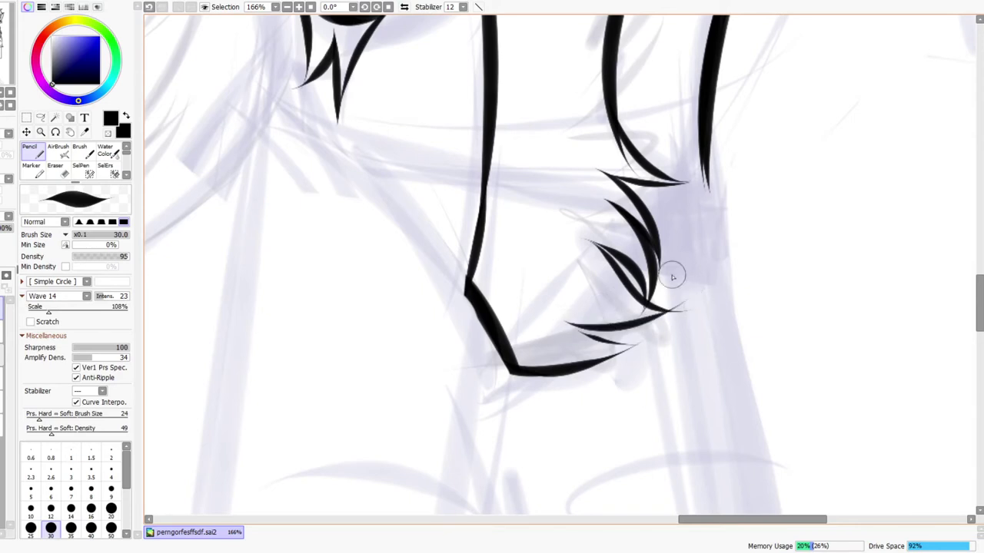
pyautogui.press('e')
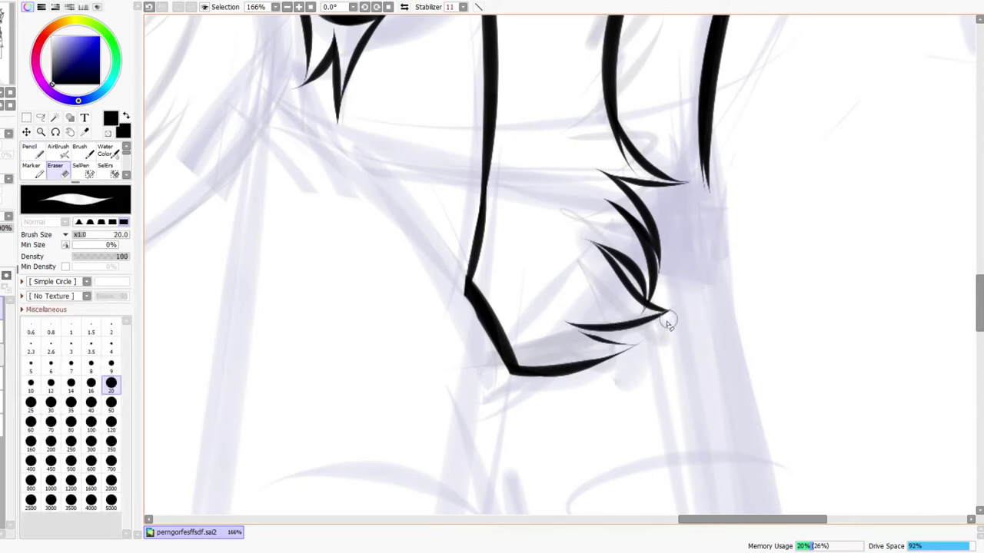
# Examine the inked torso and hips against the whole figure in both mirrored and normal orientation
pyautogui.hotkey('ctrl', 'space')
pyautogui.moveTo(707, 288); pyautogui.dragTo(686, 283)
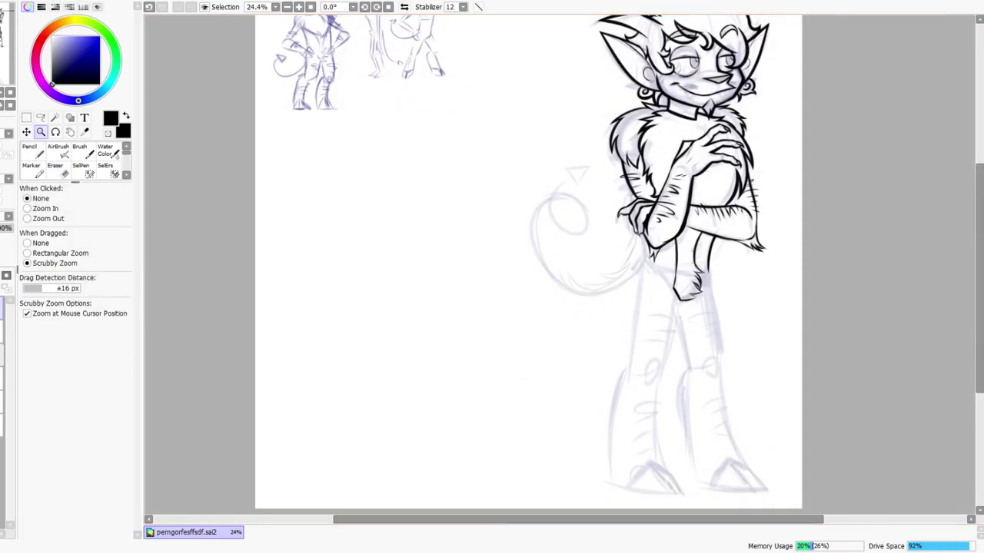
pyautogui.click(405, 7)
pyautogui.moveTo(415, 268); pyautogui.dragTo(452, 275)
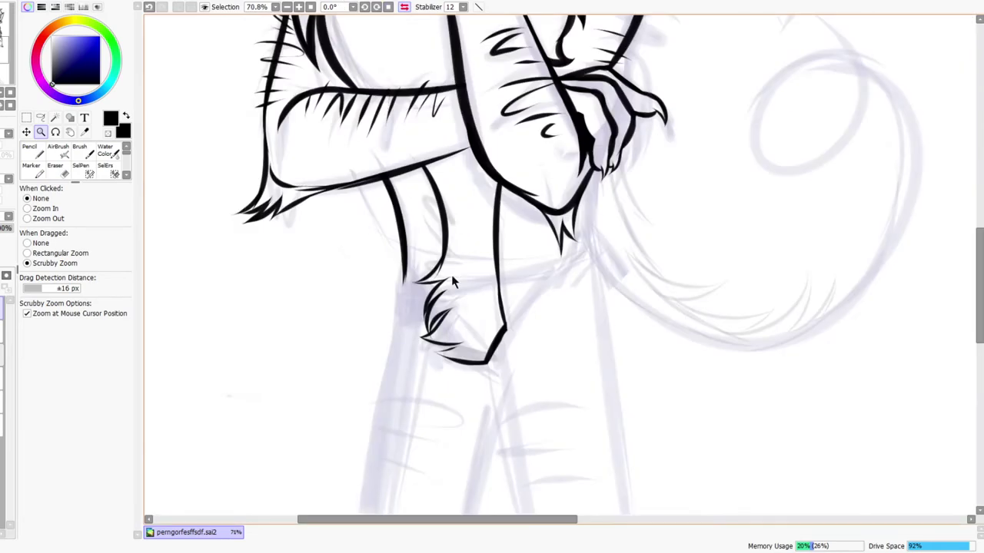
pyautogui.moveTo(457, 344); pyautogui.dragTo(455, 332)
pyautogui.press('n')
pyautogui.hotkey('ctrl', 'space')
pyautogui.moveTo(574, 354); pyautogui.dragTo(554, 377)
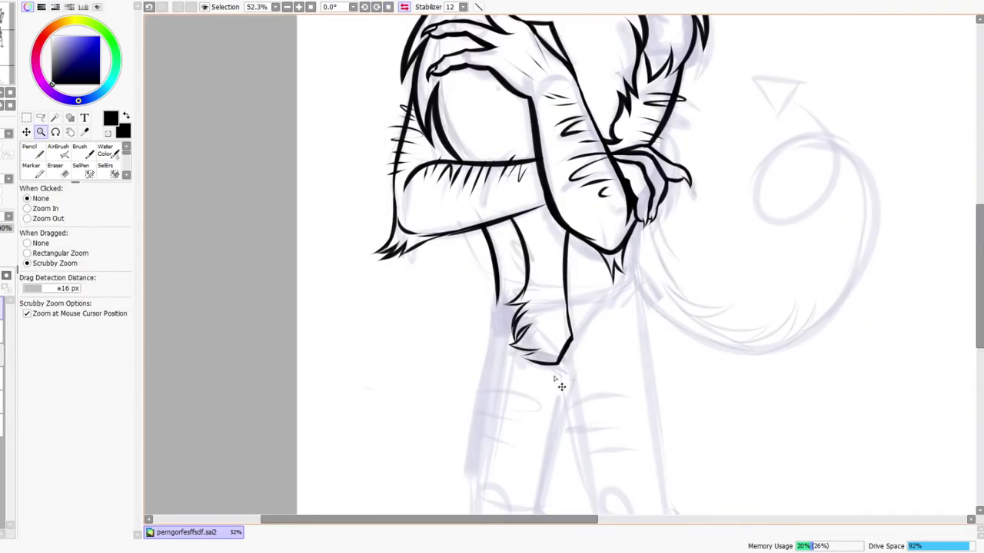
pyautogui.scroll(-3, 561, 399)
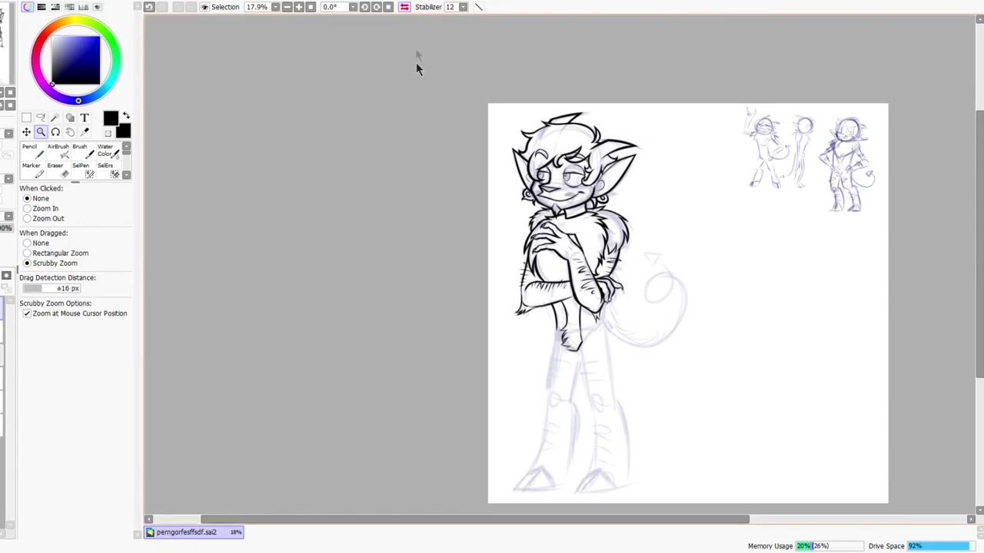
pyautogui.click(403, 7)
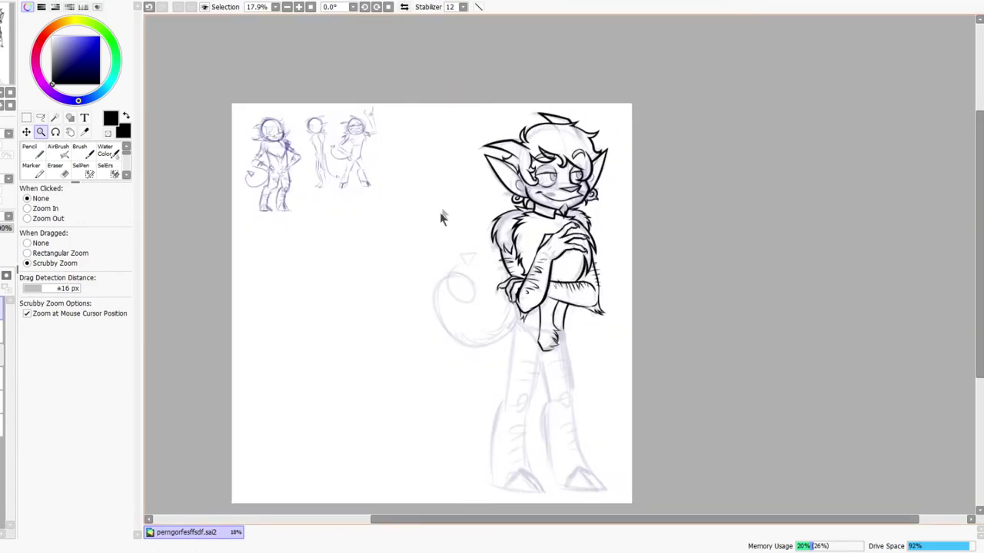
pyautogui.scroll(4, 526, 307)
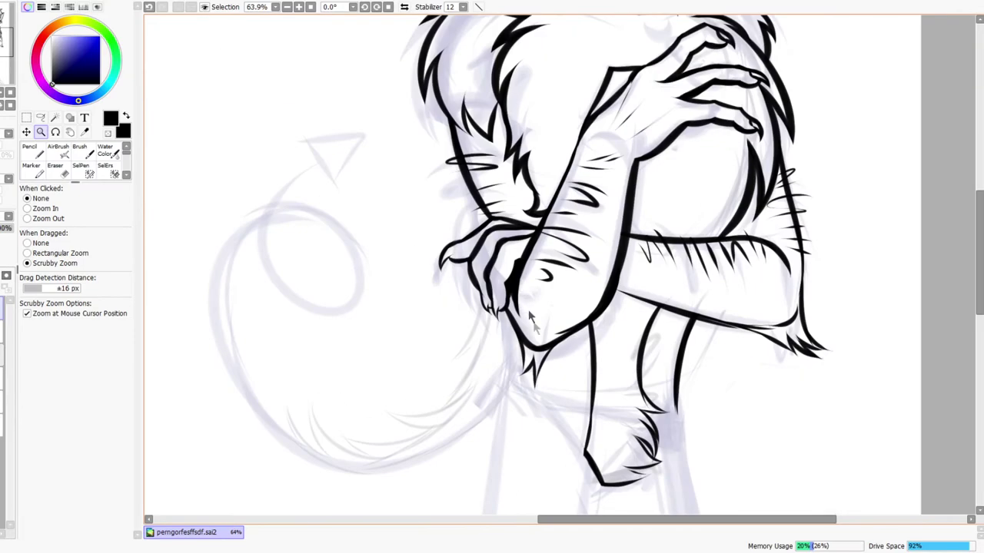
pyautogui.scroll(-4, 569, 332)
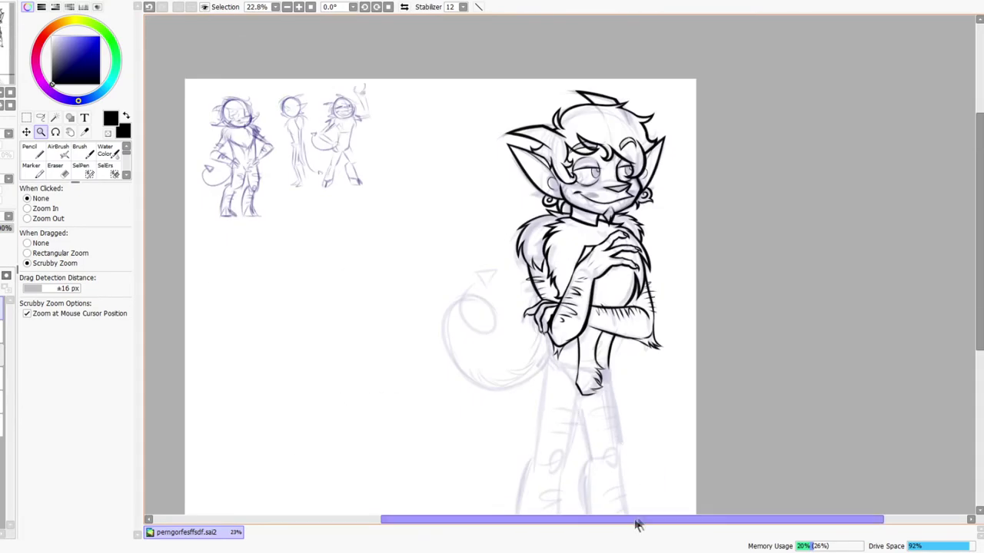
pyautogui.scroll(1, 585, 329)
pyautogui.click(403, 7)
pyautogui.moveTo(466, 198); pyautogui.dragTo(419, 204)
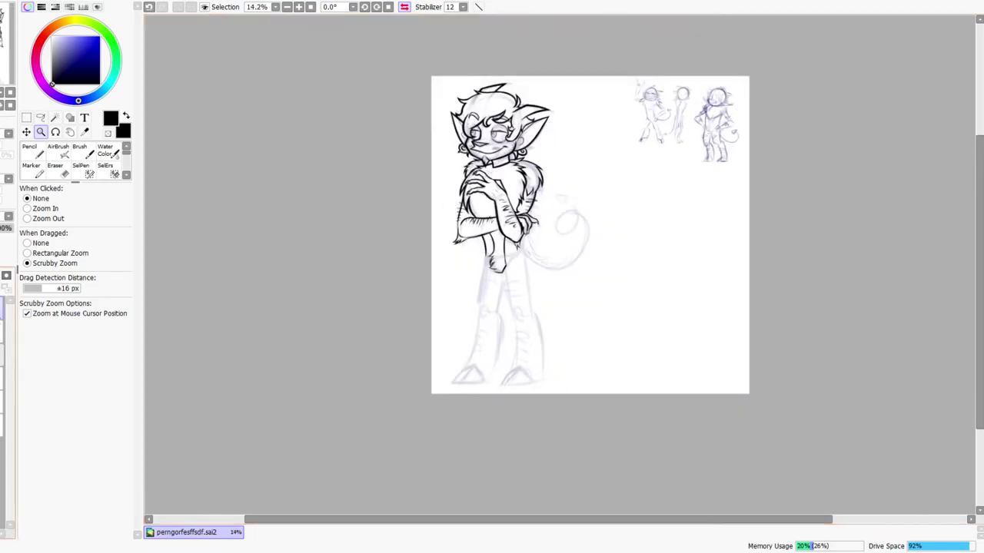
# Hide the sketch layer to examine the face's line art on its own, and show the sketch again
pyautogui.click(3, 308)
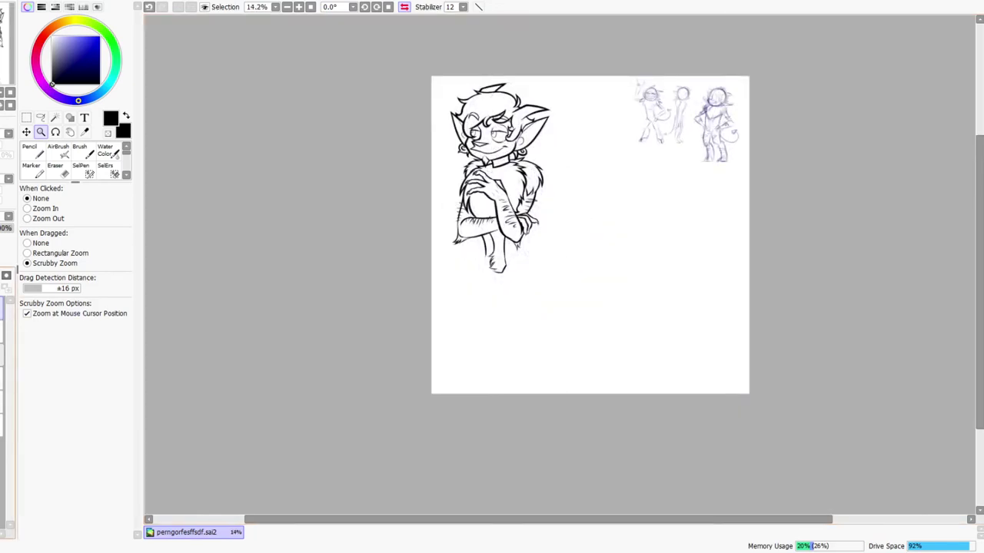
pyautogui.scroll(6, 497, 134)
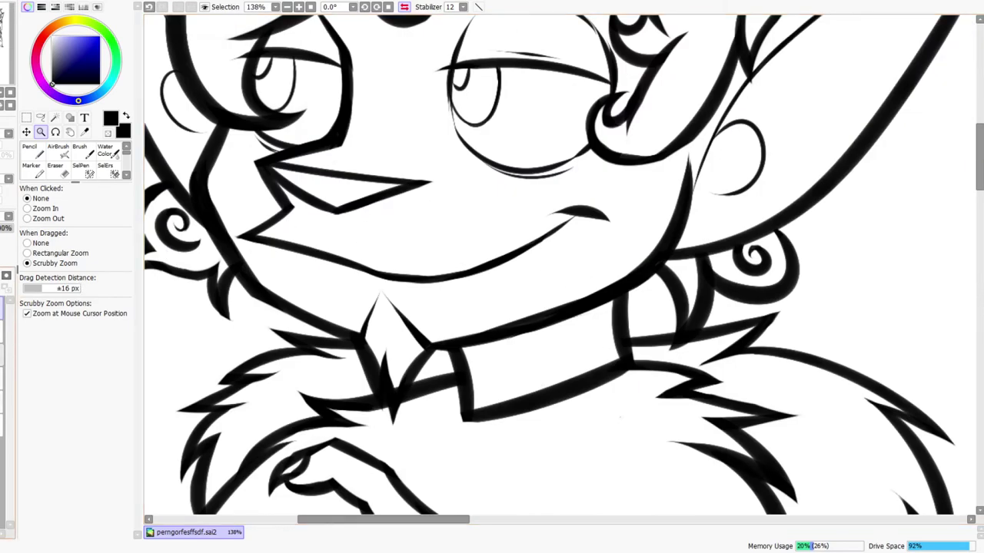
pyautogui.click(2, 308)
pyautogui.scroll(-4, 527, 263)
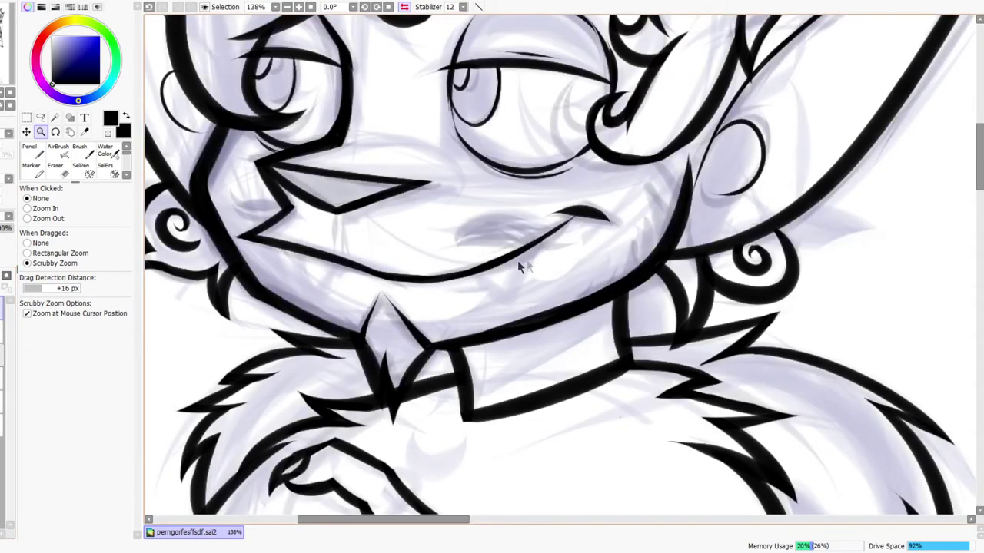
# Try to ink the near cheek's marking beside the smile as a filled black tuft of layered strokes, with the Pencil at size 30
pyautogui.moveTo(509, 236)
pyautogui.mouseDown()
pyautogui.moveTo(531, 244)
pyautogui.moveTo(558, 208)
pyautogui.mouseUp()
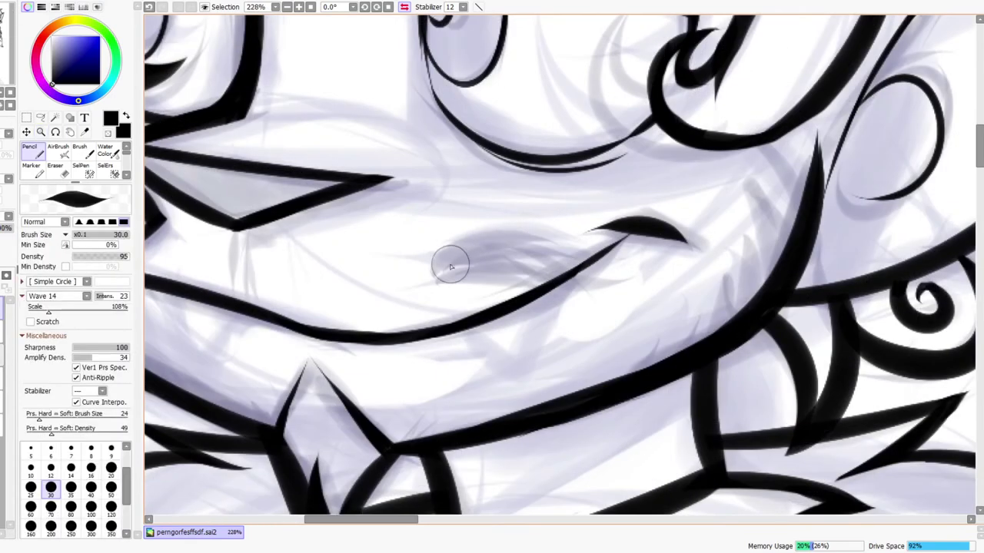
pyautogui.moveTo(438, 274); pyautogui.dragTo(556, 232)
pyautogui.moveTo(467, 248); pyautogui.dragTo(572, 270)
pyautogui.hotkey('ctrl', 'z')
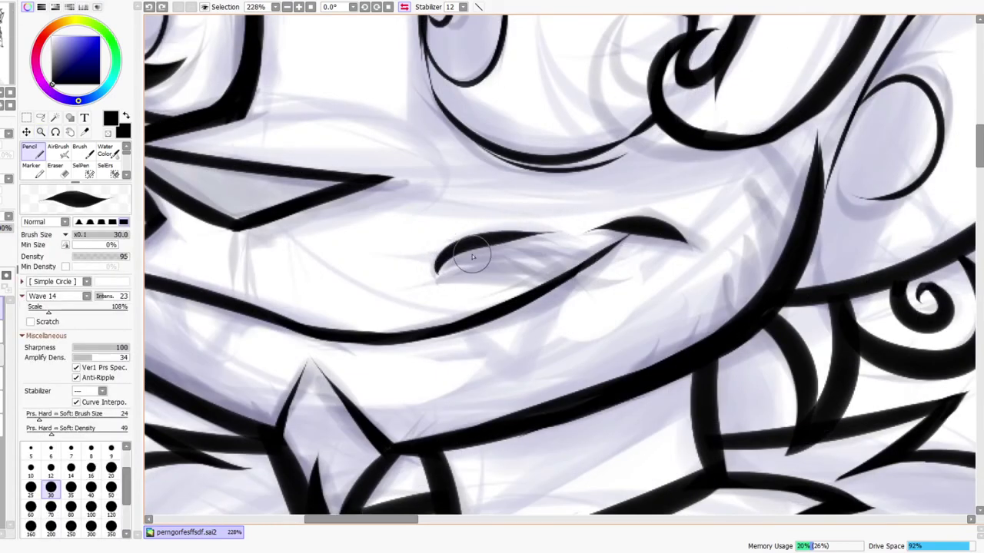
pyautogui.moveTo(473, 250); pyautogui.dragTo(621, 279)
pyautogui.moveTo(440, 267); pyautogui.dragTo(587, 301)
pyautogui.hotkey('ctrl', 'z')
pyautogui.moveTo(441, 266); pyautogui.dragTo(588, 296)
pyautogui.moveTo(464, 262)
pyautogui.mouseDown()
pyautogui.moveTo(544, 295)
pyautogui.moveTo(438, 268)
pyautogui.moveTo(512, 270)
pyautogui.moveTo(469, 262)
pyautogui.moveTo(547, 297)
pyautogui.mouseUp()
pyautogui.hotkey('ctrl', 'z')
pyautogui.moveTo(427, 279); pyautogui.dragTo(549, 286)
pyautogui.hotkey('ctrl', 'z')
pyautogui.moveTo(441, 272)
pyautogui.mouseDown()
pyautogui.moveTo(549, 310)
pyautogui.moveTo(527, 295)
pyautogui.mouseUp()
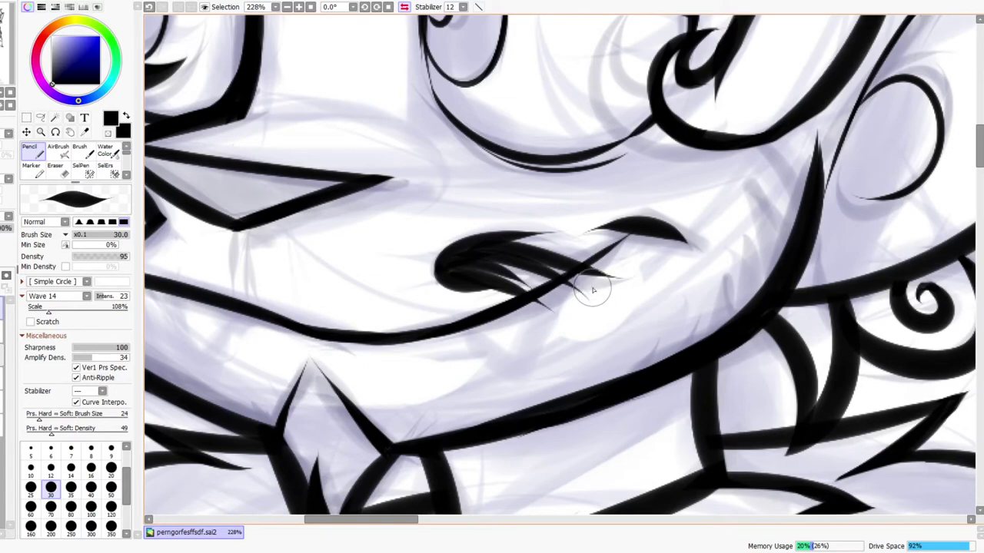
pyautogui.moveTo(501, 261); pyautogui.dragTo(553, 281)
pyautogui.hotkey('ctrl', 'z')
pyautogui.moveTo(479, 263)
pyautogui.mouseDown()
pyautogui.moveTo(564, 282)
pyautogui.moveTo(561, 253)
pyautogui.mouseUp()
# Restore the view's normal orientation and try to ink a filled black tuft marking inside the far cheek, beside the mouth
pyautogui.hotkey('ctrl', 'space')
pyautogui.click(404, 7)
pyautogui.moveTo(538, 115)
pyautogui.mouseDown()
pyautogui.moveTo(630, 252)
pyautogui.moveTo(629, 241)
pyautogui.moveTo(701, 186)
pyautogui.mouseUp()
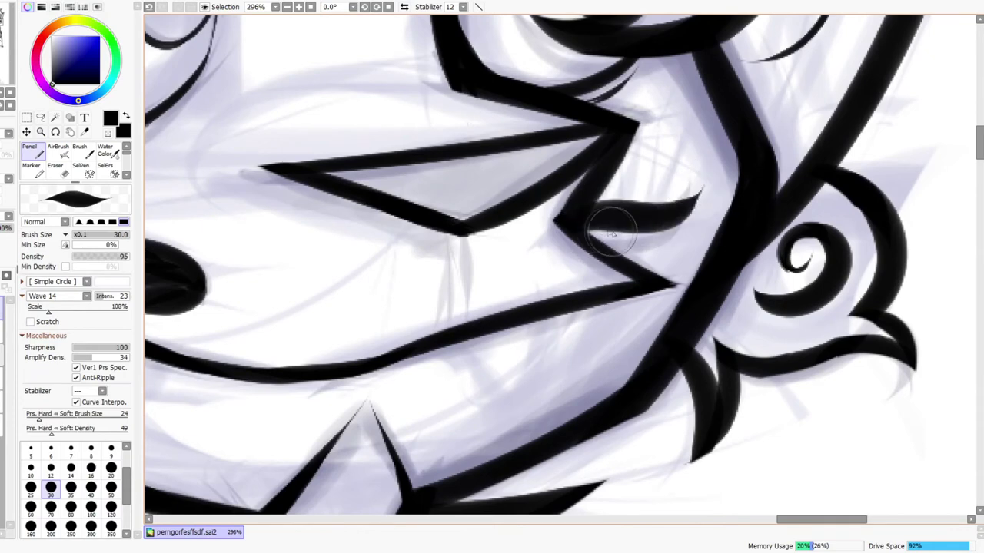
pyautogui.moveTo(582, 230); pyautogui.dragTo(680, 243)
pyautogui.hotkey('ctrl', 'z')
pyautogui.moveTo(588, 235); pyautogui.dragTo(695, 230)
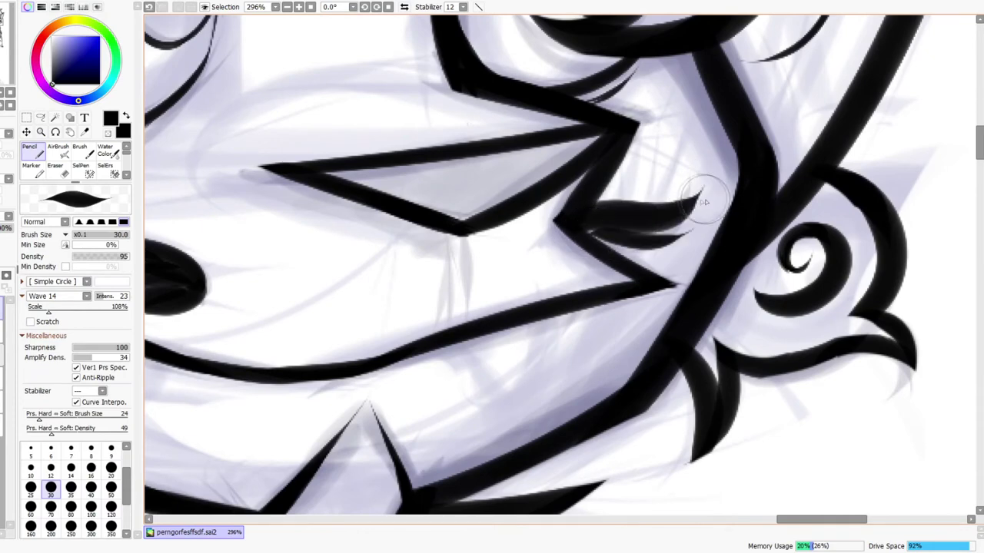
pyautogui.moveTo(589, 234)
pyautogui.mouseDown()
pyautogui.moveTo(655, 241)
pyautogui.moveTo(689, 227)
pyautogui.moveTo(662, 215)
pyautogui.mouseUp()
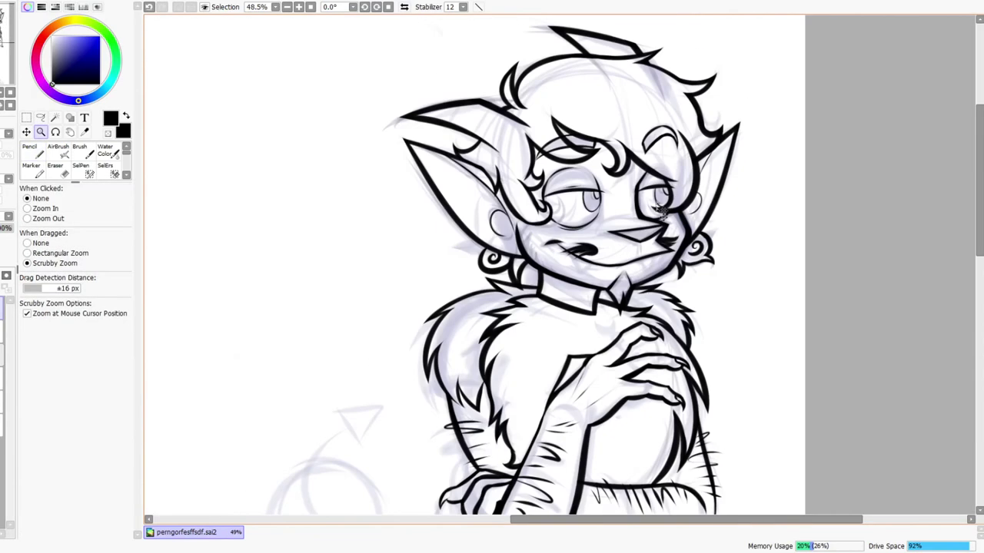
# Mirror the canvas view and try to ink a row of short stubble strokes along the near side of the jaw
pyautogui.click(404, 7)
pyautogui.moveTo(567, 256)
pyautogui.mouseDown()
pyautogui.moveTo(612, 205)
pyautogui.moveTo(678, 173)
pyautogui.mouseUp()
pyautogui.moveTo(651, 140); pyautogui.dragTo(715, 191)
pyautogui.moveTo(714, 146); pyautogui.dragTo(692, 188)
pyautogui.moveTo(711, 123); pyautogui.dragTo(668, 192)
pyautogui.moveTo(696, 154); pyautogui.dragTo(661, 277)
pyautogui.moveTo(661, 192)
pyautogui.mouseDown()
pyautogui.moveTo(654, 307)
pyautogui.moveTo(630, 265)
pyautogui.mouseUp()
pyautogui.moveTo(631, 336); pyautogui.dragTo(617, 300)
pyautogui.moveTo(615, 357); pyautogui.dragTo(603, 311)
pyautogui.moveTo(598, 368)
pyautogui.mouseDown()
pyautogui.moveTo(589, 339)
pyautogui.moveTo(573, 346)
pyautogui.mouseUp()
pyautogui.moveTo(642, 307); pyautogui.dragTo(665, 293)
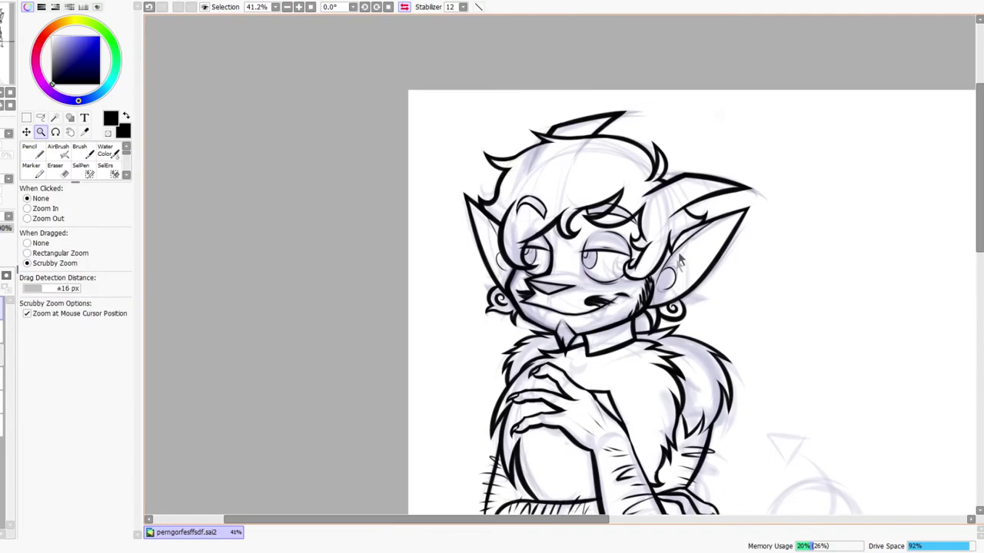
# Try a stubble stroke inside the far cheek's outline in normal orientation, and undo the stubble and the far cheek's filled marking
pyautogui.click(405, 7)
pyautogui.moveTo(607, 285); pyautogui.dragTo(631, 254)
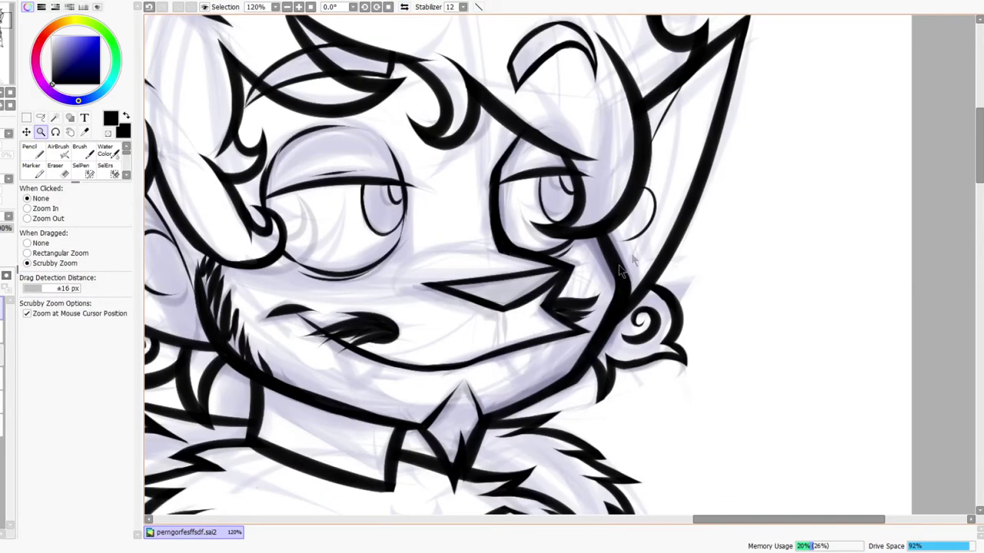
pyautogui.moveTo(594, 338); pyautogui.dragTo(615, 323)
pyautogui.press('n')
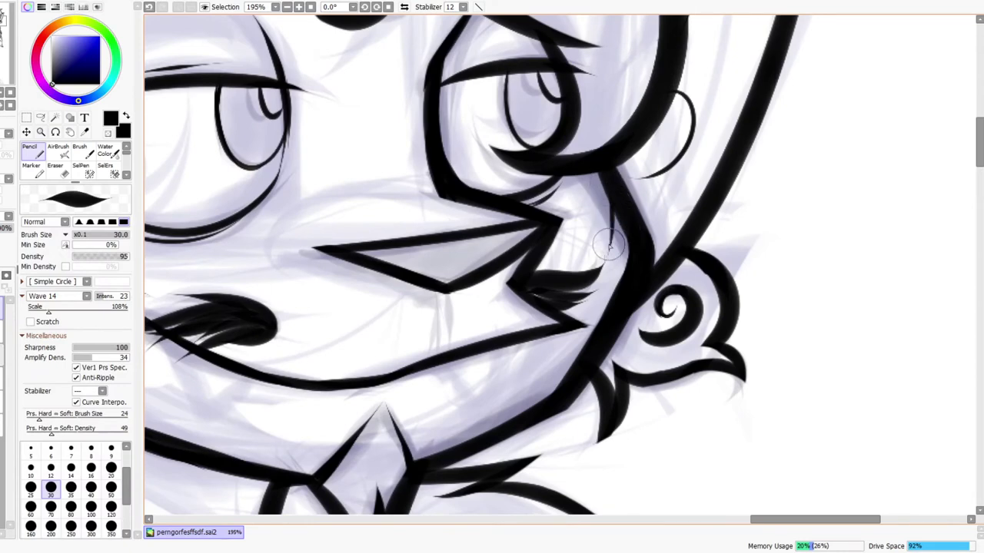
pyautogui.hotkey('ctrl', 'space')
pyautogui.moveTo(621, 278)
pyautogui.mouseDown()
pyautogui.moveTo(606, 309)
pyautogui.moveTo(610, 330)
pyautogui.mouseUp()
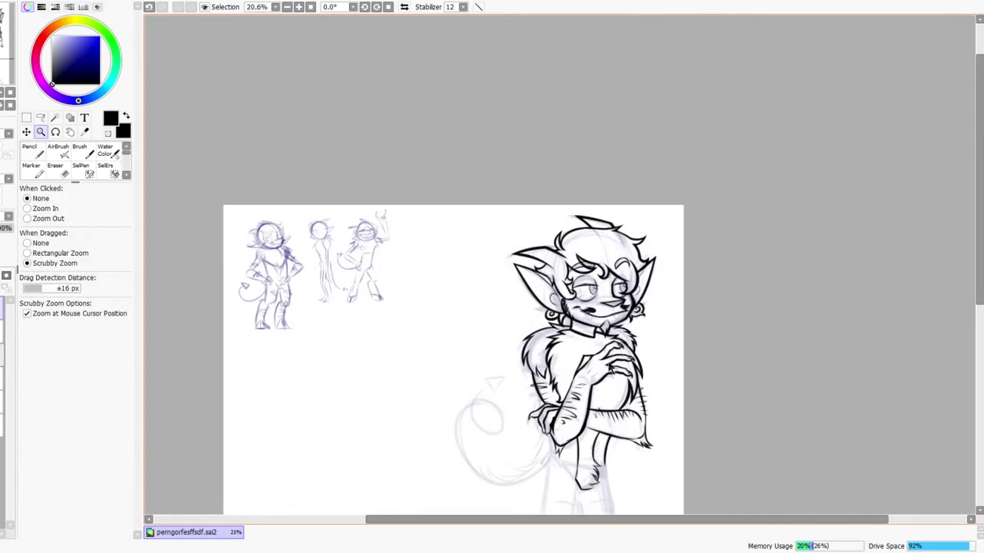
pyautogui.moveTo(609, 368); pyautogui.dragTo(645, 286)
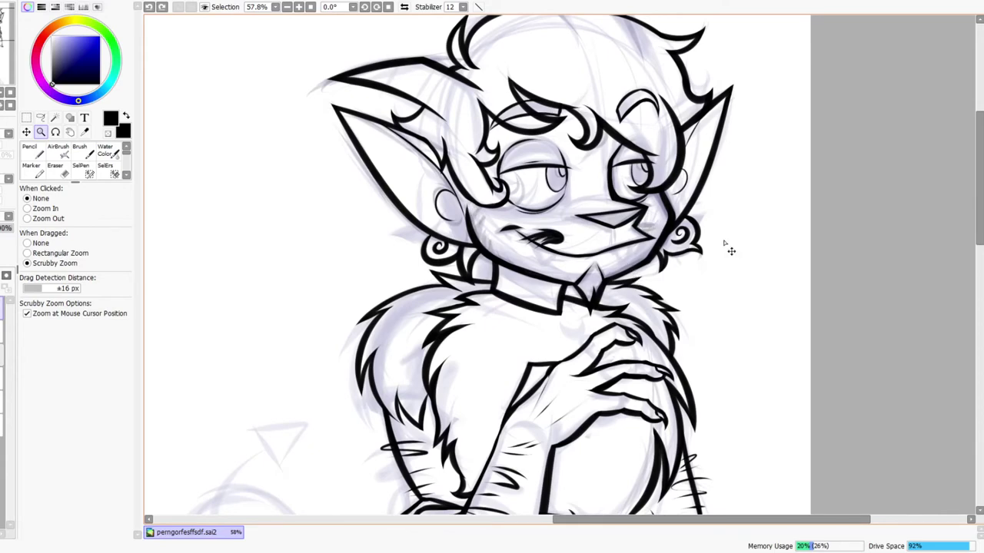
pyautogui.moveTo(671, 223)
pyautogui.mouseDown()
pyautogui.moveTo(683, 185)
pyautogui.moveTo(630, 257)
pyautogui.moveTo(752, 231)
pyautogui.moveTo(669, 283)
pyautogui.mouseUp()
# Ink a leaf-shaped outline for the far cheek's marking beside the mouth, and leave the near cheek without its filled tuft
pyautogui.press('n')
pyautogui.moveTo(612, 269); pyautogui.dragTo(725, 281)
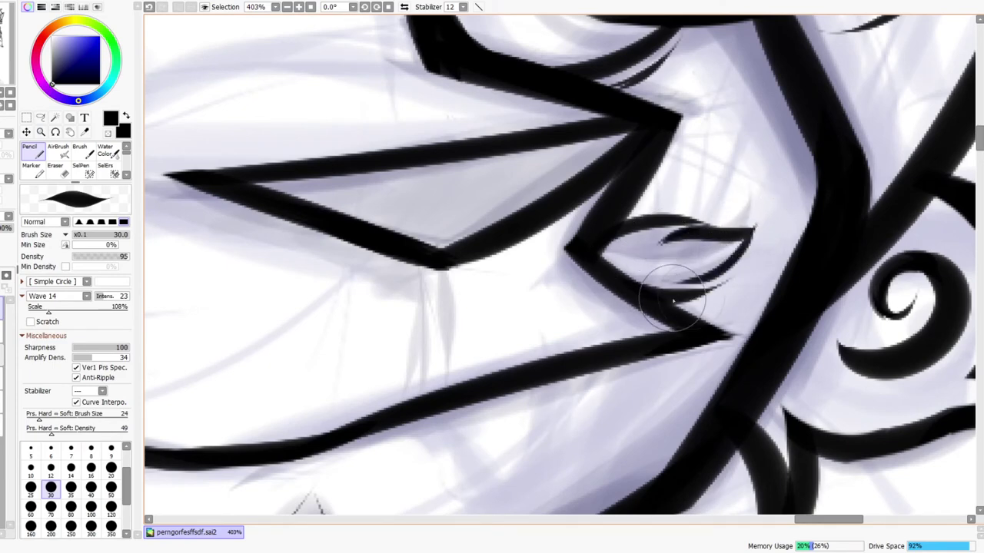
pyautogui.hotkey('ctrl', 'space')
pyautogui.moveTo(746, 246)
pyautogui.mouseDown()
pyautogui.moveTo(690, 258)
pyautogui.moveTo(748, 215)
pyautogui.mouseUp()
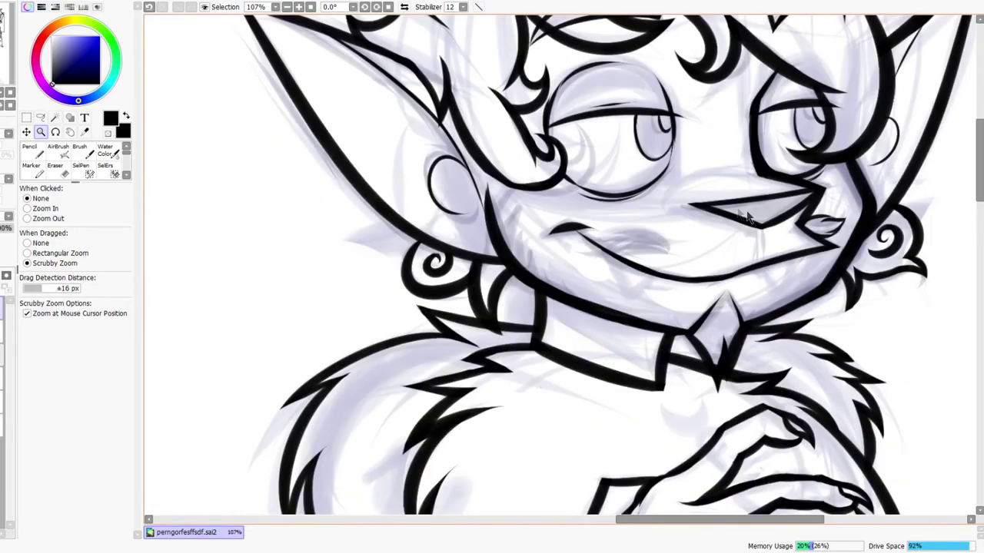
pyautogui.click(404, 7)
pyautogui.moveTo(451, 85); pyautogui.dragTo(505, 313)
pyautogui.press('n')
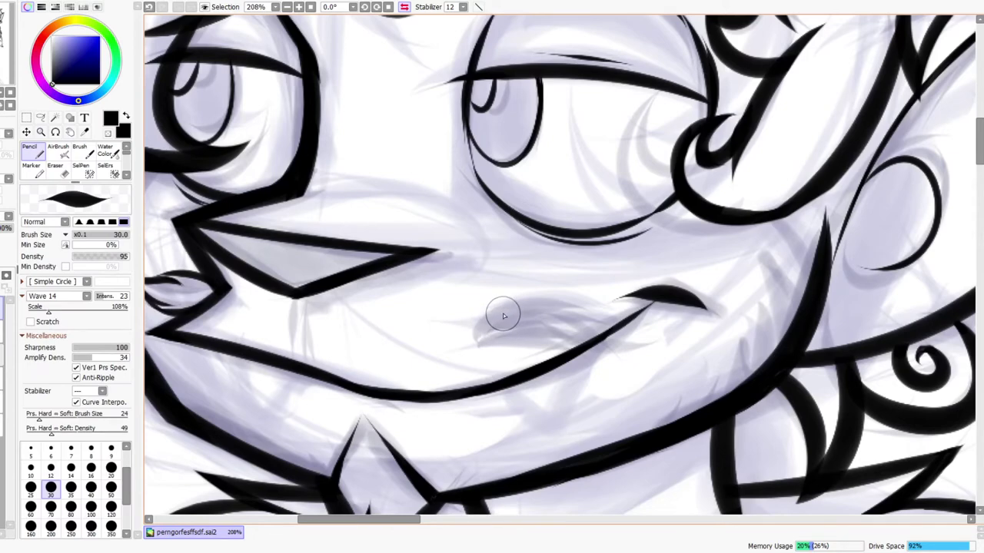
pyautogui.press('z')
pyautogui.moveTo(517, 306); pyautogui.dragTo(511, 303)
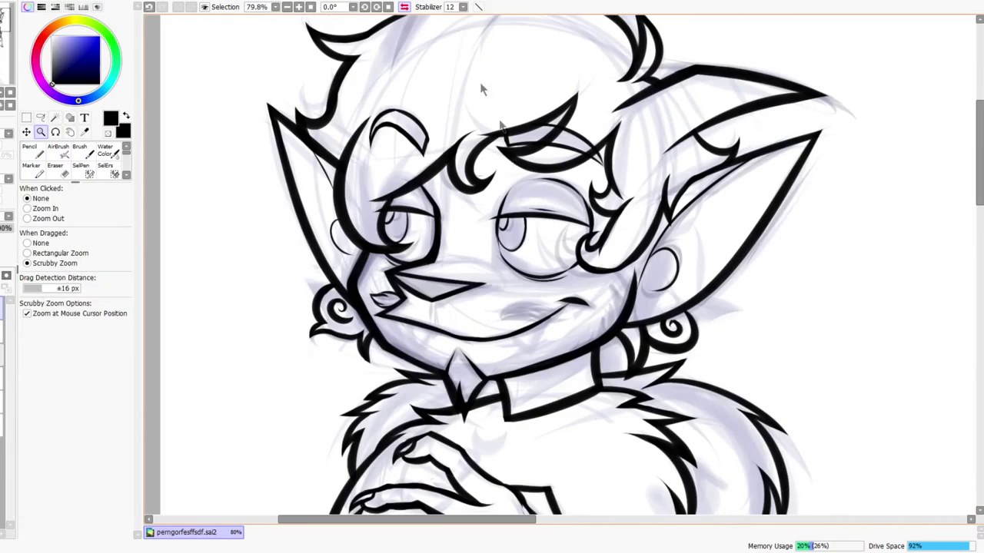
pyautogui.click(403, 8)
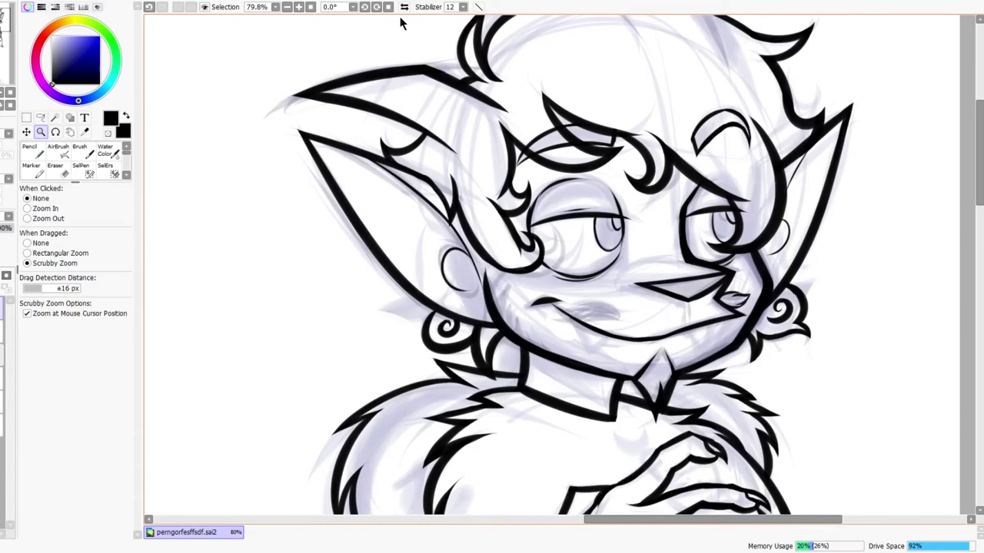
# Mirror the canvas view and ink the upper edge of the near cheek's marking above the smile, with a raised pointed tip
pyautogui.click(404, 8)
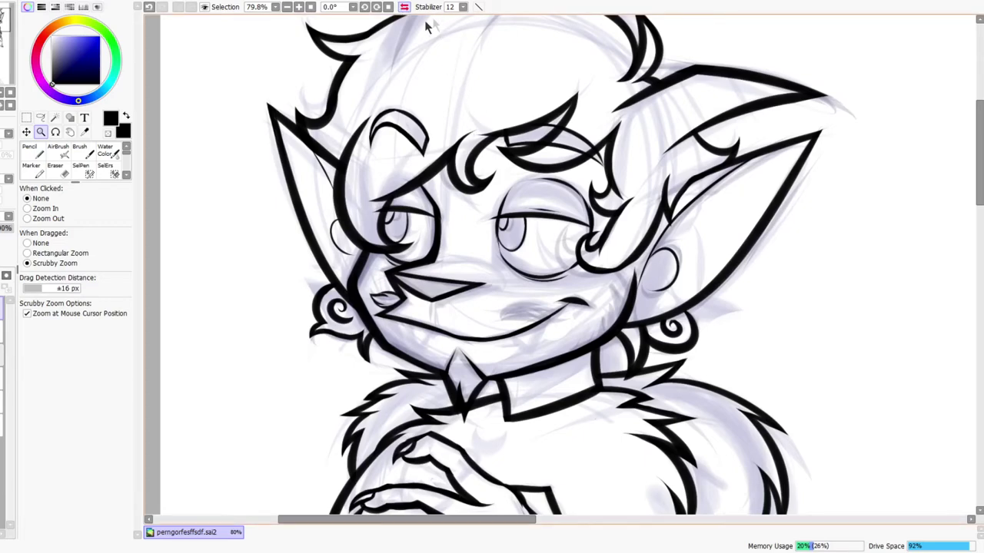
pyautogui.click(403, 6)
pyautogui.moveTo(743, 438); pyautogui.dragTo(668, 303)
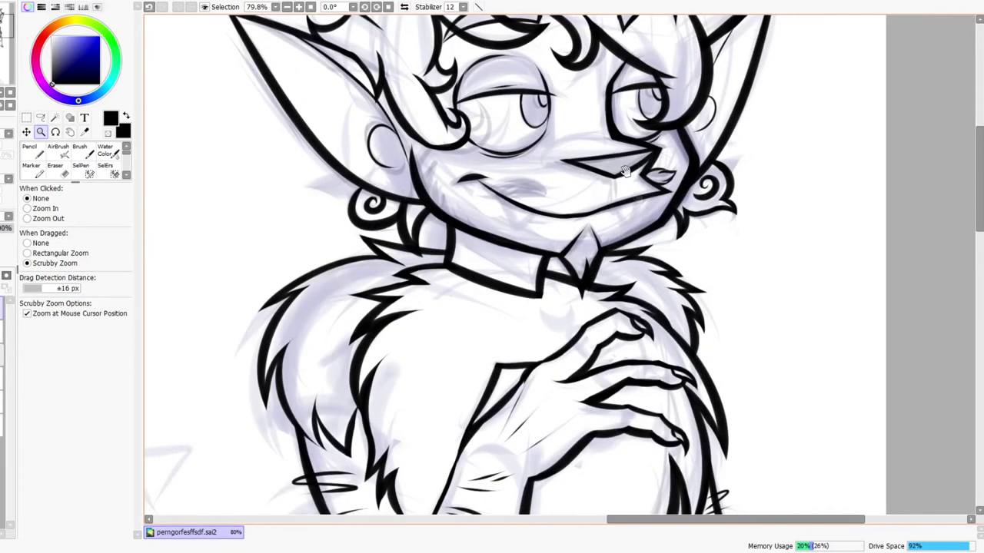
pyautogui.click(405, 7)
pyautogui.moveTo(604, 174); pyautogui.dragTo(578, 185)
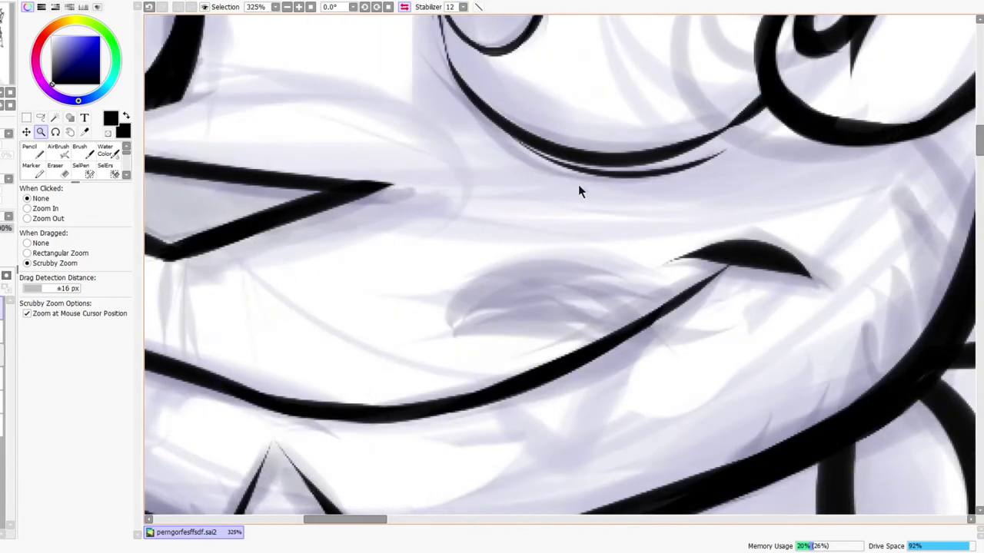
pyautogui.press('n')
pyautogui.moveTo(450, 325); pyautogui.dragTo(553, 264)
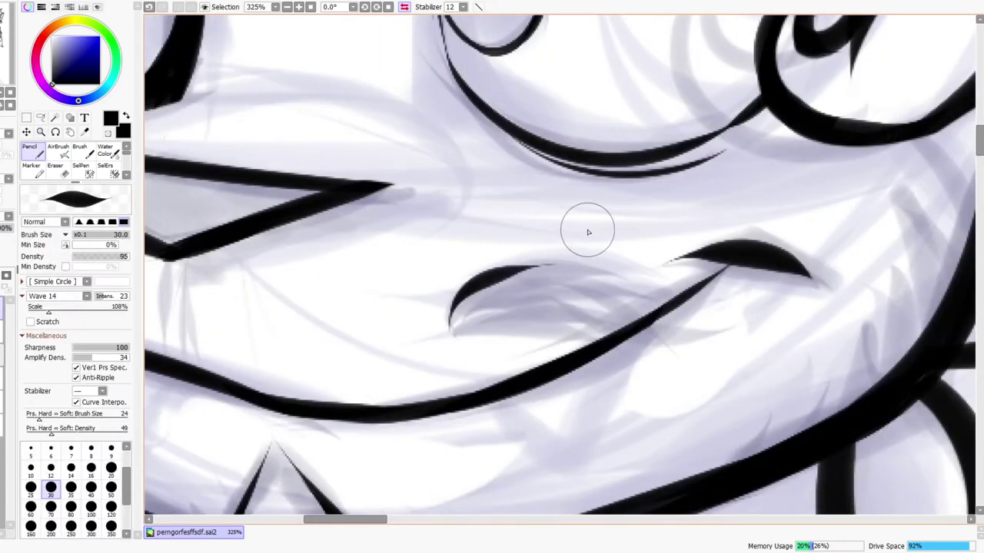
pyautogui.moveTo(489, 277); pyautogui.dragTo(592, 236)
pyautogui.moveTo(573, 269); pyautogui.dragTo(594, 231)
pyautogui.hotkey('ctrl', 'z')
pyautogui.hotkey('ctrl', 'z')
pyautogui.moveTo(565, 273); pyautogui.dragTo(592, 215)
# Ink the lower edge and the tapering rear strokes of the near cheek's marking, crossing the mouth corner
pyautogui.moveTo(565, 274); pyautogui.dragTo(706, 311)
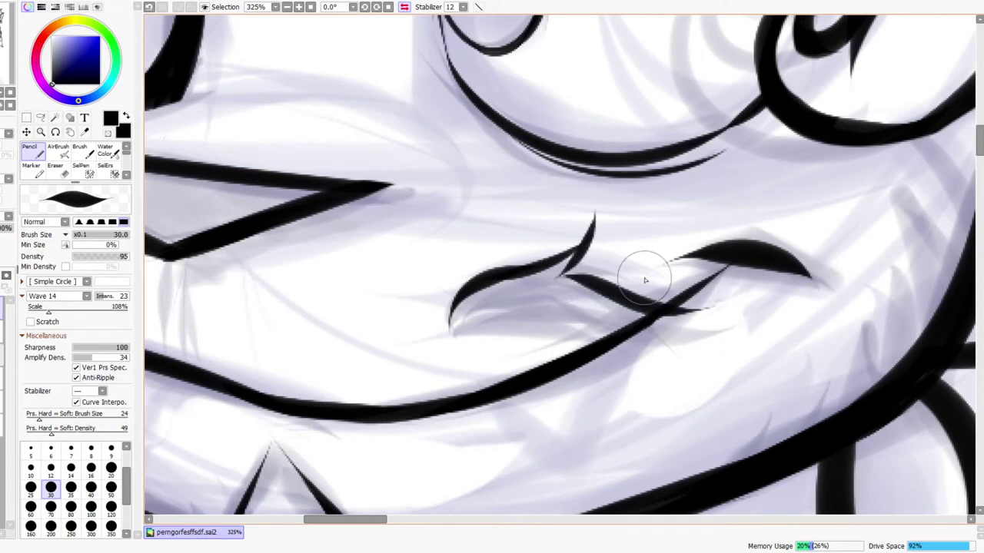
pyautogui.moveTo(452, 308); pyautogui.dragTo(564, 329)
pyautogui.hotkey('ctrl', 'z')
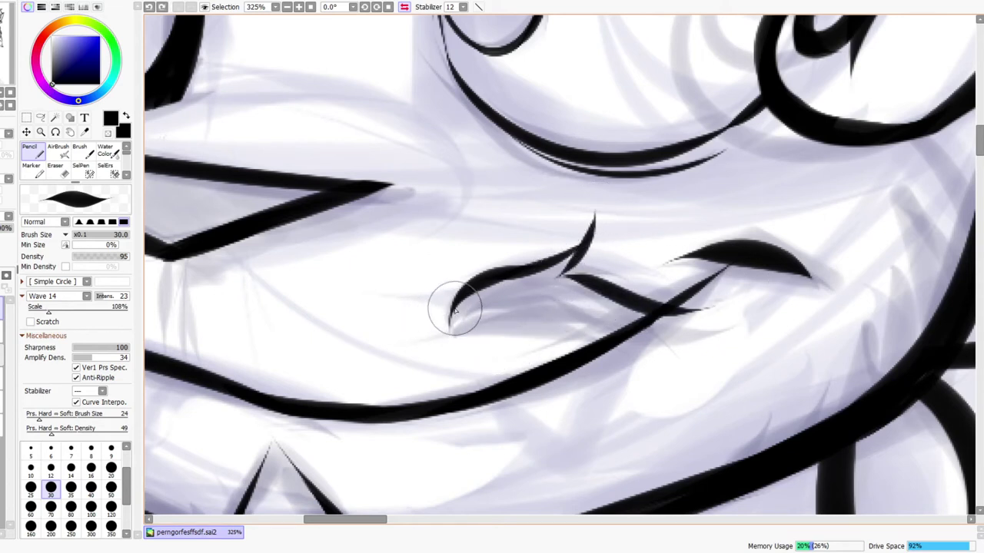
pyautogui.moveTo(454, 308); pyautogui.dragTo(601, 319)
pyautogui.moveTo(531, 345); pyautogui.dragTo(730, 319)
pyautogui.hotkey('ctrl', 'z')
pyautogui.moveTo(532, 347); pyautogui.dragTo(684, 354)
pyautogui.hotkey('ctrl', 'z')
pyautogui.moveTo(549, 345)
pyautogui.mouseDown()
pyautogui.moveTo(684, 330)
pyautogui.moveTo(739, 292)
pyautogui.mouseUp()
pyautogui.moveTo(649, 316); pyautogui.dragTo(756, 277)
pyautogui.hotkey('ctrl', 'space')
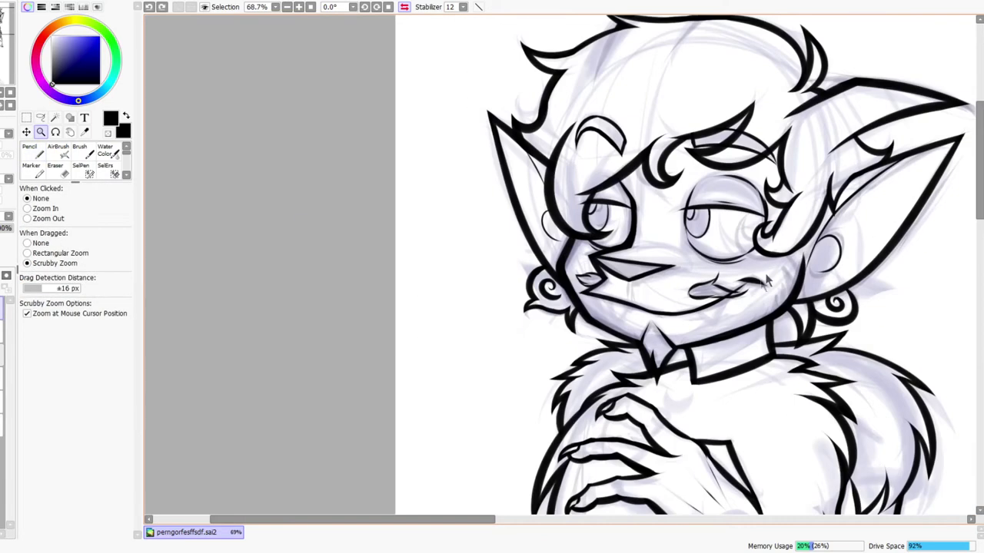
# Switch to the mouth line's layer and erase the mouth line where it passes through the near cheek's marking
pyautogui.scroll(3, 771, 264)
pyautogui.click(2, 355)
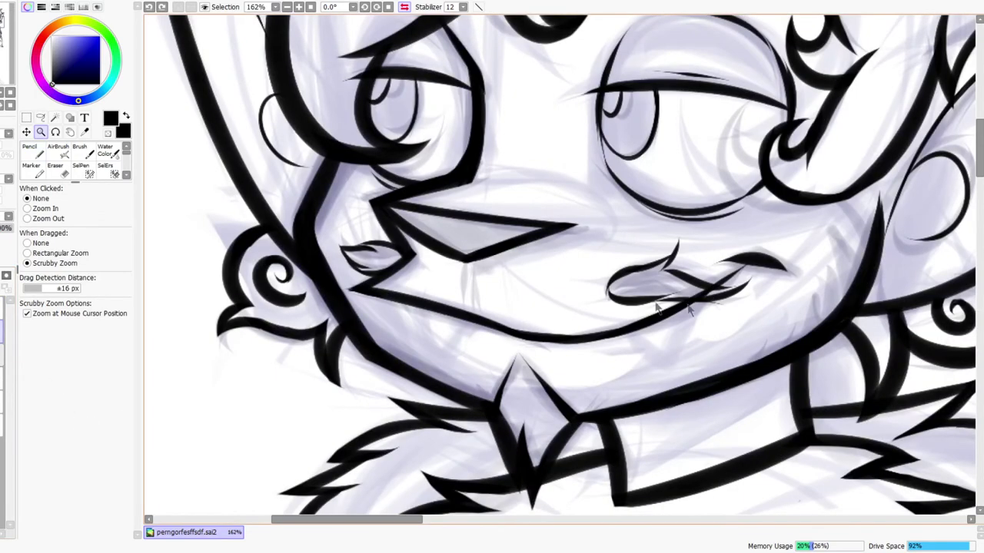
pyautogui.scroll(3, 714, 301)
pyautogui.press('e')
pyautogui.moveTo(704, 286)
pyautogui.mouseDown()
pyautogui.moveTo(740, 288)
pyautogui.moveTo(728, 289)
pyautogui.mouseUp()
pyautogui.hotkey('ctrl', 'space')
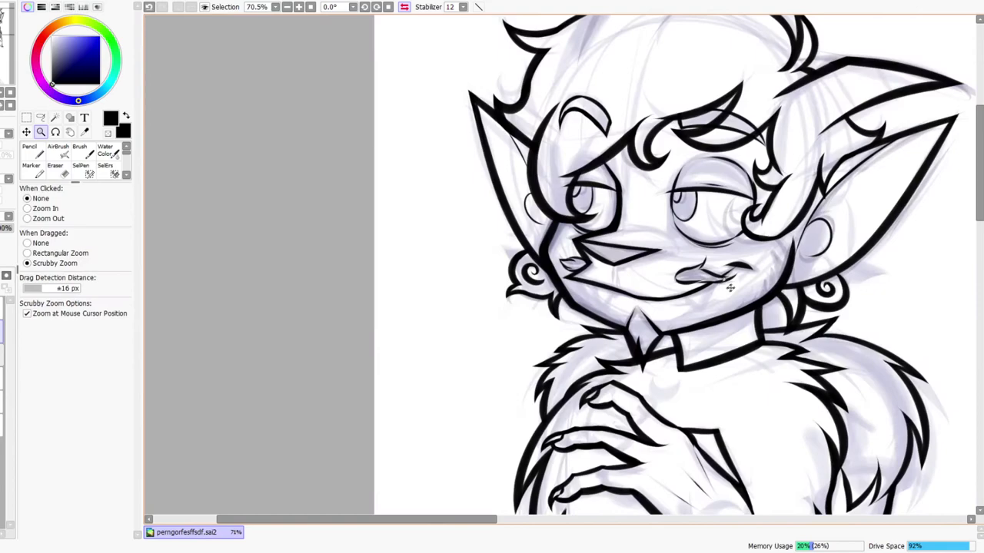
# Restore the normal orientation and reshape the far cheek's marking into a split, pointed tuft by erasing between its tips
pyautogui.click(405, 6)
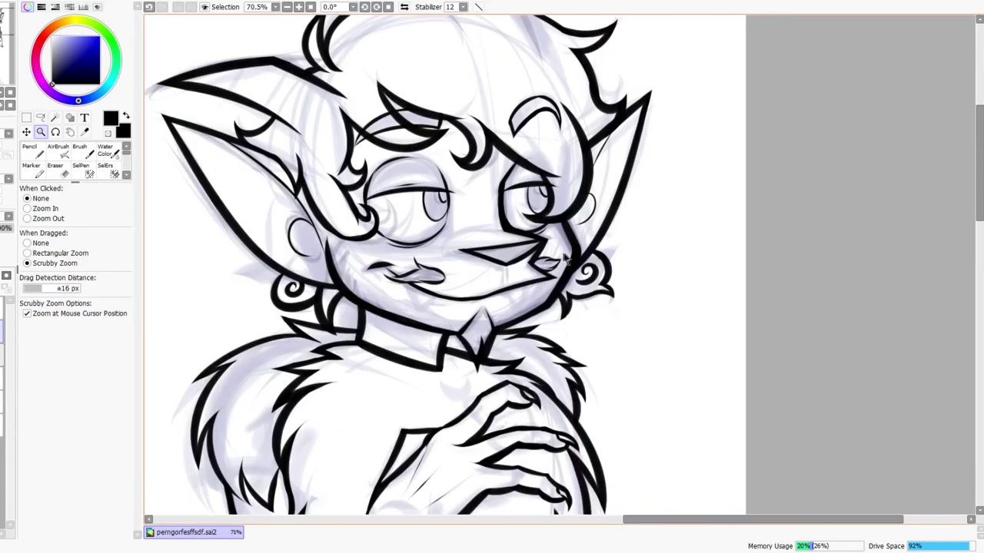
pyautogui.scroll(4, 605, 226)
pyautogui.moveTo(605, 226); pyautogui.dragTo(624, 215)
pyautogui.moveTo(512, 276)
pyautogui.mouseDown()
pyautogui.moveTo(601, 230)
pyautogui.moveTo(515, 320)
pyautogui.mouseUp()
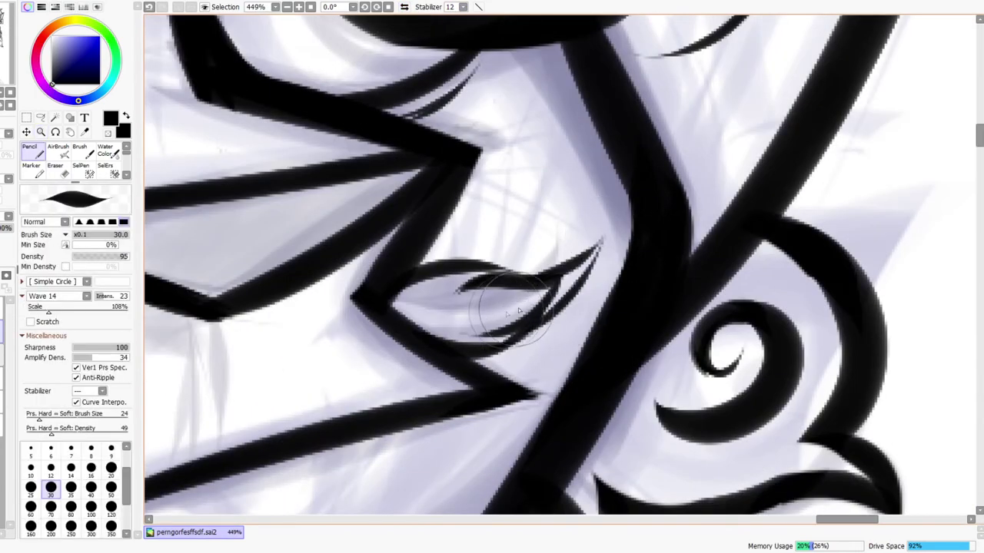
pyautogui.press('e')
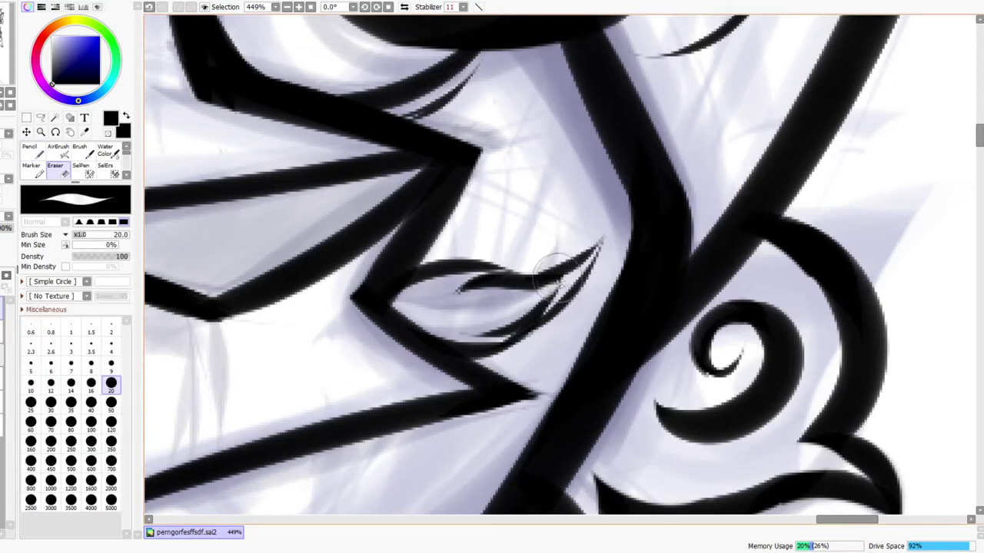
pyautogui.moveTo(536, 289); pyautogui.dragTo(495, 299)
pyautogui.moveTo(598, 248); pyautogui.dragTo(502, 319)
pyautogui.moveTo(553, 298)
pyautogui.mouseDown()
pyautogui.moveTo(493, 316)
pyautogui.moveTo(523, 314)
pyautogui.mouseUp()
# Add a second pointed tip and a thicker lower edge beneath the near cheek's marking, at the mouth corner
pyautogui.press('z')
pyautogui.moveTo(568, 265)
pyautogui.mouseDown()
pyautogui.moveTo(520, 273)
pyautogui.moveTo(567, 265)
pyautogui.mouseUp()
pyautogui.moveTo(501, 281); pyautogui.dragTo(526, 293)
pyautogui.press('n')
pyautogui.moveTo(480, 338)
pyautogui.mouseDown()
pyautogui.moveTo(442, 397)
pyautogui.moveTo(601, 357)
pyautogui.mouseUp()
pyautogui.hotkey('ctrl', 'z')
pyautogui.hotkey('ctrl', 'z')
pyautogui.moveTo(488, 335)
pyautogui.mouseDown()
pyautogui.moveTo(437, 381)
pyautogui.moveTo(611, 367)
pyautogui.mouseUp()
pyautogui.hotkey('ctrl', 'z')
pyautogui.moveTo(451, 361); pyautogui.dragTo(609, 355)
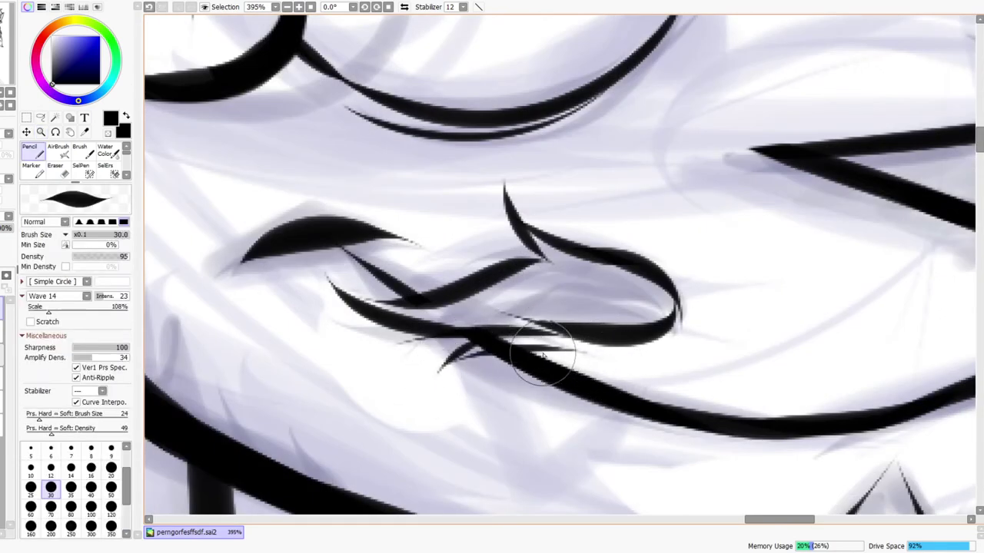
pyautogui.moveTo(526, 352); pyautogui.dragTo(660, 305)
pyautogui.click(1, 330)
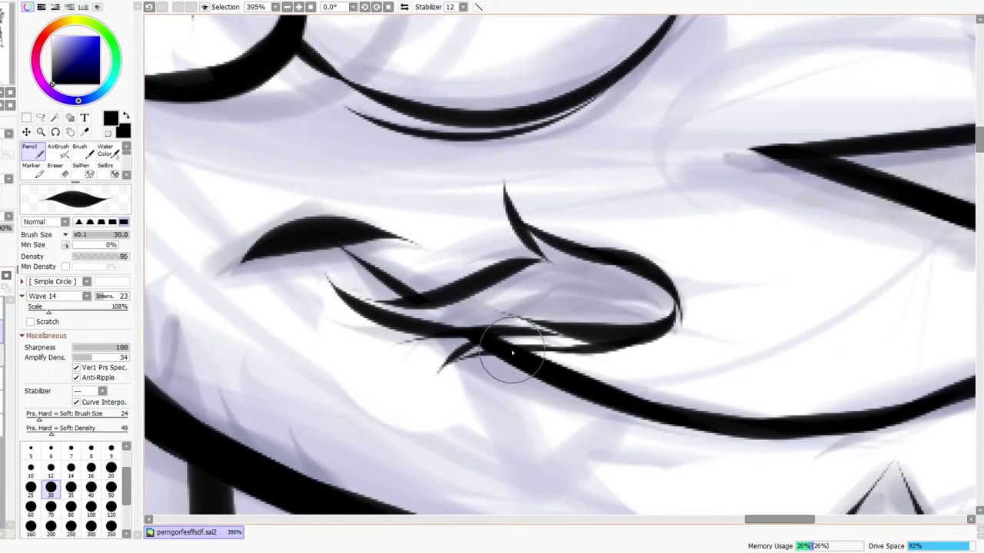
# Erase the overlap where the near cheek marking's lower tip meets the mouth line
pyautogui.press('e')
pyautogui.moveTo(466, 352)
pyautogui.mouseDown()
pyautogui.moveTo(516, 337)
pyautogui.moveTo(501, 348)
pyautogui.mouseUp()
pyautogui.hotkey('ctrl', 'space')
pyautogui.moveTo(582, 336); pyautogui.dragTo(649, 344)
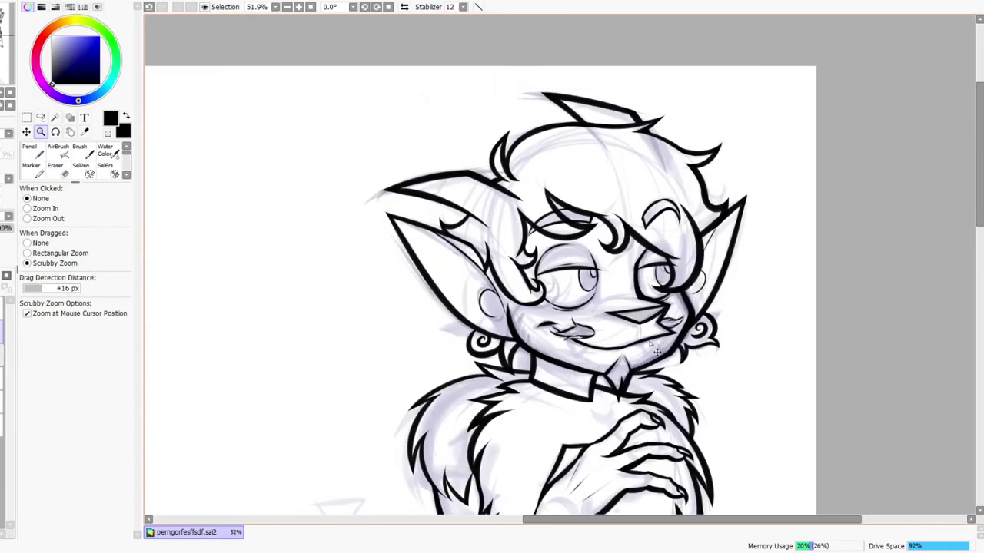
# Mirror the canvas view and ink a short vertical line from the nose tip down to the mouth
pyautogui.moveTo(665, 301); pyautogui.dragTo(675, 242)
pyautogui.moveTo(634, 269)
pyautogui.mouseDown()
pyautogui.moveTo(703, 239)
pyautogui.moveTo(693, 347)
pyautogui.mouseUp()
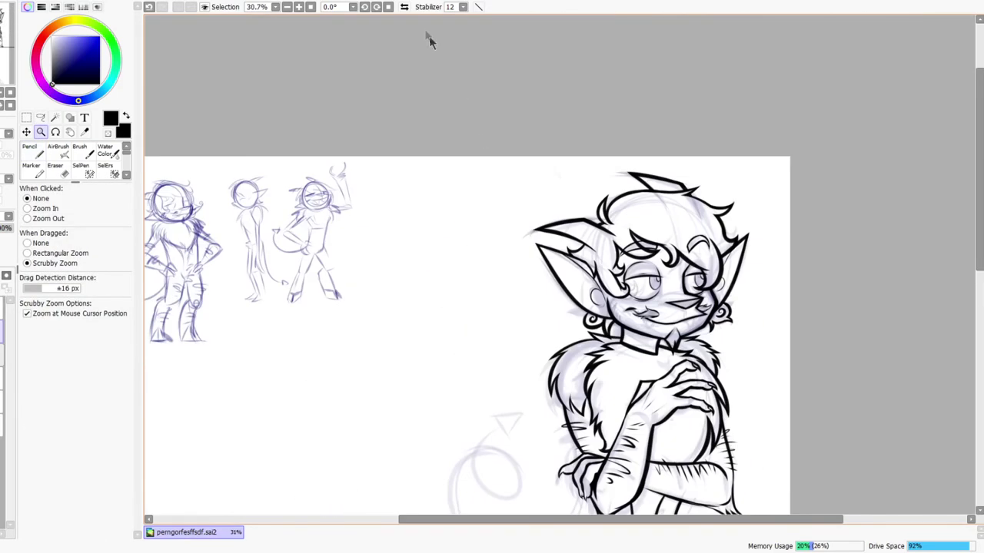
pyautogui.click(403, 7)
pyautogui.moveTo(454, 327); pyautogui.dragTo(479, 282)
pyautogui.press('n')
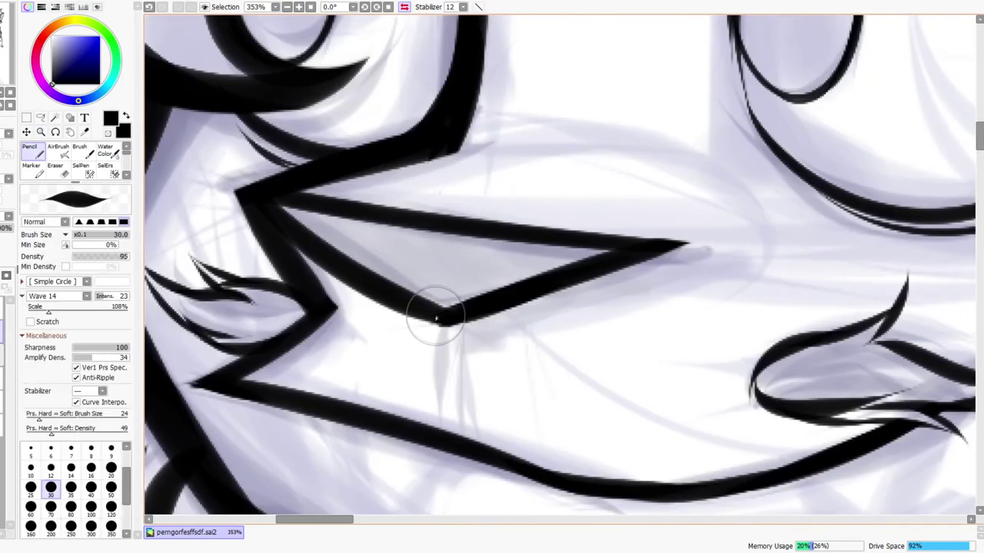
pyautogui.moveTo(443, 328); pyautogui.dragTo(436, 442)
pyautogui.moveTo(441, 398)
pyautogui.mouseDown()
pyautogui.moveTo(419, 430)
pyautogui.moveTo(439, 434)
pyautogui.mouseUp()
pyautogui.hotkey('ctrl', 'space')
pyautogui.moveTo(468, 387); pyautogui.dragTo(444, 423)
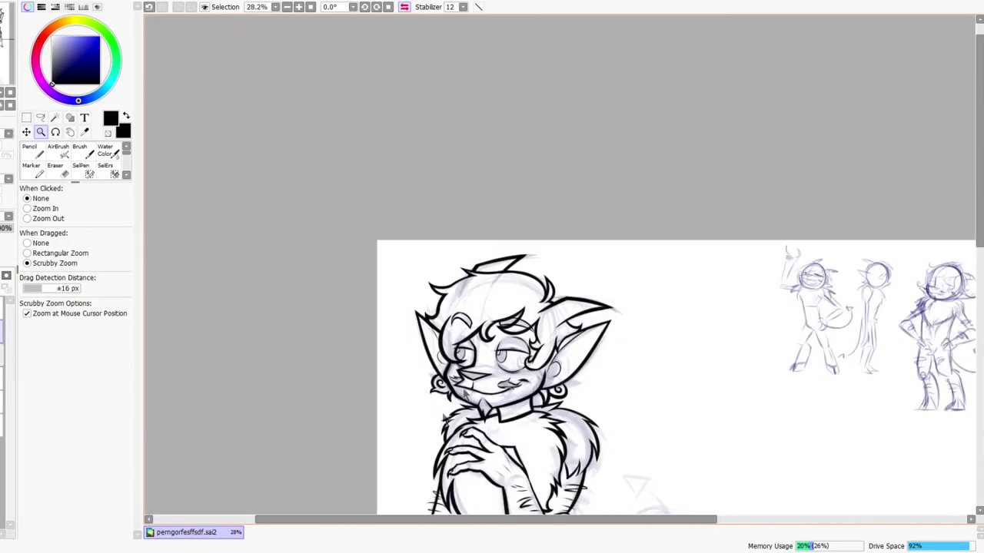
# Check the face in both orientations and trim the flared base of the line between the nose and mouth
pyautogui.moveTo(489, 265); pyautogui.dragTo(509, 206)
pyautogui.moveTo(453, 233)
pyautogui.mouseDown()
pyautogui.moveTo(447, 290)
pyautogui.moveTo(423, 317)
pyautogui.moveTo(426, 310)
pyautogui.moveTo(461, 329)
pyautogui.mouseUp()
pyautogui.press('e')
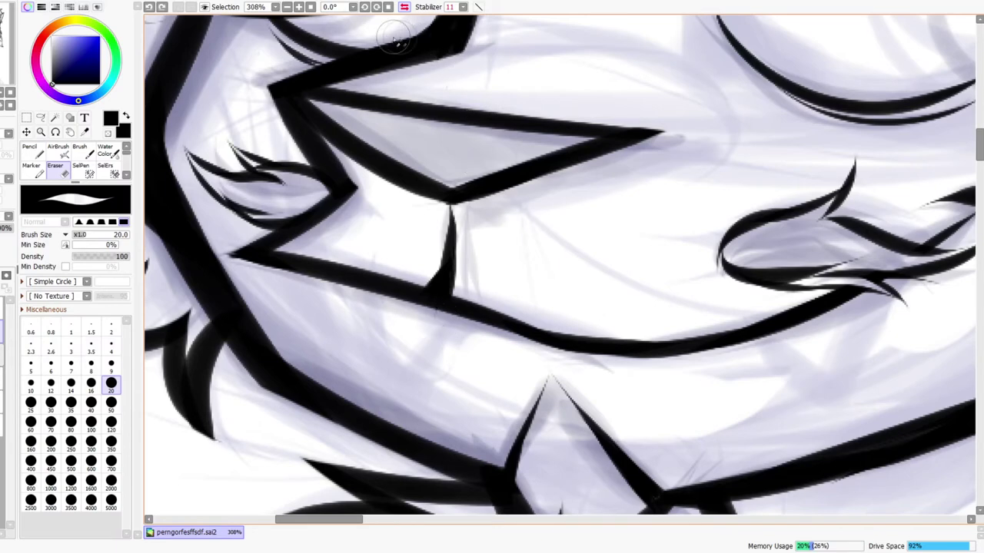
pyautogui.click(405, 7)
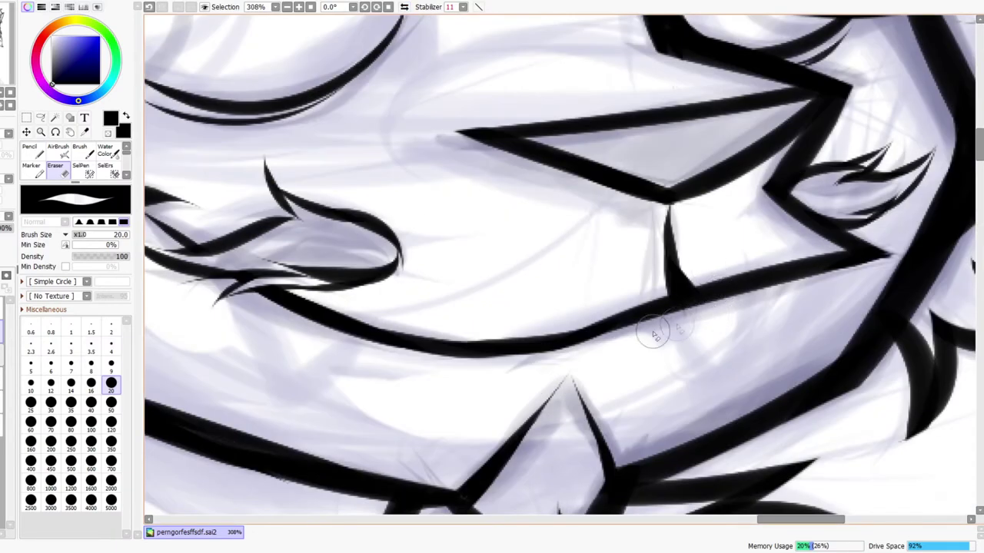
pyautogui.press('z')
pyautogui.moveTo(743, 281); pyautogui.dragTo(760, 277)
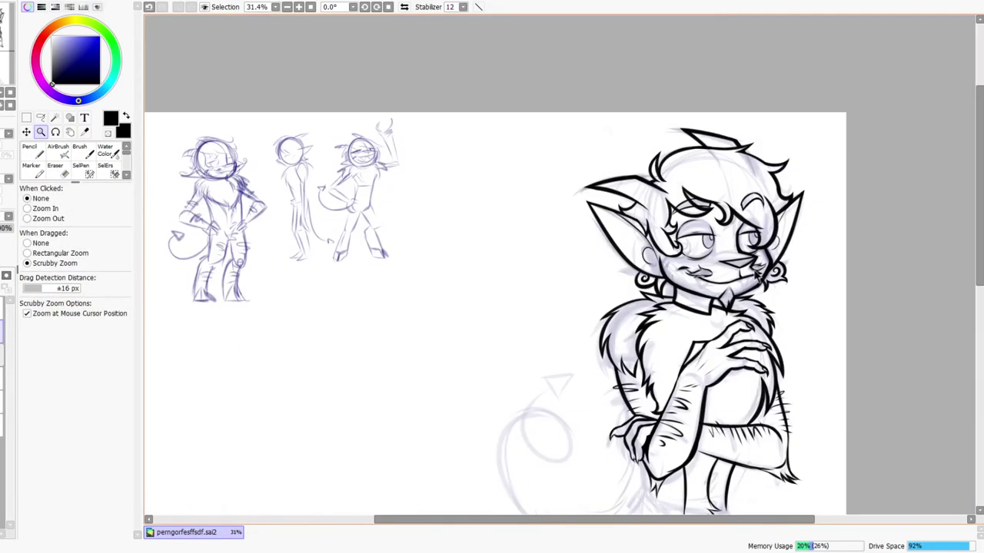
pyautogui.click(404, 7)
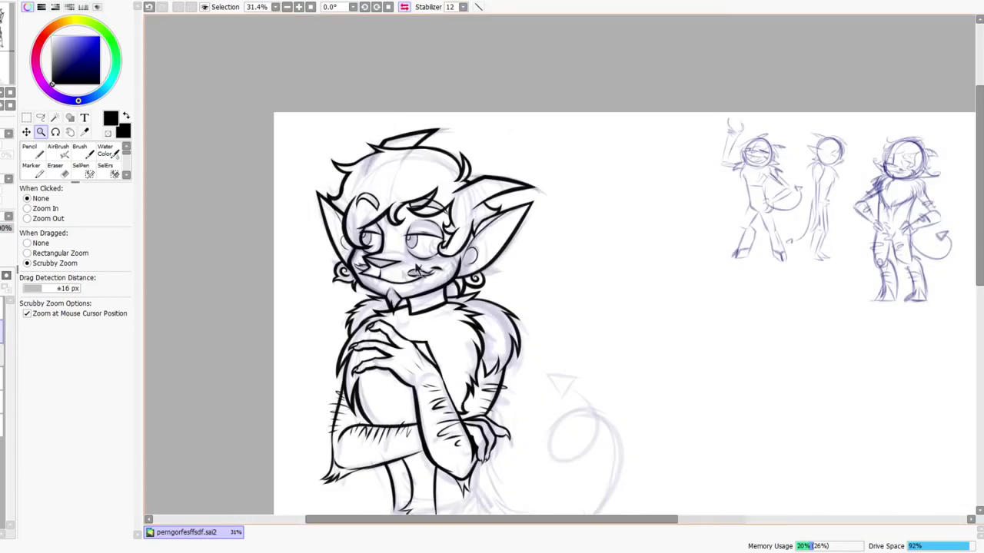
pyautogui.moveTo(418, 269); pyautogui.dragTo(336, 262)
pyautogui.moveTo(289, 335); pyautogui.dragTo(293, 328)
pyautogui.press('e')
pyautogui.moveTo(292, 222)
pyautogui.mouseDown()
pyautogui.moveTo(280, 297)
pyautogui.moveTo(263, 306)
pyautogui.mouseUp()
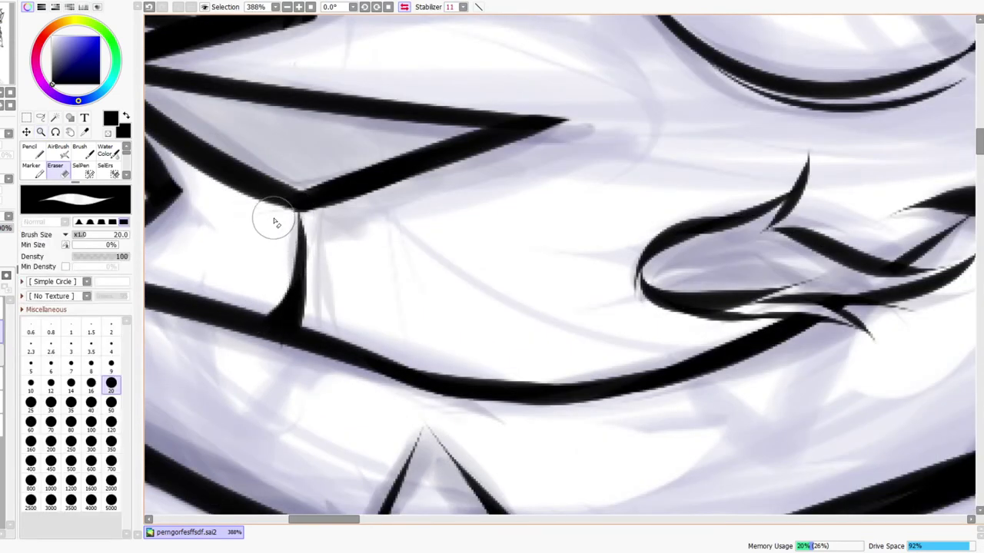
# Thin the vertical line between the nose and mouth further with the eraser, and hide the sketch
pyautogui.press('z')
pyautogui.moveTo(338, 233); pyautogui.dragTo(382, 177)
pyautogui.moveTo(338, 225)
pyautogui.mouseDown()
pyautogui.moveTo(332, 278)
pyautogui.moveTo(325, 186)
pyautogui.moveTo(356, 156)
pyautogui.moveTo(343, 183)
pyautogui.mouseUp()
pyautogui.press('e')
pyautogui.moveTo(338, 123); pyautogui.dragTo(333, 209)
pyautogui.moveTo(343, 164); pyautogui.dragTo(340, 209)
pyautogui.press('z')
pyautogui.moveTo(375, 177)
pyautogui.mouseDown()
pyautogui.moveTo(391, 174)
pyautogui.moveTo(392, 93)
pyautogui.moveTo(392, 163)
pyautogui.mouseUp()
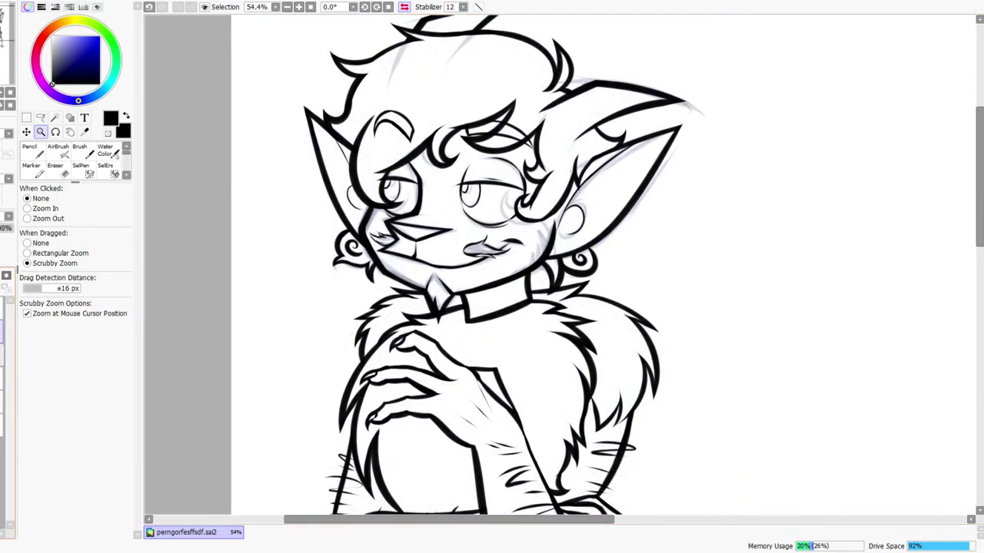
pyautogui.moveTo(344, 361)
pyautogui.mouseDown()
pyautogui.moveTo(290, 400)
pyautogui.moveTo(354, 400)
pyautogui.mouseUp()
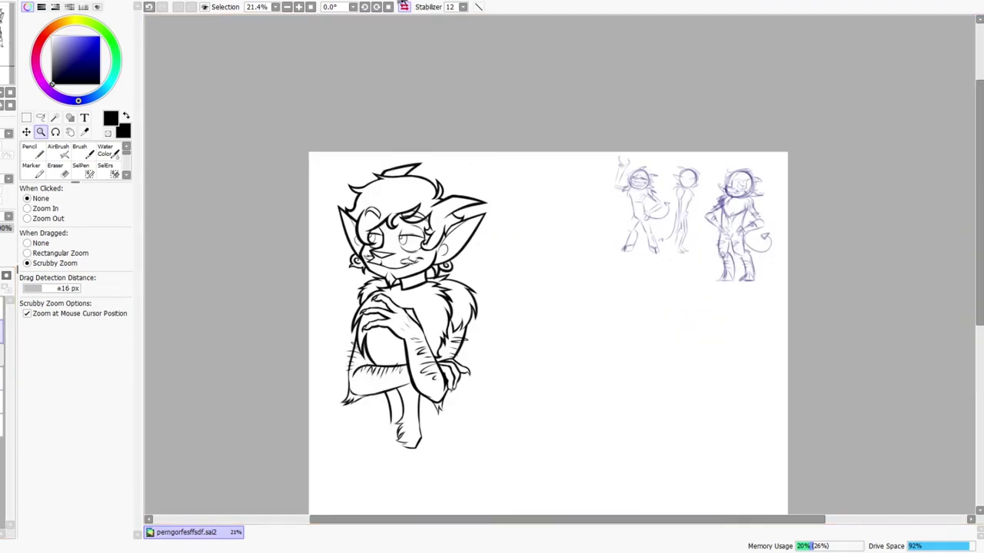
# Restore the normal orientation and erase the vertical line between the nose and mouth down to the mouth line
pyautogui.click(404, 7)
pyautogui.moveTo(746, 246); pyautogui.dragTo(803, 246)
pyautogui.moveTo(668, 439); pyautogui.dragTo(687, 415)
pyautogui.press('e')
pyautogui.moveTo(679, 338)
pyautogui.mouseDown()
pyautogui.moveTo(706, 337)
pyautogui.moveTo(698, 386)
pyautogui.moveTo(680, 407)
pyautogui.moveTo(690, 407)
pyautogui.moveTo(670, 421)
pyautogui.moveTo(749, 387)
pyautogui.moveTo(718, 395)
pyautogui.moveTo(678, 423)
pyautogui.mouseUp()
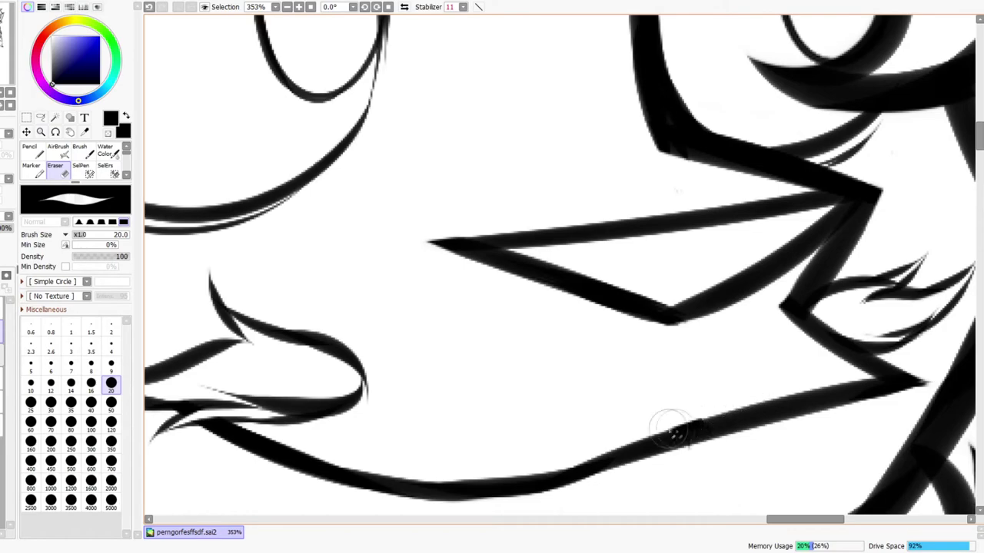
pyautogui.moveTo(753, 397)
pyautogui.mouseDown()
pyautogui.moveTo(659, 430)
pyautogui.moveTo(723, 403)
pyautogui.moveTo(633, 365)
pyautogui.mouseUp()
pyautogui.moveTo(658, 318); pyautogui.dragTo(616, 316)
pyautogui.hotkey('ctrl', 'space')
pyautogui.scroll(-5, 664, 351)
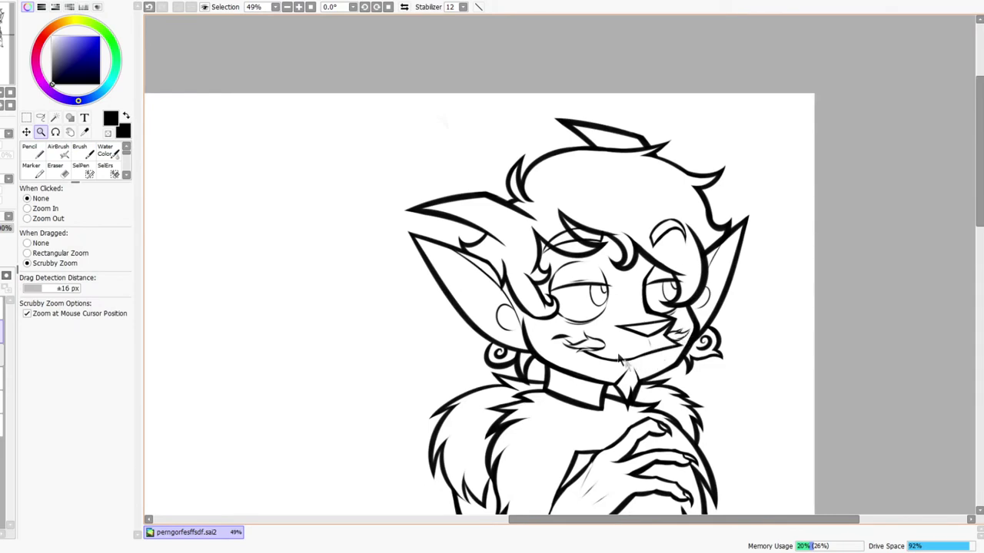
# Show the sketch again and ink short curved fur strokes inside the near side of the jaw, below the ear
pyautogui.click(1, 383)
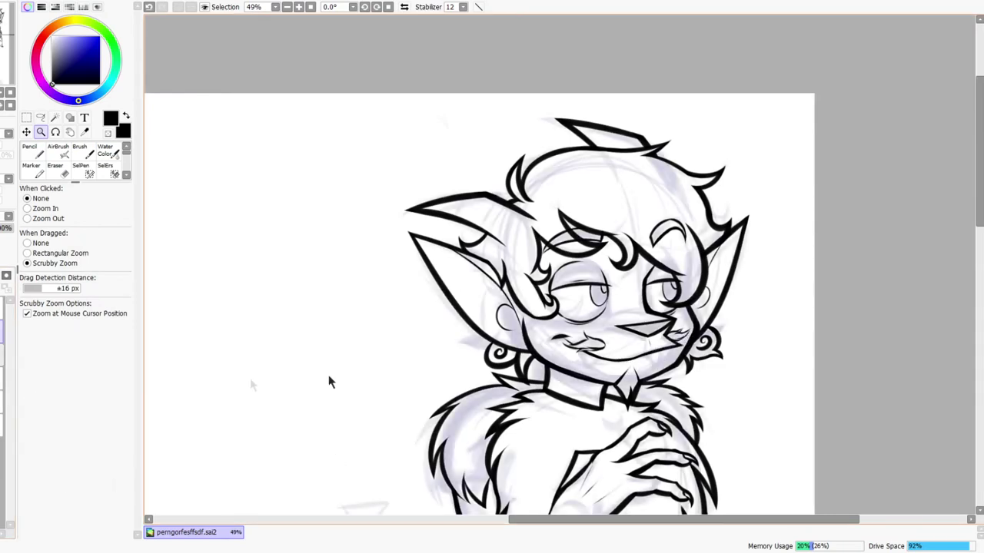
pyautogui.moveTo(616, 446); pyautogui.dragTo(585, 361)
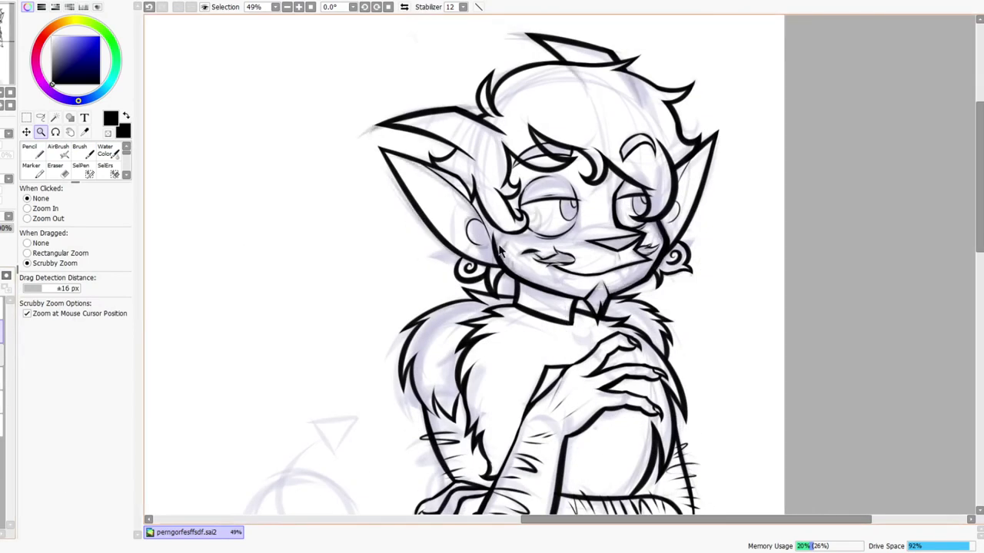
pyautogui.moveTo(502, 247); pyautogui.dragTo(536, 214)
pyautogui.press('n')
pyautogui.moveTo(475, 281)
pyautogui.mouseDown()
pyautogui.moveTo(566, 185)
pyautogui.moveTo(551, 183)
pyautogui.moveTo(521, 338)
pyautogui.mouseUp()
pyautogui.moveTo(519, 320)
pyautogui.mouseDown()
pyautogui.moveTo(560, 268)
pyautogui.moveTo(591, 424)
pyautogui.moveTo(588, 348)
pyautogui.mouseUp()
pyautogui.moveTo(592, 355); pyautogui.dragTo(686, 501)
pyautogui.moveTo(680, 439); pyautogui.dragTo(566, 279)
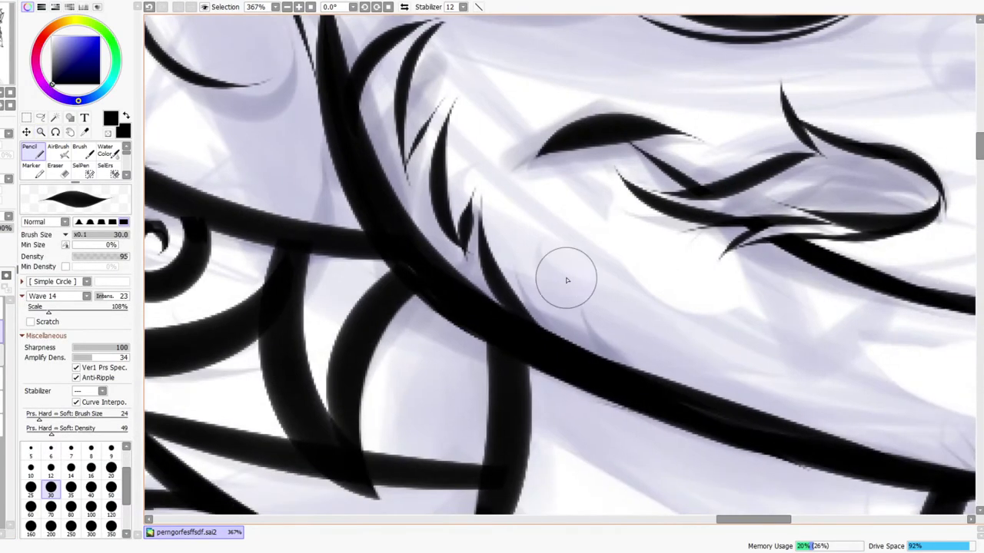
# Check the figure in both orientations and ink another short fur stroke along the near jaw, below the existing ones
pyautogui.press('z')
pyautogui.moveTo(673, 266); pyautogui.dragTo(763, 293)
pyautogui.scroll(-4, 760, 329)
pyautogui.moveTo(792, 439); pyautogui.dragTo(661, 290)
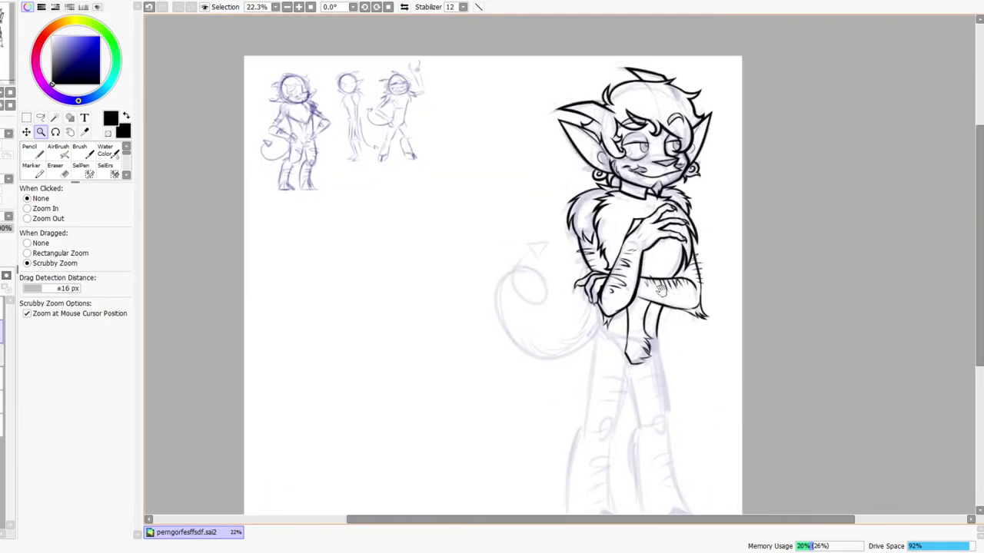
pyautogui.click(404, 7)
pyautogui.click(403, 7)
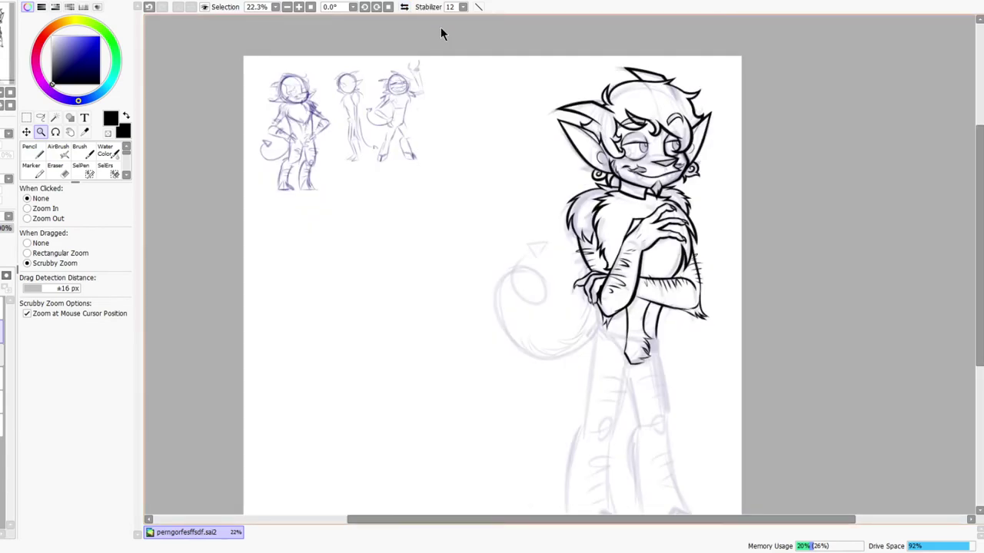
pyautogui.scroll(3, 691, 157)
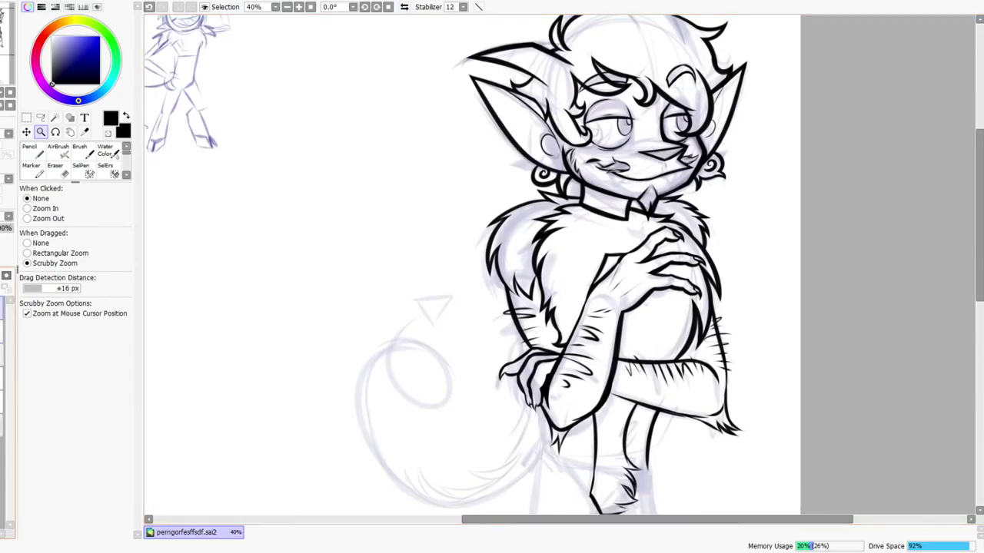
pyautogui.moveTo(636, 156)
pyautogui.mouseDown()
pyautogui.moveTo(648, 133)
pyautogui.moveTo(655, 156)
pyautogui.moveTo(703, 111)
pyautogui.moveTo(590, 225)
pyautogui.mouseUp()
pyautogui.press('b')
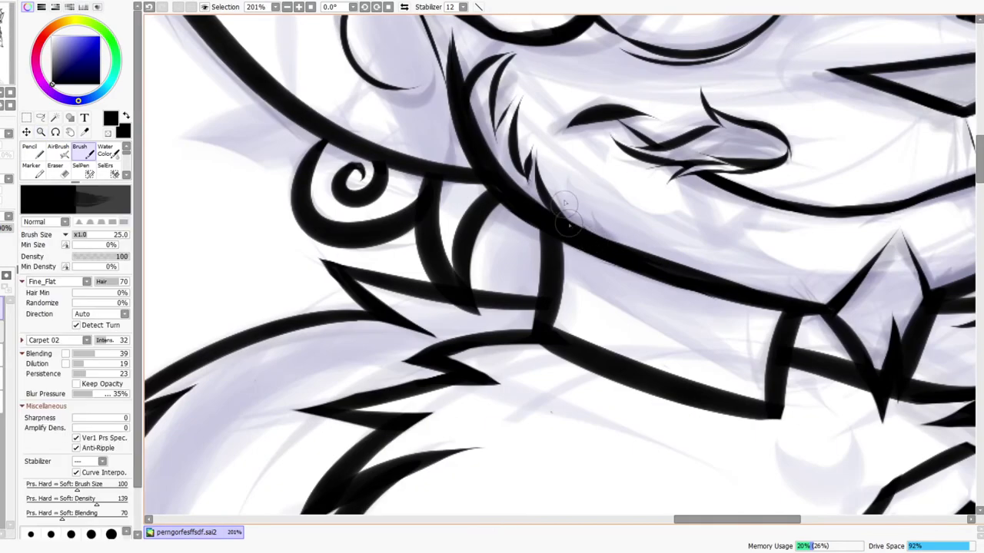
pyautogui.press('n')
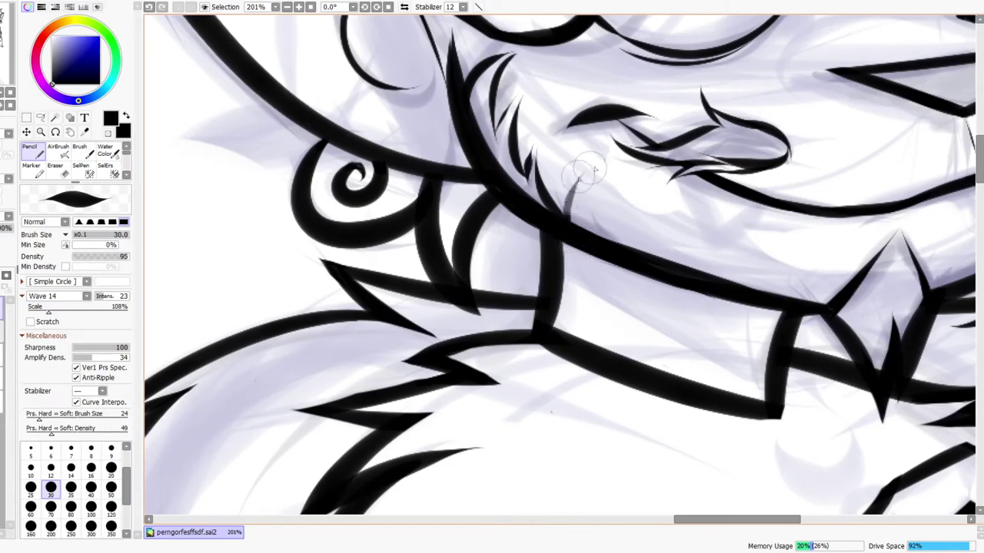
pyautogui.moveTo(575, 228)
pyautogui.mouseDown()
pyautogui.moveTo(588, 185)
pyautogui.moveTo(606, 241)
pyautogui.mouseUp()
# Mirror the view and reinforce the outer line of the upper arm where it meets the tucked hand
pyautogui.press('z')
pyautogui.moveTo(637, 210); pyautogui.dragTo(582, 205)
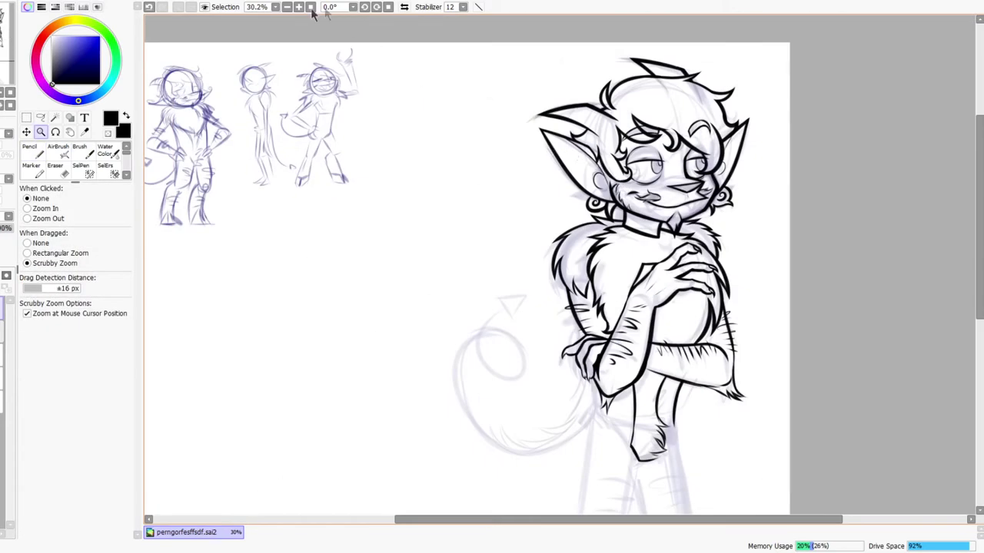
pyautogui.click(403, 7)
pyautogui.moveTo(541, 321); pyautogui.dragTo(553, 297)
pyautogui.press('n')
pyautogui.moveTo(517, 395); pyautogui.dragTo(540, 356)
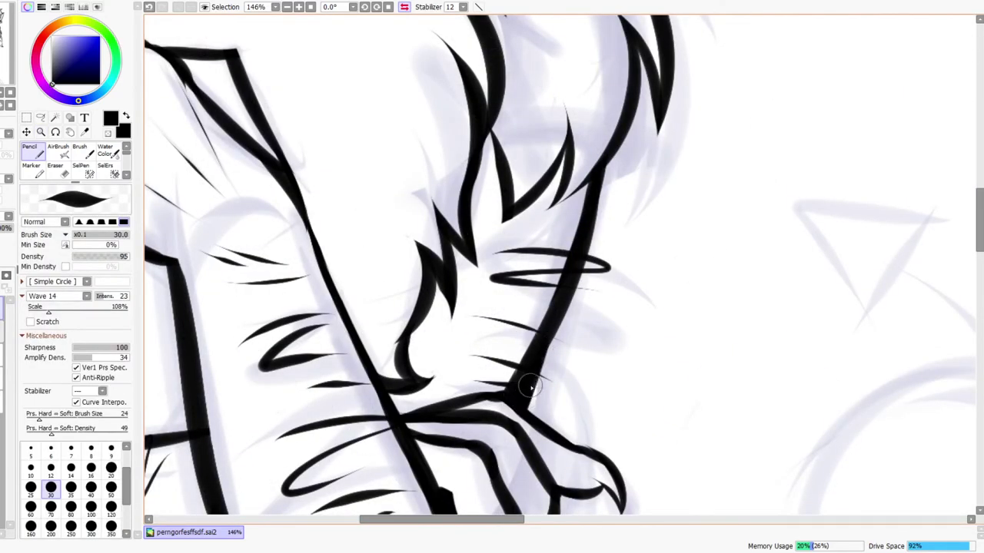
pyautogui.press('z')
pyautogui.moveTo(638, 278); pyautogui.dragTo(503, 333)
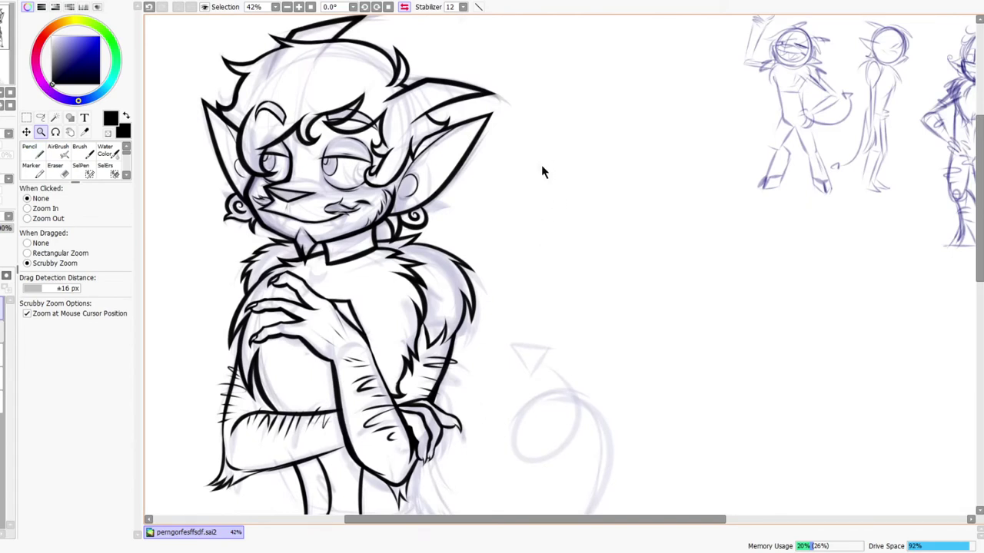
pyautogui.press('m')
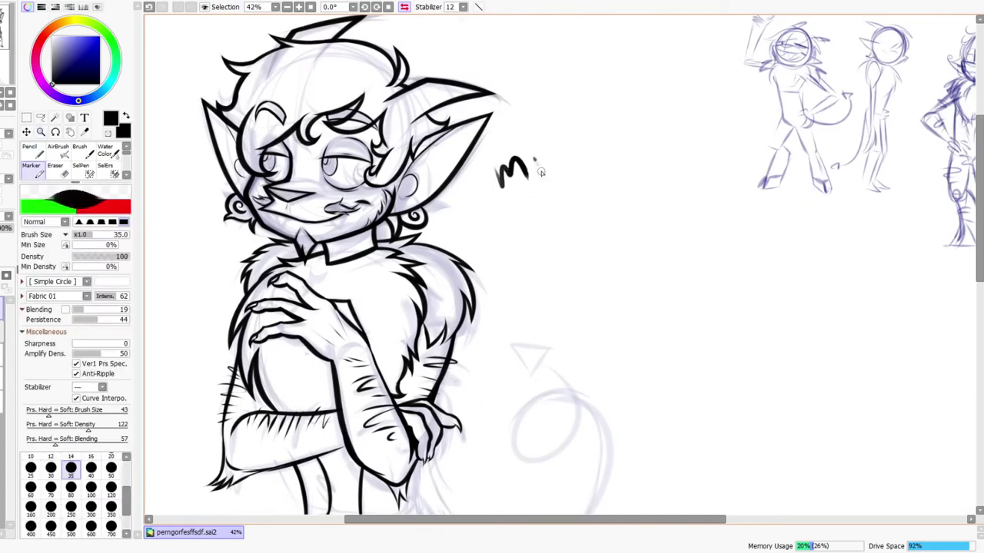
pyautogui.moveTo(620, 139); pyautogui.dragTo(647, 128)
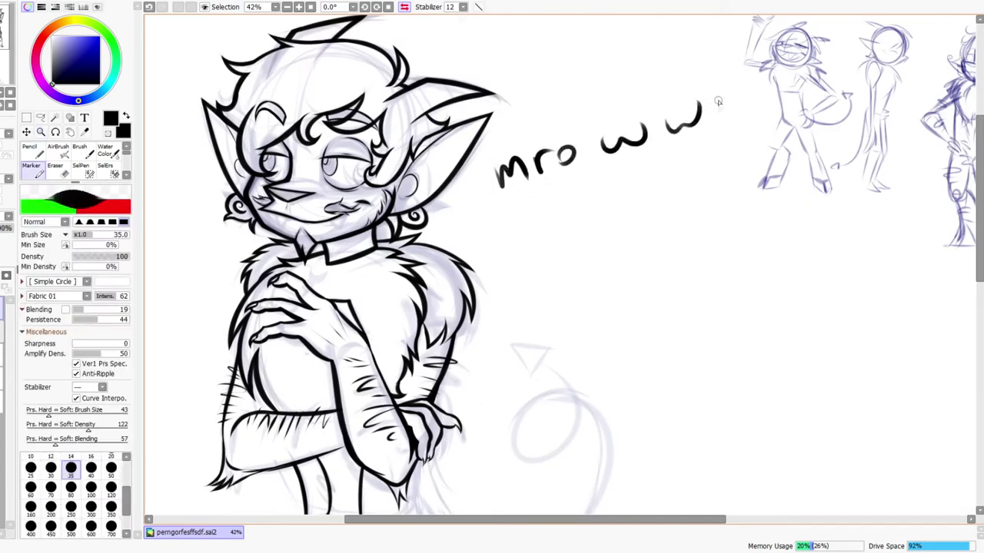
pyautogui.hotkey('ctrl', 'z')
pyautogui.hotkey('ctrl', 'z')
pyautogui.hotkey('ctrl', 'z')
pyautogui.hotkey('ctrl', 'z')
# Compare the whole figure in normal and mirrored orientation
pyautogui.press('z')
pyautogui.moveTo(687, 204); pyautogui.dragTo(661, 215)
pyautogui.click(405, 7)
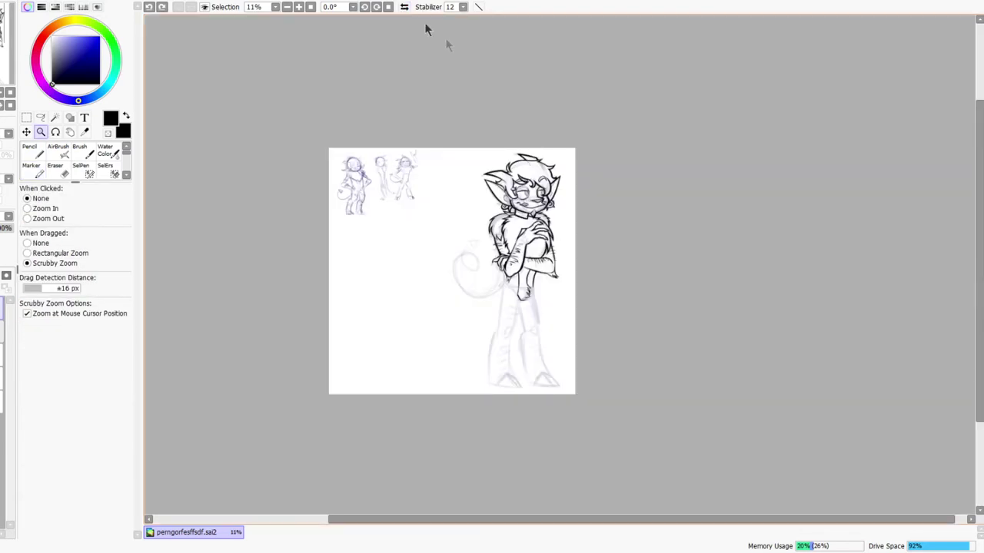
pyautogui.moveTo(519, 263); pyautogui.dragTo(543, 260)
pyautogui.press('n')
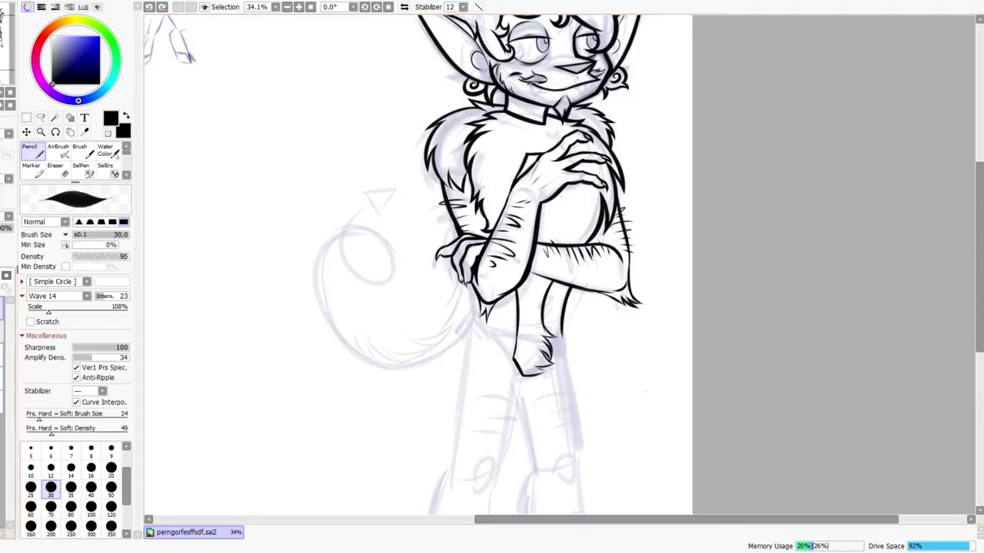
pyautogui.moveTo(500, 348); pyautogui.dragTo(478, 296)
pyautogui.press('z')
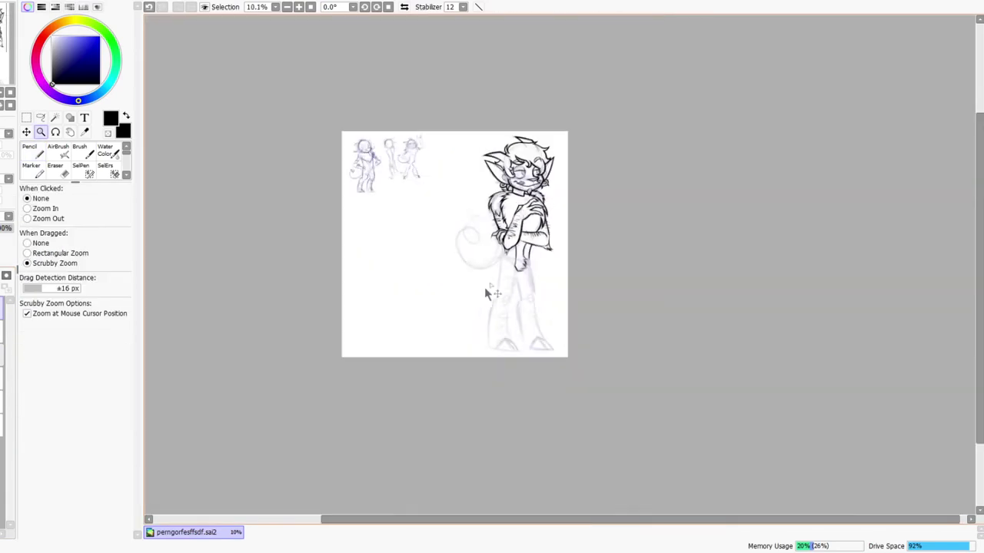
pyautogui.click(404, 8)
pyautogui.click(404, 8)
pyautogui.moveTo(419, 193); pyautogui.dragTo(445, 151)
# Handwrite "mruroww" in the empty area between the small sketches and the character with the Marker
pyautogui.press('b')
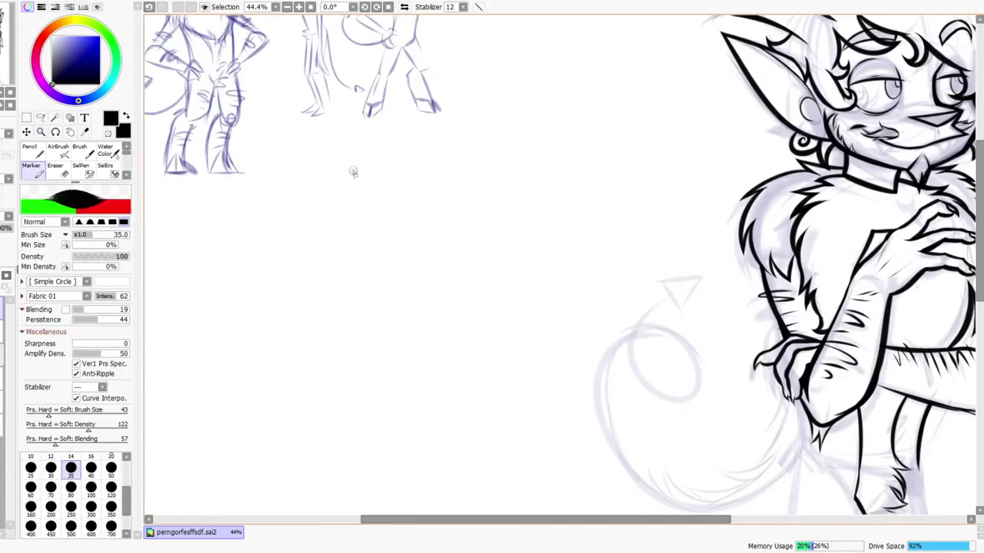
pyautogui.moveTo(354, 173); pyautogui.dragTo(378, 161)
pyautogui.moveTo(521, 113)
pyautogui.mouseDown()
pyautogui.moveTo(559, 111)
pyautogui.moveTo(580, 80)
pyautogui.mouseUp()
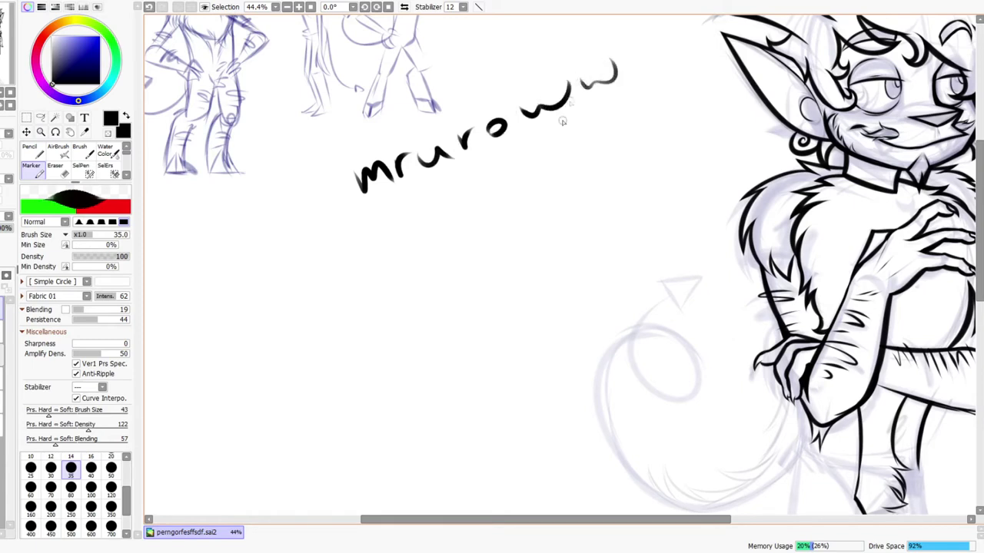
pyautogui.hotkey('ctrl', 'z')
pyautogui.hotkey('ctrl', 'z')
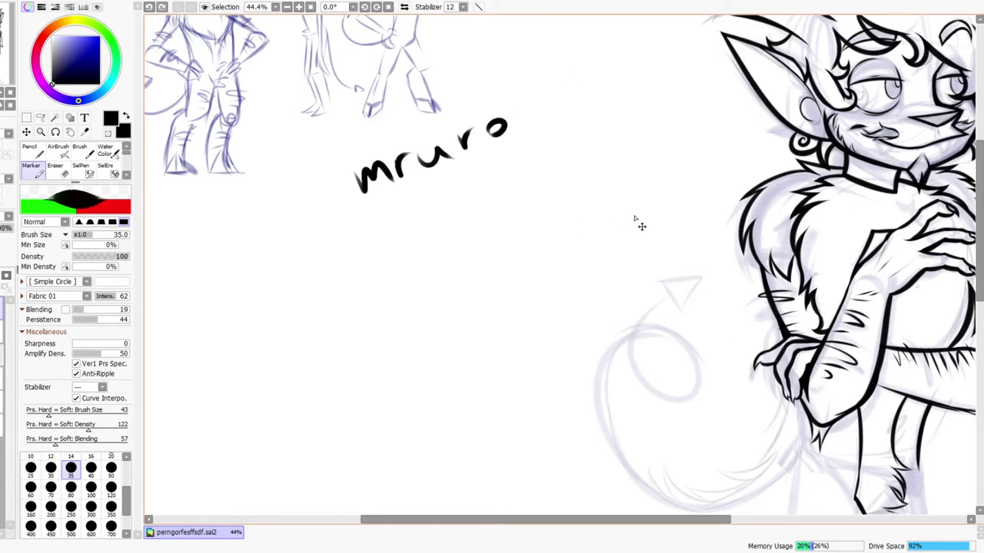
pyautogui.moveTo(496, 119); pyautogui.dragTo(612, 60)
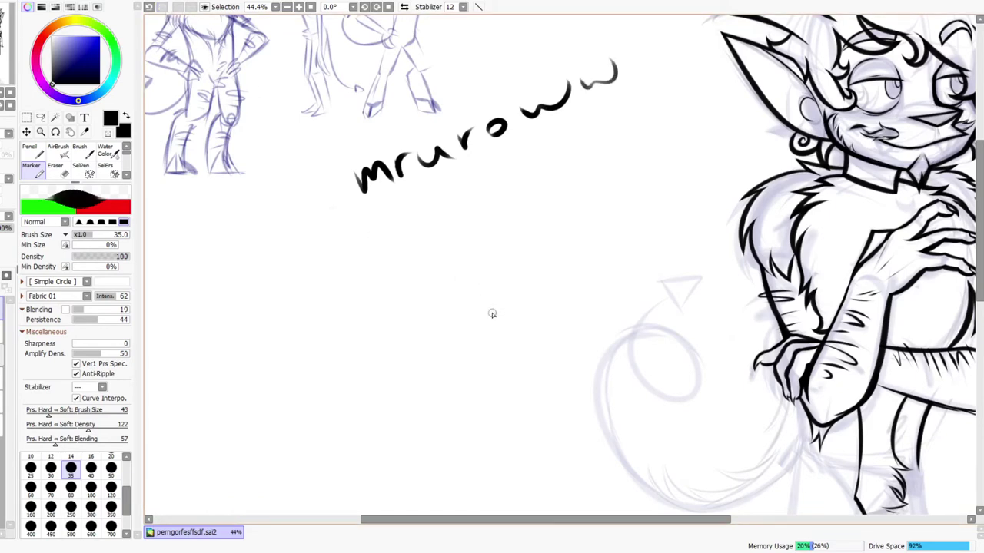
pyautogui.moveTo(646, 256); pyautogui.dragTo(607, 330)
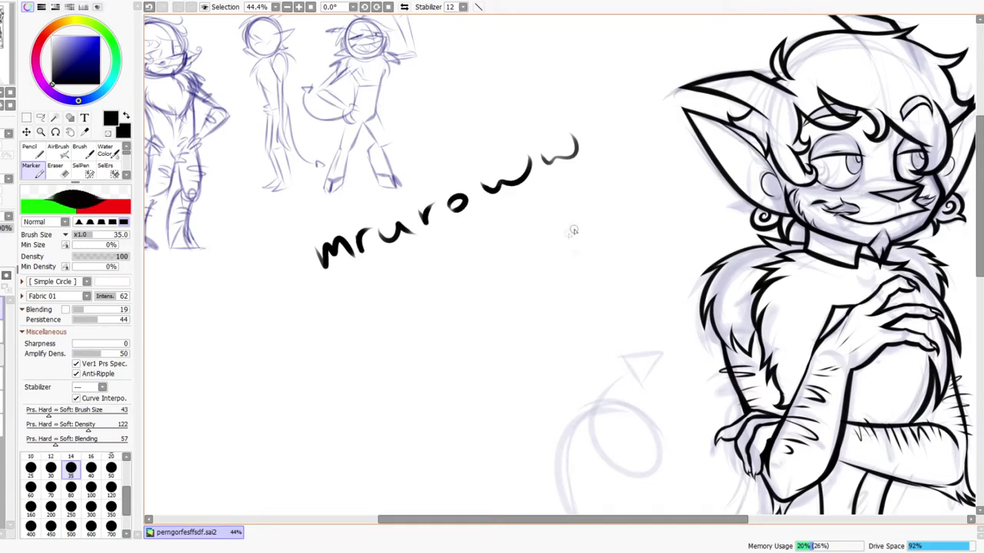
# Enlarge the eraser and erase the handwritten "mruroww"
pyautogui.hotkey('ctrl', 'space')
pyautogui.moveTo(602, 209); pyautogui.dragTo(520, 234)
pyautogui.press('e')
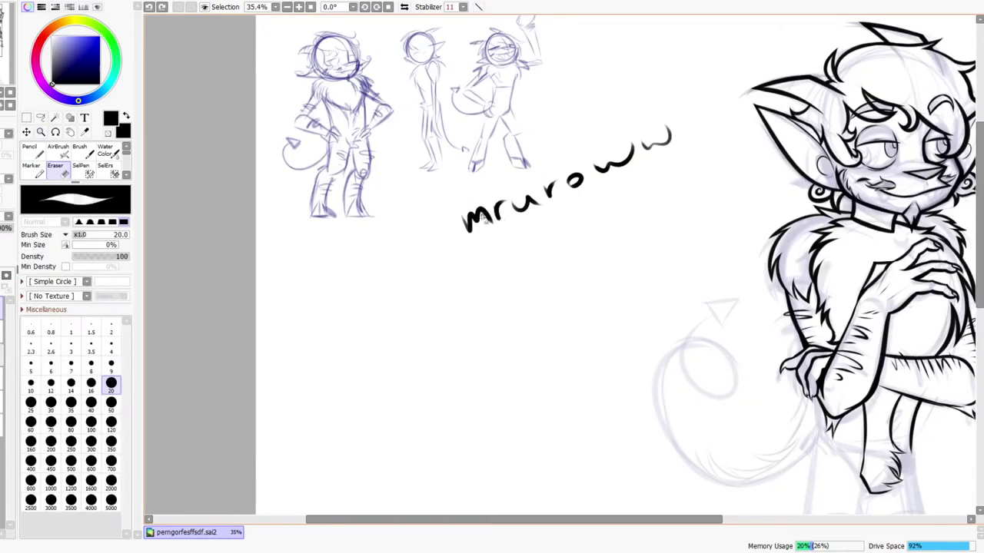
pyautogui.press(']')
pyautogui.press(']')
pyautogui.press(']')
pyautogui.press(']')
pyautogui.press(']')
pyautogui.press(']')
pyautogui.press(']')
pyautogui.press(']')
pyautogui.press(']')
pyautogui.press(']')
pyautogui.press(']')
pyautogui.press(']')
pyautogui.moveTo(476, 219); pyautogui.dragTo(669, 129)
# Examine the hips, legs and tail of the sketch in both orientations
pyautogui.press('z')
pyautogui.scroll(-4, 648, 158)
pyautogui.scroll(3, 792, 192)
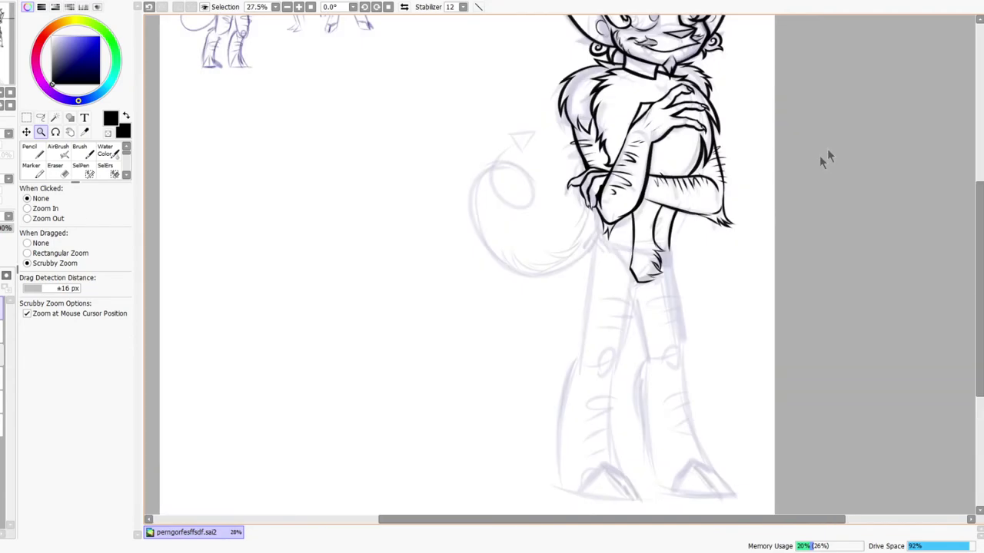
pyautogui.click(405, 7)
pyautogui.scroll(3, 584, 219)
pyautogui.press('n')
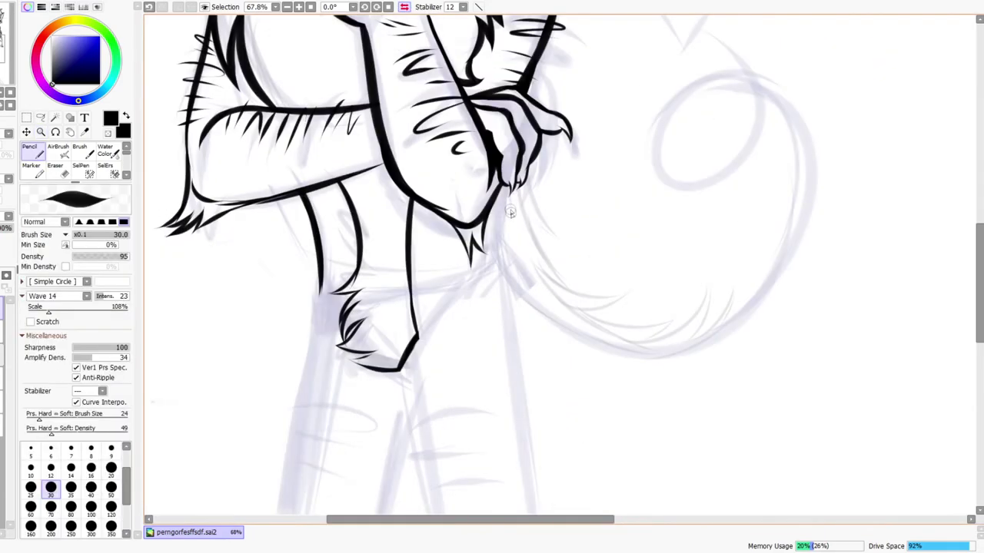
pyautogui.press('z')
pyautogui.scroll(3, 373, 235)
pyautogui.scroll(-2, 365, 199)
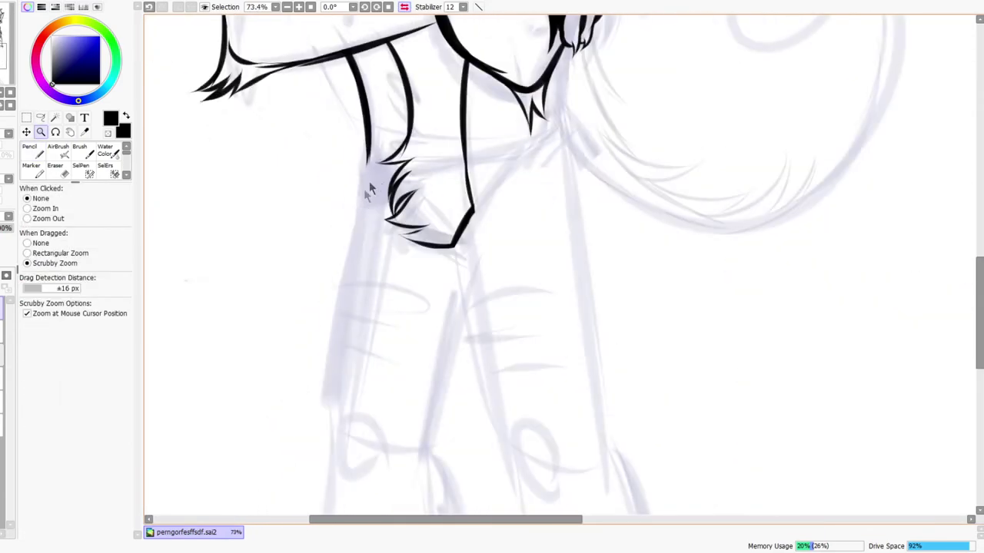
pyautogui.moveTo(473, 108); pyautogui.dragTo(455, 232)
pyautogui.moveTo(619, 205); pyautogui.dragTo(654, 250)
pyautogui.click(404, 7)
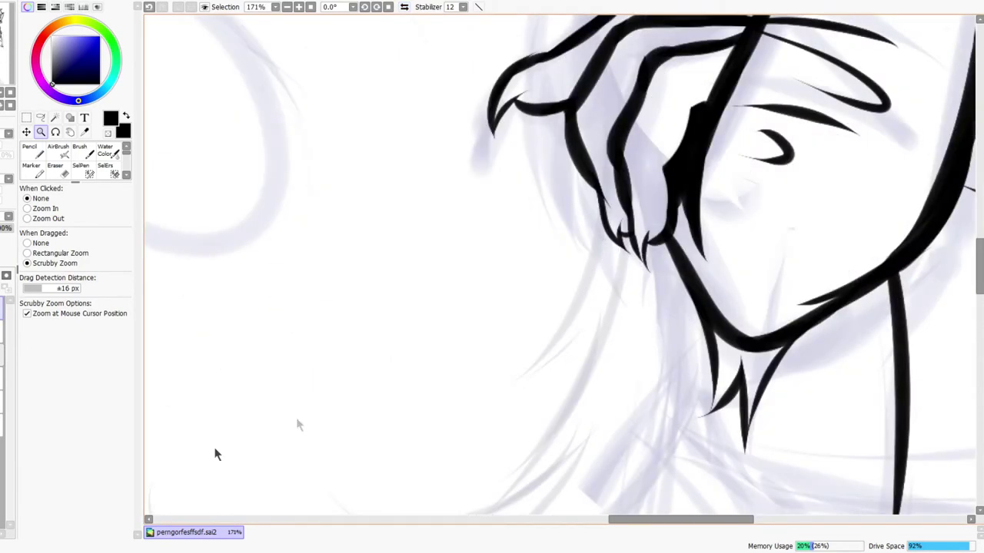
# Ink the start of the tail's inner edge below the tucked hand, ending in a pointed fur tuft
pyautogui.press('n')
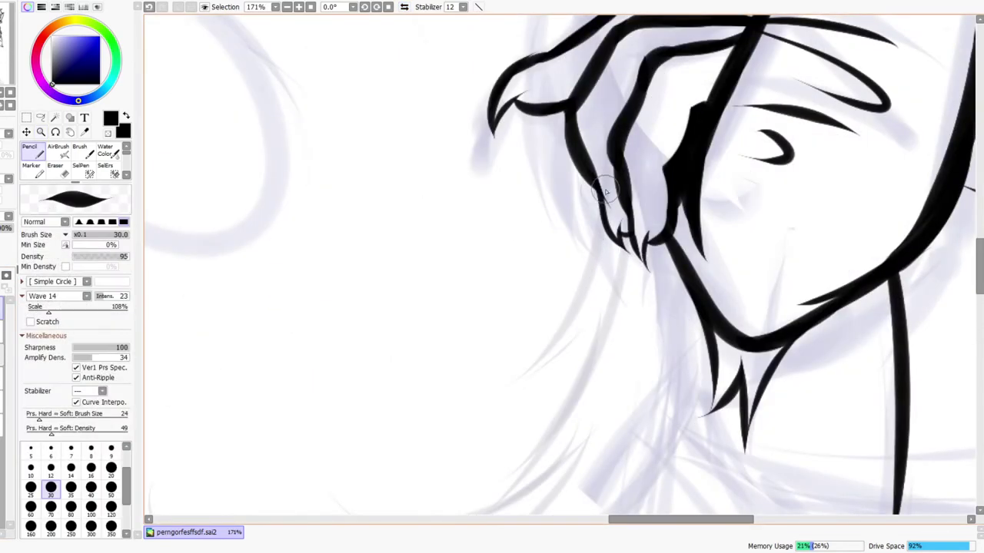
pyautogui.moveTo(601, 163)
pyautogui.mouseDown()
pyautogui.moveTo(524, 385)
pyautogui.moveTo(622, 261)
pyautogui.mouseUp()
pyautogui.hotkey('ctrl', 'z')
pyautogui.moveTo(524, 383)
pyautogui.mouseDown()
pyautogui.moveTo(621, 279)
pyautogui.moveTo(618, 326)
pyautogui.mouseUp()
# Mirror the view, set the eraser size to 40 and trim the tail line where it meets the fingers
pyautogui.hotkey('ctrl', 'space')
pyautogui.click(404, 6)
pyautogui.moveTo(507, 309); pyautogui.dragTo(546, 240)
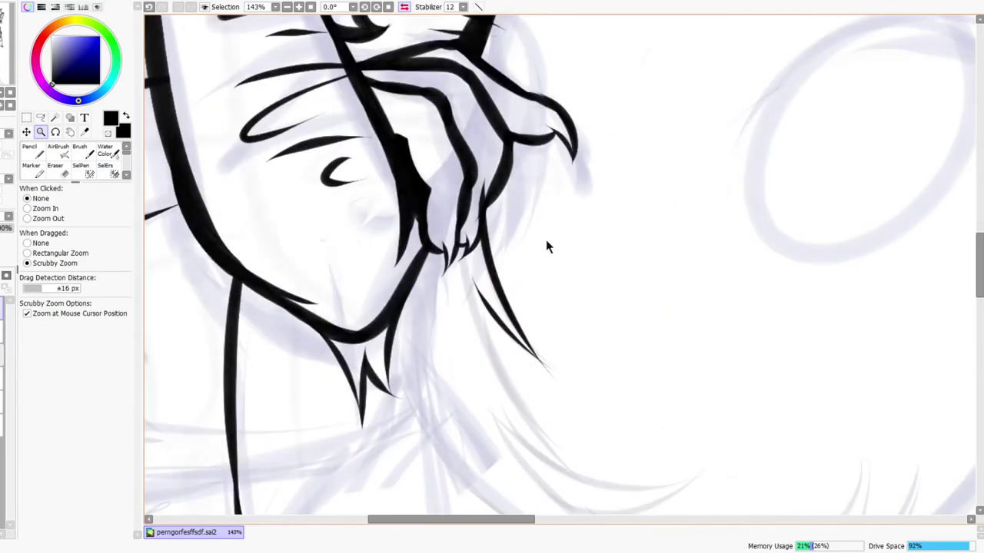
pyautogui.press('e')
pyautogui.press('[')
pyautogui.press('[')
pyautogui.press('[')
pyautogui.press('[')
pyautogui.press('[')
pyautogui.press('[')
pyautogui.press('[')
pyautogui.press('[')
pyautogui.moveTo(480, 186); pyautogui.dragTo(474, 206)
pyautogui.hotkey('ctrl', 'space')
pyautogui.moveTo(521, 185)
pyautogui.mouseDown()
pyautogui.moveTo(563, 224)
pyautogui.moveTo(513, 237)
pyautogui.mouseUp()
# Extend the tail's inner edge with a long curved pencil stroke and a second overlapping fur stroke
pyautogui.press('n')
pyautogui.moveTo(434, 146)
pyautogui.mouseDown()
pyautogui.moveTo(527, 315)
pyautogui.moveTo(580, 322)
pyautogui.mouseUp()
pyautogui.moveTo(446, 236); pyautogui.dragTo(615, 305)
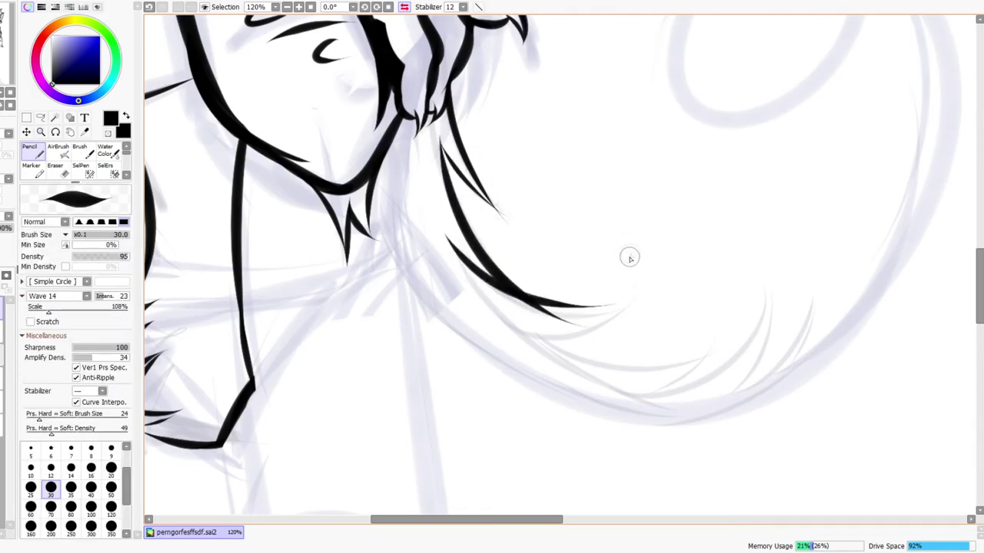
# Restore the normal orientation and erase the overlong tips of the lower fur strokes on the tail
pyautogui.click(404, 8)
pyautogui.press('e')
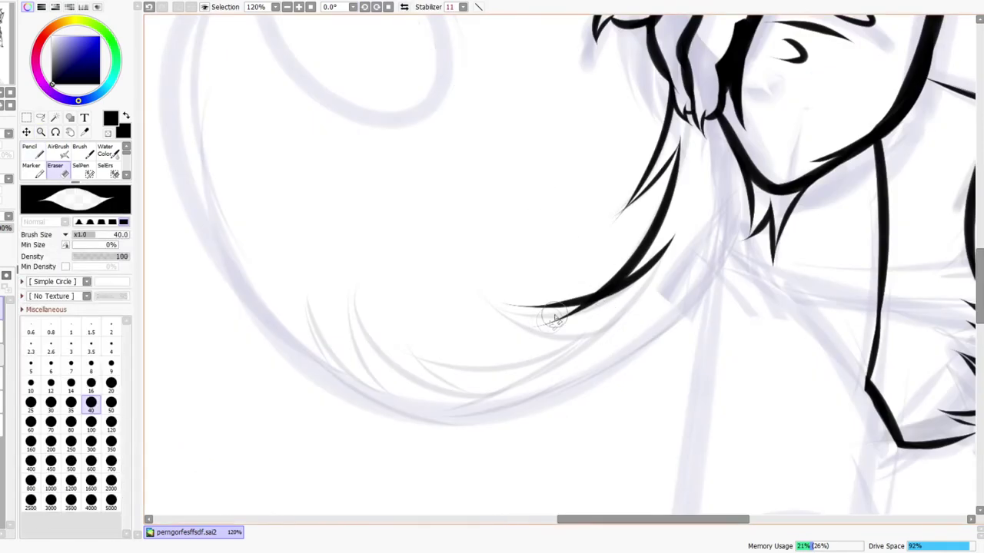
pyautogui.moveTo(525, 303)
pyautogui.mouseDown()
pyautogui.moveTo(570, 286)
pyautogui.moveTo(567, 294)
pyautogui.moveTo(615, 259)
pyautogui.mouseUp()
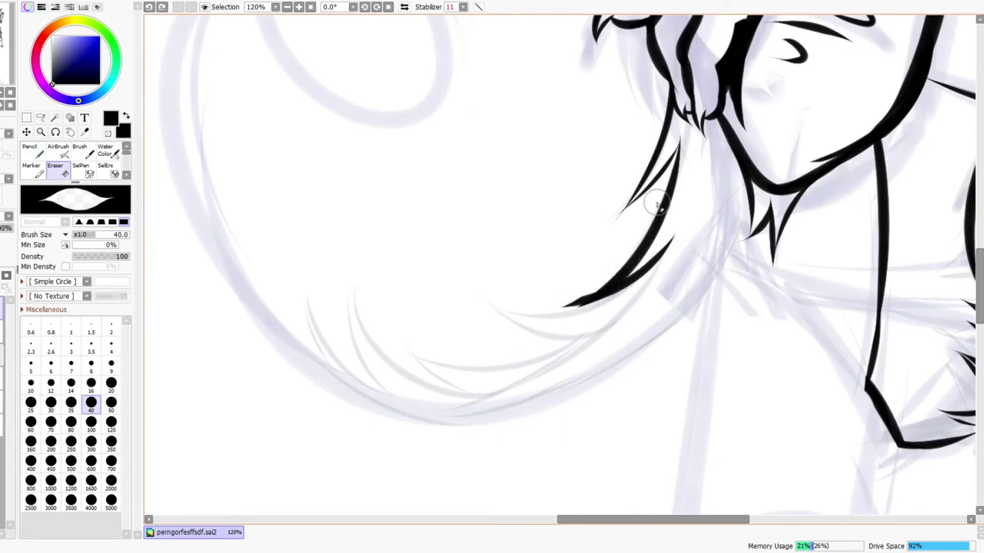
pyautogui.moveTo(559, 314); pyautogui.dragTo(582, 304)
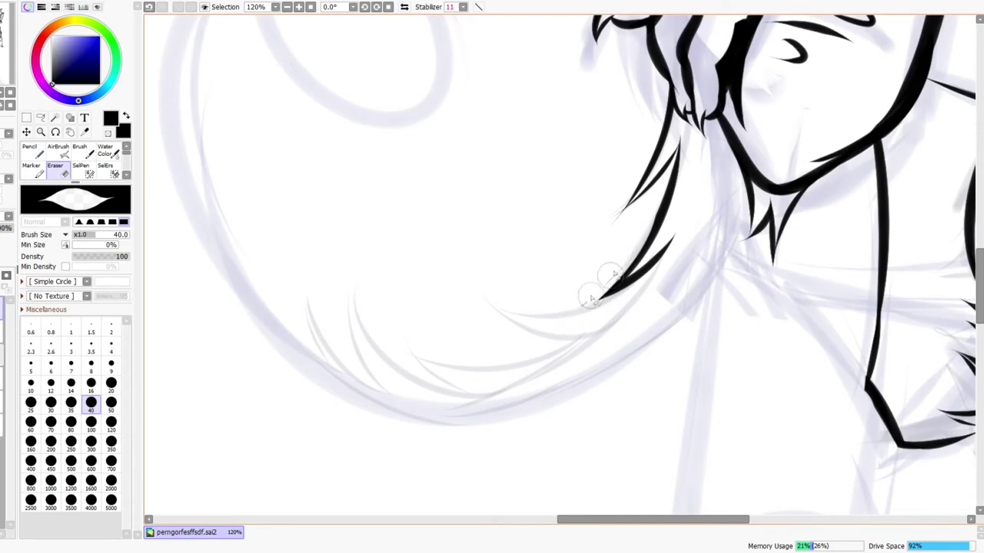
# Mirror the view and ink the tail's lower outer edge as one long tapered curve from the hip
pyautogui.hotkey('ctrl', 'space')
pyautogui.moveTo(690, 134); pyautogui.dragTo(588, 259)
pyautogui.hotkey('ctrl', 'space')
pyautogui.moveTo(700, 246); pyautogui.dragTo(673, 286)
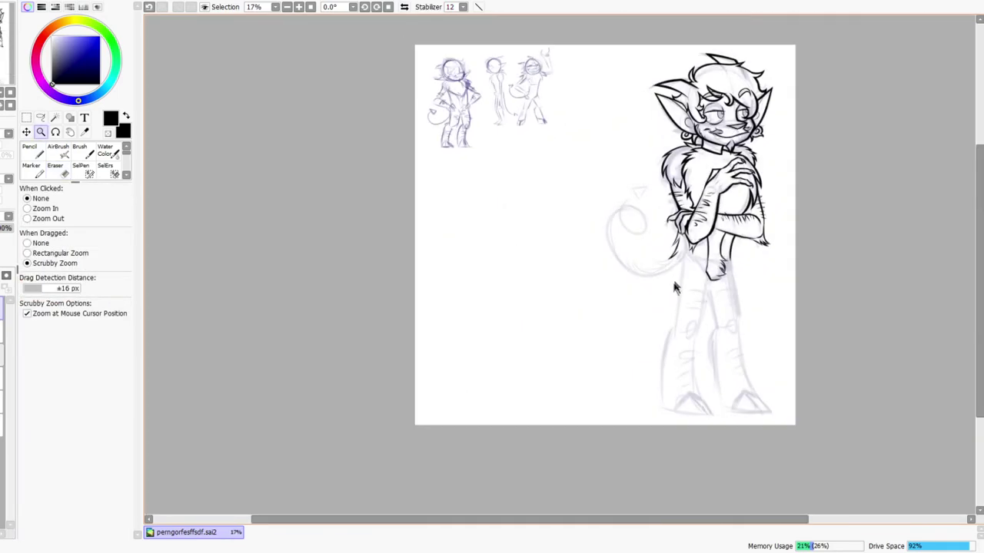
pyautogui.press('h')
pyautogui.scroll(4, 504, 213)
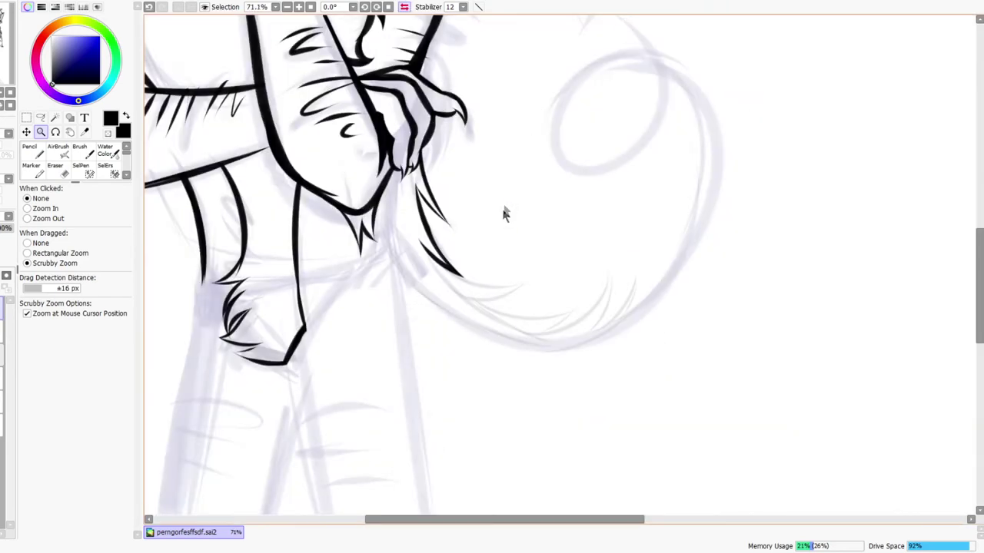
pyautogui.moveTo(401, 262)
pyautogui.mouseDown()
pyautogui.moveTo(421, 243)
pyautogui.moveTo(662, 404)
pyautogui.mouseUp()
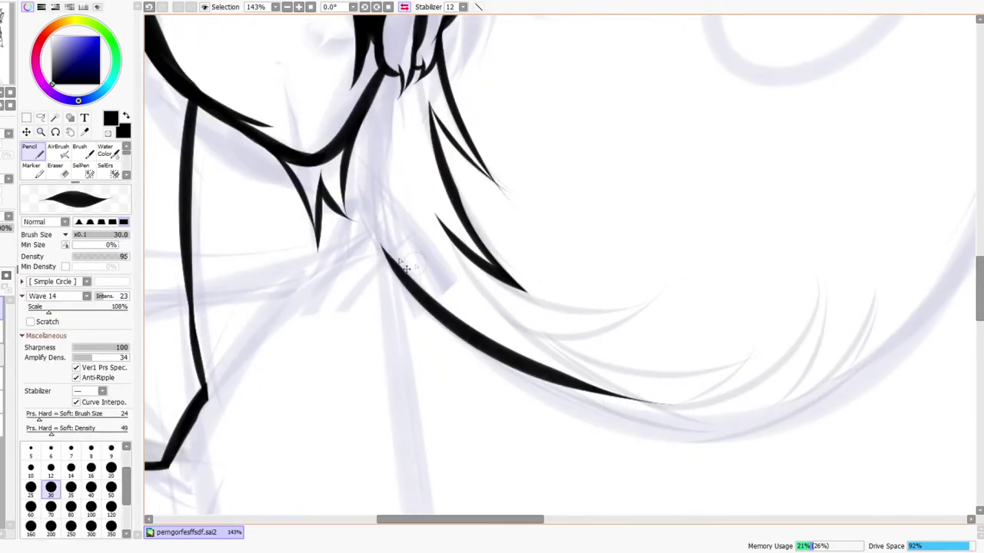
pyautogui.hotkey('ctrl', 'z')
pyautogui.moveTo(379, 244); pyautogui.dragTo(818, 394)
# Ink a pointed fur tuft on the tail's inner edge with two curved strokes, redoing them until they fit the sketch
pyautogui.moveTo(530, 295); pyautogui.dragTo(696, 263)
pyautogui.hotkey('ctrl', 'z')
pyautogui.moveTo(527, 303); pyautogui.dragTo(660, 266)
pyautogui.hotkey('ctrl', 'z')
pyautogui.moveTo(496, 278); pyautogui.dragTo(646, 279)
pyautogui.moveTo(512, 326); pyautogui.dragTo(670, 296)
pyautogui.hotkey('ctrl', 'z')
pyautogui.moveTo(533, 332)
pyautogui.mouseDown()
pyautogui.moveTo(658, 292)
pyautogui.moveTo(639, 306)
pyautogui.mouseUp()
# Check the tail's line art in normal and mirrored orientation
pyautogui.click(405, 6)
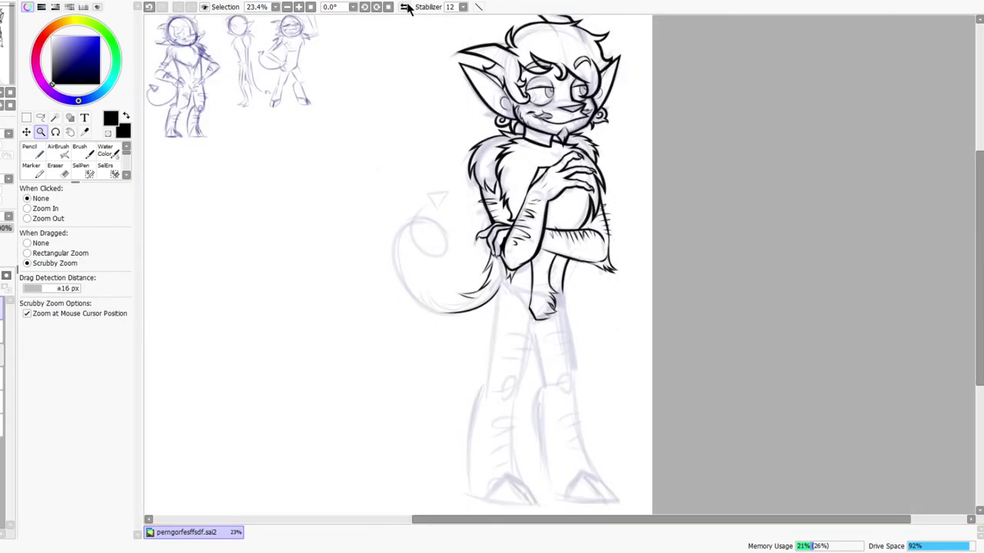
pyautogui.moveTo(468, 288); pyautogui.dragTo(465, 278)
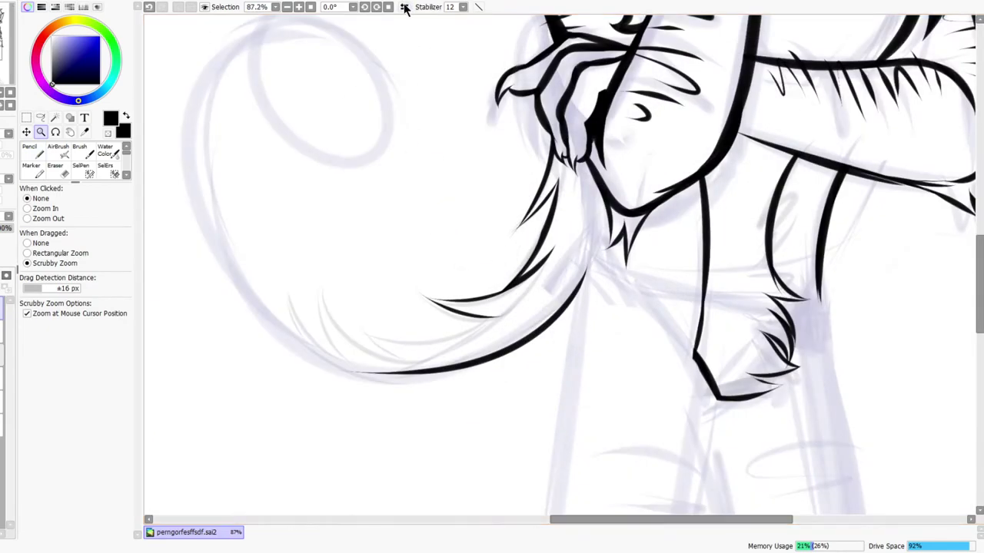
pyautogui.click(405, 7)
pyautogui.scroll(3, 397, 279)
pyautogui.press('n')
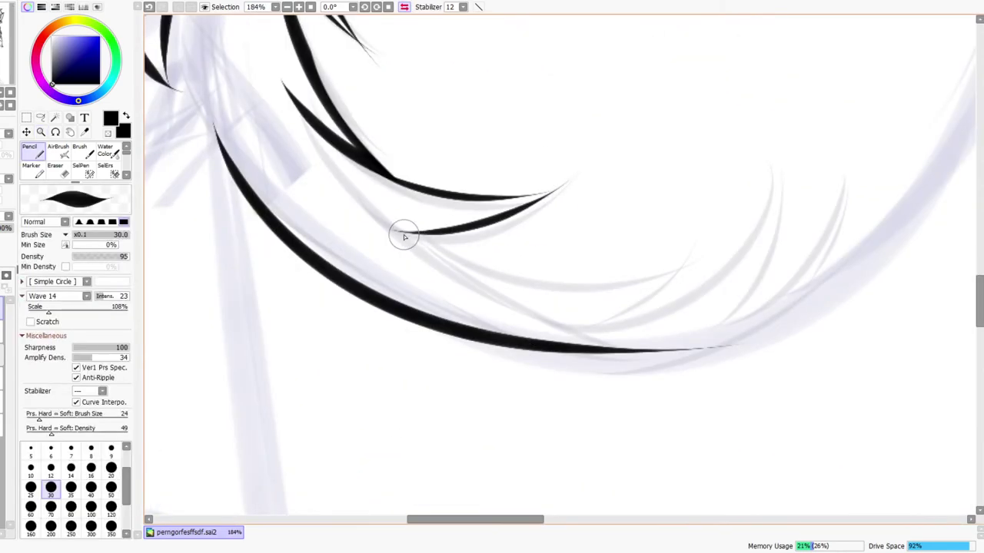
# Ink pointed fur tufts along the tail's lower inner edge with tapered curved strokes, redoing those that miss the sketch
pyautogui.moveTo(404, 235); pyautogui.dragTo(712, 249)
pyautogui.moveTo(552, 322)
pyautogui.mouseDown()
pyautogui.moveTo(715, 223)
pyautogui.moveTo(704, 265)
pyautogui.moveTo(715, 235)
pyautogui.mouseUp()
pyautogui.hotkey('ctrl', 'z')
pyautogui.moveTo(679, 152); pyautogui.dragTo(535, 238)
pyautogui.moveTo(426, 397)
pyautogui.mouseDown()
pyautogui.moveTo(606, 335)
pyautogui.moveTo(674, 268)
pyautogui.moveTo(542, 401)
pyautogui.mouseUp()
pyautogui.hotkey('ctrl', 'z')
pyautogui.hotkey('ctrl', 'z')
pyautogui.moveTo(427, 398)
pyautogui.mouseDown()
pyautogui.moveTo(622, 315)
pyautogui.moveTo(638, 288)
pyautogui.mouseUp()
pyautogui.moveTo(554, 396); pyautogui.dragTo(627, 296)
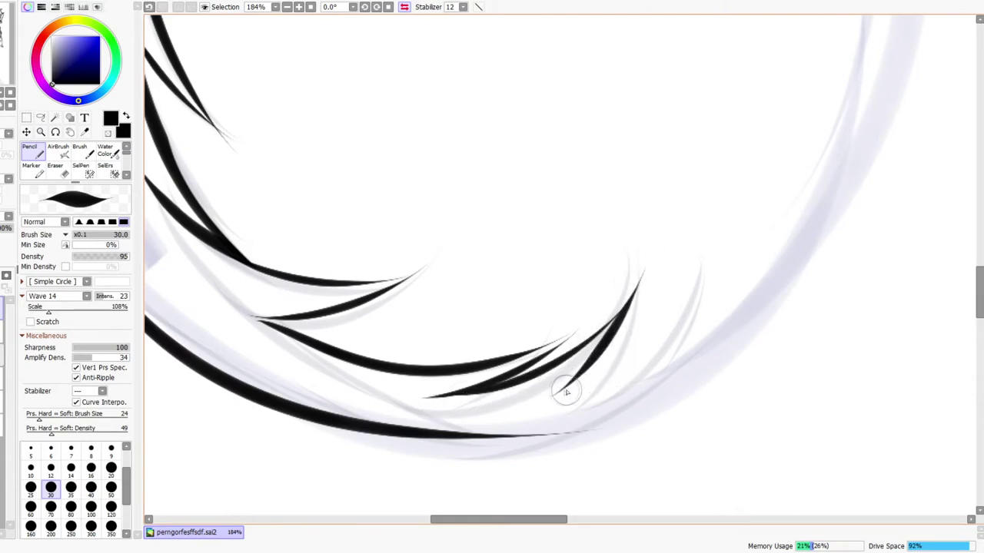
# Ink the last fur tufts where the tail bends upward and extend its outer edge with a long tapered curve
pyautogui.moveTo(567, 395); pyautogui.dragTo(753, 256)
pyautogui.moveTo(747, 304); pyautogui.dragTo(644, 381)
pyautogui.moveTo(519, 432); pyautogui.dragTo(676, 367)
pyautogui.hotkey('ctrl', 'z')
pyautogui.moveTo(442, 441); pyautogui.dragTo(667, 364)
pyautogui.hotkey('ctrl', 'z')
pyautogui.moveTo(445, 438); pyautogui.dragTo(666, 376)
pyautogui.hotkey('ctrl', 'z')
pyautogui.moveTo(447, 439); pyautogui.dragTo(672, 370)
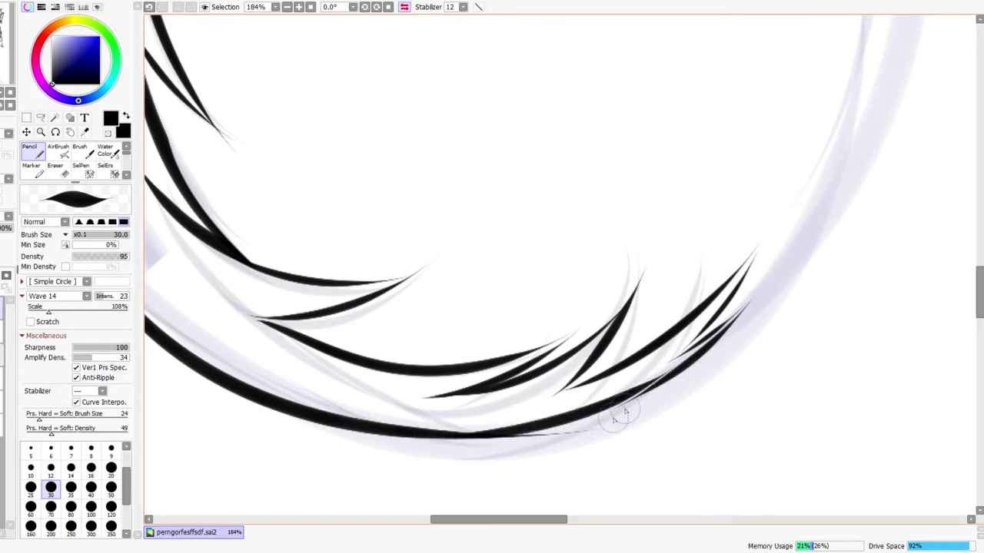
# Erase the stray line tip where the tail's outer-edge strokes meet and smooth the joint with pencil strokes
pyautogui.press('e')
pyautogui.press('n')
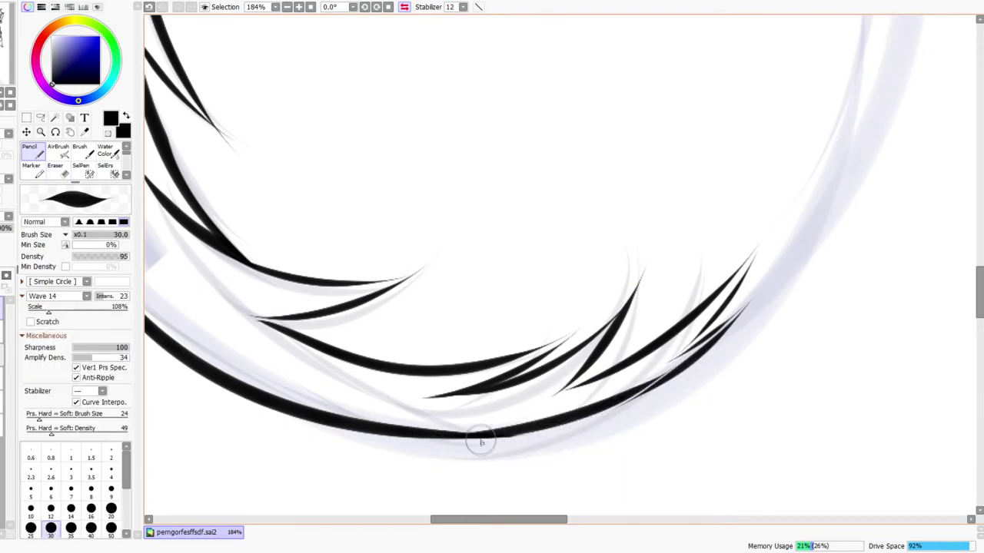
pyautogui.moveTo(486, 442); pyautogui.dragTo(647, 395)
pyautogui.moveTo(587, 415); pyautogui.dragTo(676, 375)
# Check the furry part of the tail against the whole figure in normal and mirrored orientation
pyautogui.hotkey('ctrl', 'space')
pyautogui.moveTo(688, 359); pyautogui.dragTo(621, 409)
pyautogui.moveTo(730, 344); pyautogui.dragTo(707, 375)
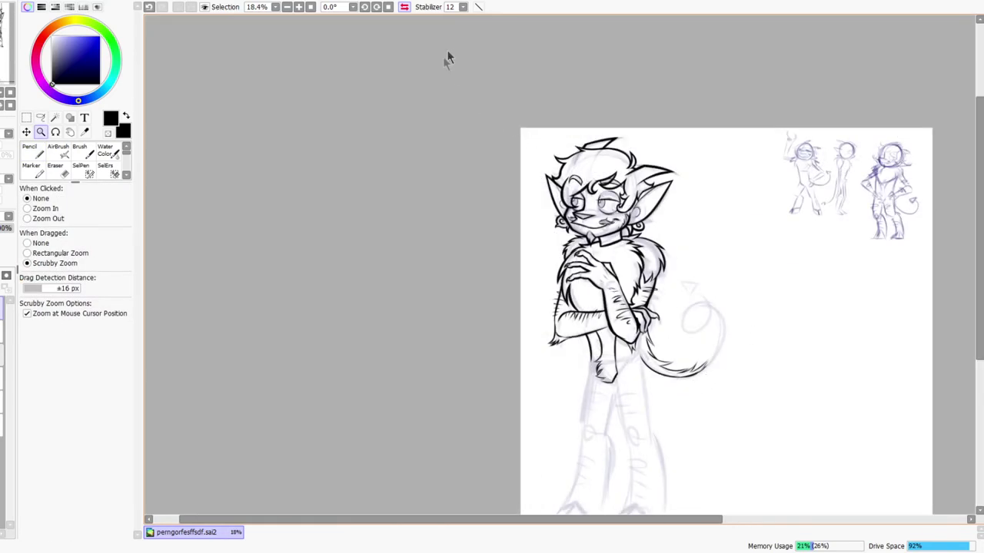
pyautogui.click(404, 7)
pyautogui.moveTo(429, 316)
pyautogui.mouseDown()
pyautogui.moveTo(453, 315)
pyautogui.moveTo(440, 352)
pyautogui.mouseUp()
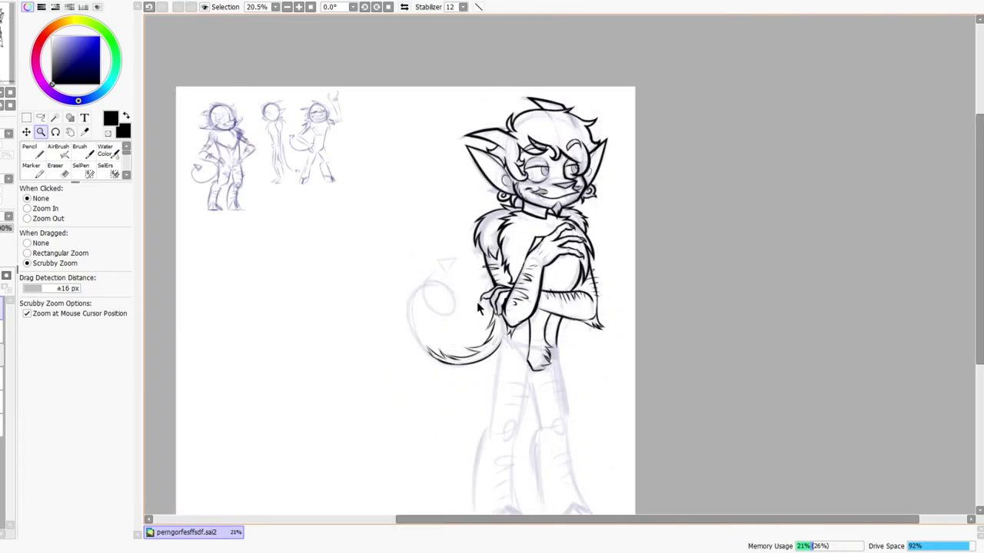
pyautogui.moveTo(483, 301)
pyautogui.mouseDown()
pyautogui.moveTo(451, 332)
pyautogui.moveTo(483, 308)
pyautogui.mouseUp()
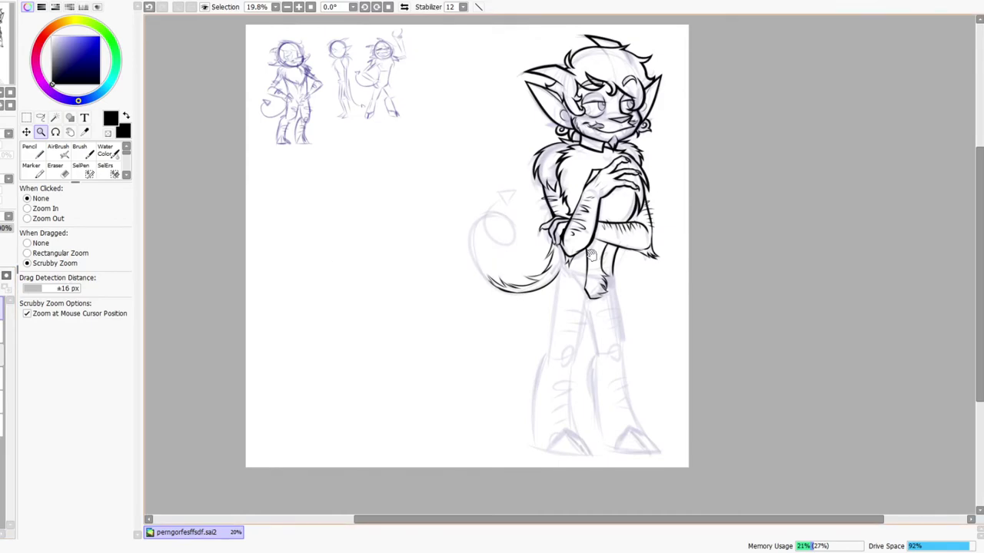
pyautogui.click(404, 7)
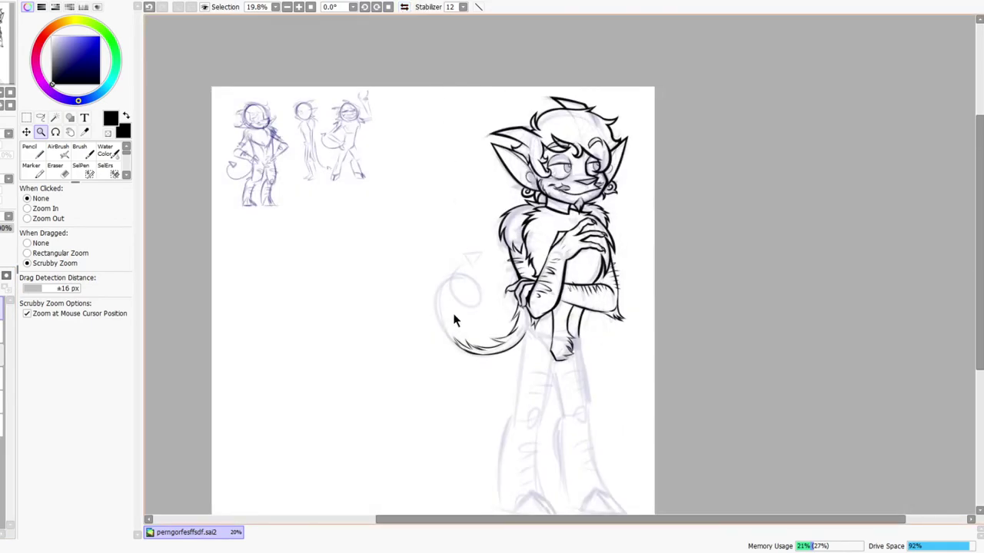
# Rotate the canvas and ink the tail's rising outer edge and the top of its curled loop with tapered curves
pyautogui.moveTo(453, 314); pyautogui.dragTo(484, 286)
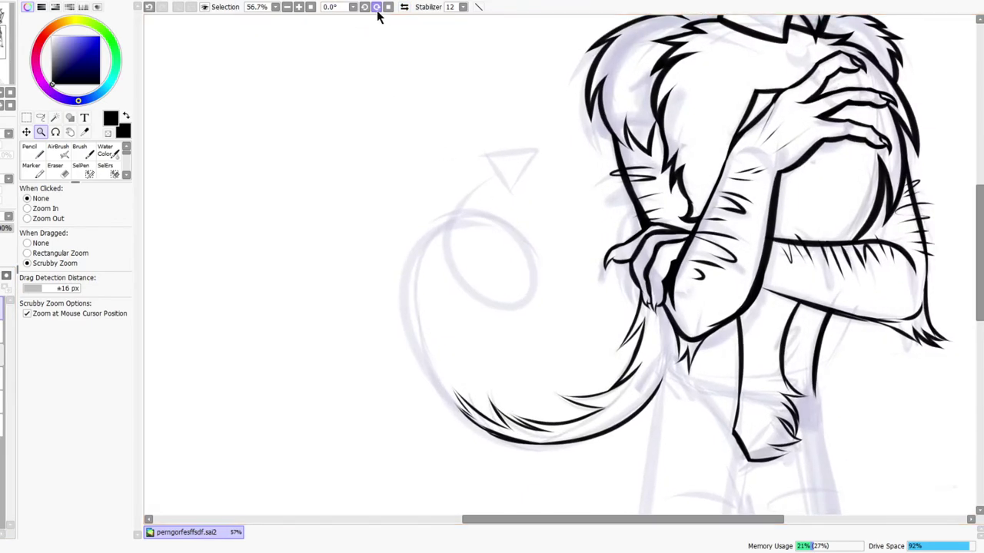
pyautogui.click(377, 8)
pyautogui.click(377, 8)
pyautogui.click(376, 8)
pyautogui.moveTo(417, 271); pyautogui.dragTo(430, 263)
pyautogui.moveTo(417, 352)
pyautogui.mouseDown()
pyautogui.moveTo(428, 387)
pyautogui.moveTo(419, 424)
pyautogui.mouseUp()
pyautogui.press('n')
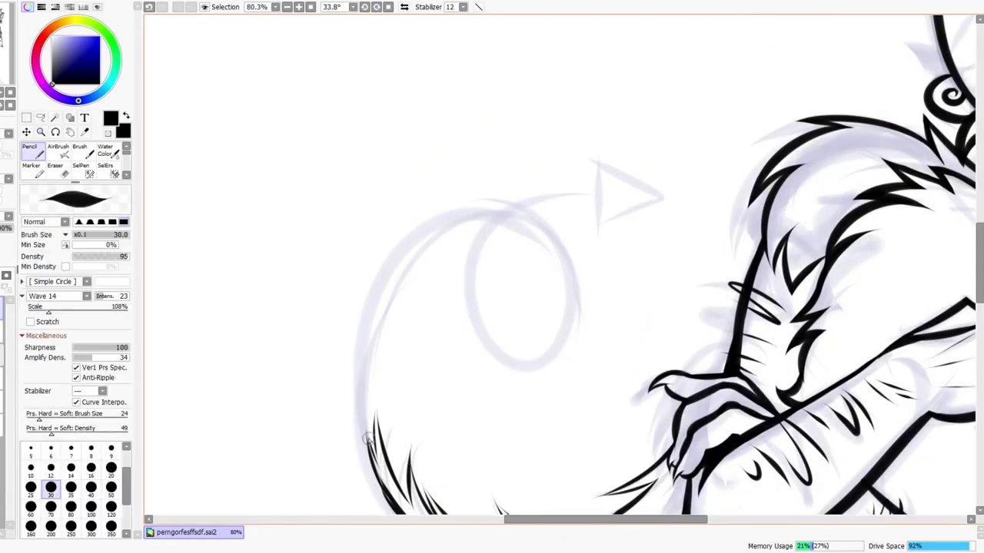
pyautogui.moveTo(369, 448); pyautogui.dragTo(495, 231)
pyautogui.moveTo(419, 247)
pyautogui.mouseDown()
pyautogui.moveTo(566, 230)
pyautogui.moveTo(541, 352)
pyautogui.mouseUp()
pyautogui.hotkey('ctrl', 'z')
pyautogui.moveTo(450, 219); pyautogui.dragTo(550, 352)
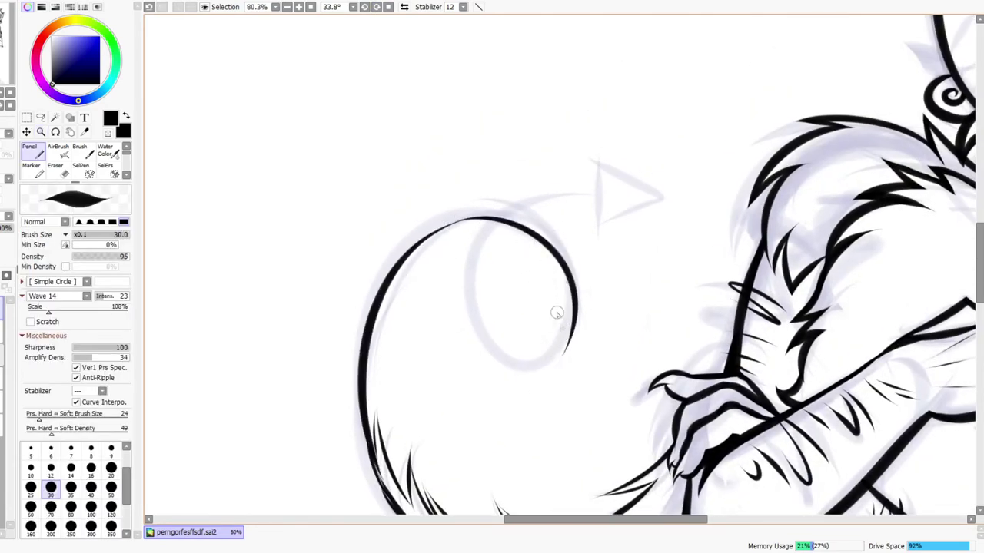
# Mirror the view and ink the lower curve of the tail's loop, redoing the stroke until it fits the sketch
pyautogui.moveTo(571, 299); pyautogui.dragTo(553, 279)
pyautogui.hotkey('ctrl', 'z')
pyautogui.press('h')
pyautogui.moveTo(546, 317)
pyautogui.mouseDown()
pyautogui.moveTo(586, 382)
pyautogui.moveTo(635, 290)
pyautogui.mouseUp()
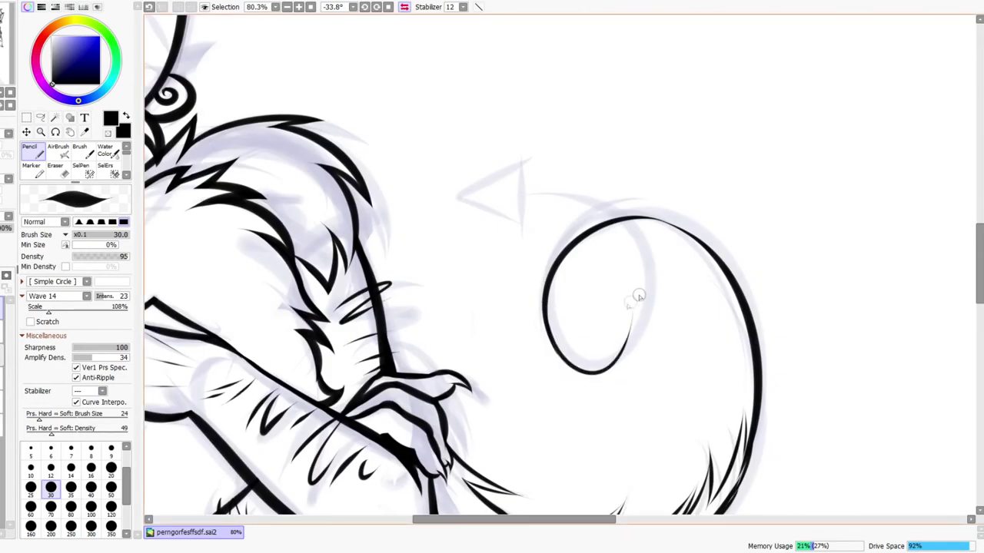
pyautogui.hotkey('ctrl', 'z')
pyautogui.moveTo(547, 317); pyautogui.dragTo(625, 312)
pyautogui.hotkey('ctrl', 'z')
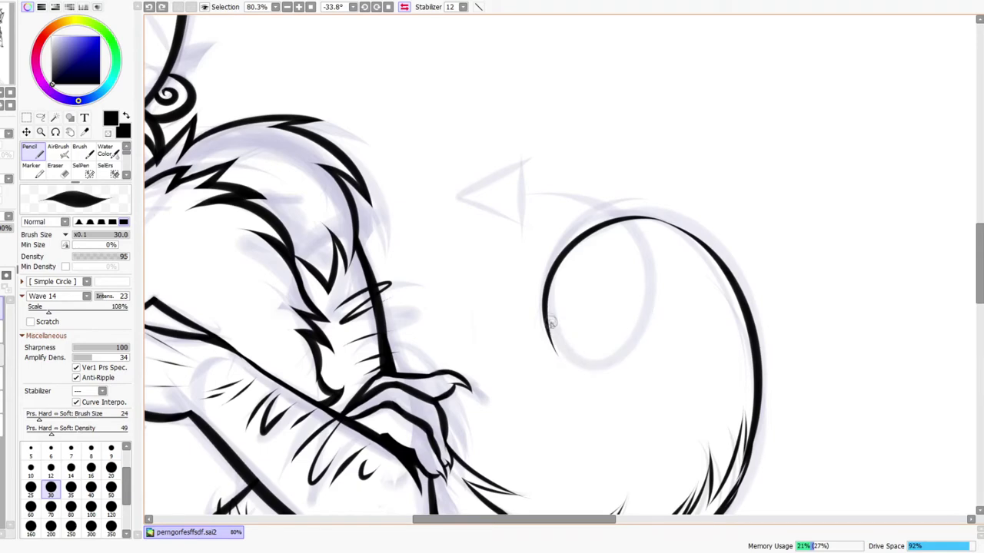
pyautogui.moveTo(551, 325); pyautogui.dragTo(635, 299)
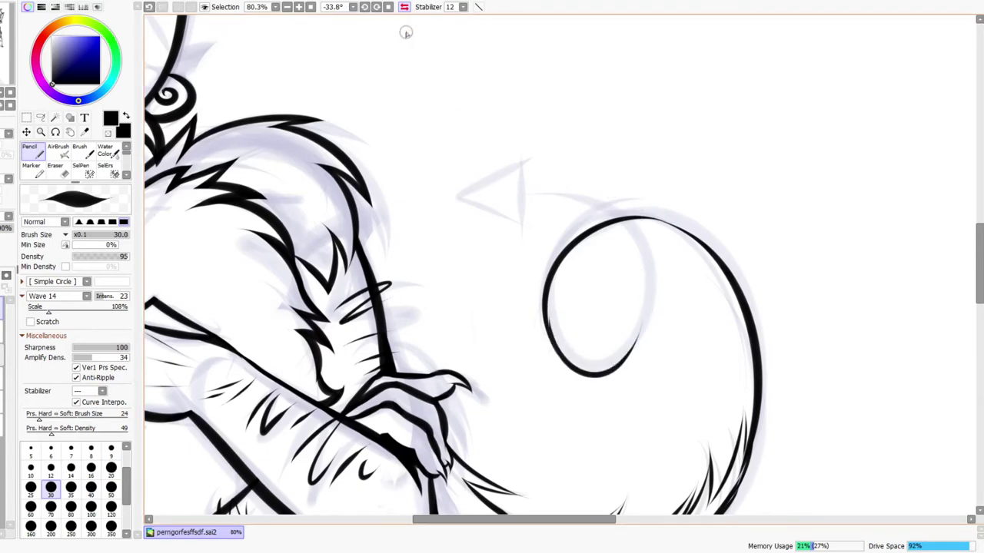
# Restore the unmirrored view and ink the loop's remaining side, sweeping out toward the arrow-shaped tail tip
pyautogui.press('h')
pyautogui.moveTo(495, 360); pyautogui.dragTo(473, 260)
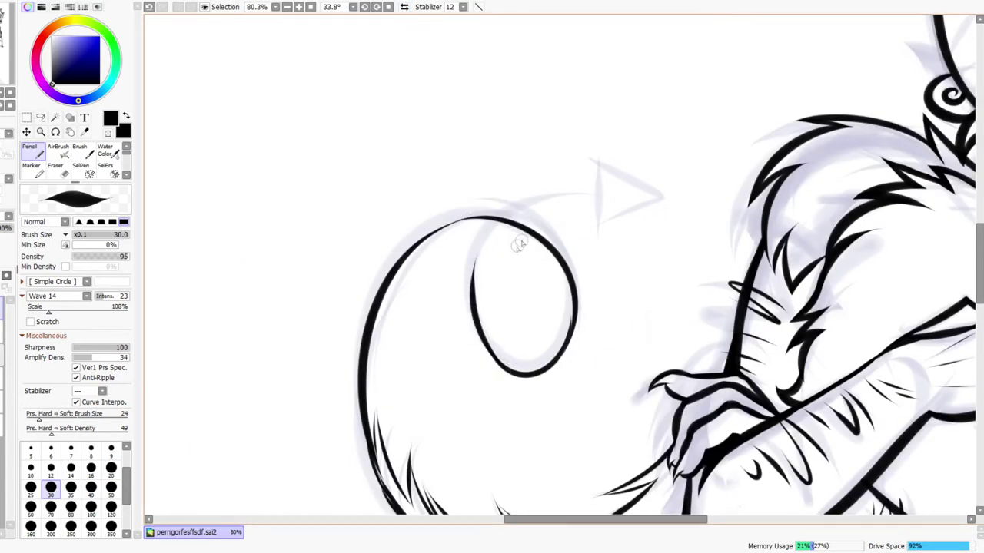
pyautogui.moveTo(477, 313)
pyautogui.mouseDown()
pyautogui.moveTo(538, 197)
pyautogui.moveTo(627, 192)
pyautogui.moveTo(538, 186)
pyautogui.mouseUp()
# Ink the triangular arrowhead at the end of the tail with three tapered strokes, redoing each until it fits
pyautogui.hotkey('ctrl', 'space')
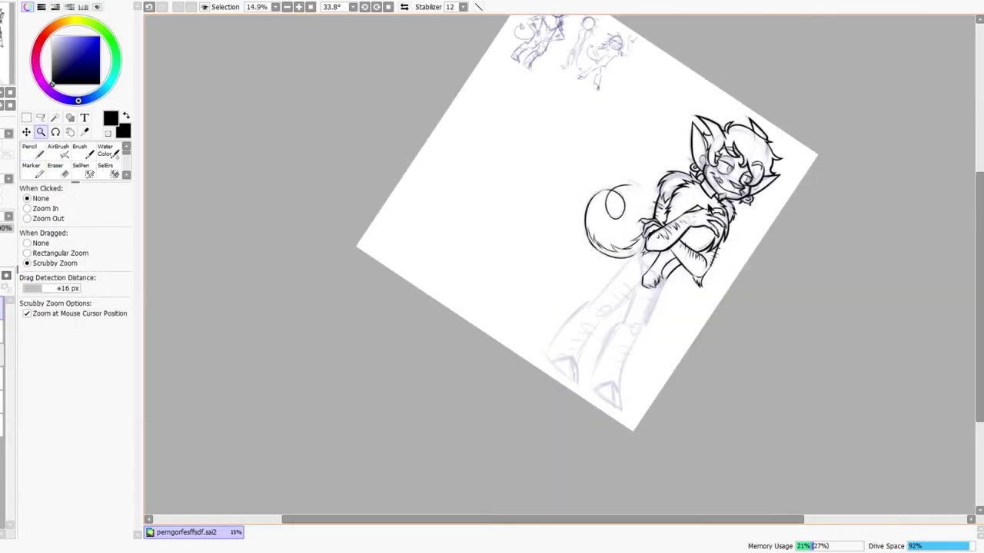
pyautogui.moveTo(657, 168); pyautogui.dragTo(721, 142)
pyautogui.moveTo(563, 257); pyautogui.dragTo(590, 249)
pyautogui.moveTo(432, 233); pyautogui.dragTo(432, 468)
pyautogui.hotkey('ctrl', 'z')
pyautogui.moveTo(427, 202); pyautogui.dragTo(435, 488)
pyautogui.moveTo(381, 225); pyautogui.dragTo(630, 343)
pyautogui.hotkey('ctrl', 'z')
pyautogui.moveTo(367, 223); pyautogui.dragTo(634, 323)
pyautogui.moveTo(401, 380); pyautogui.dragTo(614, 255)
pyautogui.hotkey('ctrl', 'z')
pyautogui.moveTo(396, 367)
pyautogui.mouseDown()
pyautogui.moveTo(637, 260)
pyautogui.moveTo(600, 318)
pyautogui.moveTo(544, 221)
pyautogui.mouseUp()
# Erase the overshooting line ends at the arrowhead's upper corner and pointed tip, mirroring the view
pyautogui.press('e')
pyautogui.moveTo(306, 107)
pyautogui.mouseDown()
pyautogui.moveTo(406, 248)
pyautogui.moveTo(433, 161)
pyautogui.moveTo(393, 147)
pyautogui.moveTo(425, 141)
pyautogui.mouseUp()
pyautogui.click(403, 8)
pyautogui.moveTo(680, 181)
pyautogui.mouseDown()
pyautogui.moveTo(707, 165)
pyautogui.moveTo(643, 127)
pyautogui.moveTo(671, 98)
pyautogui.mouseUp()
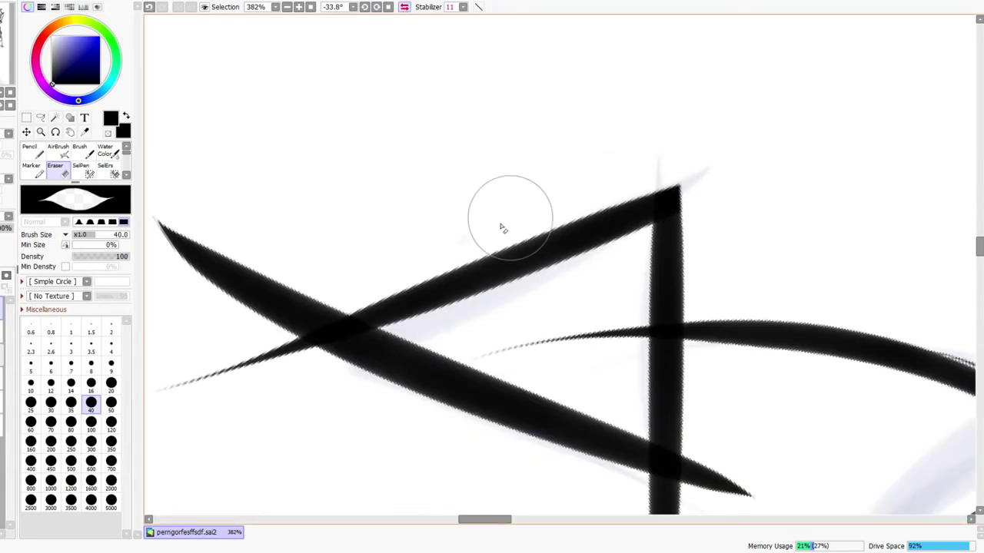
pyautogui.moveTo(369, 308); pyautogui.dragTo(500, 311)
pyautogui.moveTo(372, 350)
pyautogui.mouseDown()
pyautogui.moveTo(515, 293)
pyautogui.moveTo(558, 265)
pyautogui.moveTo(434, 303)
pyautogui.moveTo(409, 321)
pyautogui.moveTo(404, 298)
pyautogui.moveTo(246, 213)
pyautogui.mouseUp()
pyautogui.moveTo(402, 393)
pyautogui.mouseDown()
pyautogui.moveTo(376, 331)
pyautogui.moveTo(455, 382)
pyautogui.mouseUp()
pyautogui.moveTo(363, 366); pyautogui.dragTo(319, 378)
# Erase the overshooting lines at the arrowhead's remaining corner and the tail line running inside the triangle
pyautogui.hotkey('ctrl', 'space')
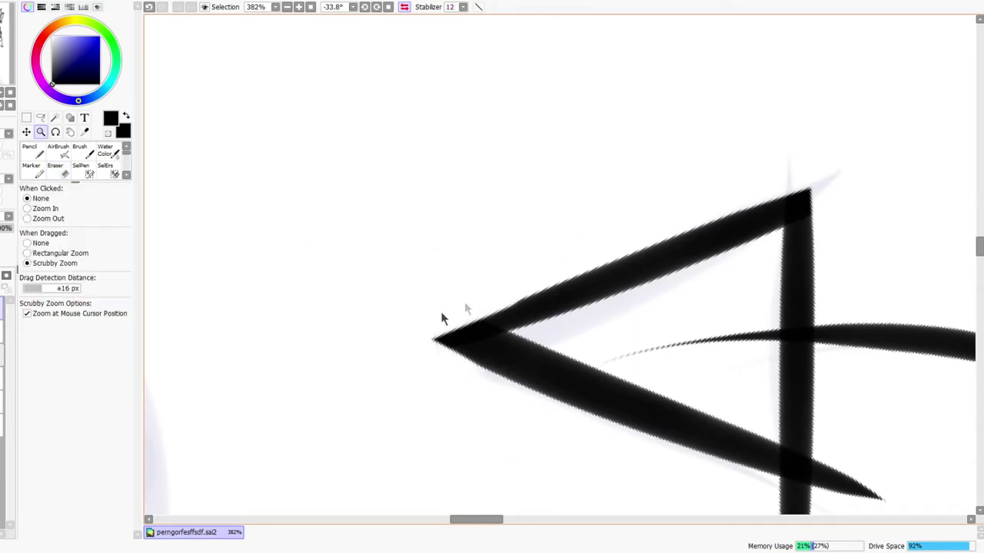
pyautogui.moveTo(453, 312); pyautogui.dragTo(413, 331)
pyautogui.moveTo(563, 350); pyautogui.dragTo(608, 317)
pyautogui.moveTo(468, 275)
pyautogui.mouseDown()
pyautogui.moveTo(477, 320)
pyautogui.moveTo(484, 253)
pyautogui.moveTo(505, 250)
pyautogui.moveTo(545, 291)
pyautogui.moveTo(430, 317)
pyautogui.moveTo(377, 308)
pyautogui.moveTo(399, 307)
pyautogui.moveTo(488, 348)
pyautogui.moveTo(469, 325)
pyautogui.moveTo(425, 321)
pyautogui.moveTo(440, 334)
pyautogui.moveTo(439, 409)
pyautogui.mouseUp()
pyautogui.press('space')
pyautogui.moveTo(477, 451); pyautogui.dragTo(450, 323)
pyautogui.moveTo(410, 298); pyautogui.dragTo(405, 387)
# Reset the canvas mirroring and rotation and examine the complete tail against the whole figure
pyautogui.hotkey('ctrl', 'space')
pyautogui.moveTo(475, 308); pyautogui.dragTo(443, 362)
pyautogui.moveTo(501, 306); pyautogui.dragTo(541, 292)
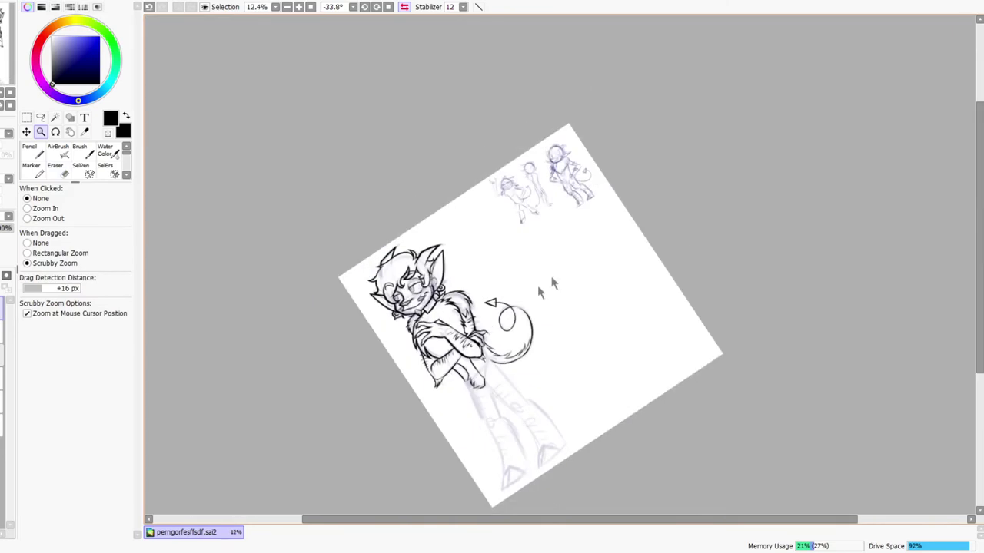
pyautogui.moveTo(462, 338); pyautogui.dragTo(475, 240)
pyautogui.click(404, 7)
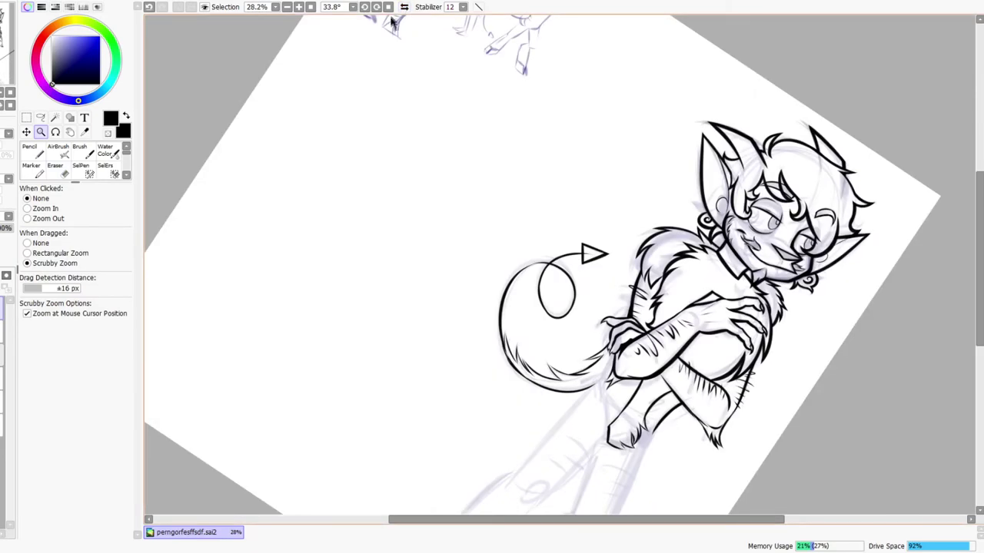
pyautogui.click(389, 7)
pyautogui.moveTo(739, 441); pyautogui.dragTo(704, 187)
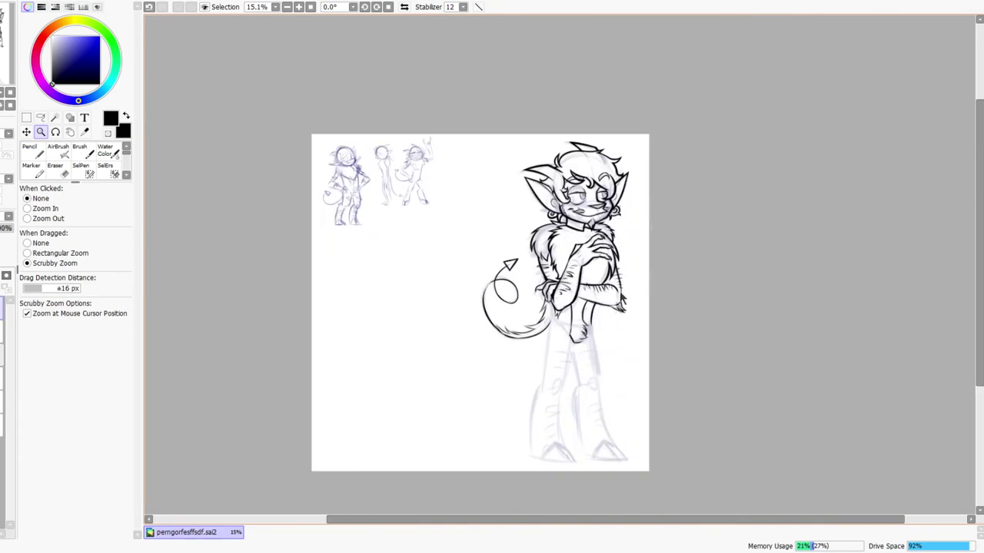
pyautogui.moveTo(619, 308); pyautogui.dragTo(629, 309)
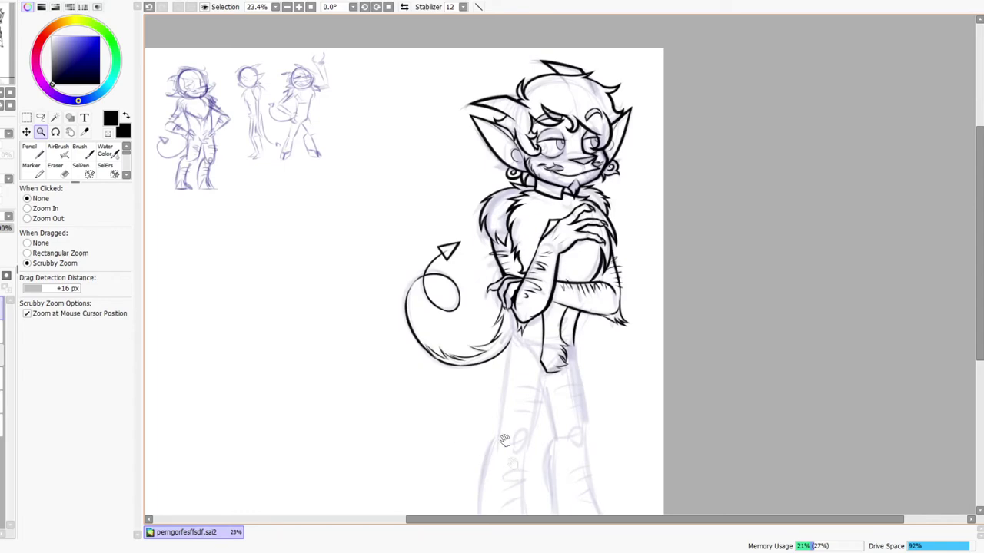
pyautogui.moveTo(504, 441); pyautogui.dragTo(511, 326)
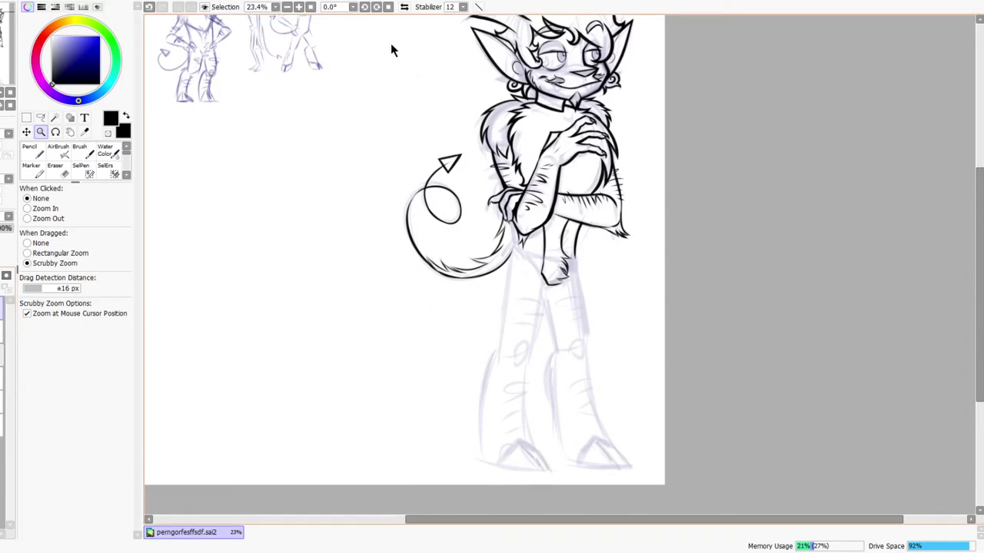
pyautogui.click(404, 7)
pyautogui.moveTo(549, 277); pyautogui.dragTo(570, 361)
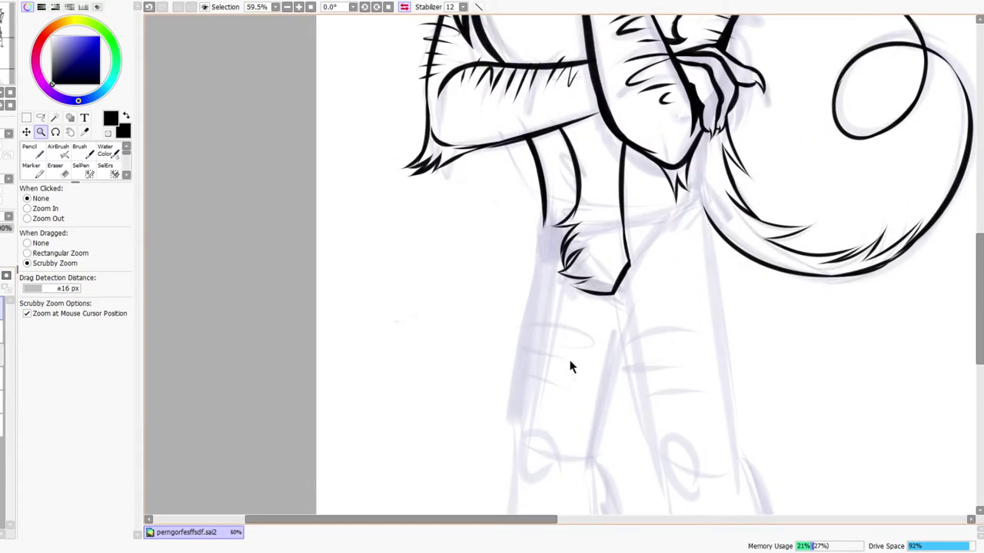
pyautogui.moveTo(565, 396); pyautogui.dragTo(526, 356)
pyautogui.moveTo(501, 230); pyautogui.dragTo(513, 196)
pyautogui.press('n')
pyautogui.moveTo(511, 146); pyautogui.dragTo(483, 296)
pyautogui.hotkey('ctrl', 'z')
pyautogui.moveTo(637, 330); pyautogui.dragTo(470, 442)
pyautogui.moveTo(578, 230); pyautogui.dragTo(567, 251)
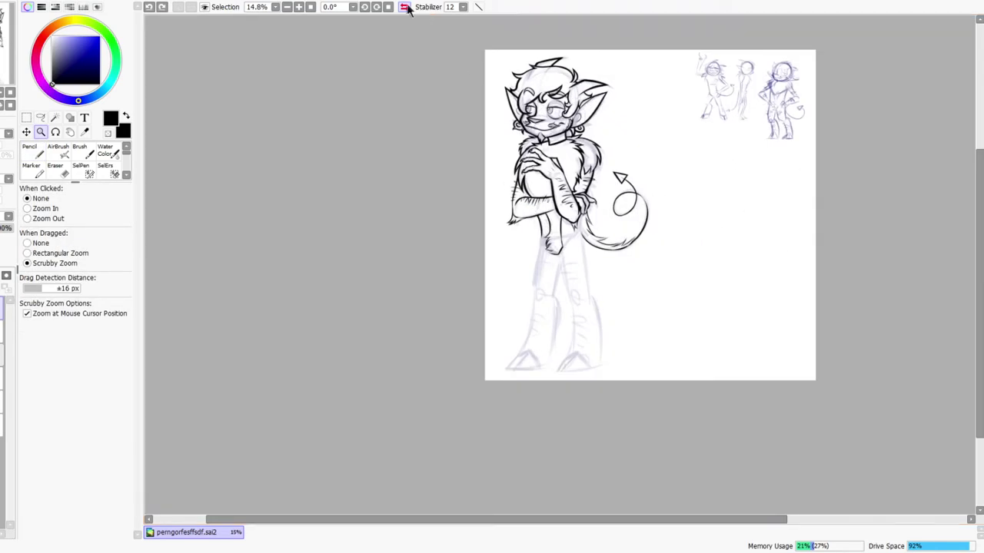
pyautogui.click(406, 6)
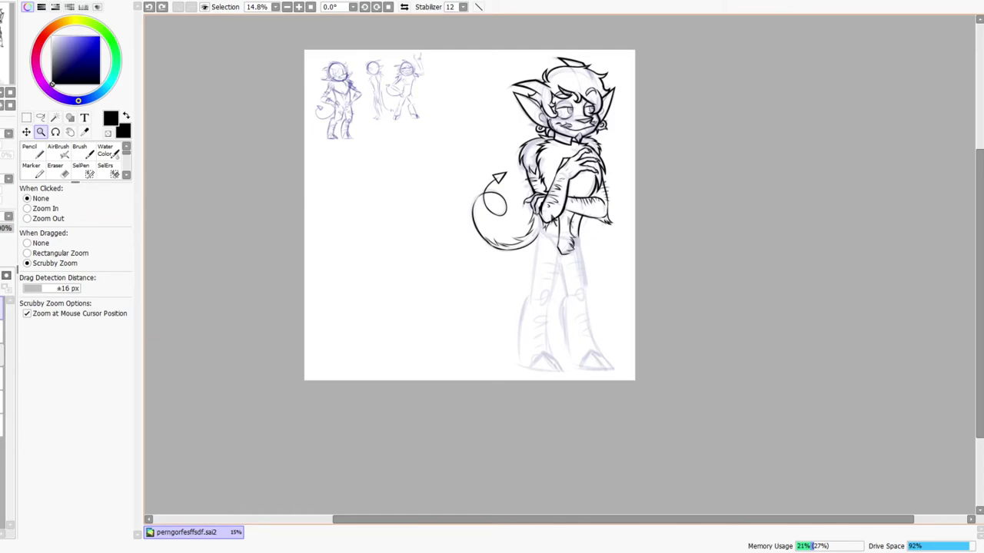
# Set the pencil brush size to 35 and ink the tail-side leg's outer thigh line from the hip to the knee
pyautogui.moveTo(553, 246); pyautogui.dragTo(580, 193)
pyautogui.moveTo(527, 219); pyautogui.dragTo(532, 206)
pyautogui.press('n')
pyautogui.scroll(-4, 505, 395)
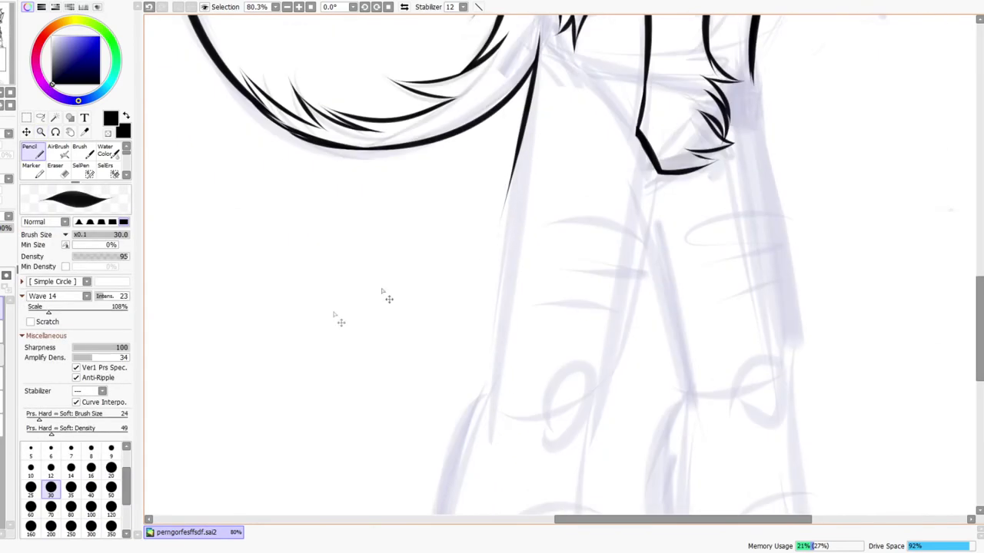
pyautogui.click(91, 486)
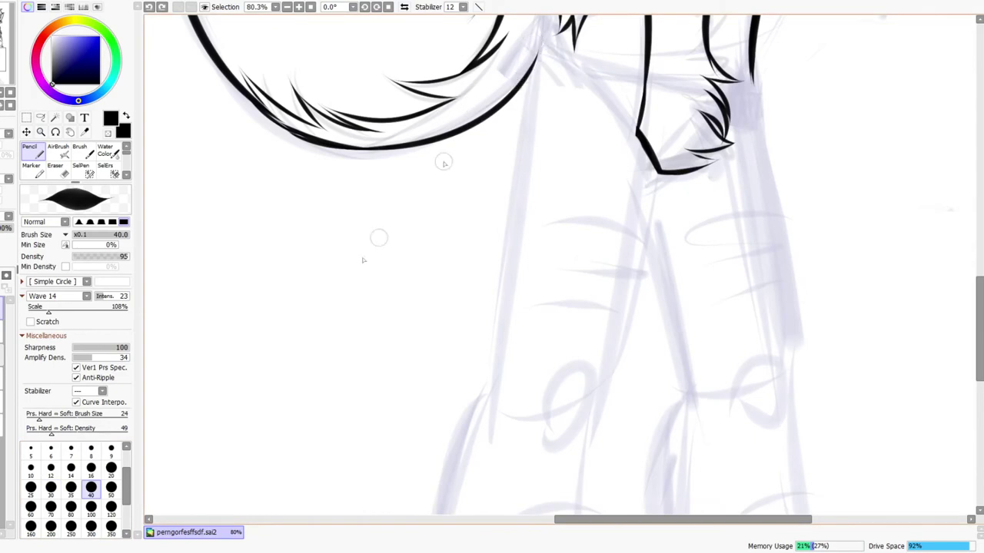
pyautogui.click(31, 486)
pyautogui.click(51, 486)
pyautogui.click(70, 488)
pyautogui.moveTo(539, 45); pyautogui.dragTo(513, 413)
pyautogui.moveTo(494, 326); pyautogui.dragTo(509, 468)
pyautogui.moveTo(504, 297); pyautogui.dragTo(492, 453)
pyautogui.hotkey('ctrl', 'z')
pyautogui.moveTo(505, 278); pyautogui.dragTo(494, 430)
pyautogui.hotkey('ctrl', 'z')
pyautogui.moveTo(495, 393); pyautogui.dragTo(493, 430)
pyautogui.moveTo(506, 277); pyautogui.dragTo(496, 437)
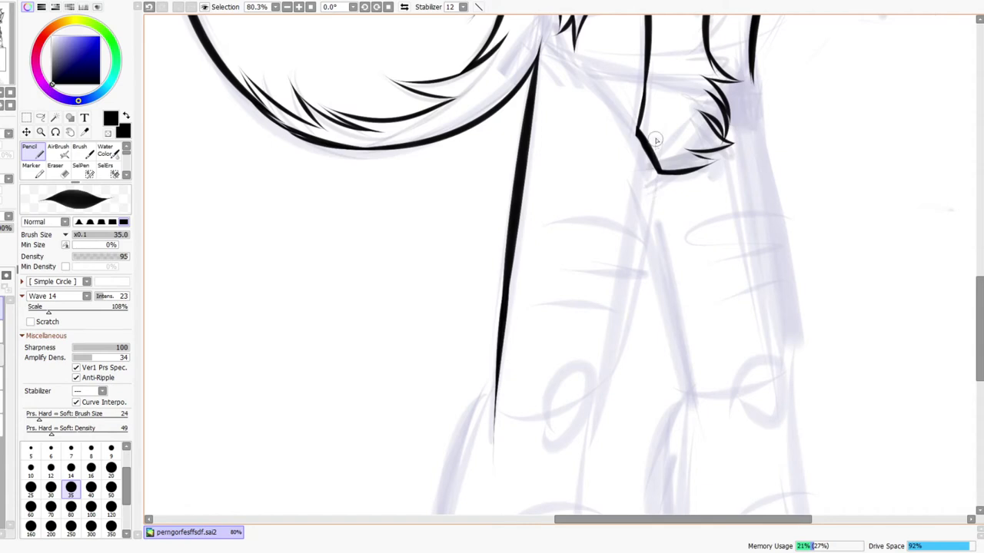
# Mirror the view and ink the same leg's inner thigh line from the crotch toward the knee, redoing the upper part
pyautogui.moveTo(644, 138); pyautogui.dragTo(631, 302)
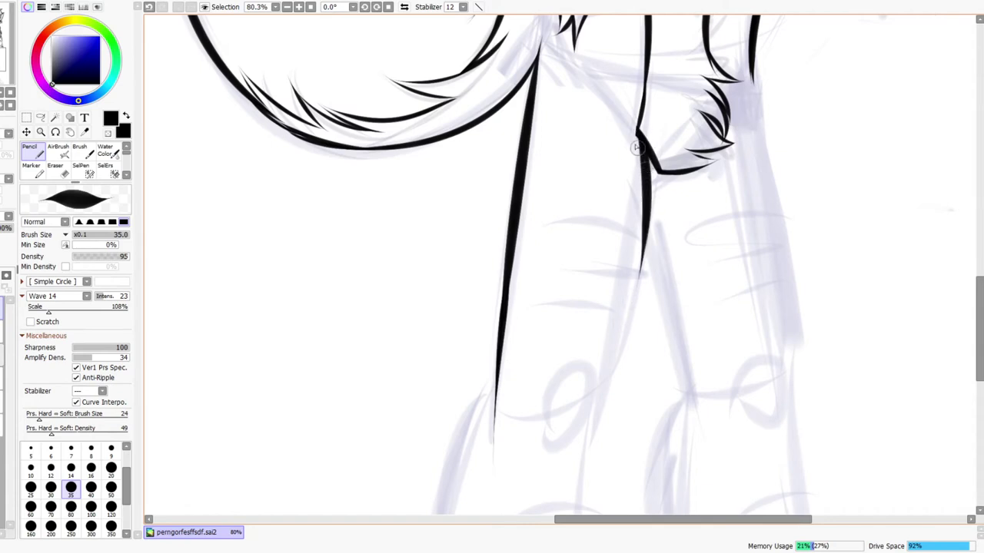
pyautogui.hotkey('ctrl', 'z')
pyautogui.click(404, 7)
pyautogui.moveTo(492, 129); pyautogui.dragTo(477, 258)
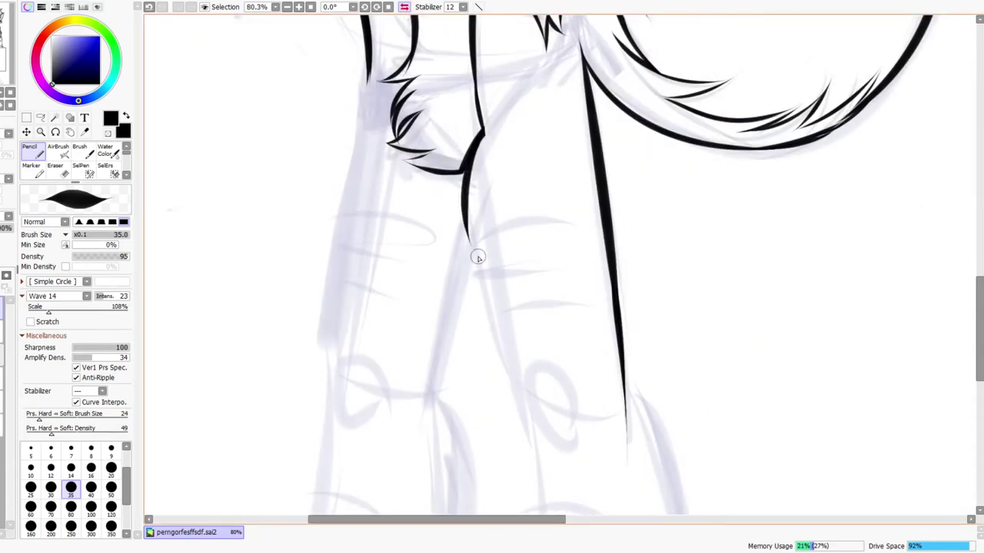
pyautogui.hotkey('ctrl', 'z')
pyautogui.moveTo(483, 138); pyautogui.dragTo(467, 276)
pyautogui.hotkey('ctrl', 'z')
pyautogui.moveTo(483, 138); pyautogui.dragTo(464, 278)
pyautogui.moveTo(468, 163)
pyautogui.mouseDown()
pyautogui.moveTo(485, 292)
pyautogui.moveTo(525, 400)
pyautogui.mouseUp()
# Erase the excess line beside the inner thigh just below the crotch fur and return to the pencil
pyautogui.press('e')
pyautogui.moveTo(455, 169); pyautogui.dragTo(466, 244)
pyautogui.moveTo(455, 190); pyautogui.dragTo(453, 220)
pyautogui.press('n')
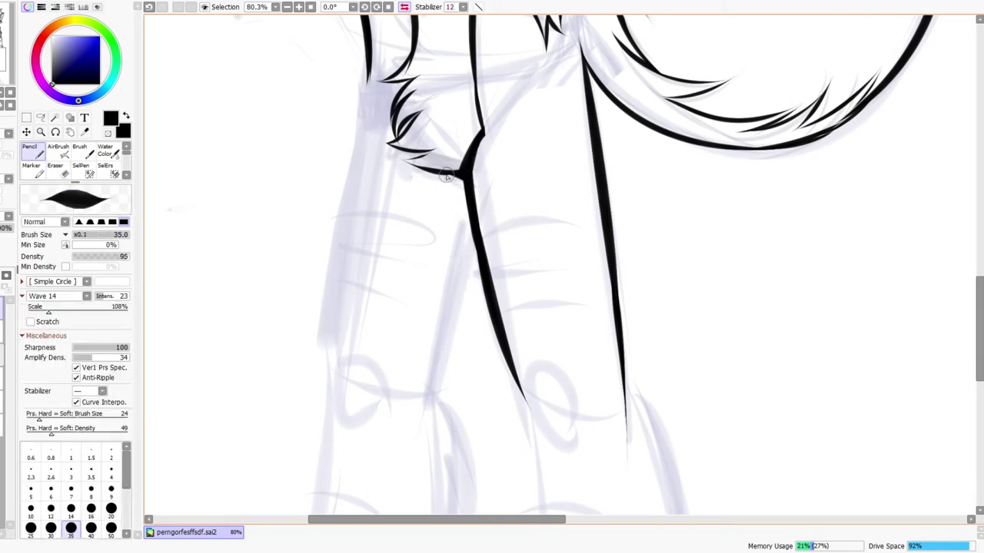
# Ink a curved stroke around the inner knee continuing the inner thigh line, and restore the normal orientation
pyautogui.hotkey('ctrl', 'space')
pyautogui.moveTo(510, 170); pyautogui.dragTo(500, 215)
pyautogui.moveTo(554, 148)
pyautogui.mouseDown()
pyautogui.moveTo(511, 213)
pyautogui.moveTo(596, 115)
pyautogui.mouseUp()
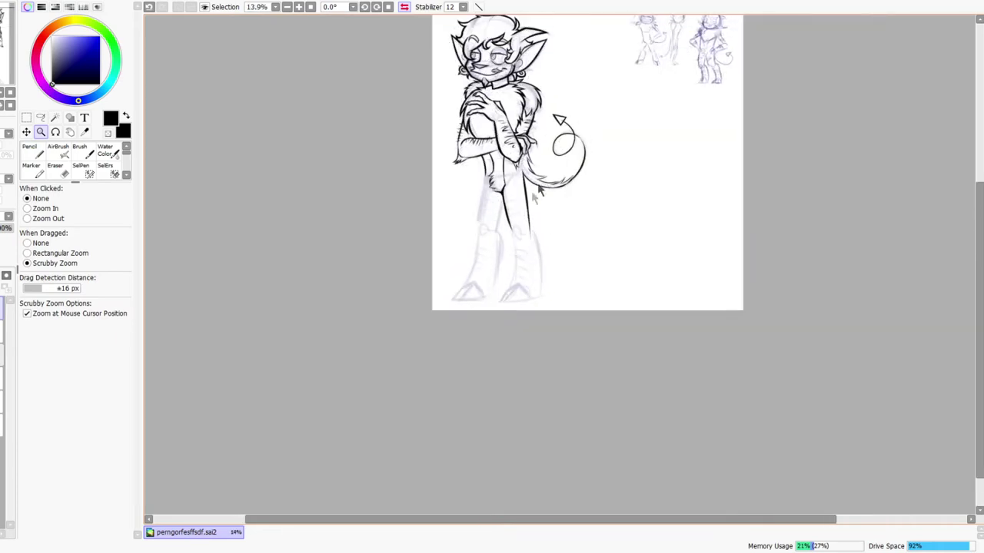
pyautogui.moveTo(542, 239); pyautogui.dragTo(562, 222)
pyautogui.press('n')
pyautogui.moveTo(555, 258); pyautogui.dragTo(615, 352)
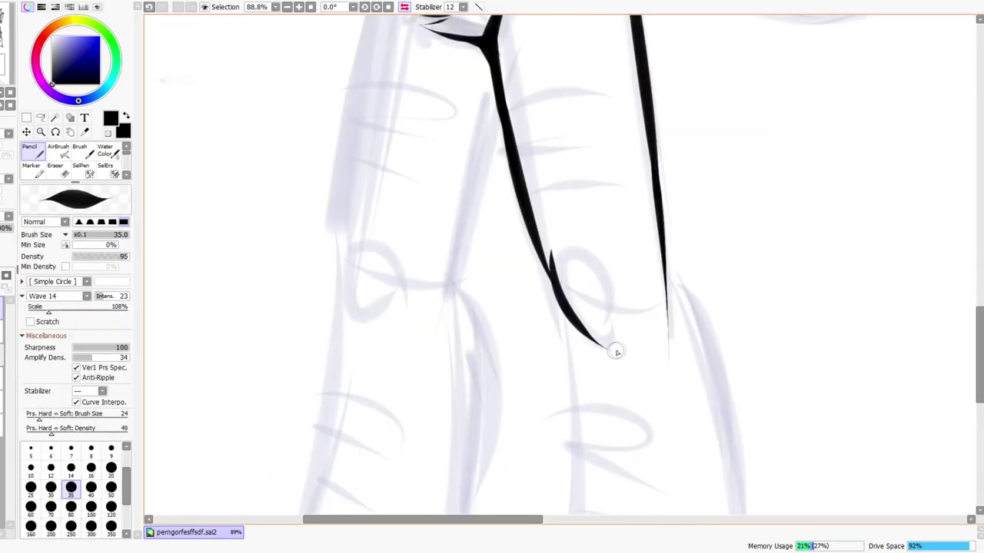
pyautogui.moveTo(621, 303); pyautogui.dragTo(579, 347)
pyautogui.hotkey('ctrl', 'z')
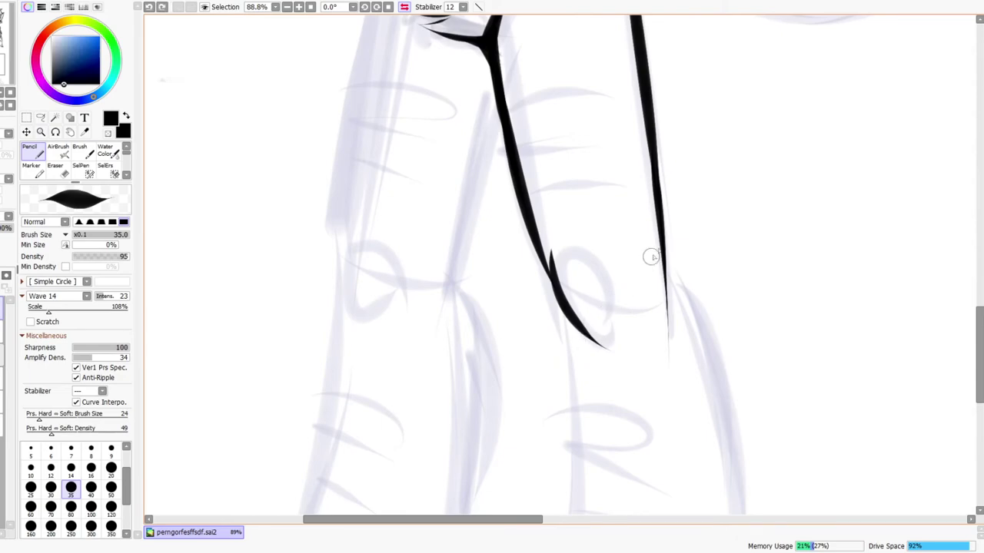
pyautogui.hotkey('ctrl', 'space')
pyautogui.moveTo(661, 248); pyautogui.dragTo(620, 291)
pyautogui.click(404, 7)
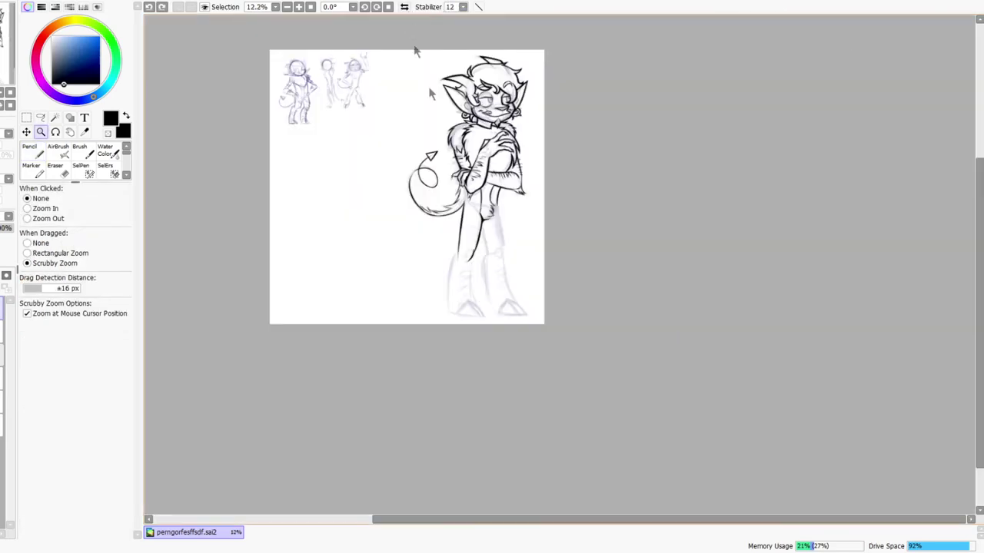
pyautogui.moveTo(465, 251); pyautogui.dragTo(465, 231)
pyautogui.moveTo(429, 340); pyautogui.dragTo(446, 237)
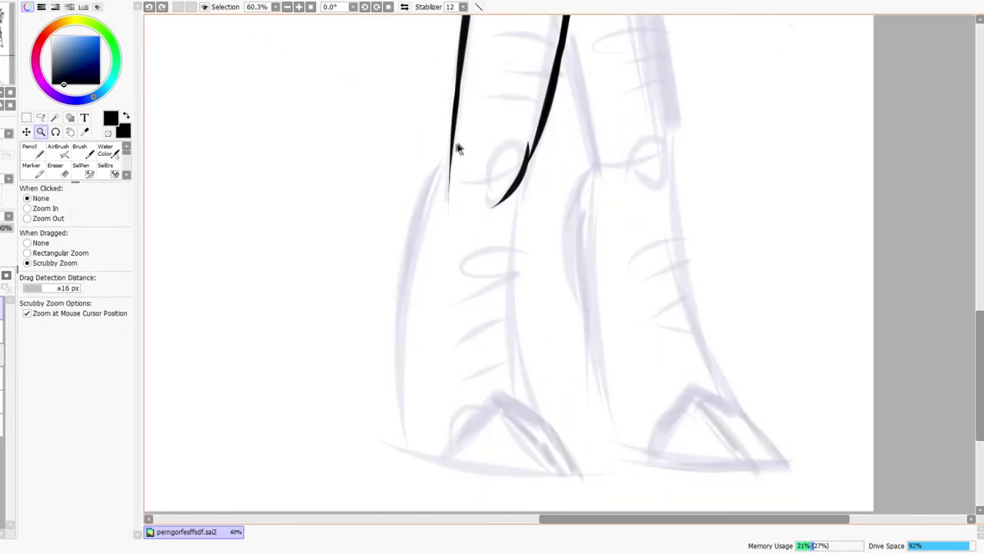
pyautogui.press('n')
pyautogui.moveTo(454, 131); pyautogui.dragTo(418, 336)
pyautogui.hotkey('ctrl', 'z')
pyautogui.moveTo(453, 132)
pyautogui.mouseDown()
pyautogui.moveTo(430, 181)
pyautogui.moveTo(423, 325)
pyautogui.mouseUp()
pyautogui.hotkey('ctrl', 'z')
pyautogui.moveTo(450, 147); pyautogui.dragTo(422, 330)
pyautogui.hotkey('ctrl', 'z')
# Ink the tail-side leg's outer calf line from above the hoof up to the knee, building it up with repeated strokes
pyautogui.moveTo(415, 479); pyautogui.dragTo(398, 283)
pyautogui.moveTo(395, 367); pyautogui.dragTo(405, 296)
pyautogui.moveTo(405, 240); pyautogui.dragTo(406, 235)
pyautogui.moveTo(397, 348); pyautogui.dragTo(415, 195)
pyautogui.hotkey('ctrl', 'z')
pyautogui.moveTo(399, 330)
pyautogui.mouseDown()
pyautogui.moveTo(408, 223)
pyautogui.moveTo(423, 202)
pyautogui.moveTo(417, 288)
pyautogui.mouseUp()
pyautogui.hotkey('ctrl', 'z')
pyautogui.hotkey('ctrl', 'space')
pyautogui.moveTo(432, 205); pyautogui.dragTo(446, 111)
pyautogui.moveTo(387, 365); pyautogui.dragTo(424, 222)
pyautogui.moveTo(383, 393); pyautogui.dragTo(429, 203)
pyautogui.hotkey('ctrl', 'z')
pyautogui.moveTo(385, 359); pyautogui.dragTo(428, 203)
pyautogui.moveTo(393, 342); pyautogui.dragTo(450, 179)
pyautogui.moveTo(415, 274); pyautogui.dragTo(520, 147)
# Erase the calf line's overshoot where it crosses the outer thigh line at the knee
pyautogui.press('e')
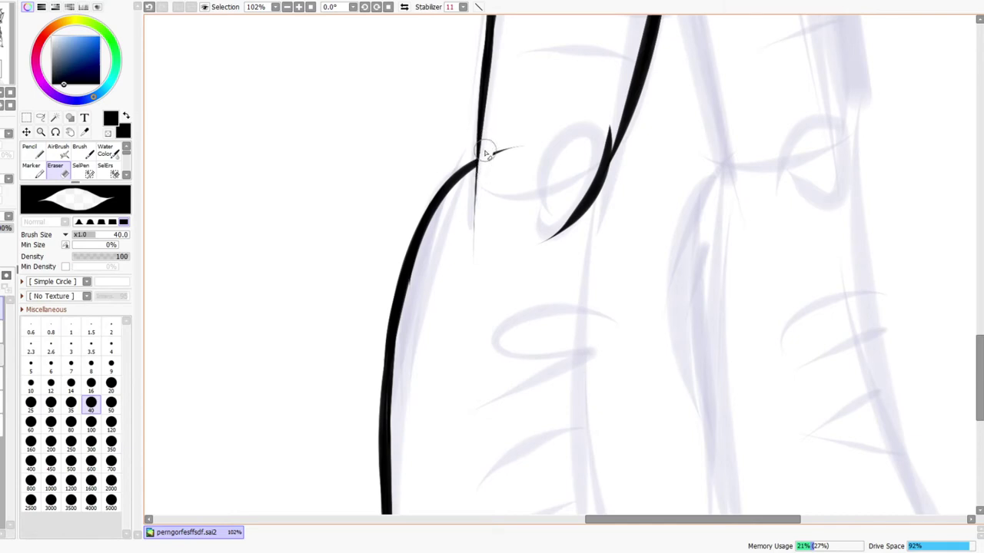
pyautogui.hotkey('ctrl', 'space')
pyautogui.moveTo(505, 164)
pyautogui.mouseDown()
pyautogui.moveTo(484, 202)
pyautogui.moveTo(487, 182)
pyautogui.mouseUp()
pyautogui.moveTo(535, 146); pyautogui.dragTo(493, 257)
pyautogui.moveTo(436, 318)
pyautogui.mouseDown()
pyautogui.moveTo(440, 383)
pyautogui.moveTo(452, 382)
pyautogui.mouseUp()
# Thicken the upper part of the outer calf line toward the knee with further pencil strokes
pyautogui.press('n')
pyautogui.moveTo(458, 269)
pyautogui.mouseDown()
pyautogui.moveTo(435, 382)
pyautogui.moveTo(462, 204)
pyautogui.mouseUp()
pyautogui.hotkey('ctrl', 'z')
pyautogui.moveTo(436, 331); pyautogui.dragTo(484, 159)
pyautogui.moveTo(439, 276); pyautogui.dragTo(492, 157)
pyautogui.moveTo(459, 200)
pyautogui.mouseDown()
pyautogui.moveTo(495, 150)
pyautogui.moveTo(438, 315)
pyautogui.moveTo(463, 191)
pyautogui.moveTo(446, 188)
pyautogui.mouseUp()
pyautogui.press('e')
pyautogui.press('z')
# Mirror the view and ink the same leg's inner lower-leg line from the knee down to the hoof, redoing the stroke until it fits
pyautogui.click(403, 8)
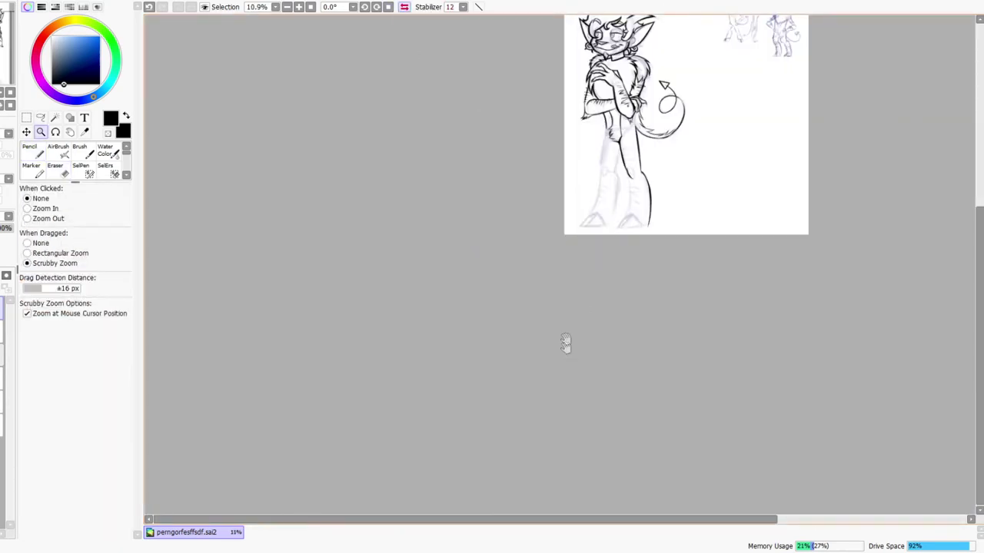
pyautogui.moveTo(567, 350); pyautogui.dragTo(443, 432)
pyautogui.moveTo(494, 293); pyautogui.dragTo(526, 239)
pyautogui.scroll(5, 527, 248)
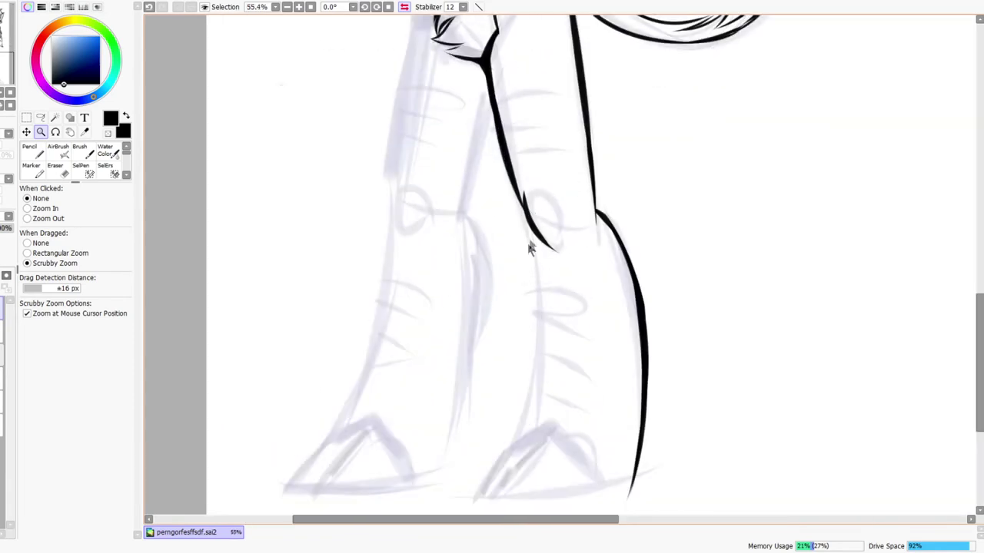
pyautogui.press('n')
pyautogui.scroll(-3, 569, 384)
pyautogui.moveTo(499, 75)
pyautogui.mouseDown()
pyautogui.moveTo(523, 313)
pyautogui.moveTo(478, 409)
pyautogui.mouseUp()
pyautogui.hotkey('ctrl', 'z')
pyautogui.moveTo(500, 69)
pyautogui.mouseDown()
pyautogui.moveTo(493, 399)
pyautogui.moveTo(430, 514)
pyautogui.mouseUp()
pyautogui.hotkey('ctrl', 'z')
pyautogui.moveTo(502, 75); pyautogui.dragTo(452, 494)
pyautogui.hotkey('ctrl', 'z')
pyautogui.hotkey('ctrl', 'z')
pyautogui.moveTo(499, 68)
pyautogui.mouseDown()
pyautogui.moveTo(523, 391)
pyautogui.moveTo(463, 511)
pyautogui.mouseUp()
pyautogui.hotkey('ctrl', 'z')
pyautogui.moveTo(501, 69); pyautogui.dragTo(479, 514)
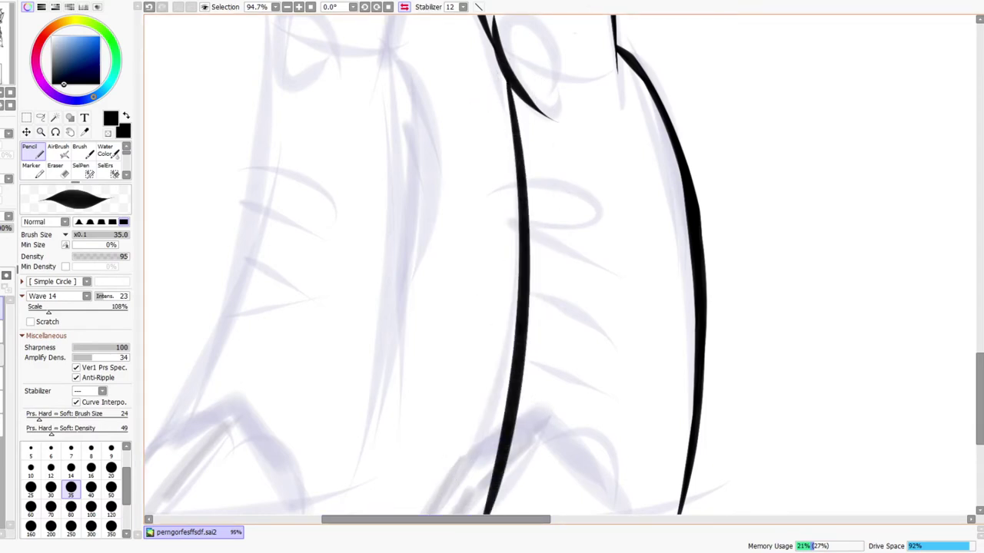
# Flare the lower end of the inner lower-leg line toward the hoof's tip with added strokes
pyautogui.scroll(-4, 543, 307)
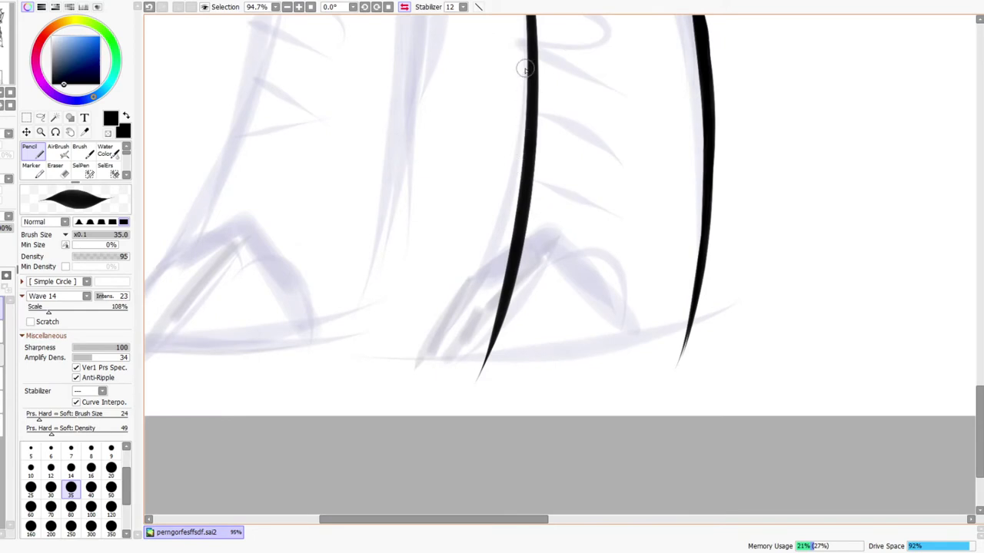
pyautogui.moveTo(530, 92); pyautogui.dragTo(457, 398)
pyautogui.moveTo(529, 102); pyautogui.dragTo(423, 377)
pyautogui.hotkey('ctrl', 'z')
pyautogui.moveTo(521, 141); pyautogui.dragTo(442, 361)
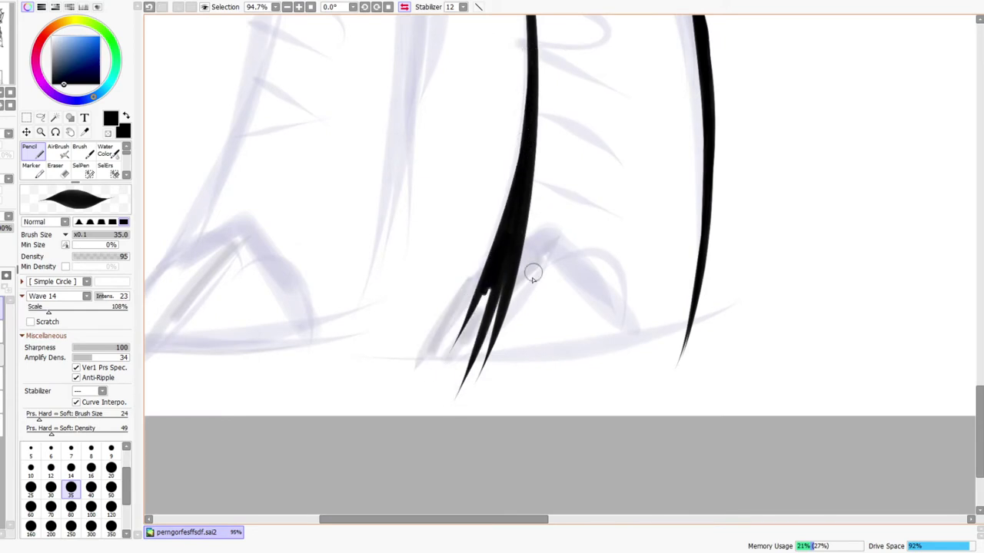
# Erase the ends of the inner lower-leg line that run over the hoof
pyautogui.press('e')
pyautogui.moveTo(461, 308); pyautogui.dragTo(433, 365)
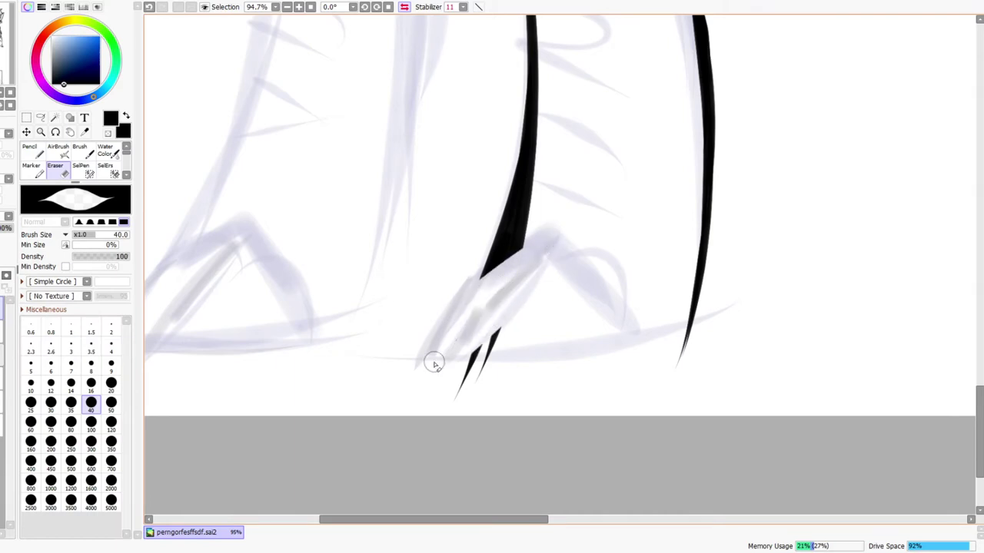
pyautogui.moveTo(422, 413); pyautogui.dragTo(441, 430)
pyautogui.hotkey('ctrl', 'space')
pyautogui.moveTo(531, 286); pyautogui.dragTo(509, 354)
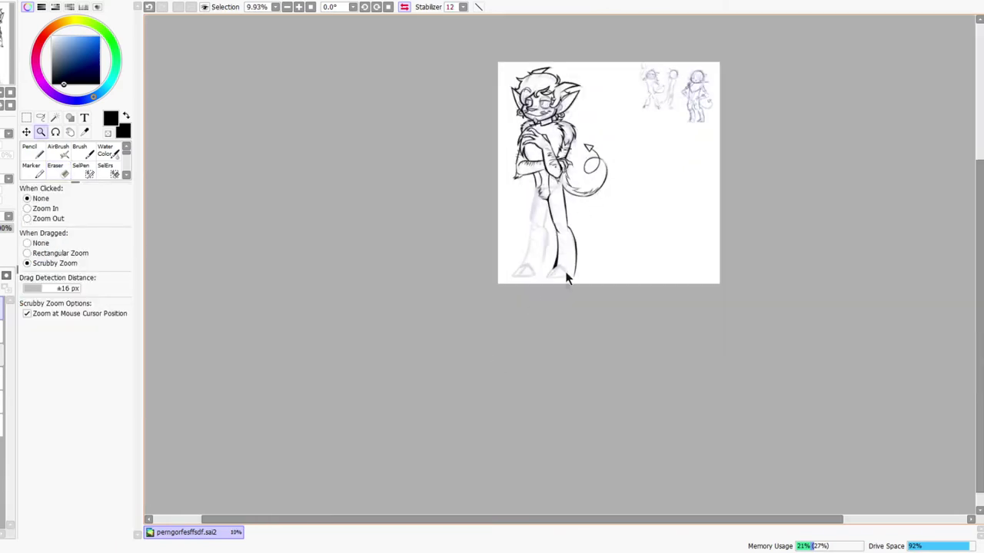
pyautogui.moveTo(568, 278); pyautogui.dragTo(582, 187)
pyautogui.moveTo(532, 417); pyautogui.dragTo(600, 197)
pyautogui.hotkey('ctrl', 'space')
pyautogui.moveTo(481, 129); pyautogui.dragTo(402, 292)
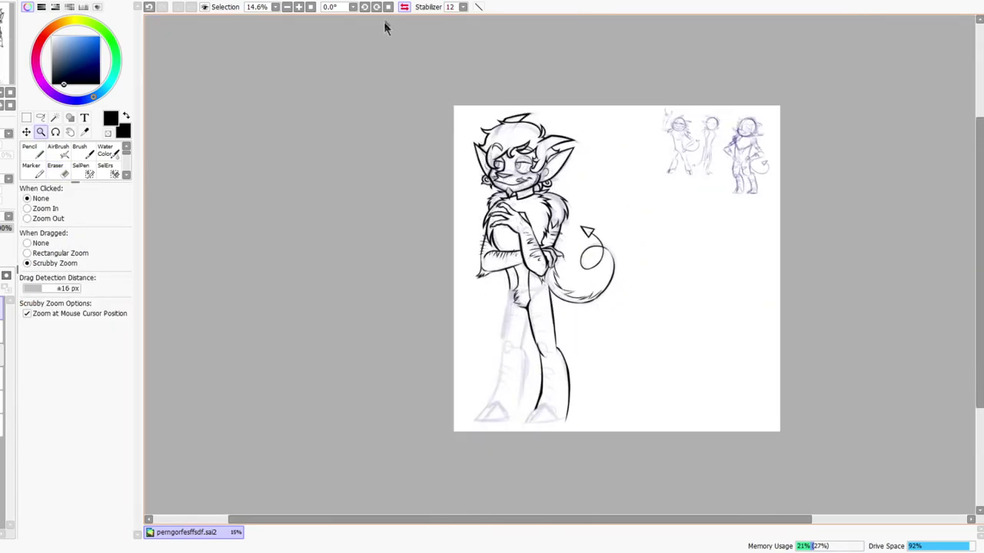
# Restore the normal orientation and ink the long curved sole line under the tail-side hoof
pyautogui.click(404, 7)
pyautogui.moveTo(593, 415); pyautogui.dragTo(542, 299)
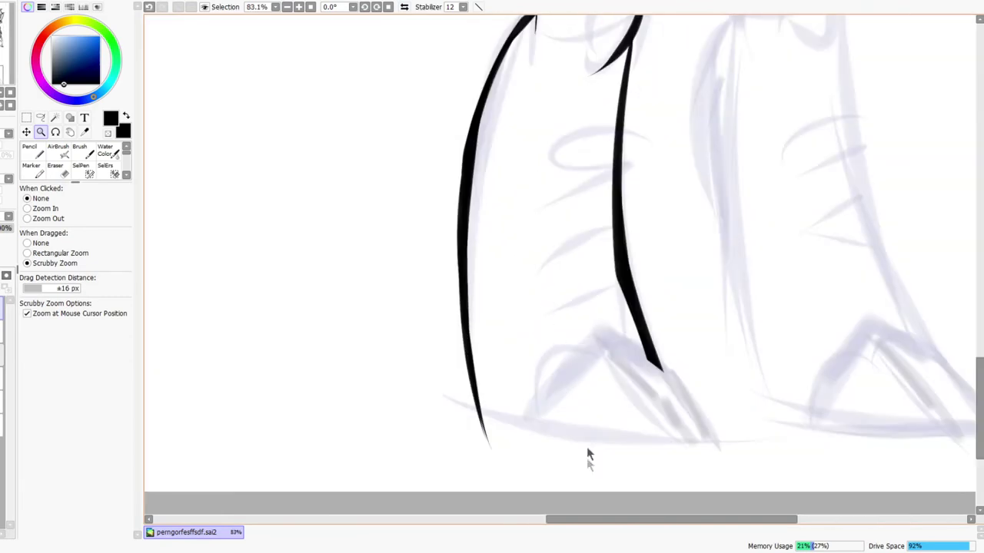
pyautogui.moveTo(587, 435); pyautogui.dragTo(497, 384)
pyautogui.moveTo(329, 352); pyautogui.dragTo(653, 407)
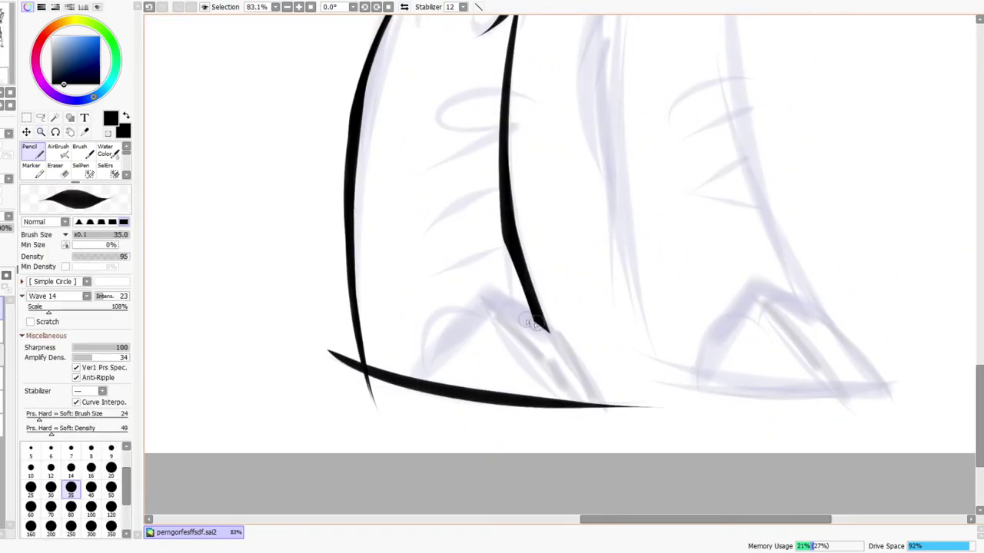
pyautogui.moveTo(540, 323); pyautogui.dragTo(652, 478)
pyautogui.hotkey('ctrl', 'z')
# Mirror the view and ink the hoof's front edge, the thin cleft line and the two peaked upper edges
pyautogui.click(404, 7)
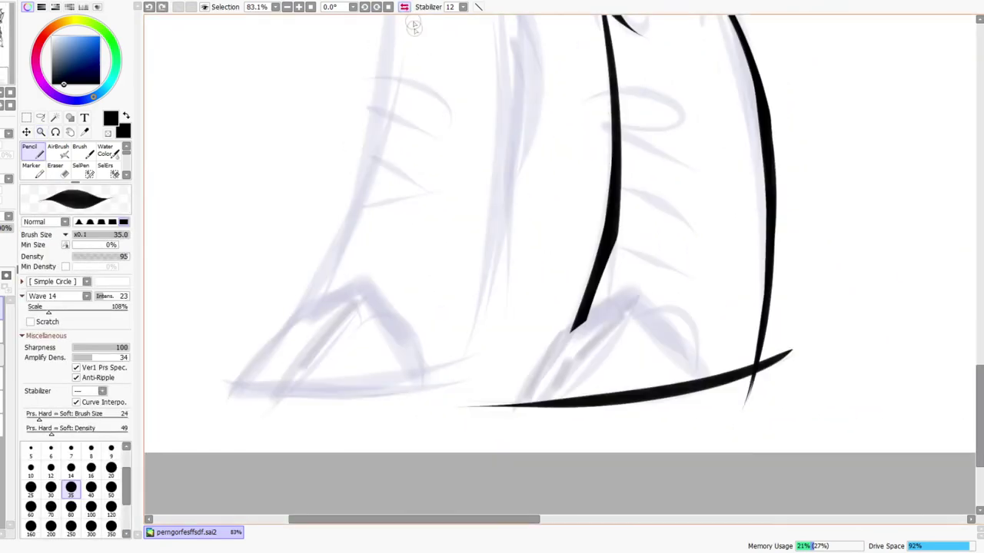
pyautogui.moveTo(583, 313); pyautogui.dragTo(507, 452)
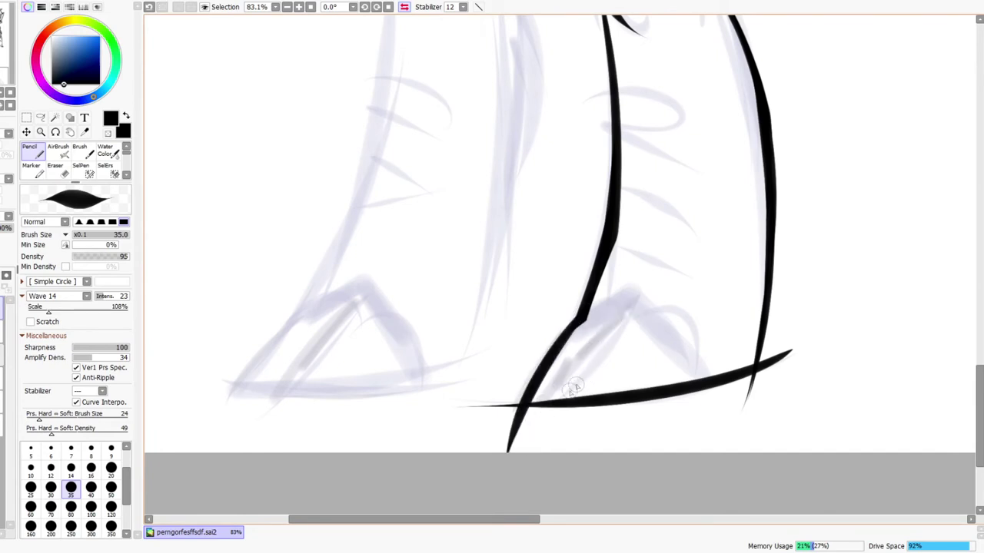
pyautogui.moveTo(548, 401); pyautogui.dragTo(627, 304)
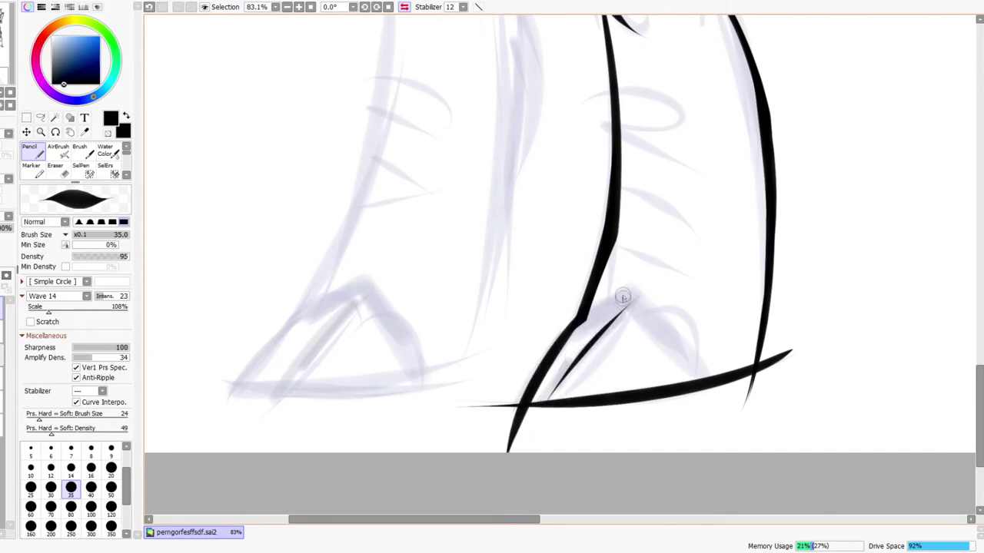
pyautogui.moveTo(574, 325)
pyautogui.mouseDown()
pyautogui.moveTo(667, 280)
pyautogui.moveTo(749, 450)
pyautogui.mouseUp()
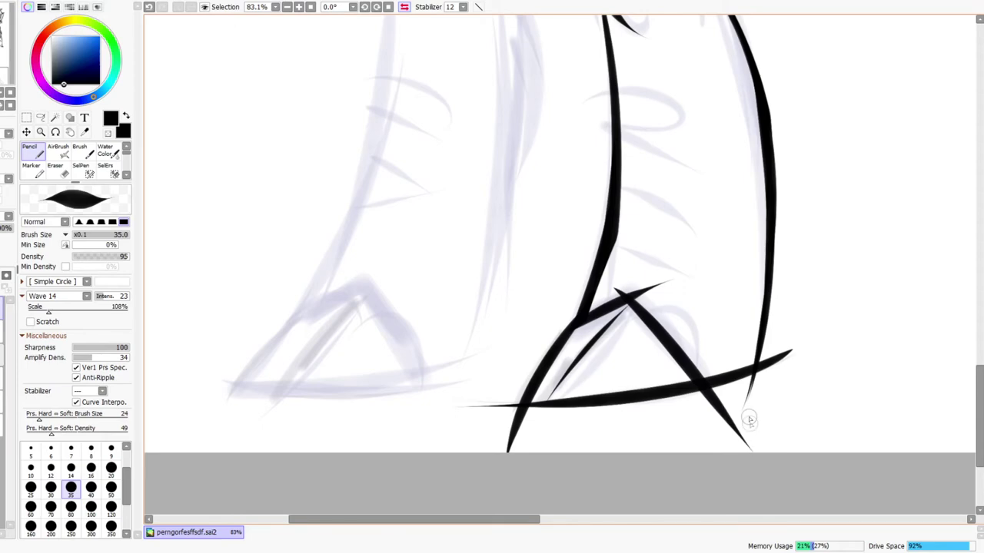
# Erase the line ends that overshoot the hoof's peak, heel, sole and front tip
pyautogui.hotkey('ctrl', 'space')
pyautogui.moveTo(766, 371); pyautogui.dragTo(584, 363)
pyautogui.moveTo(805, 427); pyautogui.dragTo(498, 366)
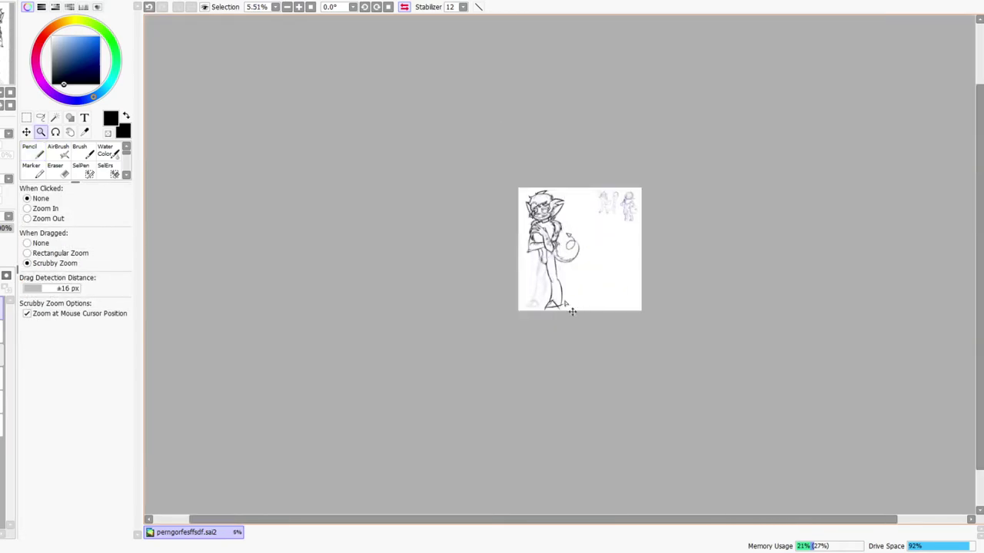
pyautogui.moveTo(570, 307); pyautogui.dragTo(722, 302)
pyautogui.moveTo(531, 291); pyautogui.dragTo(776, 269)
pyautogui.press('e')
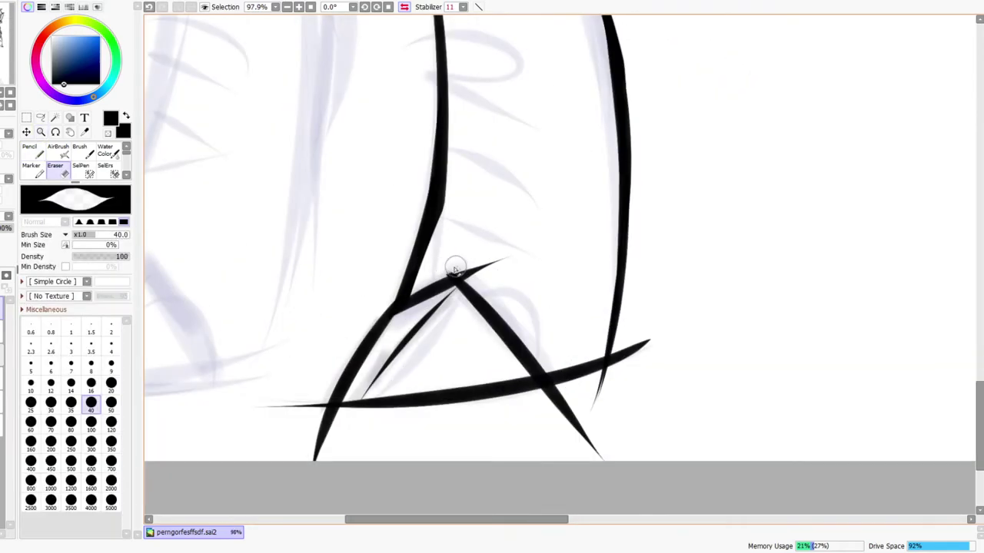
pyautogui.moveTo(456, 271); pyautogui.dragTo(496, 263)
pyautogui.moveTo(622, 364)
pyautogui.mouseDown()
pyautogui.moveTo(658, 355)
pyautogui.moveTo(592, 386)
pyautogui.moveTo(618, 372)
pyautogui.moveTo(598, 384)
pyautogui.moveTo(573, 427)
pyautogui.moveTo(550, 401)
pyautogui.mouseUp()
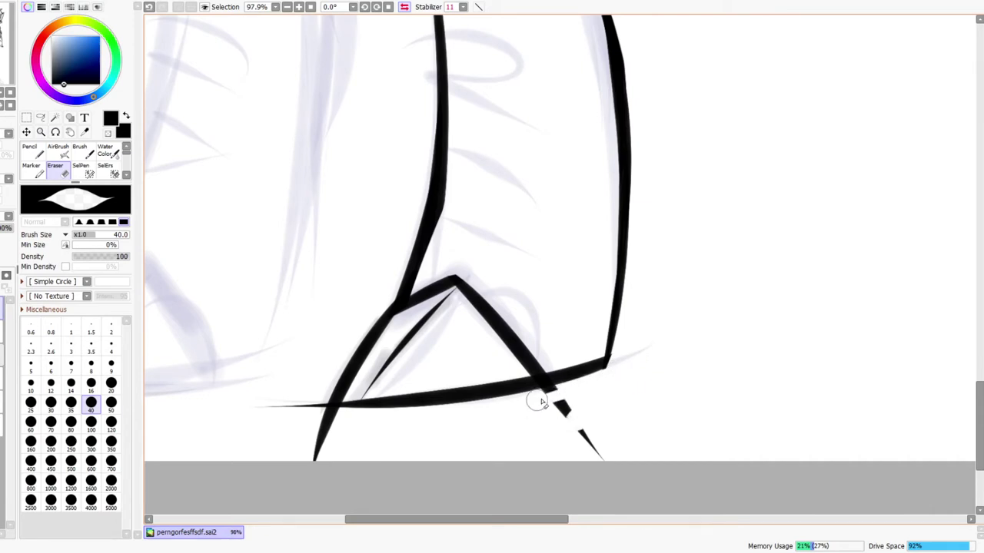
pyautogui.moveTo(562, 402)
pyautogui.mouseDown()
pyautogui.moveTo(605, 426)
pyautogui.moveTo(617, 467)
pyautogui.mouseUp()
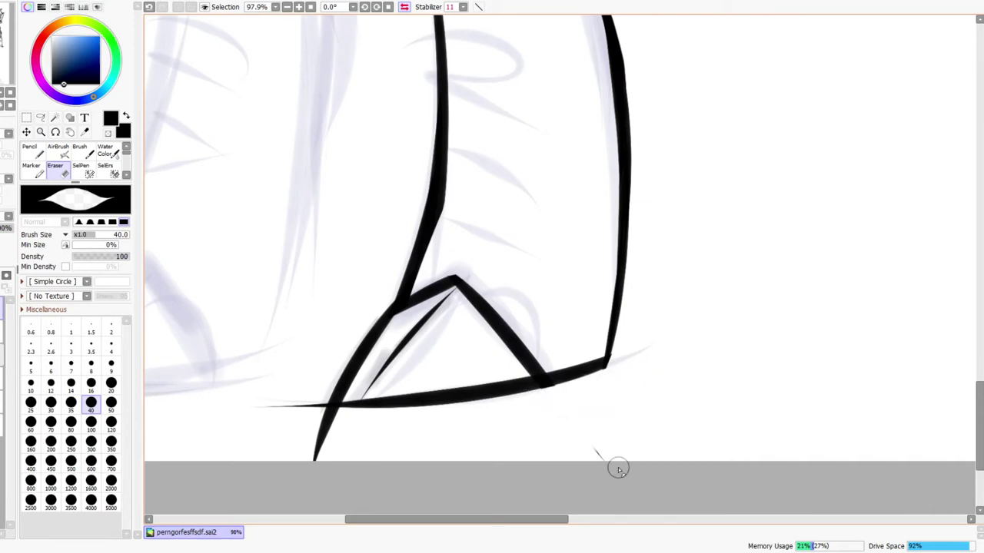
pyautogui.moveTo(307, 417)
pyautogui.mouseDown()
pyautogui.moveTo(357, 419)
pyautogui.moveTo(310, 426)
pyautogui.moveTo(323, 442)
pyautogui.moveTo(314, 393)
pyautogui.mouseUp()
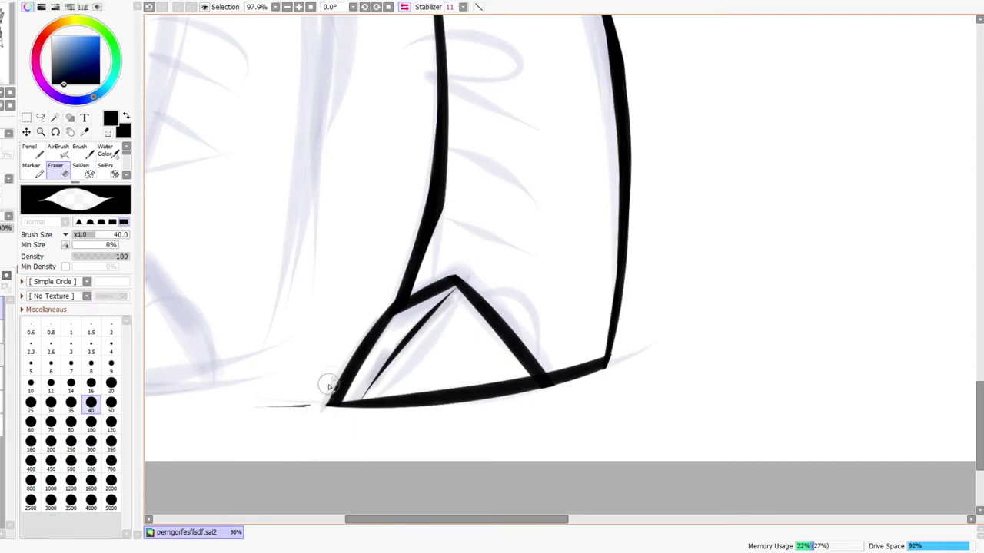
pyautogui.moveTo(309, 404); pyautogui.dragTo(239, 411)
# Thicken the hoof's cleft line from the sole up to the peak with the pencil
pyautogui.hotkey('ctrl', 'space')
pyautogui.moveTo(405, 348)
pyautogui.mouseDown()
pyautogui.moveTo(390, 358)
pyautogui.moveTo(455, 287)
pyautogui.mouseUp()
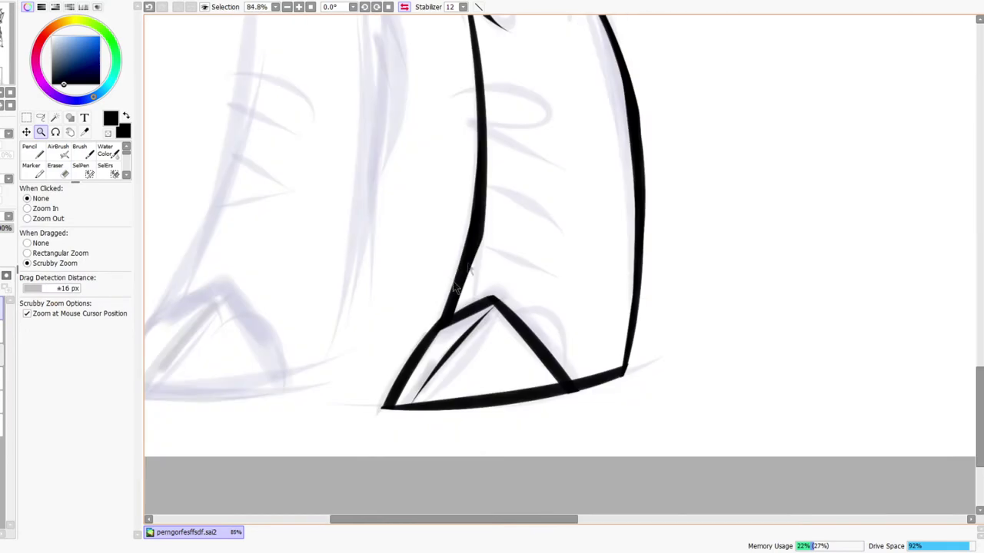
pyautogui.moveTo(417, 408); pyautogui.dragTo(340, 417)
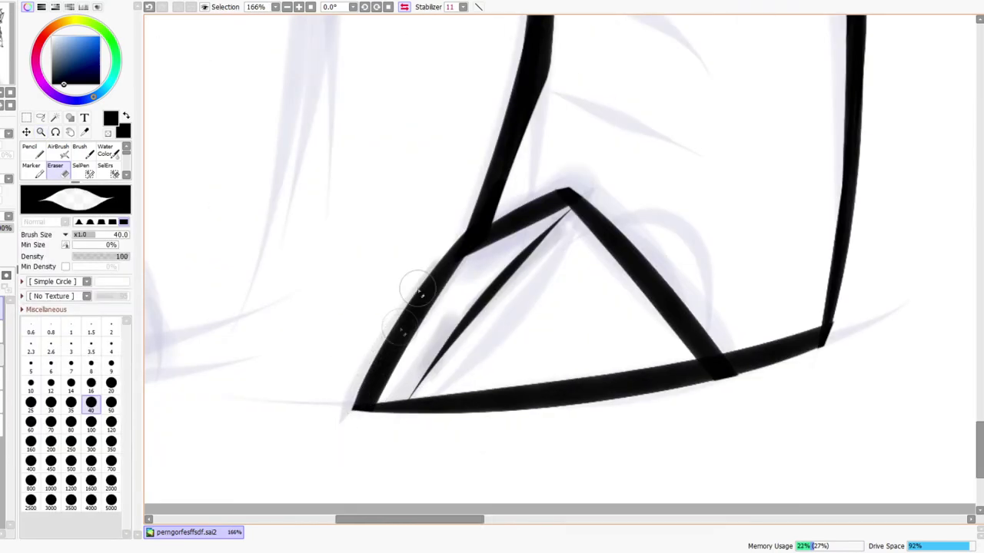
pyautogui.press('n')
pyautogui.moveTo(403, 409)
pyautogui.mouseDown()
pyautogui.moveTo(457, 307)
pyautogui.moveTo(501, 285)
pyautogui.mouseUp()
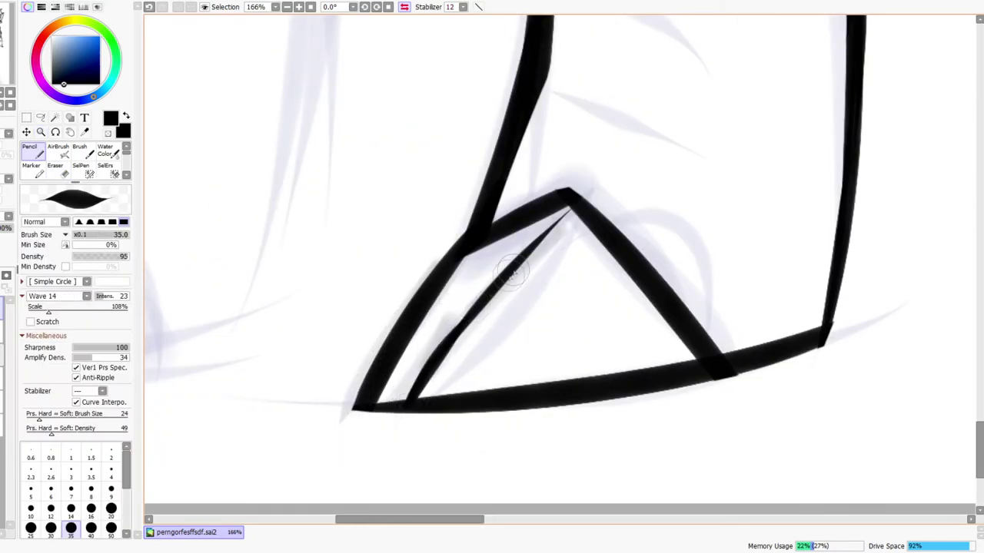
pyautogui.moveTo(573, 201)
pyautogui.mouseDown()
pyautogui.moveTo(528, 244)
pyautogui.moveTo(542, 258)
pyautogui.mouseUp()
# Check the inked leg and hoof against the whole figure in both normal and mirrored orientation
pyautogui.moveTo(485, 232); pyautogui.dragTo(429, 450)
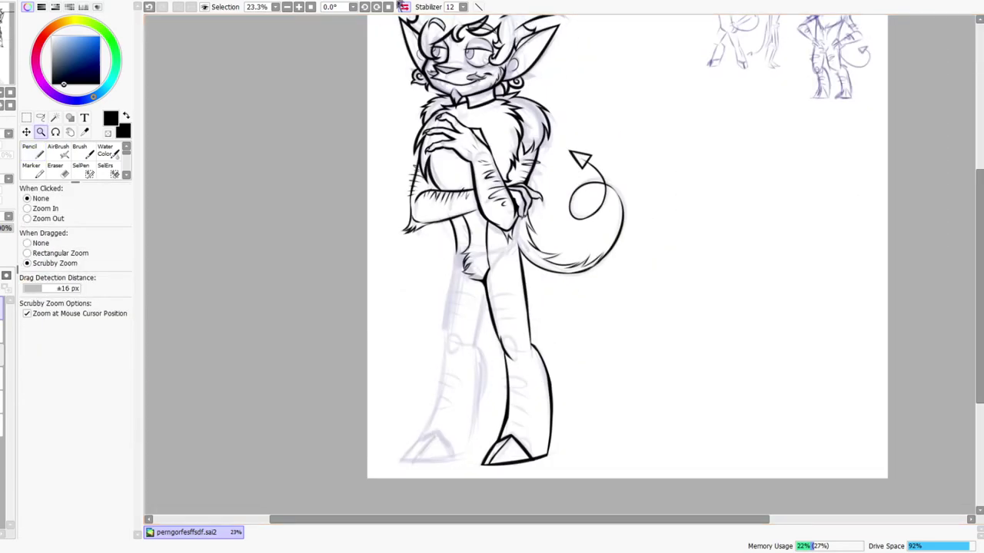
pyautogui.click(404, 7)
pyautogui.moveTo(657, 309); pyautogui.dragTo(560, 234)
pyautogui.moveTo(551, 189); pyautogui.dragTo(579, 199)
pyautogui.moveTo(606, 159); pyautogui.dragTo(560, 224)
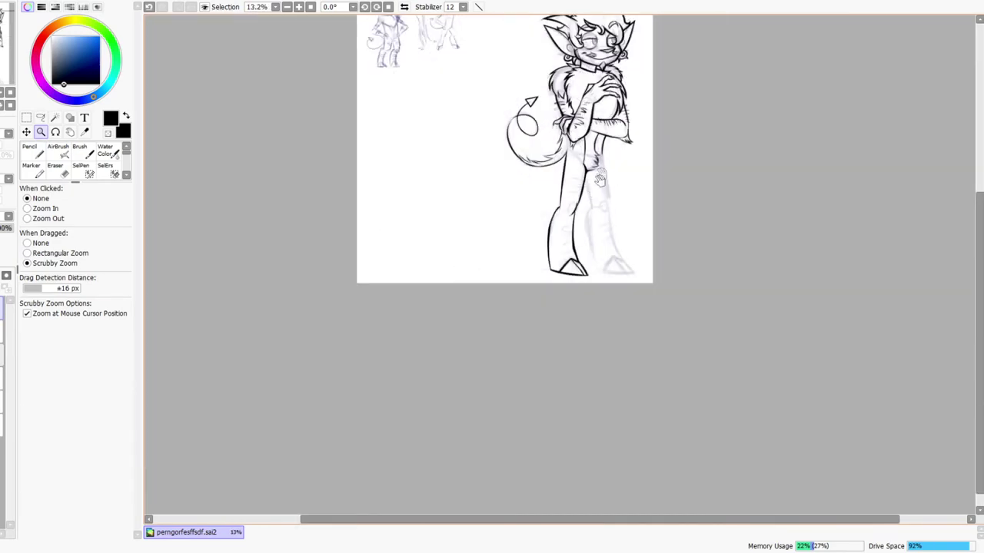
pyautogui.moveTo(594, 169); pyautogui.dragTo(547, 244)
pyautogui.click(404, 8)
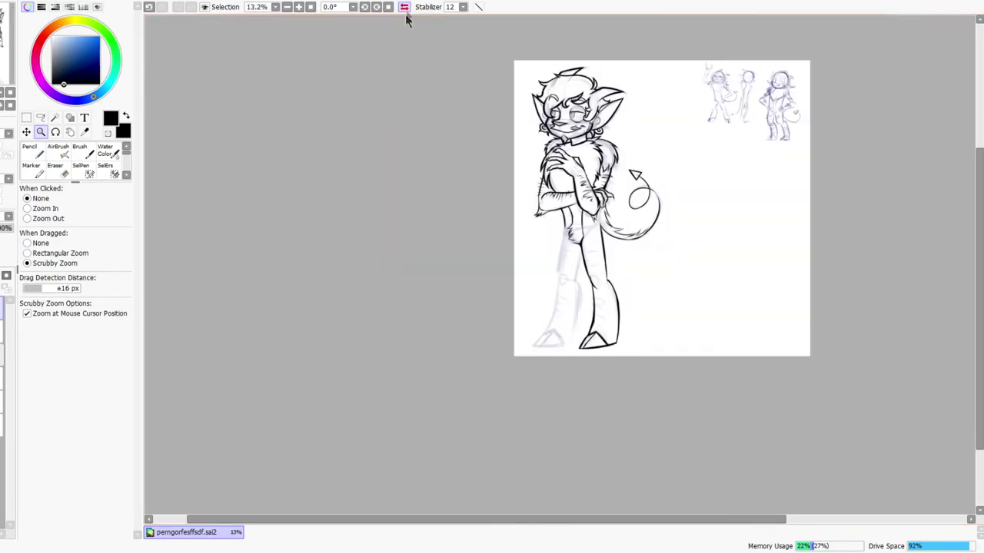
pyautogui.moveTo(552, 238); pyautogui.dragTo(588, 176)
pyautogui.moveTo(557, 295); pyautogui.dragTo(575, 219)
pyautogui.moveTo(507, 375); pyautogui.dragTo(514, 335)
pyautogui.moveTo(539, 304); pyautogui.dragTo(536, 356)
pyautogui.moveTo(577, 251); pyautogui.dragTo(557, 398)
pyautogui.scroll(-3, 558, 277)
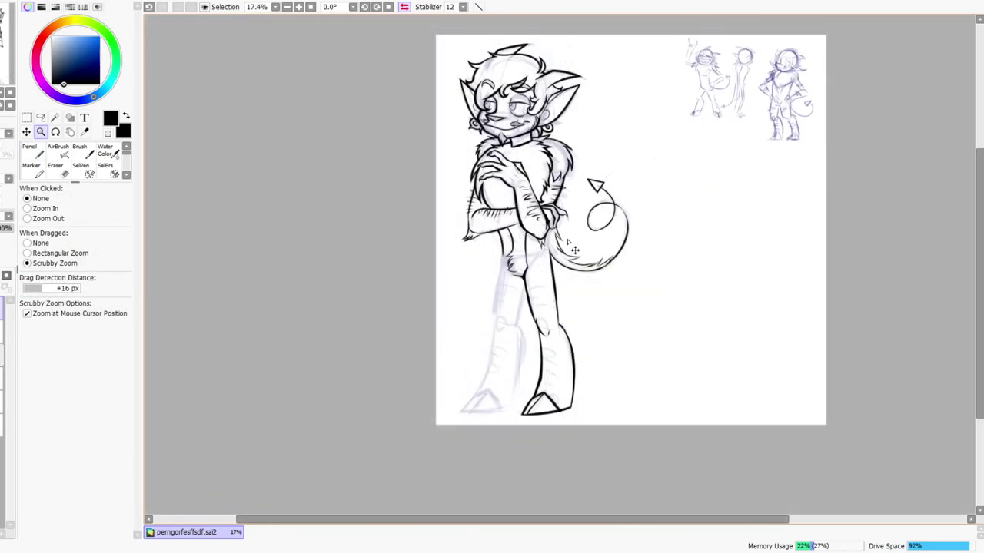
pyautogui.click(405, 7)
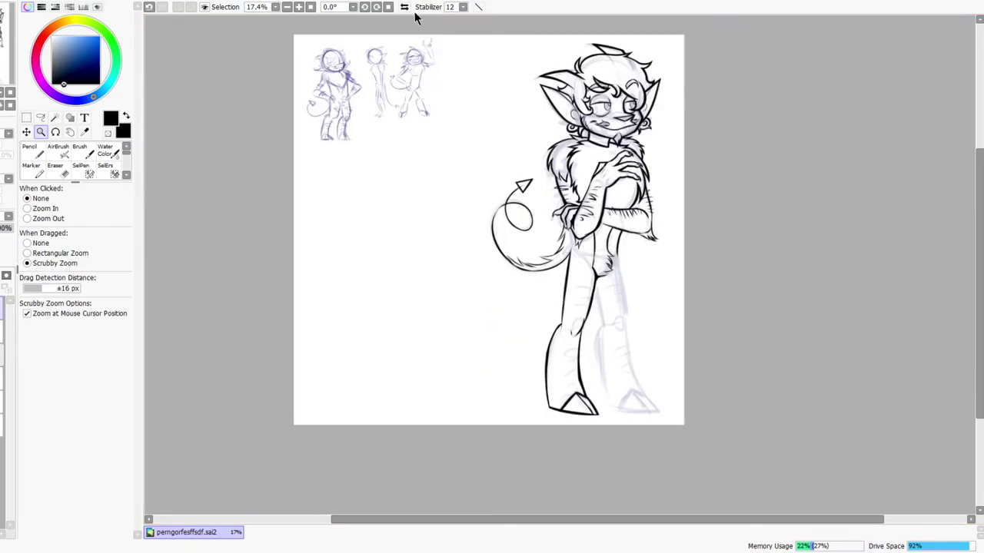
# Ink the second thigh's inner edge from the crotch down to the knee with tapered pencil strokes
pyautogui.scroll(3, 615, 258)
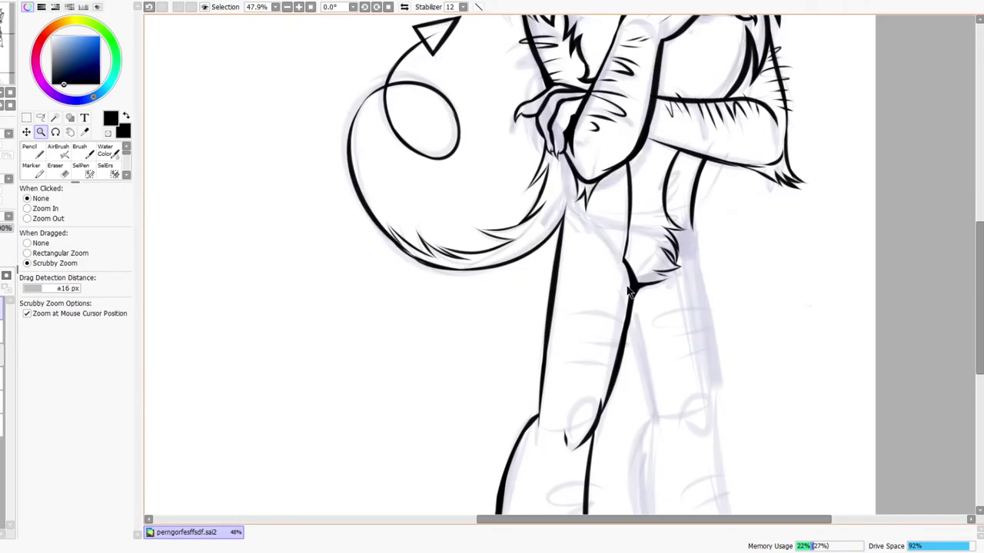
pyautogui.moveTo(623, 298); pyautogui.dragTo(644, 329)
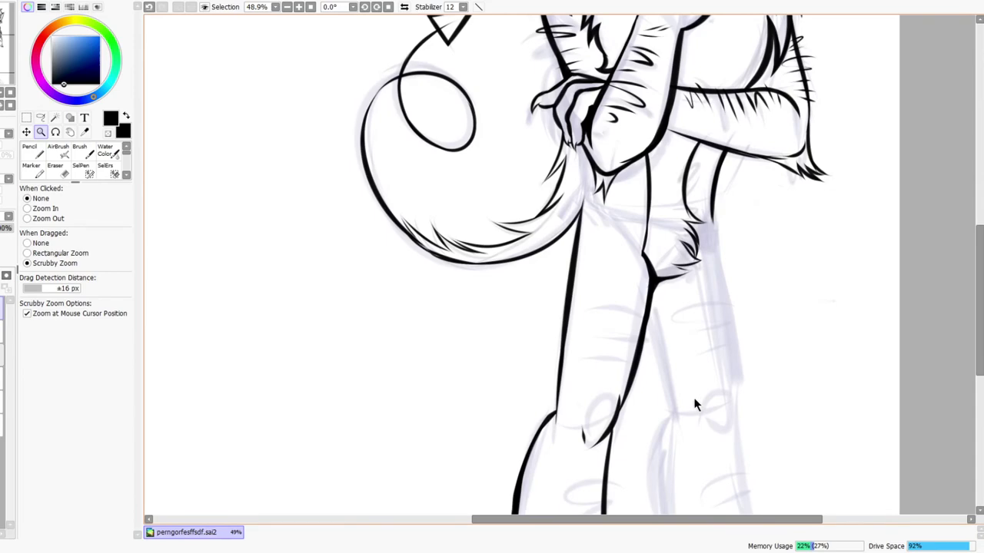
pyautogui.moveTo(751, 438); pyautogui.dragTo(649, 332)
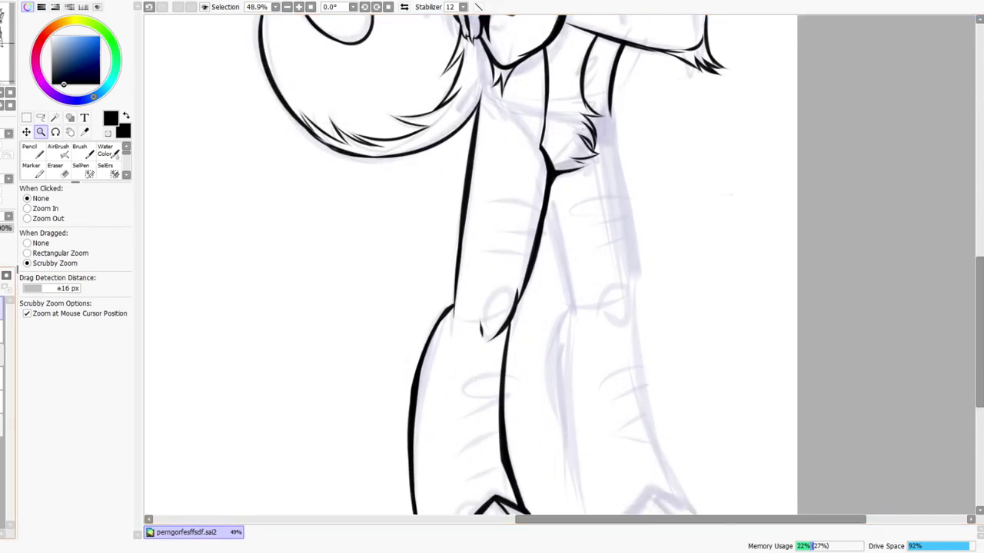
pyautogui.moveTo(505, 408); pyautogui.dragTo(490, 364)
pyautogui.moveTo(549, 182); pyautogui.dragTo(533, 179)
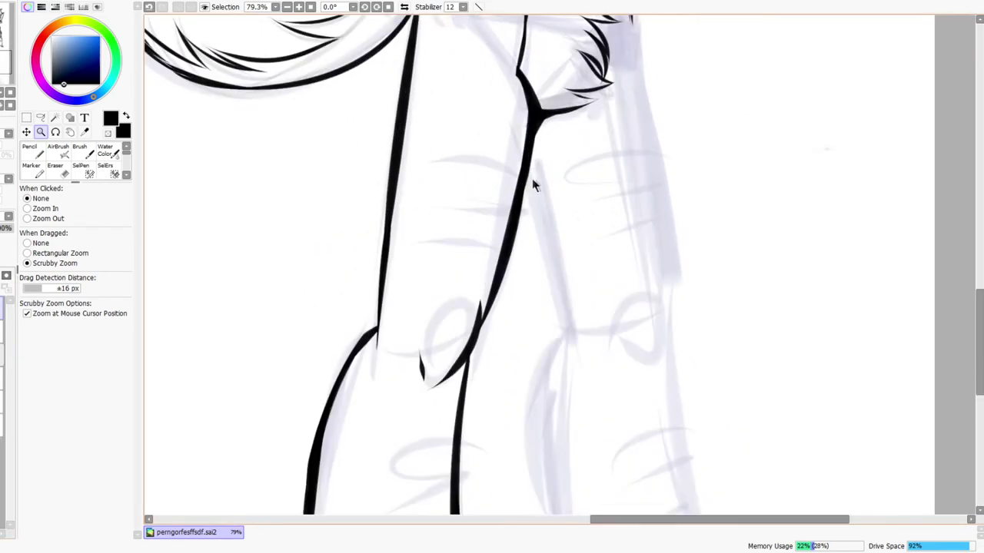
pyautogui.press('n')
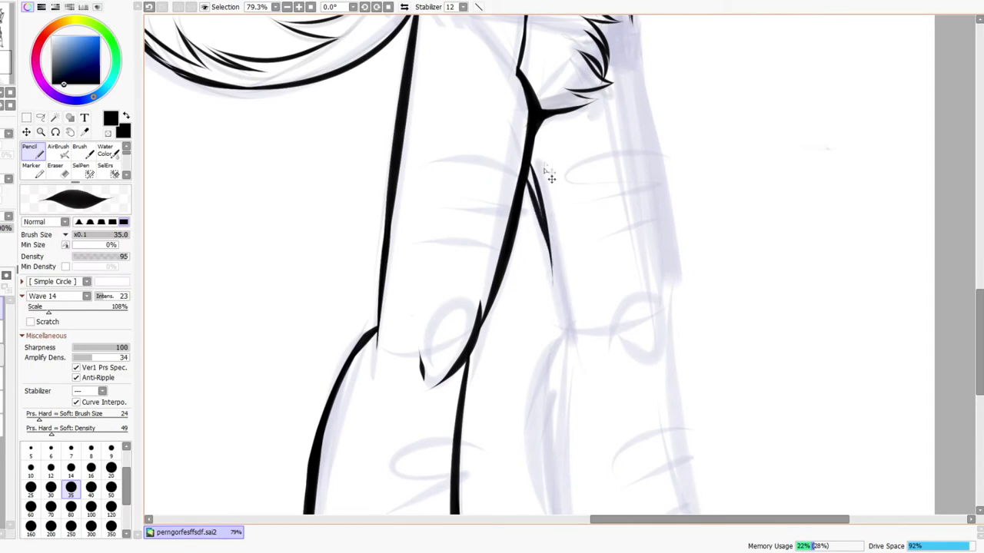
pyautogui.moveTo(529, 174); pyautogui.dragTo(553, 272)
pyautogui.moveTo(532, 154); pyautogui.dragTo(549, 244)
pyautogui.moveTo(532, 173); pyautogui.dragTo(553, 267)
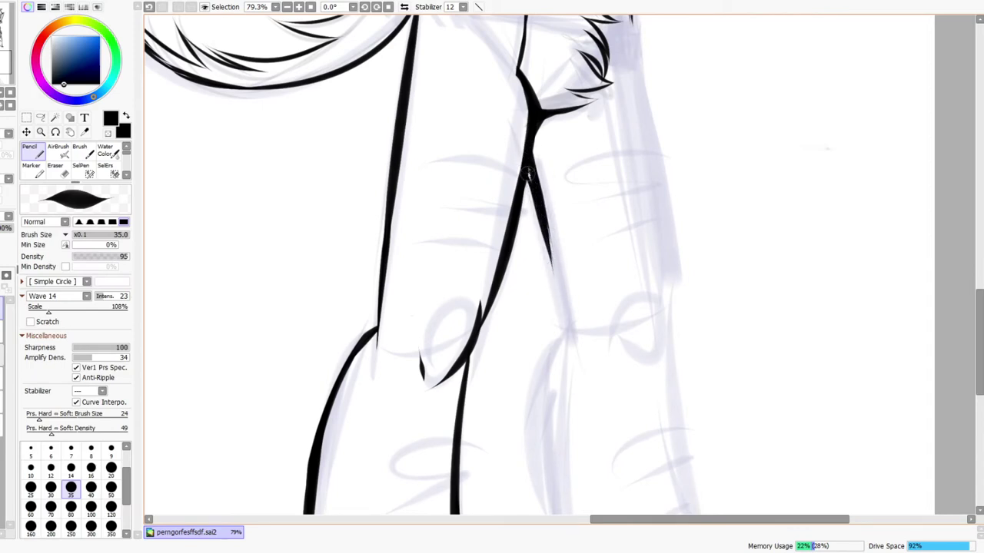
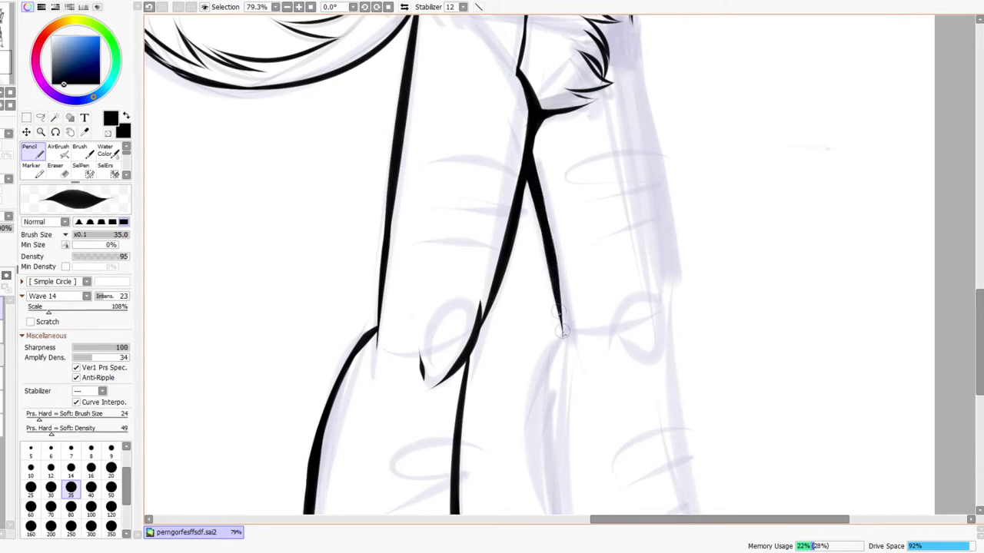
pyautogui.moveTo(573, 229); pyautogui.dragTo(555, 370)
# Mirror the view and ink the second thigh's outer edge from the hip down to just above the knee
pyautogui.click(405, 7)
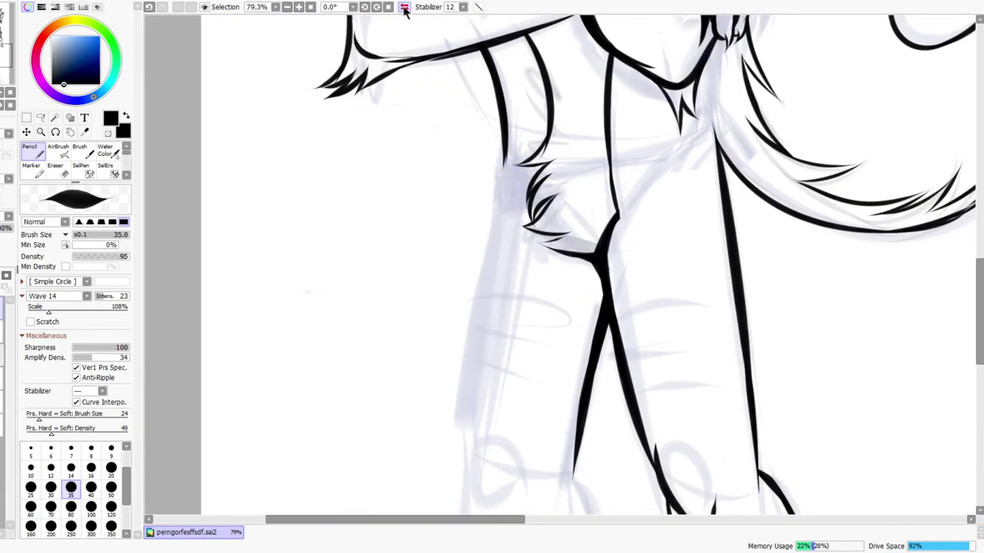
pyautogui.moveTo(504, 145); pyautogui.dragTo(493, 250)
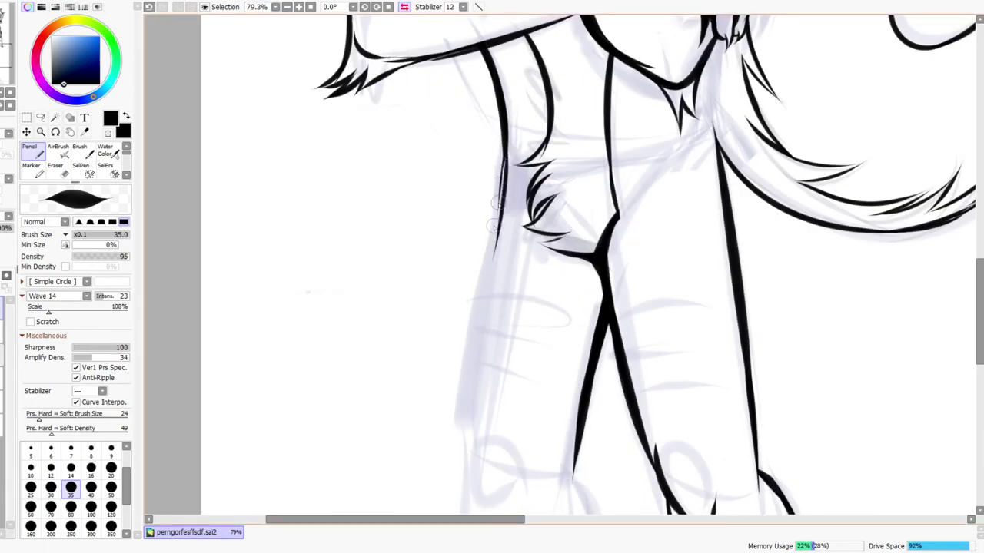
pyautogui.hotkey('ctrl', 'z')
pyautogui.hotkey('ctrl', 'z')
pyautogui.moveTo(506, 151); pyautogui.dragTo(489, 261)
pyautogui.moveTo(501, 345); pyautogui.dragTo(507, 241)
pyautogui.moveTo(505, 101); pyautogui.dragTo(479, 255)
pyautogui.moveTo(496, 141)
pyautogui.mouseDown()
pyautogui.moveTo(478, 371)
pyautogui.moveTo(470, 303)
pyautogui.moveTo(476, 345)
pyautogui.moveTo(488, 190)
pyautogui.mouseUp()
pyautogui.moveTo(500, 107); pyautogui.dragTo(479, 244)
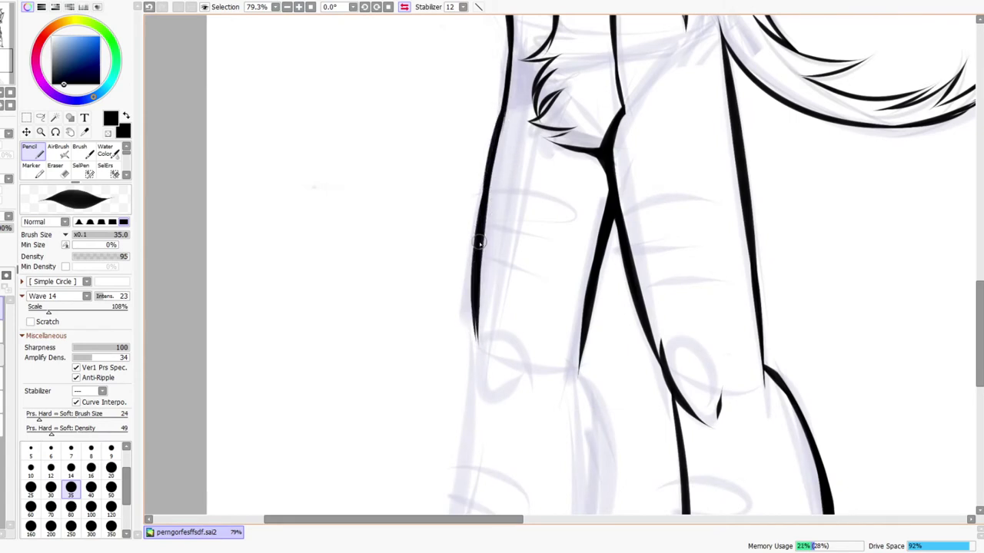
pyautogui.hotkey('ctrl', 'z')
pyautogui.moveTo(506, 102); pyautogui.dragTo(476, 252)
# Return to the normal view and erase the excess thickness of the line running into the crotch
pyautogui.moveTo(520, 148); pyautogui.dragTo(499, 235)
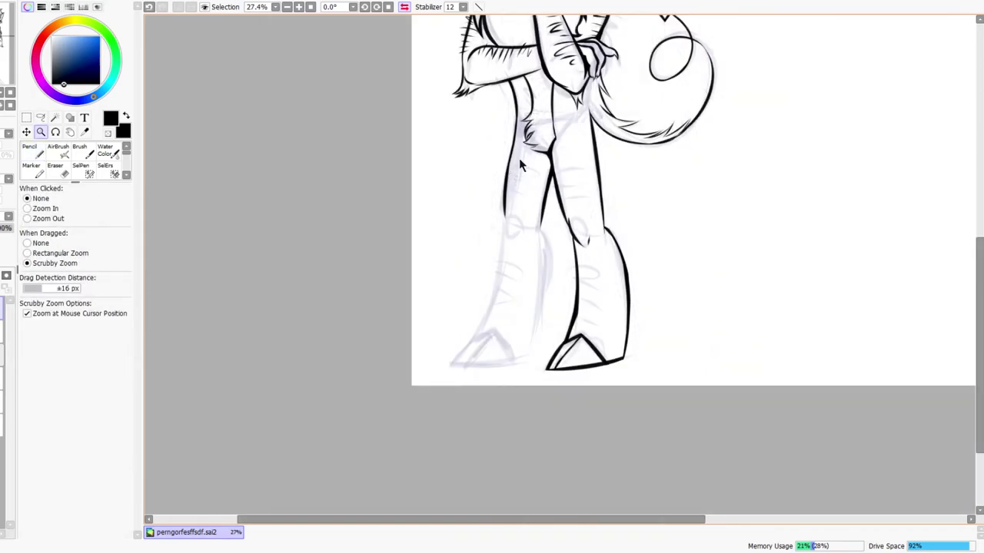
pyautogui.moveTo(584, 174); pyautogui.dragTo(585, 311)
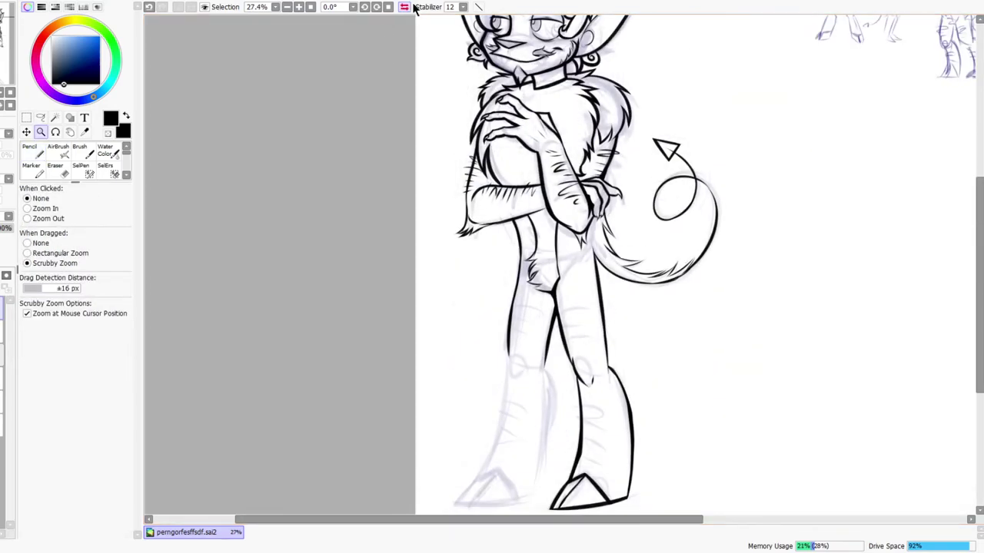
pyautogui.click(404, 8)
pyautogui.moveTo(545, 280); pyautogui.dragTo(594, 227)
pyautogui.moveTo(616, 289)
pyautogui.mouseDown()
pyautogui.moveTo(628, 259)
pyautogui.moveTo(645, 377)
pyautogui.mouseUp()
pyautogui.press('n')
pyautogui.press('e')
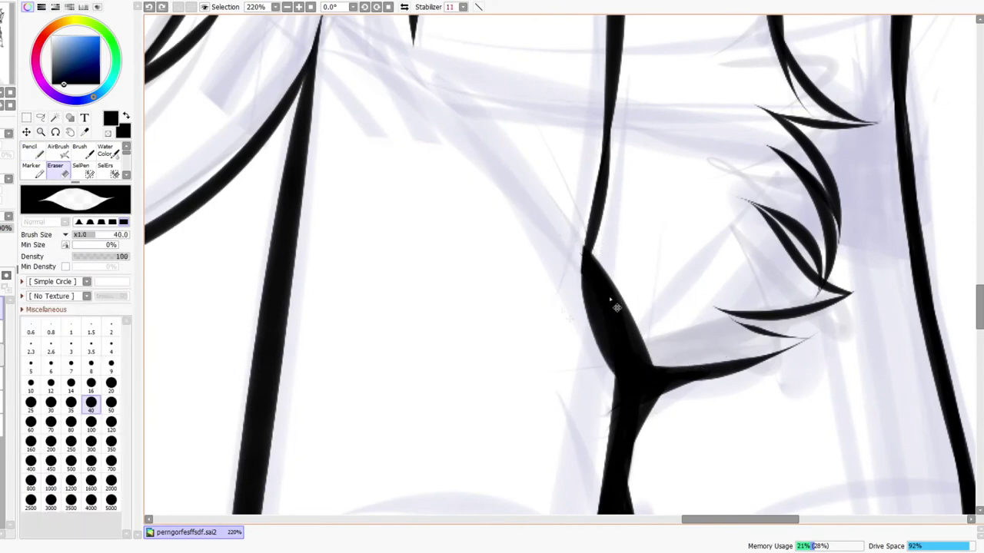
pyautogui.moveTo(604, 241)
pyautogui.mouseDown()
pyautogui.moveTo(671, 321)
pyautogui.moveTo(653, 392)
pyautogui.mouseUp()
pyautogui.hotkey('ctrl', 'space')
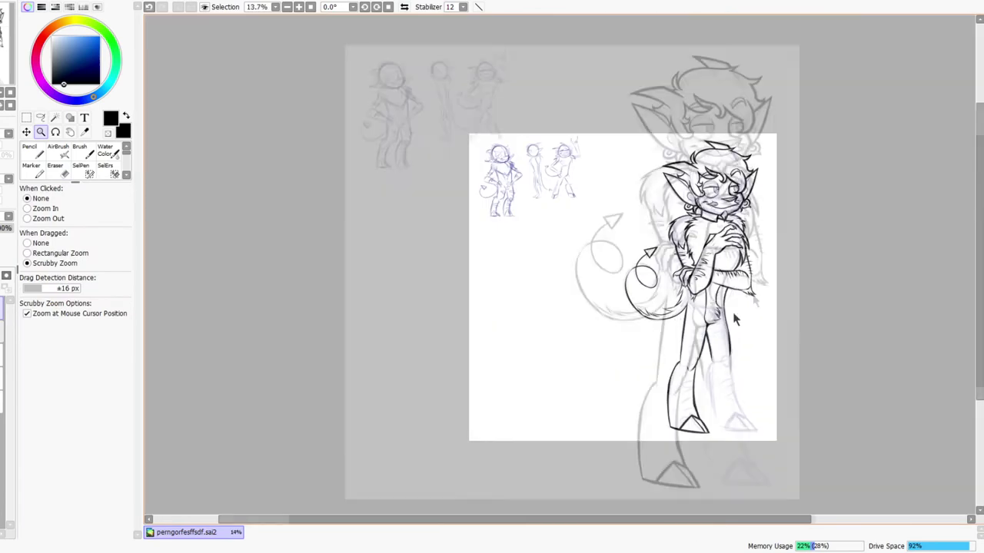
# Redraw the contour from the lower belly into the crotch as a smooth line with the pencil
pyautogui.moveTo(733, 312); pyautogui.dragTo(720, 293)
pyautogui.moveTo(682, 338); pyautogui.dragTo(545, 294)
pyautogui.press('n')
pyautogui.moveTo(561, 256); pyautogui.dragTo(552, 423)
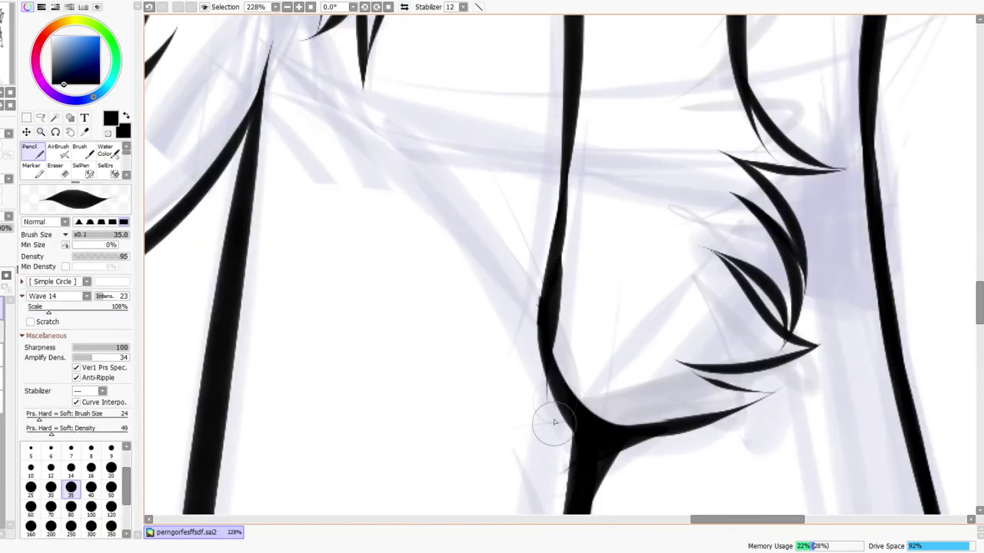
pyautogui.hotkey('ctrl', 'z')
pyautogui.moveTo(564, 216); pyautogui.dragTo(522, 433)
pyautogui.moveTo(518, 282)
pyautogui.mouseDown()
pyautogui.moveTo(601, 450)
pyautogui.moveTo(508, 336)
pyautogui.moveTo(512, 356)
pyautogui.moveTo(507, 335)
pyautogui.moveTo(524, 392)
pyautogui.moveTo(533, 396)
pyautogui.moveTo(510, 308)
pyautogui.moveTo(526, 380)
pyautogui.moveTo(512, 421)
pyautogui.mouseUp()
pyautogui.press('e')
pyautogui.press('z')
# Check the inked thighs against the whole figure in both mirrored and normal orientation
pyautogui.moveTo(584, 319); pyautogui.dragTo(535, 378)
pyautogui.moveTo(641, 256); pyautogui.dragTo(697, 201)
pyautogui.click(404, 7)
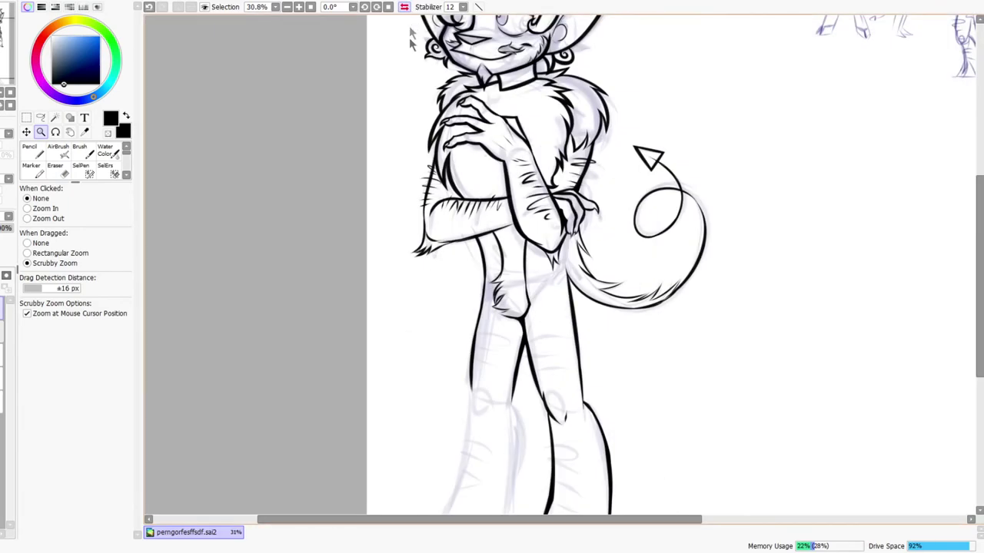
pyautogui.moveTo(531, 372); pyautogui.dragTo(539, 398)
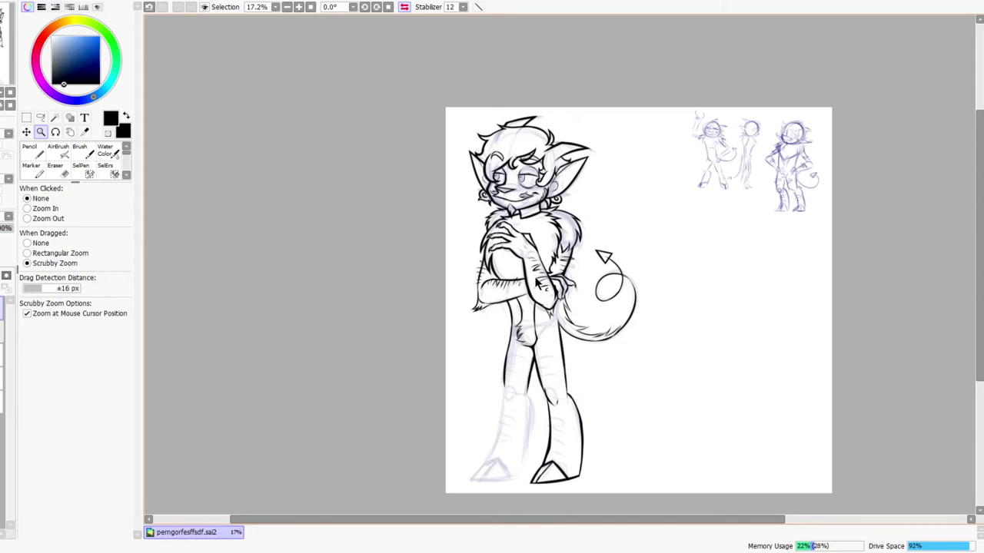
pyautogui.moveTo(540, 336); pyautogui.dragTo(557, 374)
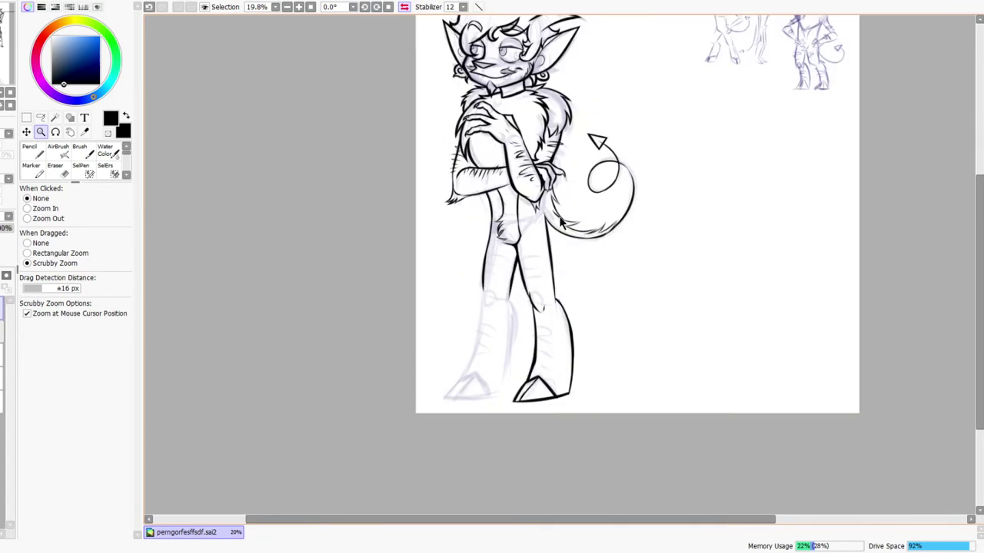
pyautogui.click(403, 7)
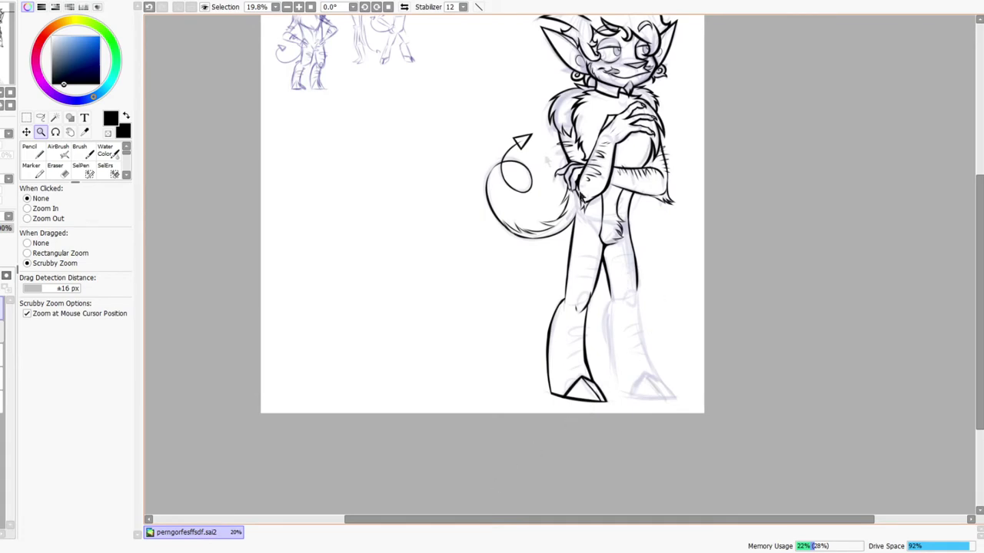
pyautogui.click(404, 6)
# Ink the second leg's knee as a curve continuing the thigh's outer edge, with a short tick beside its tip
pyautogui.scroll(6, 509, 329)
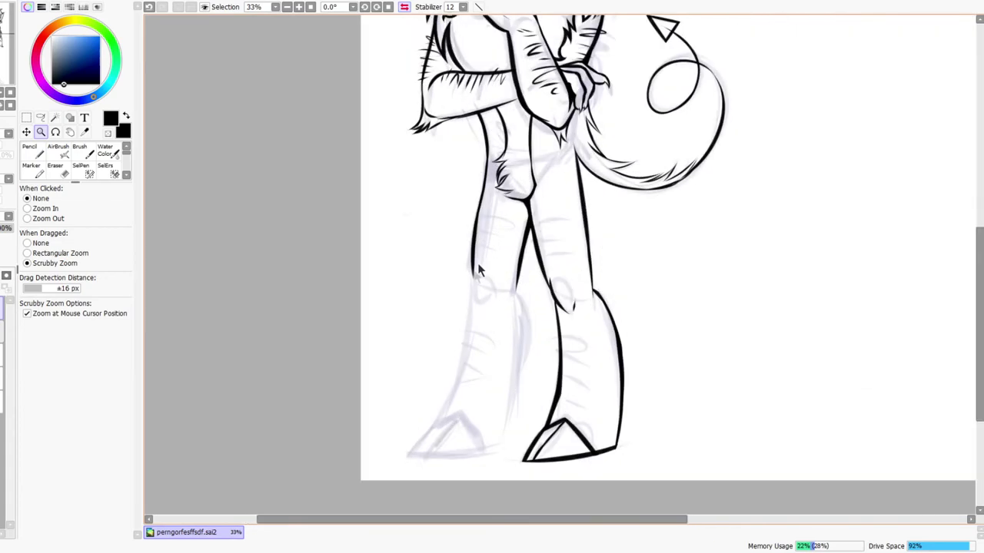
pyautogui.press('n')
pyautogui.moveTo(478, 243); pyautogui.dragTo(527, 407)
pyautogui.hotkey('ctrl', 'z')
pyautogui.moveTo(471, 235); pyautogui.dragTo(530, 397)
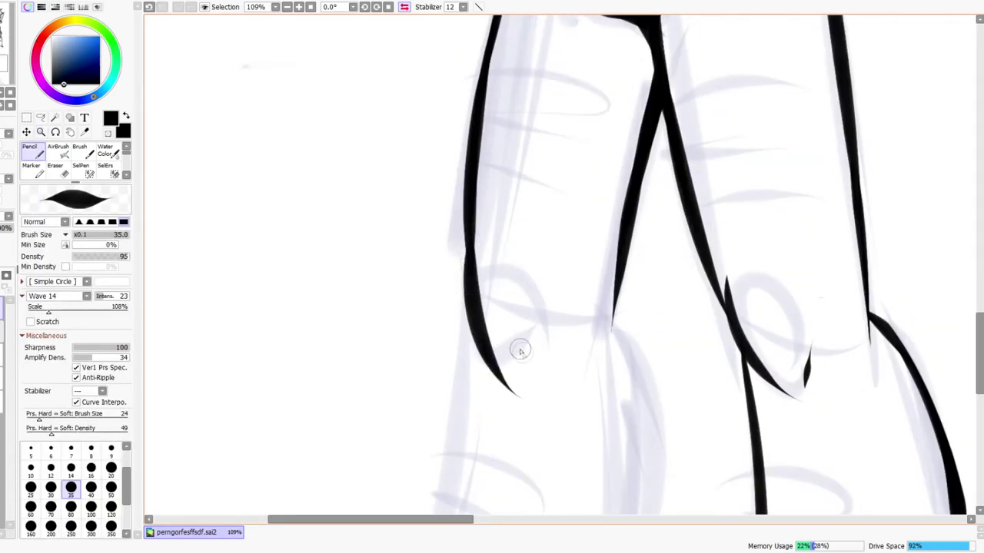
pyautogui.hotkey('ctrl', 'z')
pyautogui.moveTo(478, 247)
pyautogui.mouseDown()
pyautogui.moveTo(474, 300)
pyautogui.moveTo(492, 385)
pyautogui.mouseUp()
pyautogui.hotkey('ctrl', 'z')
pyautogui.moveTo(478, 248)
pyautogui.mouseDown()
pyautogui.moveTo(521, 377)
pyautogui.moveTo(569, 303)
pyautogui.mouseUp()
# Unmirror the view and thicken the line just below the crotch where the two thighs meet
pyautogui.hotkey('ctrl', 'space')
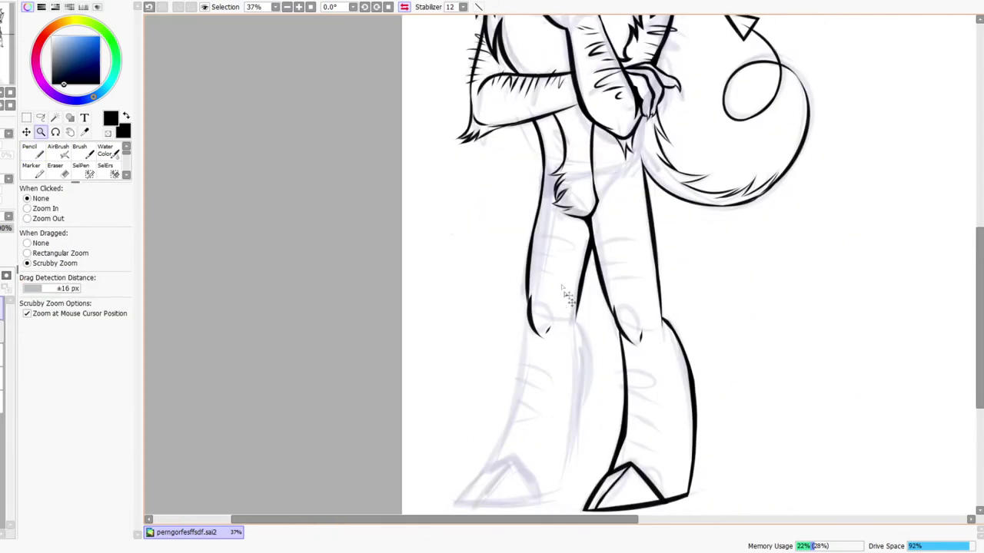
pyautogui.click(408, 7)
pyautogui.scroll(-2, 638, 326)
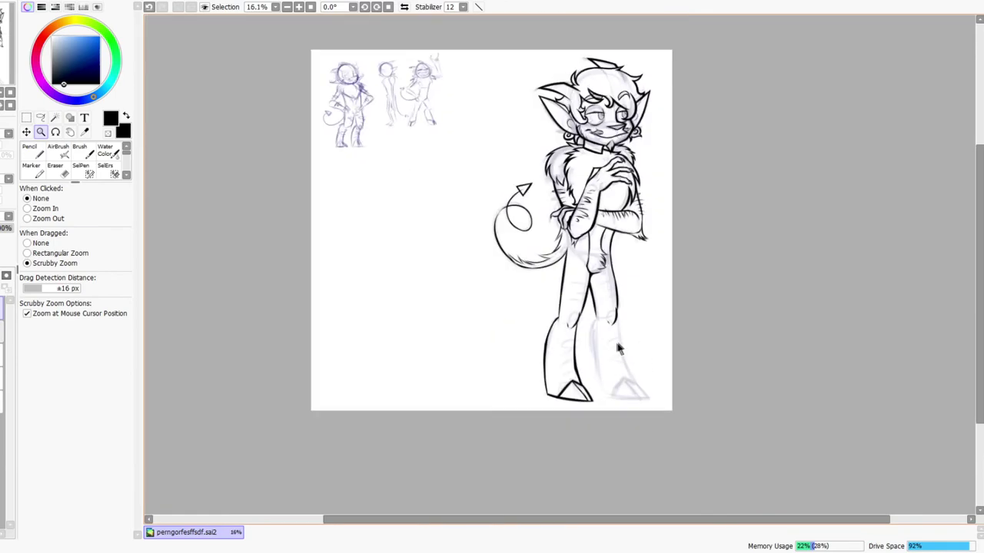
pyautogui.scroll(10, 608, 292)
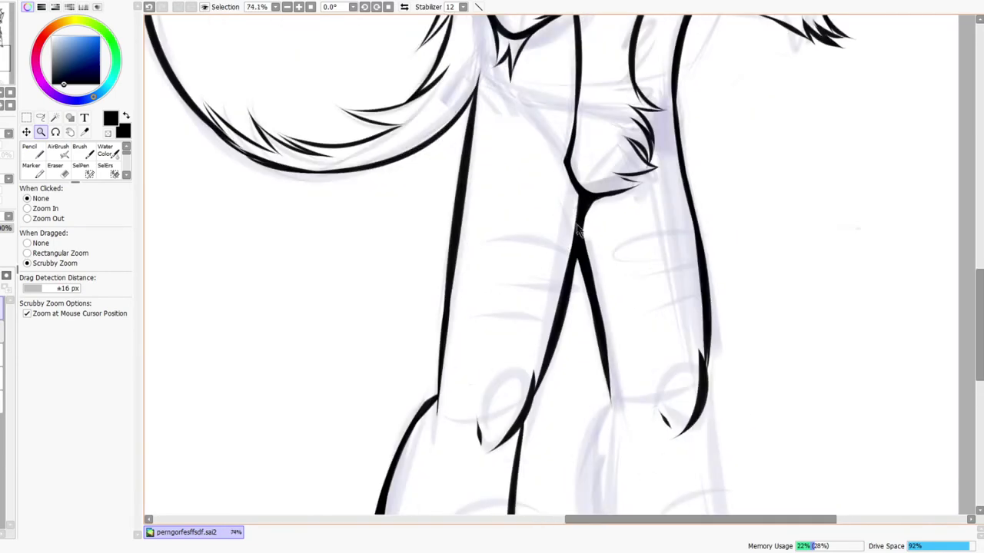
pyautogui.moveTo(587, 199); pyautogui.dragTo(564, 294)
pyautogui.moveTo(582, 222); pyautogui.dragTo(555, 336)
pyautogui.moveTo(576, 246); pyautogui.dragTo(559, 343)
pyautogui.scroll(-5, 592, 254)
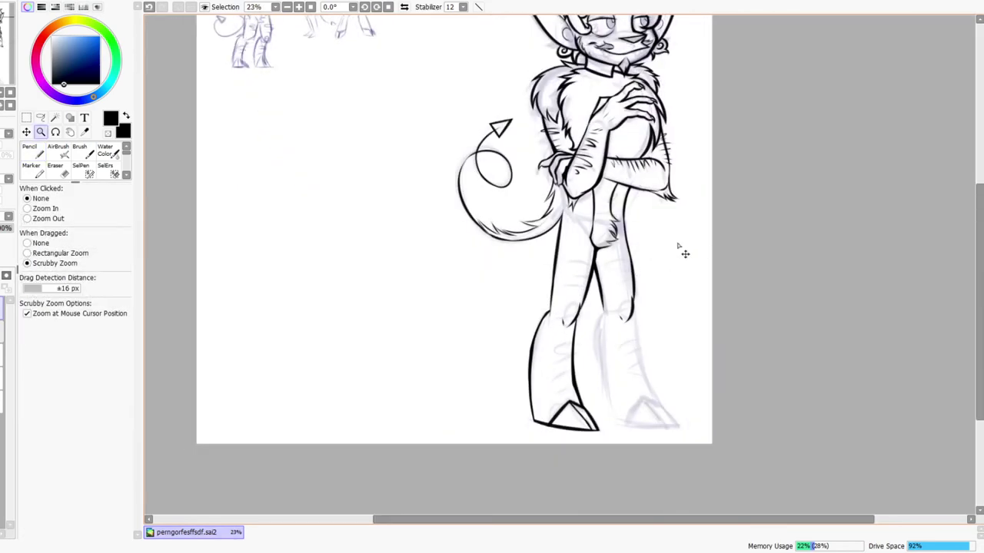
# Mirror the view and thicken the second thigh's outer edge from the knee up to the hip
pyautogui.click(405, 7)
pyautogui.scroll(8, 501, 219)
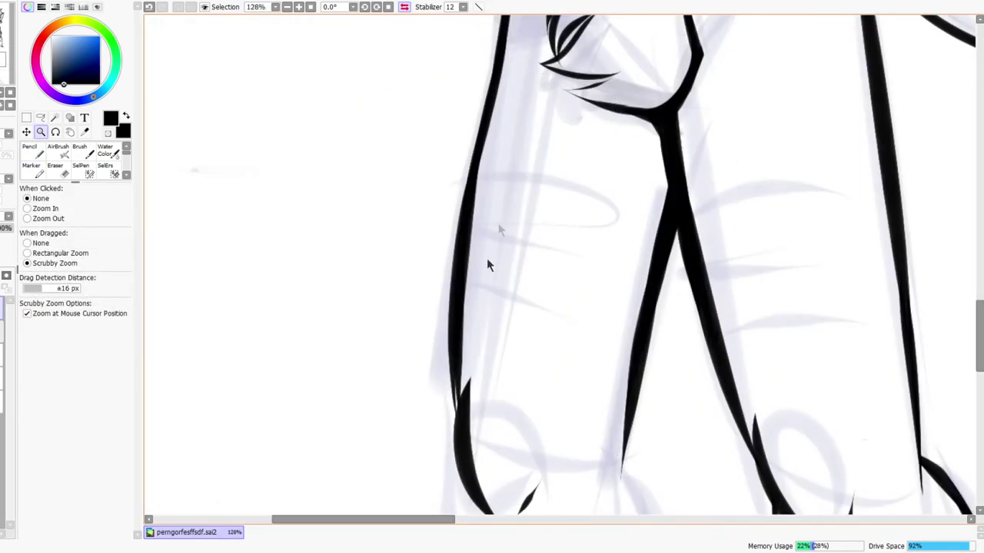
pyautogui.moveTo(465, 398)
pyautogui.mouseDown()
pyautogui.moveTo(473, 238)
pyautogui.moveTo(492, 170)
pyautogui.mouseUp()
pyautogui.moveTo(463, 343)
pyautogui.mouseDown()
pyautogui.moveTo(470, 232)
pyautogui.moveTo(467, 336)
pyautogui.mouseUp()
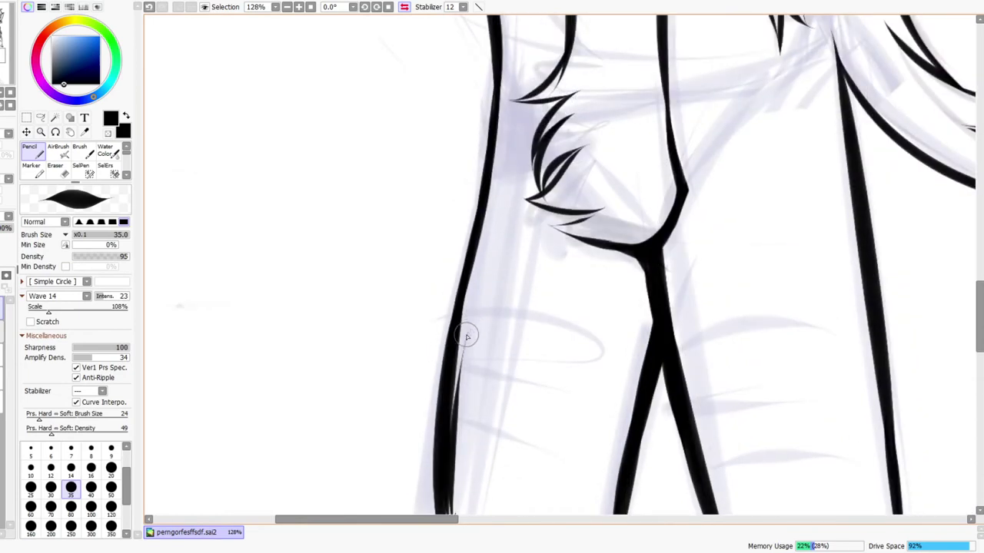
pyautogui.moveTo(452, 424); pyautogui.dragTo(467, 286)
pyautogui.moveTo(463, 340); pyautogui.dragTo(496, 182)
pyautogui.moveTo(503, 118)
pyautogui.mouseDown()
pyautogui.moveTo(484, 230)
pyautogui.moveTo(475, 234)
pyautogui.mouseUp()
pyautogui.moveTo(508, 80)
pyautogui.mouseDown()
pyautogui.moveTo(492, 167)
pyautogui.moveTo(488, 128)
pyautogui.moveTo(499, 139)
pyautogui.moveTo(494, 157)
pyautogui.moveTo(511, 129)
pyautogui.mouseUp()
pyautogui.hotkey('ctrl', 'space')
# Ink the short hip contour between the tail-side hand and the top of the thigh at the tail base
pyautogui.moveTo(600, 212); pyautogui.dragTo(583, 345)
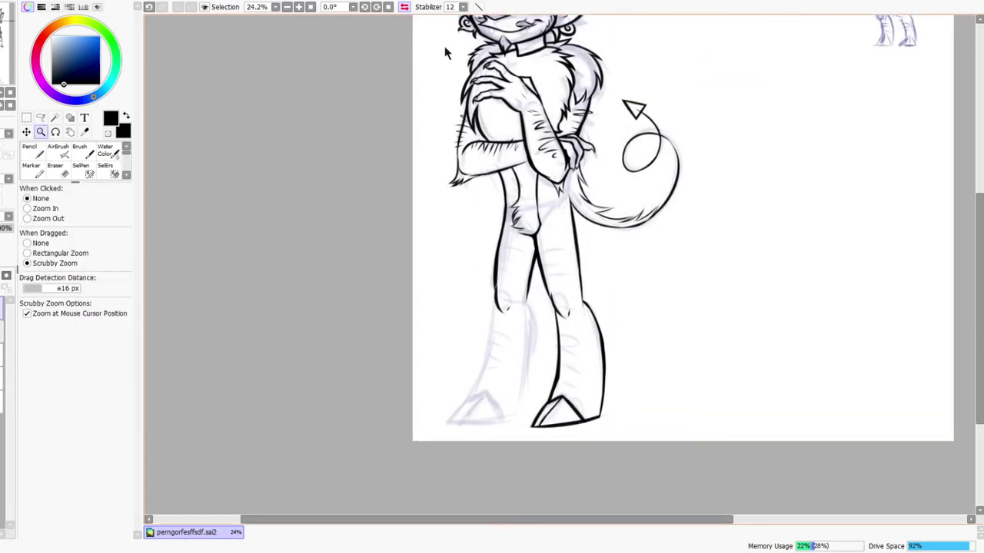
pyautogui.moveTo(573, 139)
pyautogui.mouseDown()
pyautogui.moveTo(582, 202)
pyautogui.moveTo(595, 221)
pyautogui.moveTo(615, 193)
pyautogui.moveTo(586, 264)
pyautogui.mouseUp()
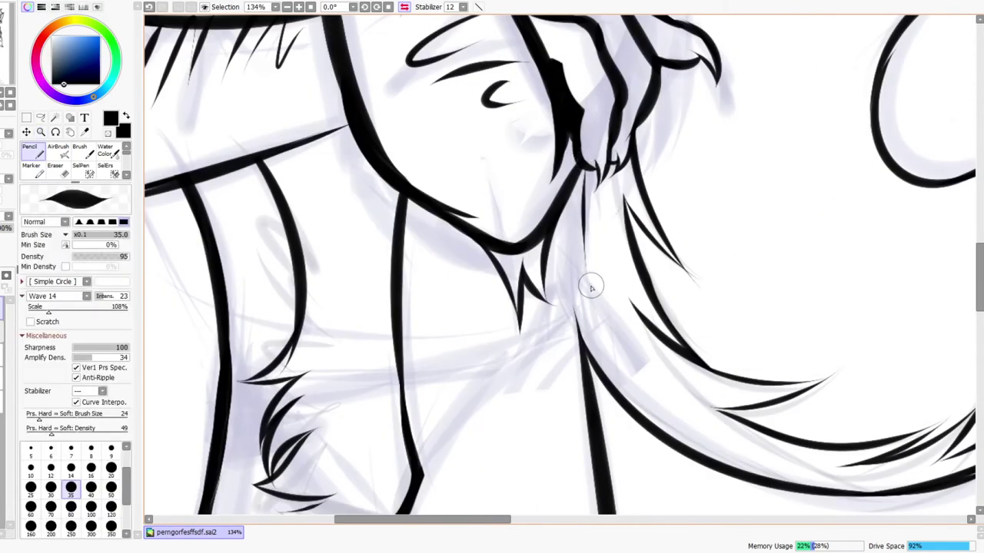
pyautogui.moveTo(570, 223); pyautogui.dragTo(586, 288)
pyautogui.moveTo(569, 228); pyautogui.dragTo(585, 331)
pyautogui.moveTo(564, 298); pyautogui.dragTo(604, 346)
pyautogui.moveTo(599, 321); pyautogui.dragTo(582, 351)
# Examine the whole figure's proportions and line weight in the mirrored and normal views
pyautogui.moveTo(647, 306)
pyautogui.mouseDown()
pyautogui.moveTo(642, 356)
pyautogui.moveTo(646, 348)
pyautogui.mouseUp()
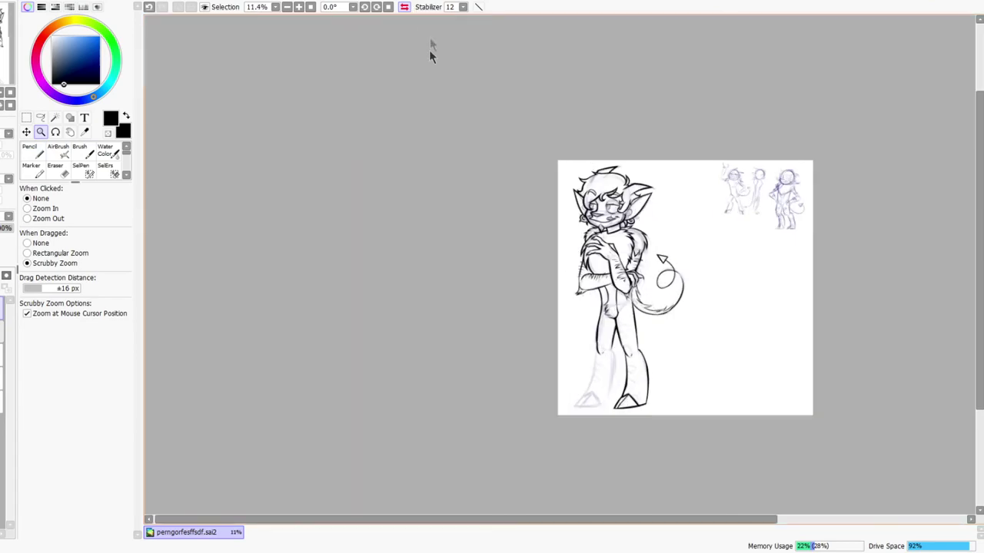
pyautogui.click(405, 10)
pyautogui.moveTo(538, 360); pyautogui.dragTo(542, 288)
pyautogui.moveTo(547, 465); pyautogui.dragTo(549, 430)
pyautogui.moveTo(521, 328); pyautogui.dragTo(575, 362)
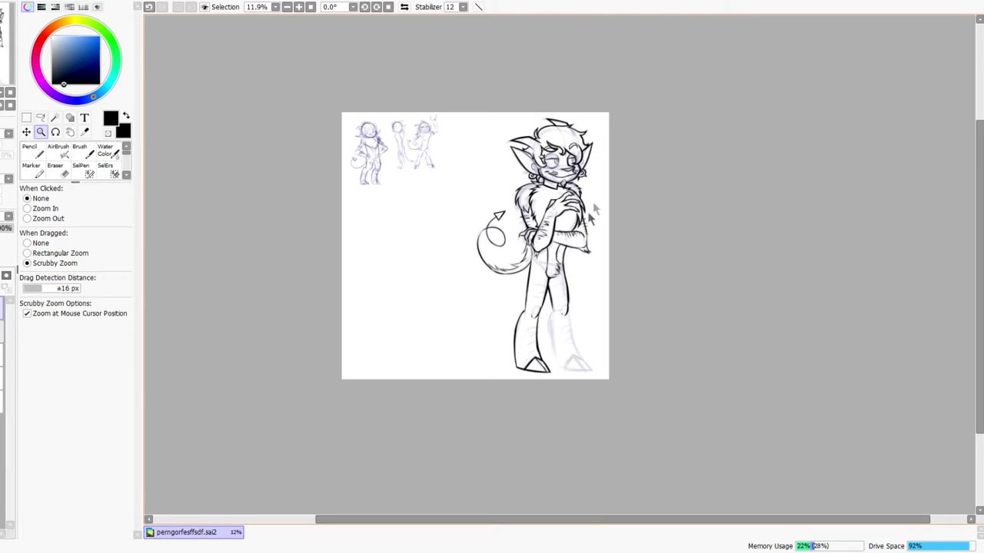
pyautogui.moveTo(544, 286); pyautogui.dragTo(560, 277)
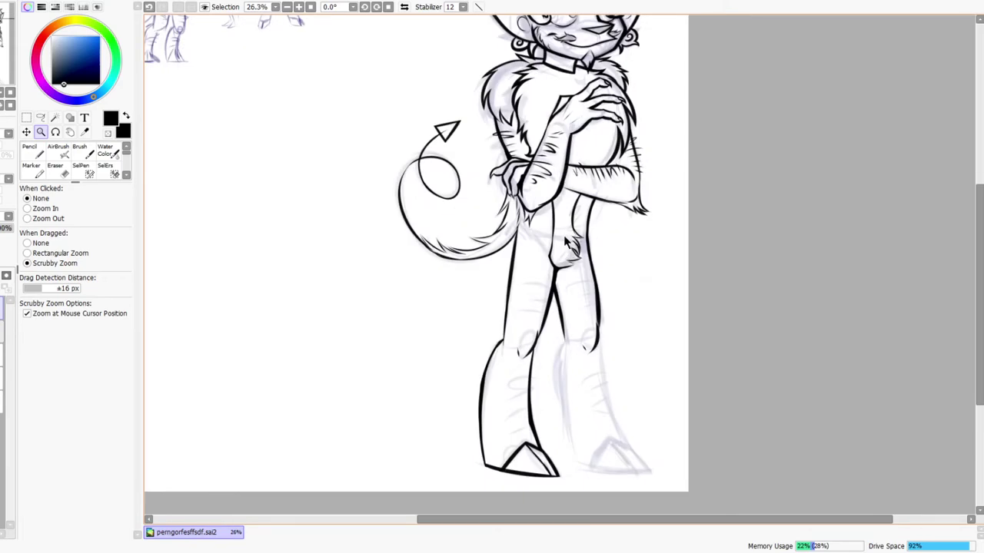
pyautogui.scroll(-3, 562, 384)
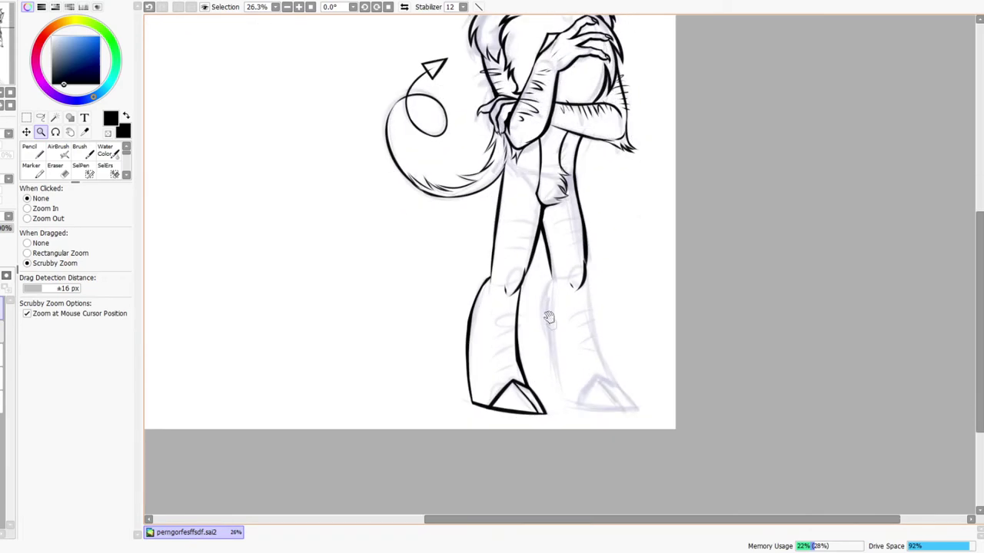
# Extend the second thigh's inner edge line down to the top of the lower leg
pyautogui.moveTo(551, 287); pyautogui.dragTo(558, 272)
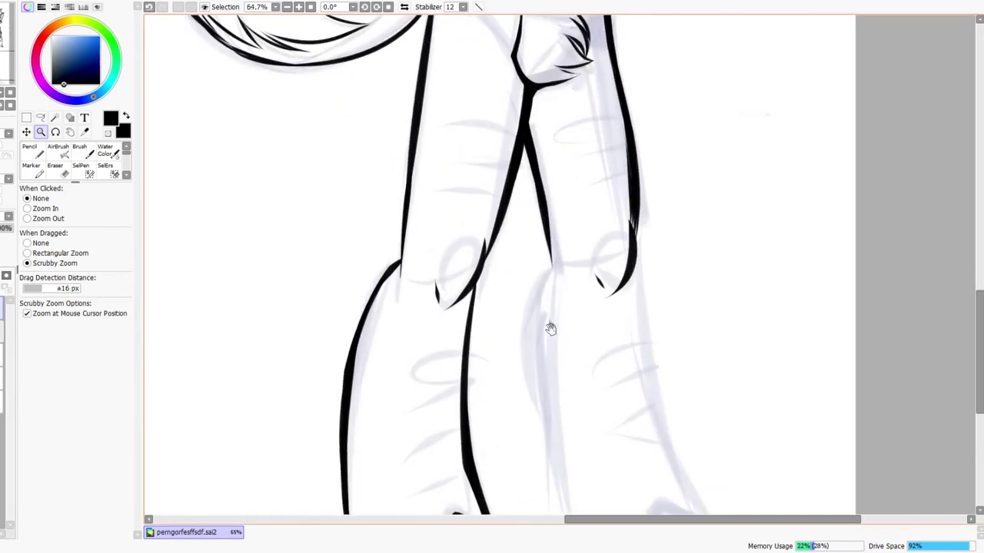
pyautogui.moveTo(549, 318); pyautogui.dragTo(557, 206)
pyautogui.press('n')
pyautogui.moveTo(553, 153); pyautogui.dragTo(542, 213)
pyautogui.hotkey('ctrl', 'z')
pyautogui.moveTo(551, 126); pyautogui.dragTo(562, 197)
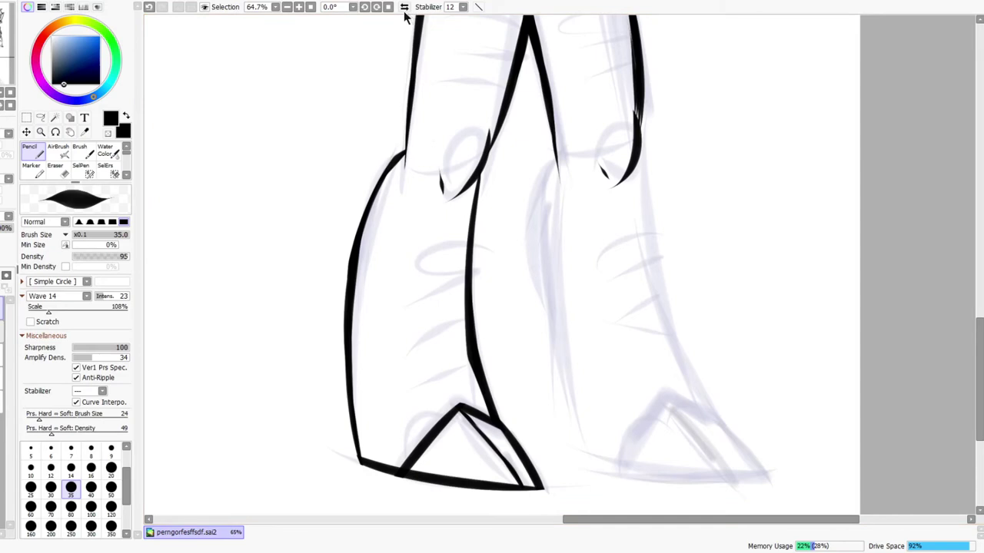
# Ink the rear edge of the second lower leg from the knee down to the heel
pyautogui.click(404, 7)
pyautogui.hotkey('ctrl', 'z')
pyautogui.moveTo(558, 152)
pyautogui.mouseDown()
pyautogui.moveTo(581, 206)
pyautogui.moveTo(573, 246)
pyautogui.mouseUp()
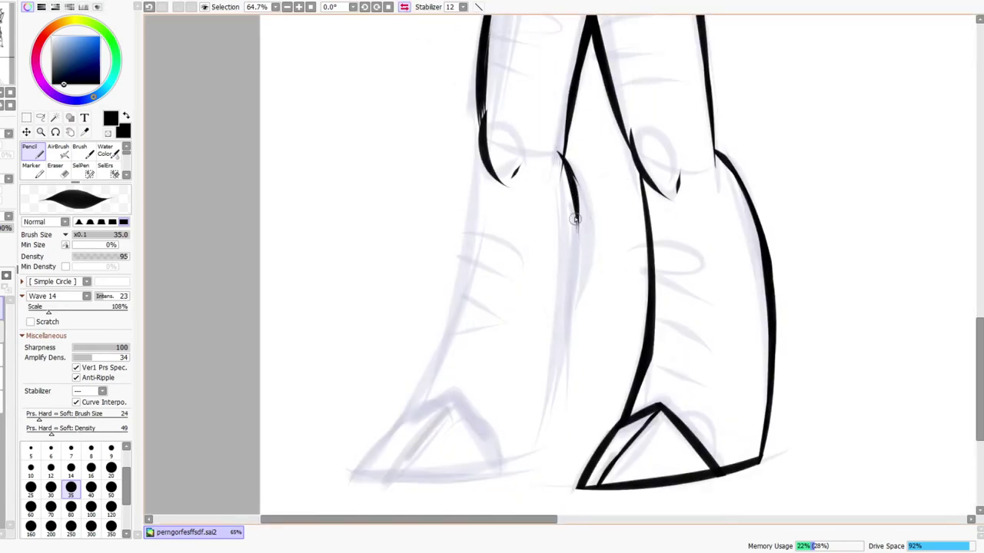
pyautogui.click(405, 6)
pyautogui.moveTo(558, 158); pyautogui.dragTo(553, 295)
pyautogui.moveTo(542, 219); pyautogui.dragTo(559, 346)
pyautogui.moveTo(545, 247); pyautogui.dragTo(568, 403)
pyautogui.moveTo(552, 316); pyautogui.dragTo(591, 471)
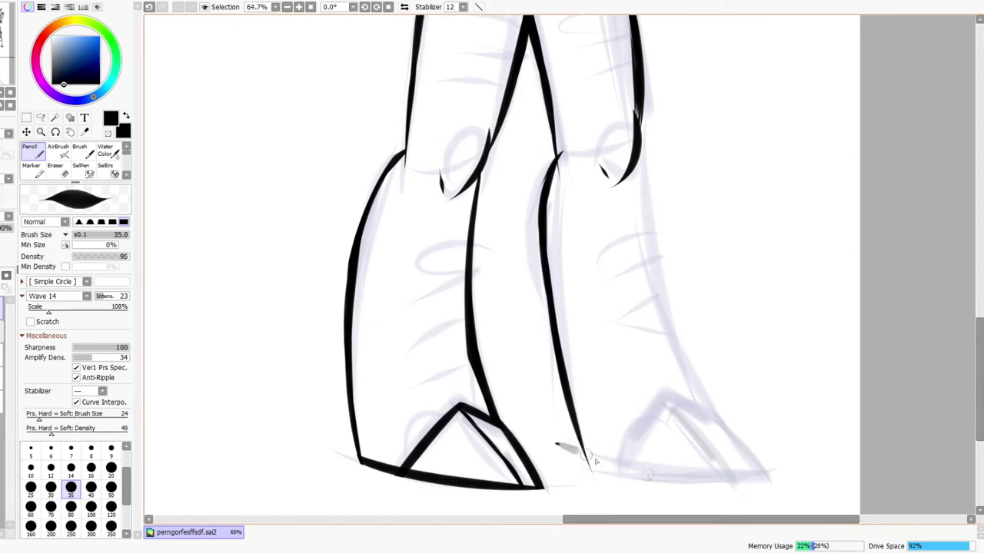
# Ink the curved sole line of the second hoof from the heel out past the toe tip
pyautogui.moveTo(556, 444); pyautogui.dragTo(767, 481)
pyautogui.click(404, 6)
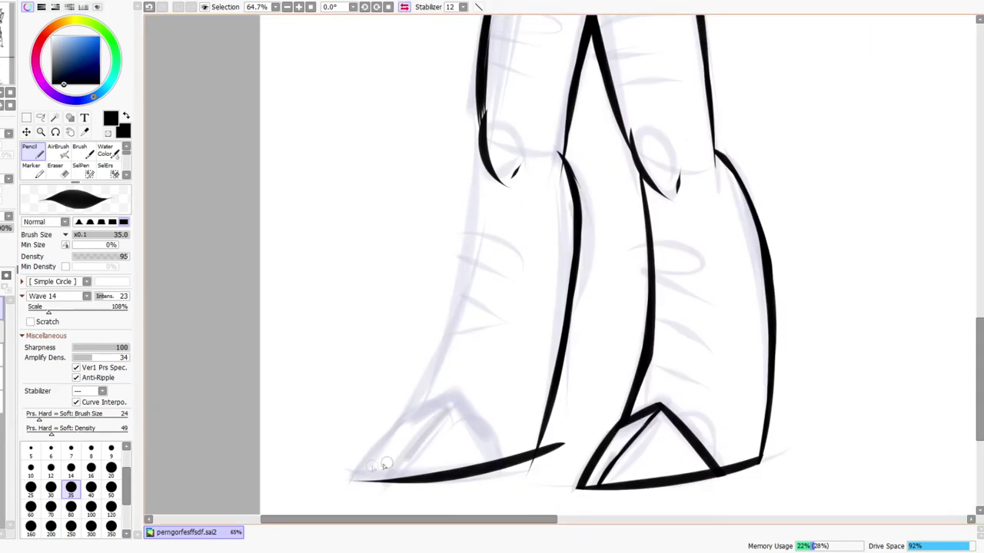
pyautogui.moveTo(333, 476); pyautogui.dragTo(495, 461)
pyautogui.hotkey('ctrl', 'z')
pyautogui.moveTo(335, 477); pyautogui.dragTo(454, 479)
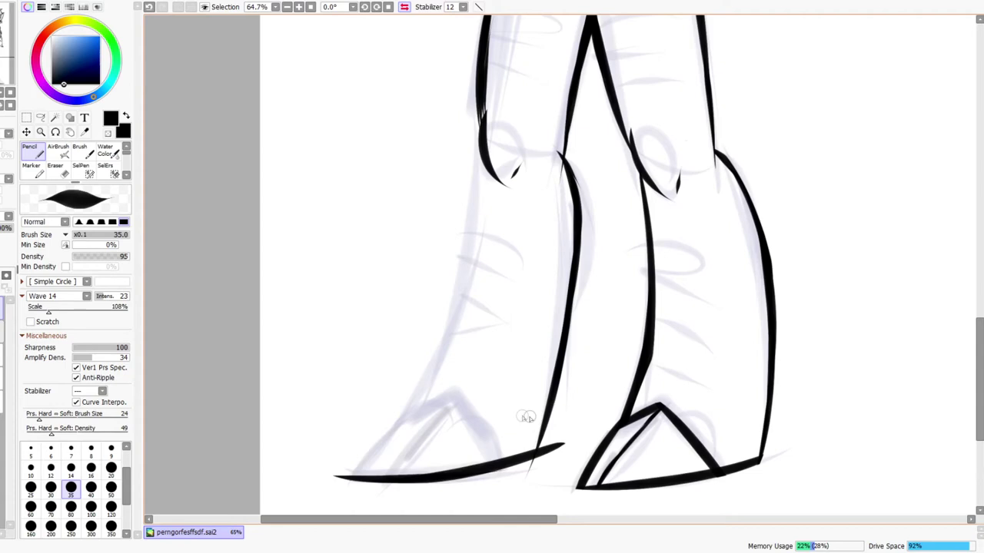
# Ink the front edge of the second lower leg from the knee down to the hoof's toe tip
pyautogui.moveTo(477, 162); pyautogui.dragTo(475, 225)
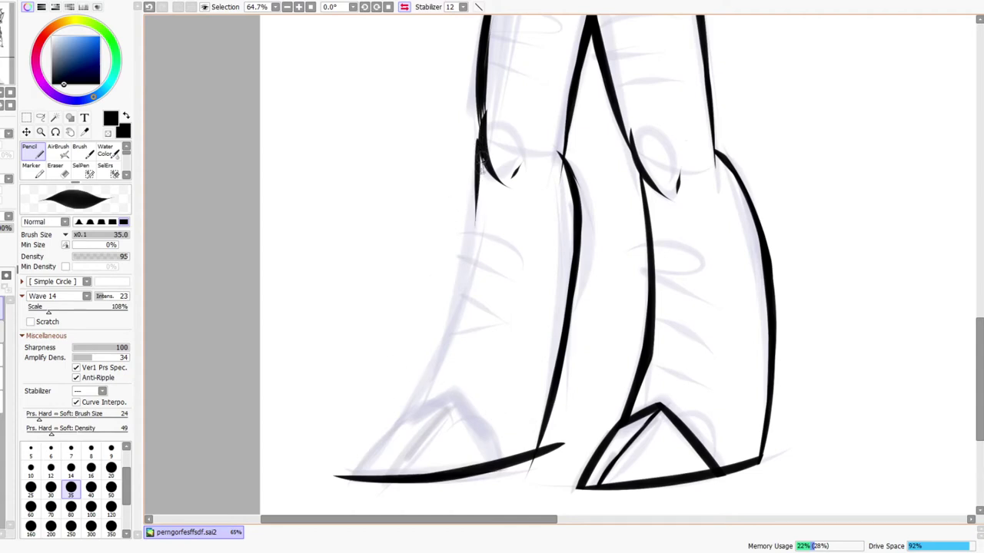
pyautogui.hotkey('ctrl', 'z')
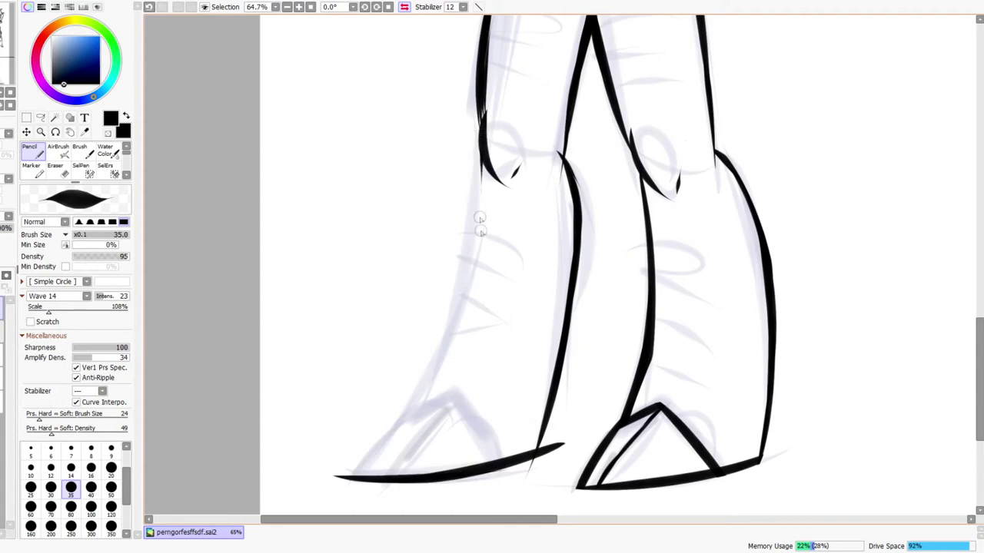
pyautogui.moveTo(478, 139); pyautogui.dragTo(472, 266)
pyautogui.hotkey('ctrl', 'z')
pyautogui.moveTo(480, 138); pyautogui.dragTo(461, 313)
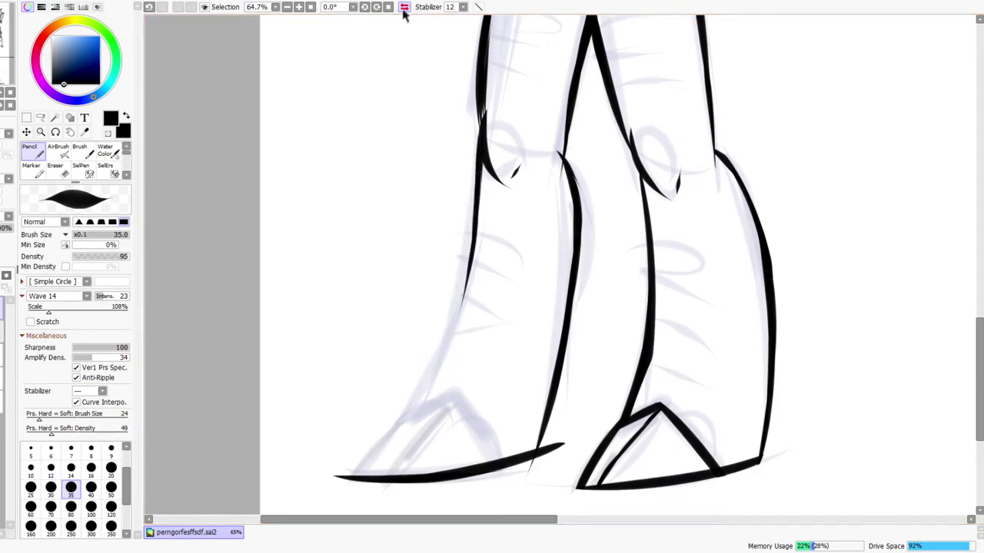
pyautogui.click(403, 8)
pyautogui.moveTo(644, 205); pyautogui.dragTo(668, 324)
pyautogui.moveTo(658, 276); pyautogui.dragTo(715, 411)
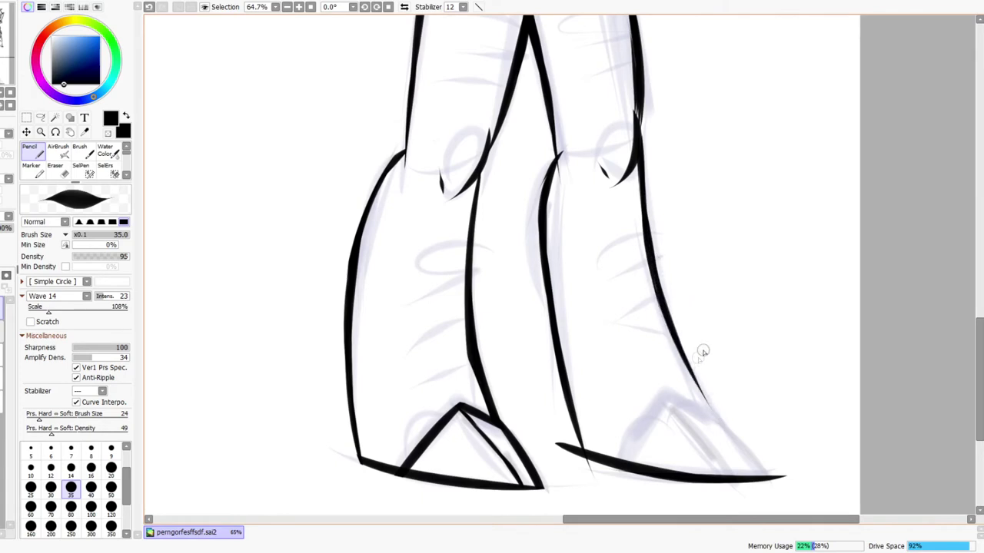
pyautogui.moveTo(691, 369); pyautogui.dragTo(769, 474)
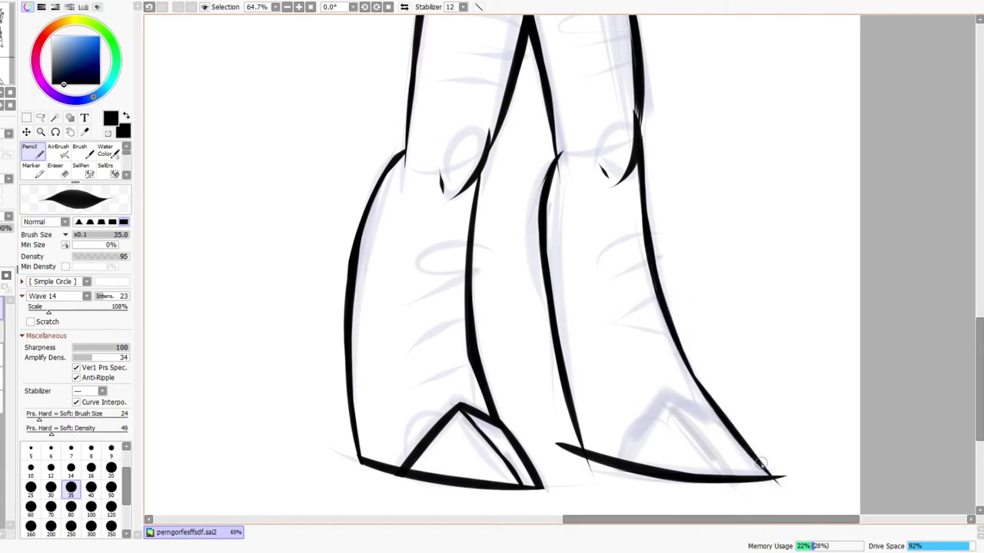
# Ink the second hoof's peaked upper outline and the inner split line running from the peak to the sole
pyautogui.moveTo(615, 470)
pyautogui.mouseDown()
pyautogui.moveTo(656, 400)
pyautogui.moveTo(649, 422)
pyautogui.moveTo(768, 449)
pyautogui.mouseUp()
pyautogui.hotkey('ctrl', 'z')
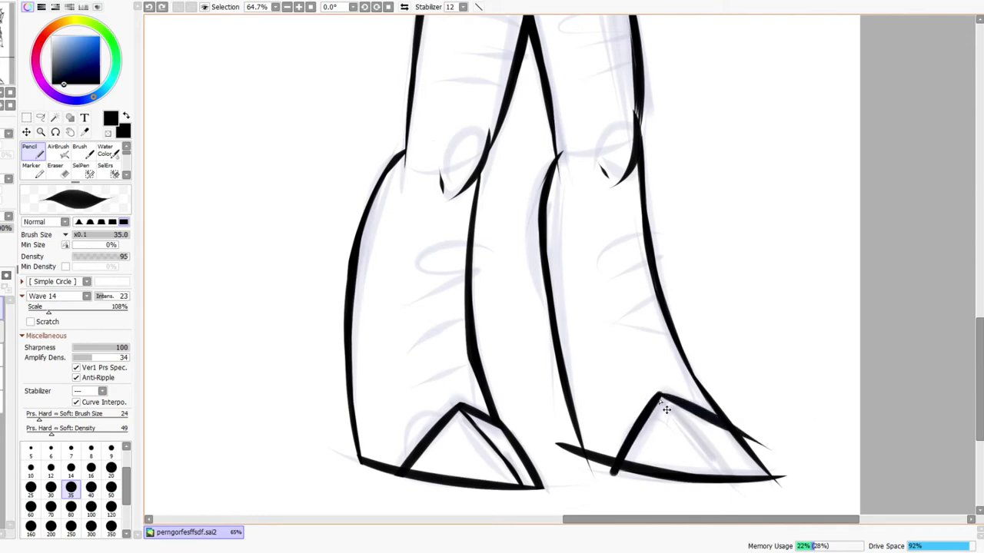
pyautogui.click(405, 7)
pyautogui.moveTo(521, 397); pyautogui.dragTo(503, 424)
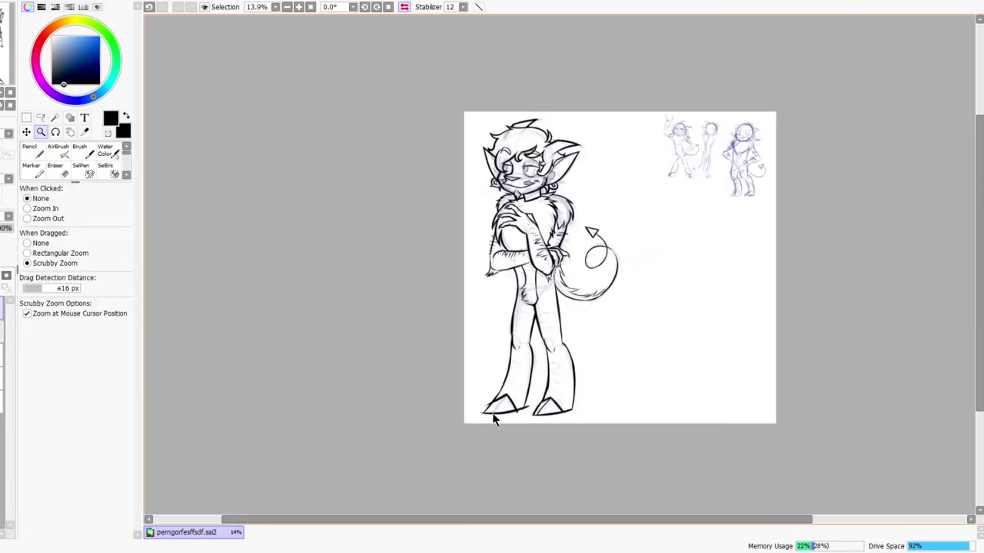
pyautogui.scroll(8, 493, 418)
pyautogui.press('e')
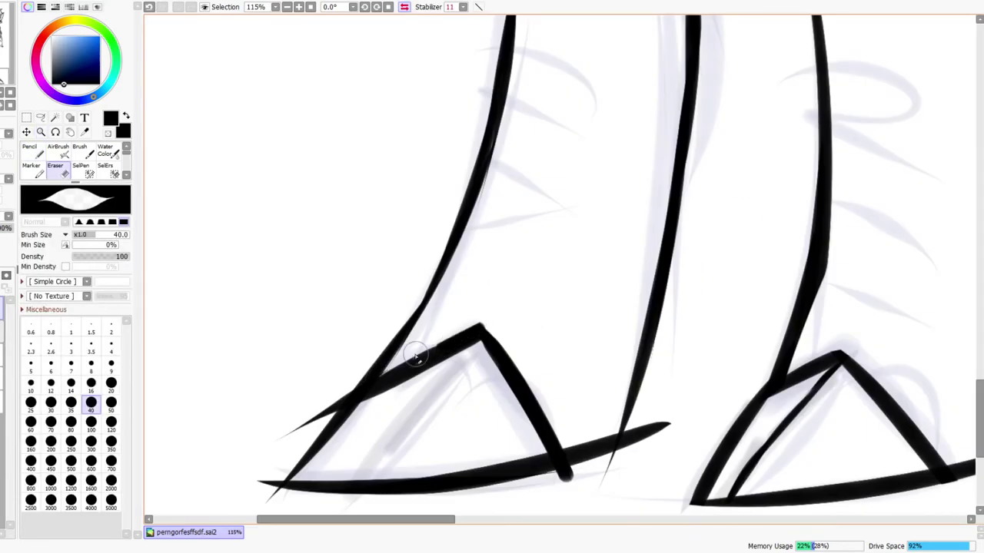
pyautogui.scroll(-6, 487, 315)
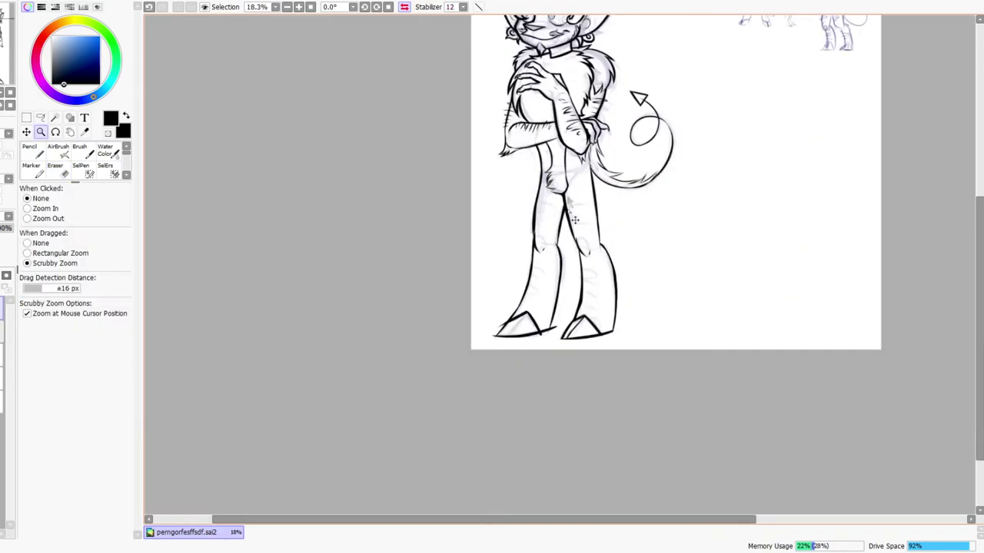
pyautogui.hscroll(3, 637, 259)
pyautogui.scroll(5, 638, 325)
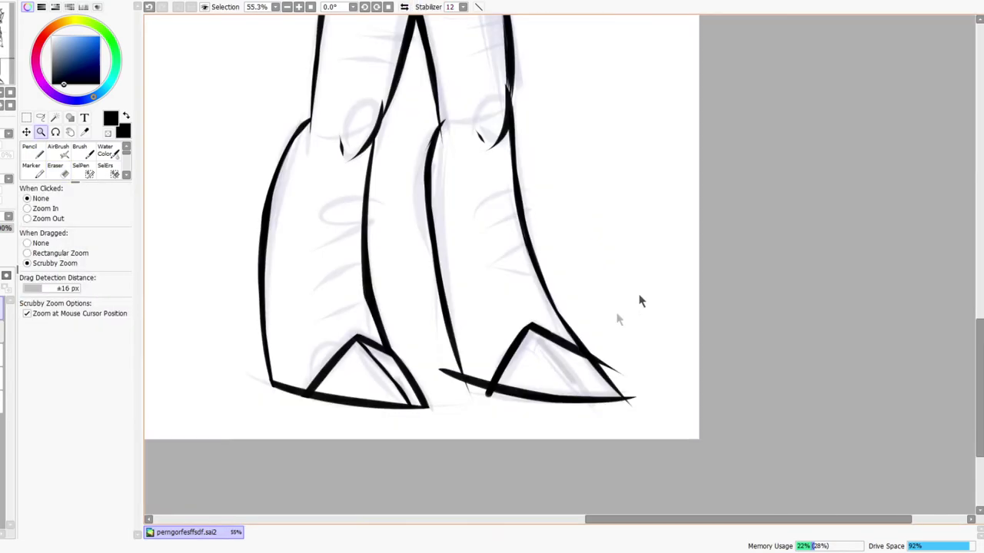
pyautogui.press('n')
pyautogui.moveTo(494, 326)
pyautogui.mouseDown()
pyautogui.moveTo(565, 402)
pyautogui.moveTo(613, 454)
pyautogui.mouseUp()
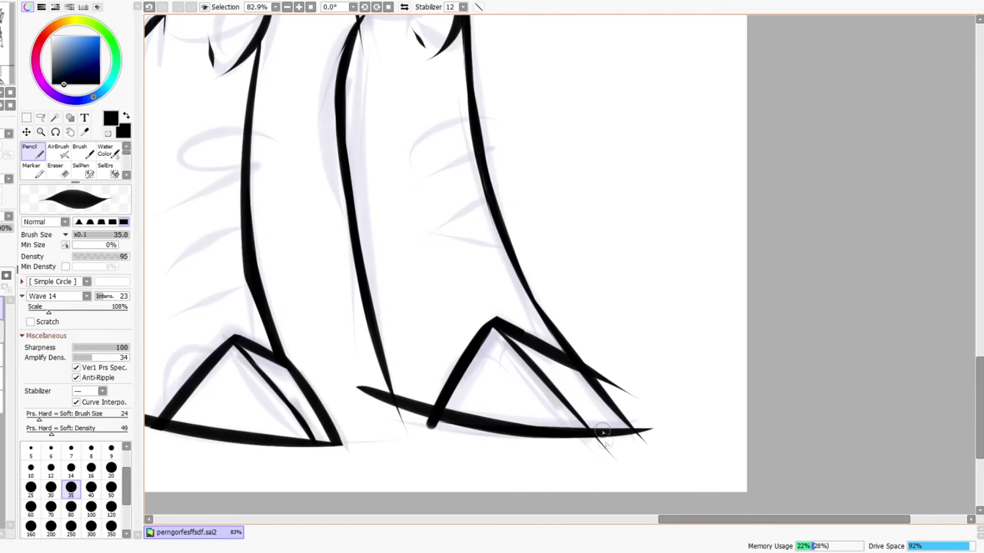
# Erase the sole and split line ends that overshoot the second hoof's toe
pyautogui.moveTo(595, 410); pyautogui.dragTo(618, 359)
pyautogui.press('e')
pyautogui.moveTo(624, 404)
pyautogui.mouseDown()
pyautogui.moveTo(660, 401)
pyautogui.moveTo(595, 400)
pyautogui.moveTo(669, 384)
pyautogui.mouseUp()
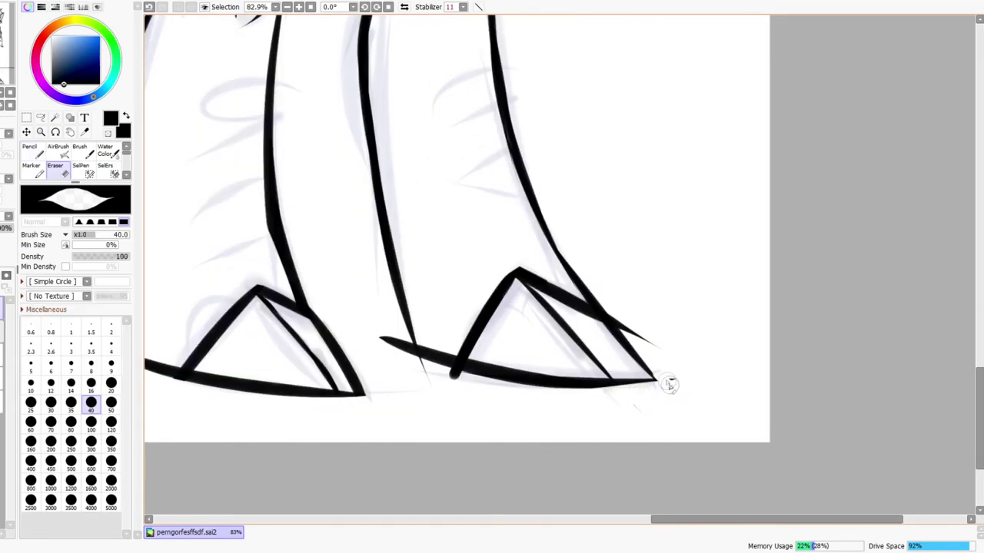
pyautogui.click(405, 7)
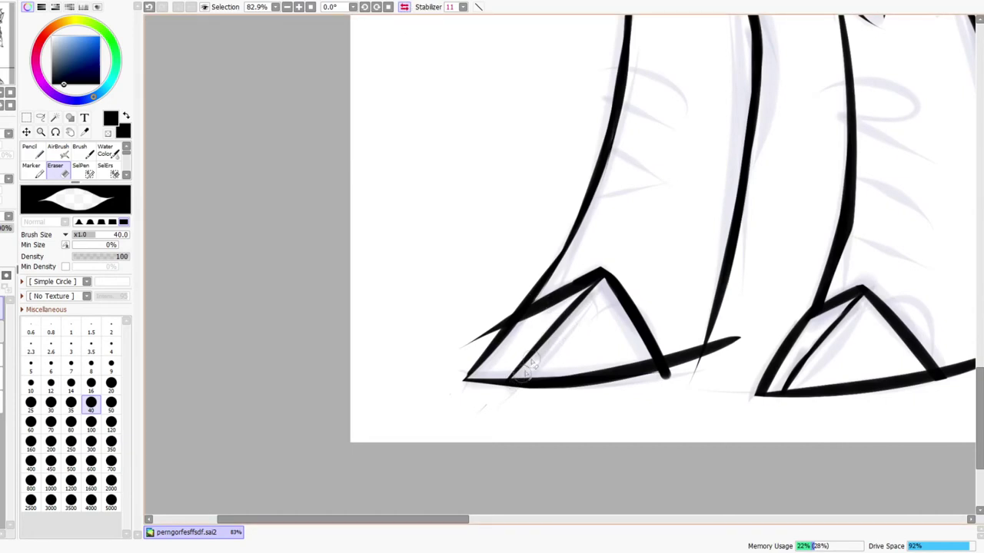
# Thicken the second hoof's front edge, the toe end of its sole and the inner split line
pyautogui.press('n')
pyautogui.moveTo(511, 381); pyautogui.dragTo(479, 359)
pyautogui.moveTo(384, 411); pyautogui.dragTo(466, 326)
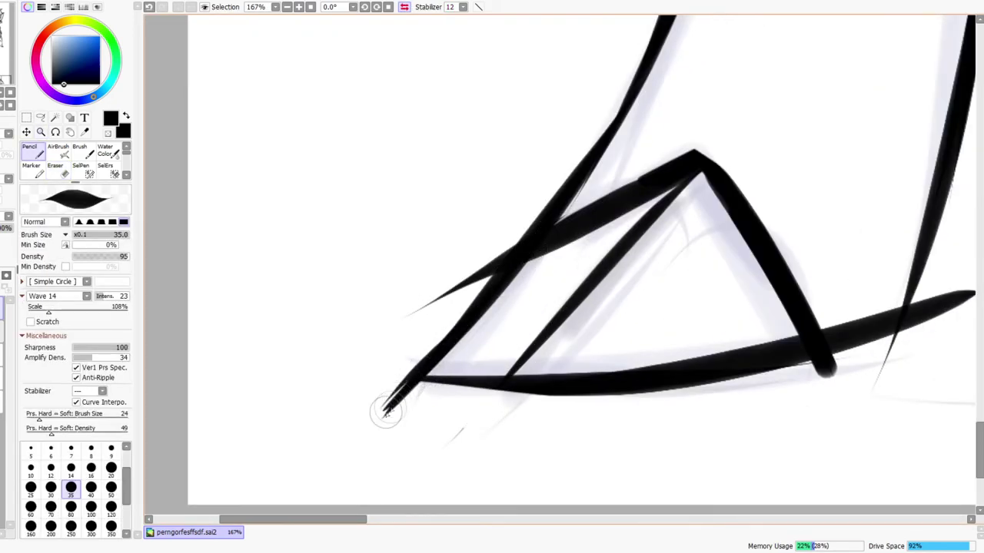
pyautogui.moveTo(390, 409)
pyautogui.mouseDown()
pyautogui.moveTo(480, 293)
pyautogui.moveTo(515, 298)
pyautogui.mouseUp()
pyautogui.moveTo(413, 391); pyautogui.dragTo(627, 392)
pyautogui.moveTo(411, 389); pyautogui.dragTo(502, 392)
pyautogui.moveTo(535, 363); pyautogui.dragTo(596, 293)
pyautogui.moveTo(531, 371); pyautogui.dragTo(458, 427)
# Erase the overshooting line ends around the second hoof's toe, sole and heel, and touch up its outline
pyautogui.press('e')
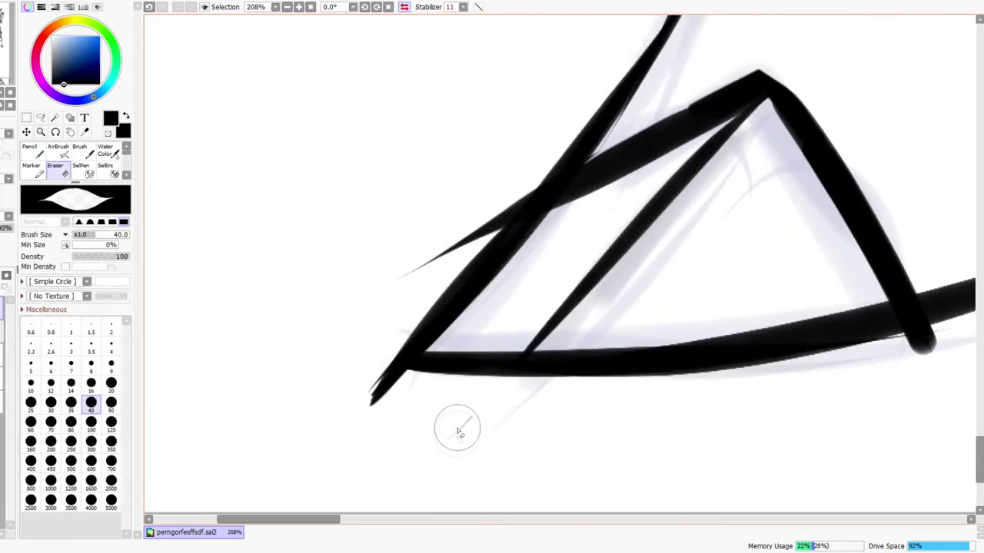
pyautogui.moveTo(366, 387); pyautogui.dragTo(445, 409)
pyautogui.moveTo(376, 386)
pyautogui.mouseDown()
pyautogui.moveTo(411, 383)
pyautogui.moveTo(511, 407)
pyautogui.mouseUp()
pyautogui.moveTo(376, 364); pyautogui.dragTo(492, 397)
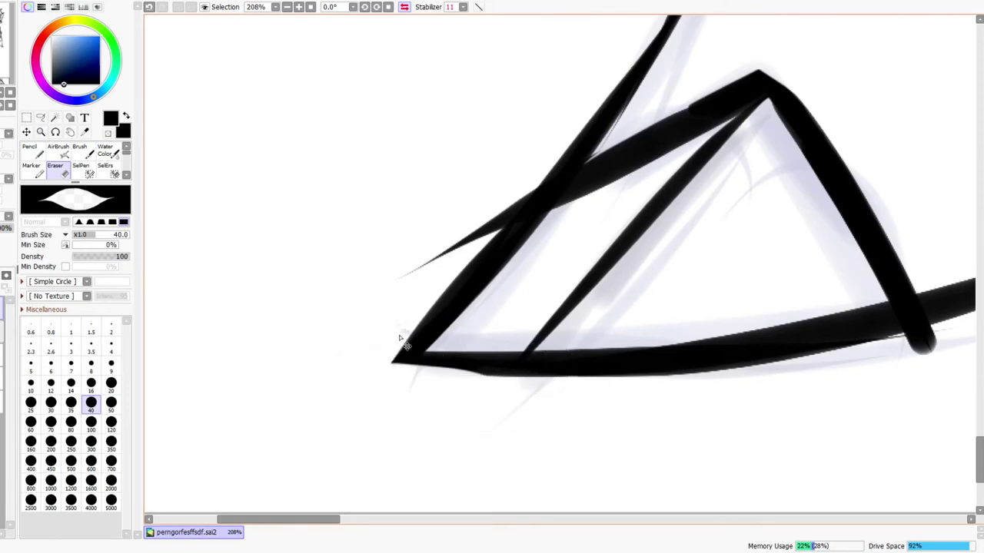
pyautogui.hotkey('ctrl', 'z')
pyautogui.moveTo(617, 424); pyautogui.dragTo(415, 445)
pyautogui.moveTo(729, 363)
pyautogui.mouseDown()
pyautogui.moveTo(784, 352)
pyautogui.moveTo(701, 375)
pyautogui.moveTo(795, 350)
pyautogui.mouseUp()
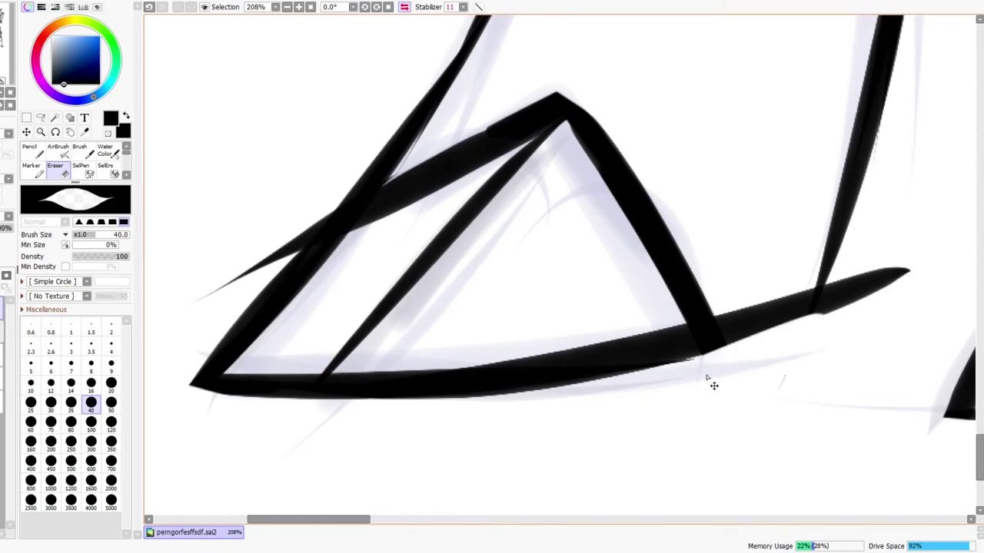
pyautogui.hotkey('ctrl', 'z')
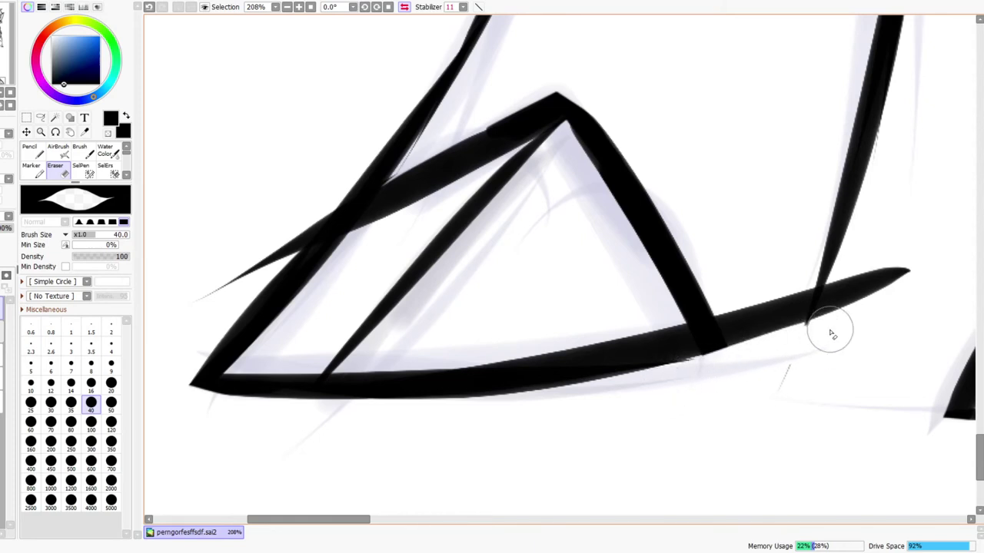
pyautogui.moveTo(820, 334)
pyautogui.mouseDown()
pyautogui.moveTo(713, 358)
pyautogui.moveTo(720, 334)
pyautogui.moveTo(775, 316)
pyautogui.moveTo(745, 372)
pyautogui.mouseUp()
pyautogui.moveTo(692, 427)
pyautogui.mouseDown()
pyautogui.moveTo(684, 391)
pyautogui.moveTo(740, 326)
pyautogui.moveTo(611, 351)
pyautogui.moveTo(666, 286)
pyautogui.mouseUp()
pyautogui.press('n')
pyautogui.moveTo(604, 380)
pyautogui.mouseDown()
pyautogui.moveTo(628, 312)
pyautogui.moveTo(677, 233)
pyautogui.moveTo(703, 251)
pyautogui.moveTo(729, 239)
pyautogui.moveTo(698, 278)
pyautogui.mouseUp()
# Check the hoof against the whole figure and erase the remaining rough line edges around it
pyautogui.hotkey('ctrl', 'space')
pyautogui.click(405, 7)
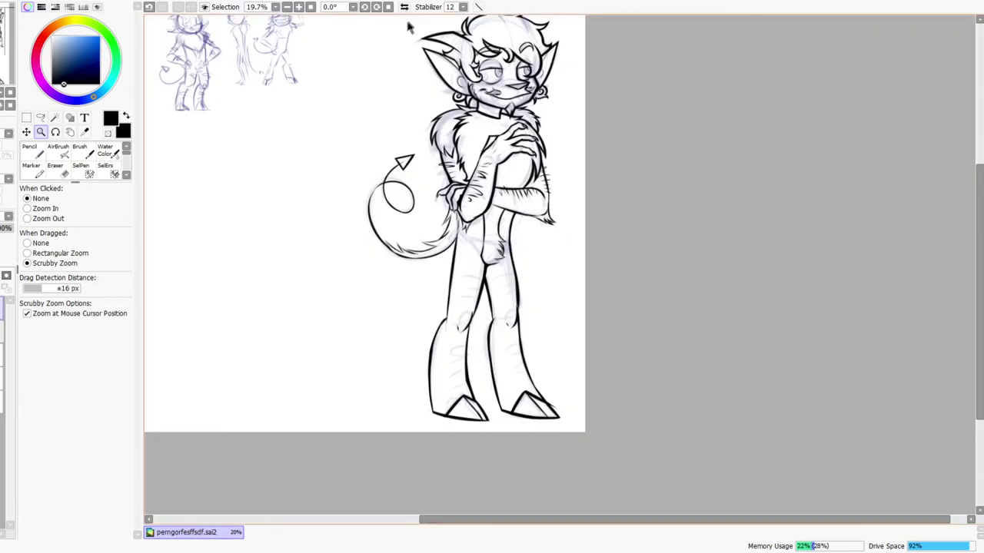
pyautogui.moveTo(544, 400); pyautogui.dragTo(551, 365)
pyautogui.click(404, 7)
pyautogui.moveTo(519, 422)
pyautogui.mouseDown()
pyautogui.moveTo(497, 336)
pyautogui.moveTo(556, 295)
pyautogui.mouseUp()
pyautogui.press('e')
pyautogui.moveTo(519, 340)
pyautogui.mouseDown()
pyautogui.moveTo(614, 216)
pyautogui.moveTo(634, 266)
pyautogui.mouseUp()
pyautogui.moveTo(655, 215); pyautogui.dragTo(566, 432)
pyautogui.scroll(5, 509, 300)
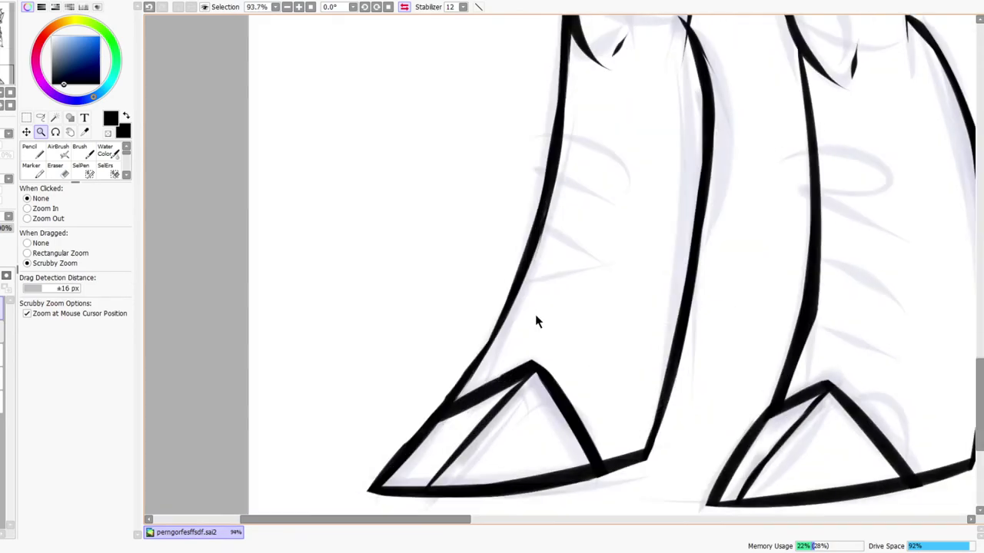
# Ink short horizontal fur hatch strokes down the first thigh's inner side, following the sketch
pyautogui.scroll(-5, 543, 340)
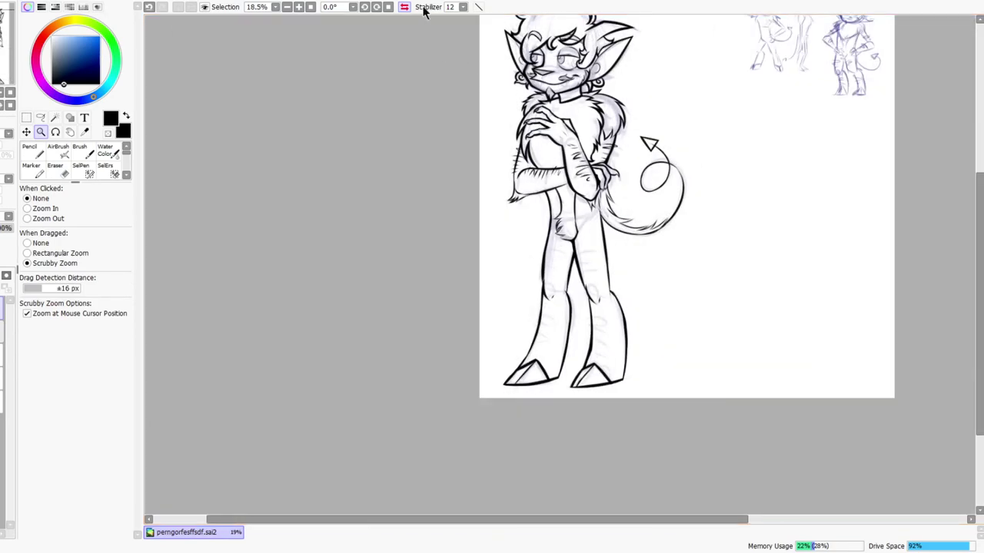
pyautogui.click(404, 7)
pyautogui.scroll(2, 575, 231)
pyautogui.scroll(3, 576, 230)
pyautogui.press('n')
pyautogui.moveTo(461, 259); pyautogui.dragTo(542, 271)
pyautogui.moveTo(542, 281)
pyautogui.mouseDown()
pyautogui.moveTo(465, 285)
pyautogui.moveTo(535, 306)
pyautogui.mouseUp()
pyautogui.moveTo(466, 320); pyautogui.dragTo(529, 323)
pyautogui.moveTo(471, 340)
pyautogui.mouseDown()
pyautogui.moveTo(527, 345)
pyautogui.moveTo(538, 365)
pyautogui.mouseUp()
# Ink a column of short fur hatch strokes down the second thigh toward the knee
pyautogui.moveTo(500, 240)
pyautogui.mouseDown()
pyautogui.moveTo(549, 247)
pyautogui.moveTo(548, 238)
pyautogui.moveTo(651, 233)
pyautogui.mouseUp()
pyautogui.moveTo(608, 247)
pyautogui.mouseDown()
pyautogui.moveTo(646, 237)
pyautogui.moveTo(697, 252)
pyautogui.mouseUp()
pyautogui.moveTo(593, 276)
pyautogui.mouseDown()
pyautogui.moveTo(658, 270)
pyautogui.moveTo(677, 283)
pyautogui.mouseUp()
pyautogui.moveTo(584, 301); pyautogui.dragTo(666, 285)
pyautogui.moveTo(609, 314); pyautogui.dragTo(663, 301)
pyautogui.moveTo(593, 338); pyautogui.dragTo(666, 325)
pyautogui.moveTo(610, 351); pyautogui.dragTo(666, 335)
pyautogui.moveTo(610, 367); pyautogui.dragTo(672, 355)
pyautogui.moveTo(681, 439); pyautogui.dragTo(691, 304)
pyautogui.moveTo(647, 430); pyautogui.dragTo(653, 261)
# Ink zigzag fur hatching along the front edge of the second lower leg down to above the hoof
pyautogui.moveTo(629, 194); pyautogui.dragTo(685, 196)
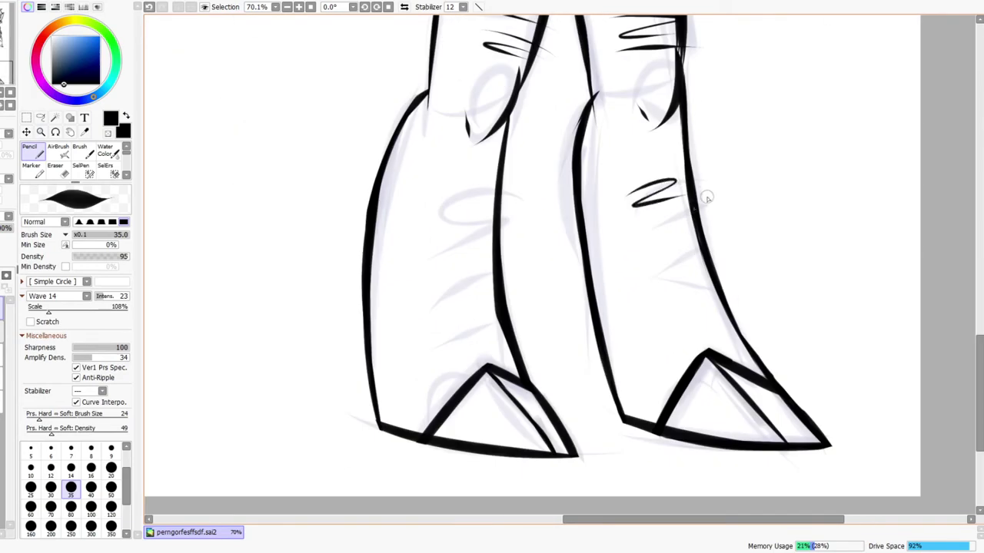
pyautogui.moveTo(617, 229); pyautogui.dragTo(724, 204)
pyautogui.moveTo(654, 236)
pyautogui.mouseDown()
pyautogui.moveTo(651, 259)
pyautogui.moveTo(701, 254)
pyautogui.mouseUp()
pyautogui.moveTo(658, 292)
pyautogui.mouseDown()
pyautogui.moveTo(718, 282)
pyautogui.moveTo(703, 267)
pyautogui.moveTo(661, 291)
pyautogui.mouseUp()
pyautogui.moveTo(727, 295)
pyautogui.mouseDown()
pyautogui.moveTo(669, 321)
pyautogui.moveTo(714, 329)
pyautogui.mouseUp()
# Ink matching zigzag fur hatching along the front edge of the first lower leg
pyautogui.moveTo(467, 189)
pyautogui.mouseDown()
pyautogui.moveTo(417, 220)
pyautogui.moveTo(496, 234)
pyautogui.mouseUp()
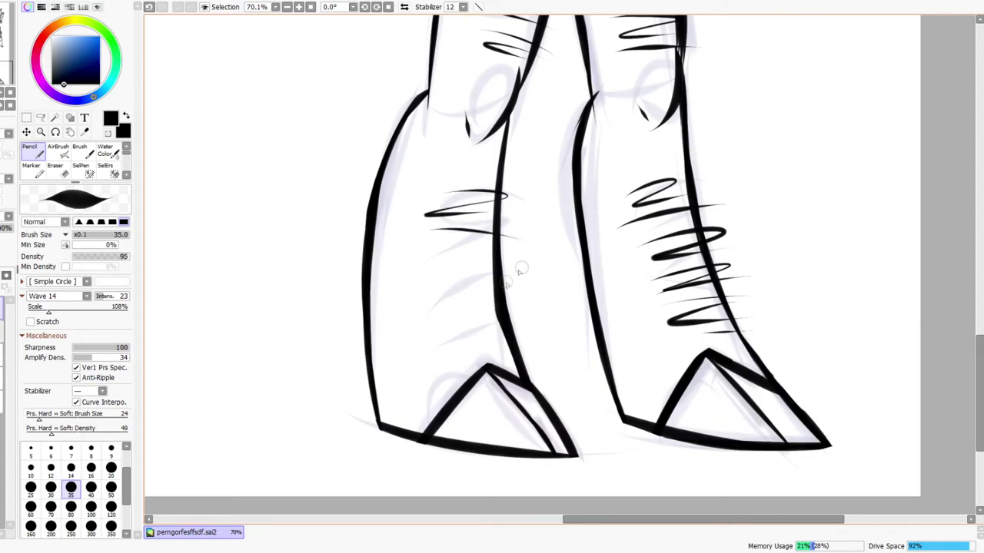
pyautogui.moveTo(428, 256)
pyautogui.mouseDown()
pyautogui.moveTo(511, 255)
pyautogui.moveTo(472, 302)
pyautogui.moveTo(512, 305)
pyautogui.moveTo(508, 326)
pyautogui.moveTo(459, 344)
pyautogui.moveTo(505, 336)
pyautogui.mouseUp()
pyautogui.hotkey('ctrl', 'space')
pyautogui.moveTo(541, 319); pyautogui.dragTo(453, 323)
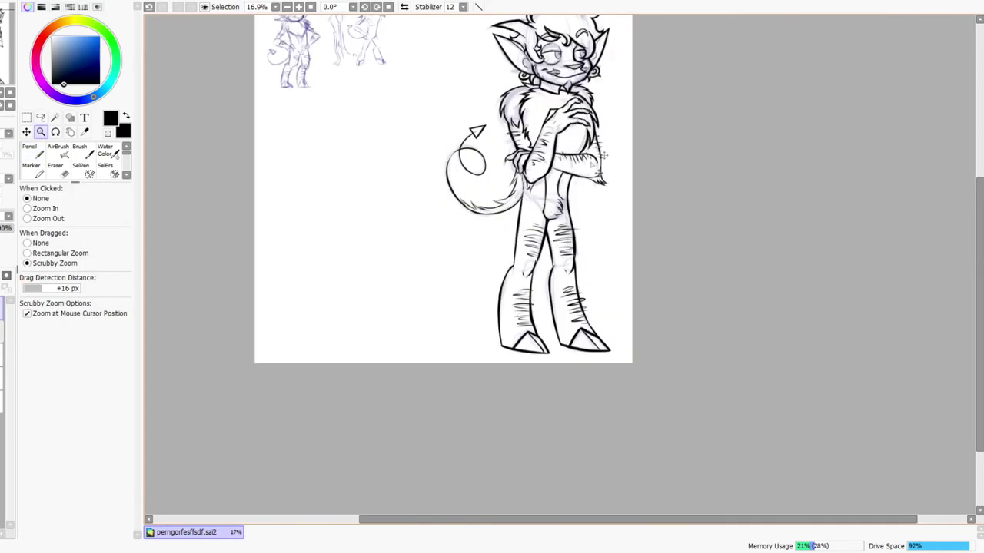
# Try to ink a small pointed fur tuft on the outer contour beside the raised hand's fingertips
pyautogui.click(404, 7)
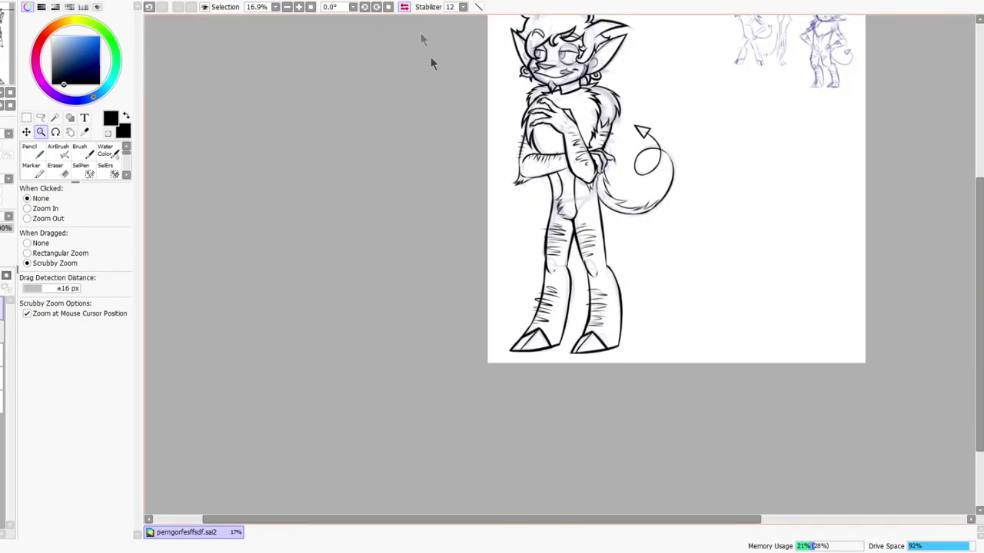
pyautogui.moveTo(660, 132); pyautogui.dragTo(656, 176)
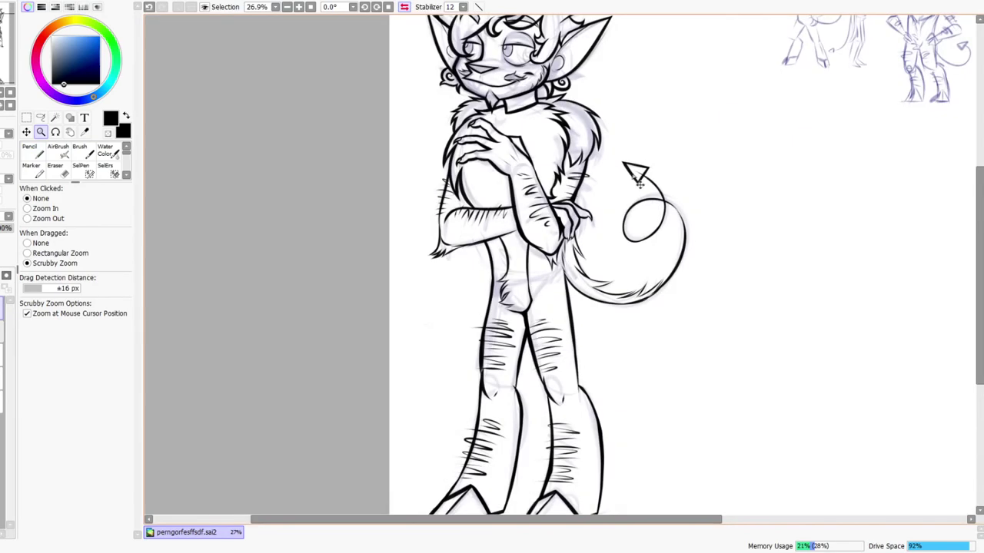
pyautogui.moveTo(451, 118); pyautogui.dragTo(454, 204)
pyautogui.moveTo(376, 296); pyautogui.dragTo(451, 295)
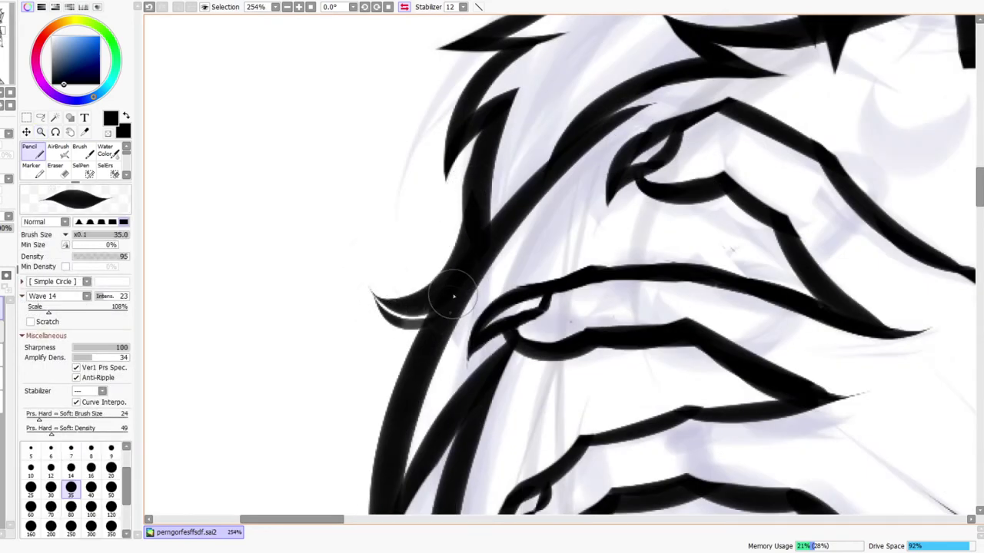
pyautogui.hotkey('ctrl', 'z')
pyautogui.moveTo(375, 299); pyautogui.dragTo(444, 297)
pyautogui.hotkey('ctrl', 'z')
pyautogui.moveTo(375, 296); pyautogui.dragTo(444, 324)
pyautogui.moveTo(453, 278)
pyautogui.mouseDown()
pyautogui.moveTo(477, 250)
pyautogui.moveTo(526, 281)
pyautogui.mouseUp()
# Examine the whole figure's line art and leg hatching in the mirrored and normal views
pyautogui.moveTo(530, 361); pyautogui.dragTo(514, 280)
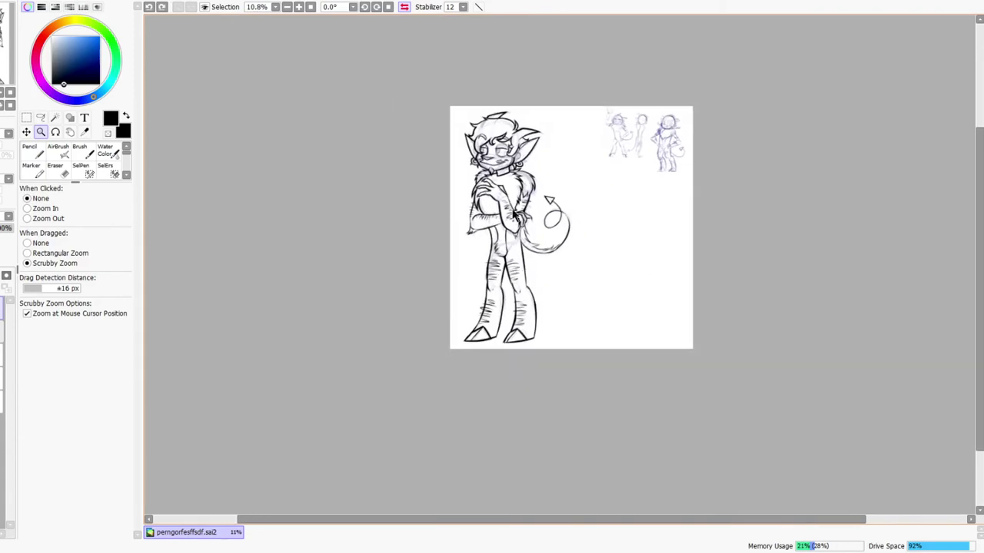
pyautogui.moveTo(542, 200); pyautogui.dragTo(598, 170)
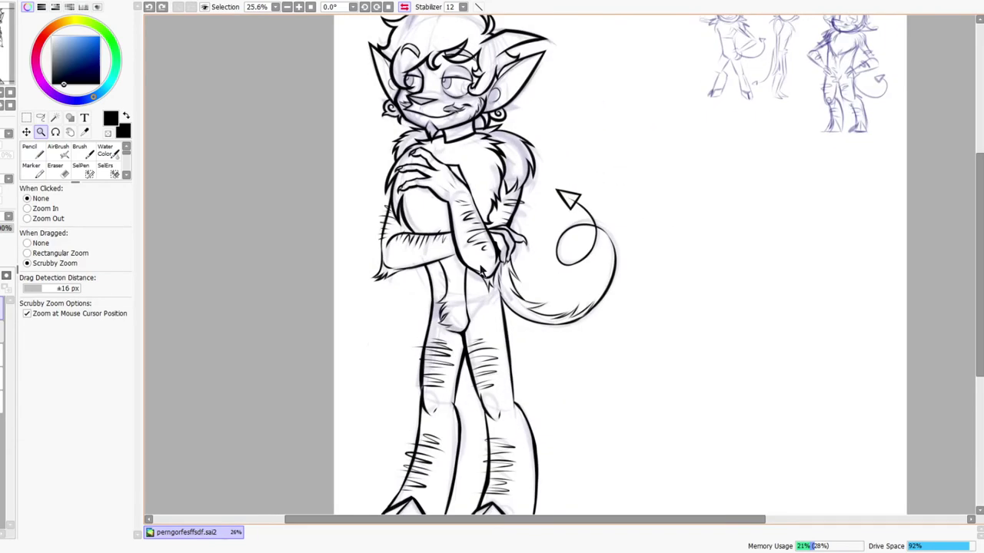
pyautogui.click(404, 8)
pyautogui.moveTo(667, 163); pyautogui.dragTo(668, 167)
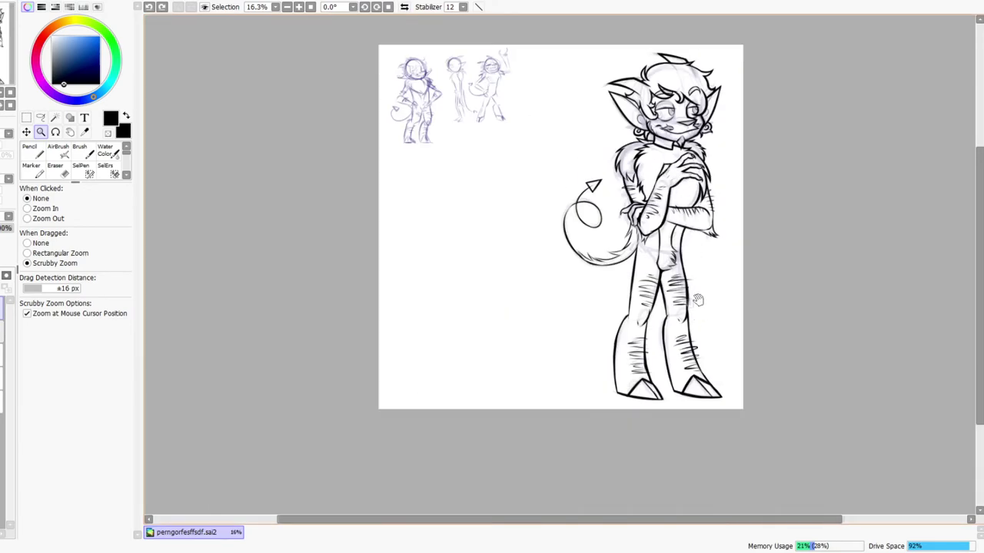
pyautogui.moveTo(697, 299); pyautogui.dragTo(572, 327)
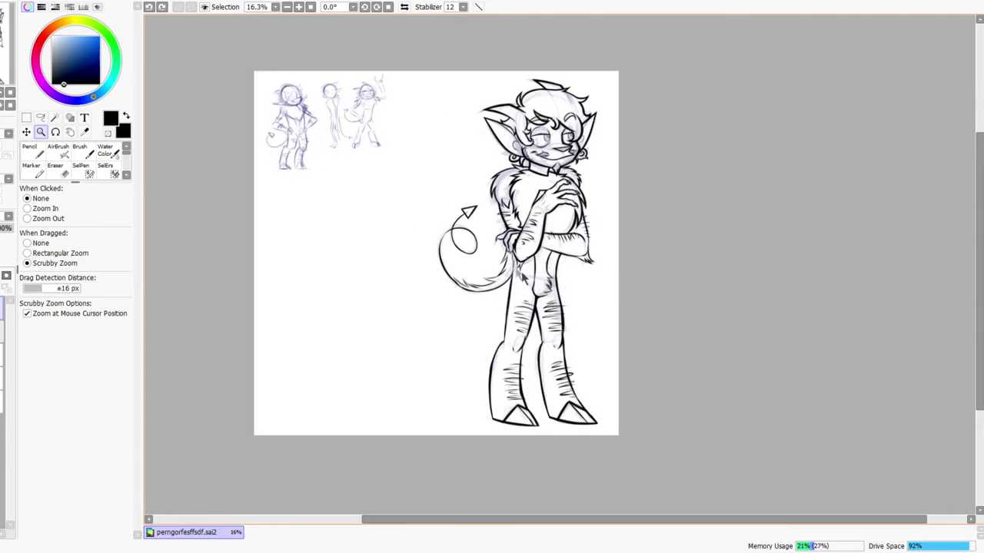
# Examine the whole figure's line art in the normal and mirrored views, with and without the underlying sketch
pyautogui.moveTo(535, 229); pyautogui.dragTo(529, 272)
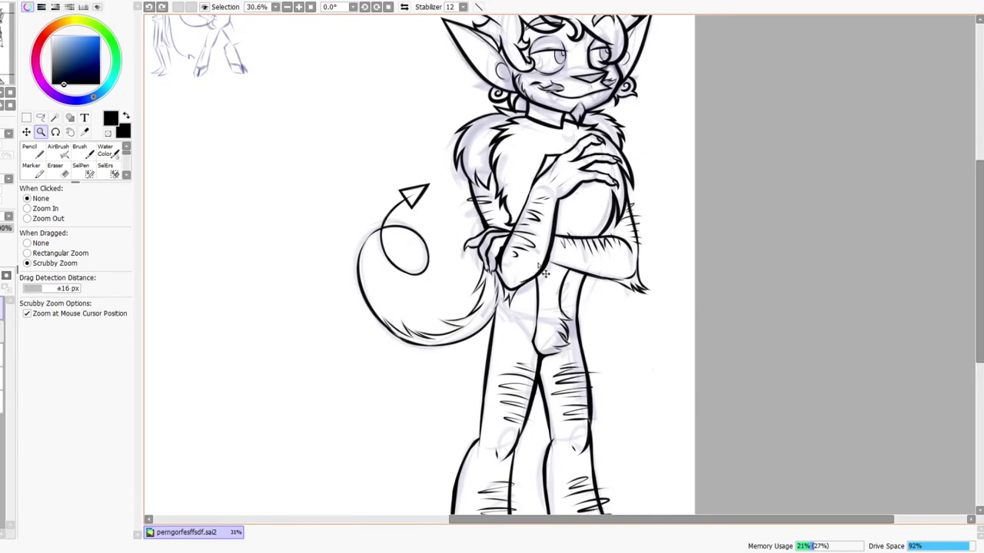
pyautogui.moveTo(581, 218); pyautogui.dragTo(552, 246)
pyautogui.scroll(2, 570, 247)
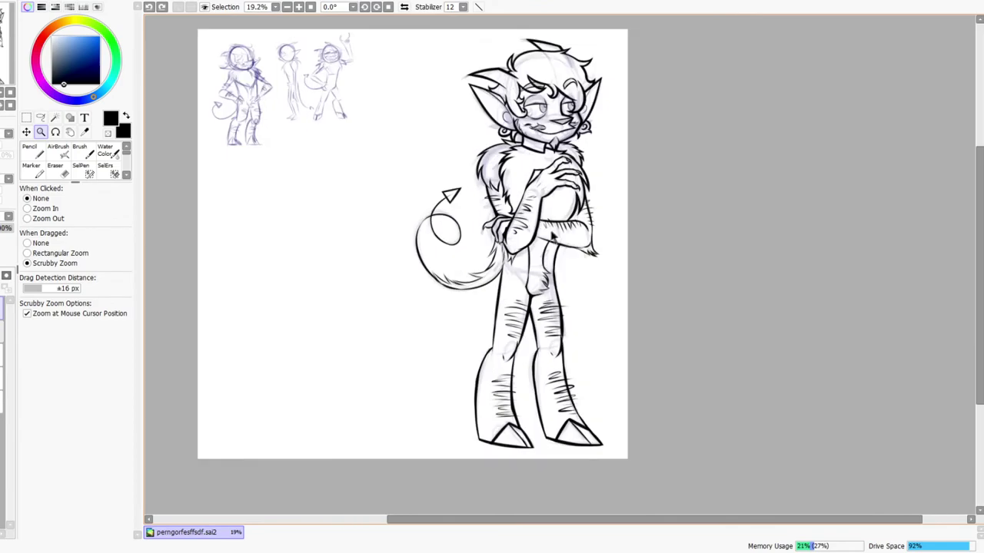
pyautogui.scroll(2, 582, 108)
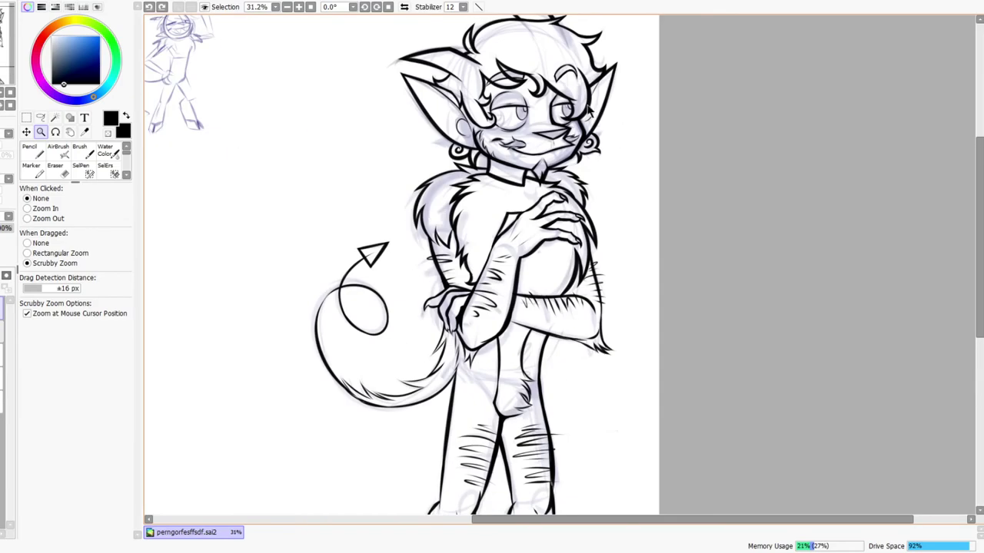
pyautogui.scroll(-4, 588, 111)
pyautogui.scroll(4, 588, 112)
pyautogui.click(404, 7)
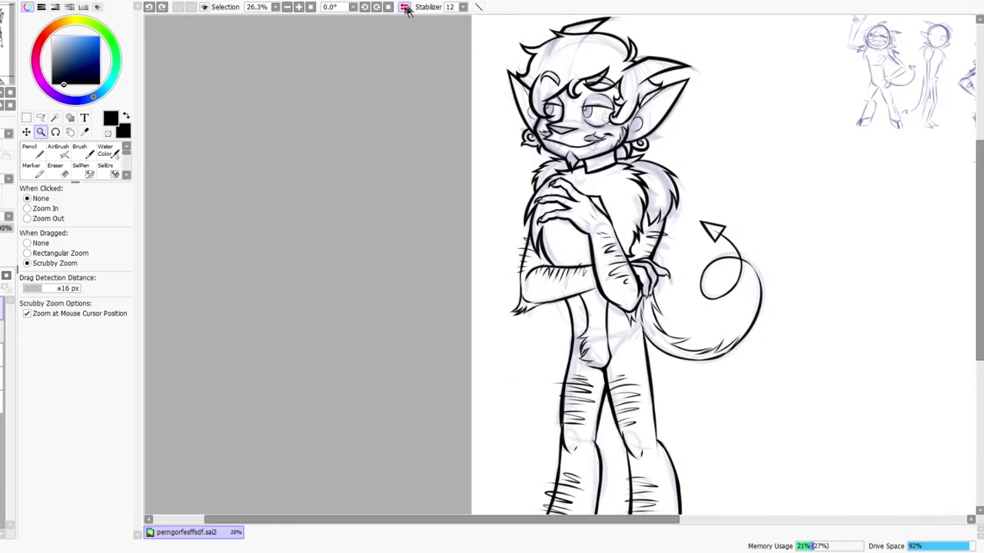
pyautogui.scroll(-2, 589, 311)
pyautogui.scroll(2, 599, 267)
pyautogui.moveTo(602, 262); pyautogui.dragTo(589, 271)
pyautogui.moveTo(396, 340); pyautogui.dragTo(375, 361)
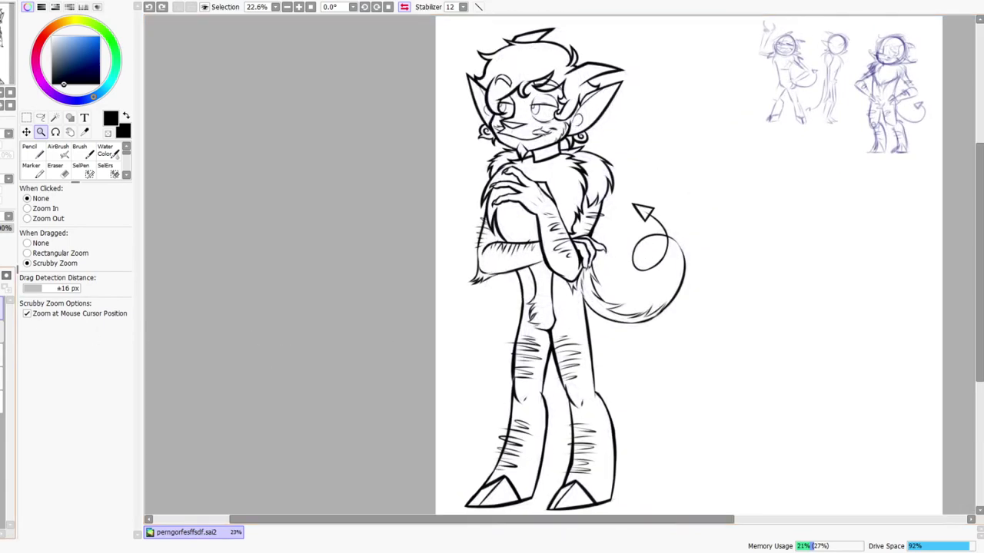
pyautogui.scroll(-1, 516, 216)
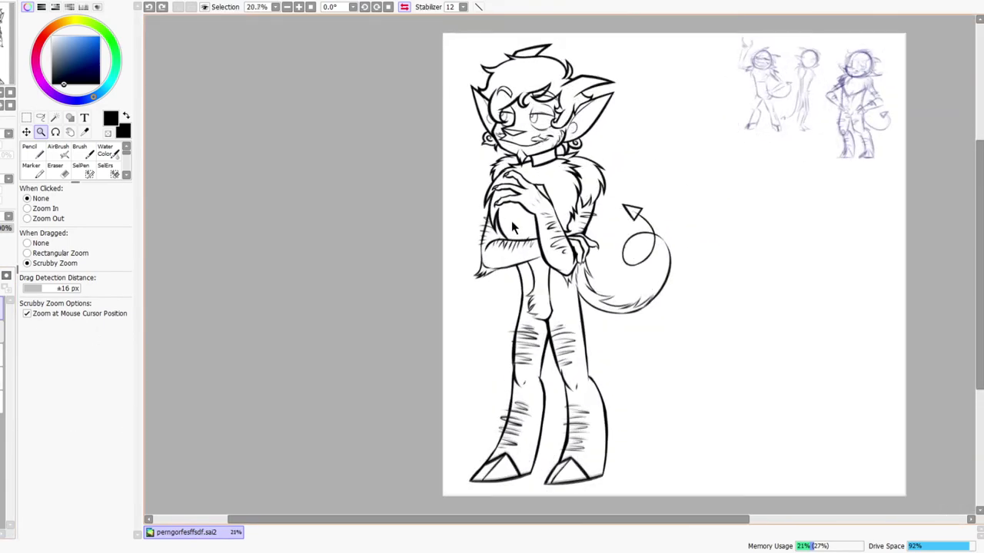
pyautogui.click(404, 8)
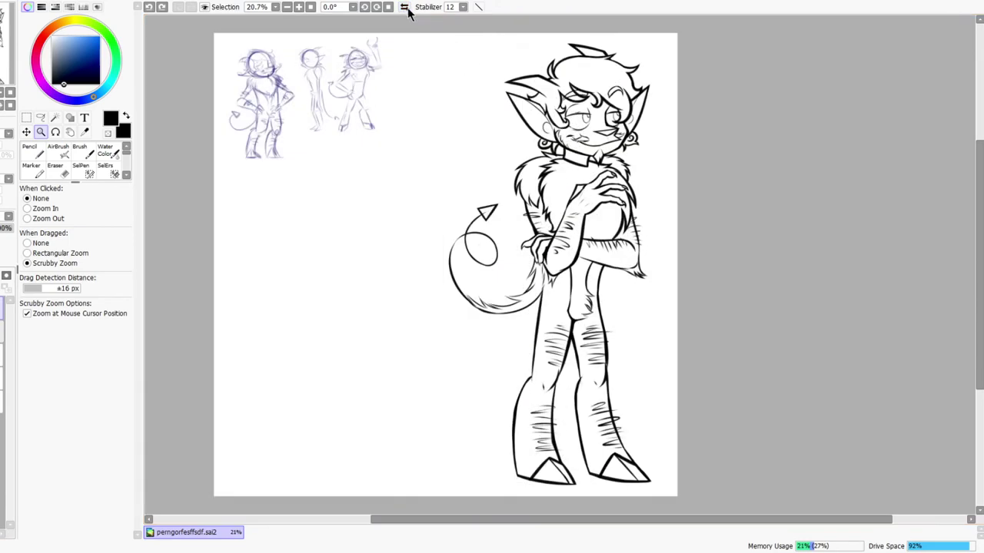
pyautogui.scroll(-2, 651, 258)
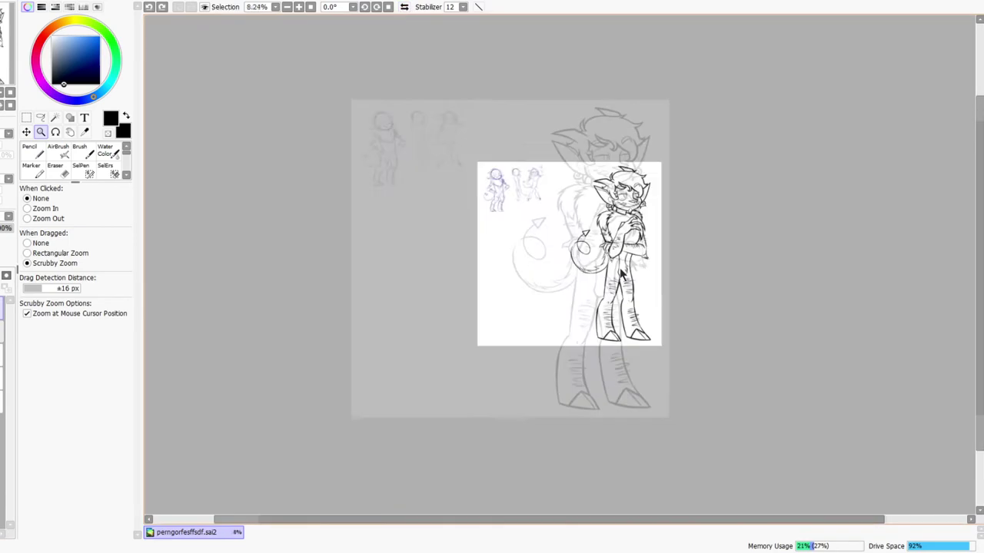
pyautogui.scroll(5, 626, 112)
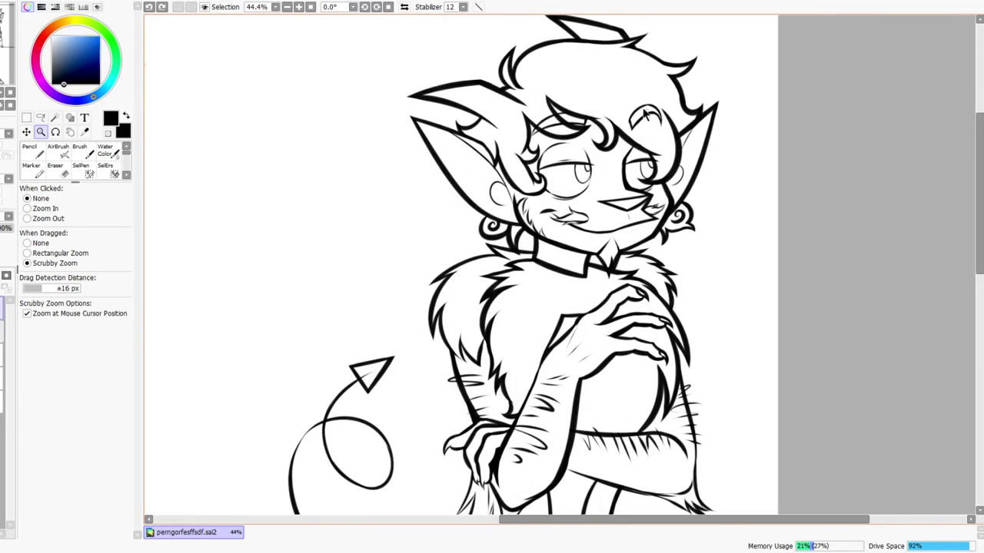
pyautogui.scroll(-3, 651, 120)
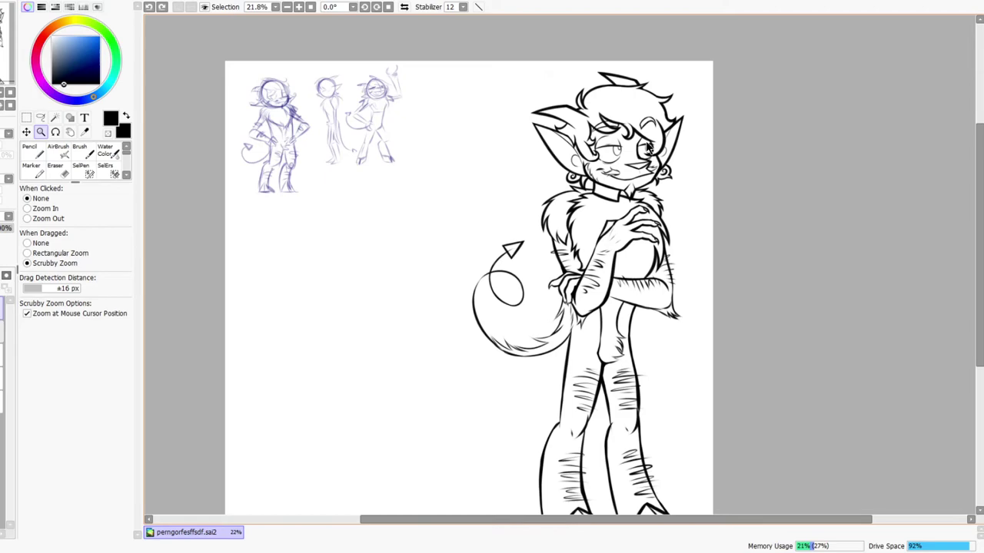
# Select the hair, the near eyebrow and the central face area with the Magic Wand
pyautogui.moveTo(680, 117); pyautogui.dragTo(638, 249)
pyautogui.moveTo(651, 166); pyautogui.dragTo(505, 291)
pyautogui.moveTo(501, 202)
pyautogui.mouseDown()
pyautogui.moveTo(514, 188)
pyautogui.moveTo(64, 173)
pyautogui.mouseUp()
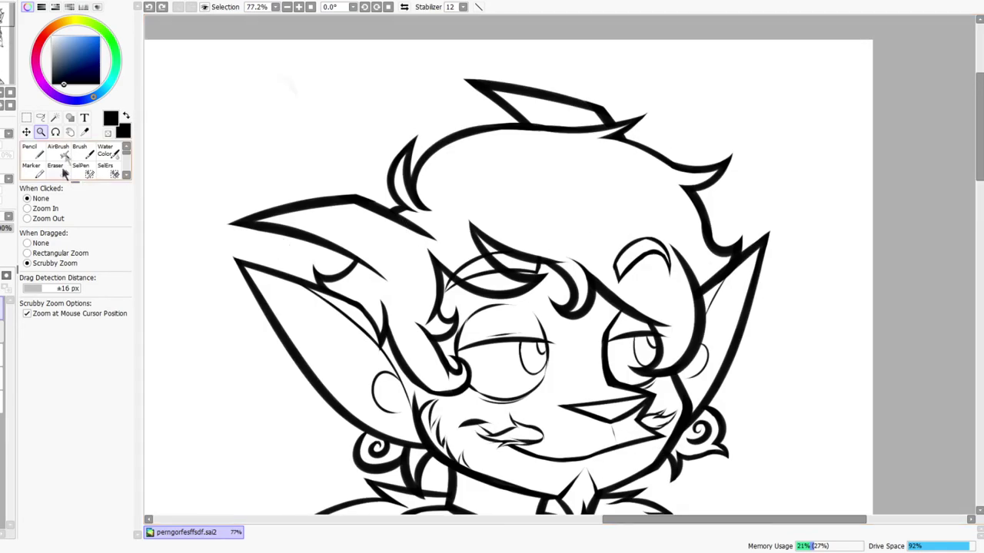
pyautogui.click(56, 118)
pyautogui.click(367, 242)
pyautogui.click(531, 187)
pyautogui.click(483, 267)
pyautogui.click(492, 282)
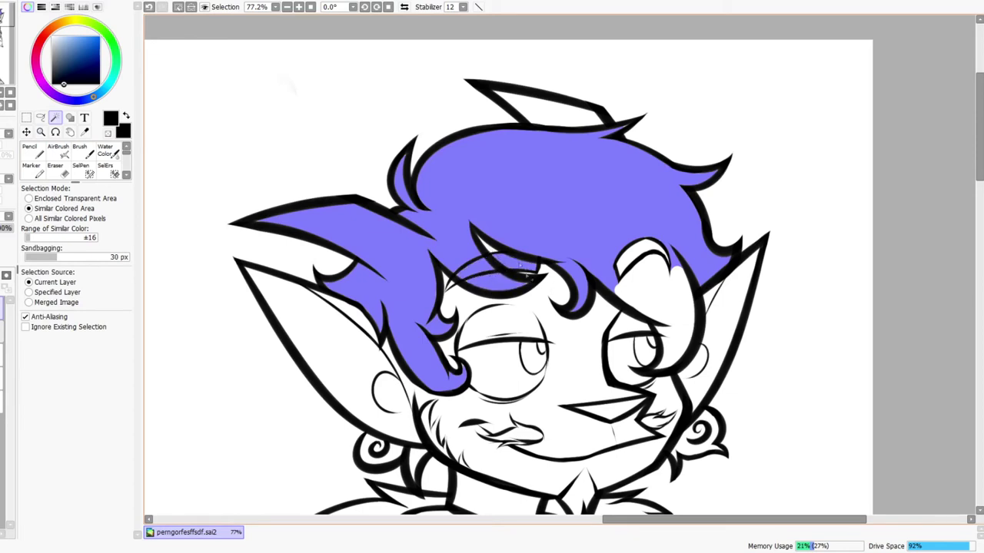
pyautogui.click(498, 297)
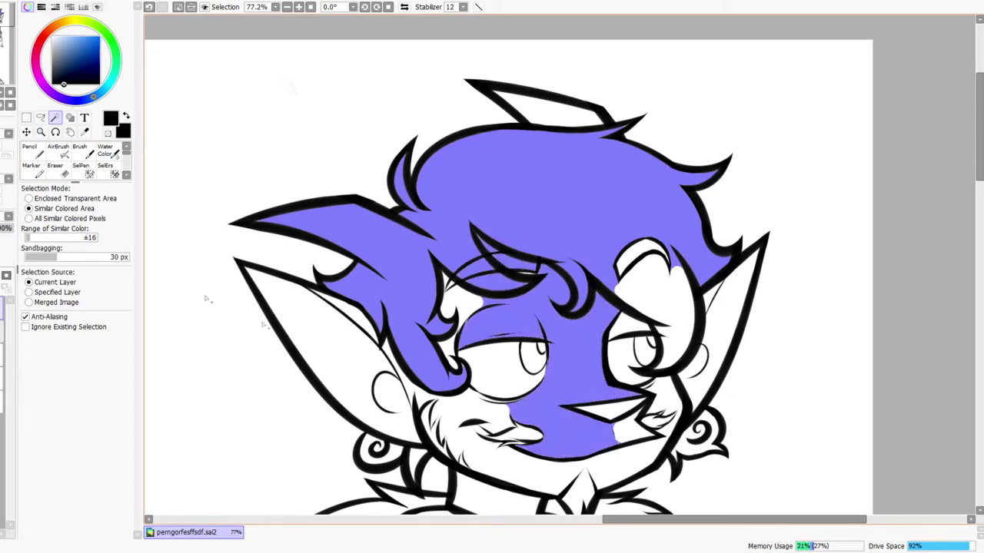
# Set the wand to Enclosed Transparent Area with transparency range 40 and add the near eye and the gap beside the hair
pyautogui.click(58, 199)
pyautogui.click(534, 356)
pyautogui.moveTo(67, 257); pyautogui.dragTo(41, 241)
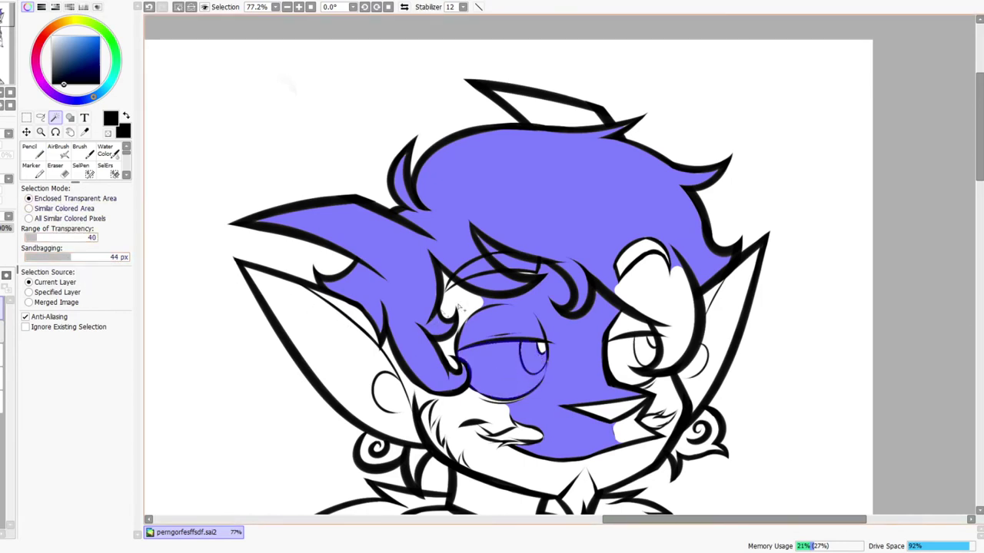
pyautogui.click(453, 288)
# Raise the Range of Transparency to 100 and add the near ear, furry cheek, moustache area and chin to the selection
pyautogui.moveTo(45, 239); pyautogui.dragTo(54, 239)
pyautogui.click(373, 356)
pyautogui.click(367, 322)
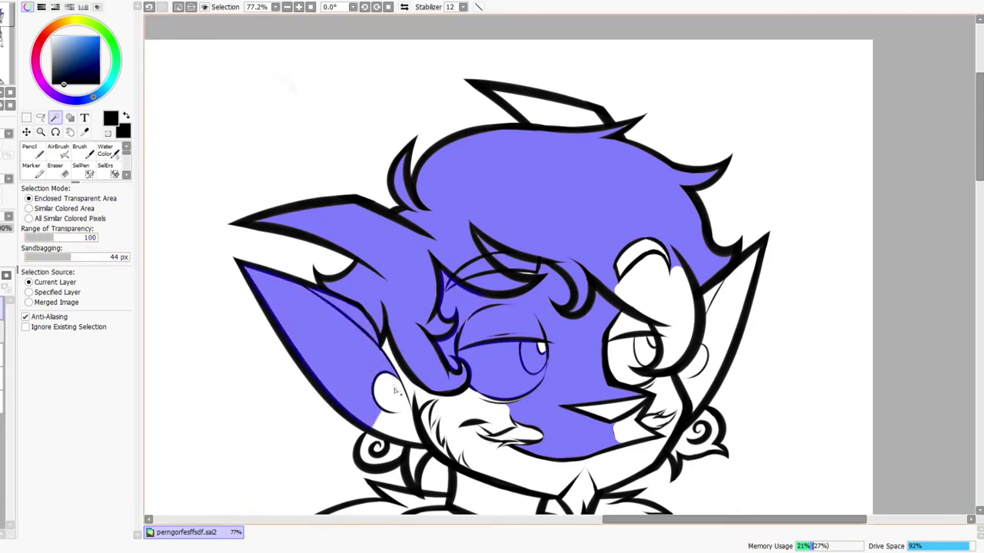
pyautogui.click(409, 390)
pyautogui.click(442, 434)
pyautogui.scroll(-3, 461, 346)
pyautogui.click(484, 260)
pyautogui.click(571, 305)
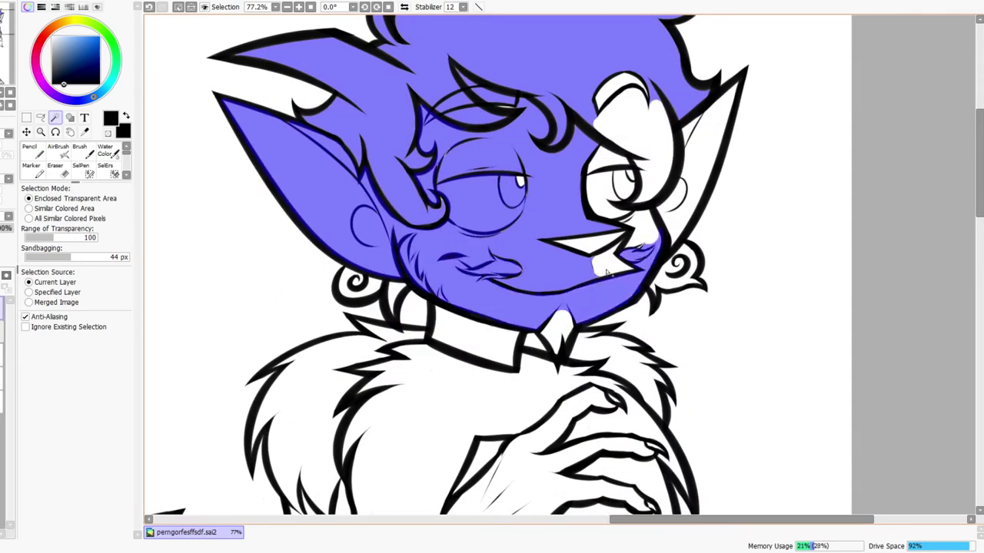
# Add the nose, the muzzle gap, the far cheek, the far eye and the near eye's highlight to the selection
pyautogui.click(605, 266)
pyautogui.click(603, 240)
pyautogui.click(613, 206)
pyautogui.click(621, 188)
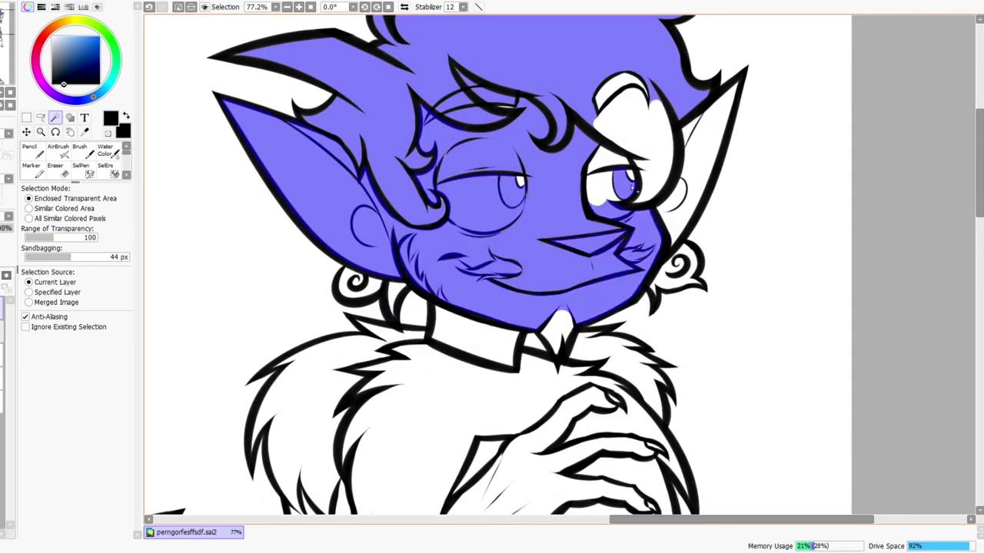
pyautogui.click(604, 187)
pyautogui.click(611, 160)
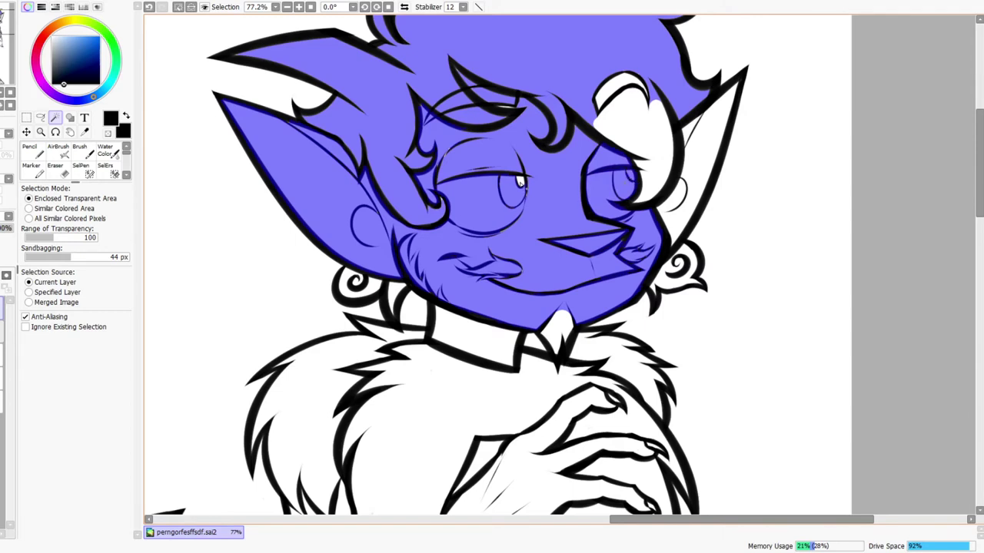
pyautogui.click(519, 183)
# Add the hair lock over the far eye, the far eyebrow and the far ear to the selection
pyautogui.click(638, 127)
pyautogui.click(633, 87)
pyautogui.click(684, 143)
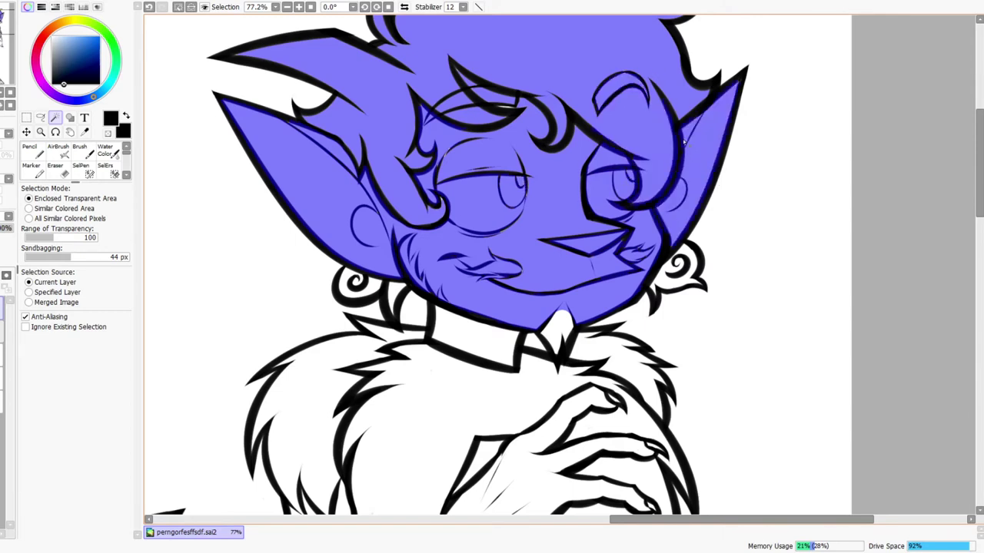
# Add the pointed goatee, the far shoulder fur and the curls below both ears to the selection
pyautogui.click(589, 354)
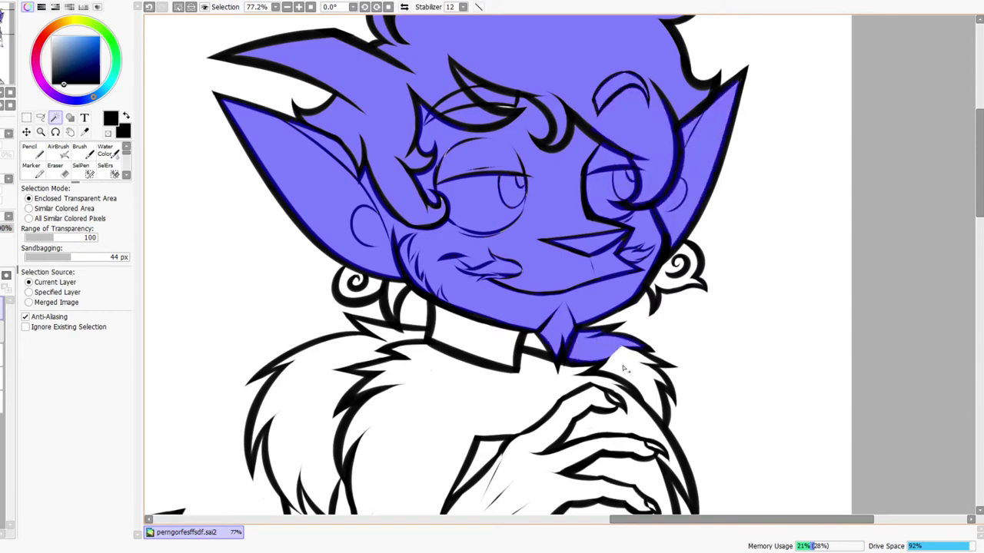
pyautogui.click(627, 371)
pyautogui.click(665, 286)
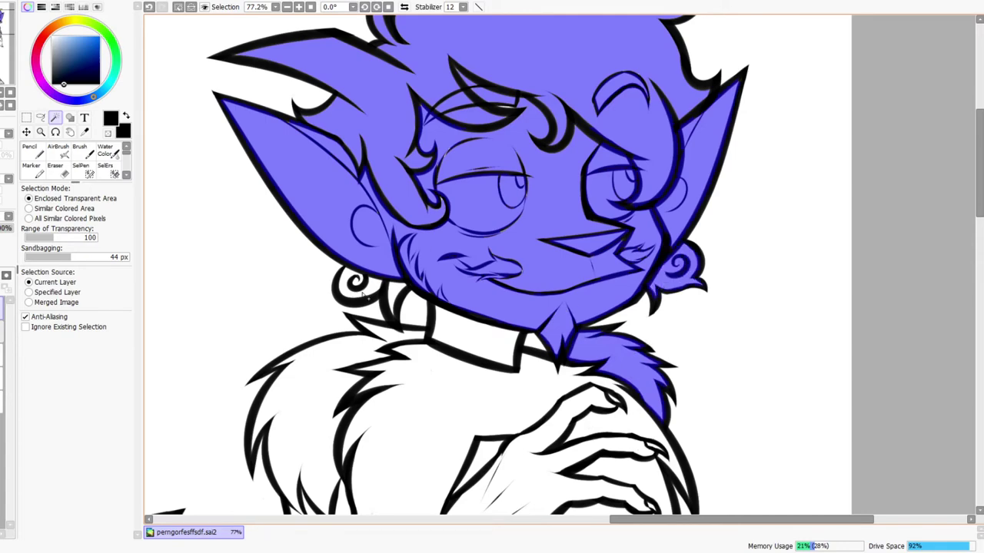
pyautogui.click(366, 285)
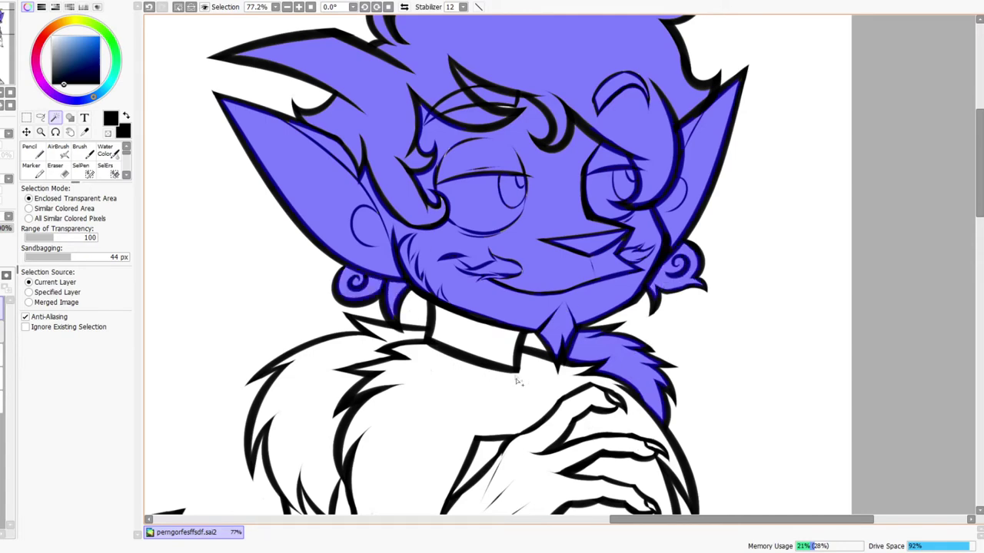
# Add the neck collar and the main chest fur to the selection
pyautogui.moveTo(501, 419); pyautogui.dragTo(493, 351)
pyautogui.click(469, 265)
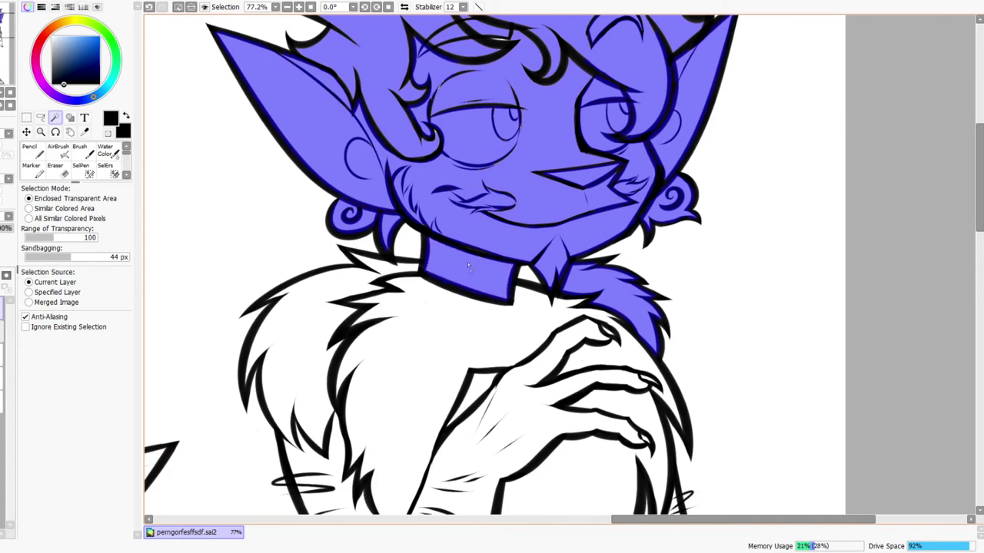
pyautogui.click(470, 345)
# Add the chest areas between the raised fingers and the torso below the hand, undoing the last pick on the fur spike
pyautogui.moveTo(462, 440); pyautogui.dragTo(430, 309)
pyautogui.click(563, 227)
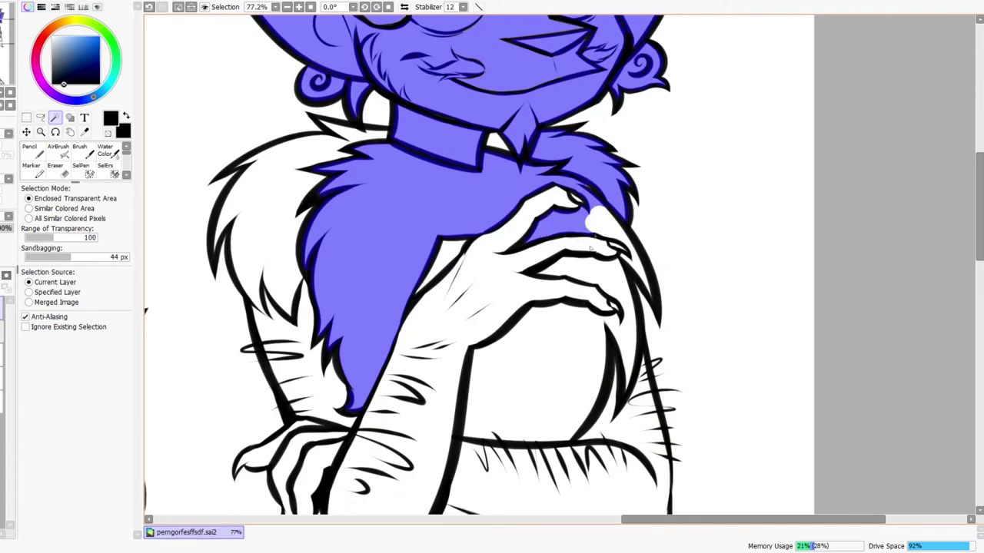
pyautogui.click(601, 231)
pyautogui.click(599, 300)
pyautogui.click(582, 350)
pyautogui.click(621, 372)
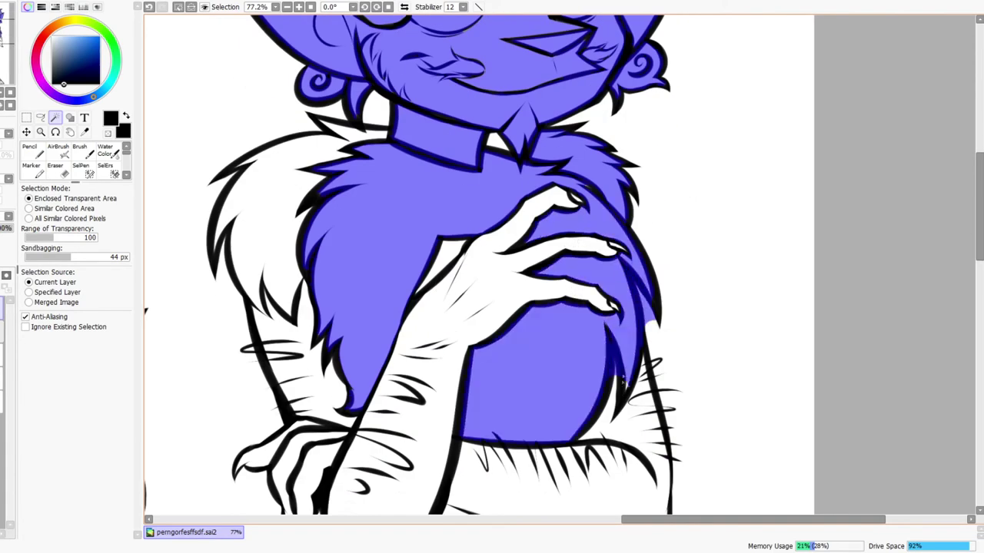
pyautogui.hotkey('ctrl', 'z')
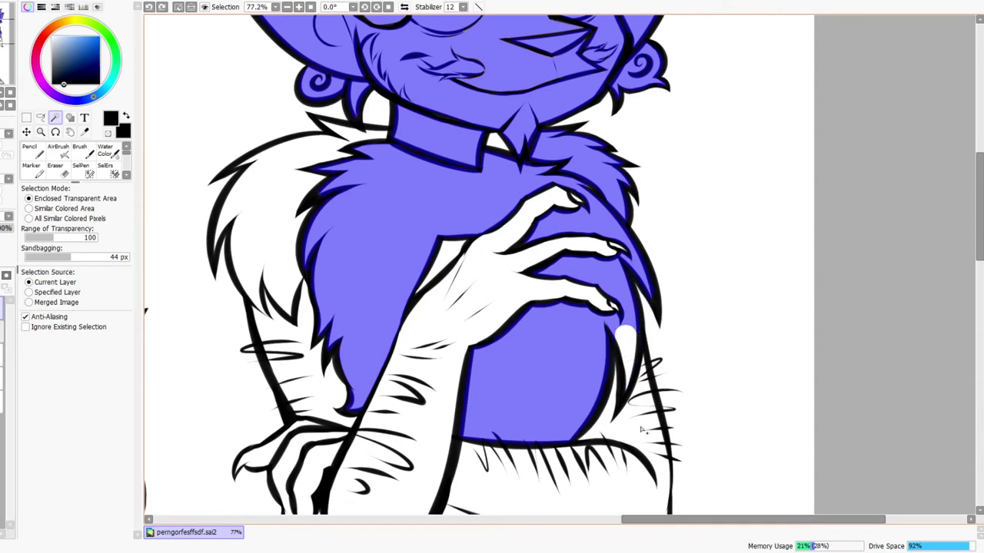
# Add the far upper arm, the pointed chest-fur tuft and the raised hand with its index finger to the selection
pyautogui.click(641, 429)
pyautogui.click(631, 389)
pyautogui.click(500, 280)
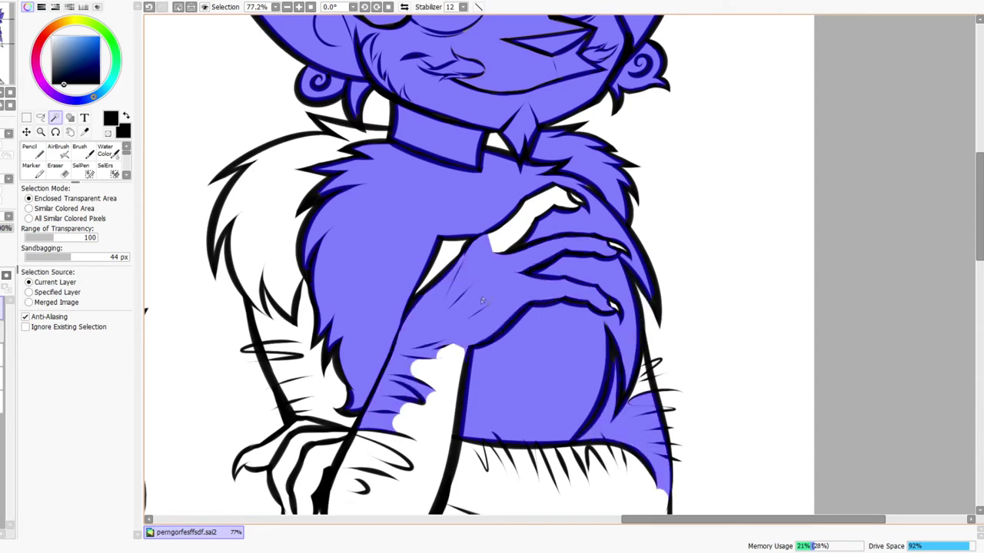
pyautogui.click(513, 239)
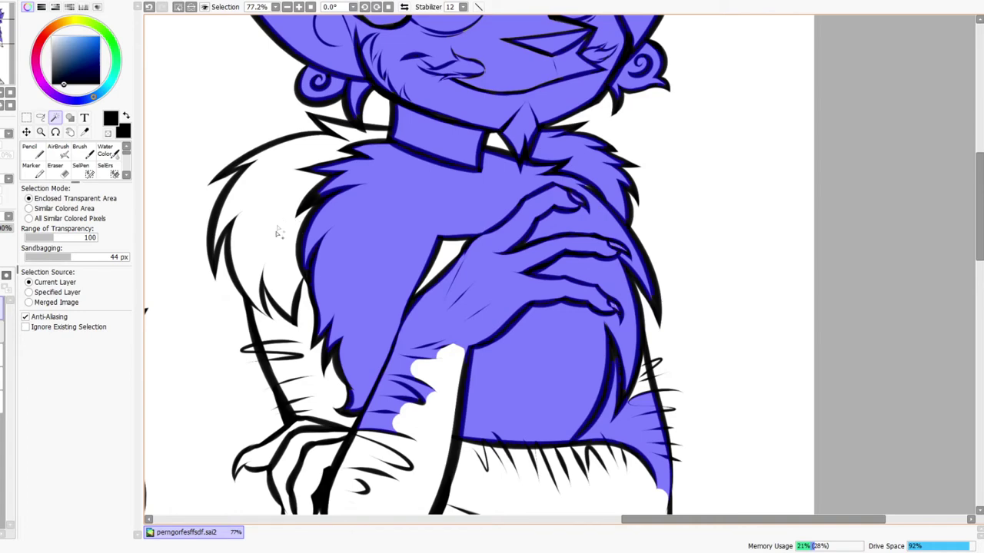
# Add the near shoulder fur and the near upper arm to the selection
pyautogui.click(281, 226)
pyautogui.click(289, 359)
pyautogui.click(285, 370)
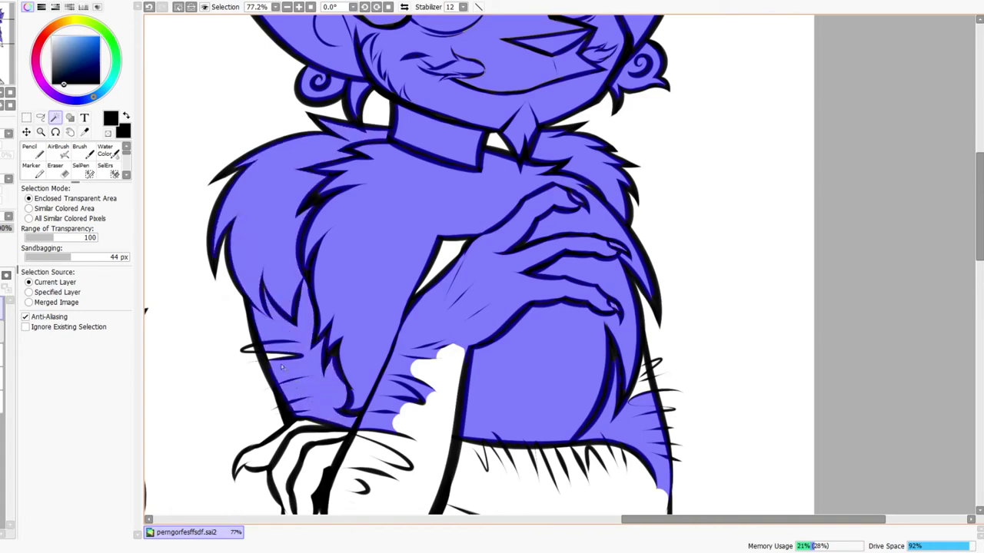
# Add the fingers of the tucked hand beside the elbow to the selection
pyautogui.moveTo(367, 427); pyautogui.dragTo(467, 234)
pyautogui.click(368, 265)
pyautogui.click(385, 276)
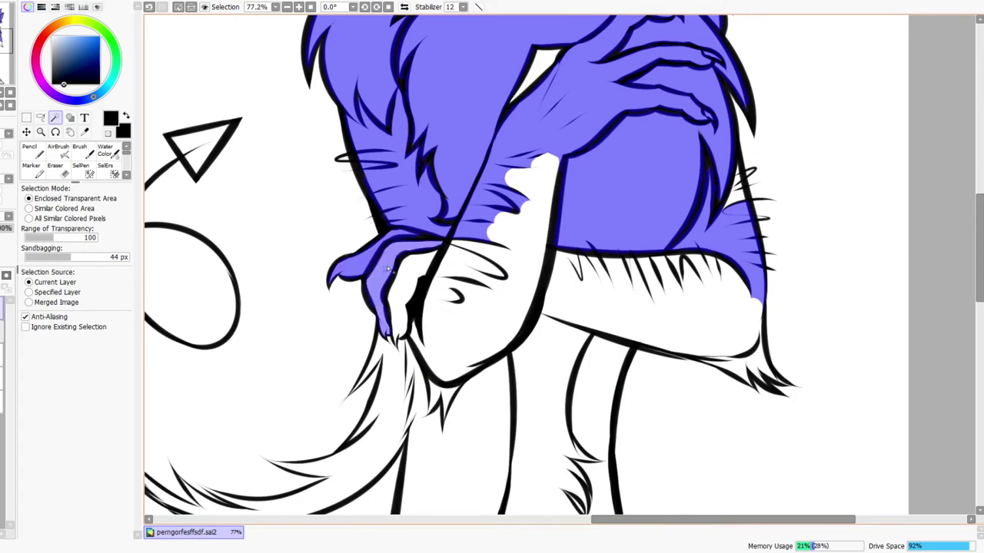
pyautogui.click(402, 286)
# Add the rest of the raised forearm, the folded forearm and the gap beside the raised wrist to the selection
pyautogui.click(491, 271)
pyautogui.click(501, 285)
pyautogui.click(459, 265)
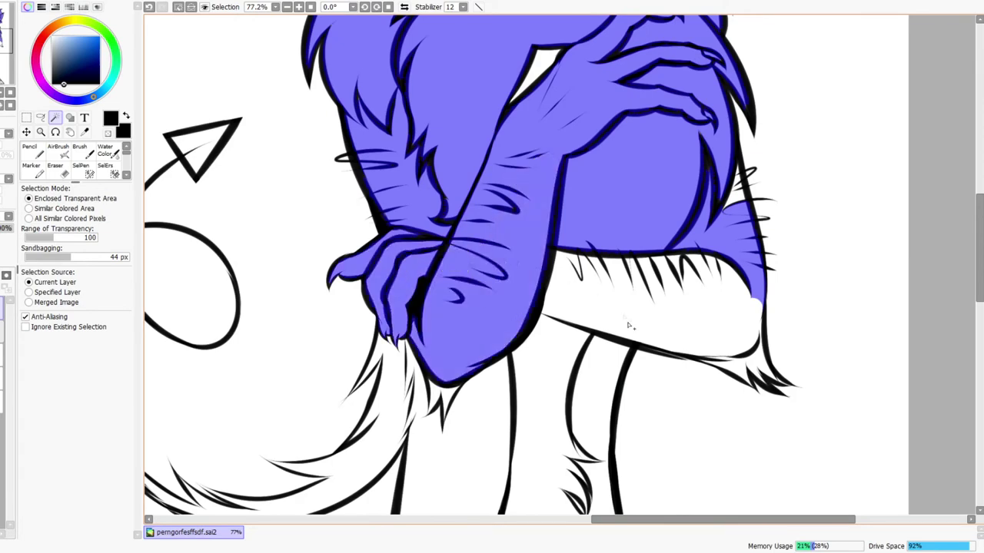
pyautogui.click(644, 316)
pyautogui.click(543, 76)
# Add the abdomen, the near hip and the far flank below the crossed arms to the selection
pyautogui.moveTo(543, 77); pyautogui.dragTo(462, 205)
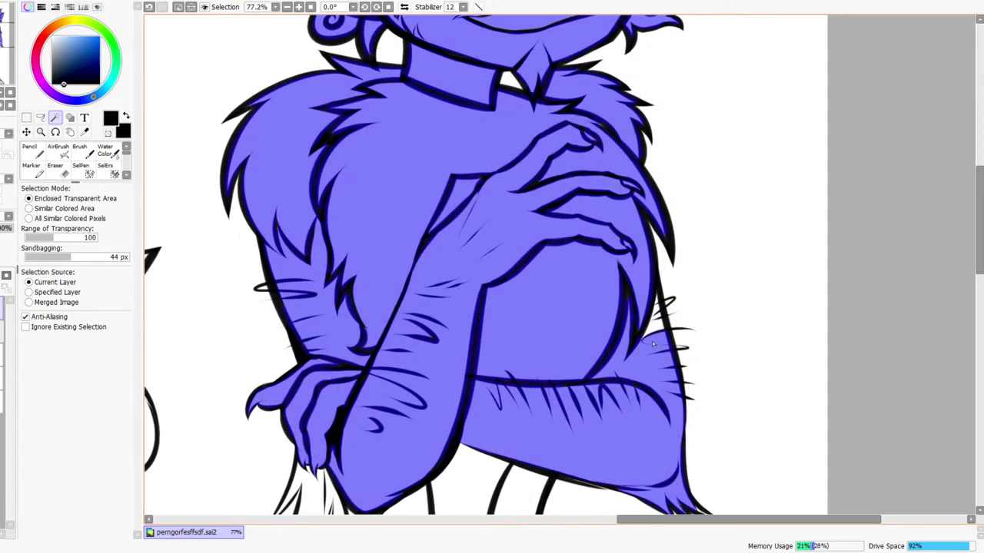
pyautogui.moveTo(597, 110); pyautogui.dragTo(589, 424)
pyautogui.moveTo(589, 369); pyautogui.dragTo(632, 123)
pyautogui.moveTo(480, 461); pyautogui.dragTo(554, 184)
pyautogui.click(561, 354)
pyautogui.click(503, 392)
pyautogui.click(618, 311)
# Add the far thigh, the gap beside the pelvic fur and the gap within the thigh hatching to the selection
pyautogui.scroll(-5, 583, 219)
pyautogui.hscroll(1, 583, 219)
pyautogui.click(582, 219)
pyautogui.click(587, 382)
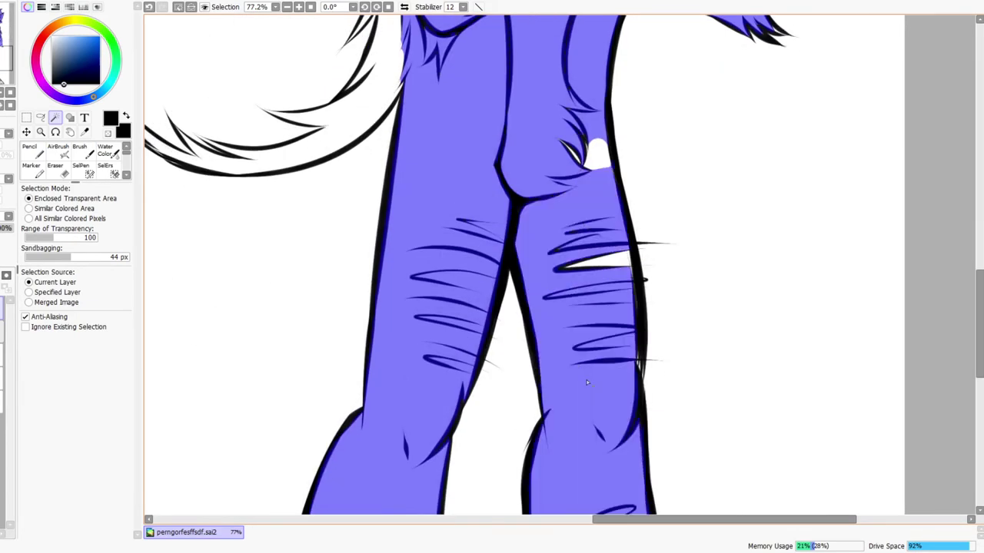
pyautogui.click(610, 160)
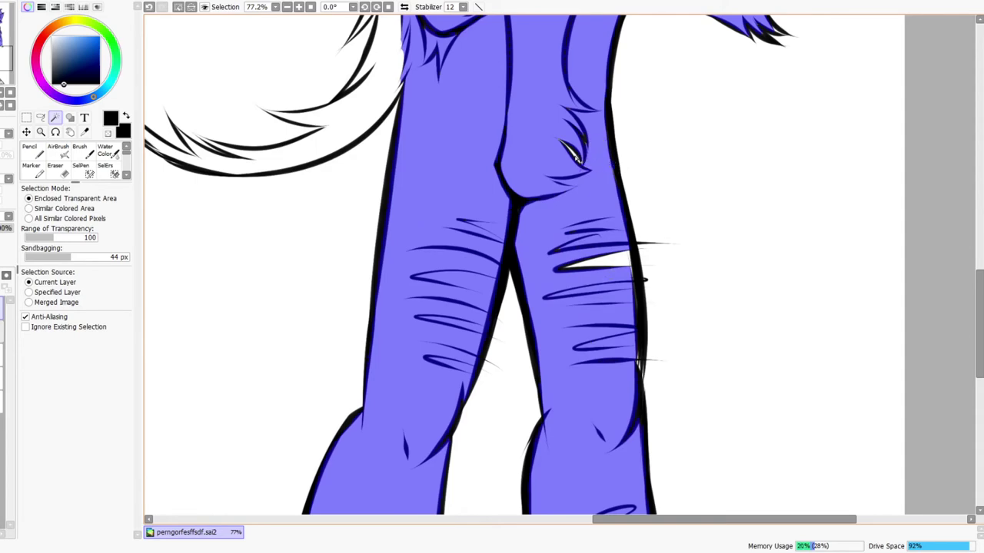
pyautogui.click(607, 264)
# Add both hooves and the remaining gaps in the leg hatching to the selection
pyautogui.scroll(-10, 564, 257)
pyautogui.click(716, 391)
pyautogui.click(755, 372)
pyautogui.click(730, 331)
pyautogui.click(485, 405)
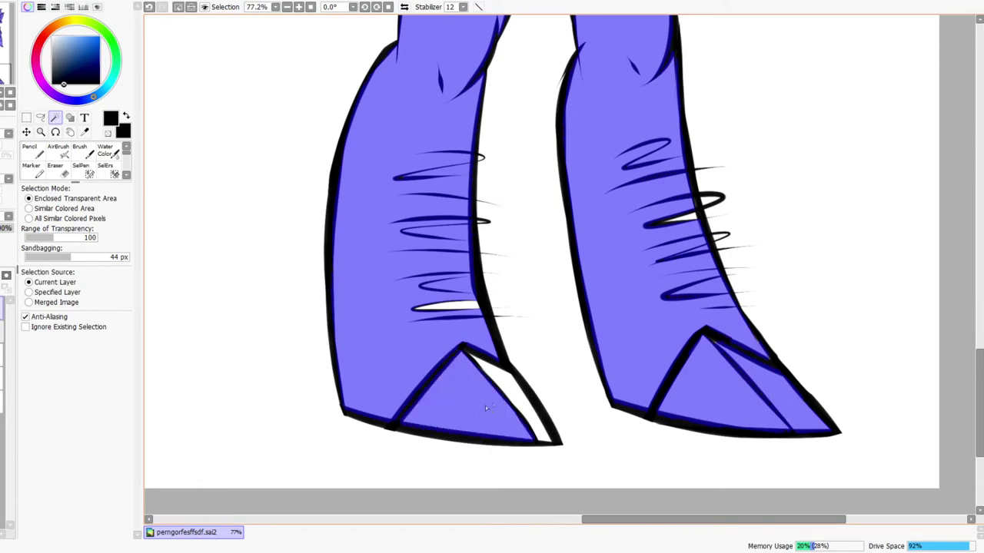
pyautogui.click(518, 404)
pyautogui.click(451, 309)
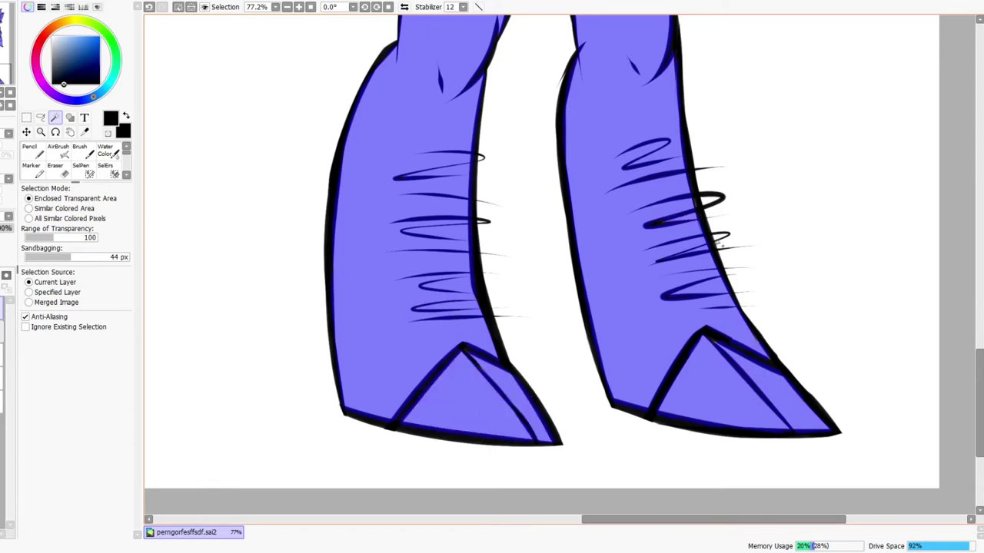
pyautogui.scroll(10, 719, 242)
pyautogui.click(561, 308)
pyautogui.scroll(3, 561, 308)
pyautogui.click(400, 180)
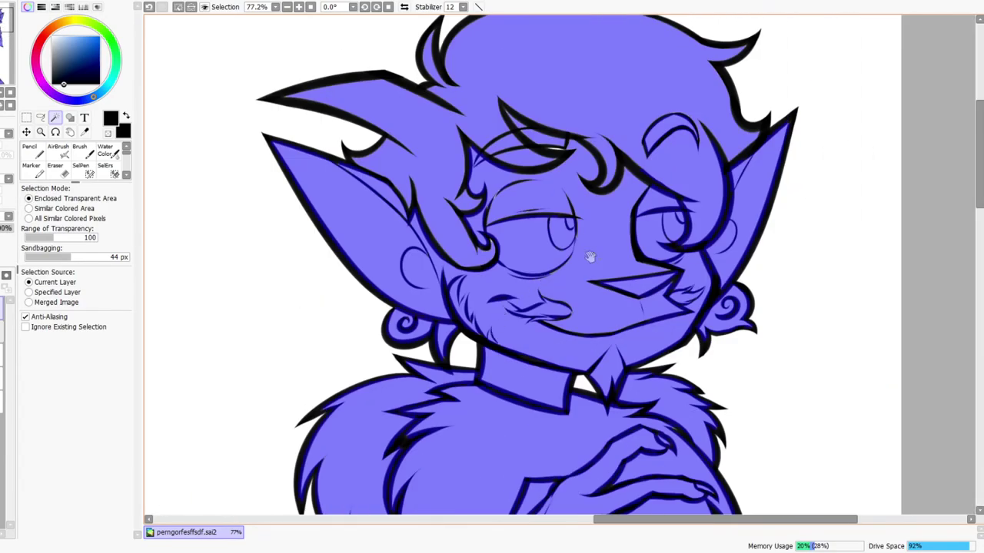
# Paint the hair-lock lines beside the near ear into the selection with the Selection Pen at size 120
pyautogui.hotkey('ctrl', 'd')
pyautogui.scroll(-5, 599, 230)
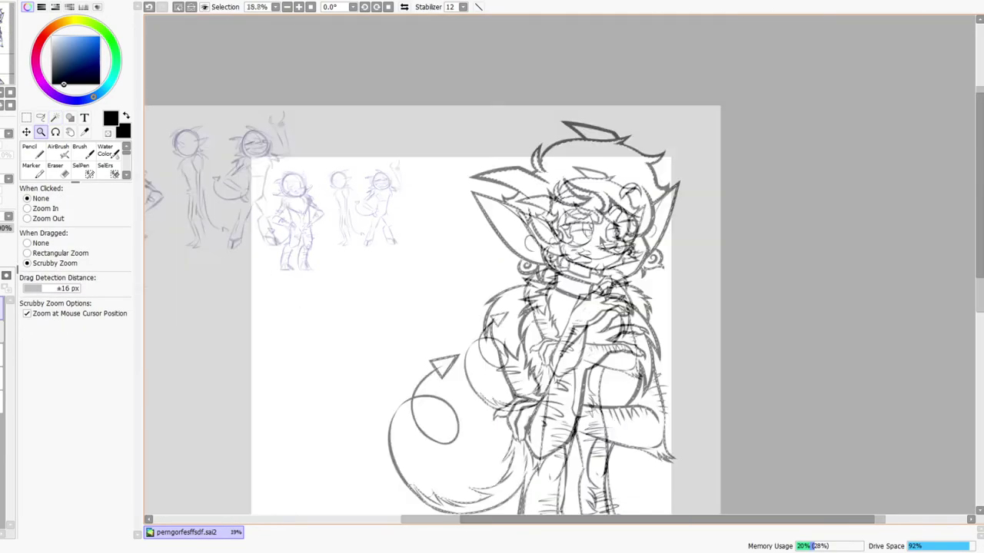
pyautogui.scroll(8, 600, 240)
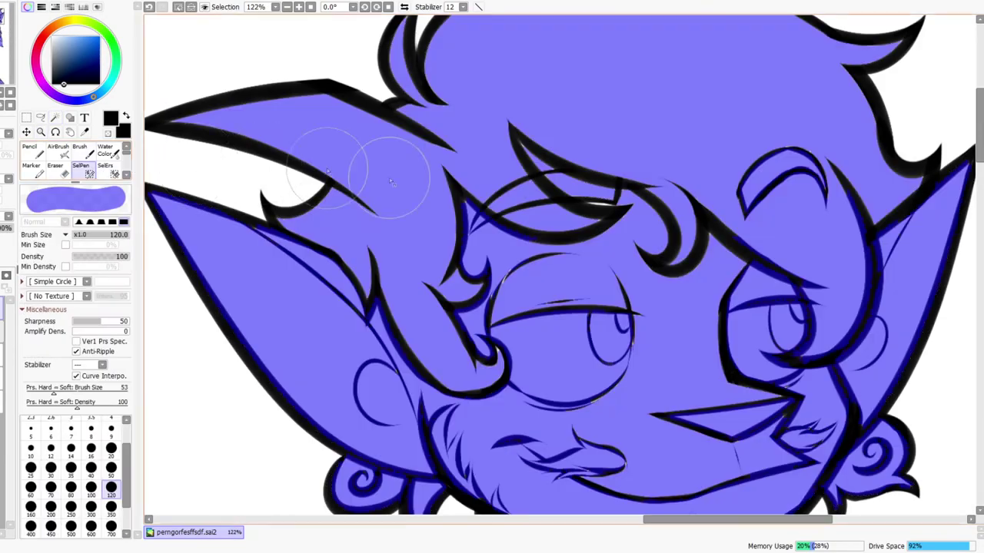
pyautogui.moveTo(391, 181)
pyautogui.mouseDown()
pyautogui.moveTo(379, 236)
pyautogui.moveTo(435, 216)
pyautogui.moveTo(522, 331)
pyautogui.mouseUp()
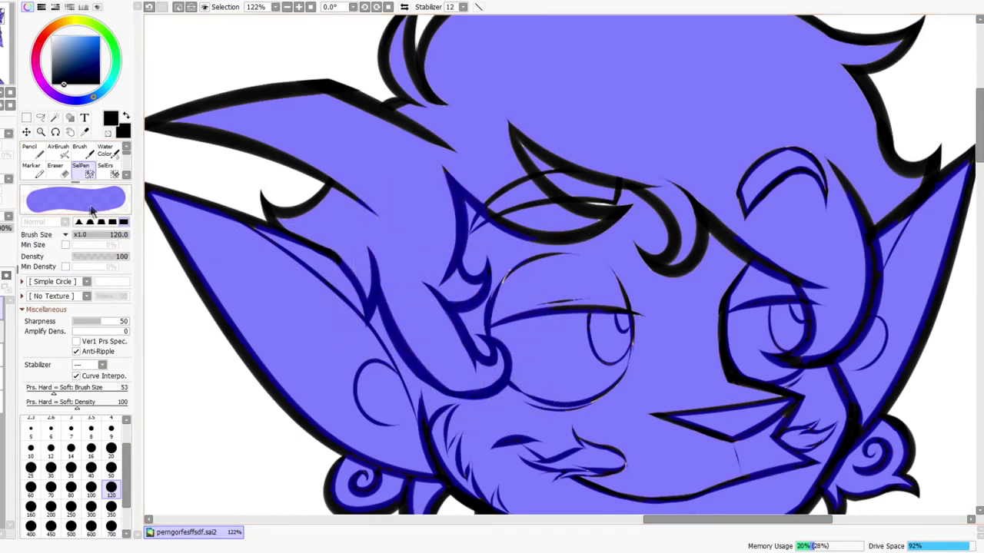
# Paint the fringe, eyebrow and eye lines into the selection with the Selection Pen at size 70
pyautogui.press('[')
pyautogui.press('[')
pyautogui.press('[')
pyautogui.moveTo(507, 232)
pyautogui.mouseDown()
pyautogui.moveTo(562, 198)
pyautogui.moveTo(520, 312)
pyautogui.moveTo(615, 339)
pyautogui.moveTo(598, 402)
pyautogui.moveTo(640, 349)
pyautogui.mouseUp()
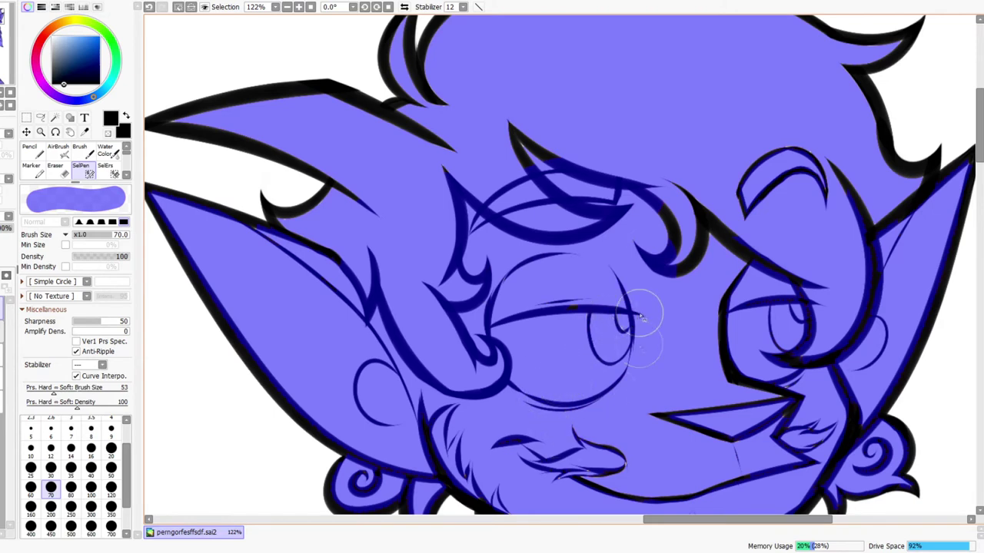
pyautogui.moveTo(580, 261)
pyautogui.mouseDown()
pyautogui.moveTo(680, 204)
pyautogui.moveTo(740, 254)
pyautogui.mouseUp()
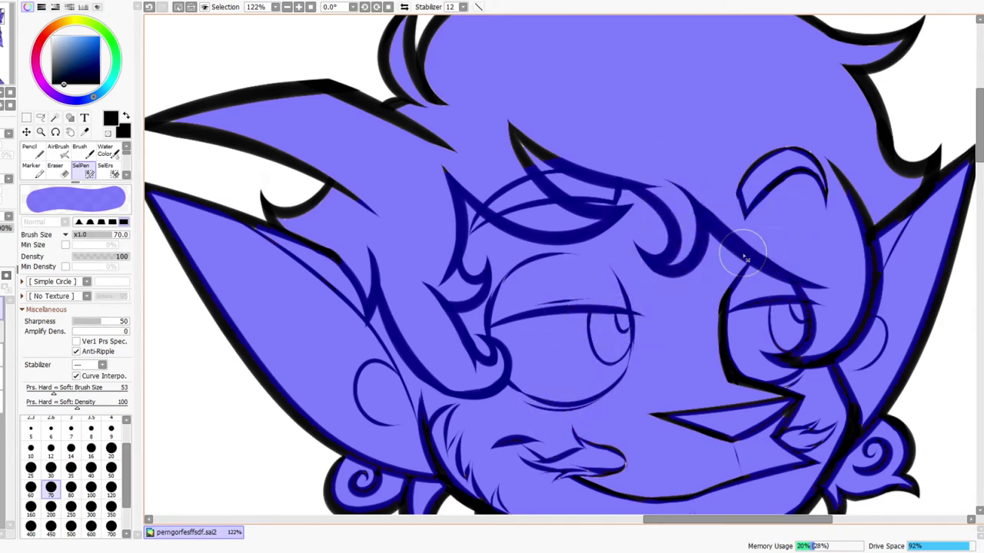
pyautogui.moveTo(731, 173)
pyautogui.mouseDown()
pyautogui.moveTo(783, 167)
pyautogui.moveTo(862, 248)
pyautogui.moveTo(858, 232)
pyautogui.moveTo(868, 263)
pyautogui.moveTo(828, 292)
pyautogui.moveTo(760, 268)
pyautogui.moveTo(728, 352)
pyautogui.moveTo(731, 412)
pyautogui.moveTo(760, 386)
pyautogui.moveTo(791, 401)
pyautogui.moveTo(798, 424)
pyautogui.moveTo(770, 433)
pyautogui.moveTo(779, 385)
pyautogui.mouseUp()
# Paint the cheek-fur, moustache, mouth and jaw lines into the selection
pyautogui.moveTo(650, 466); pyautogui.dragTo(630, 277)
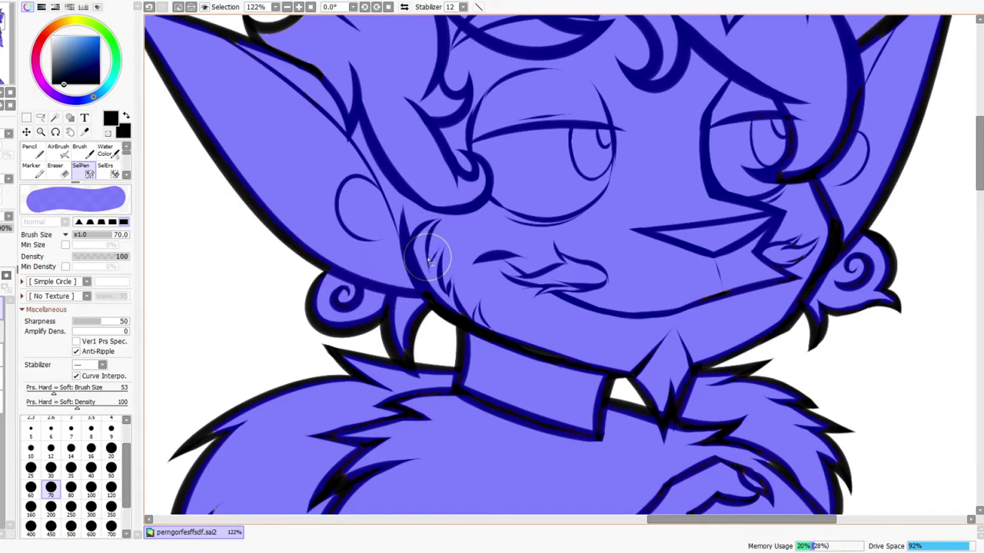
pyautogui.moveTo(507, 285); pyautogui.dragTo(490, 318)
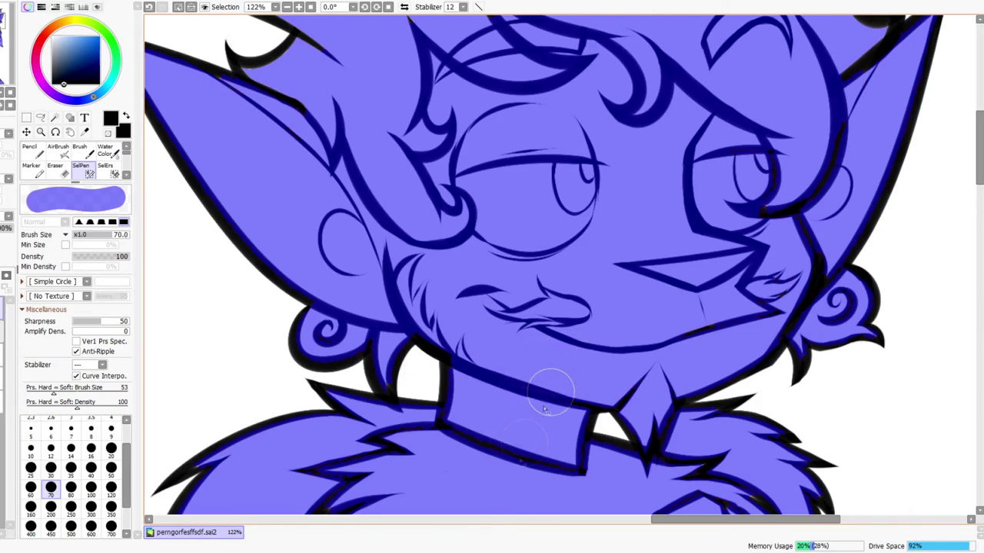
pyautogui.scroll(-3, 546, 480)
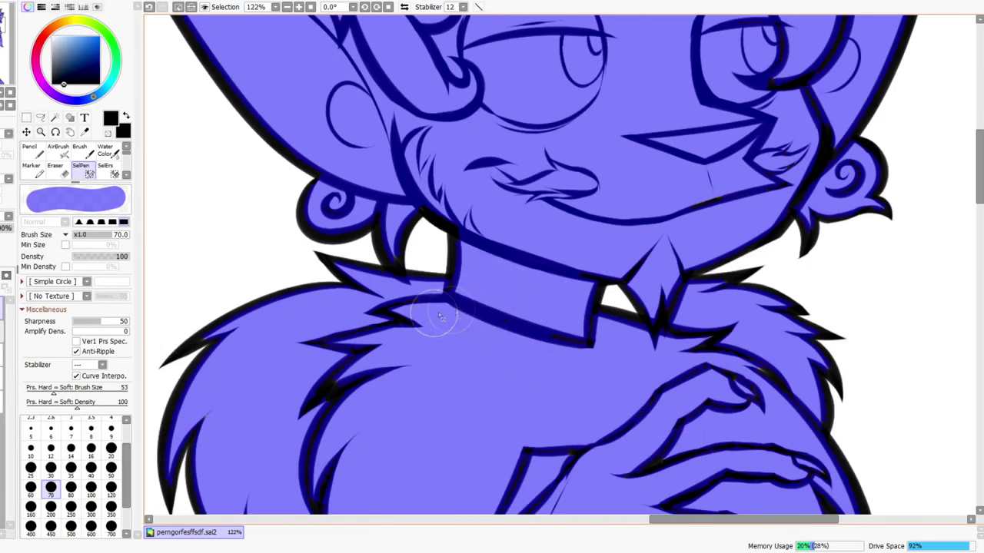
# Paint the collar's lower edge and the chest-fur lines beside it into the selection
pyautogui.moveTo(591, 358); pyautogui.dragTo(575, 338)
pyautogui.moveTo(620, 278); pyautogui.dragTo(541, 376)
pyautogui.moveTo(597, 324); pyautogui.dragTo(616, 298)
pyautogui.moveTo(626, 245); pyautogui.dragTo(574, 356)
pyautogui.moveTo(632, 277)
pyautogui.mouseDown()
pyautogui.moveTo(662, 265)
pyautogui.moveTo(664, 280)
pyautogui.mouseUp()
pyautogui.moveTo(627, 231); pyautogui.dragTo(610, 348)
pyautogui.moveTo(395, 224); pyautogui.dragTo(550, 285)
pyautogui.moveTo(489, 244); pyautogui.dragTo(504, 248)
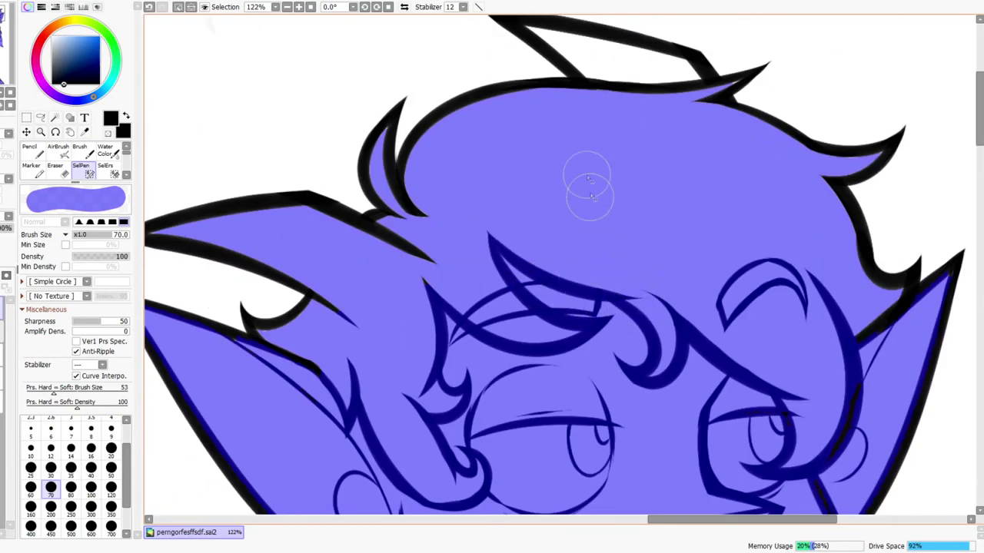
# Add the pointed horn above the hair to the selection and clean up its overflow with the Selection Eraser at size 35
pyautogui.scroll(4, 584, 269)
pyautogui.hscroll(-5, 461, 62)
pyautogui.moveTo(412, 206)
pyautogui.mouseDown()
pyautogui.moveTo(475, 138)
pyautogui.moveTo(540, 104)
pyautogui.moveTo(542, 134)
pyautogui.moveTo(490, 193)
pyautogui.moveTo(572, 112)
pyautogui.moveTo(420, 141)
pyautogui.moveTo(647, 103)
pyautogui.moveTo(661, 92)
pyautogui.moveTo(625, 96)
pyautogui.moveTo(690, 72)
pyautogui.moveTo(702, 46)
pyautogui.moveTo(730, 40)
pyautogui.mouseUp()
pyautogui.click(105, 169)
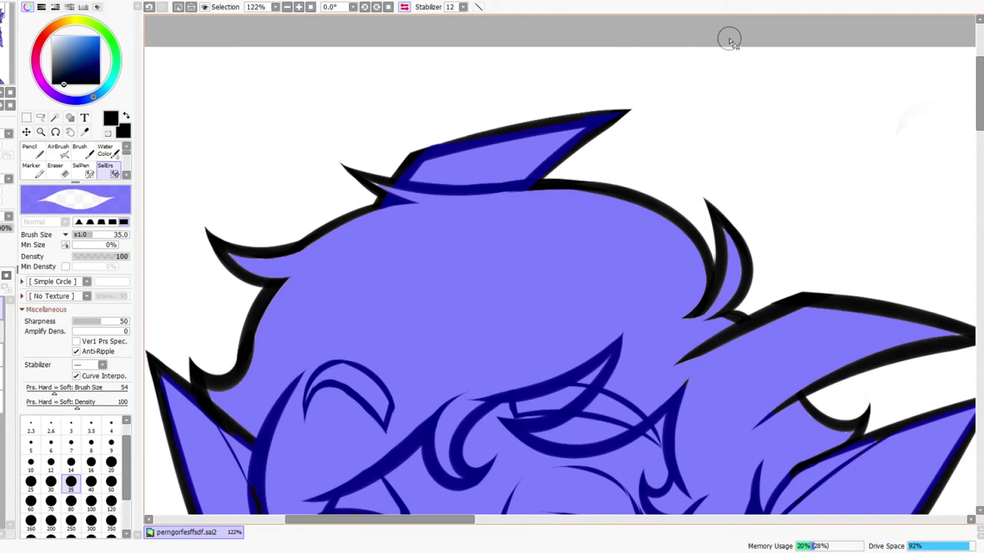
# Paint the inner outline and base of the small hair tuft into the selection with the Selection Pen at sizes 9 and 14
pyautogui.click(82, 170)
pyautogui.press('[')
pyautogui.press('[')
pyautogui.press('[')
pyautogui.press('[')
pyautogui.press('[')
pyautogui.press('[')
pyautogui.press('[')
pyautogui.press('[')
pyautogui.press('[')
pyautogui.press('[')
pyautogui.press('[')
pyautogui.press('[')
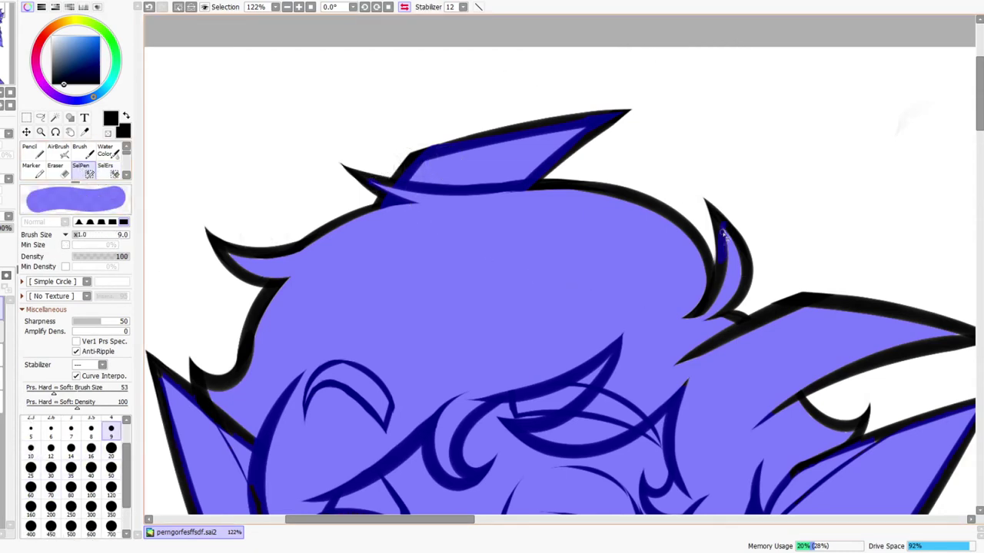
pyautogui.moveTo(723, 234); pyautogui.dragTo(734, 258)
pyautogui.press(']')
pyautogui.press(']')
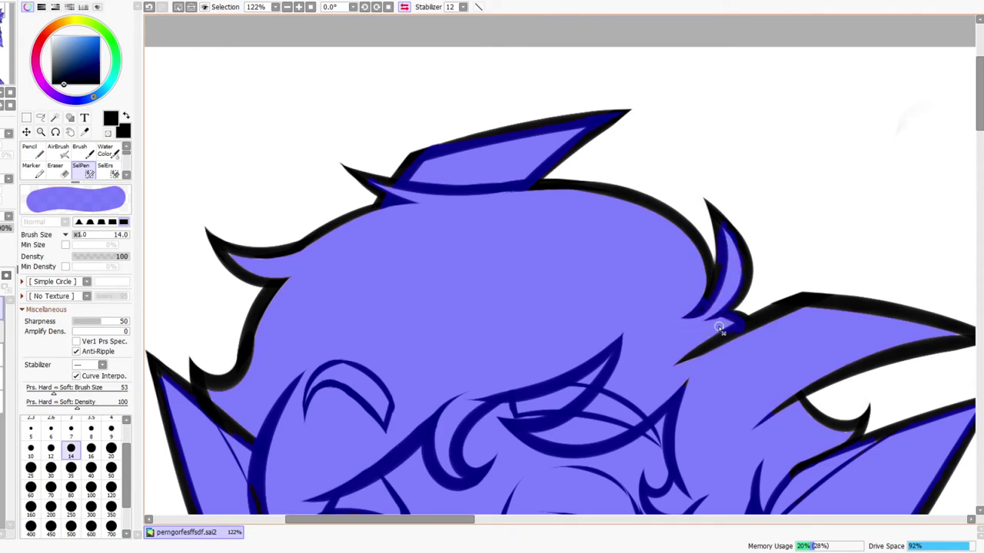
# Restore the unflipped view and paint the crown's inner edge beside the tuft into the selection at brush size 25
pyautogui.click(403, 7)
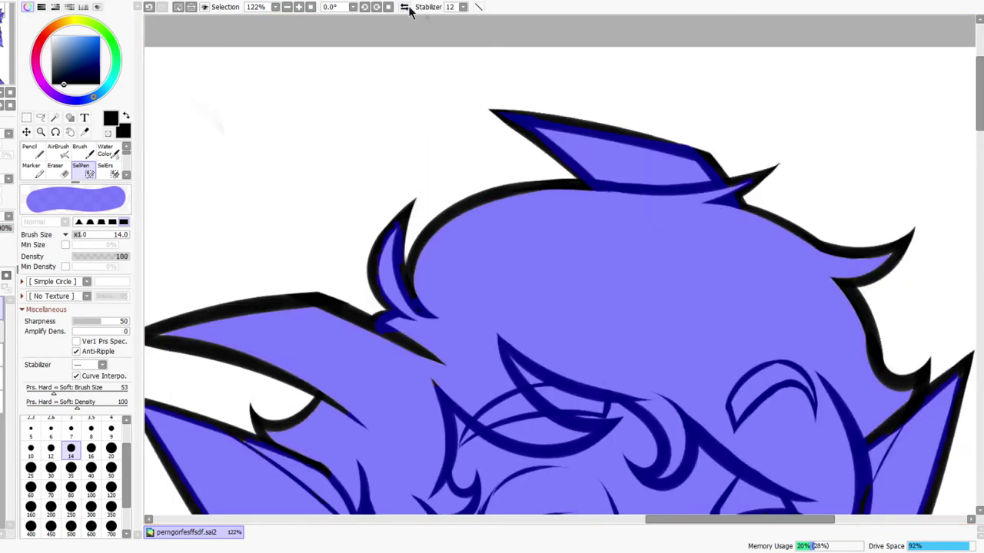
pyautogui.press(']')
pyautogui.press(']')
pyautogui.press(']')
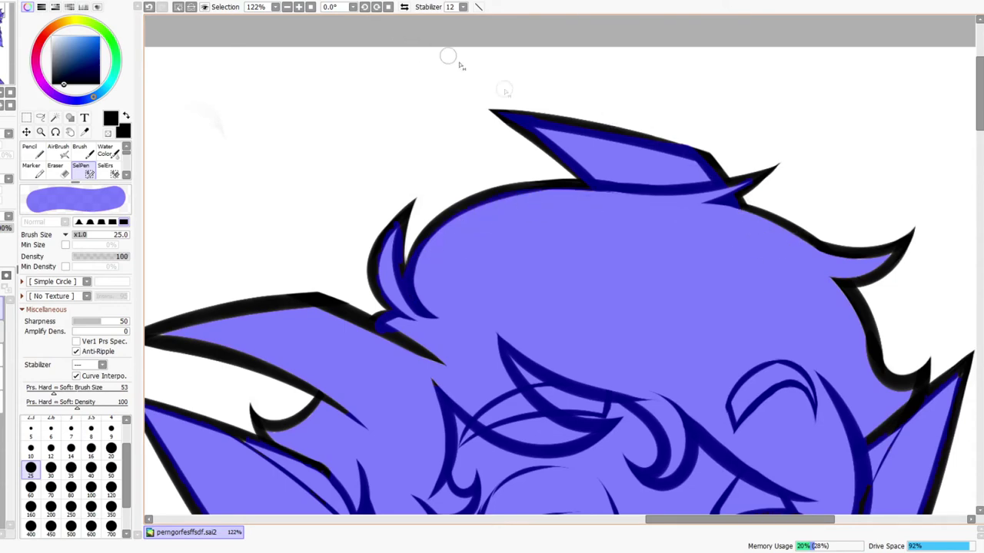
# Paint the flick of hair below the horn's base into the selection with the Selection Pen at size 16
pyautogui.press('z')
pyautogui.moveTo(753, 186); pyautogui.dragTo(830, 183)
pyautogui.click(86, 165)
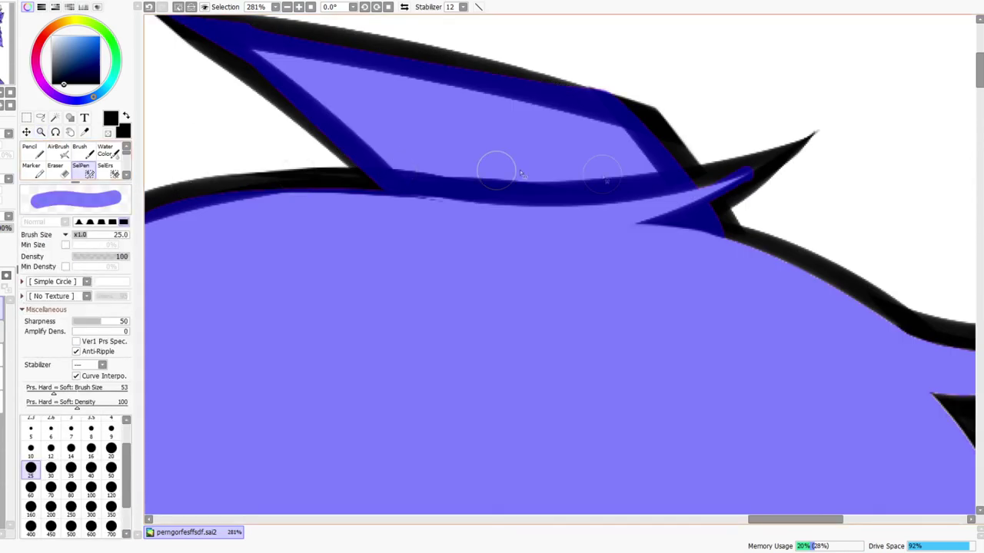
pyautogui.press('[')
pyautogui.press('[')
pyautogui.moveTo(710, 188); pyautogui.dragTo(741, 174)
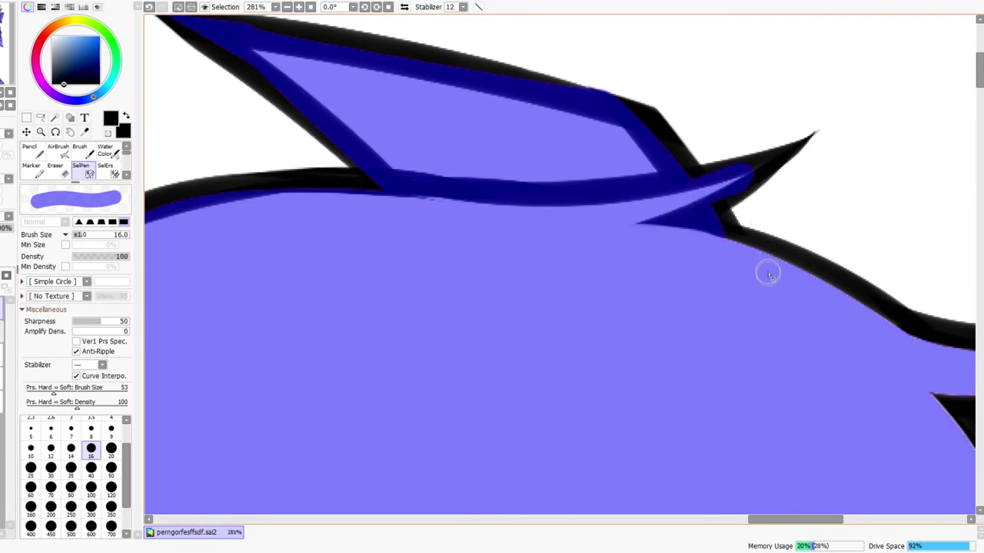
# Flip the view and paint the inner edge of the far-side hair outline and its line across the far ear into the selection
pyautogui.click(405, 7)
pyautogui.moveTo(496, 326); pyautogui.dragTo(696, 217)
pyautogui.moveTo(393, 241)
pyautogui.mouseDown()
pyautogui.moveTo(565, 138)
pyautogui.moveTo(459, 212)
pyautogui.mouseUp()
pyautogui.moveTo(240, 229); pyautogui.dragTo(385, 235)
pyautogui.moveTo(282, 261); pyautogui.dragTo(375, 278)
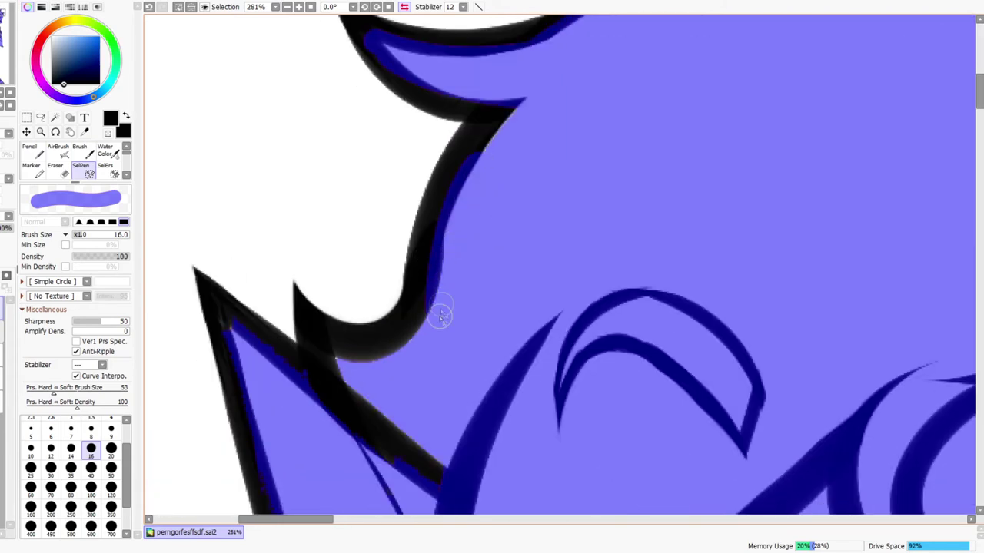
pyautogui.moveTo(439, 314); pyautogui.dragTo(568, 83)
pyautogui.moveTo(352, 367)
pyautogui.mouseDown()
pyautogui.moveTo(401, 337)
pyautogui.moveTo(345, 368)
pyautogui.moveTo(413, 409)
pyautogui.moveTo(450, 471)
pyautogui.mouseUp()
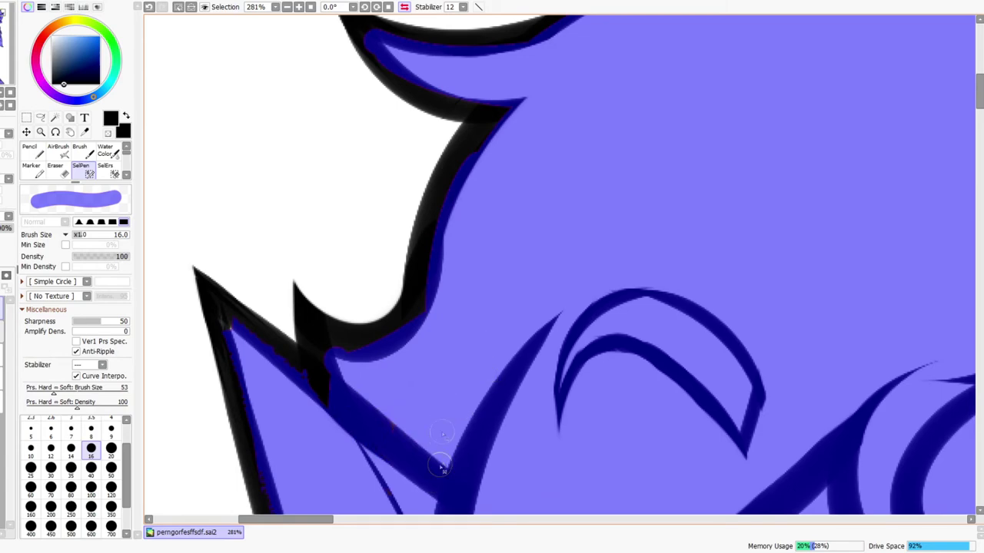
# Fill the unselected gaps in the hair-lock line beside the far ear and in the far eyelid
pyautogui.scroll(-3, 441, 435)
pyautogui.moveTo(258, 258); pyautogui.dragTo(394, 307)
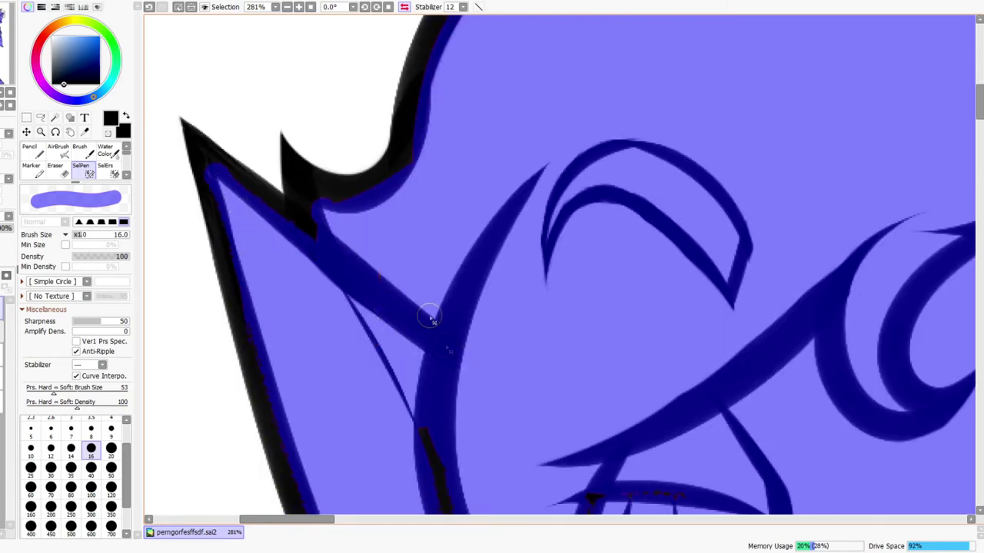
pyautogui.scroll(-3, 446, 231)
pyautogui.scroll(-3, 476, 235)
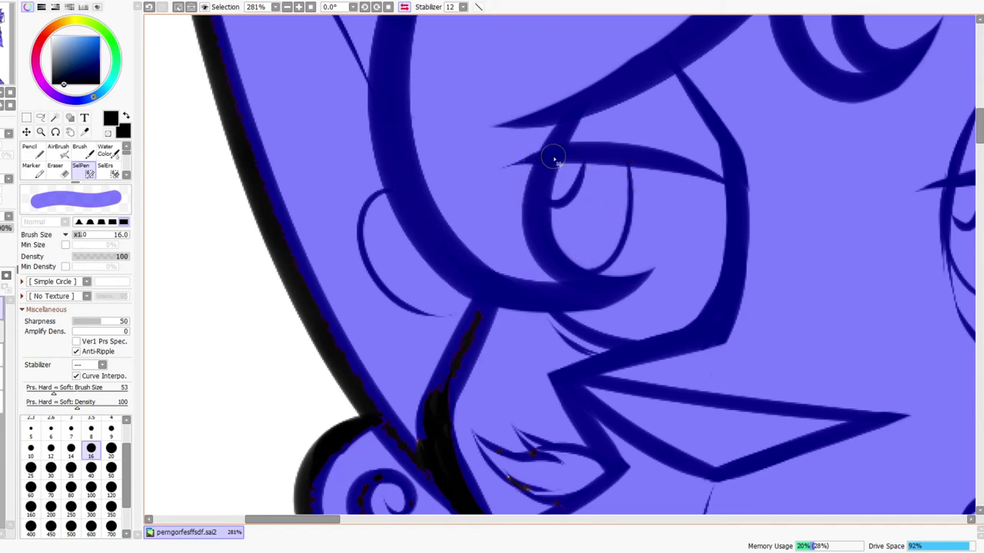
# Paint the far cheek line between the ear, earring and face into the selection at brush size 40
pyautogui.scroll(-3, 553, 160)
pyautogui.press(']')
pyautogui.press(']')
pyautogui.press(']')
pyautogui.press(']')
pyautogui.press(']')
pyautogui.moveTo(410, 367)
pyautogui.mouseDown()
pyautogui.moveTo(397, 349)
pyautogui.moveTo(450, 303)
pyautogui.moveTo(494, 351)
pyautogui.moveTo(563, 367)
pyautogui.mouseUp()
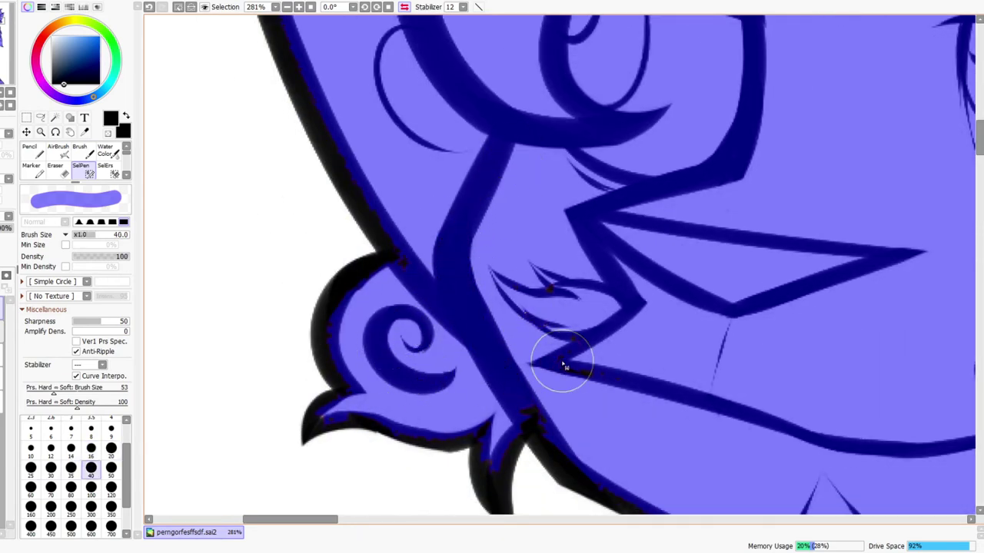
# Paint the pointed tips of the far earring and the leftover specks at the mouth corner into the selection at brush size 9
pyautogui.press('[')
pyautogui.press('[')
pyautogui.press('[')
pyautogui.press('[')
pyautogui.press('[')
pyautogui.press('[')
pyautogui.press('[')
pyautogui.press('[')
pyautogui.press('[')
pyautogui.moveTo(336, 414)
pyautogui.mouseDown()
pyautogui.moveTo(318, 412)
pyautogui.moveTo(317, 424)
pyautogui.mouseUp()
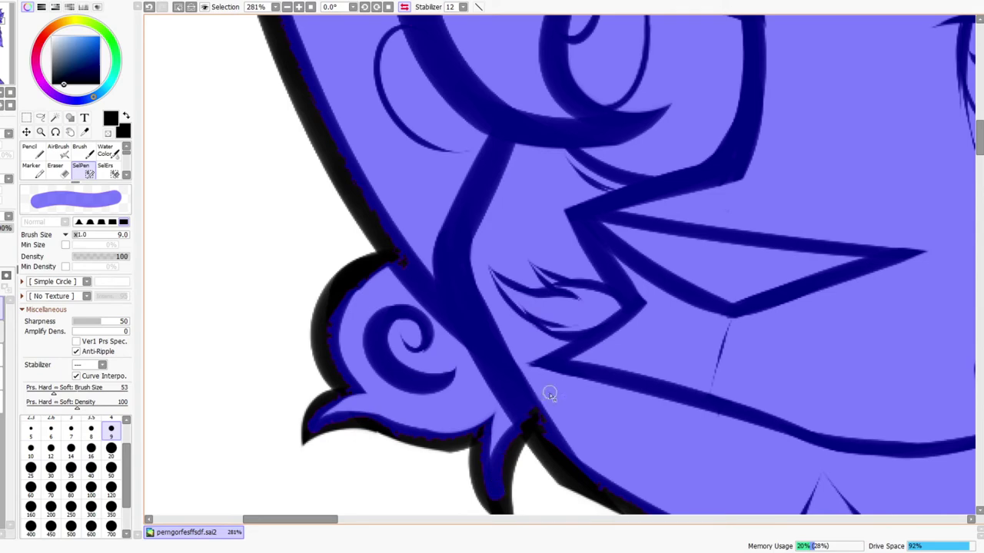
# Touch up the selection around the near earring and along the curved hair tuft above the near ear
pyautogui.moveTo(734, 416); pyautogui.dragTo(237, 360)
pyautogui.moveTo(763, 377); pyautogui.dragTo(439, 360)
pyautogui.moveTo(580, 332); pyautogui.dragTo(511, 368)
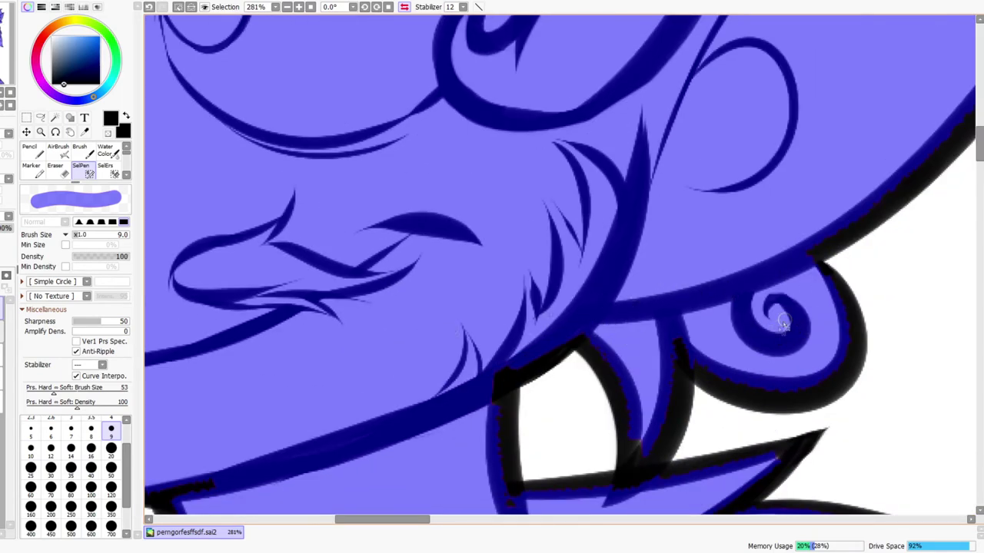
pyautogui.moveTo(784, 324); pyautogui.dragTo(599, 413)
pyautogui.moveTo(443, 203); pyautogui.dragTo(627, 268)
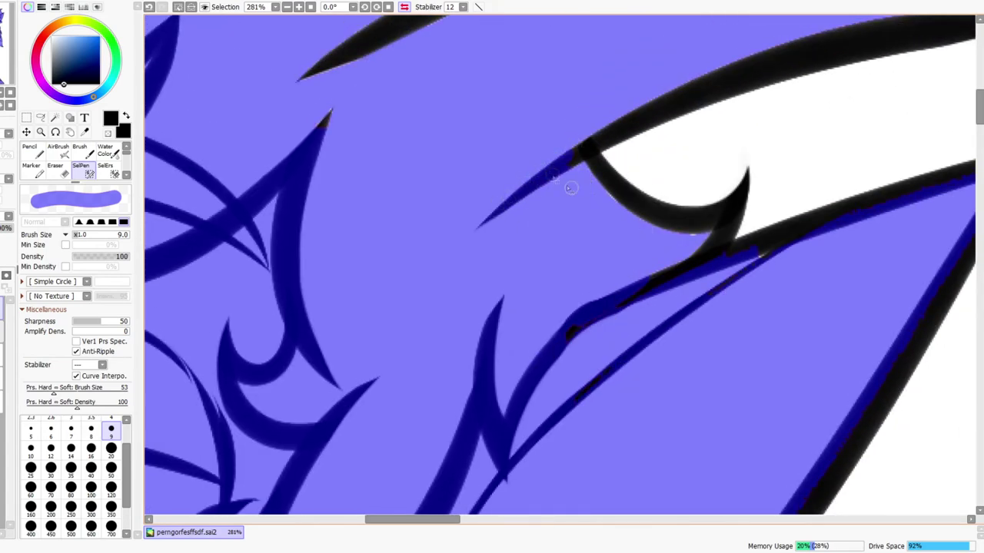
pyautogui.moveTo(638, 209)
pyautogui.mouseDown()
pyautogui.moveTo(702, 238)
pyautogui.moveTo(664, 276)
pyautogui.moveTo(616, 290)
pyautogui.mouseUp()
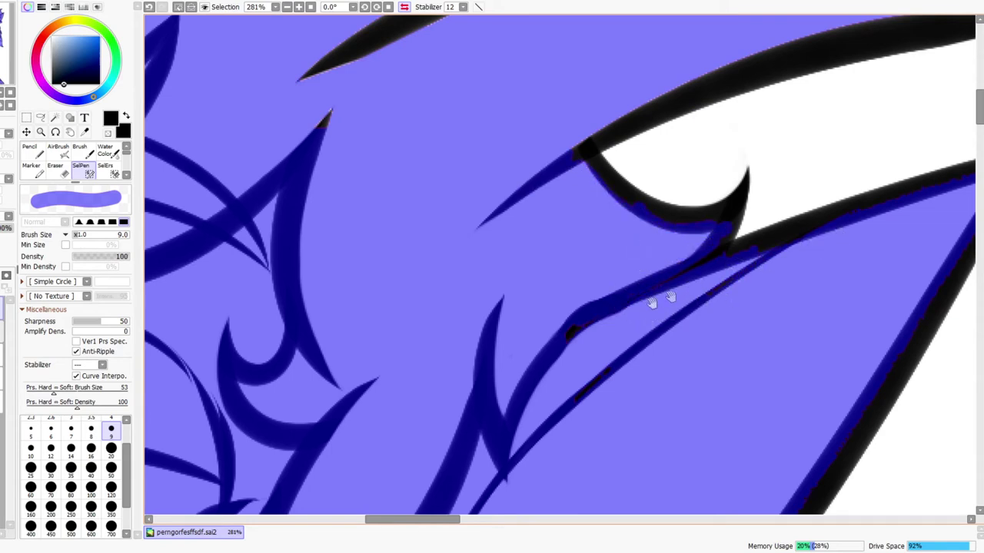
# Paint the near ear's upper edge and inner fold lines into the selection at brush size 30
pyautogui.press(']')
pyautogui.press(']')
pyautogui.press(']')
pyautogui.press(']')
pyautogui.press(']')
pyautogui.press(']')
pyautogui.press(']')
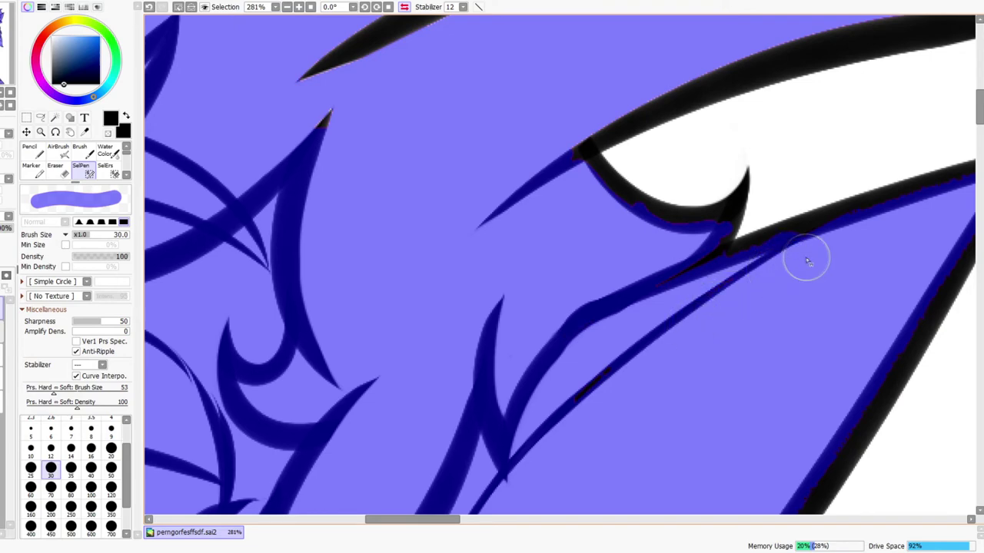
pyautogui.moveTo(644, 377); pyautogui.dragTo(777, 226)
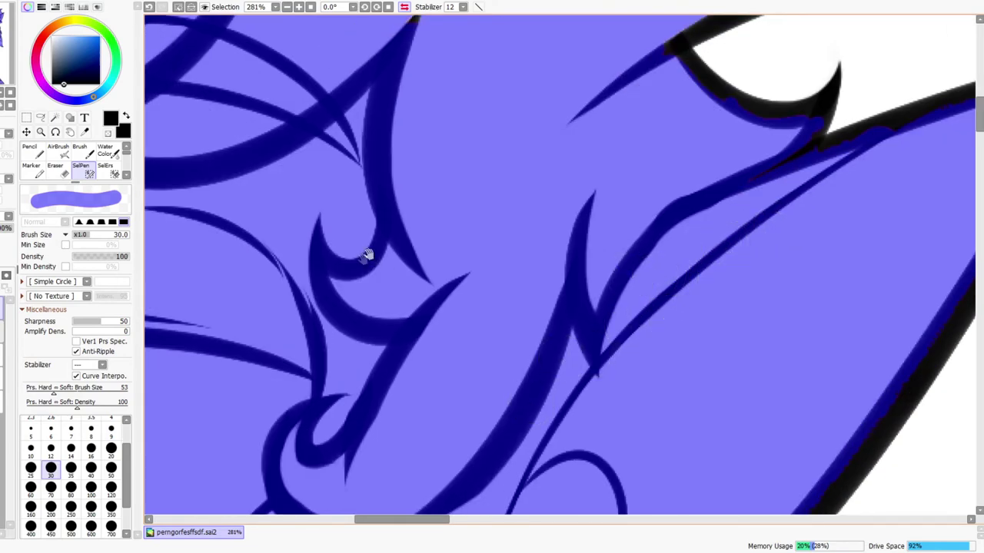
# Paint the upper line of the pointed lock above the near ear into the selection, then reduce the brush size to 16
pyautogui.moveTo(412, 257); pyautogui.dragTo(474, 408)
pyautogui.moveTo(499, 155); pyautogui.dragTo(444, 250)
pyautogui.moveTo(514, 192); pyautogui.dragTo(482, 382)
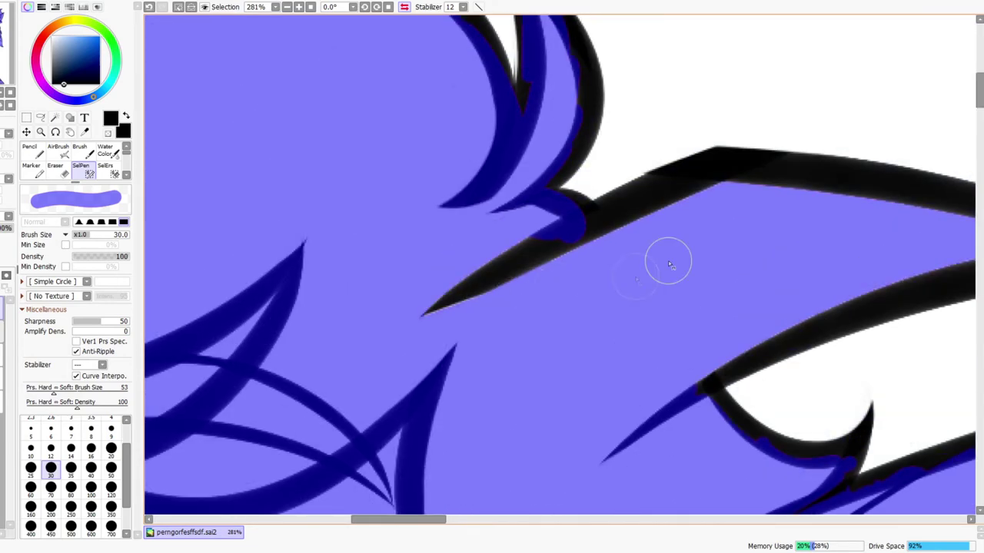
pyautogui.moveTo(408, 320)
pyautogui.mouseDown()
pyautogui.moveTo(465, 297)
pyautogui.moveTo(472, 305)
pyautogui.moveTo(538, 282)
pyautogui.moveTo(579, 284)
pyautogui.moveTo(545, 258)
pyautogui.moveTo(652, 266)
pyautogui.moveTo(632, 294)
pyautogui.moveTo(638, 249)
pyautogui.moveTo(601, 248)
pyautogui.moveTo(764, 165)
pyautogui.mouseUp()
pyautogui.press('[')
pyautogui.press('[')
pyautogui.press('[')
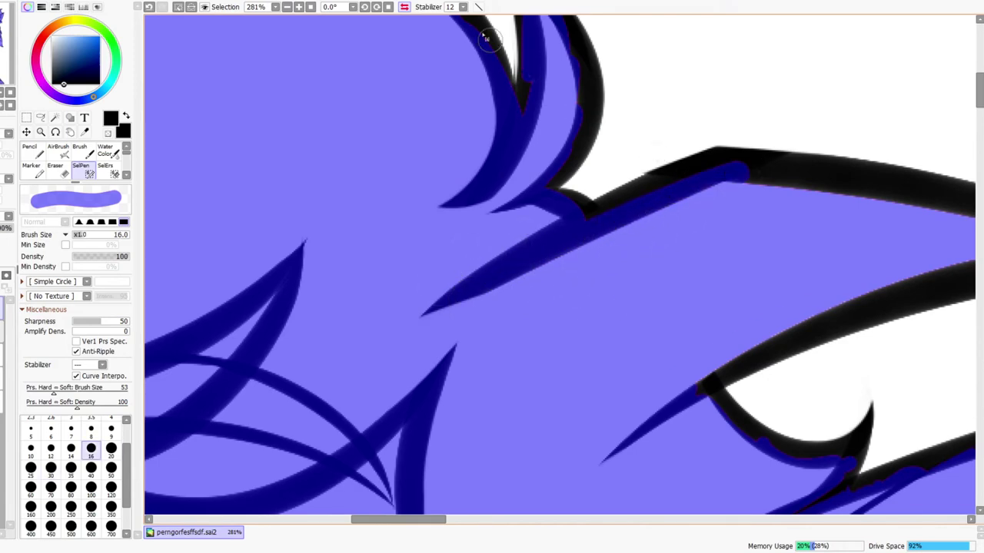
# Restore the unflipped view and check the selection coverage across the character's head, fur collar and crossed arms
pyautogui.click(404, 7)
pyautogui.moveTo(362, 347); pyautogui.dragTo(647, 350)
pyautogui.moveTo(316, 253); pyautogui.dragTo(530, 196)
pyautogui.moveTo(355, 245)
pyautogui.mouseDown()
pyautogui.moveTo(525, 205)
pyautogui.moveTo(681, 189)
pyautogui.mouseUp()
pyautogui.moveTo(334, 253)
pyautogui.mouseDown()
pyautogui.moveTo(507, 284)
pyautogui.moveTo(757, 407)
pyautogui.mouseUp()
pyautogui.moveTo(702, 452); pyautogui.dragTo(736, 234)
pyautogui.moveTo(732, 288); pyautogui.dragTo(379, 179)
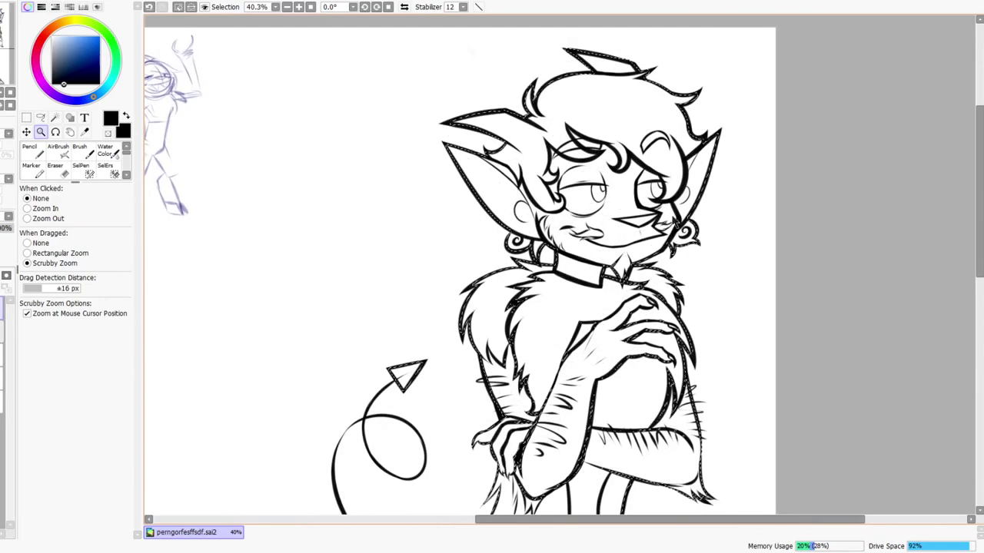
pyautogui.scroll(2, 651, 148)
pyautogui.click(81, 169)
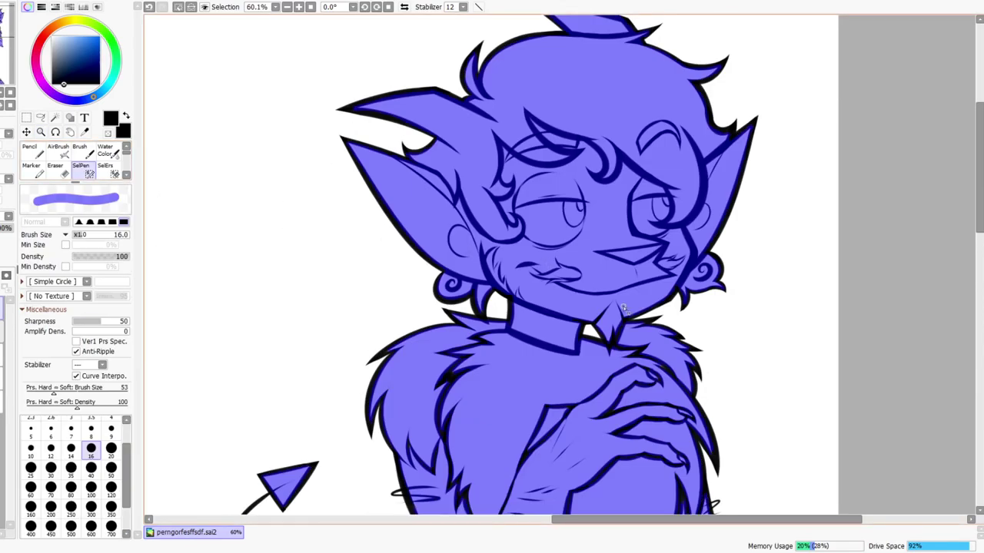
pyautogui.moveTo(622, 446)
pyautogui.mouseDown()
pyautogui.moveTo(614, 260)
pyautogui.moveTo(618, 453)
pyautogui.mouseUp()
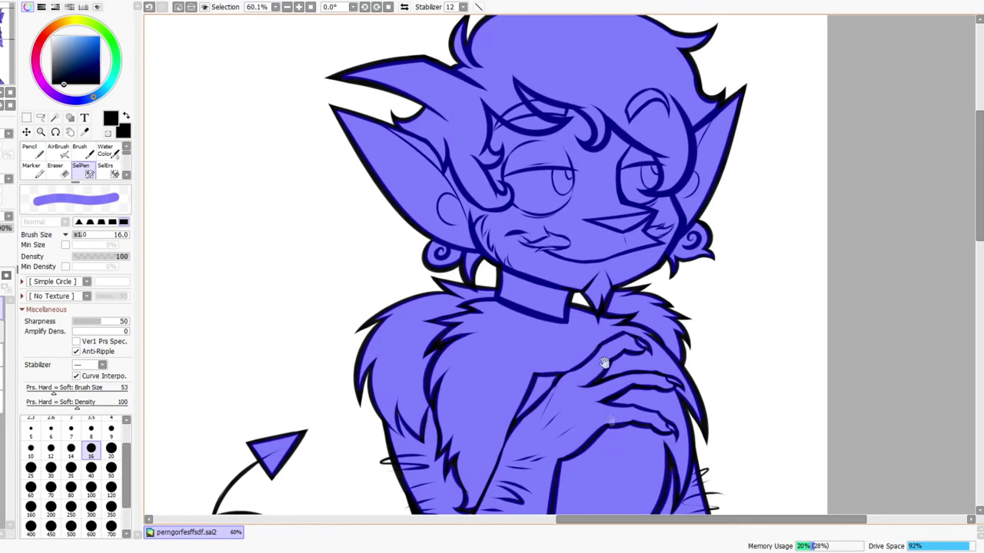
# Set the Selection Pen's brush size to 100 and paint the small gap between the goatee and the neck collar into the selection
pyautogui.scroll(-5, 605, 363)
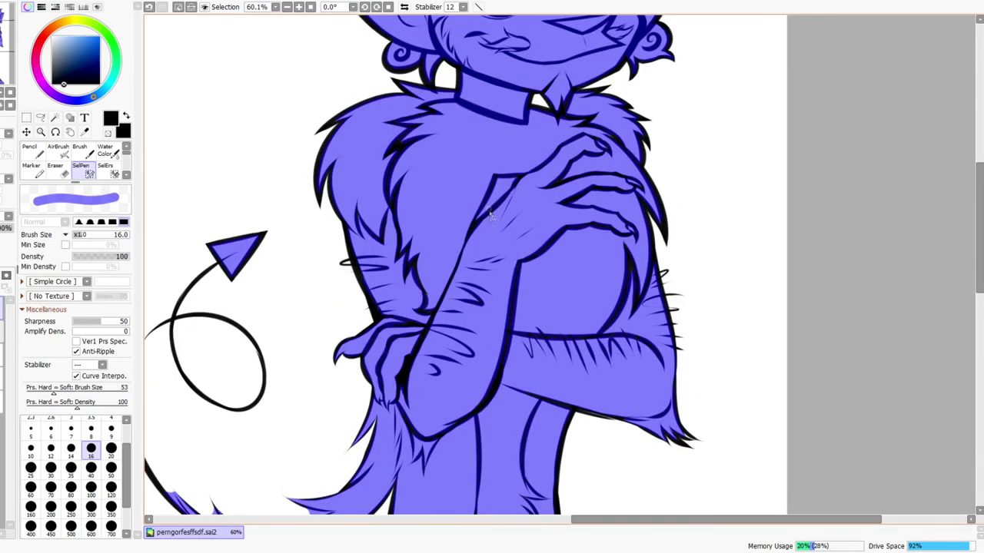
pyautogui.press(']')
pyautogui.press(']')
pyautogui.press(']')
pyautogui.press(']')
pyautogui.press(']')
pyautogui.press(']')
pyautogui.press(']')
pyautogui.press(']')
pyautogui.press(']')
pyautogui.press(']')
pyautogui.press(']')
pyautogui.press(']')
pyautogui.press(']')
pyautogui.press(']')
pyautogui.press(']')
pyautogui.press(']')
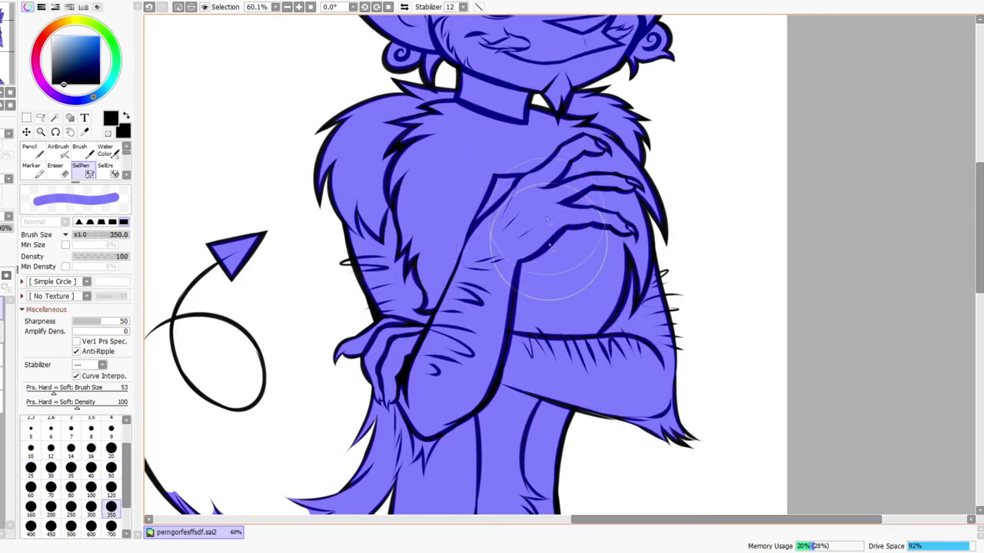
pyautogui.press('[')
pyautogui.press('[')
pyautogui.press('[')
pyautogui.press('[')
pyautogui.press('[')
pyautogui.press('[')
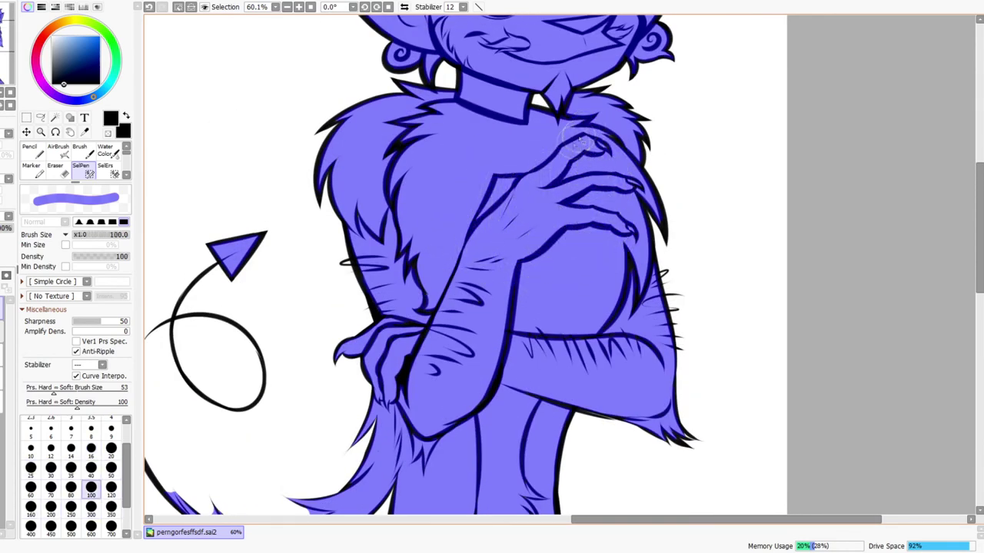
pyautogui.moveTo(543, 92)
pyautogui.mouseDown()
pyautogui.moveTo(558, 165)
pyautogui.moveTo(531, 316)
pyautogui.mouseUp()
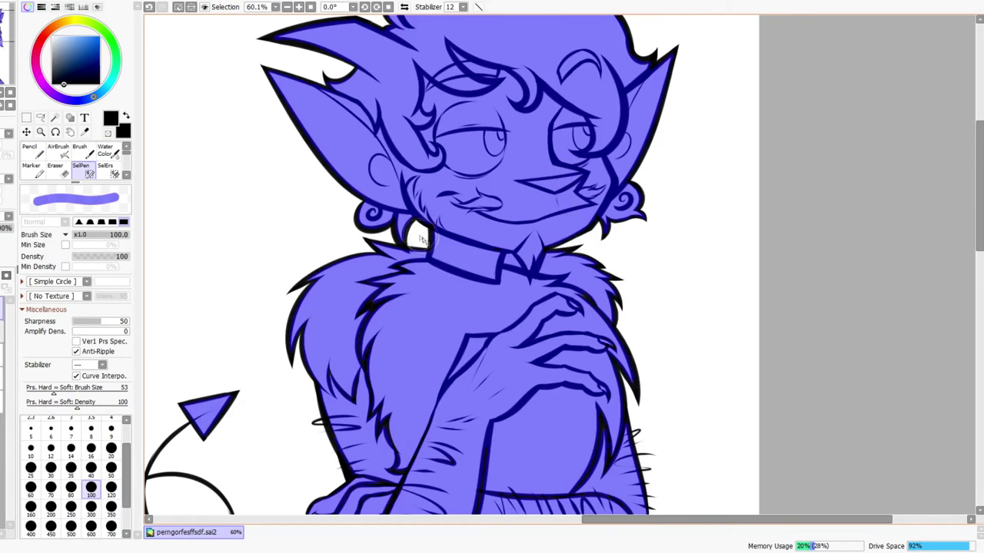
# Paint the interior line art of the fur collar and raised hand into the selection, then reduce the brush size to 70
pyautogui.moveTo(500, 200); pyautogui.dragTo(502, 292)
pyautogui.moveTo(574, 460); pyautogui.dragTo(504, 277)
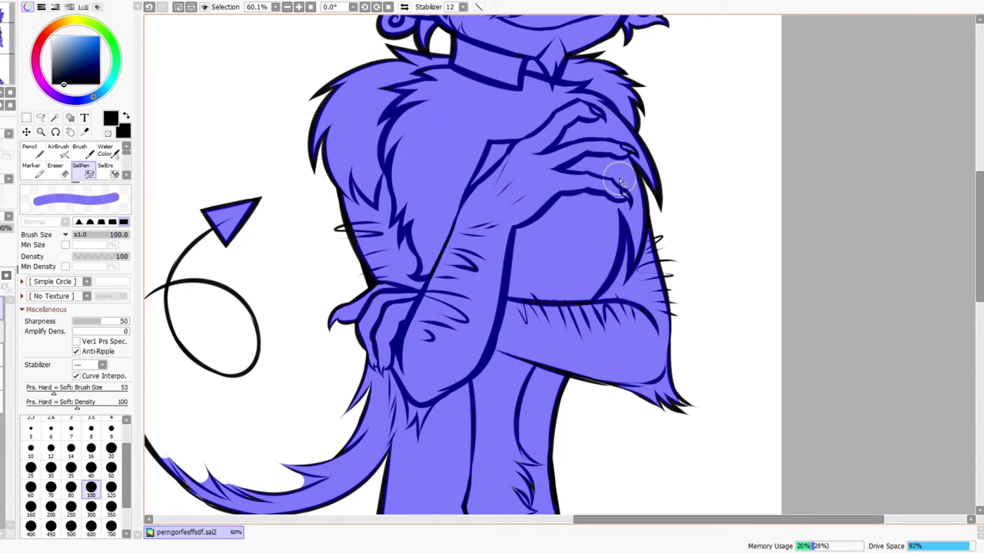
pyautogui.press('[')
pyautogui.press('[')
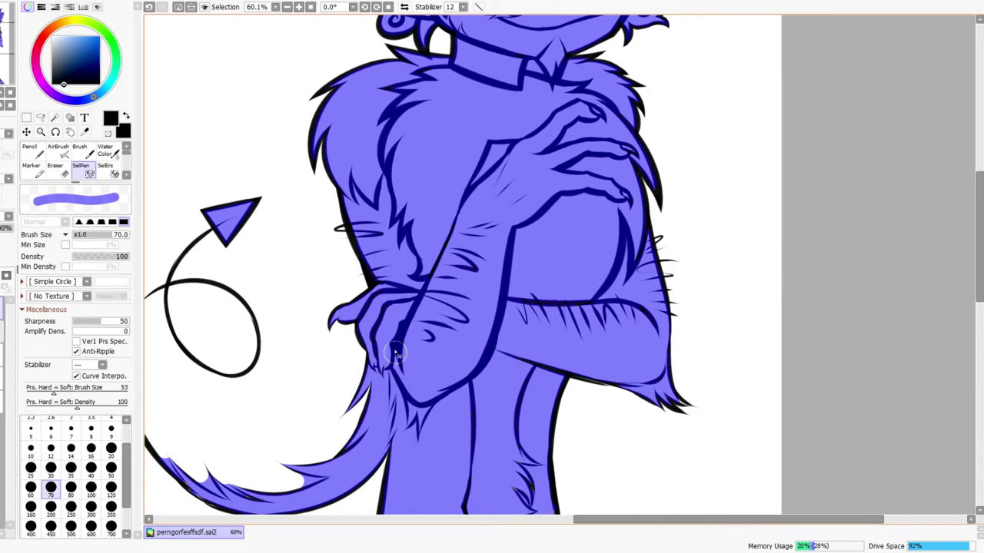
# Paint the selection over the lower tail and its fur tufts with the selection pen at size 80
pyautogui.press(']')
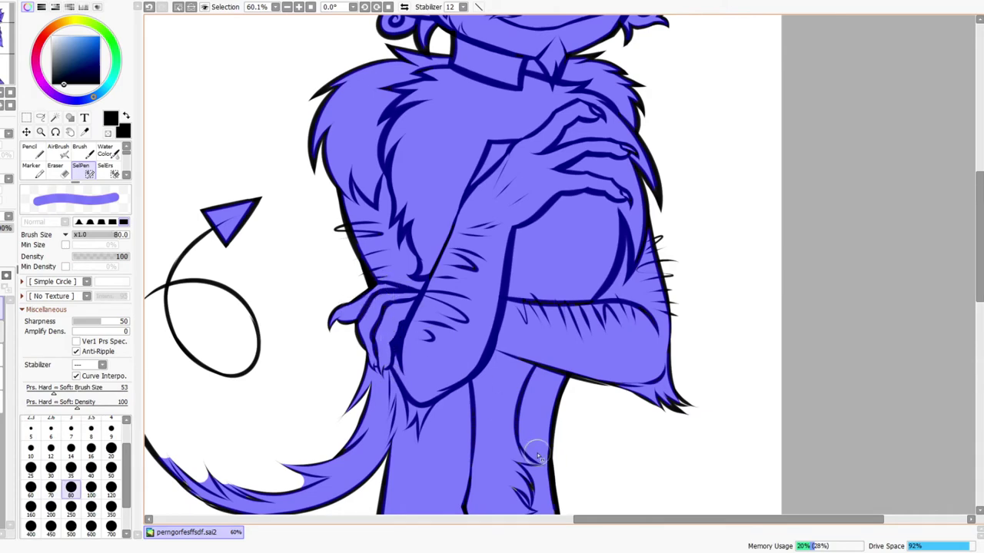
pyautogui.moveTo(538, 456); pyautogui.dragTo(474, 257)
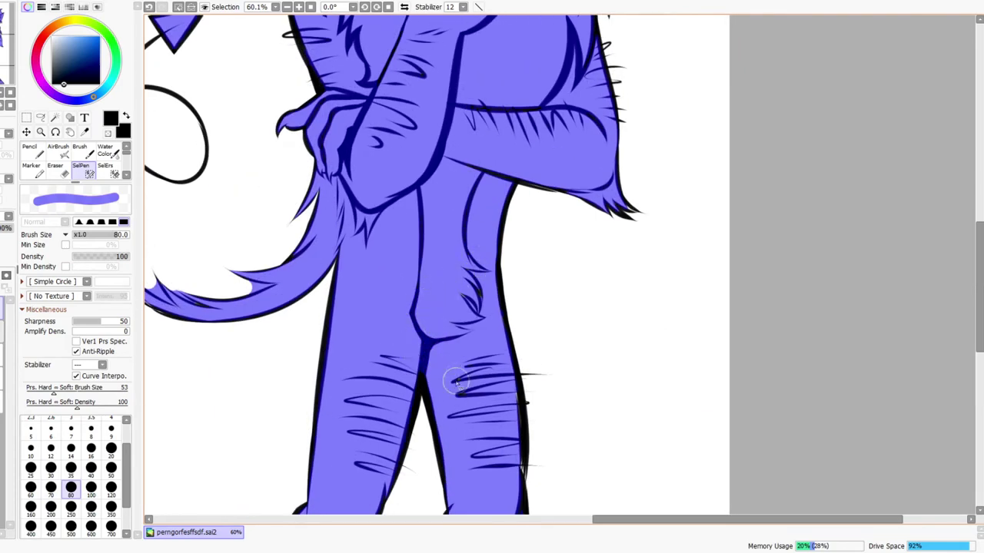
pyautogui.scroll(-5, 546, 457)
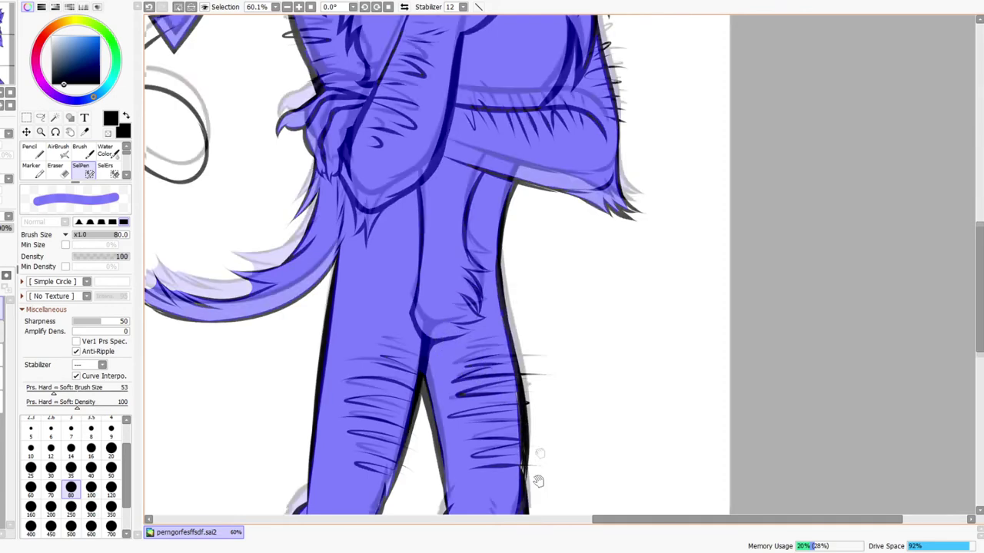
pyautogui.hotkey('ctrl', 'z')
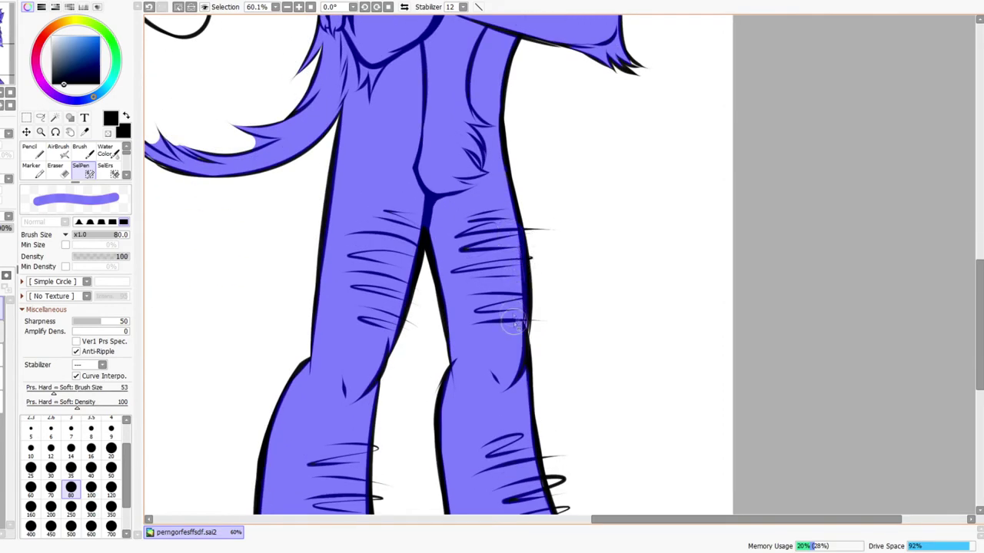
pyautogui.moveTo(530, 475); pyautogui.dragTo(553, 306)
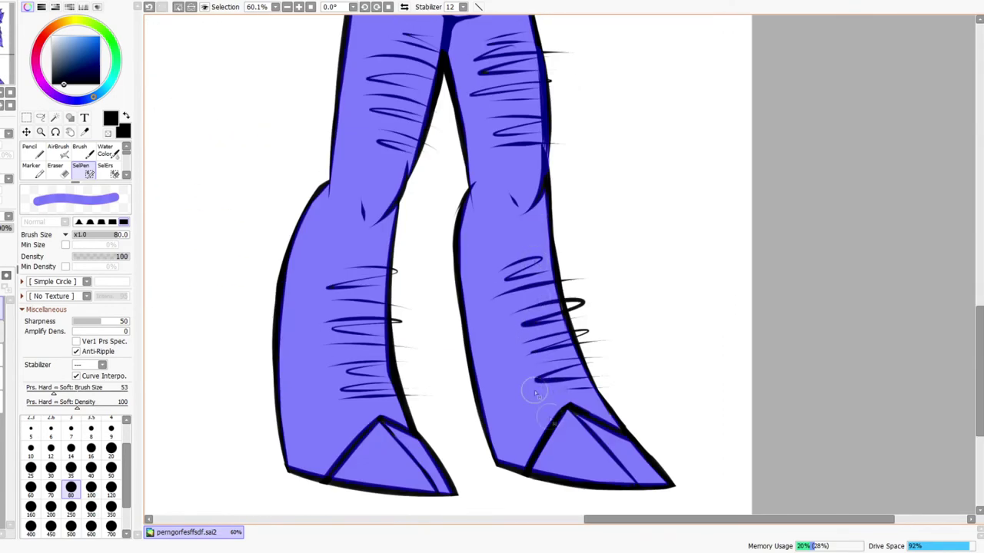
pyautogui.moveTo(366, 305); pyautogui.dragTo(385, 383)
pyautogui.moveTo(333, 255); pyautogui.dragTo(502, 328)
pyautogui.moveTo(389, 247); pyautogui.dragTo(409, 320)
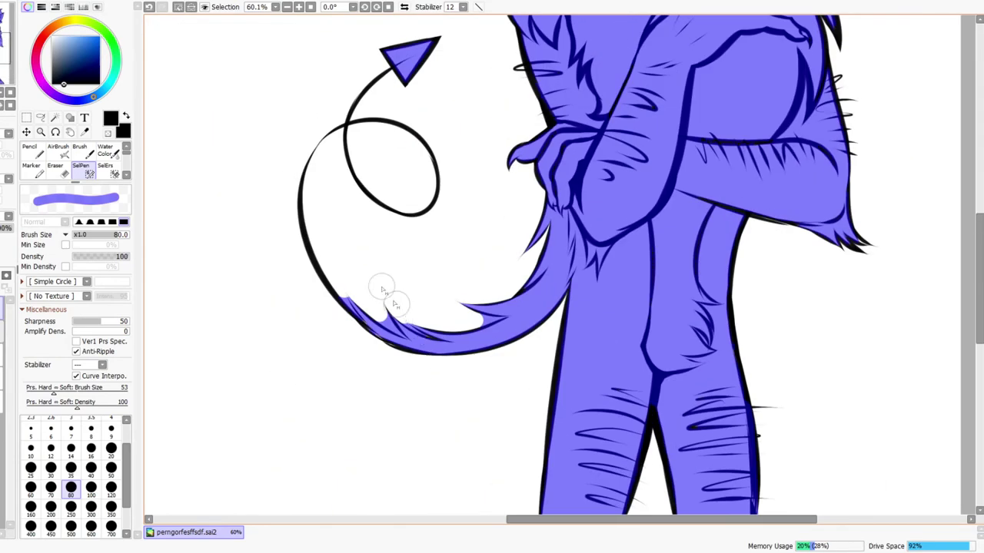
pyautogui.moveTo(352, 289); pyautogui.dragTo(427, 326)
pyautogui.moveTo(370, 312)
pyautogui.mouseDown()
pyautogui.moveTo(459, 322)
pyautogui.moveTo(382, 322)
pyautogui.moveTo(457, 309)
pyautogui.moveTo(467, 283)
pyautogui.moveTo(432, 321)
pyautogui.moveTo(524, 277)
pyautogui.moveTo(447, 302)
pyautogui.moveTo(547, 279)
pyautogui.moveTo(497, 302)
pyautogui.moveTo(547, 265)
pyautogui.mouseUp()
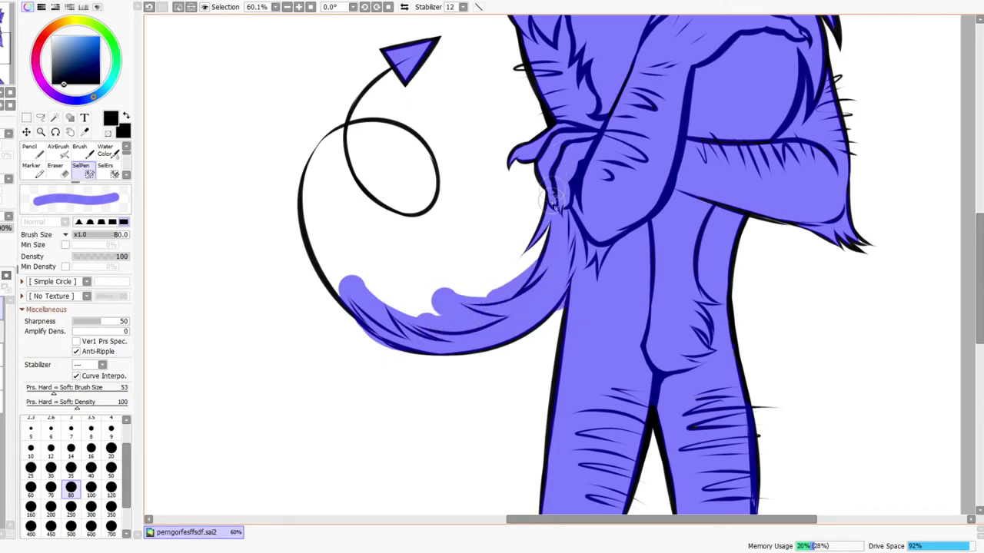
pyautogui.moveTo(524, 198); pyautogui.dragTo(522, 372)
# Mirror the view and erase the excess selection below the tail's middle fur tuft with the selection eraser at size 50
pyautogui.press('z')
pyautogui.moveTo(405, 239); pyautogui.dragTo(457, 237)
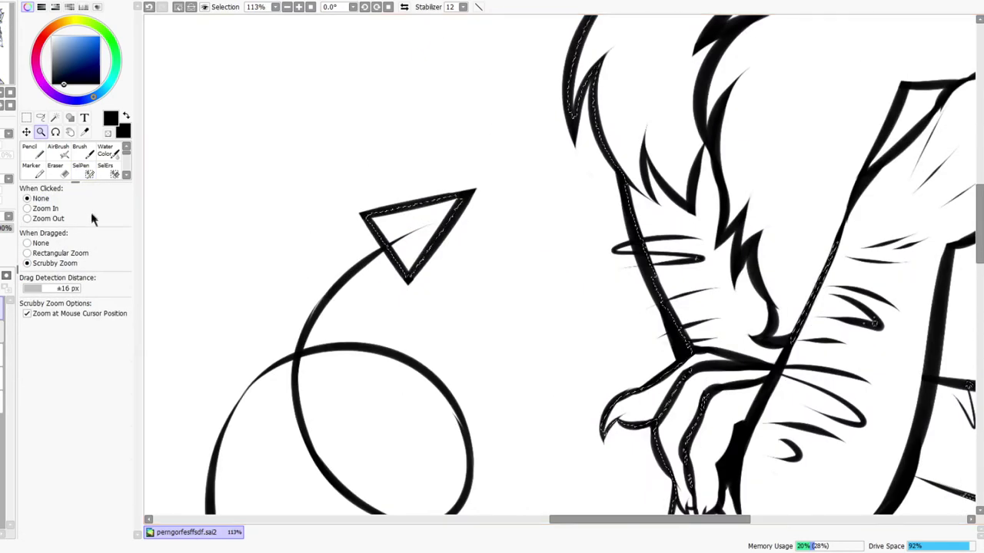
pyautogui.click(83, 170)
pyautogui.moveTo(515, 425); pyautogui.dragTo(476, 246)
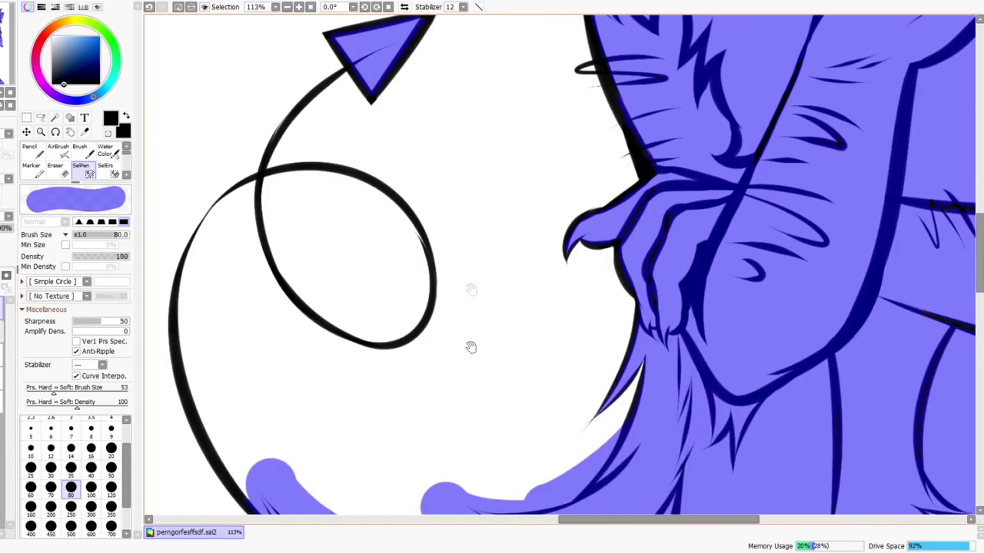
pyautogui.moveTo(467, 463); pyautogui.dragTo(468, 238)
pyautogui.click(105, 170)
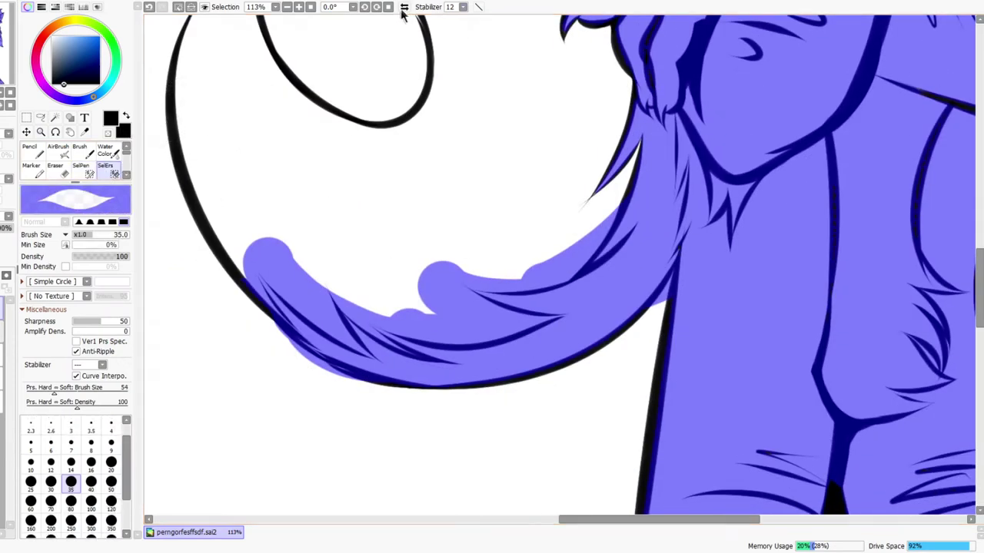
pyautogui.click(405, 7)
pyautogui.press(']')
pyautogui.press(']')
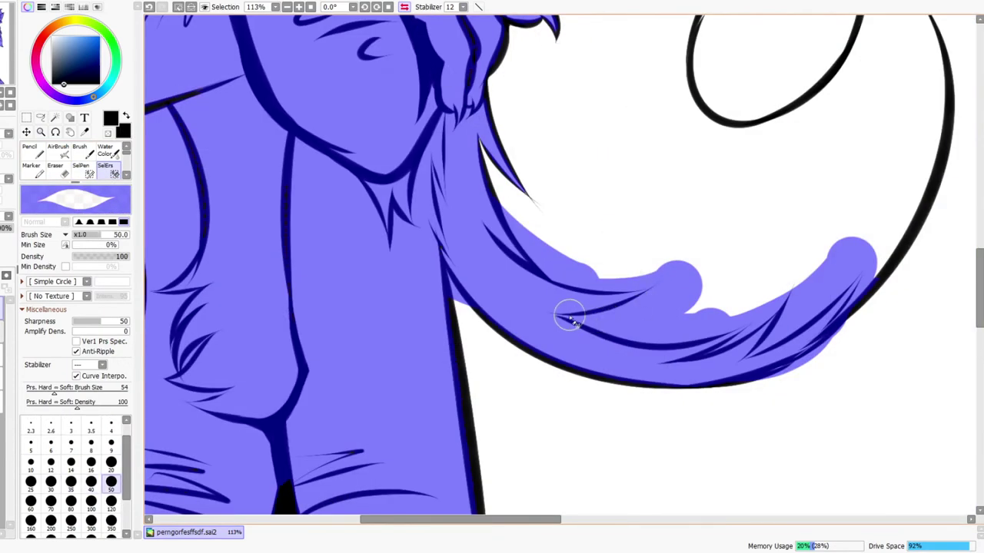
pyautogui.moveTo(569, 316); pyautogui.dragTo(711, 275)
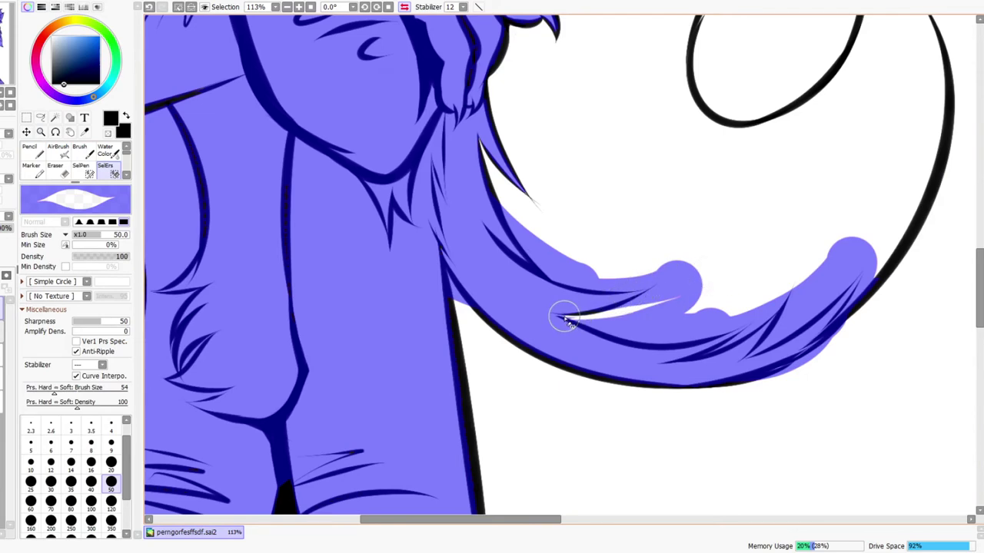
pyautogui.moveTo(572, 319)
pyautogui.mouseDown()
pyautogui.moveTo(687, 275)
pyautogui.moveTo(644, 302)
pyautogui.moveTo(691, 291)
pyautogui.moveTo(579, 322)
pyautogui.moveTo(765, 282)
pyautogui.moveTo(603, 317)
pyautogui.moveTo(659, 319)
pyautogui.mouseUp()
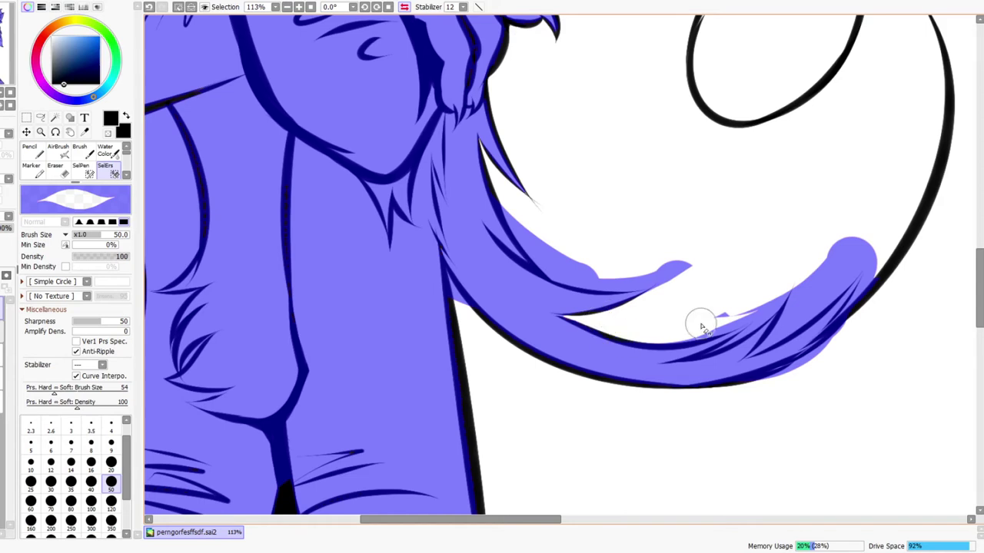
# Trim the excess selection along the tail's inner edge, around the middle tuft's tip and in the gap beyond it
pyautogui.moveTo(523, 227); pyautogui.dragTo(649, 251)
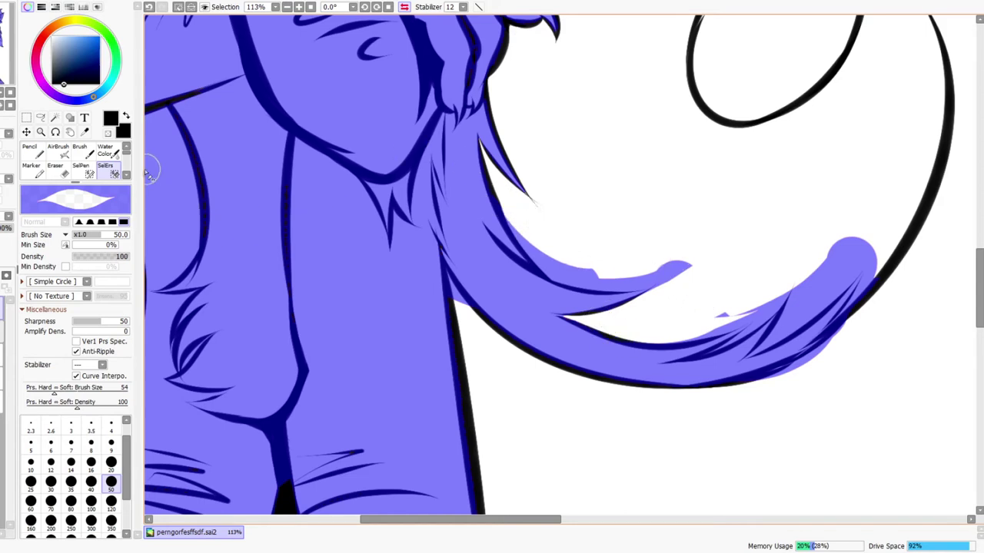
pyautogui.moveTo(486, 221)
pyautogui.mouseDown()
pyautogui.moveTo(511, 221)
pyautogui.moveTo(527, 243)
pyautogui.moveTo(584, 252)
pyautogui.moveTo(544, 250)
pyautogui.moveTo(526, 240)
pyautogui.moveTo(596, 258)
pyautogui.moveTo(525, 245)
pyautogui.moveTo(621, 269)
pyautogui.mouseUp()
pyautogui.moveTo(562, 282)
pyautogui.mouseDown()
pyautogui.moveTo(714, 257)
pyautogui.moveTo(568, 280)
pyautogui.moveTo(600, 254)
pyautogui.moveTo(709, 257)
pyautogui.moveTo(582, 274)
pyautogui.mouseUp()
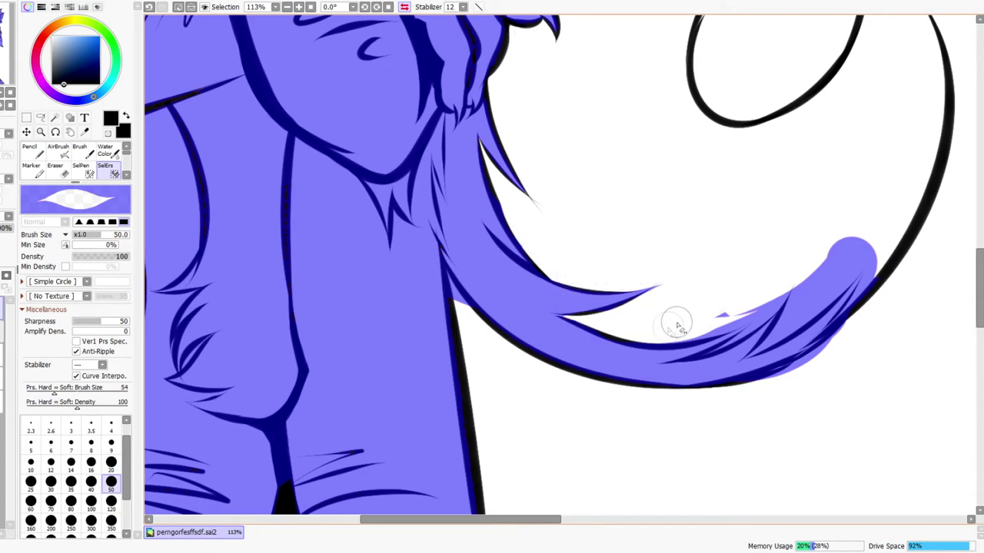
pyautogui.moveTo(676, 323)
pyautogui.mouseDown()
pyautogui.moveTo(748, 285)
pyautogui.moveTo(681, 331)
pyautogui.moveTo(752, 305)
pyautogui.moveTo(810, 260)
pyautogui.mouseUp()
pyautogui.moveTo(743, 316); pyautogui.dragTo(820, 241)
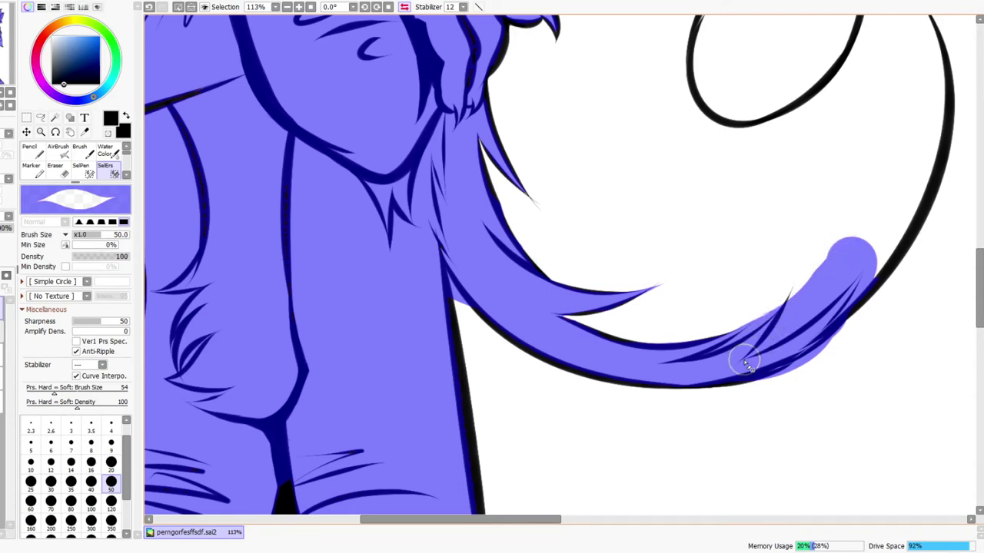
# Erase the selection that spills past the outer edge of the tail near its furry end
pyautogui.moveTo(745, 362); pyautogui.dragTo(762, 354)
pyautogui.hotkey('ctrl', 'z')
pyautogui.moveTo(829, 353)
pyautogui.mouseDown()
pyautogui.moveTo(709, 332)
pyautogui.moveTo(626, 372)
pyautogui.mouseUp()
pyautogui.moveTo(767, 282); pyautogui.dragTo(632, 366)
# Carve the excess selection out of the gap between the first two fur spikes at the tail's furry end
pyautogui.hotkey('ctrl', 'space')
pyautogui.moveTo(734, 303); pyautogui.dragTo(607, 402)
pyautogui.click(106, 169)
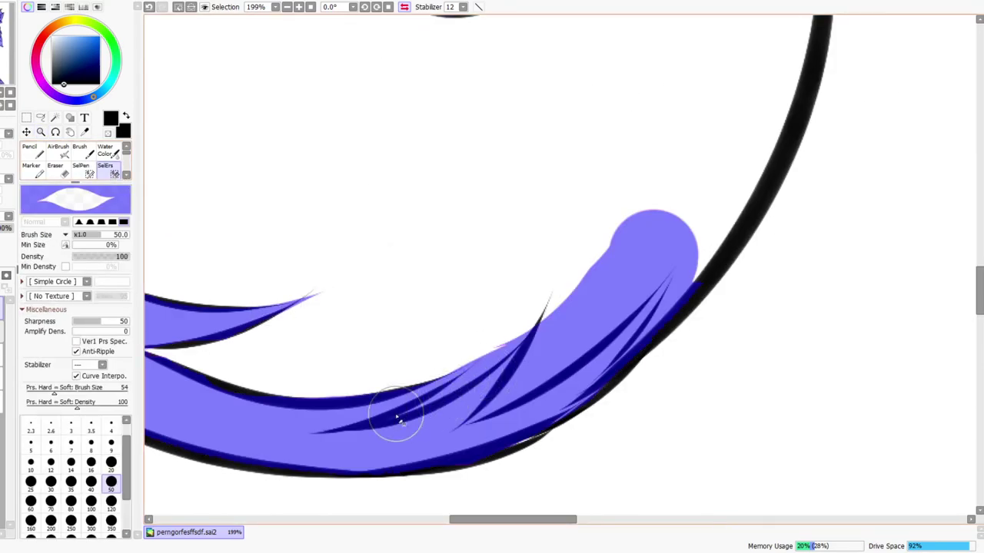
pyautogui.hotkey('ctrl', 'z')
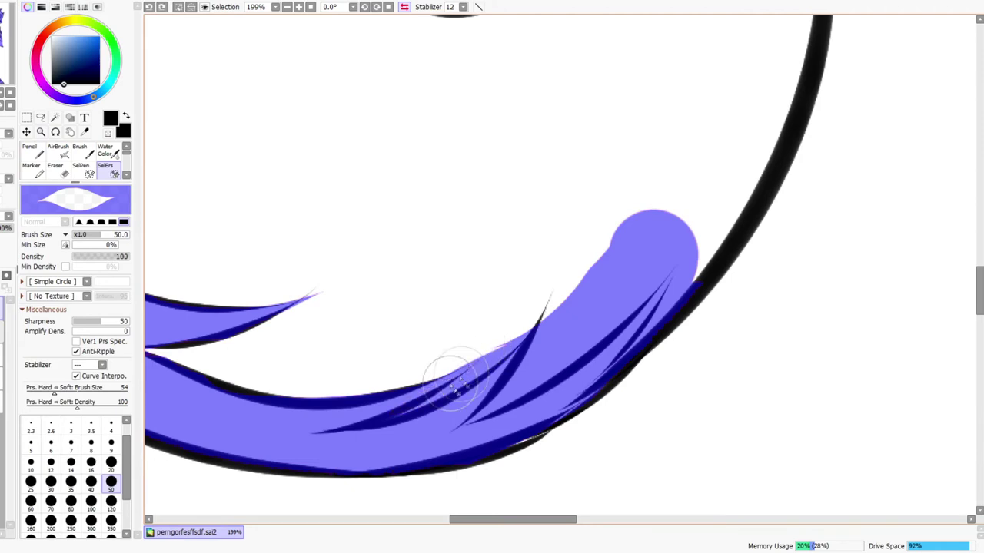
pyautogui.moveTo(388, 421)
pyautogui.mouseDown()
pyautogui.moveTo(413, 412)
pyautogui.moveTo(472, 352)
pyautogui.moveTo(413, 412)
pyautogui.moveTo(491, 365)
pyautogui.mouseUp()
pyautogui.hotkey('ctrl', 'z')
pyautogui.hotkey('ctrl', 'z')
pyautogui.moveTo(449, 390)
pyautogui.mouseDown()
pyautogui.moveTo(493, 365)
pyautogui.moveTo(497, 345)
pyautogui.moveTo(446, 377)
pyautogui.moveTo(544, 315)
pyautogui.moveTo(527, 380)
pyautogui.mouseUp()
# Erase the leftover selection between the last two fur spikes and around the outermost spike's tip
pyautogui.moveTo(472, 425)
pyautogui.mouseDown()
pyautogui.moveTo(638, 297)
pyautogui.moveTo(489, 404)
pyautogui.moveTo(595, 332)
pyautogui.moveTo(685, 239)
pyautogui.mouseUp()
pyautogui.moveTo(639, 297)
pyautogui.mouseDown()
pyautogui.moveTo(678, 275)
pyautogui.moveTo(687, 282)
pyautogui.moveTo(717, 236)
pyautogui.moveTo(624, 366)
pyautogui.mouseUp()
pyautogui.hotkey('ctrl', 'z')
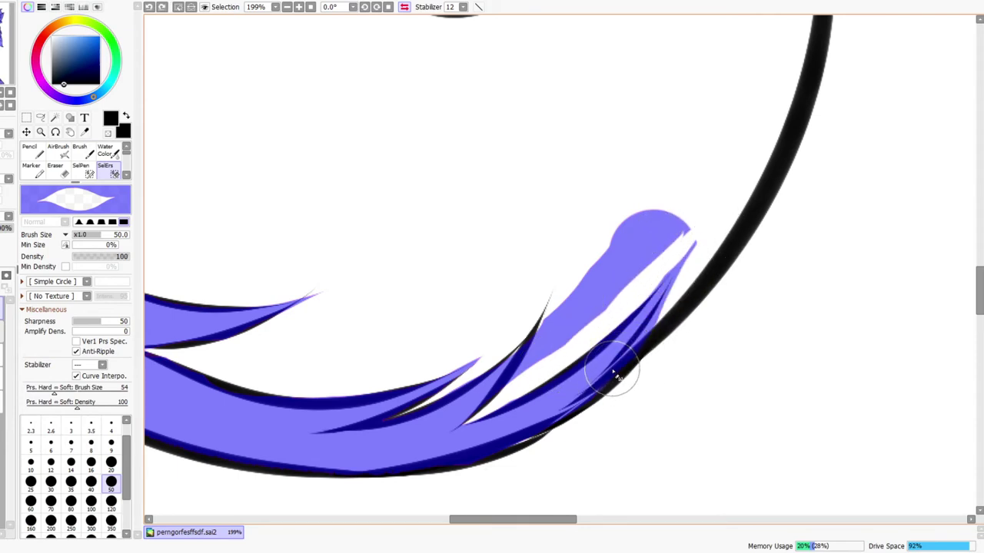
pyautogui.moveTo(692, 231); pyautogui.dragTo(669, 285)
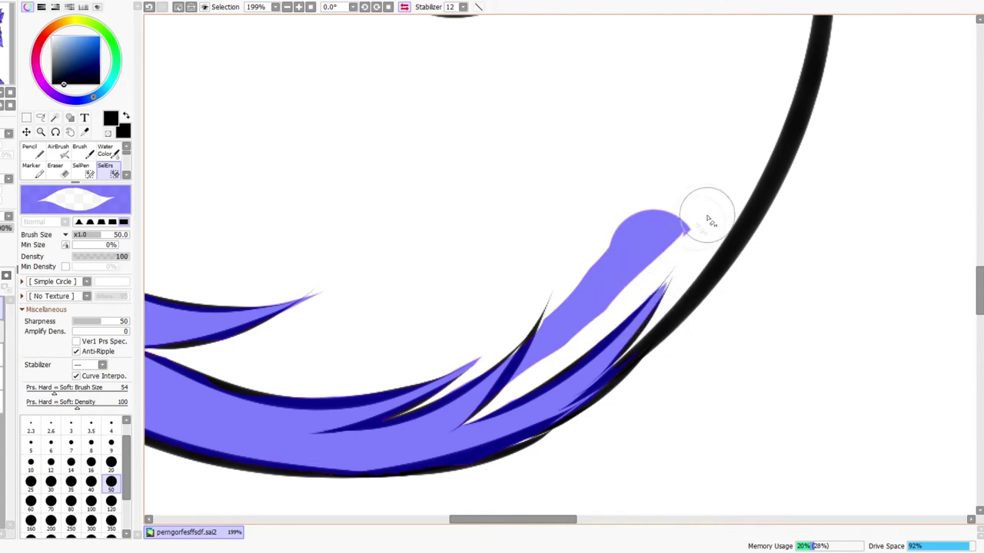
pyautogui.moveTo(527, 373)
pyautogui.mouseDown()
pyautogui.moveTo(541, 347)
pyautogui.moveTo(591, 304)
pyautogui.moveTo(561, 311)
pyautogui.moveTo(596, 329)
pyautogui.moveTo(565, 329)
pyautogui.moveTo(623, 232)
pyautogui.moveTo(615, 251)
pyautogui.moveTo(653, 233)
pyautogui.mouseUp()
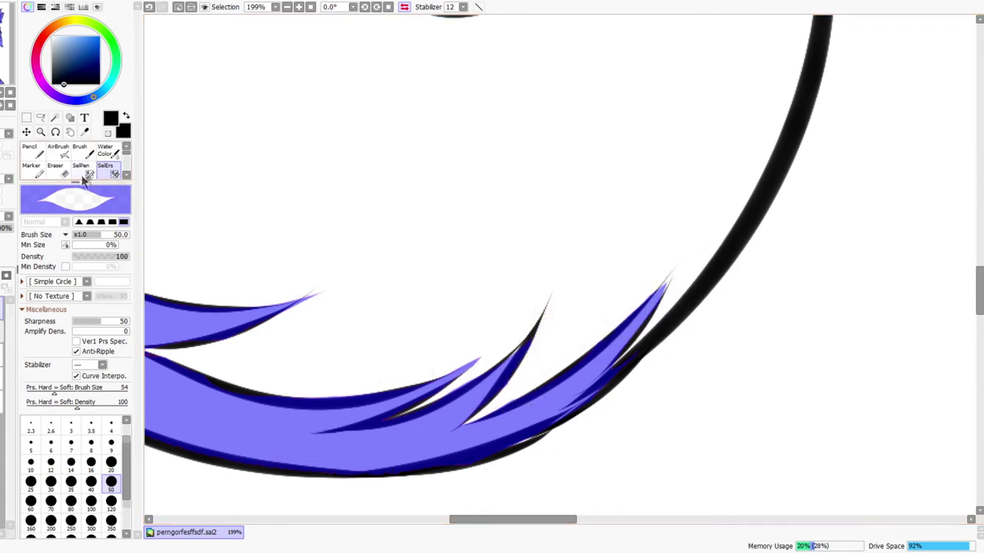
# Touch up the selection edge at the middle fur spike using the selection eraser and the selection pen at size 10
pyautogui.click(85, 173)
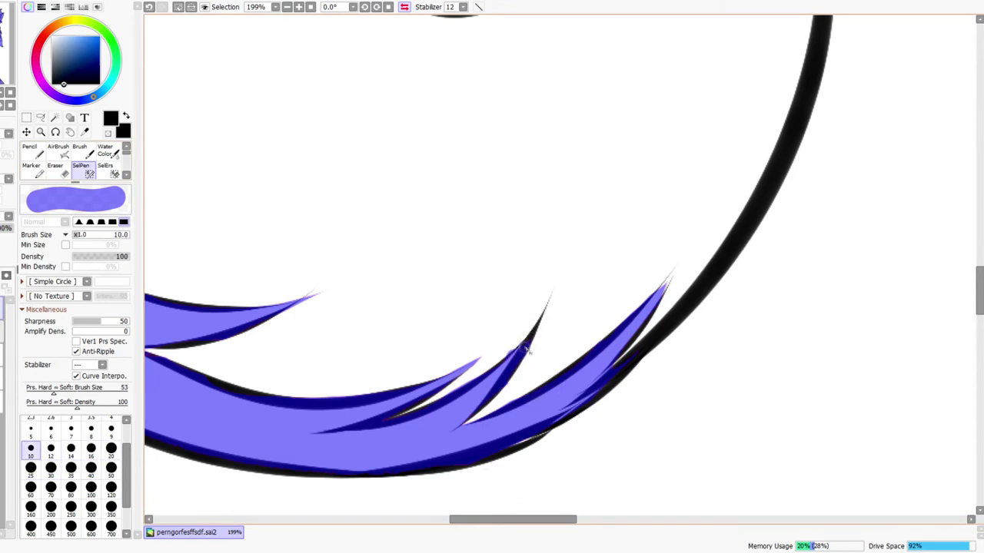
pyautogui.click(117, 174)
pyautogui.moveTo(493, 359); pyautogui.dragTo(532, 328)
pyautogui.click(85, 171)
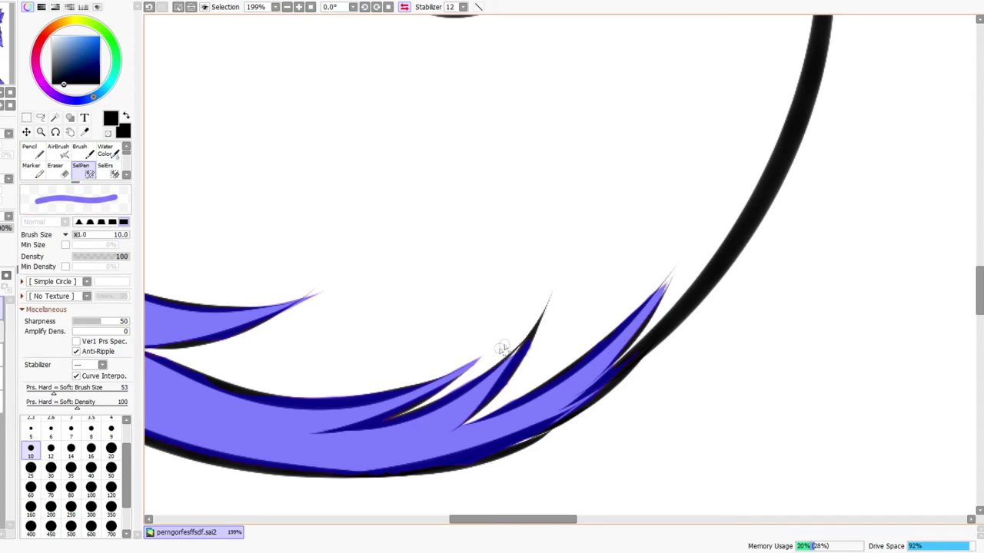
# Erase the stray selection from the narrow gap between the tail base and the leg
pyautogui.moveTo(306, 360)
pyautogui.mouseDown()
pyautogui.moveTo(399, 338)
pyautogui.moveTo(646, 227)
pyautogui.mouseUp()
pyautogui.moveTo(400, 307)
pyautogui.mouseDown()
pyautogui.moveTo(456, 331)
pyautogui.moveTo(464, 459)
pyautogui.moveTo(435, 496)
pyautogui.mouseUp()
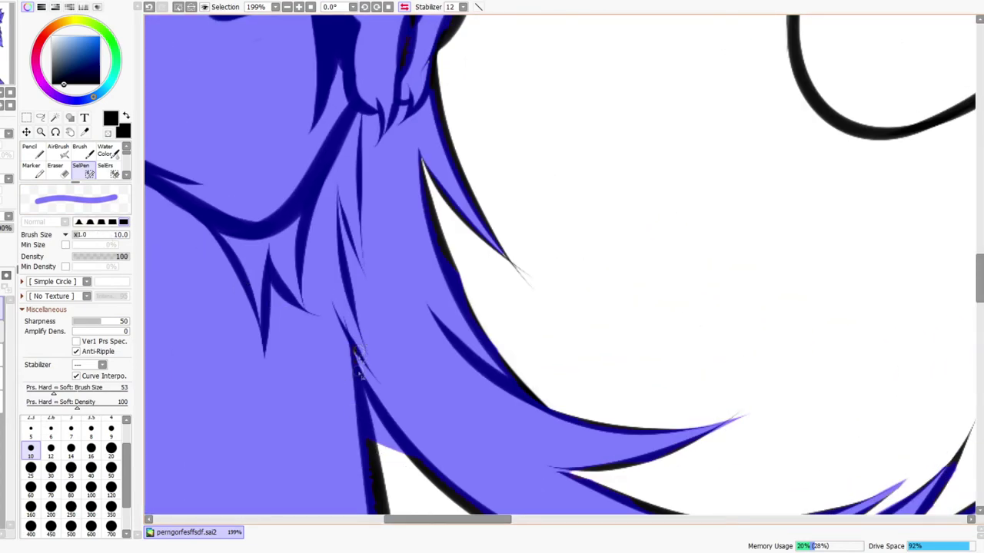
pyautogui.click(102, 171)
pyautogui.moveTo(370, 396)
pyautogui.mouseDown()
pyautogui.moveTo(378, 435)
pyautogui.moveTo(391, 438)
pyautogui.moveTo(368, 404)
pyautogui.moveTo(416, 468)
pyautogui.moveTo(407, 405)
pyautogui.mouseUp()
# Paint the selection into the fur tips at the elbow of the horizontal forearm with the selection pen at size 10
pyautogui.hotkey('ctrl', 'space')
pyautogui.moveTo(411, 328); pyautogui.dragTo(385, 432)
pyautogui.moveTo(391, 266); pyautogui.dragTo(459, 189)
pyautogui.moveTo(419, 307); pyautogui.dragTo(481, 172)
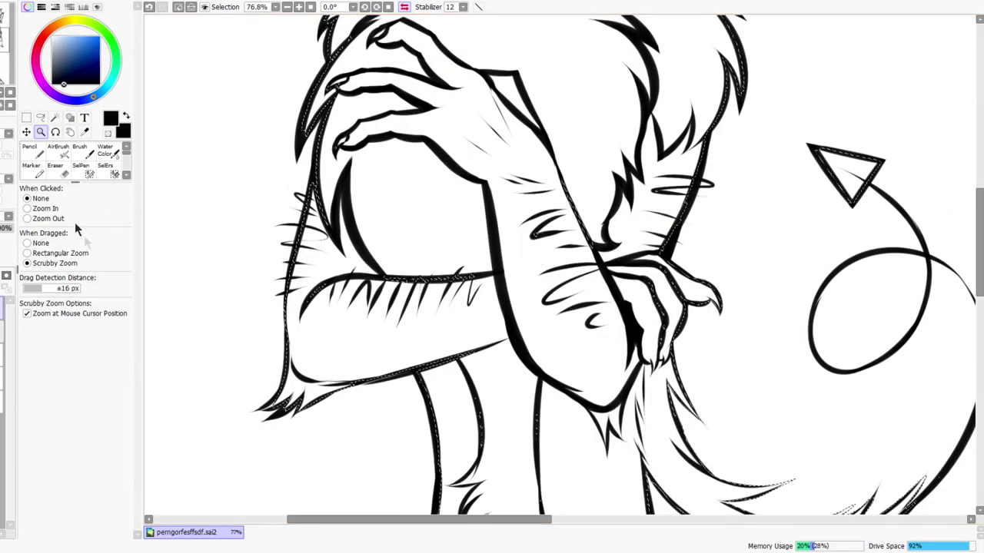
pyautogui.click(82, 171)
pyautogui.hotkey('ctrl', 'space')
pyautogui.moveTo(281, 411); pyautogui.dragTo(299, 375)
pyautogui.click(83, 173)
pyautogui.hotkey('ctrl', 'space')
pyautogui.moveTo(277, 429); pyautogui.dragTo(297, 389)
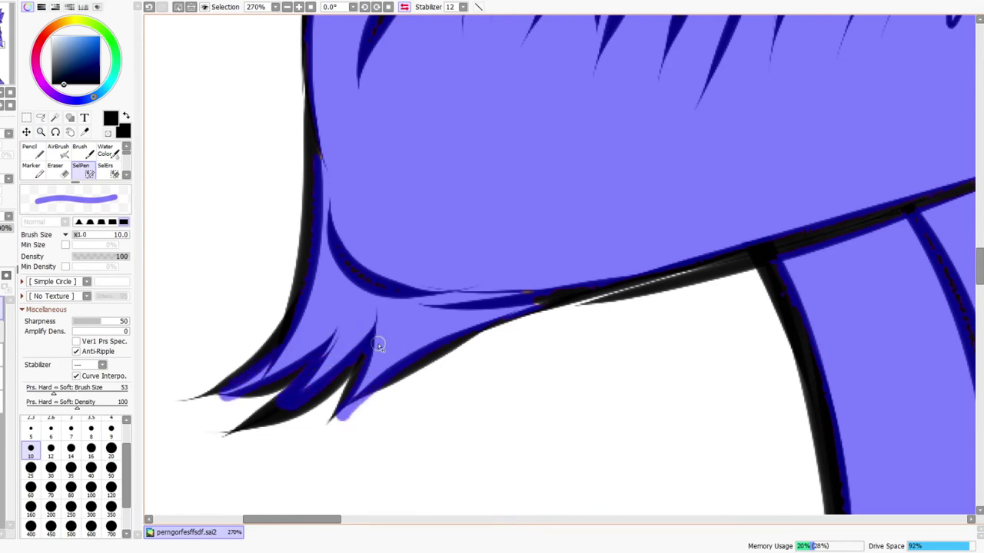
# Clean the selection spill off the elbow's fur tips, reducing the selection eraser to size 30 for the outermost tip
pyautogui.click(108, 169)
pyautogui.moveTo(368, 407)
pyautogui.mouseDown()
pyautogui.moveTo(358, 412)
pyautogui.moveTo(414, 381)
pyautogui.mouseUp()
pyautogui.moveTo(197, 397); pyautogui.dragTo(276, 382)
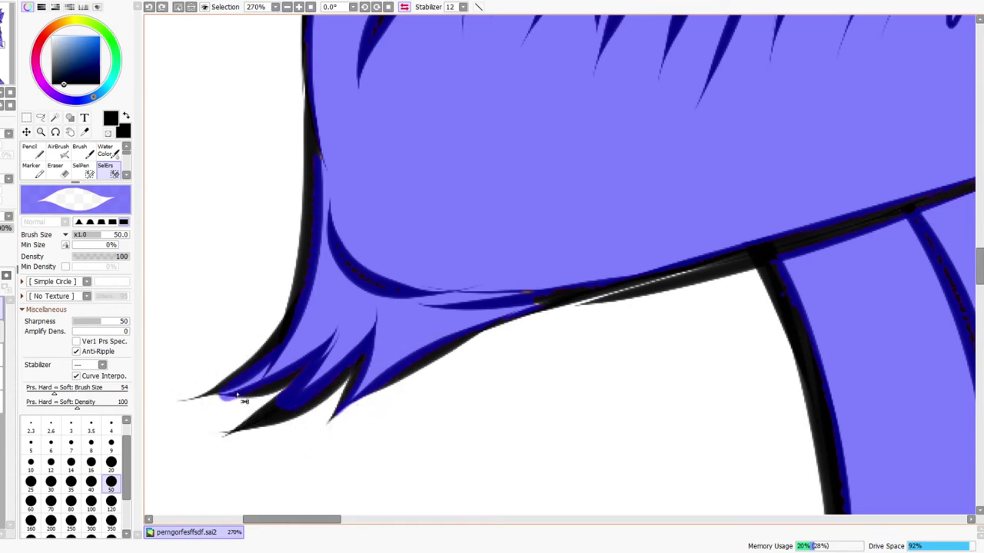
pyautogui.press('[')
pyautogui.press('[')
pyautogui.press('[')
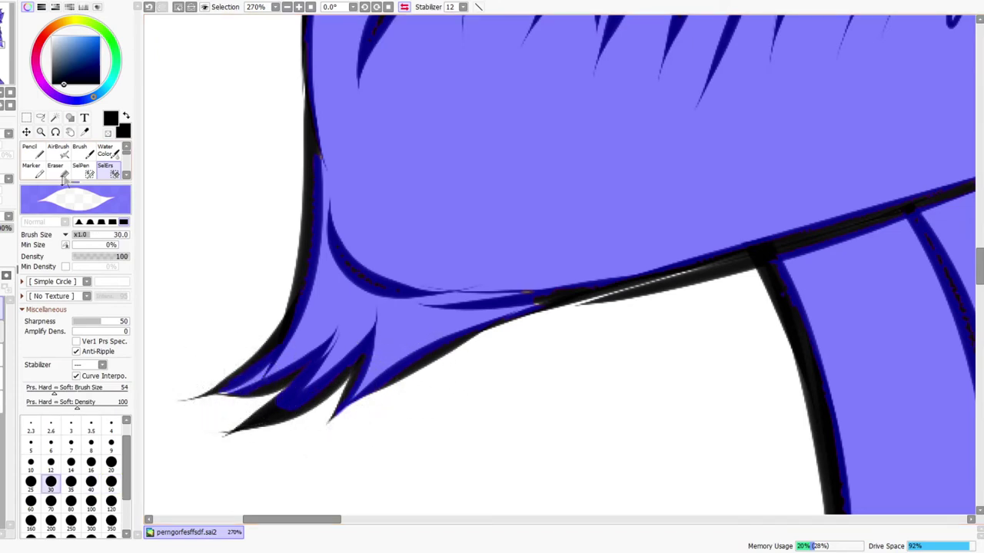
pyautogui.click(81, 171)
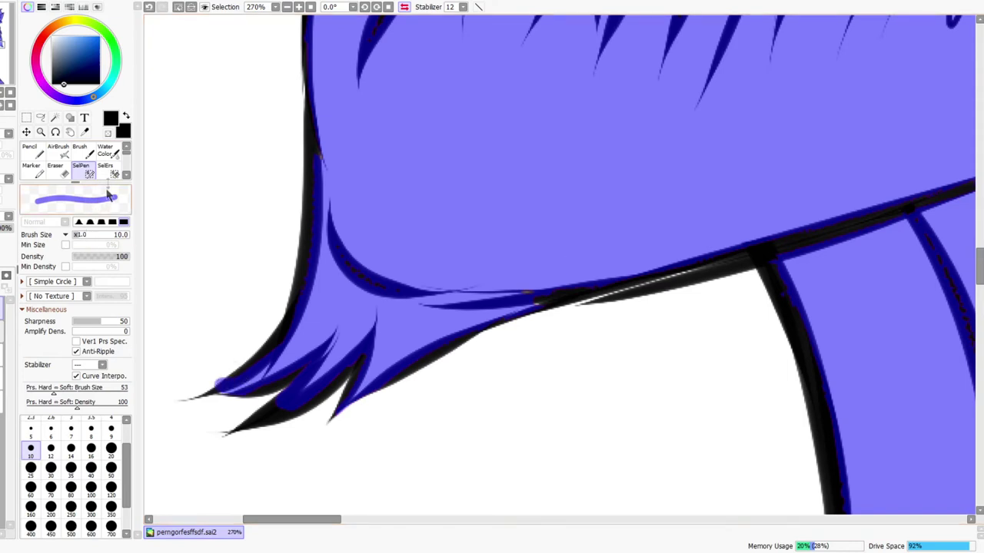
pyautogui.press('s')
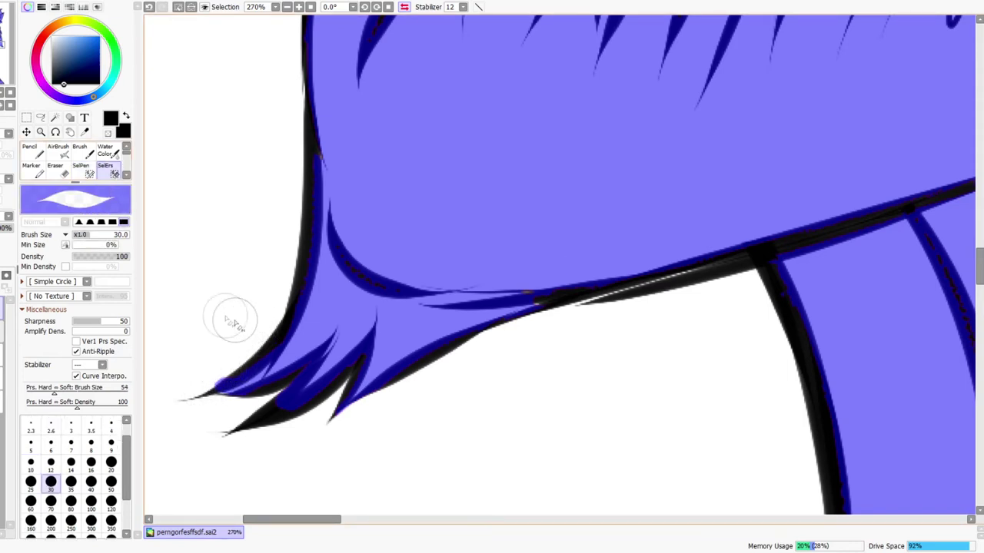
# Fill the selection gaps along the outline under the horizontal forearm with the selection pen at size 20
pyautogui.click(89, 174)
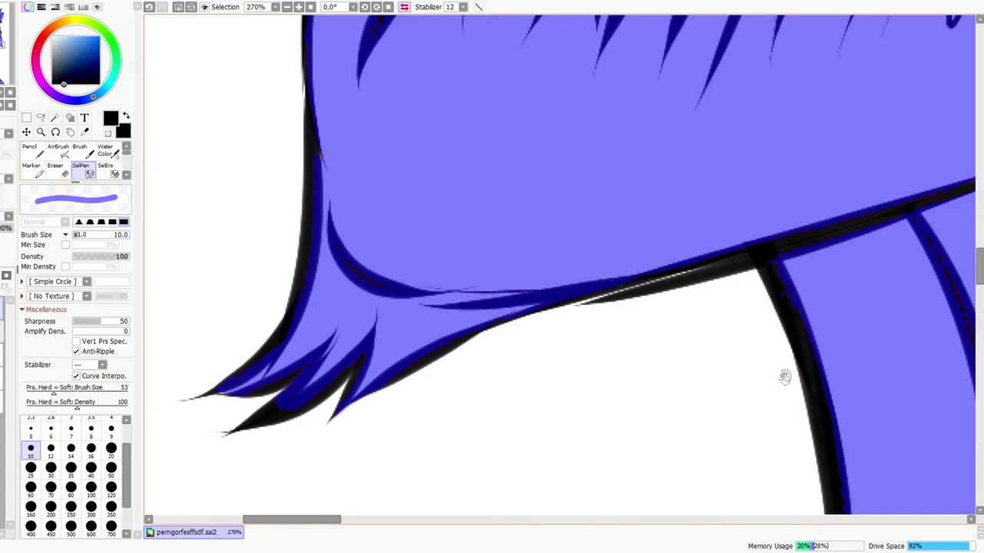
pyautogui.moveTo(689, 258); pyautogui.dragTo(550, 367)
pyautogui.press(']')
pyautogui.press(']')
pyautogui.press(']')
pyautogui.press(']')
pyautogui.moveTo(450, 389); pyautogui.dragTo(607, 367)
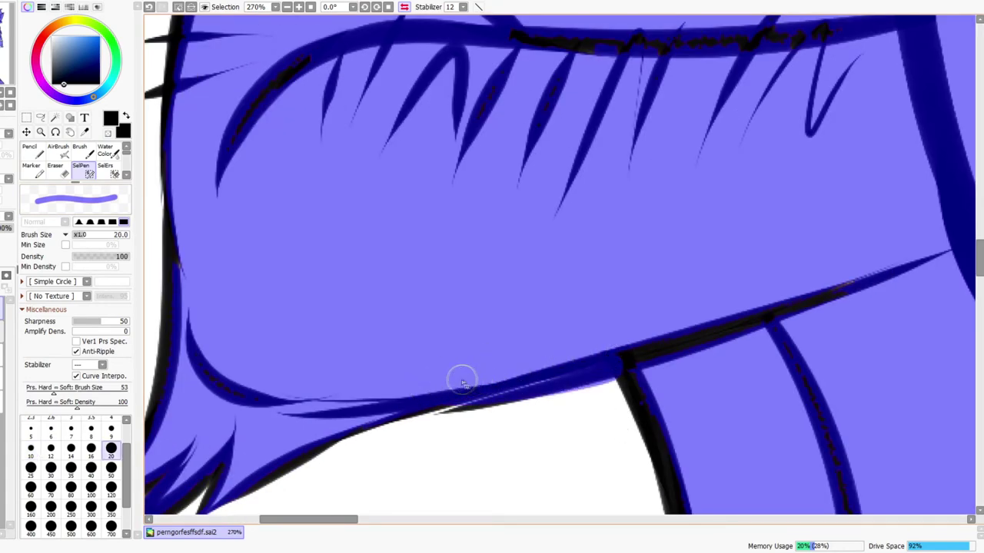
pyautogui.hotkey('ctrl', 'z')
pyautogui.moveTo(440, 393); pyautogui.dragTo(624, 344)
pyautogui.moveTo(496, 379); pyautogui.dragTo(915, 259)
# Fill the remaining selection gaps along the horizontal forearm's upper outline with the selection pen at size 50
pyautogui.moveTo(782, 349)
pyautogui.mouseDown()
pyautogui.moveTo(733, 408)
pyautogui.moveTo(627, 448)
pyautogui.mouseUp()
pyautogui.moveTo(626, 405); pyautogui.dragTo(537, 444)
pyautogui.press('z')
pyautogui.moveTo(734, 319); pyautogui.dragTo(784, 301)
pyautogui.click(80, 169)
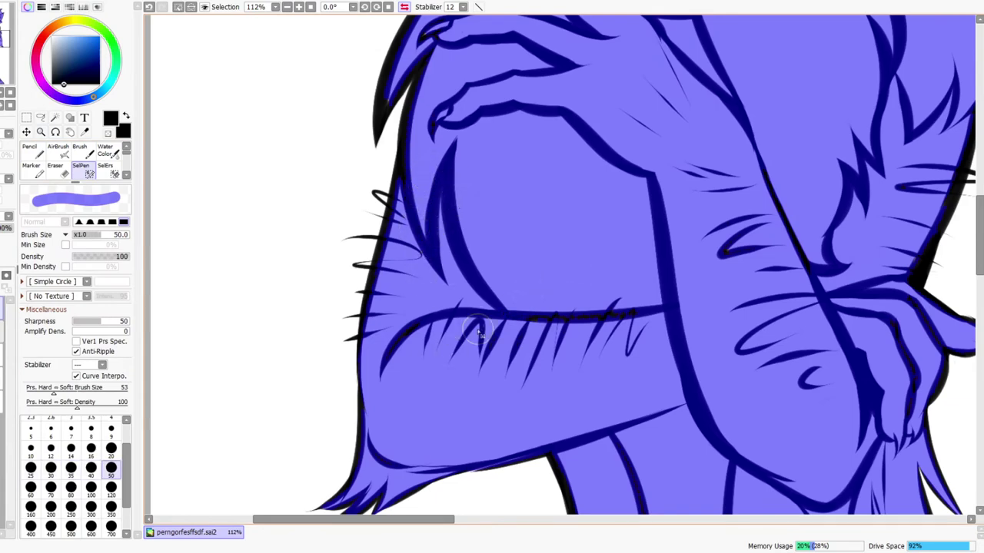
pyautogui.moveTo(797, 317); pyautogui.dragTo(690, 456)
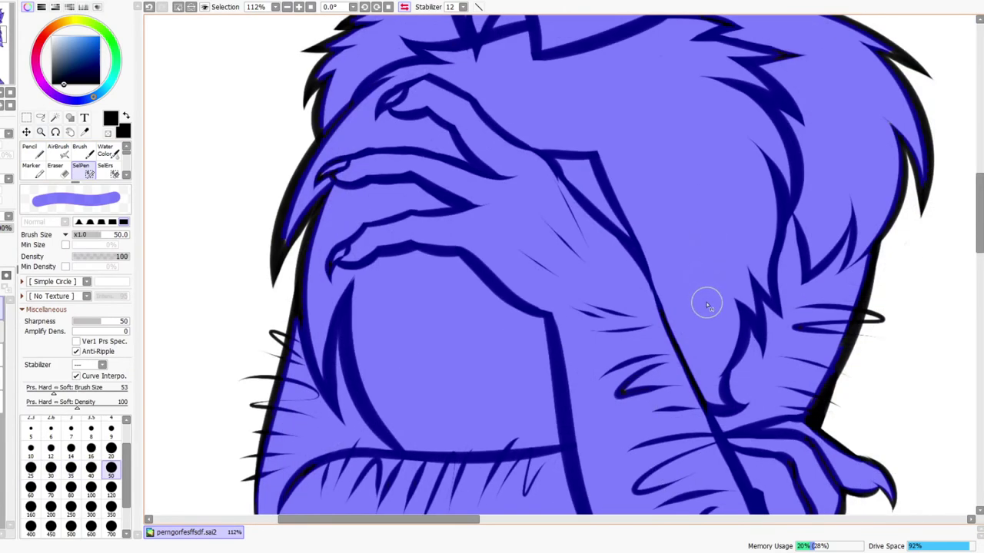
pyautogui.scroll(5, 593, 319)
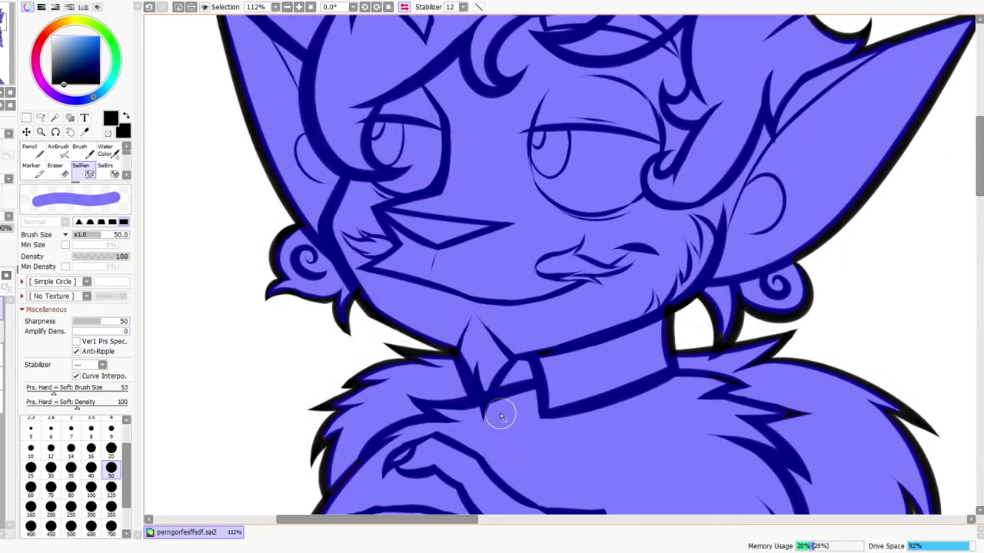
# Fill the selection over the unselected lines at the top of both hooves with the selection pen at size 50
pyautogui.moveTo(628, 480); pyautogui.dragTo(584, 368)
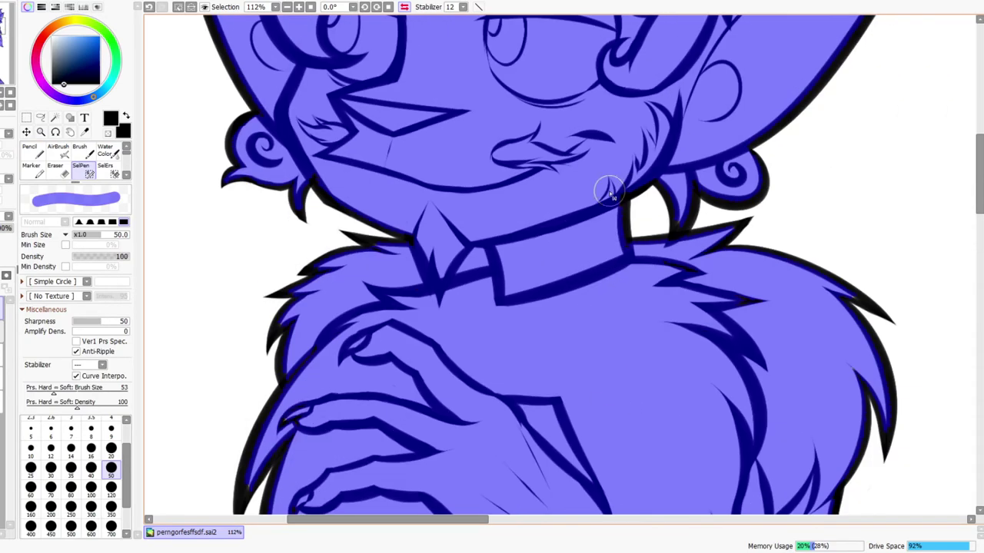
pyautogui.scroll(-10, 632, 163)
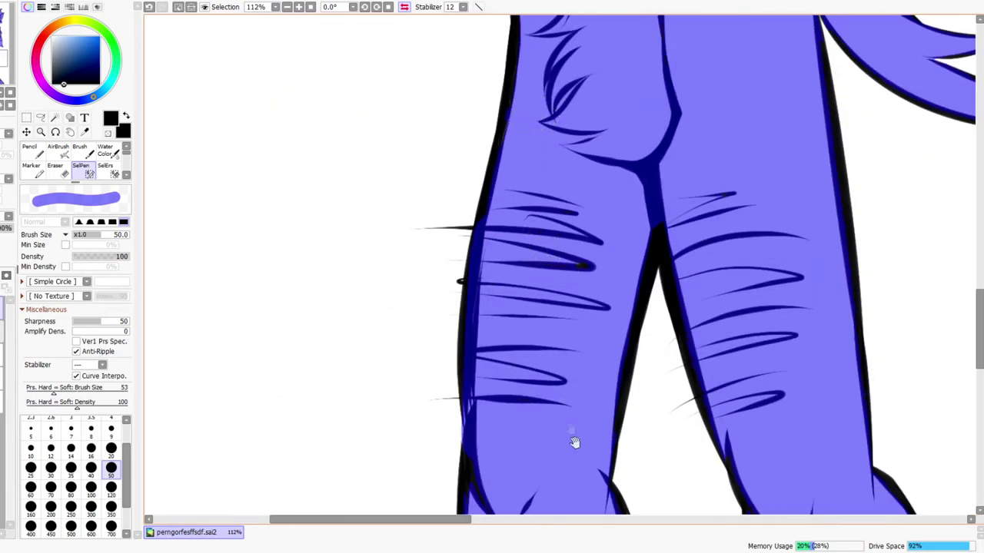
pyautogui.moveTo(574, 443); pyautogui.dragTo(536, 233)
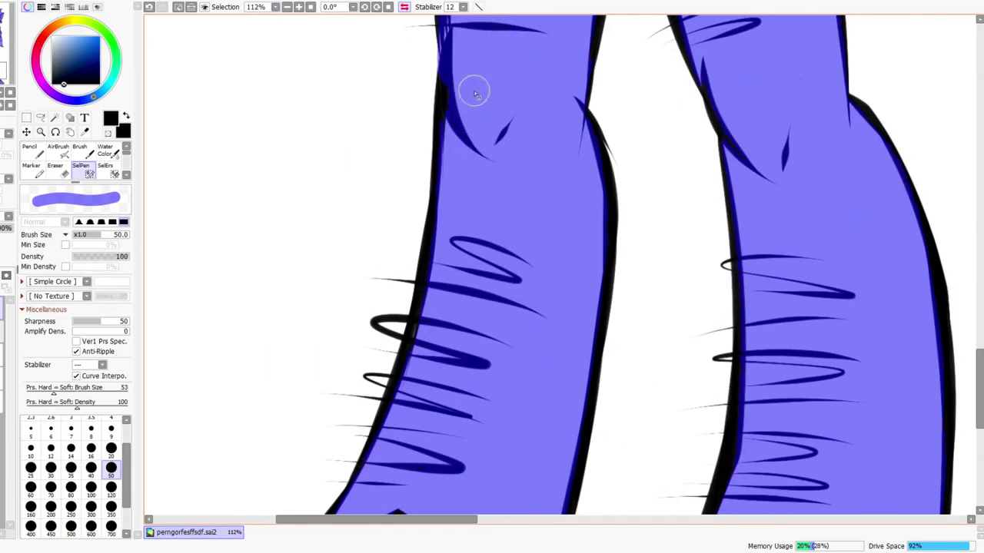
pyautogui.moveTo(734, 375); pyautogui.dragTo(702, 206)
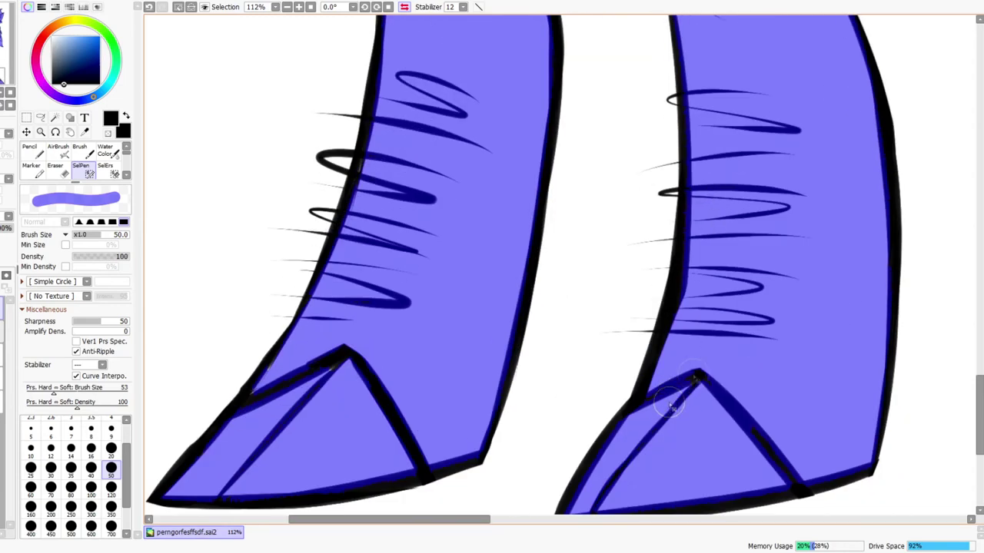
pyautogui.moveTo(620, 469); pyautogui.dragTo(658, 375)
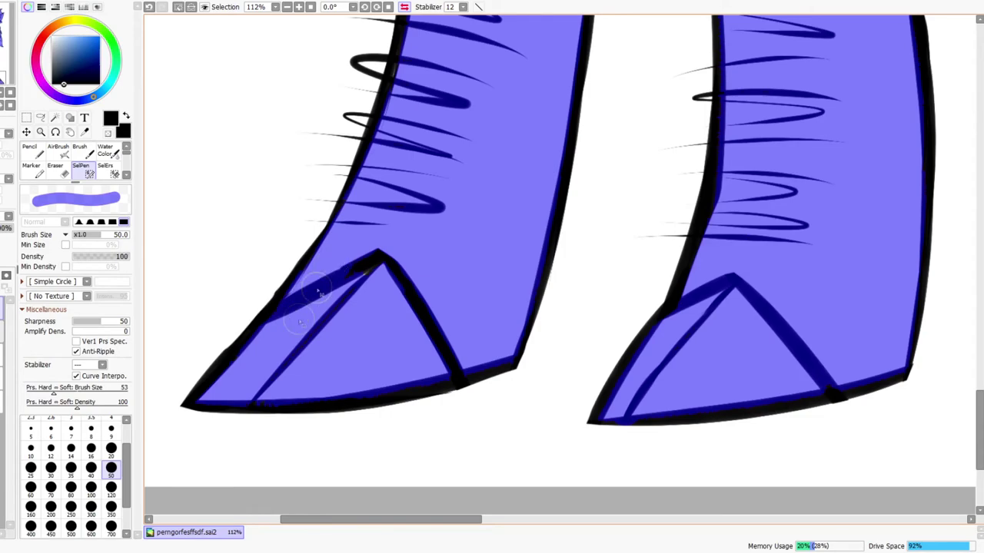
pyautogui.moveTo(451, 351); pyautogui.dragTo(439, 443)
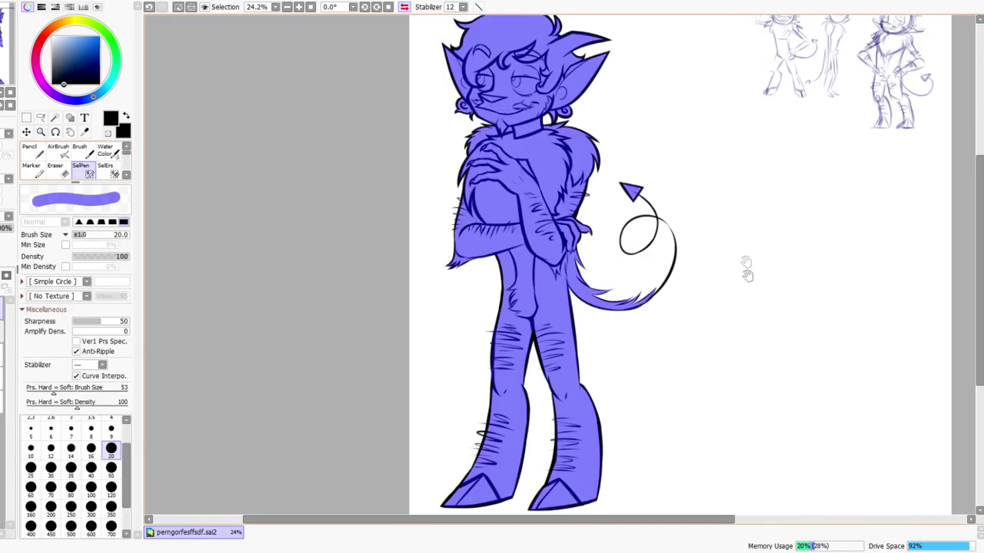
# Restore the canvas view from mirrored to normal, set up a layer for the base colour and choose the Pencil
pyautogui.moveTo(747, 275)
pyautogui.mouseDown()
pyautogui.moveTo(720, 290)
pyautogui.moveTo(720, 379)
pyautogui.mouseUp()
pyautogui.click(404, 7)
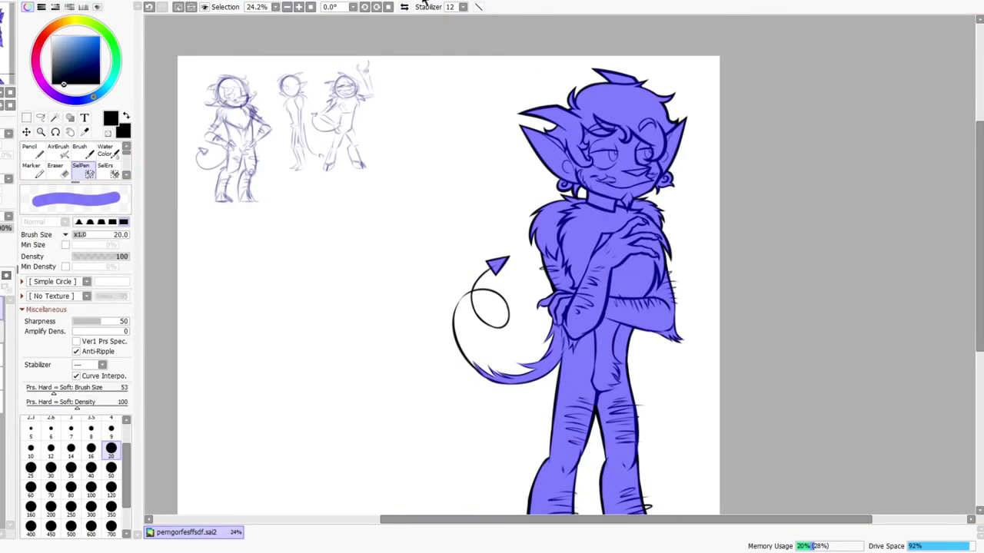
pyautogui.scroll(-3, 459, 309)
pyautogui.hscroll(5, 459, 309)
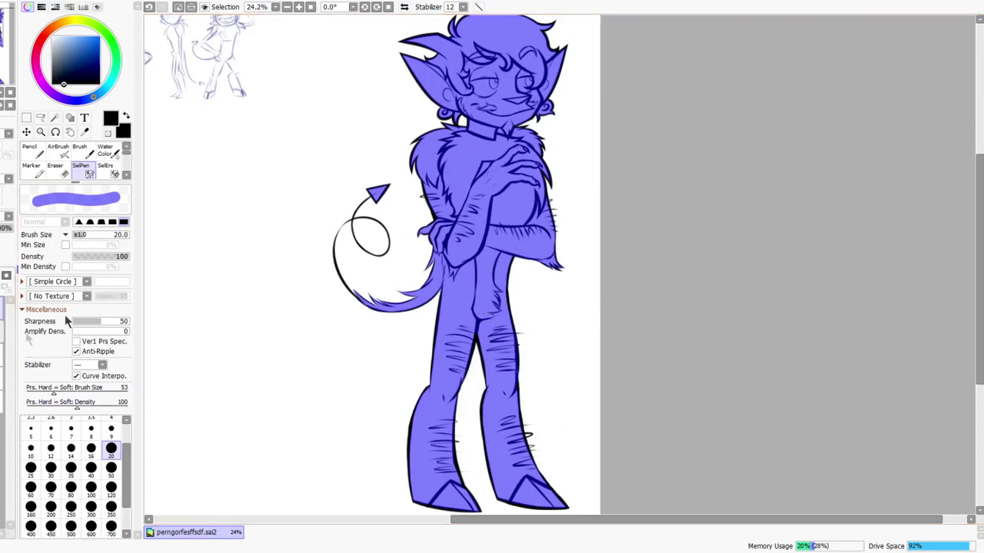
pyautogui.hotkey('ctrl', 'space')
pyautogui.moveTo(436, 50); pyautogui.dragTo(419, 126)
pyautogui.click(1, 332)
pyautogui.click(6, 278)
pyautogui.click(34, 151)
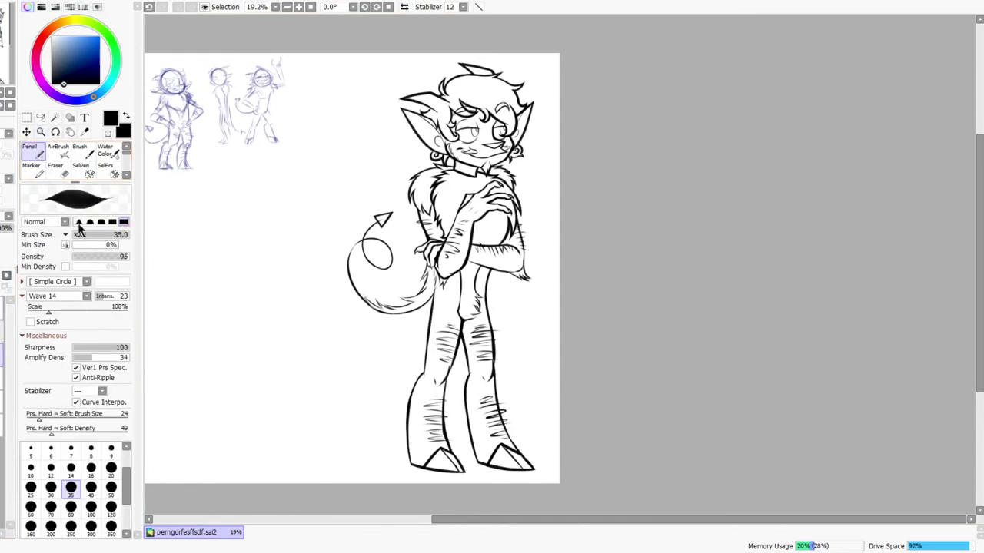
# Set the drawing colour to a medium orange-red
pyautogui.moveTo(380, 349); pyautogui.dragTo(440, 340)
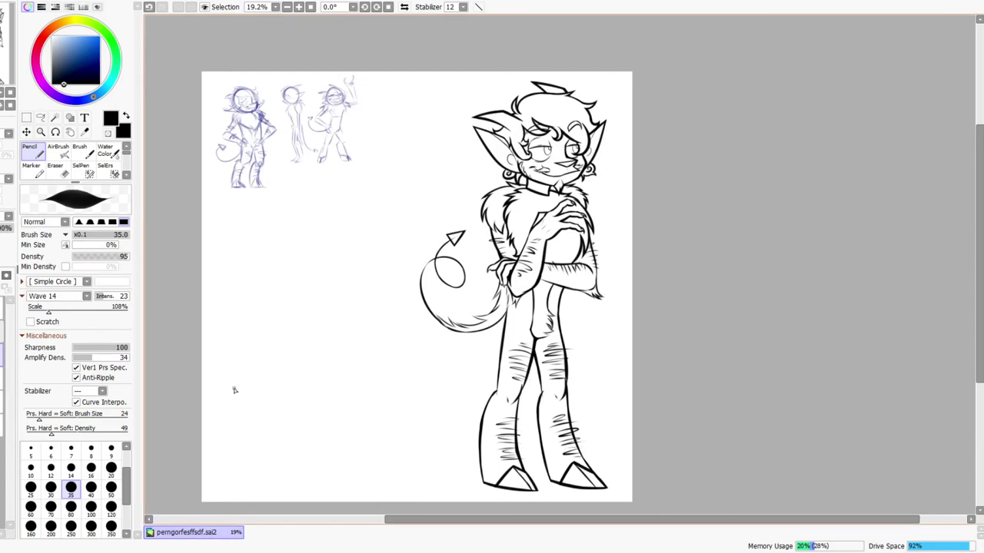
pyautogui.click(65, 35)
pyautogui.click(46, 34)
pyautogui.click(83, 46)
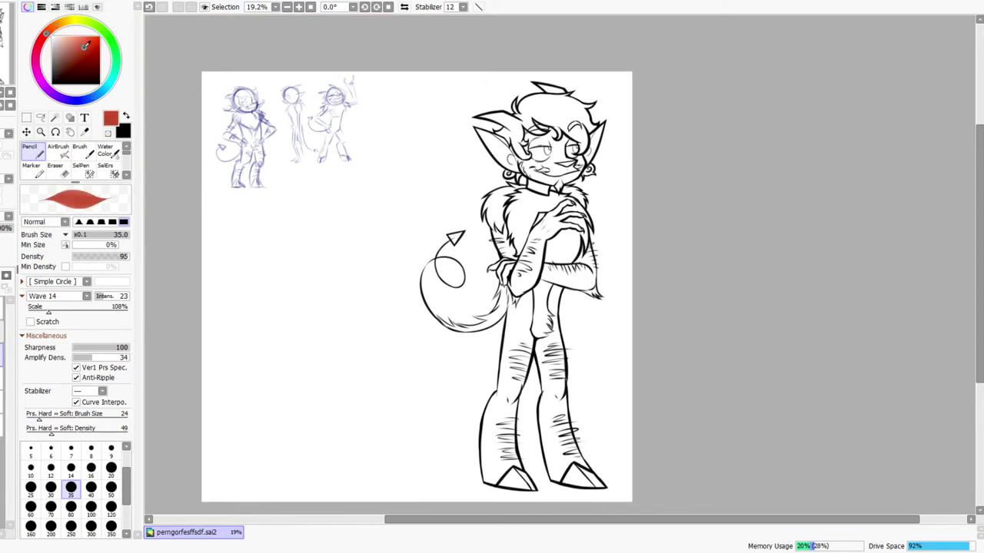
# Inspect the line art of the character's face and upper body up close
pyautogui.moveTo(454, 319); pyautogui.dragTo(396, 349)
pyautogui.moveTo(460, 193); pyautogui.dragTo(508, 180)
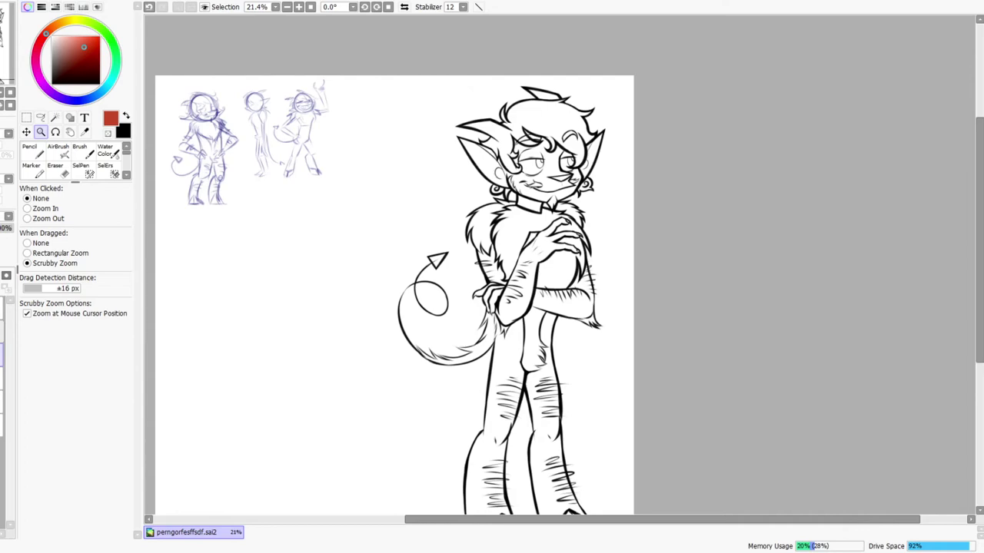
pyautogui.moveTo(684, 292)
pyautogui.mouseDown()
pyautogui.moveTo(656, 203)
pyautogui.moveTo(676, 309)
pyautogui.mouseUp()
pyautogui.moveTo(586, 198); pyautogui.dragTo(582, 167)
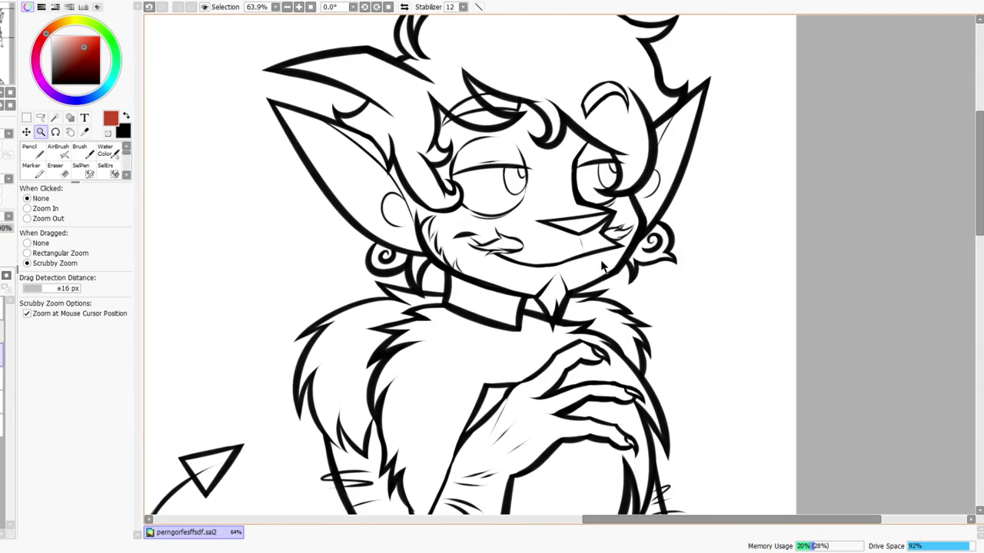
pyautogui.moveTo(661, 240); pyautogui.dragTo(666, 273)
pyautogui.moveTo(637, 226); pyautogui.dragTo(610, 238)
pyautogui.moveTo(666, 295); pyautogui.dragTo(670, 227)
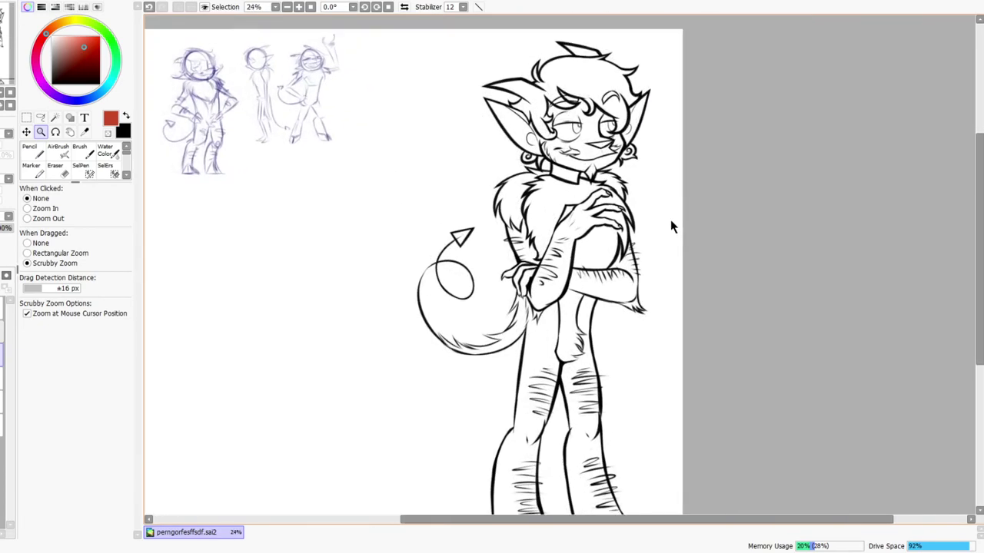
# Fill the whole character with a muted dark reddish brown using the Pencil at size 2000
pyautogui.click(31, 150)
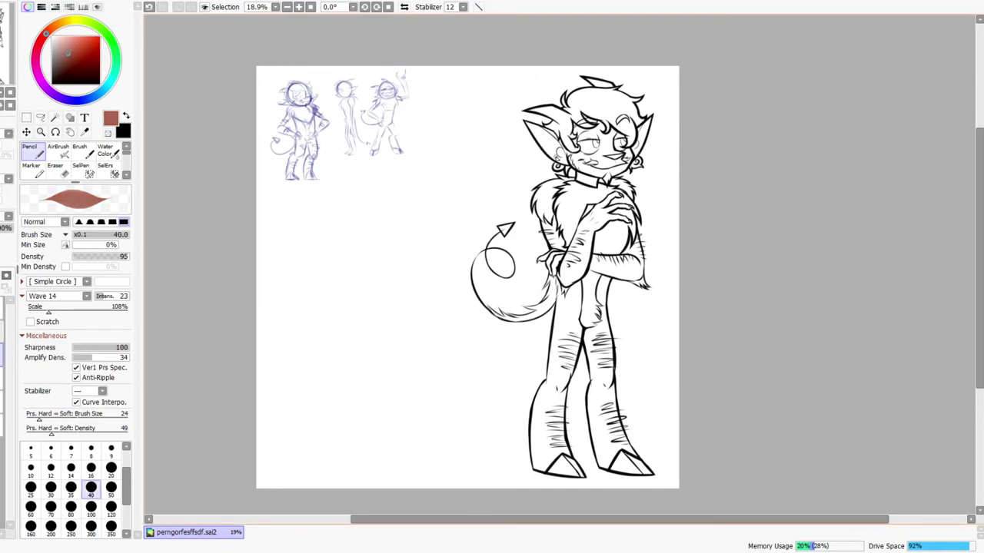
pyautogui.scroll(-1, 100, 507)
pyautogui.click(91, 527)
pyautogui.press(']')
pyautogui.press(']')
pyautogui.press(']')
pyautogui.press(']')
pyautogui.press(']')
pyautogui.press(']')
pyautogui.moveTo(572, 158)
pyautogui.mouseDown()
pyautogui.moveTo(485, 204)
pyautogui.moveTo(409, 435)
pyautogui.moveTo(533, 450)
pyautogui.mouseUp()
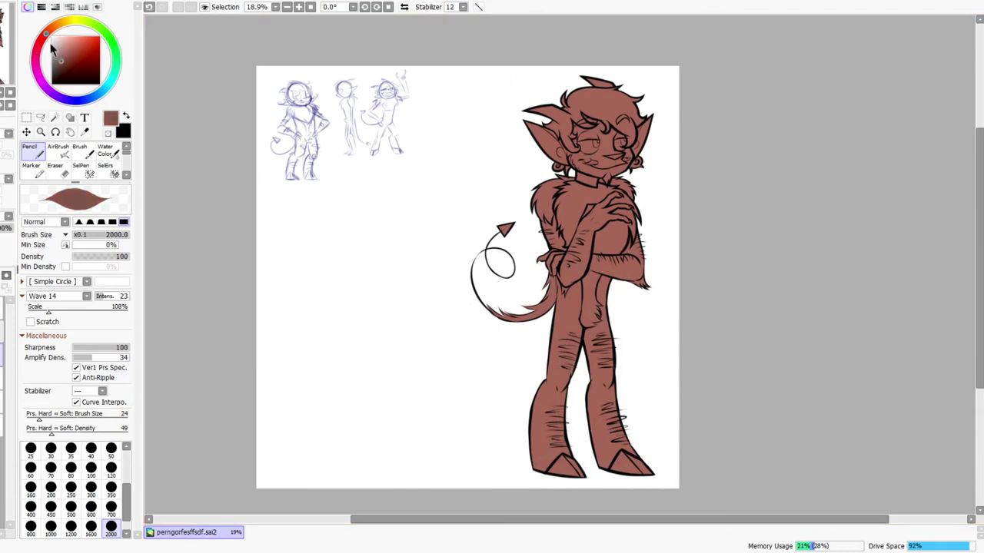
pyautogui.moveTo(573, 109)
pyautogui.mouseDown()
pyautogui.moveTo(519, 174)
pyautogui.moveTo(461, 357)
pyautogui.moveTo(602, 416)
pyautogui.mouseUp()
# Set the Pencil to a darker reddish brown at size 160 for painting the hair
pyautogui.hotkey('ctrl', 'space')
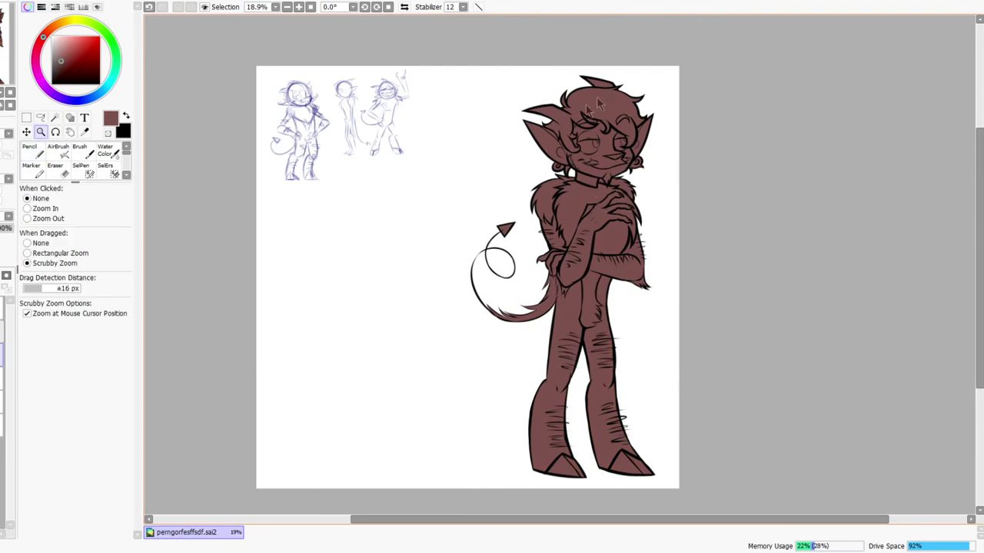
pyautogui.moveTo(587, 106); pyautogui.dragTo(641, 66)
pyautogui.moveTo(612, 121); pyautogui.dragTo(528, 178)
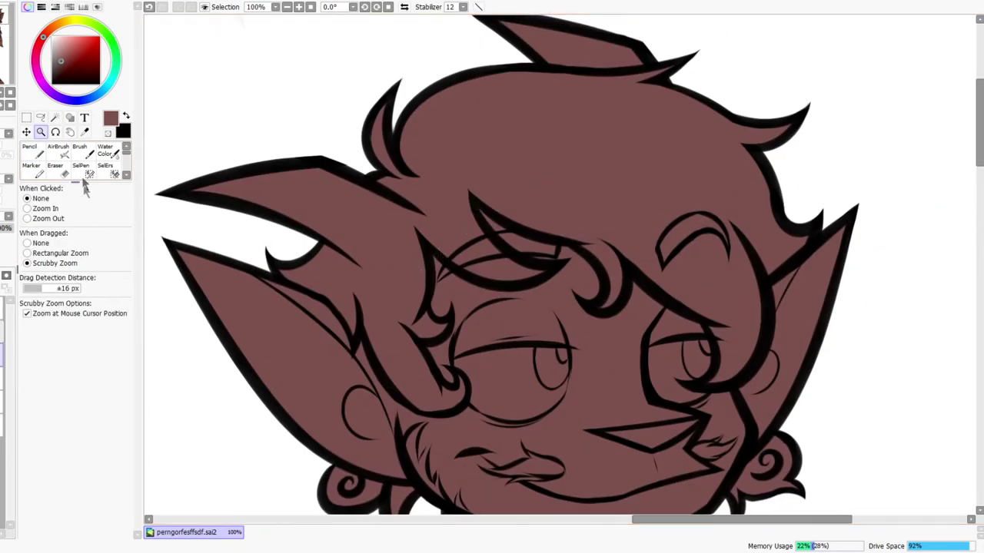
pyautogui.click(38, 153)
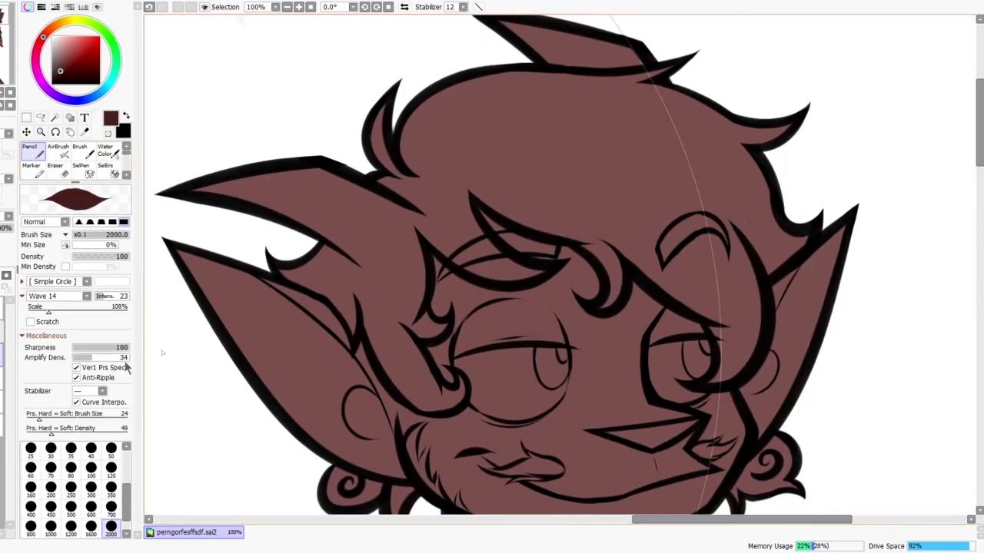
pyautogui.press('[')
pyautogui.press('[')
pyautogui.press('[')
pyautogui.press('[')
pyautogui.press('[')
pyautogui.press('[')
pyautogui.press('[')
pyautogui.press('[')
pyautogui.press('[')
pyautogui.press('[')
pyautogui.press('[')
pyautogui.press('[')
pyautogui.press('[')
pyautogui.press('[')
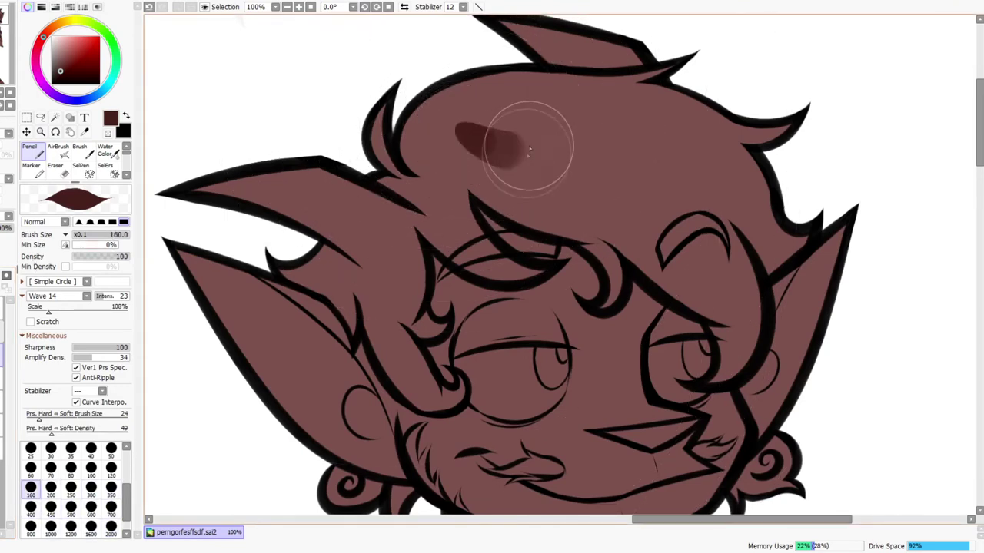
# Undo the test stroke on the hair, choose a near-black brown and paint the middle of the hair's crown
pyautogui.moveTo(527, 156); pyautogui.dragTo(523, 153)
pyautogui.hotkey('ctrl', 'z')
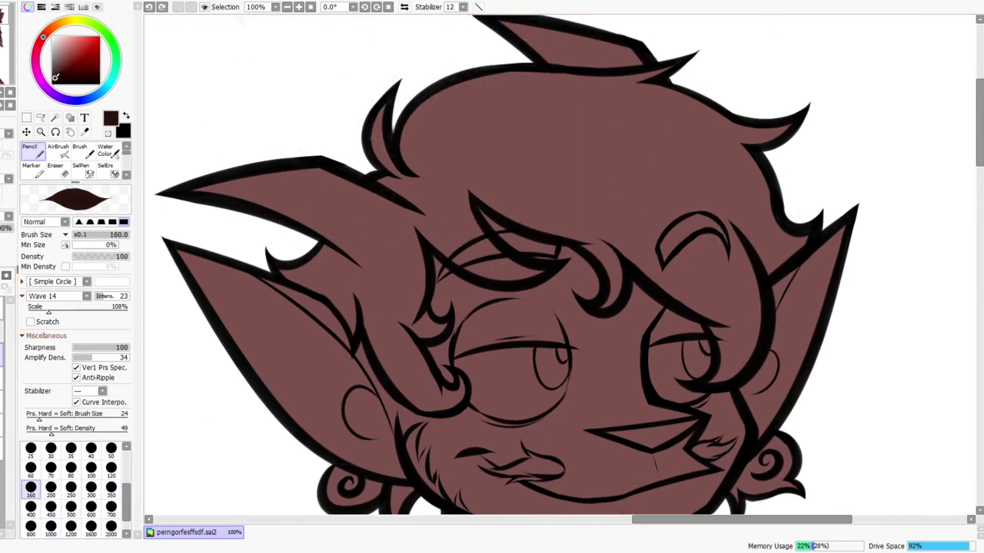
pyautogui.click(41, 45)
pyautogui.moveTo(448, 126)
pyautogui.mouseDown()
pyautogui.moveTo(507, 153)
pyautogui.moveTo(465, 139)
pyautogui.moveTo(633, 160)
pyautogui.mouseUp()
pyautogui.moveTo(569, 171); pyautogui.dragTo(545, 243)
pyautogui.moveTo(511, 202); pyautogui.dragTo(531, 187)
pyautogui.moveTo(432, 166); pyautogui.dragTo(406, 237)
# Paint the near-black brown along the hair's upper outline with the Pencil at size 60
pyautogui.press('[')
pyautogui.press('[')
pyautogui.press('[')
pyautogui.press('[')
pyautogui.press('[')
pyautogui.moveTo(306, 201)
pyautogui.mouseDown()
pyautogui.moveTo(415, 175)
pyautogui.moveTo(393, 145)
pyautogui.moveTo(313, 167)
pyautogui.moveTo(653, 145)
pyautogui.moveTo(451, 147)
pyautogui.moveTo(725, 141)
pyautogui.moveTo(688, 119)
pyautogui.moveTo(748, 132)
pyautogui.mouseUp()
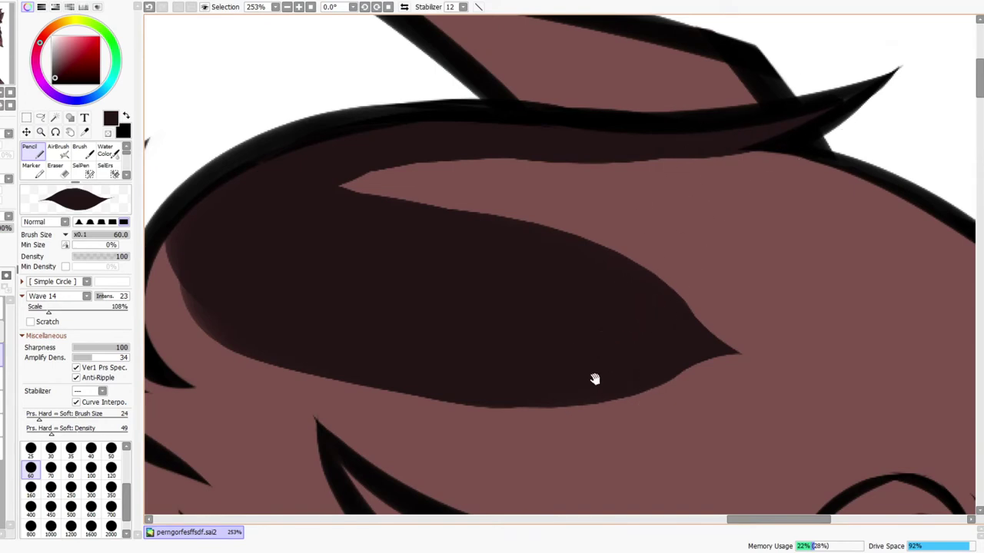
# Mirror the canvas view and fill the bare gap between the hair's painted crown and its upper edge
pyautogui.moveTo(594, 379); pyautogui.dragTo(626, 234)
pyautogui.click(403, 7)
pyautogui.moveTo(482, 204); pyautogui.dragTo(533, 318)
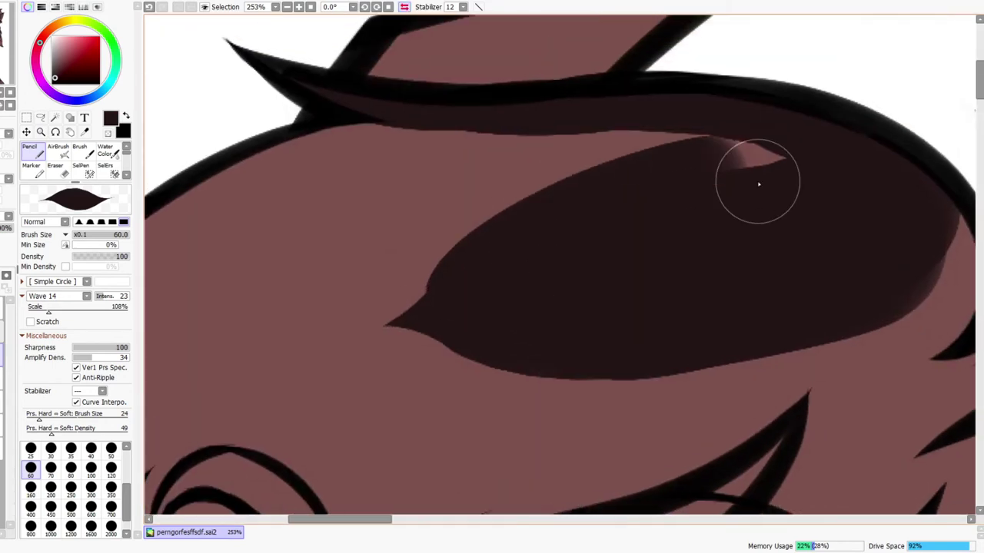
pyautogui.moveTo(759, 184); pyautogui.dragTo(455, 260)
pyautogui.moveTo(669, 171)
pyautogui.mouseDown()
pyautogui.moveTo(419, 195)
pyautogui.moveTo(453, 161)
pyautogui.moveTo(384, 139)
pyautogui.mouseUp()
pyautogui.moveTo(329, 286); pyautogui.dragTo(596, 185)
pyautogui.moveTo(229, 136)
pyautogui.mouseDown()
pyautogui.moveTo(475, 124)
pyautogui.moveTo(461, 156)
pyautogui.mouseUp()
# Extend the near-black brown down the hair into the long lock hanging over the far eye
pyautogui.moveTo(307, 350); pyautogui.dragTo(399, 185)
pyautogui.moveTo(343, 240)
pyautogui.mouseDown()
pyautogui.moveTo(433, 314)
pyautogui.moveTo(439, 82)
pyautogui.moveTo(430, 308)
pyautogui.moveTo(361, 350)
pyautogui.moveTo(538, 226)
pyautogui.moveTo(800, 229)
pyautogui.mouseUp()
pyautogui.moveTo(420, 257); pyautogui.dragTo(336, 165)
pyautogui.moveTo(299, 335)
pyautogui.mouseDown()
pyautogui.moveTo(318, 379)
pyautogui.moveTo(395, 321)
pyautogui.mouseUp()
pyautogui.moveTo(439, 283); pyautogui.dragTo(467, 189)
pyautogui.moveTo(465, 385)
pyautogui.mouseDown()
pyautogui.moveTo(358, 247)
pyautogui.moveTo(359, 224)
pyautogui.mouseUp()
pyautogui.moveTo(285, 268)
pyautogui.mouseDown()
pyautogui.moveTo(300, 300)
pyautogui.moveTo(315, 157)
pyautogui.moveTo(297, 319)
pyautogui.moveTo(311, 182)
pyautogui.moveTo(320, 334)
pyautogui.moveTo(445, 115)
pyautogui.moveTo(387, 118)
pyautogui.moveTo(395, 213)
pyautogui.moveTo(320, 306)
pyautogui.moveTo(345, 298)
pyautogui.moveTo(509, 146)
pyautogui.moveTo(604, 146)
pyautogui.moveTo(352, 279)
pyautogui.moveTo(395, 251)
pyautogui.moveTo(465, 235)
pyautogui.moveTo(498, 175)
pyautogui.moveTo(402, 137)
pyautogui.moveTo(402, 236)
pyautogui.moveTo(448, 108)
pyautogui.moveTo(452, 207)
pyautogui.moveTo(416, 217)
pyautogui.moveTo(415, 271)
pyautogui.moveTo(424, 225)
pyautogui.mouseUp()
# Fill the remaining gaps at the tip of the lock beside the far eye with a smaller Pencil, size 35
pyautogui.press('[')
pyautogui.press('[')
pyautogui.press('[')
pyautogui.press('[')
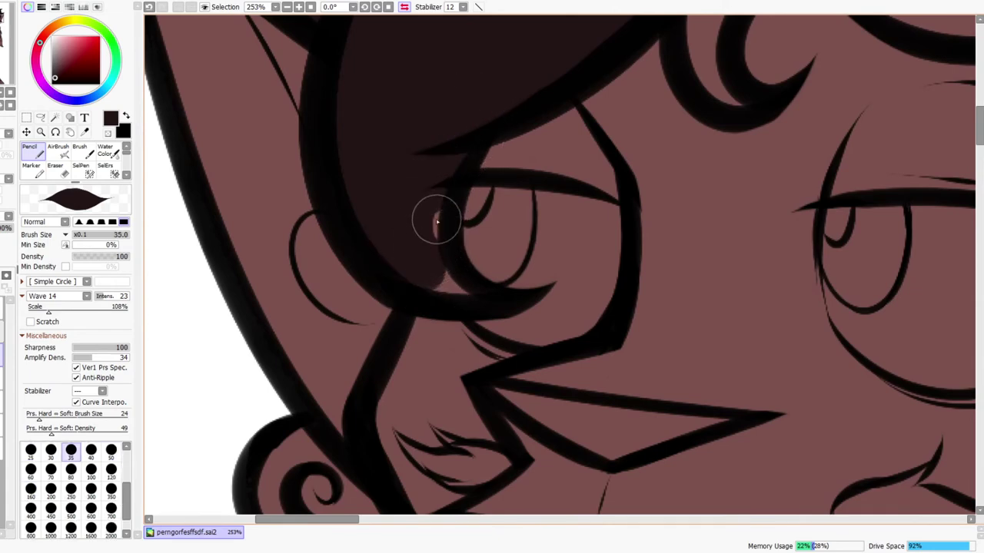
pyautogui.moveTo(495, 335); pyautogui.dragTo(388, 476)
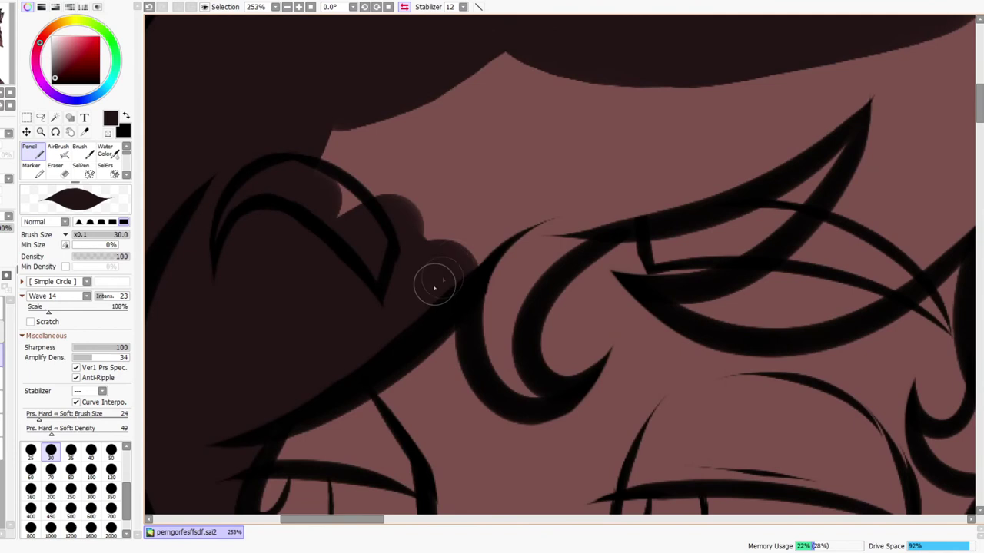
# Fill the hair around the raised eyebrow and along the fringe outline, enlarging the Pencil from size 30 to 70
pyautogui.moveTo(444, 280); pyautogui.dragTo(561, 202)
pyautogui.moveTo(371, 186)
pyautogui.mouseDown()
pyautogui.moveTo(345, 131)
pyautogui.moveTo(388, 143)
pyautogui.moveTo(482, 93)
pyautogui.moveTo(555, 77)
pyautogui.moveTo(714, 75)
pyautogui.moveTo(411, 270)
pyautogui.mouseUp()
pyautogui.moveTo(313, 334)
pyautogui.mouseDown()
pyautogui.moveTo(495, 302)
pyautogui.moveTo(323, 348)
pyautogui.moveTo(550, 244)
pyautogui.moveTo(552, 263)
pyautogui.moveTo(525, 292)
pyautogui.moveTo(472, 314)
pyautogui.moveTo(503, 283)
pyautogui.moveTo(564, 253)
pyautogui.moveTo(402, 313)
pyautogui.moveTo(517, 234)
pyautogui.mouseUp()
pyautogui.moveTo(611, 203); pyautogui.dragTo(514, 318)
pyautogui.moveTo(606, 222)
pyautogui.mouseDown()
pyautogui.moveTo(615, 213)
pyautogui.moveTo(599, 208)
pyautogui.moveTo(664, 259)
pyautogui.moveTo(751, 219)
pyautogui.moveTo(688, 264)
pyautogui.moveTo(592, 358)
pyautogui.moveTo(774, 294)
pyautogui.mouseUp()
pyautogui.moveTo(550, 412)
pyautogui.mouseDown()
pyautogui.moveTo(597, 406)
pyautogui.moveTo(700, 225)
pyautogui.mouseUp()
pyautogui.moveTo(675, 166); pyautogui.dragTo(696, 281)
pyautogui.moveTo(700, 143); pyautogui.dragTo(667, 316)
pyautogui.moveTo(760, 166)
pyautogui.mouseDown()
pyautogui.moveTo(823, 165)
pyautogui.moveTo(791, 208)
pyautogui.moveTo(819, 186)
pyautogui.mouseUp()
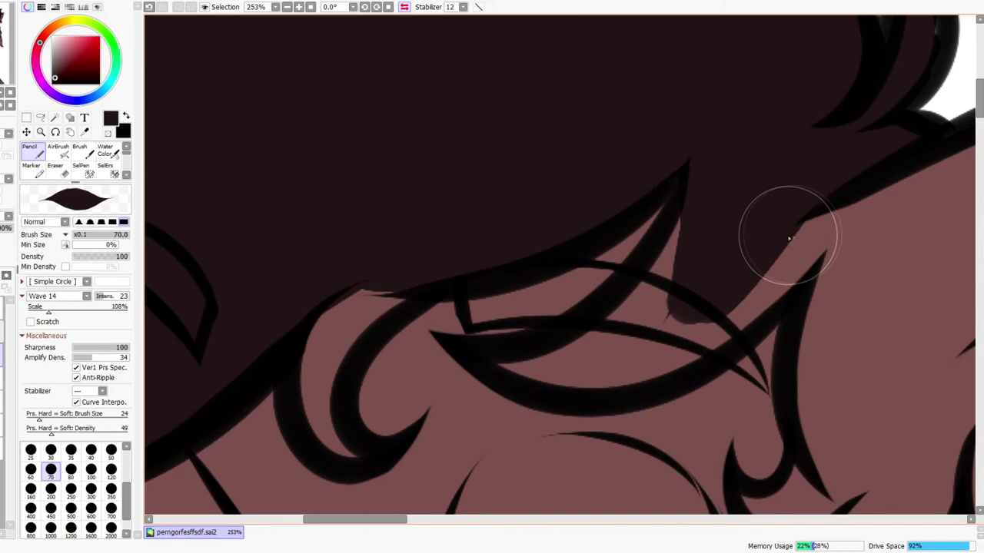
# Paint the forehead curl and the fringe lock above the near eye in the near-black hair brown
pyautogui.scroll(-2, 655, 392)
pyautogui.moveTo(487, 316)
pyautogui.mouseDown()
pyautogui.moveTo(502, 323)
pyautogui.moveTo(621, 256)
pyautogui.moveTo(685, 169)
pyautogui.moveTo(705, 189)
pyautogui.moveTo(644, 275)
pyautogui.moveTo(589, 321)
pyautogui.moveTo(528, 322)
pyautogui.moveTo(641, 288)
pyautogui.moveTo(541, 342)
pyautogui.moveTo(642, 303)
pyautogui.moveTo(732, 219)
pyautogui.moveTo(604, 266)
pyautogui.mouseUp()
pyautogui.moveTo(569, 331)
pyautogui.mouseDown()
pyautogui.moveTo(523, 363)
pyautogui.moveTo(672, 263)
pyautogui.moveTo(628, 286)
pyautogui.moveTo(650, 231)
pyautogui.mouseUp()
pyautogui.moveTo(513, 354); pyautogui.dragTo(755, 283)
pyautogui.moveTo(431, 304)
pyautogui.mouseDown()
pyautogui.moveTo(411, 293)
pyautogui.moveTo(433, 313)
pyautogui.moveTo(488, 214)
pyautogui.moveTo(433, 295)
pyautogui.moveTo(523, 228)
pyautogui.mouseUp()
# Clean the inner edge of the forehead curl with the Eraser at size 40 and fill its remaining gap with the Pencil
pyautogui.press('e')
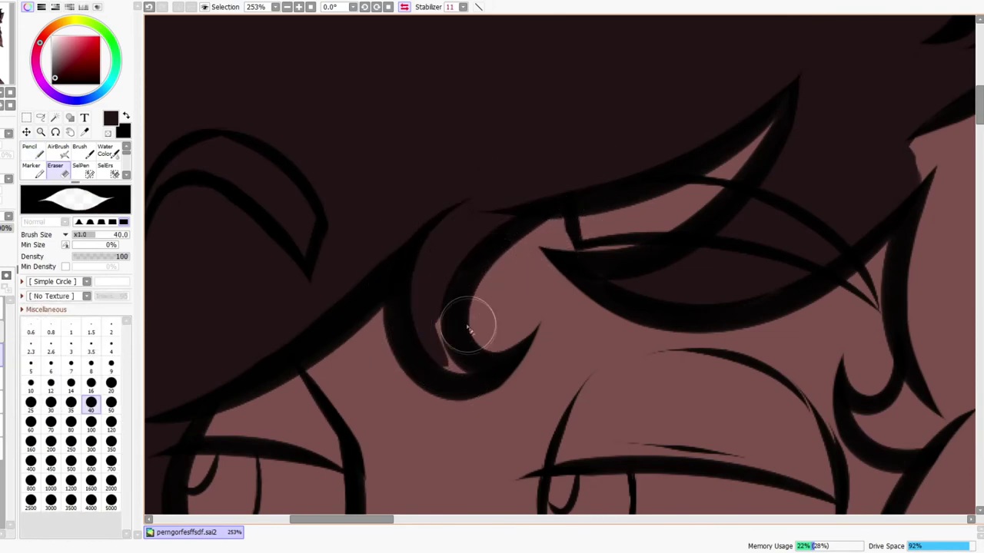
pyautogui.press('n')
pyautogui.moveTo(434, 301); pyautogui.dragTo(489, 353)
pyautogui.hotkey('ctrl', 'space')
pyautogui.moveTo(508, 291); pyautogui.dragTo(489, 359)
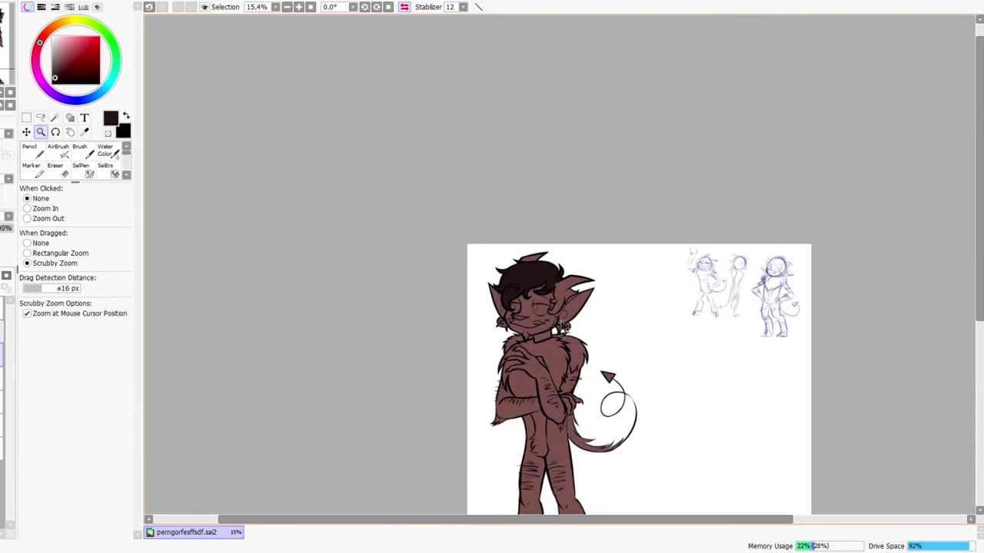
# Unmirror the canvas view and paint the hair below the horn, the small curl by the near eye and the ear tuft at size 70
pyautogui.moveTo(568, 328); pyautogui.dragTo(565, 276)
pyautogui.moveTo(418, 58); pyautogui.dragTo(433, 103)
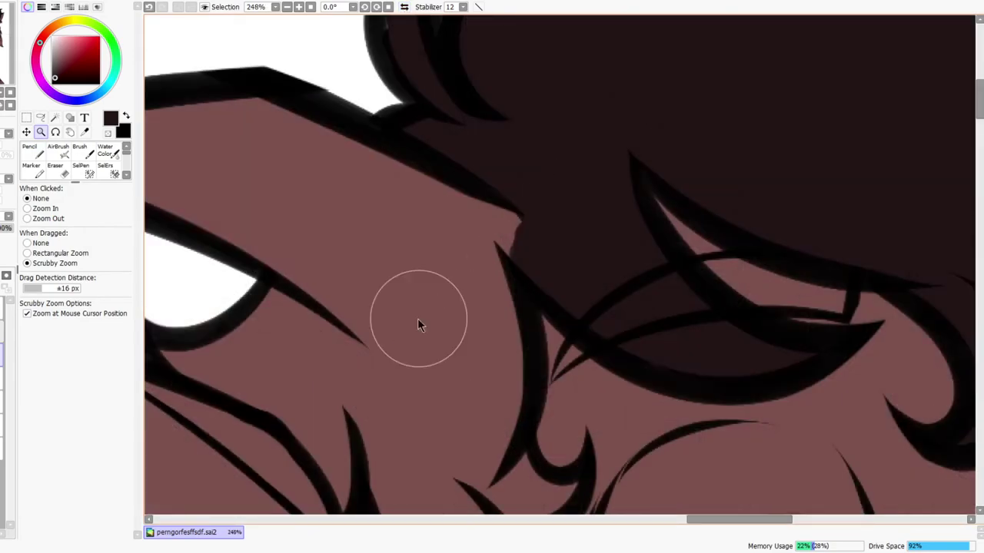
pyautogui.moveTo(373, 361)
pyautogui.mouseDown()
pyautogui.moveTo(535, 229)
pyautogui.moveTo(489, 257)
pyautogui.moveTo(484, 399)
pyautogui.mouseUp()
pyautogui.moveTo(487, 413); pyautogui.dragTo(500, 240)
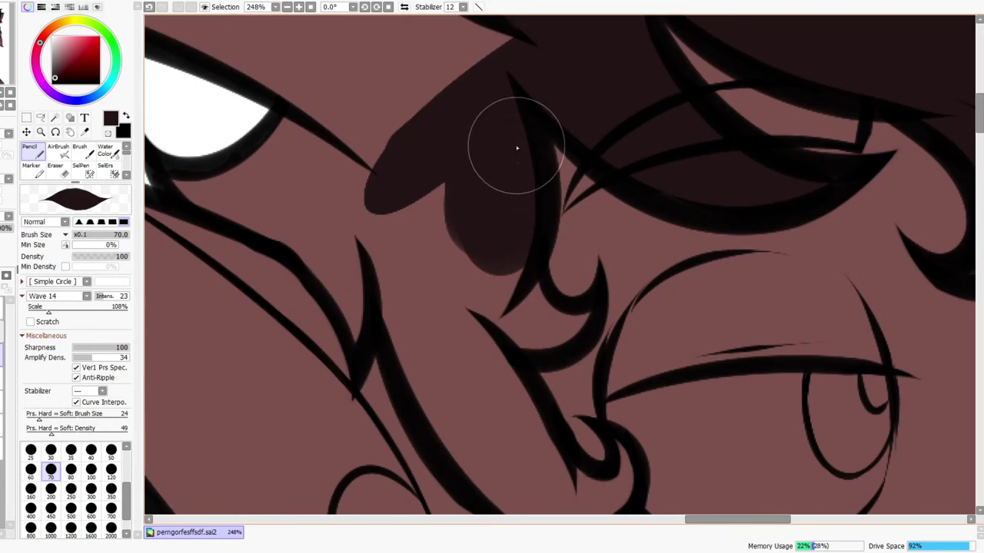
pyautogui.moveTo(474, 307)
pyautogui.mouseDown()
pyautogui.moveTo(564, 336)
pyautogui.moveTo(573, 323)
pyautogui.mouseUp()
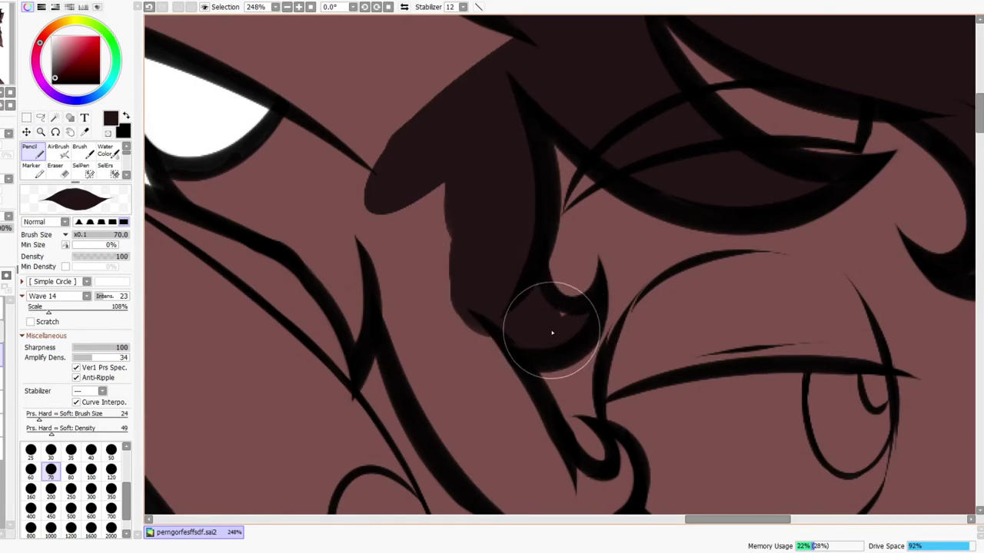
pyautogui.moveTo(508, 316); pyautogui.dragTo(602, 373)
pyautogui.moveTo(421, 244)
pyautogui.mouseDown()
pyautogui.moveTo(459, 264)
pyautogui.moveTo(497, 194)
pyautogui.moveTo(581, 268)
pyautogui.moveTo(572, 244)
pyautogui.mouseUp()
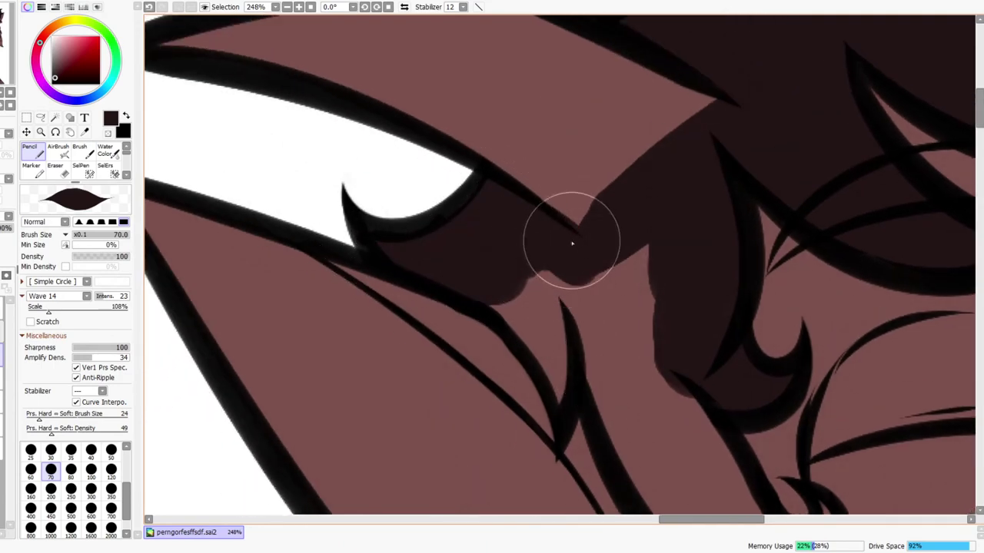
# Mirror the canvas view and fill the long side lock in front of the near ear down to its curled tip
pyautogui.press('h')
pyautogui.moveTo(466, 299)
pyautogui.mouseDown()
pyautogui.moveTo(481, 343)
pyautogui.moveTo(596, 340)
pyautogui.mouseUp()
pyautogui.moveTo(555, 377)
pyautogui.mouseDown()
pyautogui.moveTo(558, 408)
pyautogui.moveTo(592, 318)
pyautogui.mouseUp()
pyautogui.moveTo(389, 428); pyautogui.dragTo(511, 281)
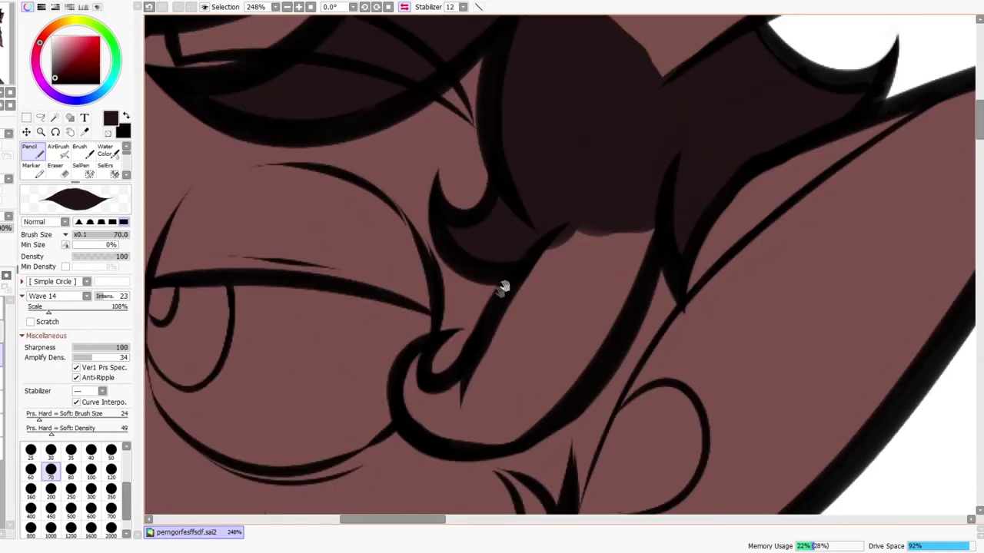
pyautogui.moveTo(492, 382)
pyautogui.mouseDown()
pyautogui.moveTo(540, 281)
pyautogui.moveTo(561, 292)
pyautogui.moveTo(598, 281)
pyautogui.moveTo(518, 379)
pyautogui.moveTo(391, 341)
pyautogui.moveTo(385, 391)
pyautogui.moveTo(450, 411)
pyautogui.moveTo(484, 390)
pyautogui.moveTo(441, 431)
pyautogui.moveTo(522, 412)
pyautogui.moveTo(578, 327)
pyautogui.moveTo(558, 318)
pyautogui.moveTo(518, 363)
pyautogui.mouseUp()
# Paint the curled tuft and fur spike below the far ear in the near-black hair brown
pyautogui.hotkey('ctrl', 'space')
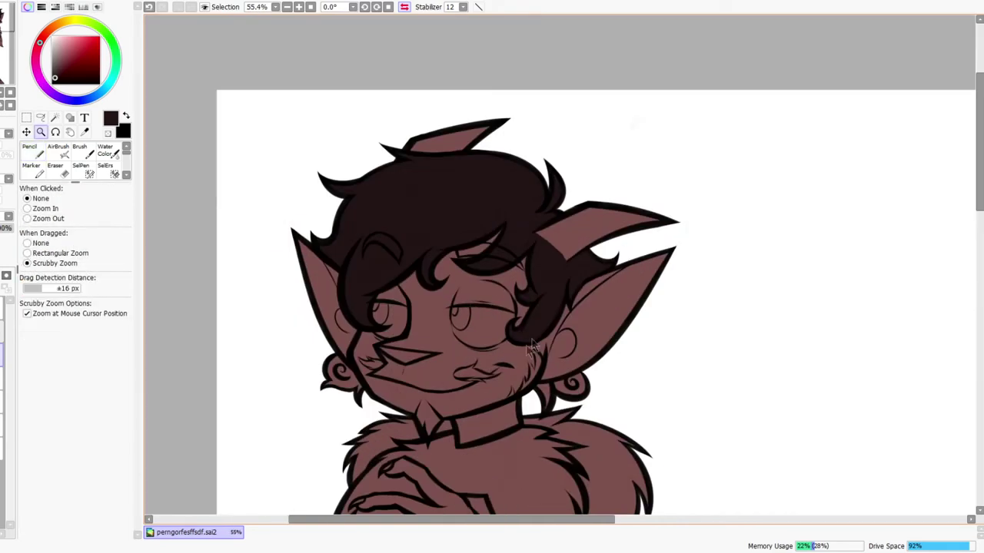
pyautogui.moveTo(338, 366); pyautogui.dragTo(374, 318)
pyautogui.moveTo(319, 394)
pyautogui.mouseDown()
pyautogui.moveTo(325, 446)
pyautogui.moveTo(384, 473)
pyautogui.moveTo(361, 398)
pyautogui.mouseUp()
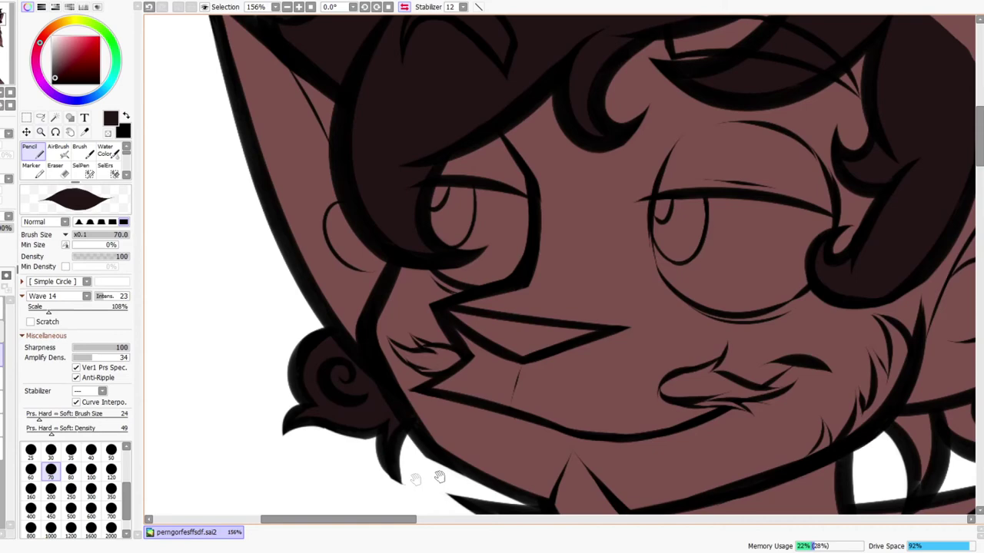
# Fill the remaining gaps in the curled hair tuft below the near ear with the near-black hair brown
pyautogui.moveTo(415, 480); pyautogui.dragTo(273, 352)
pyautogui.moveTo(630, 344)
pyautogui.mouseDown()
pyautogui.moveTo(604, 335)
pyautogui.moveTo(740, 313)
pyautogui.mouseUp()
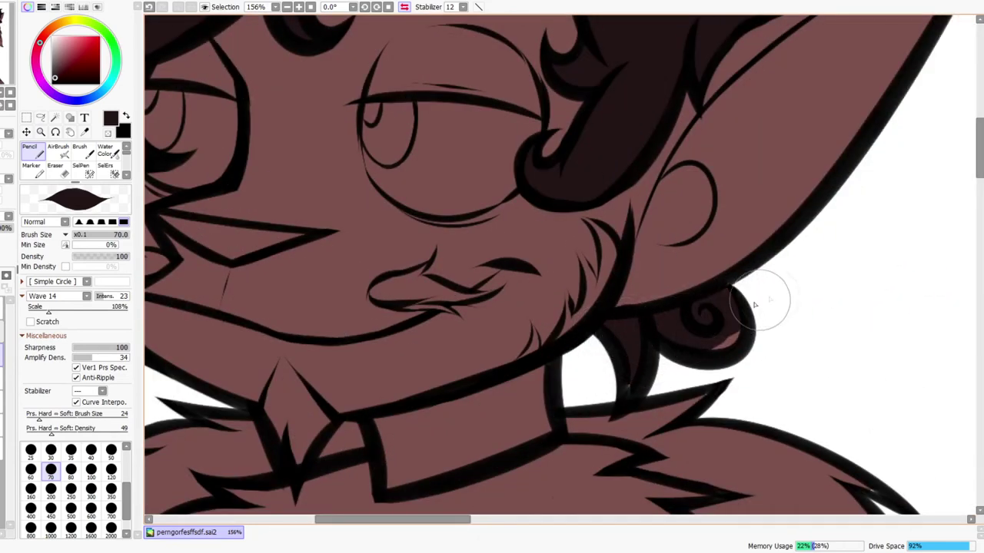
pyautogui.moveTo(812, 297); pyautogui.dragTo(791, 328)
pyautogui.moveTo(851, 262); pyautogui.dragTo(759, 329)
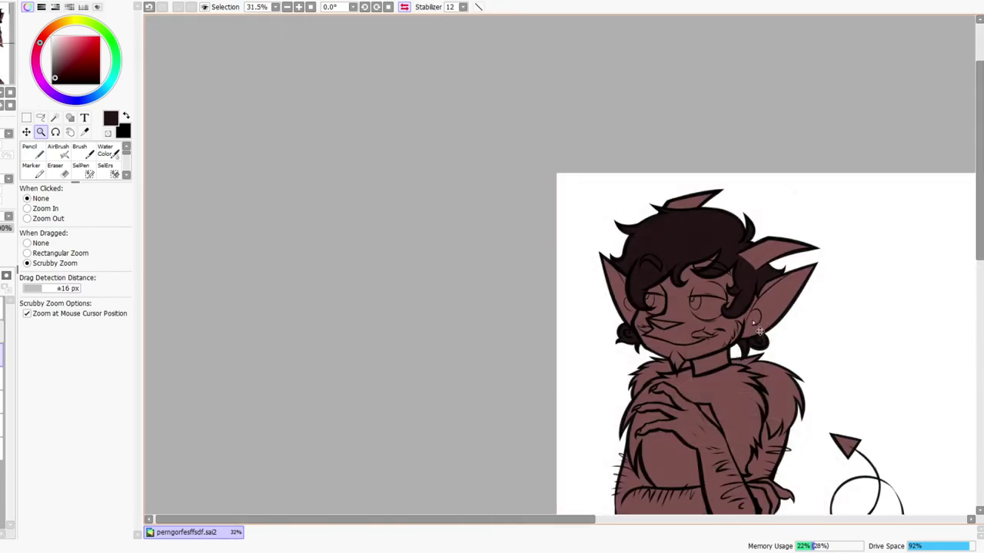
# Unmirror the canvas view and fill the far half of the moustache in hair brown with the Pencil at size 70
pyautogui.click(405, 7)
pyautogui.scroll(-4, 433, 236)
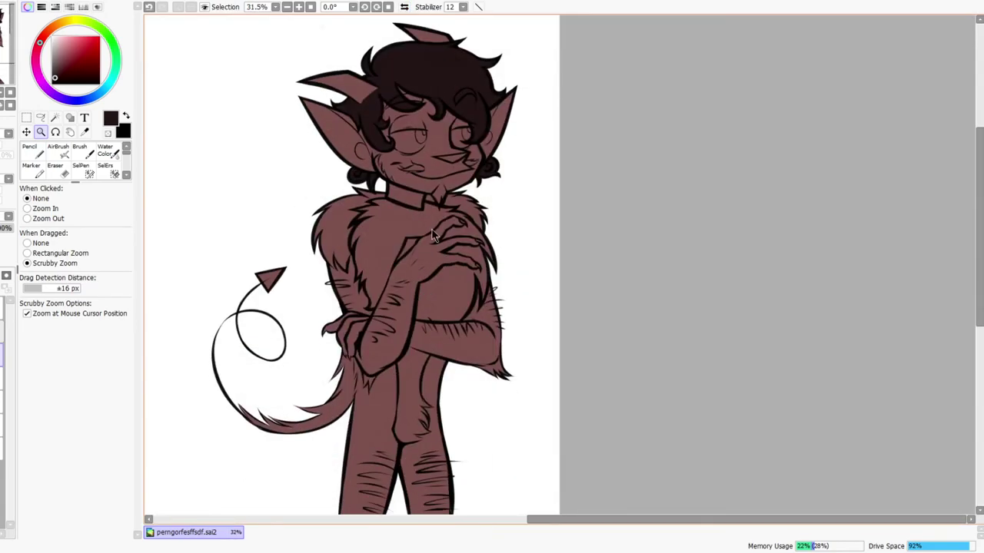
pyautogui.moveTo(409, 153); pyautogui.dragTo(416, 162)
pyautogui.moveTo(448, 324); pyautogui.dragTo(298, 396)
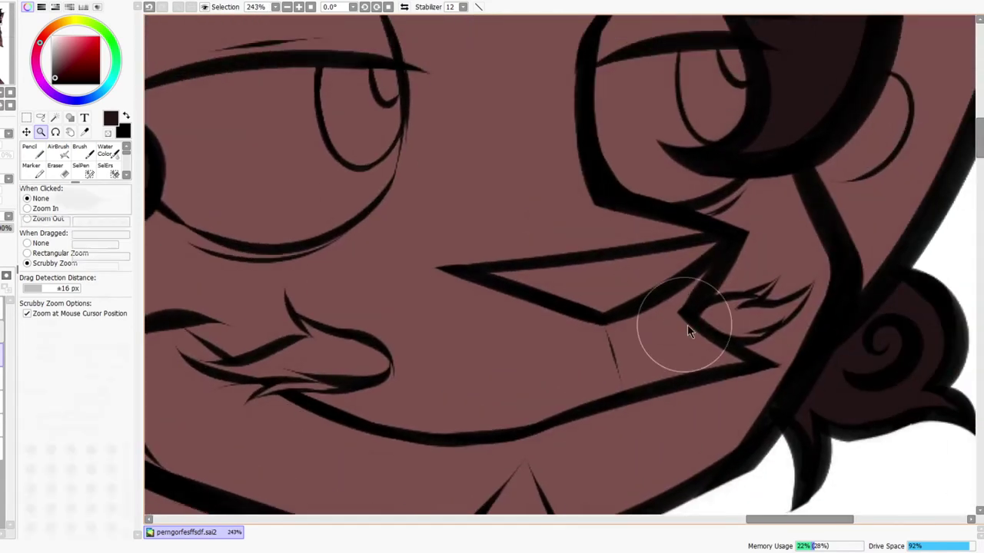
pyautogui.moveTo(712, 321); pyautogui.dragTo(723, 310)
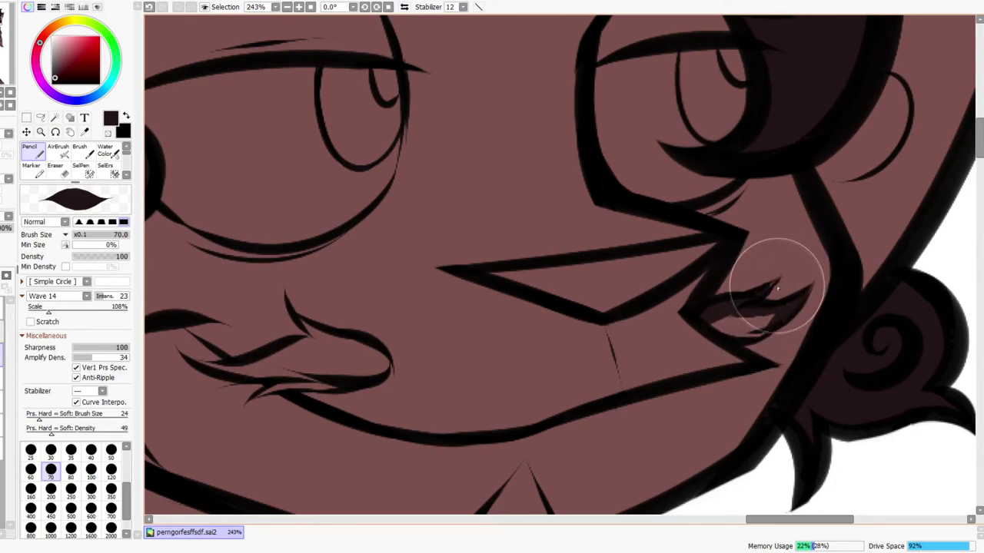
pyautogui.moveTo(768, 289)
pyautogui.mouseDown()
pyautogui.moveTo(736, 286)
pyautogui.moveTo(725, 330)
pyautogui.moveTo(691, 318)
pyautogui.moveTo(728, 328)
pyautogui.moveTo(781, 309)
pyautogui.mouseUp()
# Fill the near half of the moustache above the mouth corner with the same near-black brown
pyautogui.moveTo(717, 336); pyautogui.dragTo(850, 292)
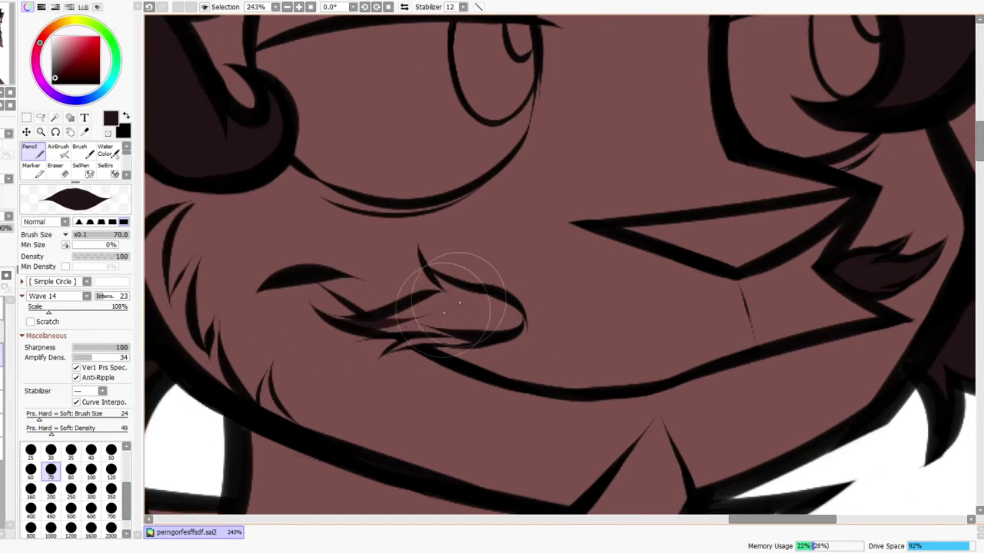
pyautogui.moveTo(359, 329)
pyautogui.mouseDown()
pyautogui.moveTo(417, 318)
pyautogui.moveTo(373, 330)
pyautogui.moveTo(450, 329)
pyautogui.moveTo(395, 318)
pyautogui.moveTo(484, 297)
pyautogui.moveTo(510, 318)
pyautogui.moveTo(453, 288)
pyautogui.mouseUp()
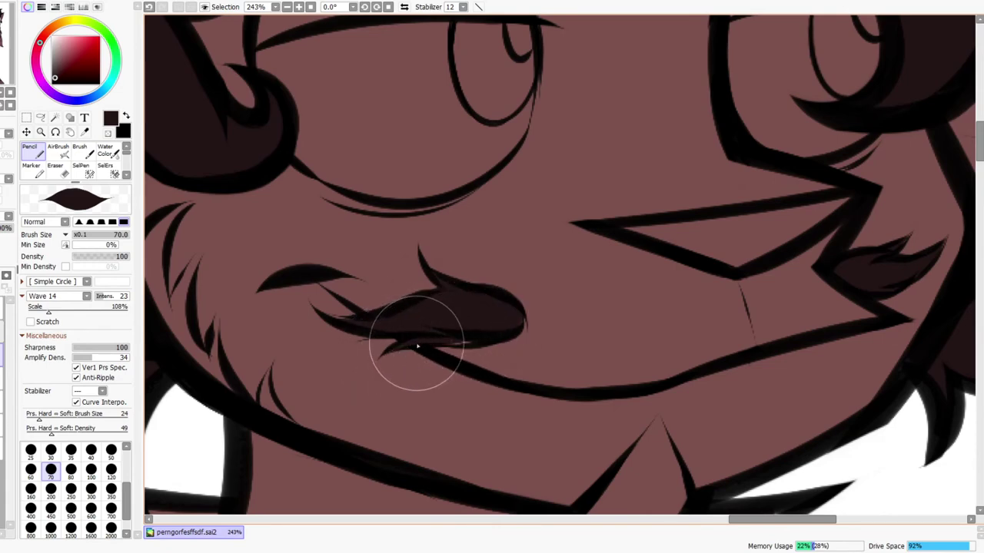
pyautogui.hotkey('ctrl', 'space')
pyautogui.moveTo(506, 308); pyautogui.dragTo(539, 312)
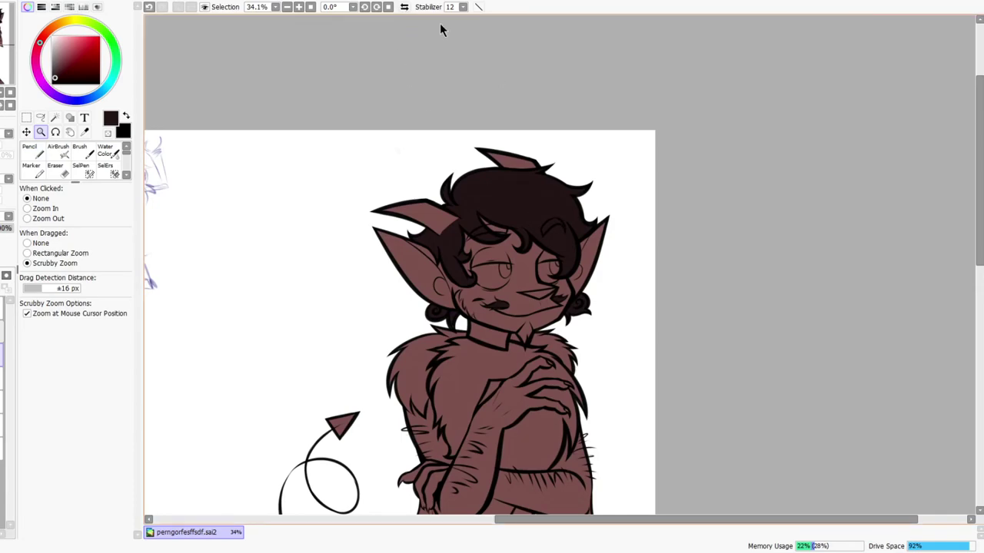
# Mirror the canvas view and fill the pointed goatee under the chin in hair brown
pyautogui.click(404, 7)
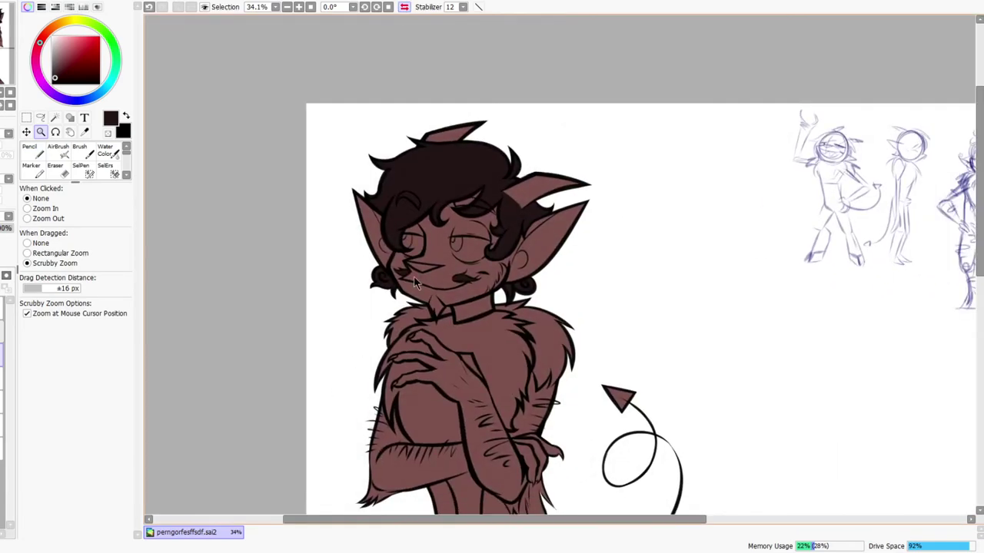
pyautogui.moveTo(413, 276)
pyautogui.mouseDown()
pyautogui.moveTo(431, 299)
pyautogui.moveTo(384, 354)
pyautogui.mouseUp()
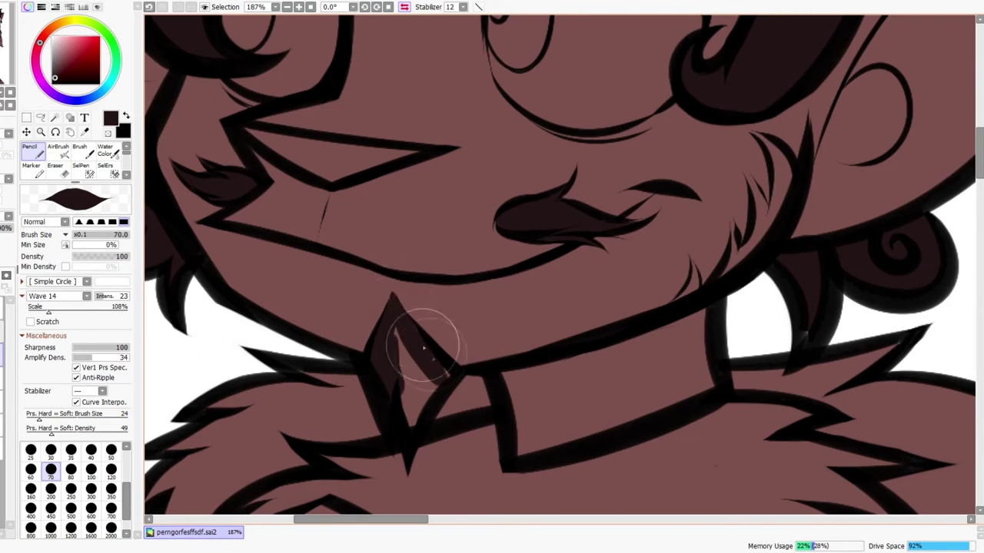
pyautogui.moveTo(446, 374)
pyautogui.mouseDown()
pyautogui.moveTo(397, 328)
pyautogui.moveTo(403, 359)
pyautogui.mouseUp()
pyautogui.hotkey('ctrl', 'space')
pyautogui.moveTo(498, 284); pyautogui.dragTo(524, 288)
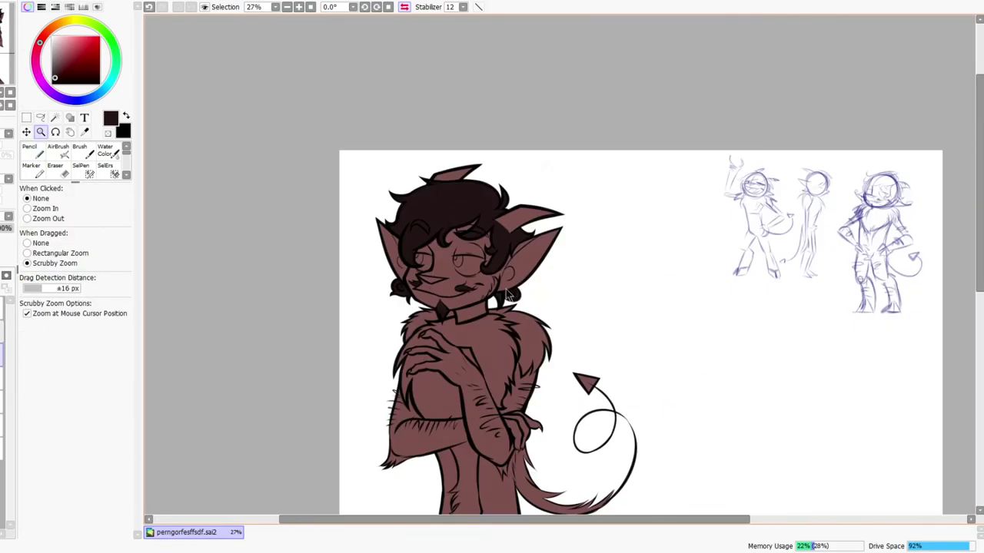
# Unmirror the canvas view and paint the sideburn fur and small jaw tuft by the near ear in hair brown
pyautogui.click(407, 6)
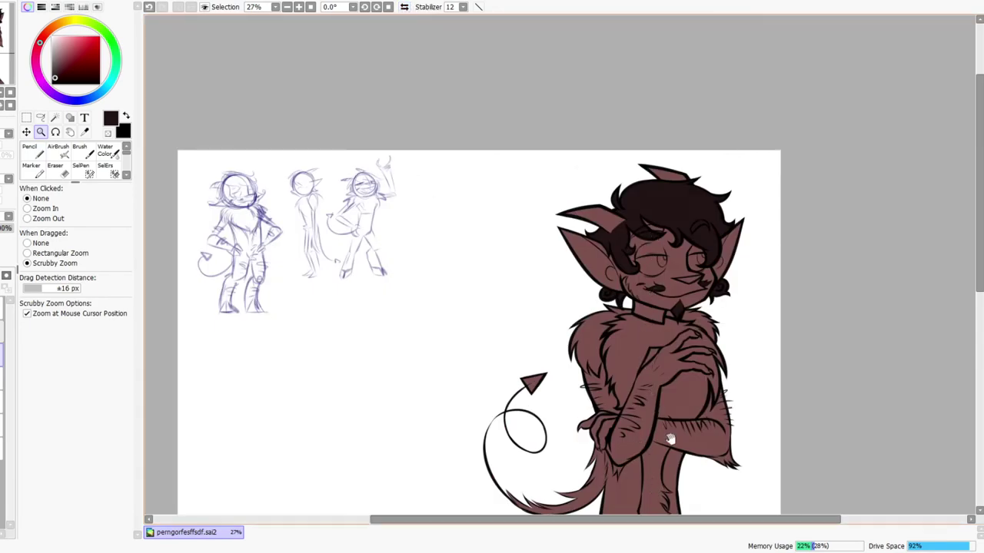
pyautogui.moveTo(668, 444); pyautogui.dragTo(609, 285)
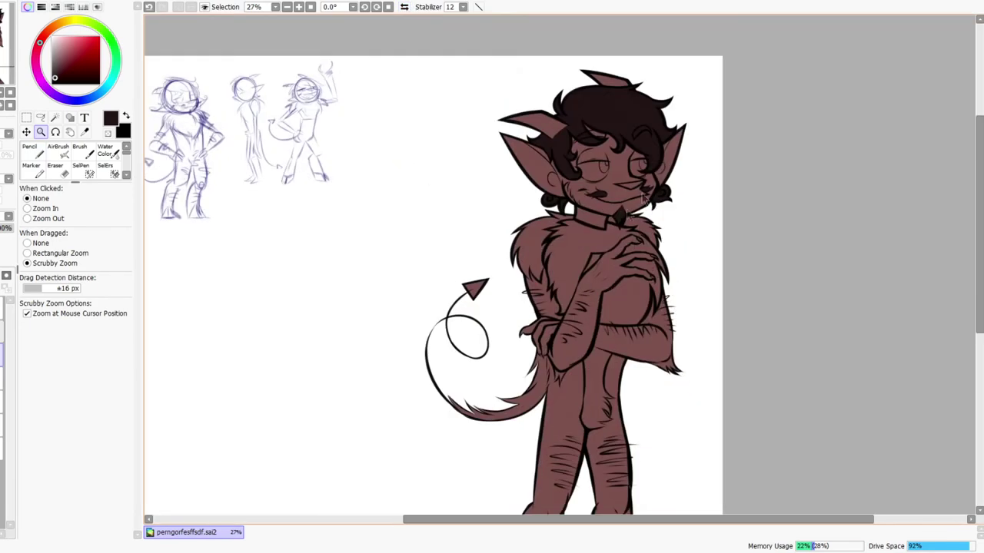
pyautogui.moveTo(678, 137); pyautogui.dragTo(615, 176)
pyautogui.moveTo(580, 233)
pyautogui.mouseDown()
pyautogui.moveTo(565, 270)
pyautogui.moveTo(513, 233)
pyautogui.mouseUp()
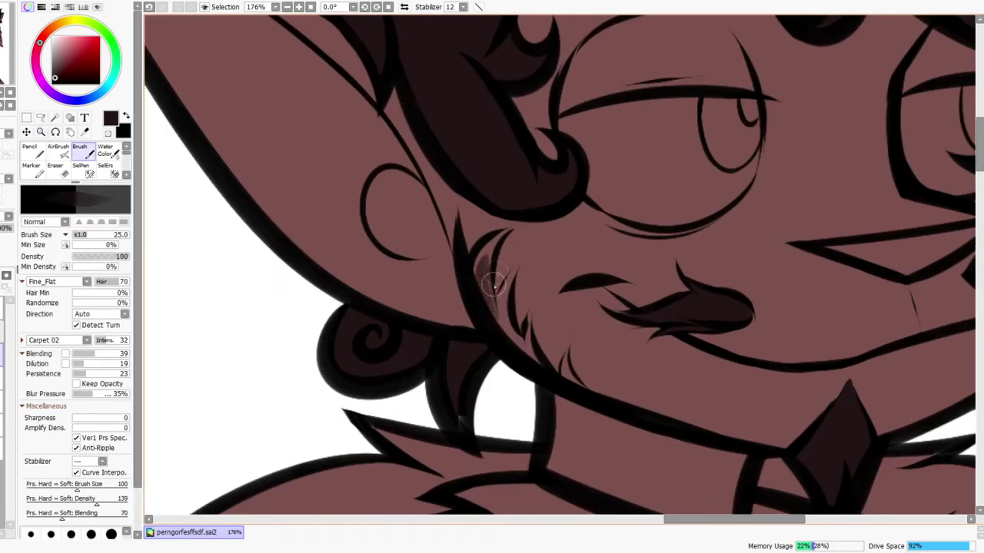
pyautogui.press('n')
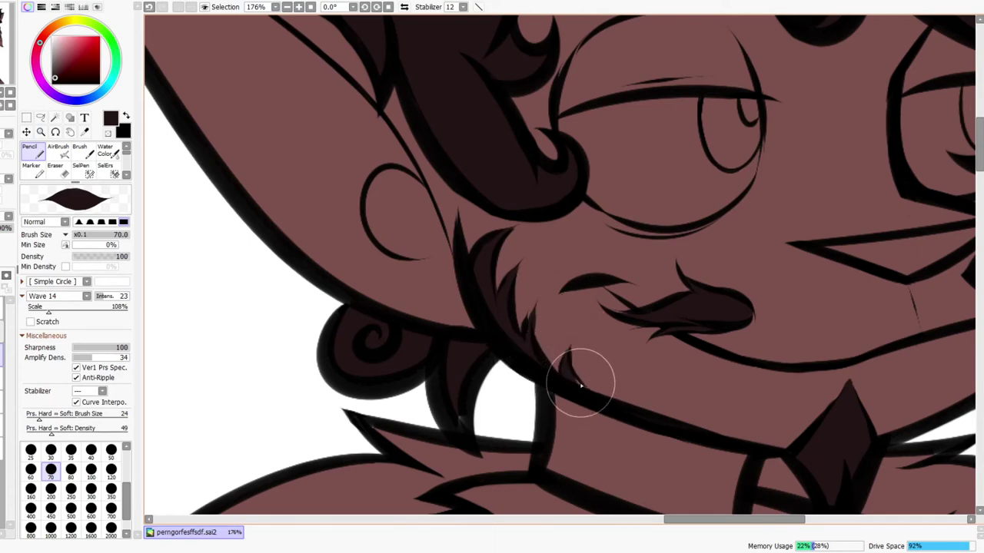
pyautogui.hotkey('ctrl', 'space')
pyautogui.moveTo(635, 370); pyautogui.dragTo(665, 388)
pyautogui.moveTo(646, 448); pyautogui.dragTo(603, 245)
# Choose a bright red and recolour the whole body fill with the Pencil enlarged to size 2000
pyautogui.click(78, 46)
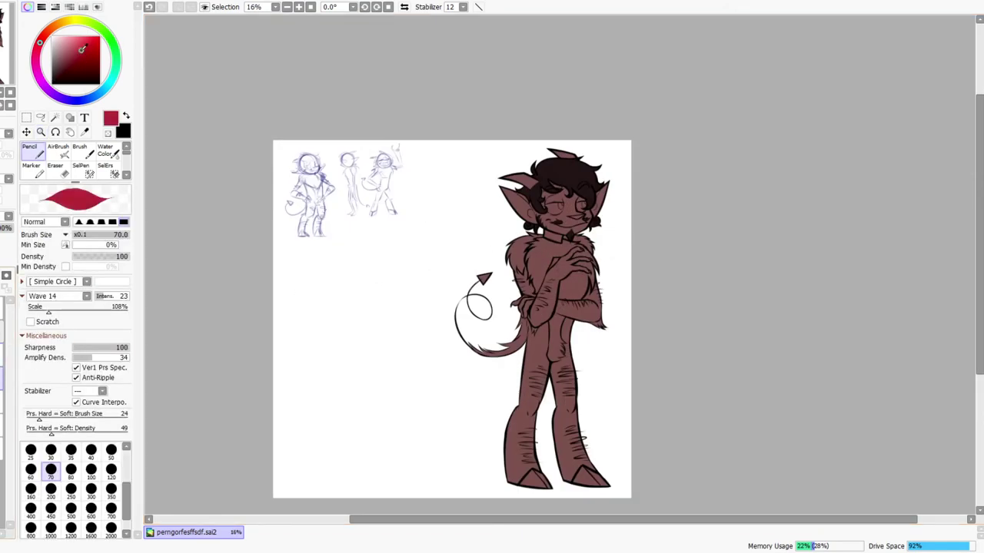
pyautogui.click(88, 47)
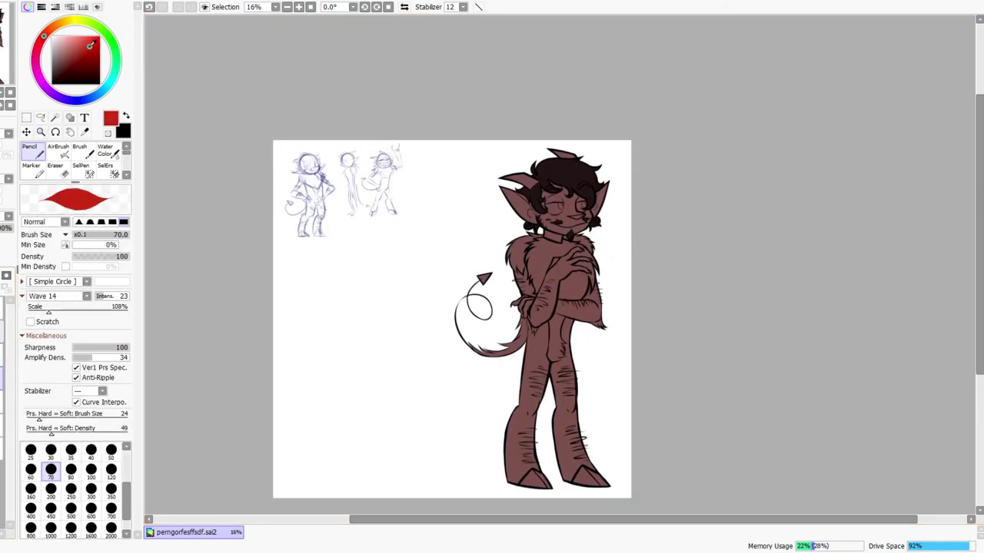
pyautogui.press(']')
pyautogui.press(']')
pyautogui.press(']')
pyautogui.press(']')
pyautogui.press(']')
pyautogui.press(']')
pyautogui.press(']')
pyautogui.press(']')
pyautogui.press(']')
pyautogui.press(']')
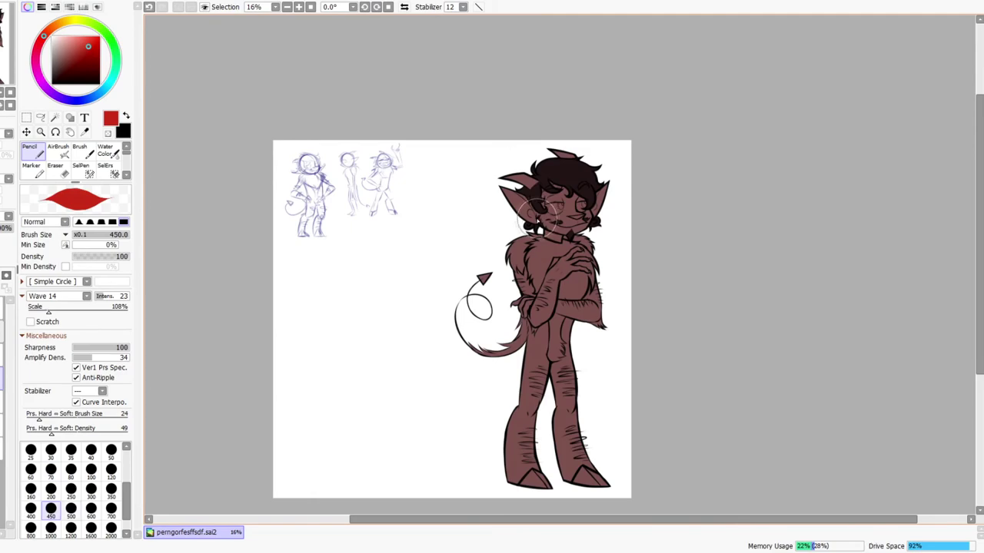
pyautogui.press(']')
pyautogui.press(']')
pyautogui.press(']')
pyautogui.press(']')
pyautogui.press(']')
pyautogui.press(']')
pyautogui.press(']')
pyautogui.press(']')
pyautogui.moveTo(548, 208)
pyautogui.mouseDown()
pyautogui.moveTo(604, 177)
pyautogui.moveTo(653, 227)
pyautogui.moveTo(653, 392)
pyautogui.moveTo(693, 415)
pyautogui.mouseUp()
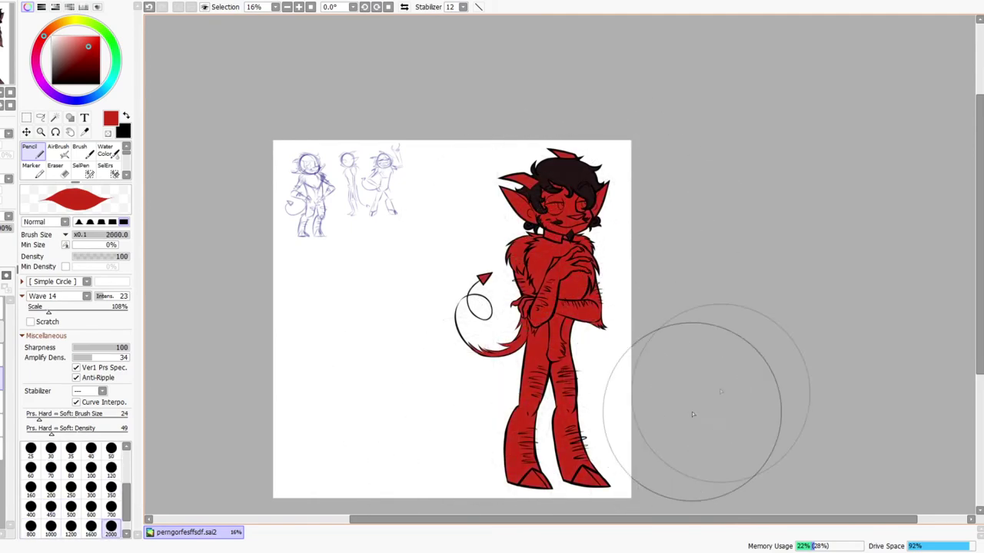
# Repaint the whole body fill in a darker, deep red with the size 2000 Pencil
pyautogui.hotkey('ctrl', 'space')
pyautogui.moveTo(615, 298); pyautogui.dragTo(634, 345)
pyautogui.press('space')
pyautogui.moveTo(625, 416); pyautogui.dragTo(608, 353)
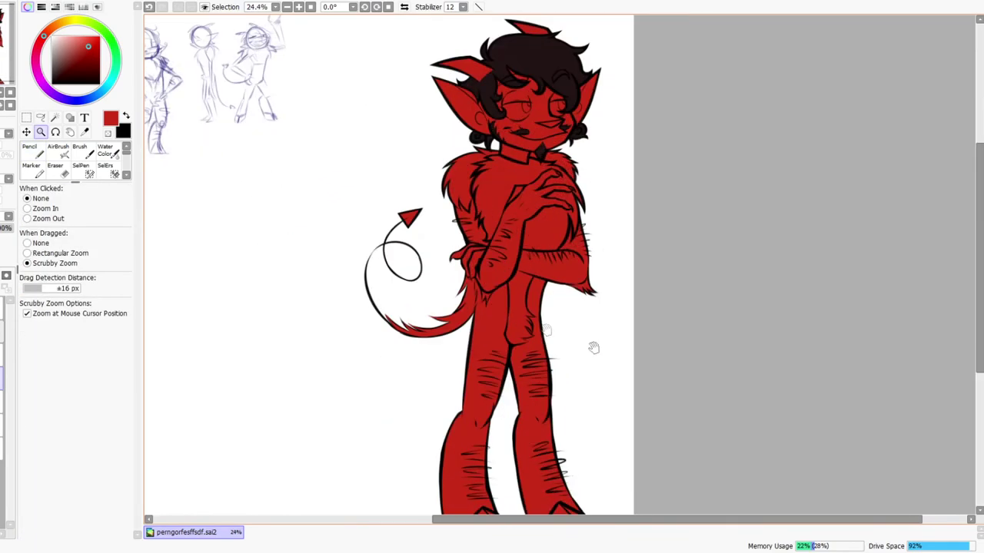
pyautogui.click(37, 153)
pyautogui.moveTo(543, 116)
pyautogui.mouseDown()
pyautogui.moveTo(420, 173)
pyautogui.moveTo(489, 209)
pyautogui.moveTo(617, 244)
pyautogui.moveTo(582, 370)
pyautogui.moveTo(508, 505)
pyautogui.moveTo(570, 483)
pyautogui.moveTo(575, 324)
pyautogui.mouseUp()
pyautogui.press('space')
pyautogui.moveTo(661, 119); pyautogui.dragTo(619, 324)
# Examine the dark red body against the hair from a distance, close up and in the mirrored canvas view
pyautogui.hotkey('ctrl', 'space')
pyautogui.moveTo(620, 222); pyautogui.dragTo(598, 213)
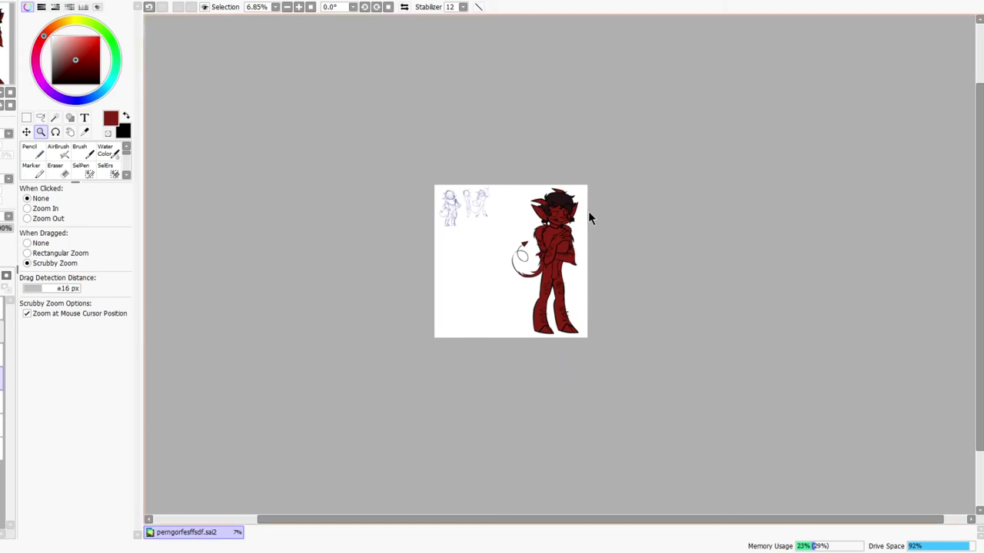
pyautogui.moveTo(581, 239); pyautogui.dragTo(599, 209)
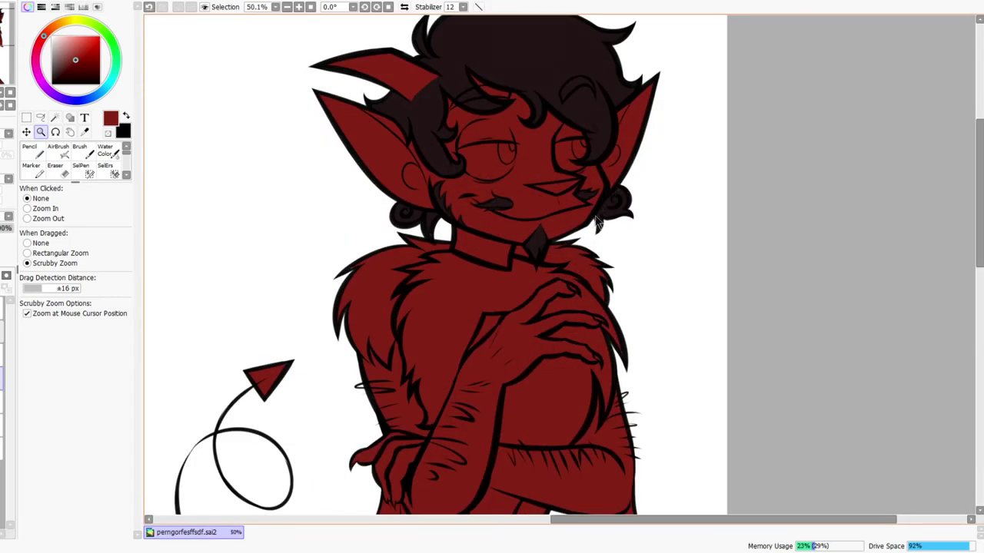
pyautogui.moveTo(590, 249)
pyautogui.mouseDown()
pyautogui.moveTo(571, 283)
pyautogui.moveTo(589, 280)
pyautogui.mouseUp()
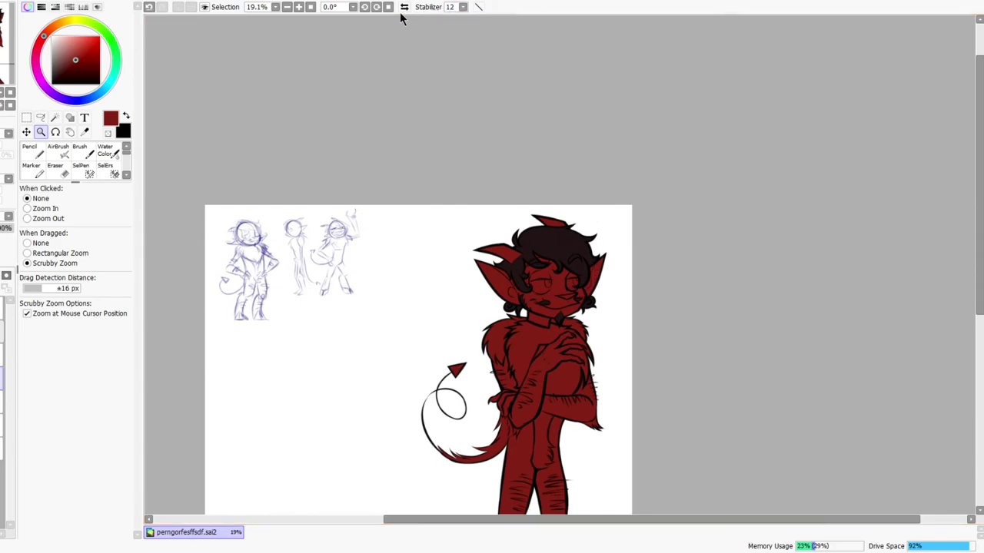
pyautogui.click(404, 7)
pyautogui.scroll(-3, 439, 296)
pyautogui.moveTo(468, 132); pyautogui.dragTo(522, 292)
pyautogui.moveTo(518, 217); pyautogui.dragTo(510, 265)
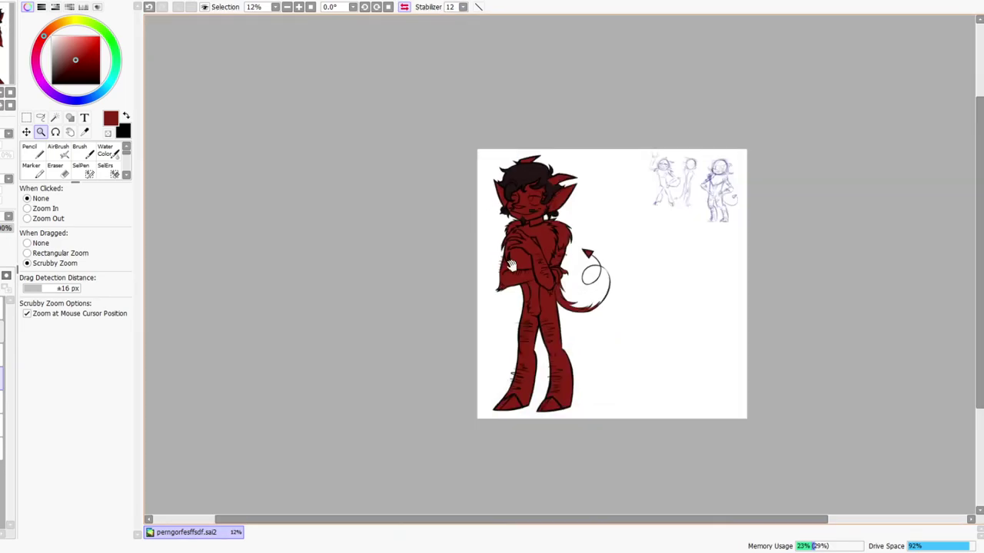
# Sample the near-black hair brown, unmirror the canvas view and fill the arrow-shaped tail tip with the Pencil at size 350
pyautogui.moveTo(516, 200); pyautogui.dragTo(615, 126)
pyautogui.press('b')
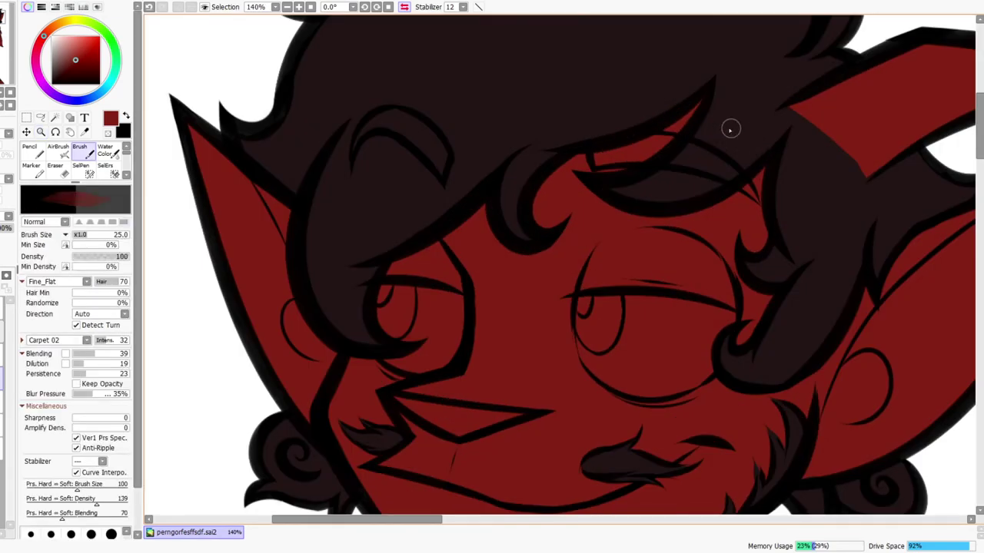
pyautogui.keyDown('alt'); pyautogui.click(711, 119); pyautogui.keyUp('alt')
pyautogui.moveTo(596, 478); pyautogui.dragTo(589, 249)
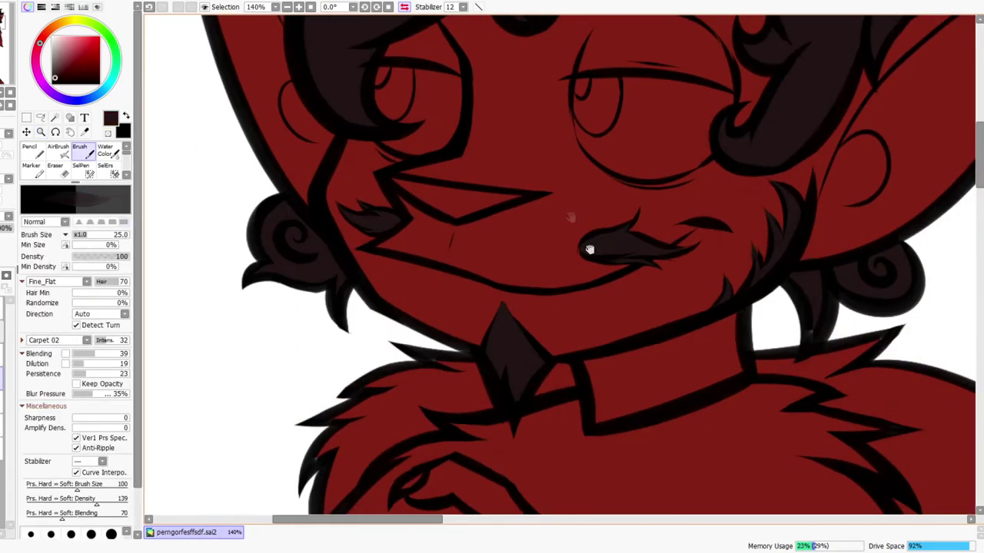
pyautogui.moveTo(514, 227); pyautogui.dragTo(525, 226)
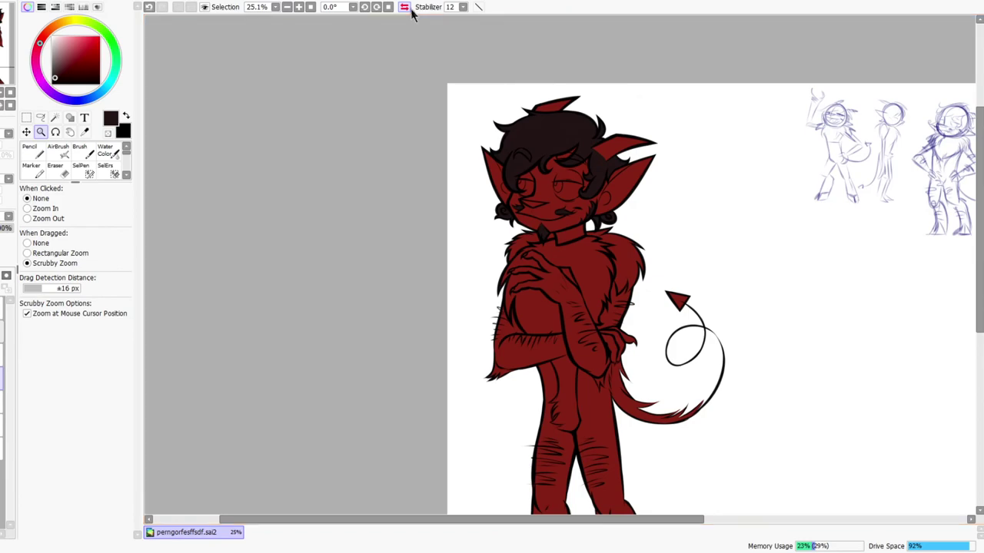
pyautogui.click(405, 7)
pyautogui.moveTo(450, 224); pyautogui.dragTo(482, 274)
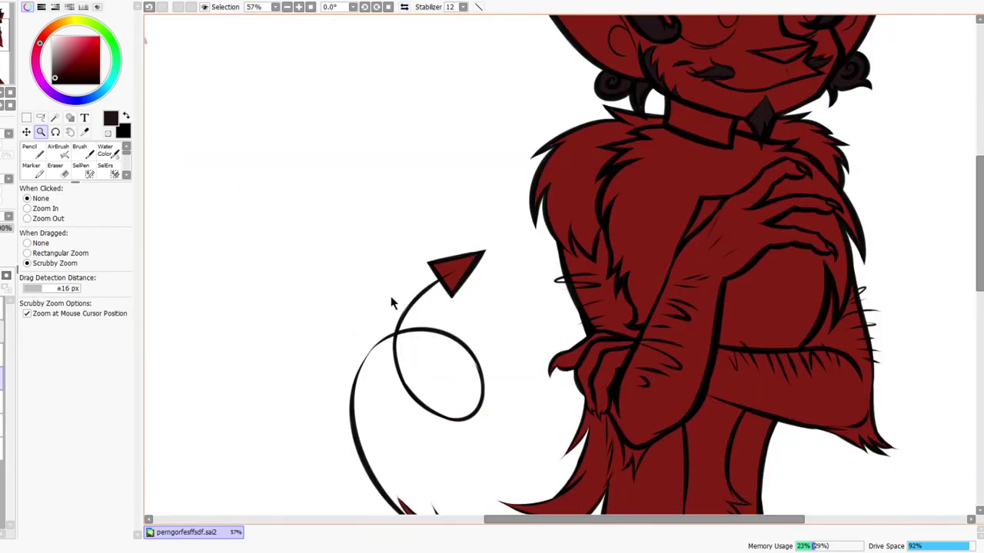
pyautogui.press('n')
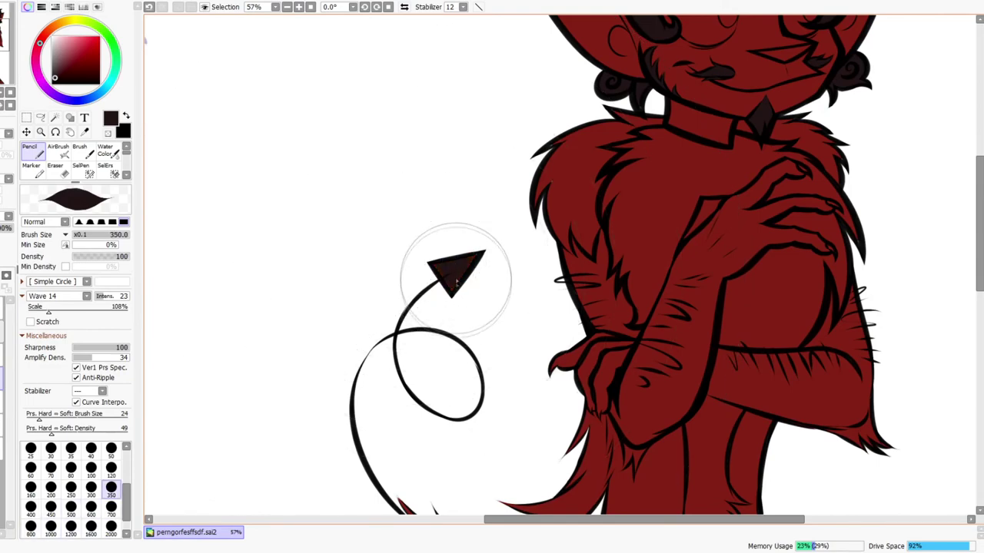
# Paint the upper fur of the near shoulder up to the neck in hair brown with the Pencil at size 120
pyautogui.press('z')
pyautogui.moveTo(644, 237); pyautogui.dragTo(742, 142)
pyautogui.moveTo(673, 356); pyautogui.dragTo(661, 285)
pyautogui.moveTo(458, 253); pyautogui.dragTo(484, 235)
pyautogui.press('n')
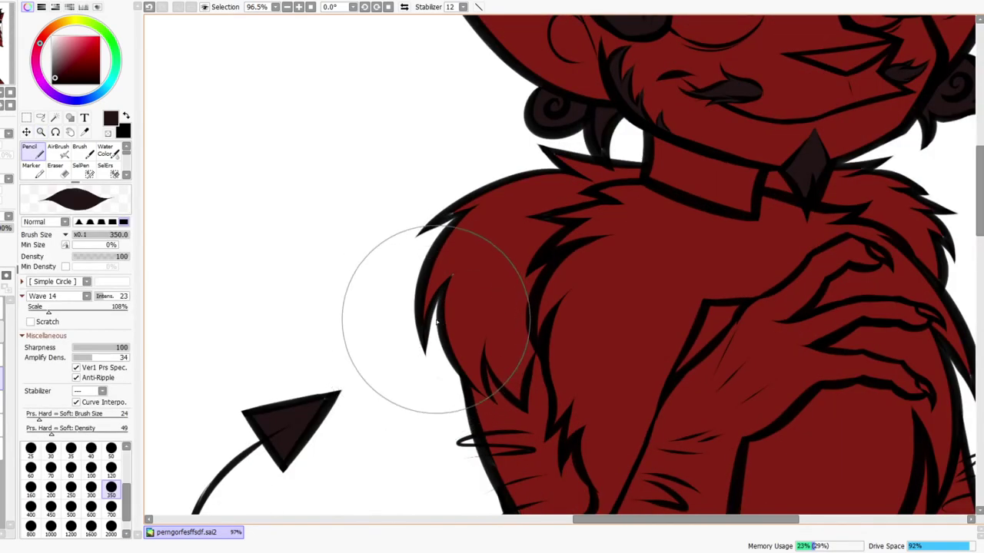
pyautogui.press('[')
pyautogui.press('[')
pyautogui.press('[')
pyautogui.press('[')
pyautogui.press('[')
pyautogui.moveTo(435, 352); pyautogui.dragTo(483, 255)
pyautogui.moveTo(432, 331); pyautogui.dragTo(541, 219)
pyautogui.moveTo(455, 268)
pyautogui.mouseDown()
pyautogui.moveTo(524, 192)
pyautogui.moveTo(514, 207)
pyautogui.moveTo(500, 198)
pyautogui.moveTo(575, 166)
pyautogui.moveTo(629, 179)
pyautogui.mouseUp()
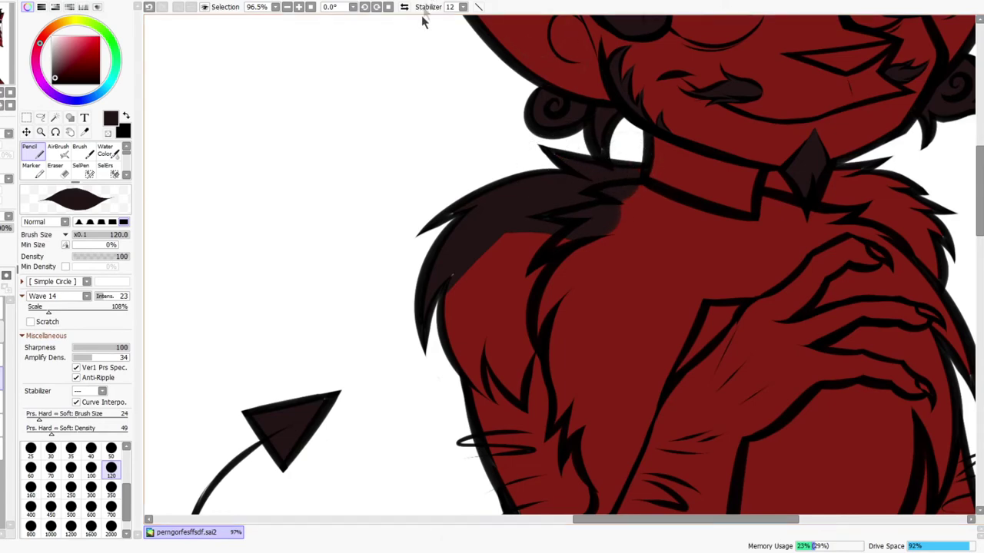
# Mirror the canvas view and extend the dark fur under the collar and down the inner edge of the near shoulder
pyautogui.click(404, 6)
pyautogui.moveTo(369, 219); pyautogui.dragTo(477, 197)
pyautogui.moveTo(378, 235)
pyautogui.mouseDown()
pyautogui.moveTo(470, 193)
pyautogui.moveTo(534, 186)
pyautogui.mouseUp()
pyautogui.moveTo(579, 215)
pyautogui.mouseDown()
pyautogui.moveTo(548, 239)
pyautogui.moveTo(609, 229)
pyautogui.moveTo(617, 247)
pyautogui.moveTo(585, 265)
pyautogui.moveTo(593, 317)
pyautogui.moveTo(576, 316)
pyautogui.moveTo(604, 370)
pyautogui.mouseUp()
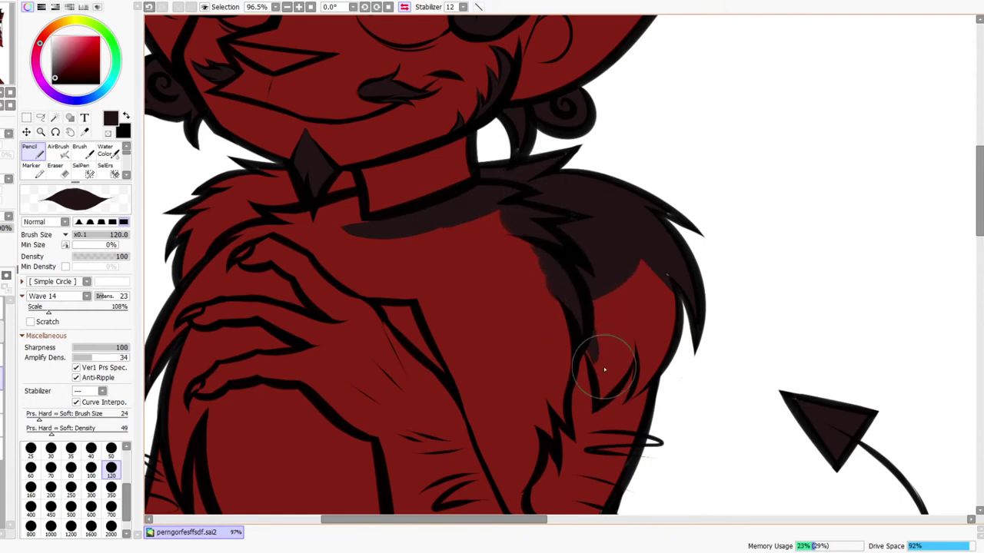
# Reduce the Pencil to size 40 and fill the lower spikes and outer part of the near shoulder's fur
pyautogui.press('[')
pyautogui.press('[')
pyautogui.press('[')
pyautogui.press('[')
pyautogui.press('[')
pyautogui.press('[')
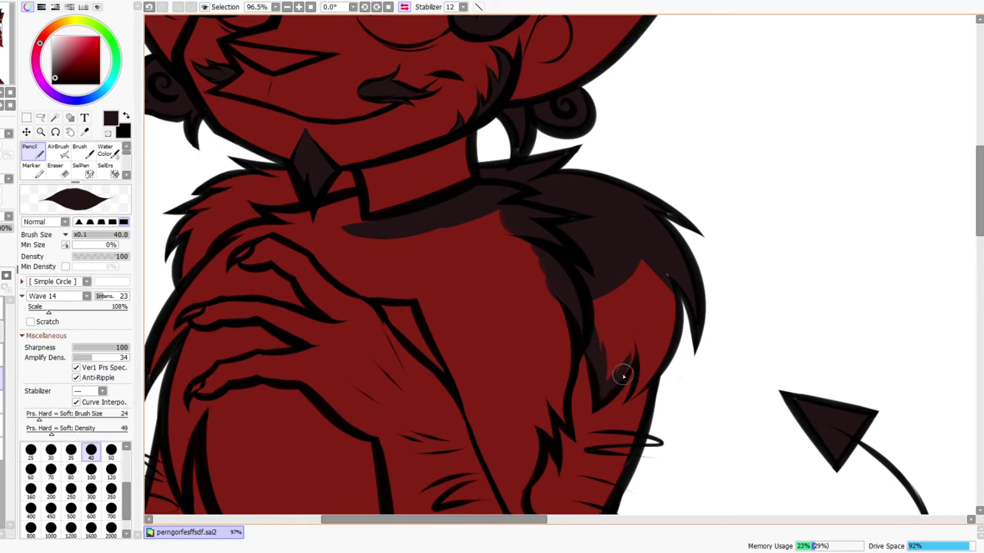
pyautogui.moveTo(614, 370); pyautogui.dragTo(595, 353)
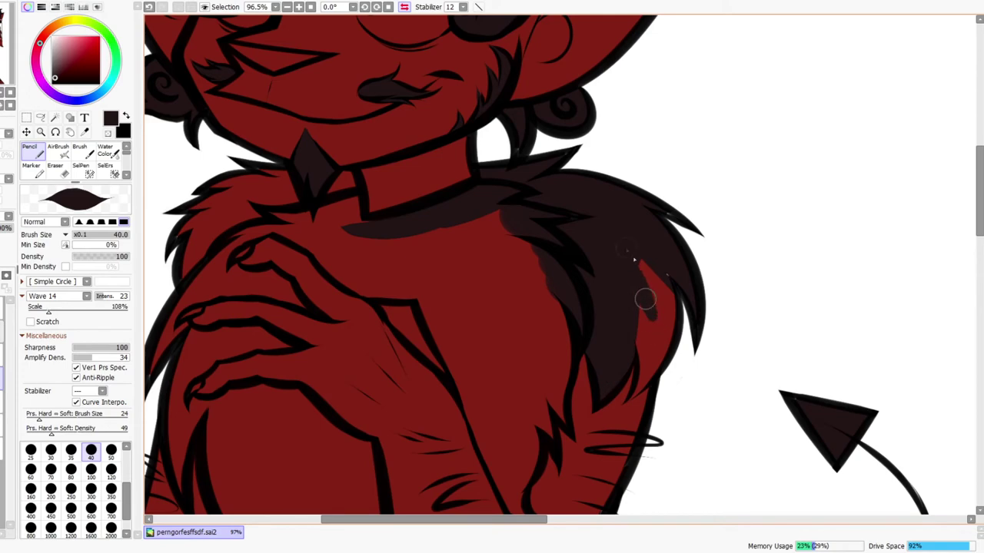
pyautogui.moveTo(645, 299); pyautogui.dragTo(655, 277)
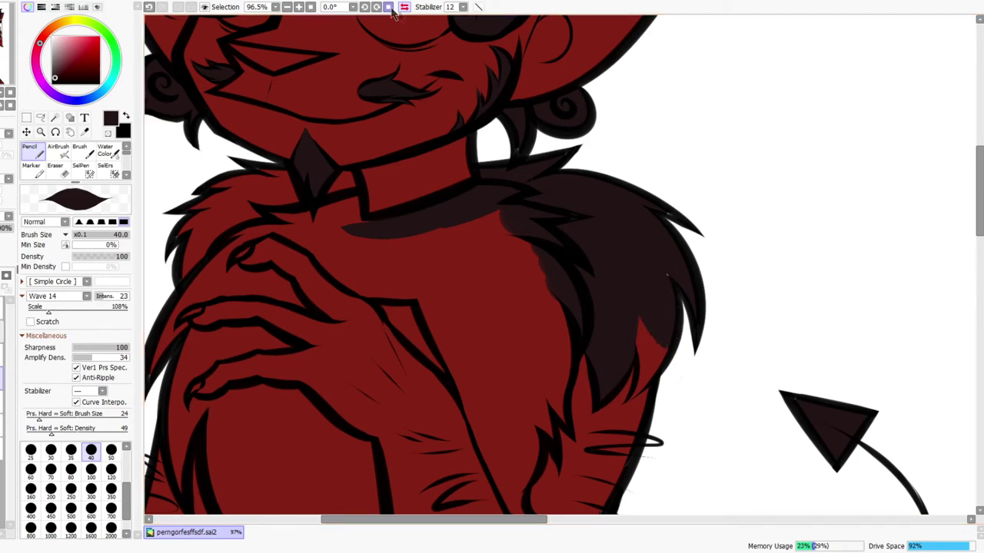
# Unmirror the canvas view, fill the lower outer fur of the near shoulder in hair brown, and undo the last stroke
pyautogui.click(404, 7)
pyautogui.moveTo(527, 416); pyautogui.dragTo(498, 327)
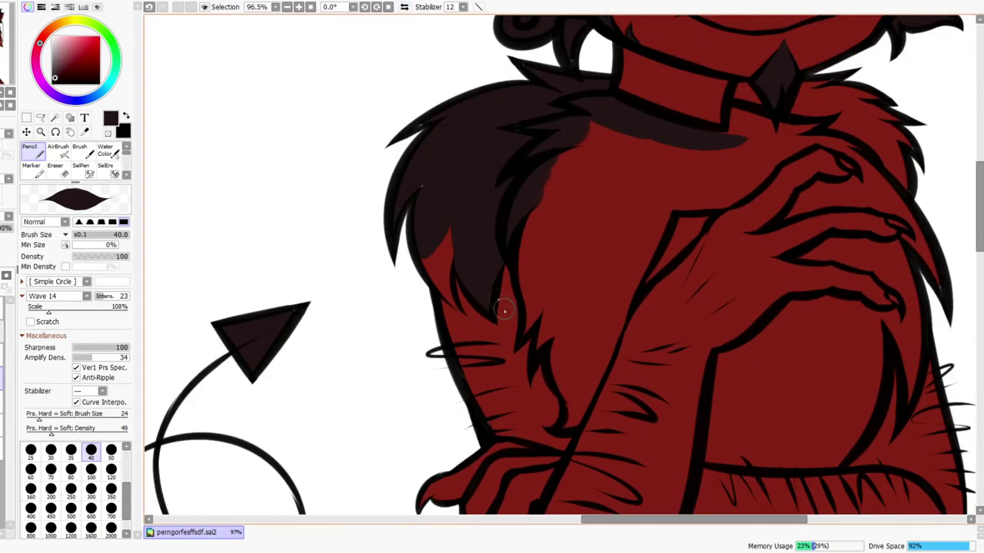
pyautogui.moveTo(459, 267); pyautogui.dragTo(470, 233)
pyautogui.moveTo(389, 216)
pyautogui.mouseDown()
pyautogui.moveTo(450, 320)
pyautogui.moveTo(385, 218)
pyautogui.moveTo(398, 241)
pyautogui.mouseUp()
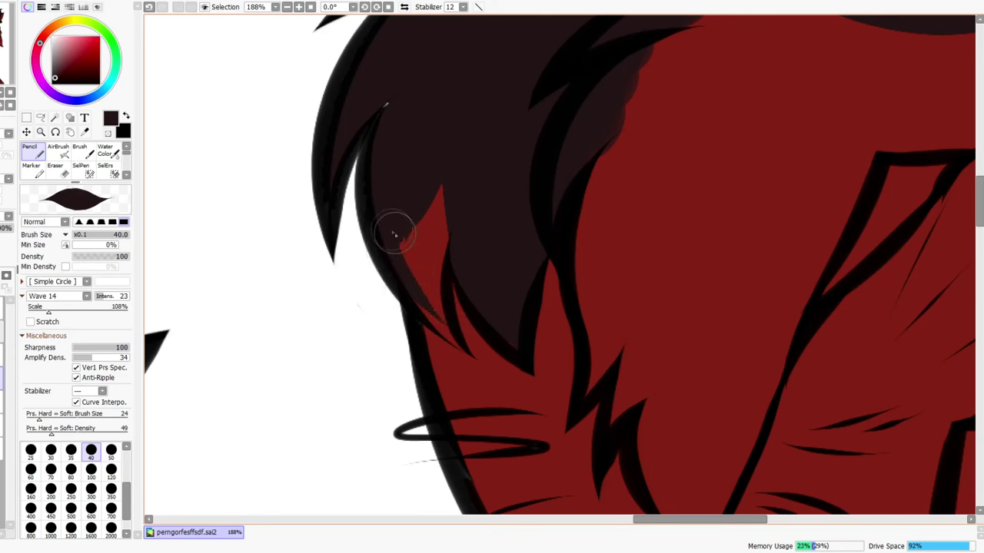
pyautogui.moveTo(469, 336)
pyautogui.mouseDown()
pyautogui.moveTo(426, 233)
pyautogui.moveTo(437, 310)
pyautogui.moveTo(410, 273)
pyautogui.moveTo(447, 186)
pyautogui.moveTo(486, 316)
pyautogui.moveTo(477, 334)
pyautogui.moveTo(464, 330)
pyautogui.moveTo(510, 387)
pyautogui.mouseUp()
pyautogui.press('e')
pyautogui.hotkey('ctrl', 'z')
# Sample the body red, enlarge the Pencil to size 500 and paint over all the dark fur on the near shoulder
pyautogui.moveTo(744, 196); pyautogui.dragTo(692, 253)
pyautogui.moveTo(766, 213)
pyautogui.mouseDown()
pyautogui.moveTo(705, 253)
pyautogui.moveTo(752, 206)
pyautogui.moveTo(667, 279)
pyautogui.mouseUp()
pyautogui.press('n')
pyautogui.keyDown('alt'); pyautogui.click(554, 269); pyautogui.keyUp('alt')
pyautogui.press(']')
pyautogui.press(']')
pyautogui.press(']')
pyautogui.press(']')
pyautogui.press(']')
pyautogui.press(']')
pyautogui.press(']')
pyautogui.press(']')
pyautogui.press(']')
pyautogui.press(']')
pyautogui.press(']')
pyautogui.press(']')
pyautogui.press(']')
pyautogui.press(']')
pyautogui.moveTo(494, 295); pyautogui.dragTo(606, 289)
pyautogui.moveTo(640, 190)
pyautogui.mouseDown()
pyautogui.moveTo(605, 195)
pyautogui.moveTo(590, 172)
pyautogui.moveTo(685, 90)
pyautogui.moveTo(632, 101)
pyautogui.moveTo(607, 144)
pyautogui.moveTo(608, 202)
pyautogui.mouseUp()
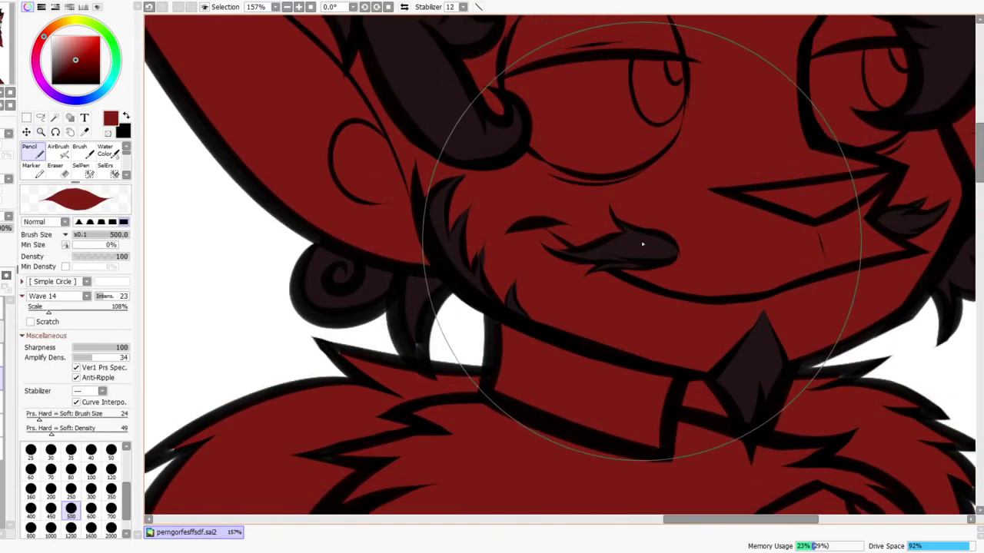
# Sample the moustache's dark brown, reduce the Pencil to size 100 and paint the outer edge of the near shoulder's fur
pyautogui.keyDown('alt'); pyautogui.click(643, 244); pyautogui.keyUp('alt')
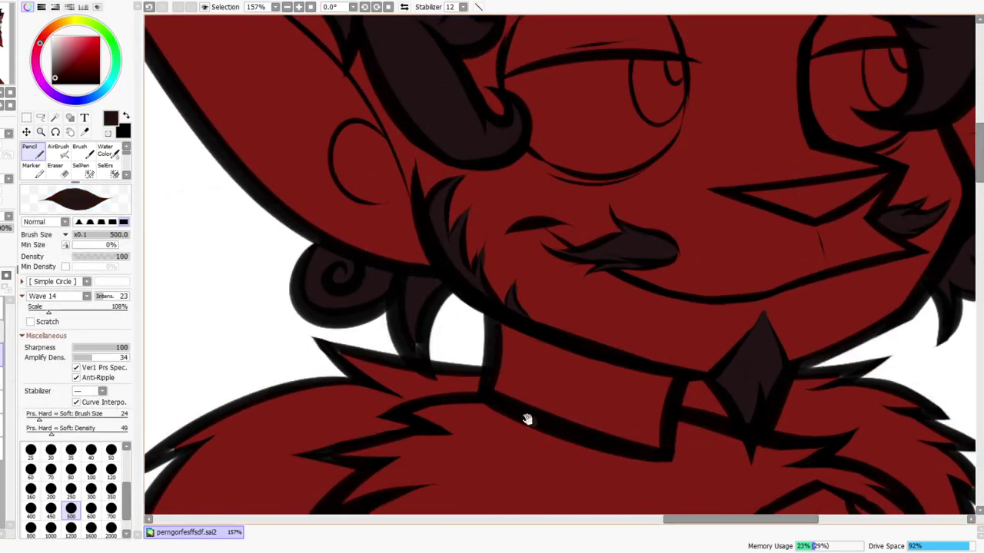
pyautogui.moveTo(527, 419); pyautogui.dragTo(573, 231)
pyautogui.press('[')
pyautogui.press('[')
pyautogui.press('[')
pyautogui.press('[')
pyautogui.press('[')
pyautogui.press('[')
pyautogui.press('[')
pyautogui.press('[')
pyautogui.press('[')
pyautogui.moveTo(226, 331)
pyautogui.mouseDown()
pyautogui.moveTo(220, 359)
pyautogui.moveTo(263, 270)
pyautogui.mouseUp()
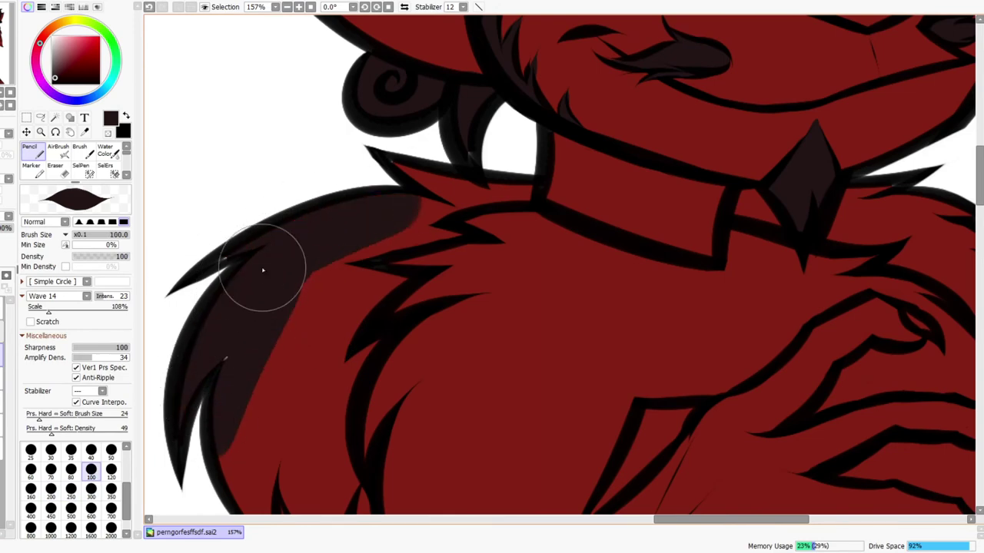
# Mirror the canvas view and paint the fur between the neck and near shoulder, down onto the upper chest
pyautogui.press('h')
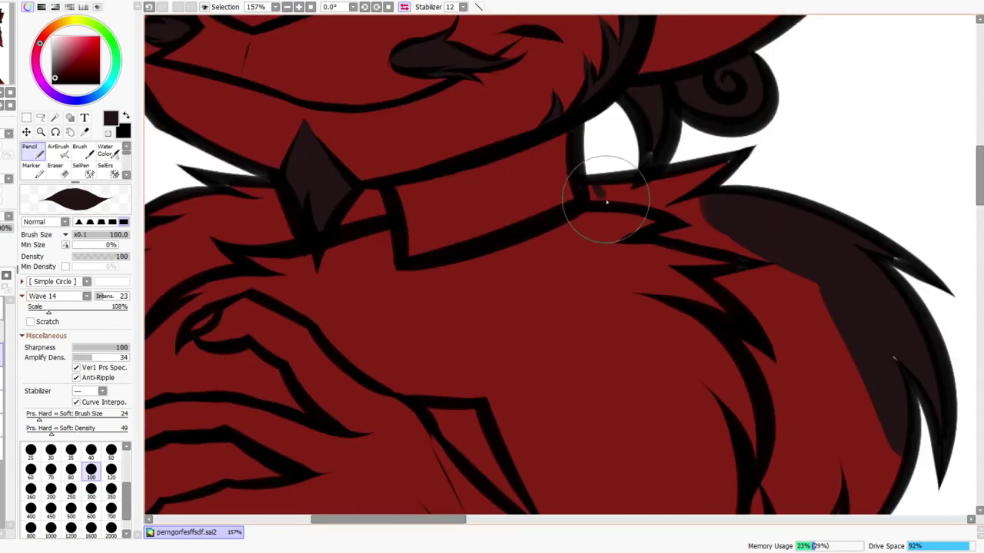
pyautogui.moveTo(612, 204); pyautogui.dragTo(678, 210)
pyautogui.moveTo(581, 261); pyautogui.dragTo(720, 231)
pyautogui.moveTo(608, 344); pyautogui.dragTo(807, 273)
pyautogui.moveTo(468, 388); pyautogui.dragTo(651, 331)
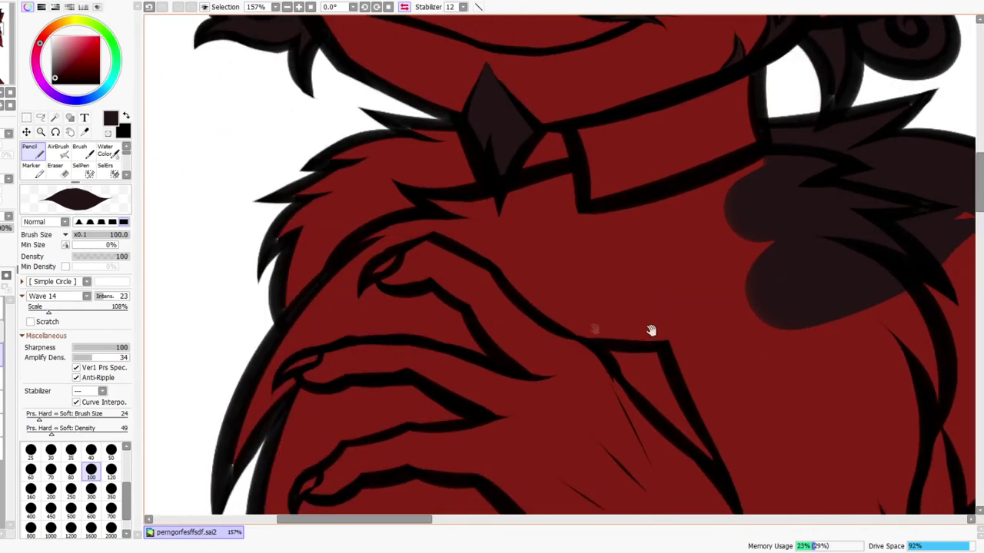
# Extend the dark fur under the collar across the upper chest and over the middle of the near shoulder
pyautogui.moveTo(292, 271)
pyautogui.mouseDown()
pyautogui.moveTo(242, 292)
pyautogui.moveTo(260, 303)
pyautogui.moveTo(380, 203)
pyautogui.moveTo(449, 190)
pyautogui.moveTo(537, 152)
pyautogui.moveTo(556, 156)
pyautogui.moveTo(536, 243)
pyautogui.moveTo(488, 195)
pyautogui.moveTo(476, 208)
pyautogui.moveTo(520, 211)
pyautogui.moveTo(549, 190)
pyautogui.moveTo(591, 240)
pyautogui.moveTo(767, 215)
pyautogui.moveTo(798, 176)
pyautogui.mouseUp()
pyautogui.moveTo(791, 451); pyautogui.dragTo(546, 277)
pyautogui.moveTo(382, 125)
pyautogui.mouseDown()
pyautogui.moveTo(523, 129)
pyautogui.moveTo(590, 80)
pyautogui.mouseUp()
pyautogui.moveTo(571, 181); pyautogui.dragTo(446, 310)
pyautogui.moveTo(571, 197); pyautogui.dragTo(601, 181)
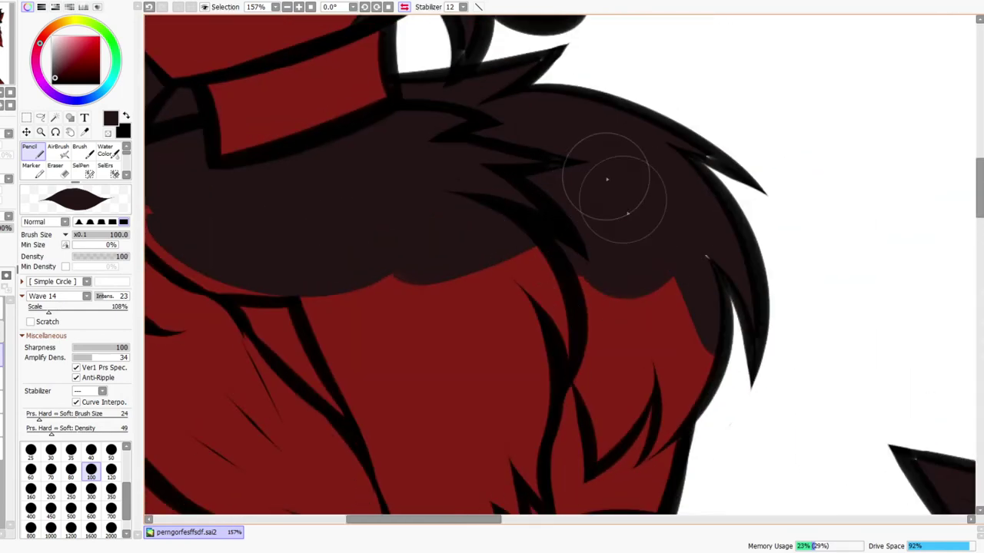
# Reduce the Pencil to size 35 and fill the near shoulder's fur down to its large lower spike
pyautogui.moveTo(591, 428); pyautogui.dragTo(559, 345)
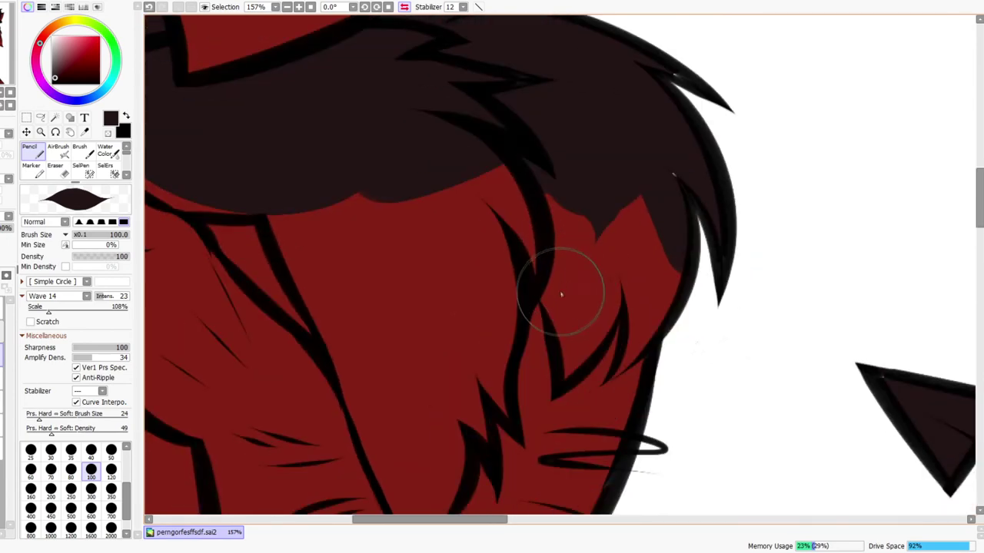
pyautogui.moveTo(569, 283); pyautogui.dragTo(550, 295)
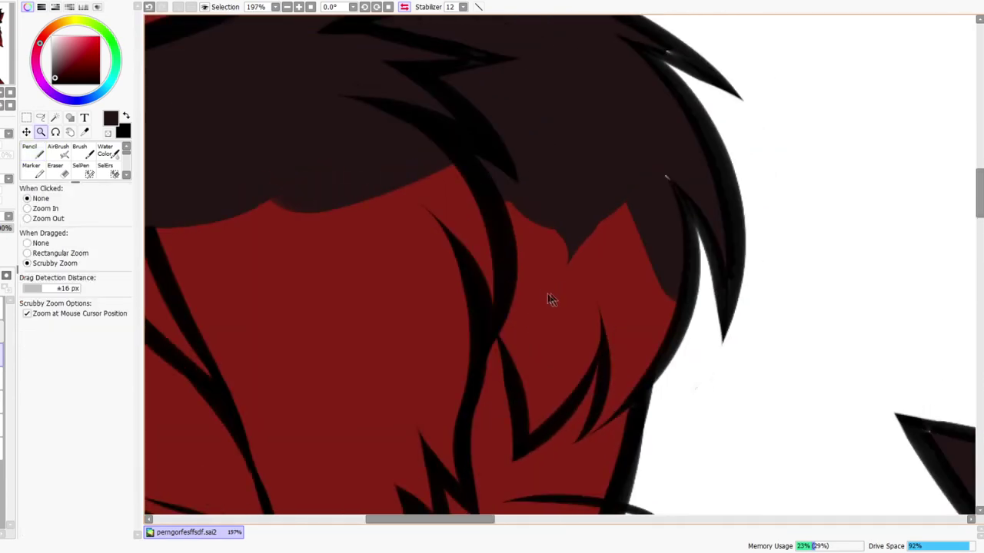
pyautogui.press('[')
pyautogui.press('[')
pyautogui.press('[')
pyautogui.press('[')
pyautogui.press('[')
pyautogui.press('[')
pyautogui.moveTo(505, 358)
pyautogui.mouseDown()
pyautogui.moveTo(535, 222)
pyautogui.moveTo(635, 213)
pyautogui.moveTo(643, 189)
pyautogui.moveTo(615, 319)
pyautogui.mouseUp()
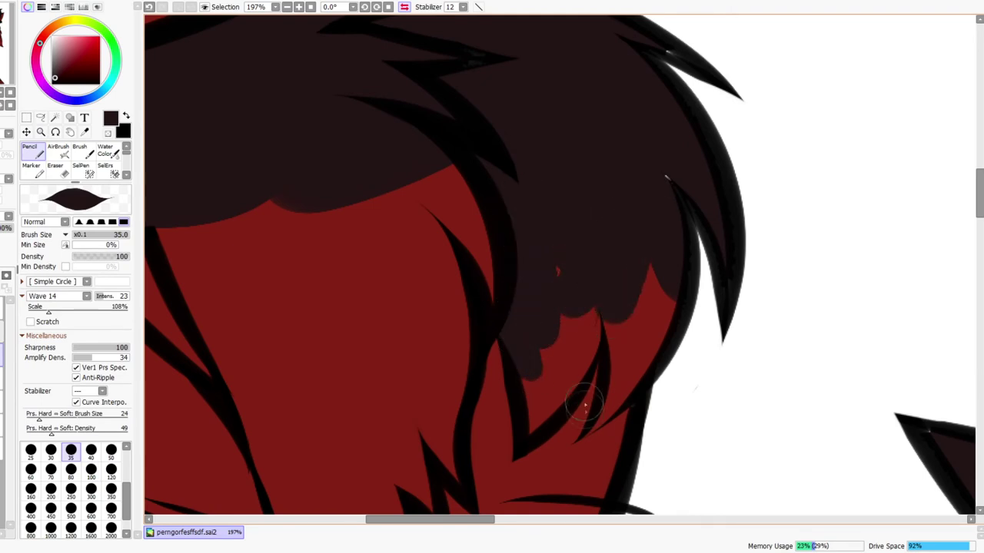
pyautogui.moveTo(561, 298); pyautogui.dragTo(566, 253)
pyautogui.moveTo(591, 288)
pyautogui.mouseDown()
pyautogui.moveTo(554, 377)
pyautogui.moveTo(553, 302)
pyautogui.moveTo(529, 336)
pyautogui.mouseUp()
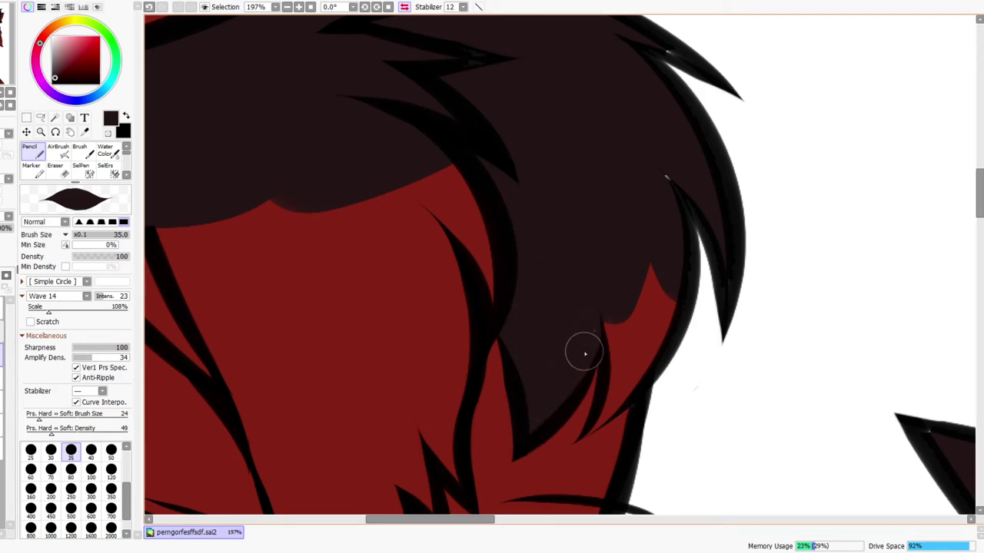
# Unmirror the canvas view, fill the near shoulder's outermost lower spike and erase the brown that spills past its tip
pyautogui.click(404, 7)
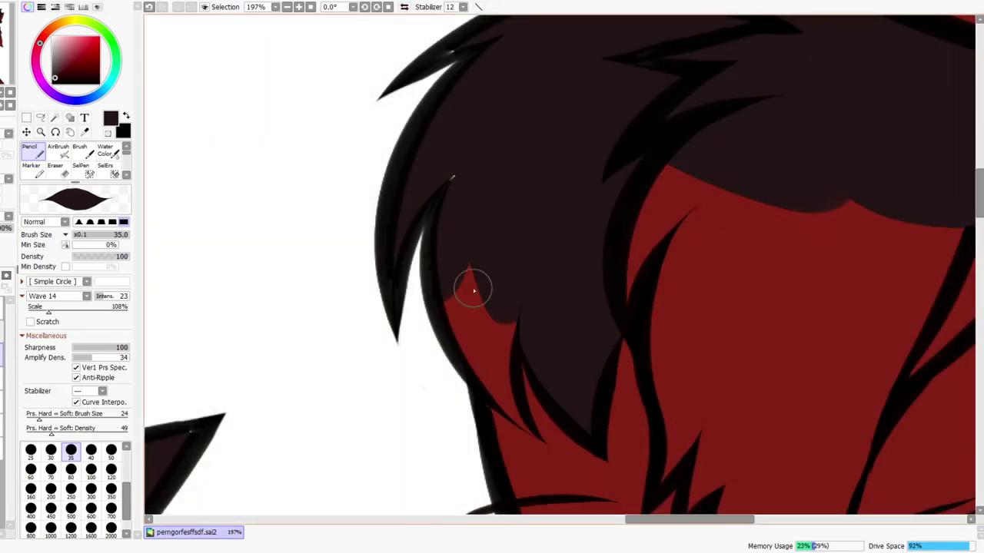
pyautogui.moveTo(464, 274)
pyautogui.mouseDown()
pyautogui.moveTo(485, 261)
pyautogui.moveTo(508, 284)
pyautogui.moveTo(503, 393)
pyautogui.mouseUp()
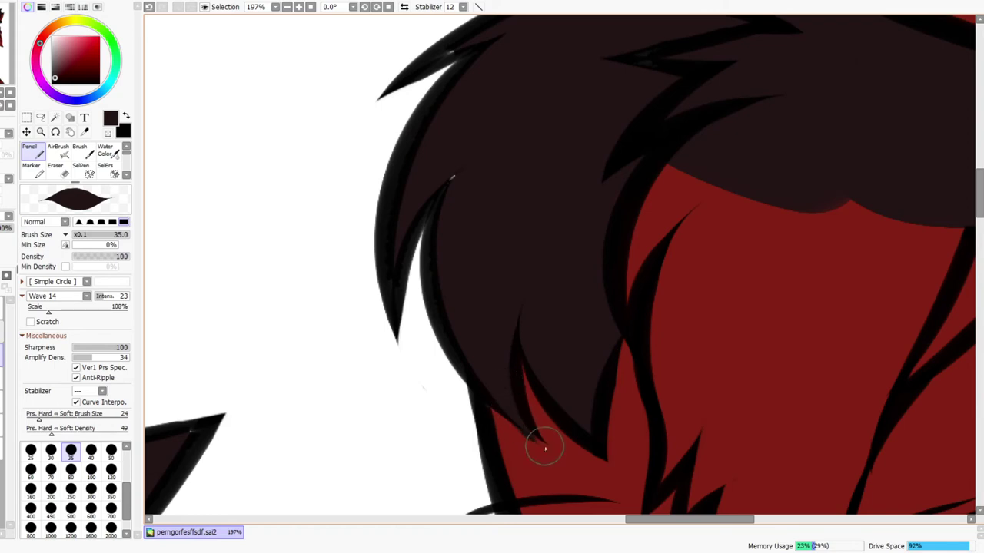
pyautogui.press('e')
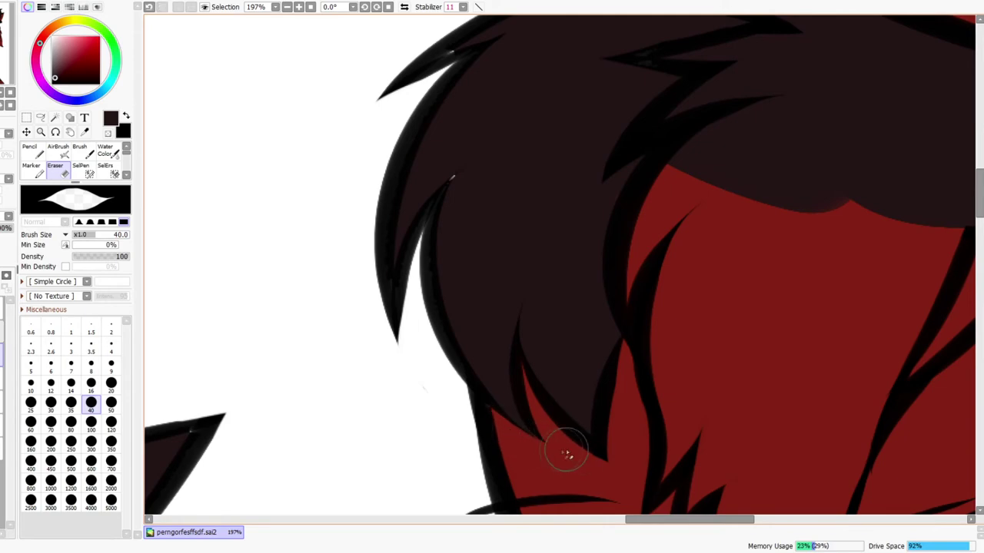
pyautogui.hotkey('ctrl', 'space')
pyautogui.moveTo(567, 418); pyautogui.dragTo(524, 445)
# Fill the fur around the goatee, above the raised hand and over the top of the far shoulder with the Pencil
pyautogui.moveTo(638, 377); pyautogui.dragTo(580, 273)
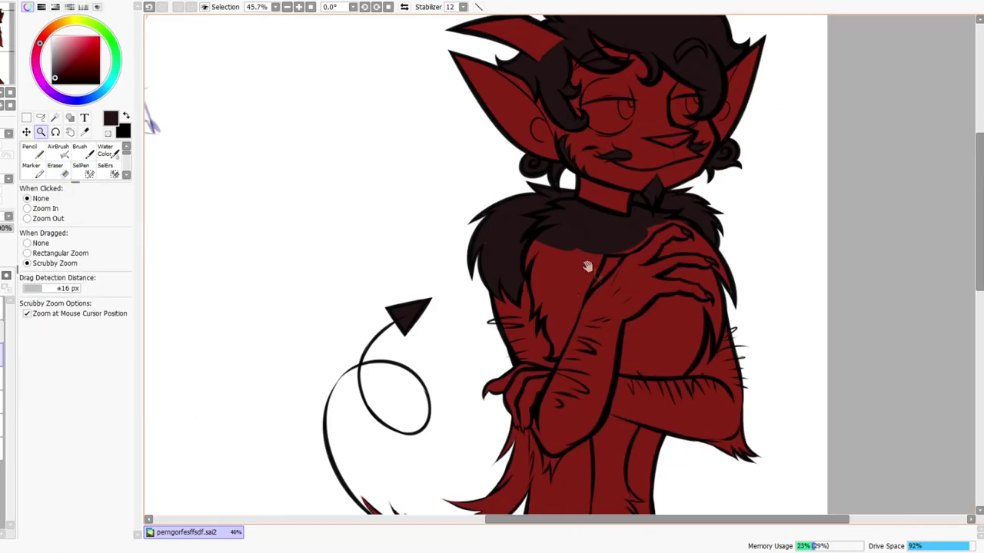
pyautogui.moveTo(659, 231); pyautogui.dragTo(702, 197)
pyautogui.press('n')
pyautogui.moveTo(483, 308)
pyautogui.mouseDown()
pyautogui.moveTo(602, 273)
pyautogui.moveTo(652, 194)
pyautogui.moveTo(661, 197)
pyautogui.mouseUp()
pyautogui.moveTo(660, 196); pyautogui.dragTo(559, 318)
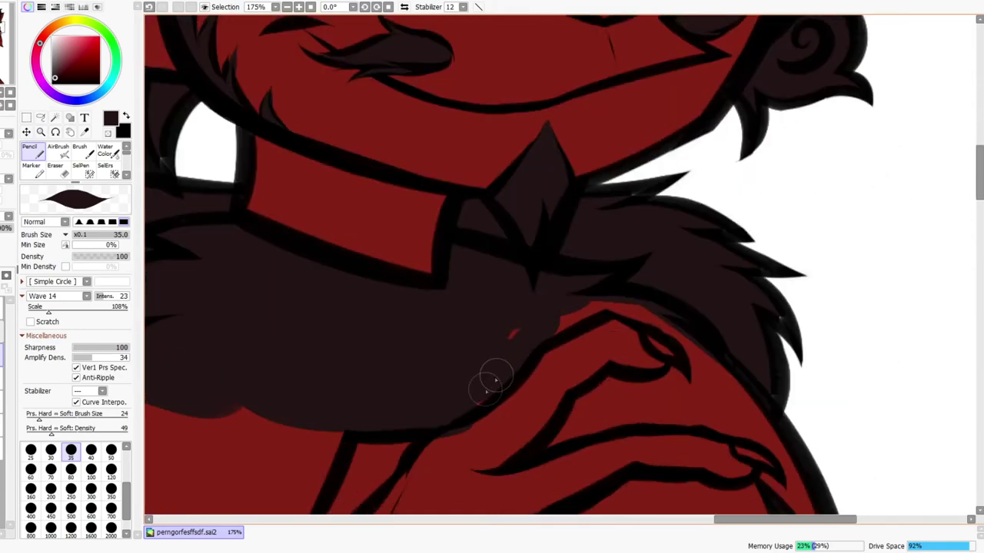
pyautogui.moveTo(664, 314)
pyautogui.mouseDown()
pyautogui.moveTo(677, 320)
pyautogui.moveTo(637, 312)
pyautogui.mouseUp()
pyautogui.hotkey('ctrl', 'space')
pyautogui.moveTo(707, 300); pyautogui.dragTo(693, 297)
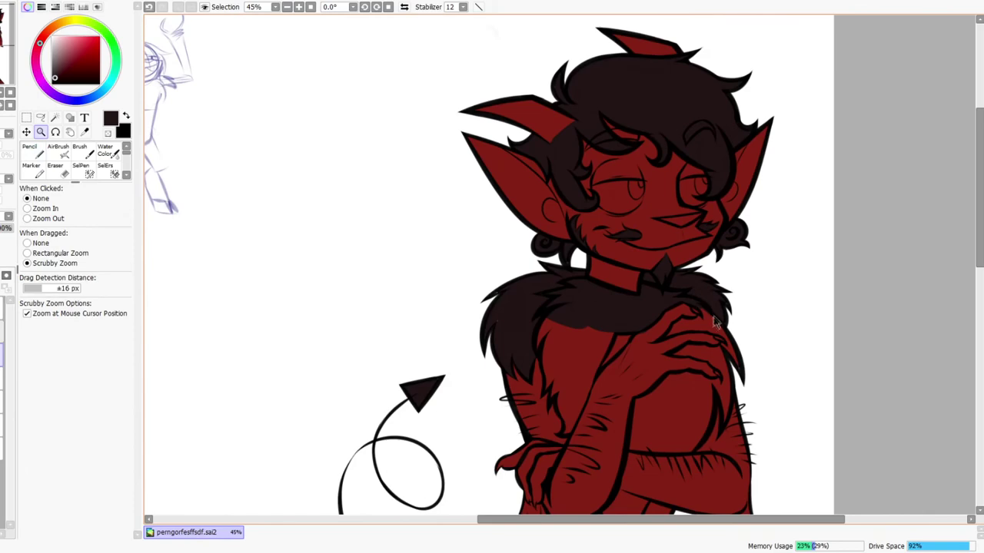
# Extend the chest fur downward beside the raised hand and erase the brown overlapping the back of the hand
pyautogui.scroll(-4, 713, 322)
pyautogui.scroll(4, 686, 291)
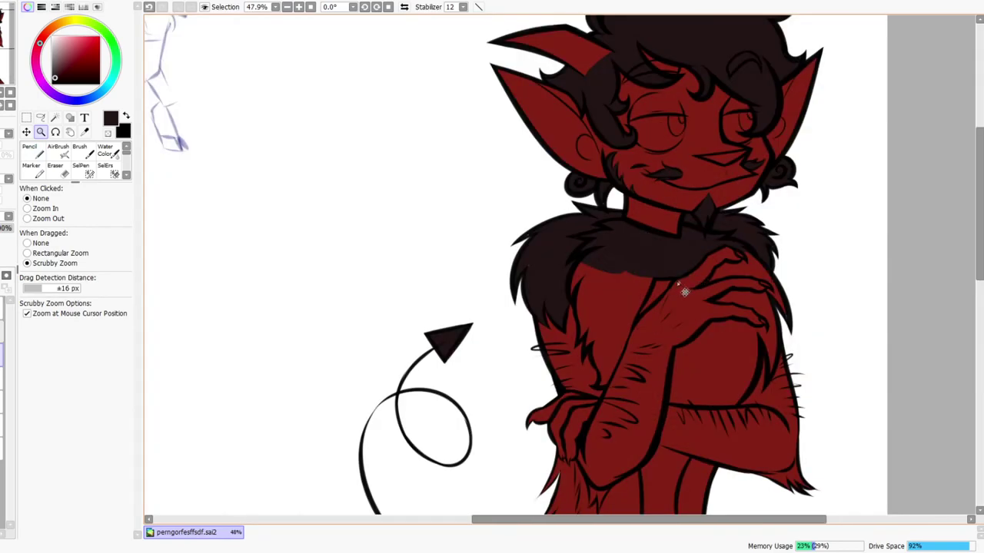
pyautogui.moveTo(667, 278); pyautogui.dragTo(691, 237)
pyautogui.moveTo(318, 373); pyautogui.dragTo(370, 235)
pyautogui.moveTo(329, 304)
pyautogui.mouseDown()
pyautogui.moveTo(381, 245)
pyautogui.moveTo(459, 220)
pyautogui.moveTo(389, 279)
pyautogui.moveTo(499, 222)
pyautogui.moveTo(567, 244)
pyautogui.moveTo(555, 231)
pyautogui.moveTo(573, 282)
pyautogui.moveTo(555, 299)
pyautogui.mouseUp()
pyautogui.moveTo(568, 354)
pyautogui.mouseDown()
pyautogui.moveTo(600, 340)
pyautogui.moveTo(514, 240)
pyautogui.mouseUp()
pyautogui.press('e')
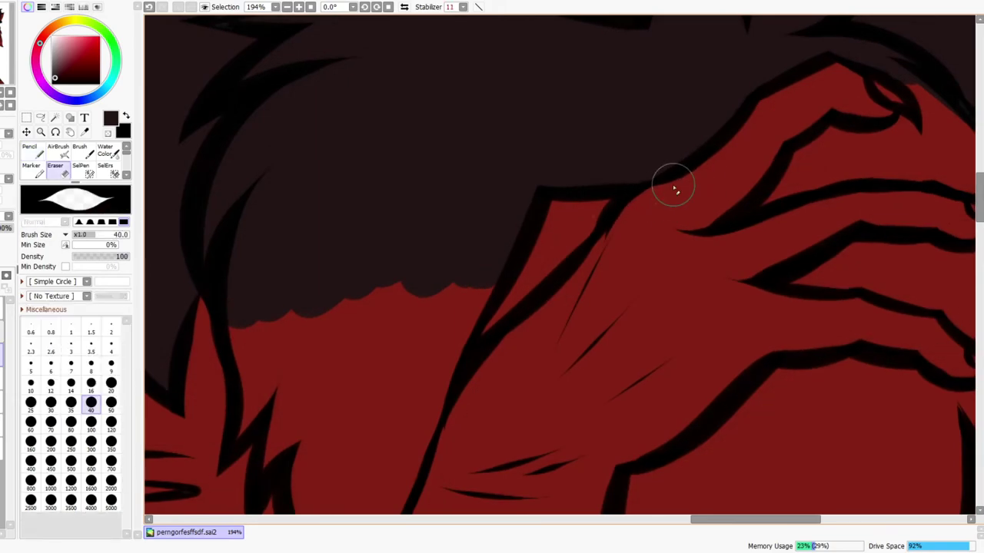
pyautogui.moveTo(690, 191); pyautogui.dragTo(711, 185)
# Mirror the canvas view and fill the chest fur between the raised forearm and the first inner spike
pyautogui.click(405, 7)
pyautogui.moveTo(506, 178)
pyautogui.mouseDown()
pyautogui.moveTo(504, 150)
pyautogui.moveTo(536, 313)
pyautogui.moveTo(415, 221)
pyautogui.mouseUp()
pyautogui.moveTo(461, 185)
pyautogui.mouseDown()
pyautogui.moveTo(386, 144)
pyautogui.moveTo(440, 236)
pyautogui.moveTo(450, 202)
pyautogui.moveTo(468, 253)
pyautogui.moveTo(531, 283)
pyautogui.moveTo(560, 228)
pyautogui.moveTo(625, 254)
pyautogui.mouseUp()
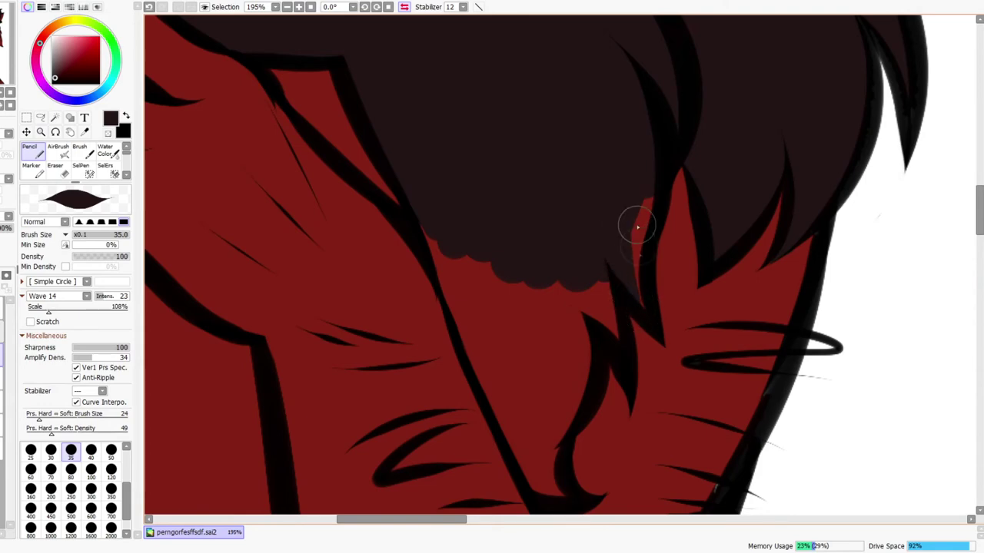
pyautogui.moveTo(648, 329); pyautogui.dragTo(651, 202)
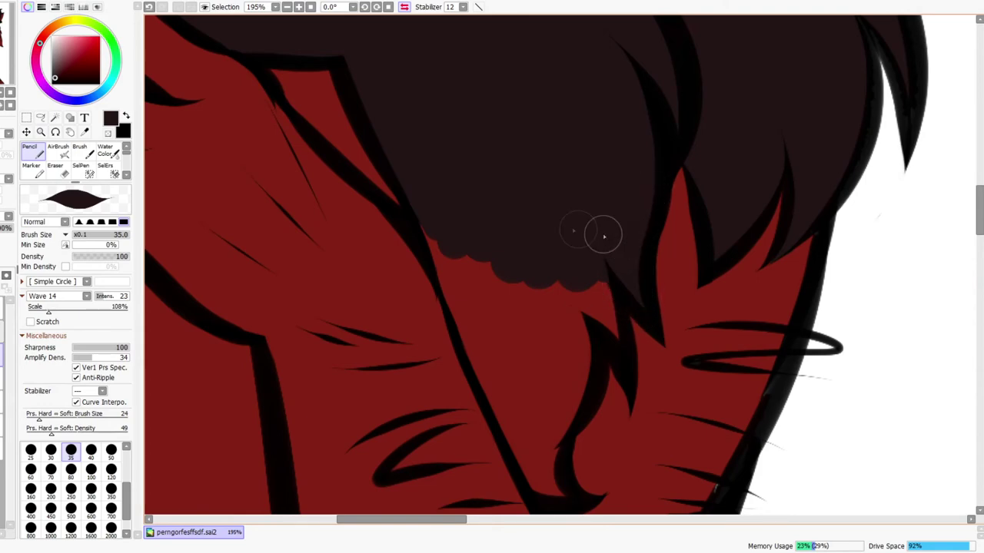
# Unmirror the canvas view and fill the remaining chest fur down to its curled tip along the raised forearm
pyautogui.press('h')
pyautogui.moveTo(529, 337); pyautogui.dragTo(510, 328)
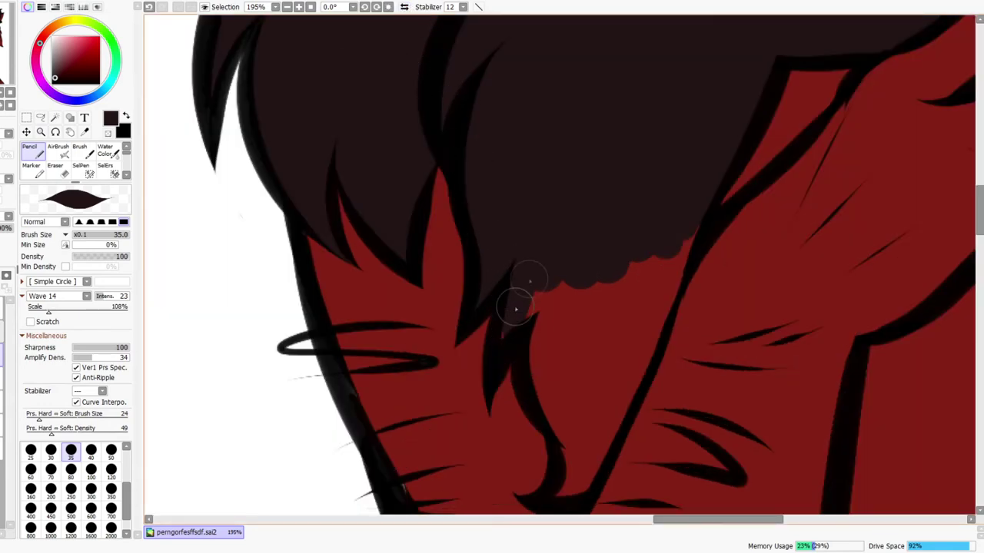
pyautogui.moveTo(571, 358); pyautogui.dragTo(569, 183)
pyautogui.moveTo(530, 129)
pyautogui.mouseDown()
pyautogui.moveTo(540, 151)
pyautogui.moveTo(531, 126)
pyautogui.moveTo(577, 90)
pyautogui.moveTo(566, 171)
pyautogui.mouseUp()
pyautogui.moveTo(584, 206); pyautogui.dragTo(527, 321)
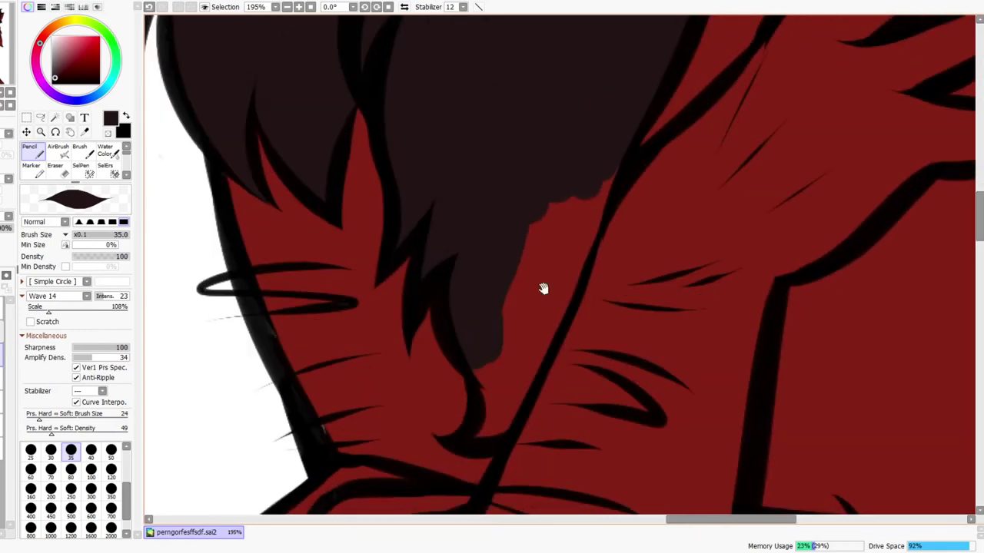
pyautogui.moveTo(524, 239)
pyautogui.mouseDown()
pyautogui.moveTo(576, 248)
pyautogui.moveTo(565, 269)
pyautogui.mouseUp()
pyautogui.moveTo(508, 349)
pyautogui.mouseDown()
pyautogui.moveTo(502, 233)
pyautogui.moveTo(488, 308)
pyautogui.moveTo(469, 258)
pyautogui.mouseUp()
pyautogui.moveTo(483, 317); pyautogui.dragTo(491, 248)
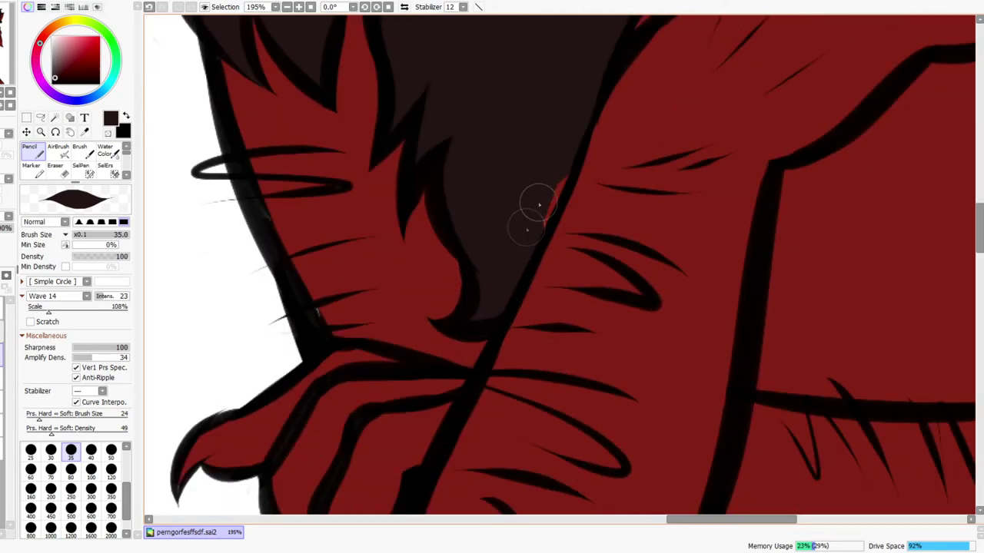
# Mirror the canvas view, fill the far shoulder's long spike and the gap between the upper two fingers, and switch to the Eraser
pyautogui.hotkey('ctrl', 'space')
pyautogui.moveTo(581, 164); pyautogui.dragTo(543, 190)
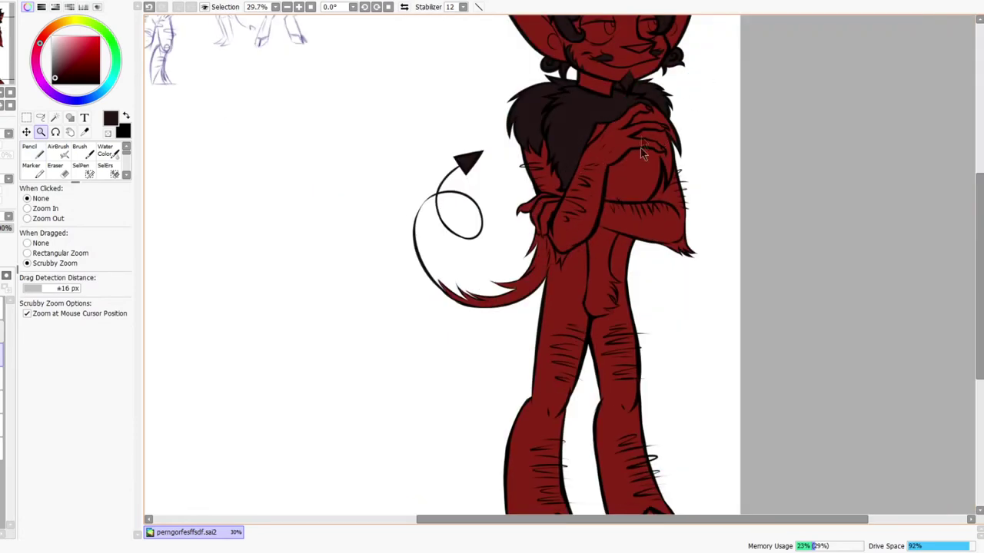
pyautogui.moveTo(641, 139); pyautogui.dragTo(605, 193)
pyautogui.click(404, 7)
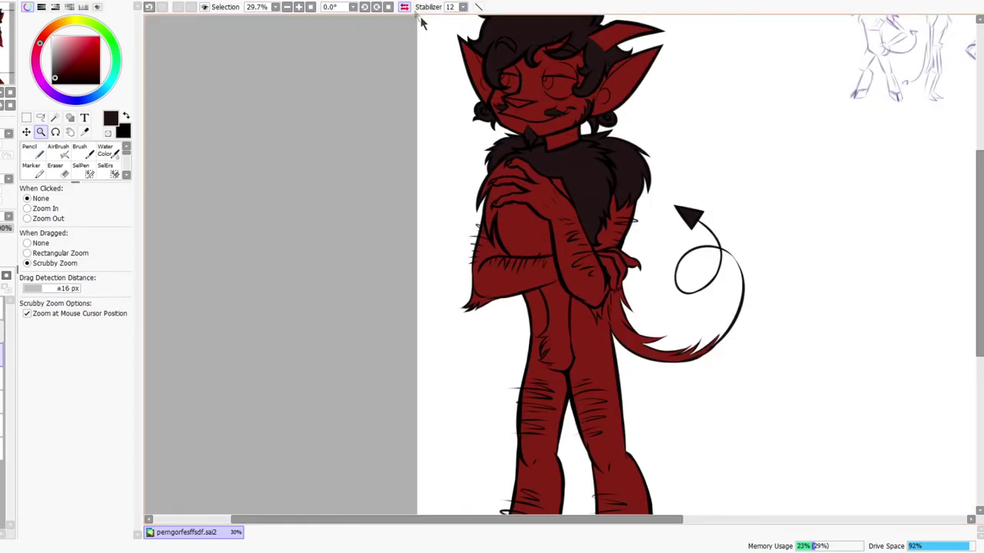
pyautogui.scroll(6, 523, 161)
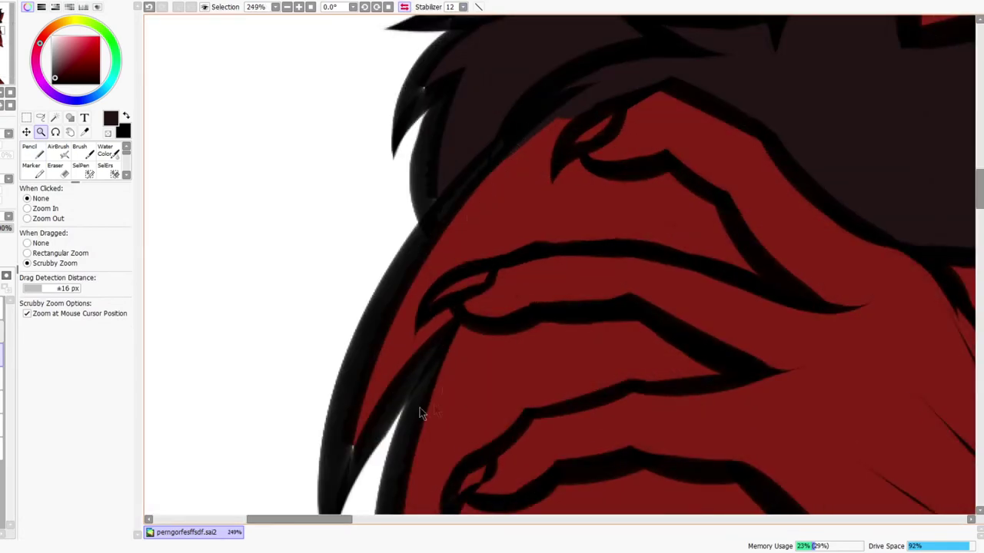
pyautogui.moveTo(345, 456)
pyautogui.mouseDown()
pyautogui.moveTo(373, 387)
pyautogui.moveTo(465, 246)
pyautogui.mouseUp()
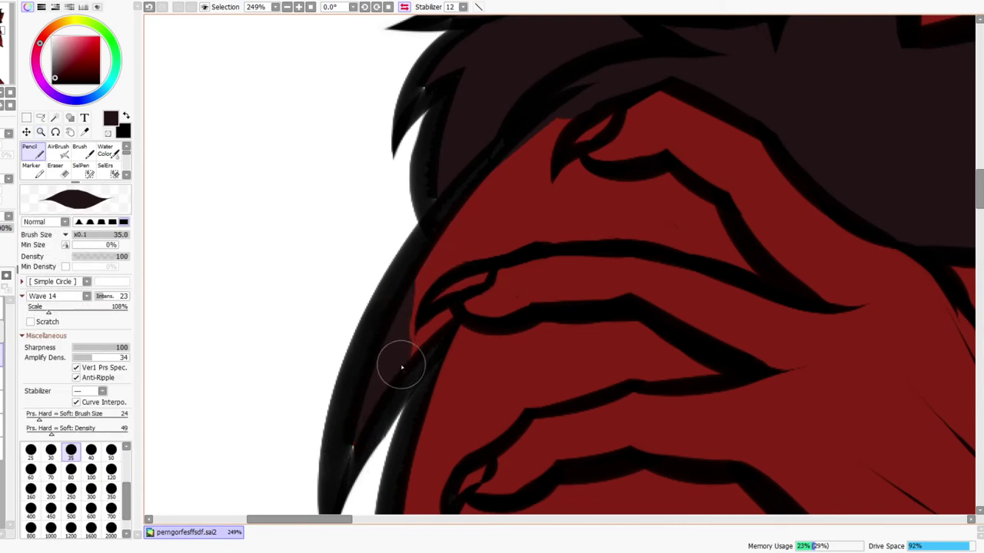
pyautogui.moveTo(401, 367); pyautogui.dragTo(513, 187)
pyautogui.moveTo(431, 276)
pyautogui.mouseDown()
pyautogui.moveTo(547, 213)
pyautogui.moveTo(589, 218)
pyautogui.moveTo(667, 200)
pyautogui.mouseUp()
pyautogui.moveTo(528, 239)
pyautogui.mouseDown()
pyautogui.moveTo(653, 204)
pyautogui.moveTo(576, 224)
pyautogui.moveTo(654, 218)
pyautogui.moveTo(724, 262)
pyautogui.moveTo(720, 233)
pyautogui.moveTo(678, 205)
pyautogui.moveTo(569, 200)
pyautogui.moveTo(577, 177)
pyautogui.moveTo(523, 207)
pyautogui.moveTo(557, 193)
pyautogui.mouseUp()
pyautogui.moveTo(569, 171)
pyautogui.mouseDown()
pyautogui.moveTo(455, 231)
pyautogui.moveTo(492, 173)
pyautogui.mouseUp()
pyautogui.press('e')
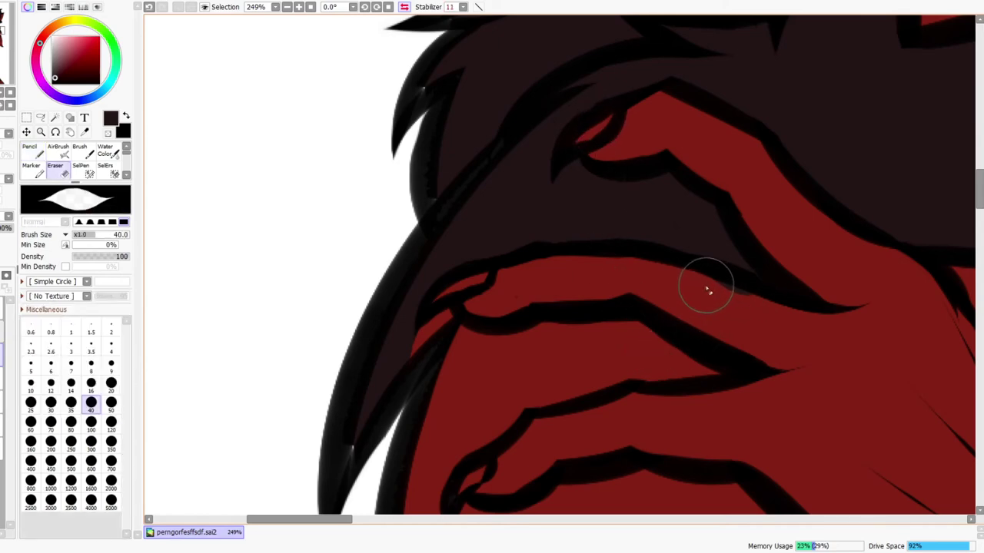
# Unmirror the canvas view and fill the fur between the lower two fingers of the raised hand with the Pencil
pyautogui.press('z')
pyautogui.moveTo(779, 300); pyautogui.dragTo(766, 332)
pyautogui.moveTo(769, 396); pyautogui.dragTo(674, 218)
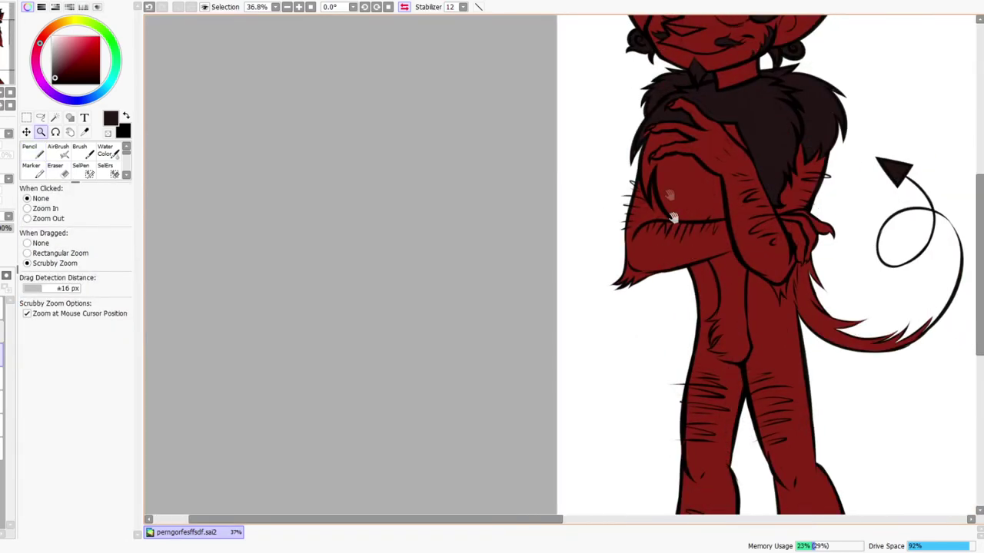
pyautogui.click(404, 7)
pyautogui.moveTo(455, 132); pyautogui.dragTo(503, 114)
pyautogui.press('n')
pyautogui.moveTo(486, 246); pyautogui.dragTo(696, 319)
pyautogui.moveTo(534, 243)
pyautogui.mouseDown()
pyautogui.moveTo(585, 214)
pyautogui.moveTo(720, 217)
pyautogui.moveTo(642, 247)
pyautogui.moveTo(571, 230)
pyautogui.moveTo(647, 242)
pyautogui.moveTo(697, 263)
pyautogui.moveTo(705, 290)
pyautogui.moveTo(738, 295)
pyautogui.moveTo(742, 231)
pyautogui.mouseUp()
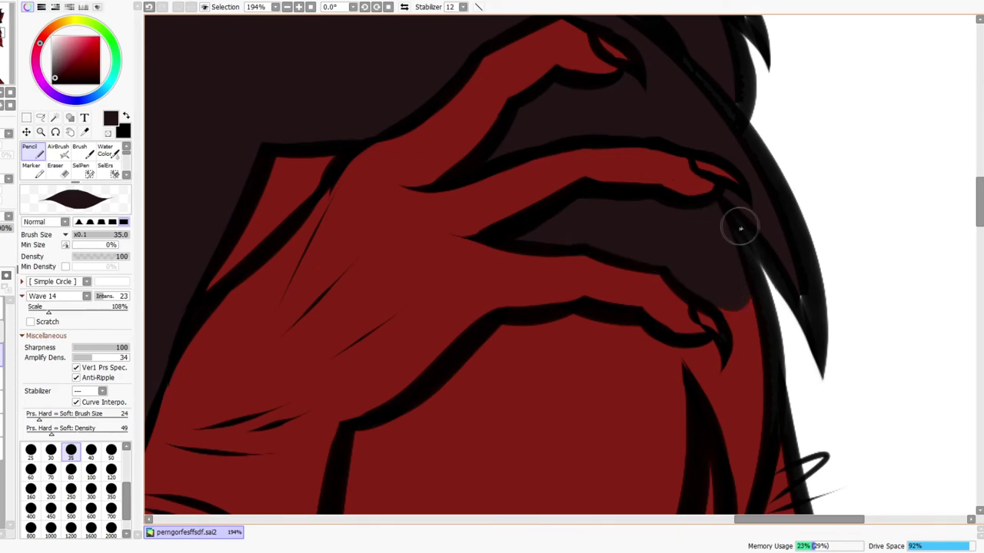
# Mirror the canvas view, fill the far shoulder's lower fur spike beneath the fingertips, and restore the unmirrored view
pyautogui.click(404, 7)
pyautogui.scroll(-2, 466, 333)
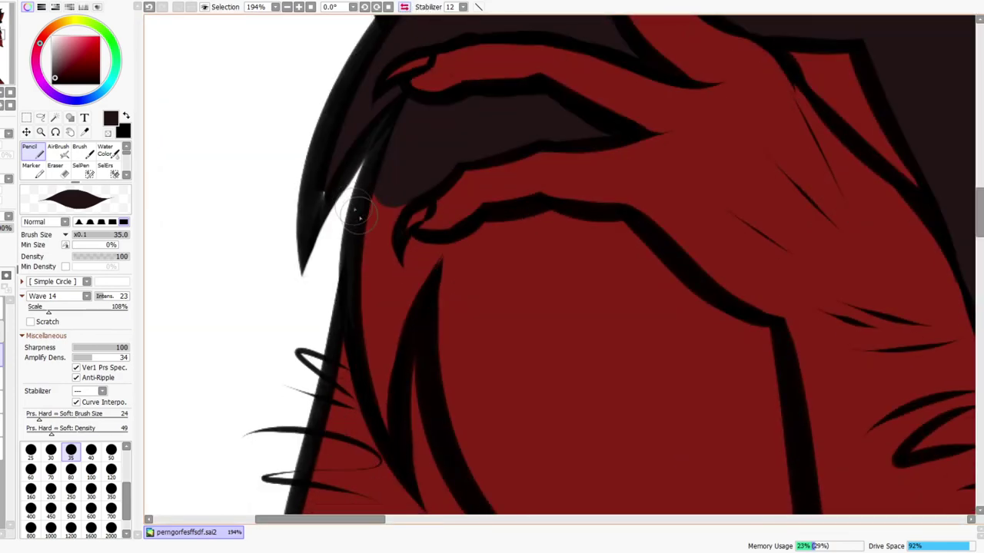
pyautogui.moveTo(385, 208); pyautogui.dragTo(375, 391)
pyautogui.moveTo(382, 311)
pyautogui.mouseDown()
pyautogui.moveTo(421, 328)
pyautogui.moveTo(381, 402)
pyautogui.moveTo(428, 274)
pyautogui.mouseUp()
pyautogui.moveTo(386, 410)
pyautogui.mouseDown()
pyautogui.moveTo(429, 286)
pyautogui.moveTo(419, 270)
pyautogui.moveTo(402, 315)
pyautogui.moveTo(397, 303)
pyautogui.moveTo(421, 255)
pyautogui.mouseUp()
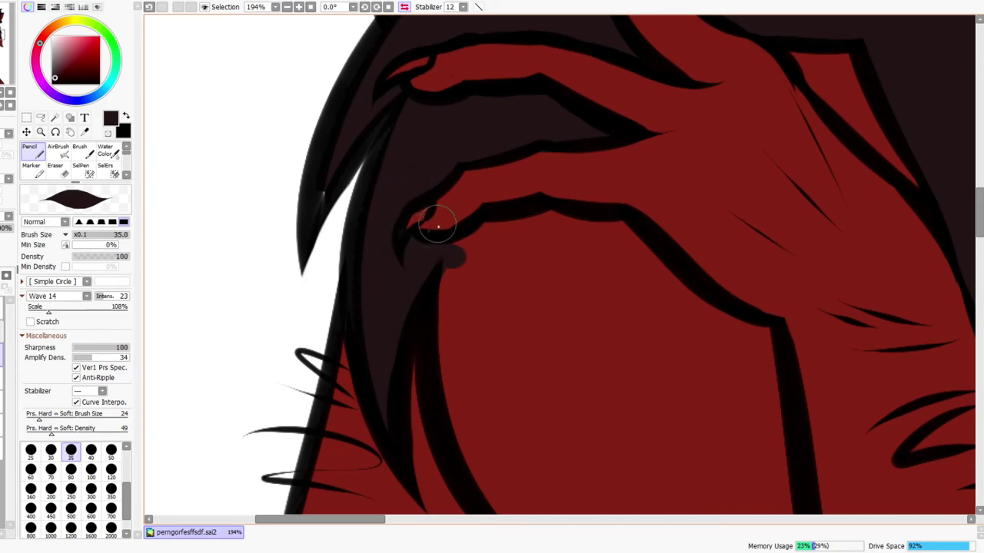
pyautogui.hotkey('ctrl', 'space')
pyautogui.moveTo(499, 193); pyautogui.dragTo(467, 243)
pyautogui.click(406, 7)
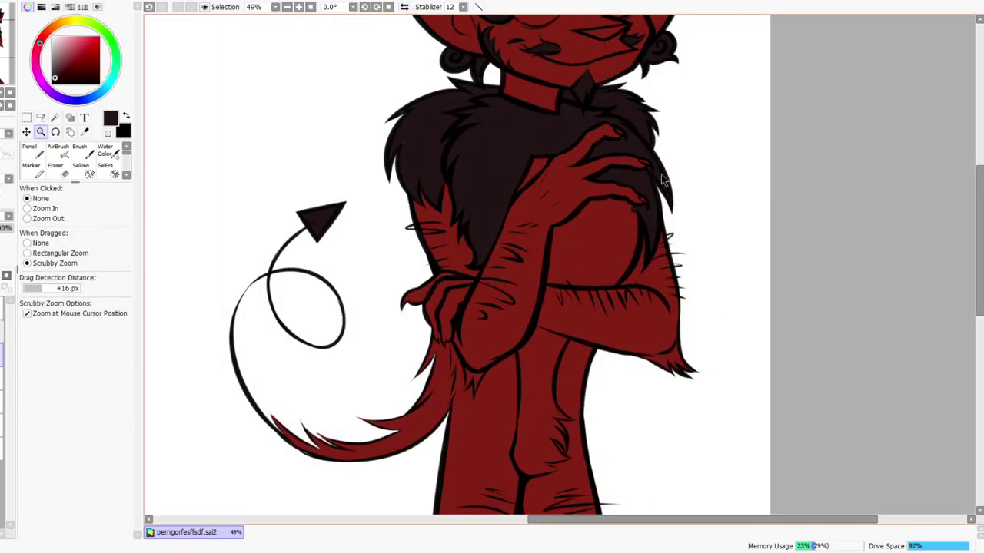
# Fill the chest along the raised hand's underside, mirror the canvas view, and fill beside the long fur spike with the Pencil
pyautogui.moveTo(660, 175); pyautogui.dragTo(661, 189)
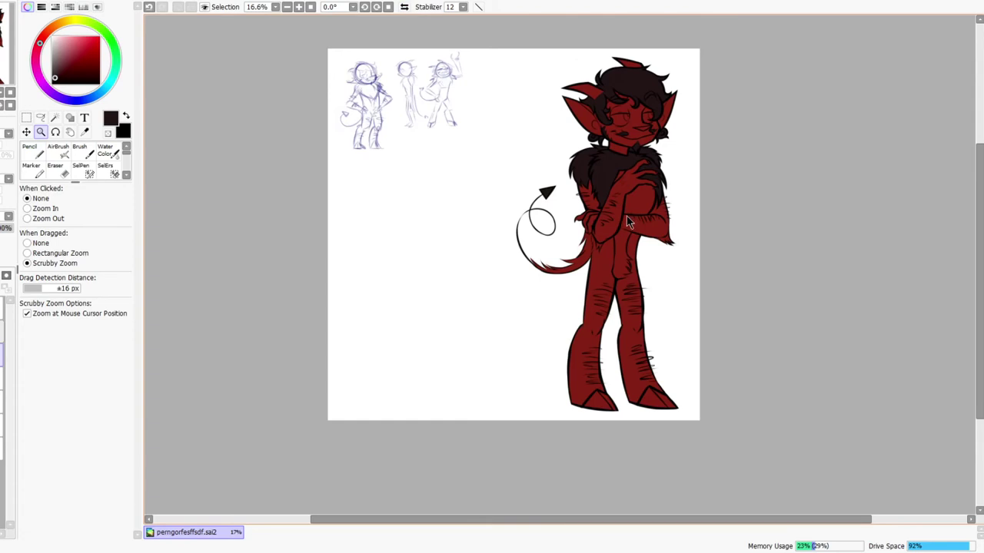
pyautogui.moveTo(740, 138); pyautogui.dragTo(701, 156)
pyautogui.moveTo(620, 188); pyautogui.dragTo(607, 223)
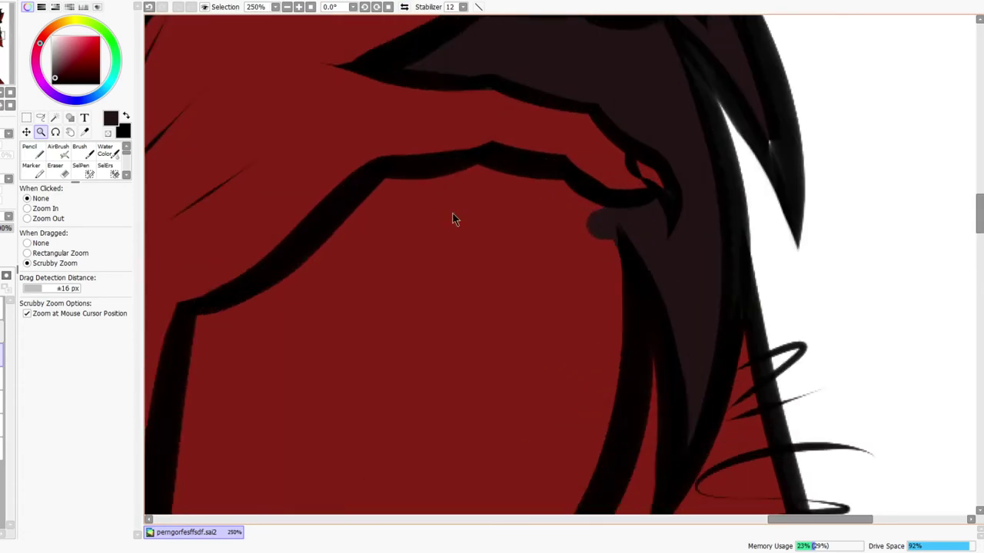
pyautogui.moveTo(325, 346); pyautogui.dragTo(461, 297)
pyautogui.moveTo(347, 277)
pyautogui.mouseDown()
pyautogui.moveTo(515, 187)
pyautogui.moveTo(475, 201)
pyautogui.moveTo(529, 157)
pyautogui.moveTo(521, 153)
pyautogui.moveTo(609, 141)
pyautogui.moveTo(758, 176)
pyautogui.mouseUp()
pyautogui.press('h')
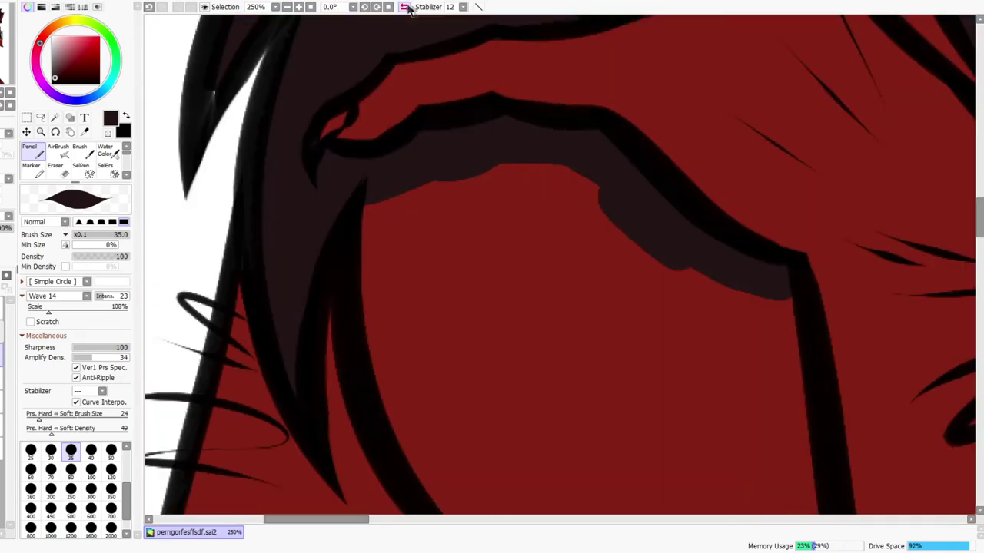
pyautogui.moveTo(380, 175); pyautogui.dragTo(416, 363)
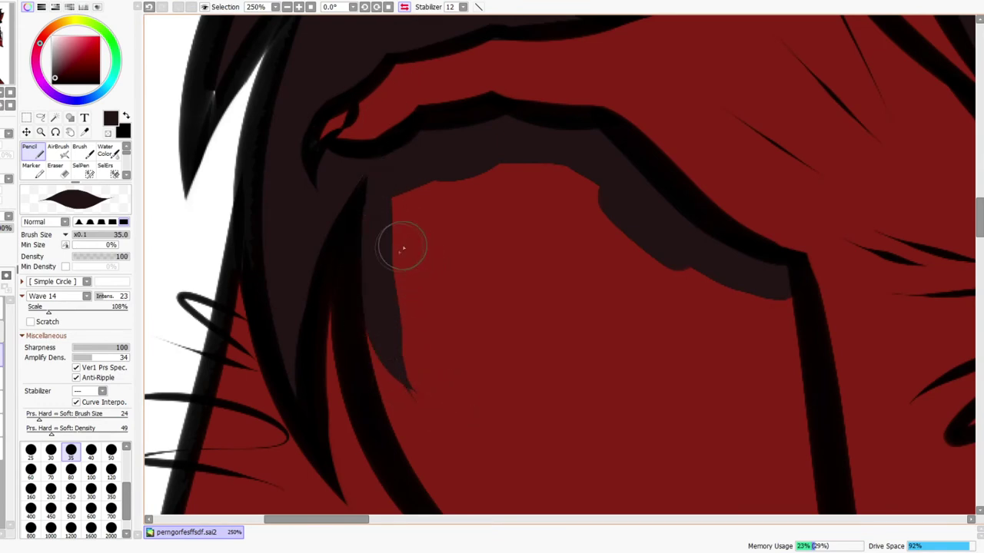
# Enlarge the Pencil to size 100 and fill the open chest area beneath the raised hand with near-black brown
pyautogui.press(']')
pyautogui.press(']')
pyautogui.press(']')
pyautogui.press(']')
pyautogui.press(']')
pyautogui.press(']')
pyautogui.moveTo(406, 255)
pyautogui.mouseDown()
pyautogui.moveTo(435, 333)
pyautogui.moveTo(518, 251)
pyautogui.moveTo(578, 262)
pyautogui.moveTo(700, 366)
pyautogui.moveTo(714, 433)
pyautogui.moveTo(603, 250)
pyautogui.mouseUp()
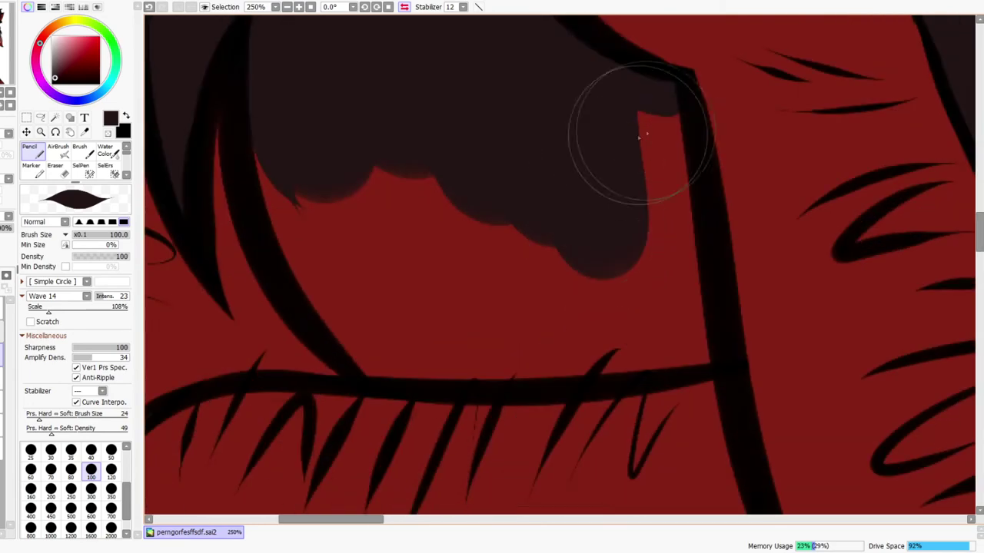
# Reduce the Pencil to size 50 and fill the remaining chest fur down to the horizontal forearm
pyautogui.press('[')
pyautogui.press('[')
pyautogui.press('[')
pyautogui.press('[')
pyautogui.moveTo(638, 146)
pyautogui.mouseDown()
pyautogui.moveTo(666, 127)
pyautogui.moveTo(668, 327)
pyautogui.moveTo(684, 295)
pyautogui.moveTo(688, 351)
pyautogui.moveTo(577, 362)
pyautogui.moveTo(483, 355)
pyautogui.moveTo(424, 338)
pyautogui.mouseUp()
pyautogui.moveTo(367, 212); pyautogui.dragTo(476, 301)
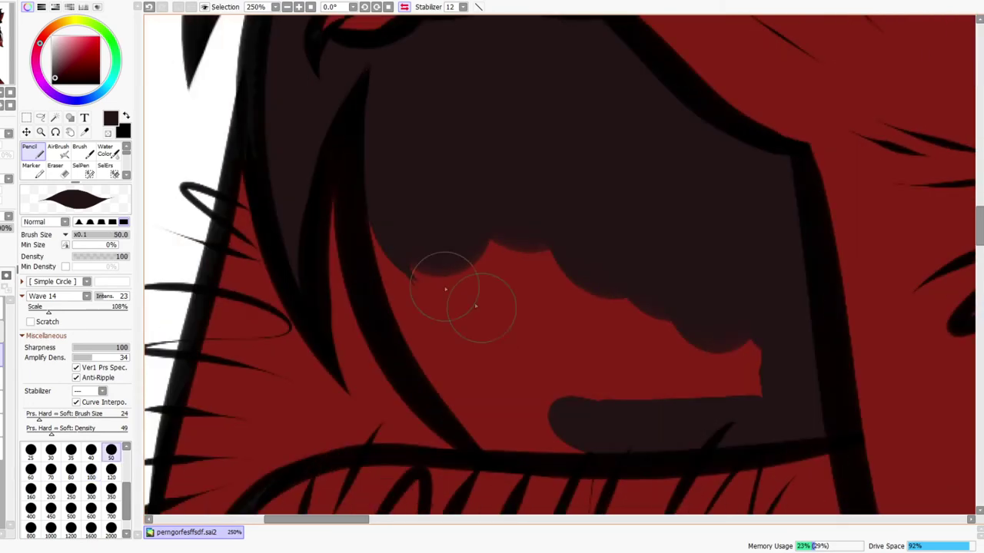
pyautogui.moveTo(379, 243)
pyautogui.mouseDown()
pyautogui.moveTo(419, 384)
pyautogui.moveTo(418, 337)
pyautogui.moveTo(505, 433)
pyautogui.moveTo(588, 431)
pyautogui.mouseUp()
pyautogui.moveTo(475, 334)
pyautogui.mouseDown()
pyautogui.moveTo(510, 420)
pyautogui.moveTo(569, 312)
pyautogui.moveTo(681, 352)
pyautogui.moveTo(767, 409)
pyautogui.moveTo(652, 354)
pyautogui.mouseUp()
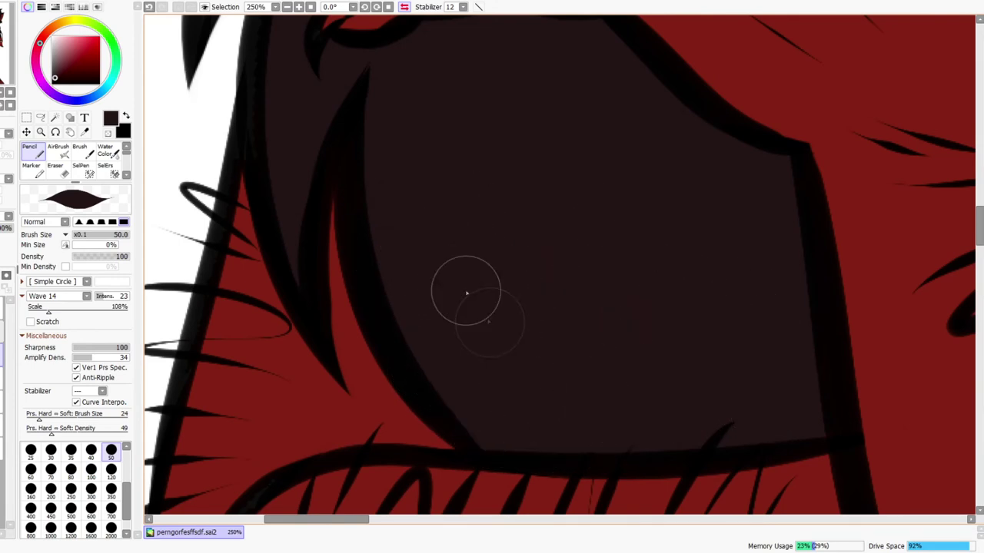
# Unmirror the canvas view and fill the upper belly fur between its side lines below the horizontal forearm
pyautogui.hotkey('ctrl', 'space')
pyautogui.moveTo(552, 265)
pyautogui.mouseDown()
pyautogui.moveTo(689, 292)
pyautogui.moveTo(711, 277)
pyautogui.moveTo(684, 283)
pyautogui.mouseUp()
pyautogui.click(407, 7)
pyautogui.moveTo(543, 187); pyautogui.dragTo(592, 150)
pyautogui.moveTo(435, 286); pyautogui.dragTo(468, 221)
pyautogui.moveTo(409, 299); pyautogui.dragTo(446, 288)
pyautogui.moveTo(376, 335)
pyautogui.mouseDown()
pyautogui.moveTo(382, 395)
pyautogui.moveTo(377, 344)
pyautogui.moveTo(469, 253)
pyautogui.moveTo(463, 282)
pyautogui.moveTo(560, 233)
pyautogui.moveTo(622, 233)
pyautogui.mouseUp()
pyautogui.moveTo(526, 356); pyautogui.dragTo(586, 229)
pyautogui.moveTo(511, 205)
pyautogui.mouseDown()
pyautogui.moveTo(462, 300)
pyautogui.moveTo(481, 350)
pyautogui.moveTo(500, 302)
pyautogui.moveTo(528, 355)
pyautogui.moveTo(566, 252)
pyautogui.moveTo(618, 204)
pyautogui.moveTo(581, 173)
pyautogui.mouseUp()
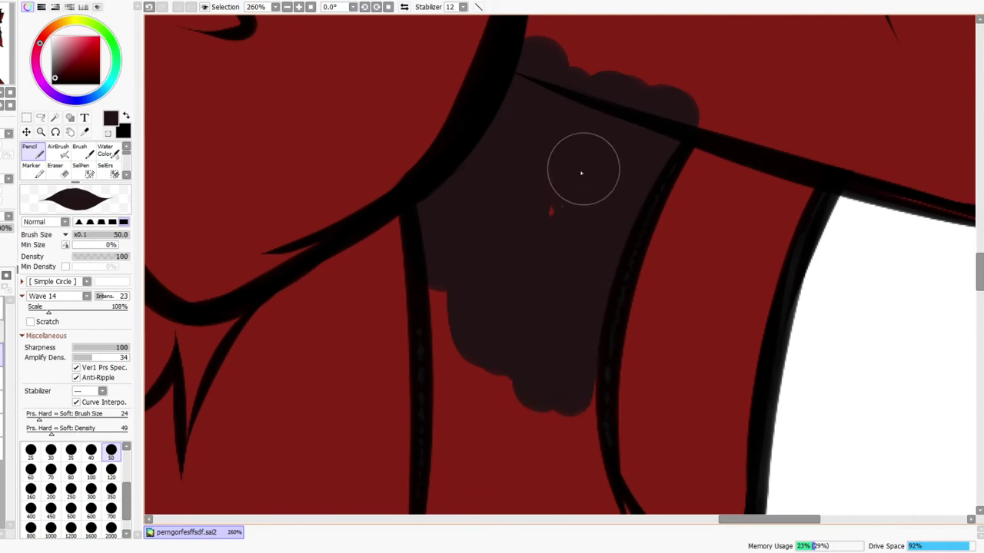
# Extend the belly fur fill down to its first pointed side tuft and erase the spill around the tuft
pyautogui.scroll(-5, 553, 425)
pyautogui.moveTo(439, 257)
pyautogui.mouseDown()
pyautogui.moveTo(443, 176)
pyautogui.moveTo(492, 335)
pyautogui.moveTo(543, 209)
pyautogui.mouseUp()
pyautogui.moveTo(582, 171)
pyautogui.mouseDown()
pyautogui.moveTo(591, 162)
pyautogui.moveTo(643, 320)
pyautogui.moveTo(738, 281)
pyautogui.mouseUp()
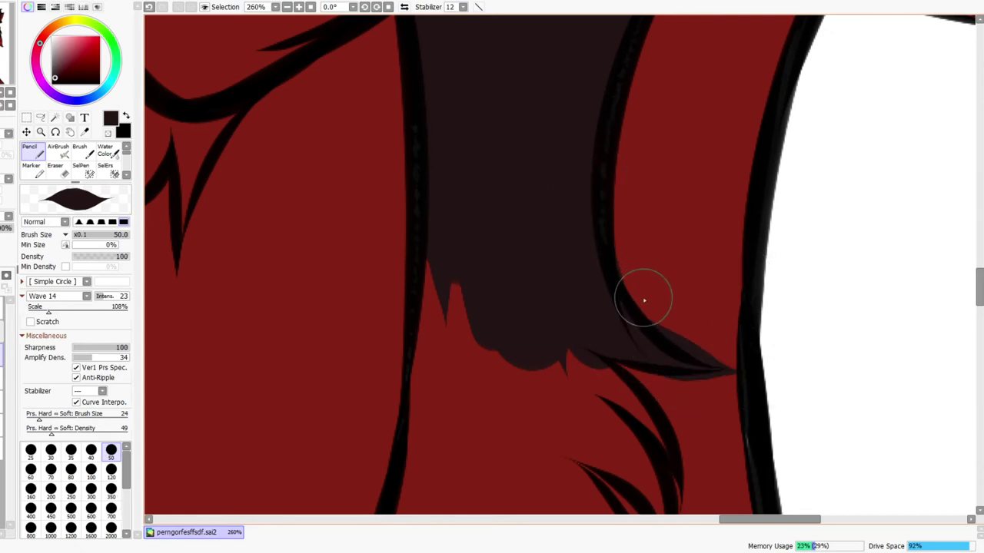
pyautogui.press('e')
pyautogui.moveTo(644, 300); pyautogui.dragTo(796, 365)
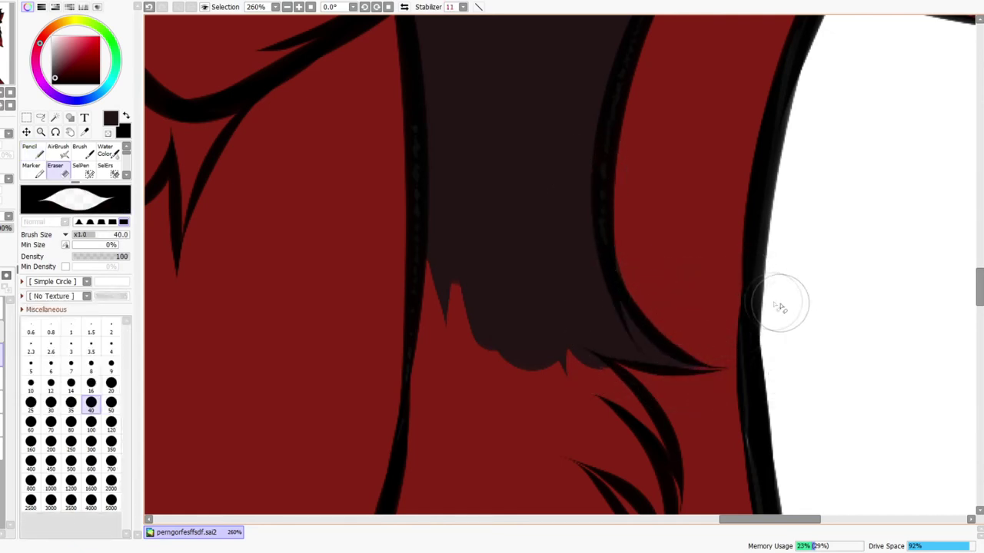
# Erase the brown spill from the forearms above the belly fur and undo the last change
pyautogui.press('n')
pyautogui.hotkey('ctrl', 'space')
pyautogui.moveTo(739, 325); pyautogui.dragTo(783, 265)
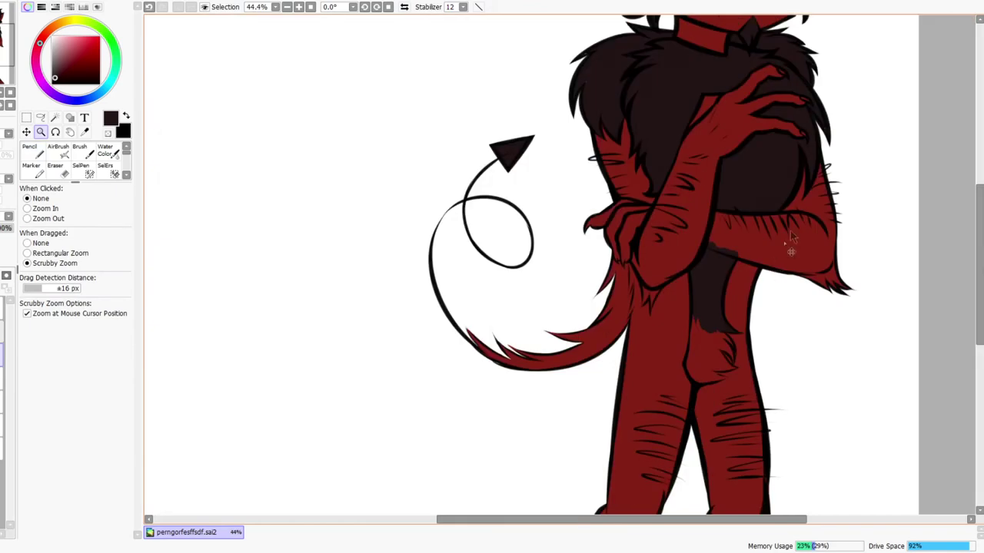
pyautogui.moveTo(750, 227); pyautogui.dragTo(631, 257)
pyautogui.press('e')
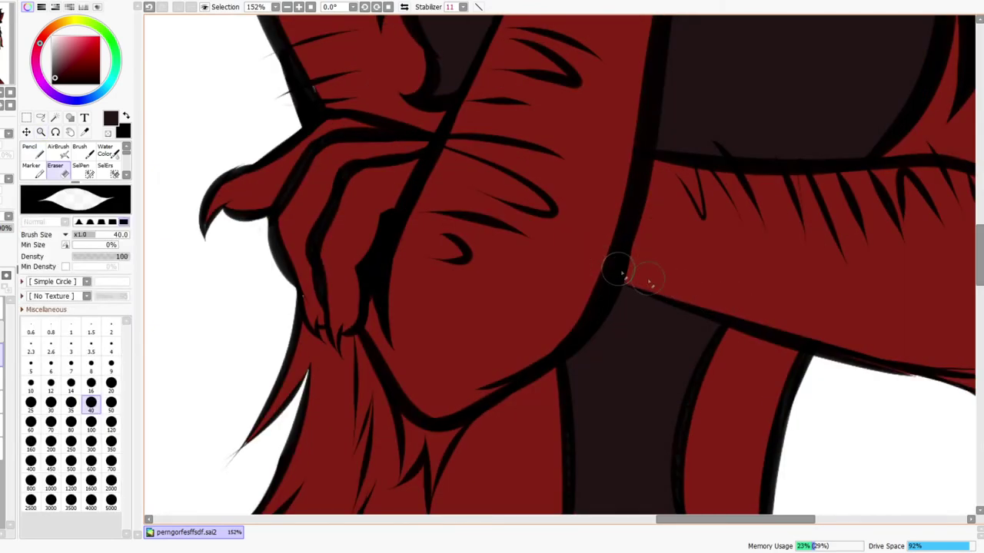
pyautogui.moveTo(648, 300)
pyautogui.mouseDown()
pyautogui.moveTo(615, 277)
pyautogui.moveTo(608, 323)
pyautogui.moveTo(580, 357)
pyautogui.mouseUp()
pyautogui.press('n')
pyautogui.hotkey('ctrl', 'space')
pyautogui.moveTo(709, 284); pyautogui.dragTo(674, 359)
pyautogui.hotkey('ctrl', 'z')
# Mirror the canvas view and extend the belly fur fill downward into the second curved side tuft
pyautogui.moveTo(760, 290); pyautogui.dragTo(779, 487)
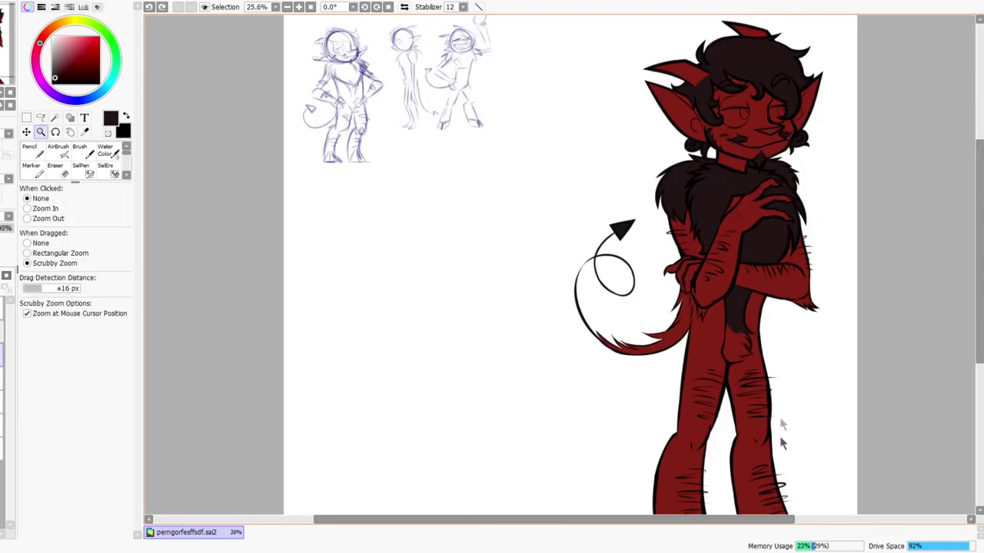
pyautogui.moveTo(783, 425); pyautogui.dragTo(613, 345)
pyautogui.click(404, 6)
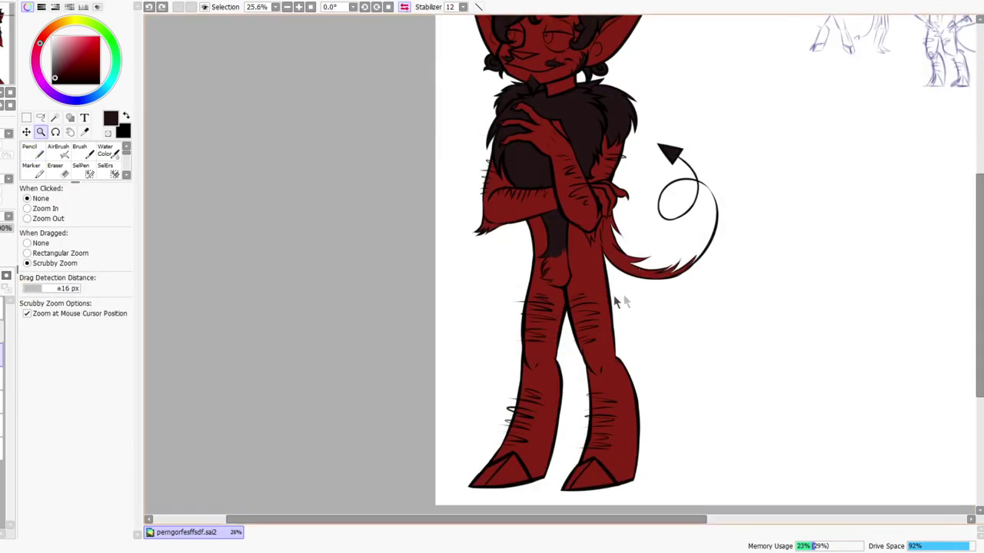
pyautogui.moveTo(552, 236)
pyautogui.mouseDown()
pyautogui.moveTo(551, 289)
pyautogui.moveTo(571, 272)
pyautogui.moveTo(536, 268)
pyautogui.mouseUp()
pyautogui.press('n')
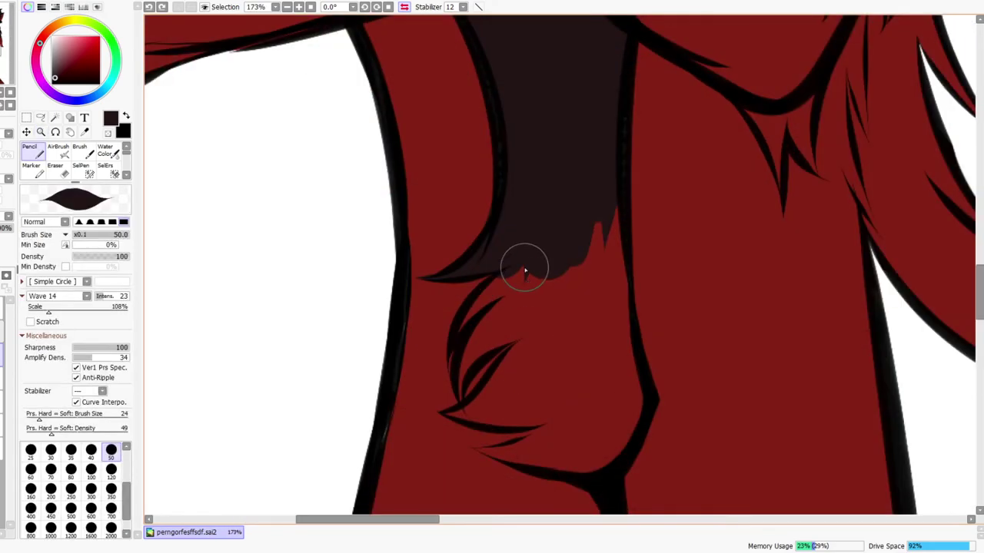
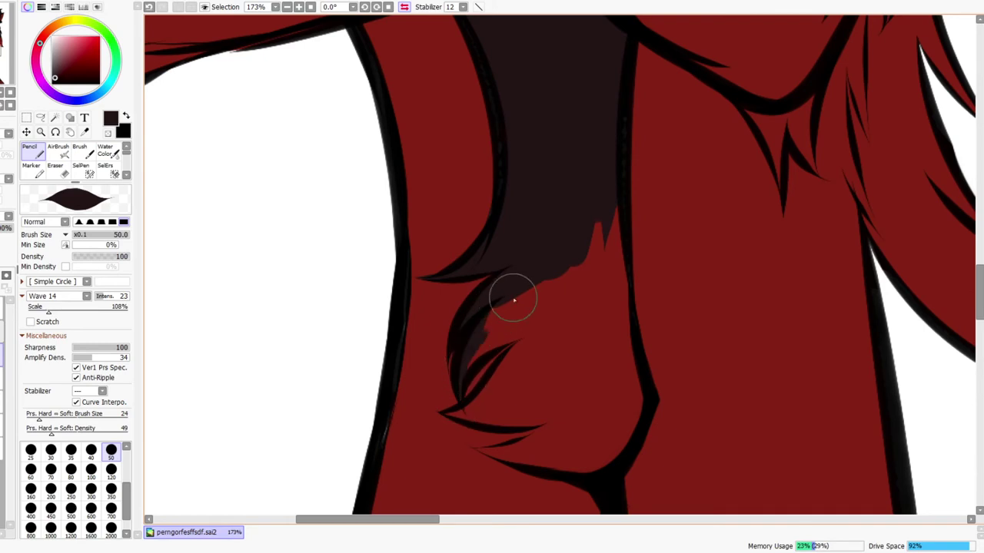
pyautogui.moveTo(513, 300); pyautogui.dragTo(488, 346)
pyautogui.moveTo(541, 325)
pyautogui.mouseDown()
pyautogui.moveTo(567, 310)
pyautogui.moveTo(558, 302)
pyautogui.moveTo(562, 280)
pyautogui.moveTo(587, 249)
pyautogui.moveTo(598, 209)
pyautogui.moveTo(619, 332)
pyautogui.mouseUp()
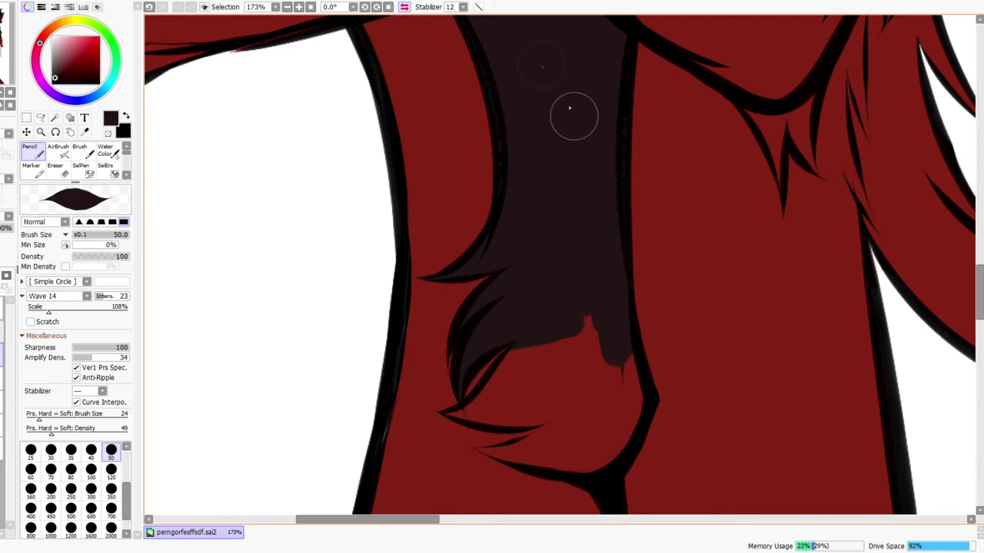
# Unmirror the canvas view, fill the belly fur's lower edge to its bottom tip, and erase the spill around the outline
pyautogui.click(403, 9)
pyautogui.moveTo(490, 363)
pyautogui.mouseDown()
pyautogui.moveTo(491, 418)
pyautogui.moveTo(548, 455)
pyautogui.moveTo(608, 432)
pyautogui.moveTo(568, 406)
pyautogui.moveTo(575, 469)
pyautogui.moveTo(590, 302)
pyautogui.moveTo(557, 293)
pyautogui.moveTo(538, 325)
pyautogui.moveTo(564, 315)
pyautogui.mouseUp()
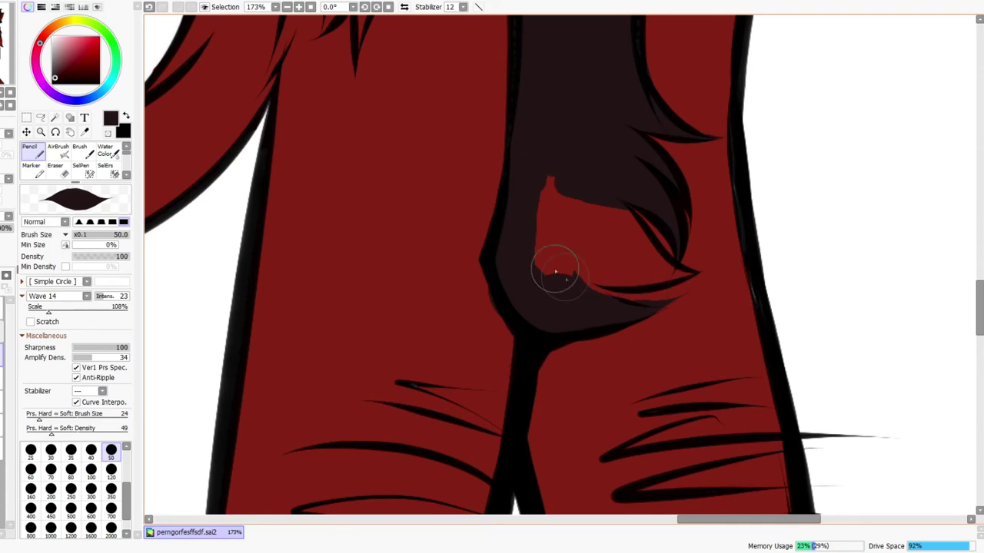
pyautogui.press('e')
pyautogui.moveTo(505, 300); pyautogui.dragTo(505, 337)
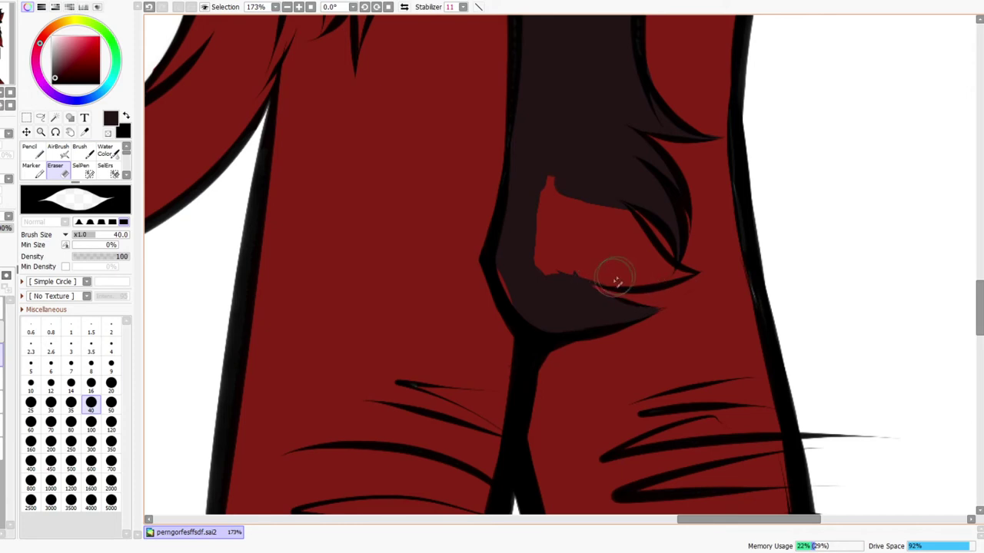
# Fill the remaining red gap inside the lower belly fur with the Pencil, mirroring the canvas view to reach the tufts
pyautogui.press('n')
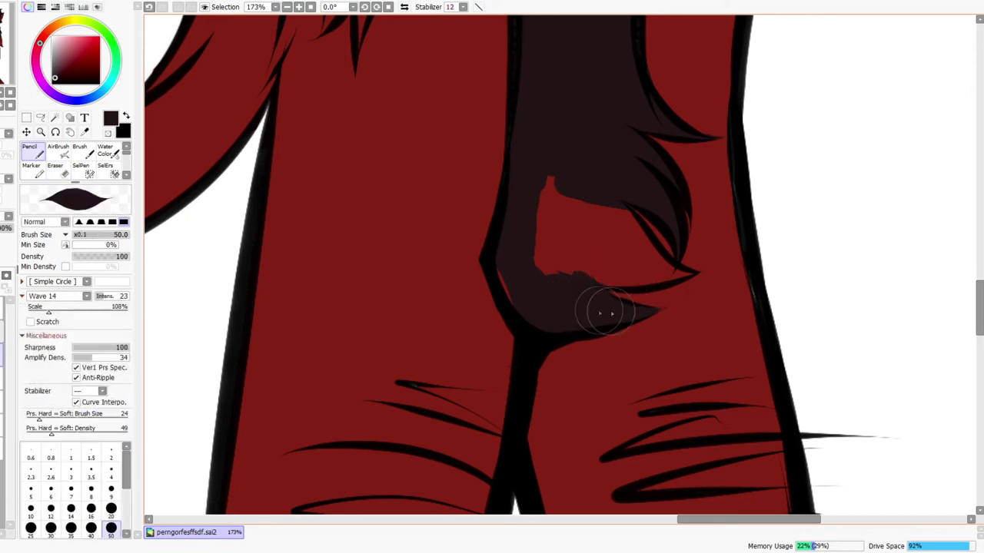
pyautogui.moveTo(553, 201); pyautogui.dragTo(547, 182)
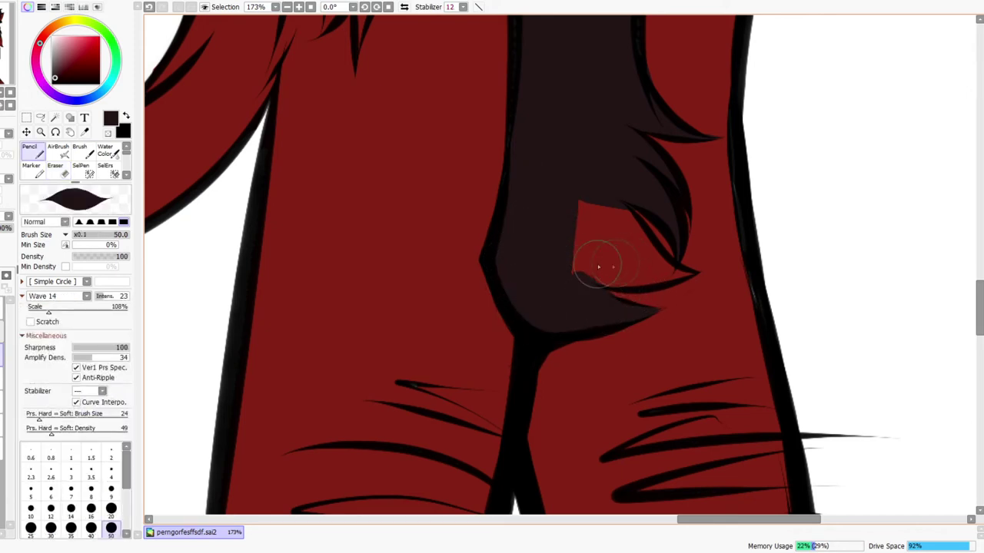
pyautogui.press('h')
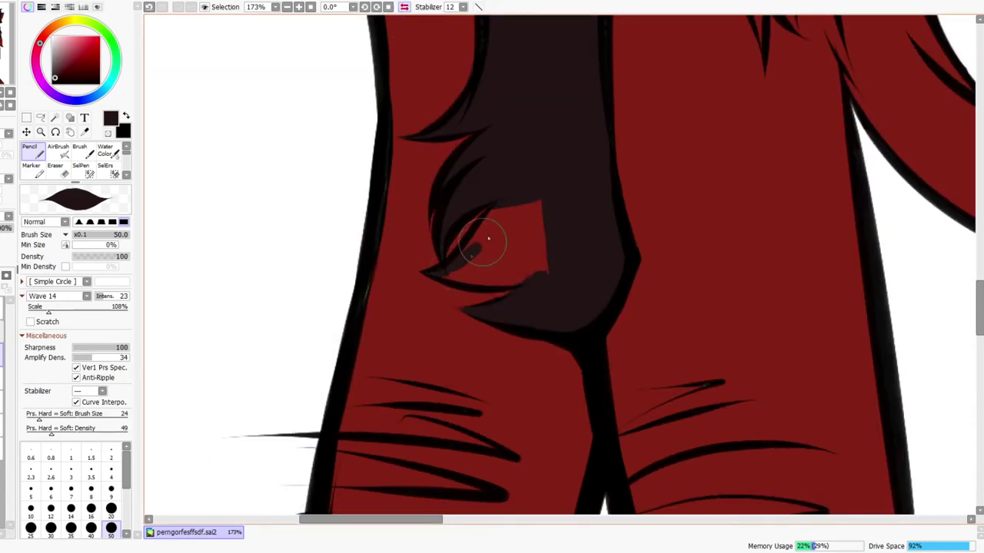
pyautogui.moveTo(498, 219)
pyautogui.mouseDown()
pyautogui.moveTo(538, 202)
pyautogui.moveTo(529, 246)
pyautogui.moveTo(575, 271)
pyautogui.mouseUp()
# Erase the brown spill between and around the lower belly fur's tufts, and review the whole figure
pyautogui.moveTo(492, 293); pyautogui.dragTo(516, 281)
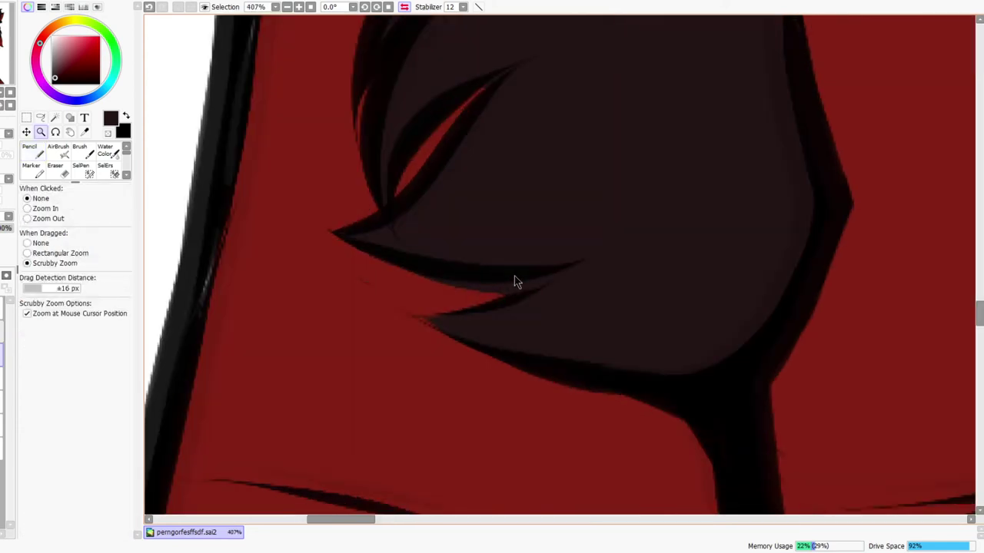
pyautogui.press('e')
pyautogui.moveTo(408, 270); pyautogui.dragTo(533, 269)
pyautogui.moveTo(464, 283); pyautogui.dragTo(568, 249)
pyautogui.moveTo(521, 109)
pyautogui.mouseDown()
pyautogui.moveTo(487, 288)
pyautogui.moveTo(491, 238)
pyautogui.mouseUp()
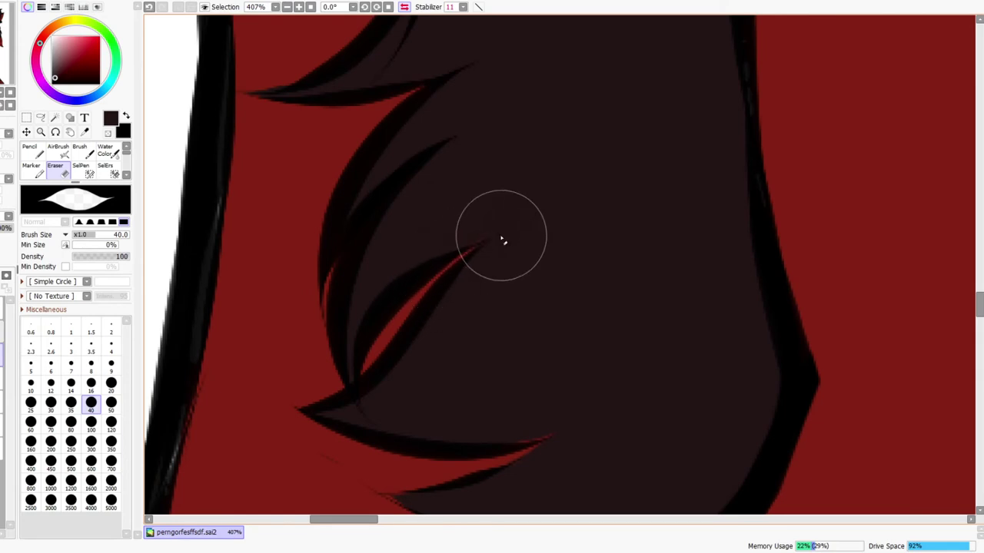
pyautogui.press('n')
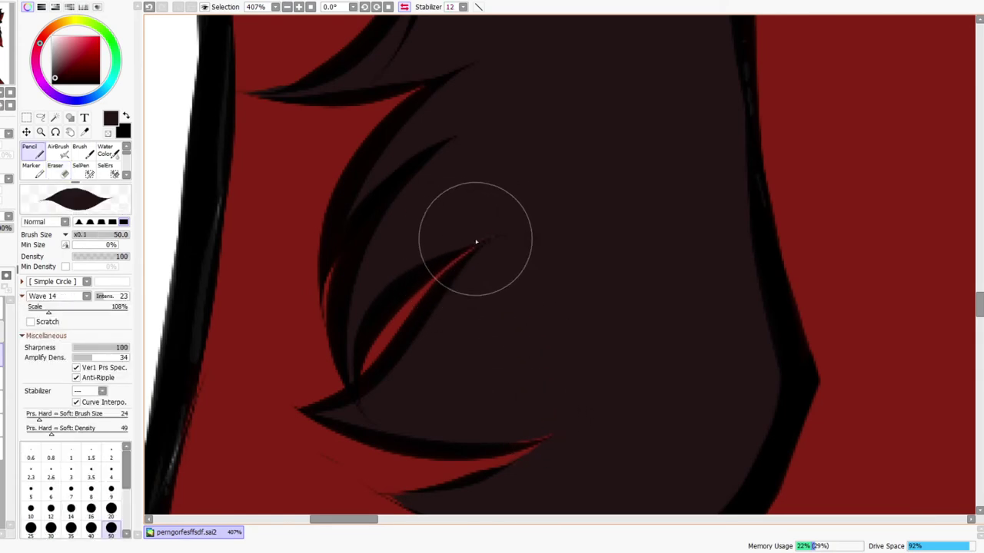
pyautogui.hotkey('ctrl', 'space')
pyautogui.moveTo(603, 415); pyautogui.dragTo(576, 429)
pyautogui.moveTo(662, 323); pyautogui.dragTo(631, 377)
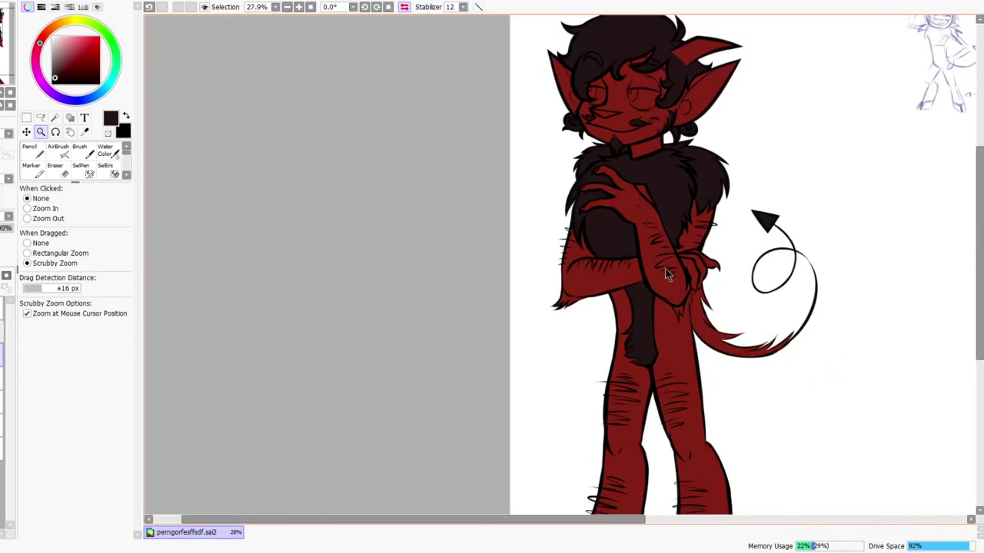
pyautogui.scroll(-3, 714, 202)
pyautogui.scroll(2, 719, 206)
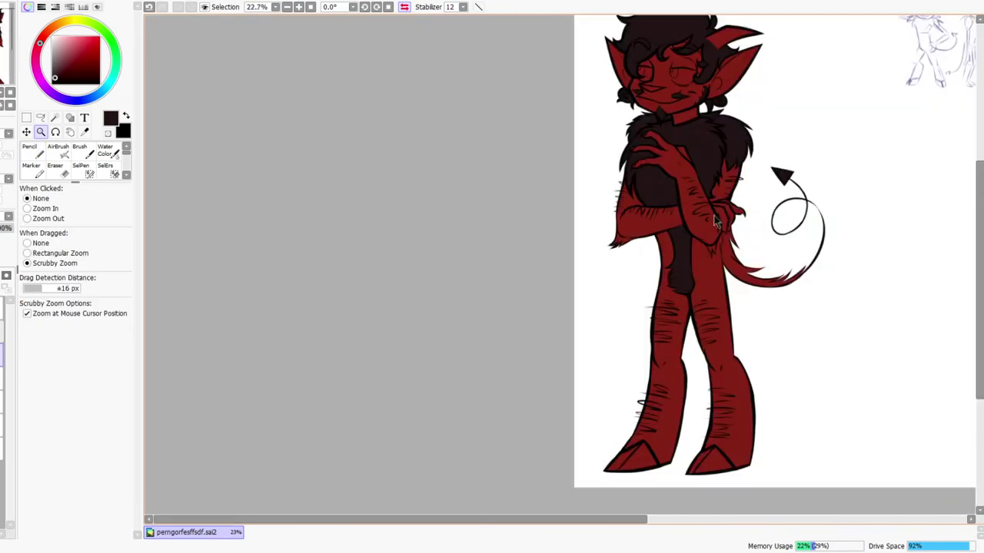
pyautogui.moveTo(695, 236); pyautogui.dragTo(624, 274)
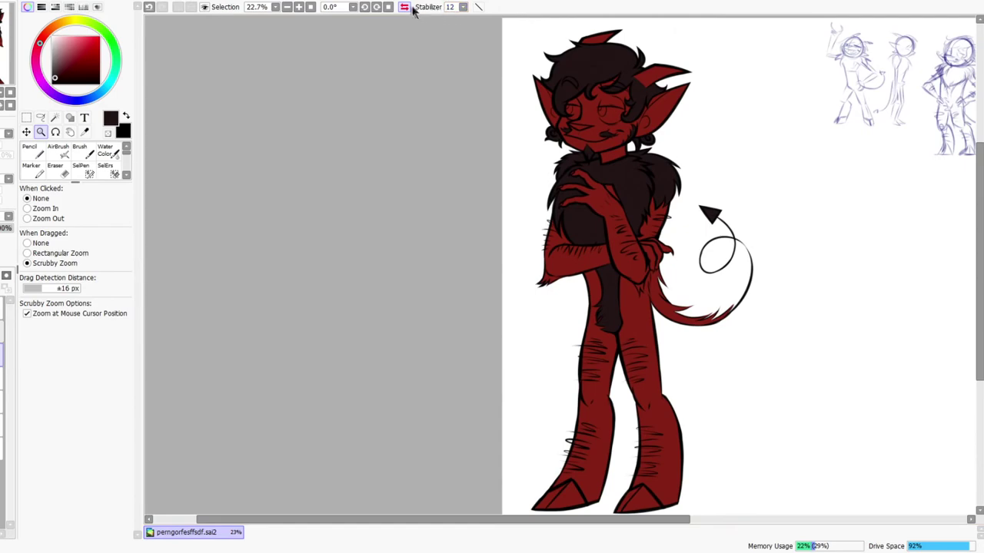
# Unmirror the canvas view and start filling the furry part of the tail below the tucked hand with the Pencil
pyautogui.click(405, 8)
pyautogui.scroll(5, 467, 270)
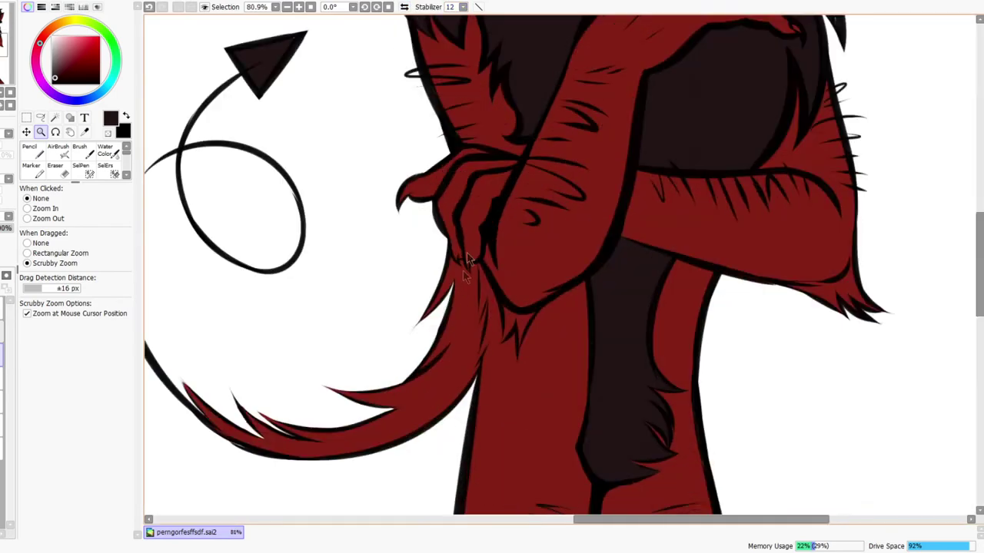
pyautogui.press('n')
pyautogui.moveTo(461, 228)
pyautogui.mouseDown()
pyautogui.moveTo(458, 323)
pyautogui.moveTo(471, 331)
pyautogui.moveTo(500, 157)
pyautogui.moveTo(464, 238)
pyautogui.moveTo(448, 330)
pyautogui.moveTo(413, 377)
pyautogui.moveTo(608, 374)
pyautogui.mouseUp()
pyautogui.moveTo(422, 271); pyautogui.dragTo(535, 257)
pyautogui.moveTo(575, 296)
pyautogui.mouseDown()
pyautogui.moveTo(549, 295)
pyautogui.moveTo(354, 409)
pyautogui.moveTo(355, 389)
pyautogui.moveTo(579, 377)
pyautogui.mouseUp()
# Enlarge the Pencil and fill the tail's fur along its curve with near-black brown
pyautogui.press(']')
pyautogui.press(']')
pyautogui.press(']')
pyautogui.press(']')
pyautogui.press(']')
pyautogui.moveTo(786, 295)
pyautogui.mouseDown()
pyautogui.moveTo(356, 341)
pyautogui.moveTo(382, 246)
pyautogui.mouseUp()
# Fill the rest of the tail's base beside the hip and erase the spill around it
pyautogui.hotkey('ctrl', 'space')
pyautogui.moveTo(580, 307)
pyautogui.mouseDown()
pyautogui.moveTo(747, 197)
pyautogui.moveTo(673, 260)
pyautogui.moveTo(646, 209)
pyautogui.mouseUp()
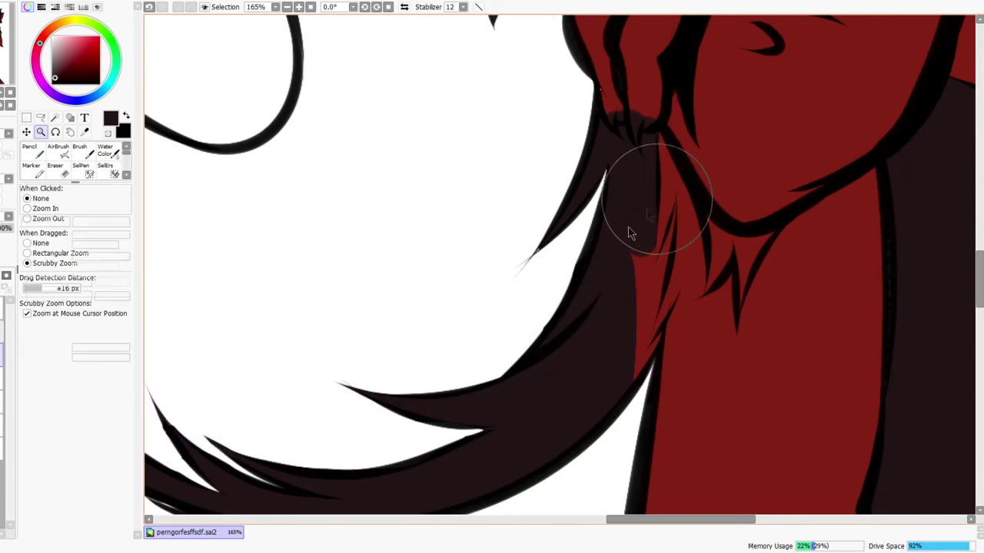
pyautogui.moveTo(632, 253)
pyautogui.mouseDown()
pyautogui.moveTo(628, 351)
pyautogui.moveTo(650, 323)
pyautogui.moveTo(647, 218)
pyautogui.moveTo(668, 254)
pyautogui.moveTo(675, 205)
pyautogui.moveTo(663, 287)
pyautogui.moveTo(676, 206)
pyautogui.moveTo(652, 303)
pyautogui.moveTo(643, 299)
pyautogui.moveTo(647, 344)
pyautogui.moveTo(668, 335)
pyautogui.moveTo(675, 317)
pyautogui.mouseUp()
pyautogui.hotkey('ctrl', 'space')
pyautogui.moveTo(711, 281)
pyautogui.mouseDown()
pyautogui.moveTo(648, 373)
pyautogui.moveTo(637, 299)
pyautogui.mouseUp()
pyautogui.press('e')
pyautogui.moveTo(553, 382); pyautogui.dragTo(573, 284)
pyautogui.moveTo(561, 365)
pyautogui.mouseDown()
pyautogui.moveTo(548, 397)
pyautogui.moveTo(599, 319)
pyautogui.moveTo(635, 290)
pyautogui.moveTo(698, 283)
pyautogui.mouseUp()
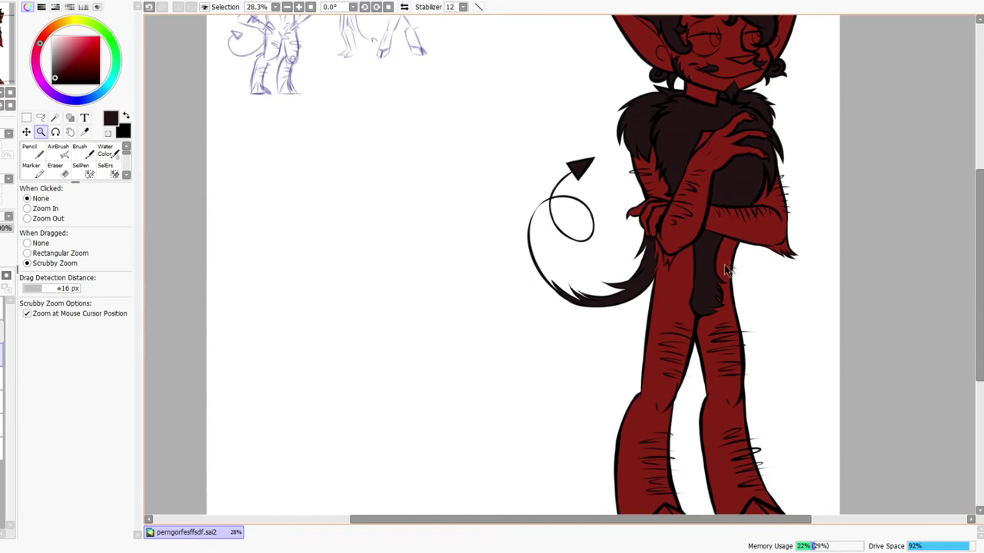
# Check the whole figure in mirrored view, restore the unmirrored view, and fill the pointed nose with near-black brown
pyautogui.moveTo(803, 273); pyautogui.dragTo(735, 292)
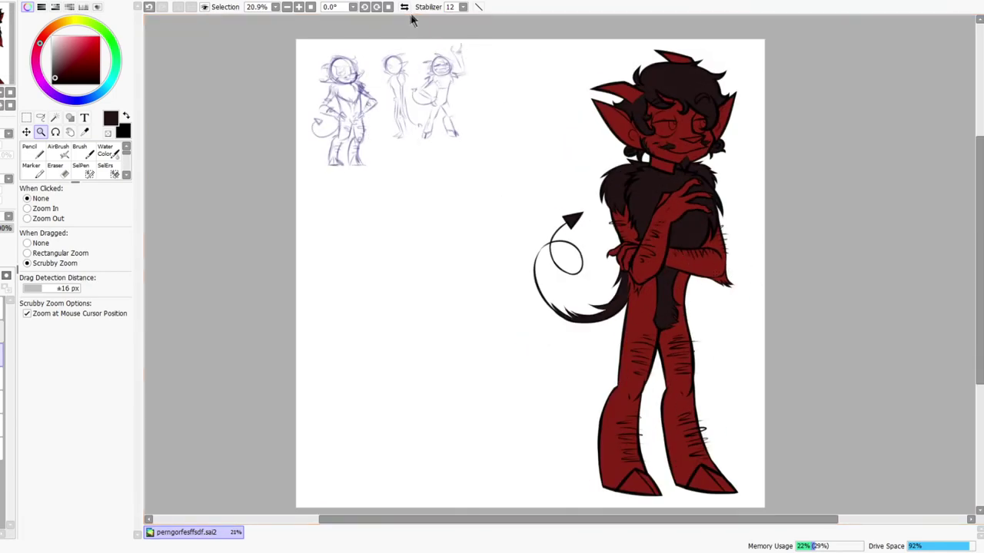
pyautogui.click(405, 7)
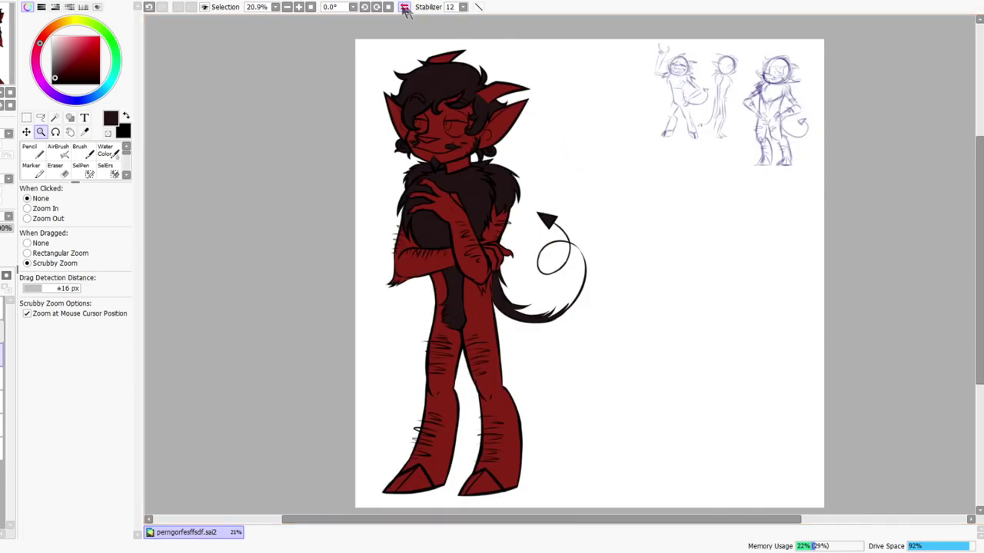
pyautogui.press('h')
pyautogui.moveTo(698, 165); pyautogui.dragTo(671, 185)
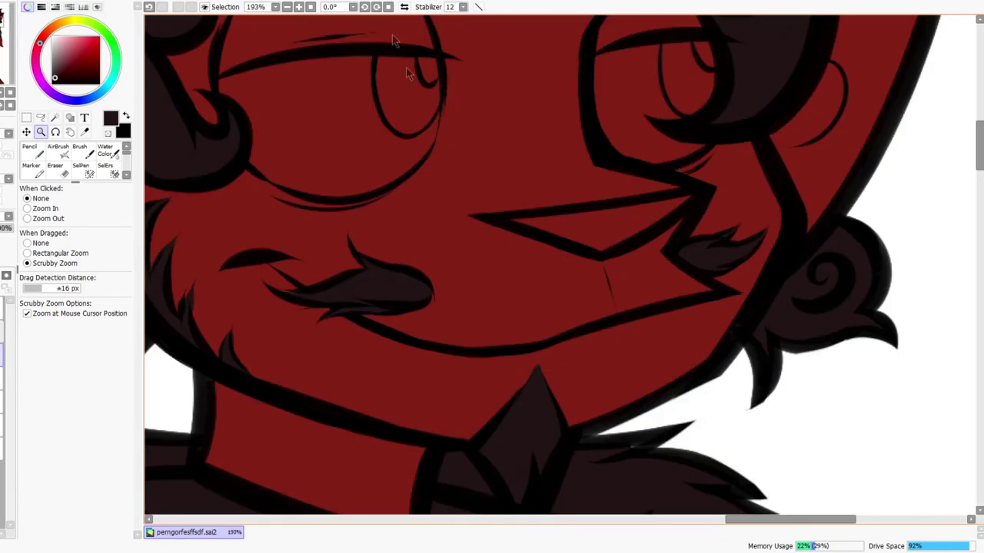
pyautogui.press('n')
pyautogui.moveTo(510, 223)
pyautogui.mouseDown()
pyautogui.moveTo(607, 228)
pyautogui.moveTo(593, 229)
pyautogui.moveTo(687, 197)
pyautogui.mouseUp()
pyautogui.press('e')
pyautogui.press('z')
pyautogui.scroll(-9, 650, 206)
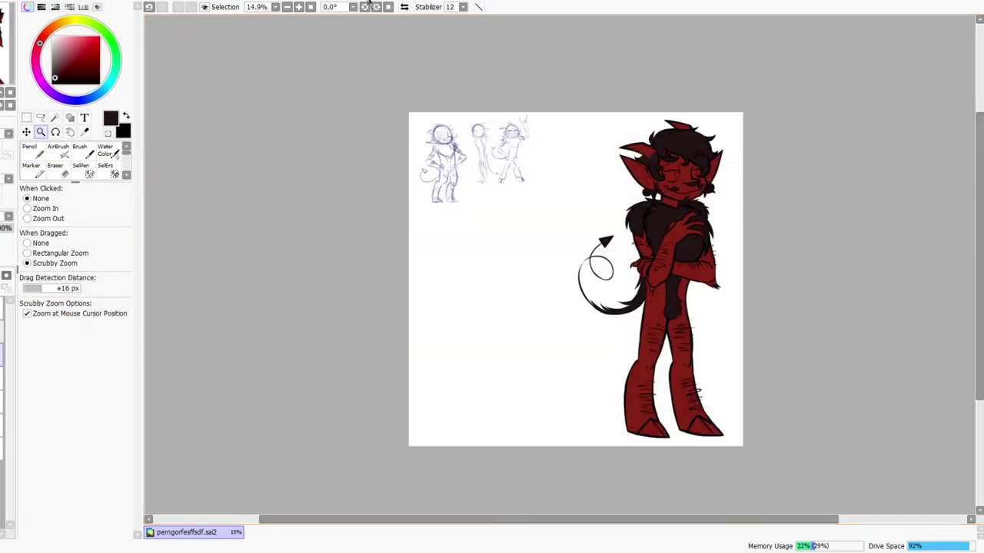
# Mirror the canvas view and examine the base colours from the face down to the hooves
pyautogui.click(404, 7)
pyautogui.scroll(9, 436, 154)
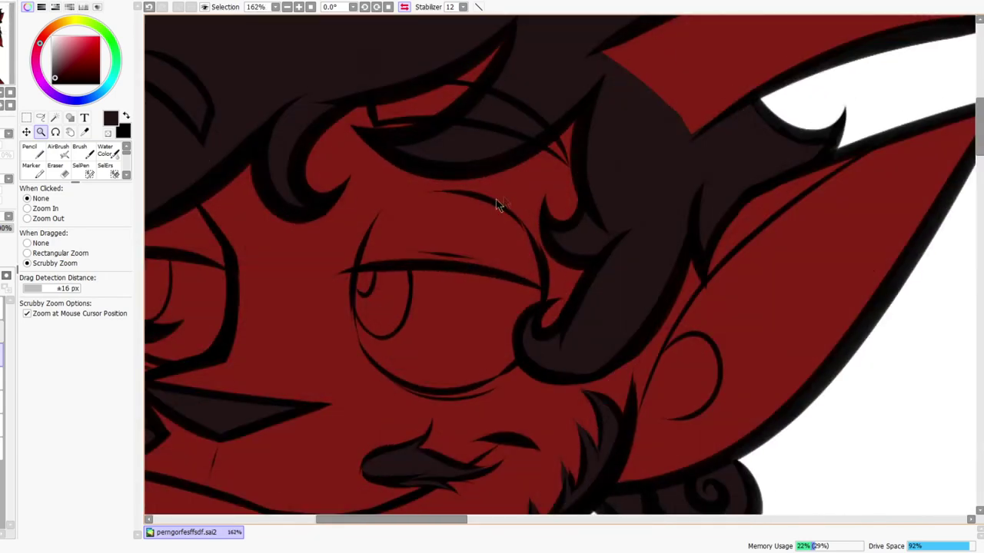
pyautogui.scroll(-6, 500, 204)
pyautogui.moveTo(534, 329); pyautogui.dragTo(531, 176)
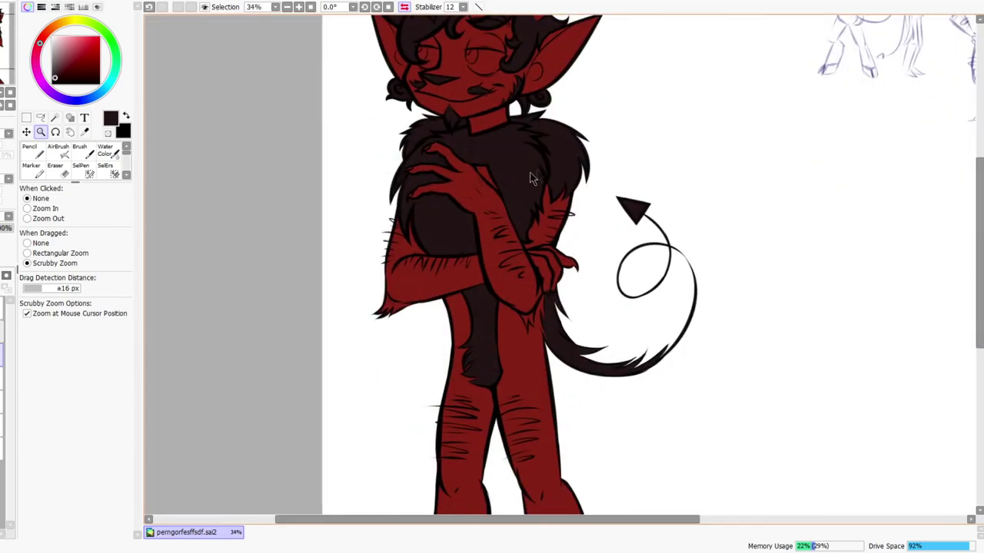
pyautogui.scroll(-2, 545, 176)
pyautogui.scroll(3, 542, 146)
pyautogui.scroll(-5, 540, 154)
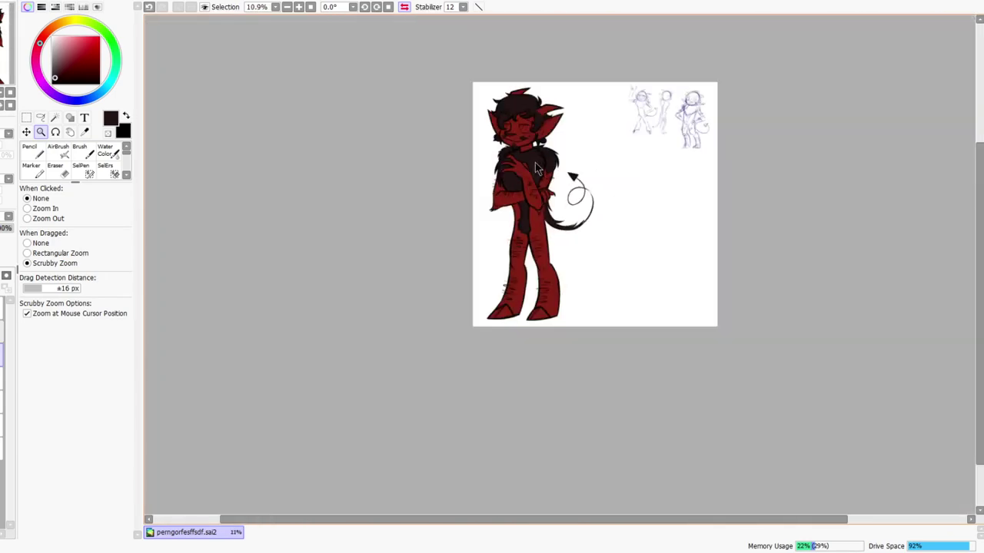
pyautogui.scroll(3, 538, 154)
pyautogui.scroll(-3, 531, 218)
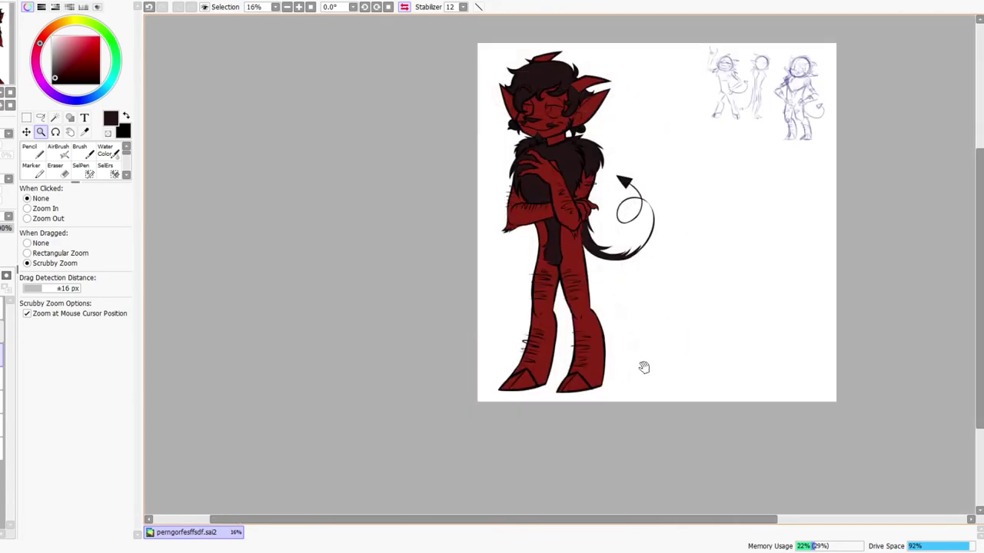
pyautogui.moveTo(643, 367); pyautogui.dragTo(625, 356)
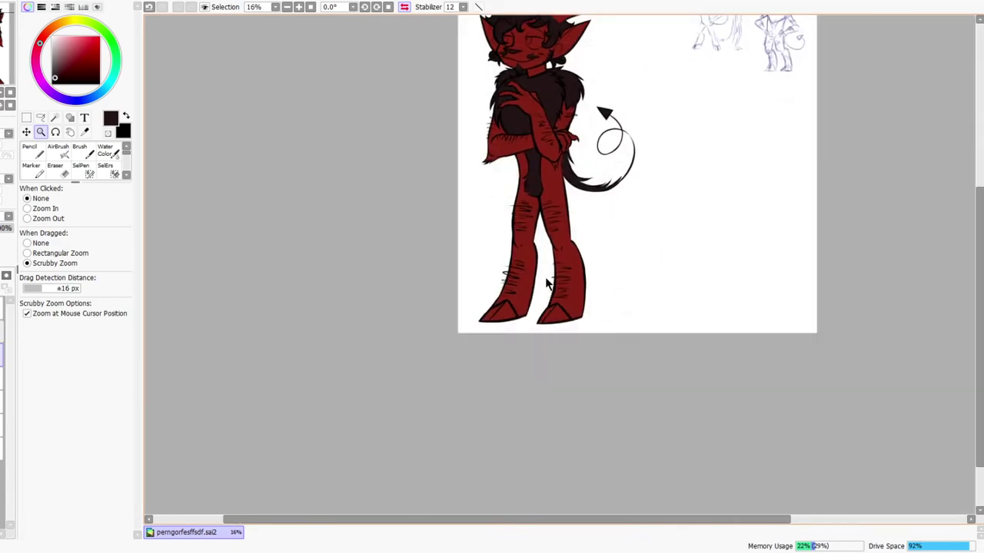
pyautogui.scroll(-3, 627, 206)
pyautogui.scroll(4, 561, 114)
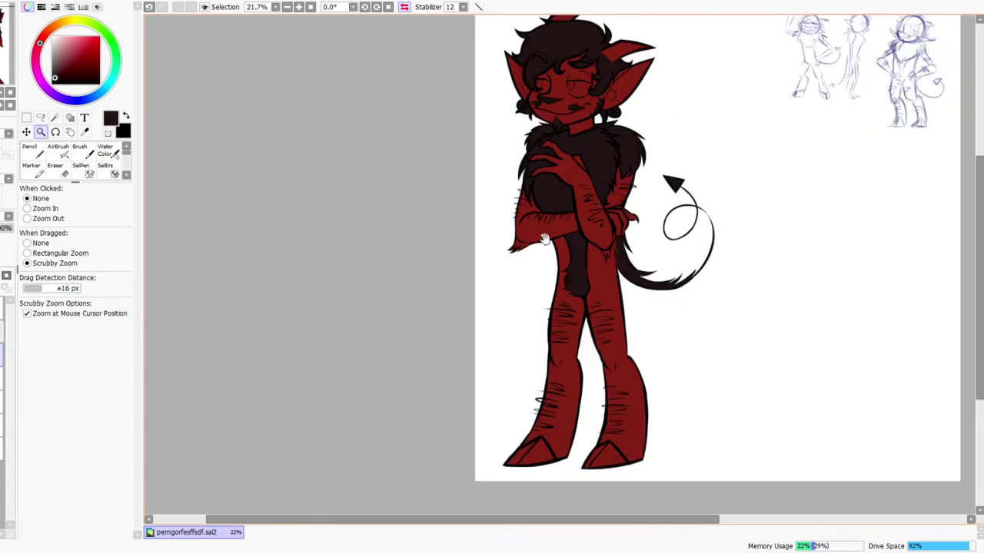
pyautogui.moveTo(545, 239); pyautogui.dragTo(522, 292)
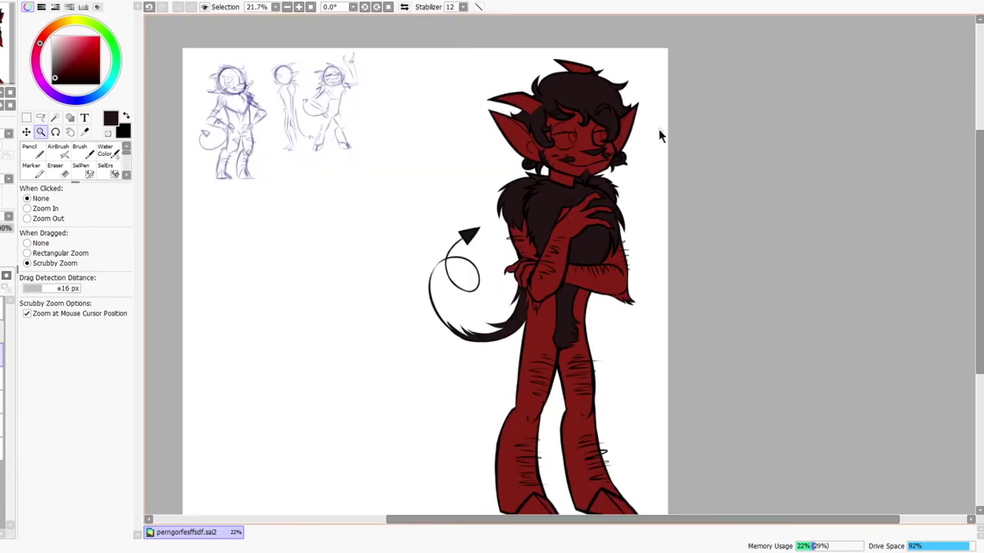
# Examine the unmirrored figure as a whole and the face, chest fur and folded arms up close for missed areas
pyautogui.scroll(-2, 658, 136)
pyautogui.moveTo(712, 374); pyautogui.dragTo(680, 335)
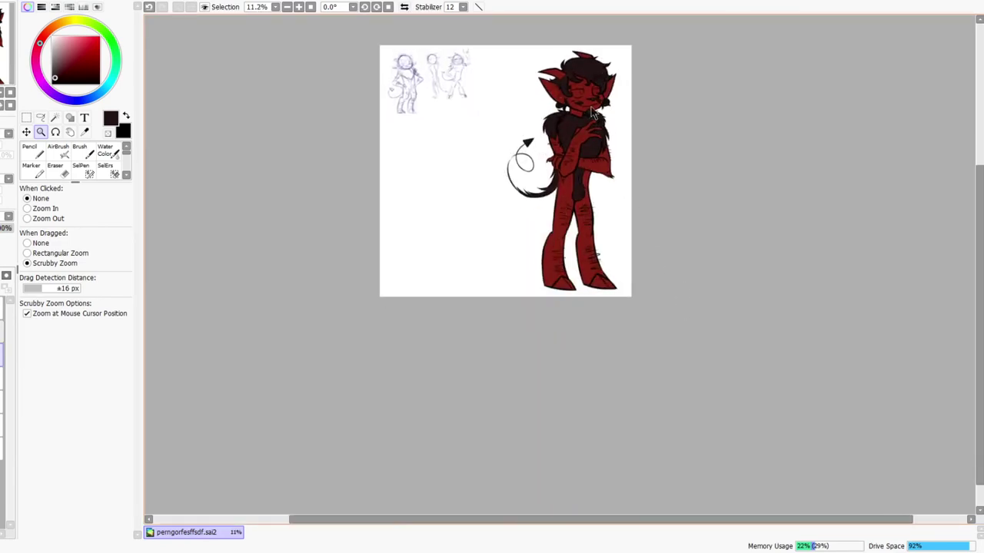
pyautogui.scroll(5, 588, 92)
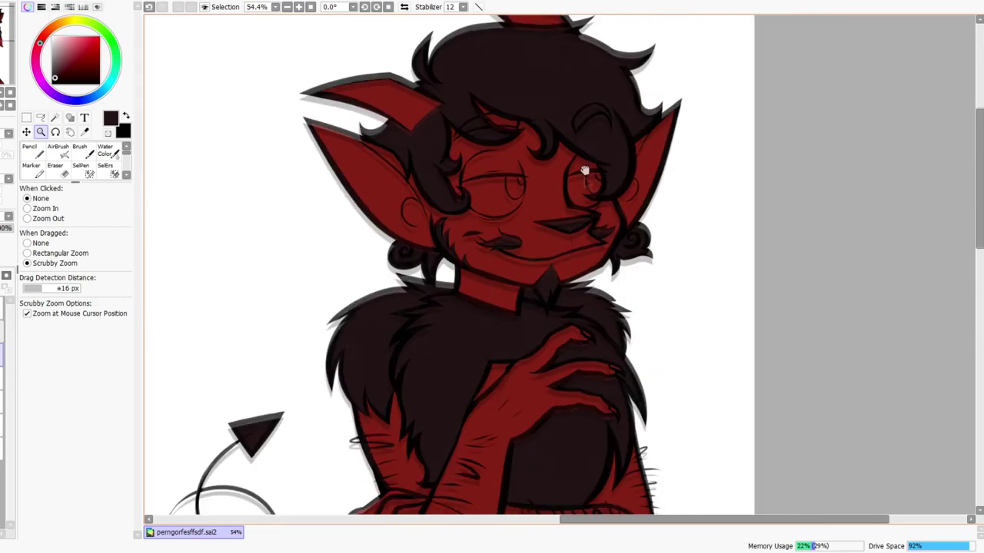
pyautogui.scroll(-4, 560, 117)
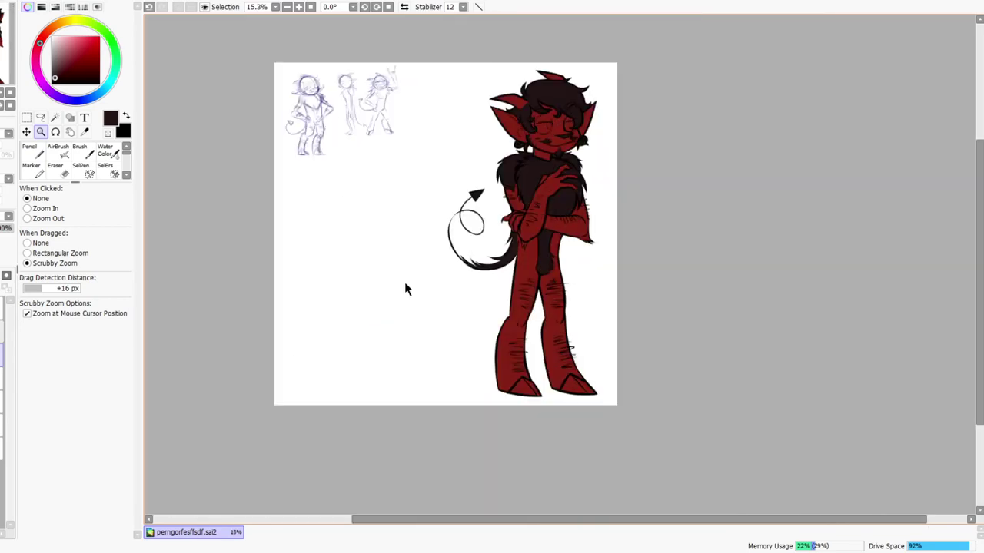
pyautogui.scroll(5, 557, 135)
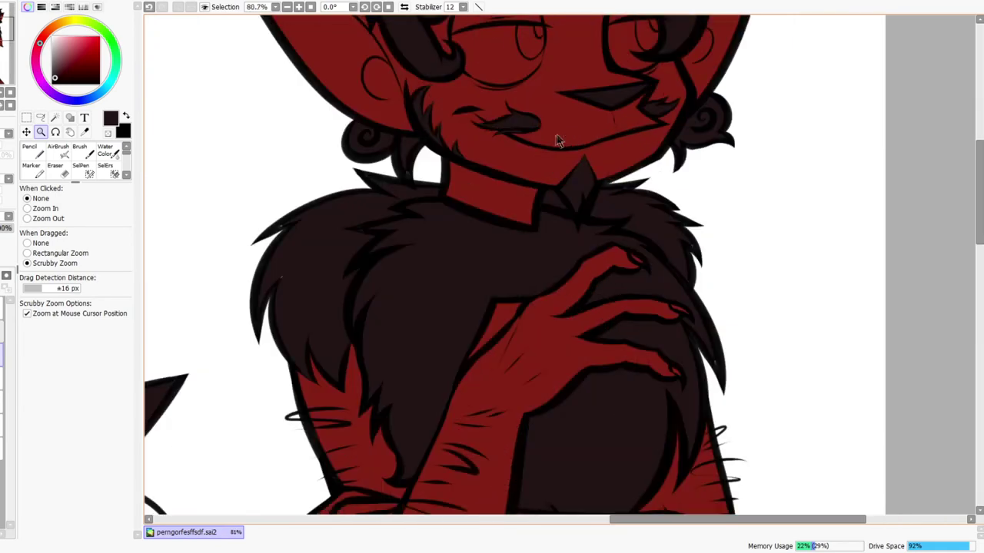
pyautogui.scroll(-3, 638, 108)
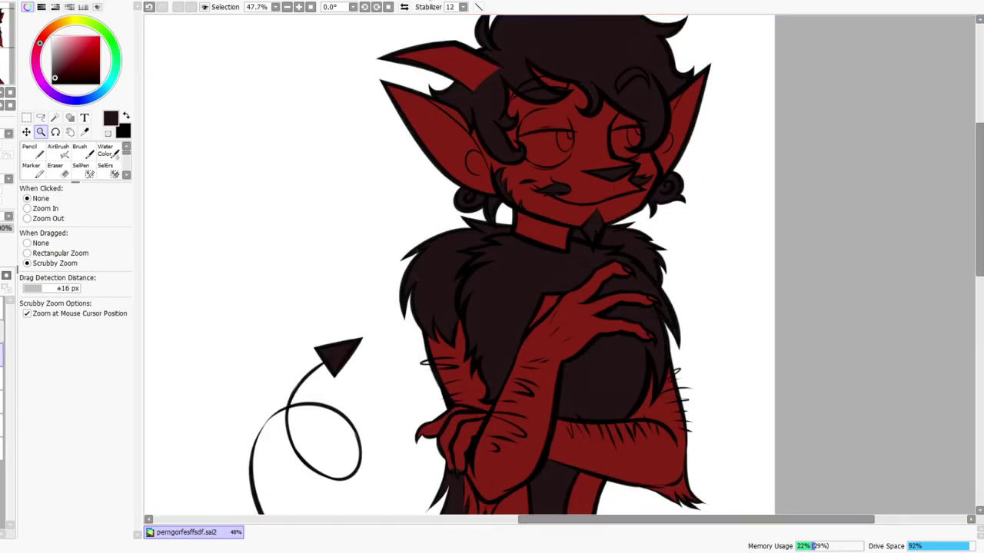
pyautogui.click(405, 6)
pyautogui.click(406, 6)
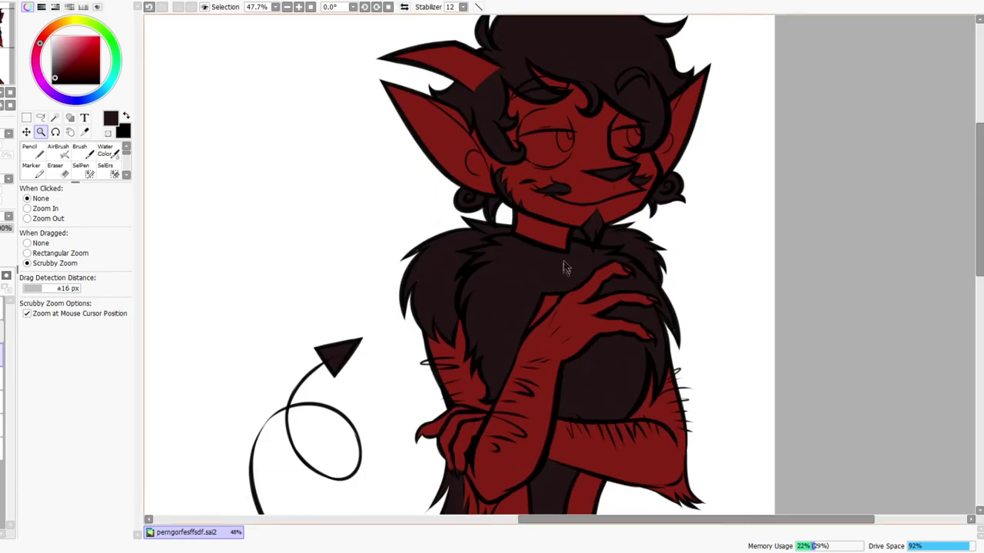
pyautogui.scroll(-3, 565, 242)
pyautogui.scroll(3, 567, 247)
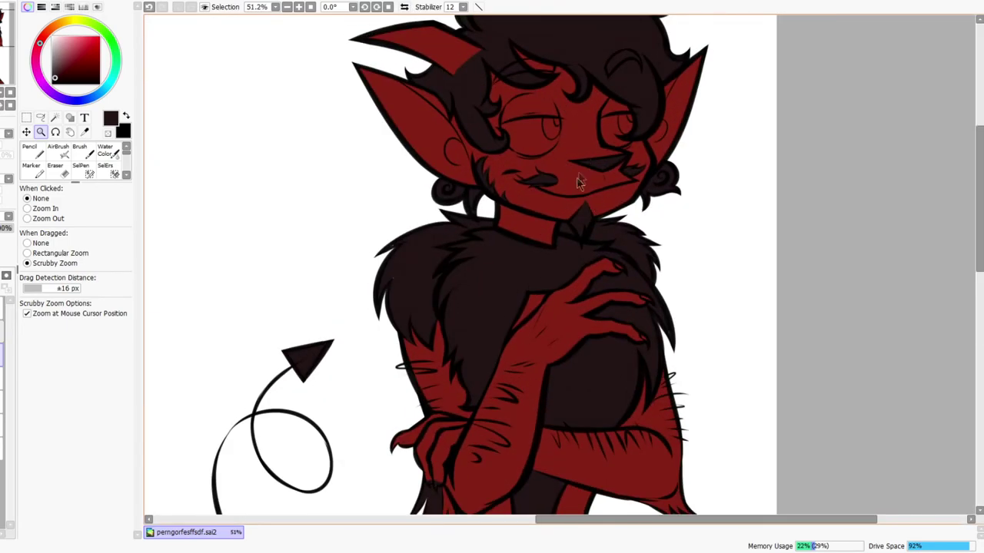
# Fill the fur tuft hanging from the elbow above the thigh with near-black brown and erase the spill around it
pyautogui.moveTo(580, 285); pyautogui.dragTo(558, 154)
pyautogui.moveTo(481, 355); pyautogui.dragTo(515, 339)
pyautogui.moveTo(316, 270)
pyautogui.mouseDown()
pyautogui.moveTo(352, 278)
pyautogui.moveTo(345, 318)
pyautogui.moveTo(358, 345)
pyautogui.moveTo(357, 329)
pyautogui.mouseUp()
pyautogui.press('e')
pyautogui.moveTo(384, 366)
pyautogui.mouseDown()
pyautogui.moveTo(378, 337)
pyautogui.moveTo(379, 357)
pyautogui.moveTo(408, 318)
pyautogui.mouseUp()
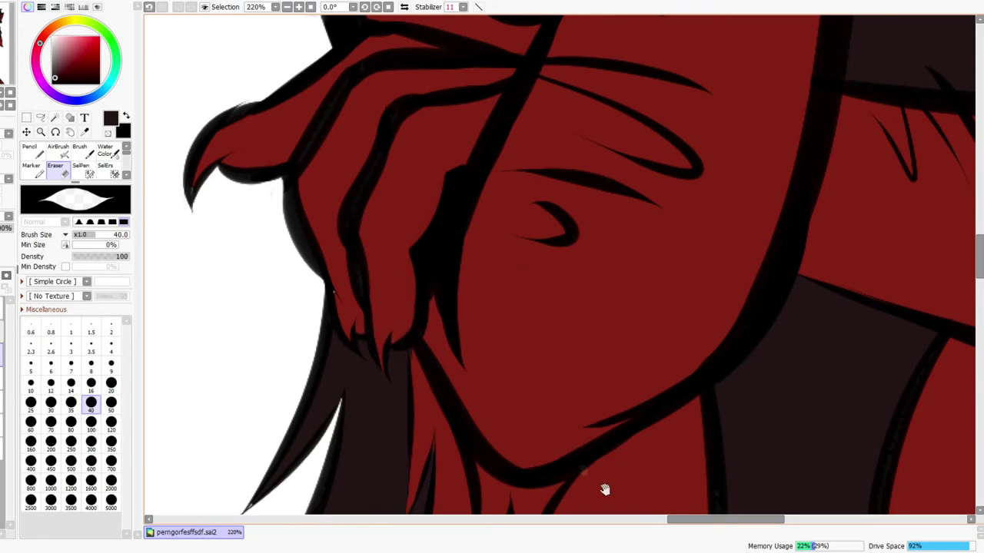
pyautogui.moveTo(605, 490); pyautogui.dragTo(472, 318)
pyautogui.press('z')
pyautogui.moveTo(428, 249)
pyautogui.mouseDown()
pyautogui.moveTo(419, 244)
pyautogui.moveTo(443, 197)
pyautogui.mouseUp()
pyautogui.press('n')
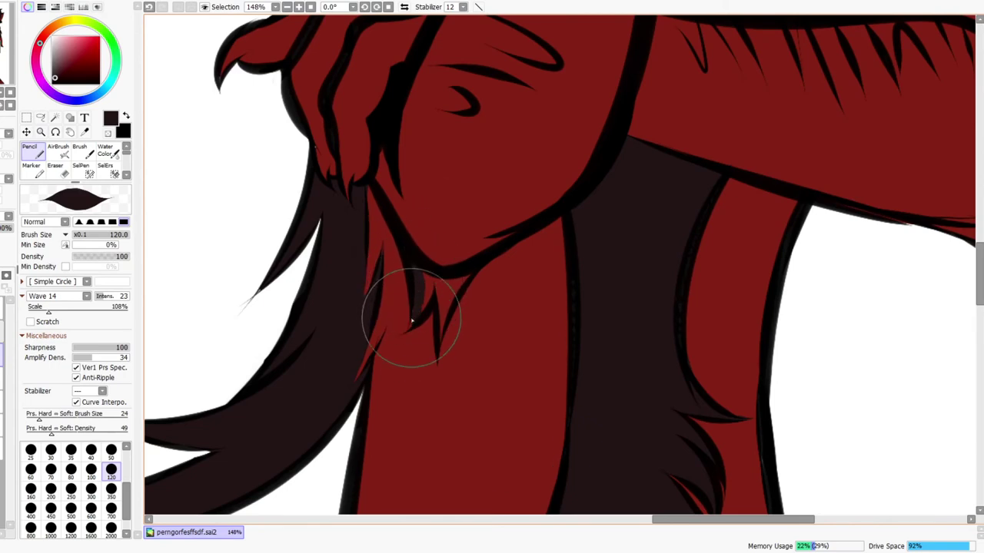
pyautogui.moveTo(401, 357)
pyautogui.mouseDown()
pyautogui.moveTo(428, 299)
pyautogui.moveTo(421, 283)
pyautogui.moveTo(439, 290)
pyautogui.moveTo(442, 342)
pyautogui.mouseUp()
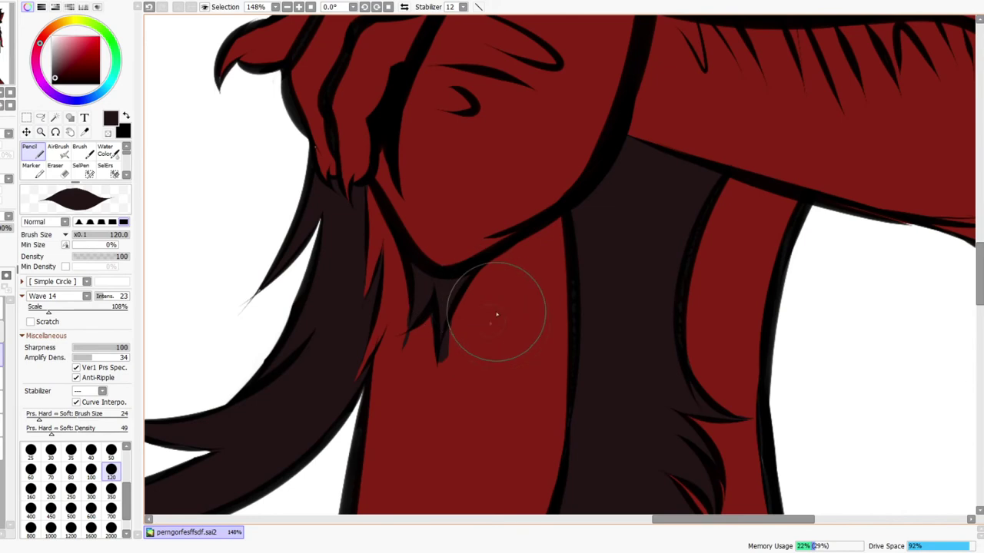
pyautogui.press('e')
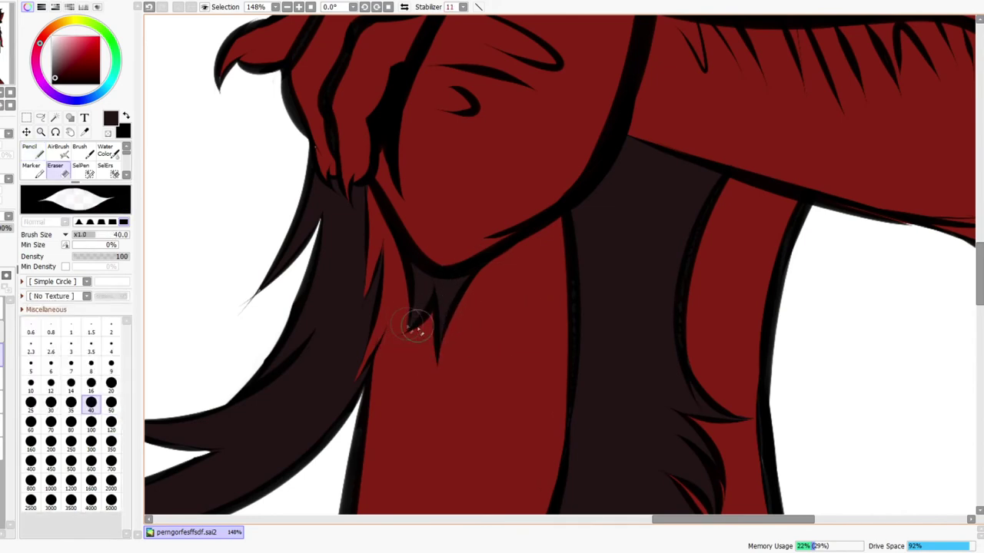
# Fill the fur tuft on the outer elbow of the horizontal forearm with near-black brown using the Pencil and tidy its edges
pyautogui.hotkey('ctrl', 'space')
pyautogui.moveTo(439, 304); pyautogui.dragTo(427, 326)
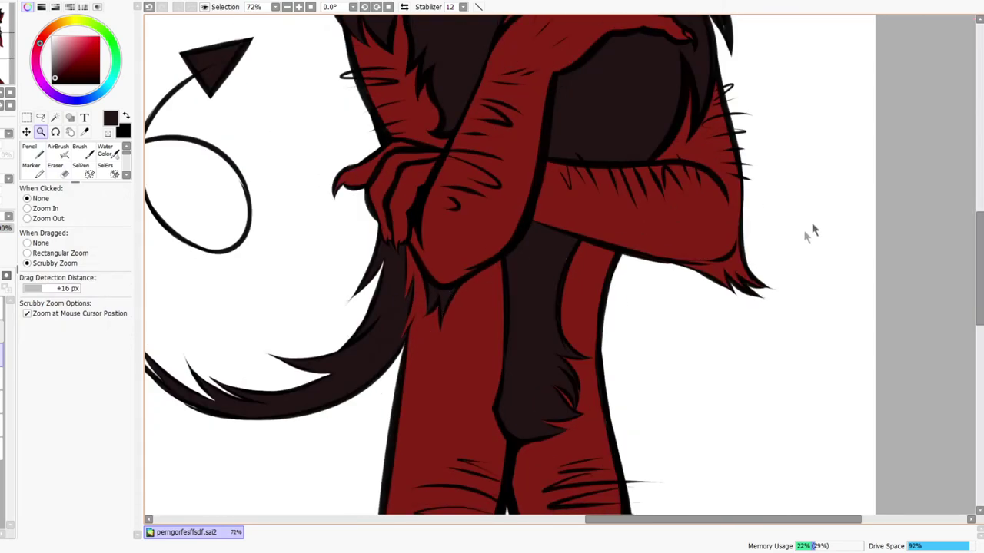
pyautogui.moveTo(724, 260); pyautogui.dragTo(699, 289)
pyautogui.press('n')
pyautogui.moveTo(584, 283); pyautogui.dragTo(698, 279)
pyautogui.hotkey('ctrl', 'z')
pyautogui.moveTo(593, 275)
pyautogui.mouseDown()
pyautogui.moveTo(692, 296)
pyautogui.moveTo(659, 286)
pyautogui.moveTo(784, 269)
pyautogui.moveTo(769, 113)
pyautogui.moveTo(762, 328)
pyautogui.mouseUp()
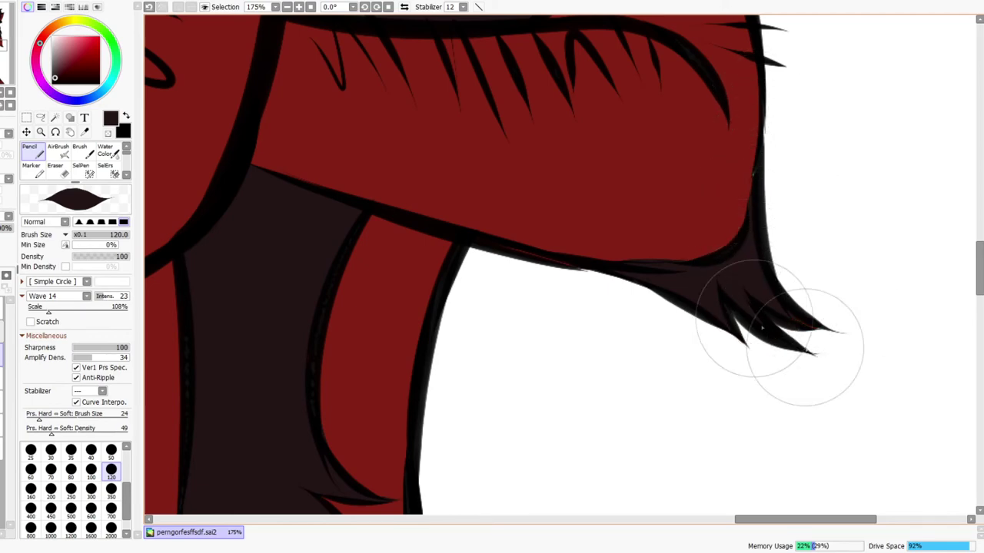
pyautogui.hotkey('ctrl', 'space')
pyautogui.moveTo(838, 293); pyautogui.dragTo(800, 330)
pyautogui.moveTo(830, 290)
pyautogui.mouseDown()
pyautogui.moveTo(792, 265)
pyautogui.moveTo(666, 355)
pyautogui.moveTo(671, 278)
pyautogui.moveTo(643, 297)
pyautogui.moveTo(687, 373)
pyautogui.moveTo(703, 334)
pyautogui.moveTo(682, 338)
pyautogui.moveTo(727, 323)
pyautogui.moveTo(719, 281)
pyautogui.mouseUp()
pyautogui.press('e')
pyautogui.press('z')
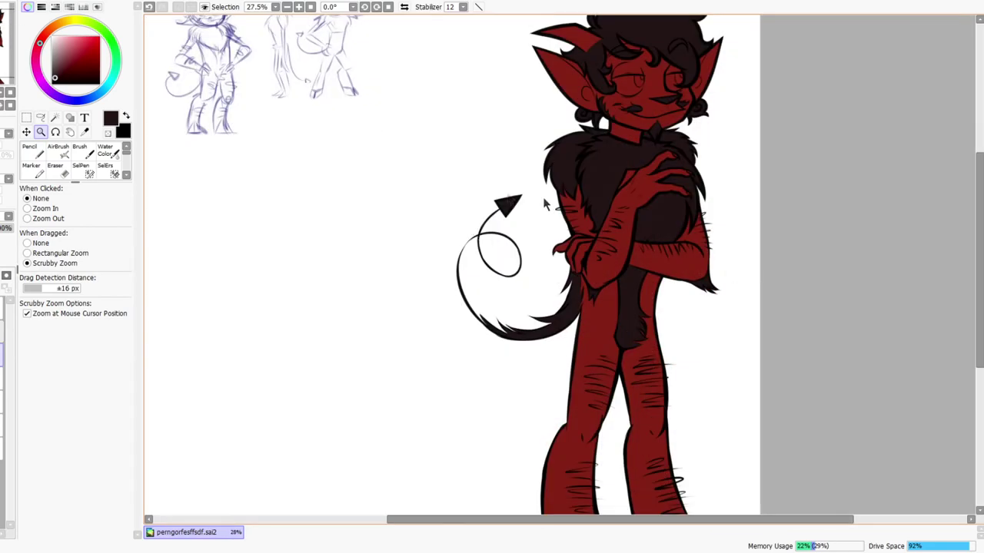
# Review the coloured elbow tufts against the whole figure, then inspect the head, upper body and legs
pyautogui.click(405, 7)
pyautogui.click(405, 7)
pyautogui.moveTo(528, 241); pyautogui.dragTo(555, 256)
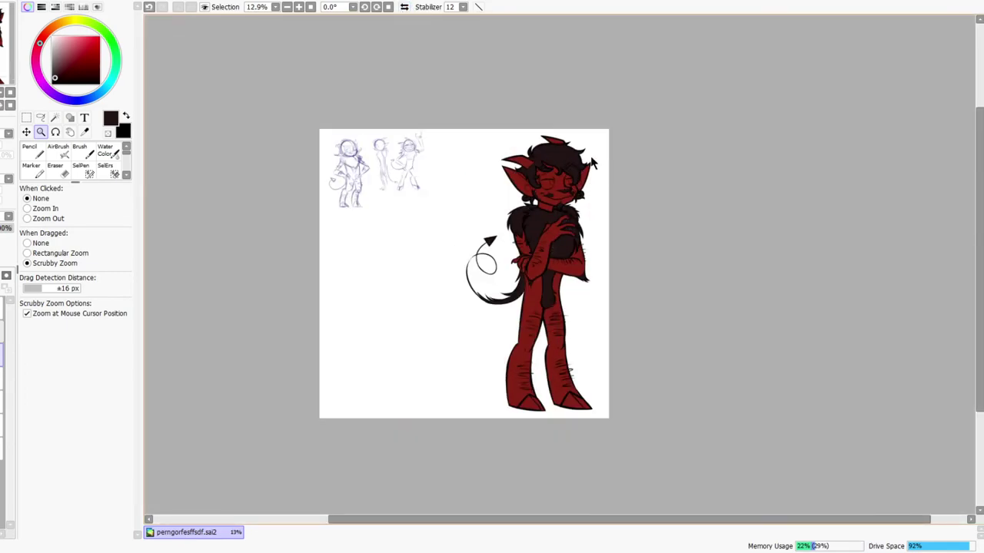
pyautogui.moveTo(592, 163); pyautogui.dragTo(584, 148)
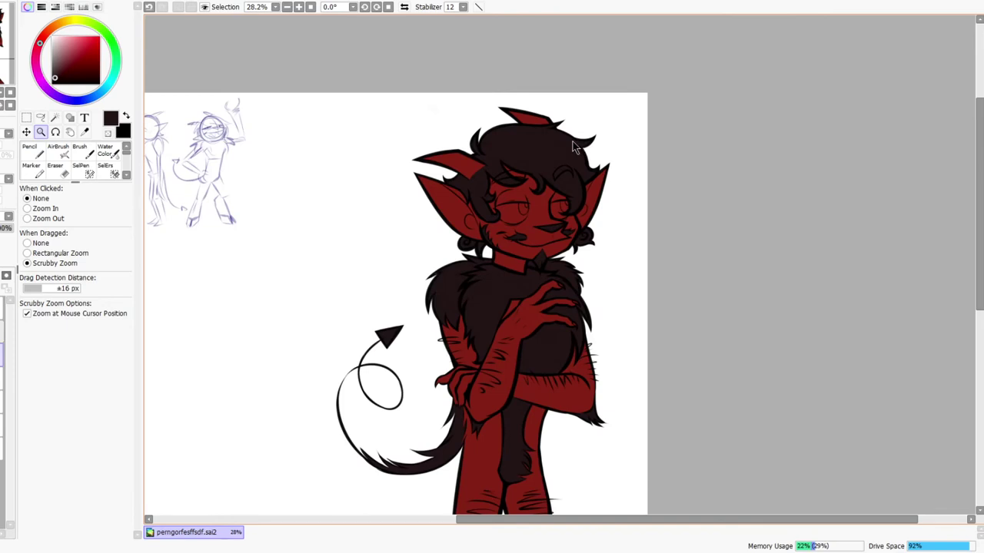
pyautogui.moveTo(624, 196); pyautogui.dragTo(633, 356)
pyautogui.moveTo(589, 467); pyautogui.dragTo(586, 366)
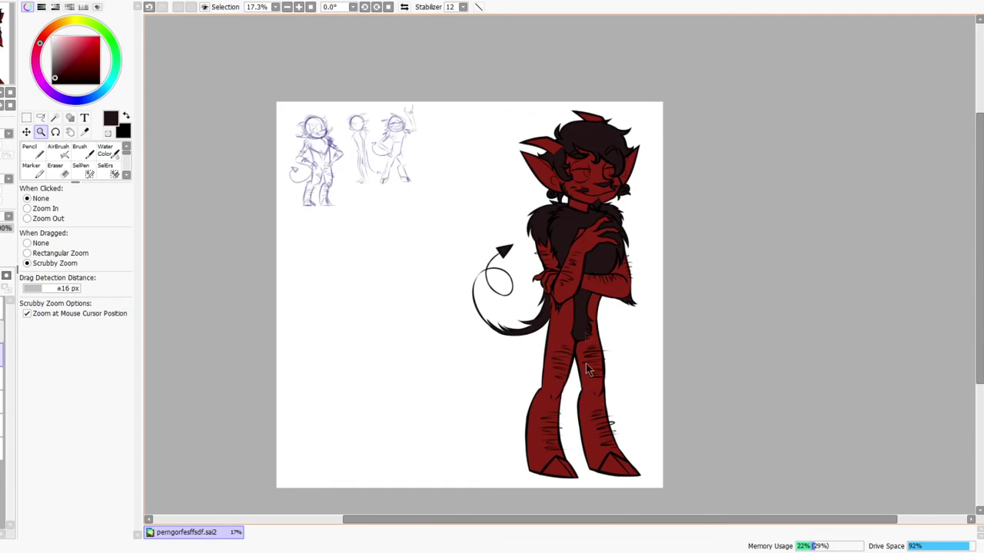
pyautogui.moveTo(589, 198); pyautogui.dragTo(612, 160)
pyautogui.moveTo(621, 97); pyautogui.dragTo(652, 109)
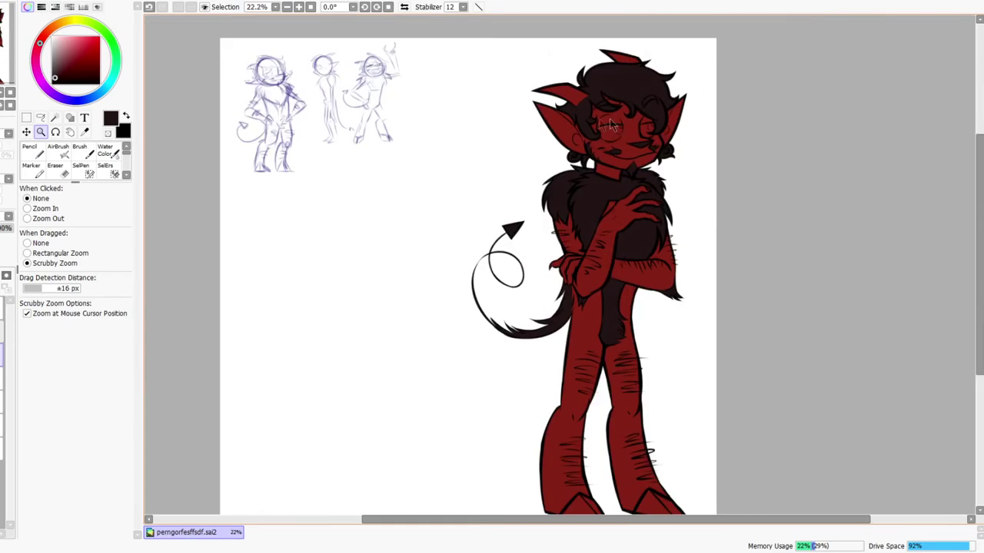
pyautogui.moveTo(621, 112); pyautogui.dragTo(659, 123)
pyautogui.moveTo(483, 132); pyautogui.dragTo(462, 139)
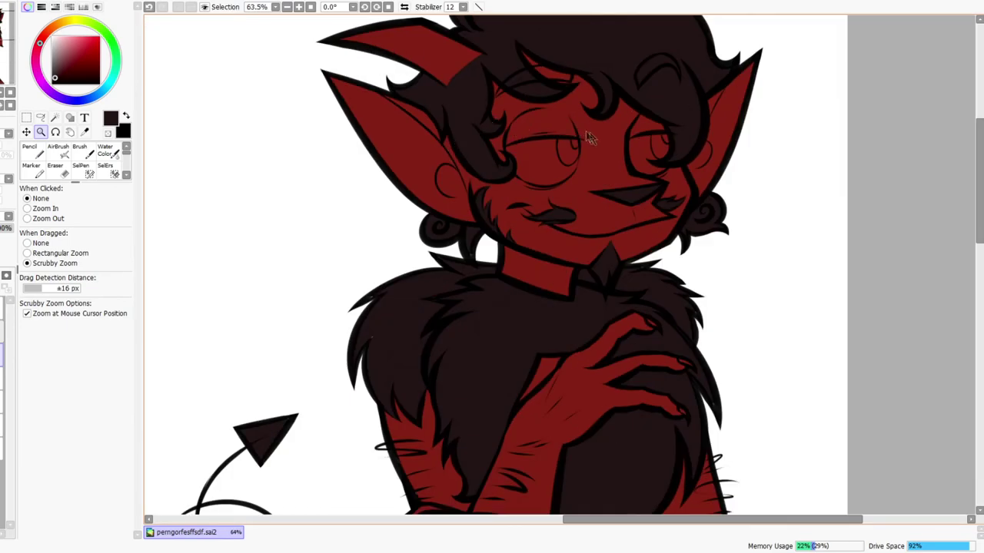
pyautogui.moveTo(649, 132); pyautogui.dragTo(605, 177)
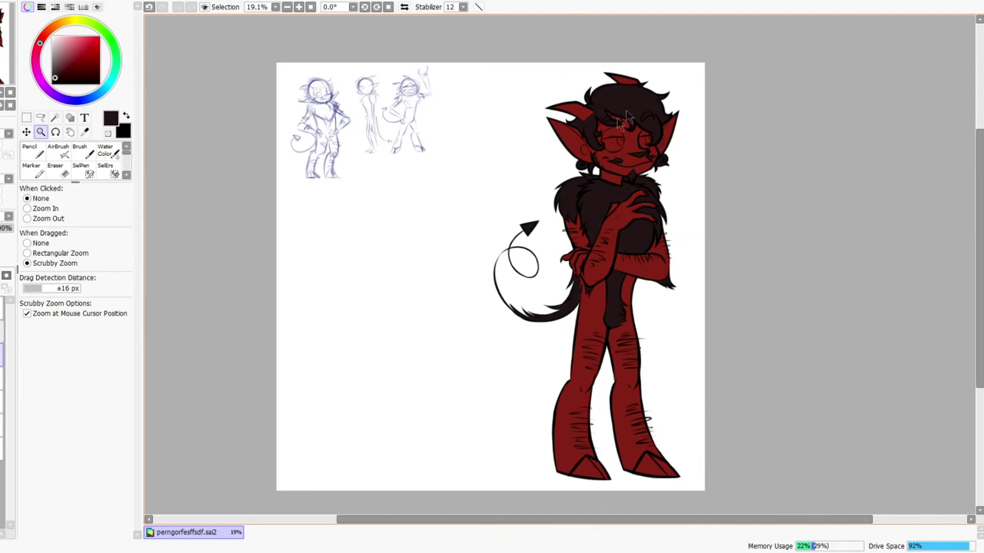
# Compare the head and torso in mirrored and unmirrored views and inspect where the horns meet the hair
pyautogui.scroll(2, 615, 123)
pyautogui.click(404, 7)
pyautogui.click(404, 7)
pyautogui.click(404, 8)
pyautogui.click(404, 8)
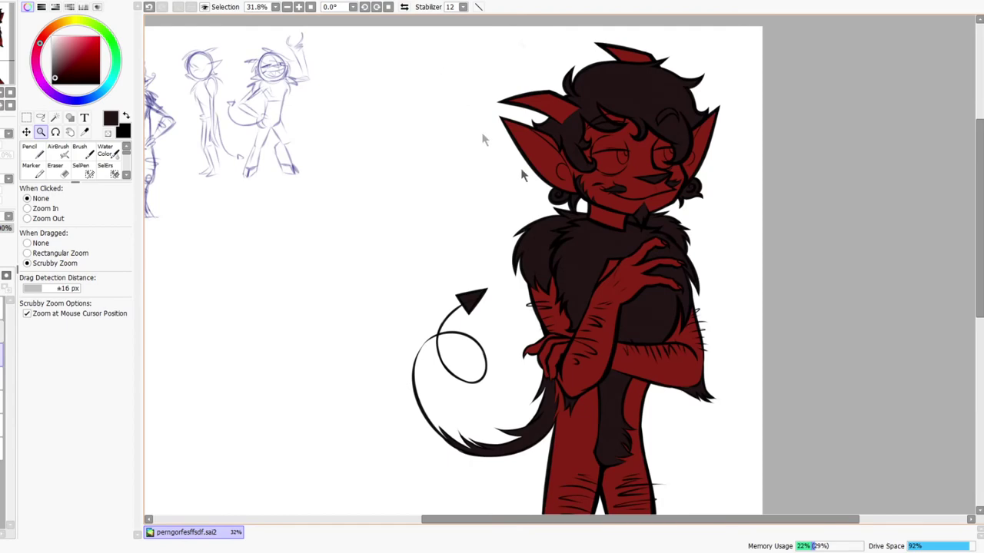
pyautogui.scroll(-3, 661, 245)
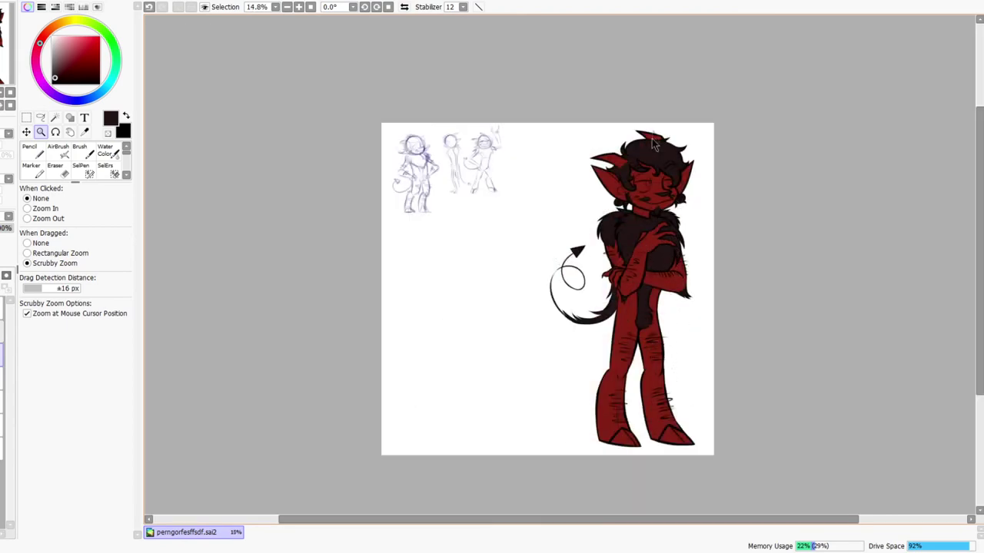
pyautogui.scroll(3, 695, 148)
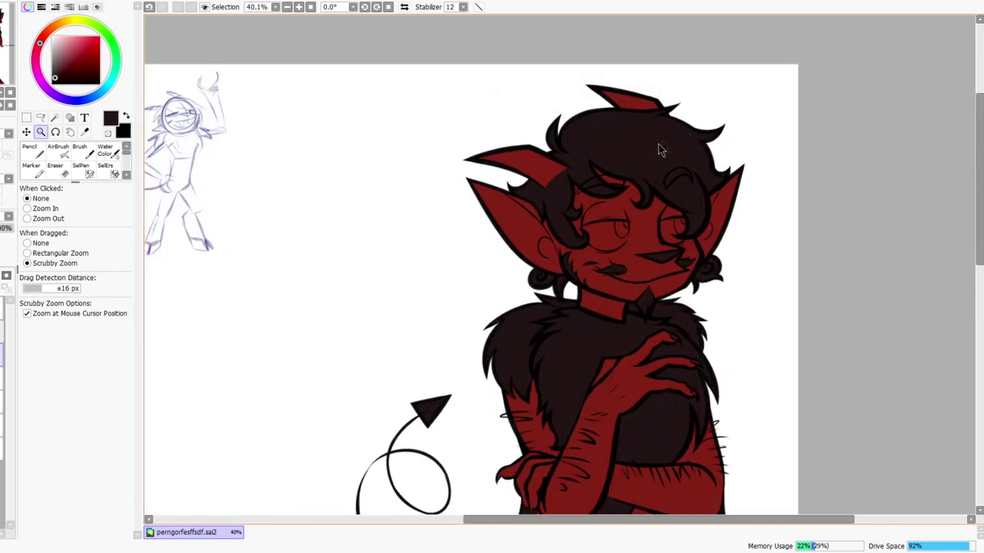
pyautogui.scroll(-3, 659, 149)
pyautogui.scroll(5, 639, 114)
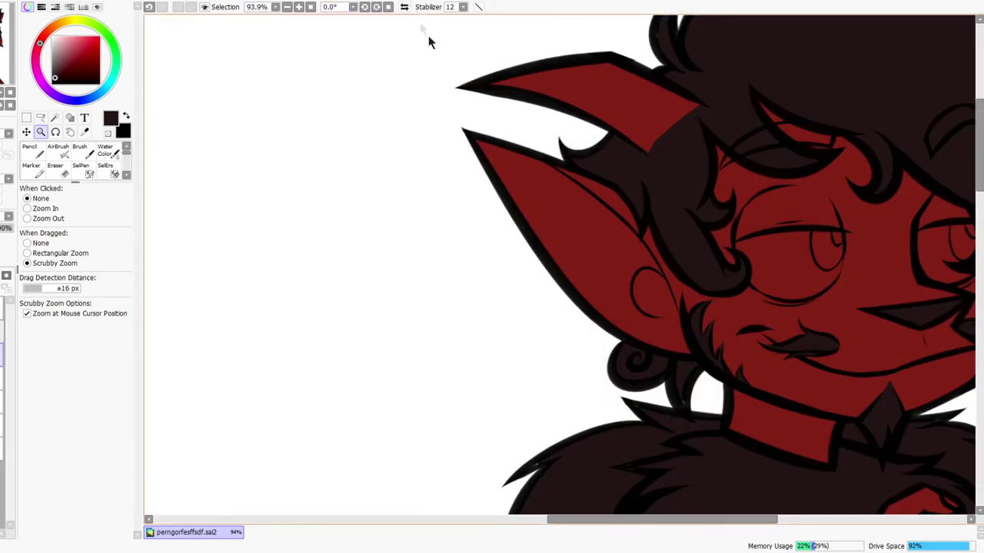
# Paint jagged near-black brown hair strands over the base of the horn beside the long ear with the Pencil
pyautogui.click(405, 7)
pyautogui.moveTo(421, 114)
pyautogui.mouseDown()
pyautogui.moveTo(449, 99)
pyautogui.moveTo(571, 99)
pyautogui.moveTo(545, 173)
pyautogui.moveTo(498, 176)
pyautogui.moveTo(541, 176)
pyautogui.moveTo(586, 153)
pyautogui.mouseUp()
pyautogui.press('n')
pyautogui.hotkey('ctrl', 'space')
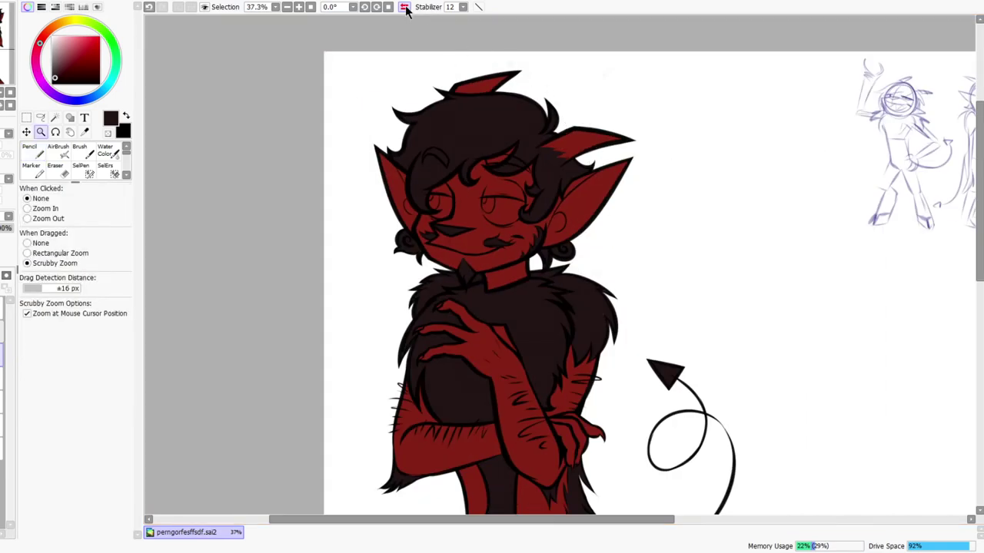
pyautogui.click(404, 6)
pyautogui.scroll(4, 592, 111)
pyautogui.press('n')
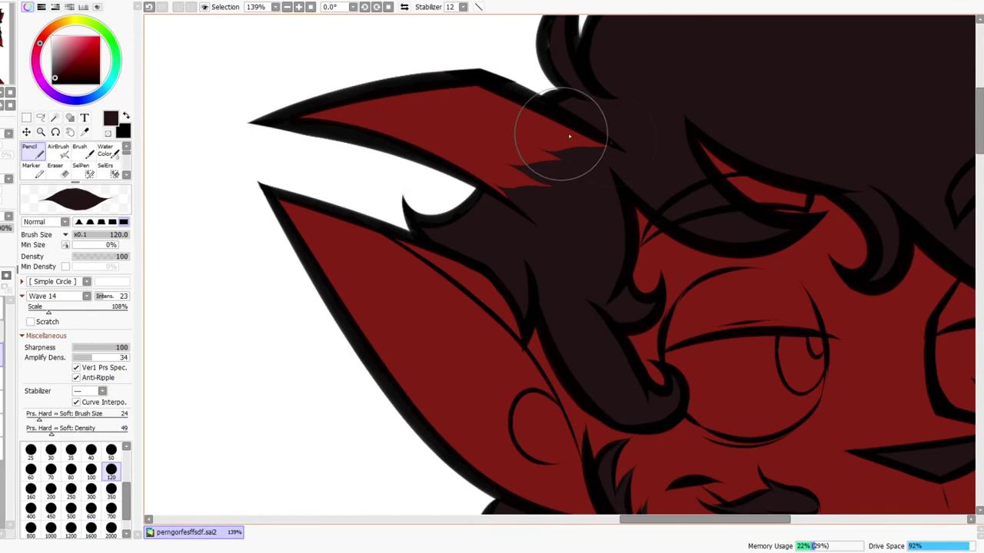
pyautogui.press('z')
pyautogui.scroll(-6, 658, 160)
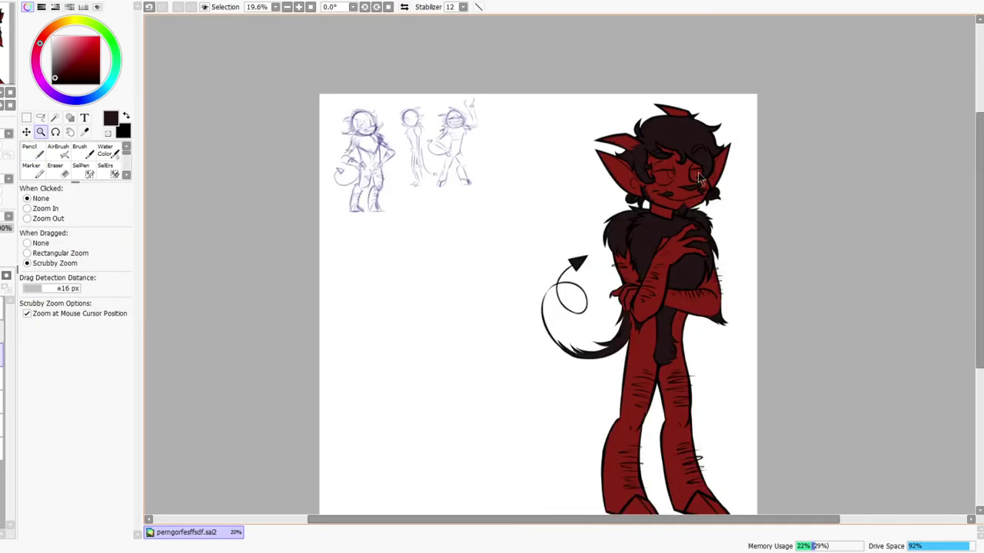
pyautogui.scroll(2, 697, 191)
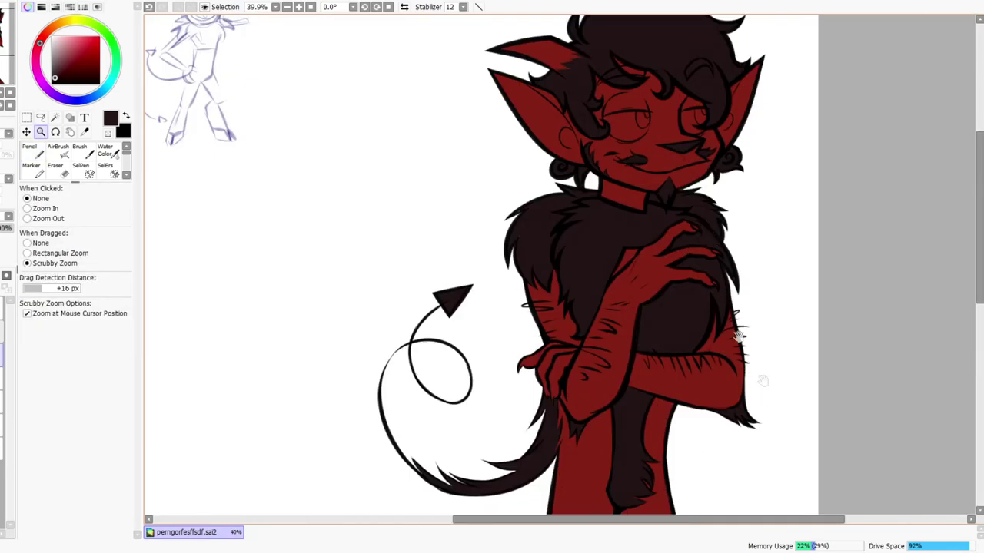
# Compare the whole figure in mirrored and unmirrored views and inspect the face, torso and legs
pyautogui.scroll(-6, 738, 336)
pyautogui.scroll(5, 747, 163)
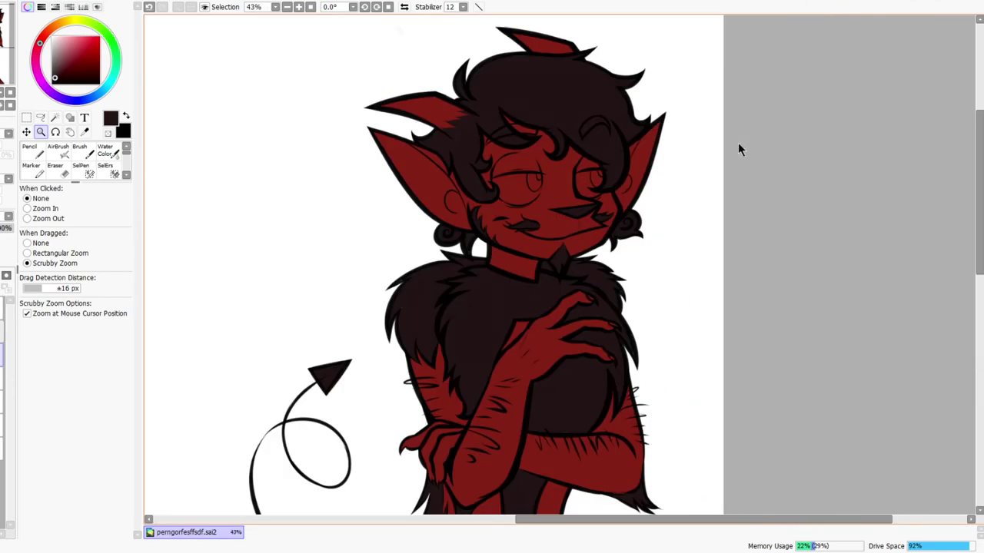
pyautogui.scroll(-2, 740, 200)
pyautogui.click(404, 7)
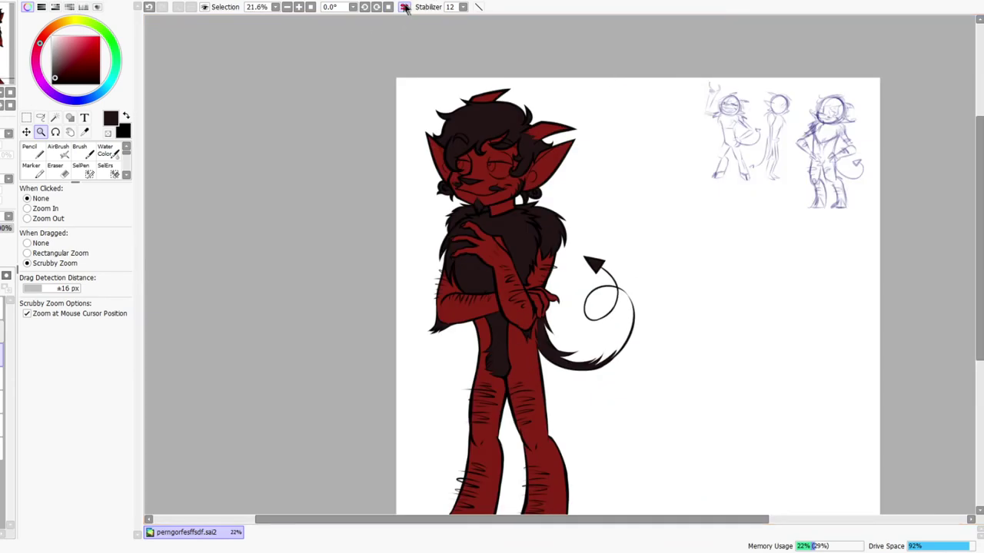
pyautogui.click(404, 7)
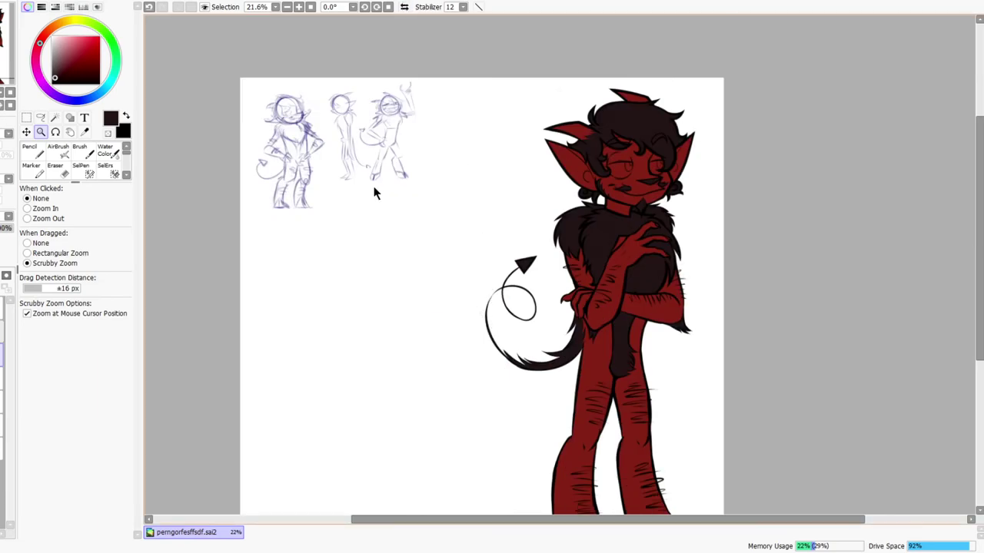
pyautogui.scroll(3, 645, 175)
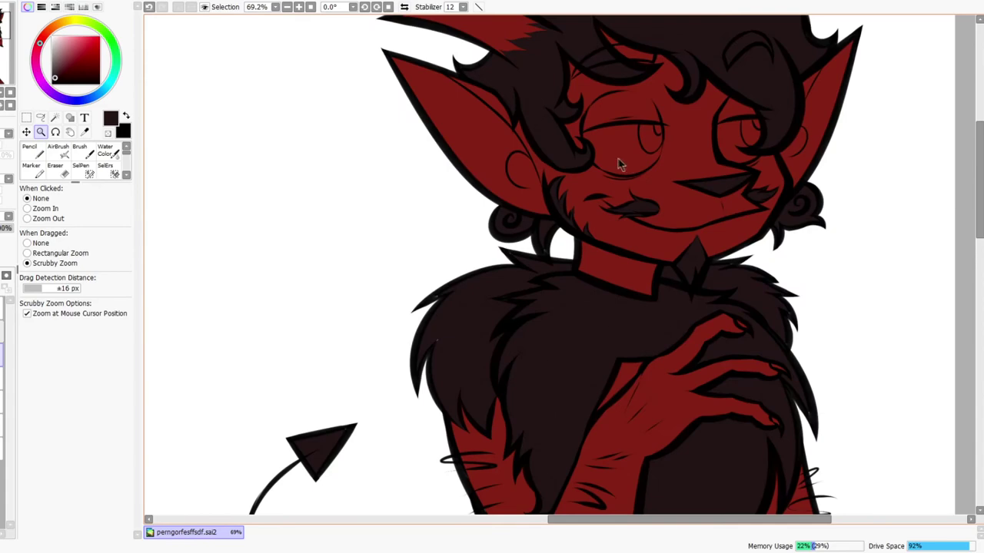
pyautogui.scroll(-2, 627, 186)
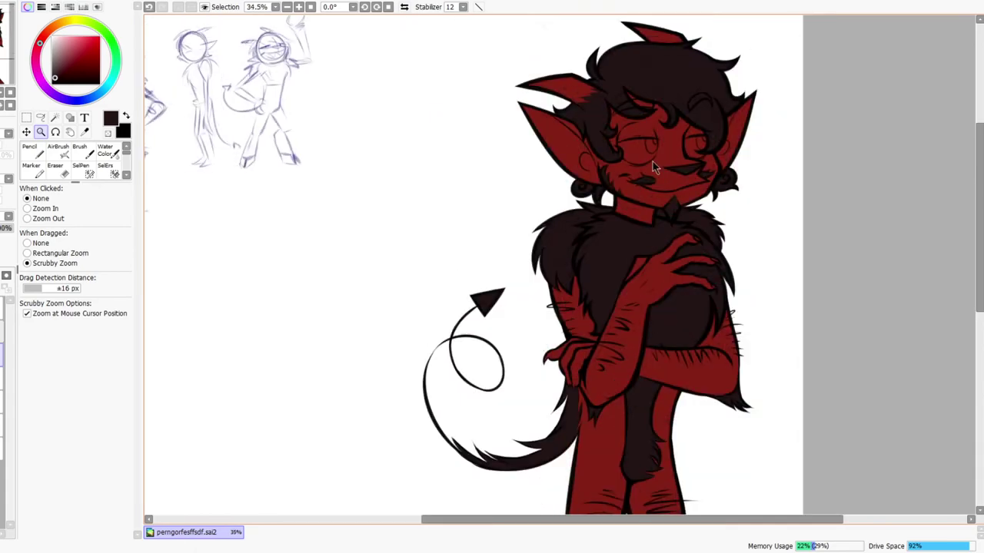
pyautogui.scroll(-3, 674, 304)
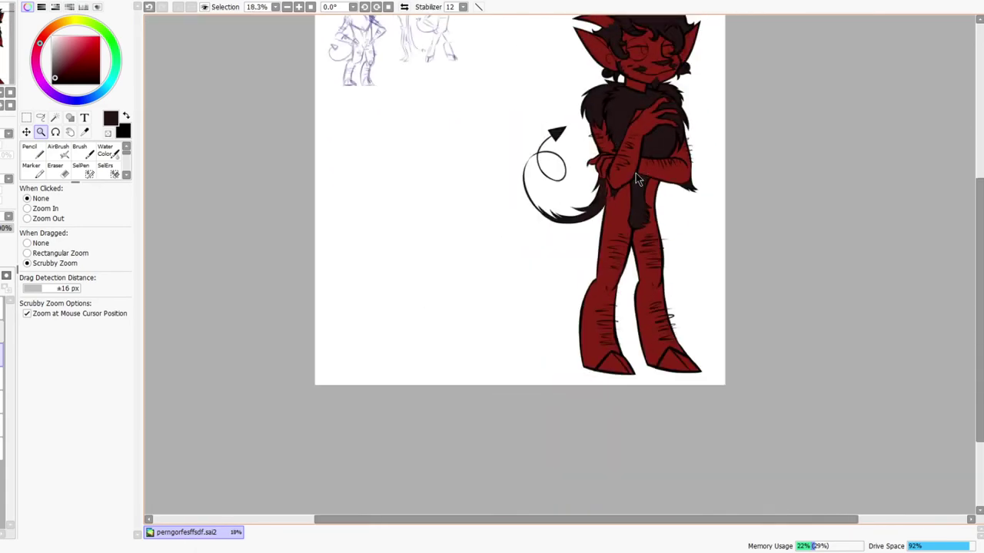
pyautogui.moveTo(603, 209); pyautogui.dragTo(586, 221)
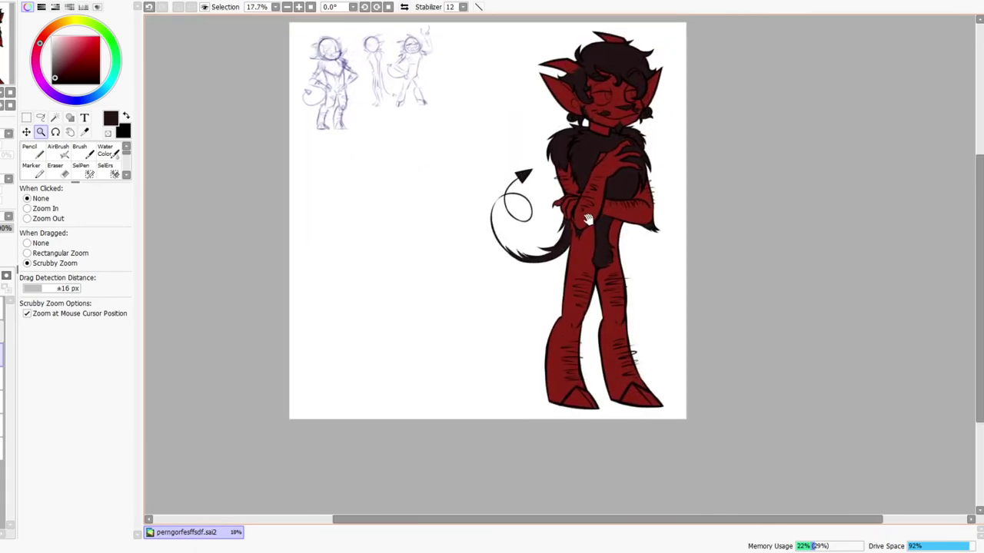
pyautogui.click(403, 8)
pyautogui.click(404, 9)
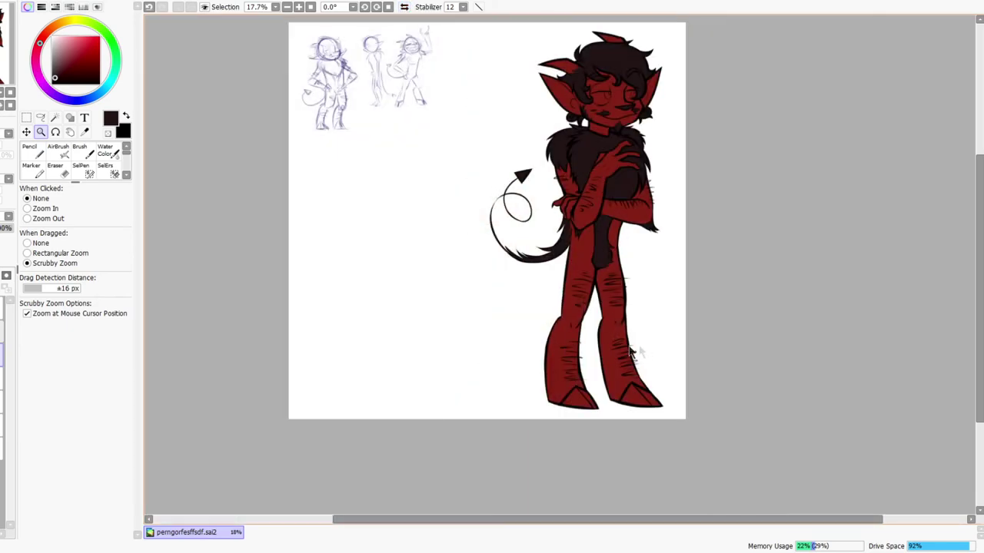
# Try a muted pinkish crimson on the hoof of the leg nearer the tail with the Pencil
pyautogui.scroll(2, 598, 377)
pyautogui.moveTo(560, 411); pyautogui.dragTo(601, 390)
pyautogui.moveTo(642, 460); pyautogui.dragTo(590, 378)
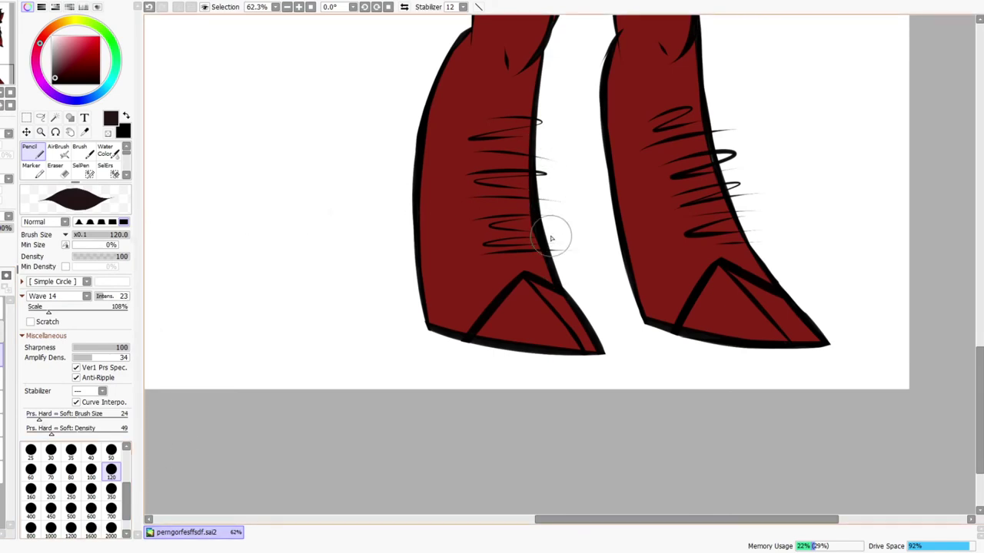
pyautogui.moveTo(544, 288); pyautogui.dragTo(545, 320)
pyautogui.hotkey('ctrl', 'space')
pyautogui.moveTo(497, 278); pyautogui.dragTo(515, 269)
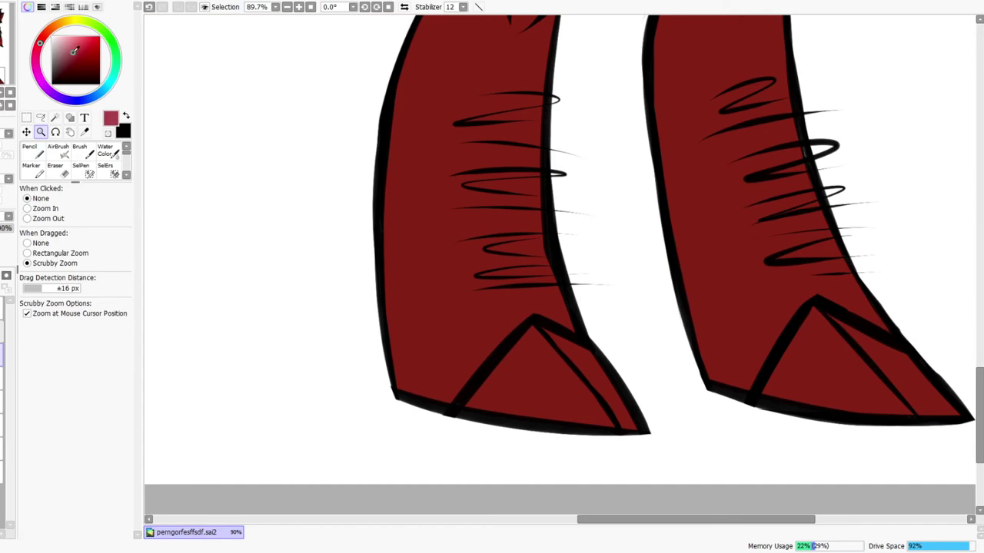
pyautogui.press('n')
pyautogui.moveTo(515, 384)
pyautogui.mouseDown()
pyautogui.moveTo(451, 440)
pyautogui.moveTo(475, 436)
pyautogui.moveTo(521, 470)
pyautogui.moveTo(637, 406)
pyautogui.mouseUp()
pyautogui.hotkey('ctrl', 'z')
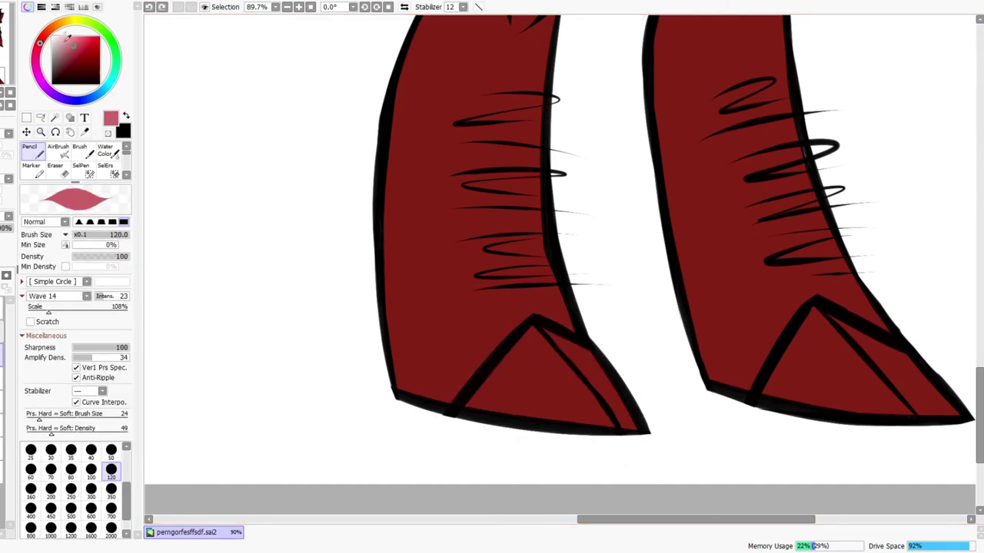
# Choose a dusty terracotta colour and fill both hooves with it inside their outlines
pyautogui.moveTo(48, 46)
pyautogui.mouseDown()
pyautogui.moveTo(46, 33)
pyautogui.moveTo(70, 52)
pyautogui.mouseUp()
pyautogui.moveTo(529, 377)
pyautogui.mouseDown()
pyautogui.moveTo(516, 391)
pyautogui.moveTo(546, 355)
pyautogui.moveTo(523, 361)
pyautogui.moveTo(538, 342)
pyautogui.moveTo(592, 376)
pyautogui.moveTo(555, 427)
pyautogui.moveTo(532, 405)
pyautogui.mouseUp()
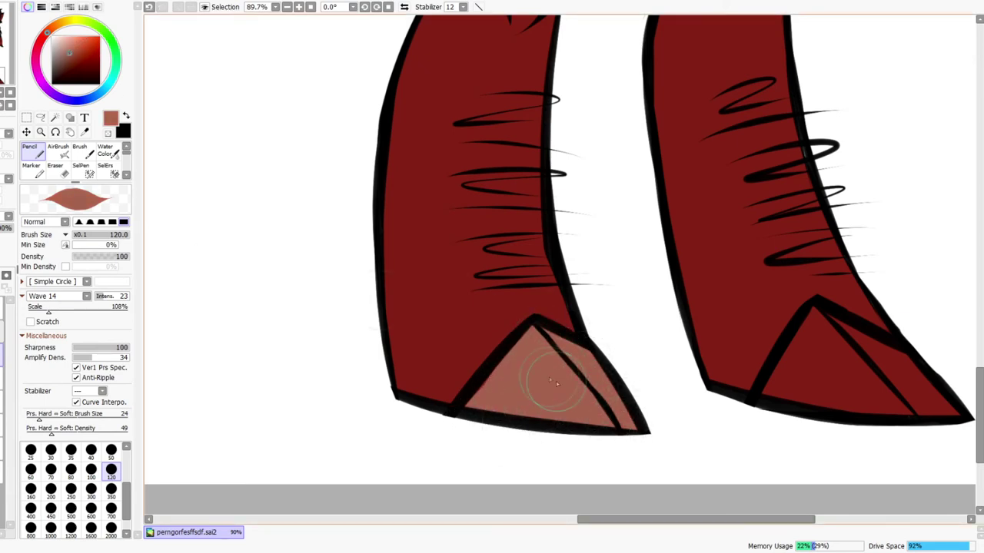
pyautogui.moveTo(791, 520); pyautogui.dragTo(858, 520)
pyautogui.moveTo(603, 335)
pyautogui.mouseDown()
pyautogui.moveTo(567, 395)
pyautogui.moveTo(585, 324)
pyautogui.moveTo(574, 344)
pyautogui.moveTo(587, 326)
pyautogui.moveTo(625, 378)
pyautogui.moveTo(693, 399)
pyautogui.moveTo(667, 360)
pyautogui.moveTo(597, 344)
pyautogui.moveTo(578, 398)
pyautogui.mouseUp()
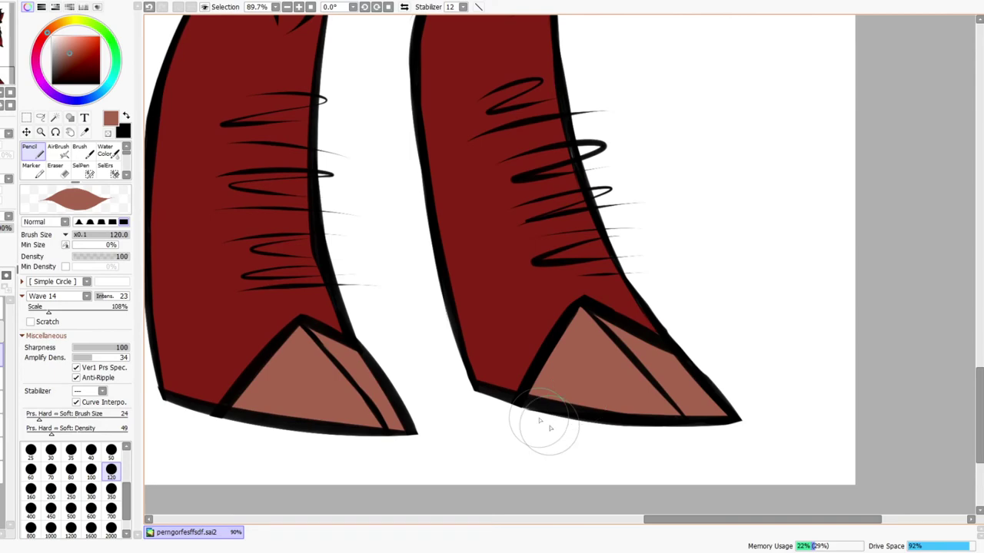
# Paint the curved claw on the extended finger of the lower hand dusty terracotta using the Pencil at size 60
pyautogui.hotkey('ctrl', 'space')
pyautogui.moveTo(653, 339); pyautogui.dragTo(615, 353)
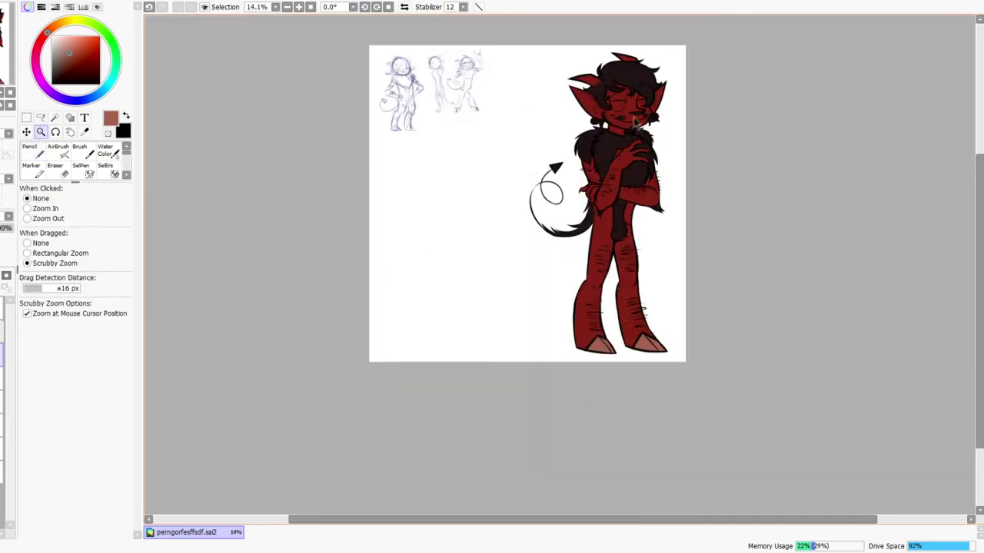
pyautogui.moveTo(633, 119); pyautogui.dragTo(676, 108)
pyautogui.moveTo(689, 221); pyautogui.dragTo(629, 245)
pyautogui.scroll(5, 629, 245)
pyautogui.press('[')
pyautogui.press('[')
pyautogui.moveTo(463, 356)
pyautogui.mouseDown()
pyautogui.moveTo(489, 327)
pyautogui.moveTo(512, 273)
pyautogui.moveTo(470, 325)
pyautogui.moveTo(546, 264)
pyautogui.mouseUp()
pyautogui.moveTo(465, 329); pyautogui.dragTo(563, 281)
pyautogui.moveTo(489, 307)
pyautogui.mouseDown()
pyautogui.moveTo(552, 279)
pyautogui.moveTo(482, 318)
pyautogui.moveTo(586, 285)
pyautogui.mouseUp()
# Shape the base of the extended finger's claw into a short rounded end with the Eraser and Pencil
pyautogui.press('e')
pyautogui.moveTo(503, 266); pyautogui.dragTo(594, 252)
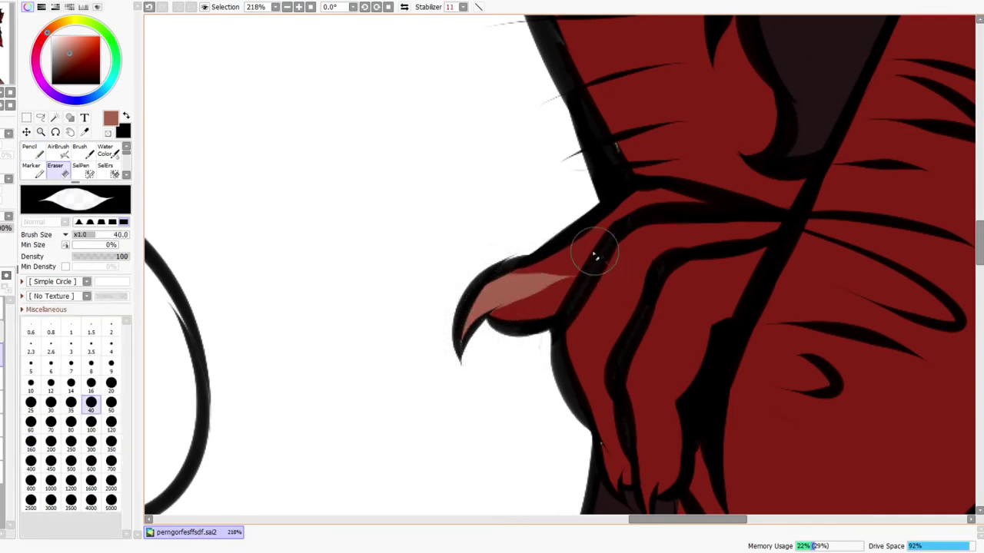
pyautogui.moveTo(484, 338); pyautogui.dragTo(579, 272)
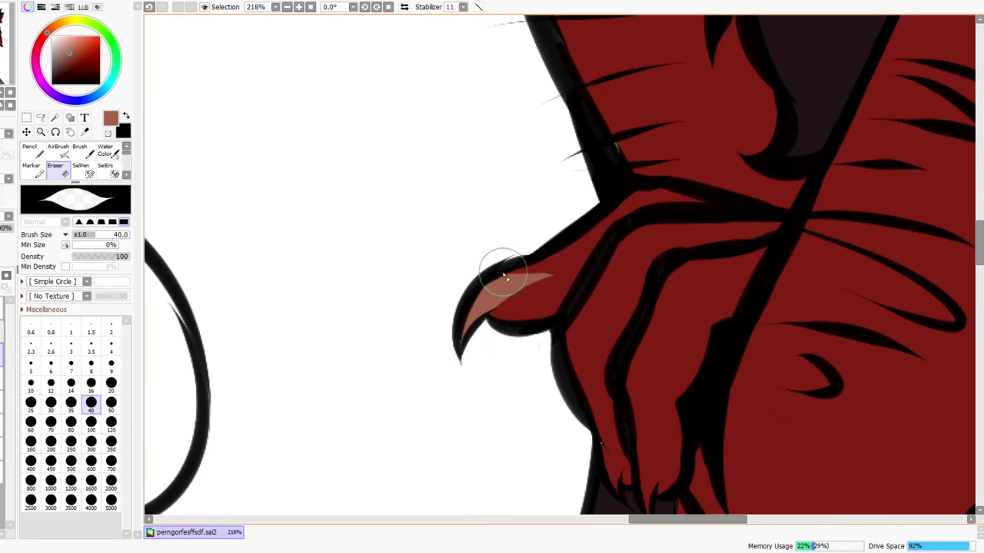
pyautogui.press('n')
pyautogui.moveTo(497, 282)
pyautogui.mouseDown()
pyautogui.moveTo(479, 302)
pyautogui.moveTo(535, 278)
pyautogui.mouseUp()
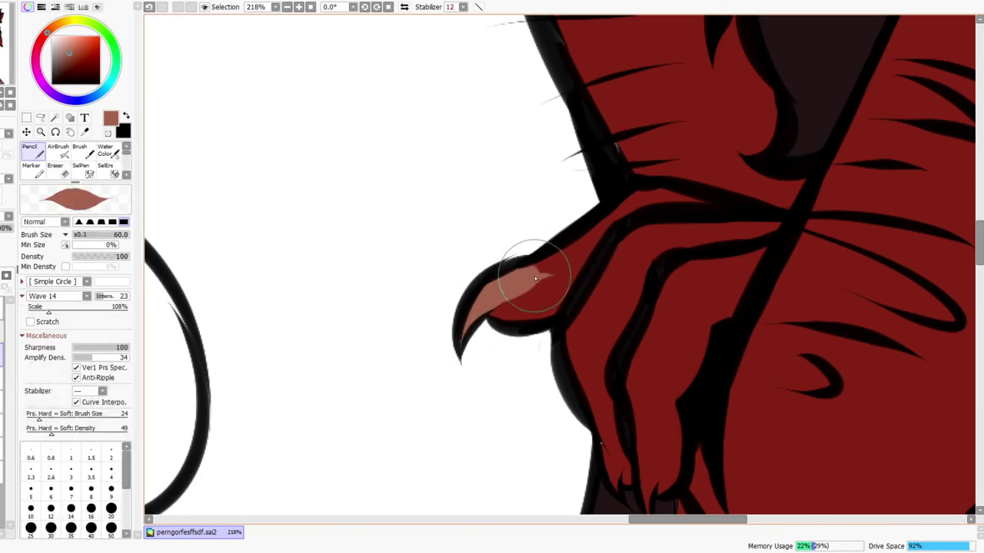
pyautogui.press('e')
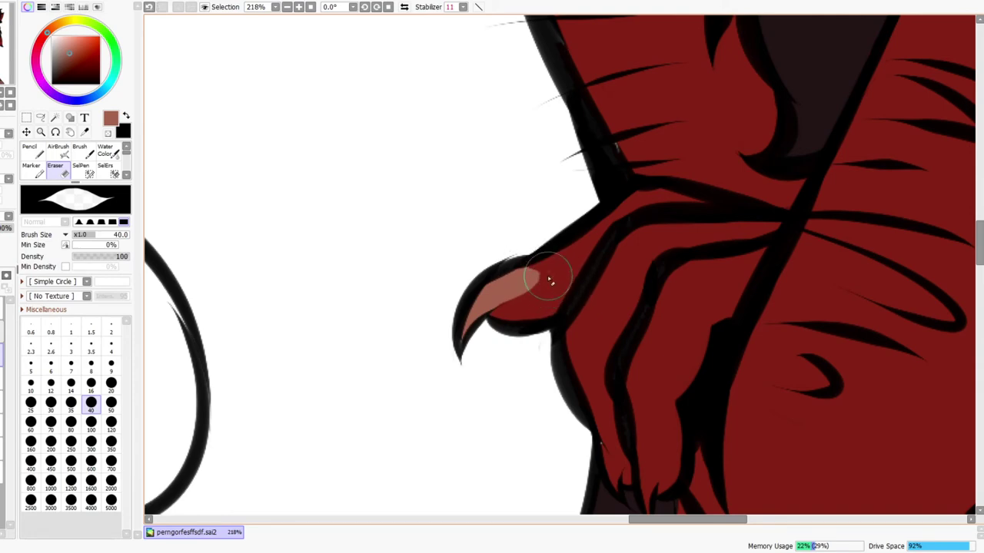
# Paint the two downward-pointing claws of the lower hand dusty terracotta and tidy their edges
pyautogui.hotkey('ctrl', 'space')
pyautogui.moveTo(587, 260)
pyautogui.mouseDown()
pyautogui.moveTo(599, 285)
pyautogui.moveTo(608, 279)
pyautogui.moveTo(542, 237)
pyautogui.mouseUp()
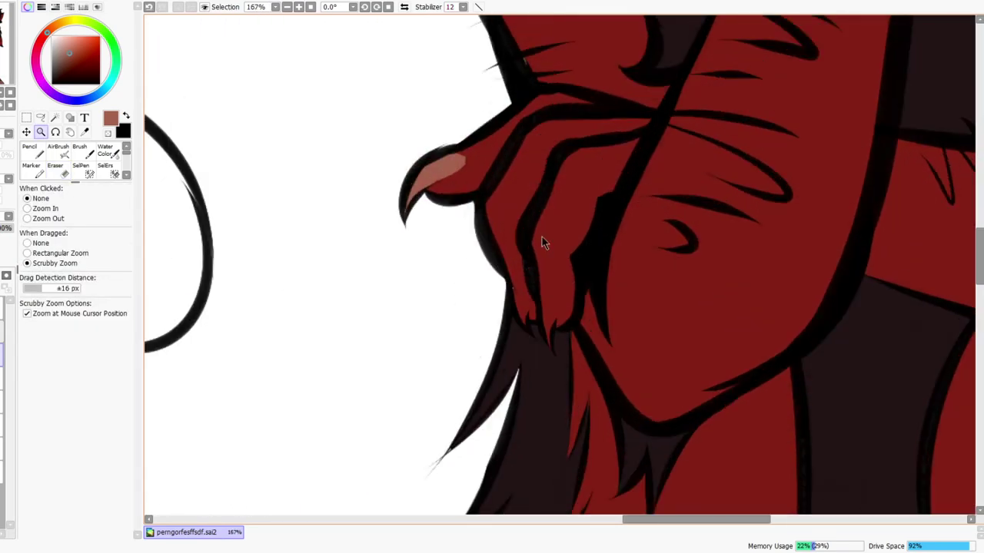
pyautogui.press('n')
pyautogui.moveTo(524, 307)
pyautogui.mouseDown()
pyautogui.moveTo(520, 296)
pyautogui.moveTo(527, 322)
pyautogui.moveTo(554, 319)
pyautogui.moveTo(545, 325)
pyautogui.moveTo(555, 330)
pyautogui.mouseUp()
pyautogui.press('e')
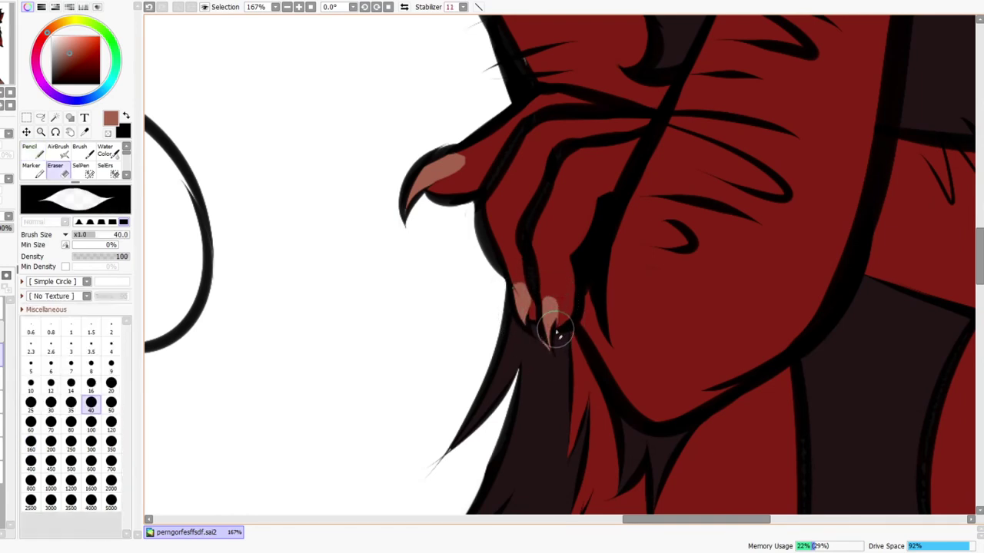
# Paint the fingertip claws of the raised hand on the chest dusty terracotta with the Pencil
pyautogui.press('z')
pyautogui.moveTo(597, 285); pyautogui.dragTo(685, 220)
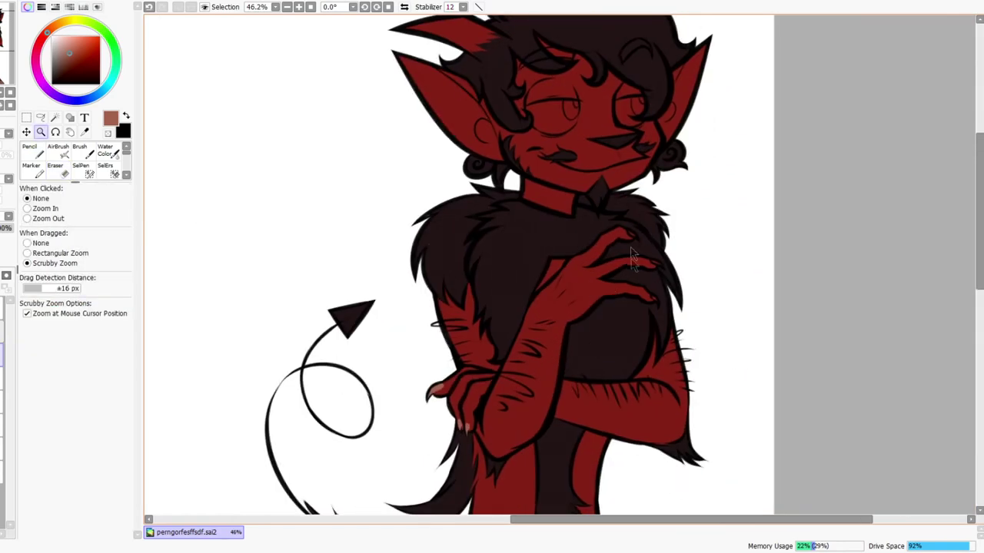
pyautogui.moveTo(624, 280)
pyautogui.mouseDown()
pyautogui.moveTo(599, 313)
pyautogui.moveTo(629, 270)
pyautogui.mouseUp()
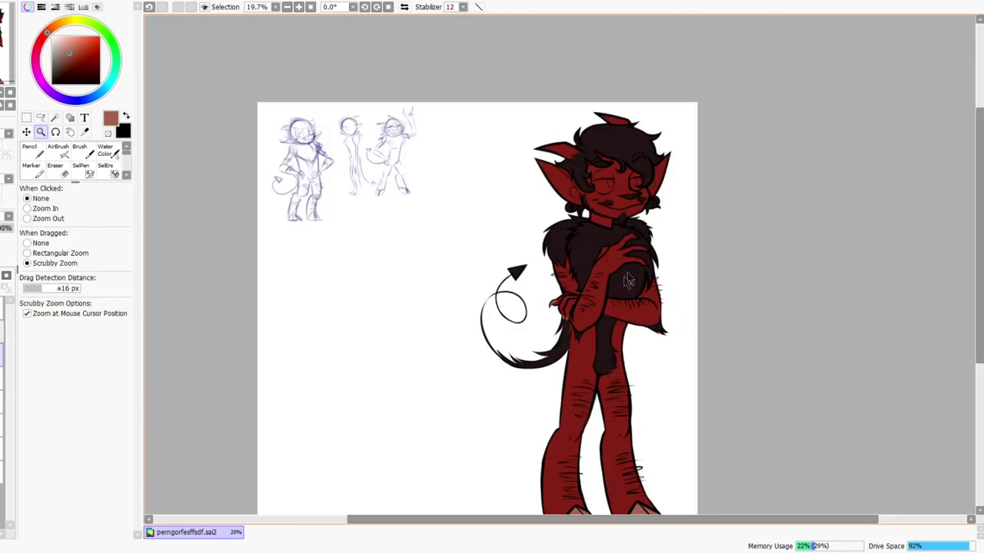
pyautogui.moveTo(627, 233)
pyautogui.mouseDown()
pyautogui.moveTo(692, 220)
pyautogui.moveTo(732, 242)
pyautogui.mouseUp()
pyautogui.press('n')
pyautogui.moveTo(796, 332); pyautogui.dragTo(829, 346)
pyautogui.moveTo(796, 459); pyautogui.dragTo(811, 474)
pyautogui.moveTo(817, 436); pyautogui.dragTo(759, 448)
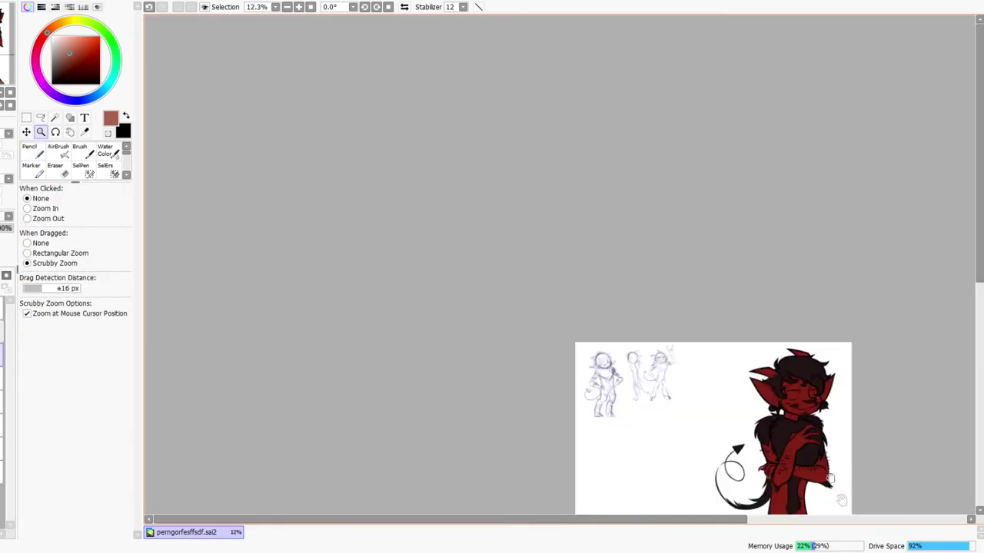
# Try filling the horn beside the long ear with dusty terracotta using the Pencil at size 160
pyautogui.moveTo(841, 501); pyautogui.dragTo(677, 305)
pyautogui.moveTo(604, 175); pyautogui.dragTo(638, 127)
pyautogui.press('n')
pyautogui.press(']')
pyautogui.press(']')
pyautogui.press(']')
pyautogui.press(']')
pyautogui.press(']')
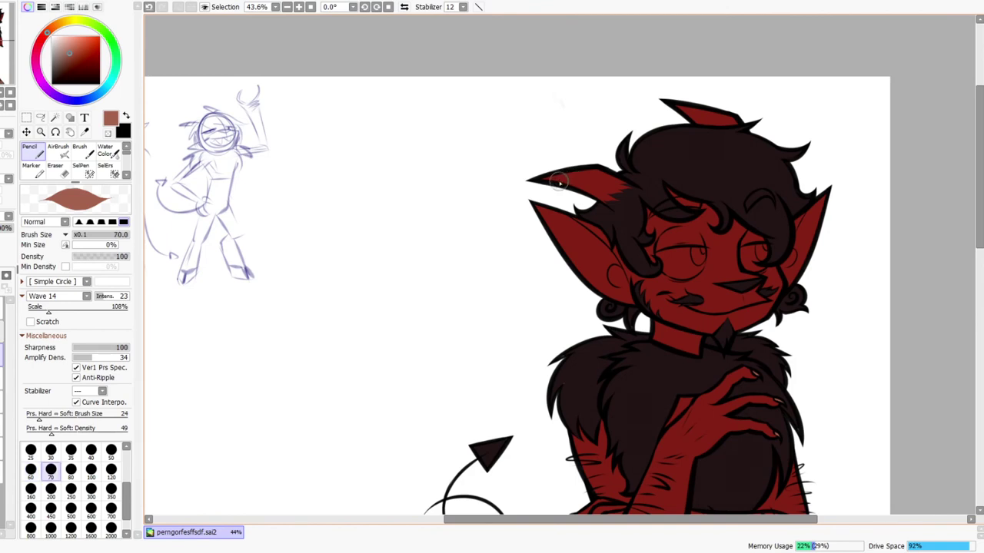
pyautogui.moveTo(547, 181)
pyautogui.mouseDown()
pyautogui.moveTo(555, 169)
pyautogui.moveTo(590, 179)
pyautogui.mouseUp()
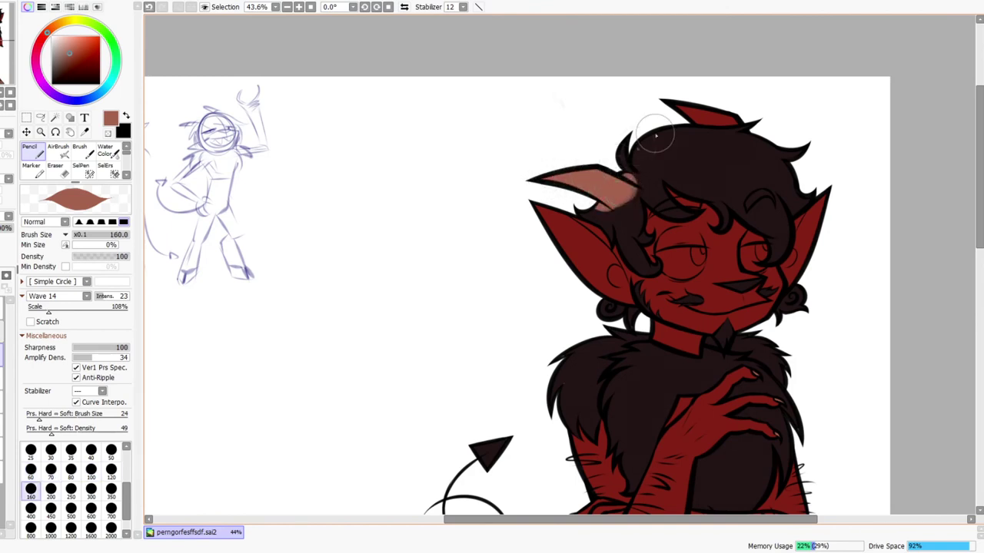
pyautogui.hotkey('ctrl', 'z')
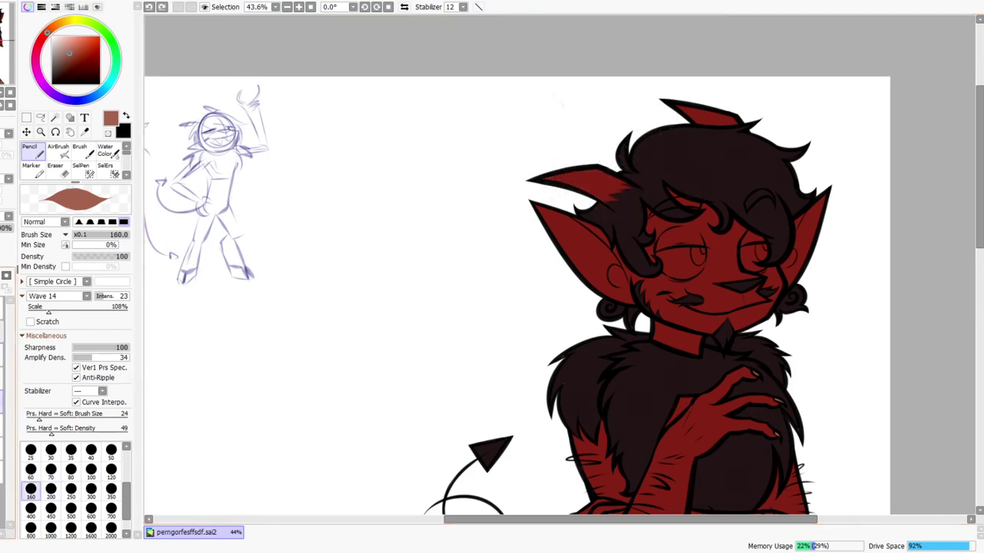
# Fill both horns with dusty terracotta beneath the hair, keeping the jagged strands over their bases
pyautogui.moveTo(567, 190); pyautogui.dragTo(626, 188)
pyautogui.moveTo(668, 122); pyautogui.dragTo(722, 122)
# Fill the arched brow shape showing on the forelock with dusty terracotta
pyautogui.moveTo(757, 162)
pyautogui.mouseDown()
pyautogui.moveTo(740, 167)
pyautogui.moveTo(757, 177)
pyautogui.moveTo(672, 219)
pyautogui.moveTo(706, 141)
pyautogui.moveTo(719, 76)
pyautogui.mouseUp()
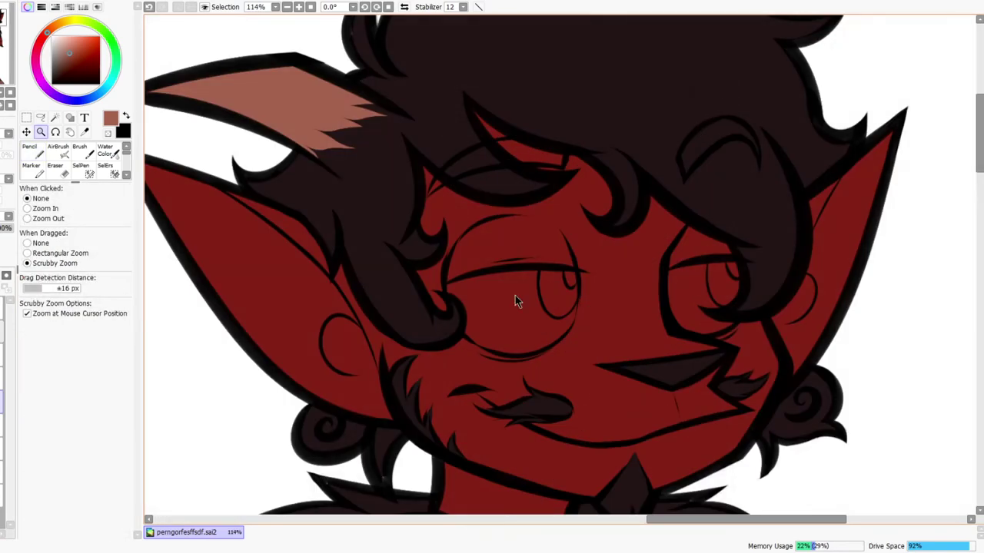
pyautogui.press('n')
pyautogui.moveTo(683, 156); pyautogui.dragTo(714, 136)
pyautogui.moveTo(704, 146)
pyautogui.mouseDown()
pyautogui.moveTo(731, 131)
pyautogui.moveTo(741, 135)
pyautogui.moveTo(707, 135)
pyautogui.moveTo(755, 141)
pyautogui.moveTo(726, 133)
pyautogui.moveTo(737, 145)
pyautogui.moveTo(729, 133)
pyautogui.moveTo(725, 143)
pyautogui.moveTo(751, 157)
pyautogui.mouseUp()
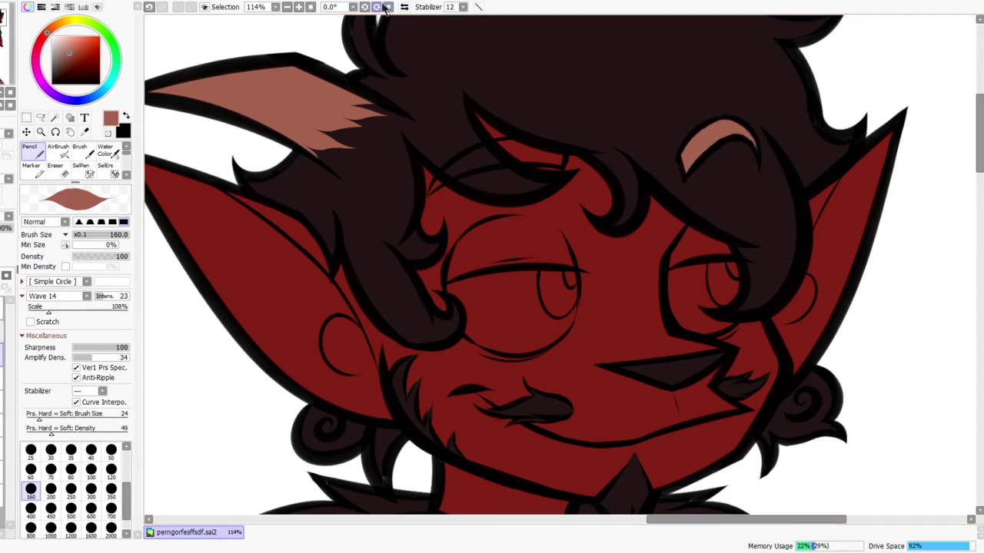
# Fill the brow band above the eye nearer the long ear with dusty terracotta in the mirrored view
pyautogui.click(404, 6)
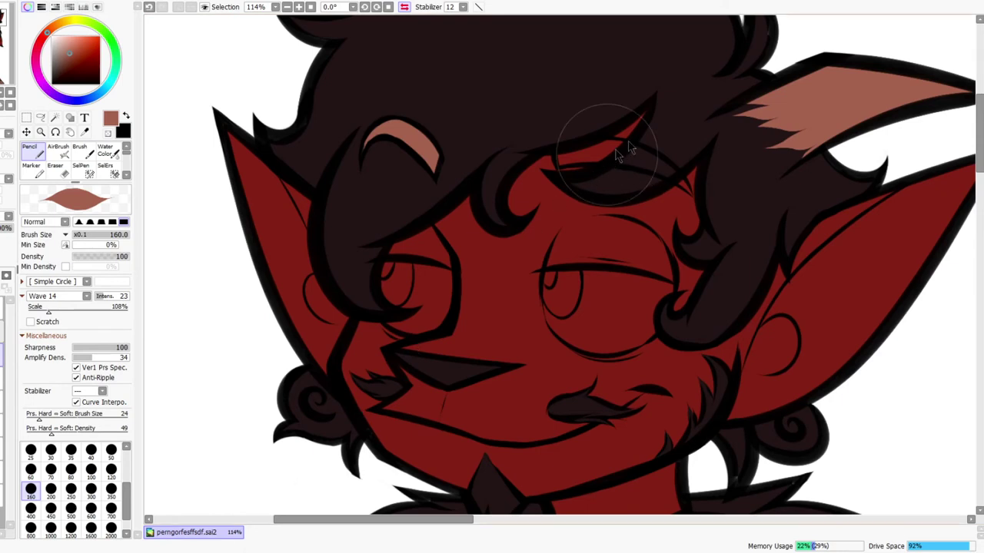
pyautogui.hotkey('ctrl', 'space')
pyautogui.moveTo(594, 162); pyautogui.dragTo(646, 162)
pyautogui.moveTo(525, 155)
pyautogui.mouseDown()
pyautogui.moveTo(691, 162)
pyautogui.moveTo(679, 144)
pyautogui.moveTo(646, 134)
pyautogui.moveTo(680, 165)
pyautogui.moveTo(780, 209)
pyautogui.moveTo(726, 167)
pyautogui.moveTo(786, 218)
pyautogui.moveTo(724, 159)
pyautogui.moveTo(798, 235)
pyautogui.moveTo(807, 201)
pyautogui.moveTo(875, 146)
pyautogui.mouseUp()
pyautogui.hotkey('ctrl', 'space')
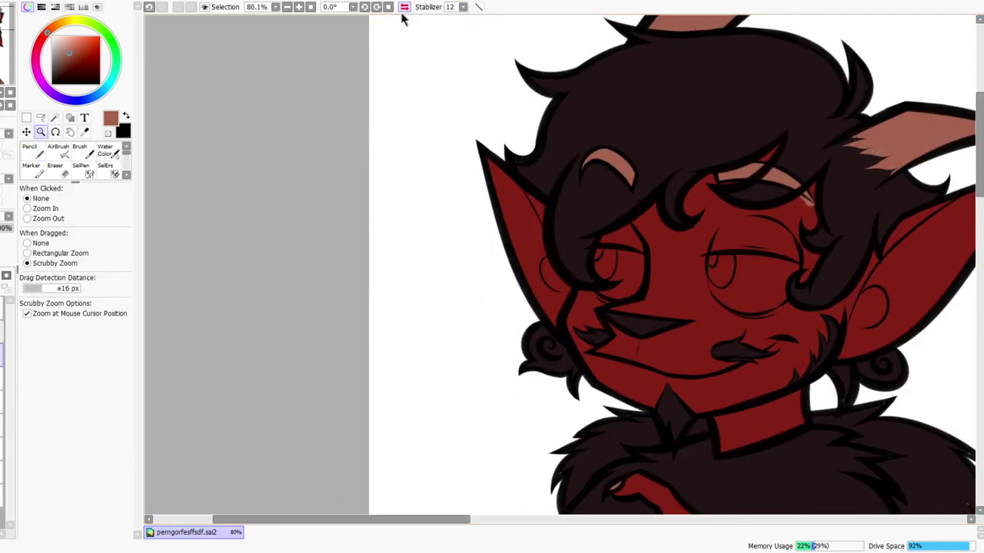
# Return to the unmirrored view and erase the terracotta spilling past the outer end of the brow band
pyautogui.click(404, 7)
pyautogui.moveTo(319, 215)
pyautogui.mouseDown()
pyautogui.moveTo(320, 184)
pyautogui.moveTo(304, 191)
pyautogui.mouseUp()
pyautogui.press('e')
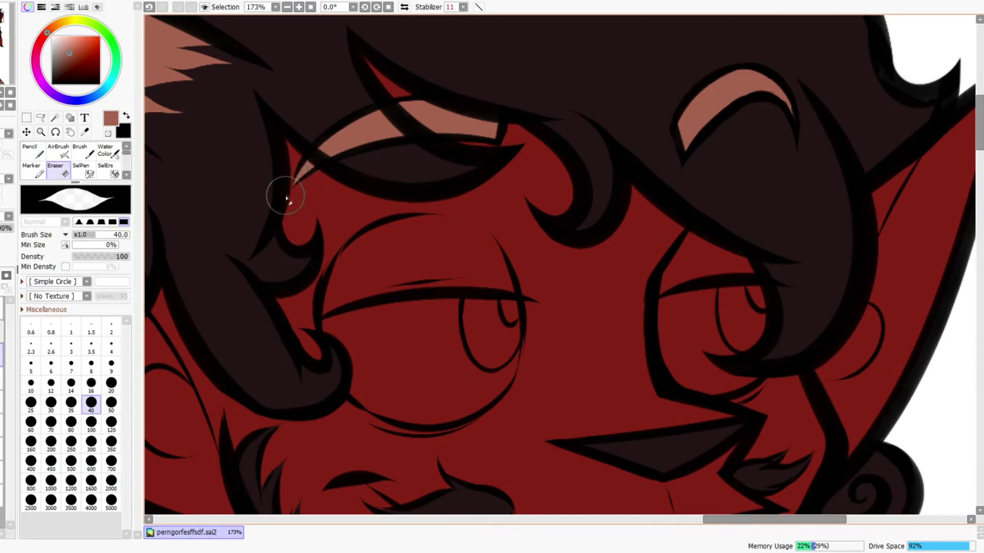
pyautogui.hotkey('ctrl', 'space')
pyautogui.moveTo(380, 161); pyautogui.dragTo(408, 163)
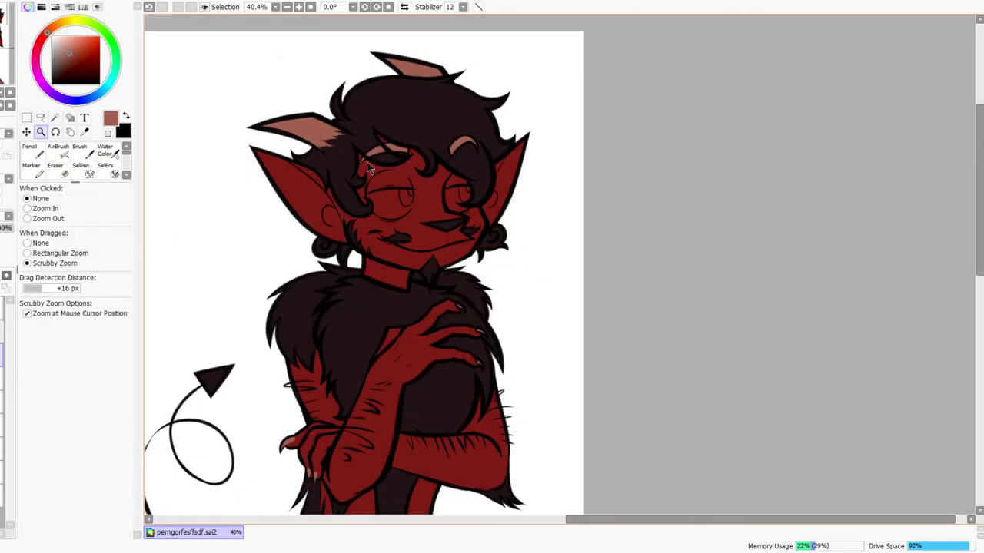
pyautogui.scroll(2, 368, 168)
pyautogui.press('n')
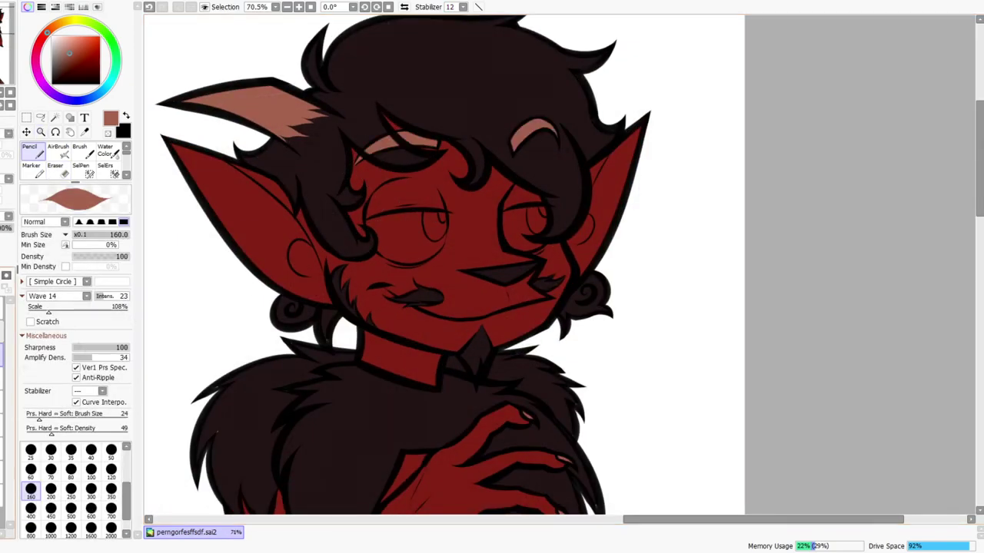
pyautogui.press('space')
pyautogui.moveTo(384, 275); pyautogui.dragTo(393, 336)
pyautogui.hotkey('ctrl', 'z')
pyautogui.hotkey('ctrl', 'space')
pyautogui.moveTo(399, 228); pyautogui.dragTo(418, 253)
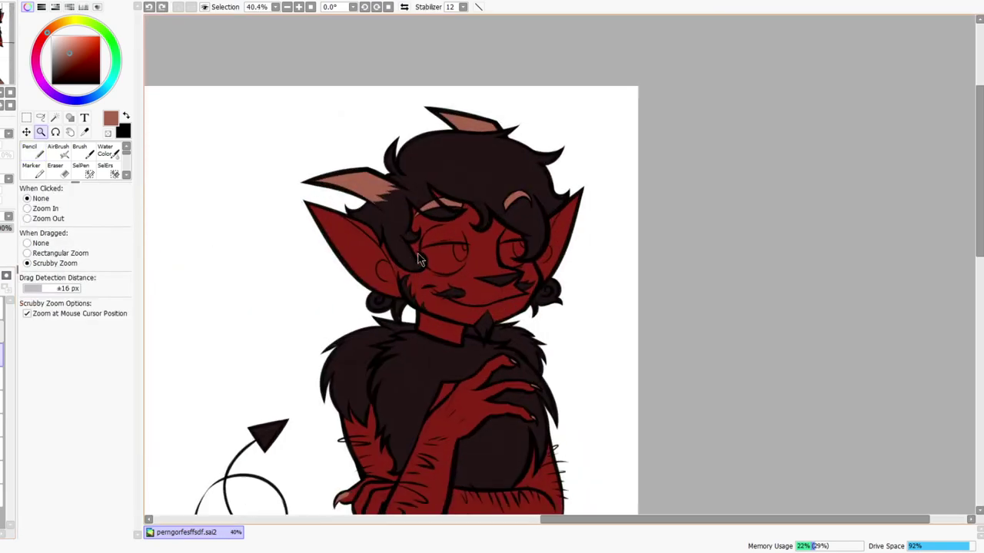
pyautogui.moveTo(462, 191); pyautogui.dragTo(480, 189)
pyautogui.press('n')
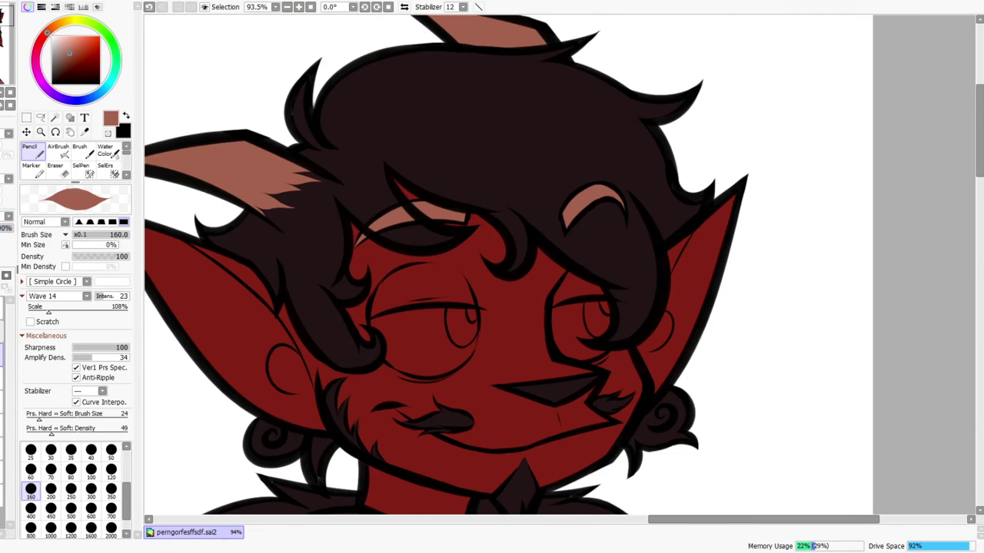
# Repaint both brow shapes, the band above the eye and the arch on the forelock, in dark red
pyautogui.rightClick(424, 145)
pyautogui.click(76, 70)
pyautogui.moveTo(365, 229); pyautogui.dragTo(461, 208)
pyautogui.moveTo(567, 224)
pyautogui.mouseDown()
pyautogui.moveTo(576, 208)
pyautogui.moveTo(623, 211)
pyautogui.moveTo(659, 269)
pyautogui.moveTo(676, 275)
pyautogui.moveTo(689, 209)
pyautogui.mouseUp()
# Recolour both brow shapes near-black with the Pencil and check the whole figure in mirrored view
pyautogui.hotkey('ctrl', 'space')
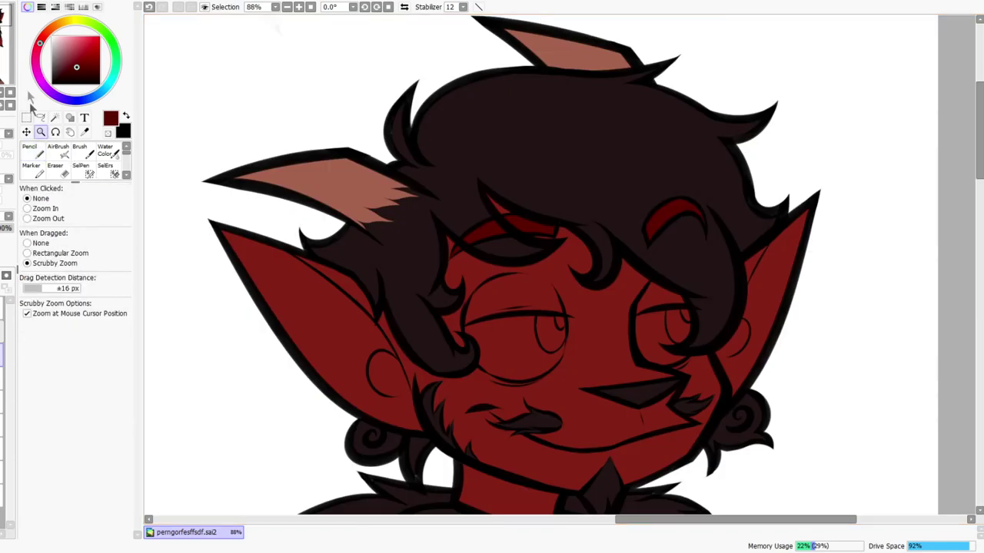
pyautogui.click(34, 160)
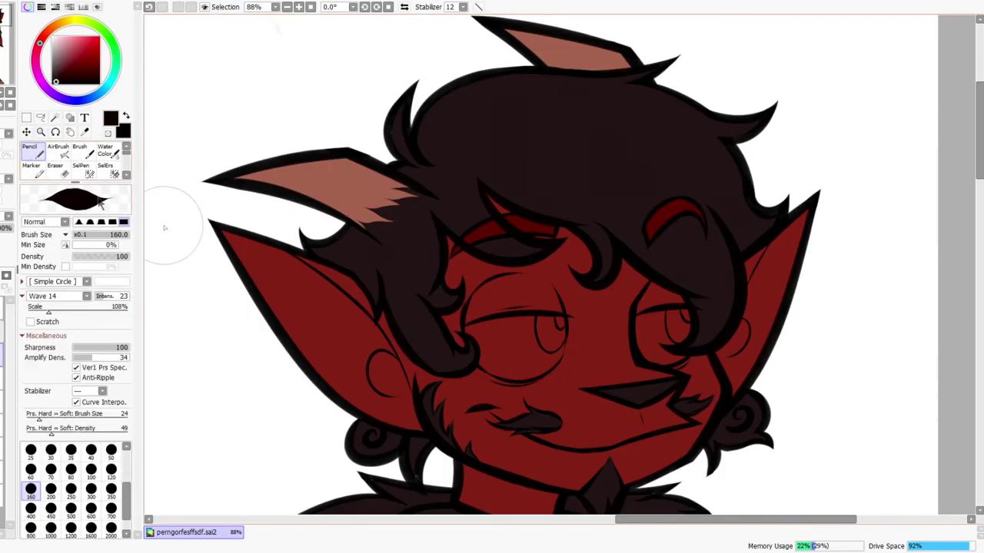
pyautogui.hotkey('ctrl', 'space')
pyautogui.moveTo(667, 228); pyautogui.dragTo(736, 304)
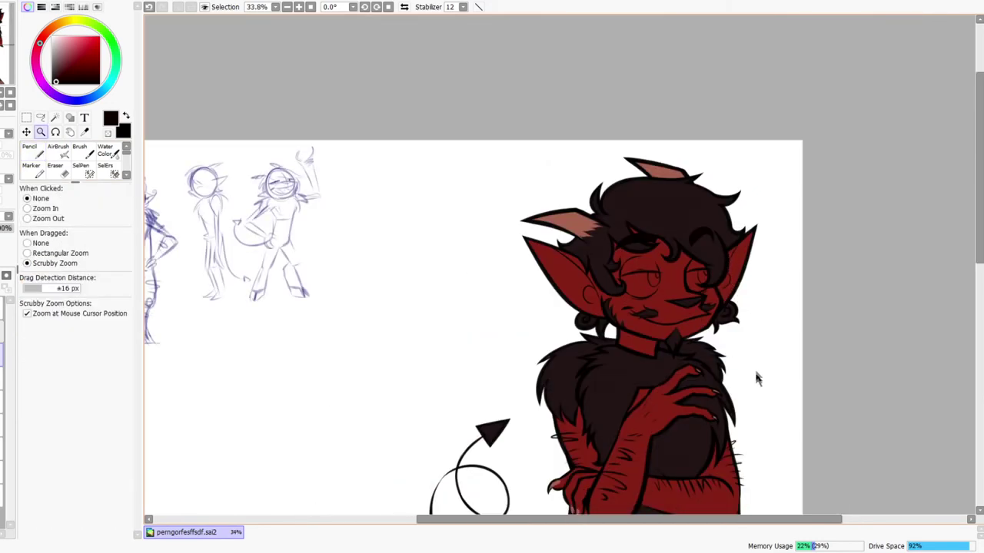
pyautogui.moveTo(656, 324); pyautogui.dragTo(689, 240)
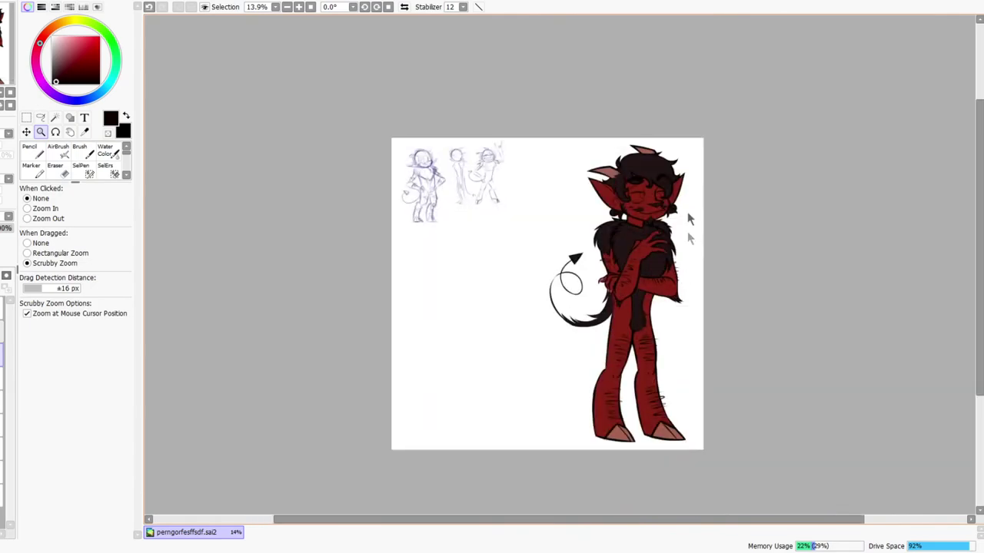
pyautogui.click(405, 8)
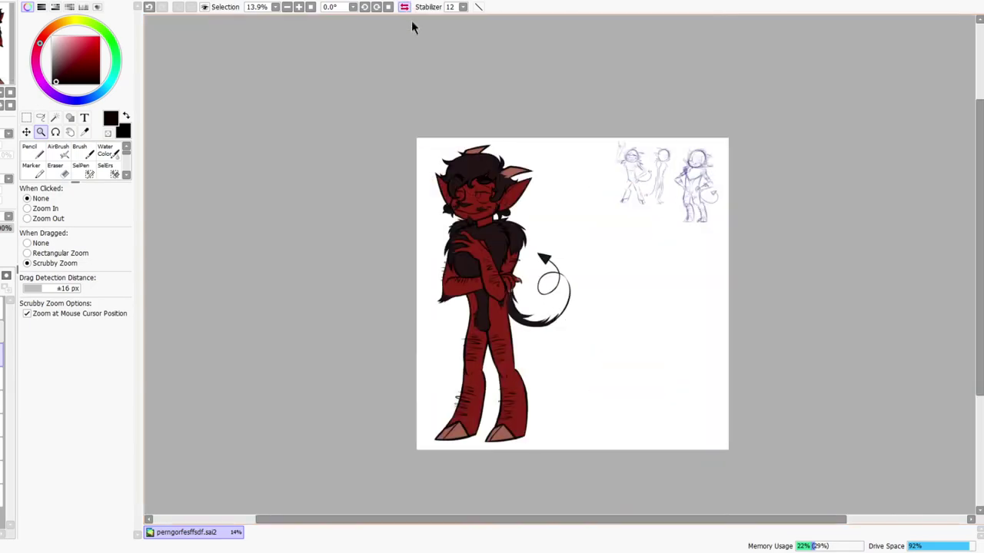
pyautogui.click(405, 8)
# Fill the open eye nearer the long ear with the horn's terracotta and erase the spill outside its outline
pyautogui.moveTo(648, 193); pyautogui.dragTo(705, 142)
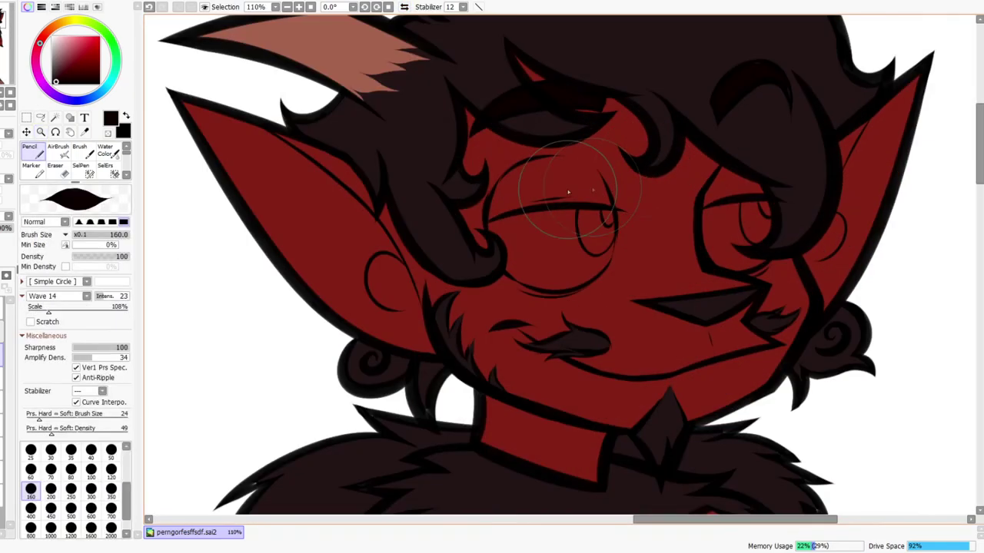
pyautogui.keyDown('alt'); pyautogui.click(314, 50); pyautogui.keyUp('alt')
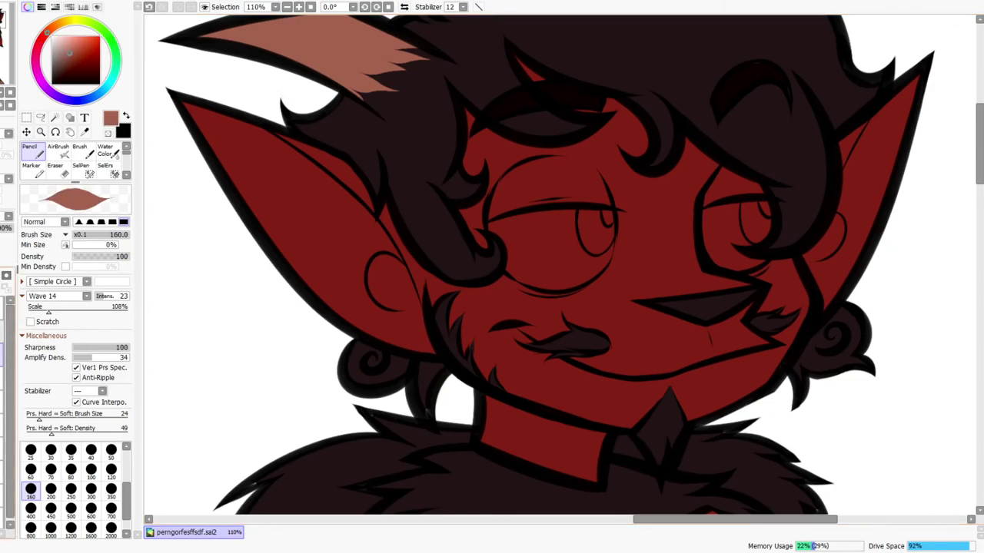
pyautogui.click(536, 254)
pyautogui.moveTo(535, 260)
pyautogui.mouseDown()
pyautogui.moveTo(538, 247)
pyautogui.moveTo(575, 235)
pyautogui.mouseUp()
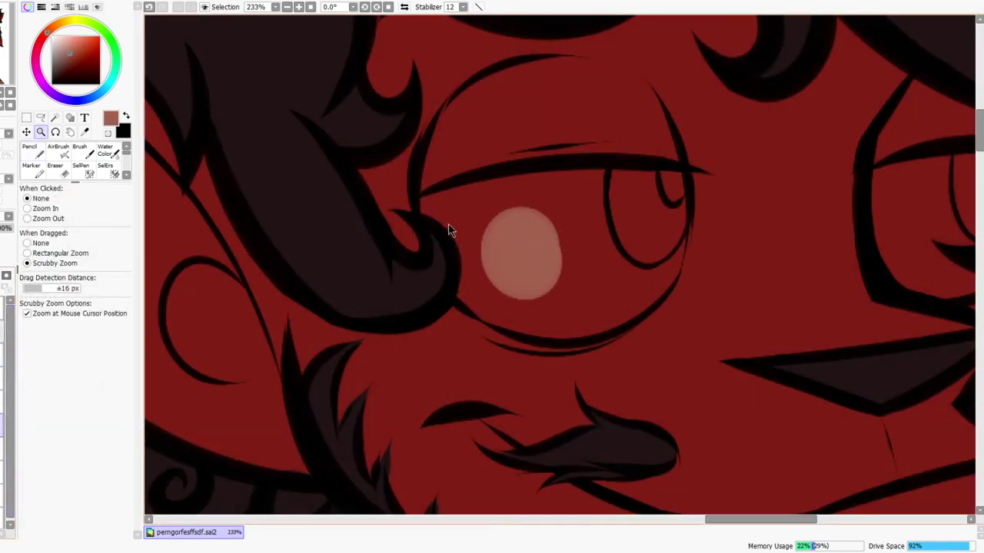
pyautogui.press('n')
pyautogui.moveTo(448, 222)
pyautogui.mouseDown()
pyautogui.moveTo(486, 205)
pyautogui.moveTo(627, 195)
pyautogui.moveTo(663, 205)
pyautogui.moveTo(645, 283)
pyautogui.moveTo(618, 291)
pyautogui.moveTo(486, 281)
pyautogui.moveTo(494, 300)
pyautogui.moveTo(543, 325)
pyautogui.moveTo(528, 302)
pyautogui.moveTo(557, 305)
pyautogui.moveTo(565, 245)
pyautogui.moveTo(532, 268)
pyautogui.moveTo(635, 224)
pyautogui.moveTo(642, 272)
pyautogui.moveTo(675, 240)
pyautogui.mouseUp()
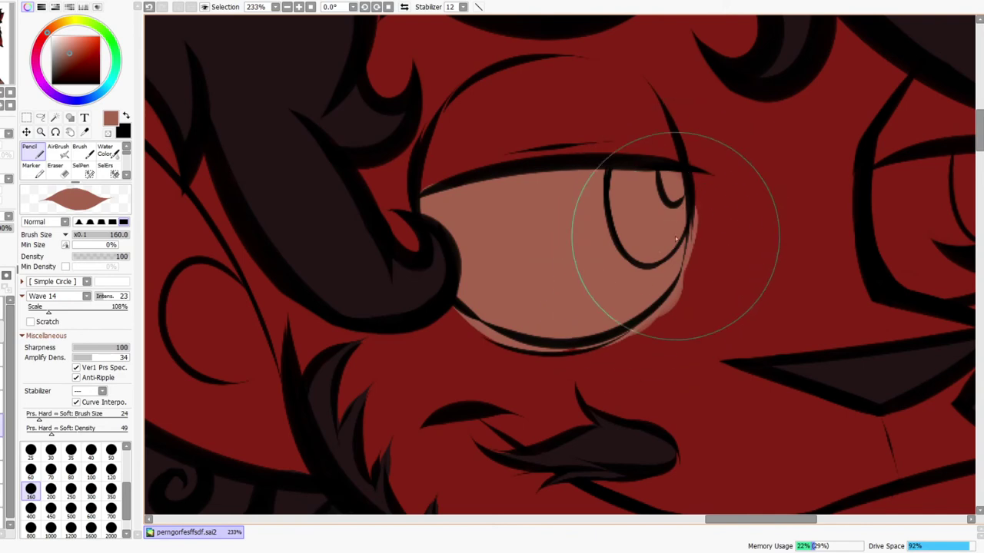
pyautogui.press('e')
pyautogui.moveTo(572, 329)
pyautogui.mouseDown()
pyautogui.moveTo(659, 318)
pyautogui.moveTo(698, 277)
pyautogui.mouseUp()
pyautogui.moveTo(701, 209); pyautogui.dragTo(679, 301)
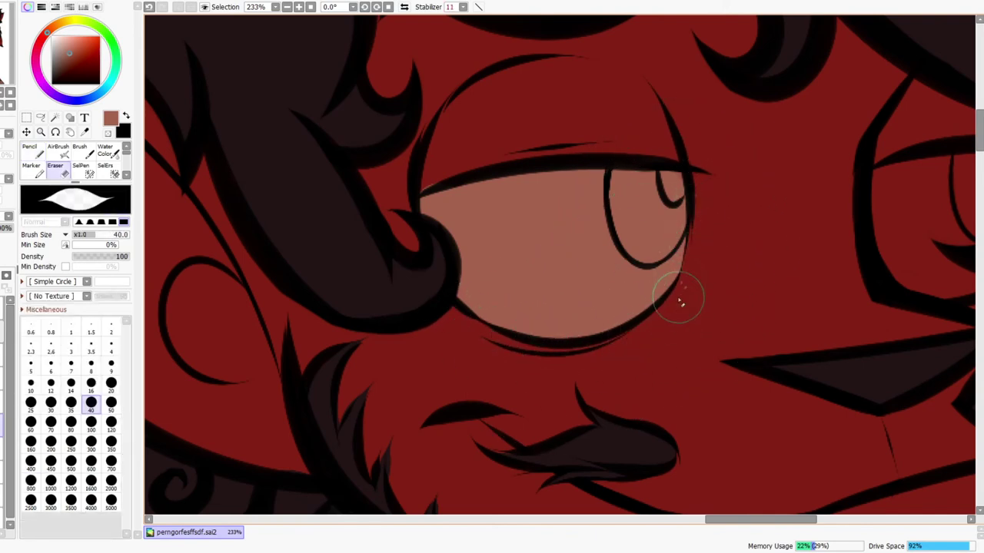
# Fill the other eye, partly covered by the hair curl, with the same terracotta
pyautogui.hotkey('ctrl', 'space')
pyautogui.moveTo(486, 179)
pyautogui.mouseDown()
pyautogui.moveTo(467, 202)
pyautogui.moveTo(430, 215)
pyautogui.mouseUp()
pyautogui.moveTo(574, 174)
pyautogui.mouseDown()
pyautogui.moveTo(577, 184)
pyautogui.moveTo(525, 194)
pyautogui.moveTo(564, 195)
pyautogui.moveTo(596, 170)
pyautogui.moveTo(592, 188)
pyautogui.moveTo(530, 242)
pyautogui.moveTo(573, 209)
pyautogui.moveTo(603, 213)
pyautogui.moveTo(568, 209)
pyautogui.mouseUp()
pyautogui.press('n')
pyautogui.hotkey('ctrl', 'space')
# Check the figure mirrored and unmirrored, comparing the coloured version with the bare line art up close and at full view
pyautogui.click(404, 7)
pyautogui.moveTo(515, 248); pyautogui.dragTo(471, 246)
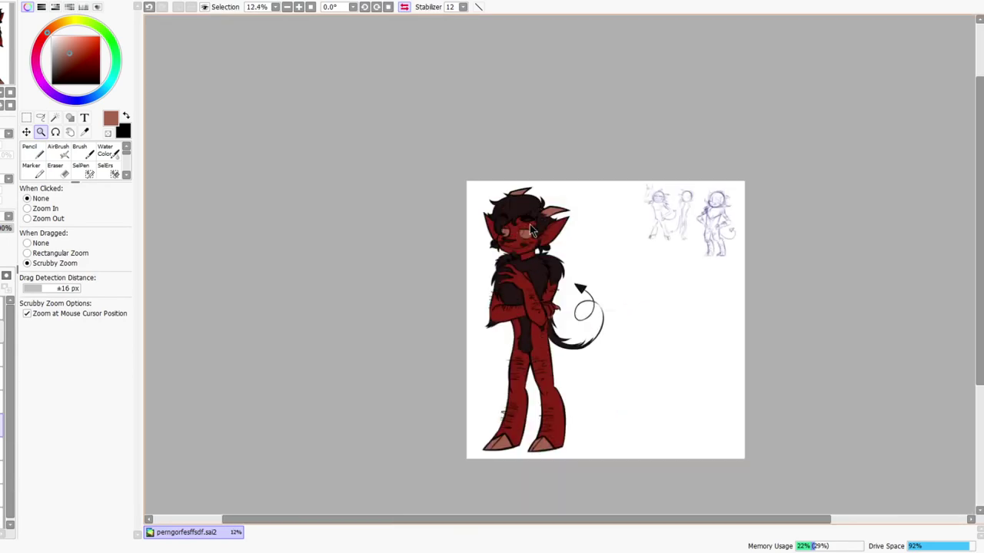
pyautogui.moveTo(527, 233); pyautogui.dragTo(549, 182)
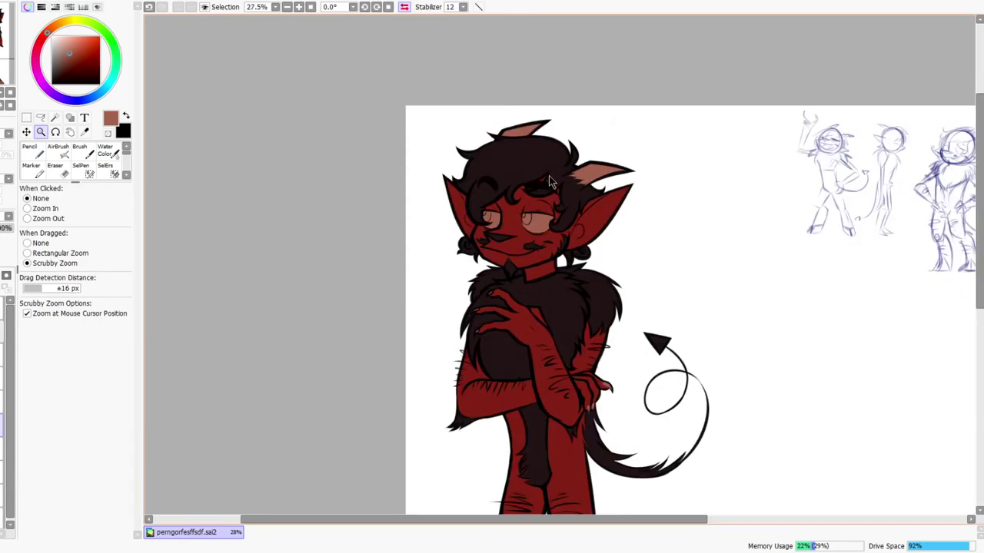
pyautogui.click(2, 362)
pyautogui.moveTo(556, 372); pyautogui.dragTo(532, 264)
pyautogui.moveTo(561, 233); pyautogui.dragTo(554, 252)
pyautogui.click(405, 7)
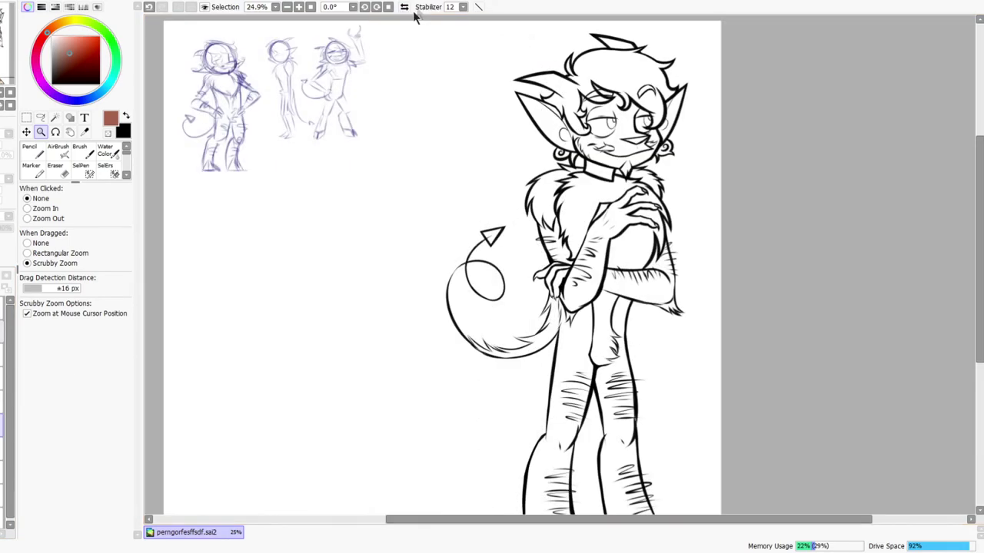
pyautogui.moveTo(623, 122); pyautogui.dragTo(679, 80)
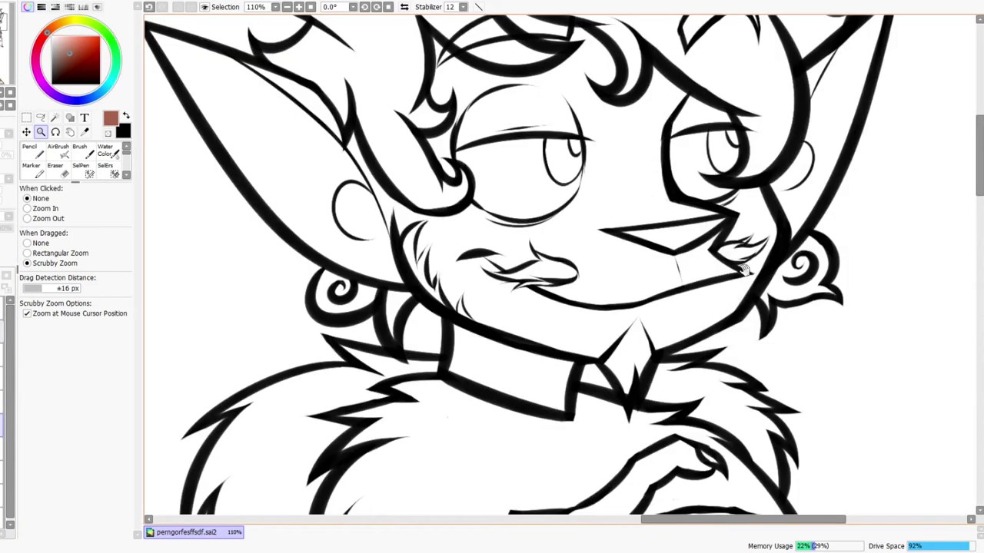
pyautogui.scroll(2, 738, 295)
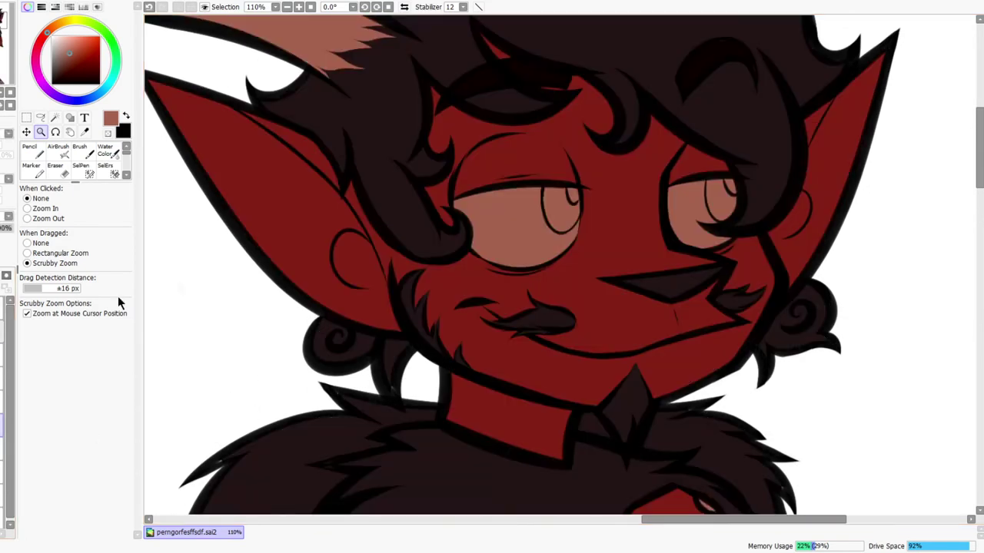
pyautogui.scroll(-6, 681, 180)
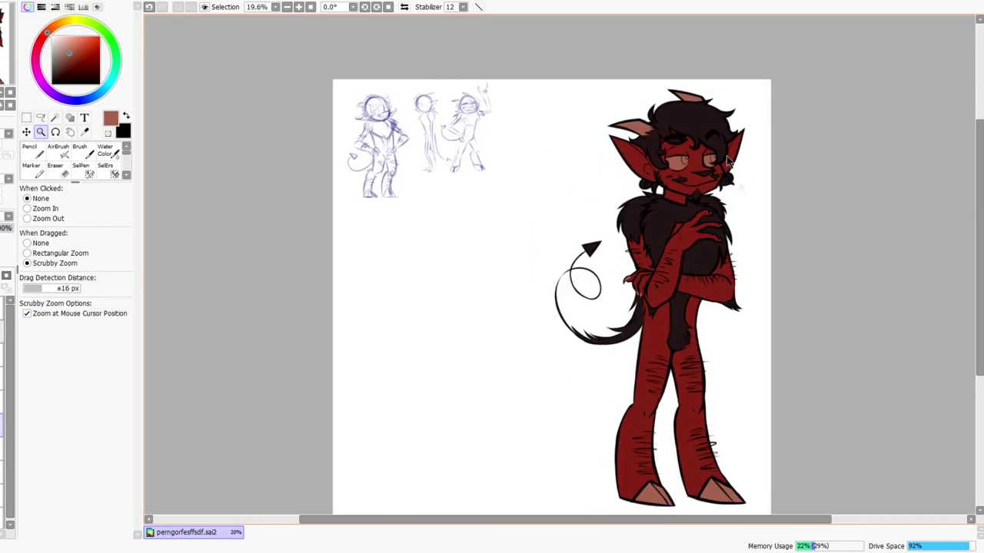
pyautogui.moveTo(824, 388); pyautogui.dragTo(791, 366)
pyautogui.moveTo(664, 103); pyautogui.dragTo(701, 107)
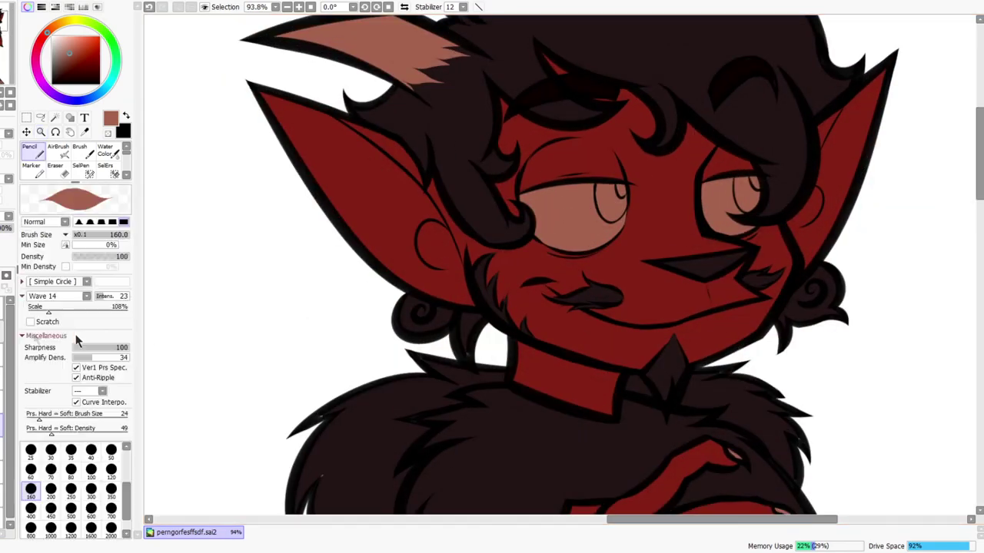
pyautogui.hotkey('ctrl', 'z')
pyautogui.hotkey('ctrl', 'y')
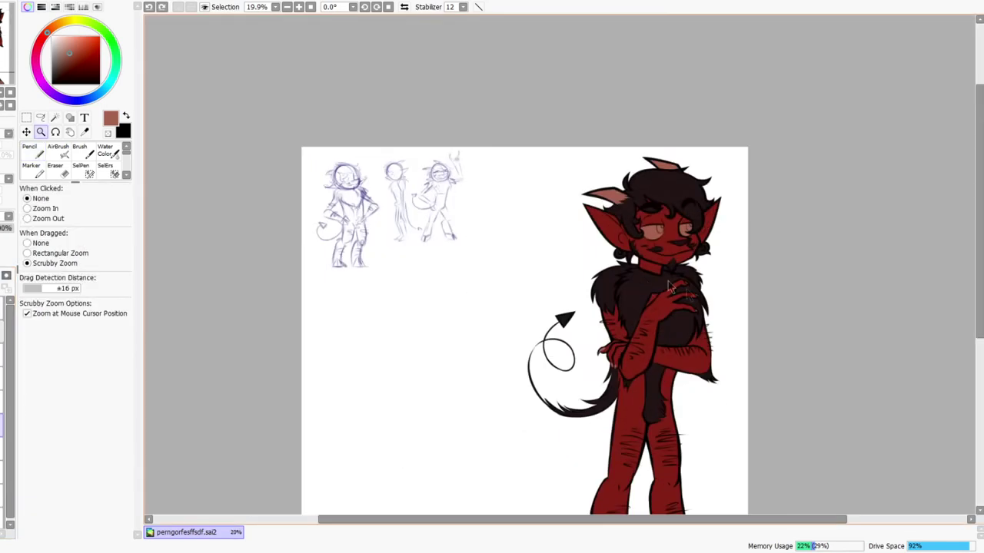
pyautogui.moveTo(698, 338); pyautogui.dragTo(645, 269)
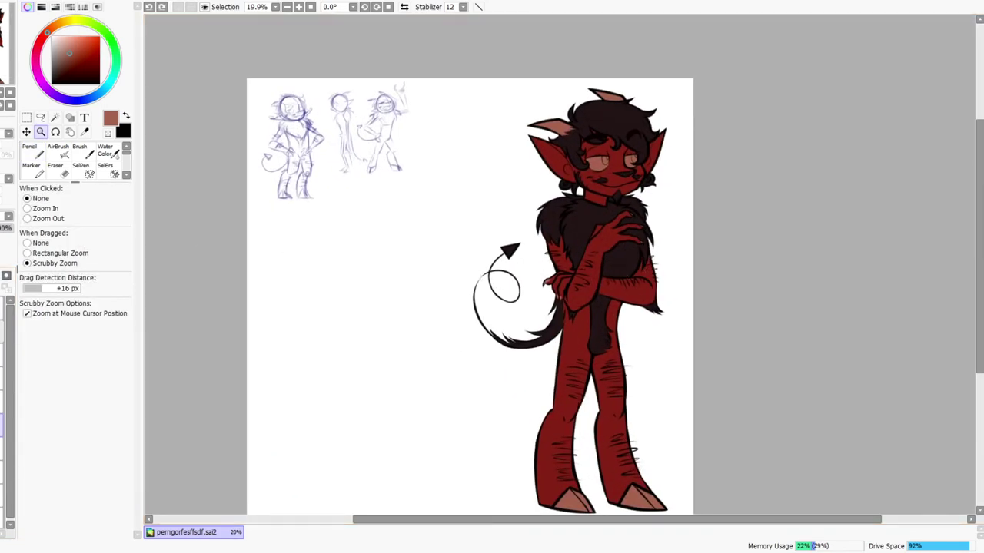
# Try golden yellow and plain white as the colour of both eyes, undoing the white
pyautogui.click(64, 23)
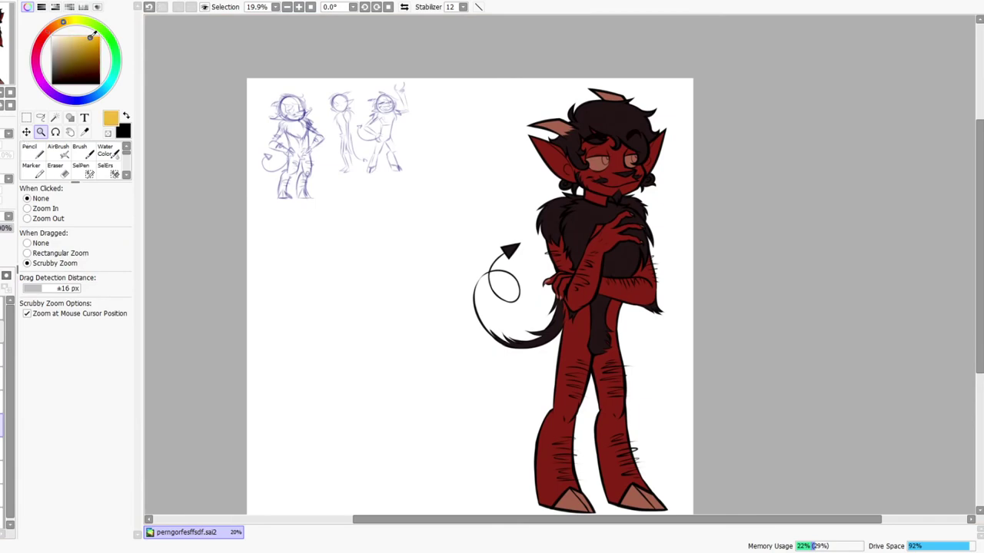
pyautogui.press('n')
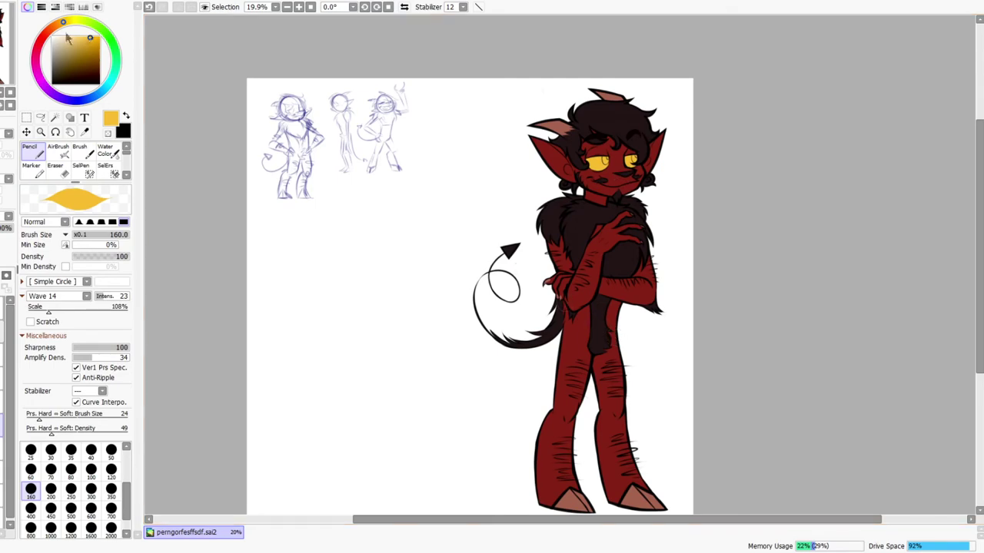
pyautogui.click(53, 37)
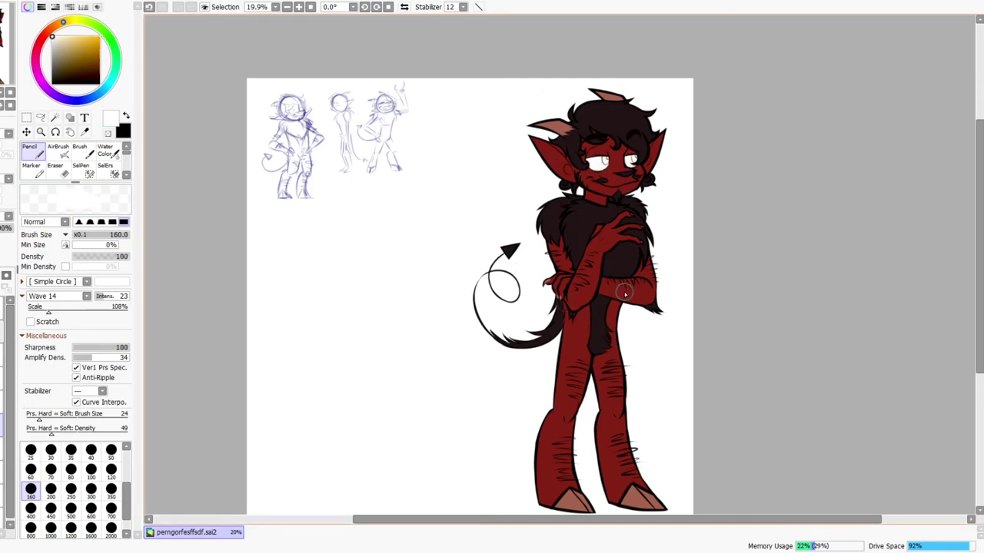
pyautogui.hotkey('ctrl', 'z')
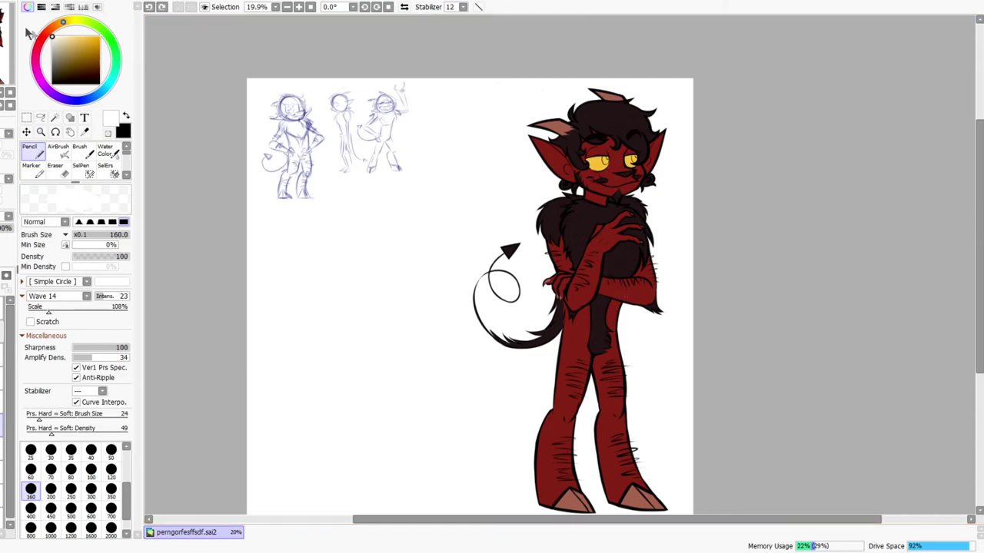
# Try a muted orange and a paler orange-tan on both eyes
pyautogui.click(88, 42)
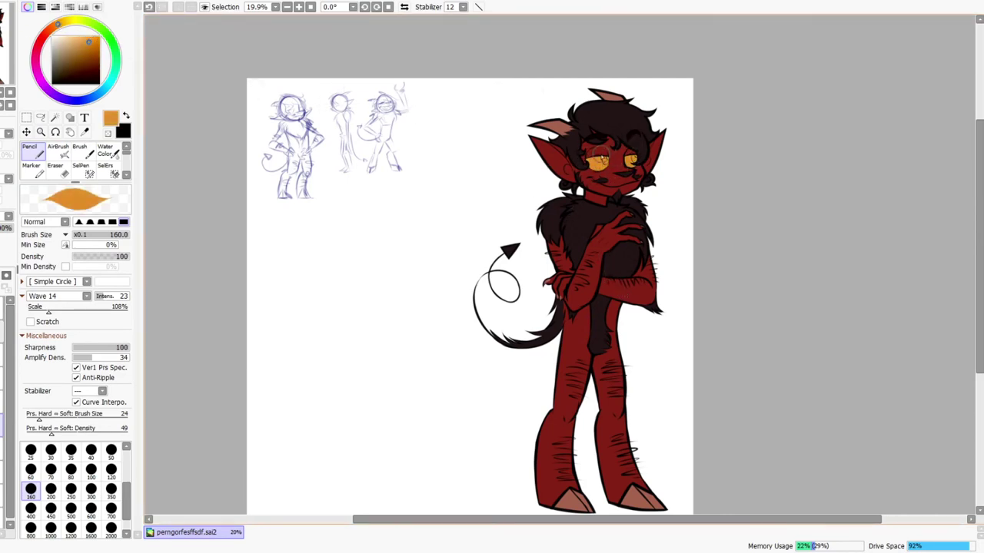
pyautogui.click(78, 41)
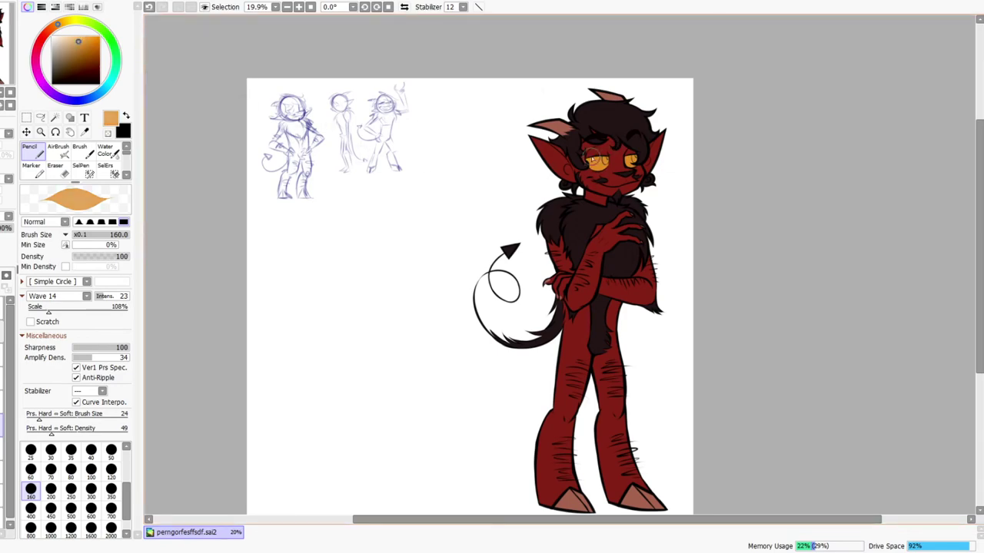
pyautogui.hotkey('ctrl', 'space')
pyautogui.moveTo(669, 171)
pyautogui.mouseDown()
pyautogui.moveTo(677, 182)
pyautogui.moveTo(670, 156)
pyautogui.mouseUp()
# Recolour both eyes in a deep burnt orange with the Pencil
pyautogui.click(81, 151)
pyautogui.click(91, 43)
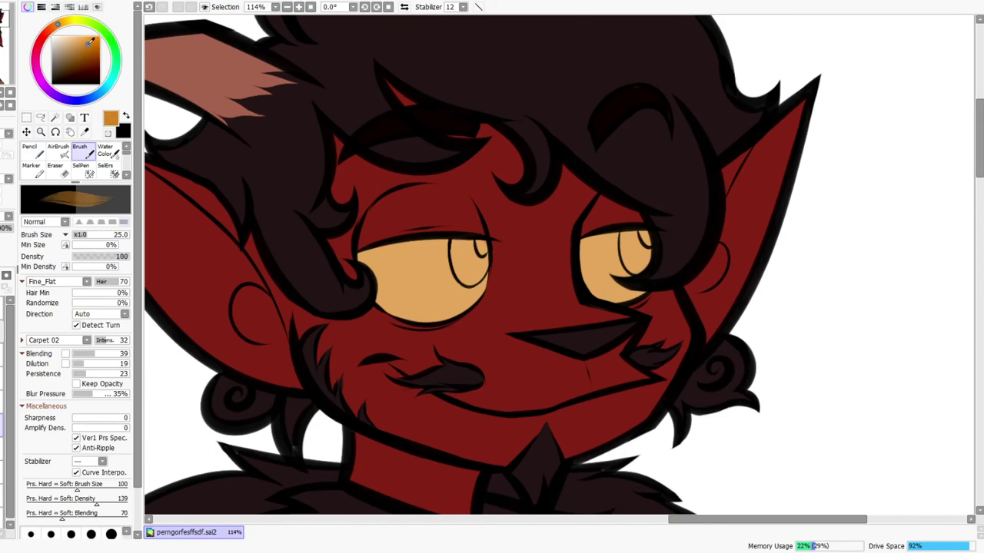
pyautogui.click(54, 30)
pyautogui.click(39, 156)
pyautogui.moveTo(368, 244)
pyautogui.mouseDown()
pyautogui.moveTo(439, 309)
pyautogui.moveTo(661, 278)
pyautogui.moveTo(691, 326)
pyautogui.mouseUp()
# Examine the orange eyes up close and on the whole figure, including in mirrored view
pyautogui.hotkey('ctrl', 'space')
pyautogui.scroll(4, 692, 308)
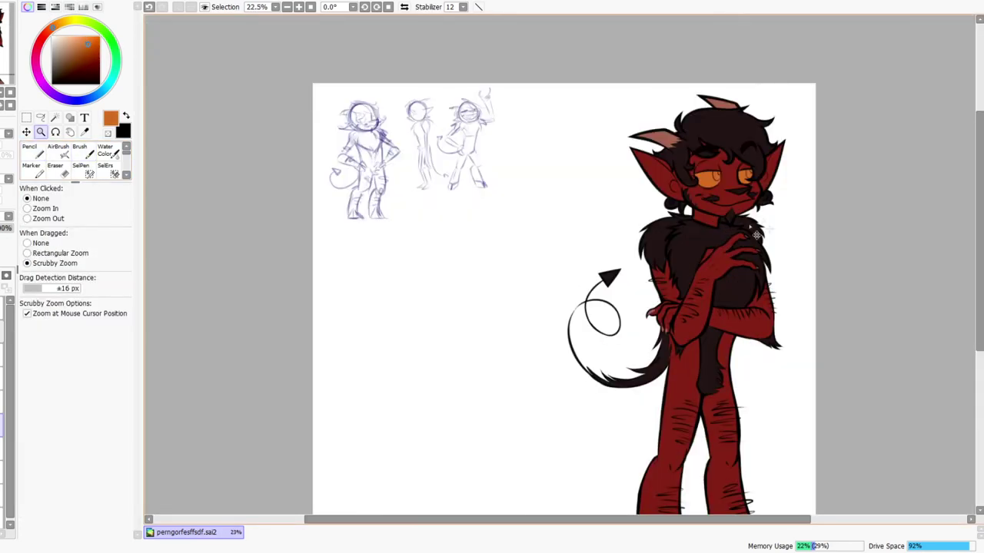
pyautogui.scroll(7, 744, 158)
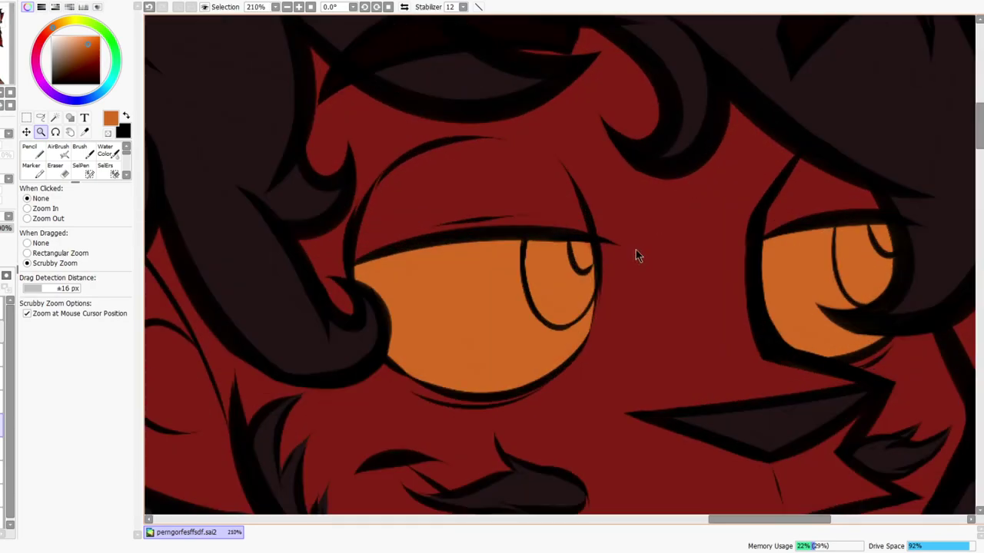
pyautogui.scroll(-3, 637, 255)
pyautogui.scroll(-4, 690, 265)
pyautogui.moveTo(709, 211)
pyautogui.mouseDown()
pyautogui.moveTo(739, 177)
pyautogui.moveTo(708, 229)
pyautogui.mouseUp()
pyautogui.moveTo(756, 325); pyautogui.dragTo(648, 189)
pyautogui.click(403, 8)
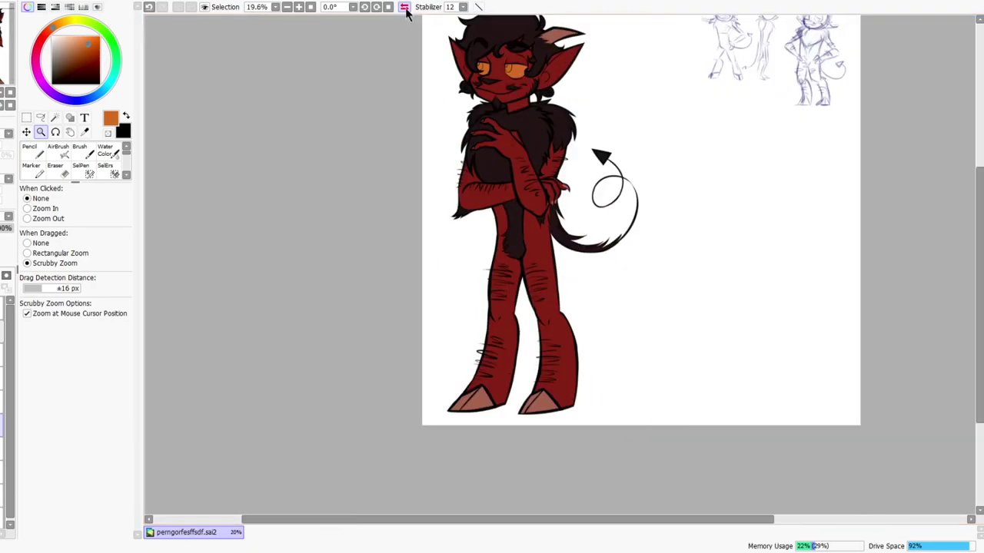
# Draw two pointed fangs hanging from the mouth line in near-black with the Pencil at size 30 and density 95
pyautogui.scroll(5, 473, 153)
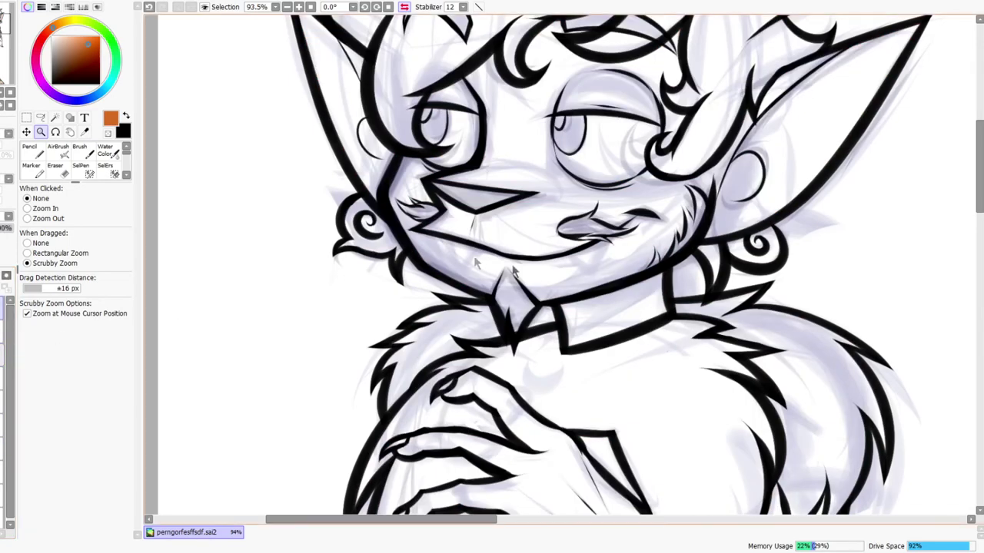
pyautogui.moveTo(490, 254); pyautogui.dragTo(512, 231)
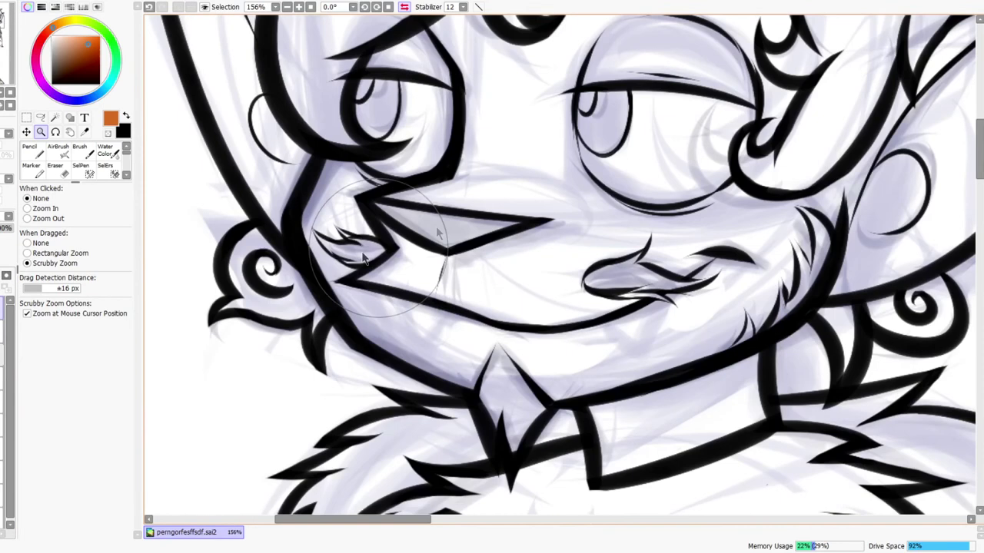
pyautogui.click(30, 147)
pyautogui.click(62, 83)
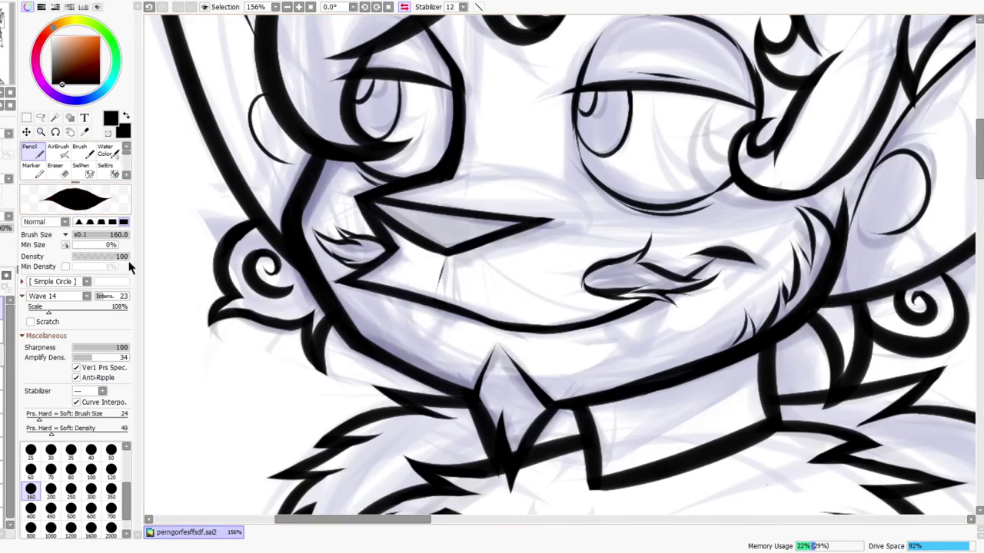
pyautogui.click(126, 258)
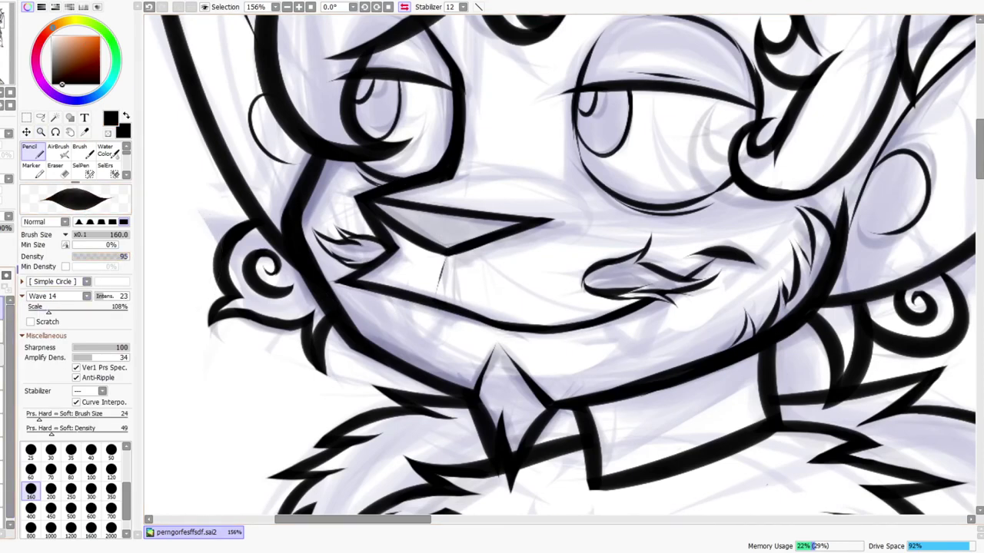
pyautogui.press('[')
pyautogui.press('[')
pyautogui.press('[')
pyautogui.press('[')
pyautogui.press('[')
pyautogui.press('[')
pyautogui.press('[')
pyautogui.press('[')
pyautogui.press('[')
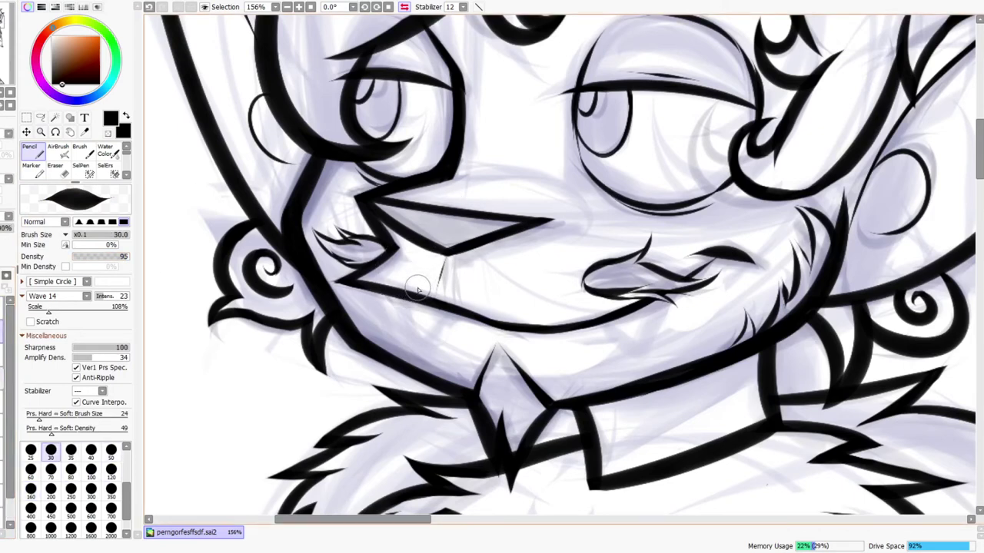
pyautogui.moveTo(400, 267)
pyautogui.mouseDown()
pyautogui.moveTo(444, 355)
pyautogui.moveTo(482, 288)
pyautogui.mouseUp()
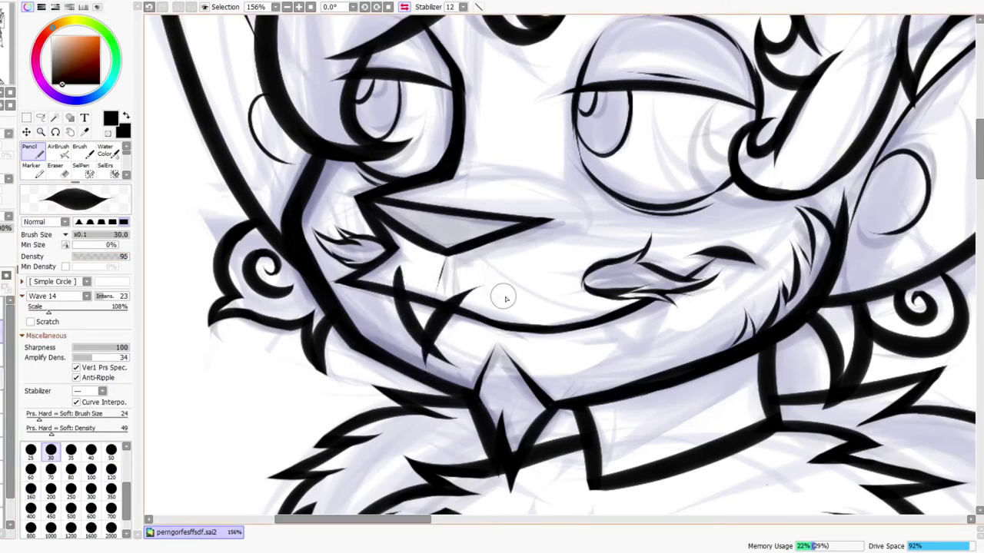
pyautogui.moveTo(578, 301); pyautogui.dragTo(635, 375)
pyautogui.moveTo(655, 259); pyautogui.dragTo(644, 360)
# Trim the overshooting line ends around both fangs with the Eraser at size 40 to leave clean tips
pyautogui.hotkey('ctrl', 'space')
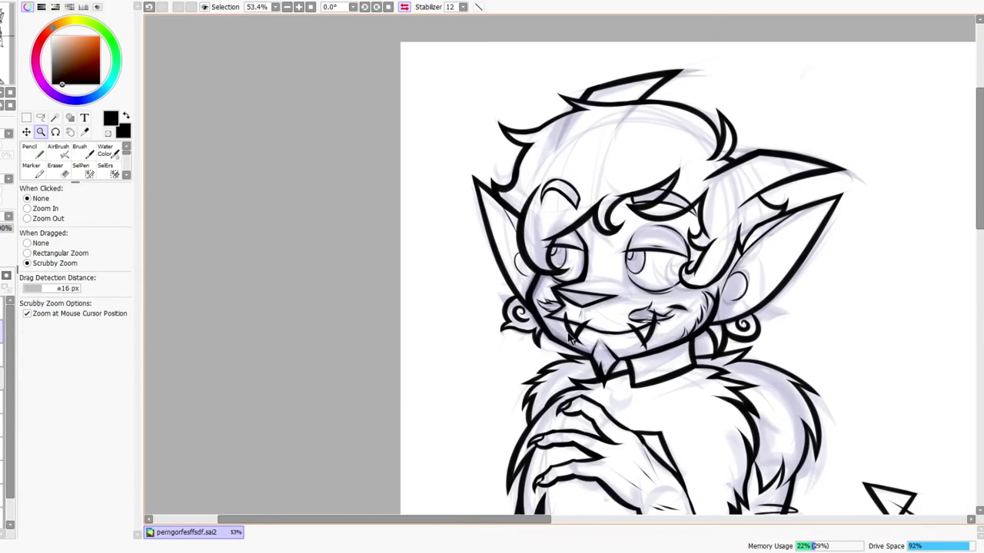
pyautogui.moveTo(581, 333); pyautogui.dragTo(628, 273)
pyautogui.press('e')
pyautogui.moveTo(525, 270); pyautogui.dragTo(527, 275)
pyautogui.moveTo(615, 289); pyautogui.dragTo(602, 291)
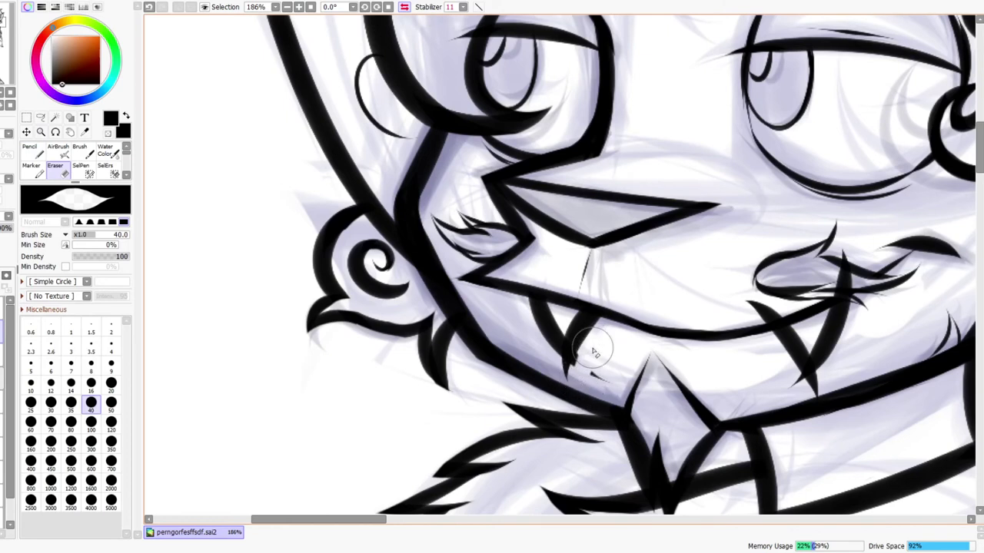
pyautogui.moveTo(596, 356); pyautogui.dragTo(632, 380)
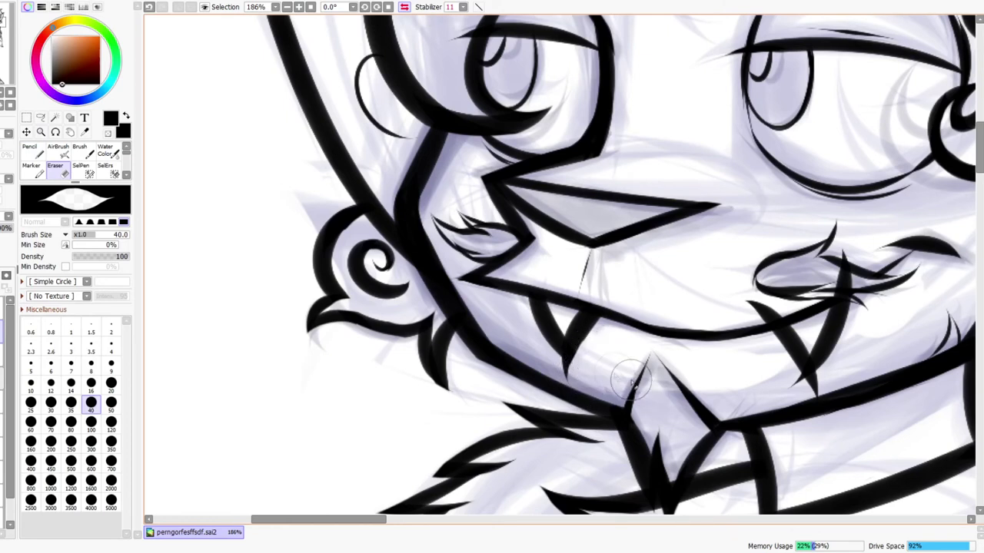
pyautogui.hotkey('ctrl', 'z')
pyautogui.moveTo(561, 356)
pyautogui.mouseDown()
pyautogui.moveTo(552, 348)
pyautogui.moveTo(581, 384)
pyautogui.mouseUp()
pyautogui.moveTo(819, 375); pyautogui.dragTo(797, 407)
pyautogui.moveTo(824, 282)
pyautogui.mouseDown()
pyautogui.moveTo(756, 306)
pyautogui.moveTo(780, 292)
pyautogui.moveTo(792, 304)
pyautogui.moveTo(825, 292)
pyautogui.moveTo(841, 301)
pyautogui.moveTo(844, 332)
pyautogui.moveTo(853, 314)
pyautogui.moveTo(834, 292)
pyautogui.moveTo(865, 306)
pyautogui.moveTo(811, 344)
pyautogui.moveTo(777, 352)
pyautogui.moveTo(764, 329)
pyautogui.moveTo(814, 416)
pyautogui.moveTo(803, 375)
pyautogui.mouseUp()
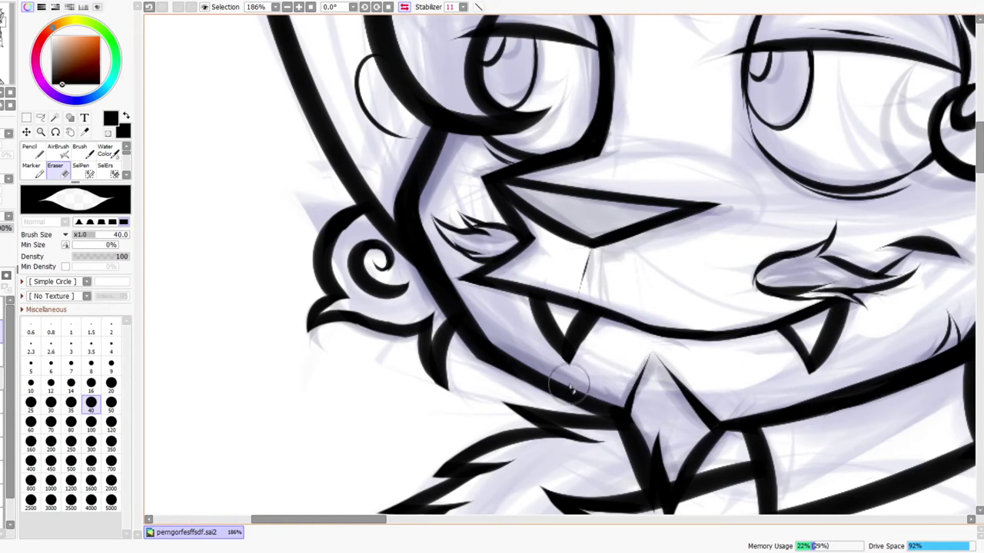
# Examine the new fangs on the coloured figure, close up and at full length, with the view mirrored and unmirrored
pyautogui.hotkey('ctrl', 'space')
pyautogui.moveTo(621, 308); pyautogui.dragTo(613, 415)
pyautogui.moveTo(783, 328); pyautogui.dragTo(807, 341)
pyautogui.moveTo(860, 491); pyautogui.dragTo(761, 382)
pyautogui.moveTo(730, 268); pyautogui.dragTo(756, 255)
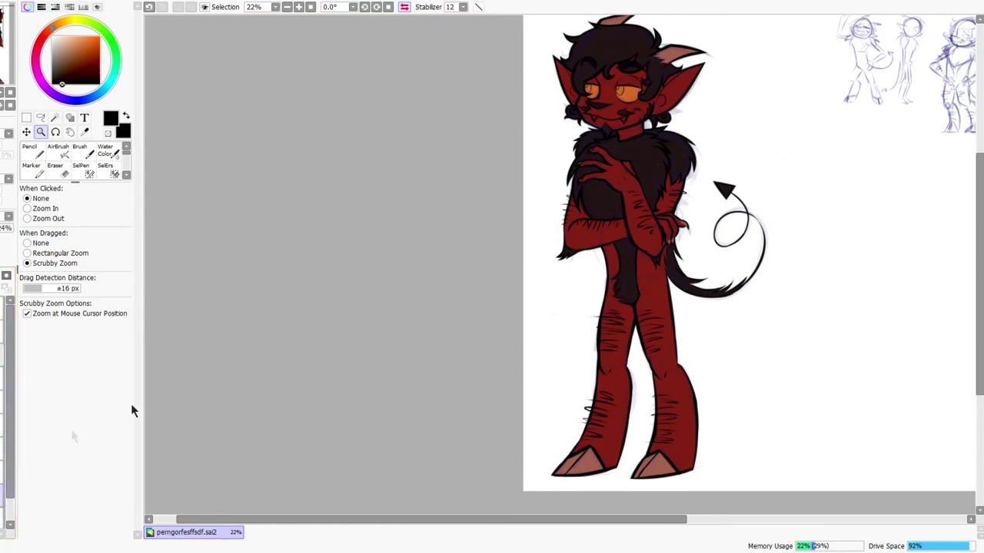
pyautogui.moveTo(598, 263); pyautogui.dragTo(575, 281)
pyautogui.scroll(4, 611, 196)
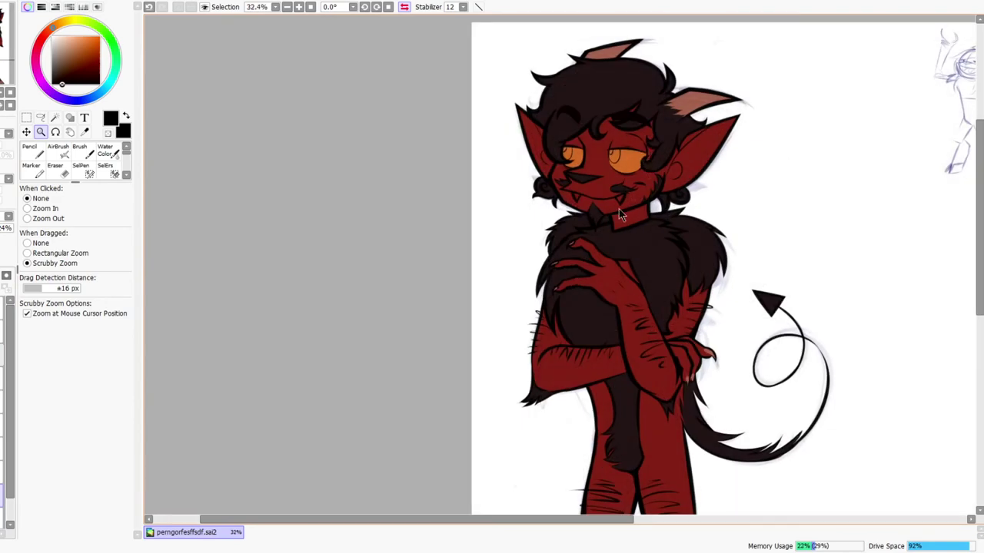
pyautogui.click(406, 8)
pyautogui.scroll(3, 548, 180)
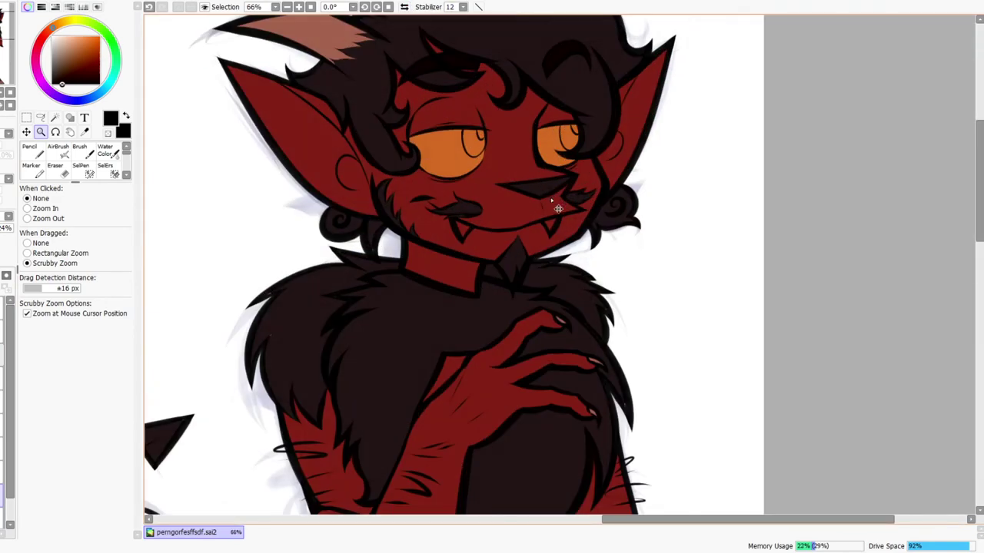
pyautogui.scroll(-5, 551, 201)
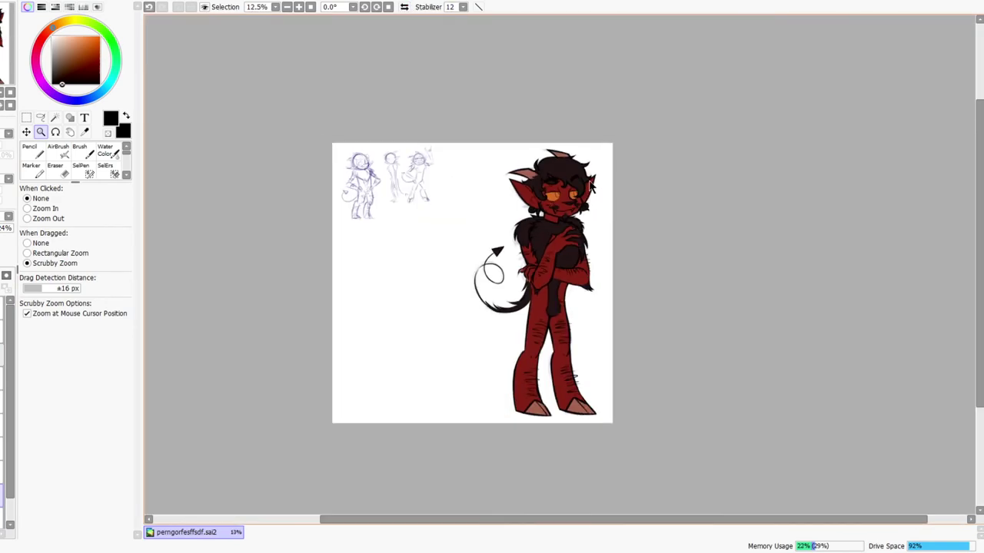
pyautogui.moveTo(564, 177)
pyautogui.mouseDown()
pyautogui.moveTo(586, 141)
pyautogui.moveTo(571, 192)
pyautogui.mouseUp()
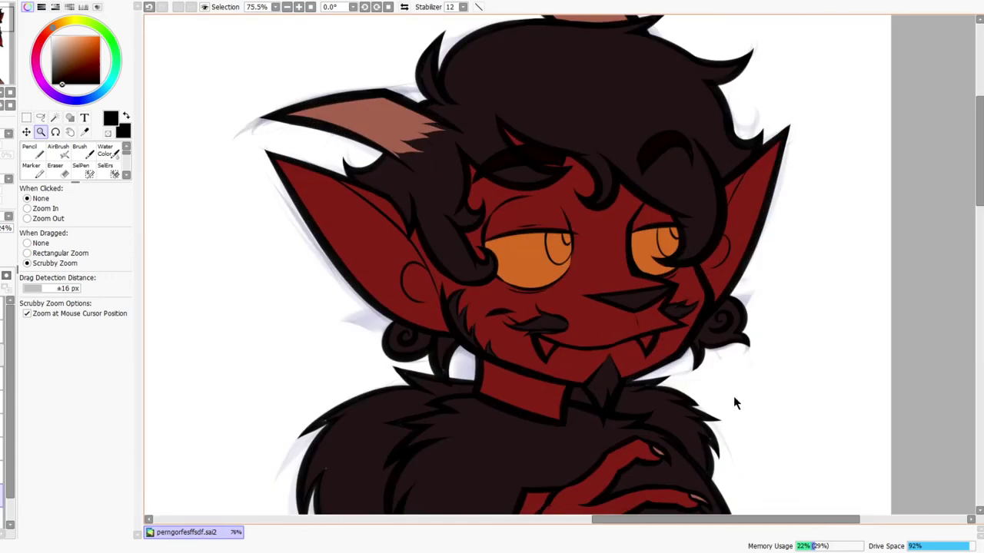
# Fill both fangs with a pale pinkish grey using the Pencil
pyautogui.moveTo(529, 324); pyautogui.dragTo(572, 329)
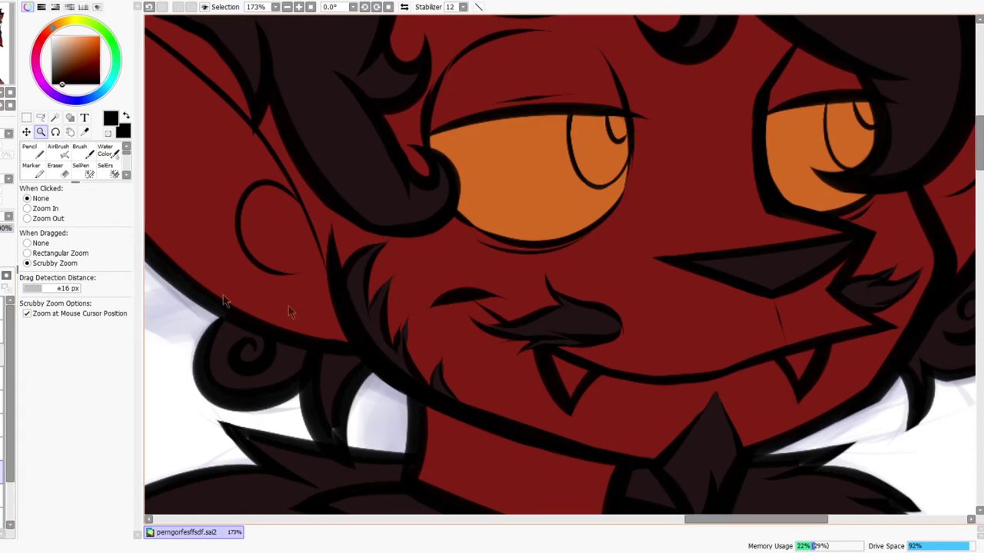
pyautogui.click(39, 154)
pyautogui.rightClick(493, 346)
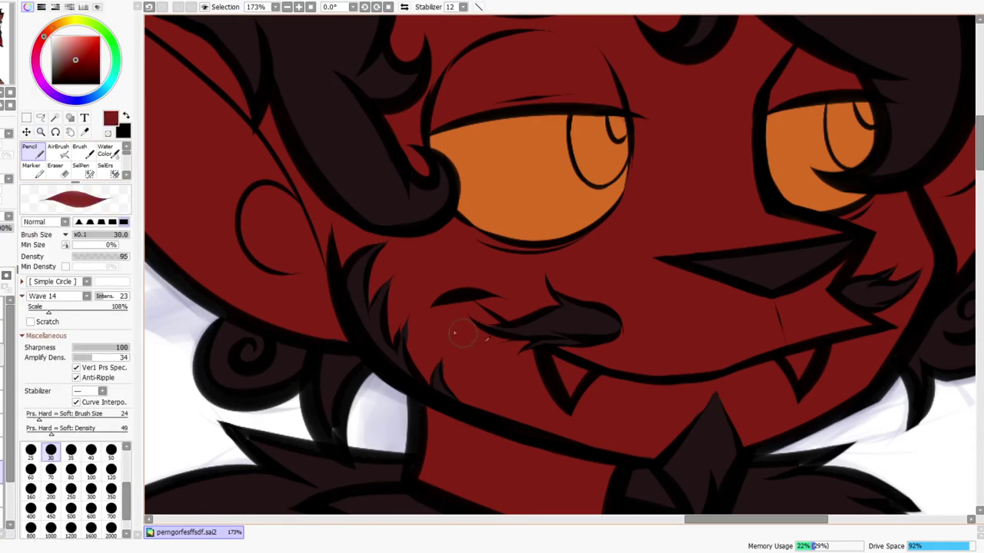
pyautogui.moveTo(70, 48); pyautogui.dragTo(61, 43)
pyautogui.moveTo(559, 359)
pyautogui.mouseDown()
pyautogui.moveTo(568, 391)
pyautogui.moveTo(561, 369)
pyautogui.moveTo(578, 374)
pyautogui.moveTo(570, 383)
pyautogui.moveTo(557, 358)
pyautogui.mouseUp()
pyautogui.moveTo(793, 360)
pyautogui.mouseDown()
pyautogui.moveTo(801, 382)
pyautogui.moveTo(807, 357)
pyautogui.moveTo(858, 334)
pyautogui.mouseUp()
# Check the coloured fangs at several zoom levels against the whole figure in the flipped view
pyautogui.hotkey('ctrl', 'space')
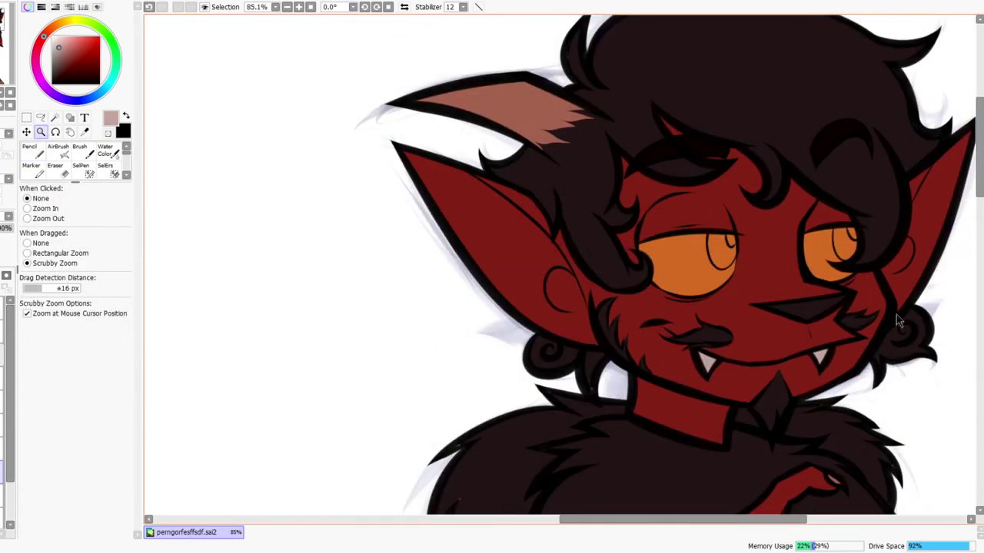
pyautogui.moveTo(906, 307); pyautogui.dragTo(893, 316)
pyautogui.moveTo(899, 457); pyautogui.dragTo(721, 329)
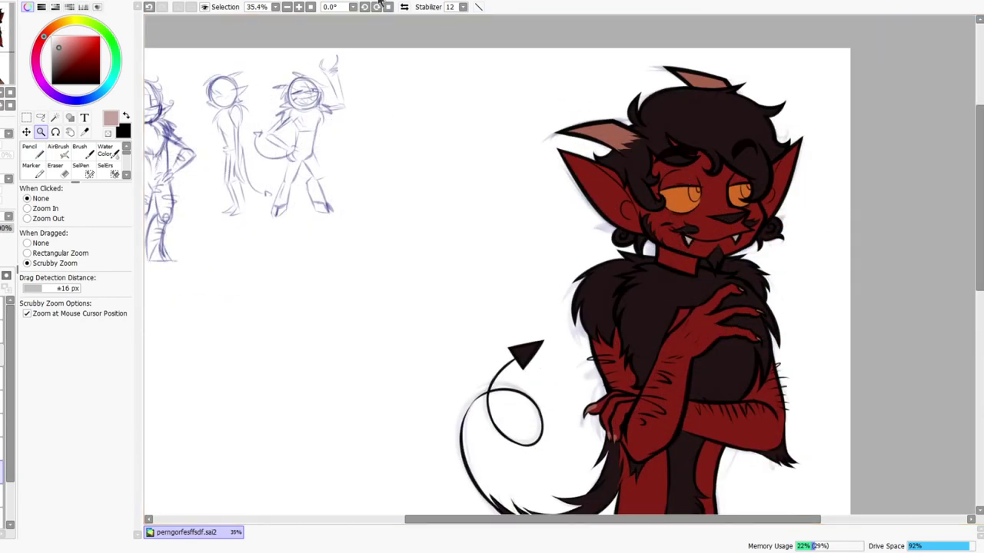
pyautogui.click(404, 7)
pyautogui.scroll(-2, 419, 269)
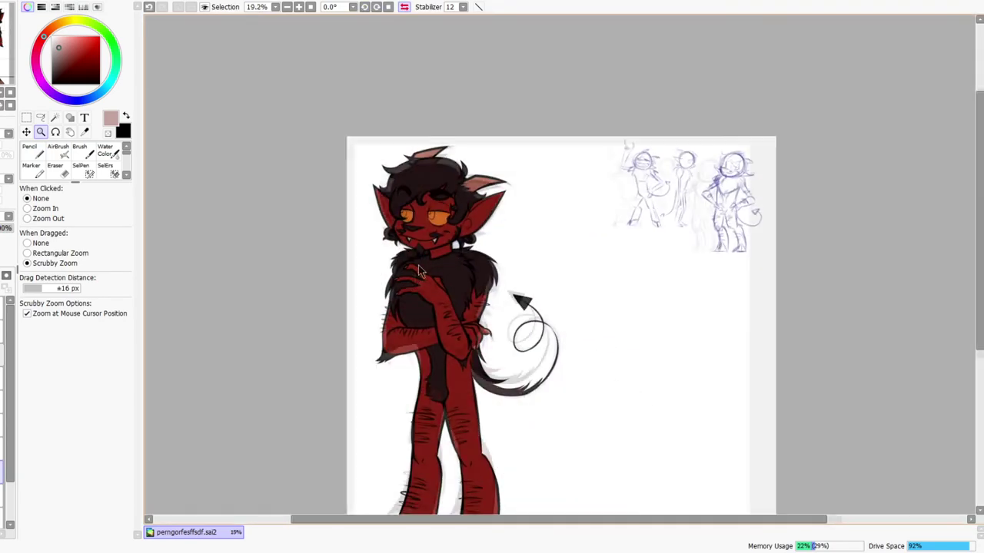
pyautogui.scroll(3, 419, 269)
pyautogui.scroll(-4, 423, 204)
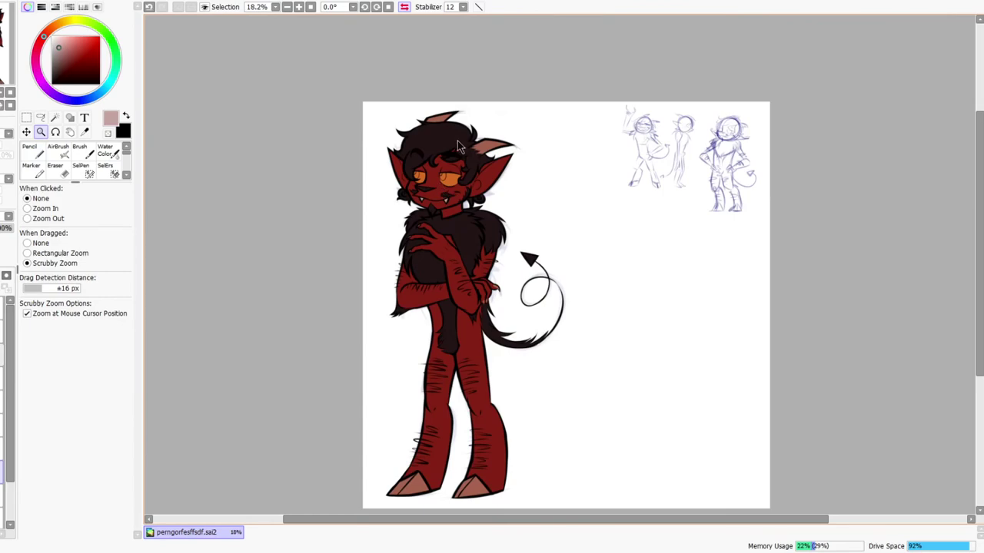
pyautogui.scroll(2, 459, 147)
pyautogui.scroll(-4, 461, 200)
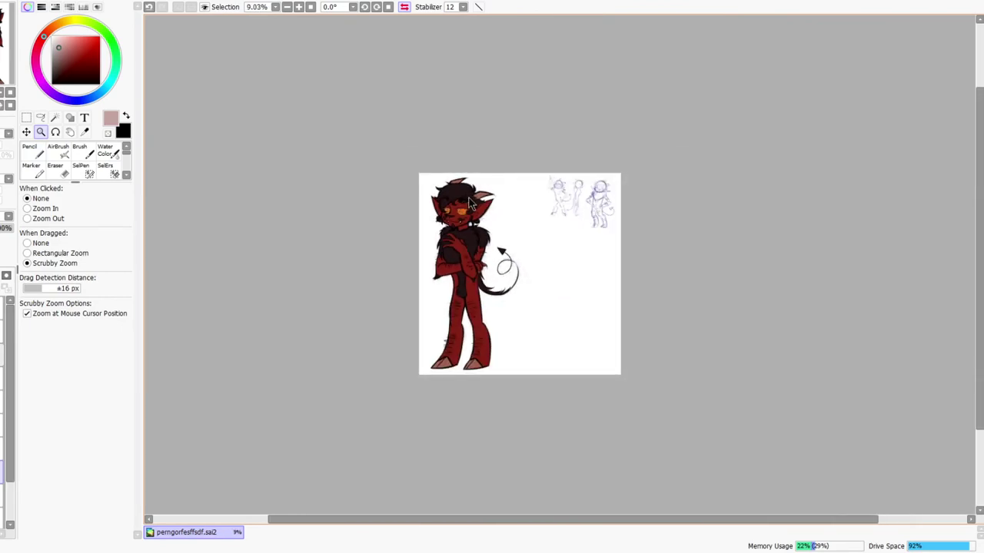
pyautogui.scroll(5, 469, 200)
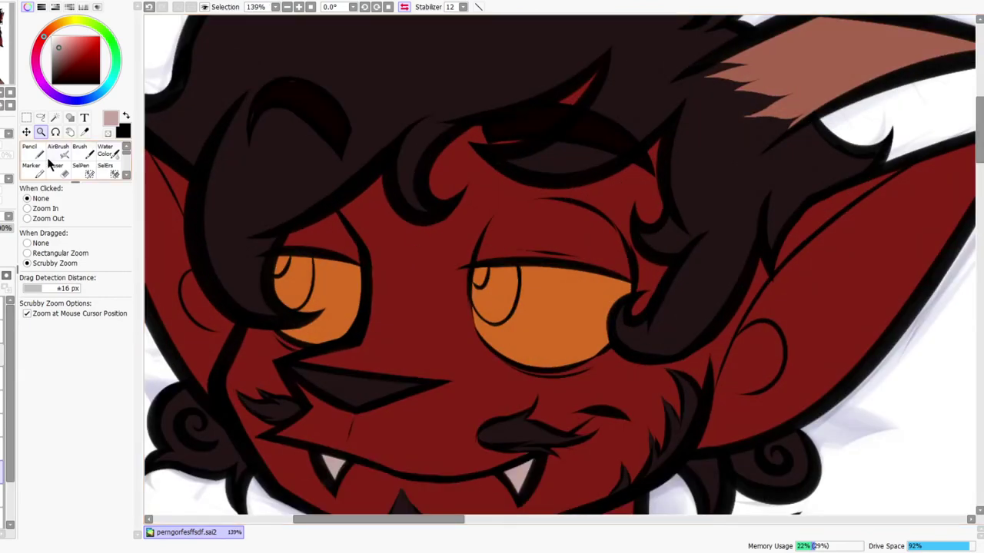
# Fill the pupils of both eyes with the hair's near-black brown, using the Pencil at density 100
pyautogui.click(37, 153)
pyautogui.rightClick(257, 192)
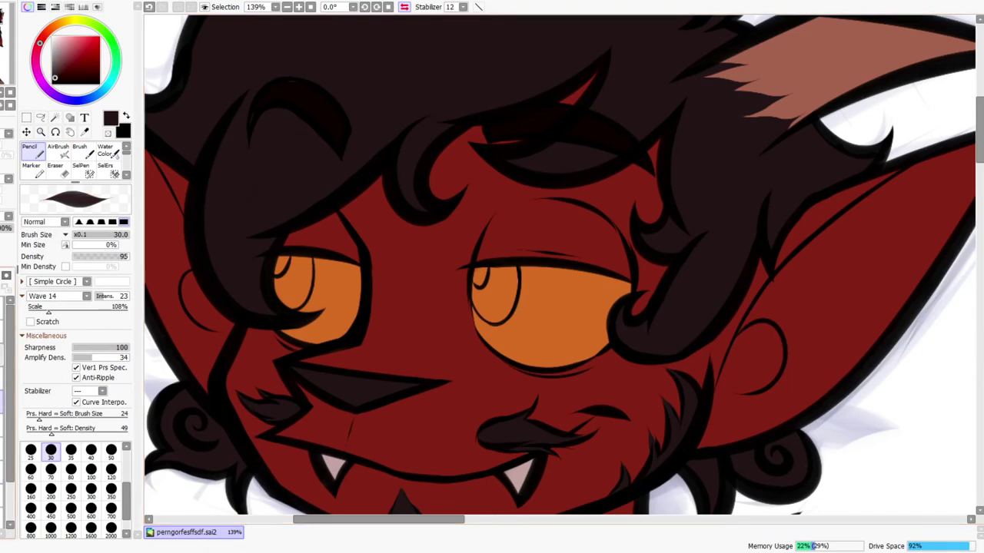
pyautogui.click(404, 6)
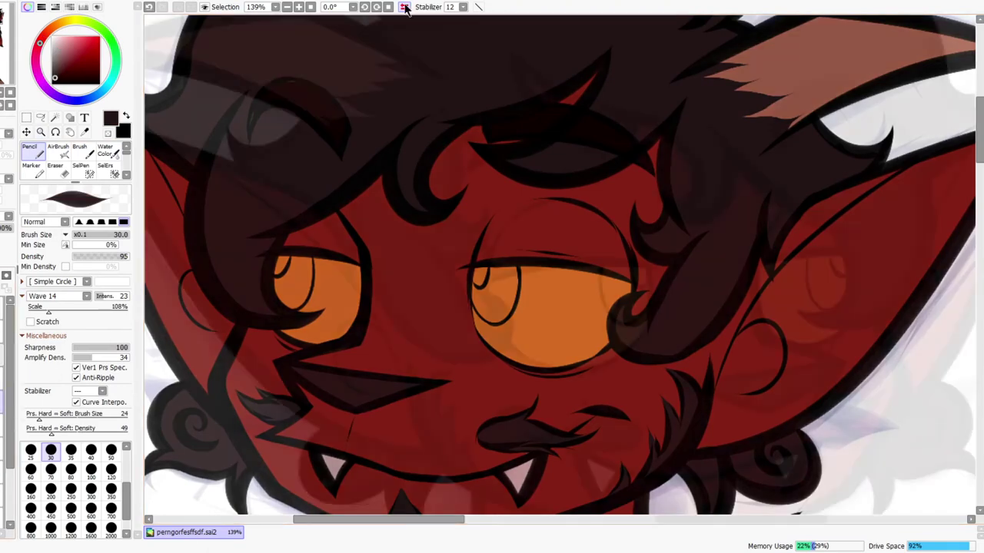
pyautogui.moveTo(673, 301); pyautogui.dragTo(683, 262)
pyautogui.moveTo(567, 243); pyautogui.dragTo(568, 307)
pyautogui.hotkey('ctrl', 'z')
pyautogui.click(126, 256)
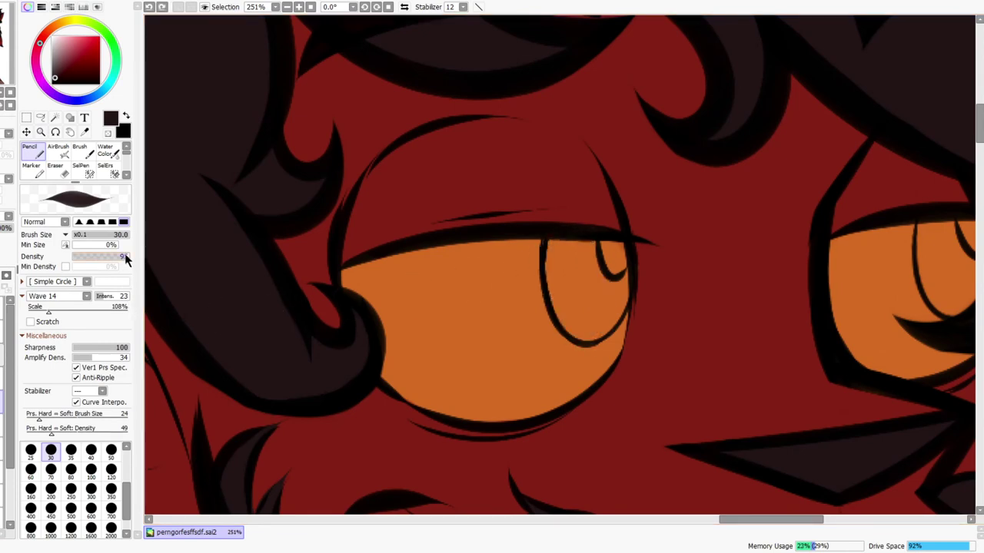
pyautogui.moveTo(558, 244)
pyautogui.mouseDown()
pyautogui.moveTo(556, 281)
pyautogui.moveTo(575, 294)
pyautogui.moveTo(587, 262)
pyautogui.moveTo(611, 256)
pyautogui.moveTo(572, 318)
pyautogui.moveTo(568, 310)
pyautogui.moveTo(607, 312)
pyautogui.moveTo(616, 287)
pyautogui.mouseUp()
pyautogui.moveTo(715, 341); pyautogui.dragTo(548, 323)
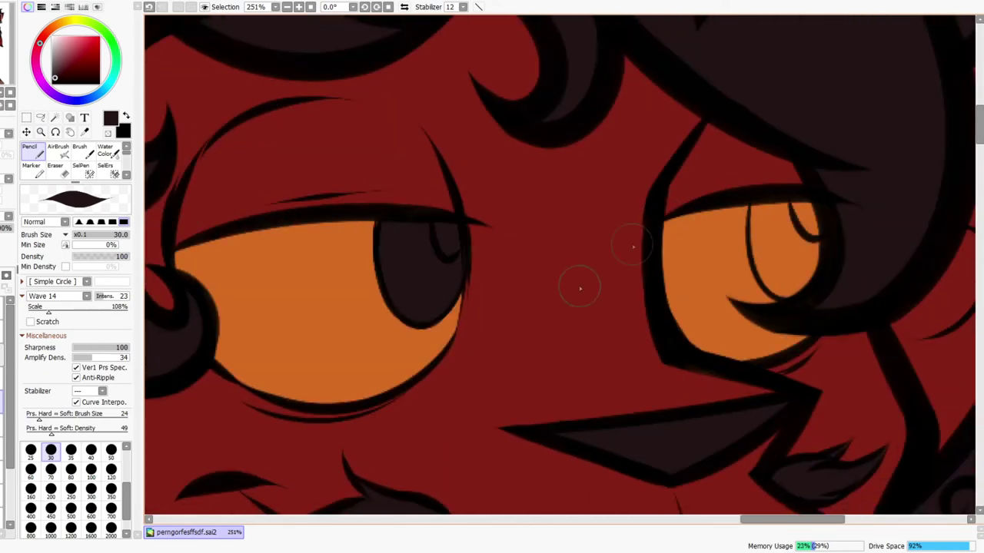
pyautogui.moveTo(758, 217)
pyautogui.mouseDown()
pyautogui.moveTo(763, 247)
pyautogui.moveTo(766, 233)
pyautogui.moveTo(792, 240)
pyautogui.moveTo(811, 262)
pyautogui.moveTo(784, 271)
pyautogui.mouseUp()
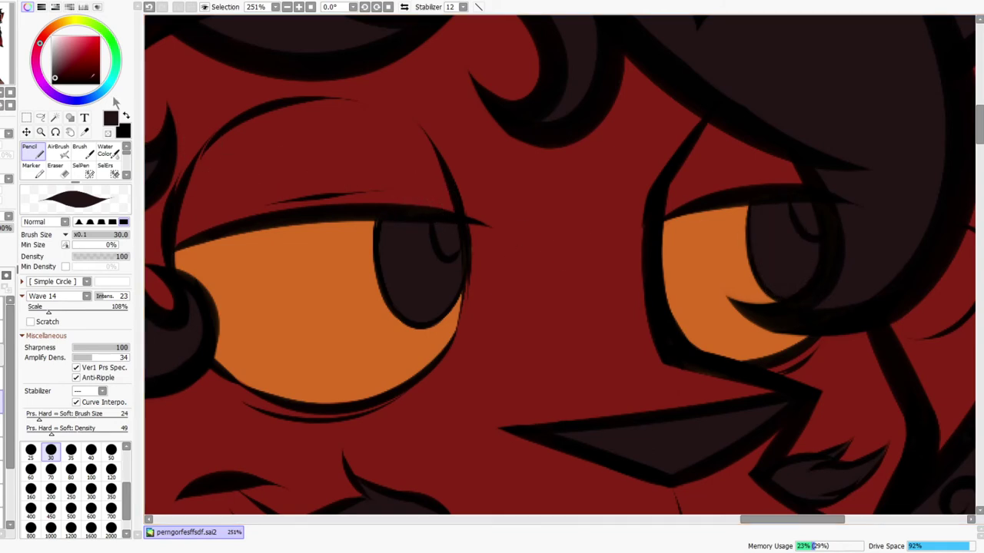
# Paint the highlight in each pupil pure white with the Pencil
pyautogui.click(52, 37)
pyautogui.moveTo(452, 244)
pyautogui.mouseDown()
pyautogui.moveTo(441, 231)
pyautogui.moveTo(455, 233)
pyautogui.mouseUp()
pyautogui.hotkey('ctrl', 'z')
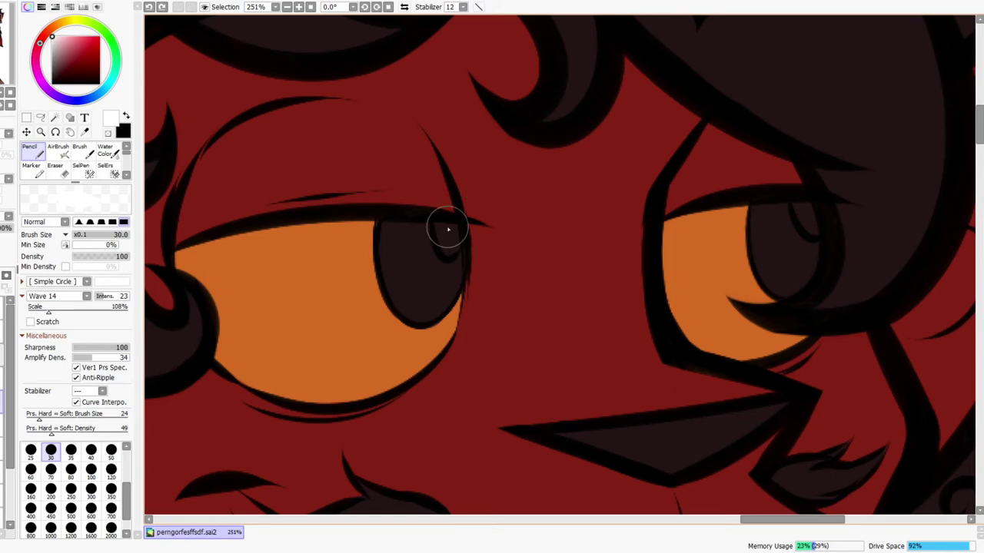
pyautogui.moveTo(444, 226); pyautogui.dragTo(449, 252)
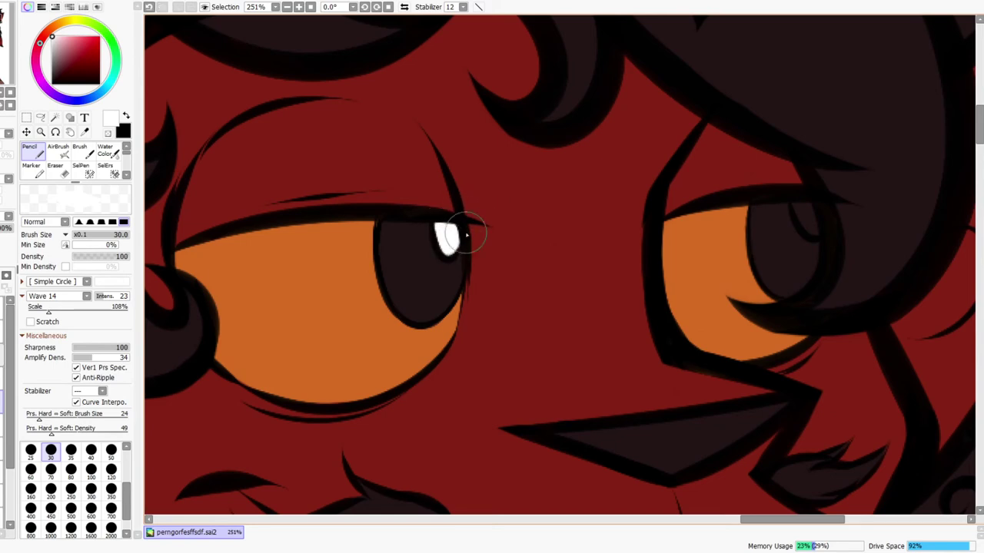
pyautogui.hotkey('ctrl', 'z')
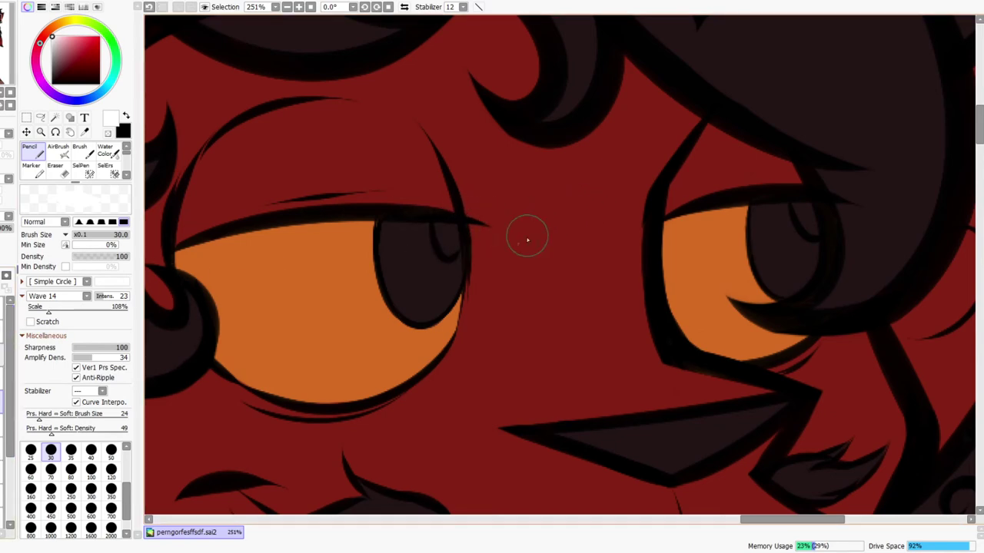
pyautogui.moveTo(445, 226); pyautogui.dragTo(449, 233)
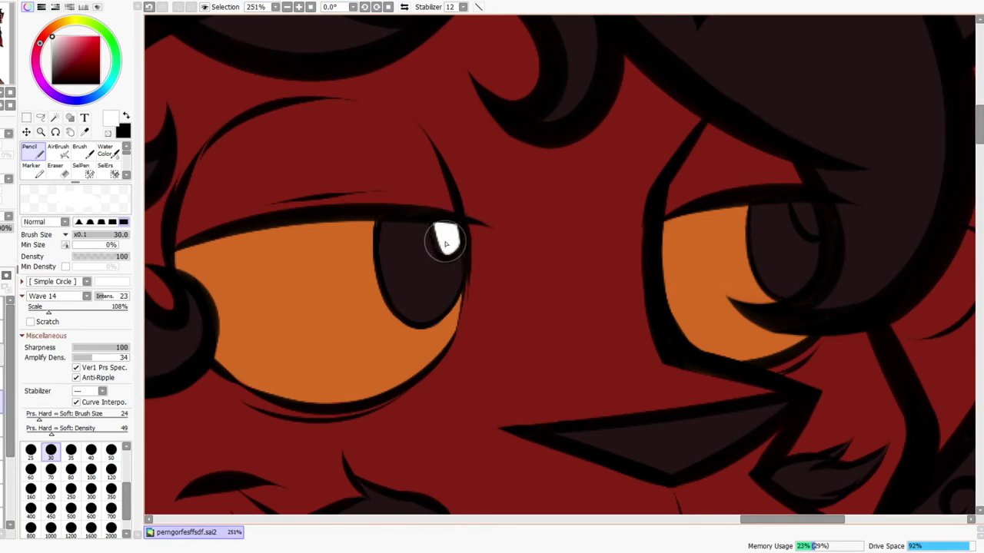
pyautogui.moveTo(804, 221)
pyautogui.mouseDown()
pyautogui.moveTo(799, 208)
pyautogui.moveTo(802, 230)
pyautogui.mouseUp()
pyautogui.click(2, 449)
pyautogui.click(2, 449)
pyautogui.click(2, 449)
pyautogui.click(1, 449)
# Examine the dark pupils and white highlights on the face and the full figure, including in mirrored view
pyautogui.hotkey('ctrl', 'space')
pyautogui.moveTo(574, 290); pyautogui.dragTo(538, 317)
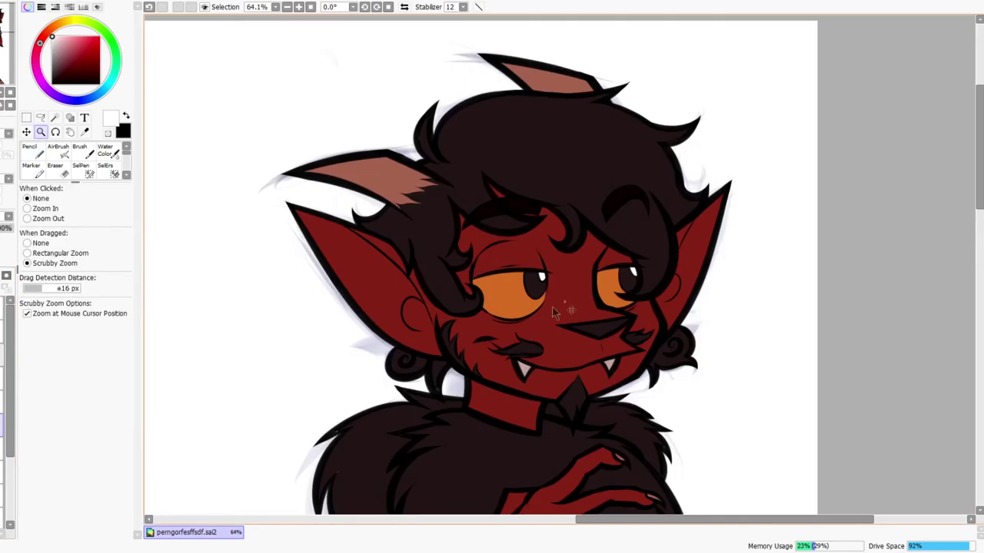
pyautogui.moveTo(613, 392); pyautogui.dragTo(592, 408)
pyautogui.moveTo(611, 412)
pyautogui.mouseDown()
pyautogui.moveTo(584, 193)
pyautogui.moveTo(624, 230)
pyautogui.mouseUp()
pyautogui.click(405, 7)
pyautogui.click(404, 7)
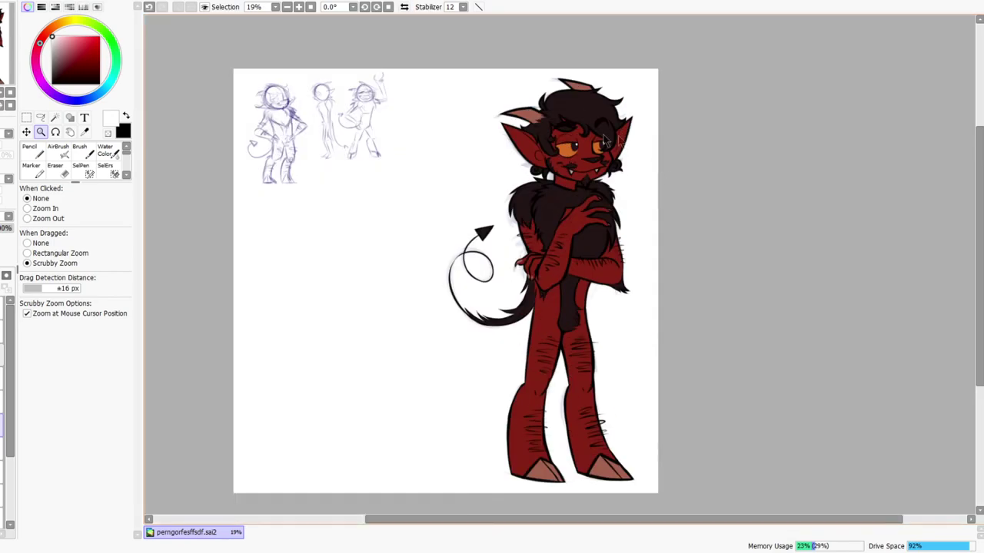
pyautogui.moveTo(635, 146); pyautogui.dragTo(628, 140)
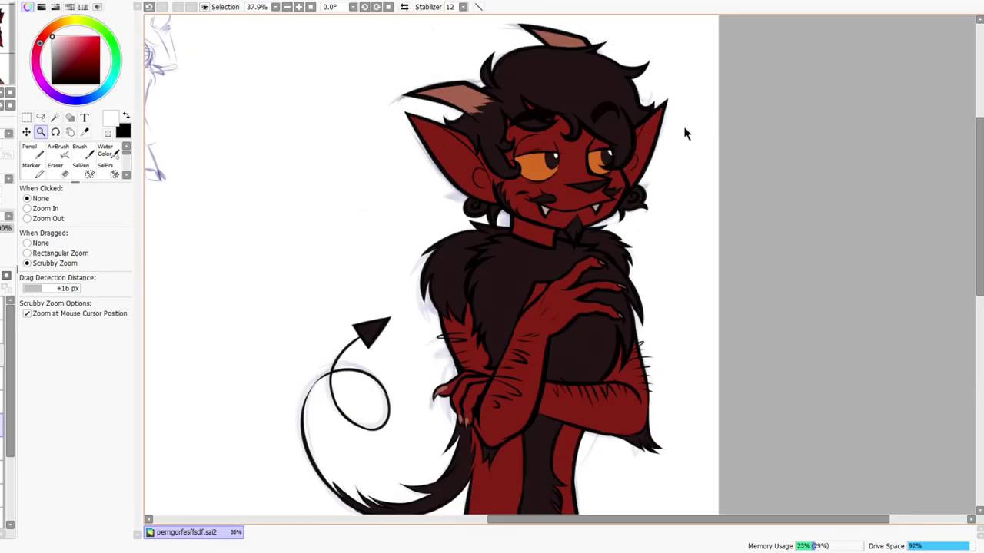
# Examine the flat-coloured figure and its face at several zoom levels, in both mirrored and normal view
pyautogui.moveTo(672, 153); pyautogui.dragTo(687, 220)
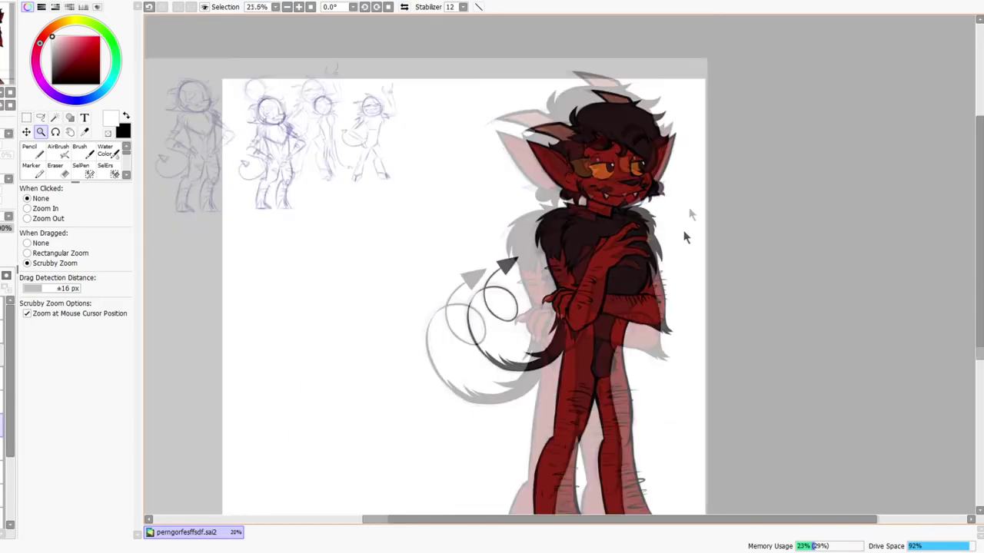
pyautogui.moveTo(674, 150); pyautogui.dragTo(648, 127)
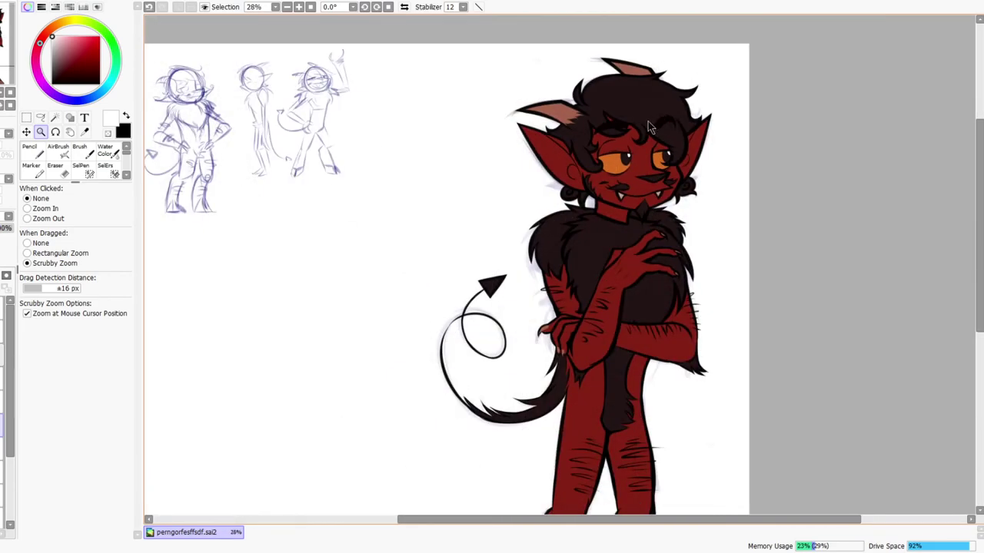
pyautogui.click(404, 8)
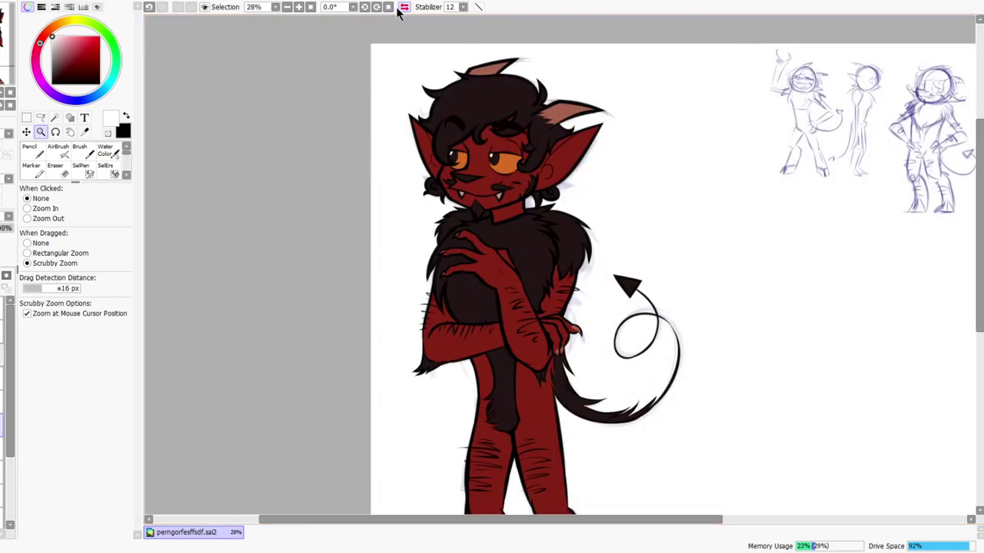
pyautogui.click(405, 8)
pyautogui.moveTo(667, 158)
pyautogui.mouseDown()
pyautogui.moveTo(679, 163)
pyautogui.moveTo(604, 221)
pyautogui.moveTo(576, 213)
pyautogui.moveTo(470, 223)
pyautogui.moveTo(481, 213)
pyautogui.moveTo(490, 235)
pyautogui.mouseUp()
pyautogui.moveTo(516, 178); pyautogui.dragTo(457, 219)
pyautogui.moveTo(514, 152); pyautogui.dragTo(590, 93)
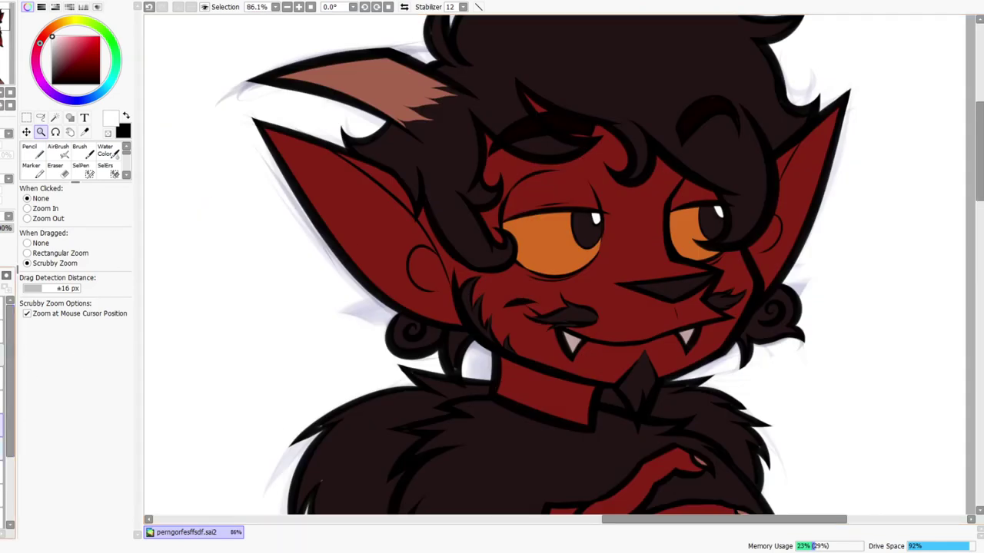
# Hide and show the fur, horn and neighbouring colour layers one at a time to check what each holds
pyautogui.click(0, 449)
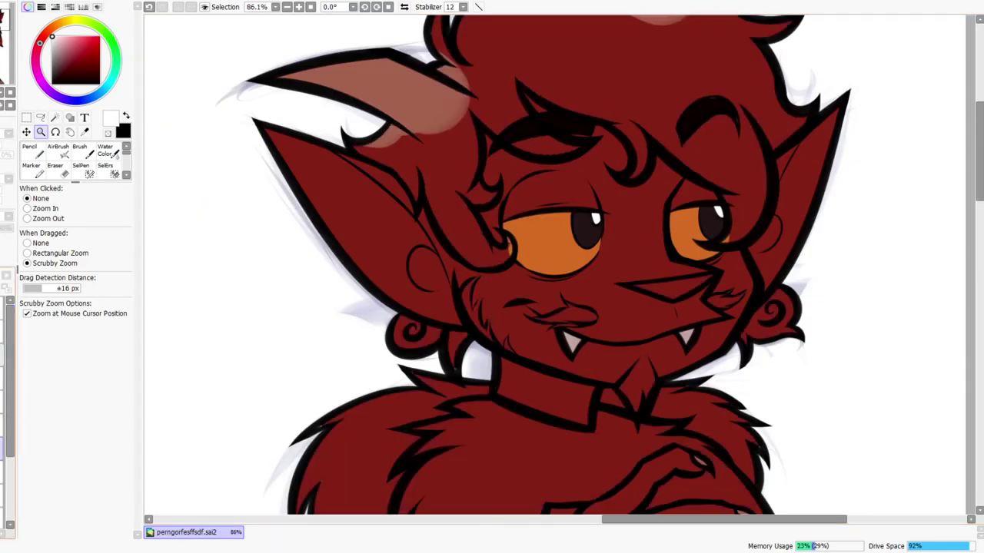
pyautogui.click(1, 449)
pyautogui.click(1, 472)
pyautogui.click(1, 472)
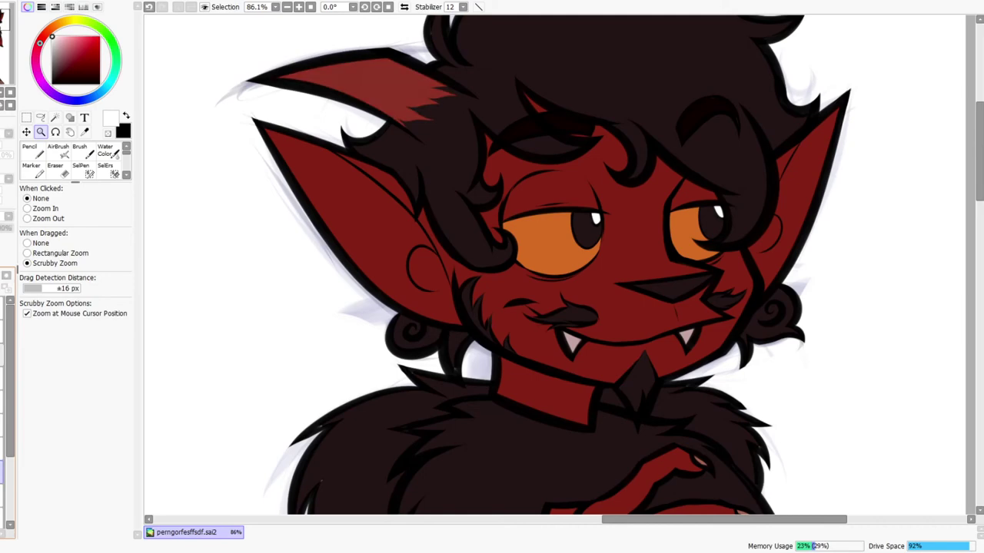
pyautogui.click(1, 402)
pyautogui.click(1, 402)
pyautogui.click(0, 402)
pyautogui.click(1, 425)
pyautogui.click(1, 425)
# Compare the full figure with close-ups of the head and arms, including a check in mirrored view
pyautogui.scroll(-5, 701, 244)
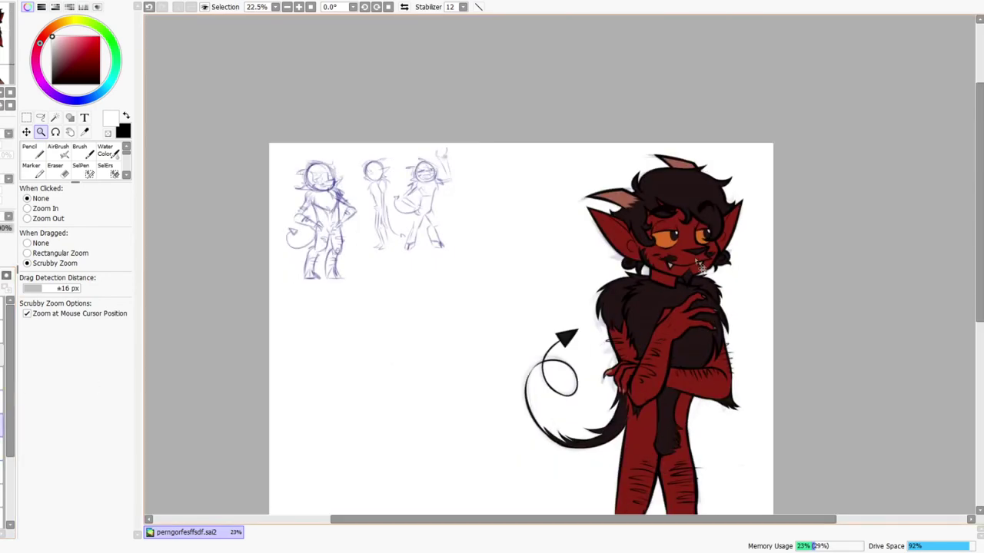
pyautogui.moveTo(754, 460)
pyautogui.mouseDown()
pyautogui.moveTo(749, 348)
pyautogui.moveTo(770, 390)
pyautogui.moveTo(747, 456)
pyautogui.mouseUp()
pyautogui.scroll(-3, 673, 131)
pyautogui.scroll(4, 695, 140)
pyautogui.click(404, 6)
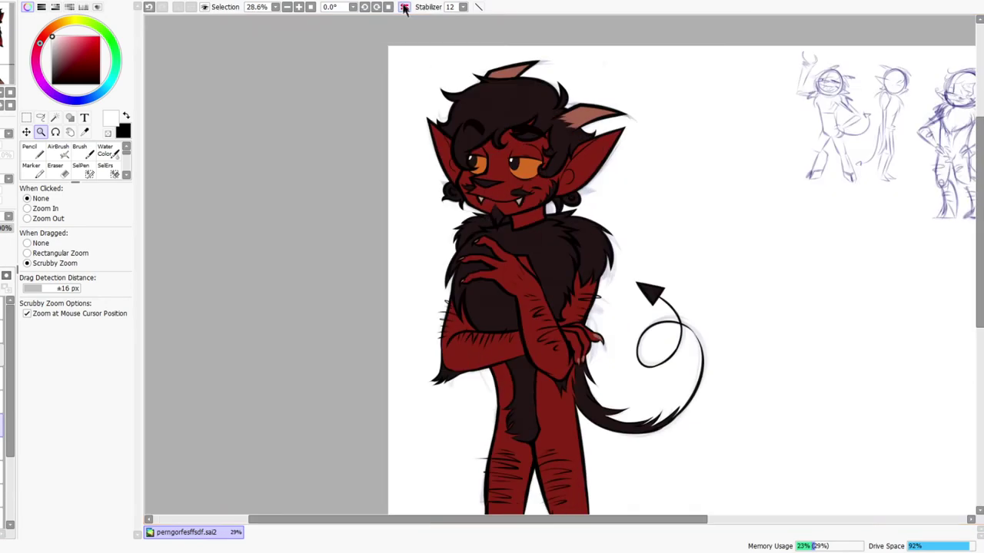
pyautogui.scroll(-2, 648, 354)
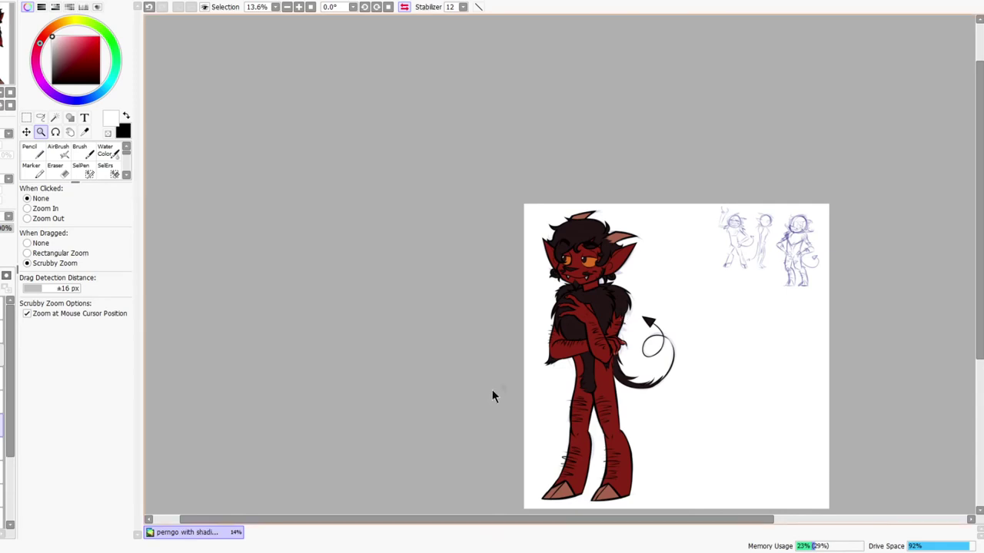
pyautogui.moveTo(600, 296); pyautogui.dragTo(618, 273)
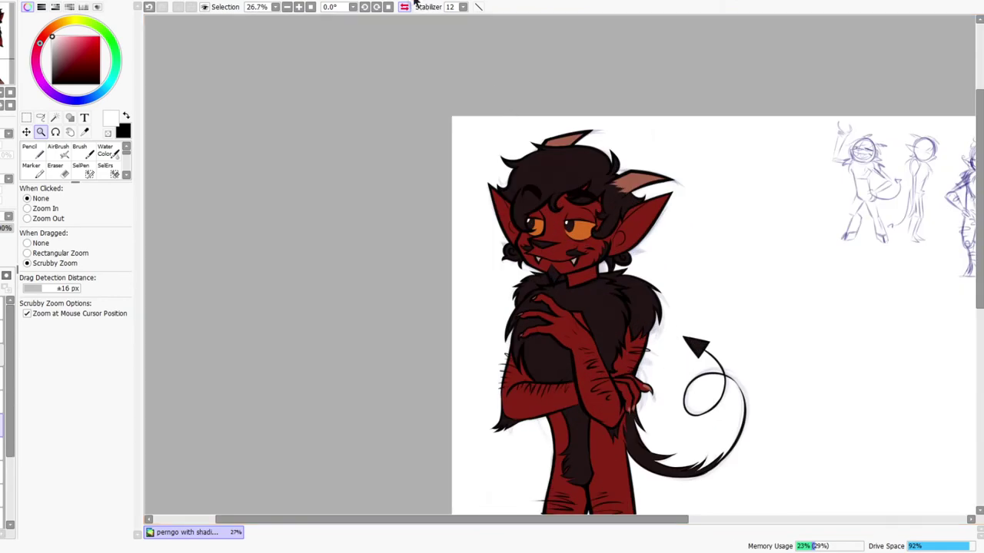
pyautogui.press('h')
pyautogui.scroll(3, 508, 234)
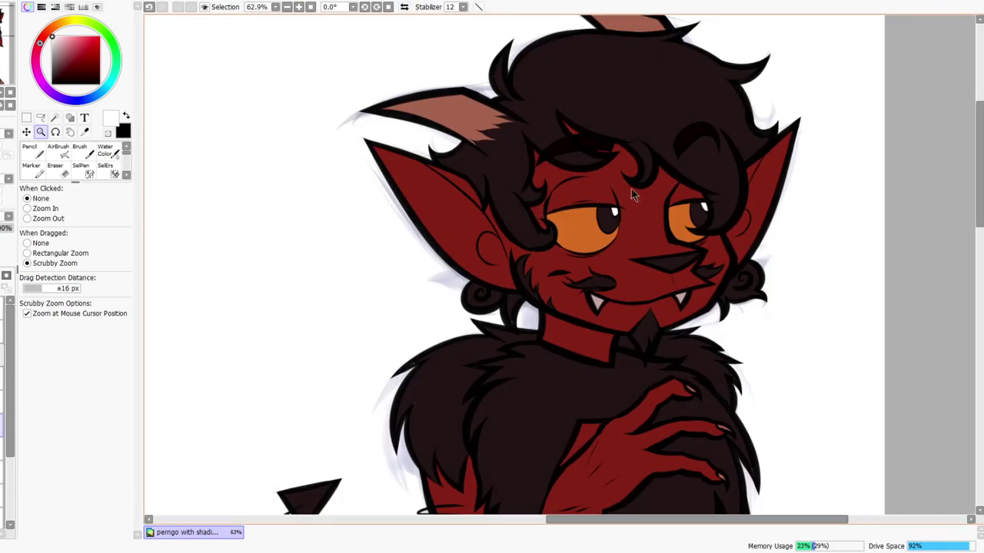
pyautogui.scroll(-3, 638, 361)
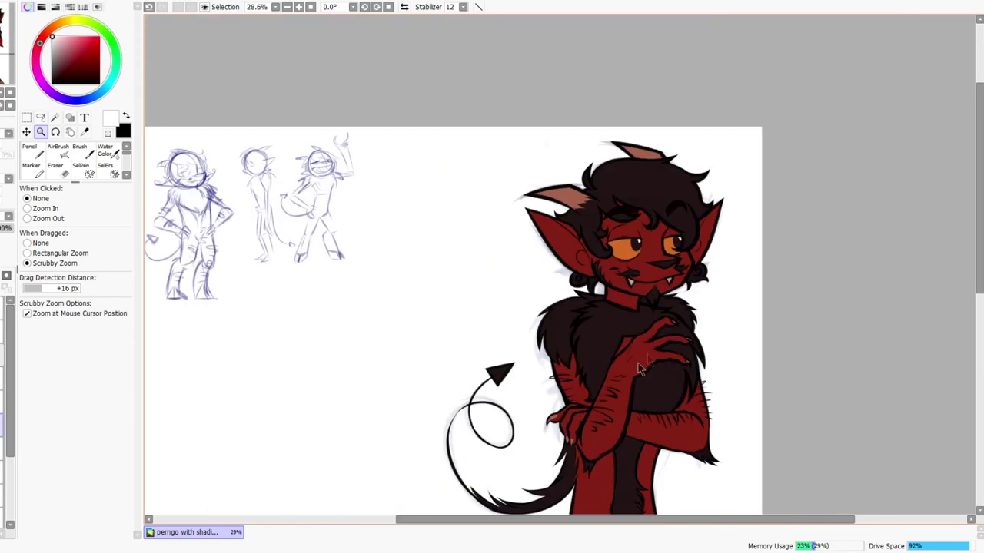
pyautogui.scroll(2, 702, 212)
pyautogui.scroll(-2, 663, 313)
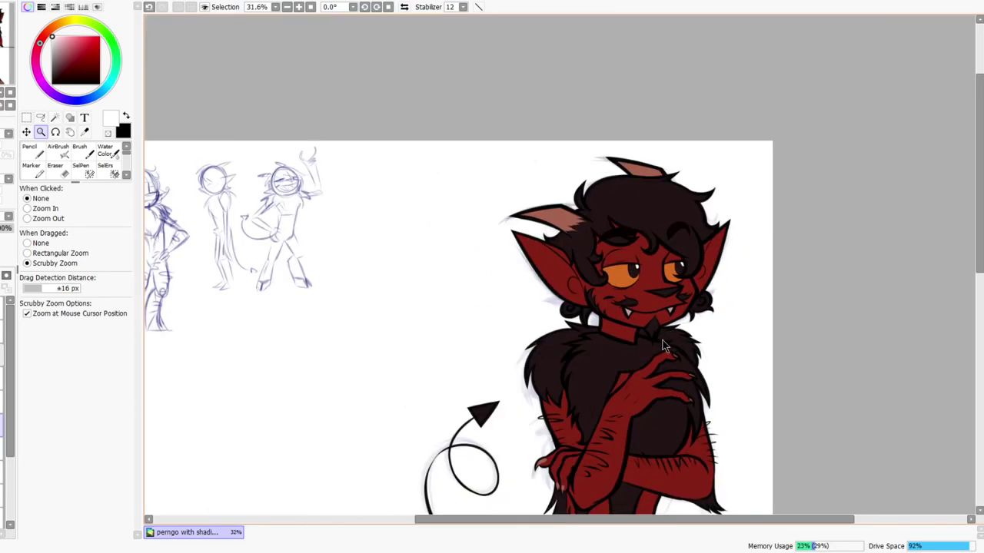
pyautogui.scroll(-2, 675, 324)
pyautogui.scroll(-2, 669, 374)
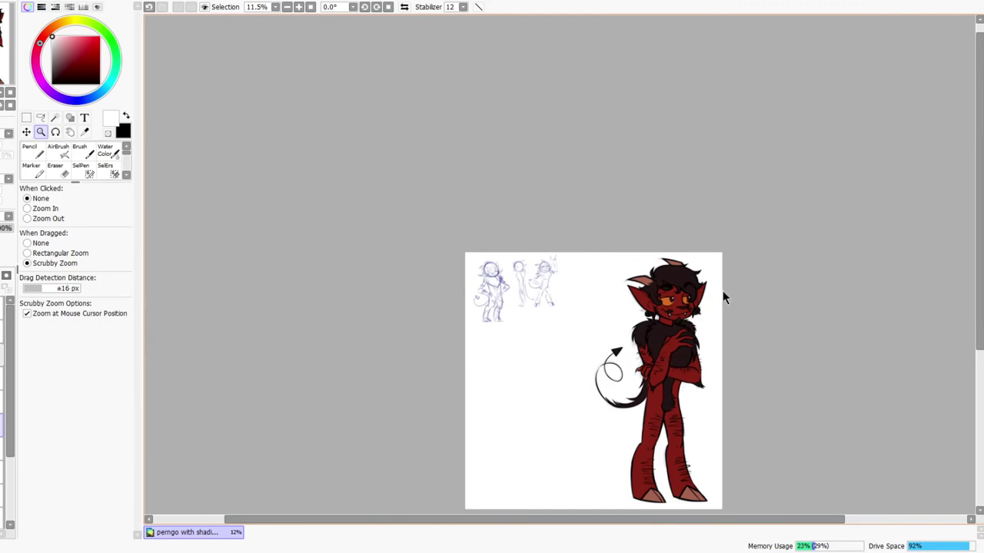
pyautogui.scroll(6, 719, 301)
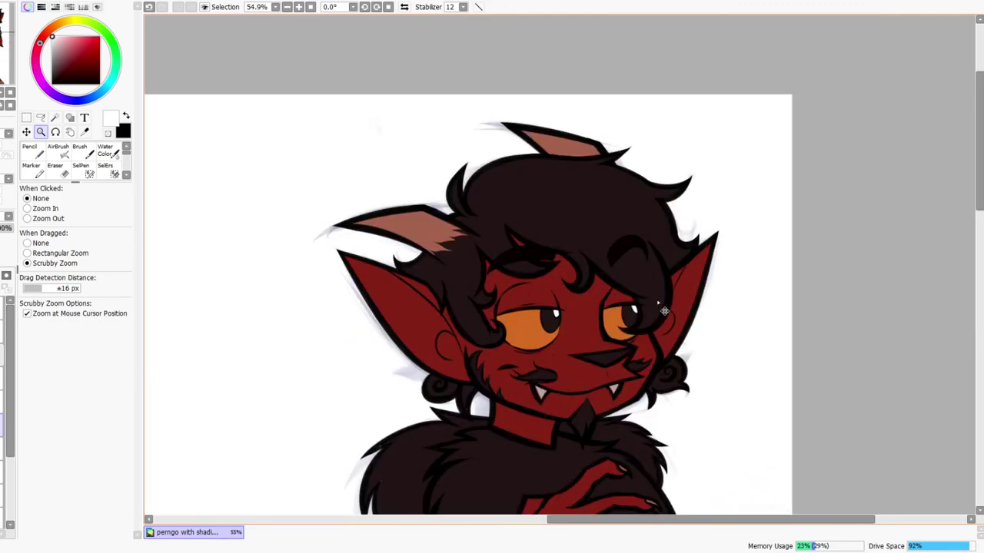
pyautogui.moveTo(661, 311); pyautogui.dragTo(653, 353)
pyautogui.moveTo(675, 426); pyautogui.dragTo(627, 268)
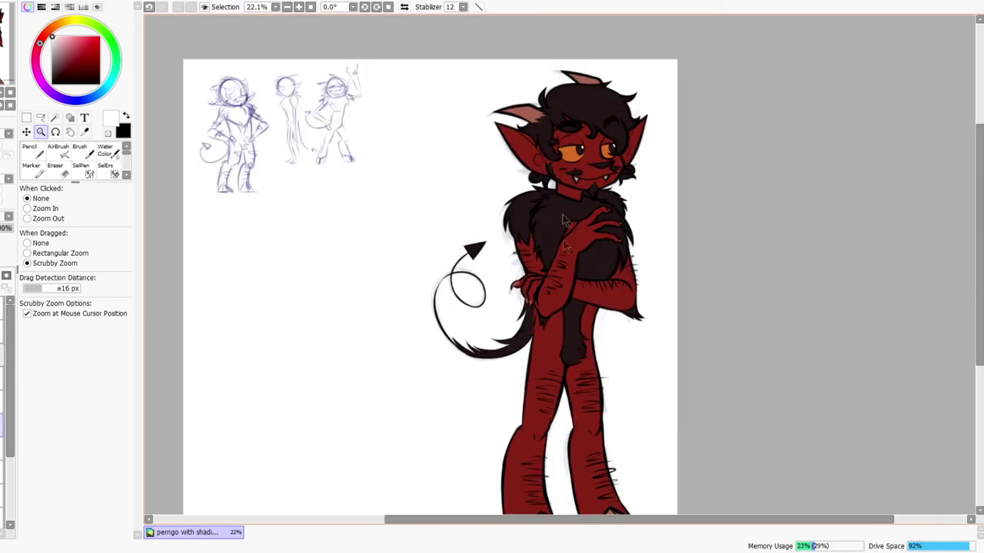
# Make the dark fur colour layer active, hiding and showing it to check its contents
pyautogui.moveTo(11, 447); pyautogui.dragTo(11, 466)
pyautogui.click(1, 420)
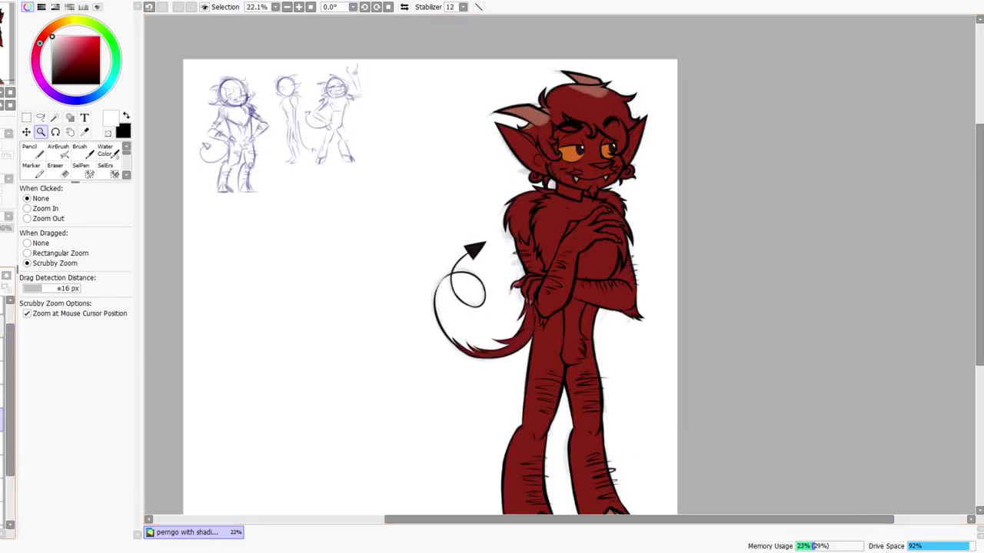
pyautogui.click(2, 420)
pyautogui.click(1, 420)
pyautogui.click(1, 421)
pyautogui.click(1, 421)
pyautogui.click(2, 421)
pyautogui.click(2, 421)
pyautogui.click(2, 421)
pyautogui.click(2, 421)
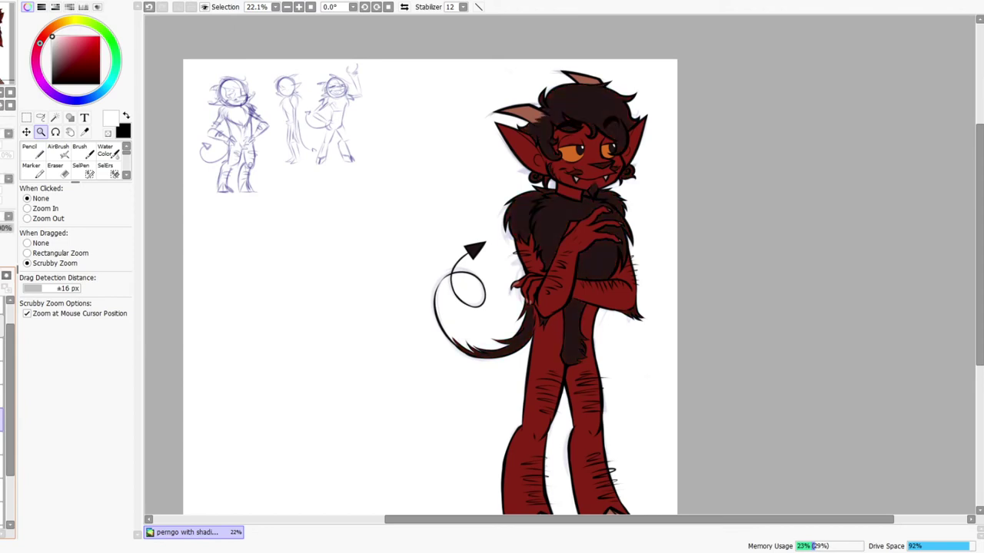
# Shade the hair behind the larger ear in a near-black tone of the hair colour, using the watery colour brush at size 50
pyautogui.moveTo(654, 146); pyautogui.dragTo(440, 159)
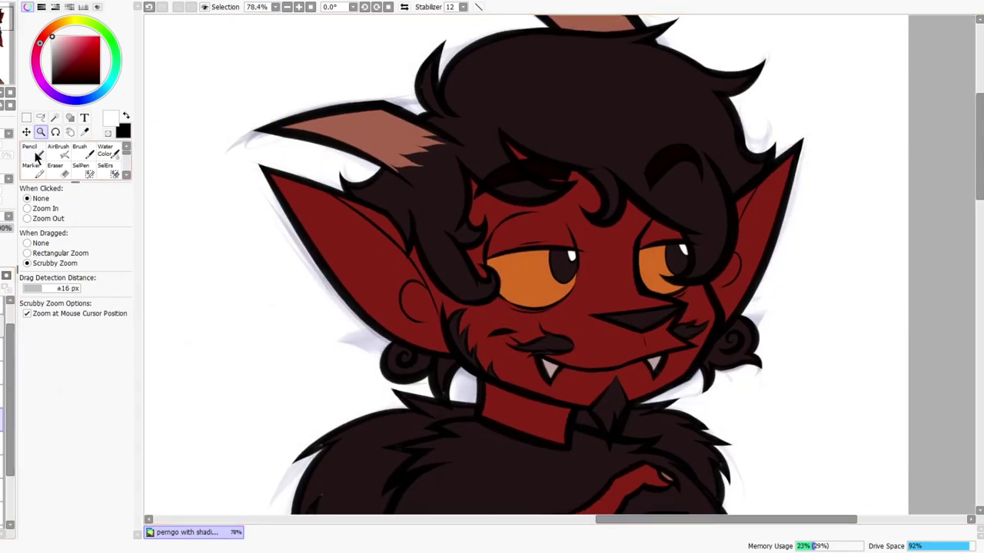
pyautogui.click(126, 176)
pyautogui.click(126, 176)
pyautogui.click(126, 176)
pyautogui.click(126, 176)
pyautogui.click(125, 146)
pyautogui.click(33, 154)
pyautogui.rightClick(527, 91)
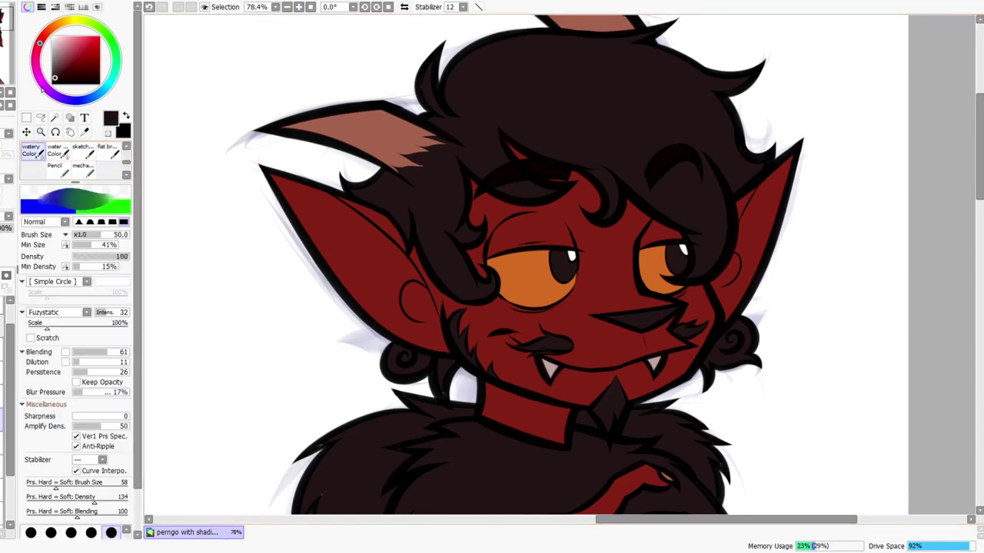
pyautogui.press('[')
pyautogui.press('[')
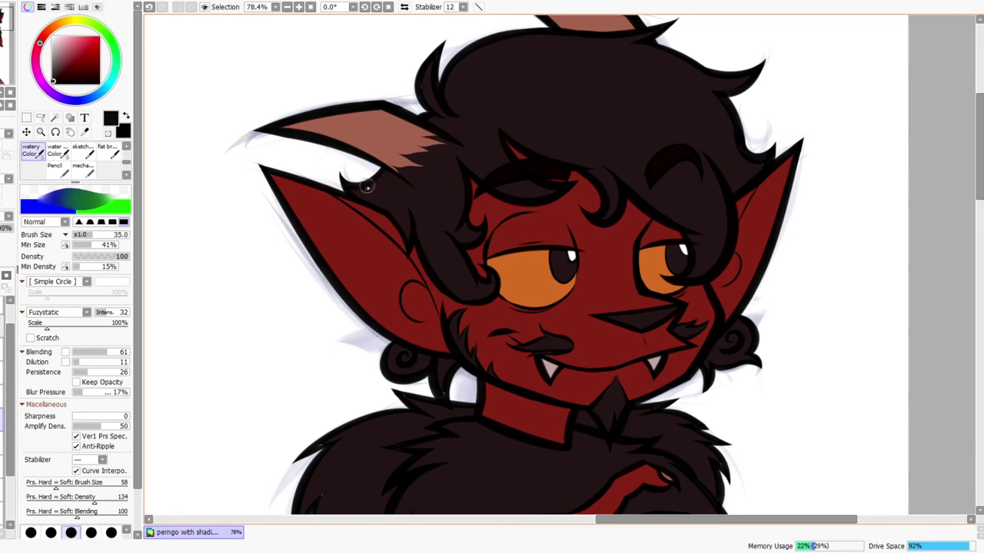
pyautogui.press(']')
pyautogui.press(']')
pyautogui.moveTo(394, 196); pyautogui.dragTo(399, 200)
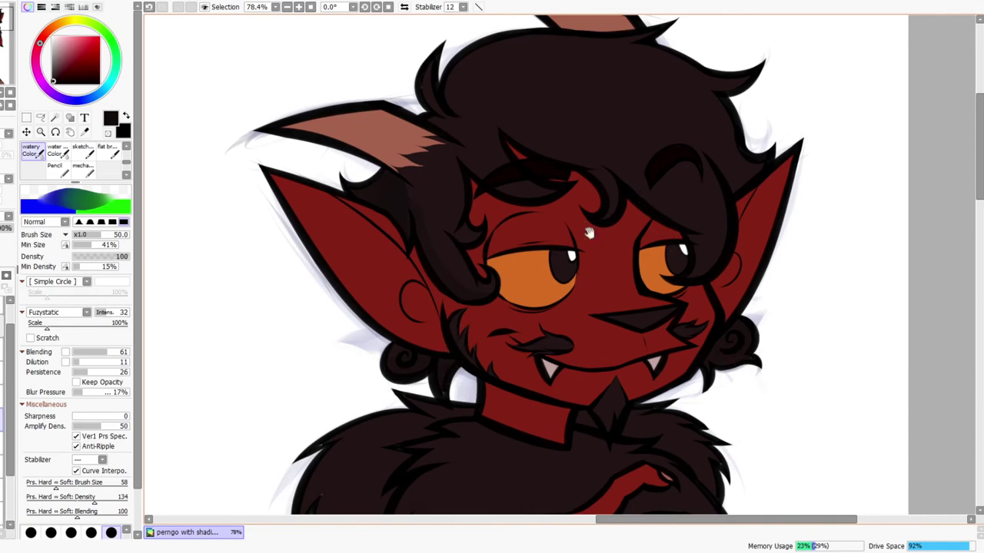
# Add near-black shading to the hair tuft above the larger horn and along the hair's outer edges
pyautogui.scroll(4, 469, 326)
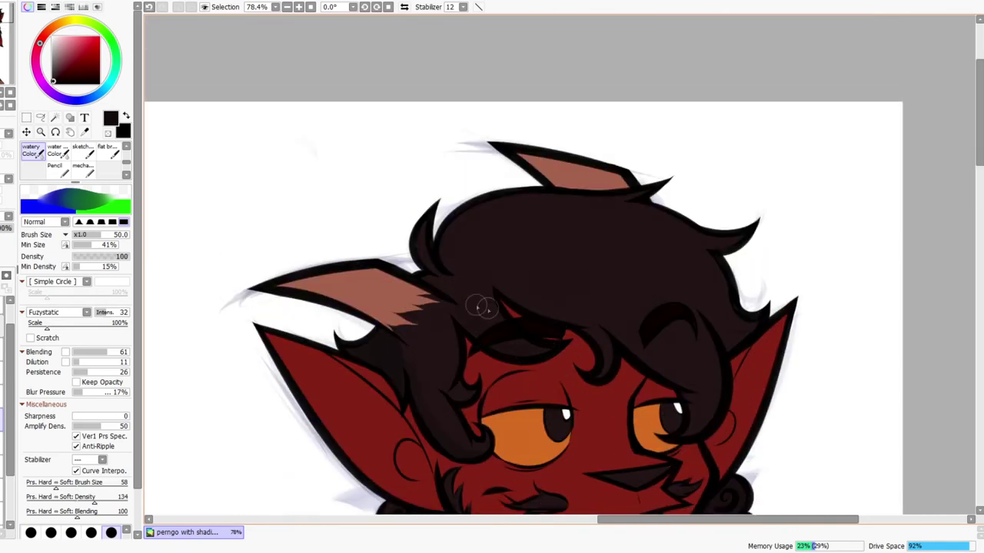
pyautogui.moveTo(426, 239); pyautogui.dragTo(453, 260)
pyautogui.moveTo(761, 484); pyautogui.dragTo(760, 438)
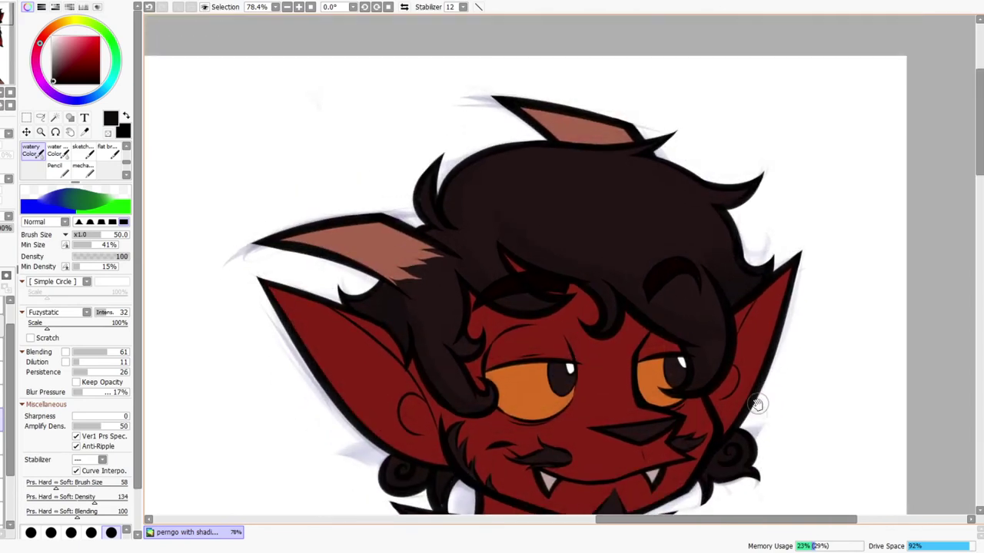
# Blend a lighter reddish brown across the crown and forelock with the watery colour brush at size 100
pyautogui.rightClick(542, 201)
pyautogui.moveTo(533, 249); pyautogui.dragTo(521, 287)
pyautogui.press(']')
pyautogui.press(']')
pyautogui.press(']')
pyautogui.press(']')
pyautogui.moveTo(460, 254)
pyautogui.mouseDown()
pyautogui.moveTo(535, 191)
pyautogui.moveTo(607, 198)
pyautogui.mouseUp()
pyautogui.moveTo(752, 249); pyautogui.dragTo(506, 260)
pyautogui.moveTo(733, 309)
pyautogui.mouseDown()
pyautogui.moveTo(603, 261)
pyautogui.moveTo(510, 259)
pyautogui.mouseUp()
pyautogui.moveTo(755, 265); pyautogui.dragTo(555, 263)
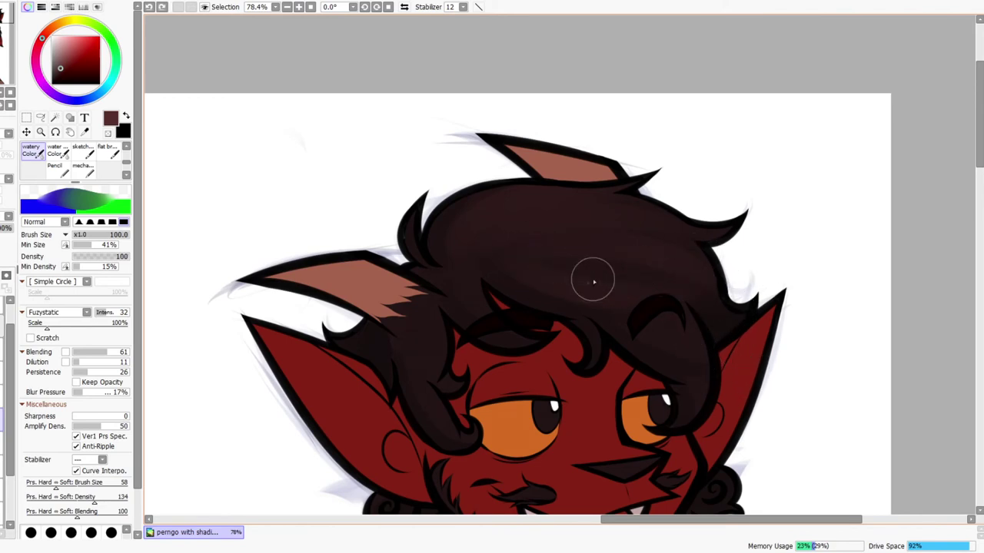
pyautogui.moveTo(729, 322)
pyautogui.mouseDown()
pyautogui.moveTo(612, 306)
pyautogui.moveTo(687, 404)
pyautogui.moveTo(649, 297)
pyautogui.mouseUp()
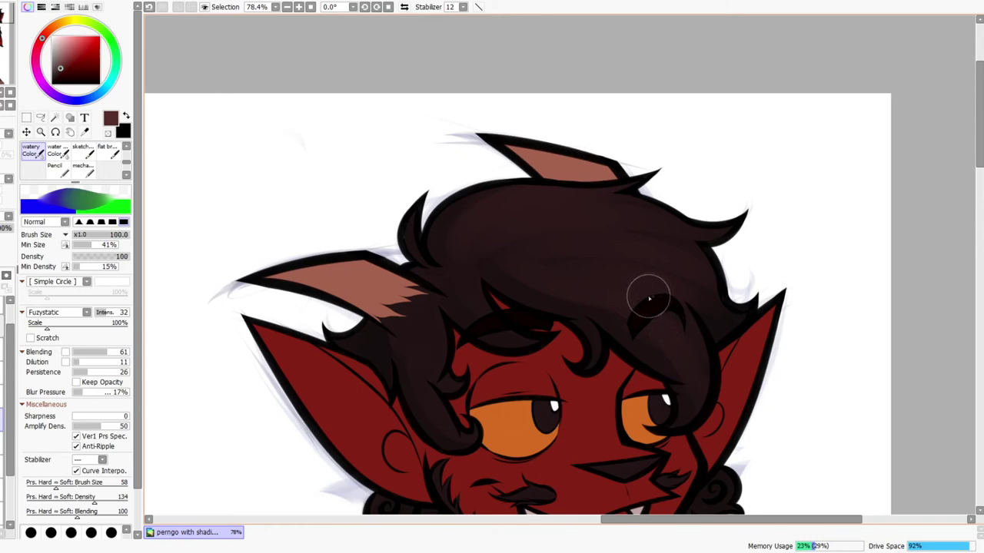
# Try a lighter brown stroke around the nose and undo it
pyautogui.scroll(-3, 548, 375)
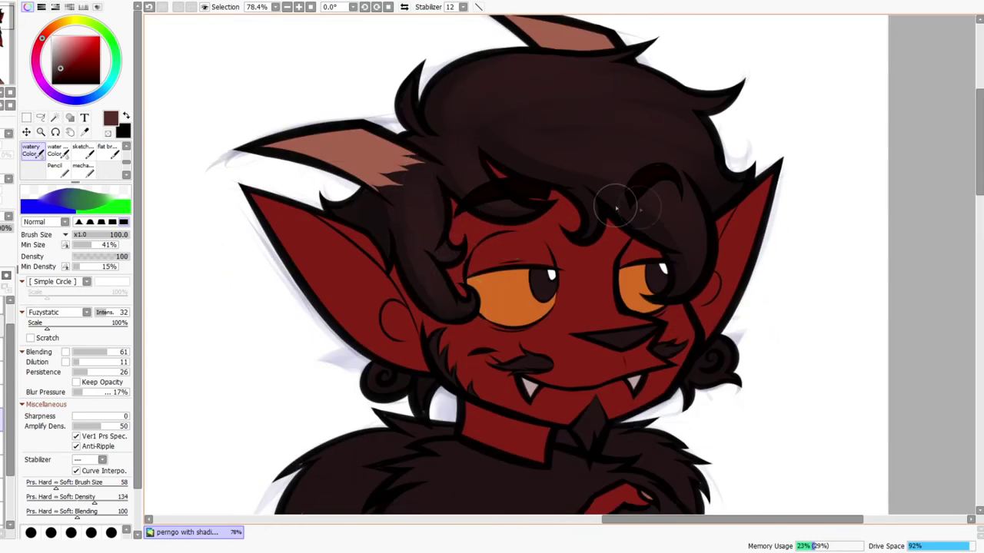
pyautogui.scroll(-1, 562, 334)
pyautogui.moveTo(647, 312); pyautogui.dragTo(631, 329)
pyautogui.hotkey('ctrl', 'z')
# Shade the nose and moustache in near-black brown with the watery colour brush at size 35, working in a mirrored close-up
pyautogui.moveTo(680, 254); pyautogui.dragTo(737, 253)
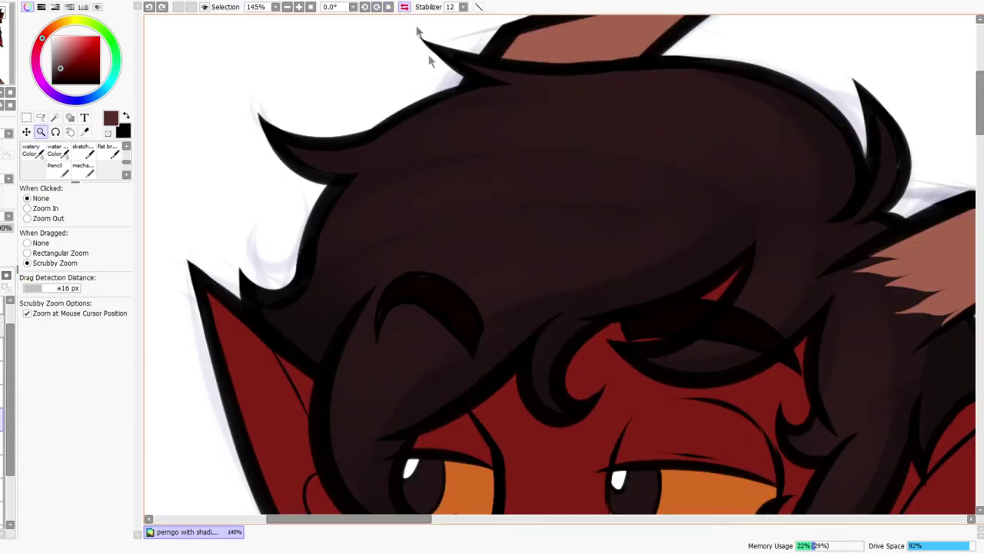
pyautogui.moveTo(561, 399); pyautogui.dragTo(546, 340)
pyautogui.moveTo(547, 296); pyautogui.dragTo(542, 341)
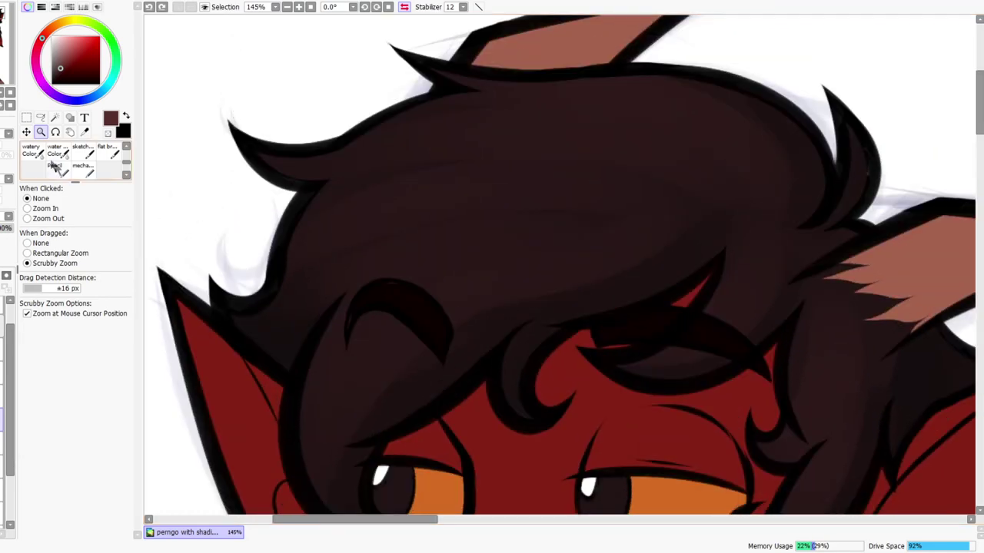
pyautogui.click(31, 152)
pyautogui.scroll(-5, 409, 222)
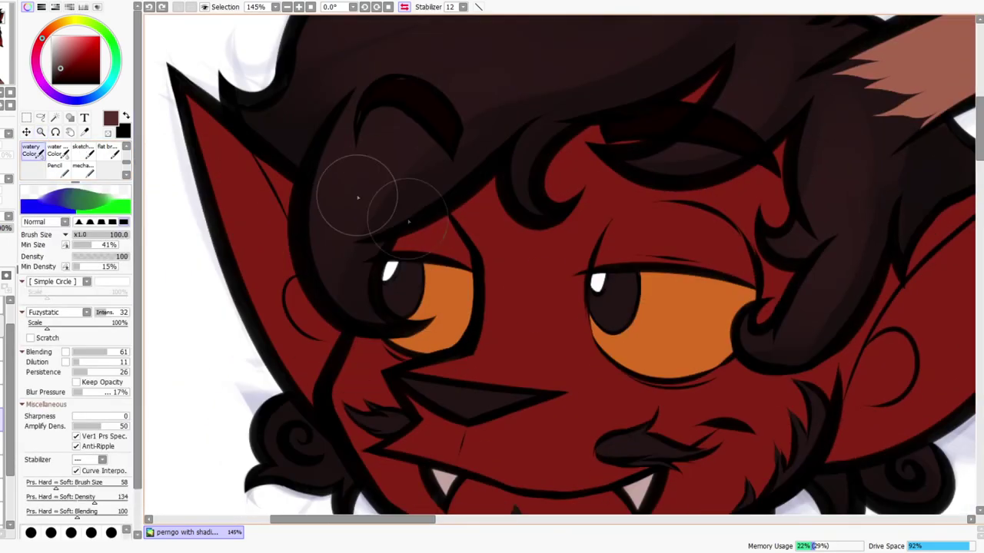
pyautogui.rightClick(428, 187)
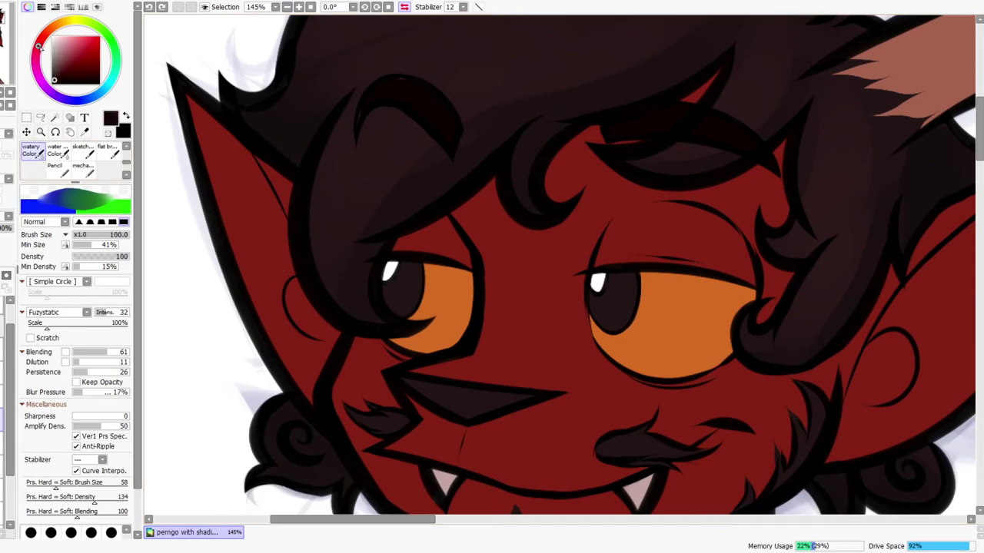
pyautogui.press('[')
pyautogui.press('[')
pyautogui.press('[')
pyautogui.press('[')
pyautogui.press('[')
pyautogui.press('[')
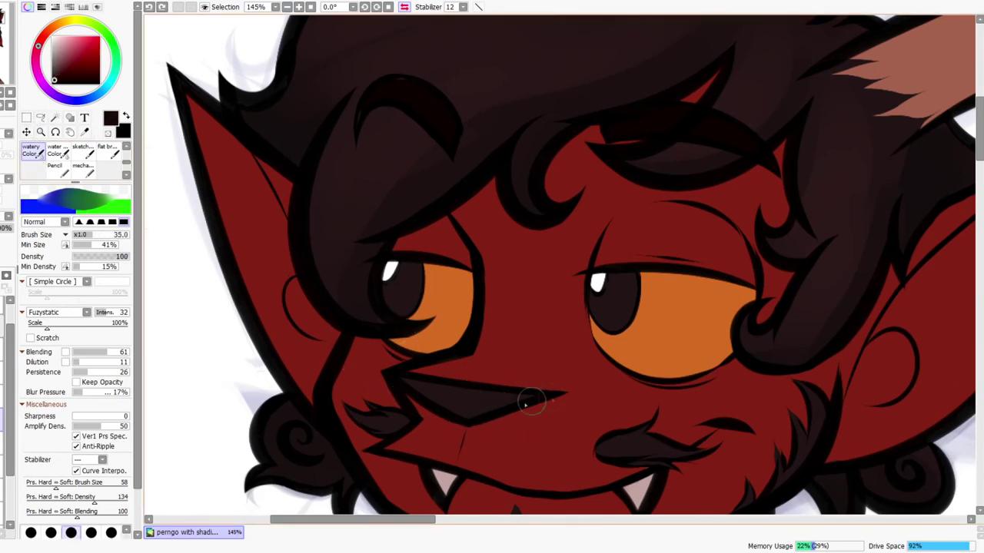
pyautogui.moveTo(551, 395); pyautogui.dragTo(567, 384)
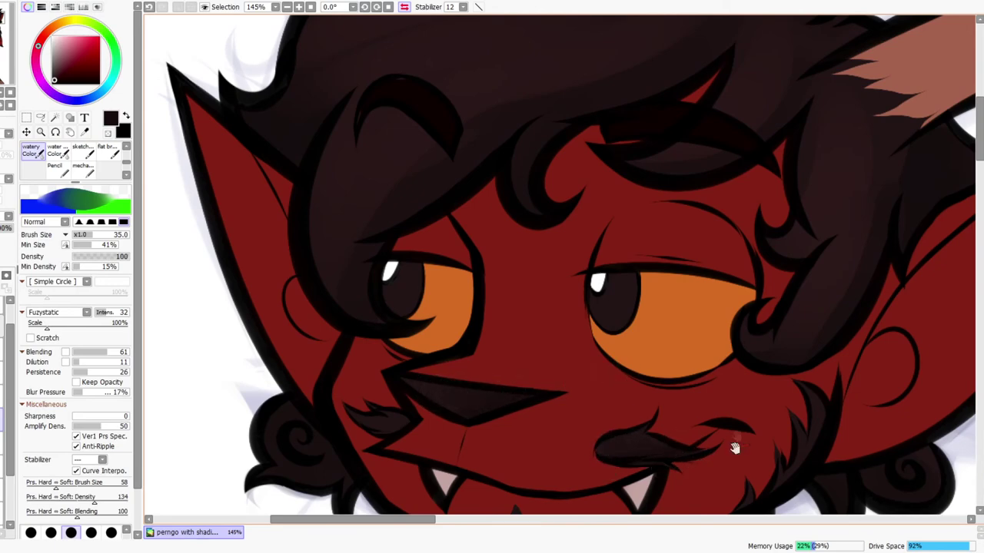
# Unmirror the view and shade the shoulder fur in near-black brown with the watery colour brush at size 60
pyautogui.moveTo(735, 448); pyautogui.dragTo(706, 327)
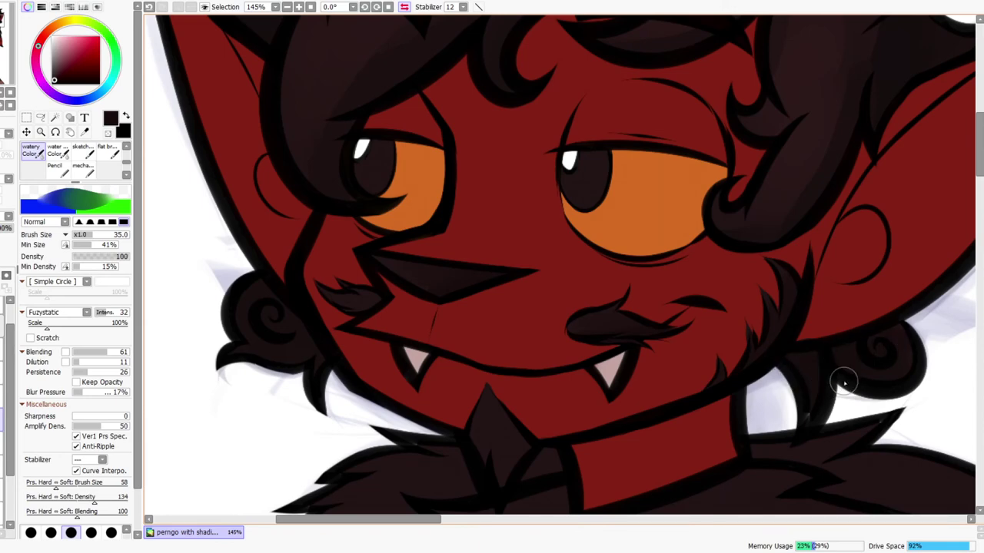
pyautogui.moveTo(451, 457); pyautogui.dragTo(424, 309)
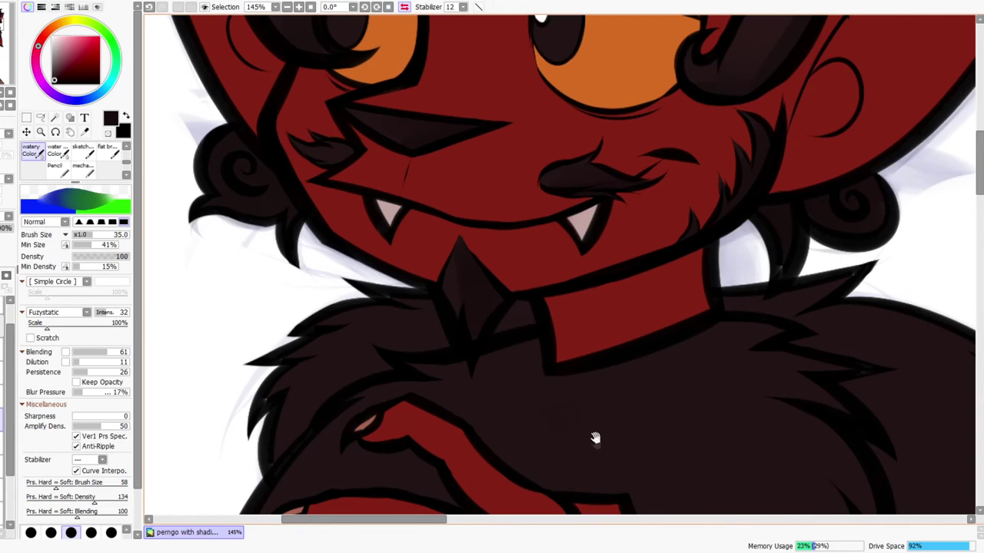
pyautogui.moveTo(594, 438); pyautogui.dragTo(578, 342)
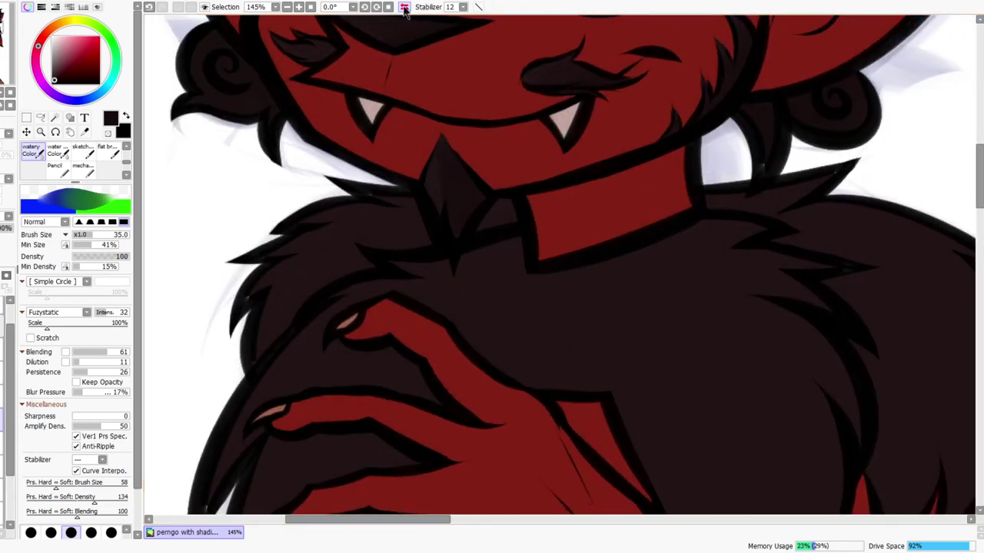
pyautogui.click(404, 7)
pyautogui.hotkey('ctrl', 'space')
pyautogui.moveTo(564, 247); pyautogui.dragTo(537, 257)
pyautogui.moveTo(465, 246); pyautogui.dragTo(511, 242)
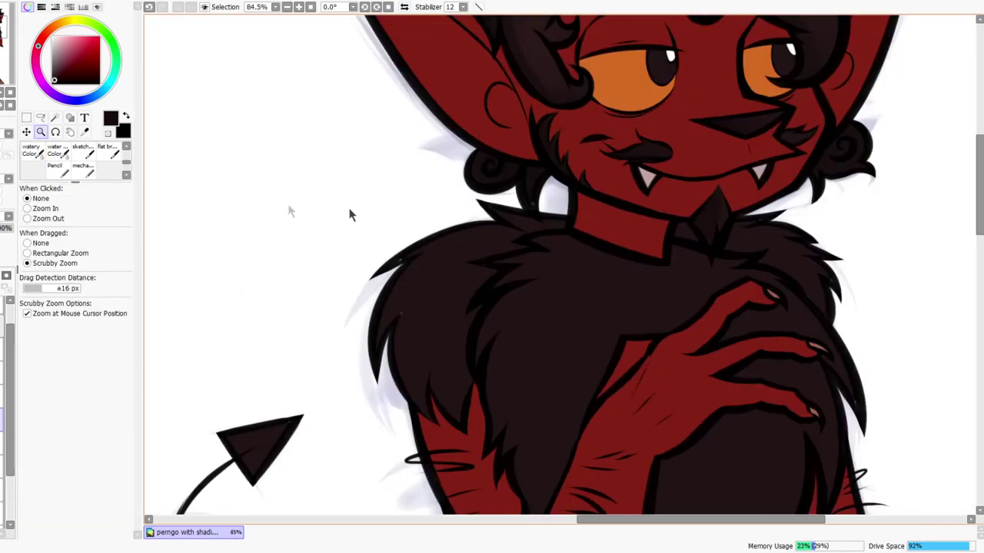
pyautogui.click(35, 159)
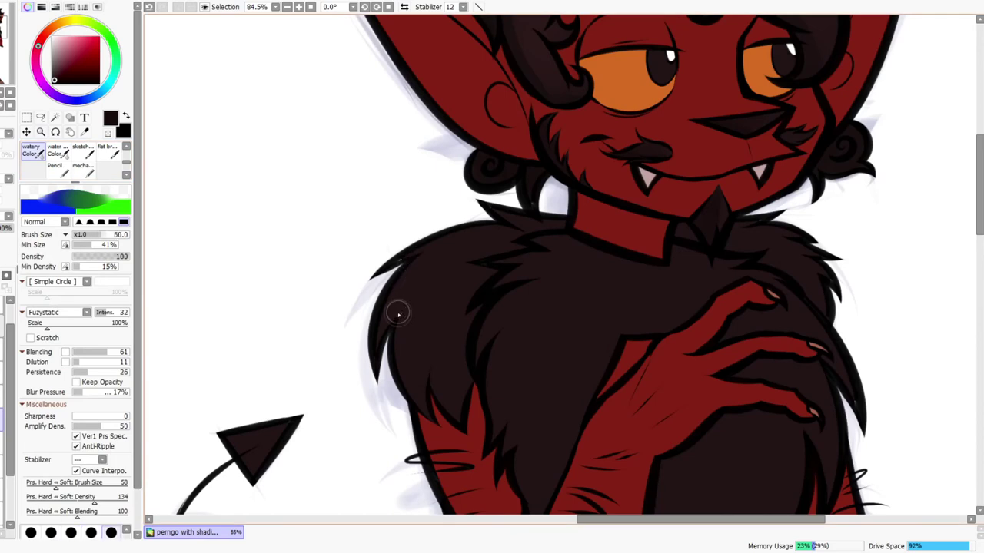
pyautogui.press('[')
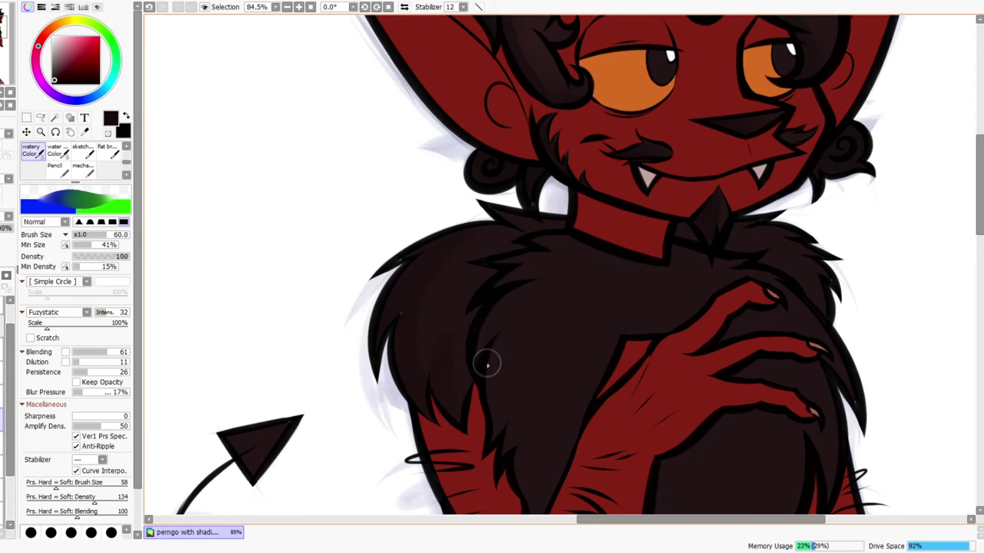
pyautogui.scroll(-3, 498, 398)
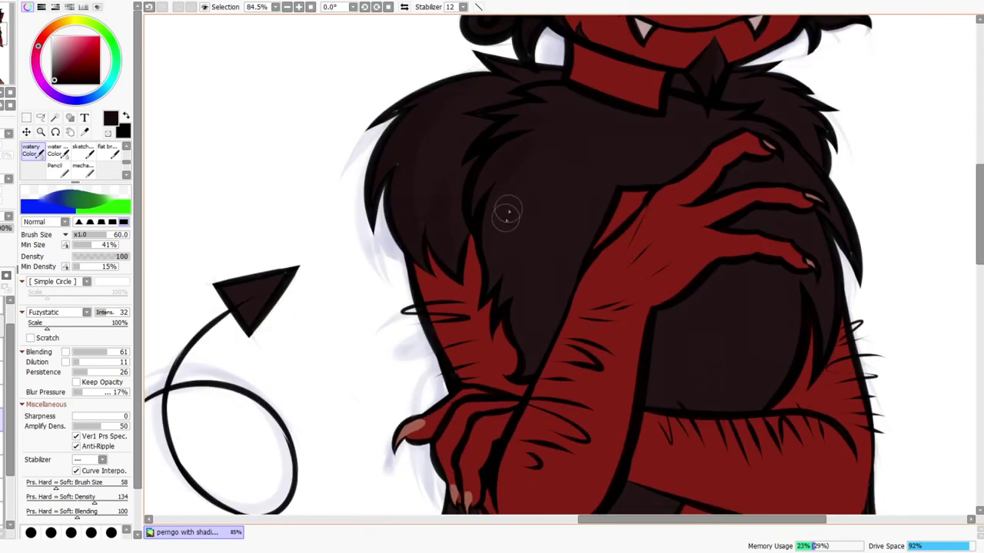
# Add near-black shading to the chest fur around the raised hand and above the folded forearm
pyautogui.moveTo(509, 334)
pyautogui.mouseDown()
pyautogui.moveTo(512, 311)
pyautogui.moveTo(523, 363)
pyautogui.moveTo(532, 353)
pyautogui.mouseUp()
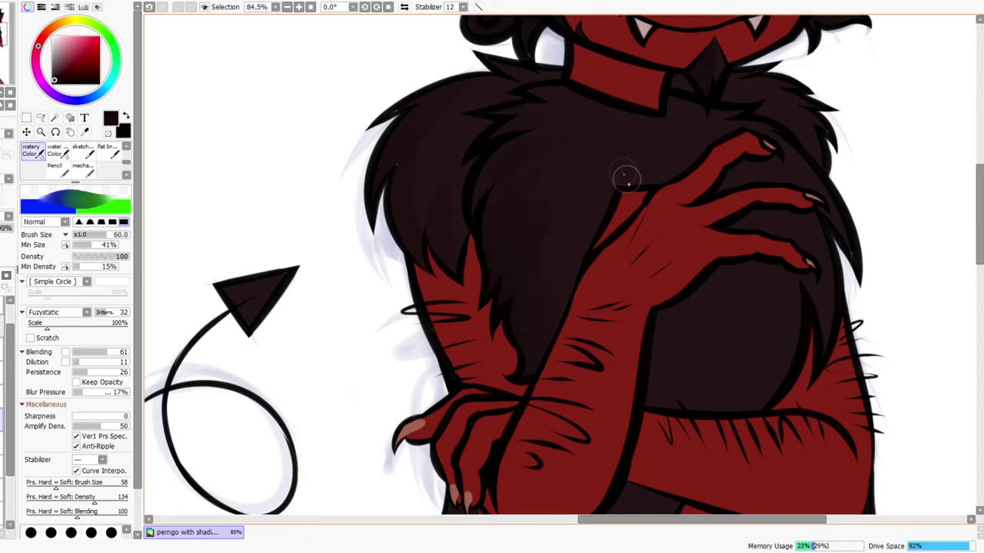
pyautogui.scroll(-3, 630, 207)
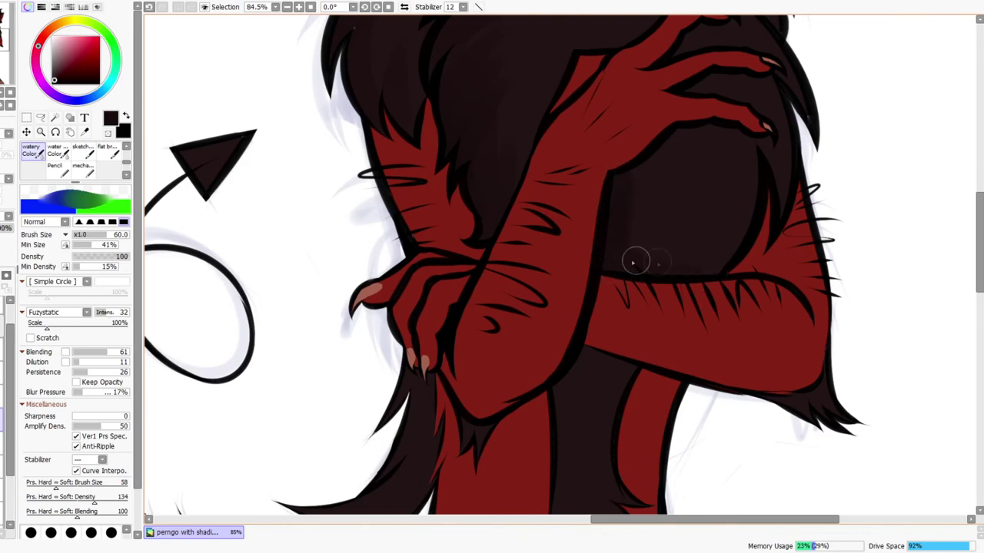
pyautogui.moveTo(673, 263); pyautogui.dragTo(641, 390)
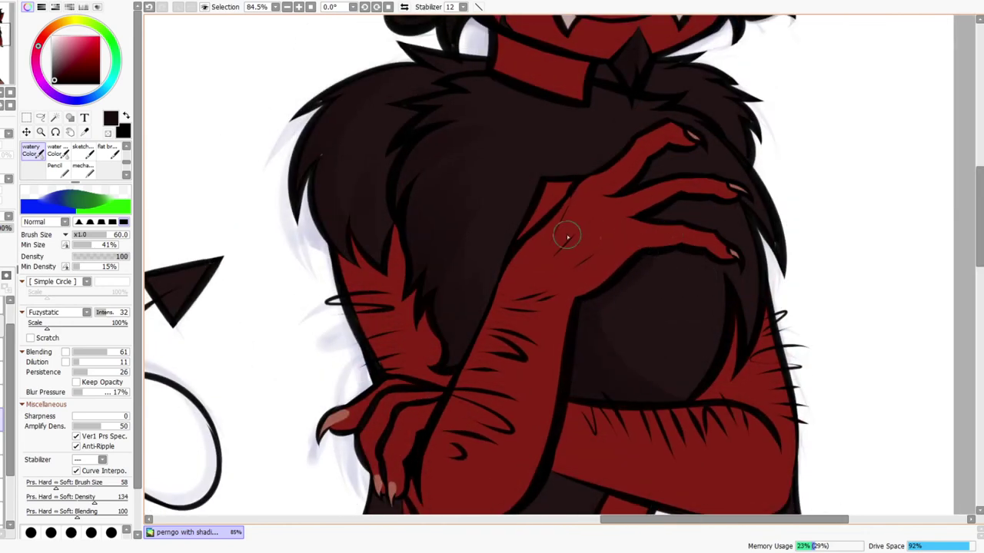
# Shade the belly fur below the crossed arms and the furry base of the tail in near-black brown
pyautogui.scroll(-5, 552, 219)
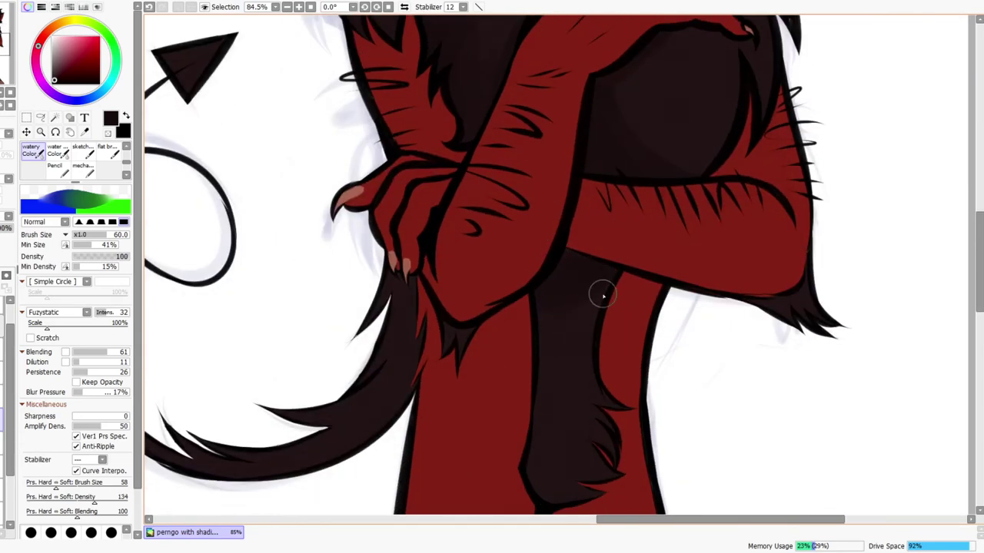
pyautogui.scroll(-3, 621, 323)
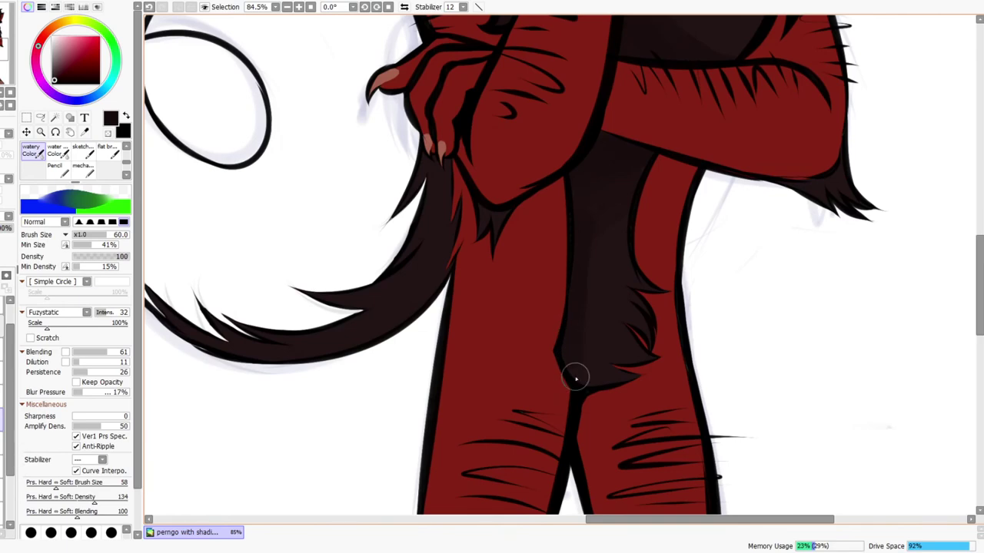
pyautogui.moveTo(465, 291); pyautogui.dragTo(527, 333)
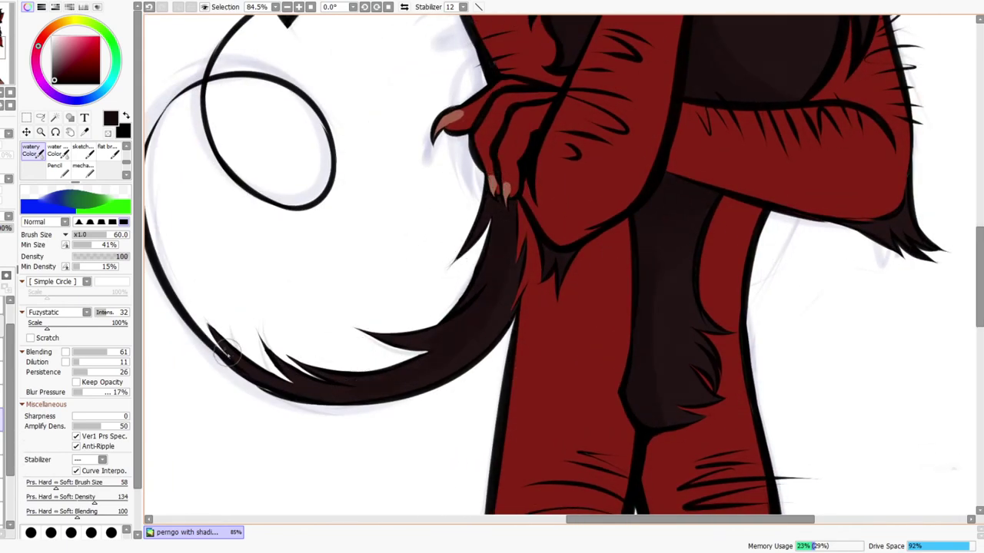
pyautogui.moveTo(800, 166); pyautogui.dragTo(624, 348)
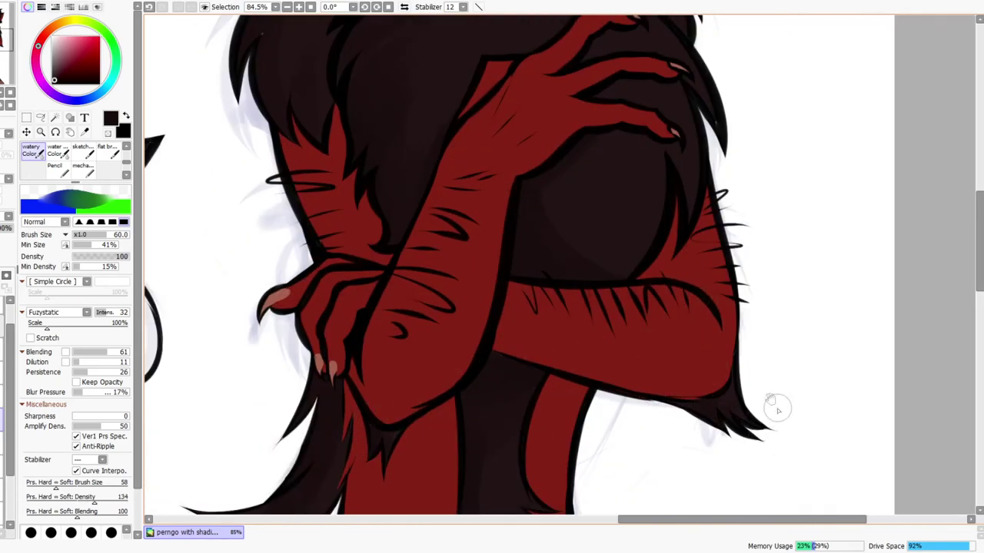
pyautogui.moveTo(741, 288); pyautogui.dragTo(790, 421)
# Examine the shaded hair and fur over the whole figure, from the head down to the legs and tail
pyautogui.moveTo(646, 297); pyautogui.dragTo(639, 360)
pyautogui.moveTo(684, 272); pyautogui.dragTo(691, 461)
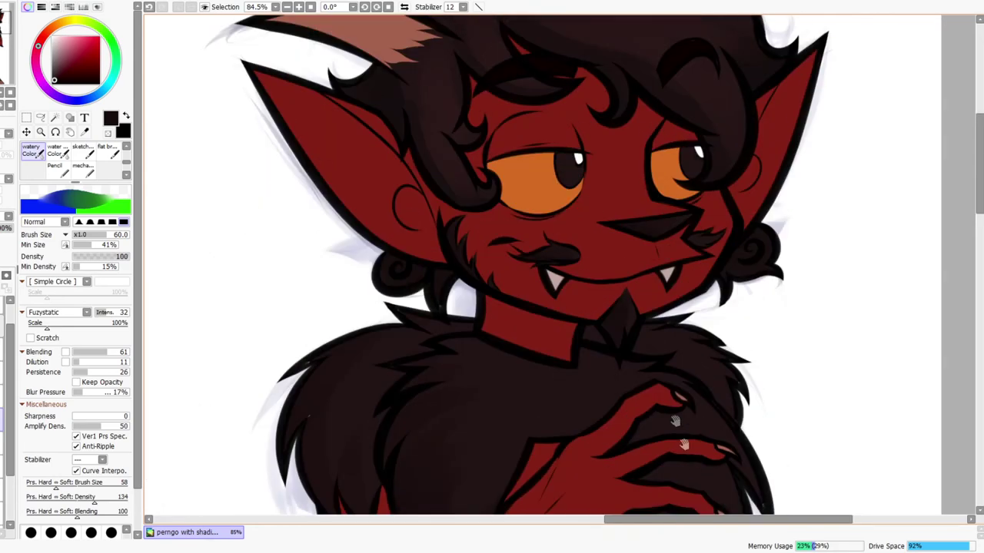
pyautogui.moveTo(681, 223); pyautogui.dragTo(662, 320)
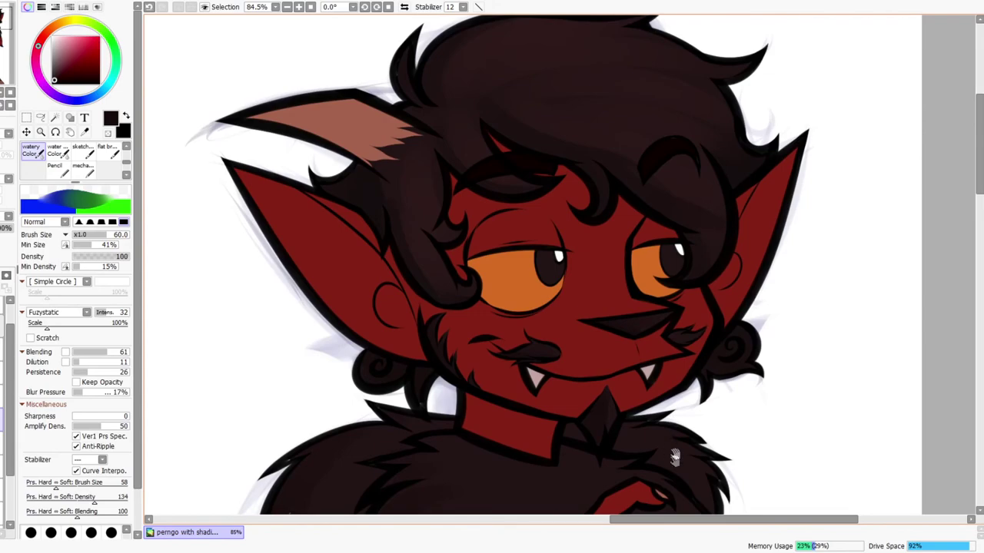
pyautogui.moveTo(669, 455); pyautogui.dragTo(696, 284)
pyautogui.moveTo(535, 265); pyautogui.dragTo(556, 380)
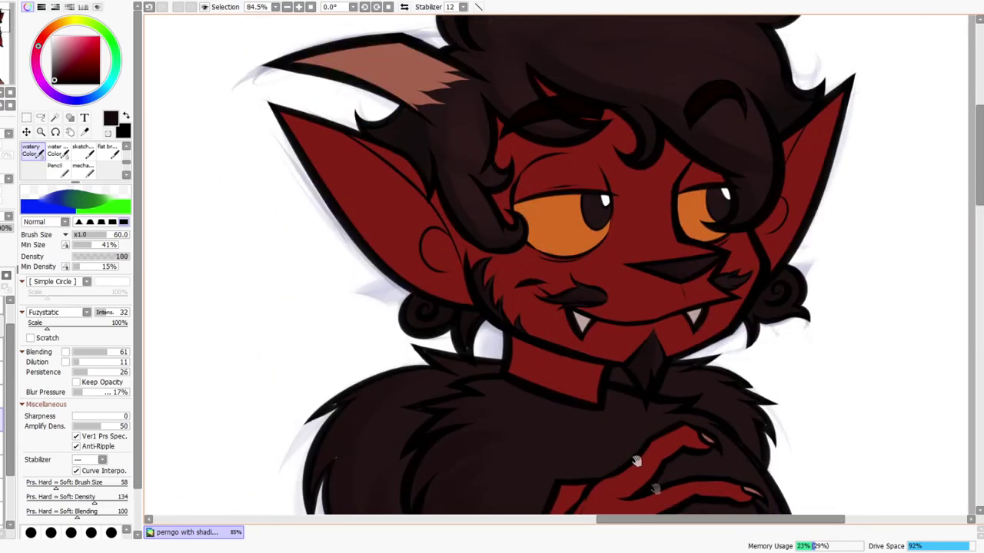
pyautogui.moveTo(654, 487); pyautogui.dragTo(623, 252)
pyautogui.moveTo(626, 538); pyautogui.dragTo(676, 233)
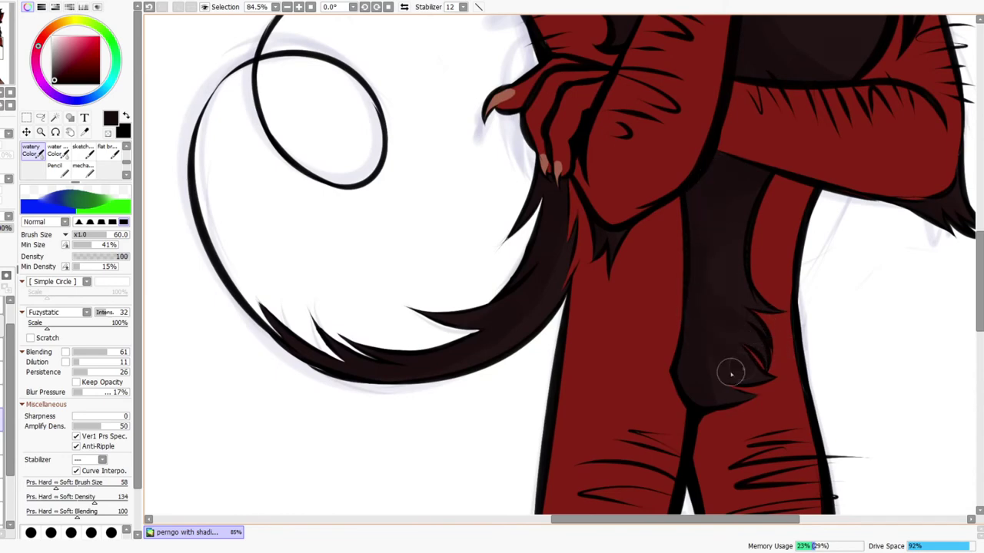
pyautogui.moveTo(771, 378); pyautogui.dragTo(764, 164)
pyautogui.moveTo(643, 448); pyautogui.dragTo(676, 180)
pyautogui.moveTo(626, 369); pyautogui.dragTo(665, 178)
pyautogui.moveTo(630, 347); pyautogui.dragTo(591, 485)
pyautogui.moveTo(639, 111); pyautogui.dragTo(630, 419)
pyautogui.moveTo(667, 243); pyautogui.dragTo(626, 366)
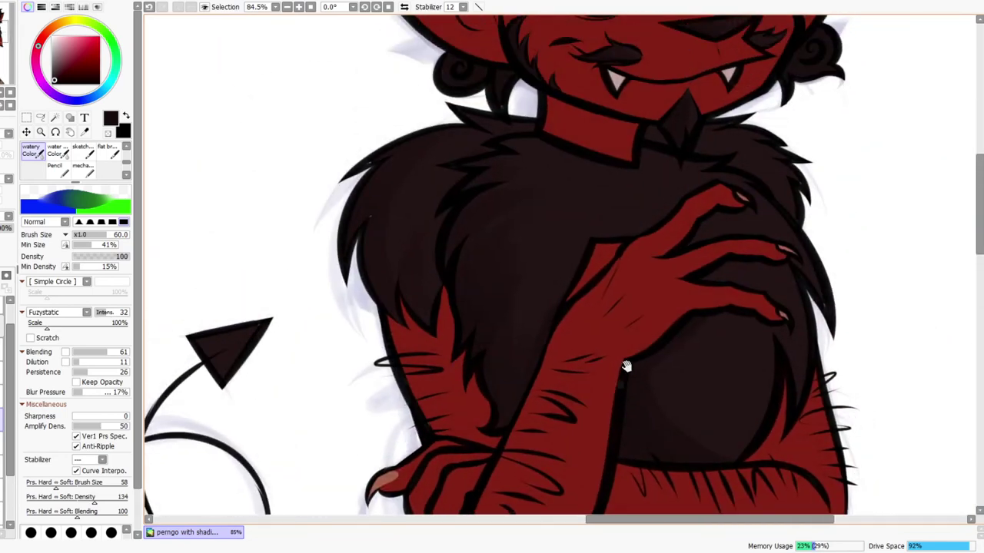
# Mirror the view at the head and pick a muted reddish brown as the brush colour
pyautogui.click(69, 55)
pyautogui.moveTo(69, 55); pyautogui.dragTo(73, 61)
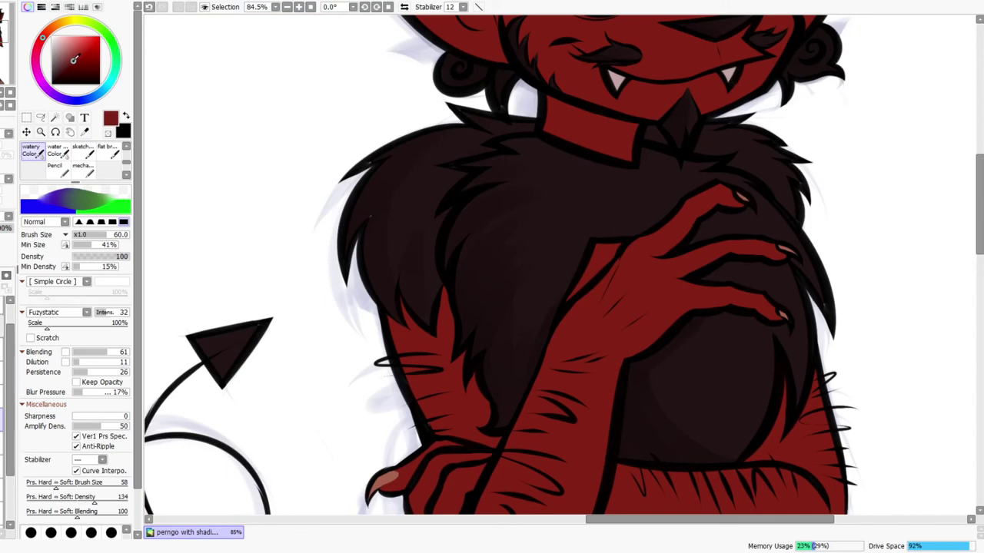
pyautogui.moveTo(634, 240)
pyautogui.mouseDown()
pyautogui.moveTo(576, 408)
pyautogui.moveTo(556, 513)
pyautogui.mouseUp()
pyautogui.moveTo(617, 265); pyautogui.dragTo(607, 399)
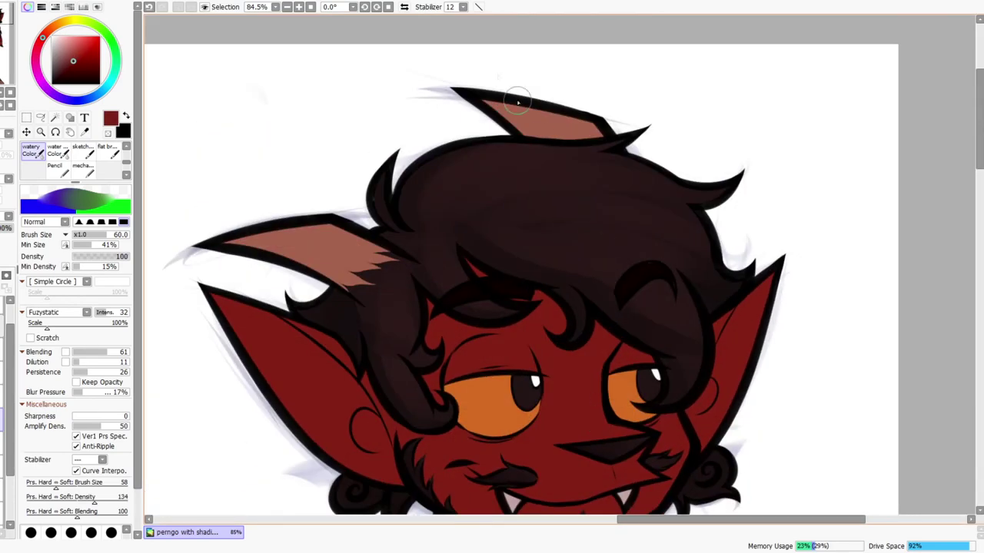
pyautogui.click(404, 6)
pyautogui.hotkey('ctrl', 'z')
pyautogui.click(67, 57)
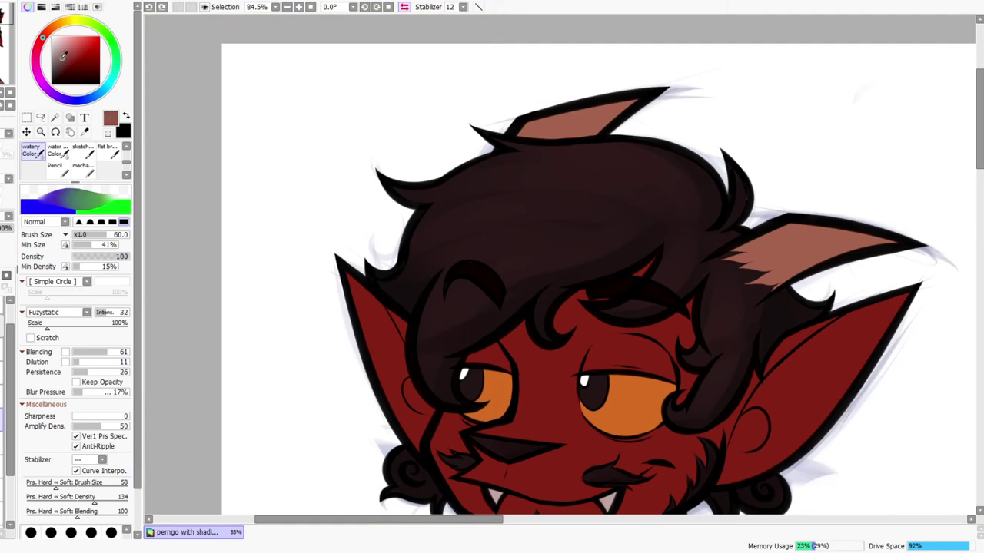
# Blend a reddish brown highlight over the crown hair with brush size 80 and blending 76
pyautogui.click(115, 352)
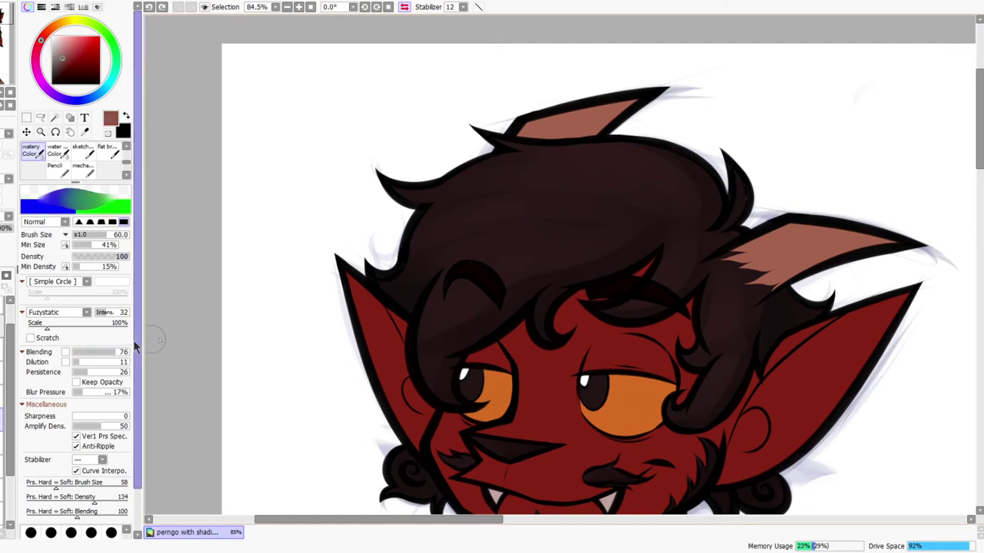
pyautogui.press(']')
pyautogui.press(']')
pyautogui.moveTo(479, 203); pyautogui.dragTo(630, 215)
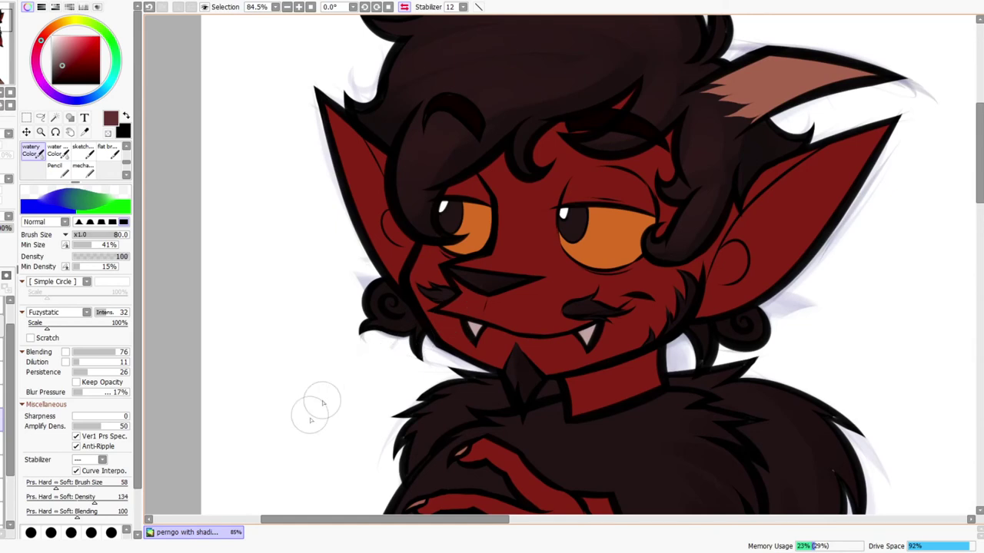
# Add reddish brown highlights to the nose, goatee and facial hair with brush size 25 and blending 67
pyautogui.press('[')
pyautogui.press('[')
pyautogui.press('[')
pyautogui.press('[')
pyautogui.press('[')
pyautogui.press('[')
pyautogui.press('[')
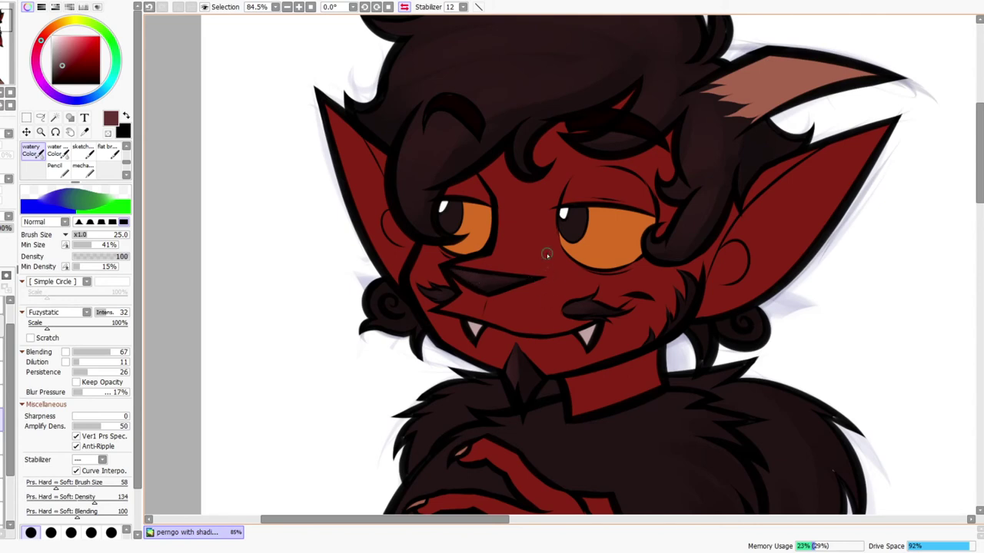
pyautogui.scroll(-3, 546, 254)
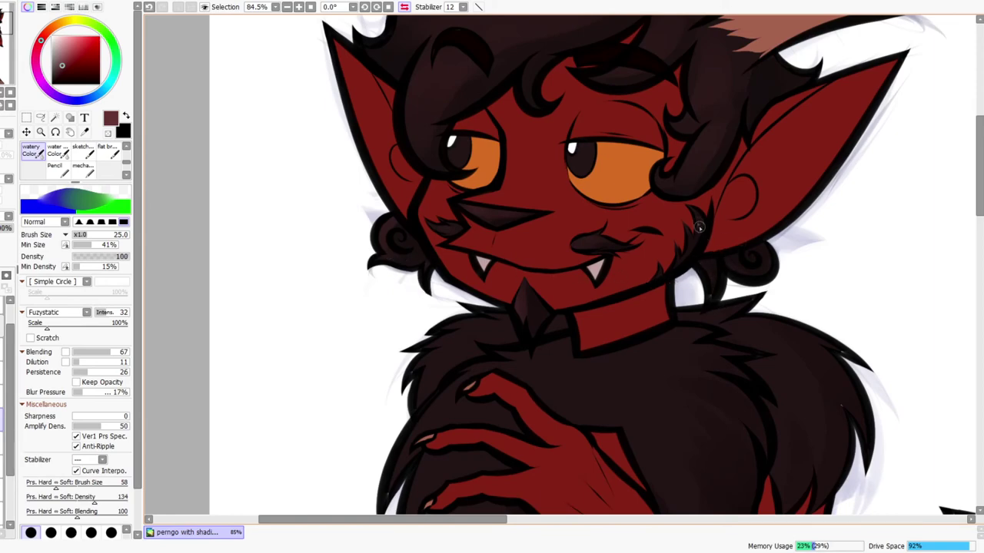
pyautogui.moveTo(692, 336); pyautogui.dragTo(680, 225)
# Blend reddish brown highlights into the chest fur around the raised hand, with blending 87 and brush size up to 100
pyautogui.press(']')
pyautogui.press(']')
pyautogui.press(']')
pyautogui.press(']')
pyautogui.press(']')
pyautogui.press(']')
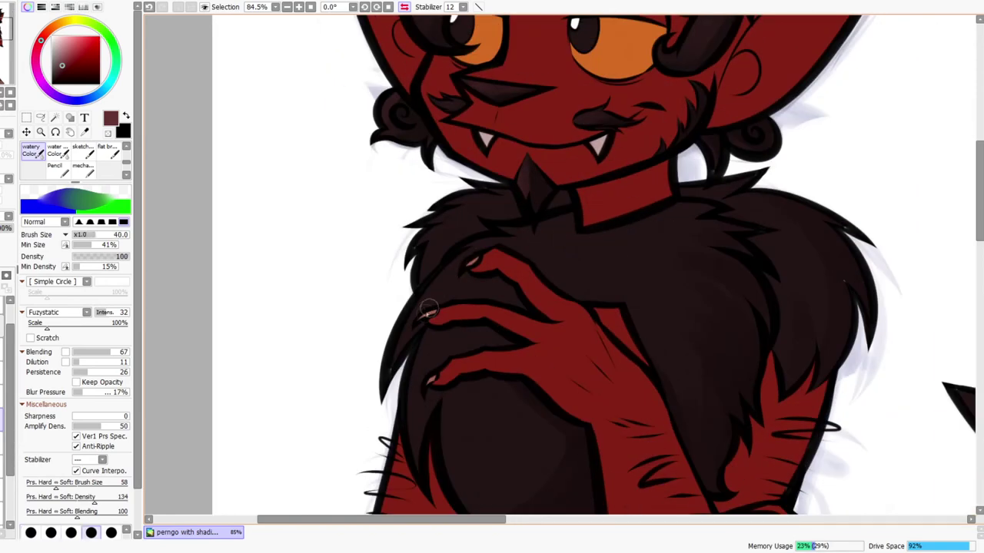
pyautogui.click(123, 352)
pyautogui.press(']')
pyautogui.press(']')
pyautogui.press(']')
pyautogui.press('[')
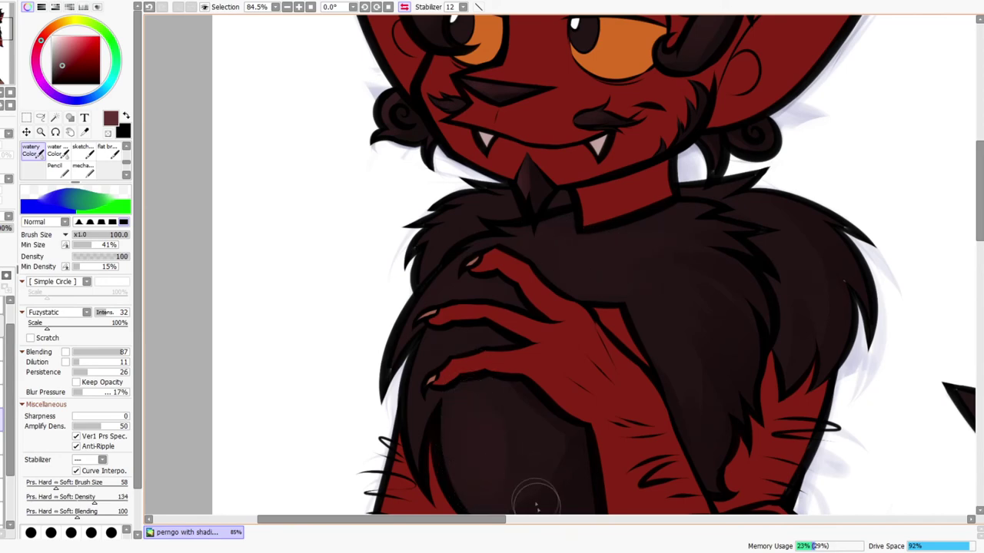
# Lighten the fur on the torso and the belly strip below the arms with the size 100 brush
pyautogui.scroll(-3, 538, 492)
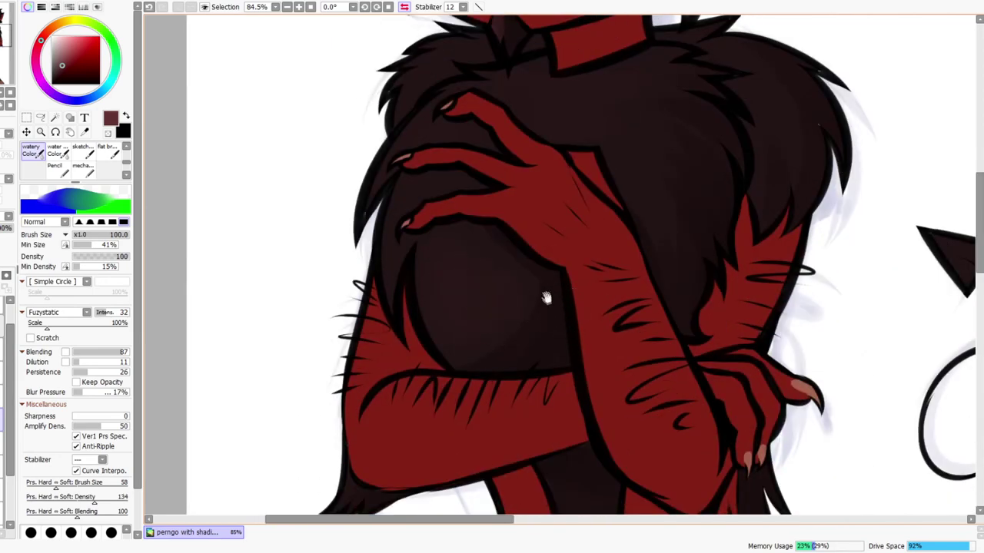
pyautogui.scroll(2, 584, 301)
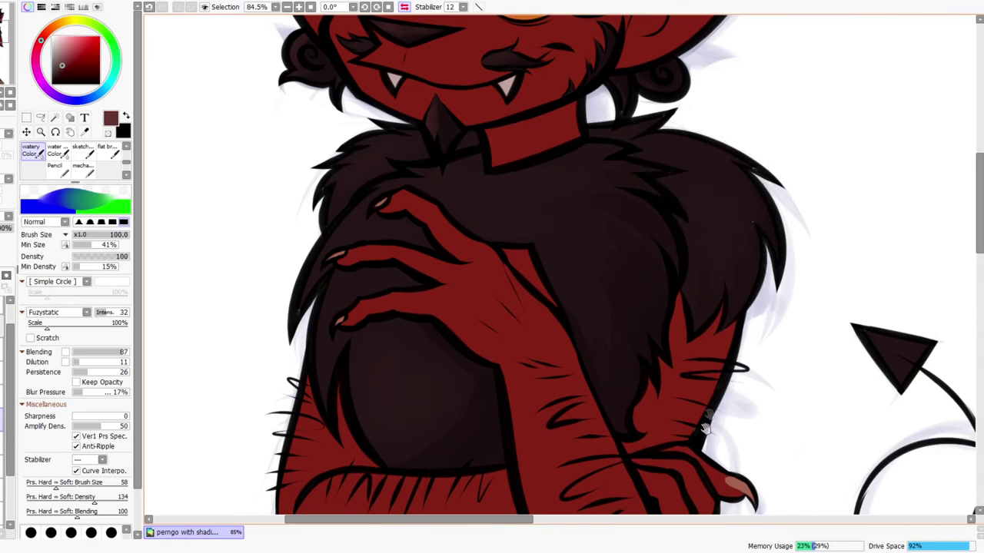
pyautogui.scroll(-5, 439, 384)
pyautogui.moveTo(488, 274)
pyautogui.mouseDown()
pyautogui.moveTo(487, 379)
pyautogui.moveTo(519, 365)
pyautogui.mouseUp()
# Add reddish brown highlights to the lower belly fur and the elbow tufts with brush size 35
pyautogui.press('[')
pyautogui.press('[')
pyautogui.press('[')
pyautogui.press('[')
pyautogui.press('[')
pyautogui.press('[')
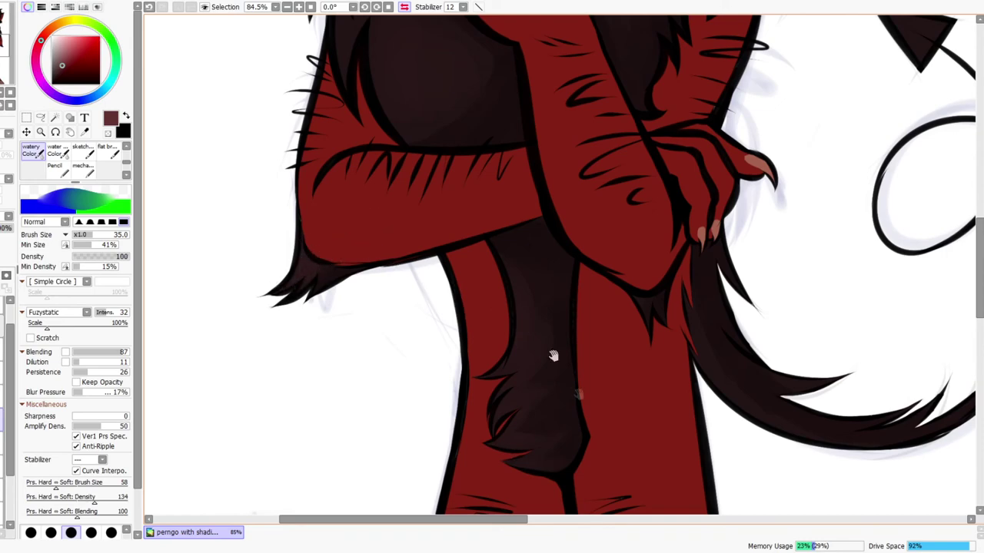
pyautogui.moveTo(554, 356); pyautogui.dragTo(540, 380)
pyautogui.moveTo(665, 279); pyautogui.dragTo(627, 454)
pyautogui.moveTo(637, 330)
pyautogui.mouseDown()
pyautogui.moveTo(606, 389)
pyautogui.moveTo(659, 236)
pyautogui.mouseUp()
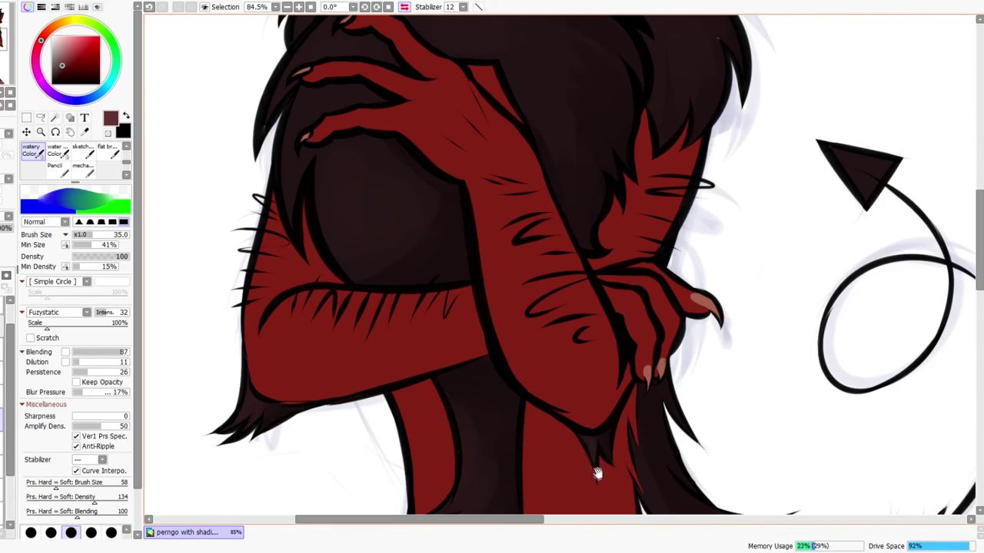
# Build up the reddish brown highlights on the upper chest and shoulder fur with brush size 50
pyautogui.moveTo(598, 475); pyautogui.dragTo(595, 283)
pyautogui.moveTo(640, 350); pyautogui.dragTo(622, 440)
pyautogui.moveTo(624, 261); pyautogui.dragTo(608, 451)
pyautogui.moveTo(627, 180)
pyautogui.mouseDown()
pyautogui.moveTo(636, 418)
pyautogui.moveTo(638, 343)
pyautogui.mouseUp()
pyautogui.press(']')
pyautogui.press(']')
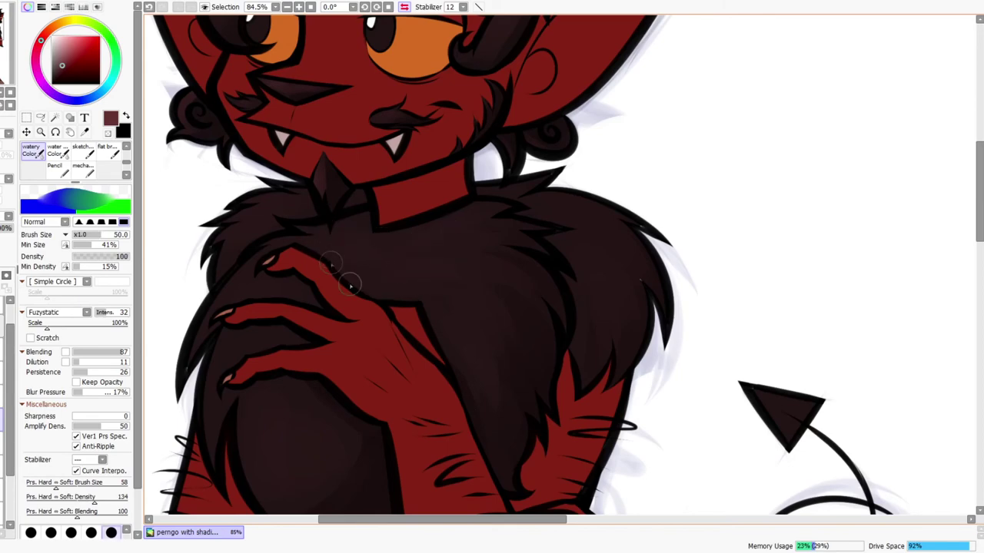
pyautogui.moveTo(380, 425); pyautogui.dragTo(415, 273)
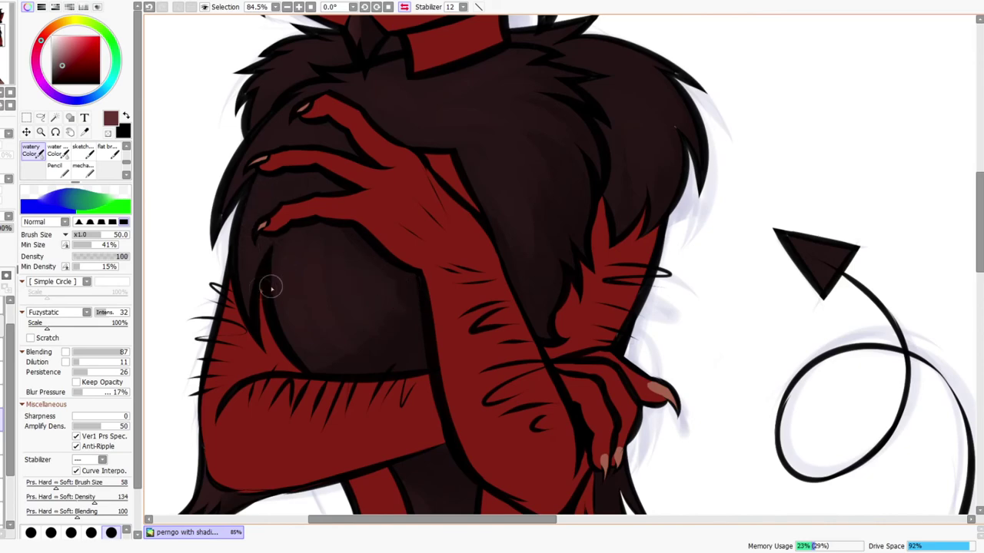
pyautogui.hotkey('ctrl', 'space')
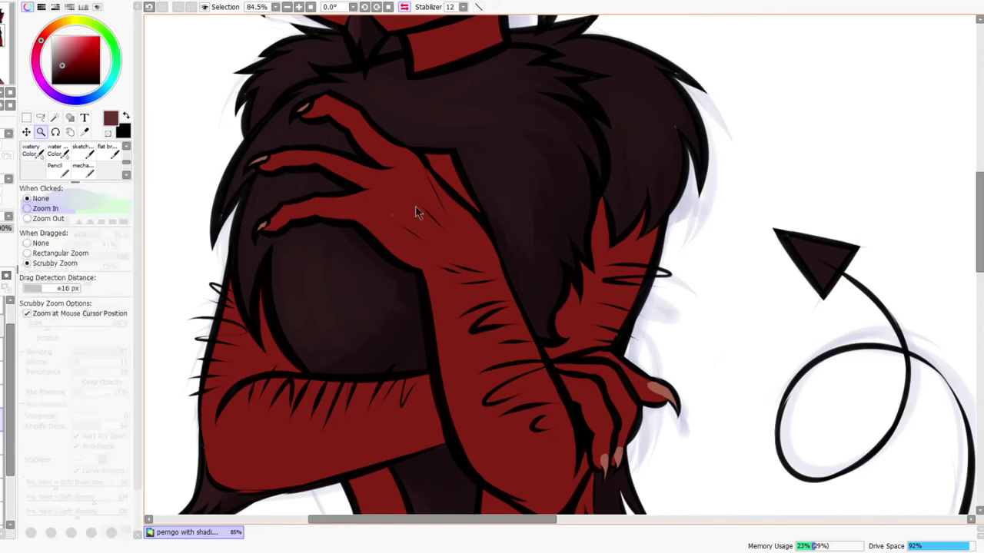
# Turn off the mirrored canvas view and examine the fur shading over the whole figure, from the chest up to the head
pyautogui.moveTo(440, 210); pyautogui.dragTo(469, 255)
pyautogui.click(405, 7)
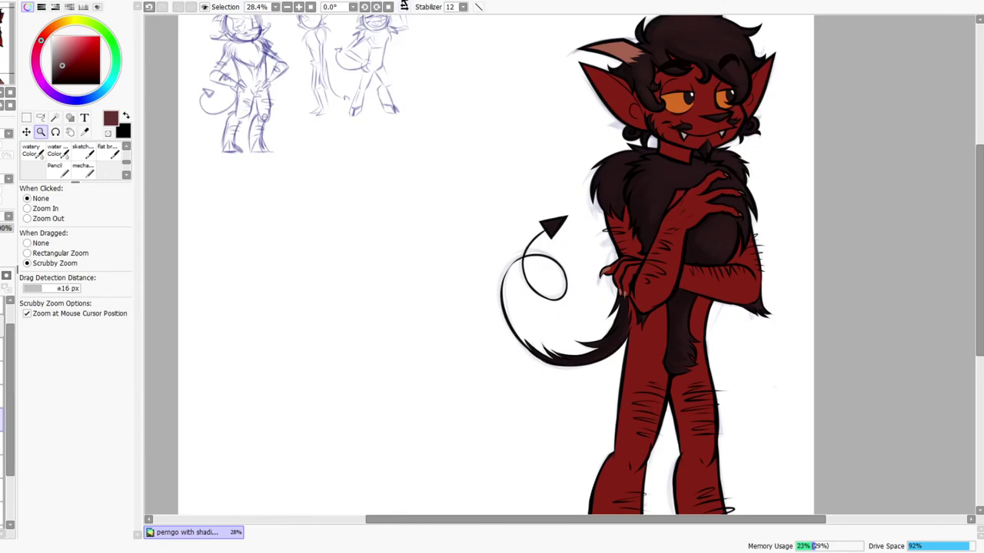
pyautogui.scroll(5, 687, 207)
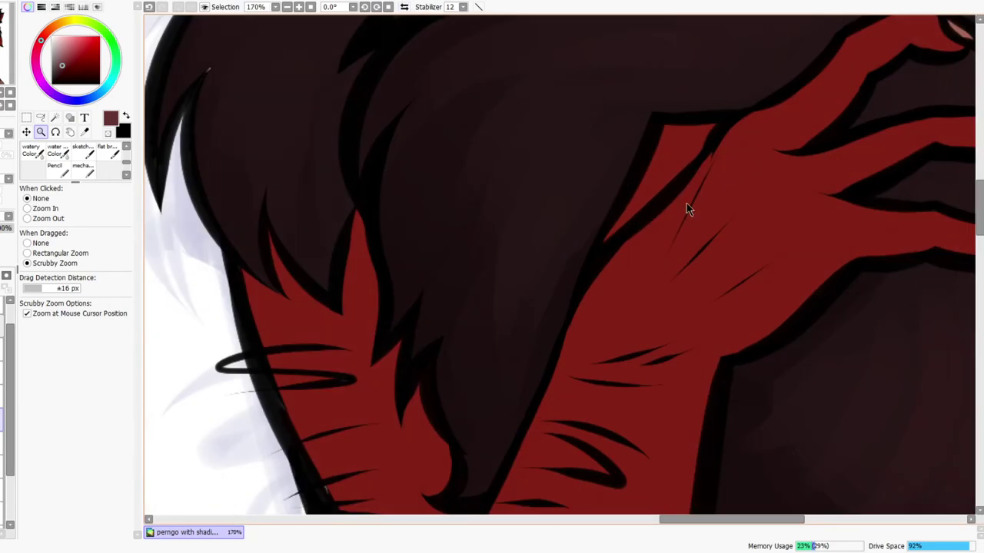
pyautogui.scroll(-5, 490, 220)
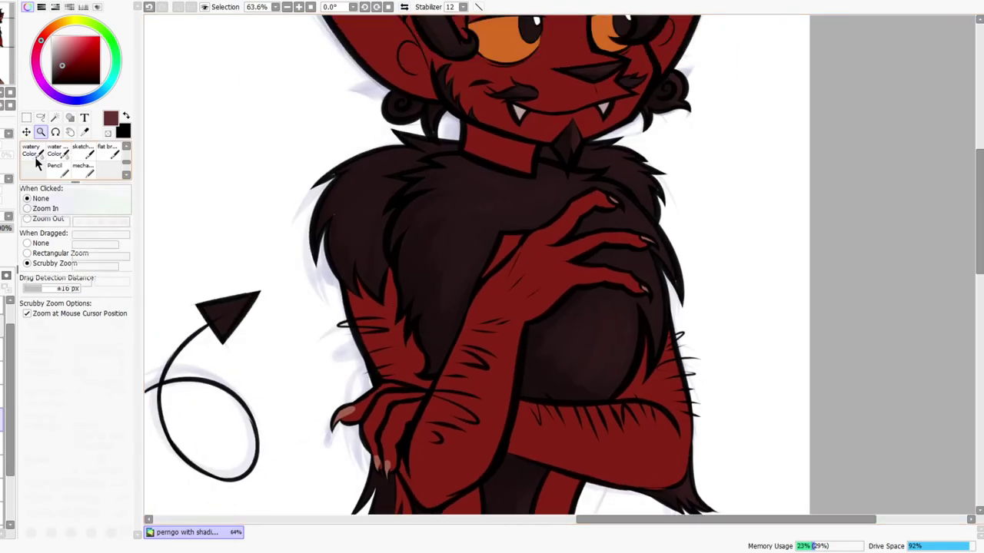
pyautogui.click(32, 151)
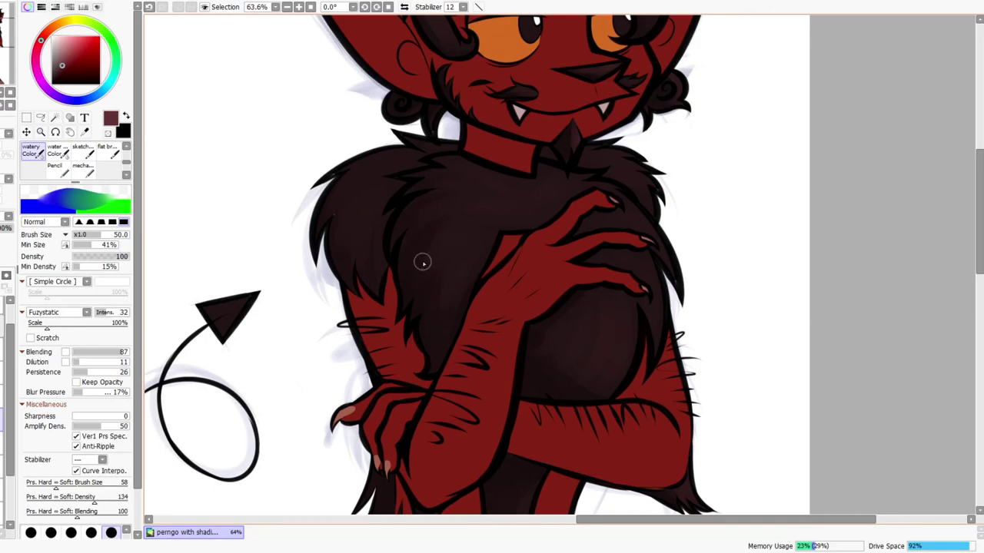
pyautogui.moveTo(477, 409); pyautogui.dragTo(541, 185)
pyautogui.moveTo(601, 450); pyautogui.dragTo(551, 85)
pyautogui.moveTo(592, 409); pyautogui.dragTo(557, 246)
pyautogui.moveTo(559, 46); pyautogui.dragTo(600, 477)
pyautogui.moveTo(548, 162); pyautogui.dragTo(549, 484)
pyautogui.moveTo(503, 254); pyautogui.dragTo(472, 512)
pyautogui.moveTo(594, 203); pyautogui.dragTo(641, 201)
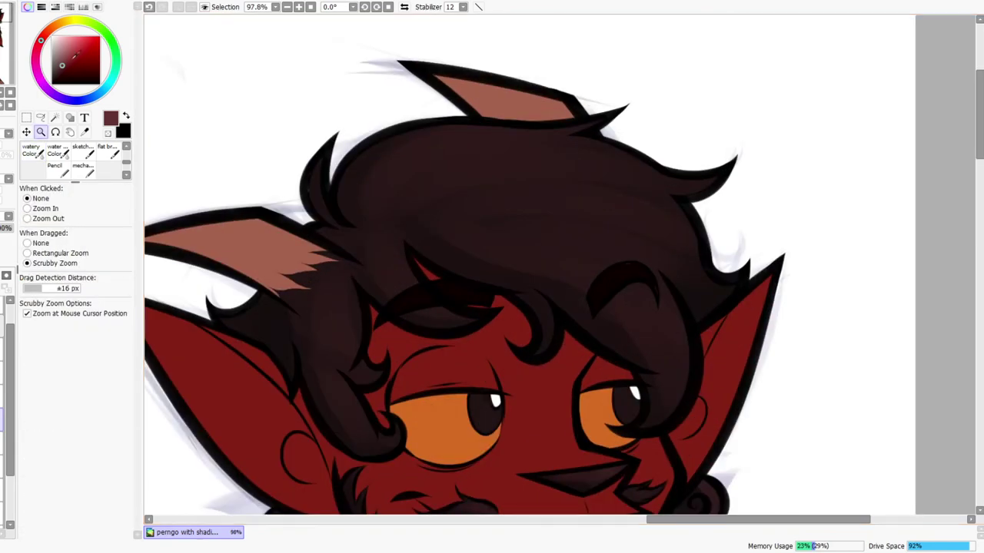
# Paint soft red highlights across the hair and bangs using the watery Color brush, enlarged for the strokes, with blending 64
pyautogui.click(33, 154)
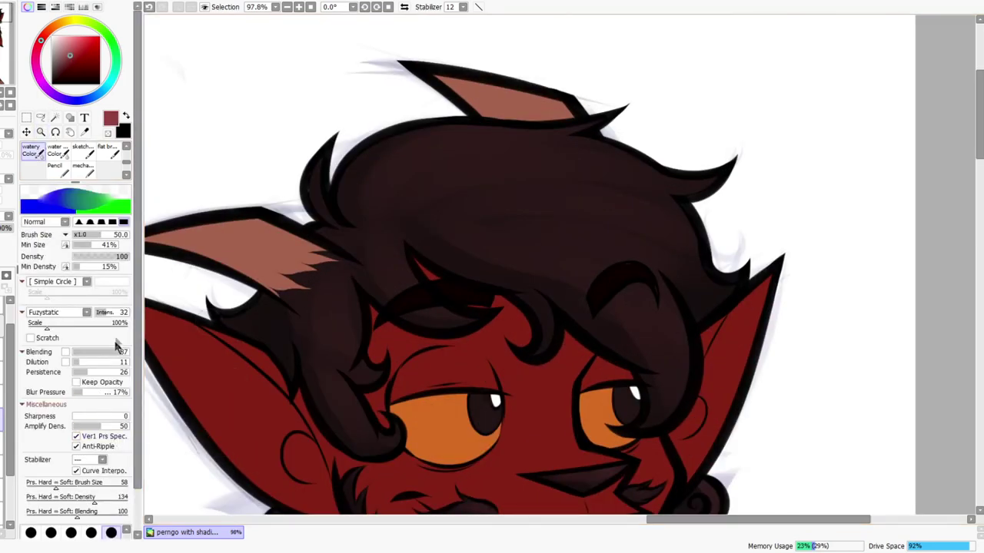
pyautogui.press(']')
pyautogui.press(']')
pyautogui.press(']')
pyautogui.press(']')
pyautogui.press(']')
pyautogui.moveTo(402, 180)
pyautogui.mouseDown()
pyautogui.moveTo(584, 174)
pyautogui.moveTo(518, 176)
pyautogui.moveTo(440, 204)
pyautogui.moveTo(451, 193)
pyautogui.moveTo(435, 185)
pyautogui.moveTo(361, 190)
pyautogui.mouseUp()
pyautogui.moveTo(371, 222); pyautogui.dragTo(567, 173)
pyautogui.moveTo(407, 202)
pyautogui.mouseDown()
pyautogui.moveTo(712, 228)
pyautogui.moveTo(702, 208)
pyautogui.moveTo(528, 190)
pyautogui.moveTo(462, 206)
pyautogui.moveTo(700, 306)
pyautogui.moveTo(440, 228)
pyautogui.mouseUp()
pyautogui.moveTo(648, 346)
pyautogui.mouseDown()
pyautogui.moveTo(657, 328)
pyautogui.moveTo(670, 408)
pyautogui.moveTo(588, 319)
pyautogui.mouseUp()
pyautogui.moveTo(329, 312)
pyautogui.mouseDown()
pyautogui.moveTo(340, 376)
pyautogui.moveTo(392, 273)
pyautogui.moveTo(392, 248)
pyautogui.moveTo(438, 242)
pyautogui.moveTo(311, 184)
pyautogui.moveTo(331, 208)
pyautogui.moveTo(335, 151)
pyautogui.moveTo(357, 167)
pyautogui.moveTo(338, 196)
pyautogui.moveTo(317, 187)
pyautogui.moveTo(320, 159)
pyautogui.moveTo(333, 187)
pyautogui.moveTo(316, 191)
pyautogui.moveTo(318, 166)
pyautogui.mouseUp()
pyautogui.press('[')
pyautogui.press('[')
pyautogui.press('[')
pyautogui.press('[')
pyautogui.press('[')
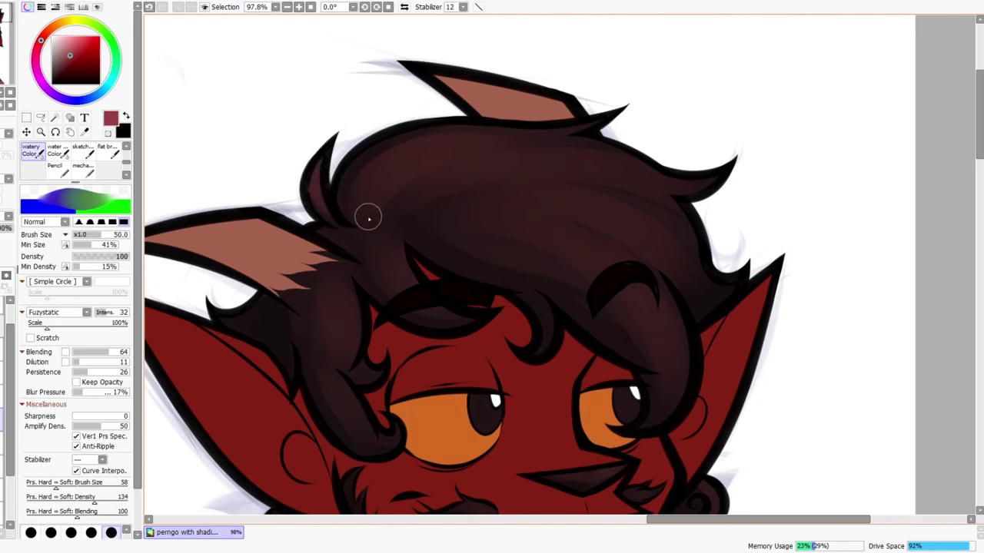
# Set the brush size to 25 and paint a light pink highlight on the nose
pyautogui.scroll(-4, 528, 280)
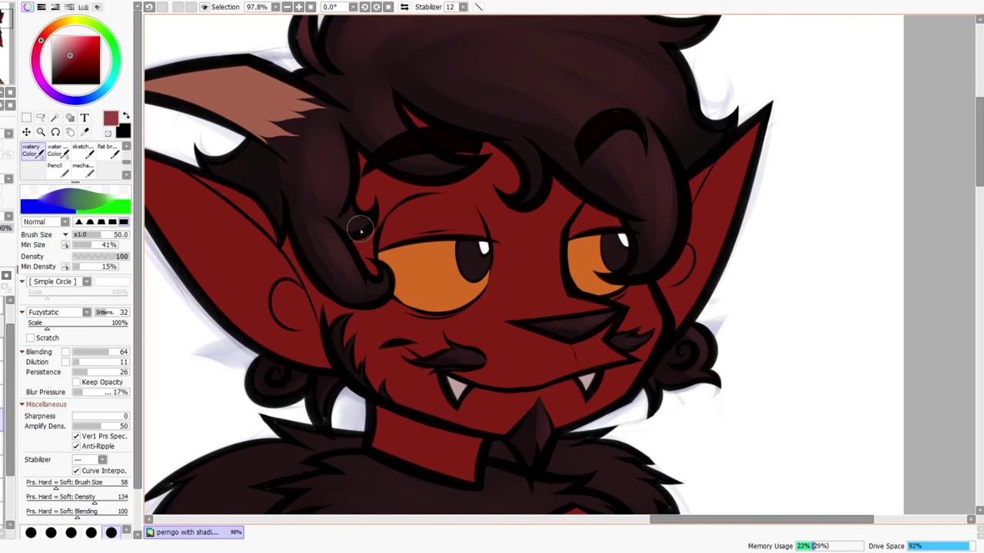
pyautogui.press('[')
pyautogui.press('[')
pyautogui.press('[')
pyautogui.press('[')
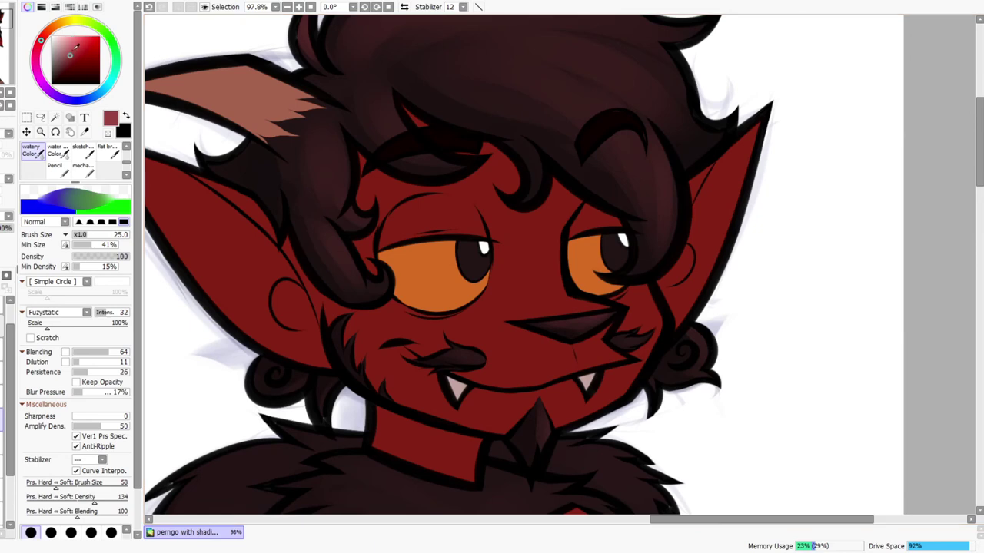
pyautogui.click(71, 42)
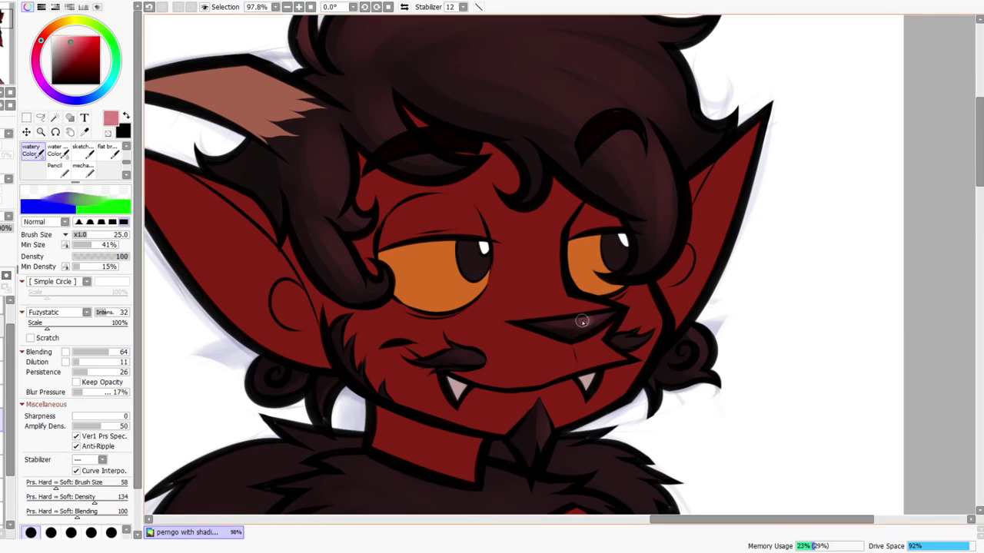
# Switch to a darker muted red and paint highlights on the side curls and the goatee
pyautogui.click(72, 51)
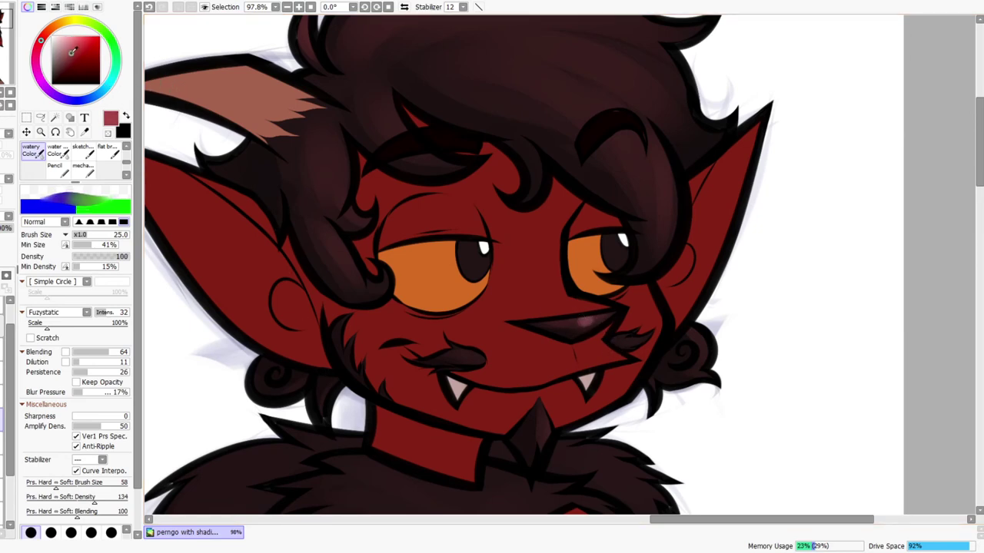
pyautogui.scroll(-3, 676, 369)
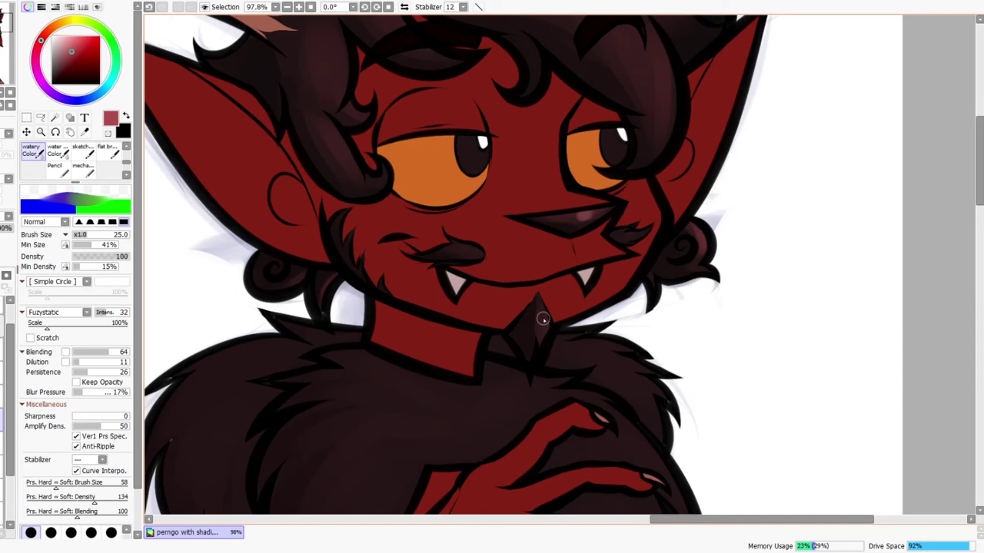
pyautogui.hotkey('ctrl', 'space')
pyautogui.moveTo(560, 325); pyautogui.dragTo(557, 341)
# Mirror the canvas view and brush muted red highlights onto the upper chest fur with the watery Color brush at size 80
pyautogui.moveTo(676, 496); pyautogui.dragTo(659, 390)
pyautogui.moveTo(671, 306); pyautogui.dragTo(671, 301)
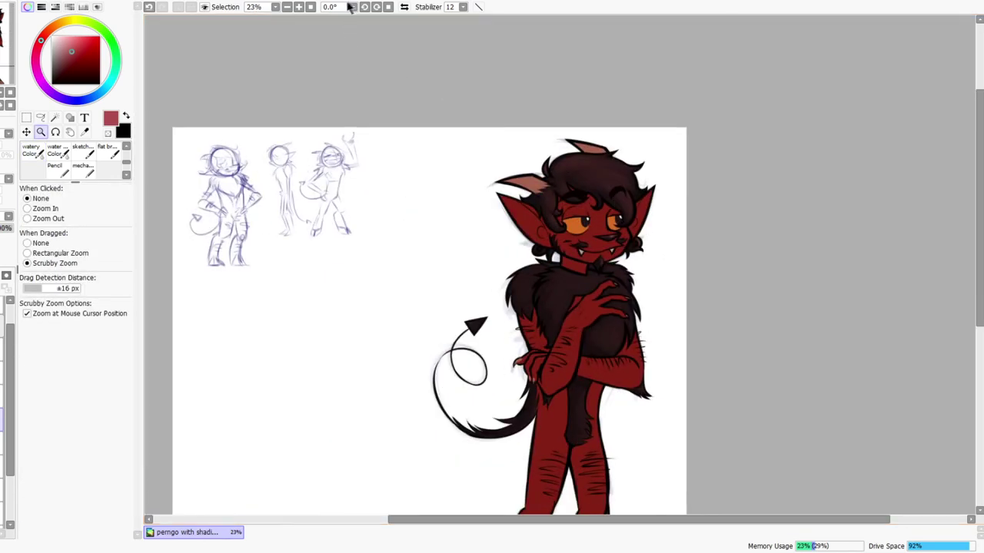
pyautogui.click(404, 7)
pyautogui.moveTo(557, 390); pyautogui.dragTo(546, 318)
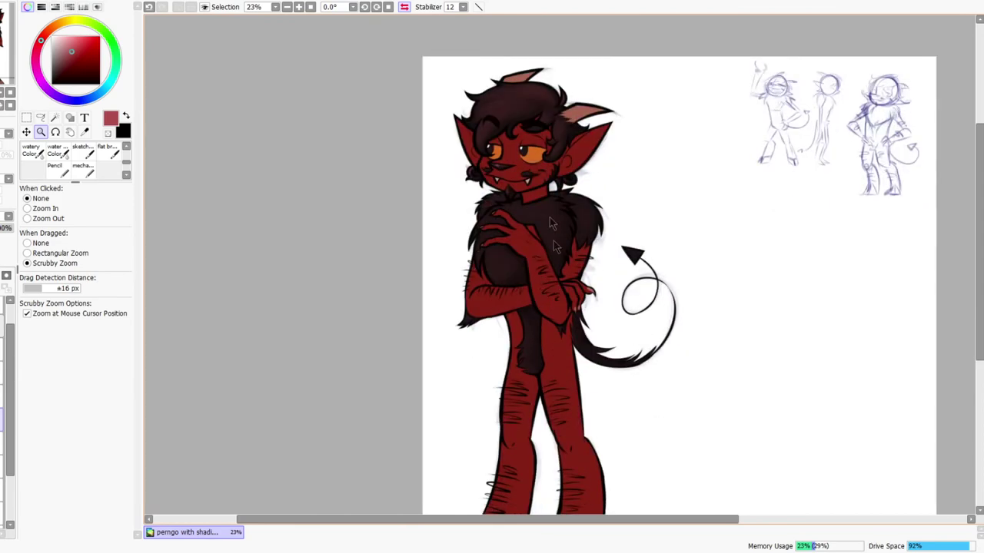
pyautogui.scroll(4, 519, 162)
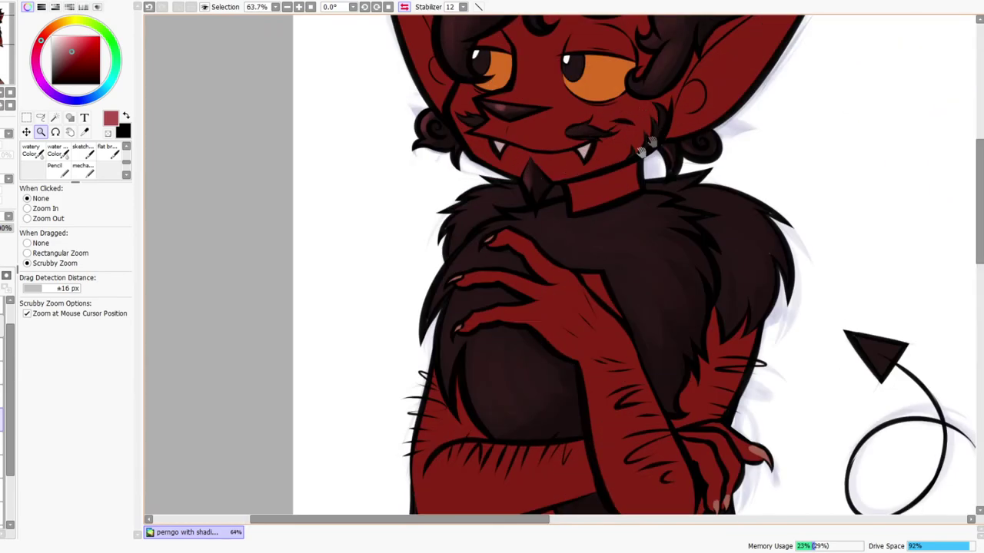
pyautogui.scroll(3, 555, 277)
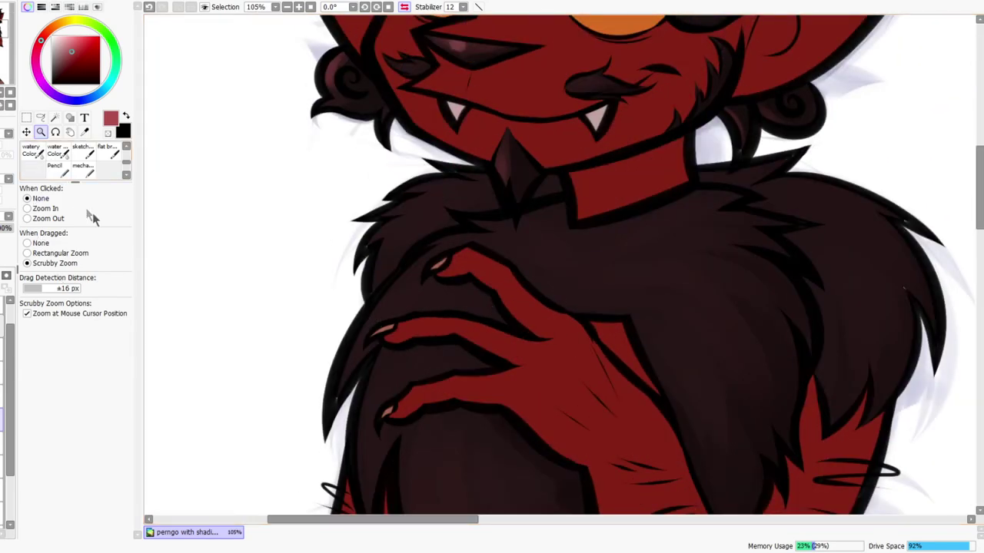
pyautogui.click(31, 150)
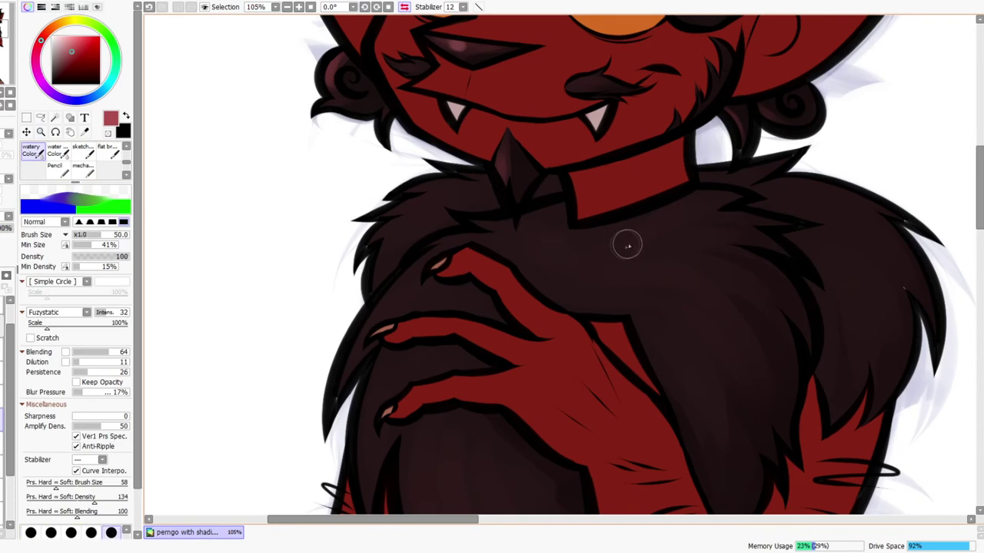
pyautogui.press(']')
pyautogui.press(']')
pyautogui.press(']')
pyautogui.moveTo(555, 272); pyautogui.dragTo(734, 208)
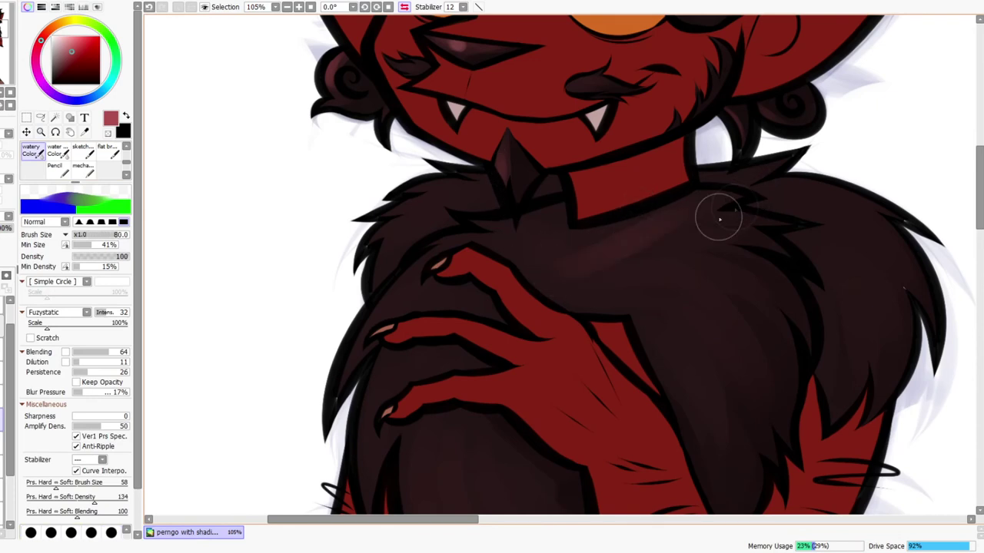
pyautogui.moveTo(623, 259); pyautogui.dragTo(749, 261)
pyautogui.moveTo(648, 254); pyautogui.dragTo(799, 350)
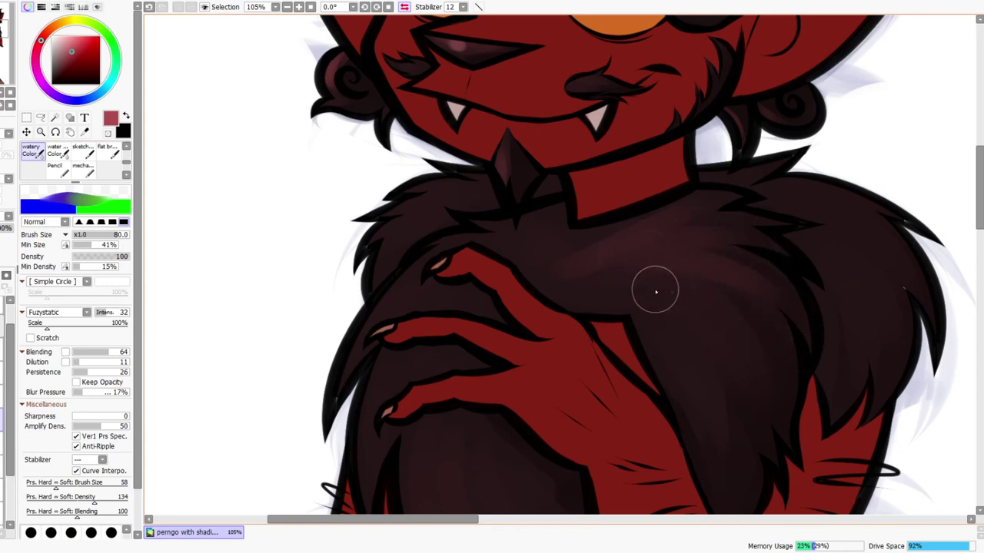
# Extend the muted red highlights over the lower chest and shoulder fur with brush size 100
pyautogui.press(']')
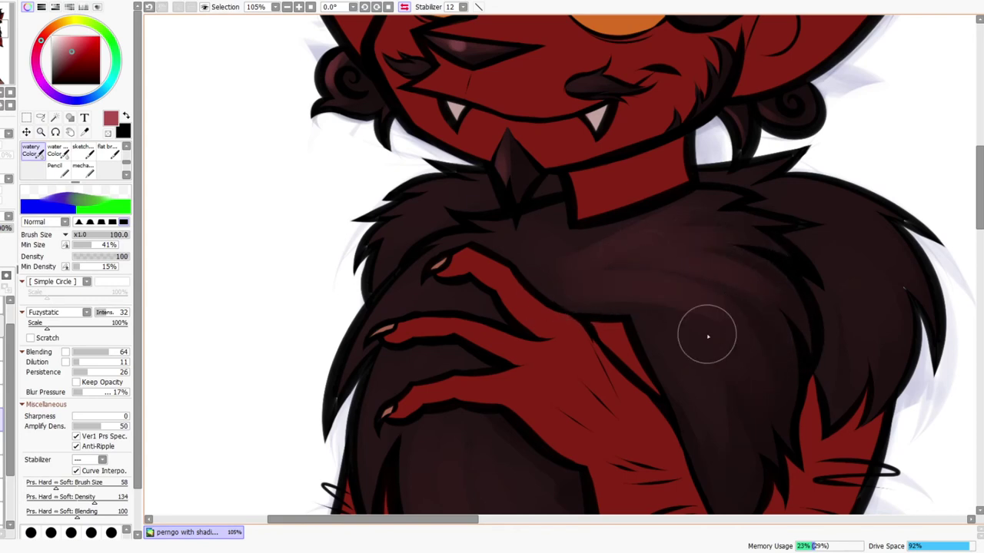
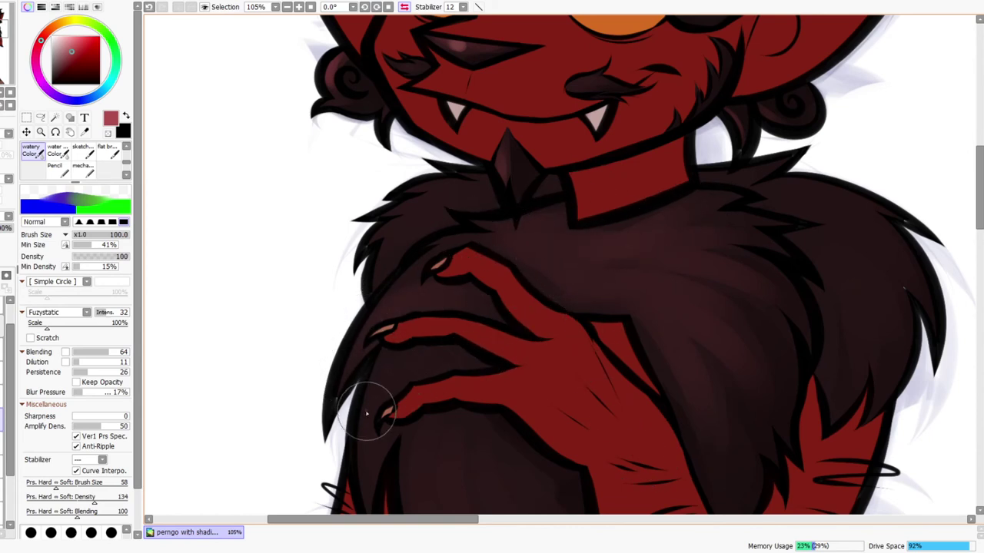
pyautogui.scroll(-3, 468, 461)
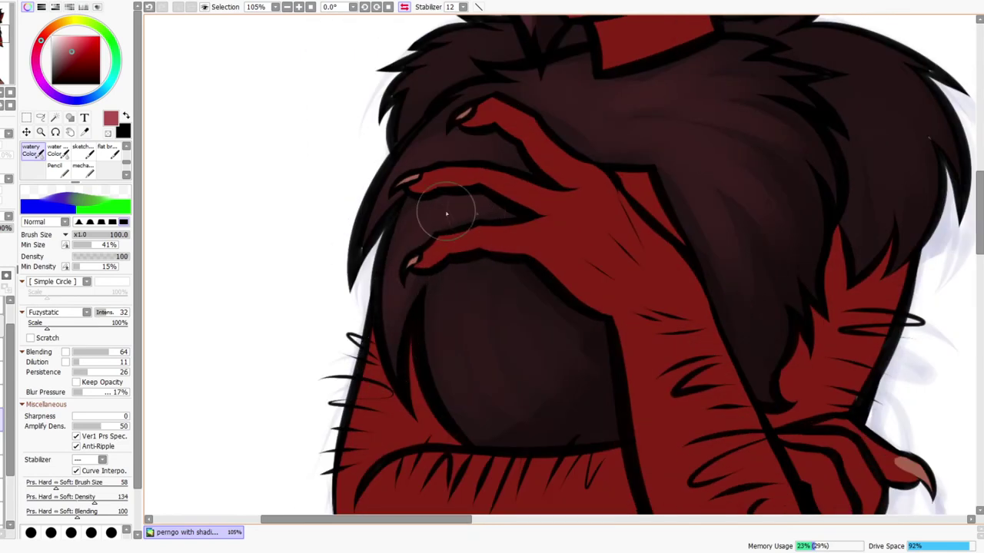
pyautogui.scroll(5, 509, 299)
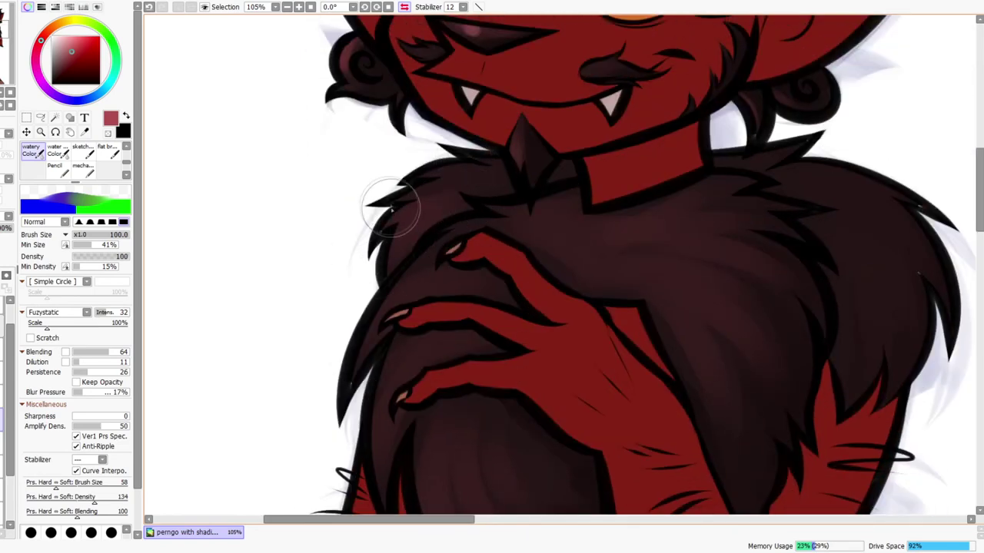
pyautogui.moveTo(734, 315); pyautogui.dragTo(626, 296)
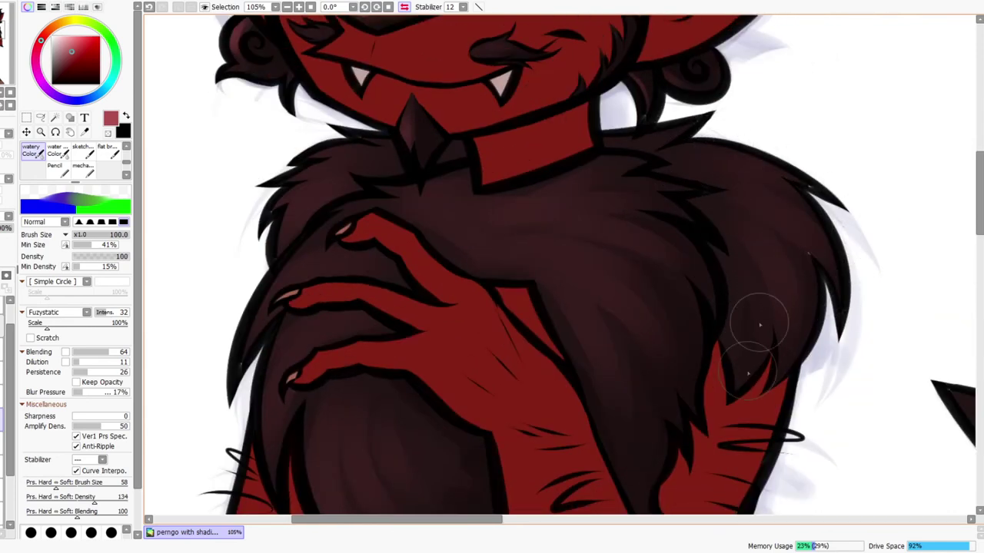
pyautogui.moveTo(776, 287); pyautogui.dragTo(754, 323)
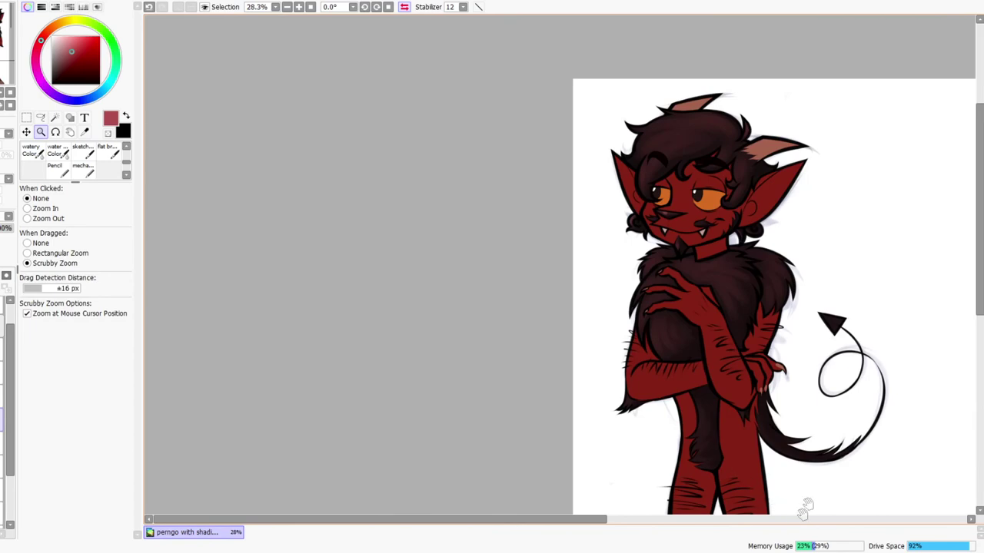
# Brush muted red highlights onto the fur between the legs and the base of the tail
pyautogui.moveTo(797, 521); pyautogui.dragTo(769, 377)
pyautogui.moveTo(767, 459); pyautogui.dragTo(760, 379)
pyautogui.scroll(2, 736, 283)
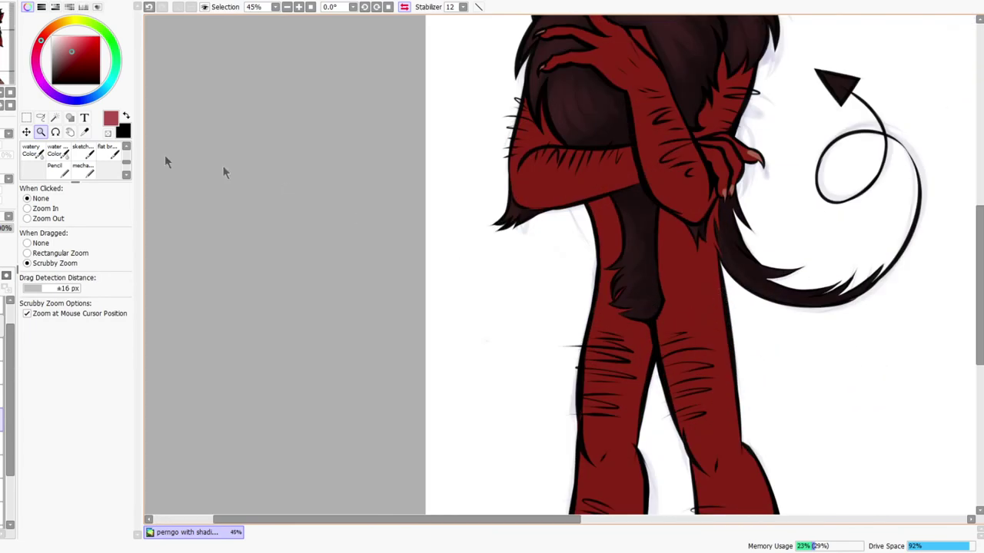
pyautogui.click(35, 154)
pyautogui.moveTo(649, 226)
pyautogui.mouseDown()
pyautogui.moveTo(634, 246)
pyautogui.moveTo(632, 232)
pyautogui.moveTo(637, 266)
pyautogui.moveTo(622, 298)
pyautogui.moveTo(642, 277)
pyautogui.moveTo(650, 305)
pyautogui.mouseUp()
pyautogui.moveTo(746, 254)
pyautogui.mouseDown()
pyautogui.moveTo(726, 234)
pyautogui.moveTo(725, 254)
pyautogui.moveTo(772, 284)
pyautogui.moveTo(751, 277)
pyautogui.moveTo(758, 292)
pyautogui.moveTo(839, 281)
pyautogui.moveTo(727, 408)
pyautogui.moveTo(786, 356)
pyautogui.mouseUp()
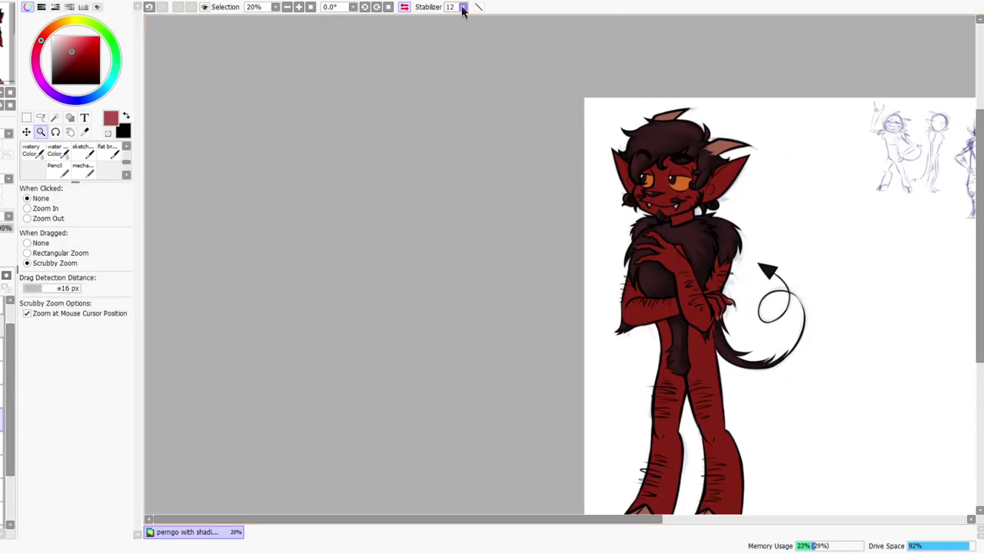
# Turn off the mirrored view and shade the tail's arrow tip in muted red, reducing the brush size to 40
pyautogui.click(406, 8)
pyautogui.moveTo(332, 278)
pyautogui.mouseDown()
pyautogui.moveTo(388, 246)
pyautogui.moveTo(416, 245)
pyautogui.mouseUp()
pyautogui.click(31, 152)
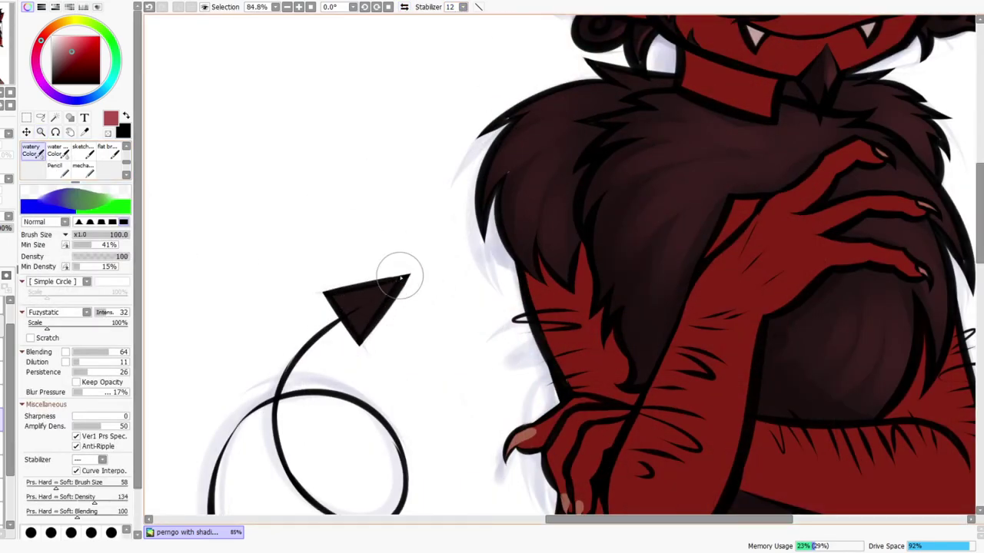
pyautogui.moveTo(393, 289); pyautogui.dragTo(362, 323)
pyautogui.press('[')
pyautogui.press('[')
pyautogui.press('[')
pyautogui.press('[')
pyautogui.press('[')
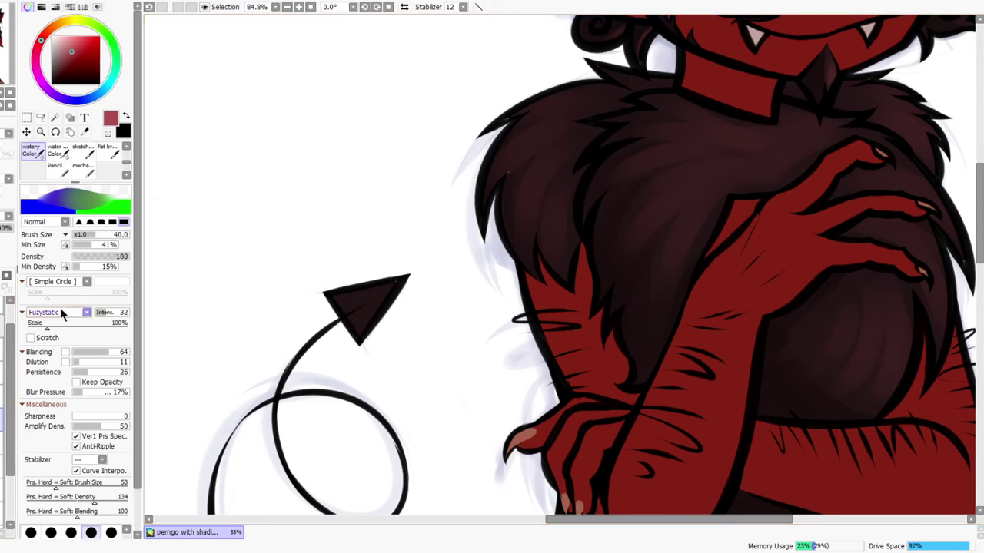
pyautogui.hotkey('ctrl', 'space')
pyautogui.moveTo(437, 263); pyautogui.dragTo(438, 269)
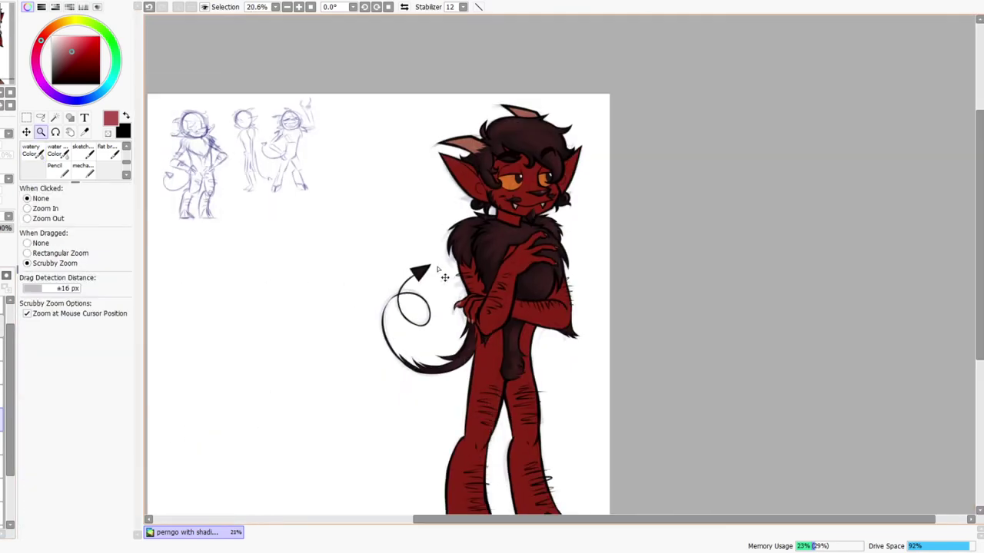
# Paint a light salmon highlight stroke along the top of the hair with brush size 35 and blending 50
pyautogui.click(37, 157)
pyautogui.moveTo(552, 415)
pyautogui.mouseDown()
pyautogui.moveTo(548, 250)
pyautogui.moveTo(545, 429)
pyautogui.mouseUp()
pyautogui.press('z')
pyautogui.moveTo(533, 174)
pyautogui.mouseDown()
pyautogui.moveTo(576, 157)
pyautogui.moveTo(534, 165)
pyautogui.mouseUp()
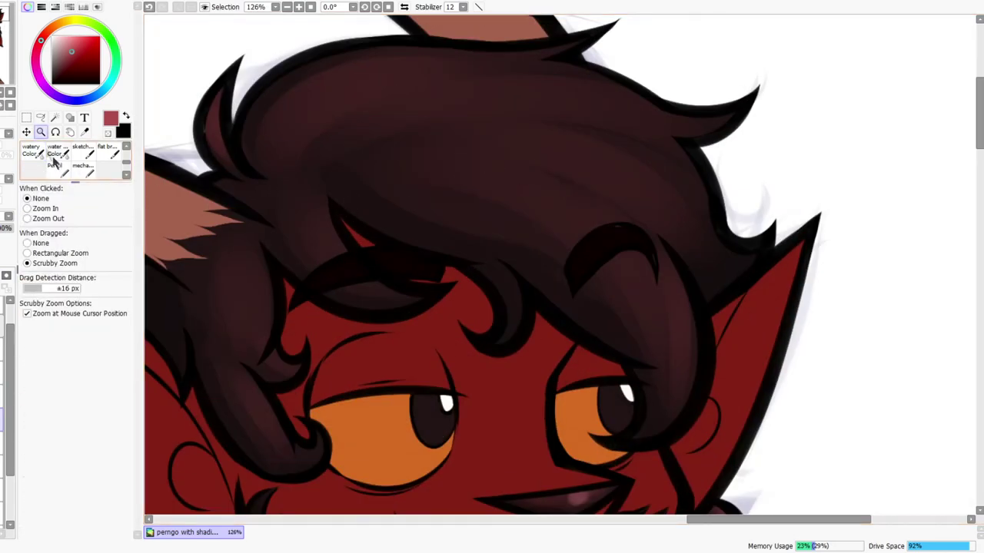
pyautogui.click(33, 152)
pyautogui.click(70, 40)
pyautogui.click(103, 352)
pyautogui.press('[')
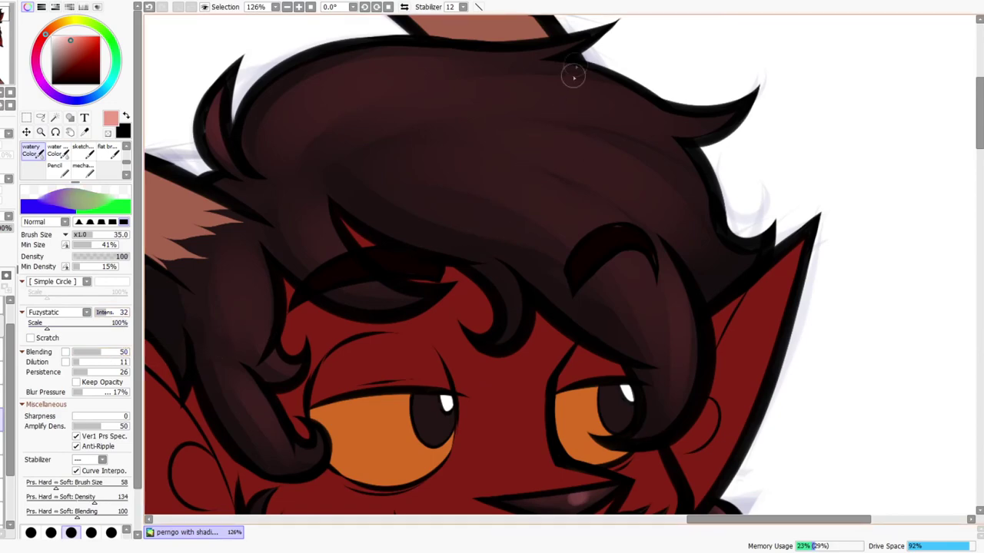
pyautogui.moveTo(606, 77); pyautogui.dragTo(639, 128)
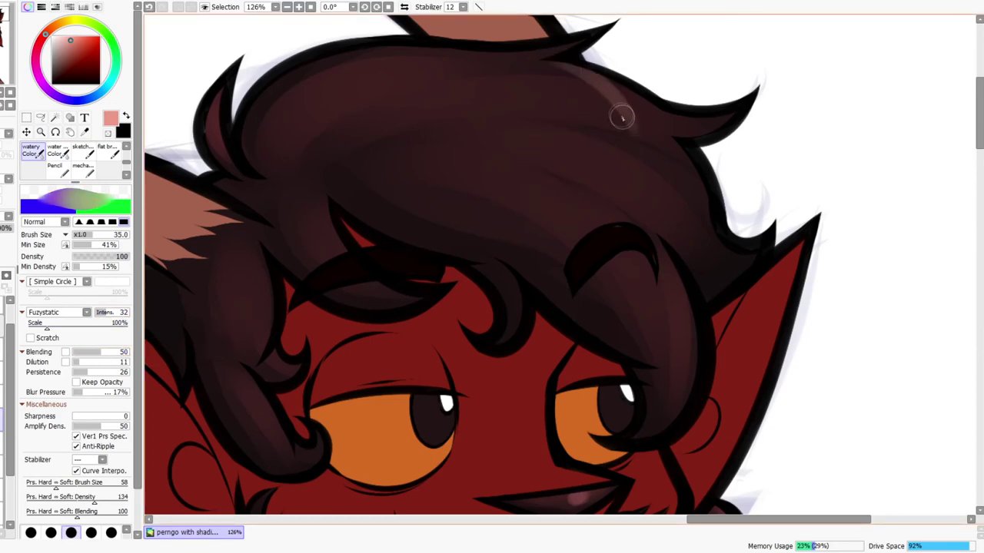
# Mirror the view, raise the blending to 84 and paint soft salmon highlights across the top and side locks of the hair
pyautogui.click(402, 7)
pyautogui.click(120, 352)
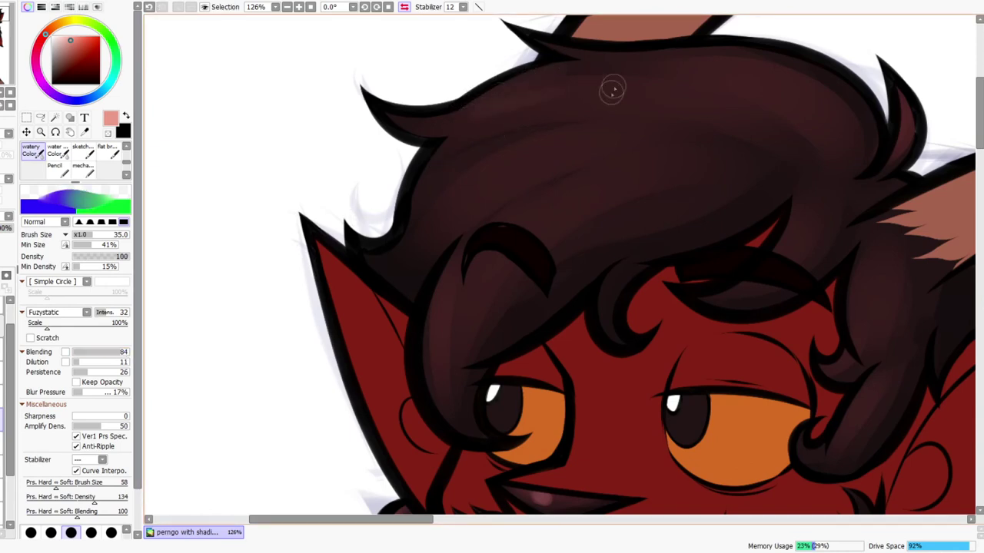
pyautogui.moveTo(470, 105)
pyautogui.mouseDown()
pyautogui.moveTo(574, 93)
pyautogui.moveTo(612, 99)
pyautogui.mouseUp()
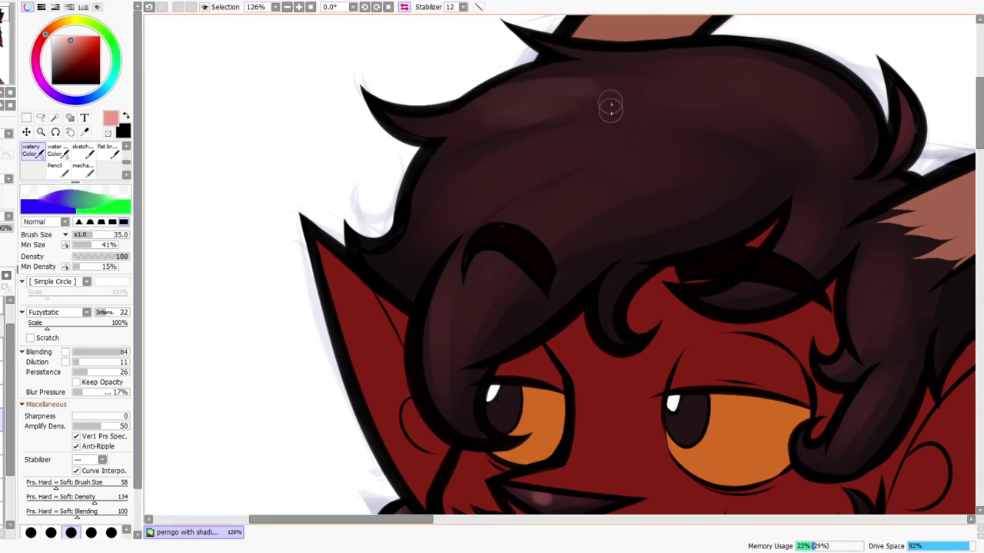
pyautogui.moveTo(562, 133); pyautogui.dragTo(641, 154)
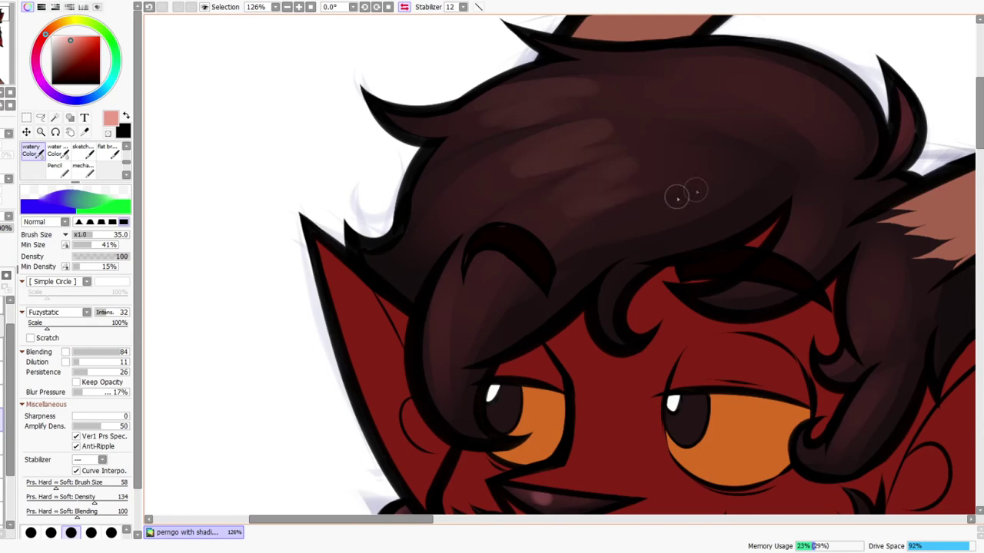
pyautogui.moveTo(665, 248)
pyautogui.mouseDown()
pyautogui.moveTo(771, 226)
pyautogui.moveTo(774, 265)
pyautogui.moveTo(744, 282)
pyautogui.moveTo(762, 292)
pyautogui.moveTo(787, 284)
pyautogui.moveTo(837, 249)
pyautogui.moveTo(878, 337)
pyautogui.moveTo(901, 310)
pyautogui.mouseUp()
pyautogui.moveTo(877, 269); pyautogui.dragTo(825, 205)
pyautogui.hotkey('ctrl', 'space')
pyautogui.scroll(-5, 890, 231)
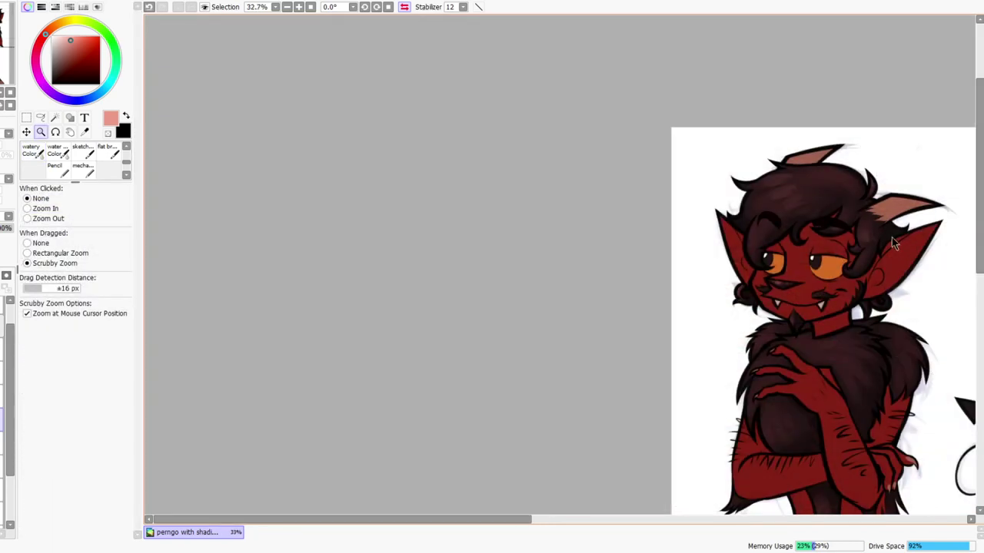
pyautogui.scroll(5, 931, 279)
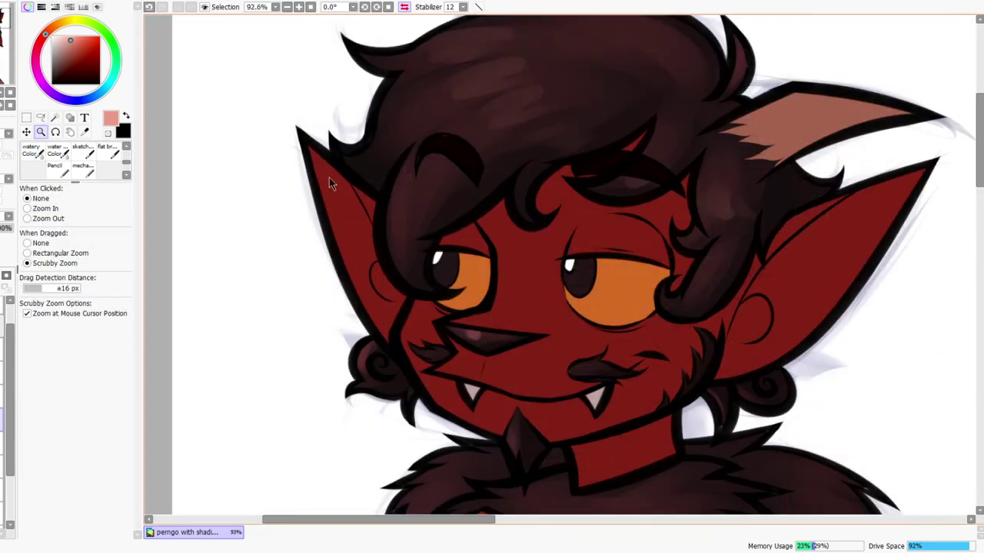
# Turn off the mirrored view and touch up highlights on the moustache and goatee with brush size 16
pyautogui.click(34, 153)
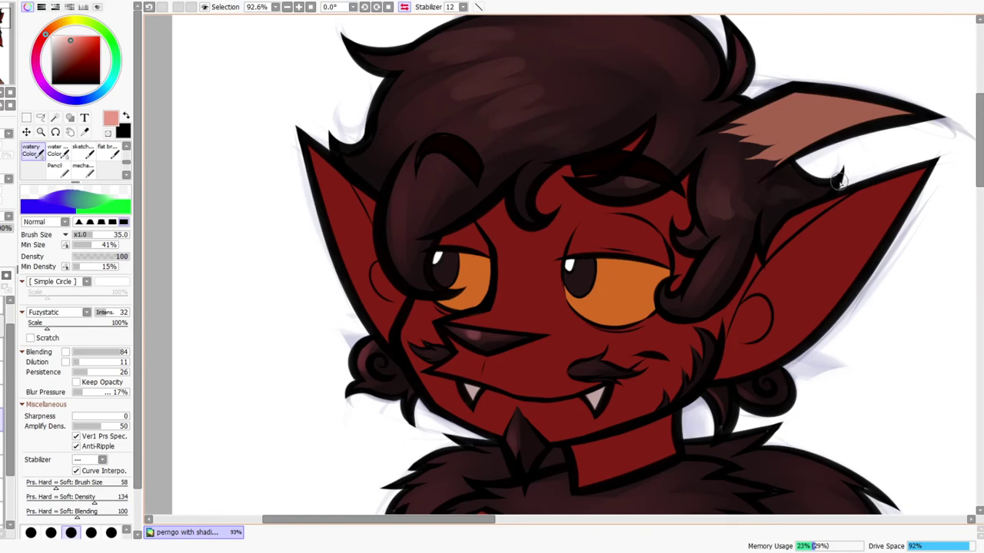
pyautogui.moveTo(662, 179); pyautogui.dragTo(729, 211)
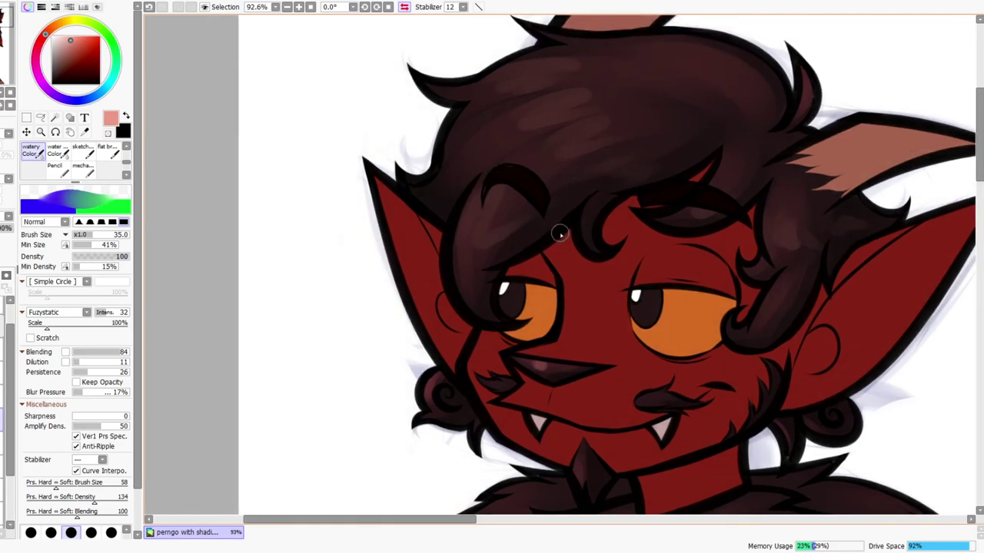
pyautogui.press('z')
pyautogui.moveTo(561, 236); pyautogui.dragTo(600, 268)
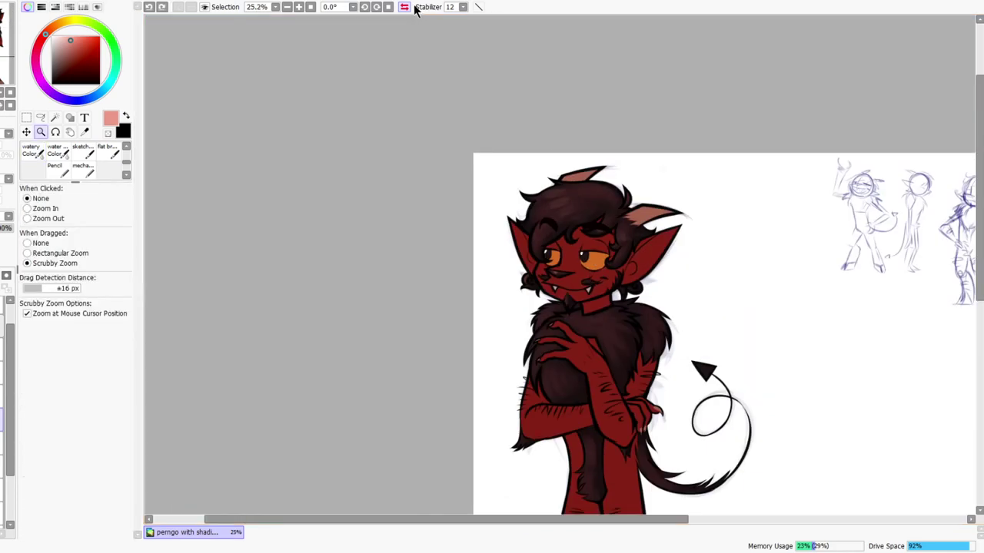
pyautogui.click(404, 7)
pyautogui.scroll(6, 574, 235)
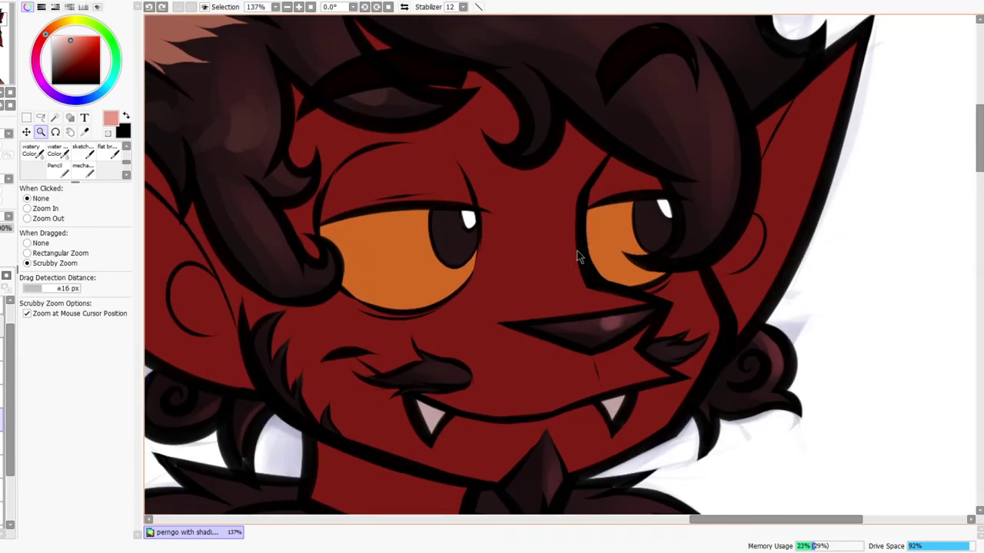
pyautogui.click(31, 153)
pyautogui.press(']')
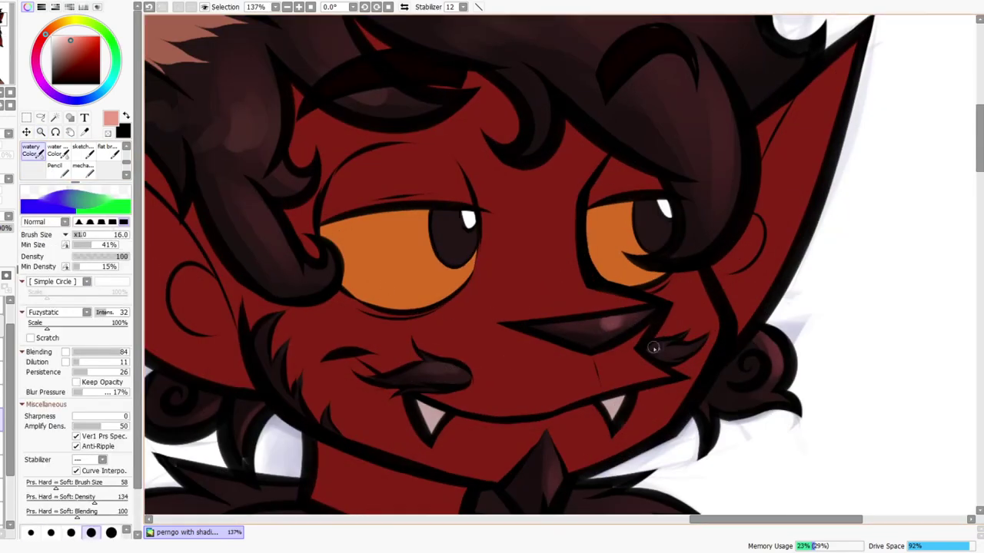
pyautogui.moveTo(743, 451); pyautogui.dragTo(738, 289)
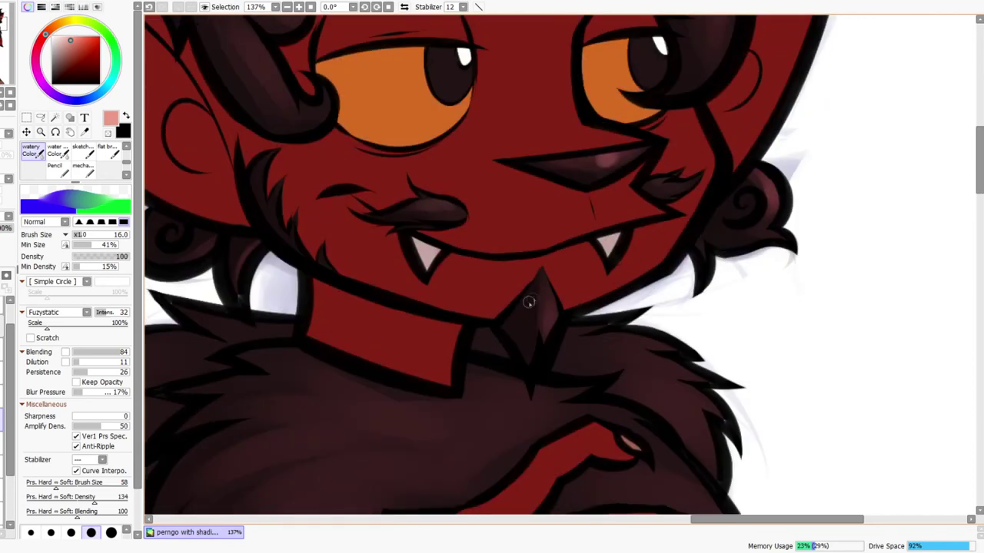
pyautogui.moveTo(586, 471); pyautogui.dragTo(576, 346)
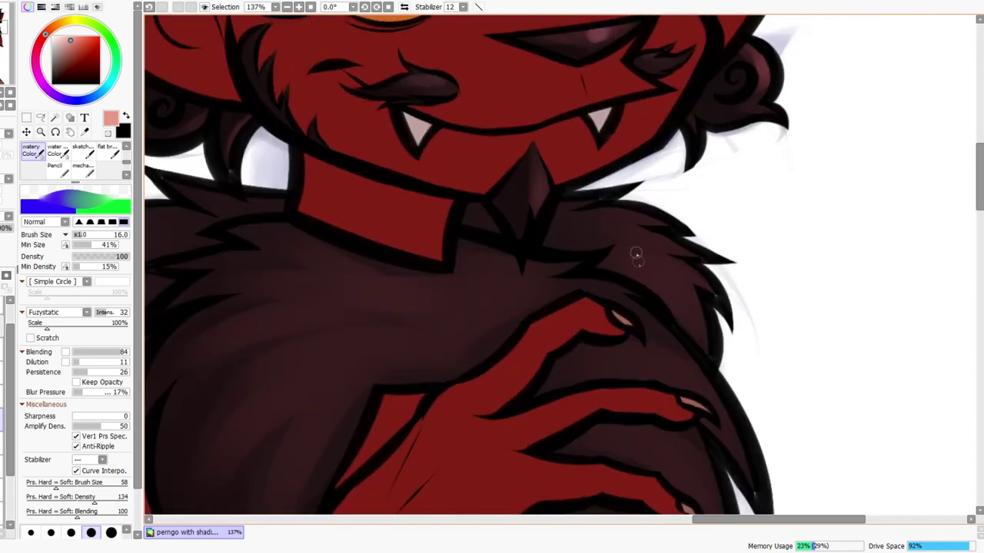
# Brush soft highlights onto the shoulder and chest fur around the raised hand with brush size 25
pyautogui.press(']')
pyautogui.press(']')
pyautogui.moveTo(635, 235)
pyautogui.mouseDown()
pyautogui.moveTo(722, 253)
pyautogui.moveTo(715, 328)
pyautogui.mouseUp()
pyautogui.moveTo(678, 280); pyautogui.dragTo(706, 372)
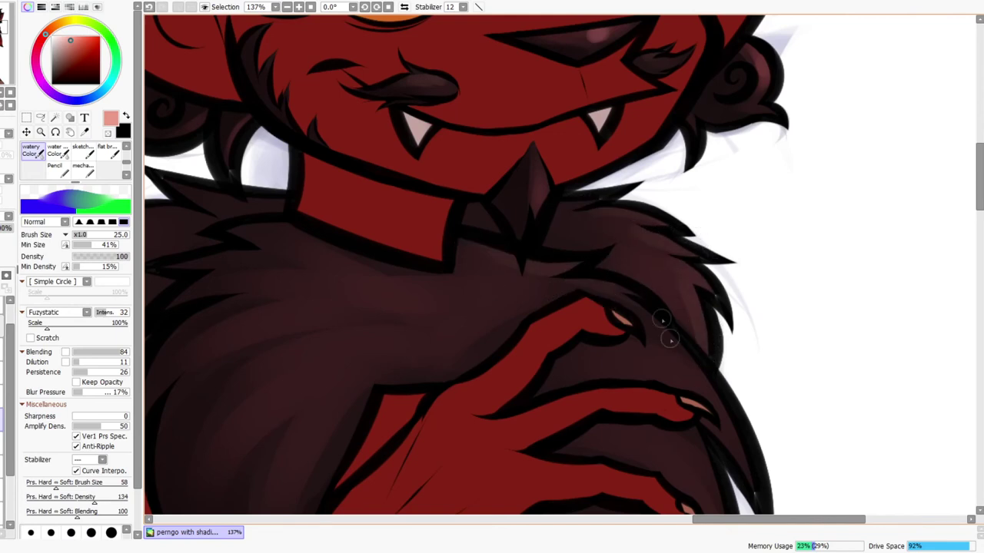
pyautogui.moveTo(757, 492); pyautogui.dragTo(727, 350)
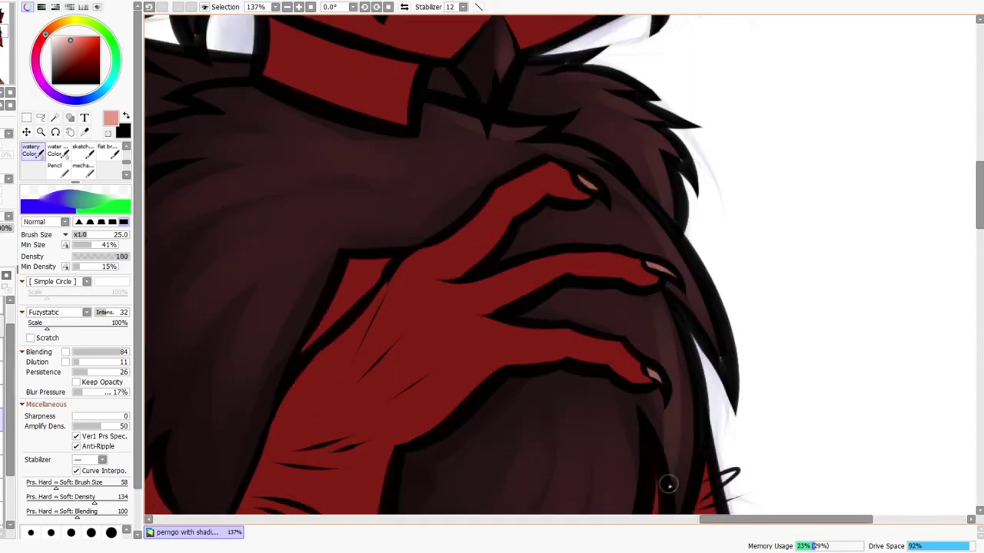
# Paint soft highlight strokes along the opposite shoulder's fur and the chest fur below the neck
pyautogui.moveTo(465, 312); pyautogui.dragTo(587, 354)
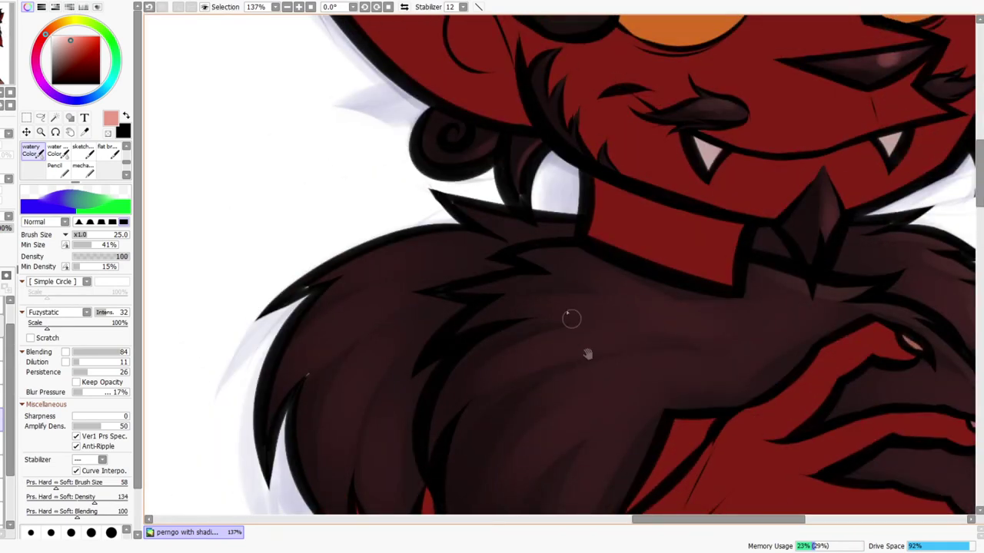
pyautogui.moveTo(455, 202); pyautogui.dragTo(514, 223)
pyautogui.moveTo(334, 270); pyautogui.dragTo(416, 285)
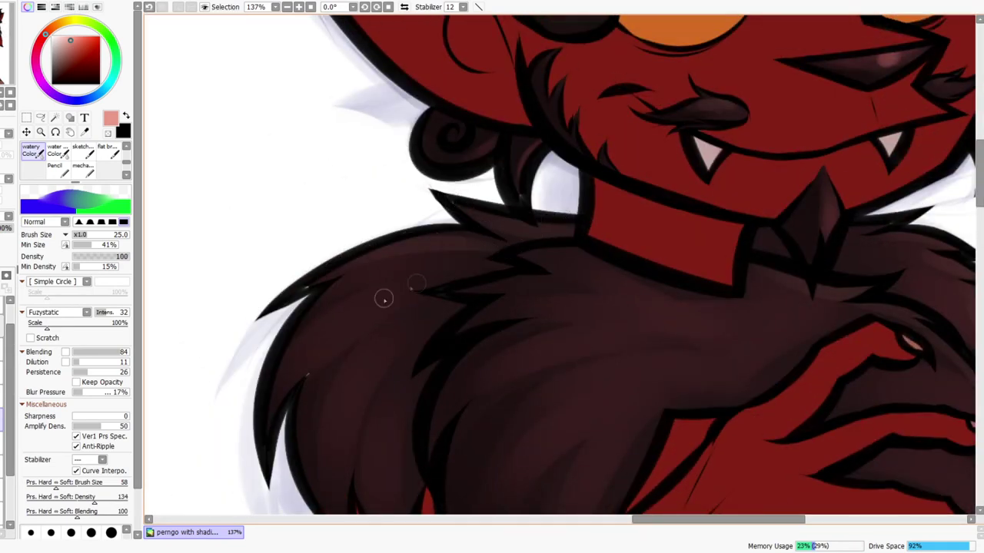
pyautogui.moveTo(296, 330)
pyautogui.mouseDown()
pyautogui.moveTo(462, 286)
pyautogui.moveTo(473, 309)
pyautogui.mouseUp()
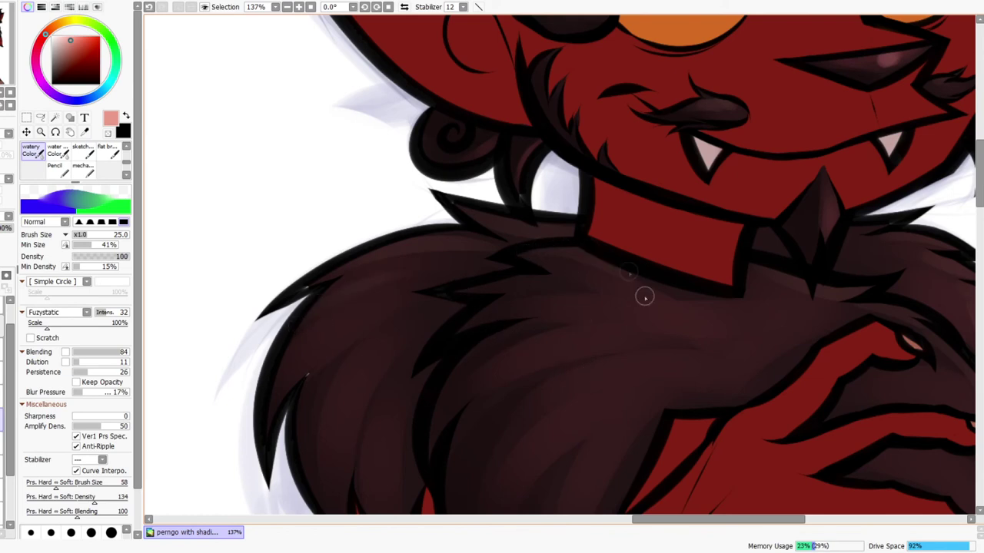
pyautogui.moveTo(611, 267)
pyautogui.mouseDown()
pyautogui.moveTo(724, 296)
pyautogui.moveTo(647, 296)
pyautogui.mouseUp()
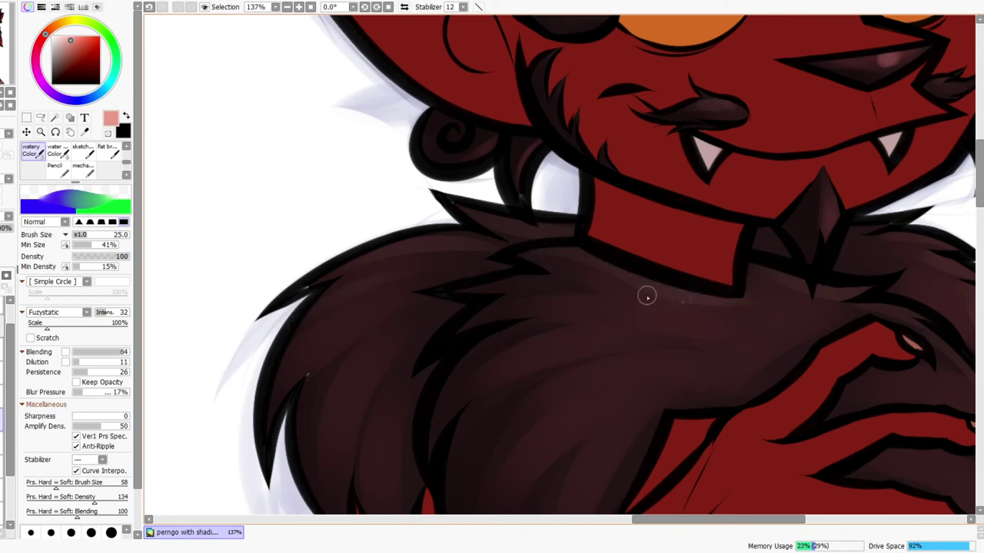
pyautogui.moveTo(456, 293)
pyautogui.mouseDown()
pyautogui.moveTo(628, 318)
pyautogui.moveTo(472, 289)
pyautogui.moveTo(626, 337)
pyautogui.mouseUp()
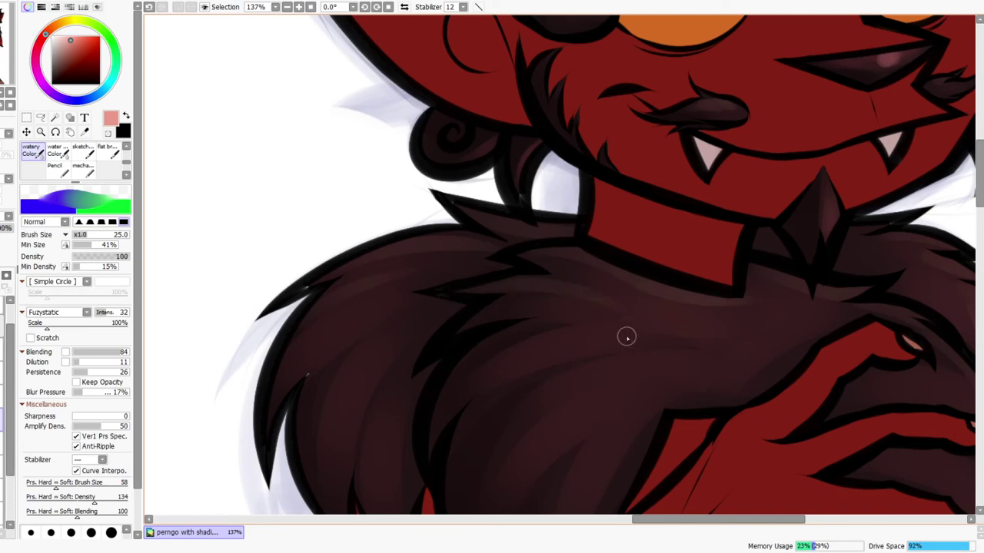
pyautogui.moveTo(456, 328); pyautogui.dragTo(512, 354)
pyautogui.moveTo(447, 409); pyautogui.dragTo(610, 382)
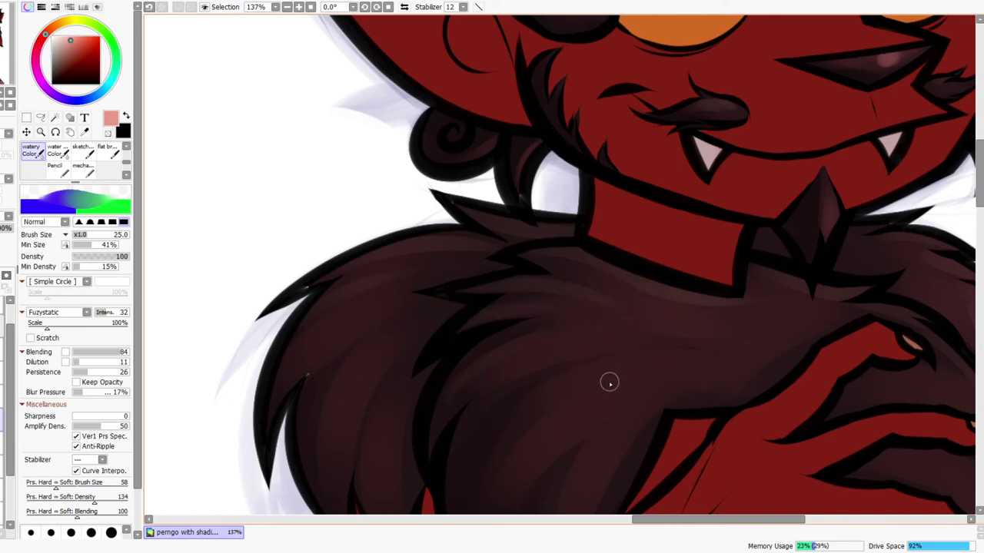
# Paint a soft highlight along the edge of the fur strip between the legs and its lower tufts
pyautogui.scroll(-5, 611, 382)
pyautogui.moveTo(466, 290)
pyautogui.mouseDown()
pyautogui.moveTo(627, 205)
pyautogui.moveTo(700, 219)
pyautogui.moveTo(747, 143)
pyautogui.mouseUp()
pyautogui.hotkey('ctrl', 'space')
pyautogui.moveTo(725, 180); pyautogui.dragTo(716, 290)
pyautogui.moveTo(730, 237); pyautogui.dragTo(727, 254)
pyautogui.moveTo(719, 349); pyautogui.dragTo(703, 295)
pyautogui.moveTo(700, 340); pyautogui.dragTo(695, 285)
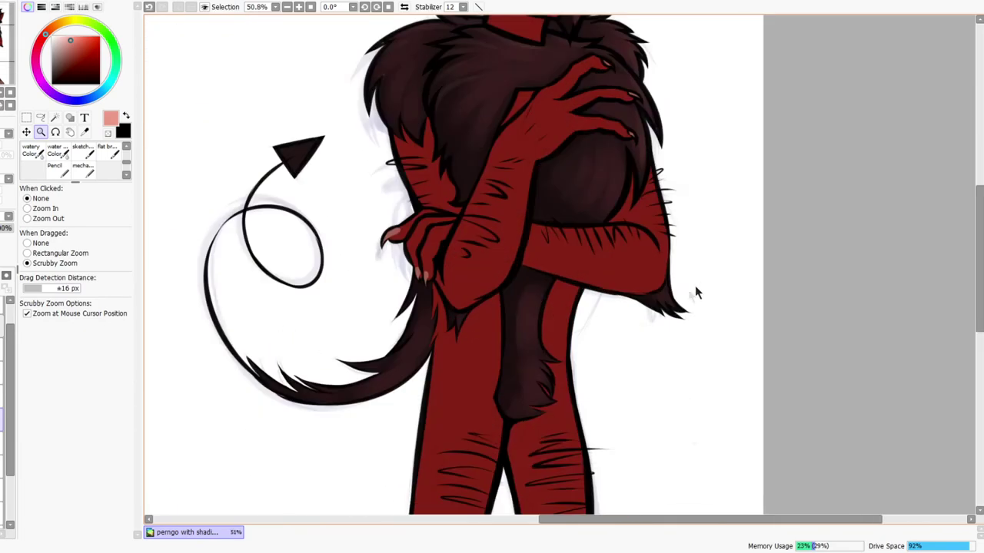
pyautogui.moveTo(630, 342); pyautogui.dragTo(644, 294)
pyautogui.click(39, 157)
pyautogui.moveTo(440, 242)
pyautogui.mouseDown()
pyautogui.moveTo(417, 334)
pyautogui.moveTo(433, 378)
pyautogui.mouseUp()
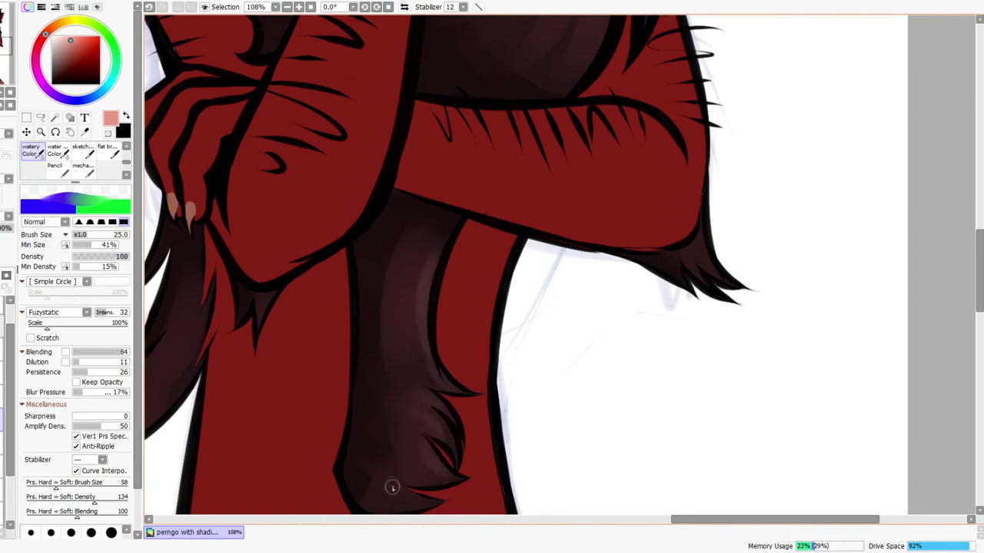
pyautogui.moveTo(435, 502); pyautogui.dragTo(450, 386)
pyautogui.moveTo(502, 303); pyautogui.dragTo(480, 362)
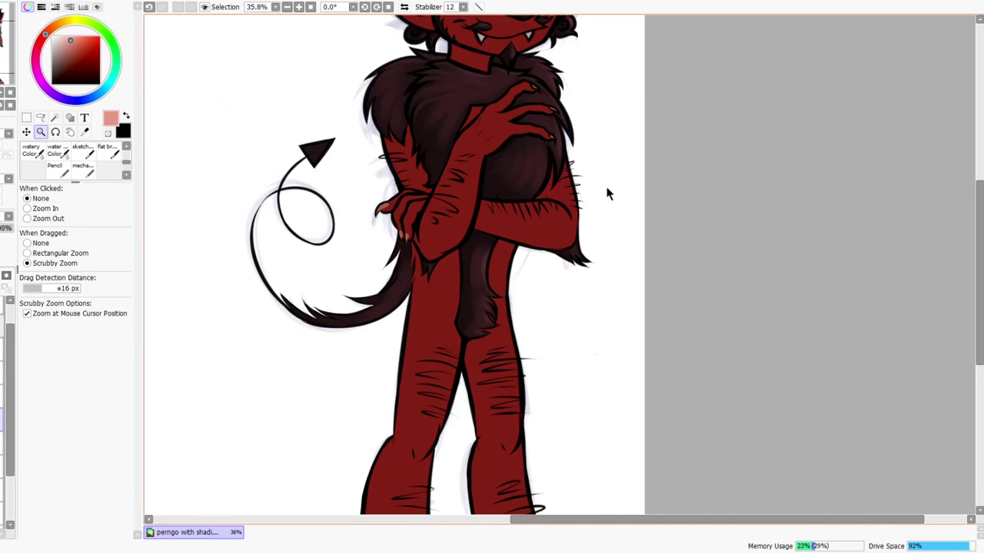
# Brush soft highlights onto the fur tufts at the elbows with brush size 25
pyautogui.moveTo(606, 193); pyautogui.dragTo(572, 219)
pyautogui.press('b')
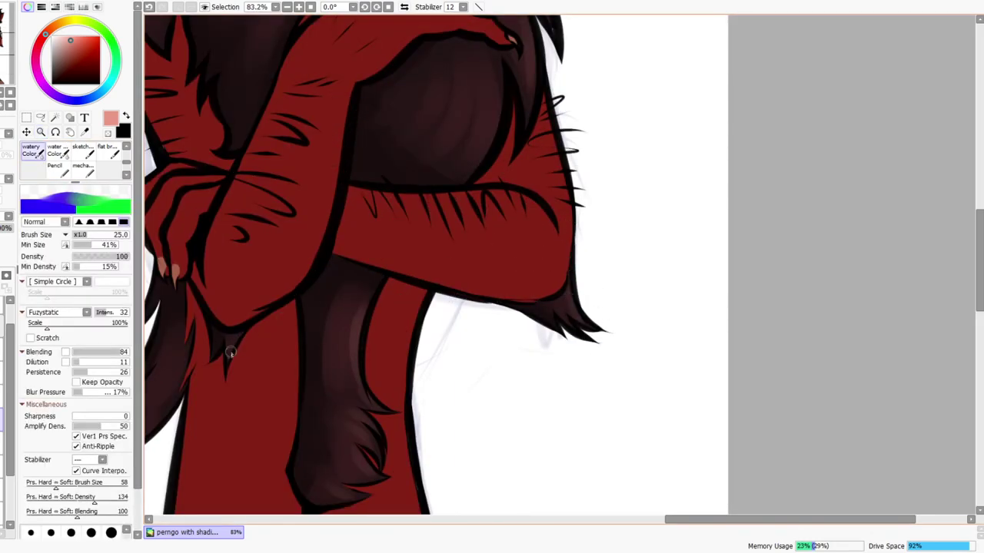
pyautogui.press('z')
pyautogui.moveTo(230, 346); pyautogui.dragTo(255, 345)
pyautogui.moveTo(446, 163); pyautogui.dragTo(448, 149)
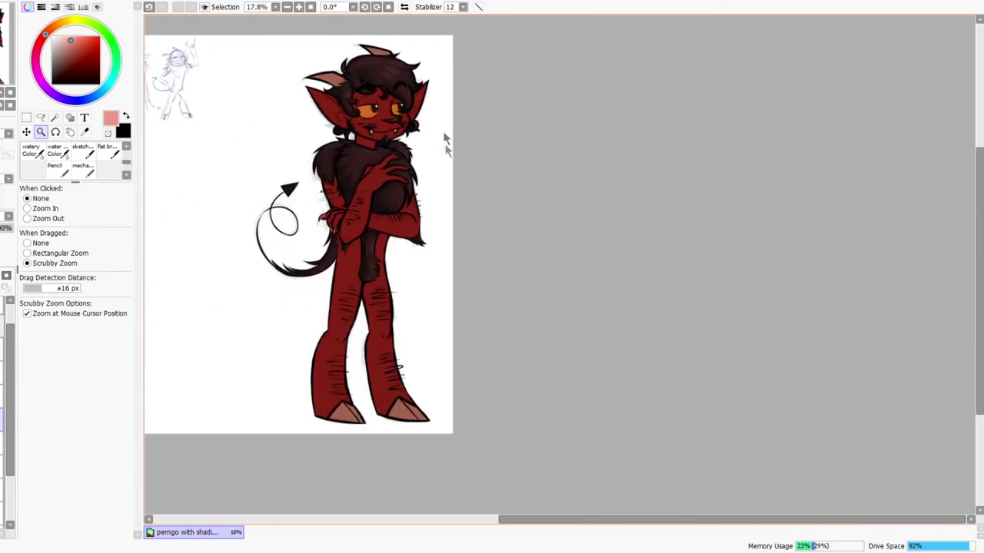
# Check the figure in mirrored view, restore the normal view and paint a highlight stroke along the furry base of the tail
pyautogui.click(404, 7)
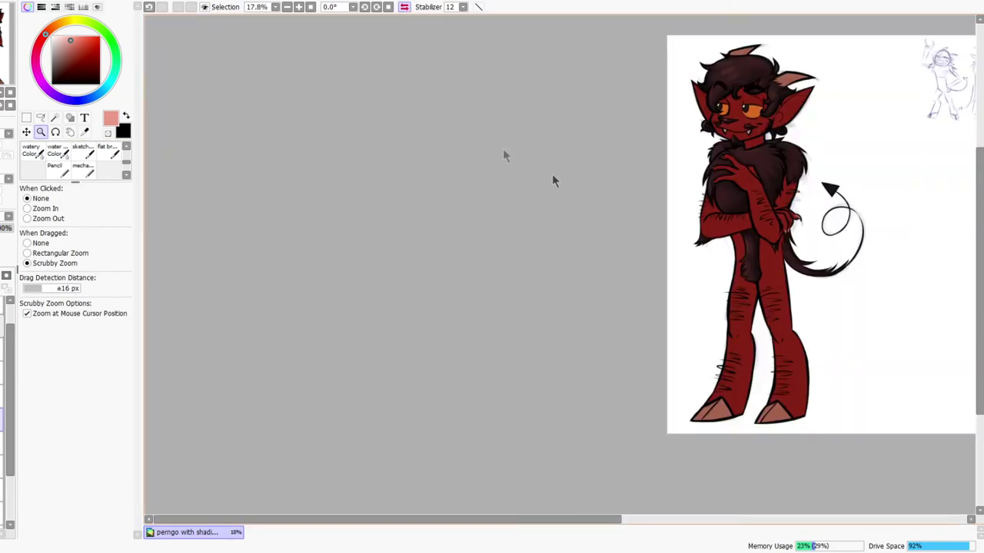
pyautogui.moveTo(723, 327); pyautogui.dragTo(665, 321)
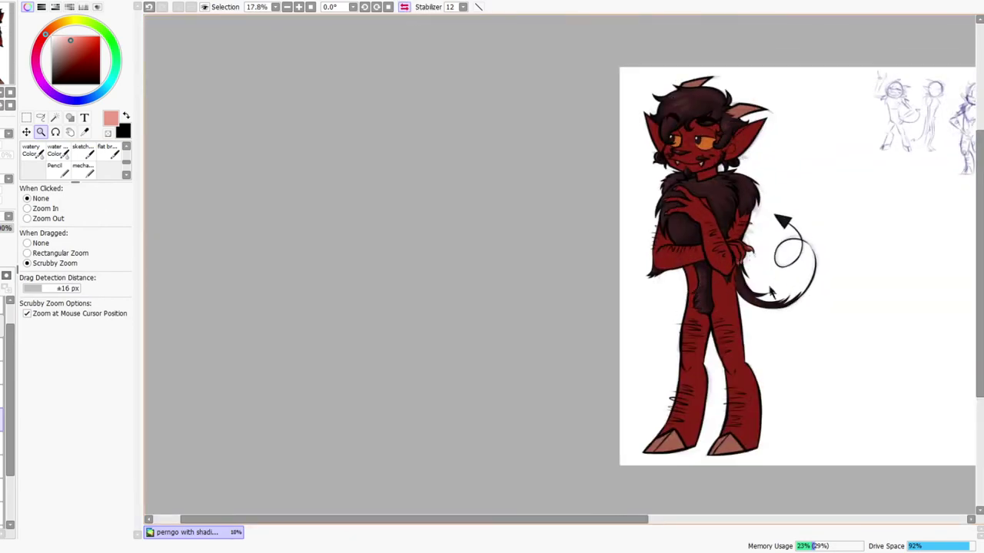
pyautogui.moveTo(770, 285); pyautogui.dragTo(774, 282)
pyautogui.moveTo(713, 320); pyautogui.dragTo(693, 308)
pyautogui.click(32, 151)
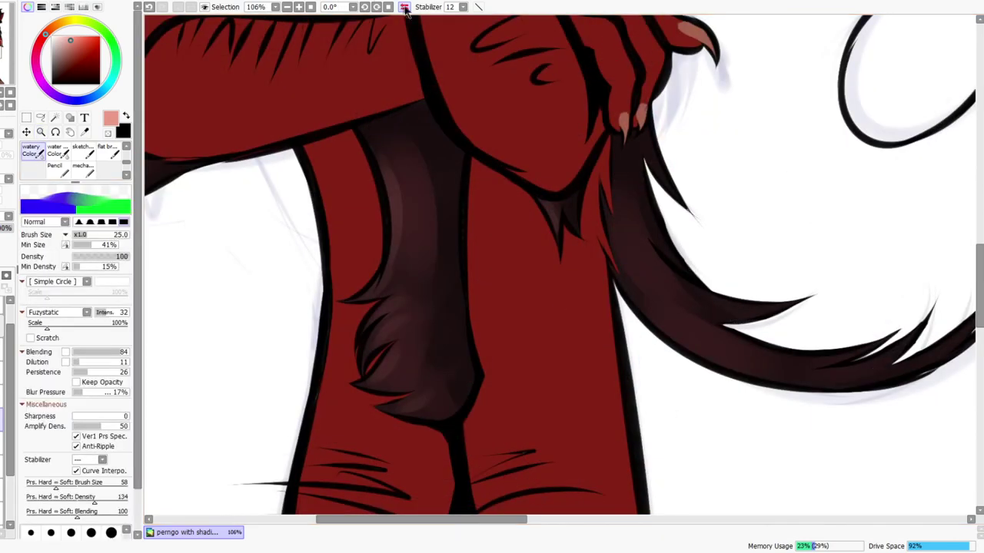
pyautogui.click(404, 7)
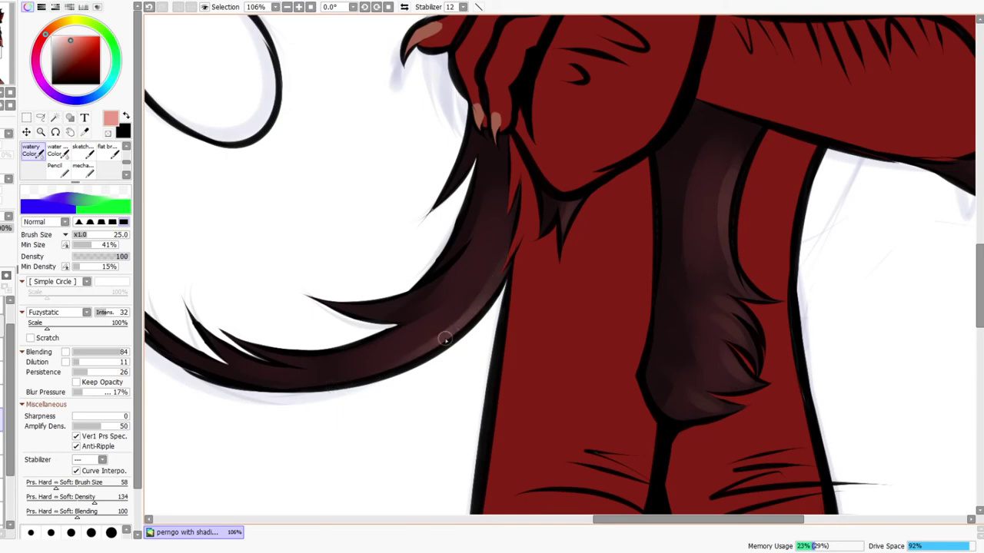
pyautogui.hotkey('ctrl', 'space')
# Examine the shading across the whole character, comparing the normal and mirrored views
pyautogui.moveTo(535, 239); pyautogui.dragTo(525, 251)
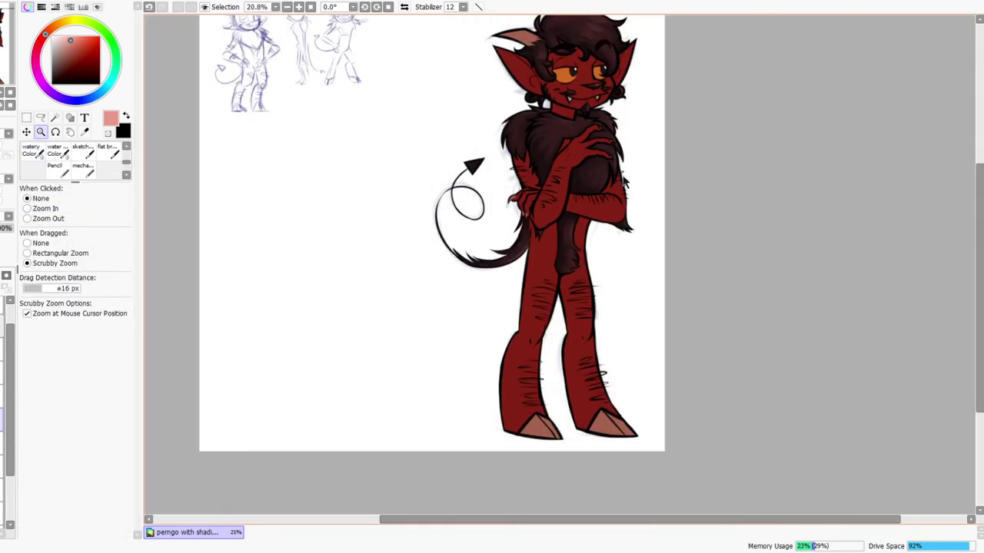
pyautogui.moveTo(605, 227); pyautogui.dragTo(582, 283)
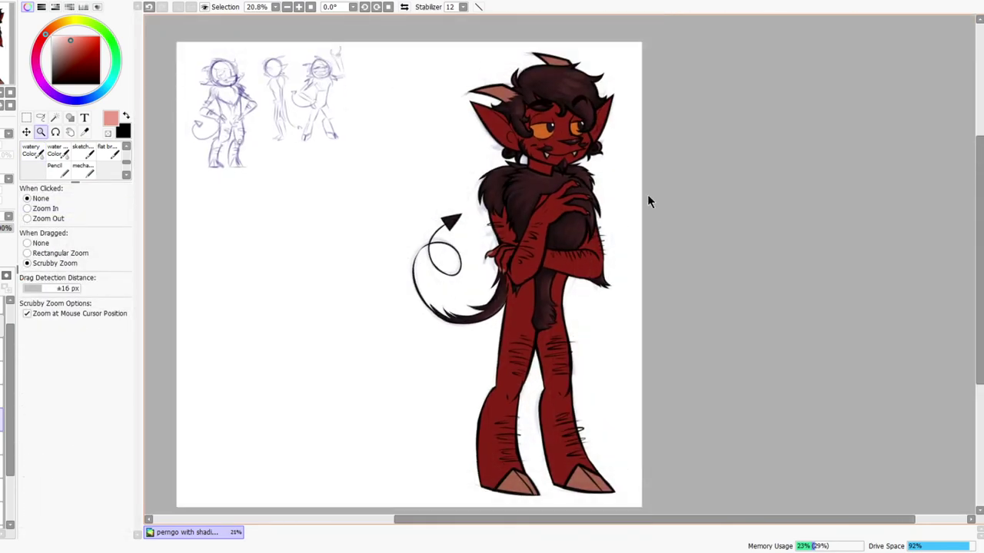
pyautogui.moveTo(649, 193)
pyautogui.mouseDown()
pyautogui.moveTo(618, 100)
pyautogui.moveTo(621, 123)
pyautogui.mouseUp()
pyautogui.scroll(4, 623, 112)
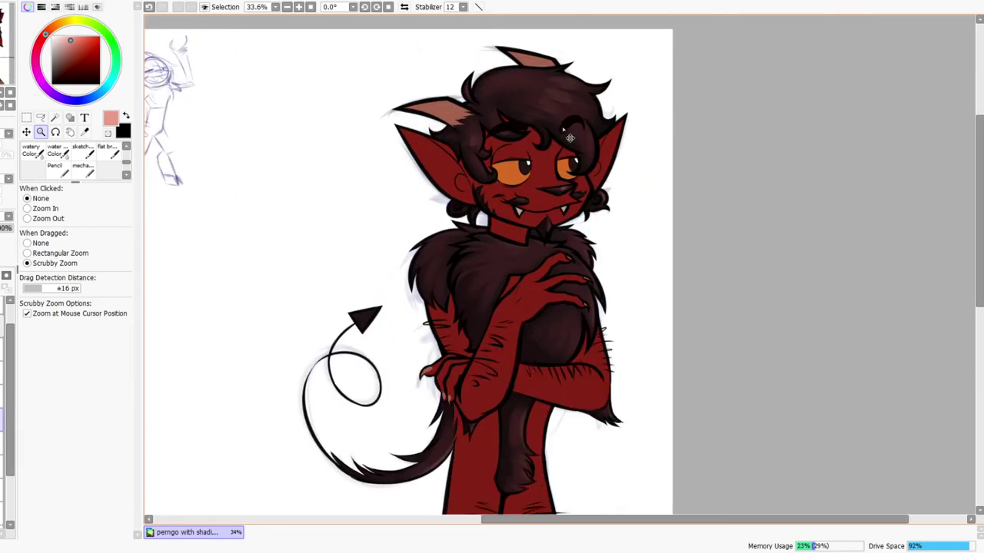
pyautogui.click(404, 7)
pyautogui.click(404, 7)
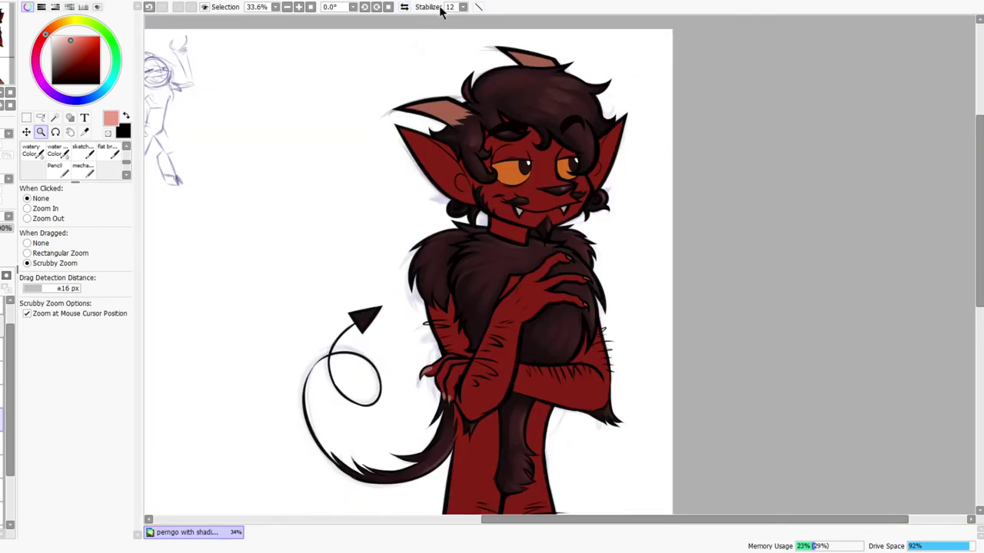
pyautogui.click(404, 7)
pyautogui.click(404, 7)
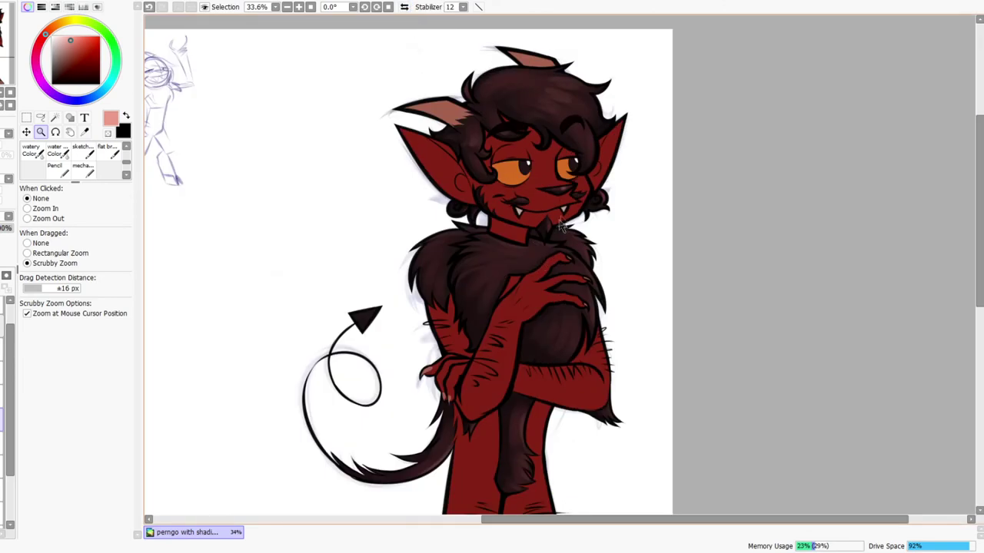
pyautogui.scroll(-4, 560, 229)
pyautogui.scroll(5, 560, 236)
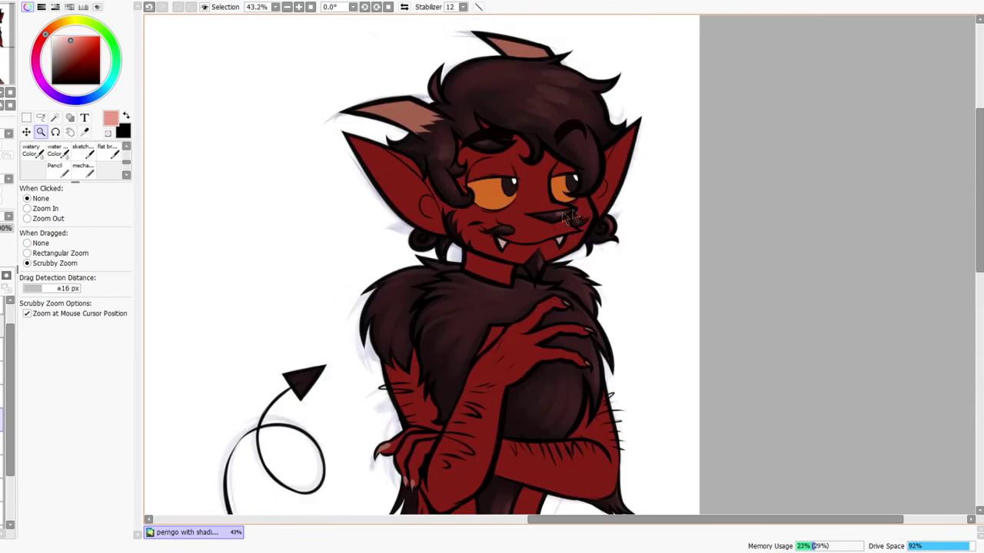
pyautogui.moveTo(606, 404); pyautogui.dragTo(582, 276)
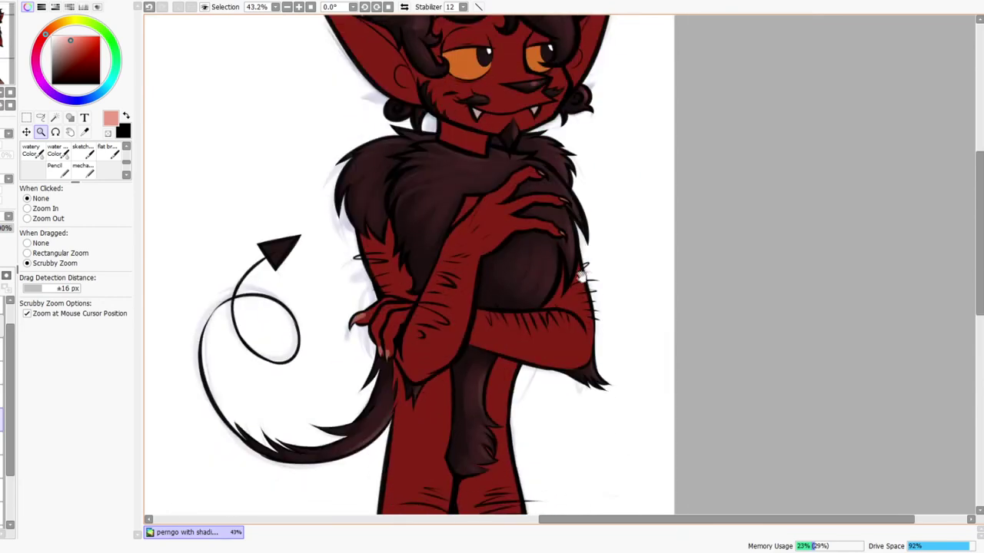
pyautogui.moveTo(604, 175); pyautogui.dragTo(600, 279)
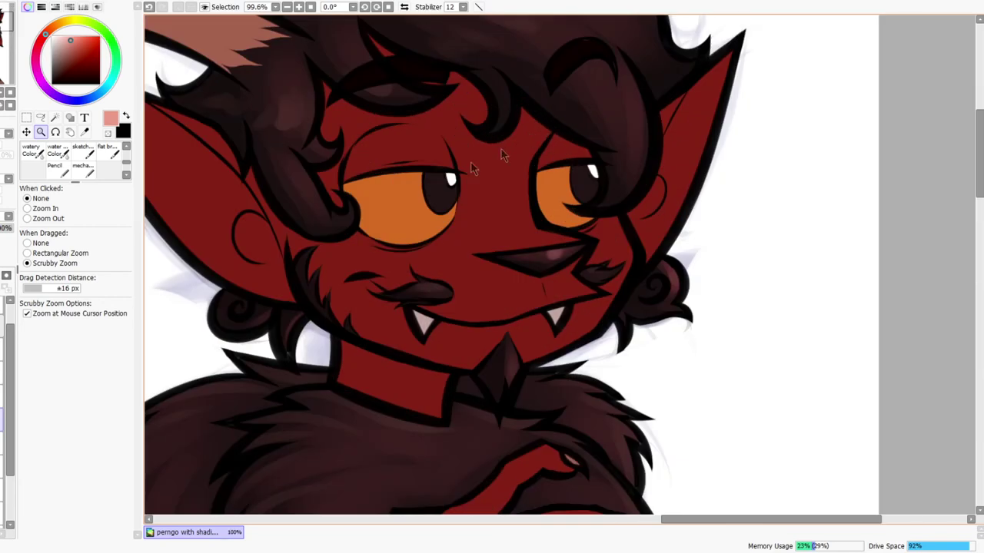
pyautogui.press('b')
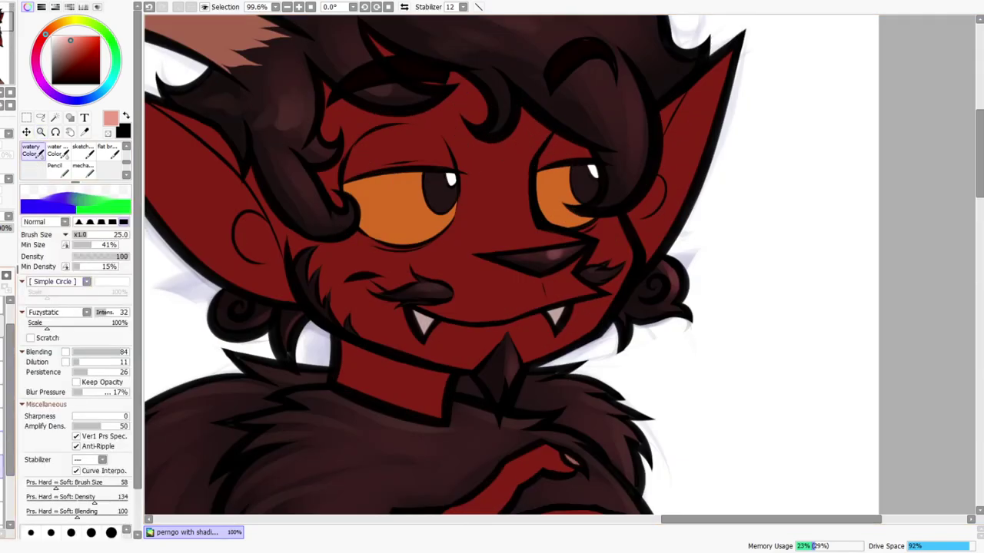
pyautogui.hotkey('ctrl', 'z')
pyautogui.hotkey('ctrl', 'y')
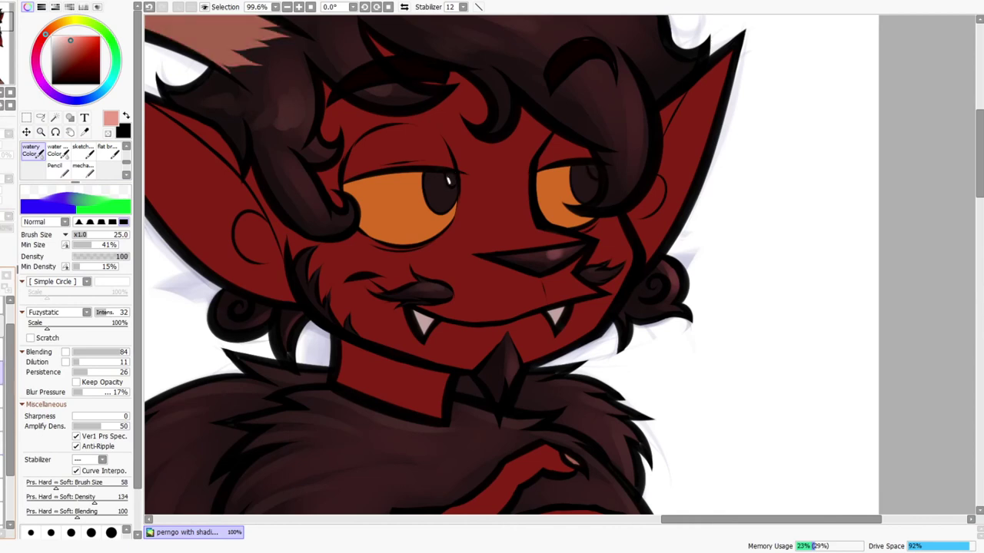
pyautogui.moveTo(428, 163)
pyautogui.mouseDown()
pyautogui.moveTo(452, 146)
pyautogui.moveTo(322, 184)
pyautogui.mouseUp()
pyautogui.hotkey('ctrl', 'z')
pyautogui.hotkey('ctrl', 'space')
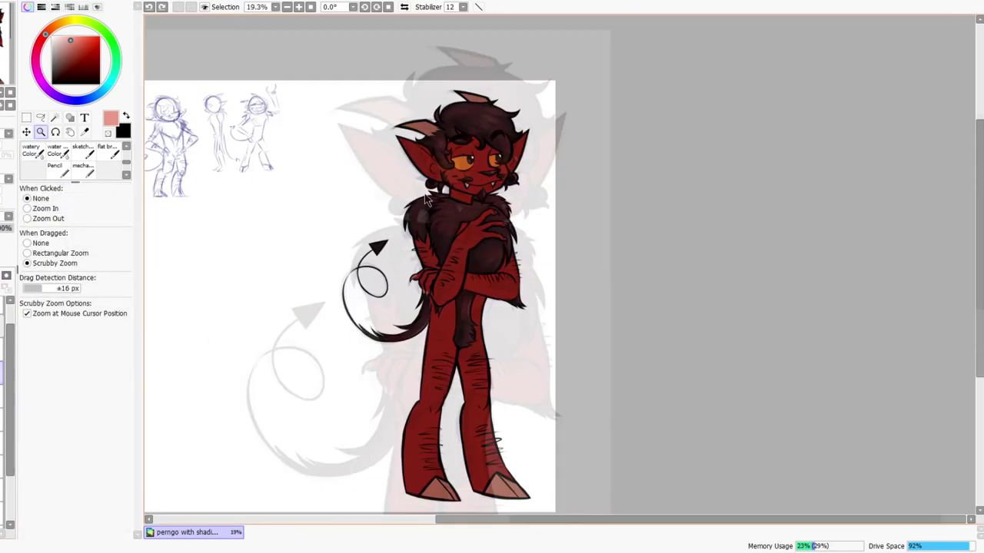
# Pick the red skin tone with the watery brush and shift it to a darker, slightly cooler red for skin shadows
pyautogui.moveTo(468, 156); pyautogui.dragTo(523, 156)
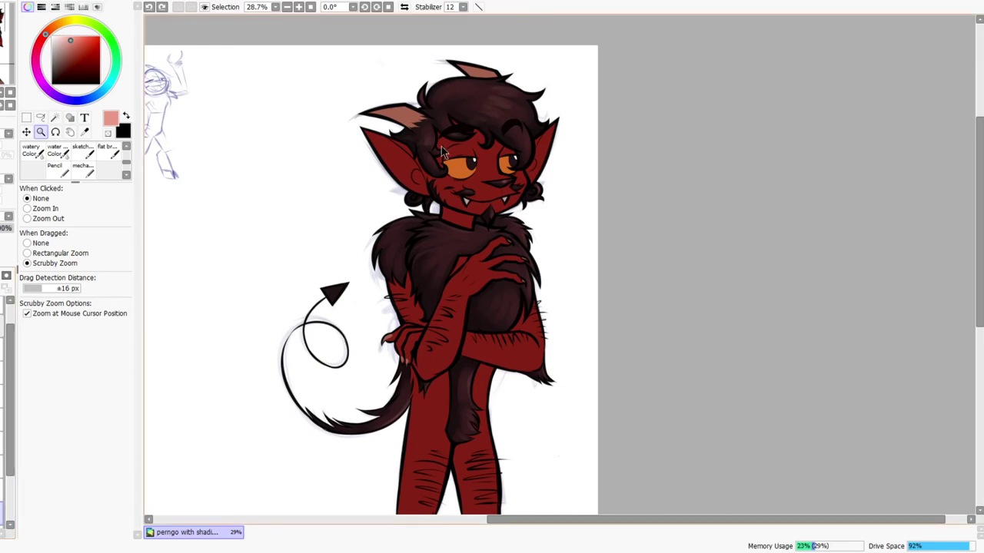
pyautogui.scroll(2, 442, 151)
pyautogui.moveTo(461, 143); pyautogui.dragTo(507, 141)
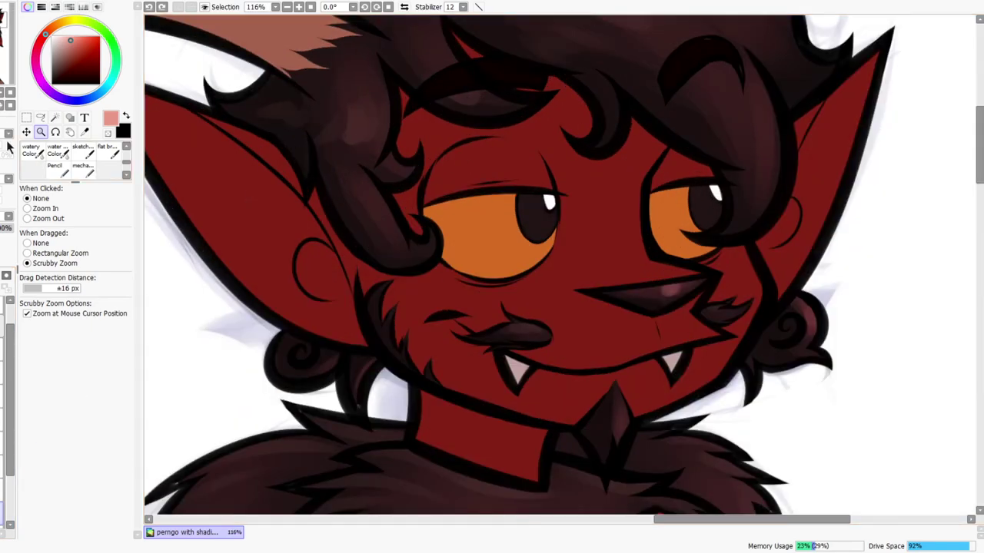
pyautogui.click(33, 153)
pyautogui.rightClick(430, 130)
pyautogui.click(71, 69)
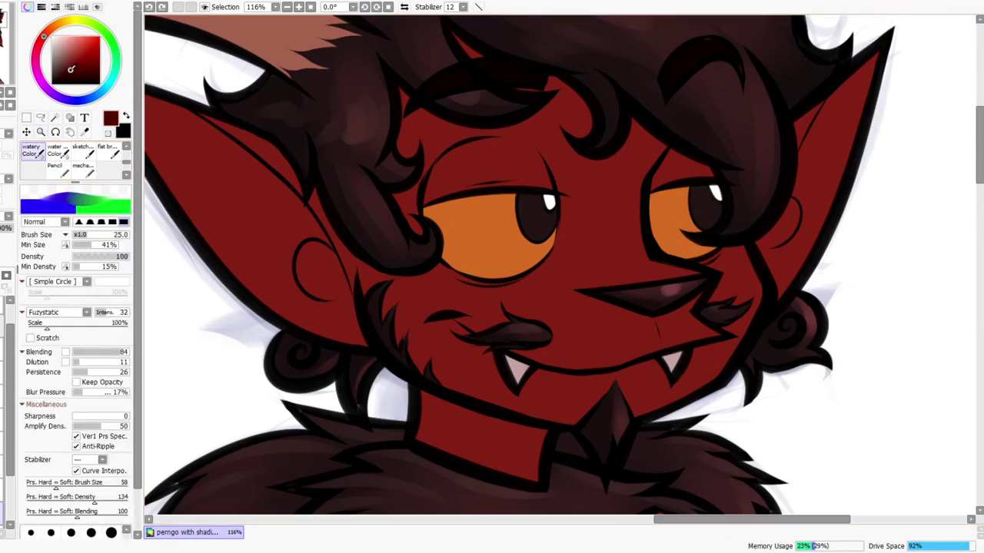
pyautogui.click(39, 44)
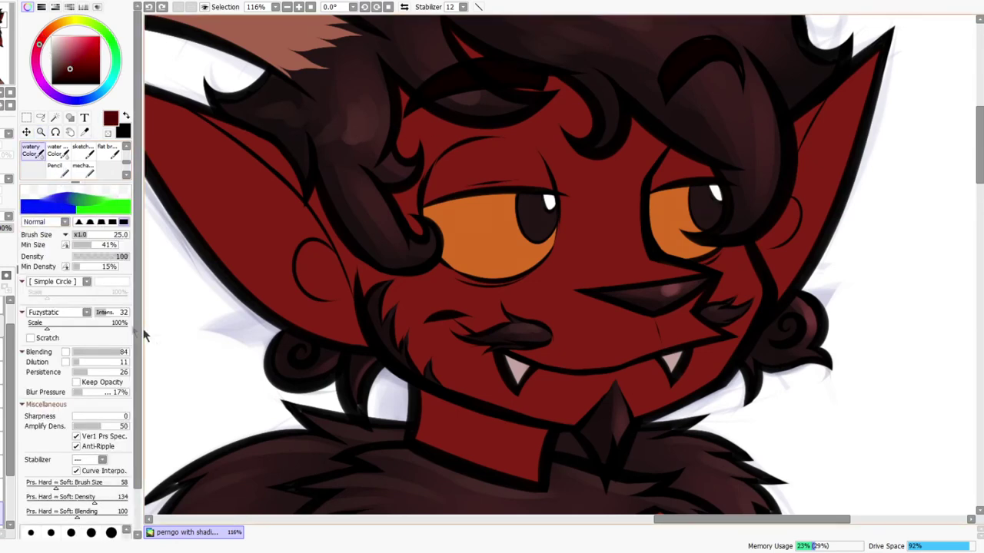
# Paint a dark red shadow on the temple beside the larger eye, under the hair, with brush size 60 and blending 66
pyautogui.press(']')
pyautogui.press(']')
pyautogui.press(']')
pyautogui.press(']')
pyautogui.press(']')
pyautogui.moveTo(406, 223); pyautogui.dragTo(407, 234)
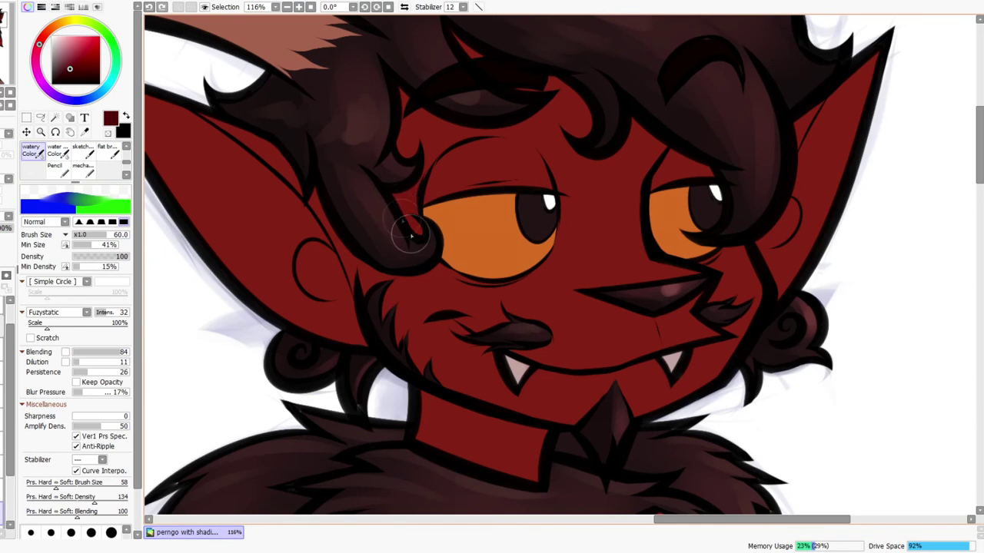
pyautogui.moveTo(121, 353); pyautogui.dragTo(110, 354)
pyautogui.moveTo(391, 198)
pyautogui.mouseDown()
pyautogui.moveTo(438, 136)
pyautogui.moveTo(401, 201)
pyautogui.moveTo(449, 149)
pyautogui.moveTo(405, 201)
pyautogui.moveTo(439, 166)
pyautogui.moveTo(415, 150)
pyautogui.moveTo(504, 141)
pyautogui.moveTo(428, 113)
pyautogui.moveTo(403, 90)
pyautogui.moveTo(435, 131)
pyautogui.moveTo(472, 140)
pyautogui.mouseUp()
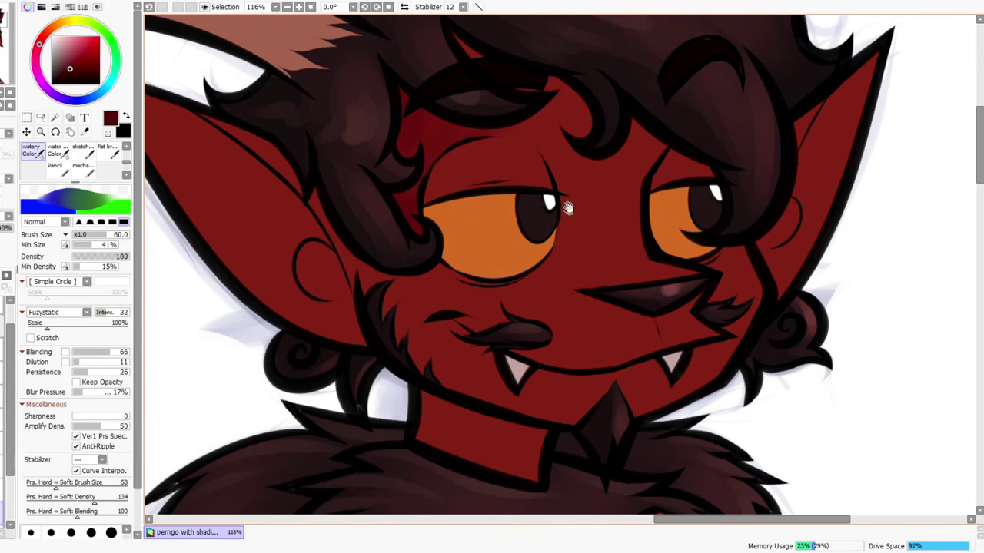
# Set the brush blending to 74 and extend the dark red shadow across the forehead beneath the eyebrow and hair curls
pyautogui.moveTo(567, 205); pyautogui.dragTo(561, 299)
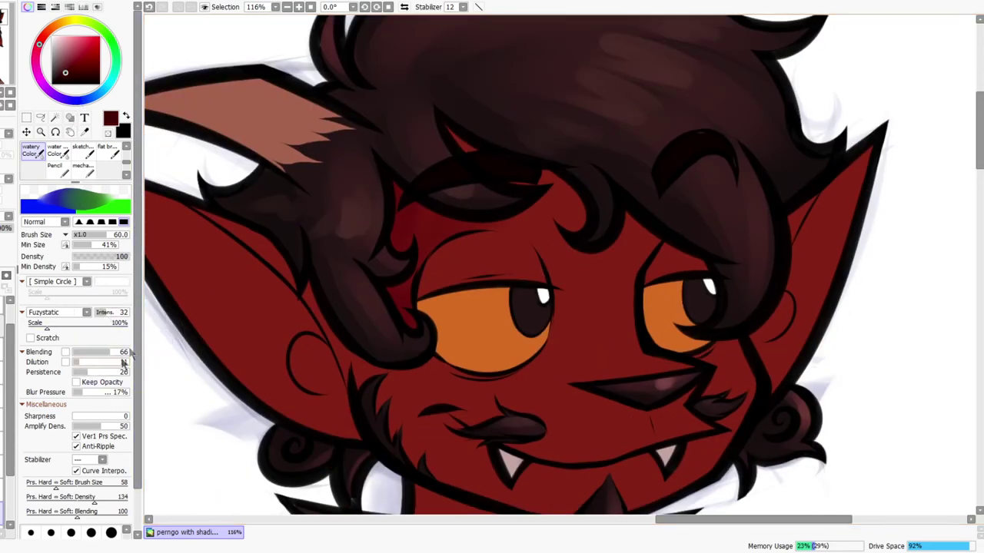
pyautogui.moveTo(105, 353); pyautogui.dragTo(101, 353)
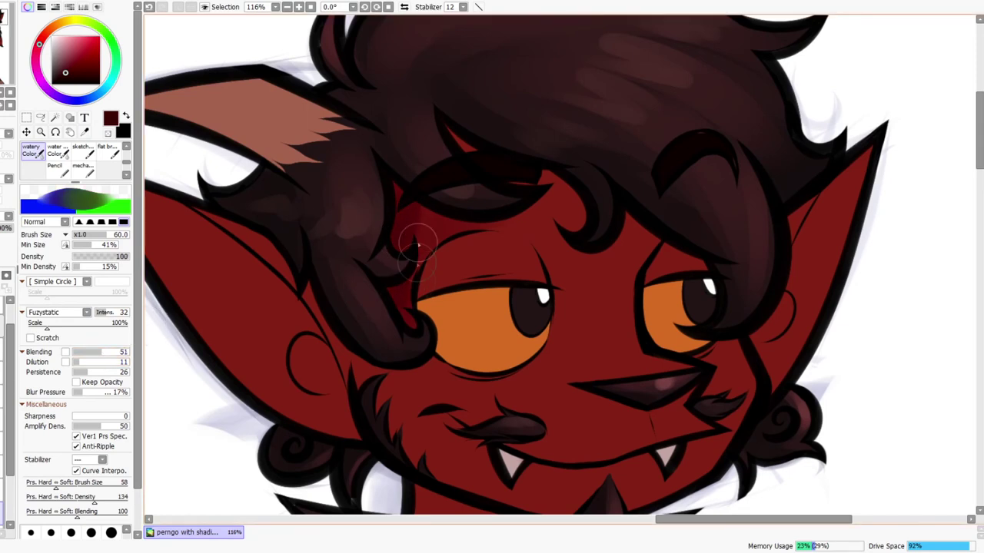
pyautogui.click(114, 353)
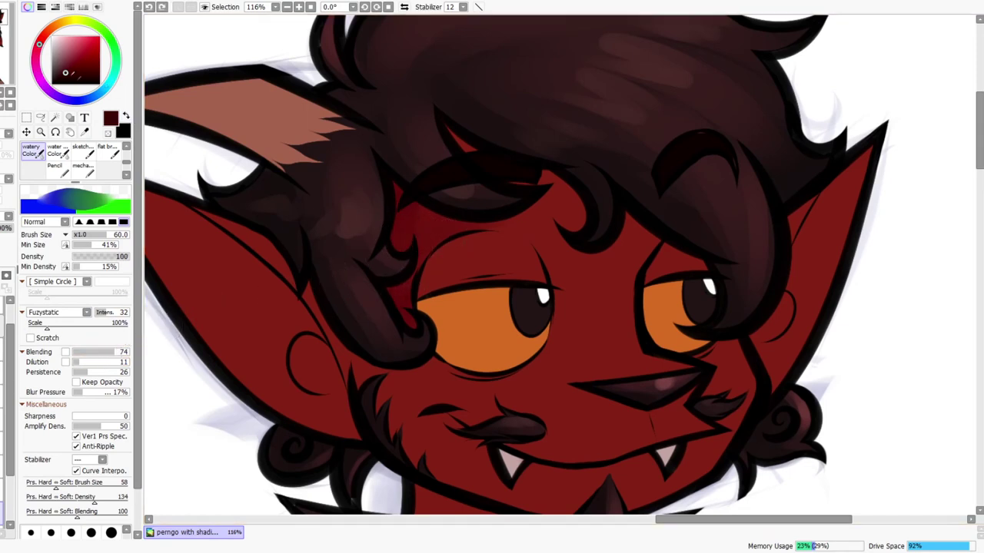
pyautogui.moveTo(397, 263); pyautogui.dragTo(388, 310)
pyautogui.moveTo(424, 231); pyautogui.dragTo(438, 230)
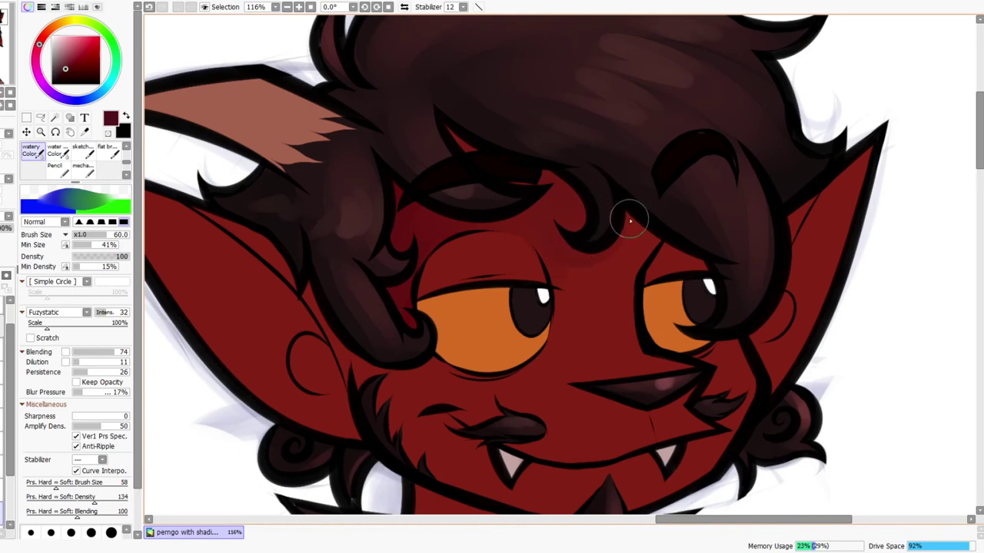
# Shade the skin around the eyelids and the cheek beside the sideburn with brush size 30
pyautogui.press('[')
pyautogui.press('[')
pyautogui.press('[')
pyautogui.press('[')
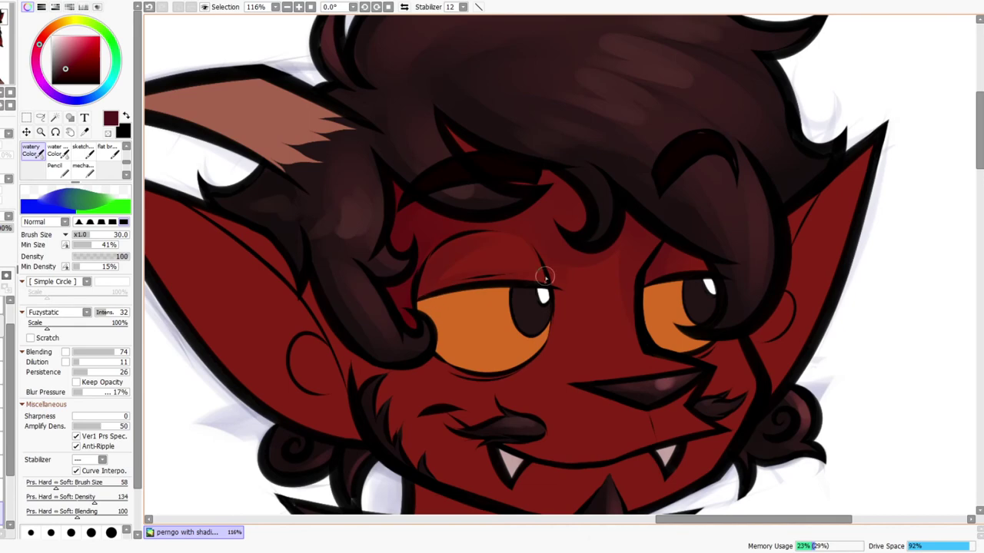
pyautogui.scroll(-3, 564, 336)
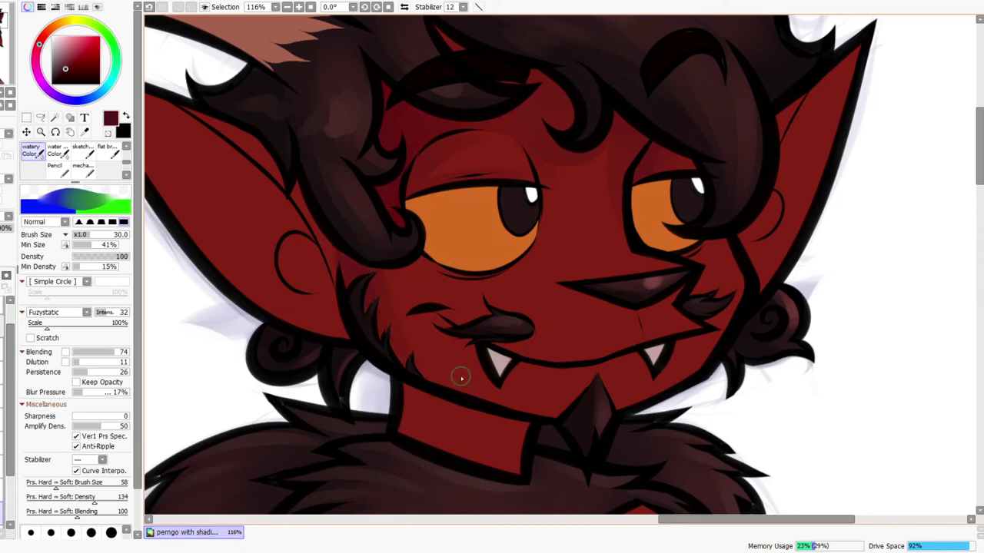
# Mirror the view and deepen the shadow over the cheek and jaw near the sideburn with brush size 60
pyautogui.click(405, 8)
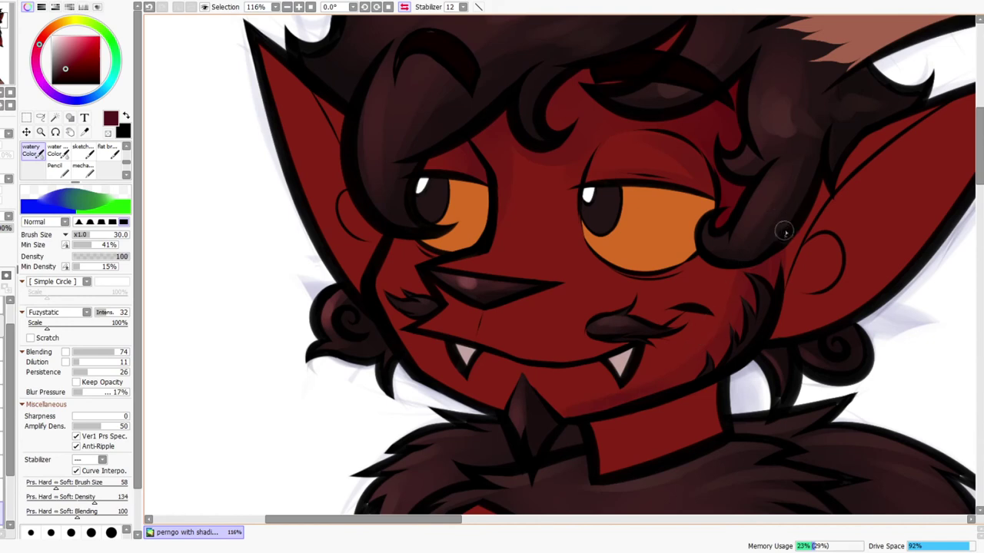
pyautogui.press(']')
pyautogui.press(']')
pyautogui.press(']')
pyautogui.press(']')
pyautogui.moveTo(728, 291)
pyautogui.mouseDown()
pyautogui.moveTo(730, 266)
pyautogui.moveTo(728, 304)
pyautogui.mouseUp()
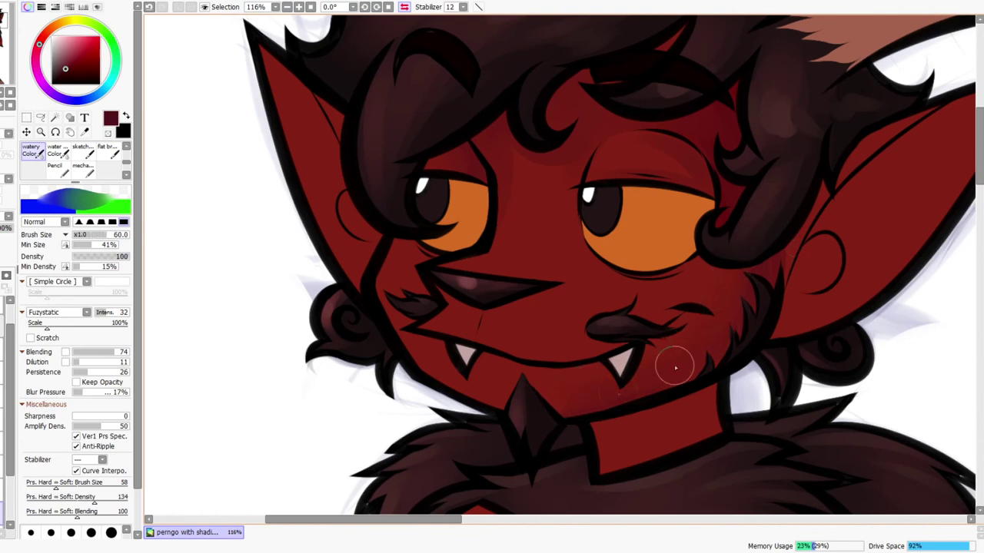
# Shade the far cheek beside the nose with brush size 30, check the head and restore the normal view
pyautogui.press('[')
pyautogui.press('[')
pyautogui.press('[')
pyautogui.press('[')
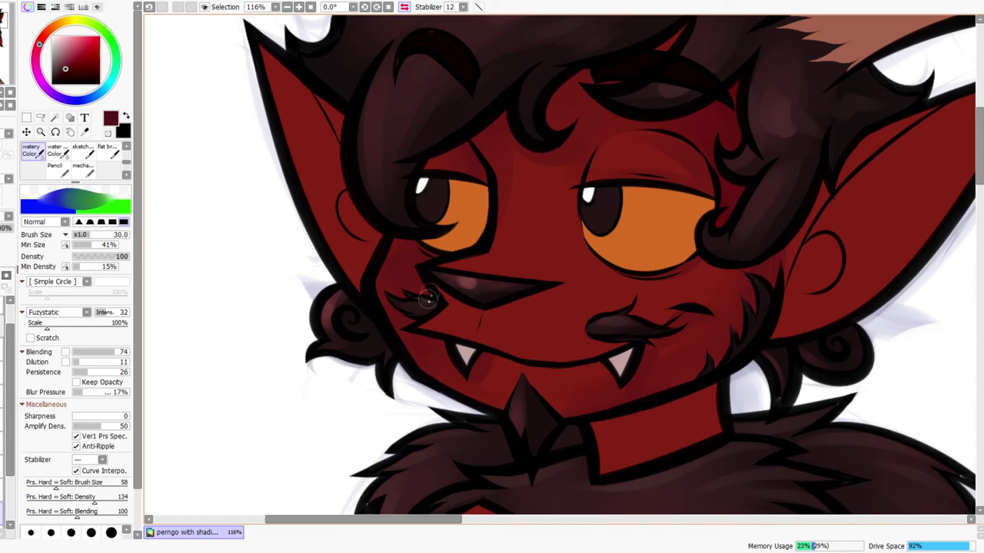
pyautogui.hotkey('ctrl', 'space')
pyautogui.moveTo(529, 237); pyautogui.dragTo(499, 302)
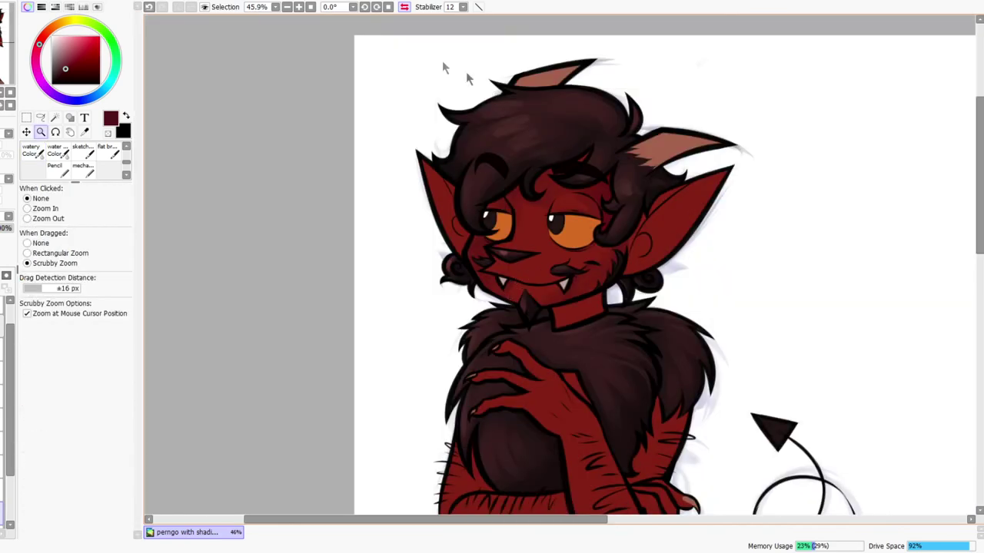
pyautogui.click(405, 7)
# Paint fine shadows beneath the moustache and around the mouth corner with brush size 14
pyautogui.moveTo(607, 266); pyautogui.dragTo(653, 197)
pyautogui.click(41, 154)
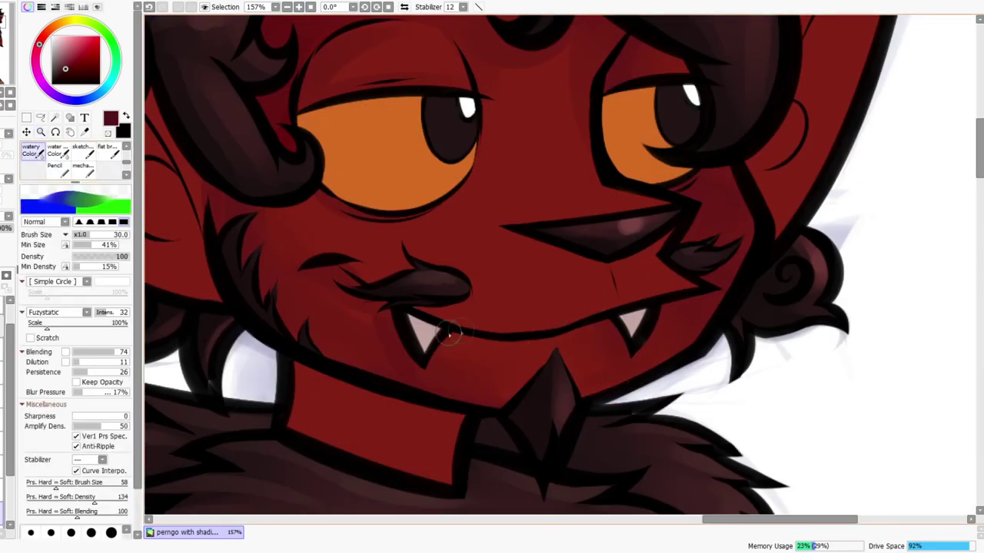
pyautogui.press('[')
pyautogui.press('[')
pyautogui.press('[')
pyautogui.press('[')
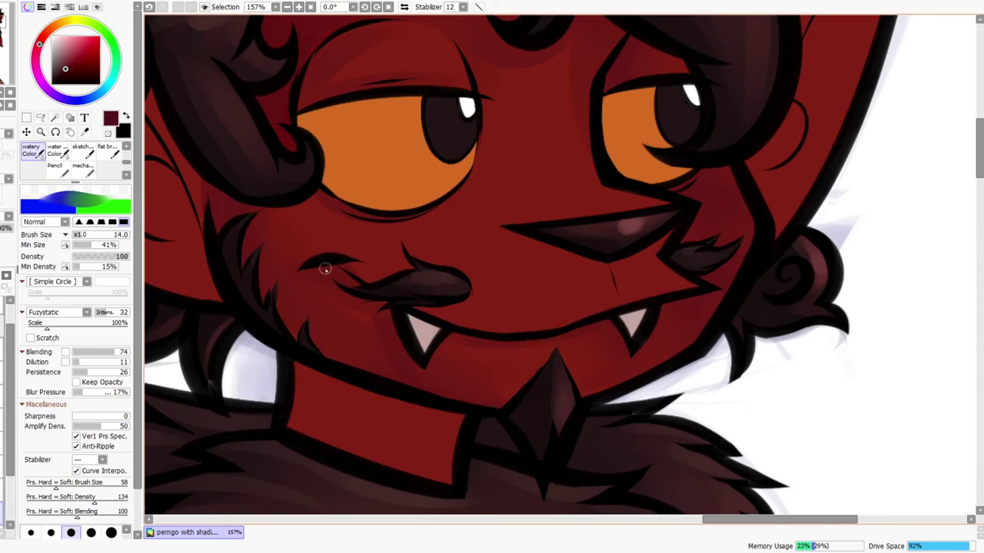
# Darken the skin around the far eye and the side of the nose with brush size 35
pyautogui.hotkey('ctrl', 'space')
pyautogui.moveTo(400, 253); pyautogui.dragTo(413, 210)
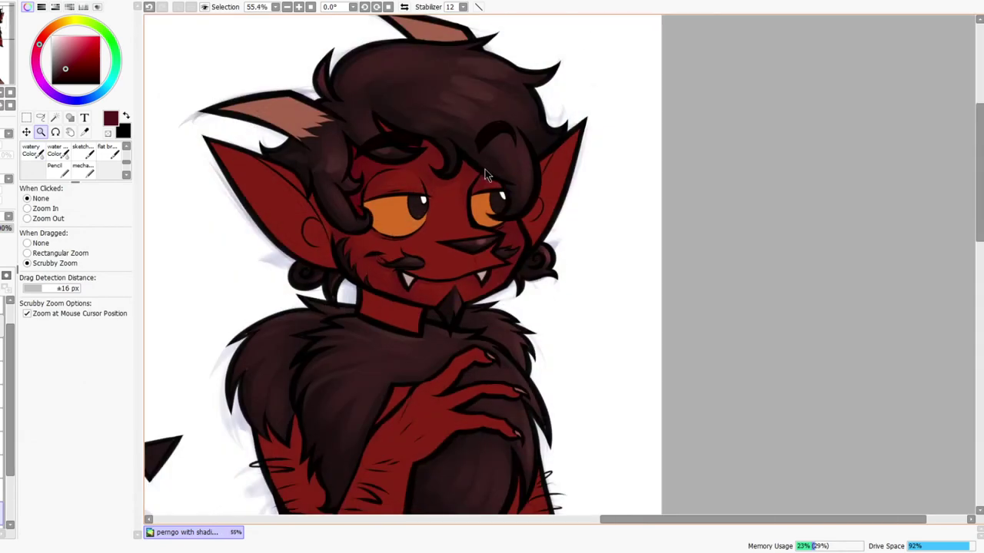
pyautogui.scroll(-2, 484, 175)
pyautogui.scroll(4, 506, 137)
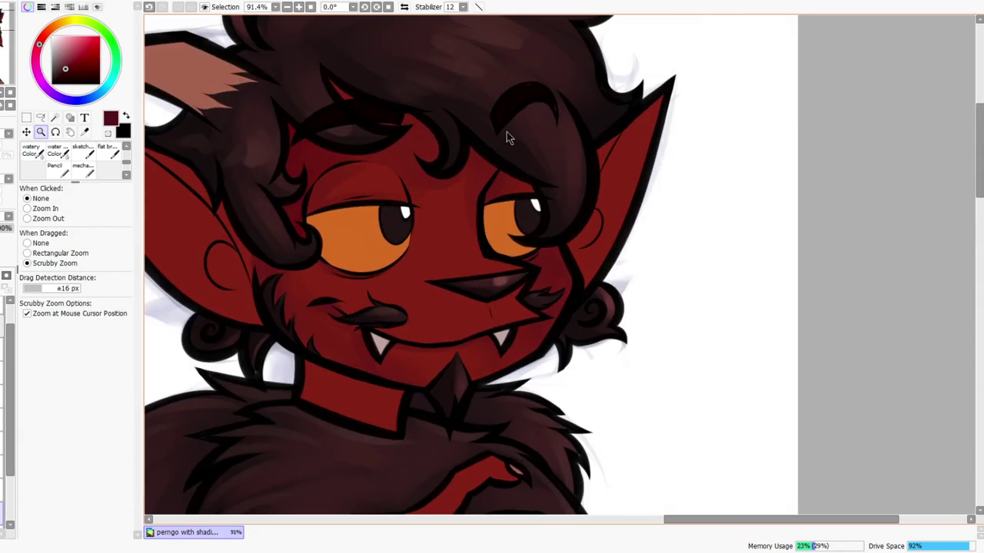
pyautogui.click(33, 153)
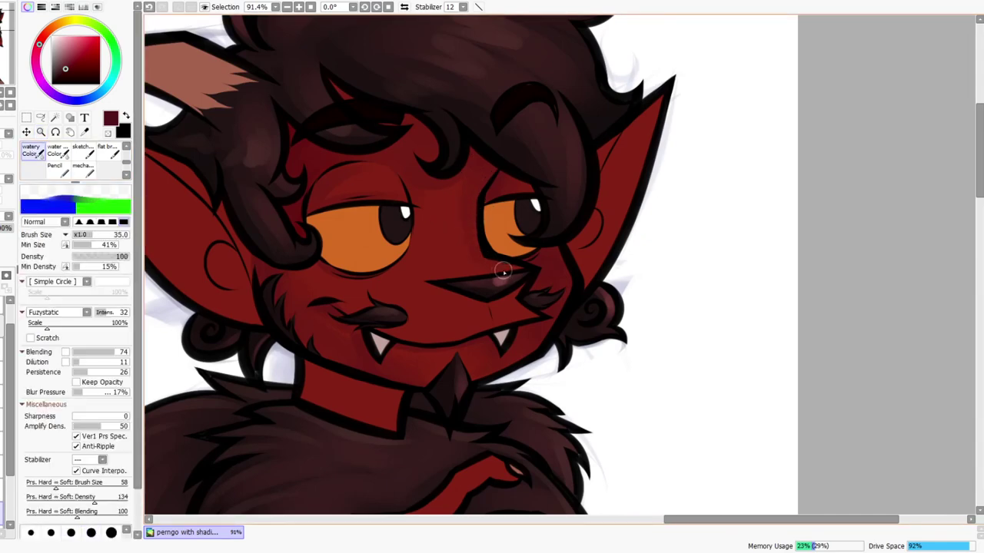
# Mirror the view and shade the neck below the jaw, varying the brush size up to 35
pyautogui.click(404, 6)
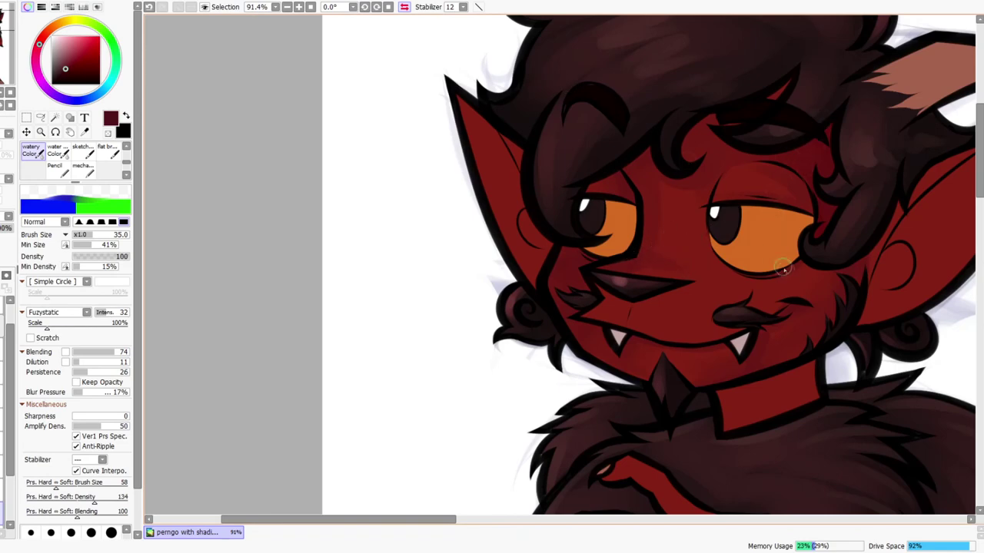
pyautogui.moveTo(796, 254); pyautogui.dragTo(766, 267)
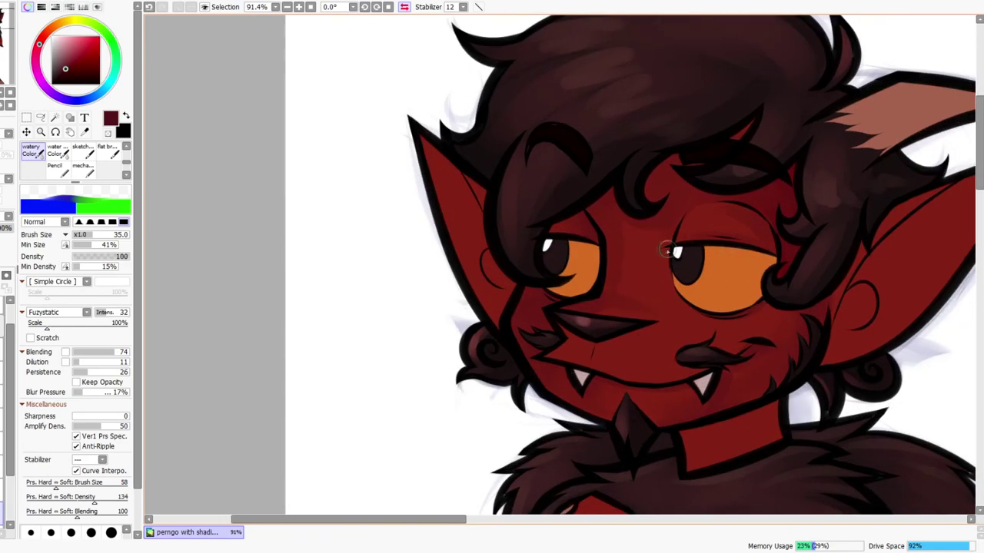
pyautogui.press('[')
pyautogui.press('[')
pyautogui.press('[')
pyautogui.moveTo(722, 424); pyautogui.dragTo(666, 370)
pyautogui.press(']')
pyautogui.press(']')
pyautogui.press(']')
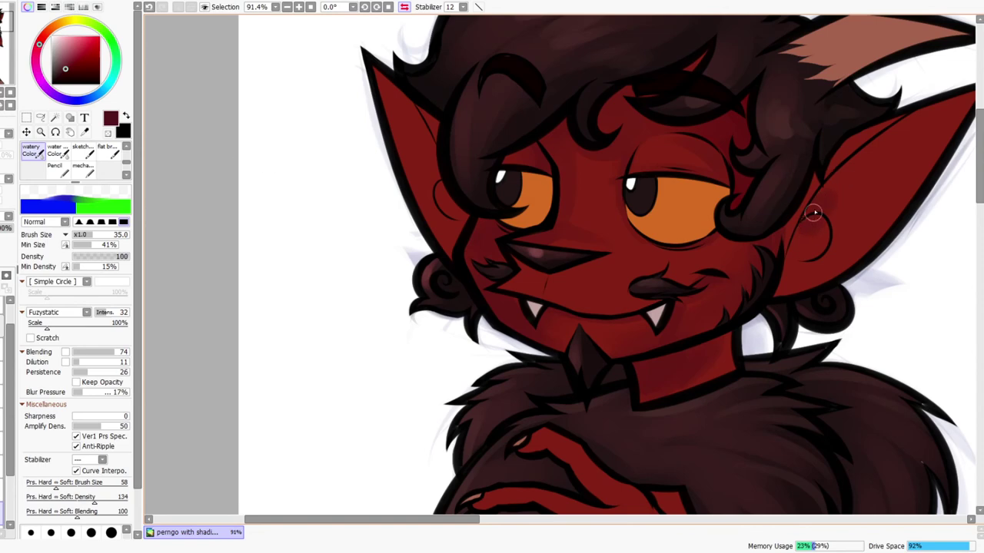
# Fill the inside of the larger ear with a dark red shadow using brush size 80
pyautogui.press(']')
pyautogui.press(']')
pyautogui.press(']')
pyautogui.press(']')
pyautogui.press(']')
pyautogui.moveTo(864, 180); pyautogui.dragTo(761, 290)
pyautogui.moveTo(784, 232)
pyautogui.mouseDown()
pyautogui.moveTo(828, 207)
pyautogui.moveTo(773, 238)
pyautogui.moveTo(714, 340)
pyautogui.moveTo(723, 303)
pyautogui.mouseUp()
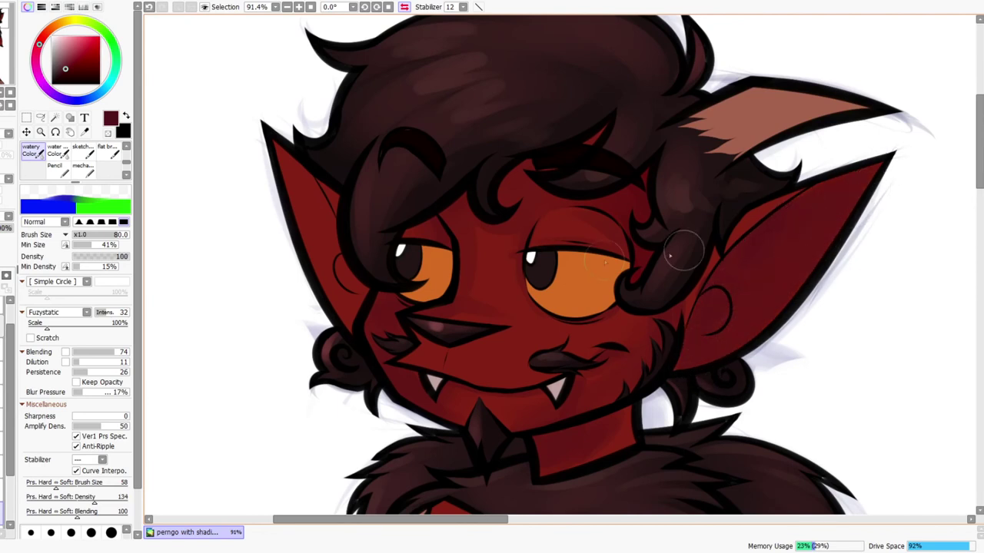
# Shade the inside of the smaller ear, then refine the cheek shadow near the sideburn with brush size 50
pyautogui.moveTo(275, 171)
pyautogui.mouseDown()
pyautogui.moveTo(289, 166)
pyautogui.moveTo(334, 261)
pyautogui.moveTo(351, 270)
pyautogui.mouseUp()
pyautogui.press('[')
pyautogui.press('[')
pyautogui.press('[')
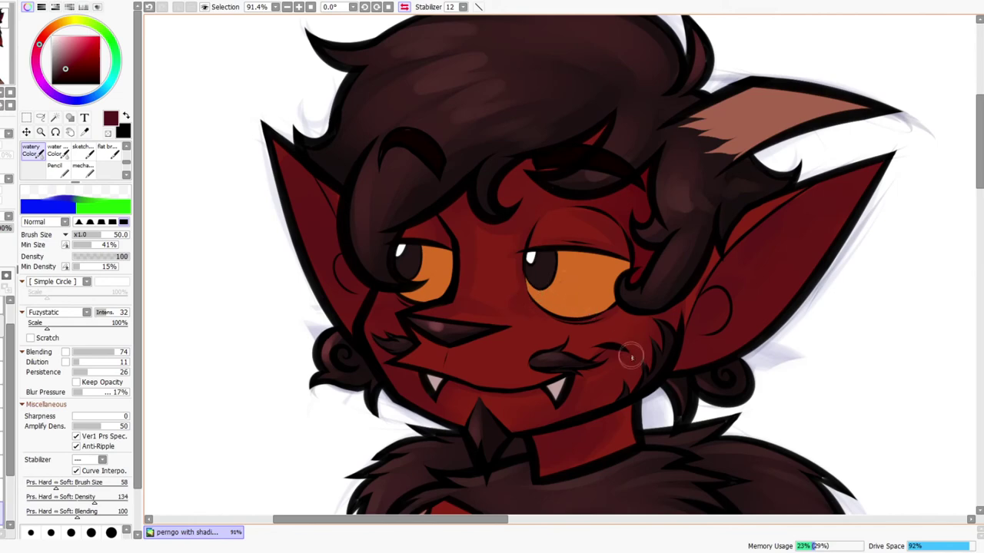
pyautogui.moveTo(632, 365); pyautogui.dragTo(624, 319)
# Check the shaded figure in mirrored view and sample the mid red skin tone between the eyes as the painting colour
pyautogui.hotkey('ctrl', 'space')
pyautogui.moveTo(653, 240); pyautogui.dragTo(650, 269)
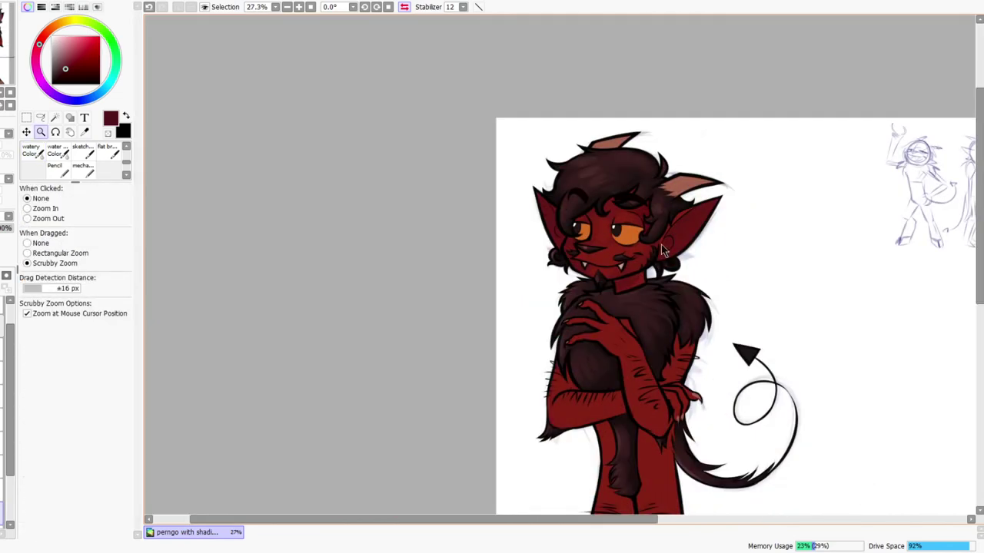
pyautogui.moveTo(683, 412); pyautogui.dragTo(646, 326)
pyautogui.moveTo(661, 104); pyautogui.dragTo(711, 71)
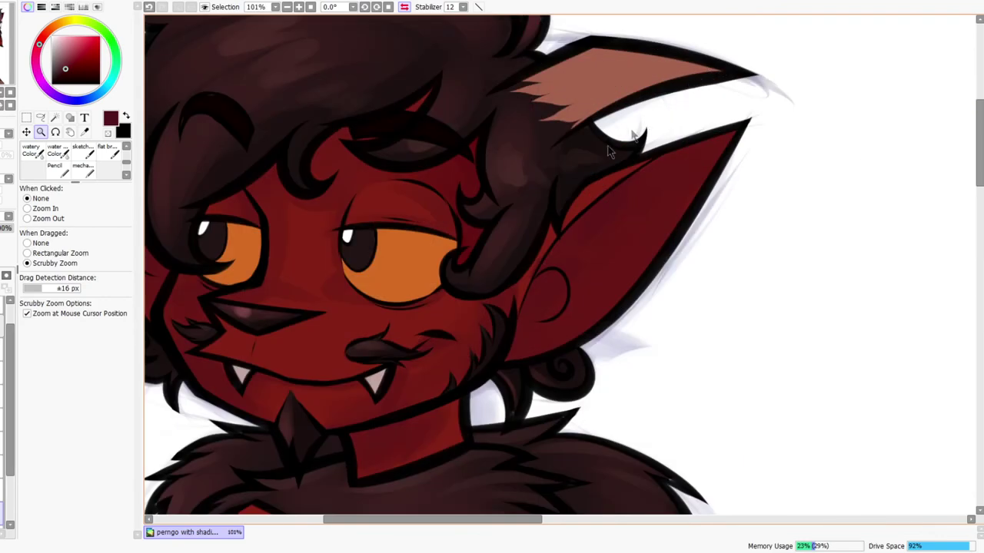
pyautogui.click(39, 150)
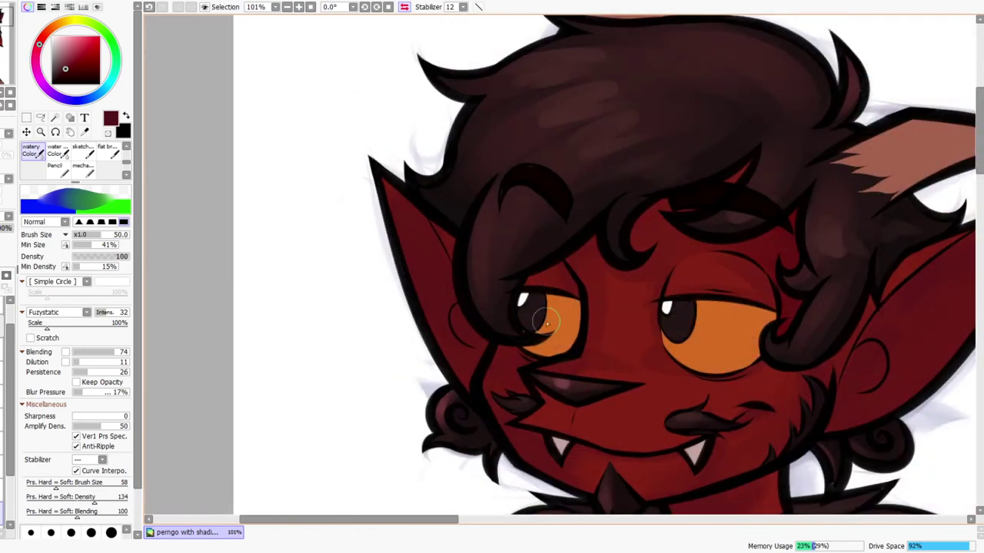
pyautogui.keyDown('alt'); pyautogui.click(628, 332); pyautogui.keyUp('alt')
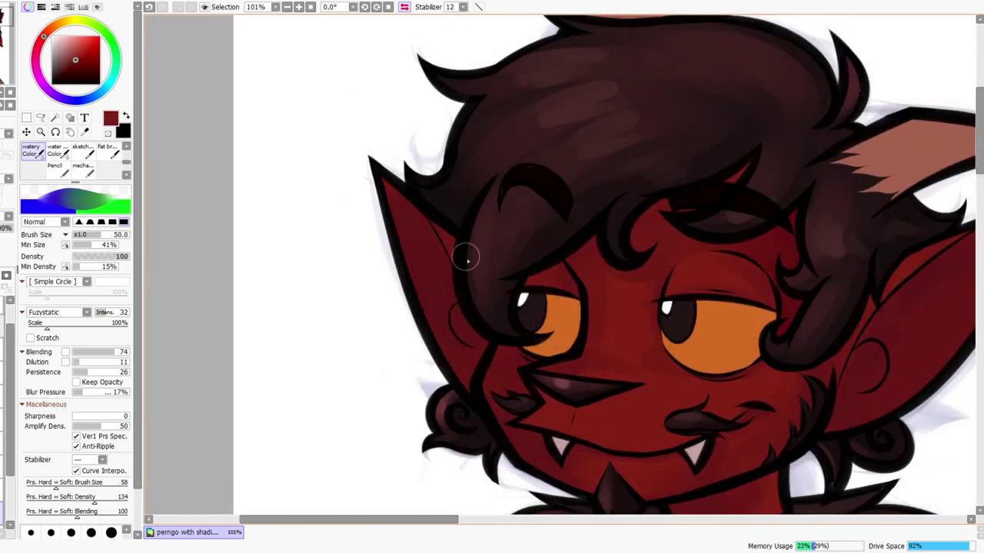
# Paint the mid red tone between the eyes down to the nose bridge with the watery brush at size 40
pyautogui.moveTo(840, 414); pyautogui.dragTo(565, 377)
pyautogui.press('[')
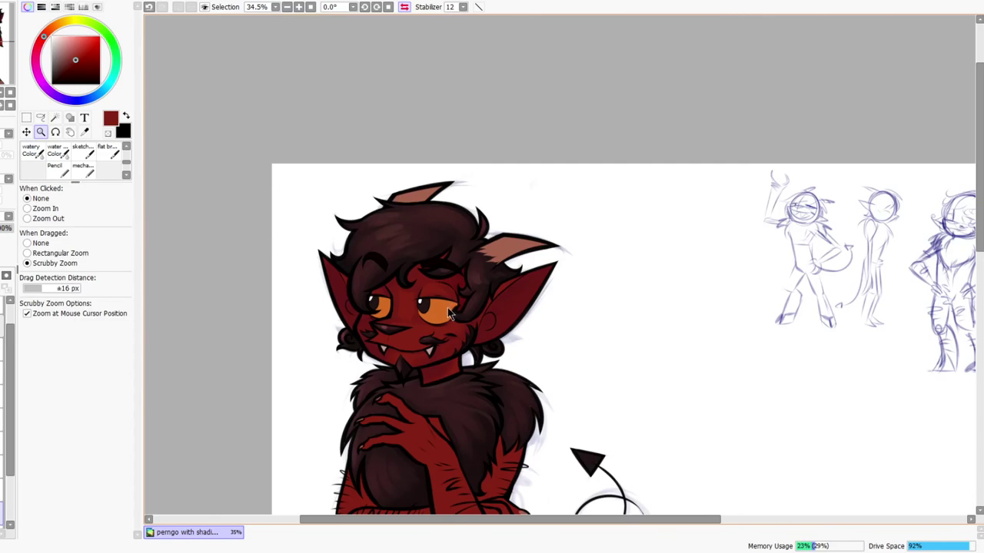
pyautogui.moveTo(370, 295)
pyautogui.mouseDown()
pyautogui.moveTo(413, 300)
pyautogui.moveTo(408, 322)
pyautogui.mouseUp()
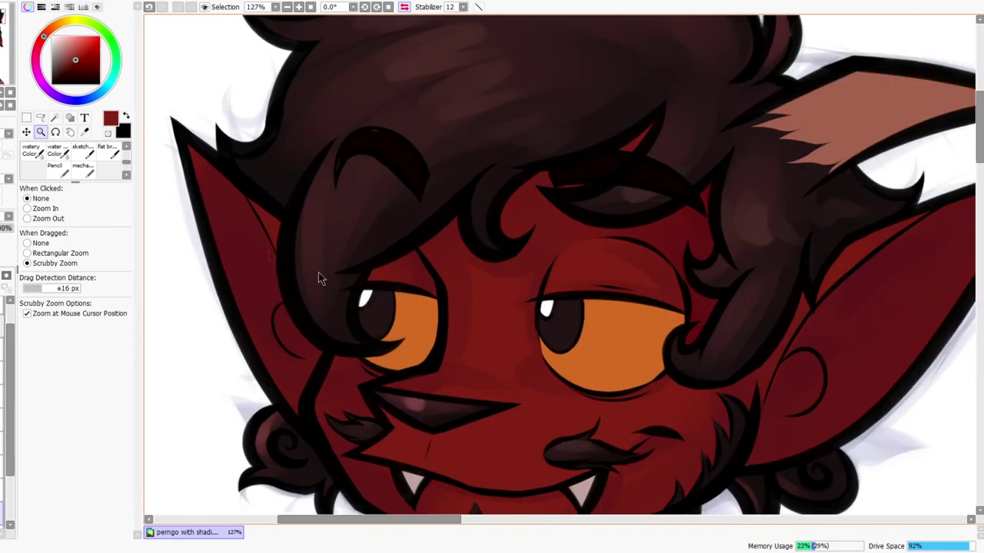
pyautogui.click(37, 156)
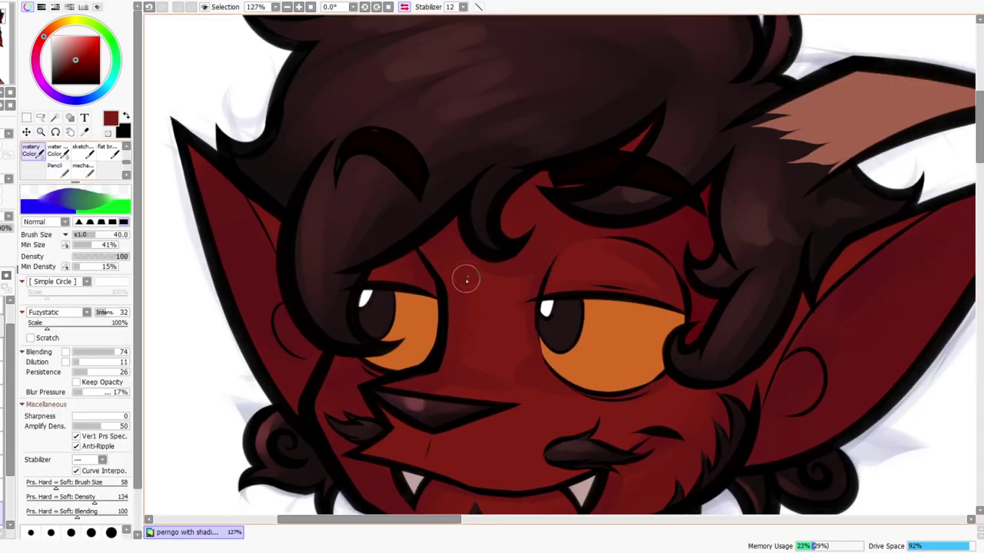
pyautogui.moveTo(490, 370)
pyautogui.mouseDown()
pyautogui.moveTo(448, 401)
pyautogui.moveTo(532, 405)
pyautogui.moveTo(494, 392)
pyautogui.moveTo(493, 413)
pyautogui.moveTo(536, 343)
pyautogui.moveTo(511, 274)
pyautogui.mouseUp()
# Sample the dark red shadow tone and shade around the nose bridge and muzzle, varying the brush size between 25 and 50
pyautogui.hotkey('ctrl', 'space')
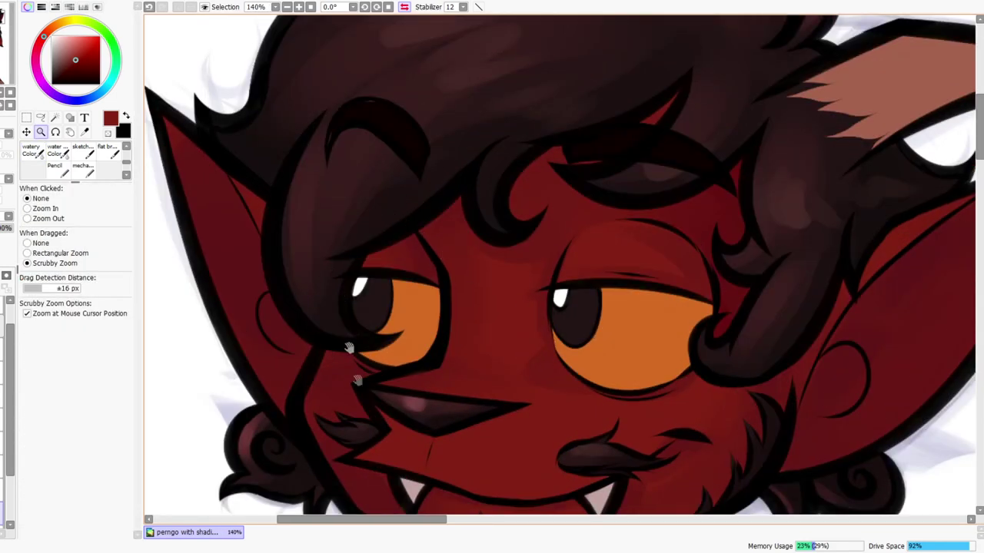
pyautogui.moveTo(347, 321); pyautogui.dragTo(393, 277)
pyautogui.click(33, 154)
pyautogui.keyDown('alt'); pyautogui.click(275, 204); pyautogui.keyUp('alt')
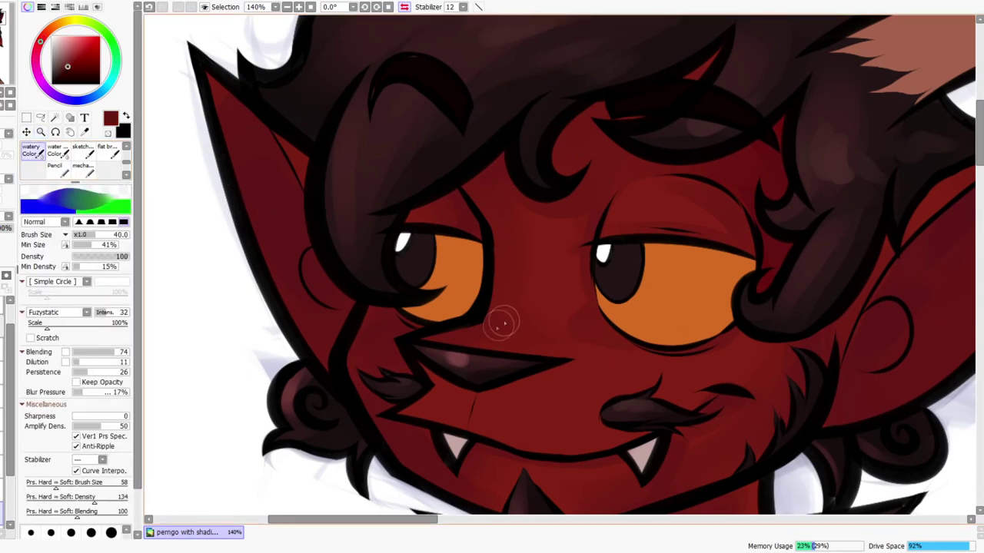
pyautogui.press('[')
pyautogui.press('[')
pyautogui.press('[')
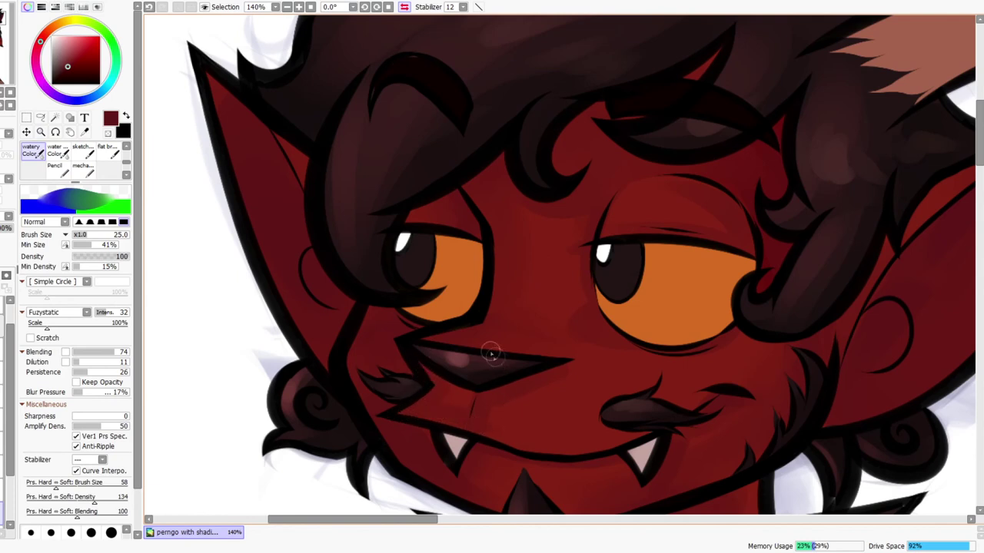
pyautogui.press(']')
pyautogui.press(']')
pyautogui.press(']')
pyautogui.press(']')
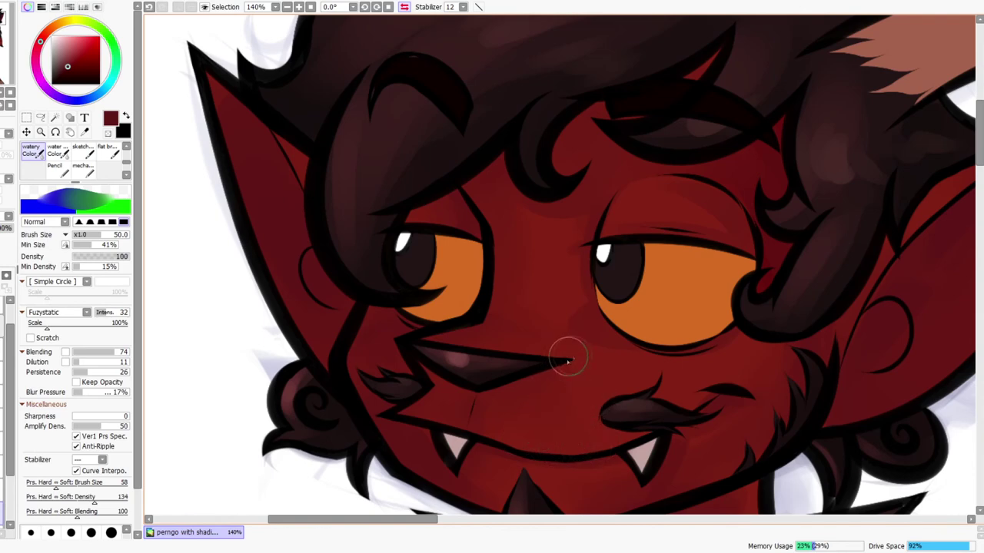
# Examine the shaded face and whole figure in both mirrored and unmirrored views
pyautogui.hotkey('ctrl', 'space')
pyautogui.moveTo(631, 339); pyautogui.dragTo(657, 373)
pyautogui.moveTo(744, 489); pyautogui.dragTo(729, 457)
pyautogui.moveTo(687, 281)
pyautogui.mouseDown()
pyautogui.moveTo(666, 296)
pyautogui.moveTo(685, 291)
pyautogui.moveTo(675, 315)
pyautogui.moveTo(711, 349)
pyautogui.mouseUp()
pyautogui.moveTo(666, 272); pyautogui.dragTo(688, 232)
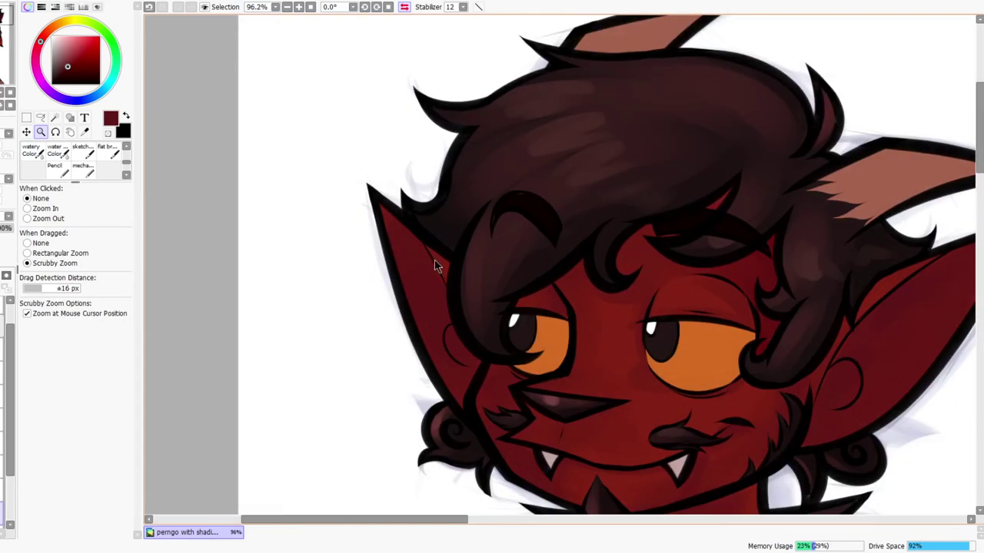
pyautogui.click(31, 153)
pyautogui.moveTo(526, 259); pyautogui.dragTo(532, 298)
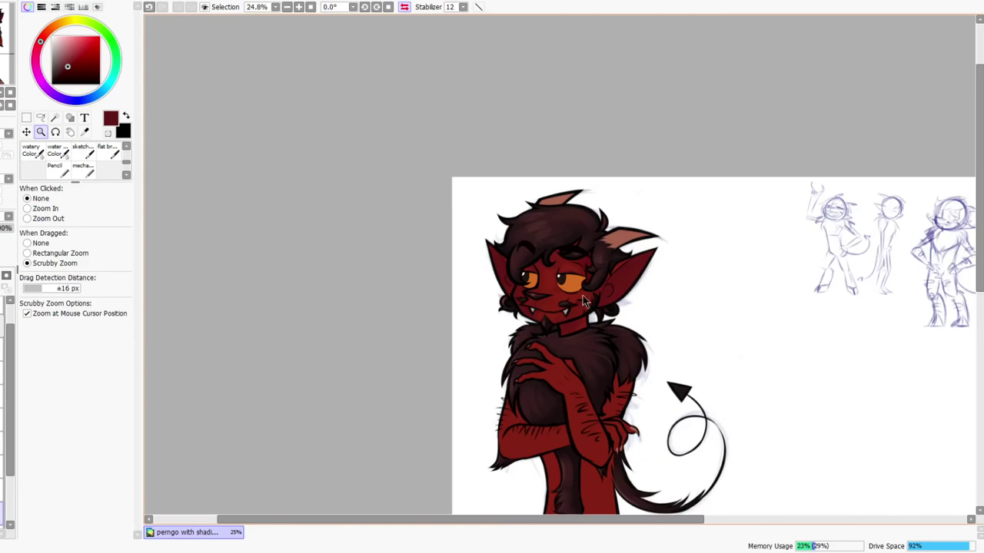
pyautogui.moveTo(648, 392); pyautogui.dragTo(622, 278)
pyautogui.click(404, 7)
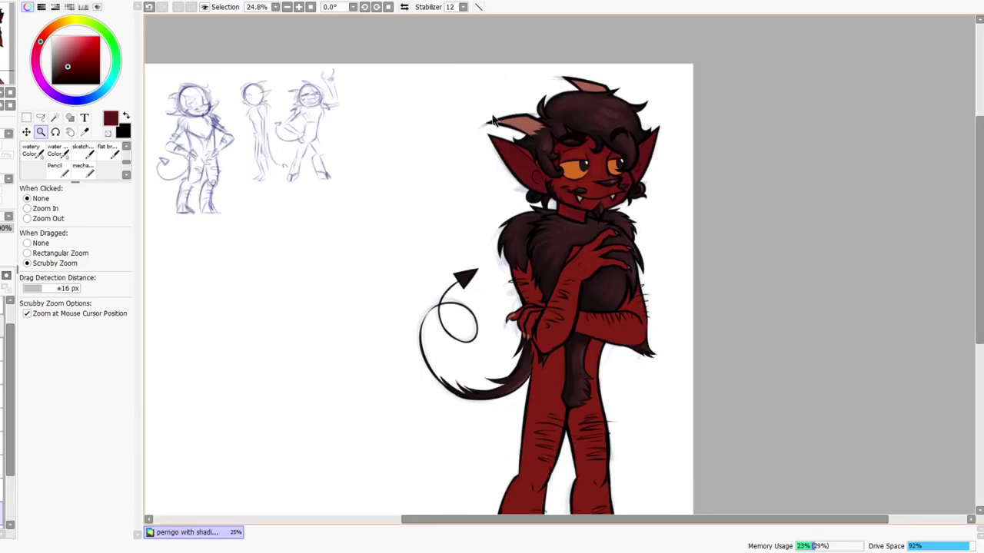
pyautogui.scroll(4, 610, 92)
pyautogui.scroll(2, 485, 255)
pyautogui.scroll(-1, 486, 256)
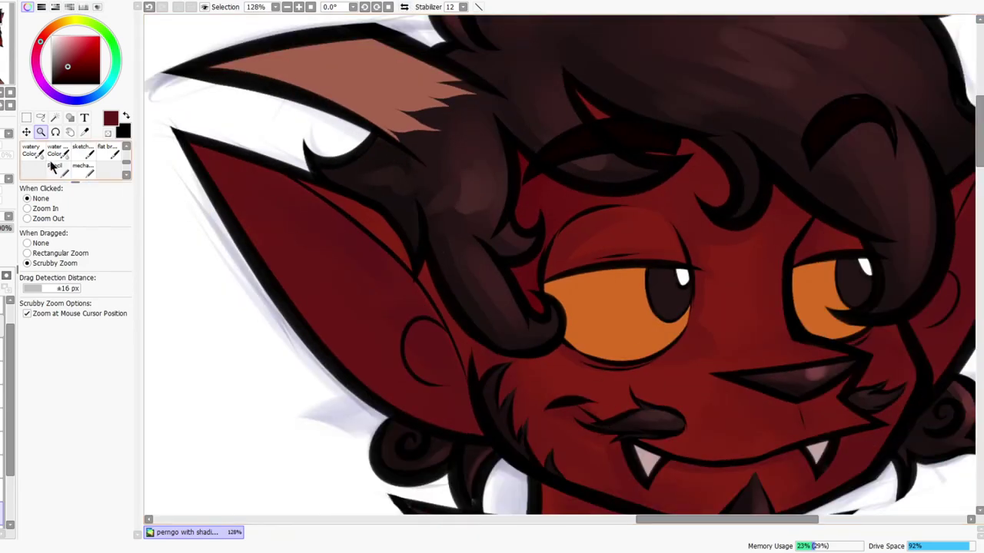
pyautogui.press('b')
pyautogui.press('z')
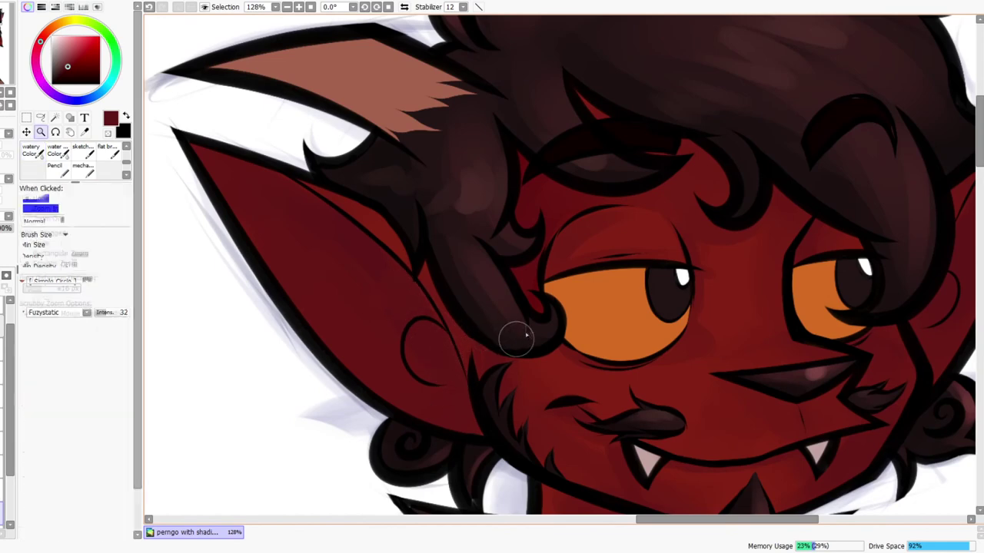
pyautogui.scroll(-4, 517, 338)
pyautogui.moveTo(630, 492); pyautogui.dragTo(512, 317)
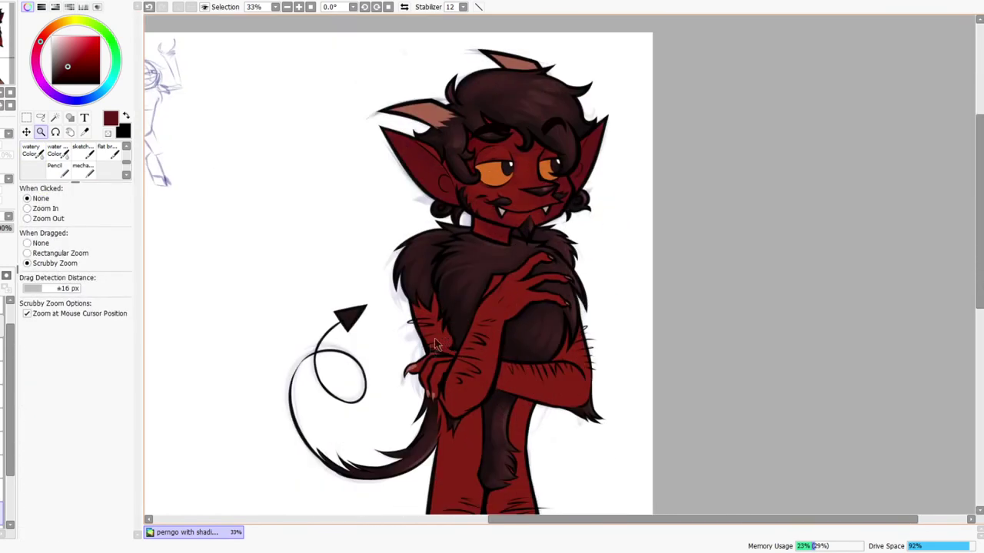
# Set the brush blending to 59 and shade the fingers of the lower hand with dark red at size 35
pyautogui.scroll(4, 435, 338)
pyautogui.press('b')
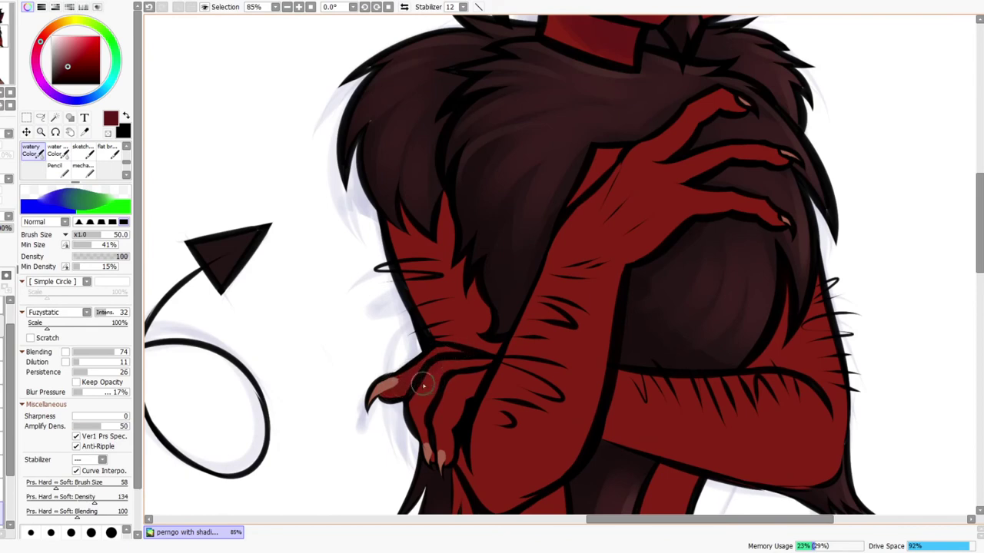
pyautogui.click(106, 351)
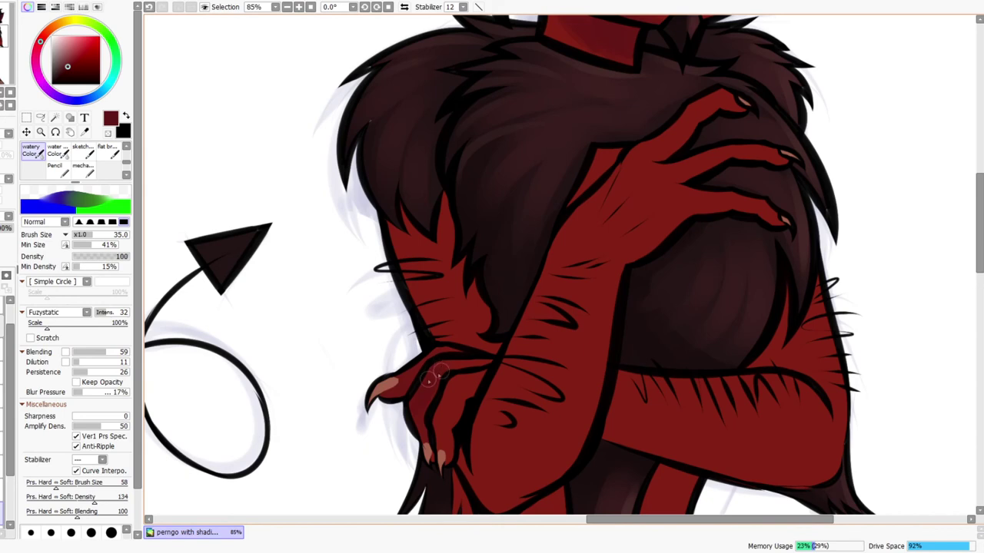
pyautogui.moveTo(440, 404)
pyautogui.mouseDown()
pyautogui.moveTo(442, 431)
pyautogui.moveTo(468, 372)
pyautogui.moveTo(453, 441)
pyautogui.mouseUp()
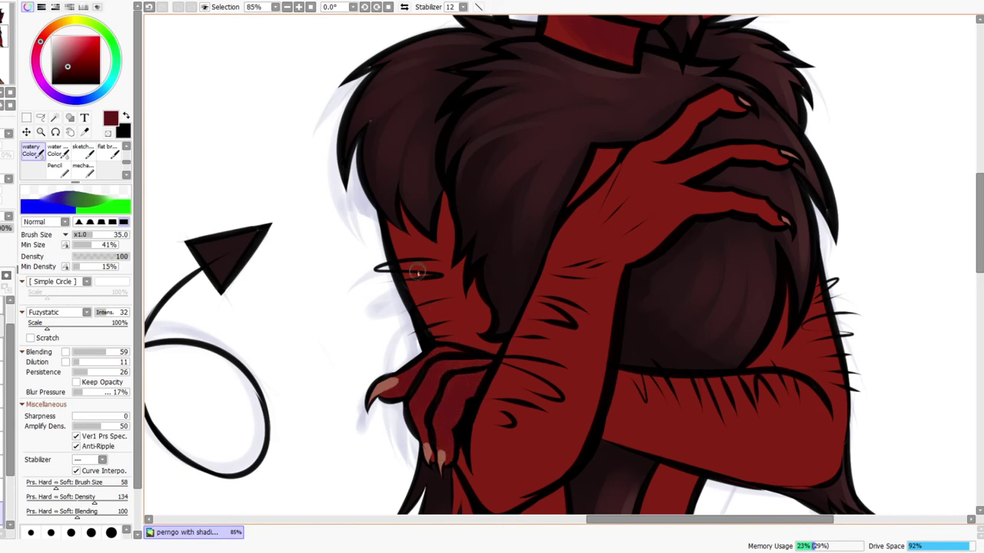
# Shade the upper arm above the lower hand beside the chest fur, using brush sizes 80 and 40
pyautogui.press(']')
pyautogui.press(']')
pyautogui.press(']')
pyautogui.moveTo(392, 198); pyautogui.dragTo(419, 314)
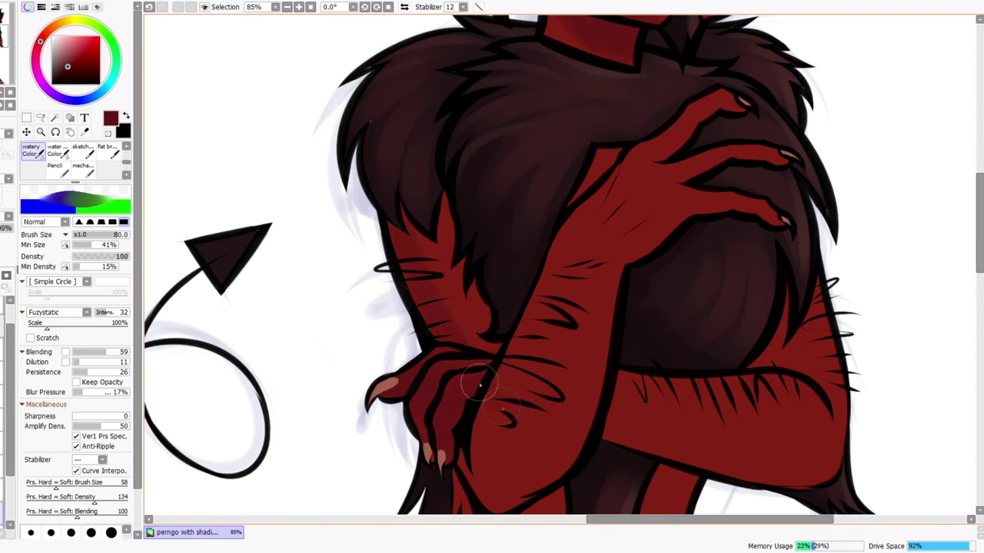
pyautogui.press('[')
pyautogui.press('[')
pyautogui.press('[')
pyautogui.press('[')
pyautogui.press('[')
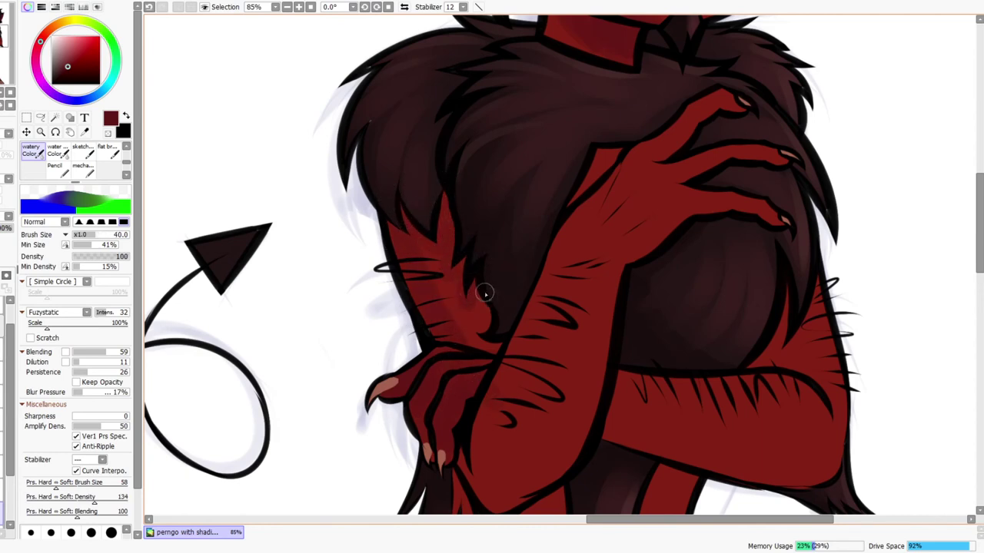
pyautogui.moveTo(567, 326); pyautogui.dragTo(530, 369)
pyautogui.moveTo(572, 234); pyautogui.dragTo(508, 375)
pyautogui.moveTo(566, 284)
pyautogui.mouseDown()
pyautogui.moveTo(545, 383)
pyautogui.moveTo(596, 332)
pyautogui.moveTo(593, 346)
pyautogui.mouseUp()
pyautogui.scroll(-2, 648, 480)
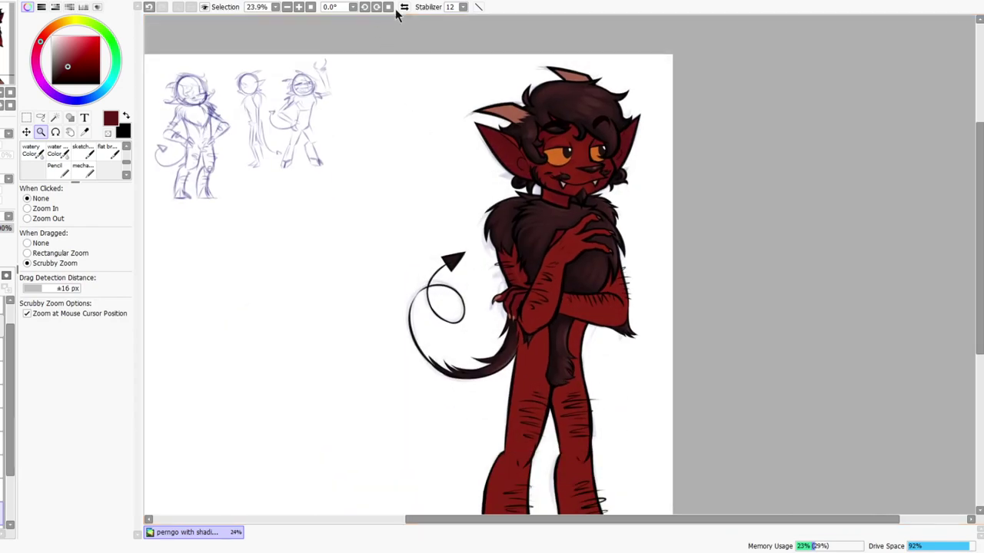
# Mirror the view and shade the outer edge and elbow of the raised forearm with brush size 60
pyautogui.click(404, 8)
pyautogui.moveTo(614, 252); pyautogui.dragTo(643, 206)
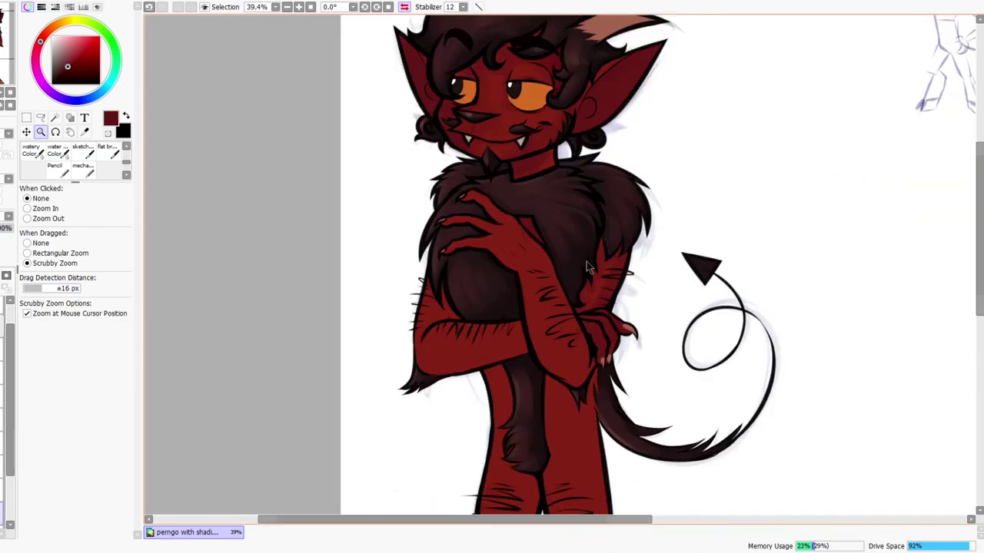
pyautogui.moveTo(581, 266); pyautogui.dragTo(605, 211)
pyautogui.click(35, 154)
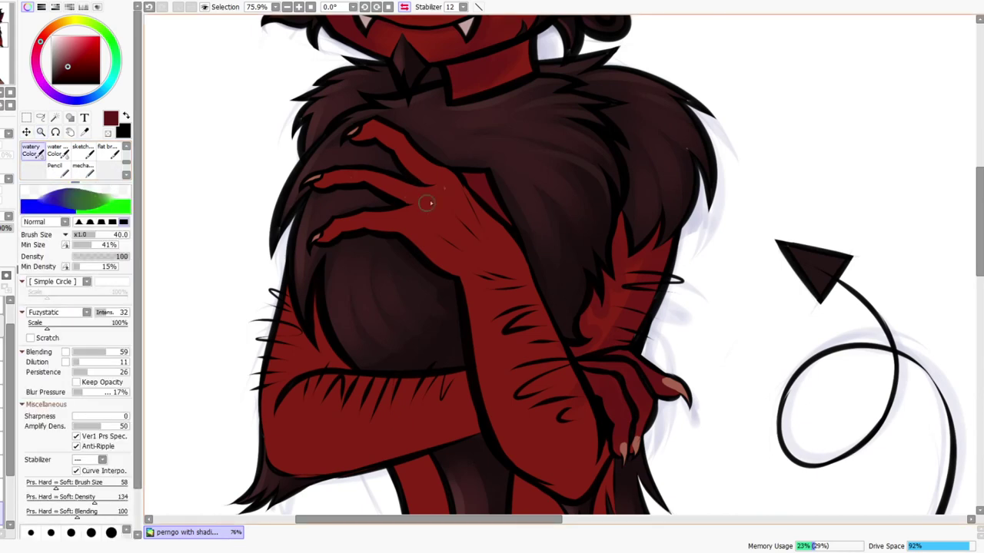
pyautogui.press(']')
pyautogui.press(']')
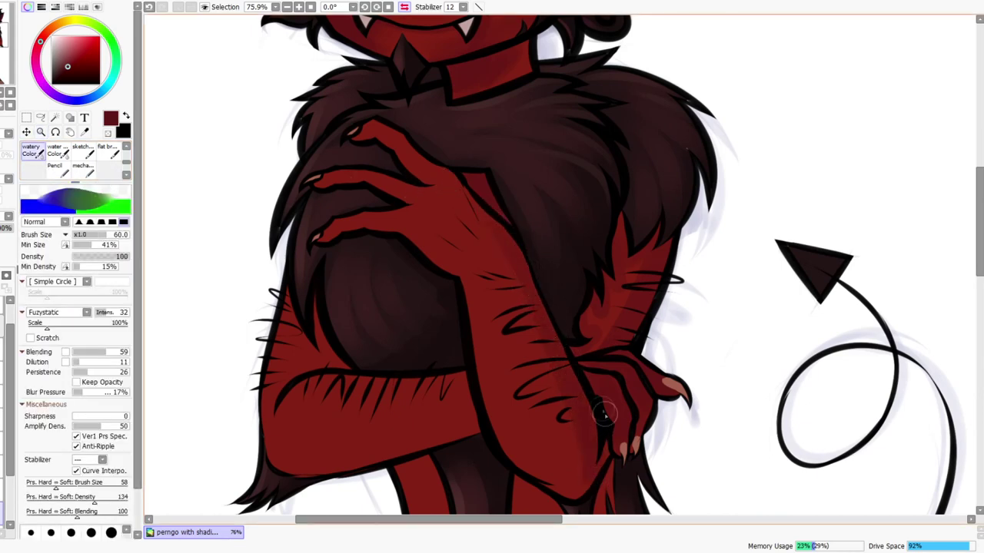
pyautogui.moveTo(604, 467); pyautogui.dragTo(567, 336)
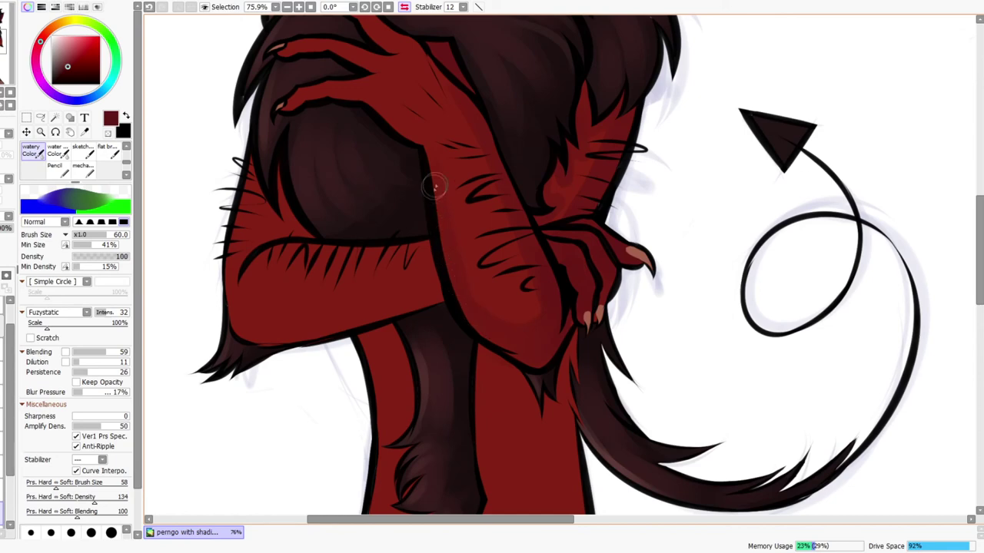
# Flip the view back and shade the back and fingers of the raised hand with brush size 50
pyautogui.scroll(3, 469, 253)
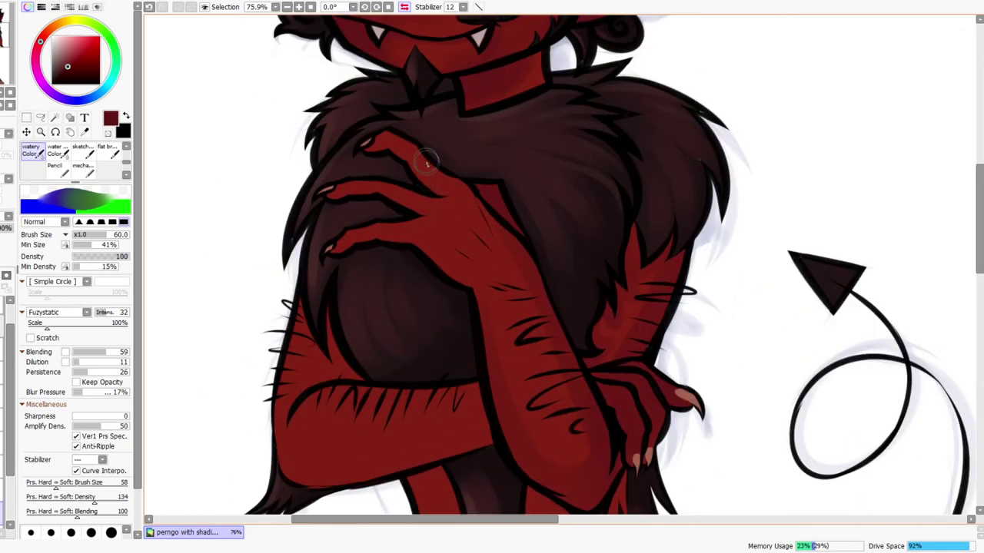
pyautogui.click(404, 7)
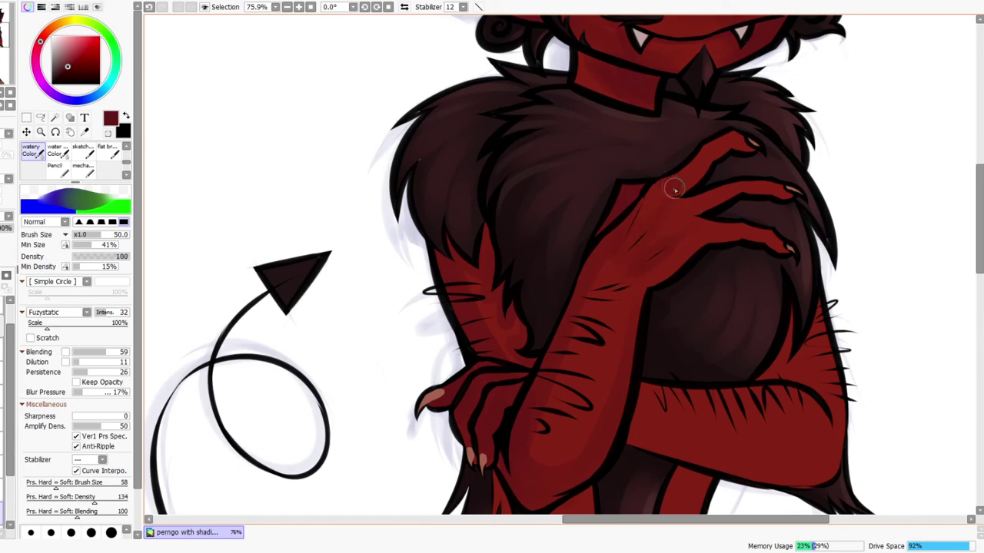
pyautogui.moveTo(754, 159); pyautogui.dragTo(592, 273)
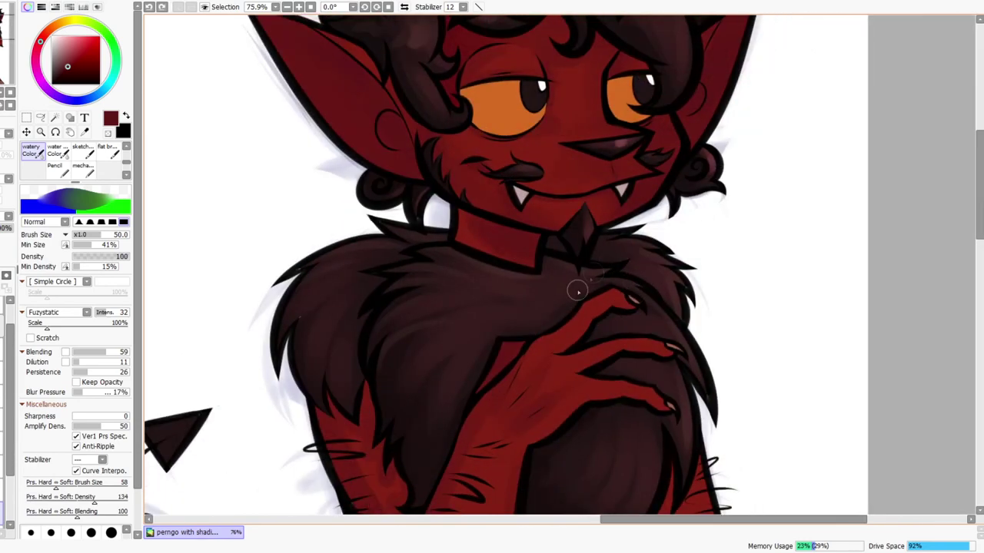
pyautogui.moveTo(547, 428)
pyautogui.mouseDown()
pyautogui.moveTo(590, 270)
pyautogui.moveTo(608, 255)
pyautogui.mouseUp()
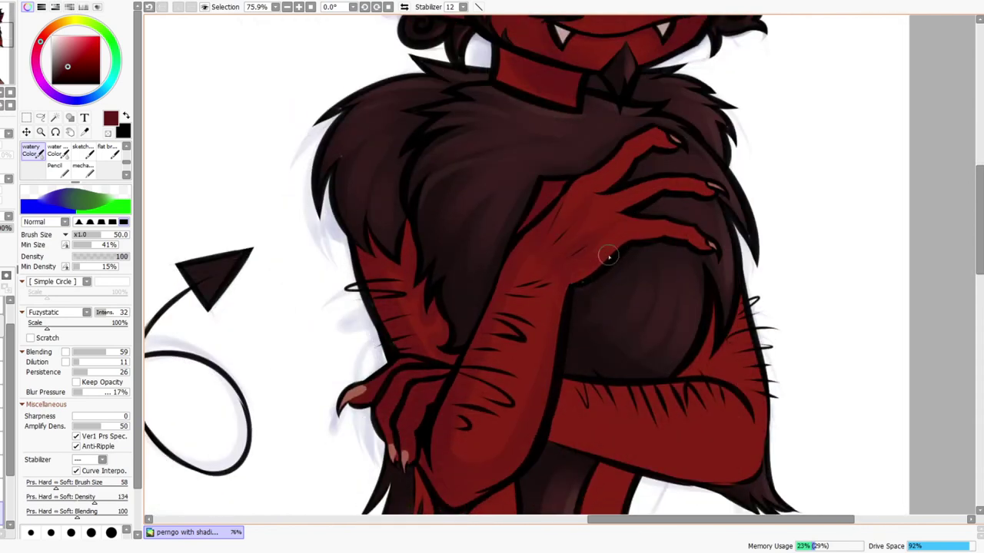
pyautogui.moveTo(575, 342)
pyautogui.mouseDown()
pyautogui.moveTo(569, 238)
pyautogui.moveTo(561, 360)
pyautogui.mouseUp()
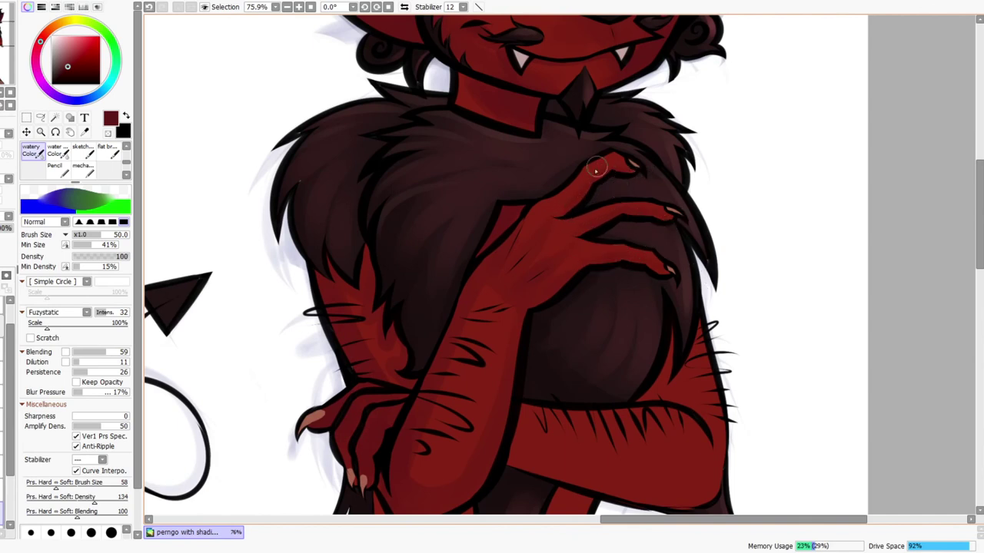
# Shade the folded arm below the chest fur and its elbow, enlarging the brush up to 70
pyautogui.scroll(-4, 640, 223)
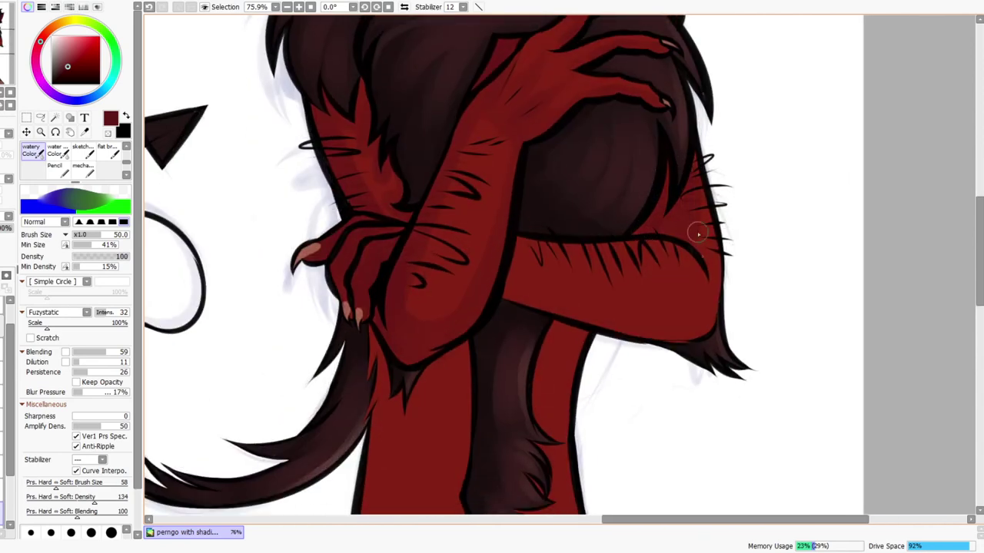
pyautogui.press(']')
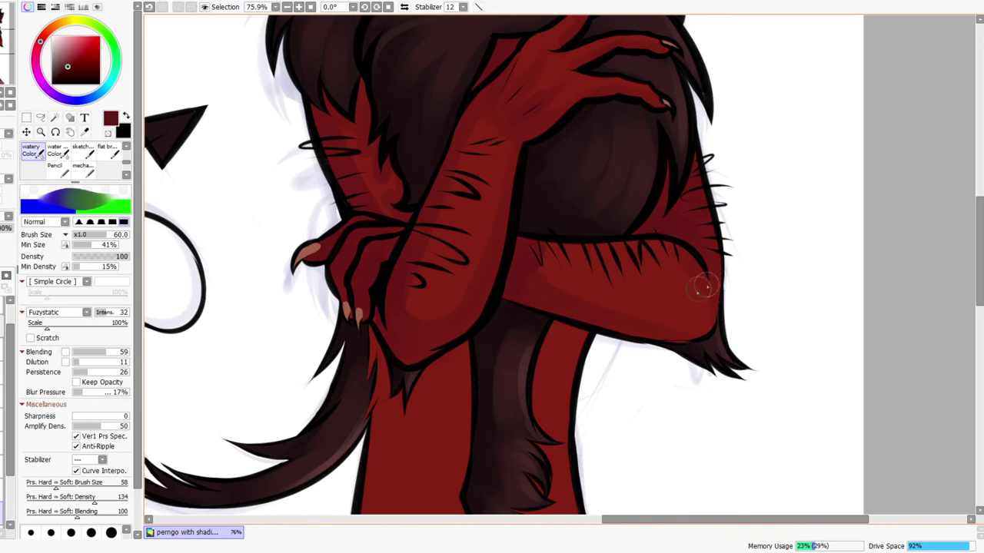
pyautogui.press(']')
# Sample the mid red from the folded arm and soften the shadows on the arms and raised hand, reducing the brush to 35
pyautogui.keyDown('alt'); pyautogui.click(650, 289); pyautogui.keyUp('alt')
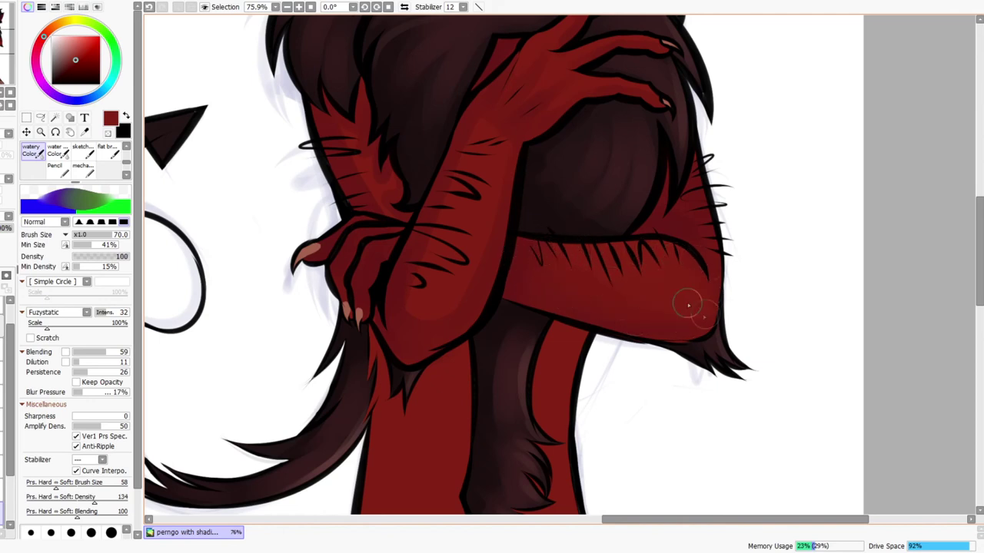
pyautogui.press('[')
pyautogui.press('[')
pyautogui.press('[')
pyautogui.press('[')
pyautogui.press('[')
pyautogui.moveTo(497, 197); pyautogui.dragTo(483, 290)
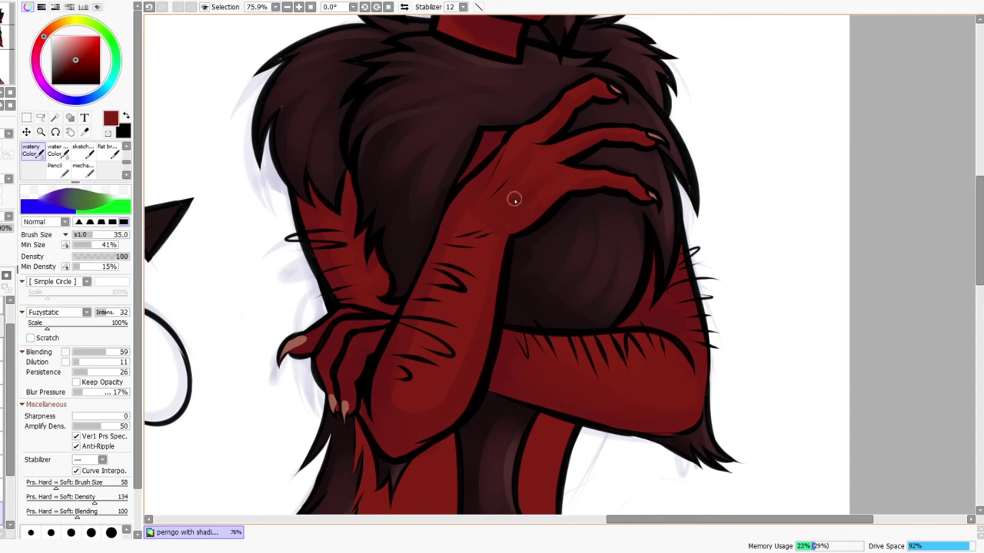
pyautogui.moveTo(536, 201); pyautogui.dragTo(544, 216)
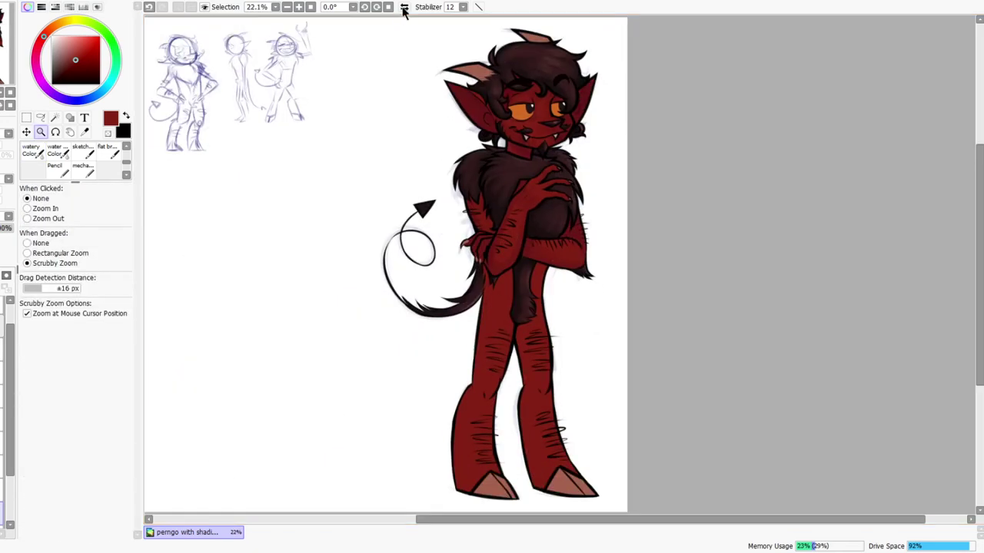
# Mirror the view, choose a darker red and shade the outer edge of the thigh beside the tail with brush size 70
pyautogui.click(404, 7)
pyautogui.moveTo(665, 216); pyautogui.dragTo(656, 216)
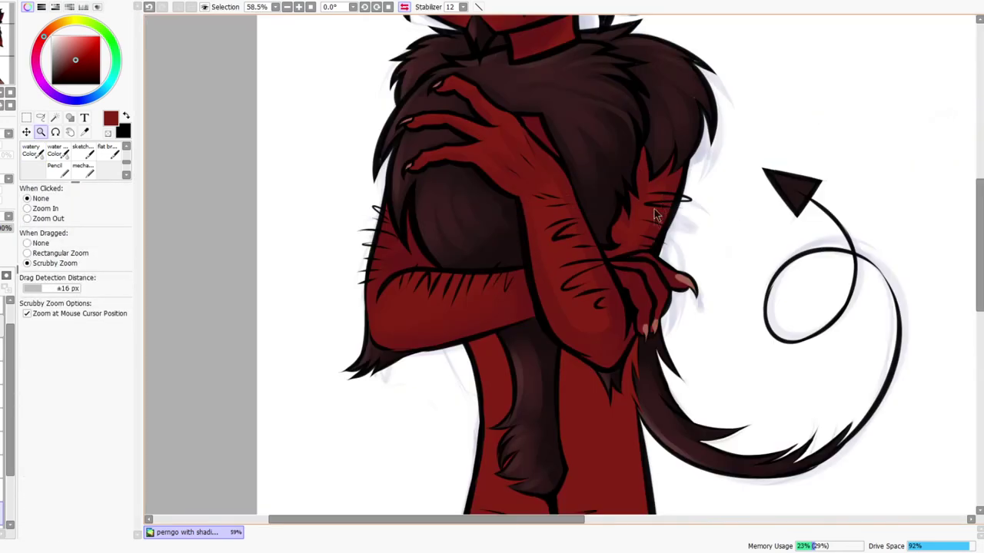
pyautogui.click(33, 152)
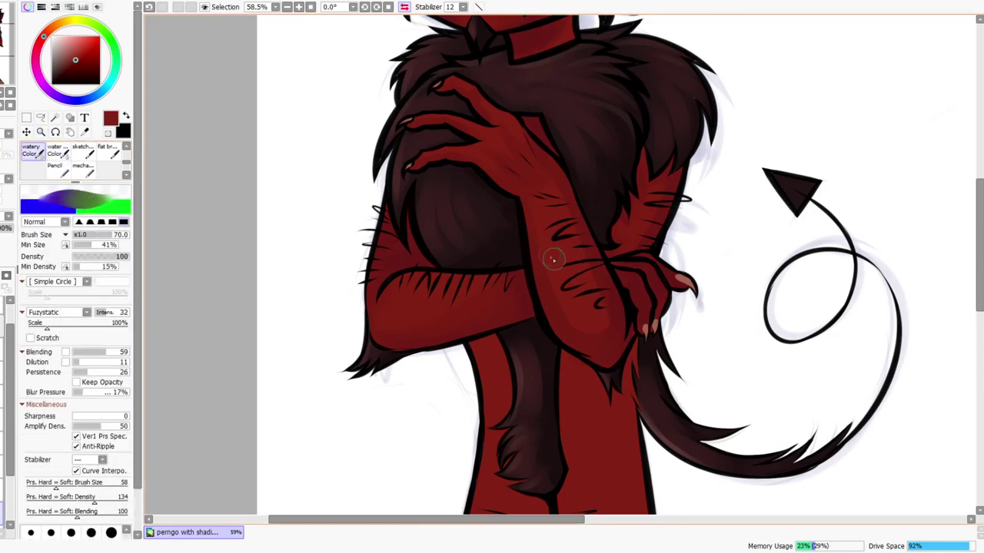
pyautogui.moveTo(582, 480); pyautogui.dragTo(559, 387)
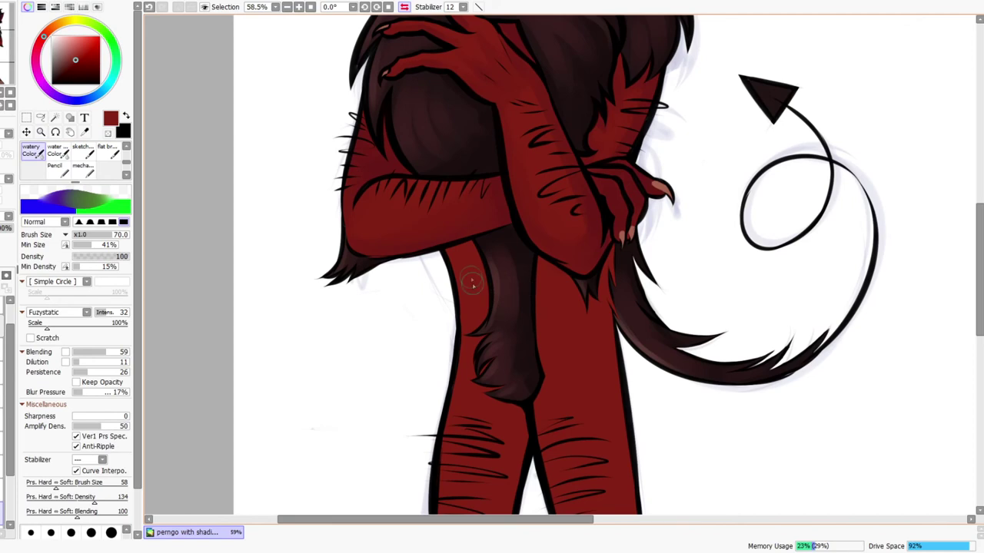
pyautogui.moveTo(75, 63); pyautogui.dragTo(66, 70)
pyautogui.moveTo(615, 258); pyautogui.dragTo(608, 345)
pyautogui.moveTo(605, 274)
pyautogui.mouseDown()
pyautogui.moveTo(633, 450)
pyautogui.moveTo(595, 242)
pyautogui.mouseUp()
# Shade the back edges of both lower legs down to the hooves in dark red
pyautogui.moveTo(567, 165)
pyautogui.mouseDown()
pyautogui.moveTo(588, 324)
pyautogui.moveTo(593, 378)
pyautogui.moveTo(581, 411)
pyautogui.moveTo(596, 368)
pyautogui.moveTo(601, 445)
pyautogui.moveTo(576, 207)
pyautogui.moveTo(575, 246)
pyautogui.moveTo(635, 321)
pyautogui.moveTo(600, 225)
pyautogui.moveTo(629, 338)
pyautogui.moveTo(625, 446)
pyautogui.moveTo(598, 448)
pyautogui.moveTo(646, 422)
pyautogui.mouseUp()
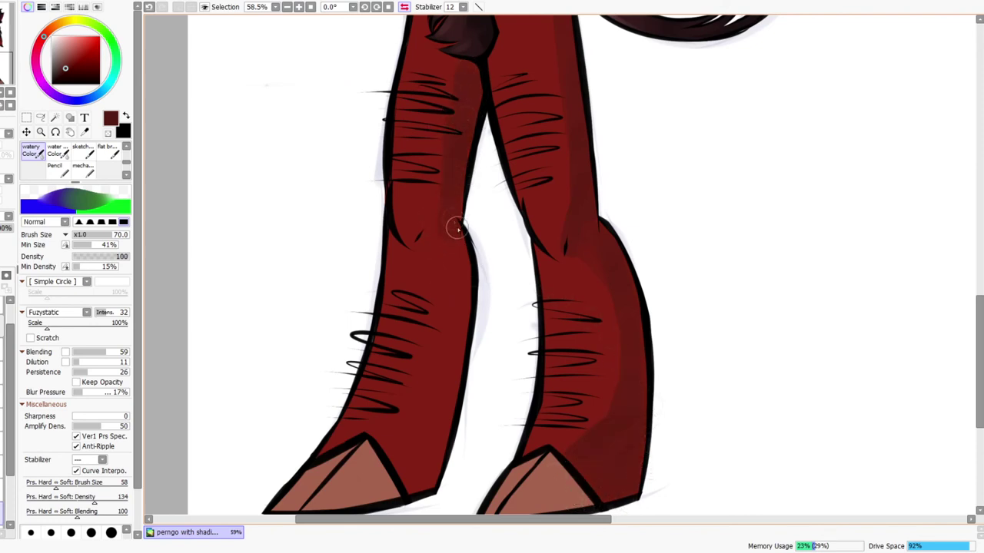
pyautogui.moveTo(407, 422); pyautogui.dragTo(375, 507)
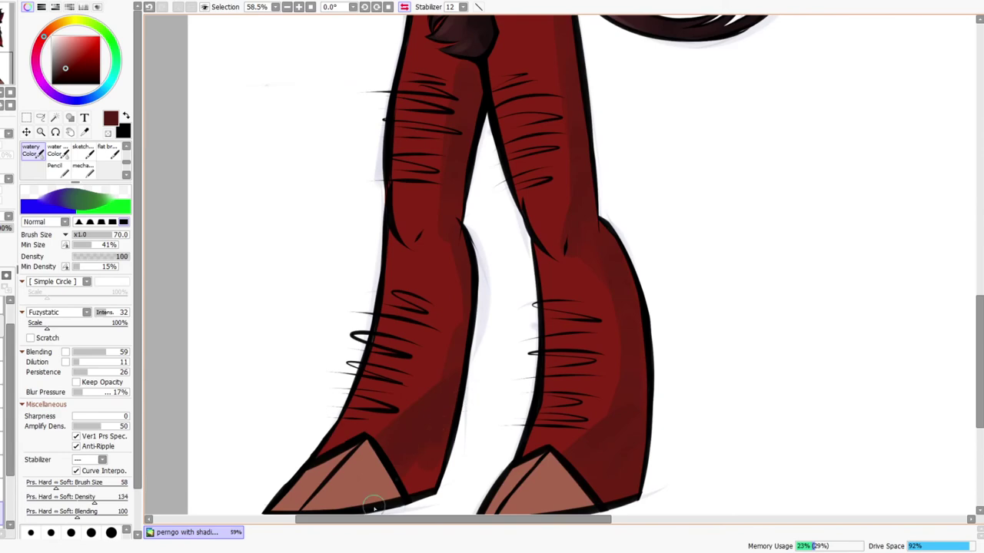
pyautogui.moveTo(584, 359); pyautogui.dragTo(576, 422)
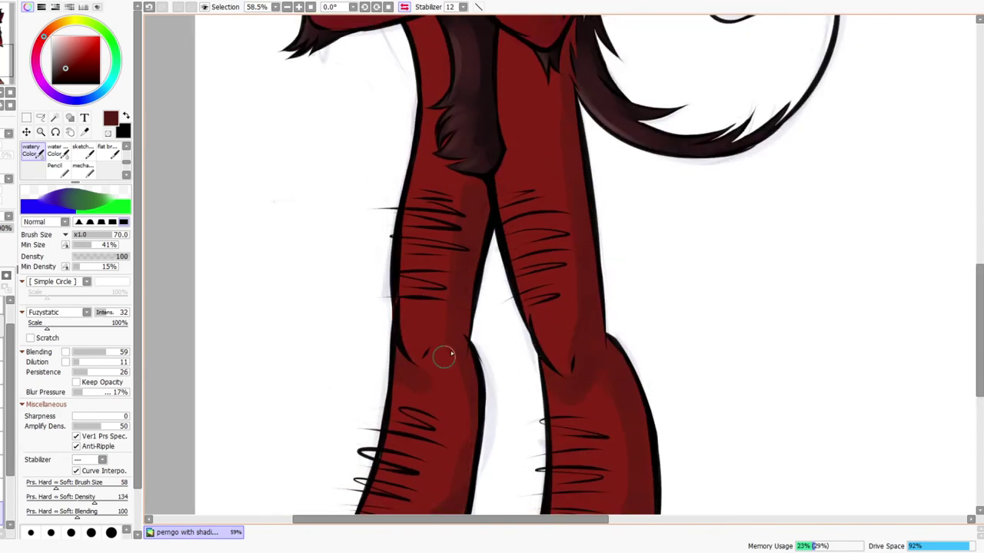
# Add dark red shadows around both knees and on the hip below the folded arm
pyautogui.moveTo(463, 314); pyautogui.dragTo(459, 425)
pyautogui.moveTo(446, 276); pyautogui.dragTo(439, 316)
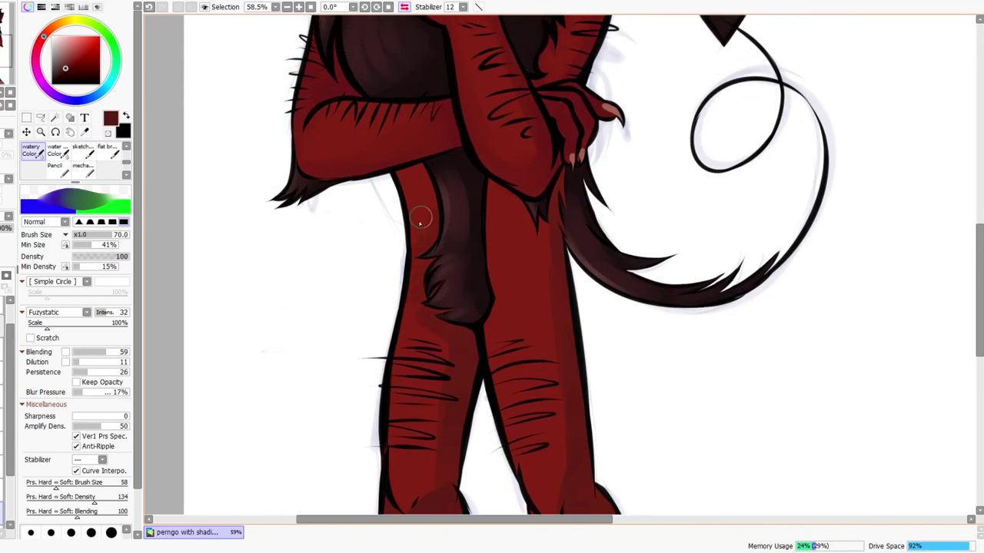
pyautogui.moveTo(448, 218); pyautogui.dragTo(450, 352)
# Flip the view back, sample the mid red and blend the shading on both legs with the brush enlarged to 120
pyautogui.press('z')
pyautogui.moveTo(499, 278); pyautogui.dragTo(482, 305)
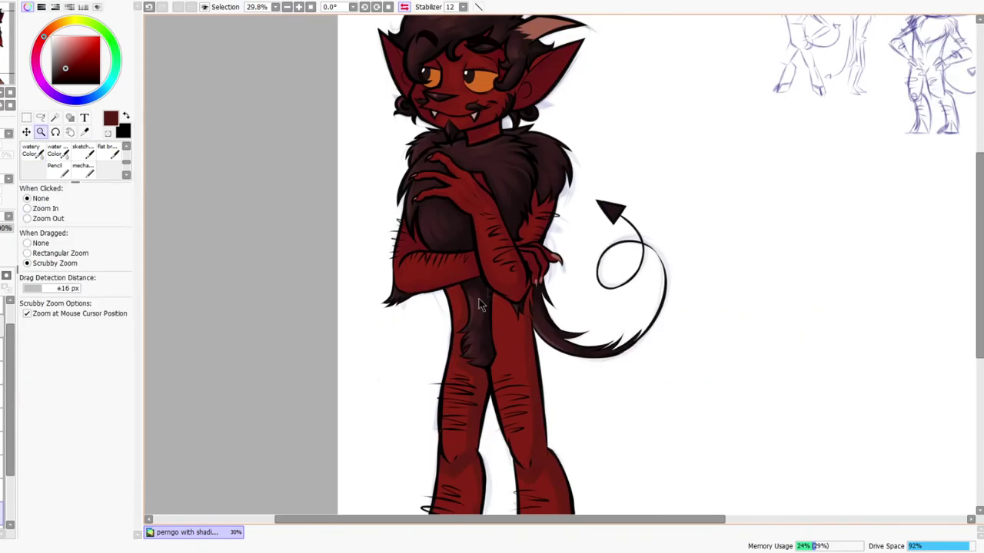
pyautogui.click(404, 7)
pyautogui.scroll(-2, 711, 114)
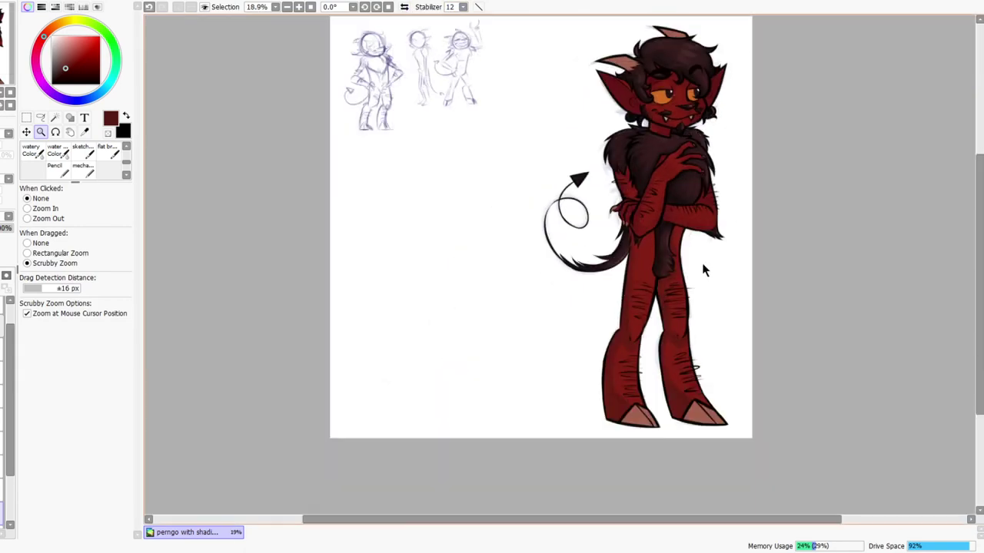
pyautogui.scroll(4, 687, 287)
pyautogui.press('b')
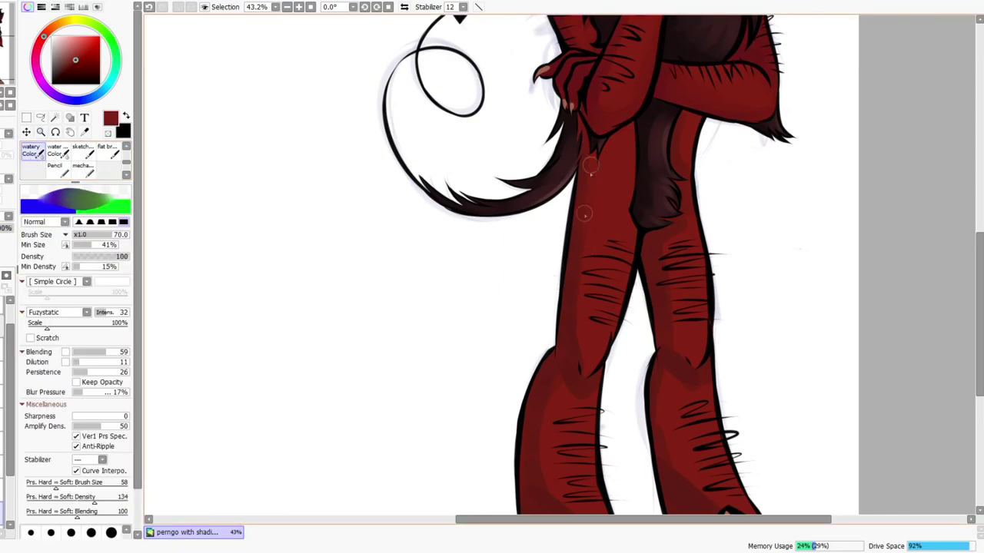
pyautogui.press(']')
pyautogui.press(']')
pyautogui.press(']')
pyautogui.press(']')
pyautogui.scroll(-3, 692, 431)
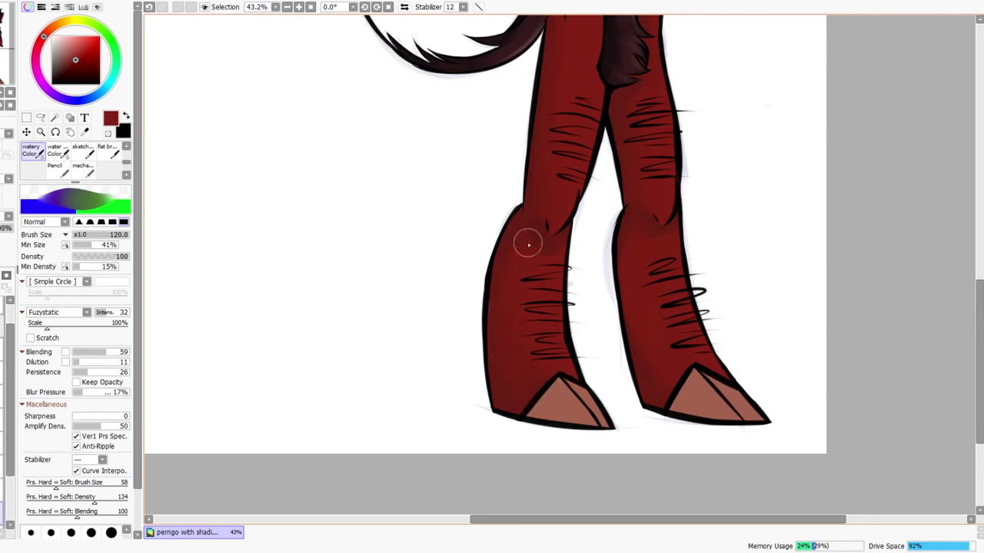
pyautogui.moveTo(580, 226); pyautogui.dragTo(546, 483)
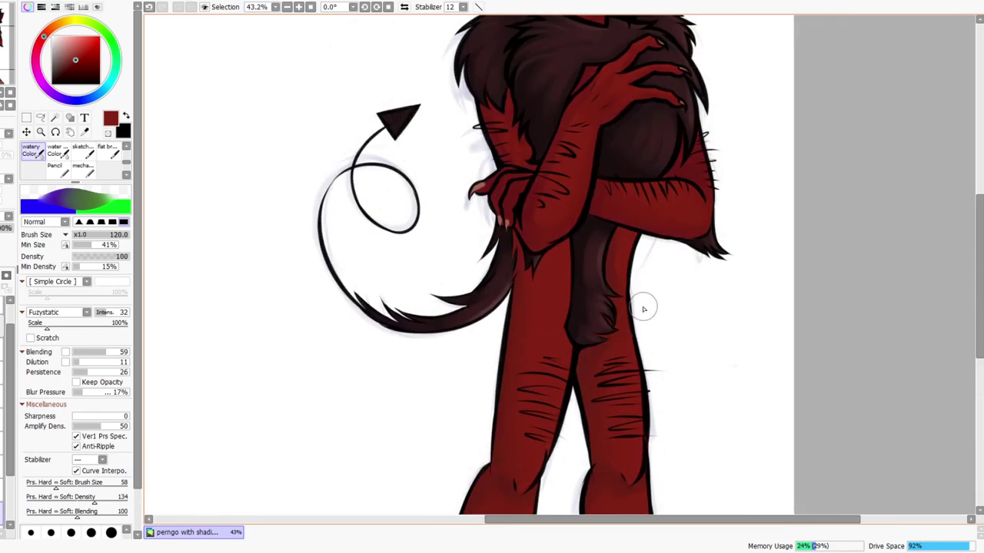
# Mirror the view and examine the shading on the whole figure and on the face up close
pyautogui.hotkey('ctrl', 'space')
pyautogui.moveTo(681, 246); pyautogui.dragTo(686, 243)
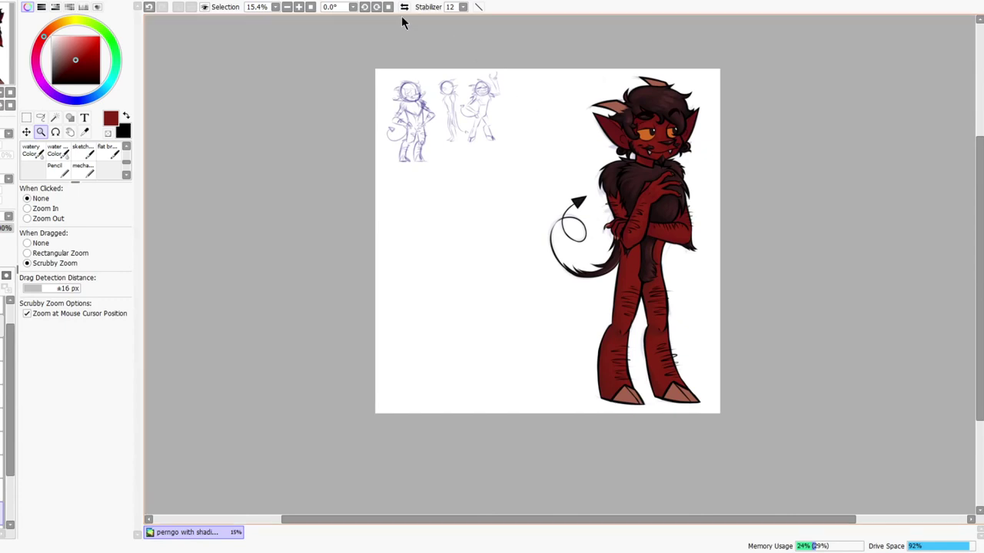
pyautogui.click(404, 7)
pyautogui.scroll(-4, 498, 275)
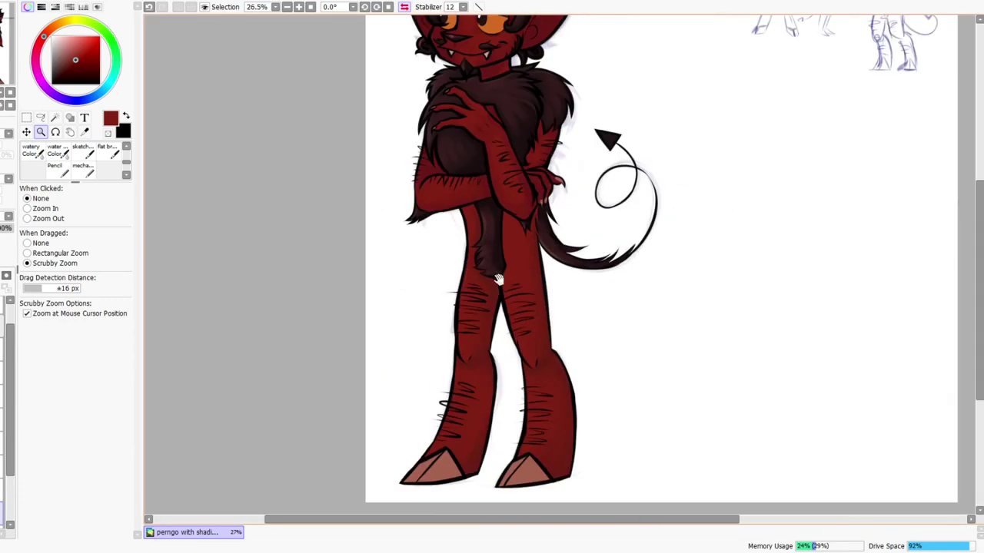
pyautogui.moveTo(498, 277); pyautogui.dragTo(489, 286)
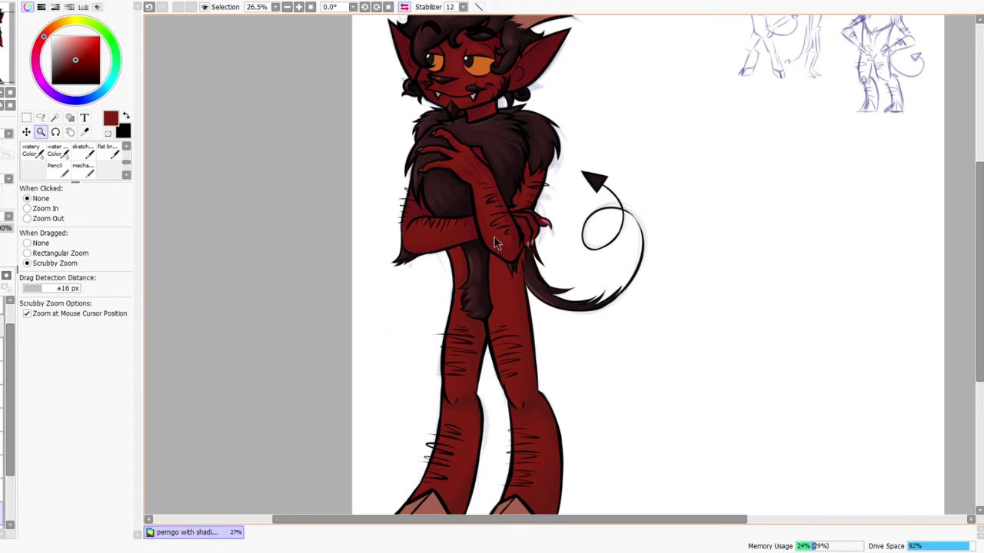
pyautogui.moveTo(496, 237); pyautogui.dragTo(505, 285)
pyautogui.scroll(-2, 540, 221)
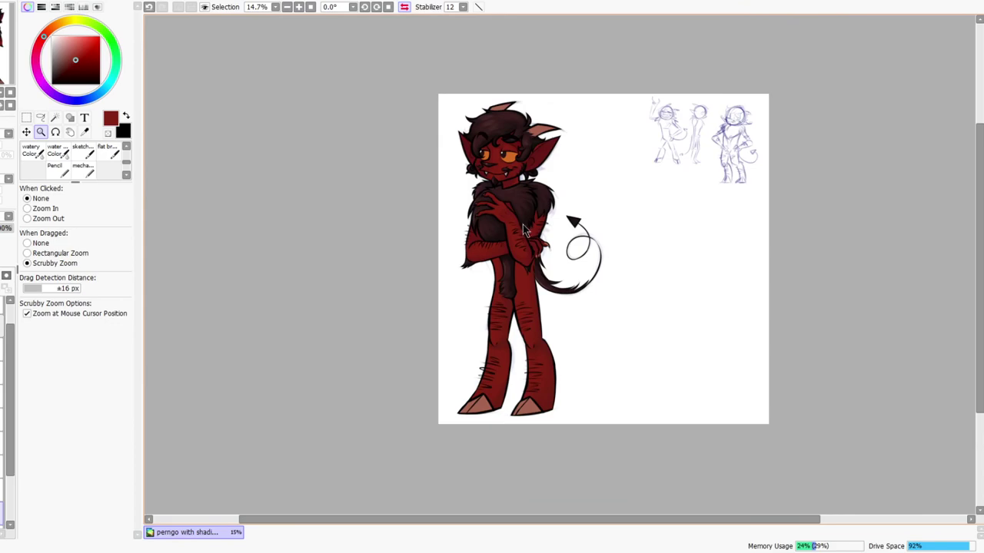
pyautogui.scroll(3, 524, 127)
pyautogui.scroll(2, 536, 119)
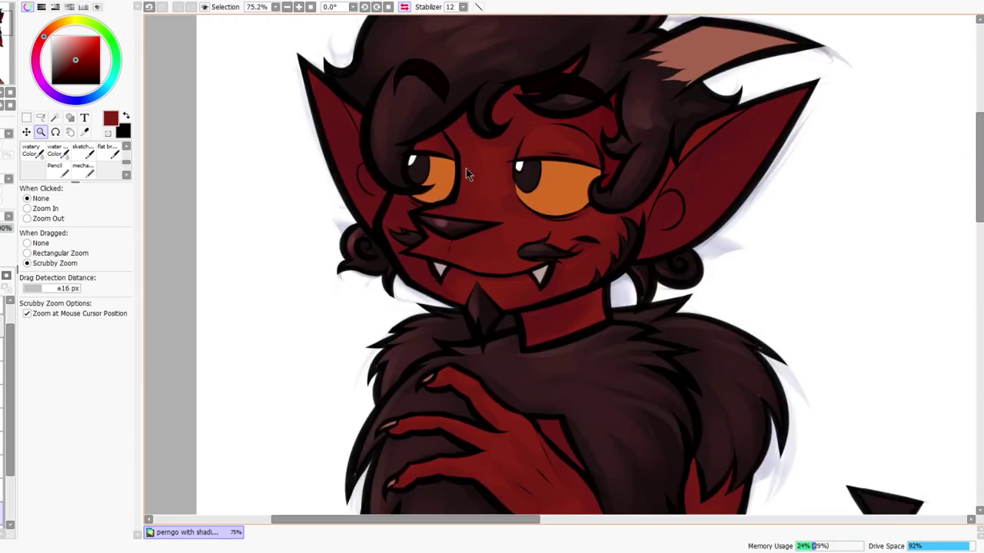
# Choose a very dark red, reduce the brush to 40 and deepen the shadows inside the larger ear
pyautogui.click(31, 151)
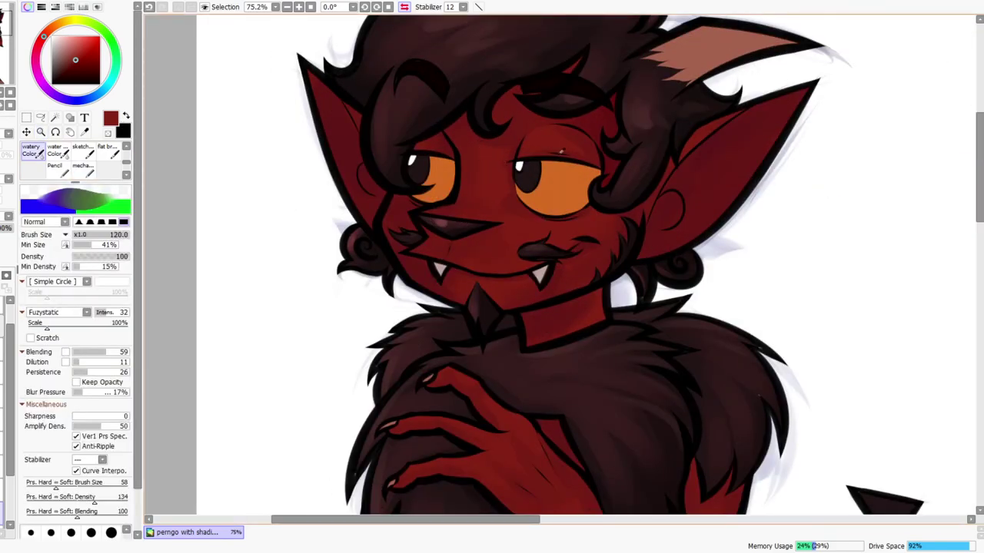
pyautogui.click(78, 50)
pyautogui.click(47, 33)
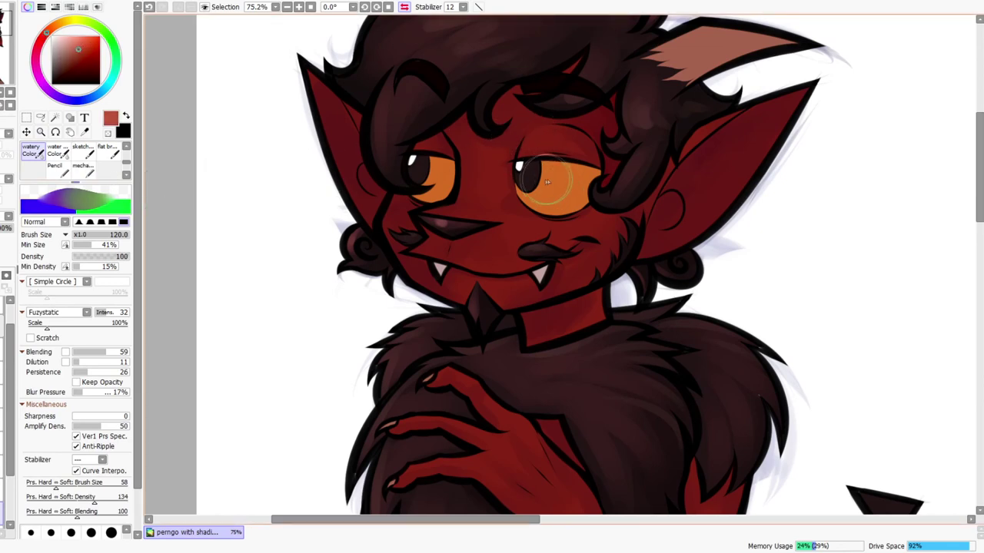
pyautogui.click(66, 73)
pyautogui.click(39, 44)
pyautogui.press('[')
pyautogui.press('[')
pyautogui.press('[')
pyautogui.press('[')
pyautogui.press('[')
pyautogui.press('[')
pyautogui.press('[')
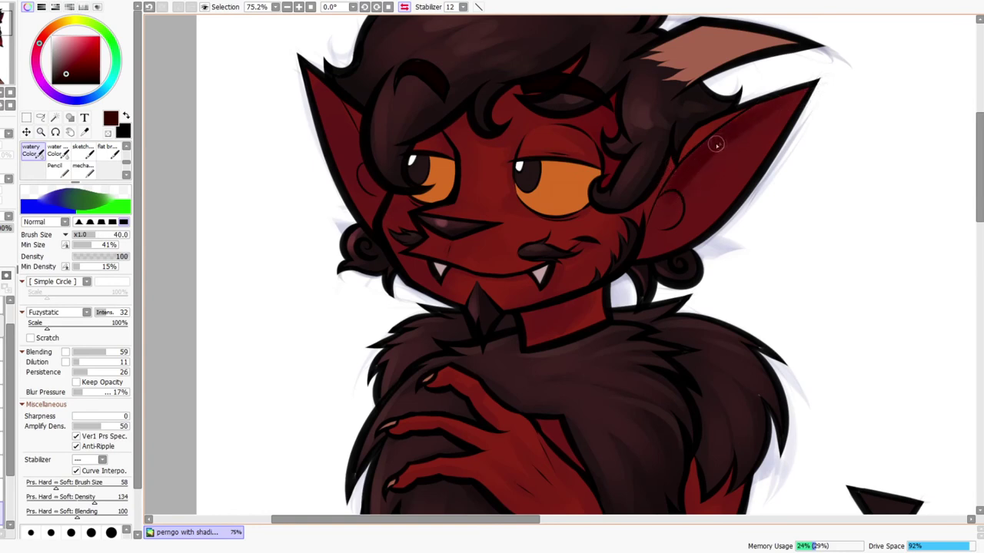
pyautogui.moveTo(663, 206); pyautogui.dragTo(657, 214)
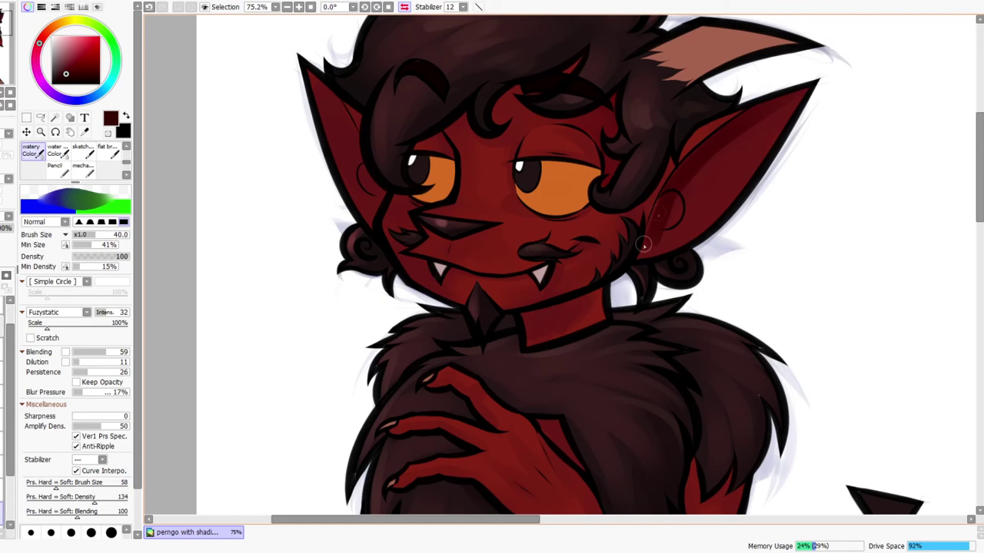
pyautogui.moveTo(667, 209); pyautogui.dragTo(661, 221)
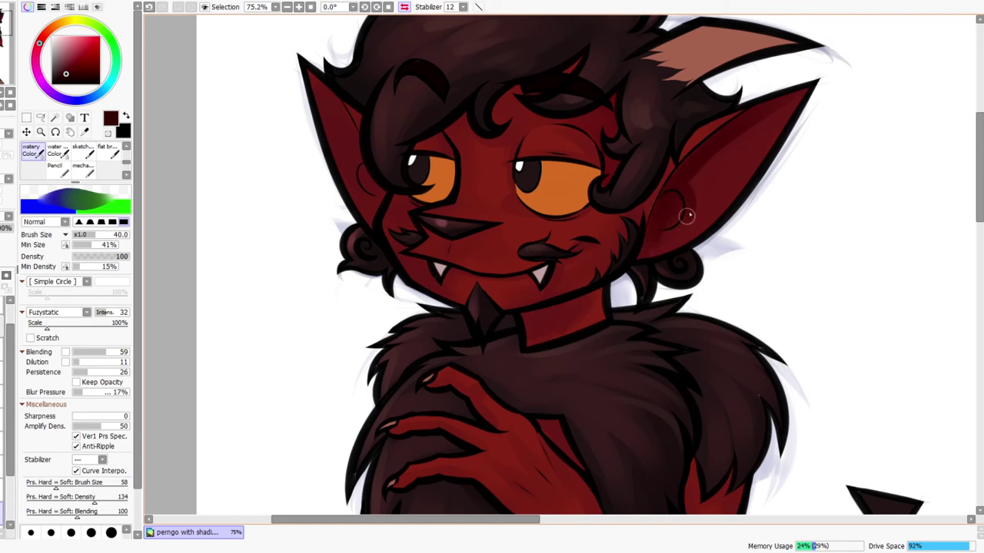
pyautogui.moveTo(701, 221); pyautogui.dragTo(660, 283)
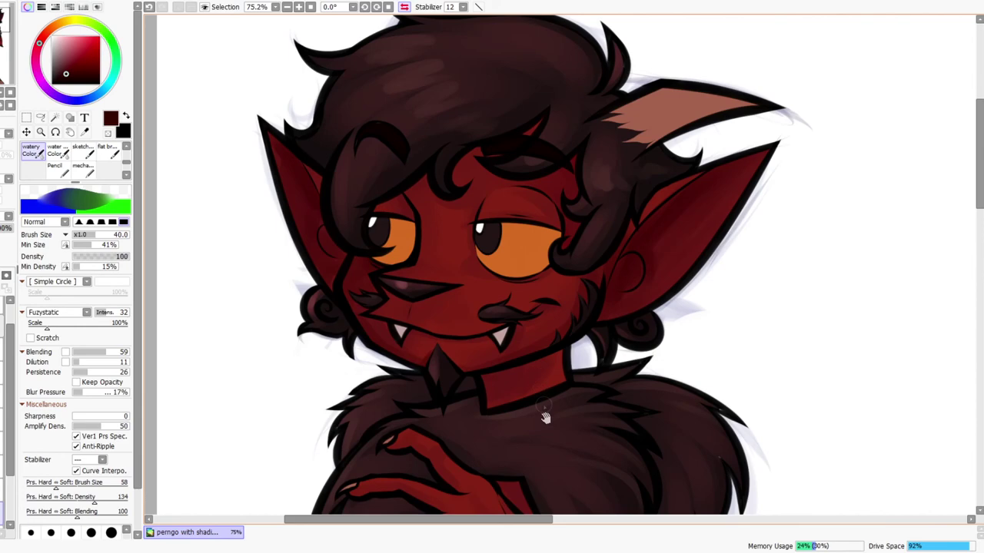
# Deepen the shadows on the neck, the arms below the fur and the skin behind the raised wrist
pyautogui.scroll(-3, 489, 256)
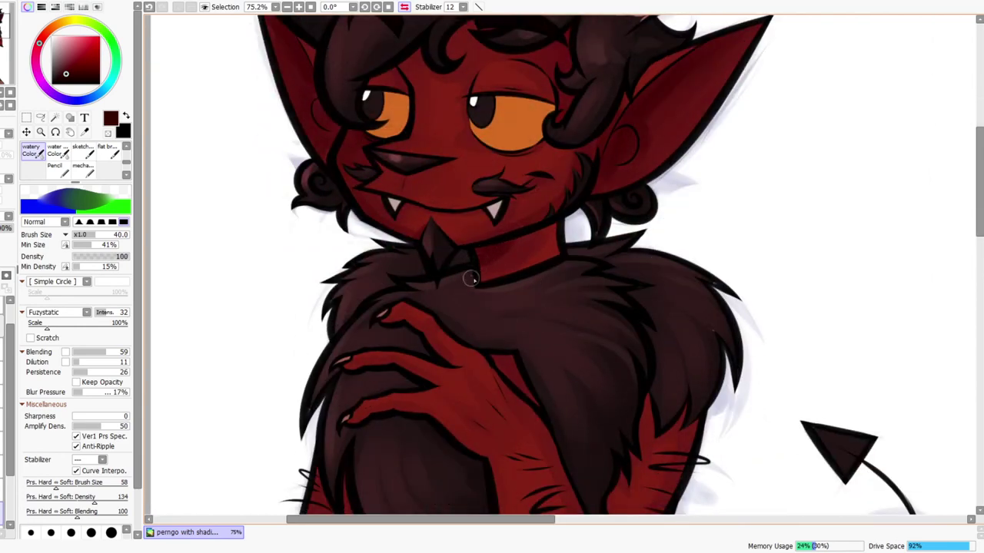
pyautogui.moveTo(565, 339); pyautogui.dragTo(582, 236)
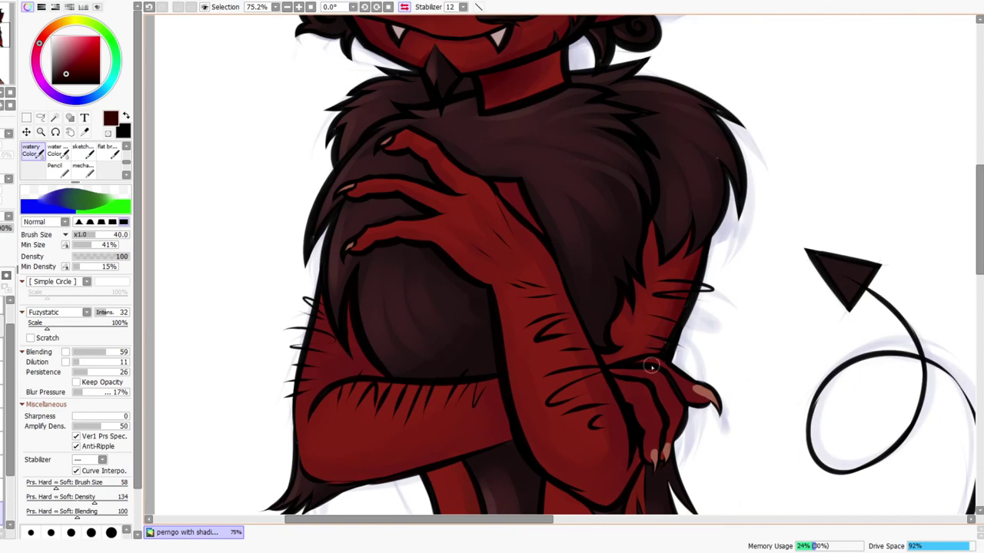
pyautogui.moveTo(371, 200)
pyautogui.mouseDown()
pyautogui.moveTo(364, 193)
pyautogui.moveTo(434, 196)
pyautogui.mouseUp()
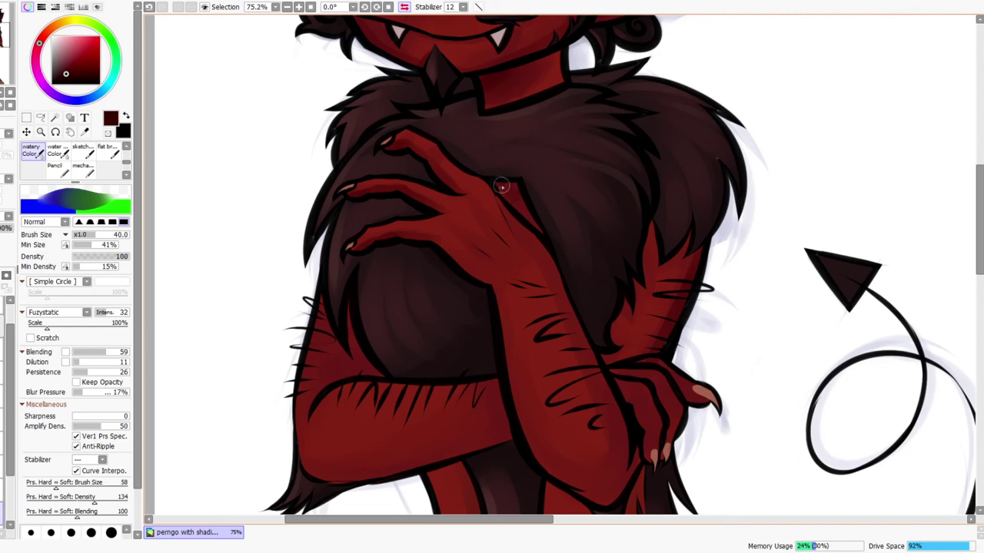
pyautogui.moveTo(554, 226); pyautogui.dragTo(536, 302)
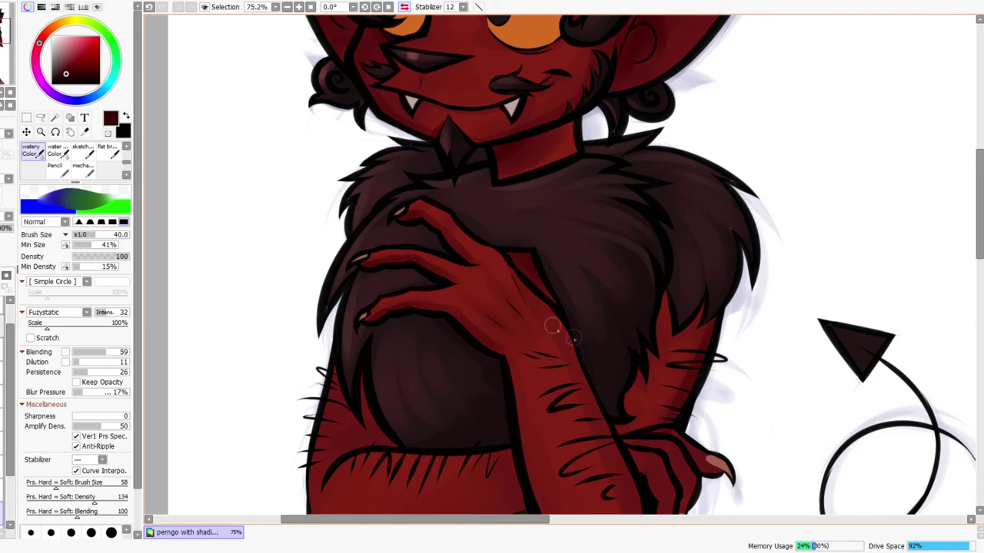
# Flip the view back and deepen the shadows on the upper arm and the raised forearm with brush size 40
pyautogui.moveTo(585, 276)
pyautogui.mouseDown()
pyautogui.moveTo(531, 278)
pyautogui.moveTo(603, 278)
pyautogui.mouseUp()
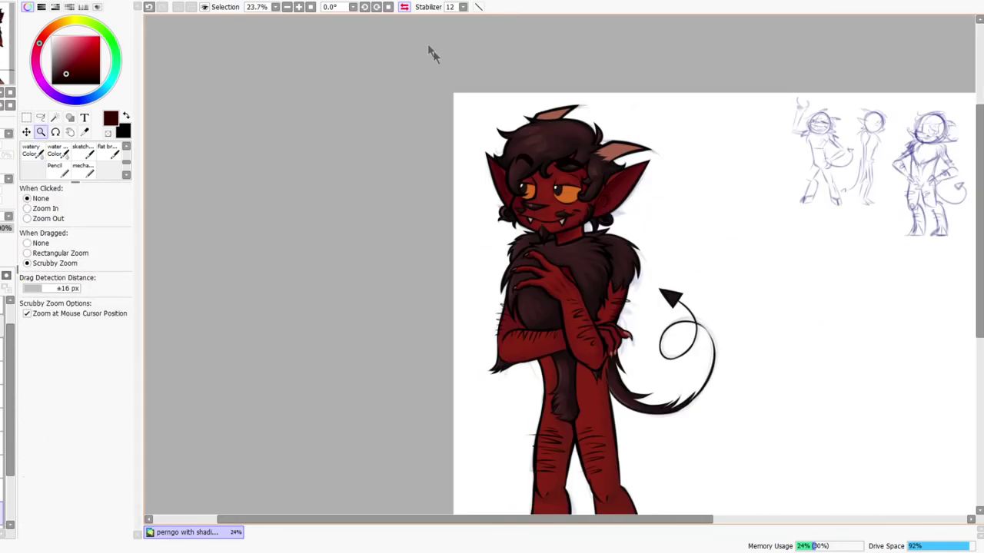
pyautogui.click(405, 7)
pyautogui.scroll(4, 571, 294)
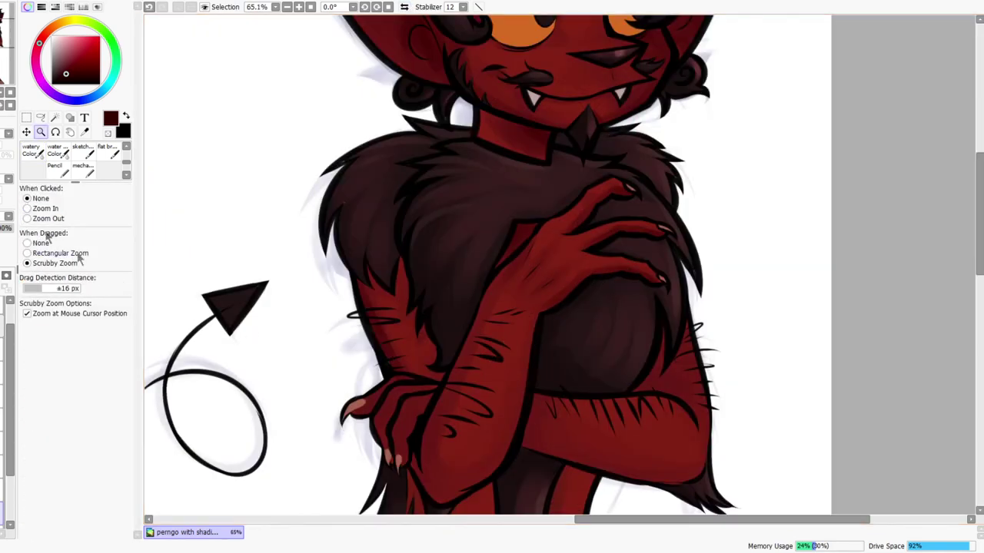
pyautogui.click(31, 150)
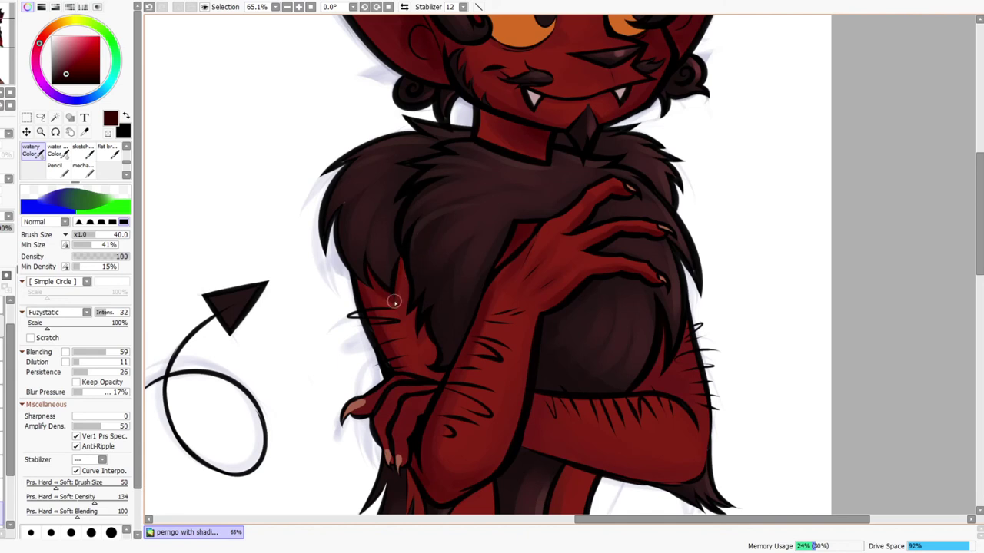
pyautogui.moveTo(477, 497); pyautogui.dragTo(456, 396)
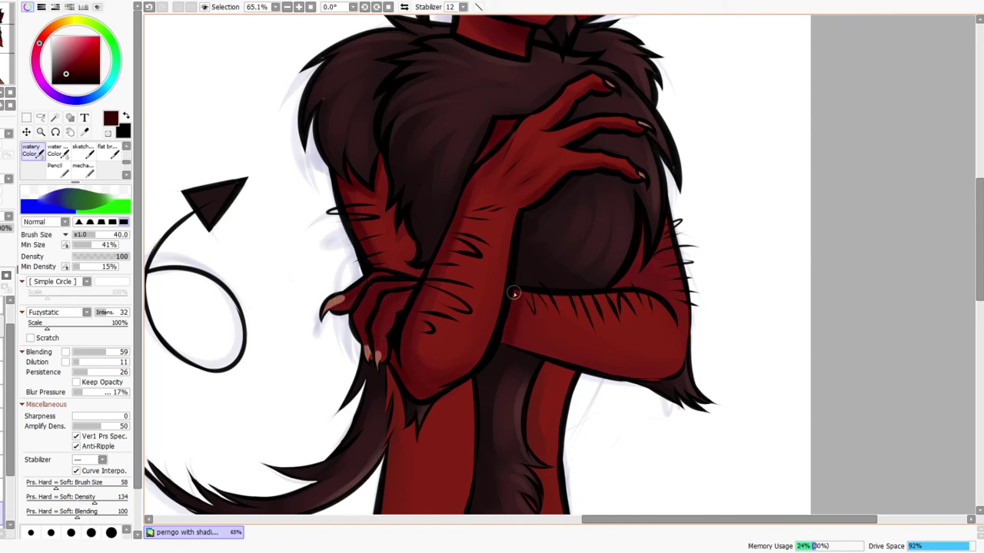
# Enlarge the brush to 70 and darken the folded arm along the raised forearm and below the chest fur
pyautogui.press(']')
pyautogui.press(']')
pyautogui.press(']')
pyautogui.moveTo(518, 311); pyautogui.dragTo(558, 365)
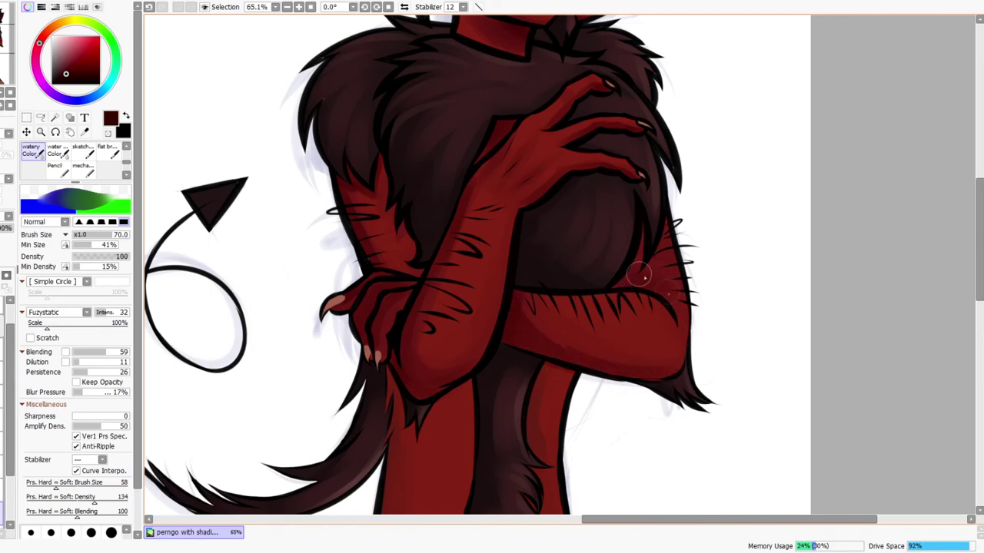
pyautogui.moveTo(686, 218); pyautogui.dragTo(681, 243)
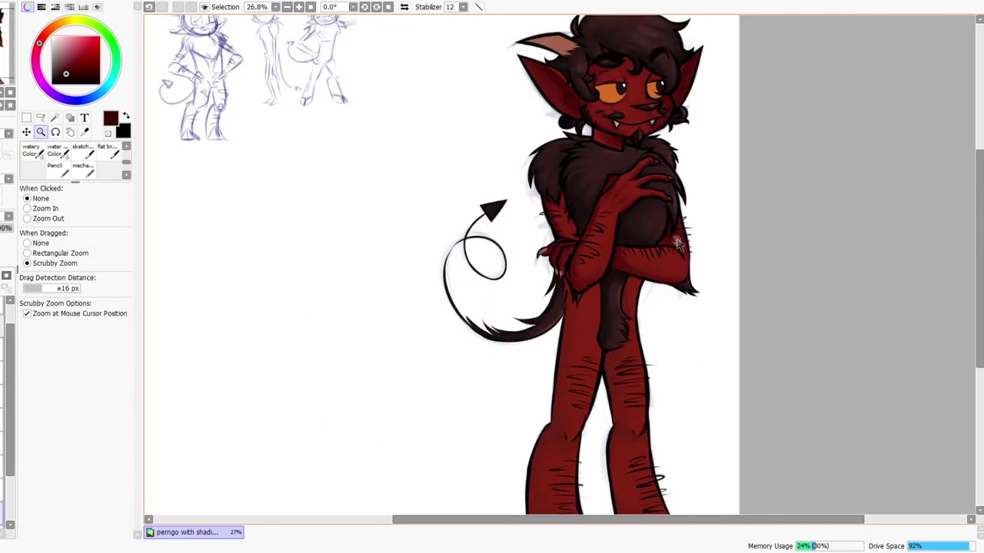
# With the watery brush at size 70, darken both lower legs along their back edges, above the hooves and below the knees
pyautogui.moveTo(716, 176); pyautogui.dragTo(711, 197)
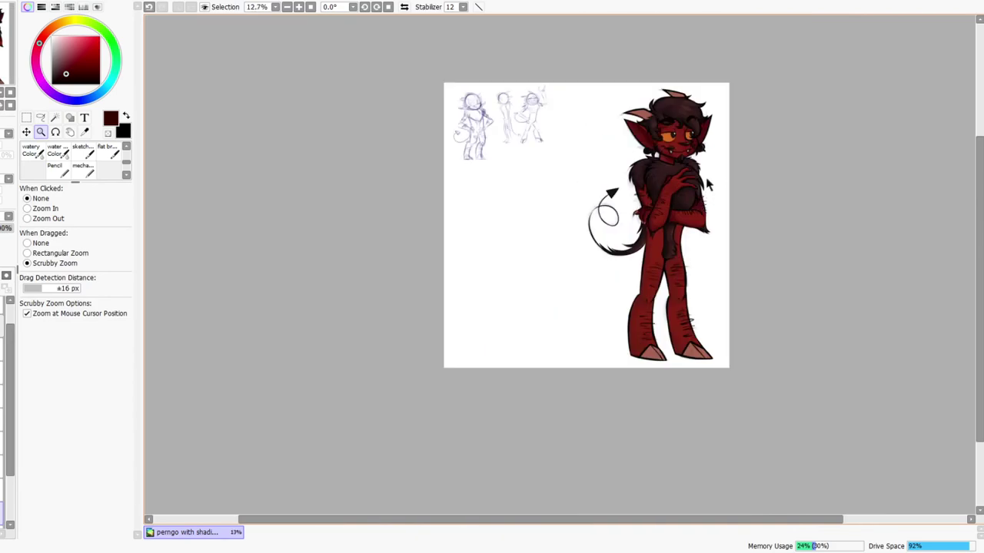
pyautogui.scroll(3, 711, 278)
pyautogui.moveTo(671, 240)
pyautogui.mouseDown()
pyautogui.moveTo(637, 199)
pyautogui.moveTo(607, 210)
pyautogui.mouseUp()
pyautogui.click(35, 159)
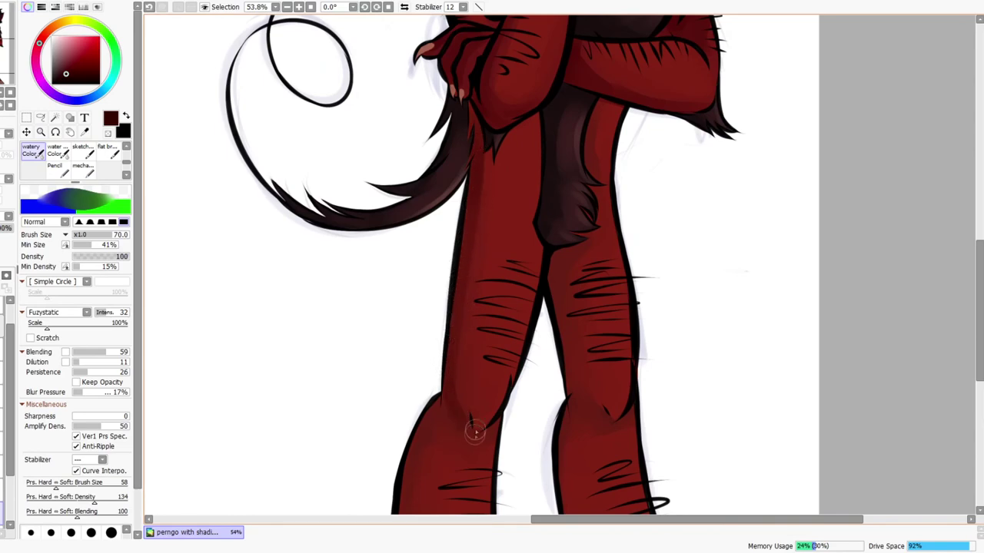
pyautogui.scroll(-3, 474, 437)
pyautogui.scroll(-1, 450, 318)
pyautogui.moveTo(407, 202)
pyautogui.mouseDown()
pyautogui.moveTo(446, 187)
pyautogui.moveTo(418, 239)
pyautogui.moveTo(451, 182)
pyautogui.moveTo(451, 202)
pyautogui.moveTo(461, 197)
pyautogui.moveTo(422, 248)
pyautogui.moveTo(414, 339)
pyautogui.mouseUp()
pyautogui.moveTo(419, 255)
pyautogui.mouseDown()
pyautogui.moveTo(432, 431)
pyautogui.moveTo(406, 247)
pyautogui.moveTo(439, 451)
pyautogui.moveTo(414, 419)
pyautogui.moveTo(473, 442)
pyautogui.moveTo(453, 427)
pyautogui.mouseUp()
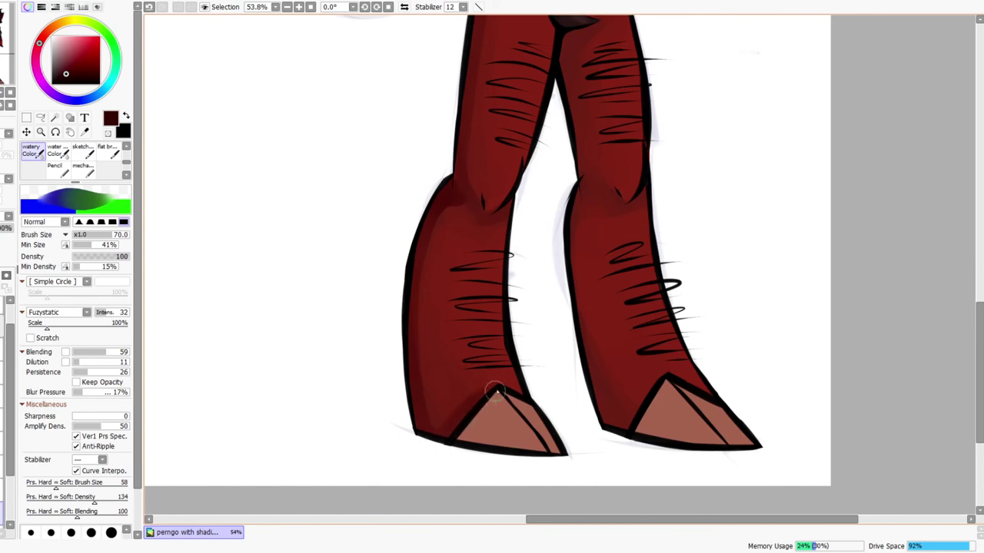
pyautogui.moveTo(584, 186)
pyautogui.mouseDown()
pyautogui.moveTo(581, 298)
pyautogui.moveTo(597, 388)
pyautogui.mouseUp()
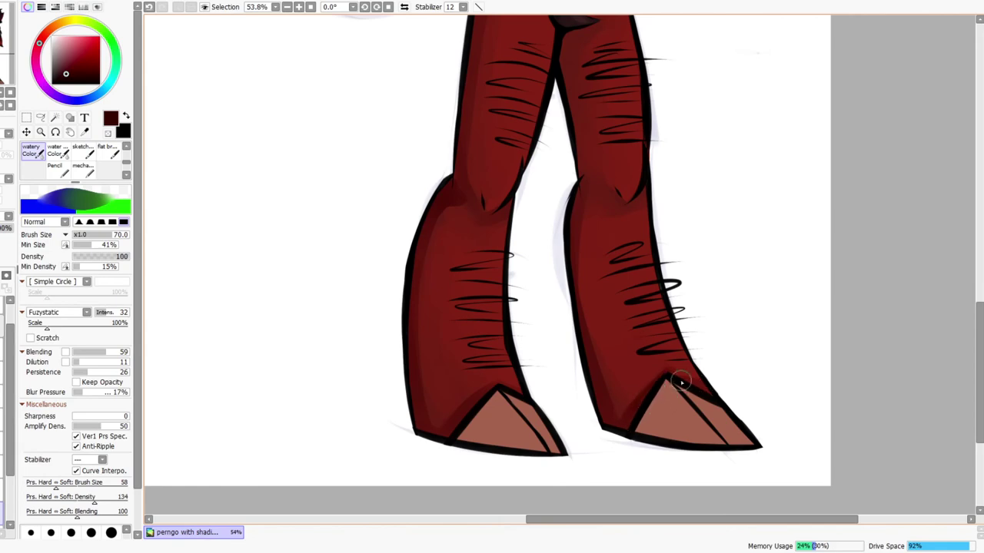
pyautogui.moveTo(600, 185); pyautogui.dragTo(624, 203)
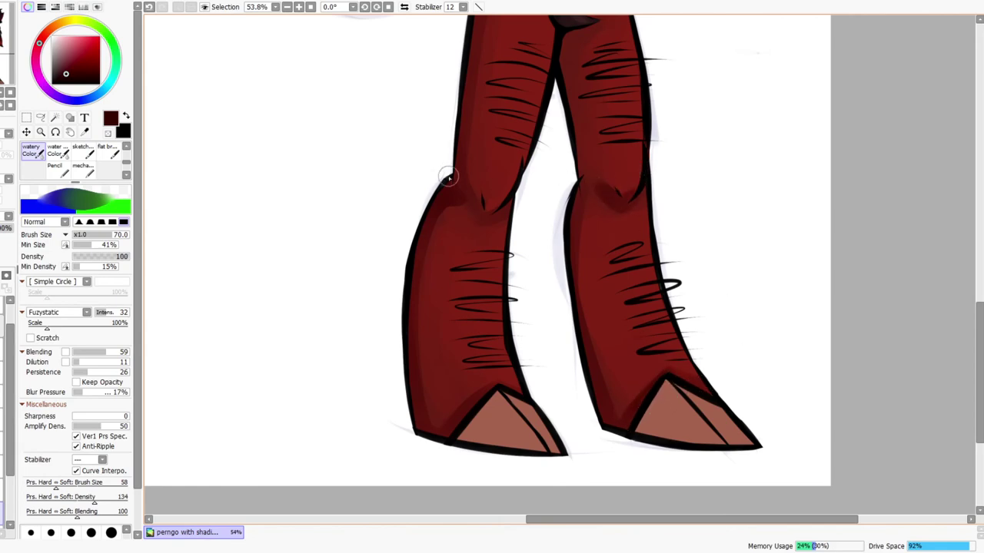
# Darken the thighs beside the hanging fur strip and the skin beneath the folded elbow
pyautogui.scroll(3, 547, 209)
pyautogui.moveTo(551, 167)
pyautogui.mouseDown()
pyautogui.moveTo(556, 183)
pyautogui.moveTo(576, 149)
pyautogui.moveTo(569, 318)
pyautogui.mouseUp()
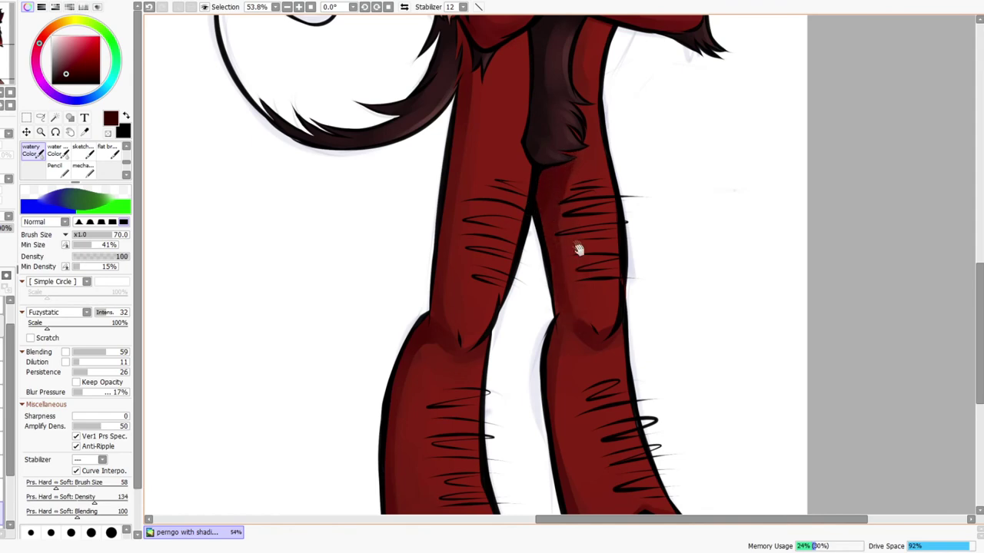
pyautogui.scroll(3, 579, 250)
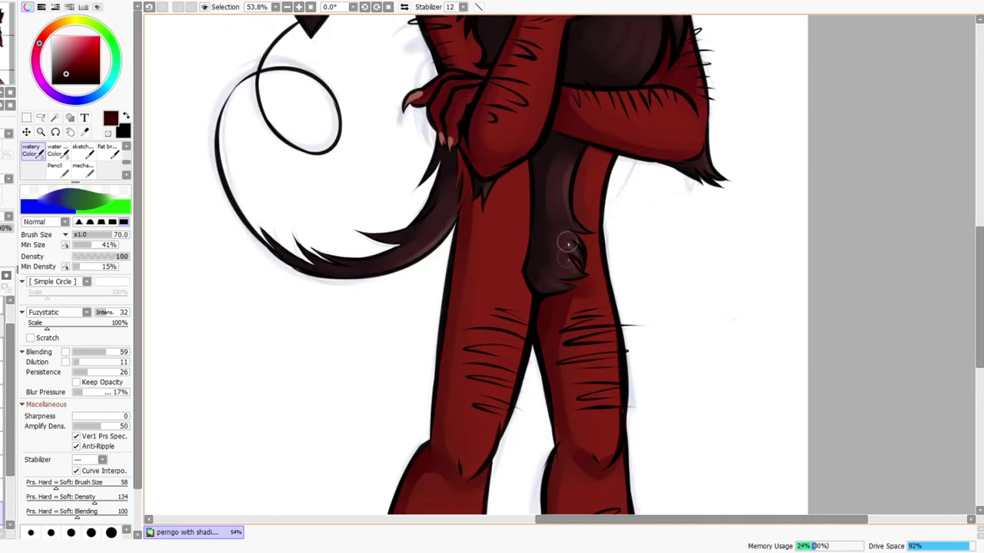
pyautogui.moveTo(576, 181); pyautogui.dragTo(587, 152)
pyautogui.moveTo(474, 202); pyautogui.dragTo(479, 190)
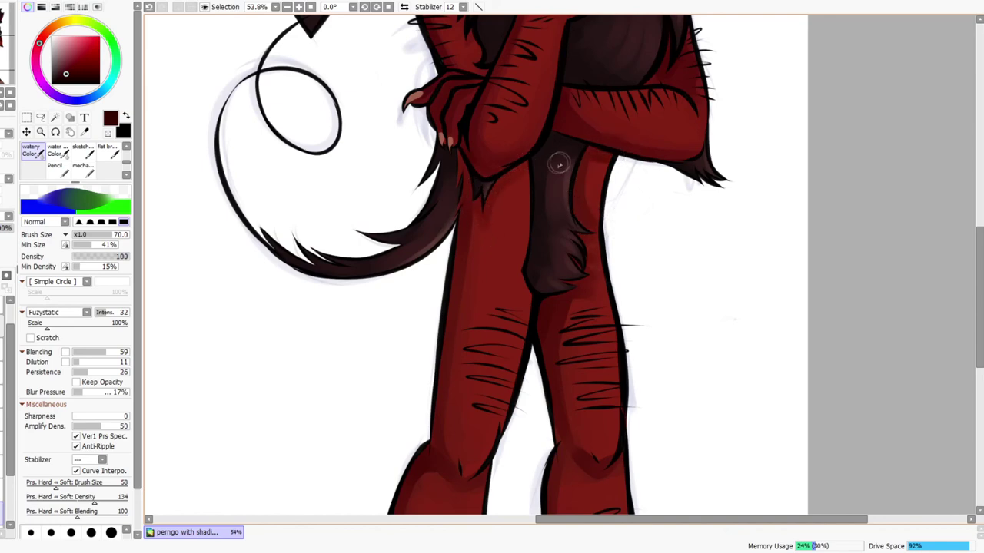
# Choose a near-black red, reduce the brush to 50 and deepen the shadows beside the hanging fur and on the folded arm
pyautogui.hotkey('ctrl', 'space')
pyautogui.moveTo(560, 157); pyautogui.dragTo(538, 184)
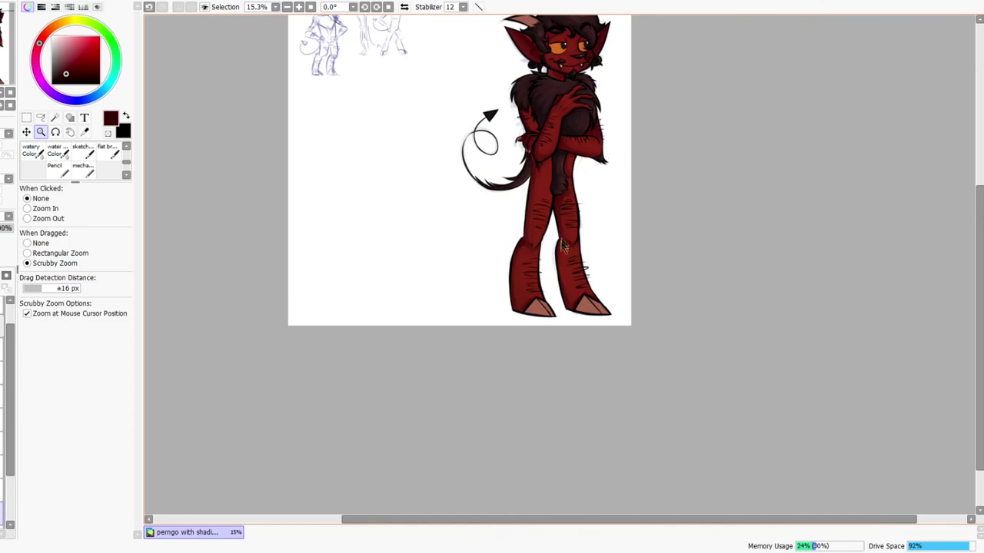
pyautogui.moveTo(566, 245); pyautogui.dragTo(575, 201)
pyautogui.click(31, 150)
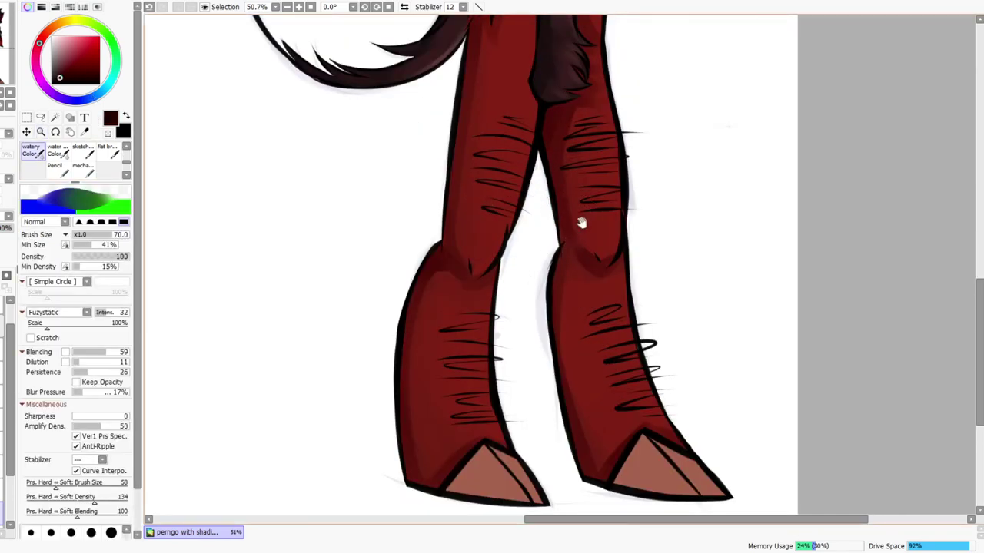
pyautogui.scroll(5, 577, 220)
pyautogui.press('[')
pyautogui.press('[')
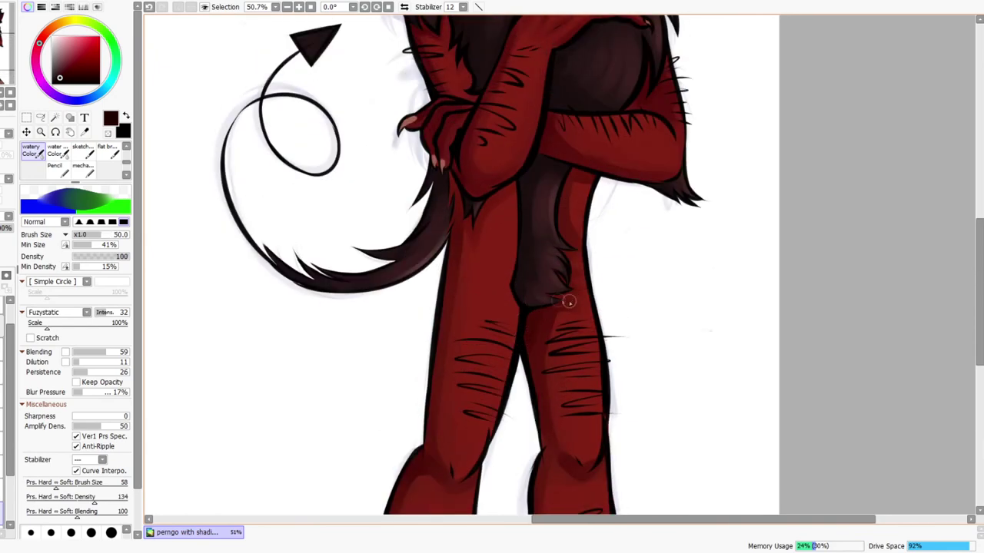
pyautogui.moveTo(564, 279)
pyautogui.mouseDown()
pyautogui.moveTo(597, 269)
pyautogui.moveTo(574, 233)
pyautogui.mouseUp()
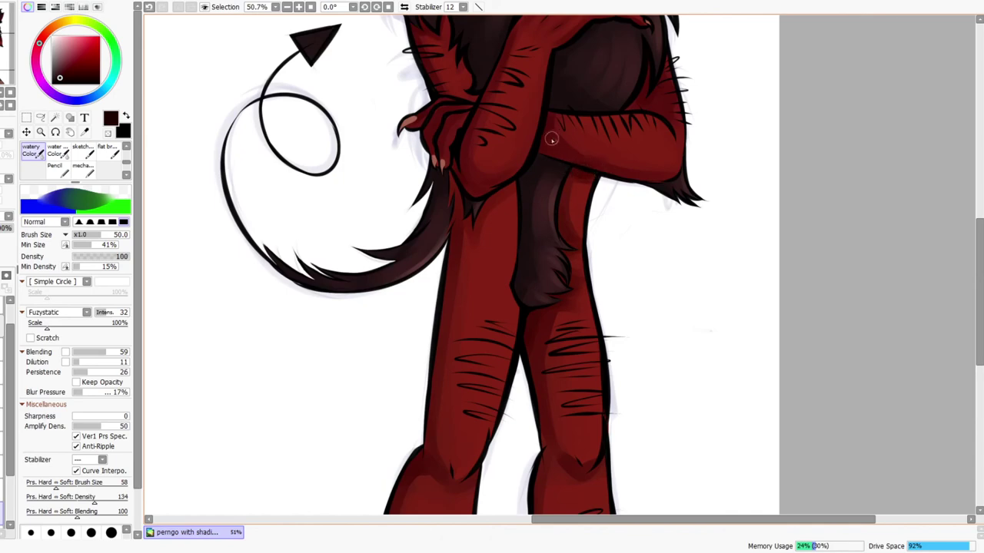
pyautogui.scroll(3, 615, 181)
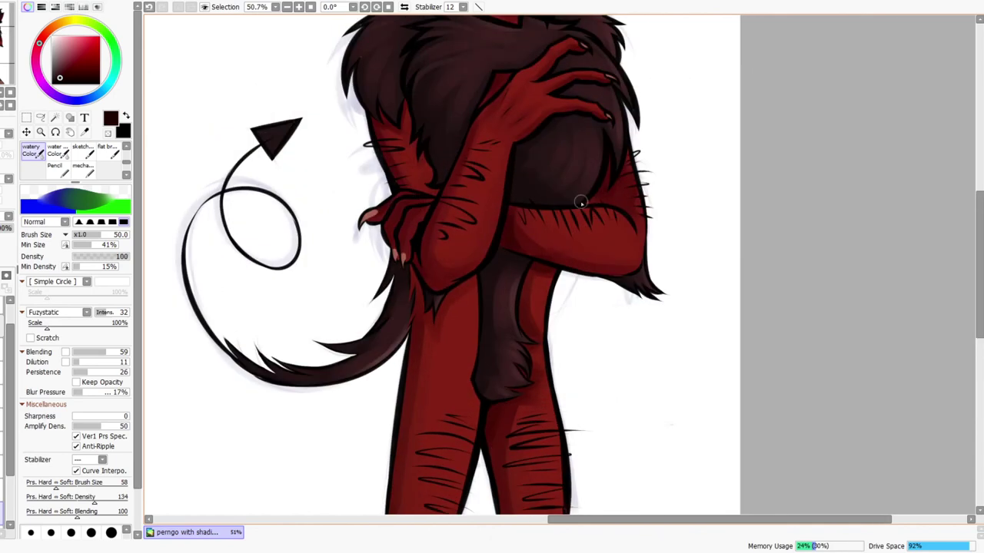
pyautogui.scroll(3, 572, 270)
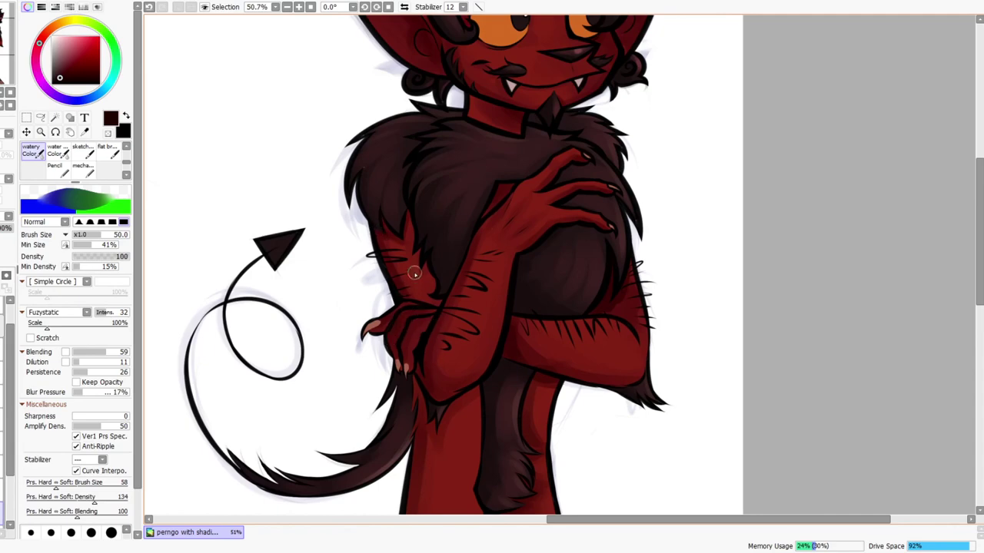
# Reduce the brush to 25 and deepen the shadows around the larger eye's upper lid and beside the hair
pyautogui.scroll(4, 414, 273)
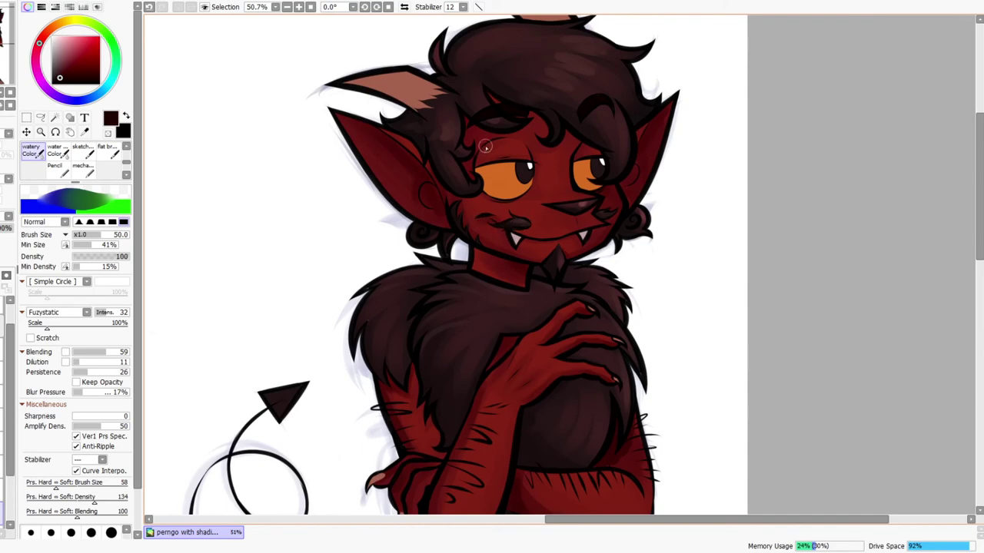
pyautogui.press('z')
pyautogui.moveTo(528, 116); pyautogui.dragTo(554, 101)
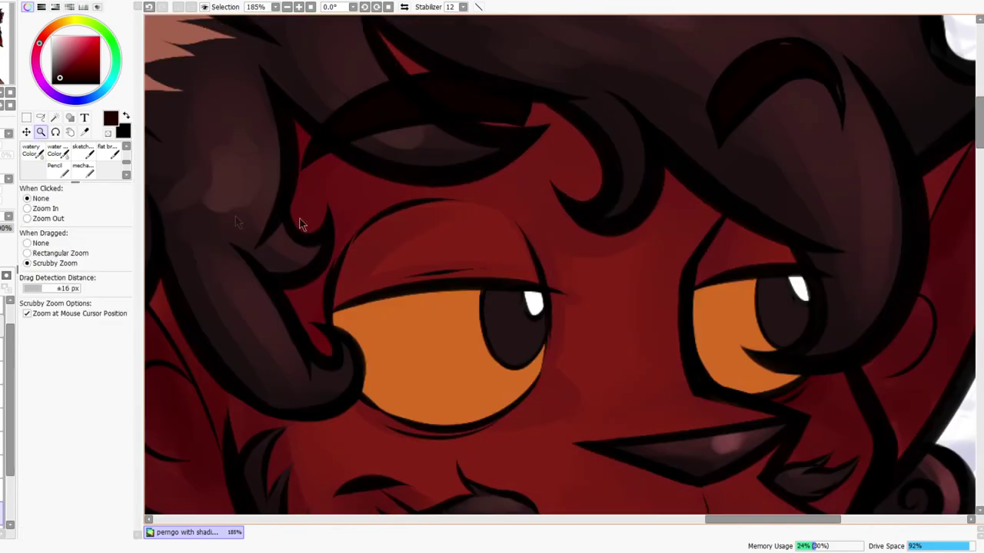
pyautogui.click(31, 156)
pyautogui.press('[')
pyautogui.press('[')
pyautogui.press('[')
pyautogui.press('[')
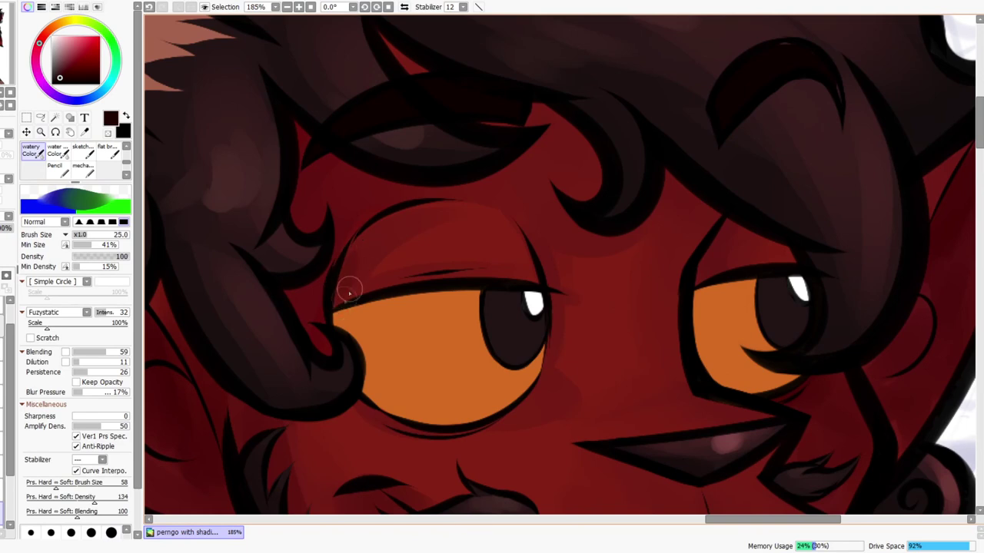
pyautogui.moveTo(349, 287); pyautogui.dragTo(389, 242)
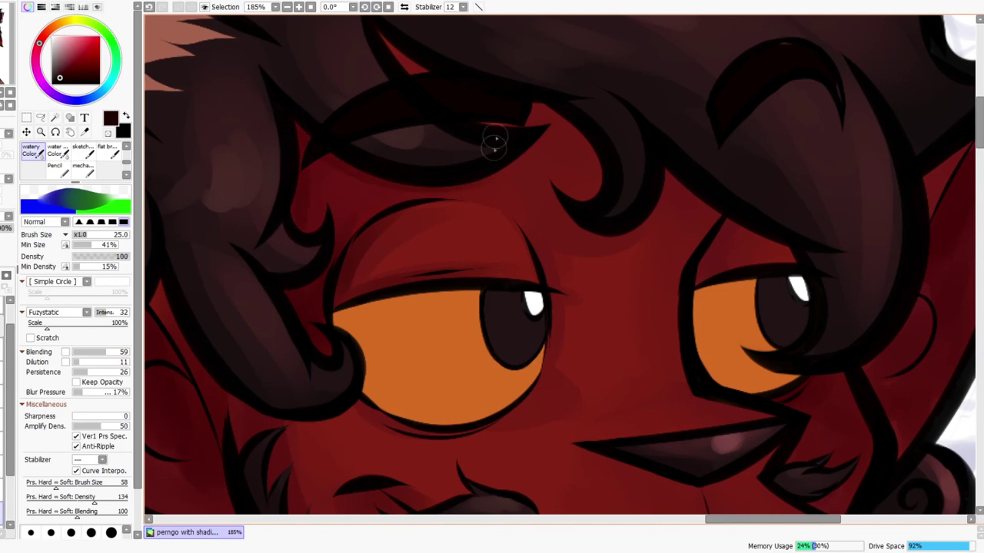
# Deepen the shadows under the forehead curl and hair fringe and on the smaller eye's upper lid
pyautogui.scroll(2, 484, 204)
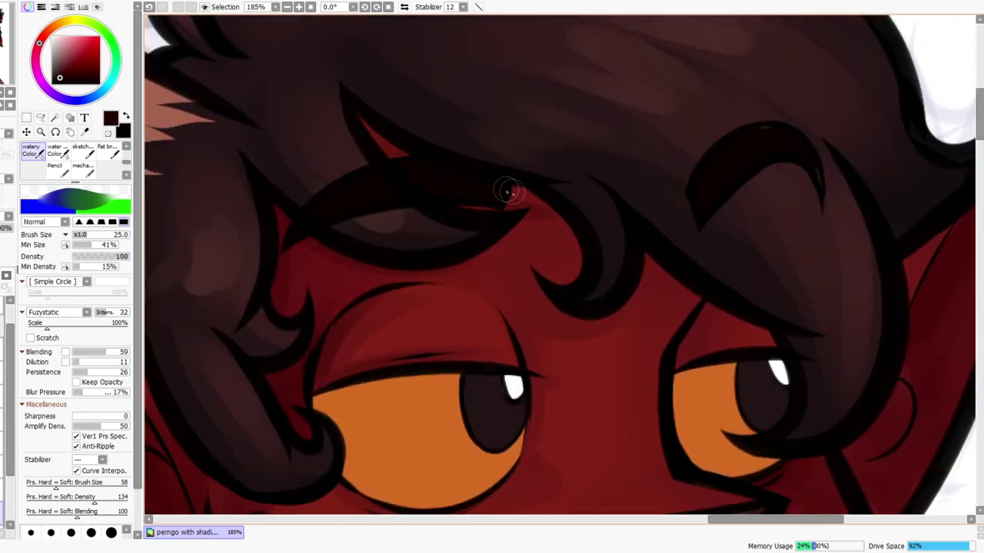
pyautogui.moveTo(550, 217); pyautogui.dragTo(561, 272)
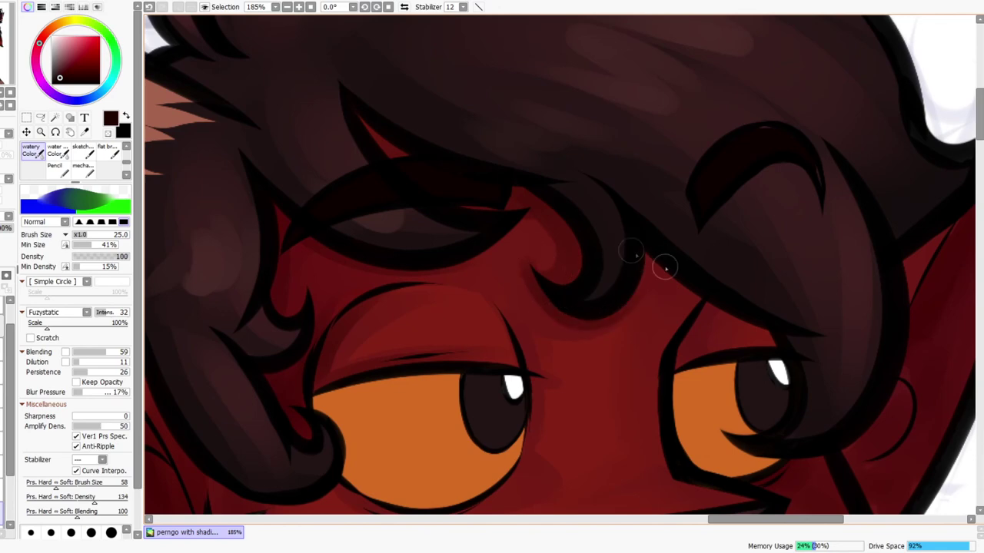
pyautogui.scroll(-3, 722, 308)
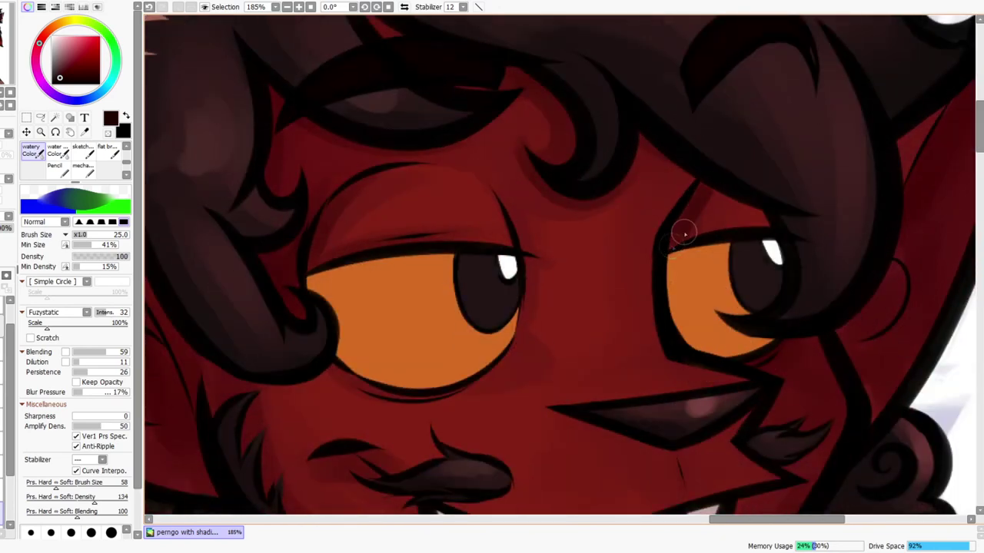
pyautogui.moveTo(702, 205); pyautogui.dragTo(768, 231)
# Shade below the larger eye with brush size 9, then darken around the cheek crease and moustache with size 16
pyautogui.scroll(-3, 806, 222)
pyautogui.press('[')
pyautogui.press('[')
pyautogui.press('[')
pyautogui.press('[')
pyautogui.press('[')
pyautogui.press('[')
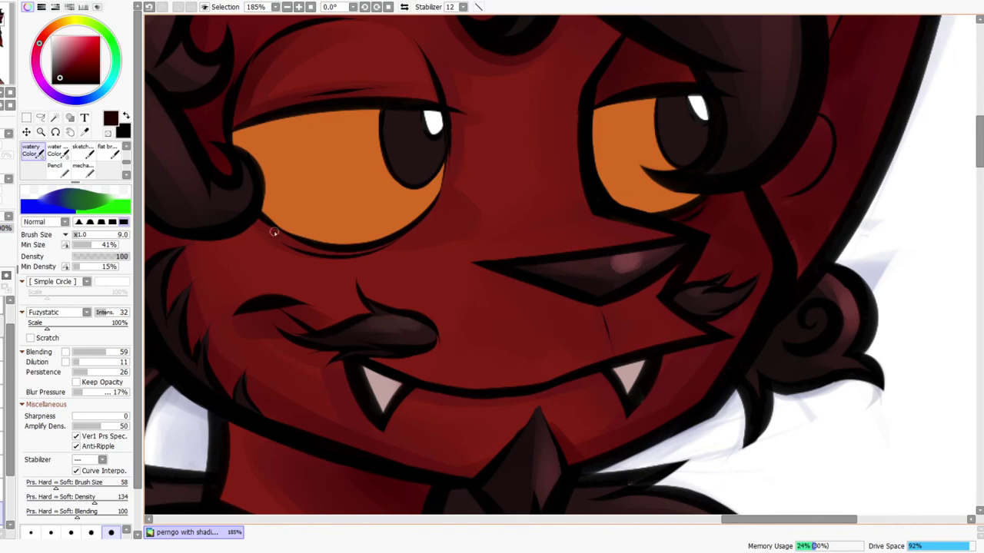
pyautogui.press(']')
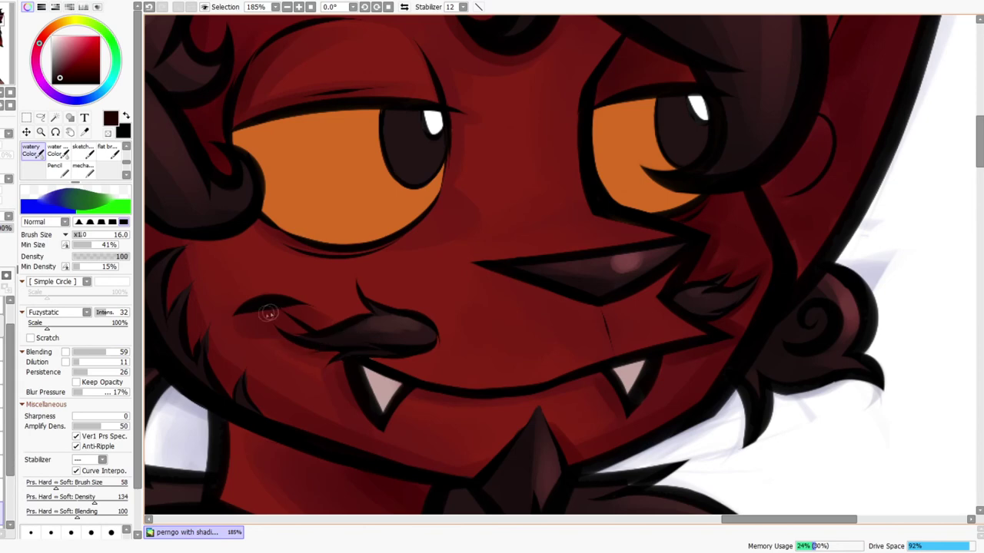
pyautogui.moveTo(336, 302); pyautogui.dragTo(383, 337)
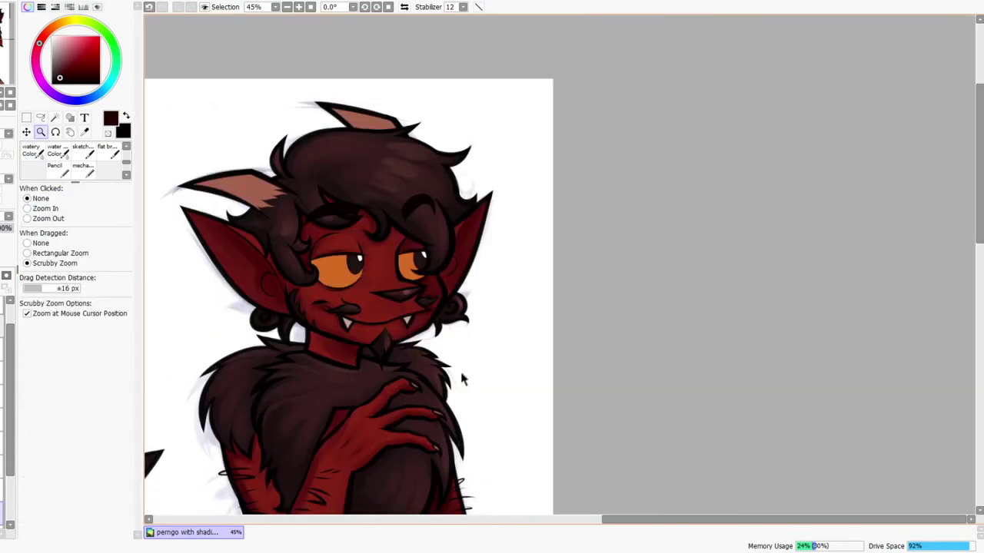
# Sample the face colour, shift it to a lighter orange-red, enlarge the brush to 40 and highlight the larger eye's upper lid
pyautogui.moveTo(461, 382); pyautogui.dragTo(450, 436)
pyautogui.moveTo(513, 503); pyautogui.dragTo(502, 353)
pyautogui.moveTo(501, 302)
pyautogui.mouseDown()
pyautogui.moveTo(487, 325)
pyautogui.moveTo(496, 290)
pyautogui.mouseUp()
pyautogui.moveTo(434, 184); pyautogui.dragTo(413, 190)
pyautogui.moveTo(376, 245); pyautogui.dragTo(393, 229)
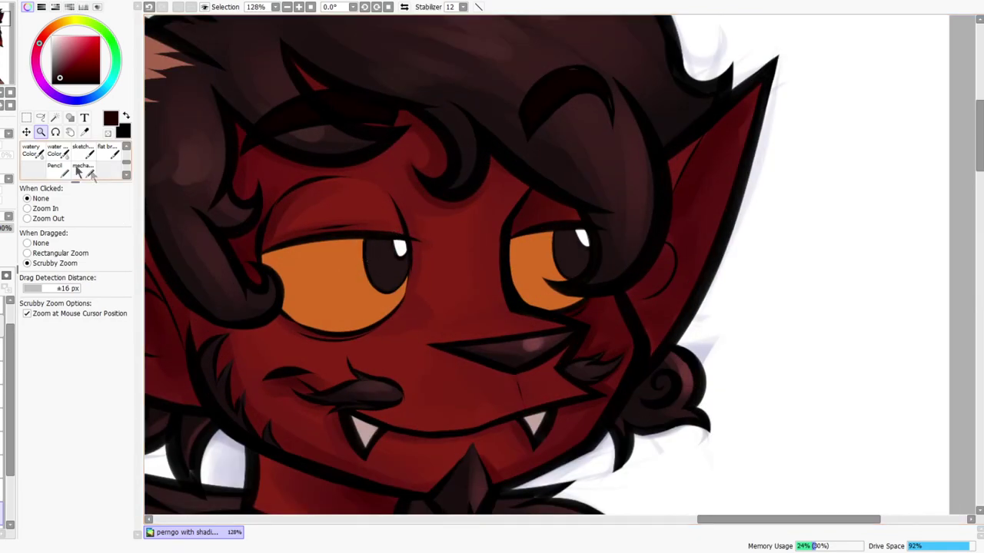
pyautogui.click(37, 152)
pyautogui.rightClick(438, 242)
pyautogui.click(80, 48)
pyautogui.click(47, 32)
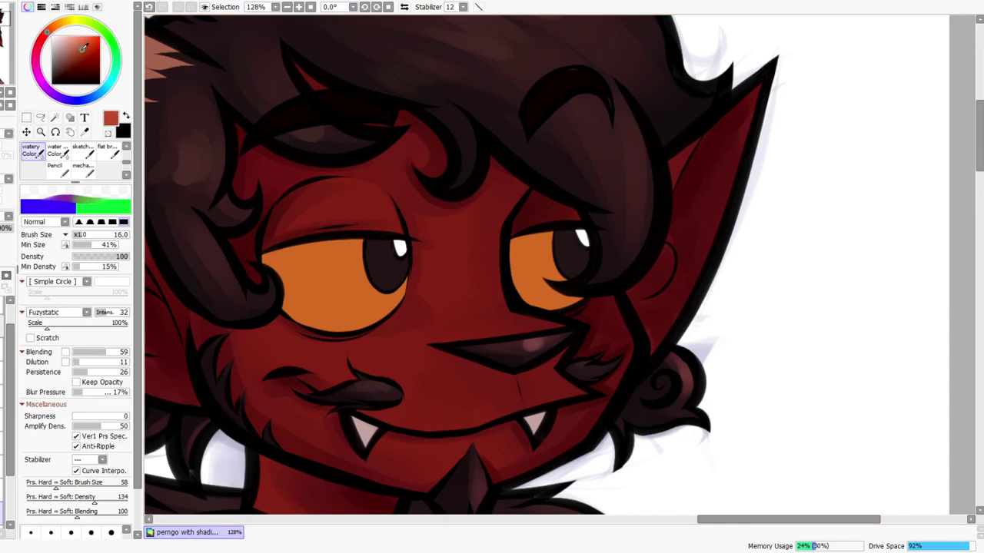
pyautogui.press(']')
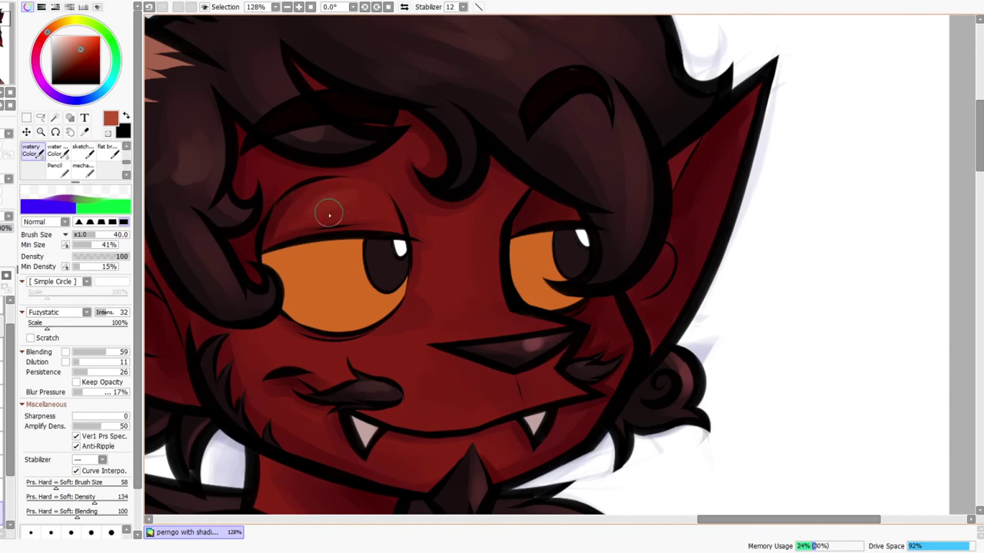
pyautogui.moveTo(303, 220); pyautogui.dragTo(391, 219)
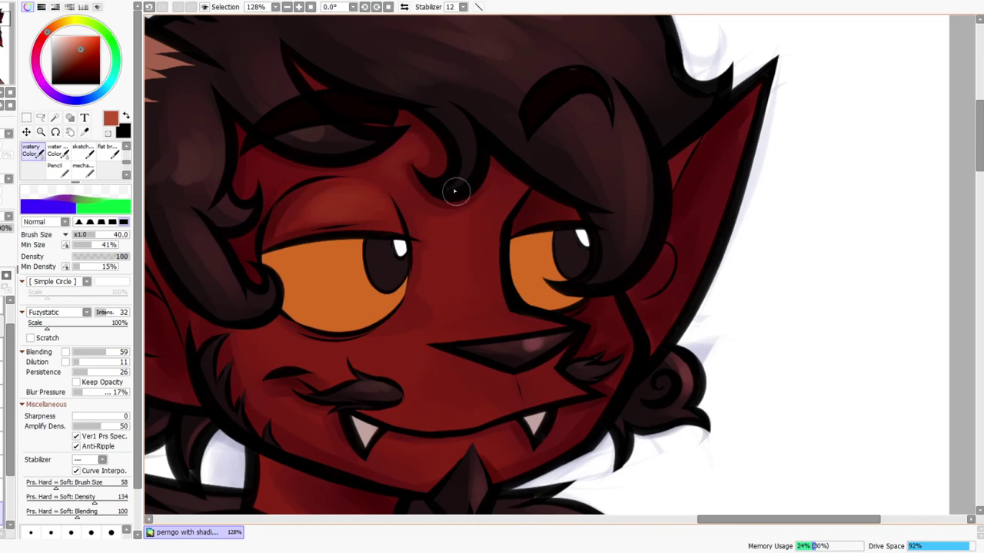
# Highlight the forehead and nose bridge, enlarging the brush to 60 and setting blending to 83 and dilution to 24
pyautogui.moveTo(494, 190)
pyautogui.mouseDown()
pyautogui.moveTo(508, 193)
pyautogui.moveTo(484, 223)
pyautogui.moveTo(493, 218)
pyautogui.mouseUp()
pyautogui.press(']')
pyautogui.press(']')
pyautogui.click(117, 352)
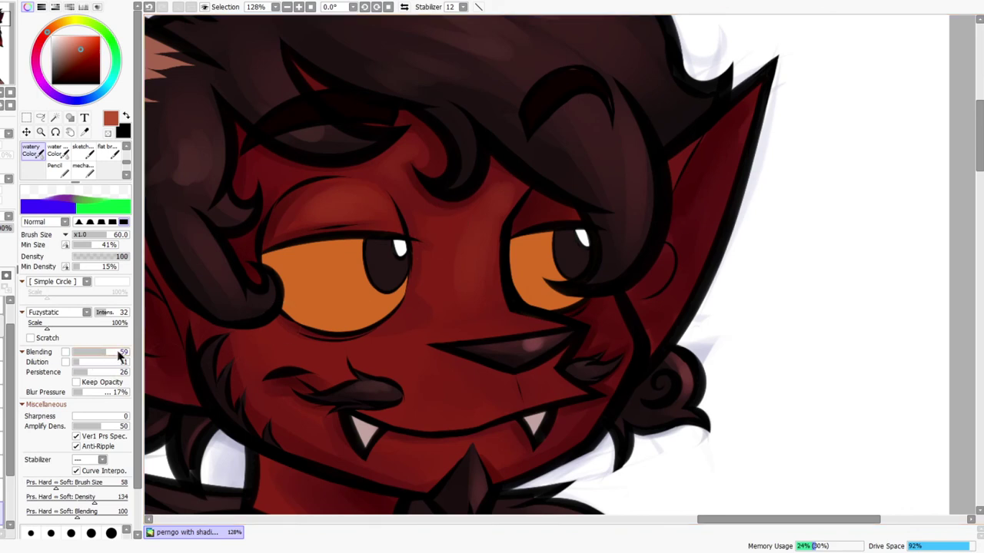
pyautogui.click(86, 362)
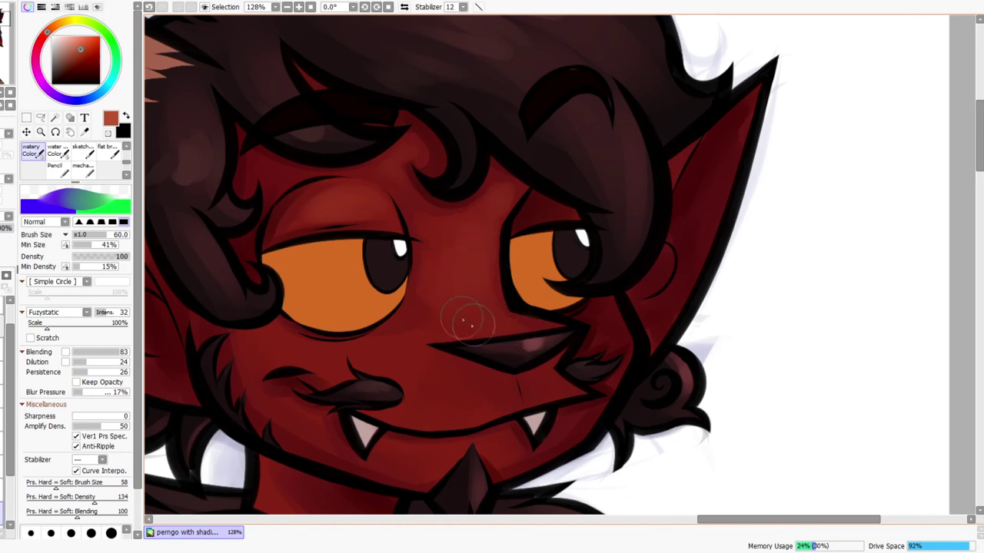
# Reduce the brush to 30 and add soft highlights to the cheek and muzzle
pyautogui.press('[')
pyautogui.press('[')
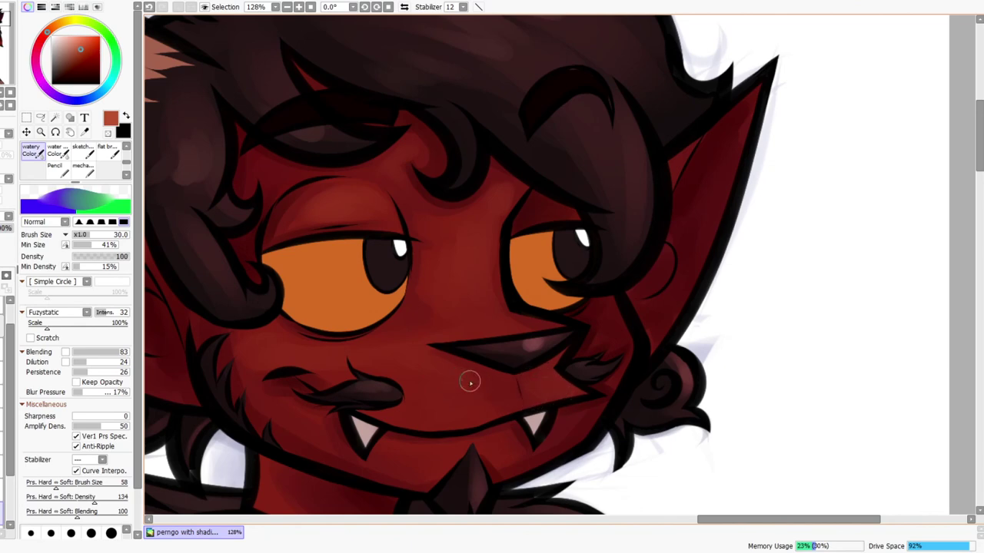
pyautogui.moveTo(513, 464); pyautogui.dragTo(522, 332)
# Enlarge the brush to 50 and highlight the skin on both ears toward their outer edges and tips
pyautogui.moveTo(557, 276); pyautogui.dragTo(505, 448)
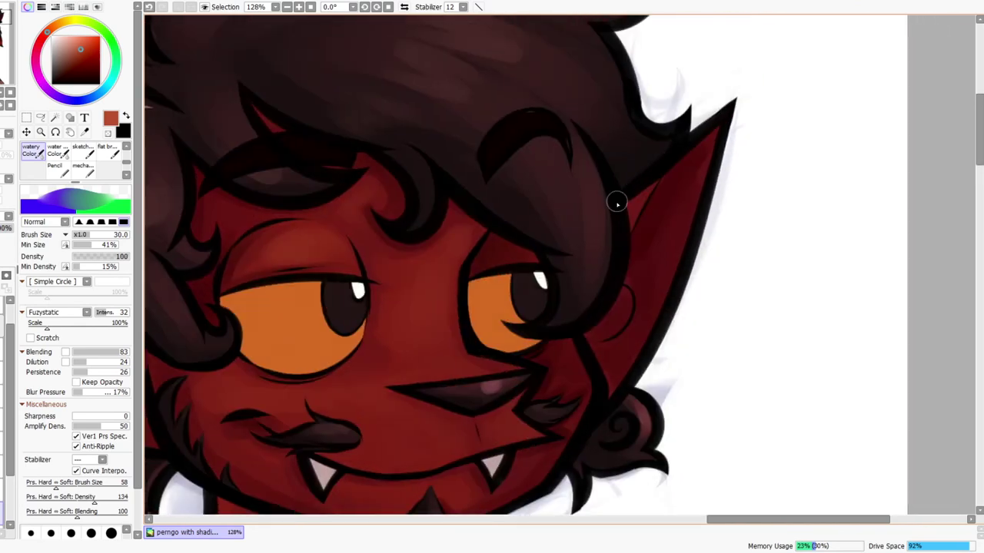
pyautogui.press(']')
pyautogui.moveTo(676, 183)
pyautogui.mouseDown()
pyautogui.moveTo(727, 120)
pyautogui.moveTo(663, 206)
pyautogui.mouseUp()
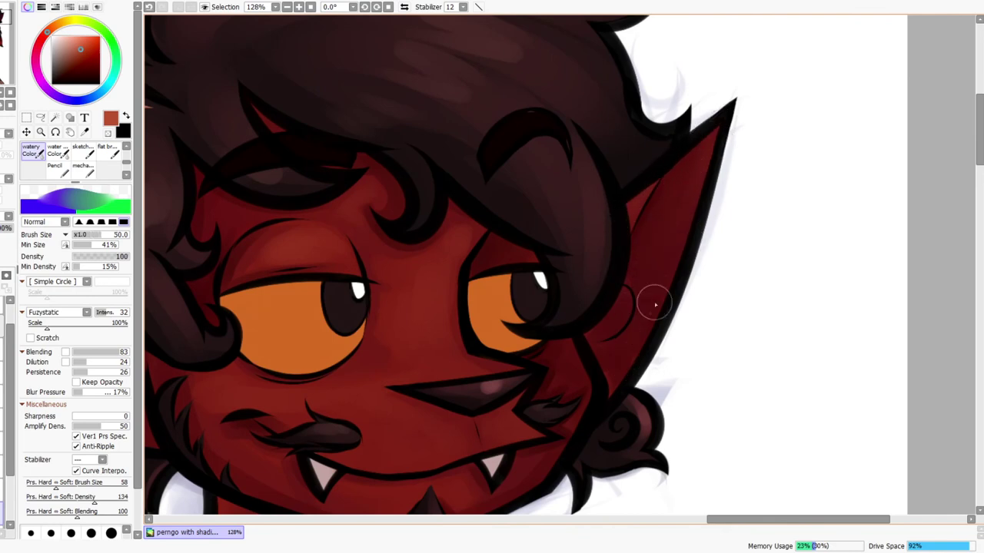
pyautogui.moveTo(608, 381)
pyautogui.mouseDown()
pyautogui.moveTo(632, 355)
pyautogui.moveTo(689, 234)
pyautogui.moveTo(722, 116)
pyautogui.mouseUp()
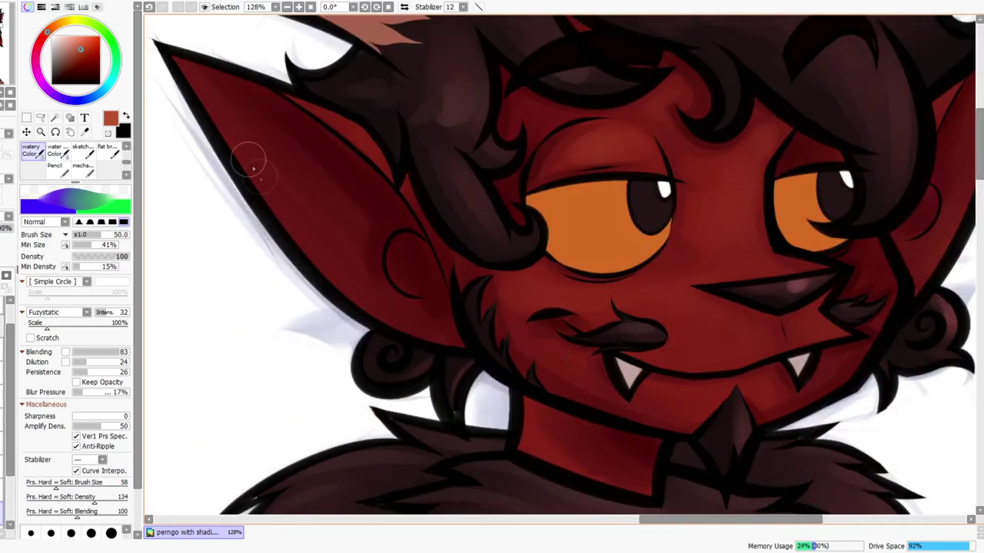
pyautogui.moveTo(199, 90)
pyautogui.mouseDown()
pyautogui.moveTo(239, 141)
pyautogui.moveTo(310, 176)
pyautogui.moveTo(293, 131)
pyautogui.moveTo(326, 154)
pyautogui.mouseUp()
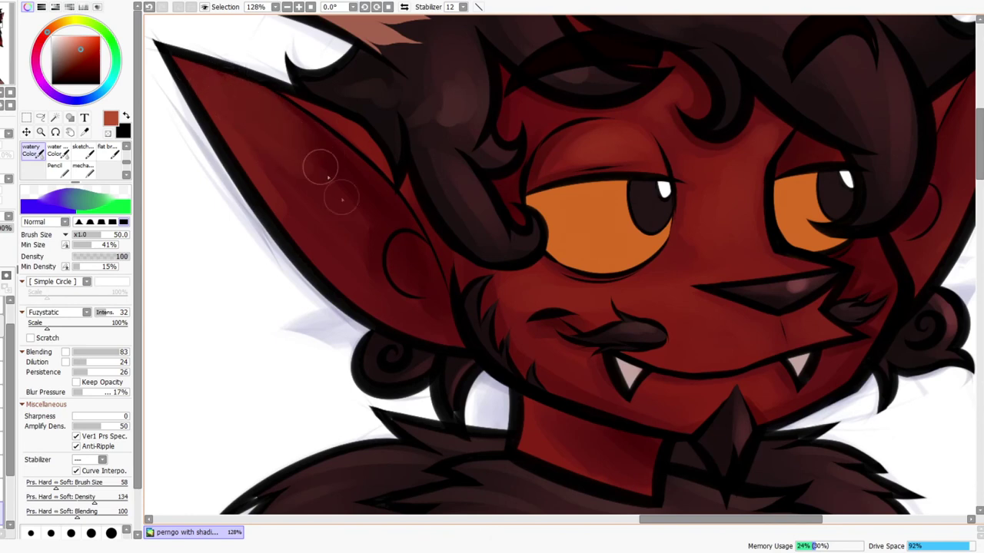
# Lighten the brush colour to a soft salmon and add highlights to the skin of both ears
pyautogui.moveTo(240, 133)
pyautogui.mouseDown()
pyautogui.moveTo(414, 326)
pyautogui.moveTo(317, 235)
pyautogui.moveTo(392, 290)
pyautogui.moveTo(396, 239)
pyautogui.moveTo(414, 243)
pyautogui.moveTo(357, 245)
pyautogui.moveTo(408, 334)
pyautogui.moveTo(437, 324)
pyautogui.moveTo(344, 232)
pyautogui.mouseUp()
pyautogui.click(69, 42)
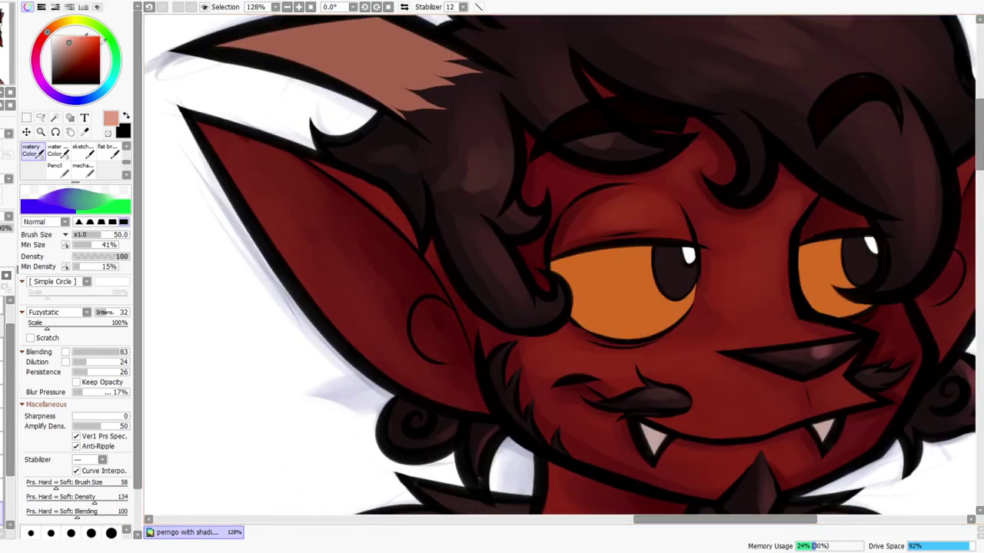
pyautogui.moveTo(205, 146)
pyautogui.mouseDown()
pyautogui.moveTo(305, 254)
pyautogui.moveTo(352, 228)
pyautogui.moveTo(275, 176)
pyautogui.moveTo(331, 274)
pyautogui.moveTo(351, 337)
pyautogui.moveTo(332, 297)
pyautogui.mouseUp()
pyautogui.moveTo(589, 443); pyautogui.dragTo(239, 452)
pyautogui.moveTo(668, 164)
pyautogui.mouseDown()
pyautogui.moveTo(683, 132)
pyautogui.moveTo(666, 185)
pyautogui.moveTo(671, 225)
pyautogui.moveTo(661, 222)
pyautogui.moveTo(628, 320)
pyautogui.mouseUp()
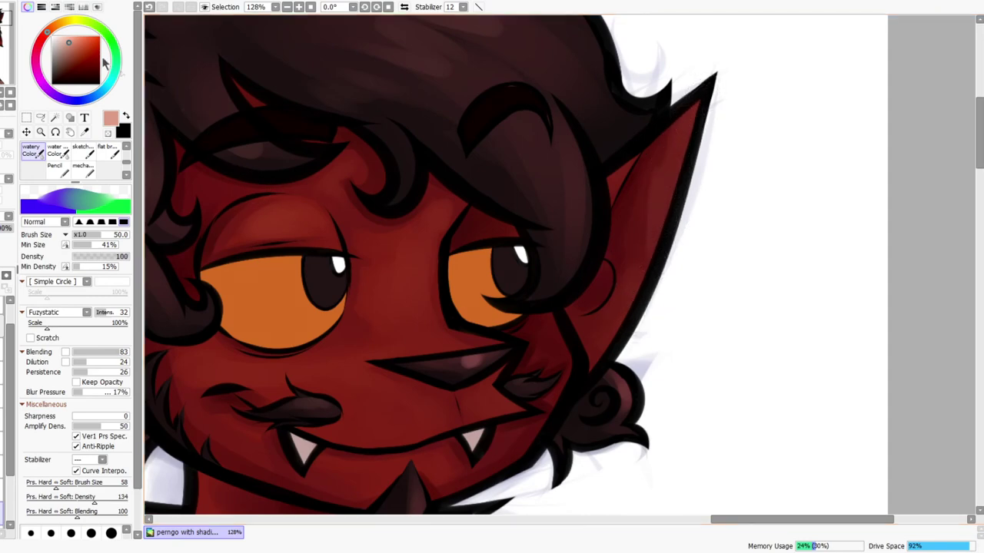
# Mix a muted orange-red, reduce the brush to 30 and highlight the fingers and back of the hand resting on the chest
pyautogui.click(76, 57)
pyautogui.moveTo(418, 412); pyautogui.dragTo(641, 362)
pyautogui.moveTo(207, 194); pyautogui.dragTo(250, 292)
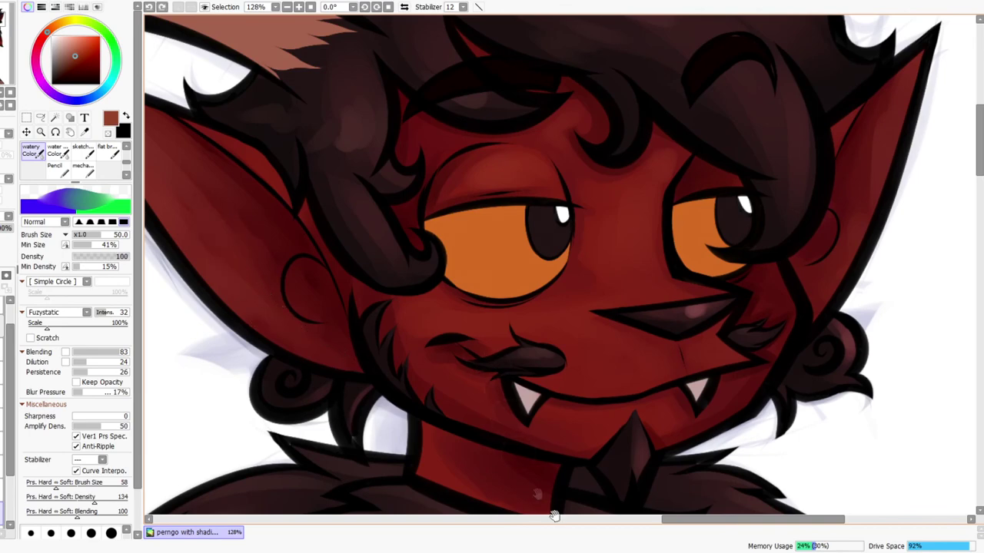
pyautogui.moveTo(554, 516); pyautogui.dragTo(486, 329)
pyautogui.moveTo(563, 510); pyautogui.dragTo(591, 323)
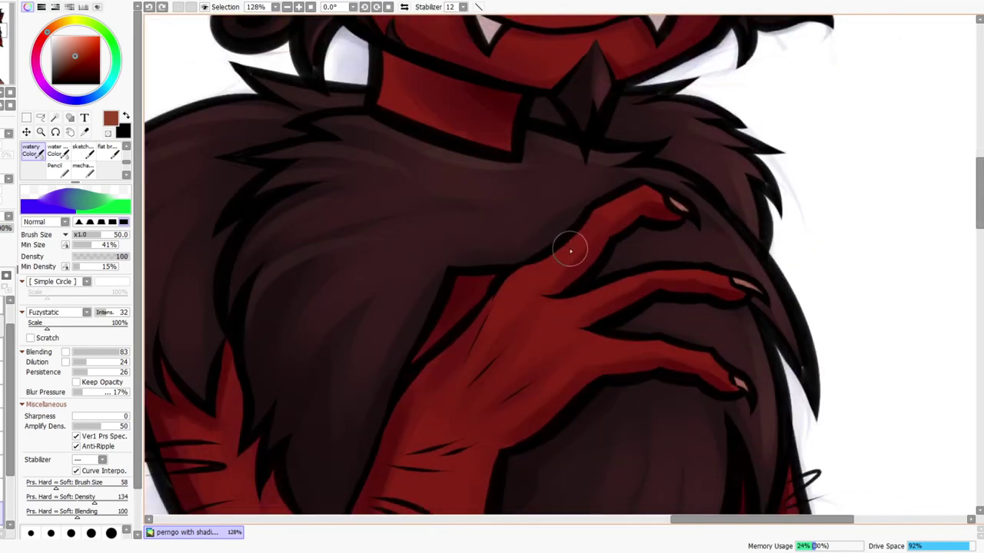
pyautogui.press('[')
pyautogui.press('[')
pyautogui.press('[')
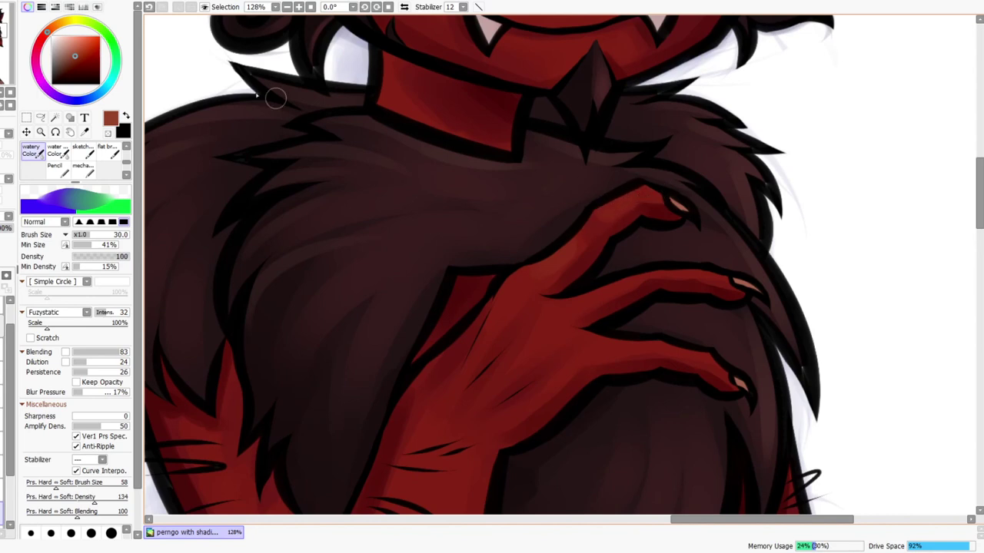
pyautogui.click(74, 52)
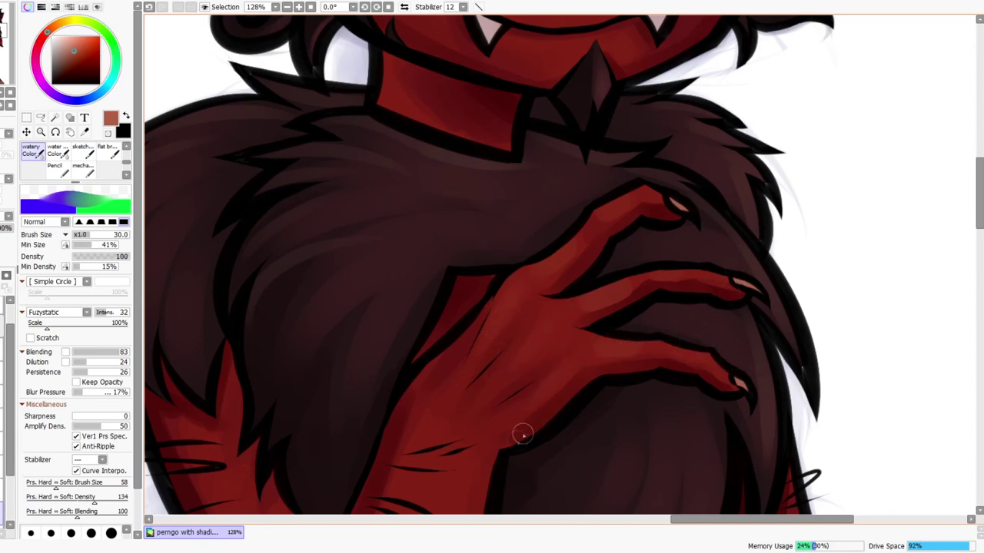
# Enlarge the brush to 70 and add soft highlights to the crossed forearms and the visible upper arm
pyautogui.moveTo(522, 436); pyautogui.dragTo(580, 178)
pyautogui.press(']')
pyautogui.press(']')
pyautogui.press(']')
pyautogui.press(']')
pyautogui.press(']')
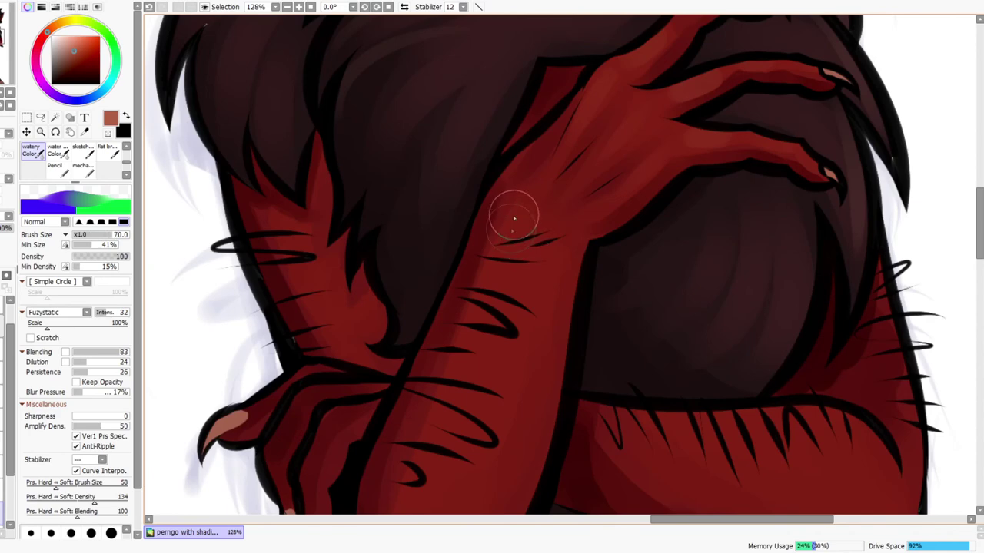
pyautogui.moveTo(518, 331); pyautogui.dragTo(531, 152)
pyautogui.moveTo(691, 251)
pyautogui.mouseDown()
pyautogui.moveTo(581, 303)
pyautogui.moveTo(767, 375)
pyautogui.mouseUp()
pyautogui.moveTo(701, 277); pyautogui.dragTo(784, 391)
pyautogui.moveTo(607, 341); pyautogui.dragTo(765, 416)
pyautogui.moveTo(522, 272); pyautogui.dragTo(638, 340)
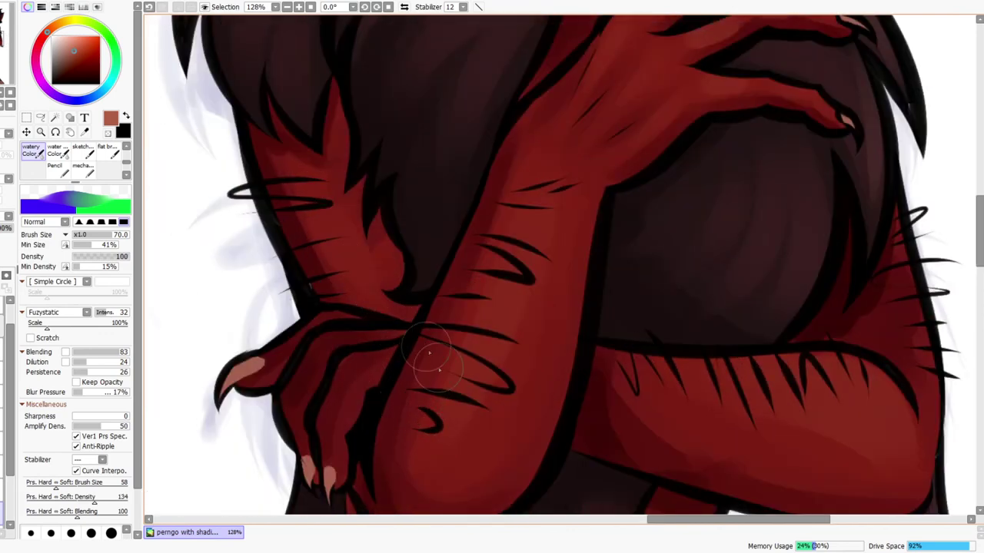
# Highlight the red skin of the upper thighs beside the dark belly fur with the size 70 brush
pyautogui.moveTo(652, 485)
pyautogui.mouseDown()
pyautogui.moveTo(569, 192)
pyautogui.moveTo(560, 58)
pyautogui.mouseUp()
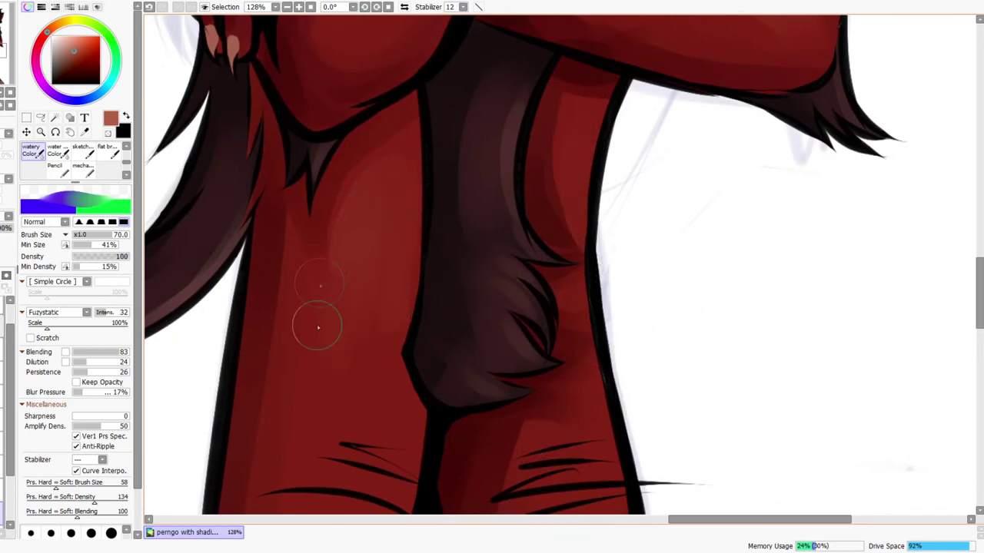
pyautogui.moveTo(279, 275); pyautogui.dragTo(364, 204)
pyautogui.moveTo(359, 99); pyautogui.dragTo(340, 227)
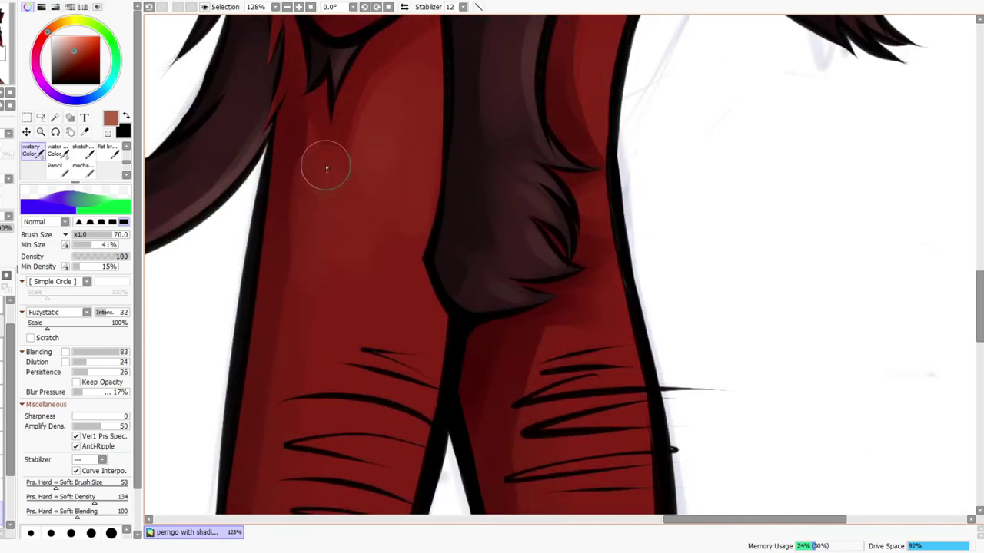
pyautogui.moveTo(415, 427); pyautogui.dragTo(423, 174)
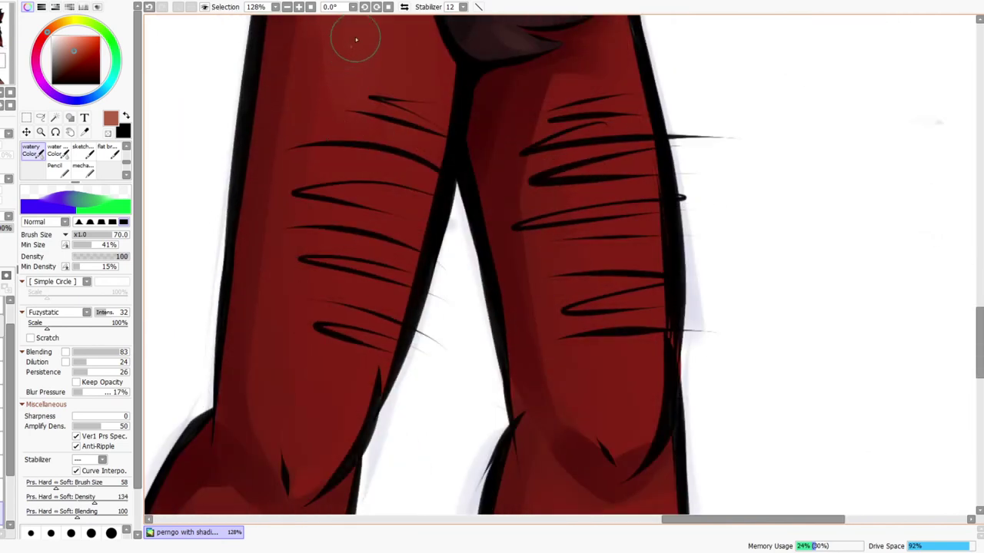
# Blend broad highlights down both striped thighs to the knees, stepping the brush size through 200, 120 and 70
pyautogui.press(']')
pyautogui.press(']')
pyautogui.press(']')
pyautogui.press(']')
pyautogui.press(']')
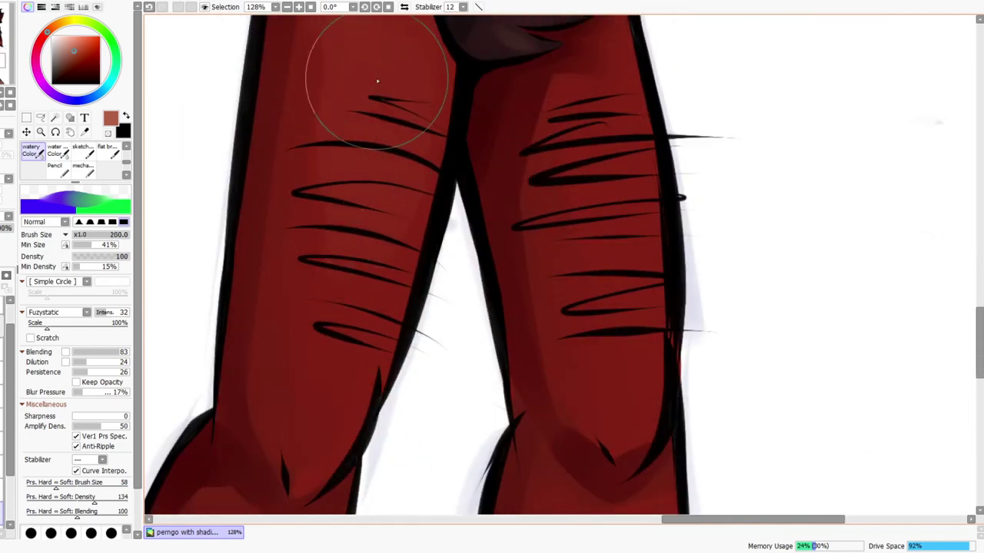
pyautogui.press('[')
pyautogui.press('[')
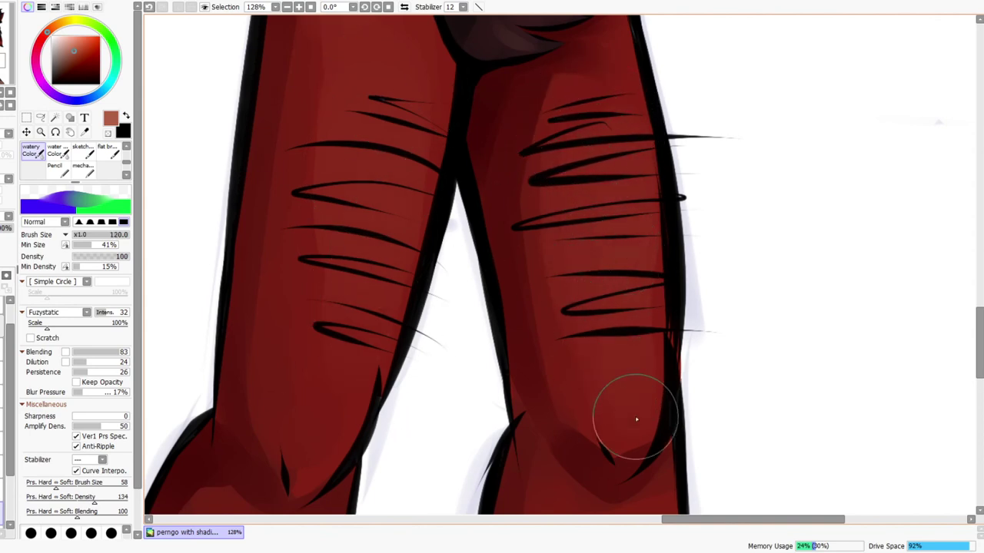
pyautogui.press('[')
pyautogui.press('[')
pyautogui.press('[')
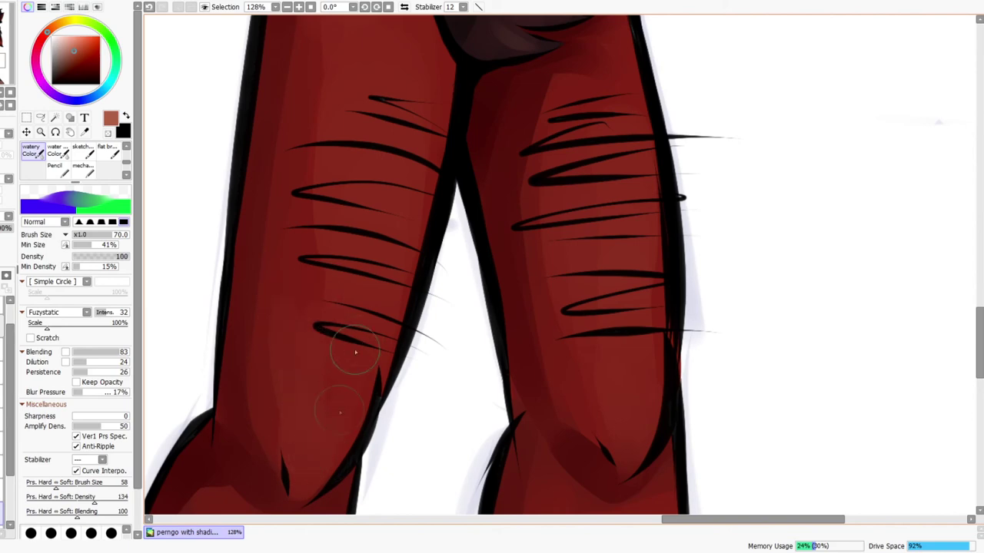
# Mirror the canvas view, reselect the watery colour brush and bring the lower legs and hooves into close view
pyautogui.scroll(-10, 297, 173)
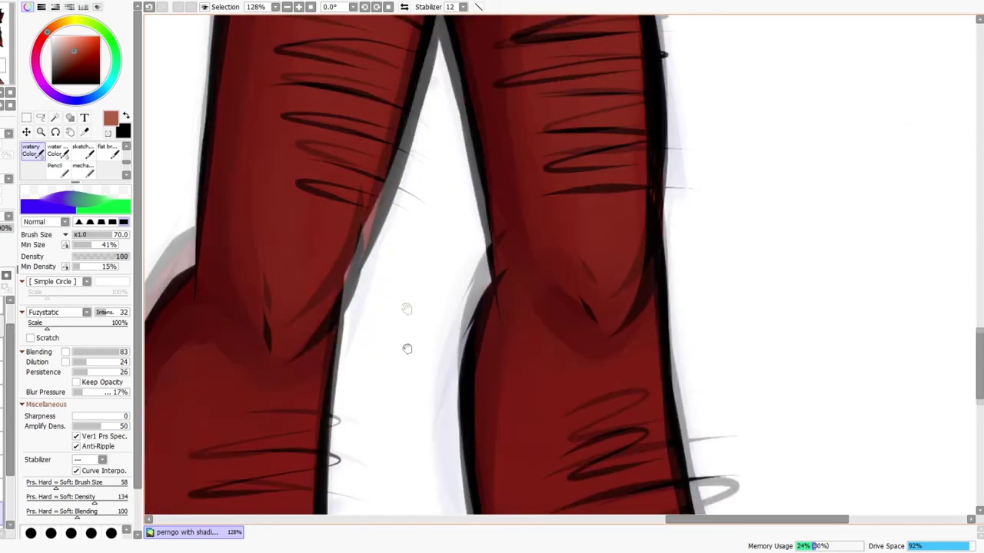
pyautogui.hotkey('ctrl', 'space')
pyautogui.moveTo(497, 264)
pyautogui.mouseDown()
pyautogui.moveTo(529, 273)
pyautogui.moveTo(563, 231)
pyautogui.mouseUp()
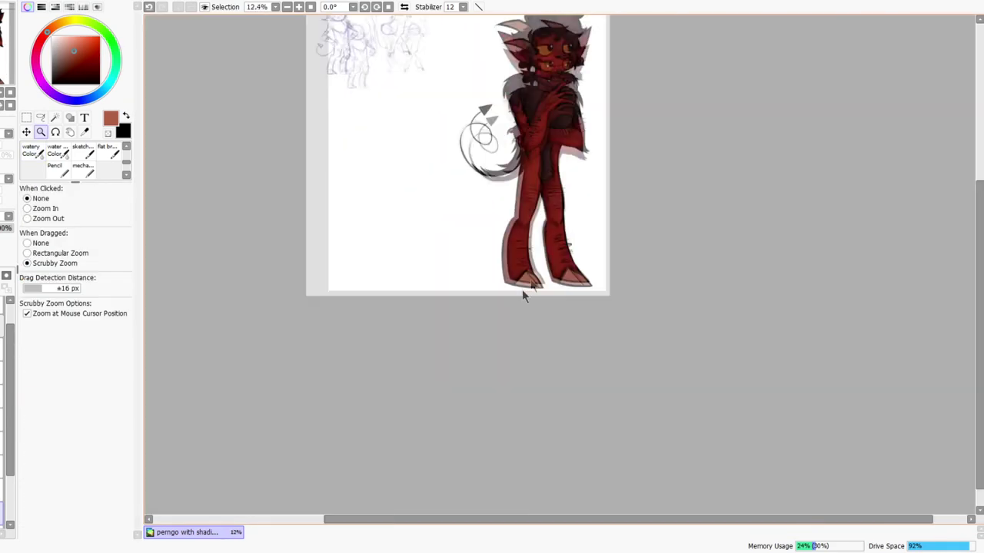
pyautogui.moveTo(613, 164); pyautogui.dragTo(600, 174)
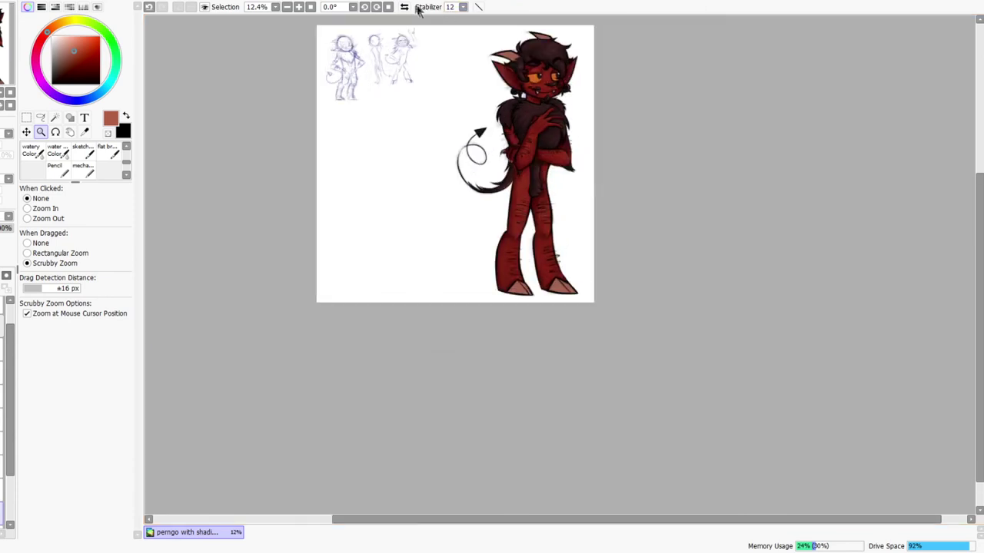
pyautogui.click(404, 7)
pyautogui.moveTo(630, 171)
pyautogui.mouseDown()
pyautogui.moveTo(626, 209)
pyautogui.moveTo(511, 316)
pyautogui.mouseUp()
pyautogui.click(37, 154)
pyautogui.moveTo(383, 352); pyautogui.dragTo(405, 259)
# Highlight the first lower leg from below the knee to the hoof, enlarging the brush to 160 and reducing it to 100
pyautogui.press(']')
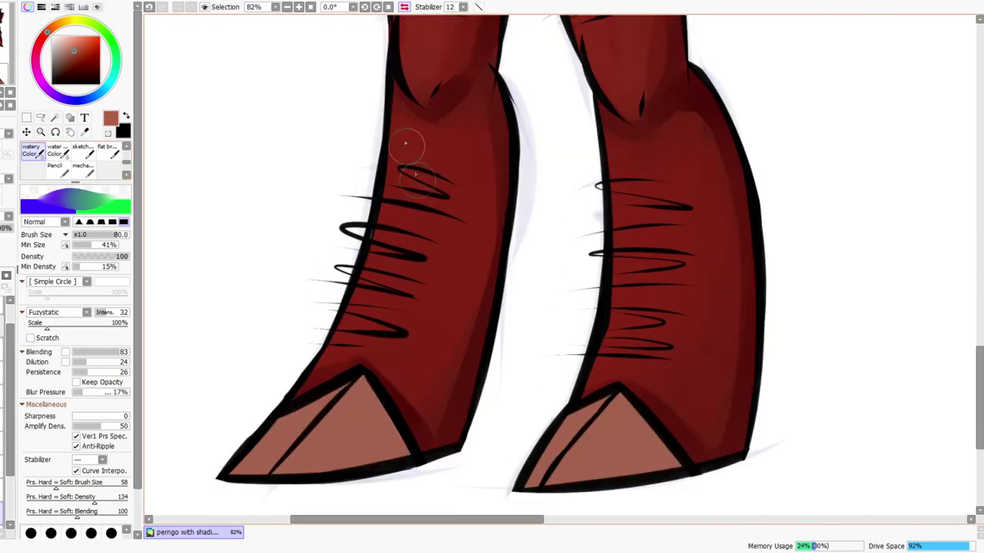
pyautogui.press(']')
pyautogui.press(']')
pyautogui.press(']')
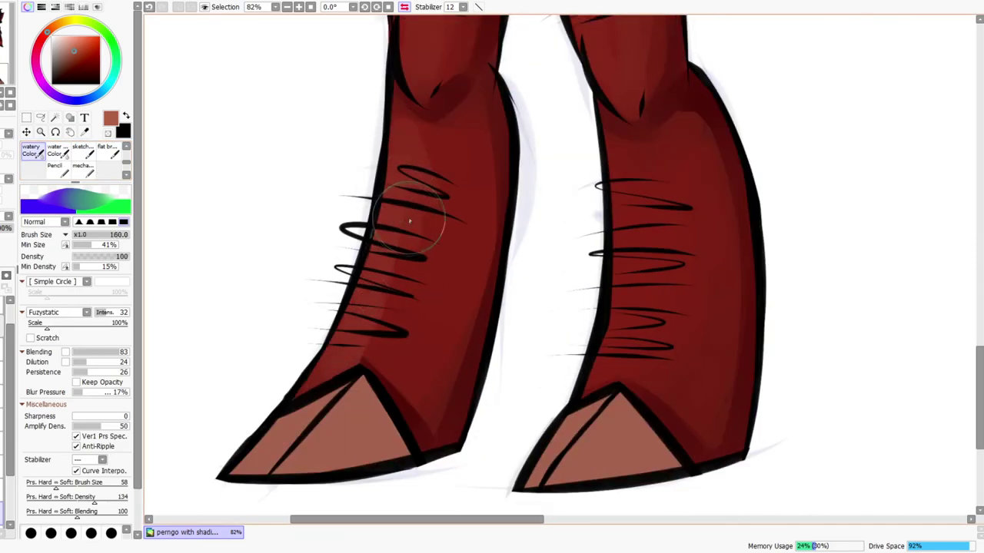
pyautogui.moveTo(411, 204)
pyautogui.mouseDown()
pyautogui.moveTo(411, 288)
pyautogui.moveTo(438, 312)
pyautogui.moveTo(404, 192)
pyautogui.moveTo(404, 119)
pyautogui.mouseUp()
pyautogui.press('[')
pyautogui.press('[')
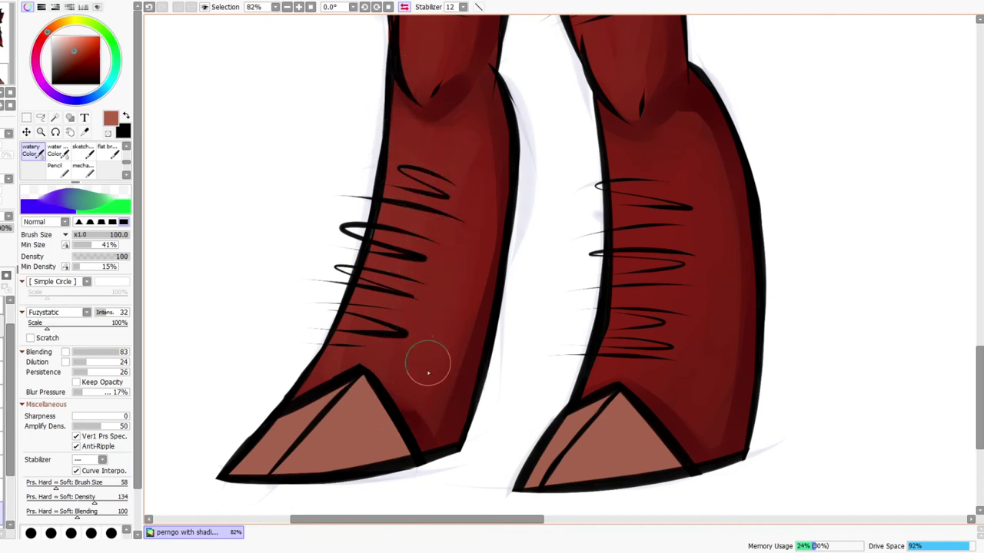
# Sample the red above the hoof, shift it to a lighter red and highlight the other lower leg at brush size 80
pyautogui.keyDown('alt'); pyautogui.click(421, 419); pyautogui.keyUp('alt')
pyautogui.press('[')
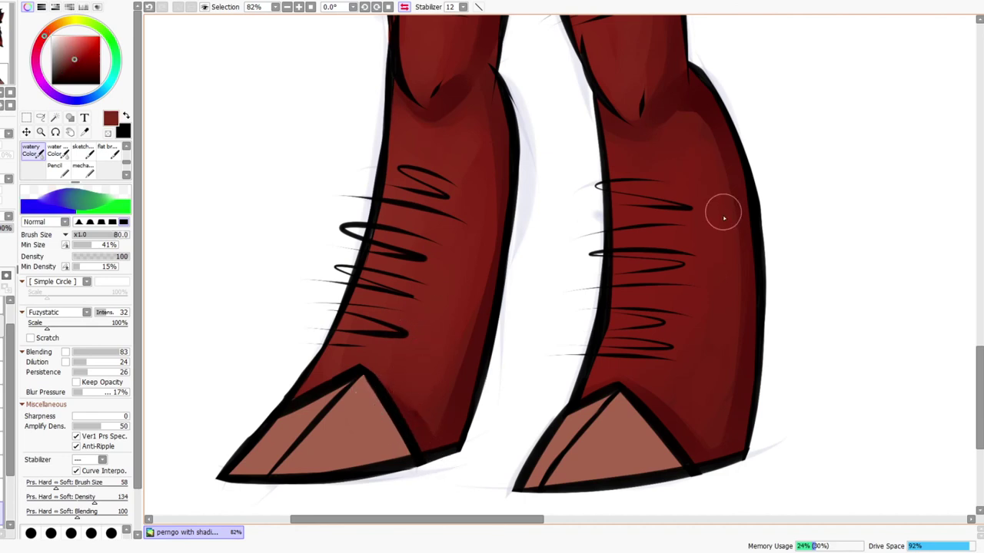
pyautogui.click(79, 45)
pyautogui.moveTo(605, 156)
pyautogui.mouseDown()
pyautogui.moveTo(627, 175)
pyautogui.moveTo(690, 180)
pyautogui.moveTo(682, 322)
pyautogui.moveTo(698, 412)
pyautogui.moveTo(683, 382)
pyautogui.moveTo(616, 337)
pyautogui.moveTo(630, 311)
pyautogui.moveTo(624, 286)
pyautogui.moveTo(639, 343)
pyautogui.moveTo(688, 355)
pyautogui.moveTo(651, 332)
pyautogui.moveTo(656, 349)
pyautogui.moveTo(648, 311)
pyautogui.moveTo(628, 329)
pyautogui.moveTo(643, 292)
pyautogui.mouseUp()
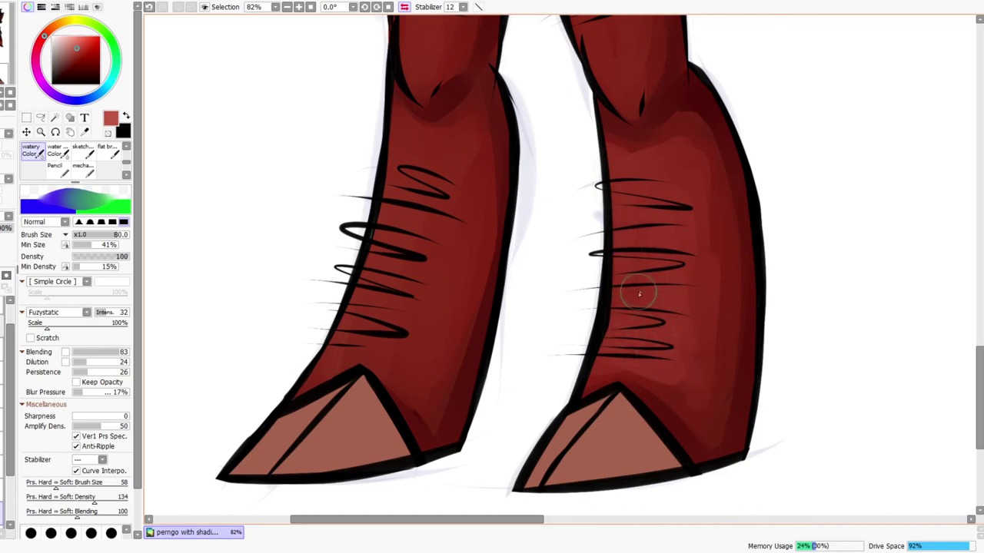
# Examine the whole figure and the face in both normal and mirrored views, ending mirrored with the watery colour brush
pyautogui.hotkey('ctrl', 'space')
pyautogui.moveTo(671, 257); pyautogui.dragTo(663, 290)
pyautogui.scroll(-3, 679, 243)
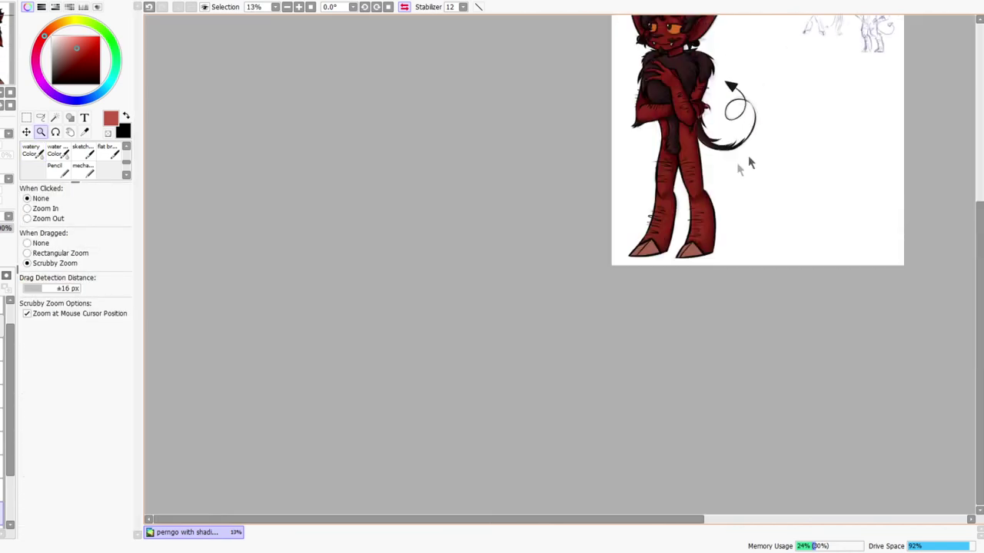
pyautogui.scroll(3, 645, 277)
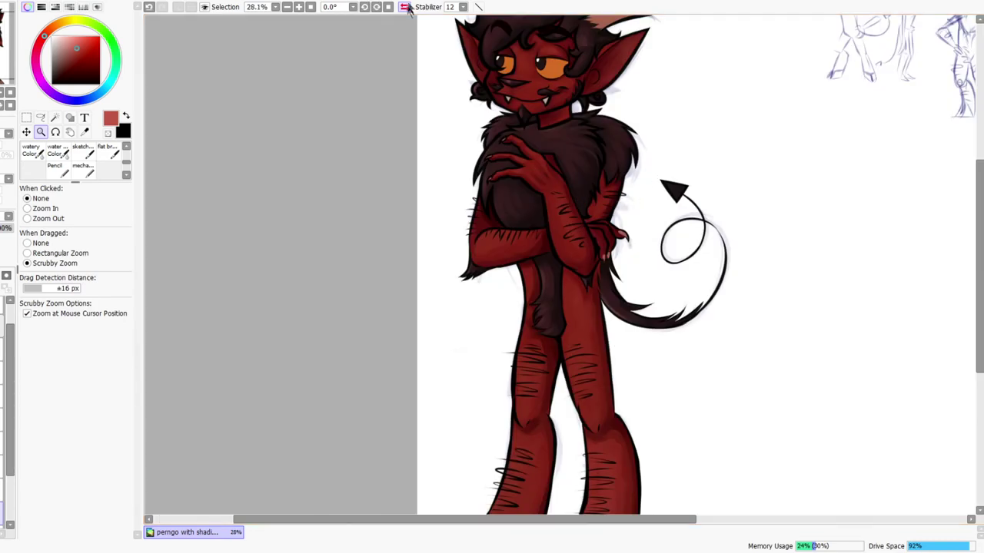
pyautogui.click(405, 6)
pyautogui.scroll(5, 584, 146)
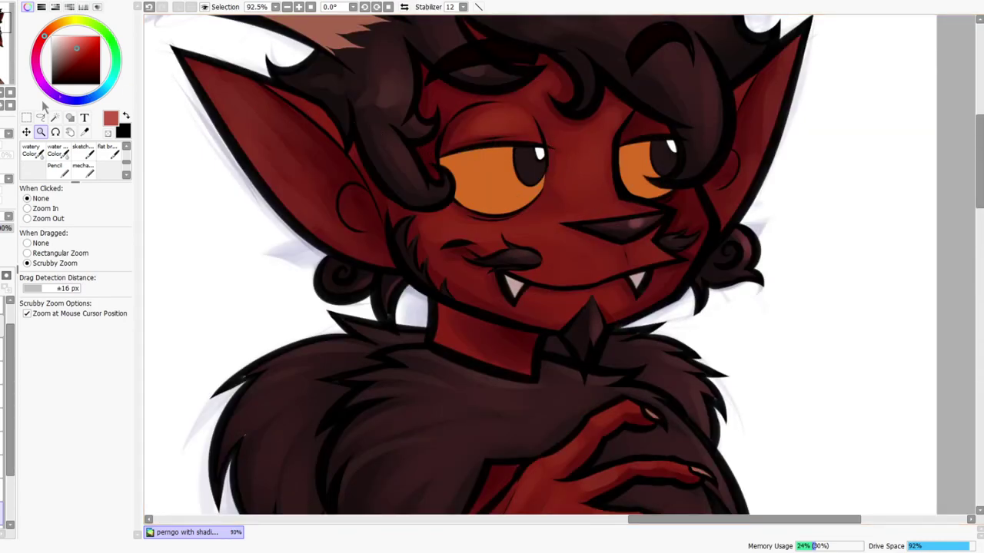
pyautogui.click(32, 152)
pyautogui.click(405, 6)
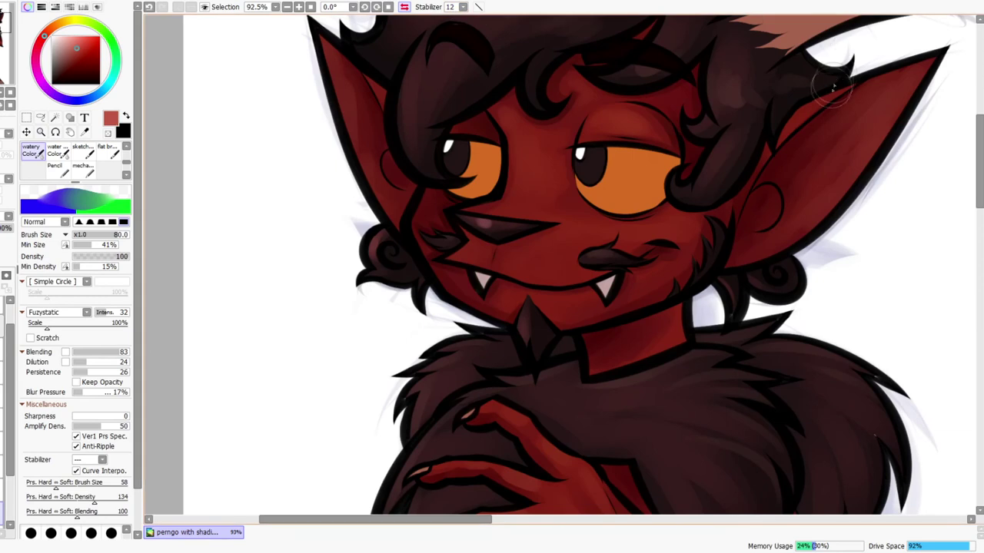
# Reduce the brush to 35, lighten the colour to a dusty pink-red and add finer highlights to the ears and face
pyautogui.press('[')
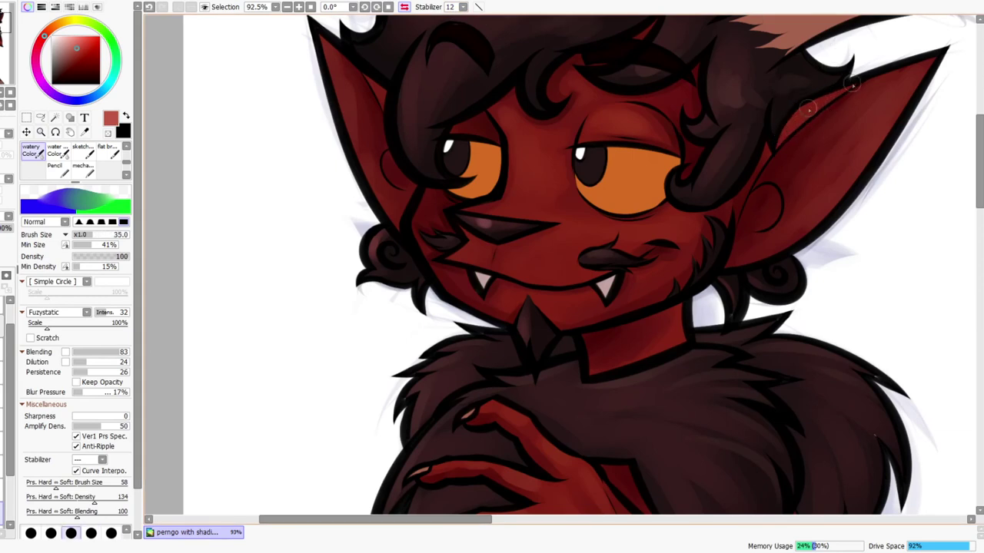
pyautogui.click(69, 45)
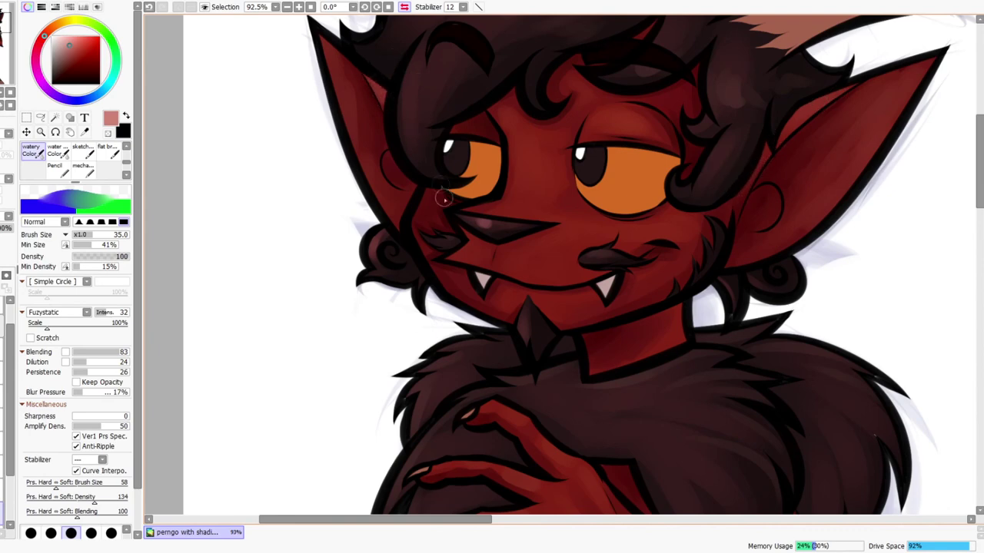
pyautogui.moveTo(641, 286); pyautogui.dragTo(628, 371)
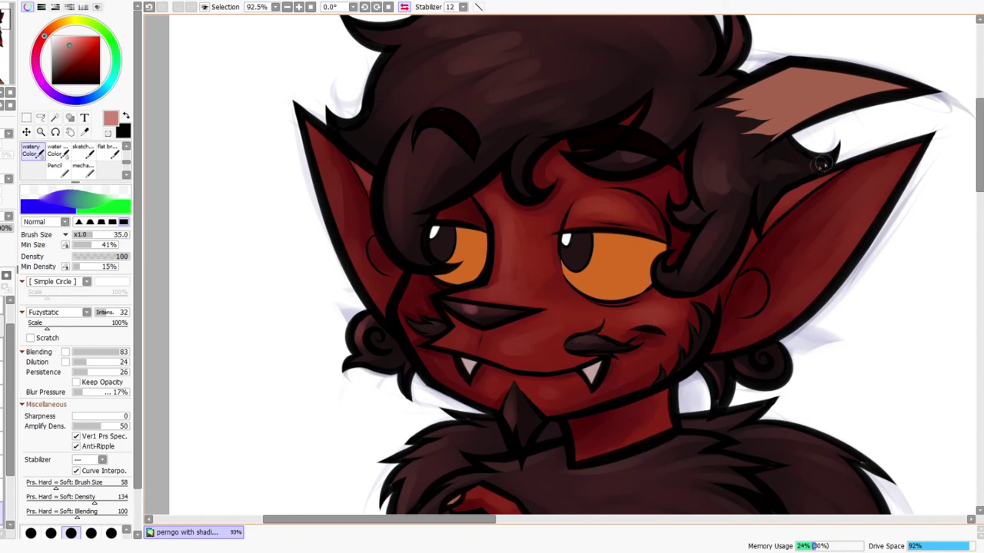
# Enlarge the brush to 60 and add dusty pink-red highlights to the thigh beneath the bent elbow
pyautogui.scroll(-4, 798, 373)
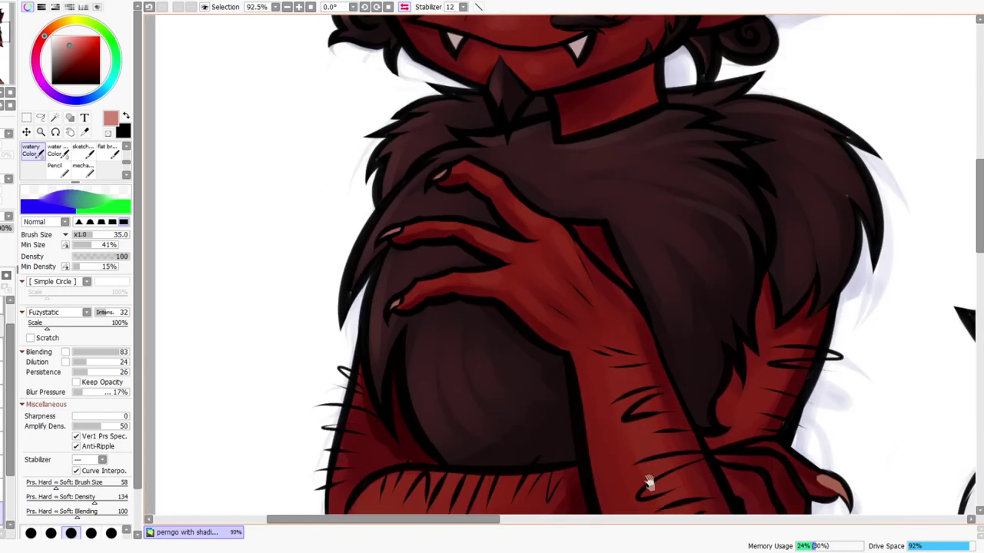
pyautogui.moveTo(648, 482); pyautogui.dragTo(592, 262)
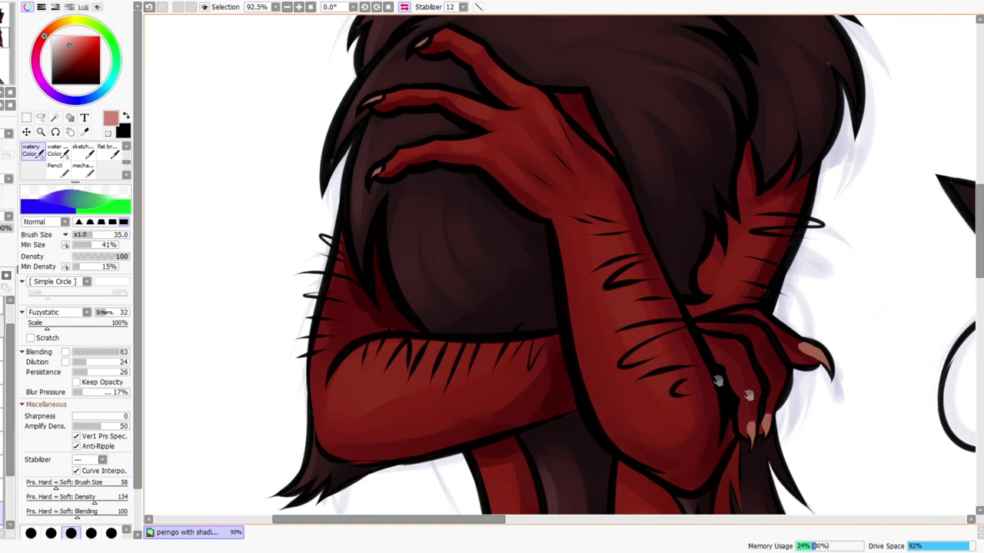
pyautogui.scroll(-4, 725, 264)
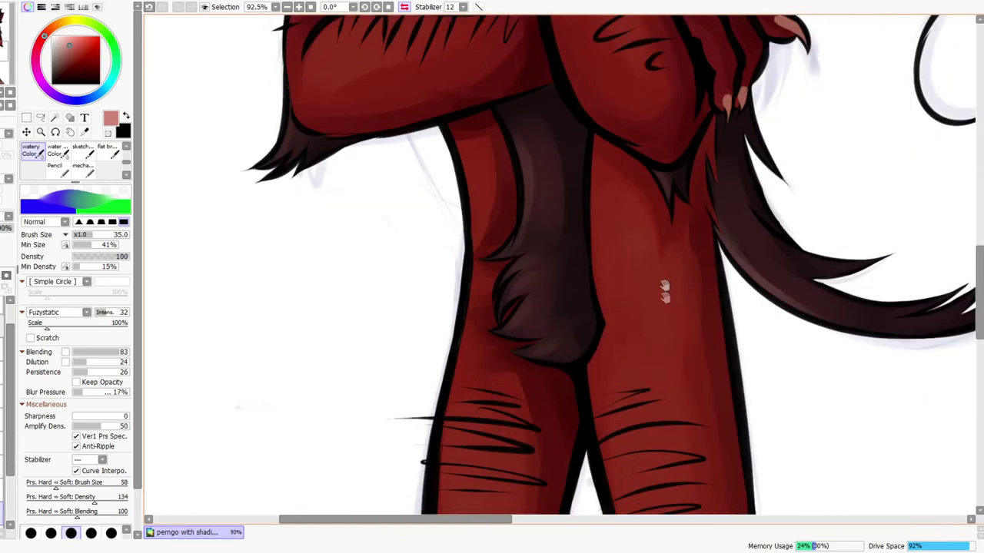
pyautogui.press(']')
pyautogui.press(']')
pyautogui.press(']')
pyautogui.moveTo(613, 191)
pyautogui.mouseDown()
pyautogui.moveTo(633, 312)
pyautogui.moveTo(606, 189)
pyautogui.moveTo(622, 226)
pyautogui.mouseUp()
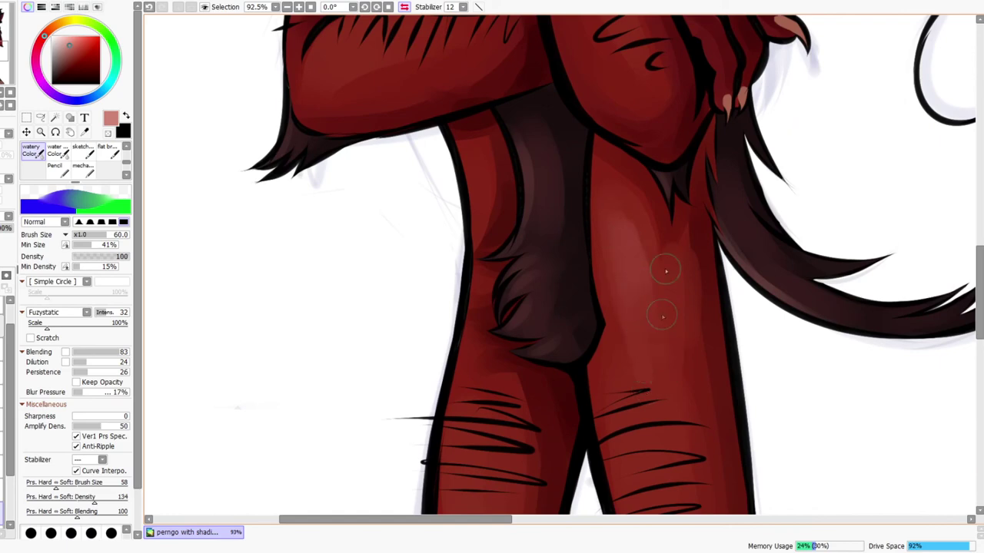
# Extend the dusty pink-red highlights down the striped parts of the legs toward the knees
pyautogui.moveTo(694, 428); pyautogui.dragTo(625, 159)
pyautogui.moveTo(625, 214); pyautogui.dragTo(646, 279)
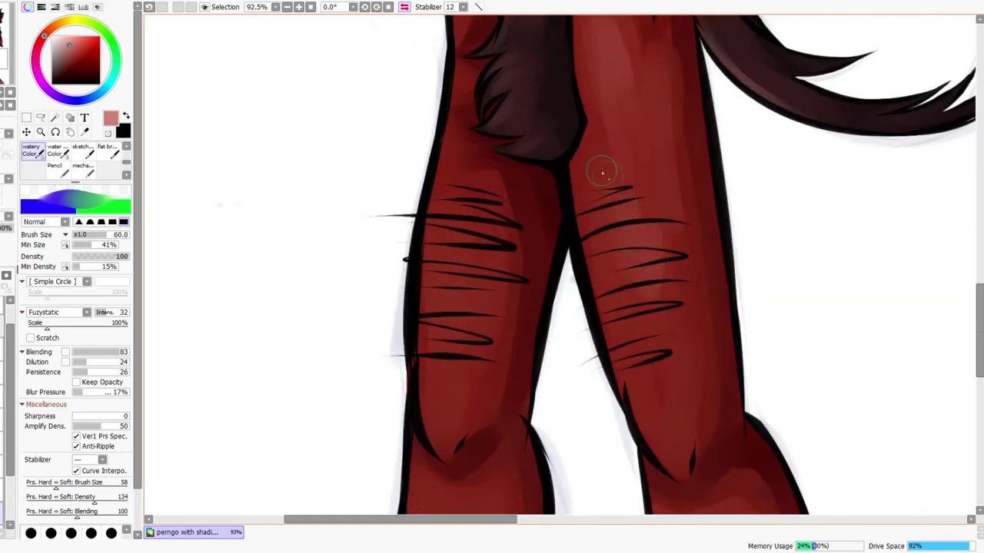
pyautogui.moveTo(639, 366)
pyautogui.mouseDown()
pyautogui.moveTo(677, 459)
pyautogui.moveTo(674, 394)
pyautogui.mouseUp()
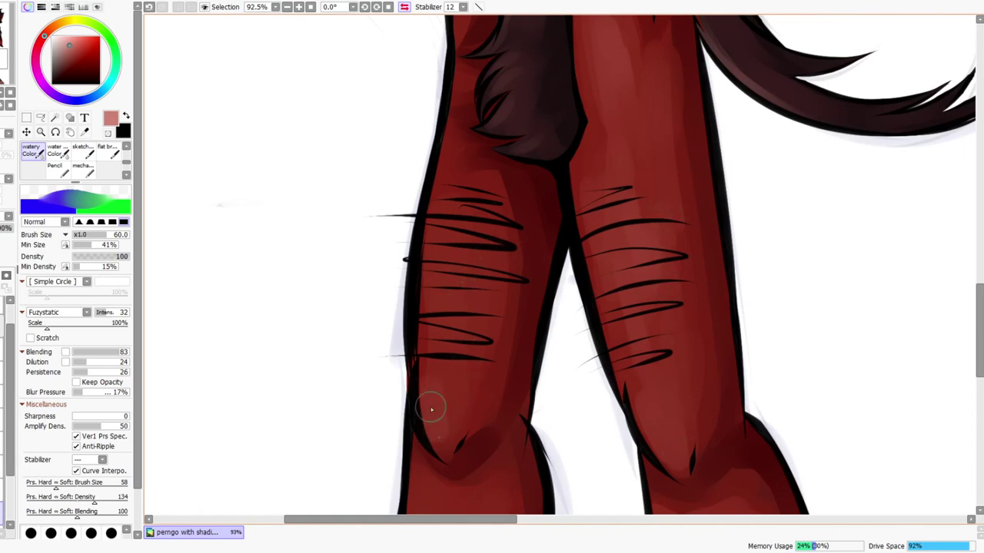
# Add dusty pink-red highlights along the striped lower legs down to the hooves
pyautogui.scroll(-5, 454, 323)
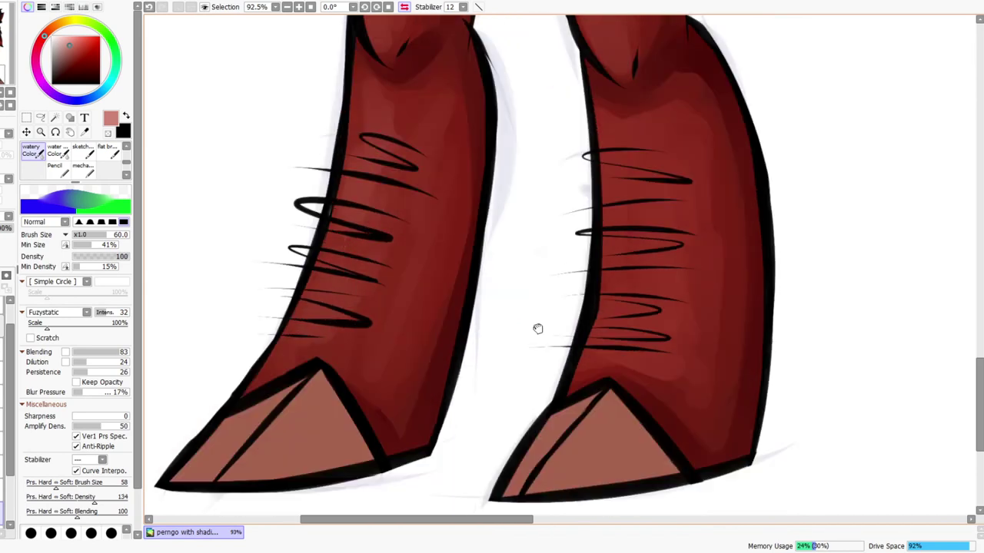
pyautogui.scroll(-3, 500, 300)
pyautogui.moveTo(628, 249); pyautogui.dragTo(609, 304)
pyautogui.moveTo(608, 189); pyautogui.dragTo(630, 263)
pyautogui.moveTo(671, 147); pyautogui.dragTo(671, 358)
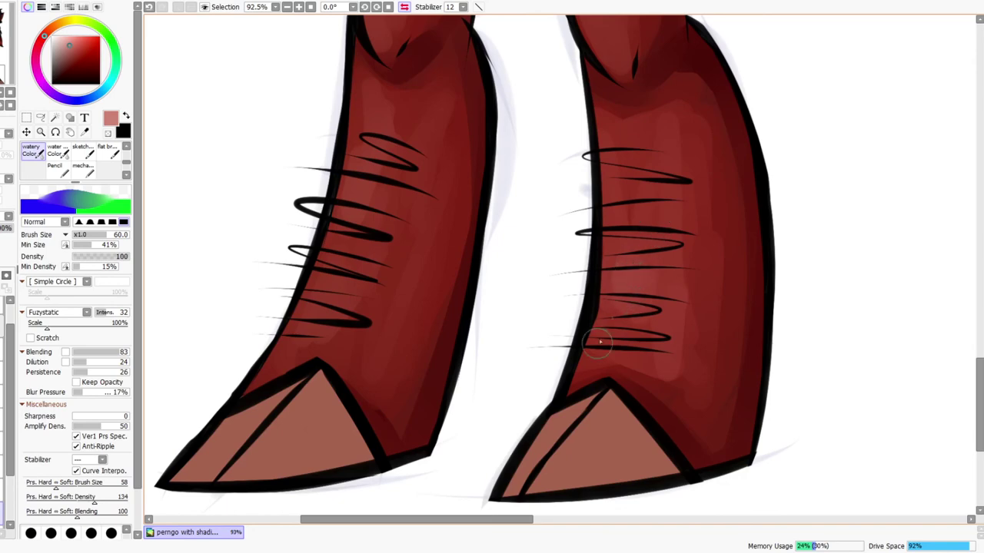
# Examine the whole highlighted figure, including the legs and face, in both mirrored and normal views
pyautogui.hotkey('ctrl', 'space')
pyautogui.moveTo(693, 258); pyautogui.dragTo(695, 243)
pyautogui.scroll(-3, 696, 246)
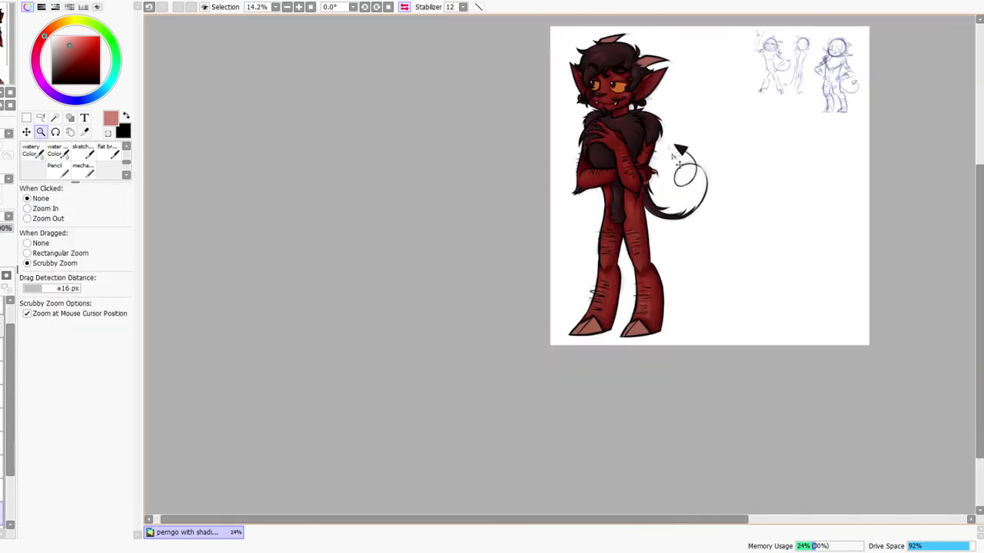
pyautogui.click(405, 7)
pyautogui.scroll(4, 508, 81)
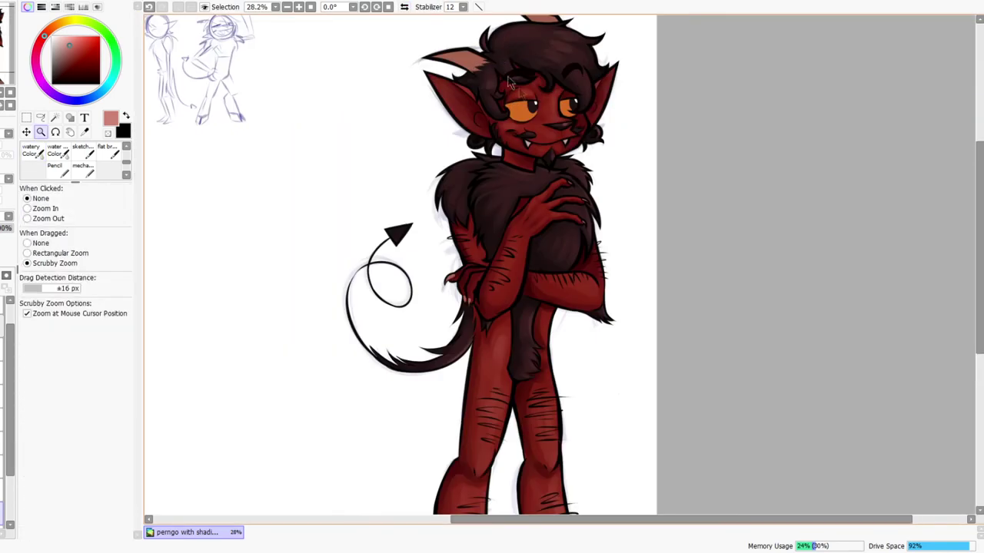
pyautogui.scroll(-3, 573, 292)
pyautogui.scroll(2, 578, 266)
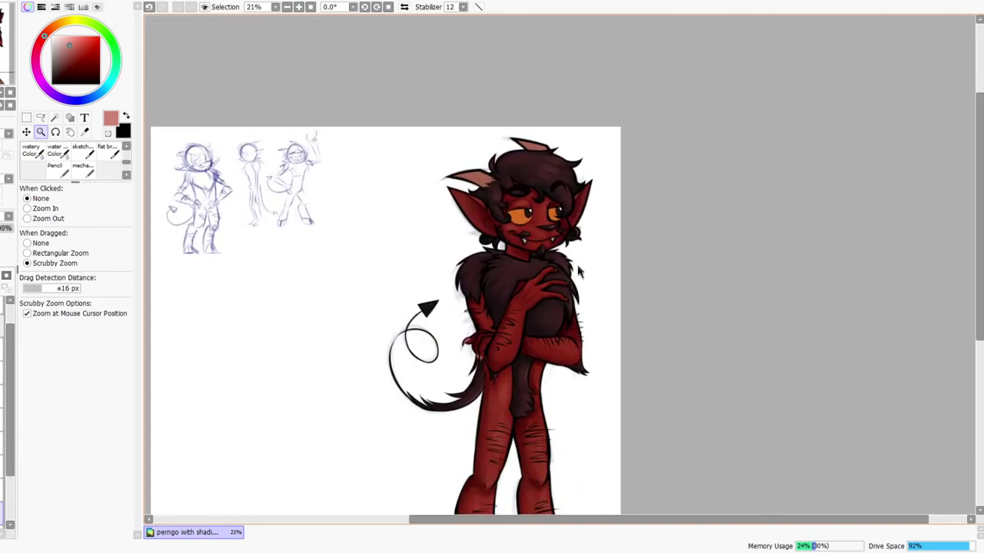
pyautogui.moveTo(616, 383); pyautogui.dragTo(573, 281)
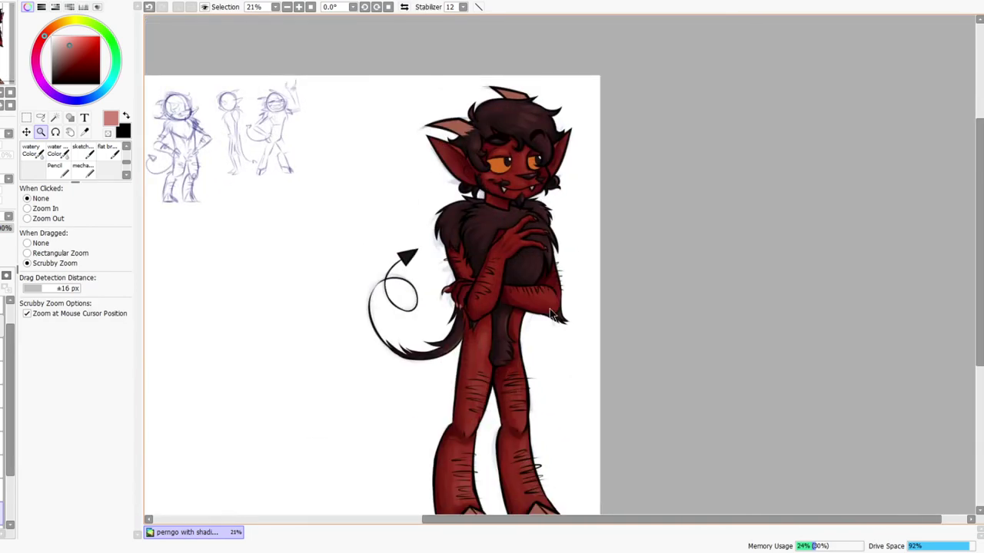
pyautogui.moveTo(569, 425); pyautogui.dragTo(550, 355)
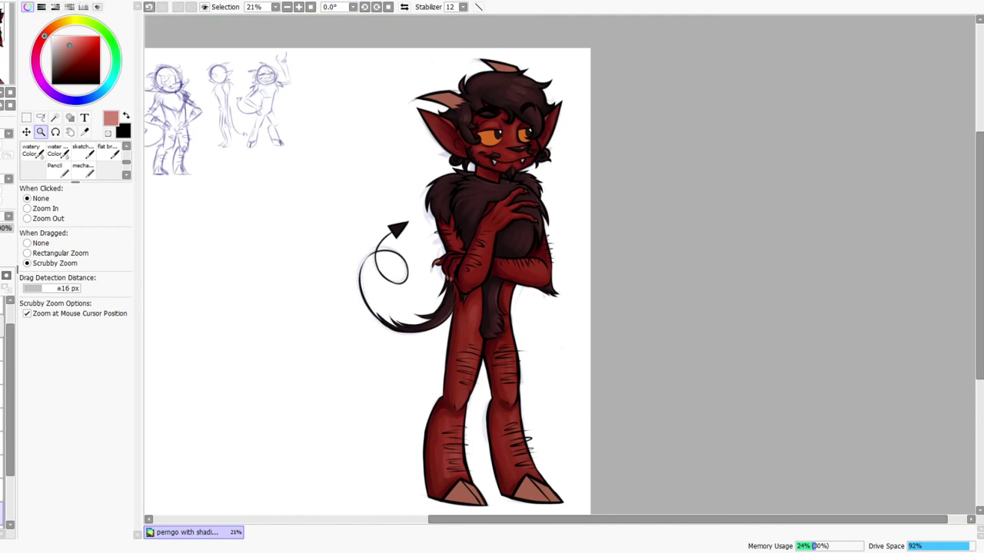
# Fine-tune the colours of the red skin and dark fur with colour adjustments, checking the figure in mirrored view
pyautogui.click(193, 71)
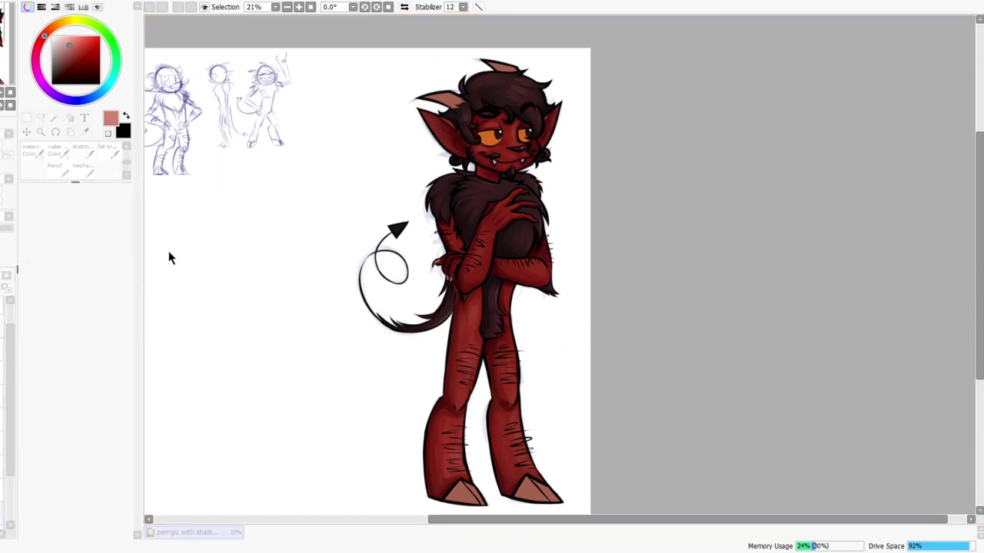
pyautogui.moveTo(259, 265); pyautogui.dragTo(153, 252)
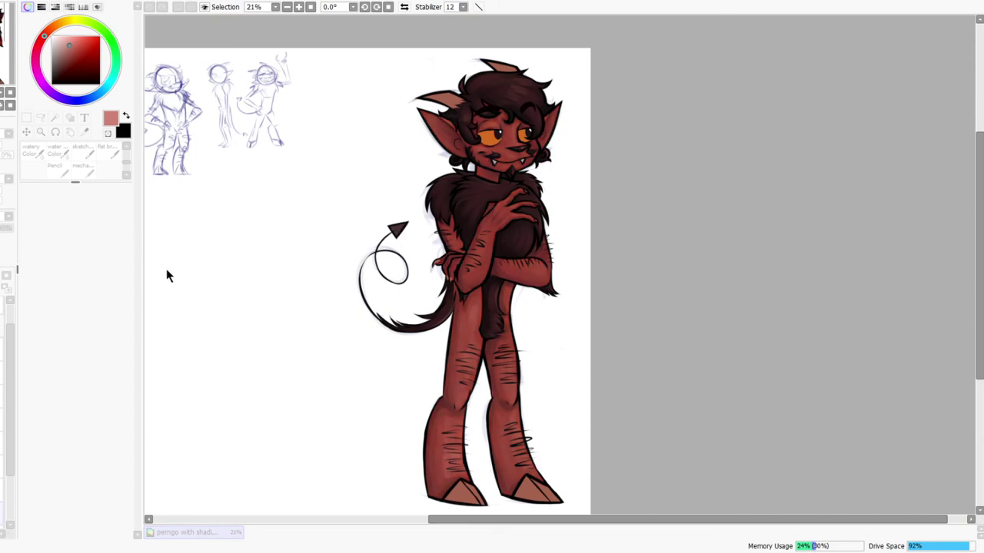
pyautogui.moveTo(166, 269); pyautogui.dragTo(256, 271)
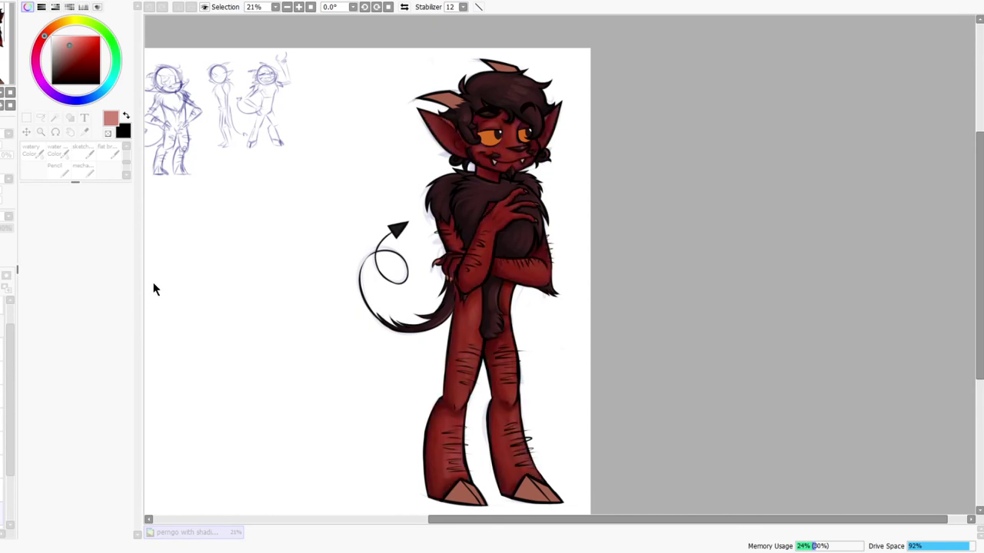
pyautogui.click(228, 300)
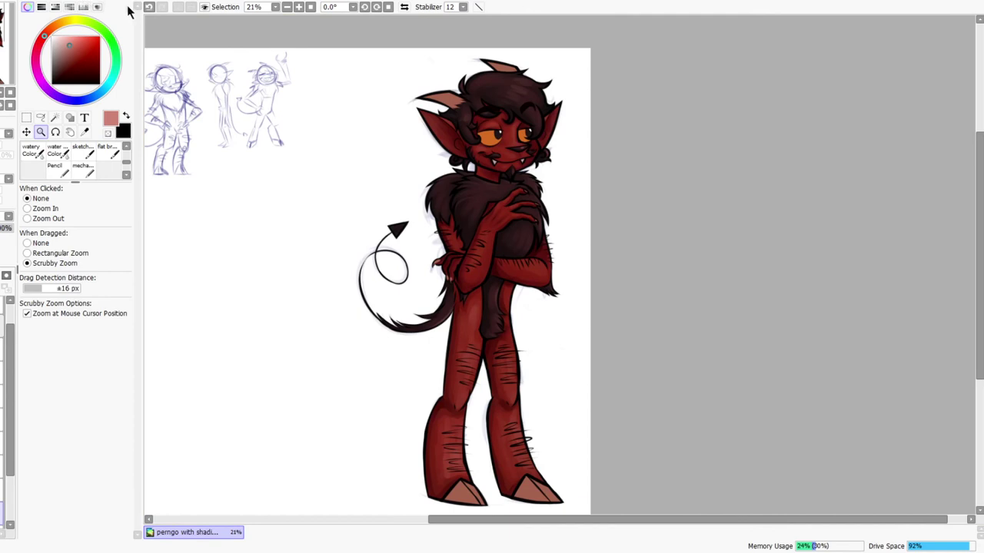
pyautogui.click(224, 27)
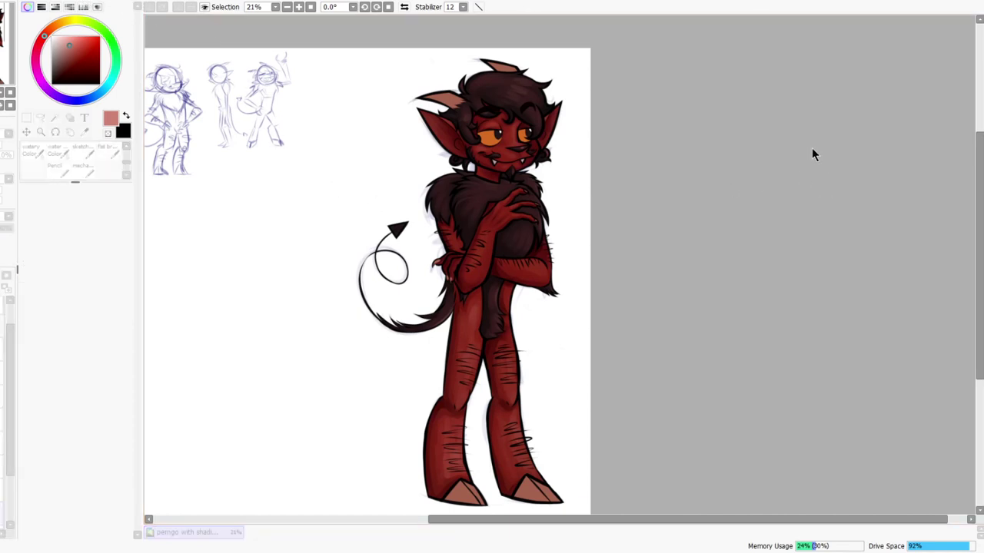
pyautogui.moveTo(817, 148); pyautogui.dragTo(847, 154)
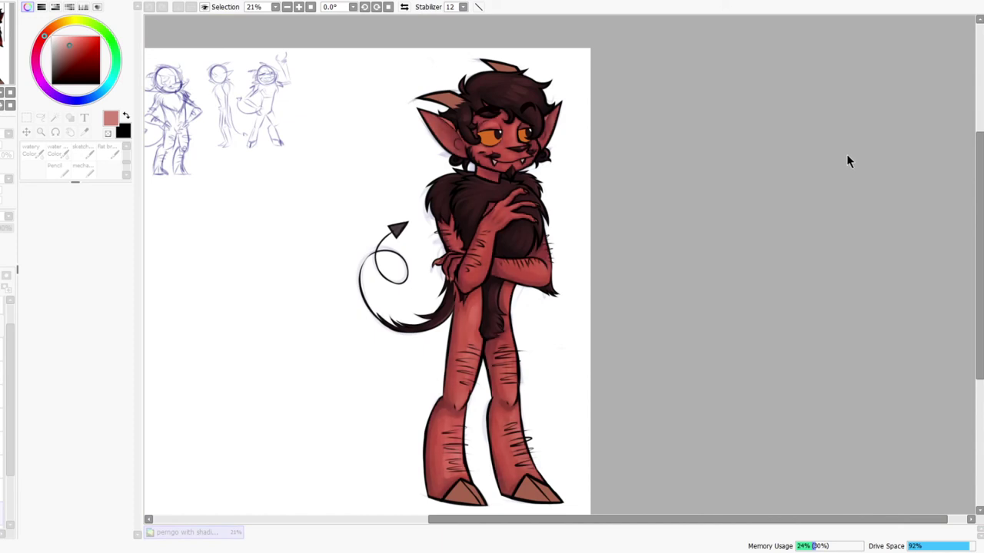
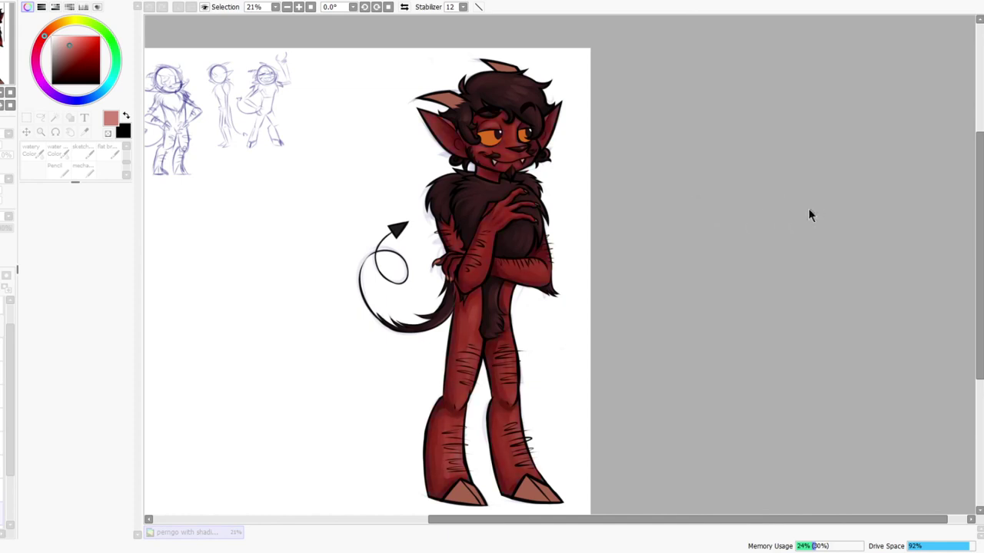
pyautogui.press('z')
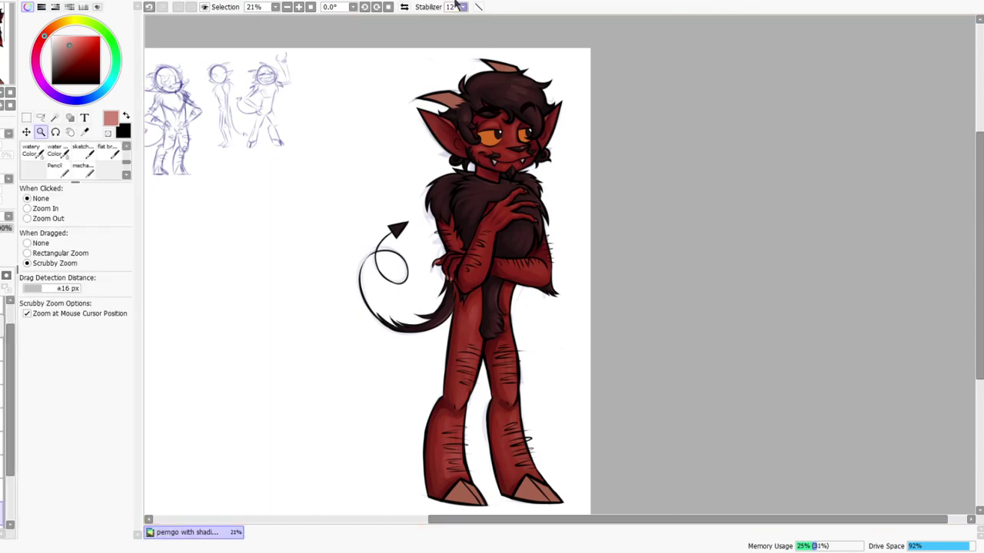
pyautogui.click(404, 7)
pyautogui.moveTo(699, 215)
pyautogui.mouseDown()
pyautogui.moveTo(669, 233)
pyautogui.moveTo(678, 219)
pyautogui.mouseUp()
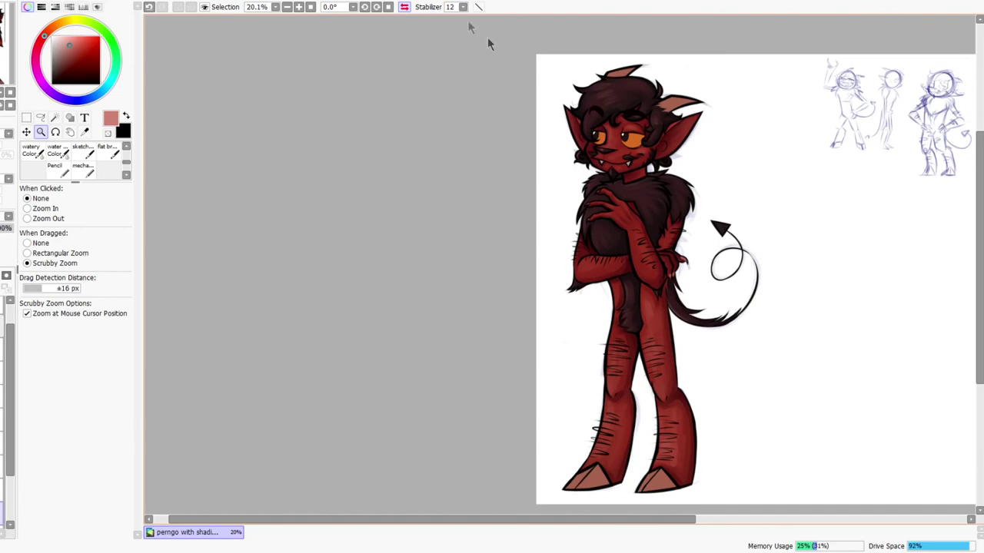
pyautogui.click(405, 7)
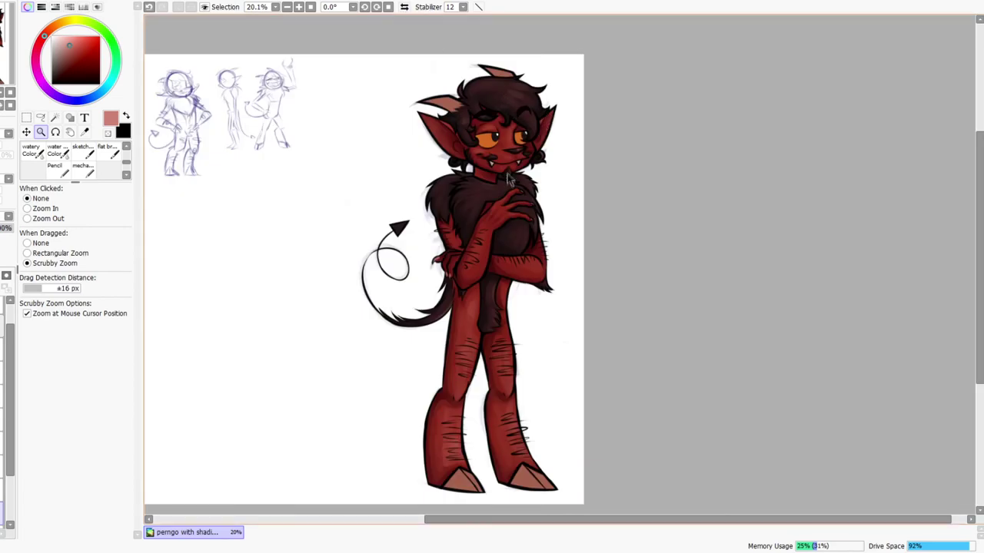
# Paint soft dusty mauve highlights inside both pupils using the watery colour brush, reduced to size 25
pyautogui.moveTo(485, 141)
pyautogui.mouseDown()
pyautogui.moveTo(534, 121)
pyautogui.moveTo(552, 82)
pyautogui.mouseUp()
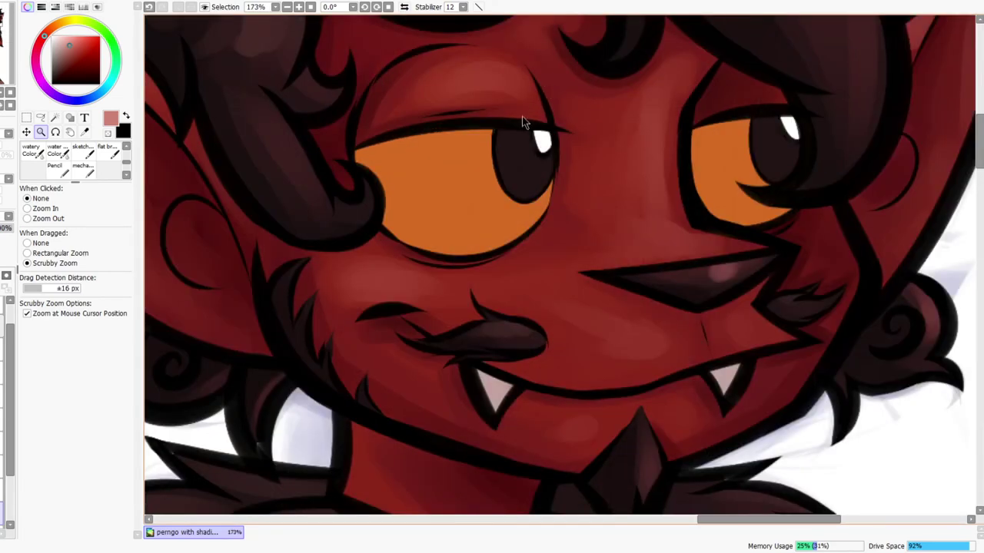
pyautogui.click(37, 152)
pyautogui.click(2, 373)
pyautogui.click(1, 396)
pyautogui.click(1, 396)
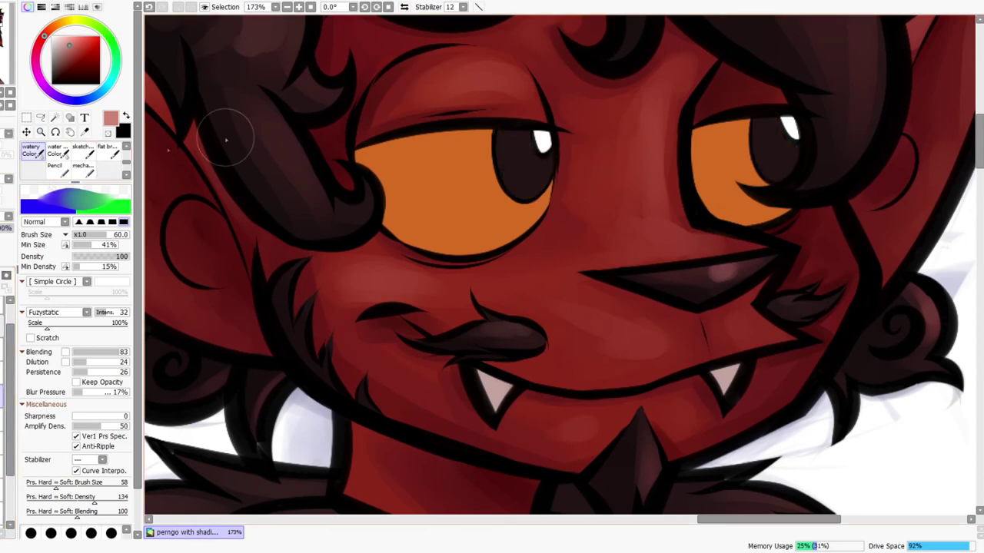
pyautogui.click(67, 53)
pyautogui.moveTo(67, 57); pyautogui.dragTo(67, 53)
pyautogui.press('[')
pyautogui.press('[')
pyautogui.press('[')
pyautogui.press('[')
pyautogui.press('[')
pyautogui.press('[')
pyautogui.press(']')
pyautogui.press(']')
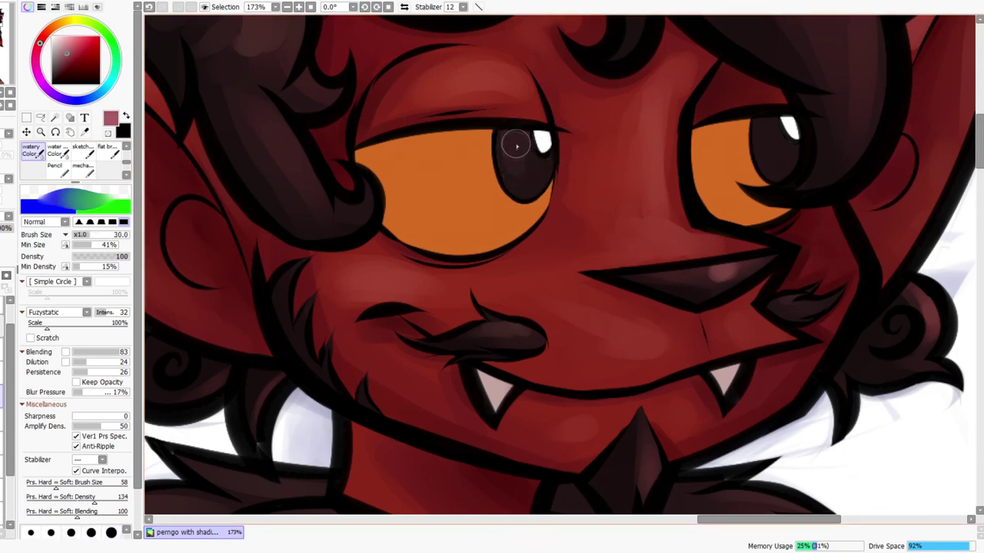
pyautogui.press('[')
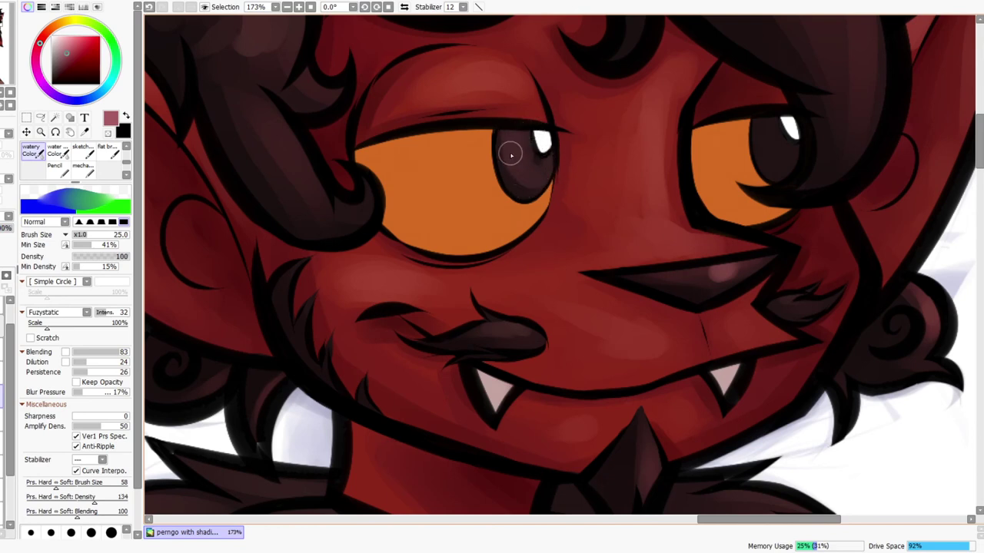
pyautogui.moveTo(766, 115); pyautogui.dragTo(790, 156)
pyautogui.moveTo(770, 120)
pyautogui.mouseDown()
pyautogui.moveTo(800, 162)
pyautogui.moveTo(775, 156)
pyautogui.moveTo(767, 135)
pyautogui.moveTo(791, 134)
pyautogui.moveTo(772, 164)
pyautogui.moveTo(762, 126)
pyautogui.moveTo(768, 155)
pyautogui.mouseUp()
# Sample the pupils' dark colour and refine their shading with the brush at size 14 and blending at 60
pyautogui.keyDown('alt'); pyautogui.click(518, 183); pyautogui.keyUp('alt')
pyautogui.moveTo(519, 179)
pyautogui.mouseDown()
pyautogui.moveTo(526, 183)
pyautogui.moveTo(531, 168)
pyautogui.mouseUp()
pyautogui.press('[')
pyautogui.press('[')
pyautogui.press('[')
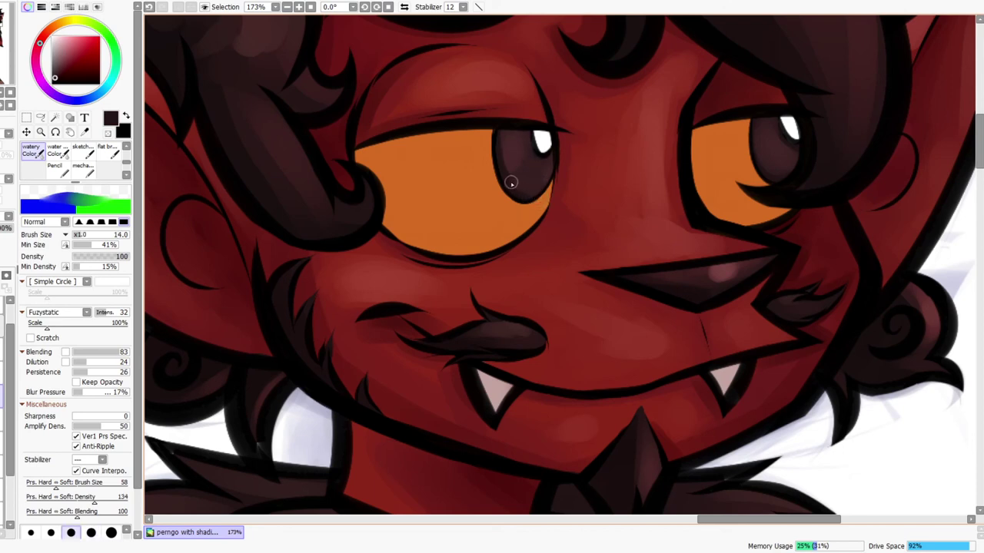
pyautogui.moveTo(118, 352); pyautogui.dragTo(106, 352)
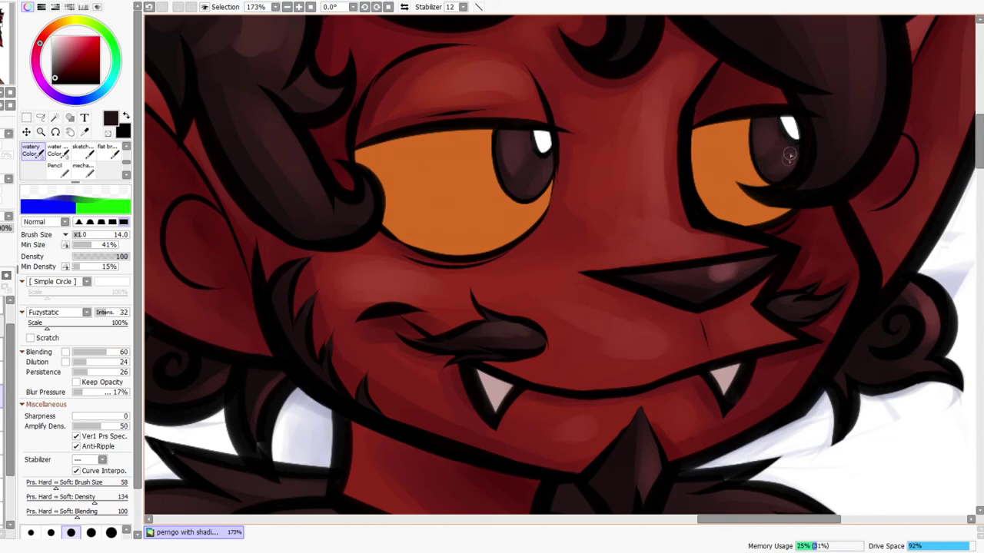
pyautogui.hotkey('ctrl', 'space')
pyautogui.moveTo(643, 220); pyautogui.dragTo(673, 222)
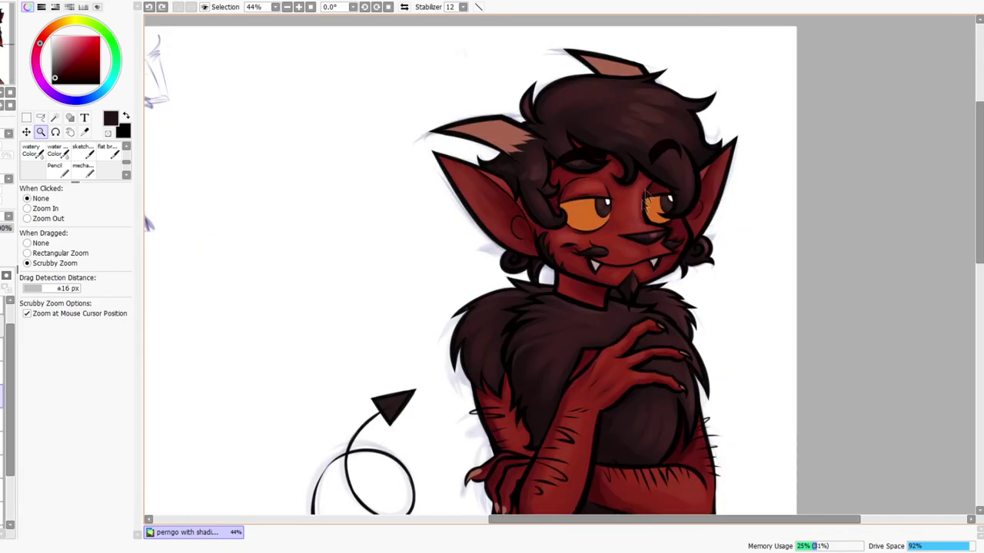
pyautogui.scroll(6, 637, 211)
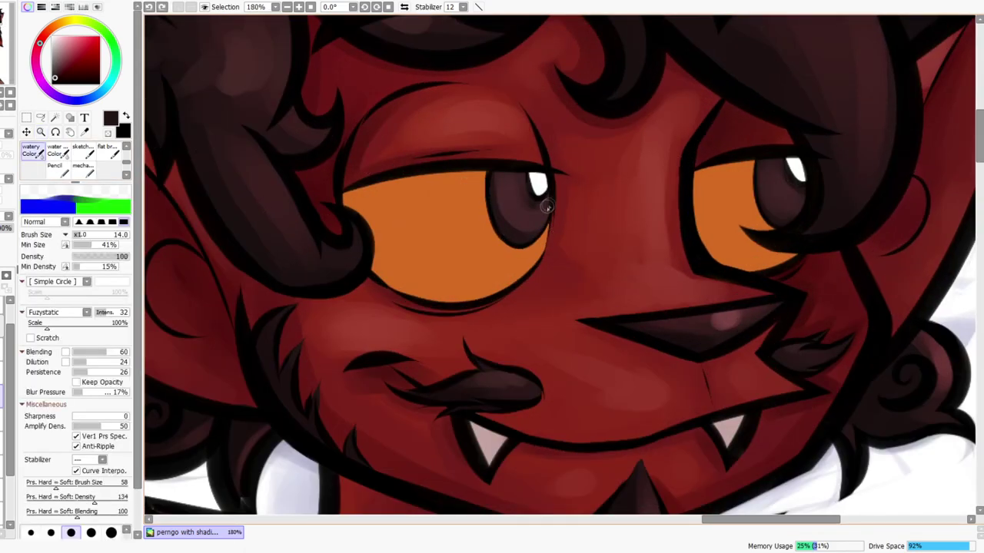
# Choose a brighter pinkish red, undo the last stroke and paint soft reflections inside both pupils
pyautogui.keyDown('alt'); pyautogui.click(524, 209); pyautogui.keyUp('alt')
pyautogui.click(59, 76)
pyautogui.click(66, 61)
pyautogui.click(74, 44)
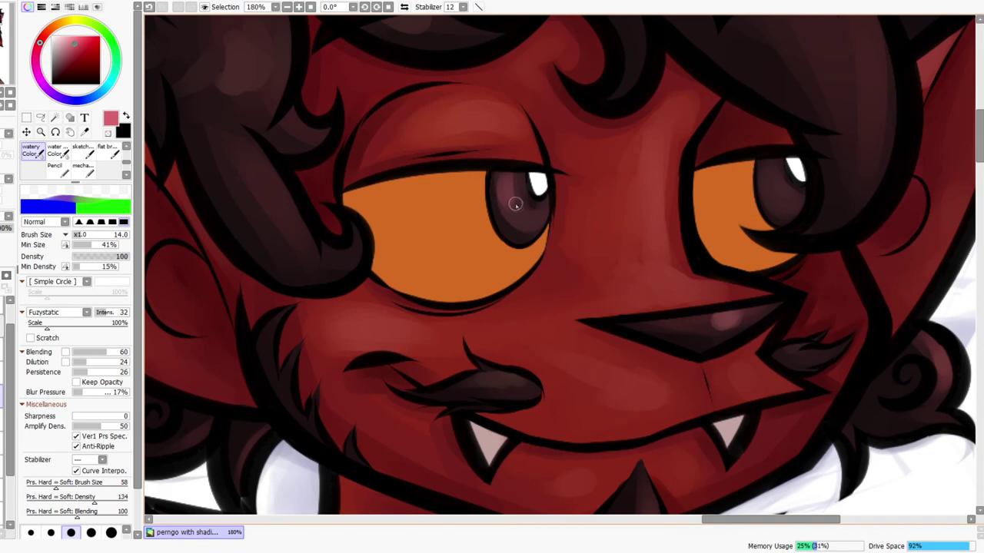
pyautogui.hotkey('ctrl', 'z')
pyautogui.moveTo(501, 168); pyautogui.dragTo(531, 226)
pyautogui.moveTo(764, 162)
pyautogui.mouseDown()
pyautogui.moveTo(771, 193)
pyautogui.moveTo(843, 236)
pyautogui.mouseUp()
pyautogui.hotkey('ctrl', 'space')
pyautogui.scroll(-2, 857, 231)
pyautogui.scroll(1, 846, 192)
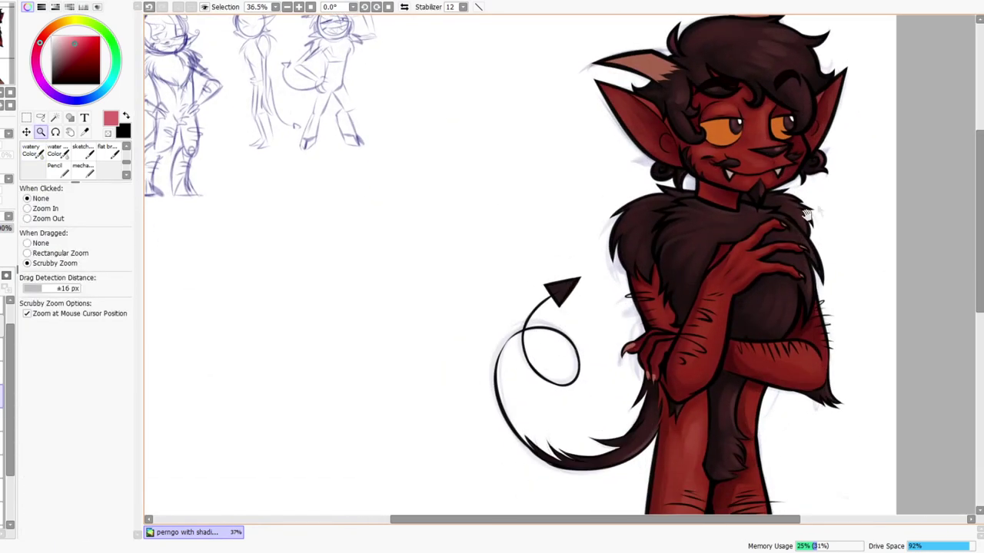
# Shift the pupils' mauve shading toward a richer maroon with colour adjustments, judging it up close and on the whole face
pyautogui.scroll(6, 807, 113)
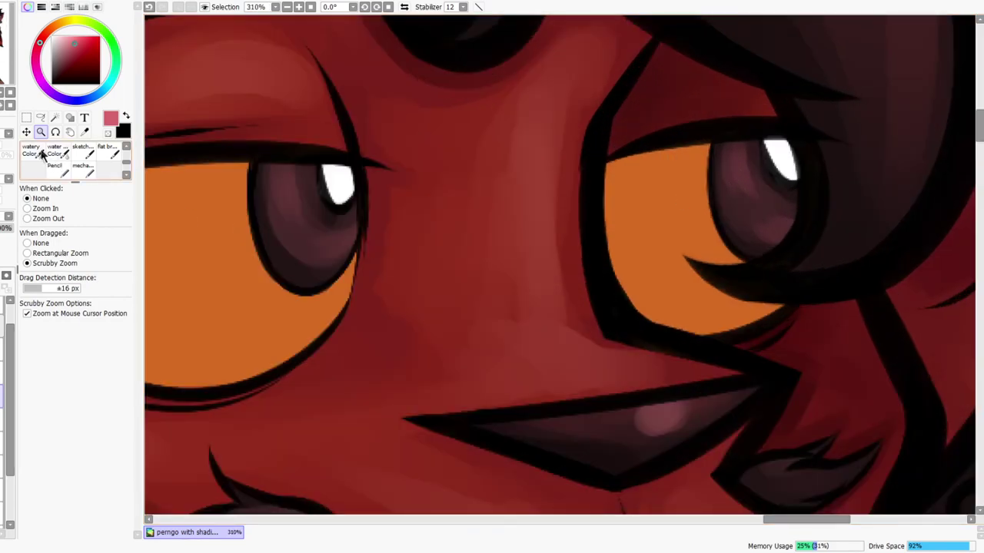
pyautogui.click(42, 153)
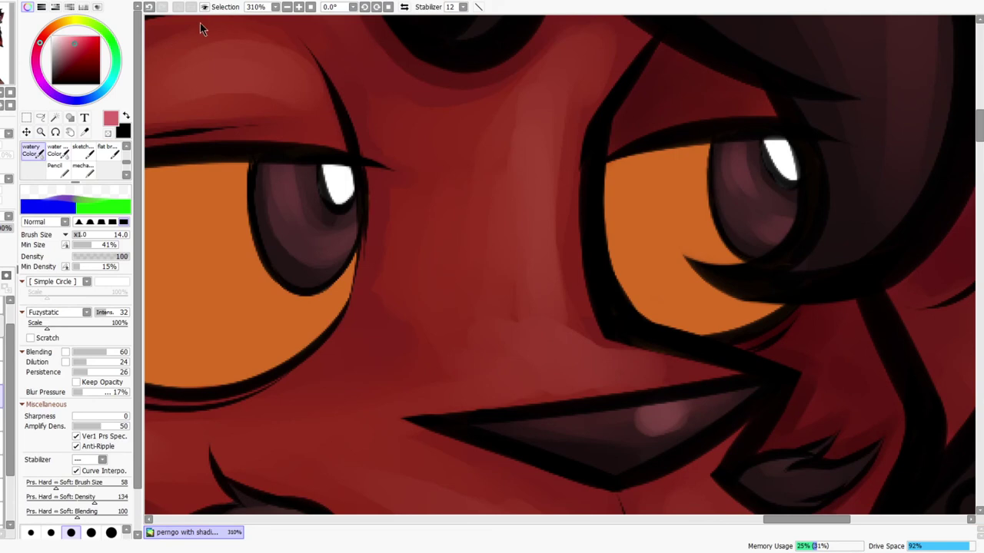
pyautogui.click(223, 56)
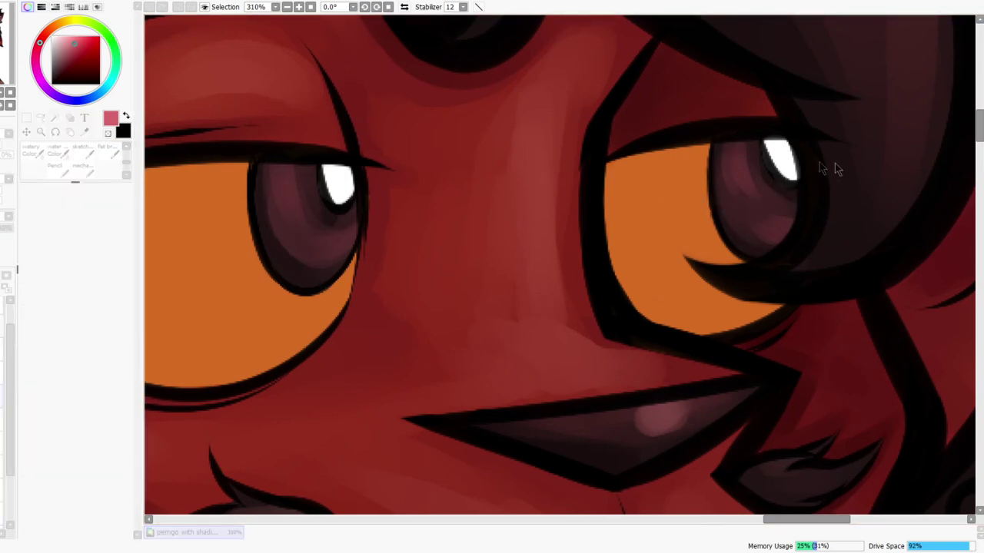
pyautogui.moveTo(808, 163)
pyautogui.mouseDown()
pyautogui.moveTo(828, 164)
pyautogui.moveTo(784, 151)
pyautogui.moveTo(798, 151)
pyautogui.mouseUp()
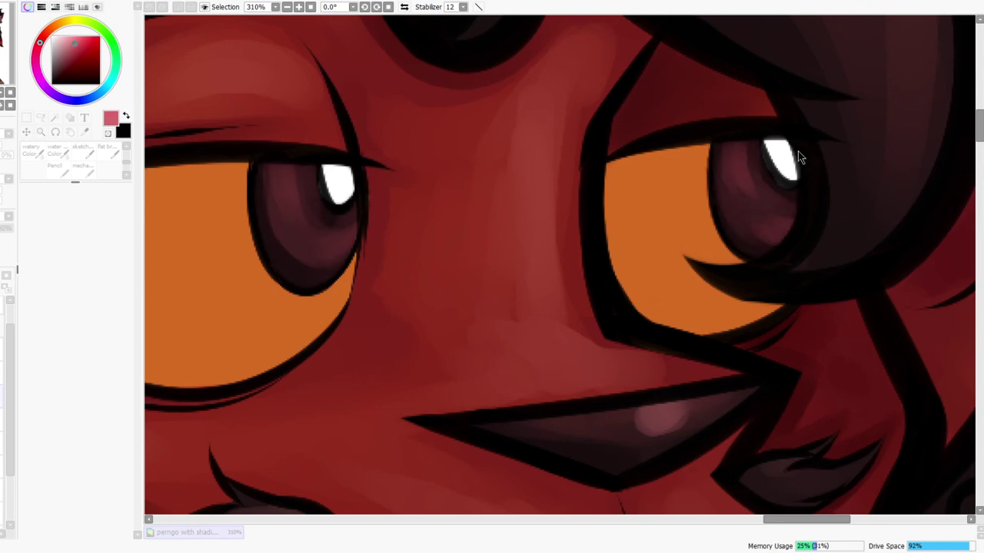
pyautogui.click(824, 196)
pyautogui.hotkey('ctrl', 'space')
pyautogui.moveTo(728, 203)
pyautogui.mouseDown()
pyautogui.moveTo(715, 206)
pyautogui.moveTo(765, 231)
pyautogui.moveTo(737, 188)
pyautogui.mouseUp()
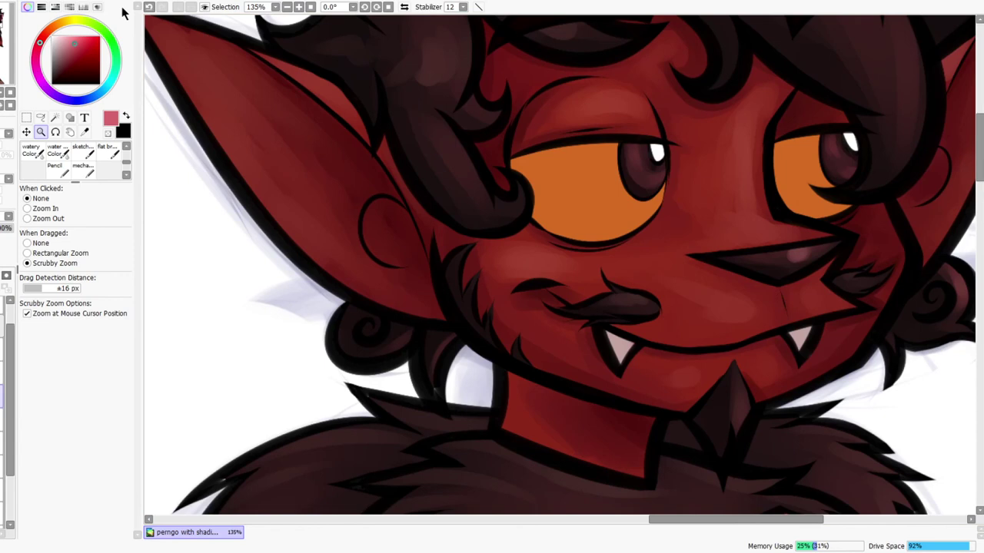
pyautogui.click(200, 11)
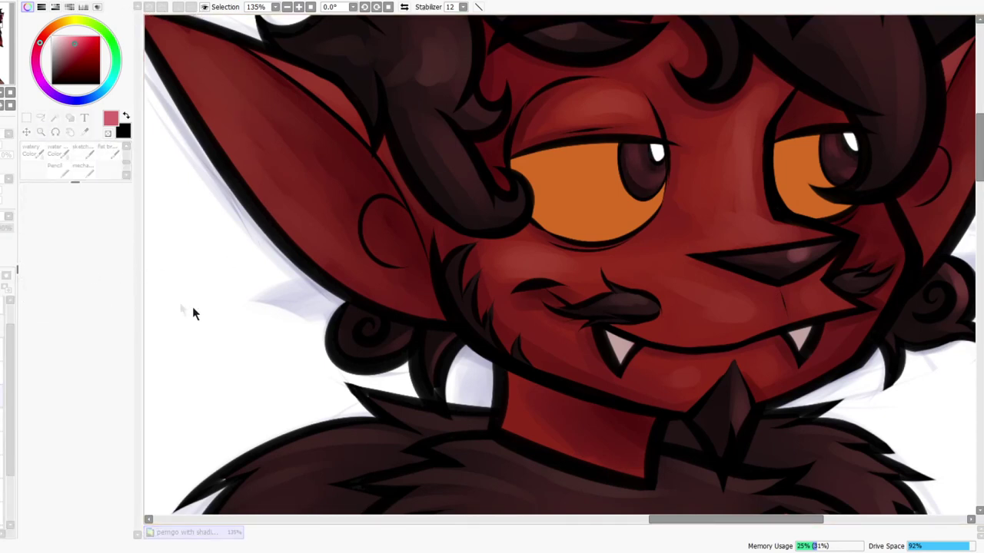
pyautogui.hotkey('ctrl', 'space')
pyautogui.moveTo(743, 223)
pyautogui.mouseDown()
pyautogui.moveTo(749, 243)
pyautogui.moveTo(734, 245)
pyautogui.moveTo(773, 208)
pyautogui.moveTo(787, 209)
pyautogui.mouseUp()
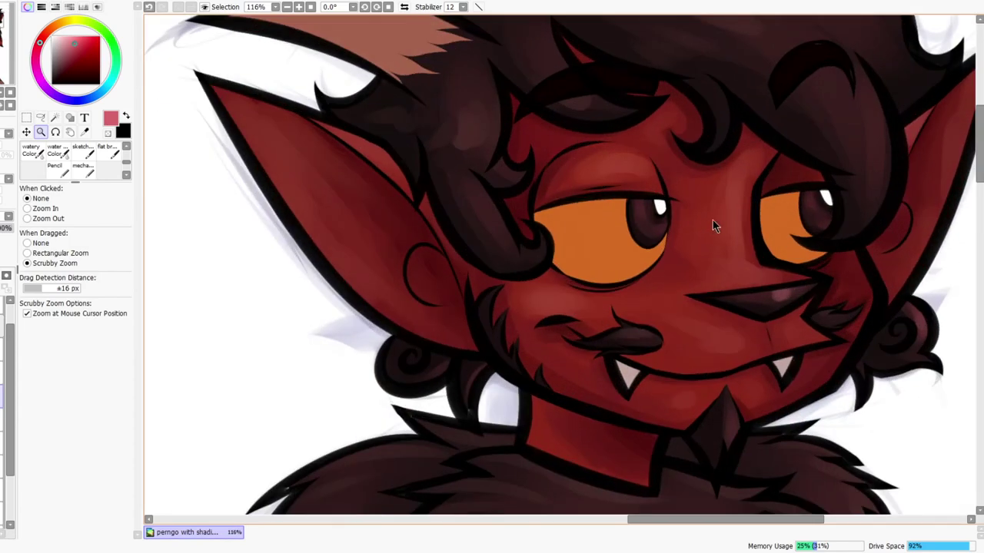
# Zoom in on the eyes and select the layer holding their orange fill
pyautogui.moveTo(712, 220); pyautogui.dragTo(734, 218)
pyautogui.moveTo(8, 414); pyautogui.dragTo(9, 395)
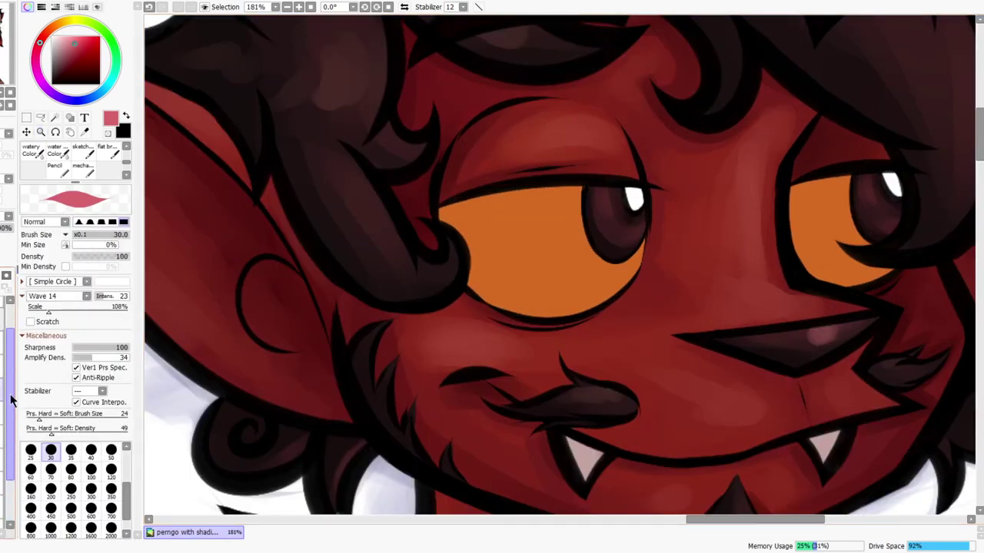
pyautogui.click(2, 369)
pyautogui.moveTo(2, 228); pyautogui.dragTo(1, 228)
pyautogui.hotkey('ctrl', 'y')
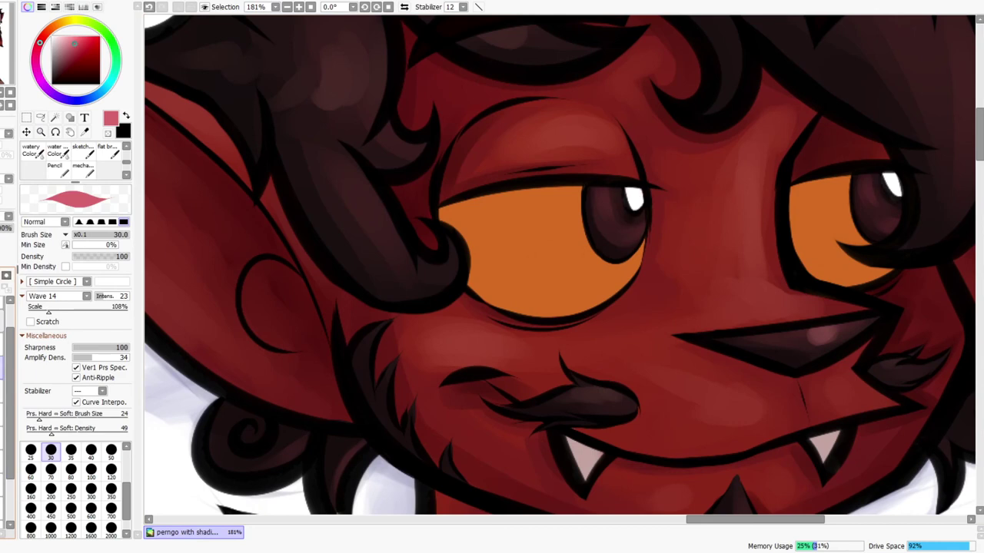
pyautogui.hotkey('ctrl', 'z')
pyautogui.hotkey('ctrl', 'y')
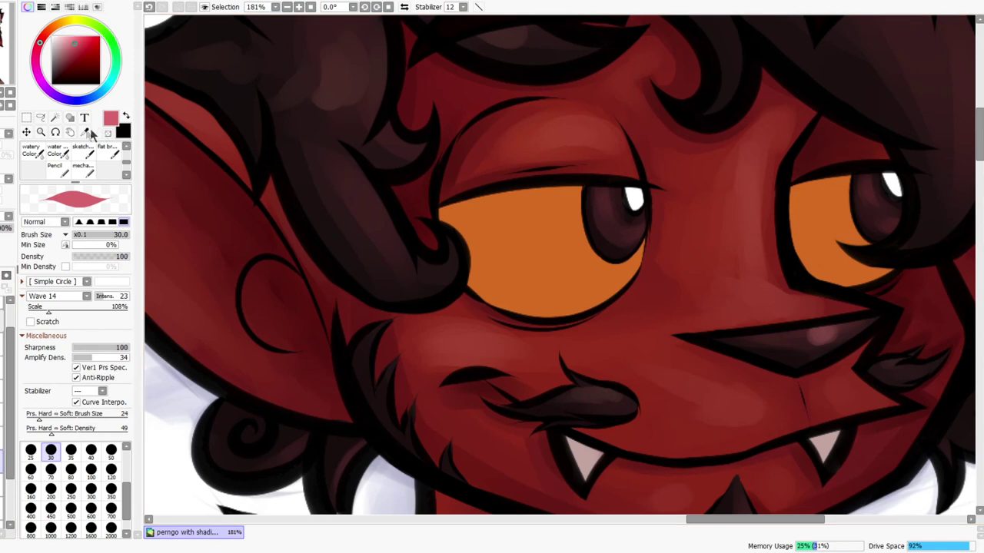
# Sample the eyes' orange, choose a darker burnt orange, and try a size 25 stroke along the larger eye's lower edge
pyautogui.click(73, 19)
pyautogui.rightClick(533, 220)
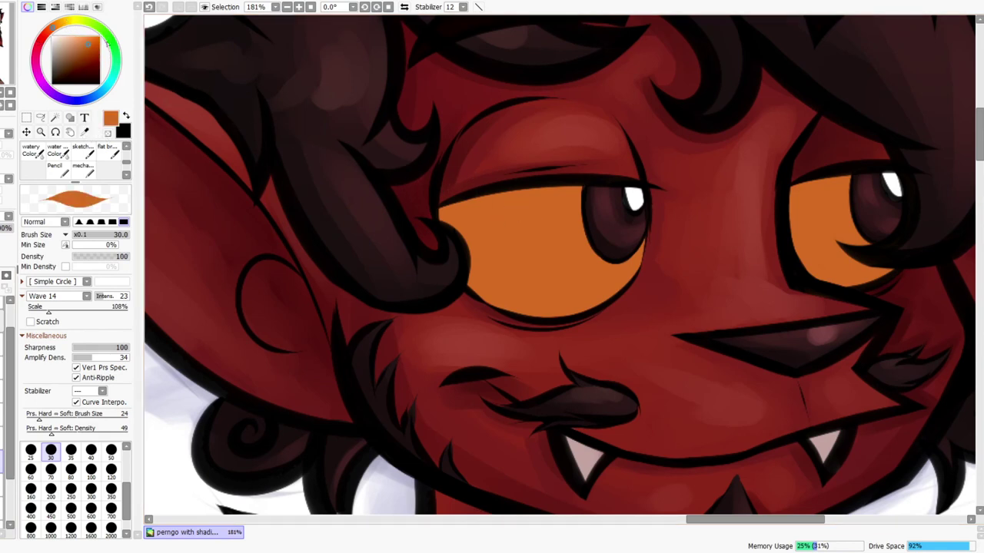
pyautogui.moveTo(84, 38); pyautogui.dragTo(78, 37)
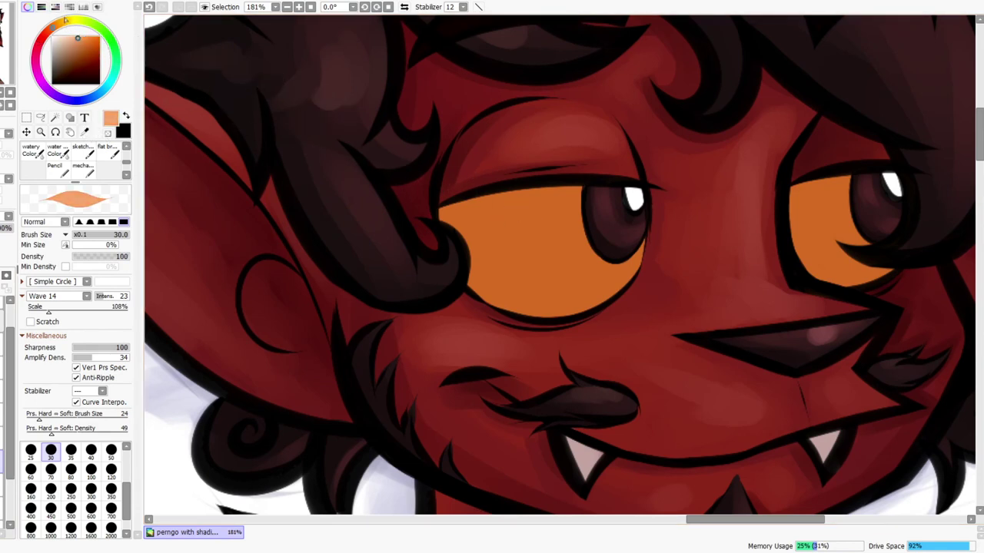
pyautogui.rightClick(516, 215)
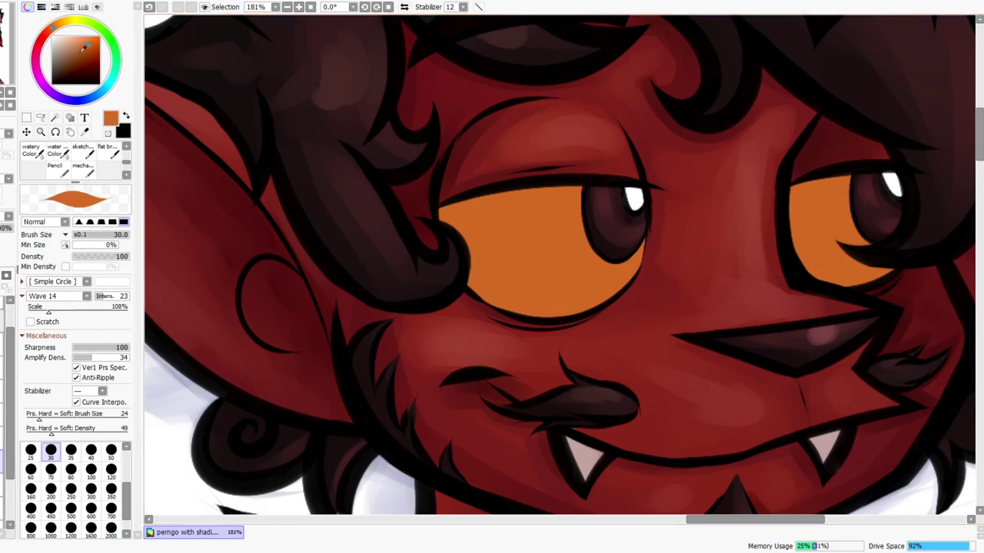
pyautogui.click(79, 54)
pyautogui.press('[')
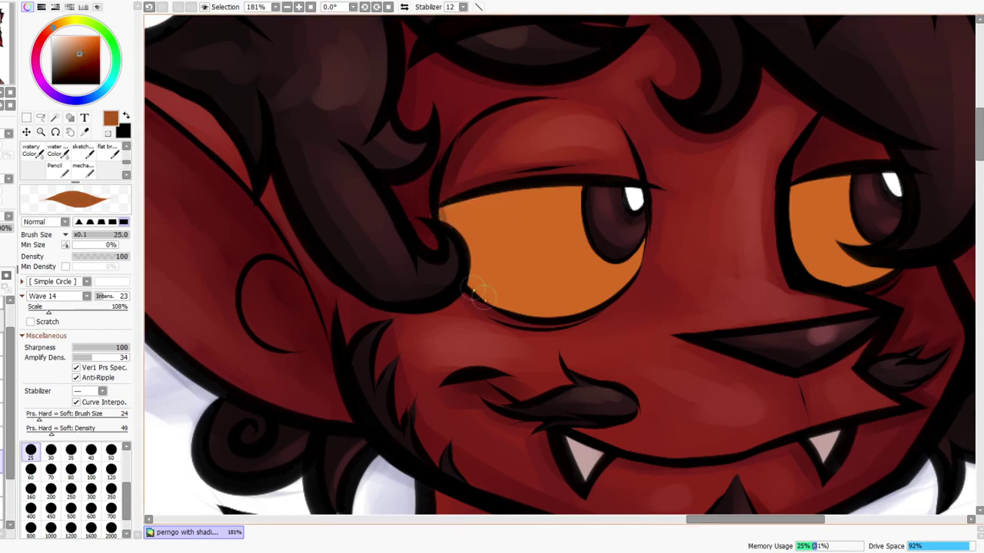
pyautogui.moveTo(465, 273); pyautogui.dragTo(522, 308)
pyautogui.hotkey('ctrl', 'z')
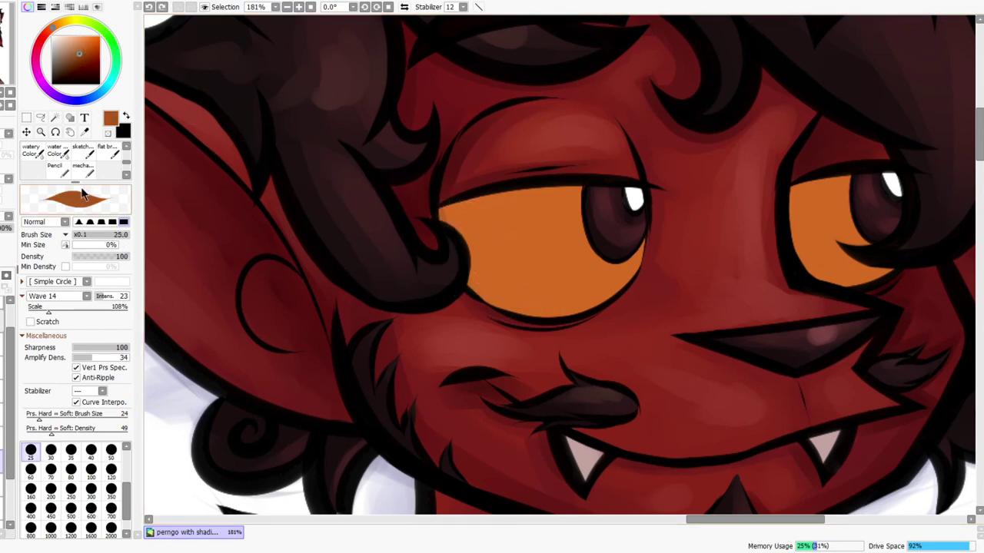
# Shade the outer edges of both orange eyes in burnt orange using the watery colour brush, enlarged to size 25
pyautogui.click(35, 153)
pyautogui.moveTo(440, 211); pyautogui.dragTo(444, 235)
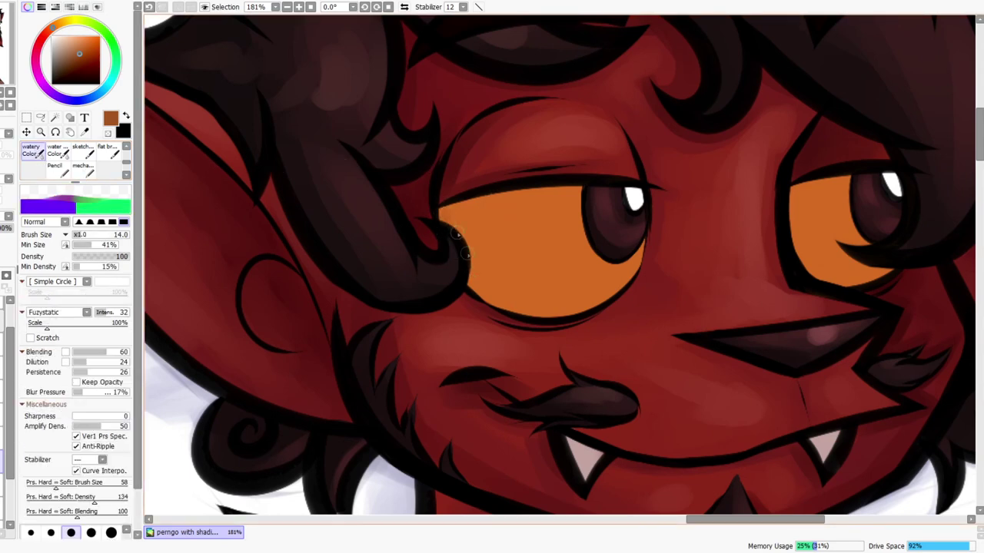
pyautogui.press(']')
pyautogui.press(']')
pyautogui.press(']')
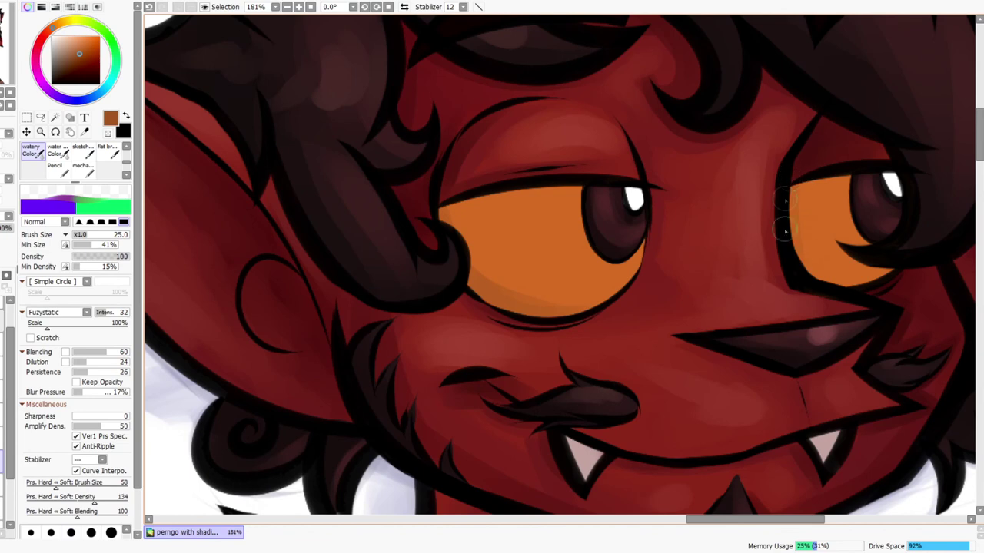
# Choose a deep reddish brown and darken both eyes' rims and the shadow beneath the larger eye's upper lid
pyautogui.click(79, 60)
pyautogui.click(45, 35)
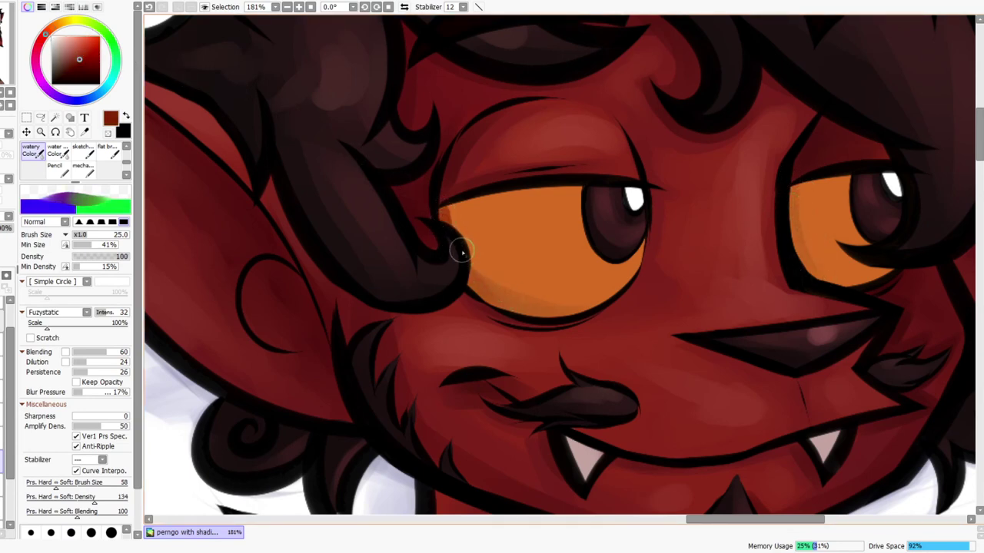
pyautogui.moveTo(501, 305); pyautogui.dragTo(592, 311)
pyautogui.moveTo(798, 179)
pyautogui.mouseDown()
pyautogui.moveTo(796, 242)
pyautogui.moveTo(809, 271)
pyautogui.mouseUp()
pyautogui.moveTo(795, 197)
pyautogui.mouseDown()
pyautogui.moveTo(845, 191)
pyautogui.moveTo(809, 183)
pyautogui.mouseUp()
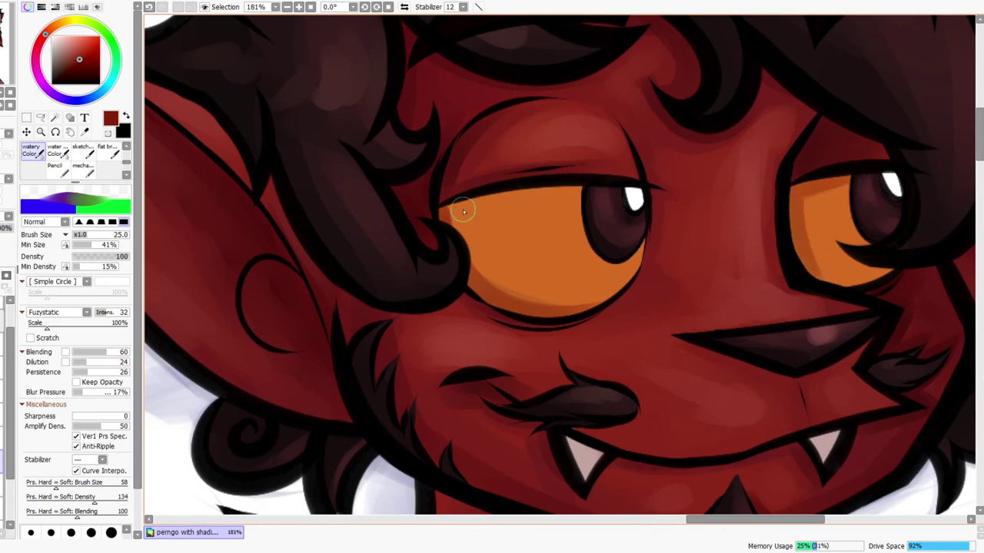
pyautogui.moveTo(460, 202)
pyautogui.mouseDown()
pyautogui.moveTo(613, 174)
pyautogui.moveTo(610, 184)
pyautogui.mouseUp()
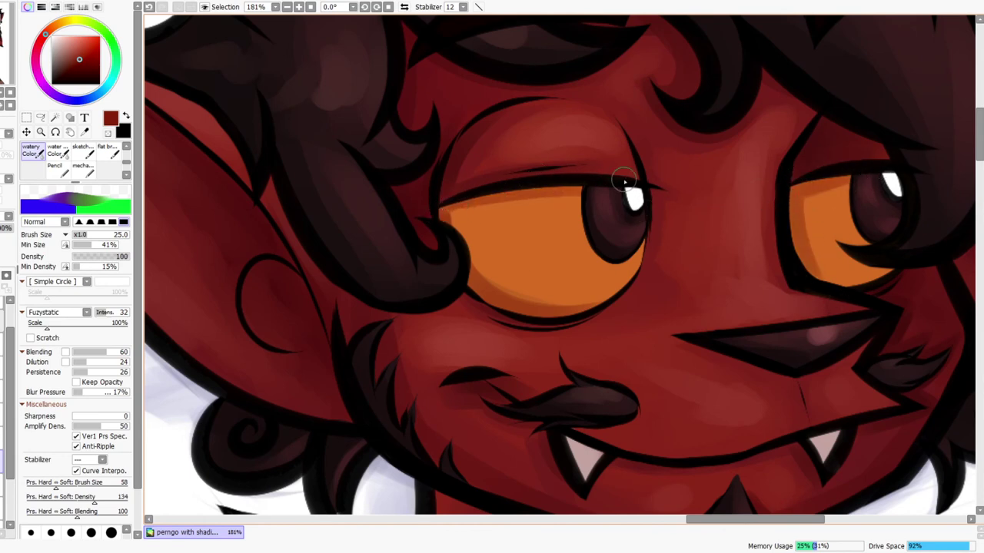
# Sample the eye's orange and blend the rim shading inward with the brush at size 14
pyautogui.keyDown('alt'); pyautogui.click(492, 224); pyautogui.keyUp('alt')
pyautogui.press('[')
pyautogui.press('[')
pyautogui.press('[')
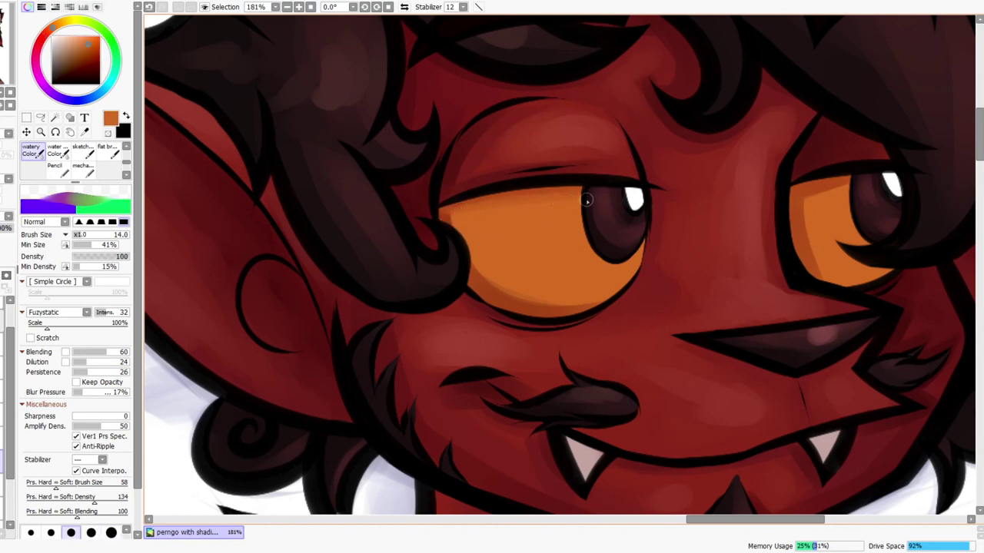
pyautogui.moveTo(461, 241); pyautogui.dragTo(498, 286)
pyautogui.moveTo(556, 295); pyautogui.dragTo(578, 289)
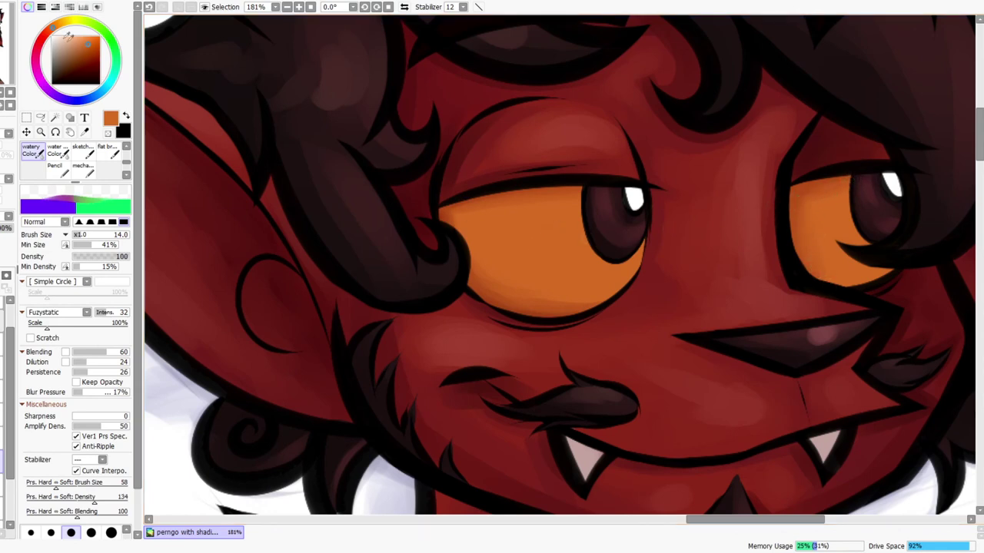
# Choose a light yellow-orange and paint a soft glow beside both pupils with the brush at size 35
pyautogui.click(60, 24)
pyautogui.press(']')
pyautogui.press(']')
pyautogui.press(']')
pyautogui.press(']')
pyautogui.press(']')
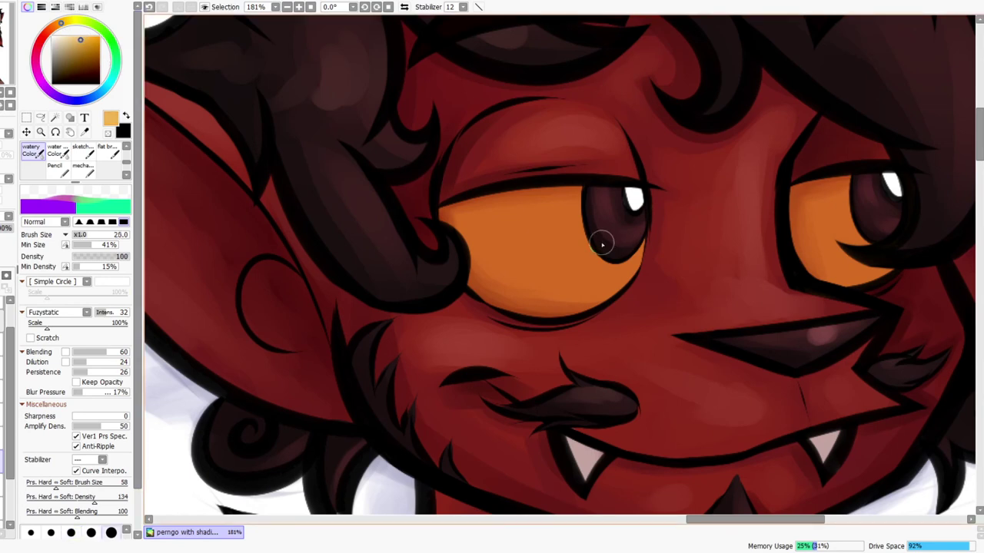
pyautogui.moveTo(582, 234)
pyautogui.mouseDown()
pyautogui.moveTo(576, 244)
pyautogui.moveTo(567, 234)
pyautogui.mouseUp()
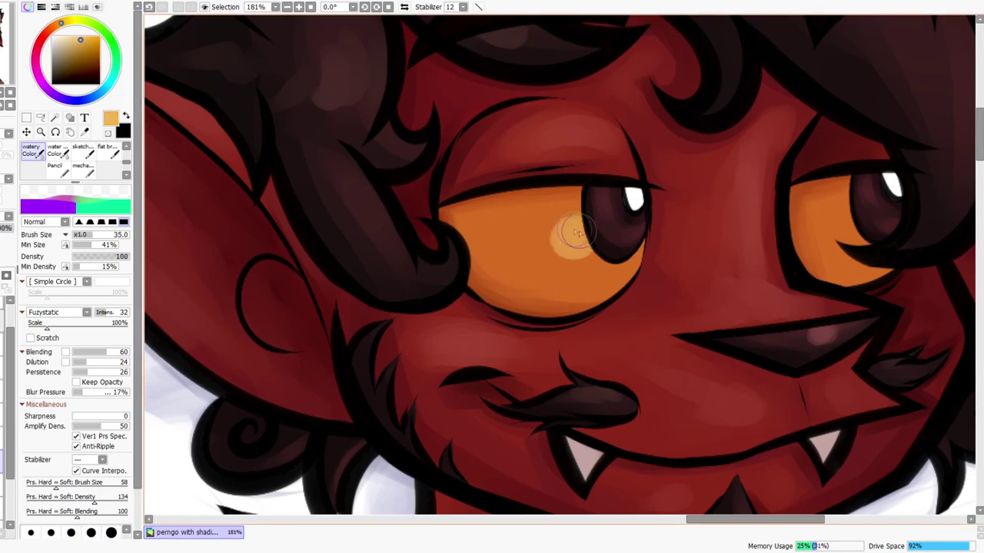
pyautogui.moveTo(847, 226); pyautogui.dragTo(845, 220)
pyautogui.moveTo(570, 249); pyautogui.dragTo(577, 275)
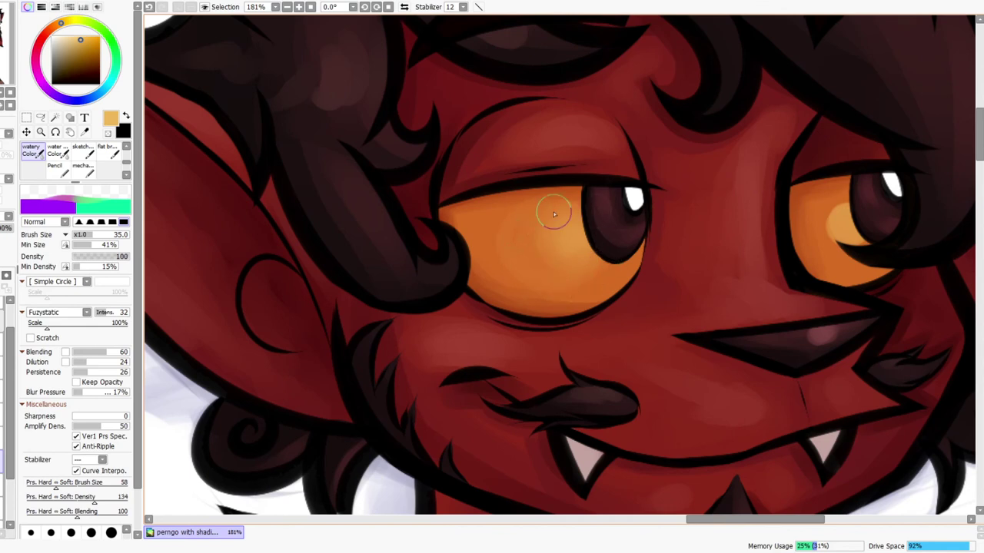
# Add a fine light rim beneath the larger eye's pupil at size 12, and blend the smaller eye's glow at size 30
pyautogui.press('[')
pyautogui.press('[')
pyautogui.press('[')
pyautogui.press('[')
pyautogui.press('[')
pyautogui.press('[')
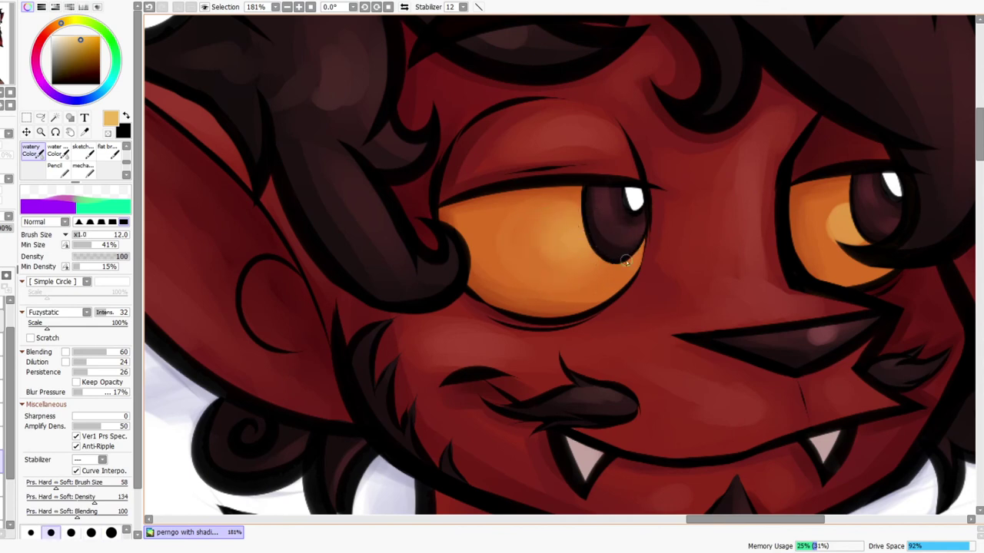
pyautogui.press(']')
pyautogui.press(']')
pyautogui.press(']')
pyautogui.press(']')
pyautogui.press(']')
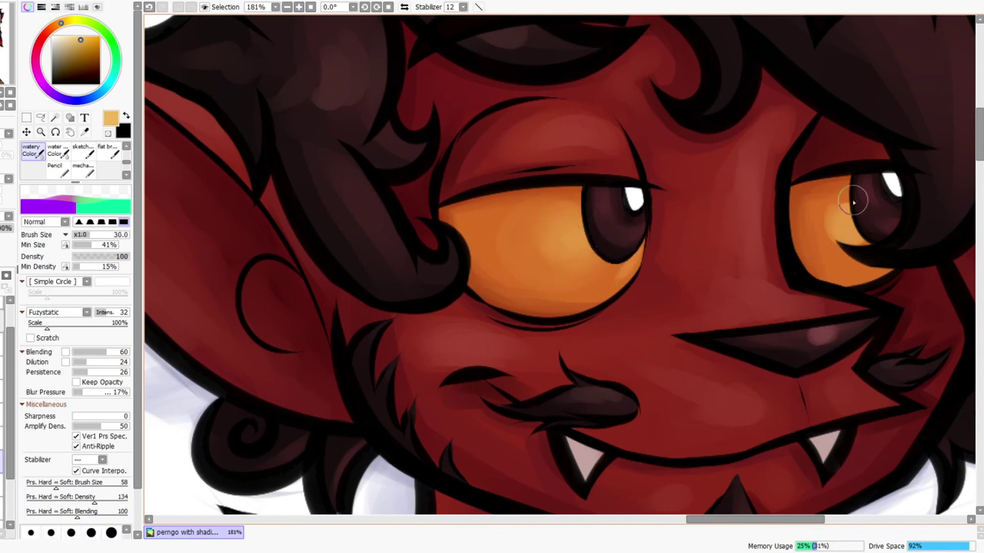
pyautogui.moveTo(814, 221)
pyautogui.mouseDown()
pyautogui.moveTo(842, 238)
pyautogui.moveTo(819, 251)
pyautogui.mouseUp()
pyautogui.moveTo(886, 218); pyautogui.dragTo(857, 266)
# Check the eye shading on the whole figure, mirroring the canvas view and restoring it
pyautogui.moveTo(887, 328); pyautogui.dragTo(767, 214)
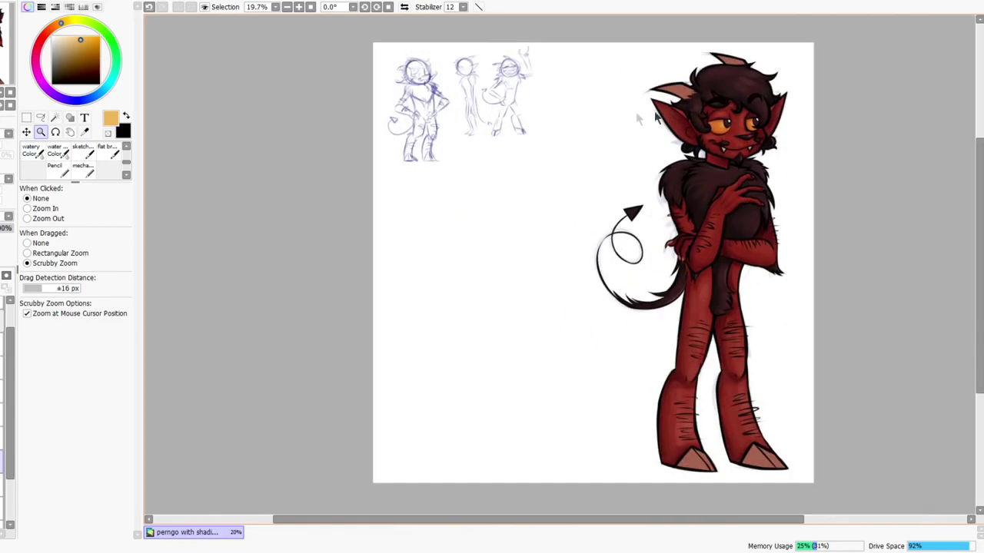
pyautogui.click(404, 7)
pyautogui.click(407, 11)
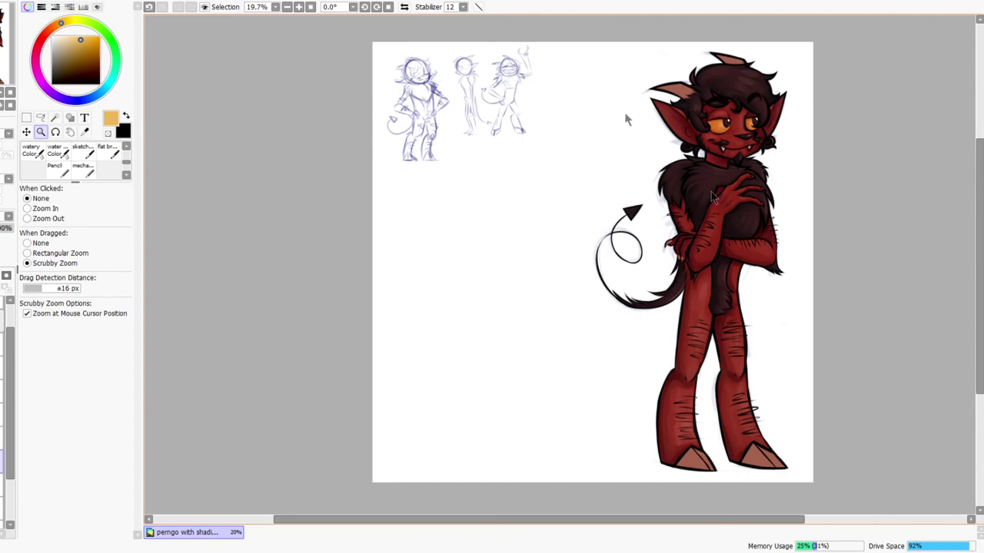
pyautogui.moveTo(692, 103); pyautogui.dragTo(786, 123)
pyautogui.moveTo(807, 252); pyautogui.dragTo(511, 248)
pyautogui.moveTo(589, 225); pyautogui.dragTo(599, 201)
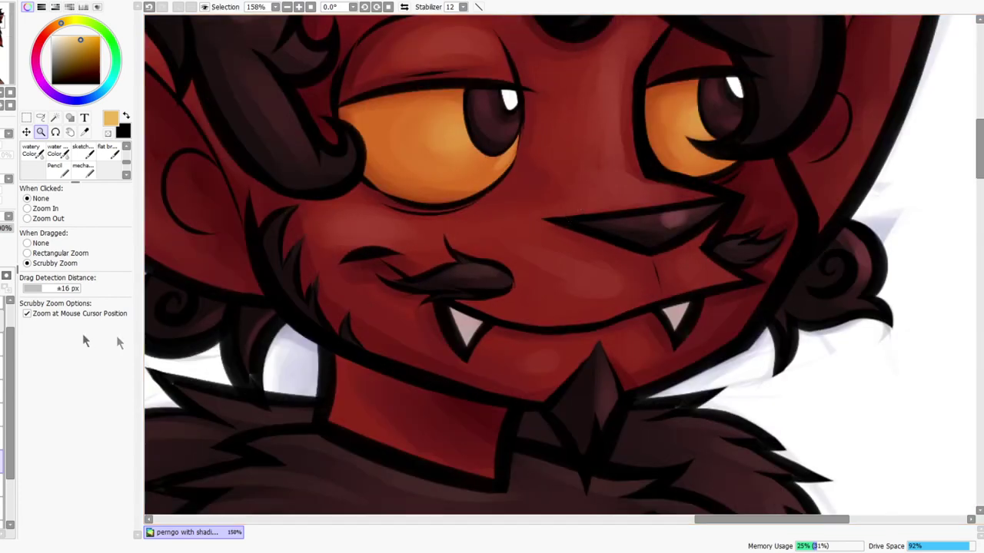
# Toggle layers to locate the fangs' layer, select it and zoom in on the mouth
pyautogui.click(2, 368)
pyautogui.click(2, 368)
pyautogui.click(1, 369)
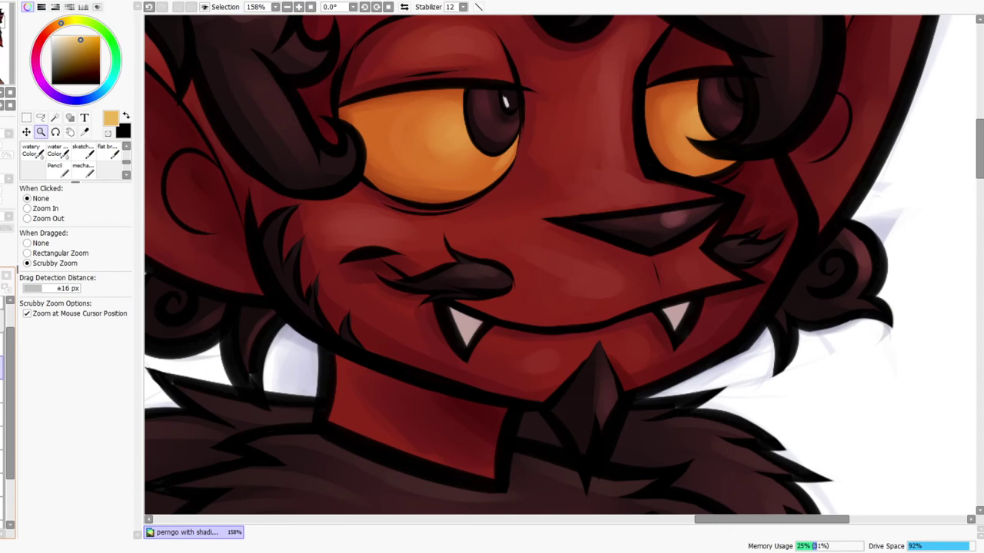
pyautogui.hotkey('ctrl', 'y')
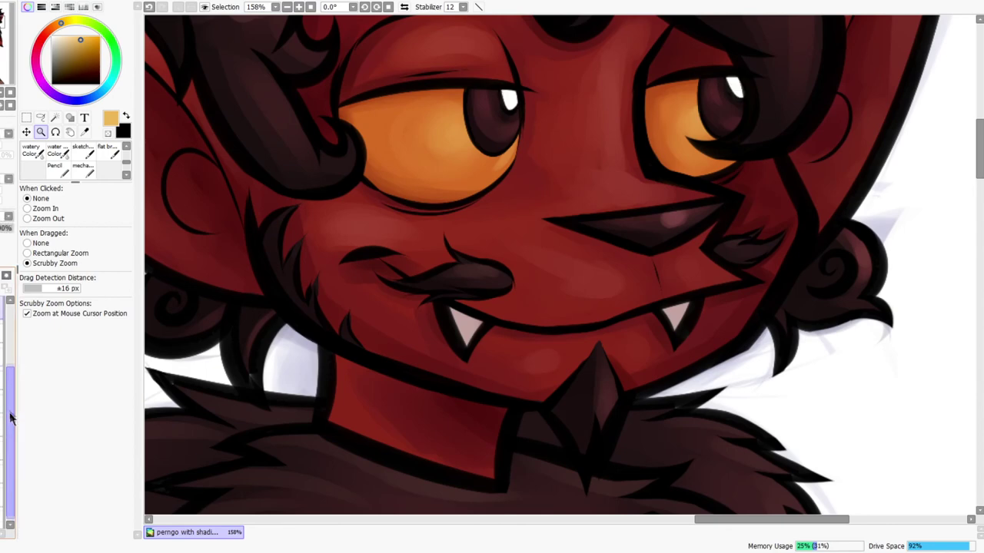
pyautogui.click(2, 369)
pyautogui.click(1, 369)
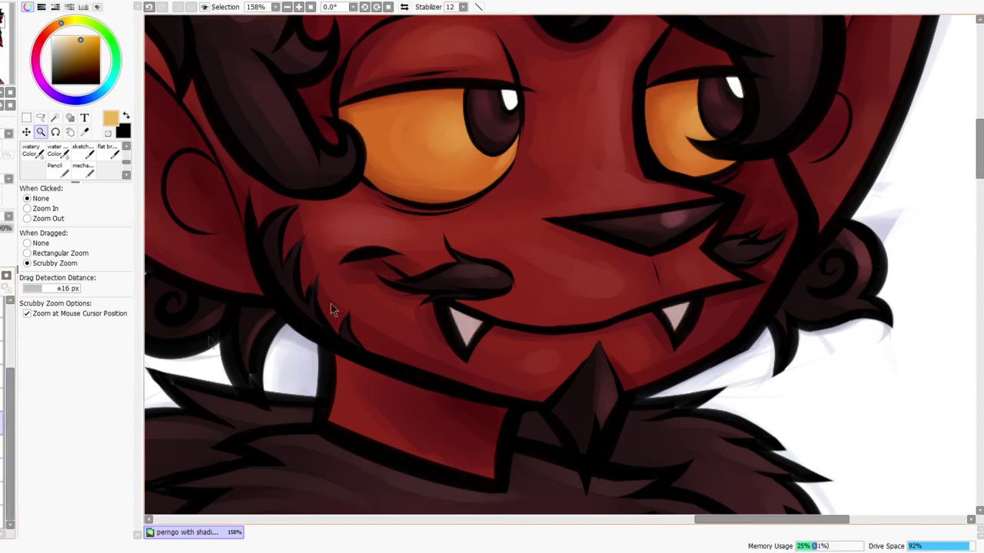
pyautogui.moveTo(581, 301); pyautogui.dragTo(594, 289)
# Sample the fang colour, darken it to a greyish mauve and shade a fang's edge with the watery brush at size 10
pyautogui.click(33, 152)
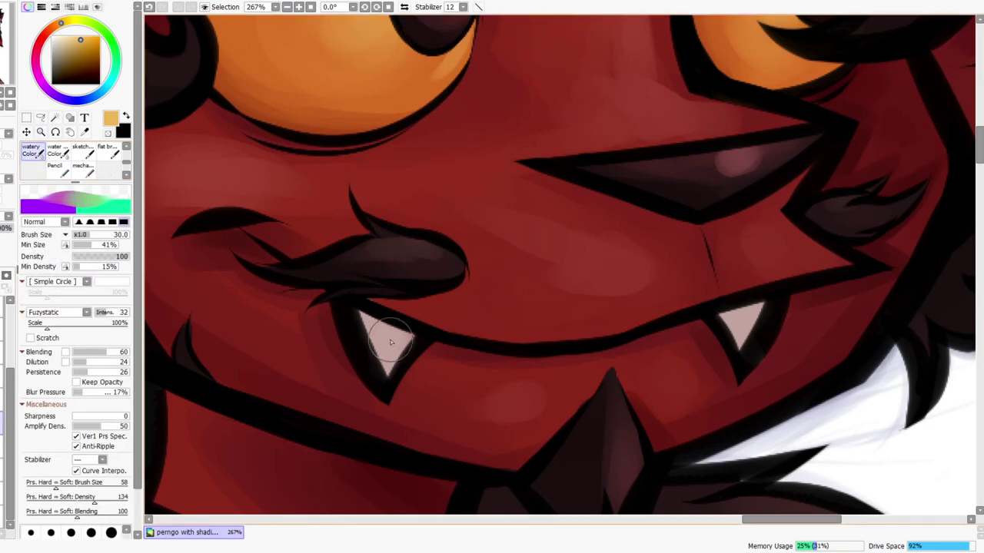
pyautogui.rightClick(390, 340)
pyautogui.moveTo(64, 57); pyautogui.dragTo(61, 57)
pyautogui.click(41, 42)
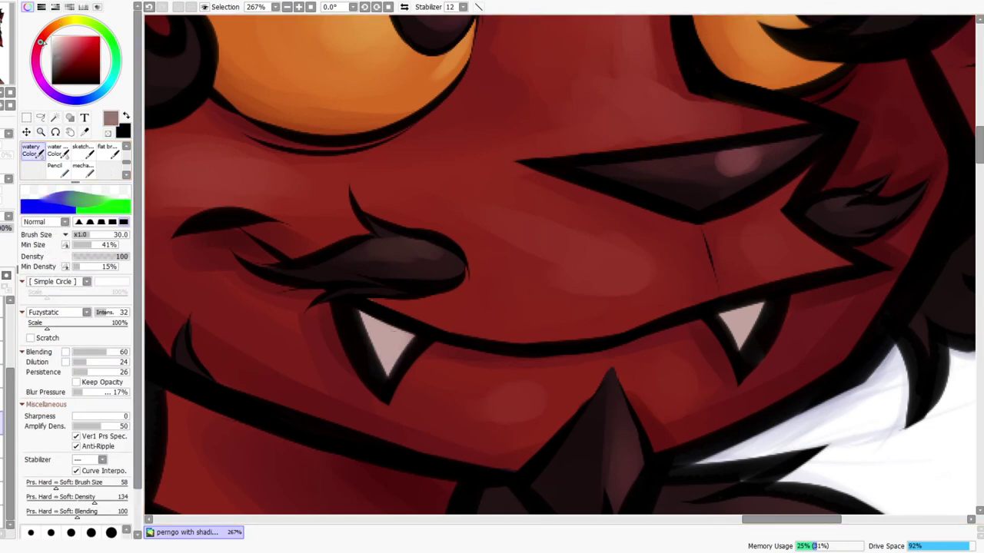
pyautogui.press('[')
pyautogui.press('[')
pyautogui.press('[')
pyautogui.press('[')
pyautogui.press('[')
pyautogui.press('[')
pyautogui.moveTo(361, 309); pyautogui.dragTo(379, 356)
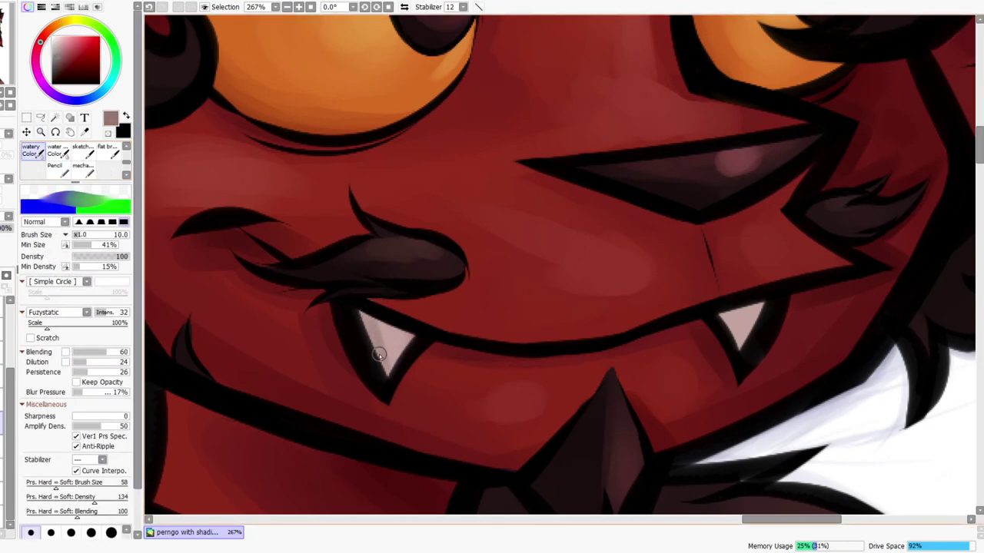
# Sample the fang's light tone and blend the shading on both fangs with the brush at size 12
pyautogui.keyDown('alt'); pyautogui.click(406, 319); pyautogui.keyUp('alt')
pyautogui.press(']')
pyautogui.moveTo(366, 310)
pyautogui.mouseDown()
pyautogui.moveTo(384, 361)
pyautogui.moveTo(378, 314)
pyautogui.moveTo(387, 336)
pyautogui.mouseUp()
pyautogui.moveTo(730, 317); pyautogui.dragTo(741, 343)
# Paint pale pink and white highlights on both fangs
pyautogui.click(60, 43)
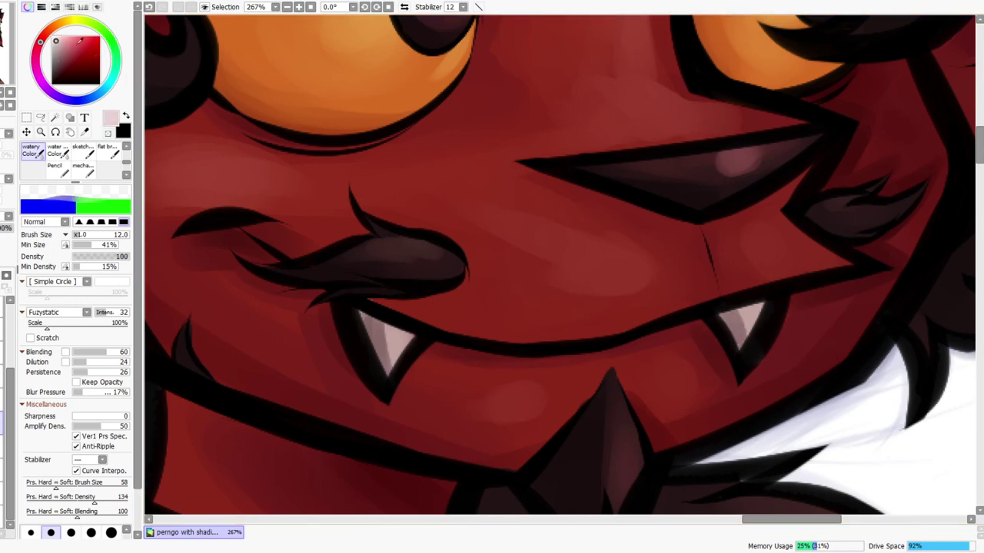
pyautogui.moveTo(401, 347); pyautogui.dragTo(400, 334)
pyautogui.click(53, 37)
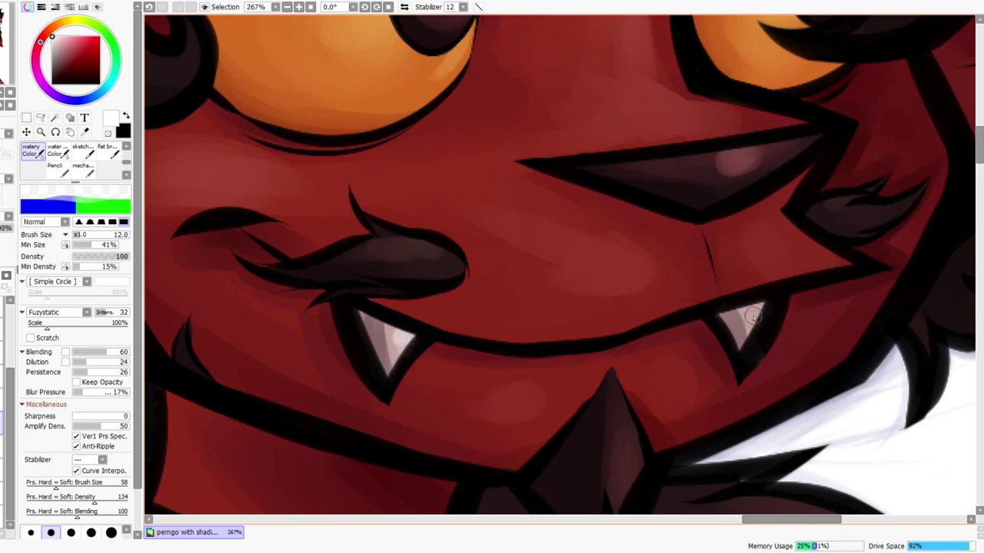
pyautogui.moveTo(741, 308); pyautogui.dragTo(747, 319)
pyautogui.moveTo(393, 326); pyautogui.dragTo(393, 359)
# Judge the fang highlights on the whole character, mirroring the canvas view and restoring it
pyautogui.hotkey('ctrl', 'space')
pyautogui.moveTo(465, 291); pyautogui.dragTo(487, 296)
pyautogui.scroll(-3, 546, 266)
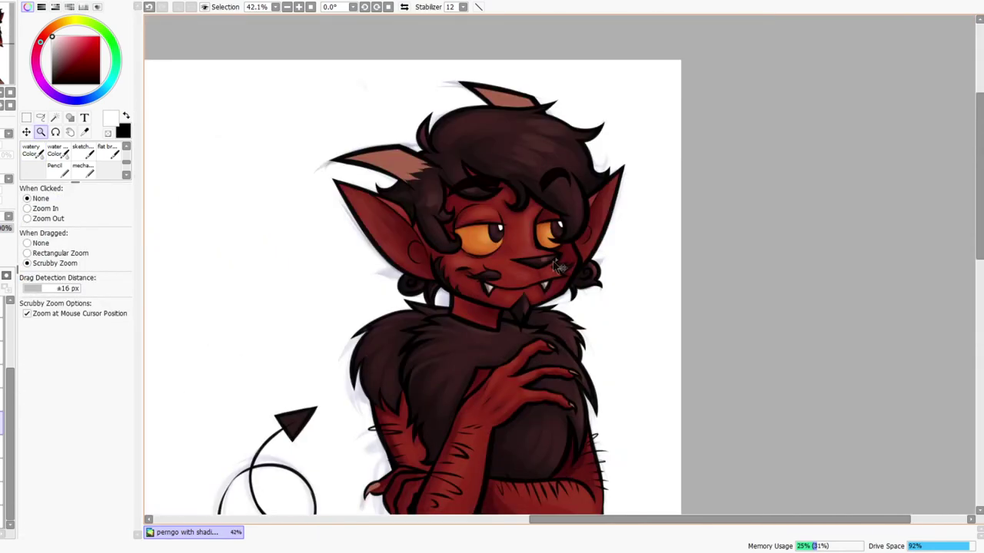
pyautogui.scroll(-2, 529, 267)
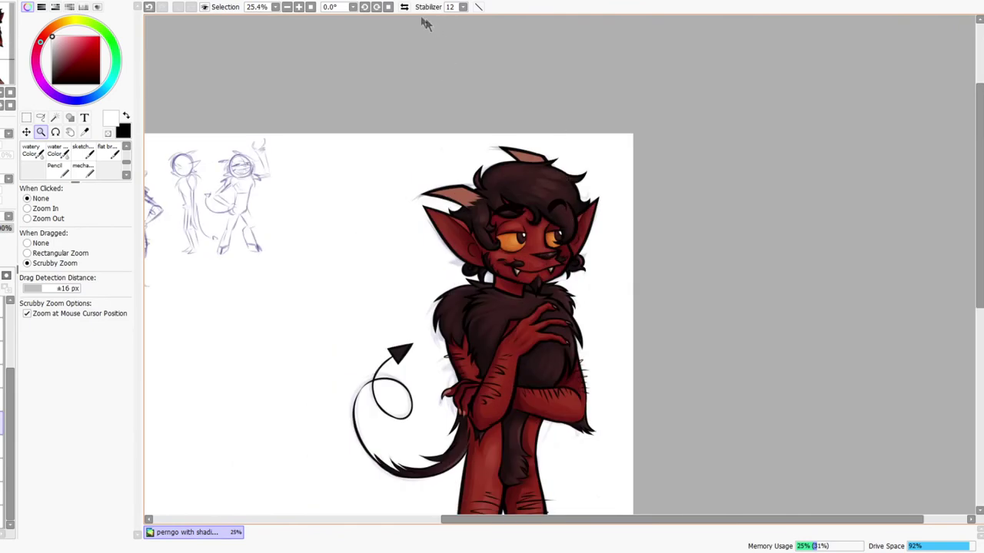
pyautogui.click(405, 6)
pyautogui.click(405, 6)
# Find the horns' colour layer by checking layer visibility, select it and activate the watery brush
pyautogui.scroll(5, 568, 213)
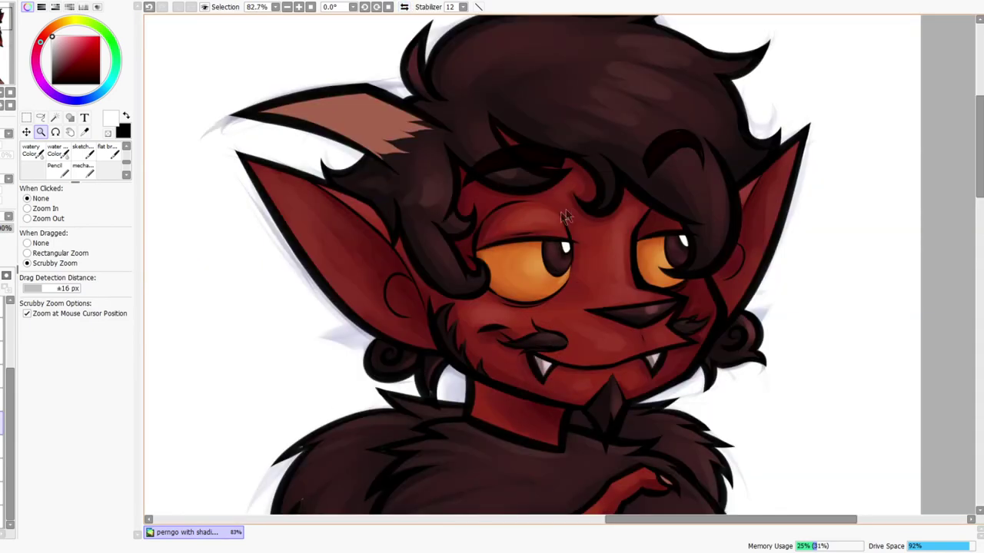
pyautogui.moveTo(517, 161); pyautogui.dragTo(546, 218)
pyautogui.click(2, 400)
pyautogui.click(0, 399)
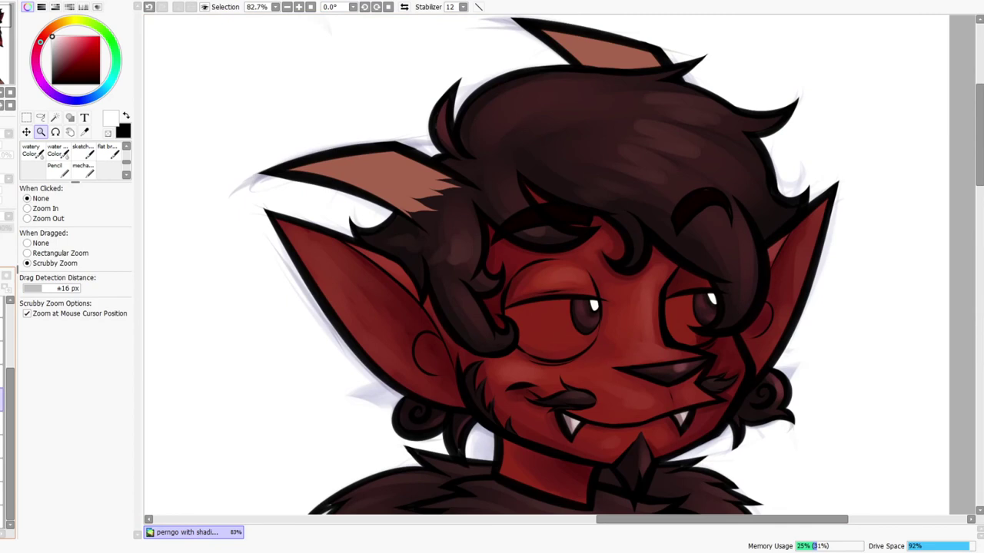
pyautogui.click(0, 399)
pyautogui.click(1, 384)
pyautogui.click(1, 385)
pyautogui.click(30, 150)
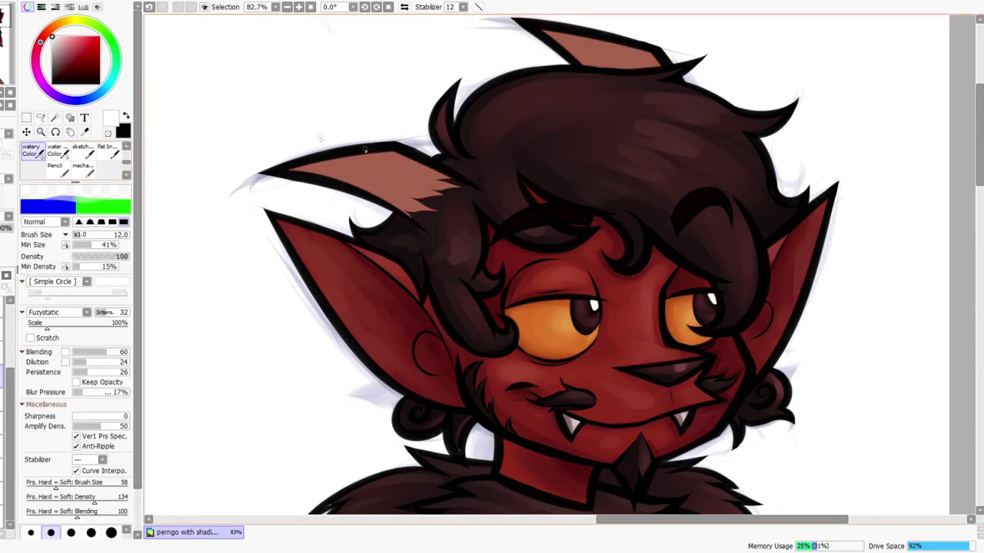
# Pick a dark reddish brown and shade the lower edges of both horns with the brush at size 60
pyautogui.click(63, 61)
pyautogui.click(40, 43)
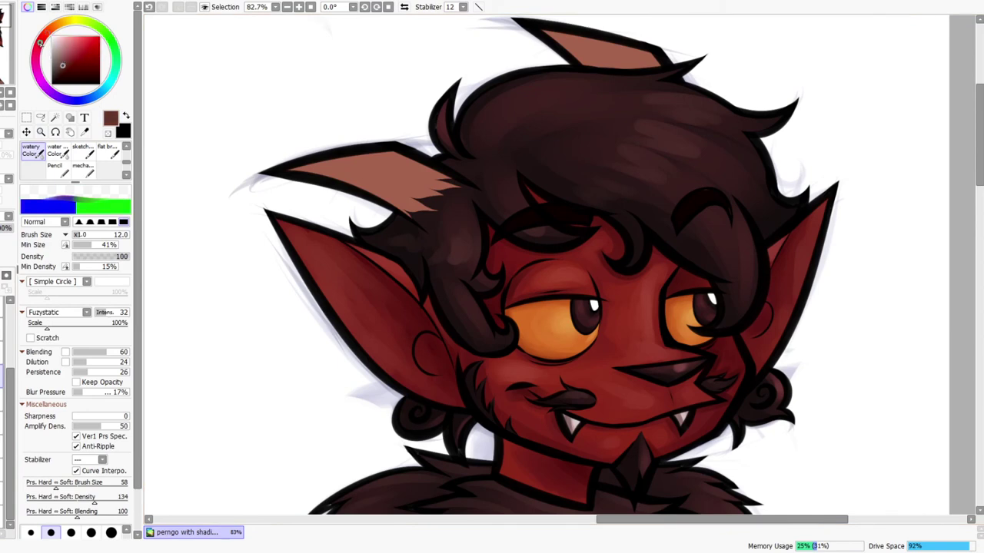
pyautogui.press(']')
pyautogui.press(']')
pyautogui.press(']')
pyautogui.press(']')
pyautogui.press(']')
pyautogui.press(']')
pyautogui.press(']')
pyautogui.press(']')
pyautogui.press(']')
pyautogui.press(']')
pyautogui.press(']')
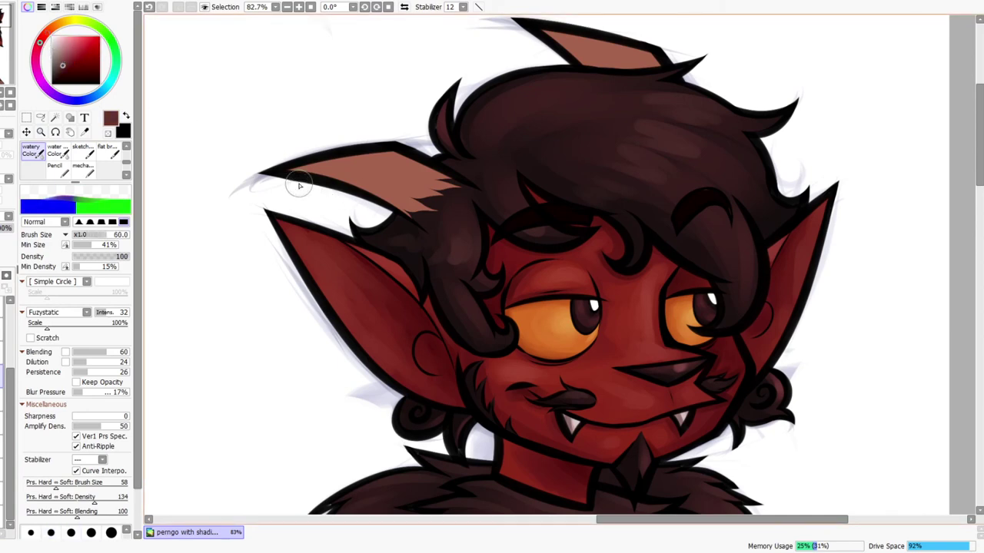
pyautogui.moveTo(282, 172)
pyautogui.mouseDown()
pyautogui.moveTo(378, 191)
pyautogui.moveTo(425, 225)
pyautogui.mouseUp()
pyautogui.moveTo(335, 196); pyautogui.dragTo(467, 236)
pyautogui.moveTo(538, 32); pyautogui.dragTo(648, 97)
# Refine and blend the shading near the bases of both horns with the brush at size 50
pyautogui.press('[')
pyautogui.press('[')
pyautogui.press('[')
pyautogui.moveTo(603, 64); pyautogui.dragTo(647, 68)
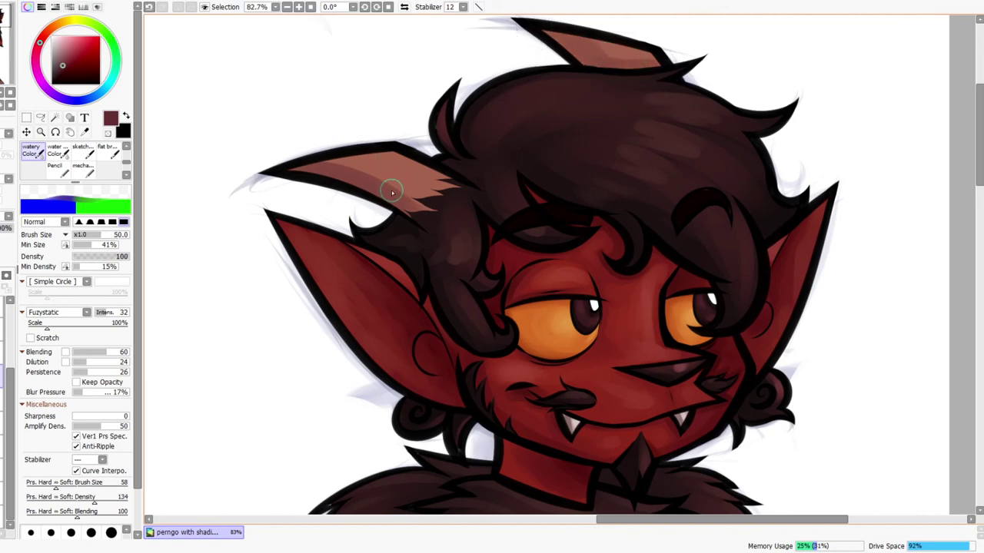
pyautogui.moveTo(438, 188); pyautogui.dragTo(440, 163)
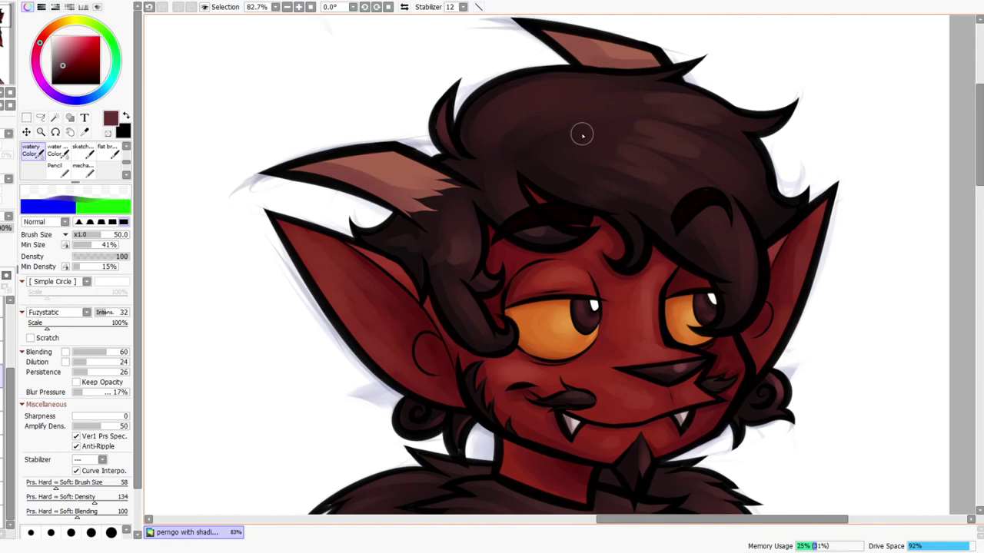
# Shade the claws on both hands with the dark reddish brown and the brush at size 25
pyautogui.scroll(-10, 605, 259)
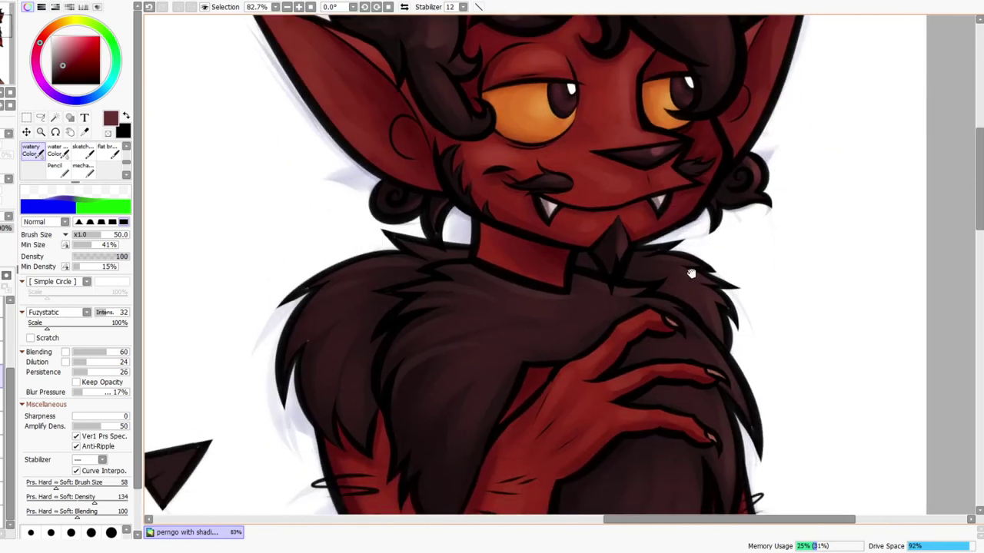
pyautogui.press('[')
pyautogui.press('[')
pyautogui.press('[')
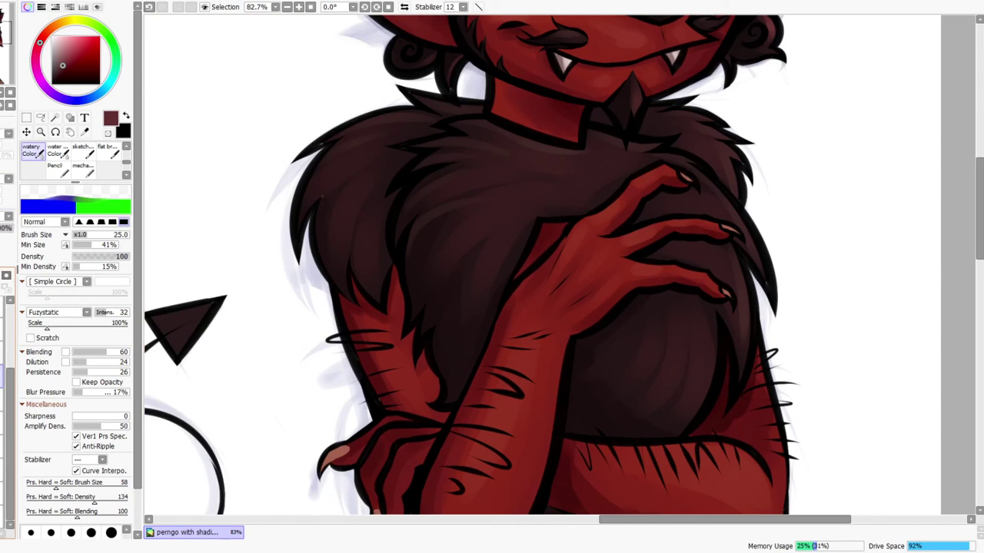
pyautogui.moveTo(9, 389); pyautogui.dragTo(9, 357)
pyautogui.click(2, 334)
pyautogui.click(1, 334)
pyautogui.hotkey('ctrl', 'z')
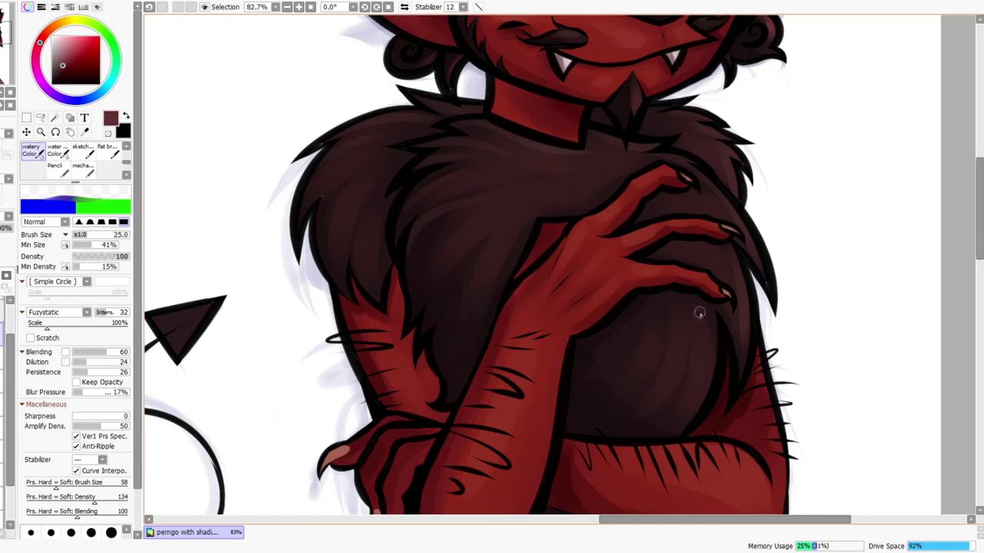
pyautogui.scroll(-4, 695, 323)
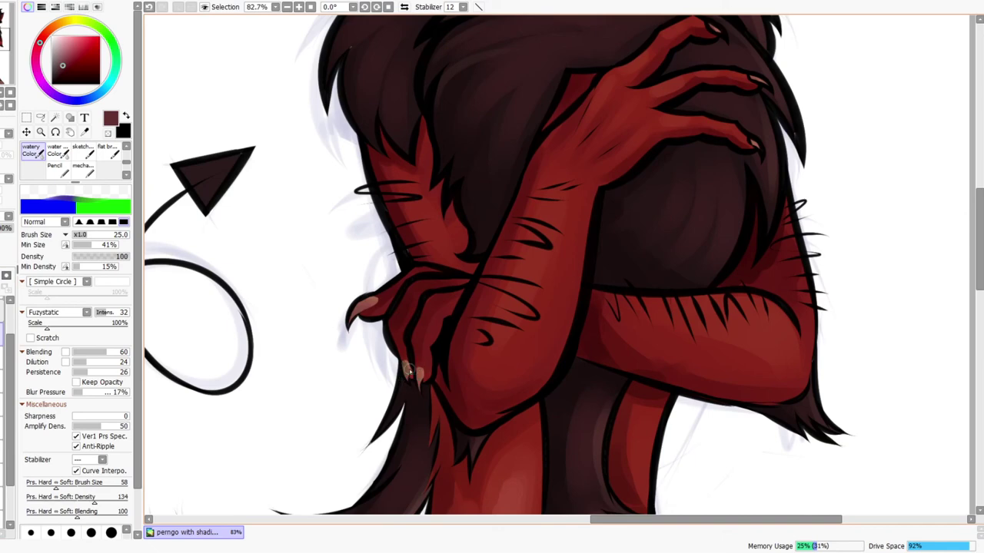
# Shade the front and side faces of both hooves with the dark reddish brown at brush size 80
pyautogui.scroll(-15, 650, 292)
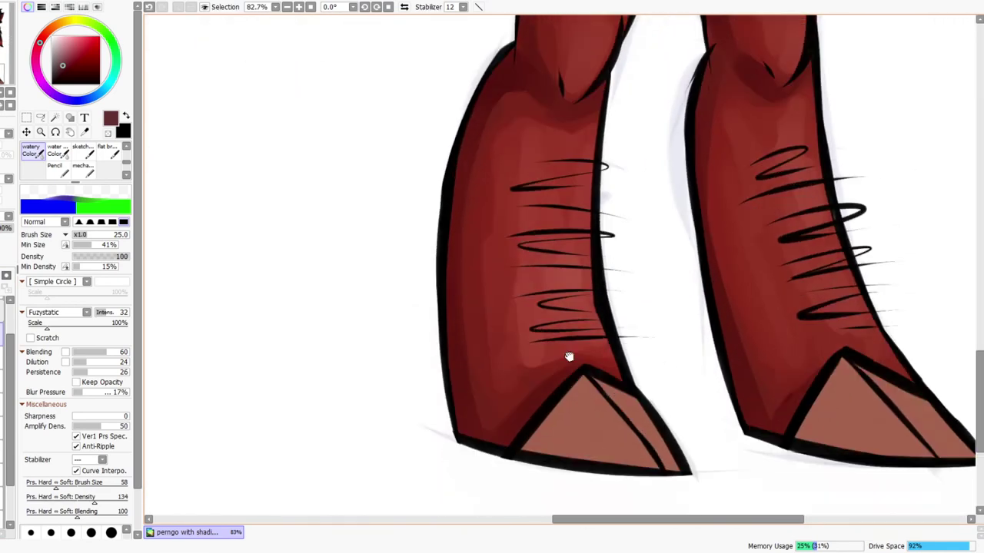
pyautogui.moveTo(569, 357); pyautogui.dragTo(609, 259)
pyautogui.moveTo(565, 358)
pyautogui.mouseDown()
pyautogui.moveTo(659, 384)
pyautogui.moveTo(681, 374)
pyautogui.moveTo(684, 391)
pyautogui.moveTo(663, 393)
pyautogui.moveTo(689, 380)
pyautogui.mouseUp()
pyautogui.moveTo(655, 299); pyautogui.dragTo(719, 387)
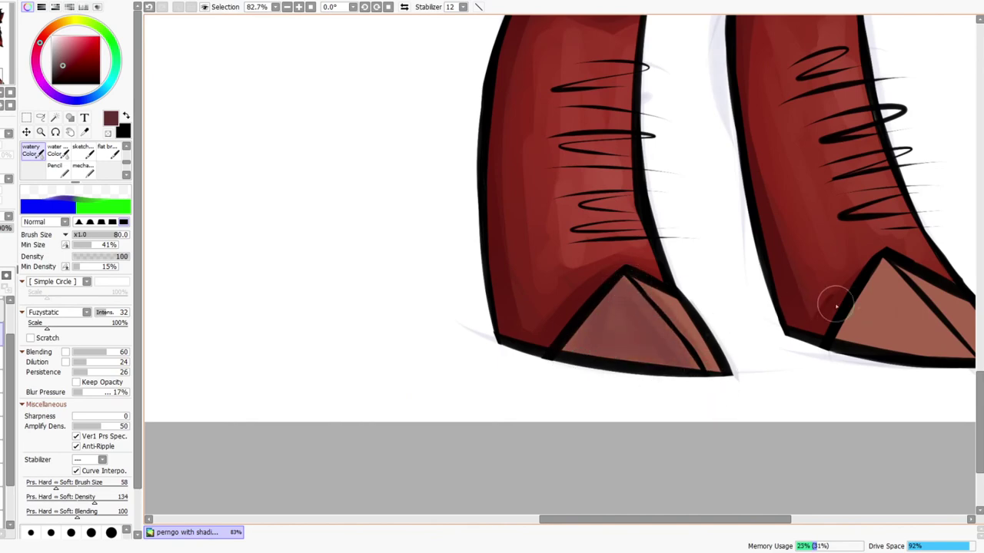
pyautogui.moveTo(869, 284); pyautogui.dragTo(621, 244)
pyautogui.moveTo(717, 347)
pyautogui.mouseDown()
pyautogui.moveTo(686, 331)
pyautogui.moveTo(731, 347)
pyautogui.moveTo(644, 312)
pyautogui.moveTo(813, 288)
pyautogui.mouseUp()
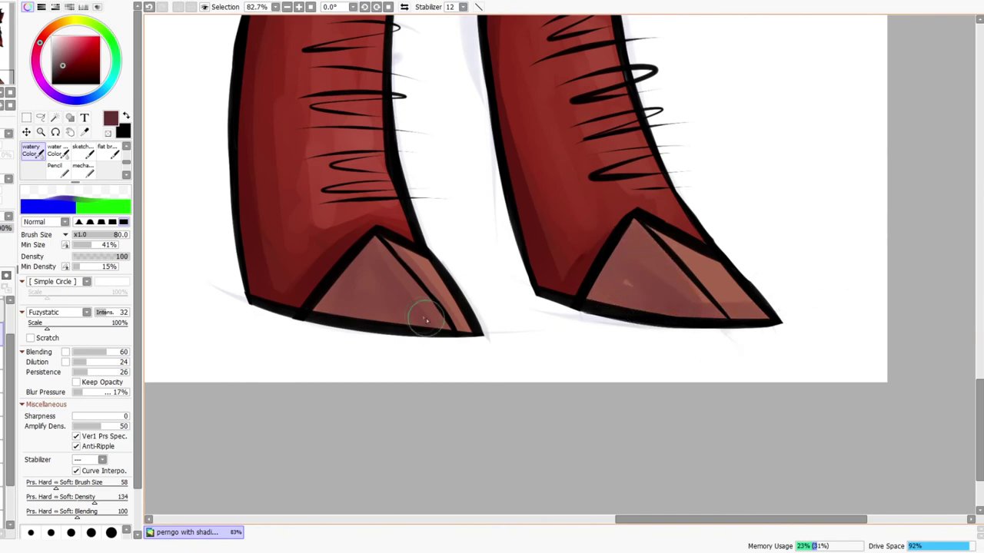
pyautogui.moveTo(724, 241)
pyautogui.mouseDown()
pyautogui.moveTo(643, 238)
pyautogui.moveTo(728, 330)
pyautogui.mouseUp()
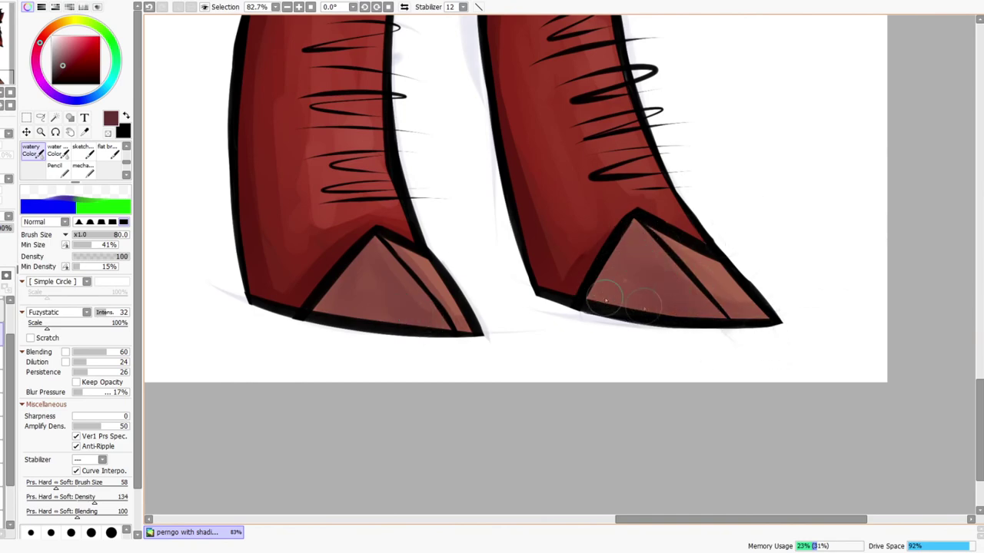
# Pick a light orange-tan and highlight the claws on both hands with the brush at size 20
pyautogui.moveTo(591, 49); pyautogui.dragTo(683, 498)
pyautogui.moveTo(611, 32); pyautogui.dragTo(655, 515)
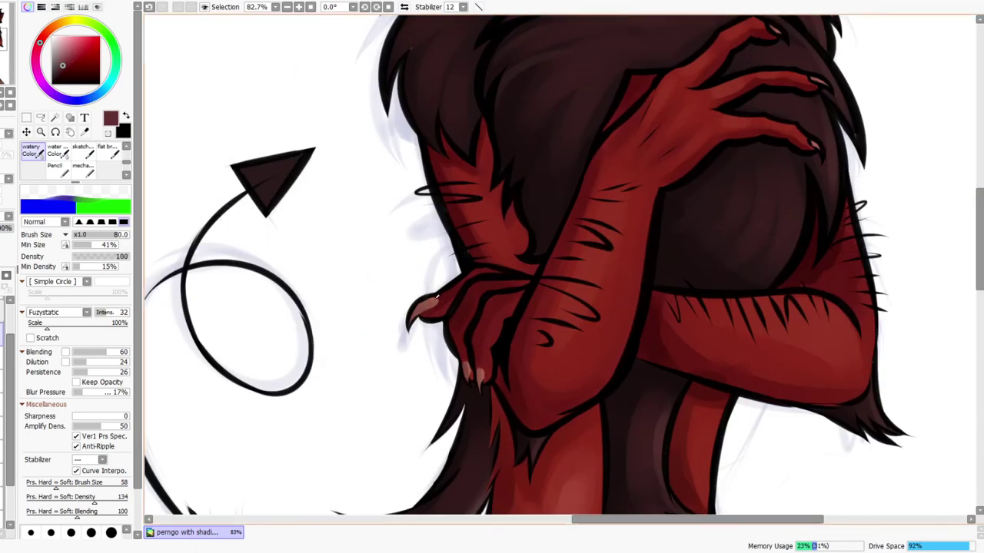
pyautogui.rightClick(437, 298)
pyautogui.click(71, 43)
pyautogui.click(47, 33)
pyautogui.click(55, 28)
pyautogui.press('[')
pyautogui.press('[')
pyautogui.press('[')
pyautogui.press('[')
pyautogui.press('[')
pyautogui.press('[')
pyautogui.press('[')
pyautogui.press('[')
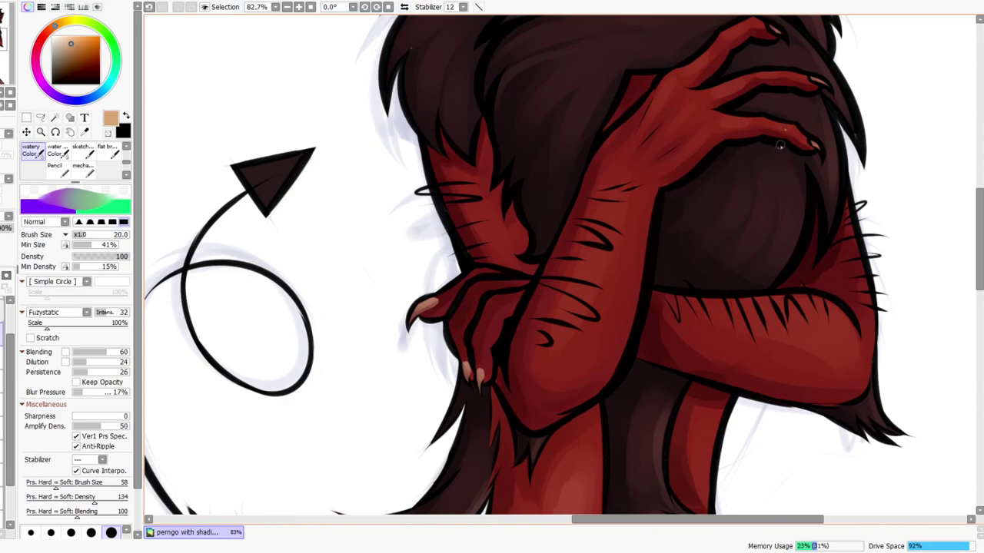
pyautogui.moveTo(786, 37); pyautogui.dragTo(702, 126)
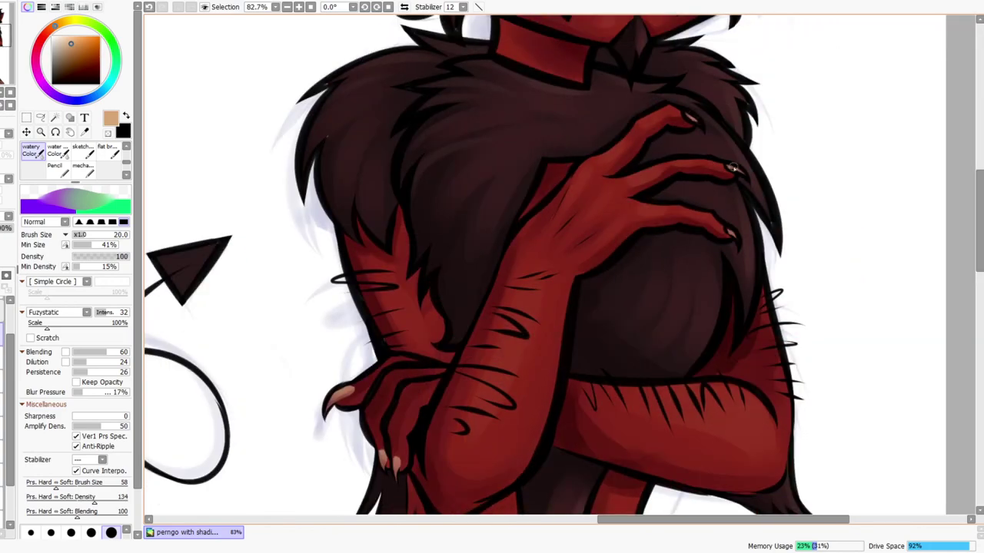
# Paint light tan highlights along the edges of both hooves with the brush at size 40
pyautogui.scroll(-15, 729, 233)
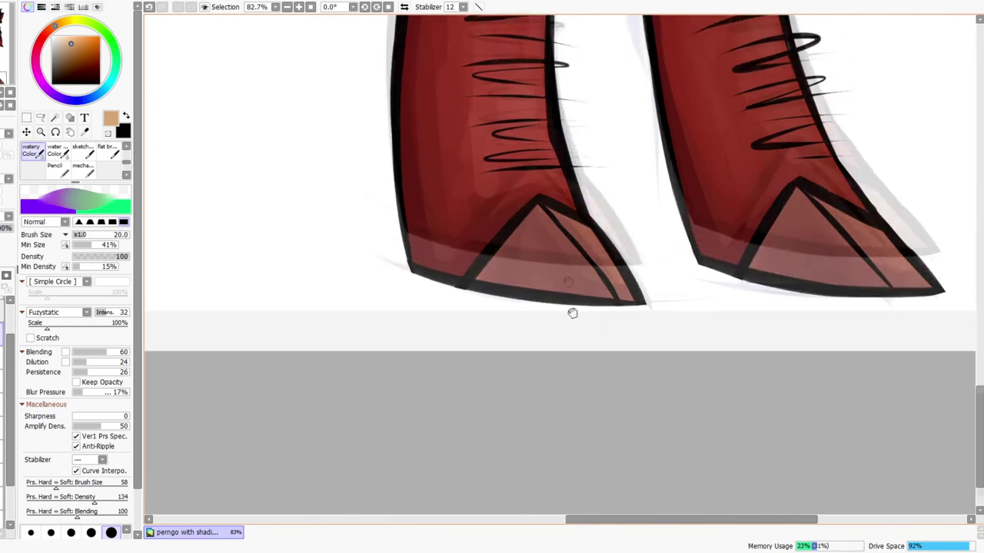
pyautogui.moveTo(573, 313); pyautogui.dragTo(579, 342)
pyautogui.moveTo(545, 241)
pyautogui.mouseDown()
pyautogui.moveTo(599, 308)
pyautogui.moveTo(553, 253)
pyautogui.moveTo(609, 331)
pyautogui.mouseUp()
pyautogui.moveTo(616, 295)
pyautogui.mouseDown()
pyautogui.moveTo(575, 255)
pyautogui.moveTo(496, 289)
pyautogui.mouseUp()
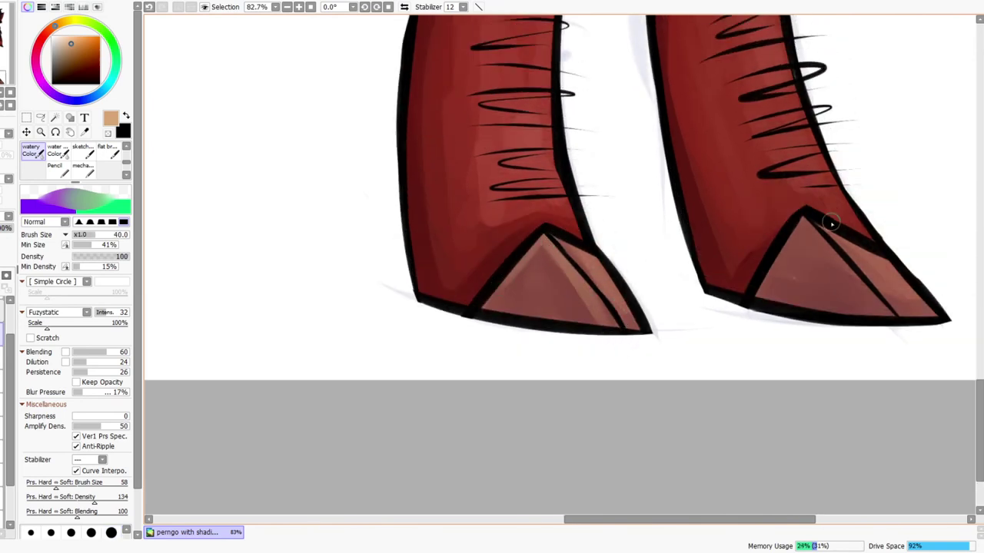
pyautogui.moveTo(803, 220); pyautogui.dragTo(829, 254)
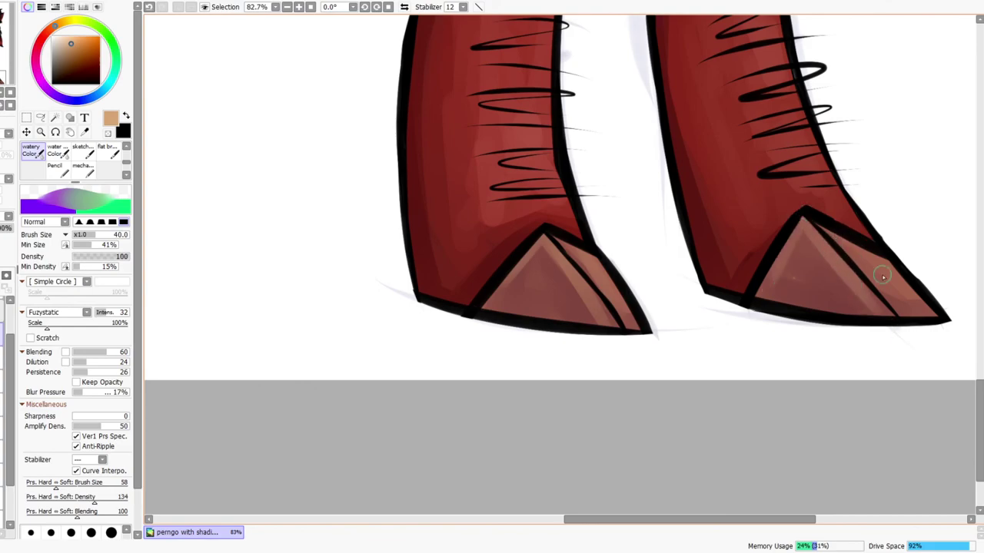
# Paint light tan highlights on both horns at brush size 50, comparing the result by undoing and redoing strokes
pyautogui.scroll(12, 916, 276)
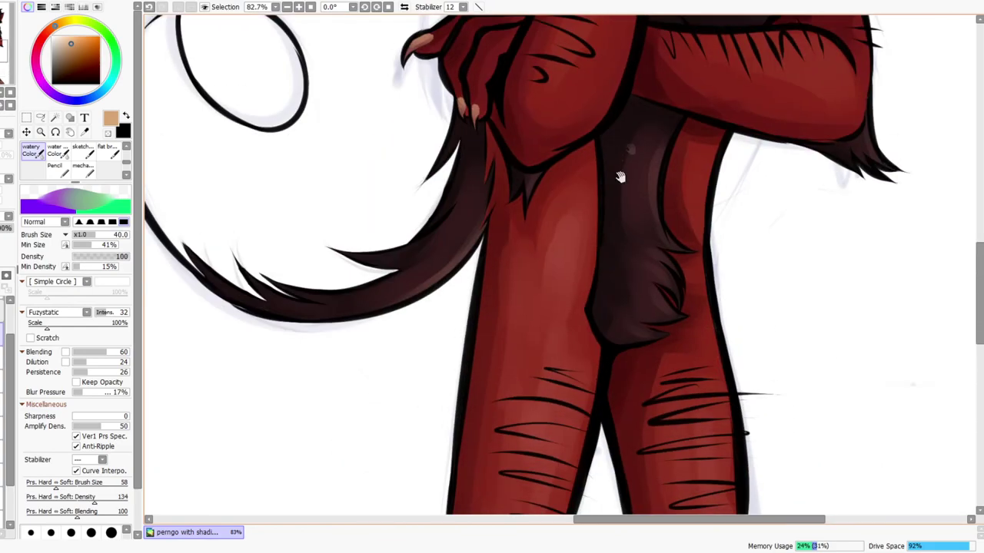
pyautogui.scroll(6, 592, 262)
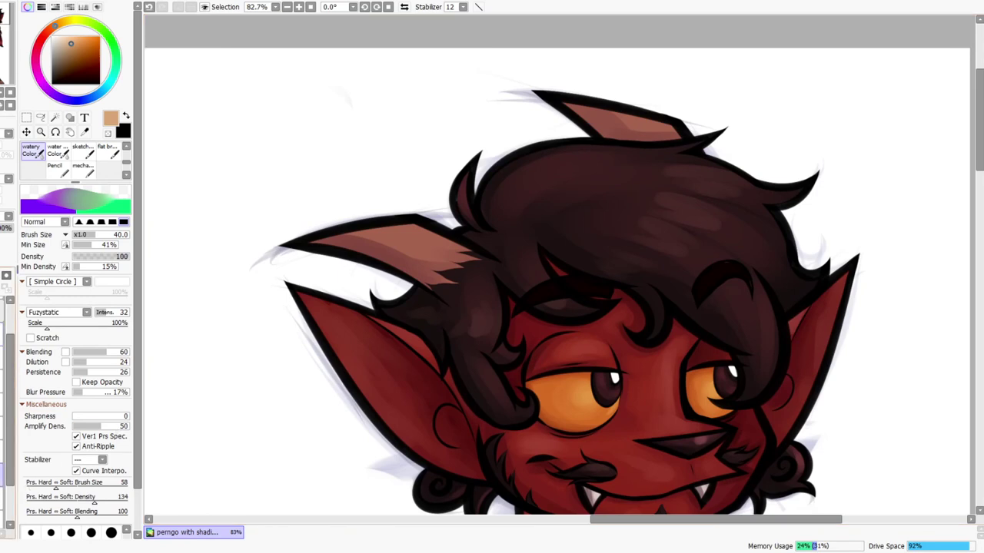
pyautogui.hotkey('ctrl', 'z')
pyautogui.hotkey('ctrl', 'y')
pyautogui.hotkey('ctrl', 'z')
pyautogui.hotkey('ctrl', 'y')
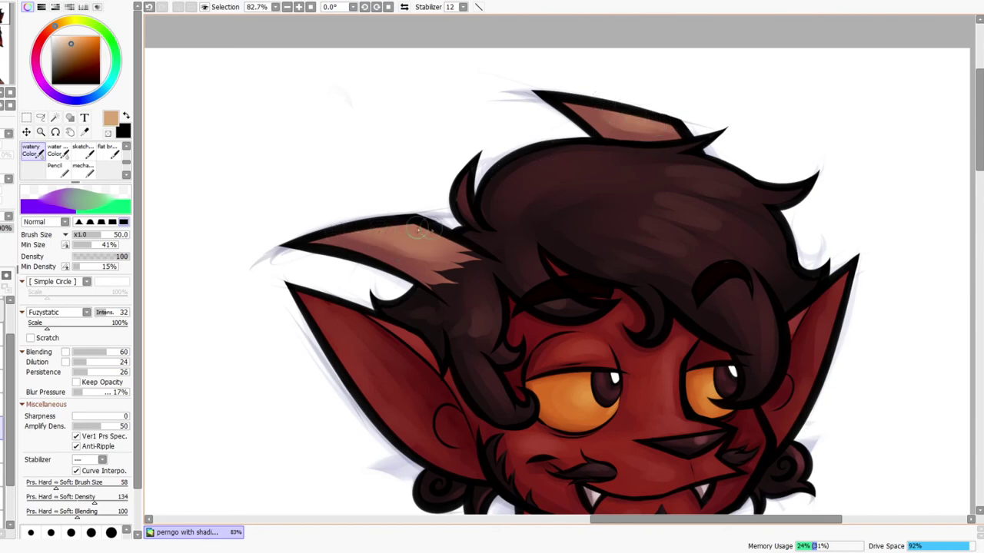
# Judge the horn and hoof shading on the whole character, mirroring the canvas view and restoring it
pyautogui.hotkey('ctrl', 'space')
pyautogui.moveTo(543, 205); pyautogui.dragTo(582, 222)
pyautogui.moveTo(647, 233); pyautogui.dragTo(644, 213)
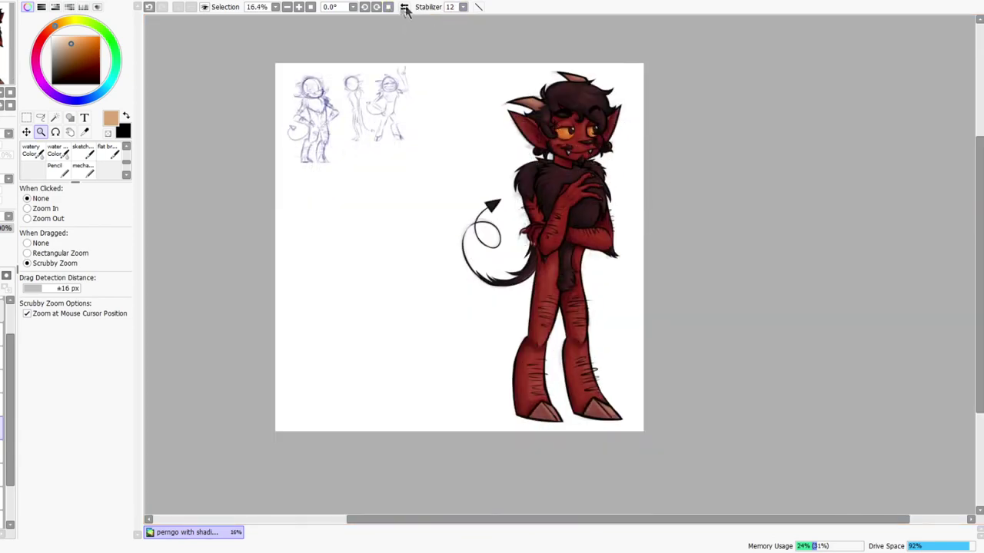
pyautogui.click(403, 8)
pyautogui.click(404, 8)
# Crop the canvas to the shaded character, cutting away the sketches beside it
pyautogui.moveTo(619, 190); pyautogui.dragTo(483, 298)
pyautogui.moveTo(536, 159); pyautogui.dragTo(7, 461)
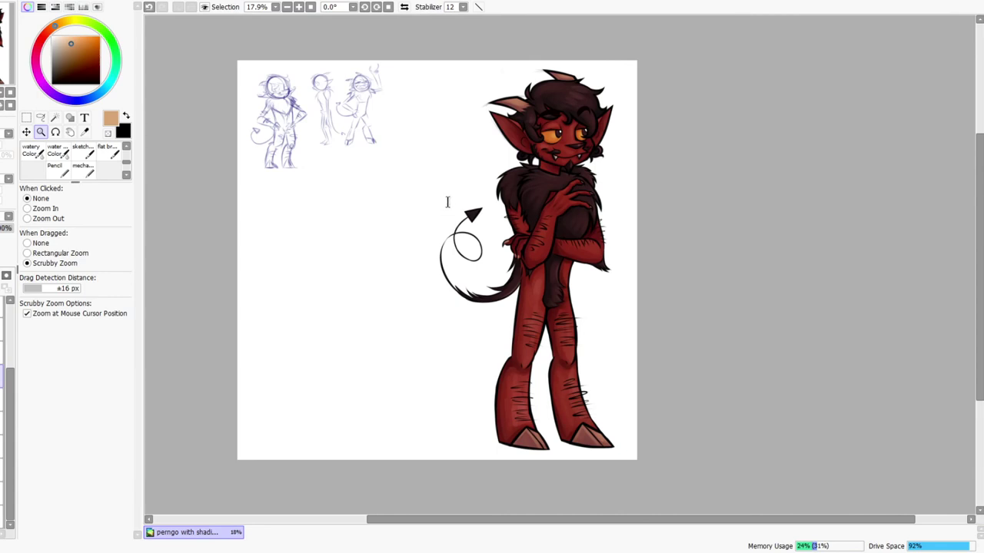
pyautogui.click(471, 145)
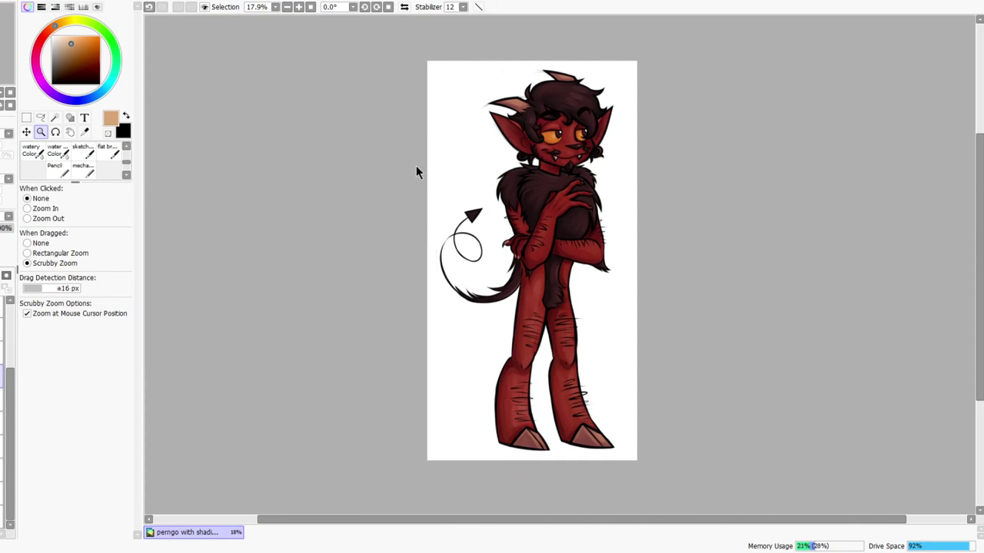
pyautogui.scroll(2, 594, 163)
pyautogui.scroll(-2, 598, 165)
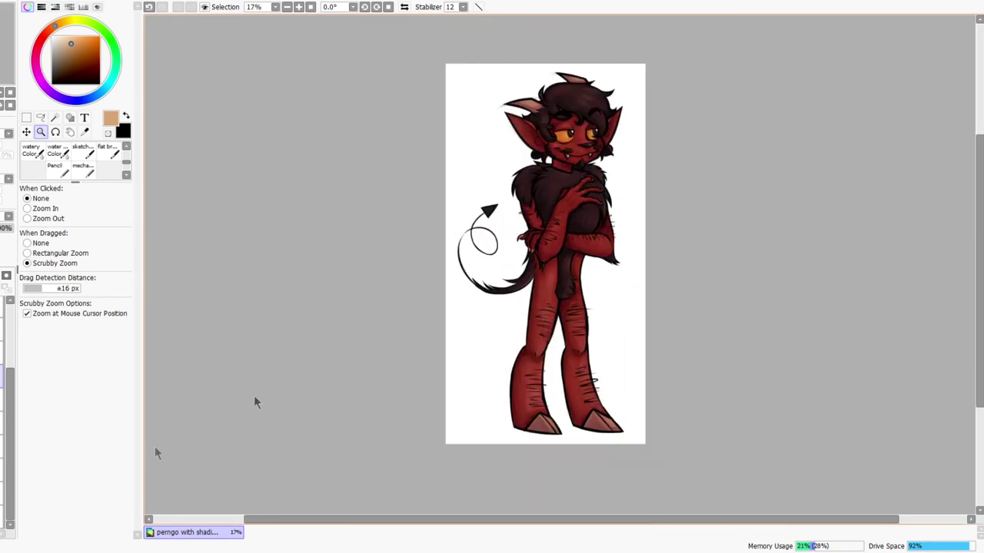
# Fill the background behind the character with a dark red using the Bucket
pyautogui.moveTo(127, 176); pyautogui.dragTo(126, 153)
pyautogui.click(127, 176)
pyautogui.scroll(1, 123, 157)
pyautogui.click(39, 154)
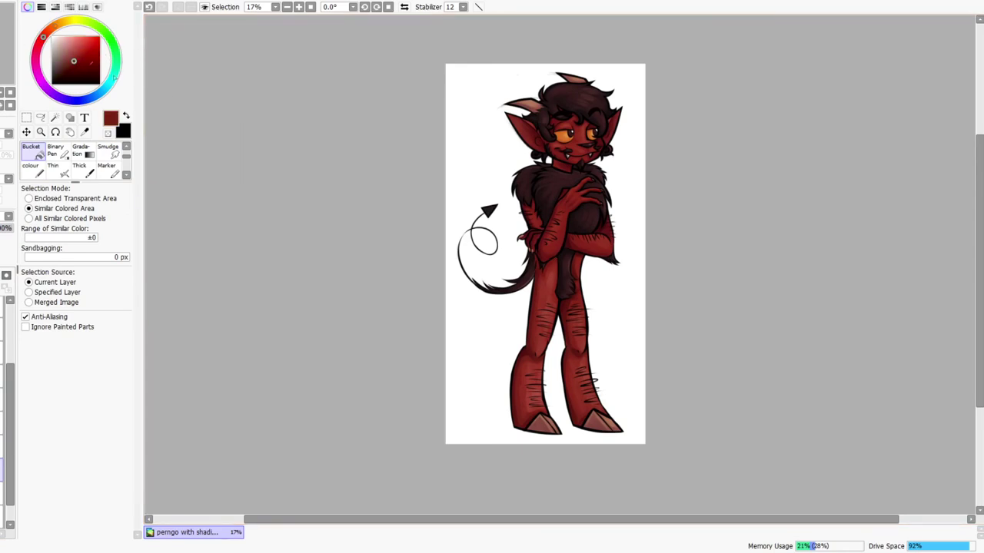
pyautogui.click(449, 167)
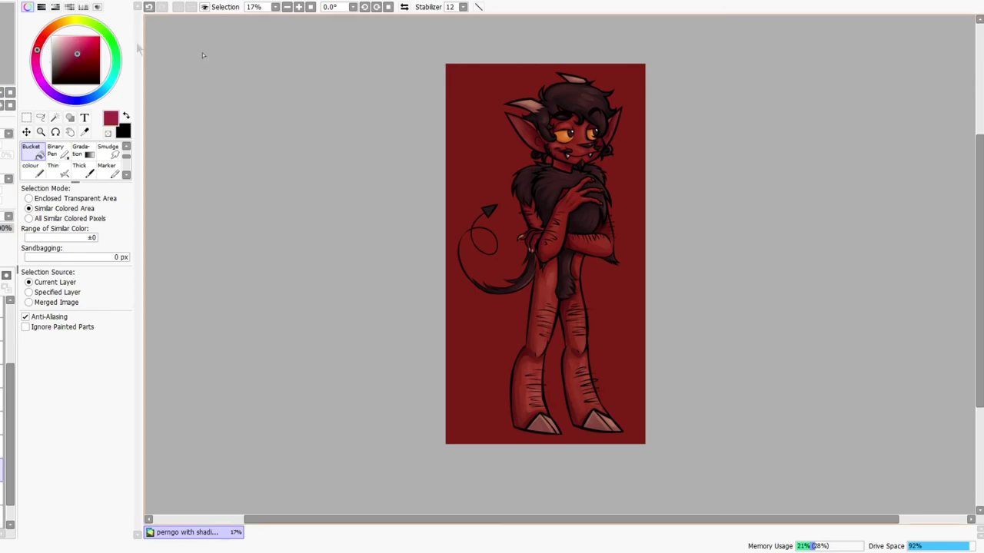
# Try a crimson-pink background fill and mirror the canvas view to judge it against the character
pyautogui.click(487, 141)
pyautogui.click(405, 8)
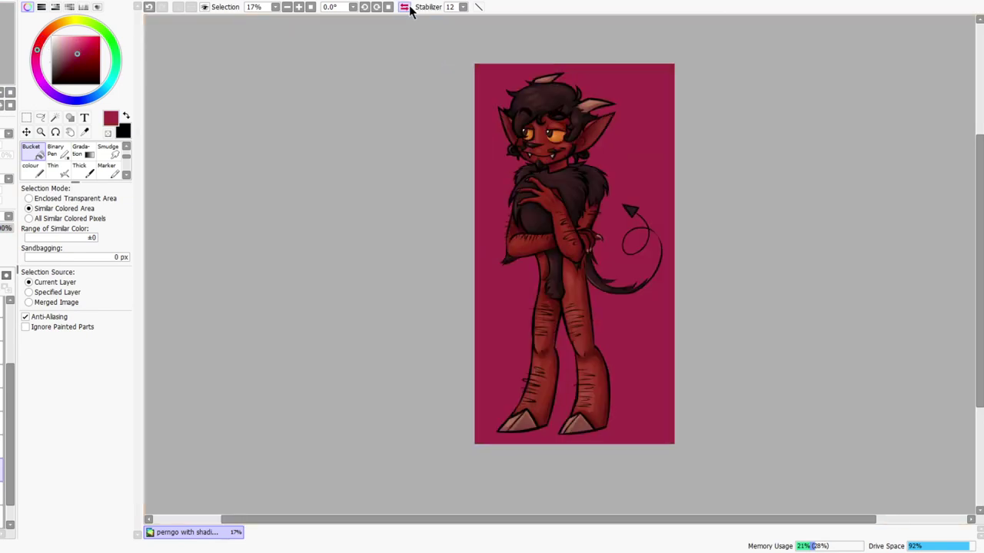
pyautogui.click(40, 132)
pyautogui.moveTo(556, 145); pyautogui.dragTo(607, 144)
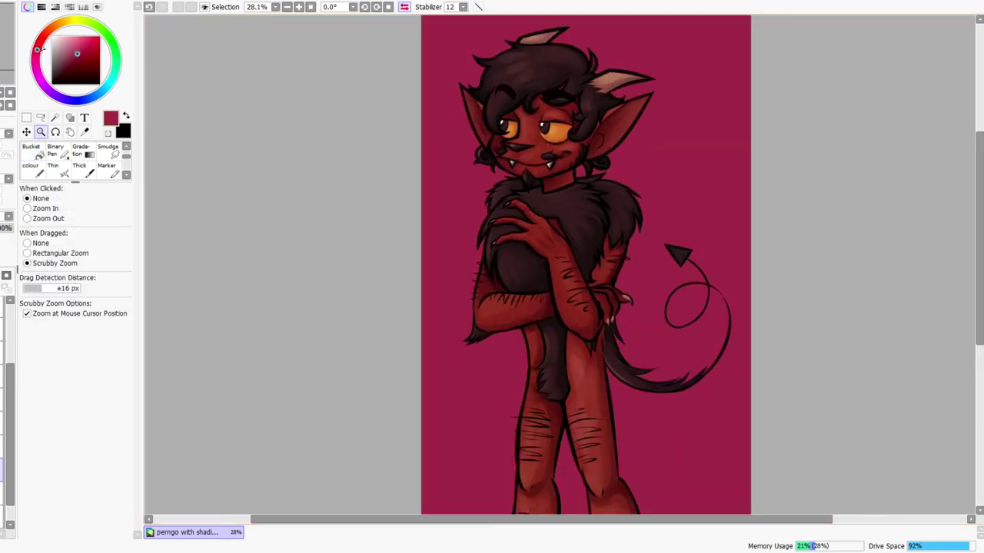
# Darken the fill colour and refill the background with a deep crimson
pyautogui.click(30, 149)
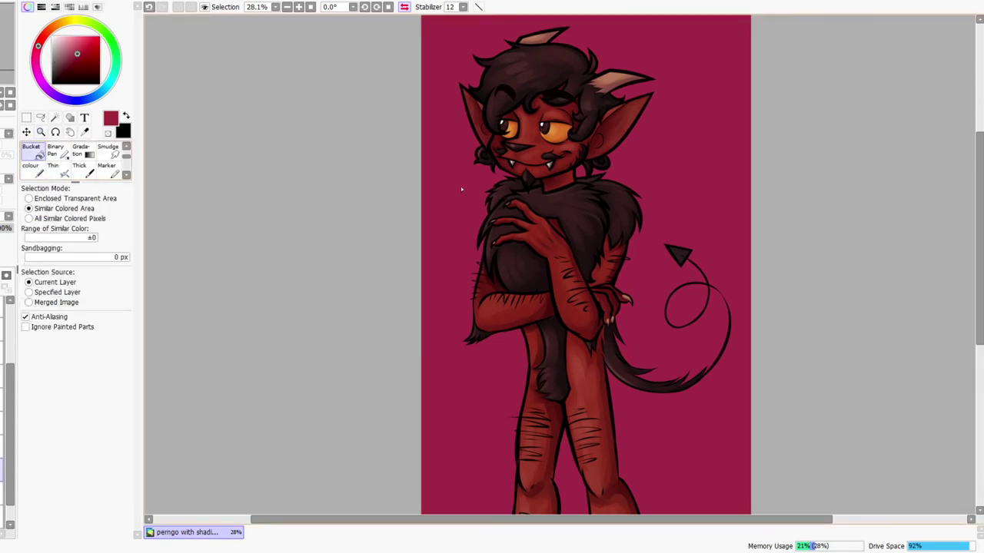
pyautogui.click(41, 132)
pyautogui.moveTo(710, 289); pyautogui.dragTo(695, 282)
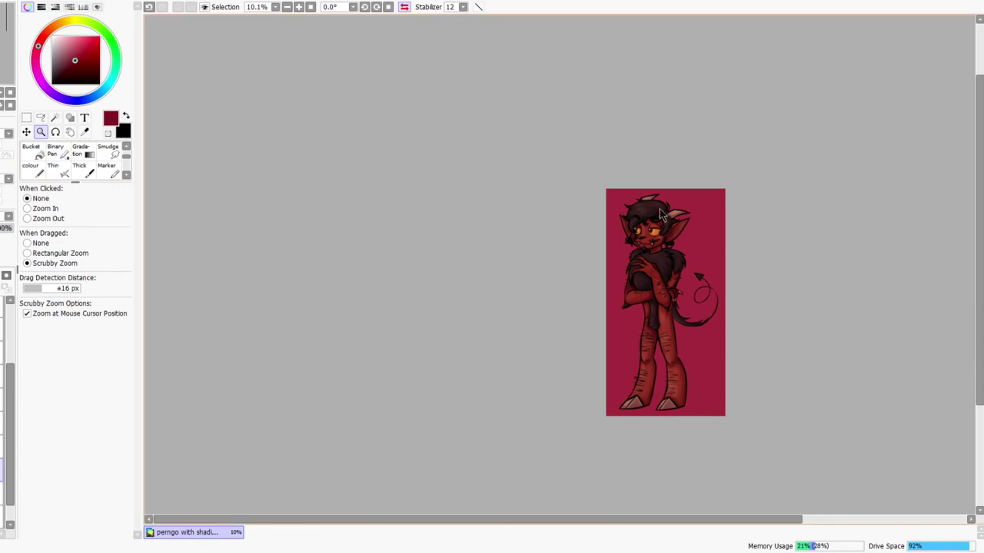
pyautogui.click(31, 150)
pyautogui.click(704, 239)
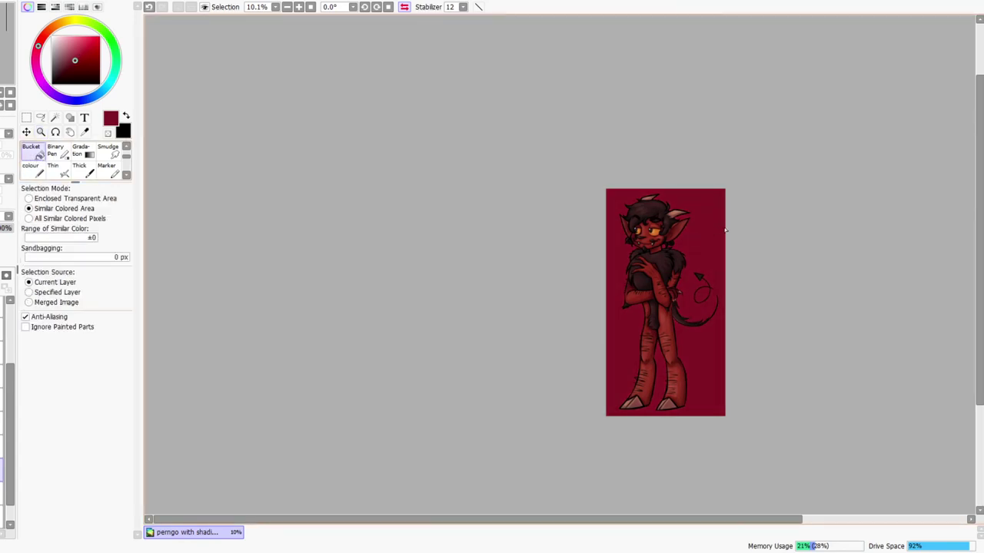
# Return the canvas view to its unmirrored orientation and examine the whole character against the deep crimson background
pyautogui.press('/')
pyautogui.scroll(2, 724, 230)
pyautogui.click(405, 7)
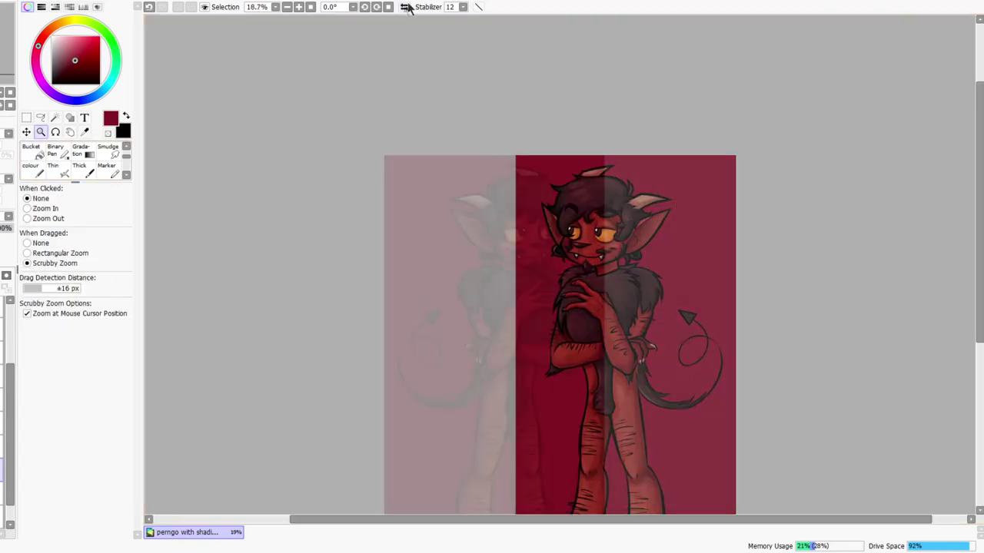
pyautogui.moveTo(530, 363); pyautogui.dragTo(491, 235)
pyautogui.moveTo(477, 121); pyautogui.dragTo(472, 170)
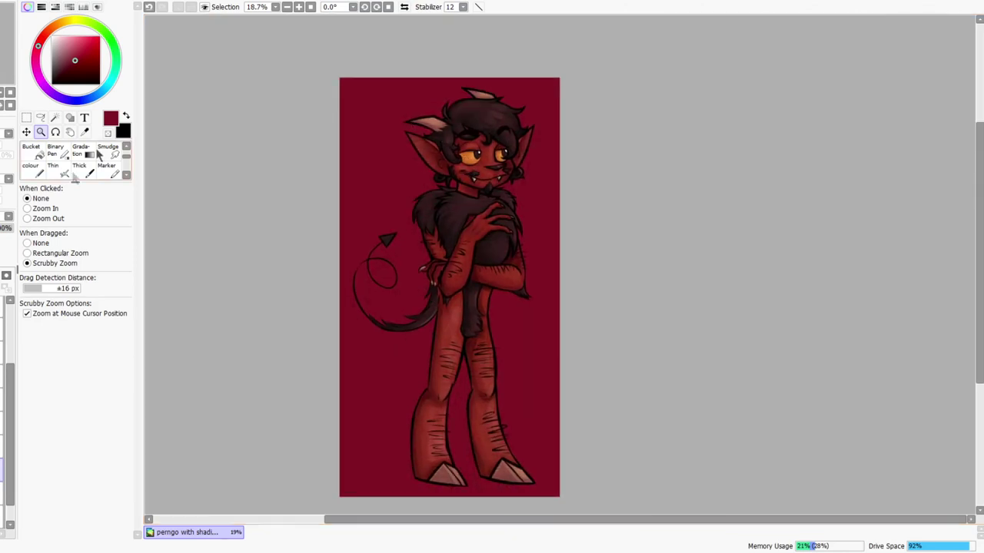
pyautogui.moveTo(11, 378); pyautogui.dragTo(11, 302)
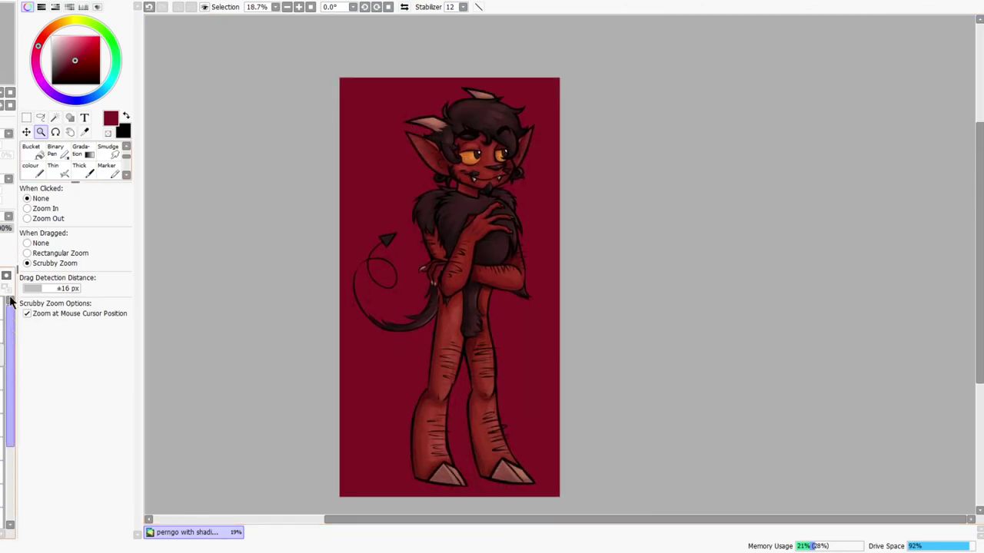
pyautogui.click(55, 118)
pyautogui.hotkey('ctrl', 'z')
pyautogui.click(41, 133)
pyautogui.moveTo(445, 138); pyautogui.dragTo(475, 120)
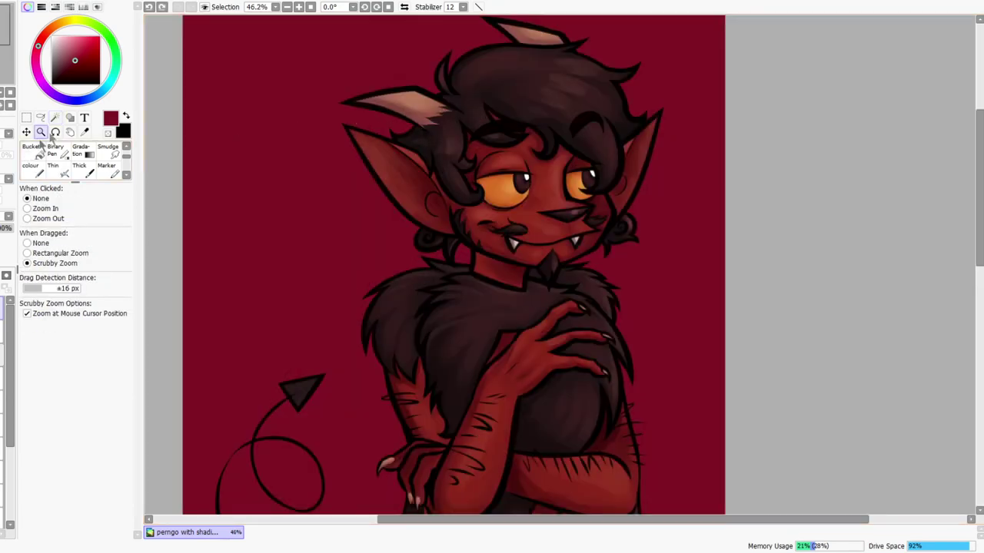
pyautogui.click(55, 118)
pyautogui.click(347, 105)
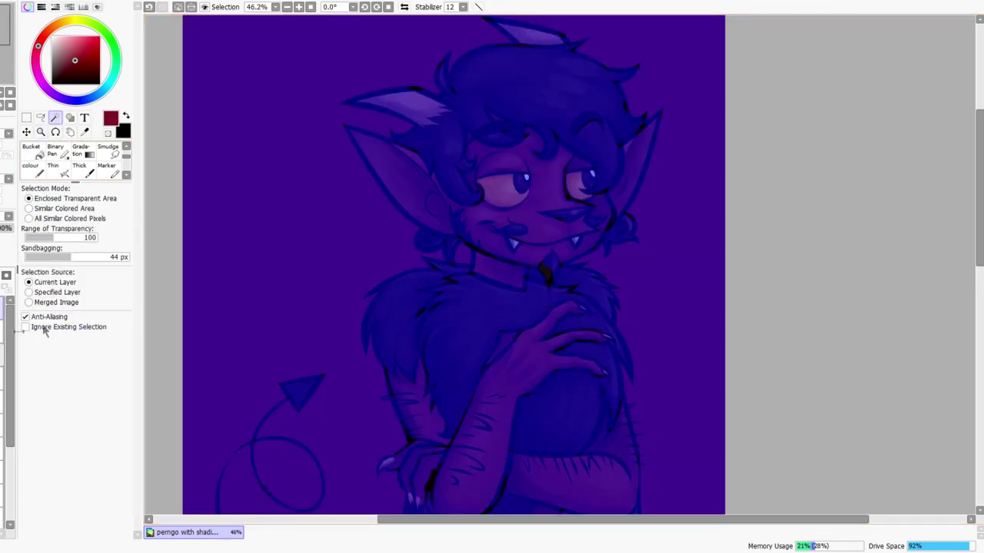
pyautogui.hotkey('ctrl', 'z')
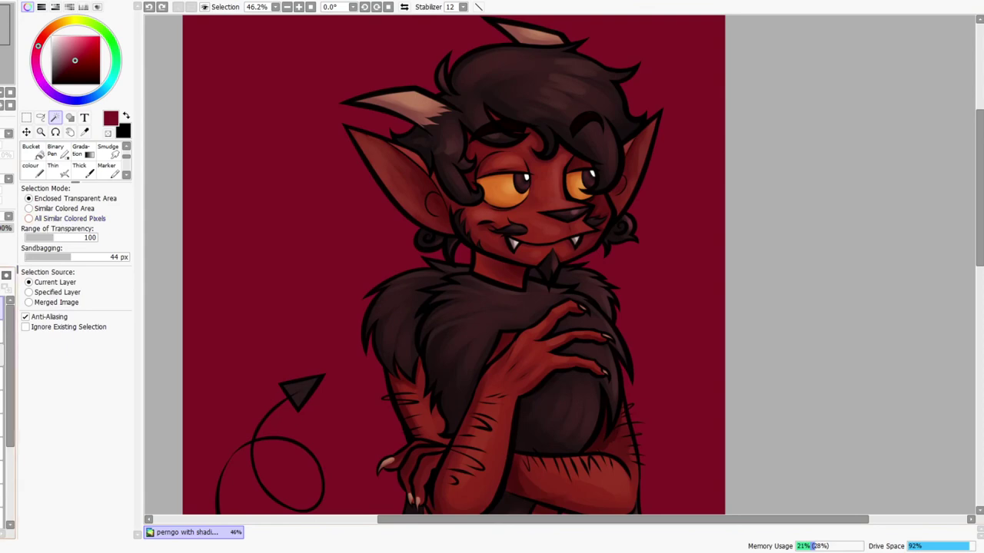
# Select all of the character's black line art with the Magic Wand in All Similar Colored Pixels mode
pyautogui.click(60, 221)
pyautogui.click(406, 93)
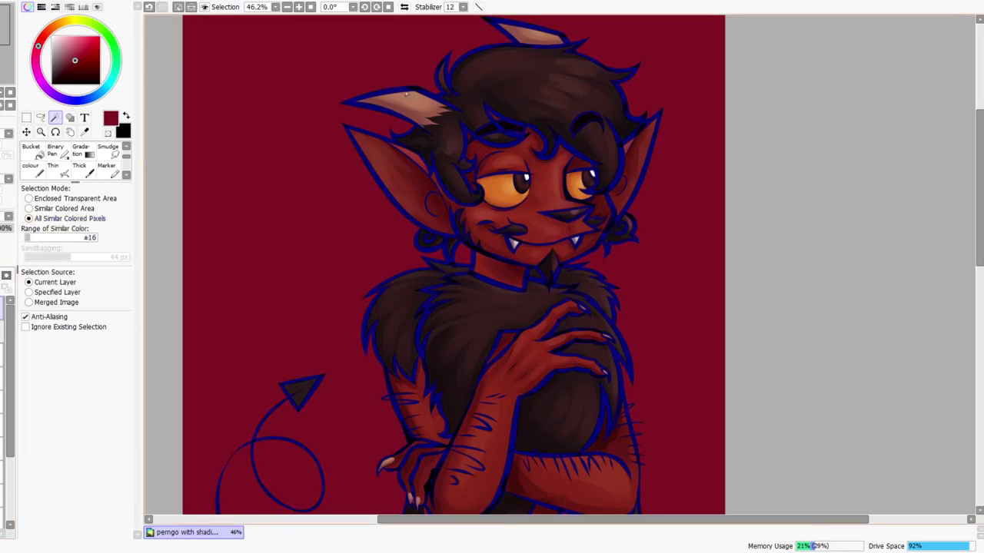
pyautogui.hotkey('ctrl', 'space')
pyautogui.moveTo(595, 229); pyautogui.dragTo(422, 149)
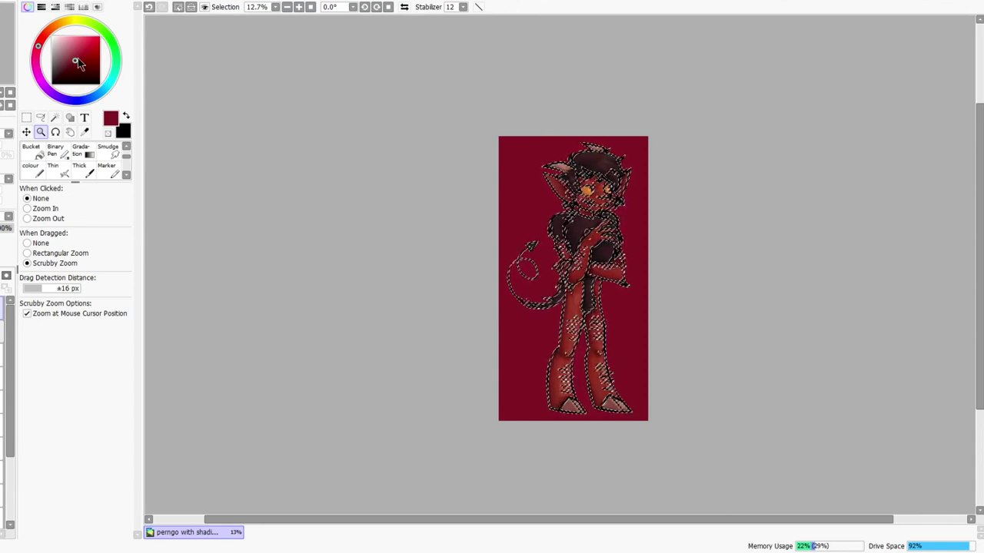
# Try a deep crimson outline around the selected line art and inspect it up close around the head
pyautogui.click(77, 65)
pyautogui.click(260, 257)
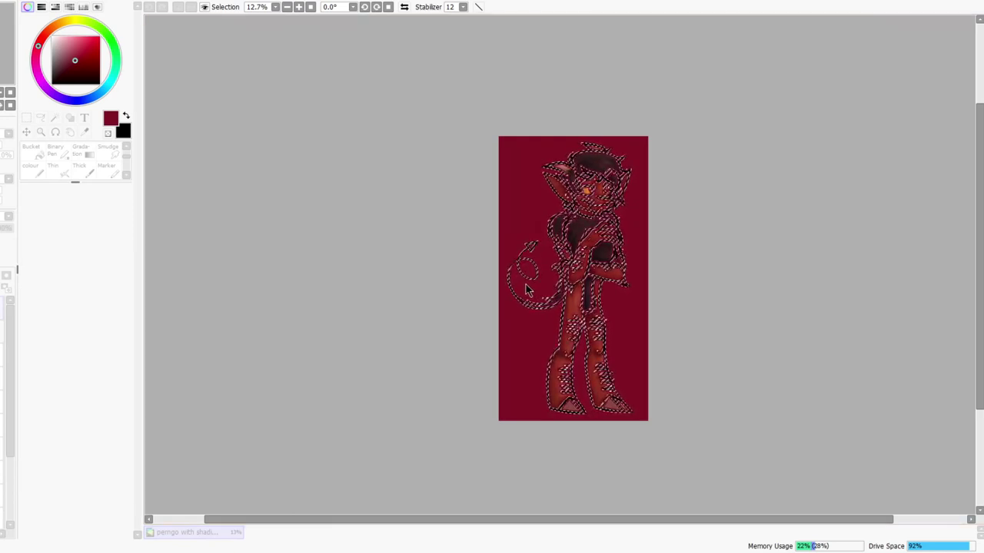
pyautogui.click(468, 302)
pyautogui.hotkey('ctrl', 'space')
pyautogui.scroll(4, 592, 162)
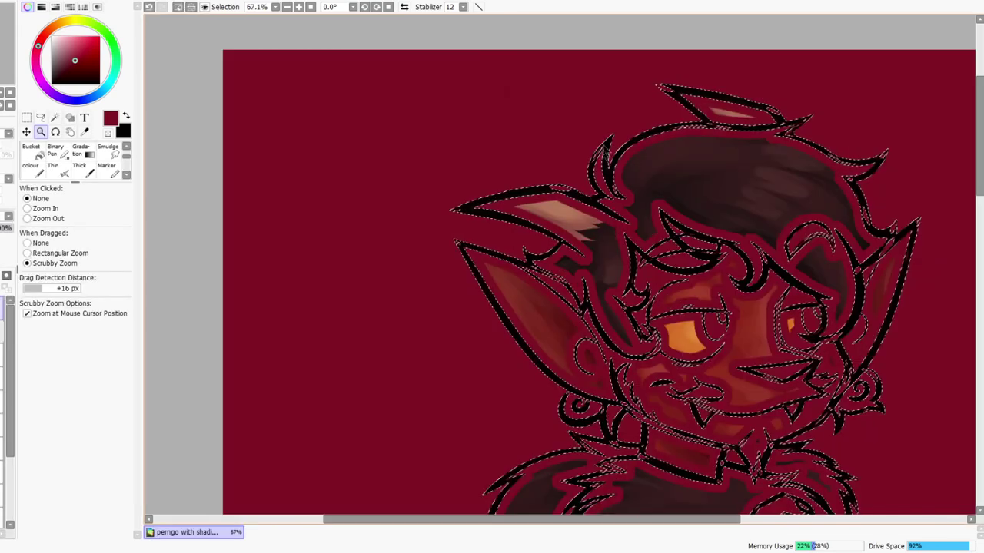
pyautogui.scroll(4, 607, 157)
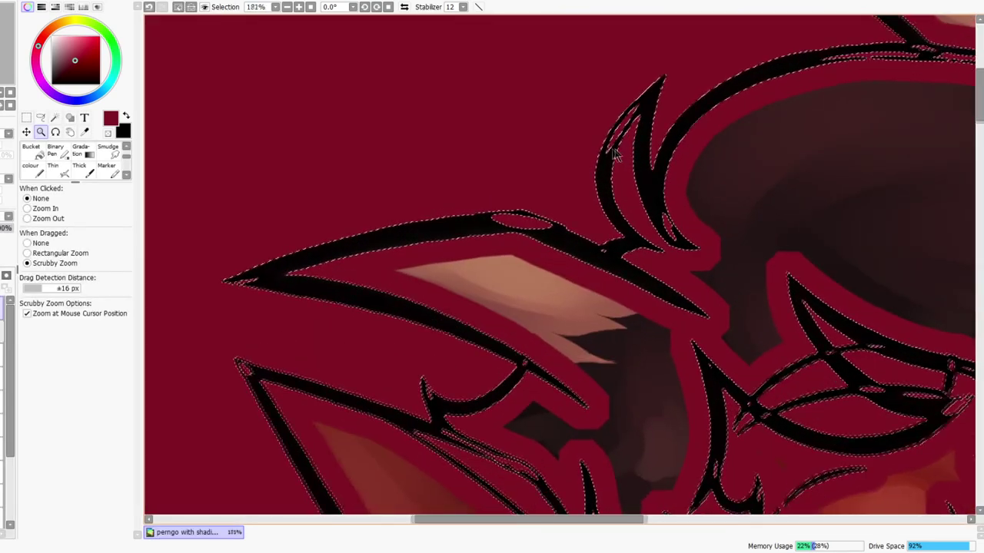
pyautogui.scroll(-8, 614, 153)
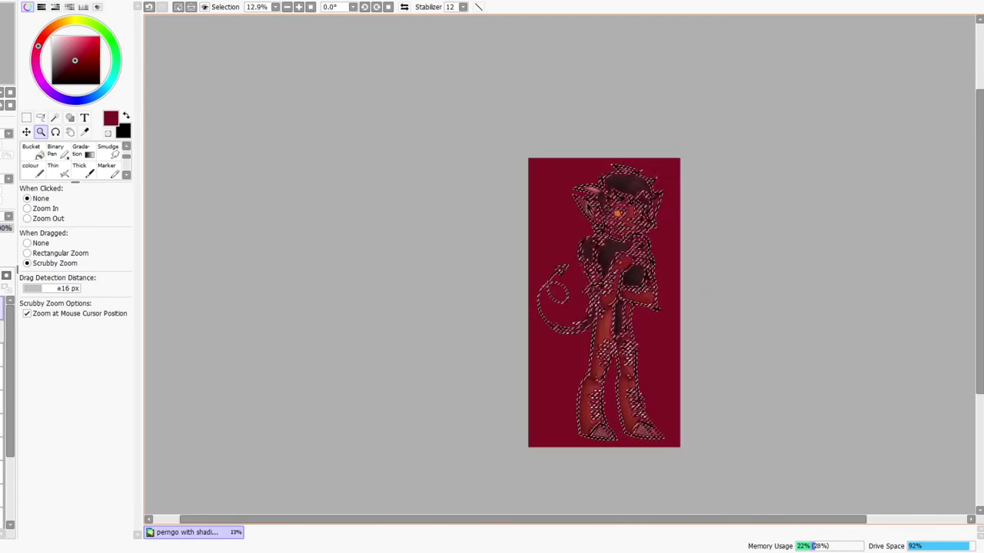
# Add a white outline from the line-art selection on a layer beneath the character
pyautogui.moveTo(575, 358); pyautogui.dragTo(517, 287)
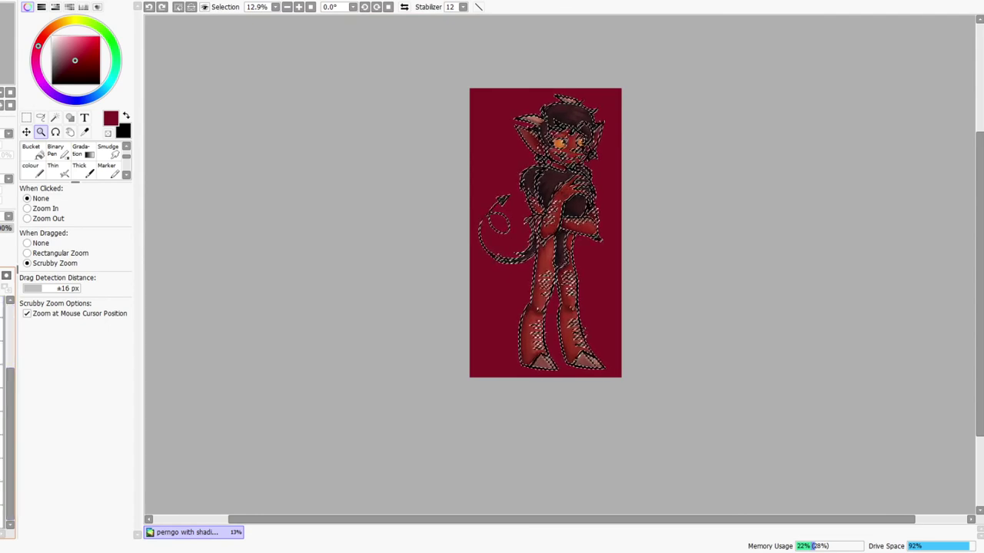
pyautogui.click(52, 36)
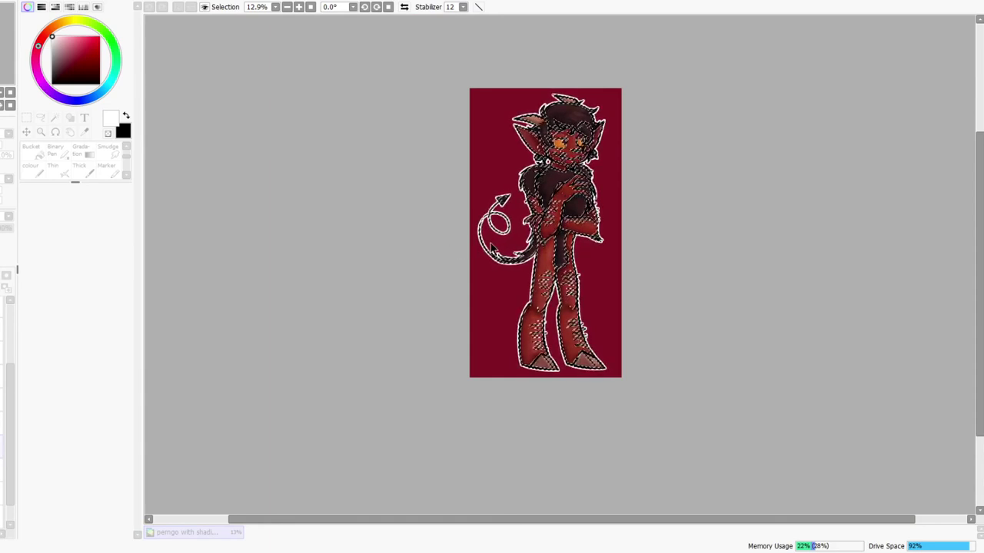
pyautogui.click(474, 300)
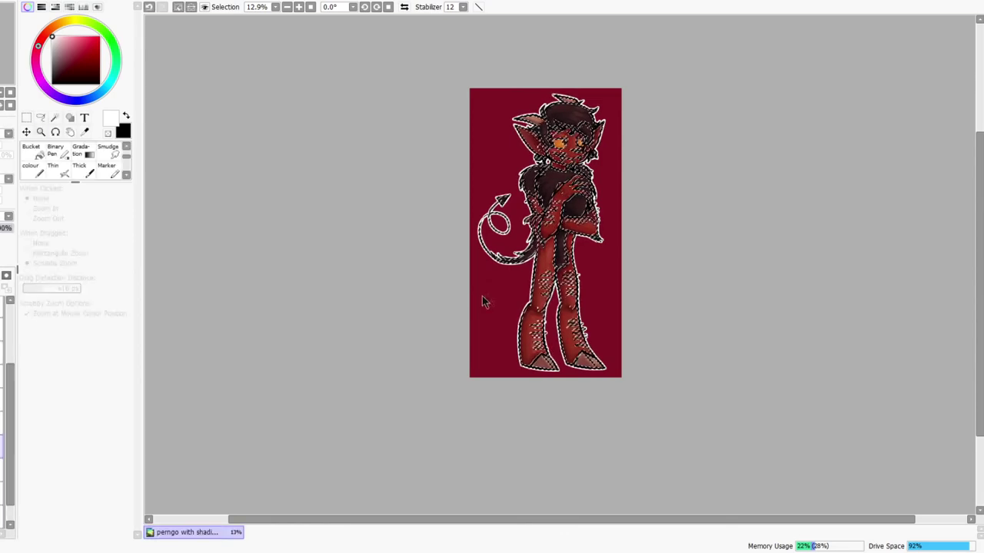
pyautogui.scroll(2, 624, 178)
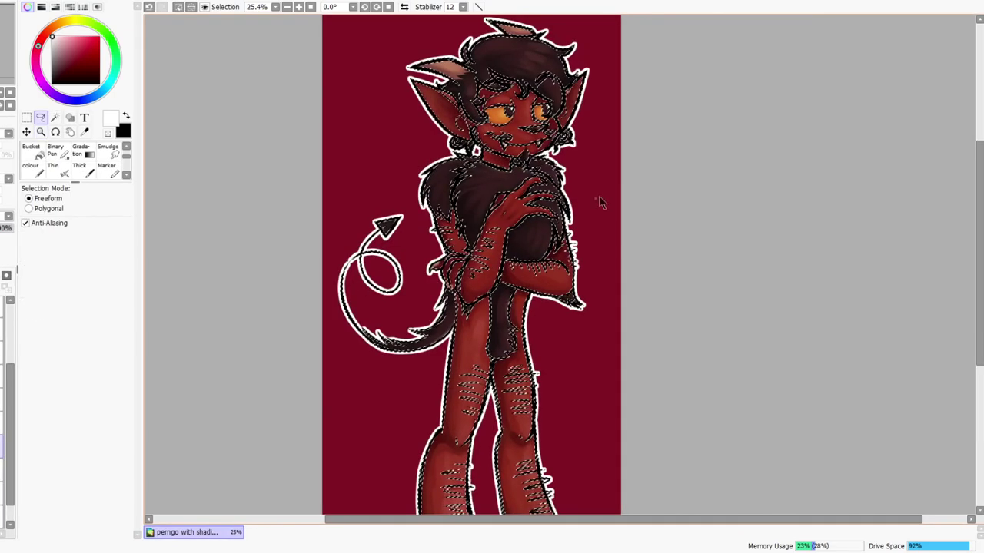
# Deselect the line art and mirror the canvas view to judge the white outline around the character
pyautogui.hotkey('ctrl', 'd')
pyautogui.scroll(-2, 626, 166)
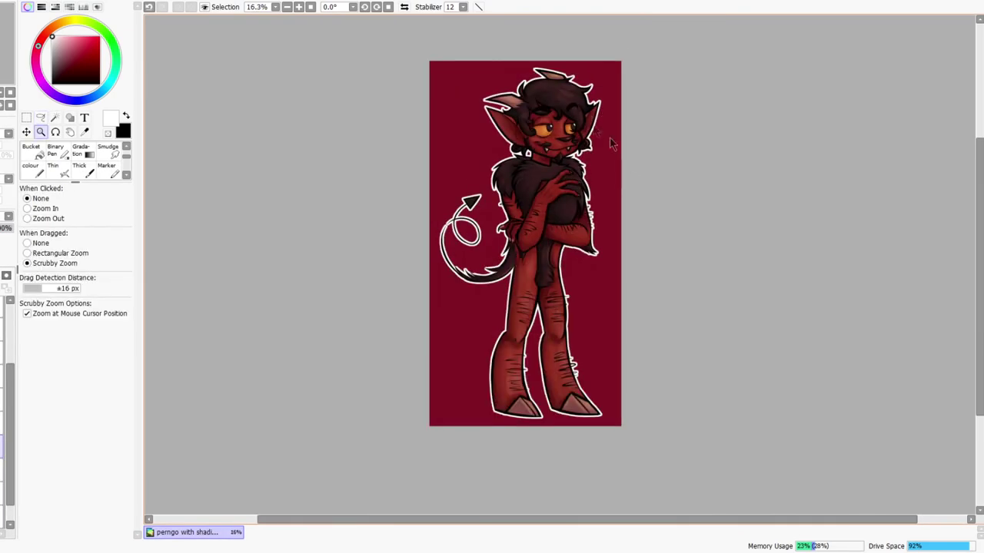
pyautogui.click(404, 7)
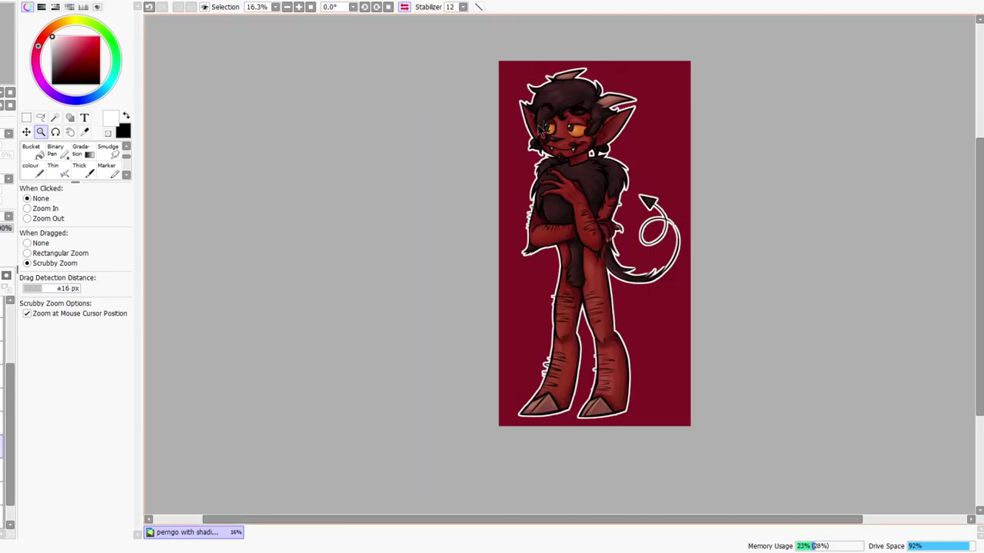
pyautogui.scroll(2, 569, 106)
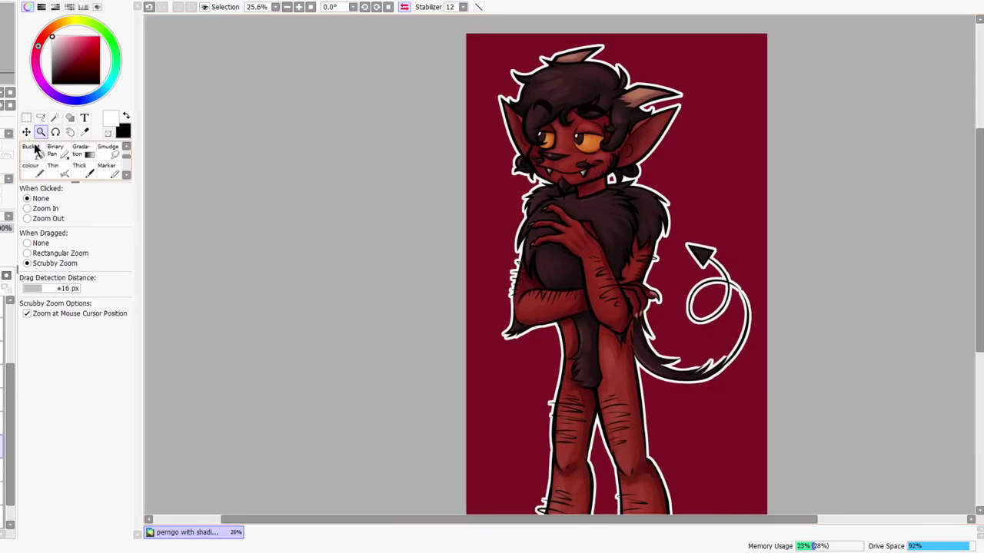
# Recolour the character's white outline light red with the Pencil at brush size 450
pyautogui.scroll(2, 119, 156)
pyautogui.click(31, 152)
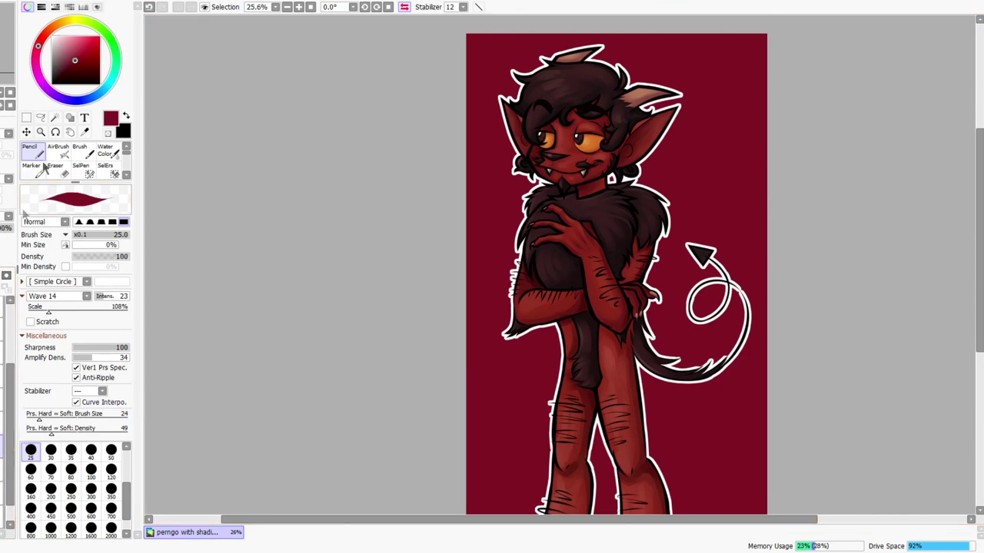
pyautogui.scroll(3, 71, 484)
pyautogui.press(']')
pyautogui.press(']')
pyautogui.press(']')
pyautogui.press(']')
pyautogui.press(']')
pyautogui.press(']')
pyautogui.press(']')
pyautogui.press(']')
pyautogui.press(']')
pyautogui.press(']')
pyautogui.press(']')
pyautogui.press(']')
pyautogui.press(']')
pyautogui.press(']')
pyautogui.press(']')
pyautogui.press(']')
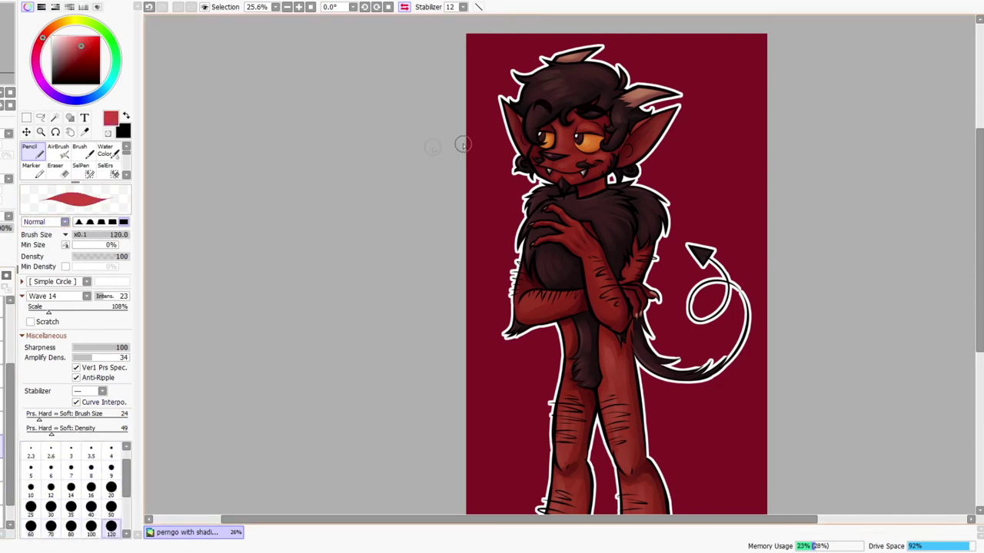
pyautogui.moveTo(482, 131); pyautogui.dragTo(592, 47)
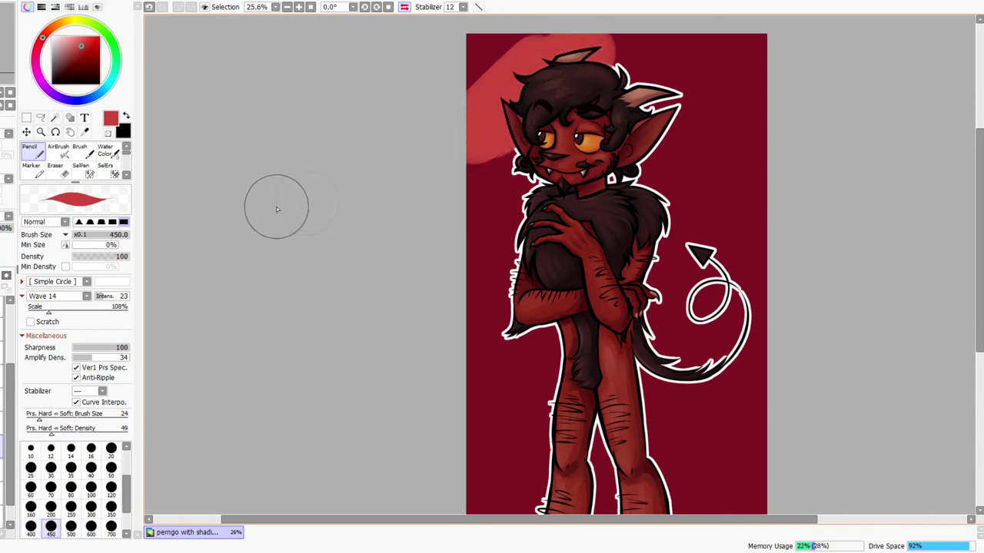
pyautogui.hotkey('ctrl', 'z')
pyautogui.moveTo(659, 153)
pyautogui.mouseDown()
pyautogui.moveTo(535, 92)
pyautogui.moveTo(453, 156)
pyautogui.moveTo(490, 228)
pyautogui.moveTo(489, 261)
pyautogui.mouseUp()
pyautogui.moveTo(626, 233); pyautogui.dragTo(669, 106)
pyautogui.moveTo(529, 158)
pyautogui.mouseDown()
pyautogui.moveTo(518, 233)
pyautogui.moveTo(549, 312)
pyautogui.moveTo(530, 402)
pyautogui.moveTo(546, 496)
pyautogui.moveTo(670, 462)
pyautogui.moveTo(695, 431)
pyautogui.mouseUp()
pyautogui.moveTo(788, 225); pyautogui.dragTo(732, 438)
# Sample the tan colour from the horn and paint it over the outline from the head down to the hooves
pyautogui.keyDown('alt'); pyautogui.click(627, 177); pyautogui.keyUp('alt')
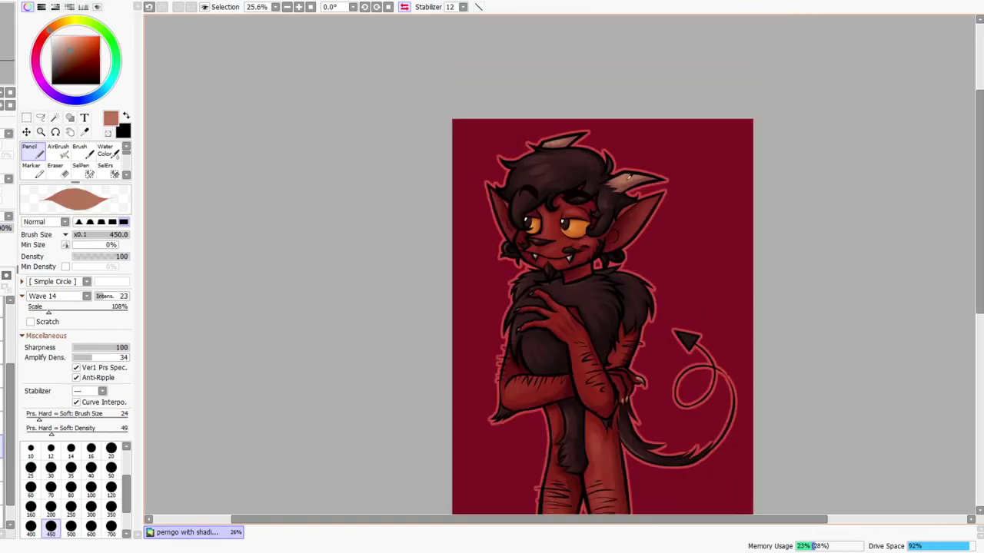
pyautogui.moveTo(572, 328); pyautogui.dragTo(638, 174)
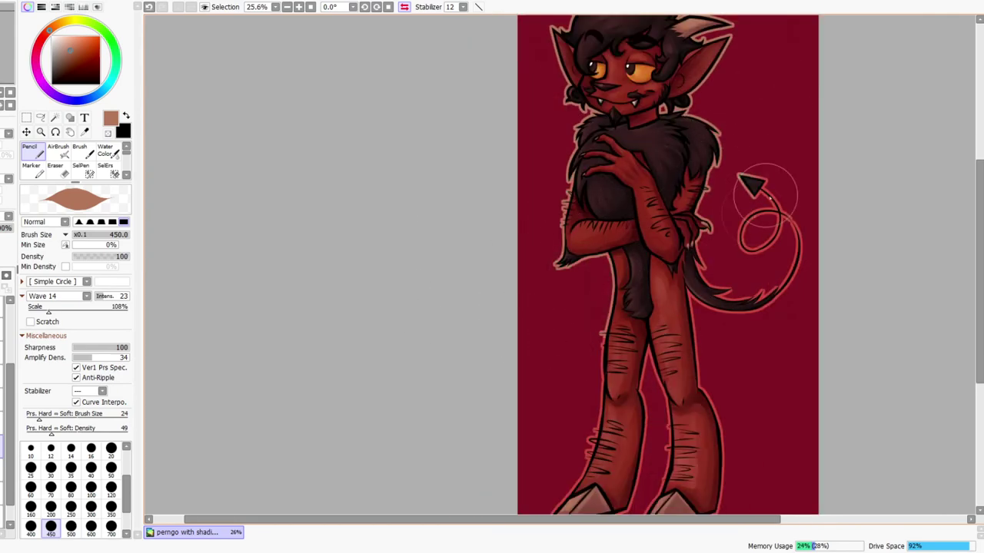
pyautogui.moveTo(722, 397); pyautogui.dragTo(727, 282)
pyautogui.moveTo(629, 132); pyautogui.dragTo(645, 220)
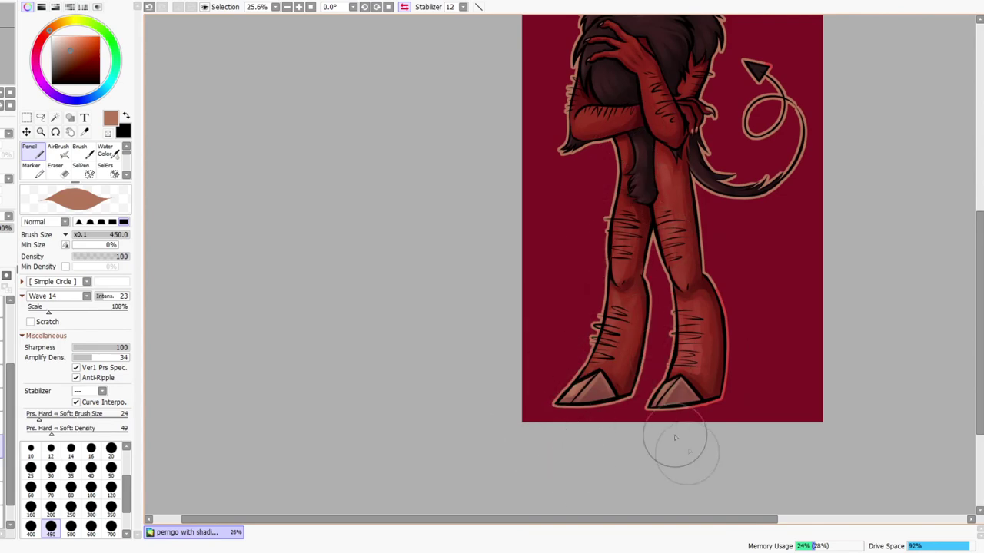
pyautogui.scroll(3, 720, 215)
# Examine the tan outline against the crimson background, both close up and in full view, with the canvas mirrored and unmirrored
pyautogui.press('z')
pyautogui.moveTo(742, 191); pyautogui.dragTo(715, 219)
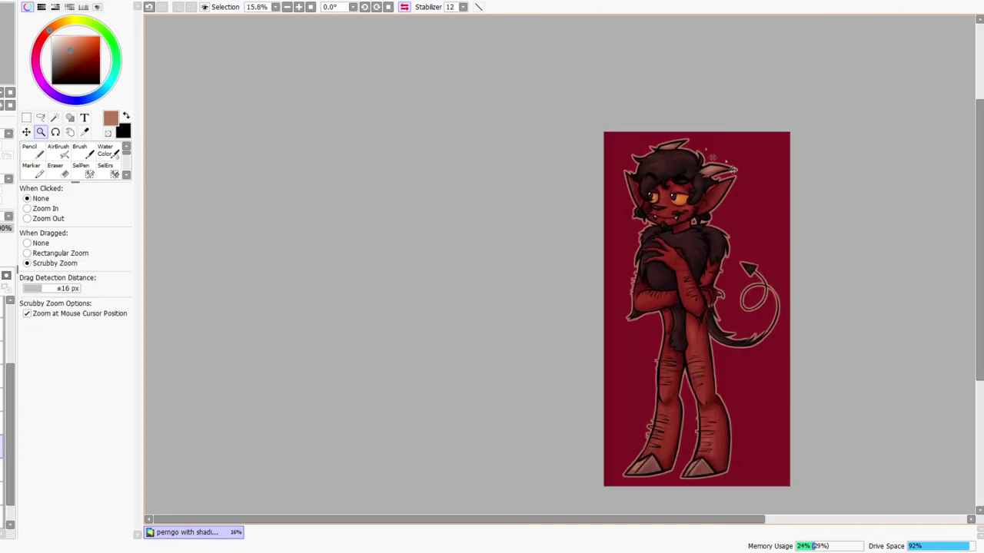
pyautogui.click(404, 7)
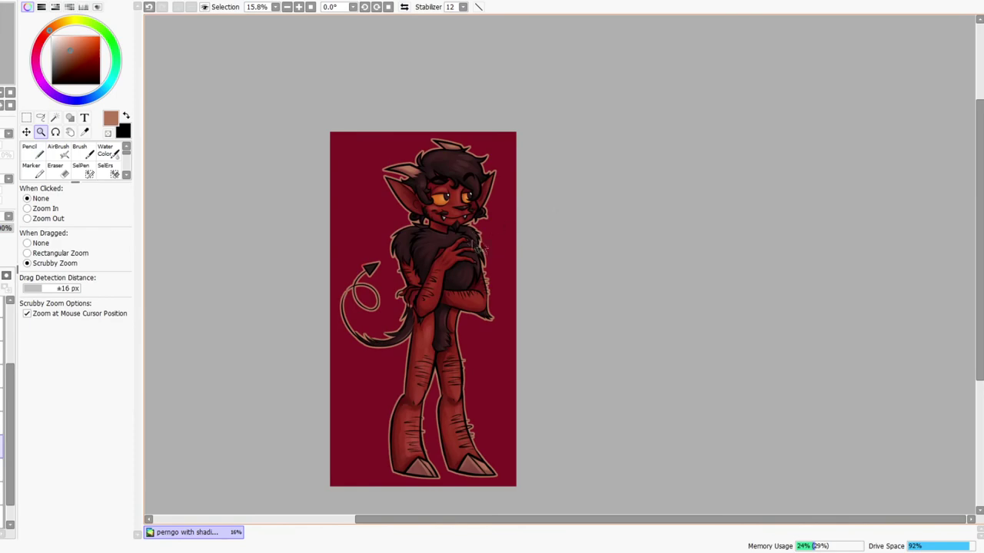
pyautogui.scroll(2, 488, 247)
pyautogui.scroll(4, 445, 158)
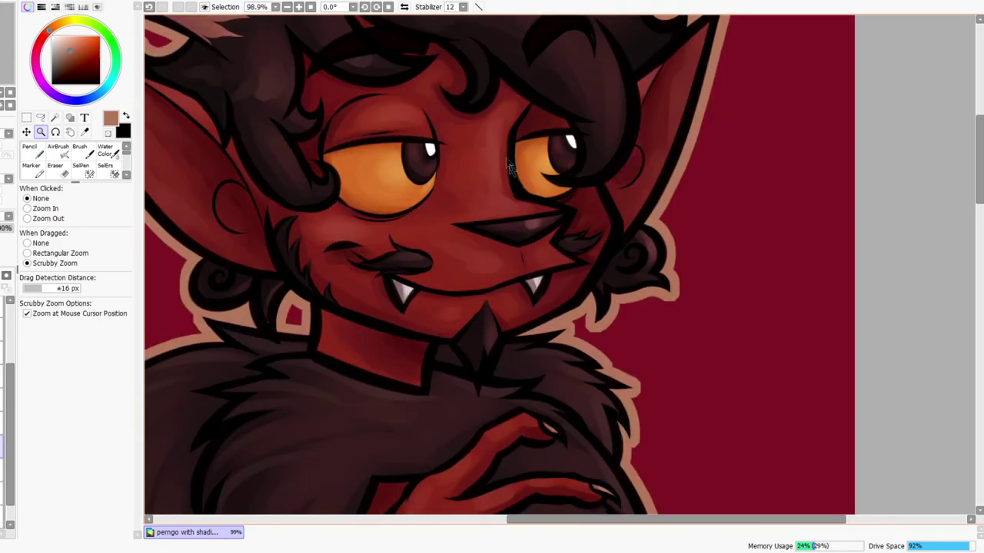
pyautogui.scroll(-5, 508, 161)
pyautogui.scroll(1, 486, 212)
pyautogui.click(405, 7)
pyautogui.click(405, 7)
pyautogui.scroll(-2, 531, 261)
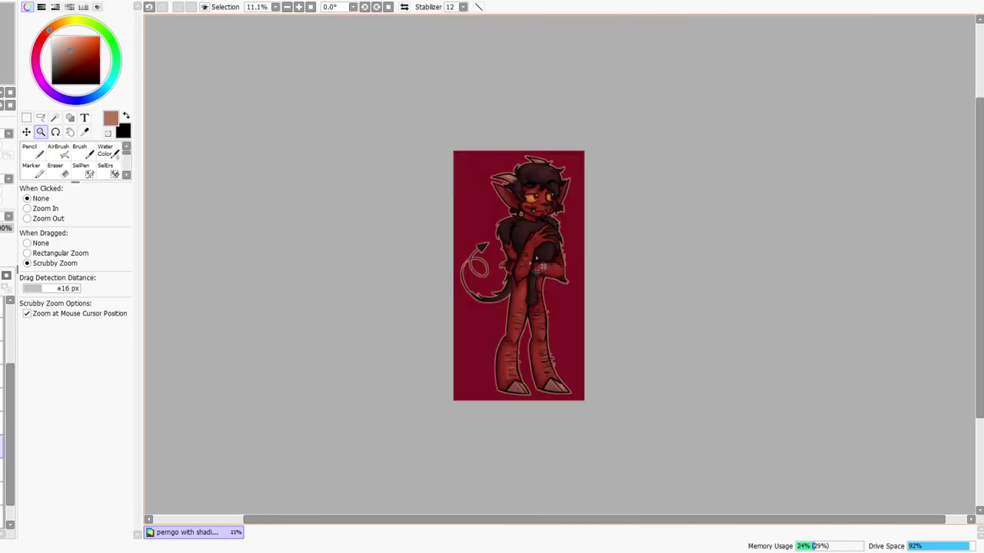
pyautogui.scroll(3, 564, 188)
pyautogui.scroll(-2, 553, 215)
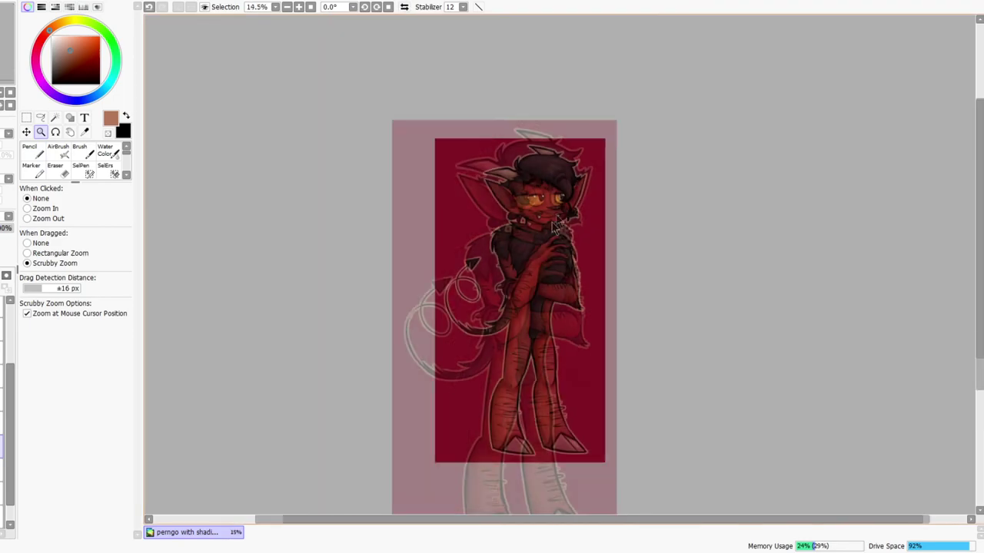
pyautogui.scroll(1, 546, 231)
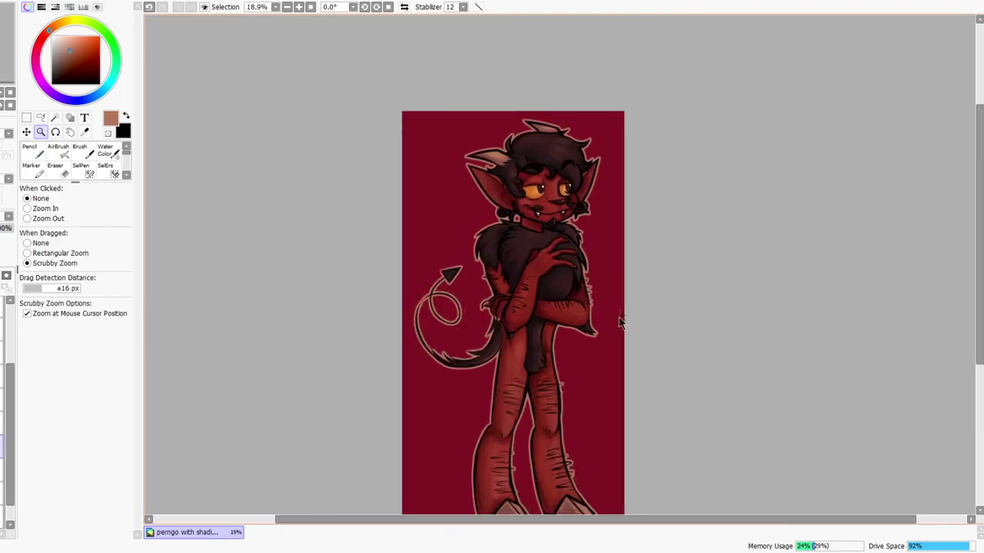
pyautogui.moveTo(623, 413); pyautogui.dragTo(641, 236)
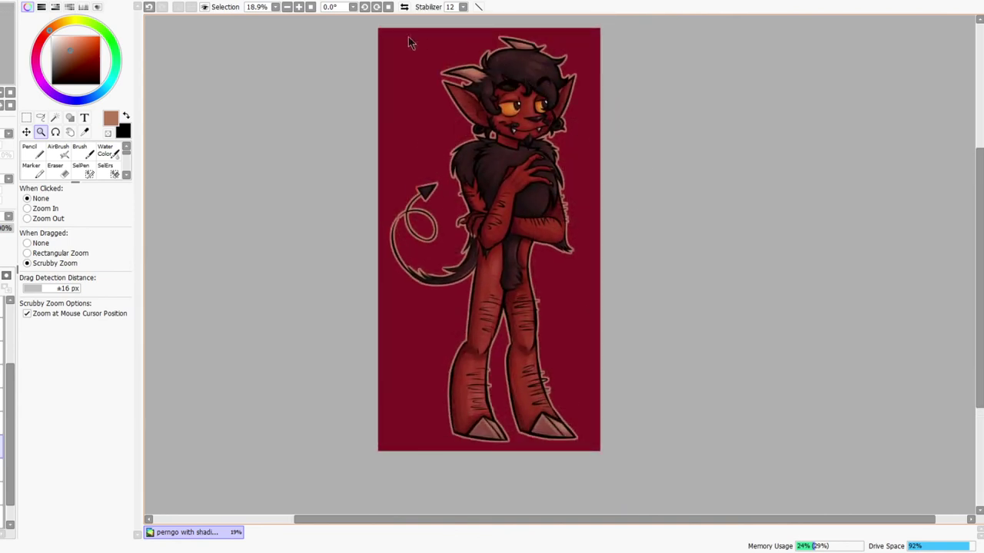
pyautogui.click(405, 7)
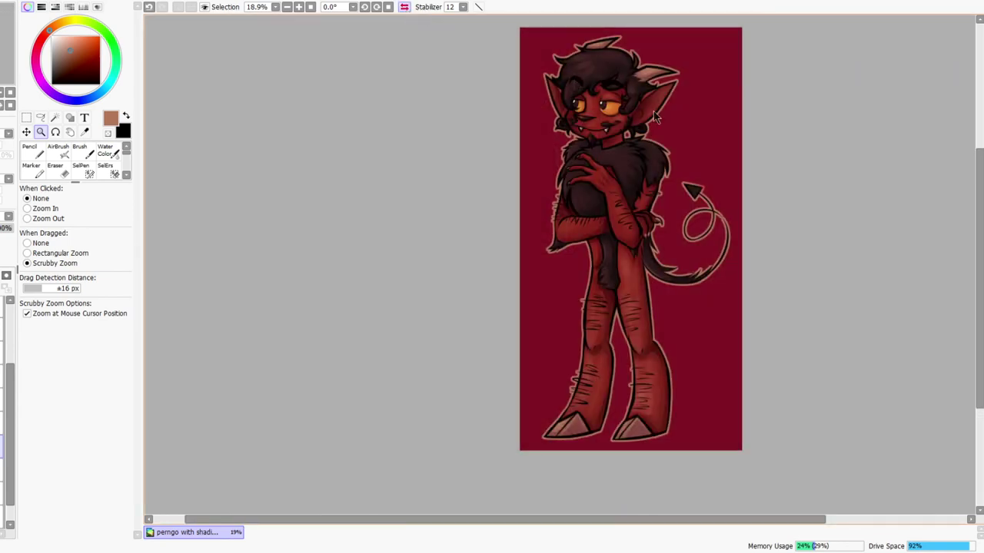
pyautogui.scroll(2, 653, 111)
pyautogui.press('n')
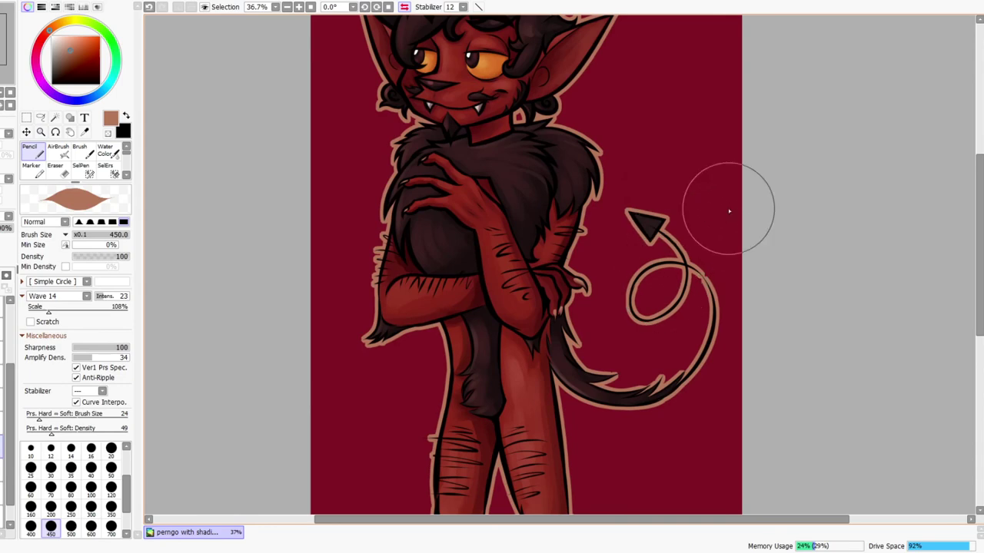
pyautogui.press('z')
pyautogui.scroll(-2, 728, 203)
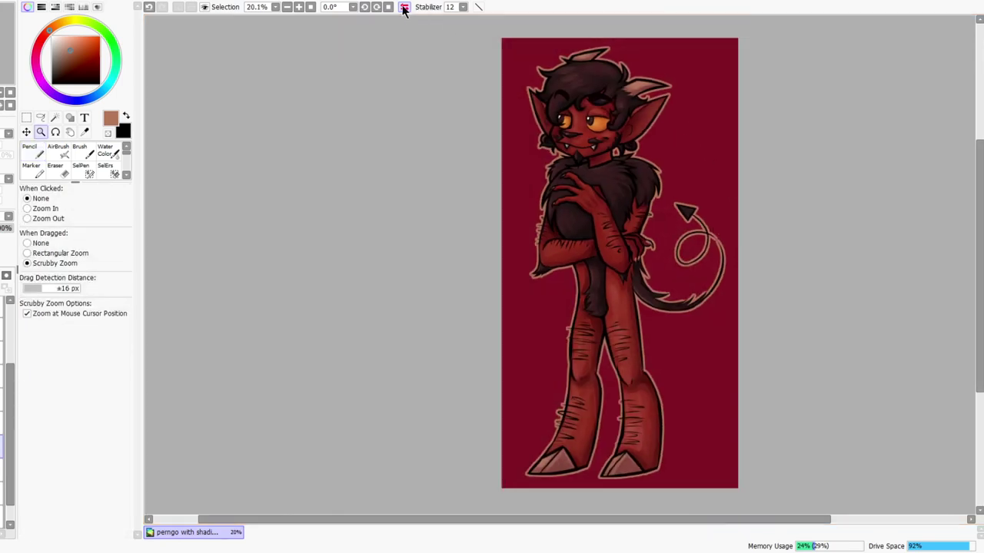
pyautogui.click(405, 8)
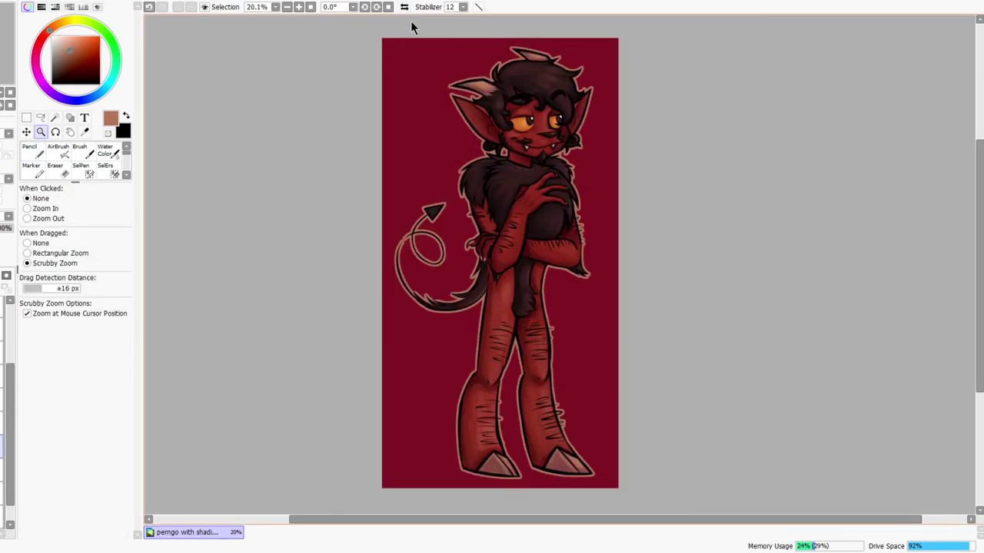